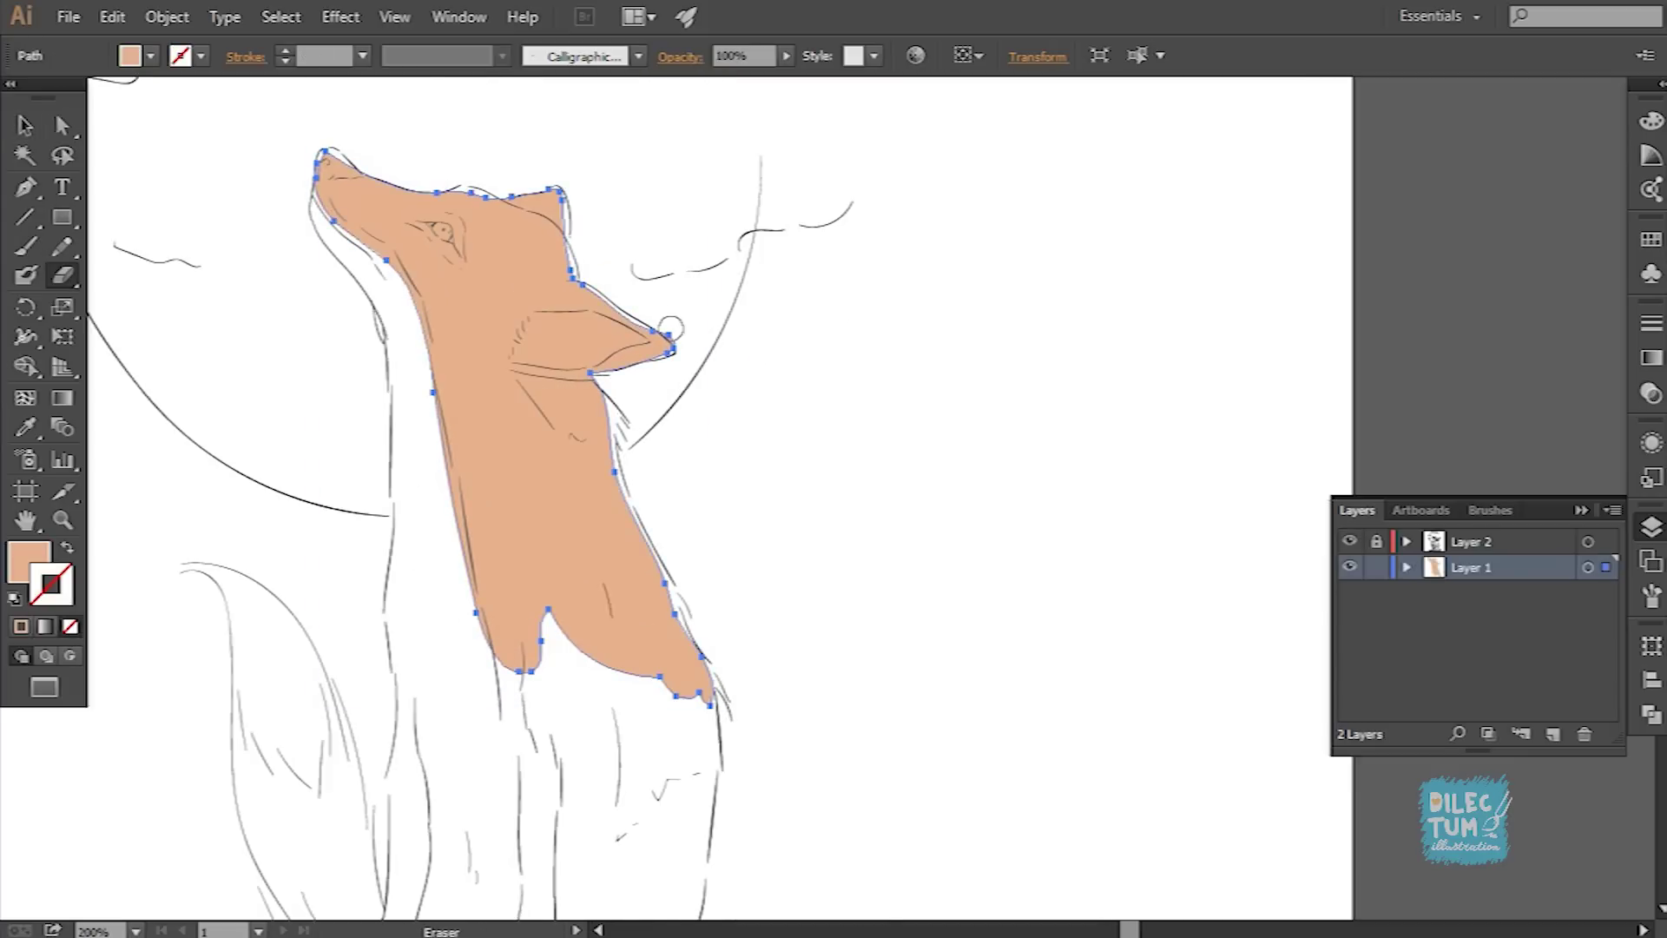
Step: Fill the fox's body peach from the Color Picker and lower its opacity to 65%
key("v")
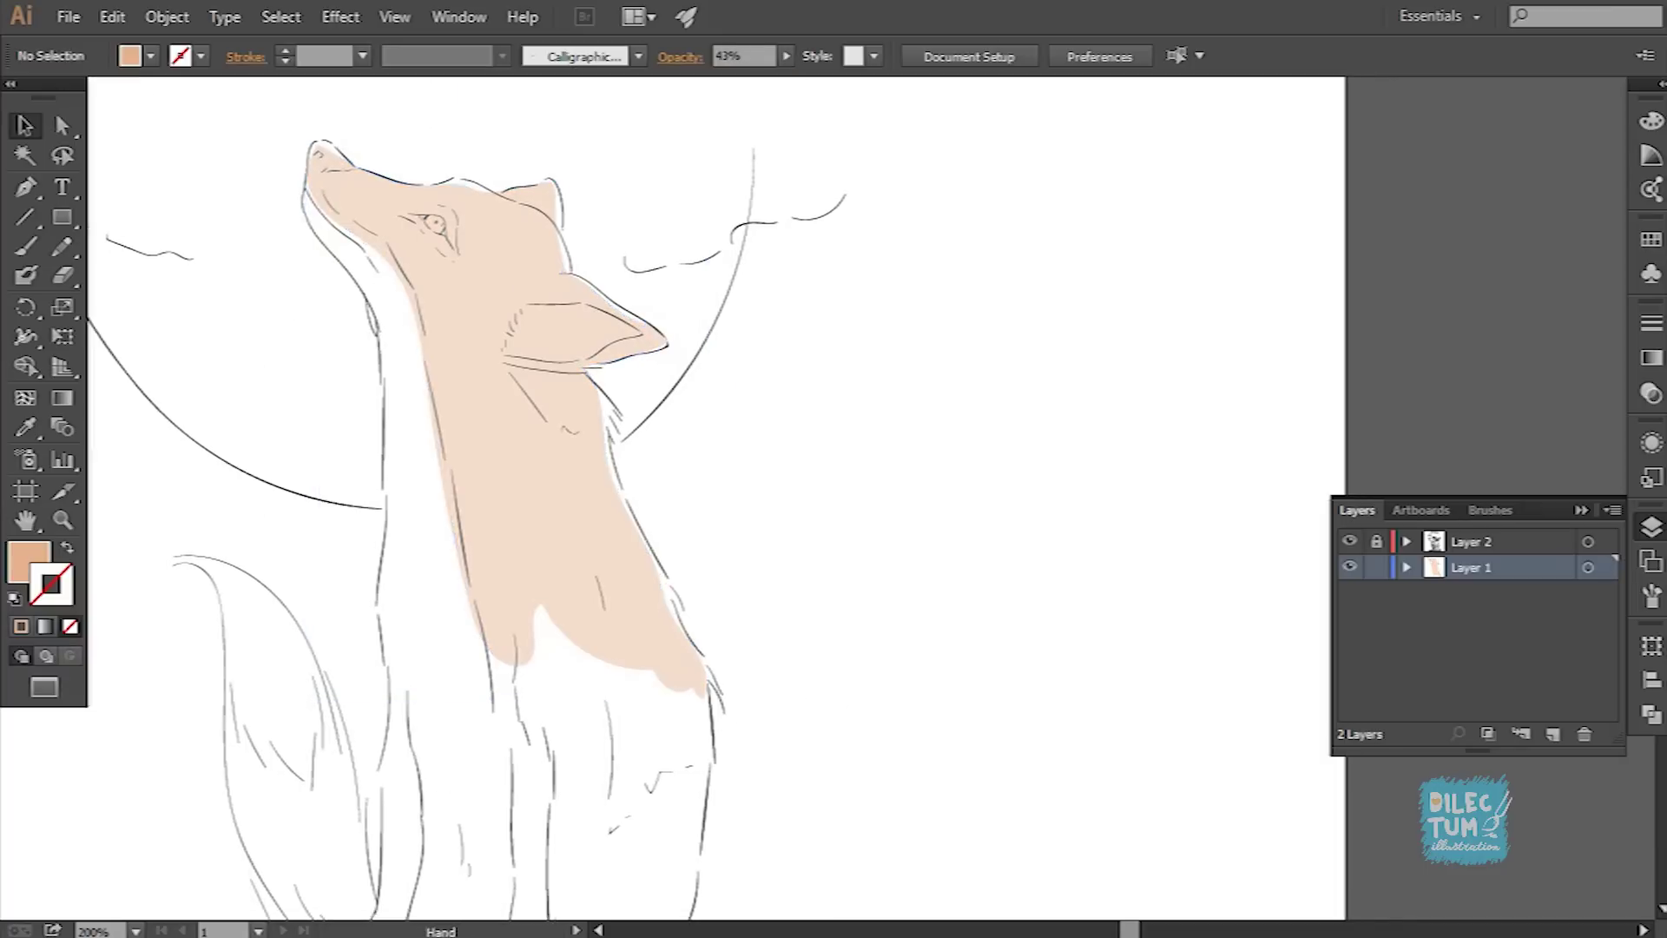
left_click_drag(678, 346, 752, 233)
left_click(67, 17)
left_click(484, 651)
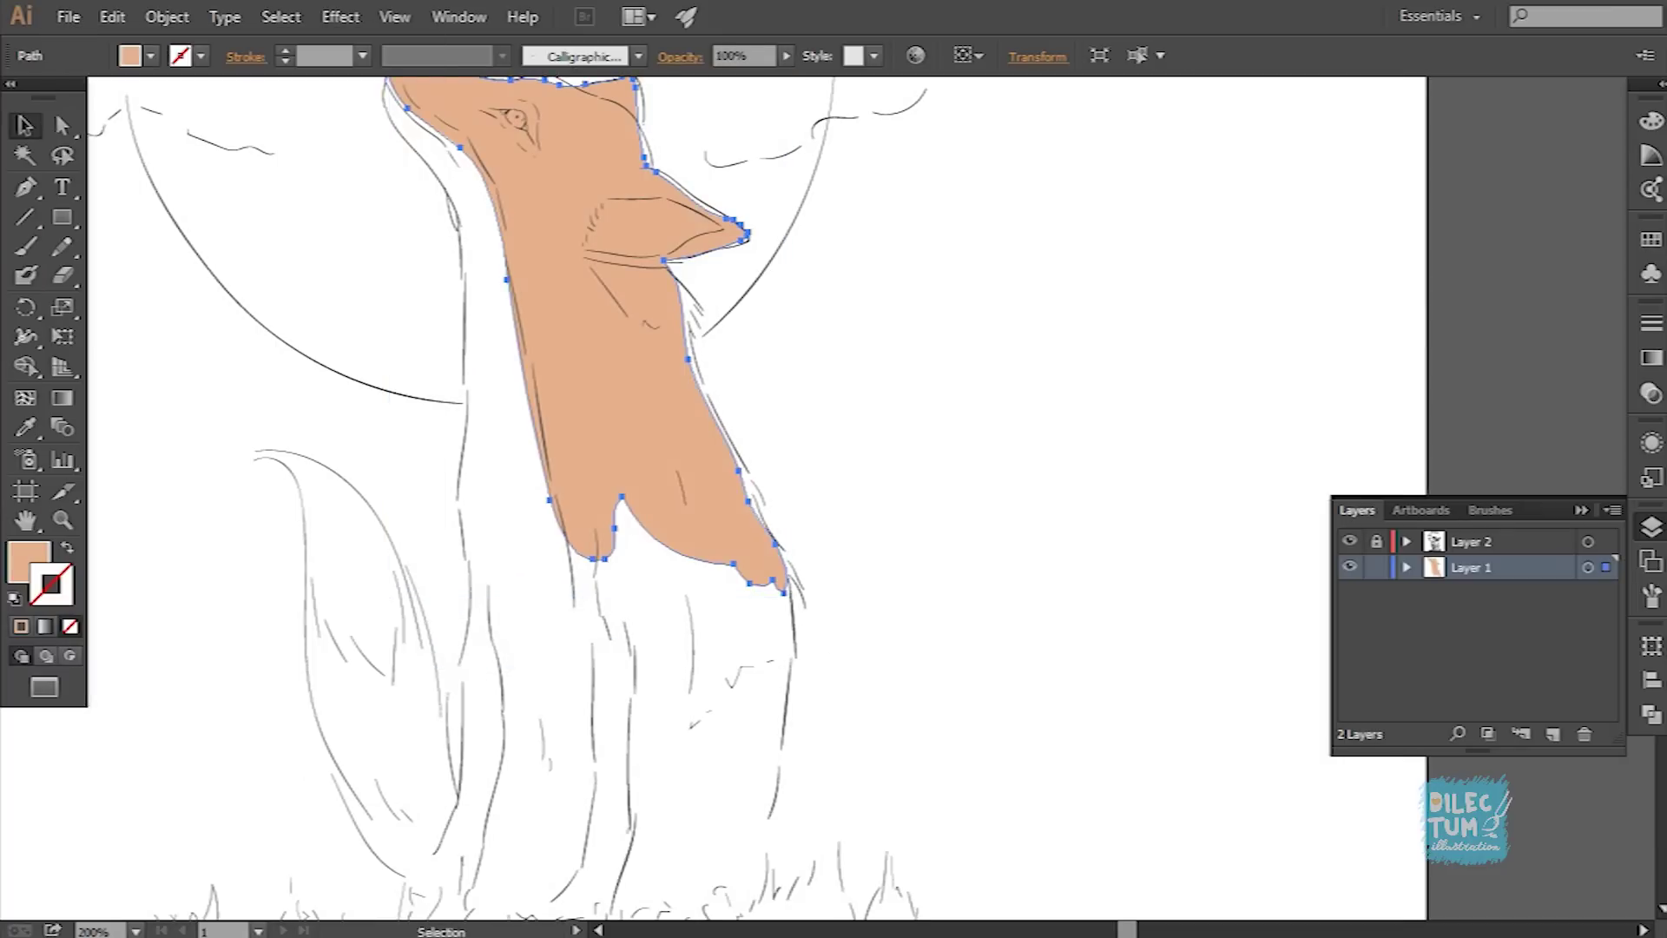
double_click(29, 563)
left_click(1095, 300)
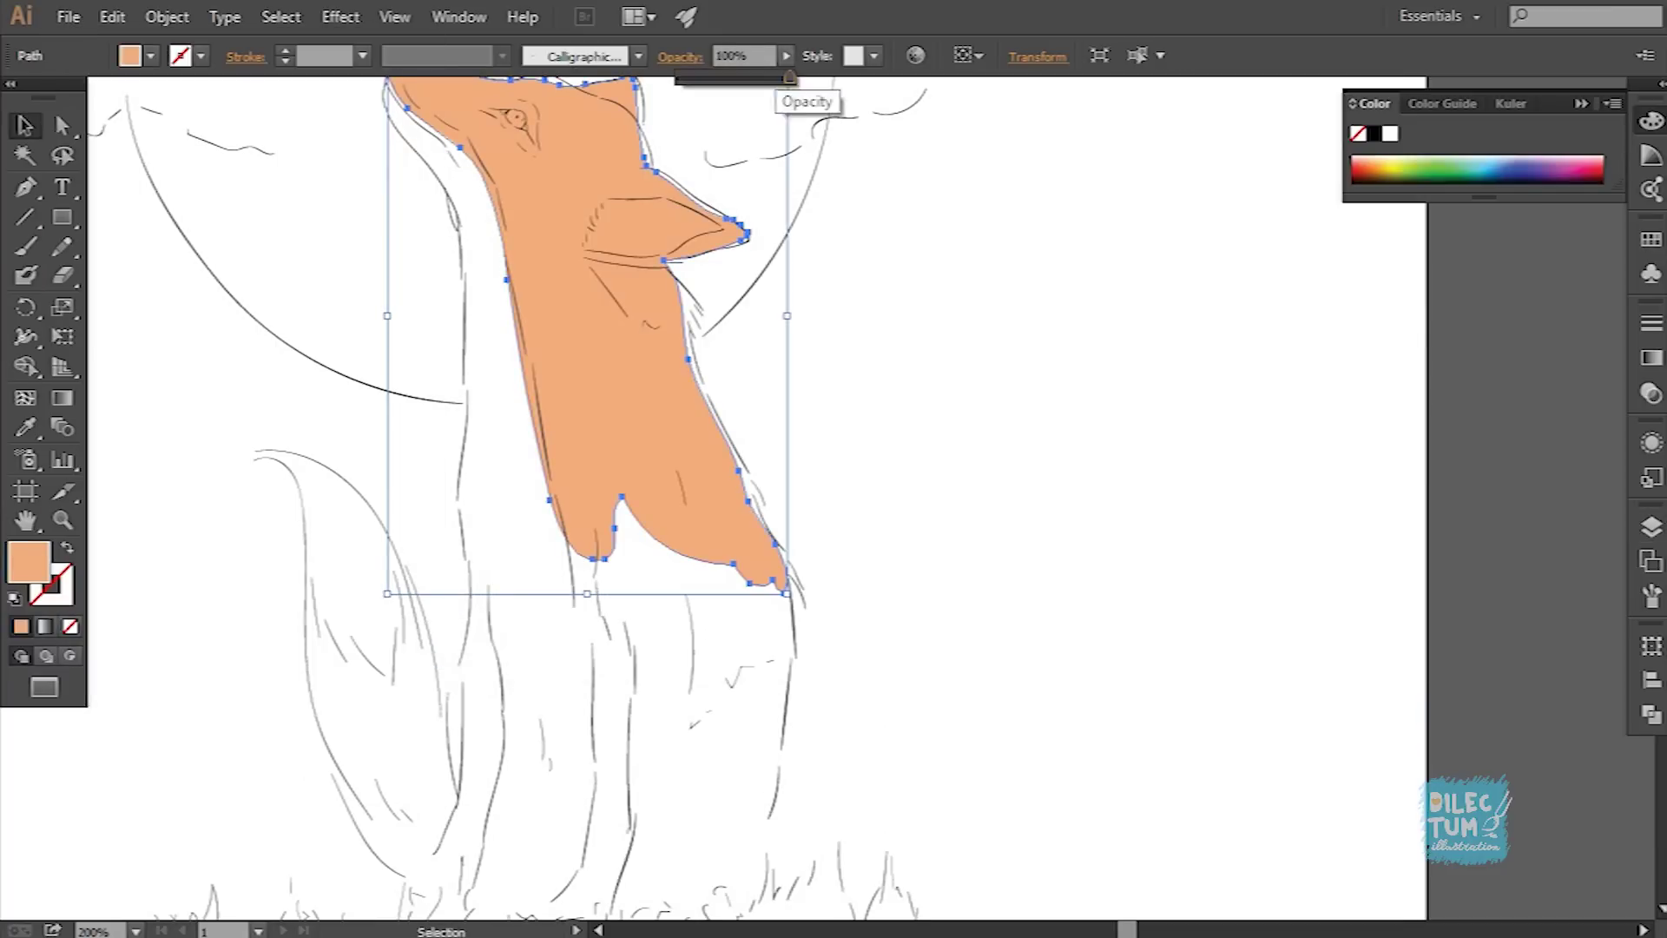
left_click(786, 56)
left_click_drag(792, 76, 752, 77)
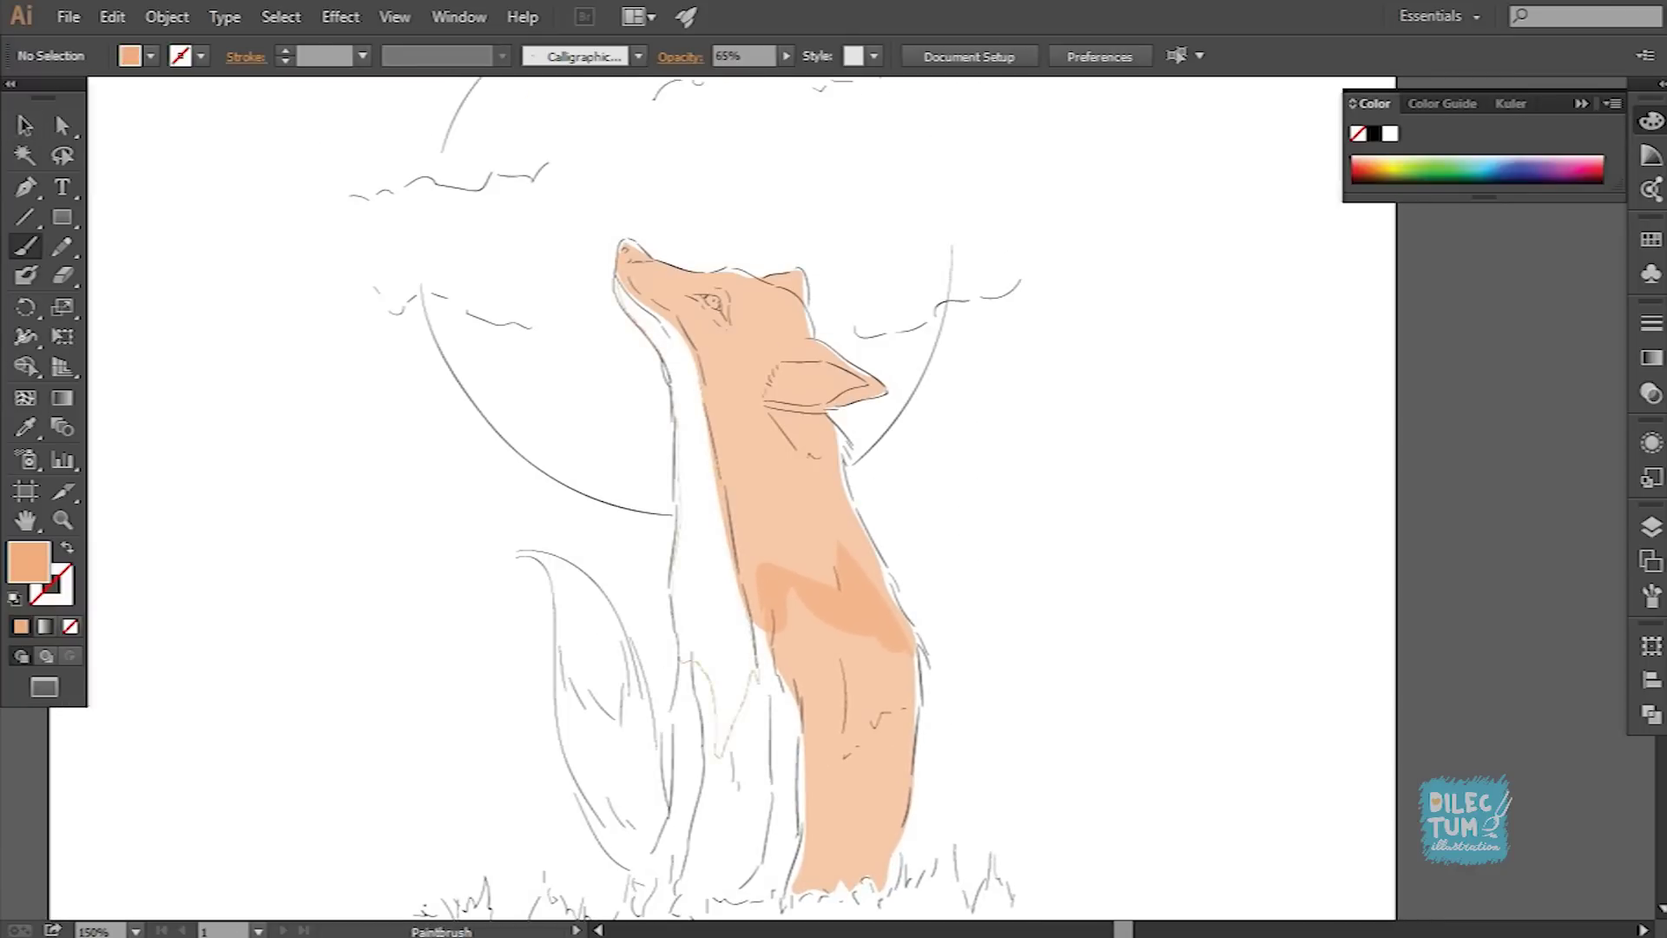
Step: Tint the chest shape cream and paint a cream brush stroke down the fox's chest
key("v")
left_click(678, 521)
double_click(28, 562)
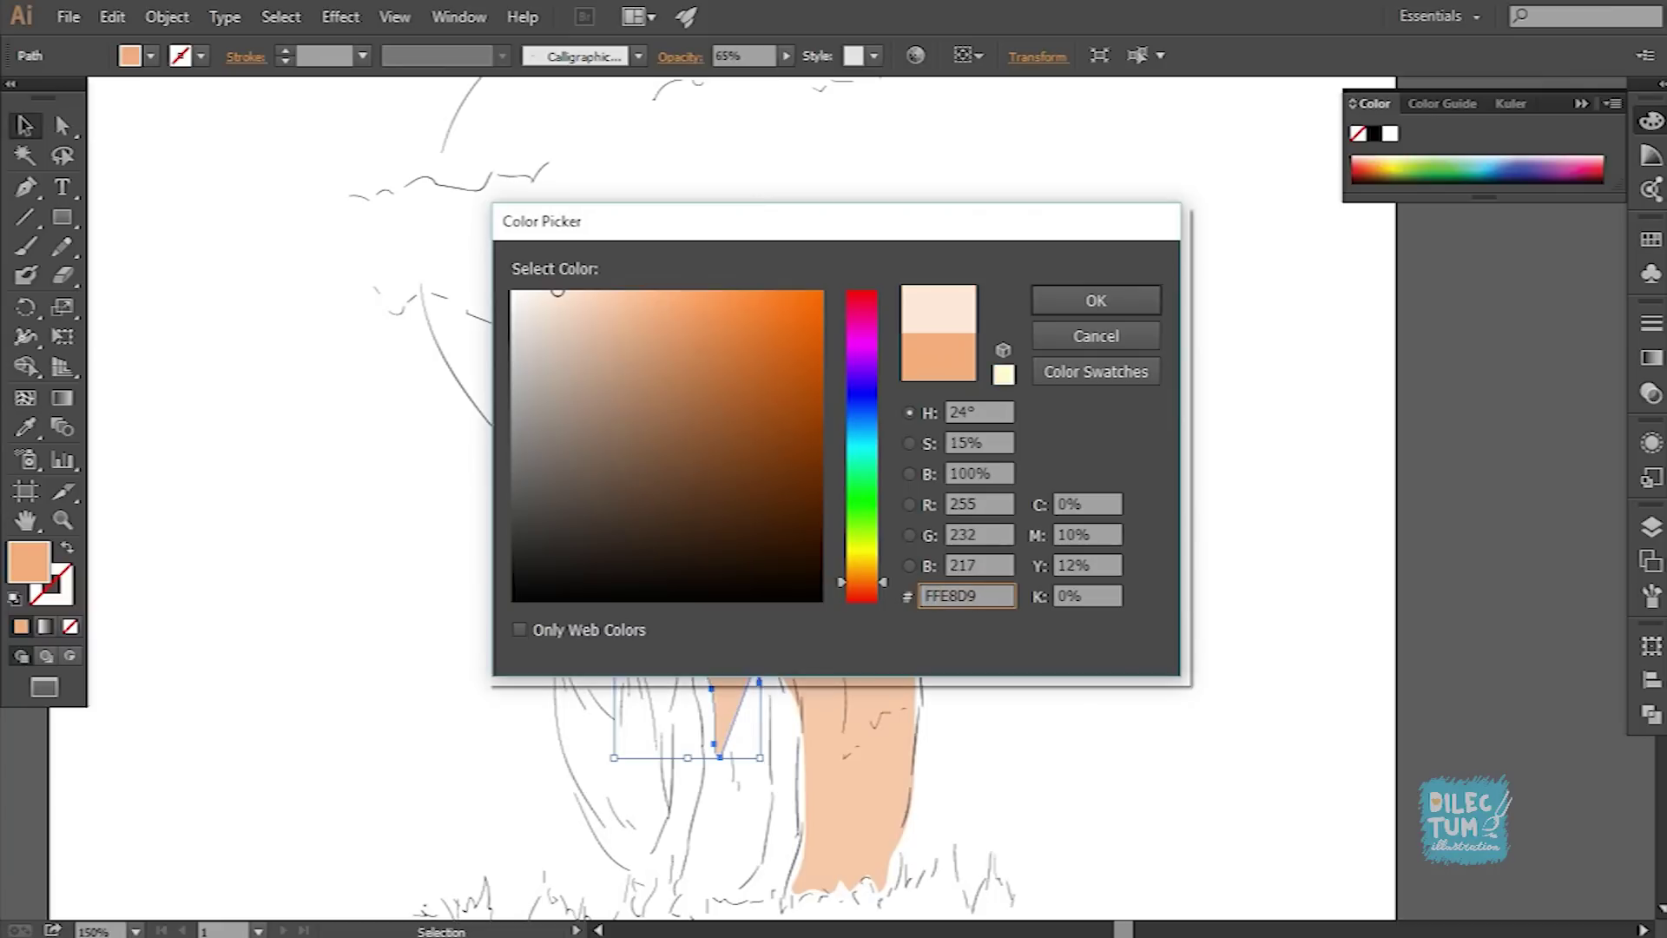
left_click_drag(862, 581, 863, 560)
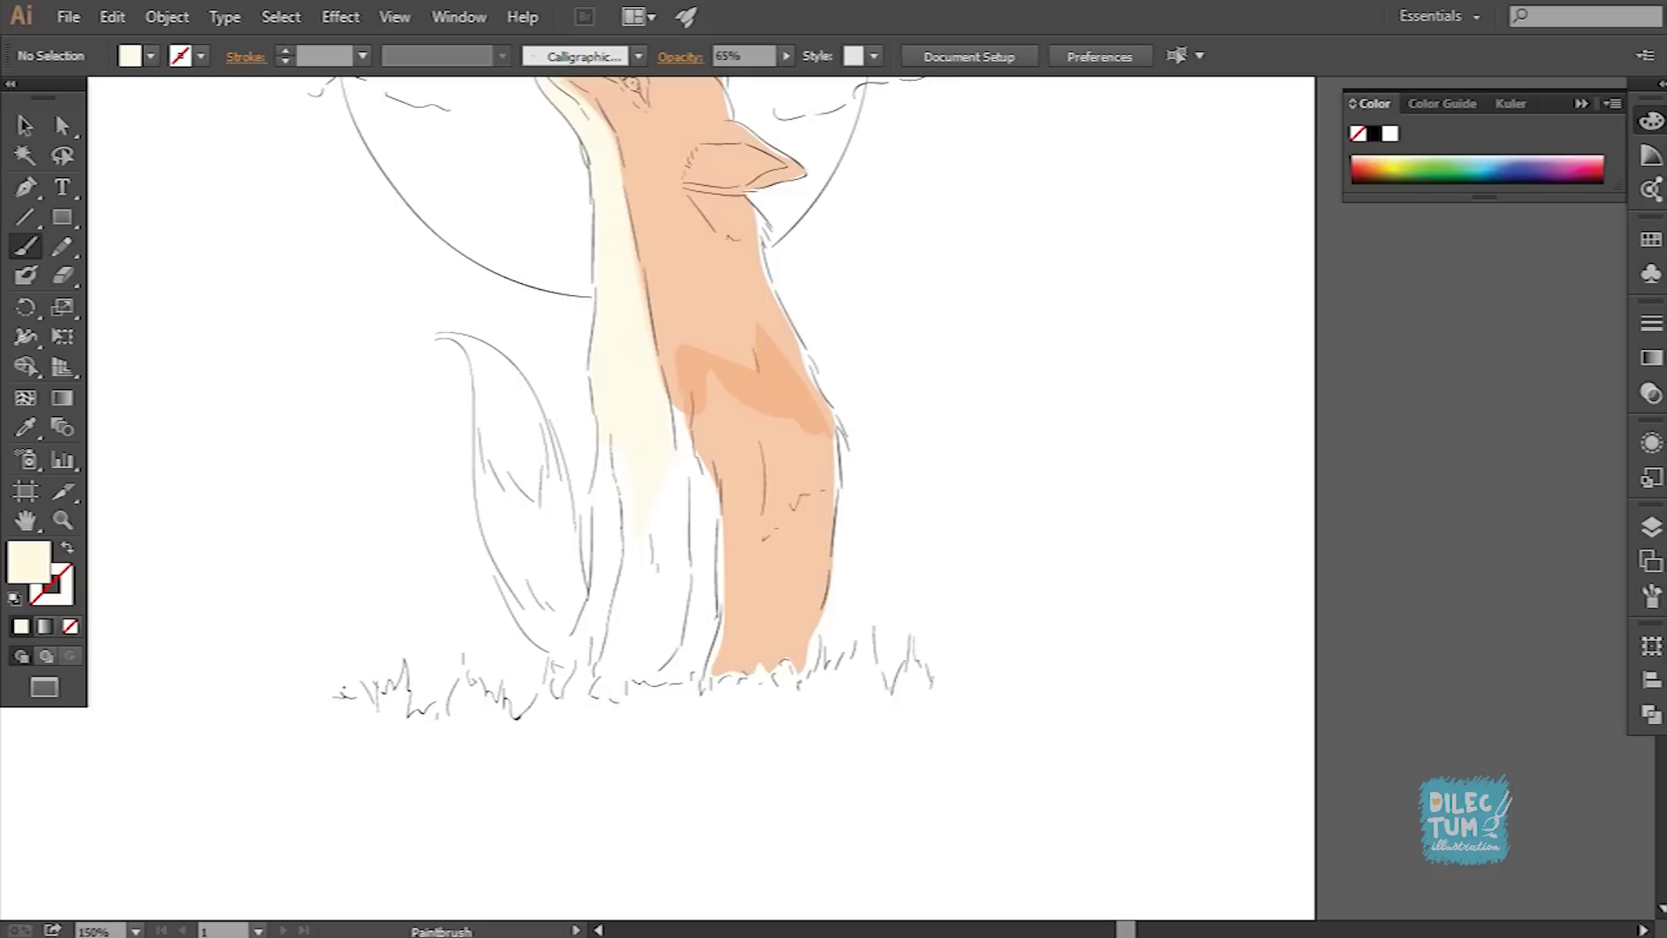
left_click_drag(677, 374, 607, 694)
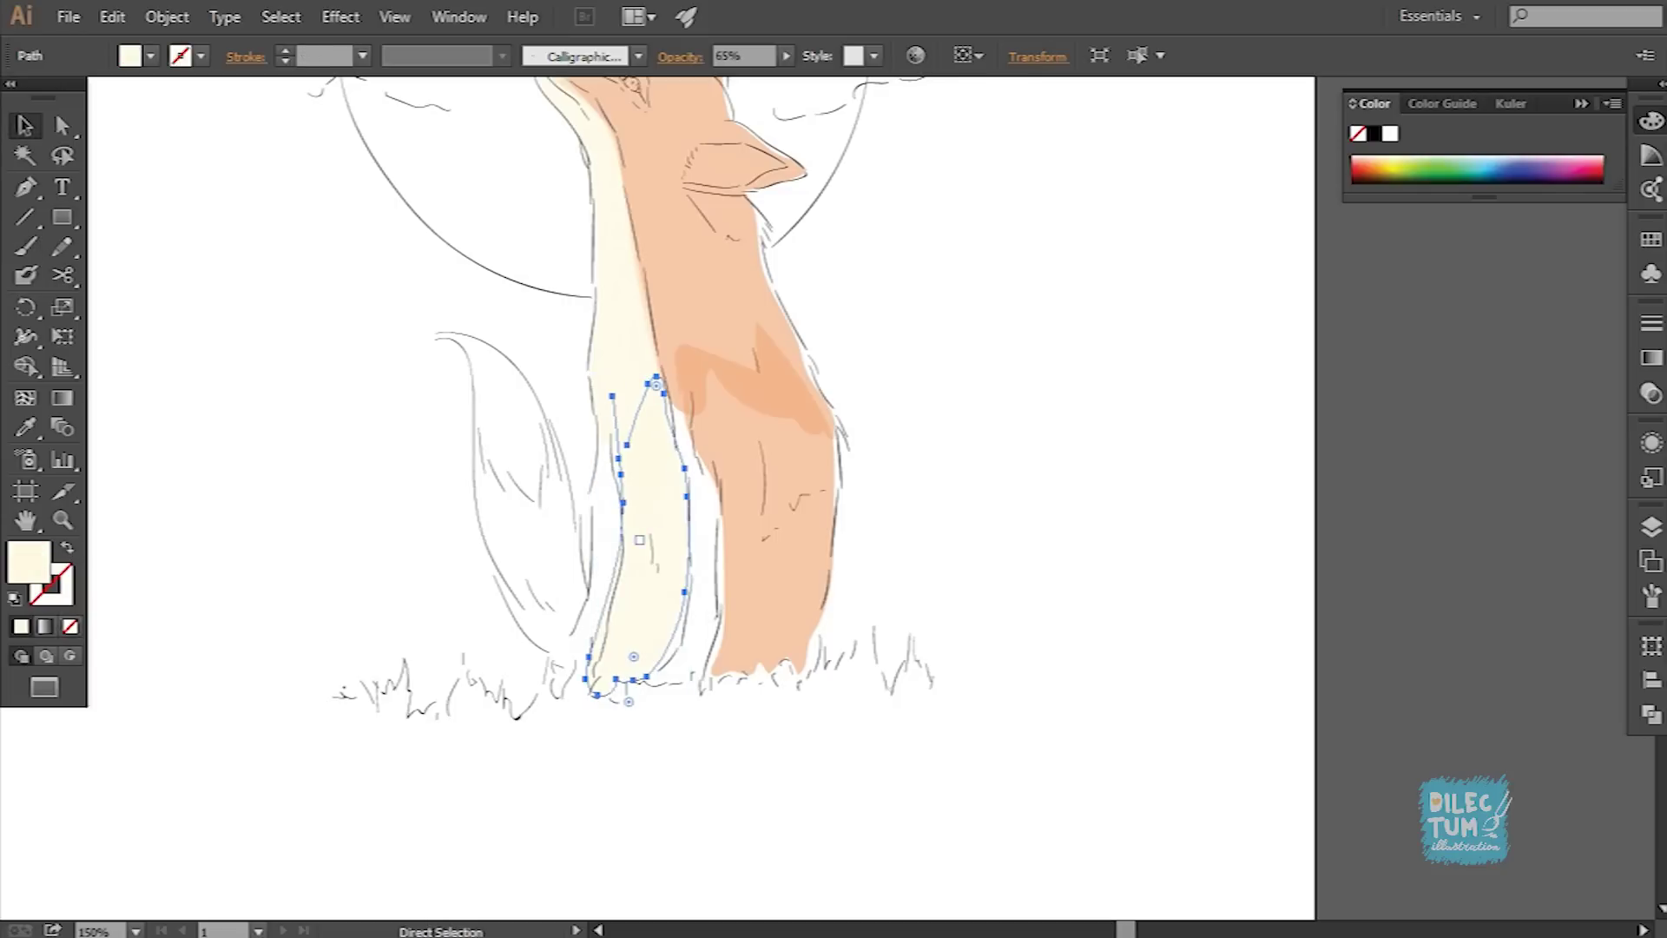
key("v")
double_click(29, 562)
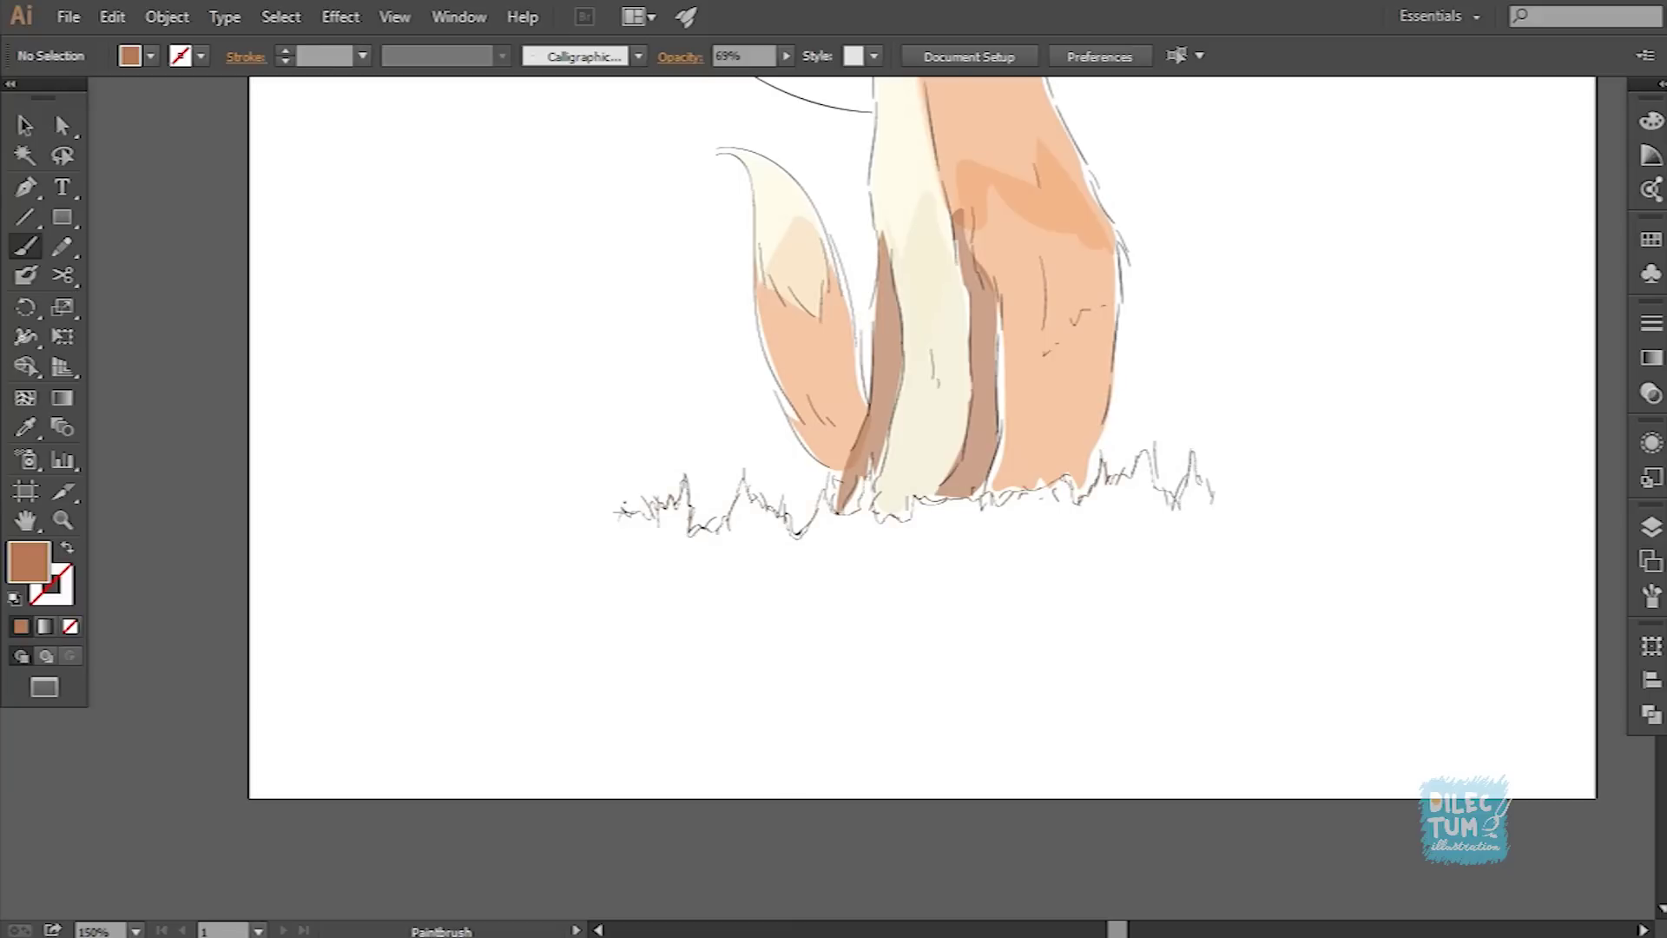
Step: Give the grass shape a linear gradient fill from the Gradient panel
key("v")
left_click(619, 521)
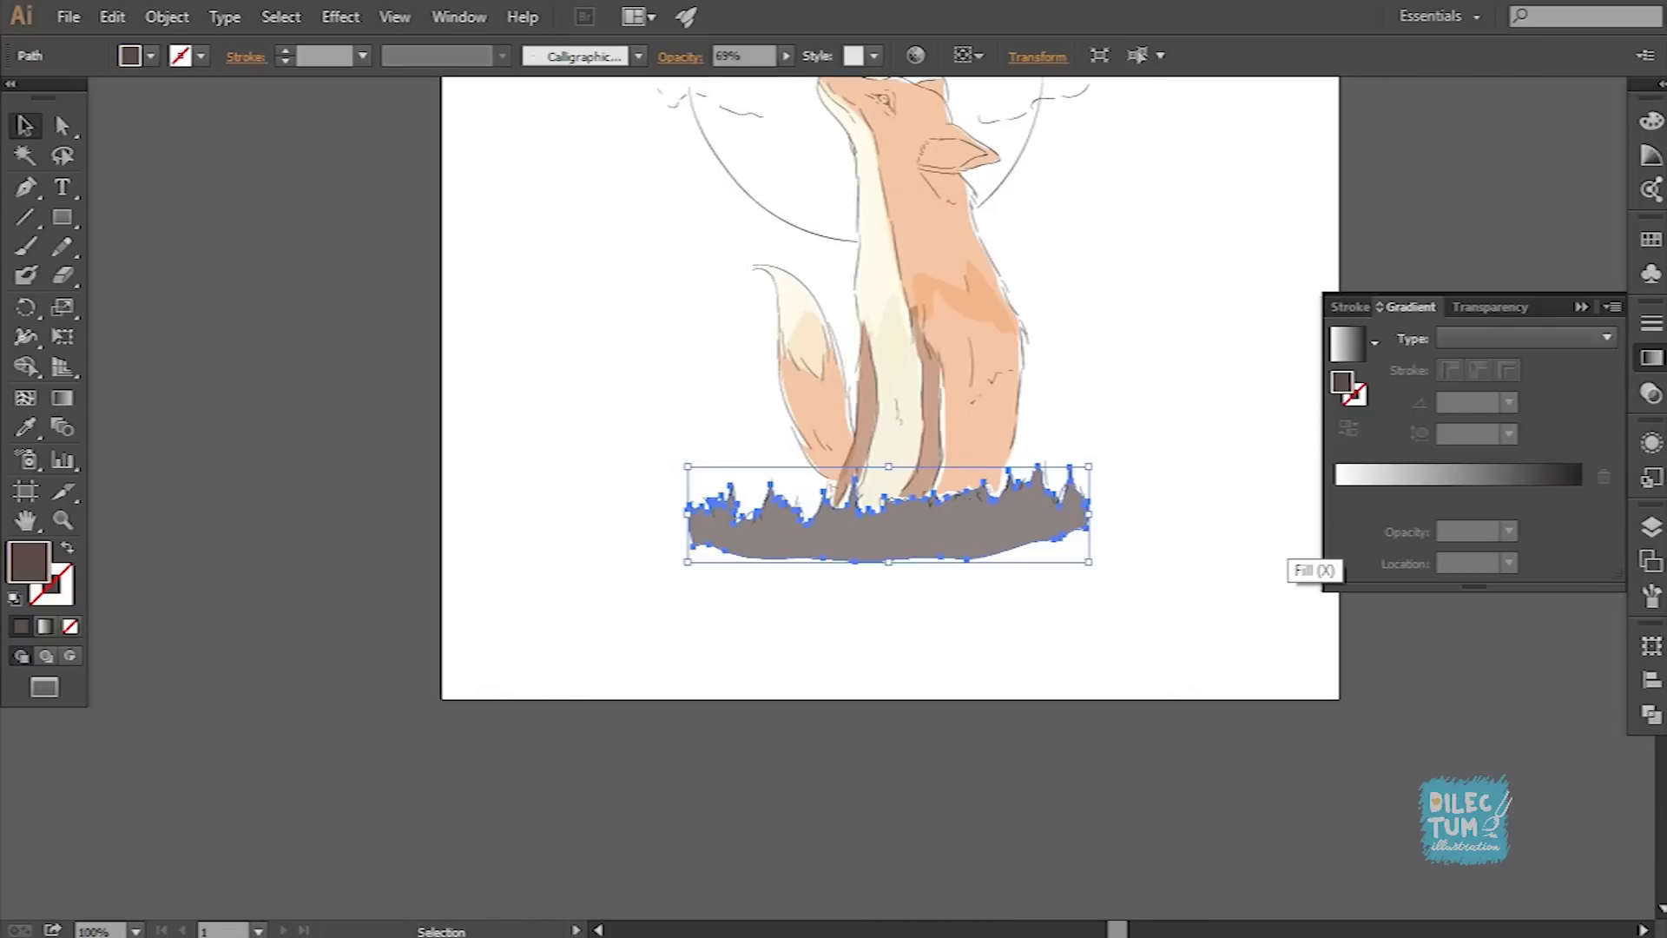
left_click(1347, 343)
key("g")
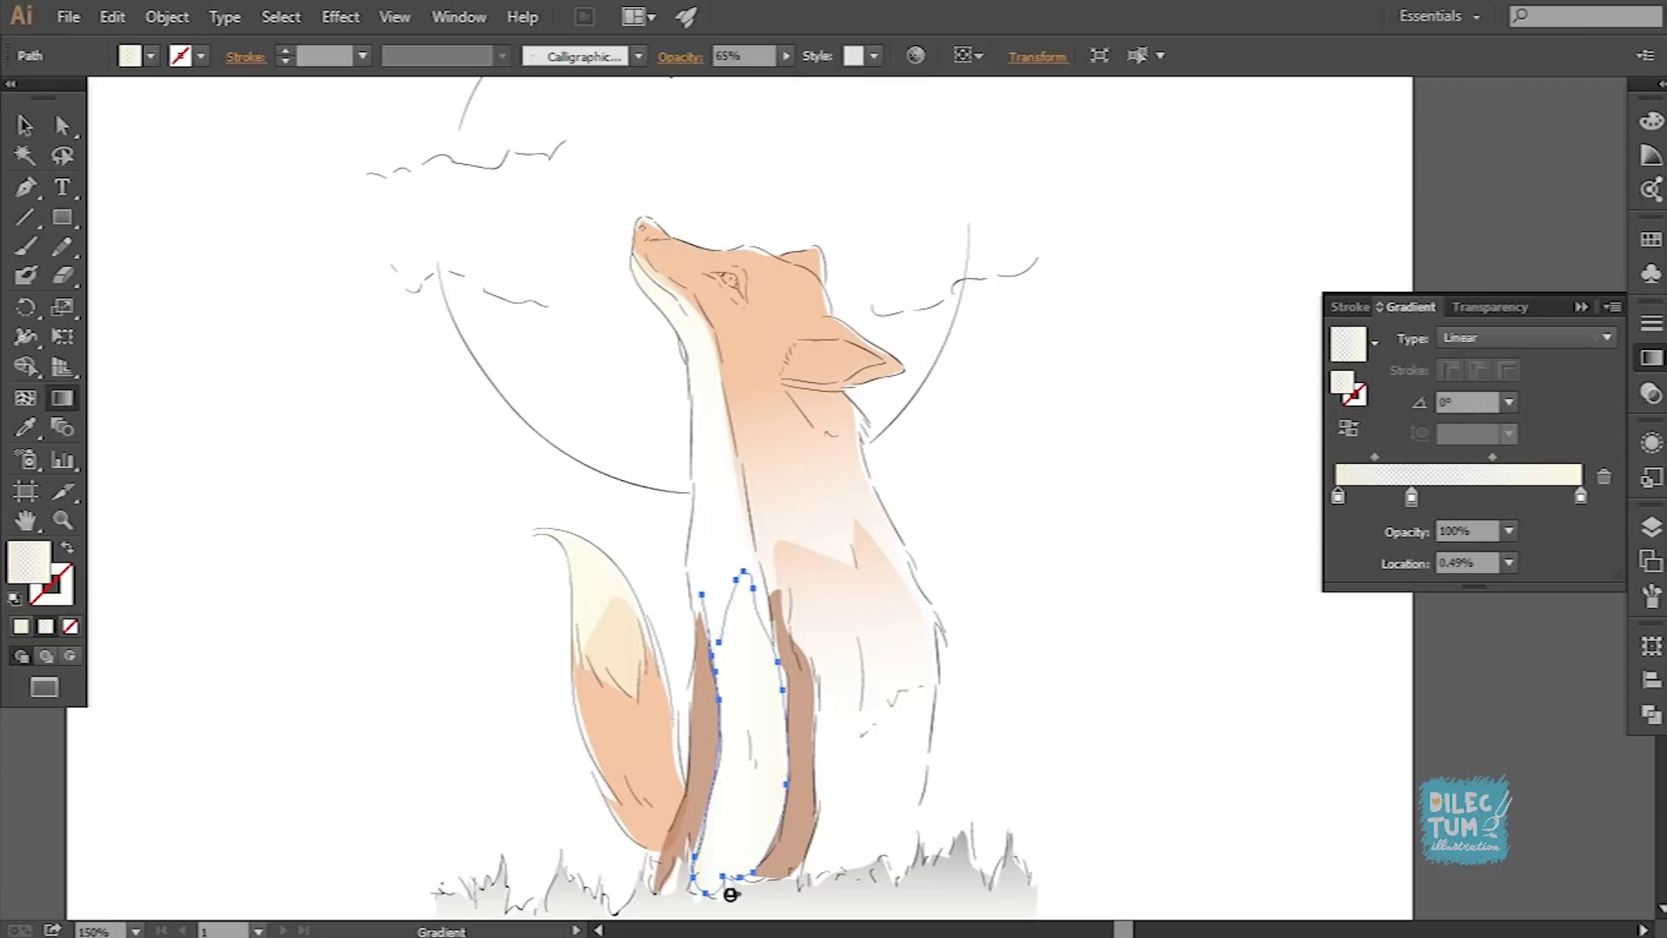
Step: Recolour the chest gradient's left stop and adjust the gradient's direction
double_click(1337, 498)
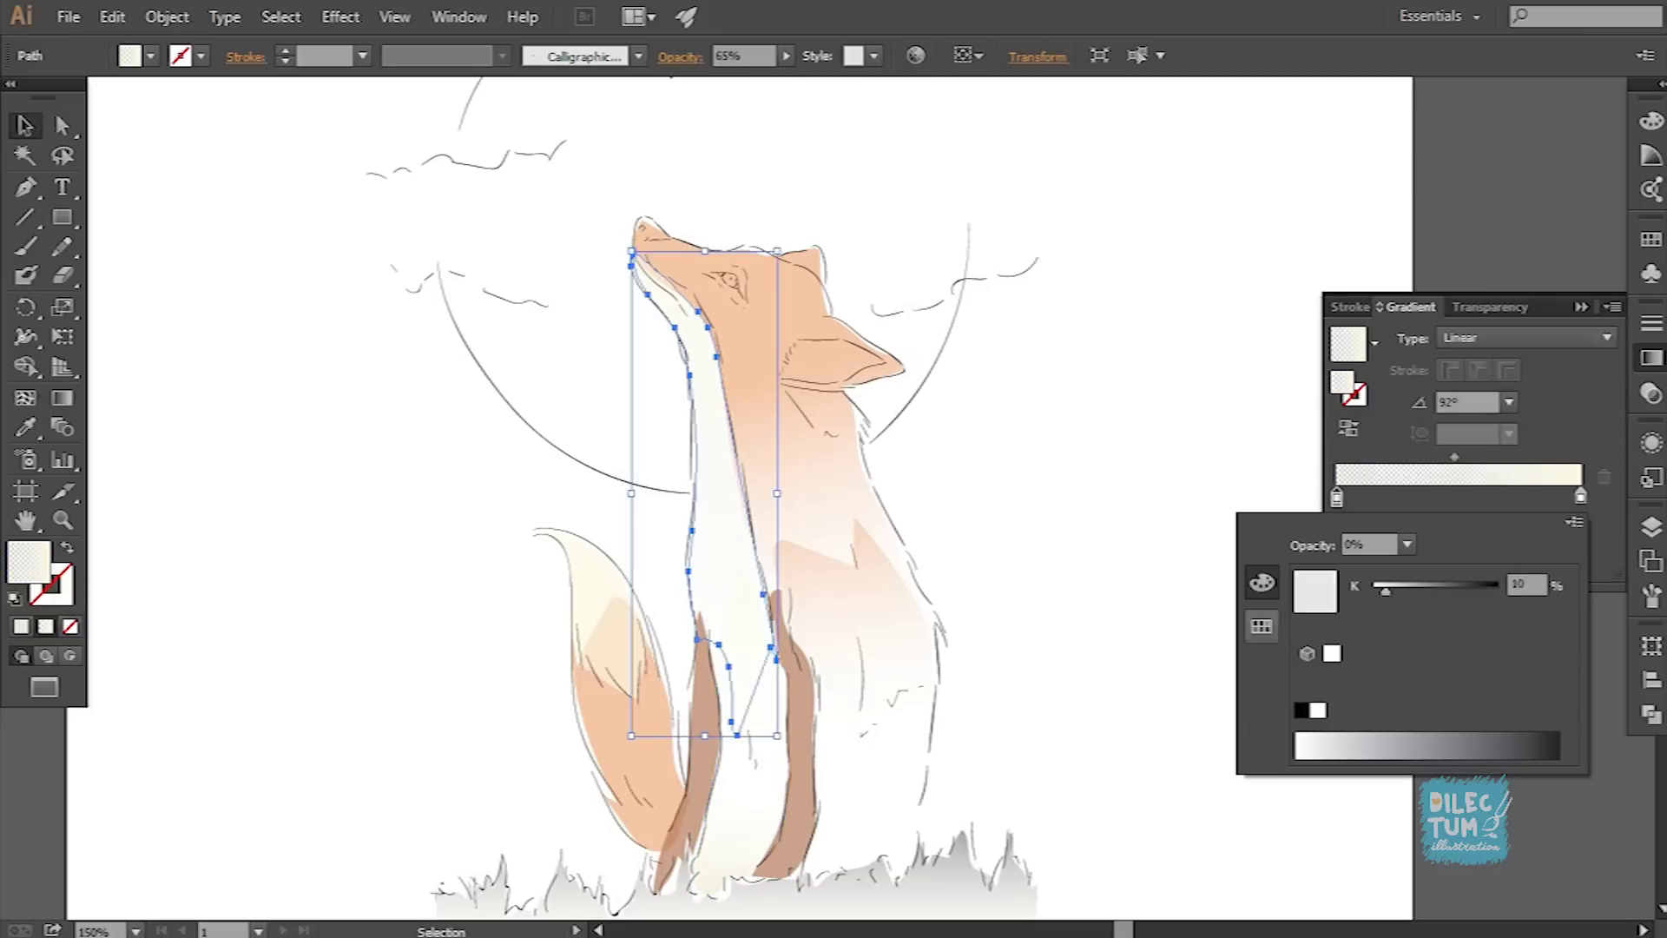
left_click(1261, 626)
left_click(1350, 572)
left_click(1262, 581)
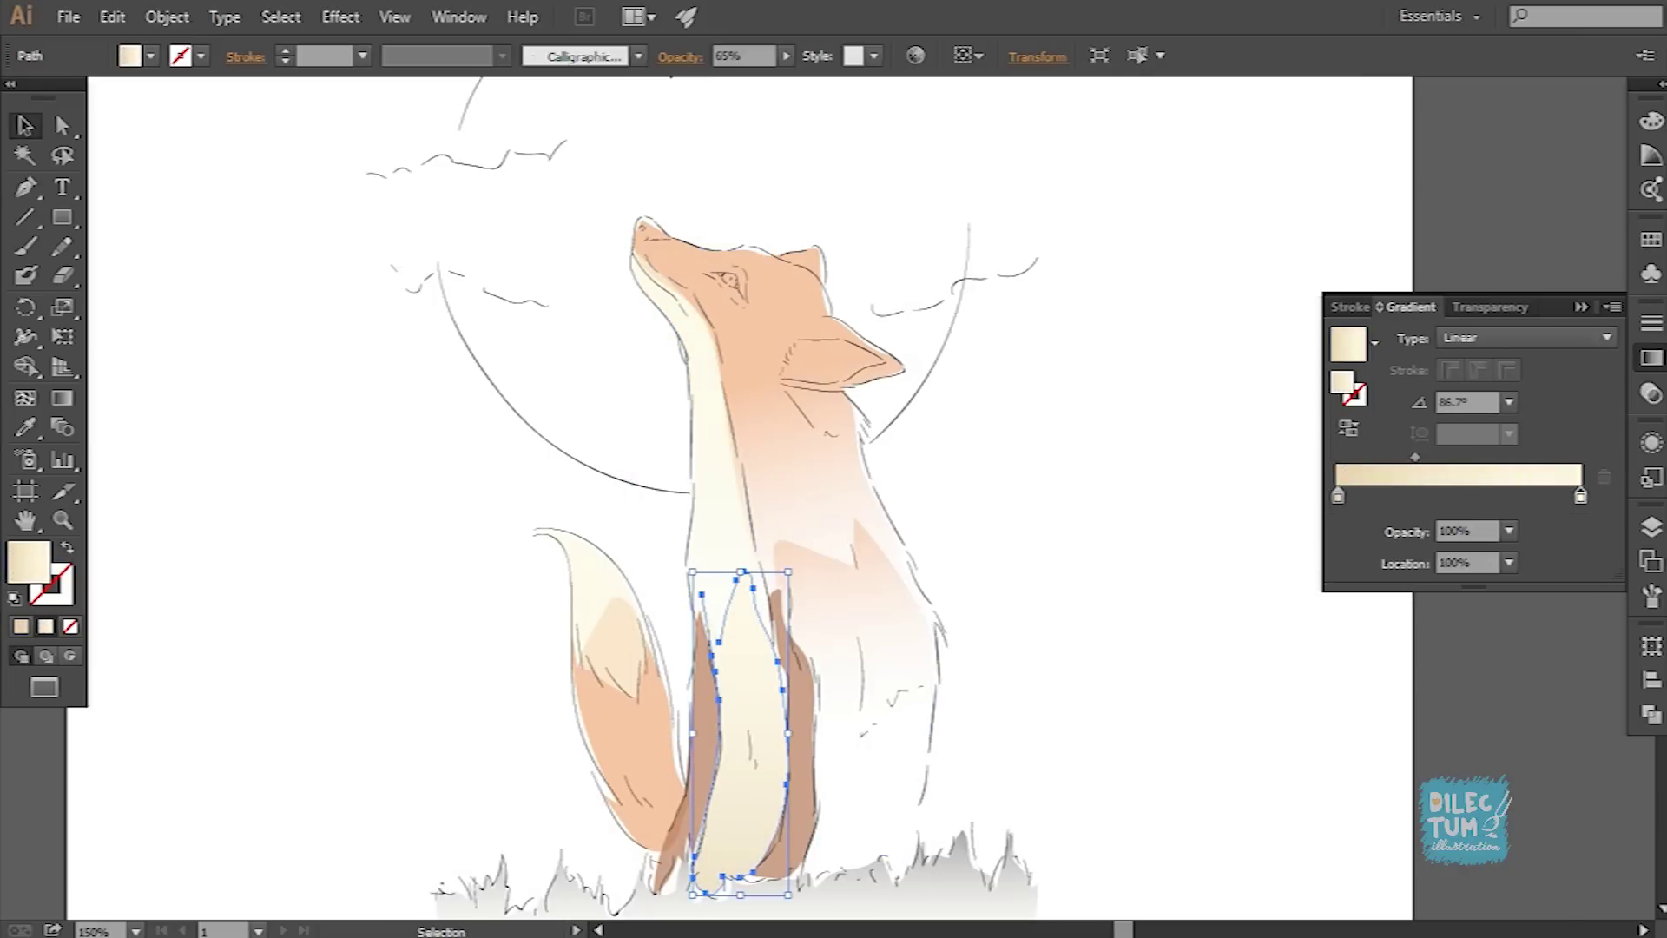
scroll(733, 804, "down", 3)
key("g")
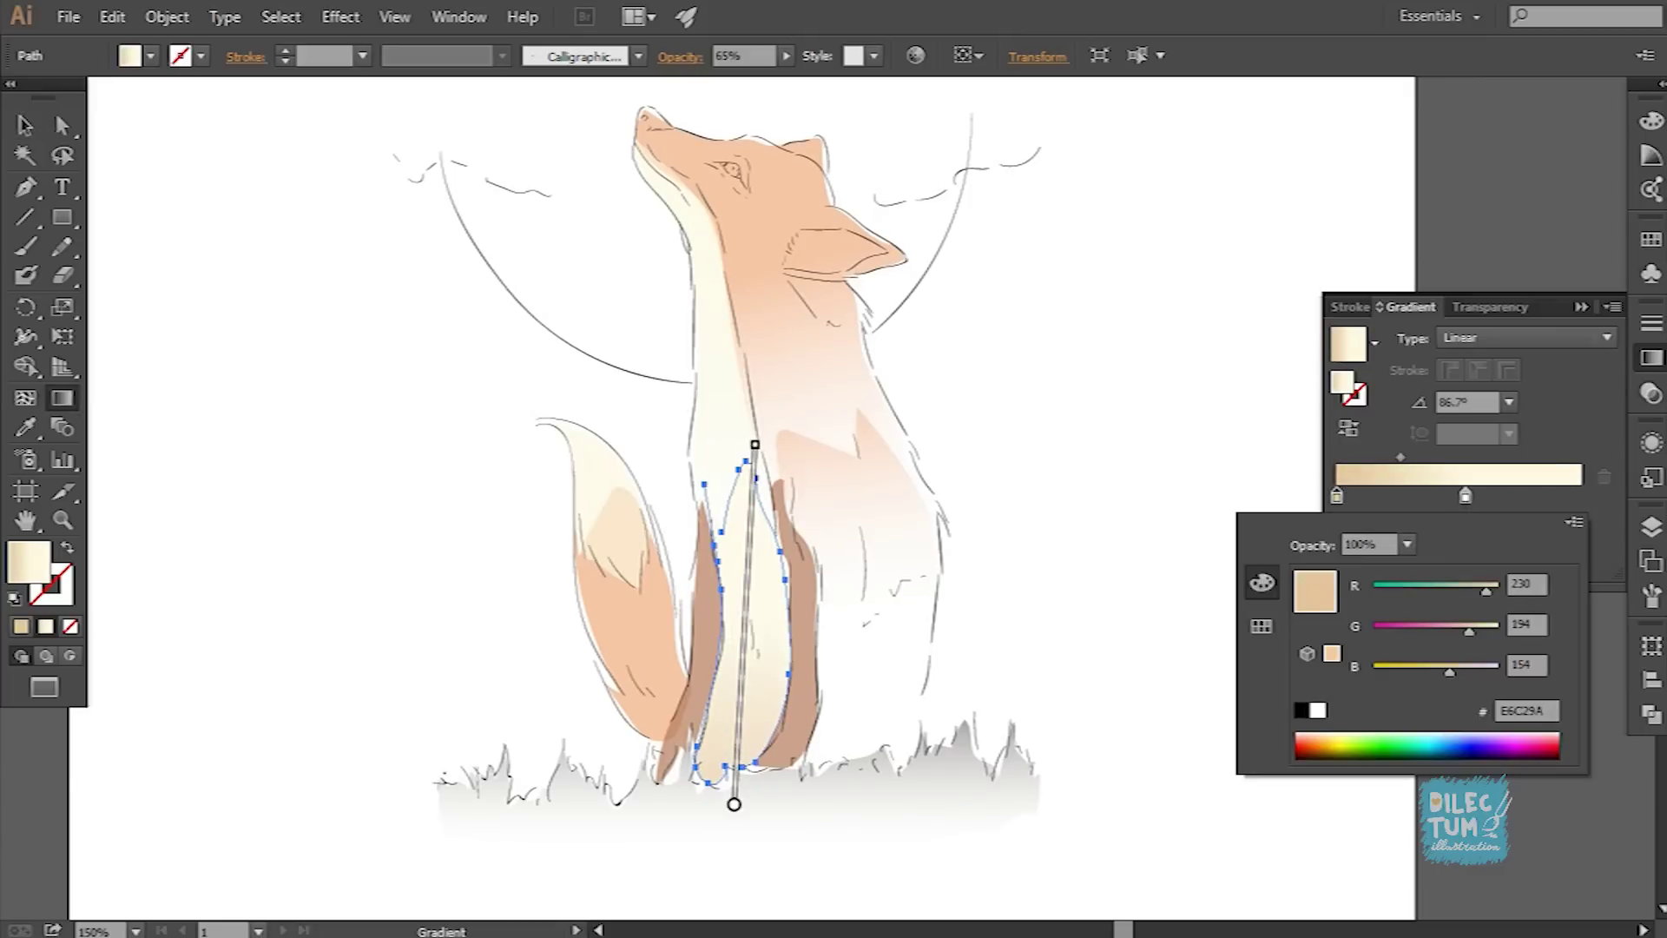
Step: Keep the chest on Normal blending, then edit the neck gradient's right stop colour
key("v")
key("ctrl+shift+a")
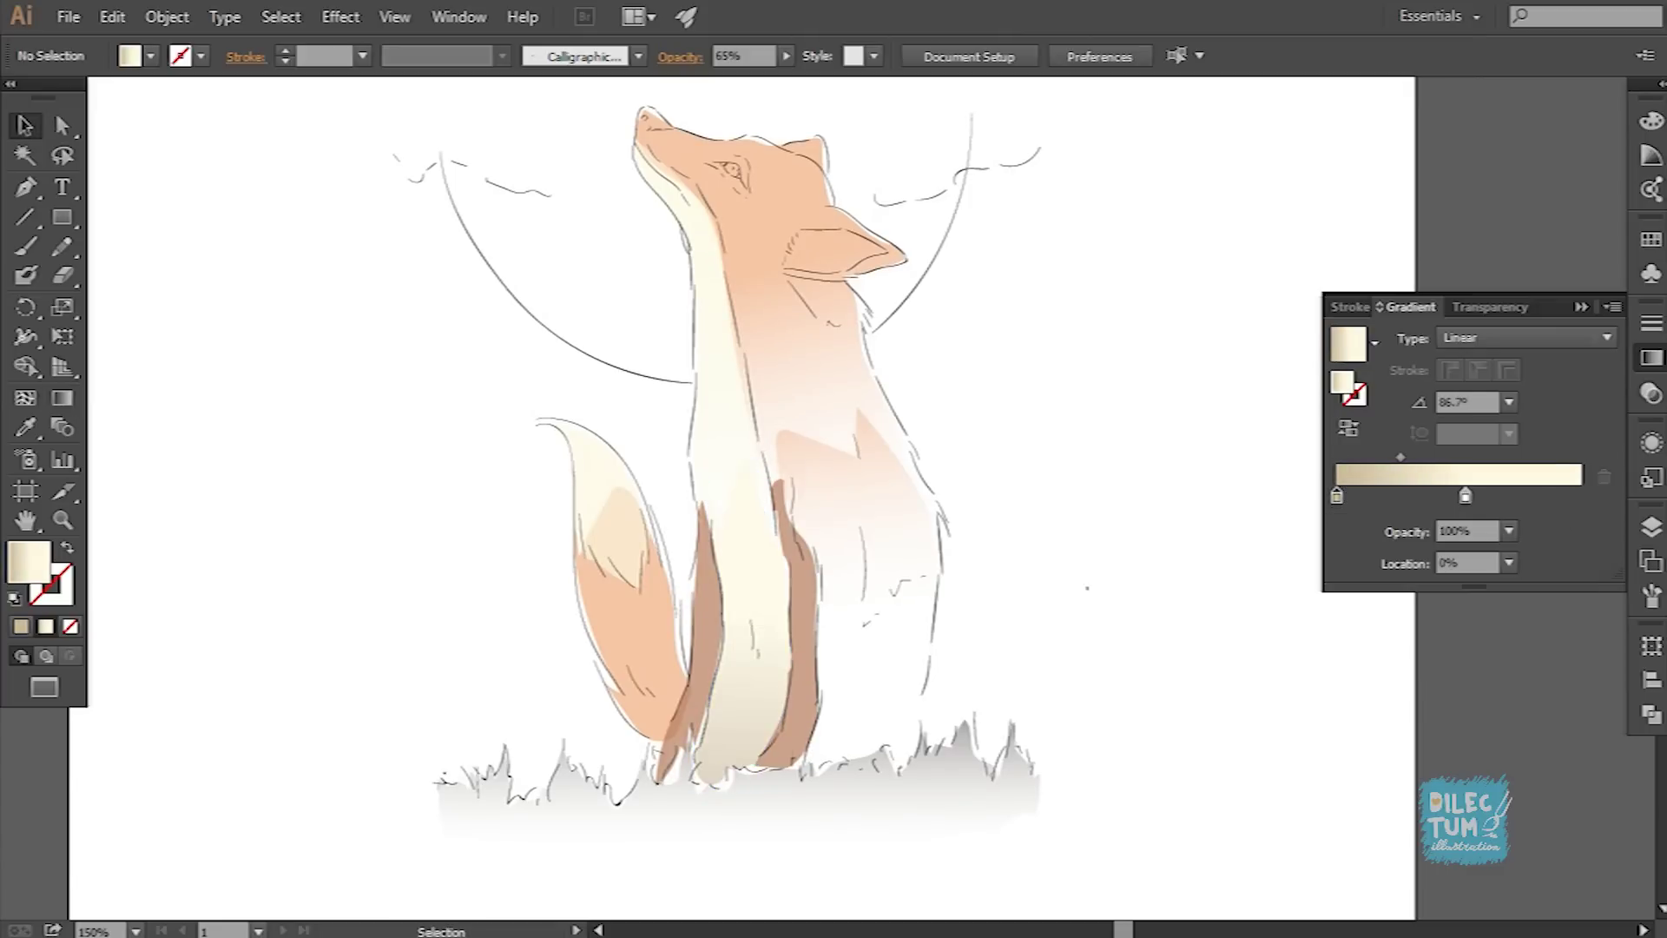
key("ctrl+equal")
left_click(712, 695)
left_click(681, 56)
left_click(452, 87)
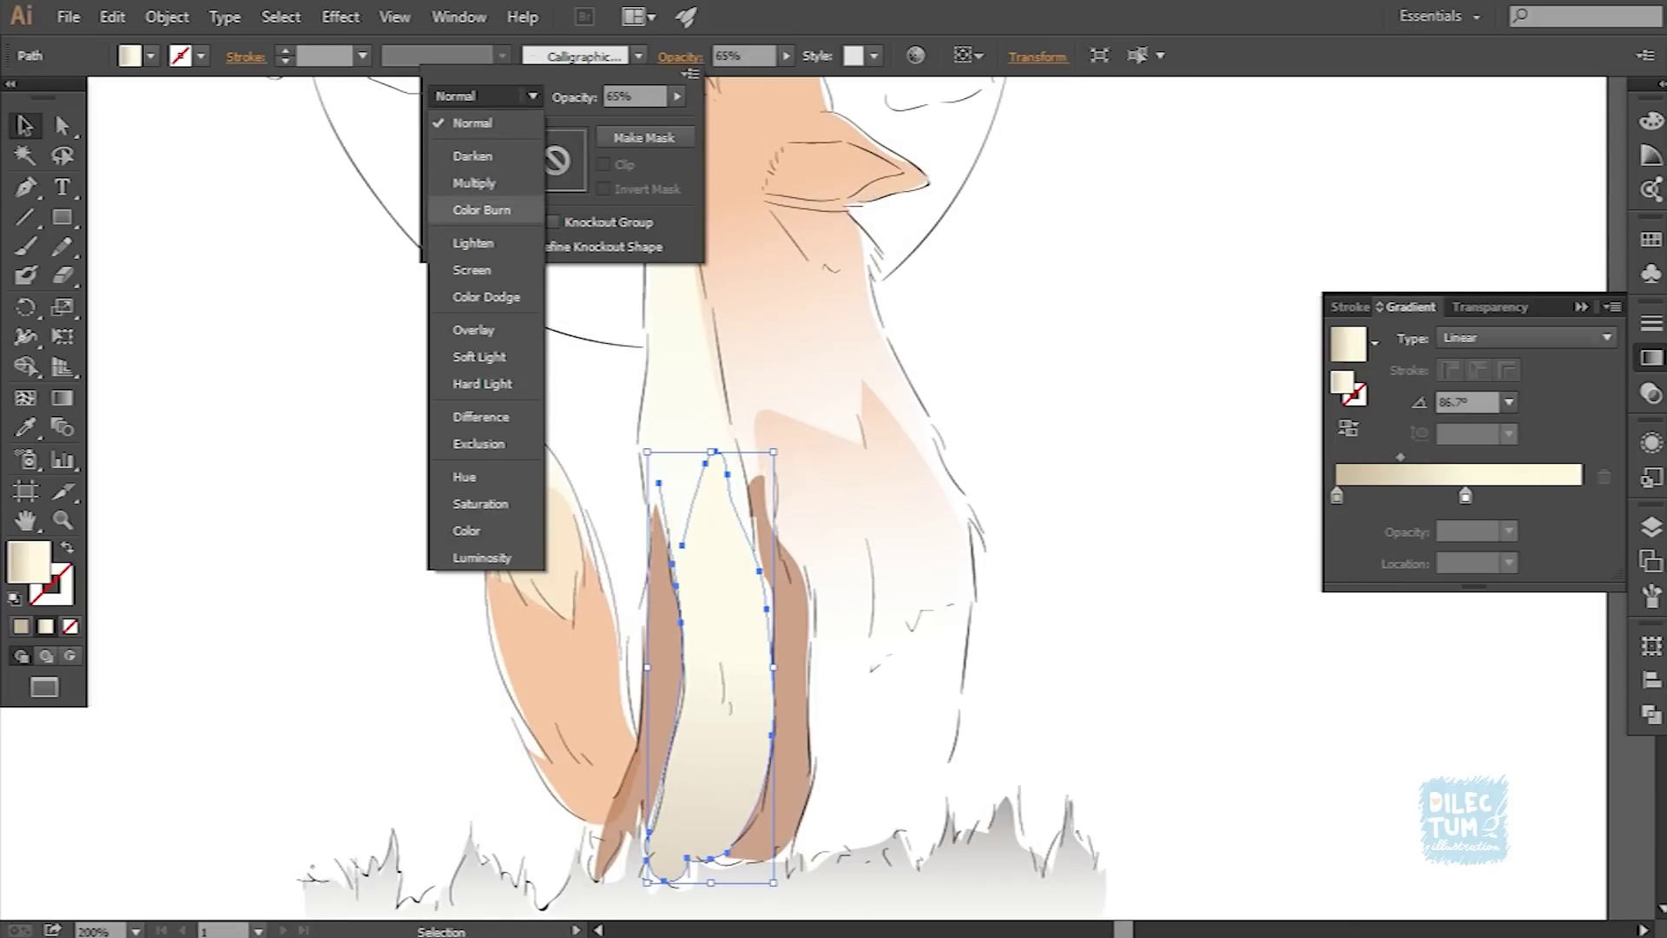
left_click(1129, 434)
left_click(652, 347)
left_click_drag(781, 434, 791, 469)
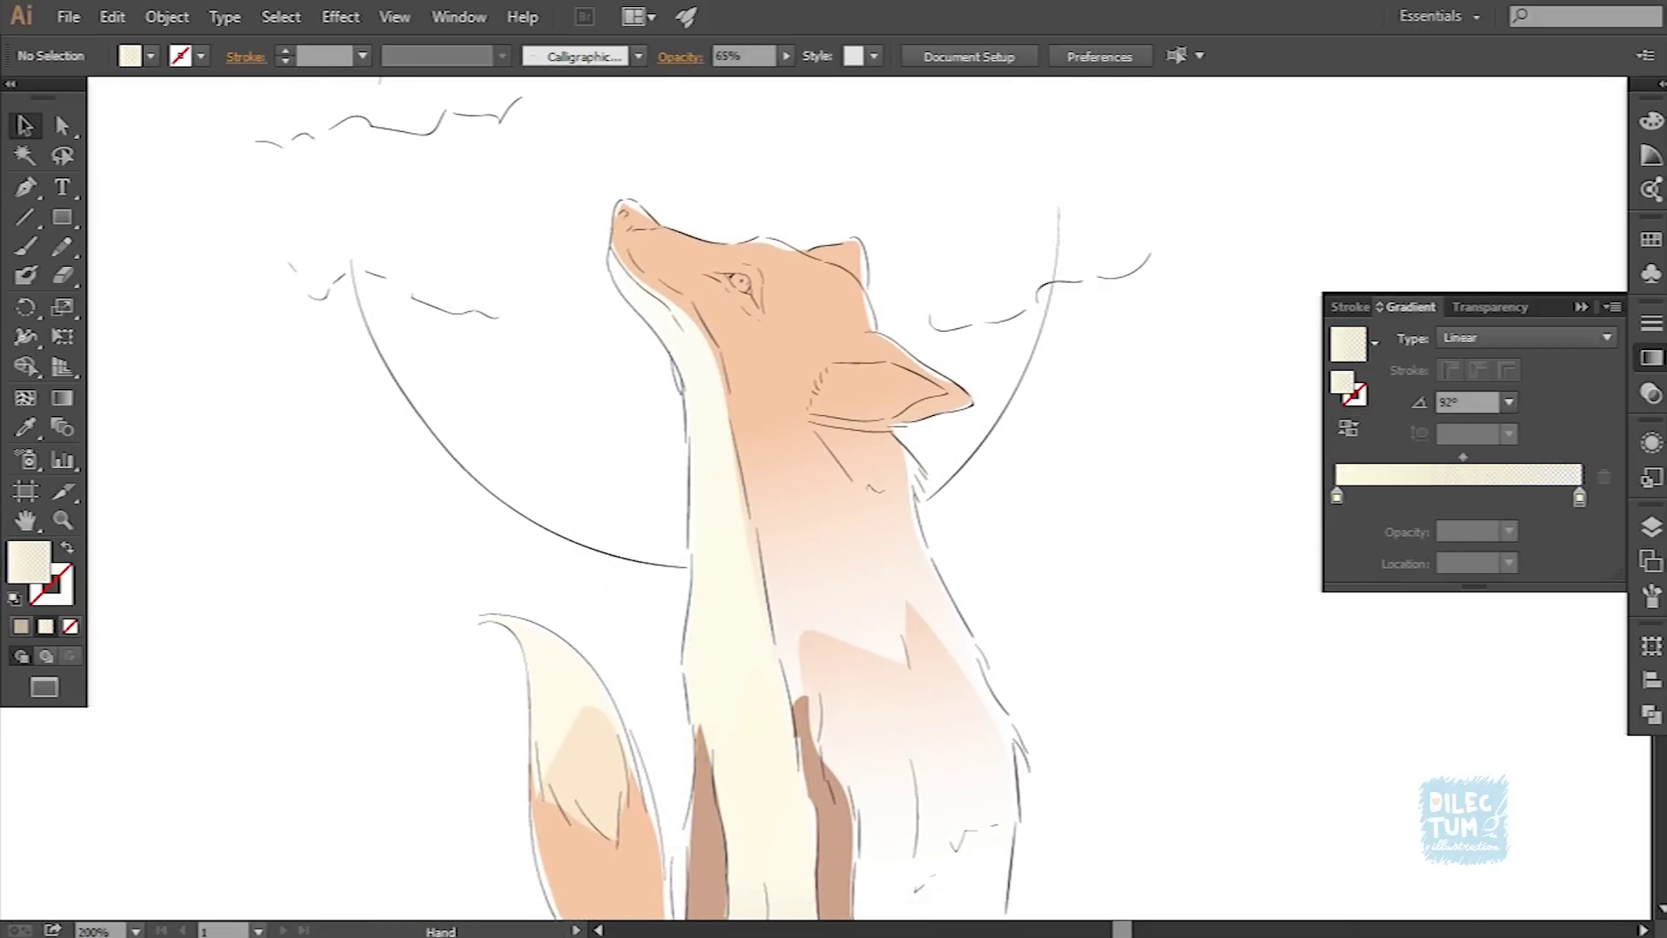
double_click(1580, 496)
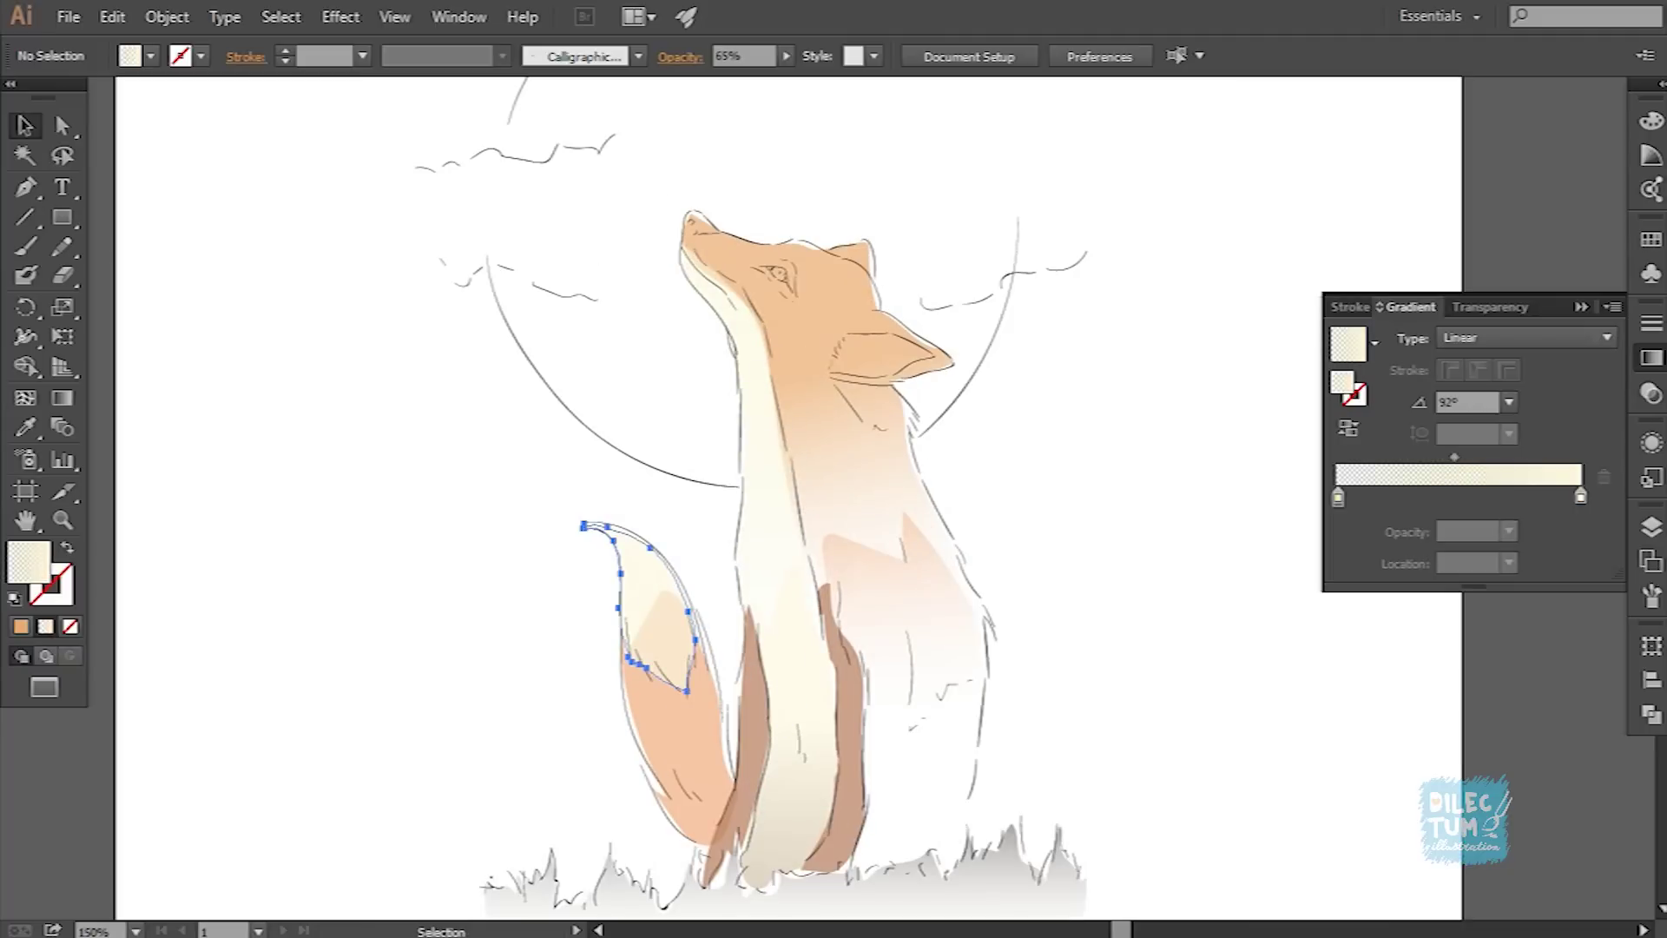
Step: Eyedrop the cream colour onto the tail tip and run its gradient from base to tip
key("i")
key("g")
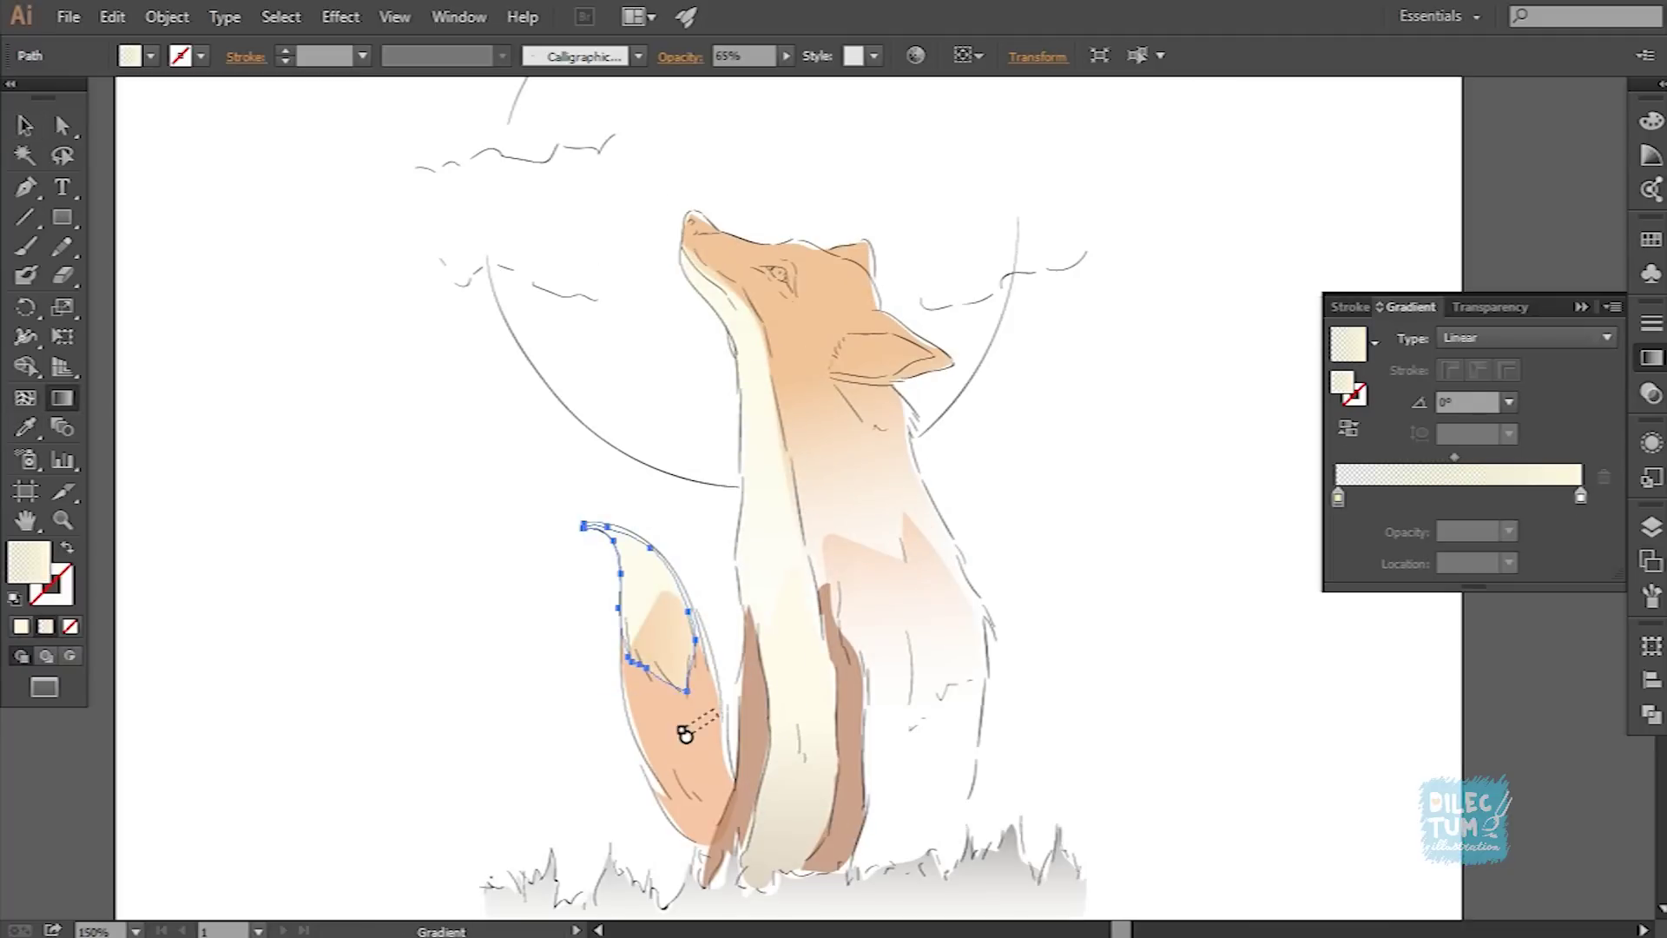
left_click_drag(695, 732, 605, 491)
left_click(1580, 496)
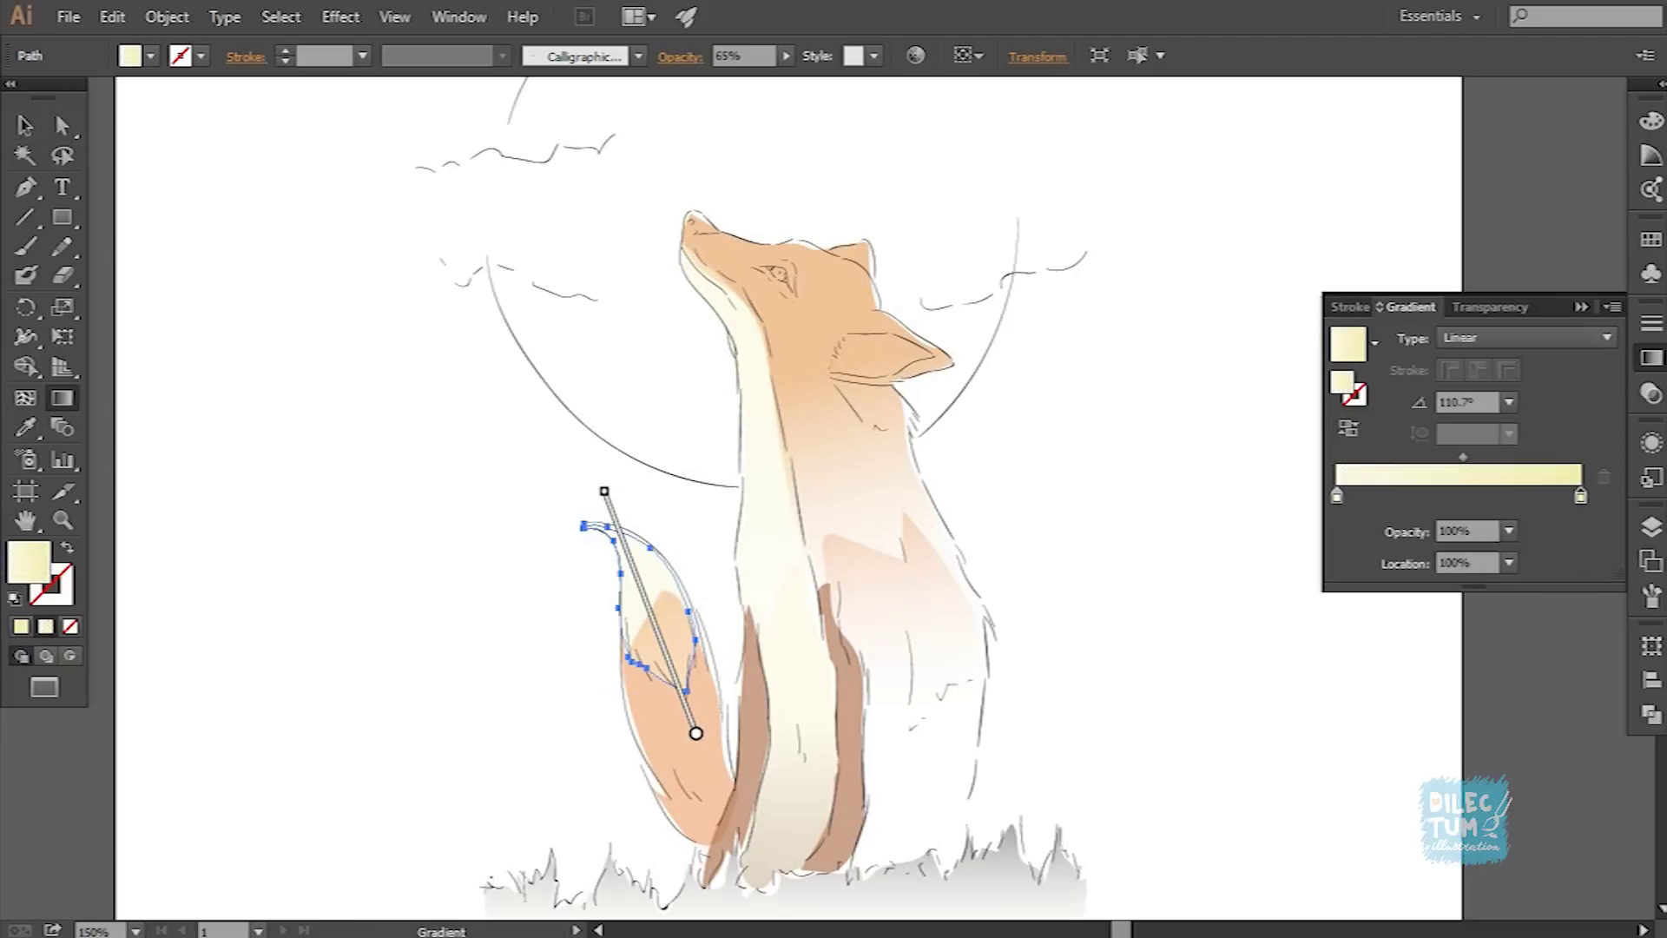
key("v")
key("ctrl+shift+a")
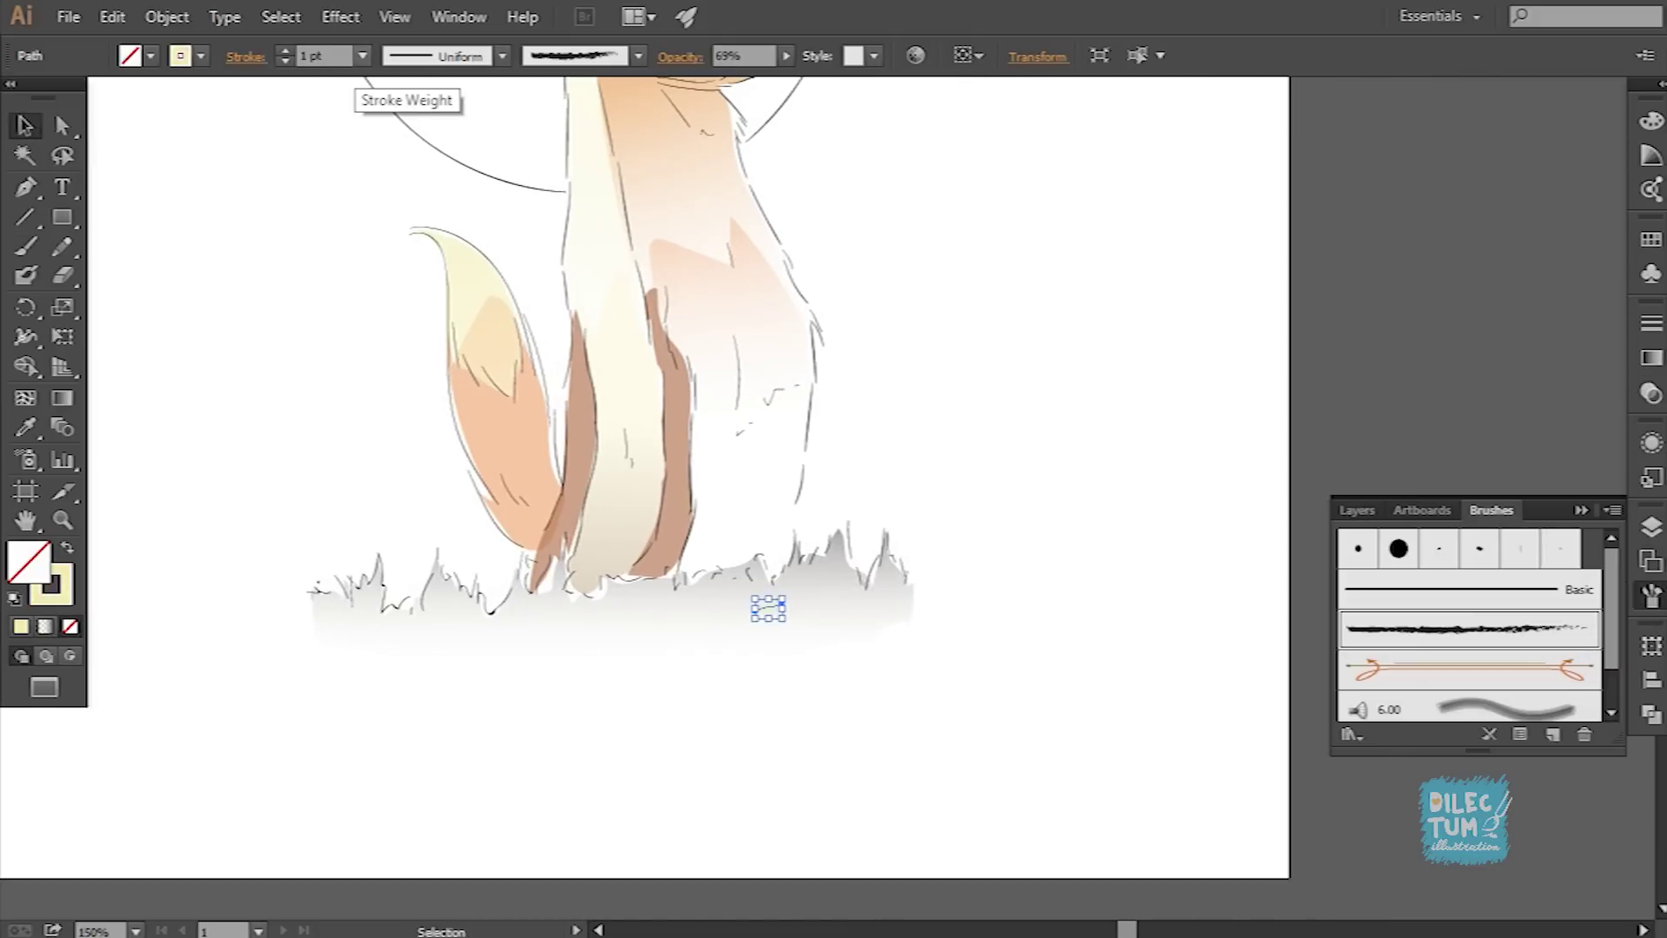
Step: Move the small stroke lower under the grass and thicken it to 5 pt
left_click(757, 575)
left_click_drag(757, 575, 727, 601)
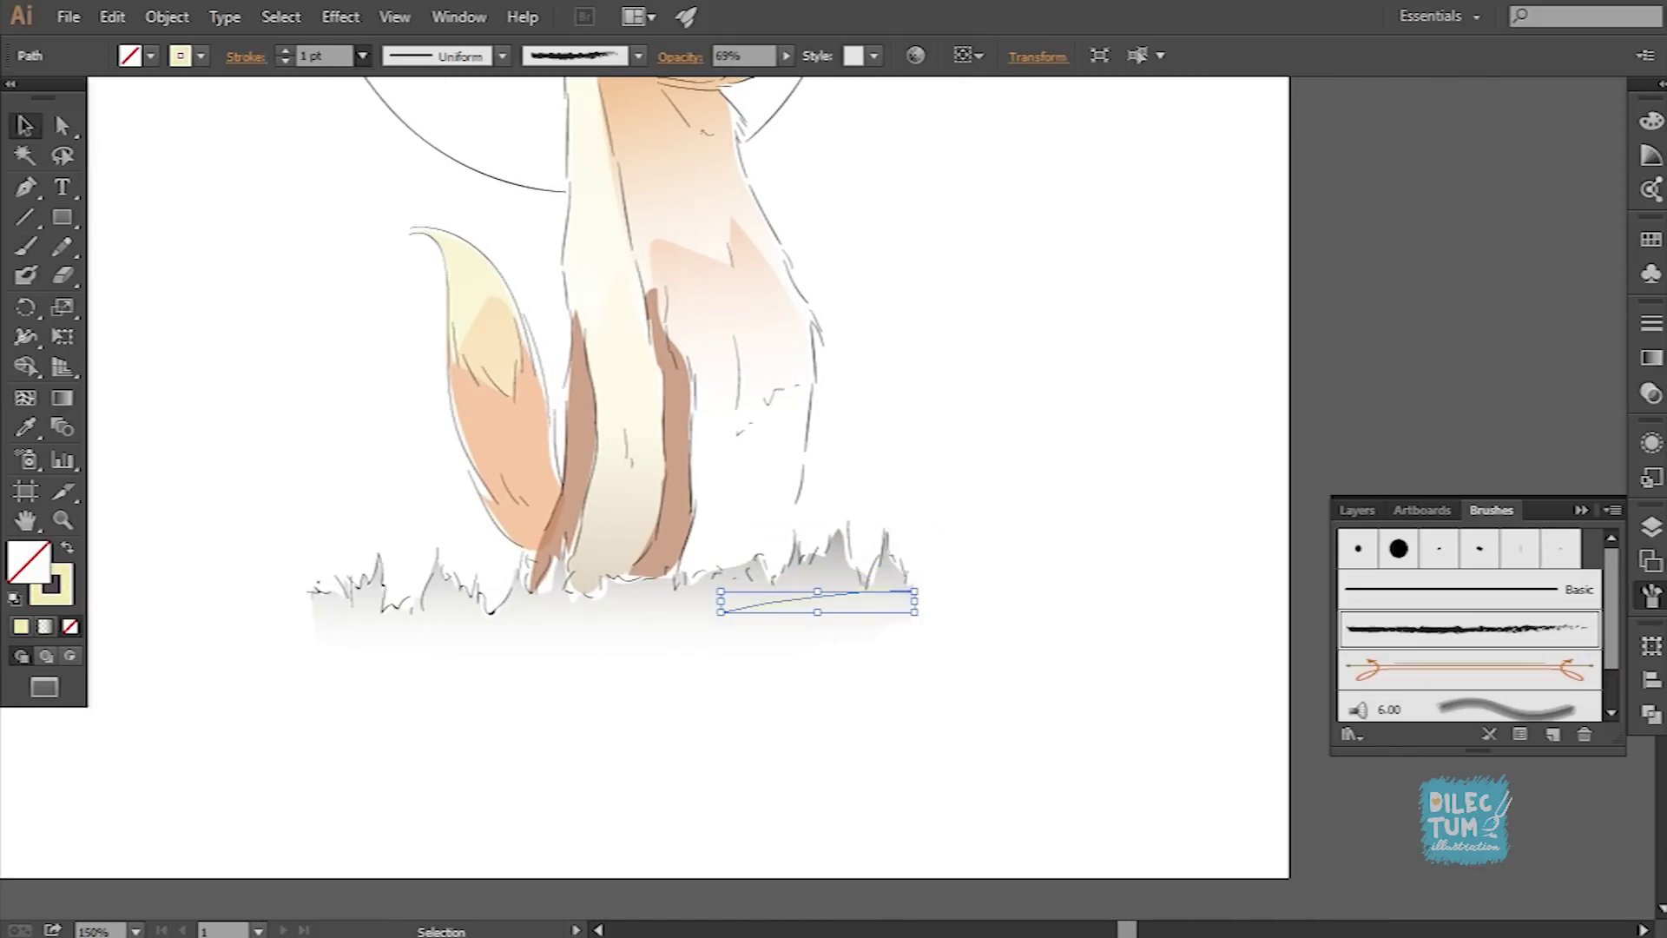
left_click(362, 56)
left_click(391, 252)
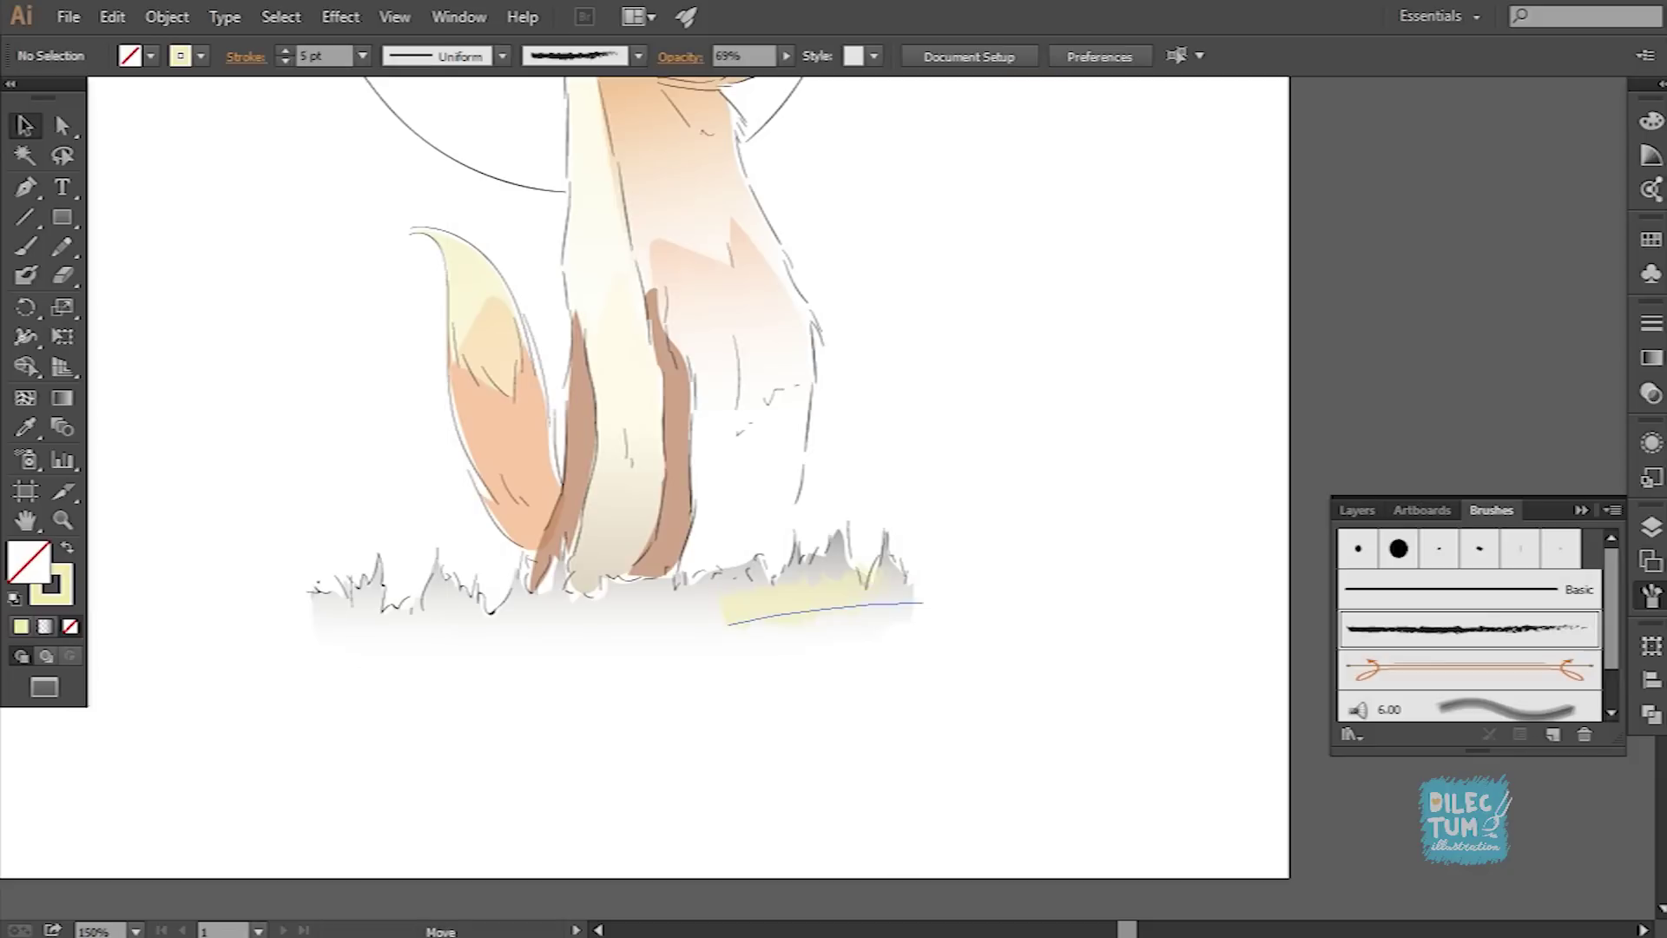
left_click(1553, 734)
left_click(712, 516)
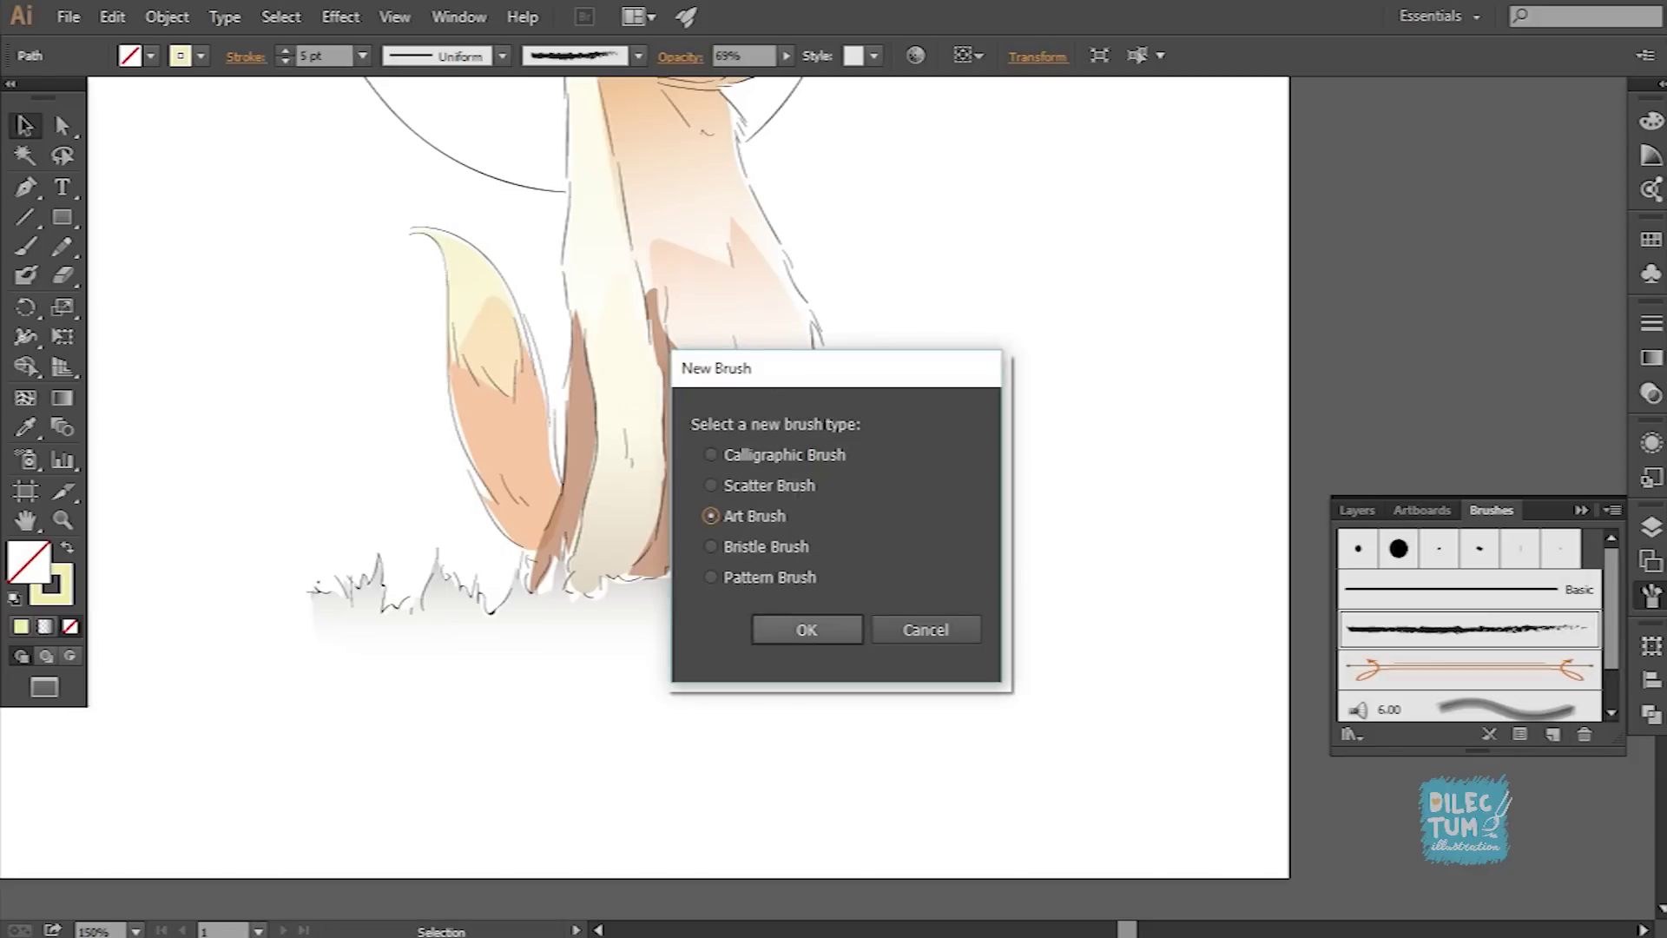
left_click(804, 626)
left_click(1002, 800)
Step: Browse the 6d Art Pen and Grunge brush libraries and apply a grunge brush to the stroke
left_click(1352, 734)
mouse_move(1420, 587)
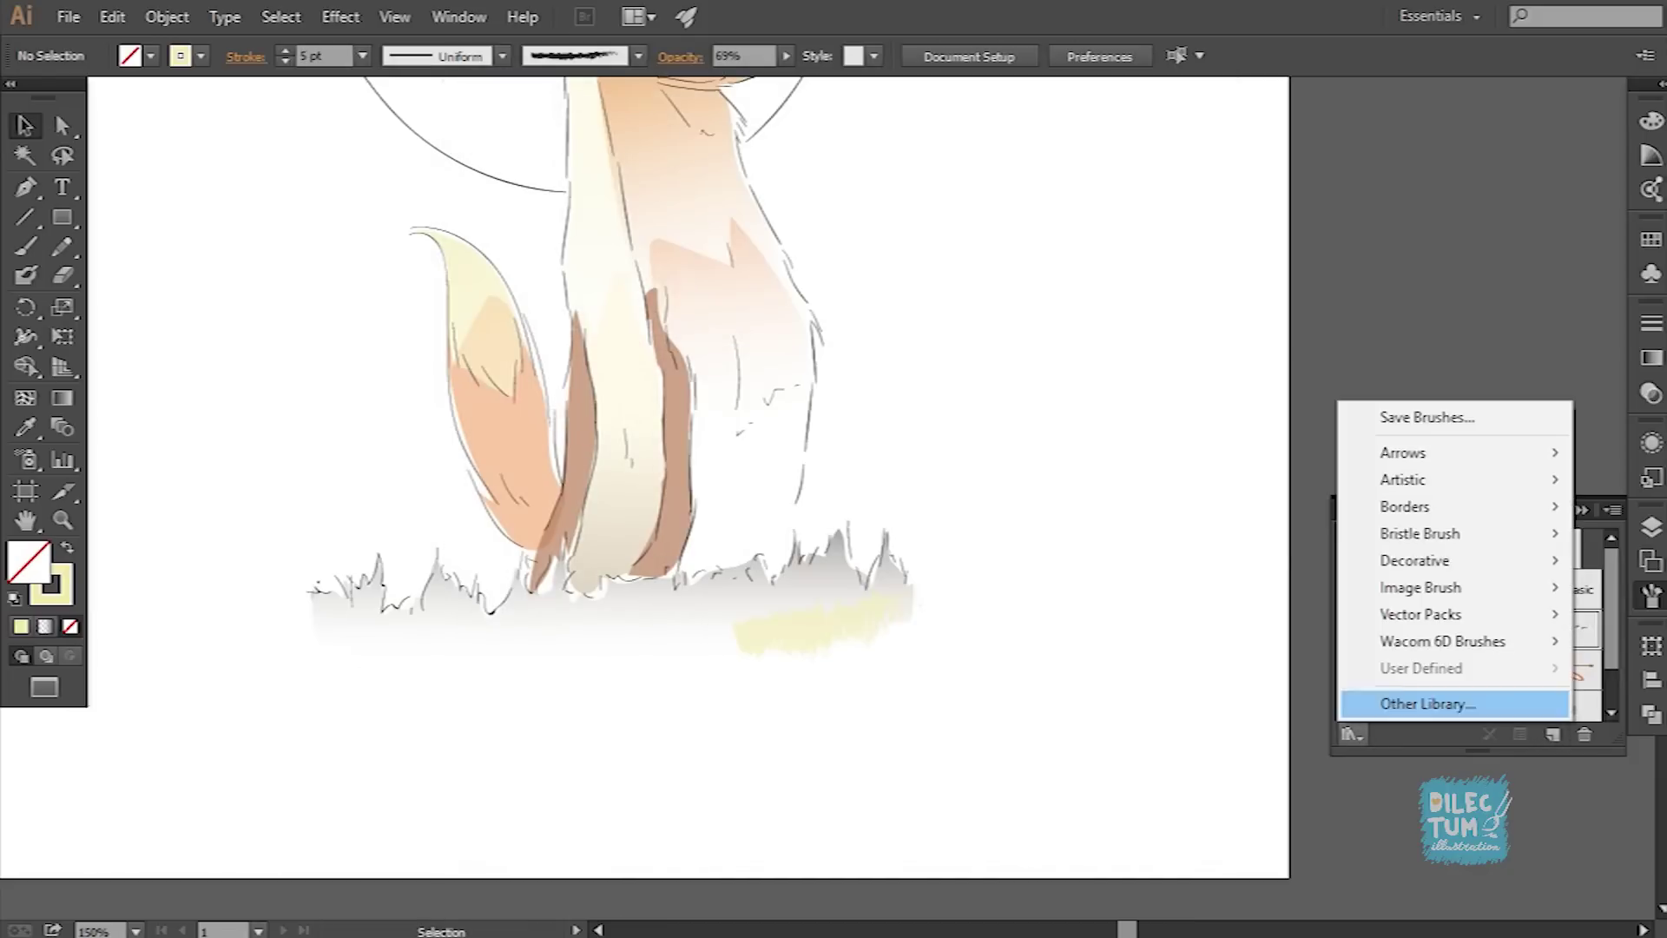
left_click(1234, 640)
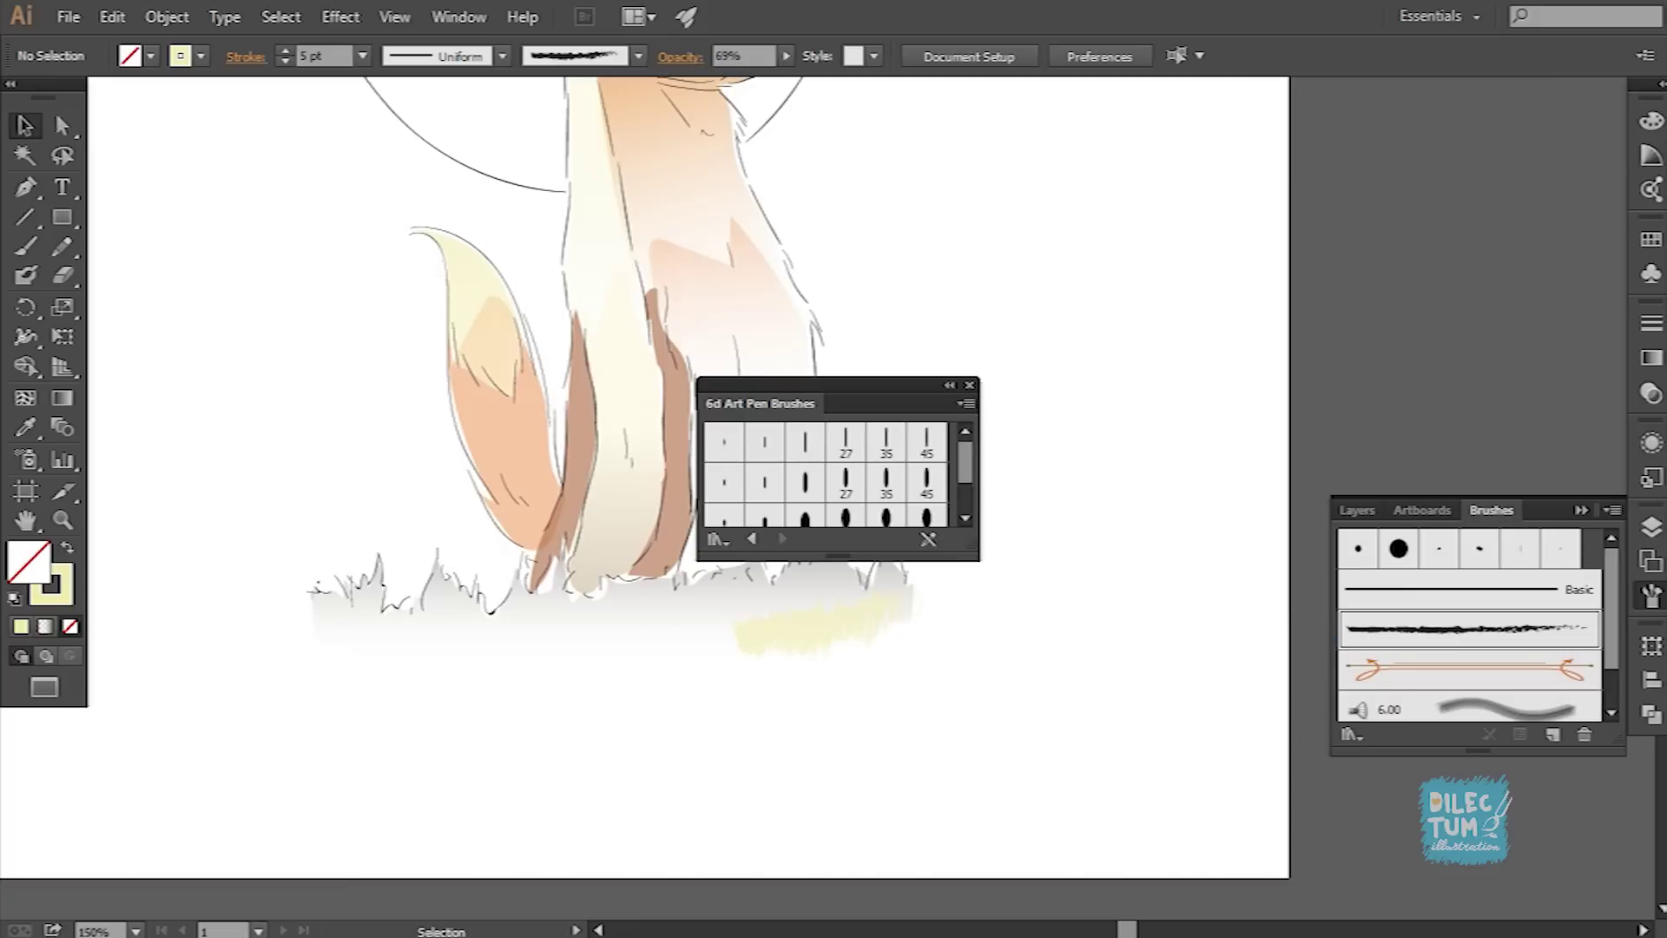
scroll(825, 478, "down", 2)
left_click(886, 502)
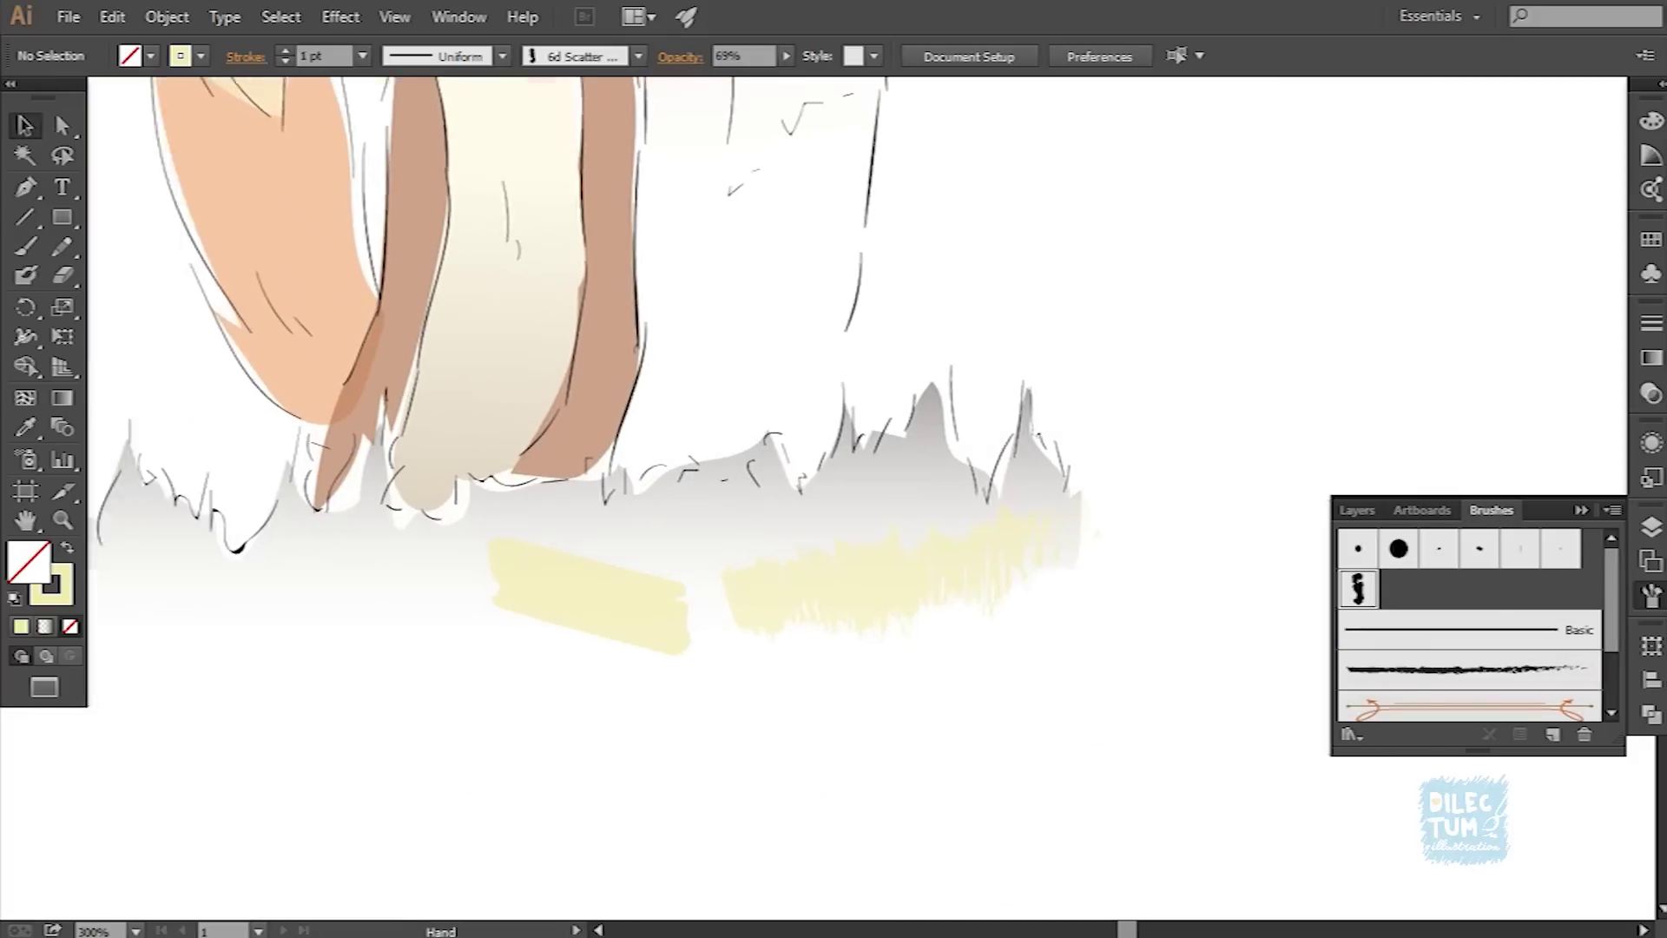
left_click(1352, 734)
left_click(1151, 614)
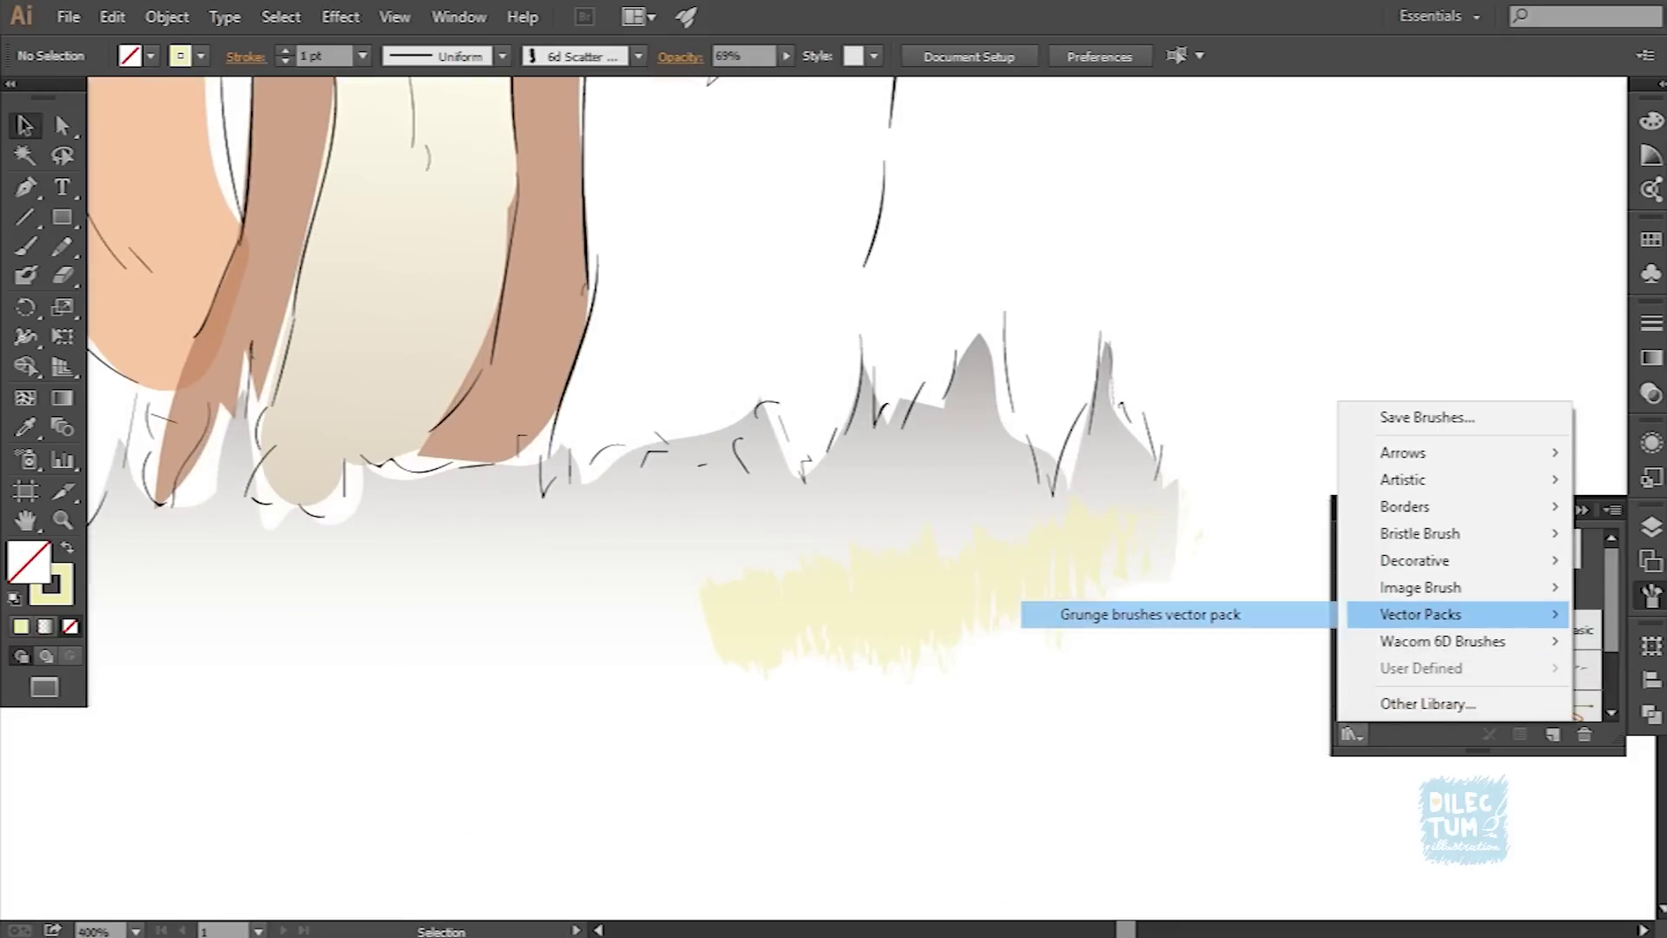
left_click(829, 455)
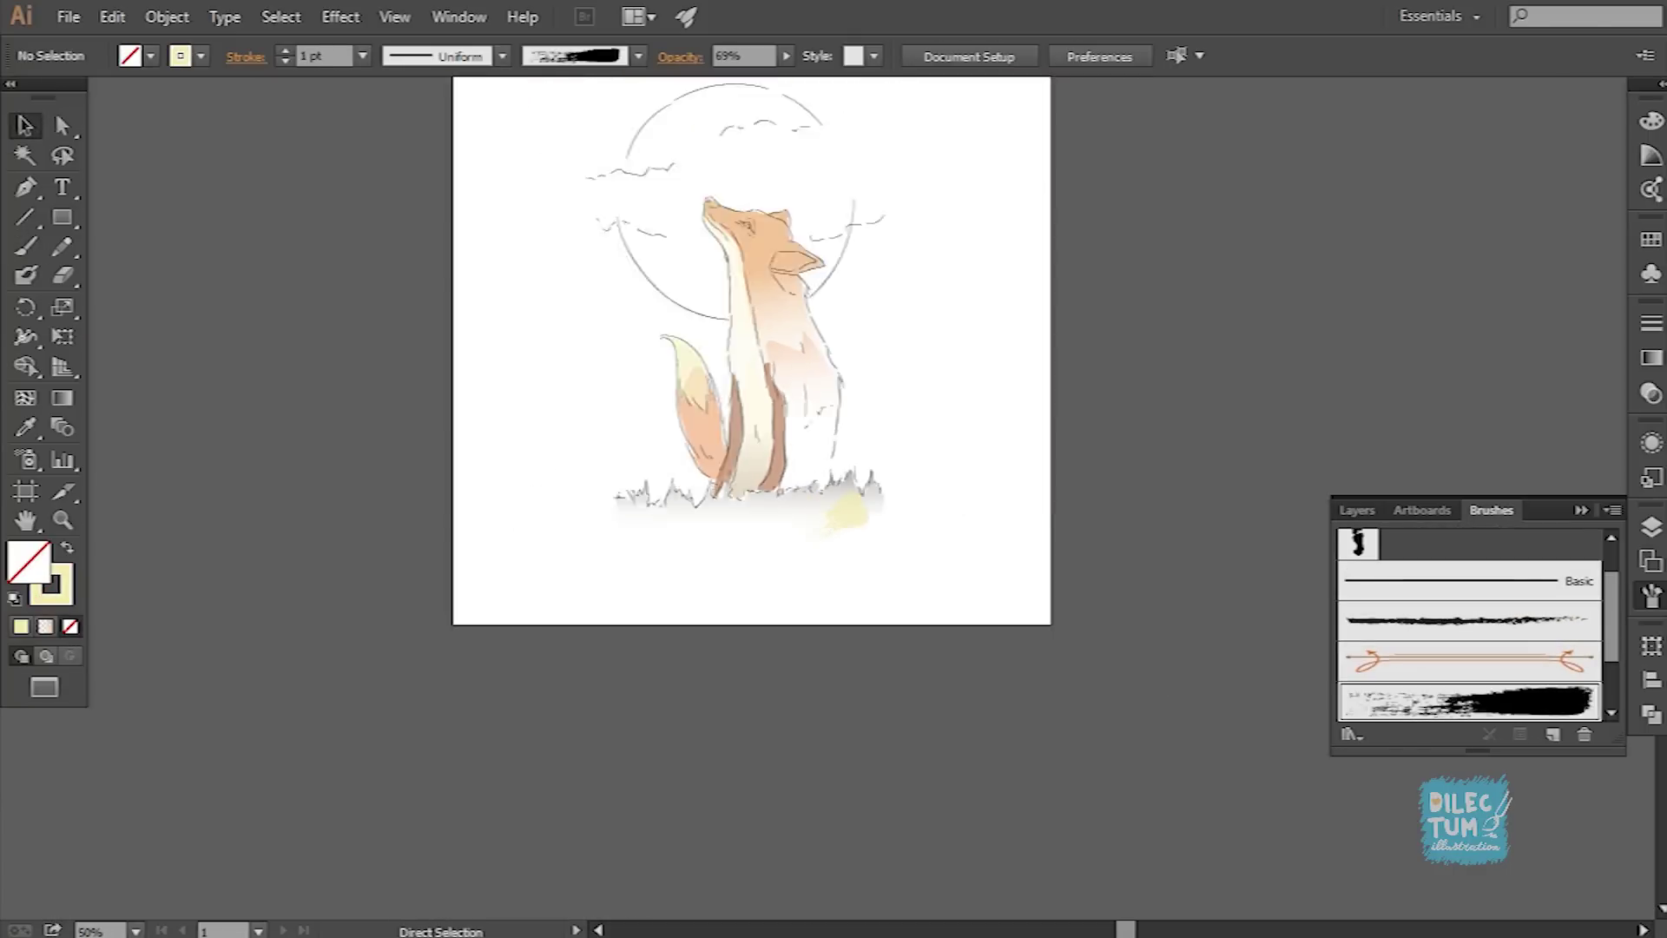
Step: Expand the grunge stroke into a shape and run a white-to-grey gradient across it
left_click(167, 17)
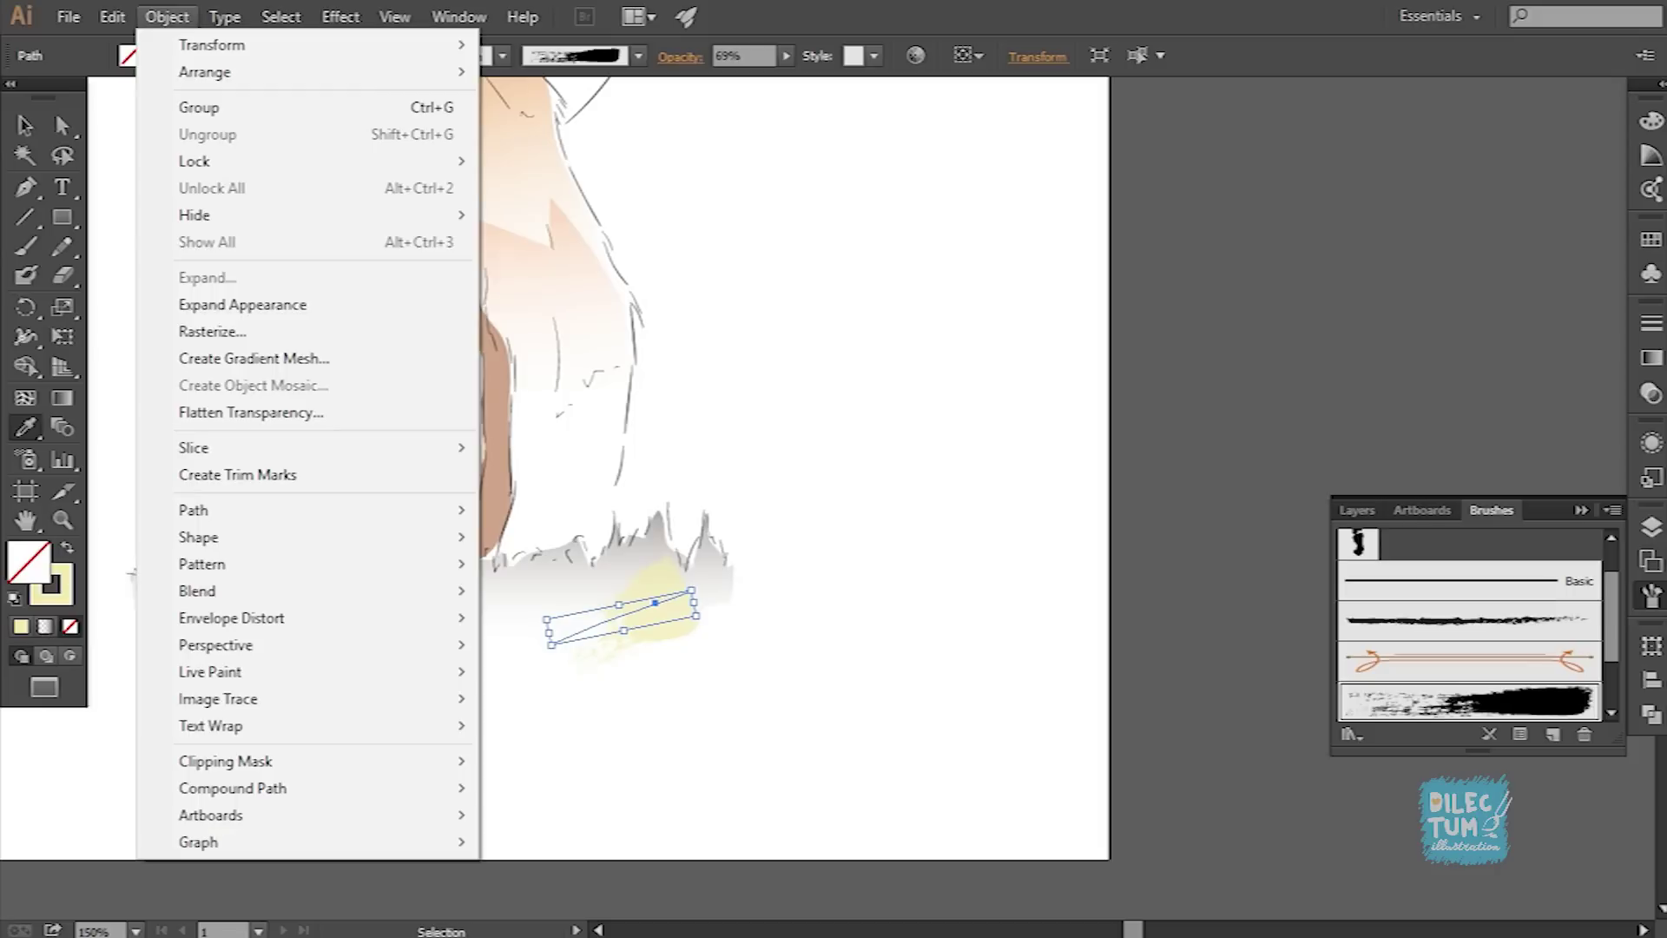
left_click(200, 325)
left_click(868, 738)
left_click(642, 608)
key("g")
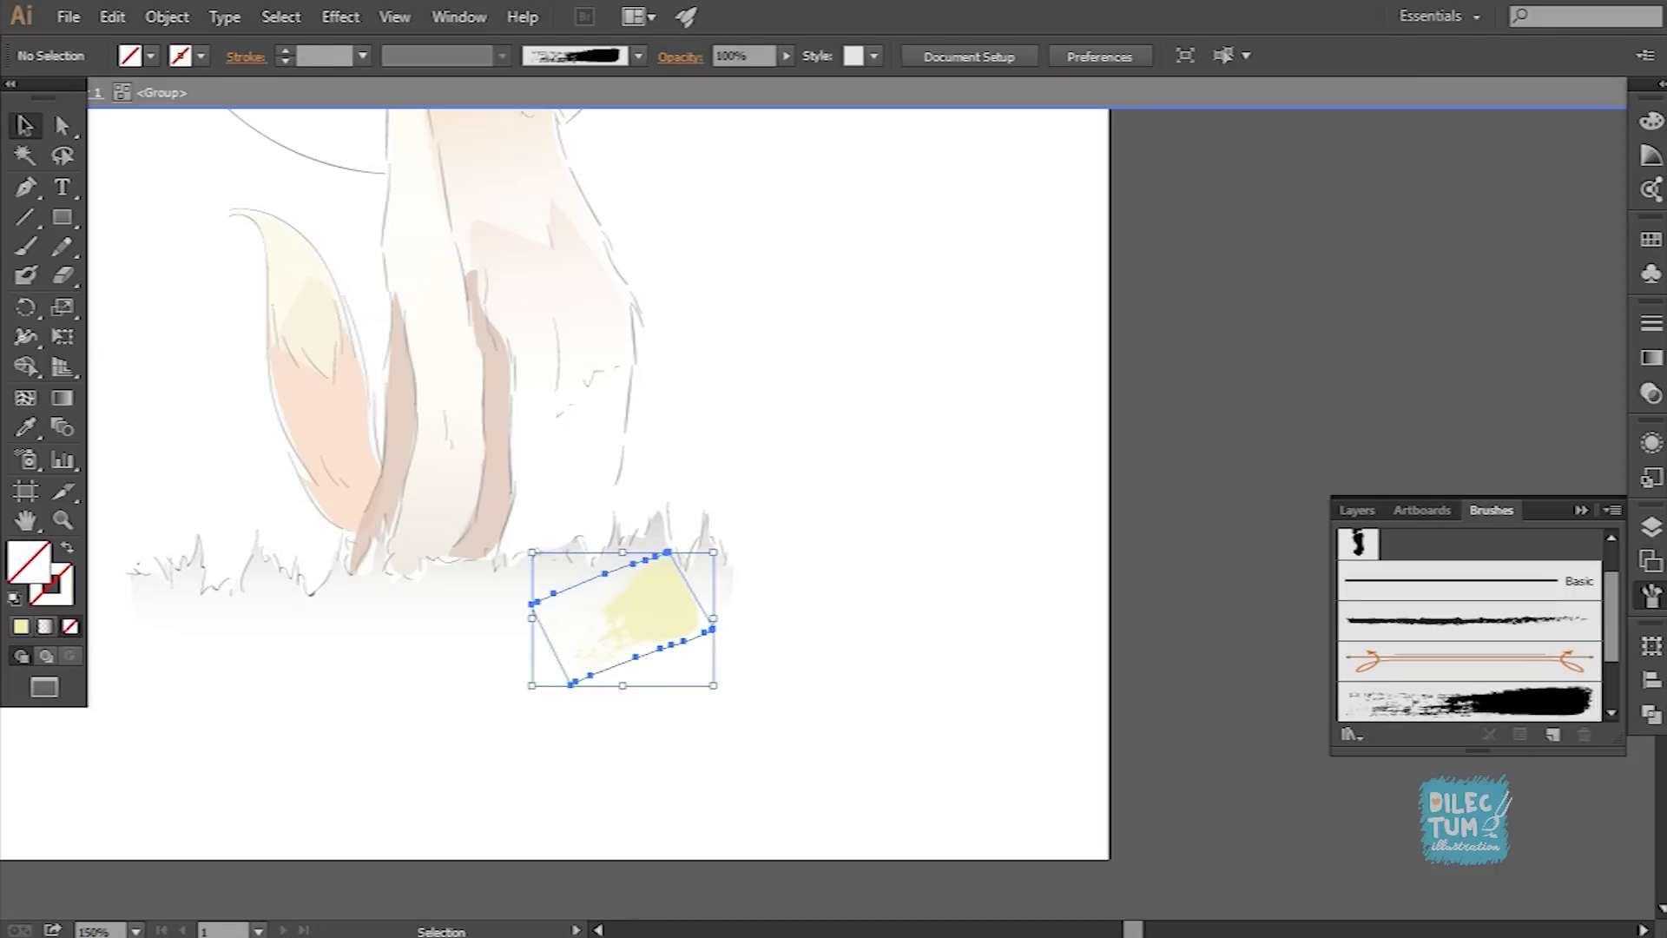
left_click_drag(629, 608, 695, 612)
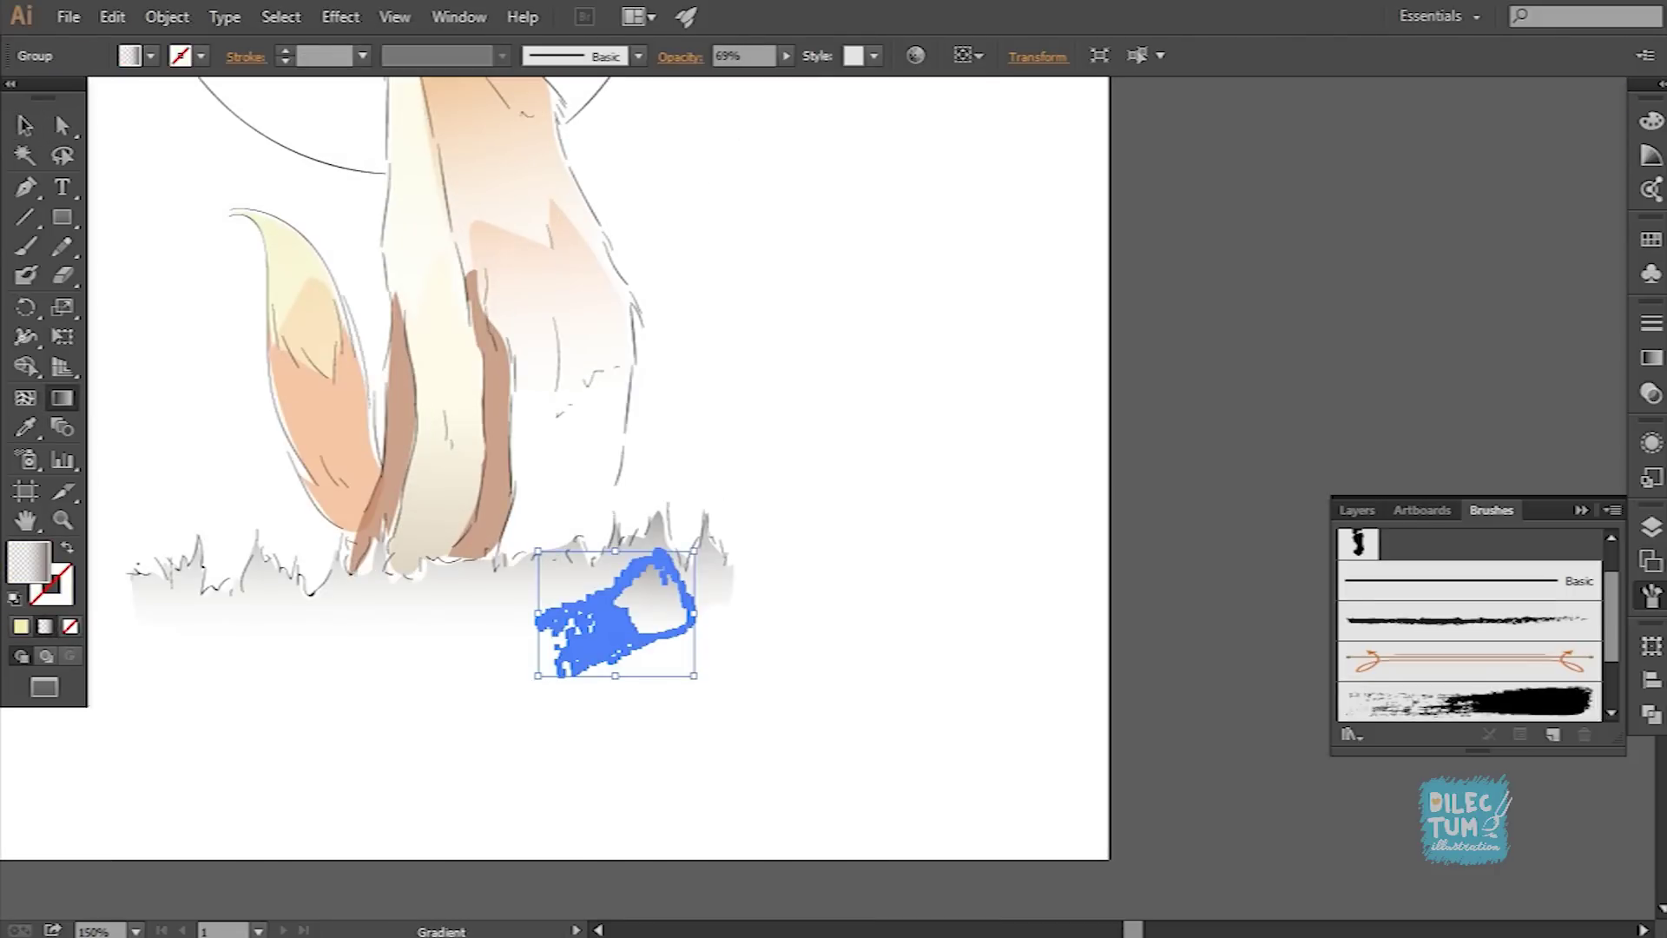
key("v")
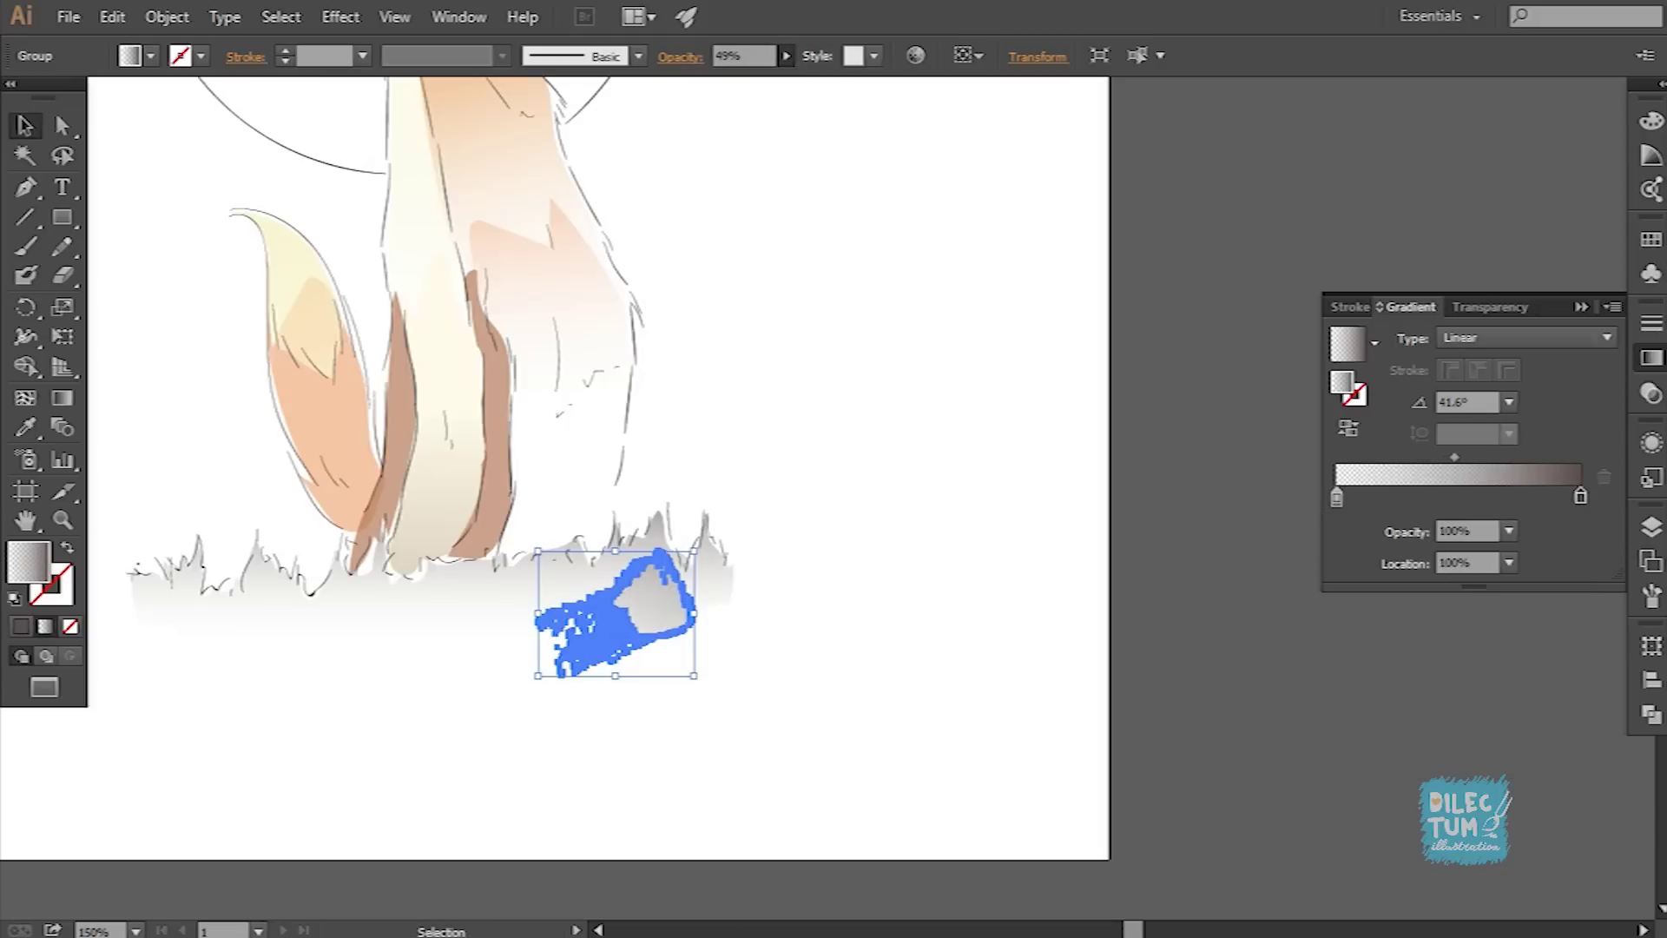
key("ctrl+shift+a")
key("ctrl+minus")
key("ctrl+minus")
key("ctrl+minus")
key("ctrl+plus")
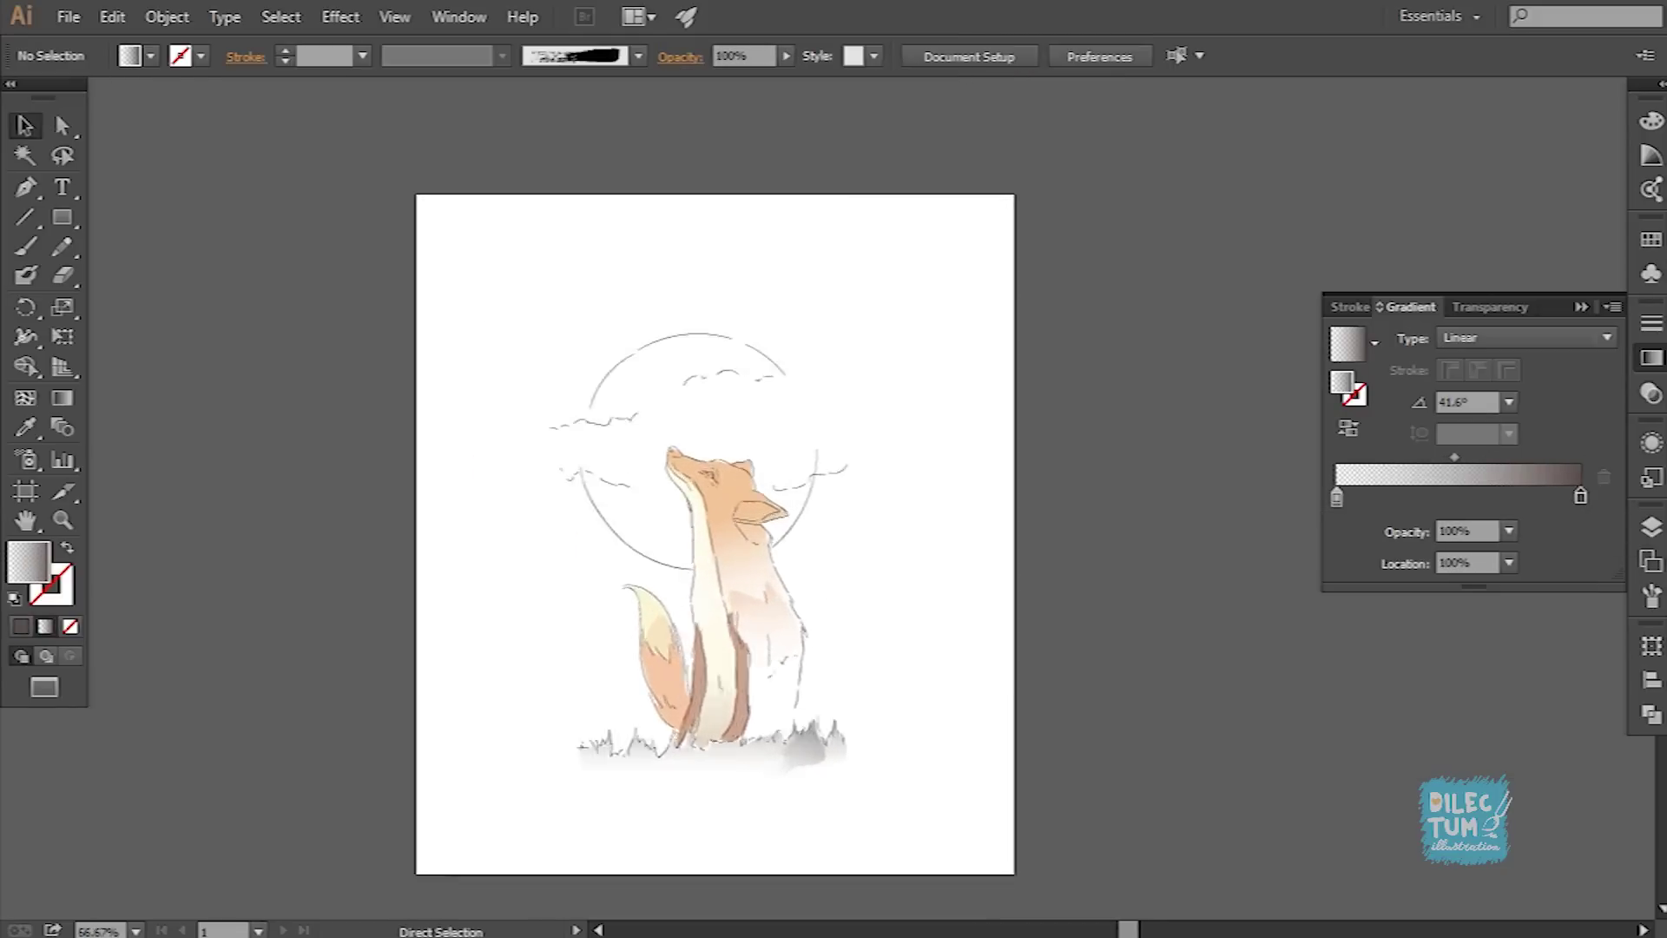
key("ctrl+plus")
Step: Move the head gradient's right stop to the far end and colour it light orange FFC266
key("F7")
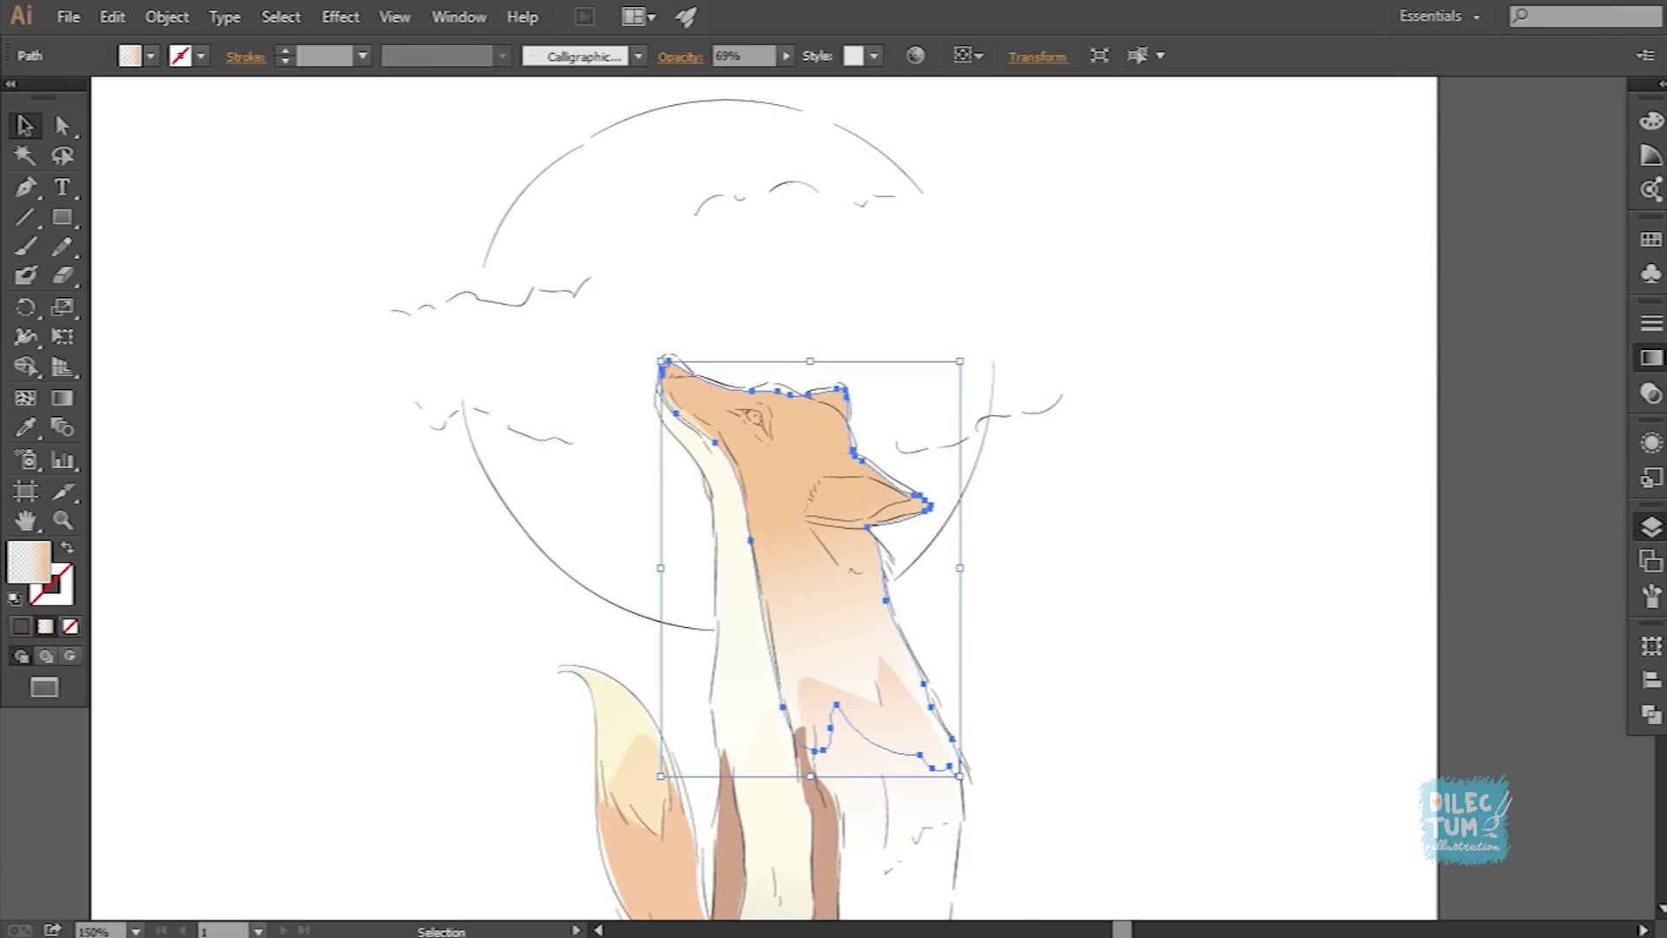
key("ctrl+F9")
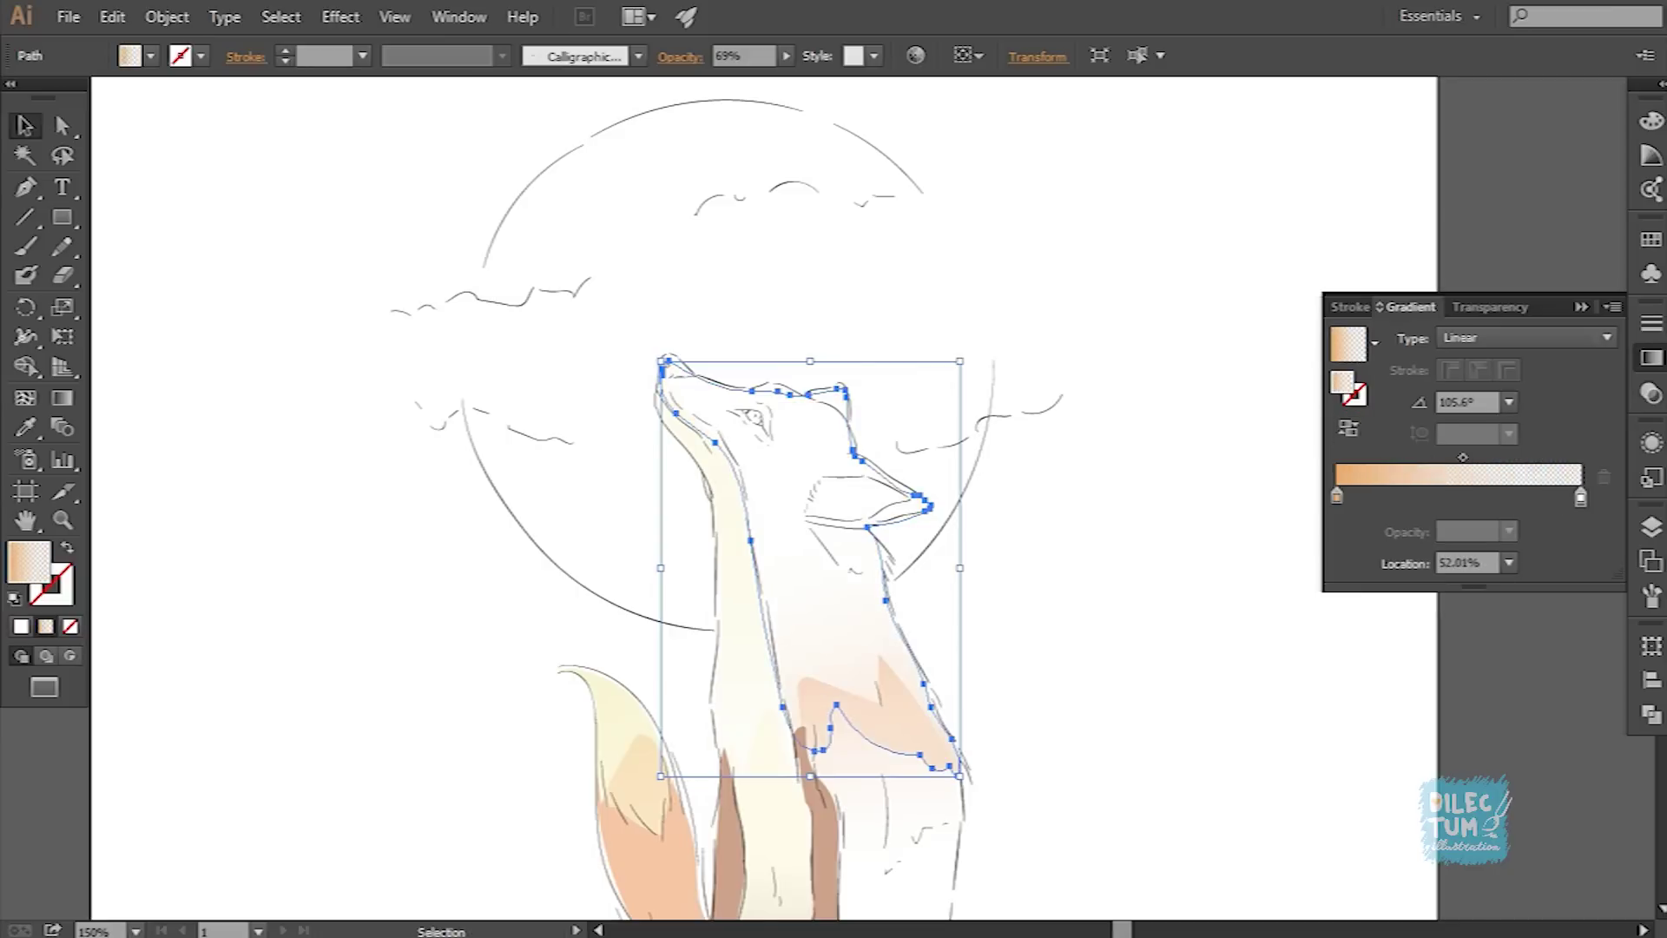
left_click_drag(1506, 497, 1580, 497)
double_click(1581, 497)
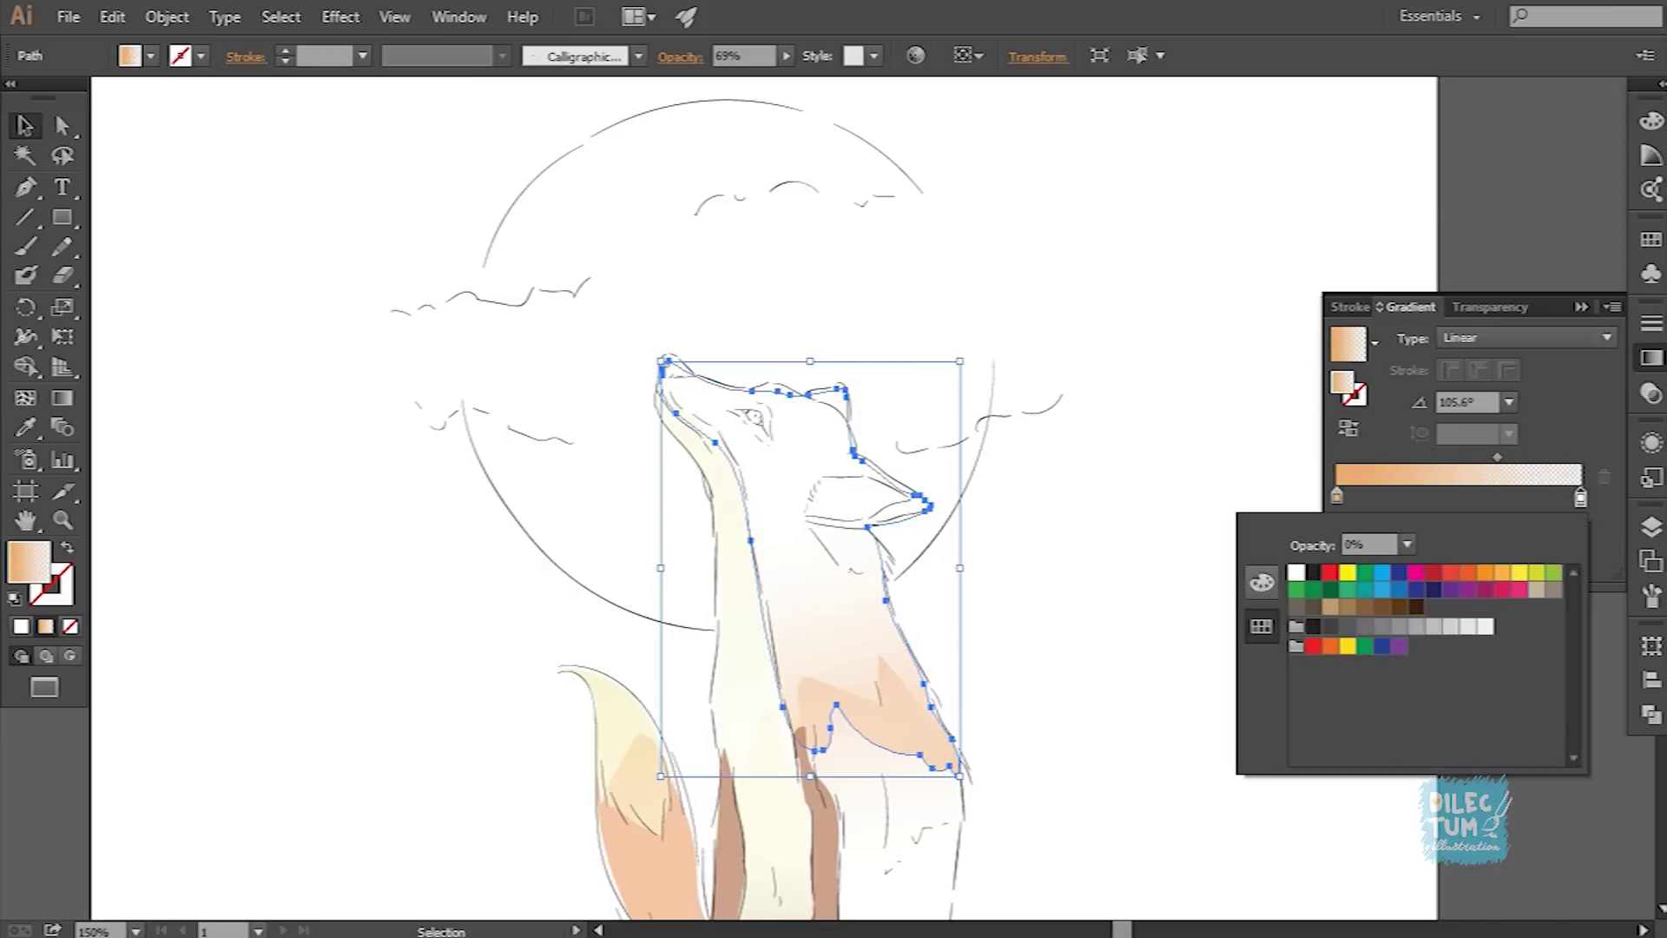
left_click(1262, 581)
left_click(1261, 626)
left_click(1372, 569)
left_click(1262, 582)
left_click_drag(1417, 631, 1464, 631)
left_click(1510, 532)
double_click(1580, 496)
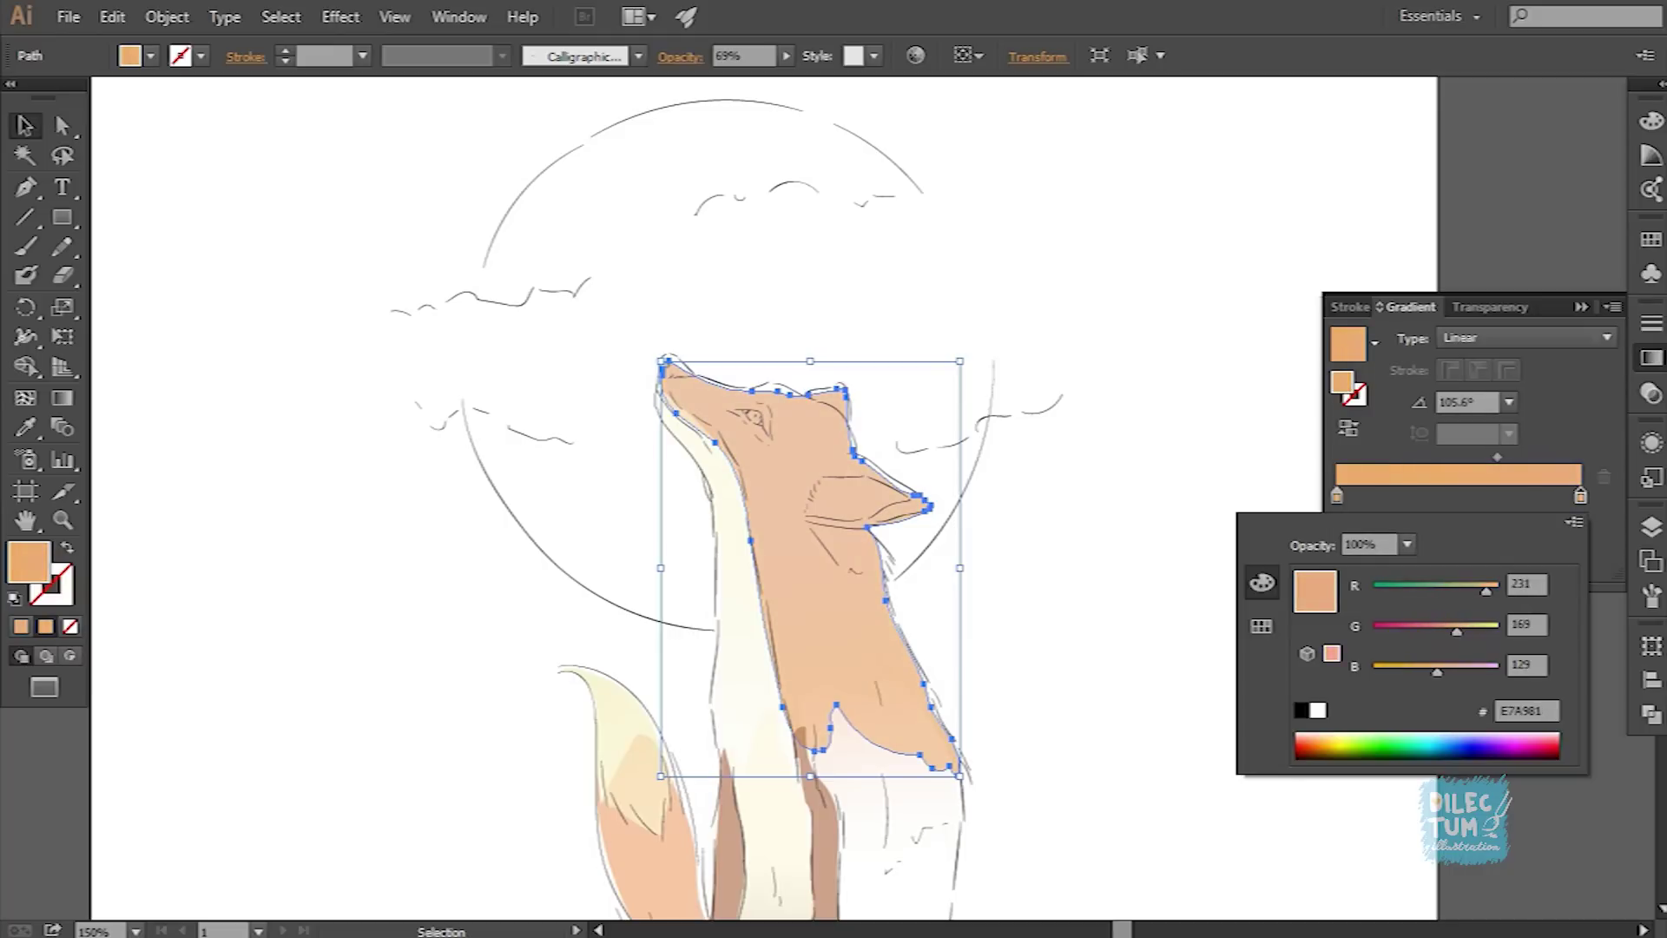
type("FFC266")
key("Return")
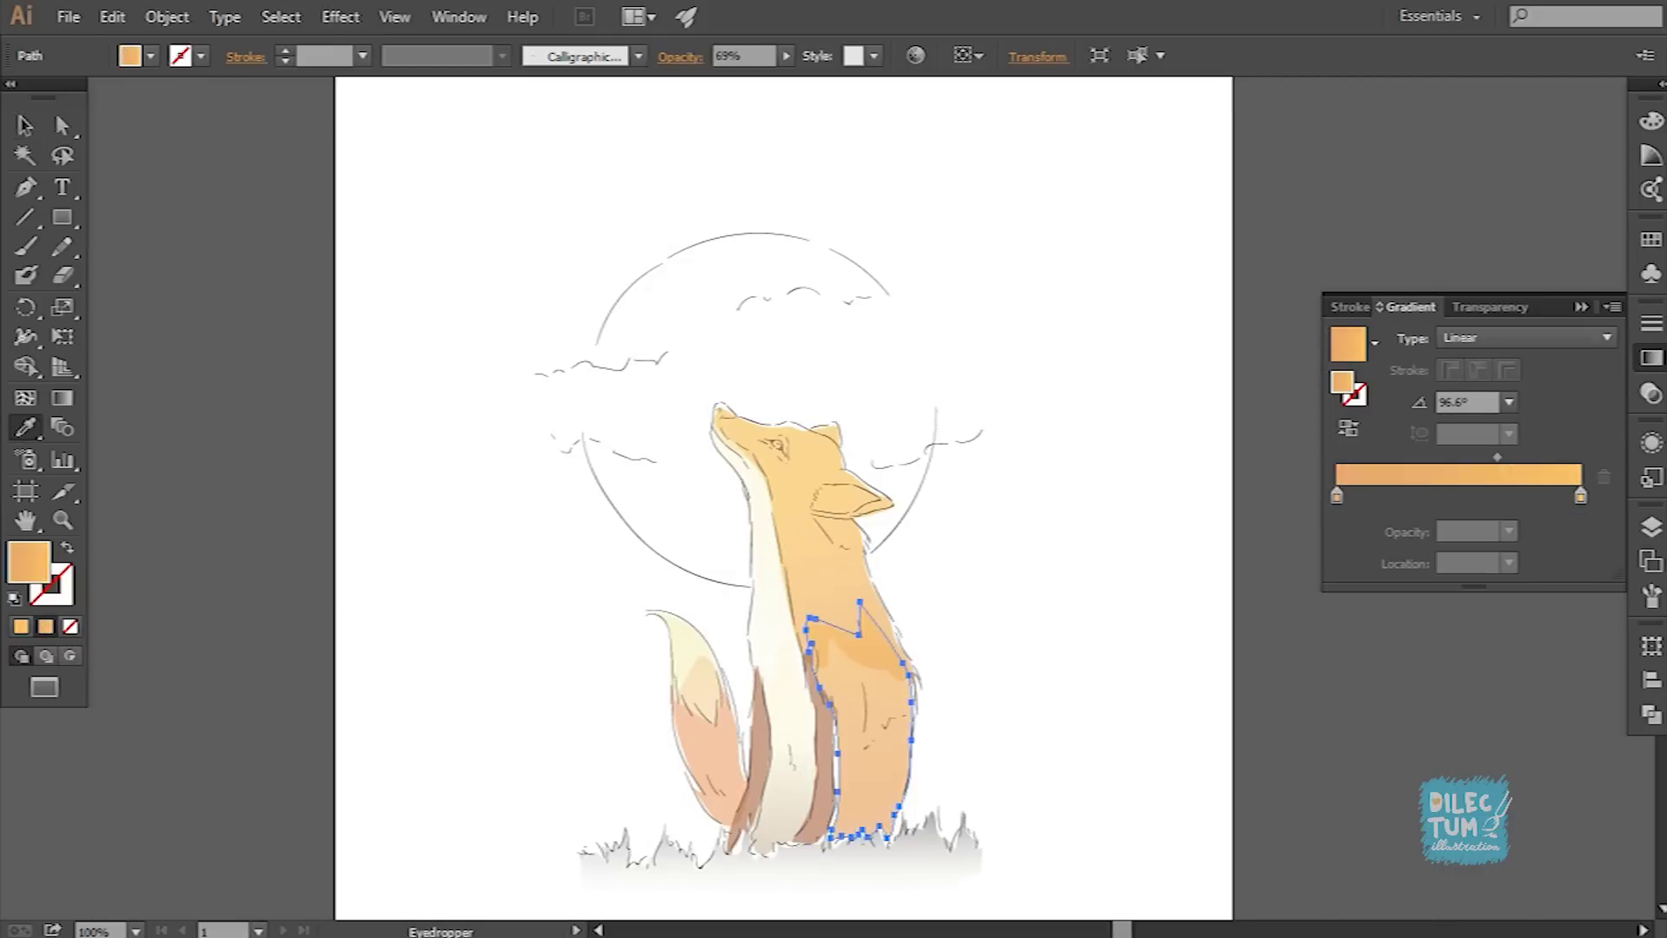
Step: Soften the head's left stop to orange (134) and redden the body gradient's left stop
double_click(1336, 496)
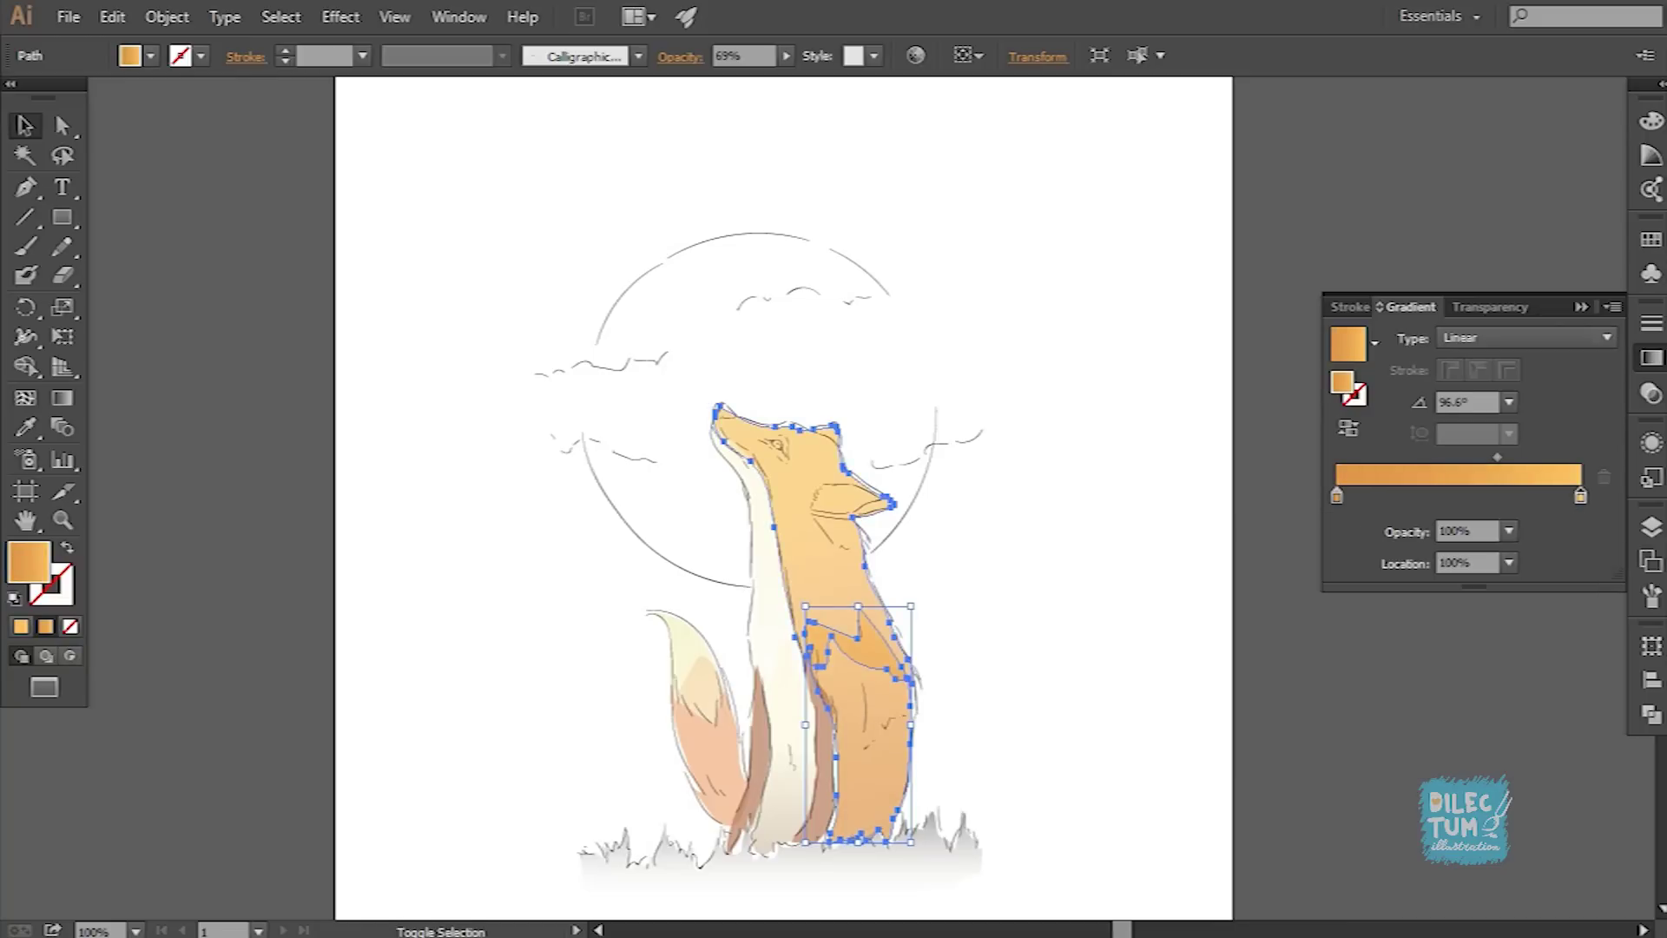
double_click(1337, 496)
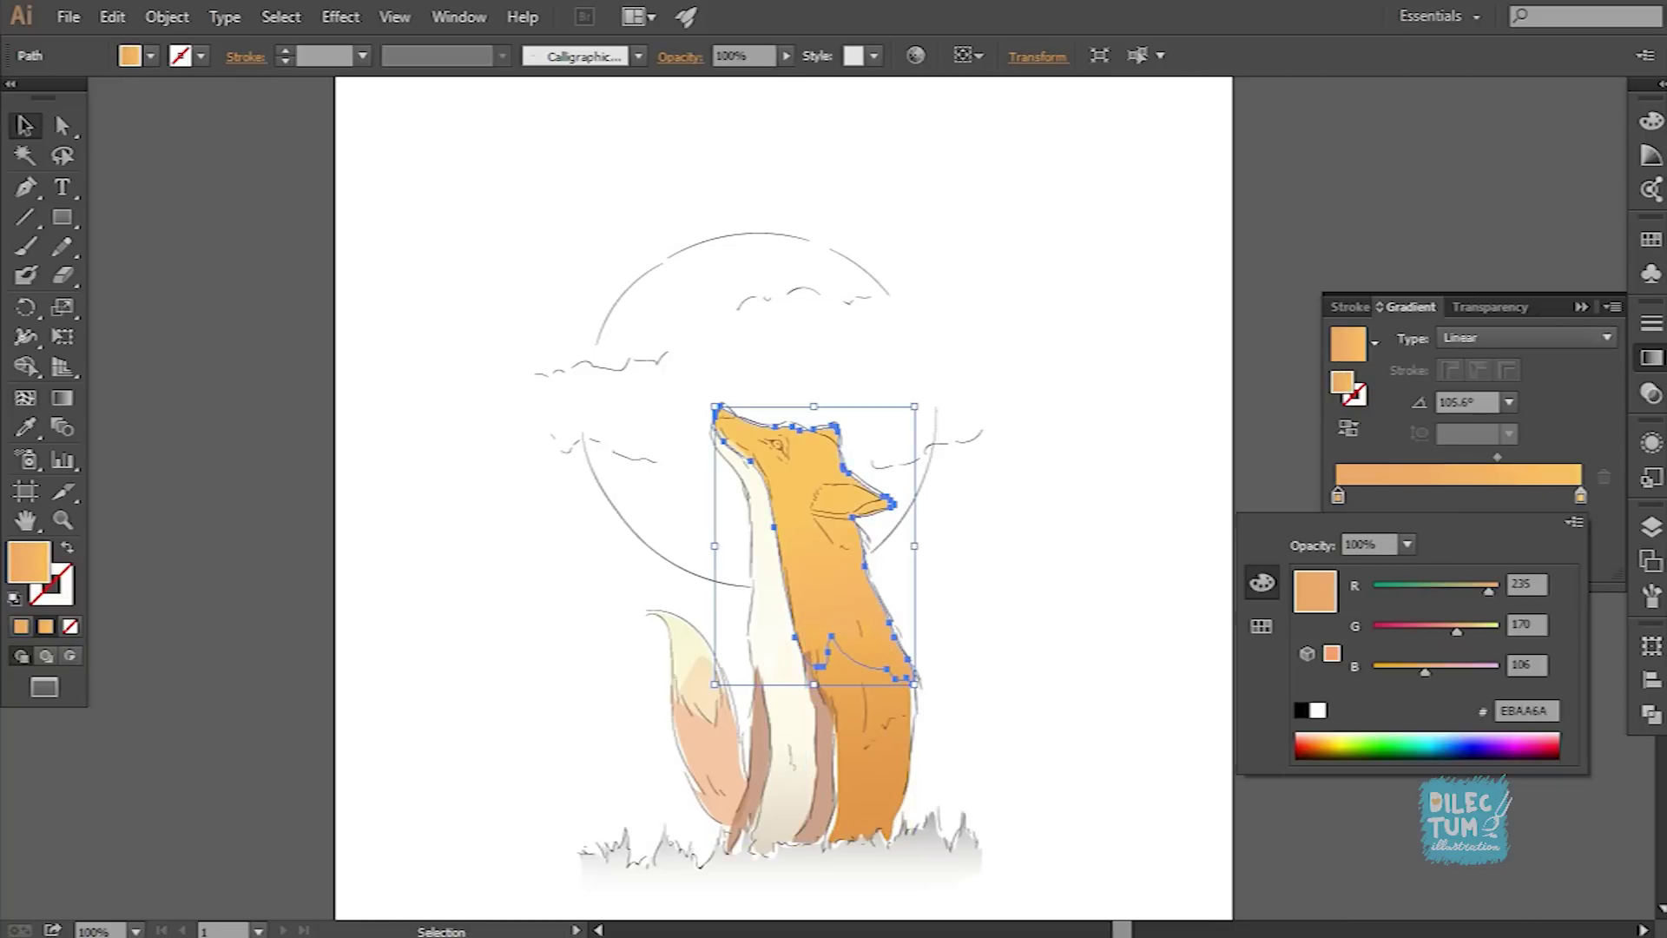
type("134")
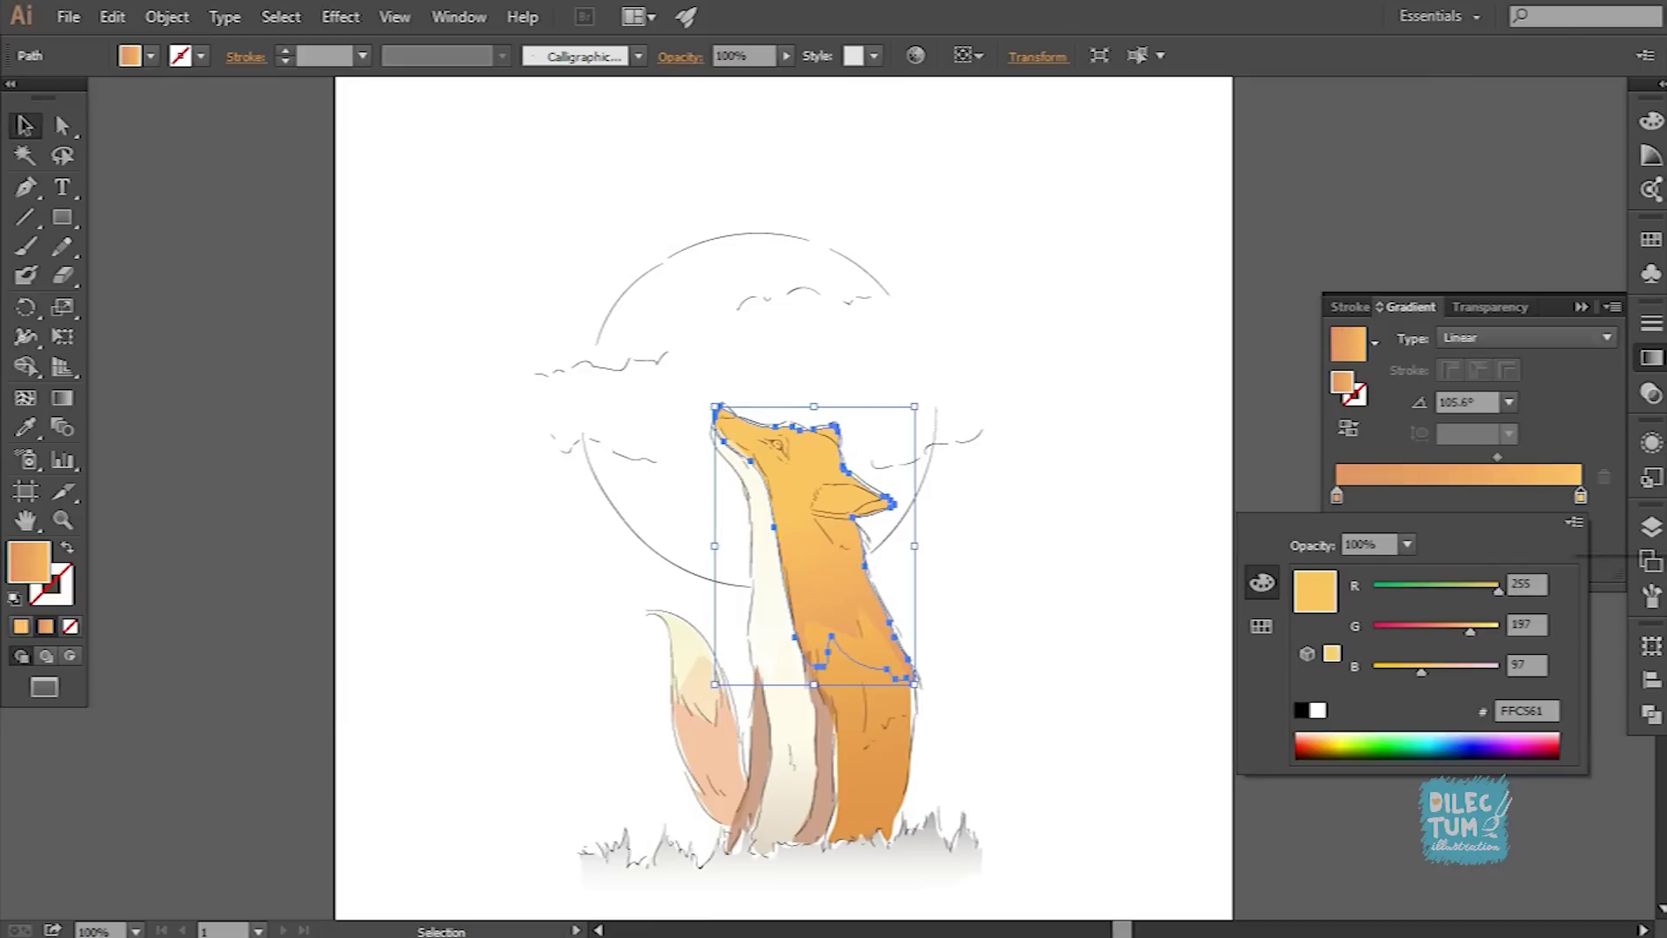
left_click_drag(1447, 671, 1440, 671)
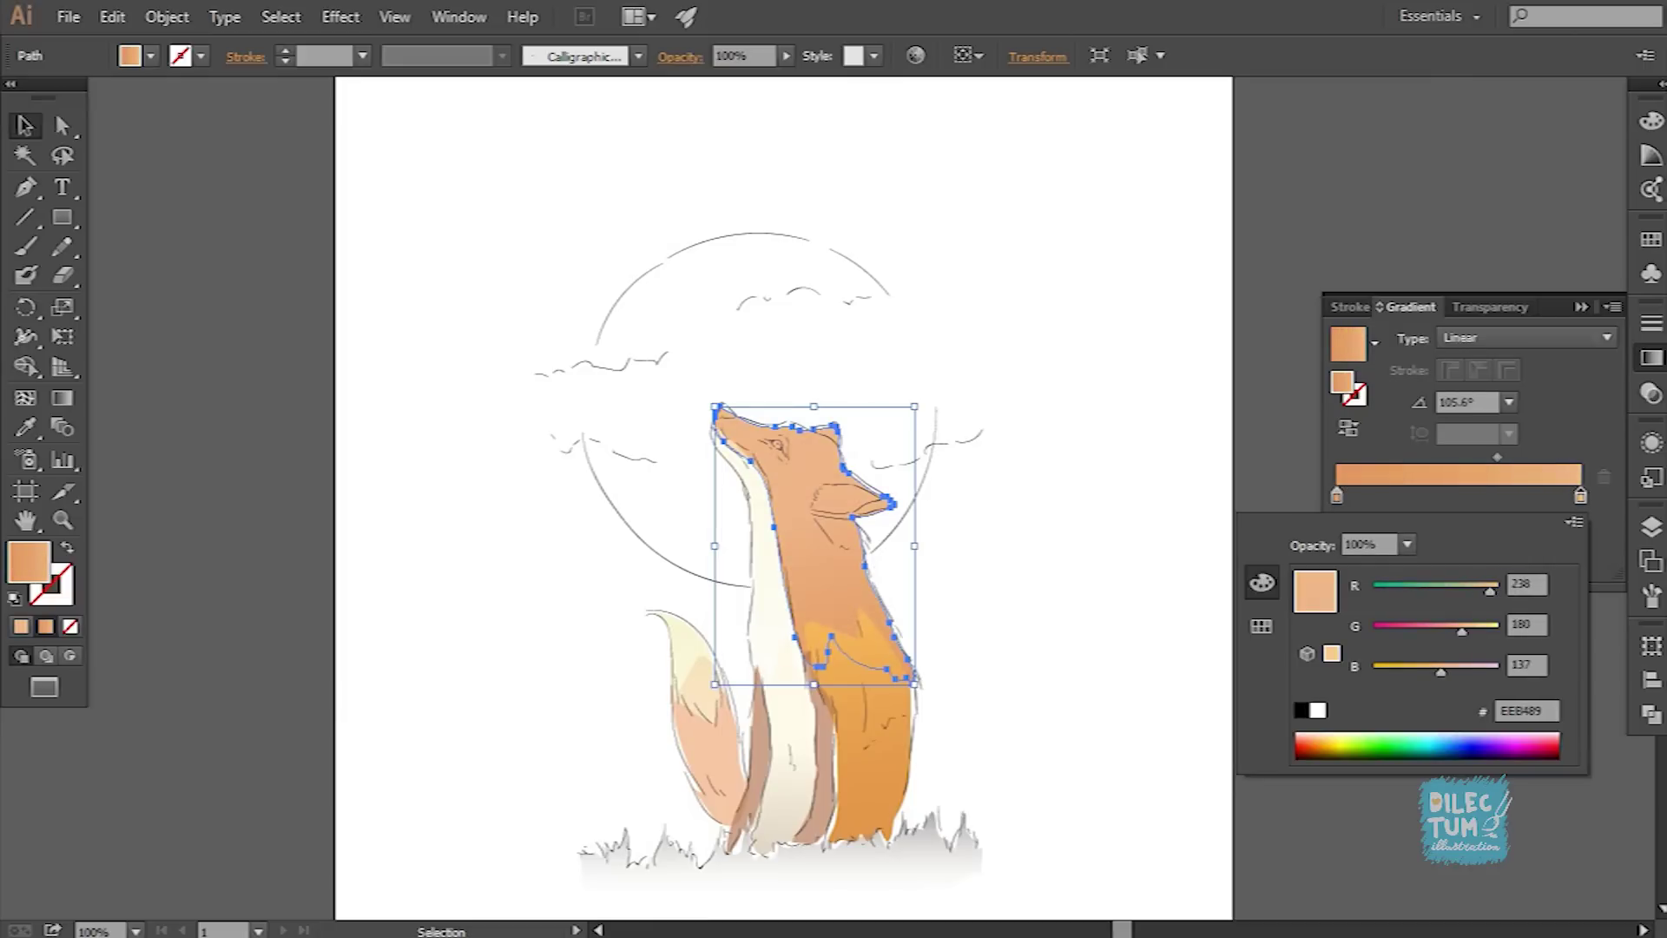
left_click(864, 739)
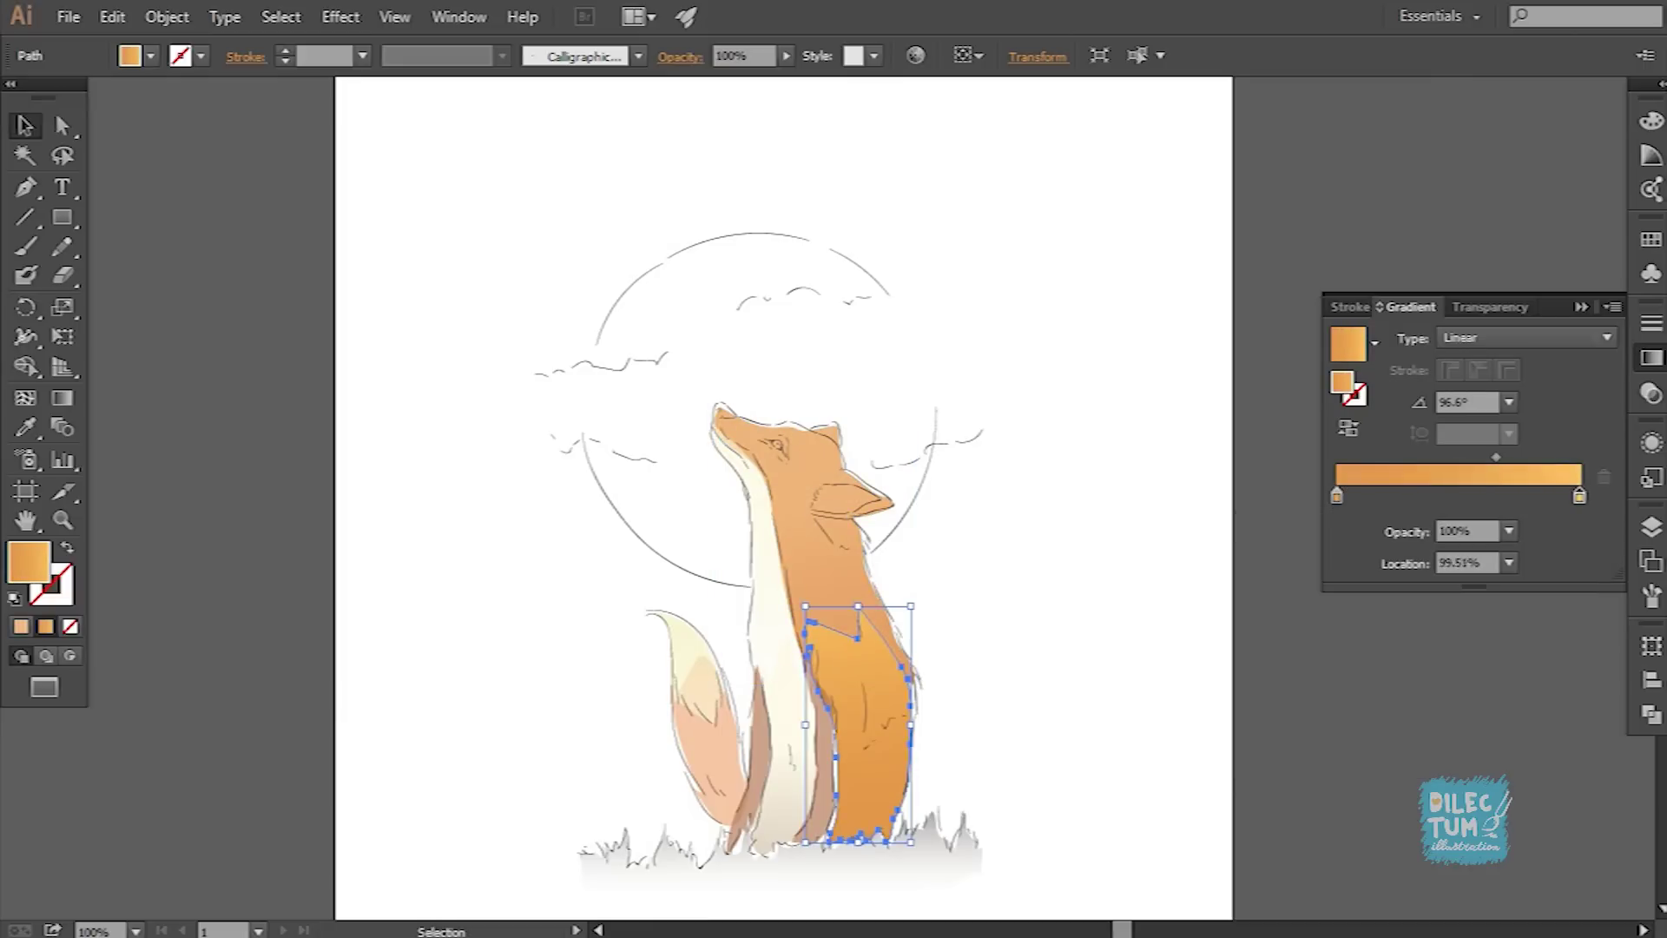
double_click(1579, 495)
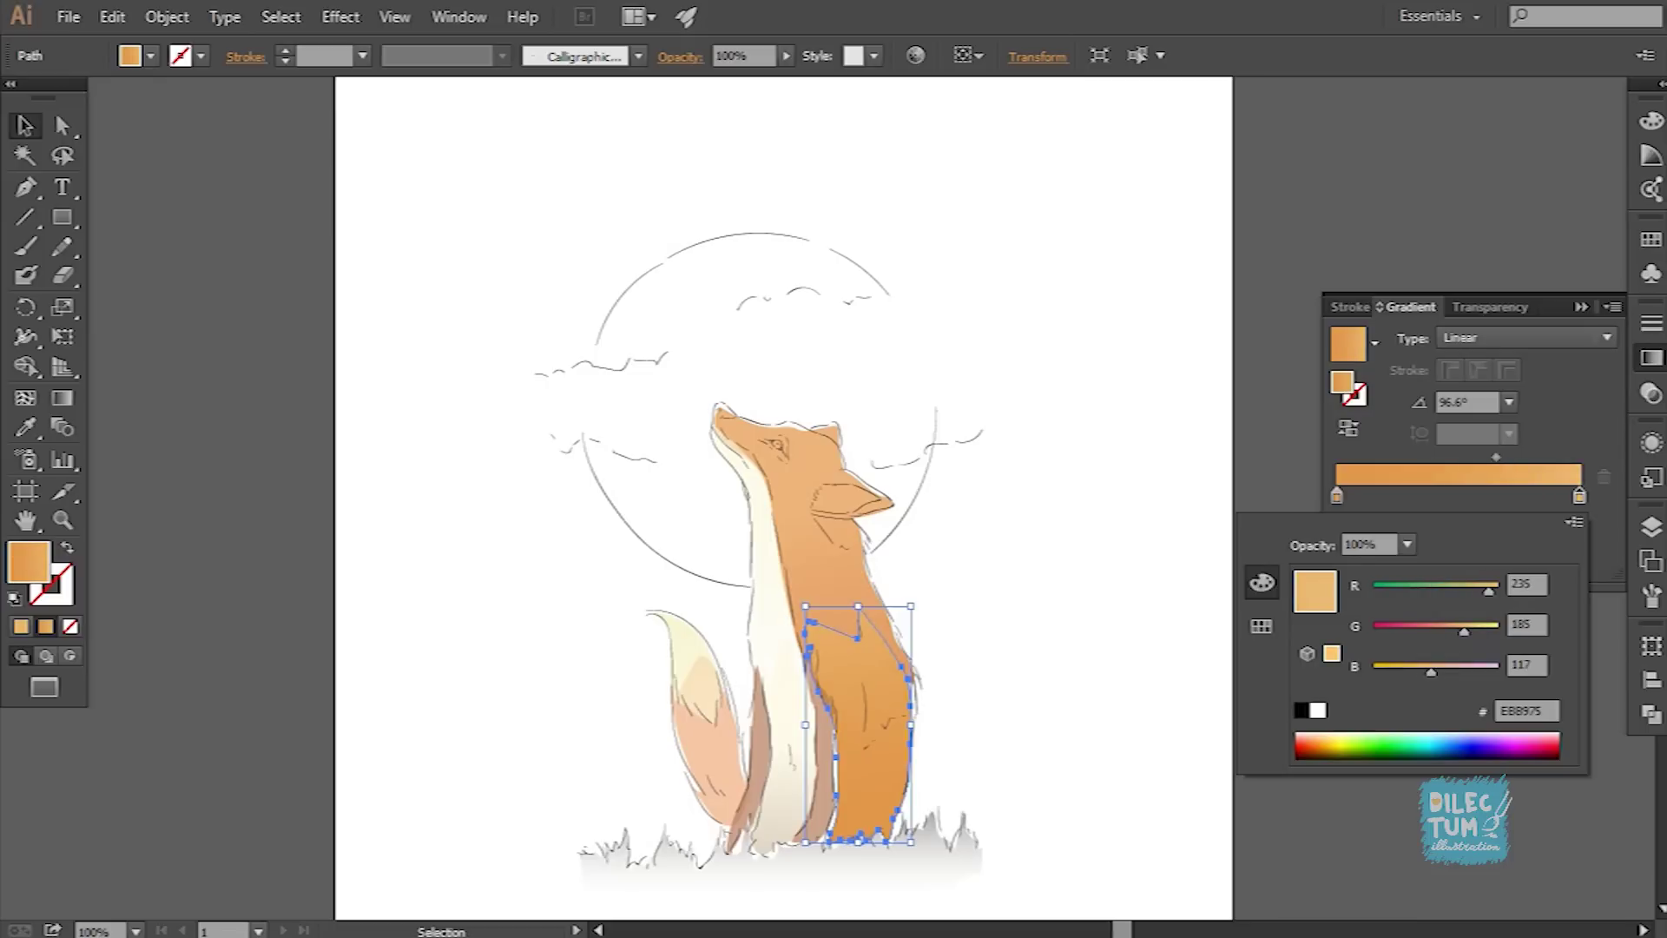
left_click_drag(1337, 496, 1342, 496)
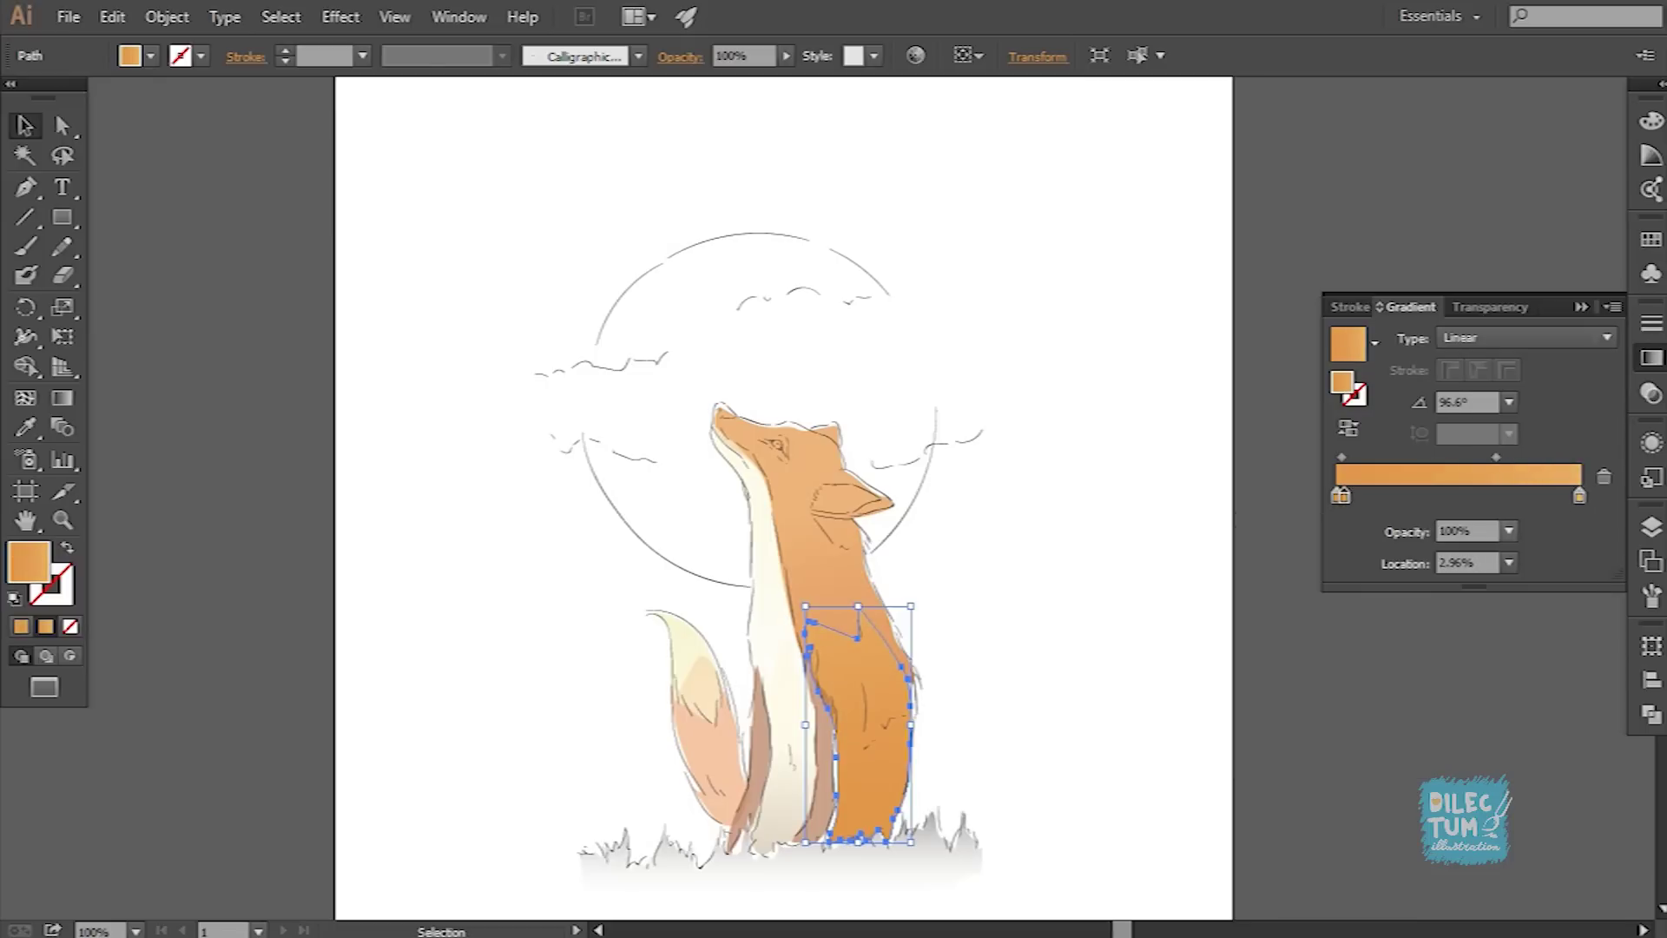
double_click(1342, 496)
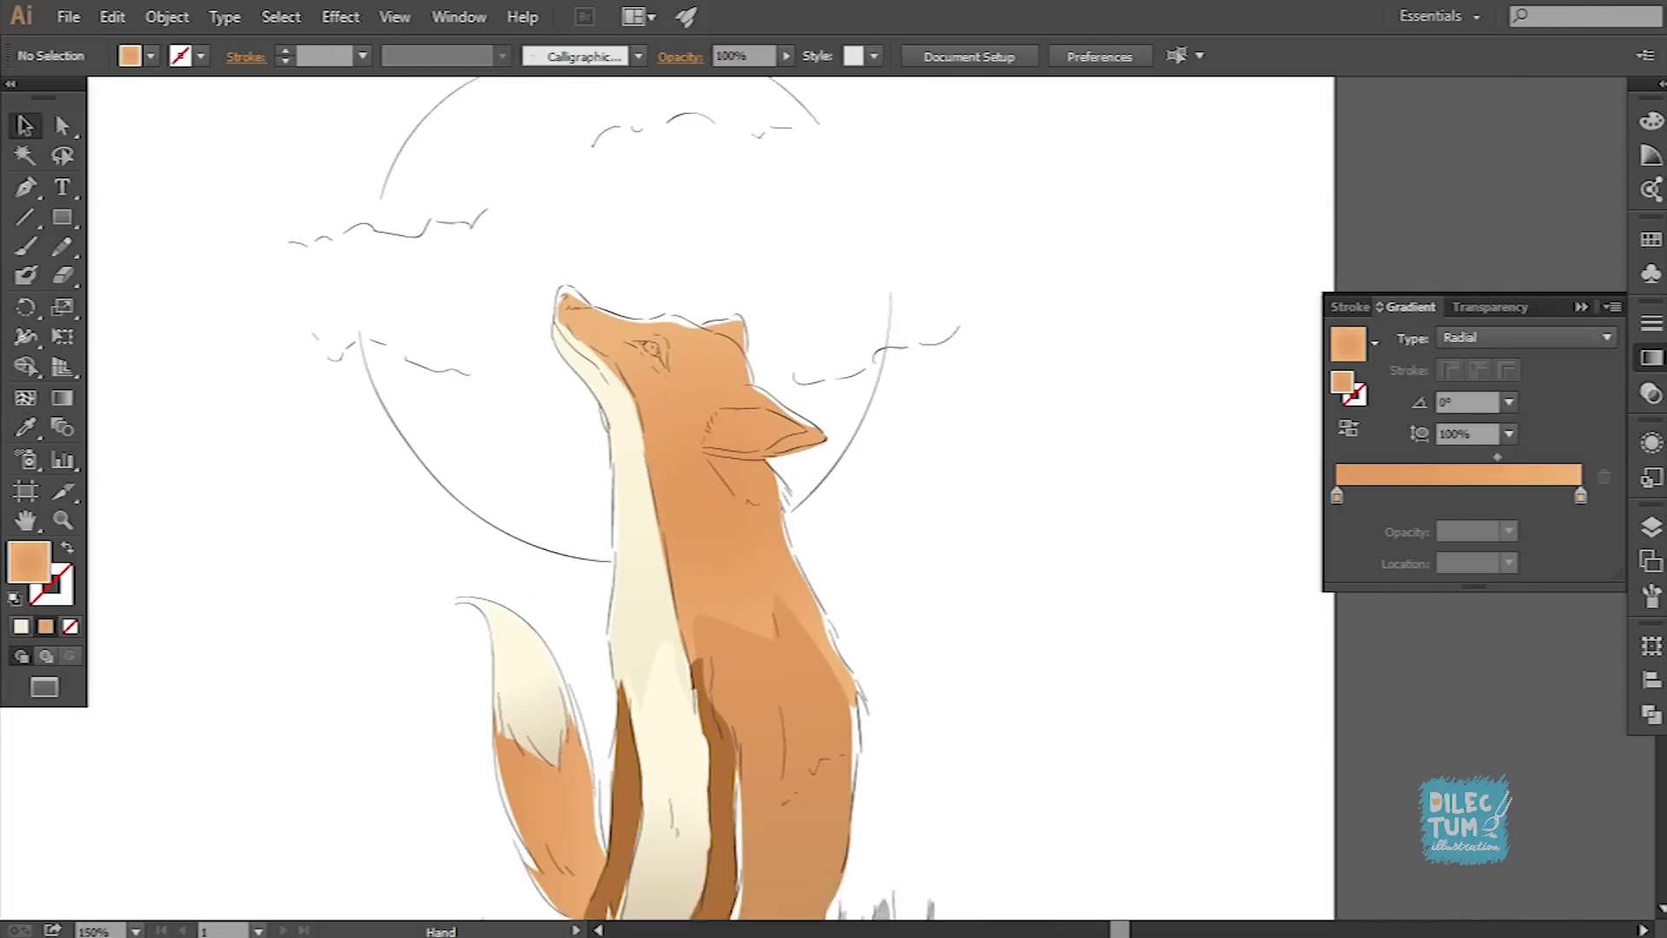
Step: Make the tail tip a radial gradient and give the leg stripes a dark brown gradient
key("g")
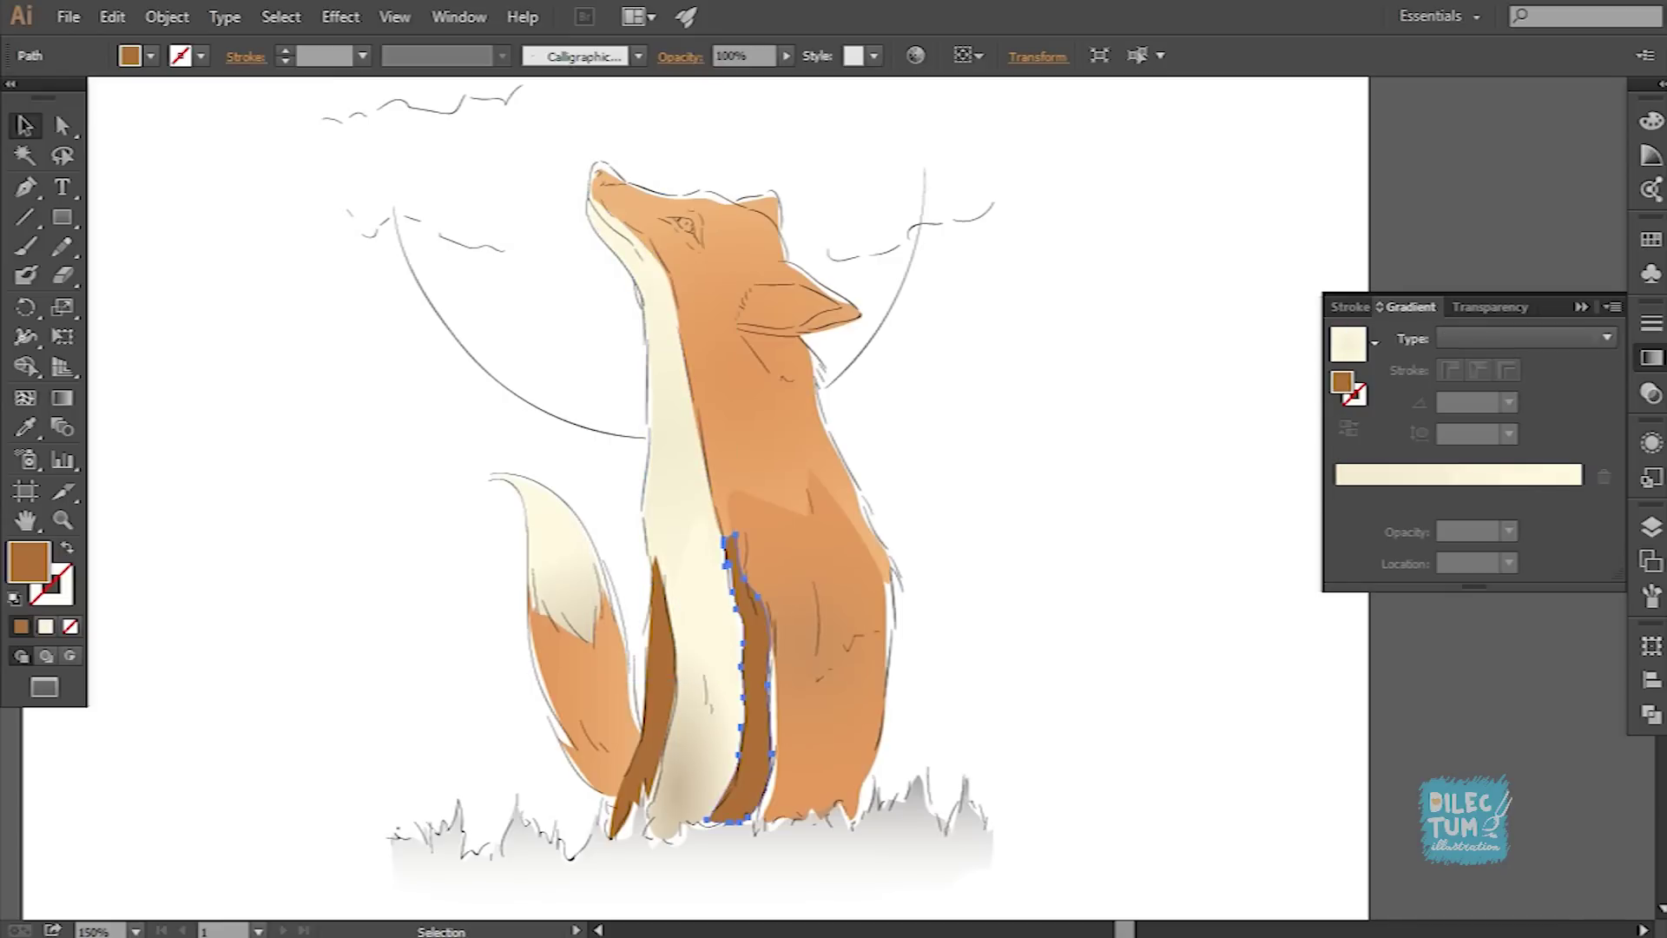
key("g")
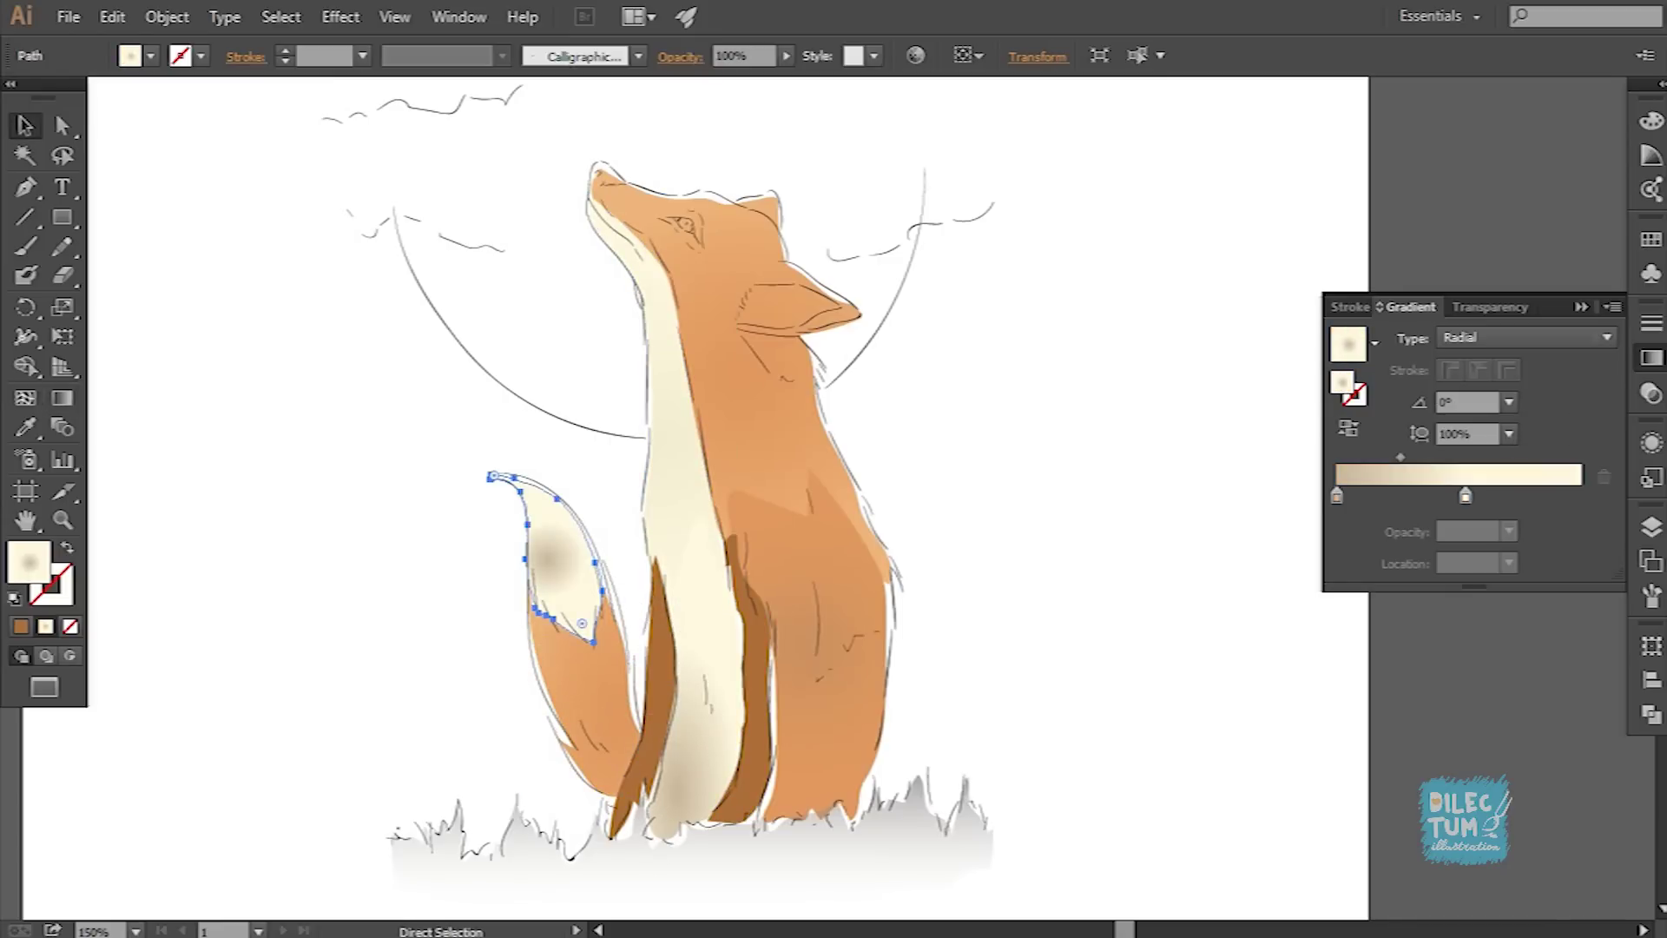
left_click(742, 695)
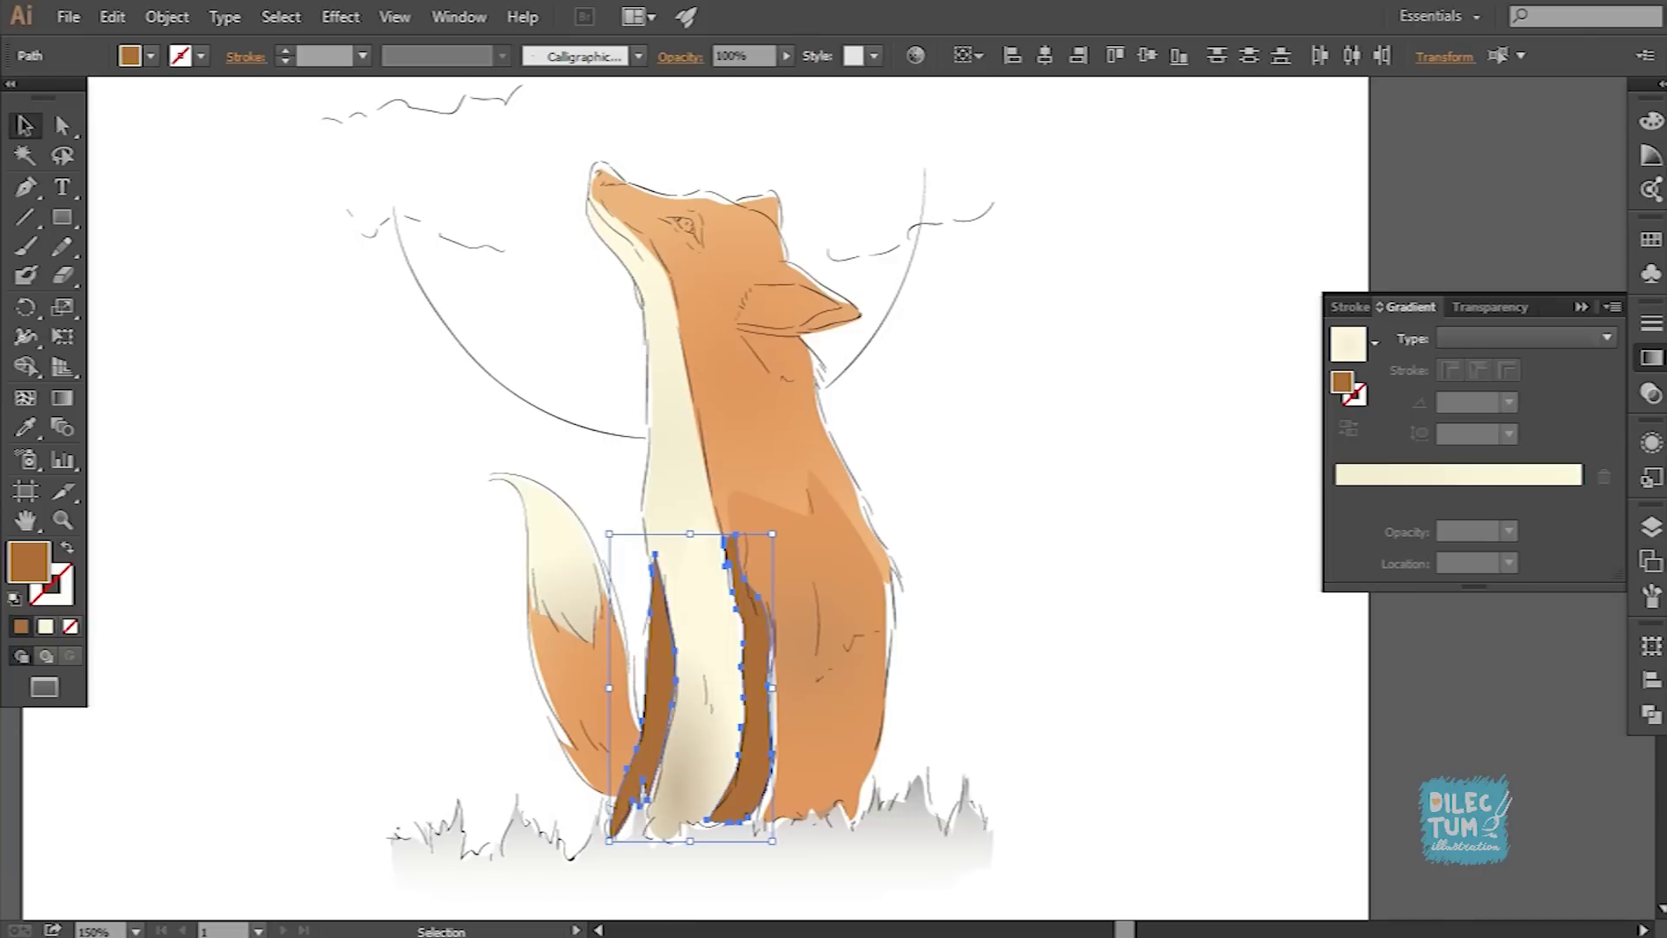
left_click(1459, 474)
double_click(1338, 496)
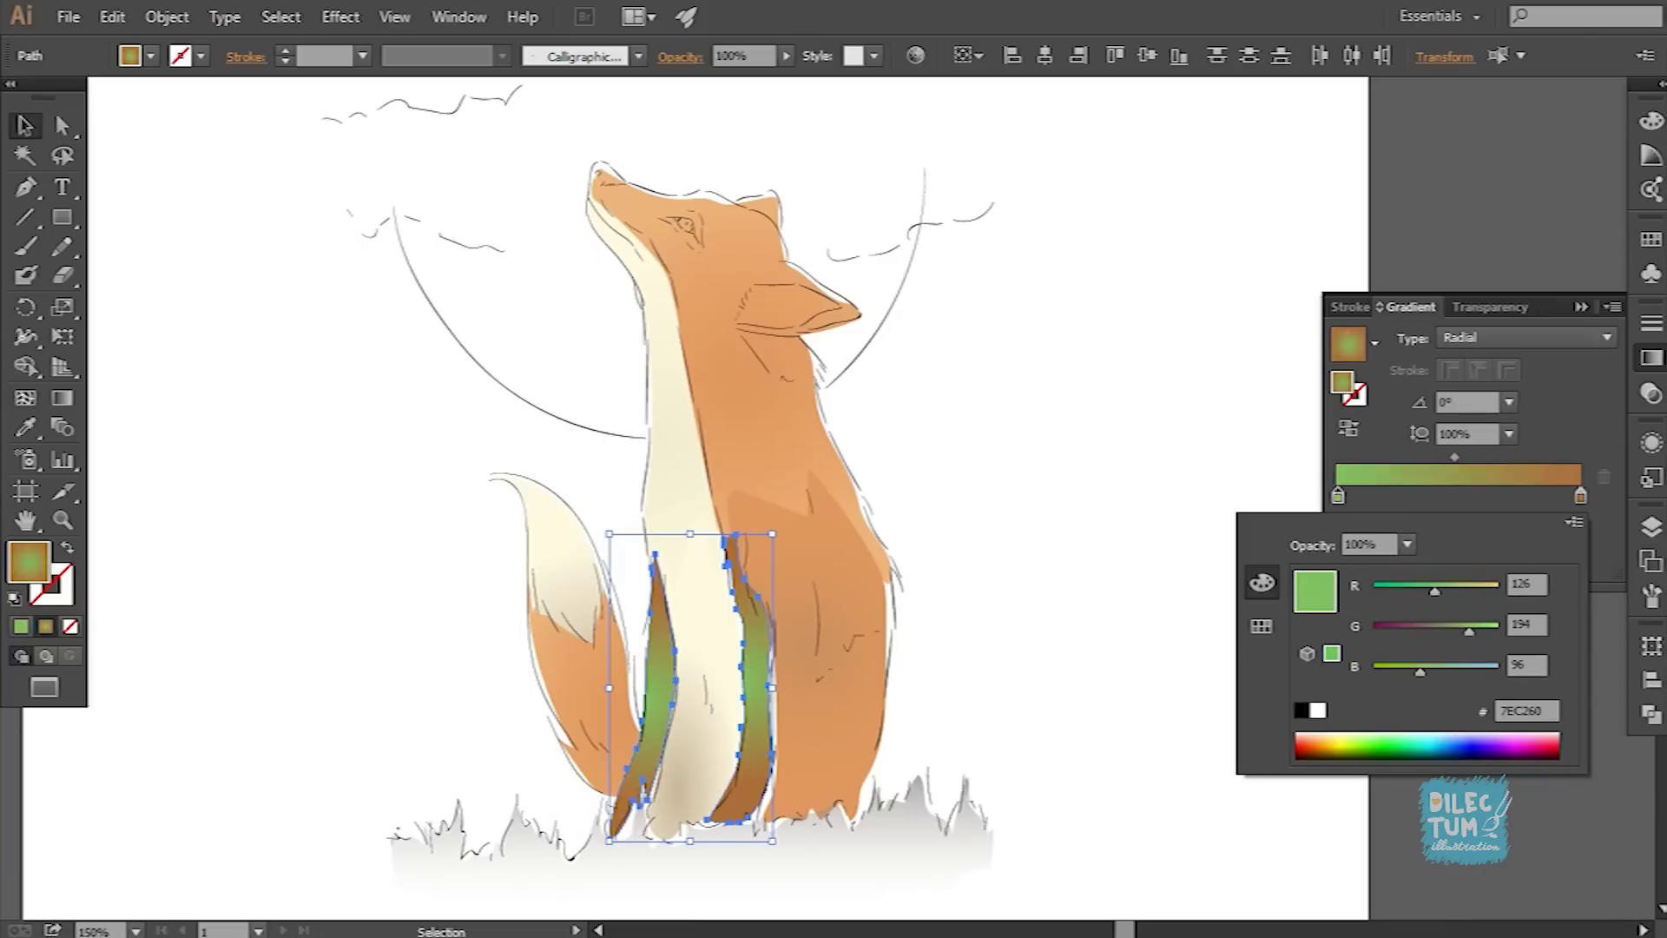
key("Return")
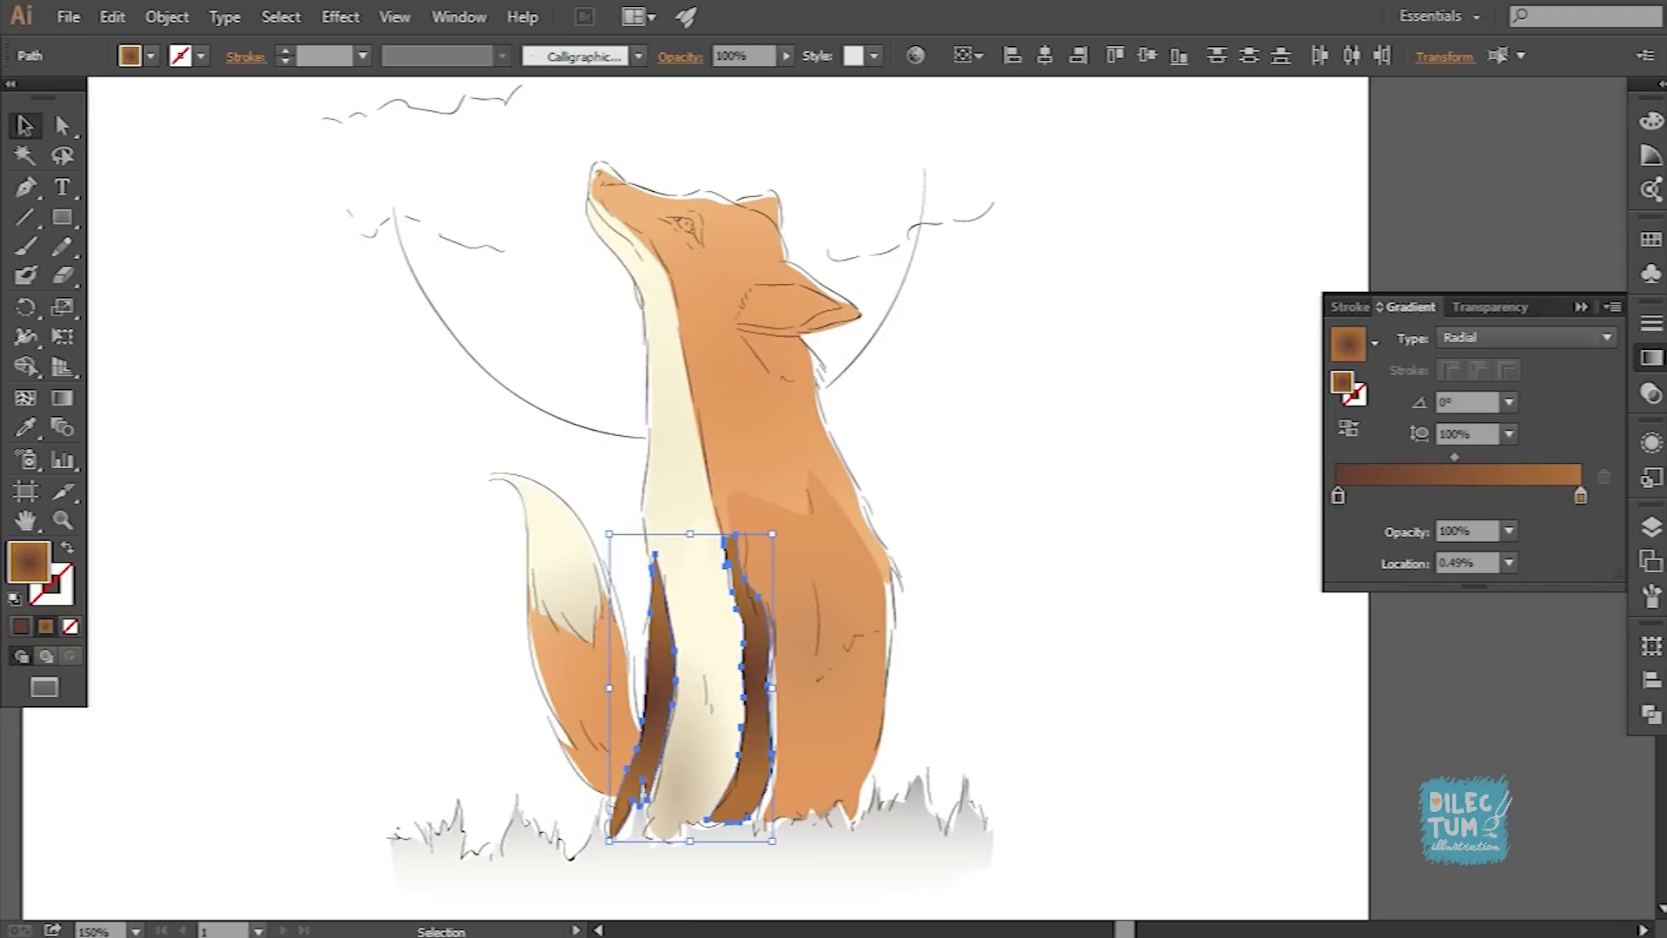
key("g")
key("v")
key("ctrl+shift+a")
key("ctrl+0")
Step: Paint a pinkish-brown brush stroke along the top of the muzzle
key("F7")
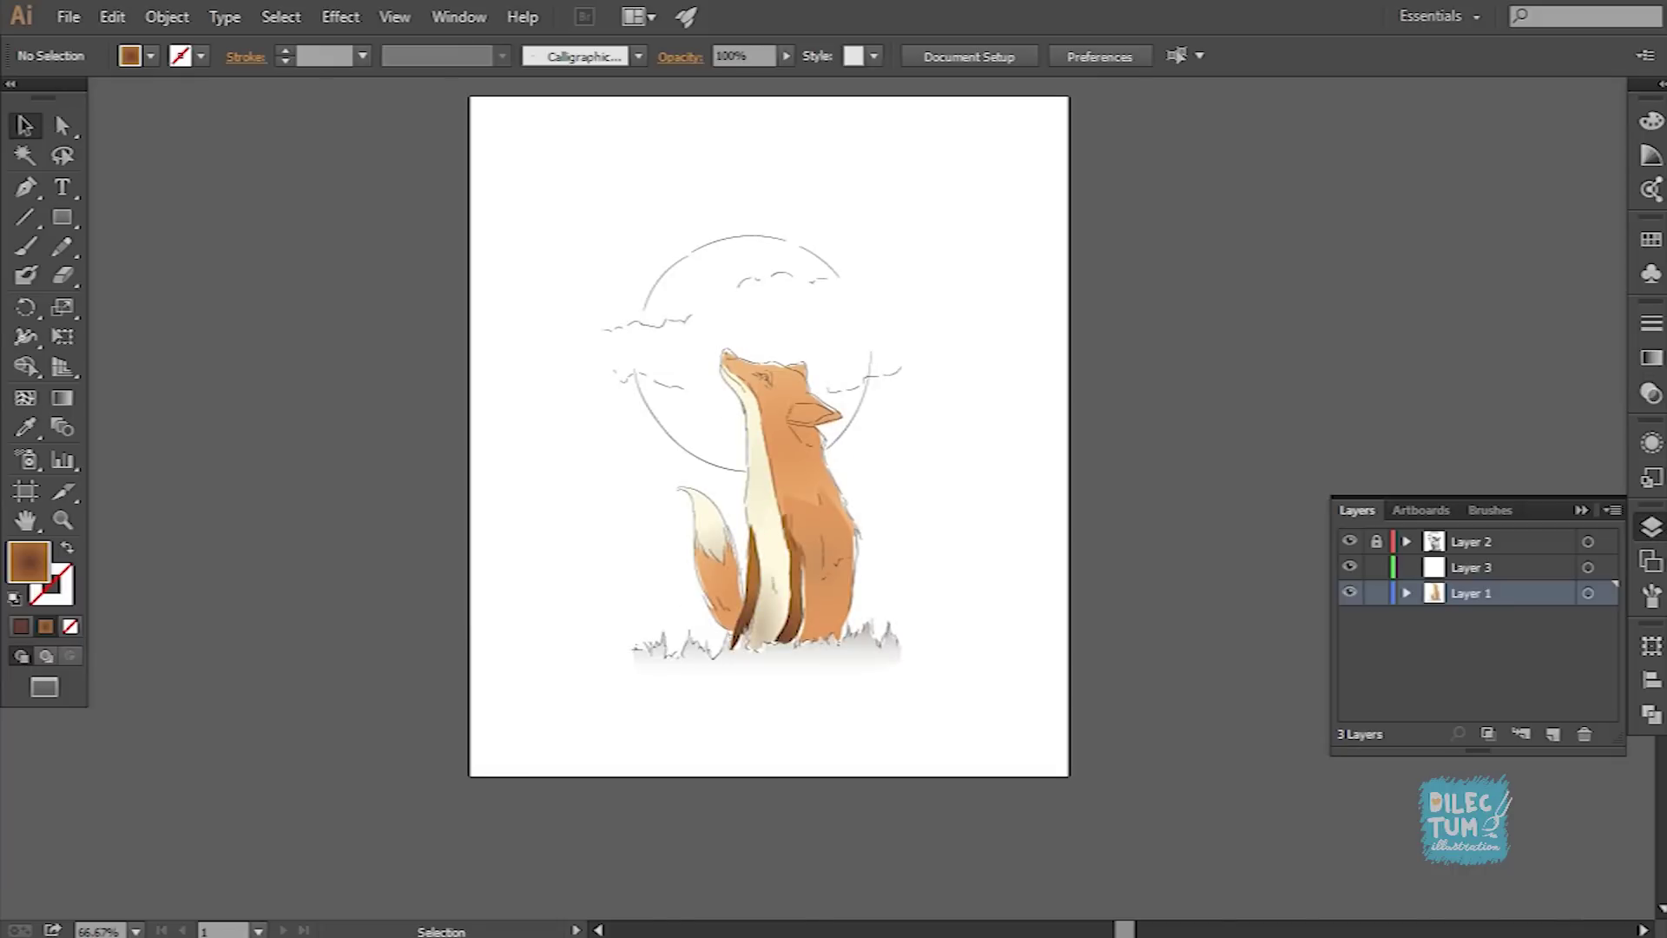
scroll(805, 361, "up", 3)
scroll(805, 361, "up", 2)
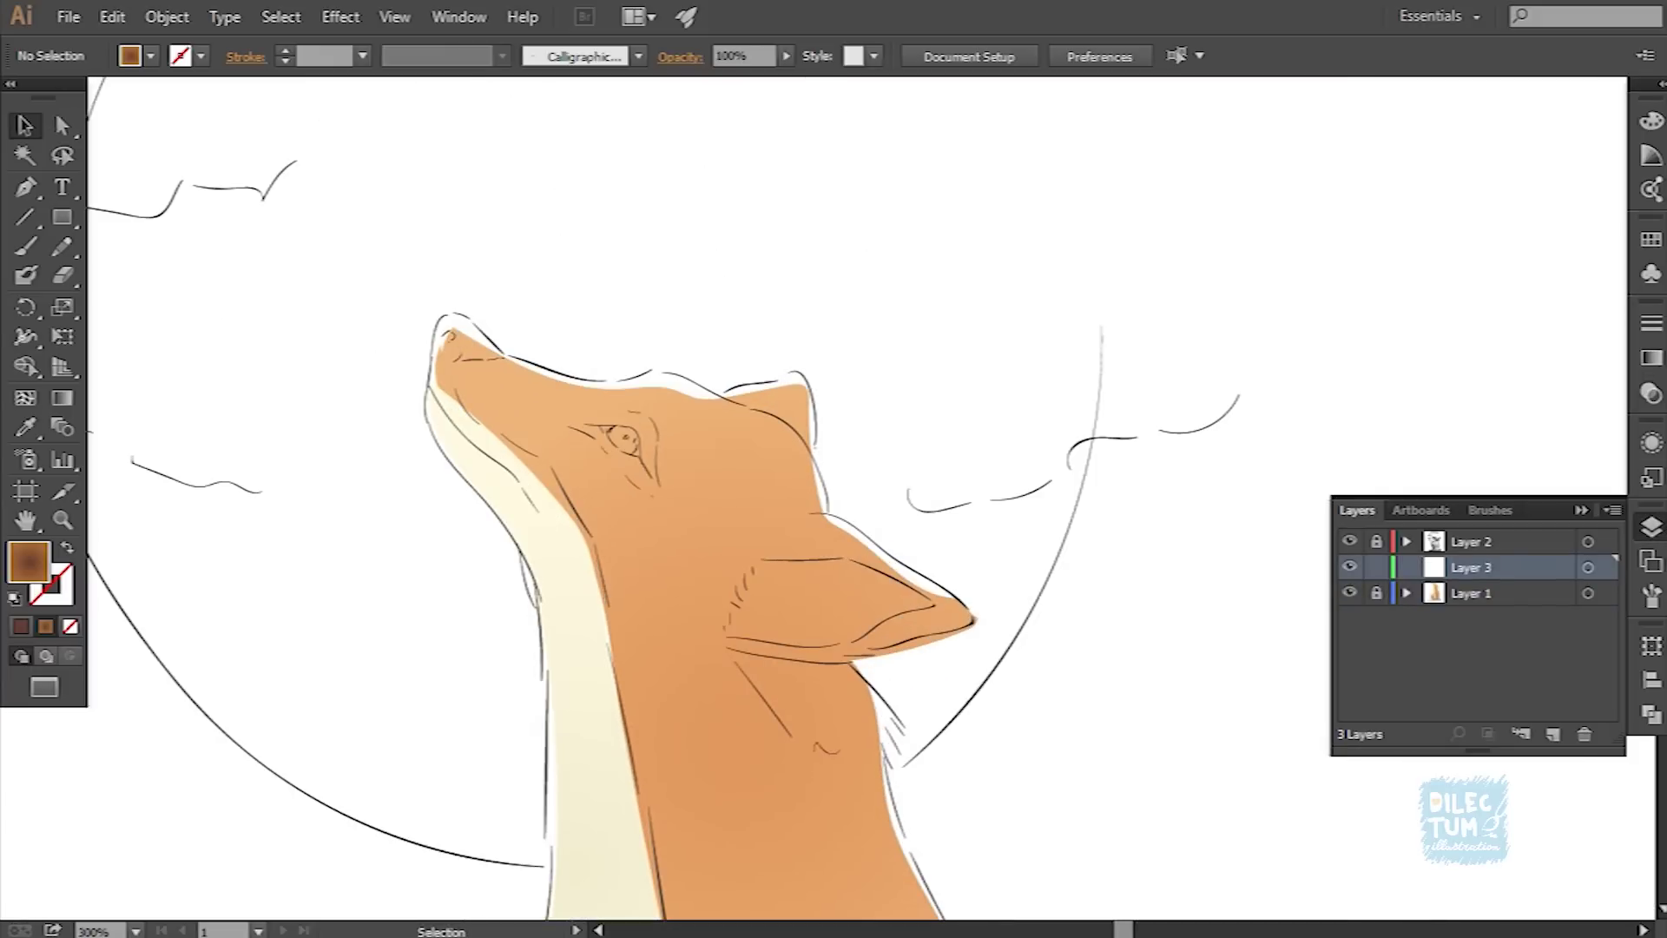
double_click(29, 562)
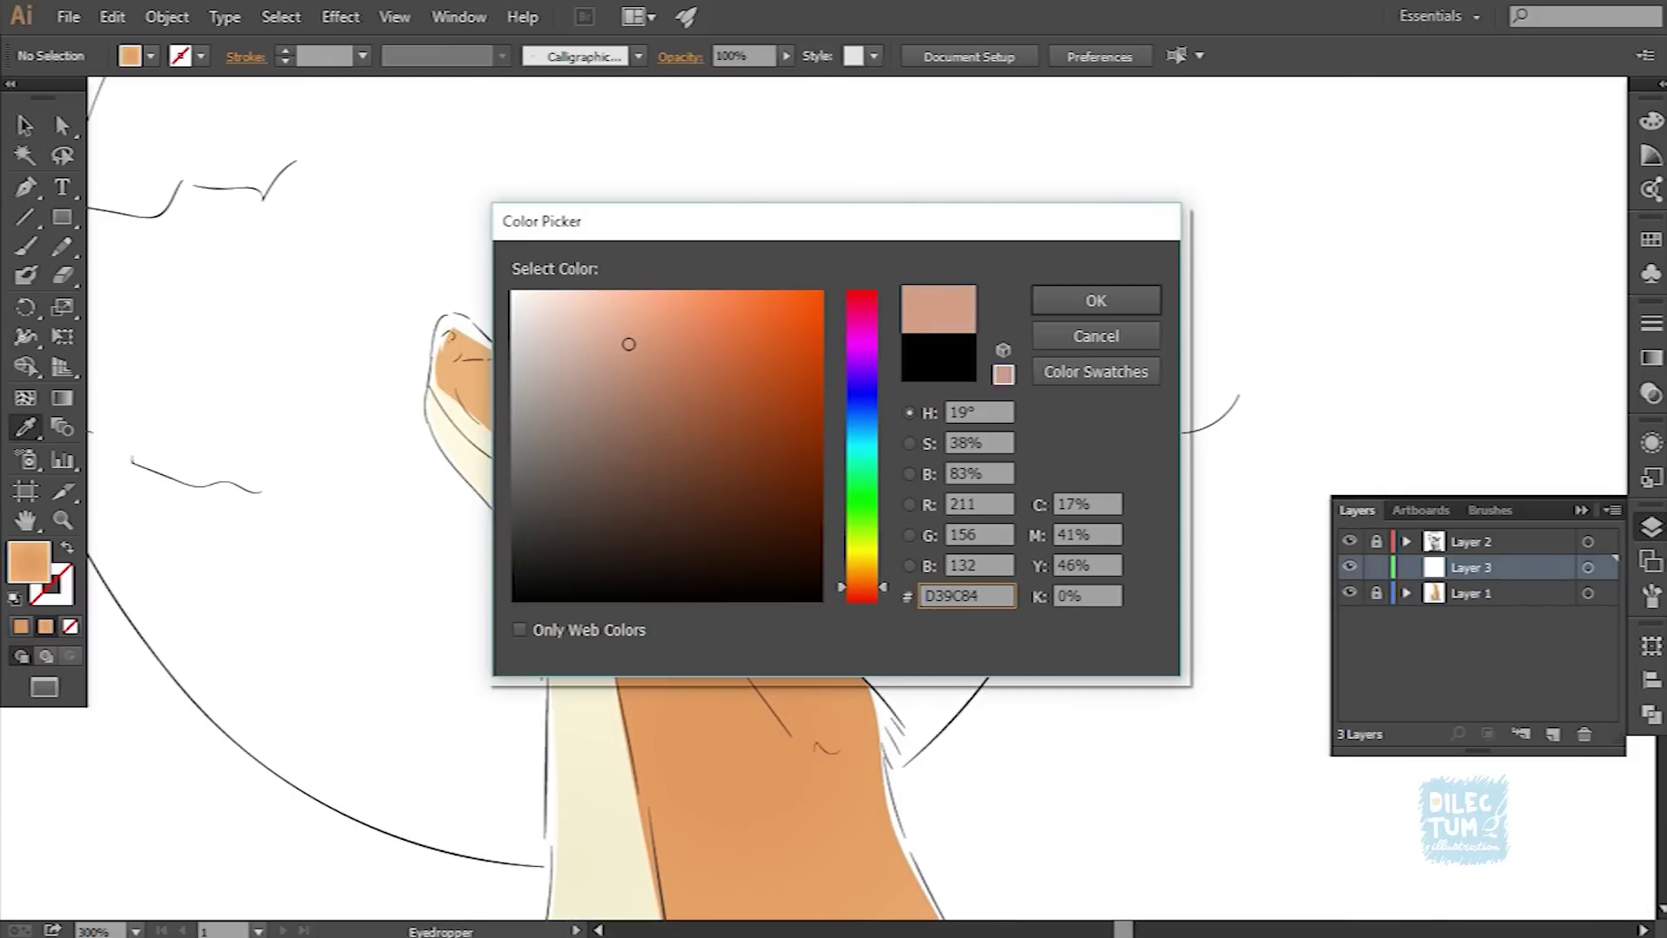
key("Return")
key("b")
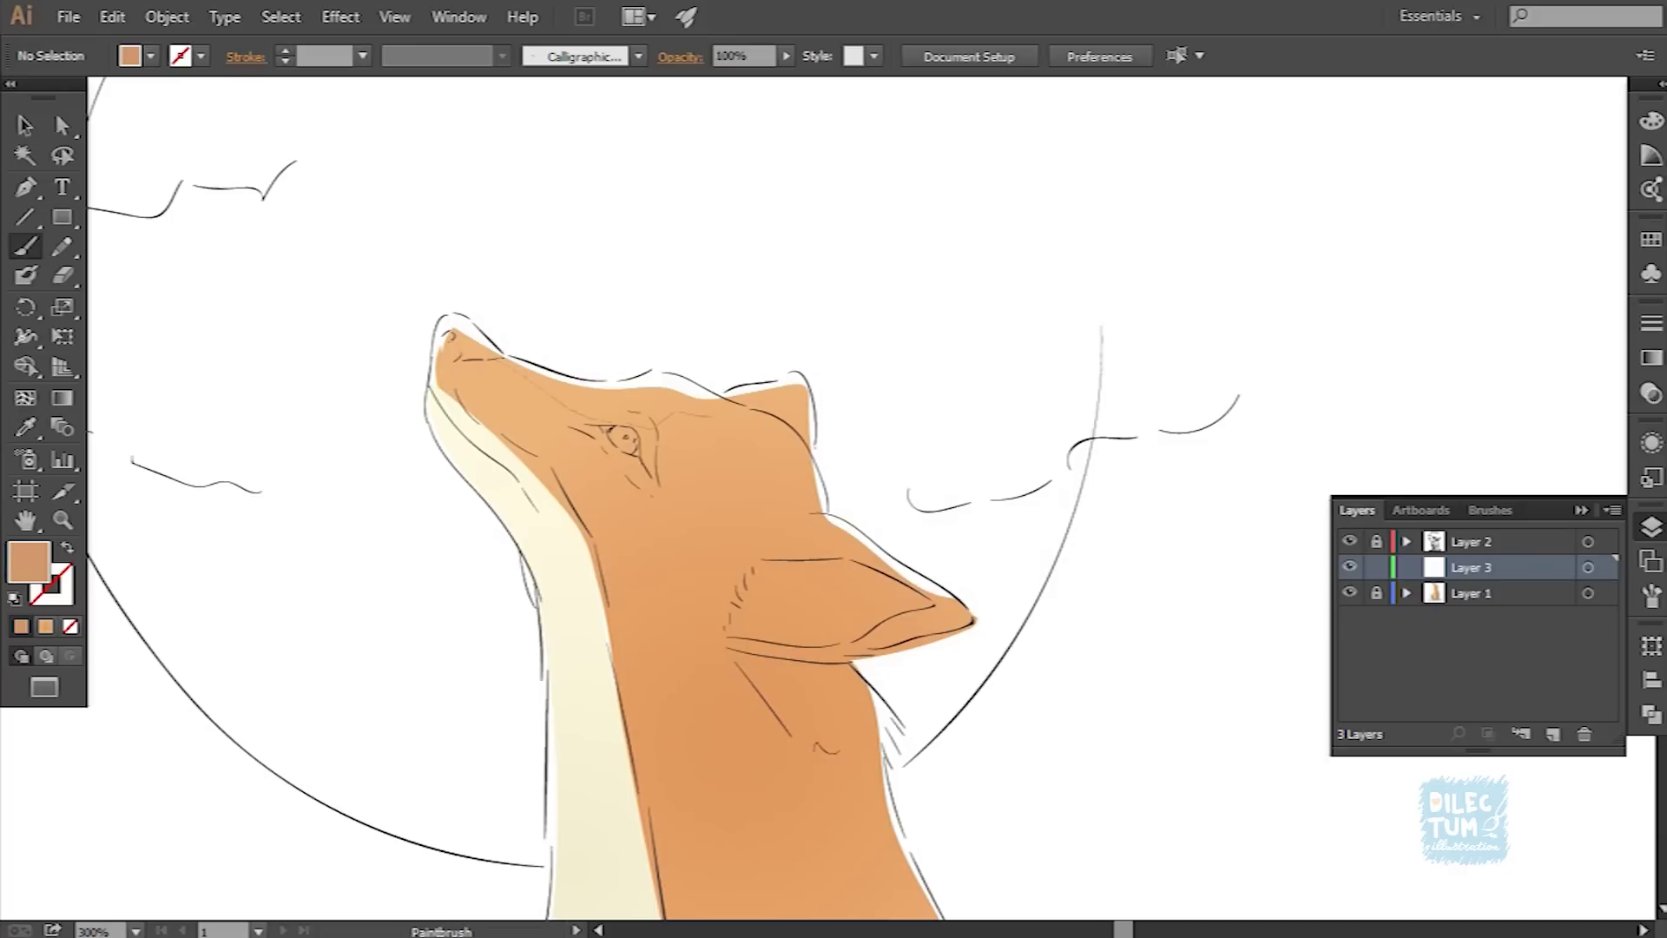
left_click_drag(508, 361, 742, 410)
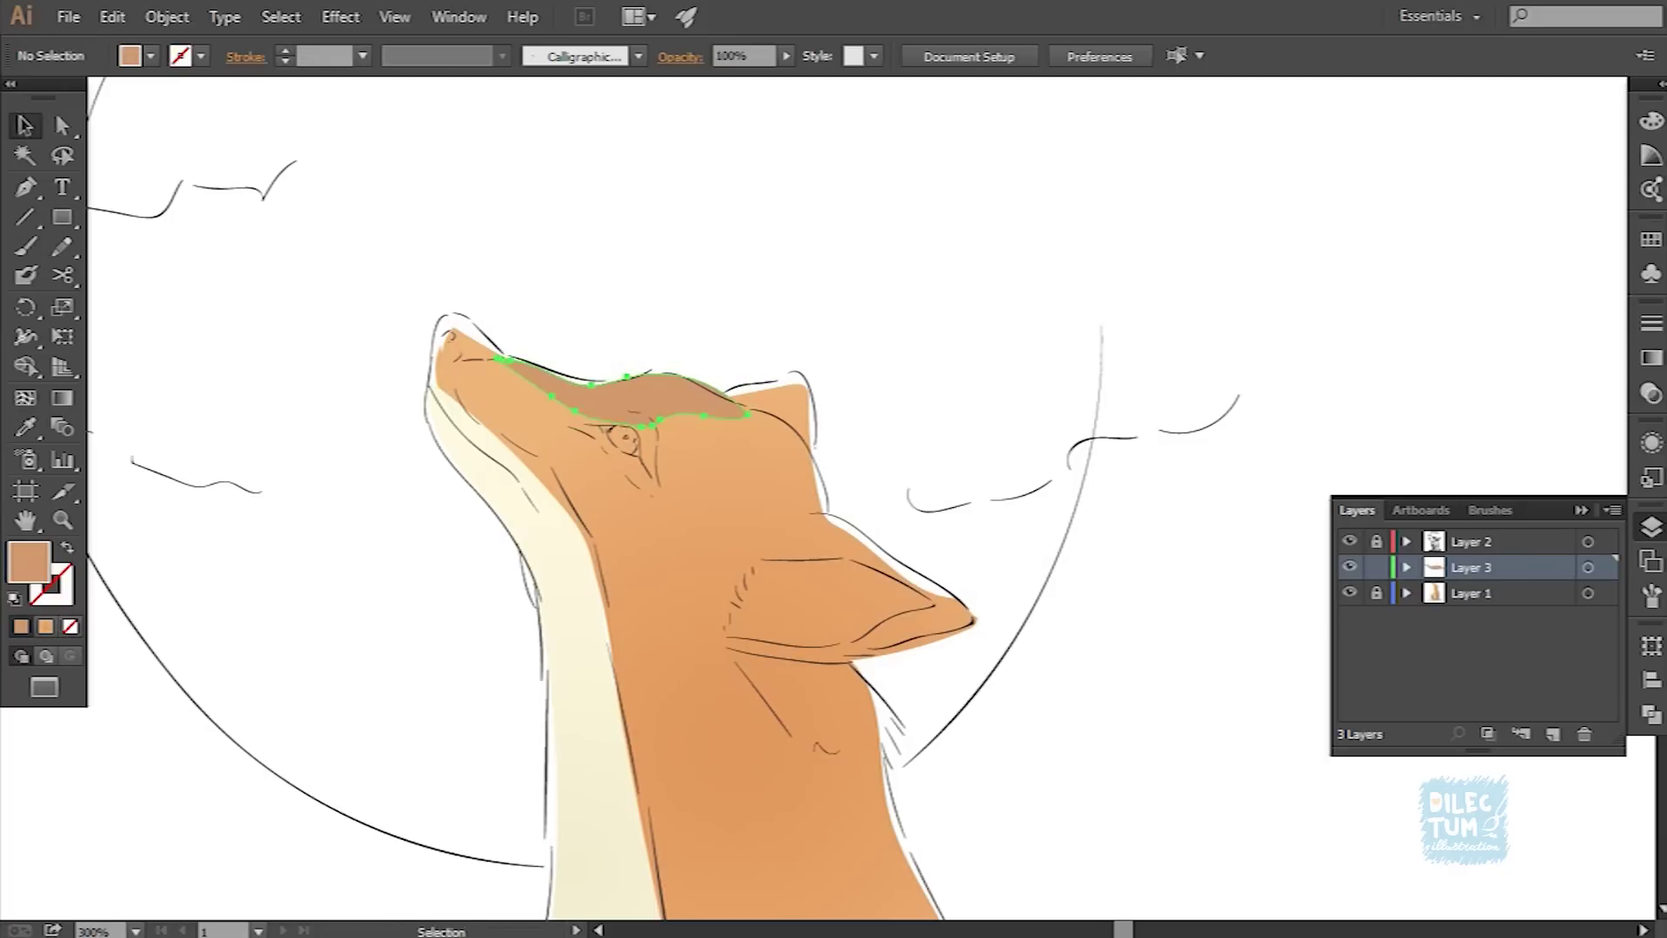
Step: Lower the muzzle stroke's opacity to 42%
key("shift+e")
left_click(680, 56)
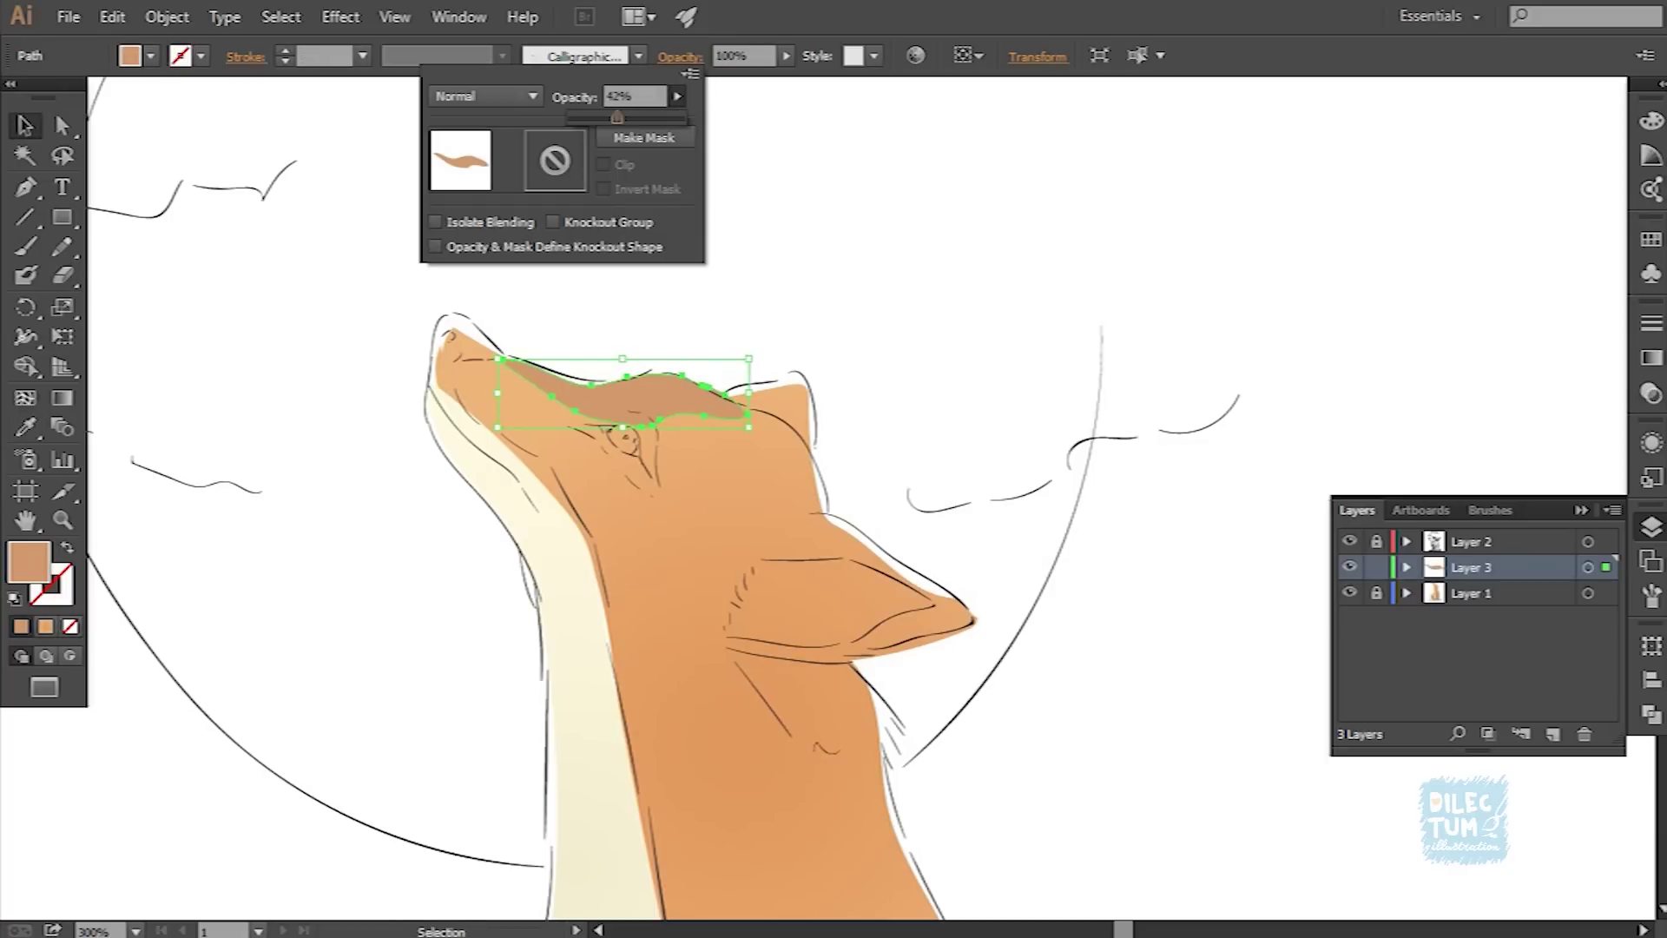
type("42")
key("Return")
key("ctrl+shift+a")
key("b")
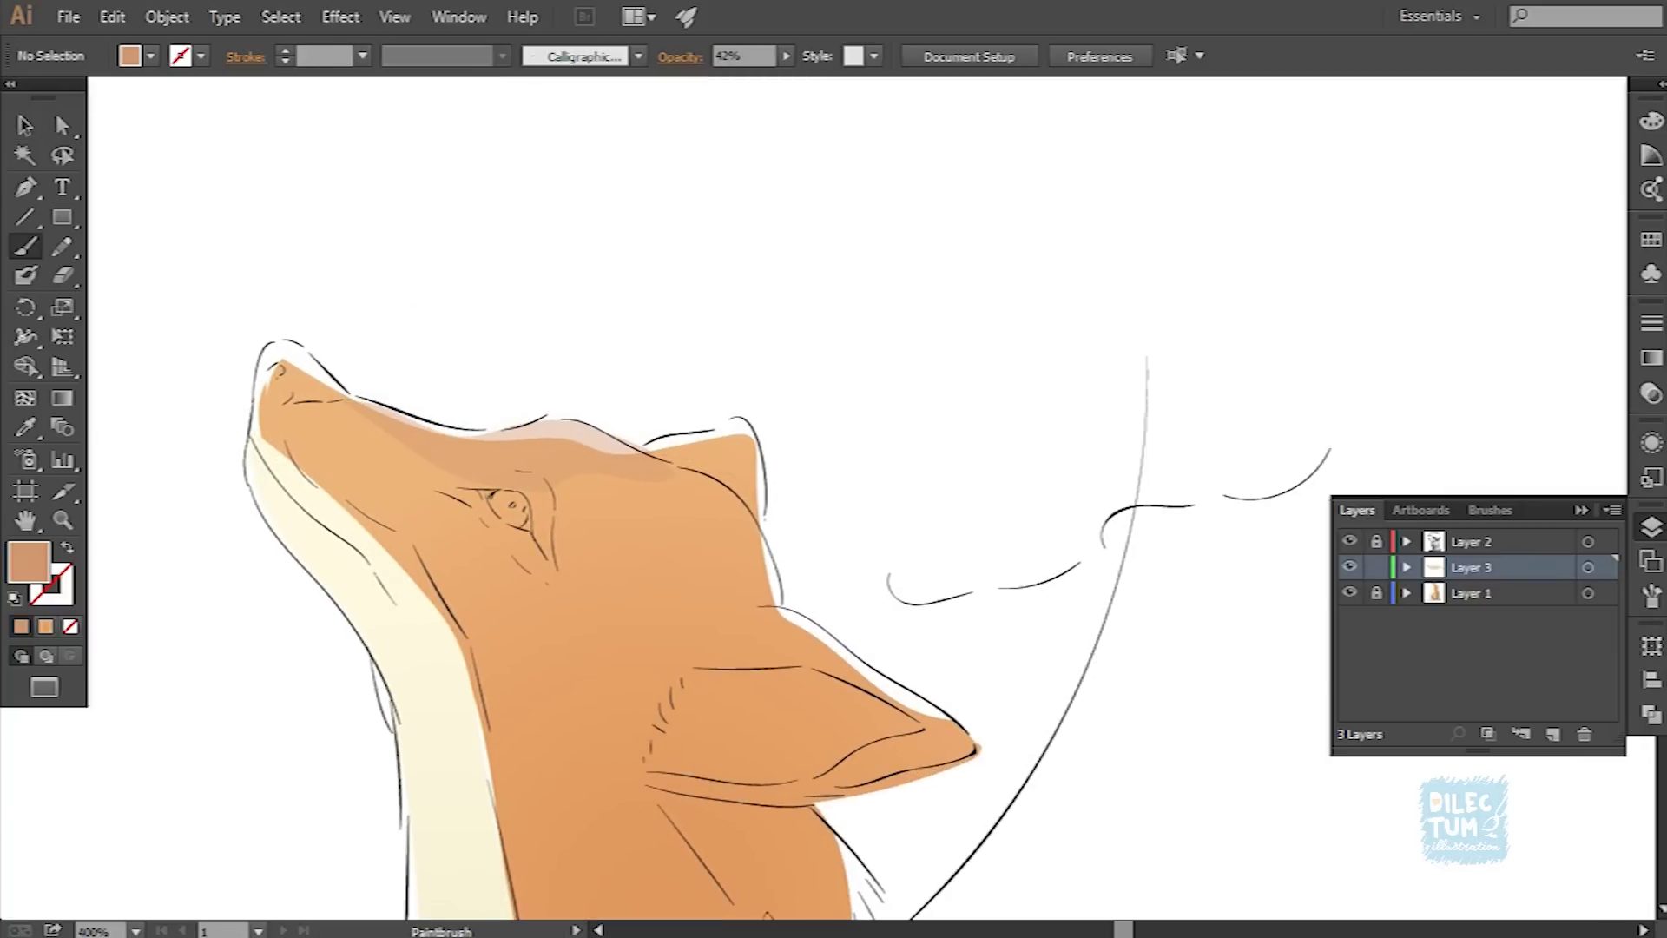
Step: Give the ear shading stroke a brown fill
key("v")
left_click(686, 429)
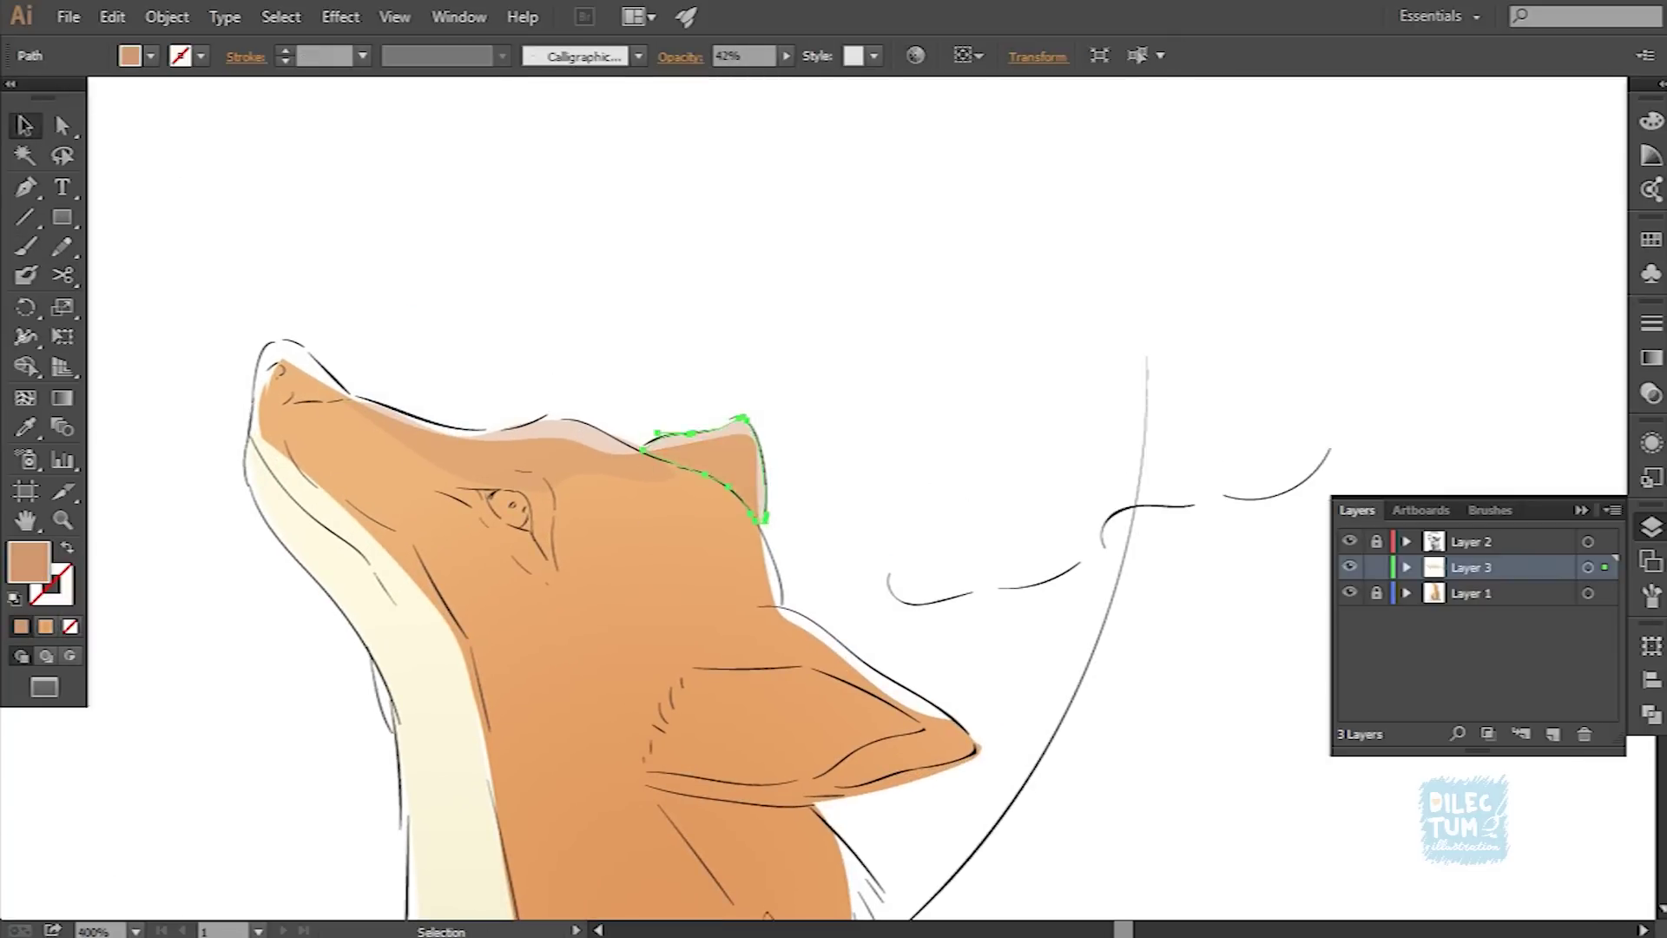
double_click(29, 563)
key("Return")
key("shift+e")
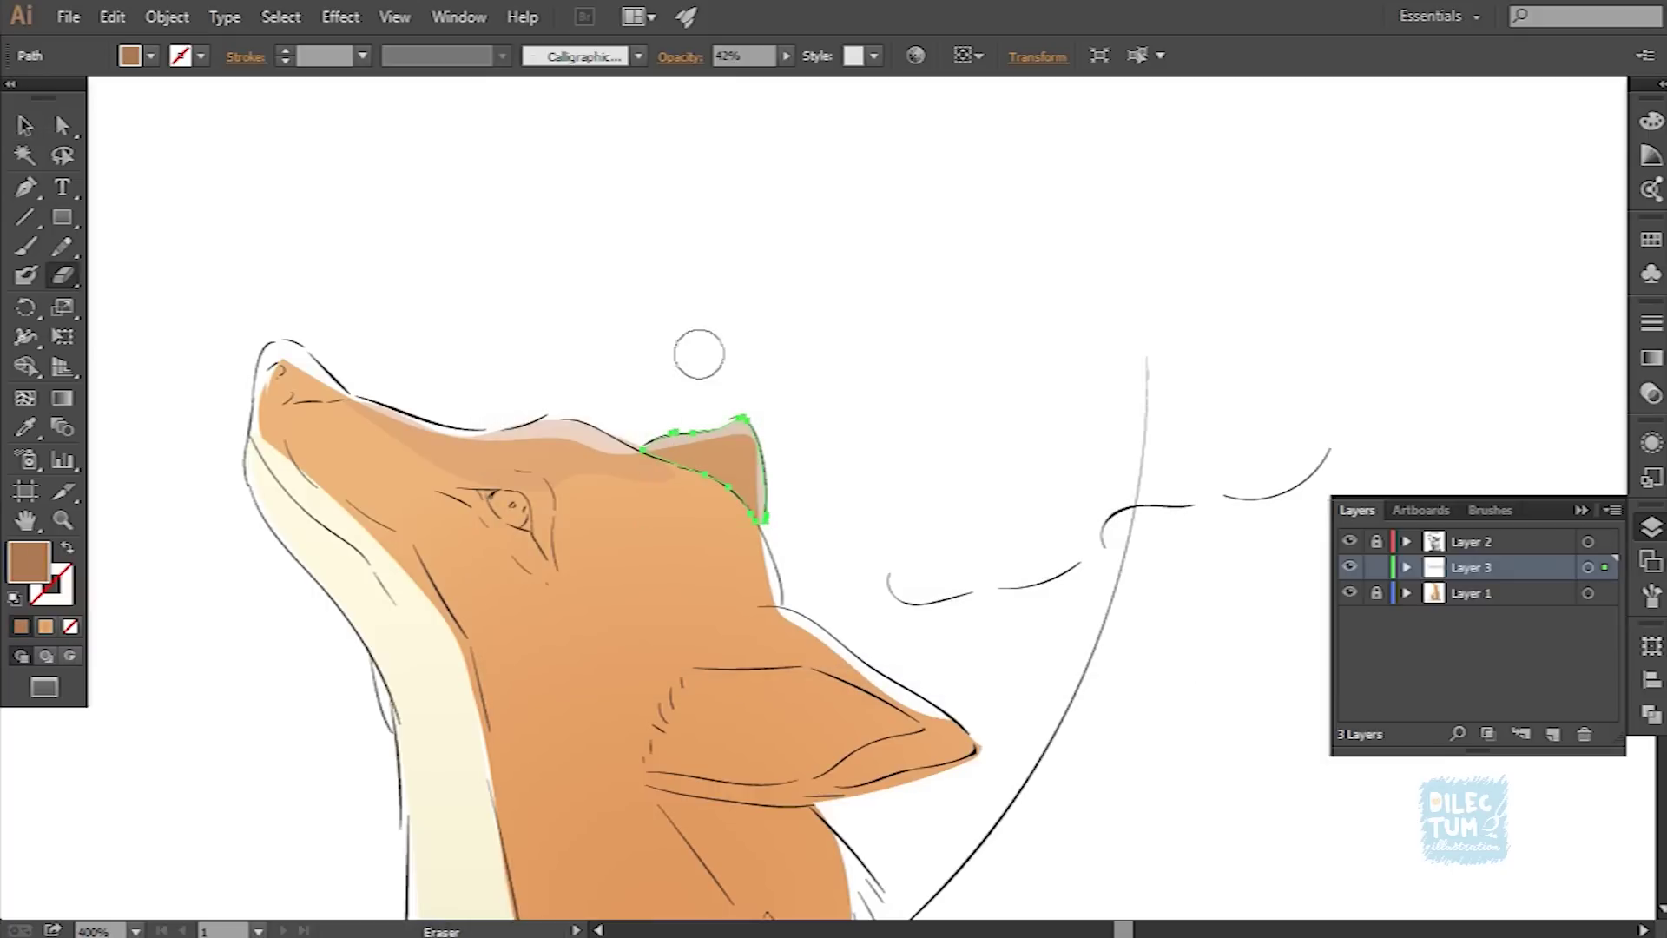
Step: Set the ear shading's opacity to 64% and zoom in on the ear
key("v")
left_click(680, 56)
type("64")
key("Return")
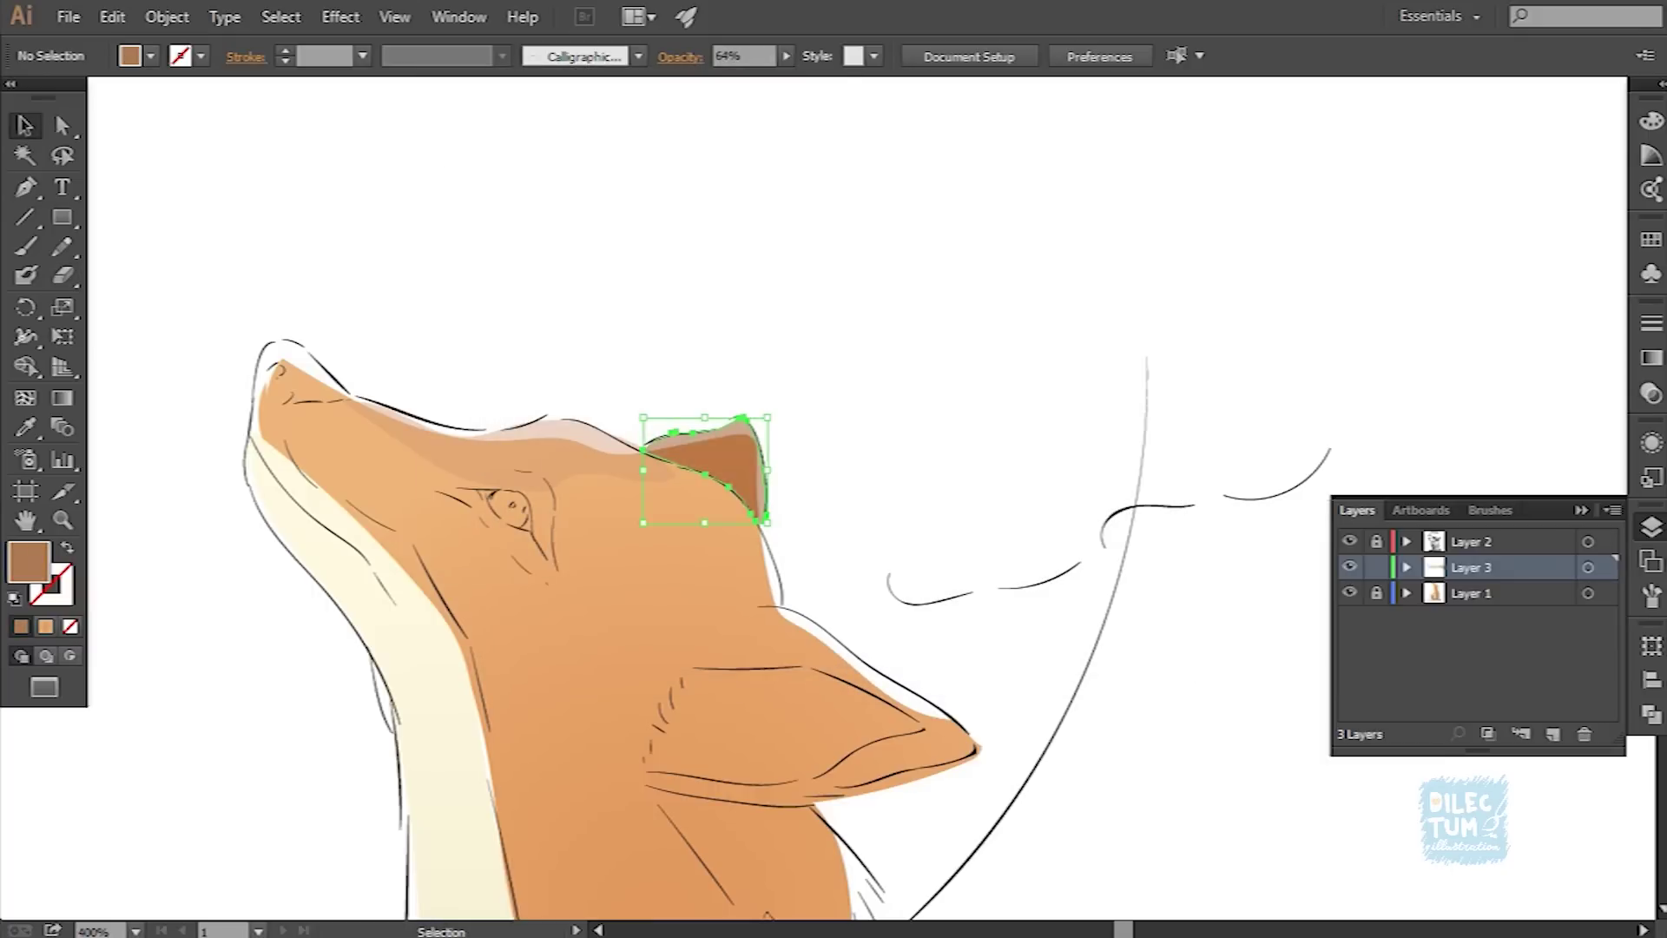
key("v")
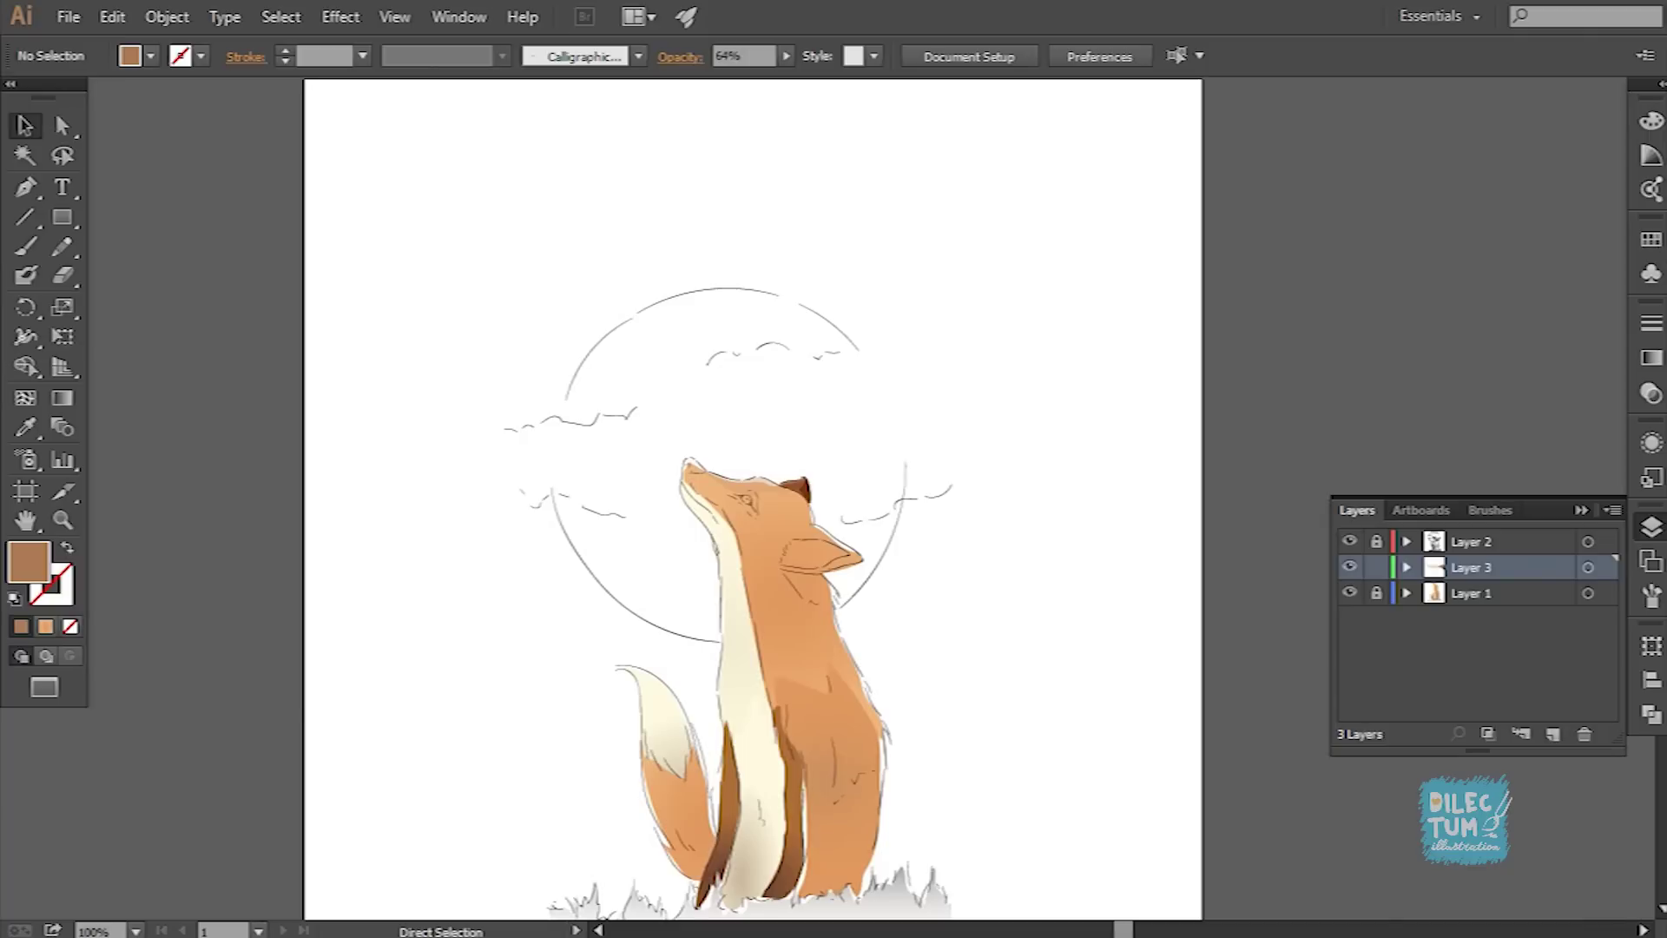
key("ctrl+plus")
key("b")
key("v")
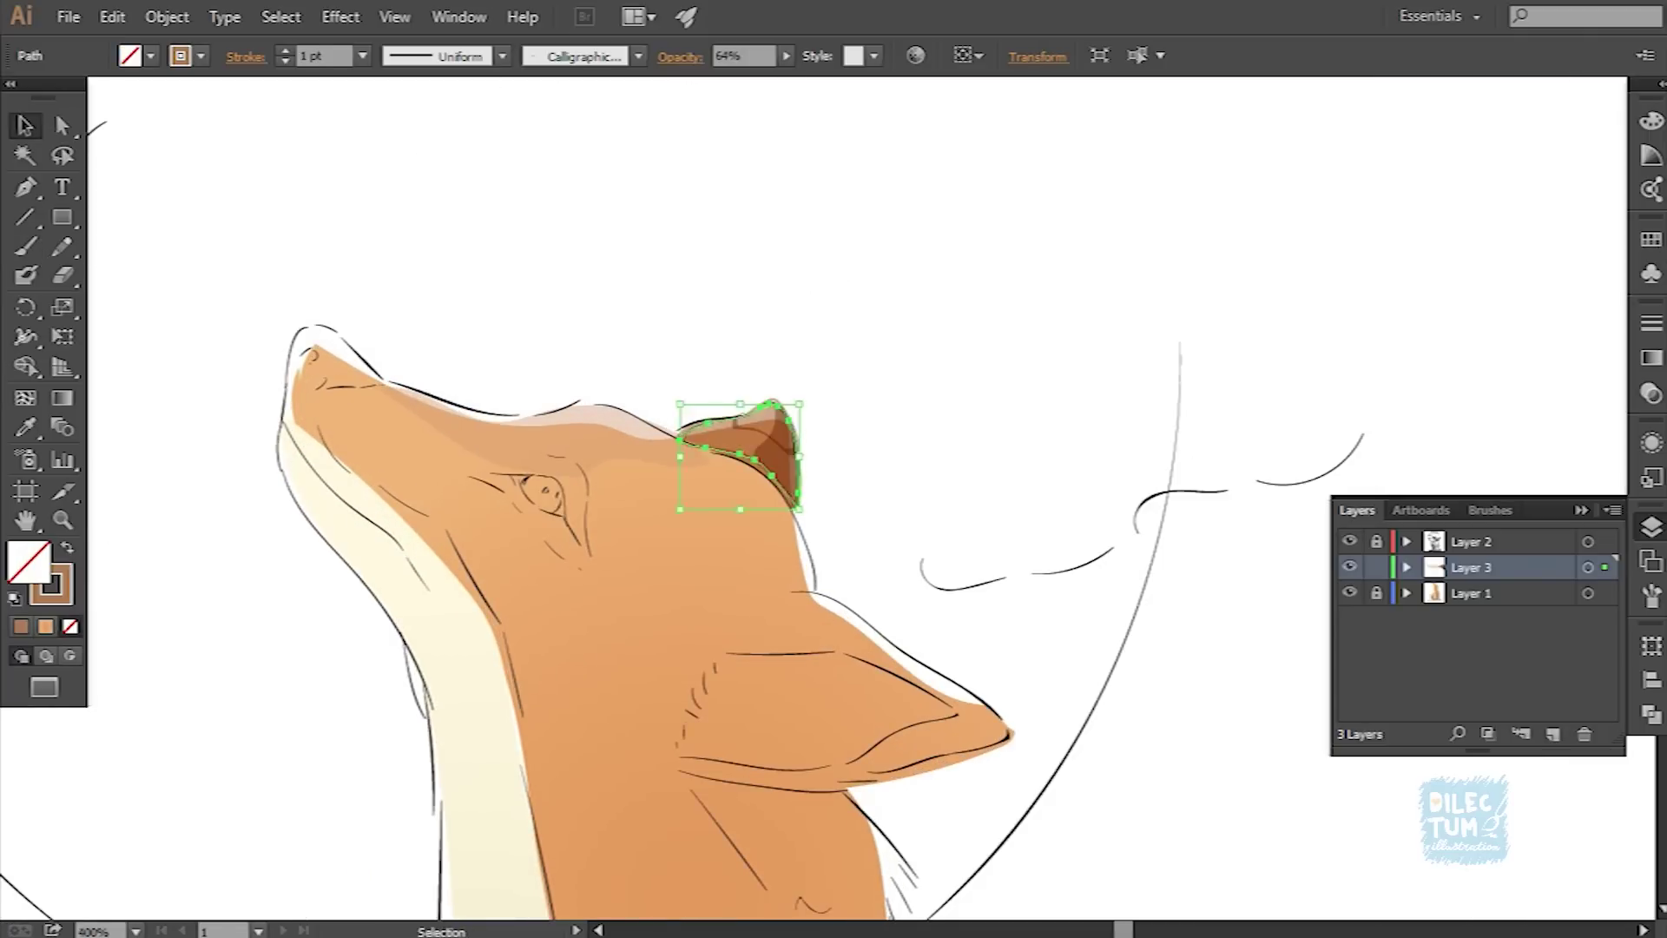
left_click(686, 434)
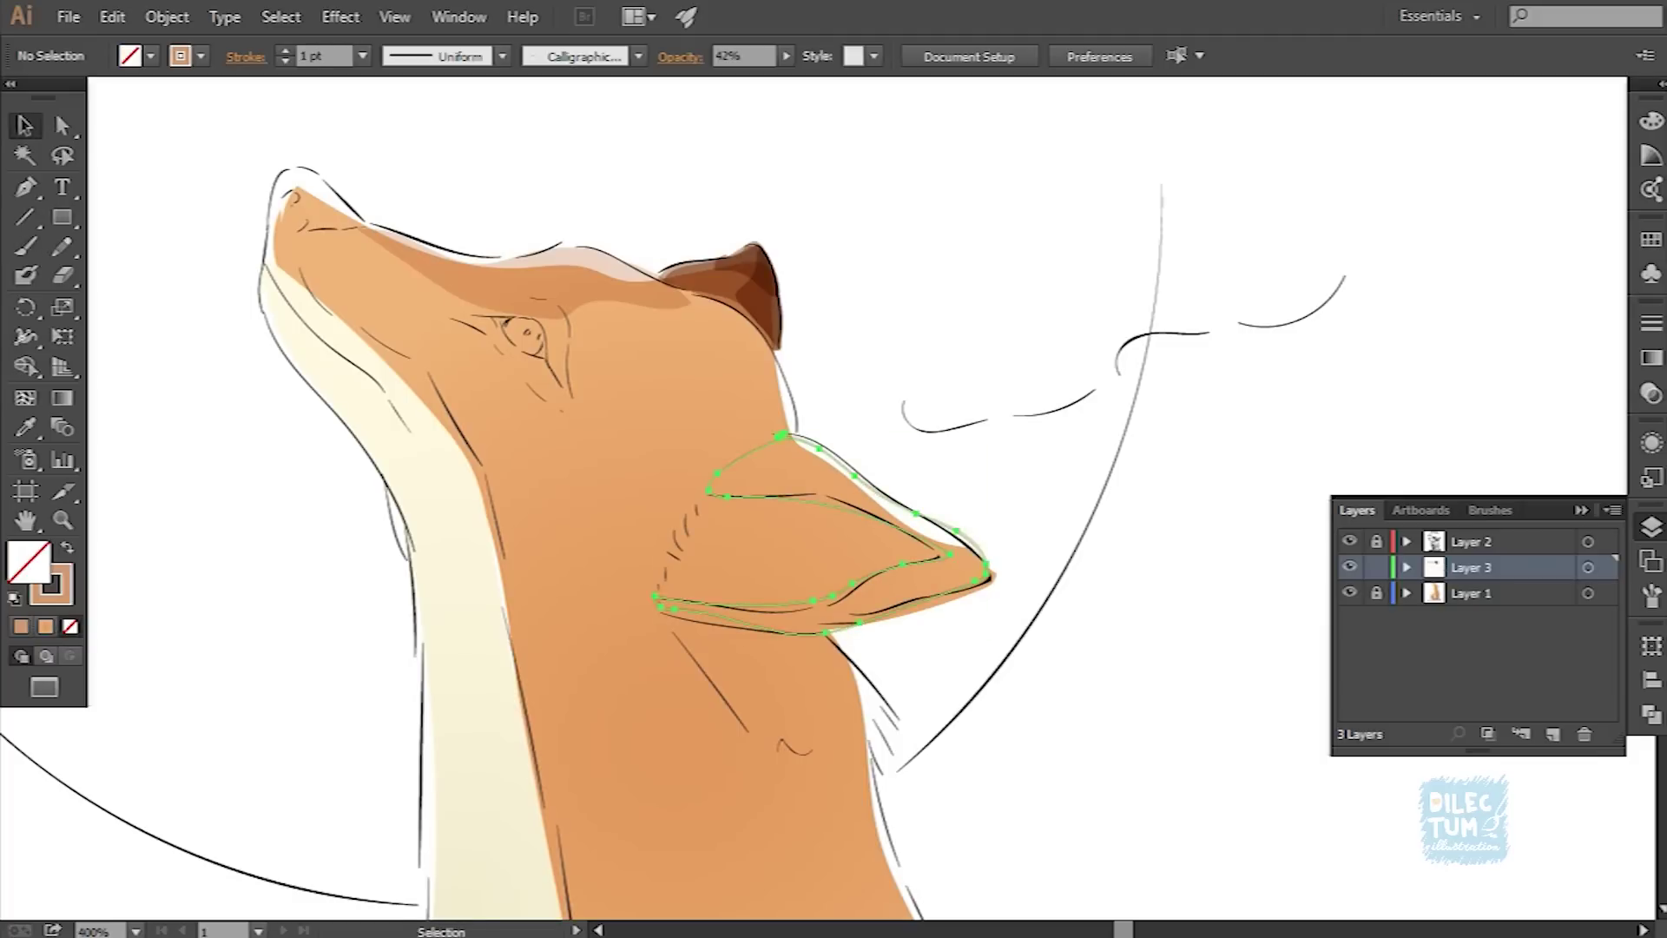
key("v")
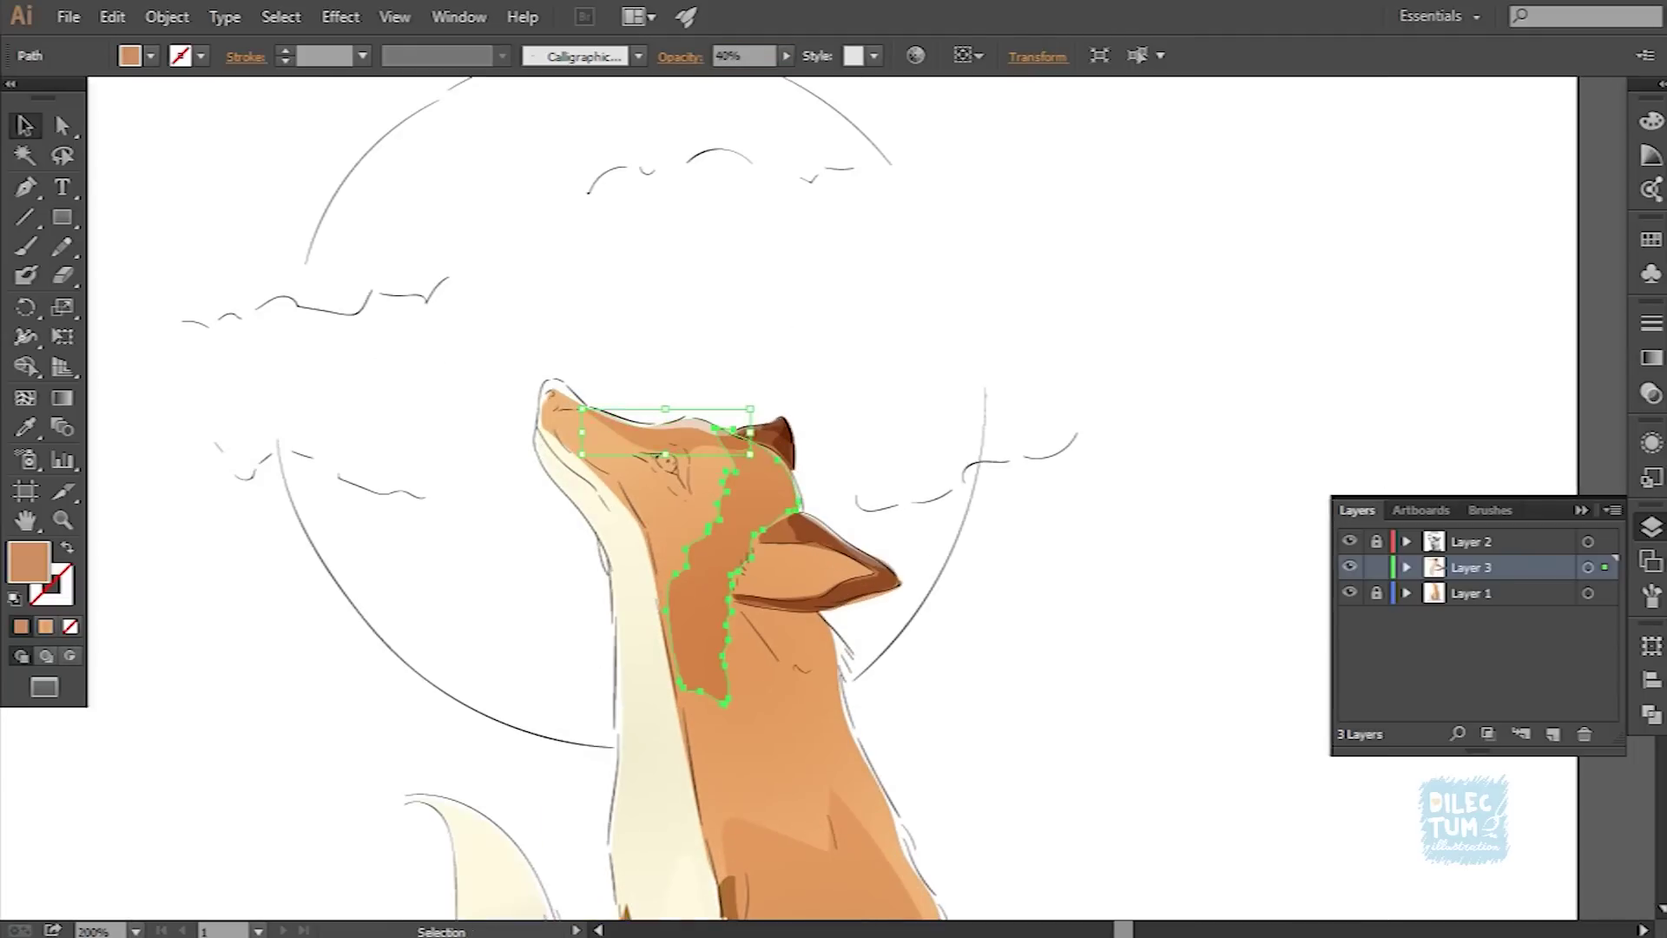
Step: Give the face shadow a Linear gradient with one stop at 0% opacity
key("ctrl+F9")
left_click(1367, 475)
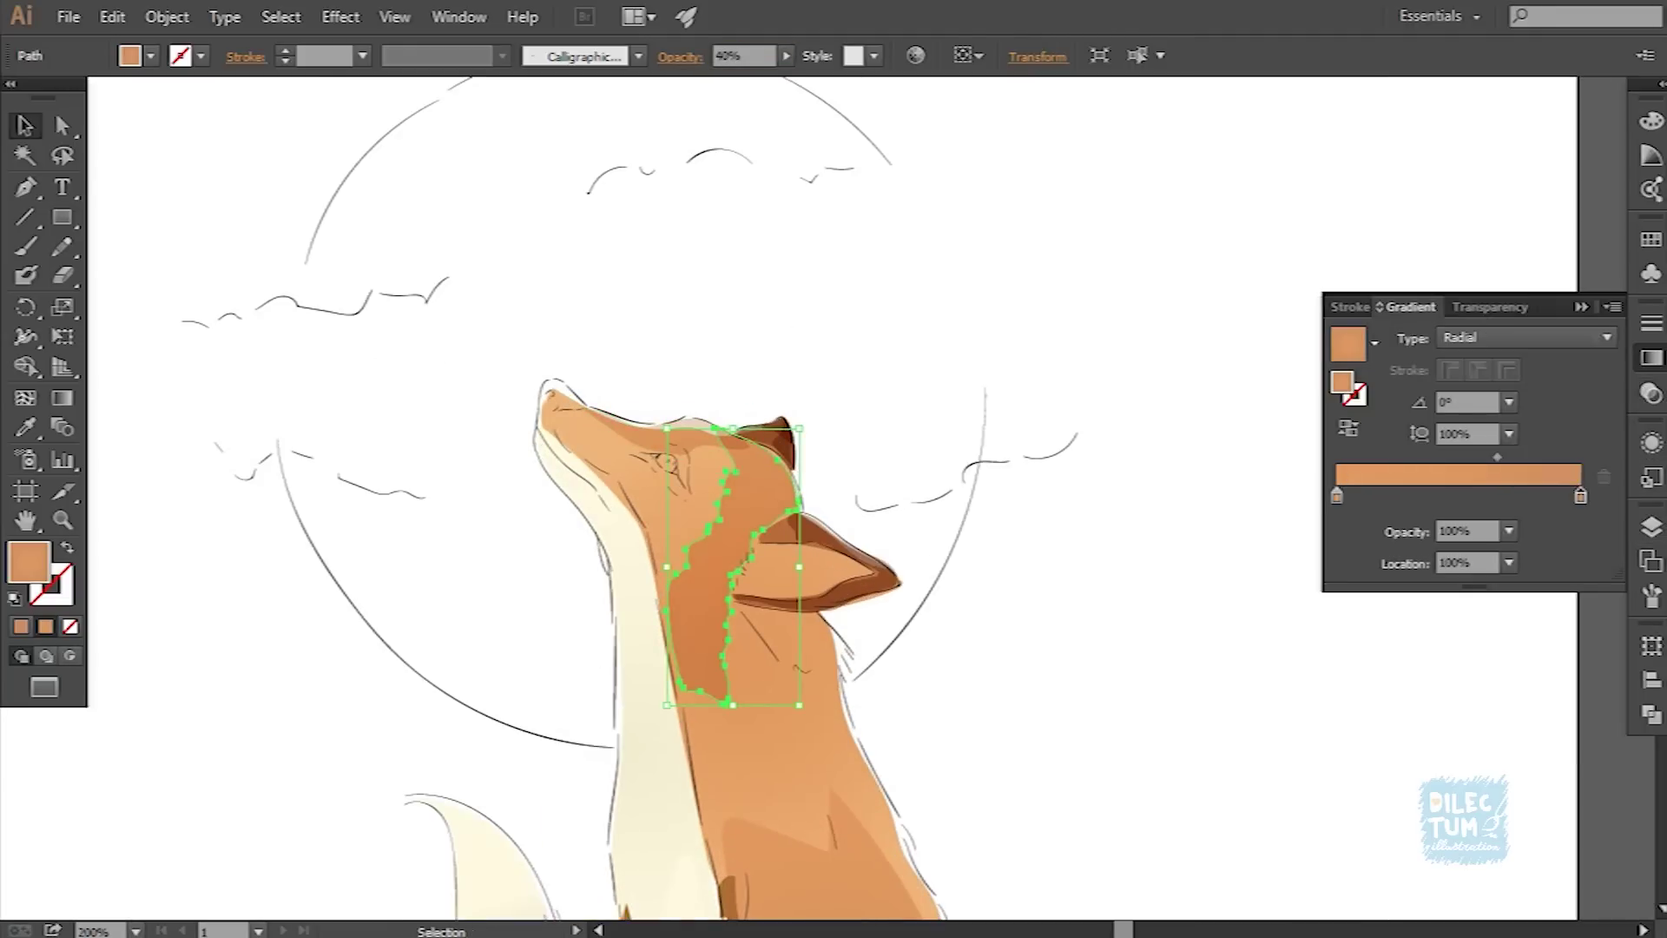
left_click(1509, 530)
left_click(1606, 337)
left_click(1477, 364)
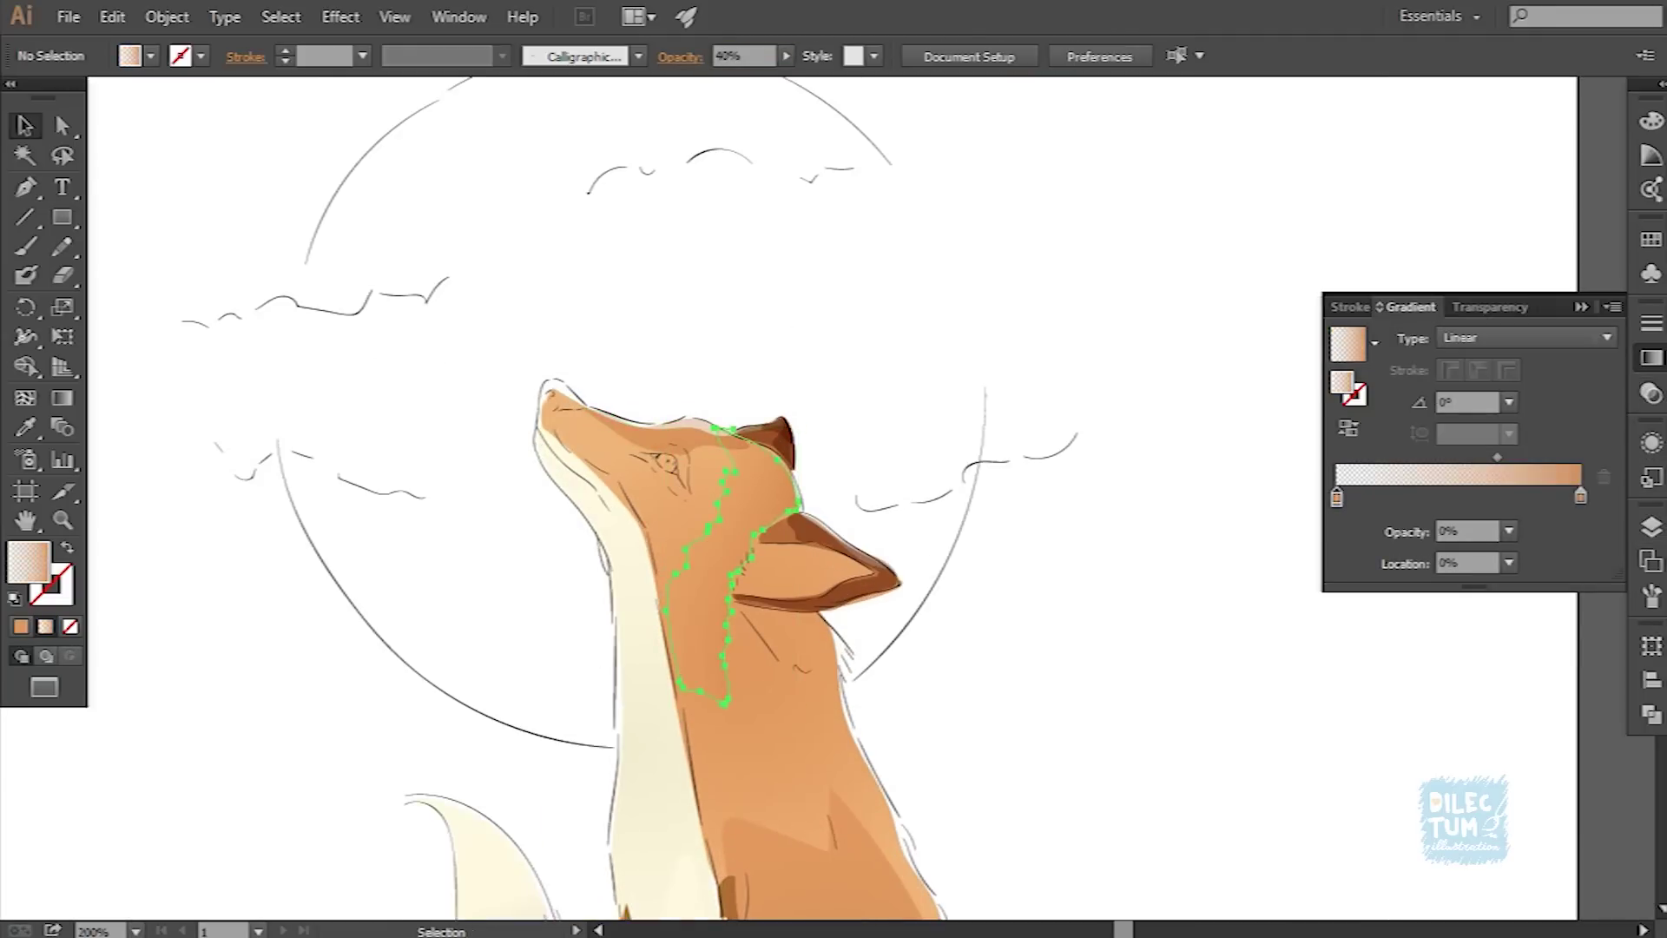
key("ctrl+shift+a")
Step: Paint a chin shadow, eyedrop the gradient onto it and angle it away from the chin
key("ctrl+plus")
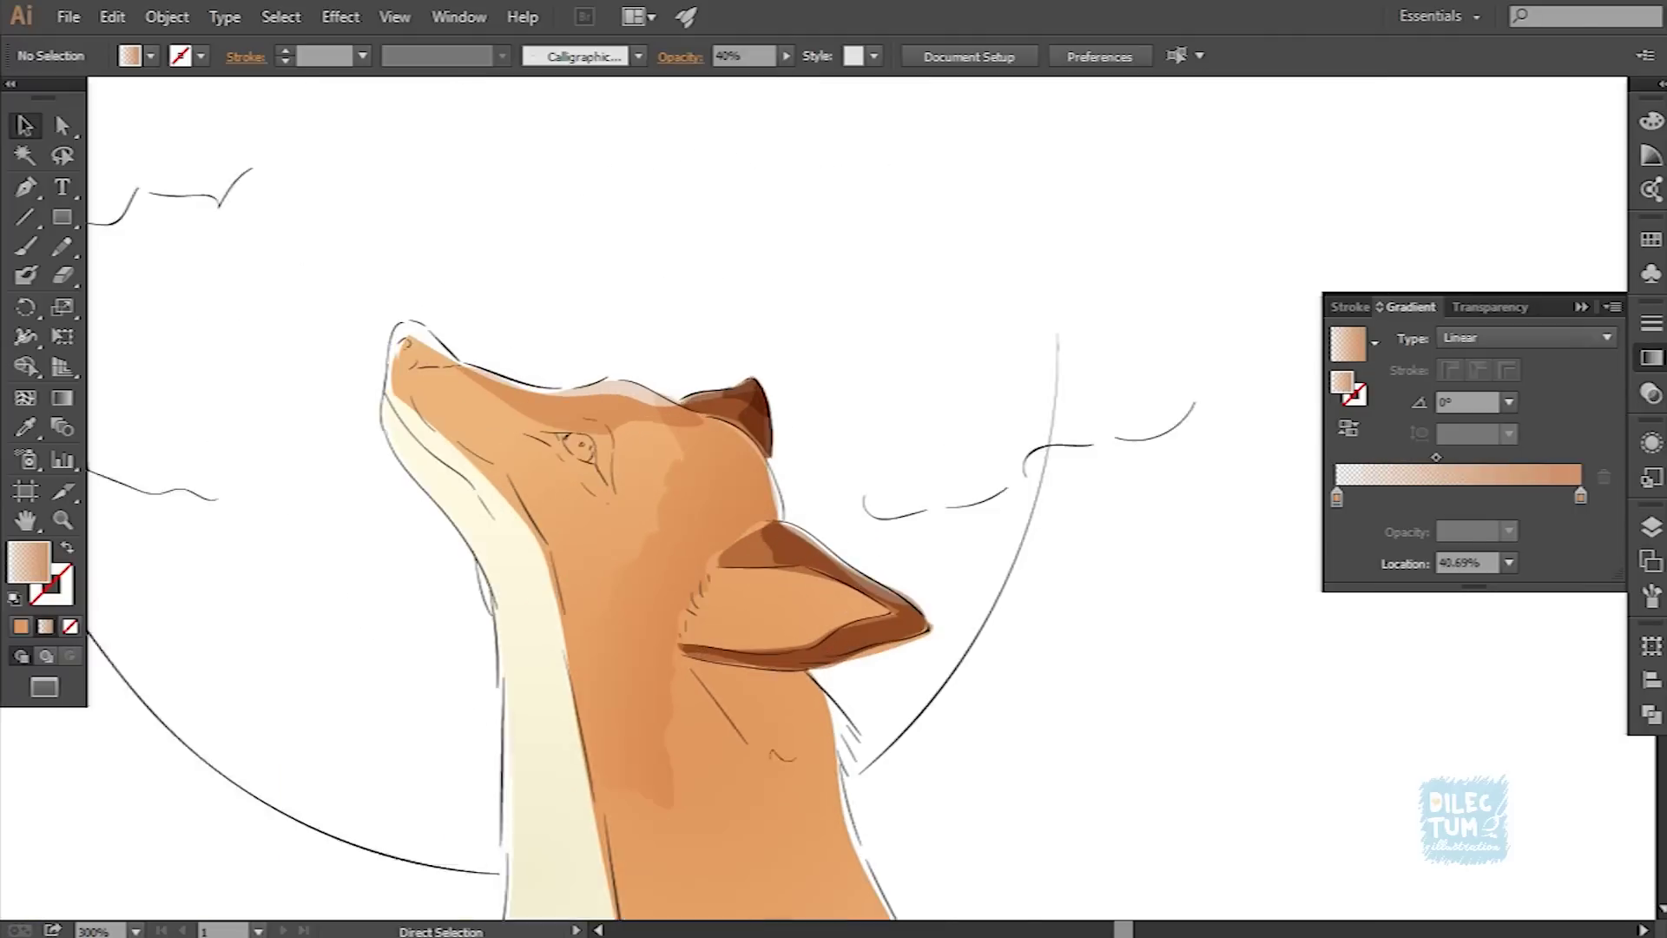
scroll(832, 499, "down", 3)
key("b")
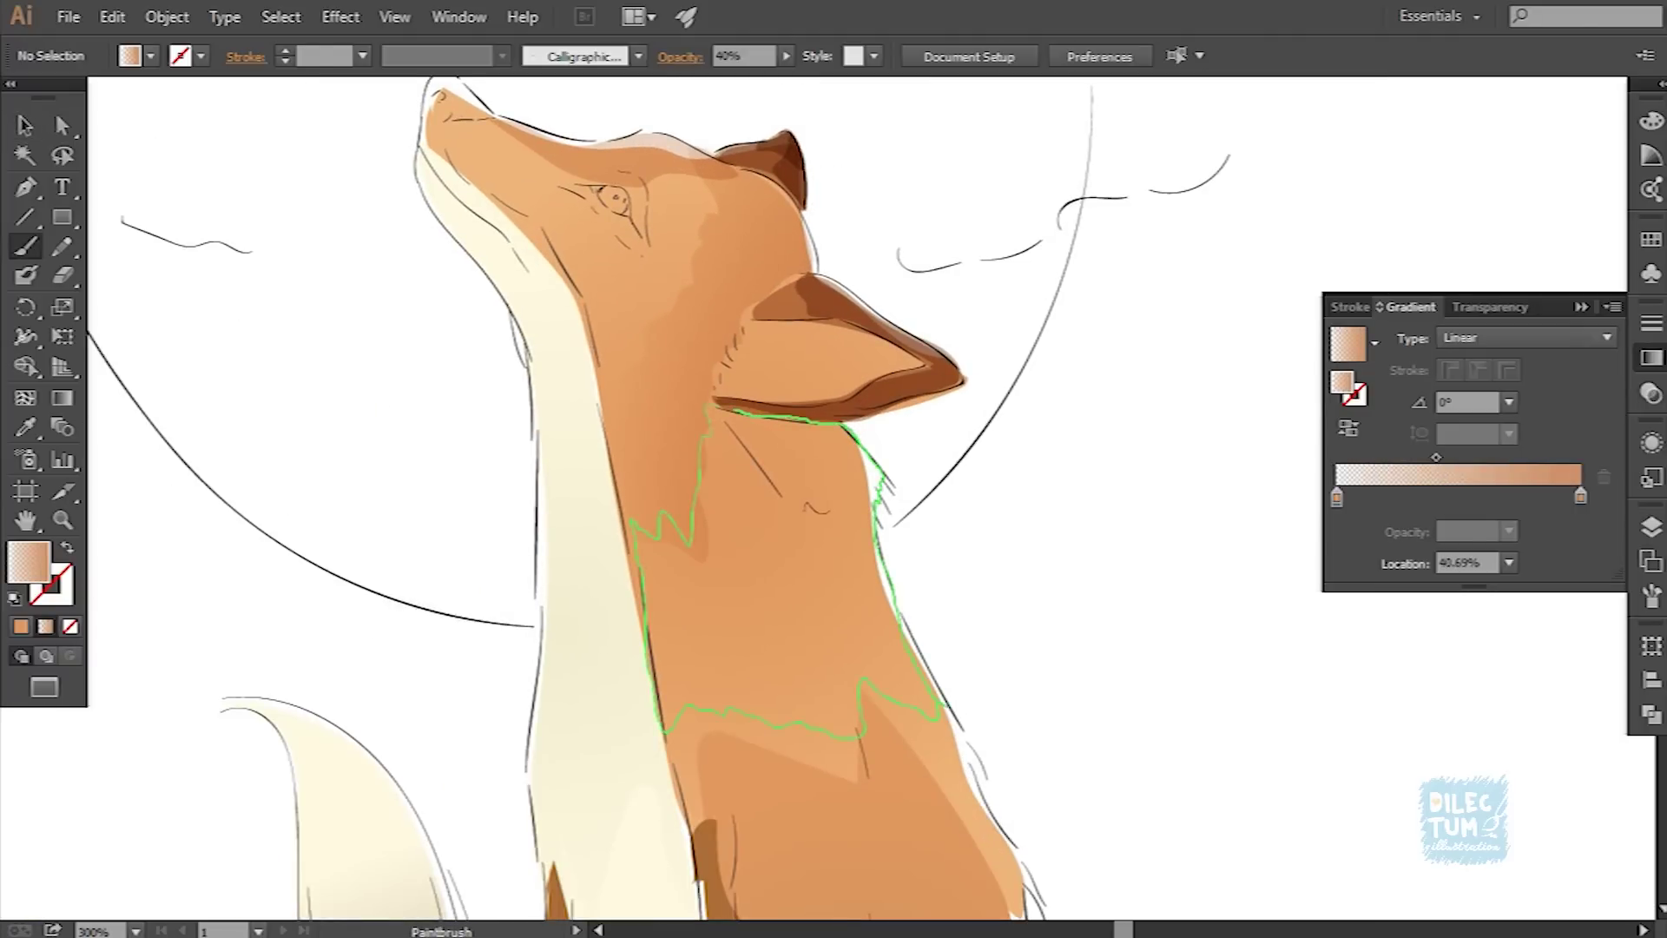
key("v")
left_click(782, 564)
key("ctrl+0")
key("ctrl+plus")
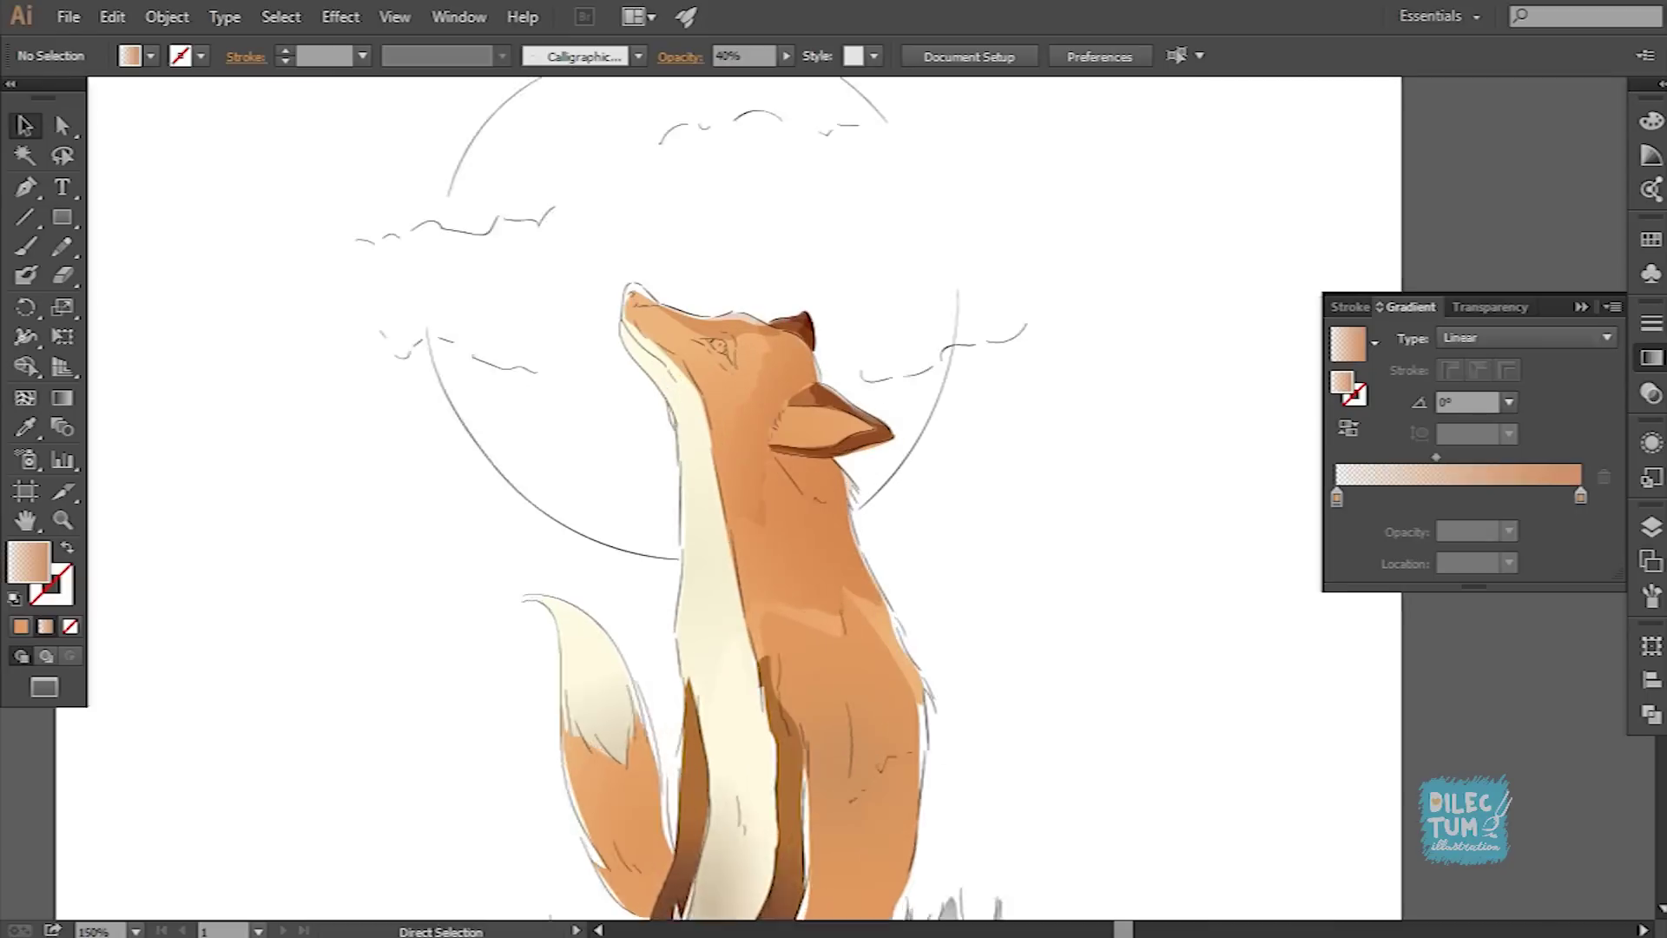
key("ctrl+plus")
key("ctrl+plus")
key("b")
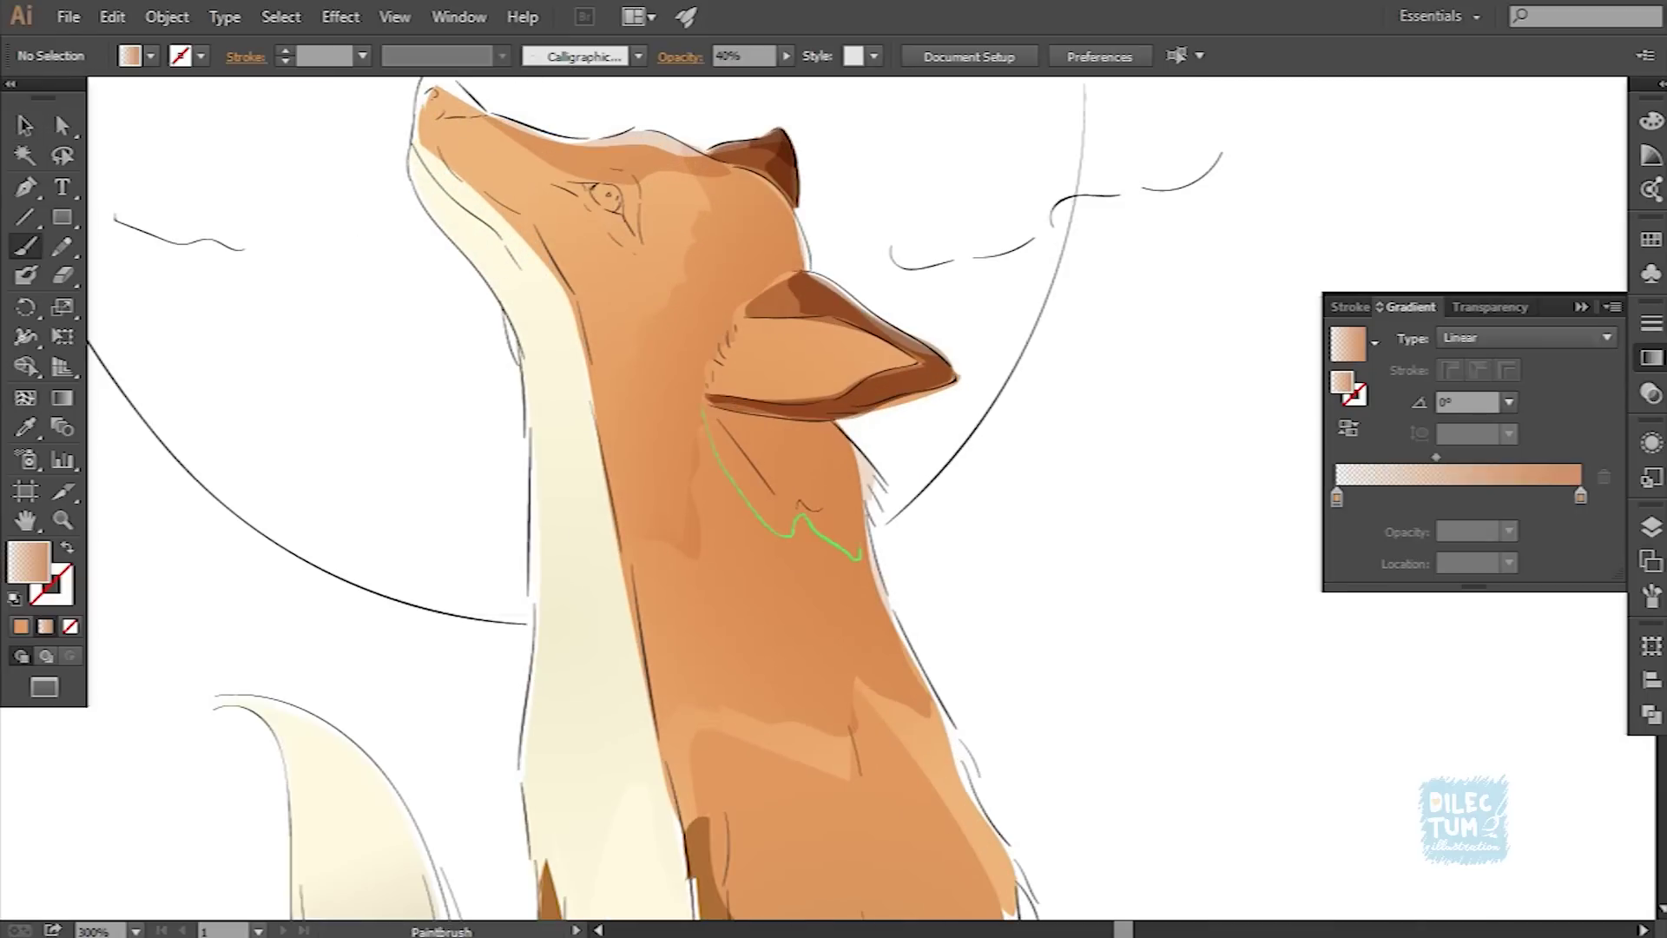
left_click_drag(808, 419, 703, 406)
key("i")
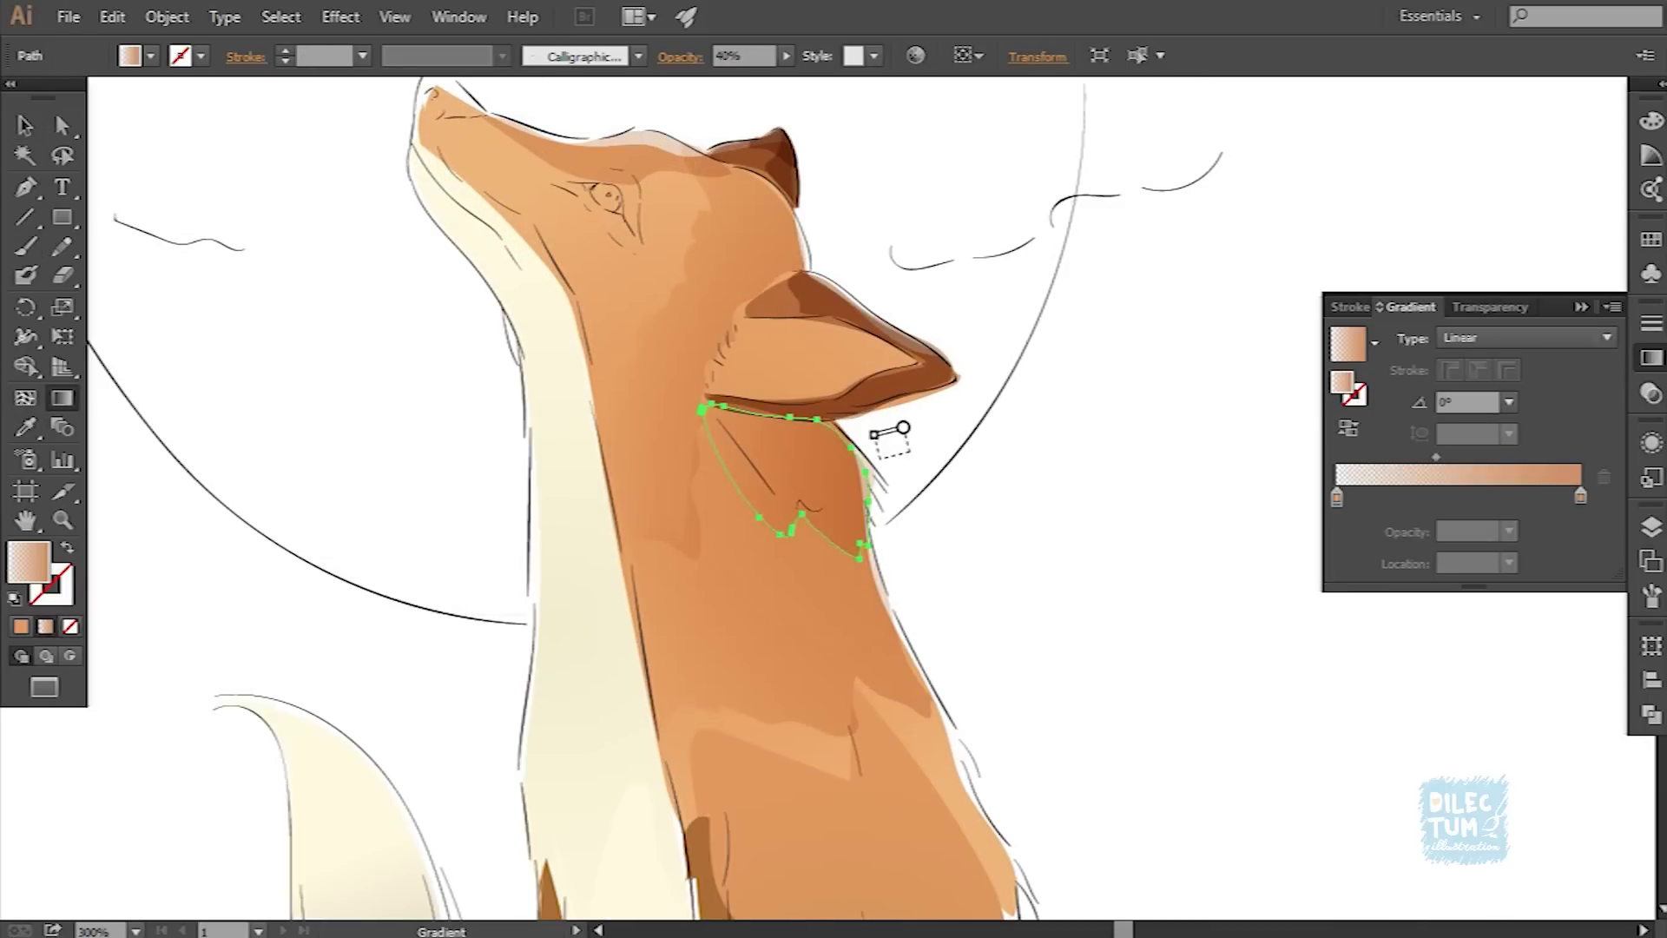
left_click_drag(872, 433, 721, 476)
Step: Select the chin and neck shadow shapes together and adjust their opacity settings
key("v")
key("ctrl+shift+a")
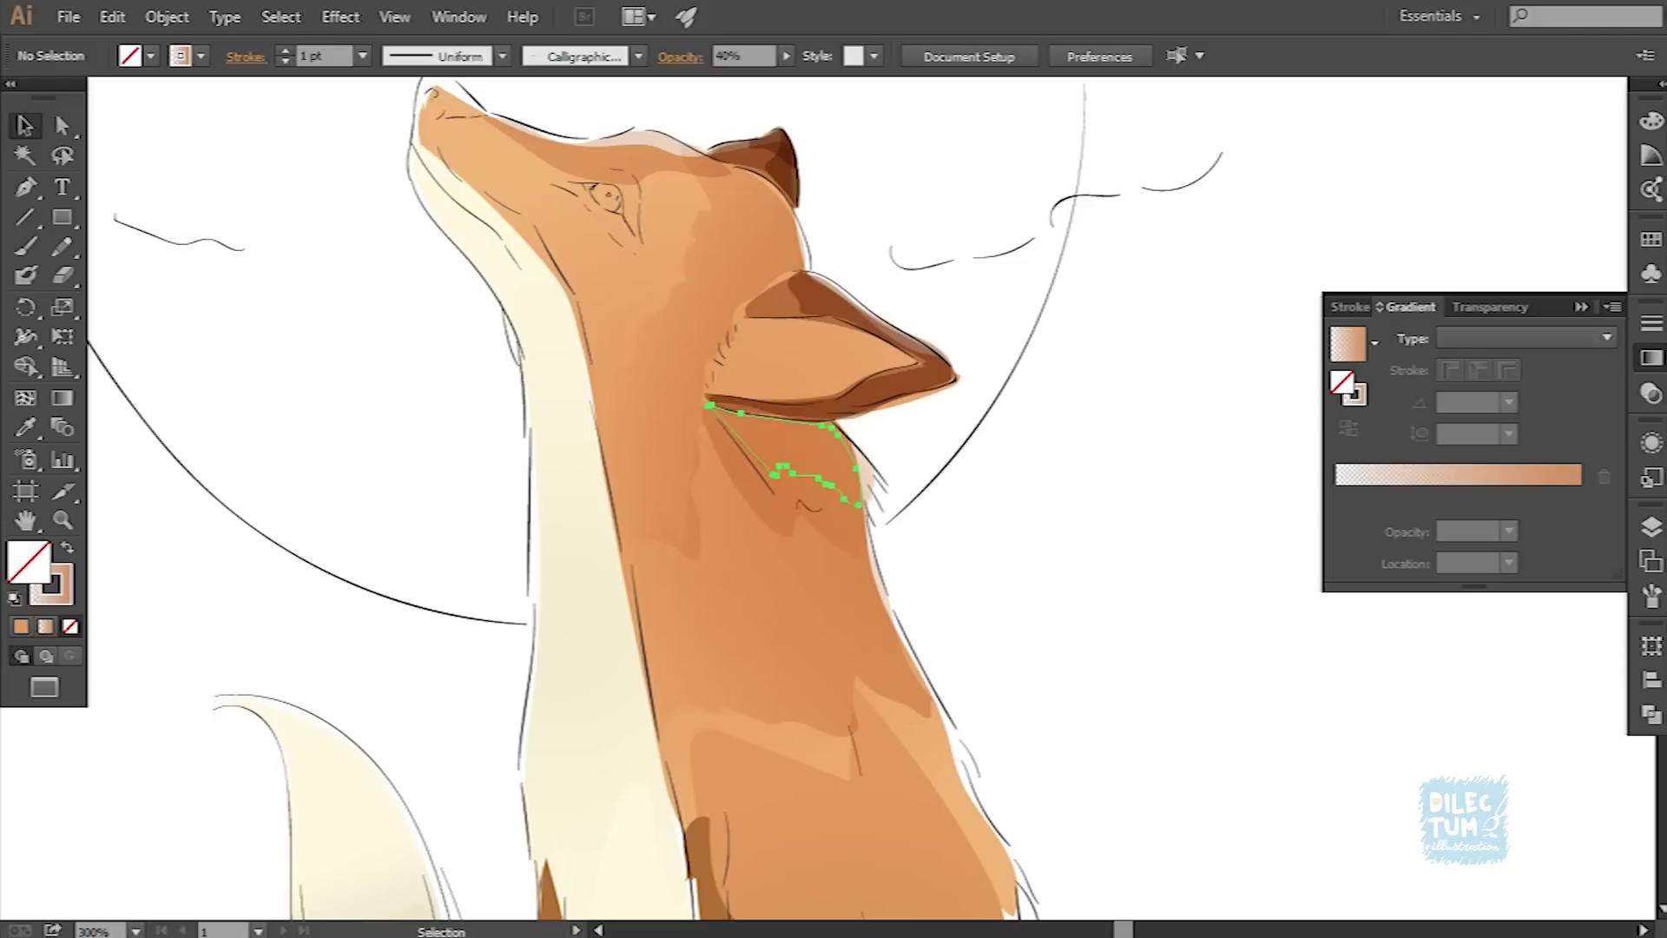
left_click(781, 460)
left_click(890, 612, "shift")
left_click(680, 56)
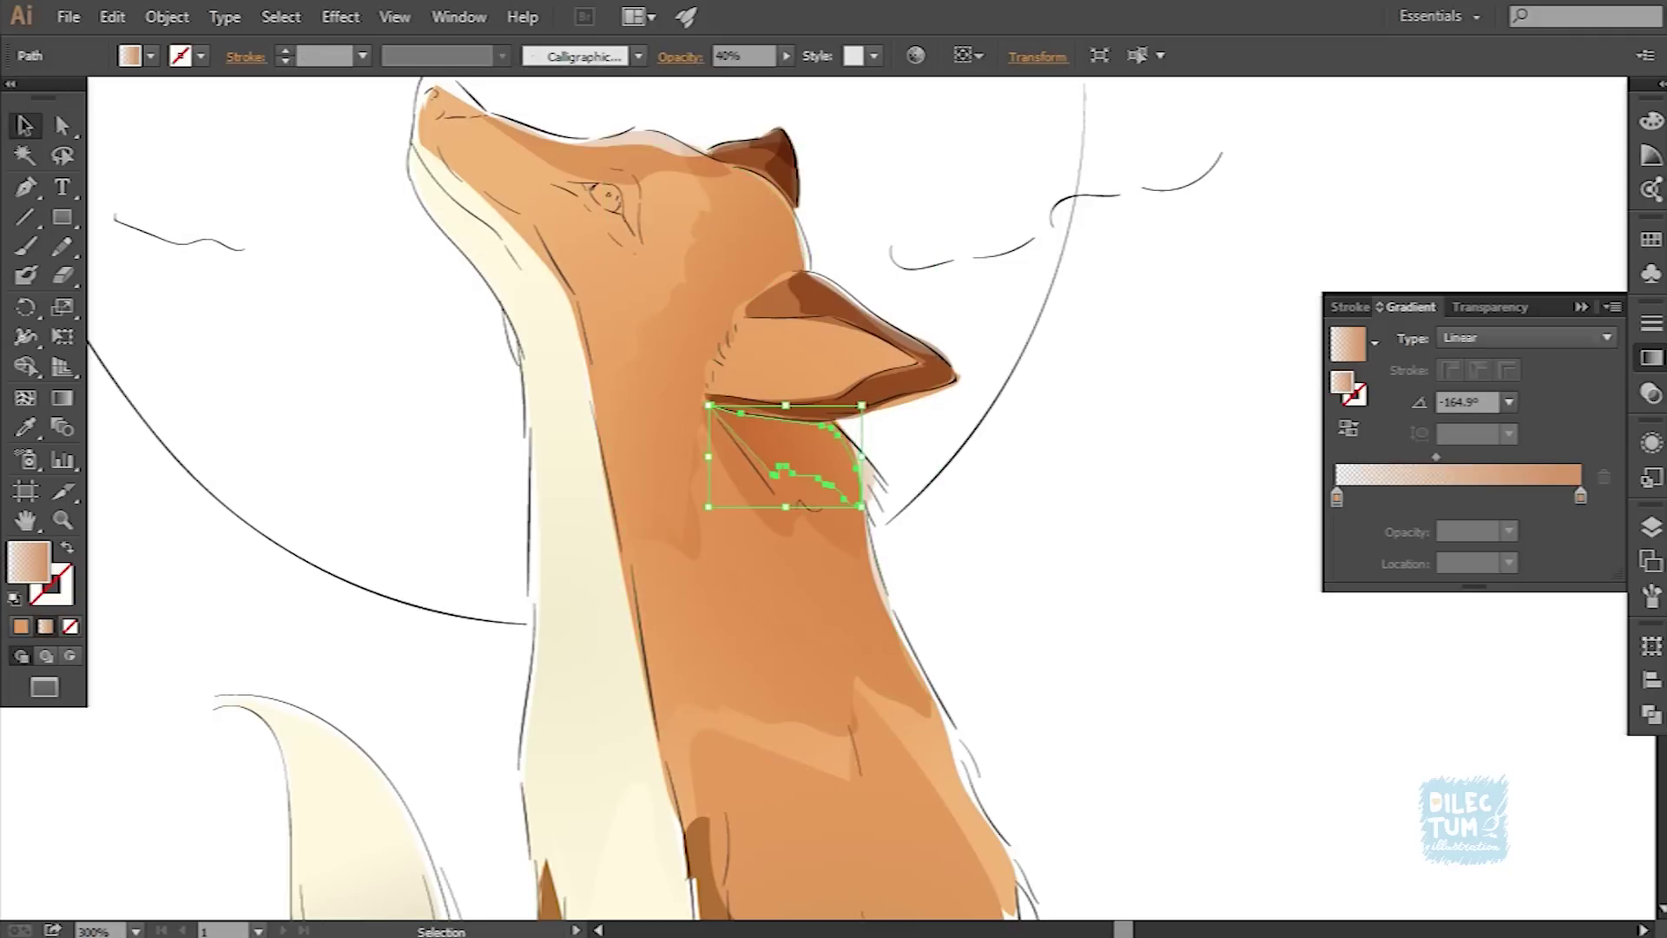
key("ctrl+shift+a")
key("ctrl+equal")
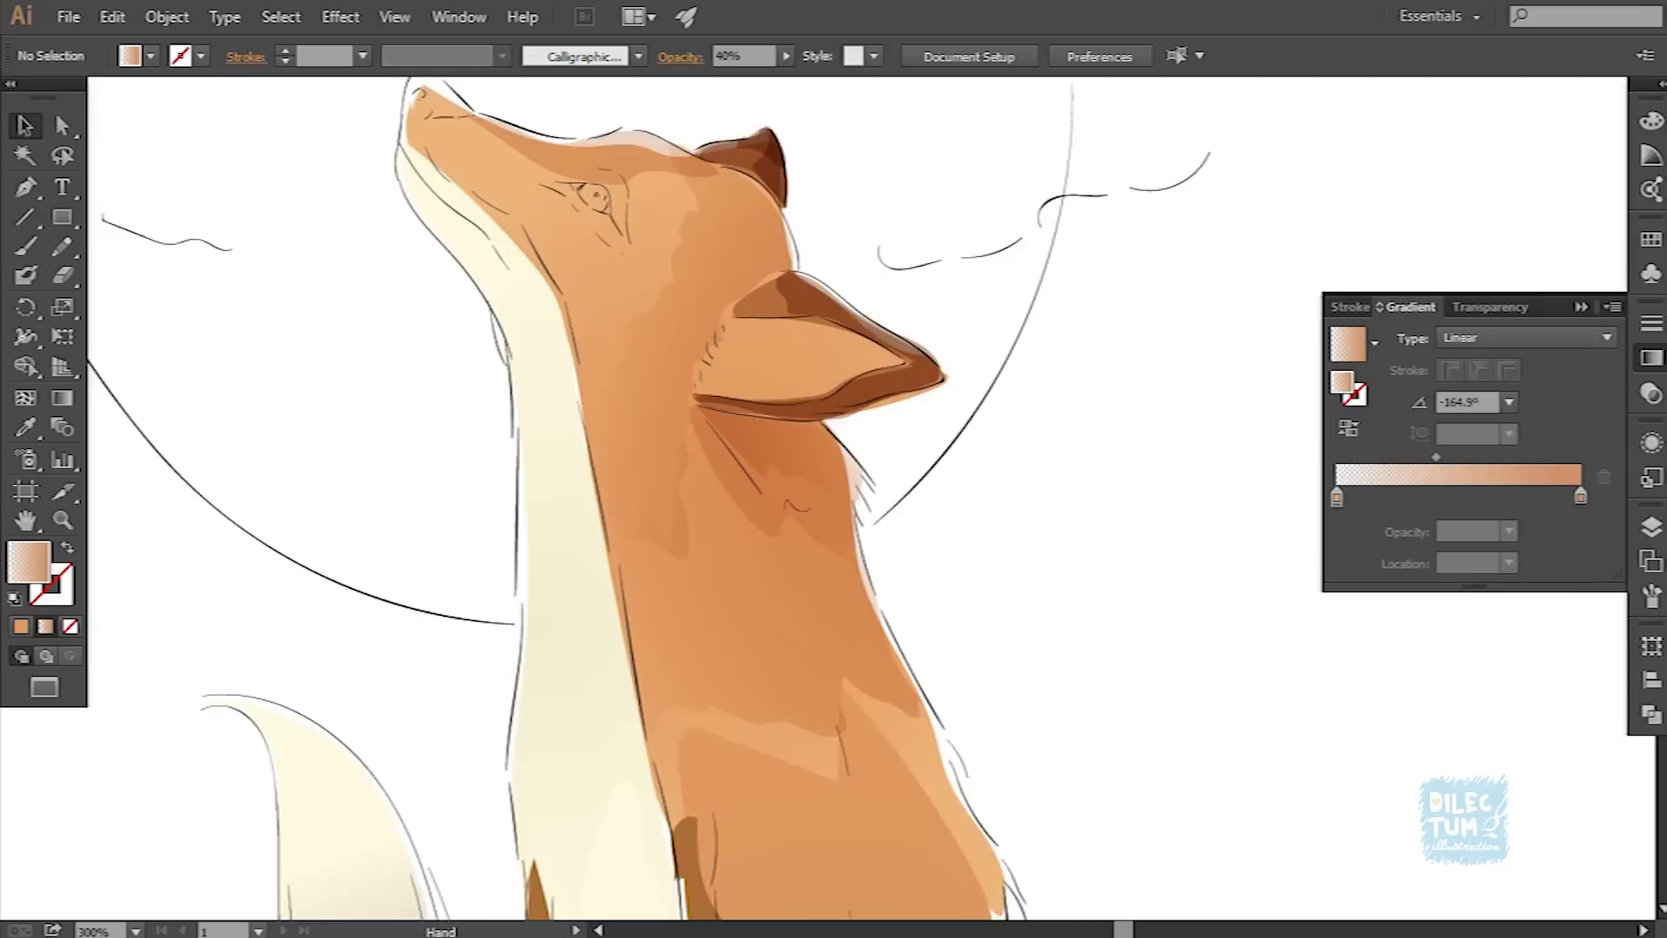
key("b")
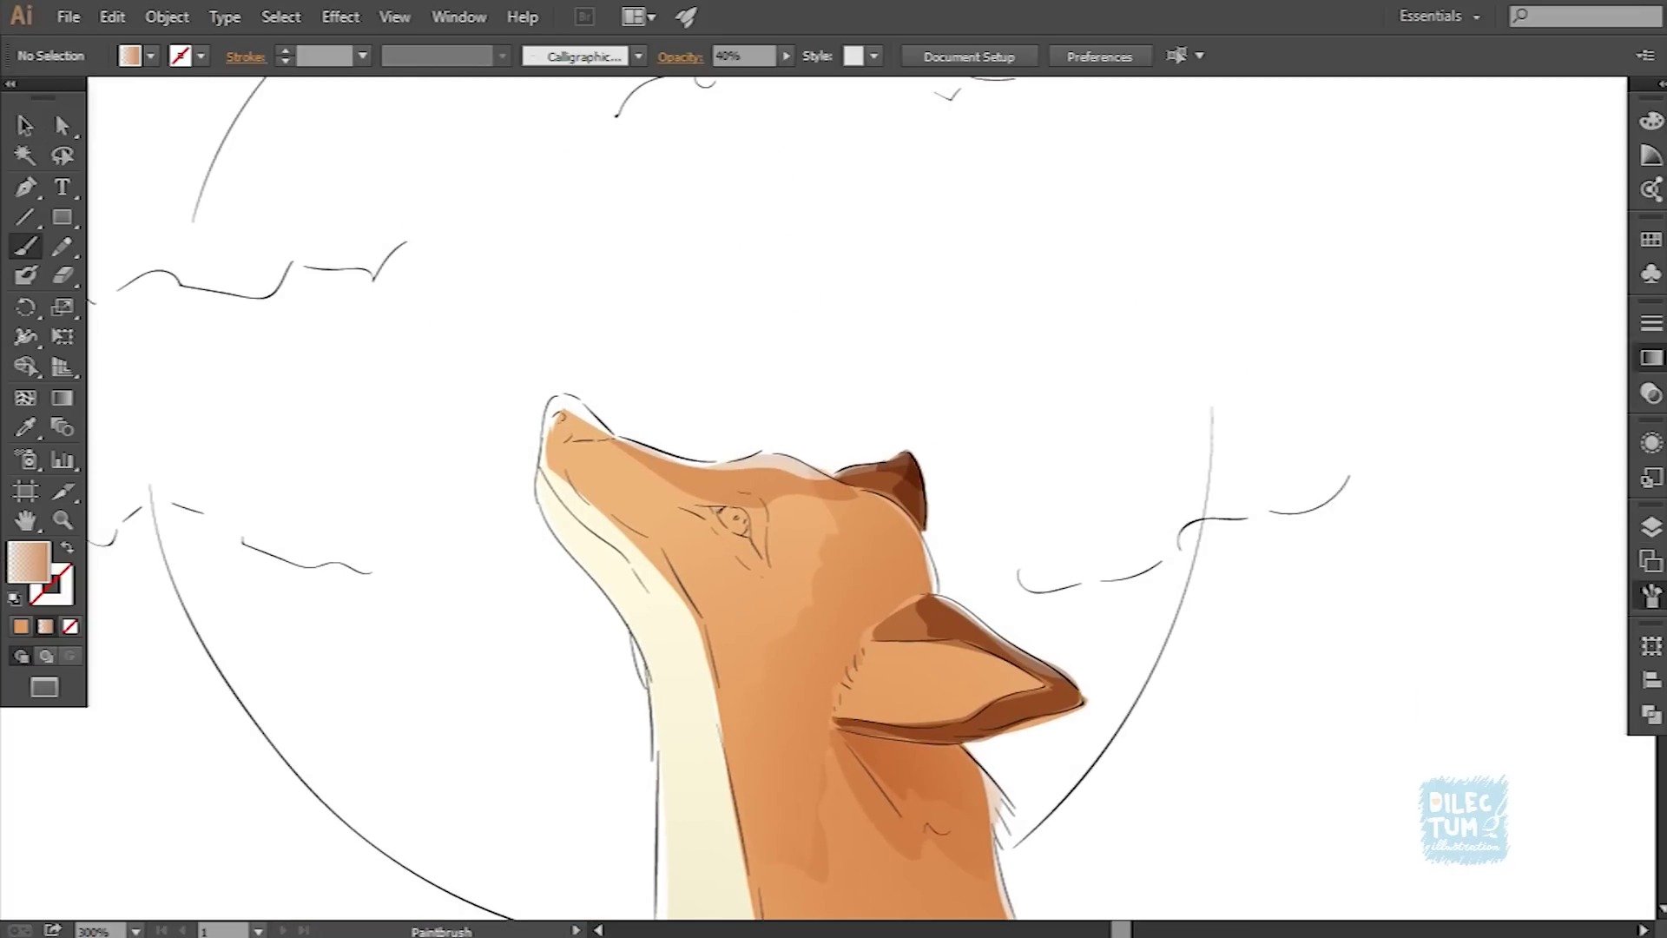
Step: Move the textured cheek patch group down onto the fox's neck
left_click(781, 660)
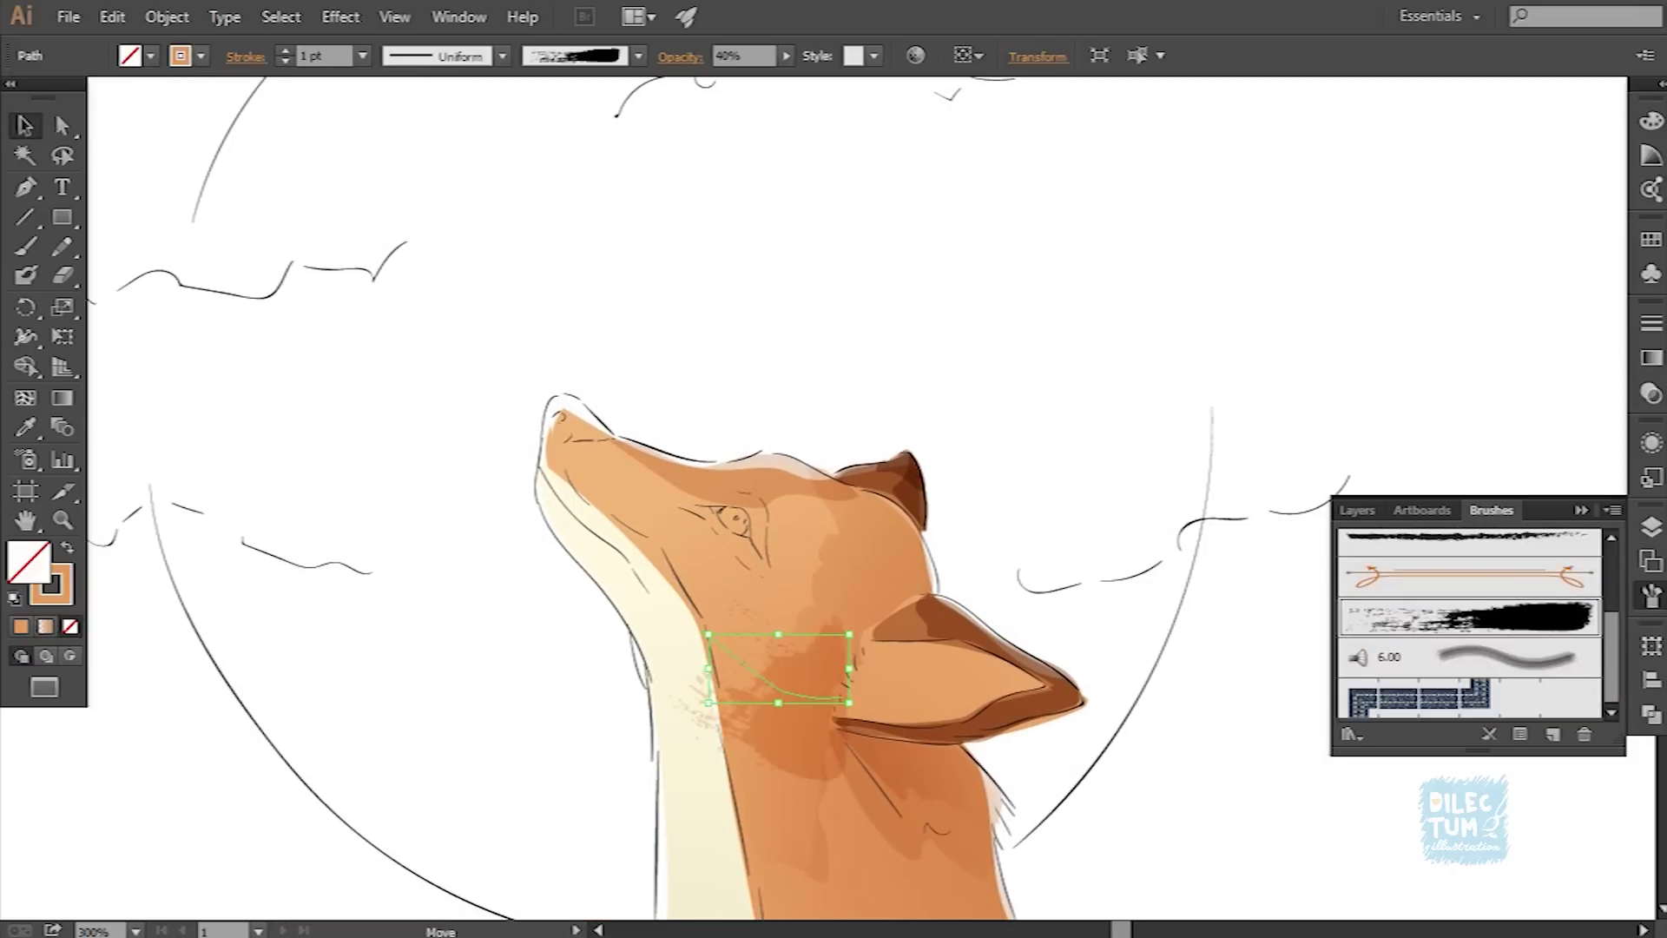
key("ctrl+shift+a")
left_click(799, 555)
left_click(167, 16)
key("Escape")
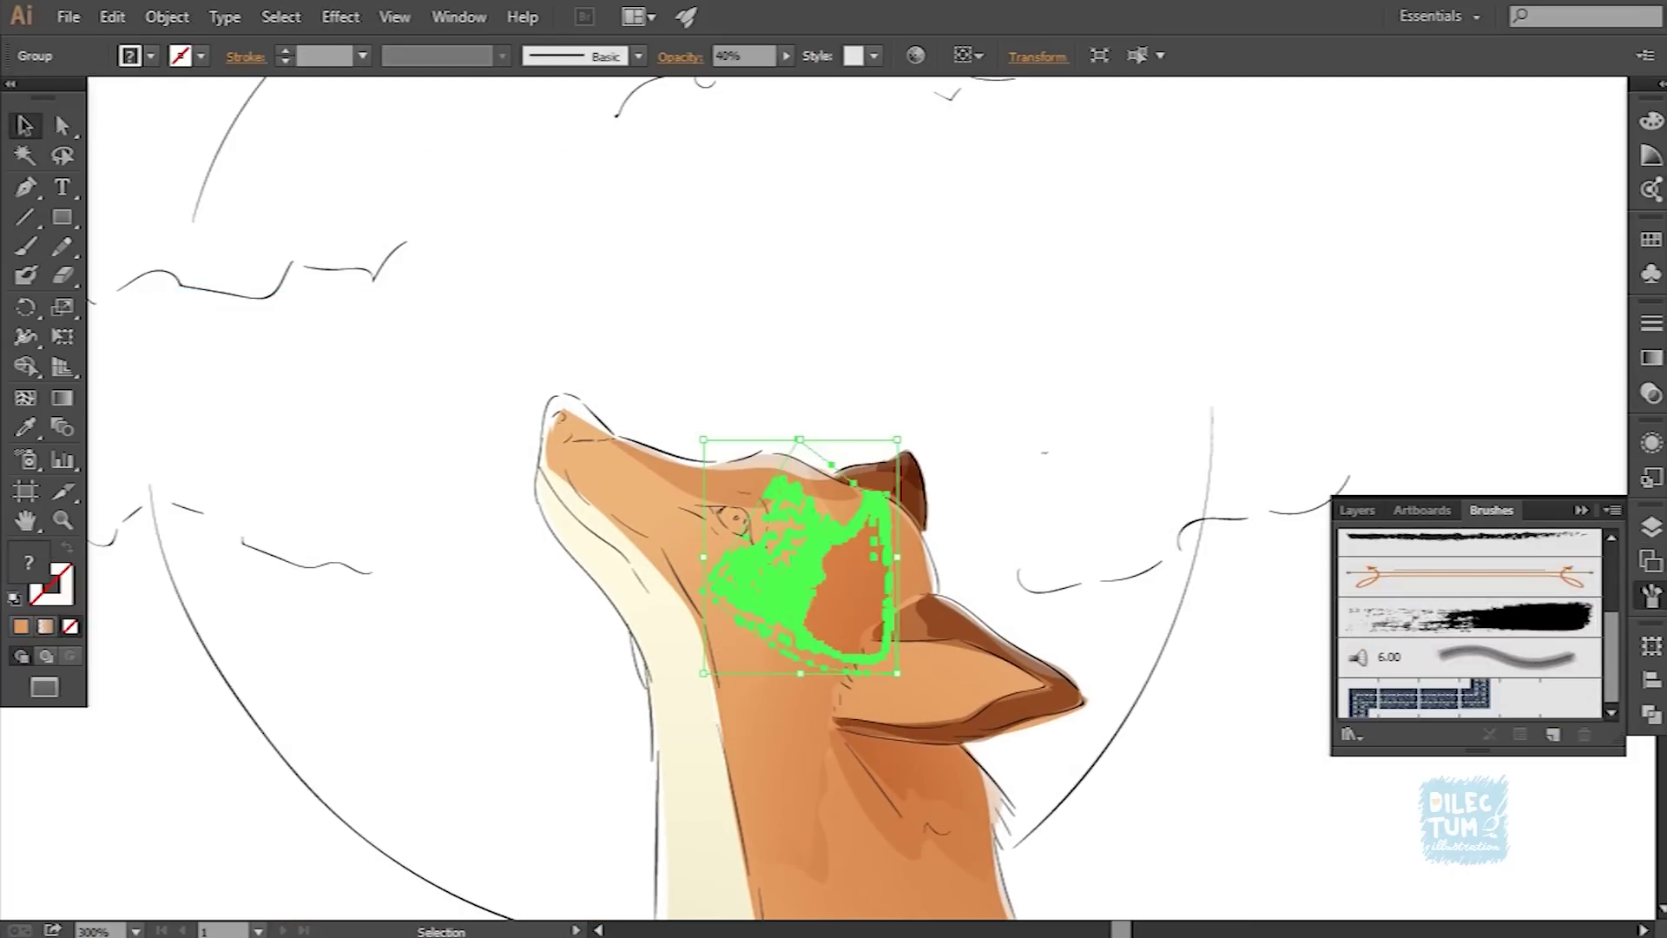
double_click(821, 556)
double_click(786, 422)
left_click(847, 564)
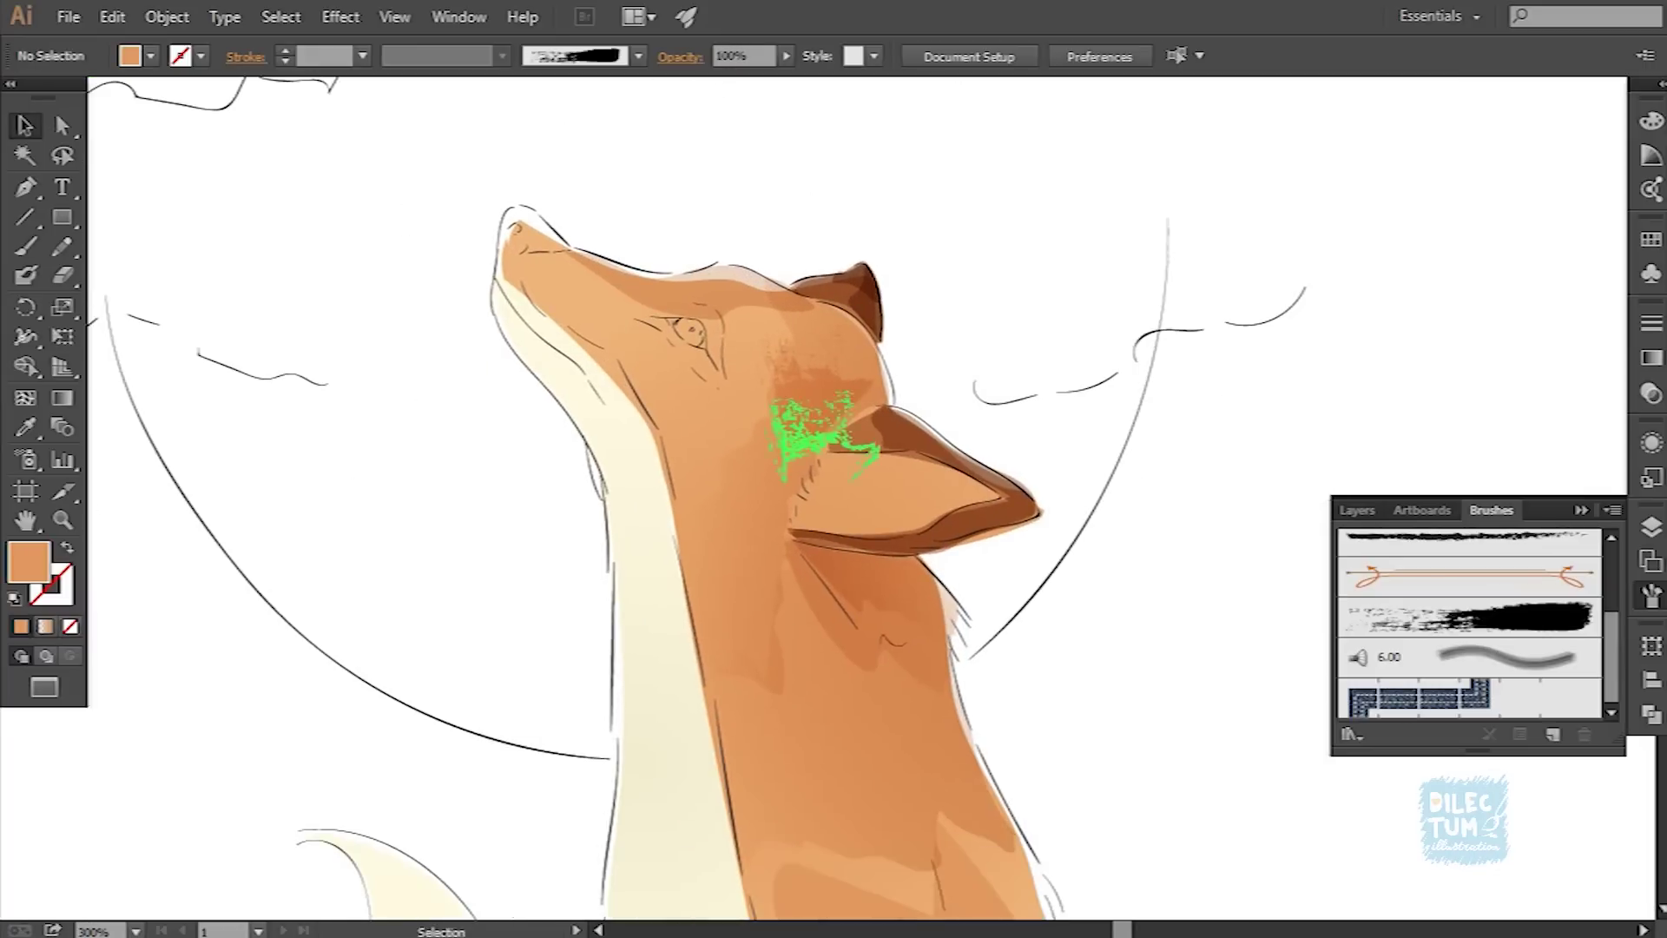
left_click_drag(816, 382, 873, 586)
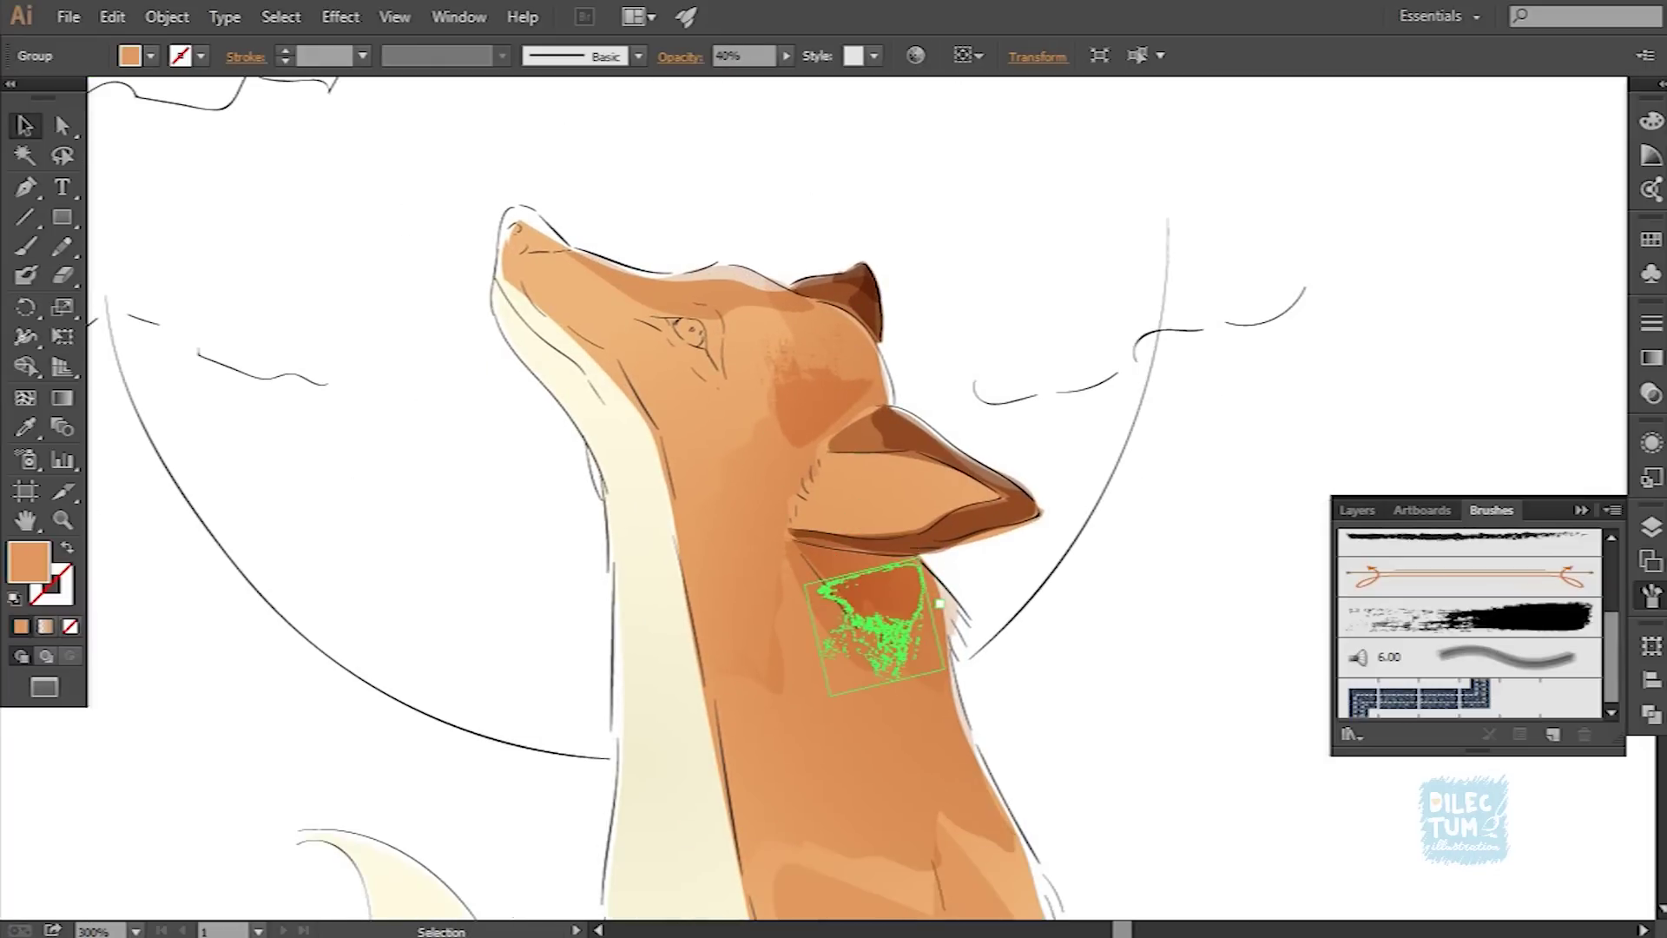
Step: Load a Hand Drawn brush and paint a textured orange stroke down the neck, then reposition it
scroll(854, 563, "up", 1)
left_click(1351, 734)
mouse_move(1419, 613)
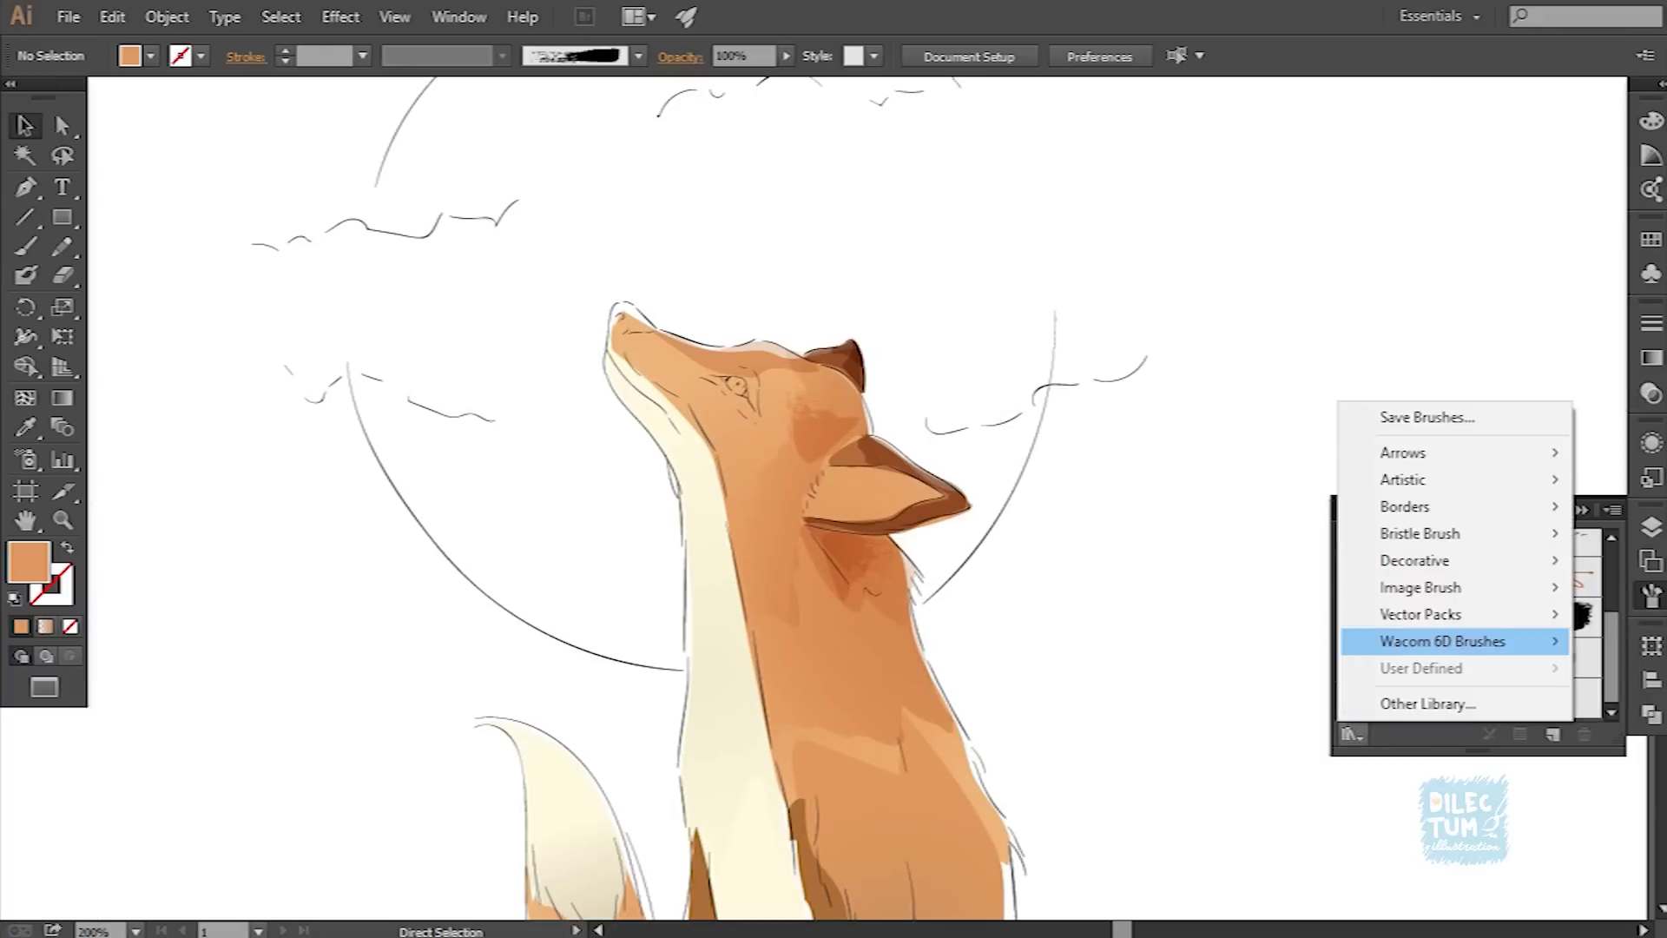
left_click(1167, 640)
left_click(829, 442)
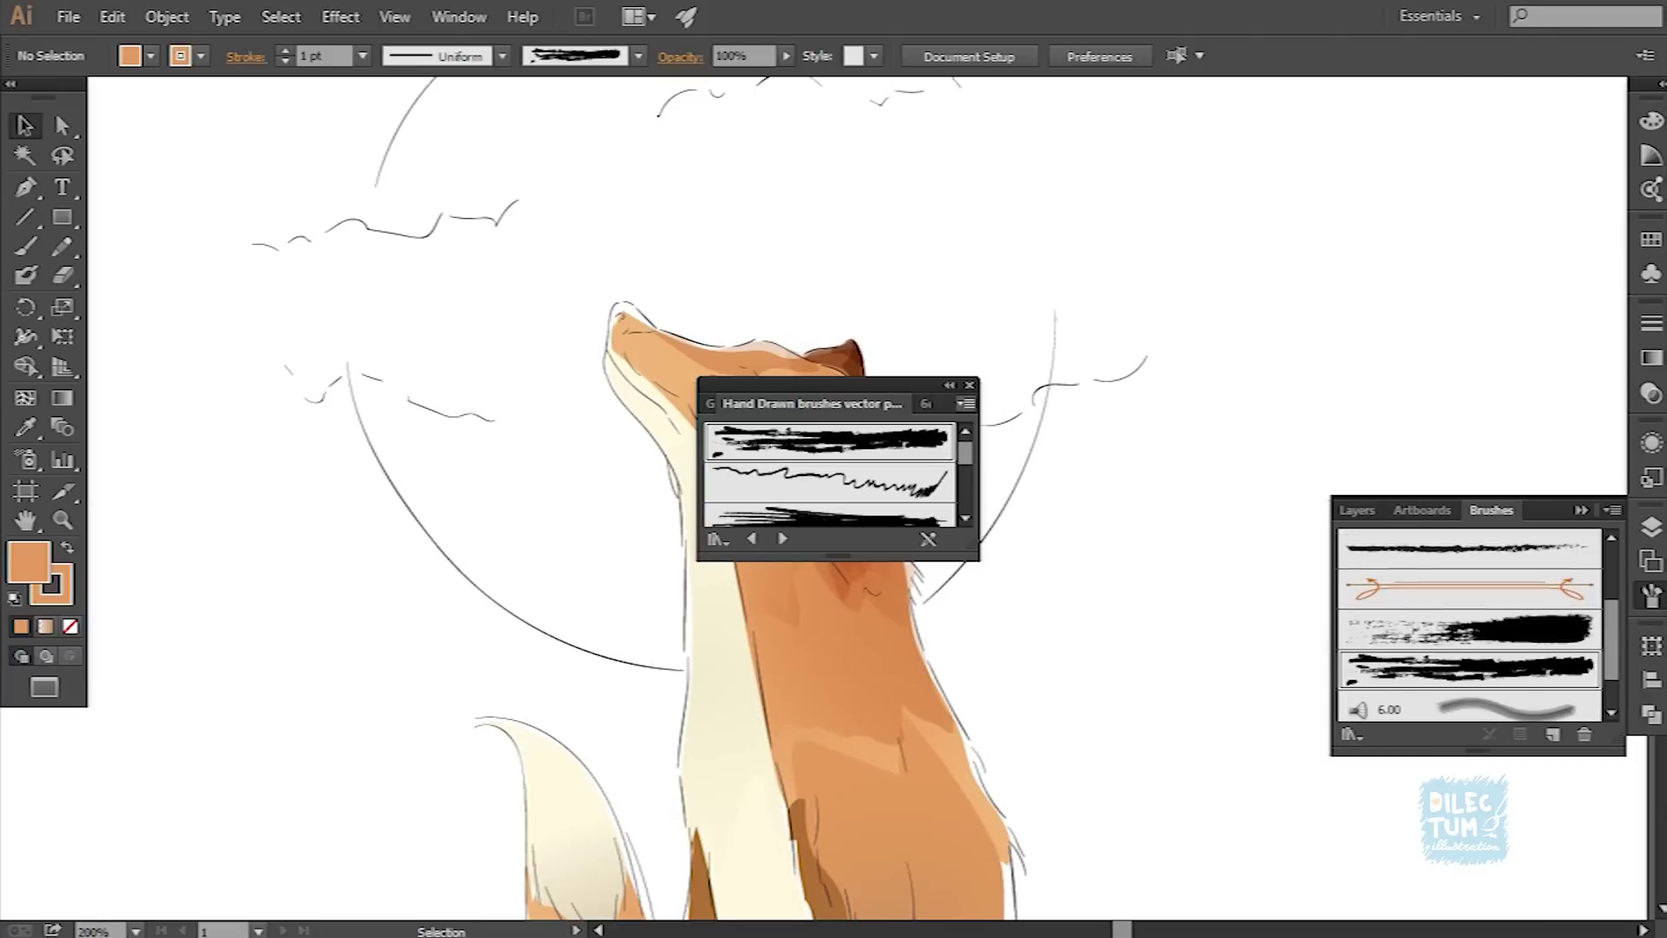
left_click(969, 385)
key("b")
left_click_drag(795, 556, 795, 730)
key("v")
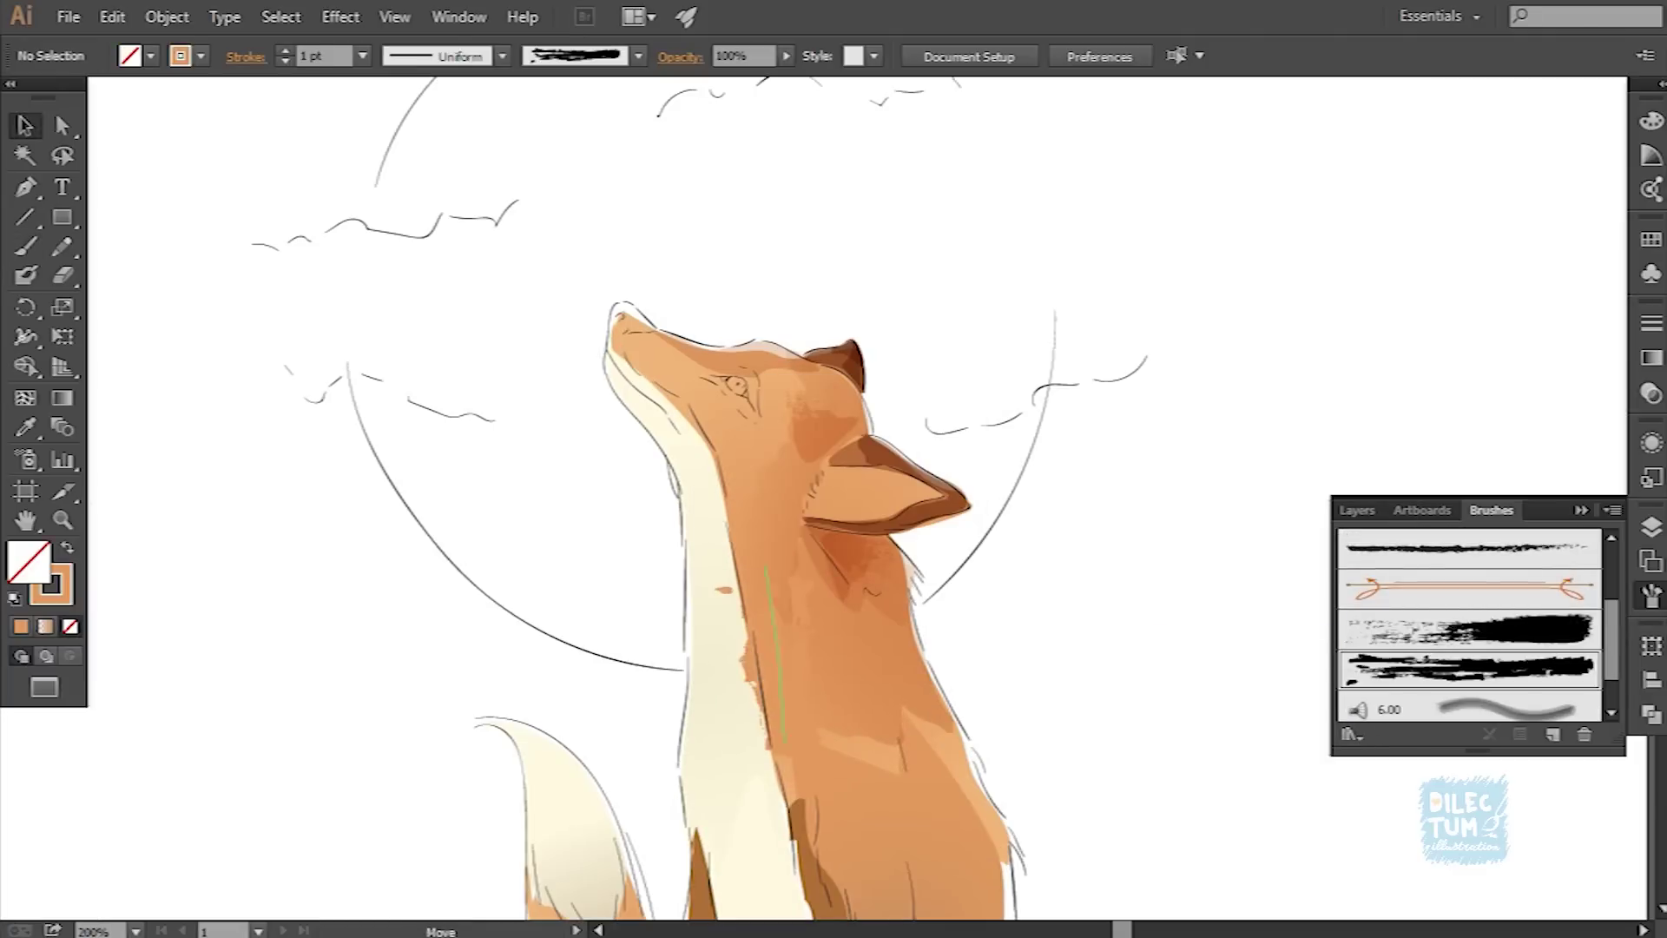
double_click(725, 666)
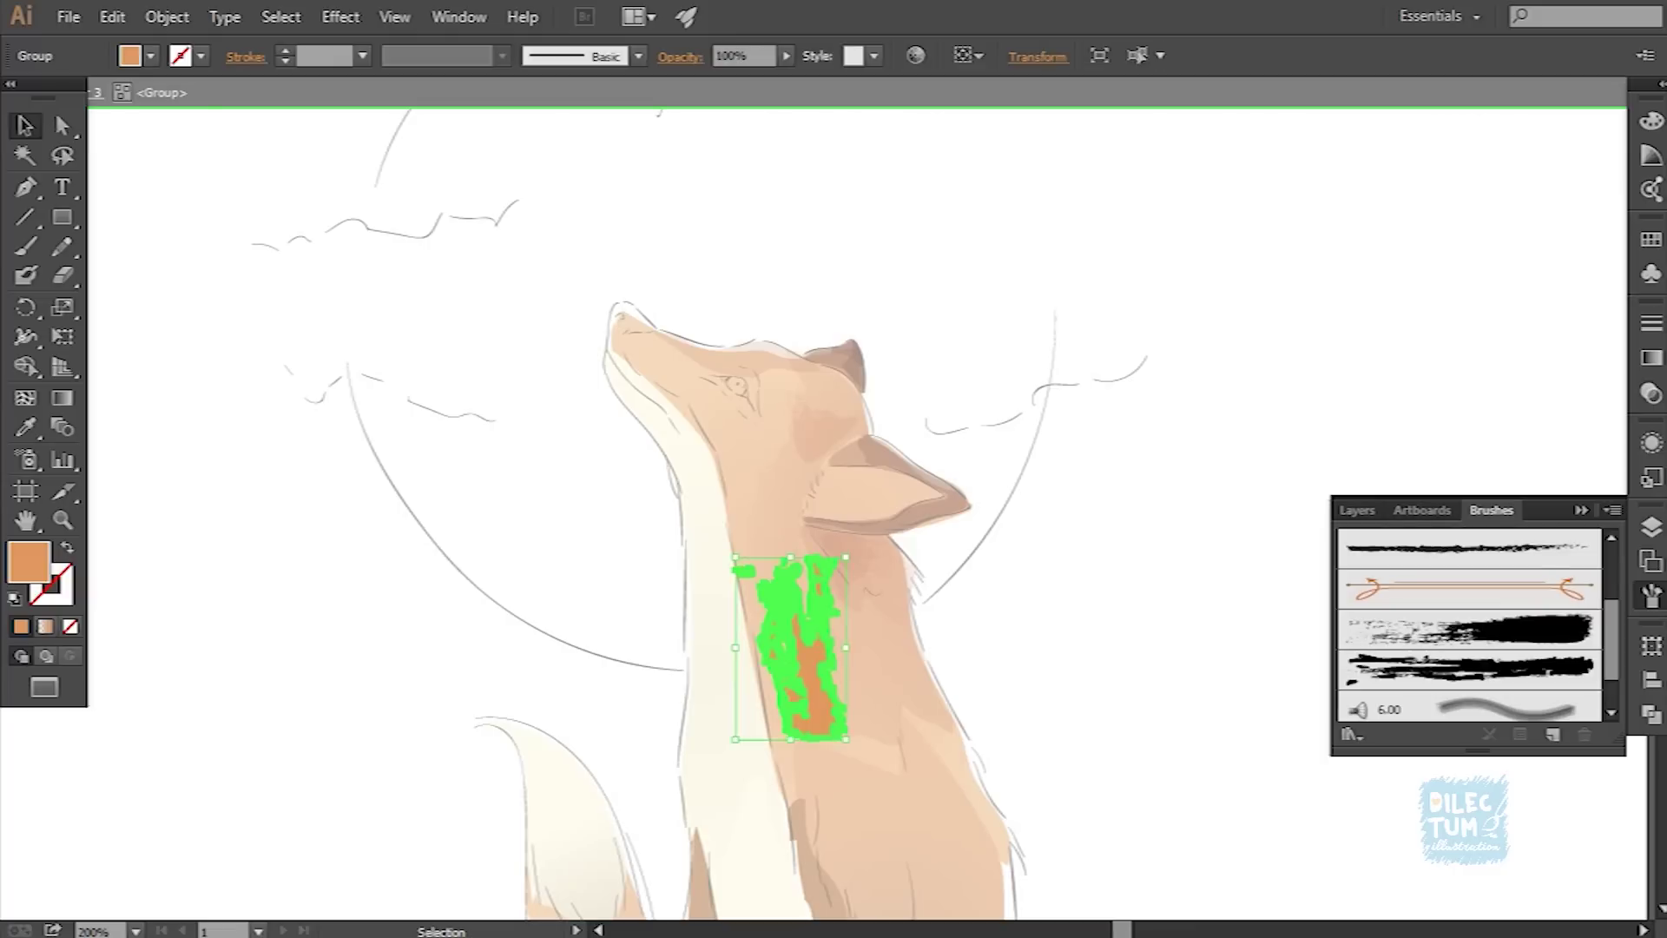
double_click(724, 673)
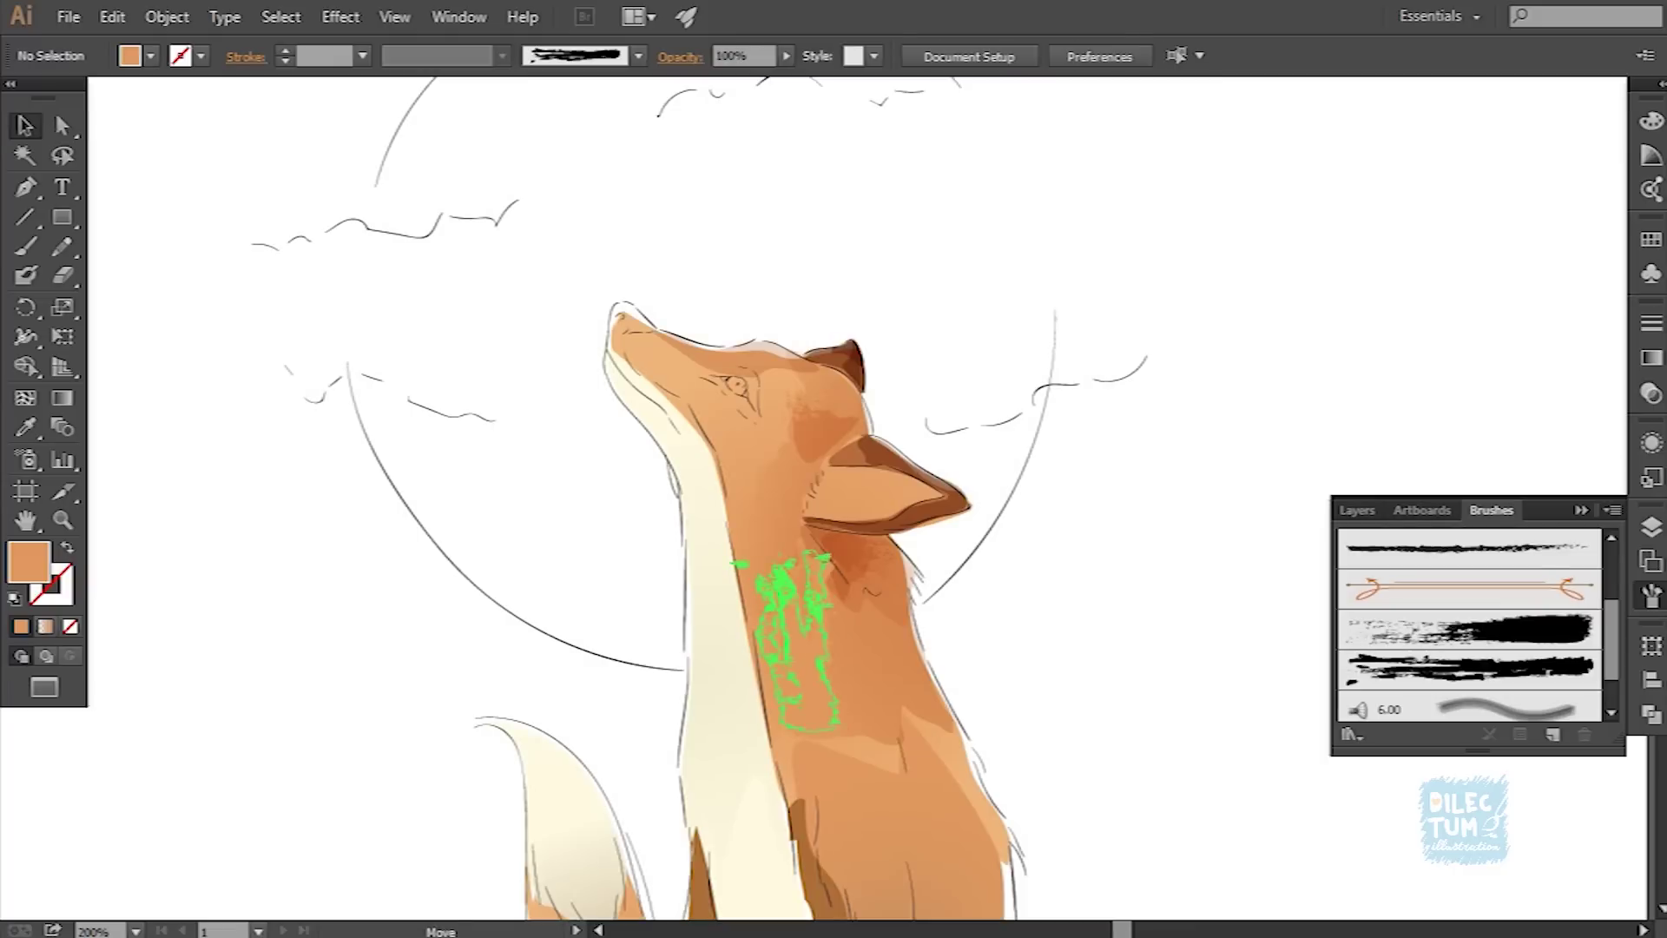
left_click_drag(764, 660, 877, 677)
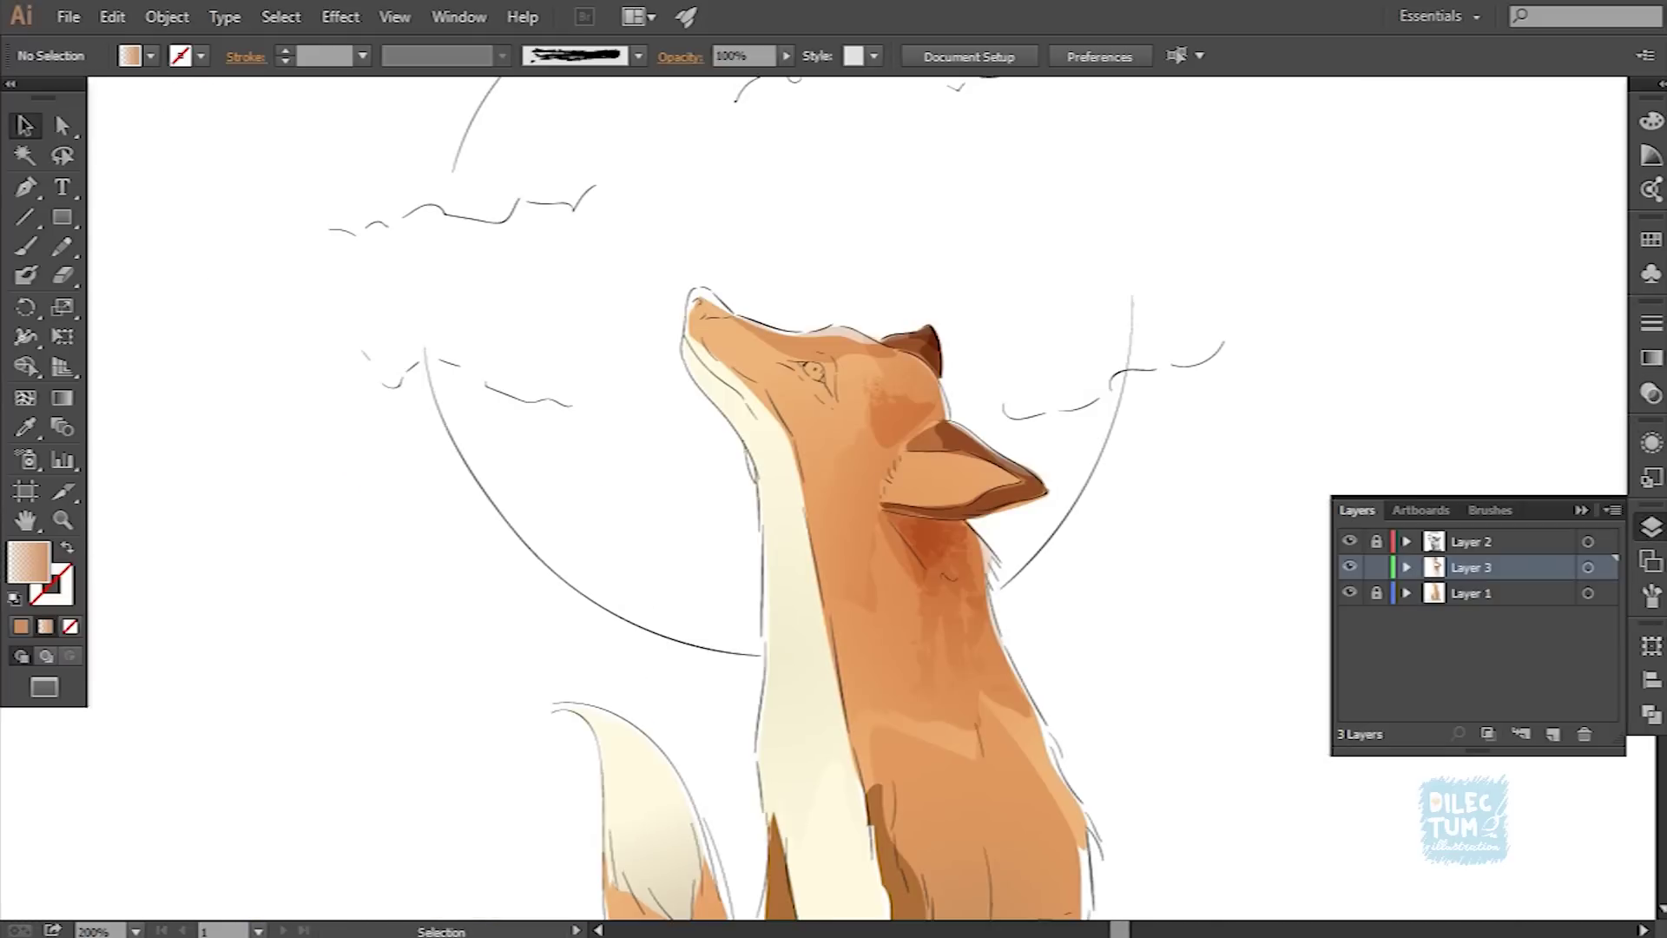
Step: Load a Grunge brush and paint a grunge-textured stroke on the neck
left_click(1651, 594)
left_click(1351, 734)
left_click(1129, 613)
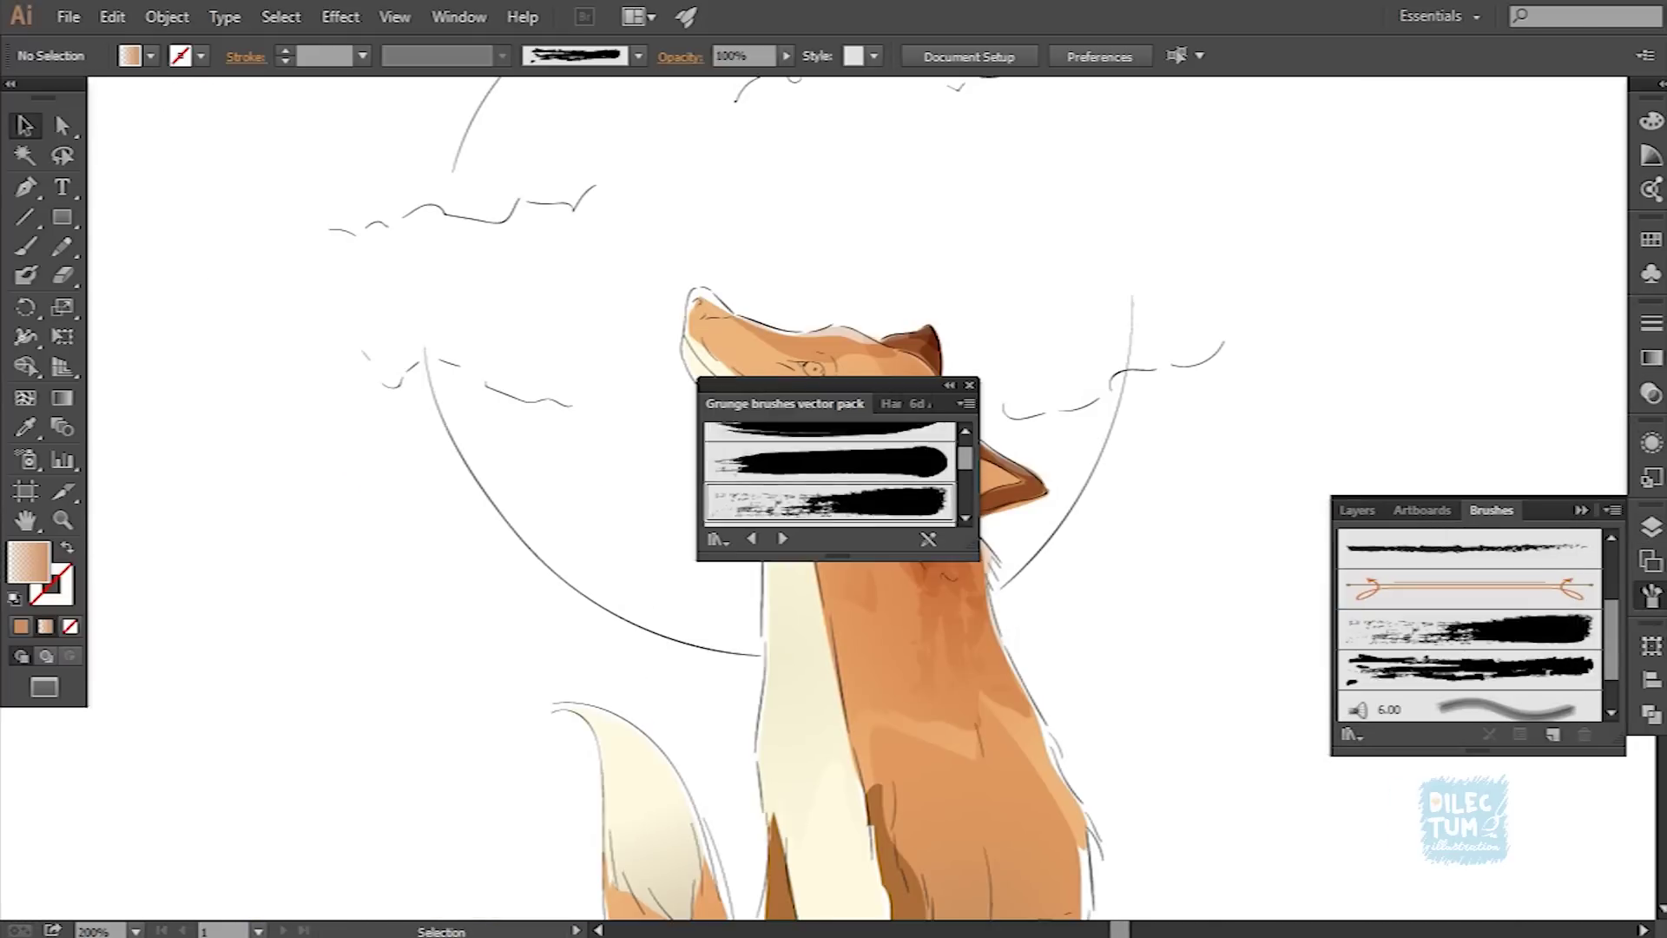
scroll(829, 473, "up", 1)
left_click(829, 441)
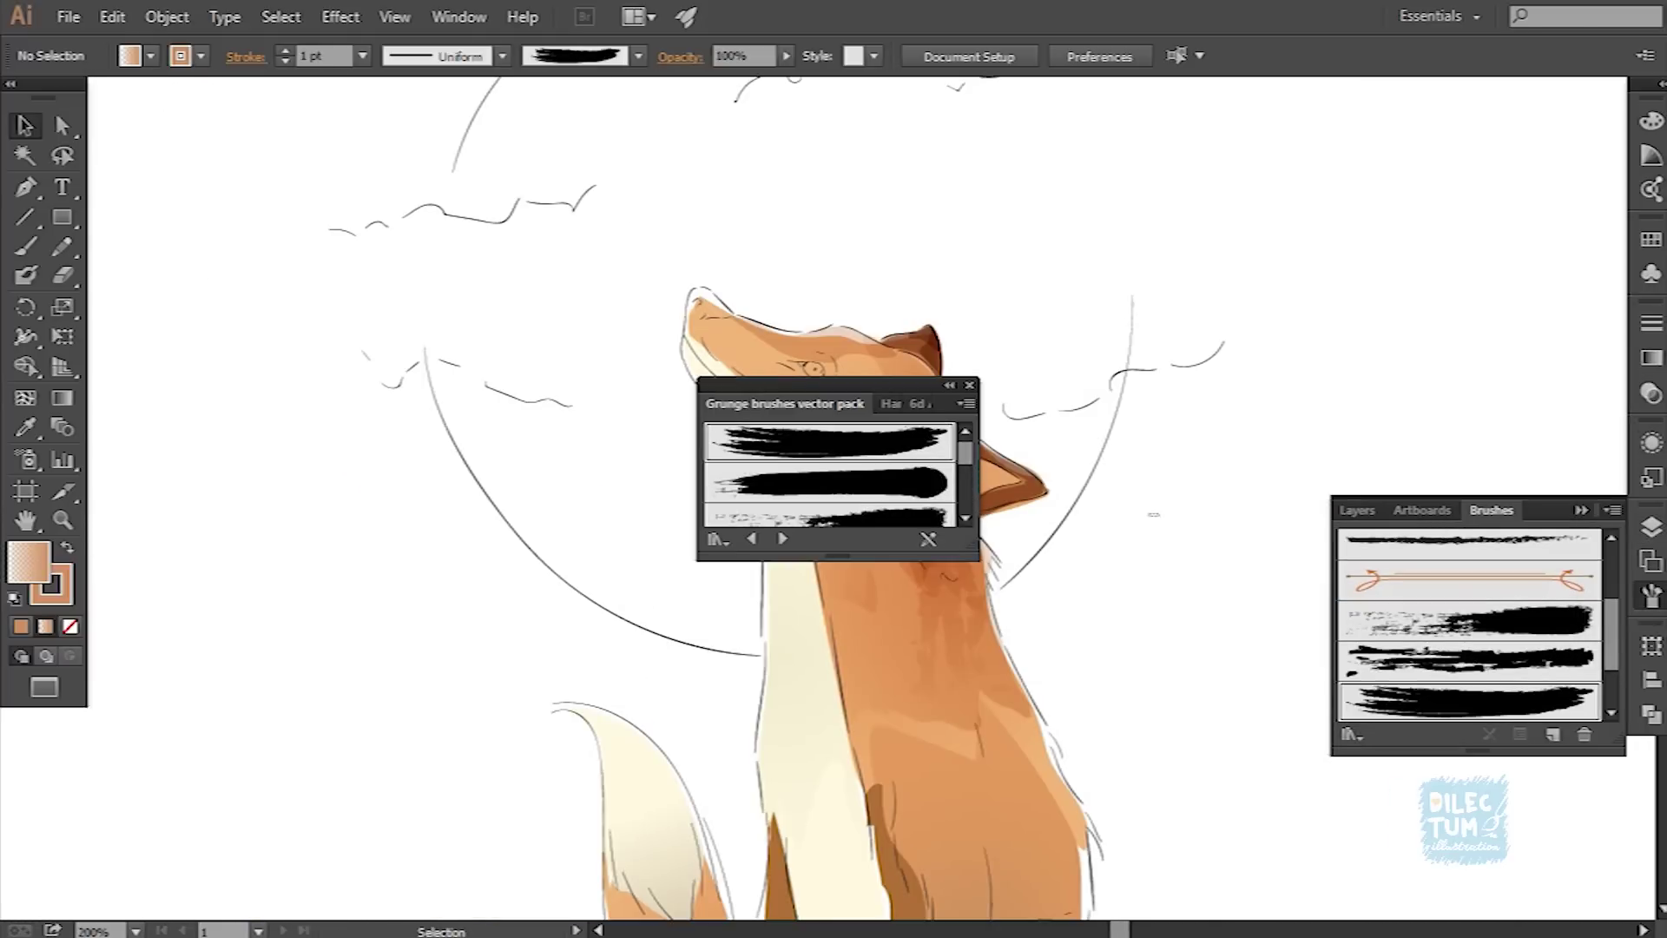
left_click(969, 385)
key("b")
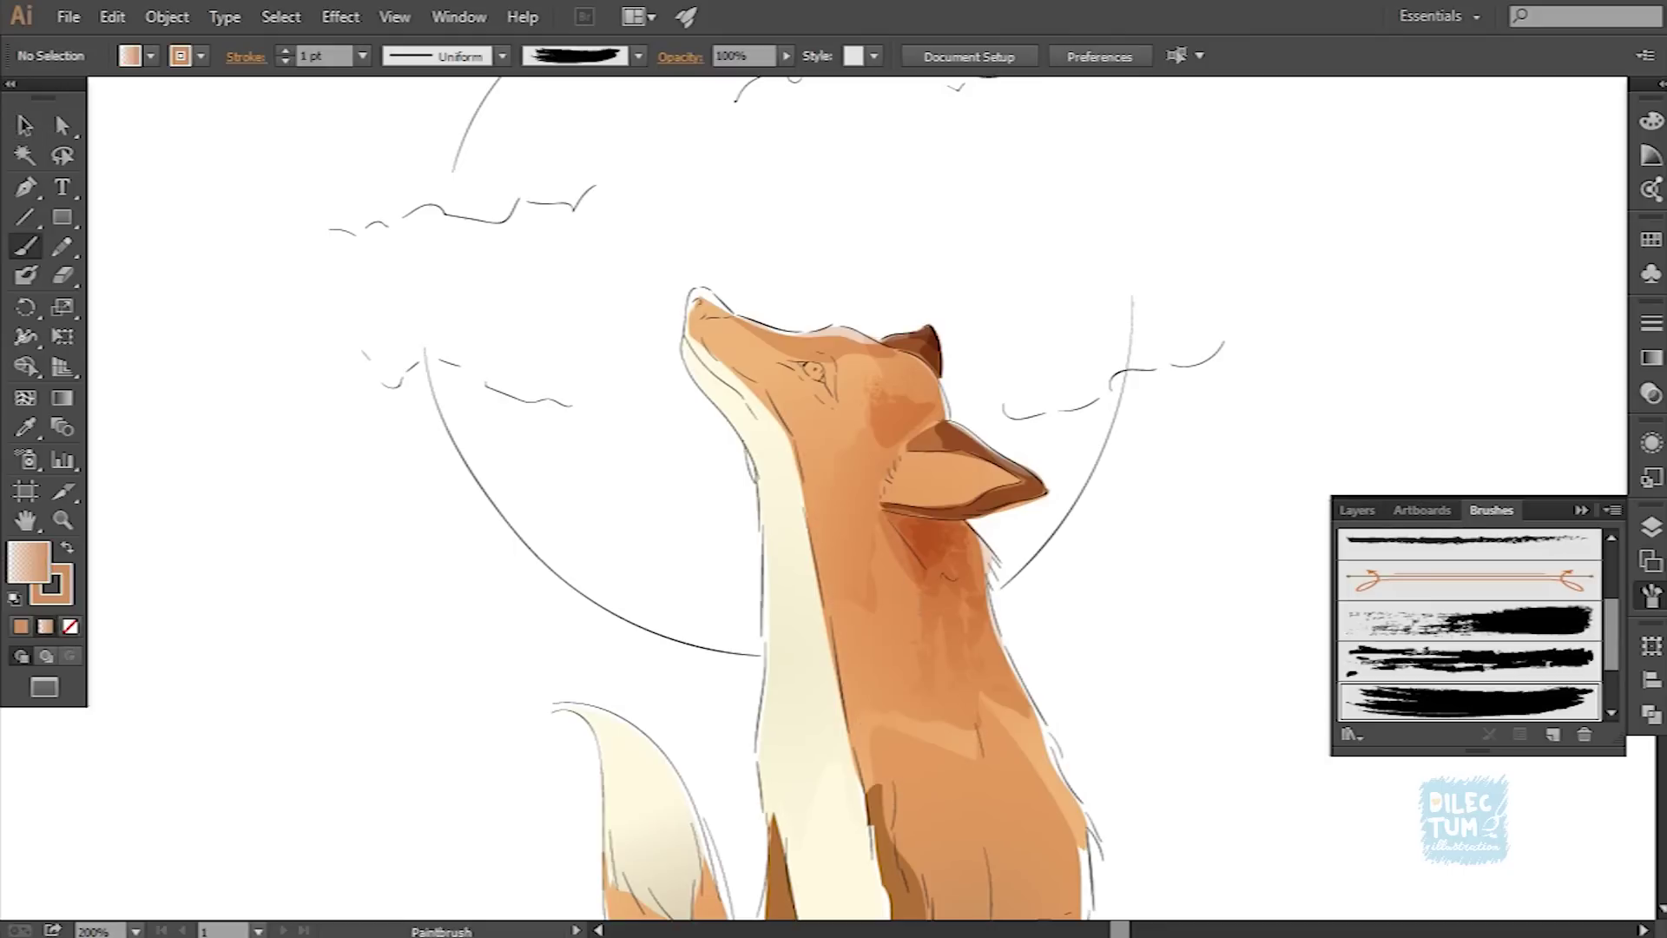
left_click_drag(947, 583, 878, 694)
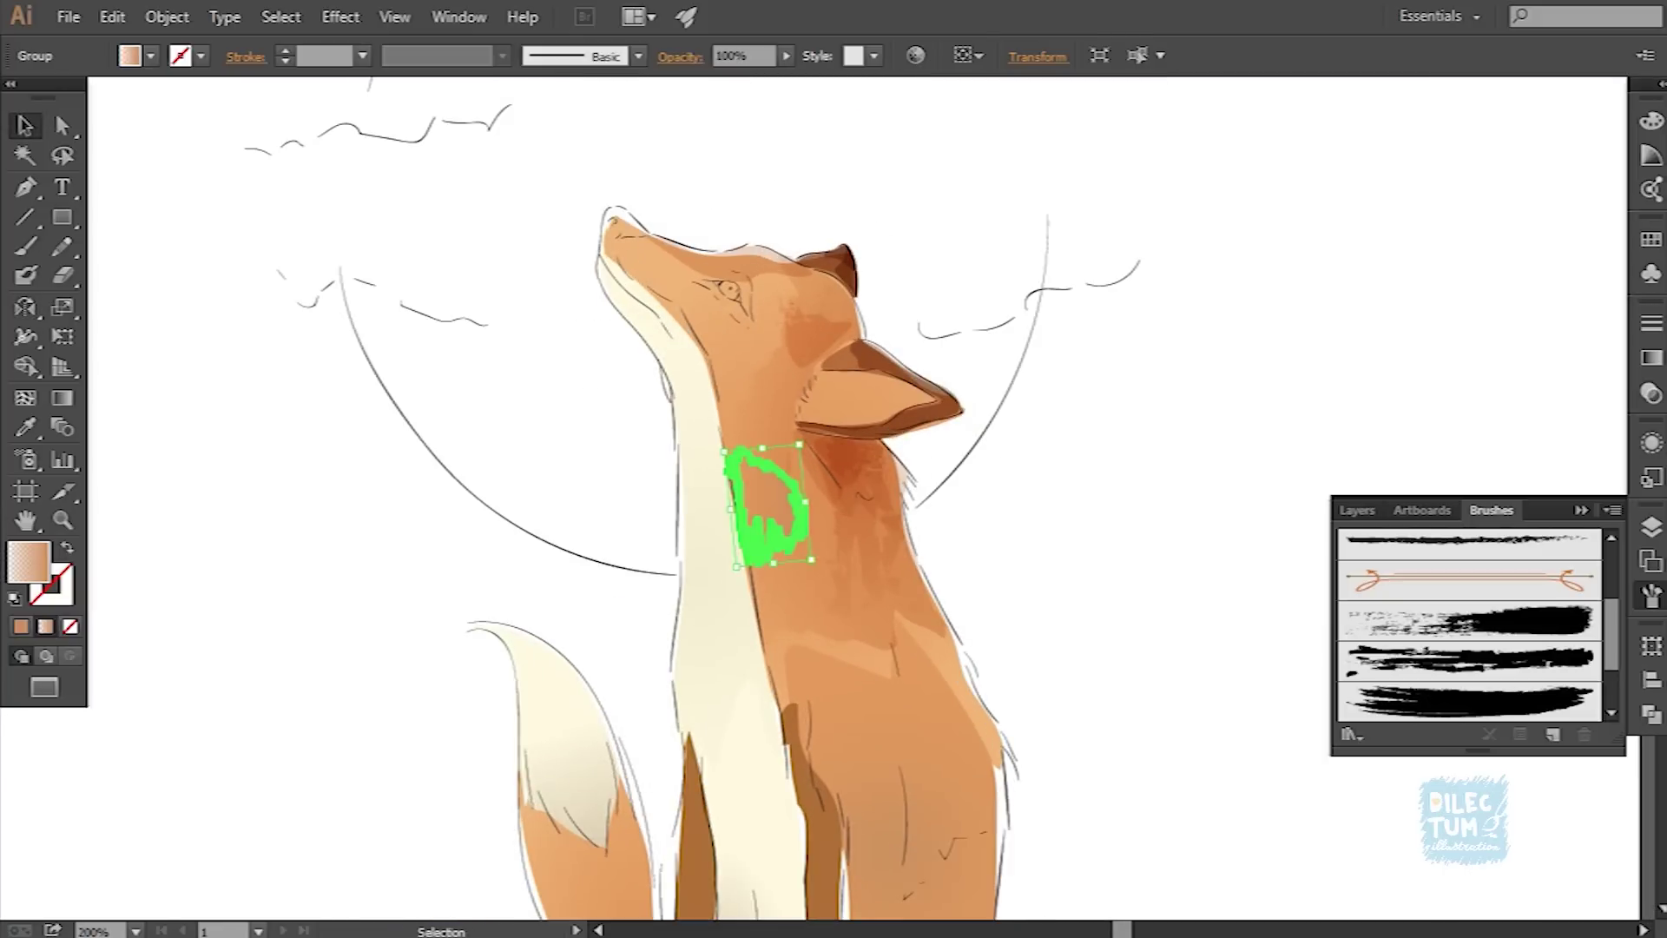
Step: Apply a gradient fill to the neck shading and zoom in on the fox's head
key("g")
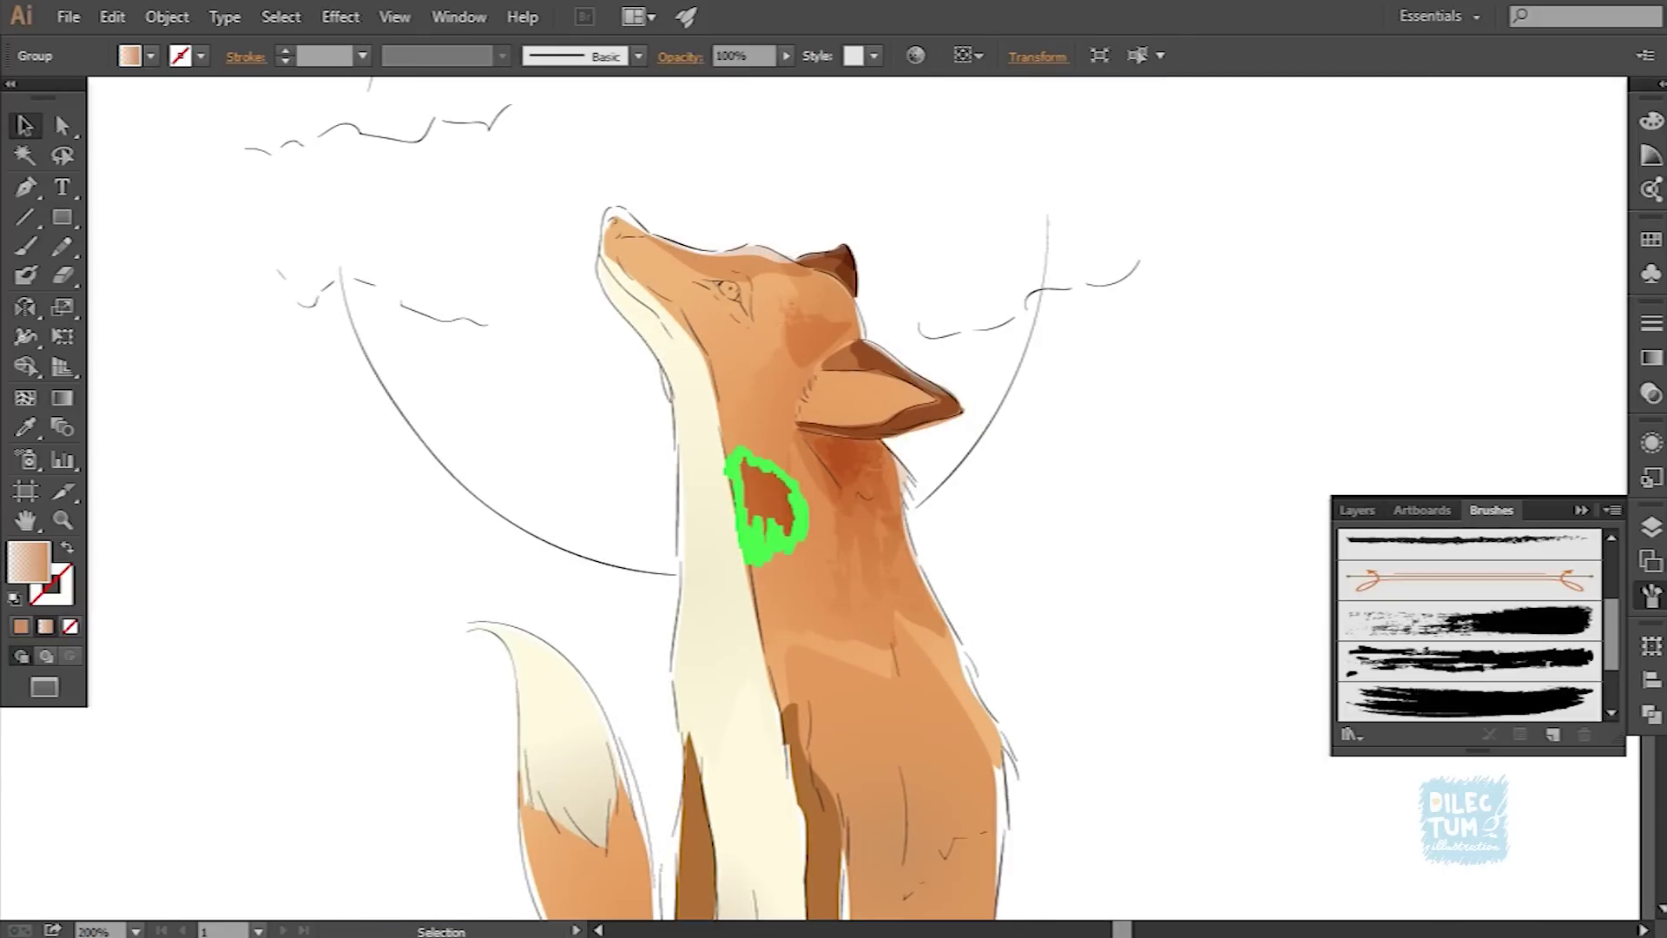
key("v")
key("ctrl+shift+a")
key("ctrl+F9")
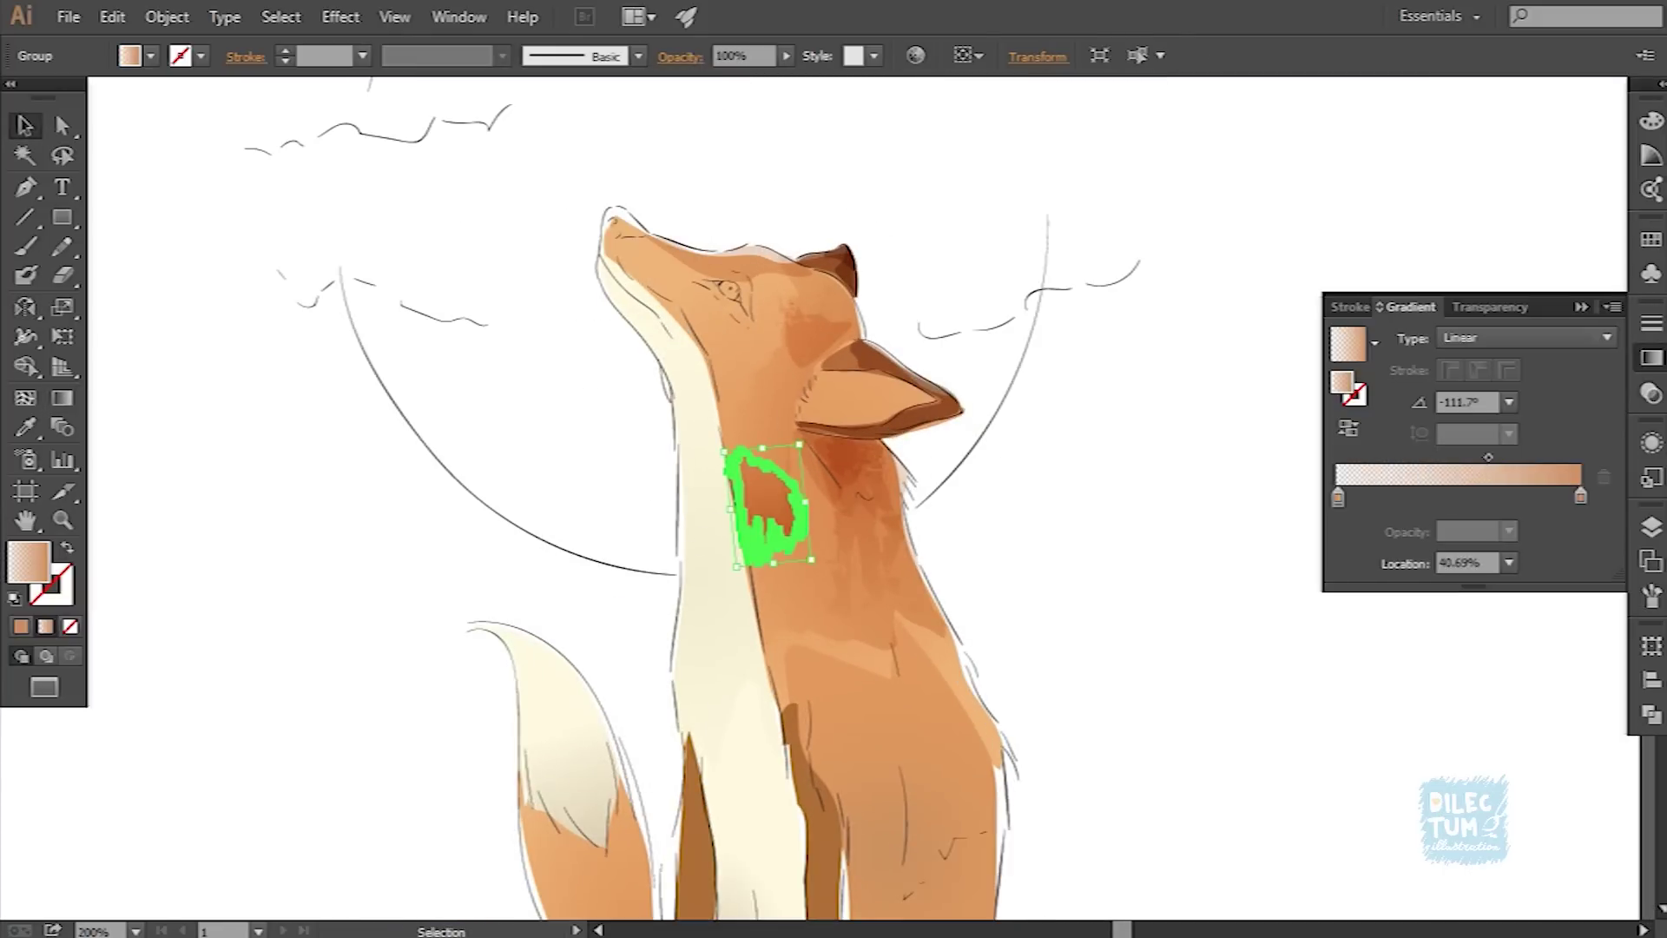
key("ctrl+0")
key("ctrl+plus")
key("ctrl+plus")
key("ctrl+plus")
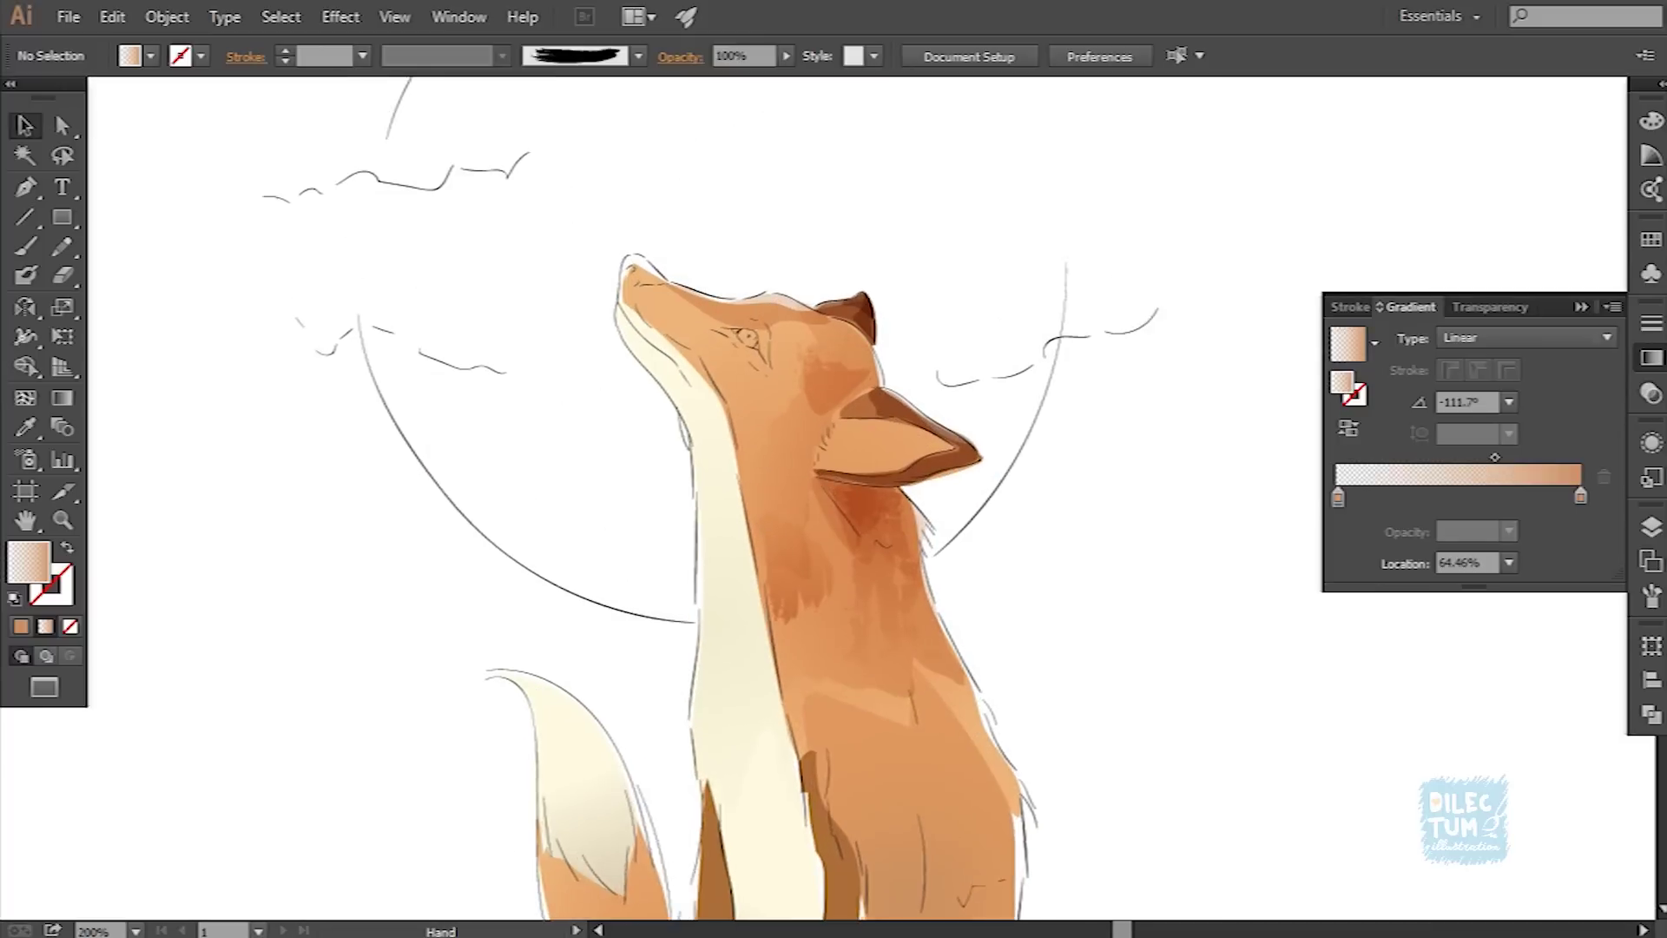
key("ctrl+plus")
key("ctrl+plus")
key("ctrl+plus")
key("b")
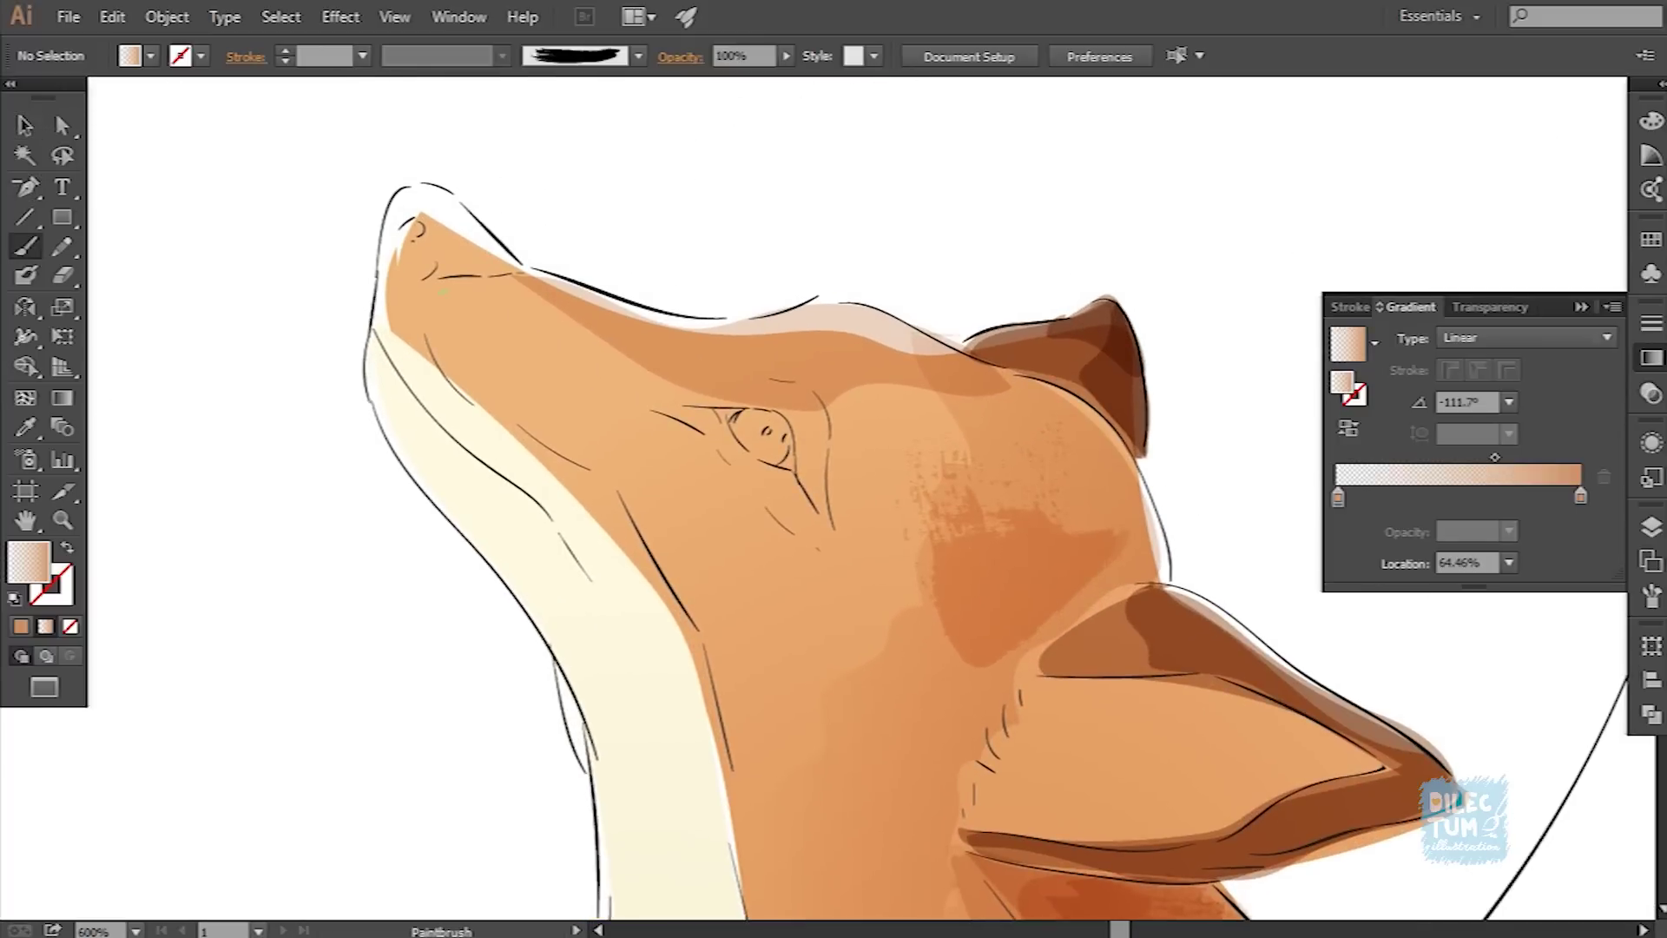
Step: Paint an orange-filled, strokeless shading shape over the muzzle
key("shift+x")
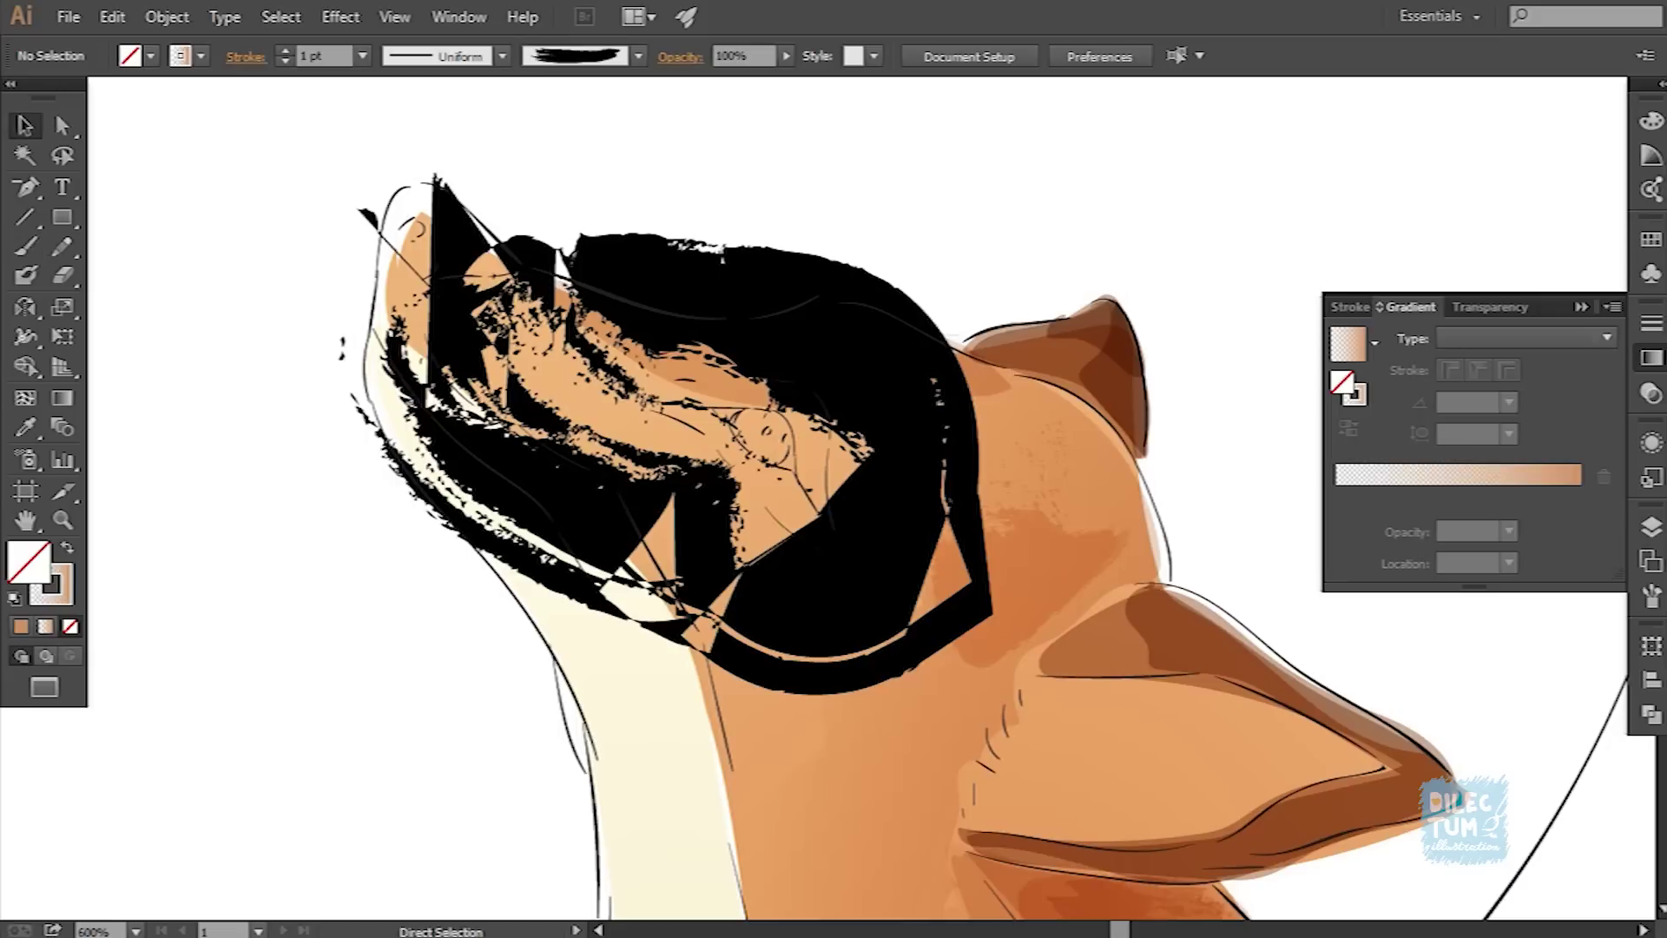
key("x")
key("/")
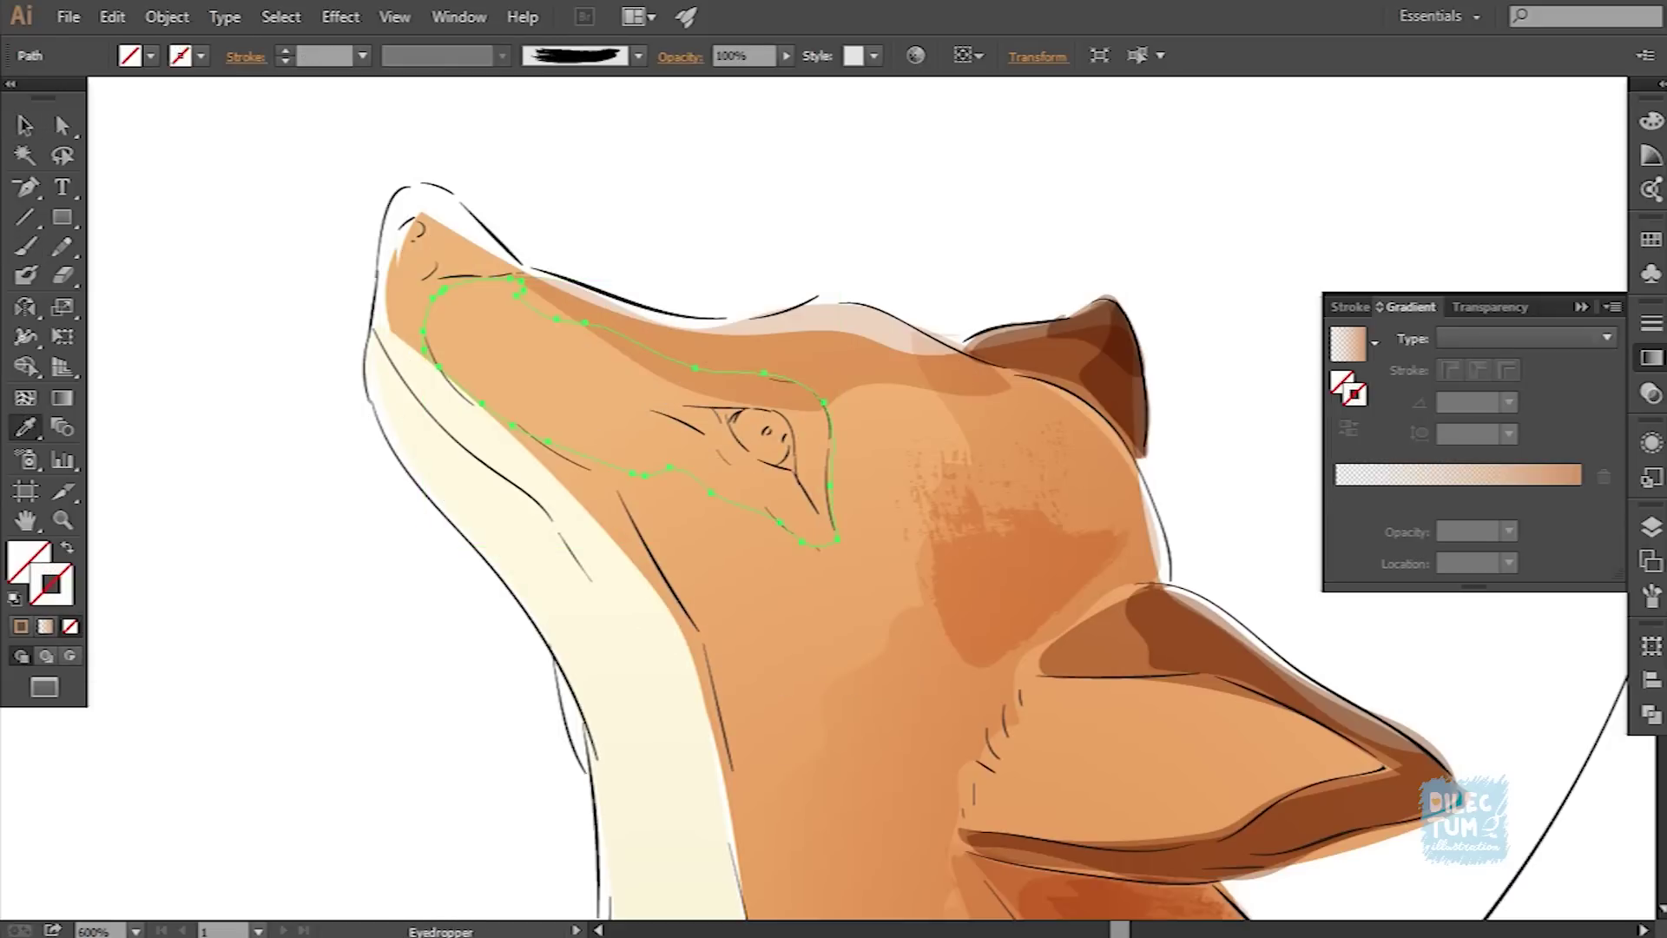
left_click(869, 608)
key("ctrl+shift+a")
key("ctrl+0")
scroll(848, 684, "up", 2)
scroll(847, 683, "up", 2)
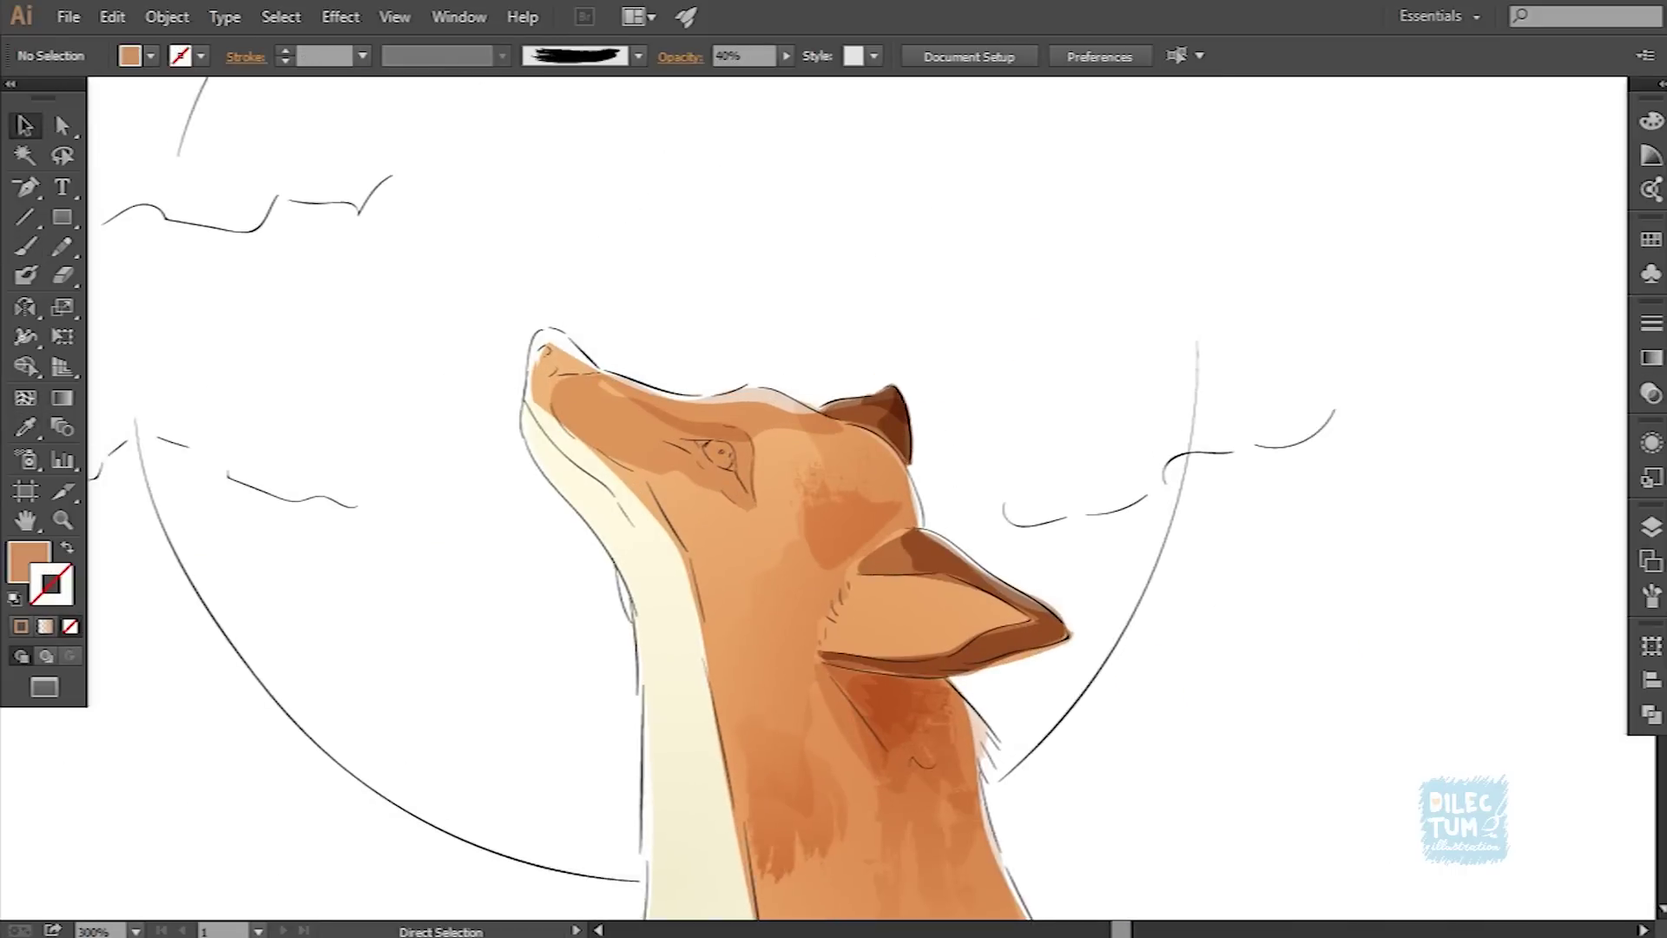
key("ctrl+equal")
Step: Paint a patch beside the eye with a radial gradient fading from peach to transparent
key("b")
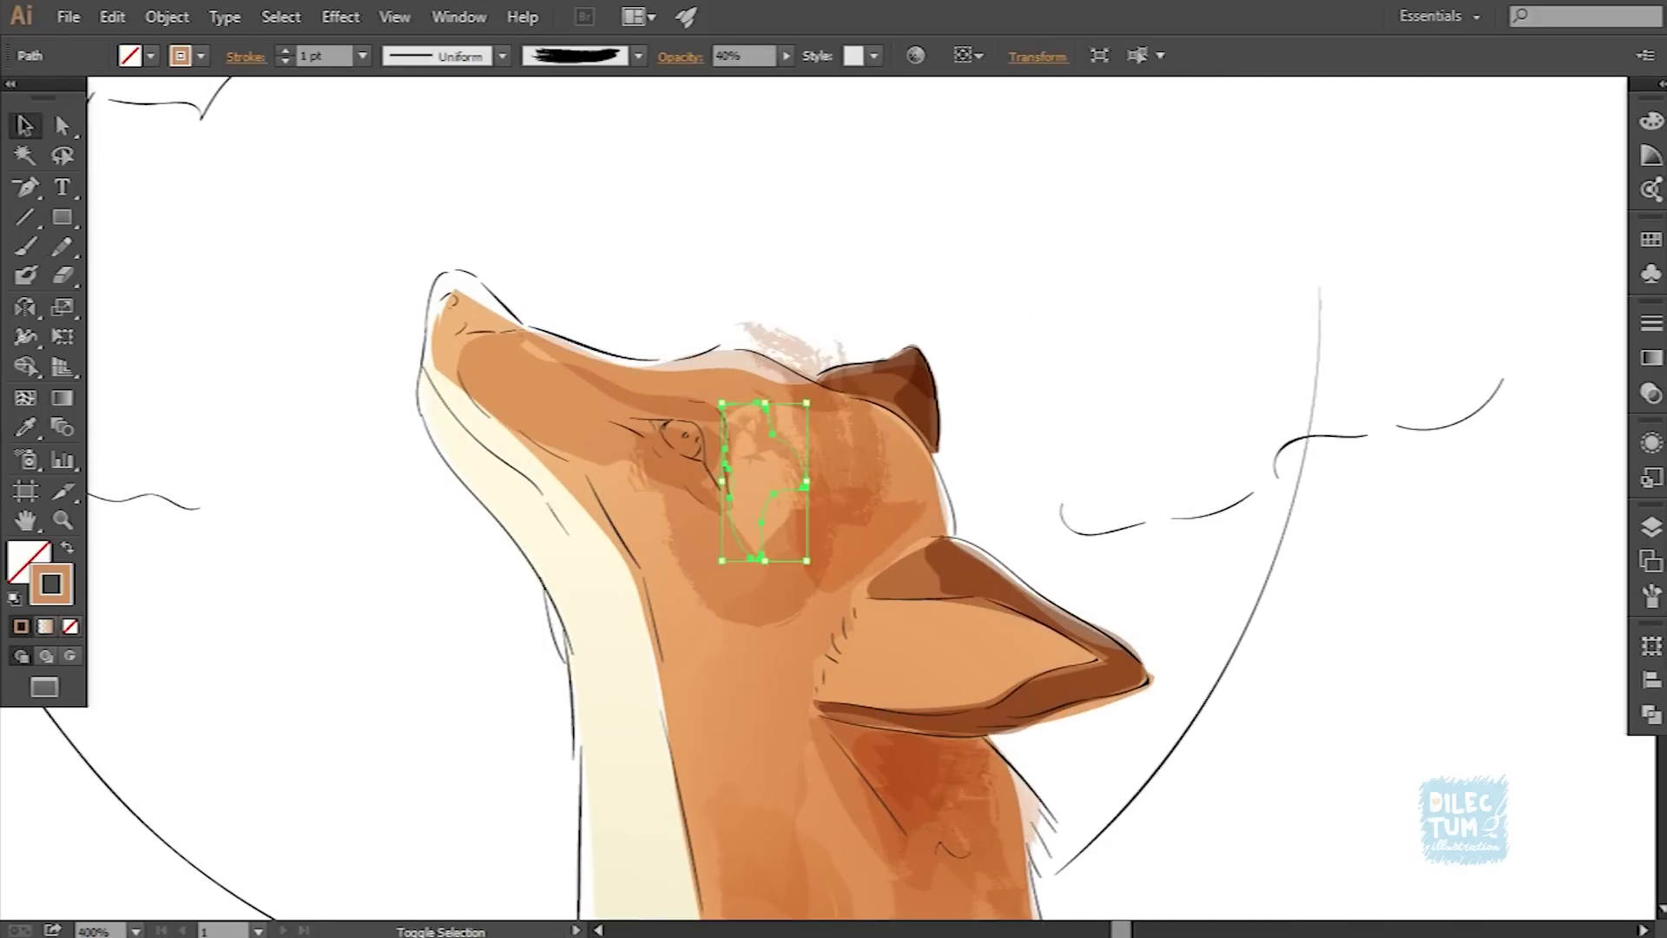
key("i")
key("ctrl+F9")
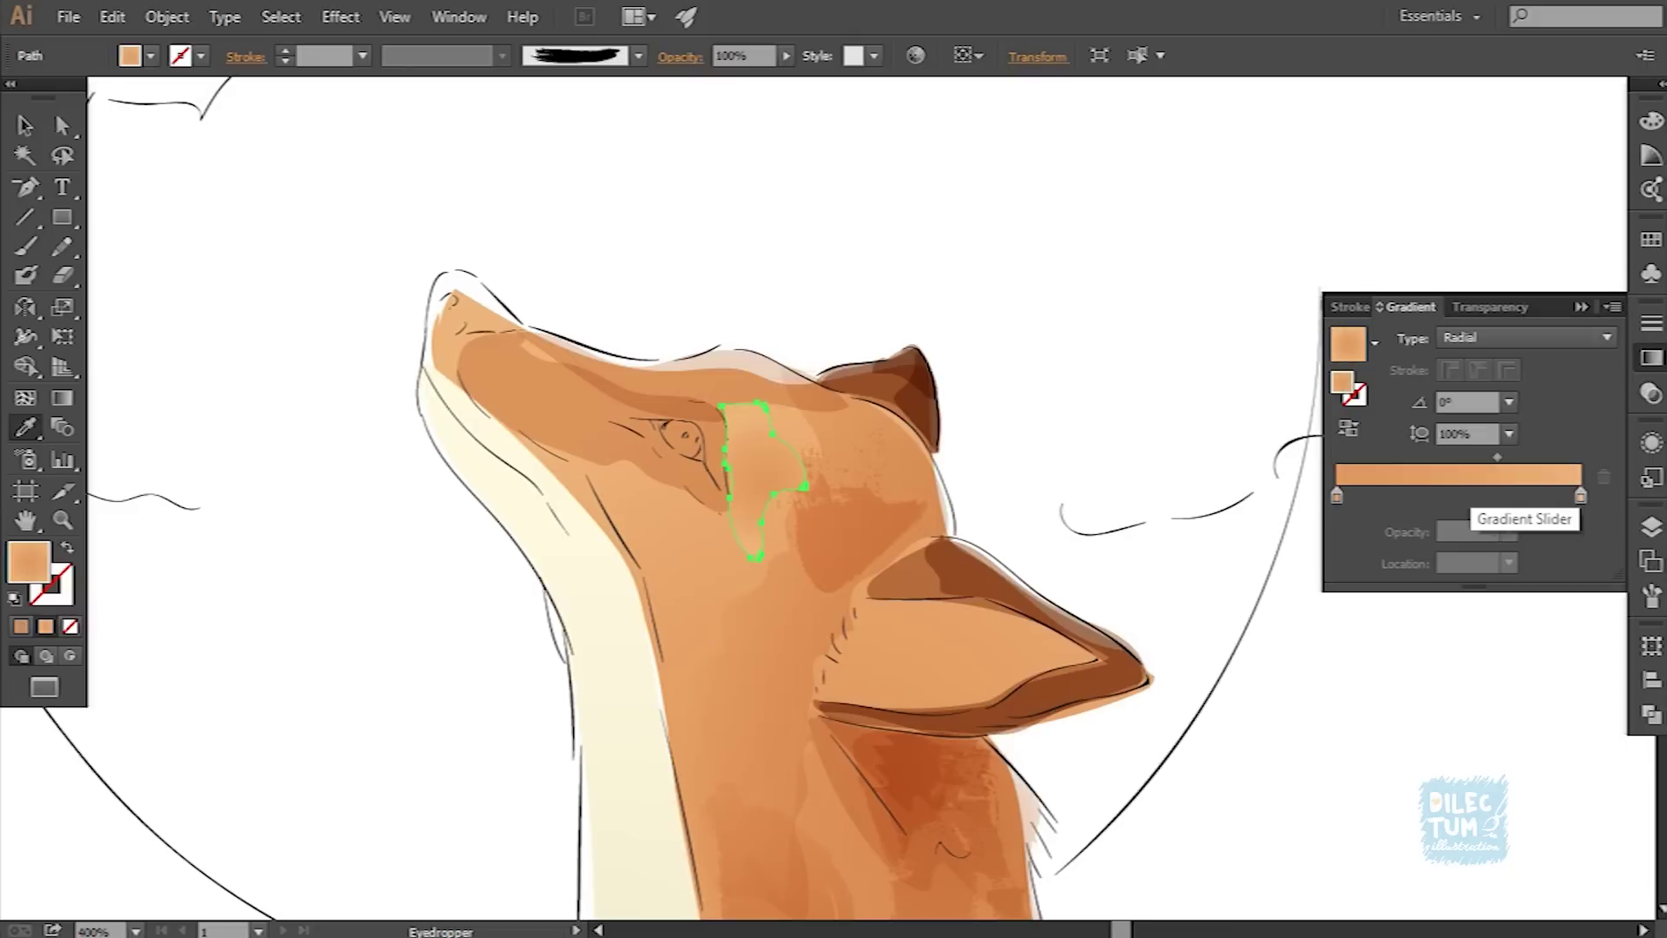
double_click(1581, 495)
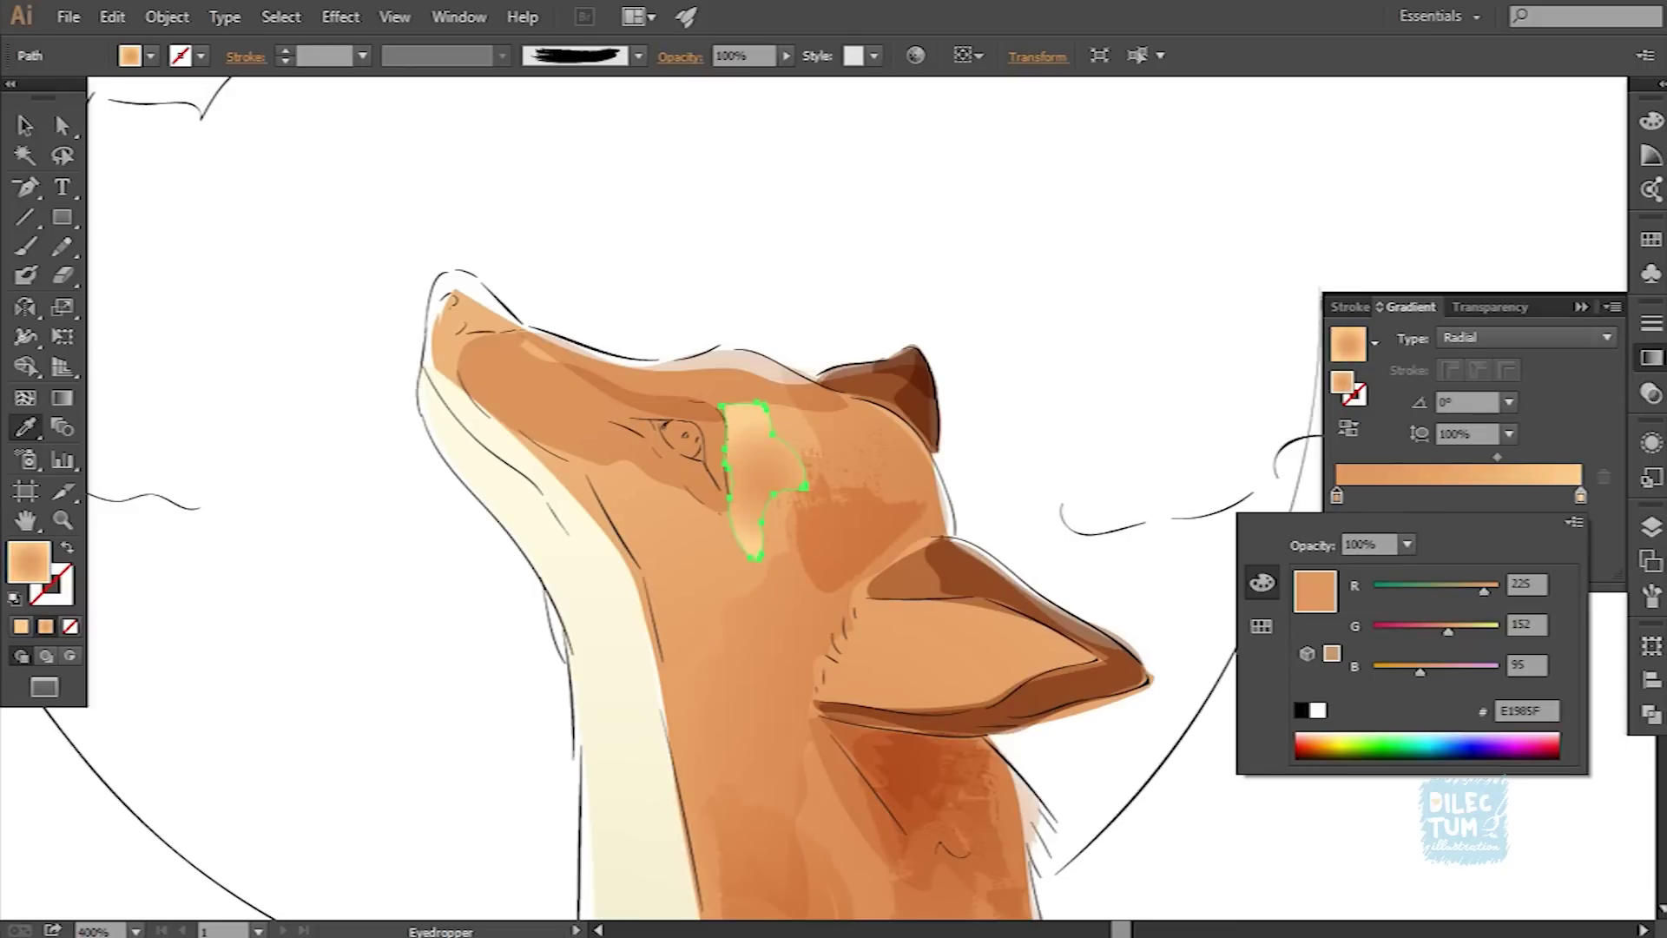
key("Escape")
key("v")
left_click(1509, 530)
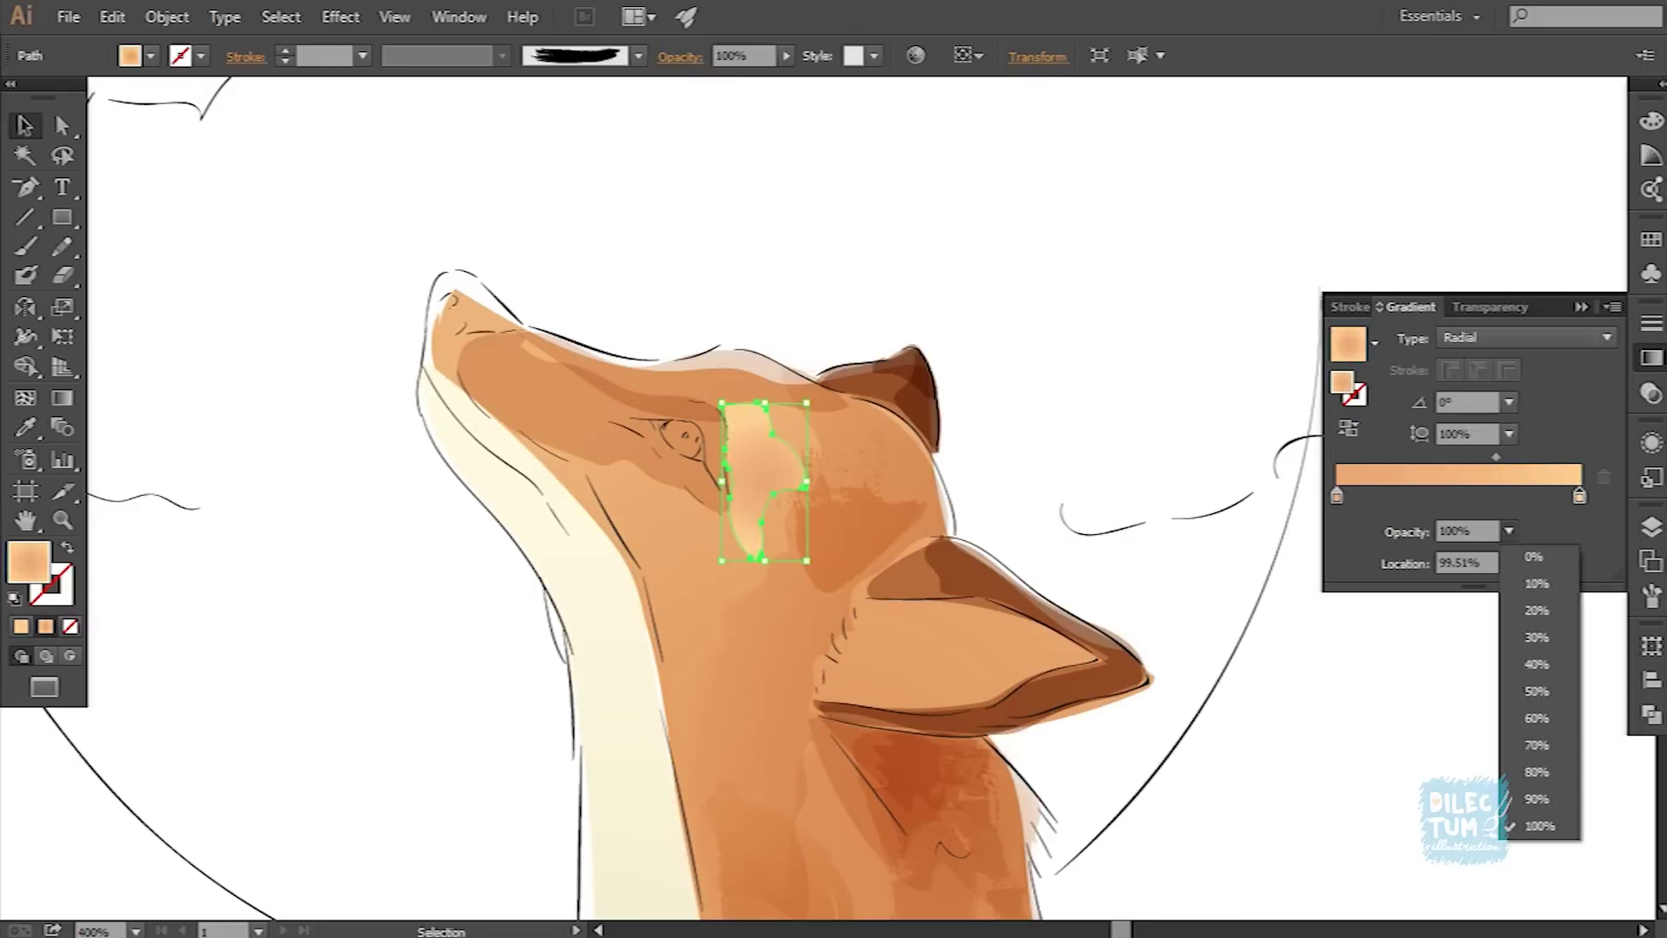
key("g")
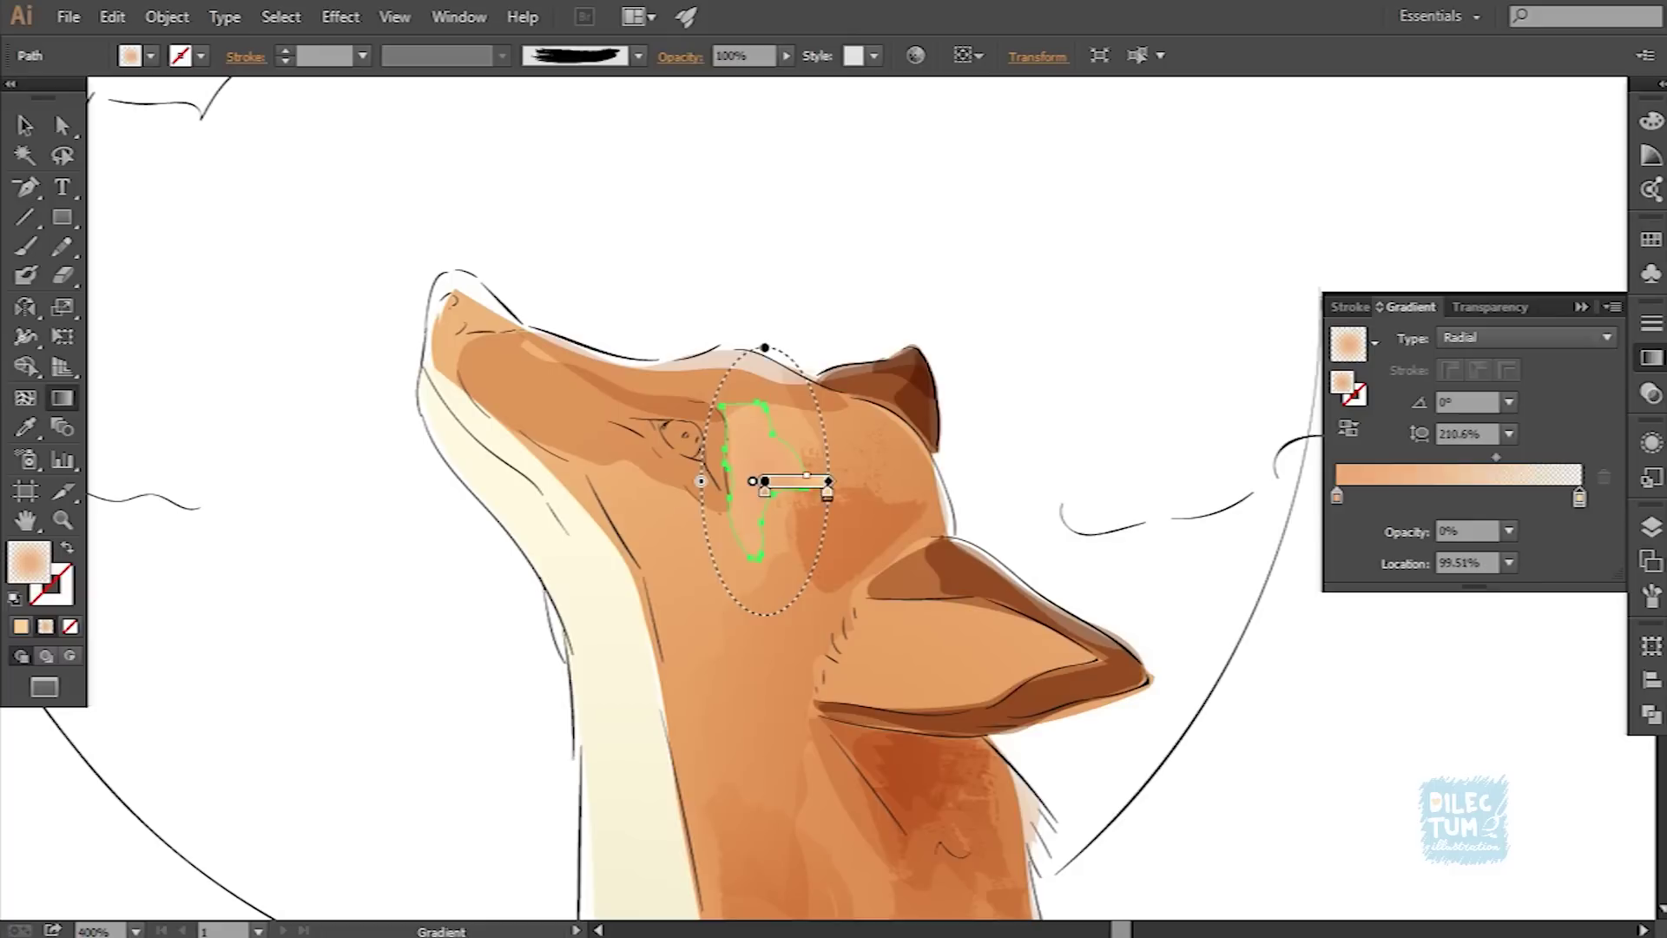
Step: Adjust the transparency options of the eye highlight patch
key("v")
key("ctrl+minus")
left_click(790, 486)
left_click(680, 56)
left_click(483, 96)
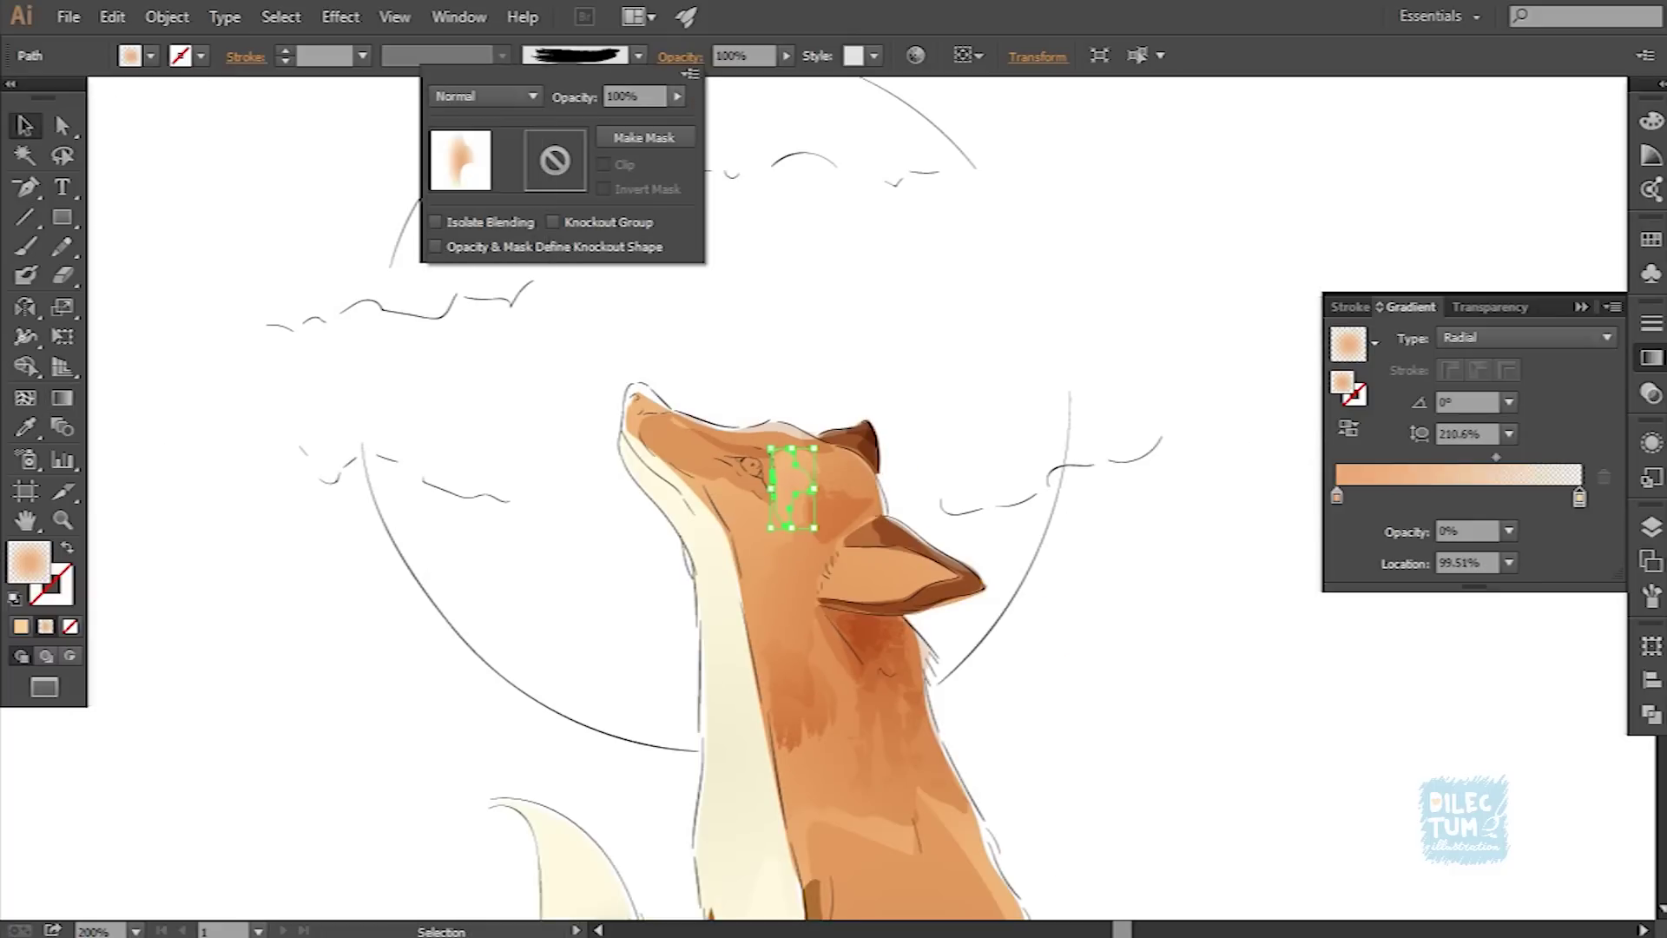
key("Escape")
key("ctrl+shift+a")
key("ctrl+plus")
key("ctrl+plus")
key("ctrl+plus")
key("ctrl+plus")
Step: Paint a shading shape around the eye and fill it solid brown
key("b")
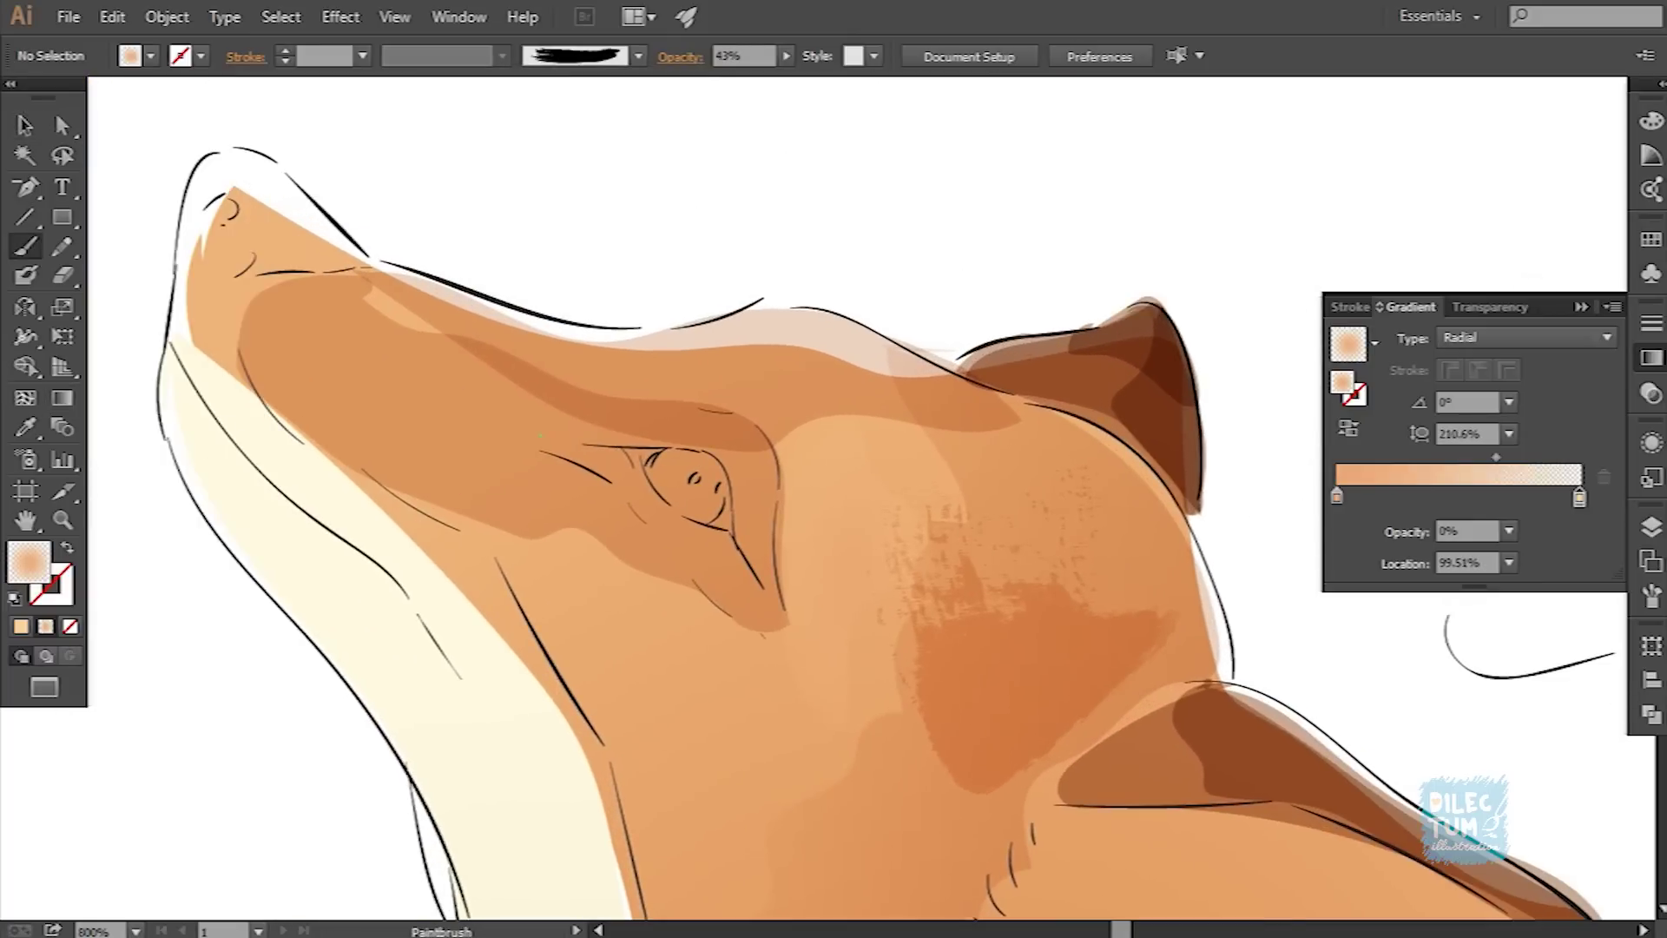
key("v")
key("y")
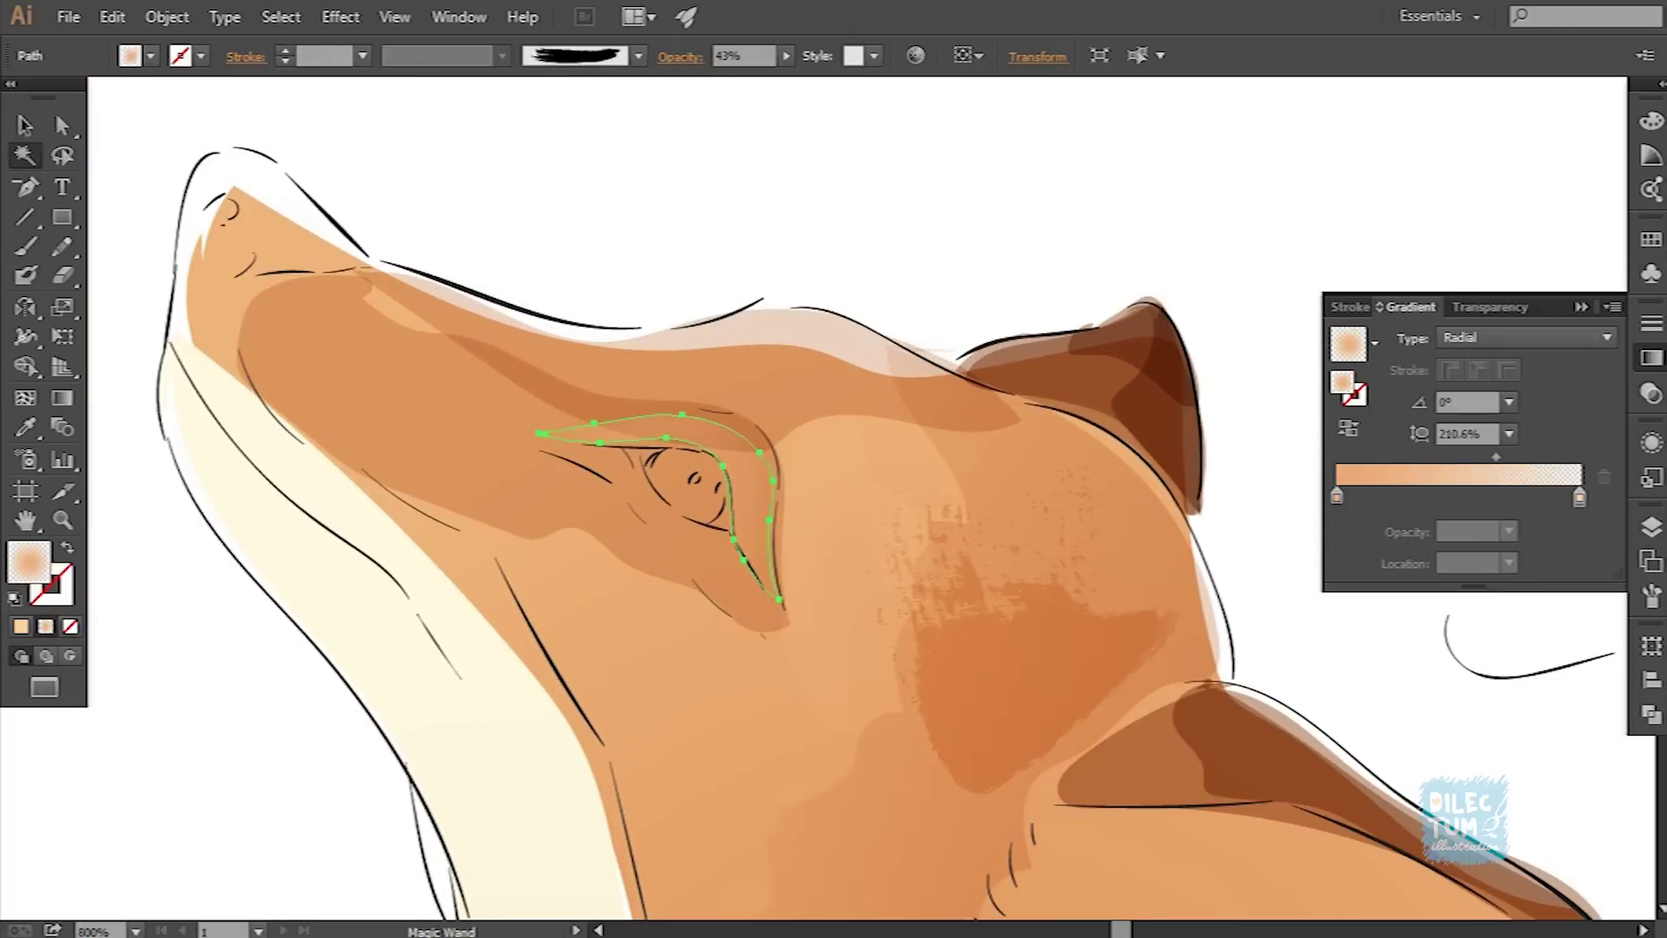
key("i")
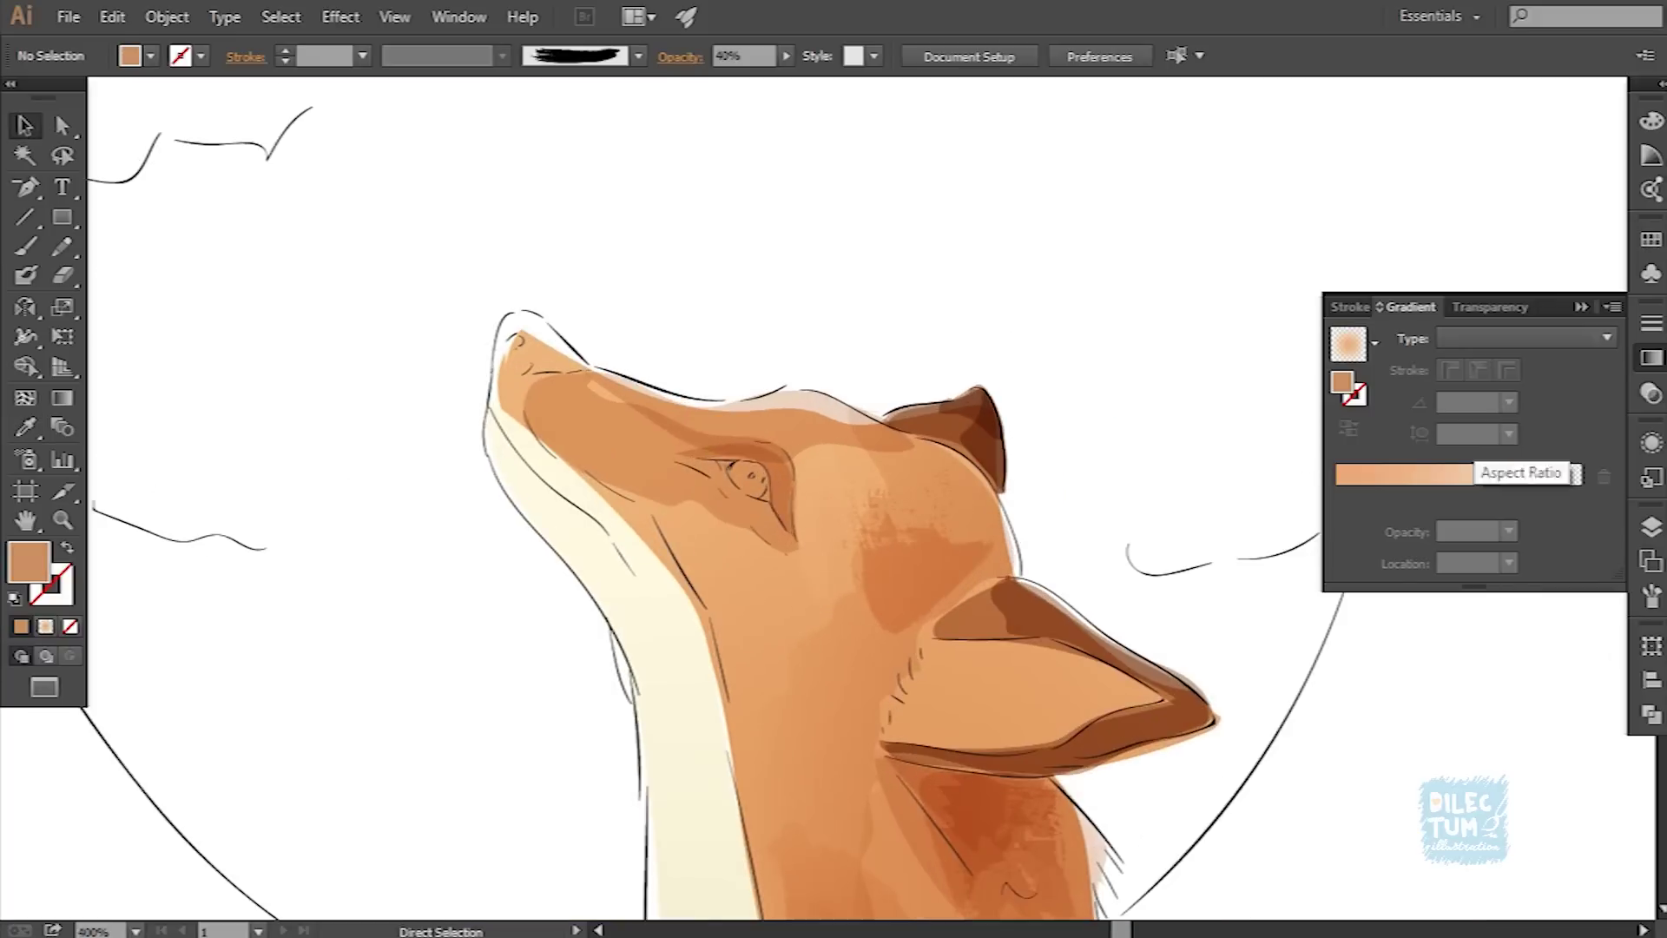
key("ctrl+shift+a")
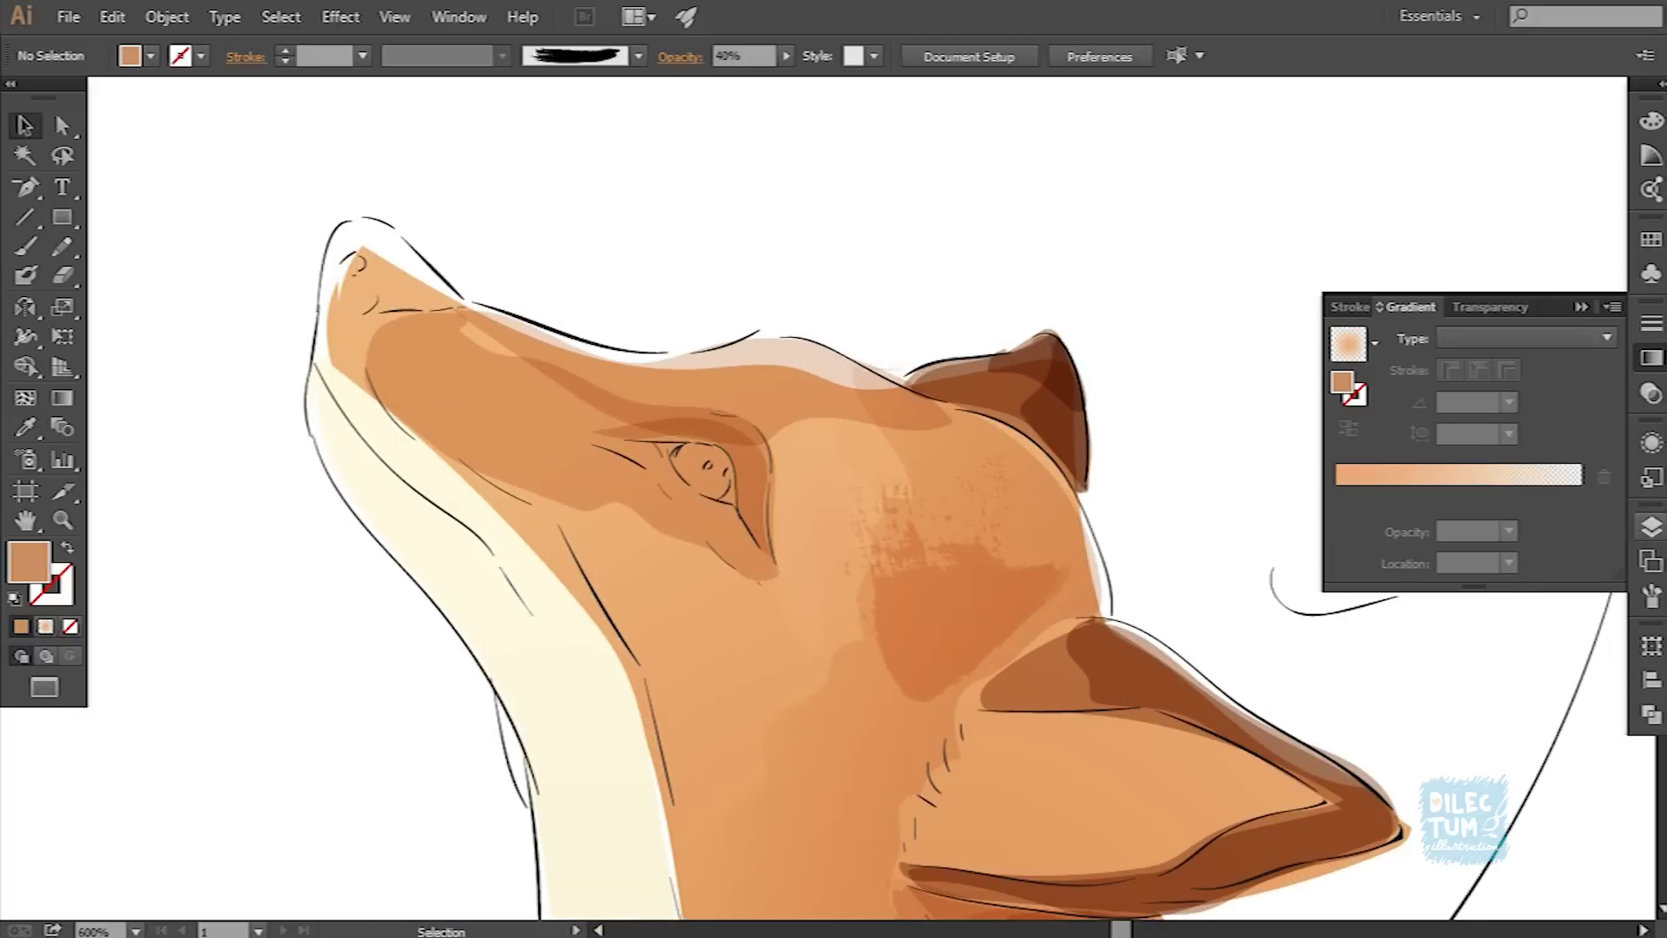
Step: Paint darker brown shading along the top of the muzzle with a calligraphic brush
left_click(1652, 595)
left_click(1560, 549)
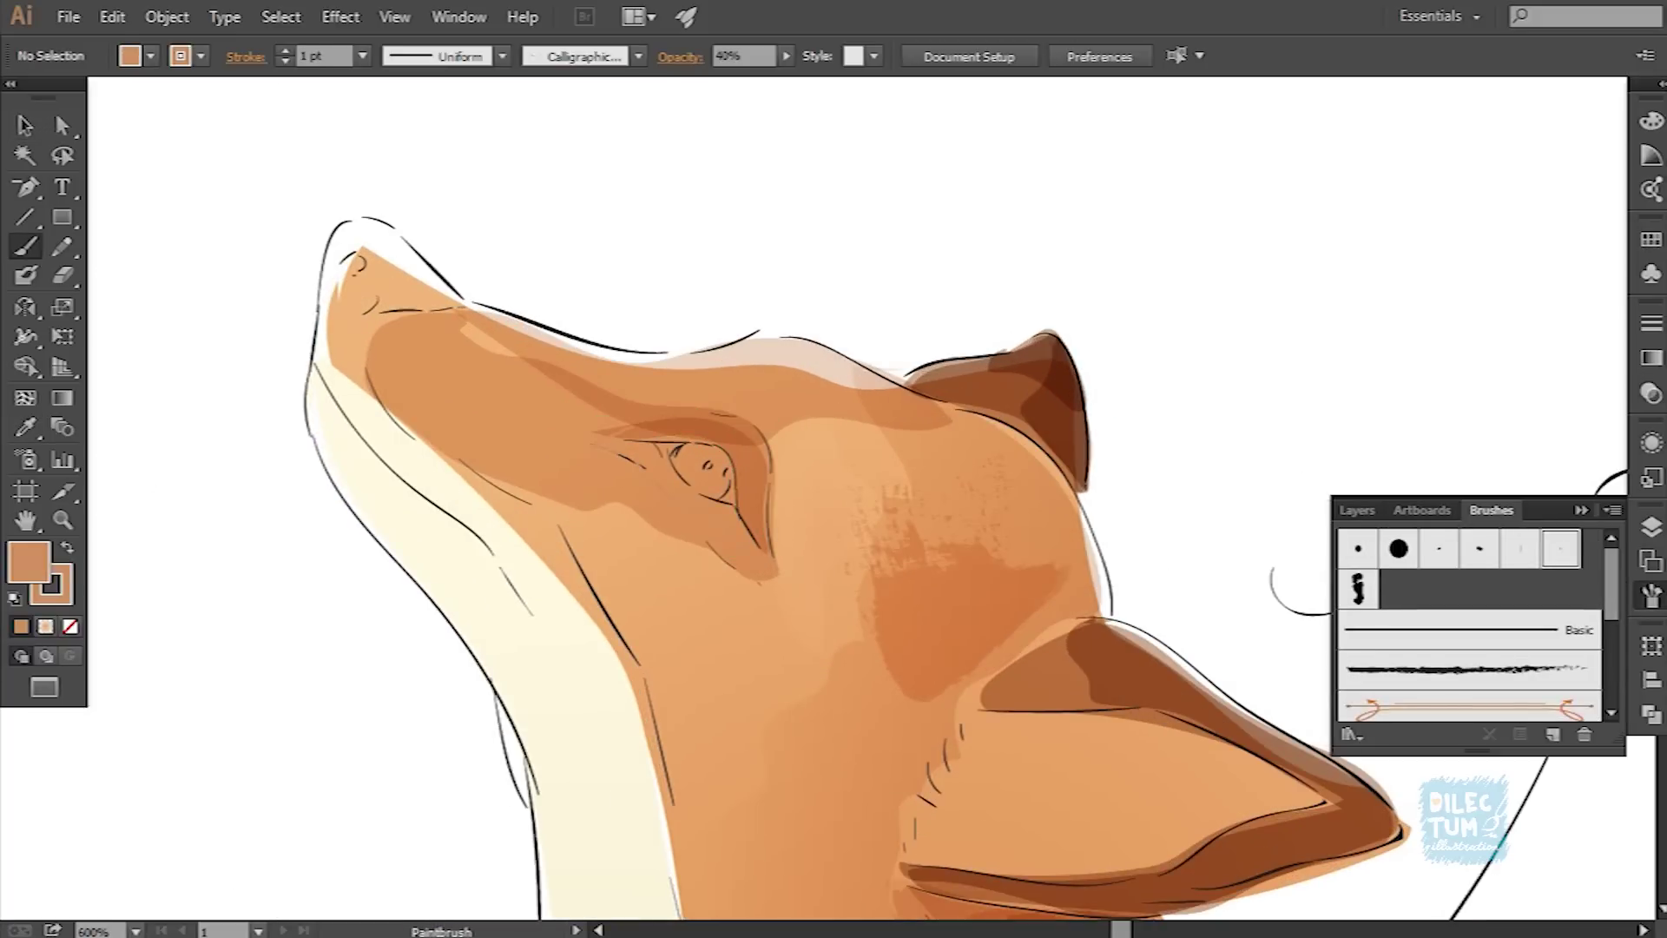
double_click(28, 561)
key("Return")
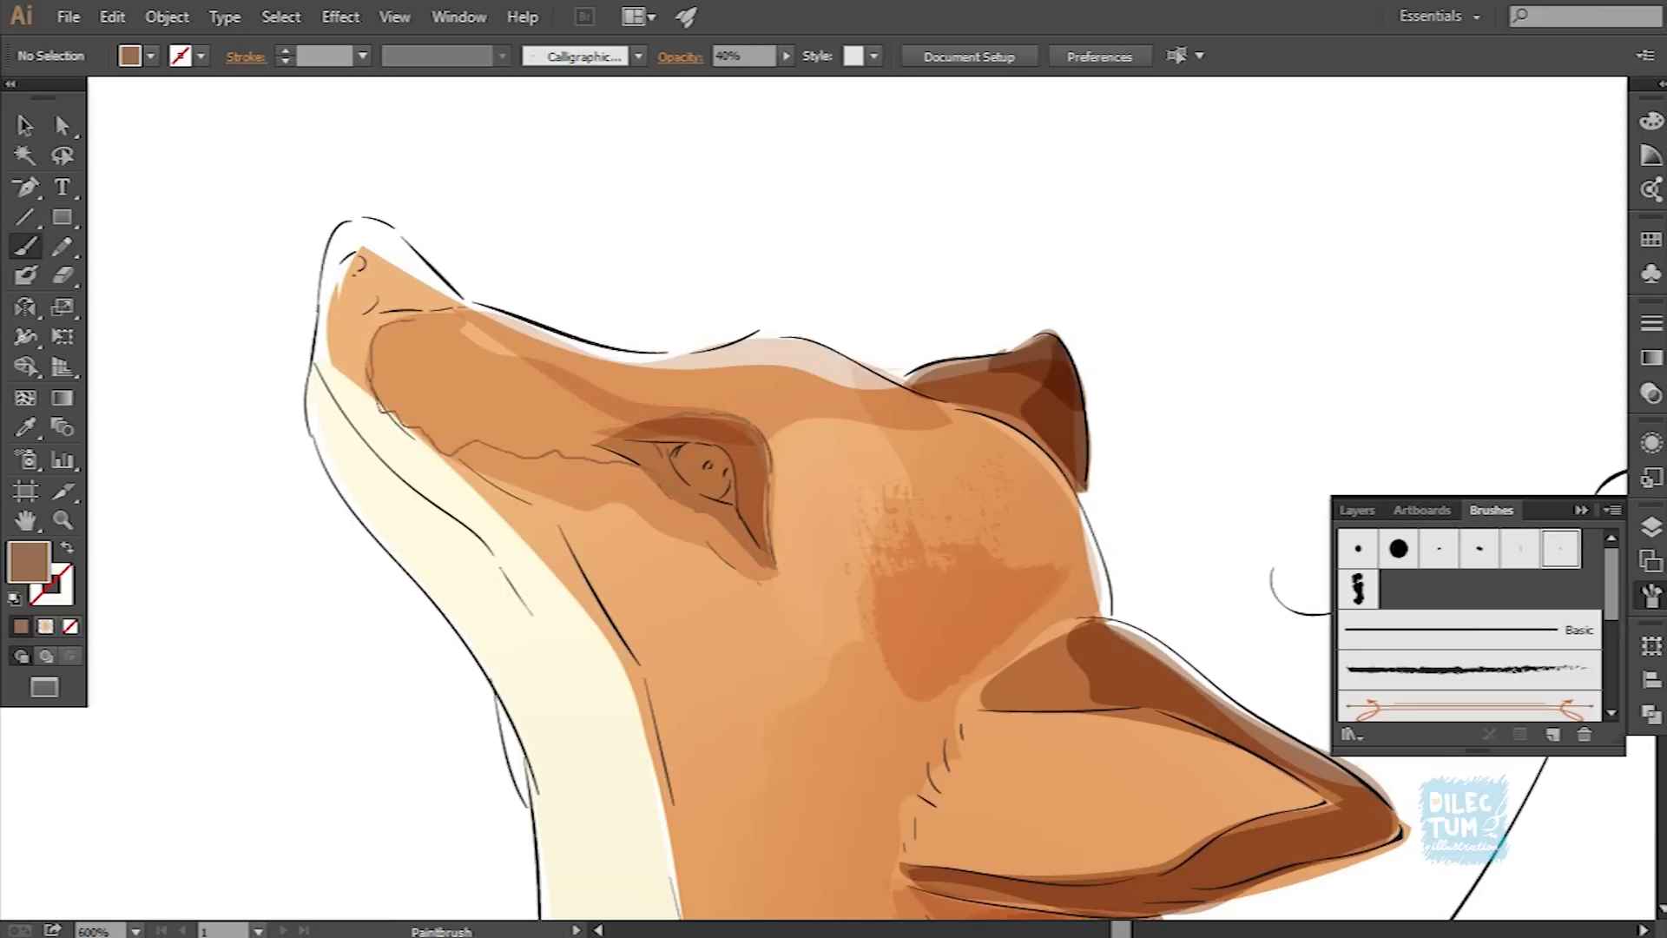
left_click_drag(382, 408, 375, 365)
key("ctrl+shift+a")
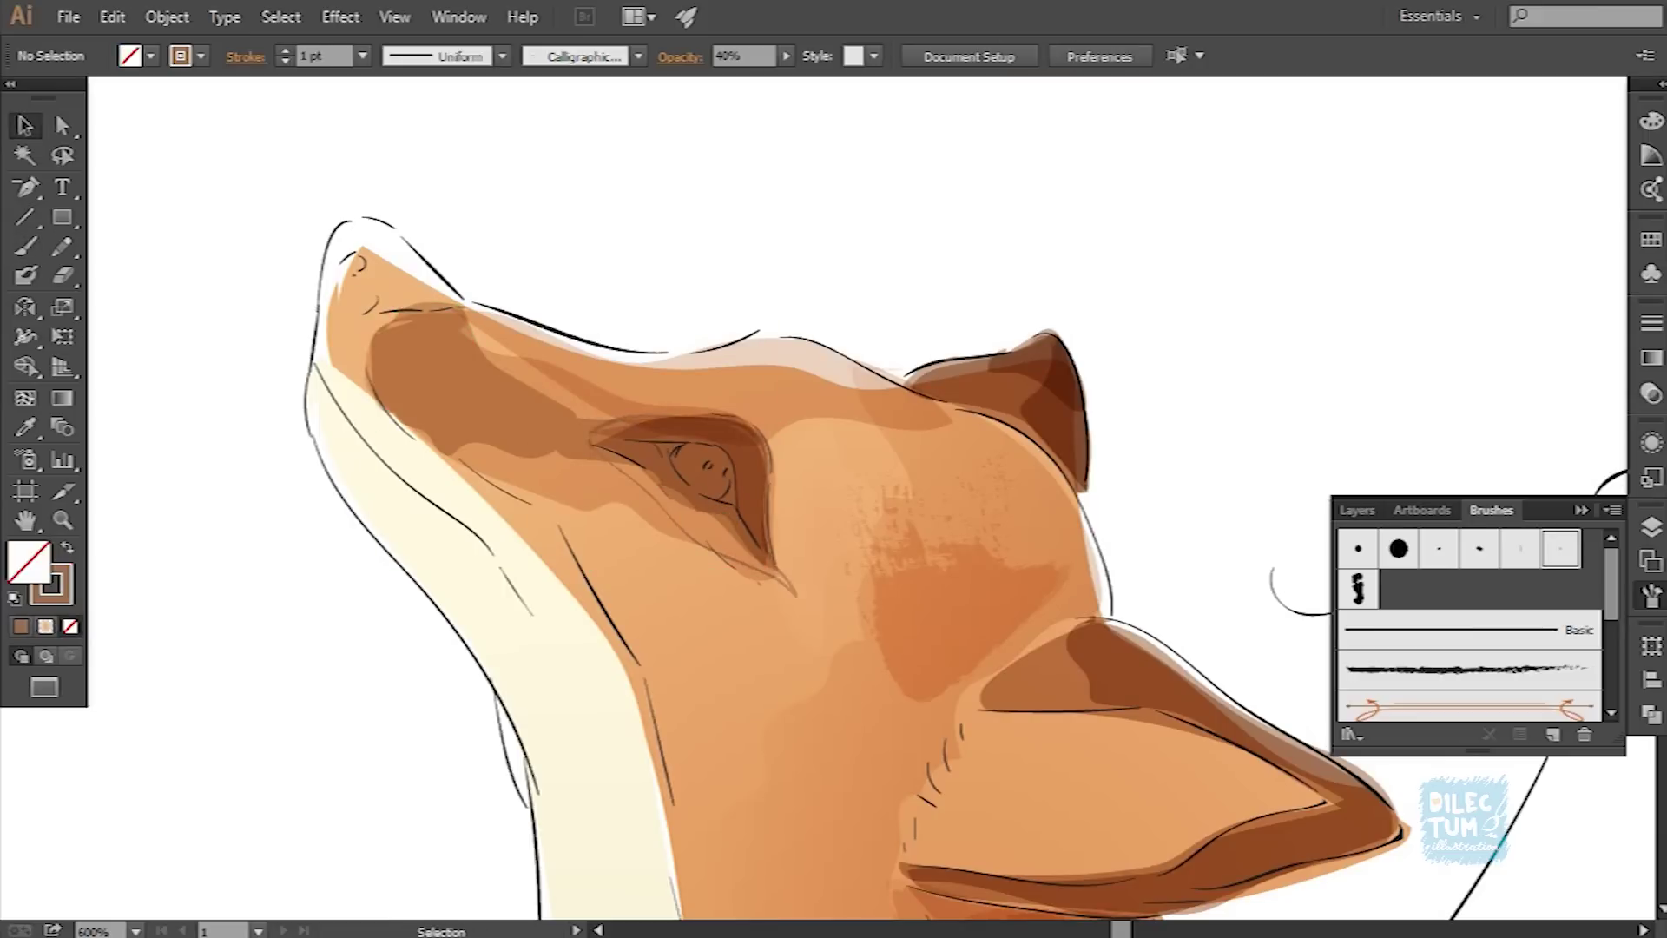
Step: Fill the nose tip shape darker brown and set it to Multiply blending
key("ctrl+plus")
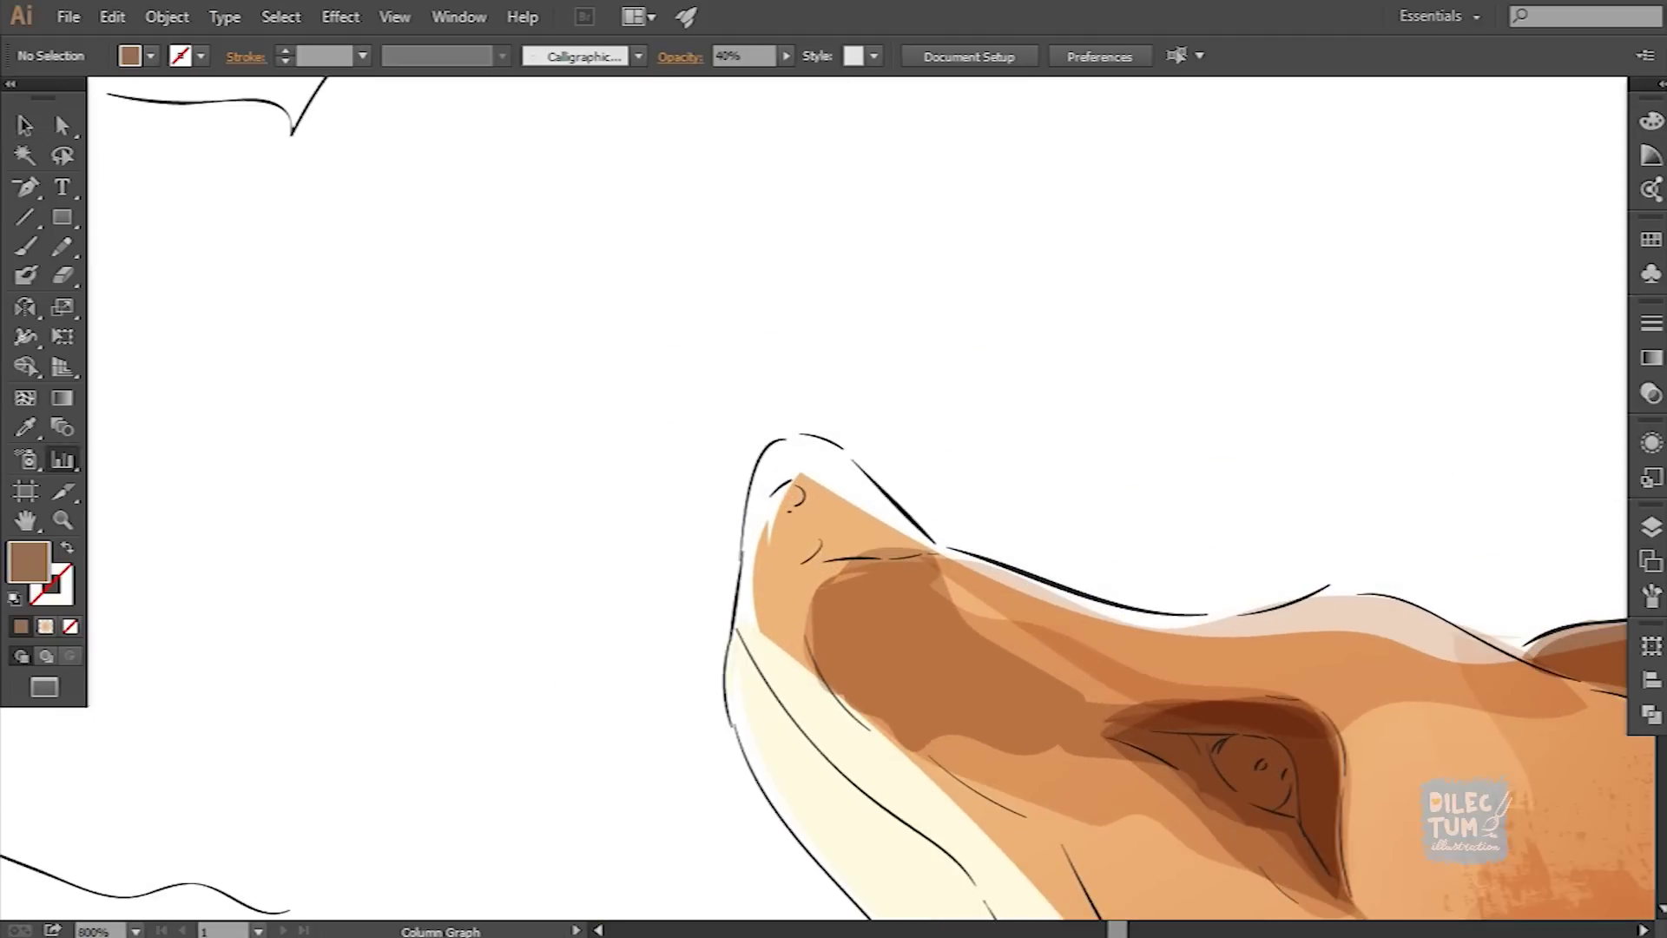
key("v")
left_click(834, 521)
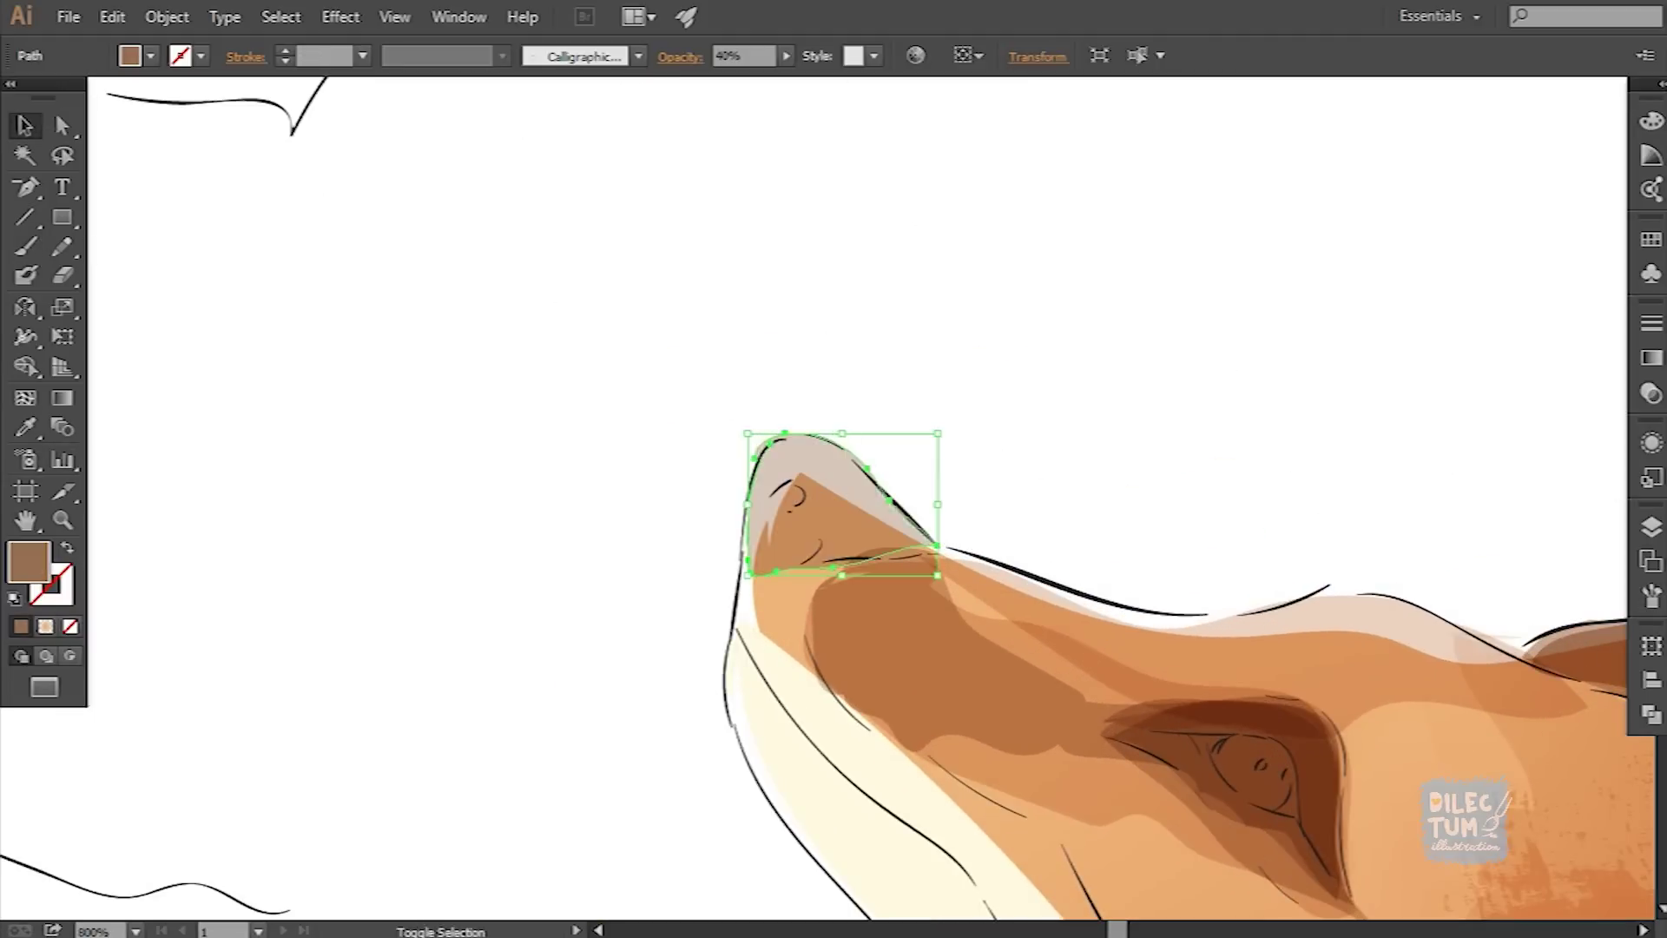
double_click(29, 562)
key("Return")
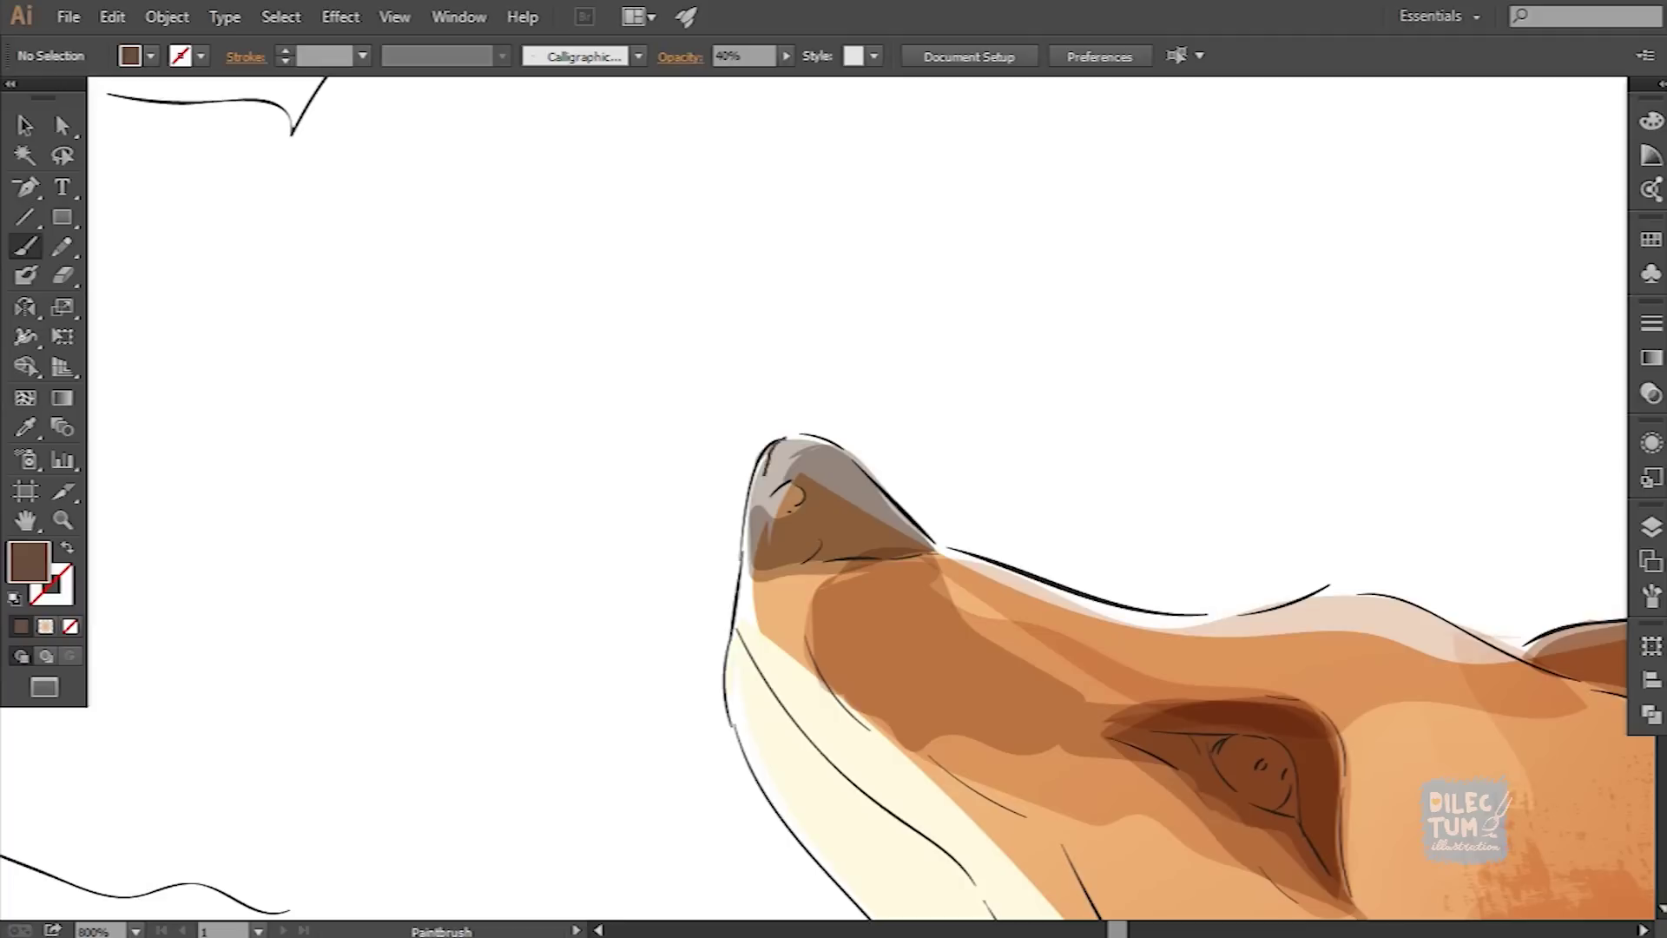
key("v")
left_click(834, 512)
left_click(680, 56)
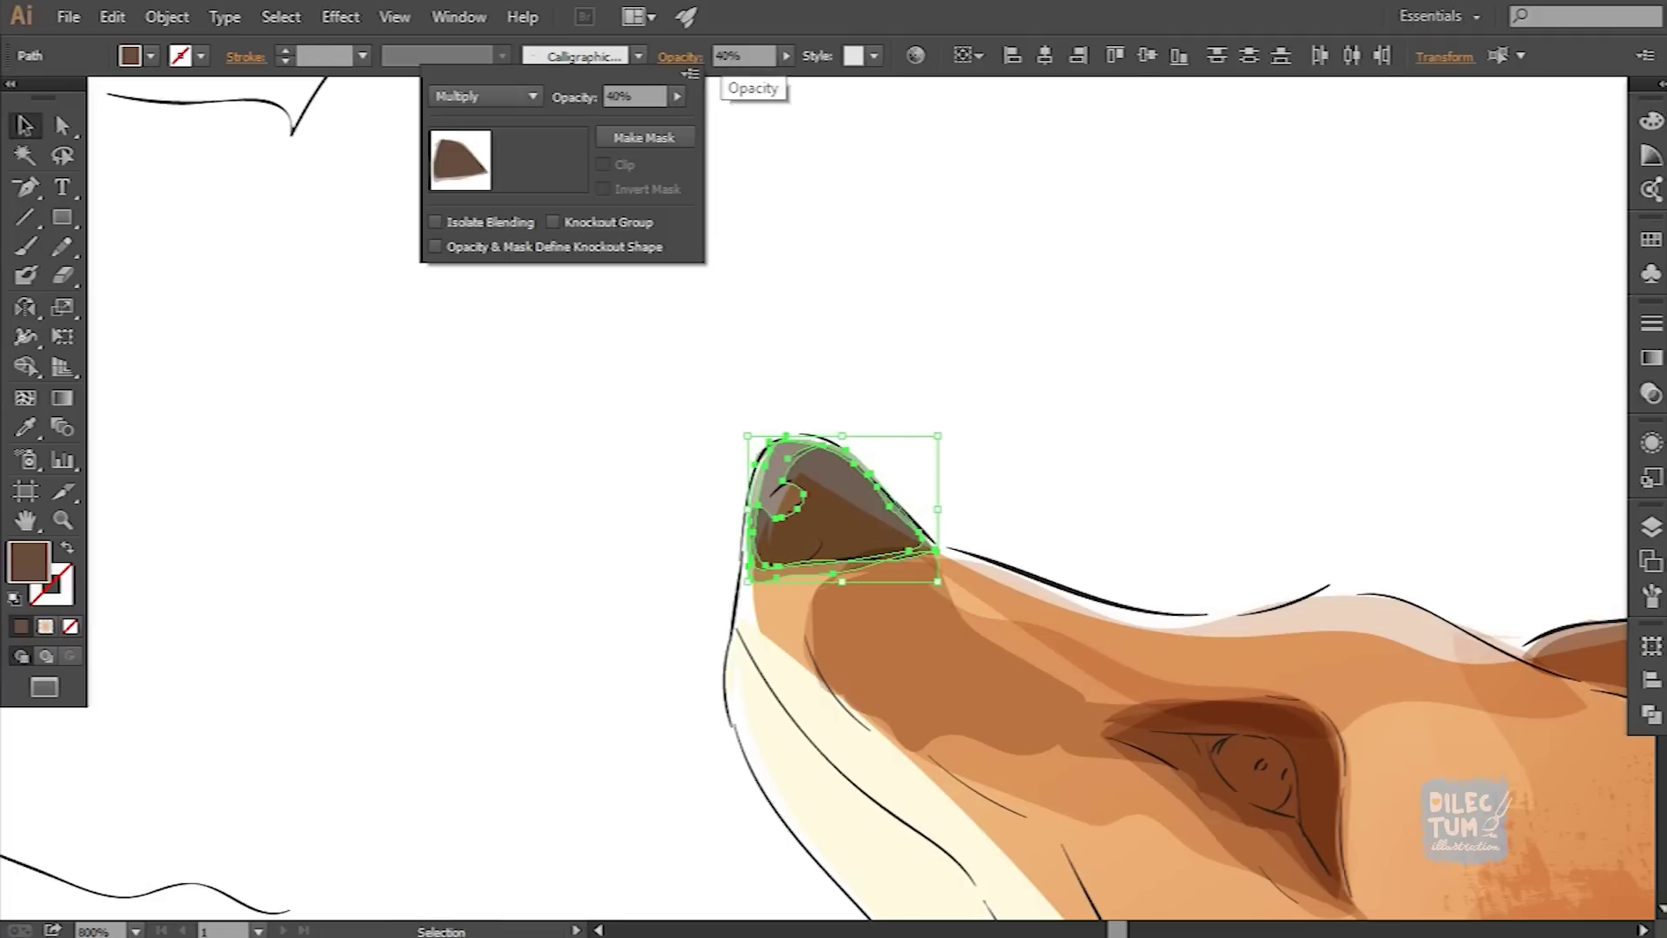
left_click(680, 57)
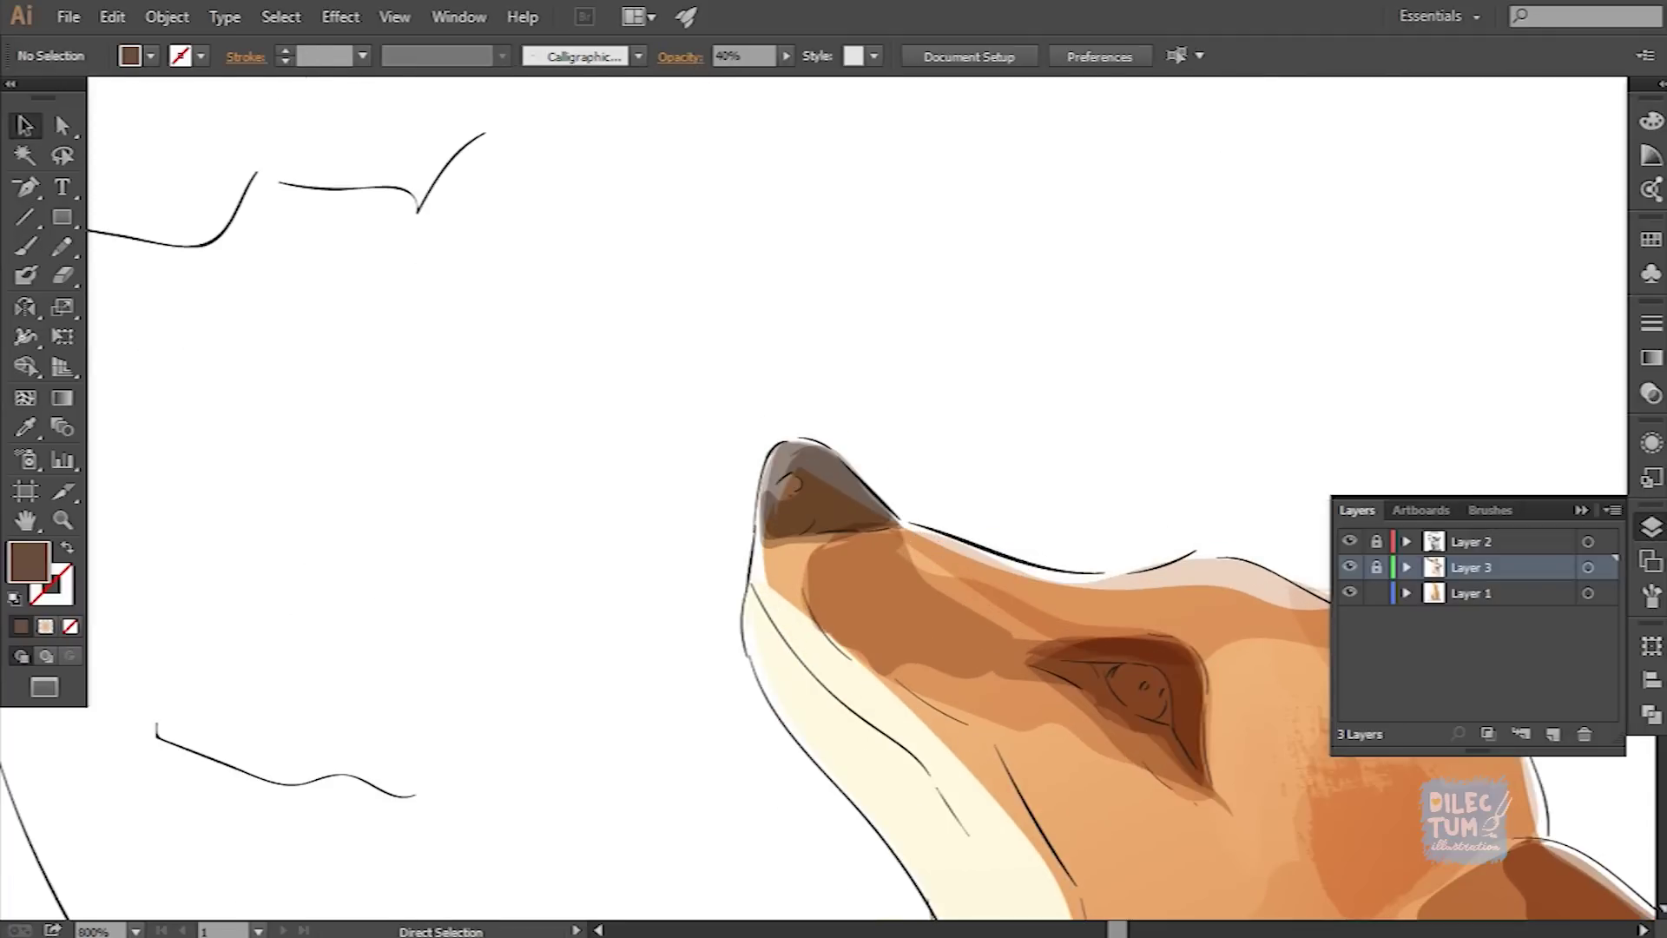
Step: Paint nose and grey throat shading on Layer 3, plus a gradient-filled neck path
key("v")
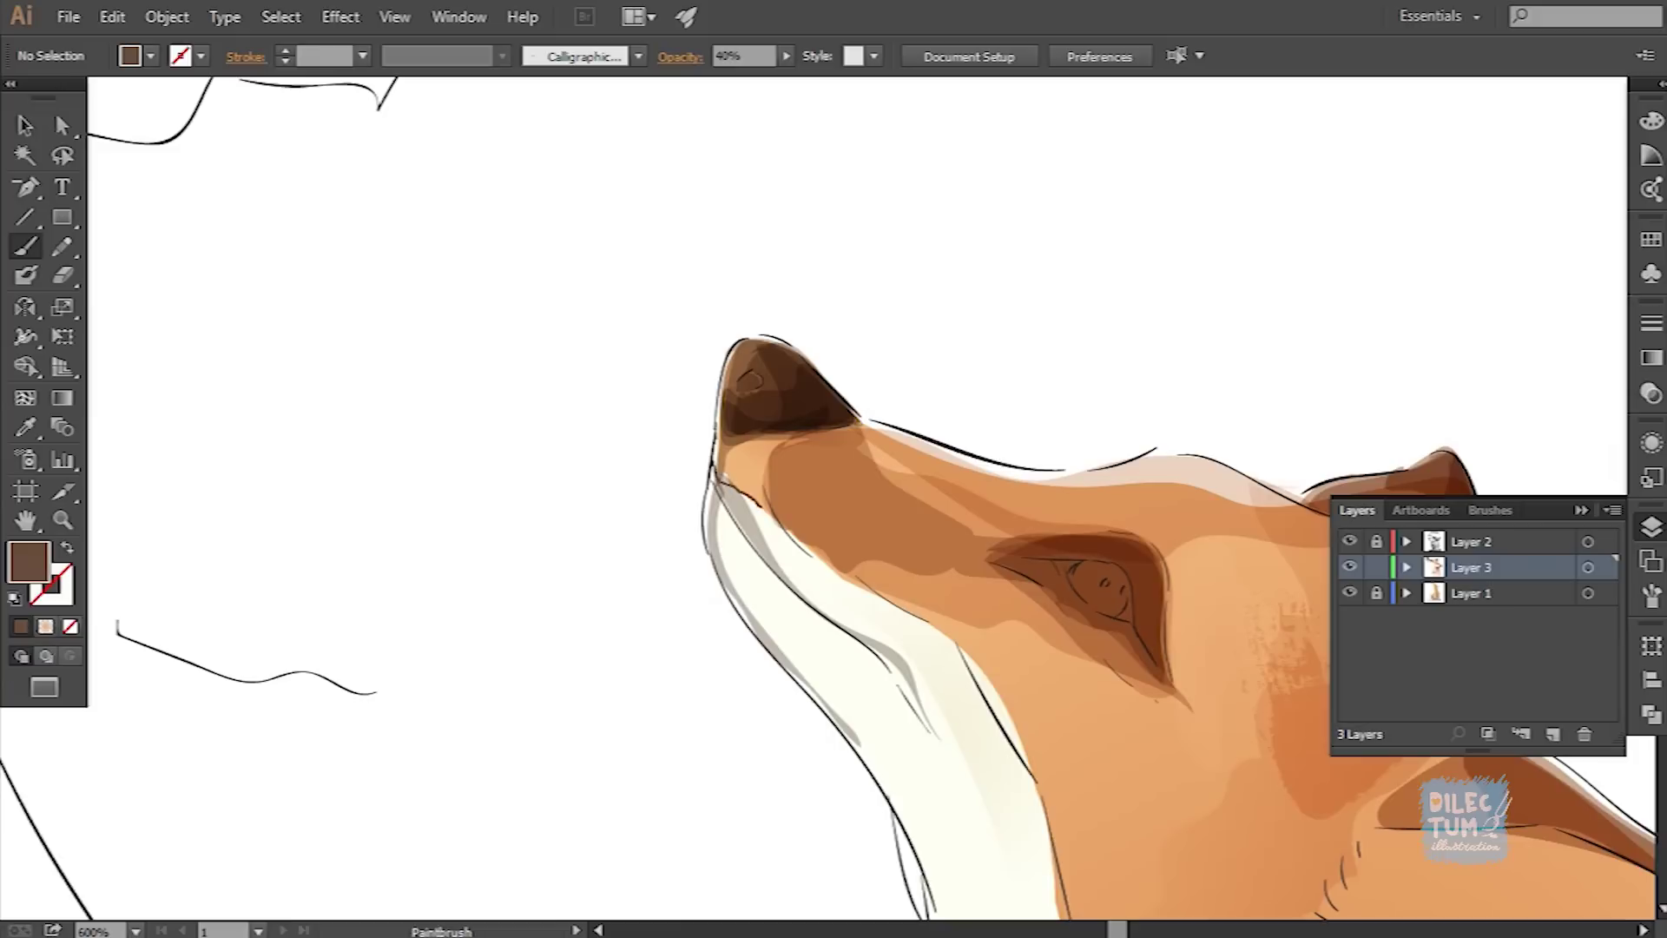
key("v")
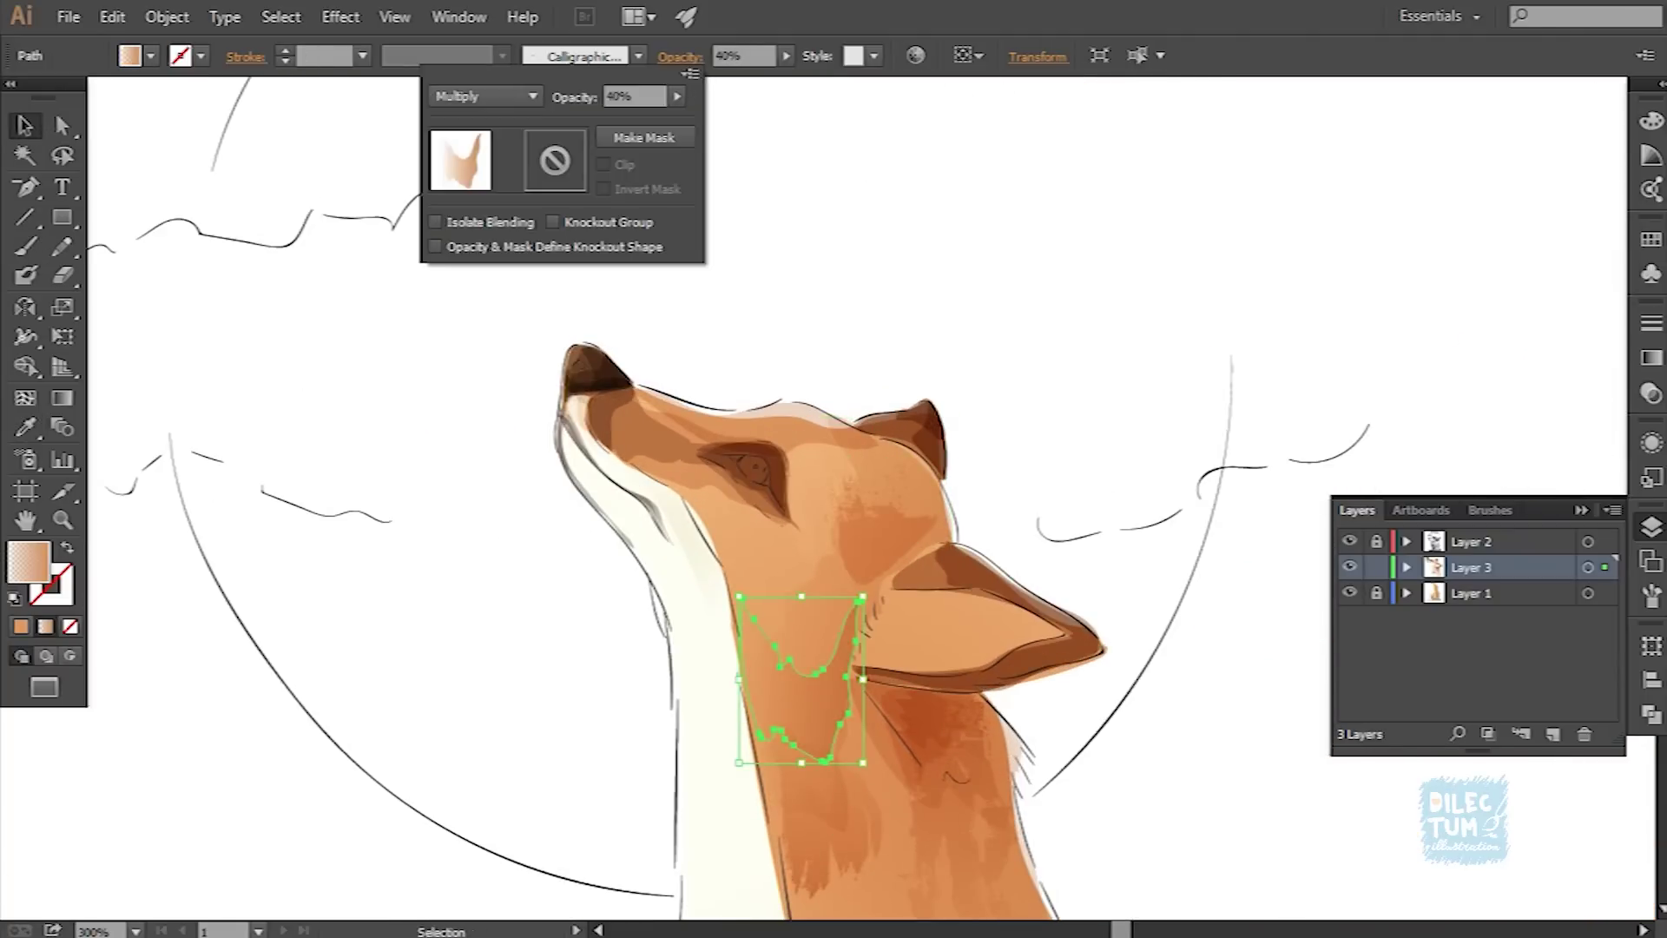
Step: Set the gradient end to yellow, paint two orange leg strokes and angle the gradient across the leg
key("Escape")
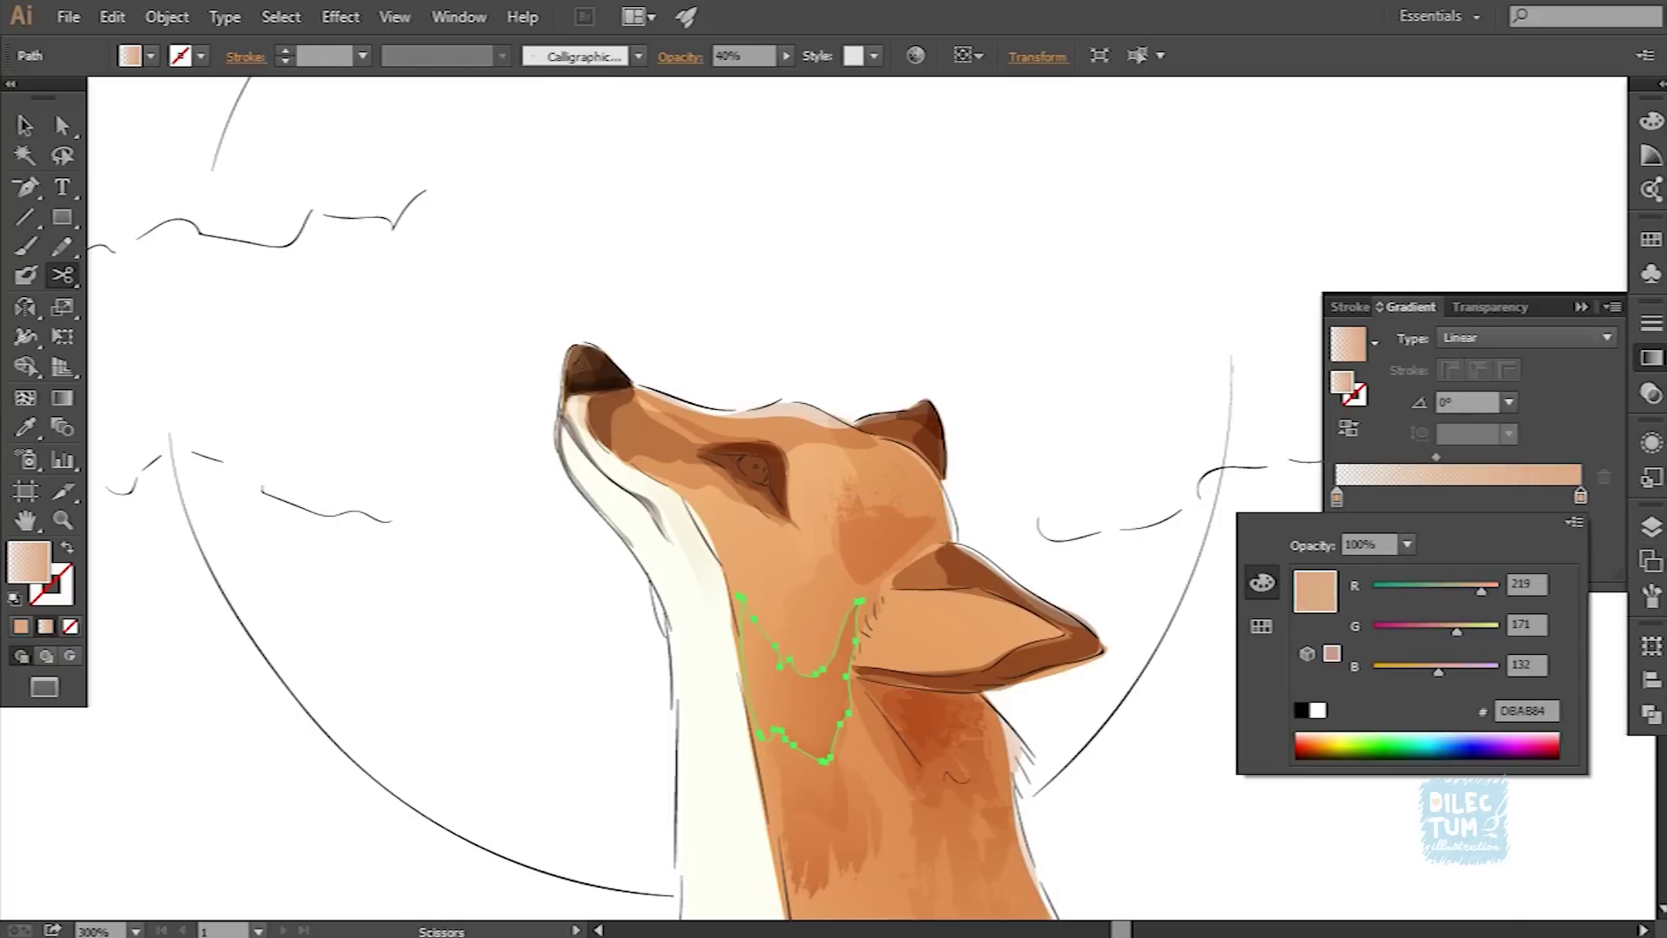
key("Escape")
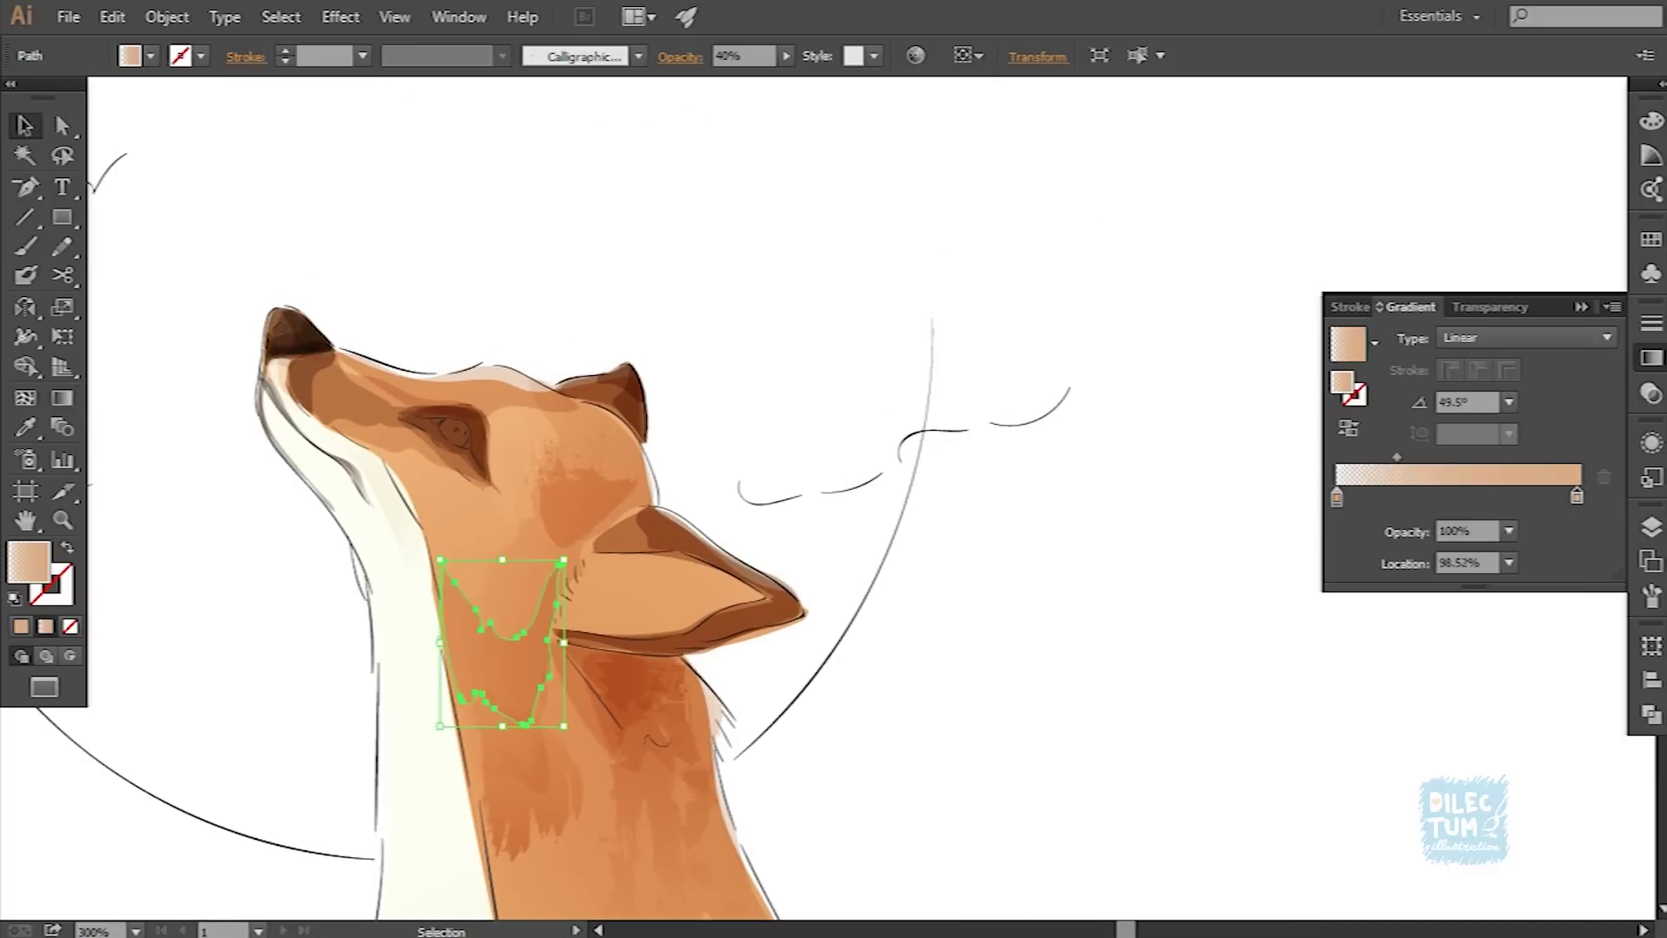
double_click(1577, 496)
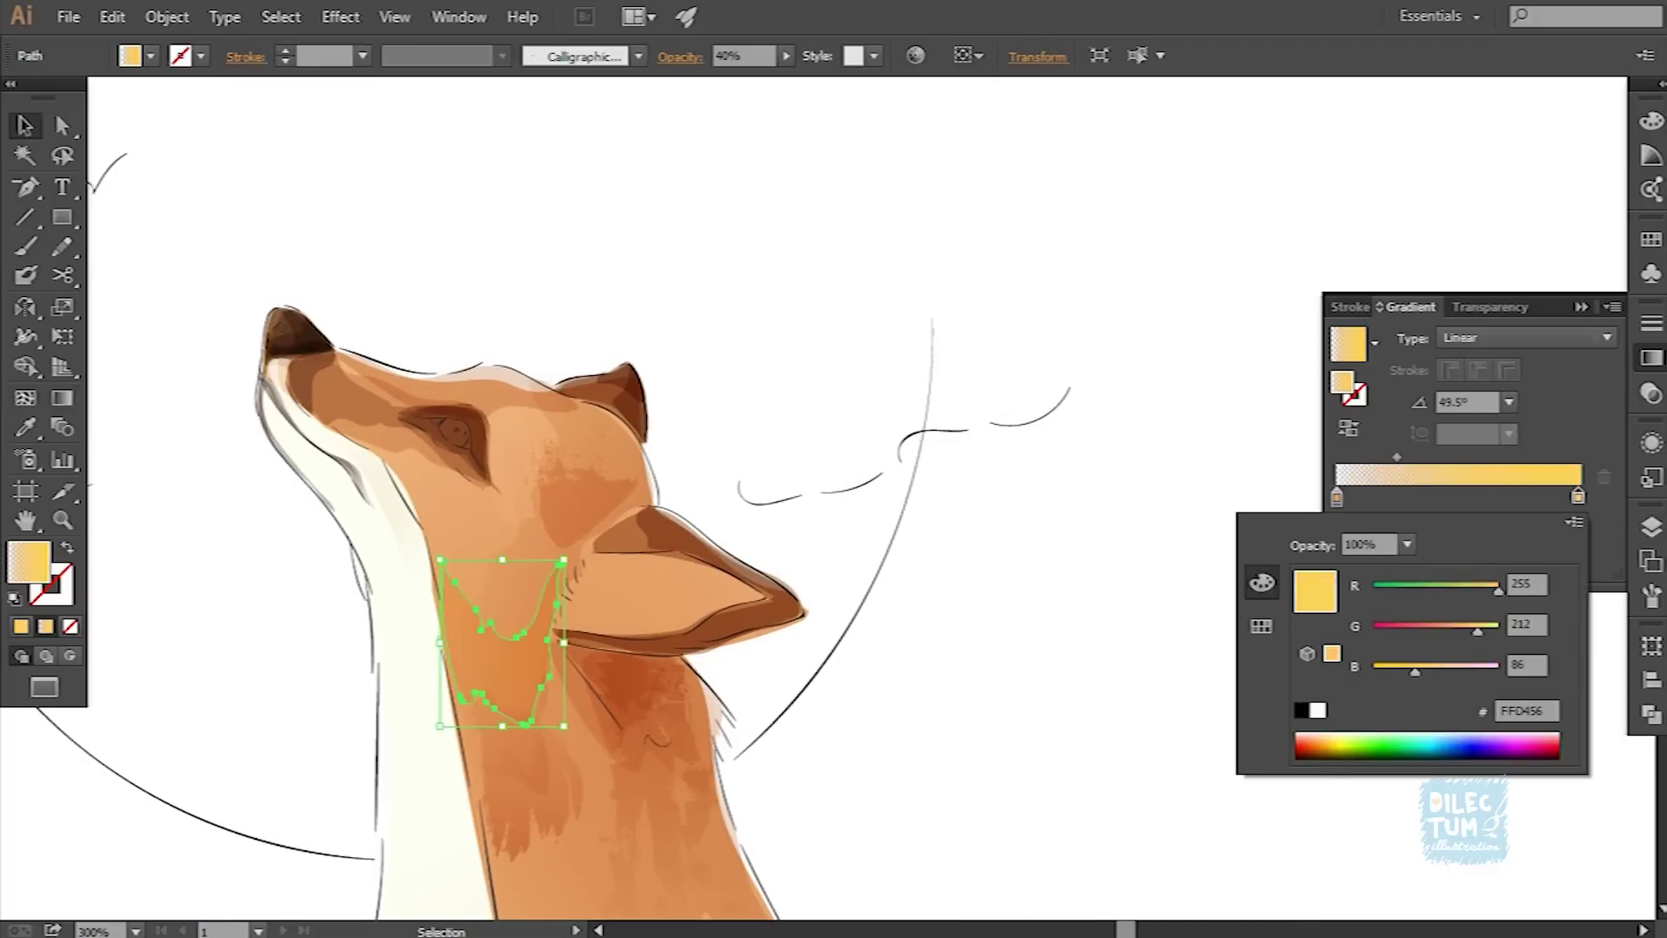
key("ctrl+minus")
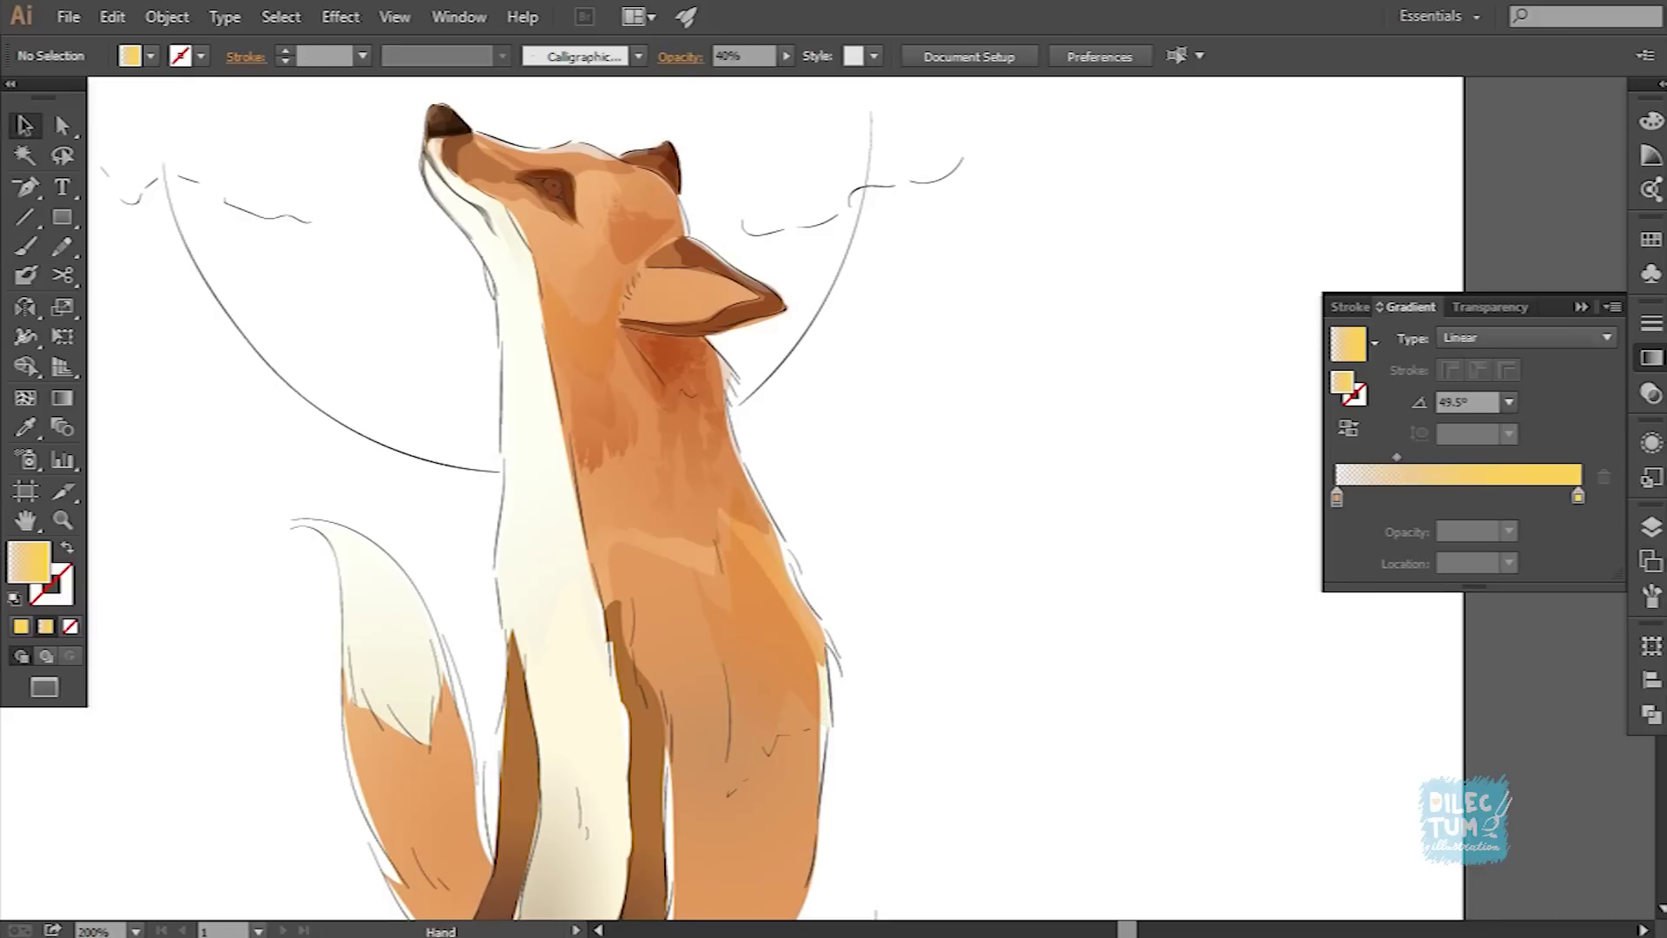
left_click_drag(846, 408, 844, 401)
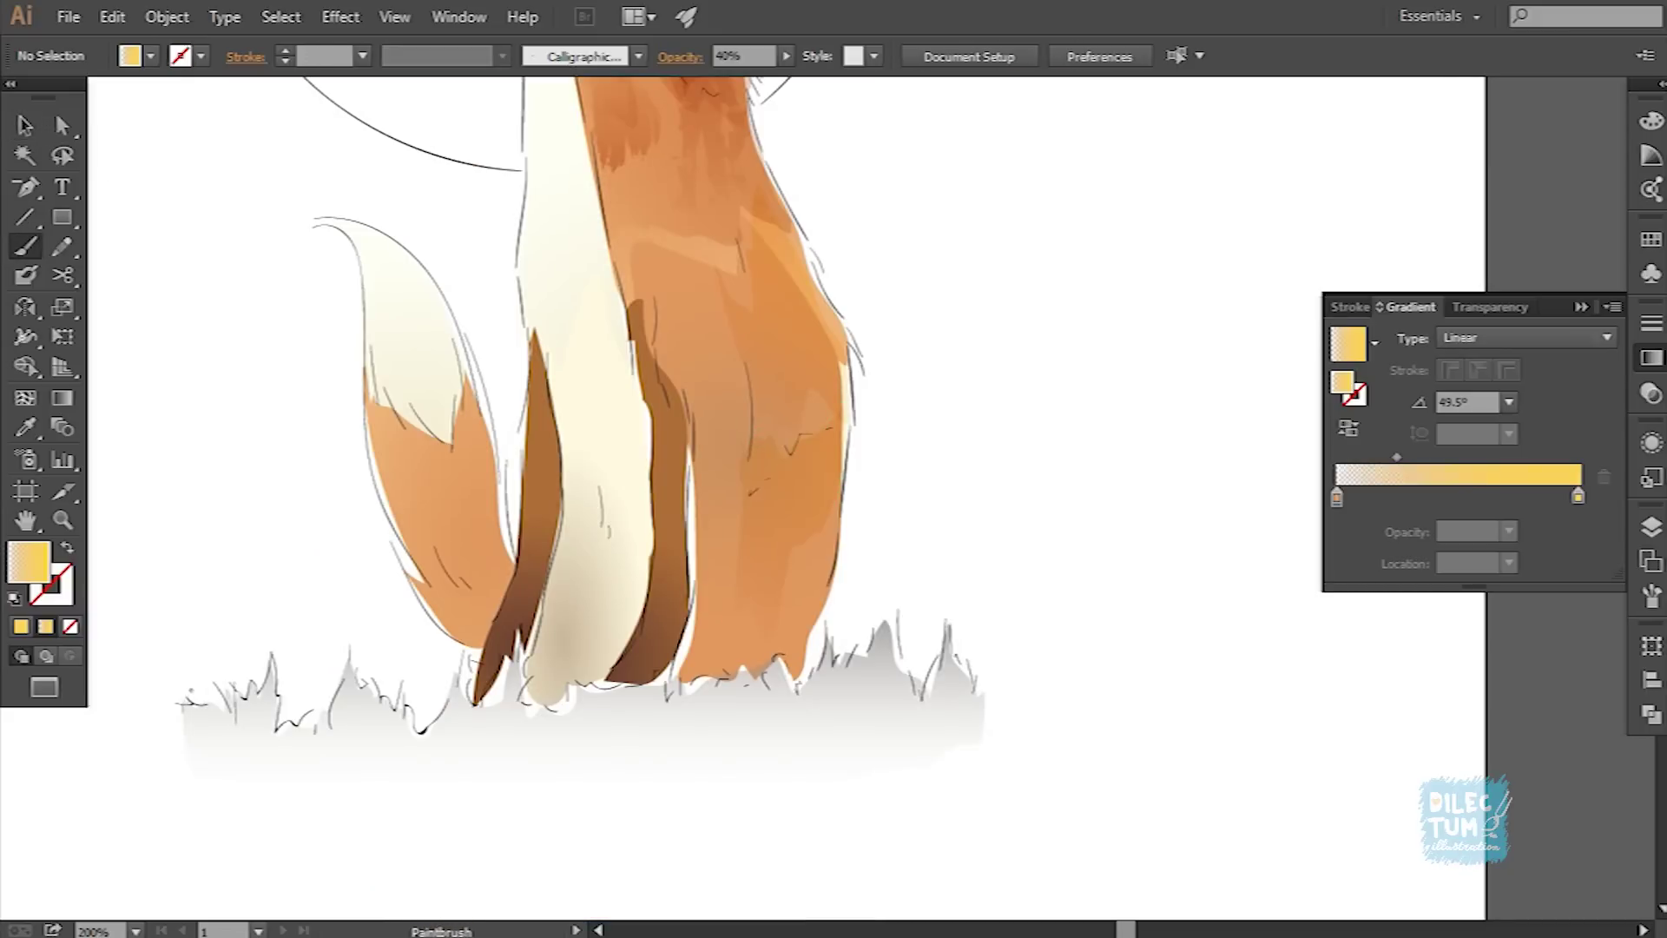
left_click_drag(699, 508, 695, 516)
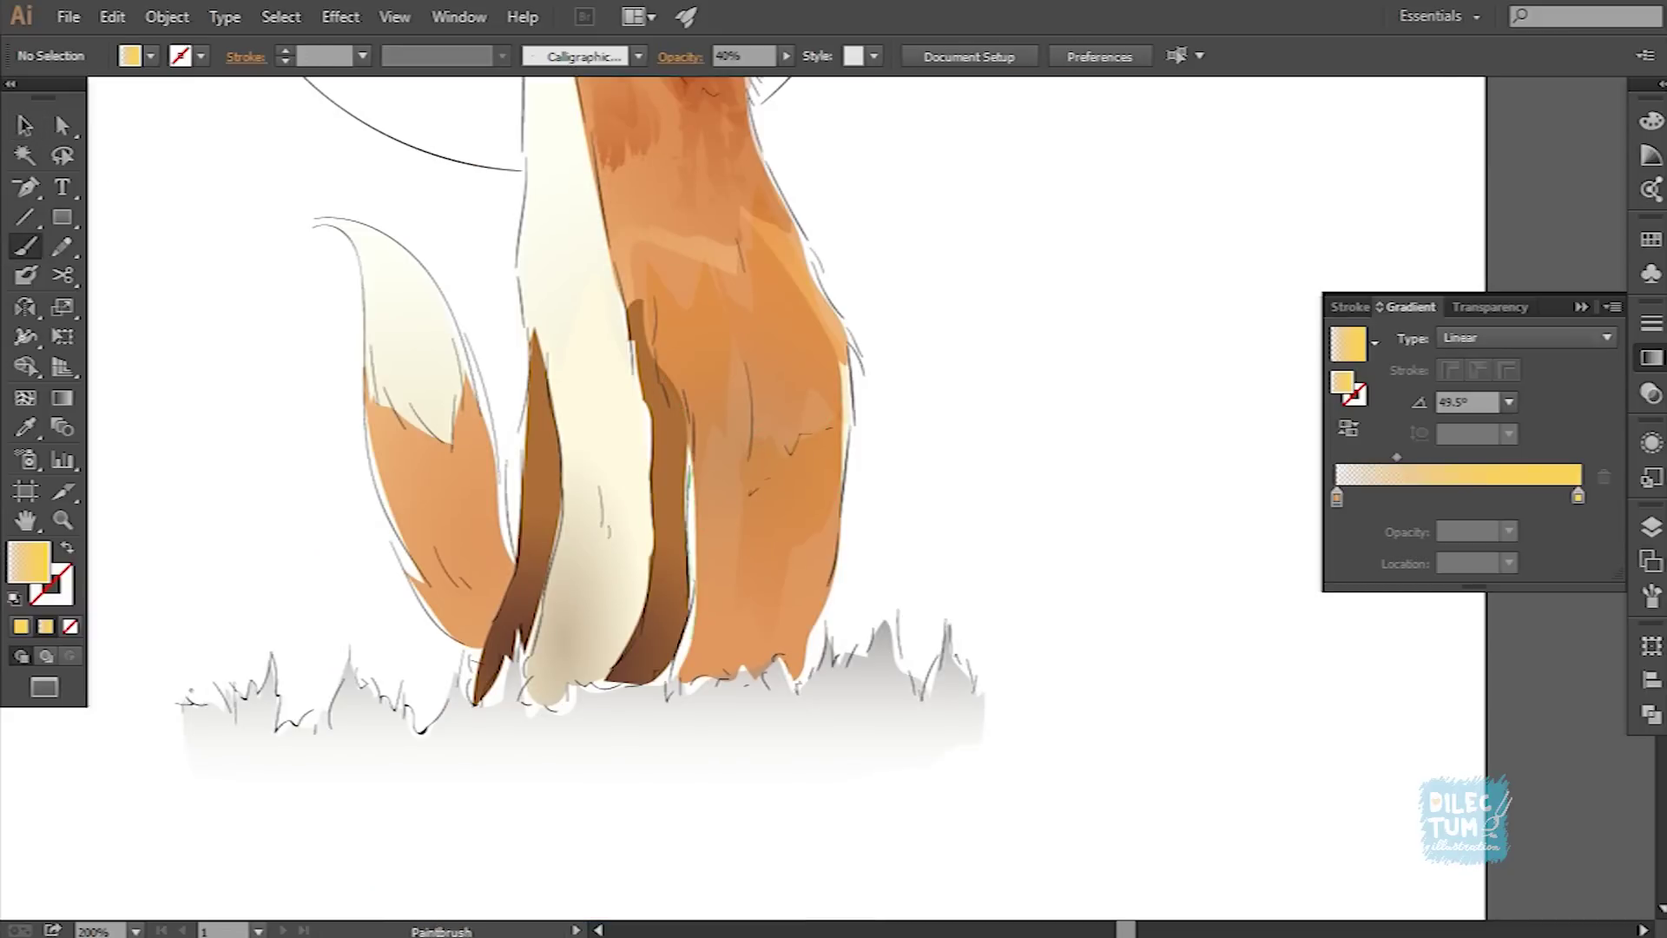
key("v")
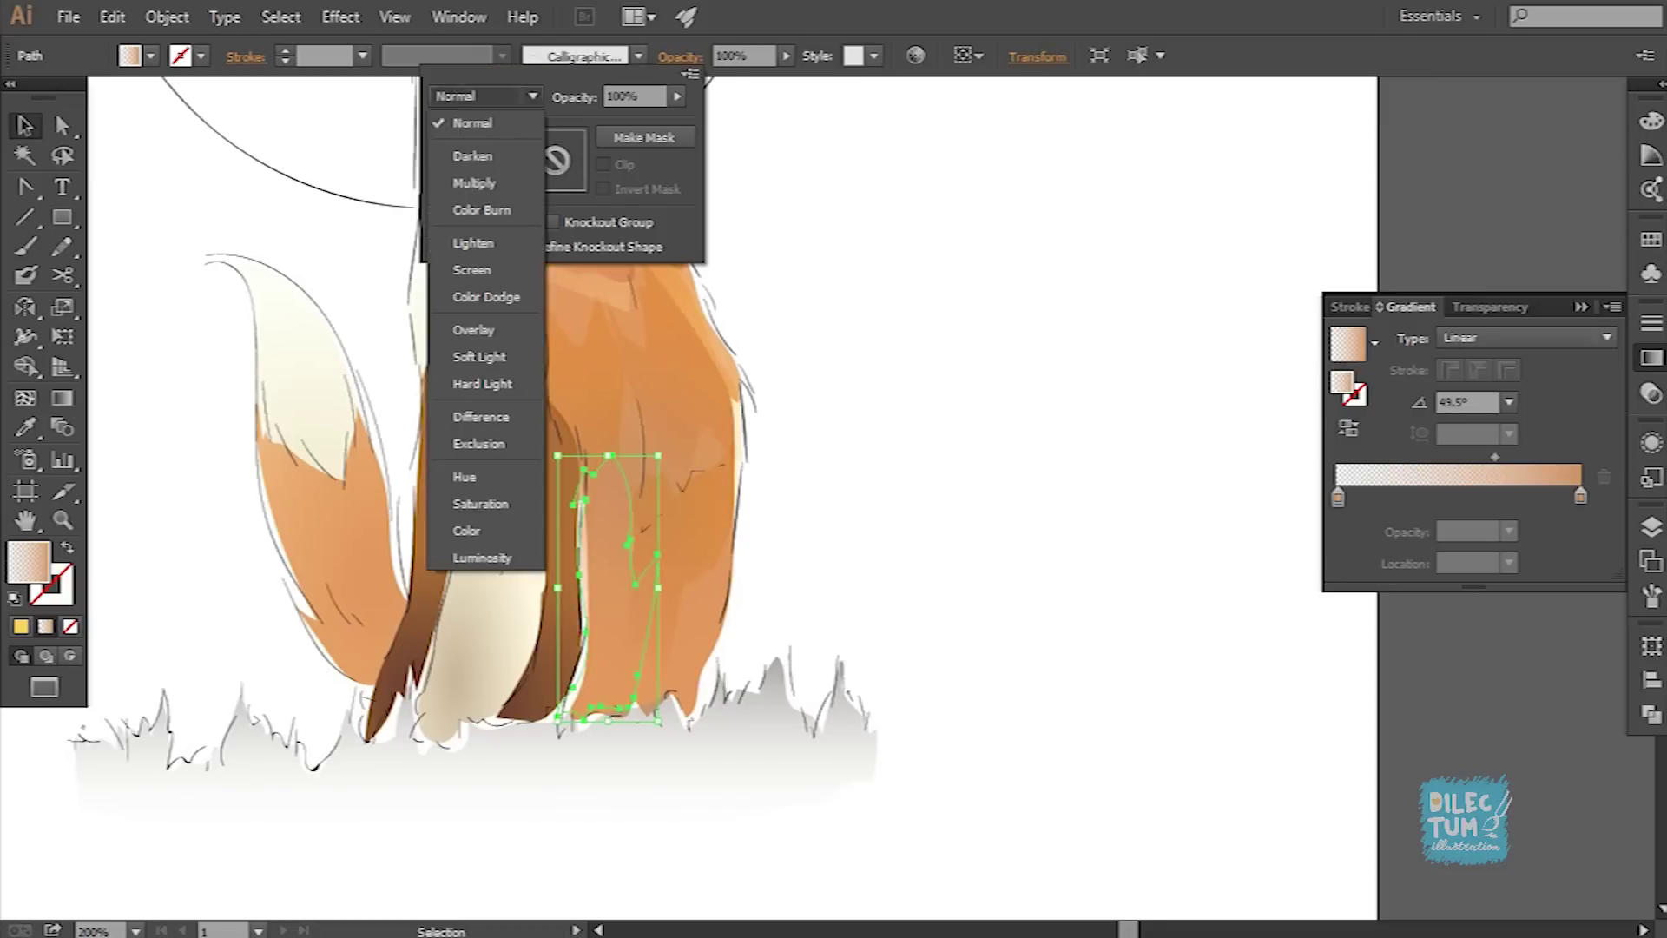
left_click_drag(513, 771, 634, 521)
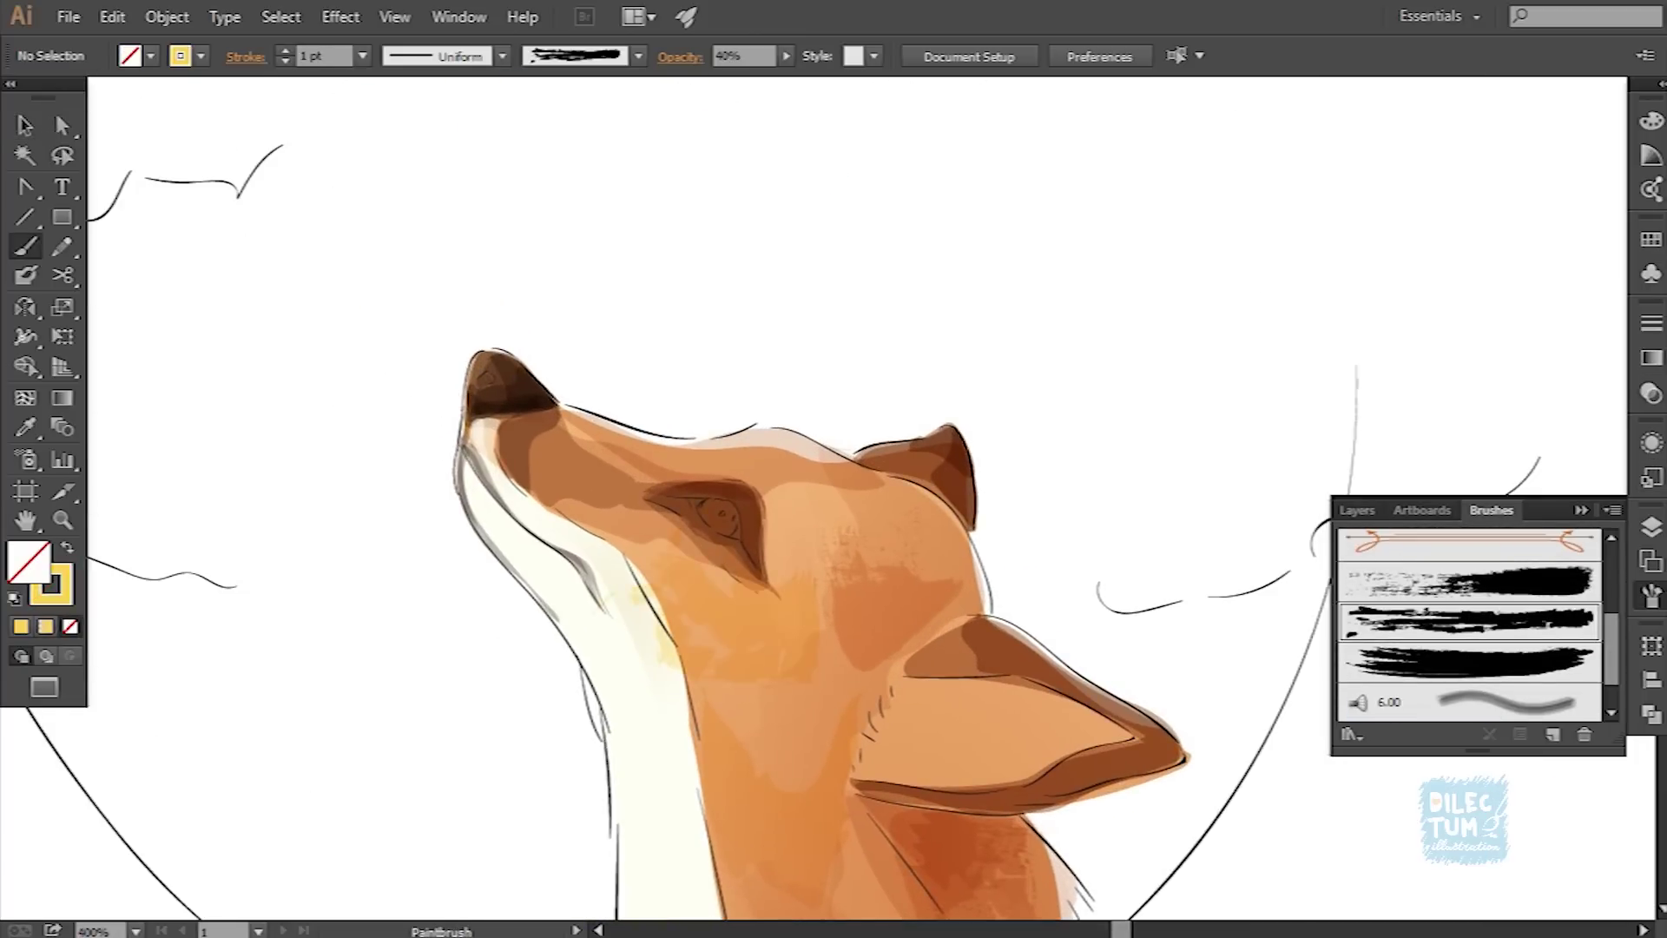
Step: Paint a shading stroke on the fox's head and expand it into shapes
left_click_drag(651, 543, 821, 647)
key("ctrl")
left_click(166, 16)
left_click(217, 306)
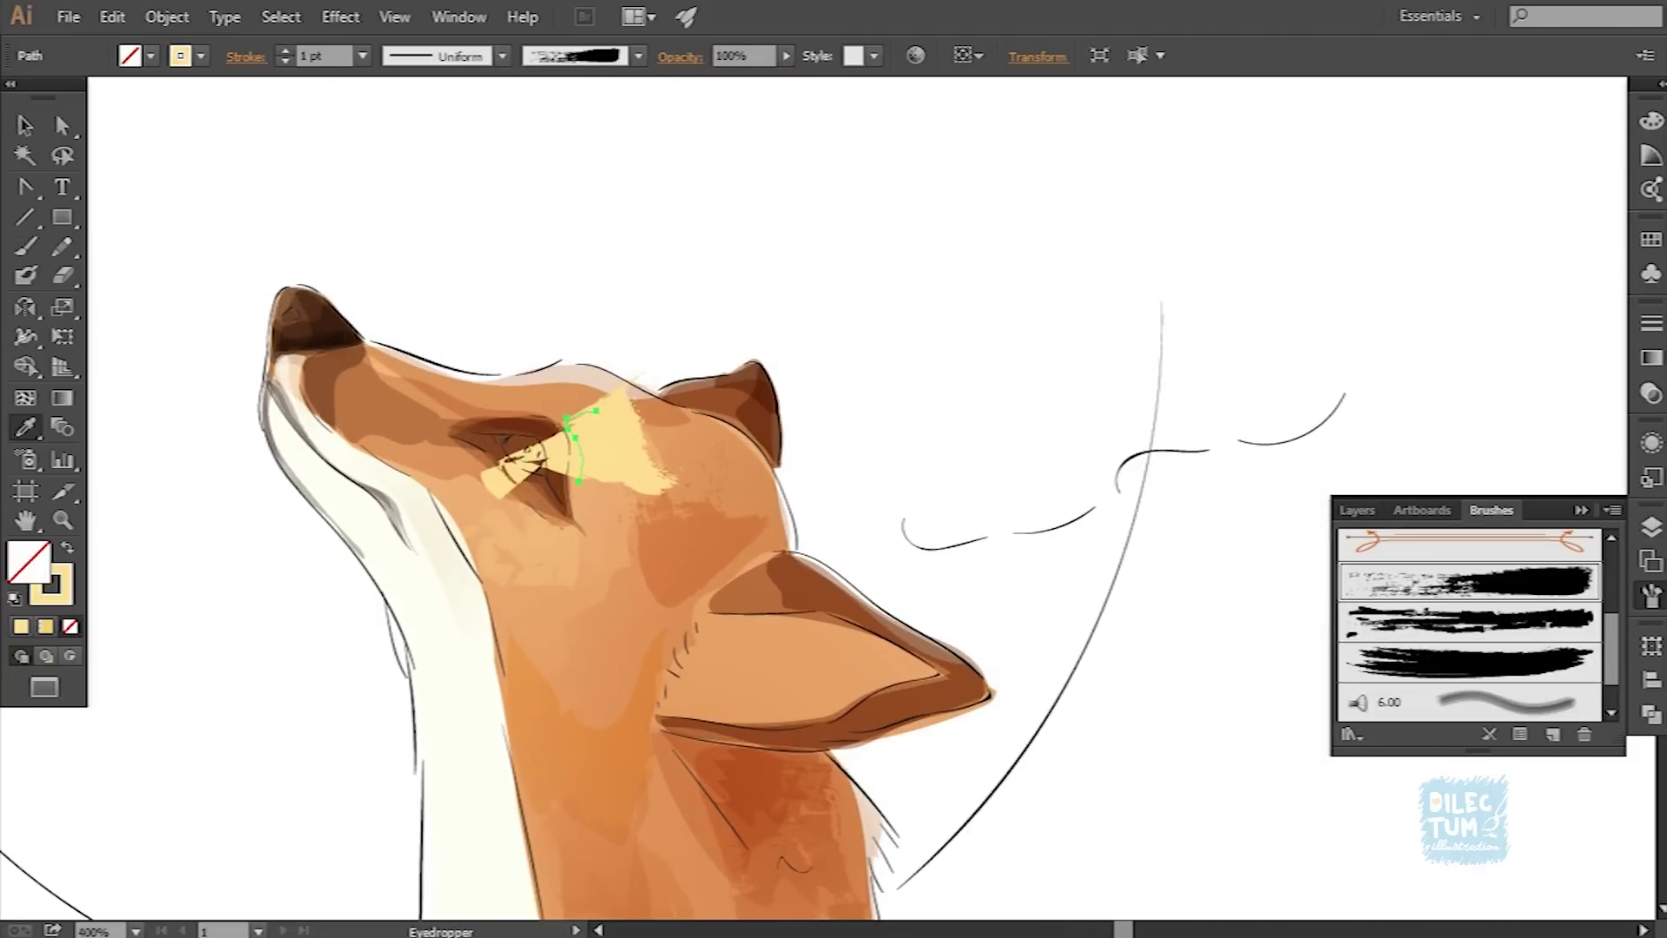
Step: Give the eye stroke a rough textured brush at 0.5 pt weight
scroll(1468, 625, "up", 5)
left_click(1467, 669)
left_click(362, 56)
left_click(409, 102)
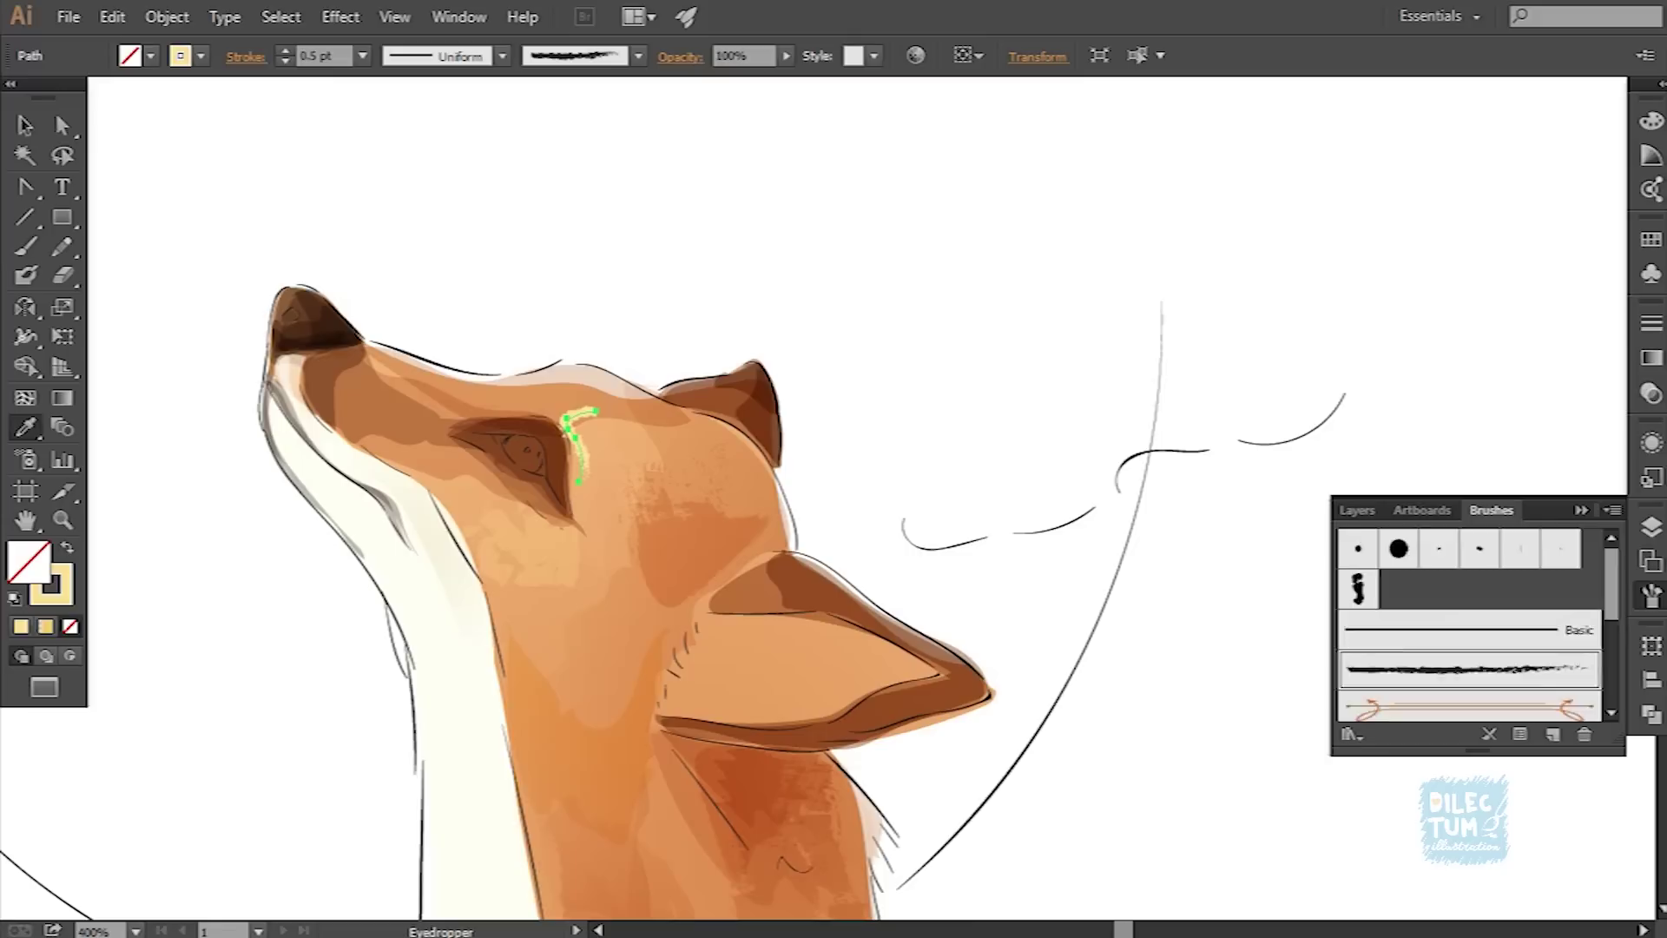
scroll(1468, 626, "down", 2)
left_click(1468, 588)
left_click(1468, 630)
key("v")
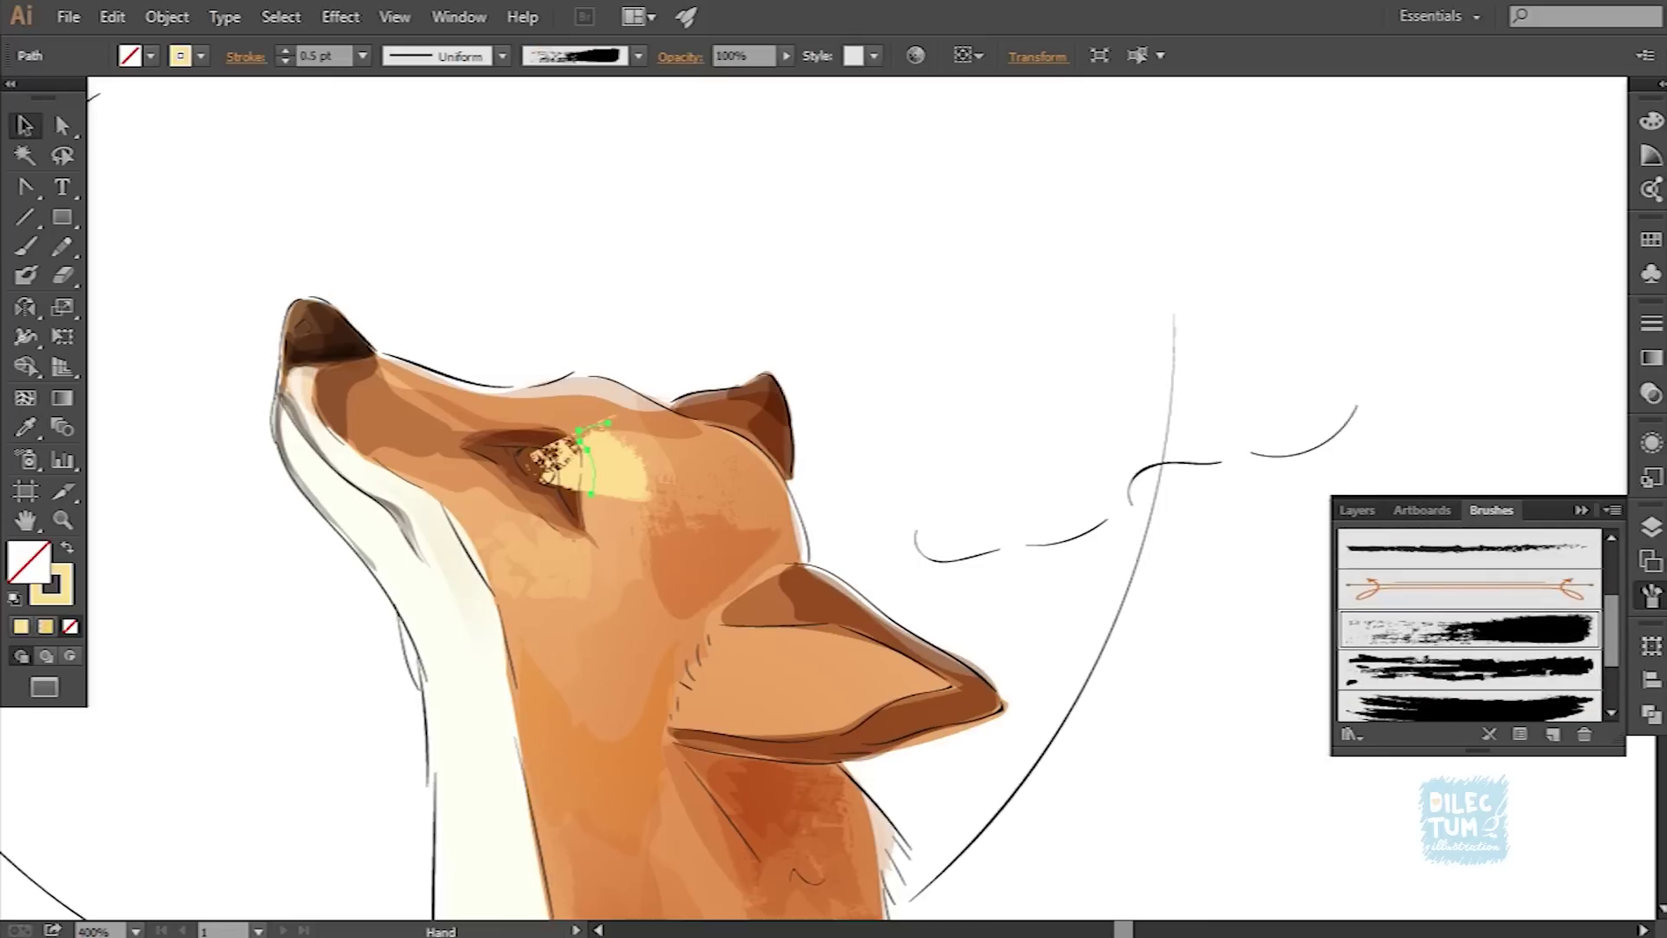
Step: Expand the eye stroke into a highlight shape and open its transparency settings
left_click(167, 17)
left_click(200, 305)
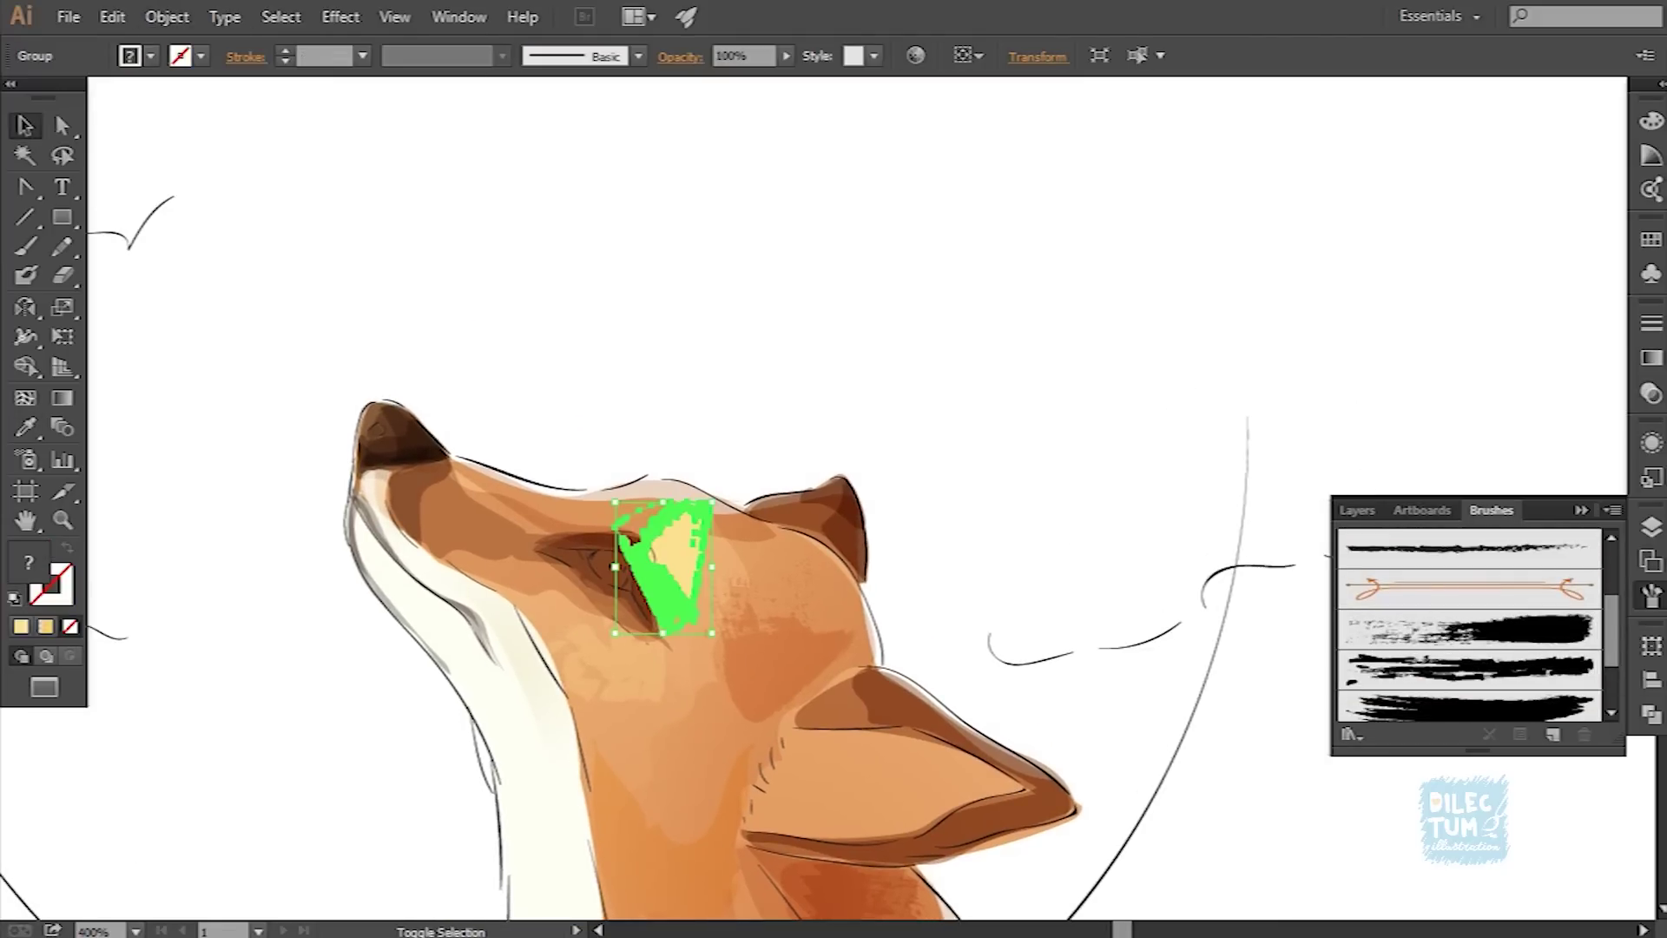
key("ctrl+shift+a")
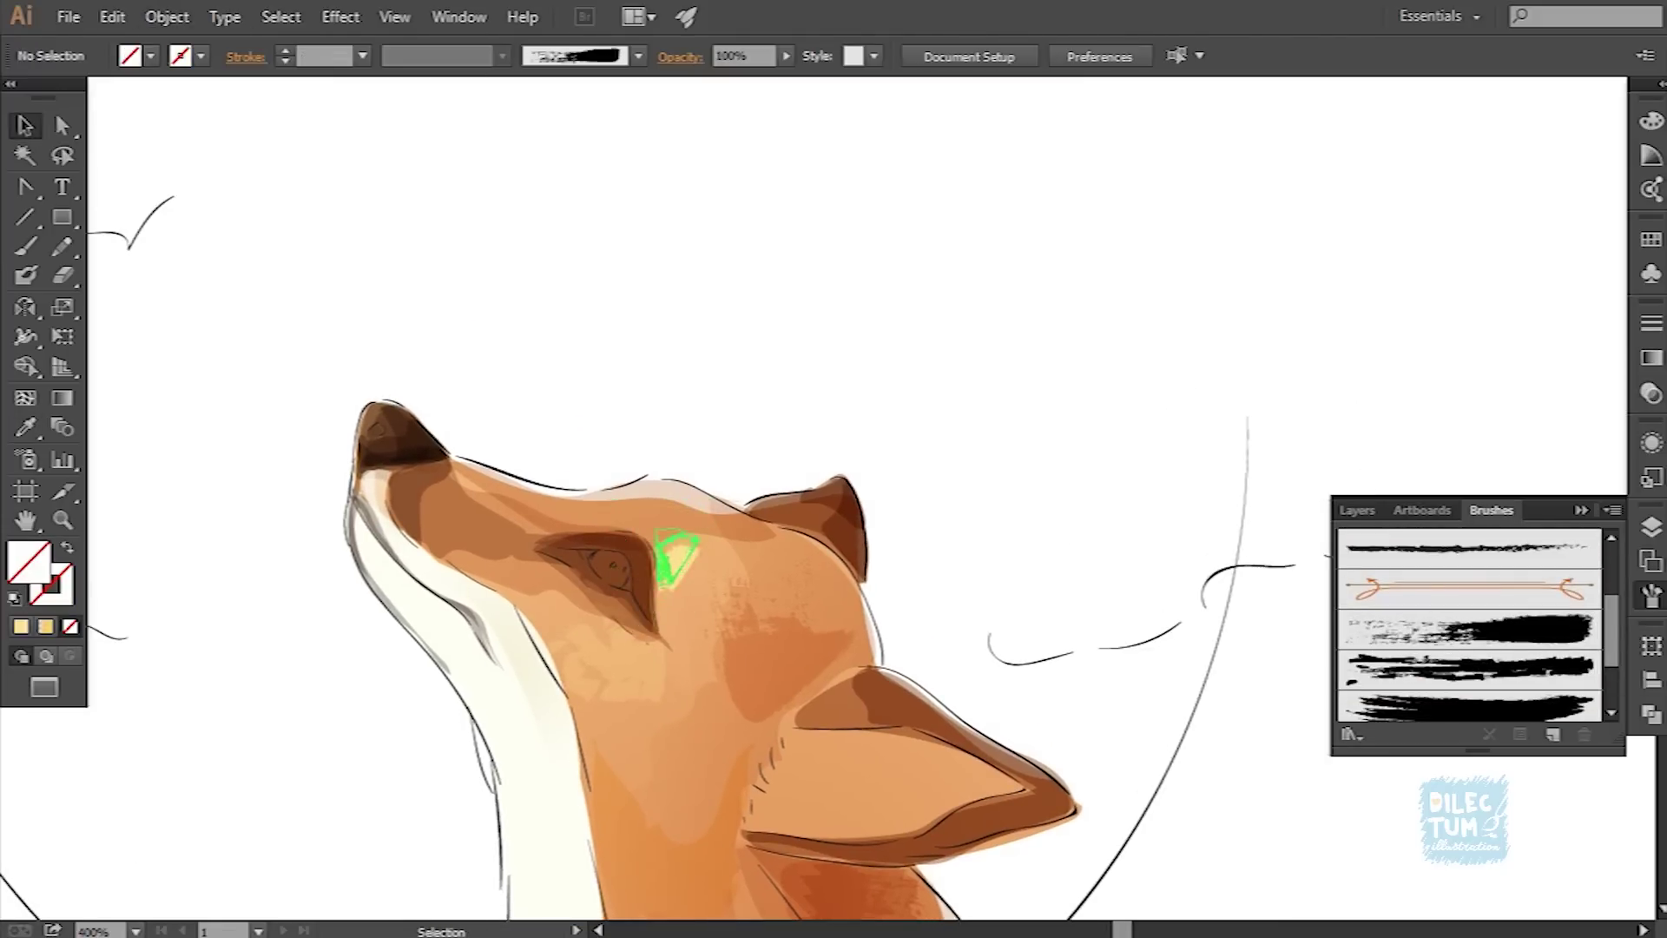
left_click(673, 560)
left_click(680, 56)
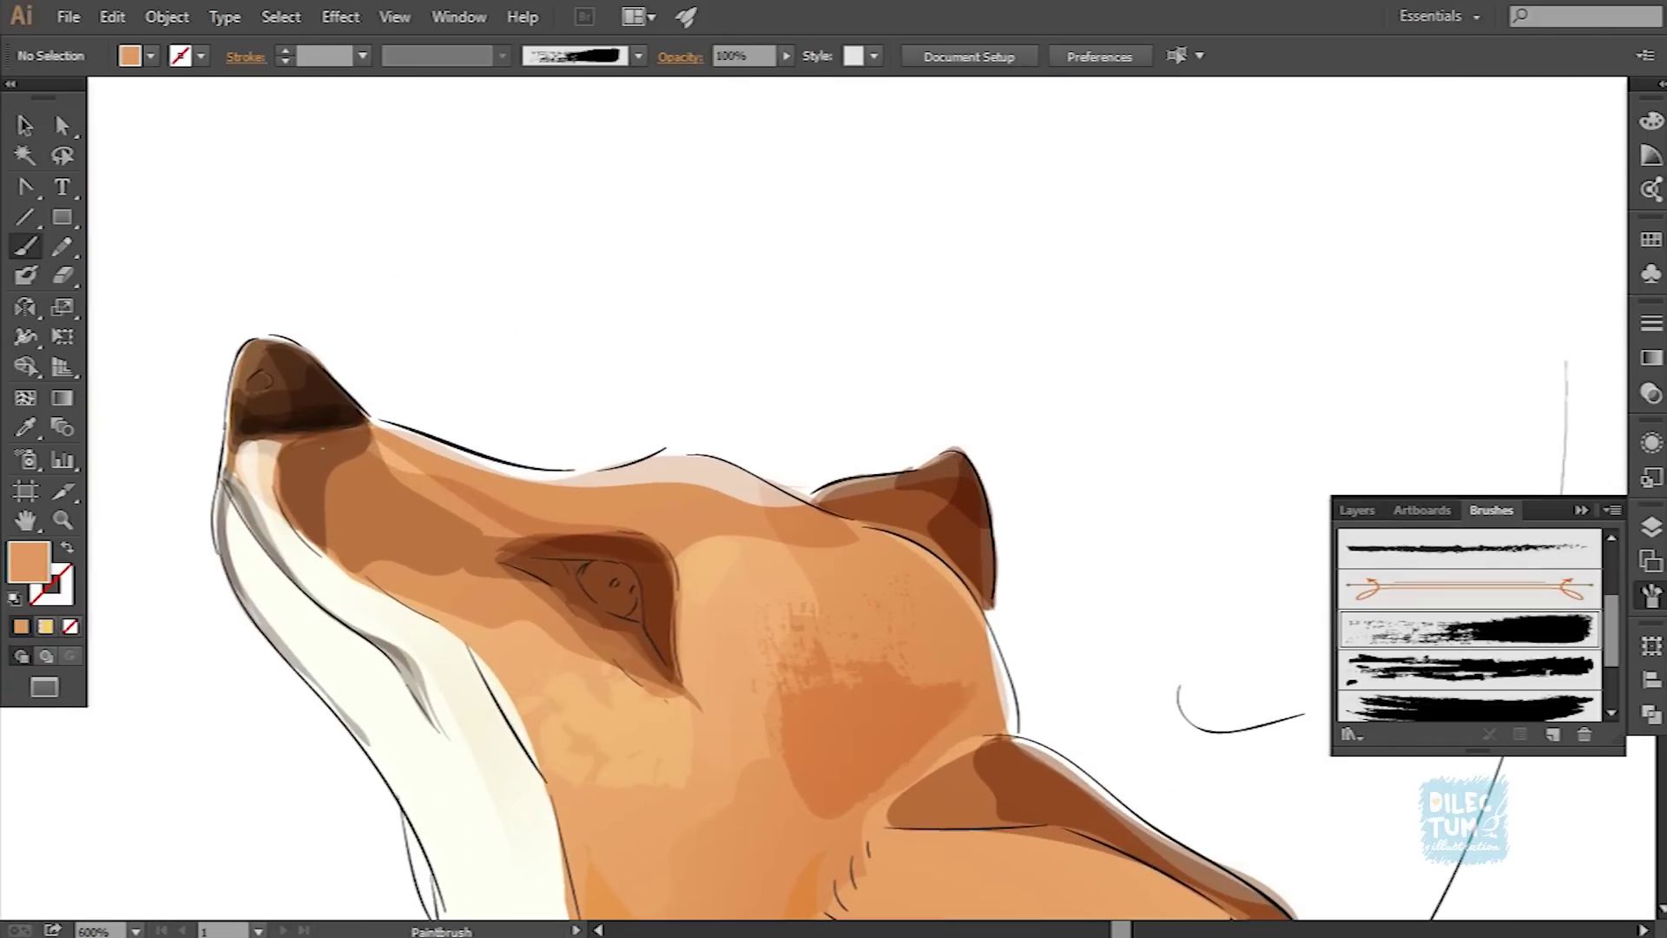
Step: Paint a 0.25 pt textured stroke along the snout and expand it into shapes
left_click_drag(322, 448, 468, 524)
left_click(363, 55)
left_click(408, 131)
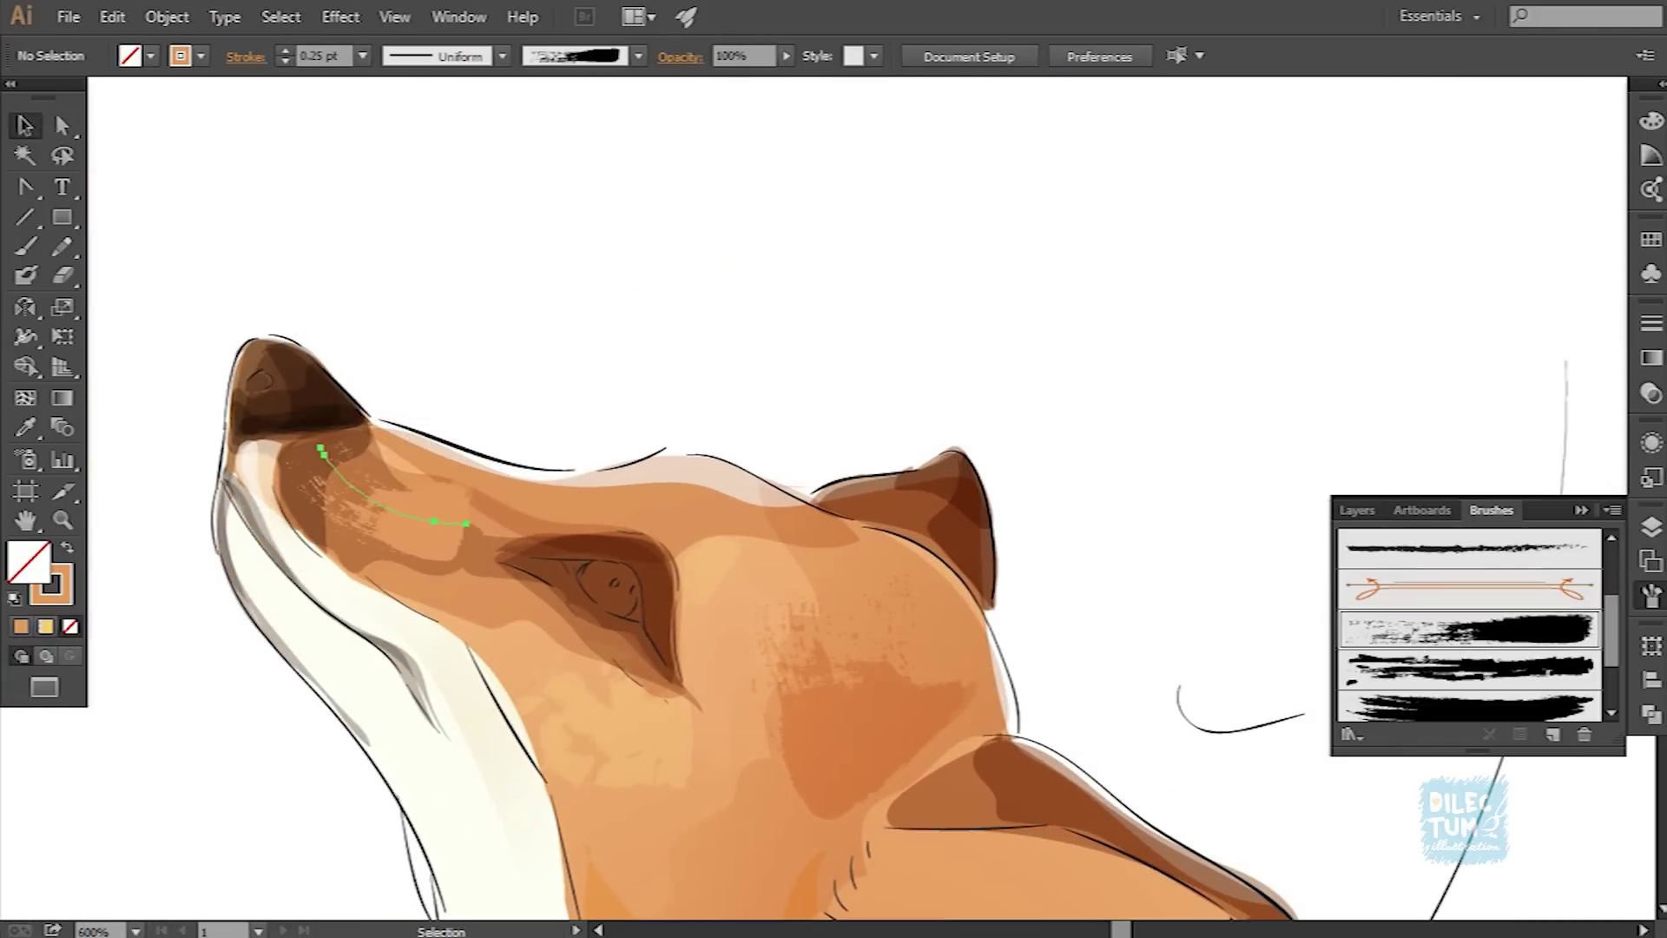
key("ctrl+shift+a")
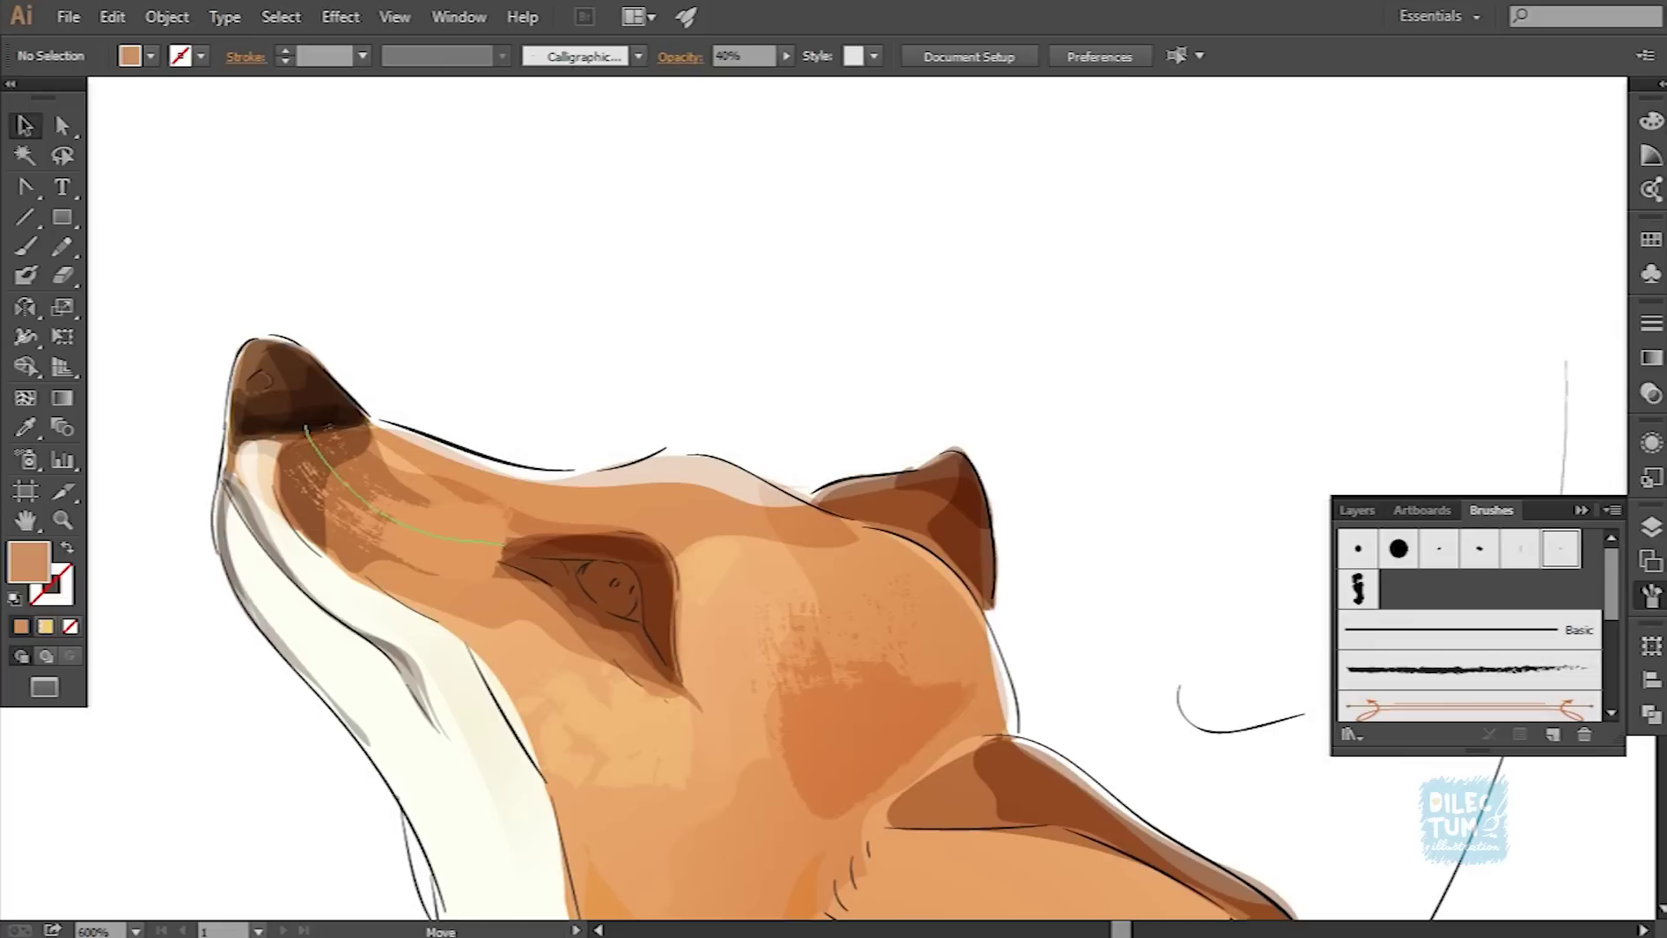
left_click(348, 474)
left_click(167, 17)
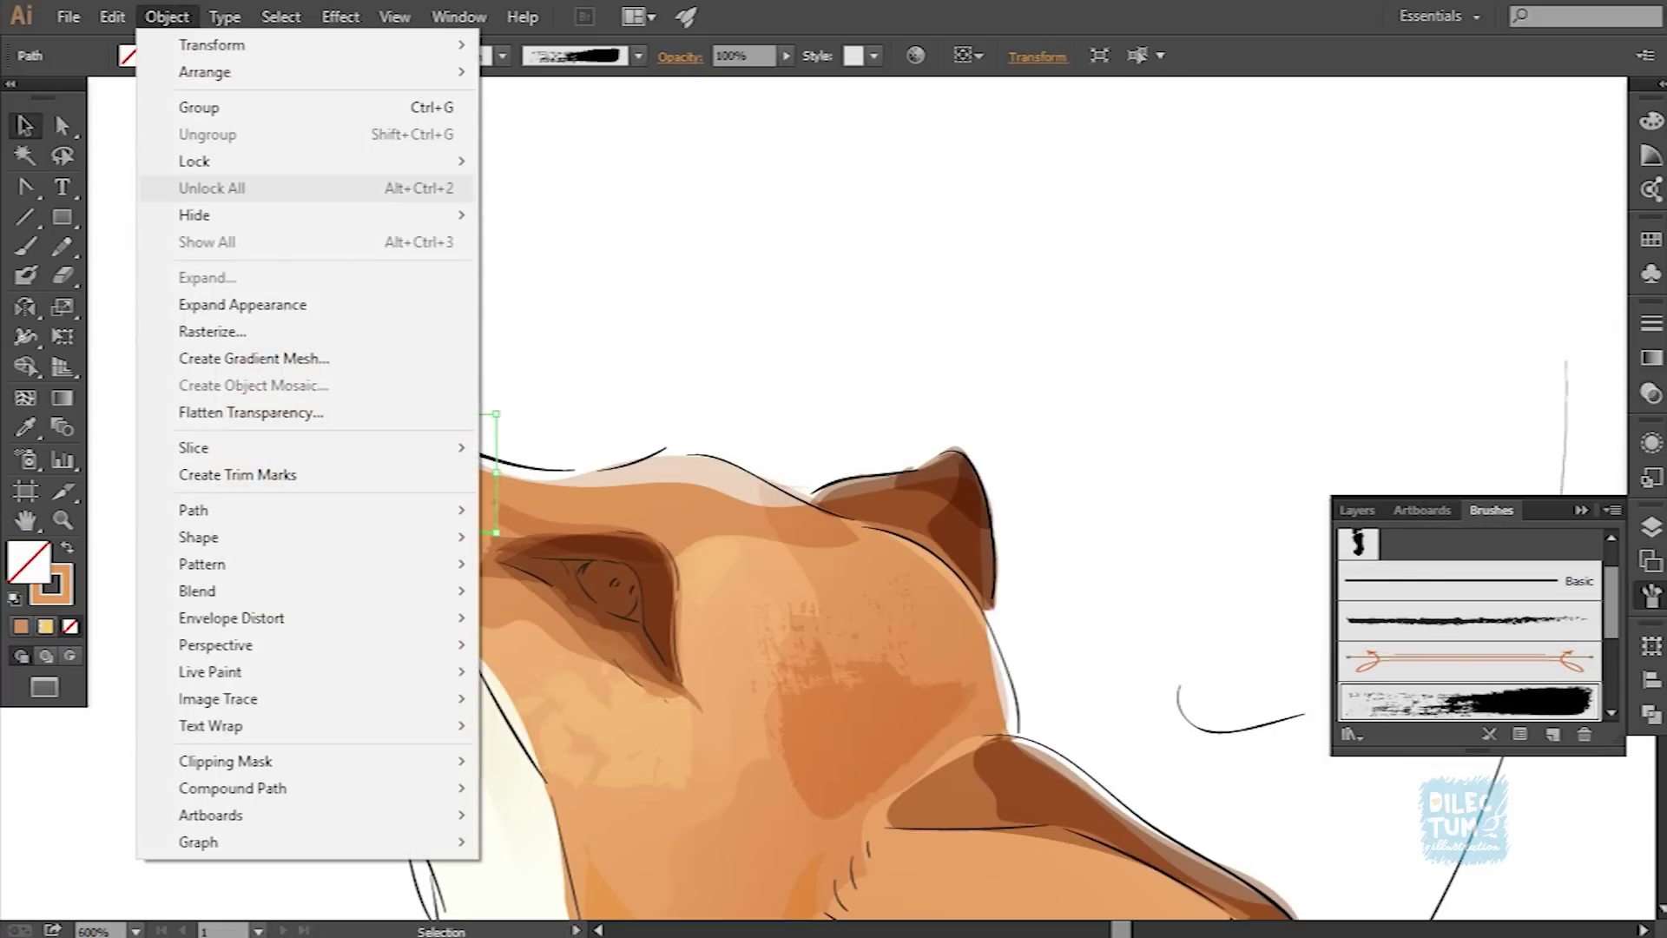
left_click(226, 305)
double_click(364, 487)
key("Escape")
left_click(435, 521)
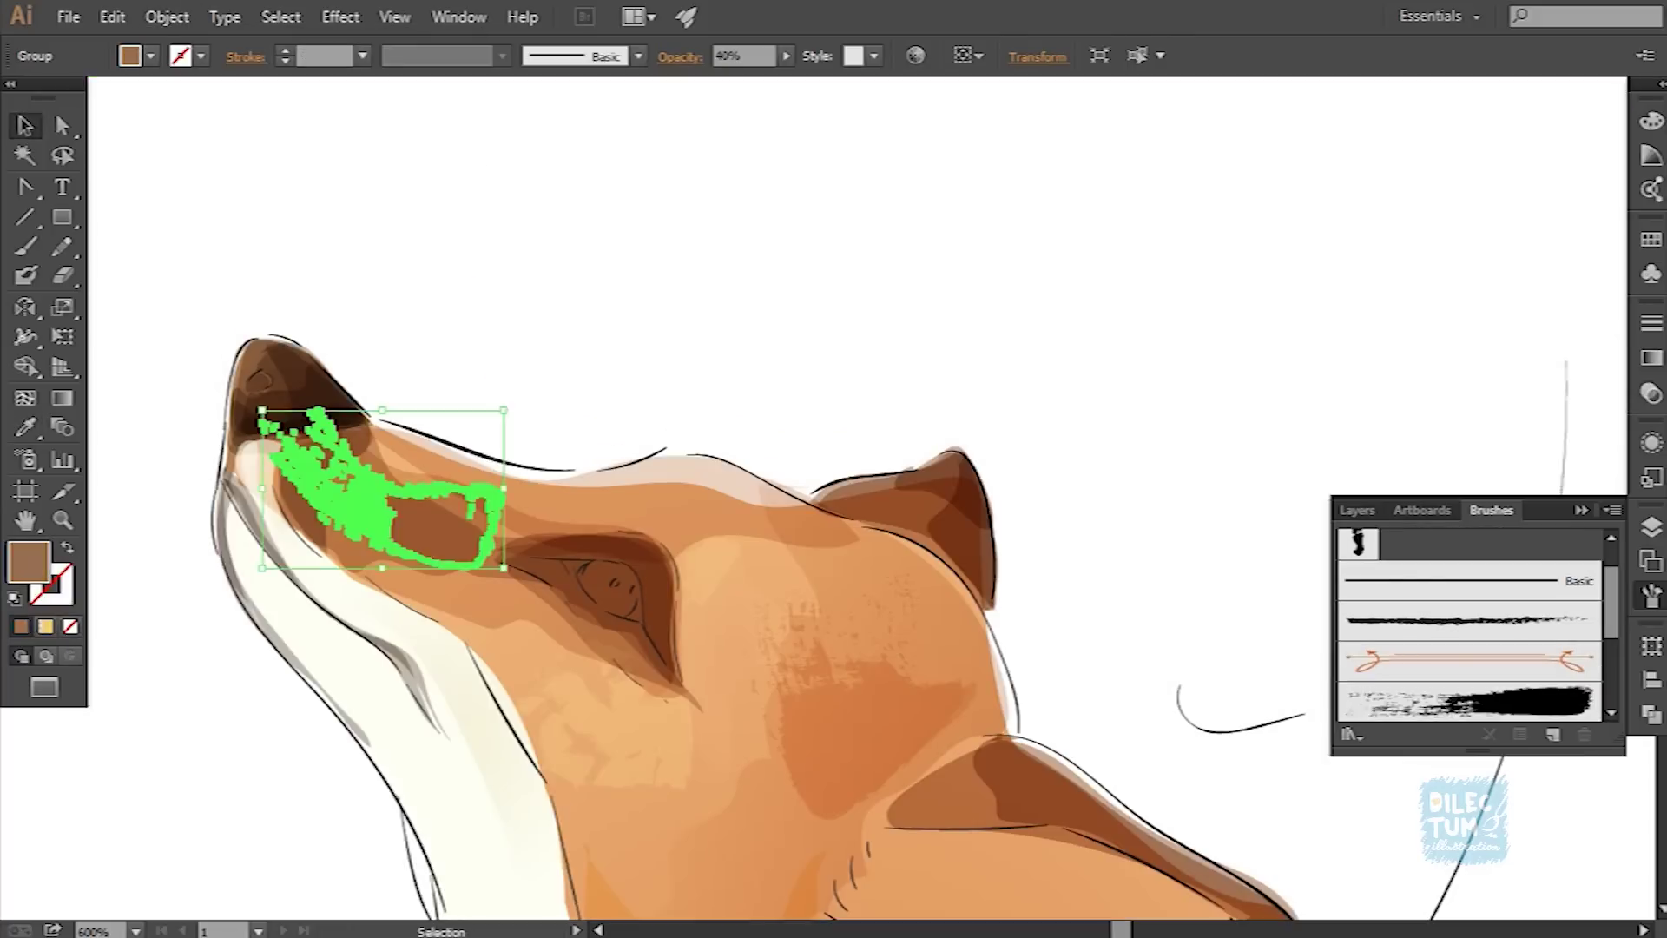
key("ctrl+shift+a")
Step: Give the snout shading a gradient fill and bring the forehead into view
key("ctrl+minus")
key("ctrl+minus")
key("ctrl+minus")
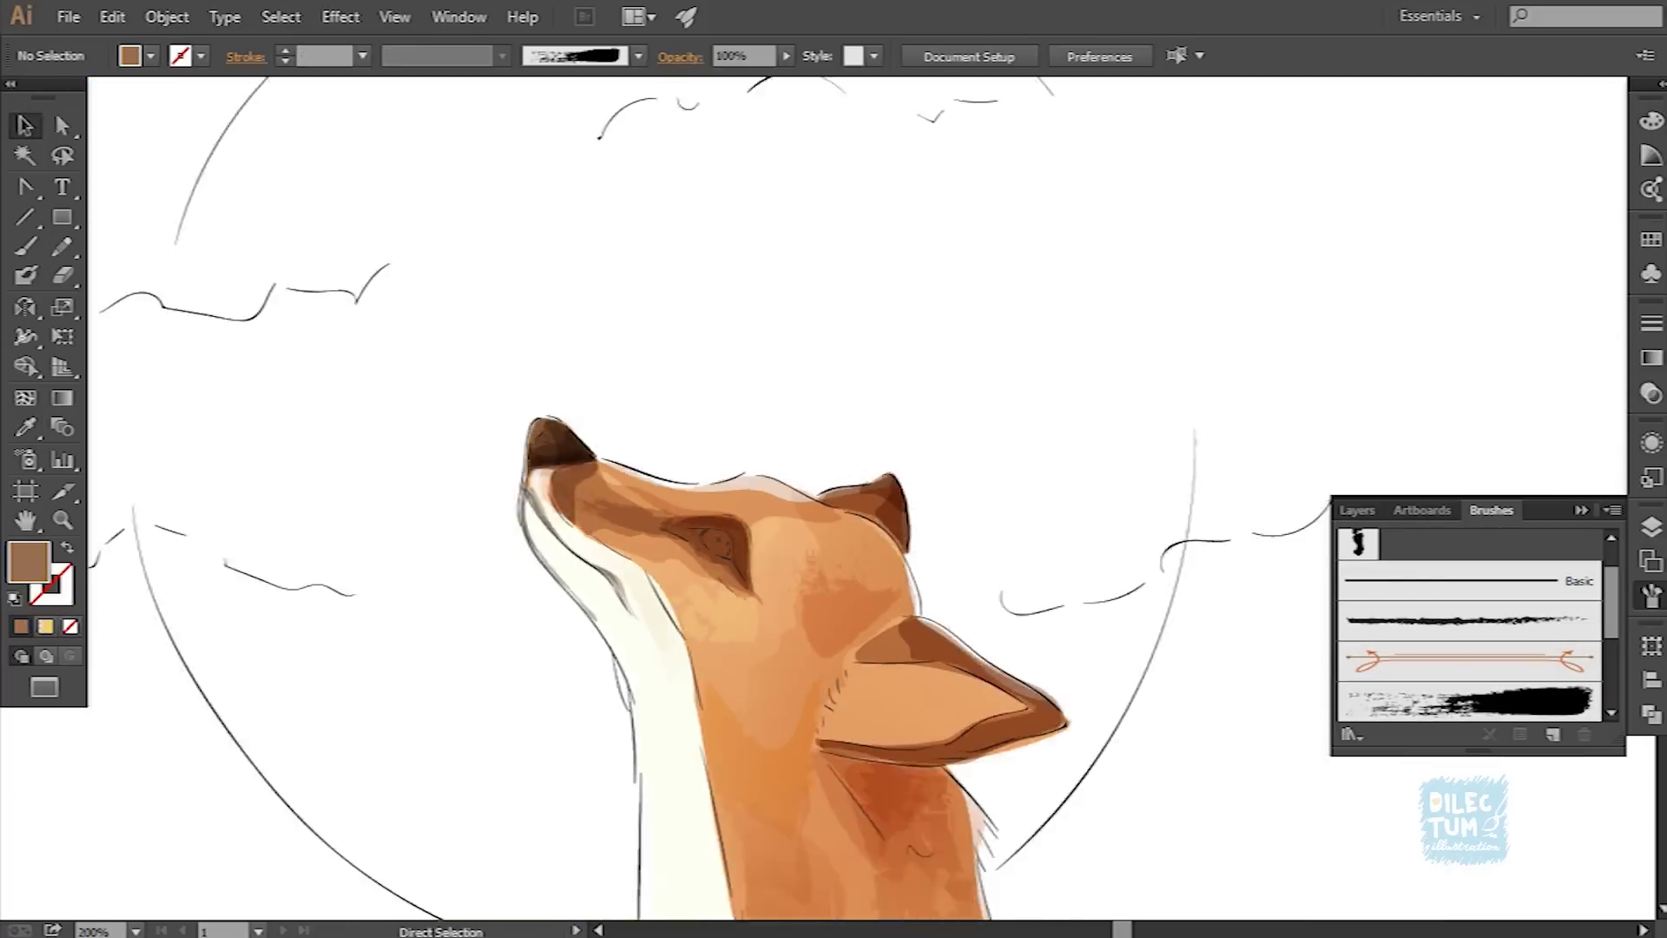
key("ctrl+minus")
key("ctrl+plus")
key("ctrl+plus")
key("ctrl+plus")
key("ctrl+F9")
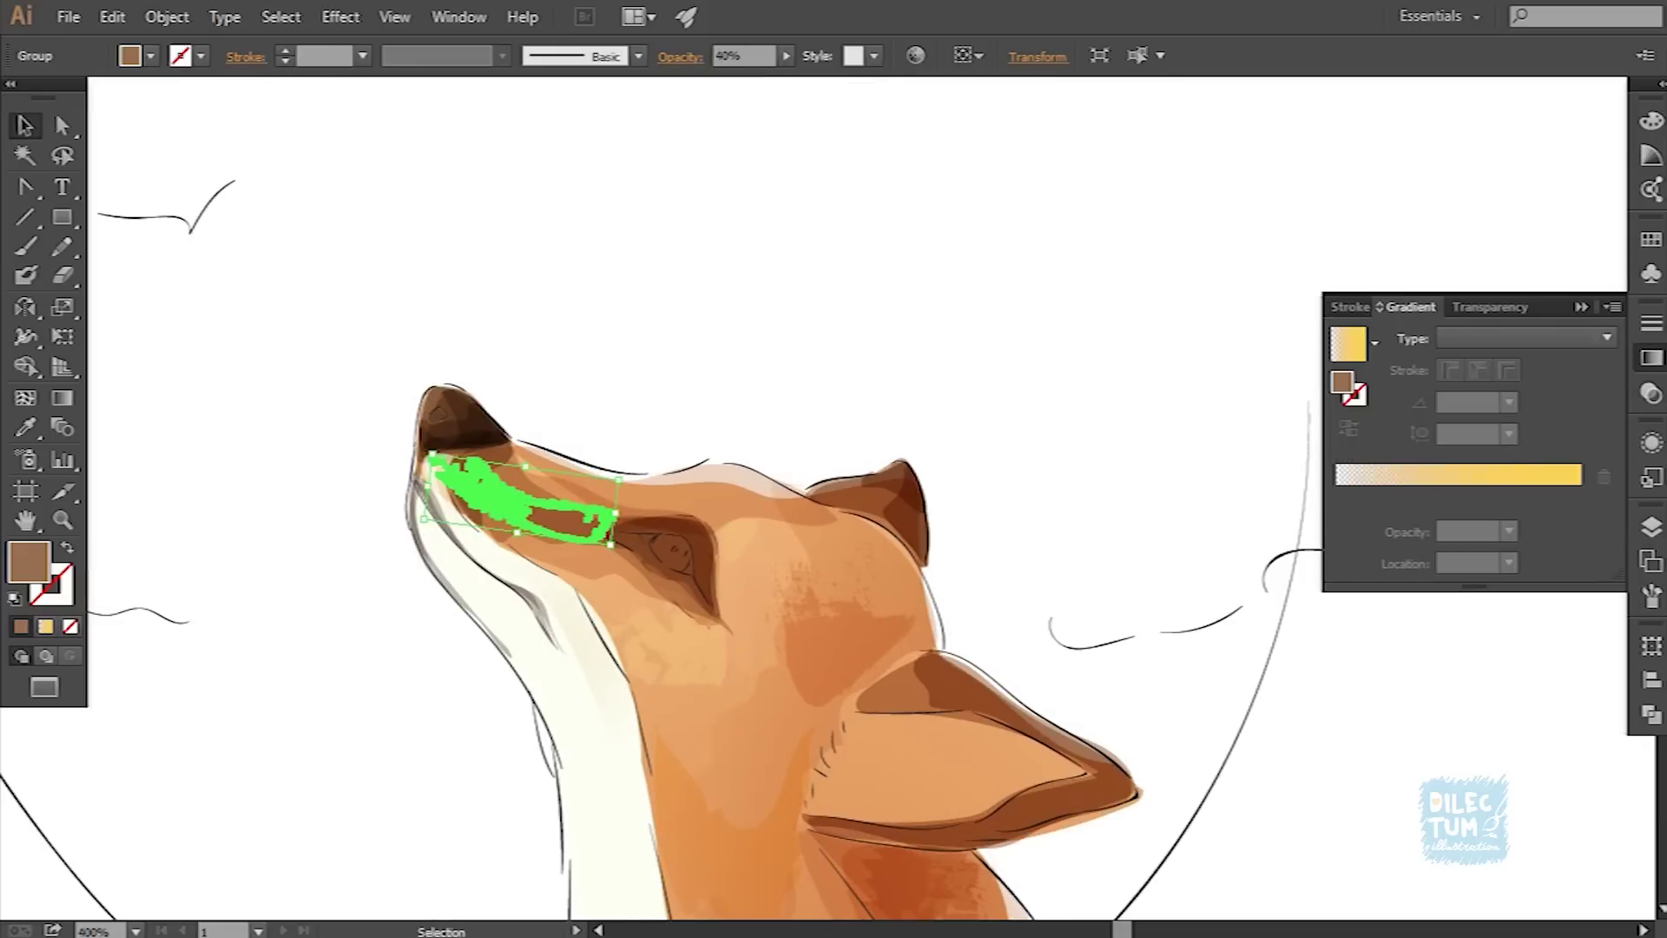
key("ctrl+plus")
key("ctrl+minus")
key("ctrl+minus")
key("ctrl+minus")
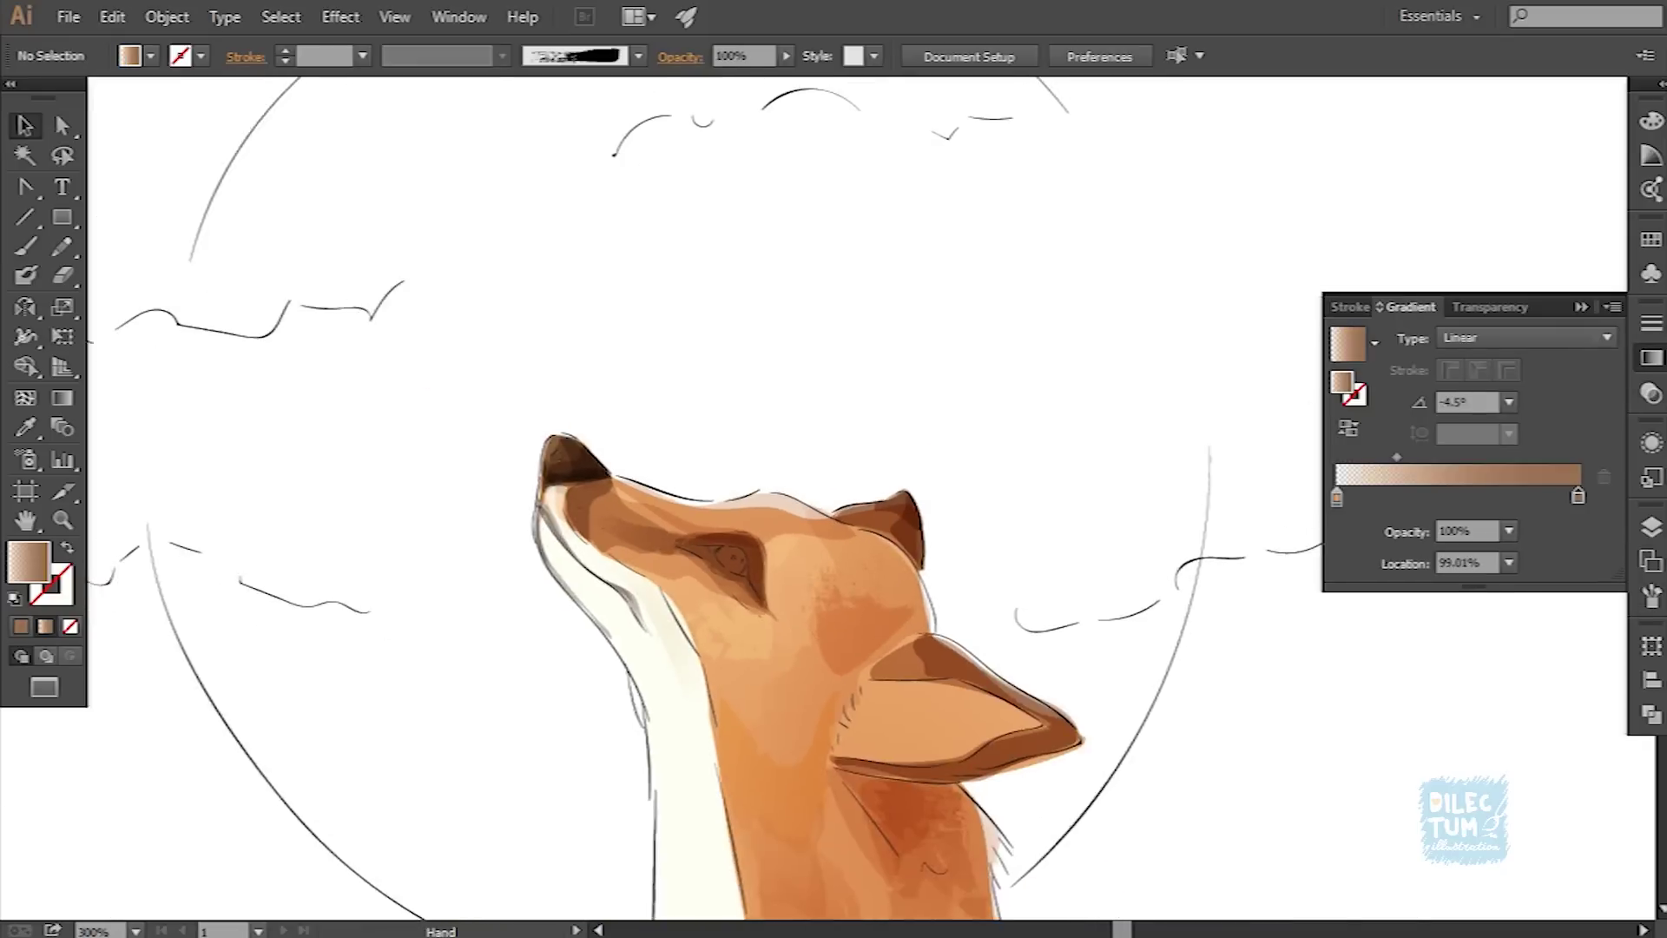
key("ctrl+plus")
key("ctrl+plus")
key("ctrl+plus")
key("ctrl+plus")
left_click_drag(865, 621, 700, 450)
Step: Fill the forehead shading with the sampled peach linear gradient set to Multiply
key("i")
left_click(705, 453)
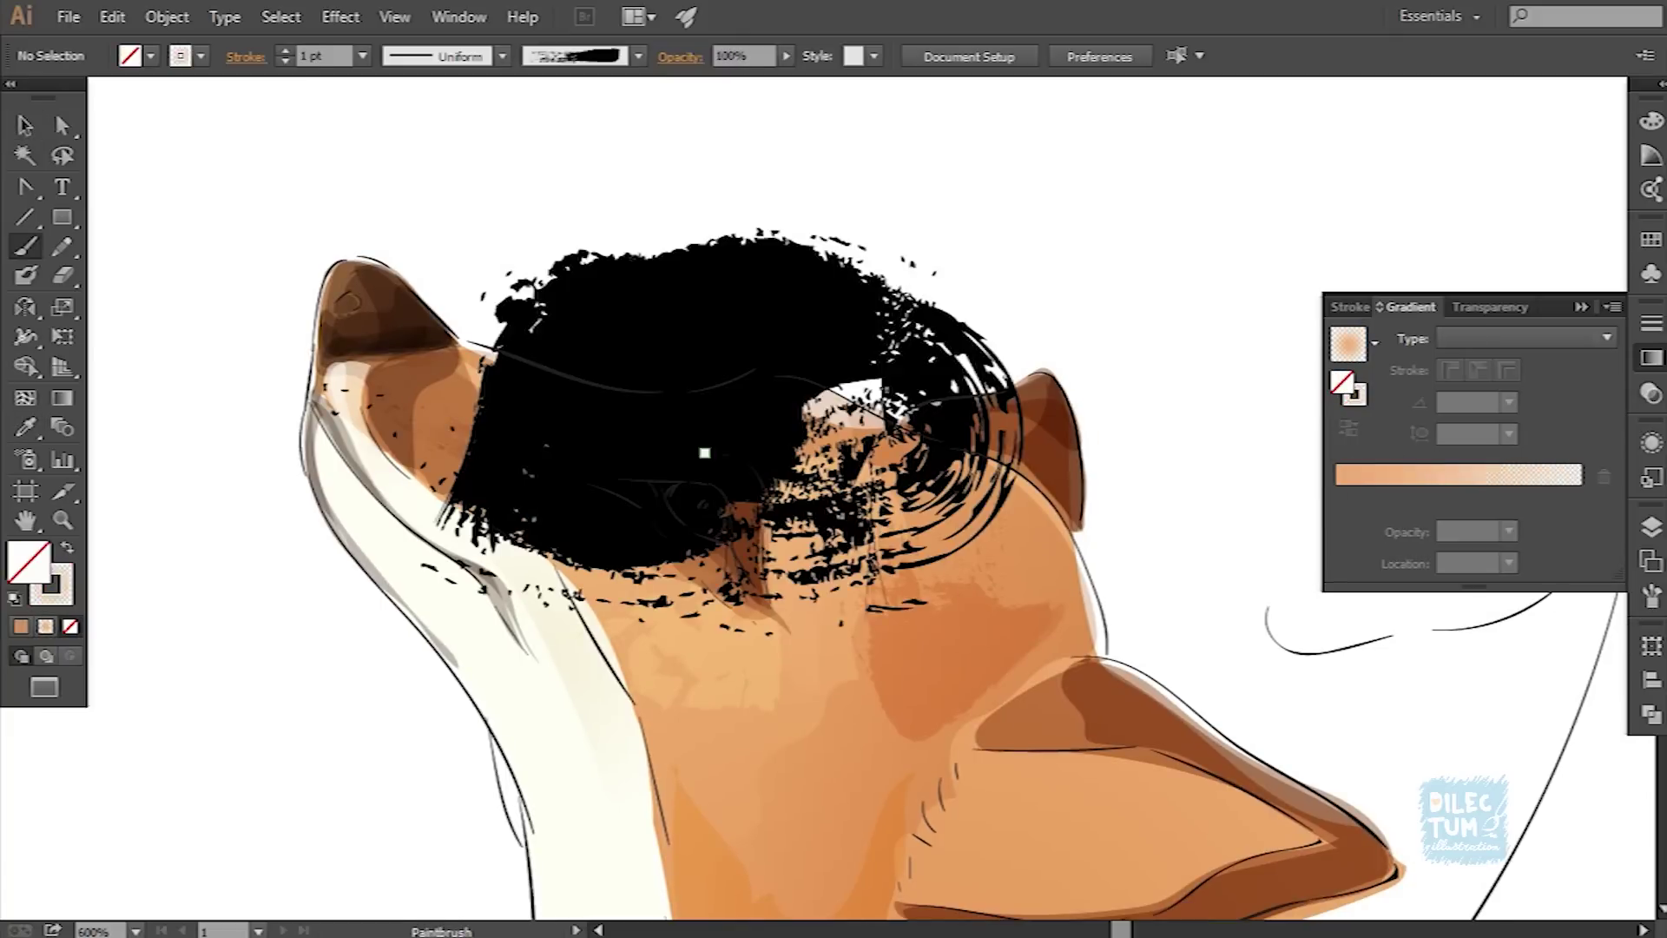
key("ctrl+z")
key("v")
left_click(689, 461)
left_click(680, 56)
left_click(483, 96)
left_click(475, 182)
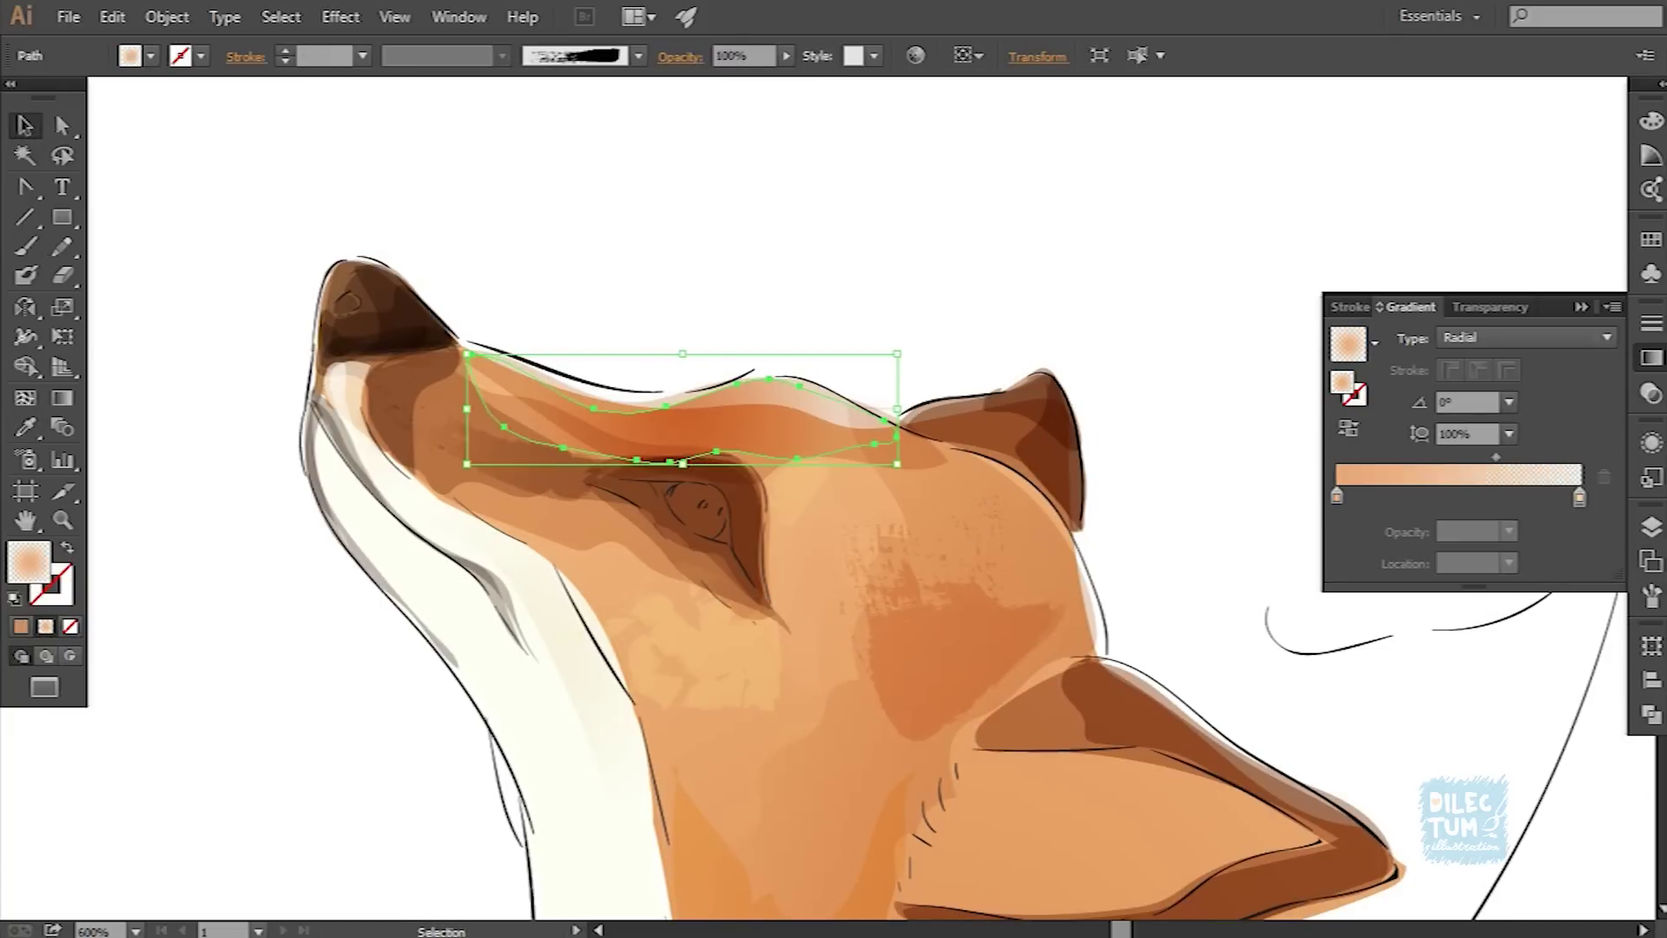
left_click(1526, 337)
left_click(1468, 361)
Step: Zoom out to review the drawing, then bring the lower jaw into view
key("ctrl+minus")
key("ctrl+minus")
key("ctrl+minus")
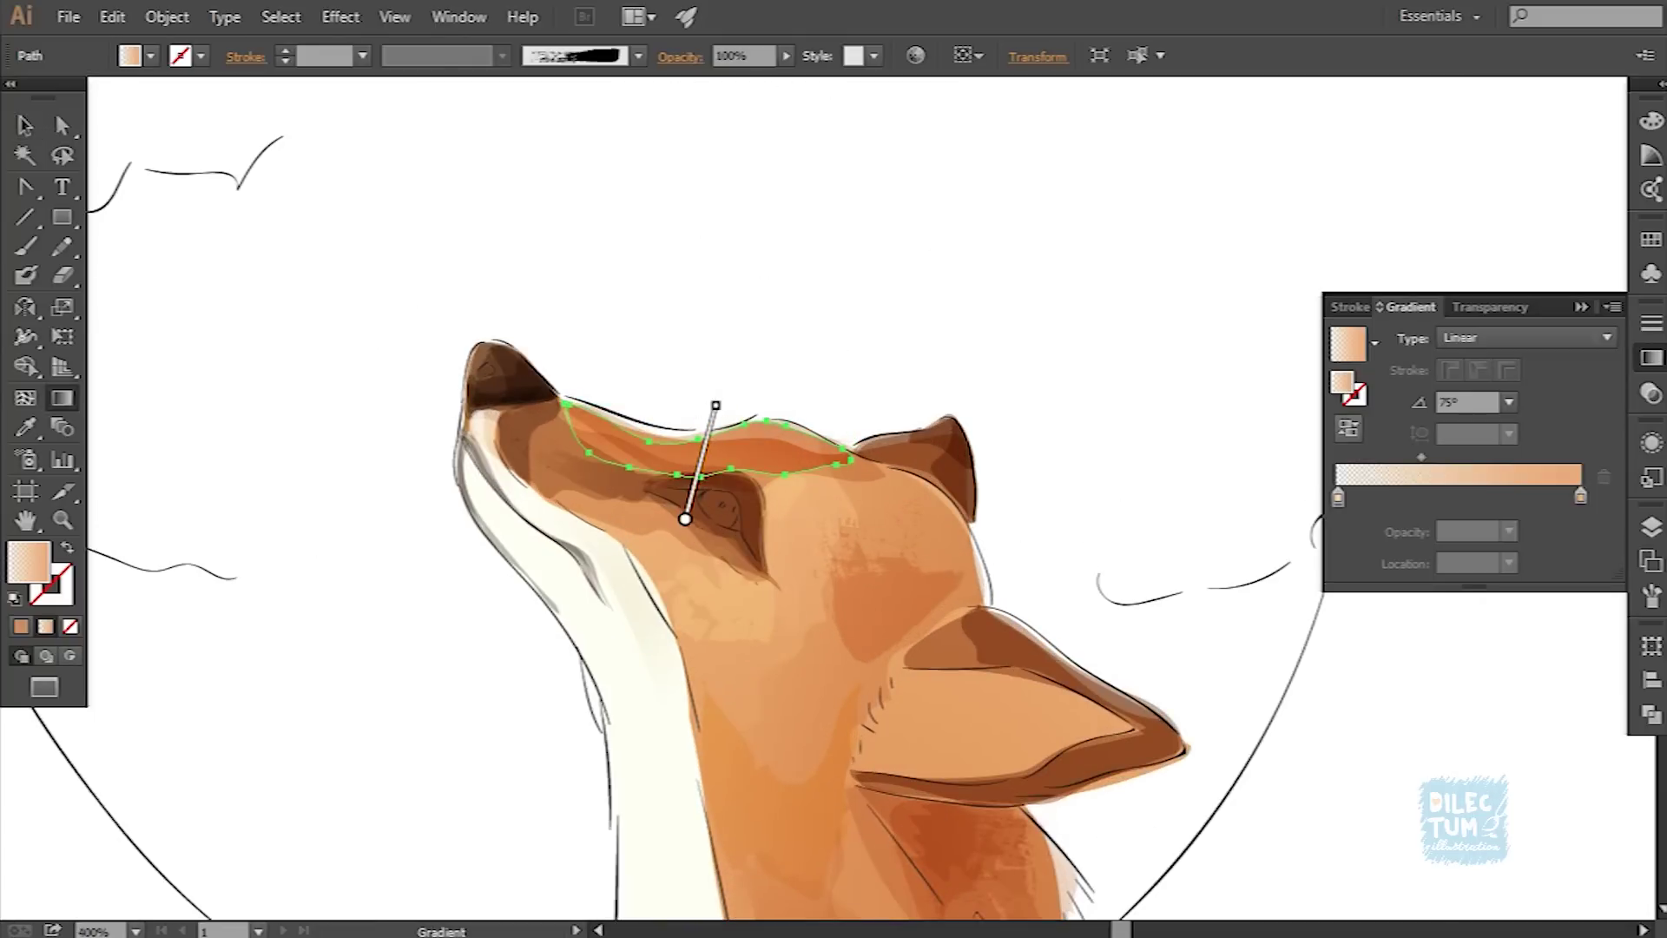
key("v")
key("ctrl+shift+a")
key("ctrl+minus")
key("ctrl+minus")
key("ctrl+minus")
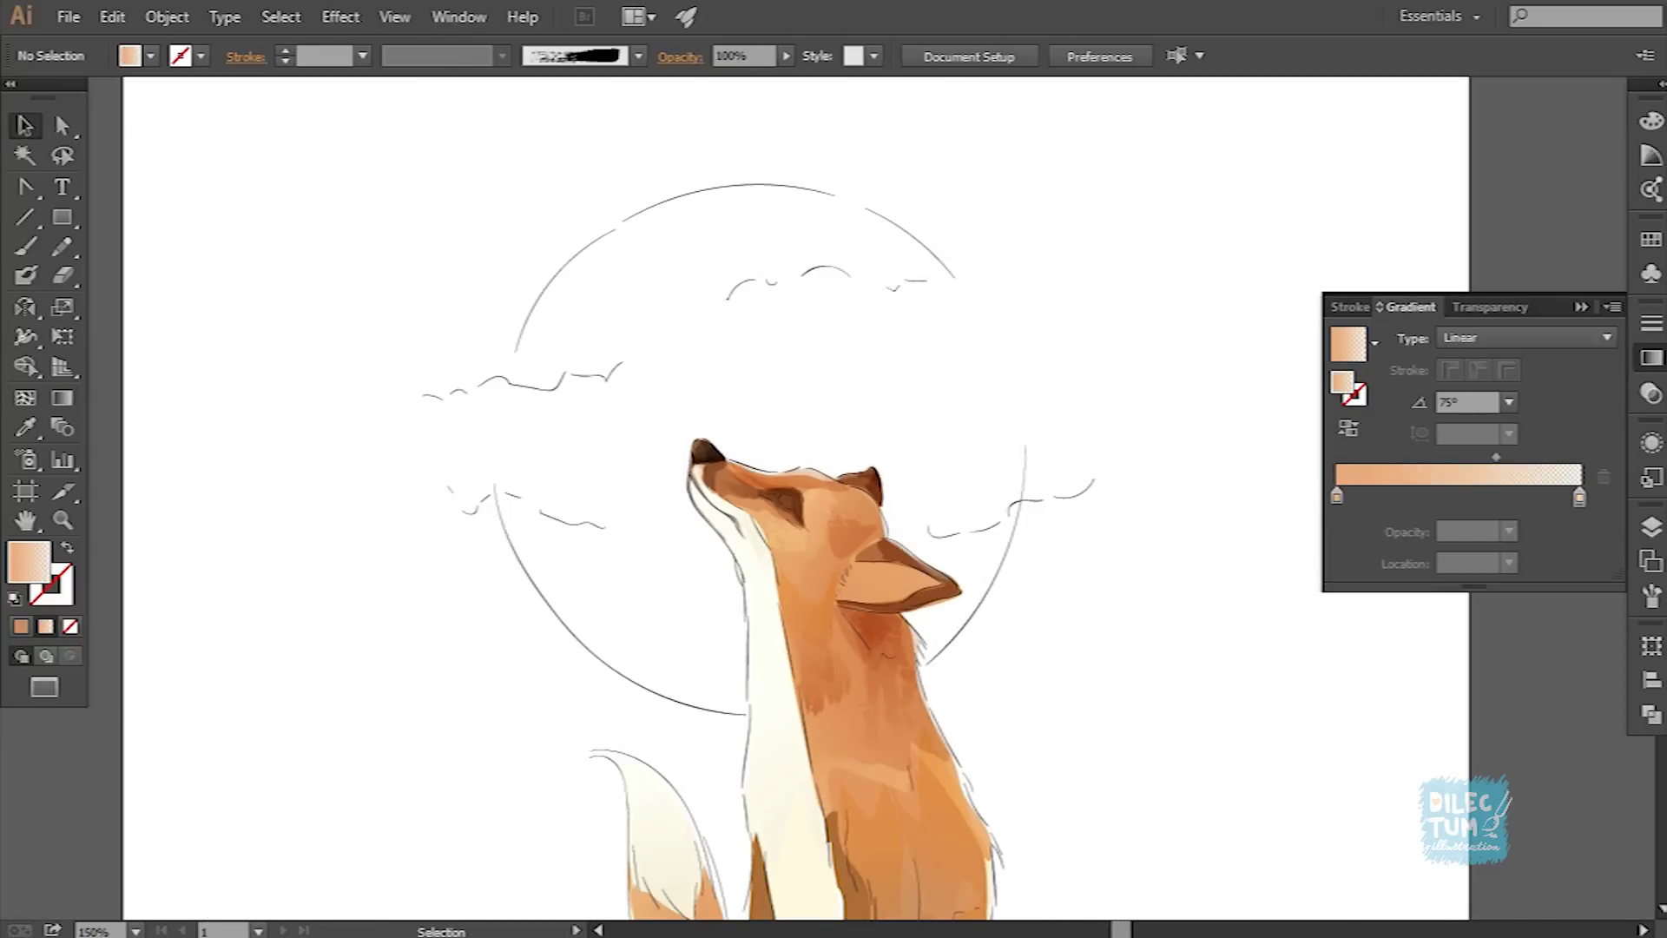
key("b")
key("ctrl+plus")
key("ctrl+plus")
key("ctrl+plus")
left_click_drag(782, 521, 651, 404)
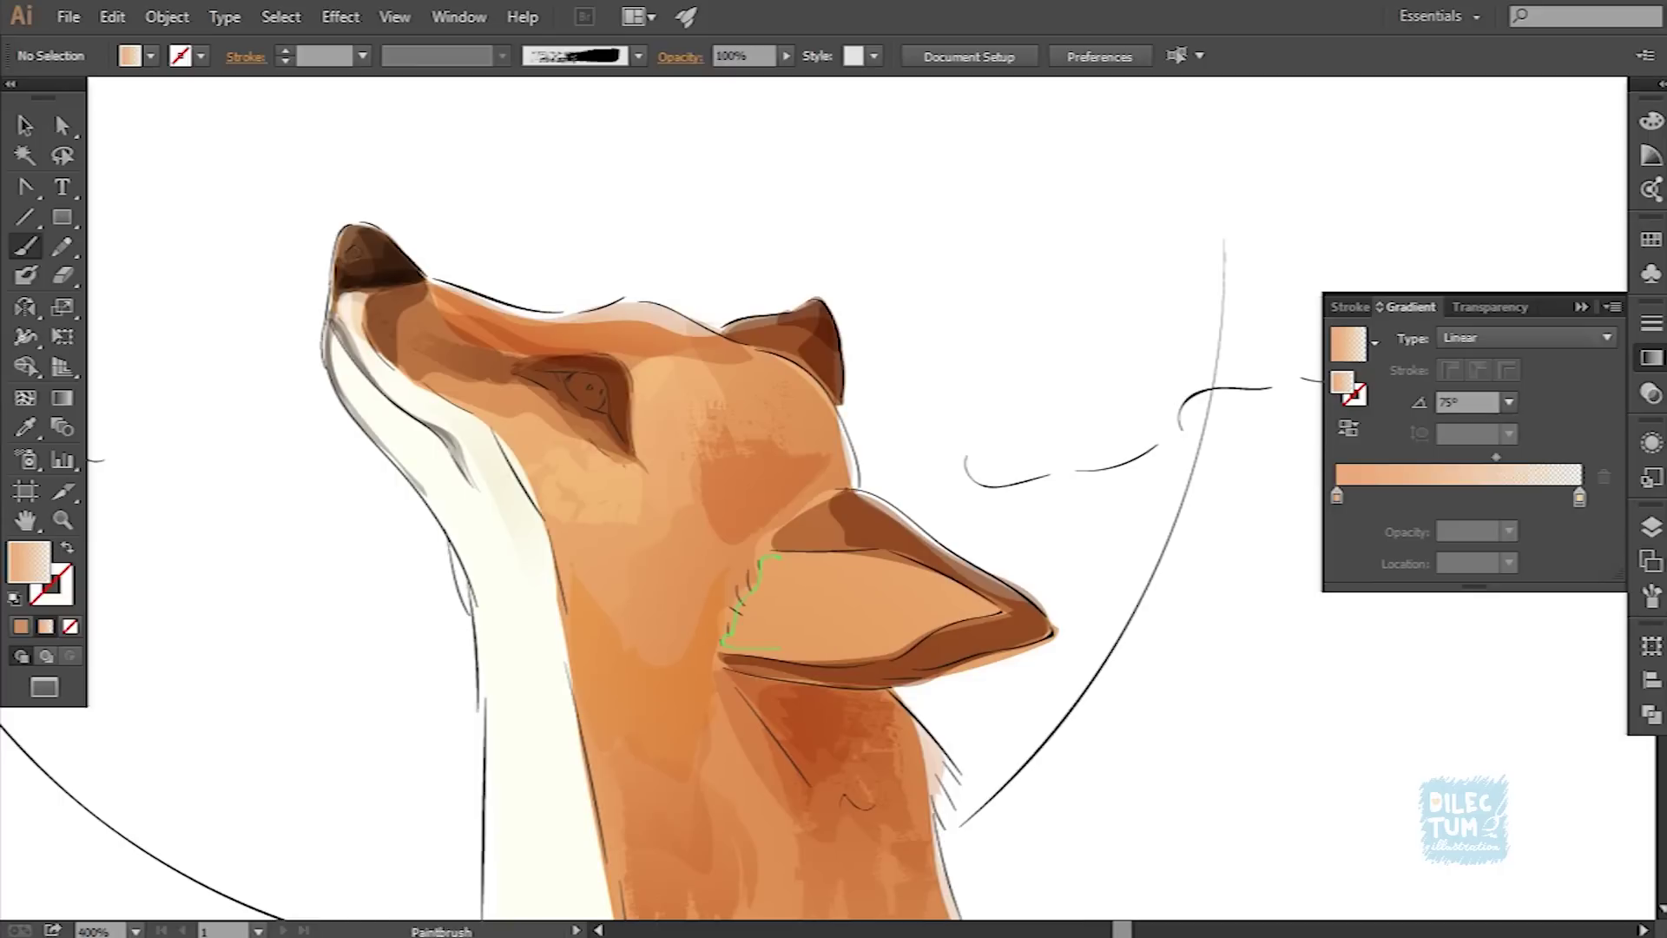
key("v")
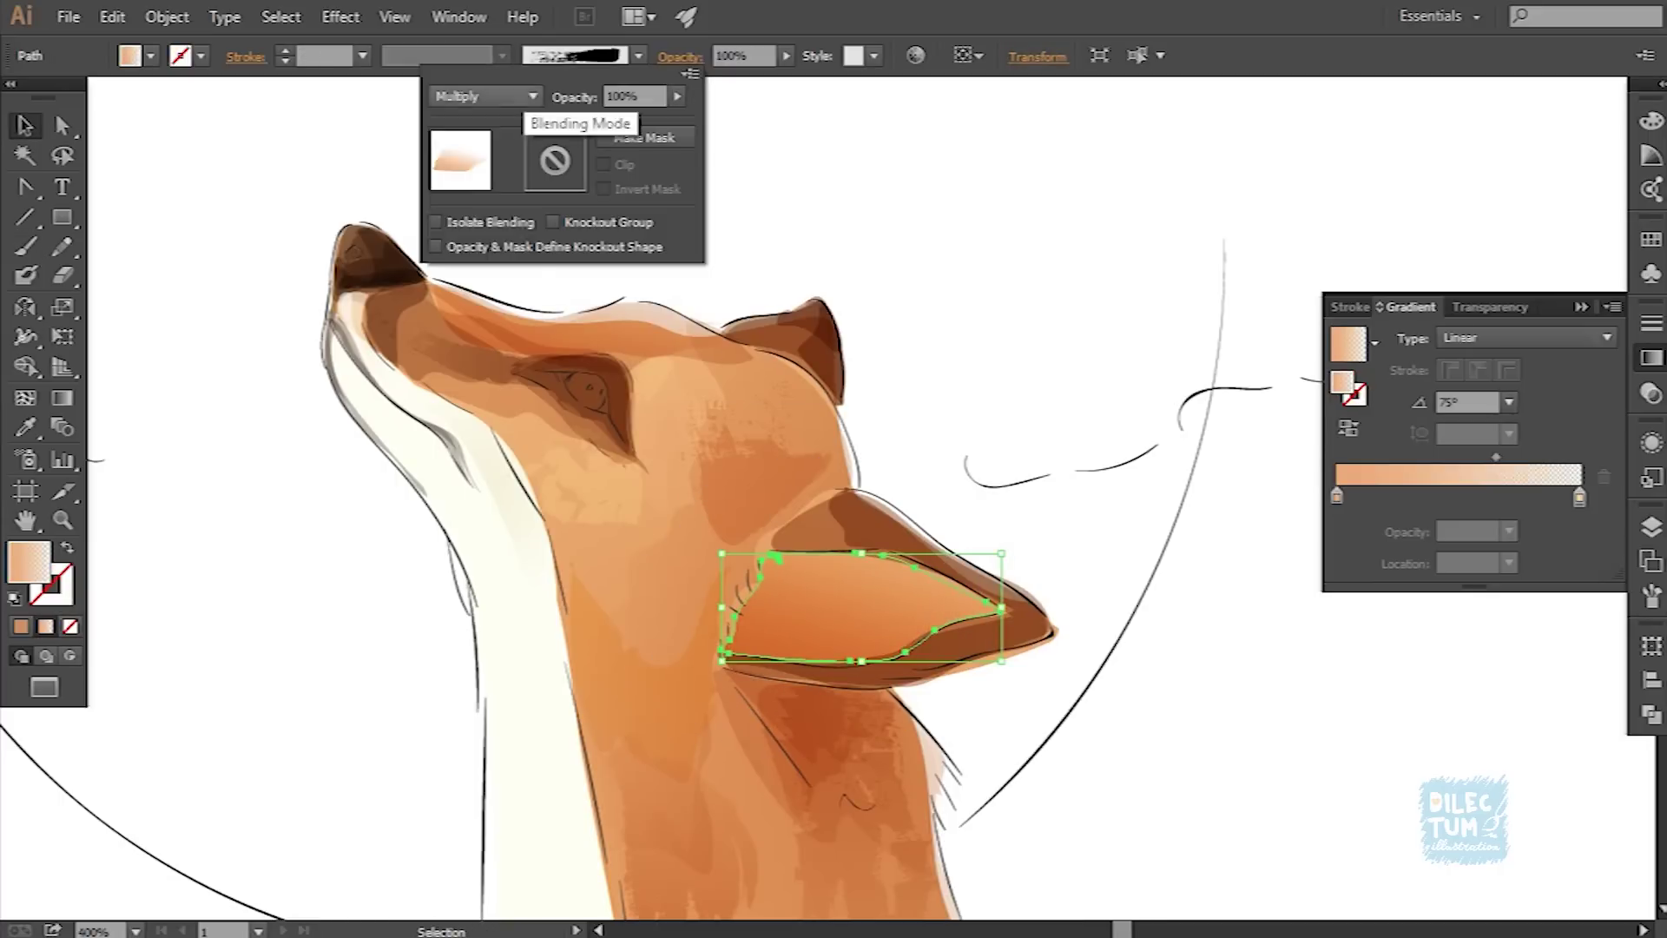
Step: Set the gradient's start stop to a light pinkish white
double_click(1577, 497)
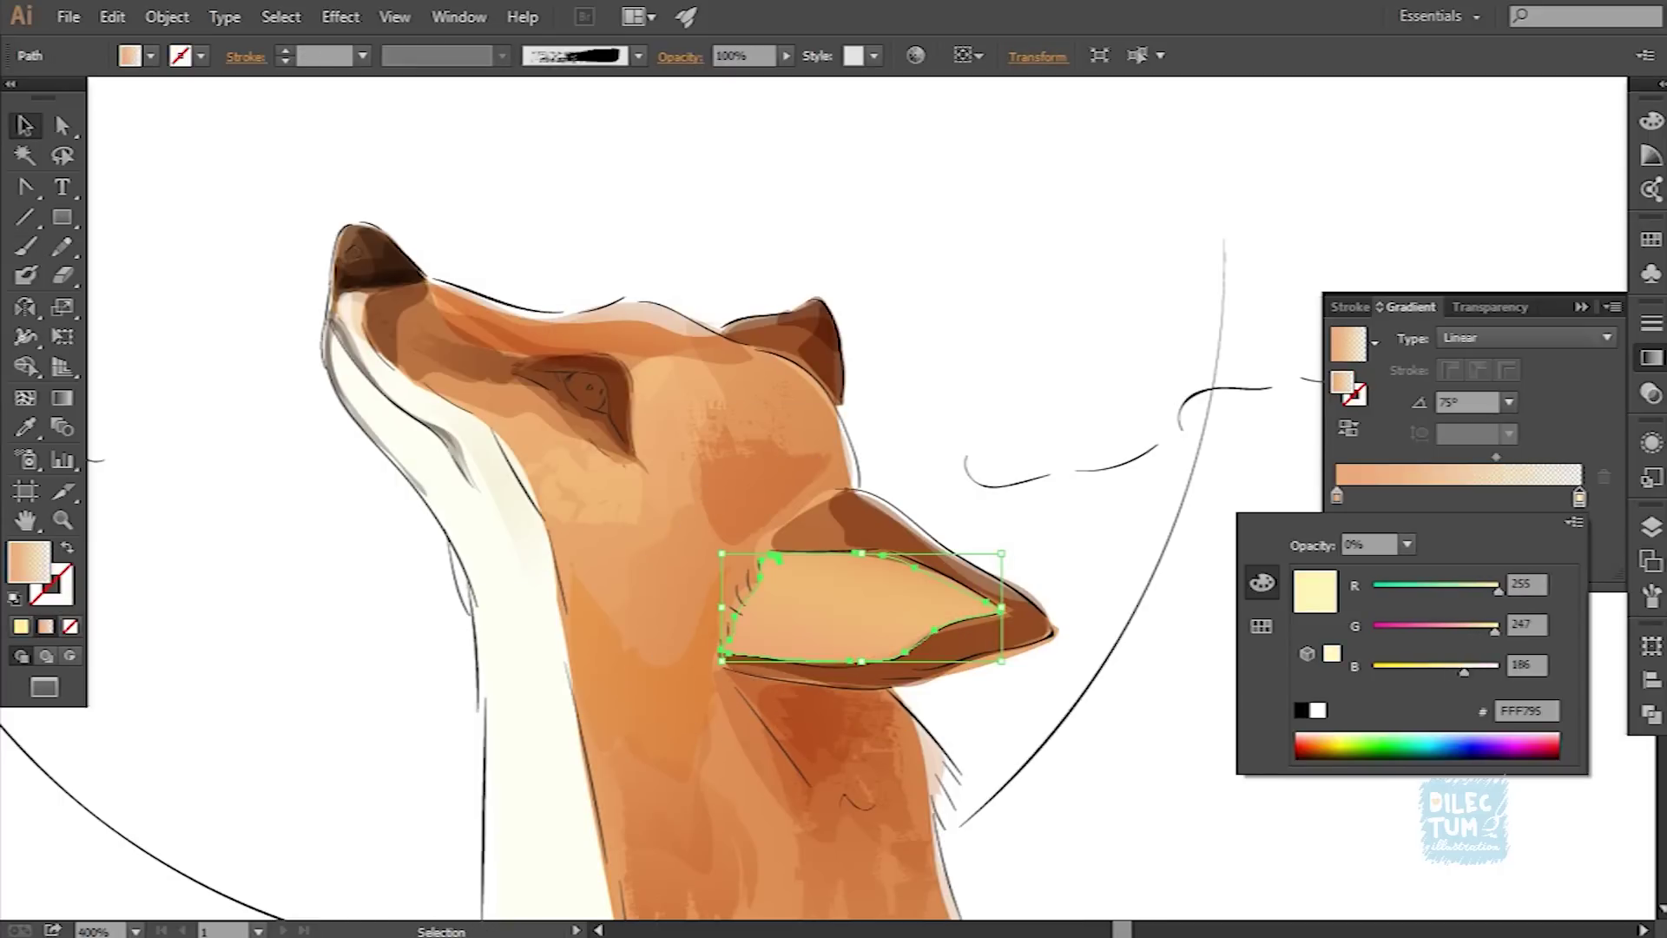
left_click(1337, 497)
double_click(1336, 497)
left_click(1303, 737)
key("Return")
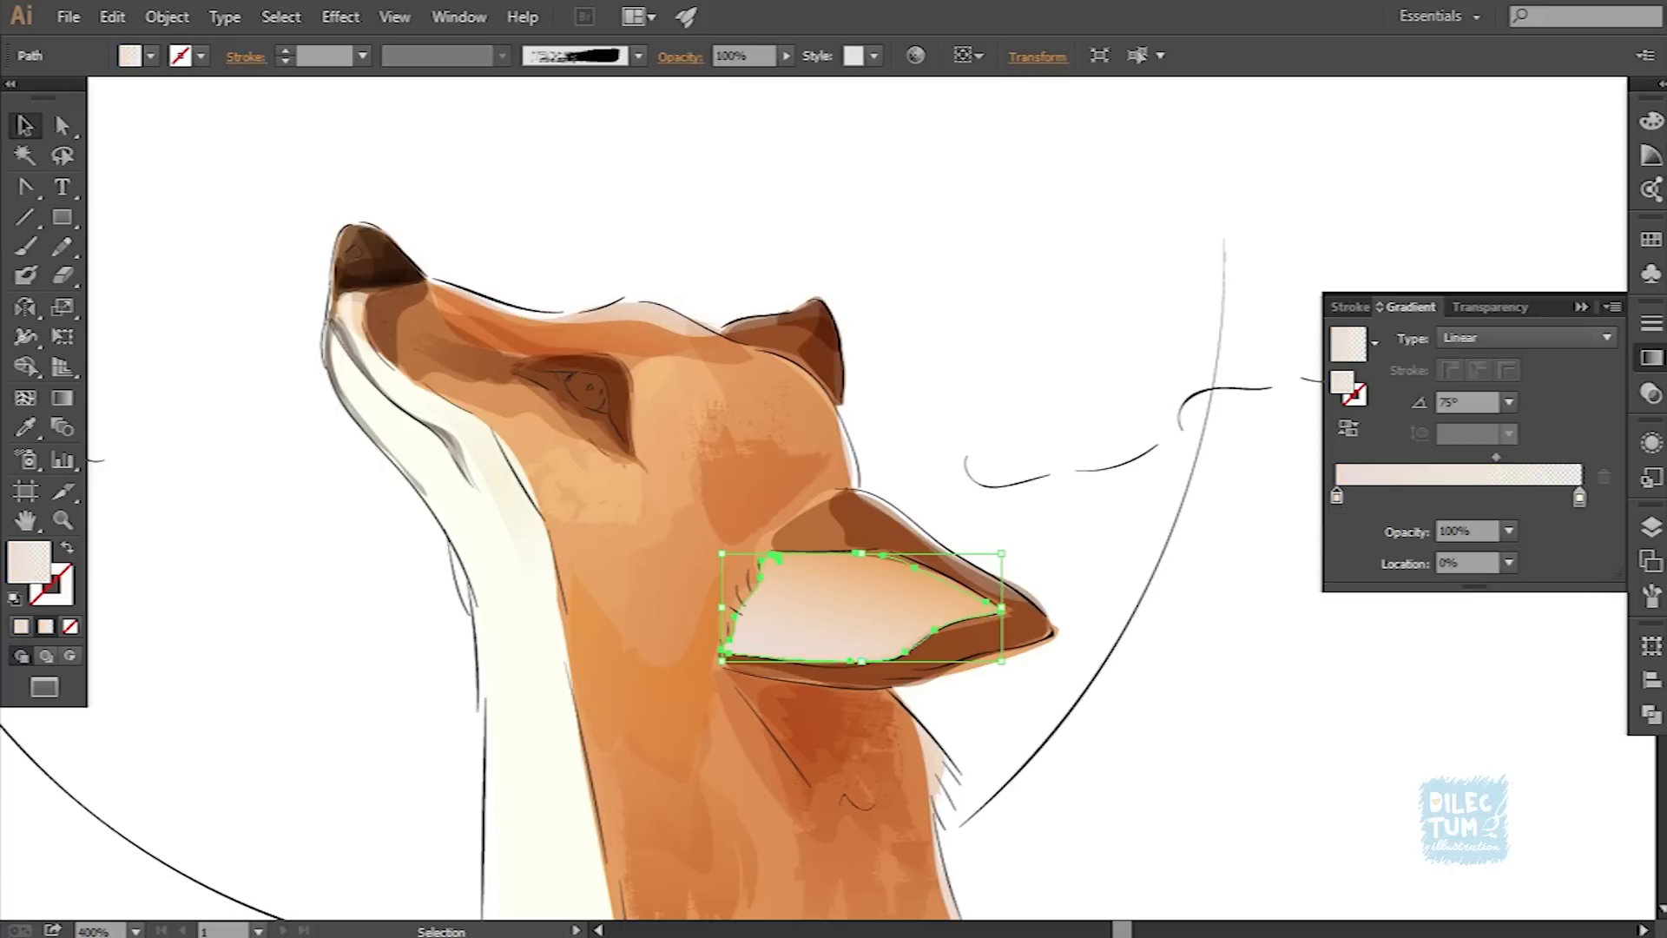
type("12")
Step: Make the shading gradient radial and reversed, trying then undoing stretch and rotation adjustments
left_click(1526, 337)
left_click(1476, 356)
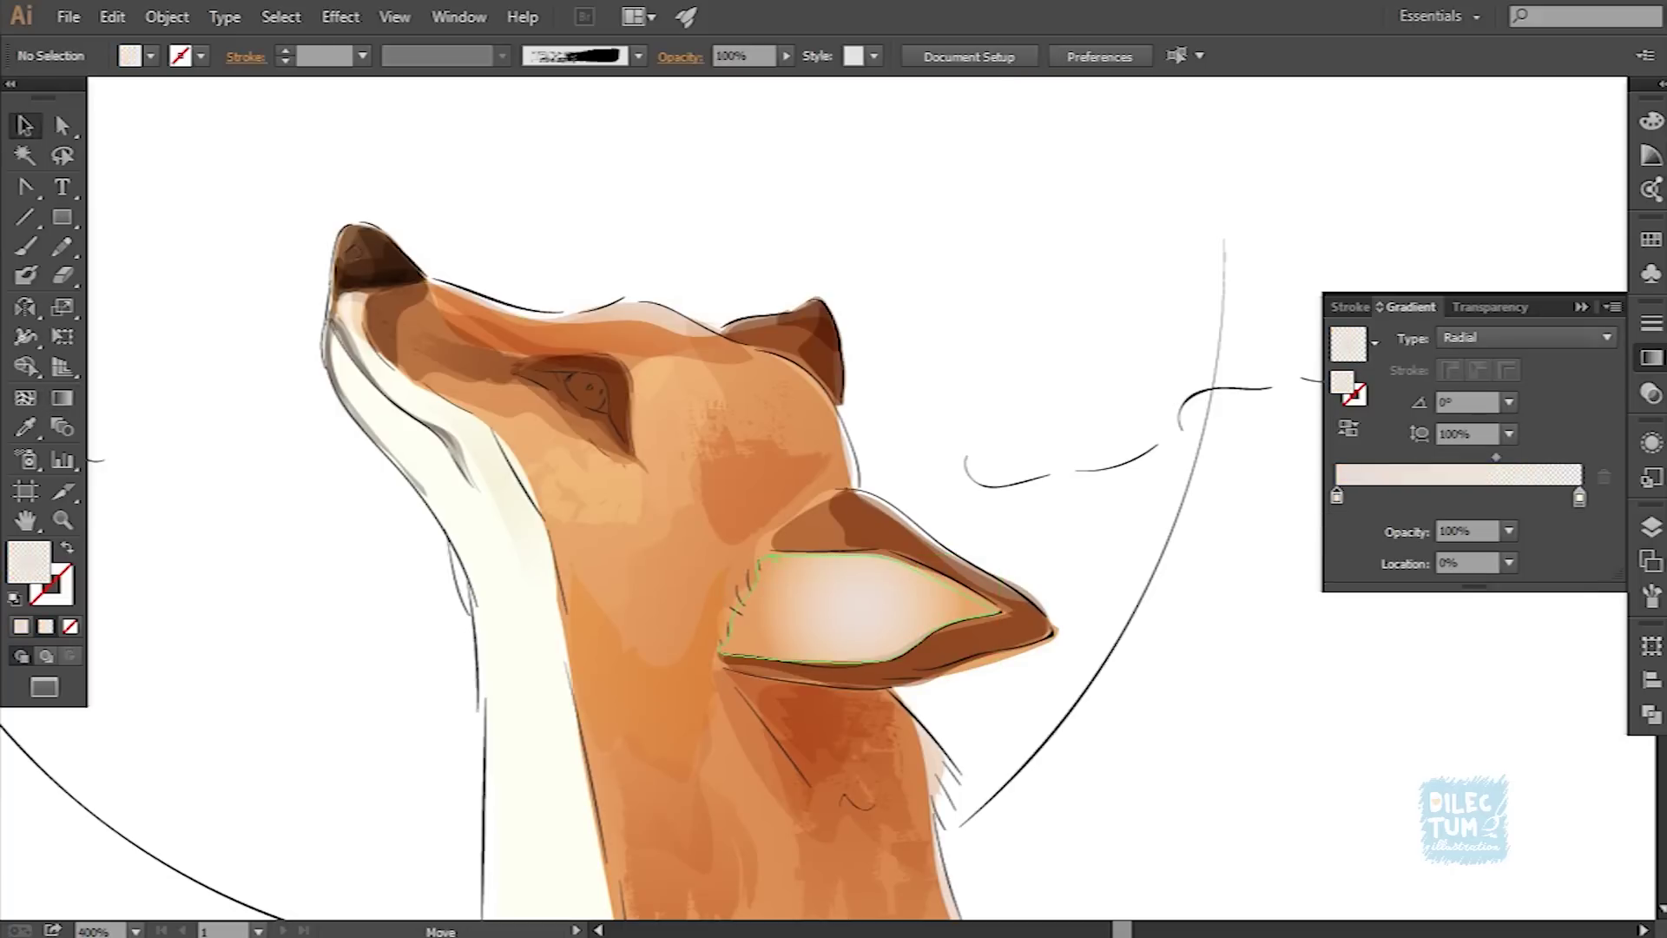
left_click(847, 608)
left_click(1349, 428)
key("g")
left_click_drag(976, 608, 1055, 613)
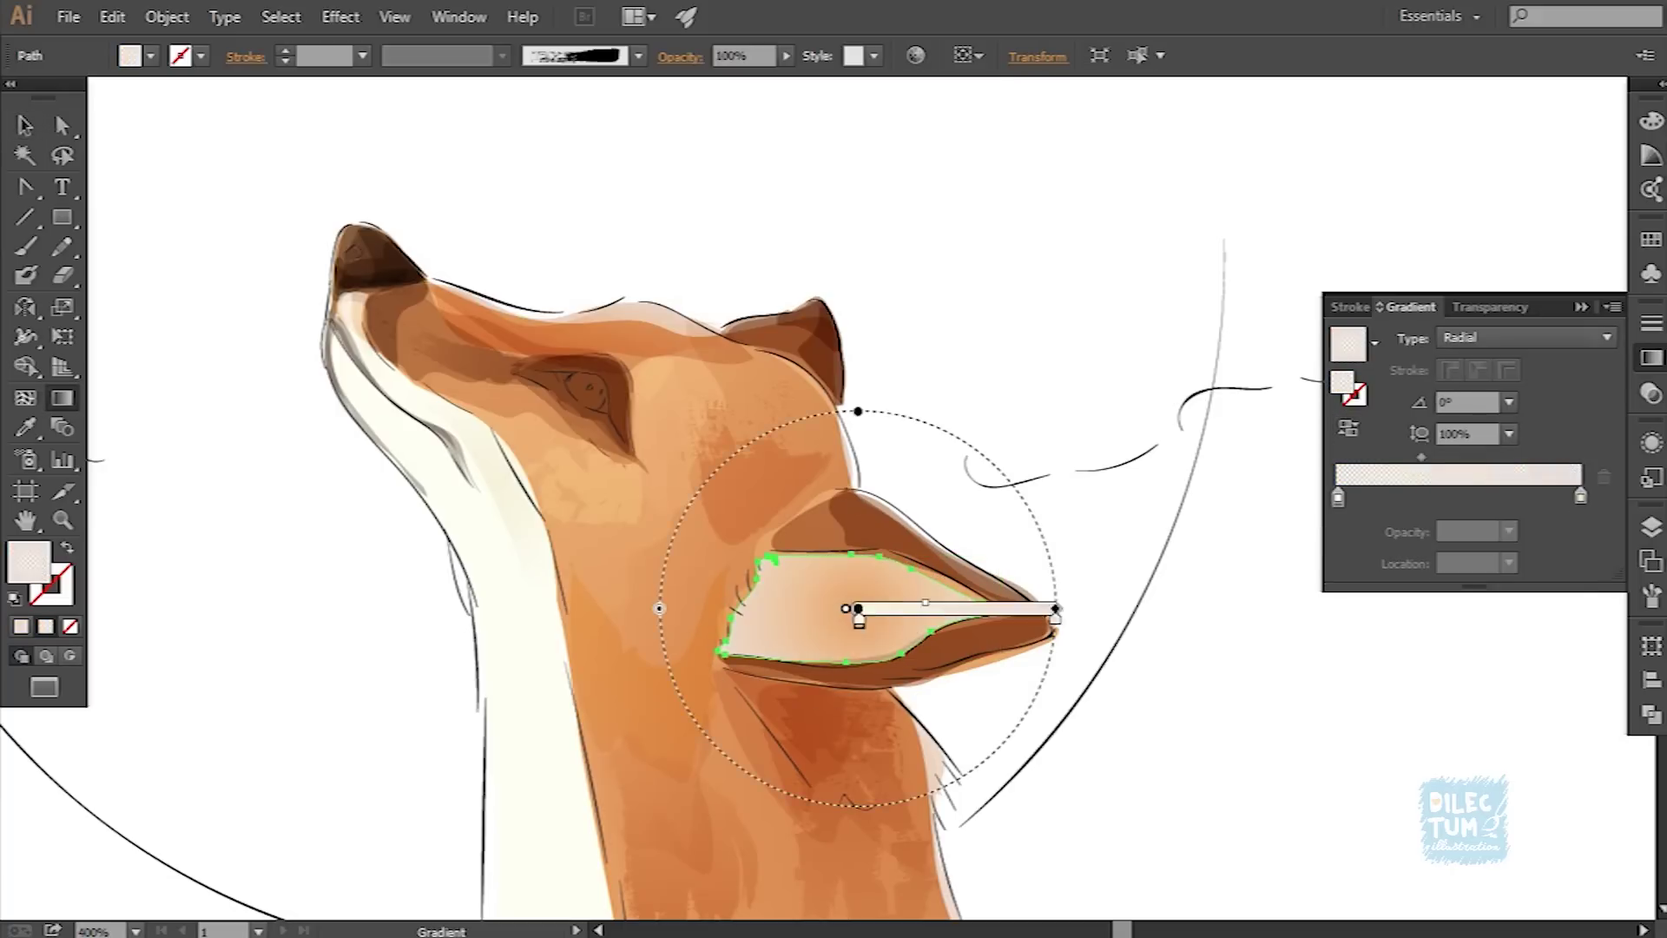
left_click_drag(856, 409, 856, 504)
mouse_move(1055, 614)
left_mouse_down()
mouse_move(829, 804)
mouse_move(843, 705)
left_mouse_up()
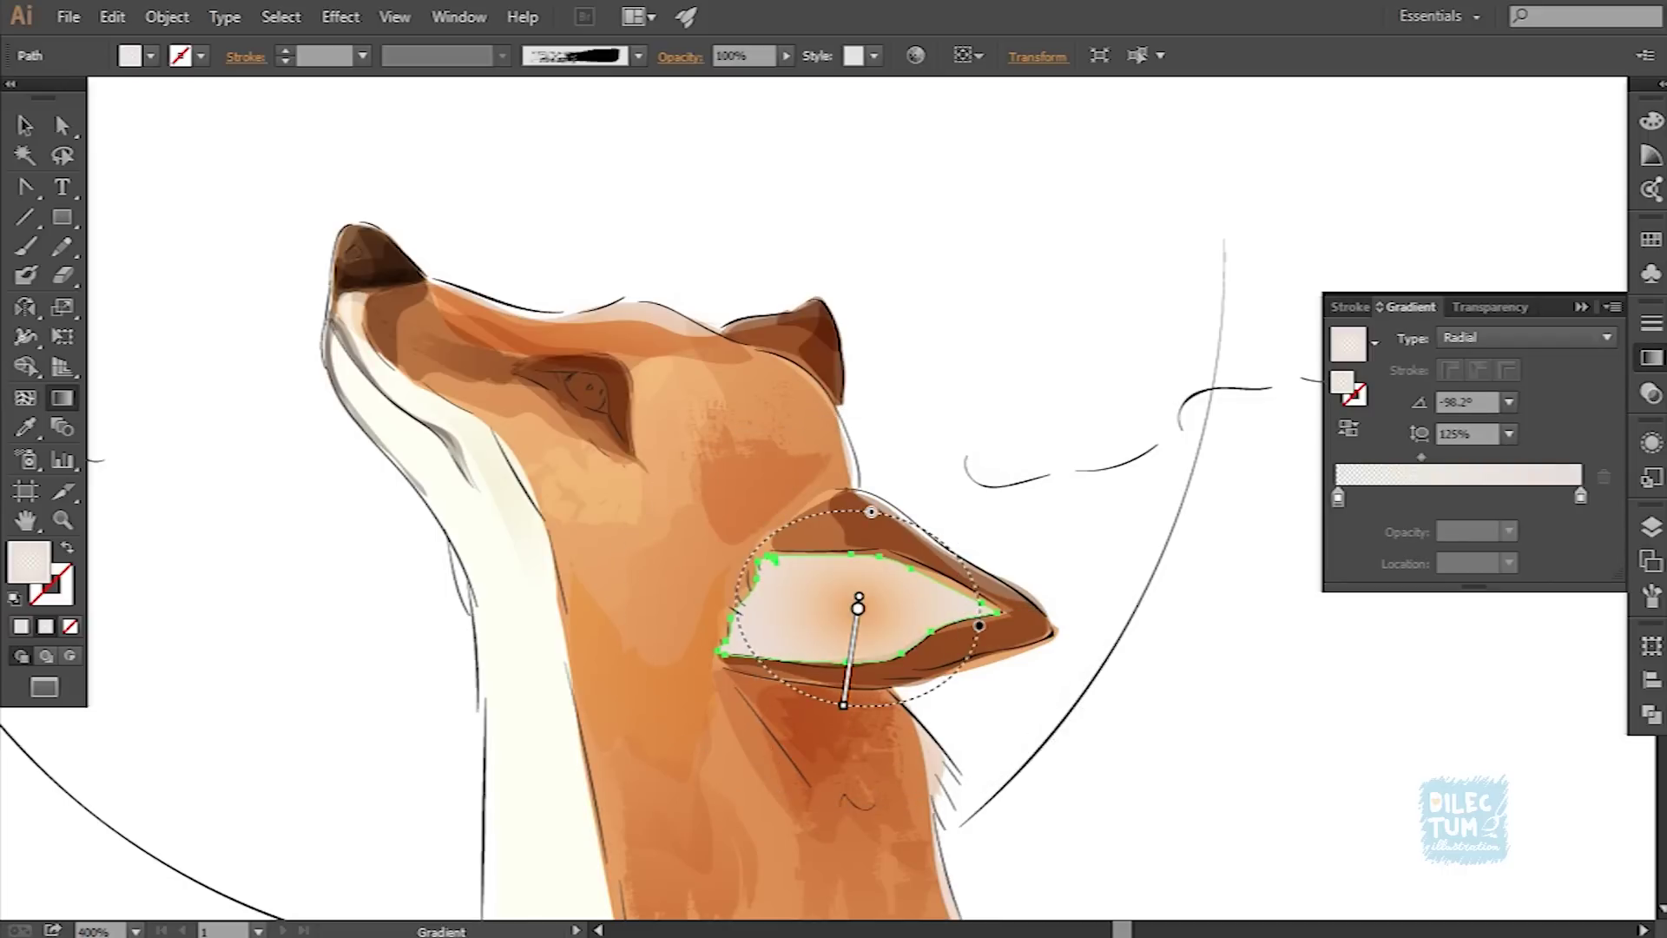
key("ctrl+z")
key("ctrl+z")
key("ctrl+z")
key("ctrl+z")
key("v")
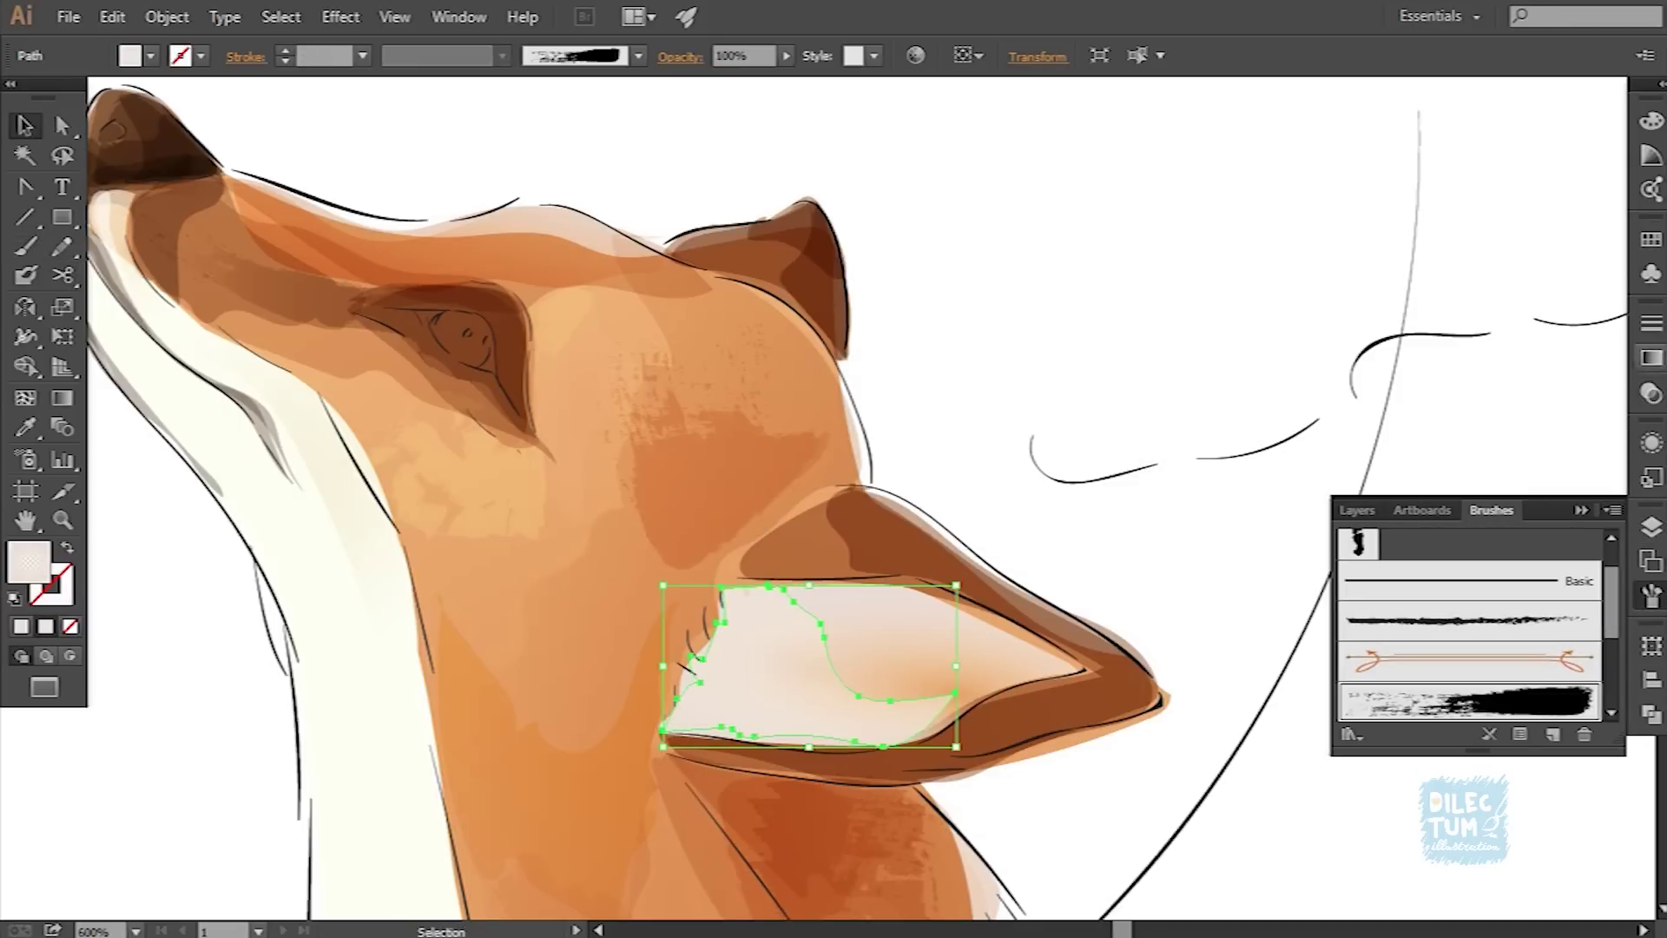
Step: Tone the gradient colour toward grey and deselect the inner ear shape
left_click_drag(1470, 591, 1455, 590)
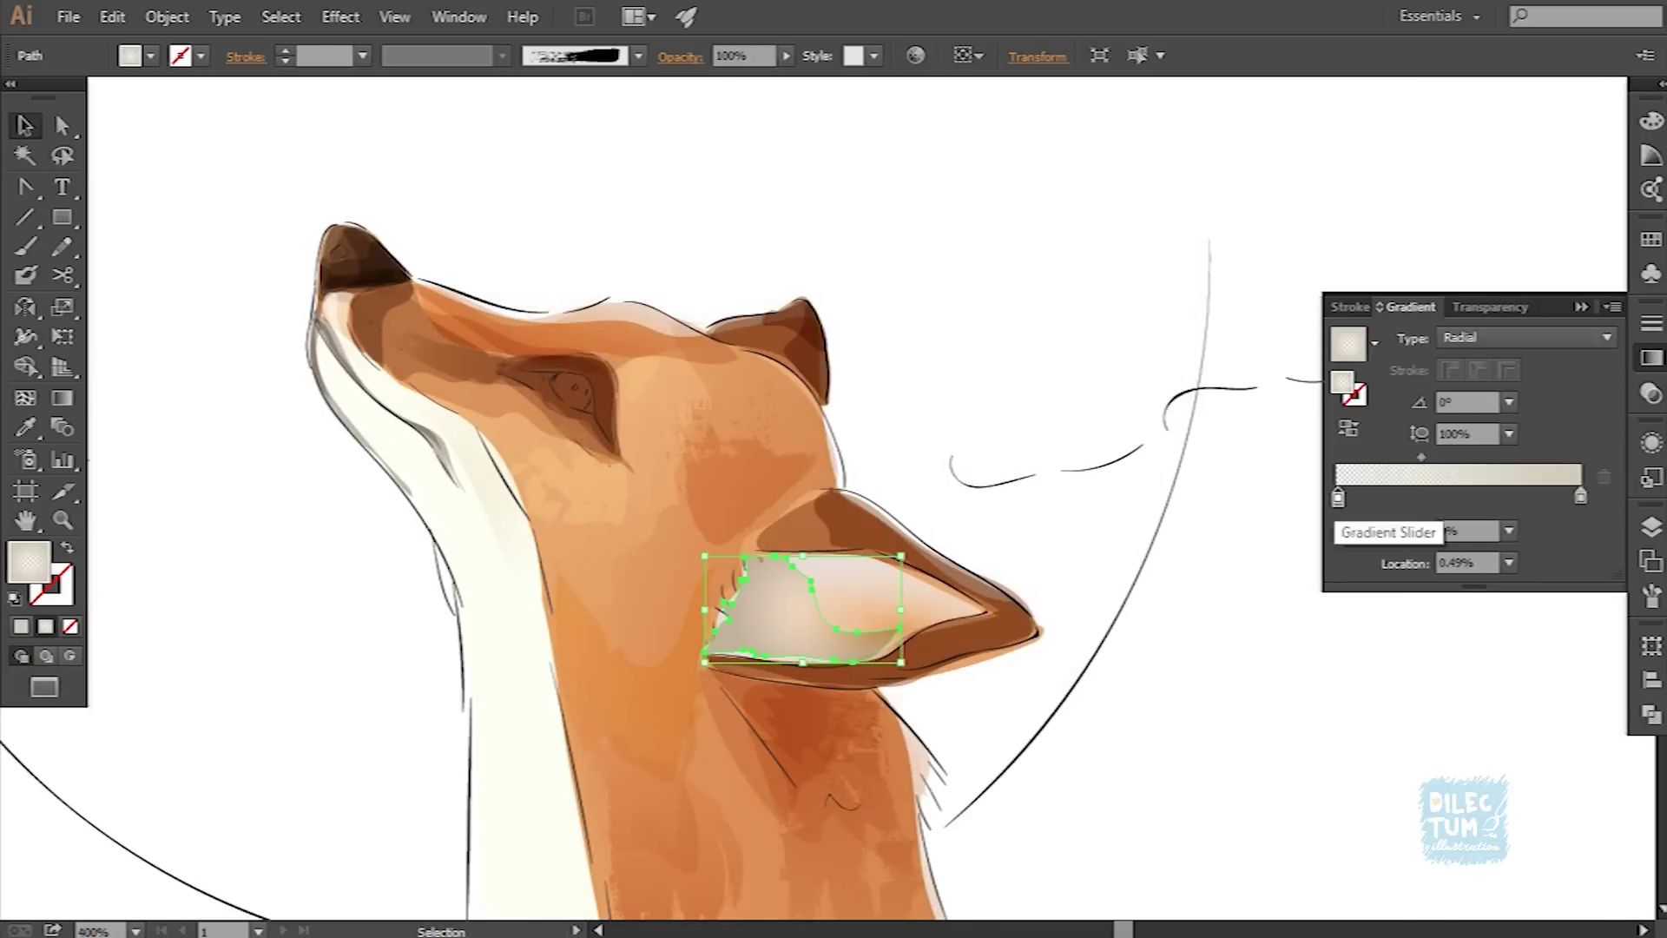
double_click(1338, 496)
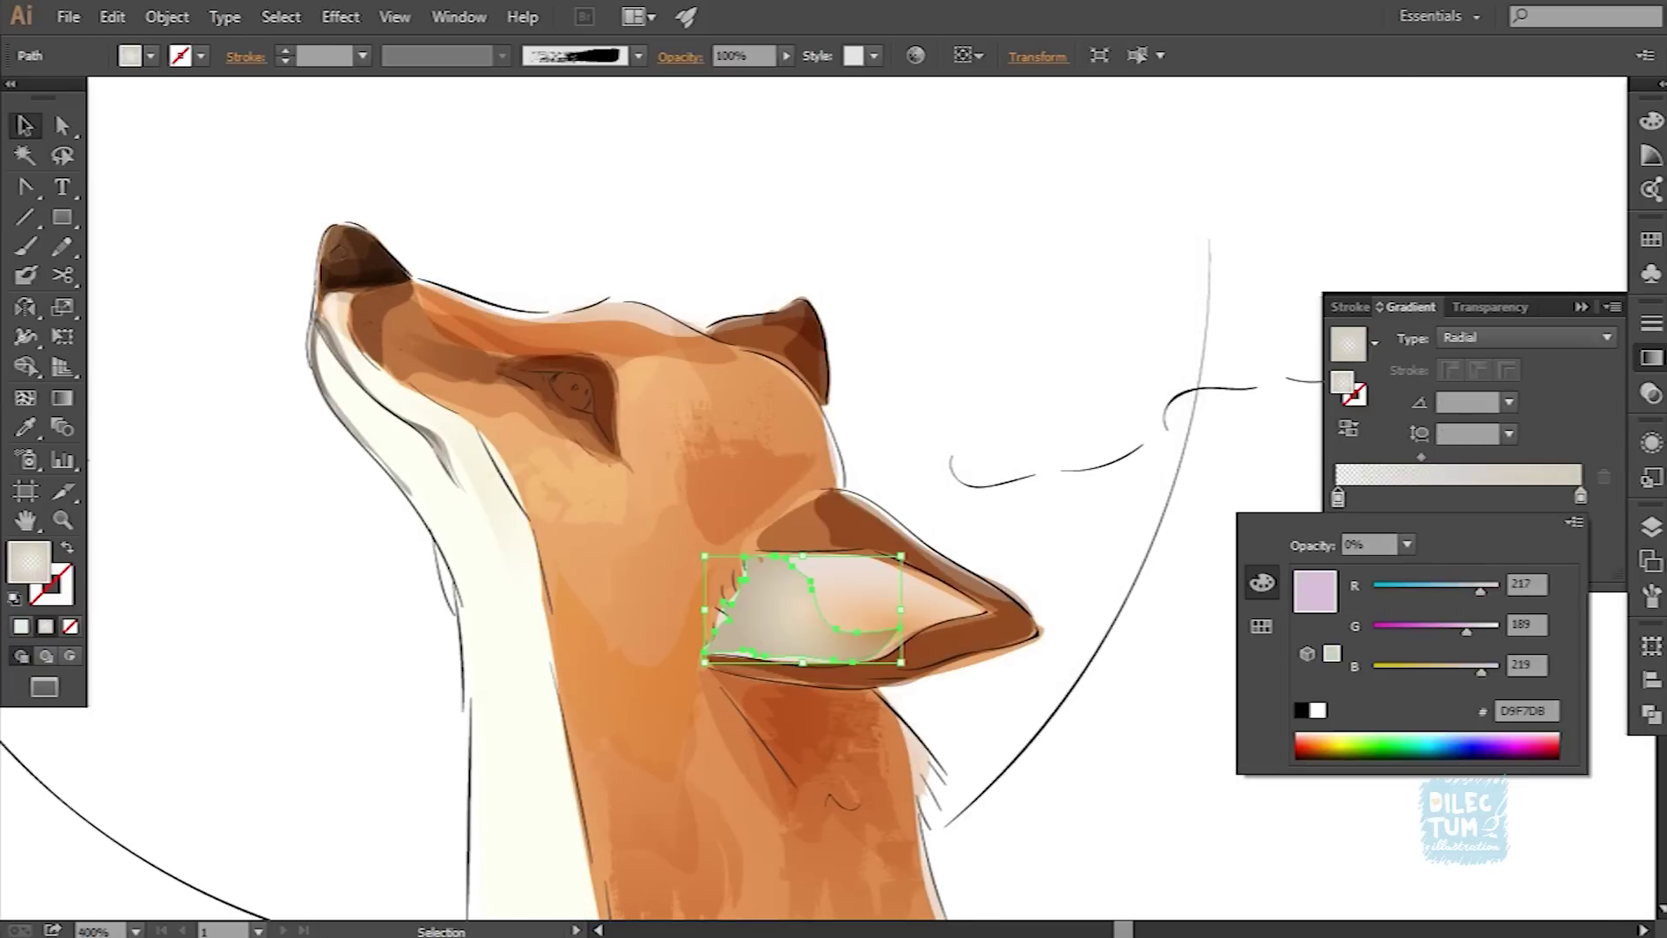
key("Escape")
key("ctrl+shift+a")
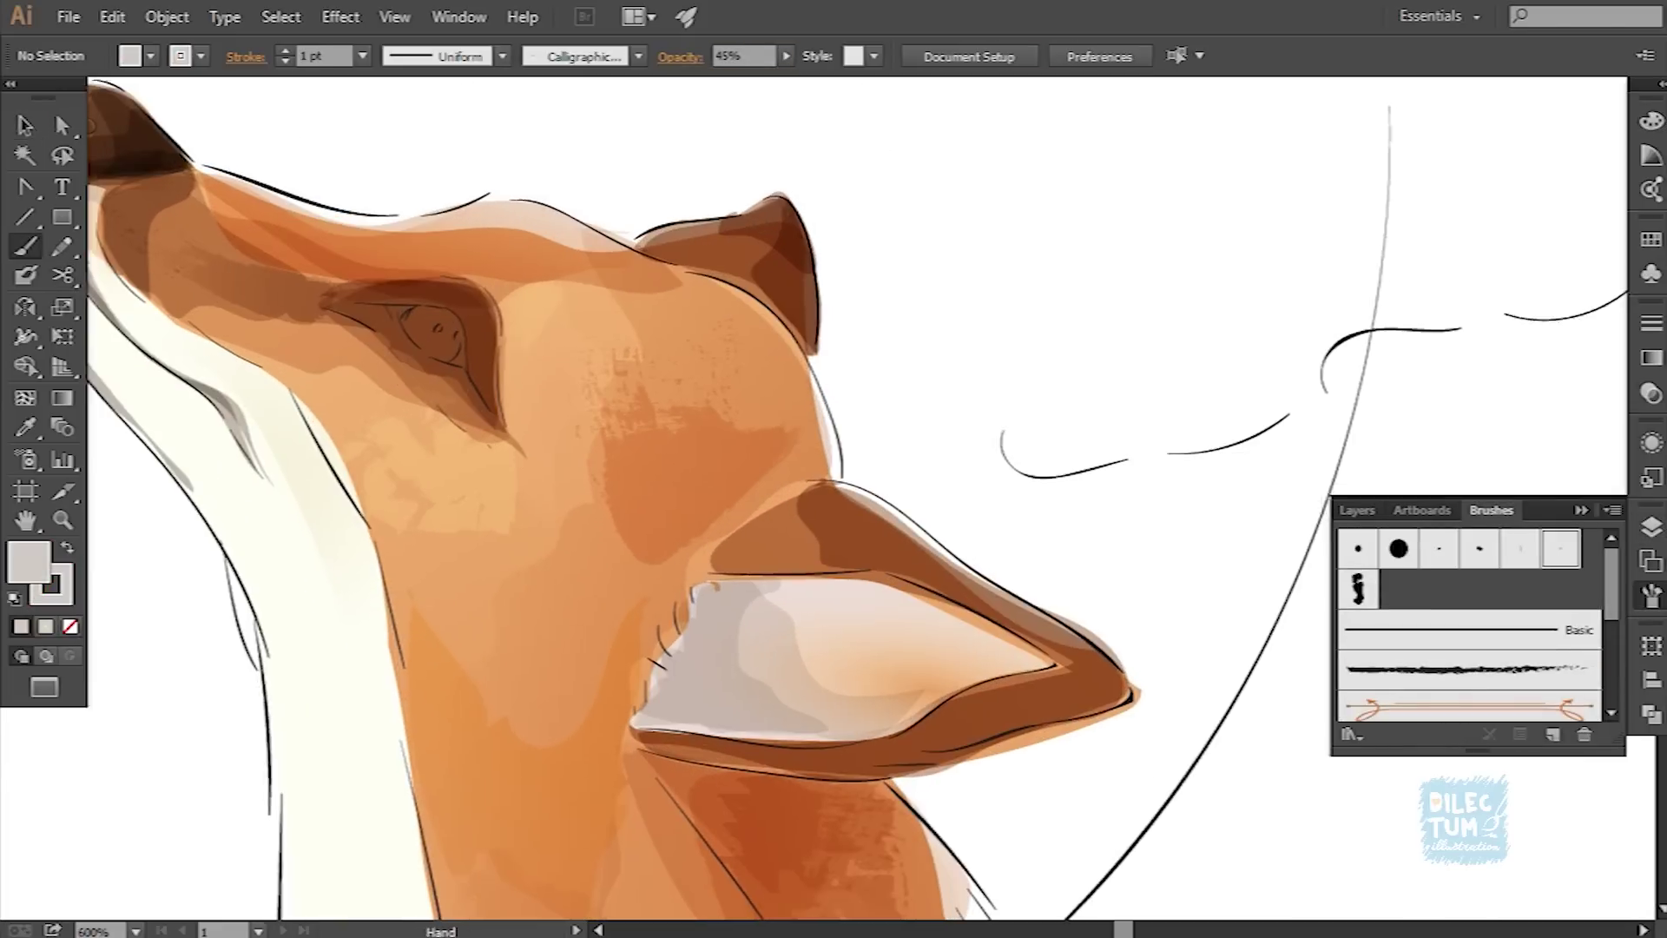
Step: Paint a translucent grey shading stroke inside the ear
left_click_drag(833, 521, 790, 434)
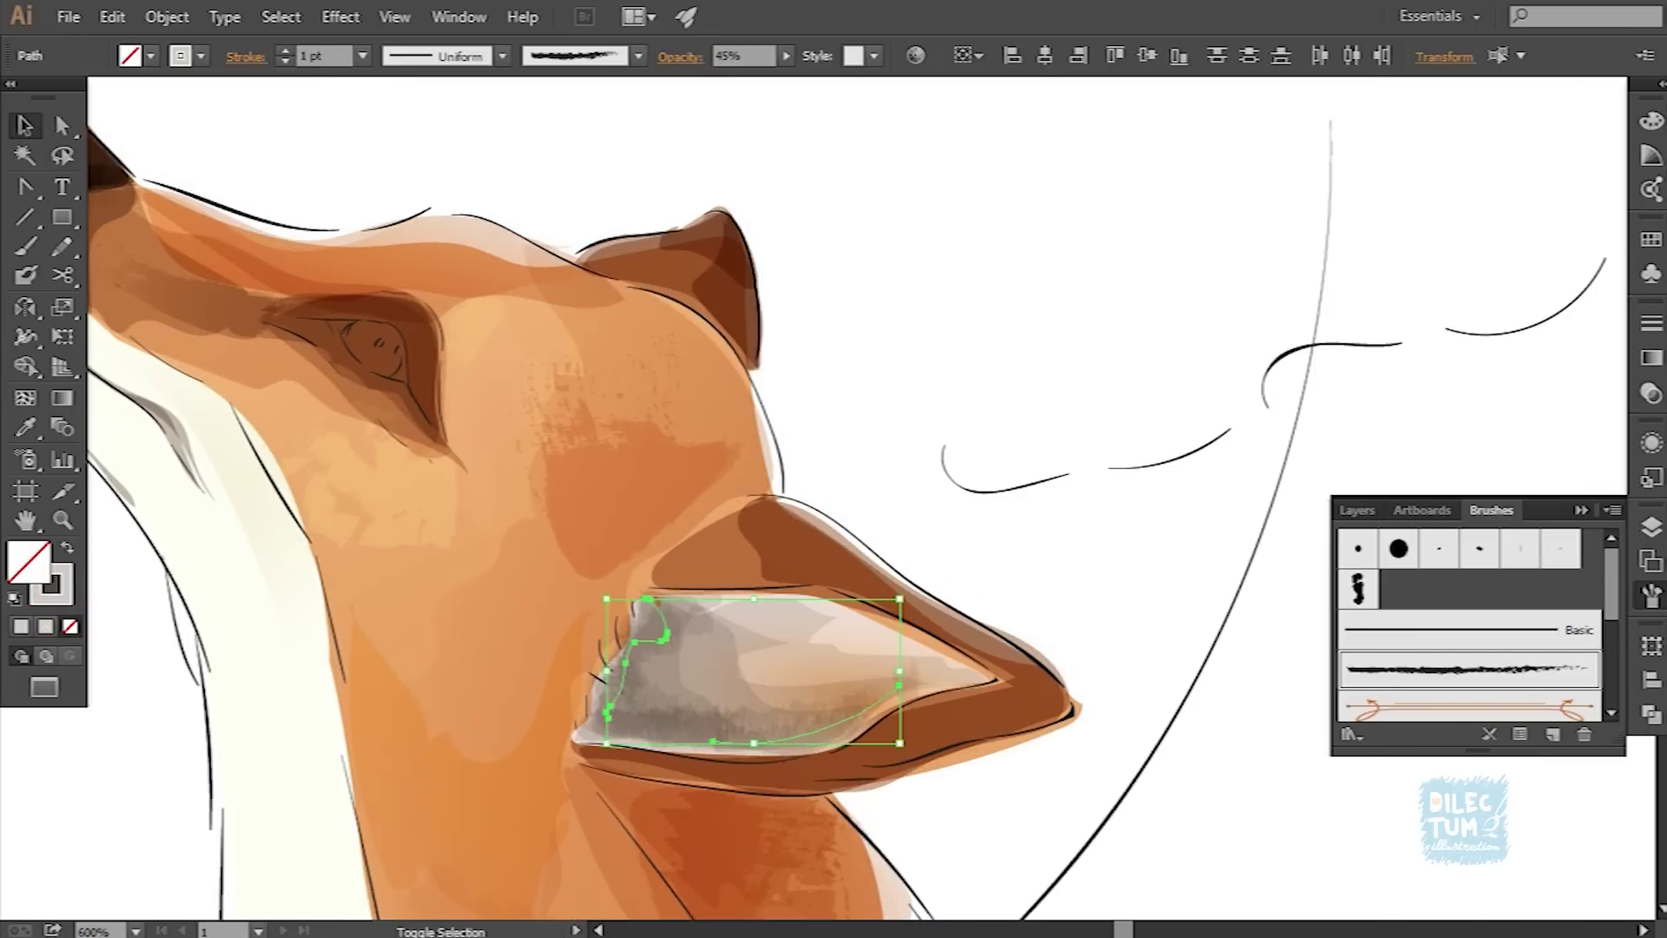
key("ctrl+plus")
key("ctrl+plus")
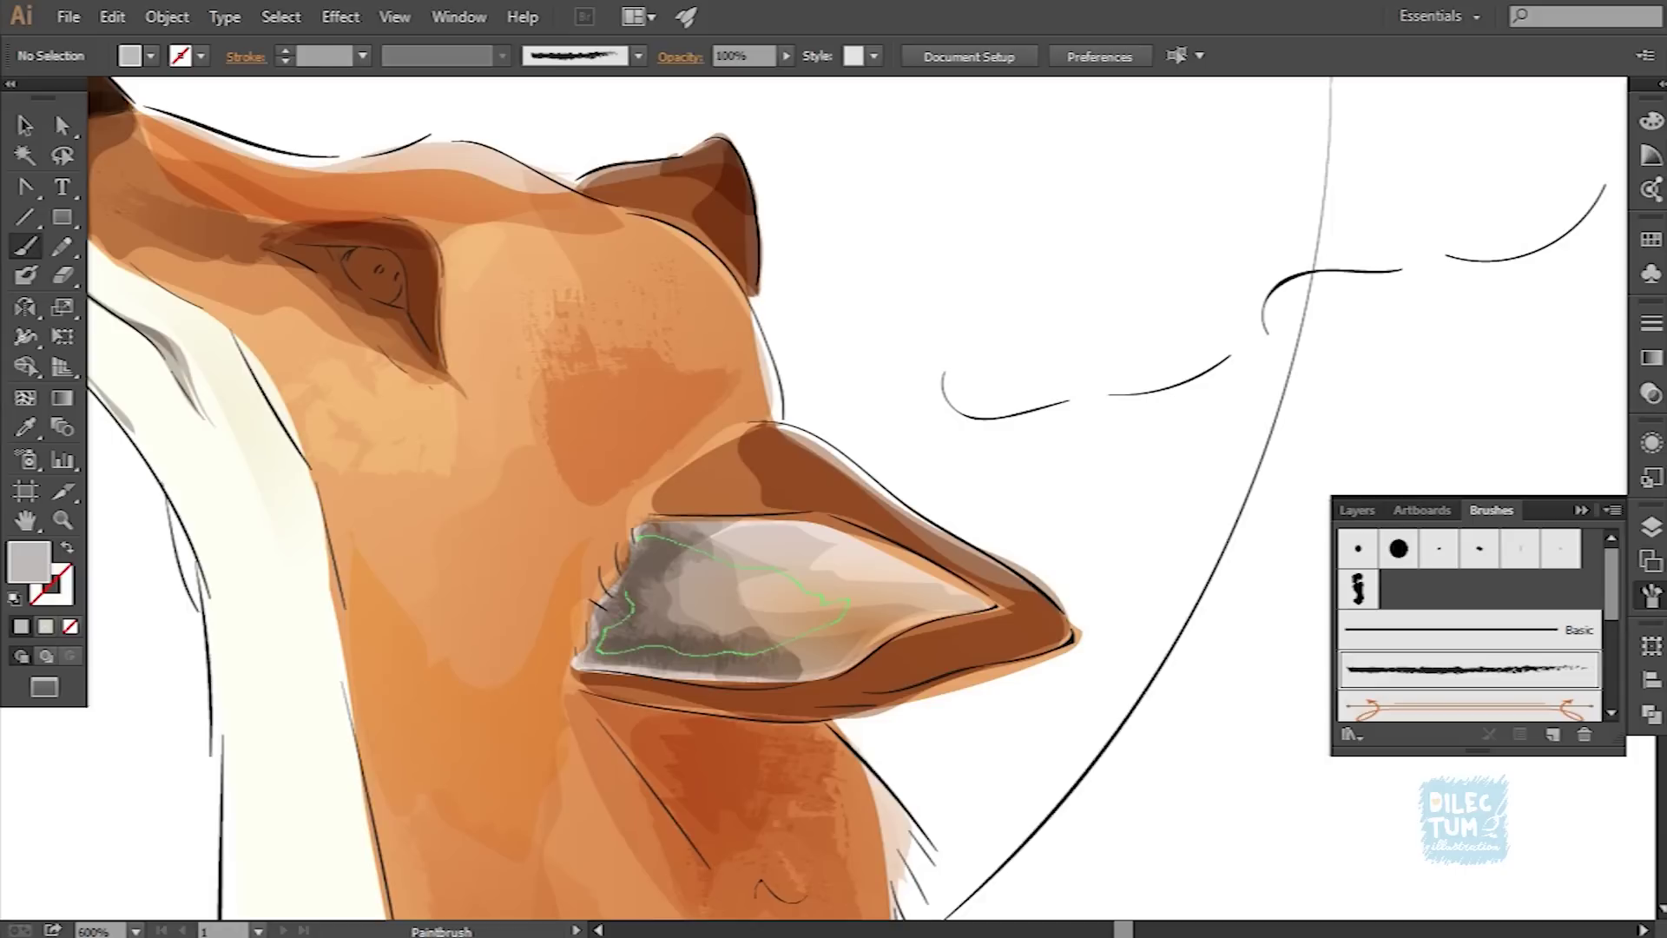
left_click_drag(747, 566, 641, 536)
key("ctrl")
left_click(785, 667)
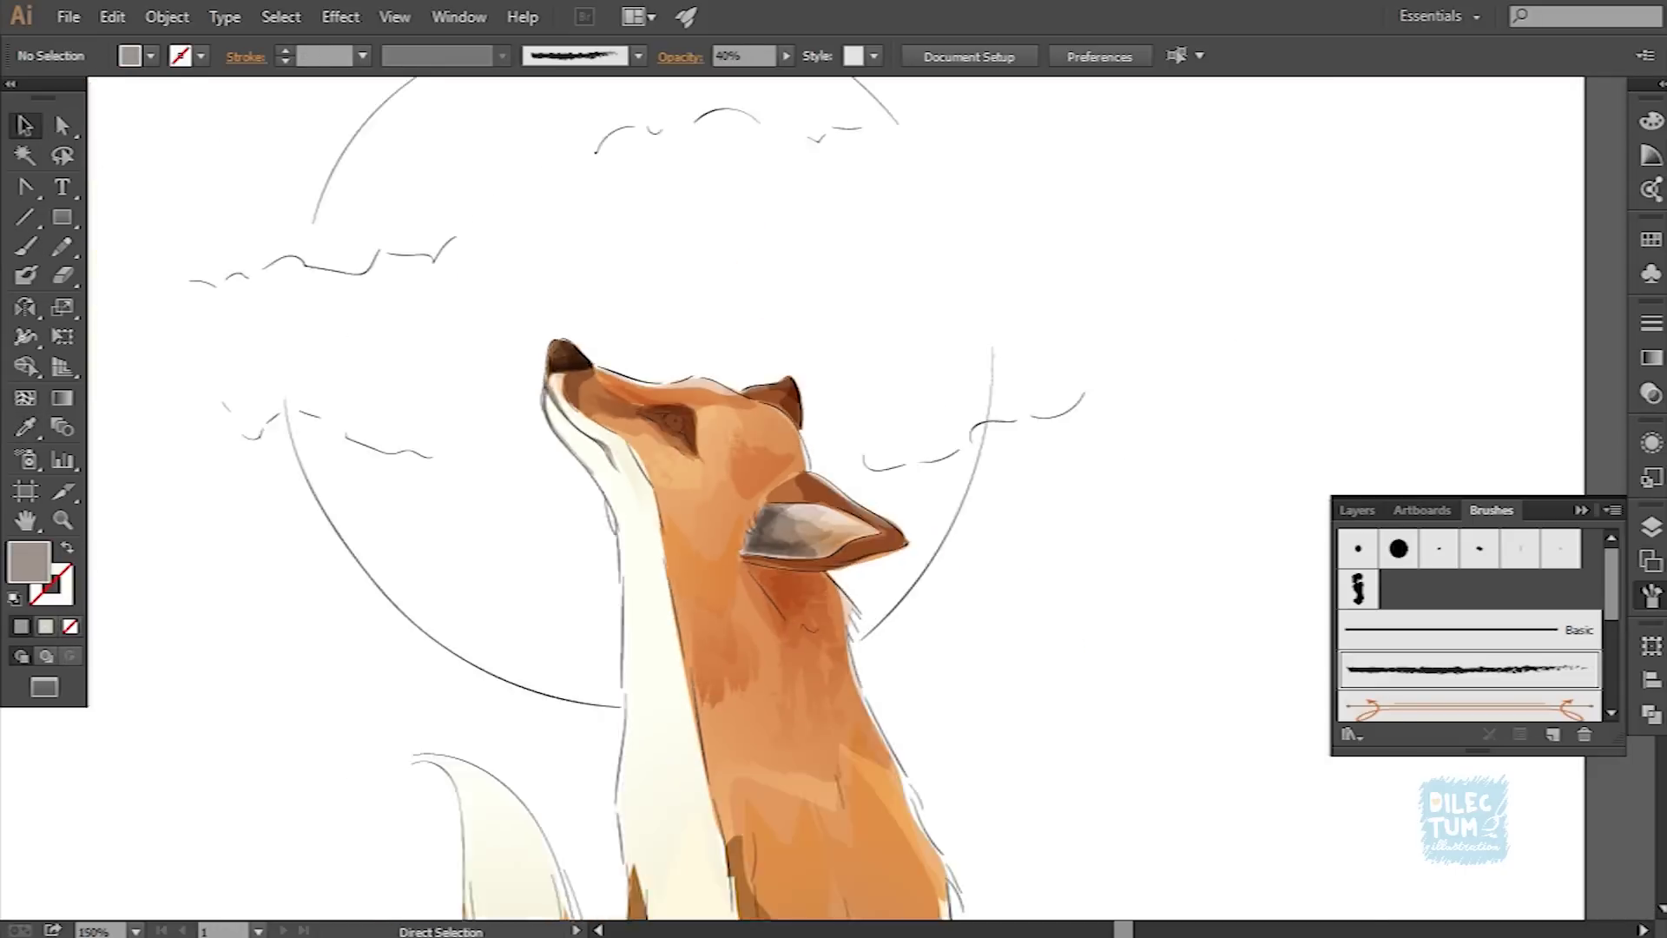
Step: Outline the ear tip and fill it dark brown
key("ctrl+plus")
key("ctrl+plus")
key("ctrl+plus")
key("ctrl+plus")
key("ctrl+plus")
key("b")
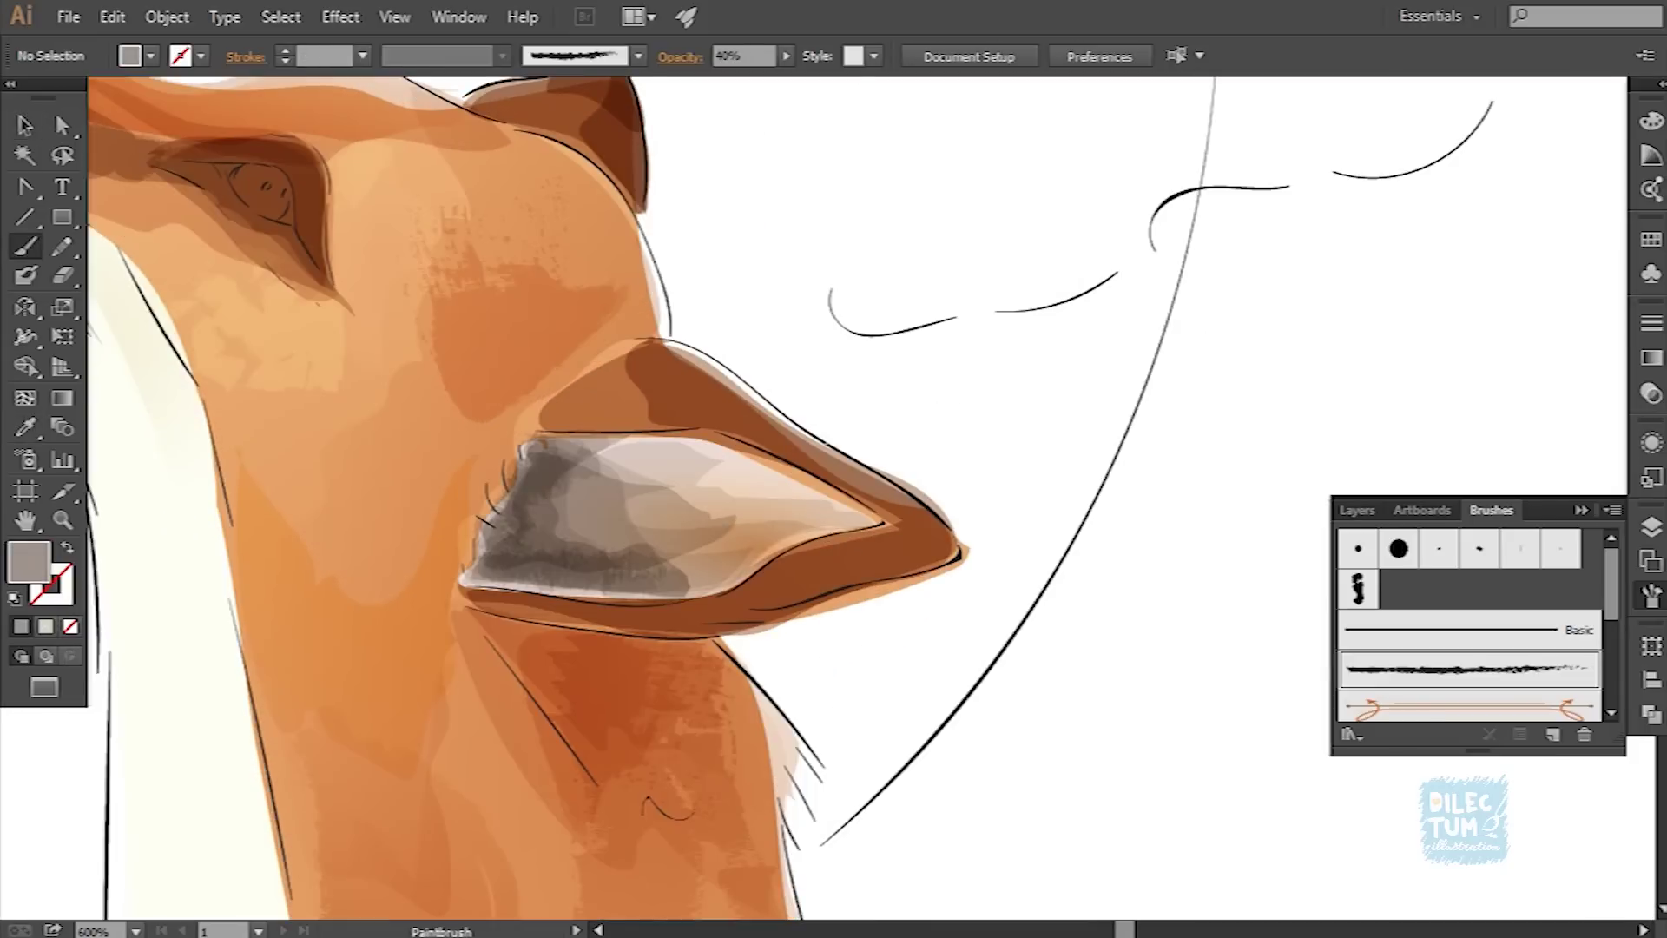
left_click_drag(960, 551, 950, 536)
key("ctrl")
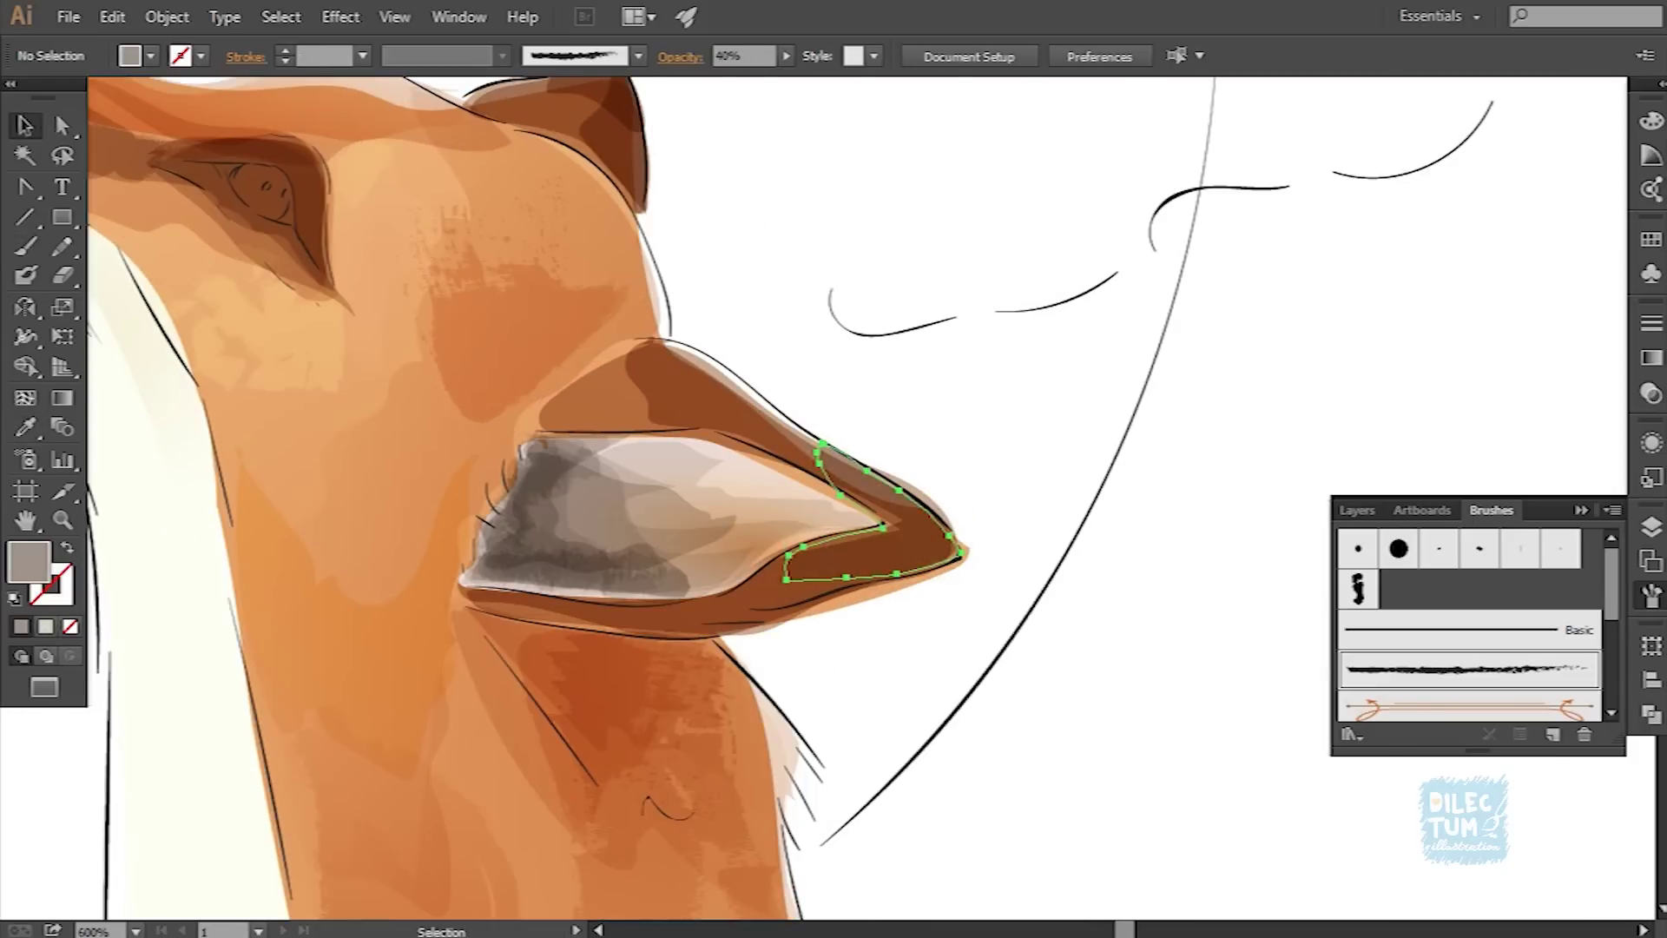
double_click(28, 562)
left_click(1095, 314)
key("ctrl+shift+a")
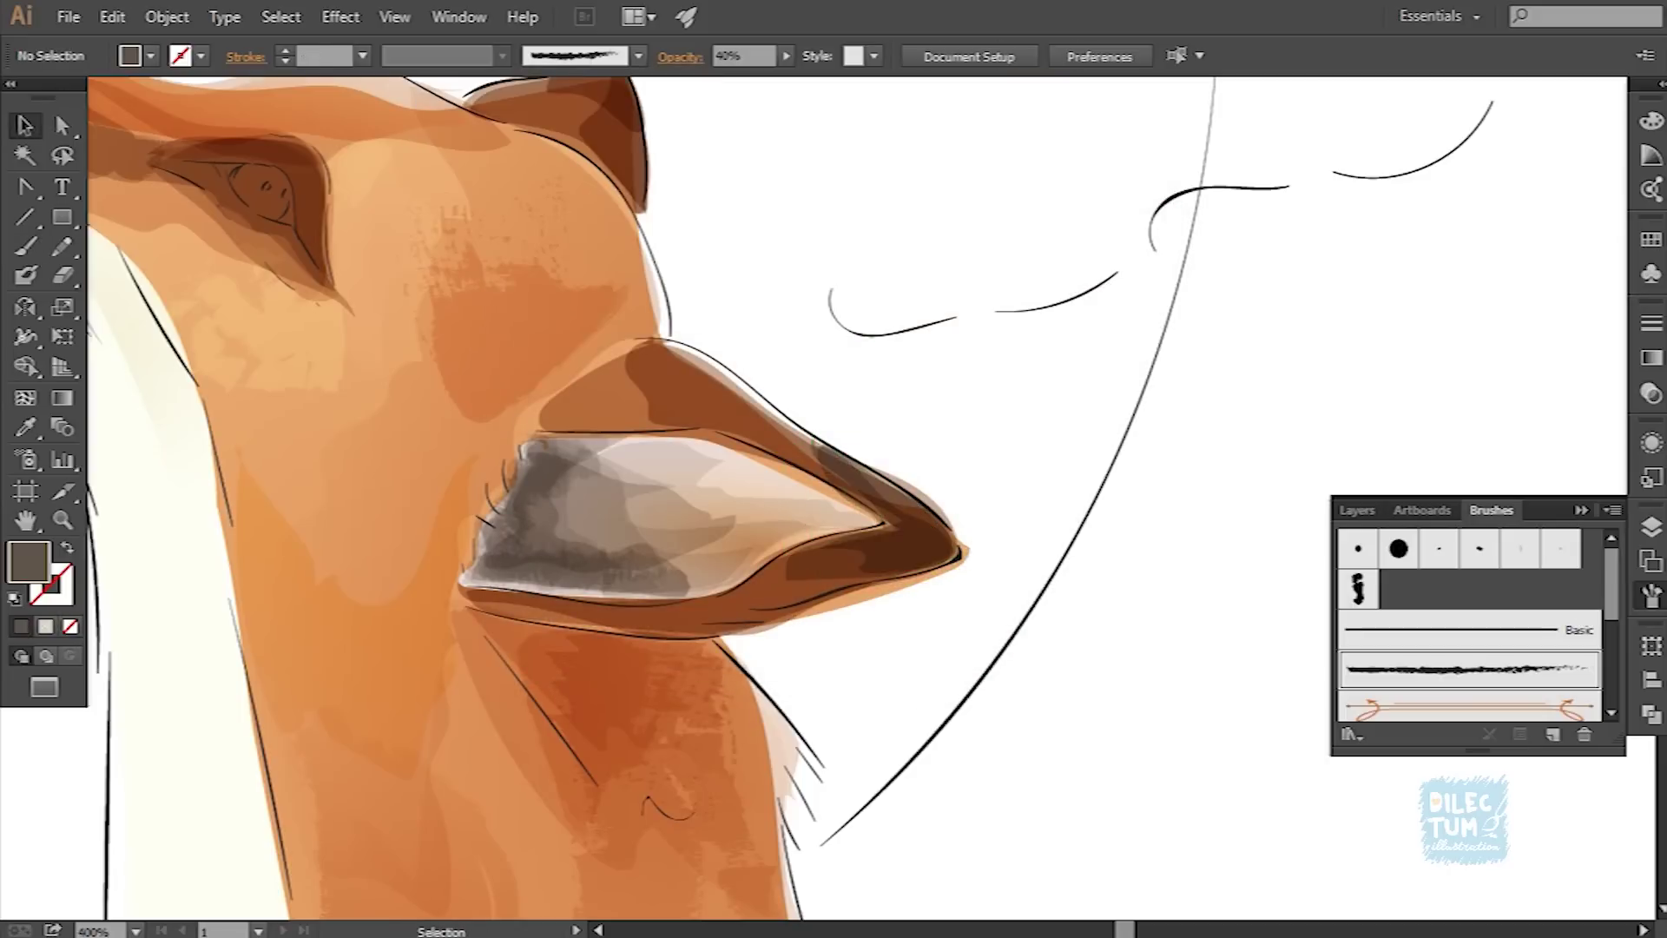
Step: Paint an unfilled textured stroke across the inner ear and open its blending options
key("b")
key("slash")
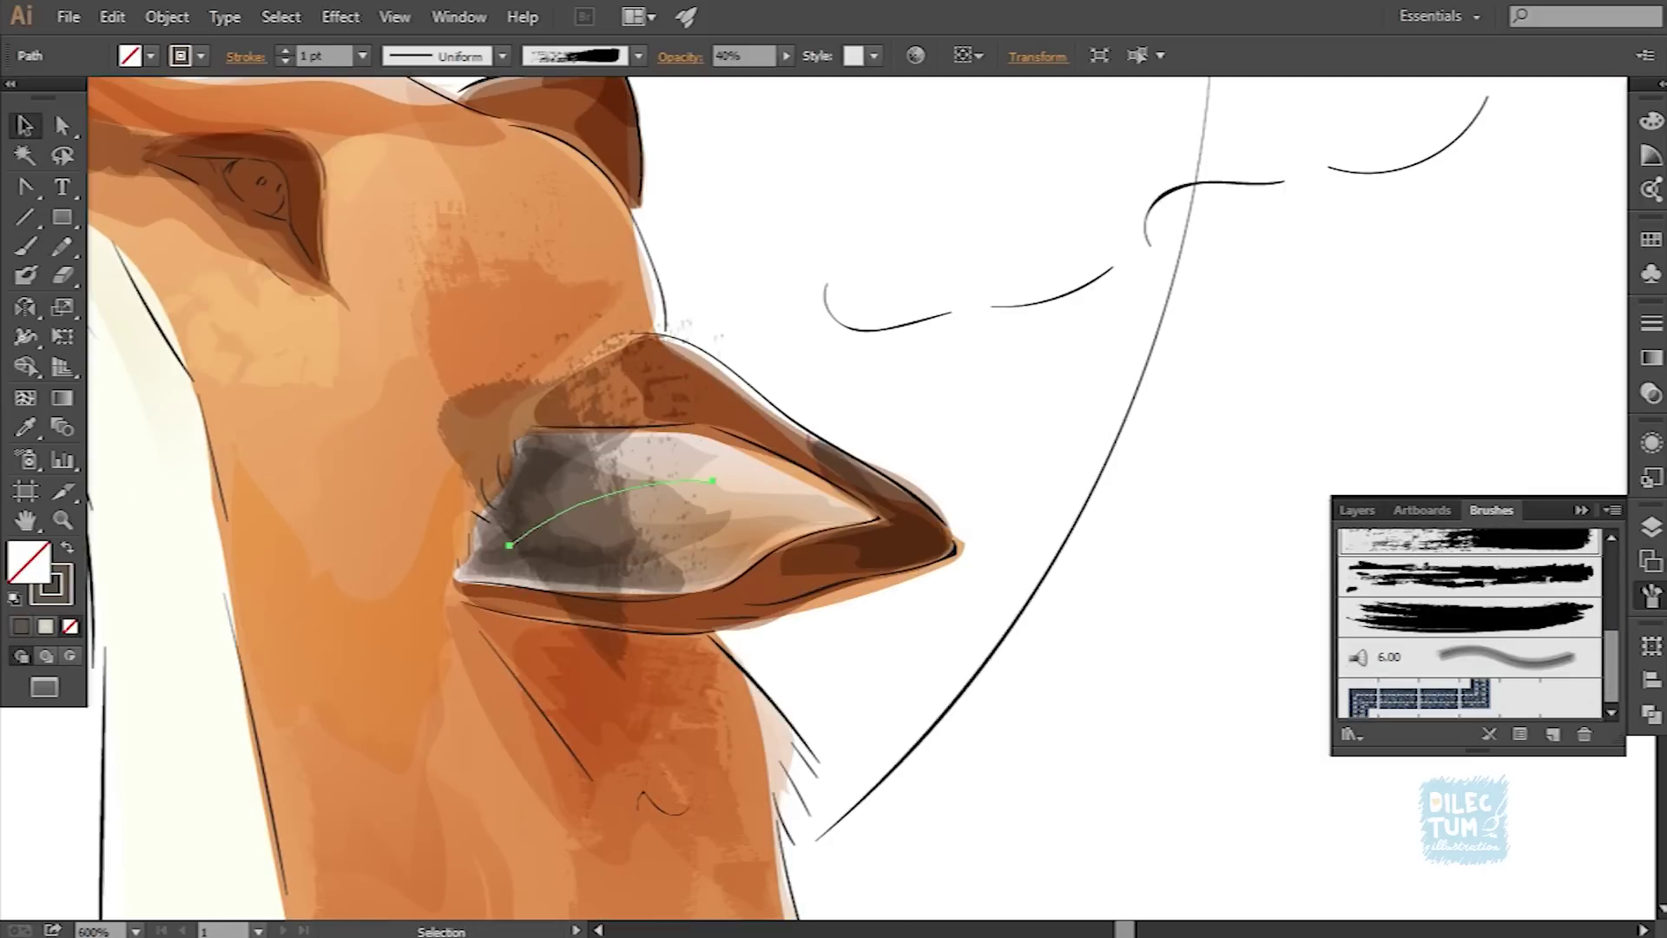
left_click_drag(614, 406, 607, 619)
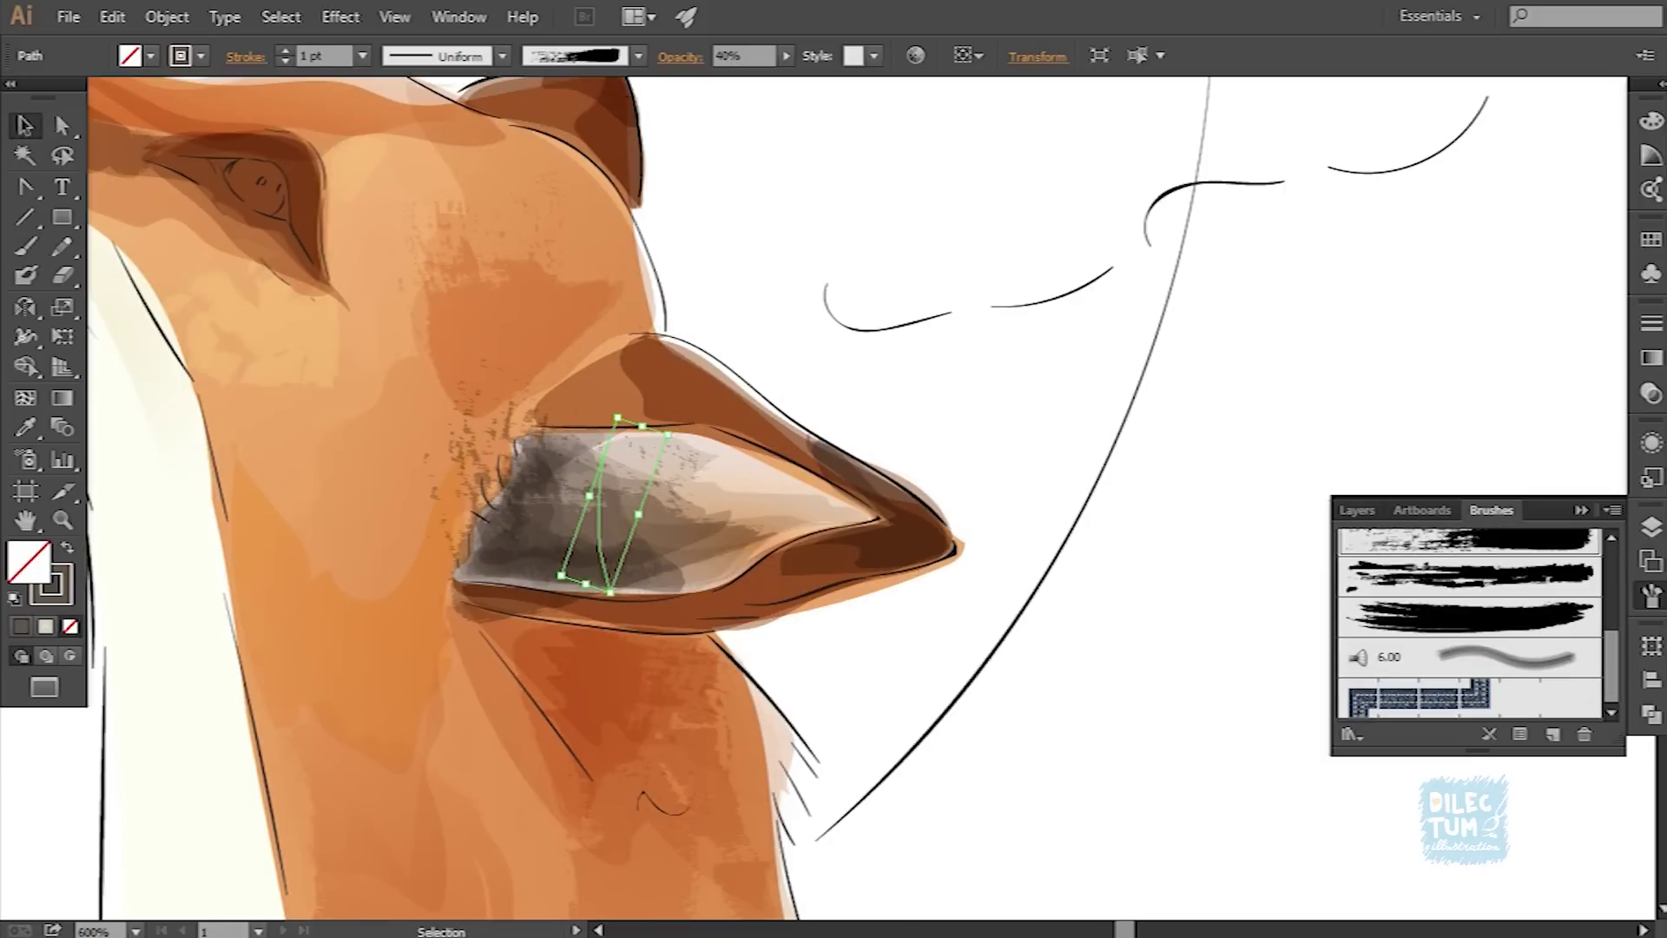
left_click(680, 57)
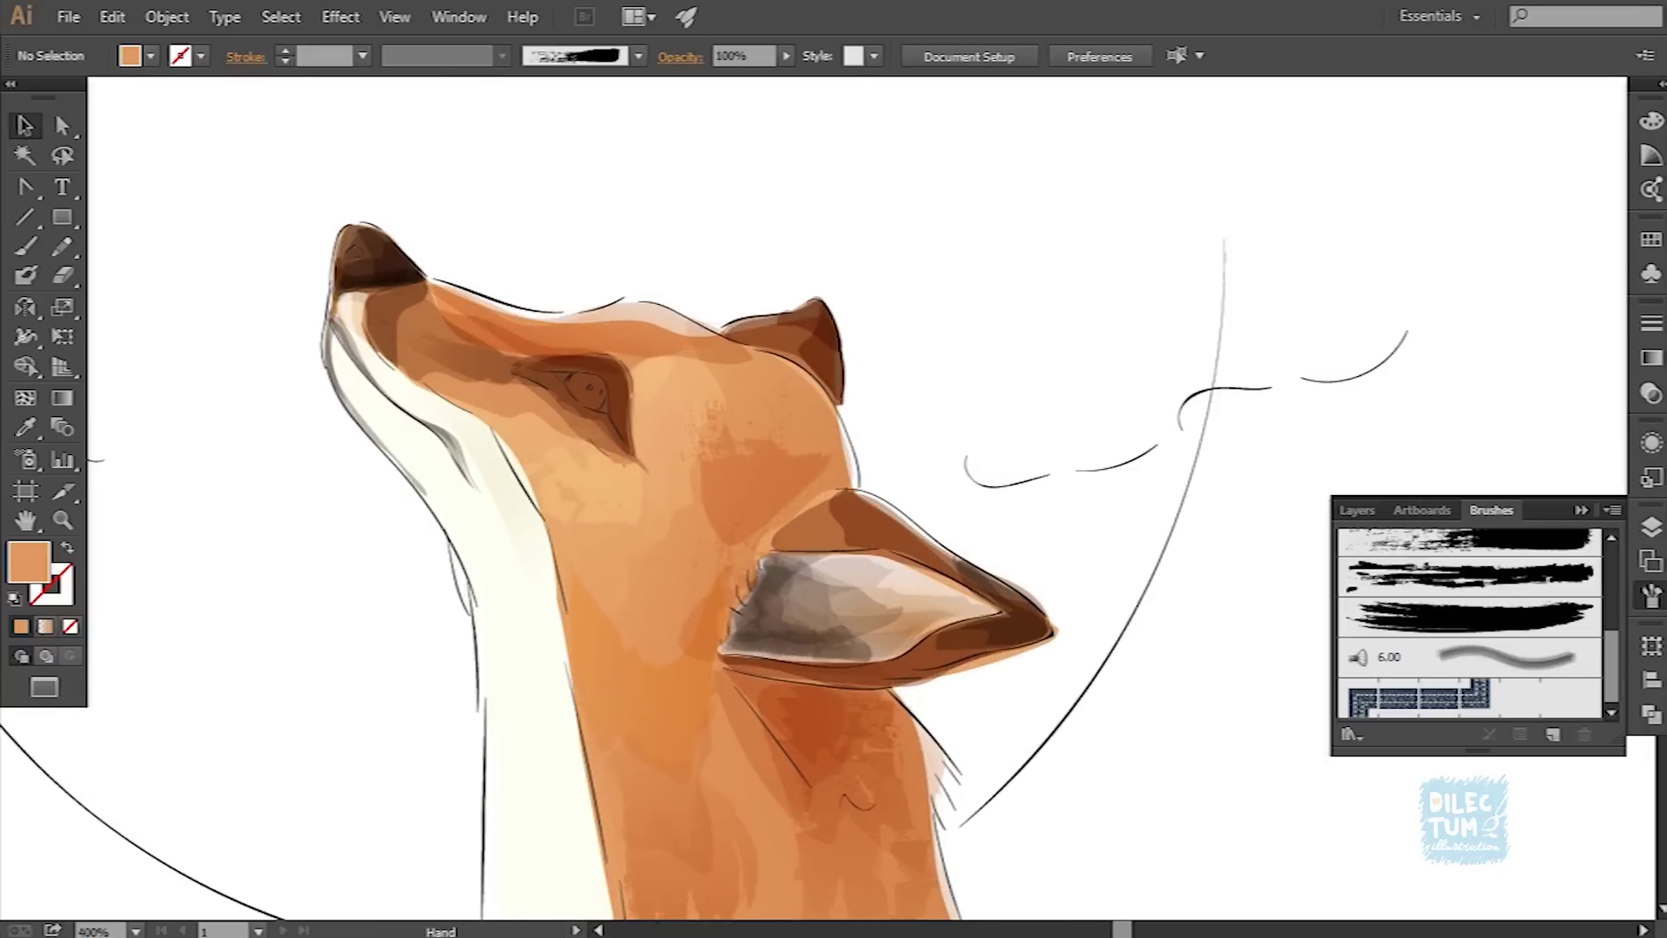
Step: Paint an orange textured stroke along the muzzle and expand its appearance into shapes
left_click_drag(669, 313, 762, 369)
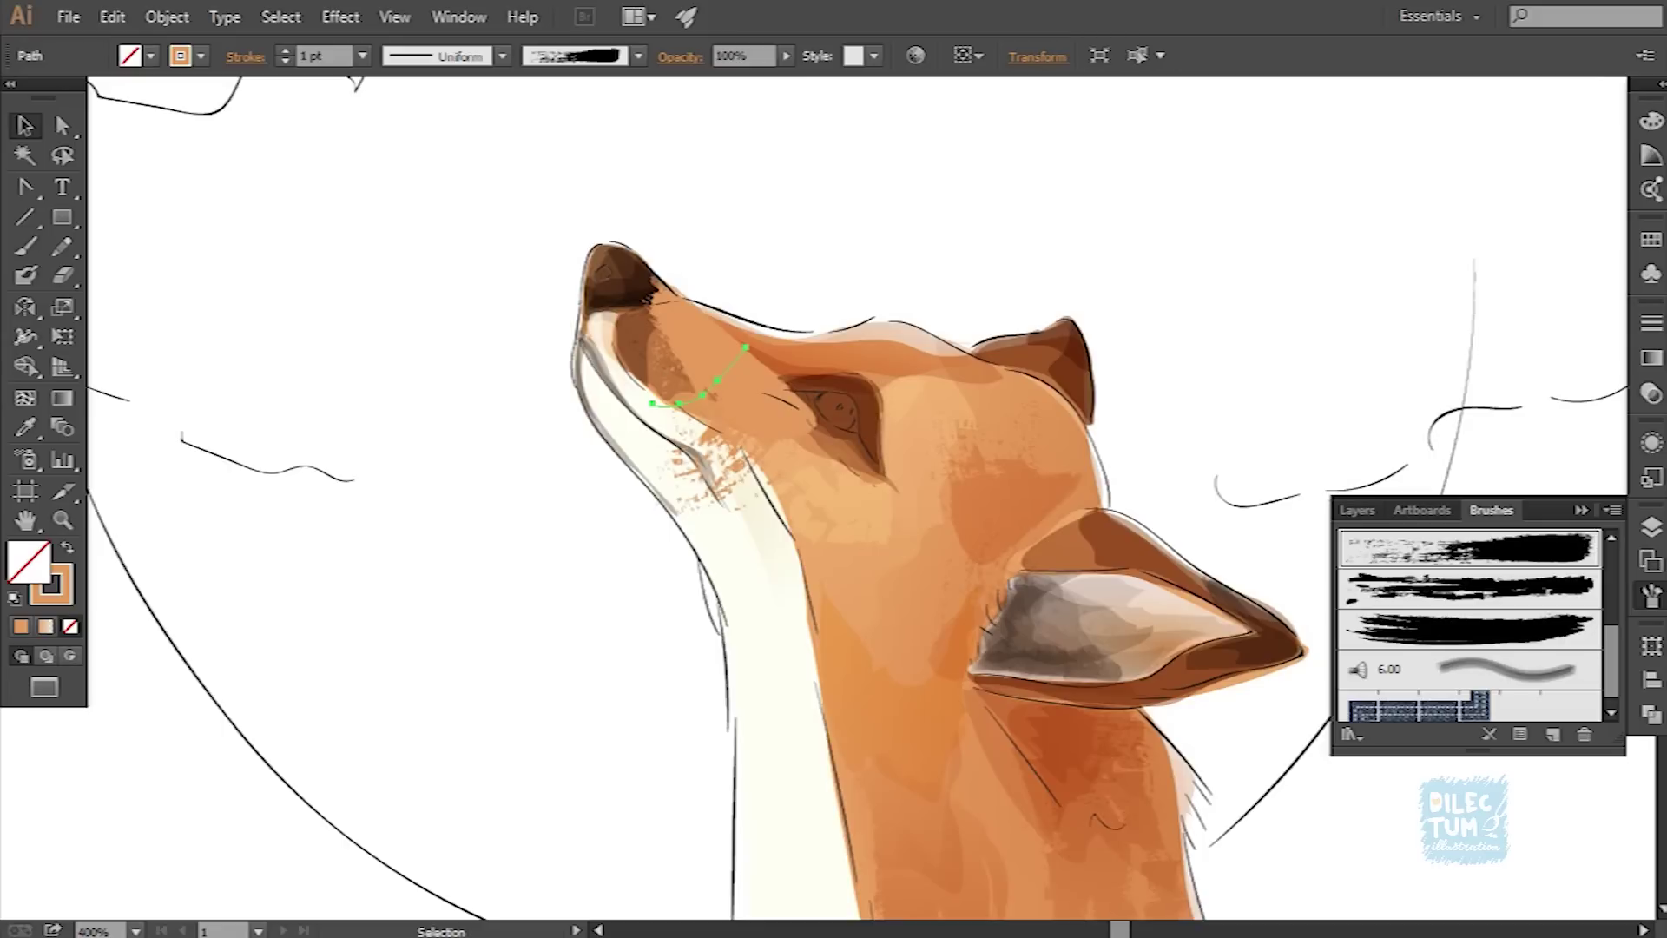
left_click(166, 16)
left_click(223, 313)
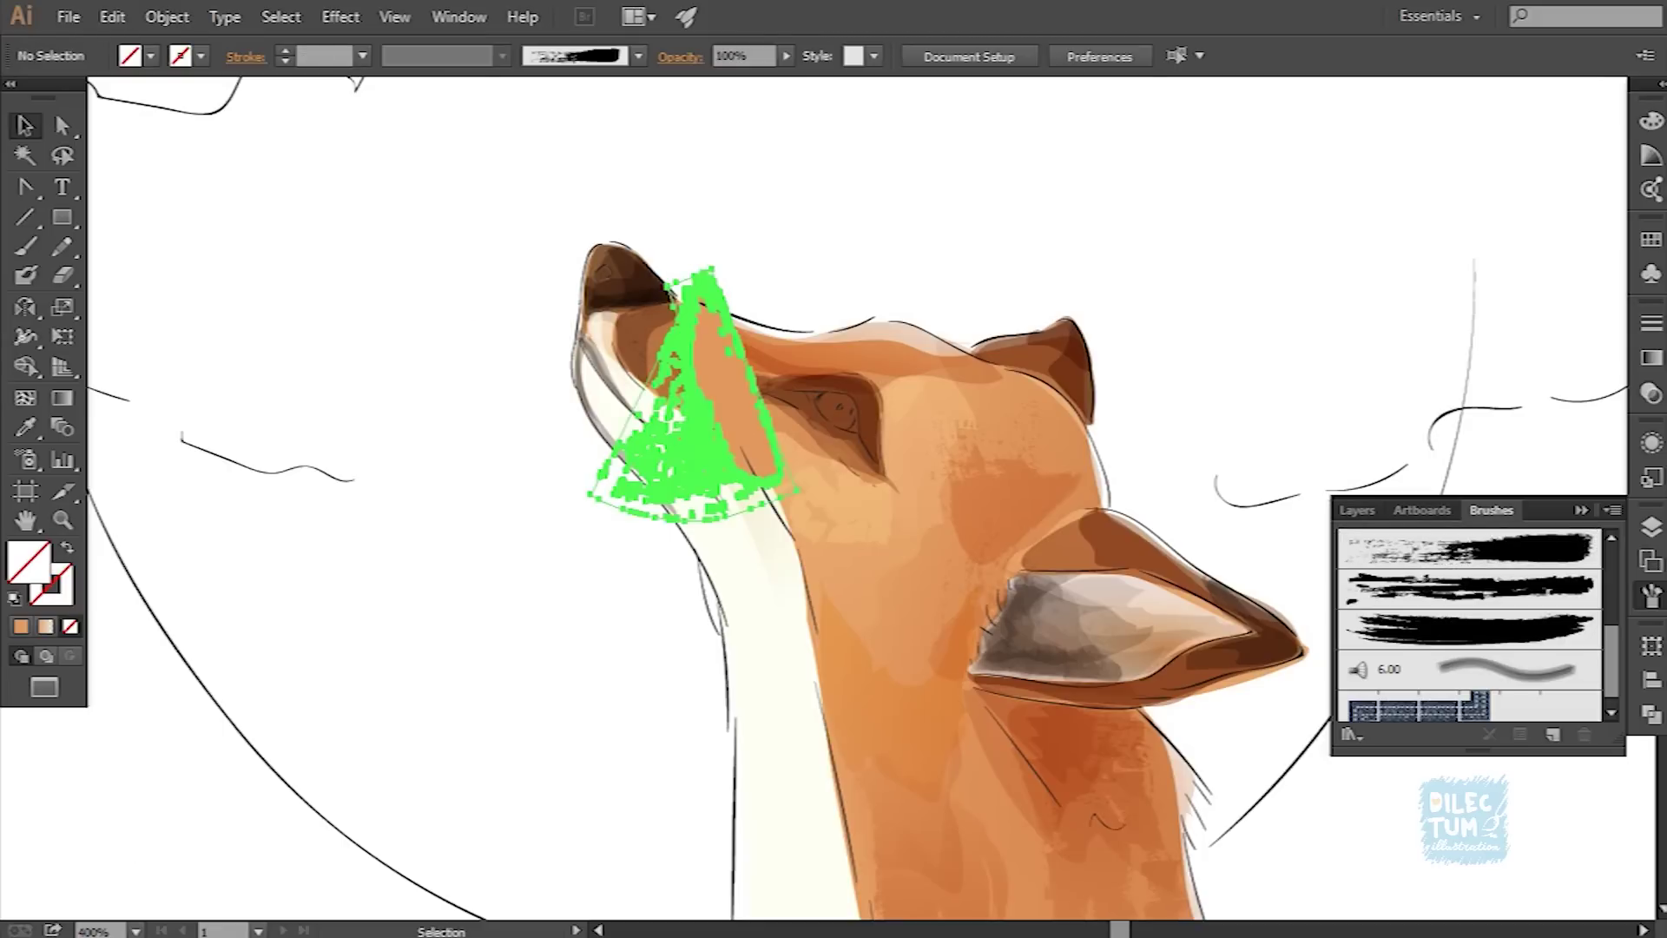
double_click(734, 391)
key("Escape")
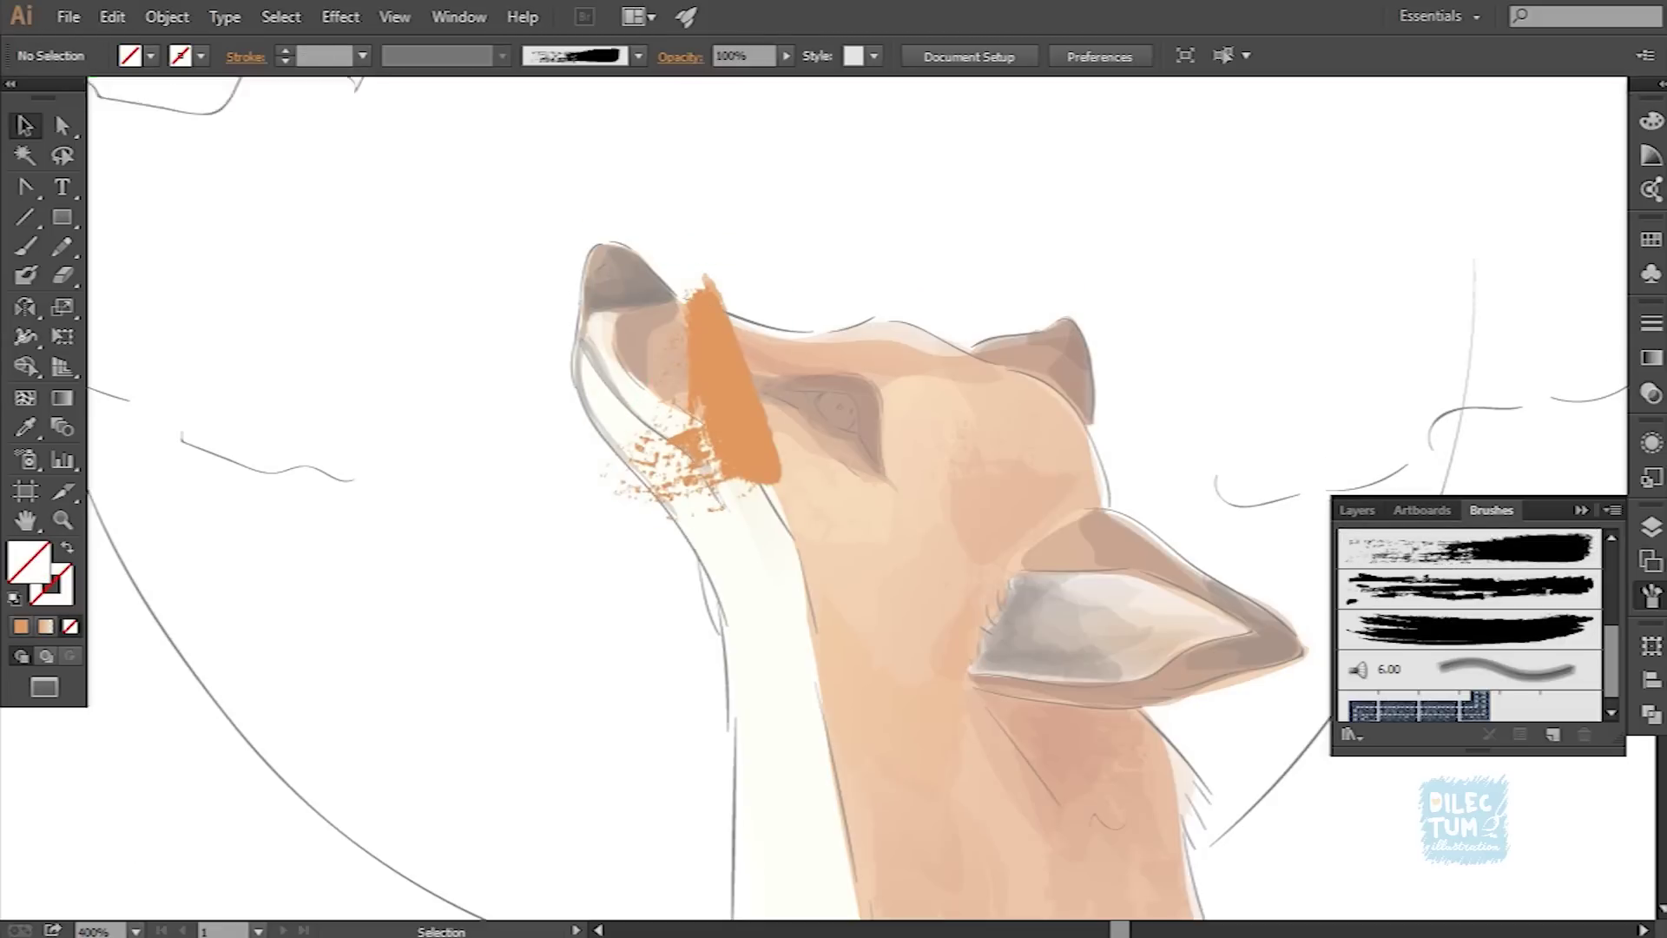
Step: Erase part of the orange muzzle shading and set it to Multiply blending
key("shift+e")
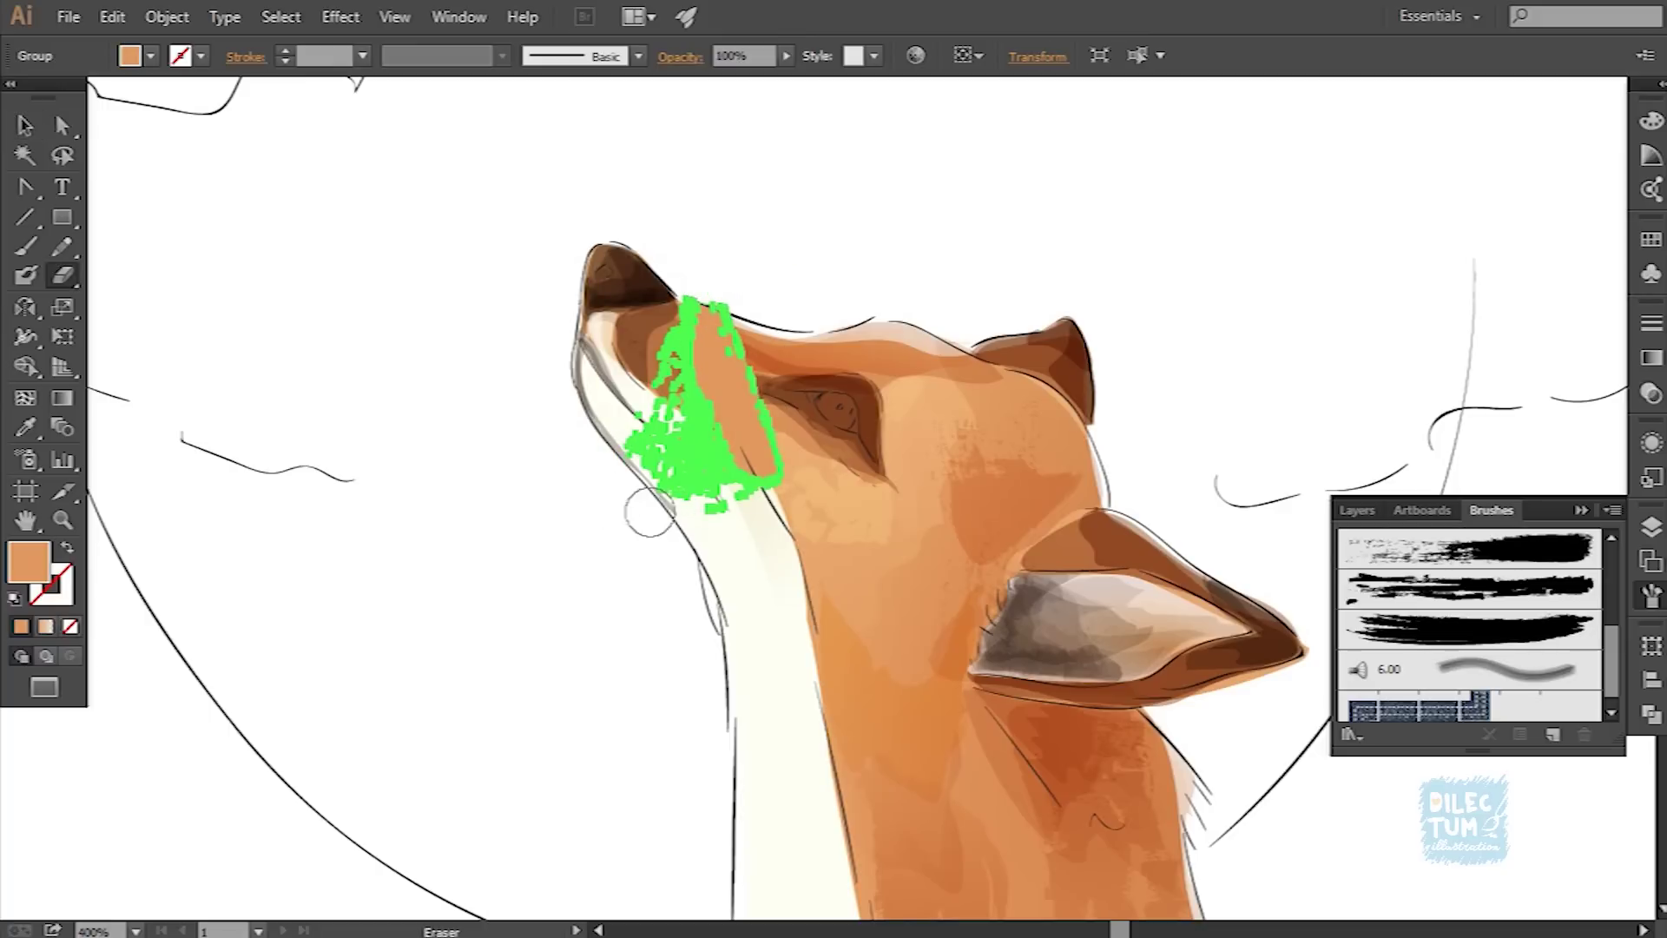
key("v")
left_click(680, 56)
left_click(465, 101)
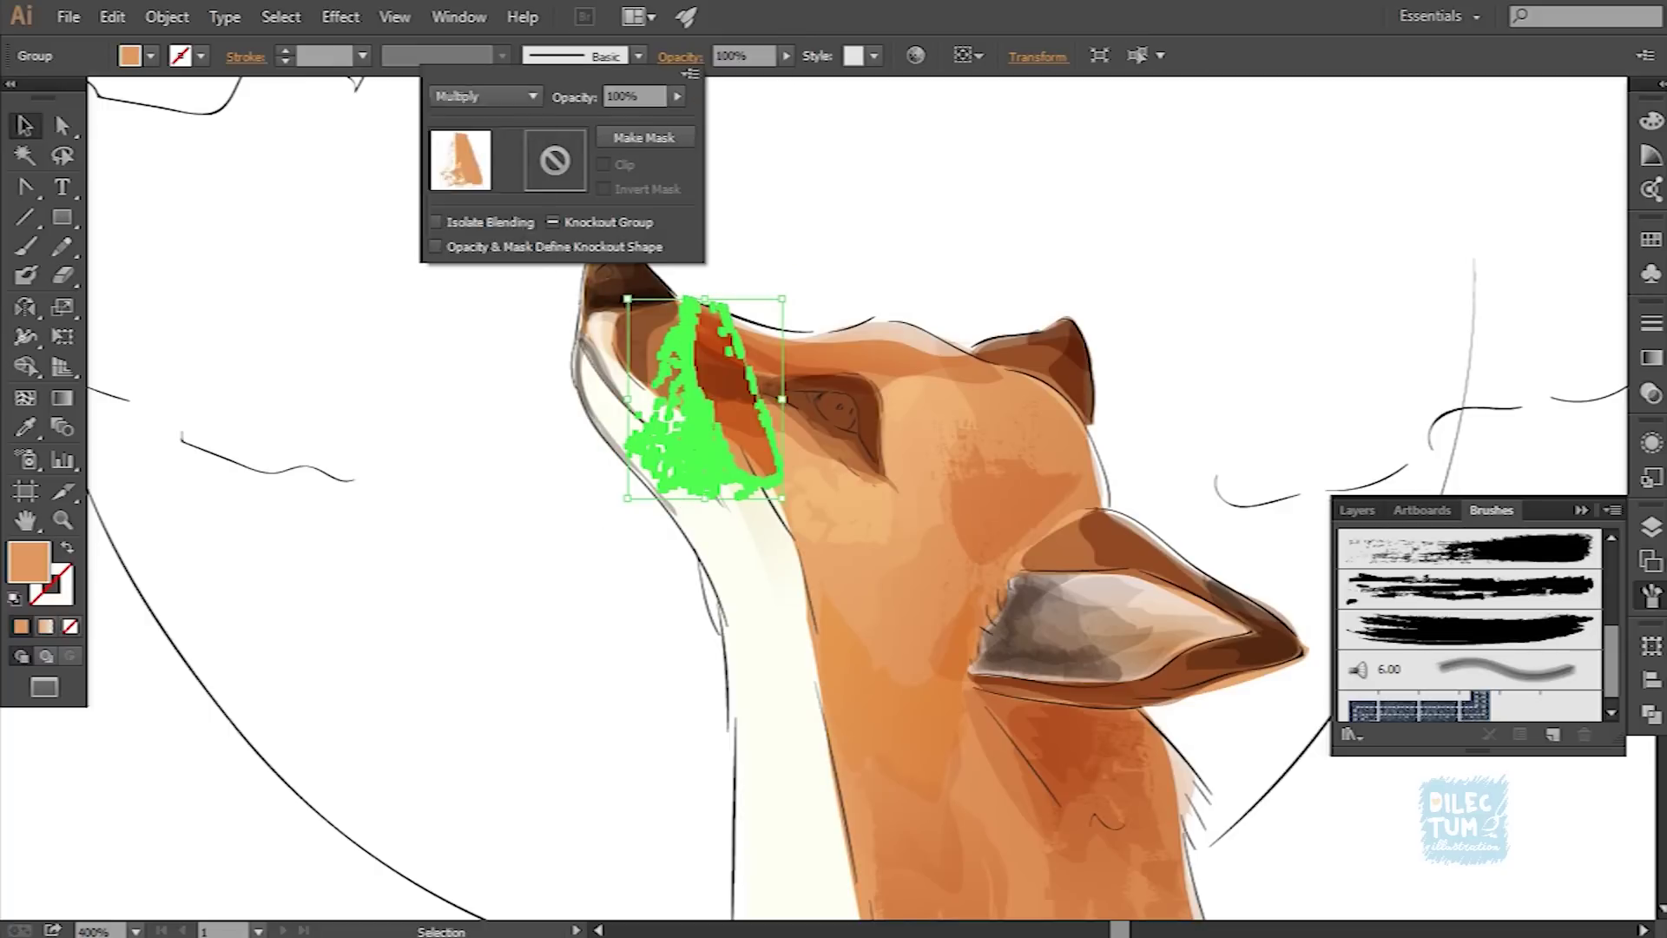
key("Escape")
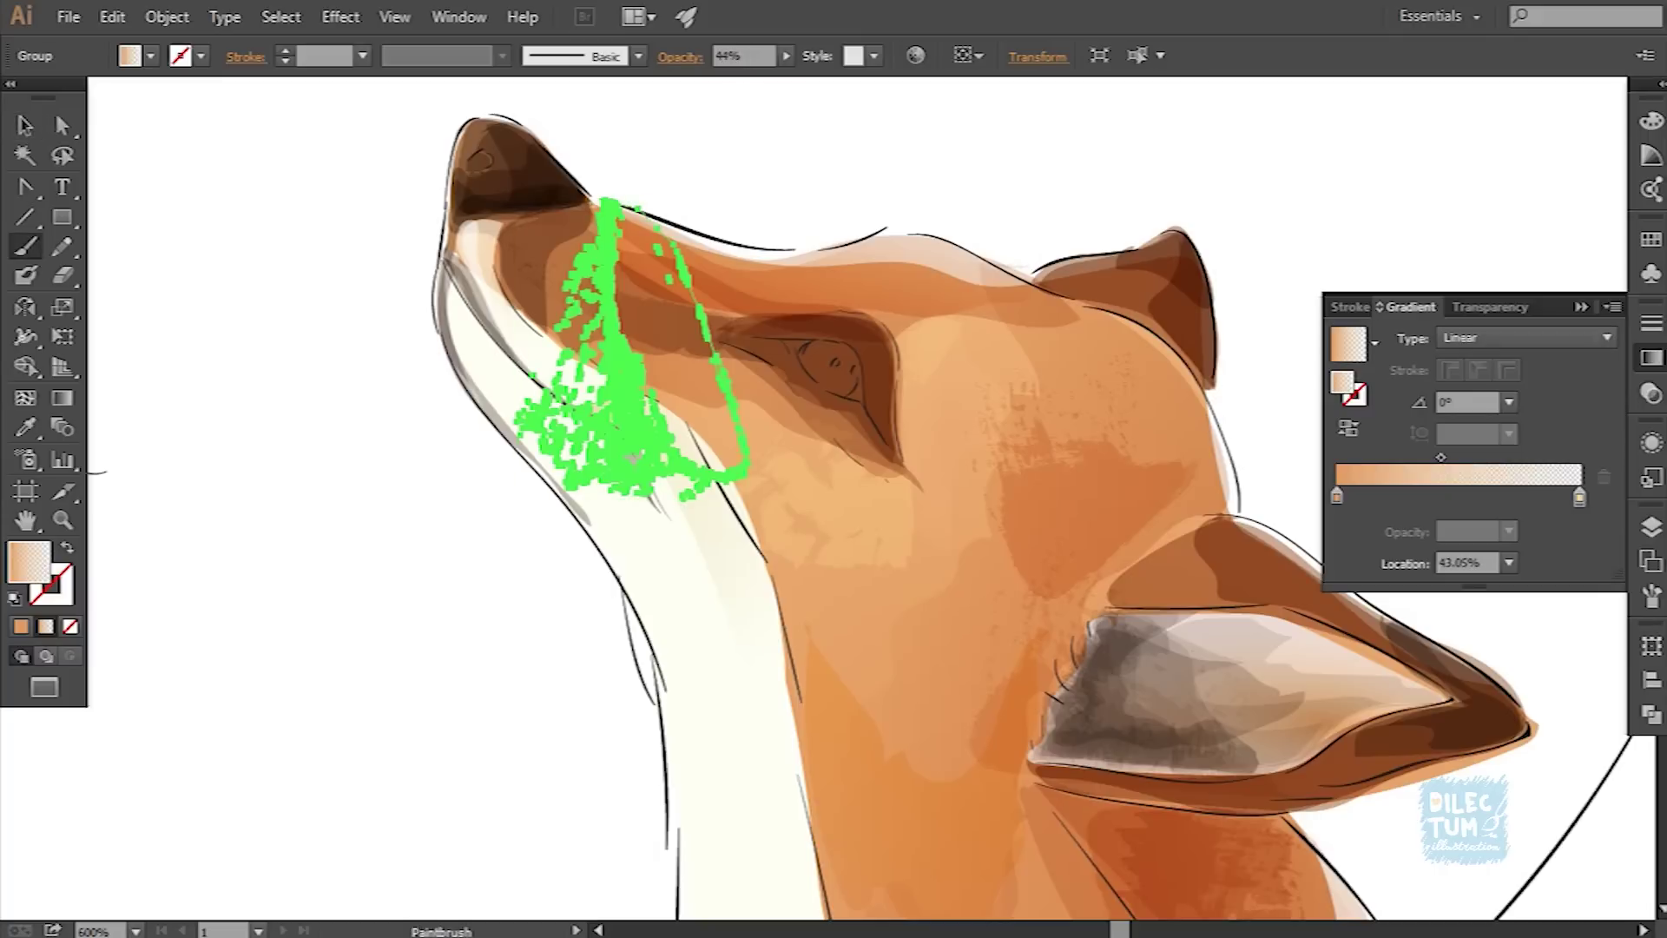
Step: Toggle the gradient annotator off and on while editing the muzzle gradient
key("g")
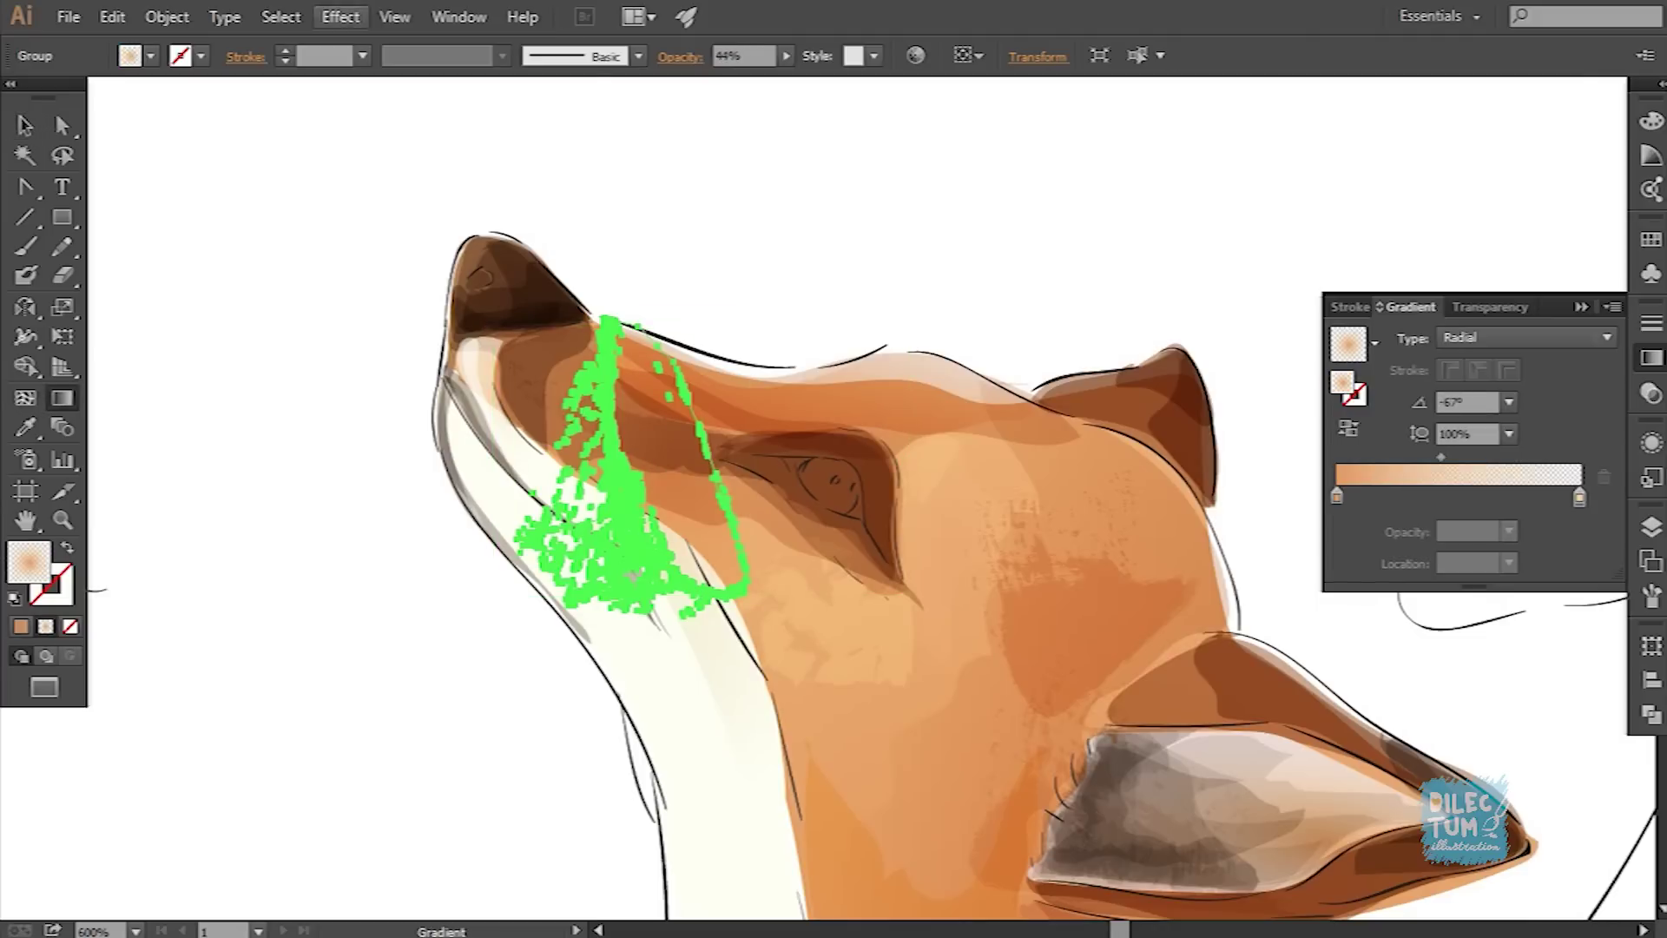
left_click(394, 16)
left_click(547, 671)
left_click(394, 17)
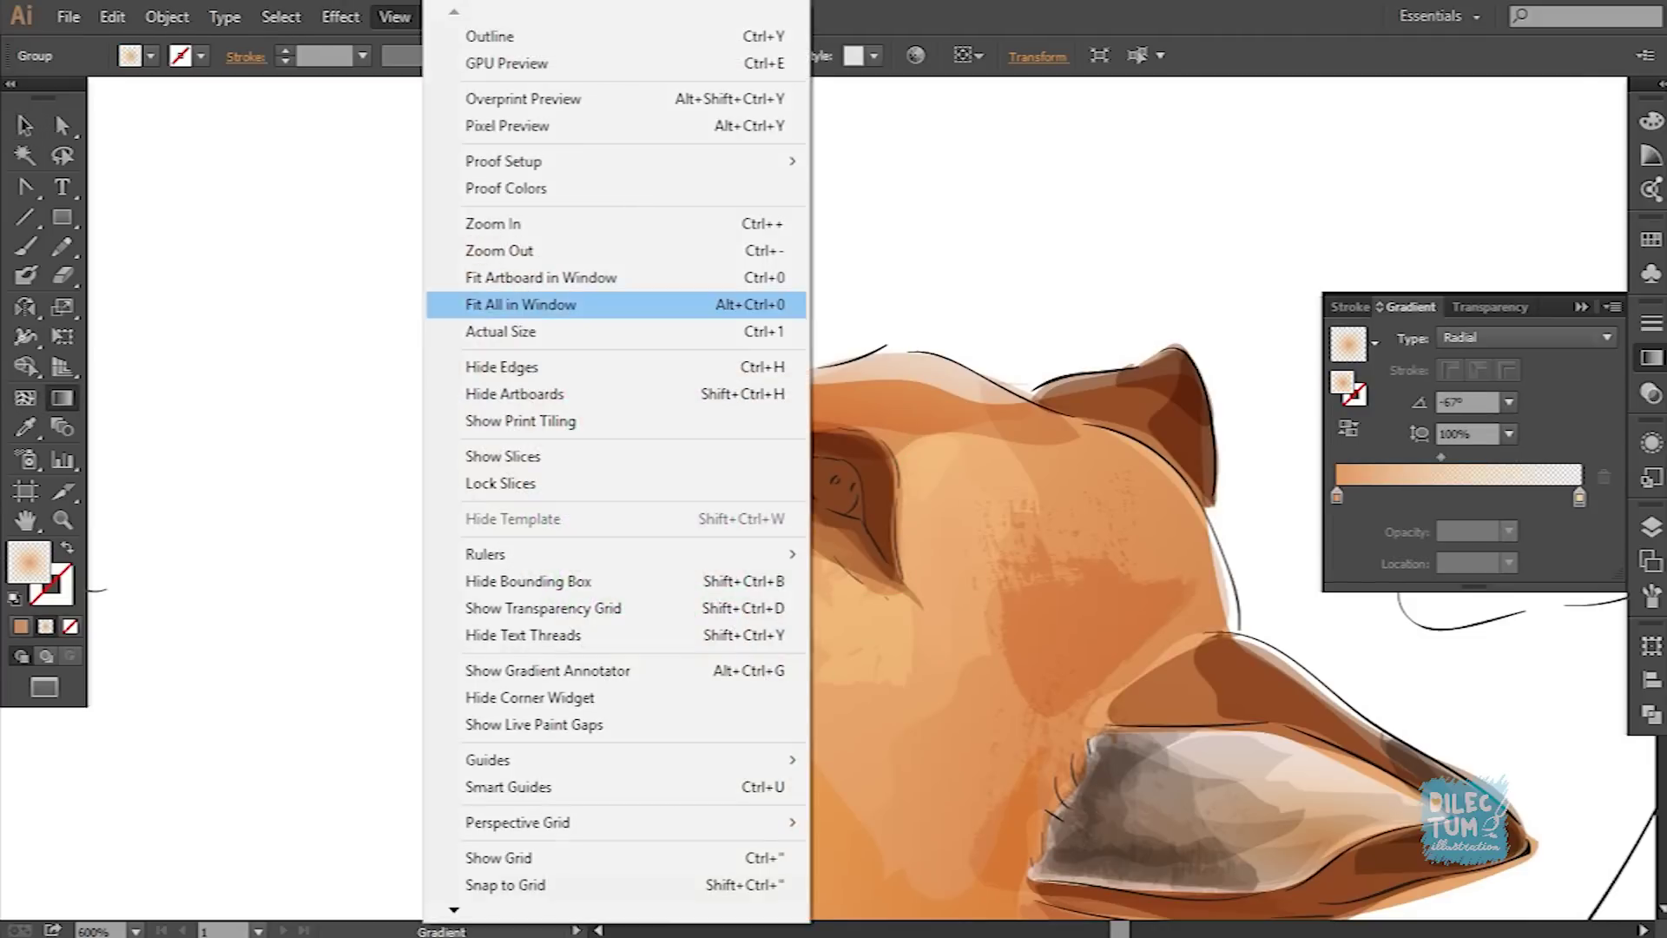
left_click(548, 670)
key("v")
key("ctrl+shift+a")
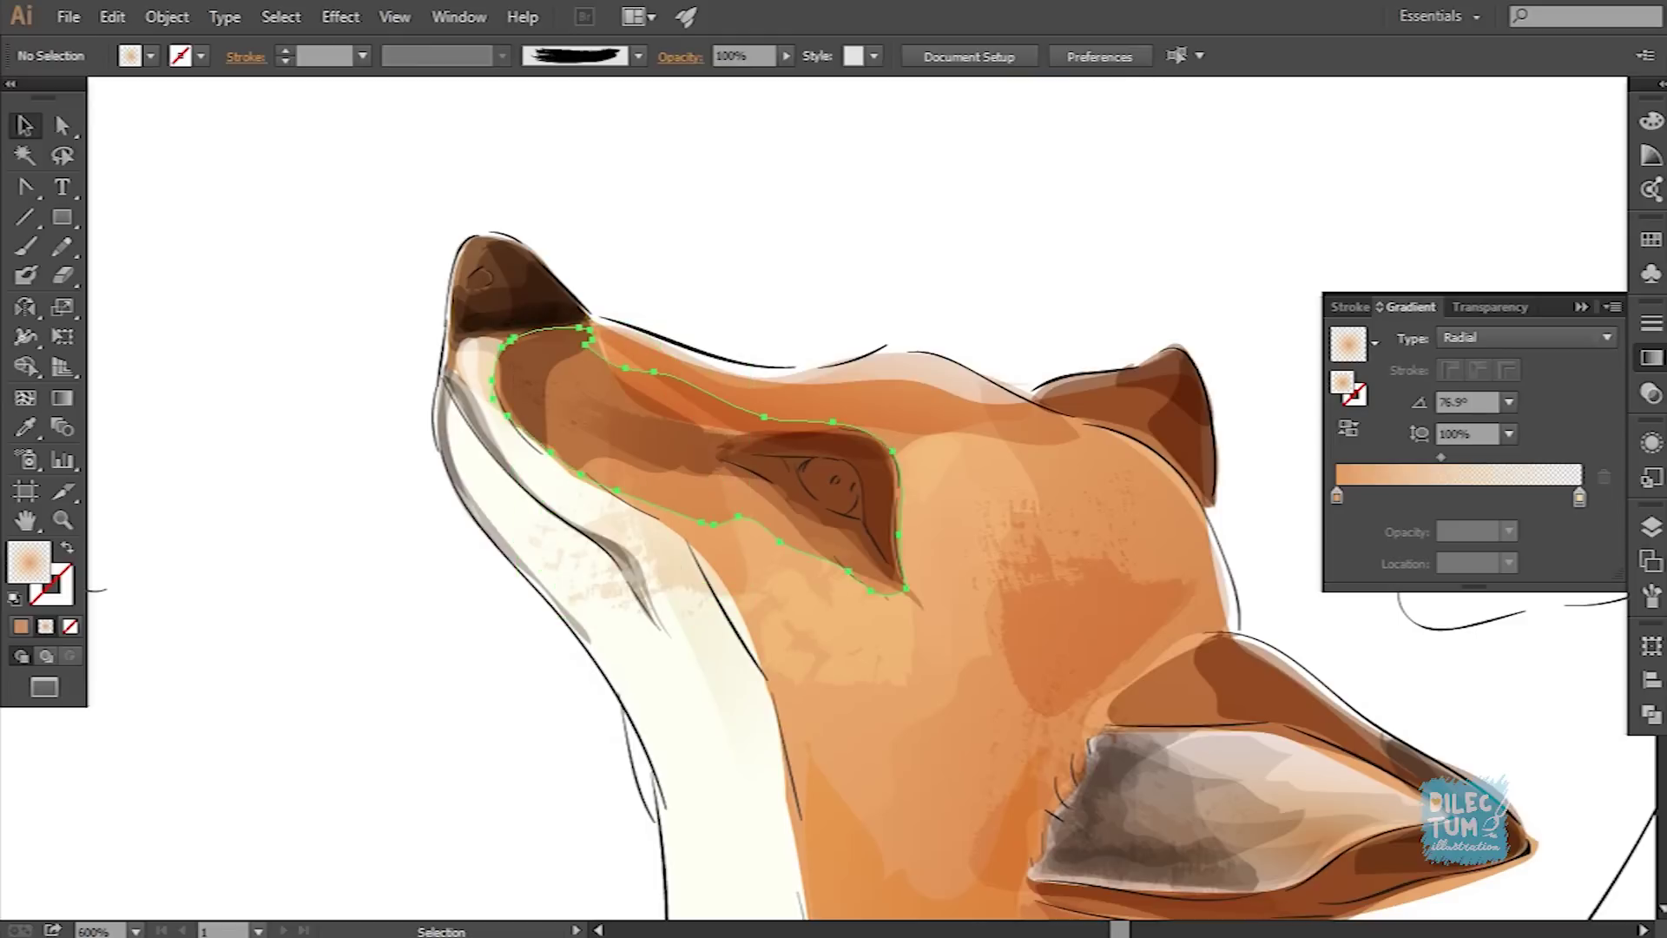
Step: Adjust the gradient on the orange cheek spatter shading and pick a thick textured brush
left_click(1025, 513)
key("g")
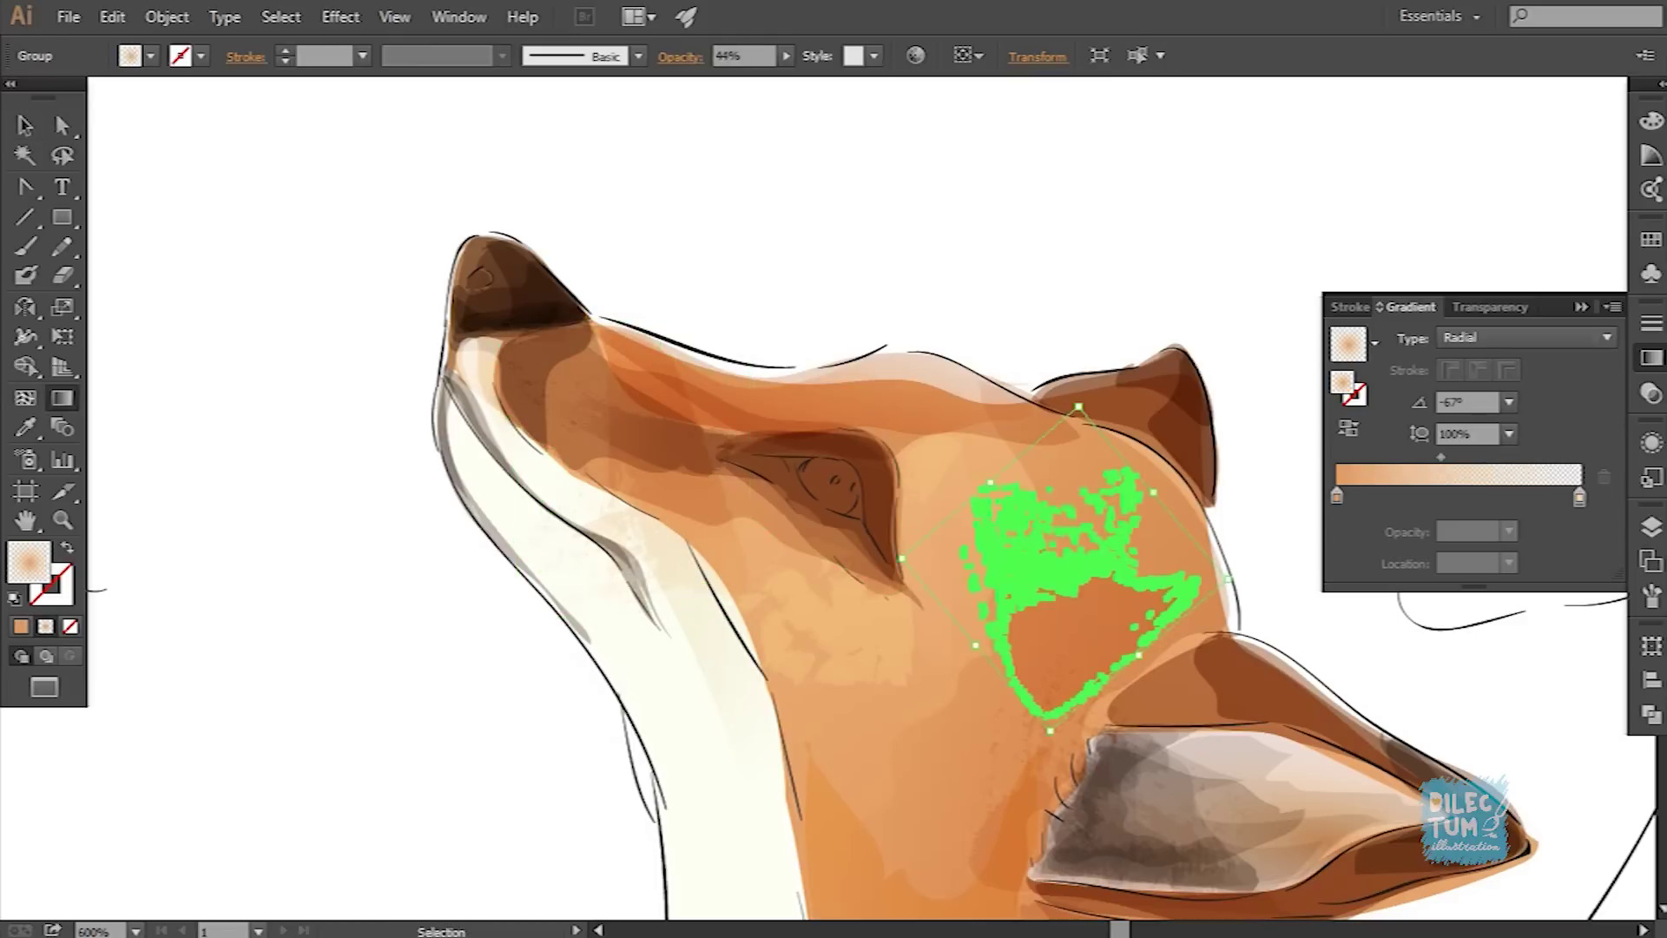
key("v")
left_click(340, 16)
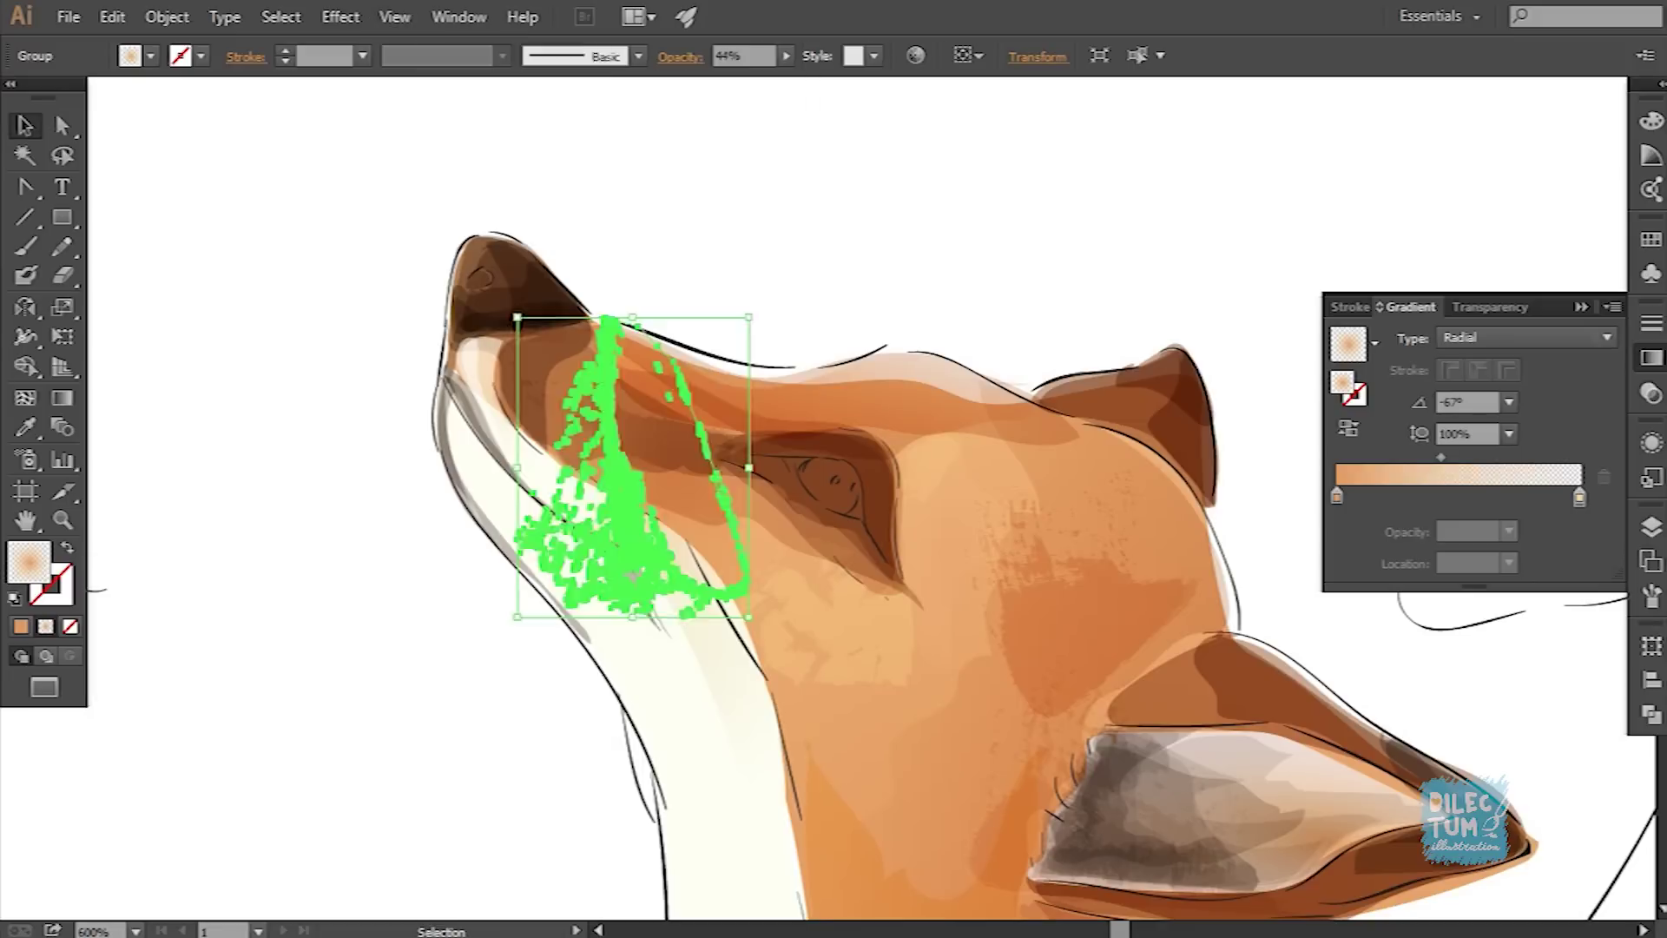
key("g")
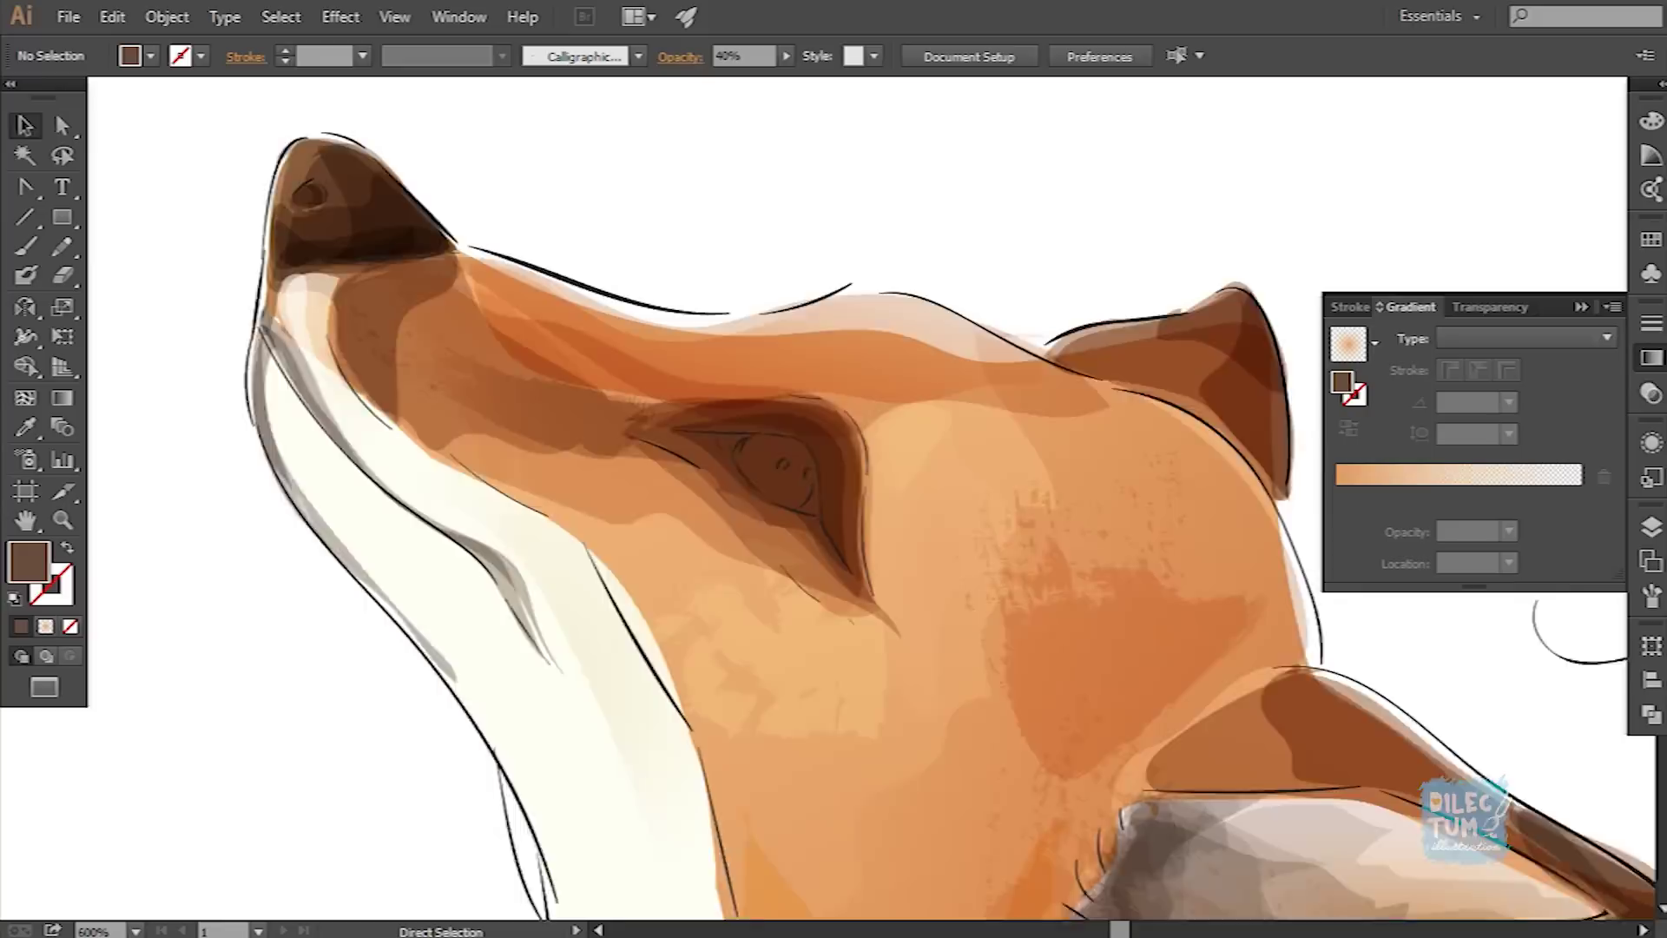
left_click(1651, 595)
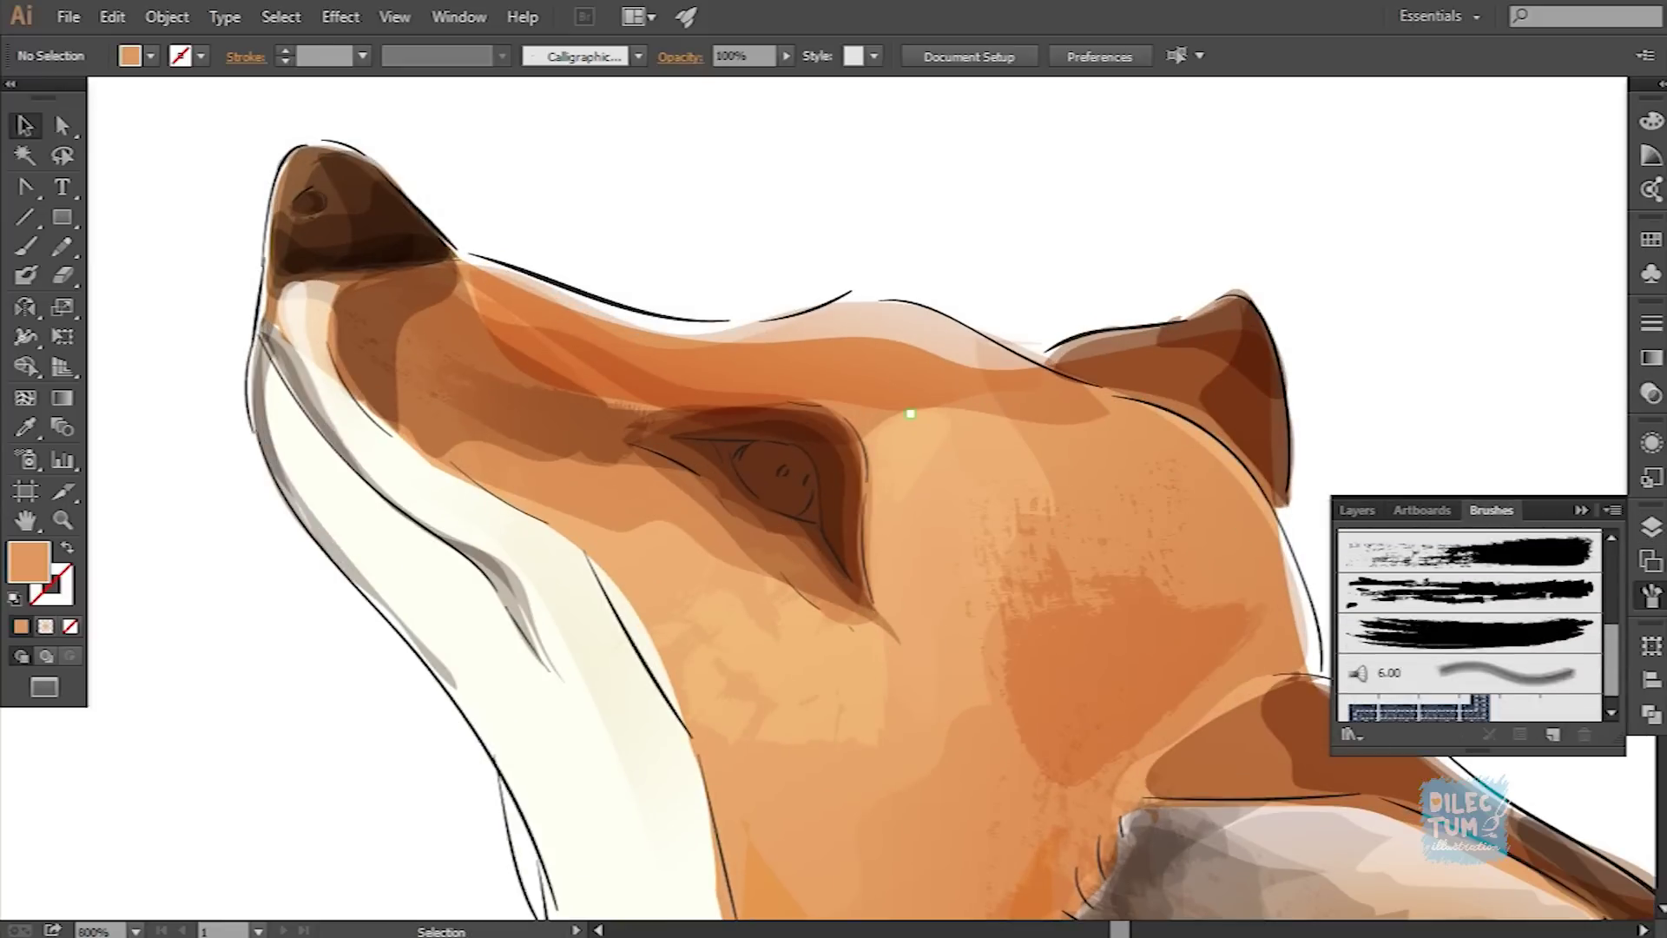
left_click(1469, 622)
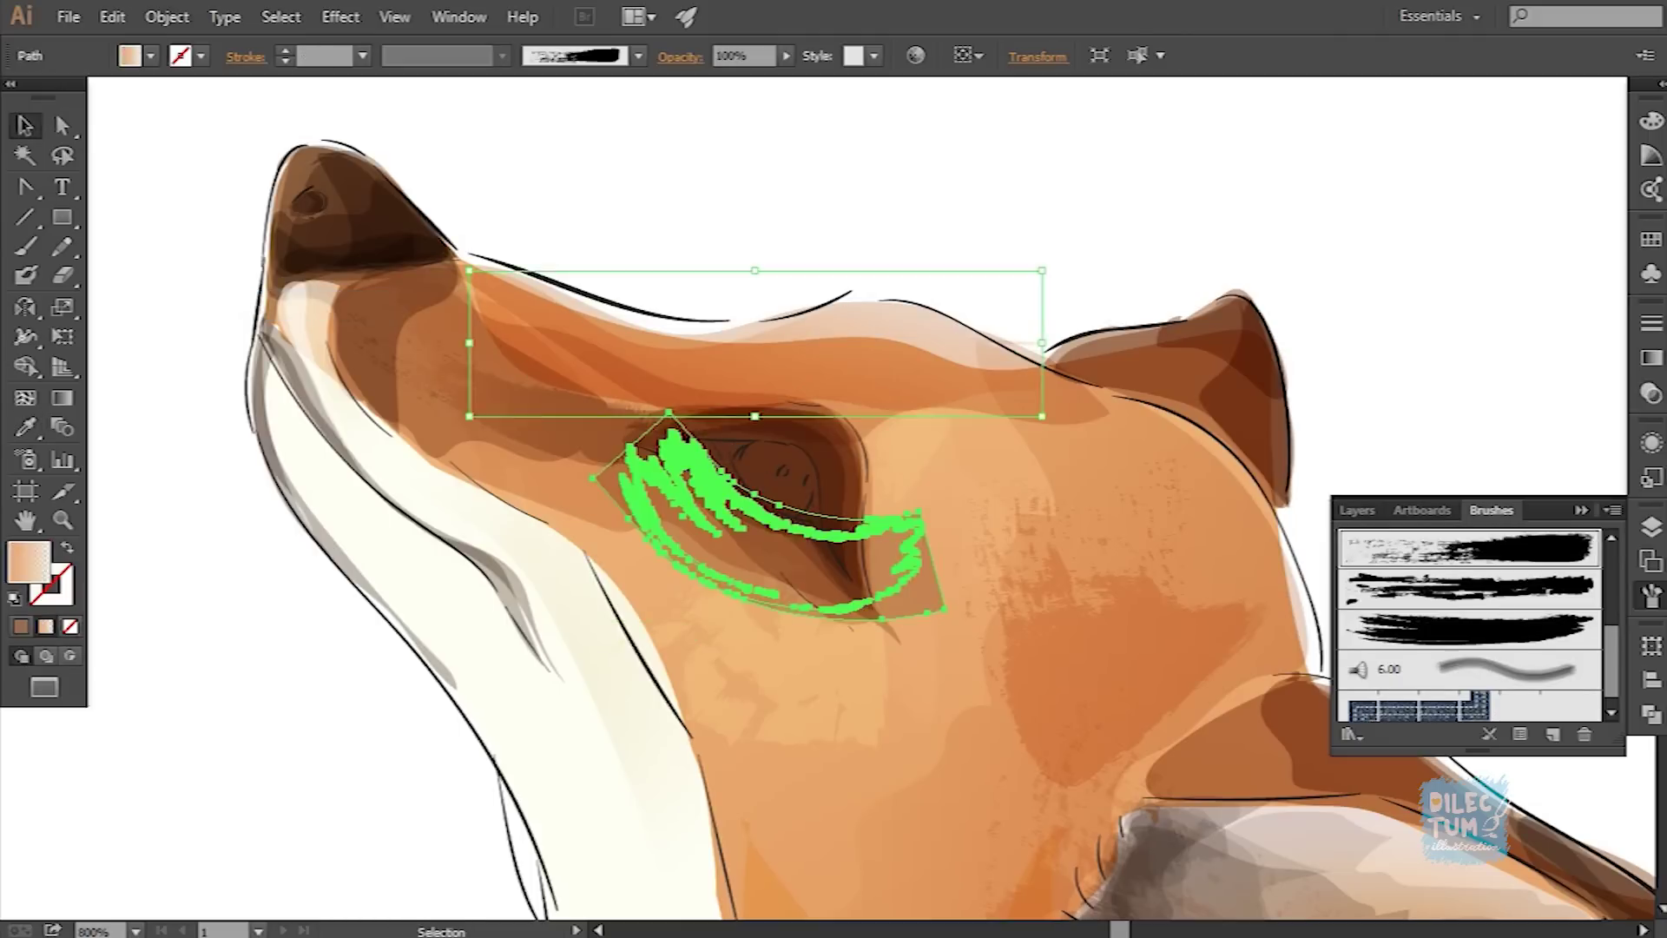
key("Escape")
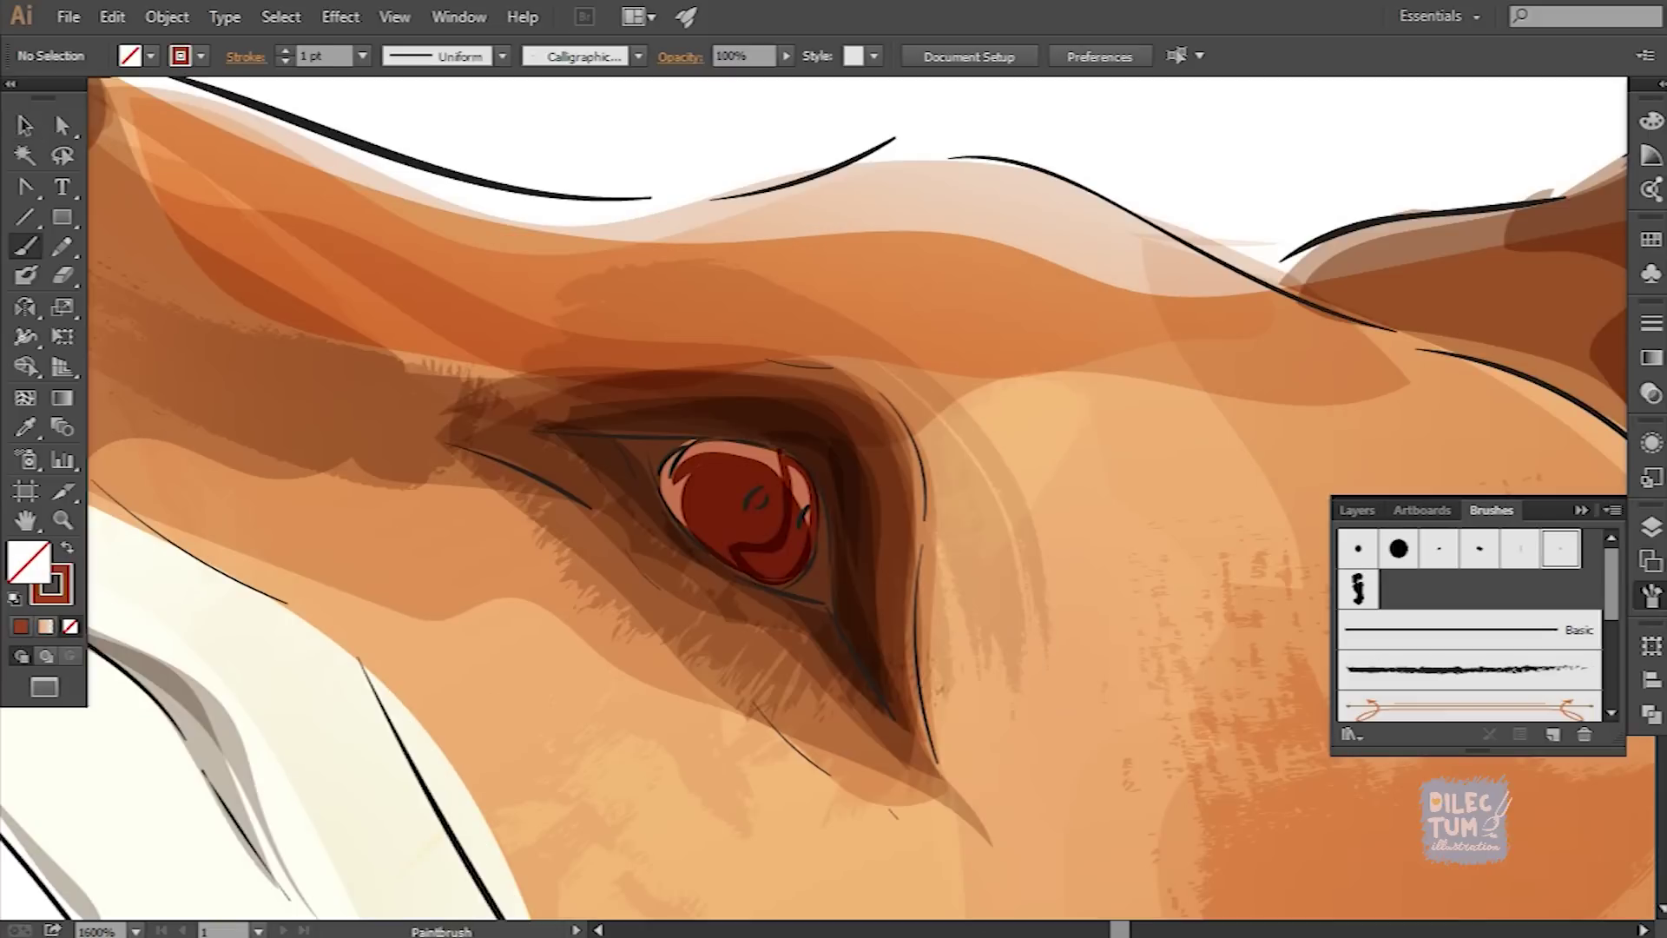
Step: Paint a stroke along the iris's upper-left rim
left_click_drag(679, 523, 761, 456)
key("v")
key("ctrl+shift+a")
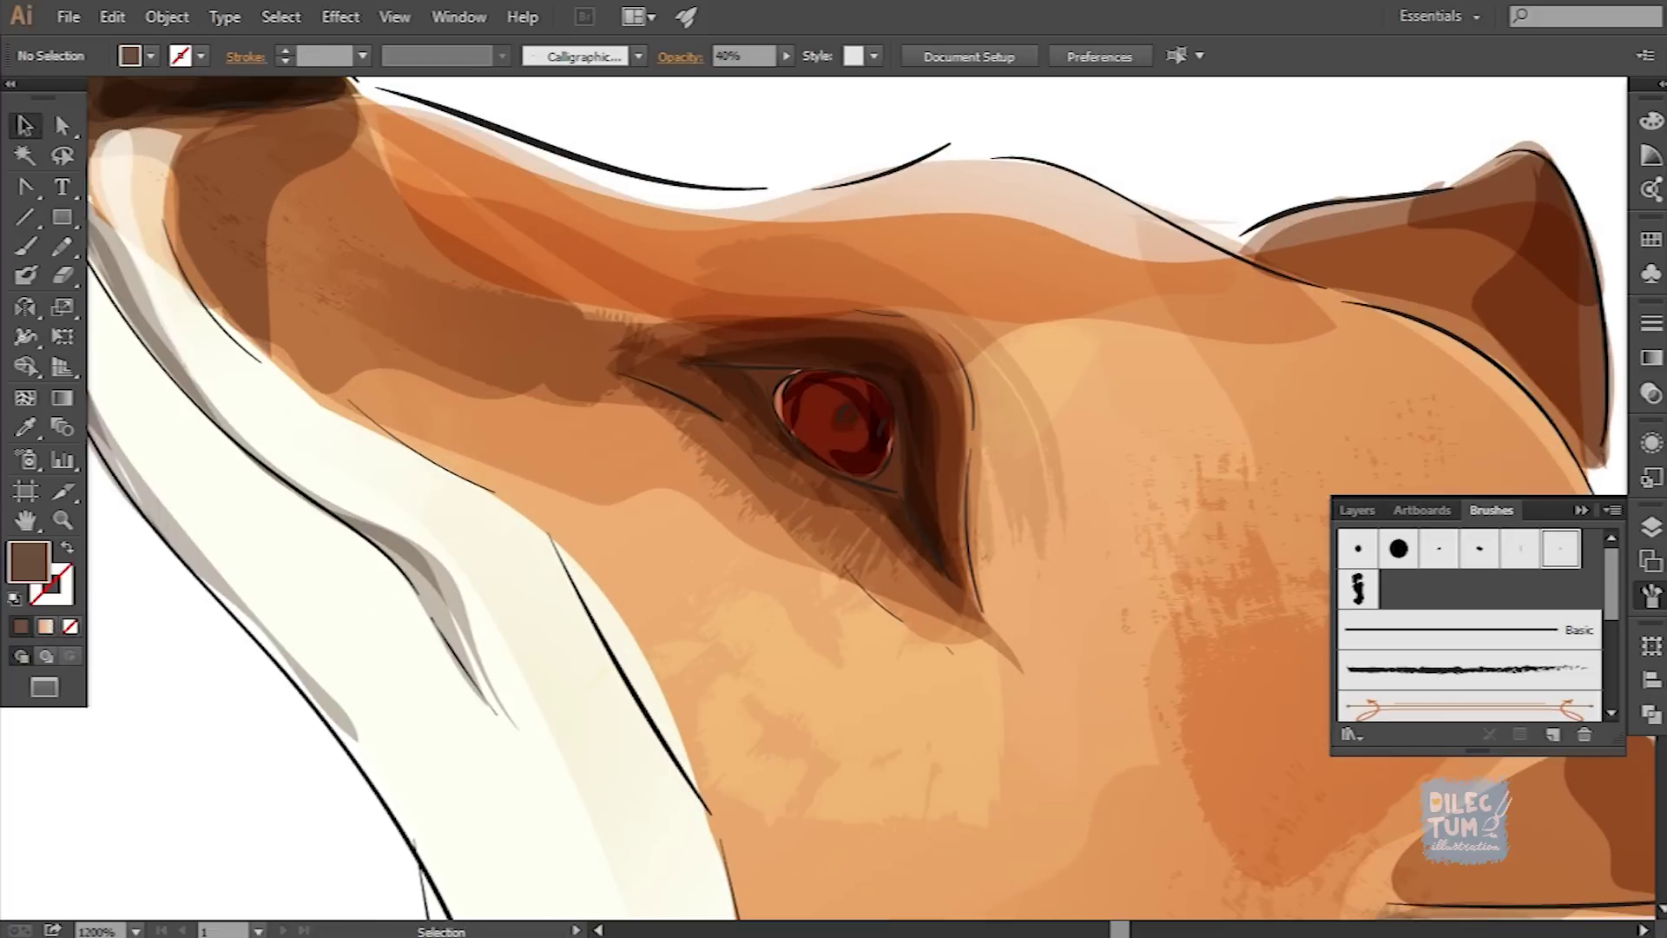
Step: Set the white eye highlights to 60% opacity, then return to the Paintbrush
key("ctrl+shift+a")
key("ctrl+shift+a")
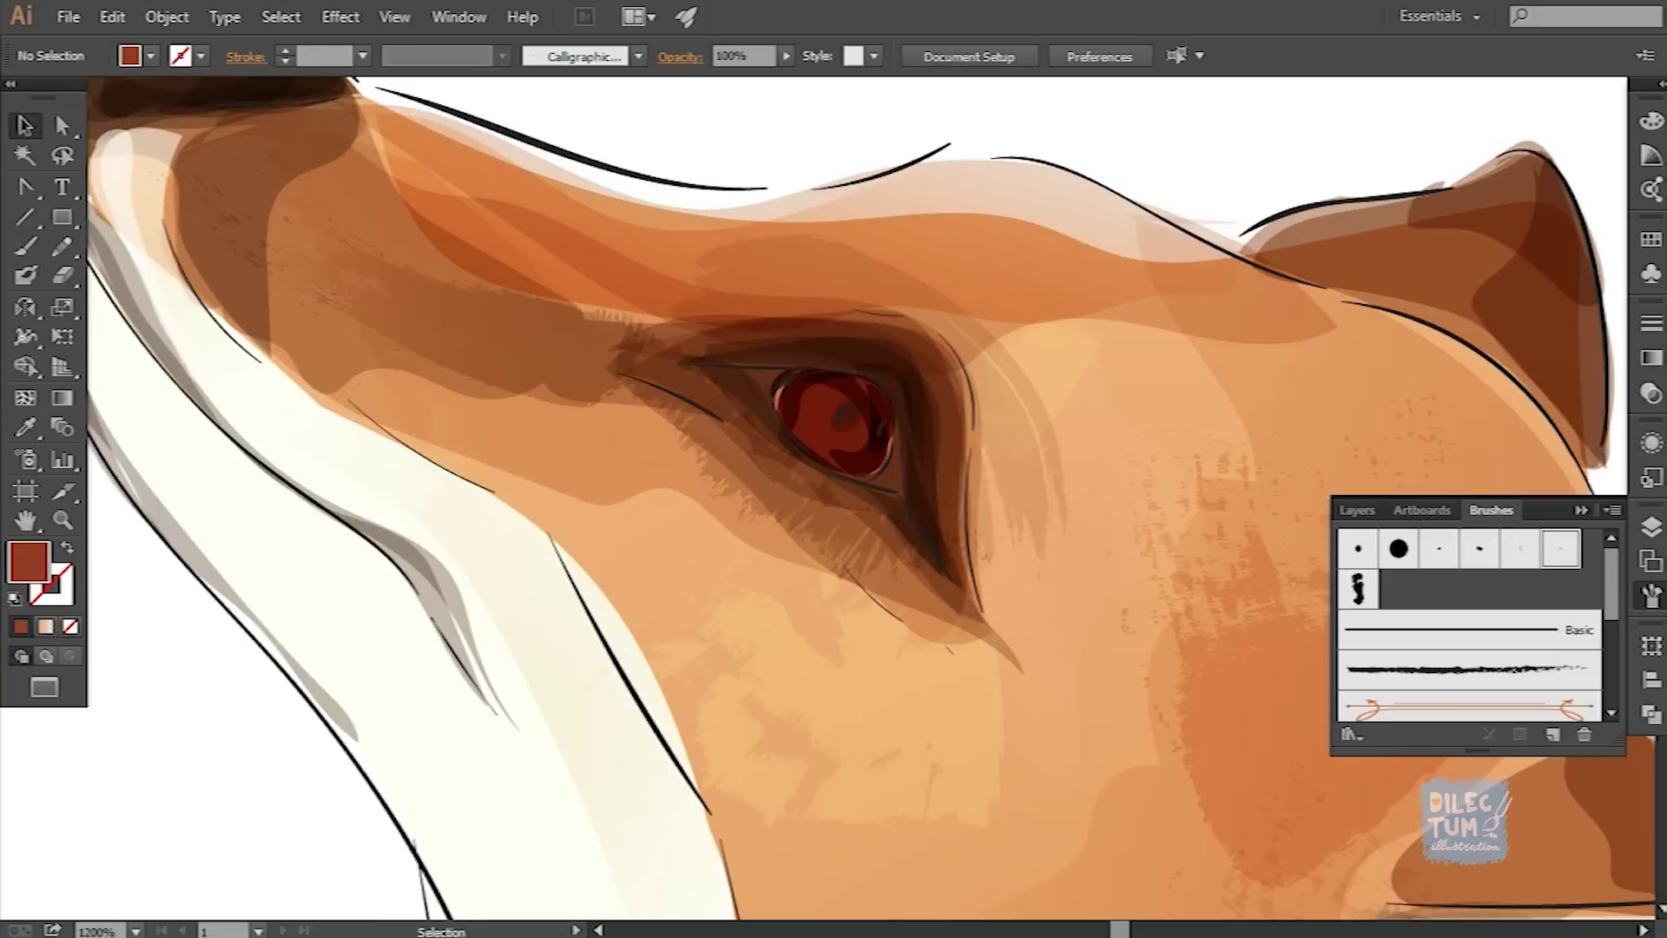
key("o")
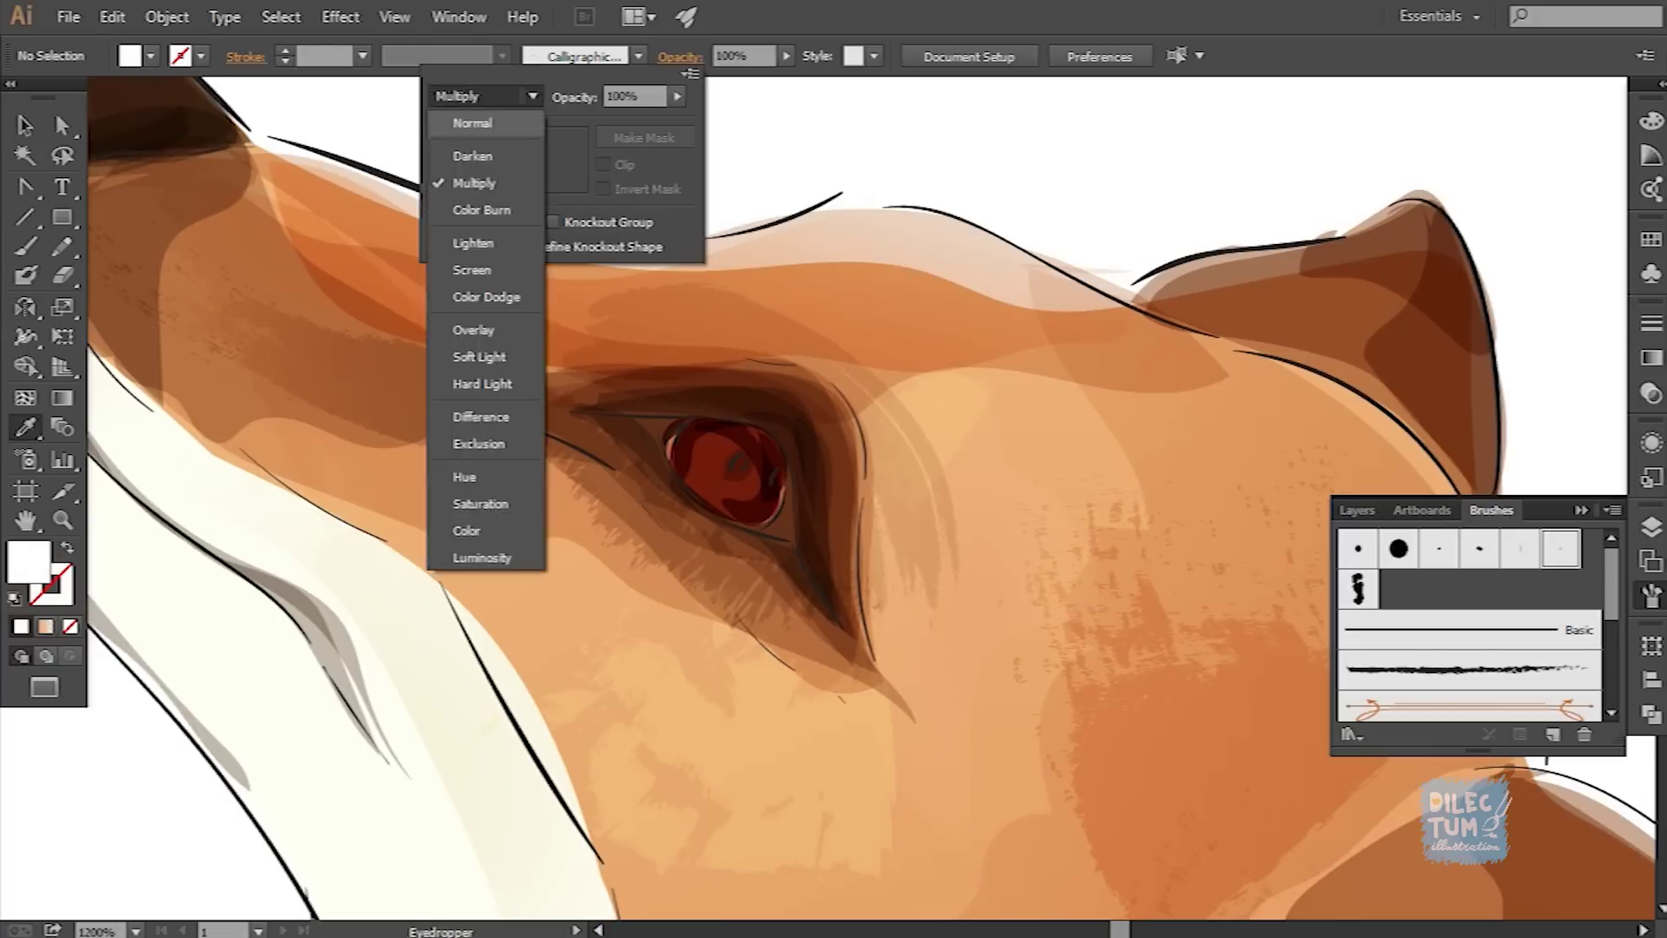
key("b")
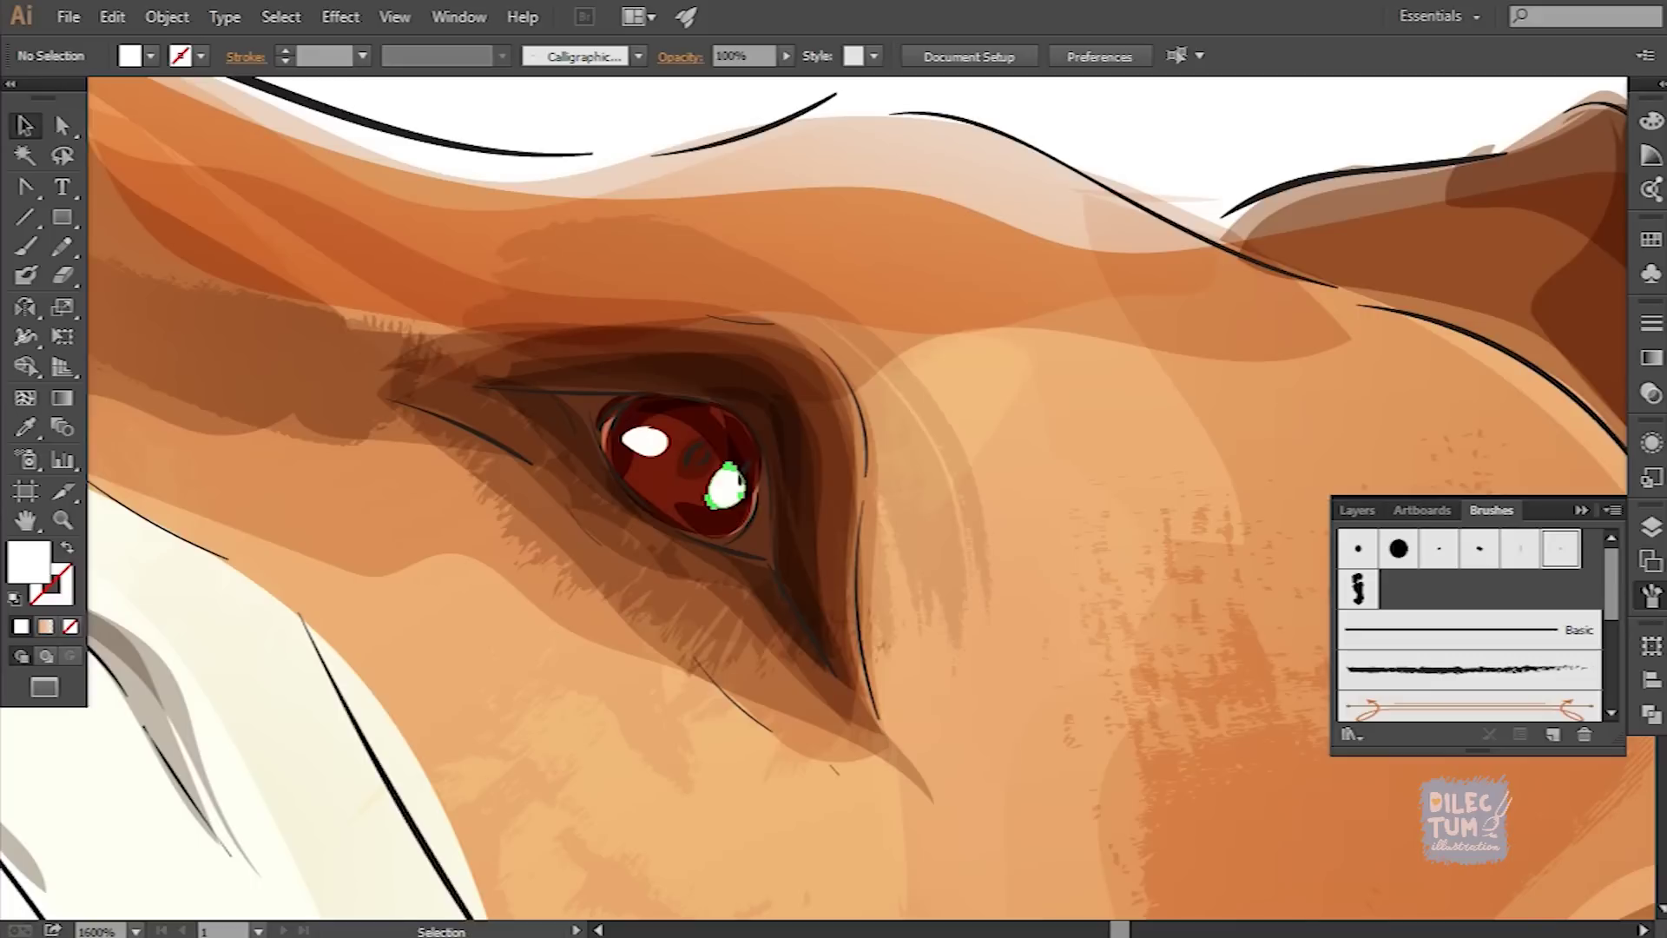
left_click(730, 486)
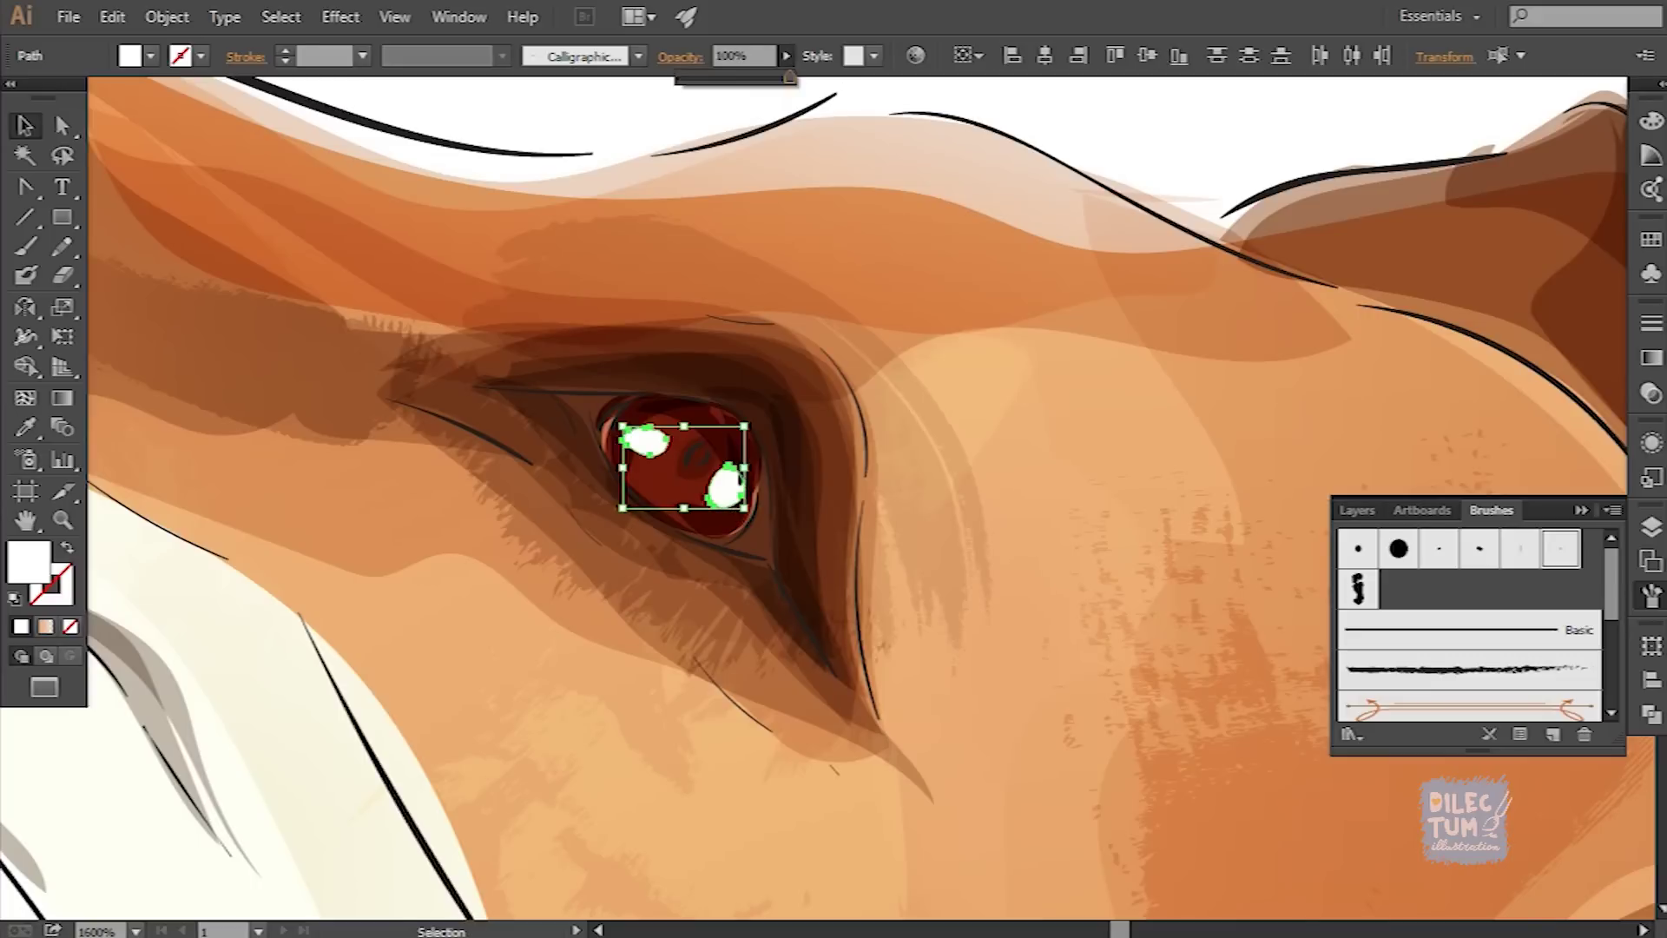
key("6")
key("ctrl+shift+a")
key("b")
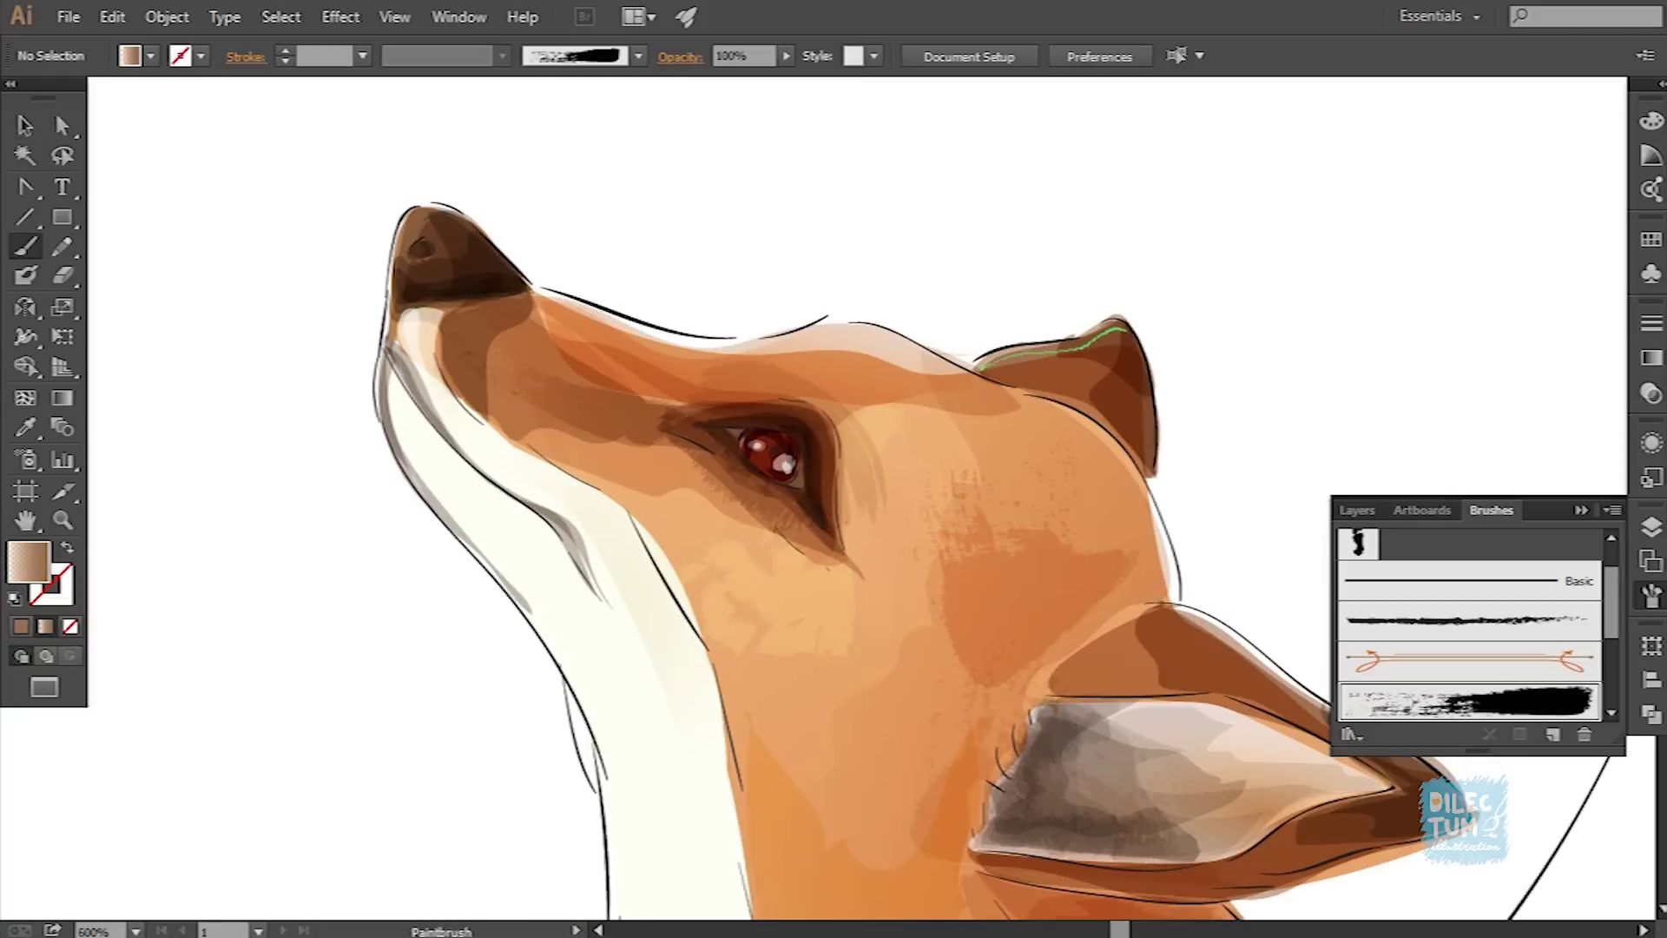
Step: Set the ear shading stroke to Multiply blend mode and brush another dark stroke across the ear
key("i")
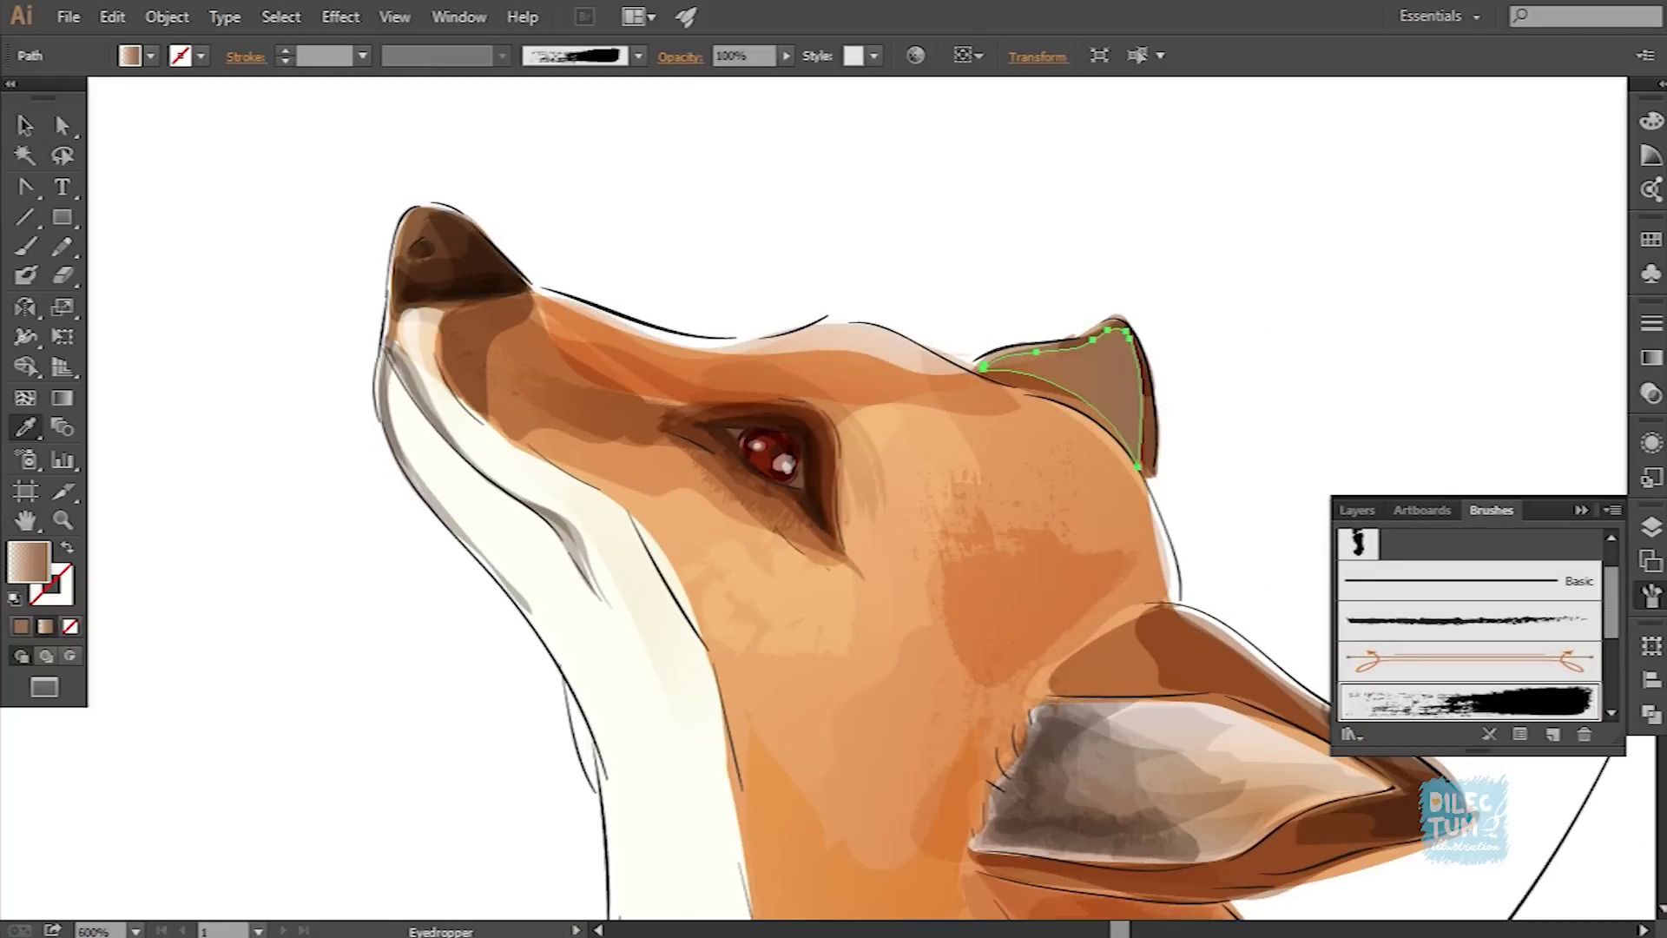
left_click(679, 57)
left_click(465, 92)
left_click(484, 168)
key("ctrl+shift+a")
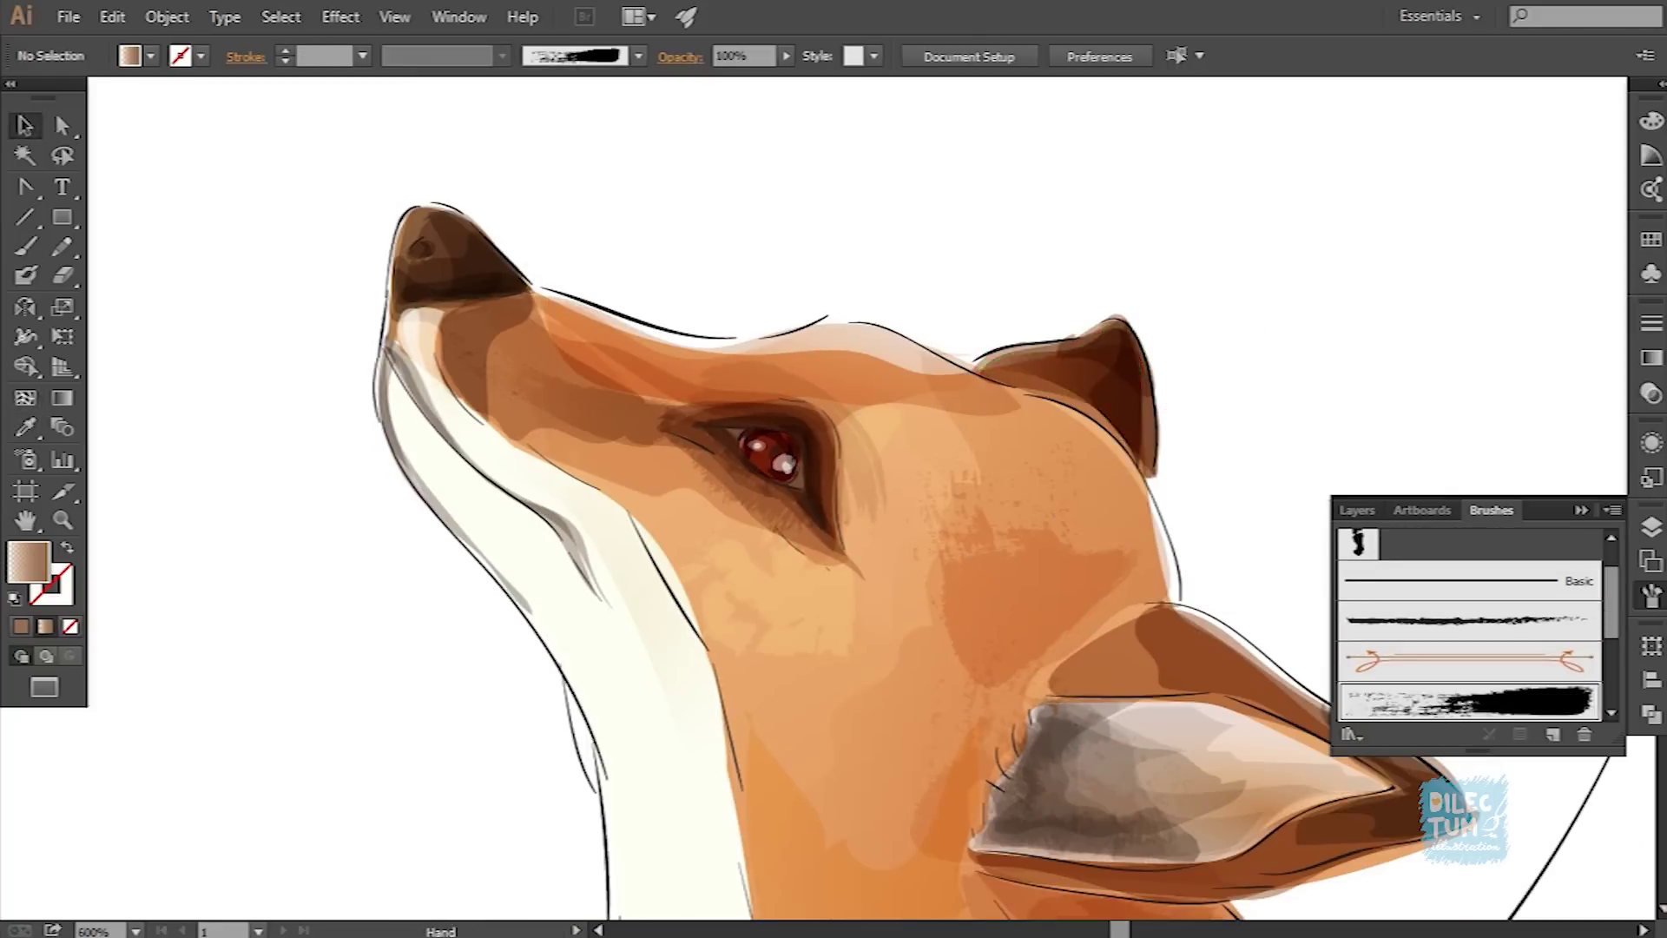
key("b")
left_click_drag(938, 447, 960, 469)
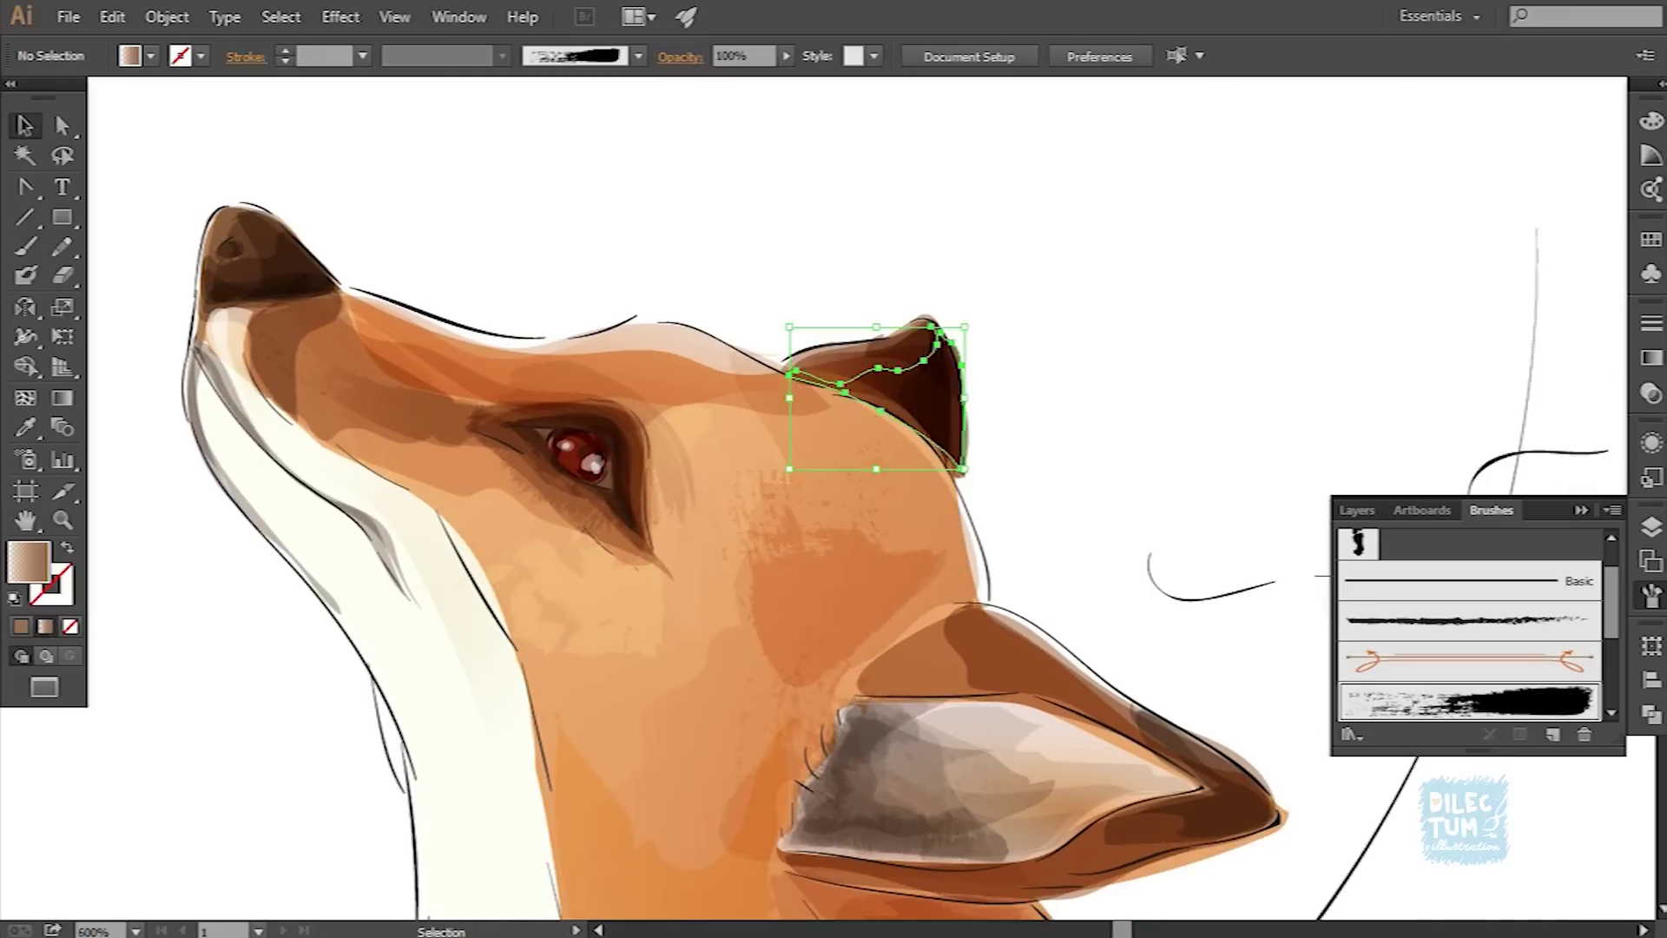
Step: Paint dark shading on the fox's nose tip
key("v")
key("ctrl+shift+a")
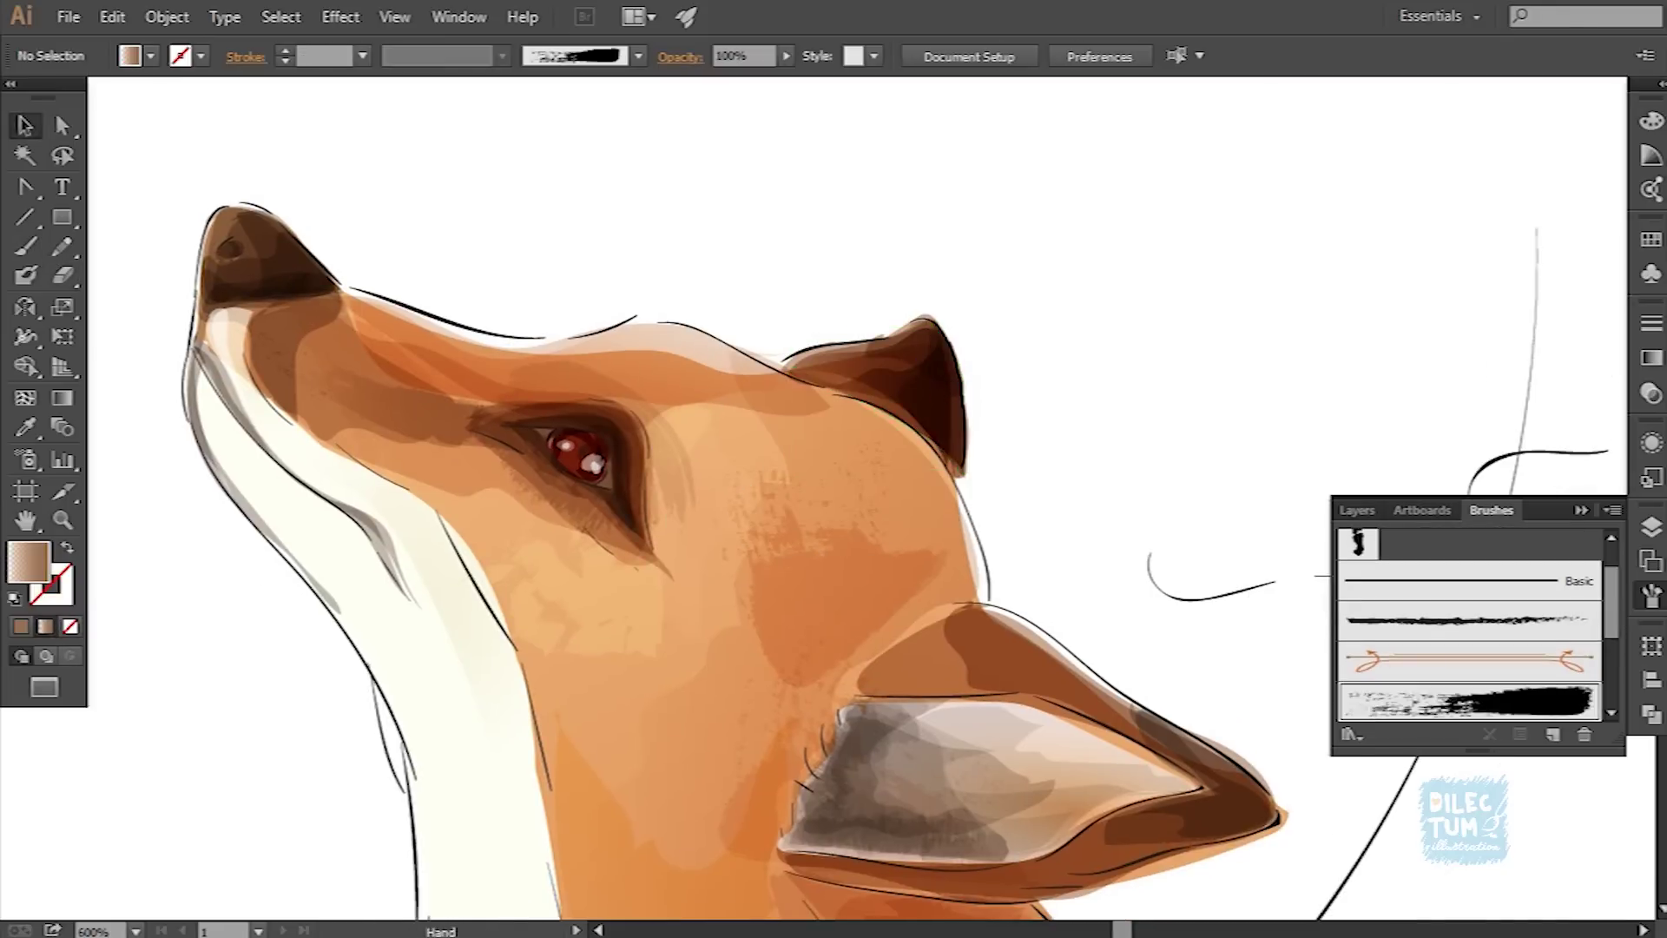
left_click_drag(833, 521, 647, 295)
key("b")
left_click_drag(964, 499, 977, 494)
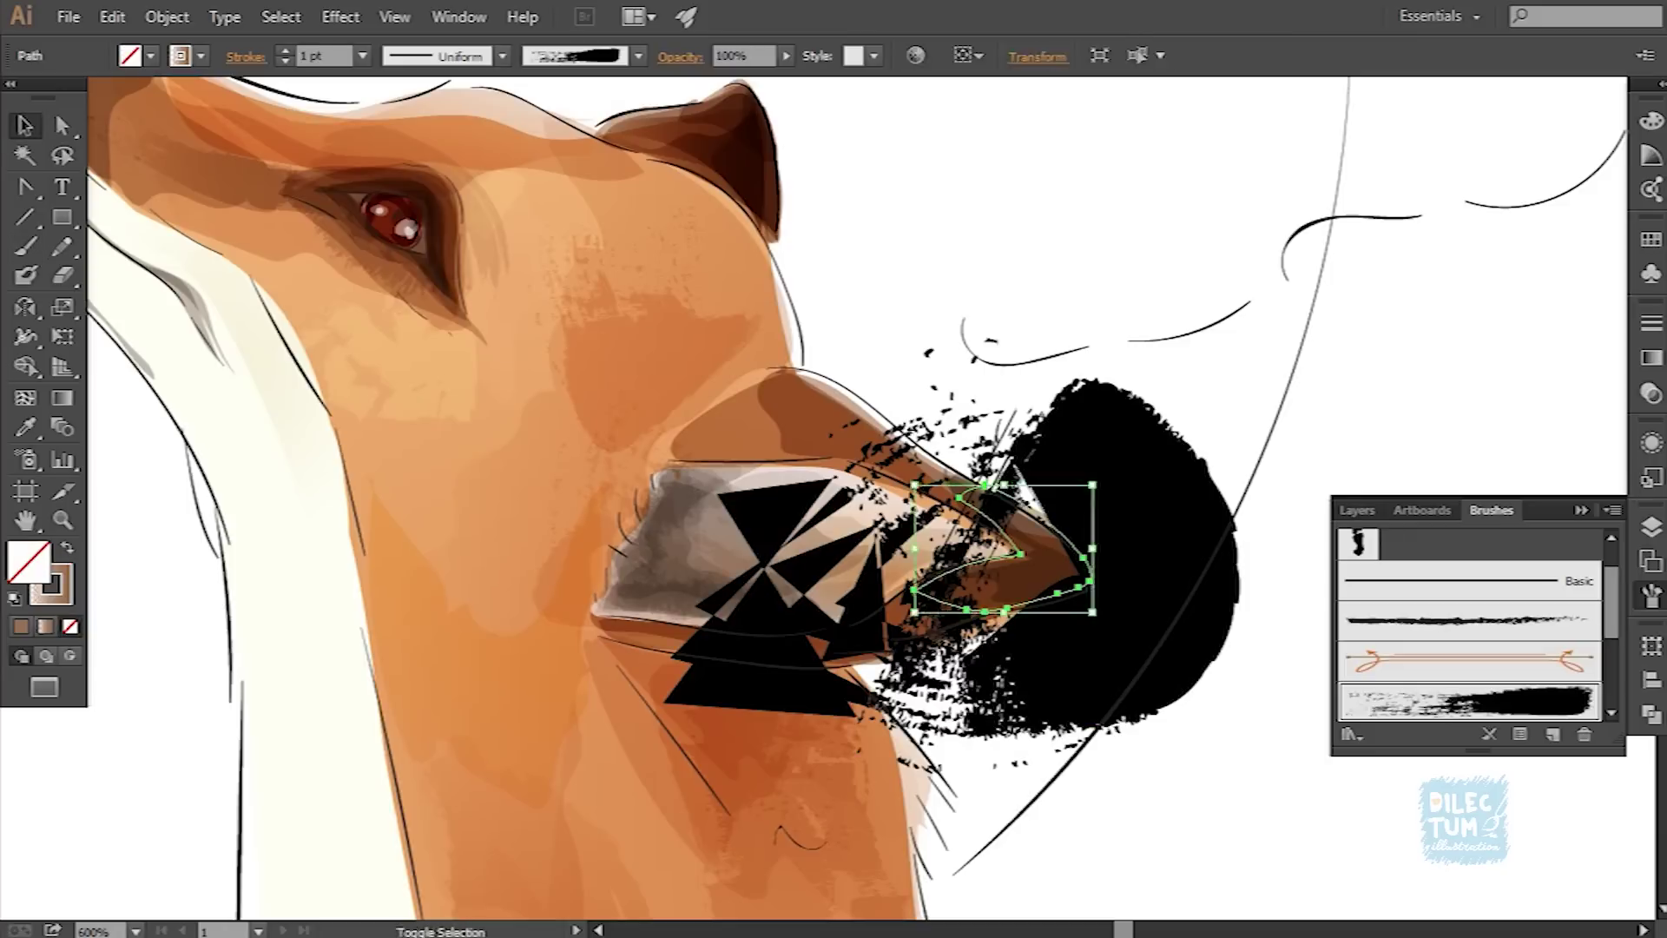
Step: Set a stroke below the nose to 47% opacity
key("v")
key("ctrl+shift+a")
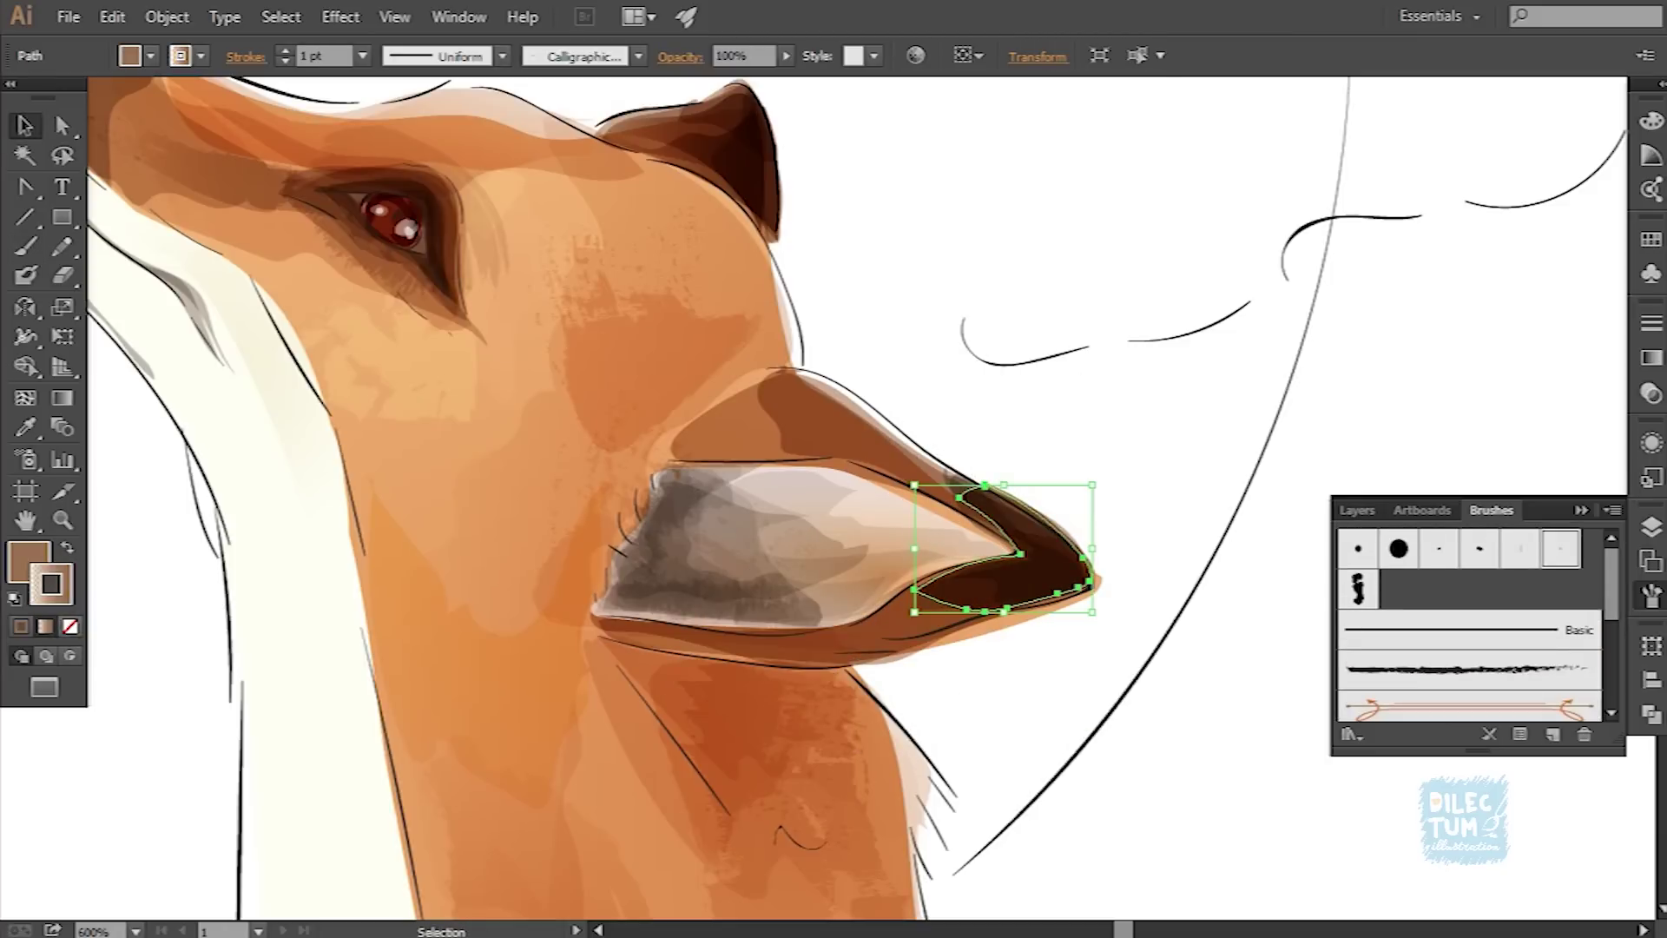
key("ctrl+shift+a")
key("b")
left_click_drag(834, 521, 790, 391)
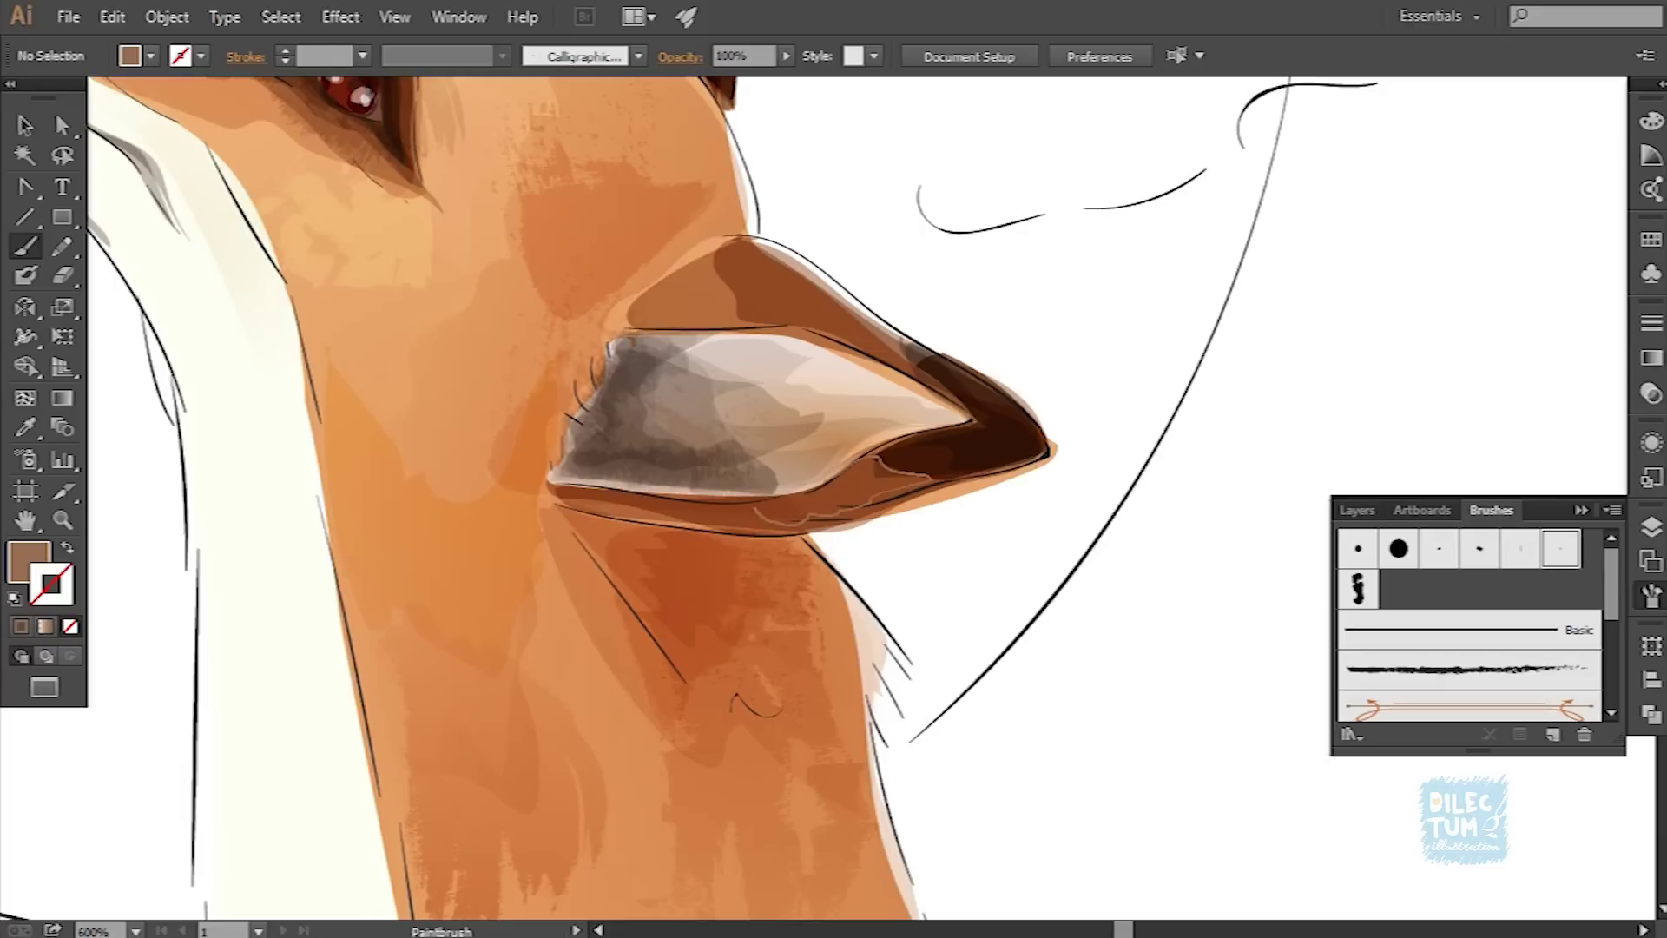
key("v")
left_click(868, 517)
mouse_move(833, 521)
left_mouse_down()
mouse_move(857, 550)
mouse_move(942, 434)
left_mouse_up()
type("47")
key("Return")
Step: Zoom in and centre the view on the fox's head and neck
key("b")
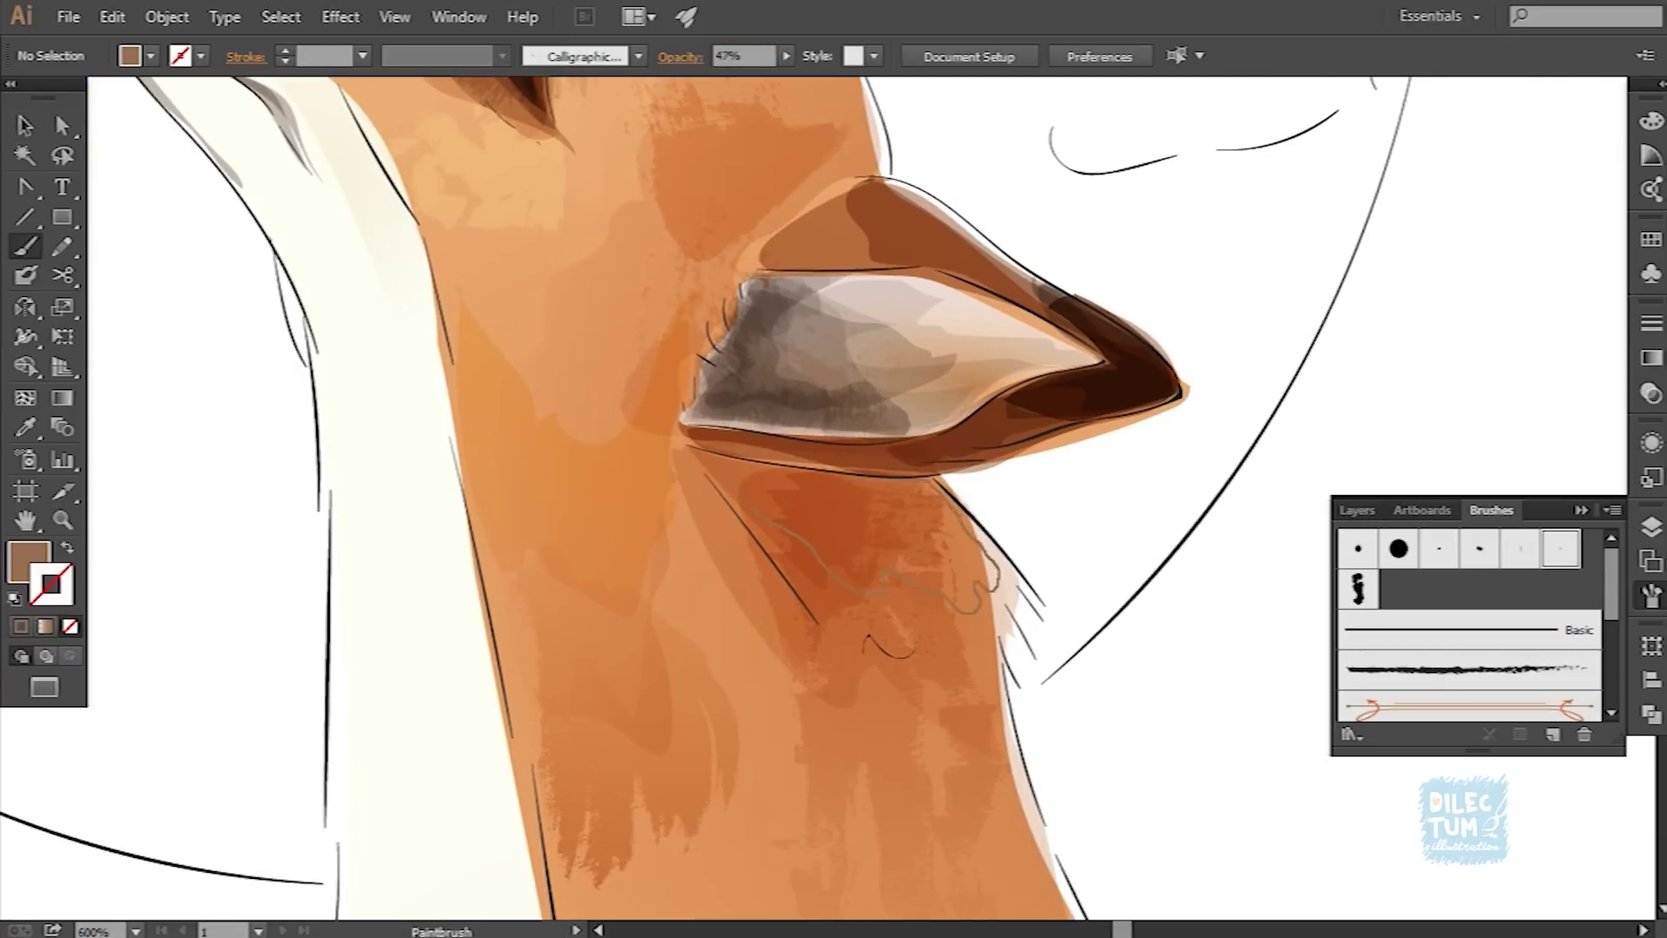
key("v")
key("ctrl+1")
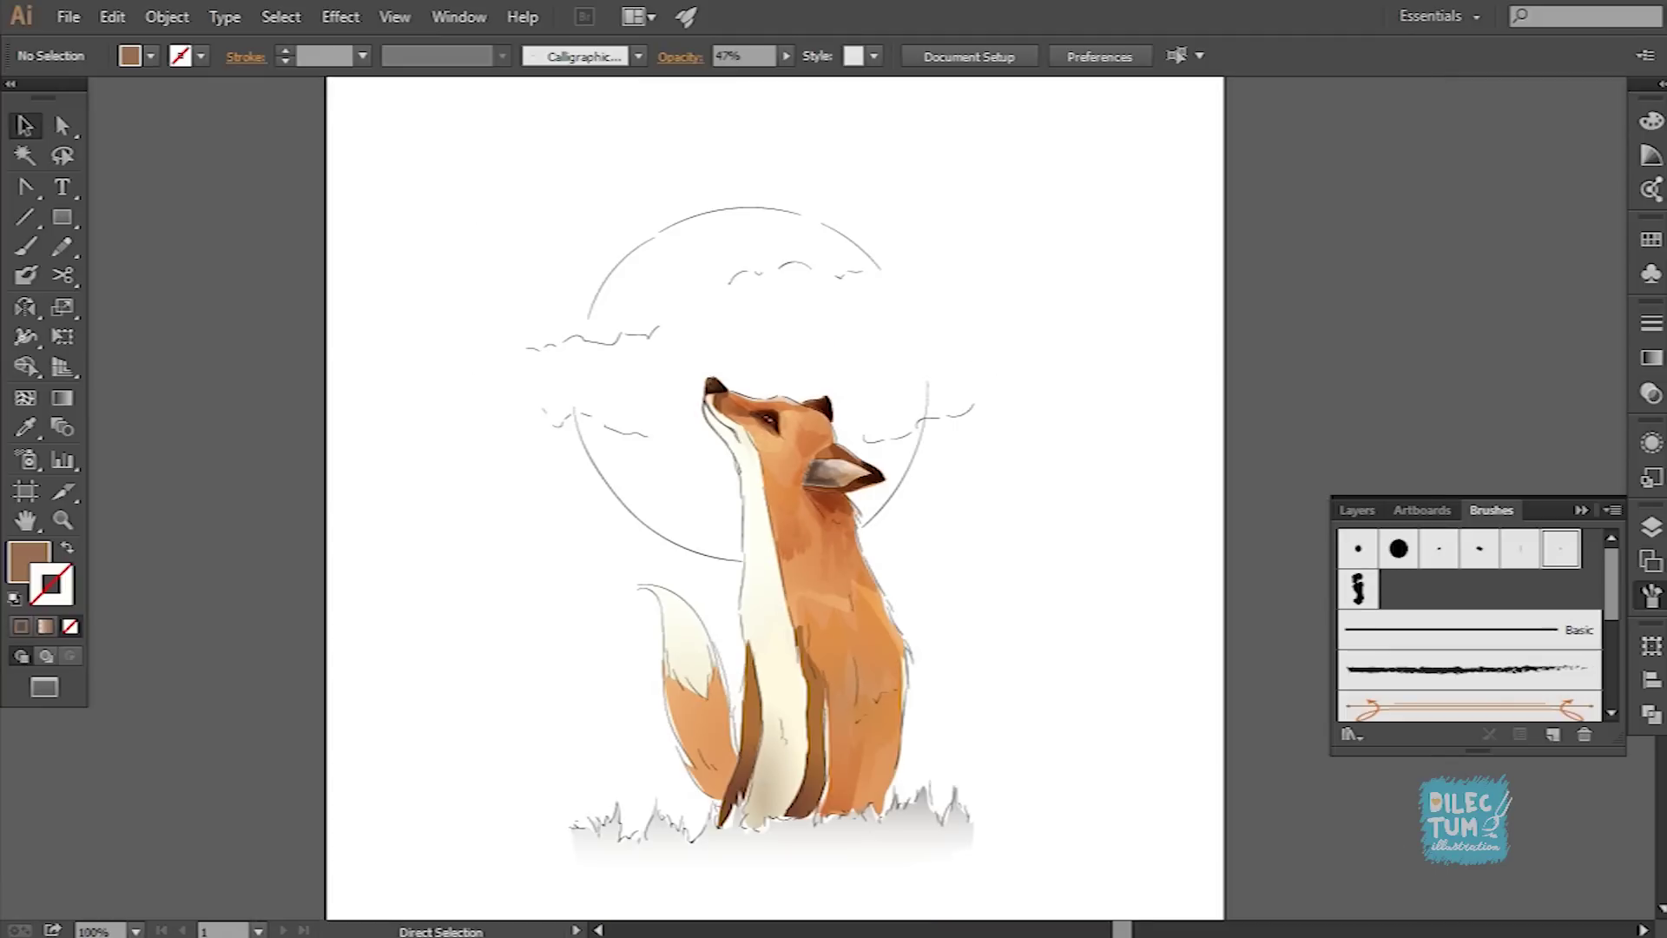
key("ctrl+plus")
key("v")
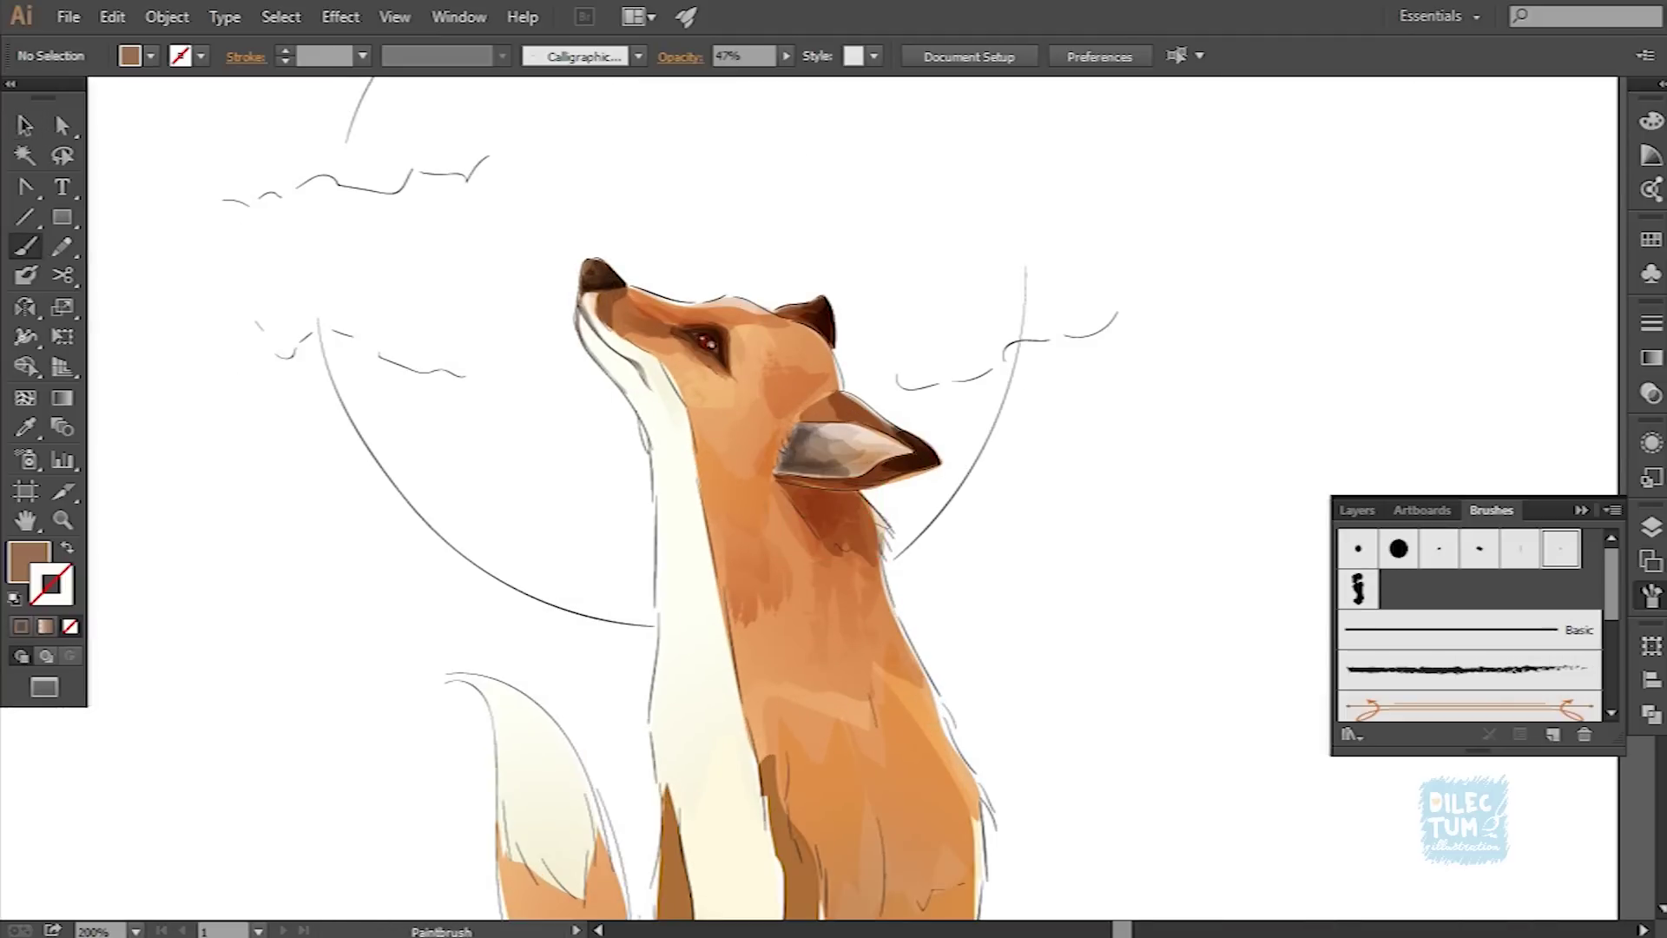
key("v")
key("ctrl+1")
key("ctrl+plus")
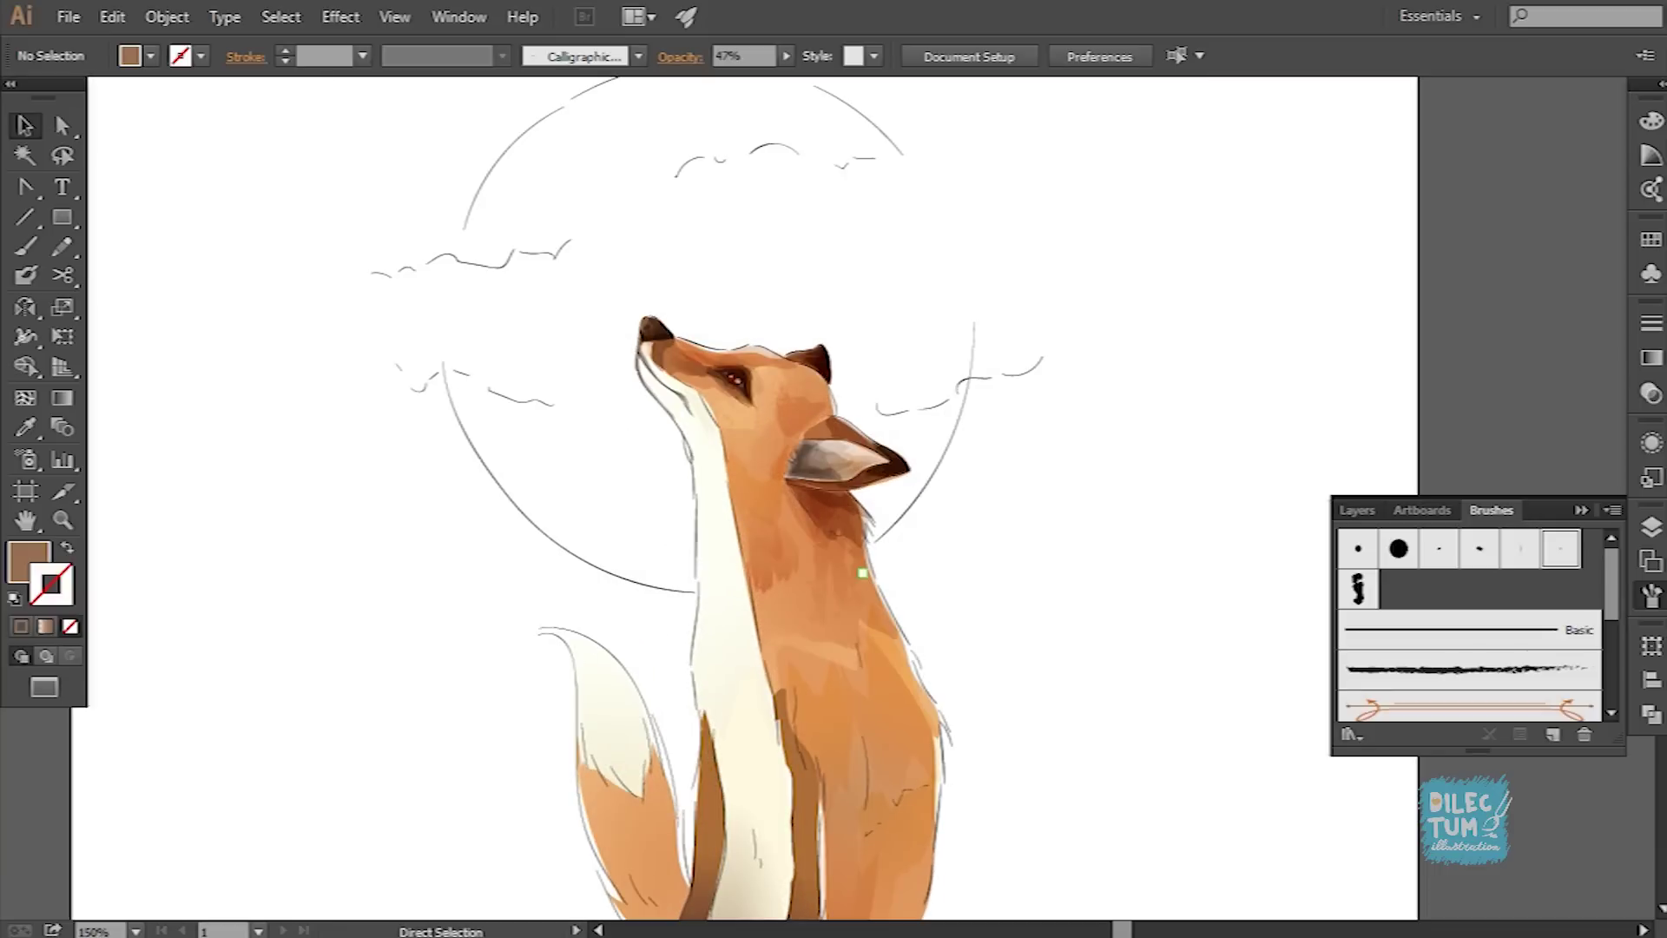
left_click_drag(833, 469, 814, 410)
key("b")
key("v")
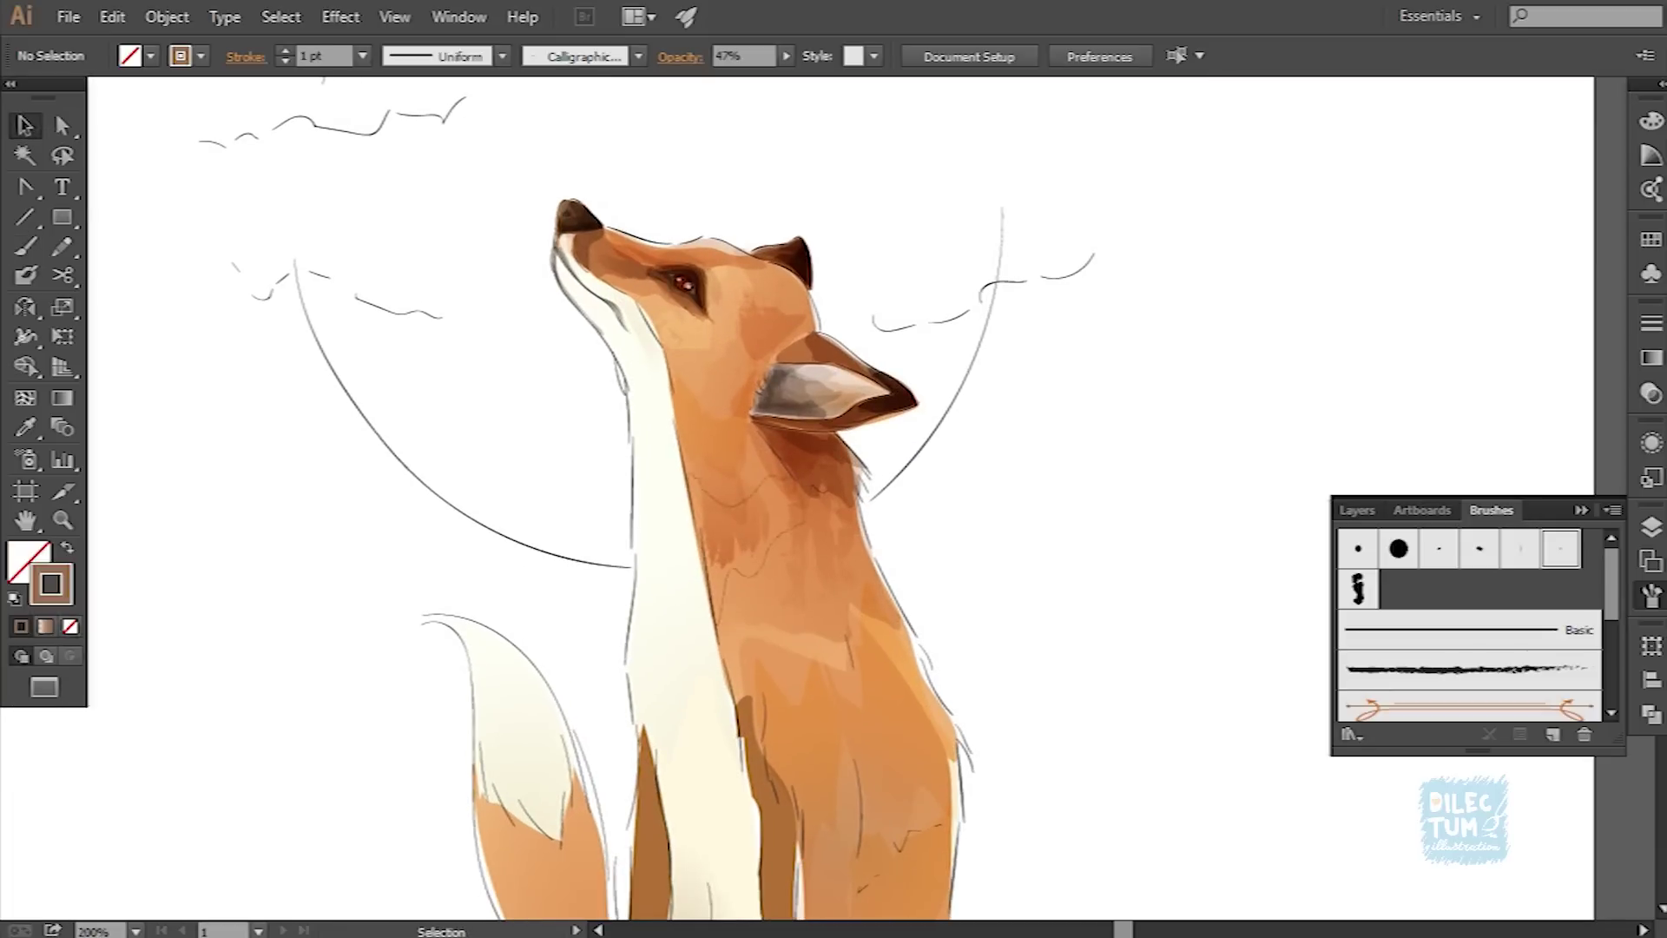
Step: Brush a thin fur stroke down the fox's neck
left_click(747, 539)
key("v")
key("ctrl+shift+a")
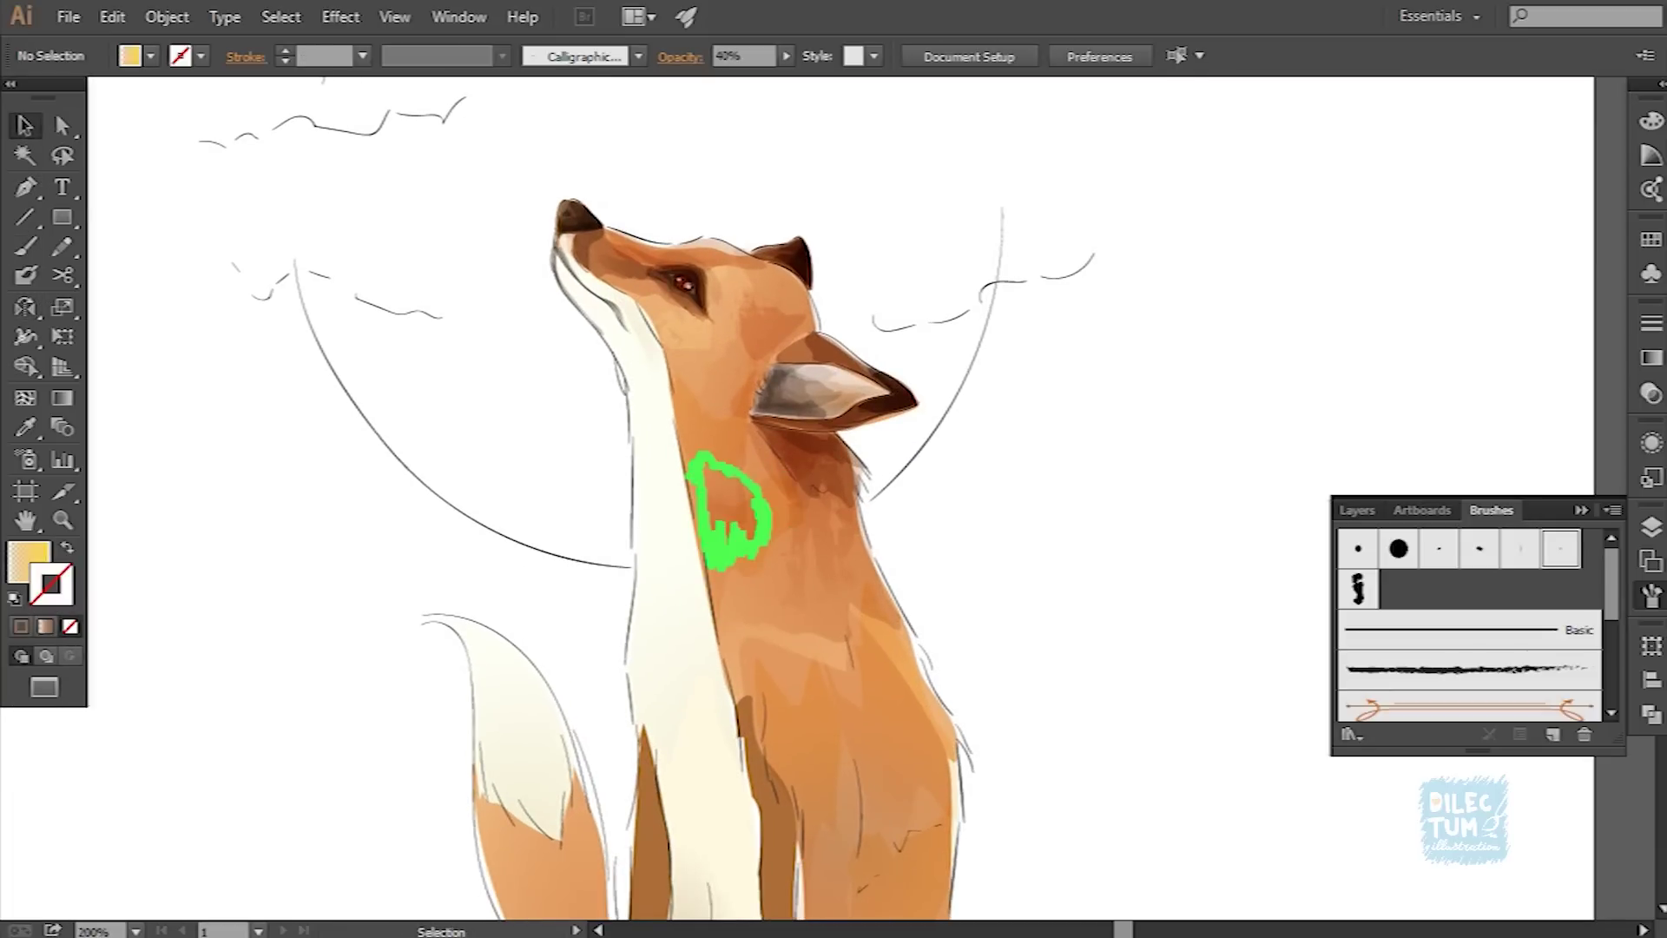
key("ctrl+1")
key("ctrl+=")
key("b")
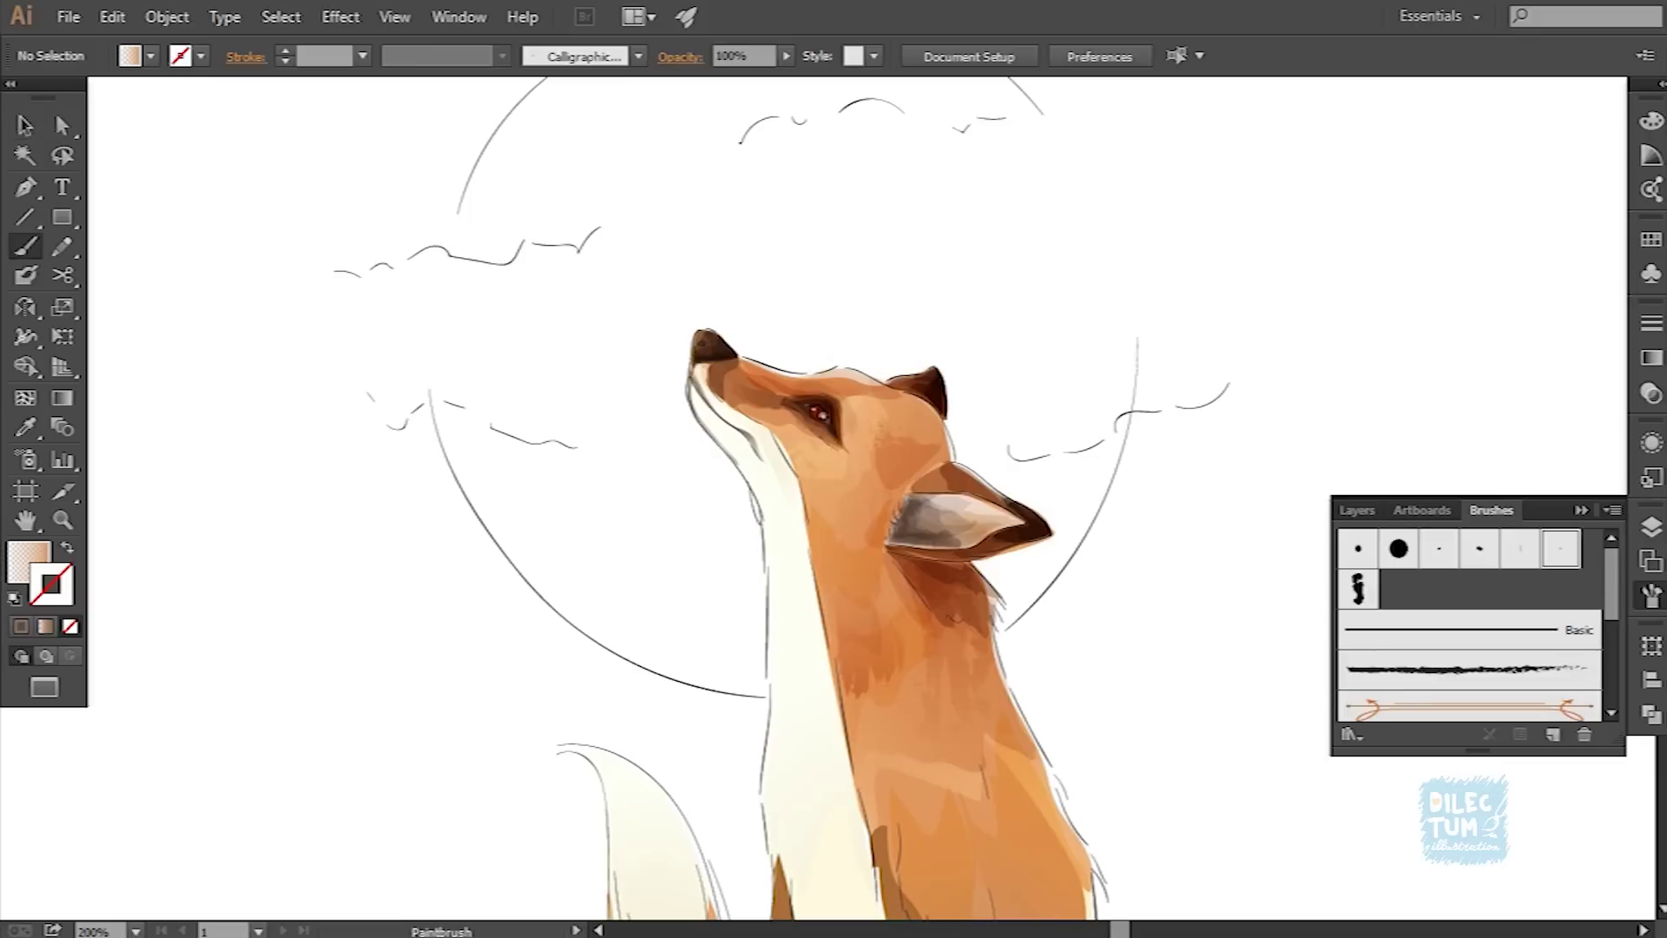
left_click_drag(768, 497, 809, 609)
Step: Expand the neck brush stroke's appearance and set it to 21% opacity
key("v")
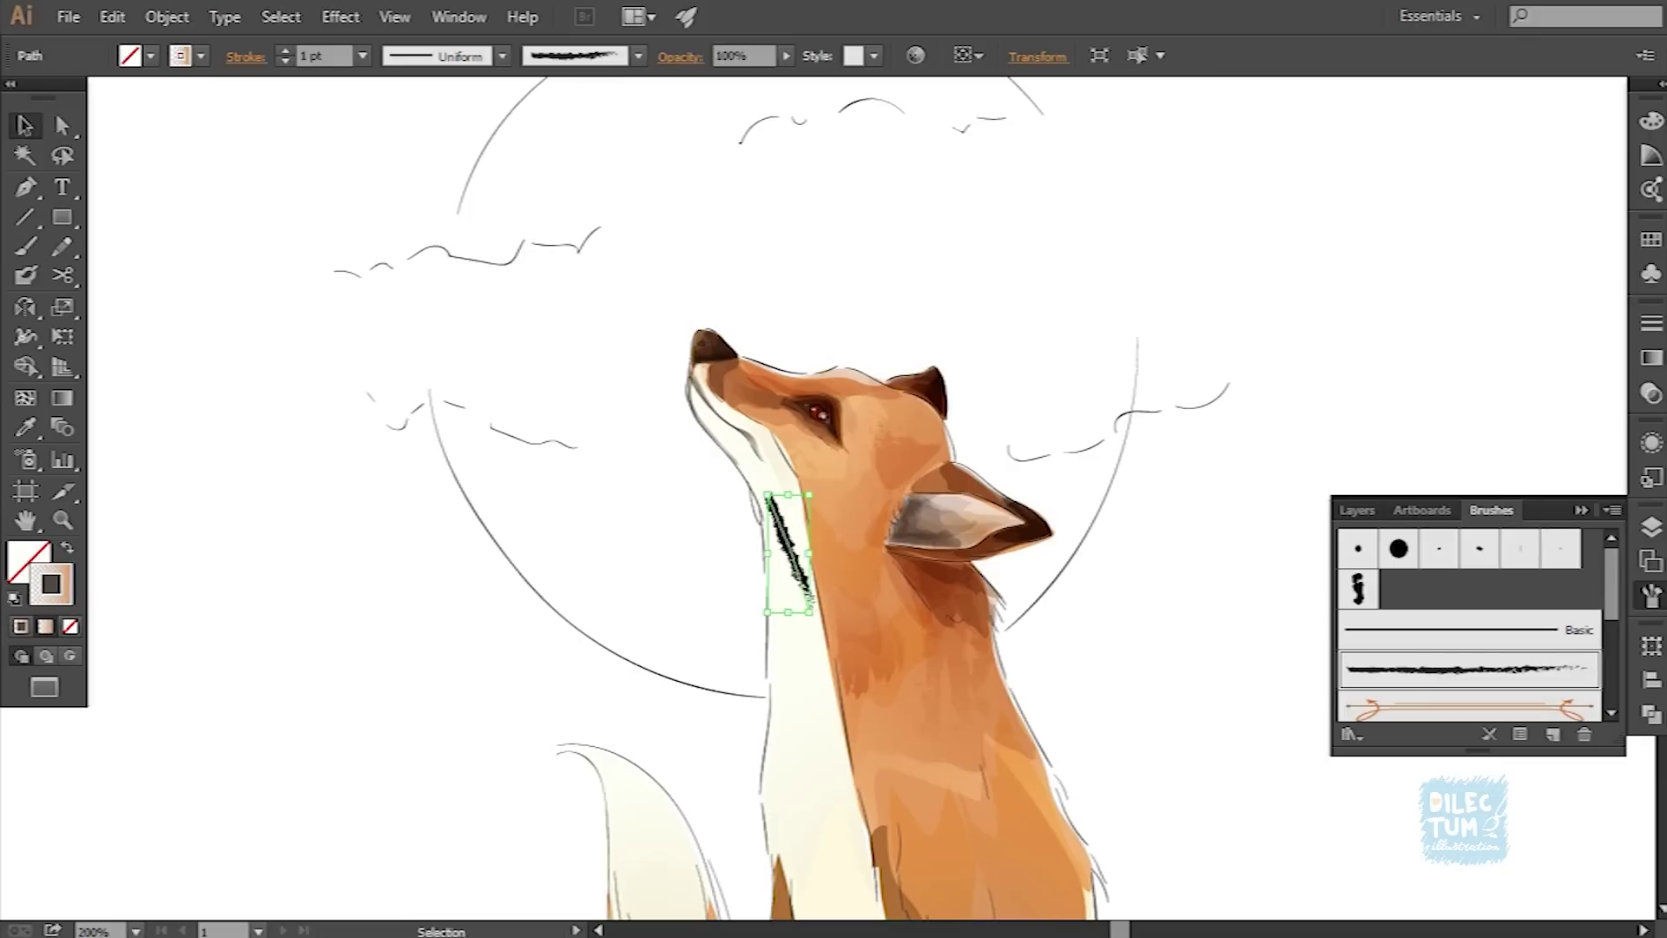
key("ctrl+=")
left_click(167, 16)
left_click(217, 306)
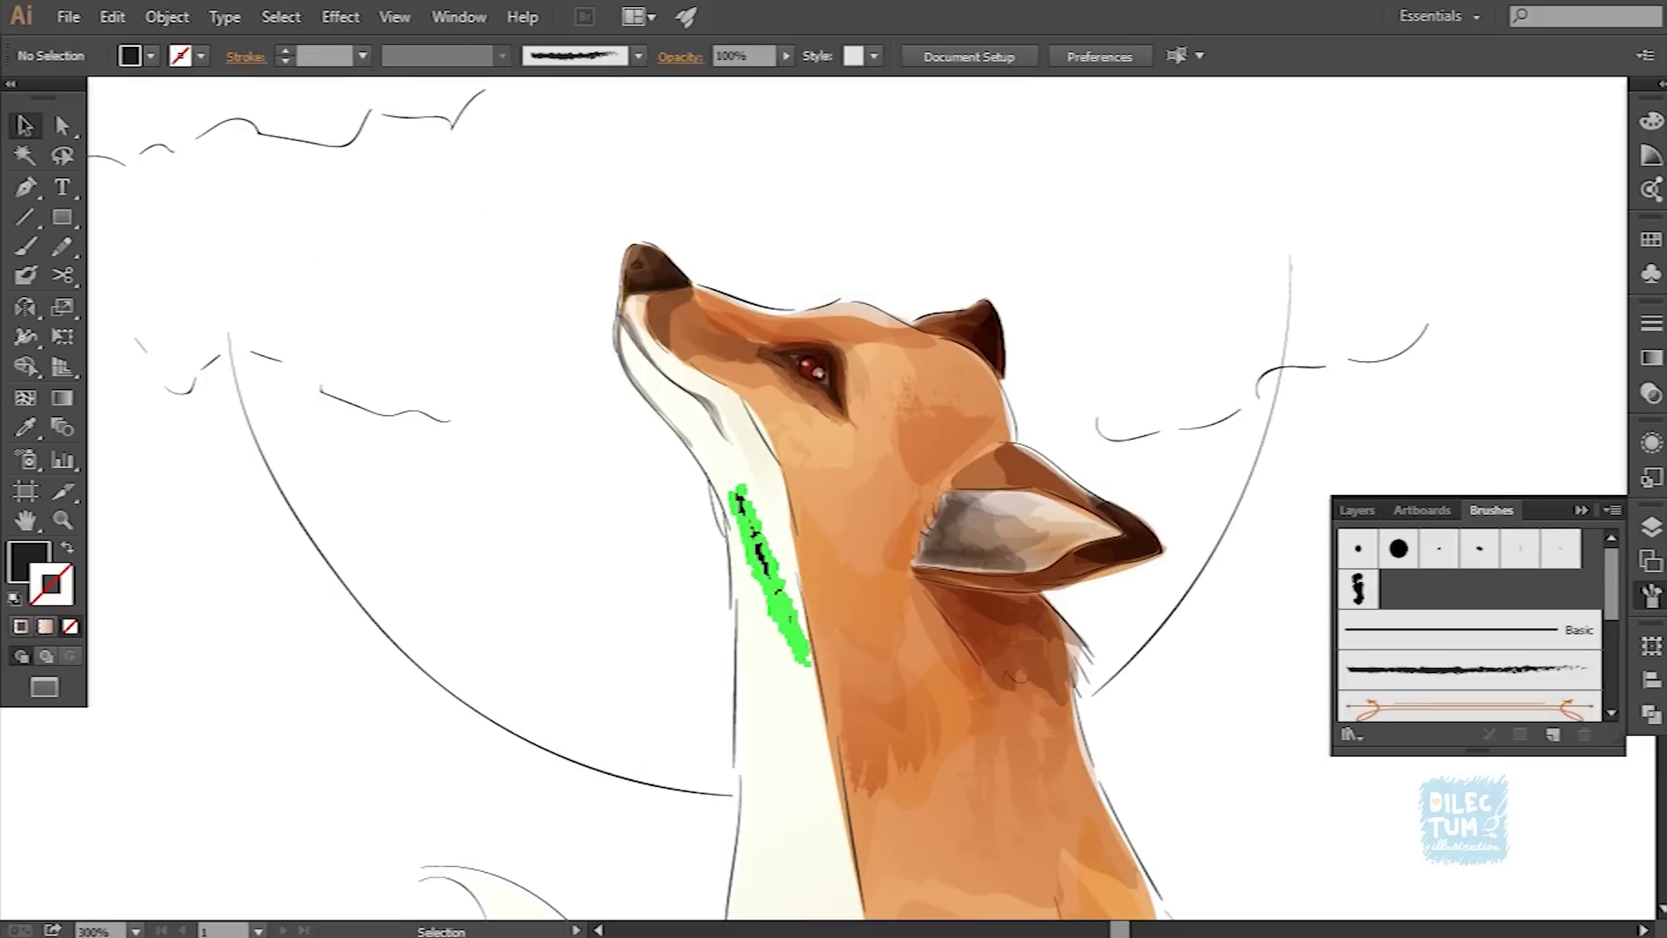
key("Return")
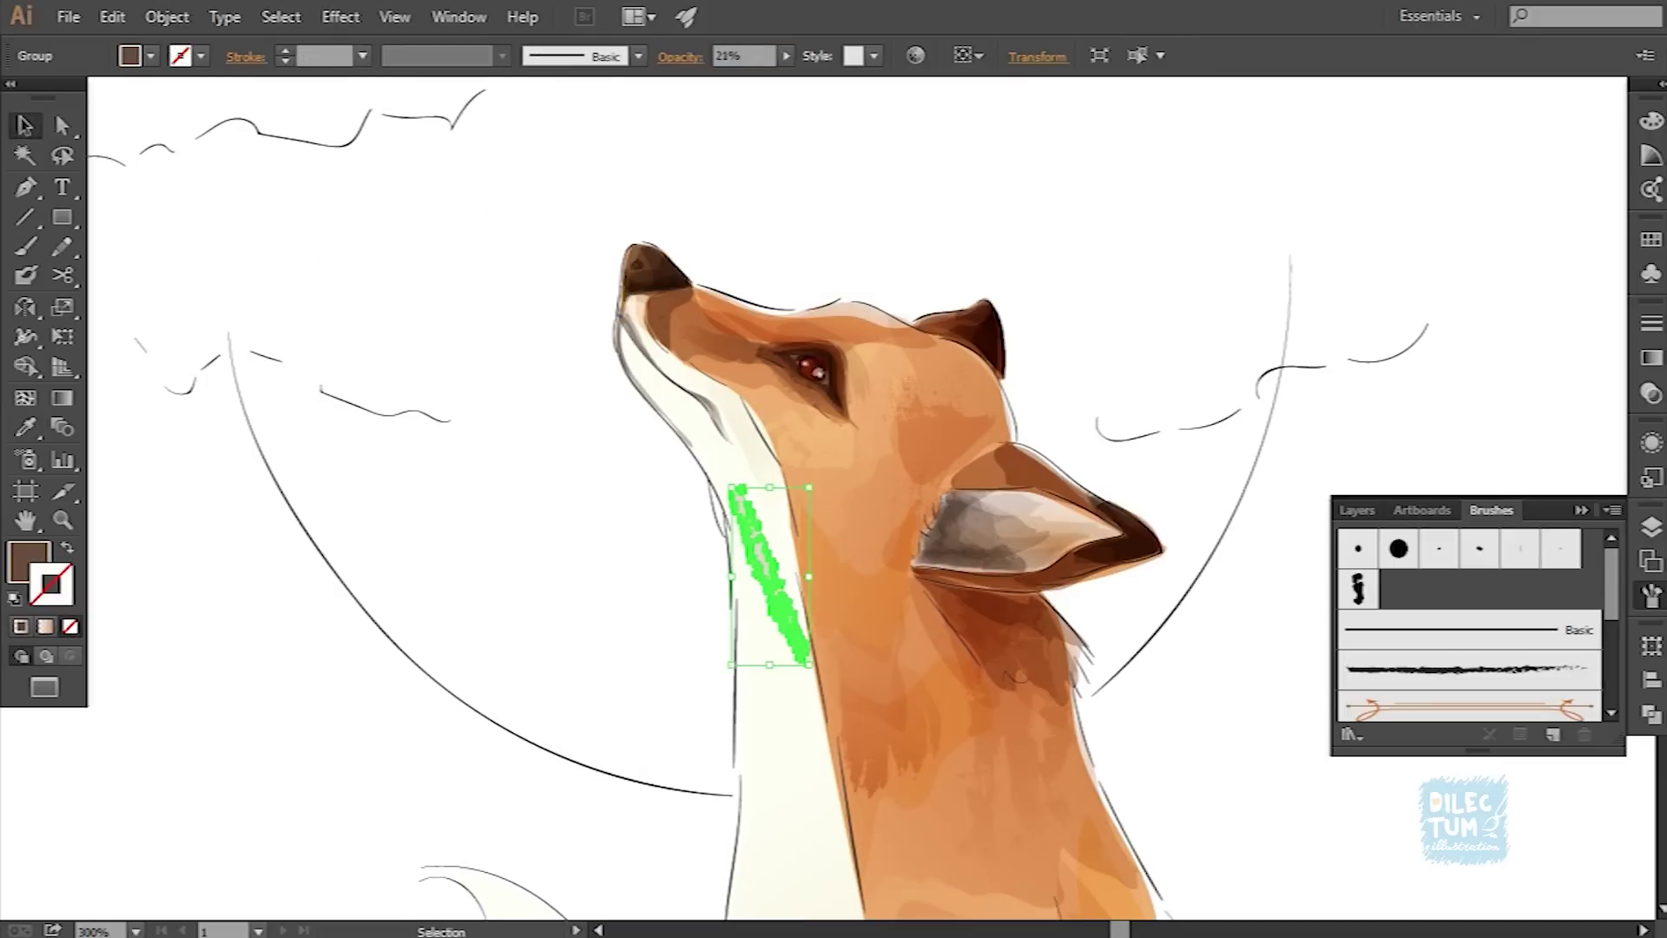
key("ctrl+shift+a")
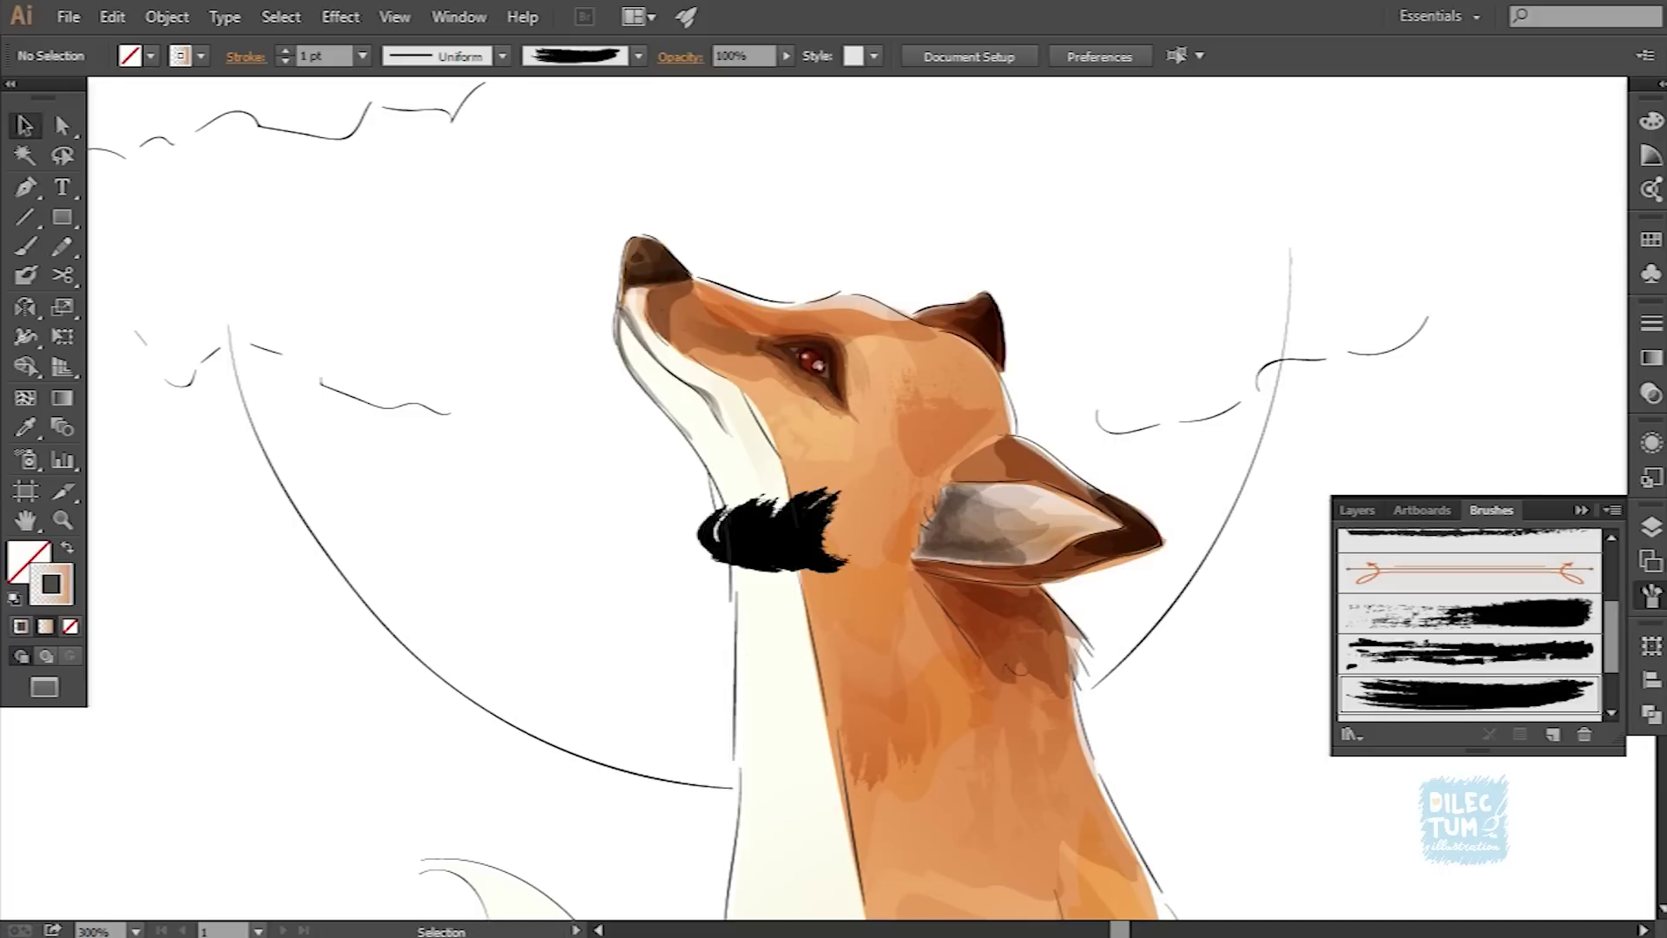
Step: Expand the black throat tuft into plain filled shapes and isolate it for editing
left_click_drag(776, 575, 740, 596)
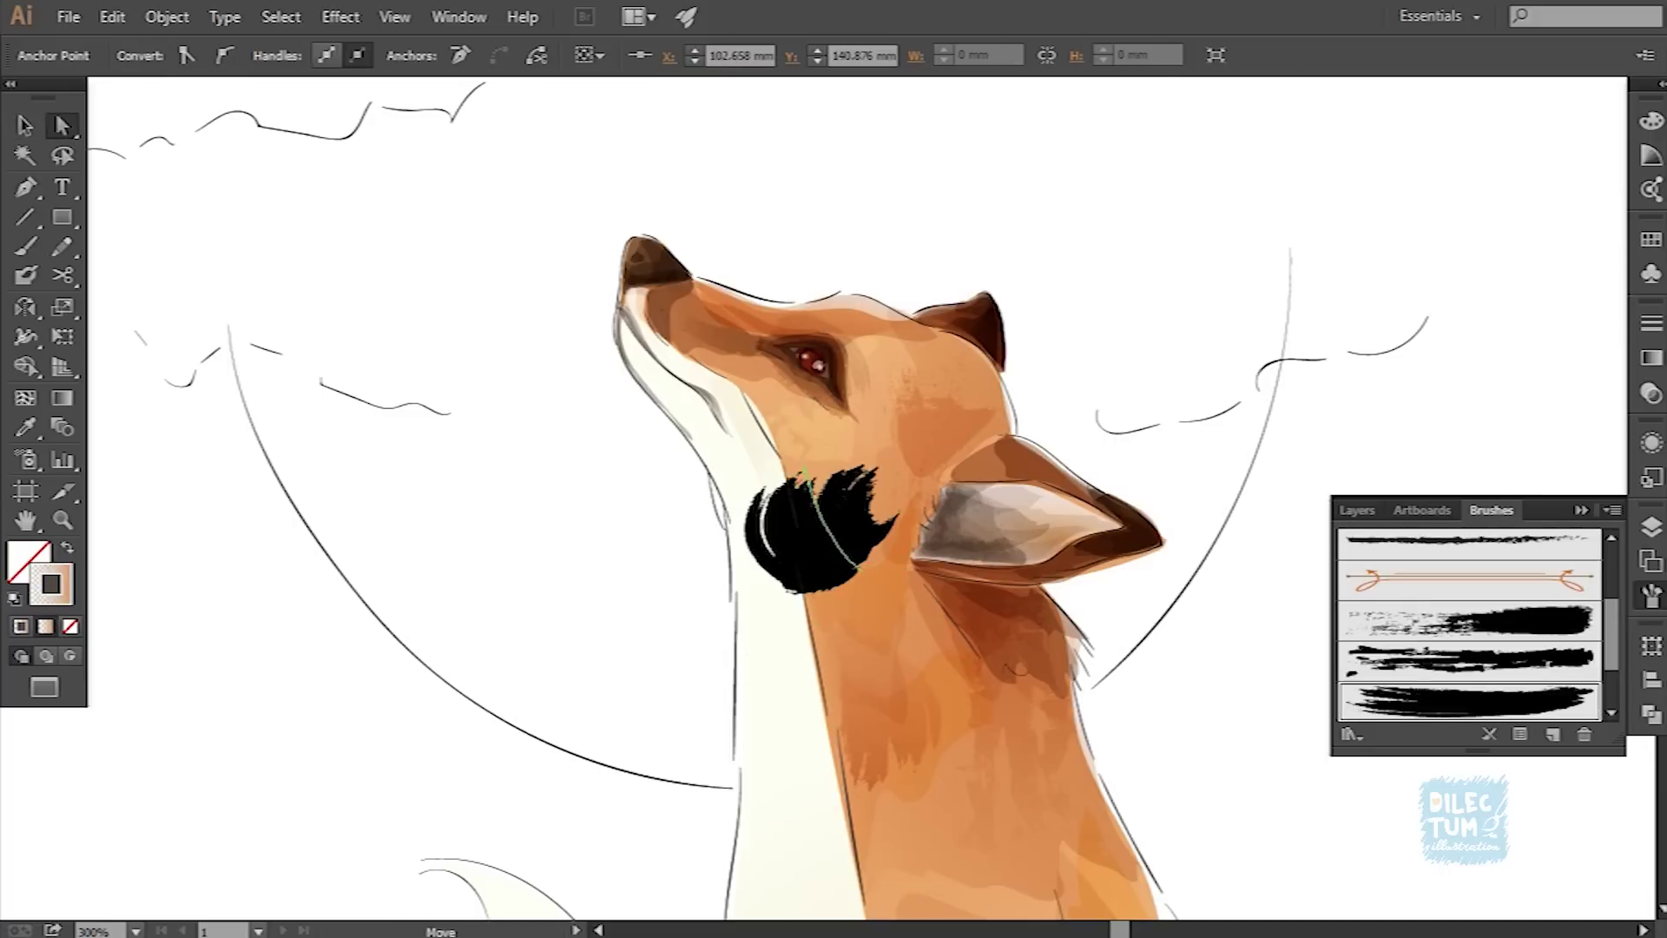
key("ctrl+shift+z")
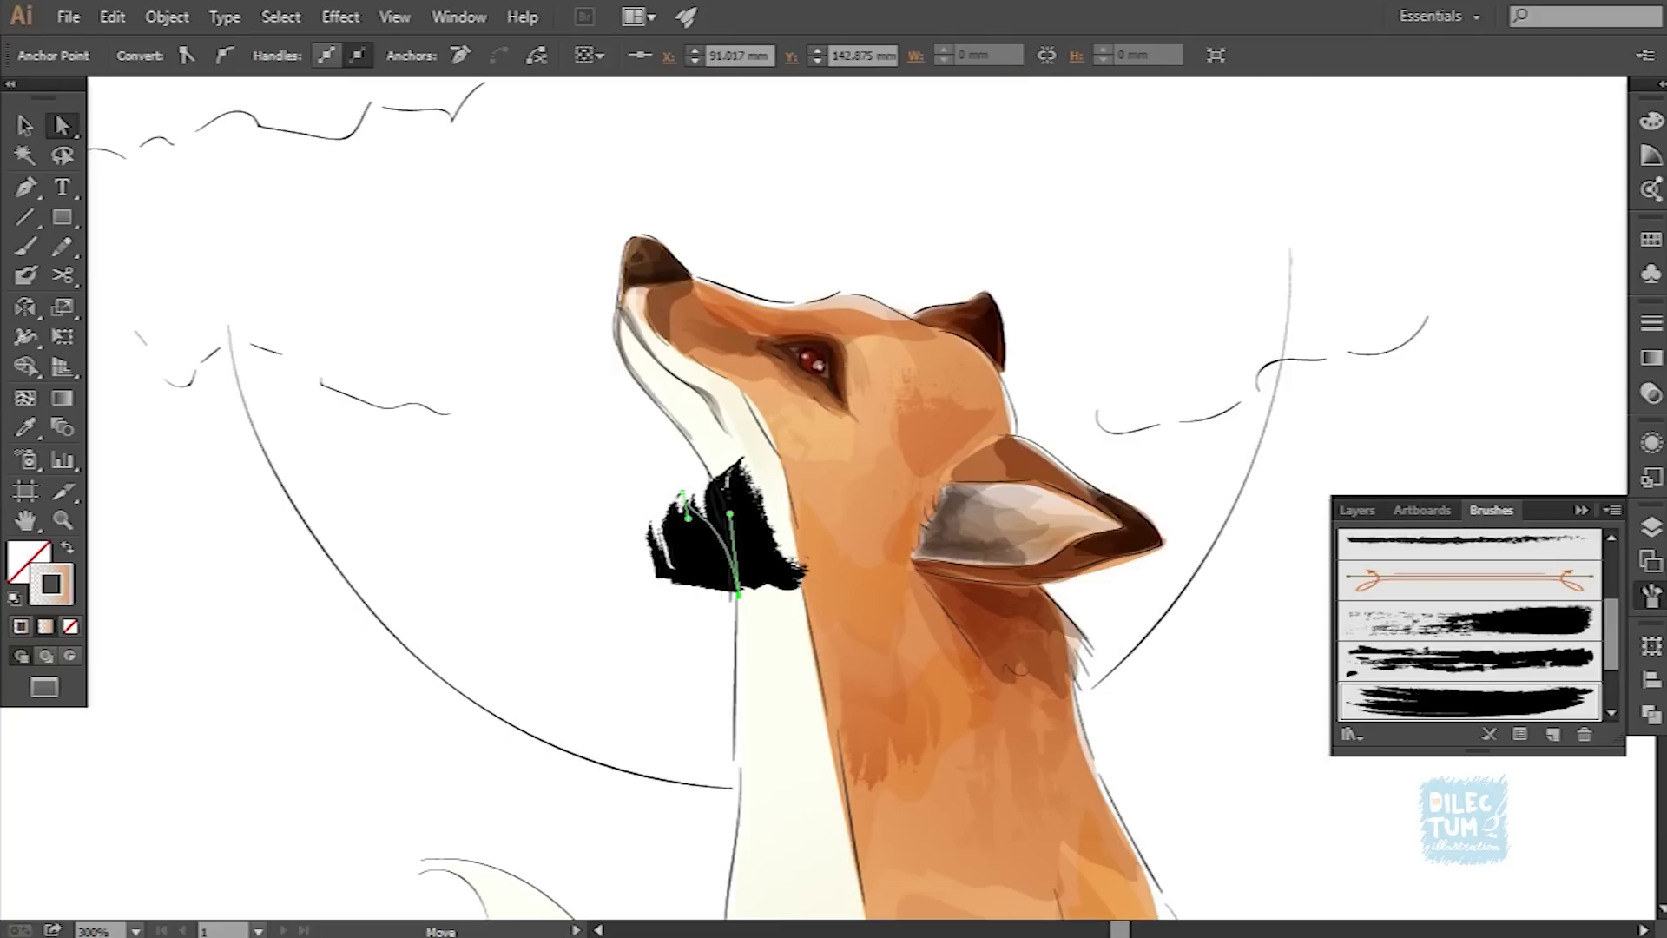
key("v")
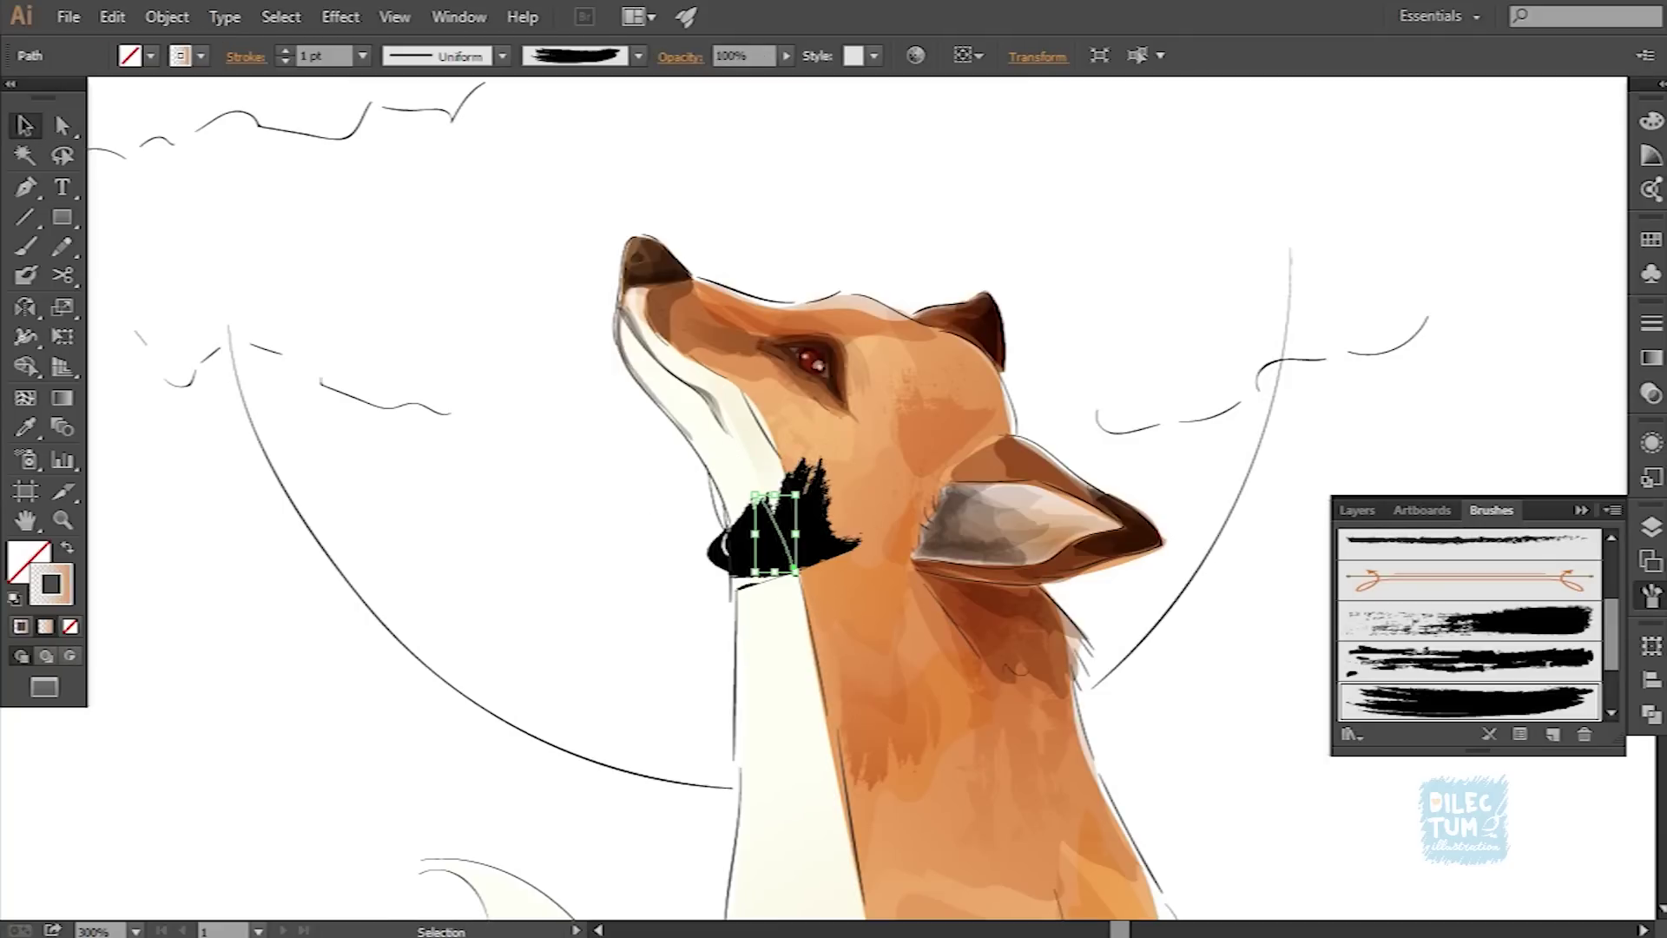
key("ctrl+z")
key("ctrl+z")
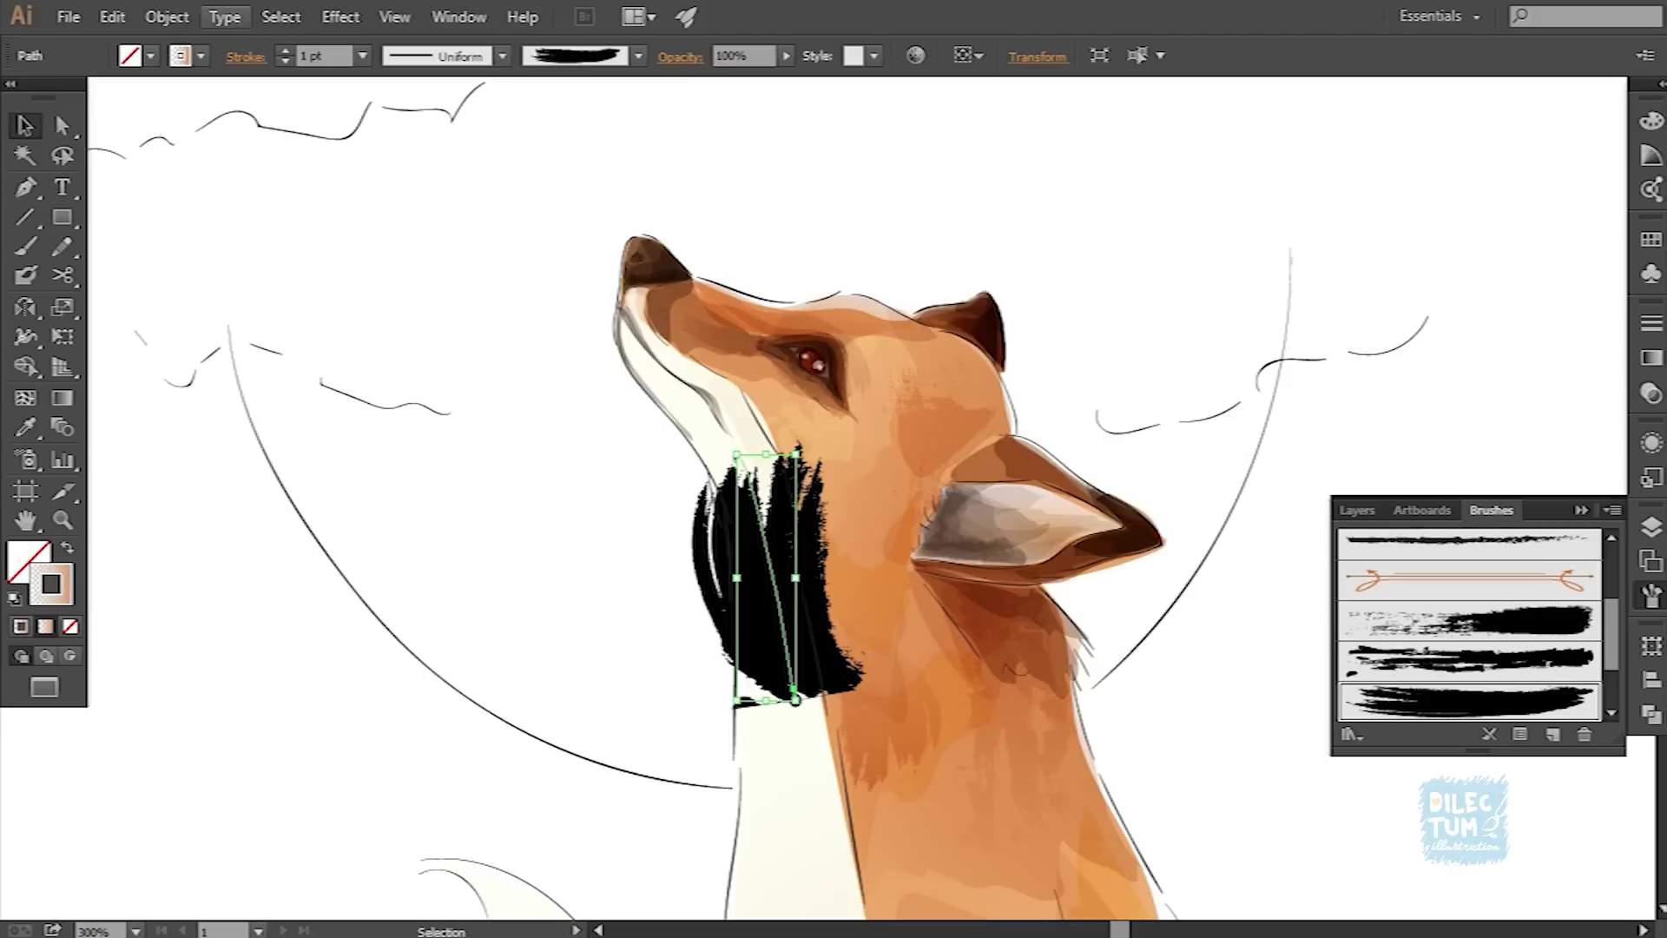
left_click(167, 17)
left_click(298, 302)
double_click(764, 591)
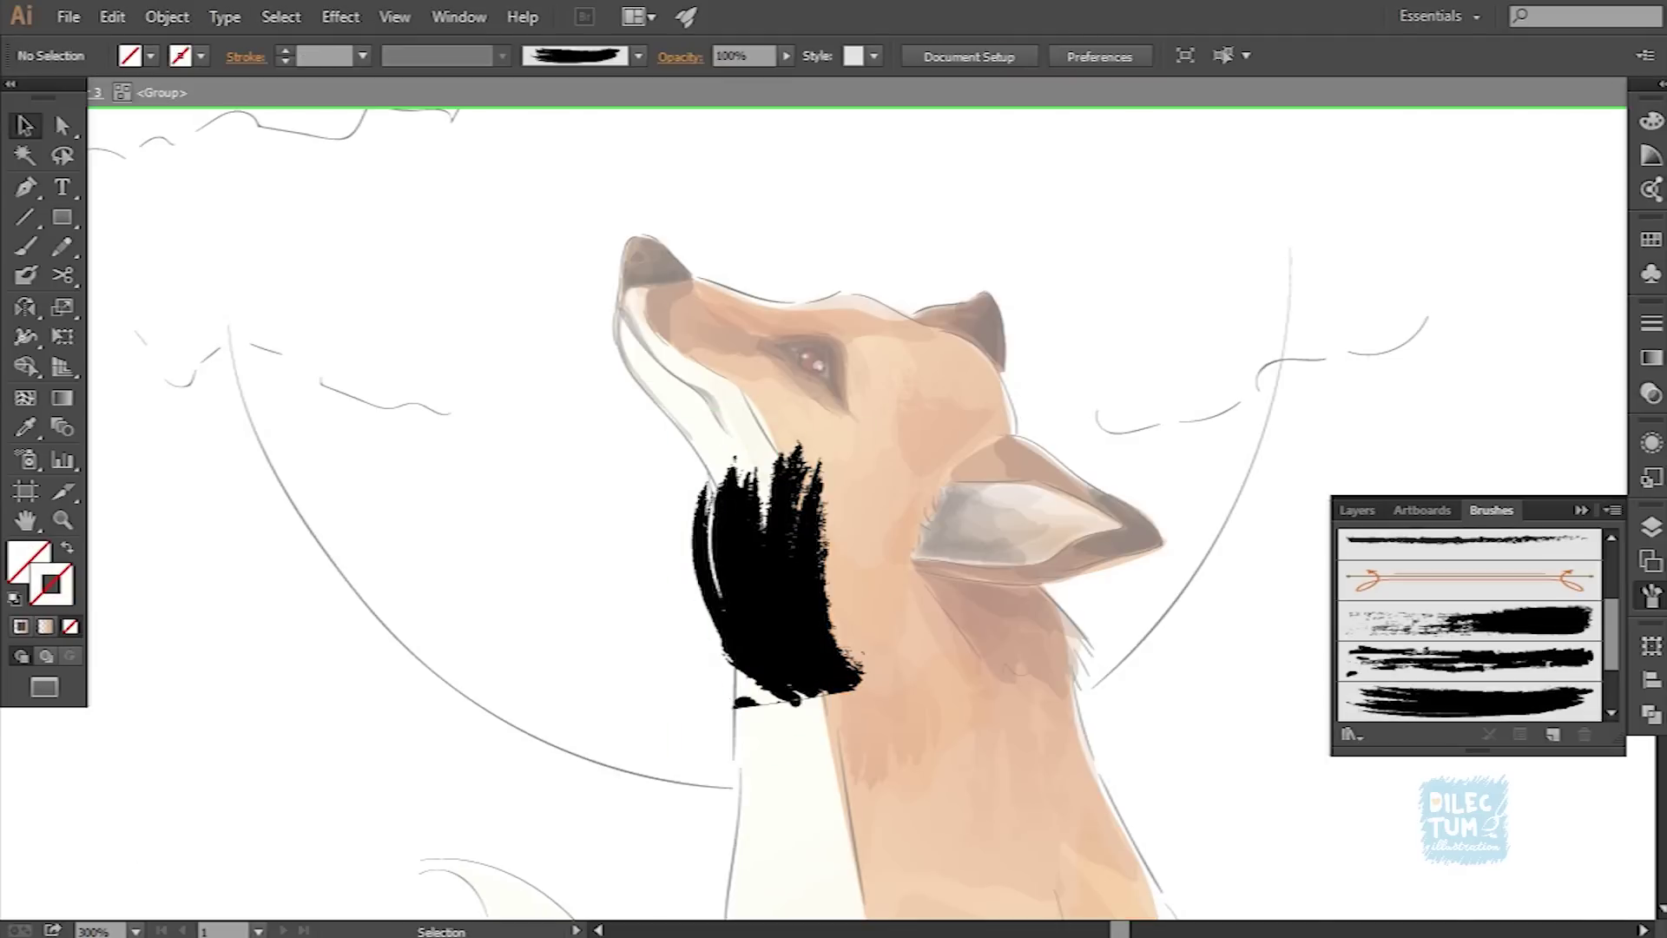
left_click(765, 591)
Step: Erase the tuft's left edge and give it the neck's cream colour
key("shift+e")
left_click_drag(681, 491, 705, 542)
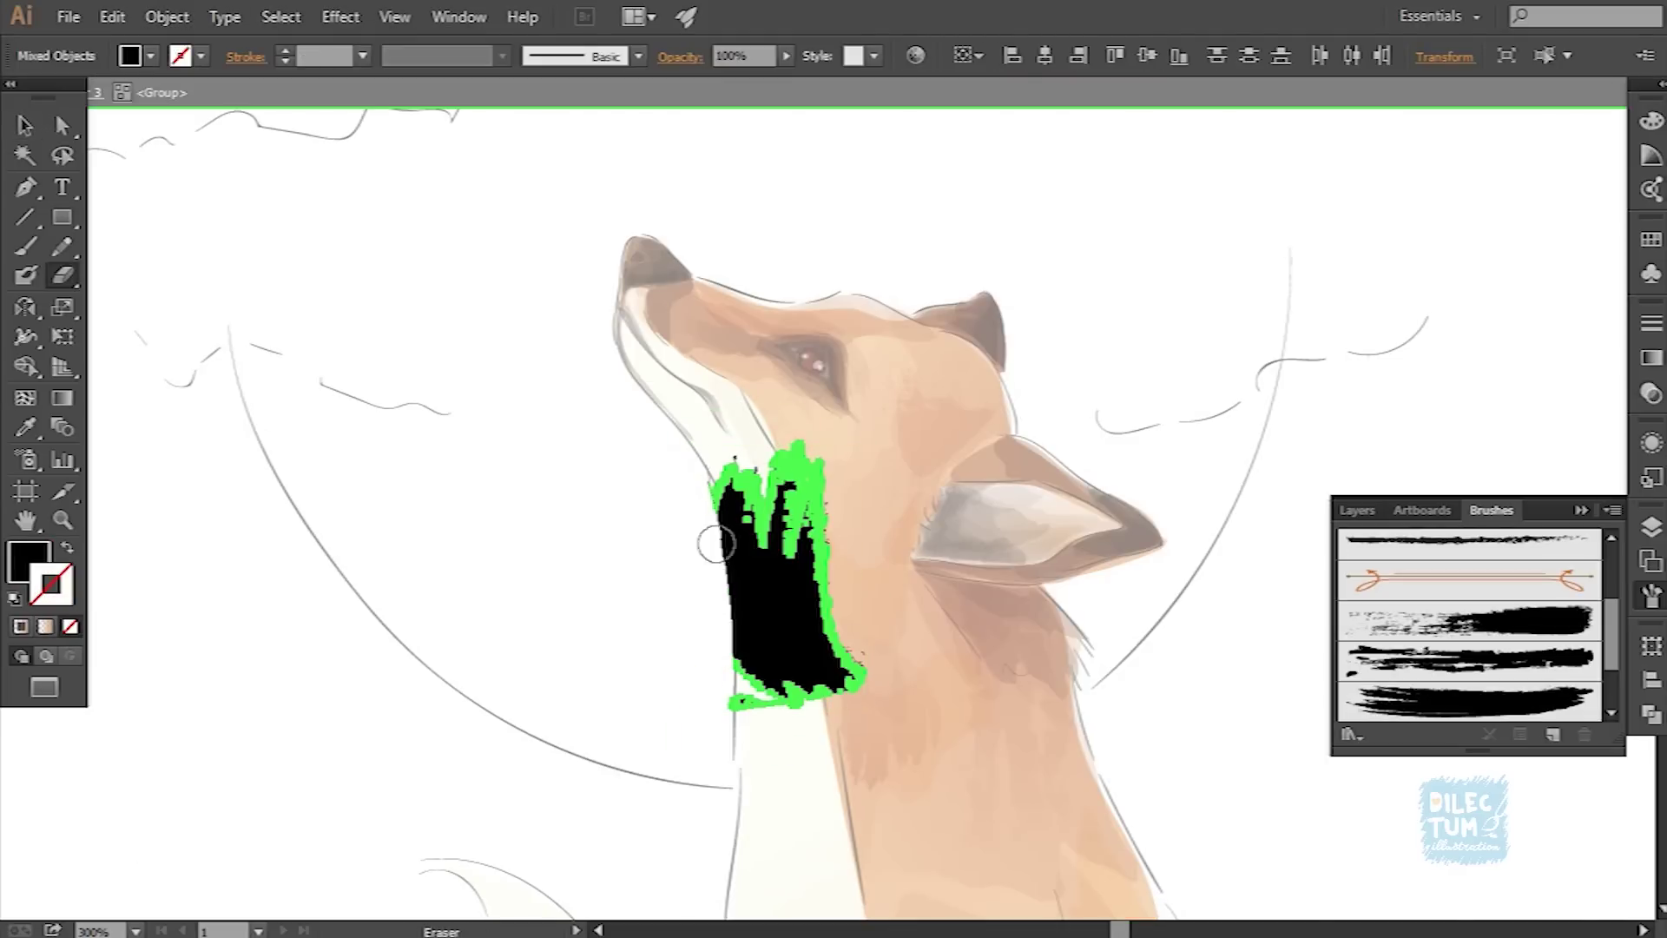
key("Escape")
left_click(765, 590)
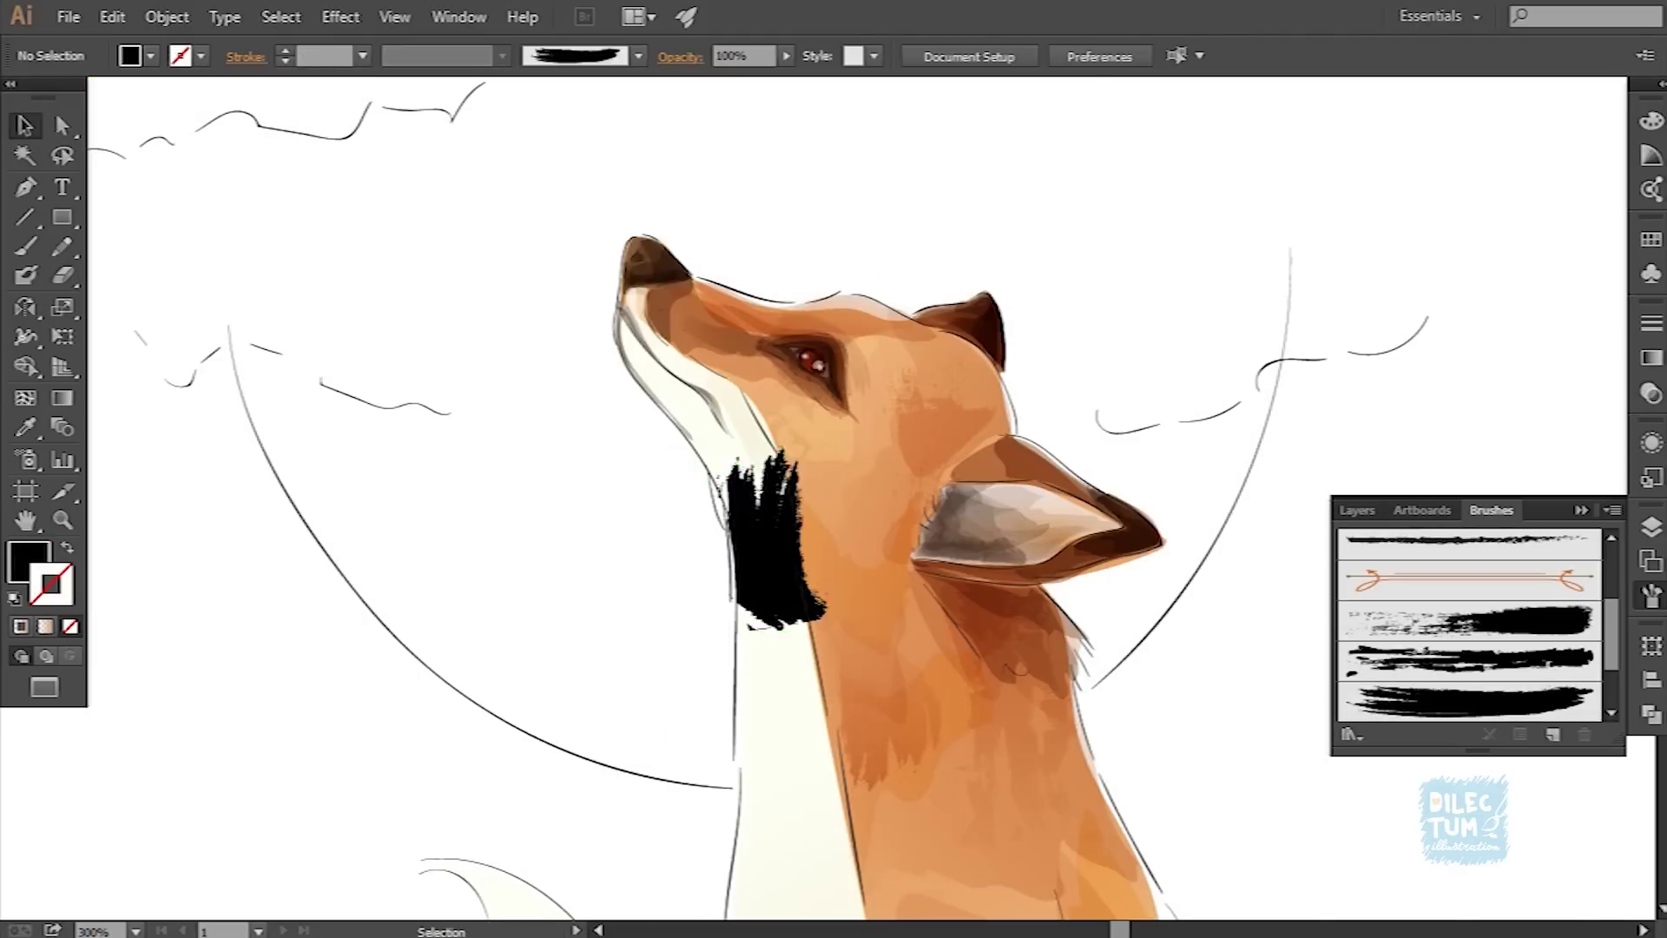
key("i")
left_click(773, 738)
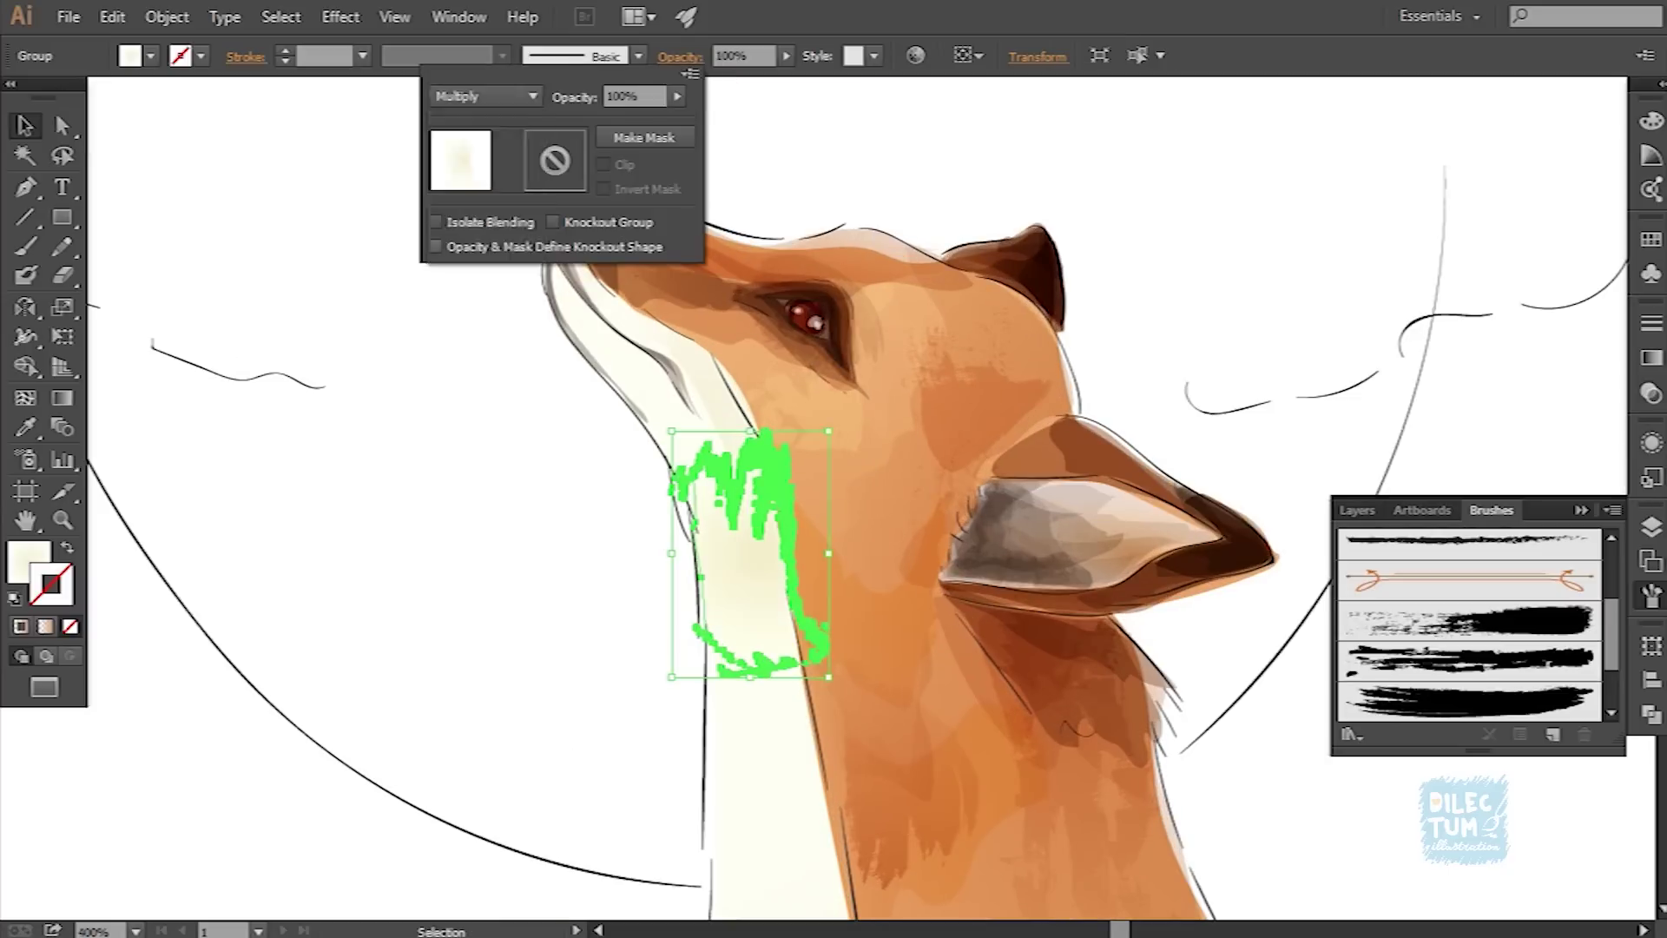
Step: Edit the colour of the neck patch gradient's left stop
key("ctrl+F9")
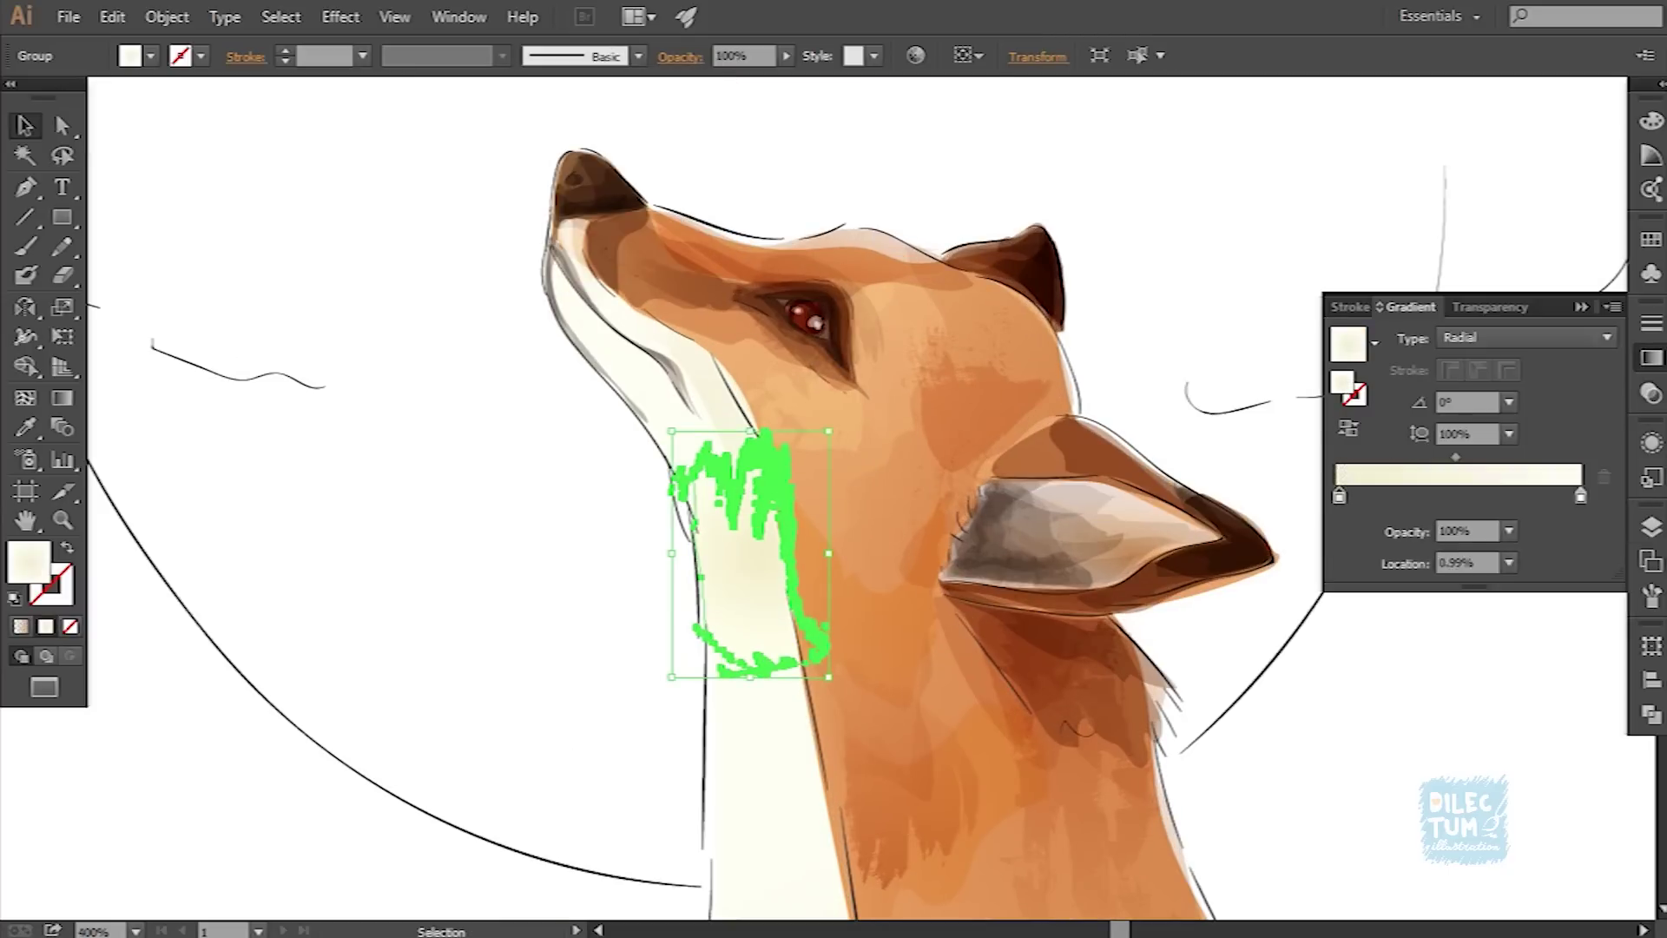
double_click(1339, 496)
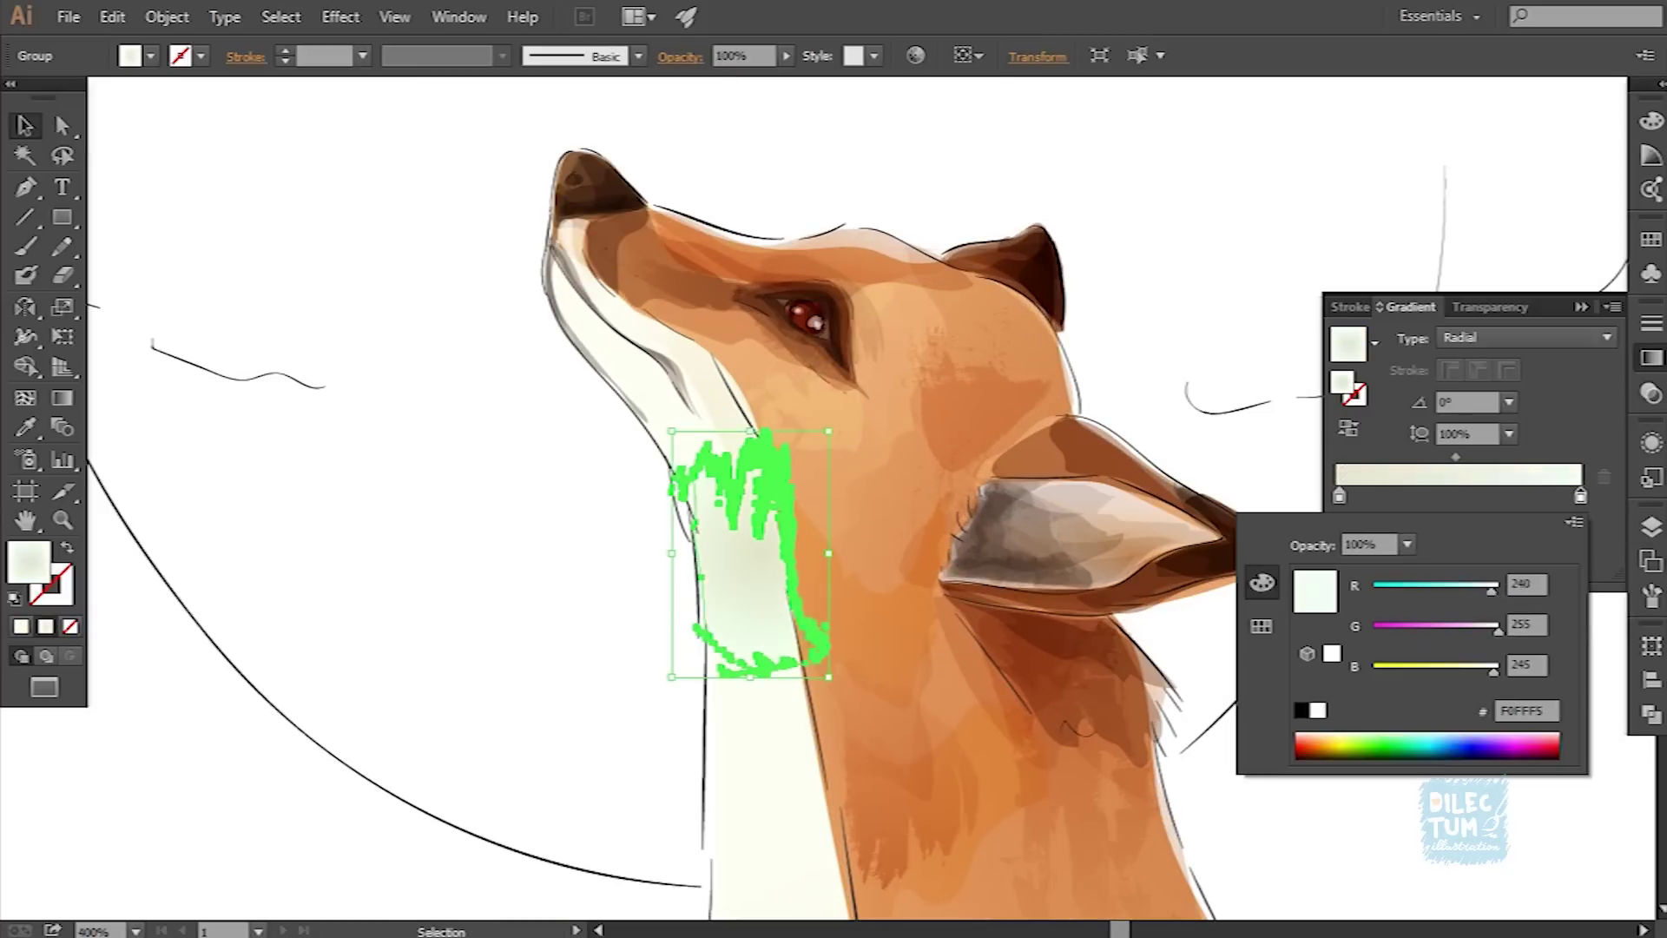
key("Escape")
key("g")
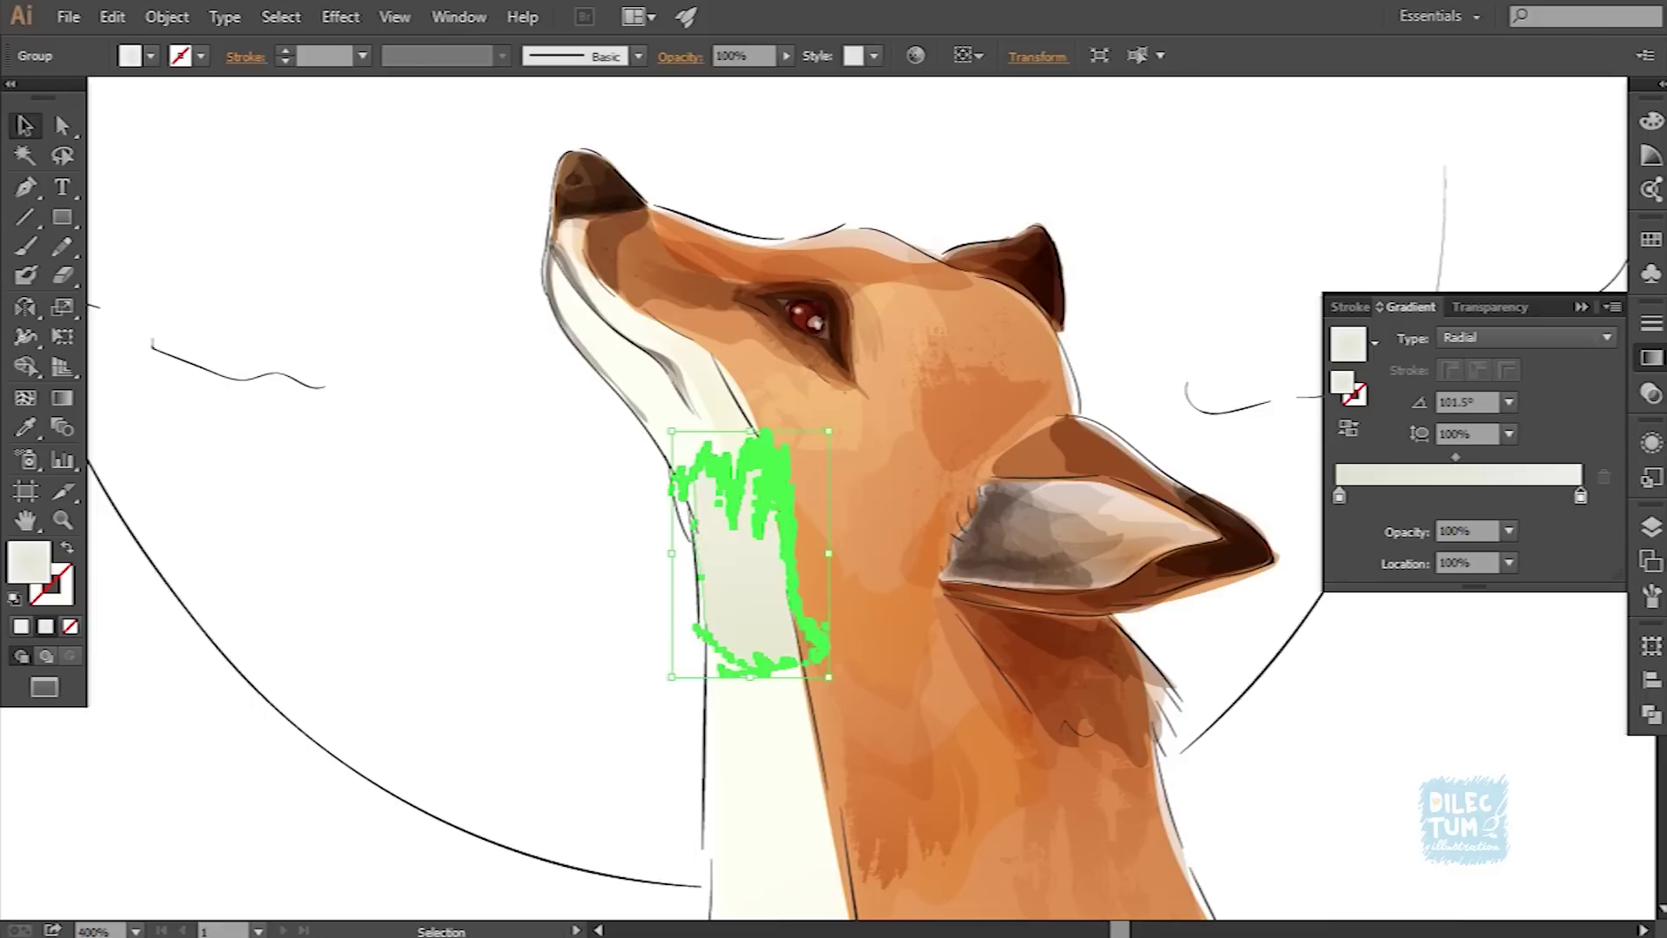
key("shift+e")
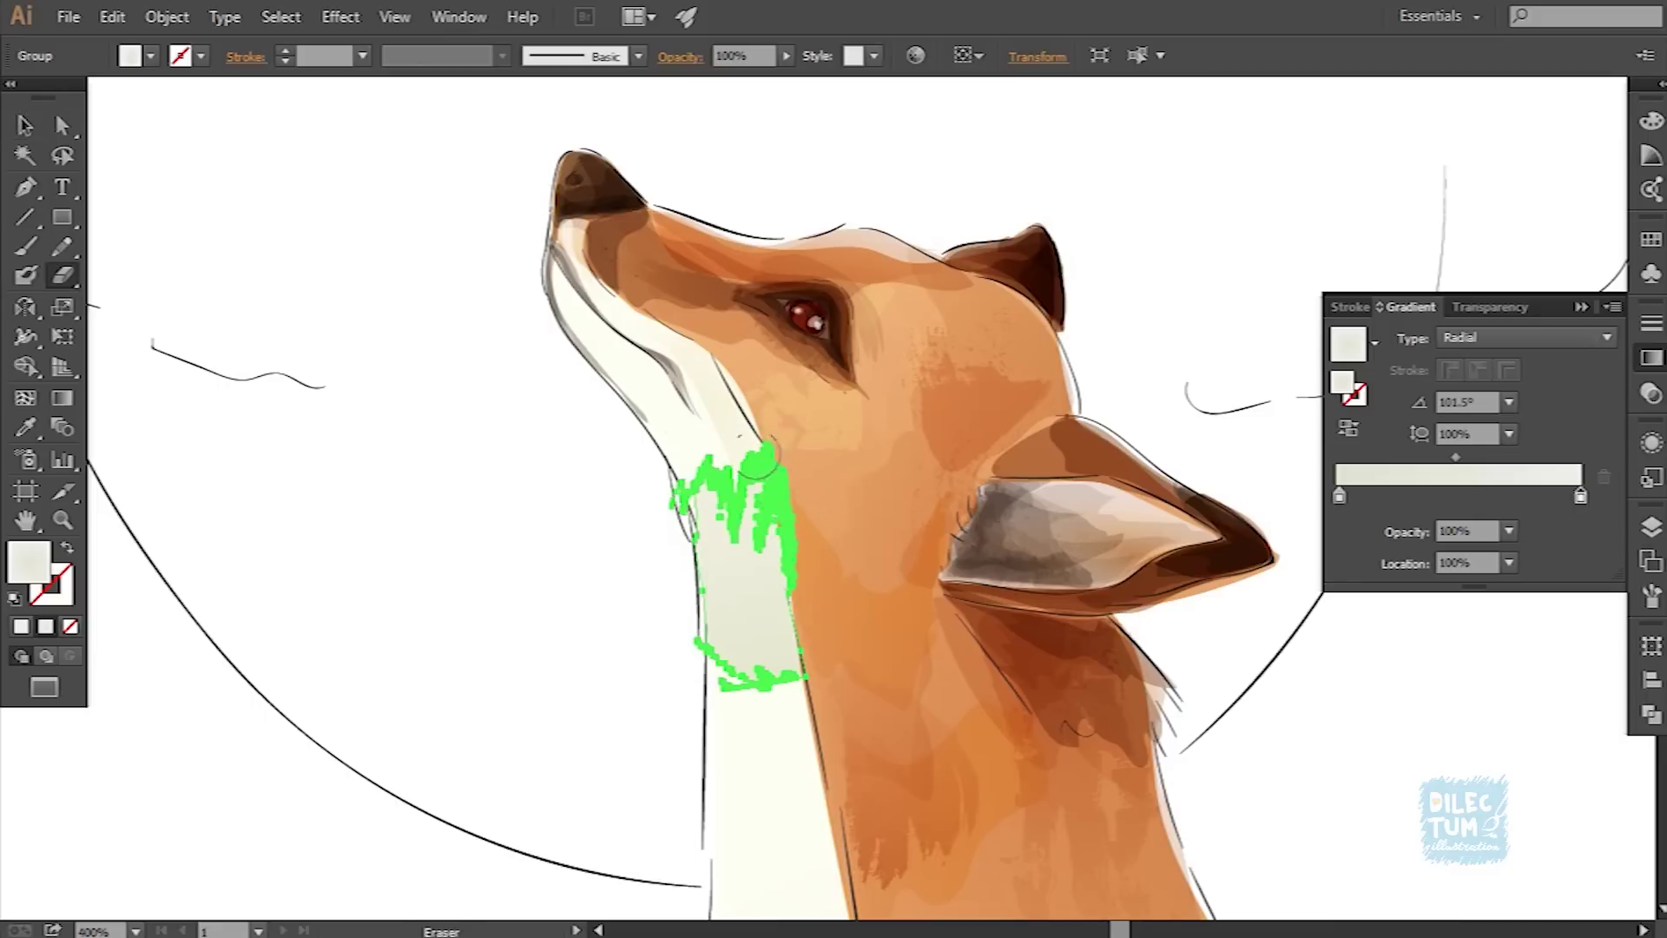
key("ctrl+0")
Step: Load the rough dry-brush style in cream for painting the chest
key("b")
left_click_drag(834, 521, 759, 403)
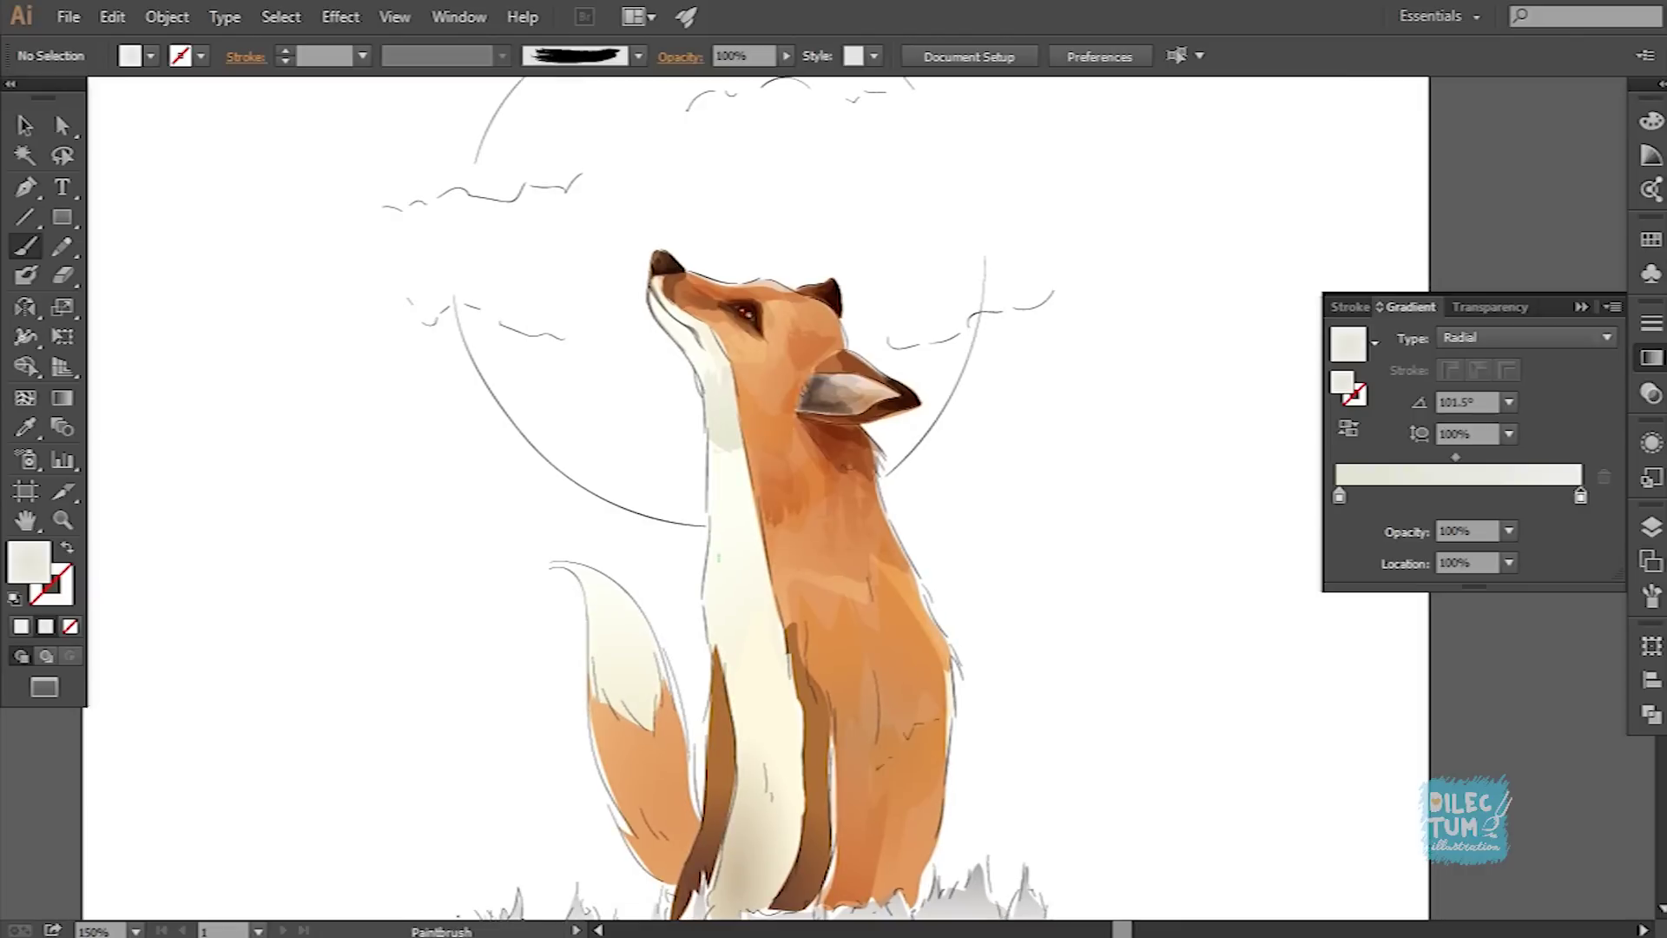
mouse_move(712, 556)
left_mouse_down()
mouse_move(725, 677)
mouse_move(756, 673)
left_mouse_up()
key("ctrl+z")
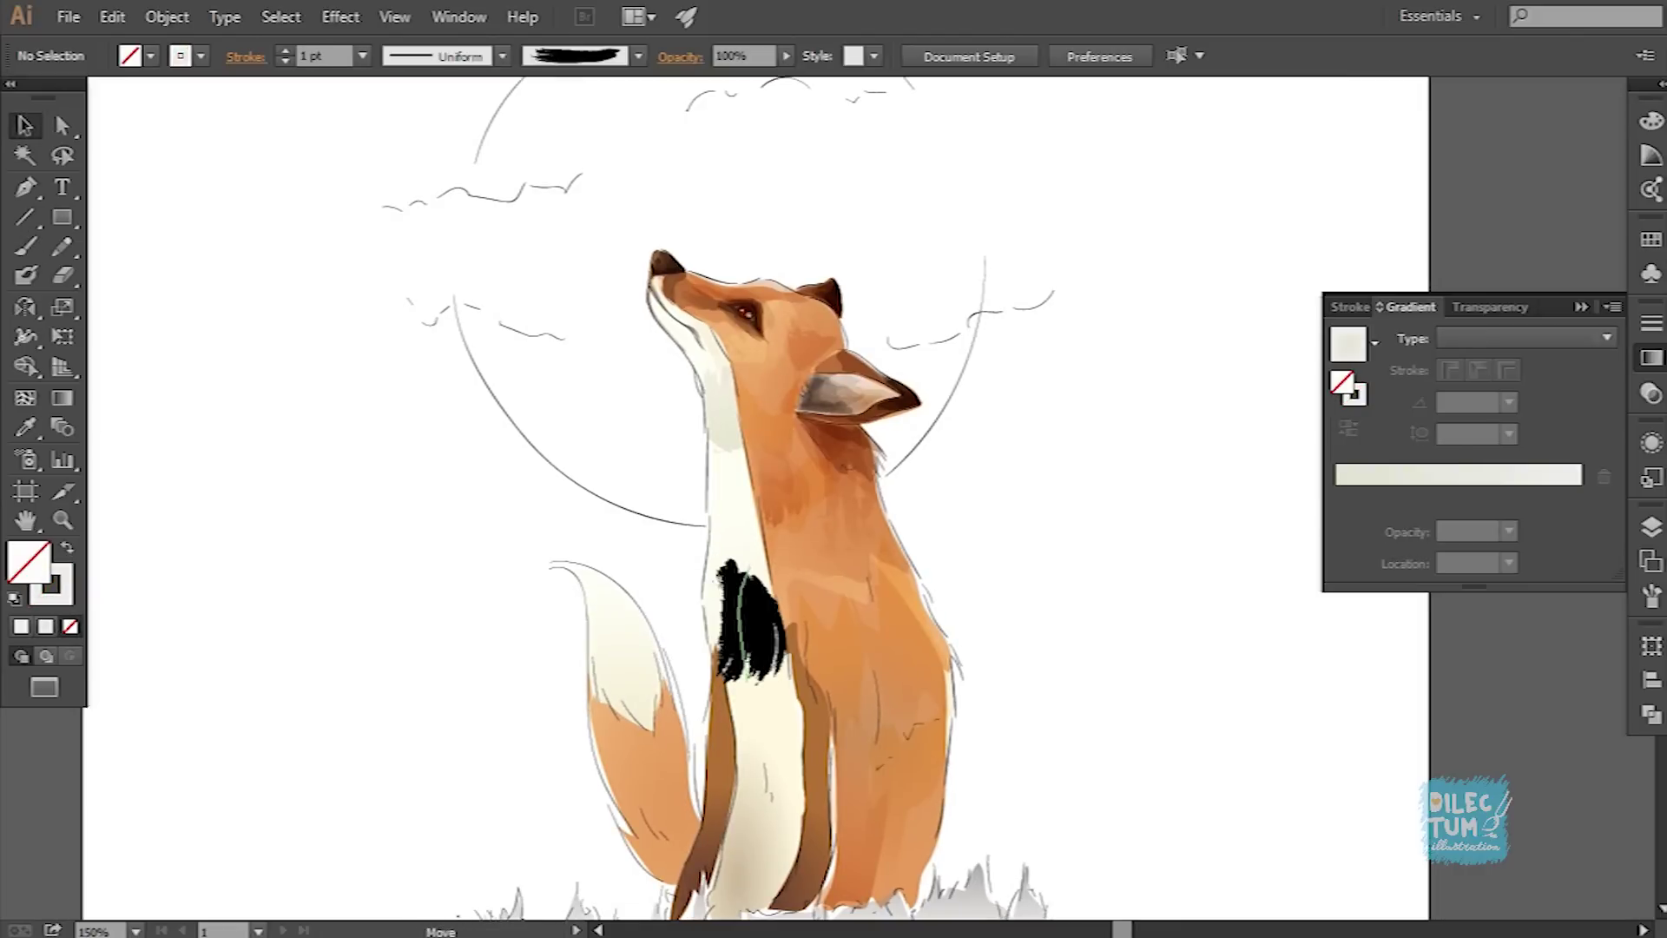
key("ctrl+z")
key("b")
left_click(1652, 595)
left_click(1468, 626)
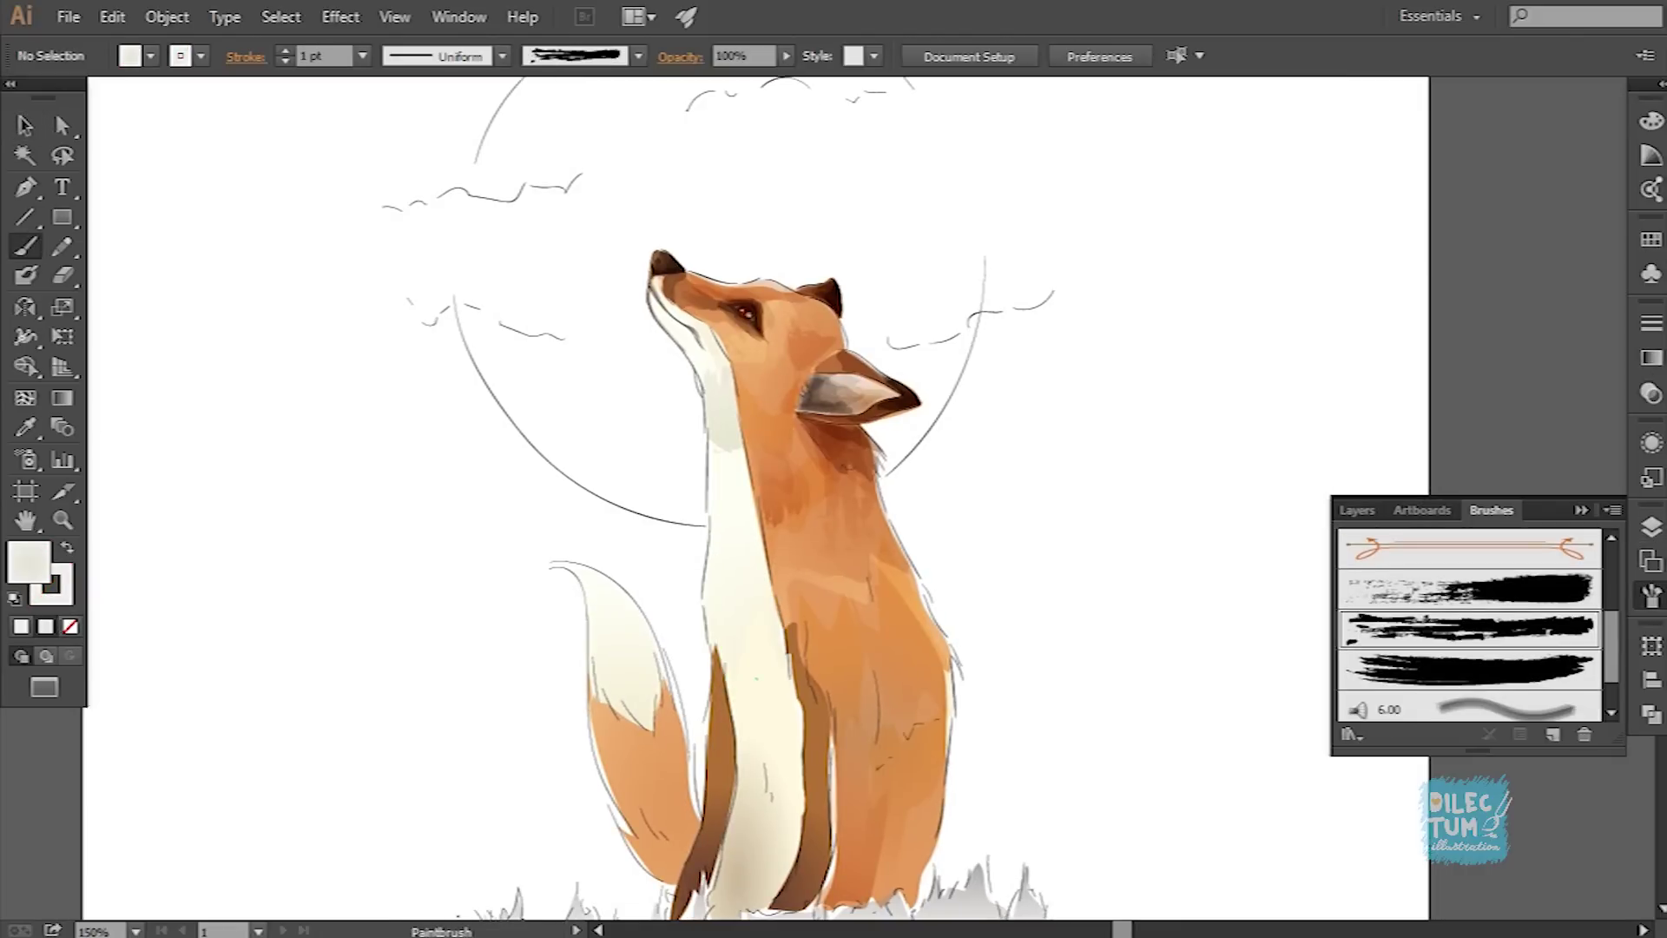
Step: Paint rough cream dry-brush strokes over the grey chest patch and lower chest
left_click_drag(730, 573, 738, 664)
left_click_drag(760, 795, 763, 886)
left_click_drag(738, 695, 798, 474)
left_click_drag(794, 434, 825, 616)
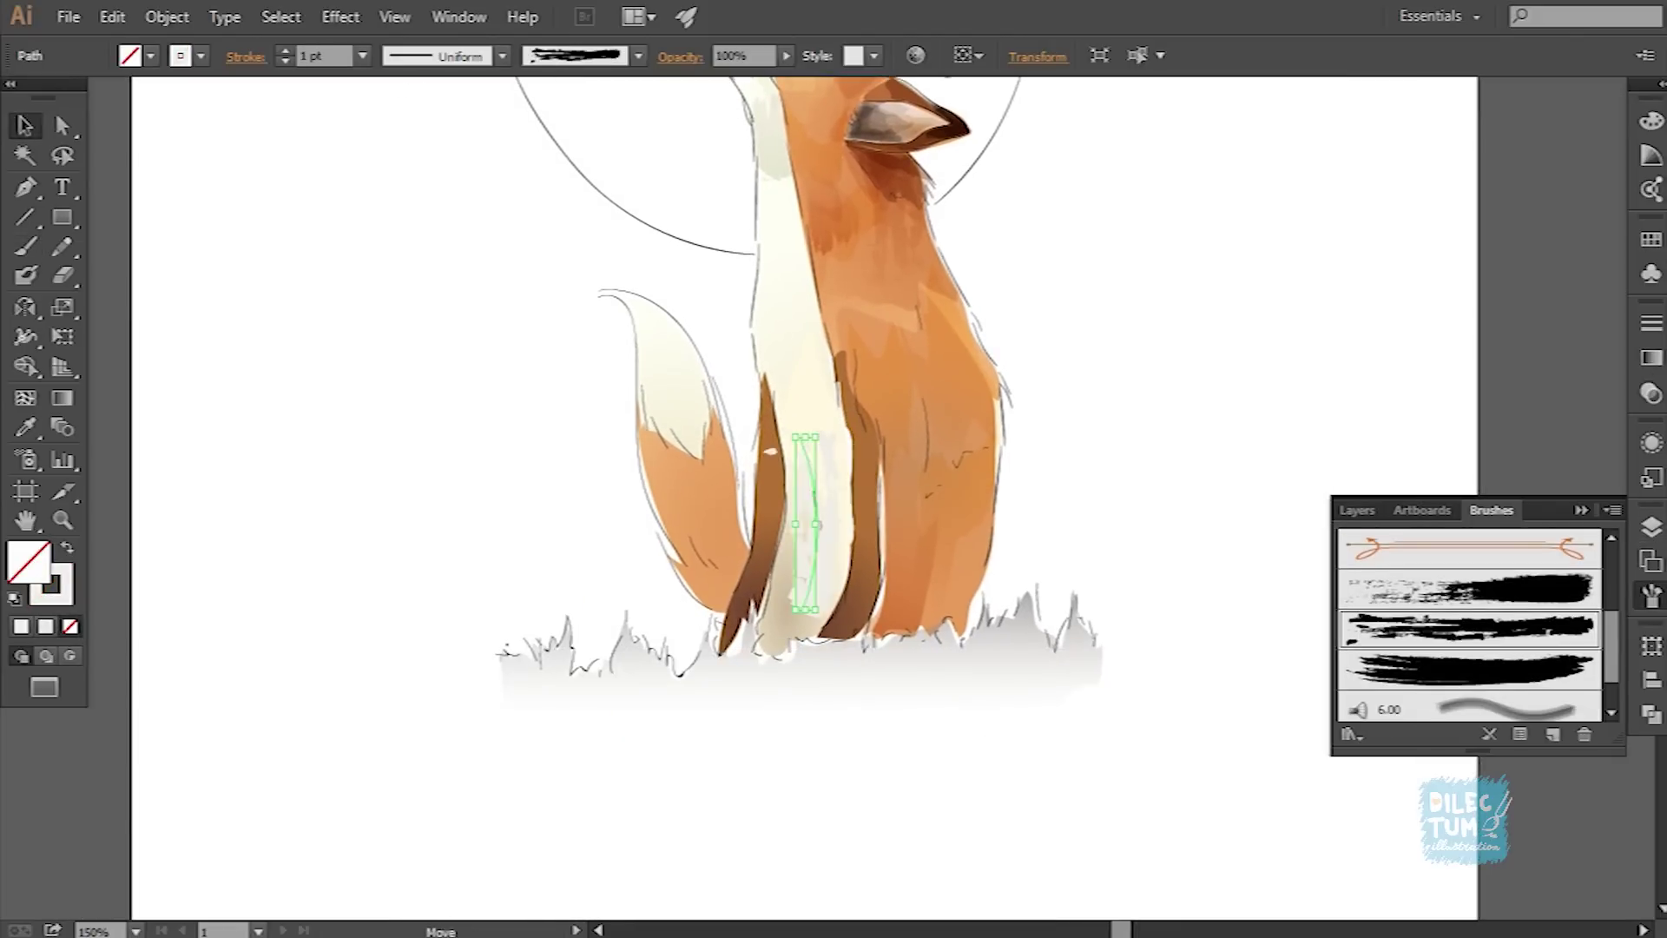
key("ctrl+z")
left_click_drag(812, 480, 834, 660)
Step: Set the cream chest stroke group to Multiply blend mode
key("v")
left_click(786, 499)
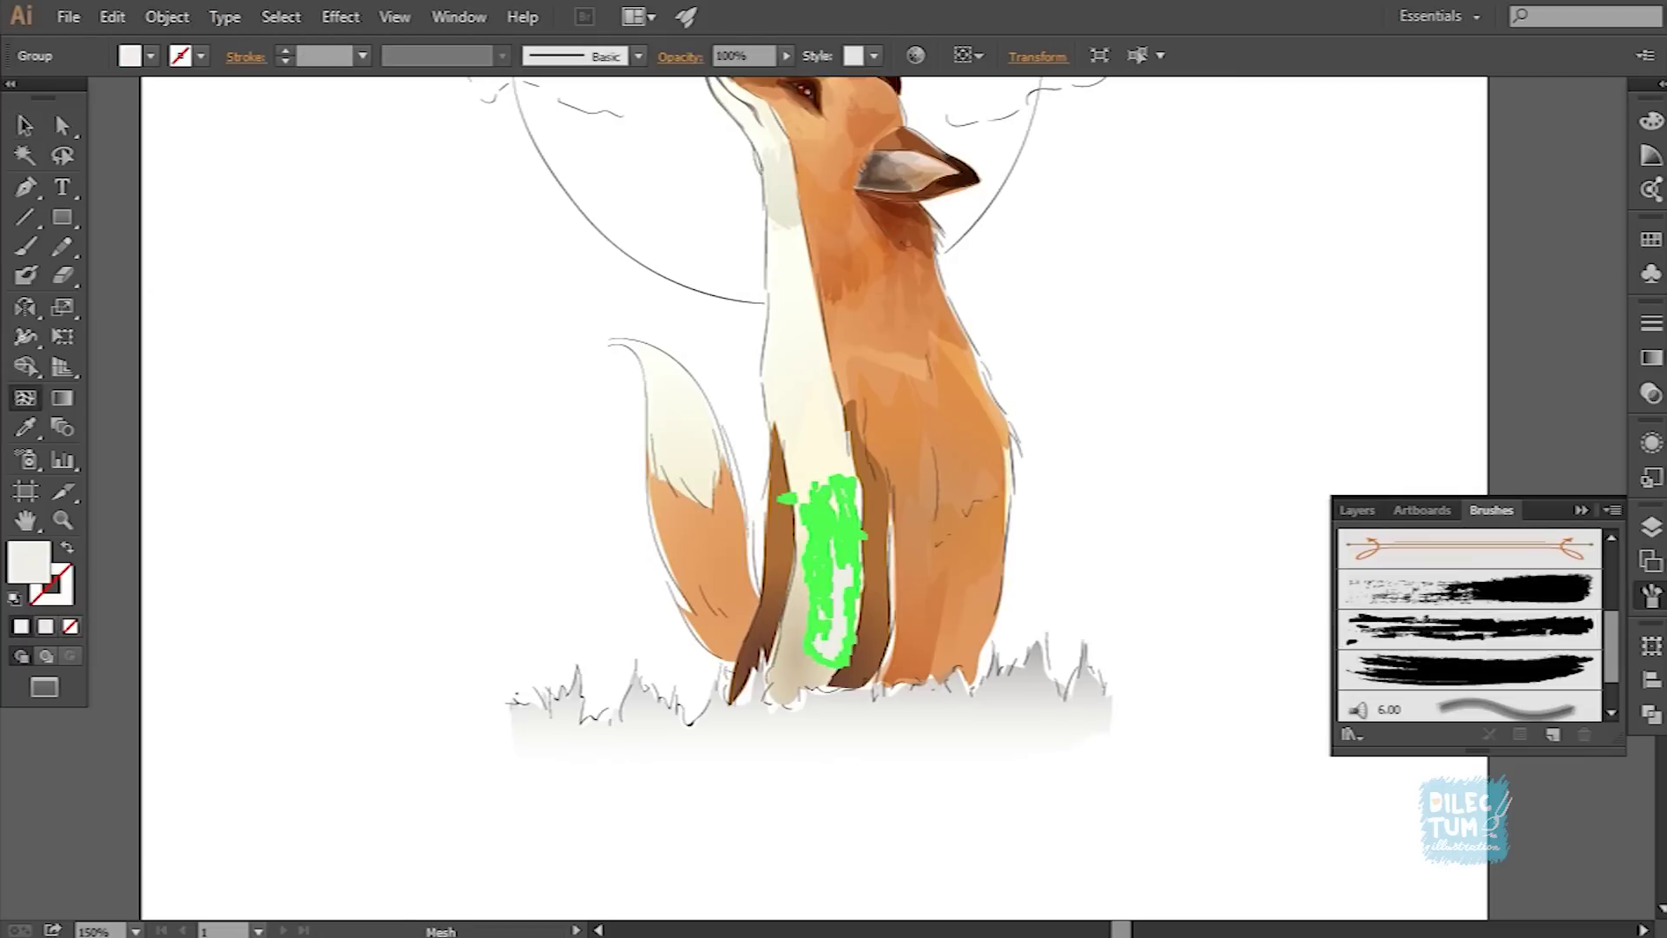
left_click_drag(786, 499, 712, 655)
left_click(680, 56)
left_click(484, 95)
left_click(474, 182)
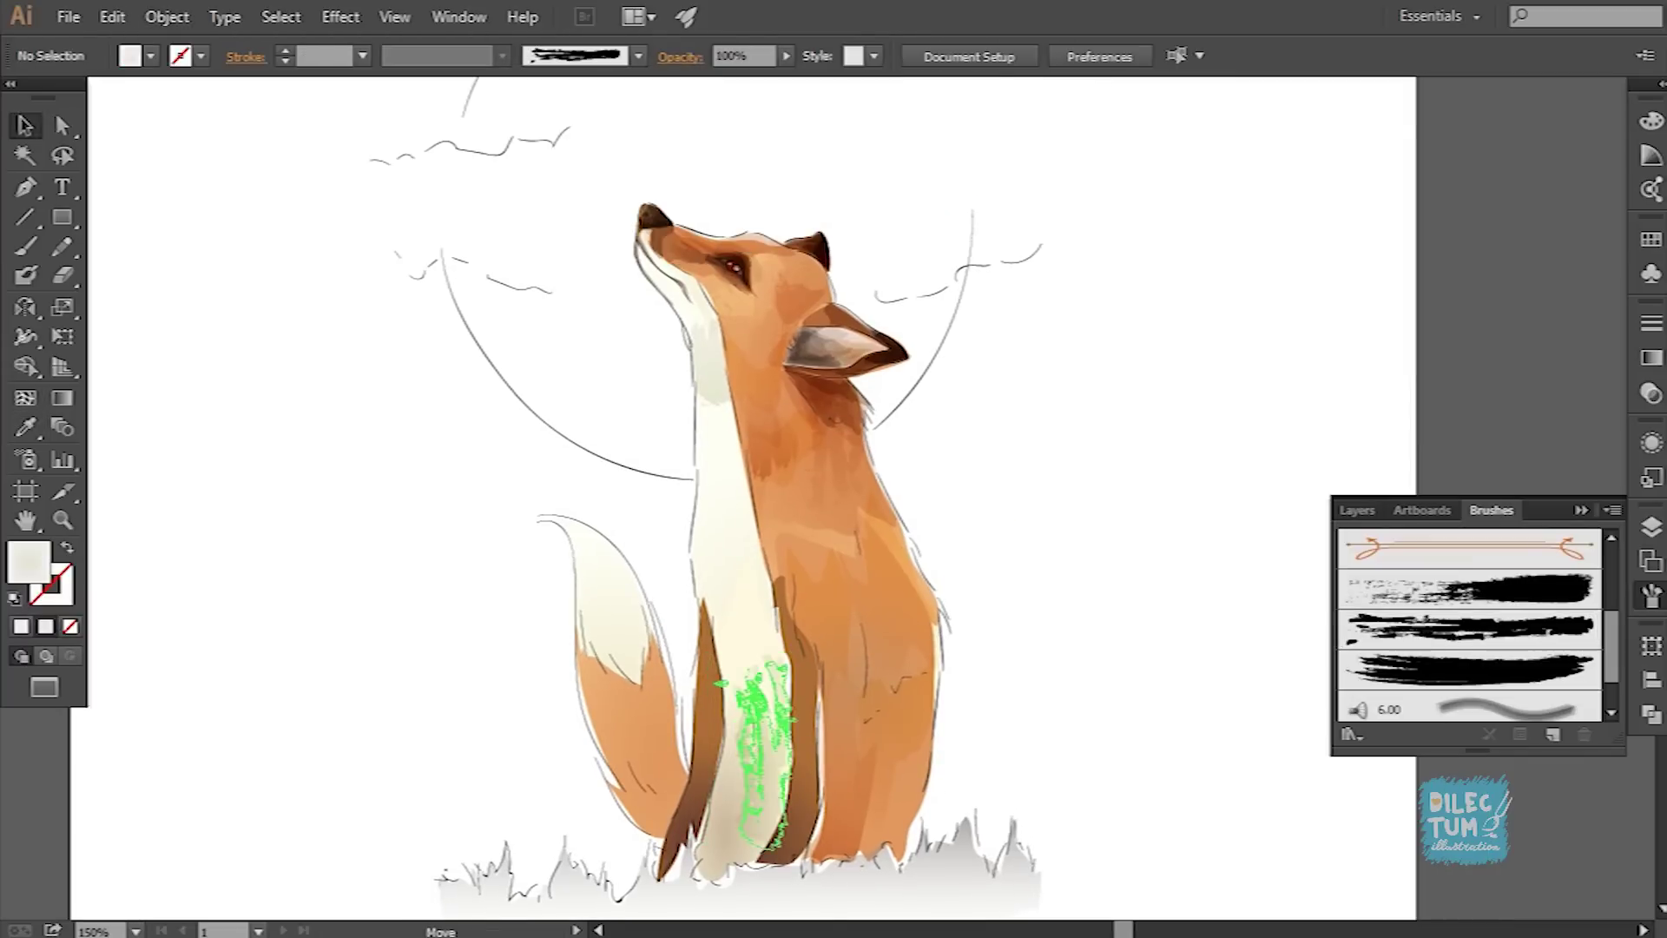
key("ctrl+shift+a")
Step: Paint a lower-chest fur stroke and sample the cream chest colour onto it
key("b")
scroll(716, 434, "down", 5)
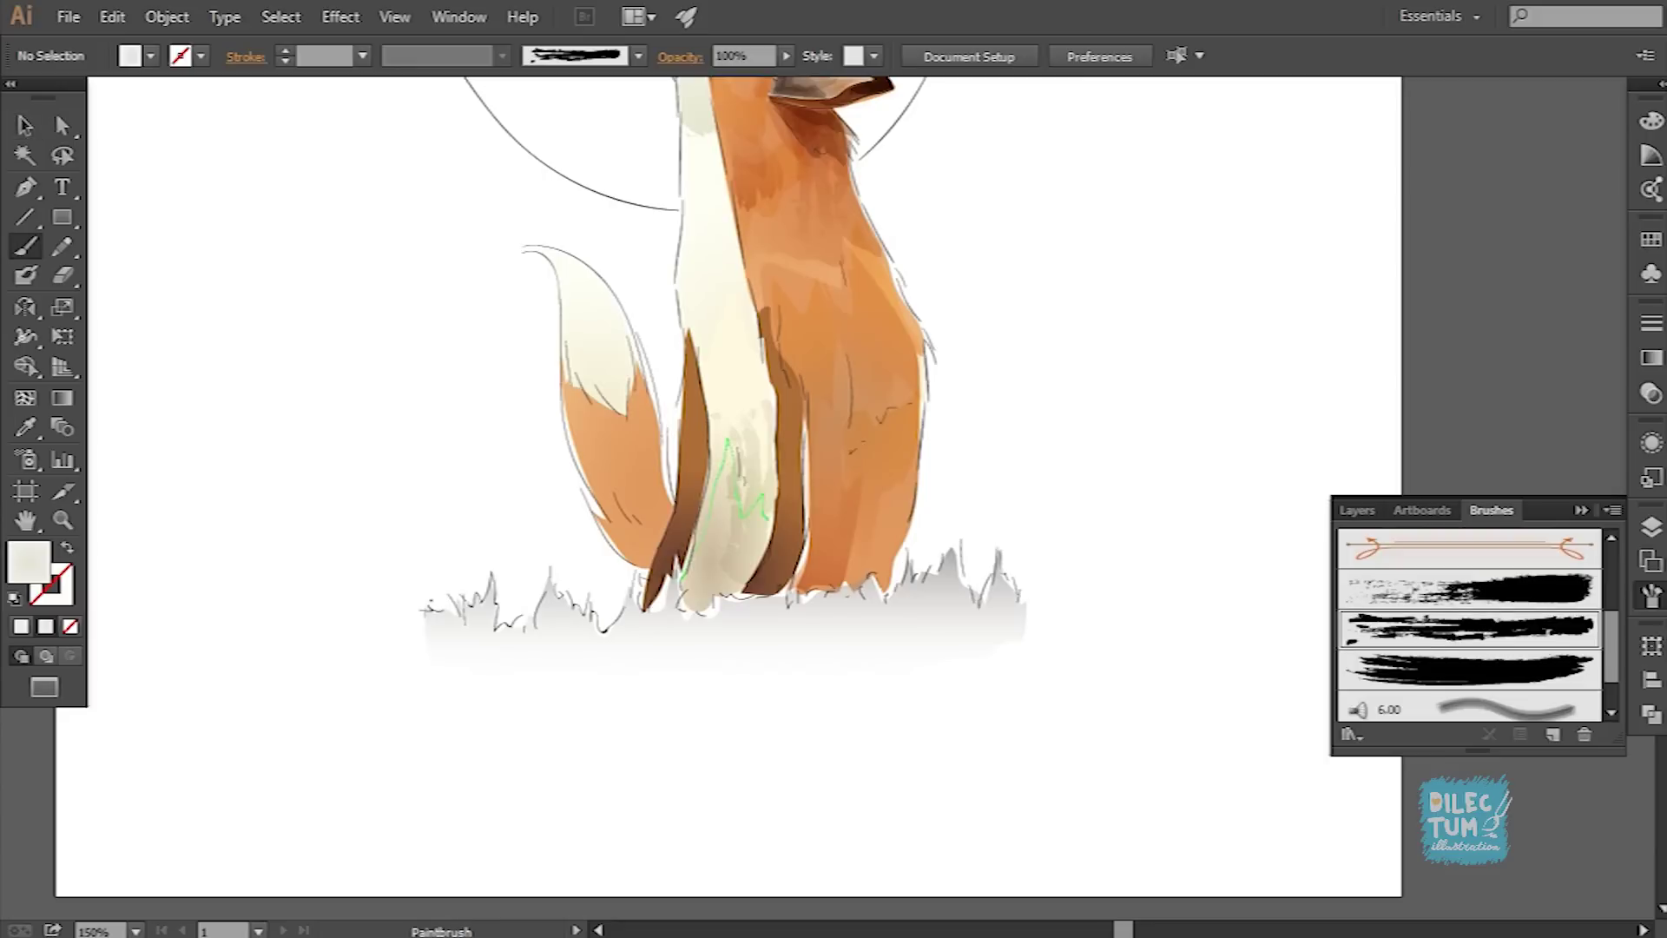
left_click_drag(694, 556, 728, 438)
key("i")
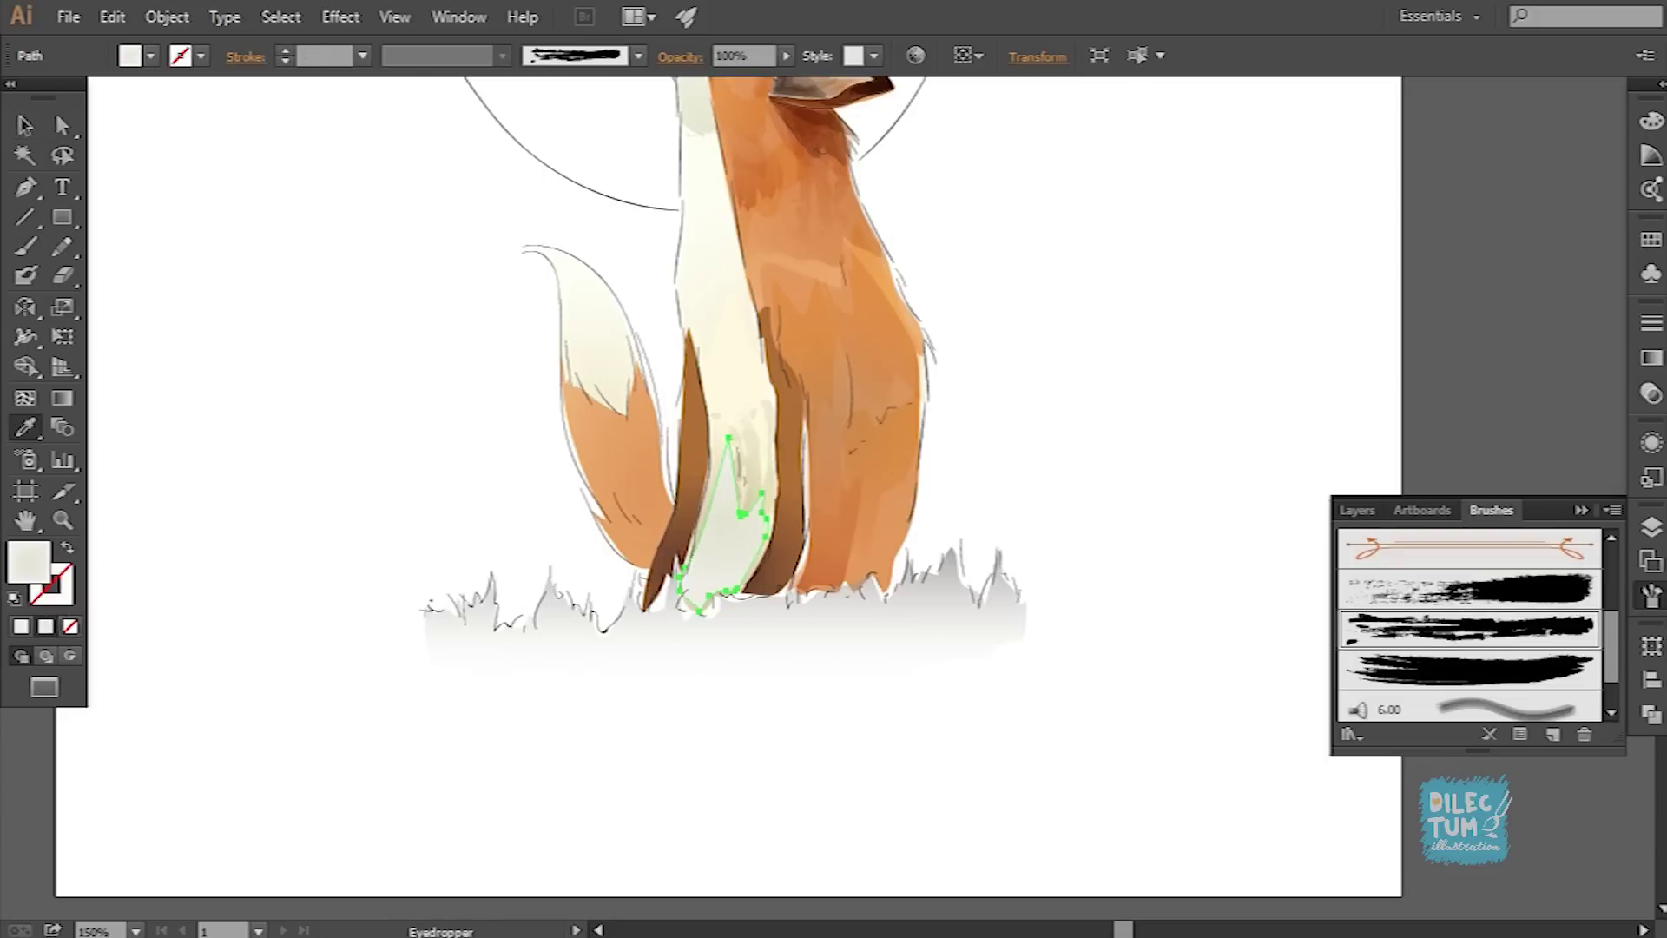
left_click(738, 390)
left_click(680, 56)
key("ctrl+shift+a")
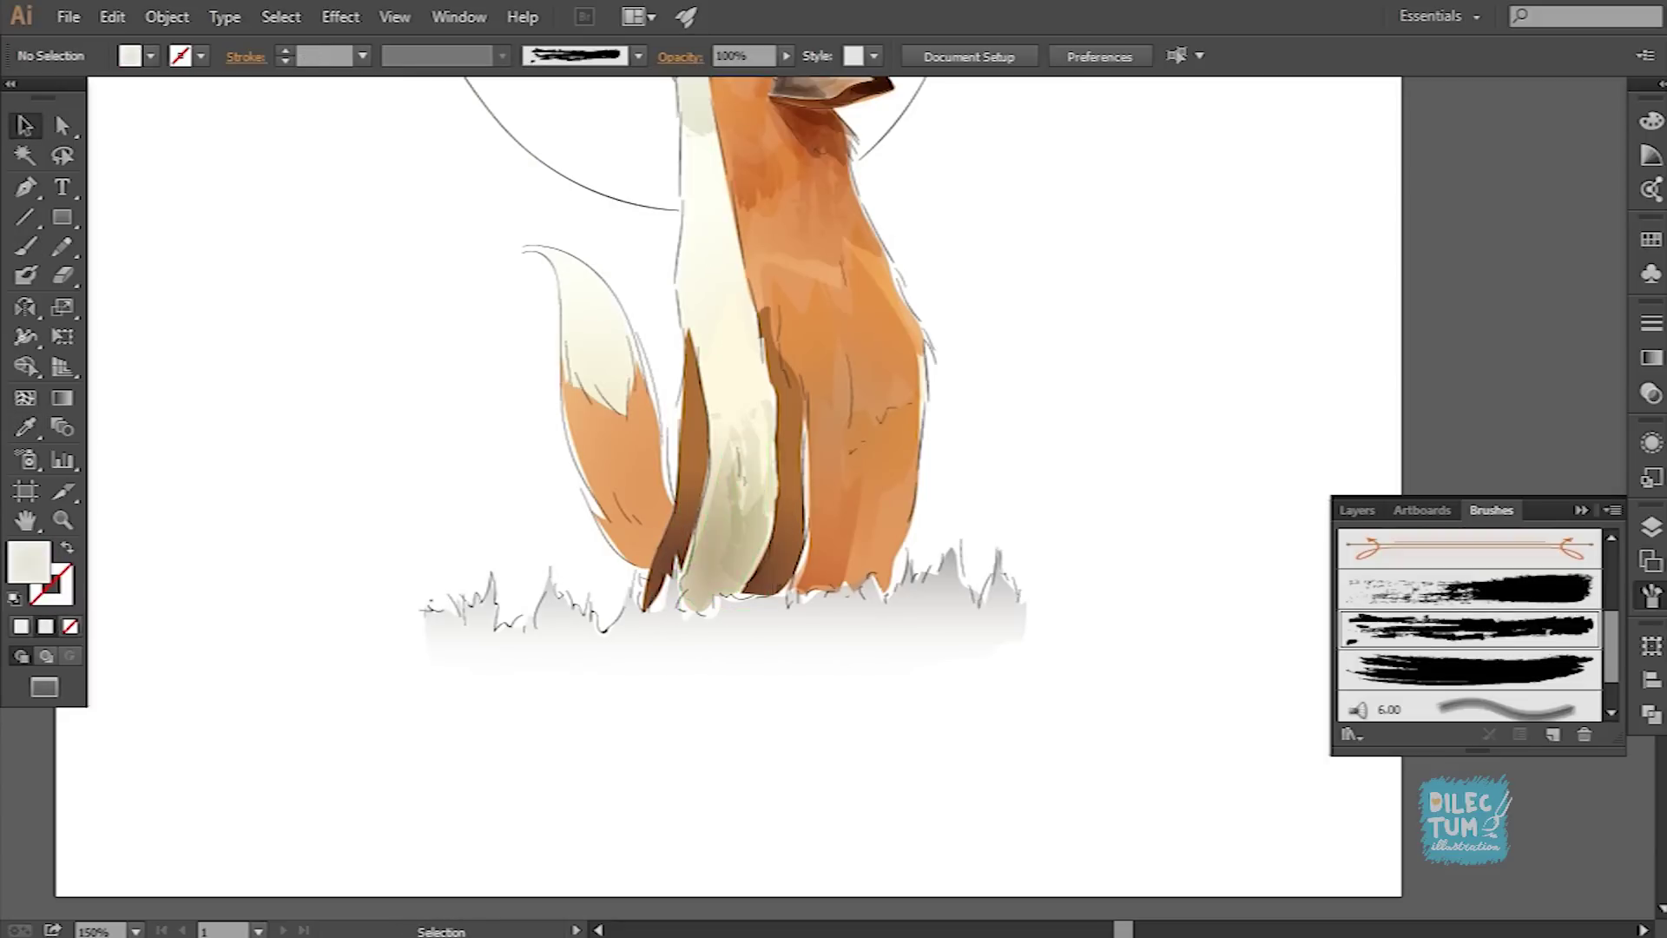
Step: Paint a shading stroke around the fox's neck
key("ctrl+minus")
key("ctrl+minus")
key("ctrl+plus")
key("ctrl+plus")
left_click_drag(773, 226, 784, 368)
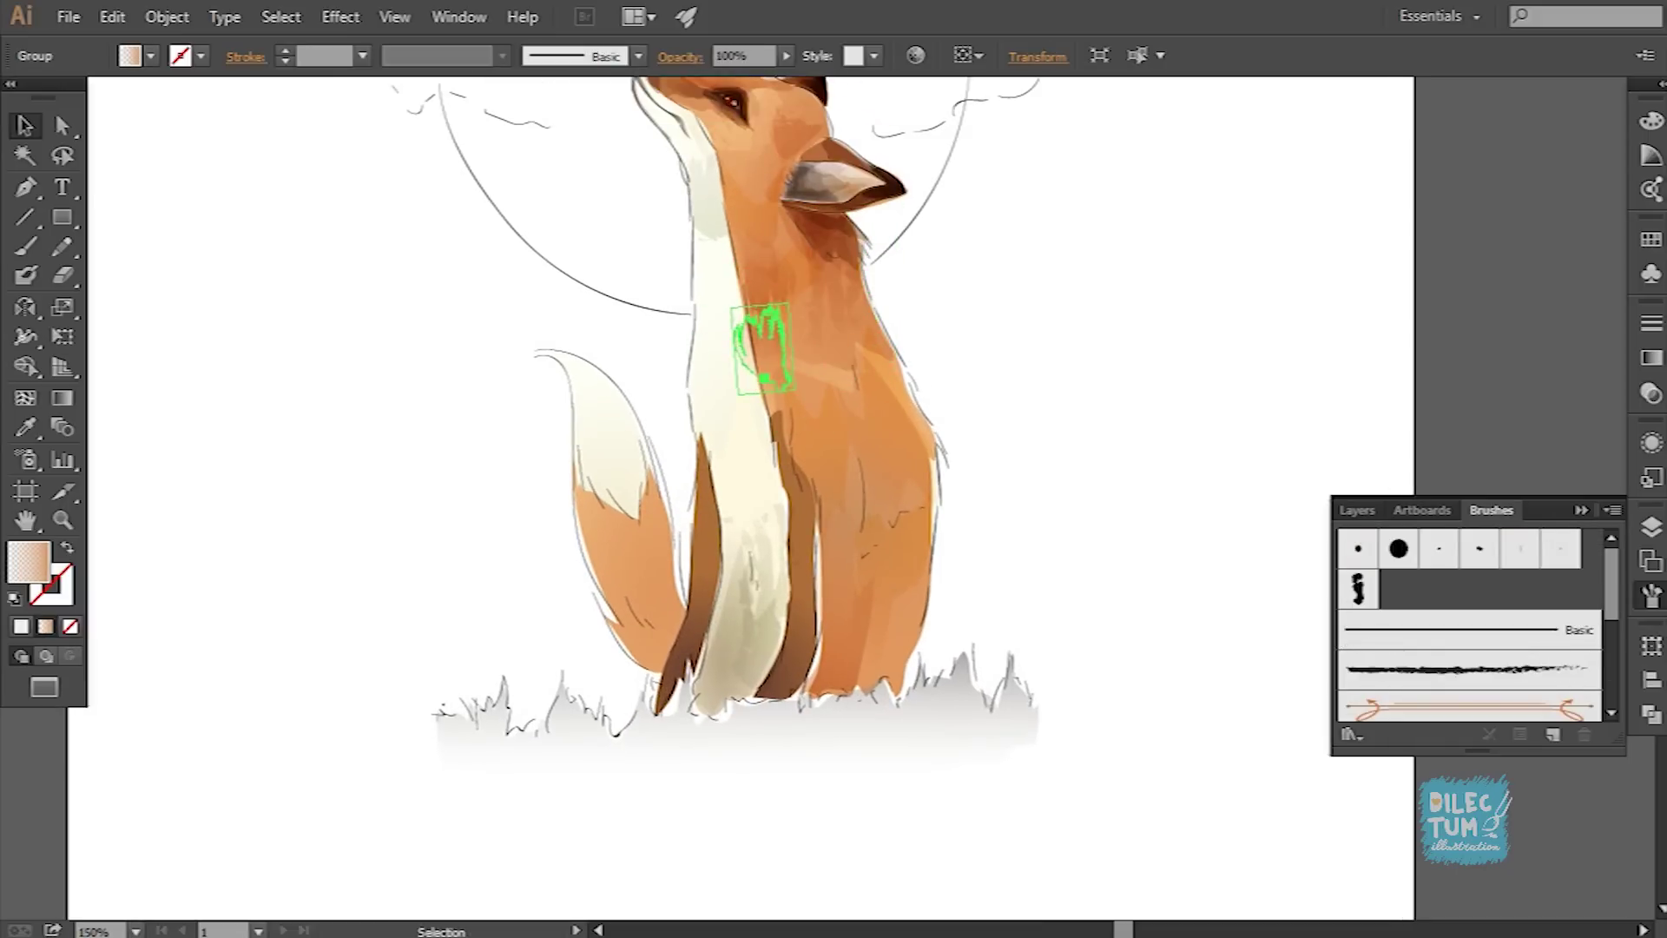
key("ctrl+shift+a")
key("ctrl+0")
scroll(833, 469, "up", 4)
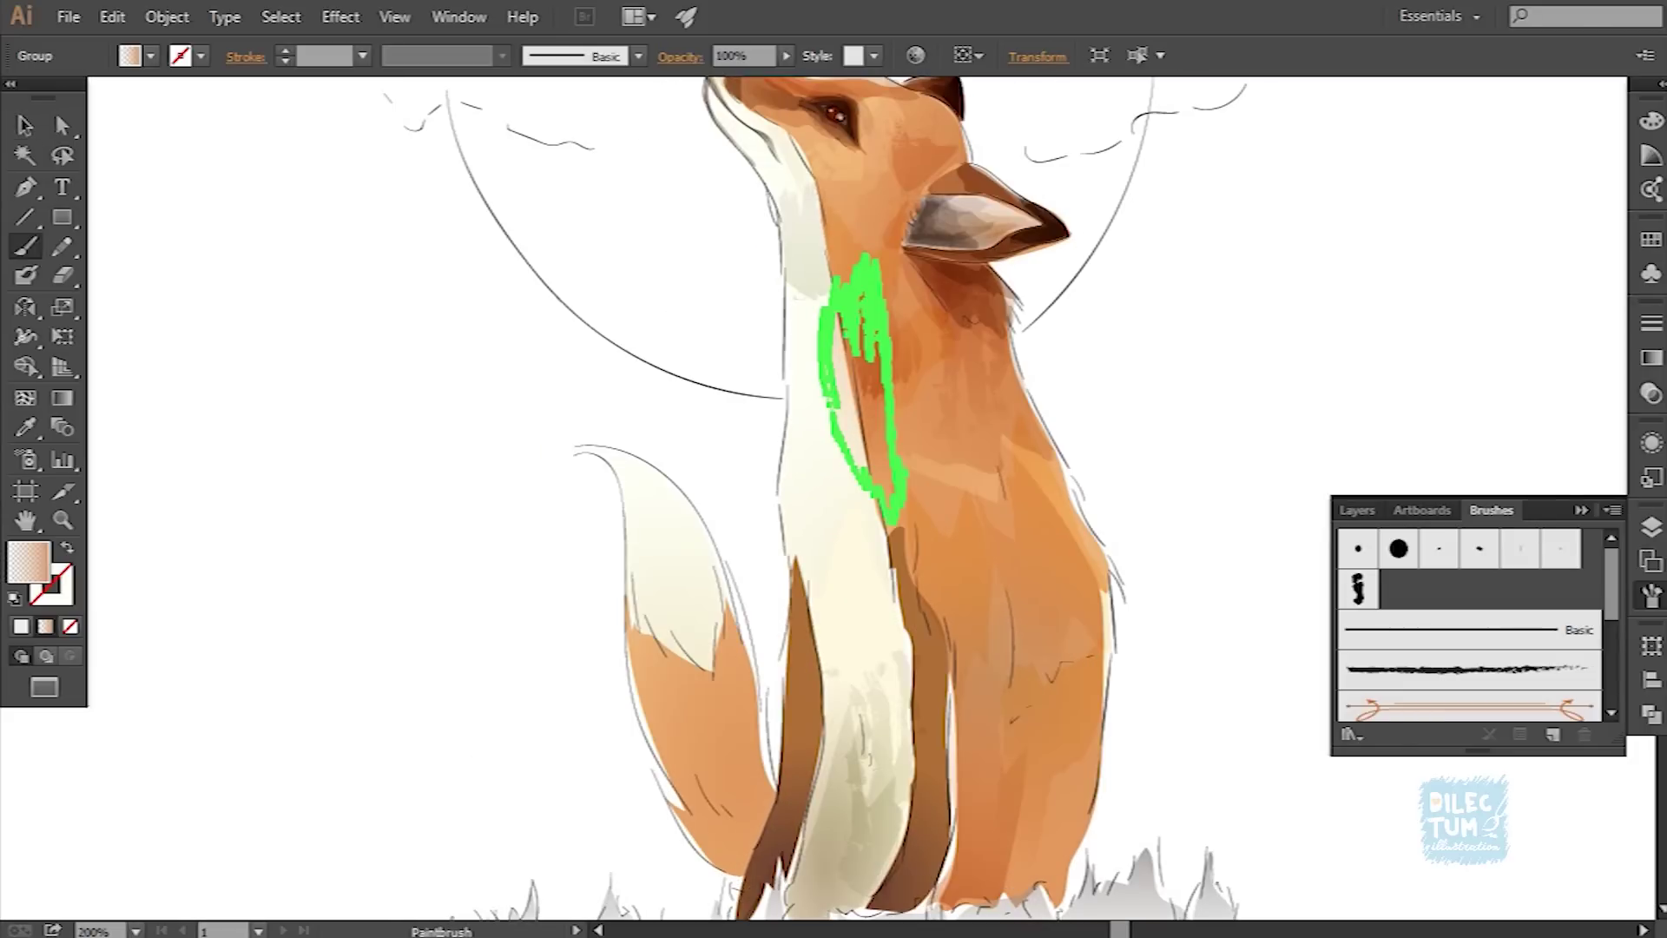
Step: Delete a selected stroke and select the new cream chest stroke to review its transparency
key("v")
key("ctrl+shift+a")
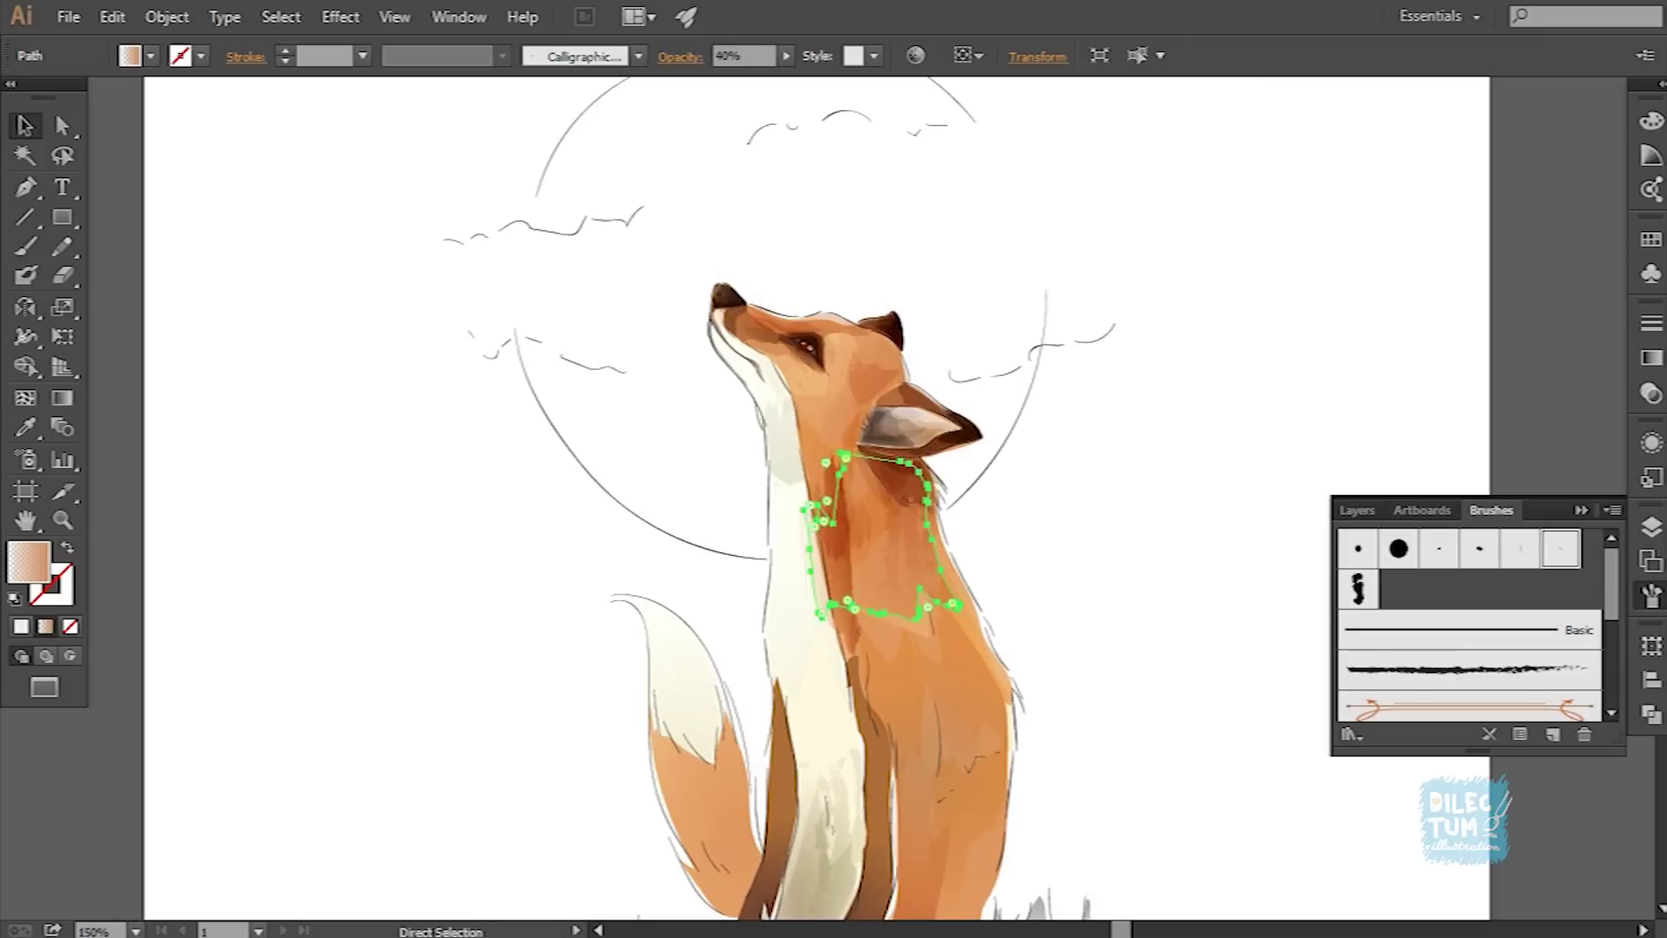
key("ctrl+1")
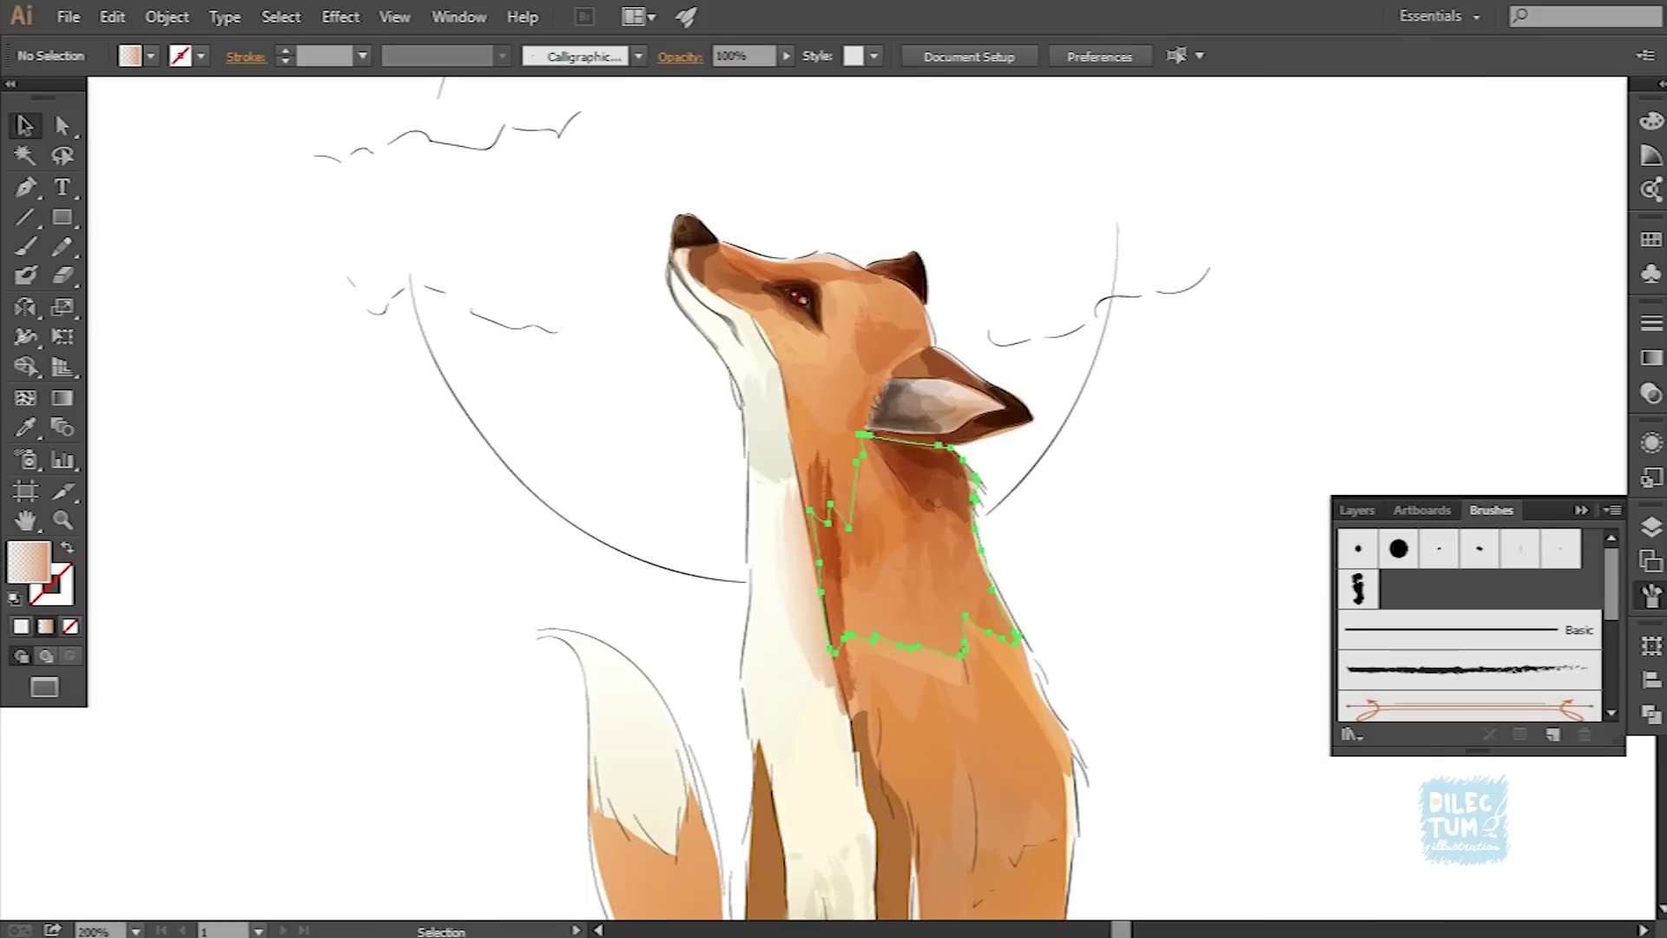
key("Delete")
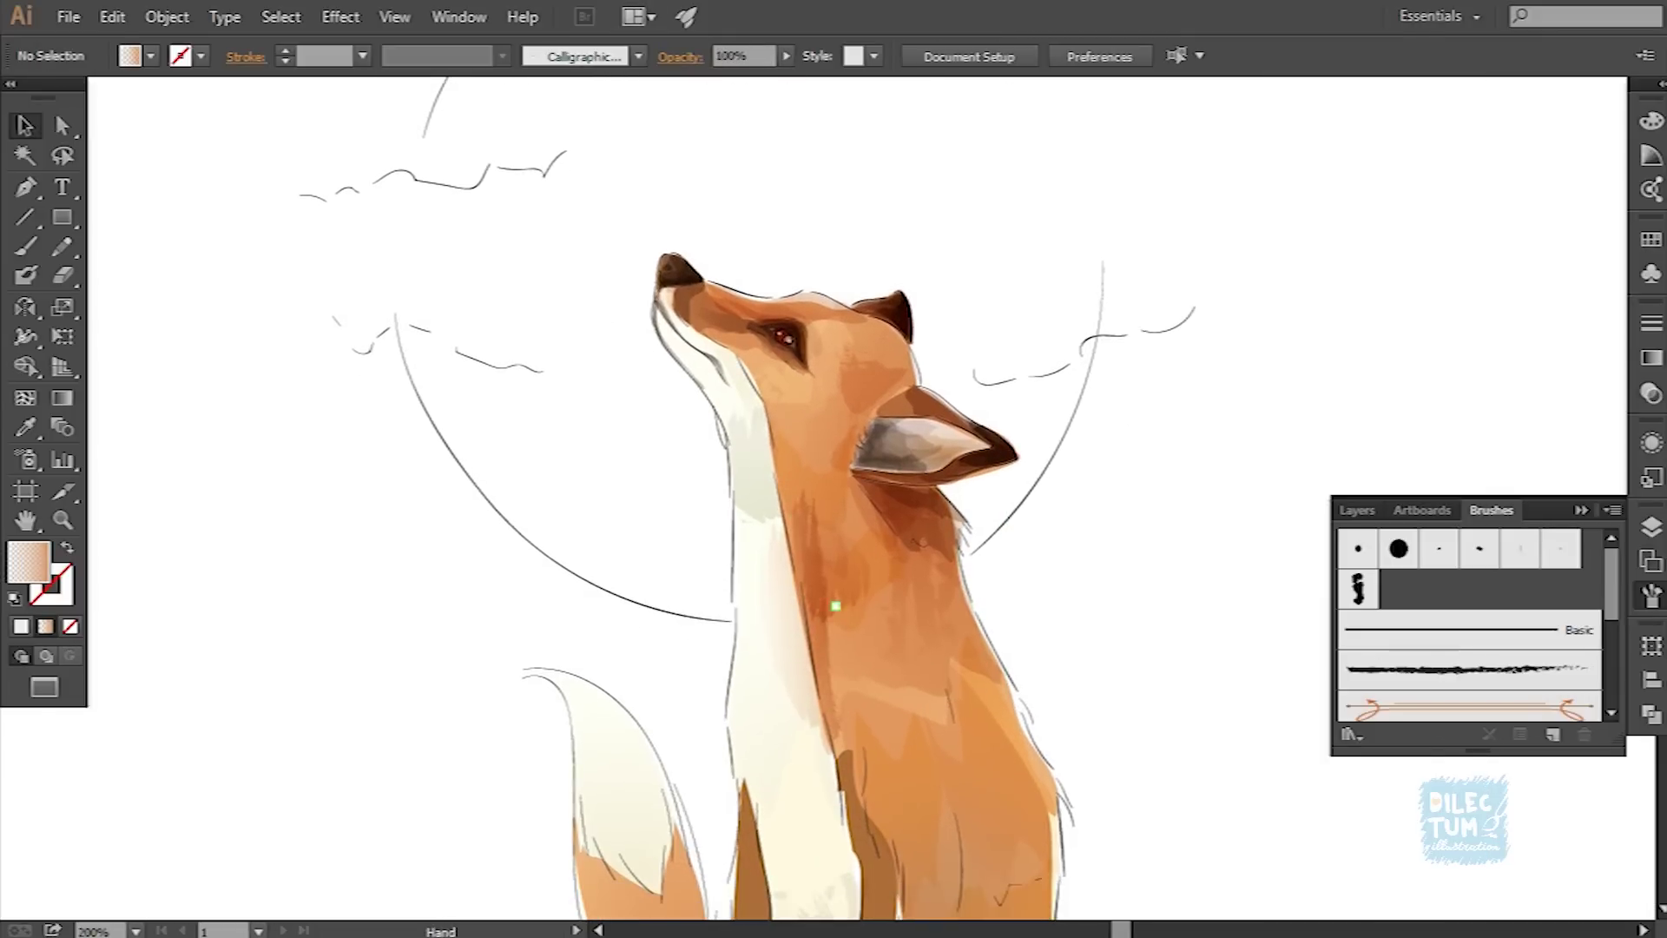
scroll(836, 605, "down", 3)
key("b")
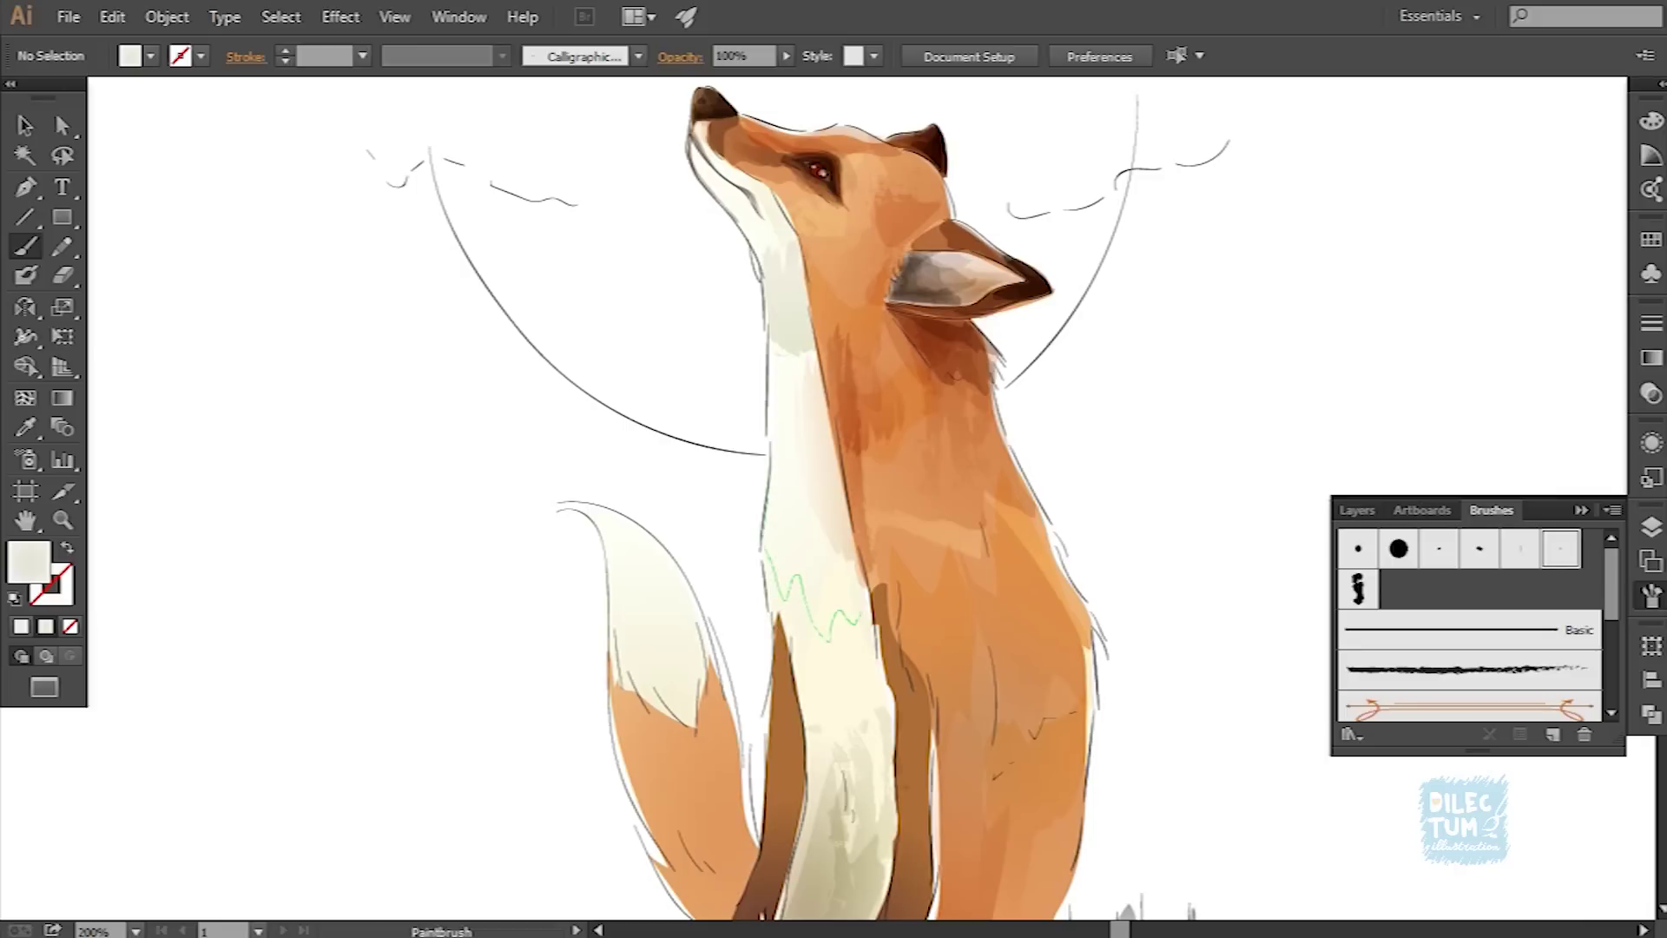
key("v")
left_click(680, 56)
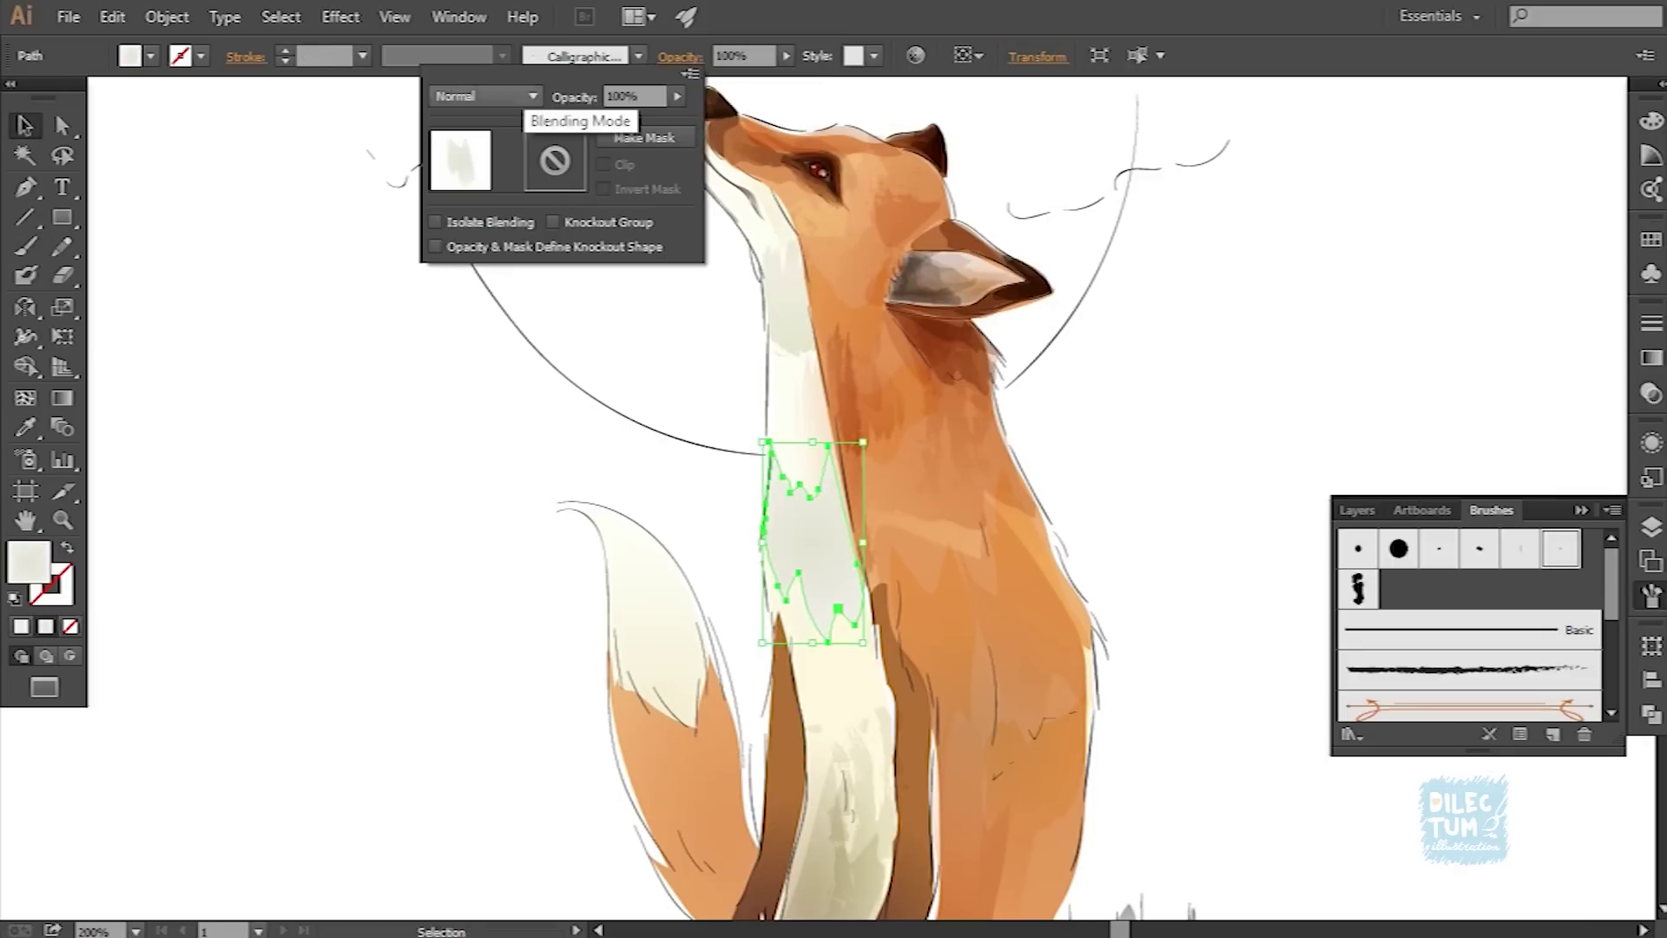
left_click(838, 608)
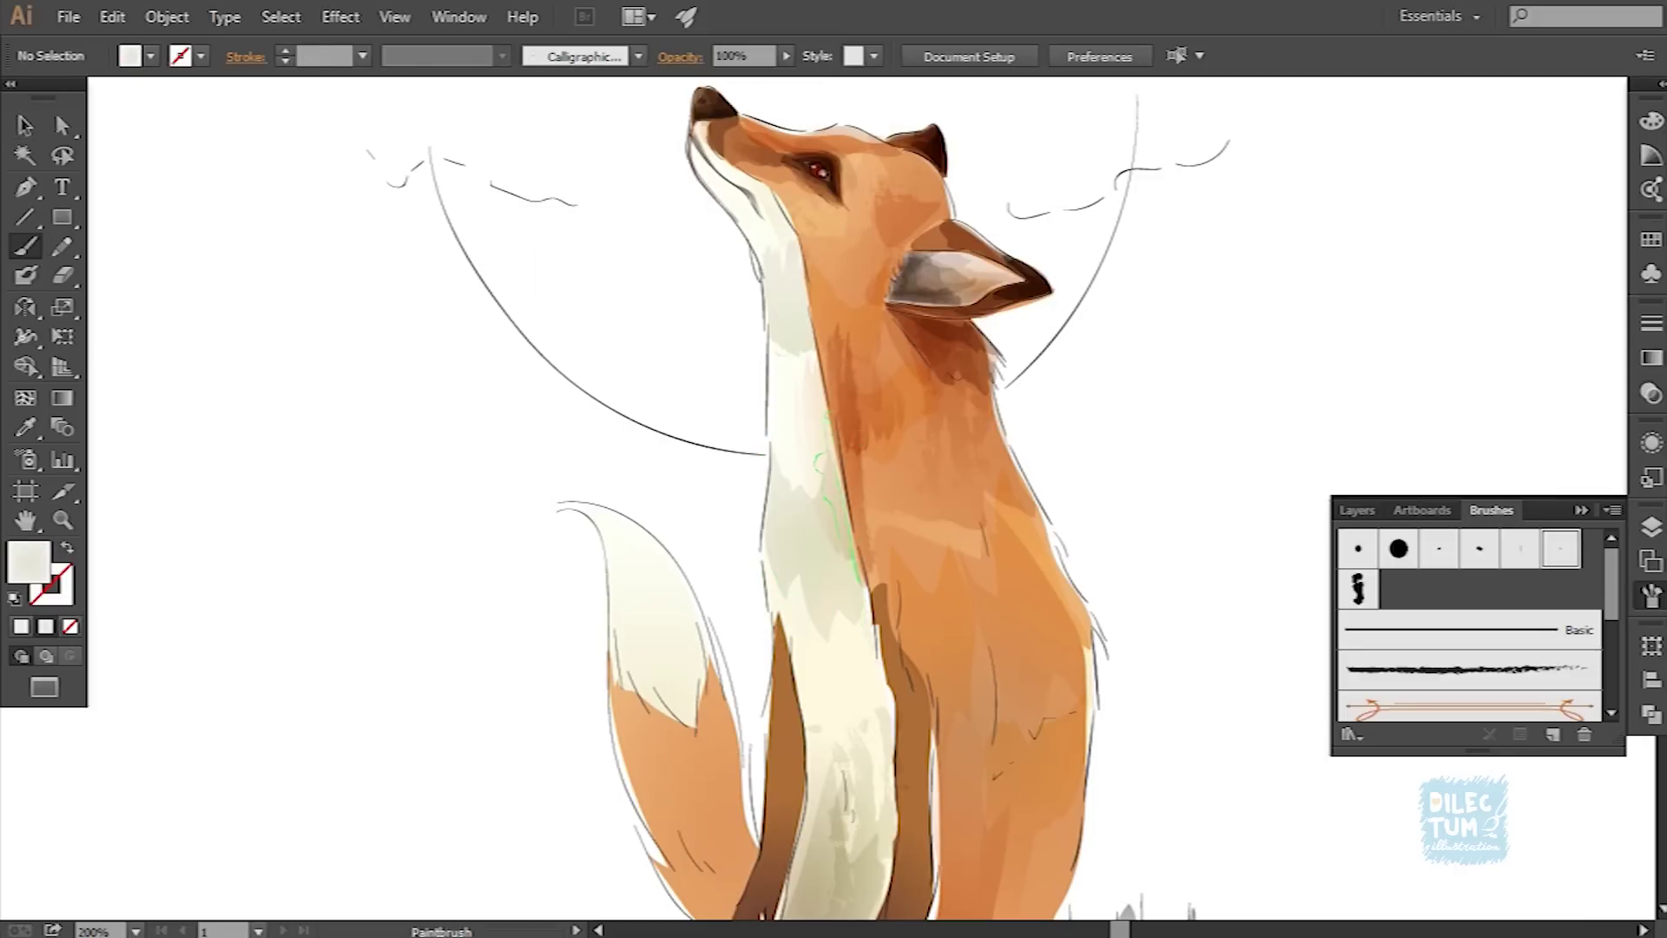
scroll(854, 479, "down", 5)
scroll(854, 480, "up", 5)
Step: Paint a new chest stroke and apply the rough black dry brush to it
left_click_drag(854, 479, 855, 286)
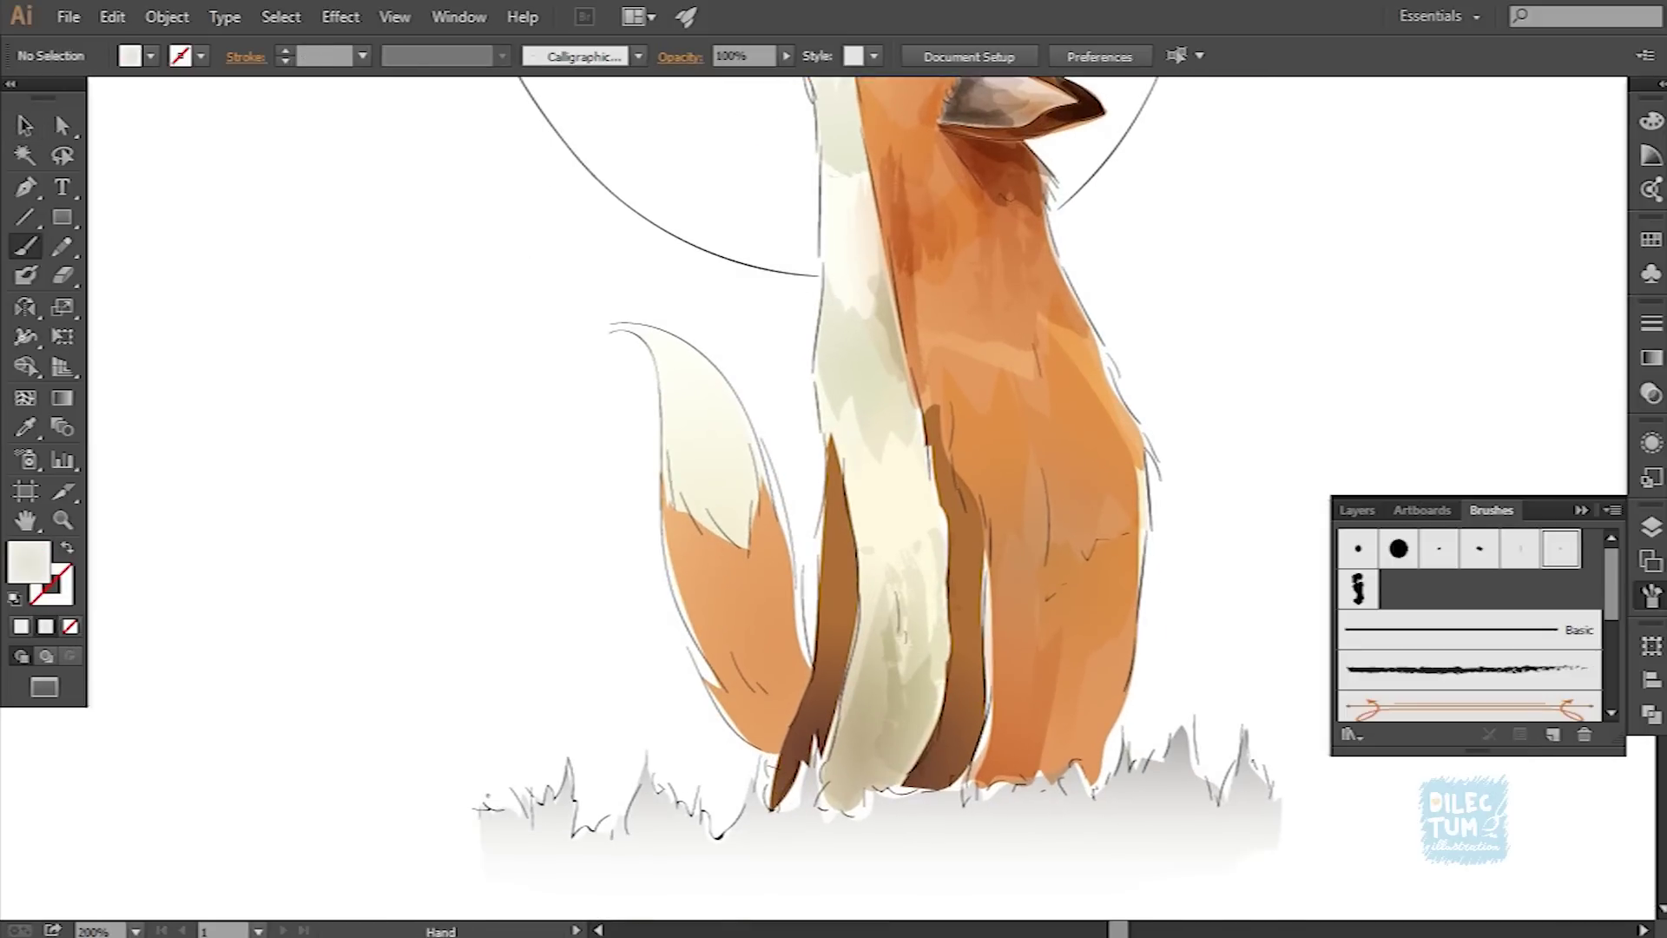
left_click_drag(854, 435, 860, 504)
key("b")
left_click_drag(886, 440, 925, 591)
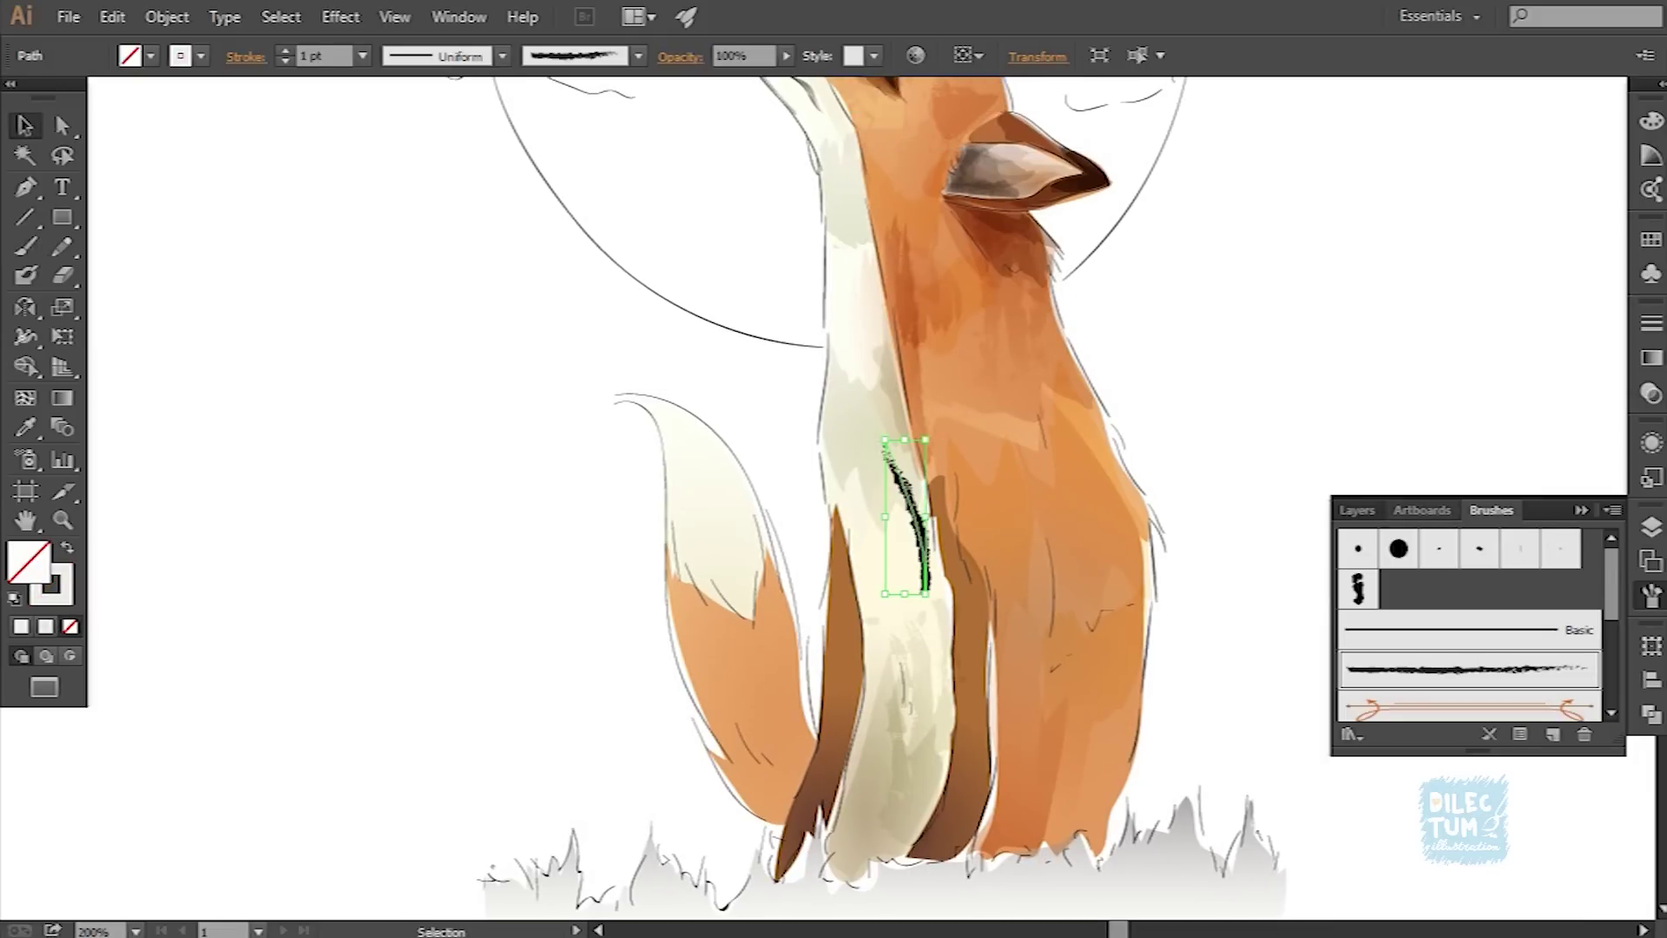
key("v")
scroll(1468, 625, "up", 1)
left_click(1468, 598)
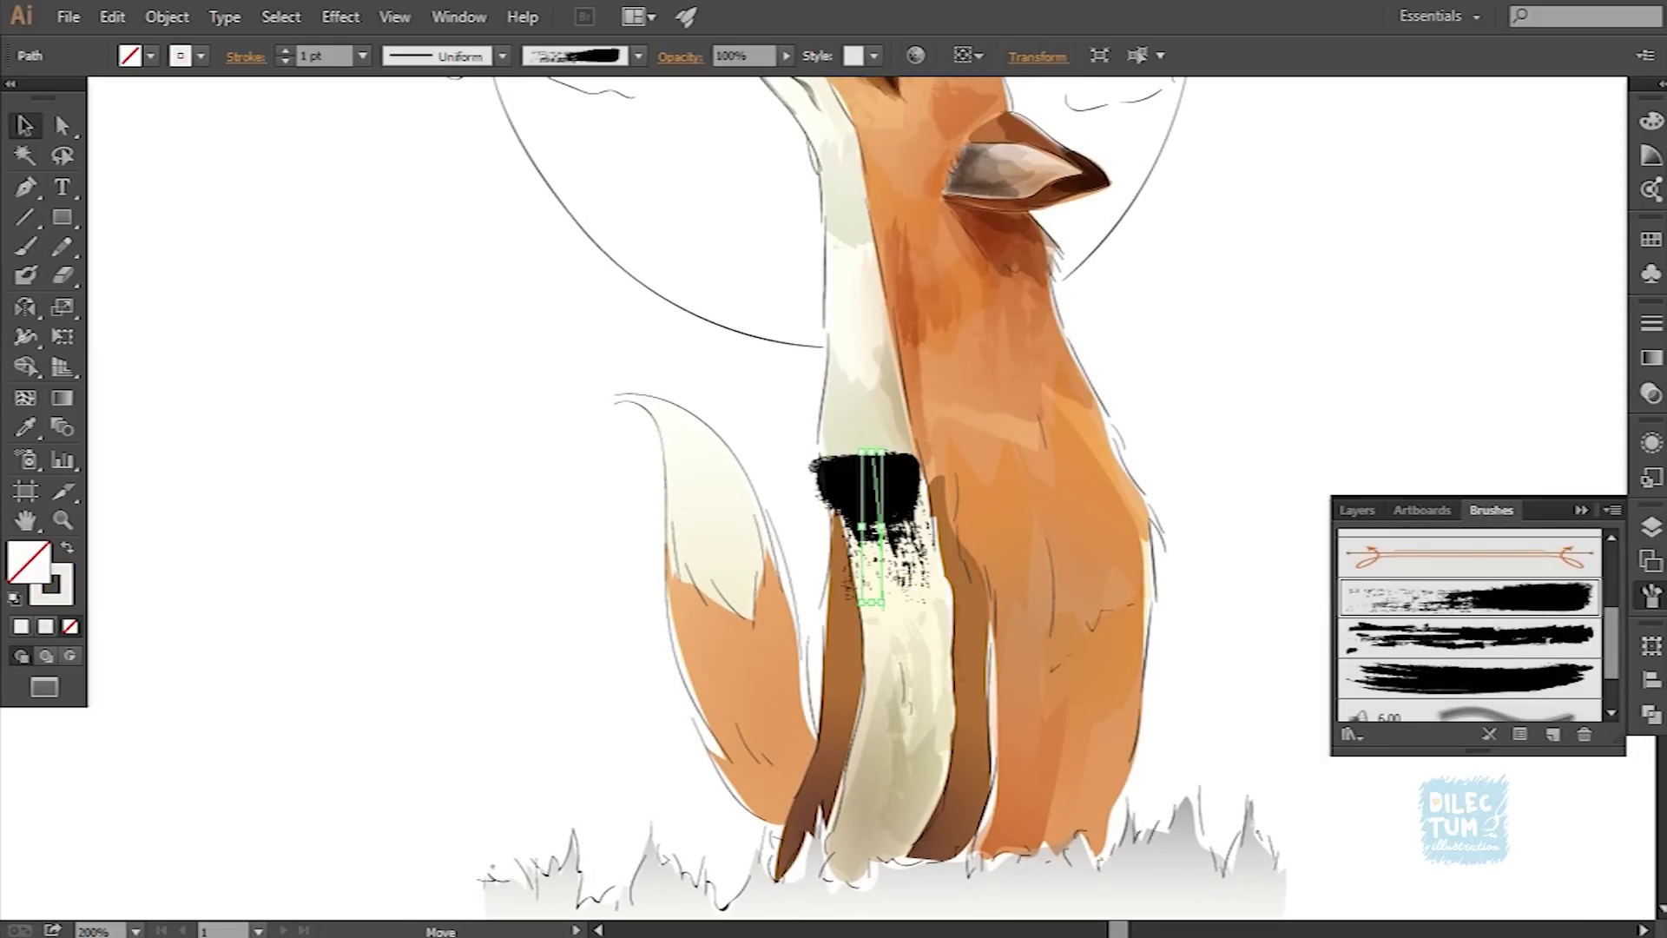
Step: Expand the chest brush stroke into shapes and recolour it cream
left_click(166, 16)
left_click(261, 298)
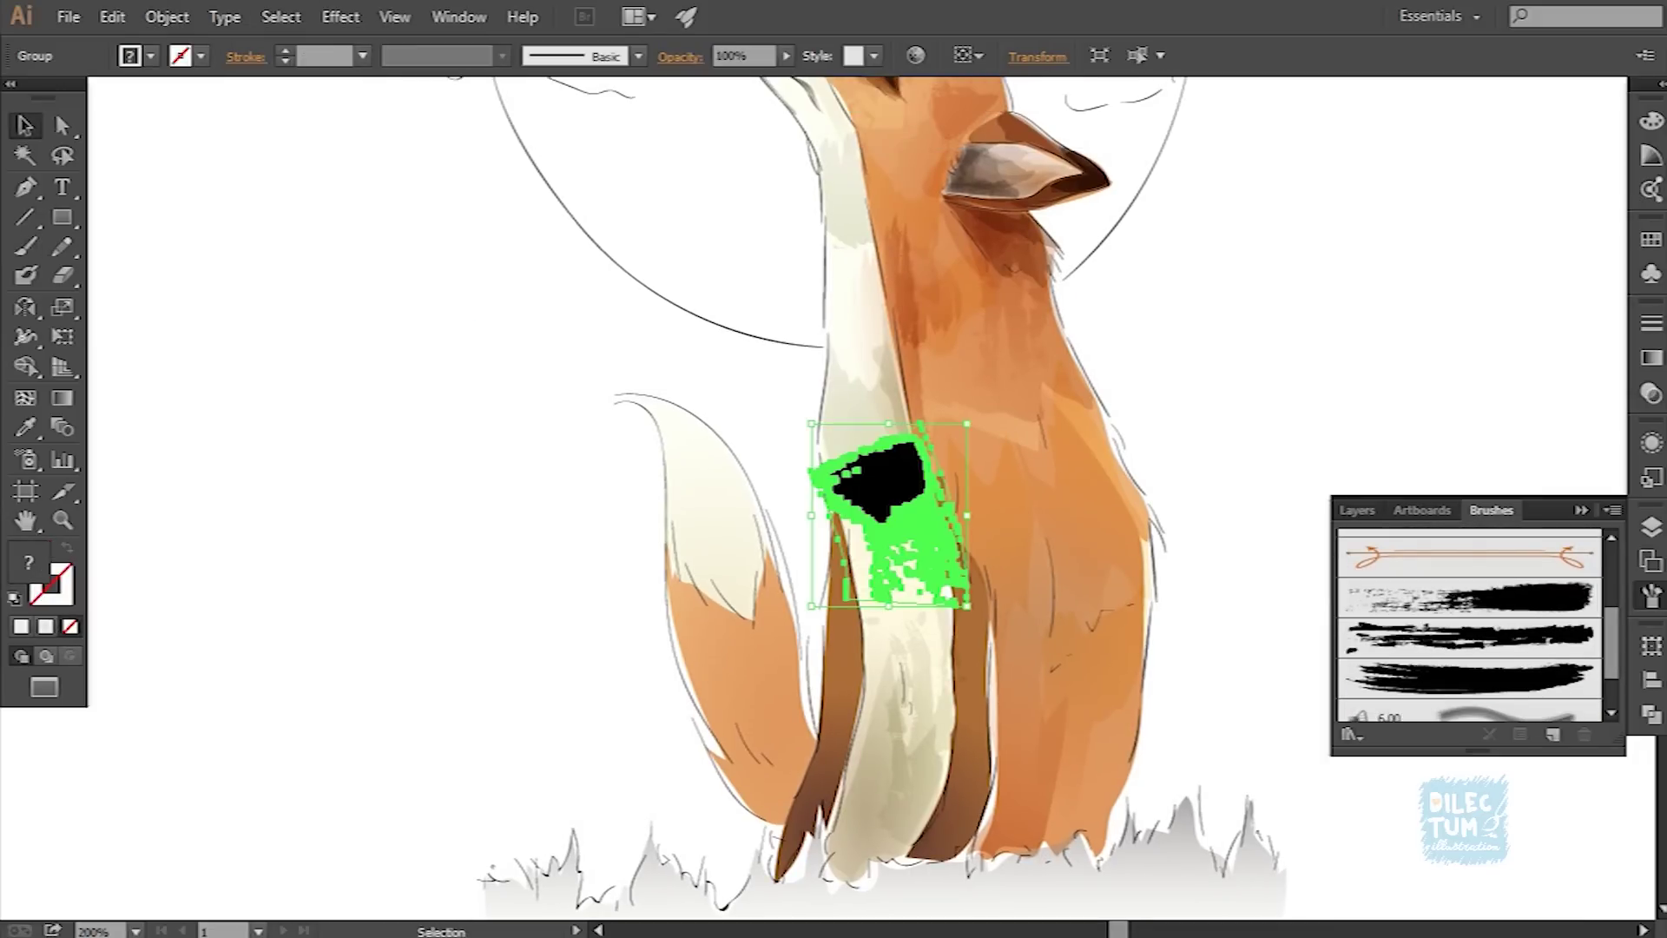
double_click(878, 495)
key("Escape")
key("i")
left_click(860, 390)
left_click(680, 55)
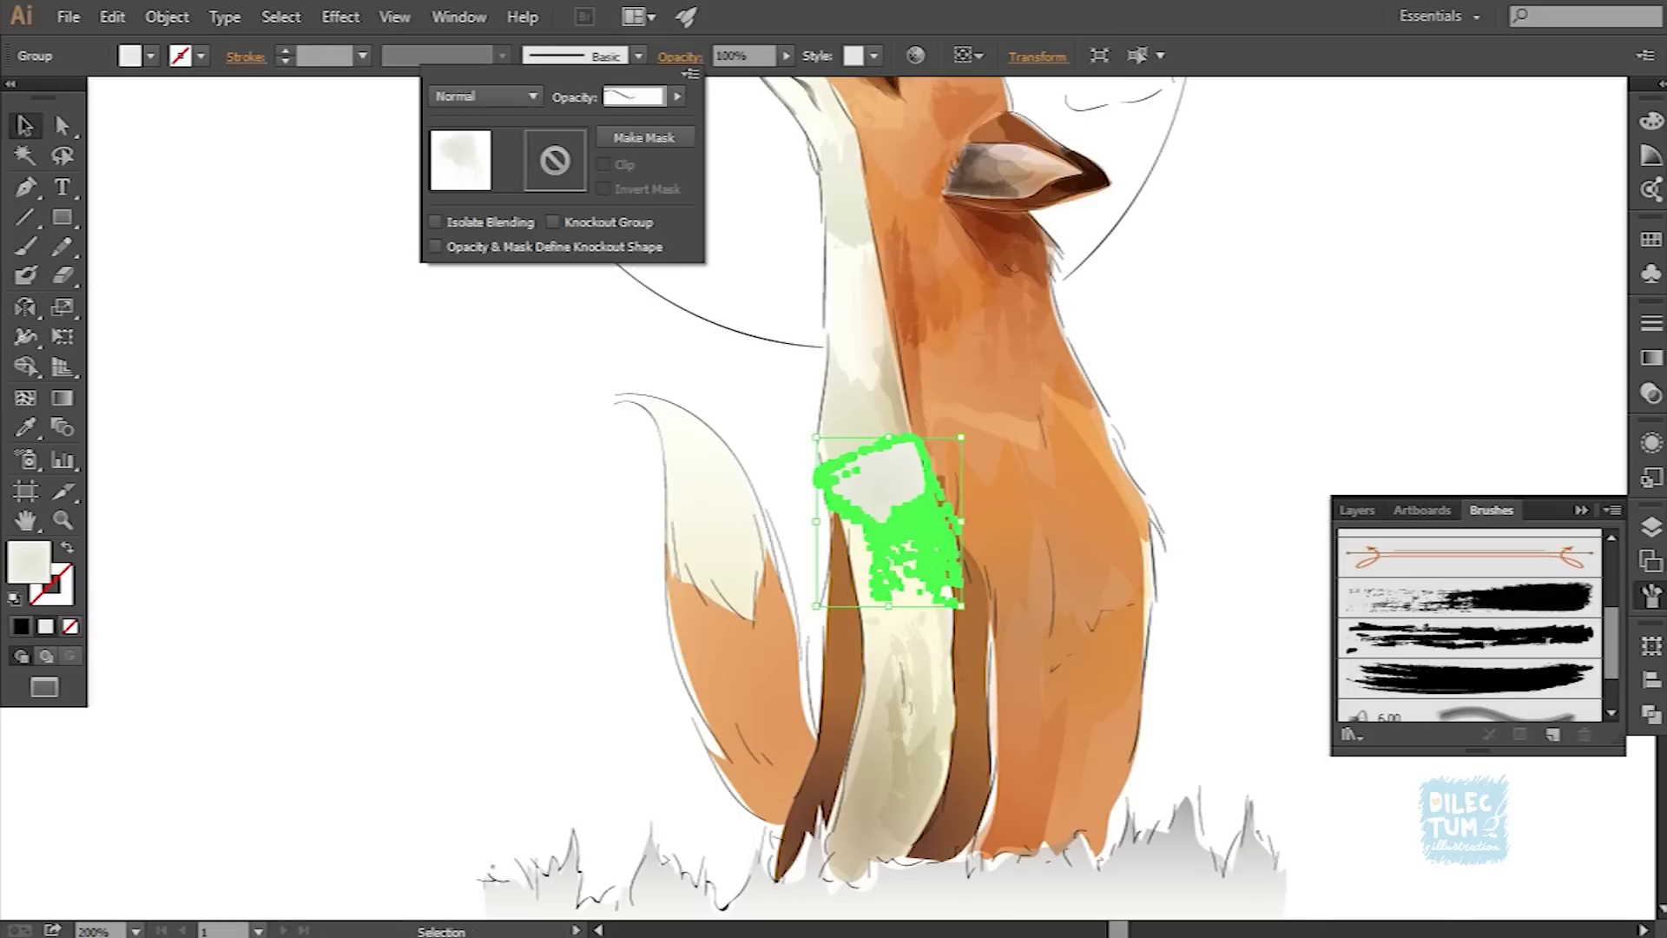
key("v")
key("ctrl+shift+a")
Step: Re-angle the gradient diagonally across the chest shape
key("ctrl+0")
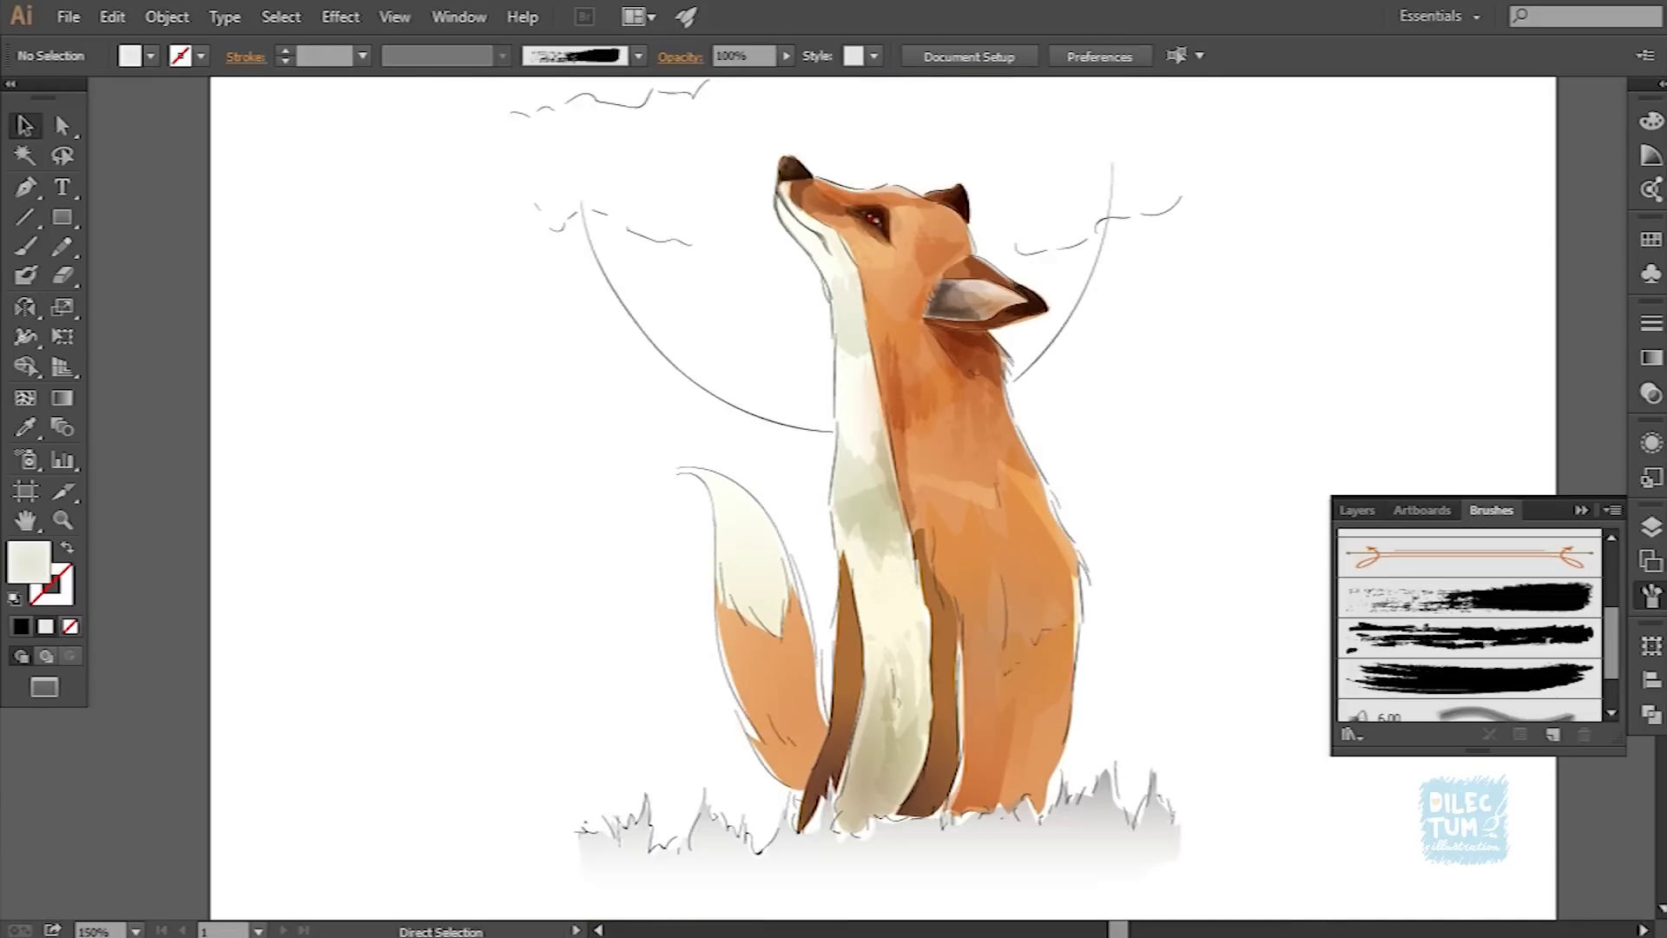
scroll(1077, 738, "up", 1)
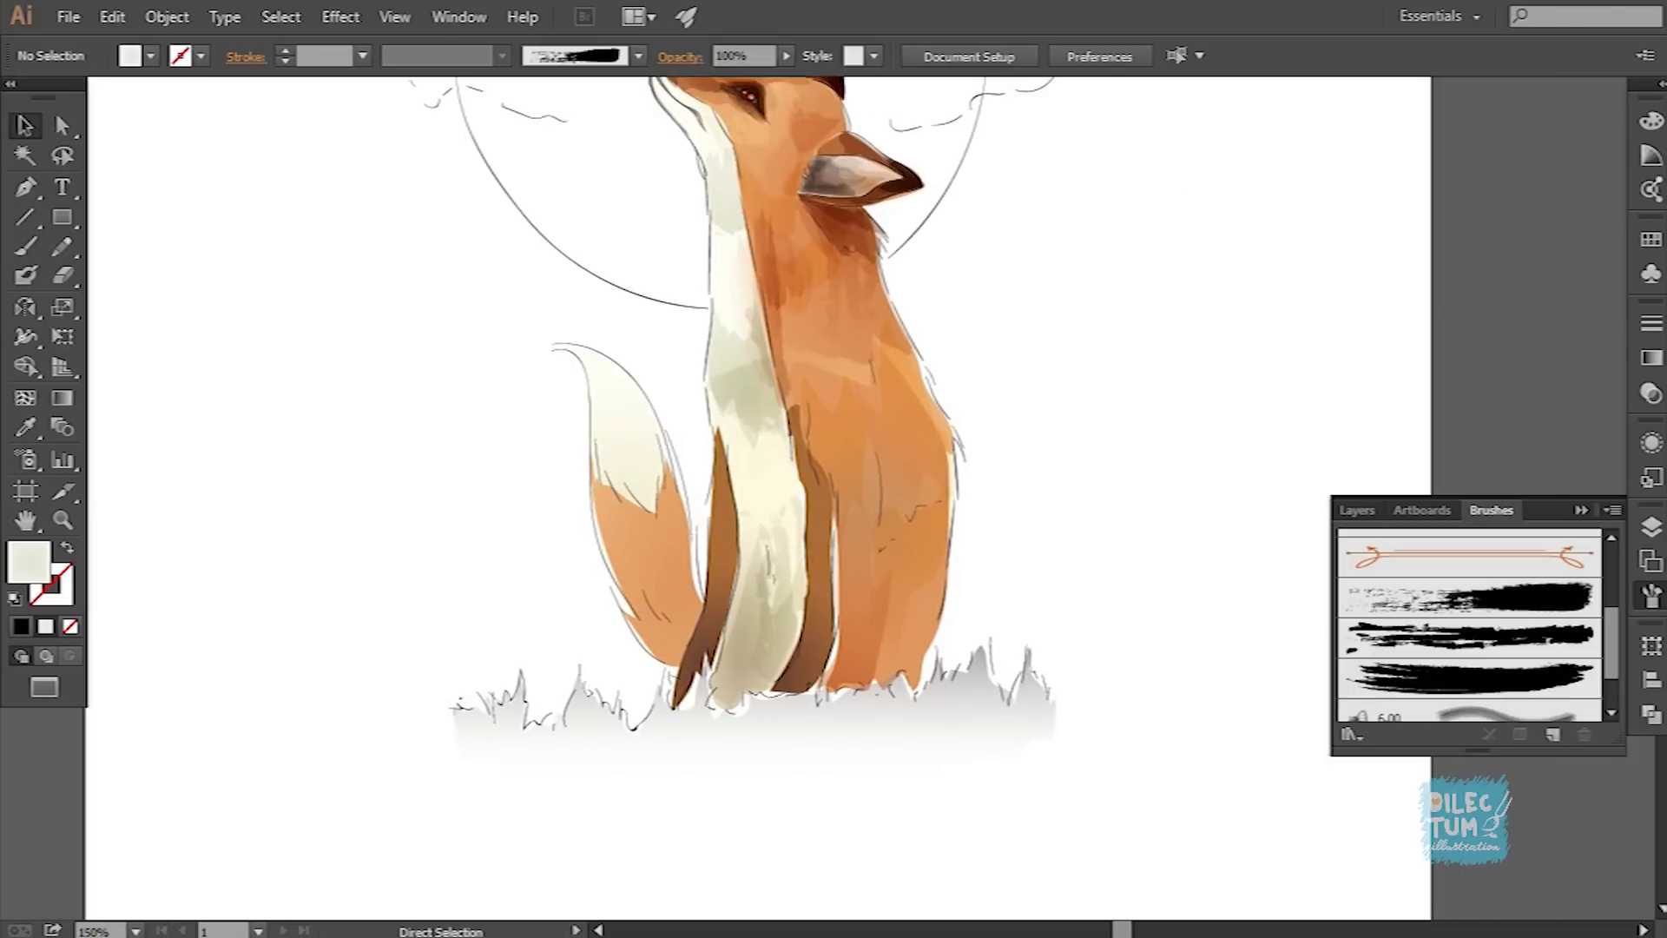
scroll(727, 423, "up", 1)
key("b")
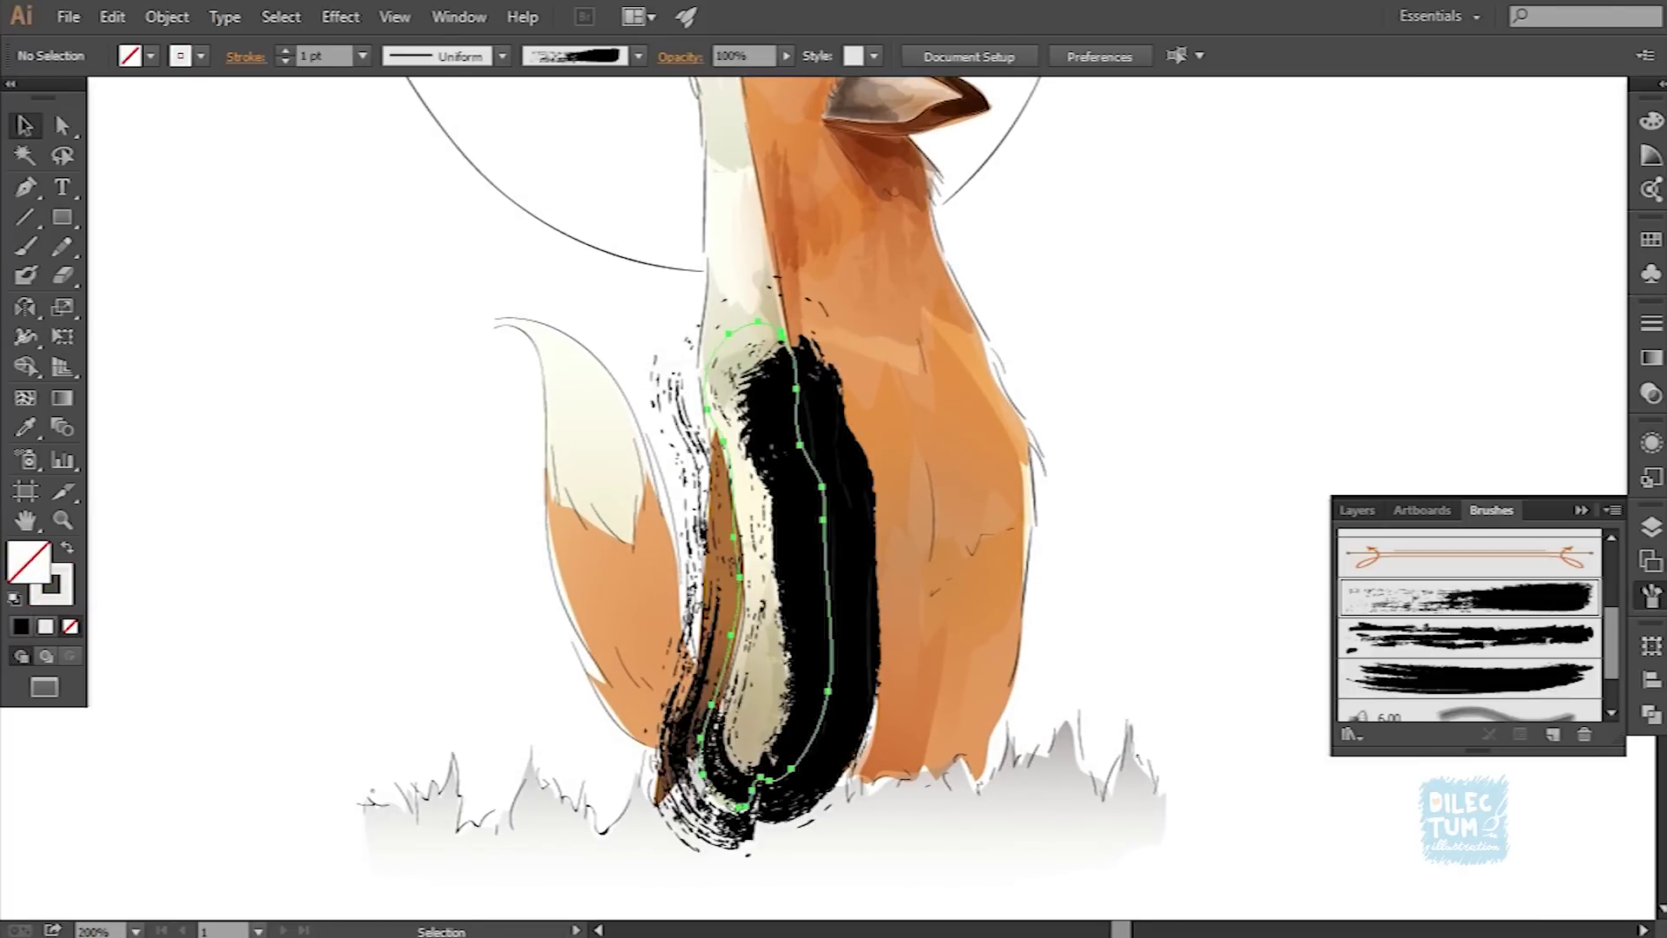
key("v")
key("ctrl+shift+a")
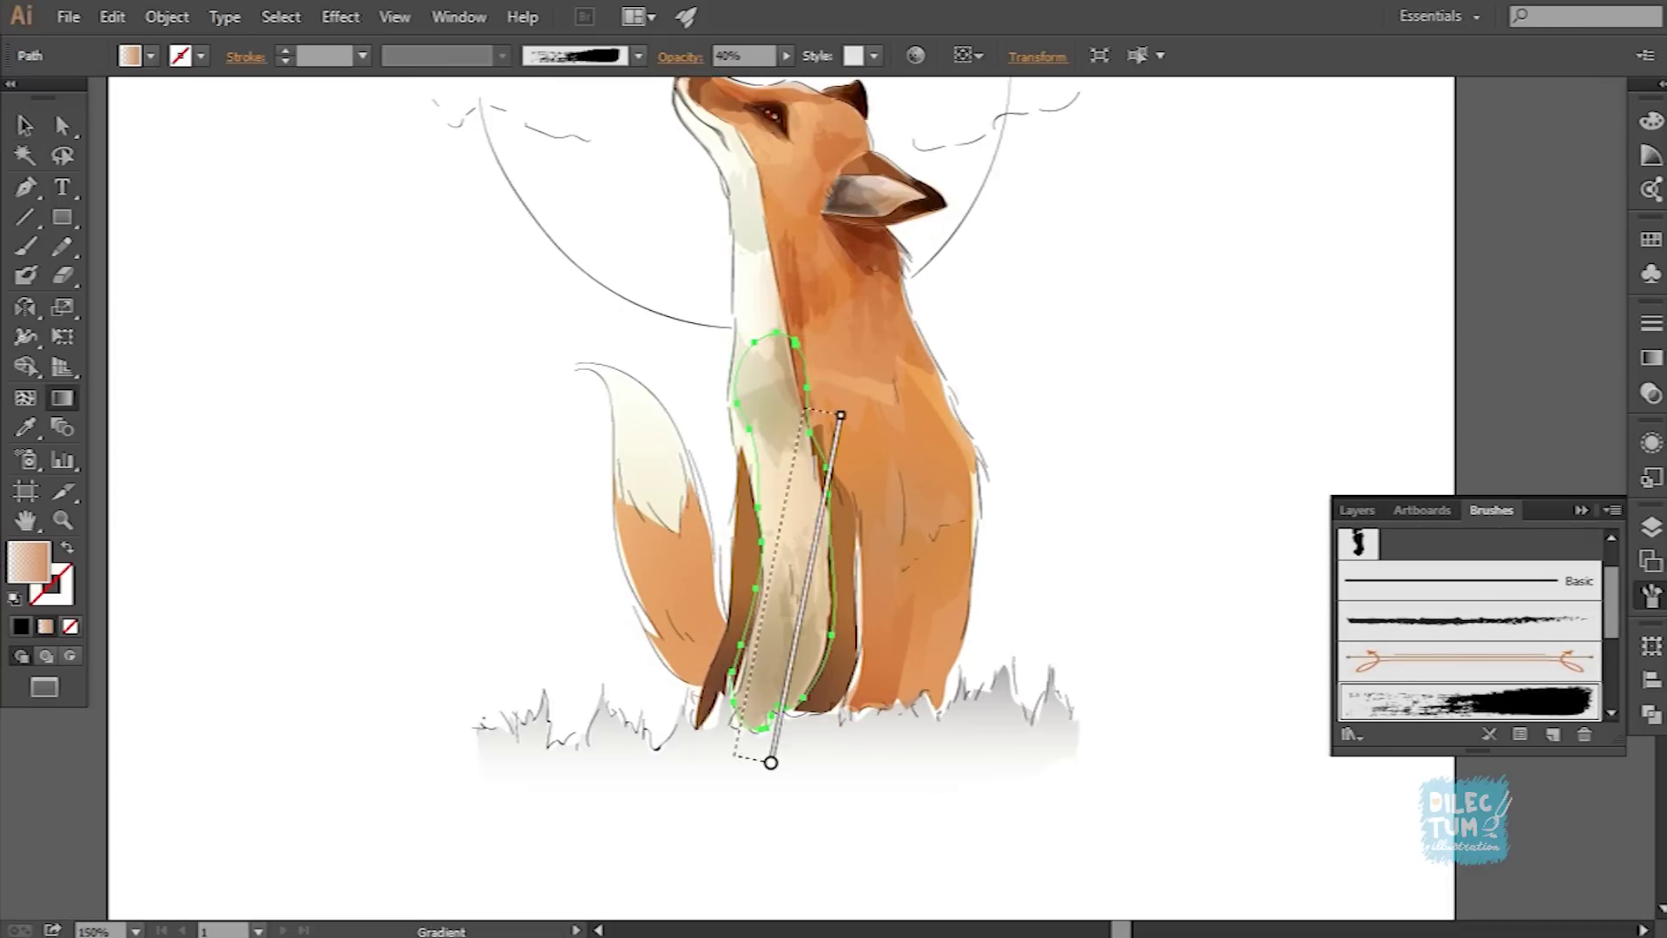
left_click_drag(736, 756, 806, 388)
Step: Inspect the chest stripe's blend, opacity and gradient panels, then view the whole fox
key("ctrl+shift+F10")
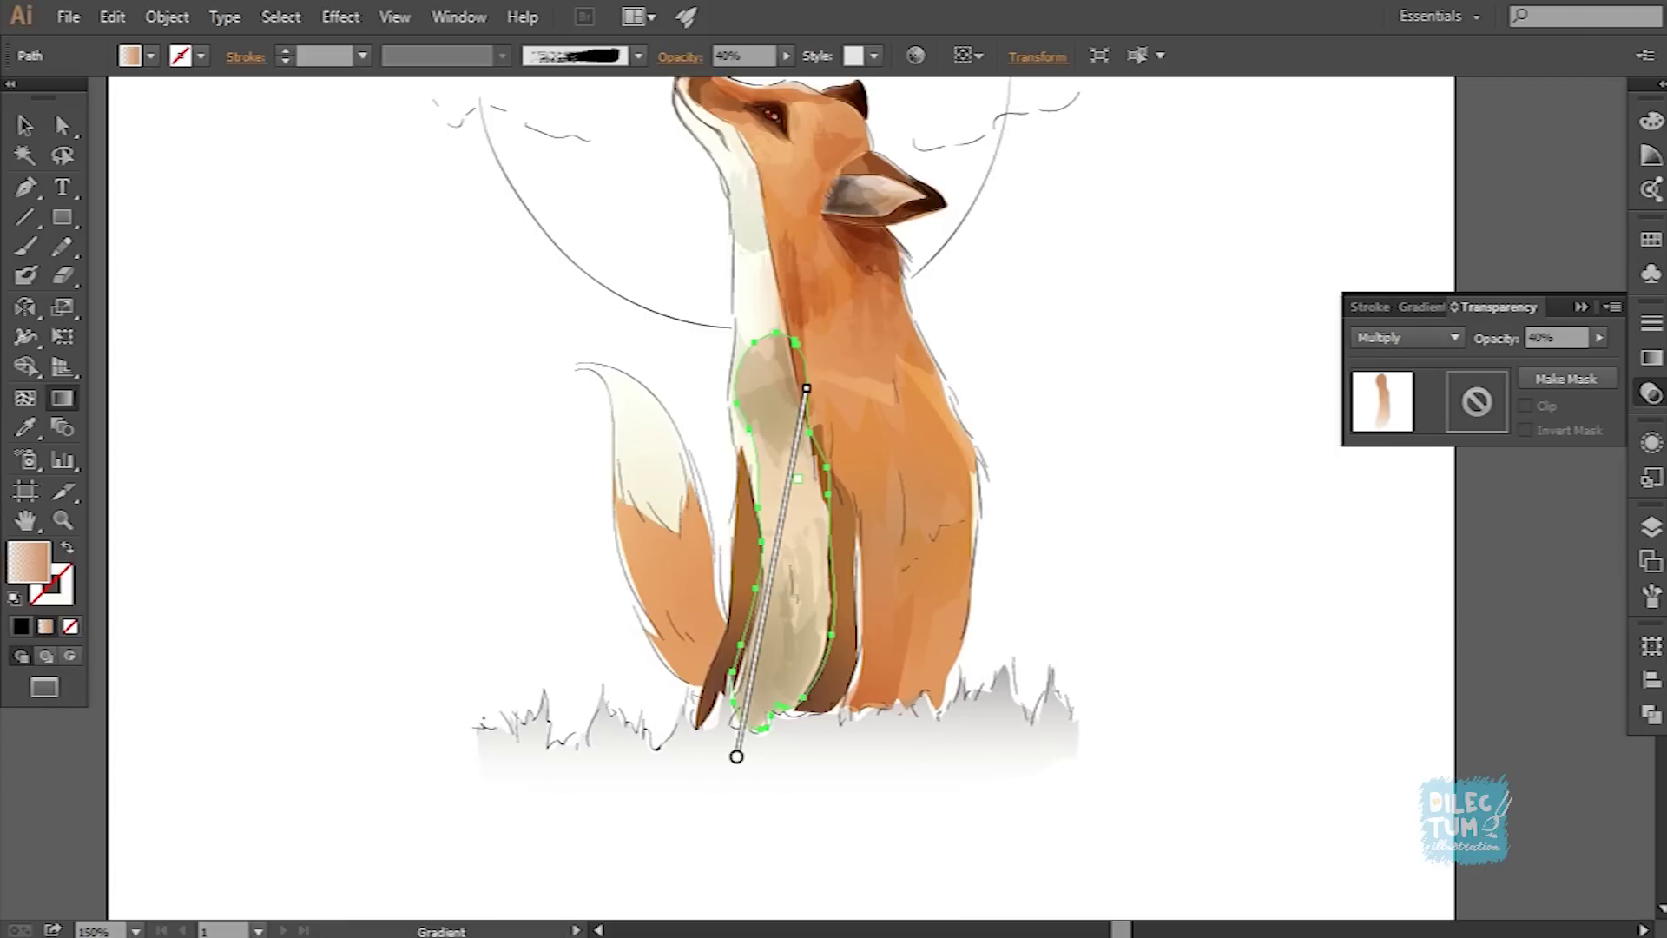
key("ctrl+F9")
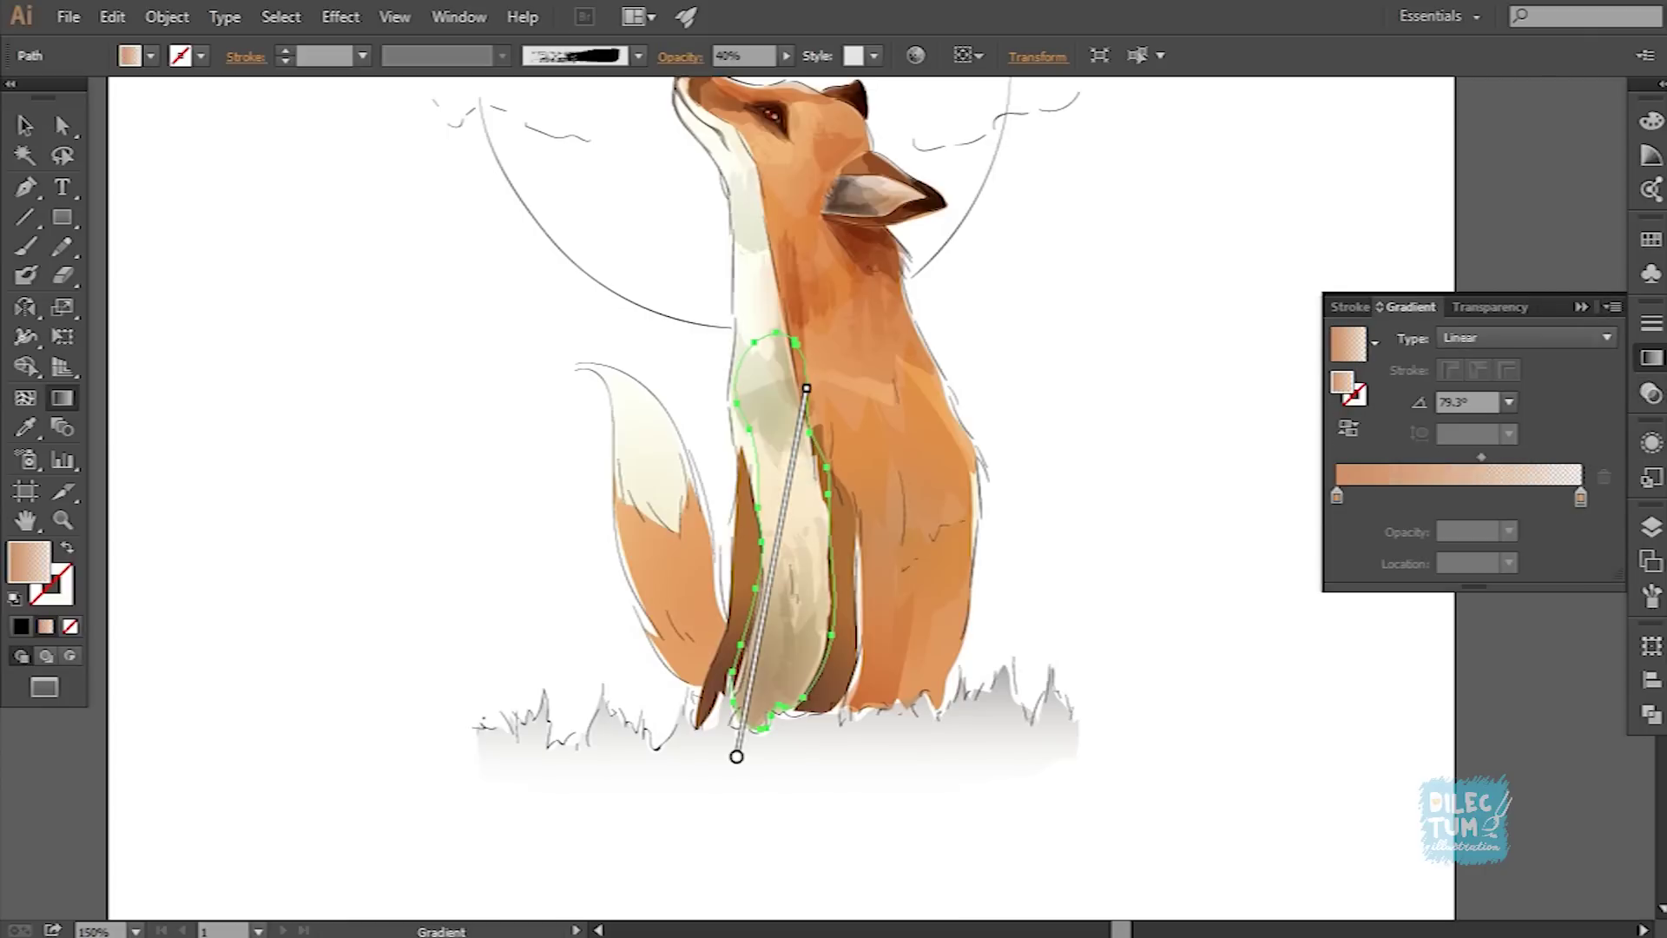
key("v")
left_click(394, 16)
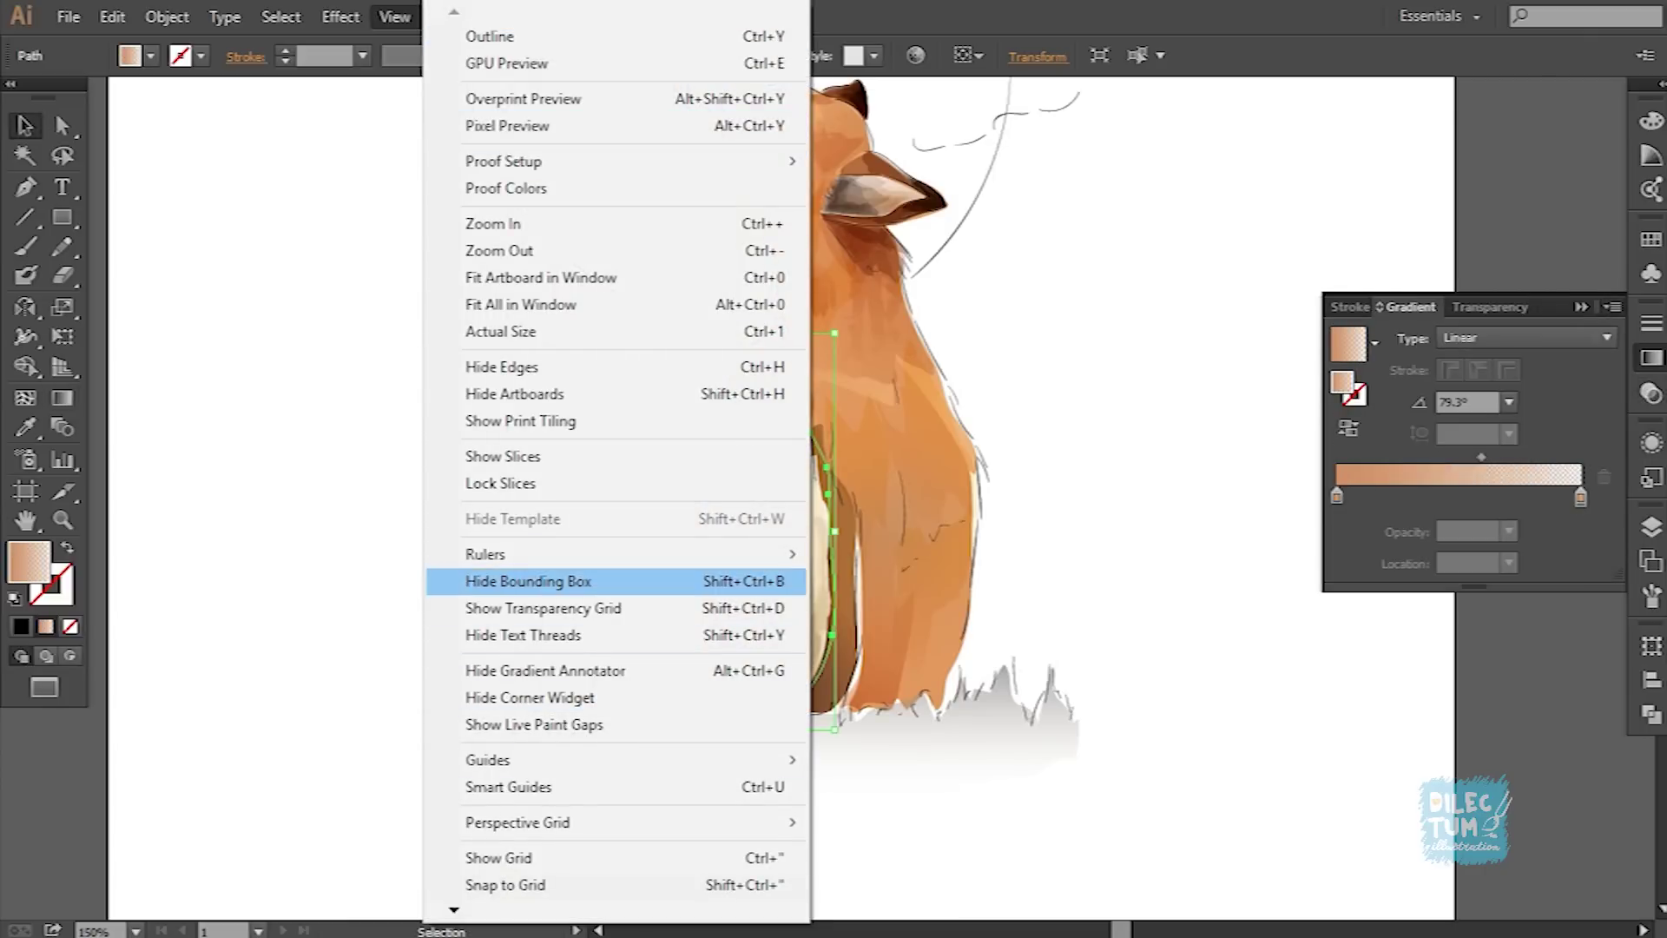
key("Escape")
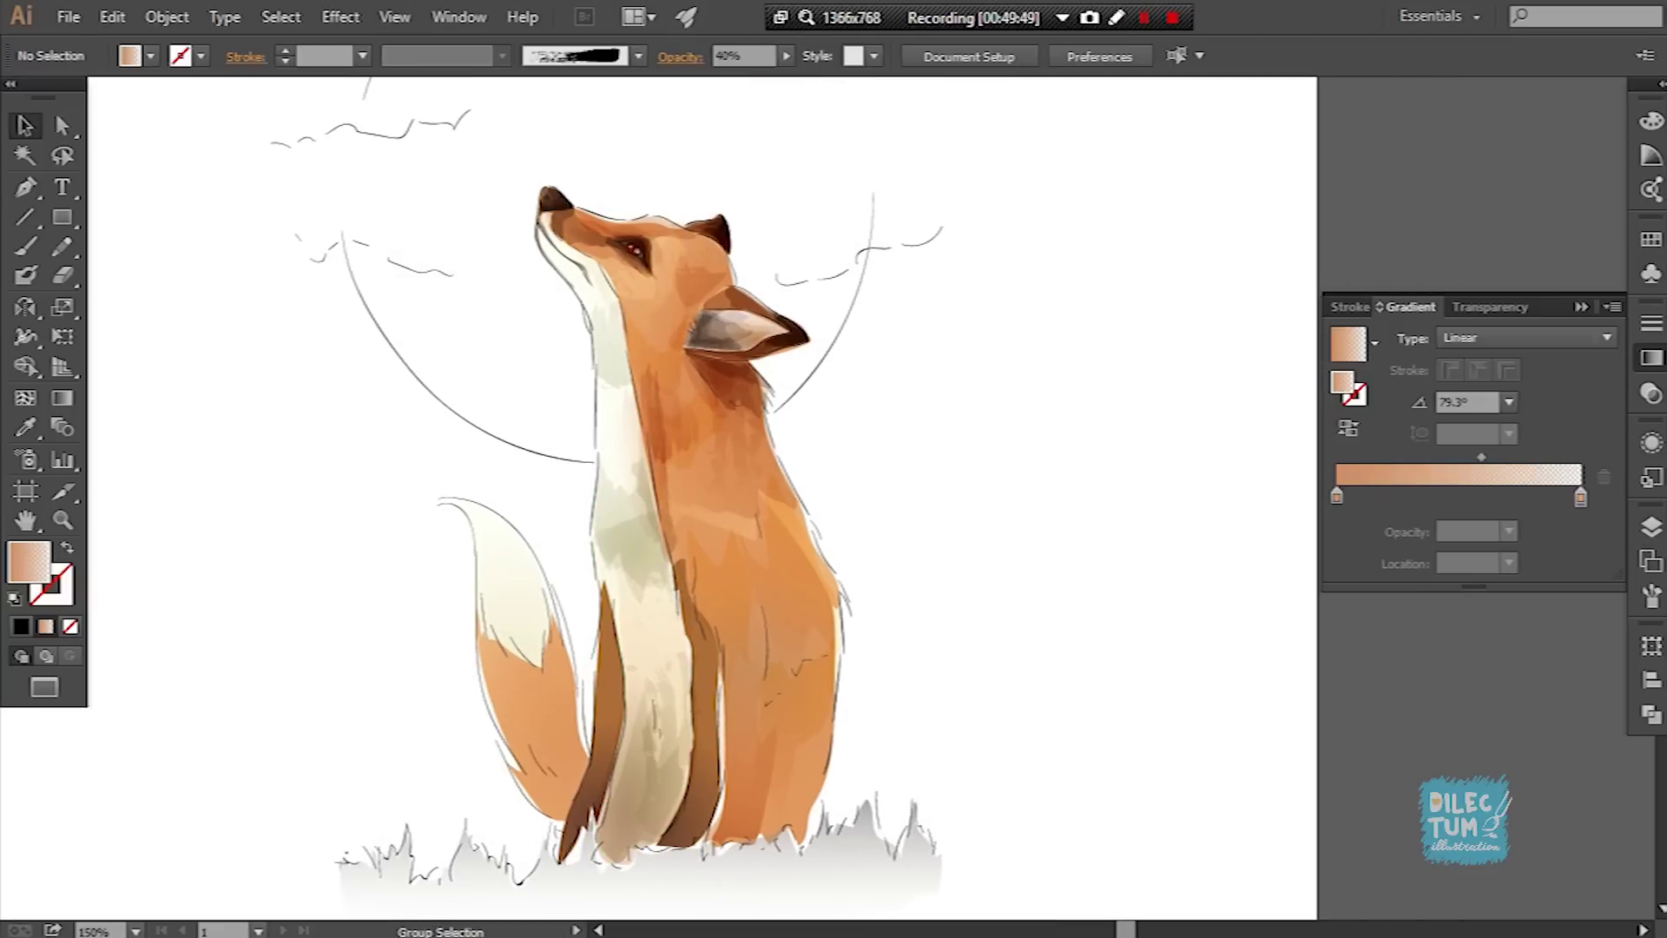
Step: Draw a temporary gradient test rectangle beside the fox, then delete it
key("g")
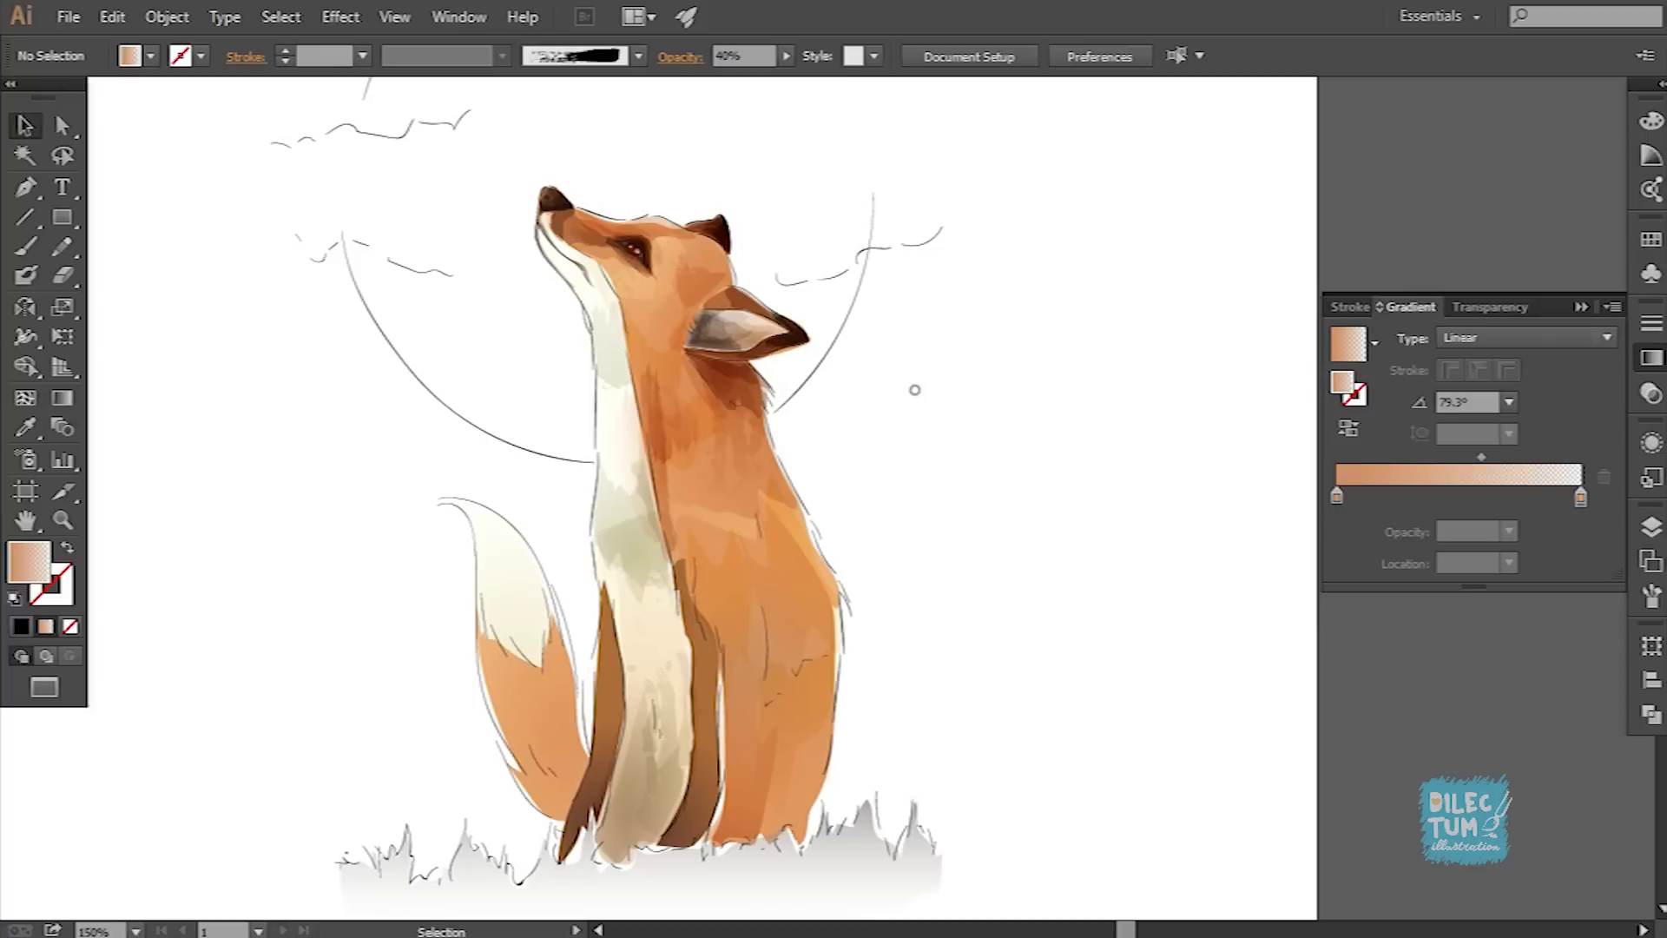
key("m")
left_click_drag(860, 320, 1001, 542)
key("g")
left_click_drag(956, 342, 904, 565)
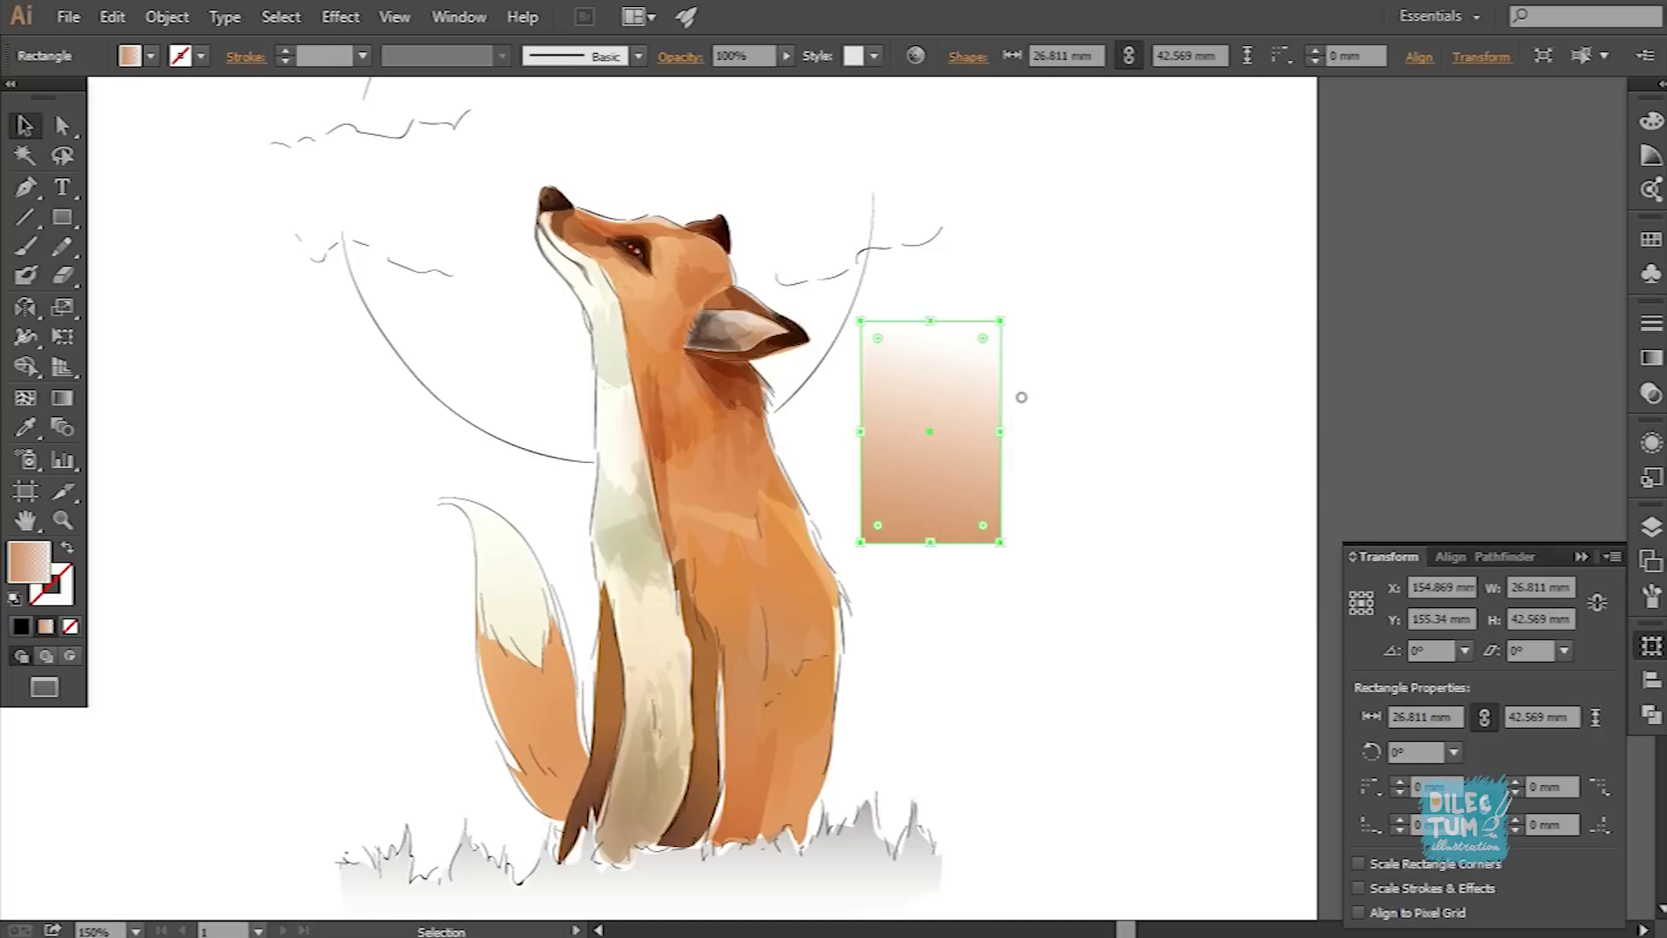
key("Delete")
Step: Zoom in on the lower chest and select its fur stroke and scribbles together
left_click(660, 608)
key("g")
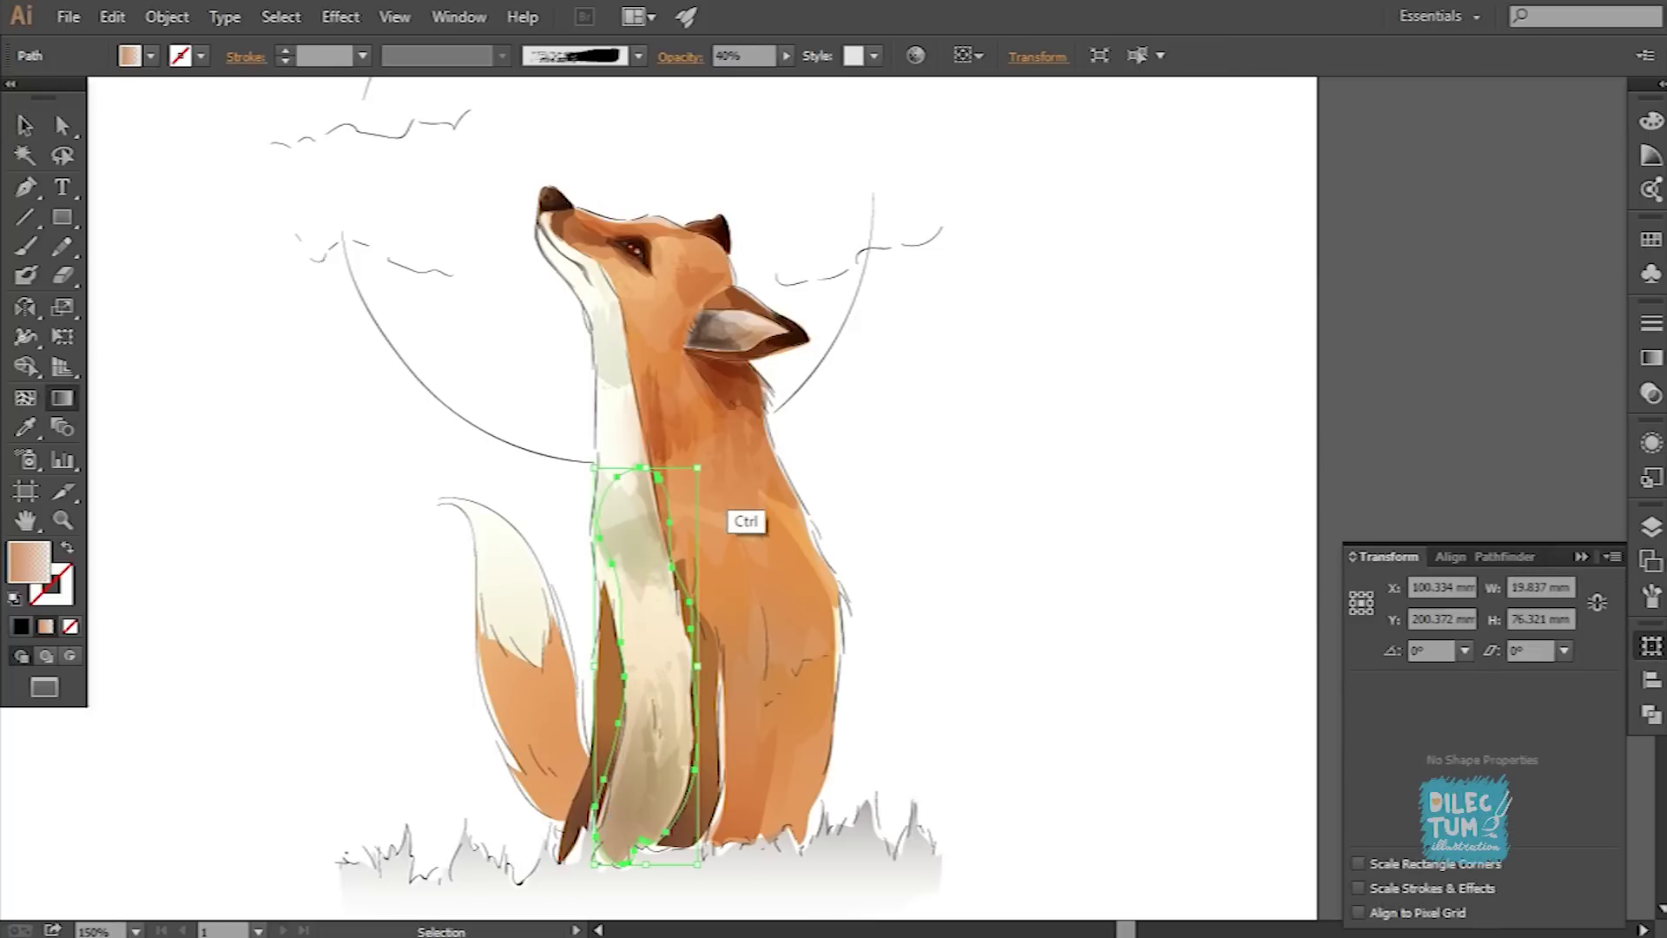
left_click(851, 449, "ctrl")
key("ctrl+equal")
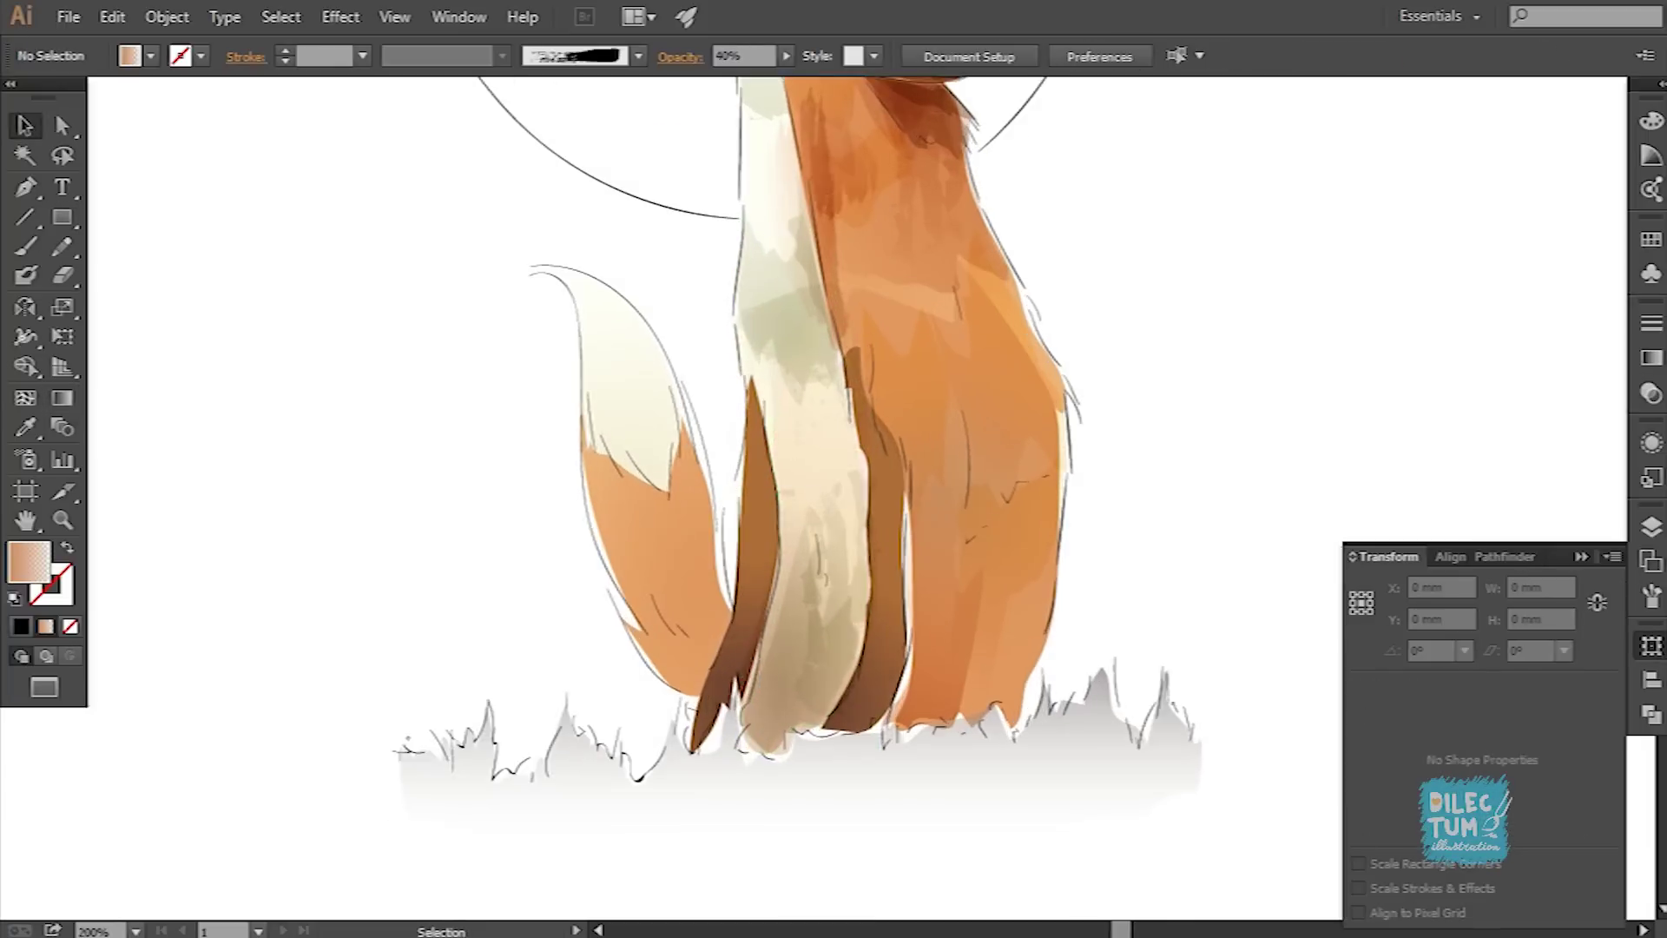
left_click(820, 622, "shift")
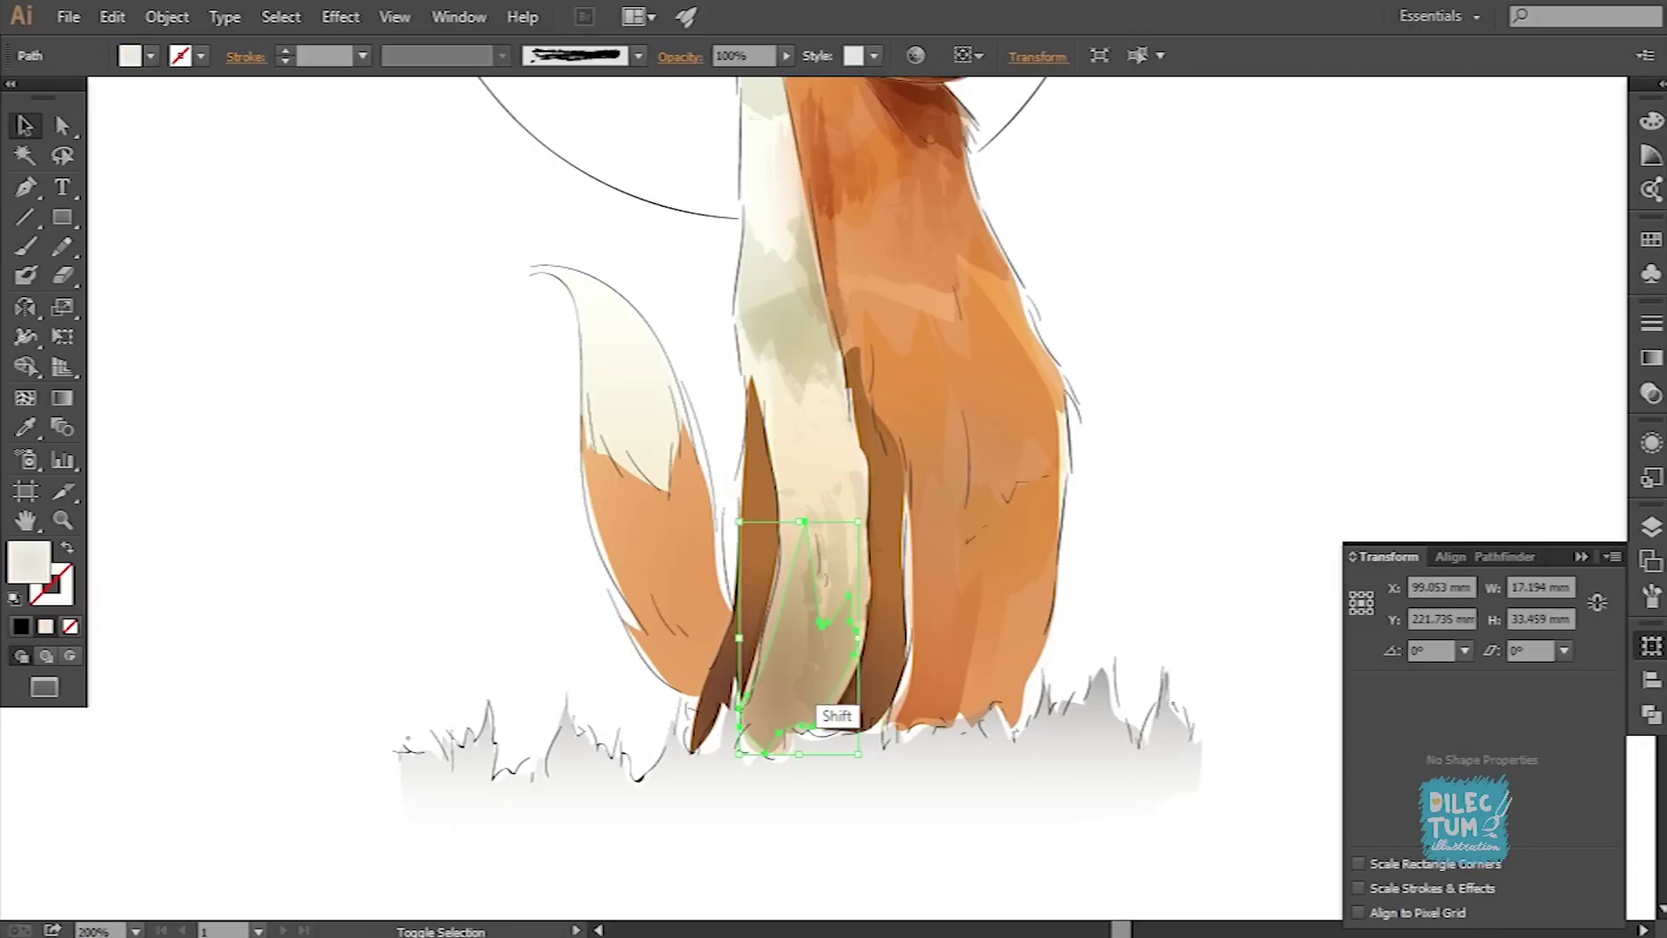
left_click(830, 600, "shift")
left_click(1652, 358)
Step: Recolour the radial gradient stops to soft cream and nudge the right stop slightly inward
double_click(1580, 496)
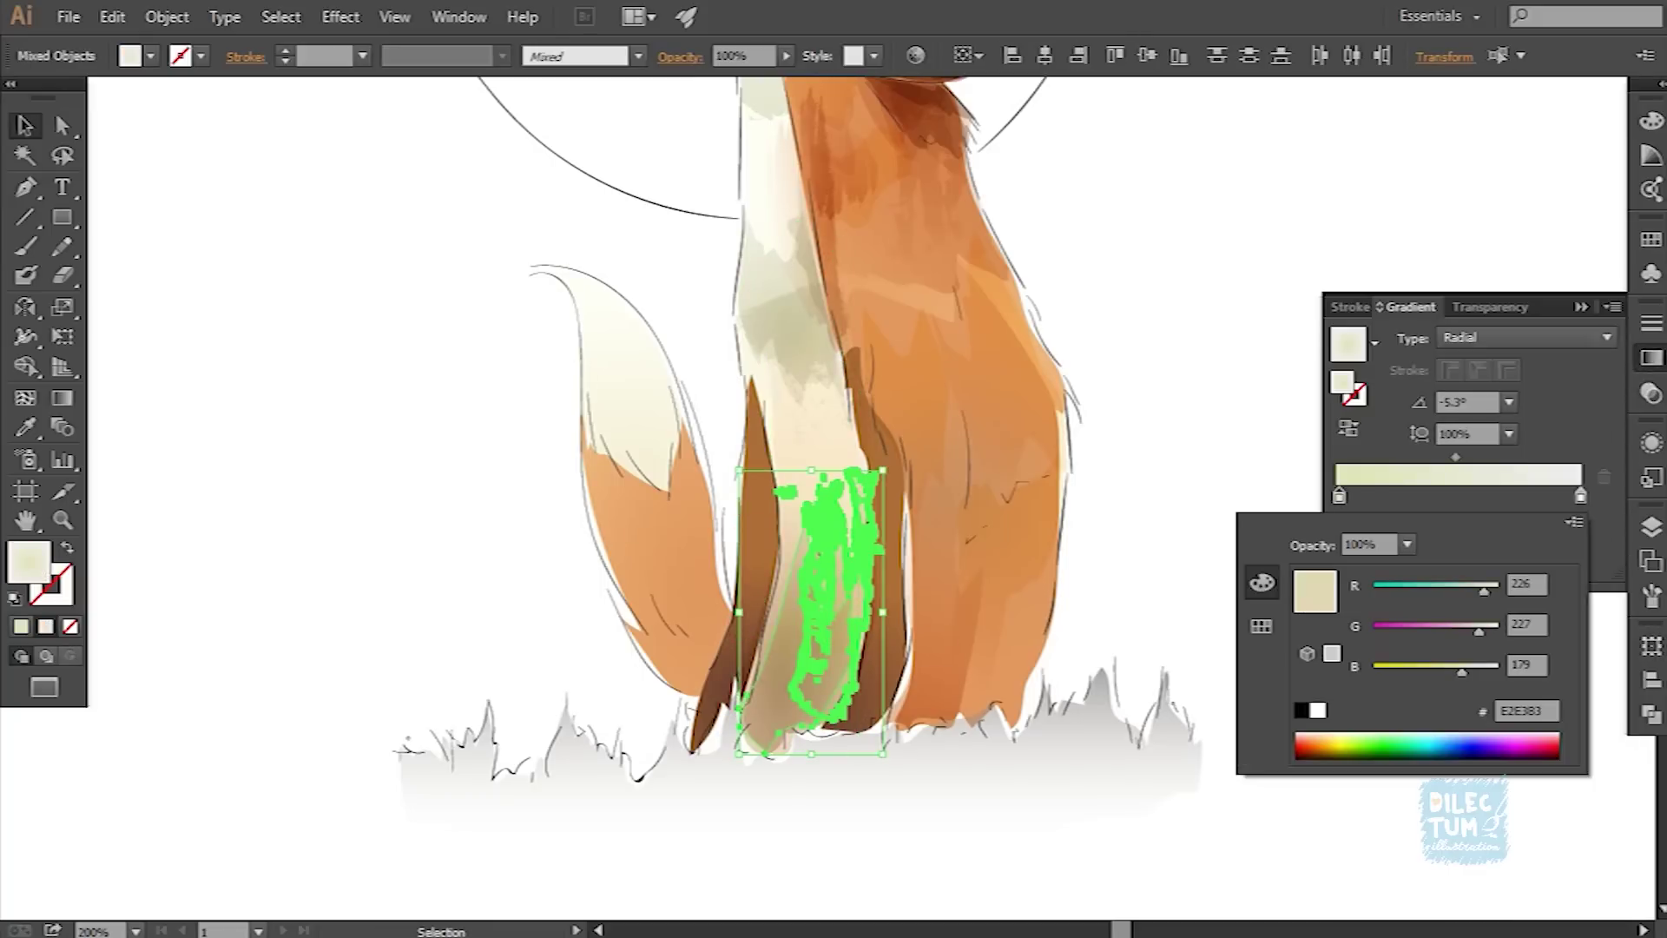
double_click(1581, 496)
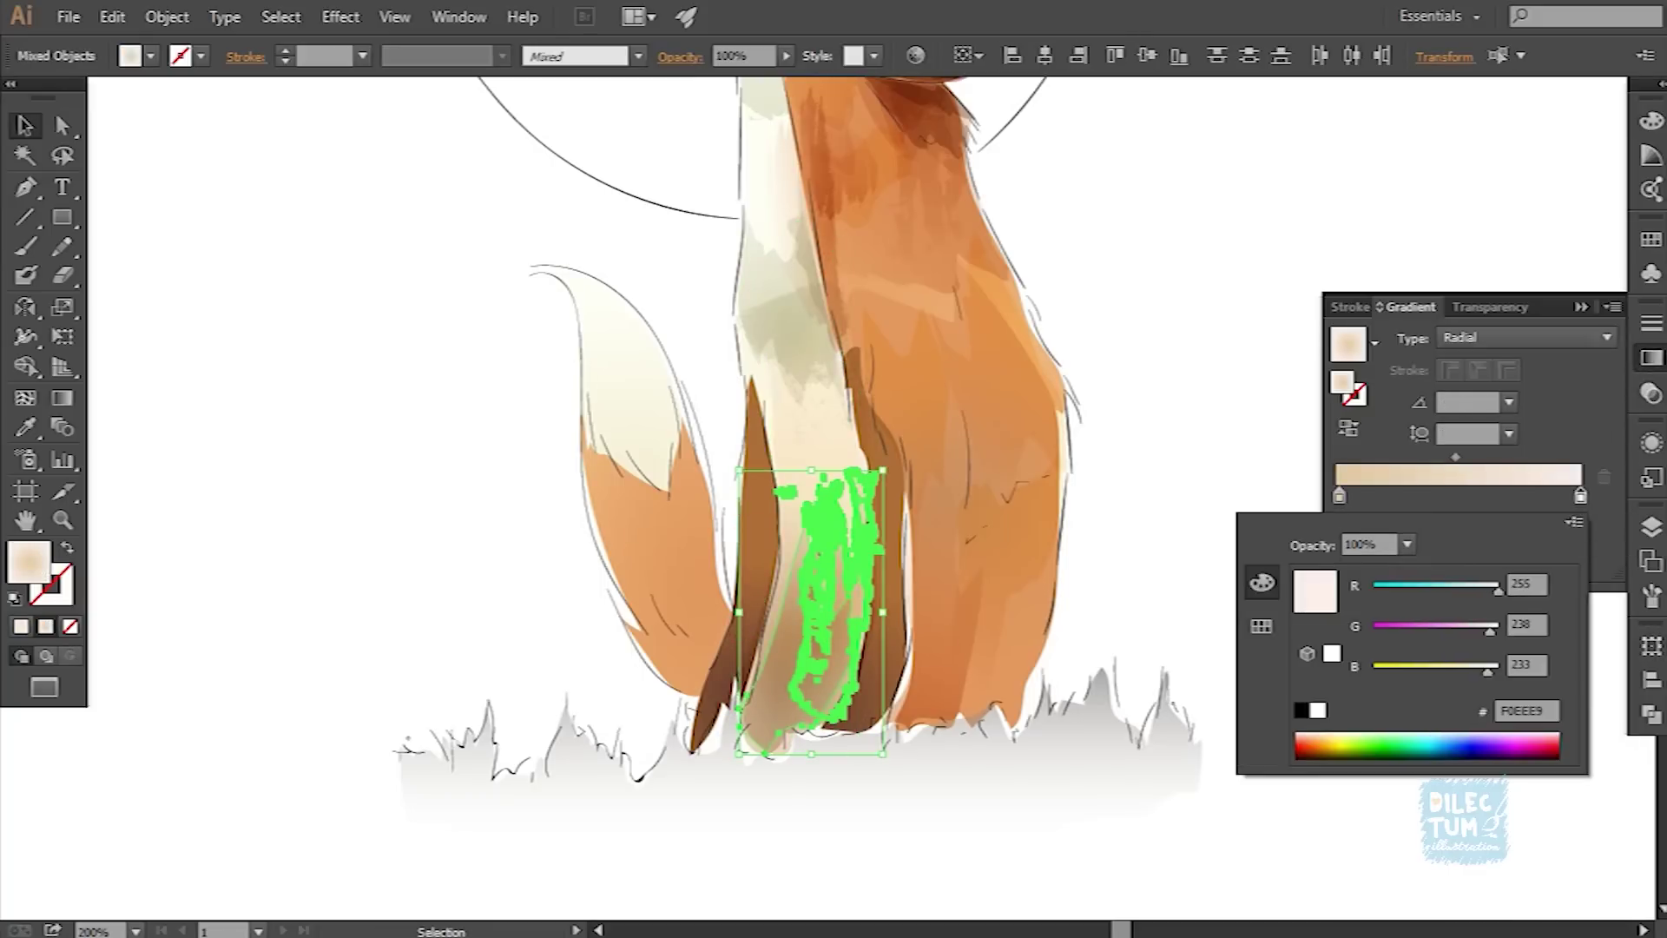
left_click_drag(1581, 496, 1576, 496)
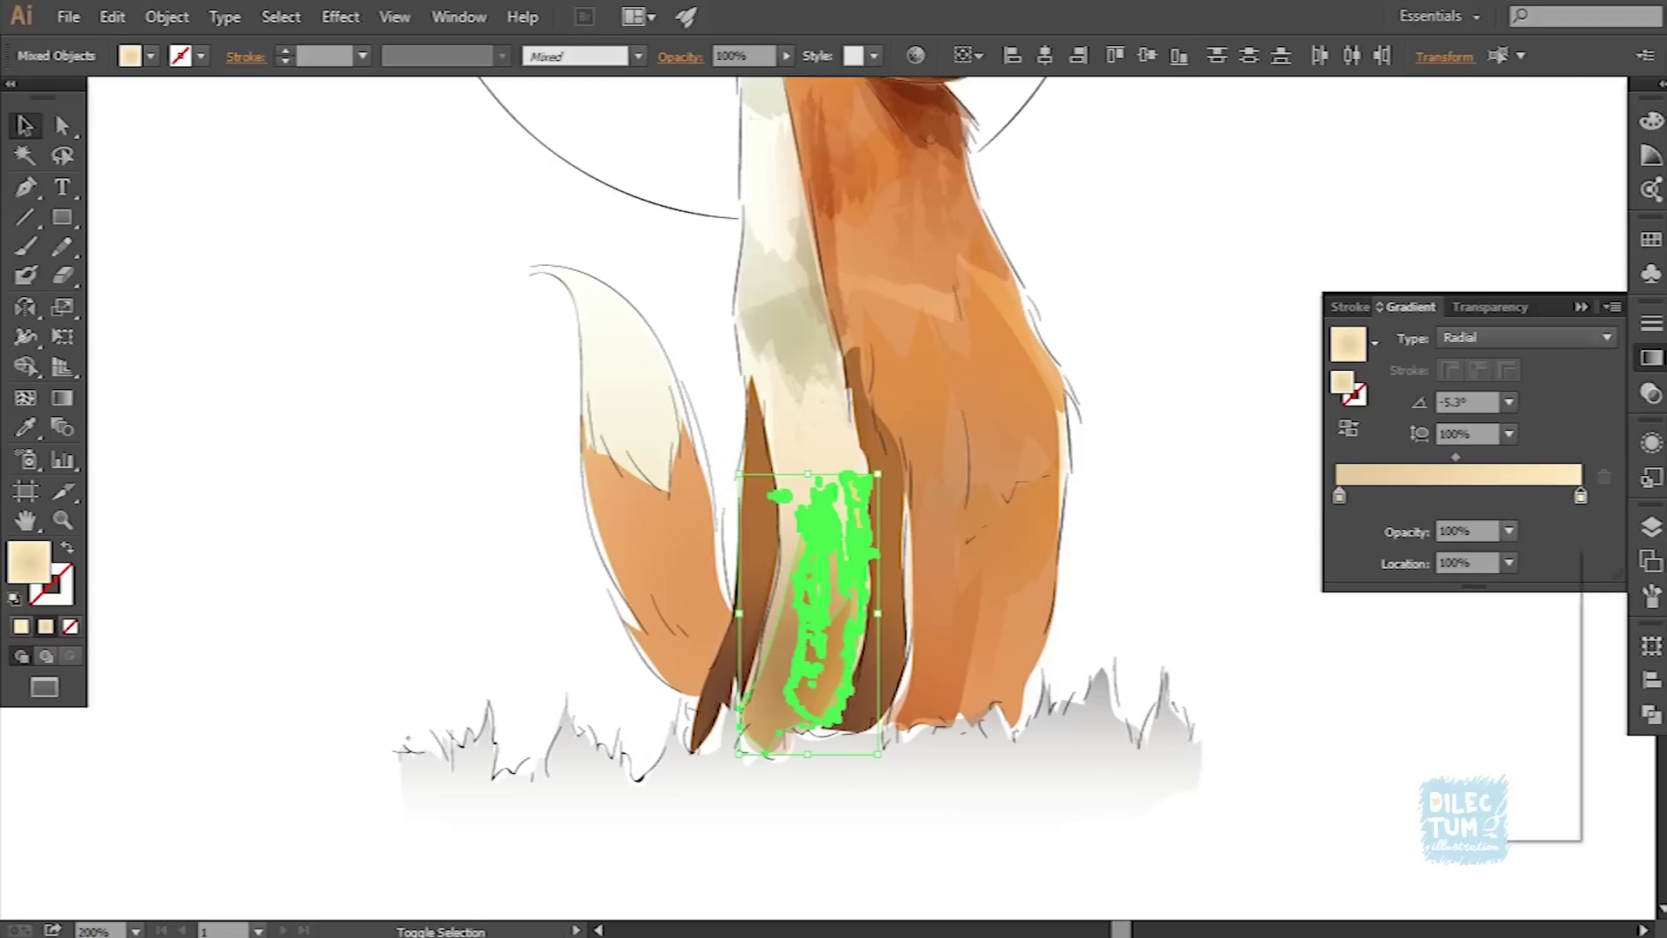
key("ctrl+shift+a")
left_click_drag(812, 625, 569, 632)
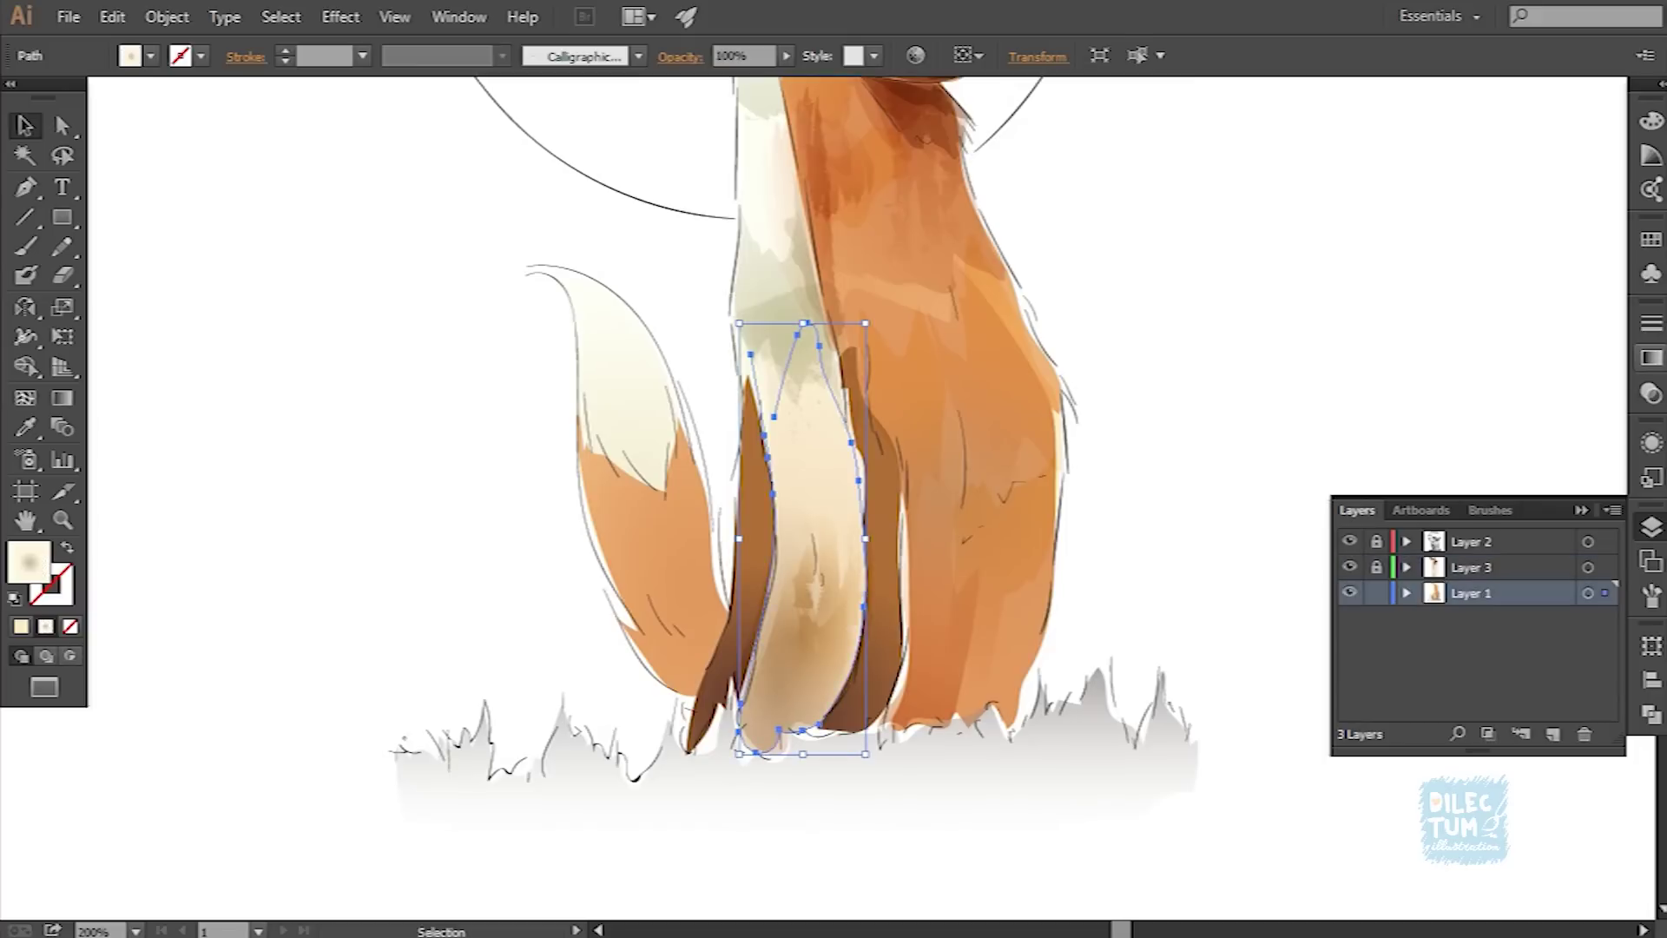
Step: Set a beige radial gradient stop colour and select the upper chest fur scribbles
key("ctrl+F9")
double_click(1338, 496)
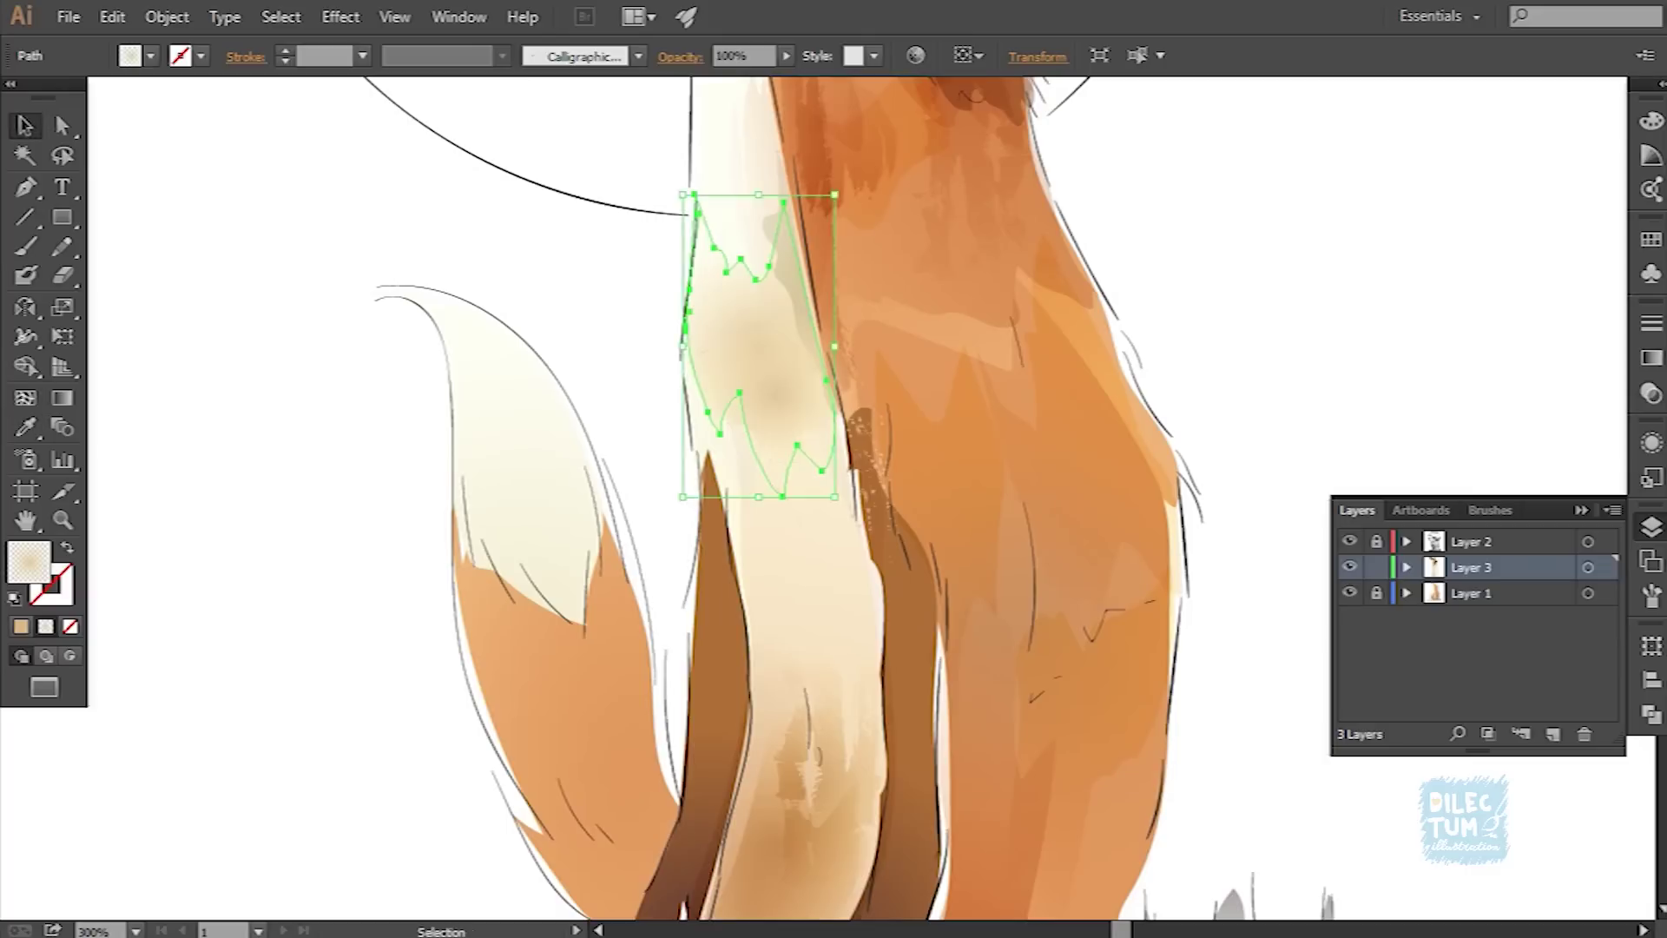
key("g")
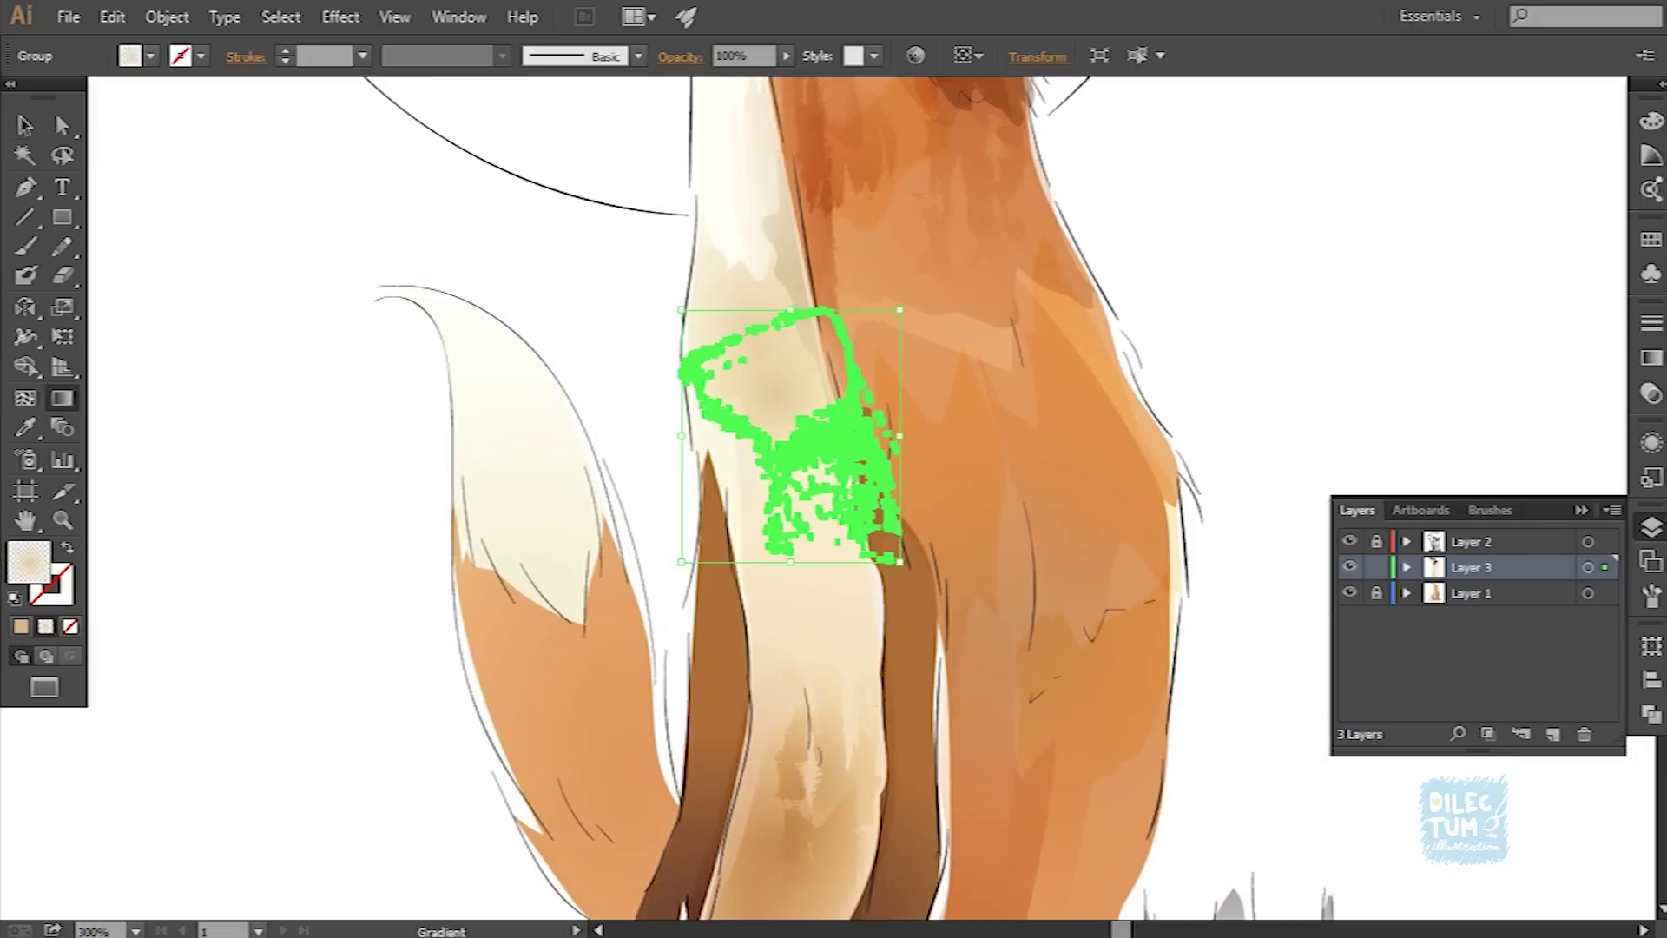
left_click(825, 451)
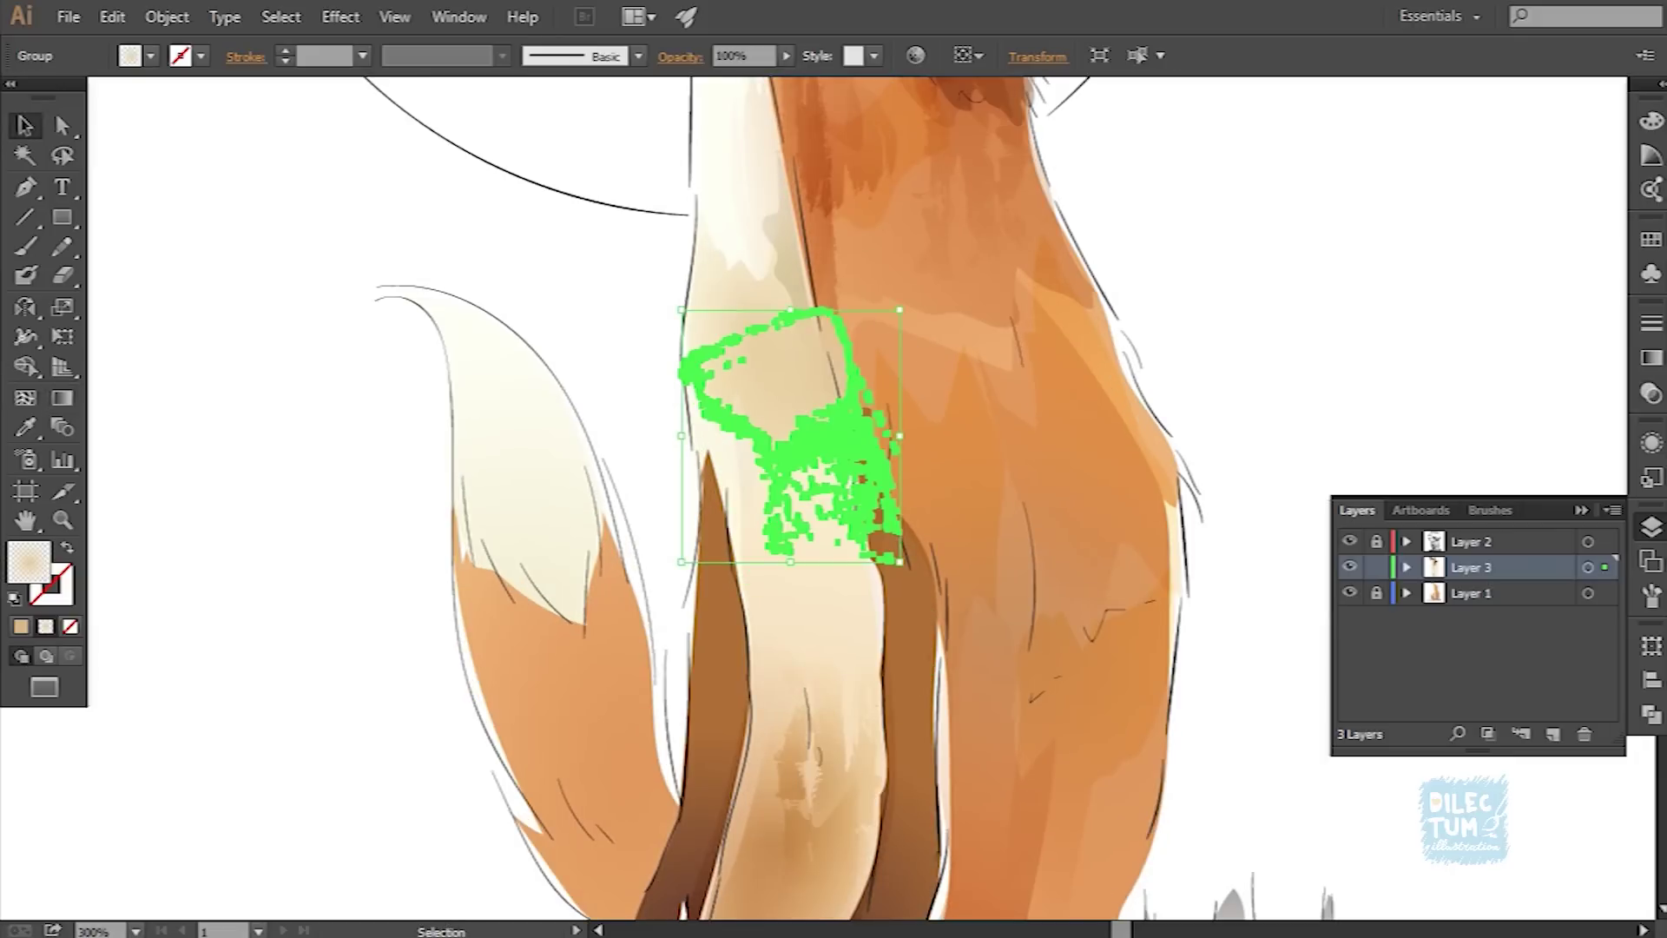
left_click(680, 57)
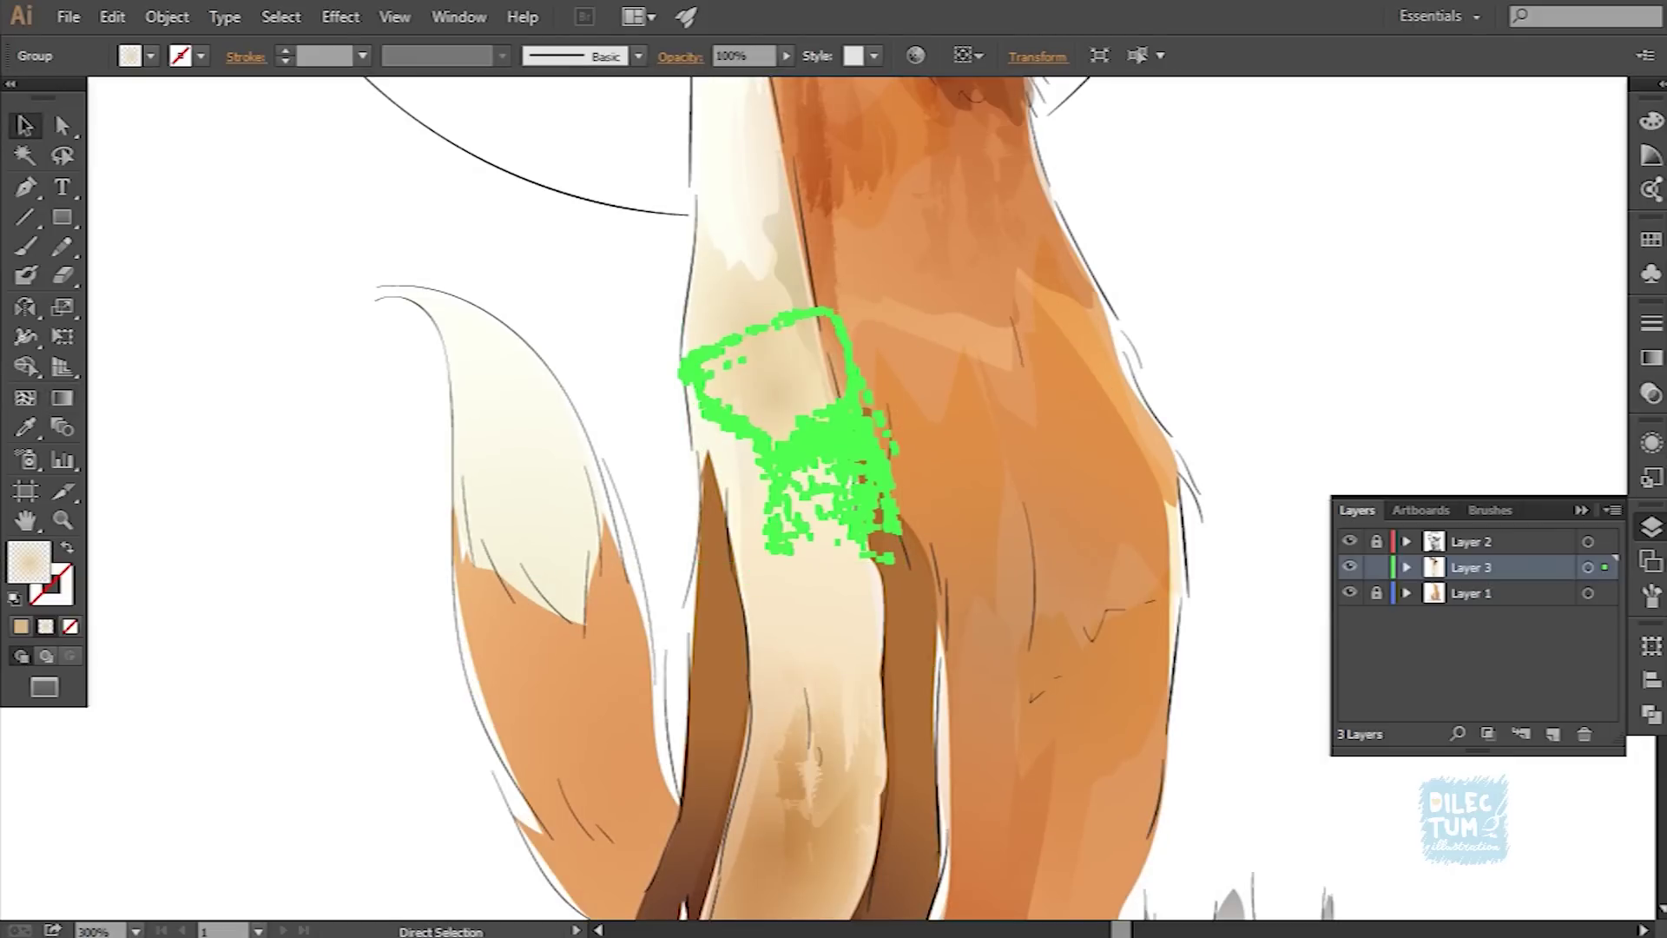
key("ctrl+shift+a")
left_click(859, 476)
Step: Zoom closer on the upper chest, preview the gradient shading, and reselect the scribbles
key("ctrl+plus")
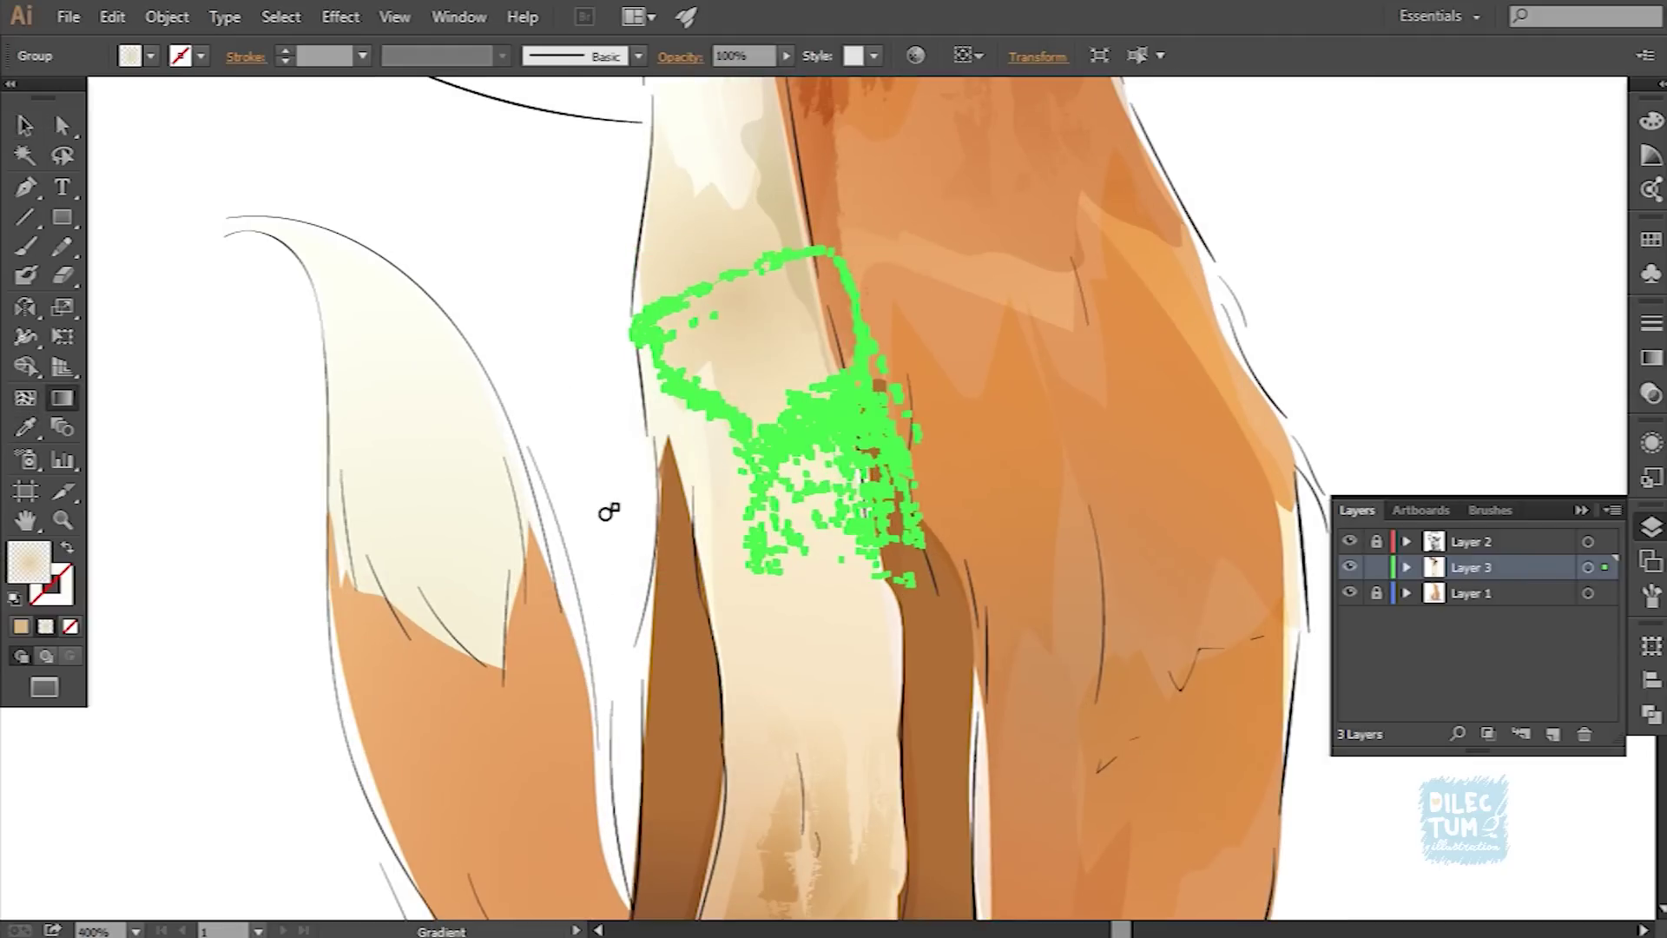
key("Delete")
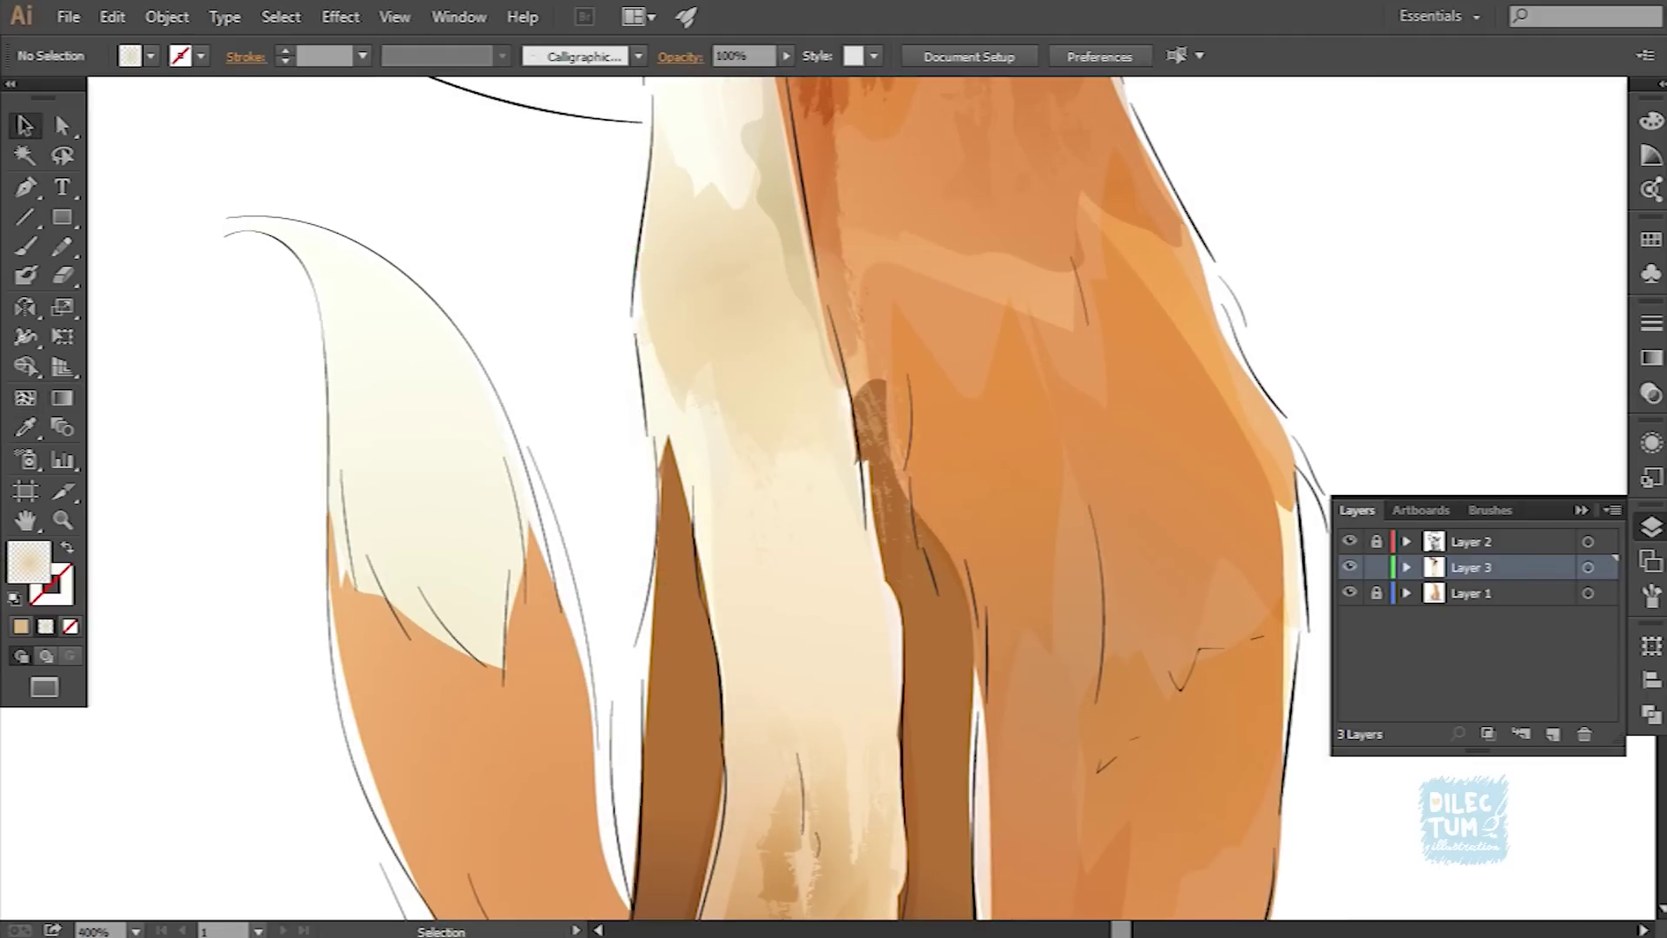
key("ctrl+z")
key("ctrl+shift+z")
key("ctrl+plus")
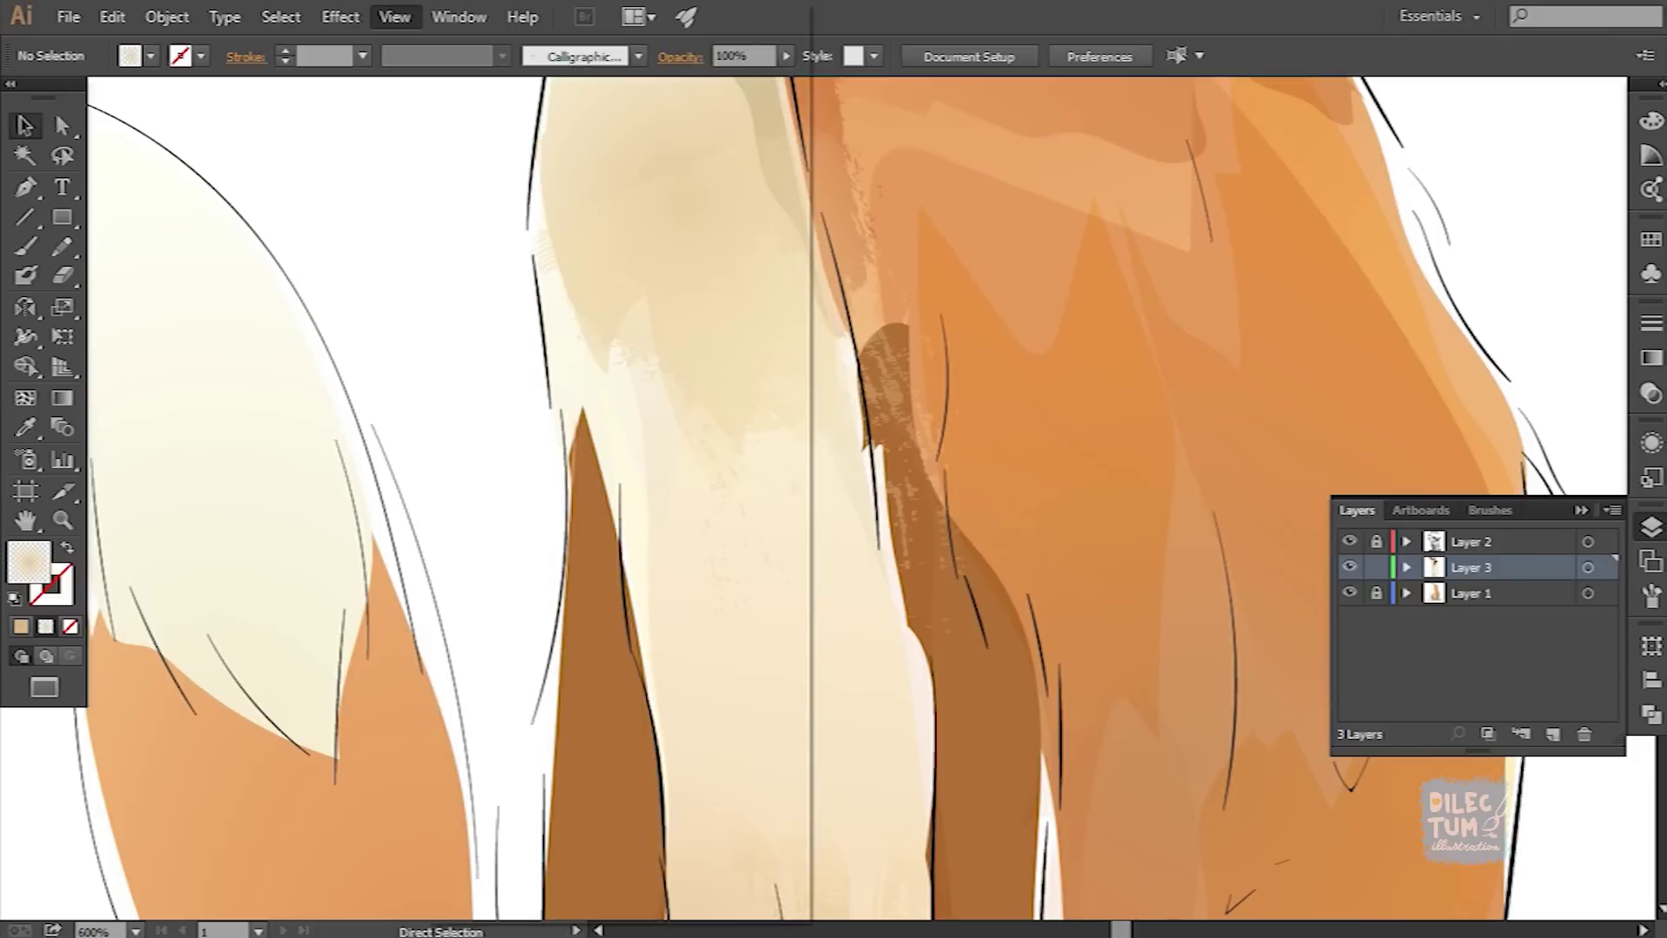
key("ctrl+z")
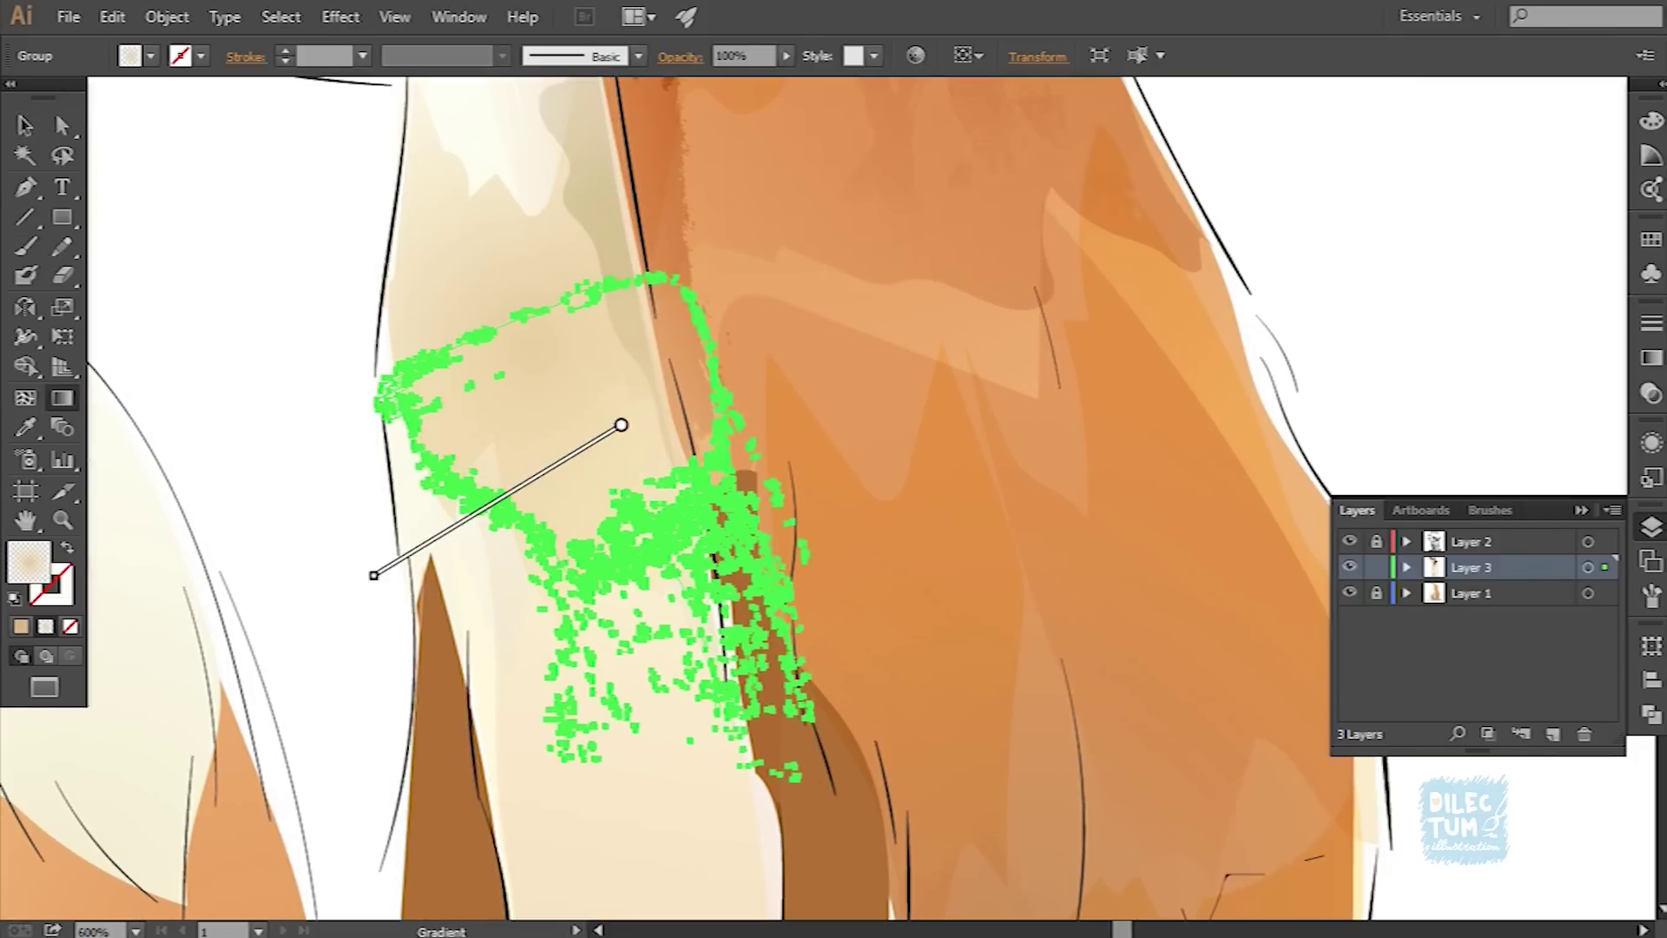
key("v")
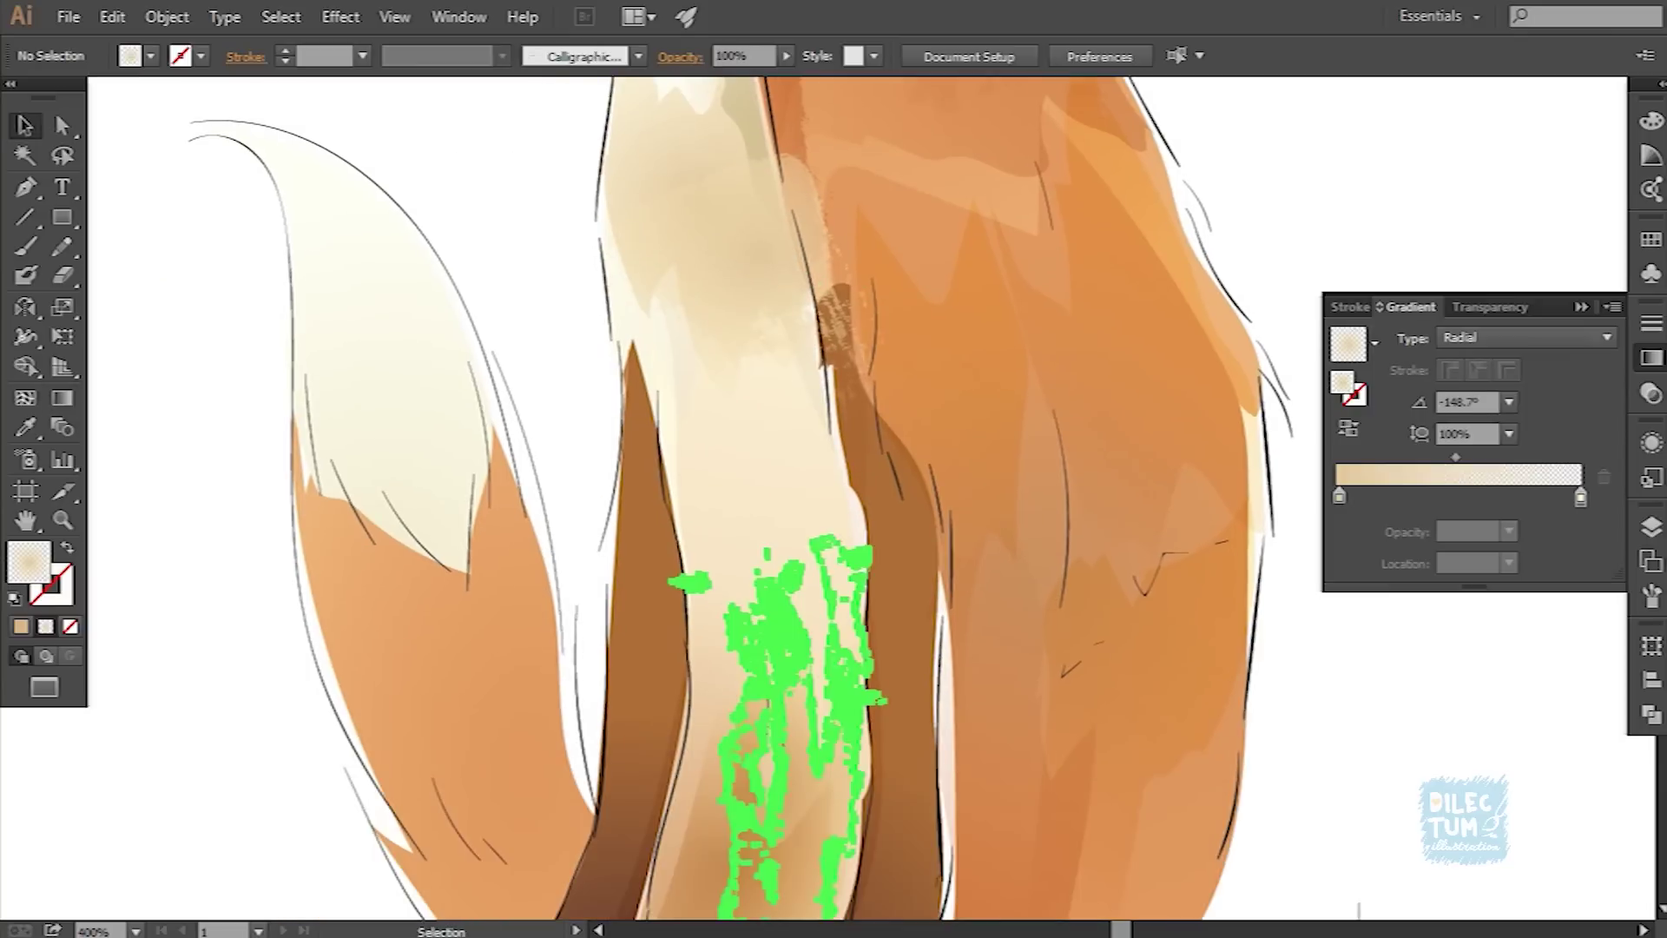
left_click(781, 626)
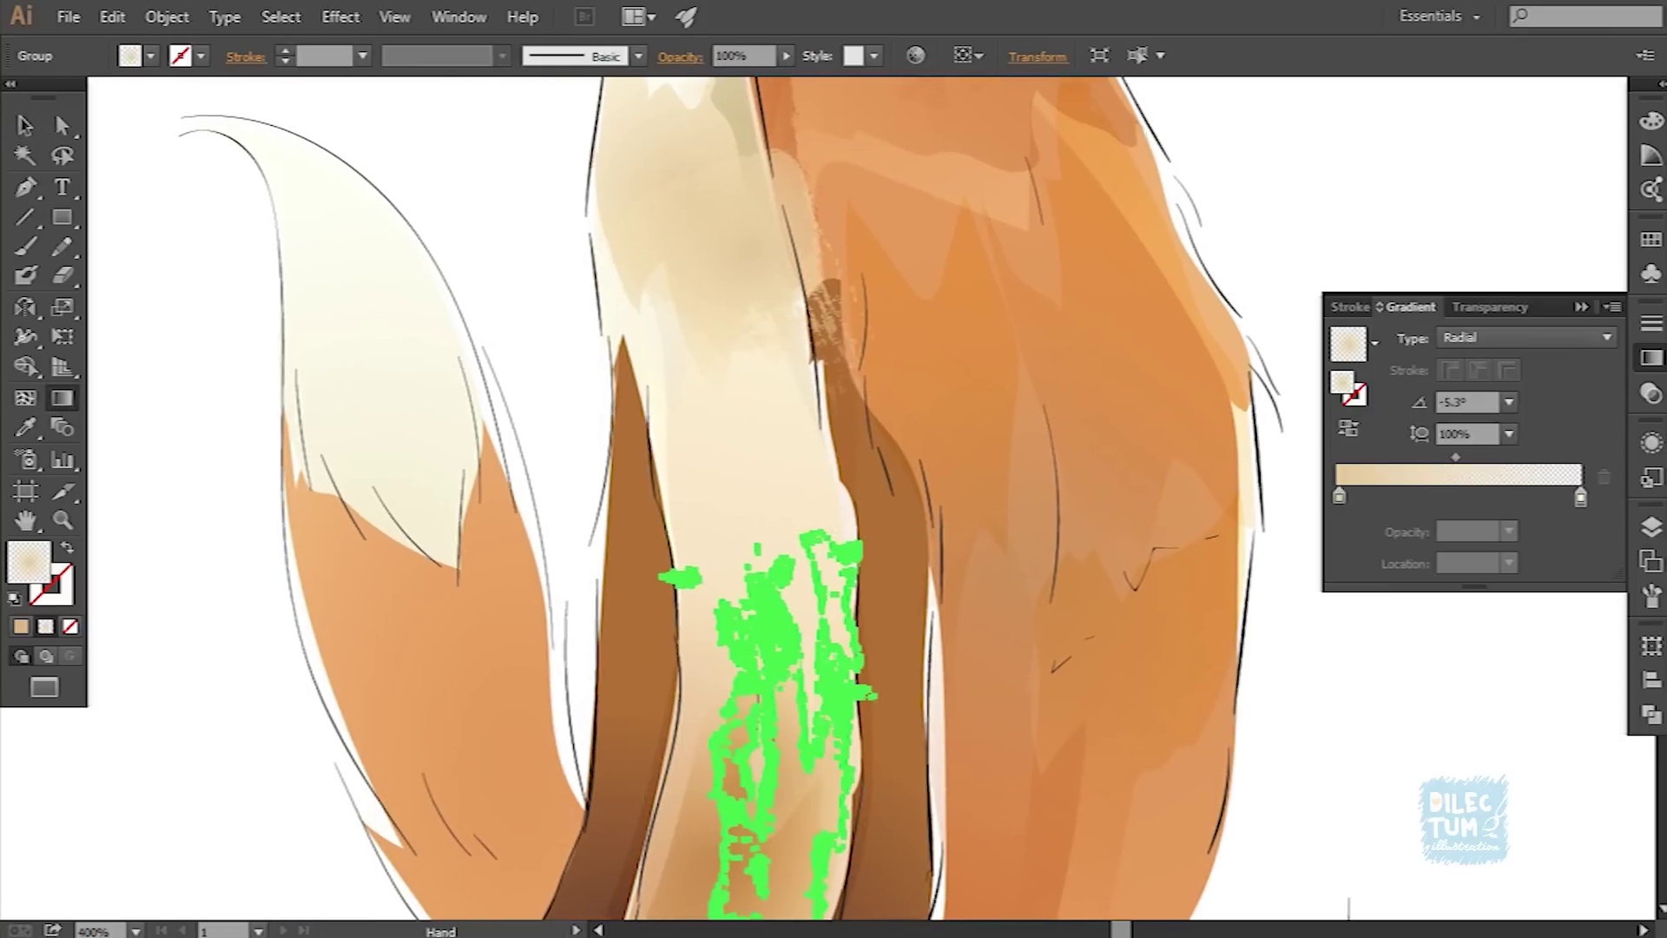
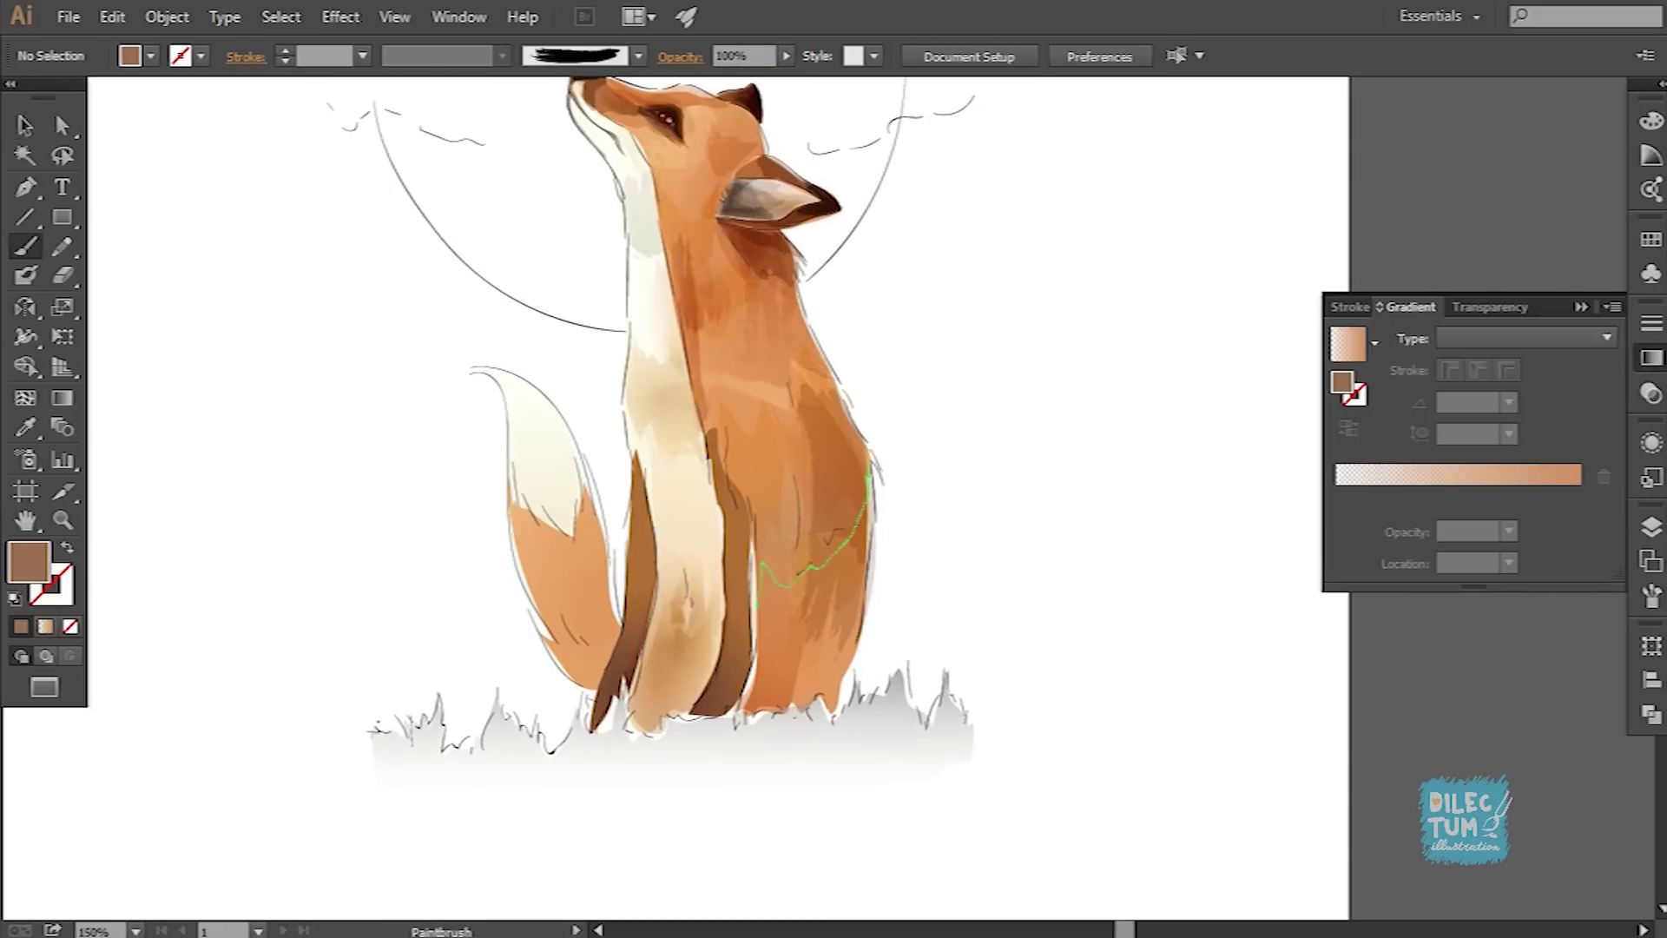
Step: Set the freshly painted leg shading shape to Multiply blend mode
key("v")
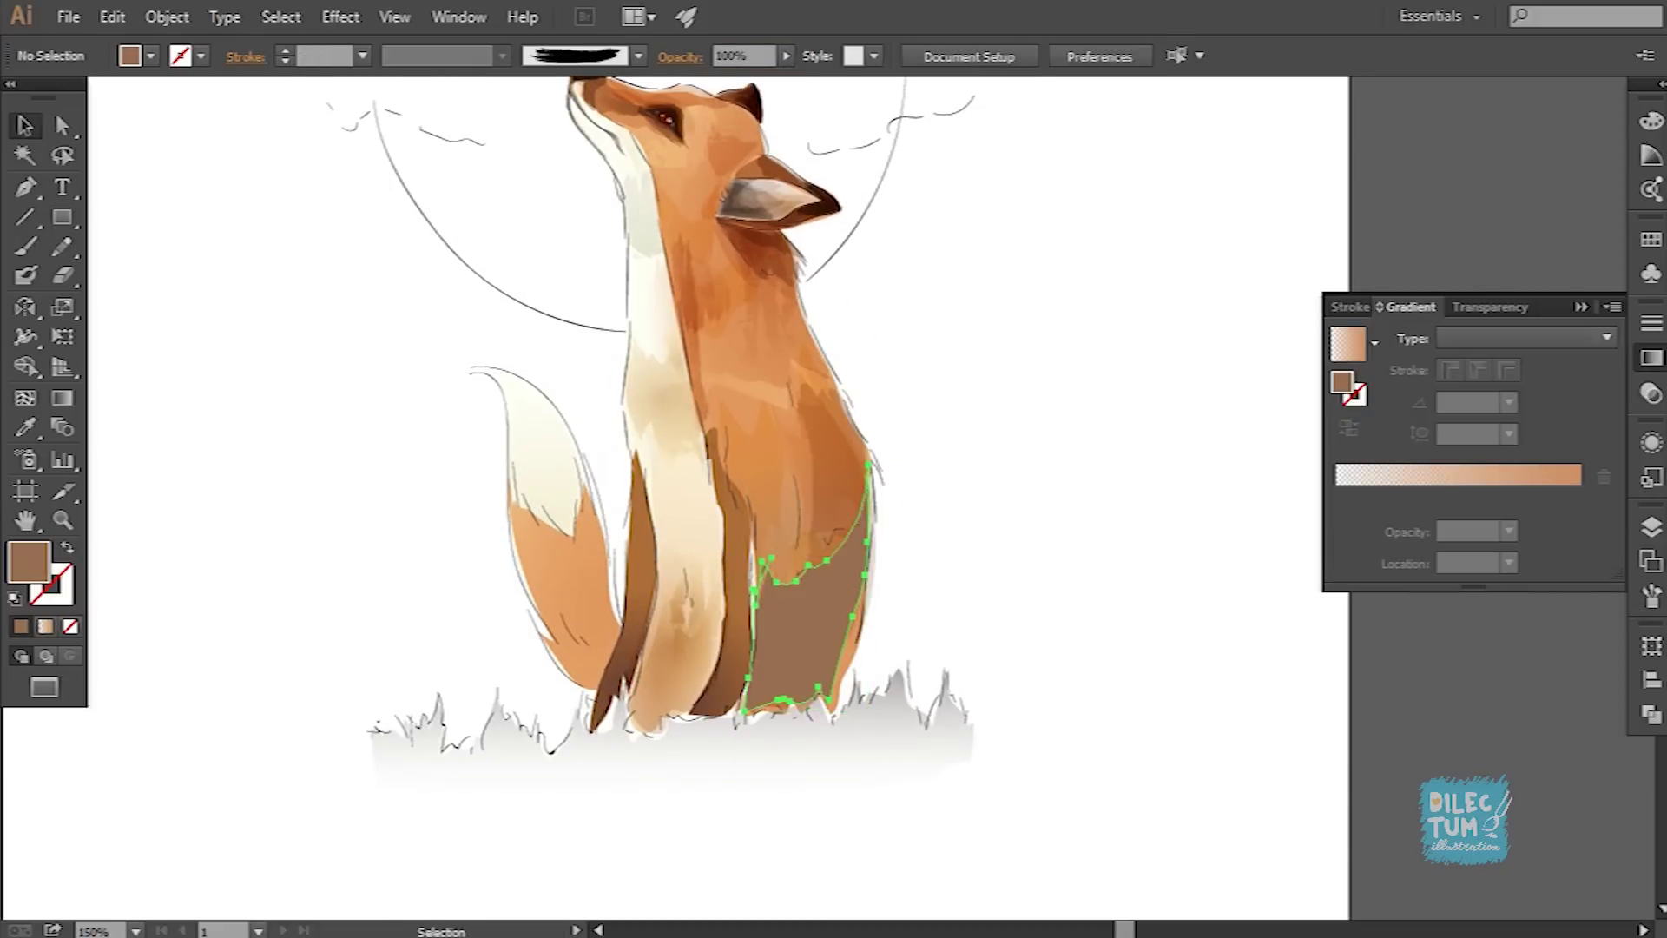
left_click(680, 56)
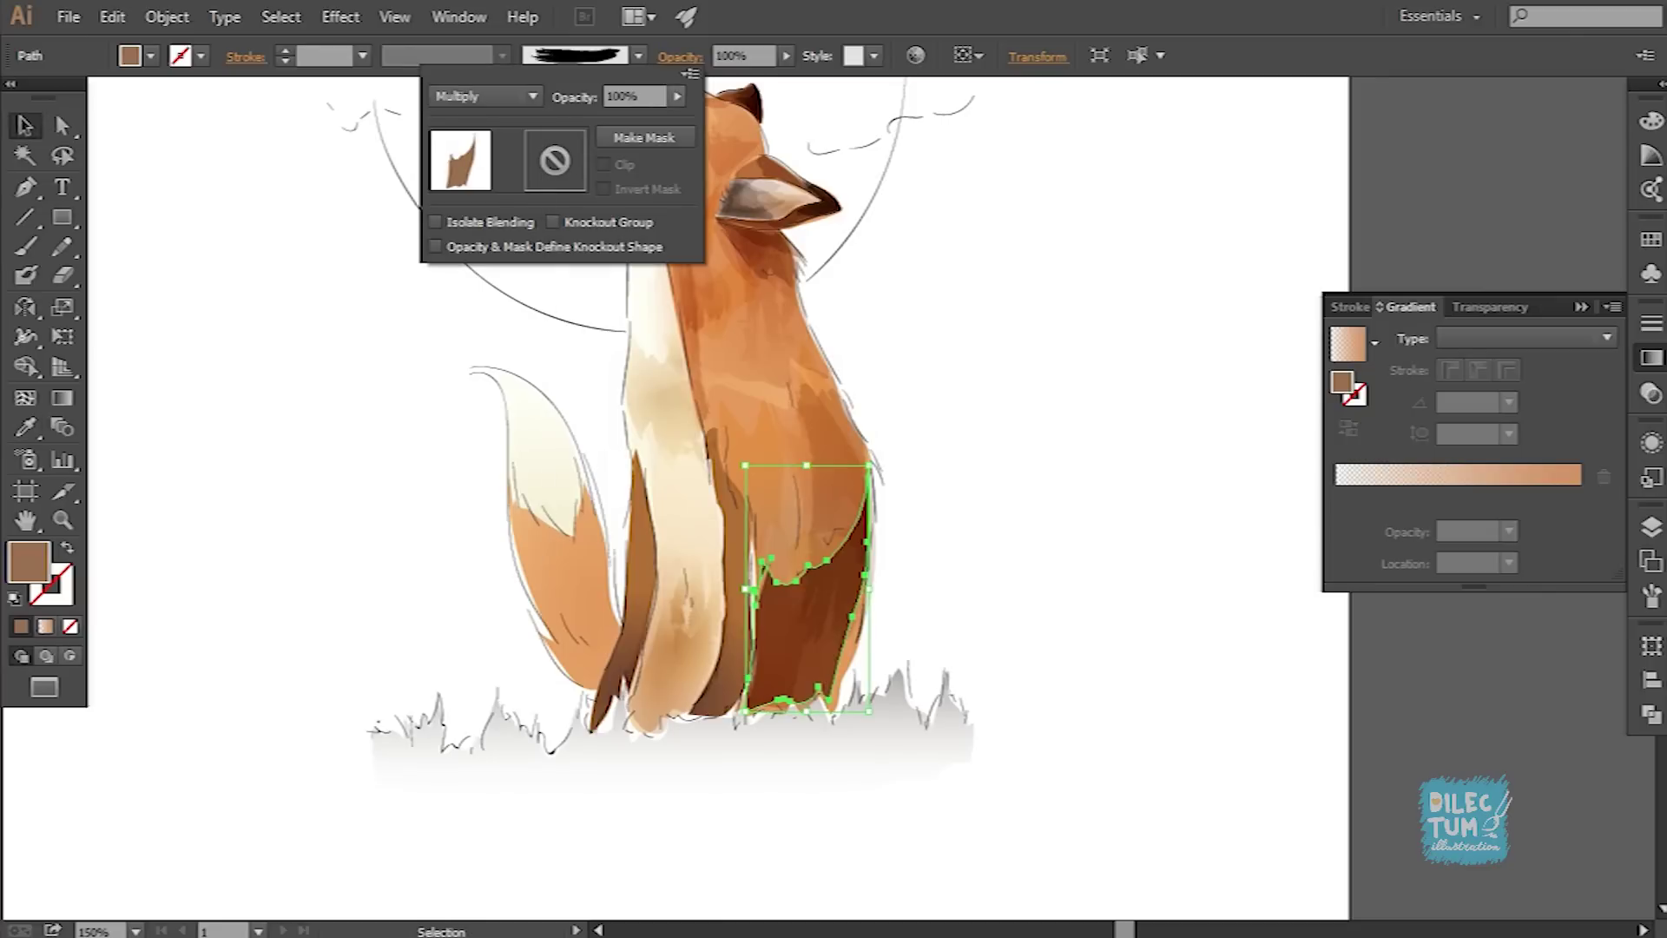
key("Escape")
key("ctrl+shift+a")
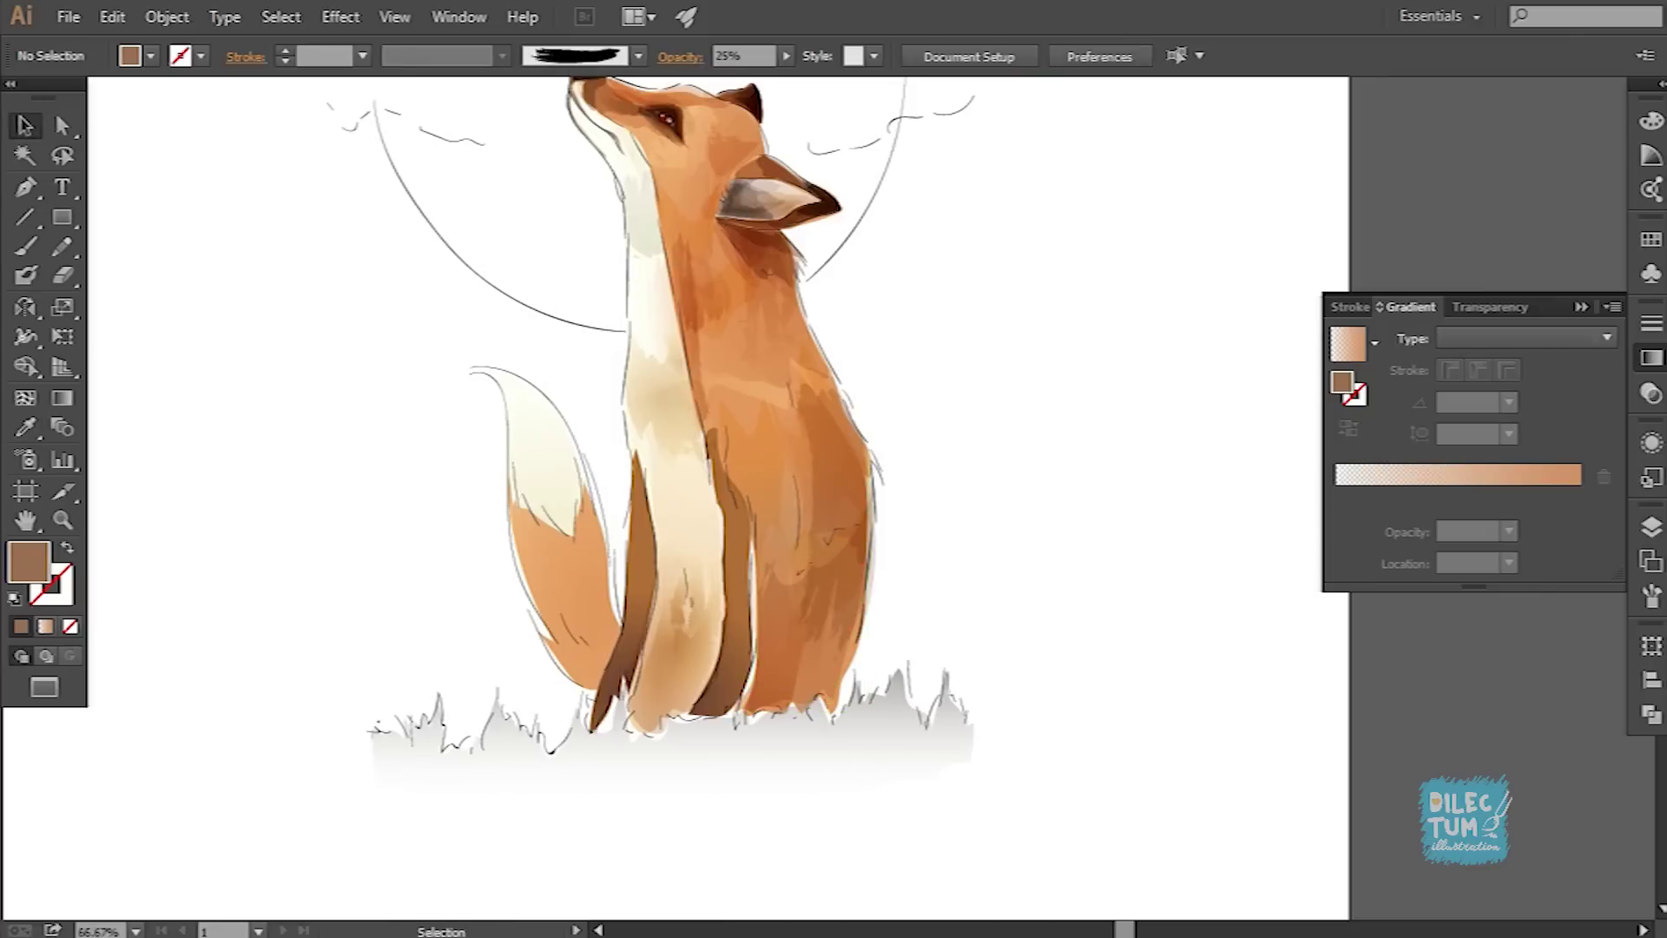
key("ctrl+minus")
key("ctrl+minus")
key("ctrl+plus")
key("ctrl+plus")
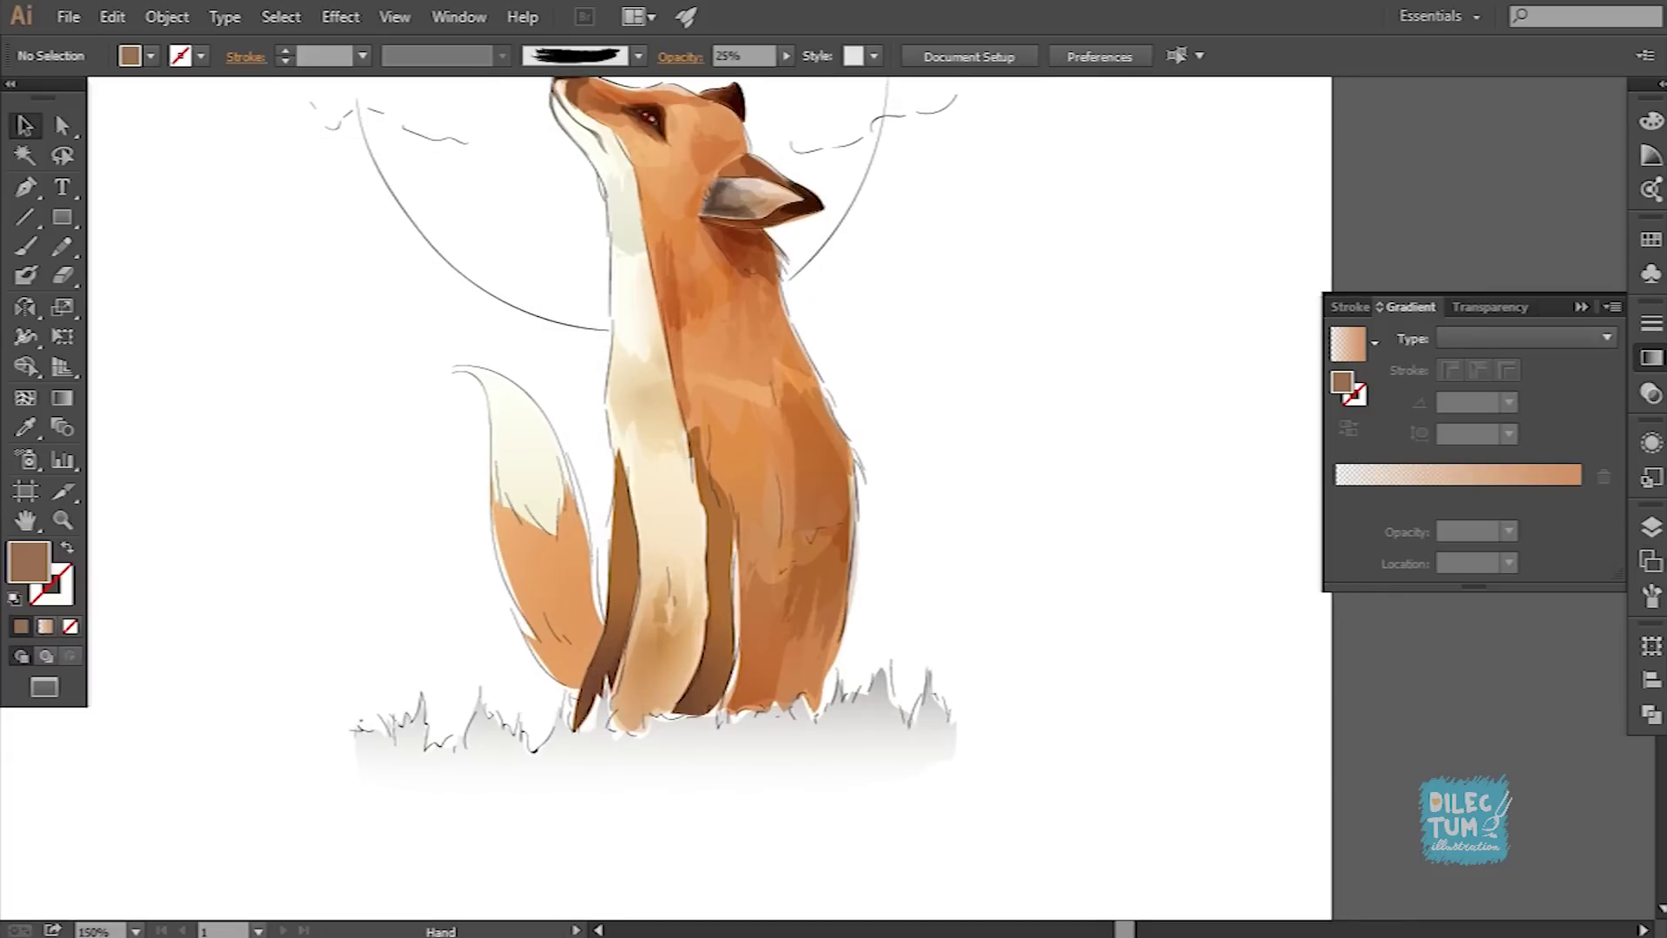
key("ctrl+plus")
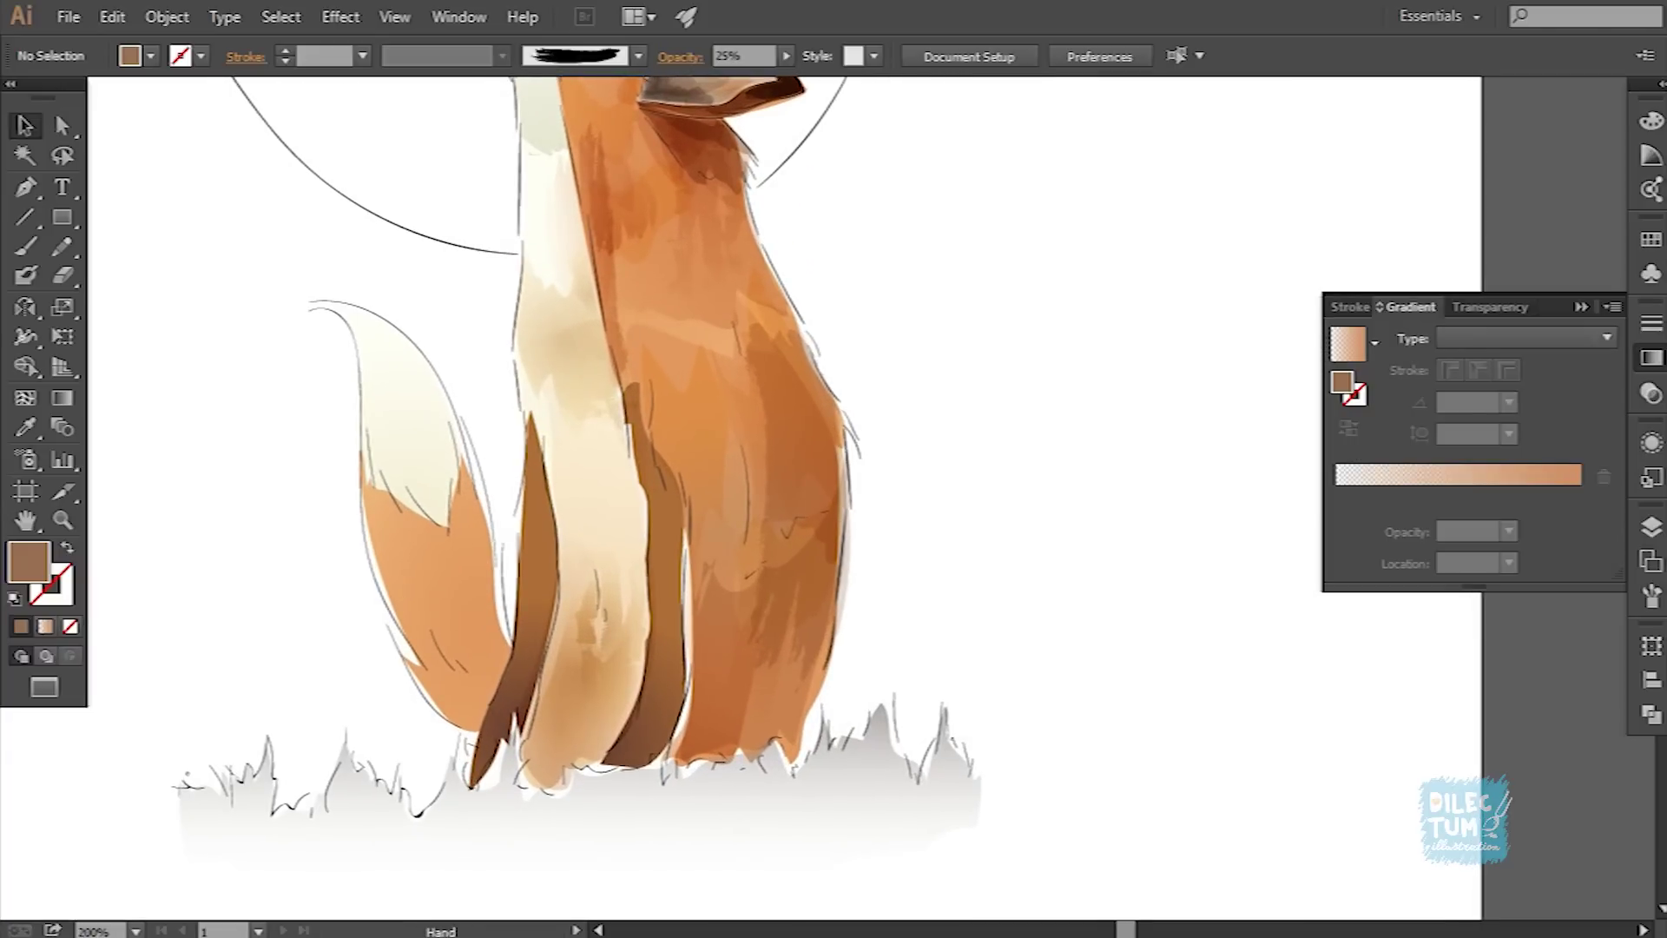
Step: Paint a brushed shading stroke on the fox's leg
key("b")
left_click_drag(695, 521, 753, 465)
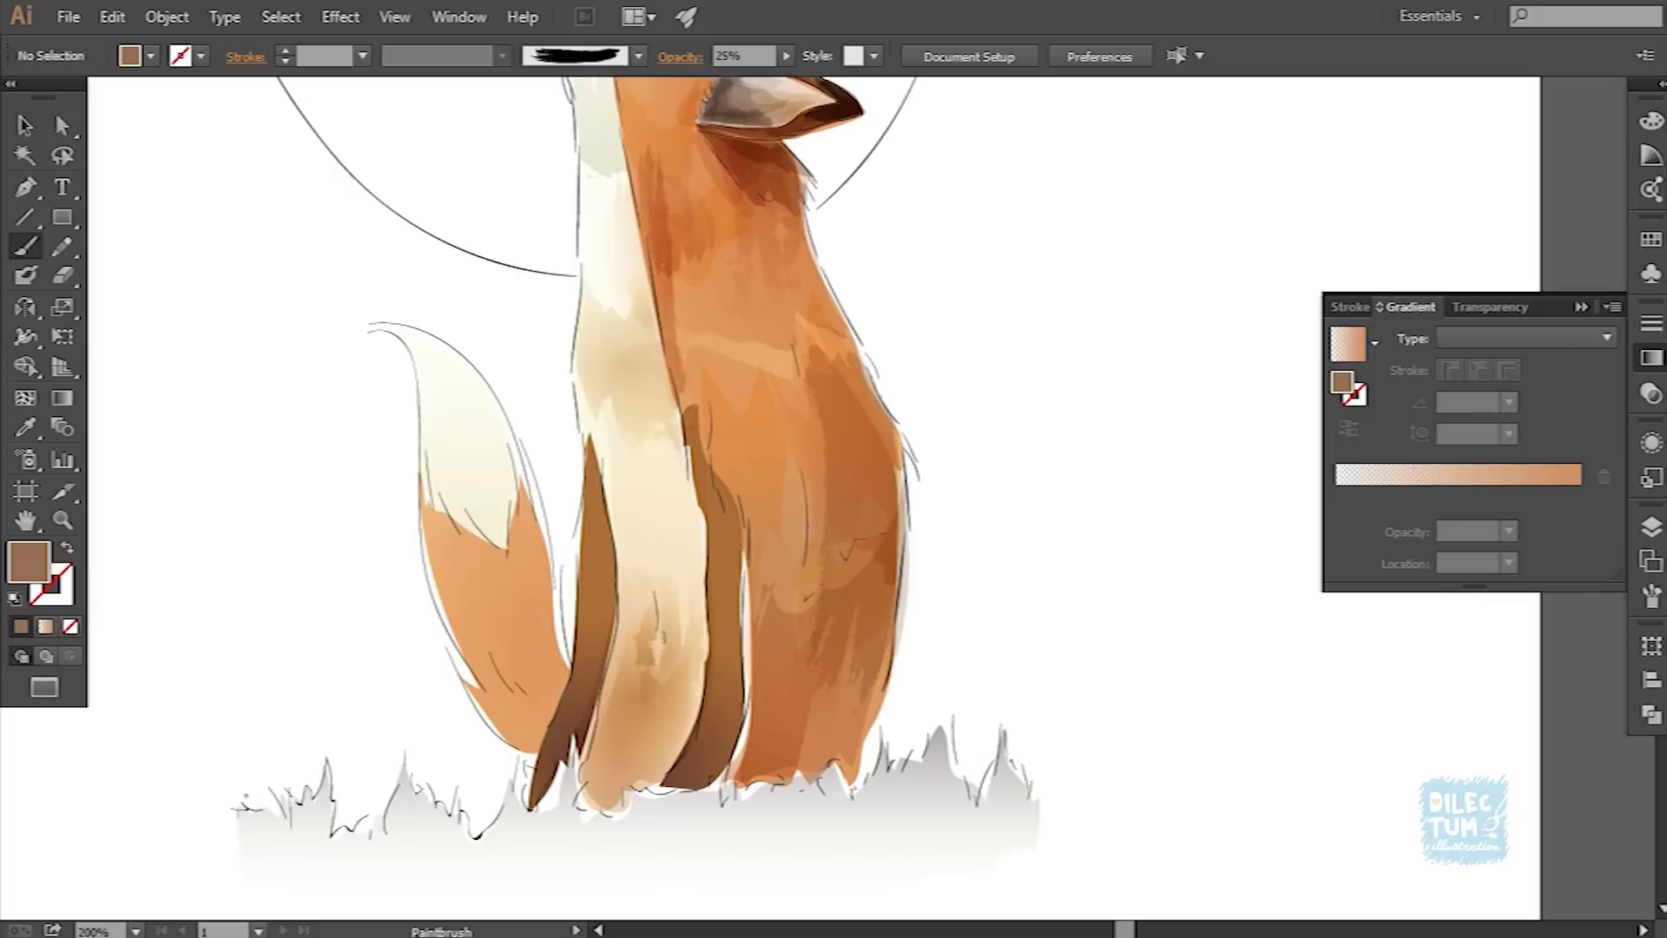
key("F5")
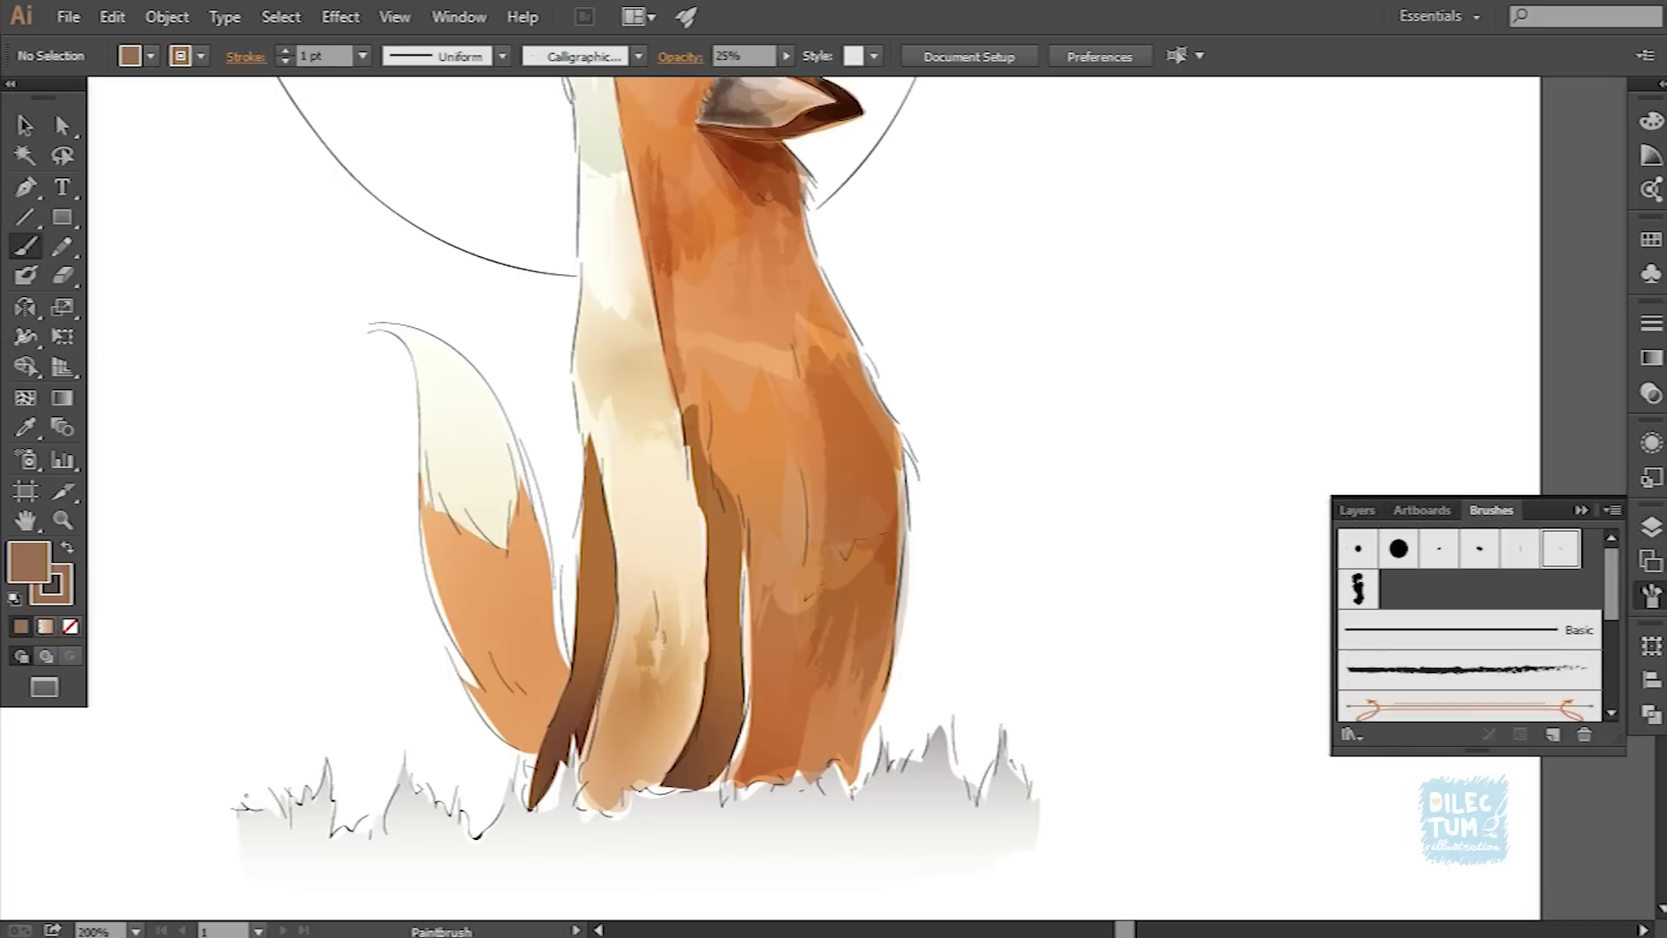
left_click_drag(803, 665, 847, 647)
key("shift+x")
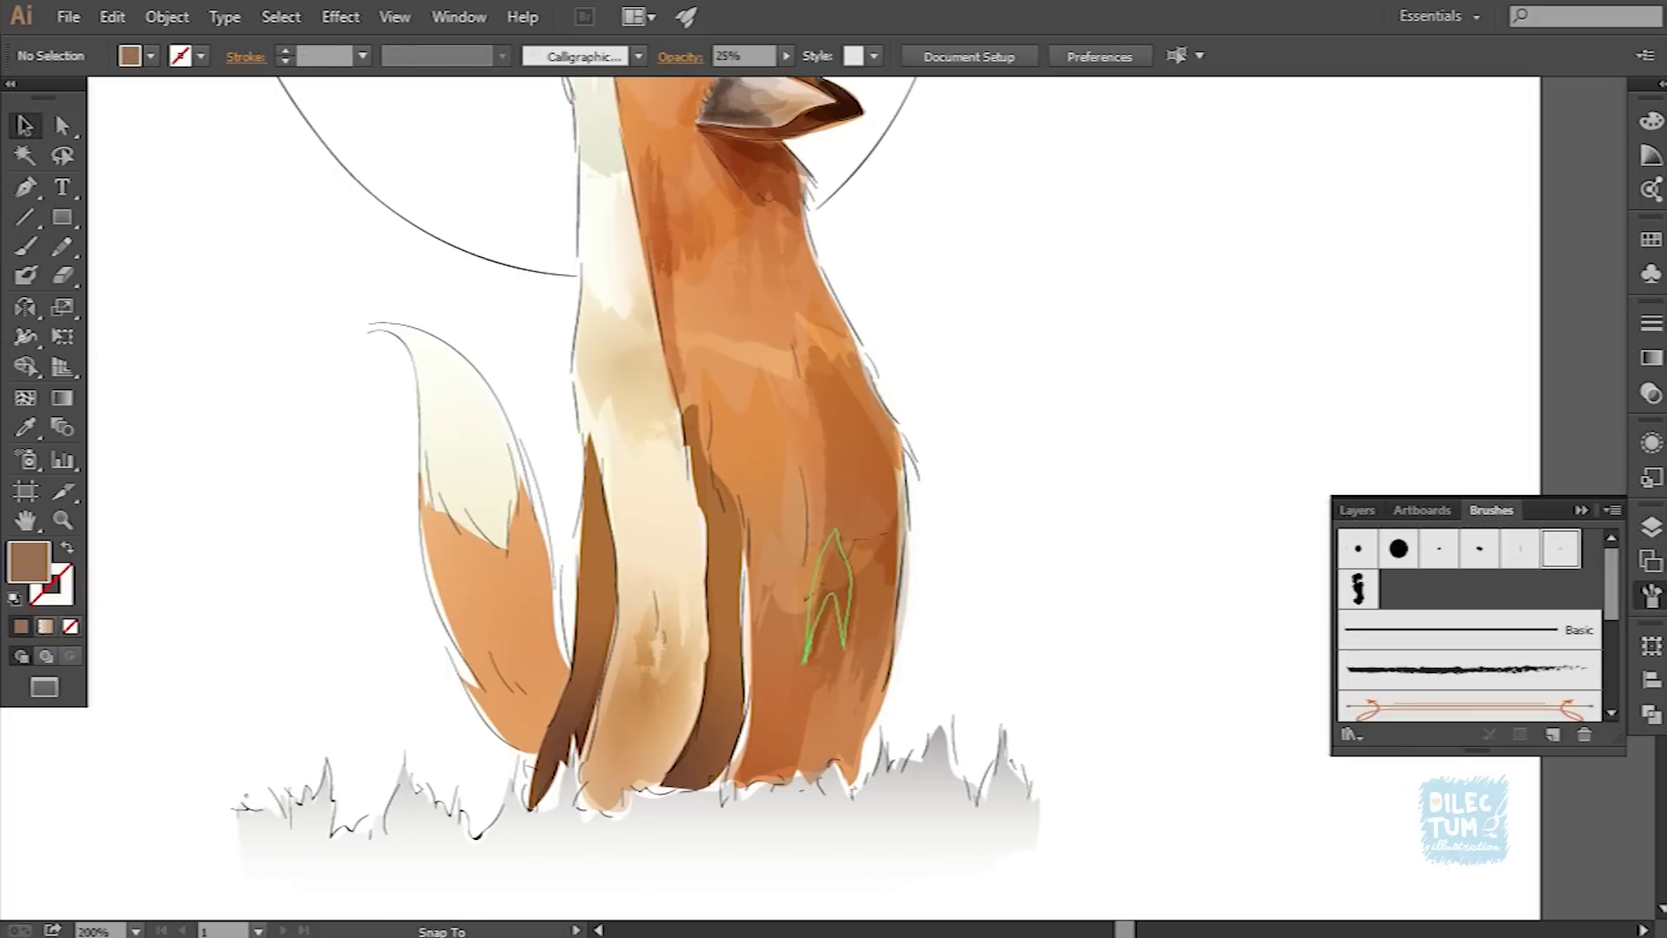
Step: Give the small shadow shape at the leg's base a brown gradient fill
key("b")
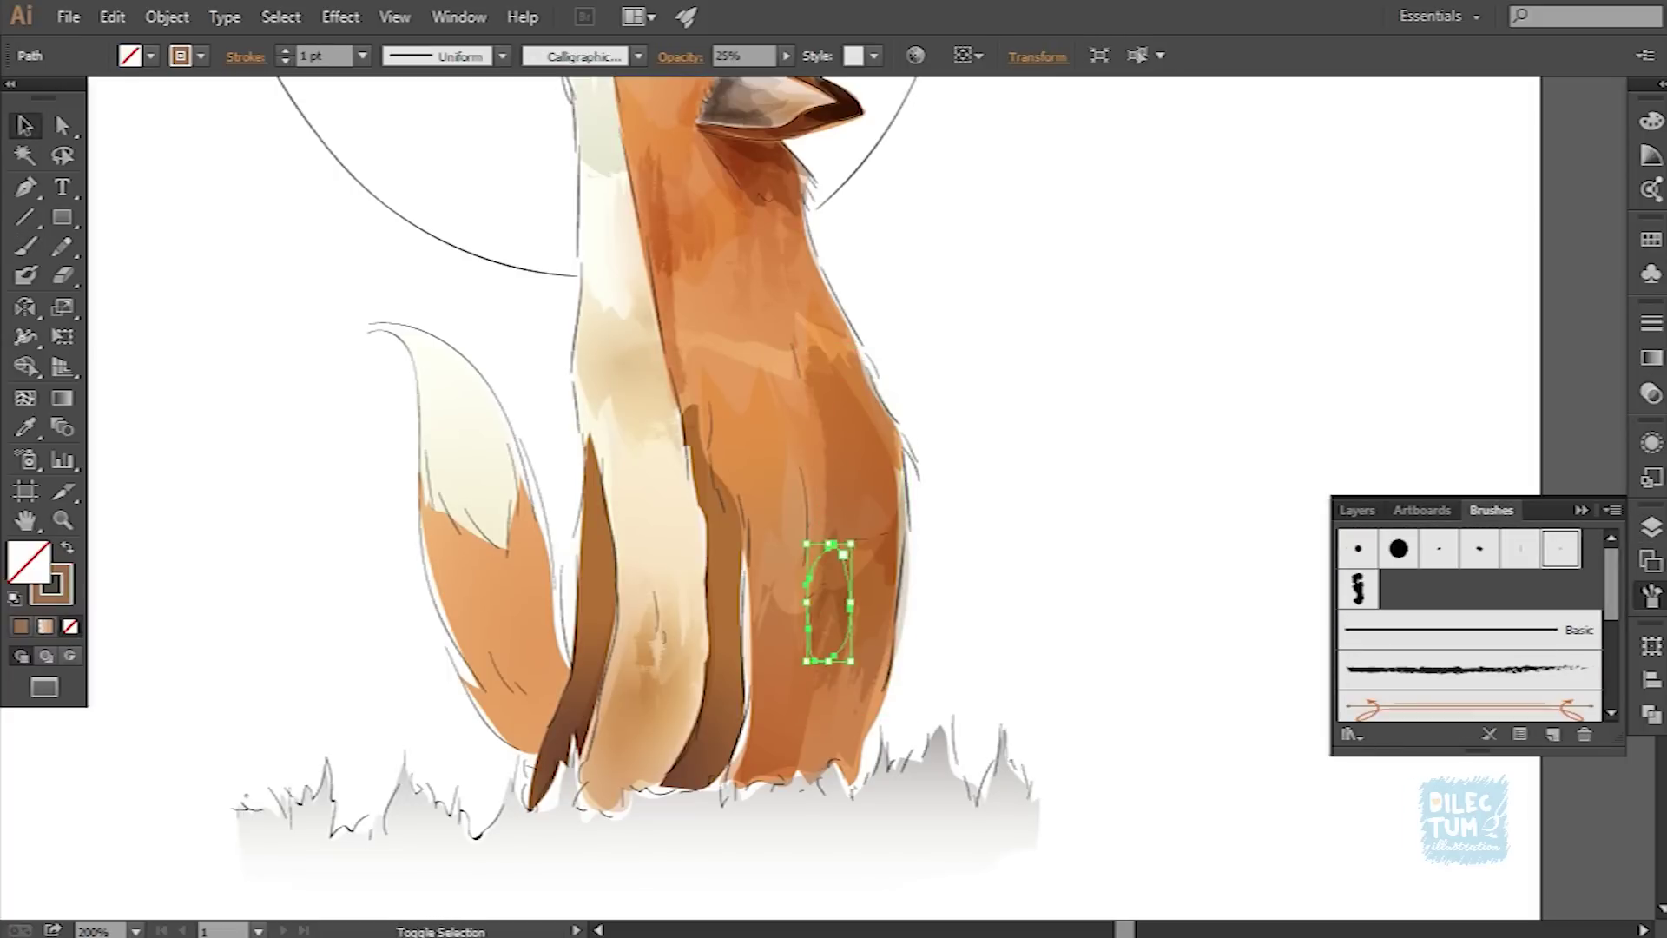
key("ctrl+minus")
key("ctrl+plus")
key("i")
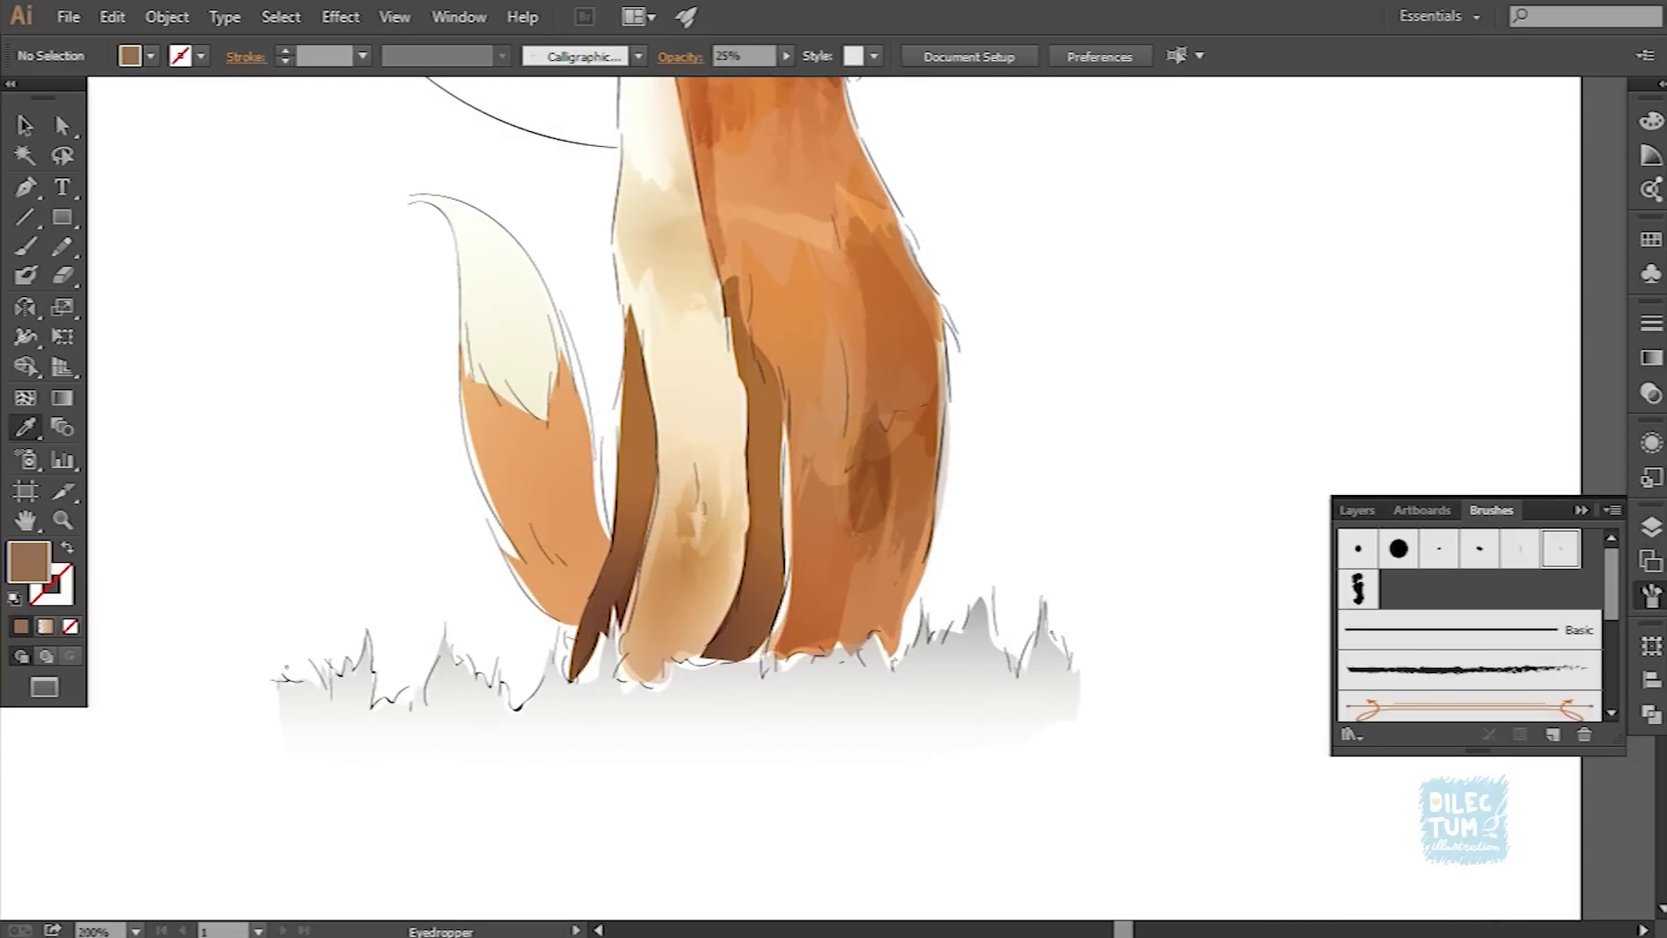
scroll(843, 642, "up", 2)
key("v")
left_click(840, 708)
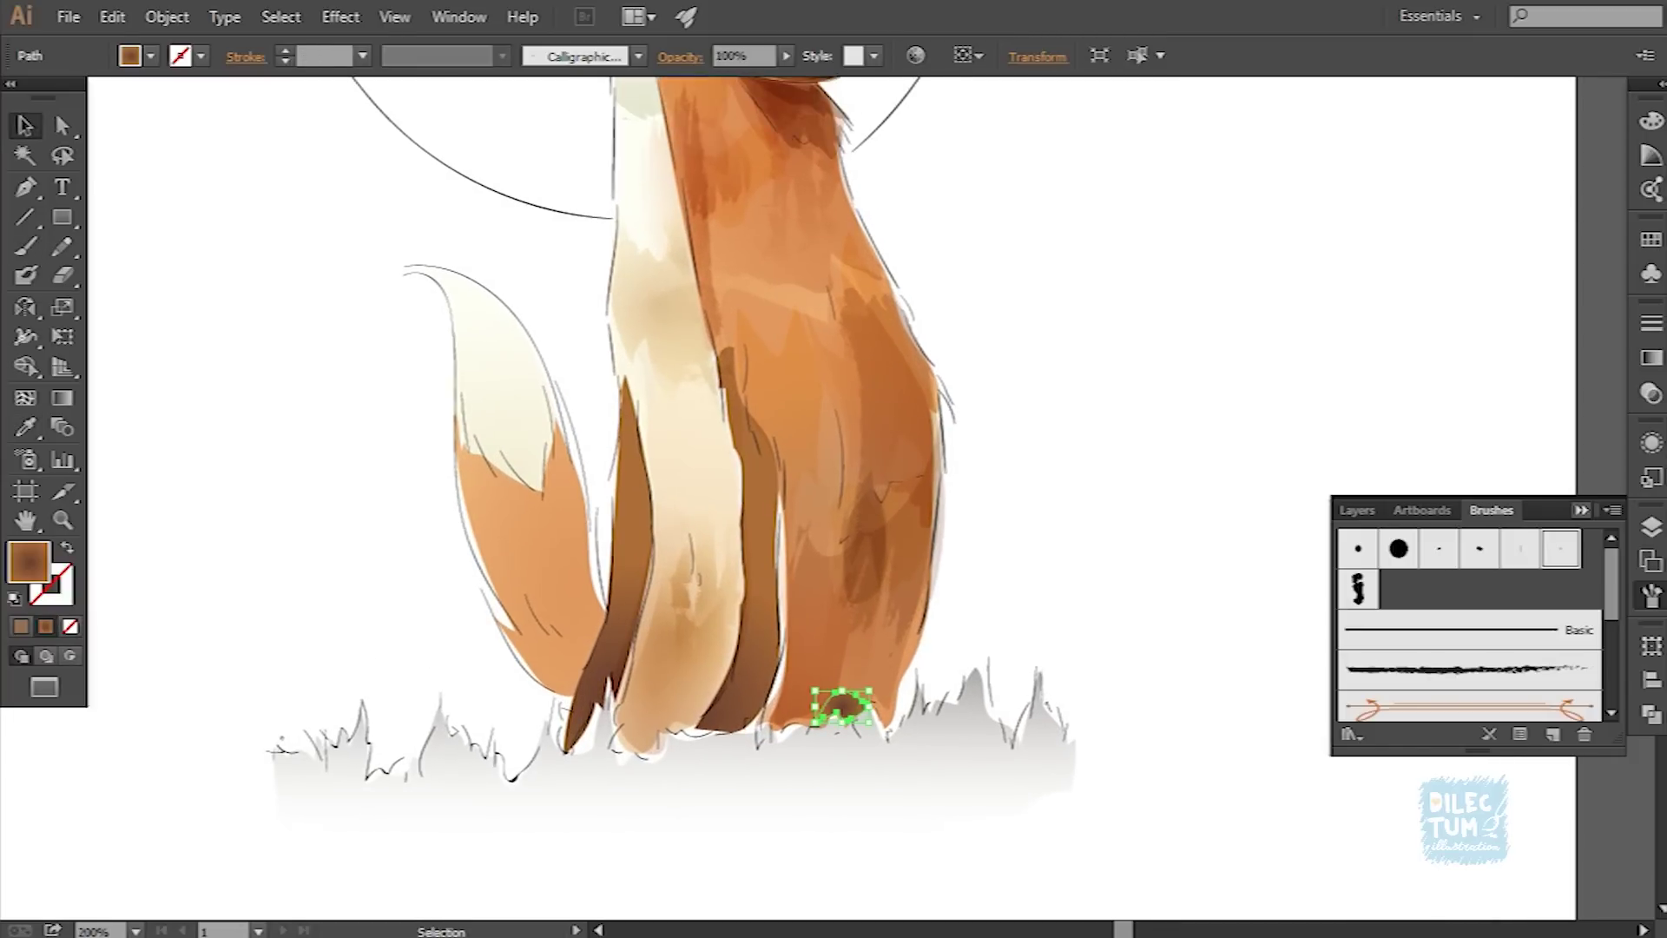
key("ctrl+F9")
key("ctrl+shift+a")
scroll(834, 495, "up", 2)
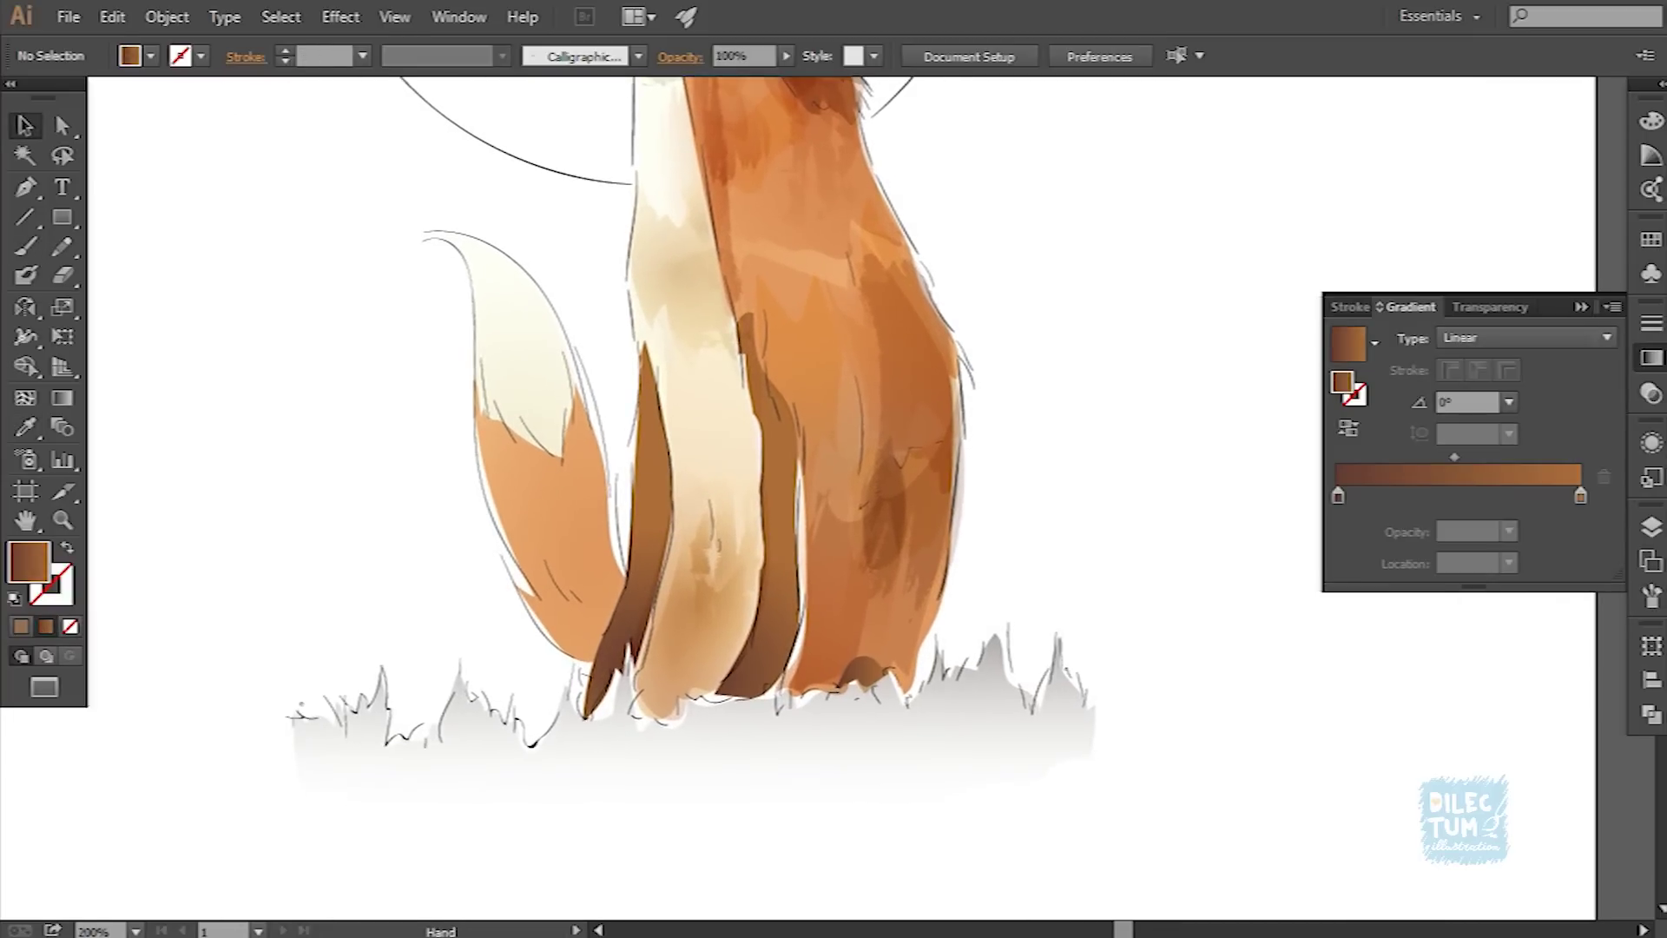
scroll(834, 495, "down", 4)
Step: Paint a dark hind-leg shadow with a darkening blend mode and lowered opacity
key("ctrl+plus")
key("b")
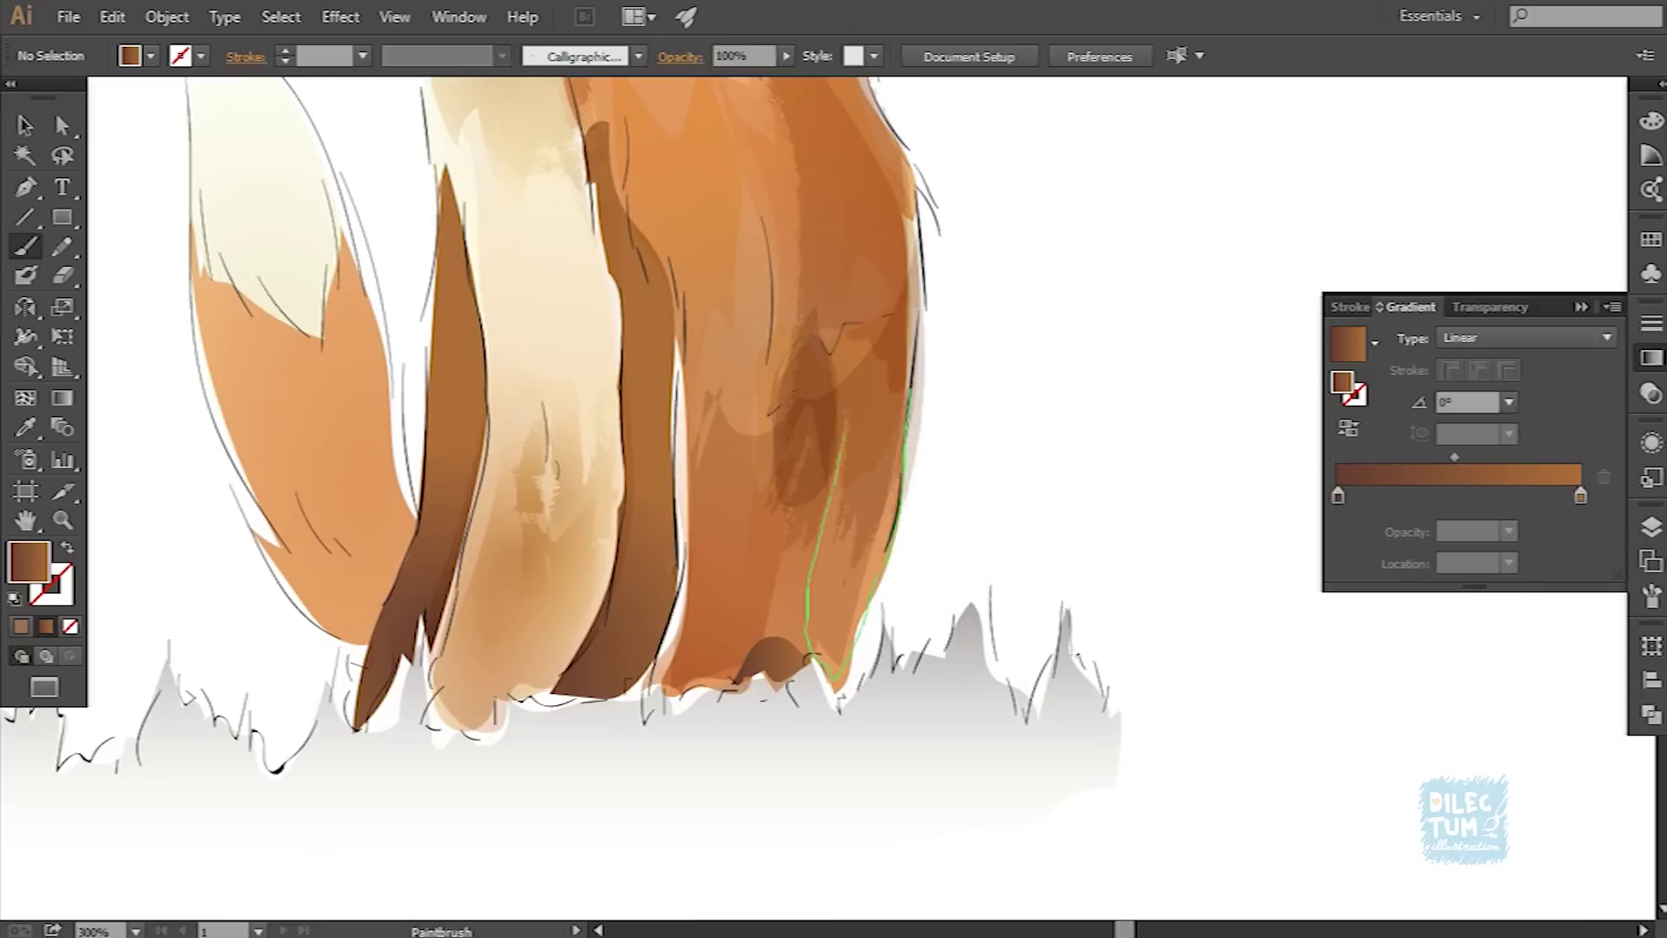
left_click_drag(907, 291, 912, 348)
key("ctrl+minus")
left_click(680, 56)
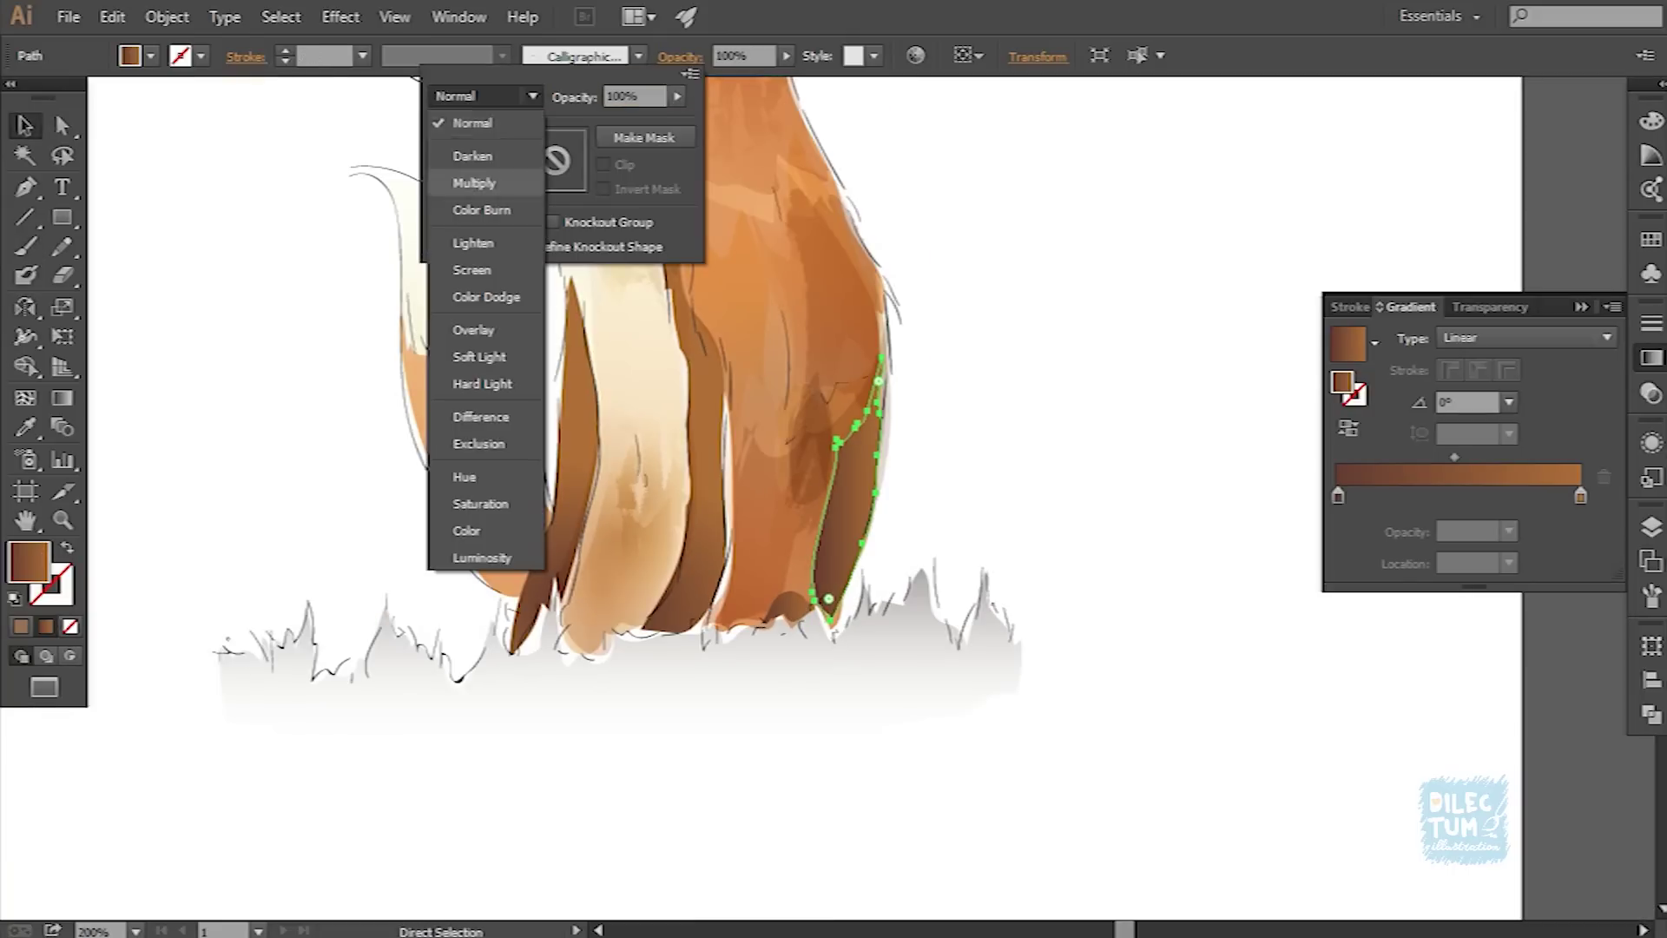
key("g")
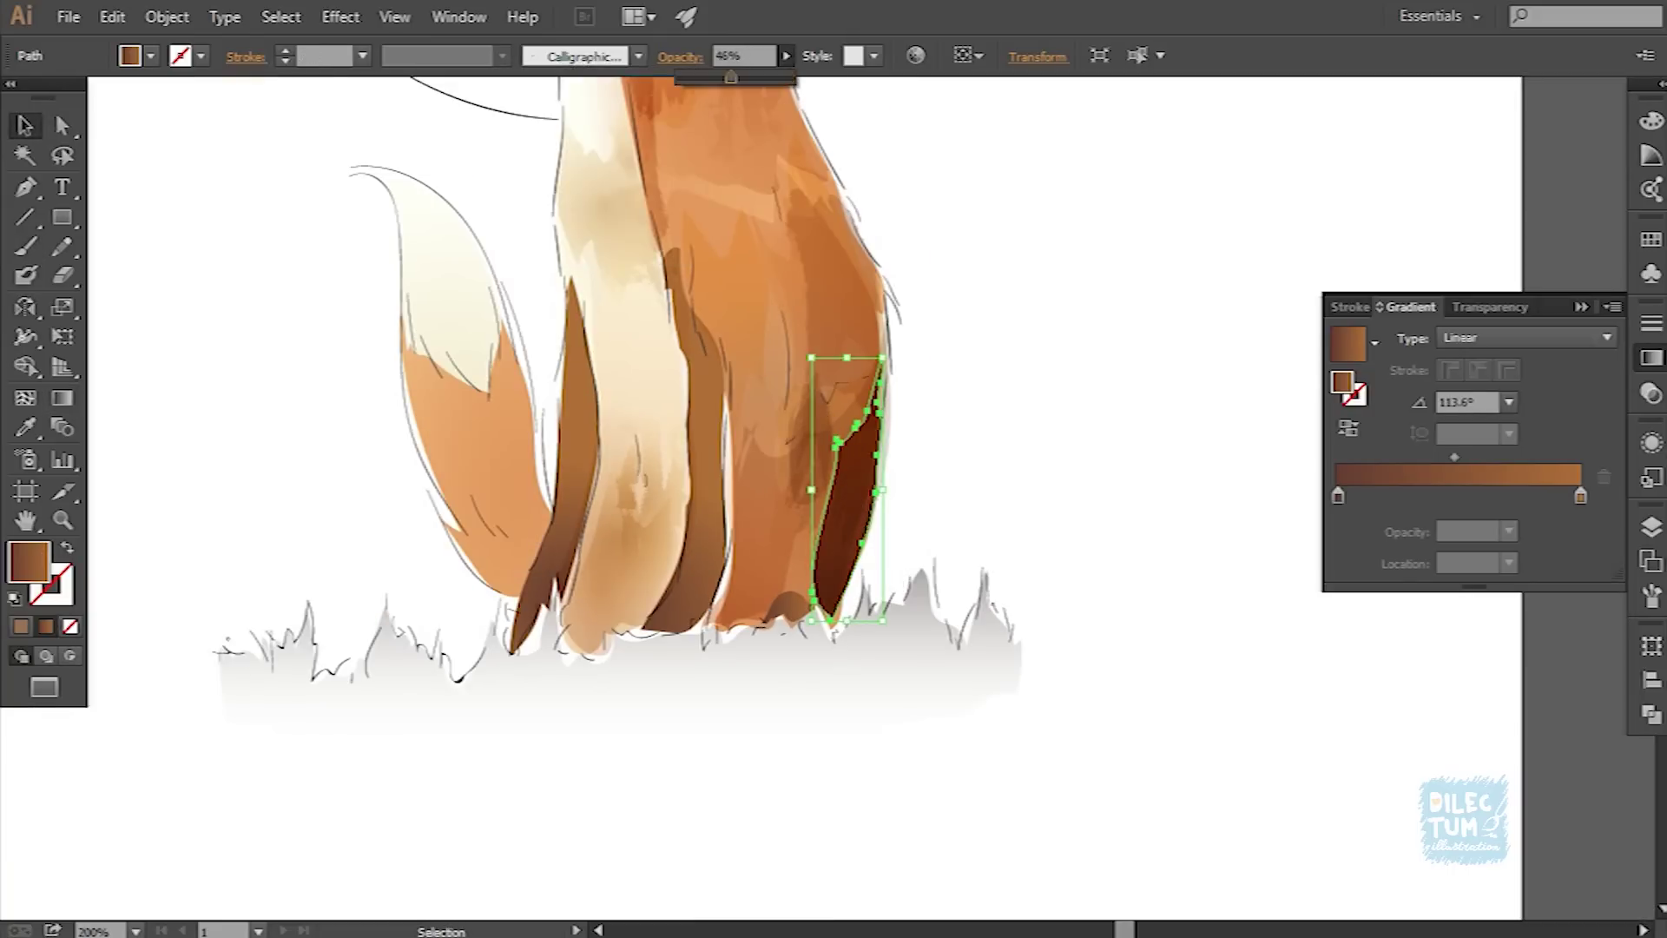
key("ctrl+shift+a")
key("ctrl+minus")
key("ctrl+minus")
key("ctrl+minus")
key("ctrl+plus")
key("ctrl+plus")
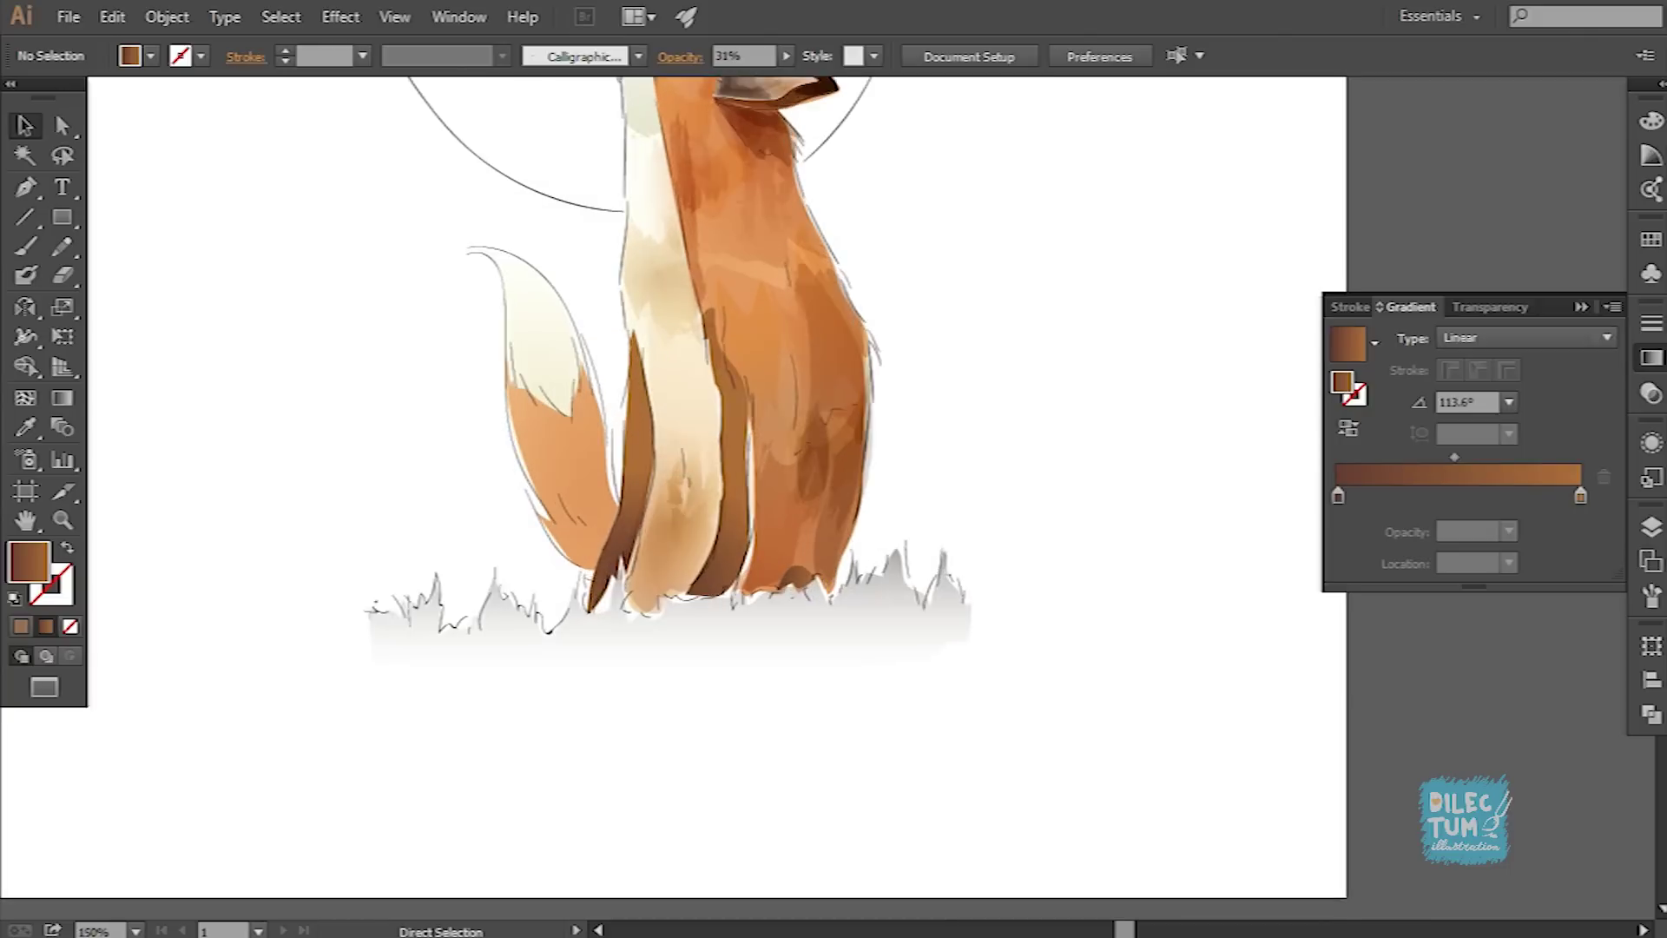
key("ctrl+plus")
Step: Paint two rough bristle-brush texture strokes across the fox's chest
left_click(1651, 594)
key("b")
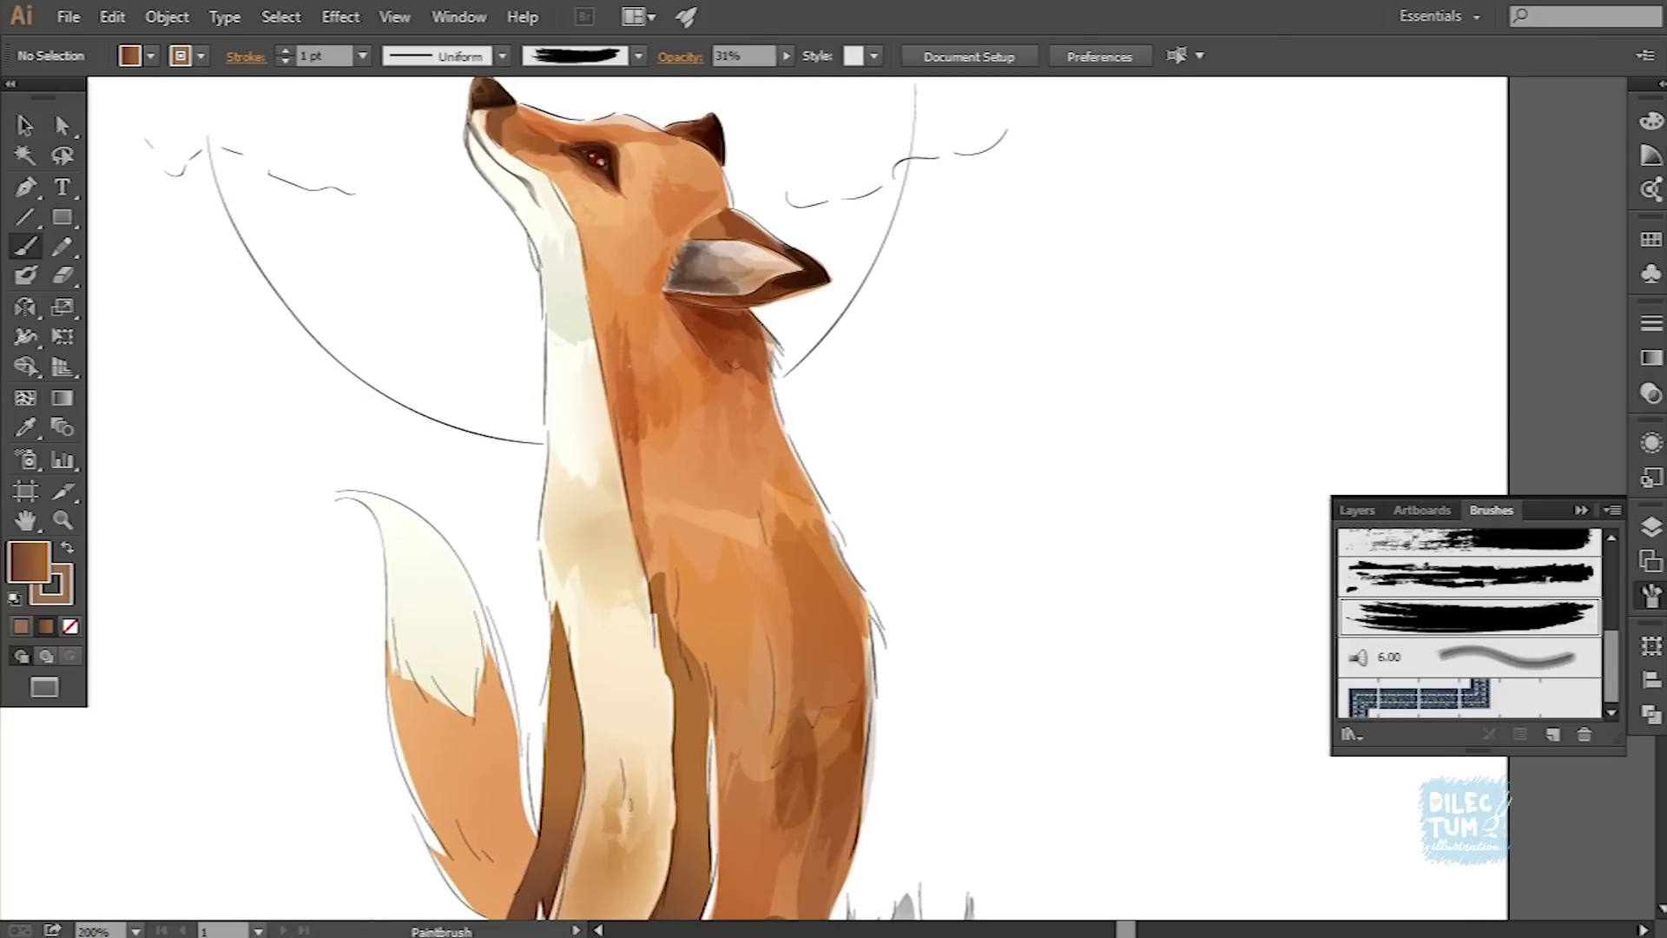
scroll(607, 434, "up", 2)
key("x")
key("x")
mouse_move(627, 395)
left_mouse_down()
mouse_move(637, 434)
mouse_move(820, 564)
left_mouse_up()
key("ctrl+z")
left_click_drag(622, 415, 812, 532)
key("ctrl+z")
key("ctrl+z")
left_click_drag(708, 426, 803, 591)
left_click_drag(629, 416, 712, 586)
Step: Expand the right chest brush stroke into filled outlines
key("v")
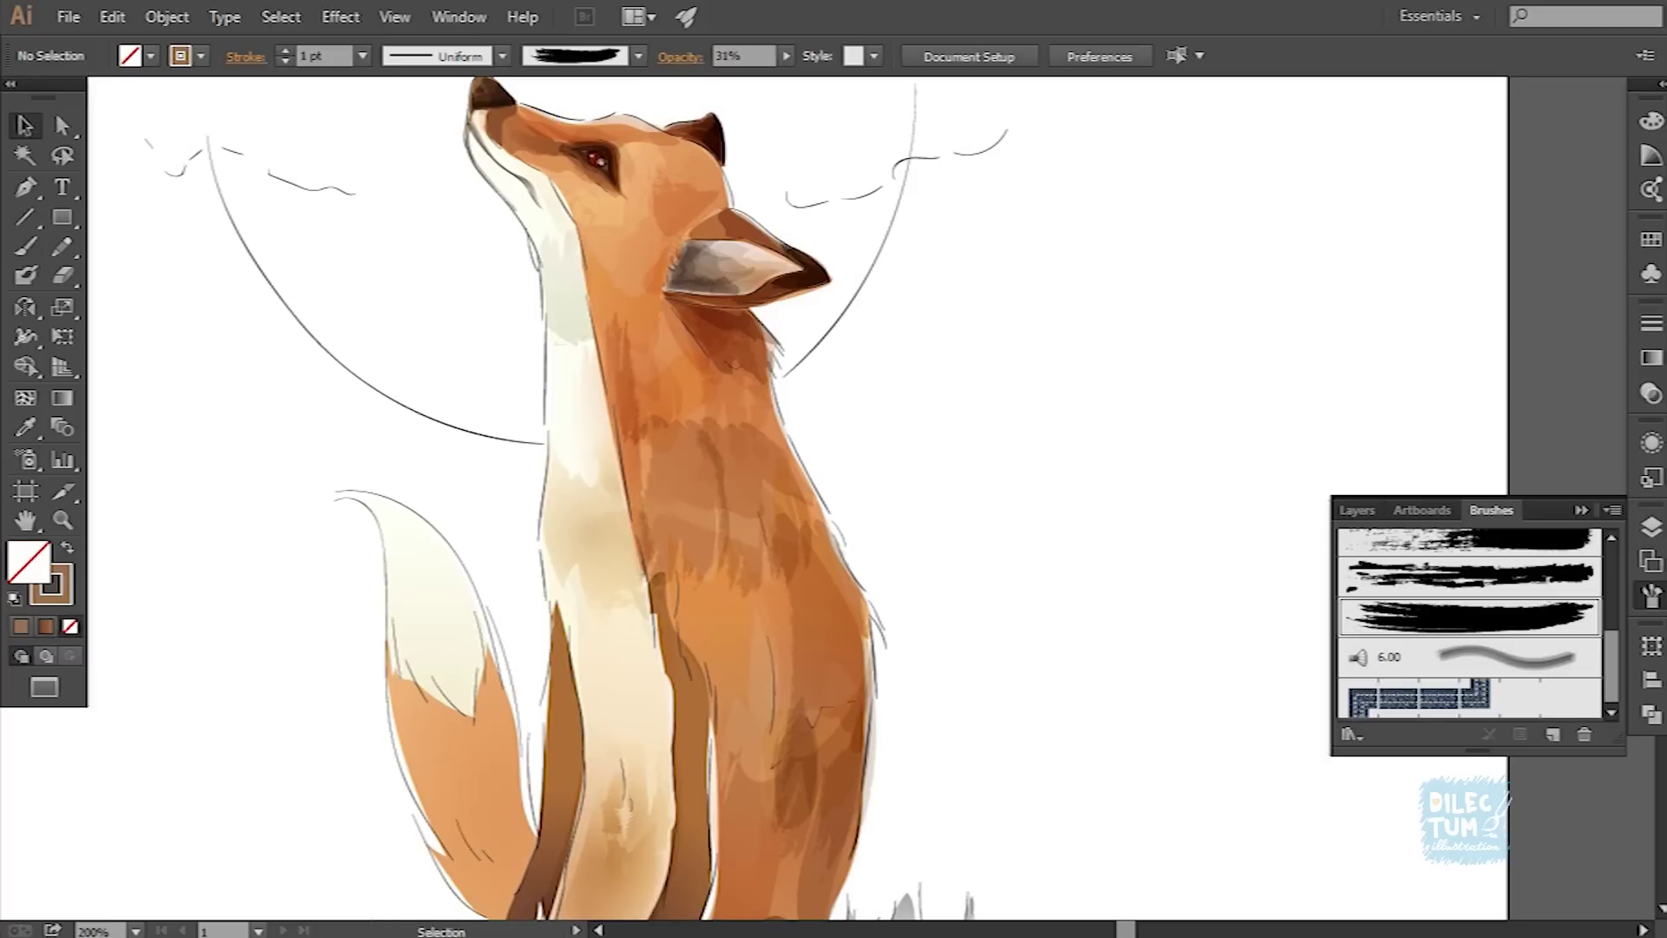
key("ctrl+0")
scroll(608, 348, "up", 5)
left_click(738, 486)
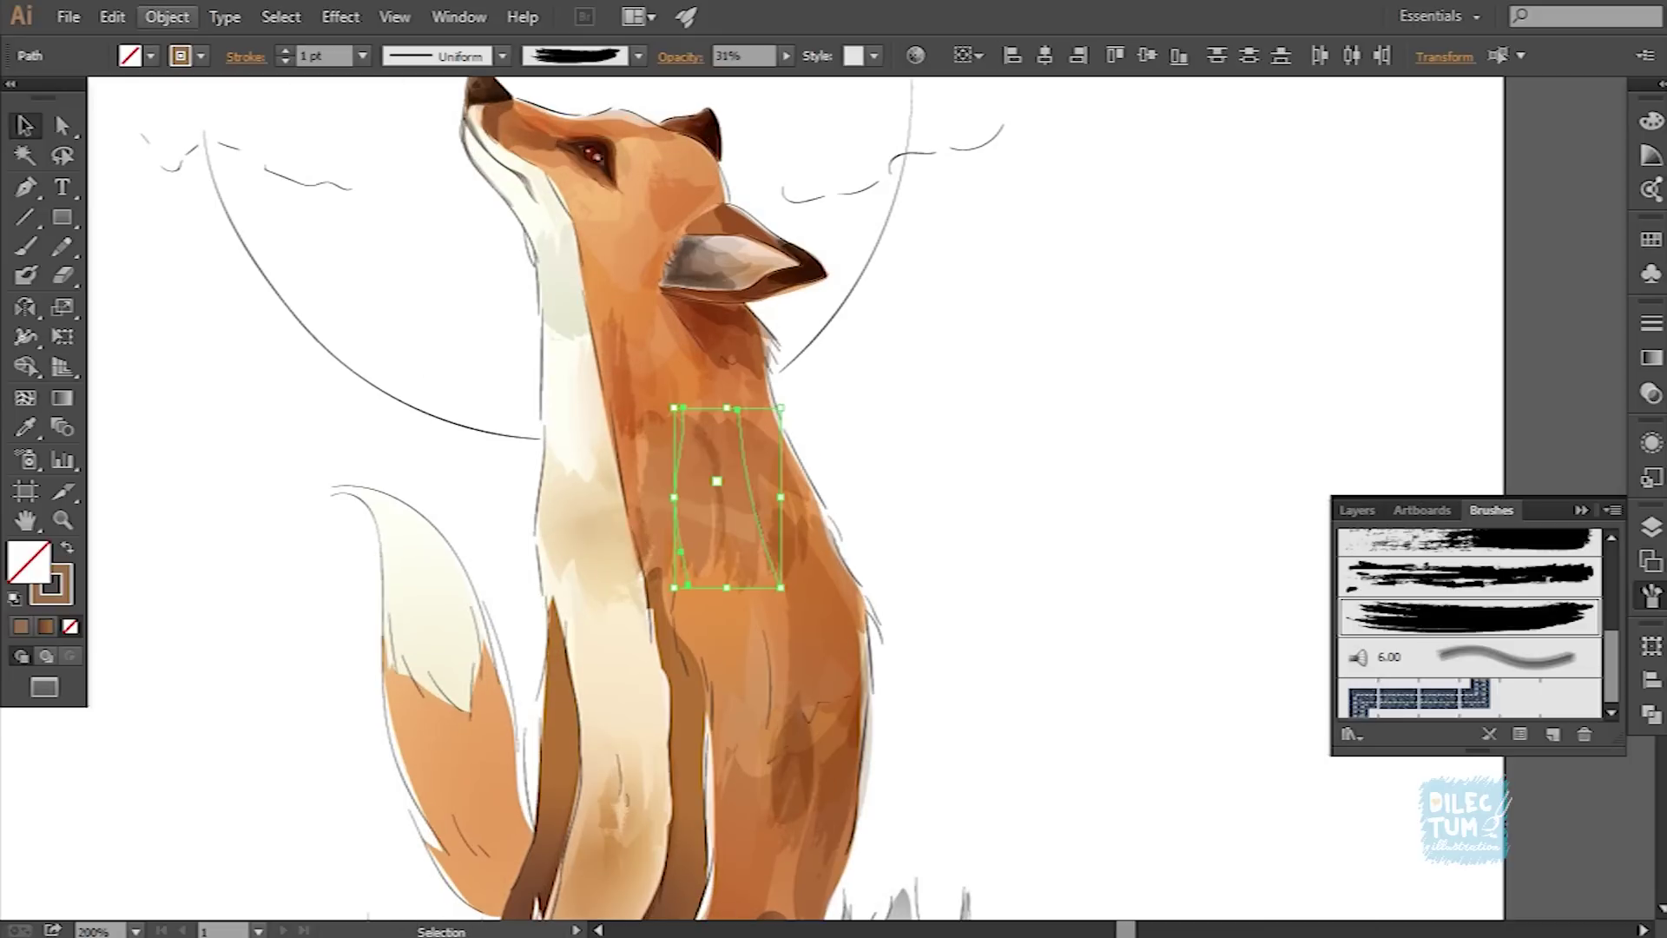
left_click(167, 16)
left_click(209, 251)
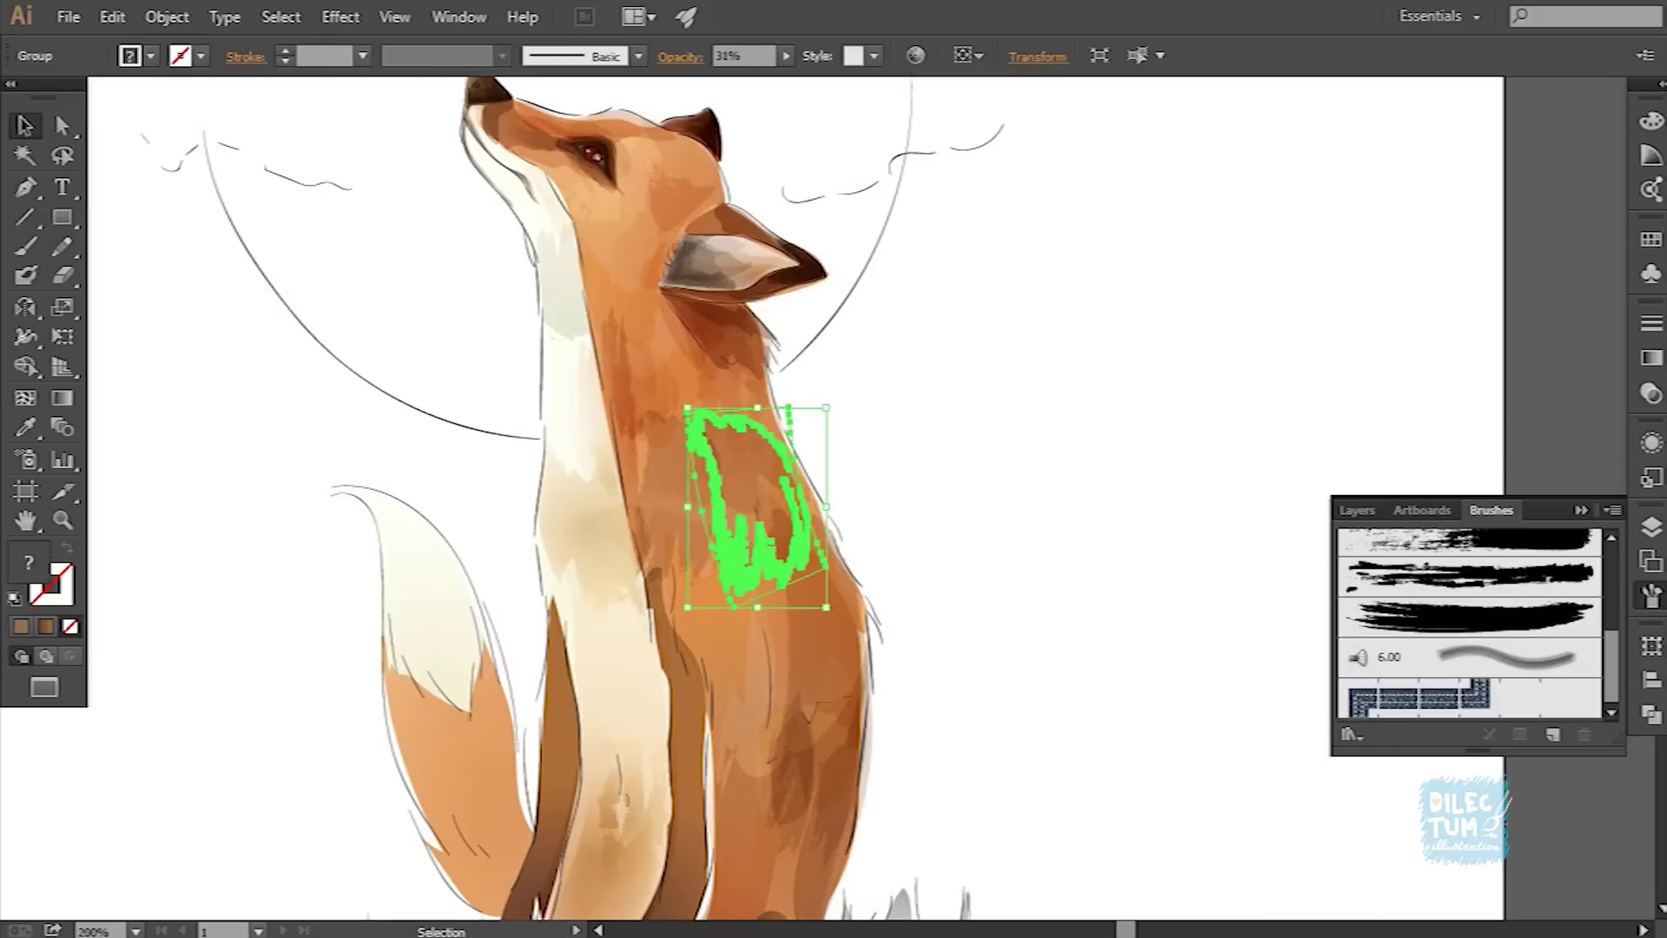
Step: Expand the left chest stroke into outlines and review the whole fox
left_click(1129, 348)
left_click(695, 521)
left_click(167, 16)
left_click(208, 278)
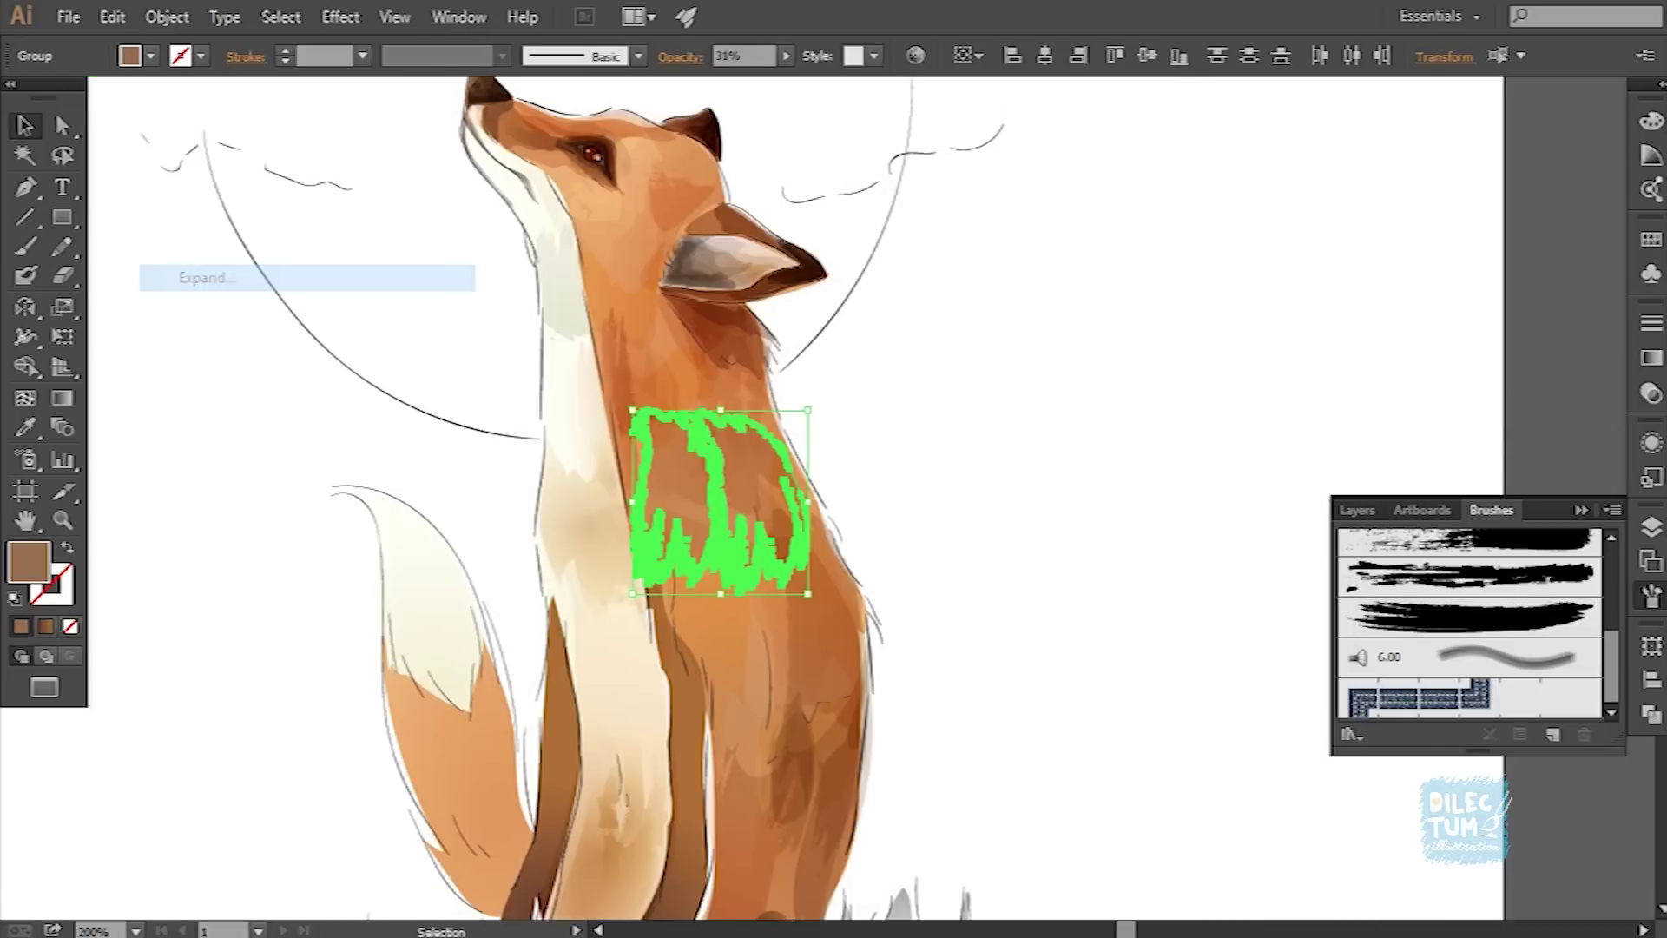
left_click(756, 521)
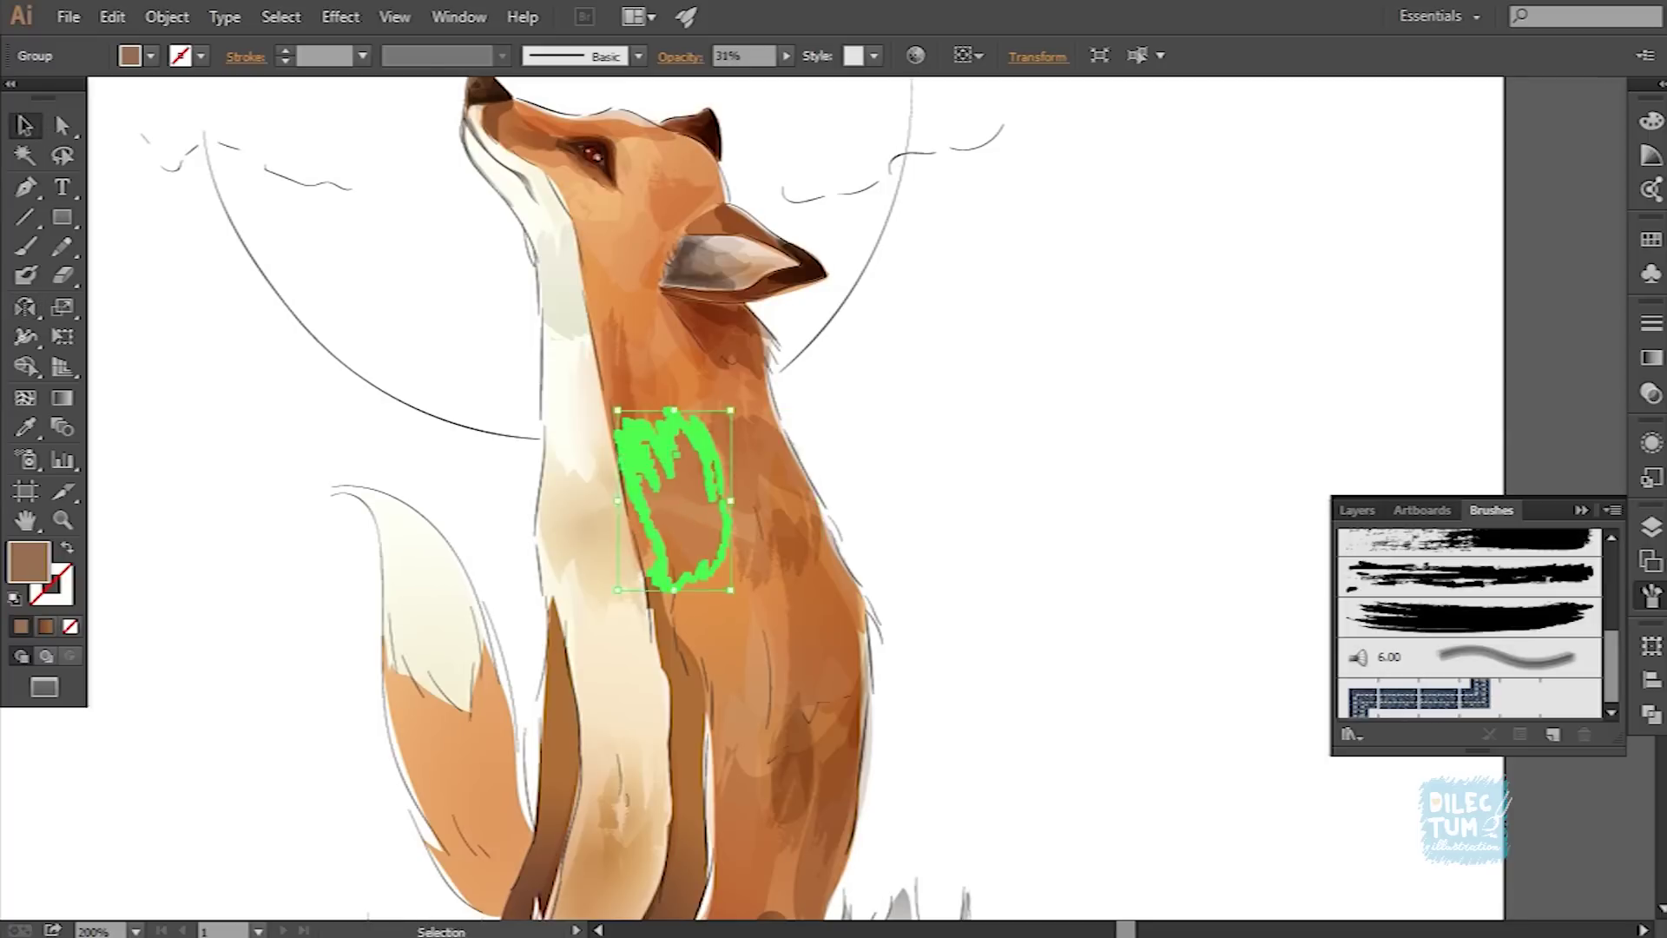
key("ctrl+shift+a")
key("ctrl+1")
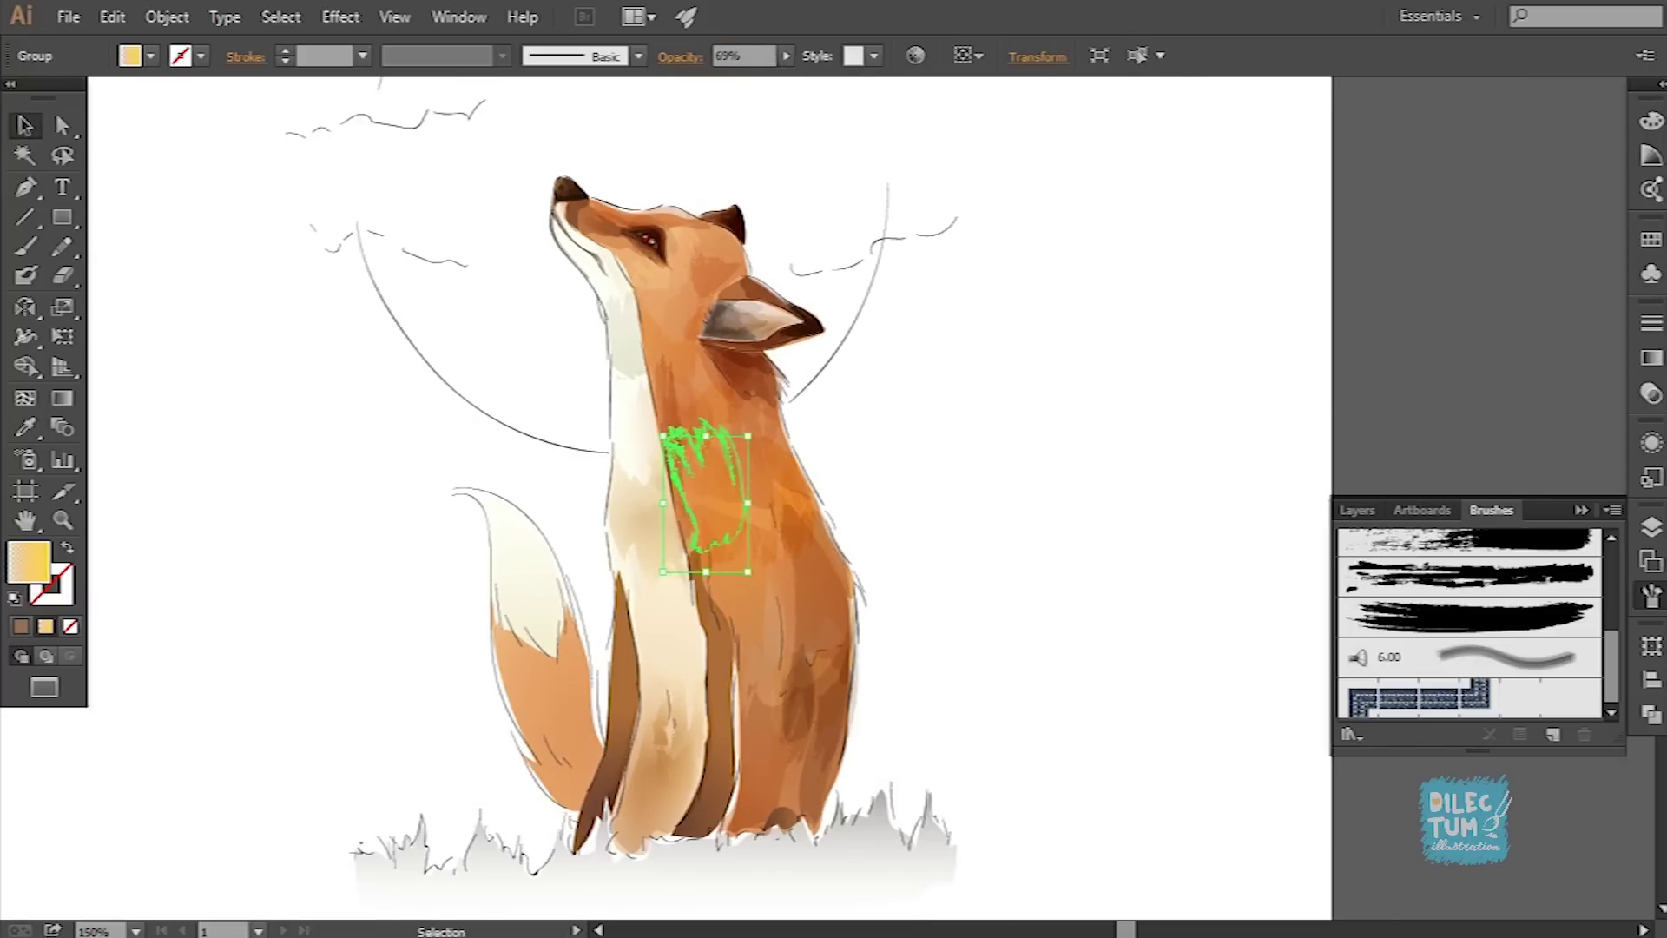
key("ctrl+shift+a")
key("ctrl+1")
key("ctrl+plus")
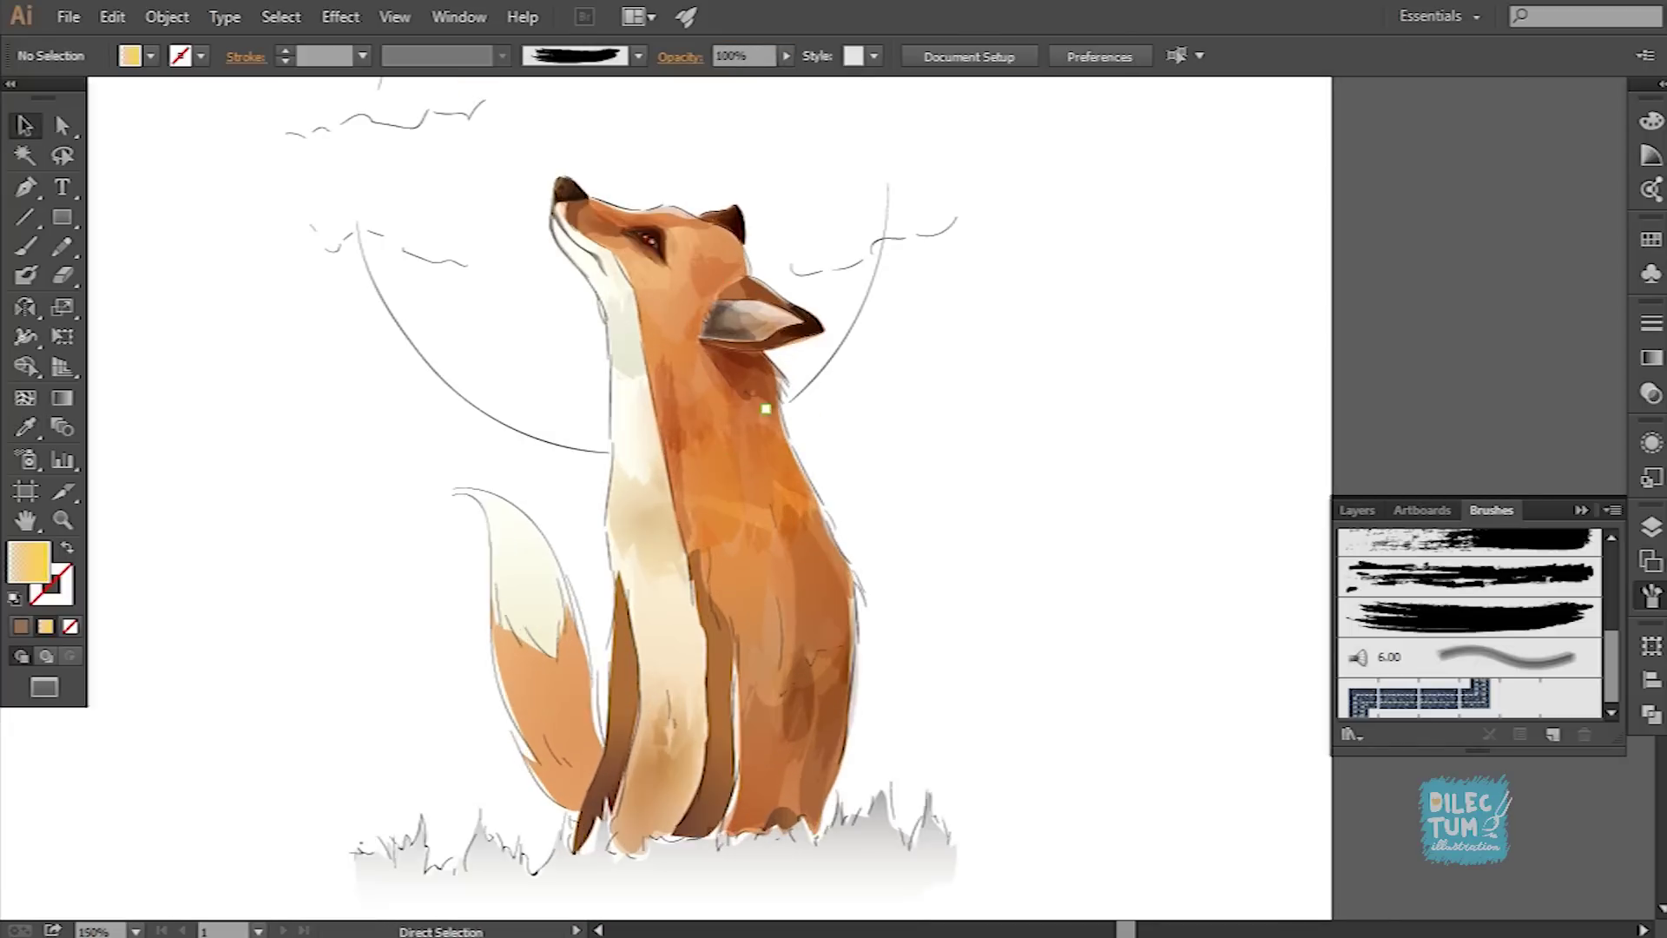
key("ctrl+plus")
key("b")
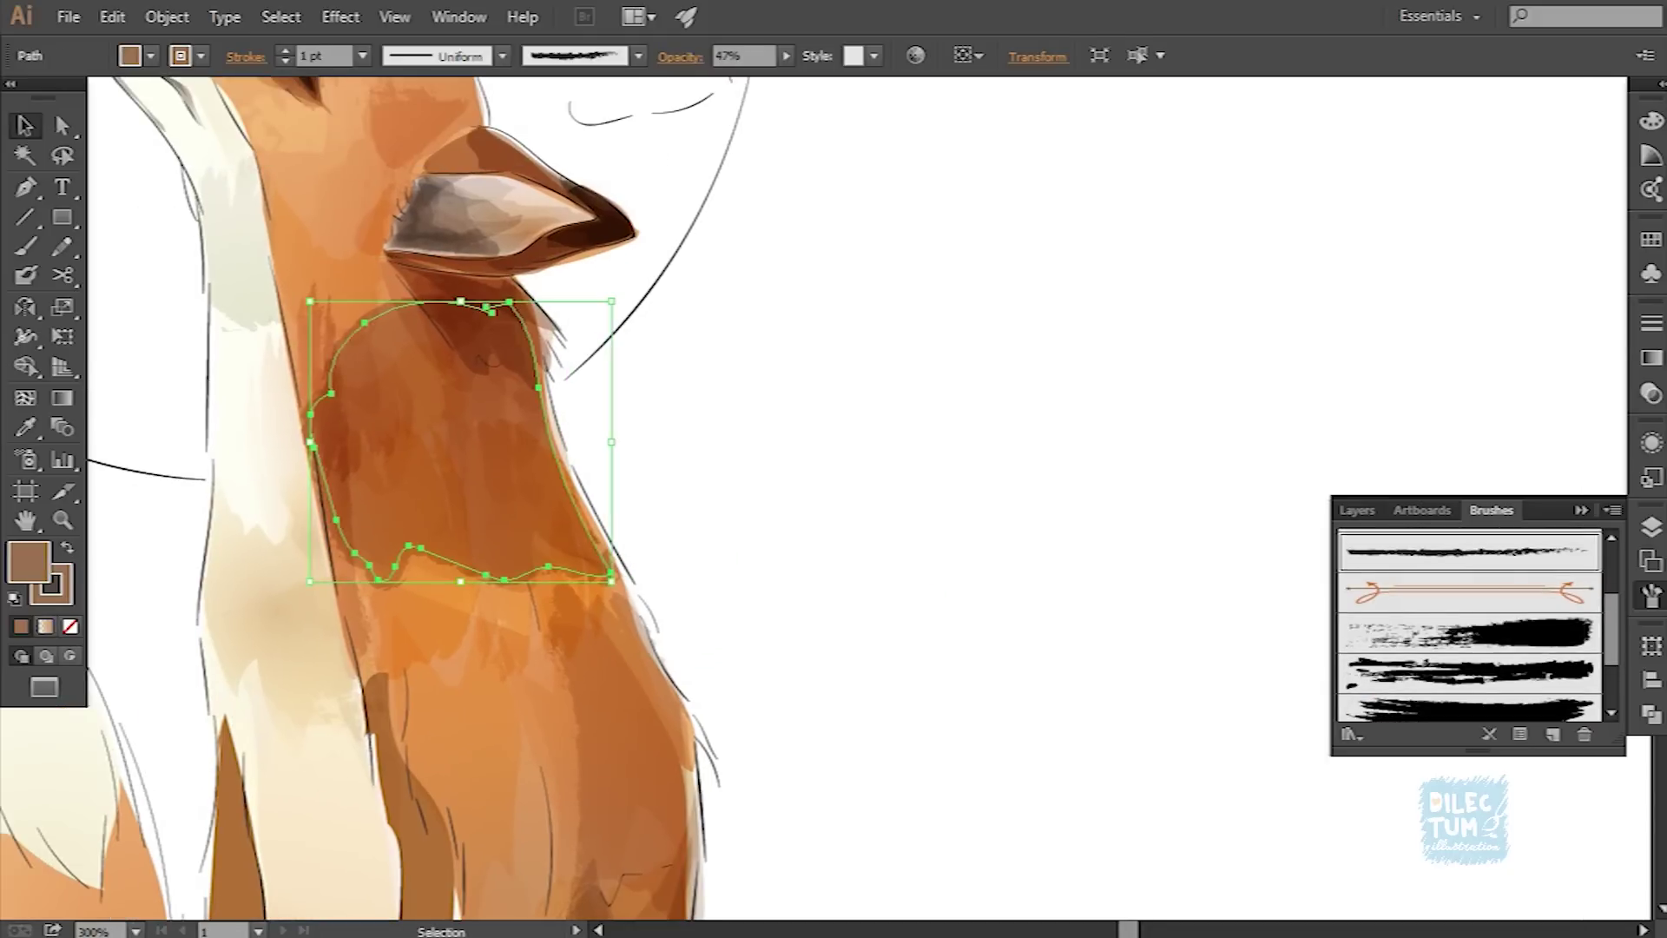
Step: Expand the neck stroke into a filled group and lower its opacity to 41%
left_click(280, 16)
left_click(268, 304)
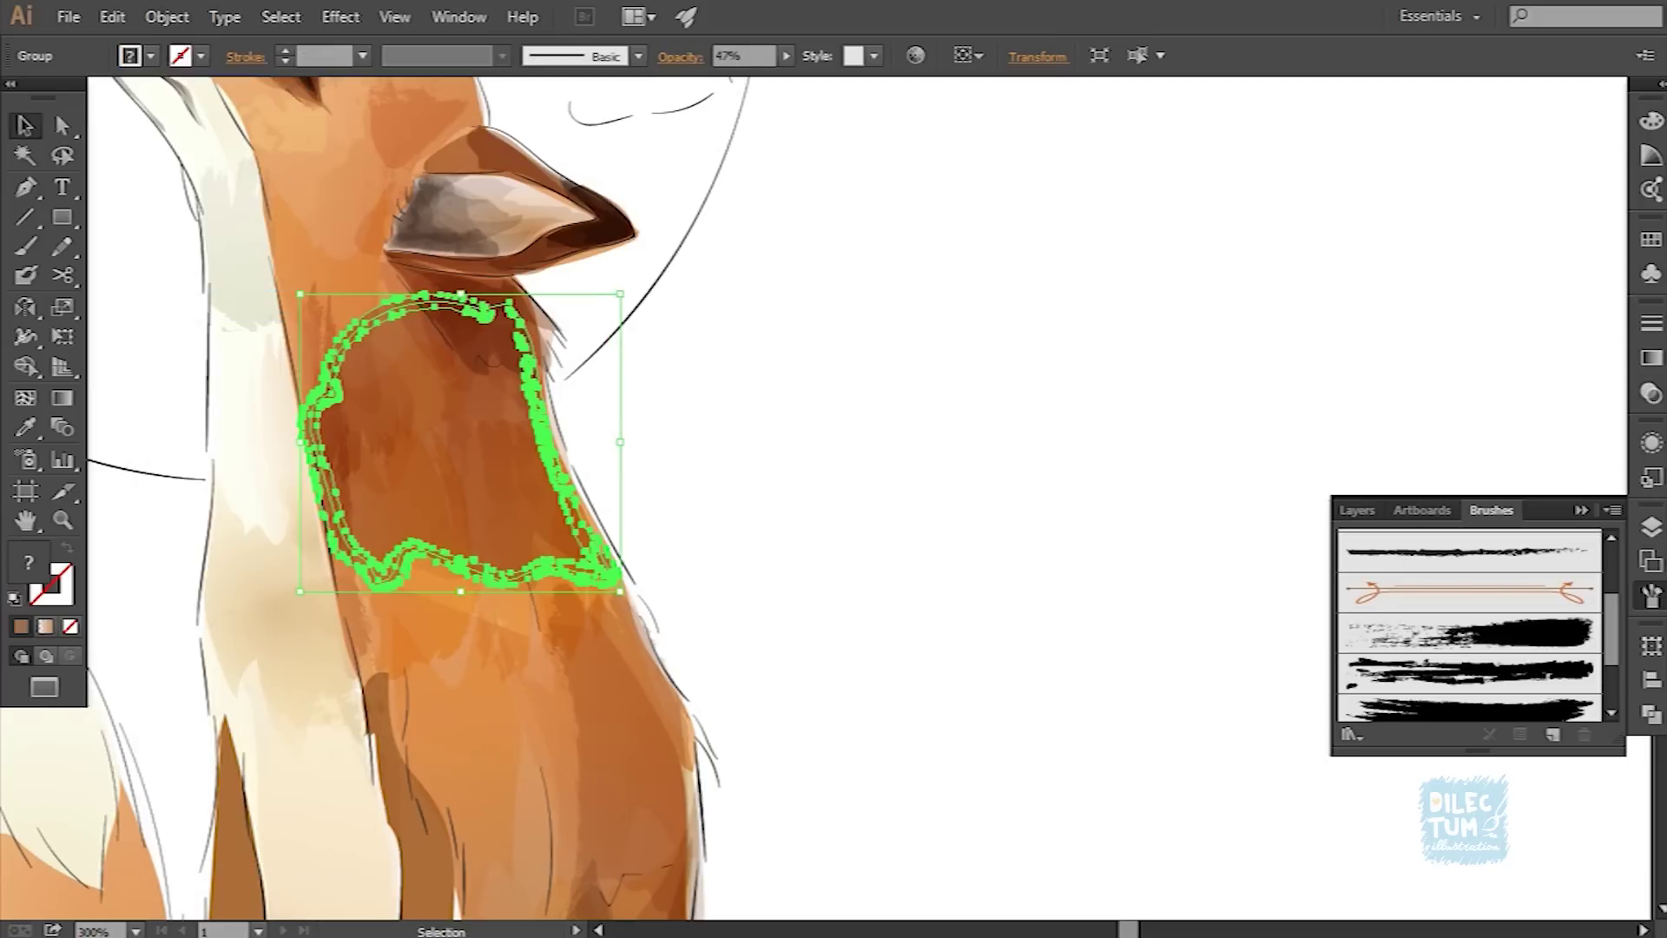
left_click(1652, 477)
left_click(1651, 443)
left_click(1652, 713)
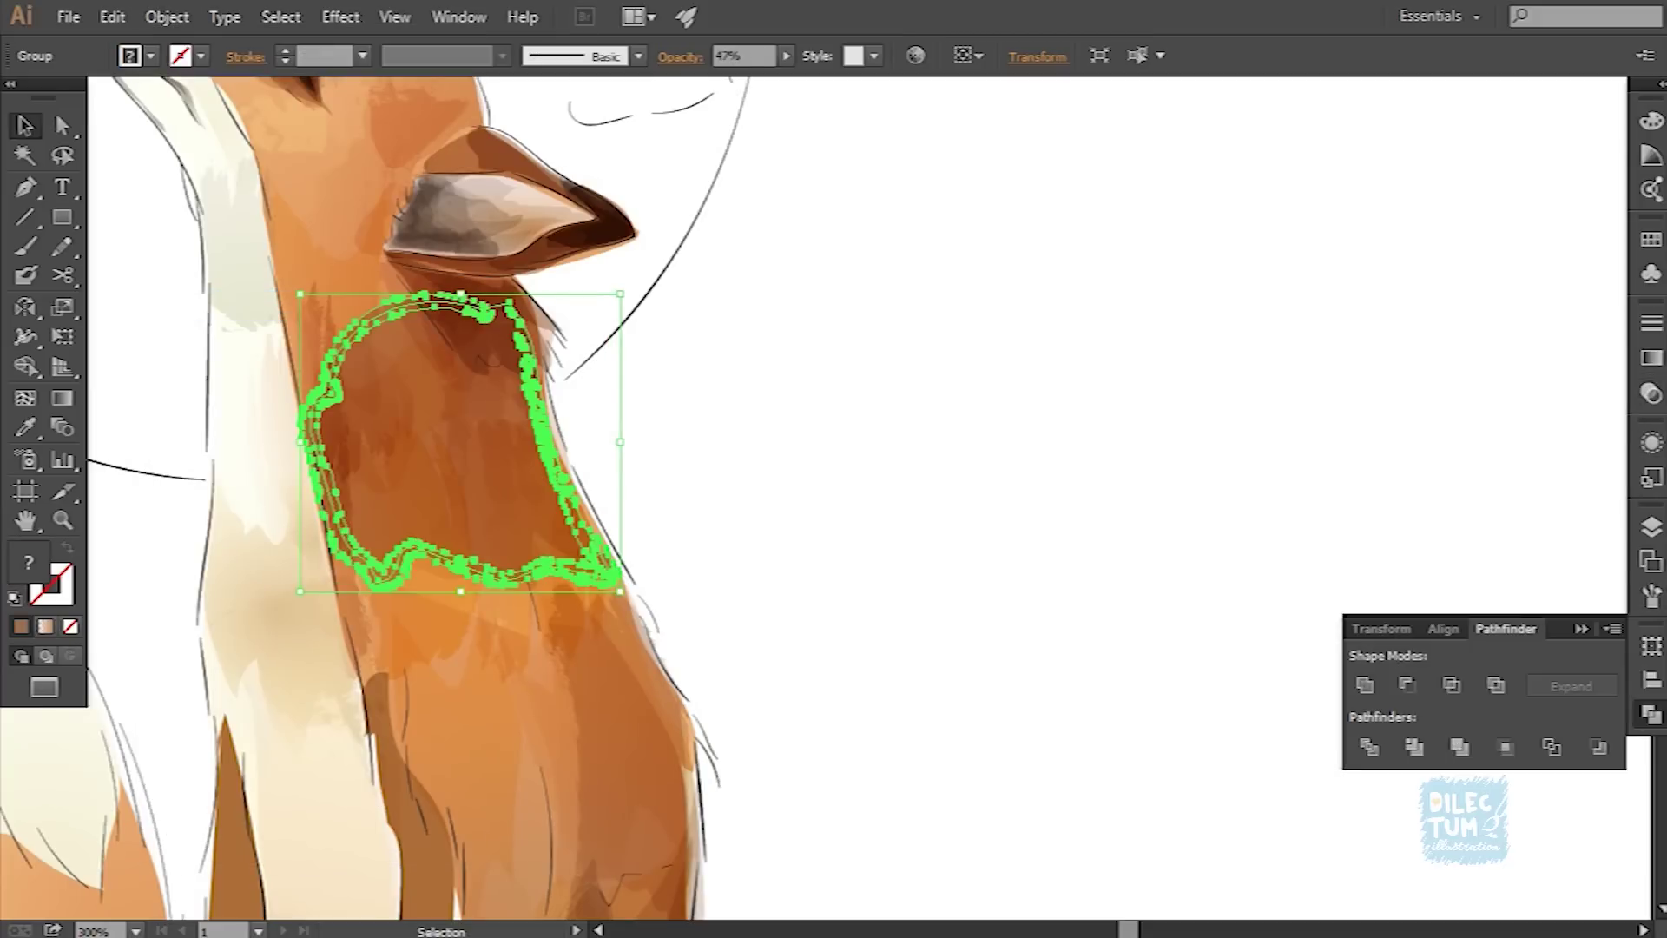
left_click(786, 55)
left_click_drag(732, 77, 725, 77)
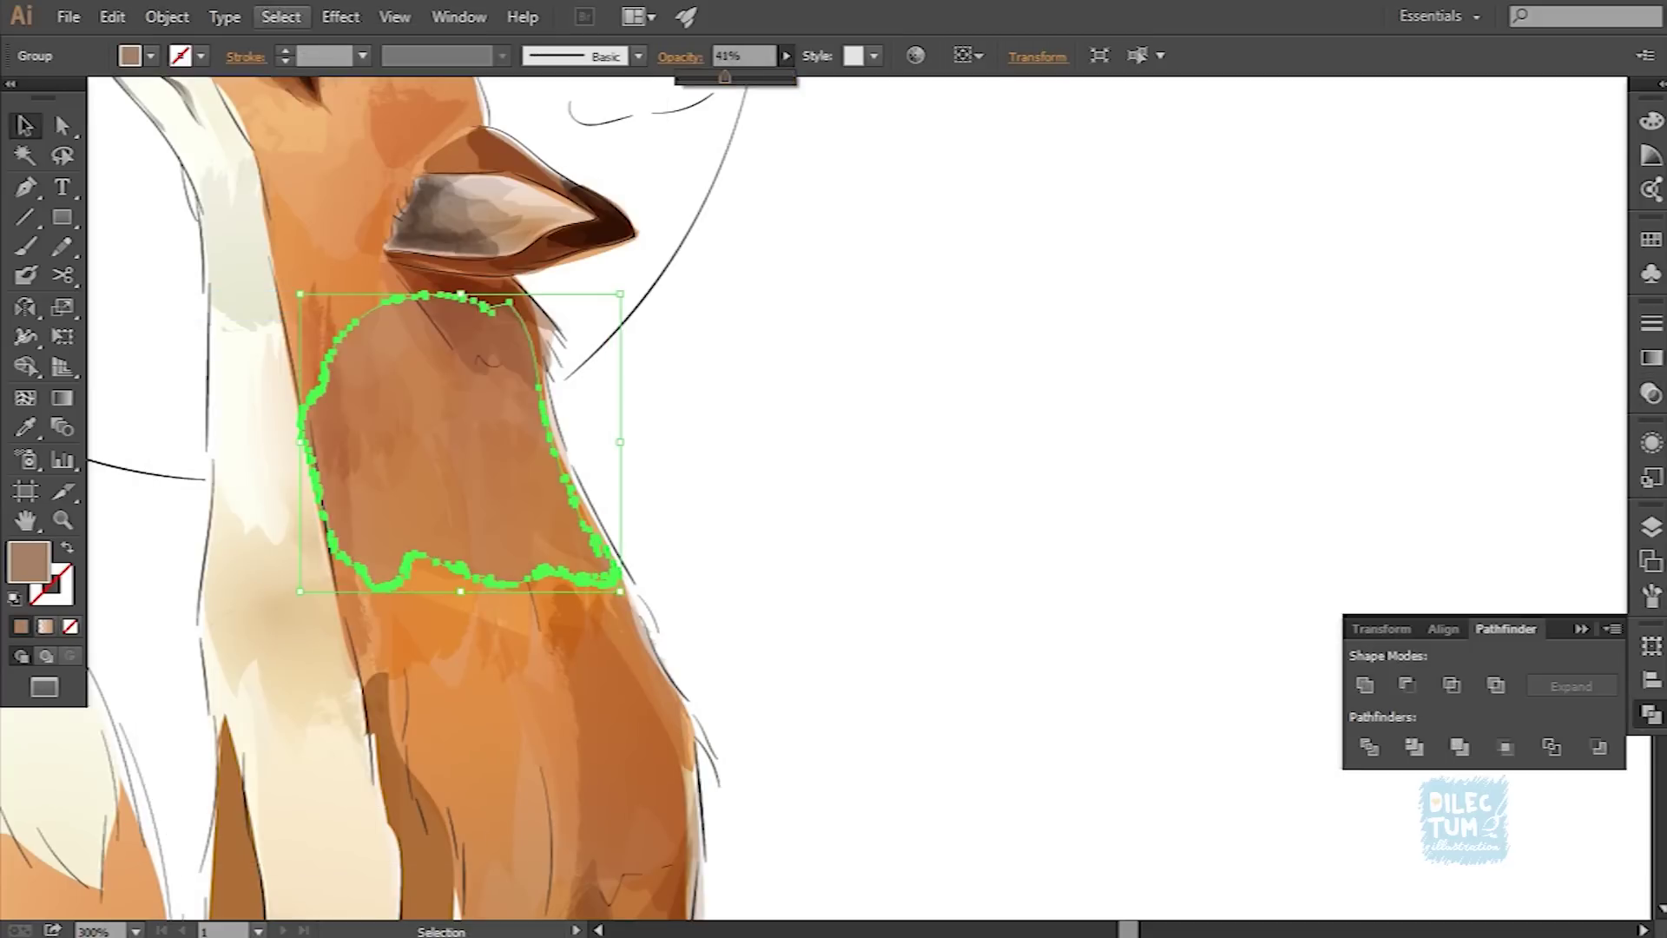
left_click(281, 16)
left_click(1042, 435)
left_click(460, 434)
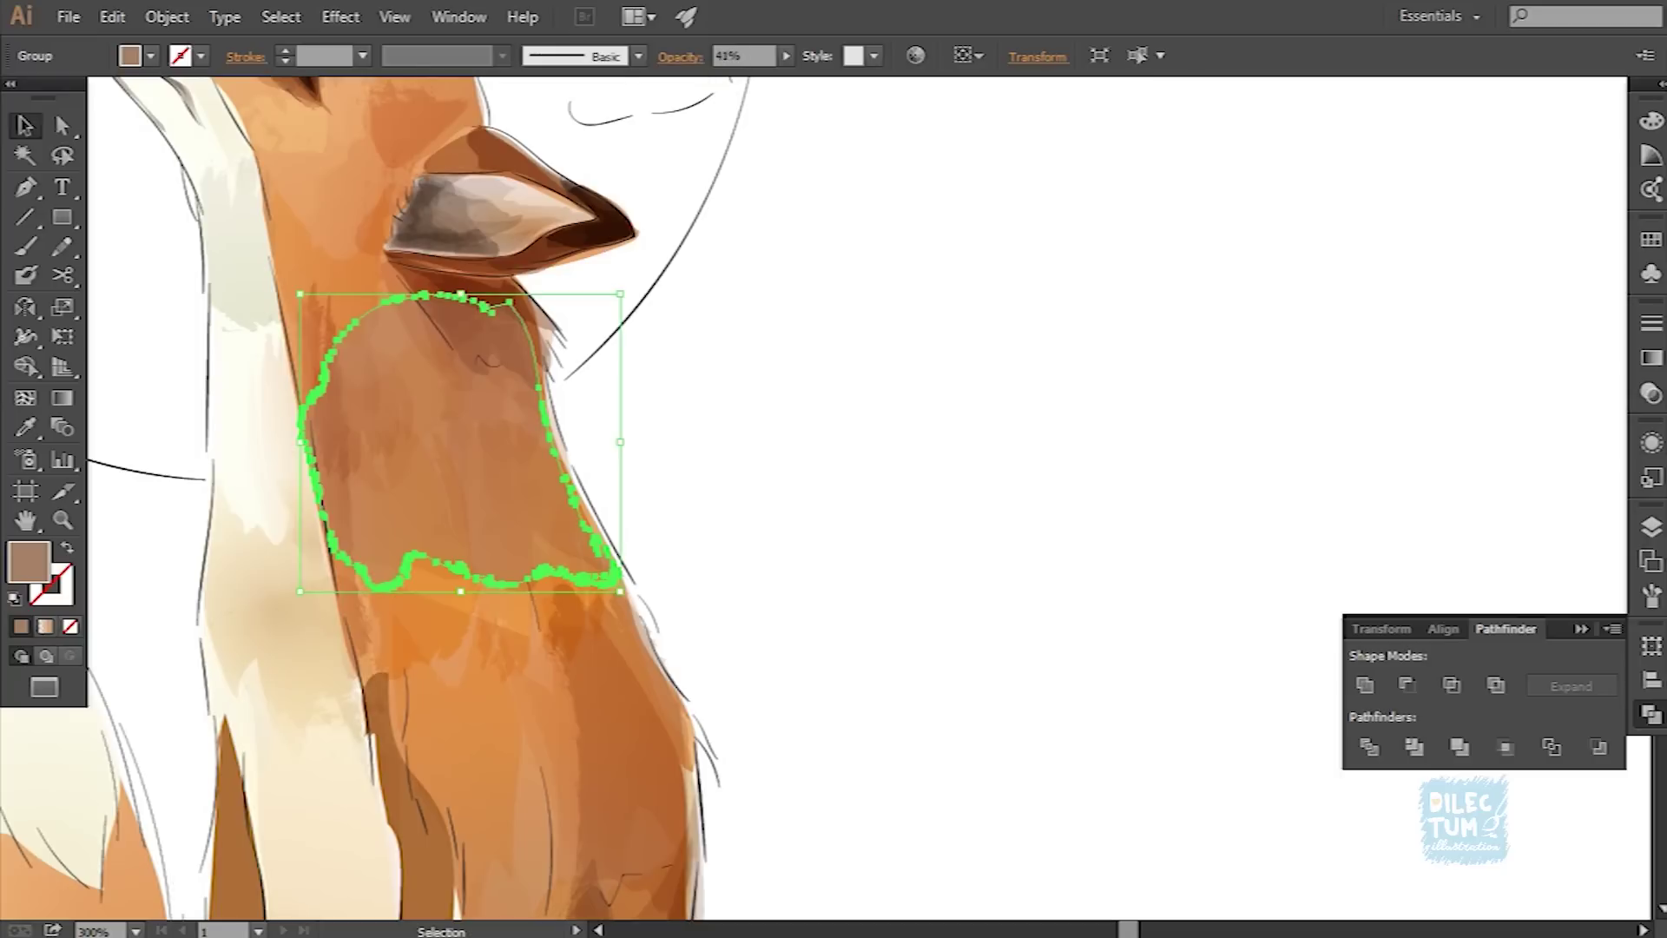
key("ctrl+minus")
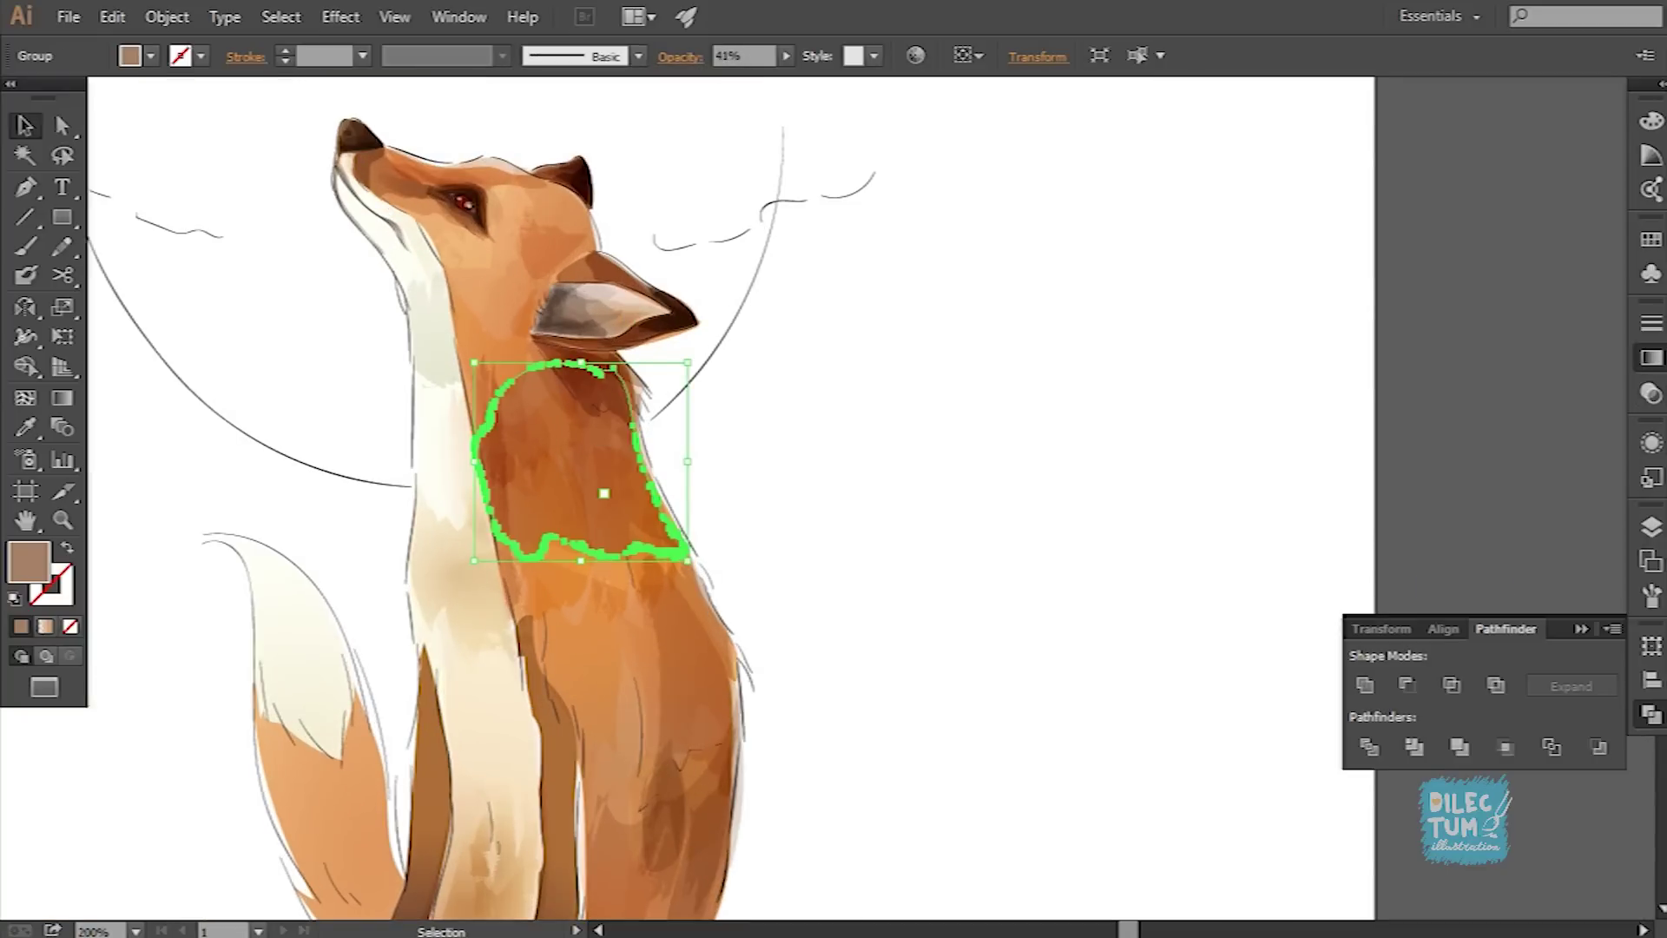
Step: Apply a linear gradient to the neck shape, angled across the patch
key("g")
left_click(1518, 474)
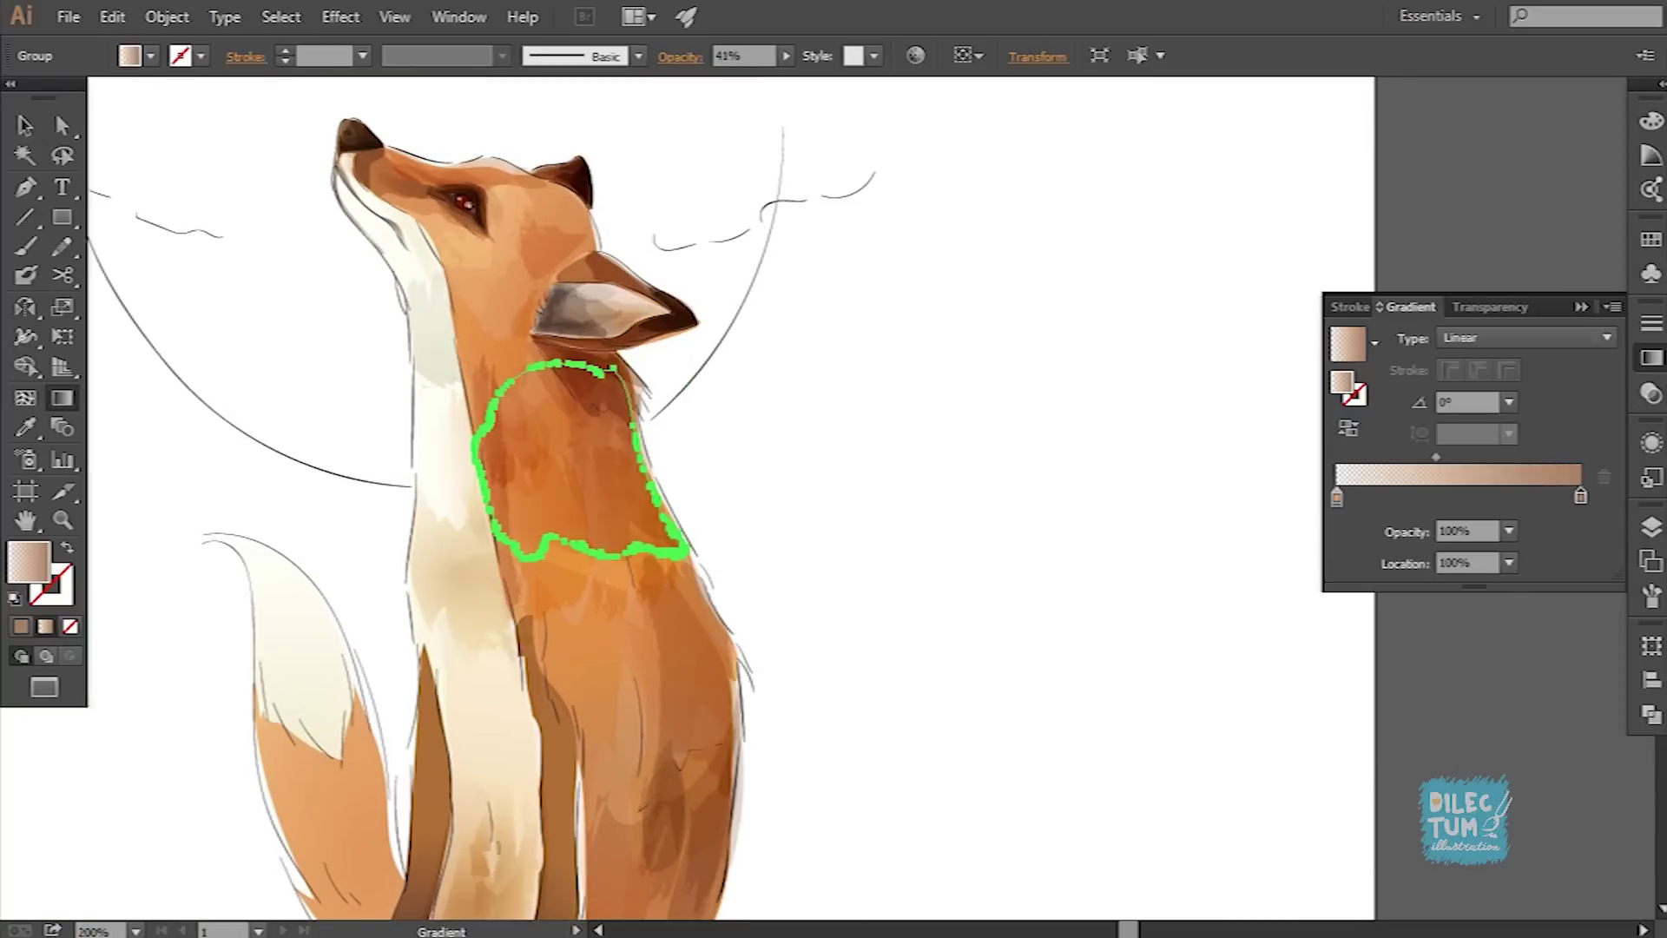
key("v")
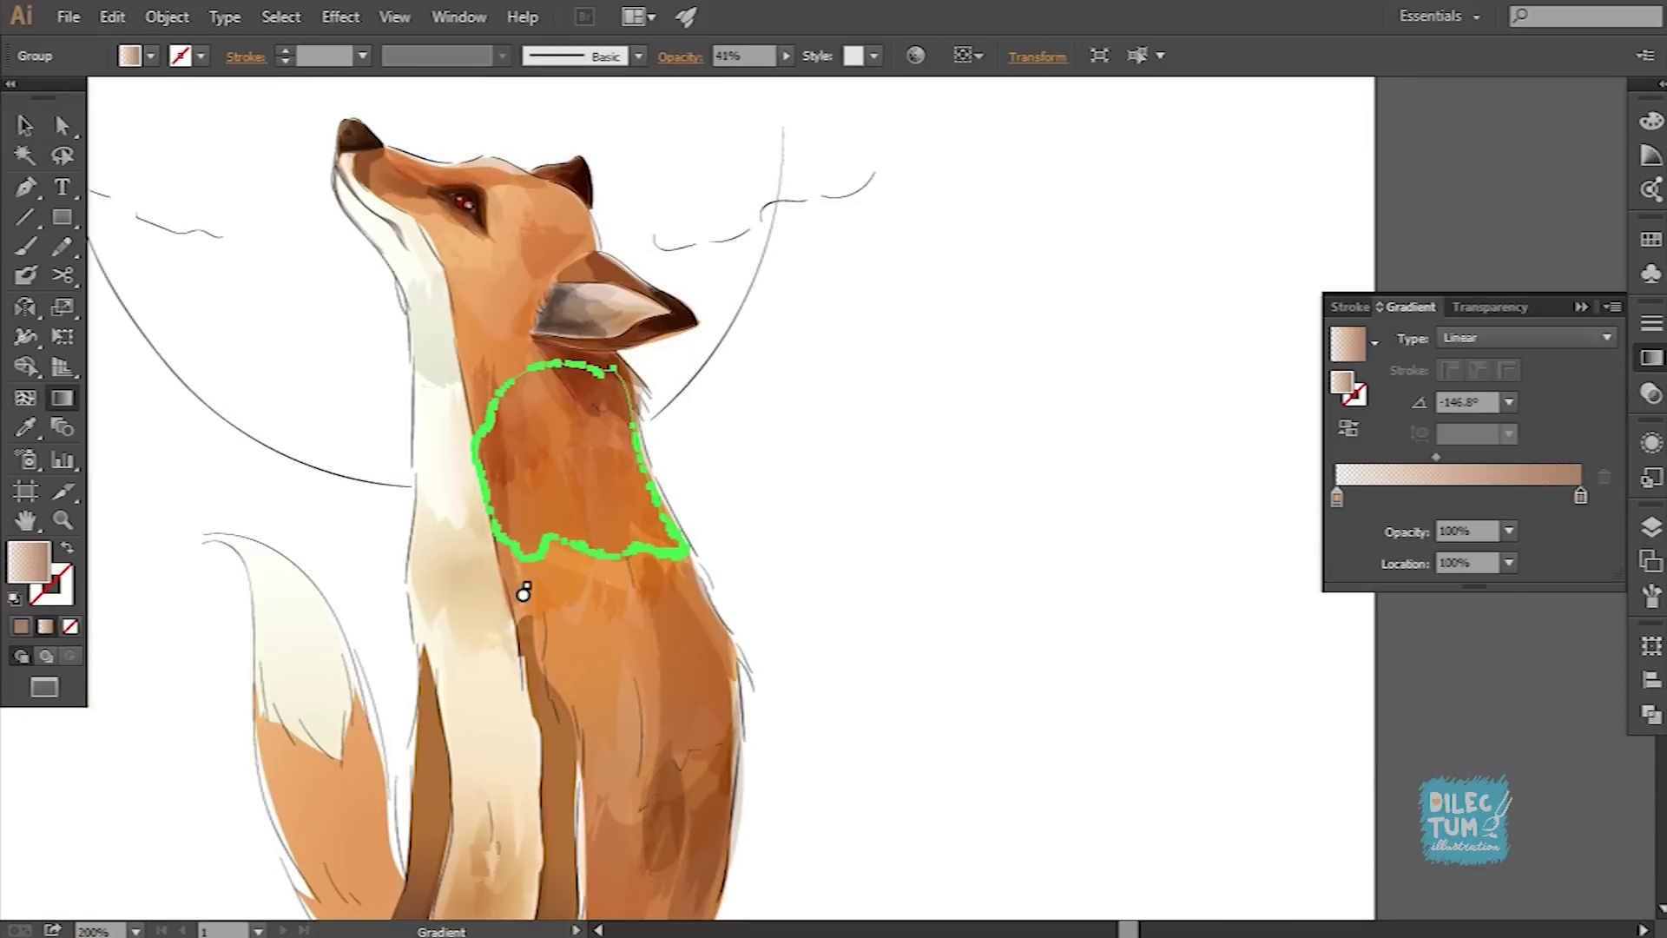
left_click_drag(498, 594, 517, 575)
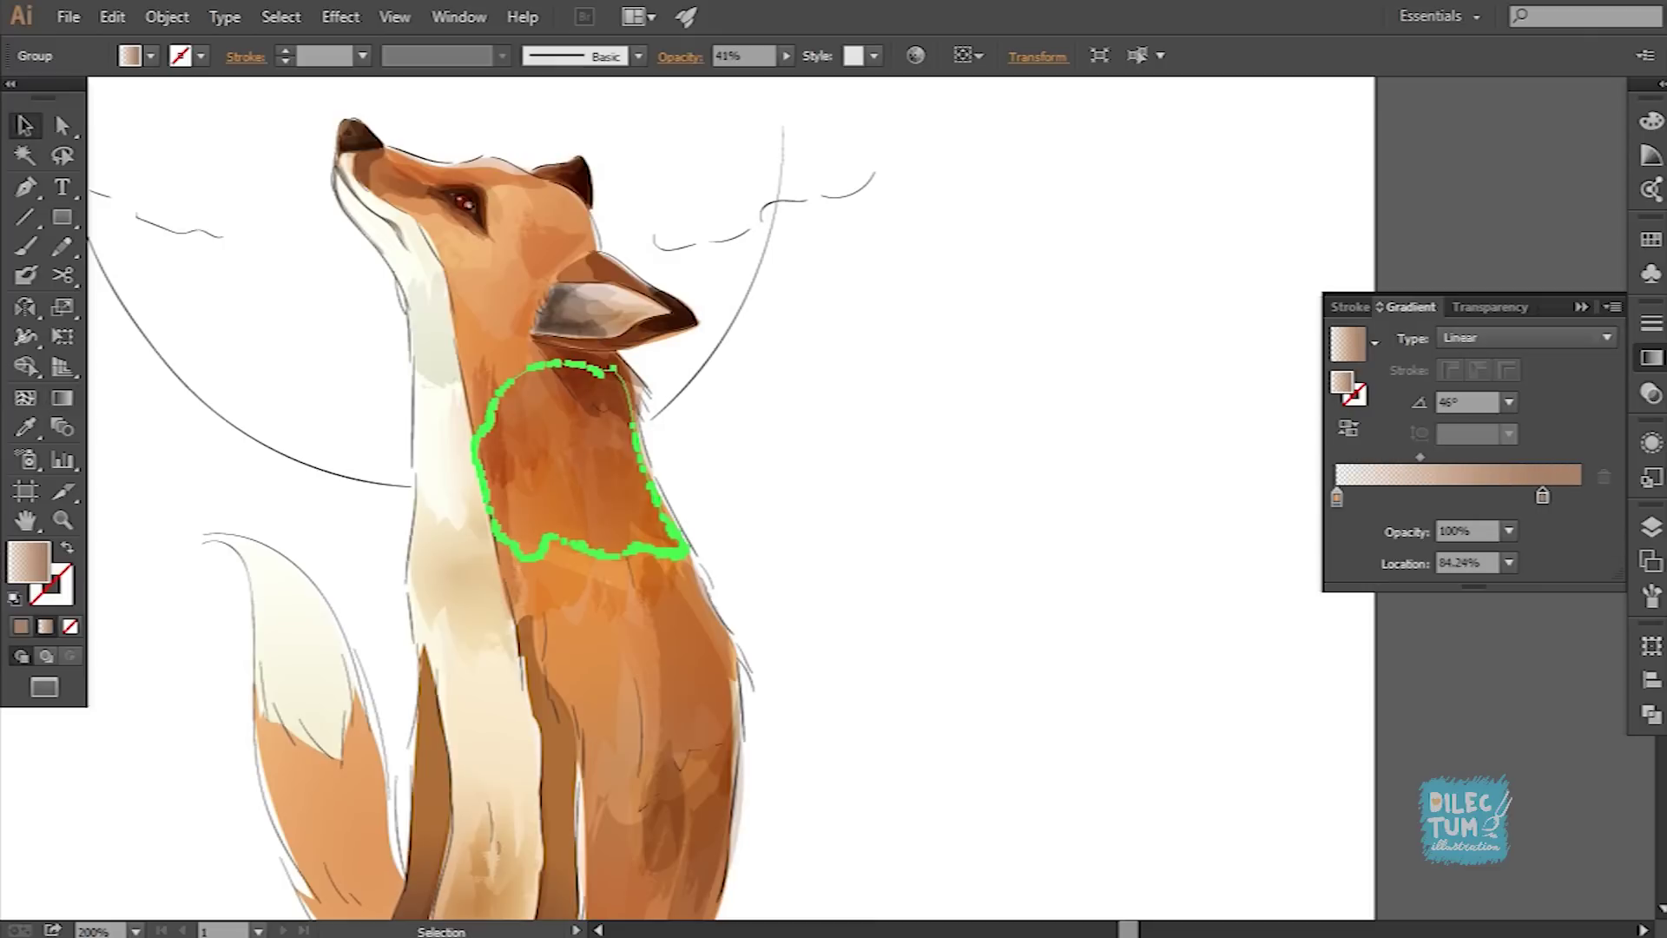
key("ctrl+shift+a")
key("ctrl+plus")
Step: Paint a fur strand down the front leg, expand it, and fill it brown
key("b")
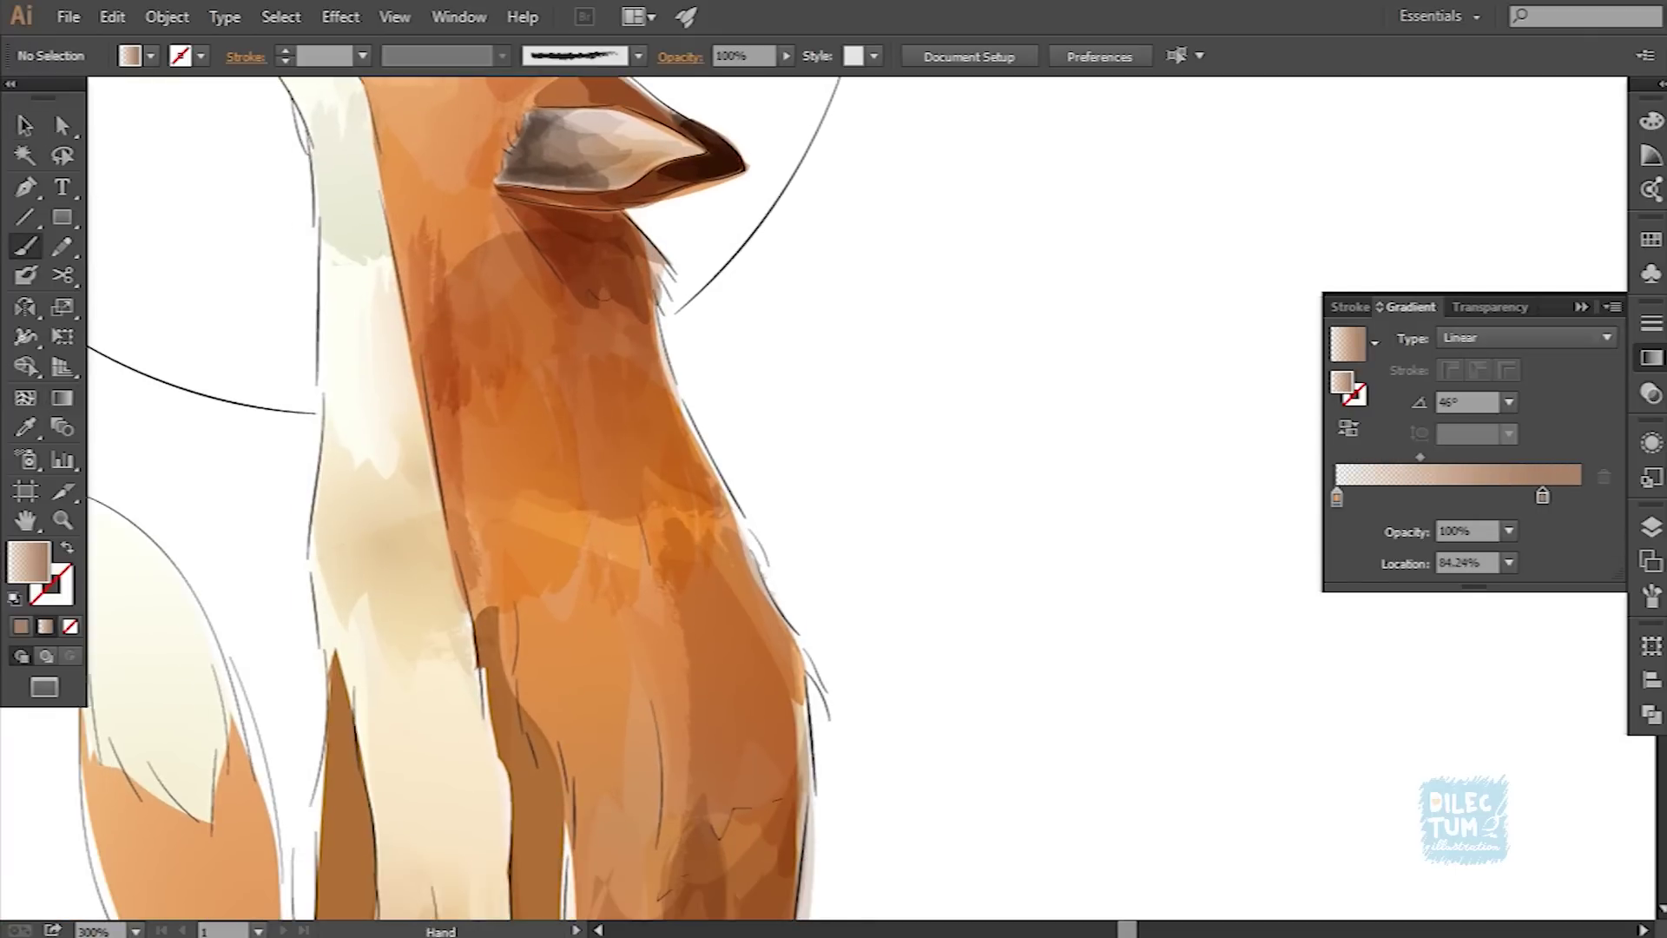
left_click_drag(521, 651, 434, 174)
left_click_drag(652, 669, 720, 317)
key("v")
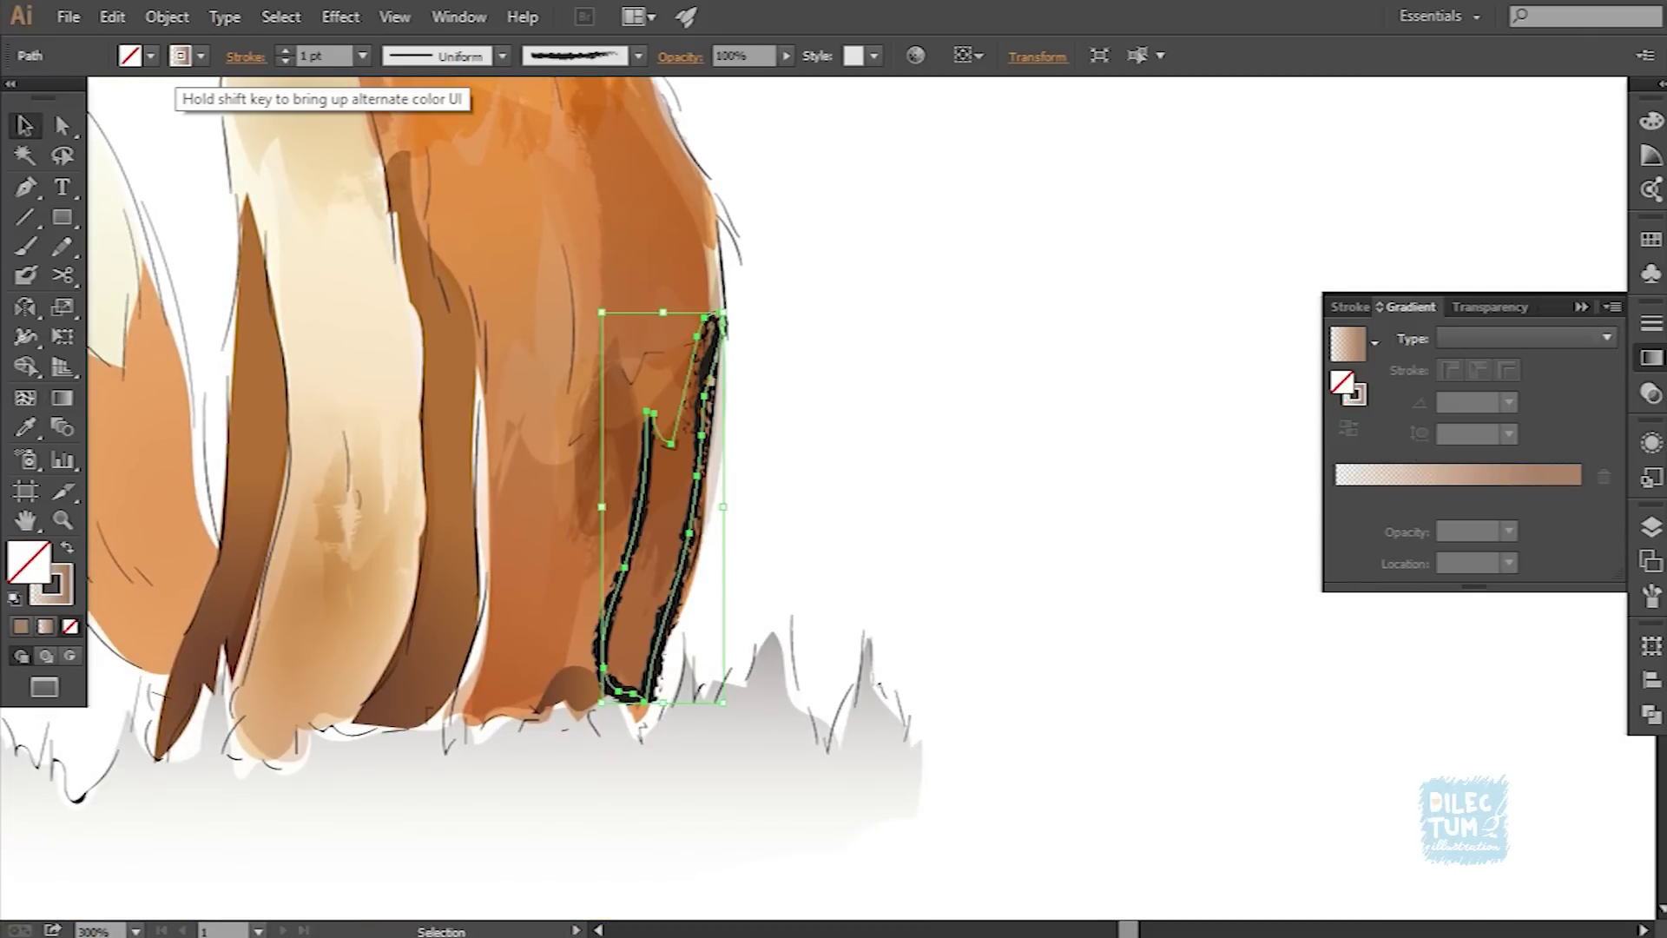
left_click(166, 16)
left_click(226, 301)
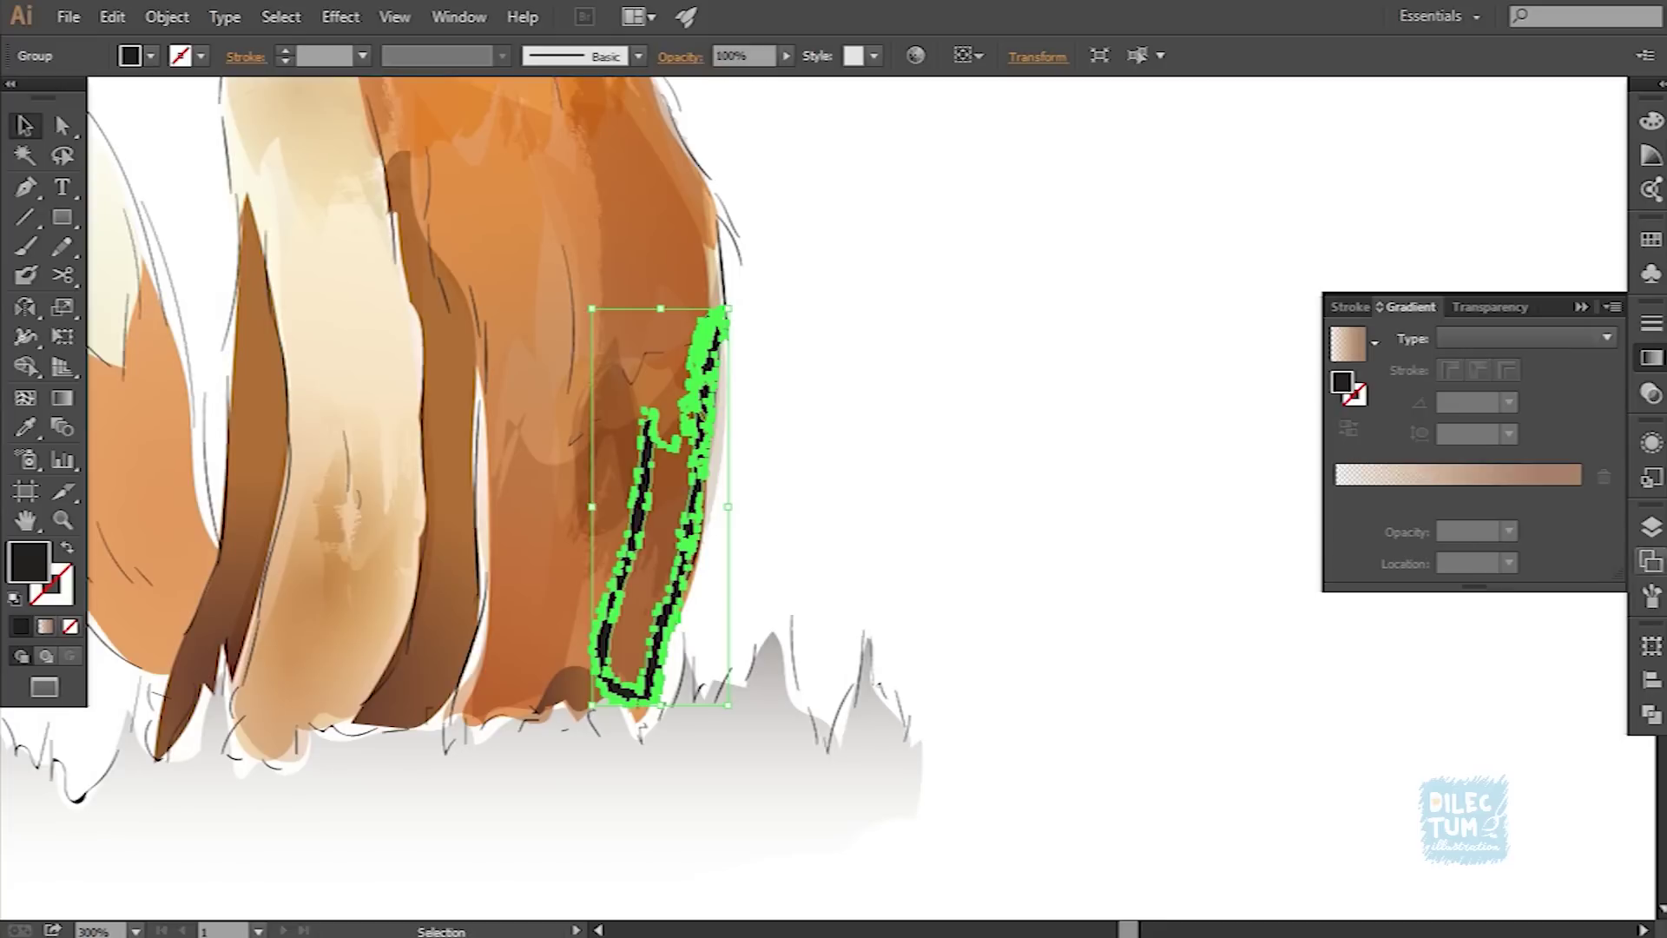
key("shift+ctrl+F9")
scroll(521, 495, "up", 3)
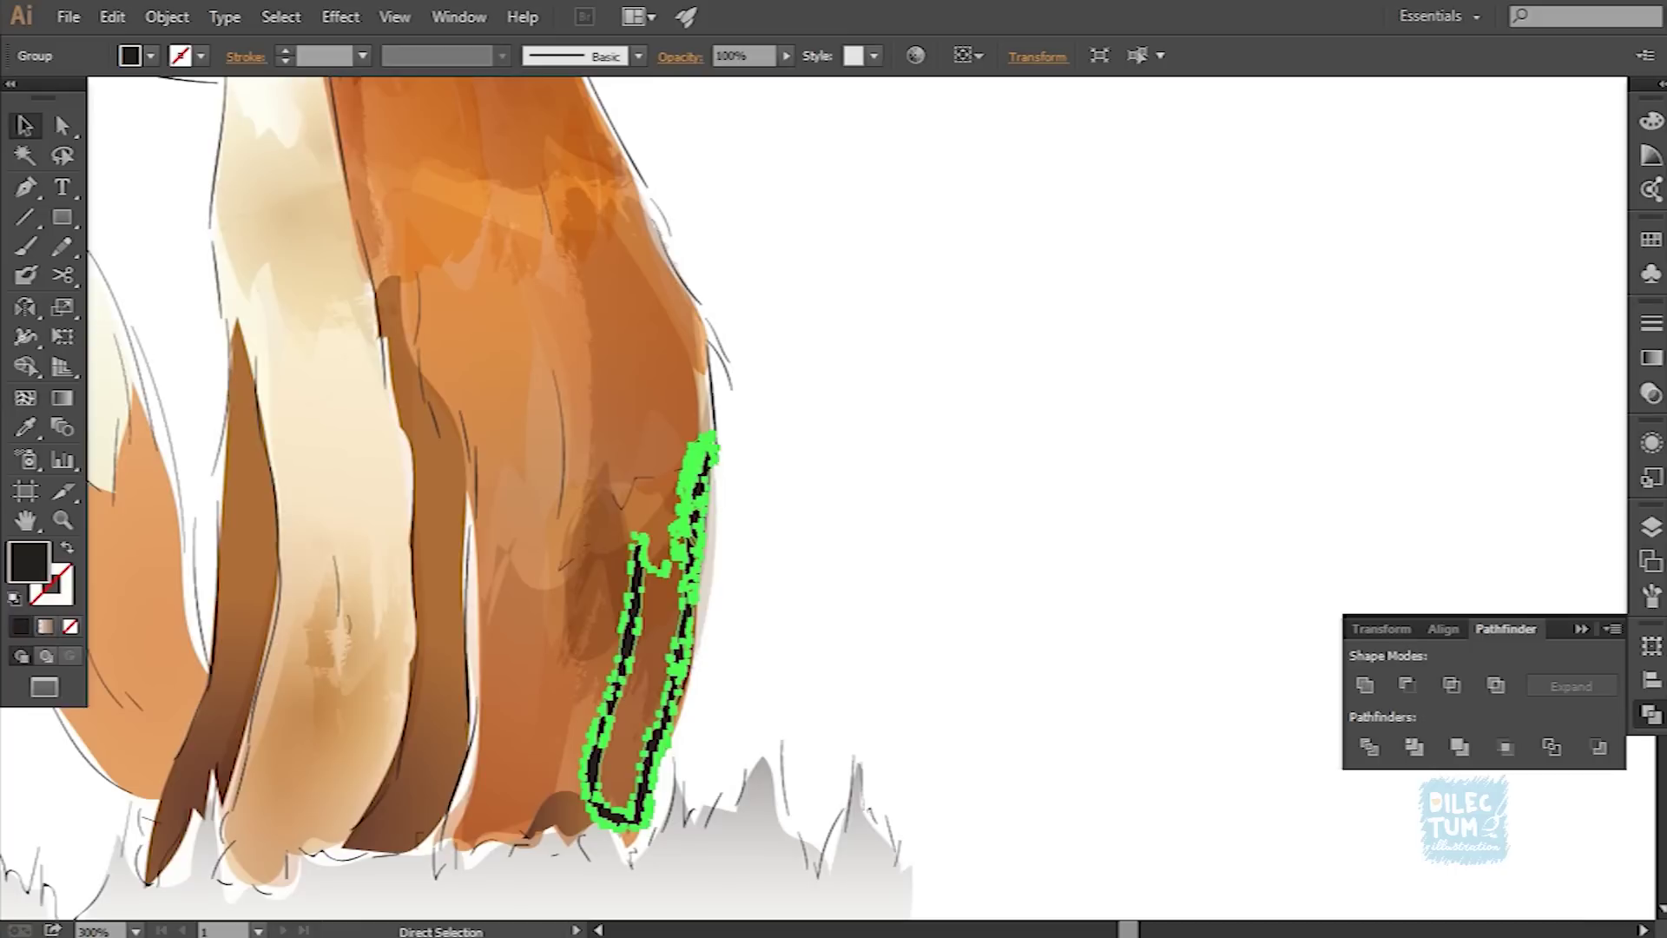
key("ctrl+shift+a")
Step: Give the leg strand a rough brush stroke and expand it into shapes
key("ctrl+f")
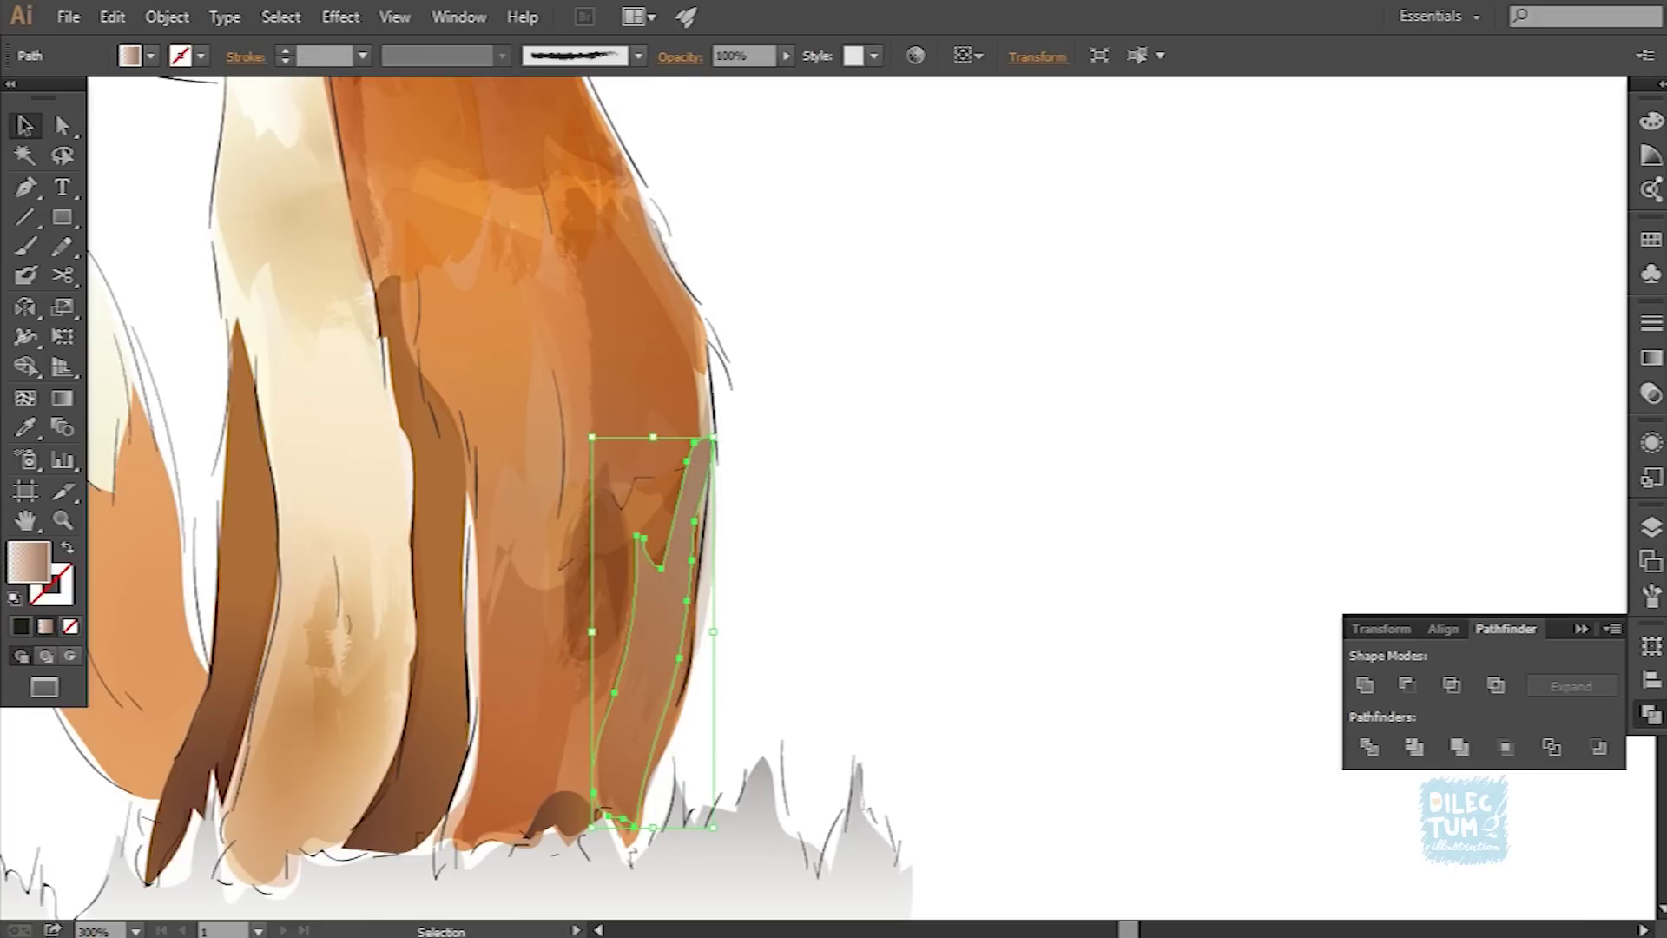
key("F6")
key("ctrl+F10")
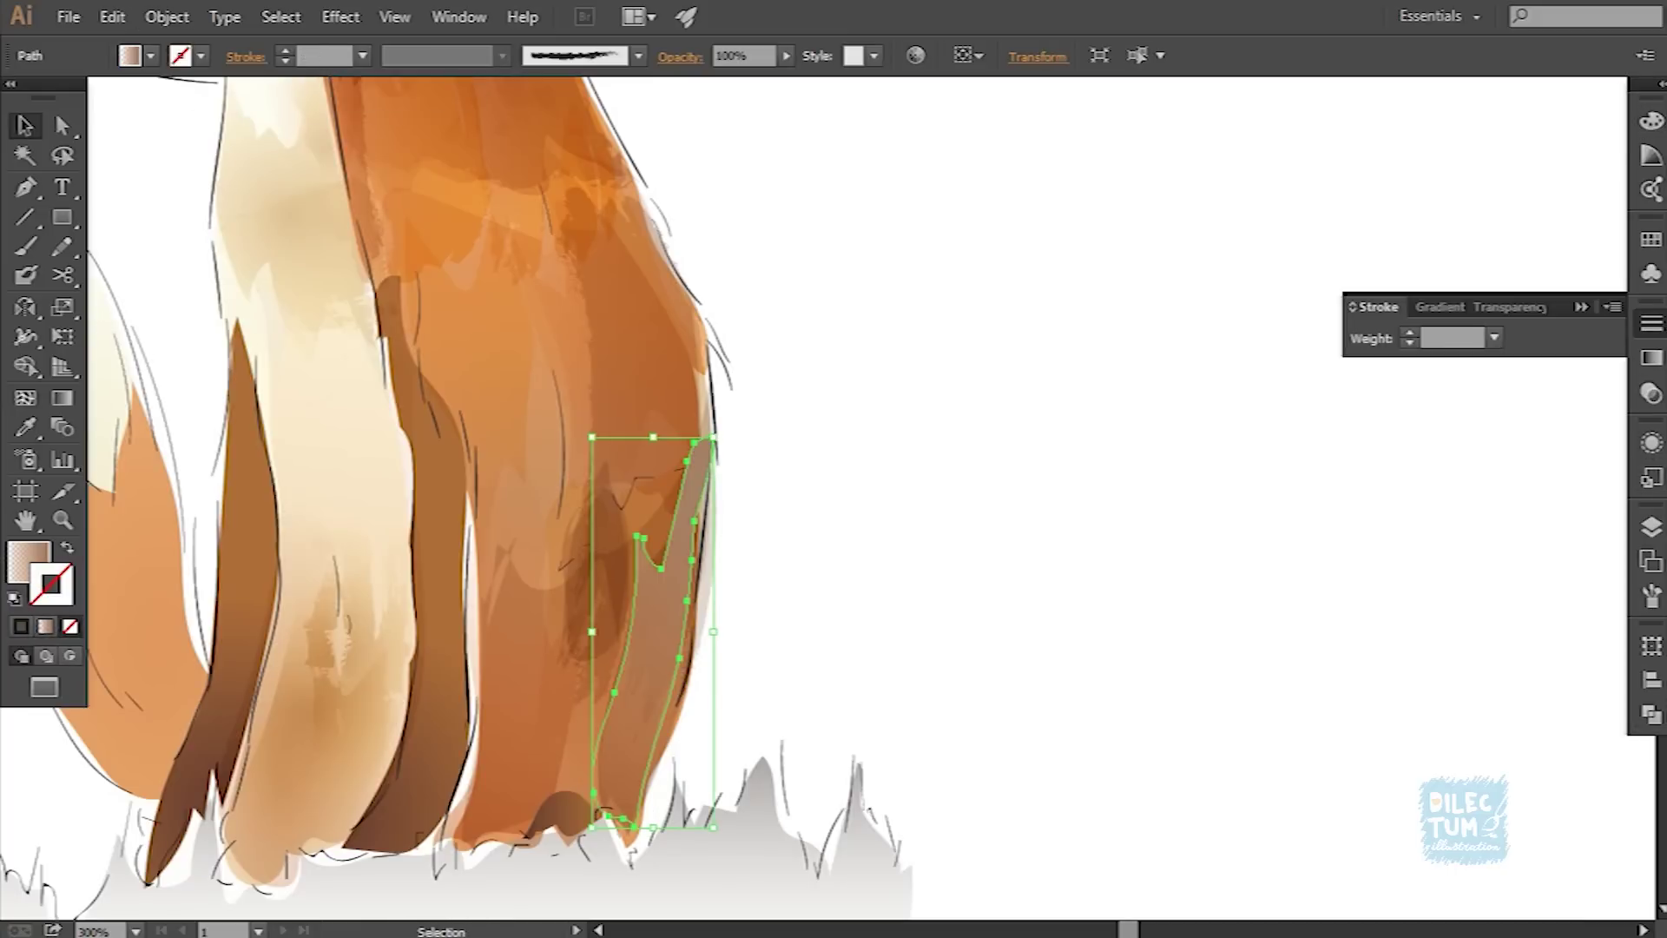
key("F5")
left_click(167, 17)
left_click(261, 302)
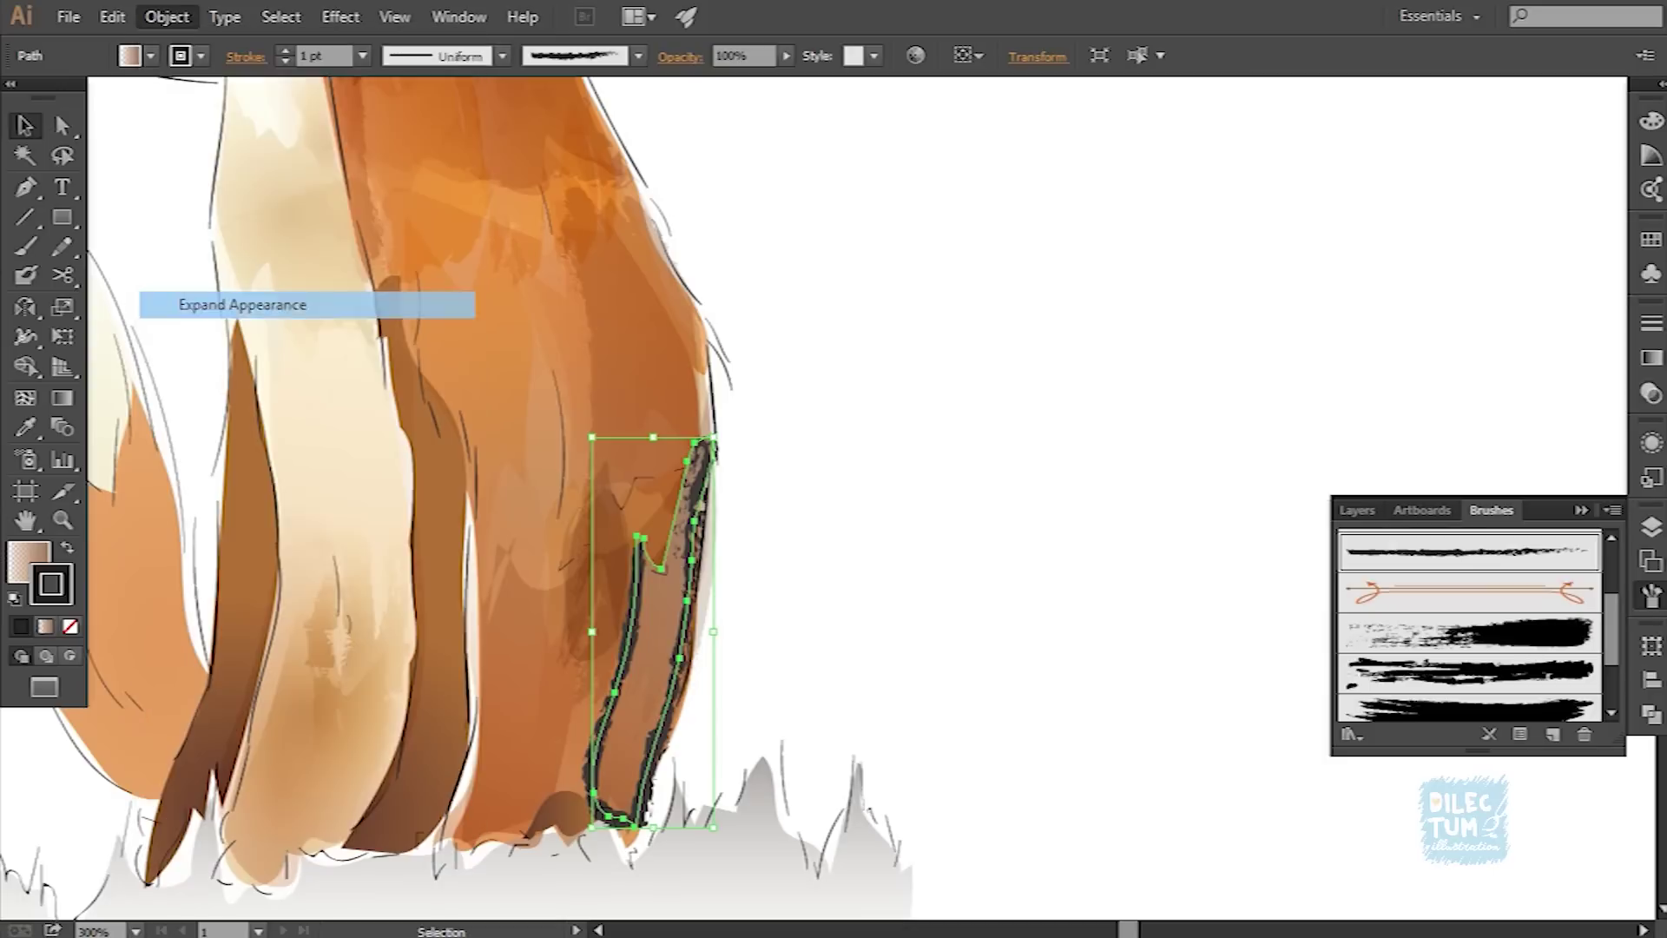
Step: Fill the leg strand with solid brown and set a darkening blend mode
key("F7")
key("ctrl+F9")
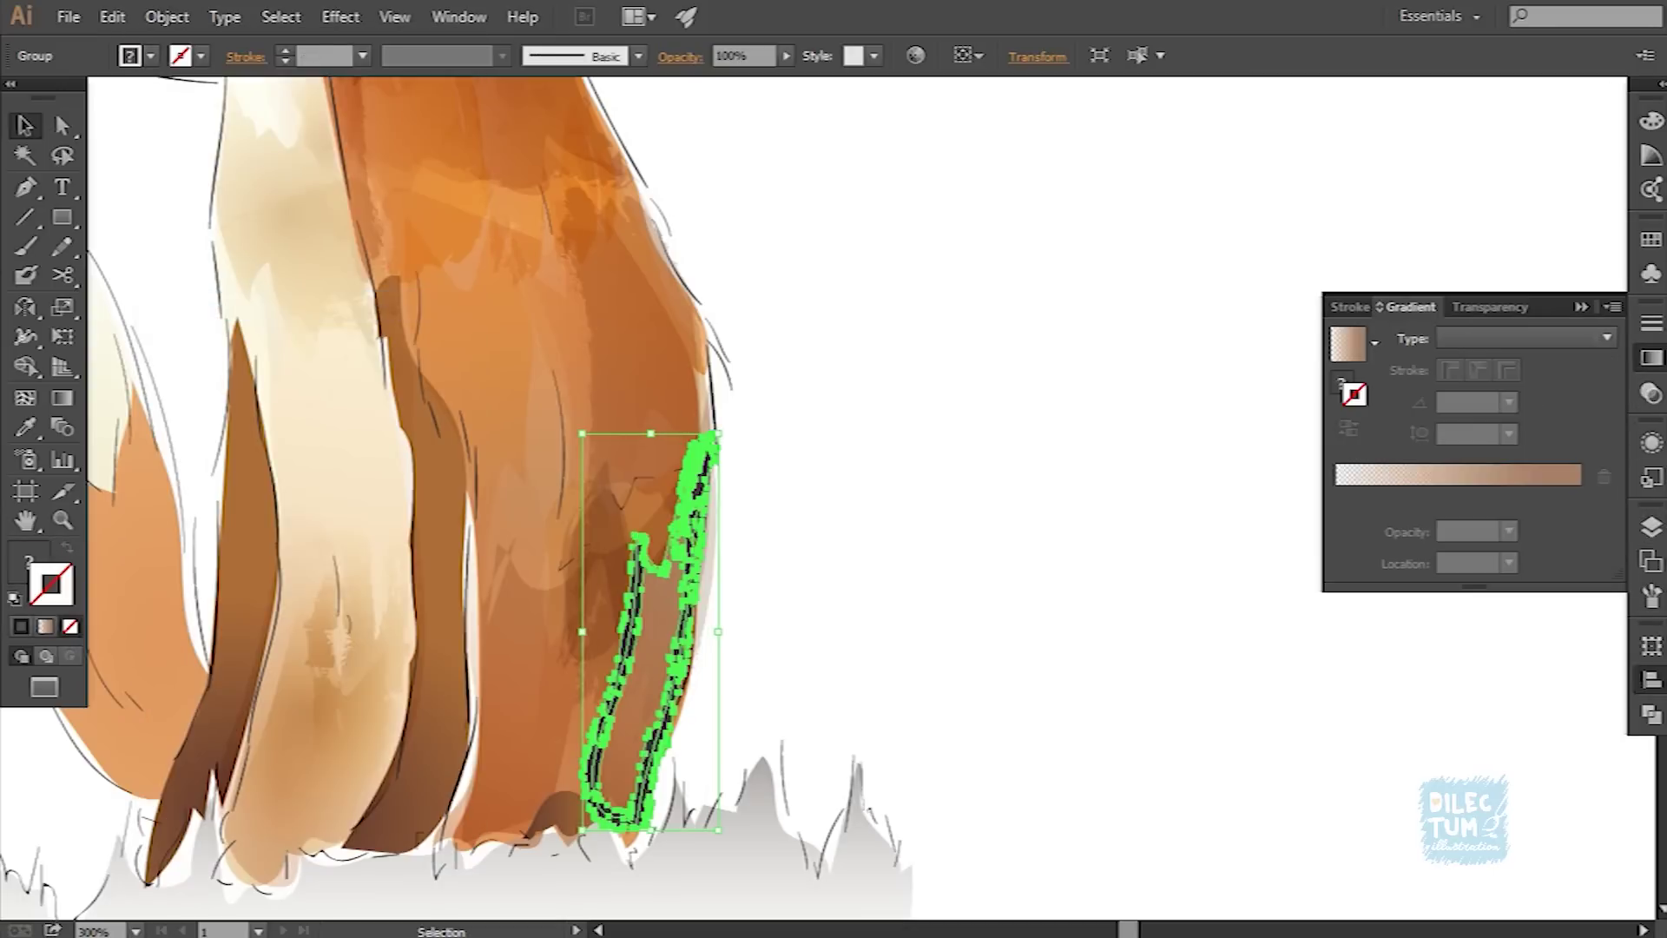
key("ctrl+shift+F9")
key("ctrl+shift+F10")
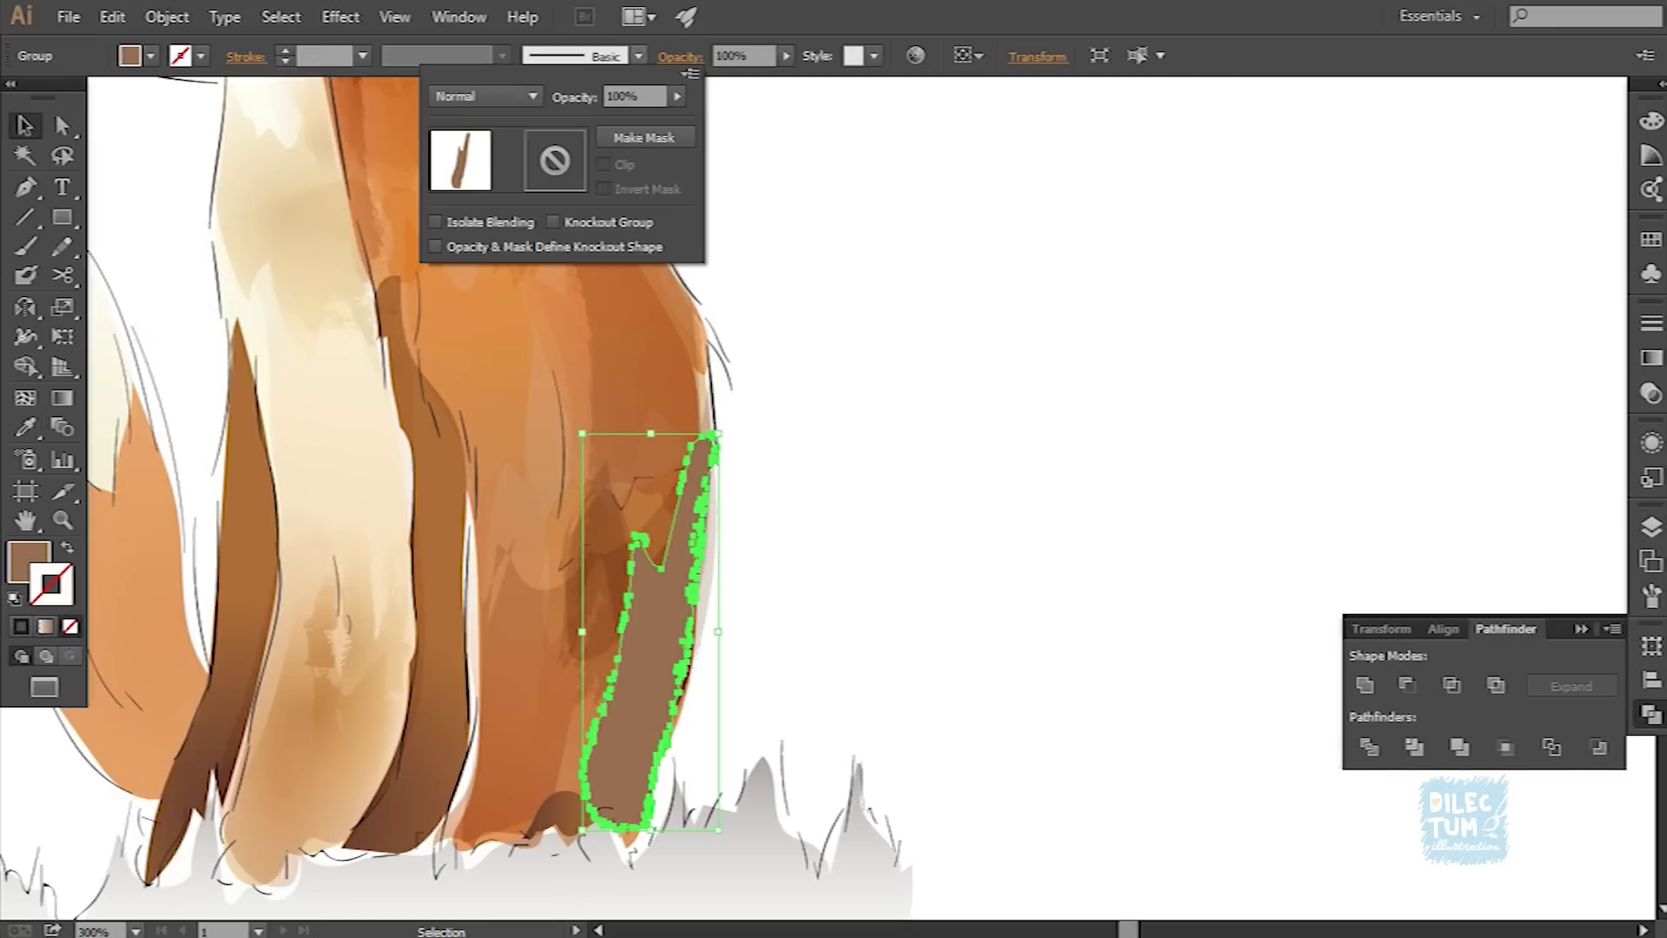
left_click(786, 55)
key("ctrl+shift+a")
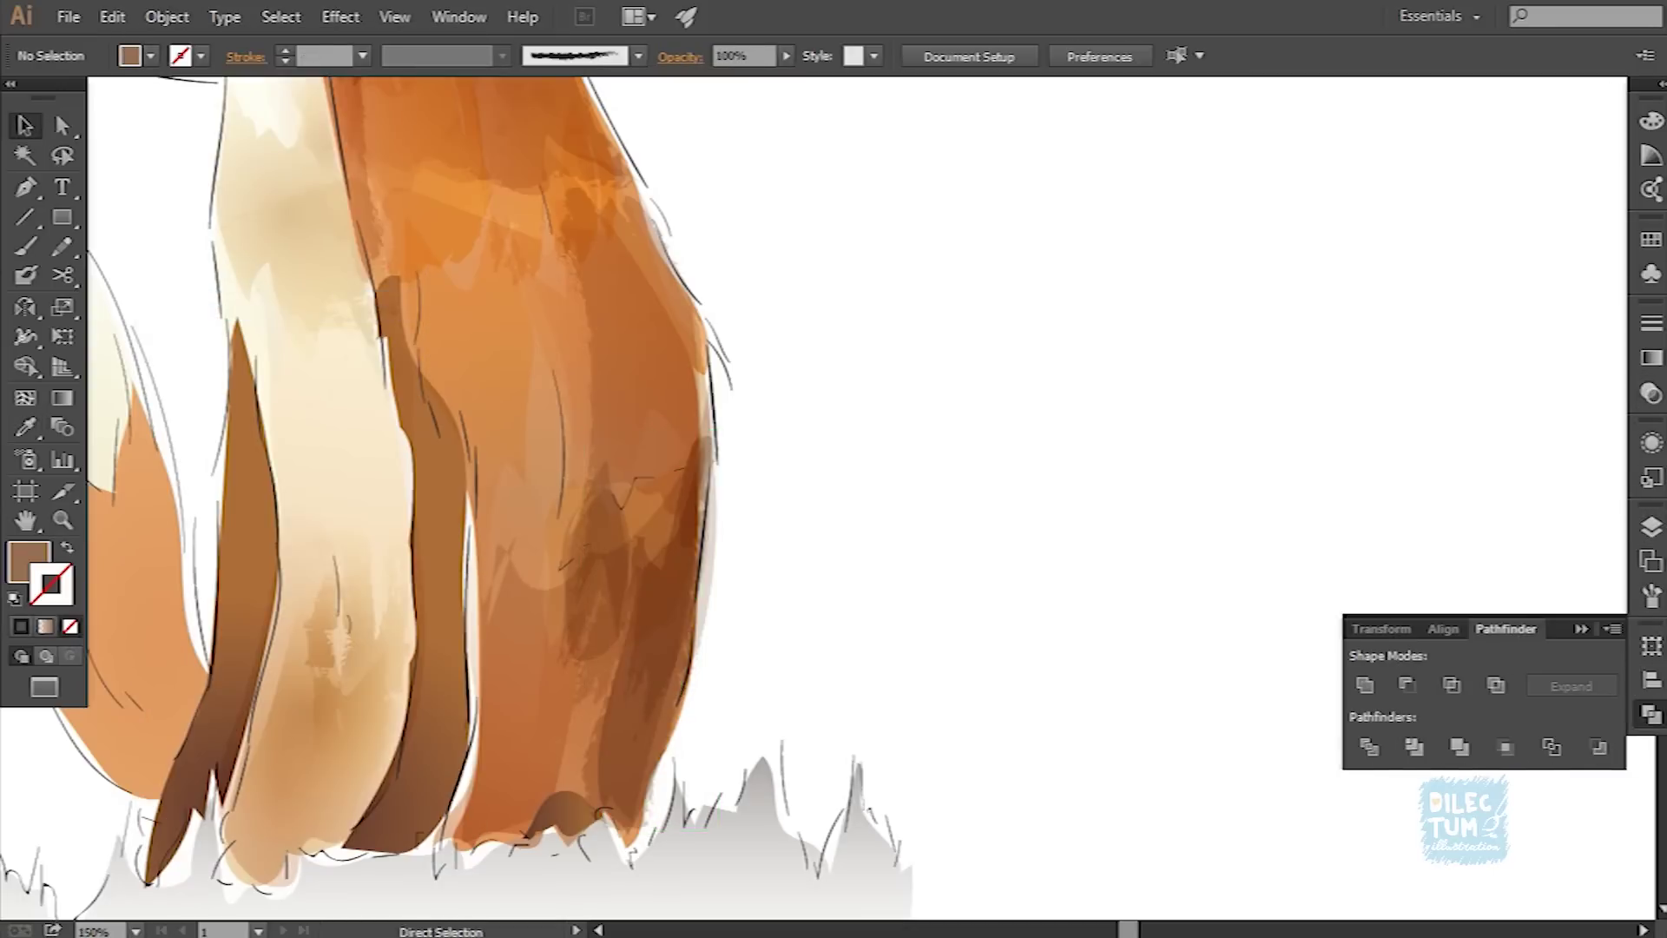
key("ctrl+1")
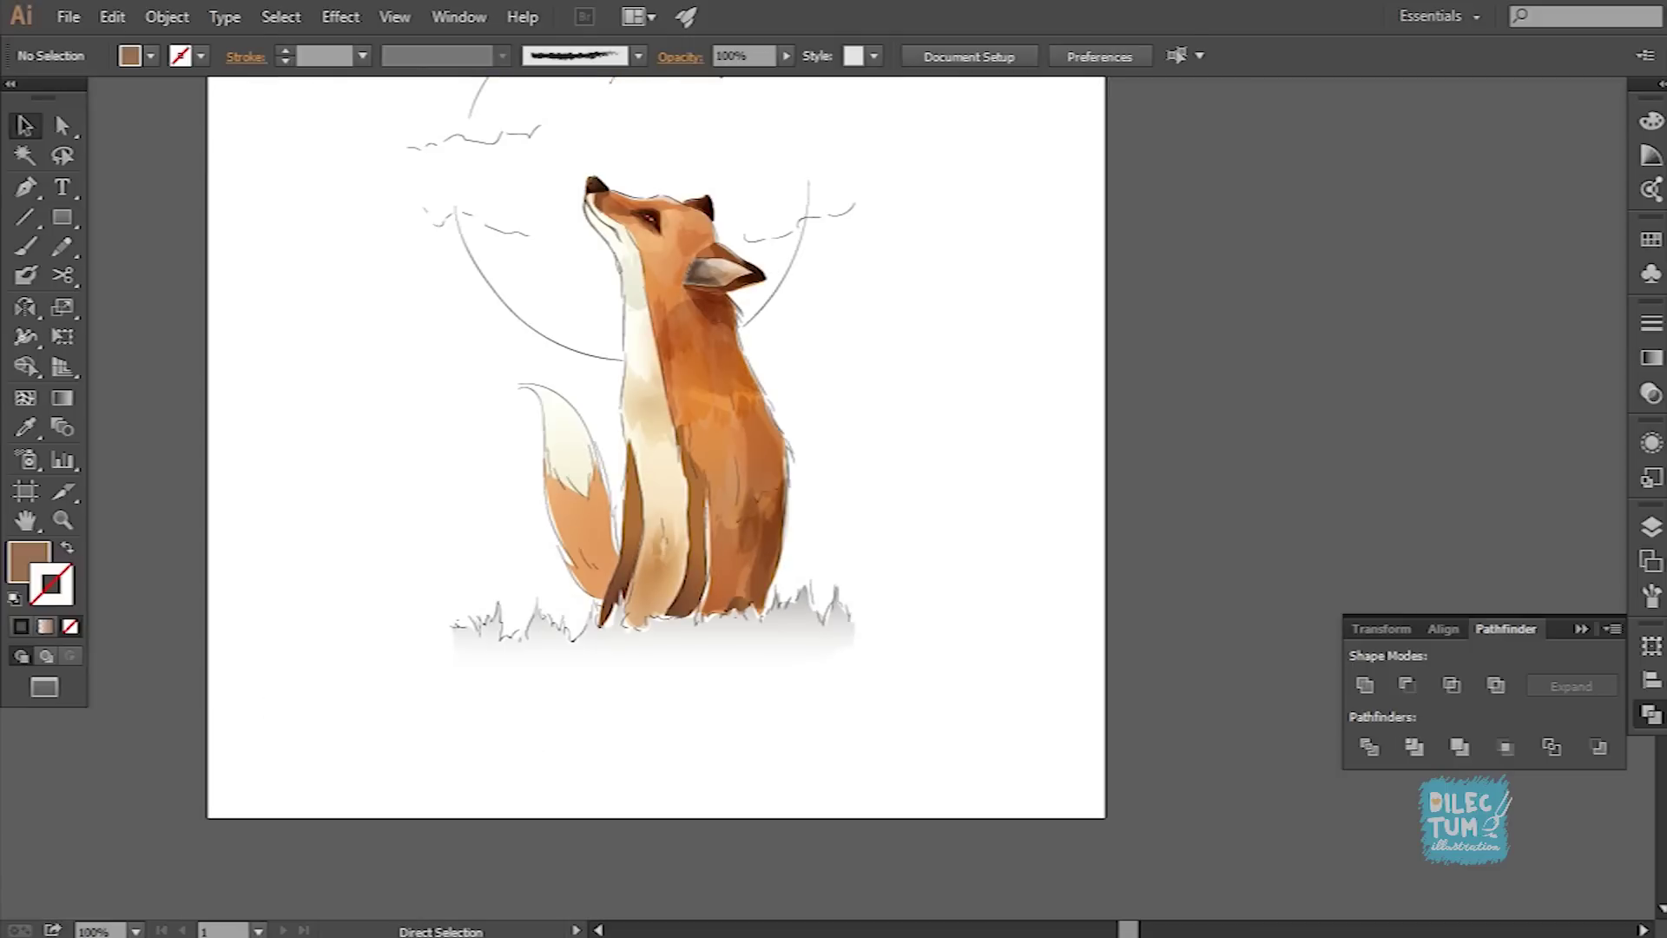
key("ctrl+plus")
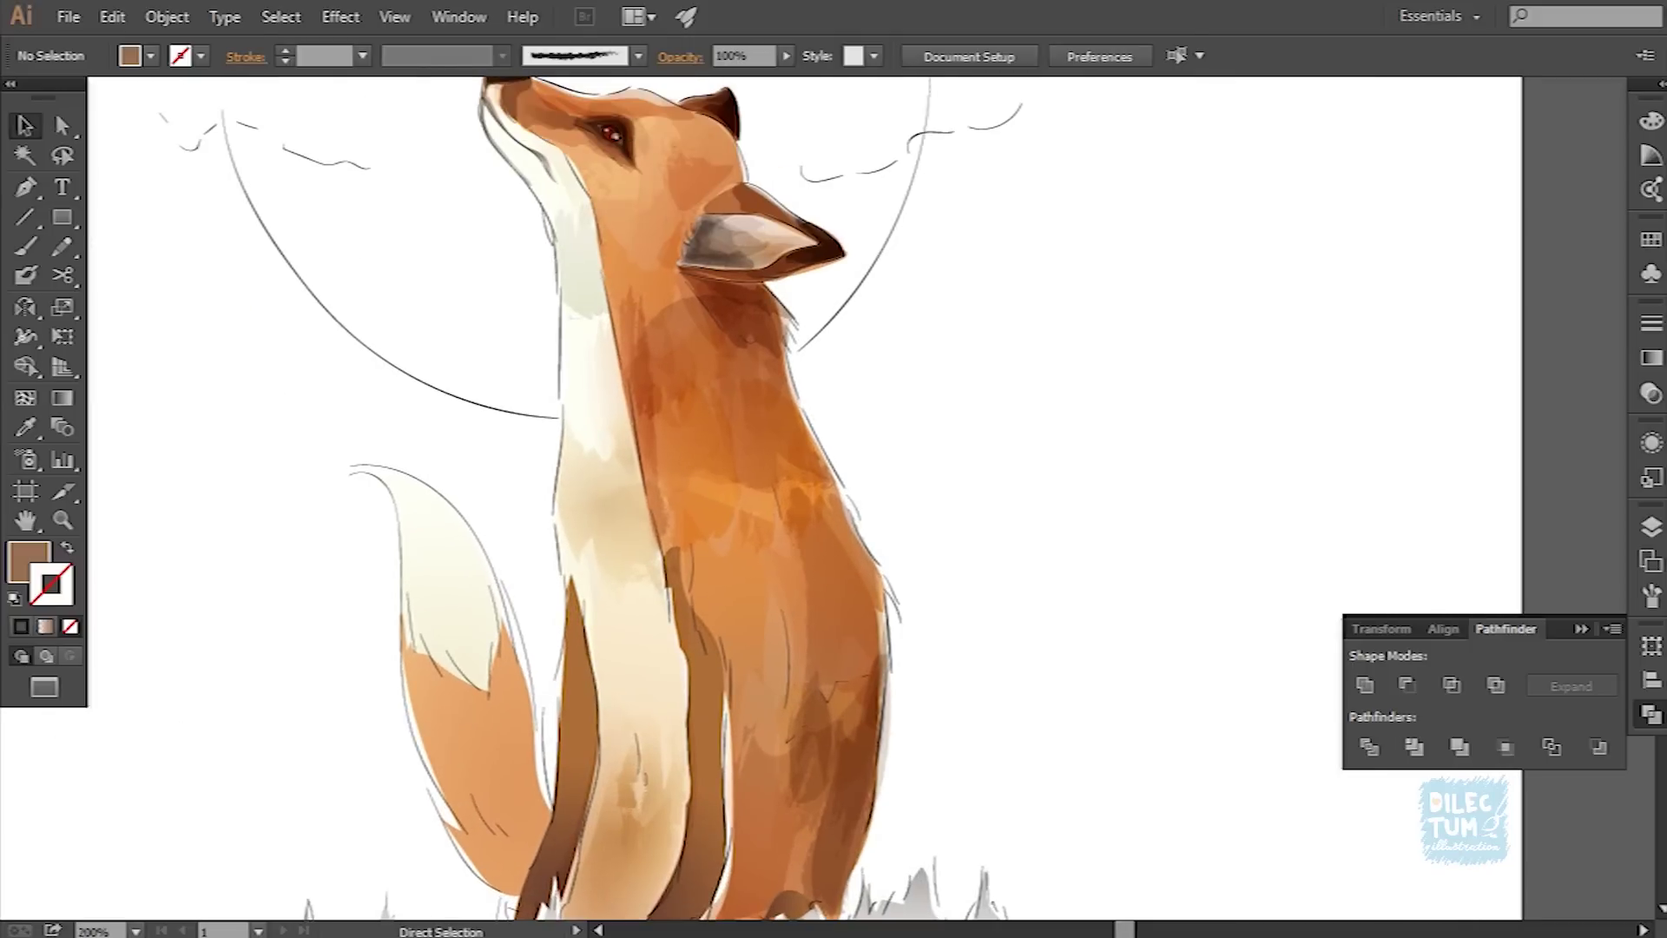
Step: Paint a fur patch on the fox's side and expand it into filled shapes
key("b")
left_click_drag(833, 521, 764, 447)
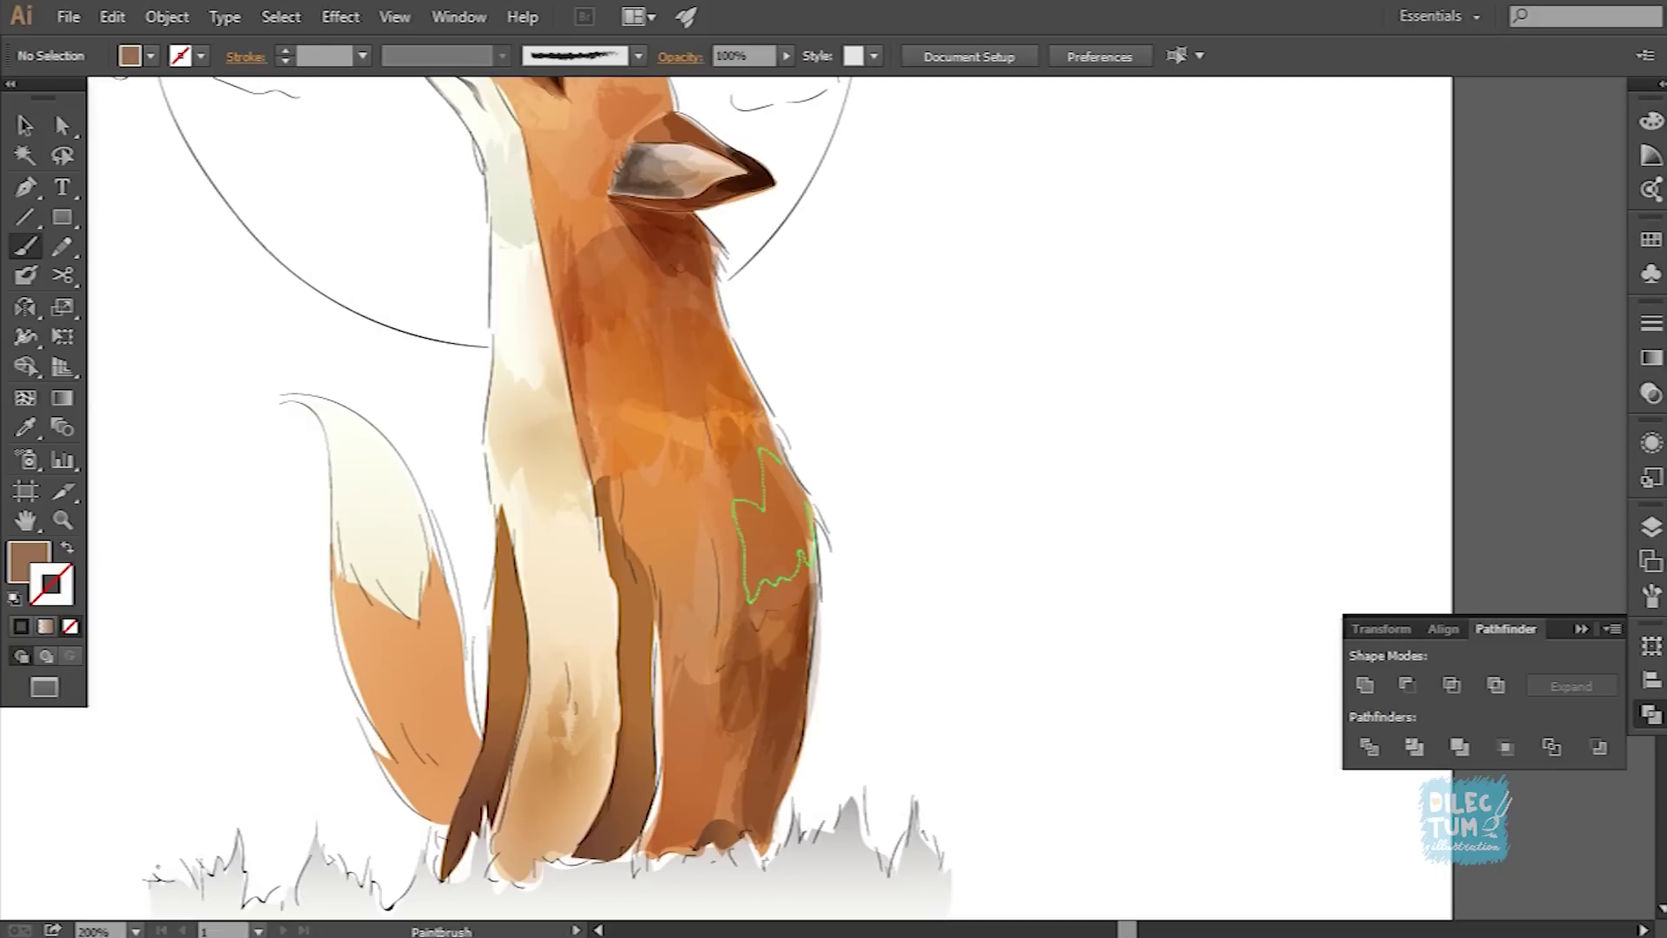
left_click_drag(812, 508, 807, 503)
key("v")
key("F5")
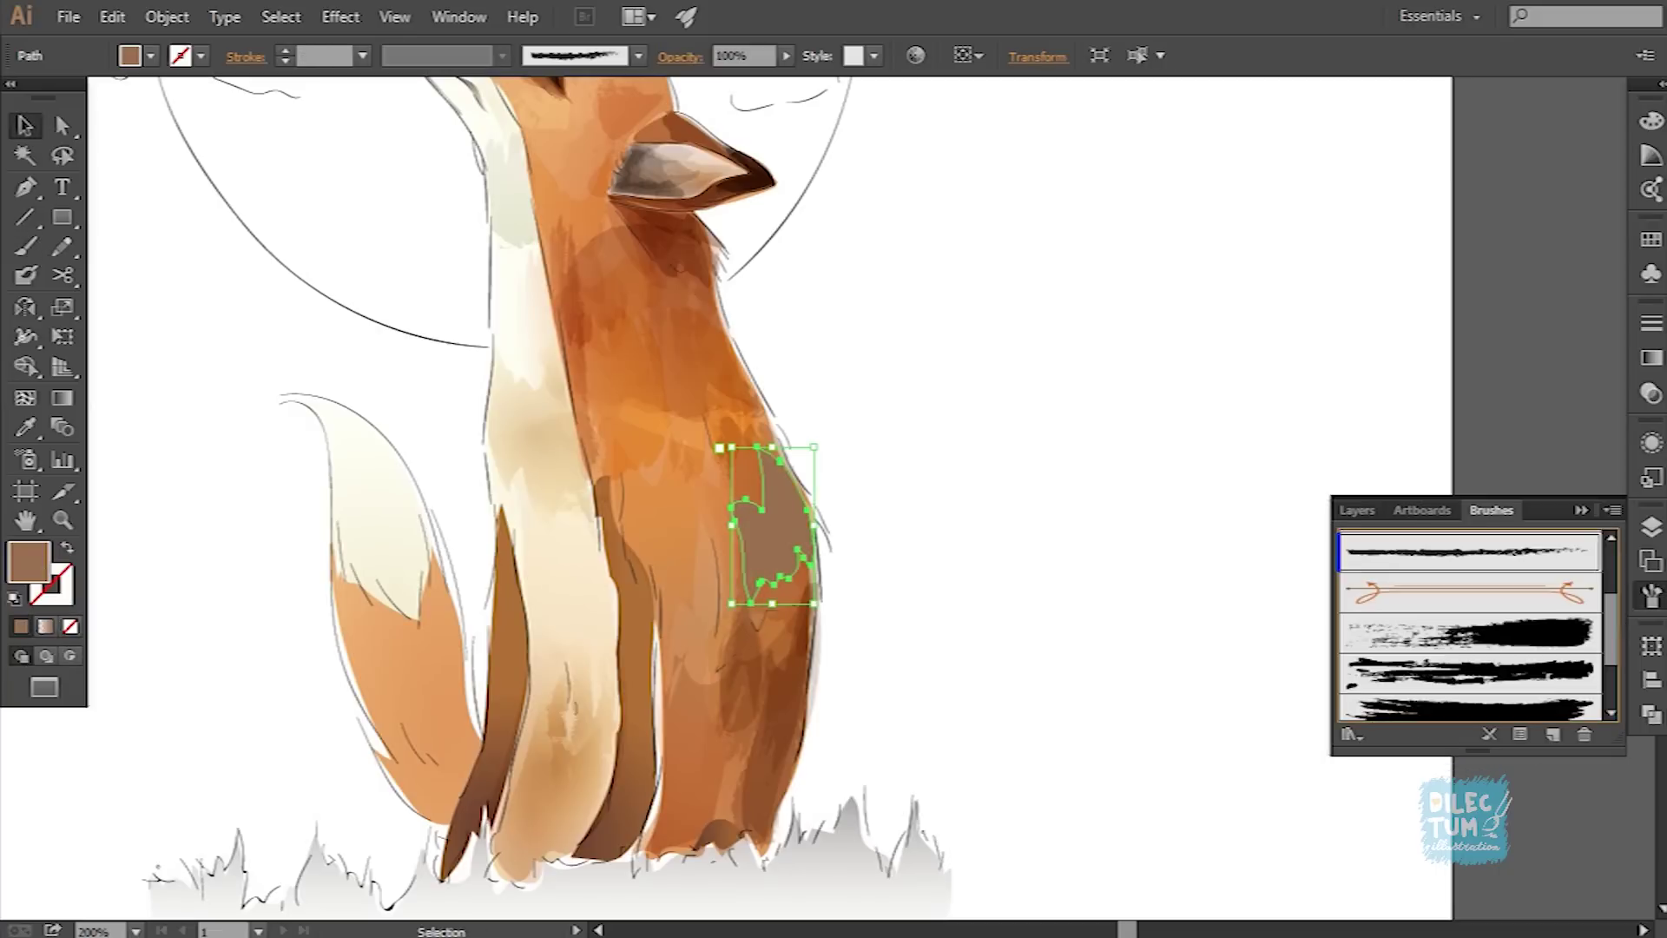
left_click(167, 16)
left_click(243, 305)
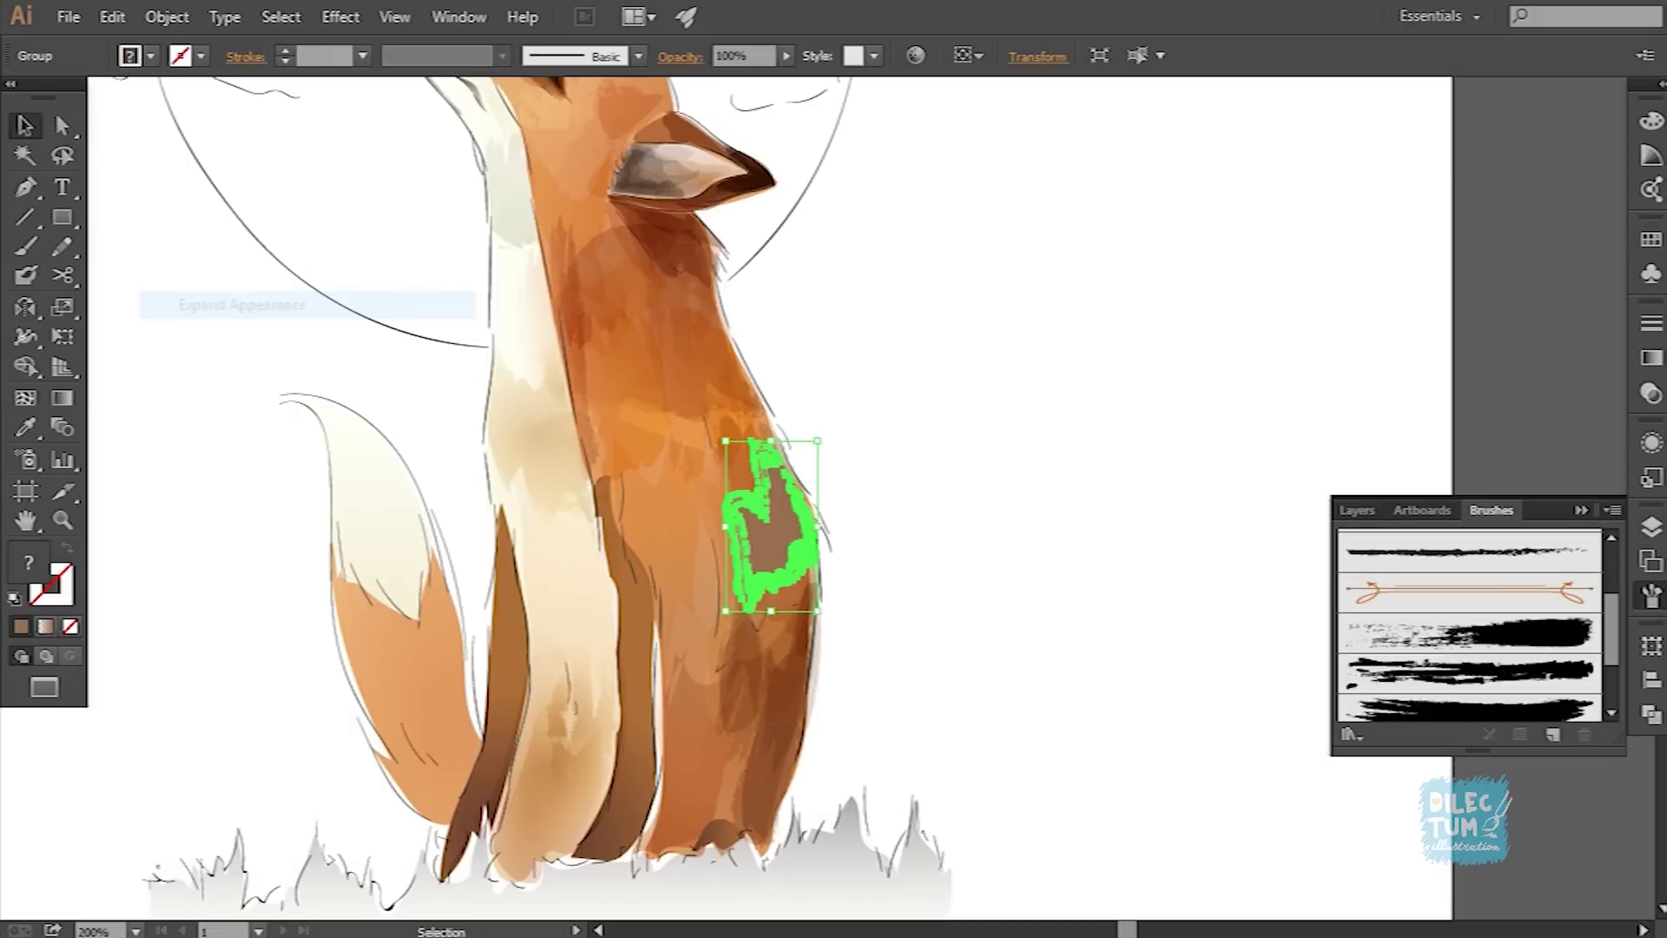
key("shift+ctrl+F9")
Step: Fill the side patch with a darker brown and change its blend mode
key("ctrl+plus")
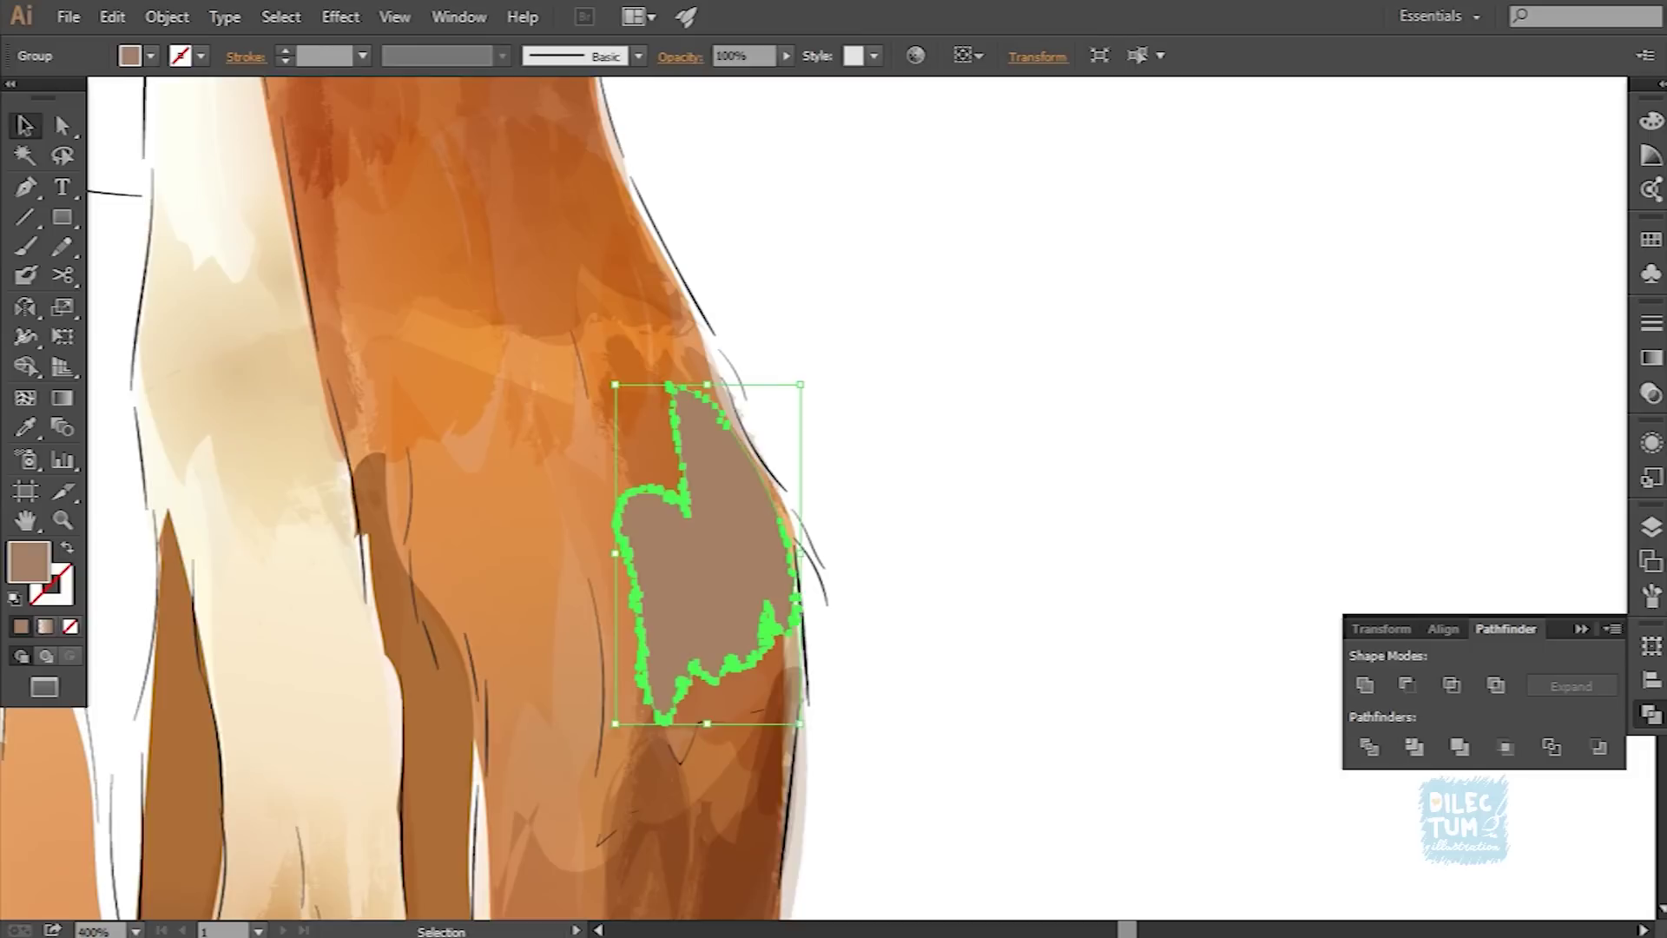
double_click(28, 562)
left_click(1091, 298)
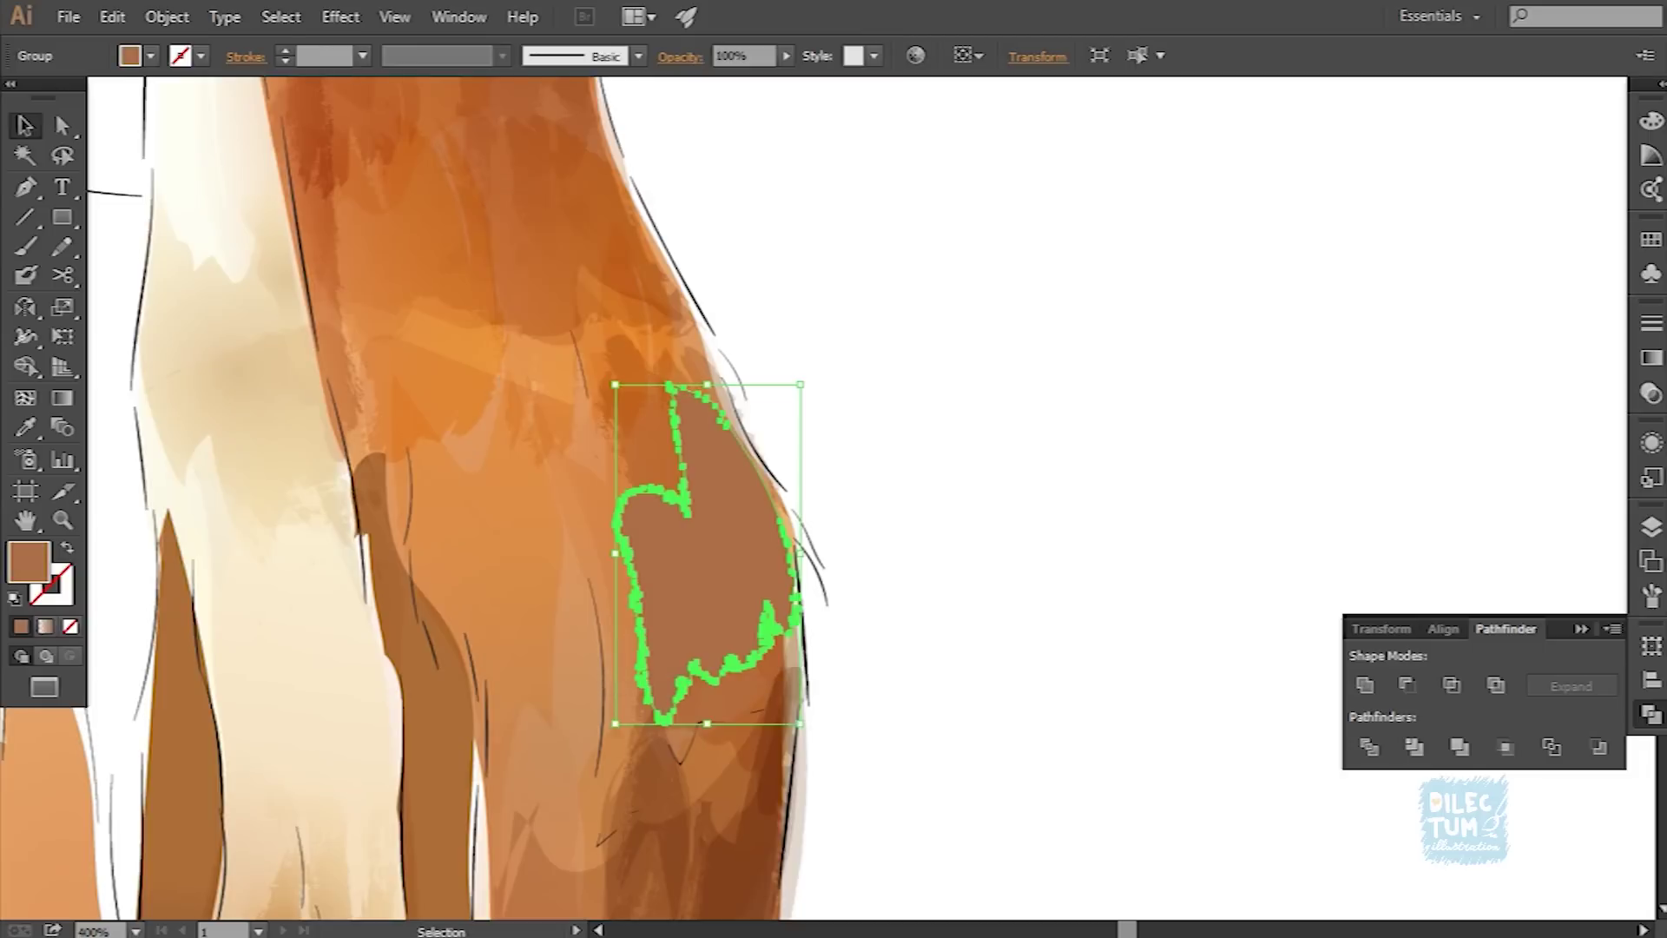
left_click(680, 55)
left_click(486, 93)
left_click(469, 174)
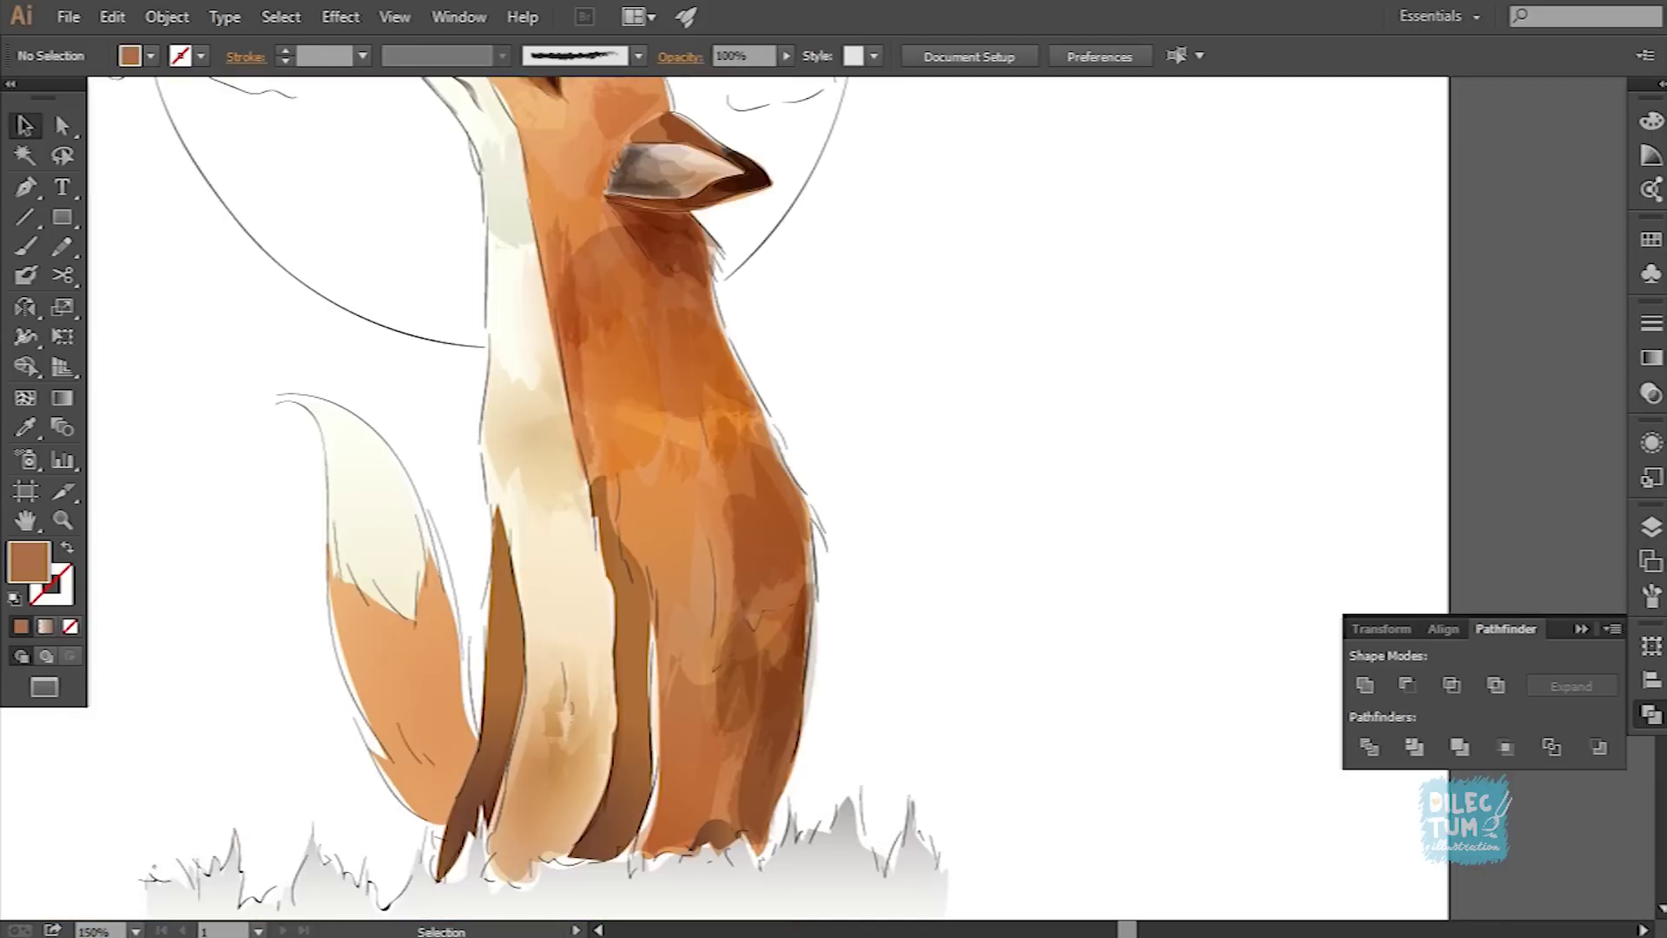
key("ctrl+plus")
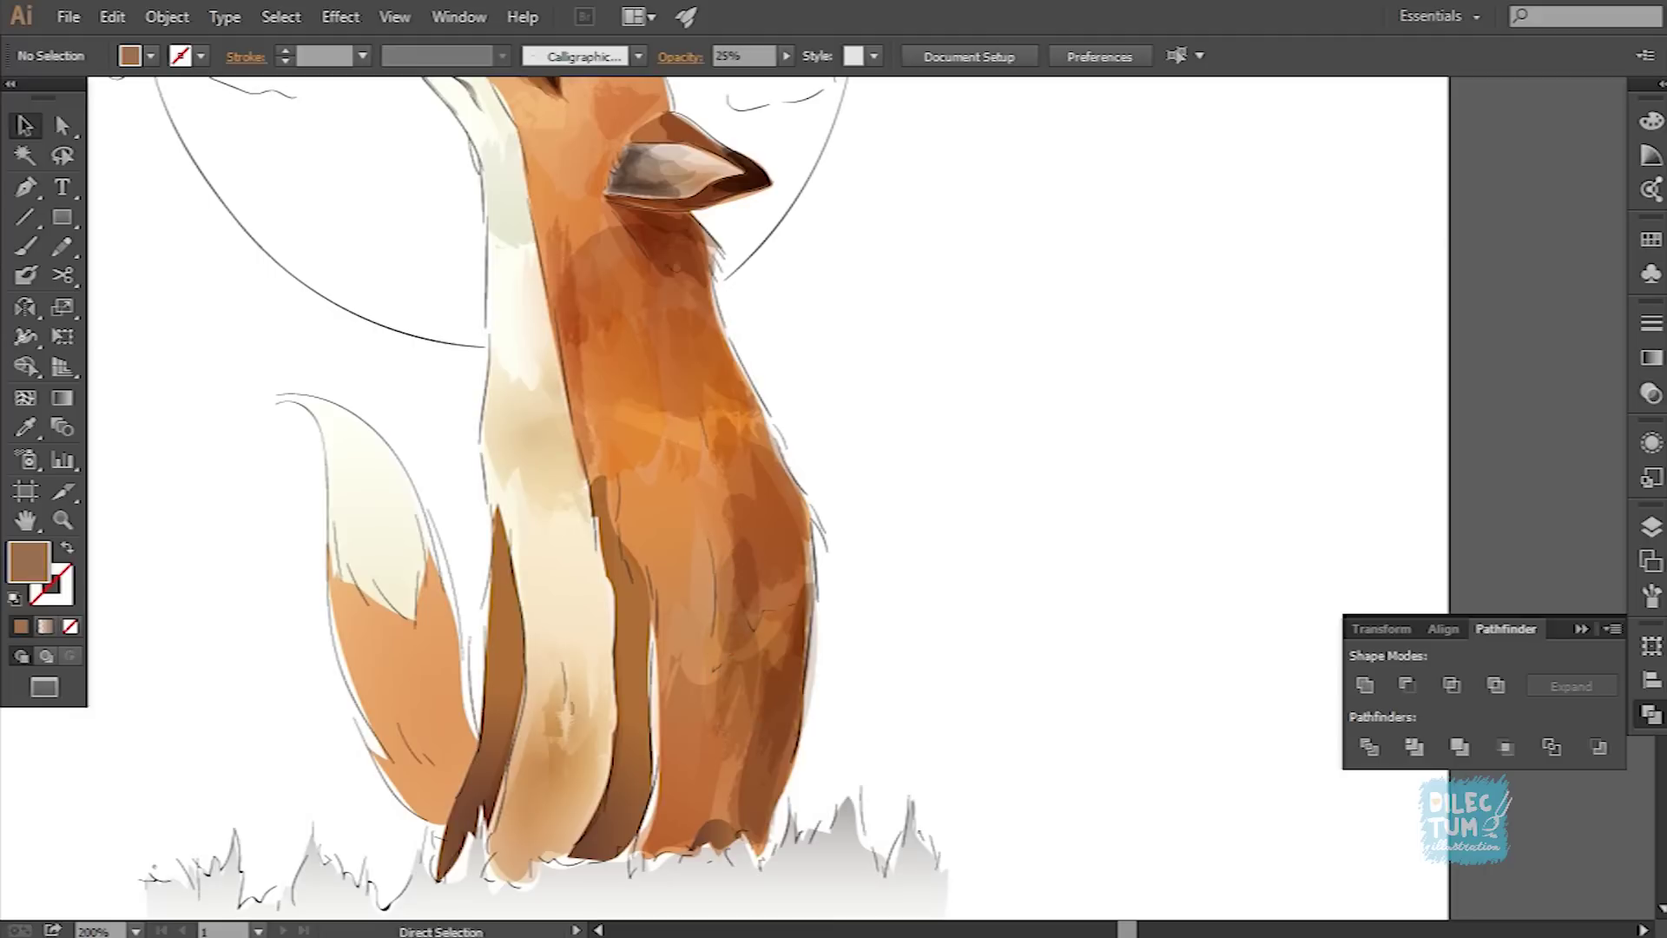
Step: Check the leg and chest shapes and draw a brown ellipse beside the fox
left_click(737, 668)
key("ctrl+shift+a")
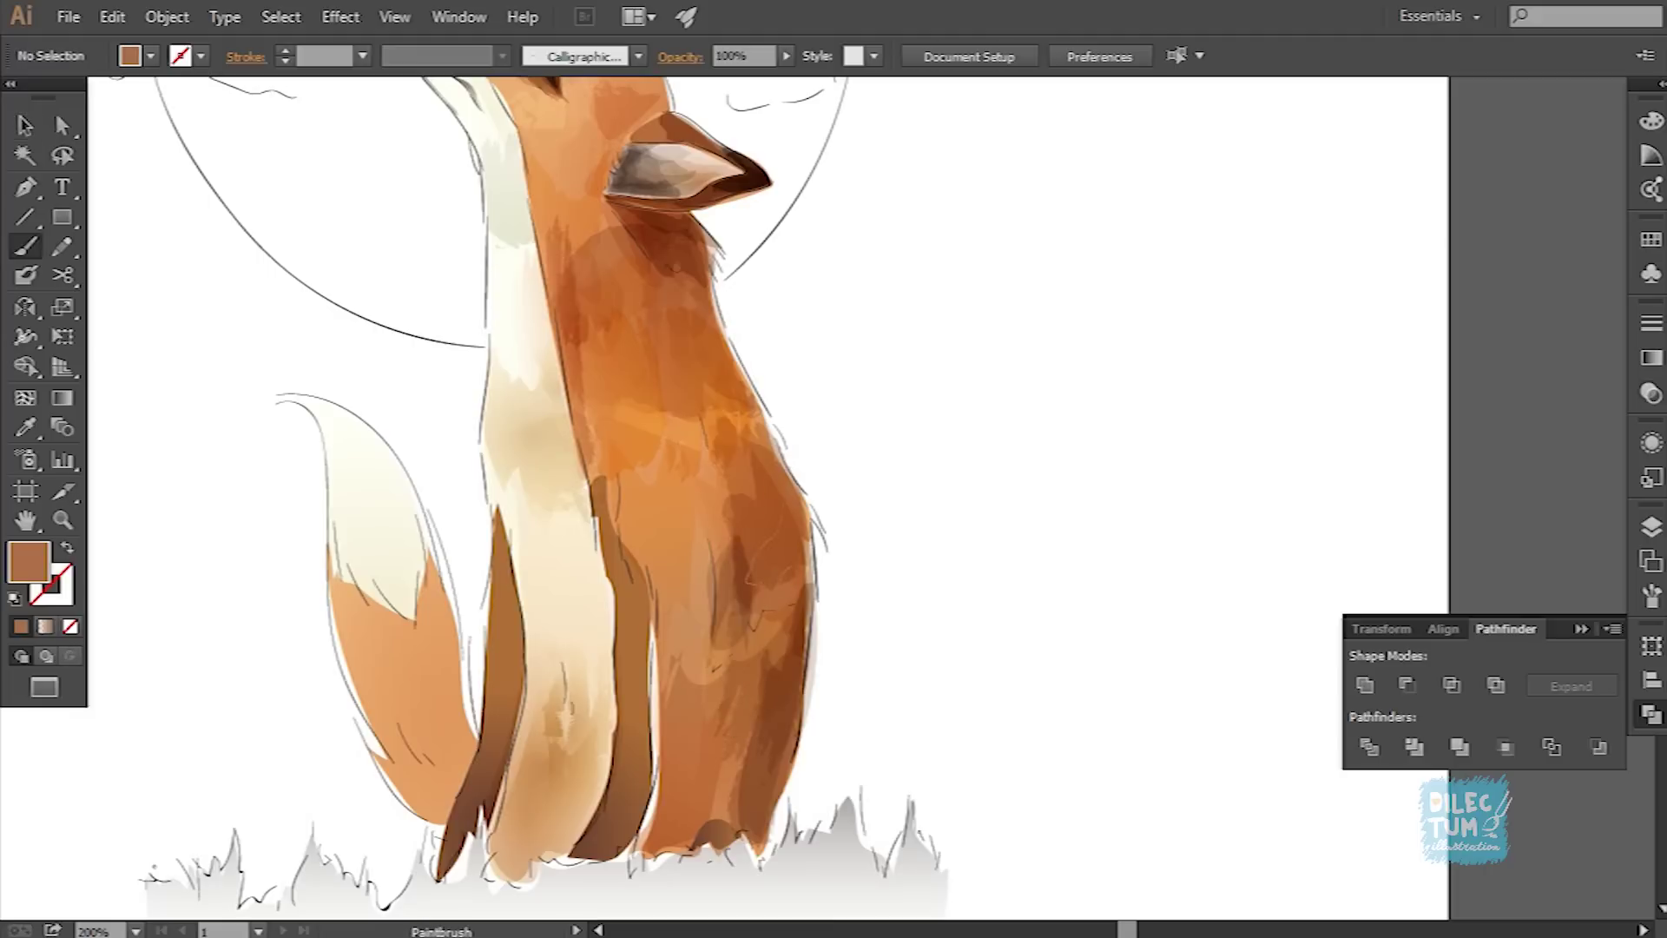
key("v")
left_click(778, 534)
left_click(1651, 594)
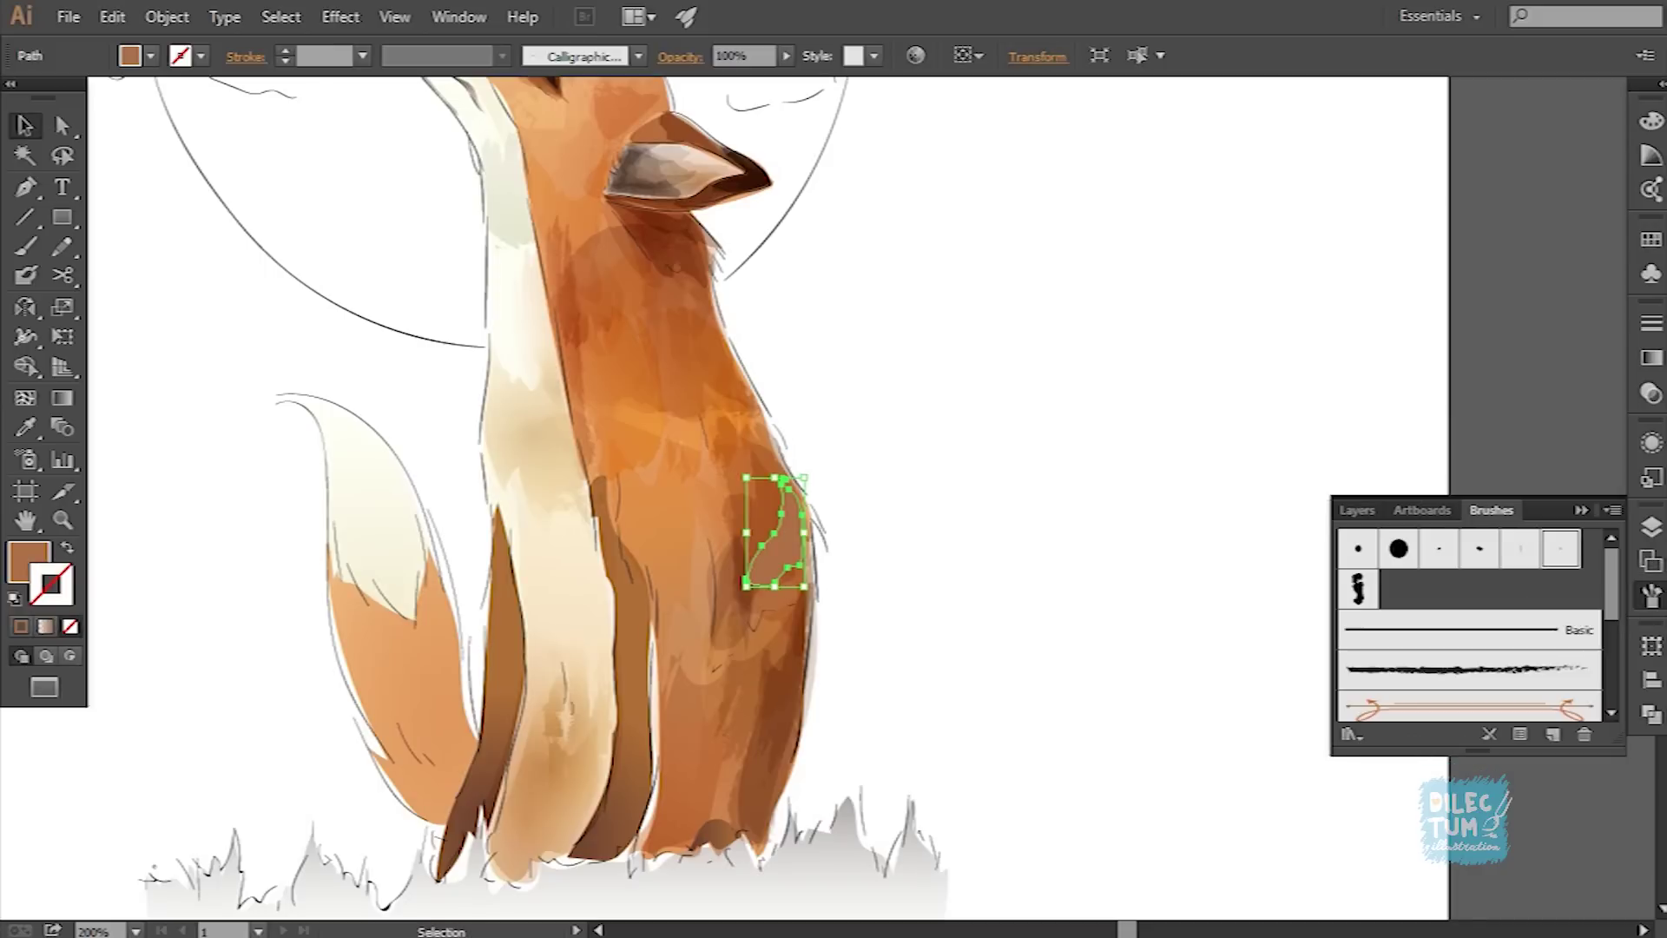
key("ctrl+shift+a")
key("l")
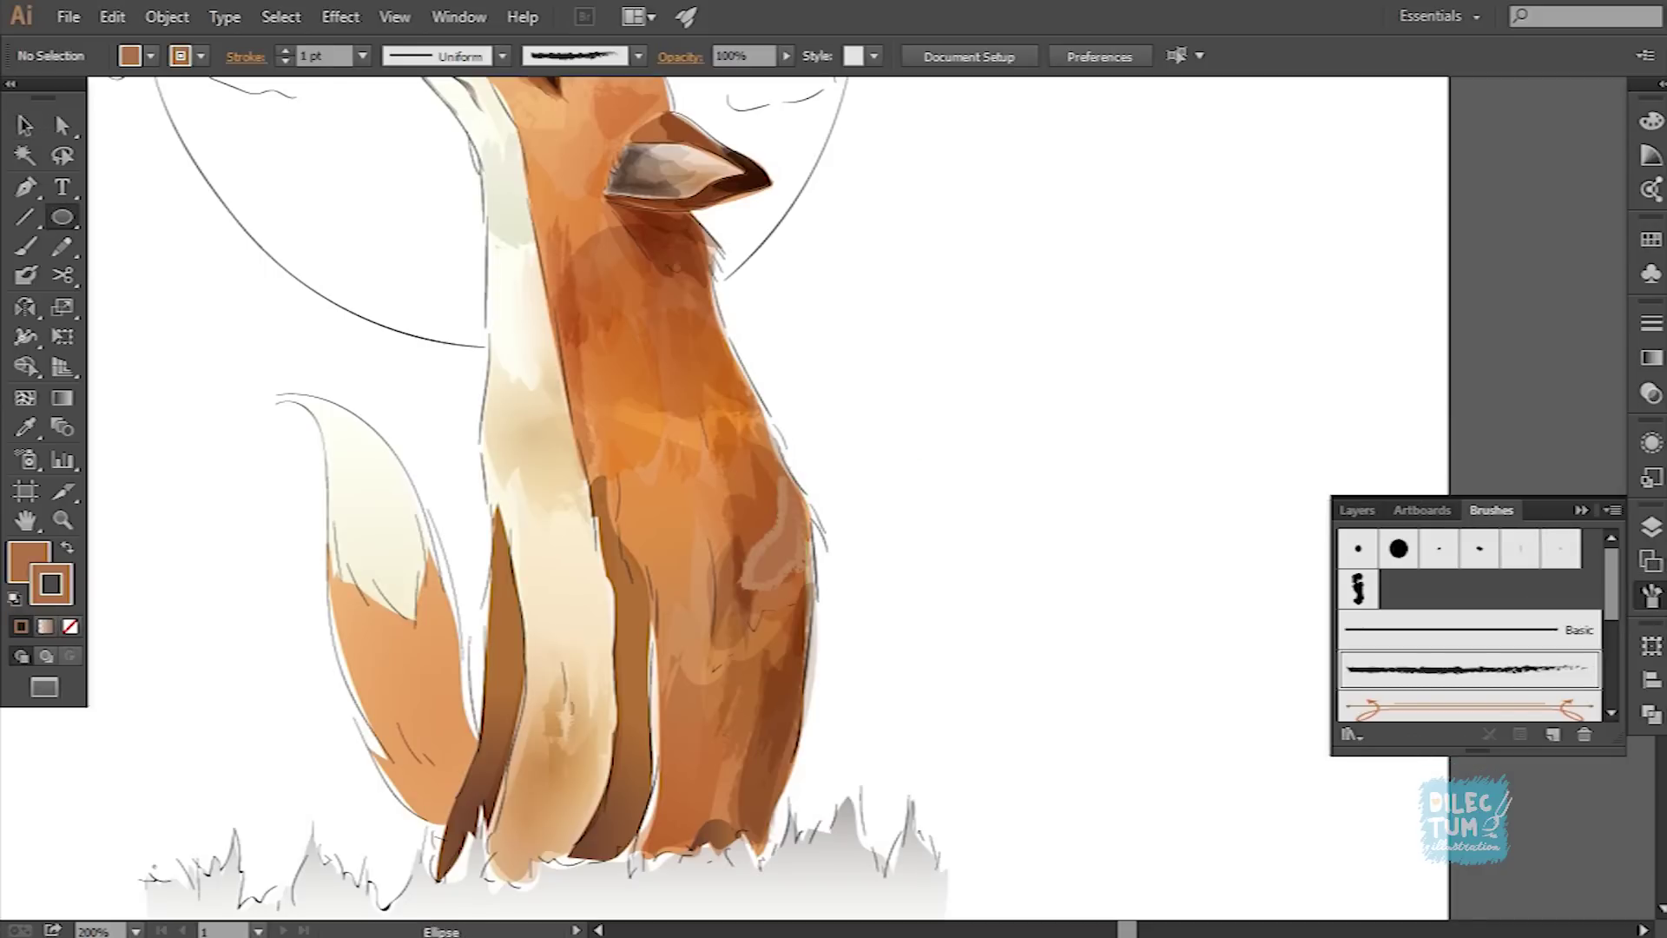
left_click_drag(909, 443, 990, 531)
key("v")
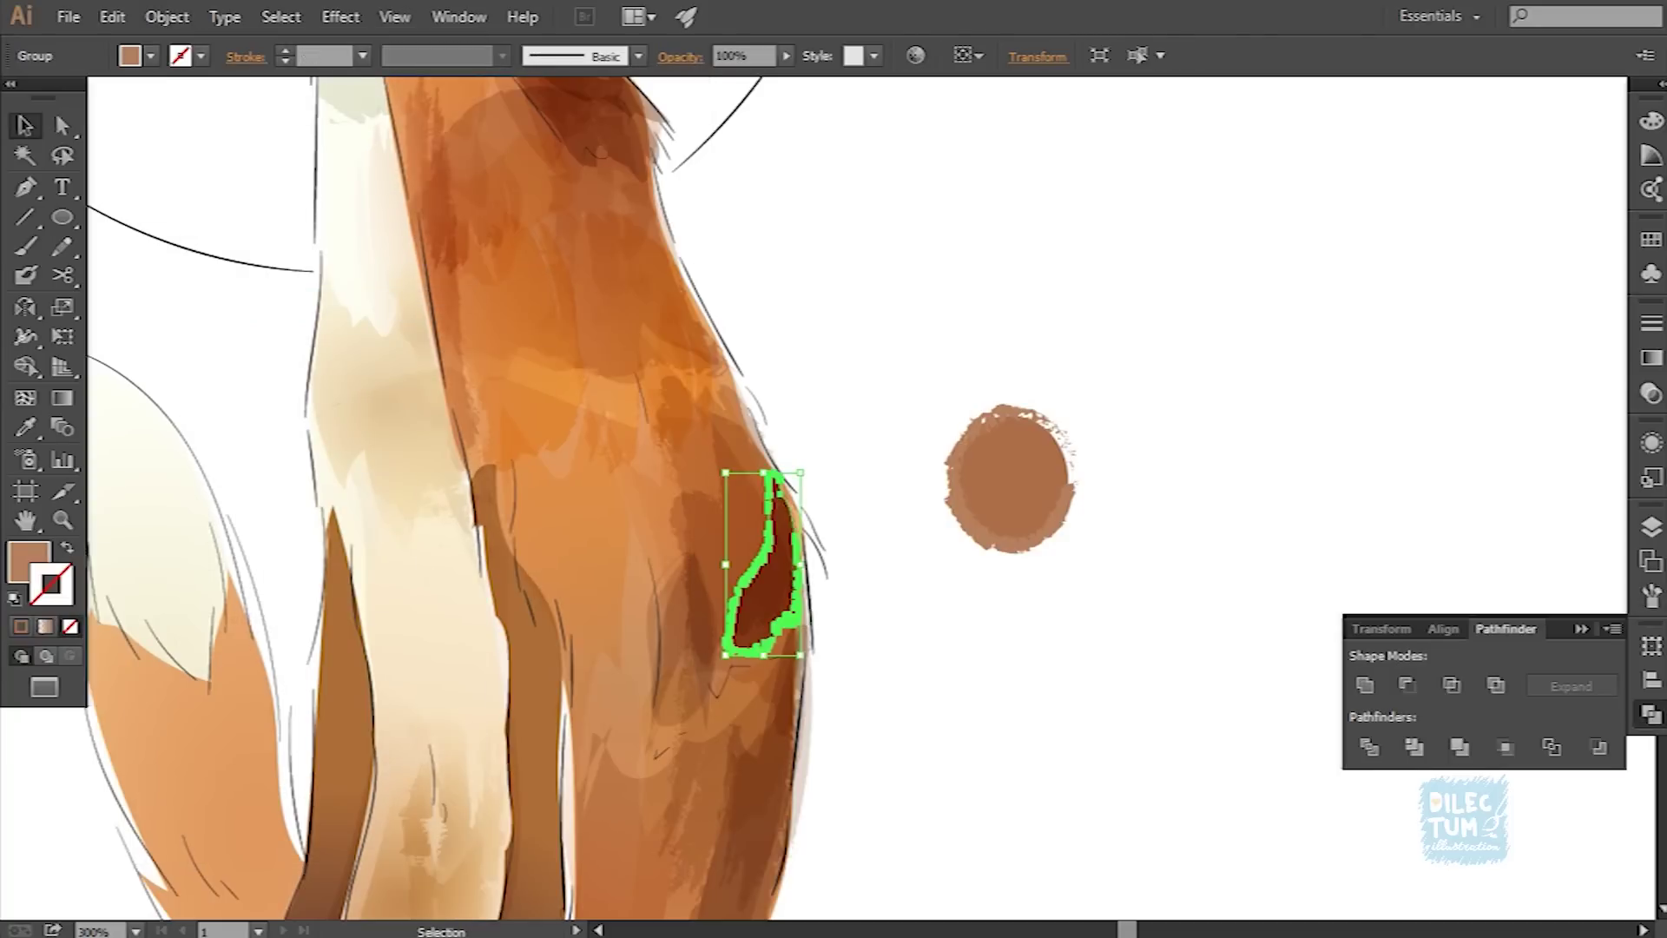
key("ctrl+shift+a")
key("ctrl+1")
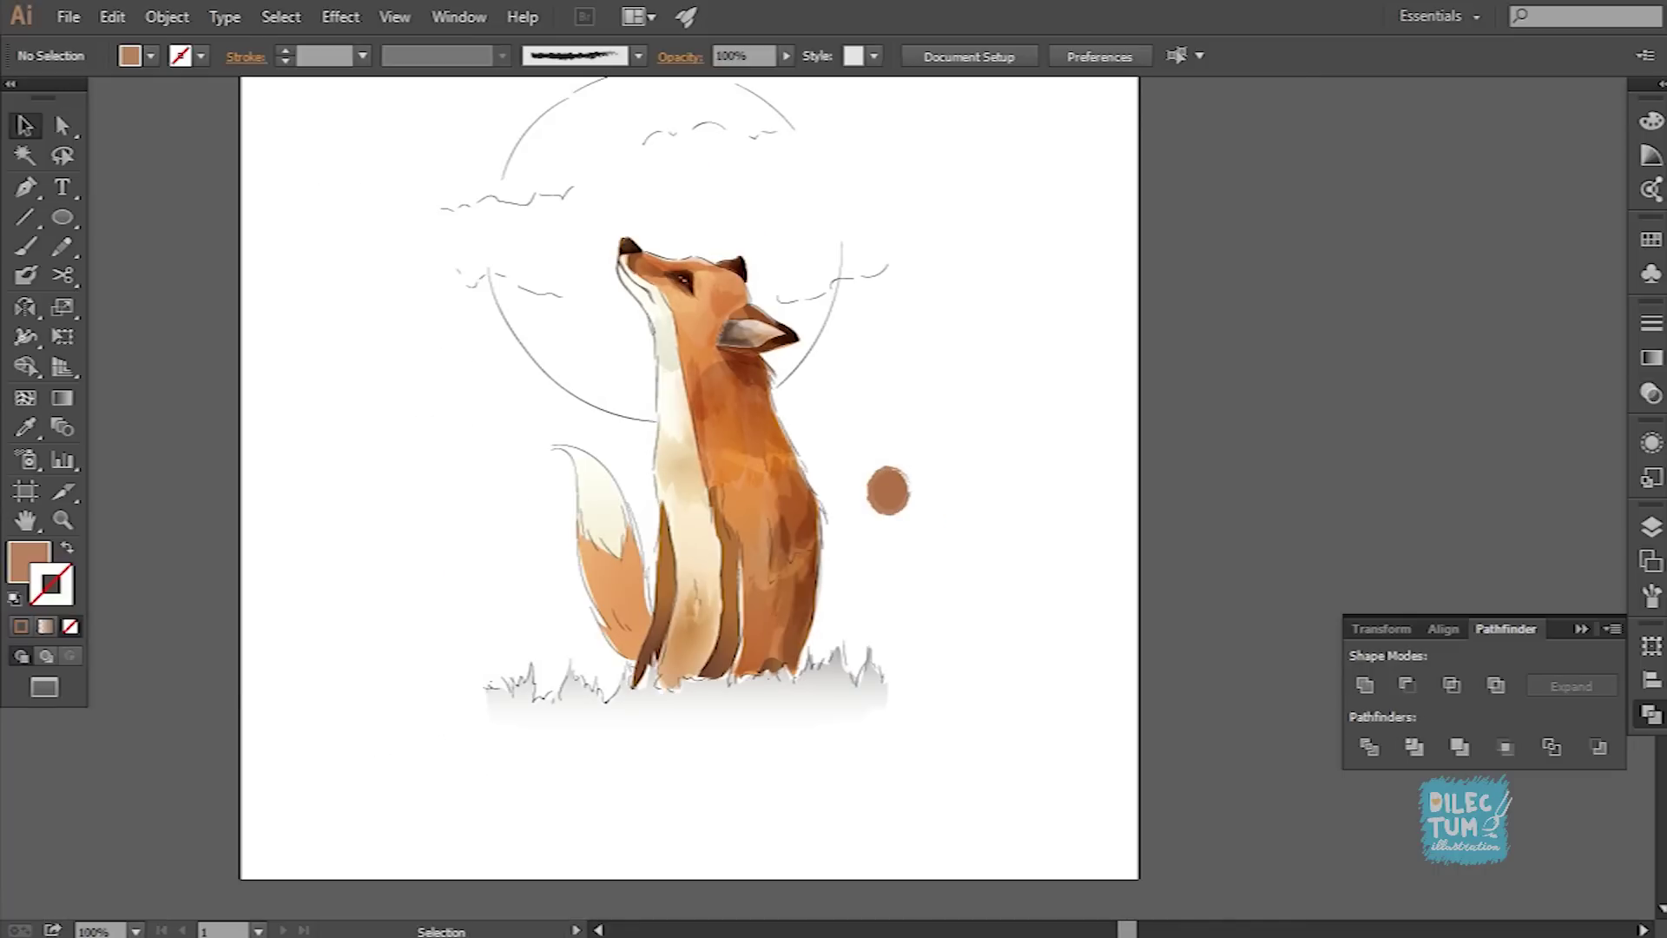
key("ctrl+plus")
key("ctrl+plus")
key("ctrl+plus")
Step: Paint a triangular fur patch on the body, expanded and set to Multiply at 28% opacity
key("b")
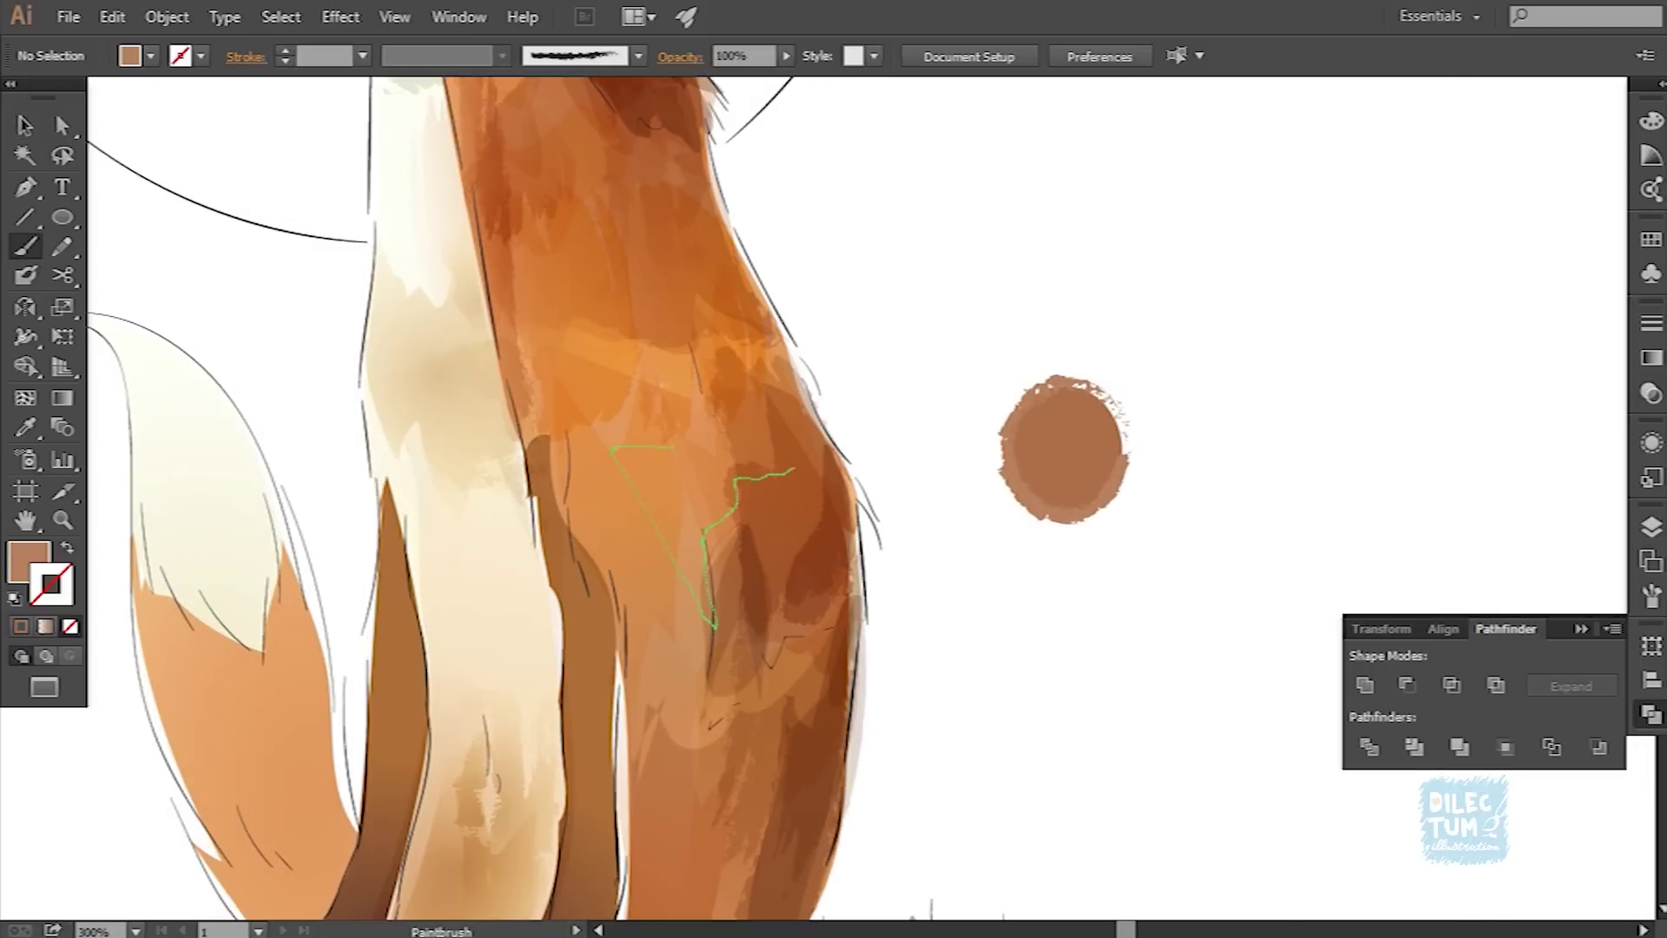
left_click_drag(793, 470, 709, 444)
left_click(167, 17)
left_click(217, 304)
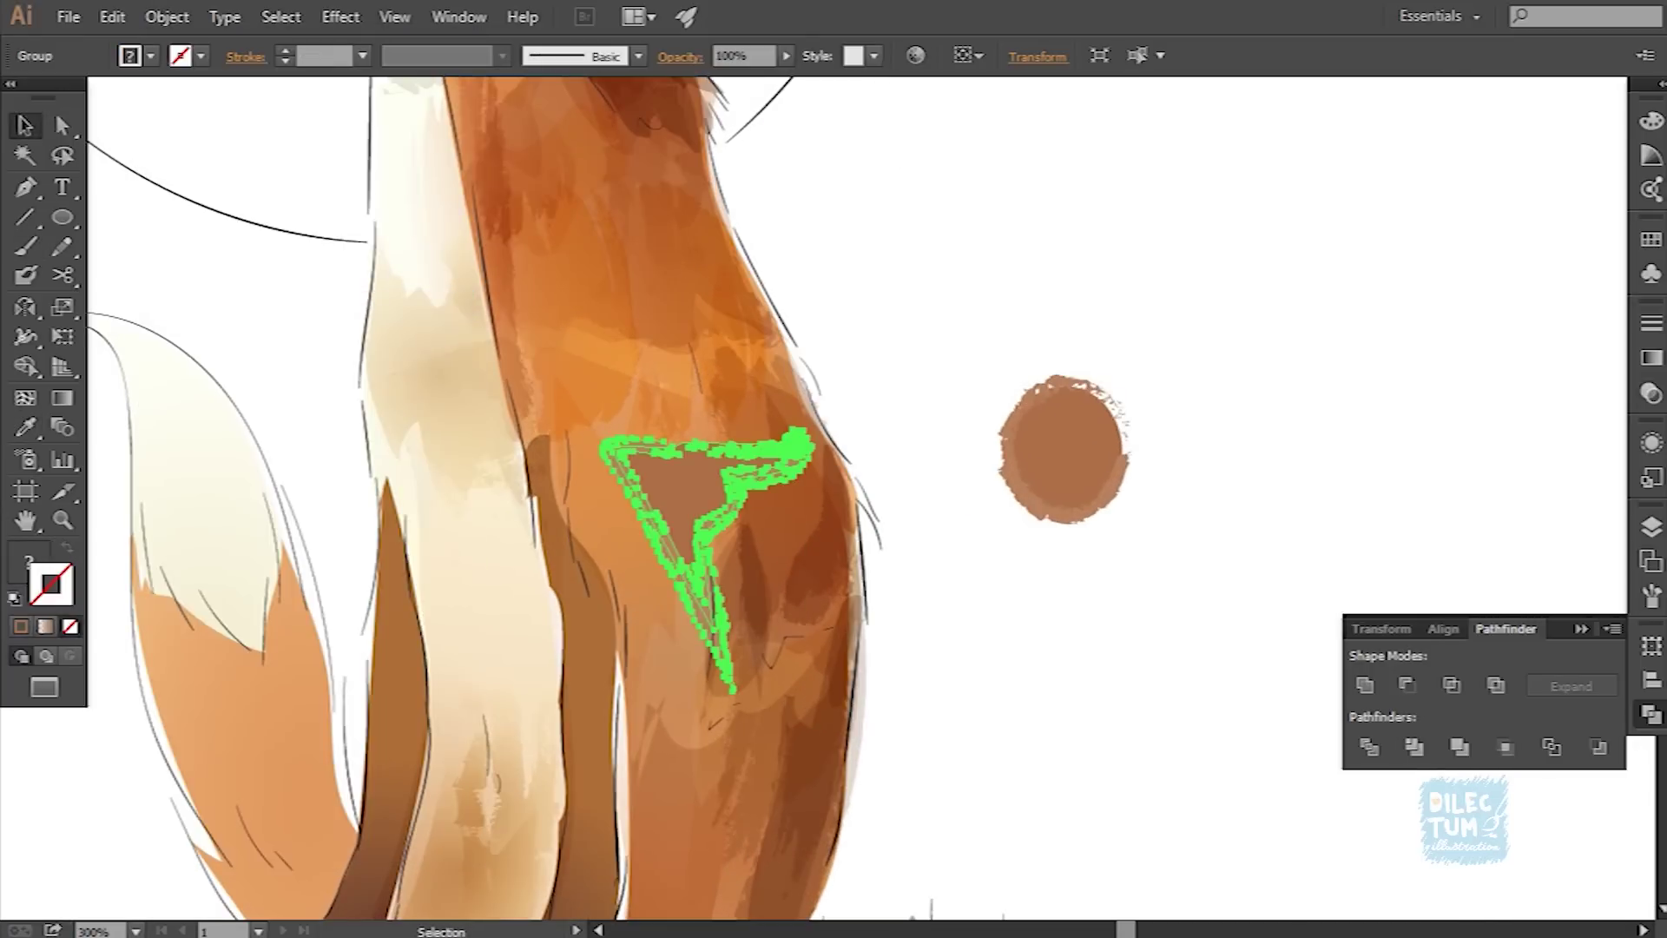
key("ctrl+shift+a")
left_click(695, 564)
left_click(679, 57)
left_click(483, 96)
left_click(465, 179)
left_click_drag(686, 117, 602, 117)
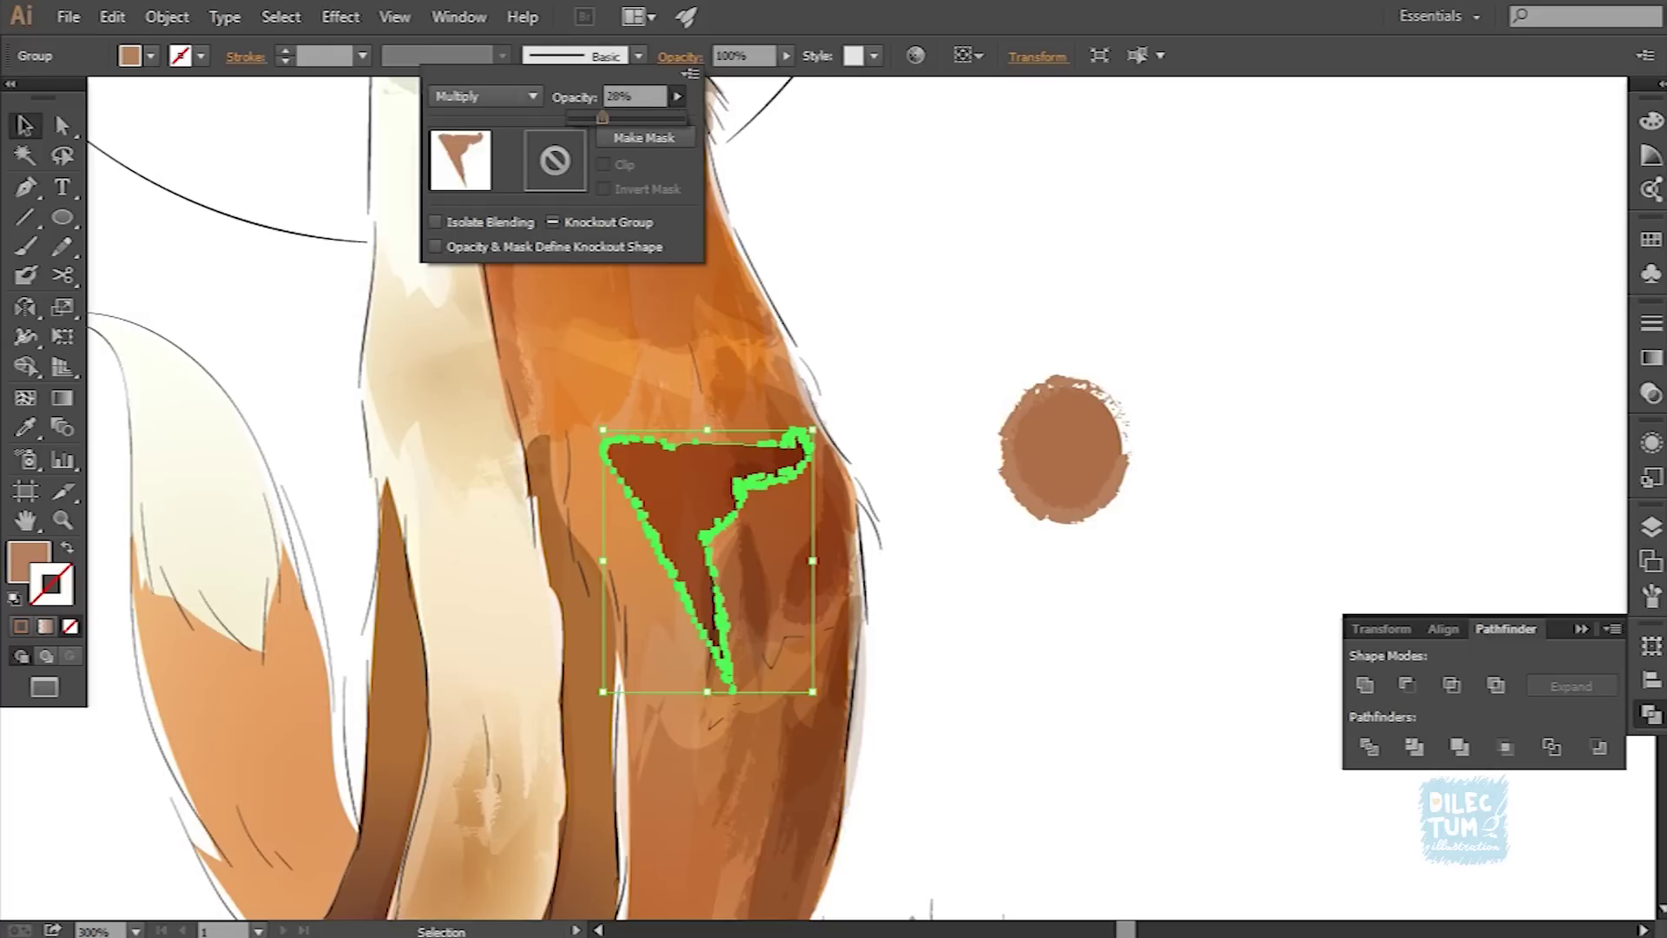
key("ctrl+shift+a")
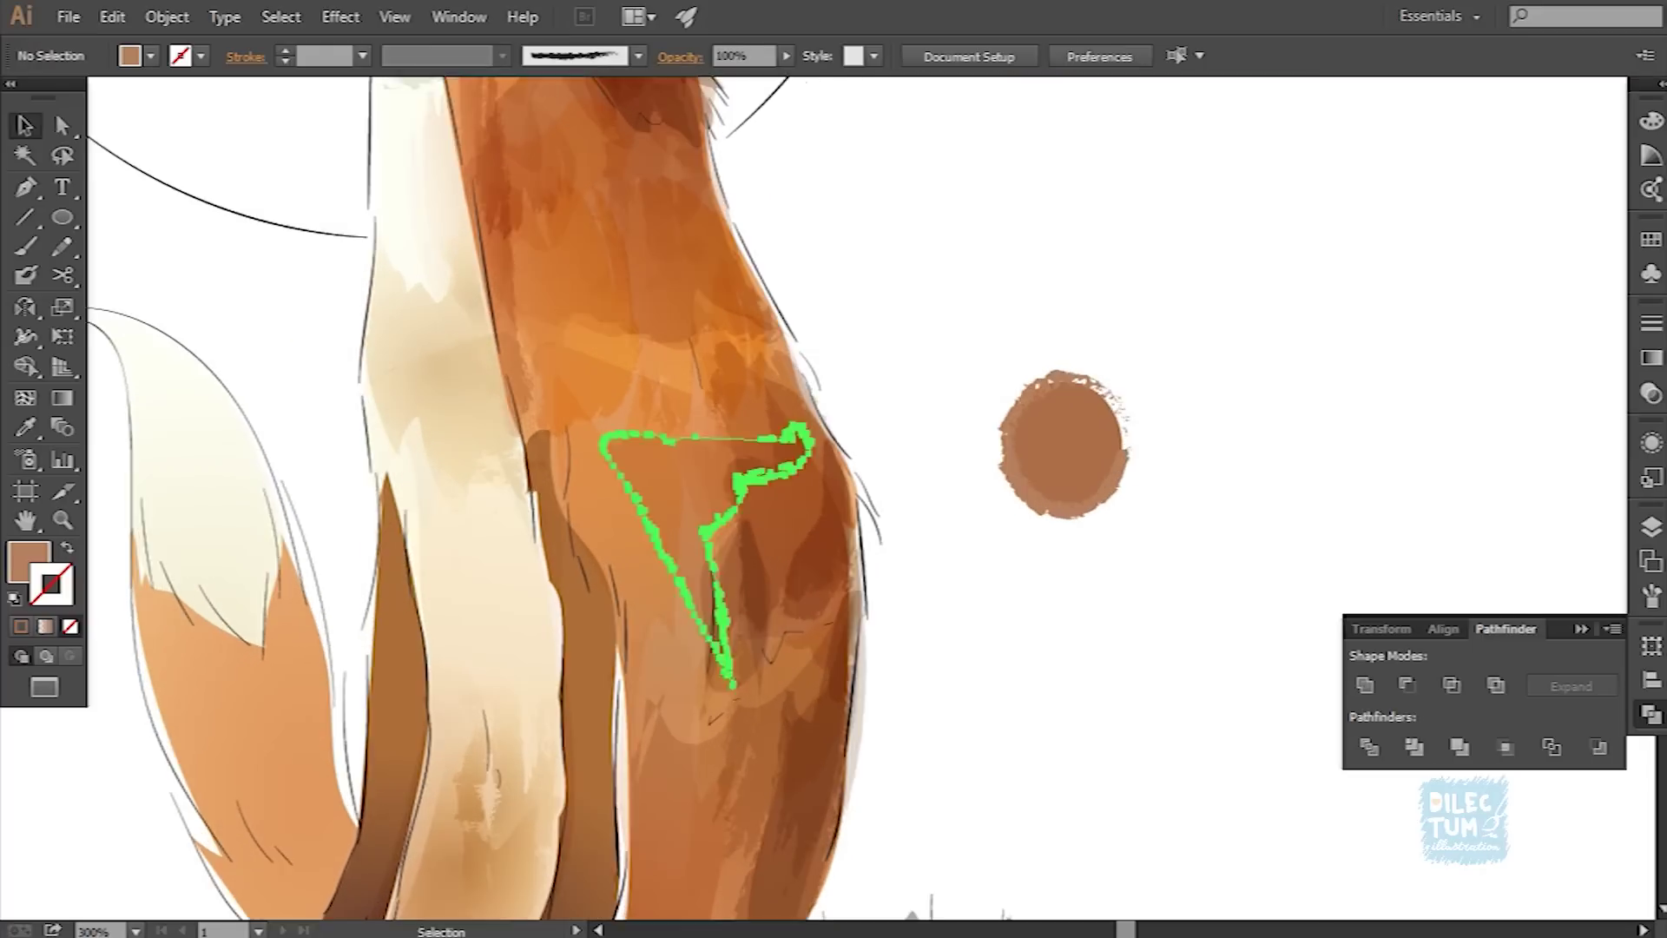
double_click(738, 487)
key("Escape")
Step: Paint a rough patch on the chest and expand it into a filled shape
key("b")
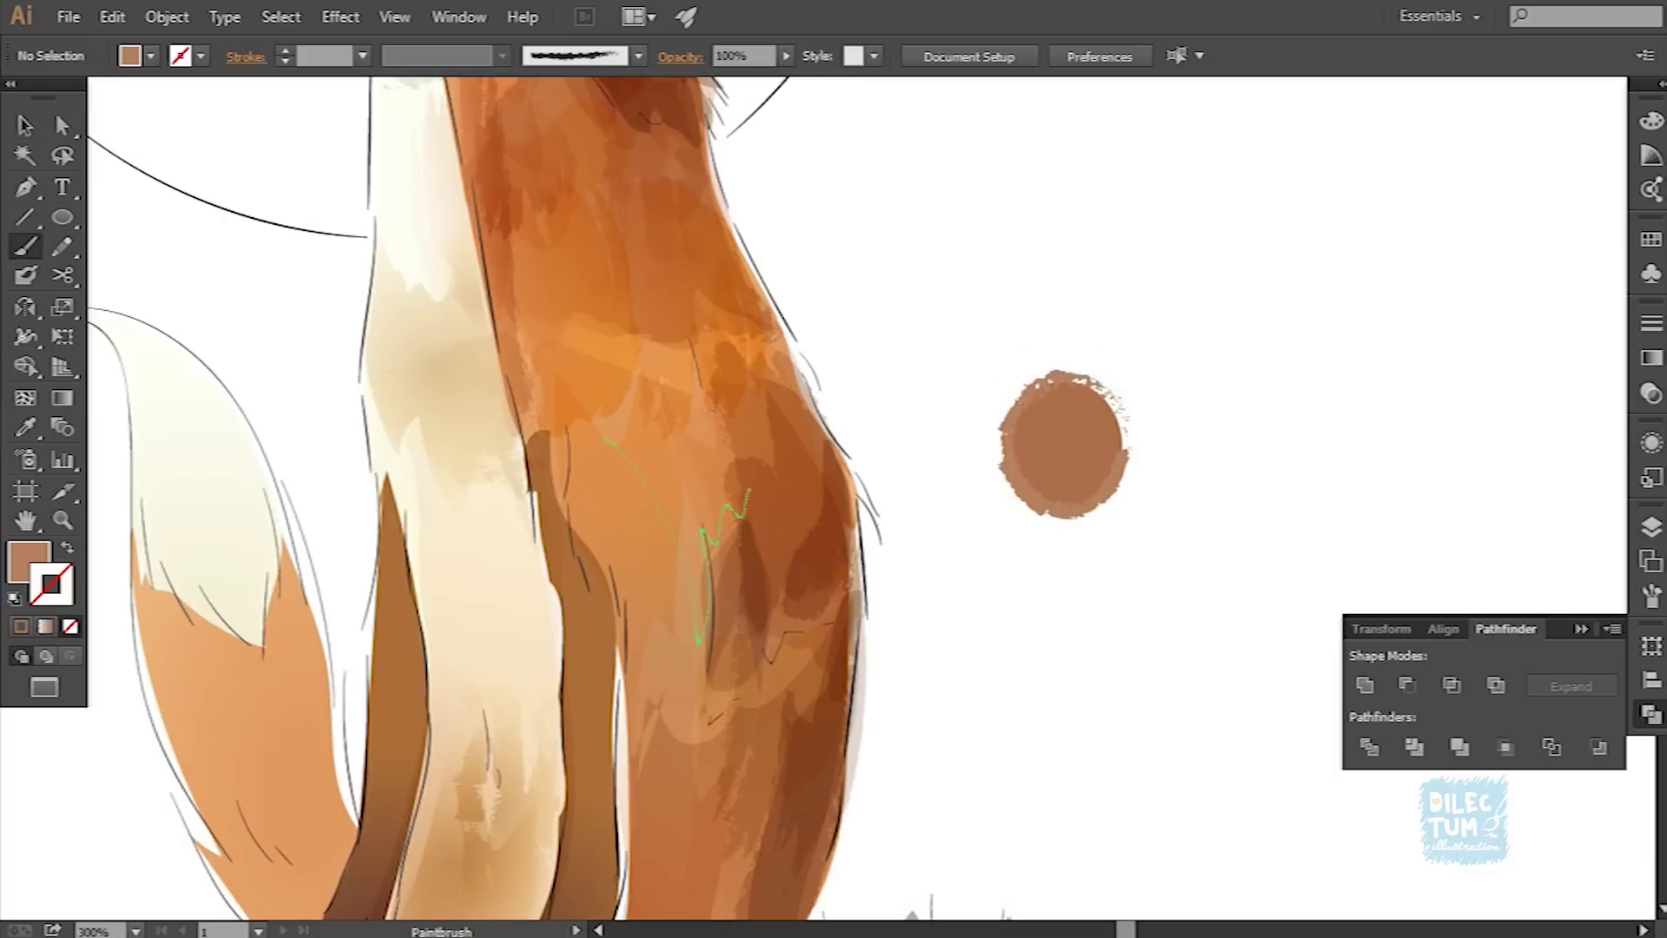
left_click_drag(700, 641, 694, 643)
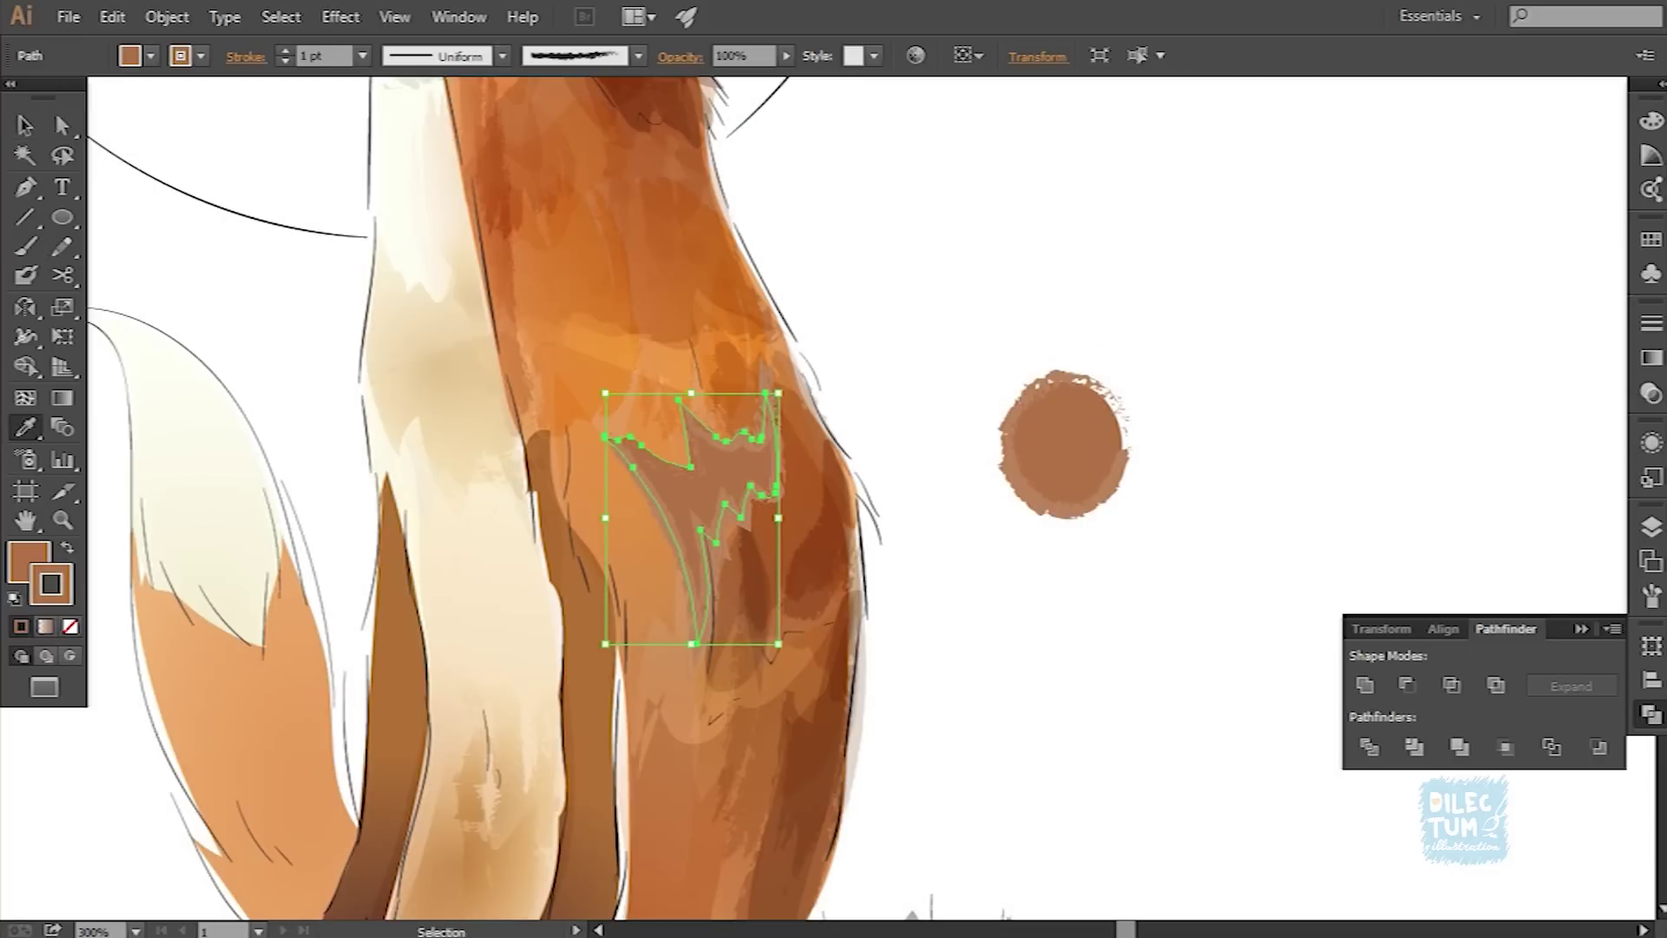
left_click(167, 17)
left_click(200, 298)
key("v")
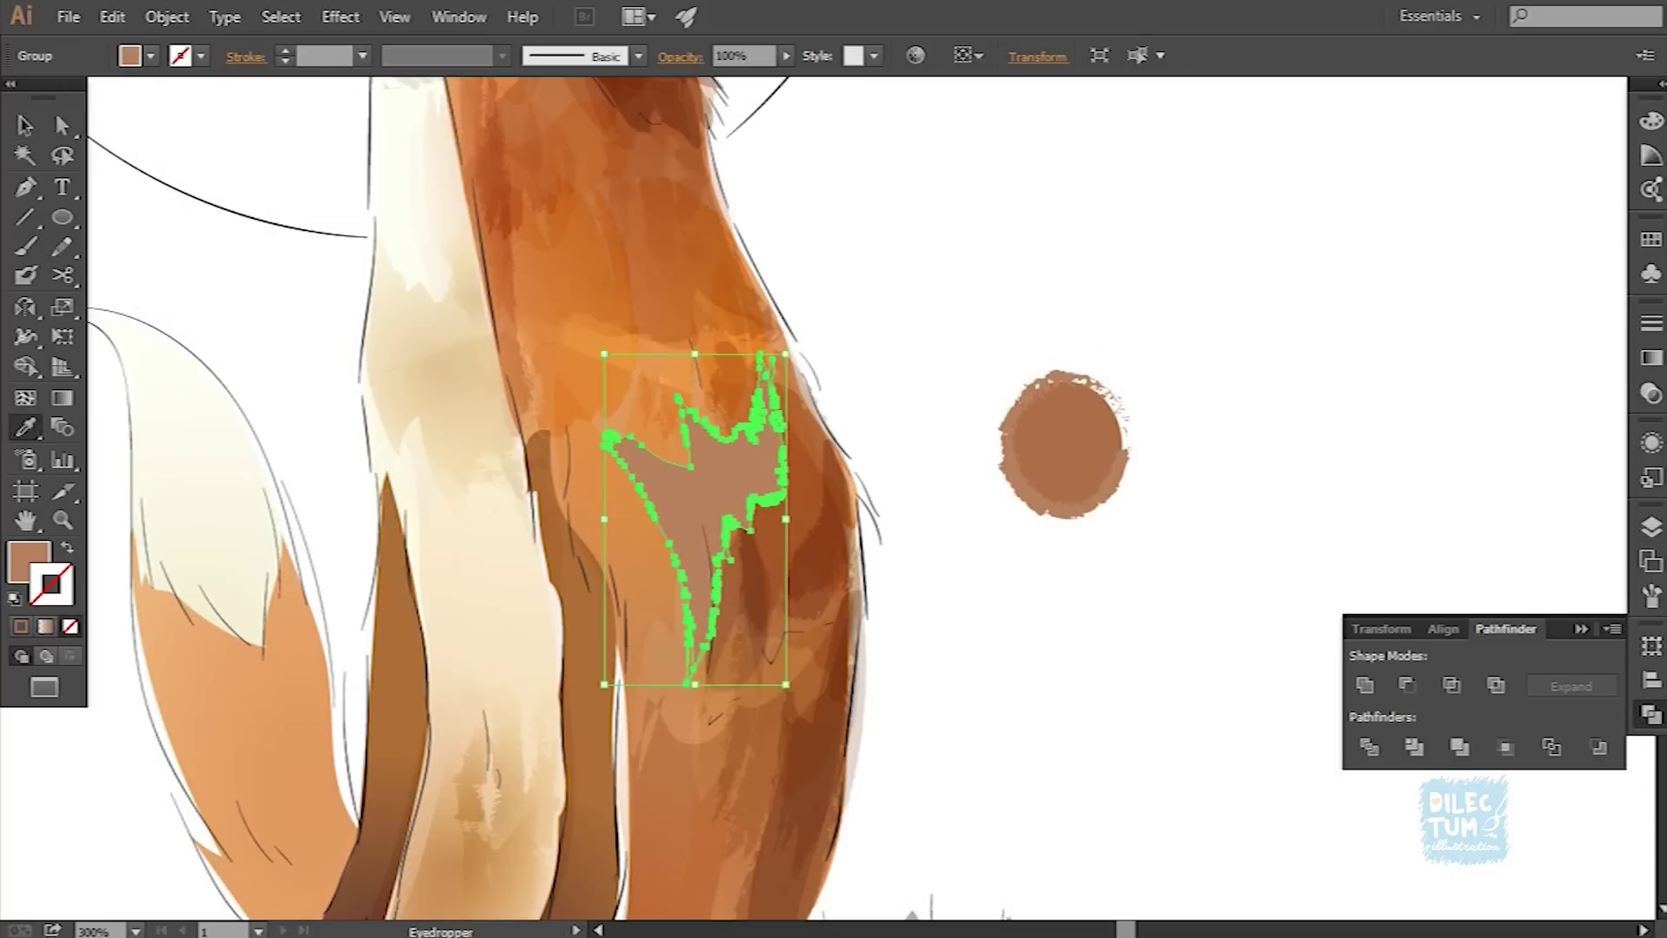
Step: Set the chest patch to Multiply blending at 30% opacity and review the fox
left_click(680, 55)
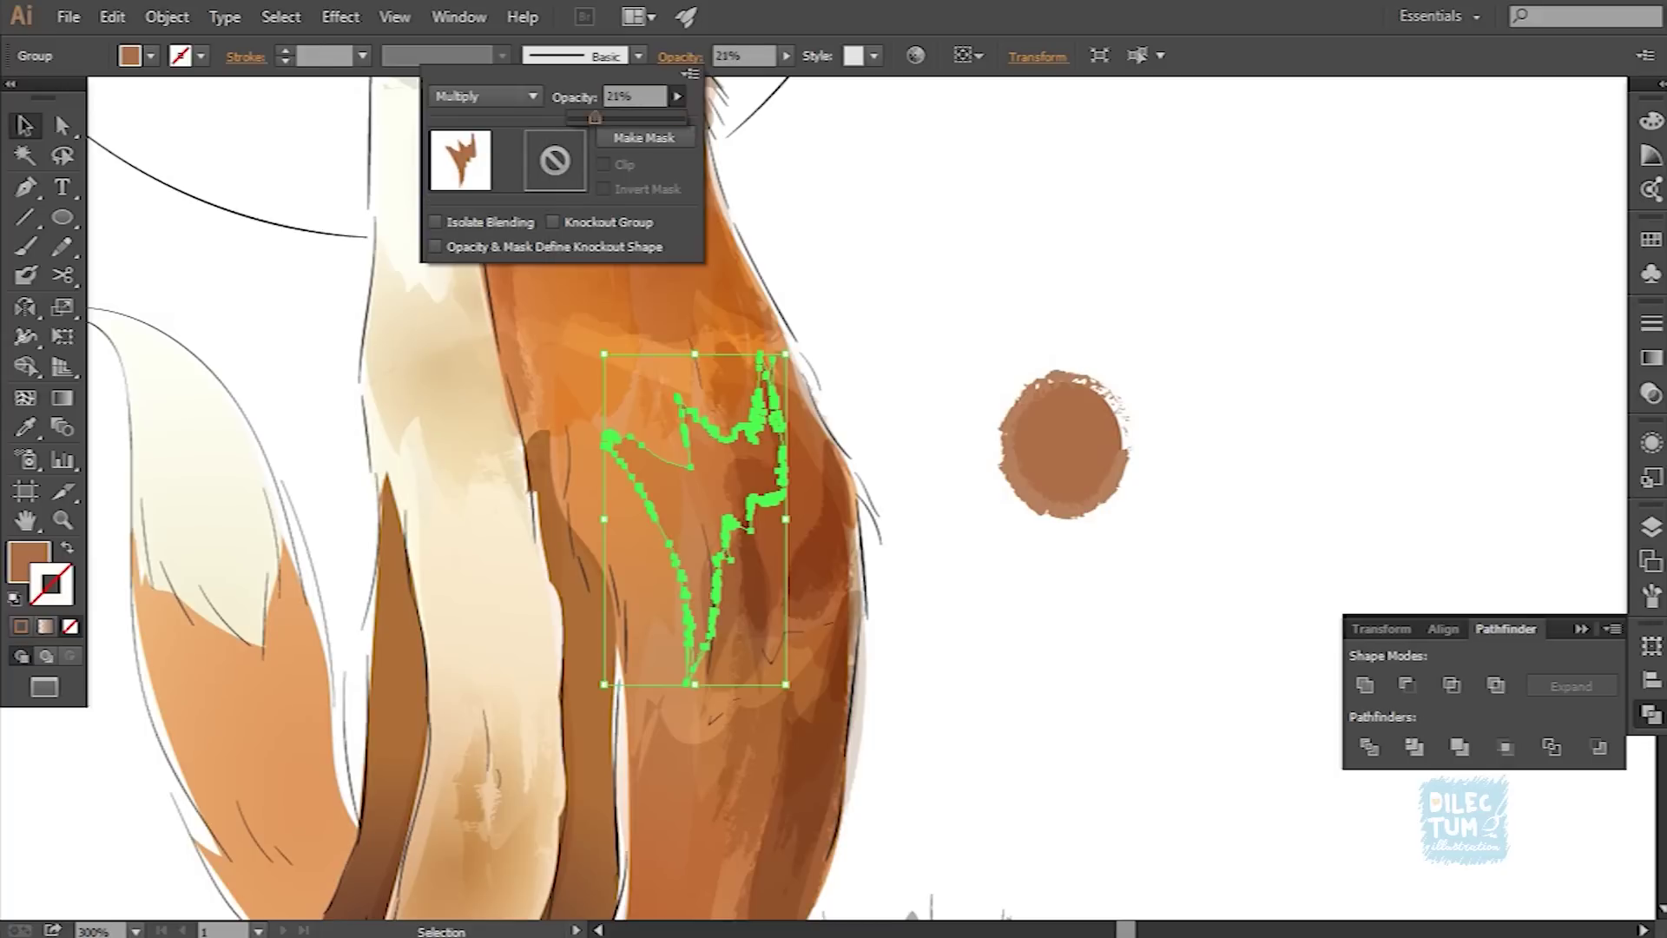
left_click(25, 154)
left_click(738, 539)
key("ctrl+z")
key("i")
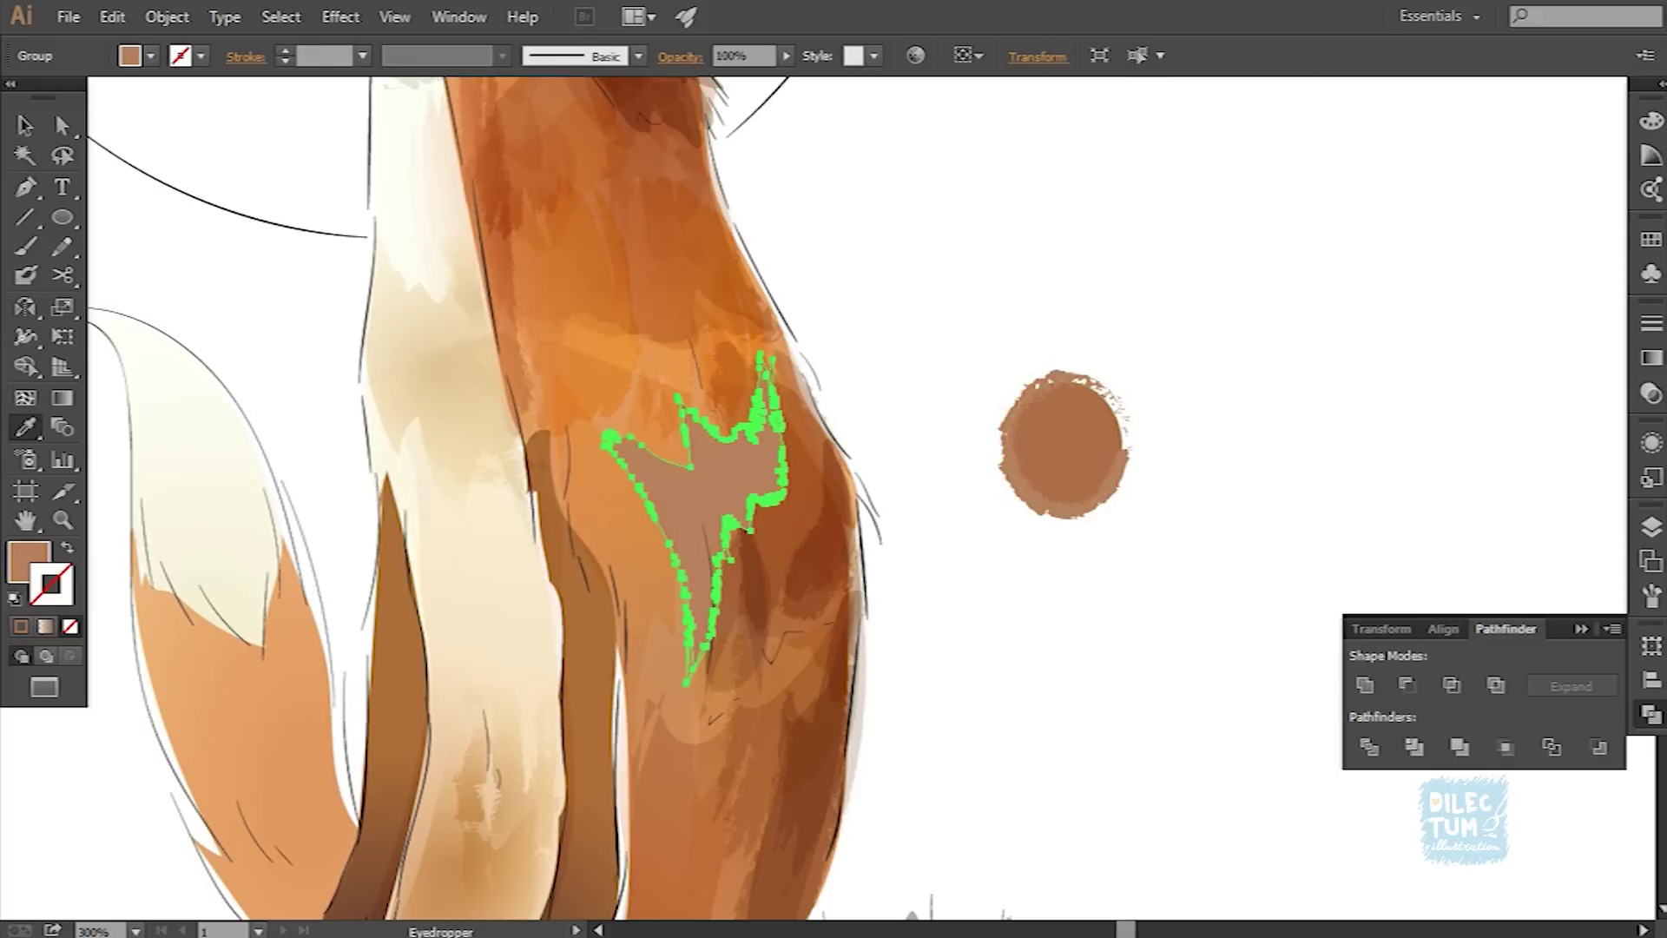
left_click(680, 56)
left_click(465, 86)
left_click(476, 179)
key("Escape")
key("v")
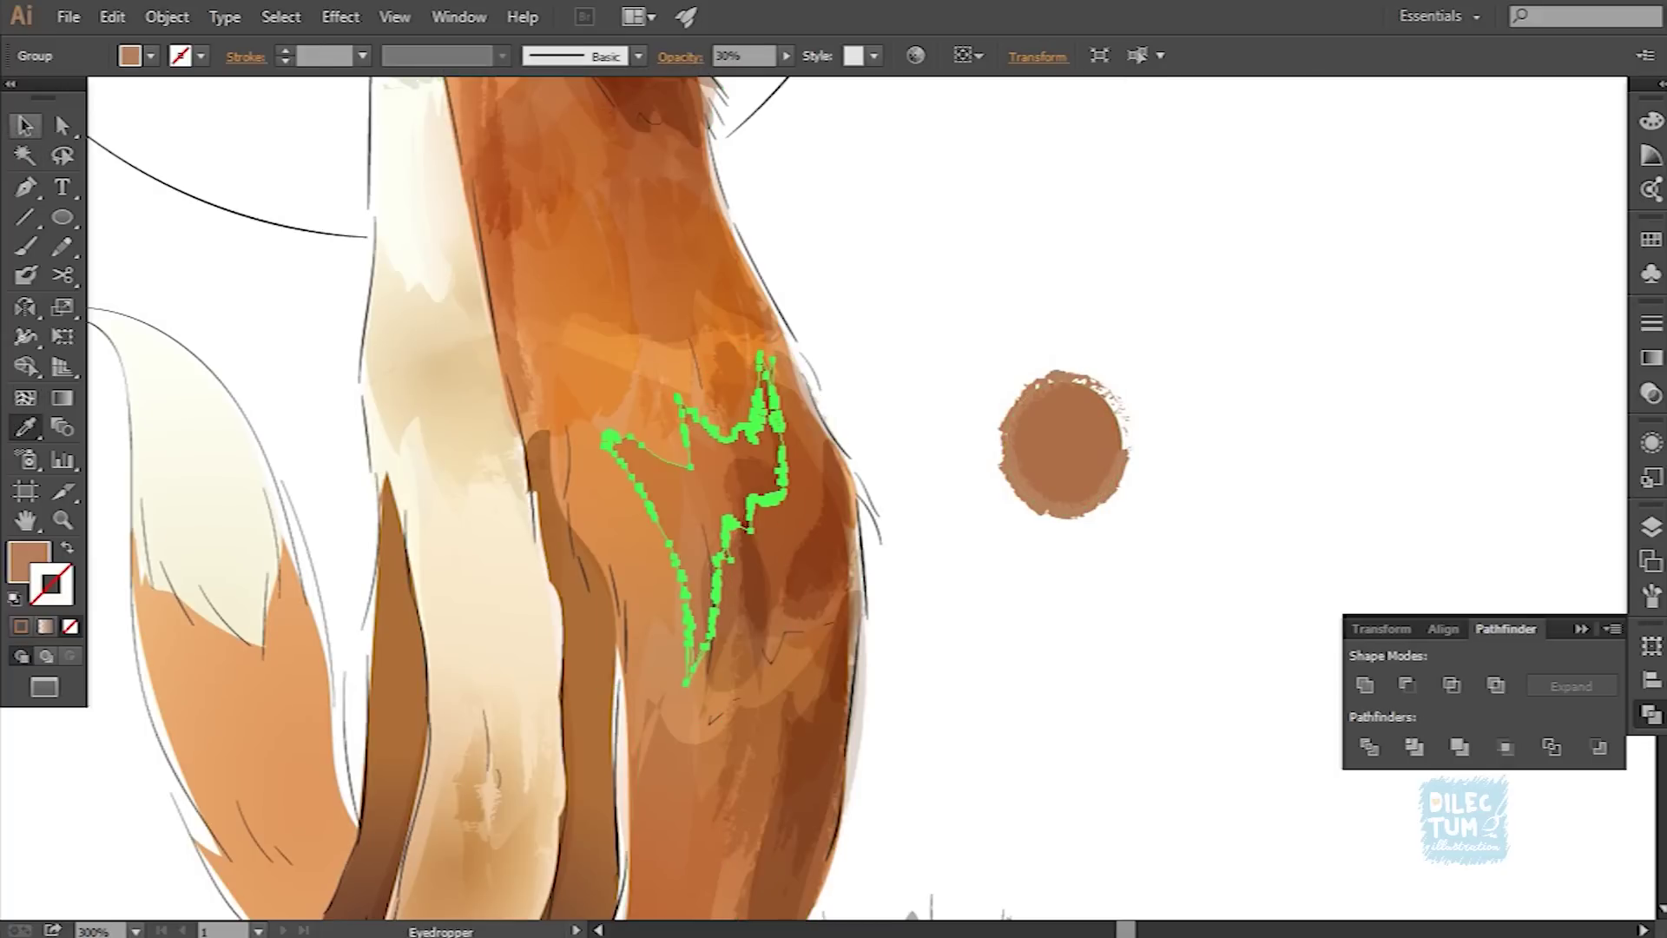
key("ctrl+shift+a")
key("ctrl+minus")
key("ctrl+minus")
key("ctrl+minus")
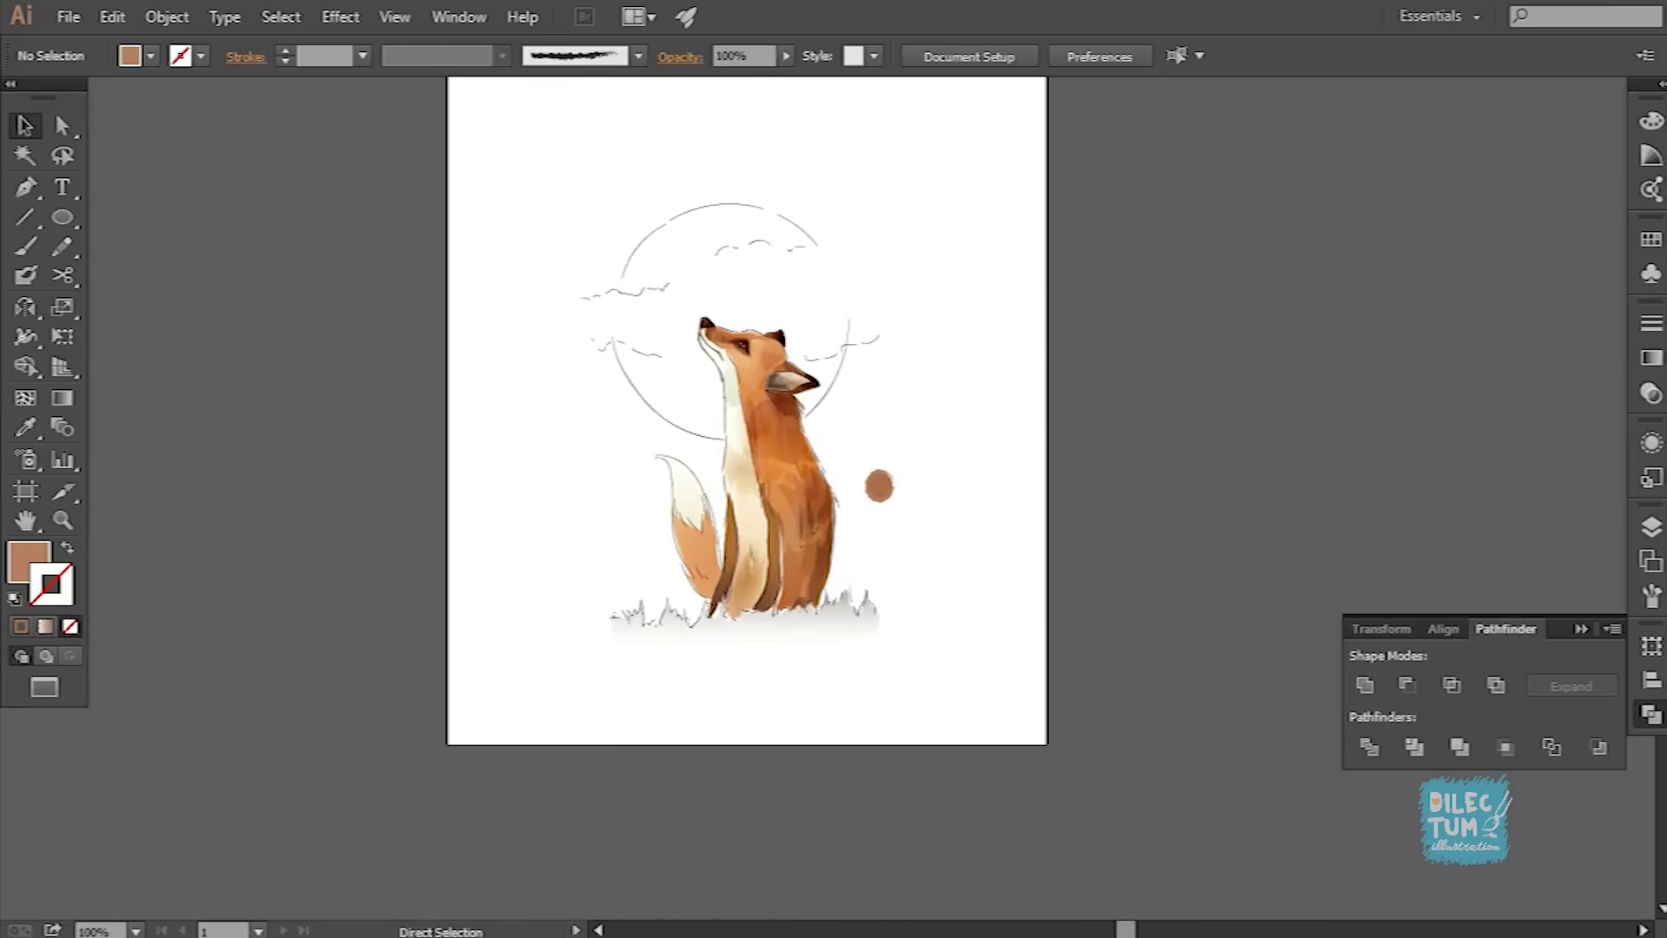
key("ctrl+plus")
key("ctrl+plus")
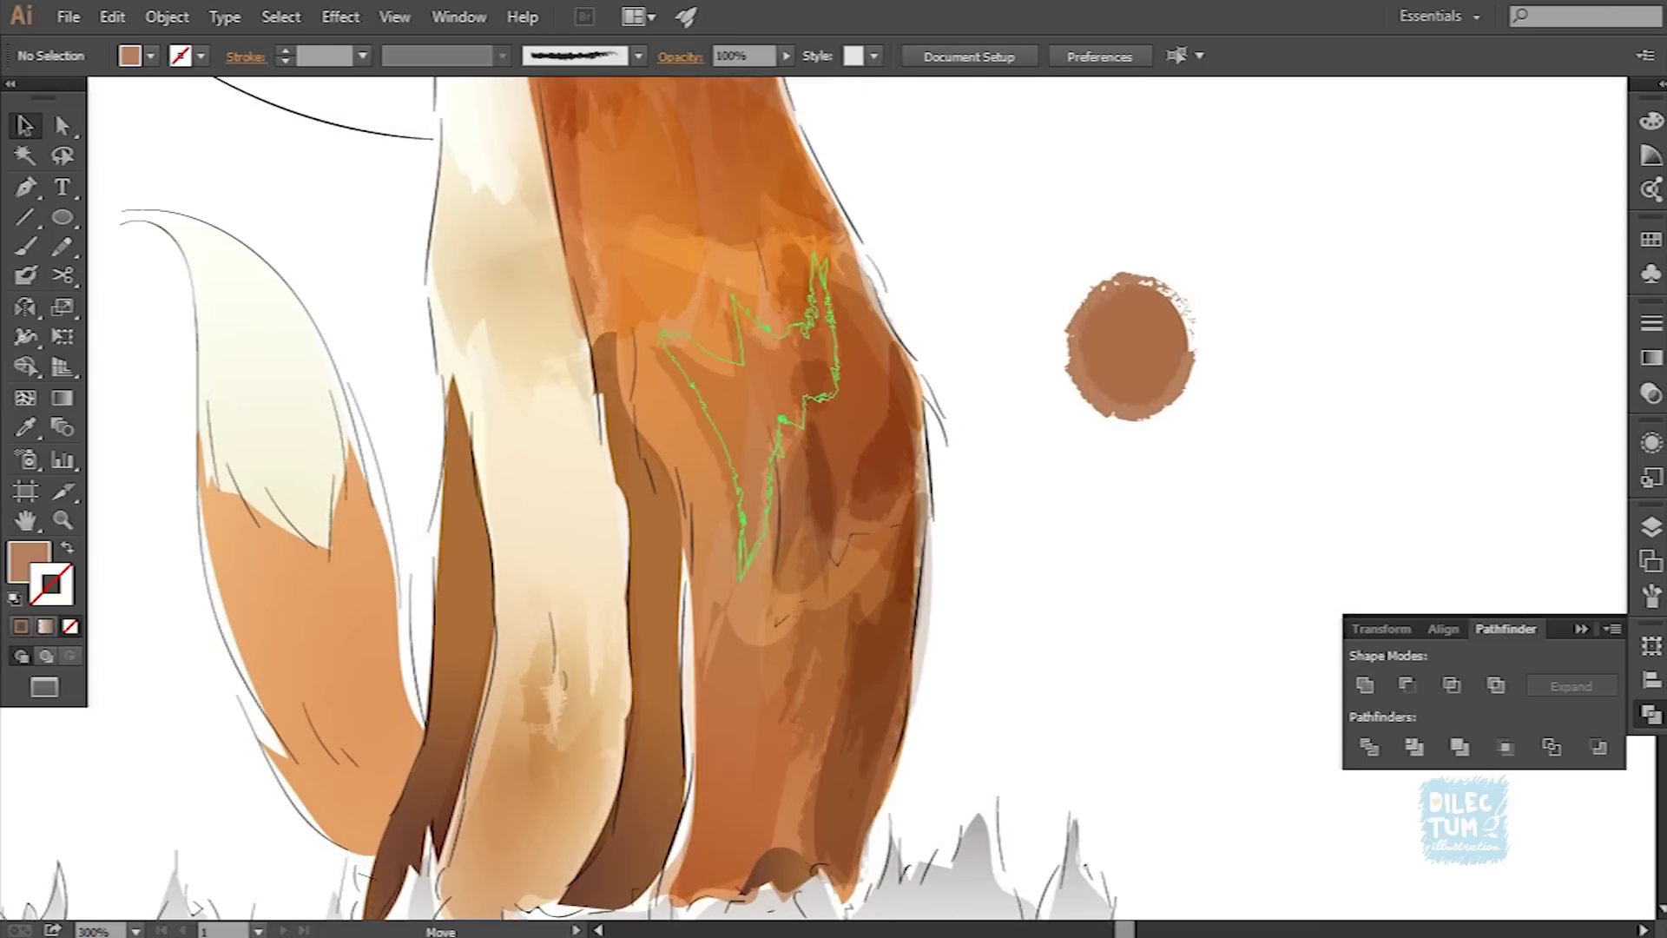
Step: Paint a stroke along the chest's left edge and expand it into a filled shape
key("ctrl+plus")
key("b")
left_click_drag(645, 416, 699, 595)
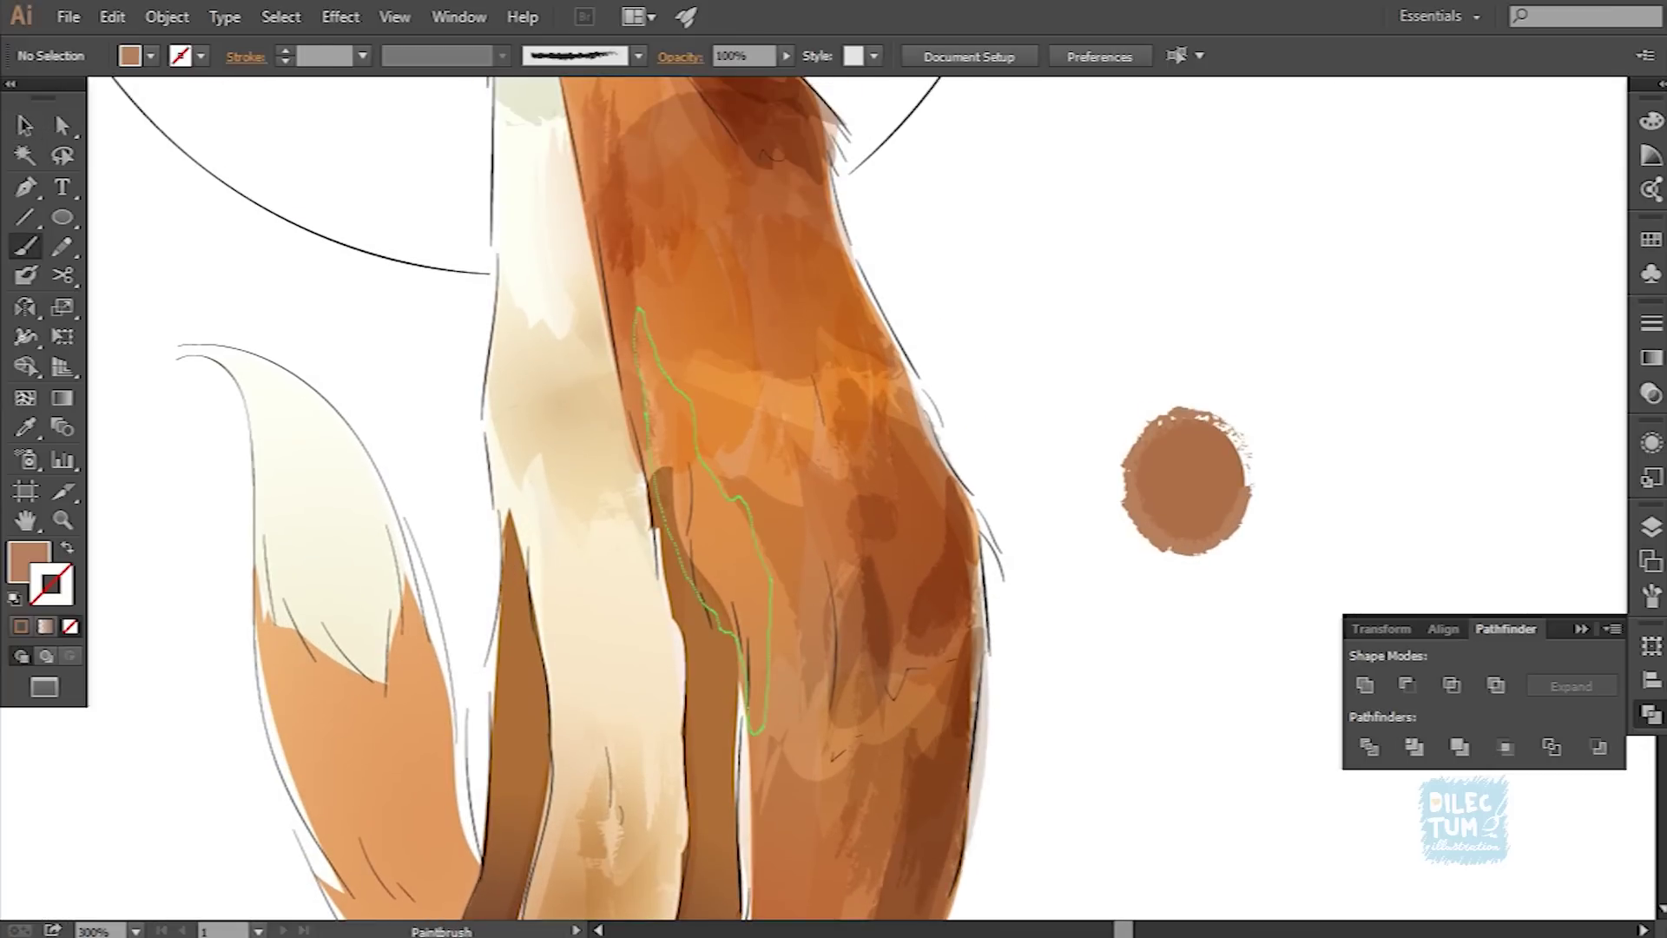
key("o")
left_click(1186, 482)
key("v")
left_click(166, 17)
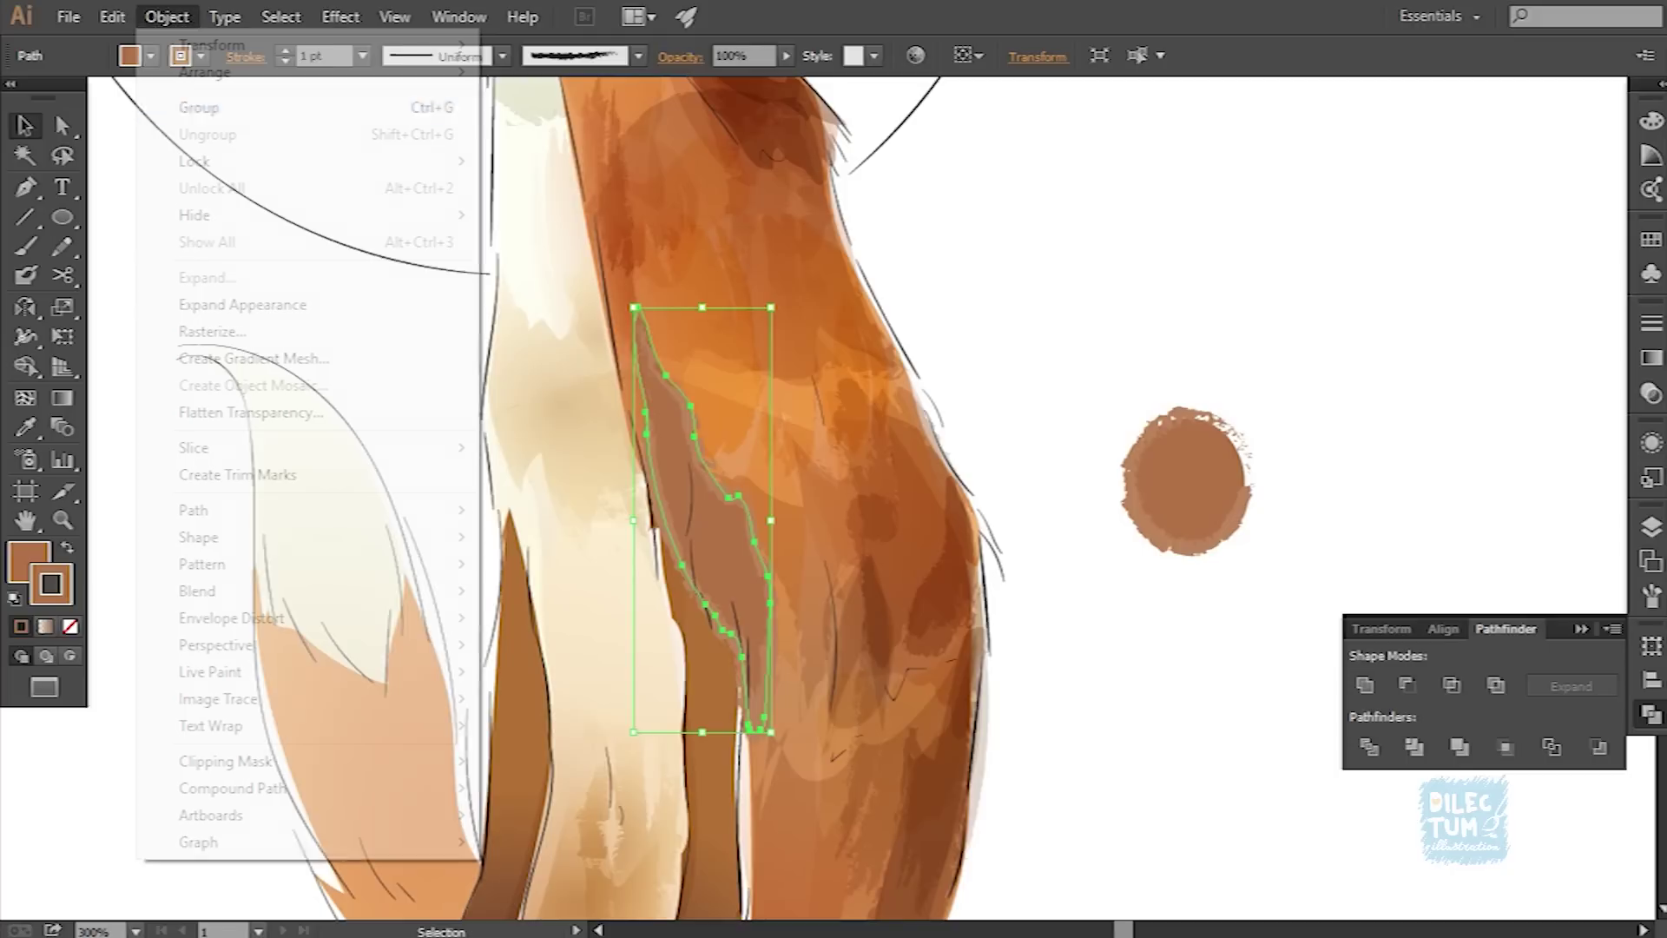
left_click(252, 369)
key("ctrl+shift+a")
Step: Make the chest shape a yellow glow with changed blending and 40% opacity
left_click(708, 521)
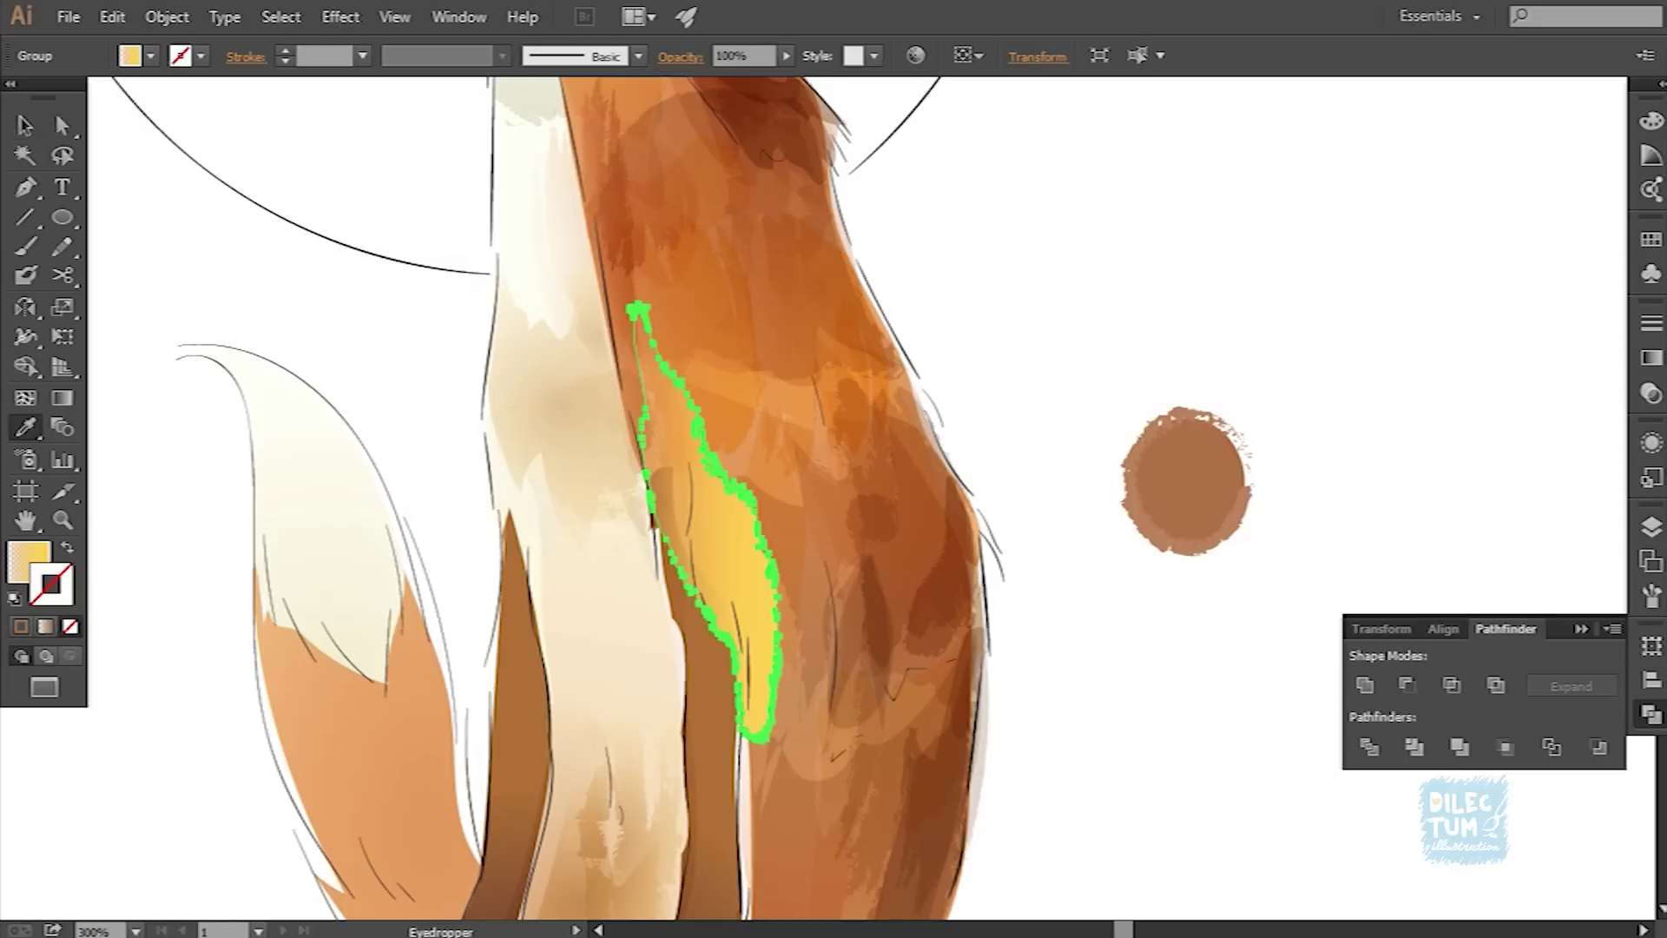
left_click(680, 56)
left_click(477, 179)
key("ctrl+shift+a")
key("ctrl+1")
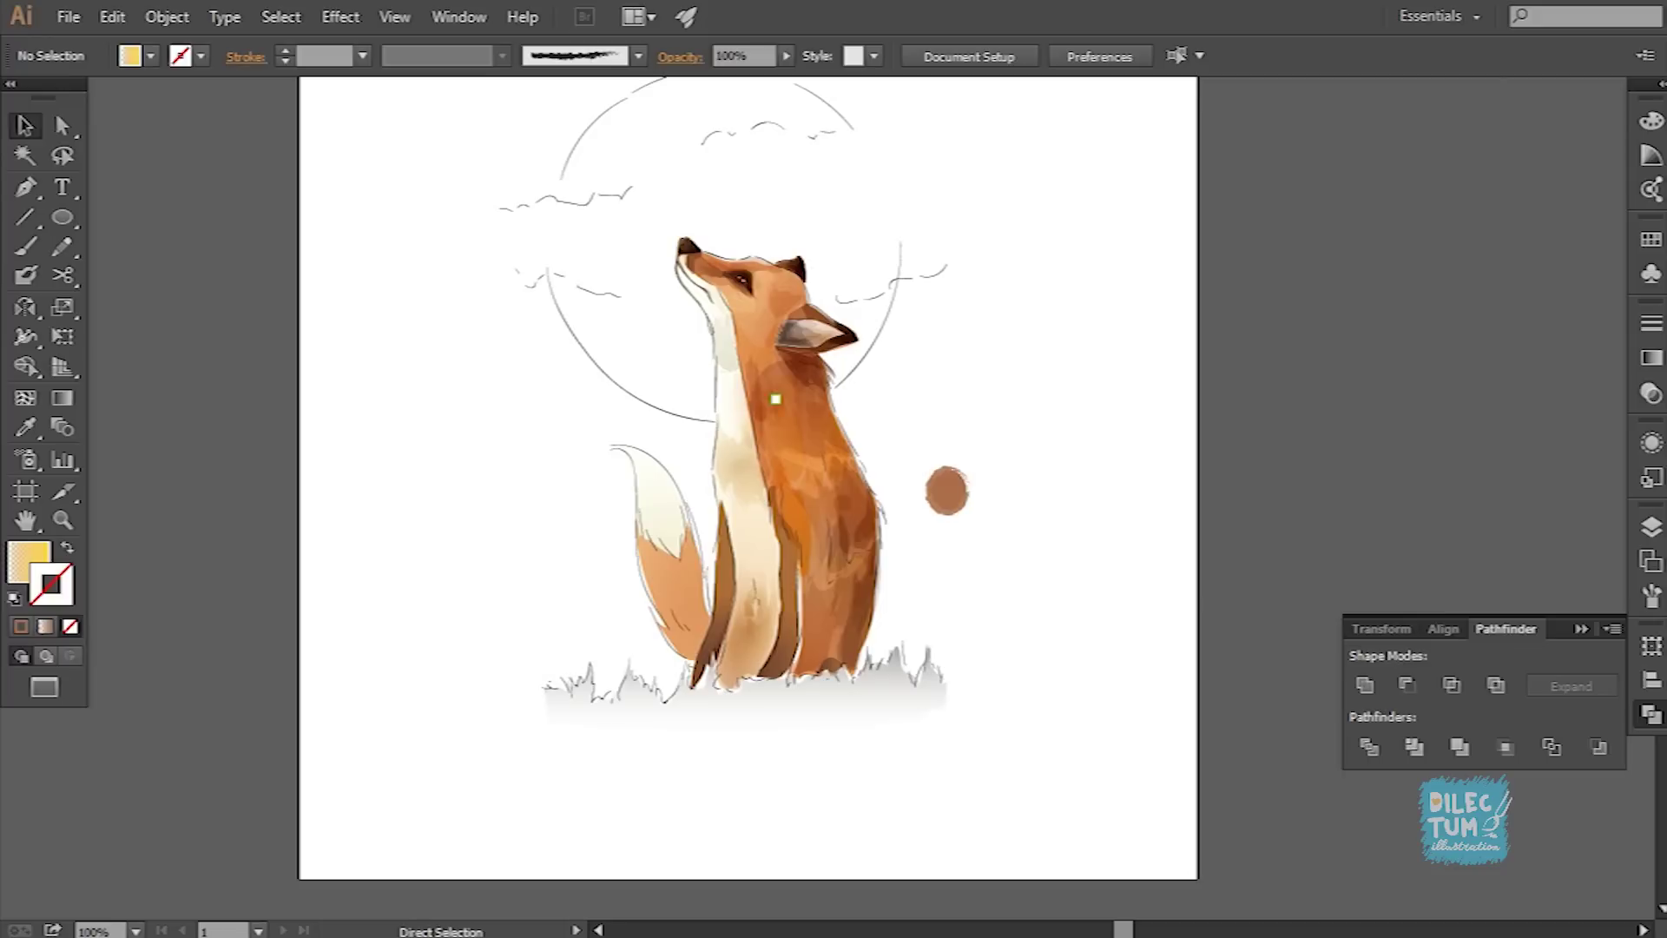
key("ctrl+plus")
left_click(746, 514)
key("o")
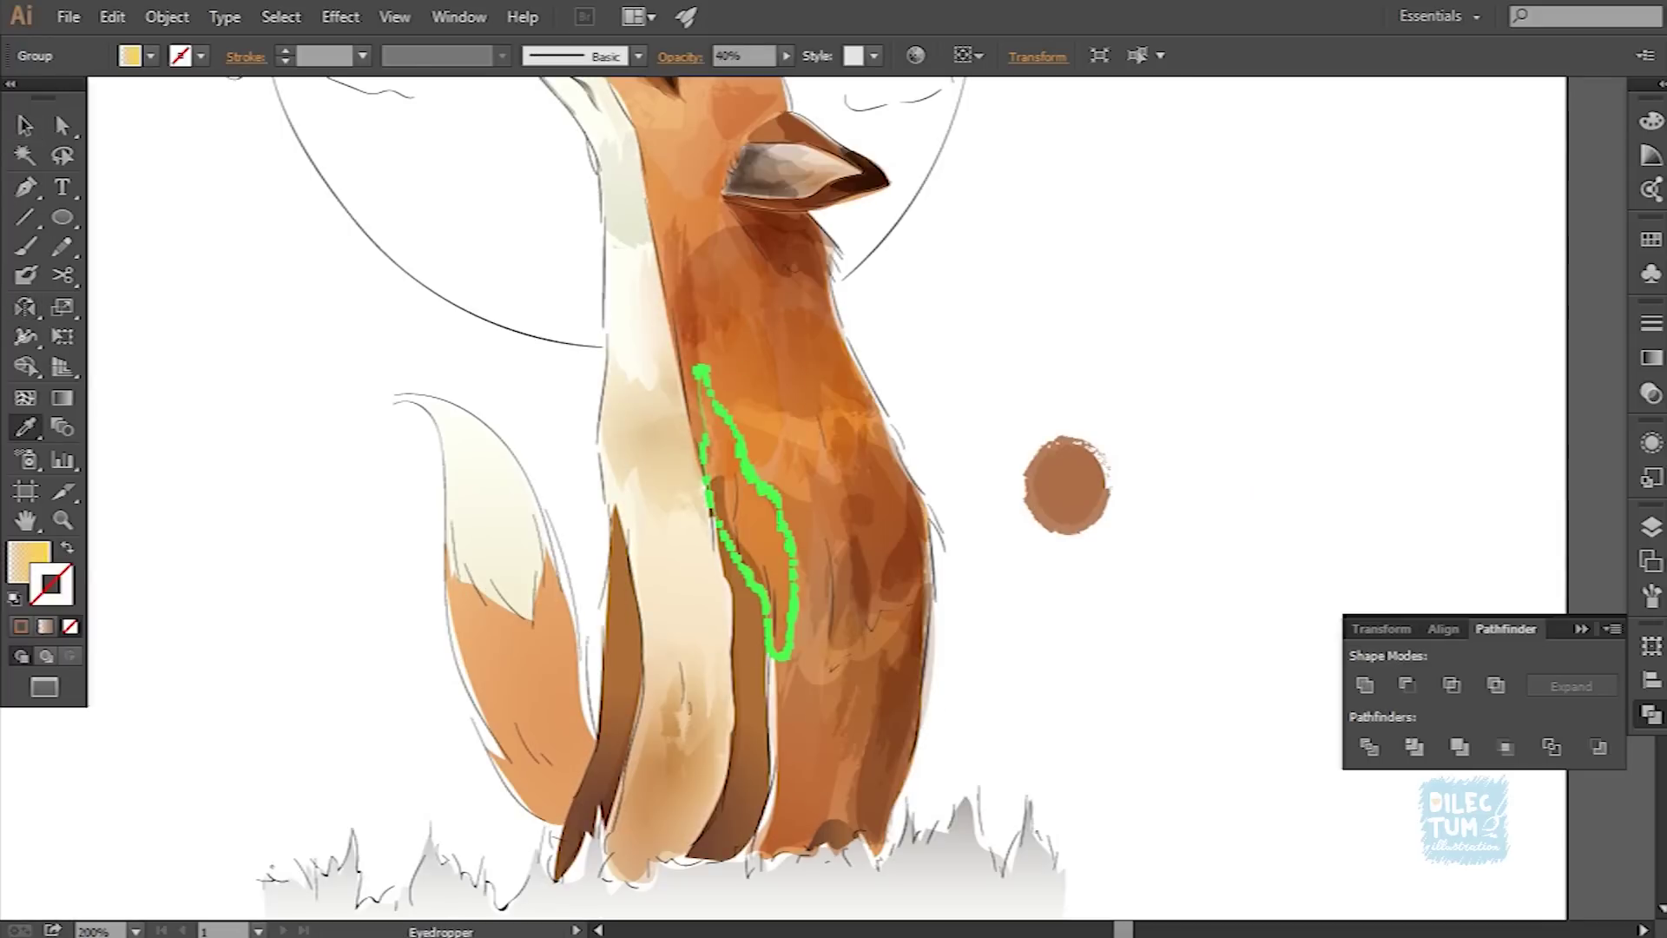
key("ctrl+shift+a")
Step: Paint a stroke beside the cream front leg, expanded and set to Multiply
key("b")
key("ctrl+plus")
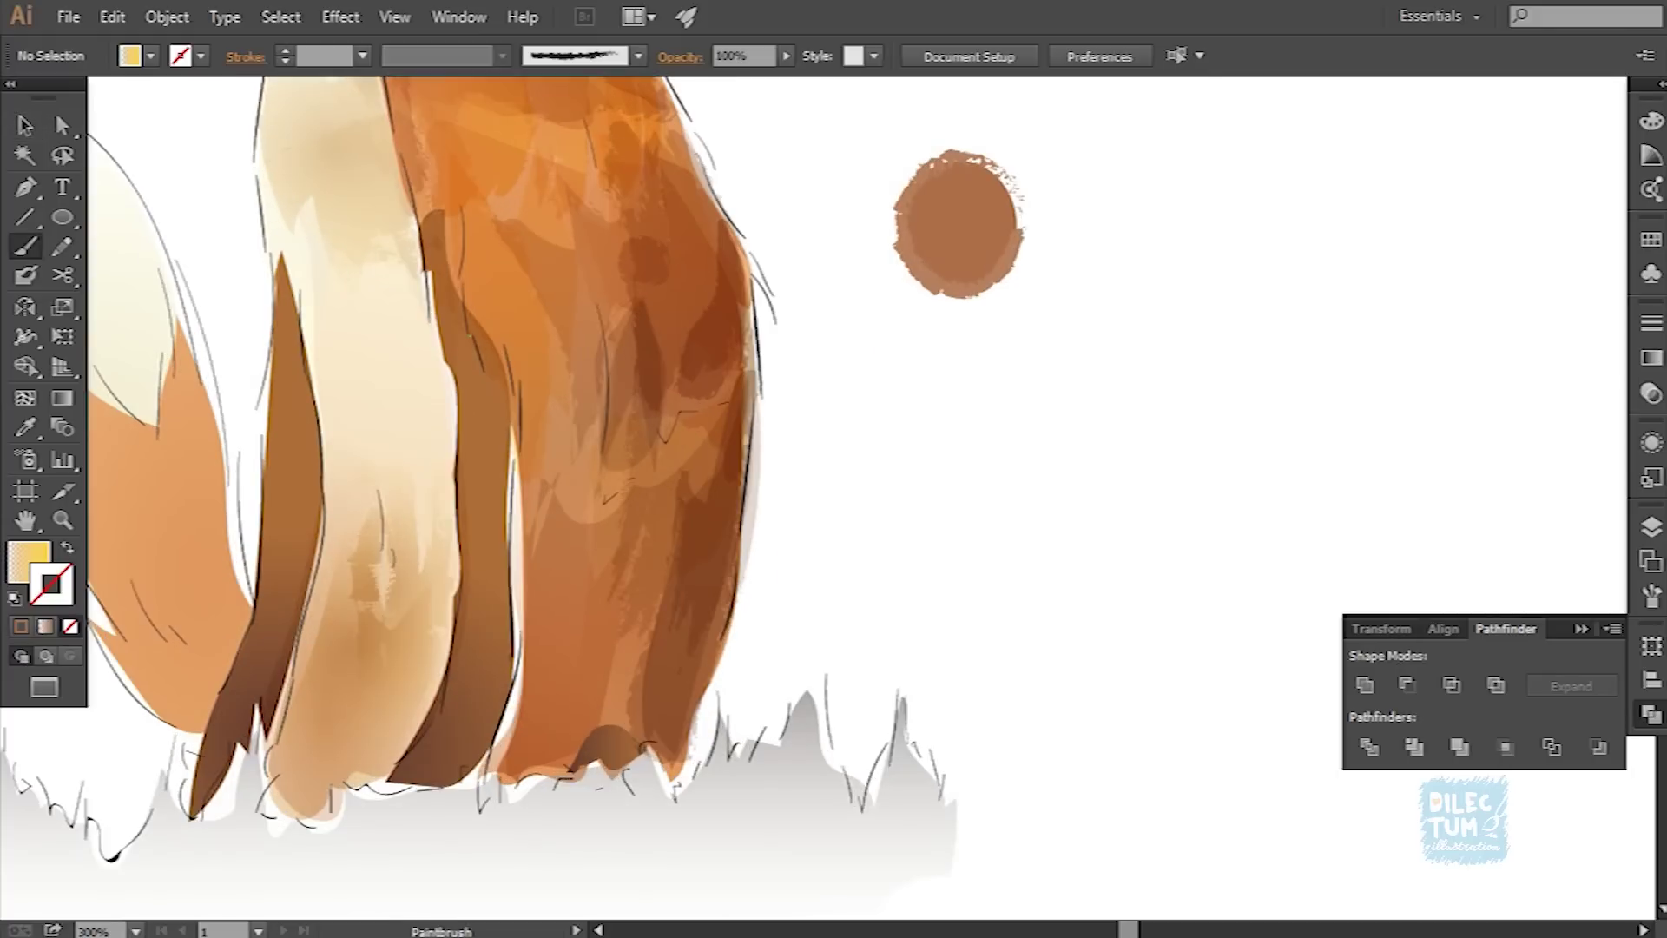
left_click_drag(511, 568, 480, 336)
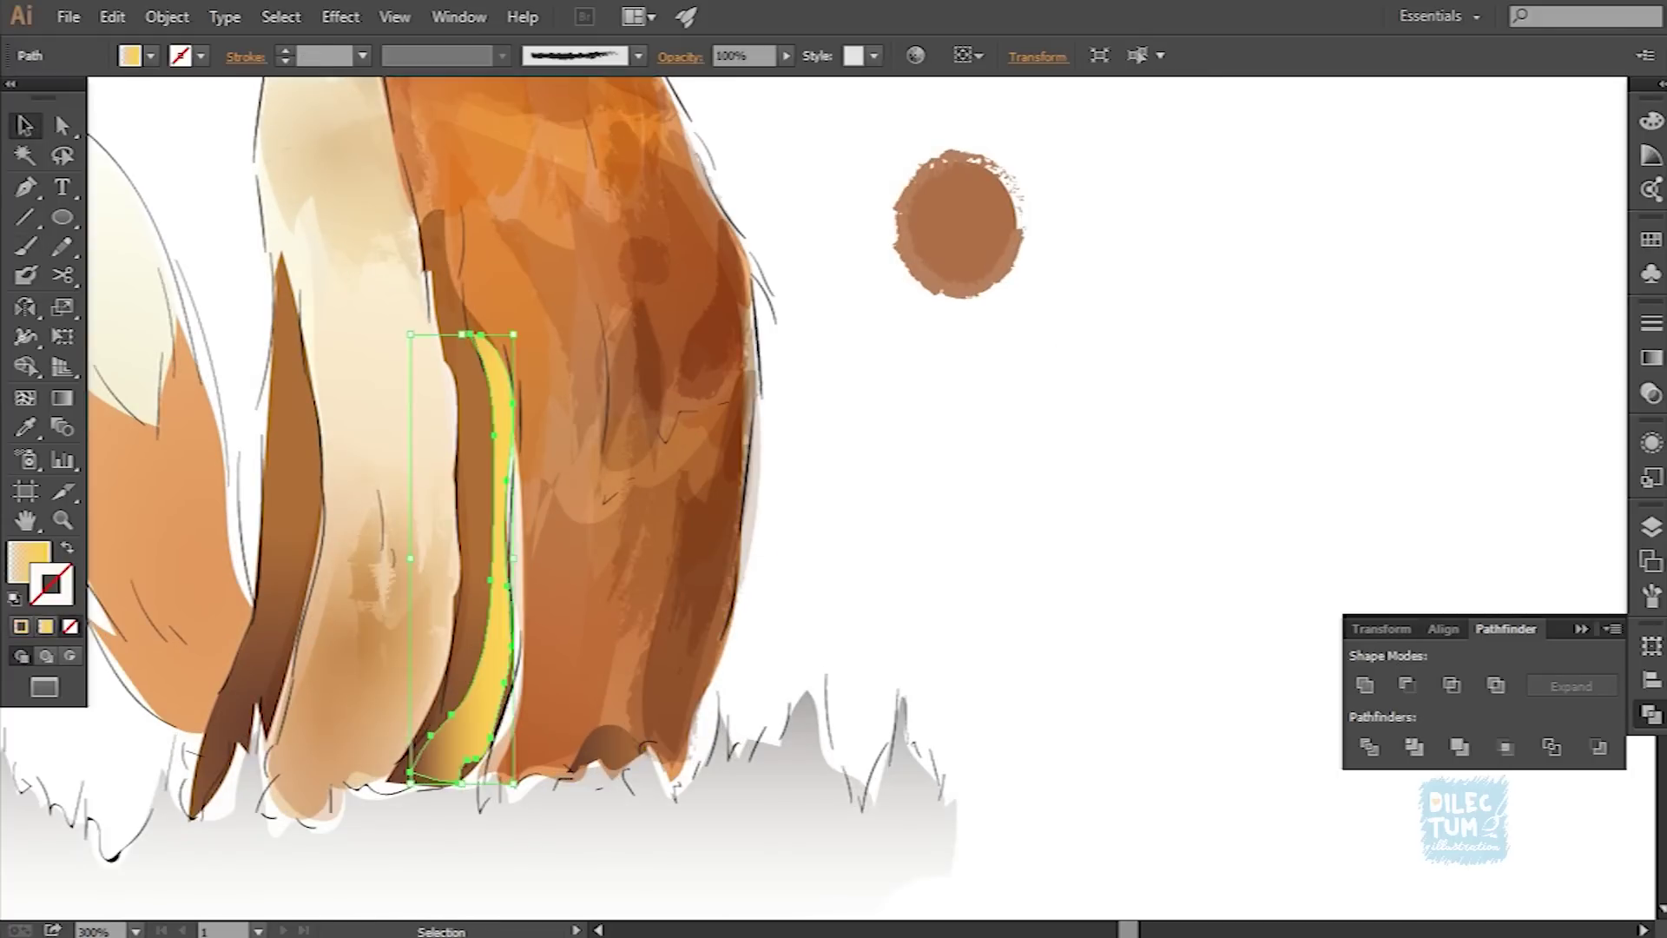
key("i")
left_click(514, 647)
left_click(167, 17)
left_click(261, 297)
key("v")
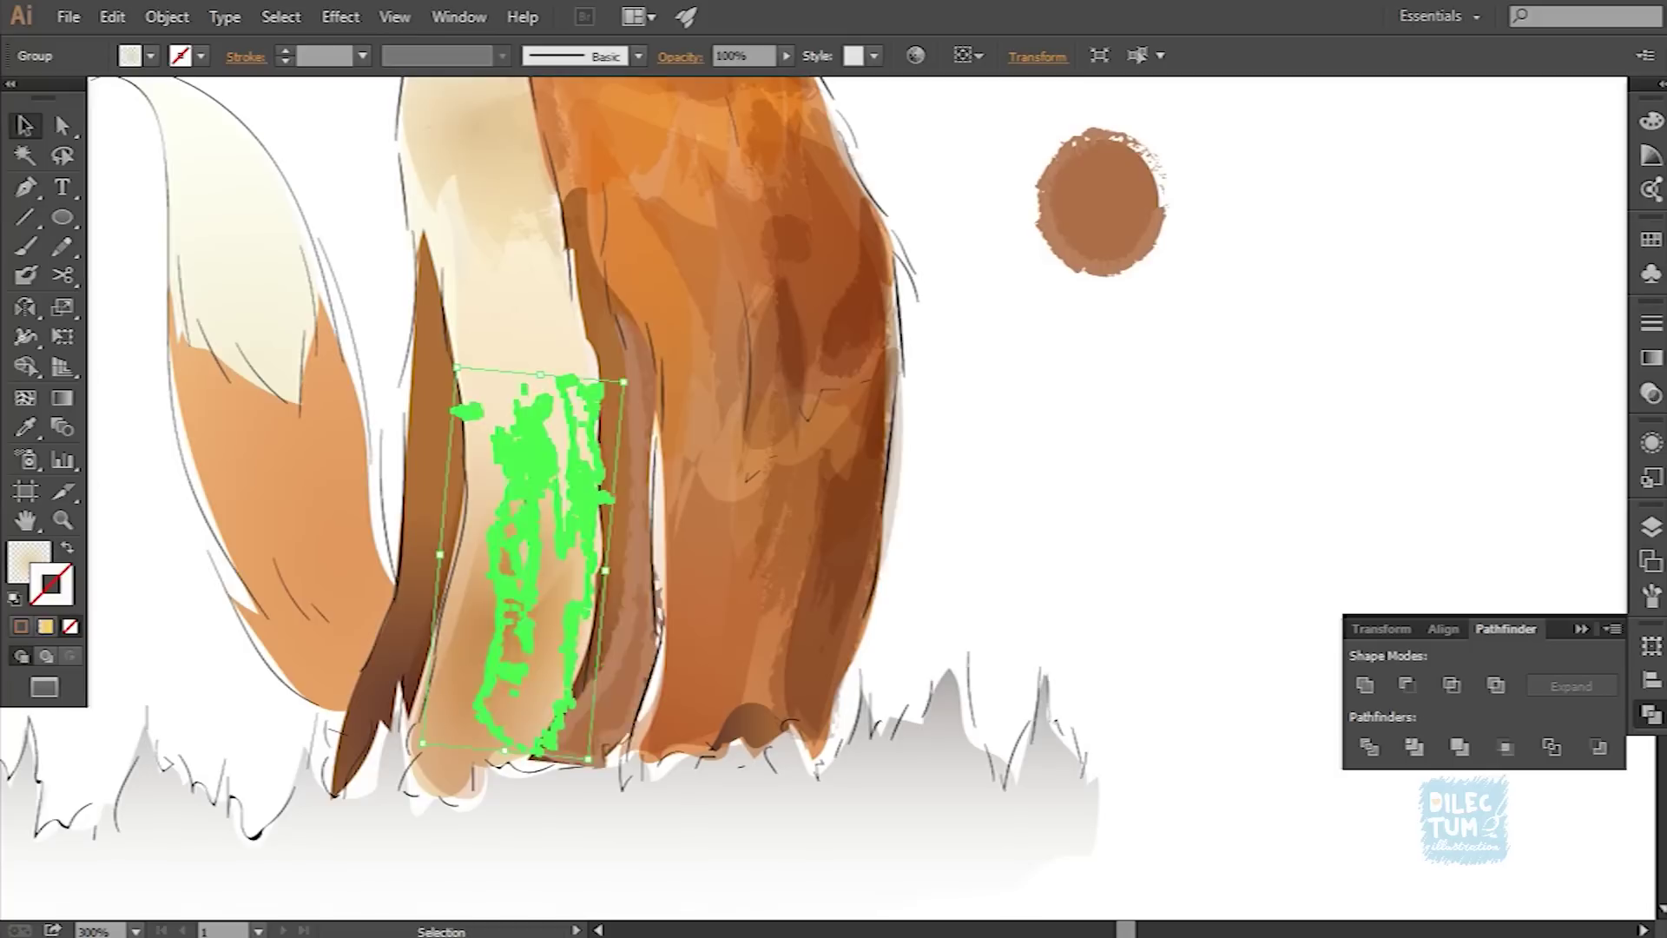
key("ctrl+shift+a")
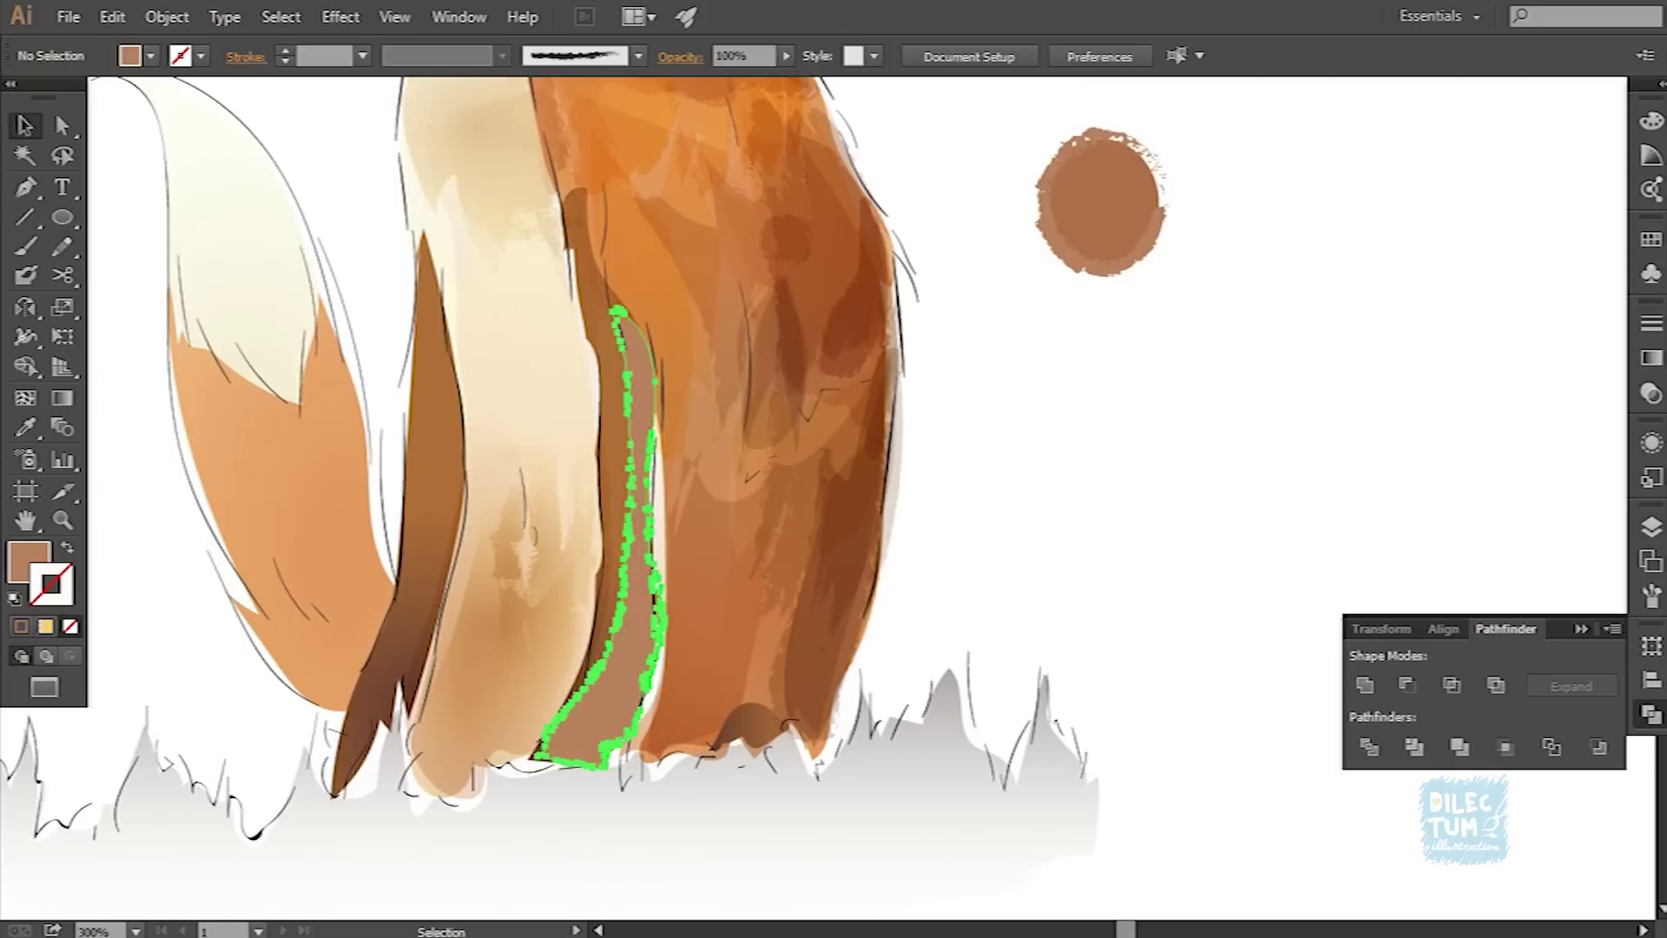
left_click(681, 56)
left_click(465, 104)
left_click(477, 174)
key("ctrl+shift+a")
Step: Paint a dark stroke along the back leg, expand it, and apply a brush
key("b")
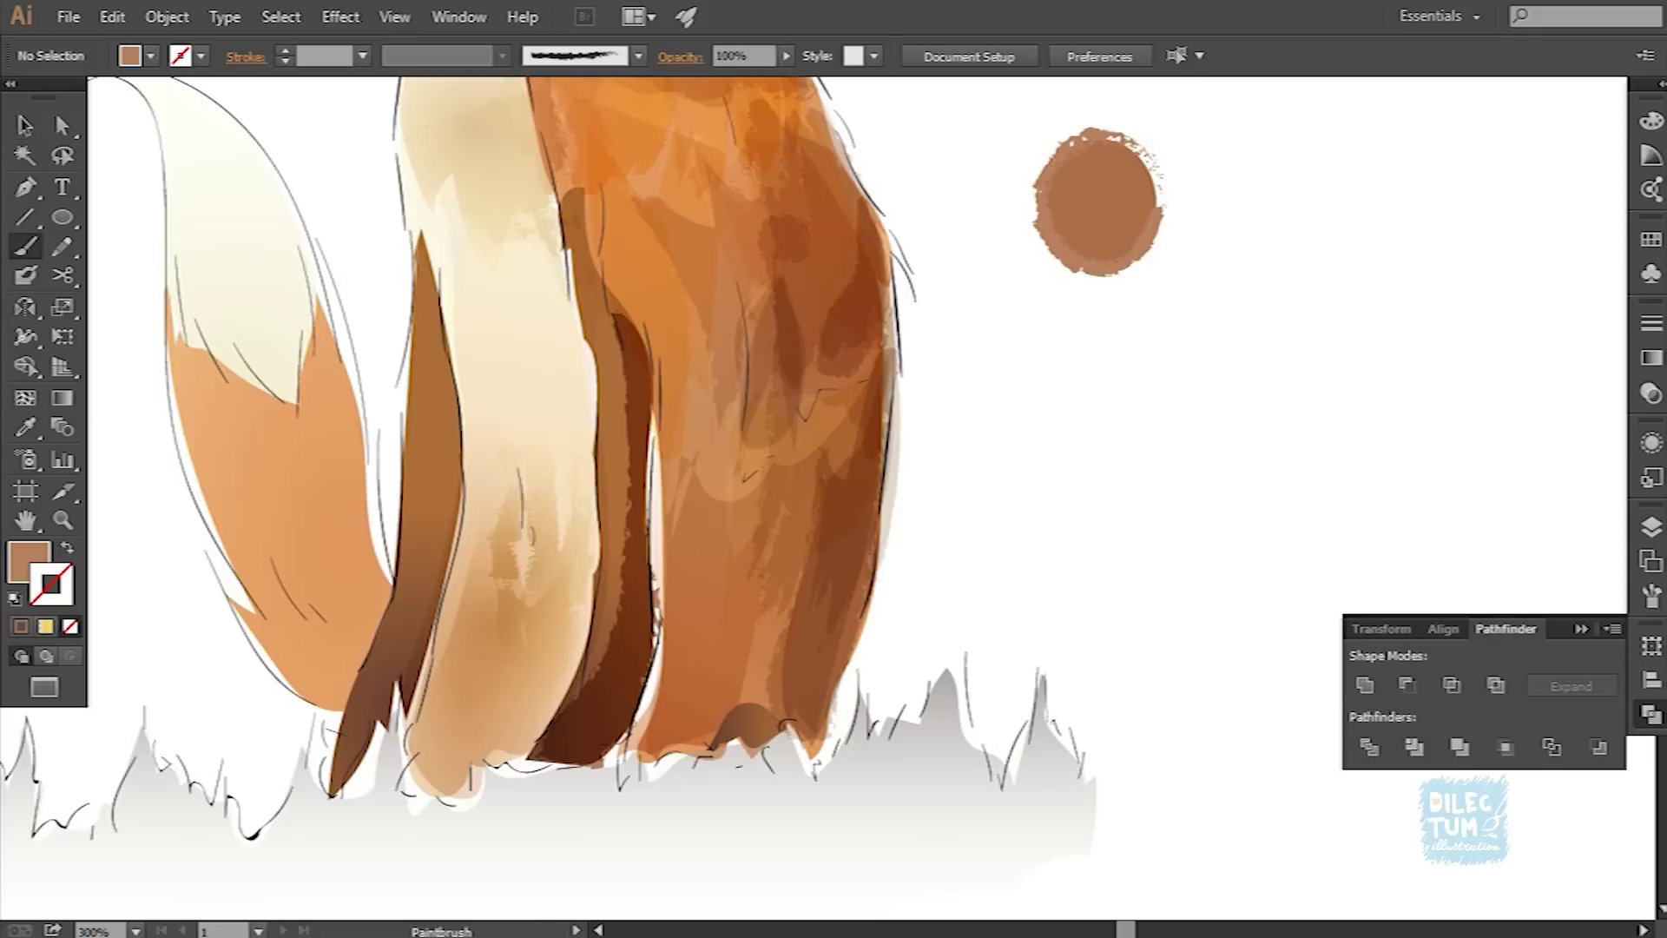
left_click_drag(437, 286, 380, 736)
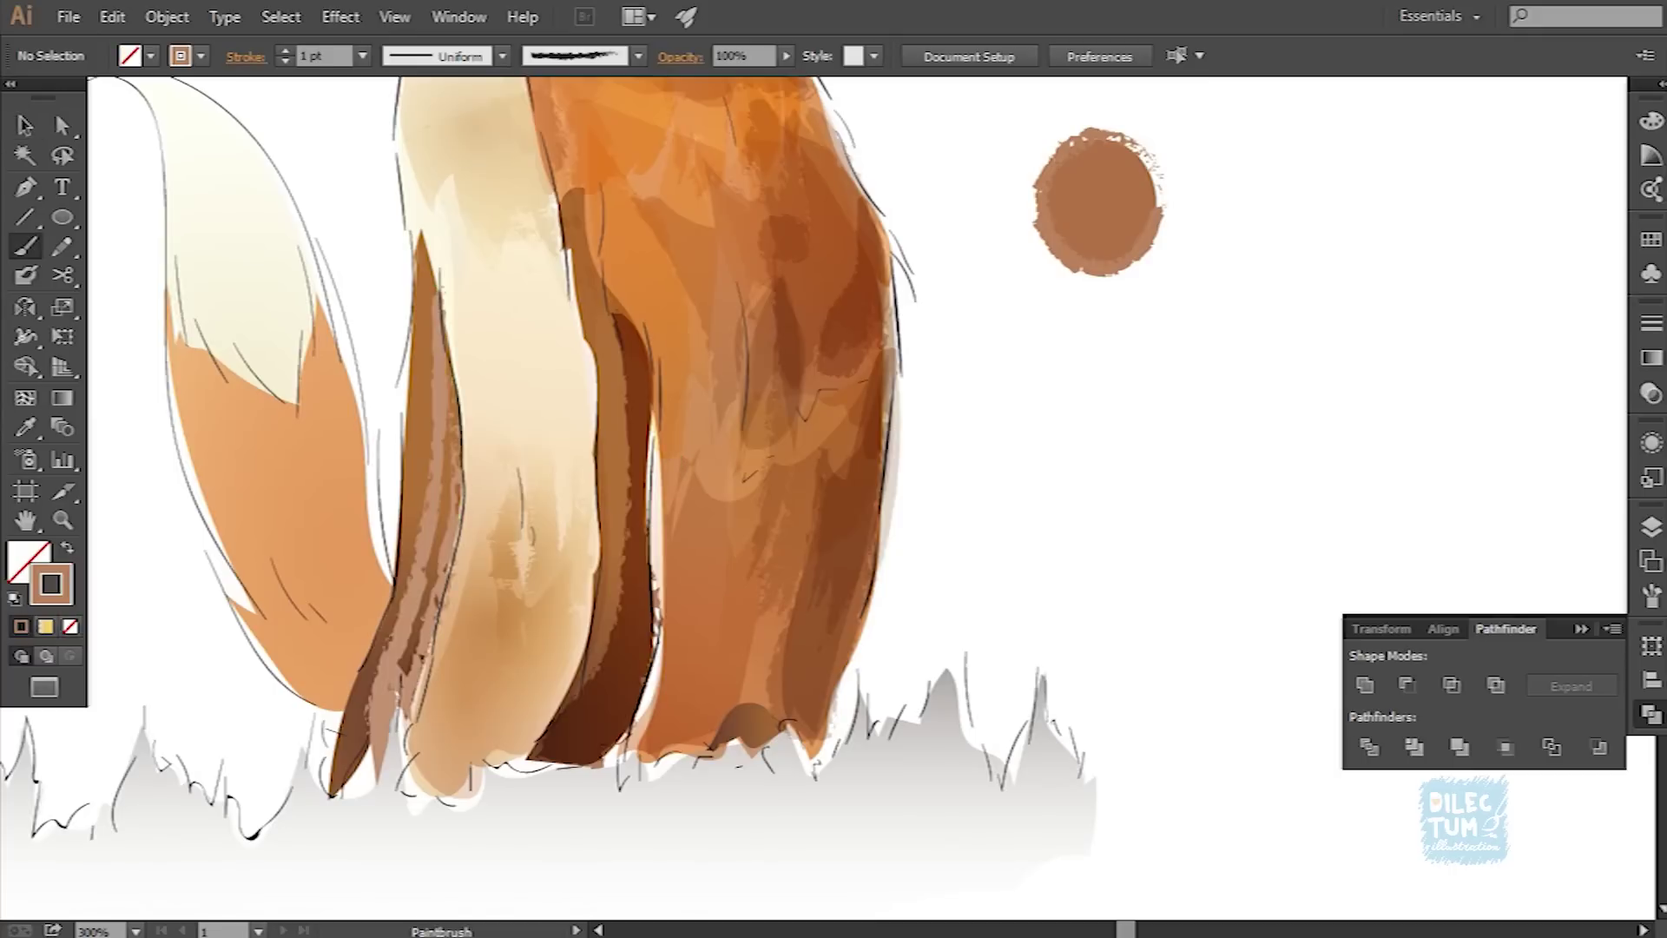
key("c")
left_click(409, 608)
key("Return")
key("v")
key("i")
left_click(167, 17)
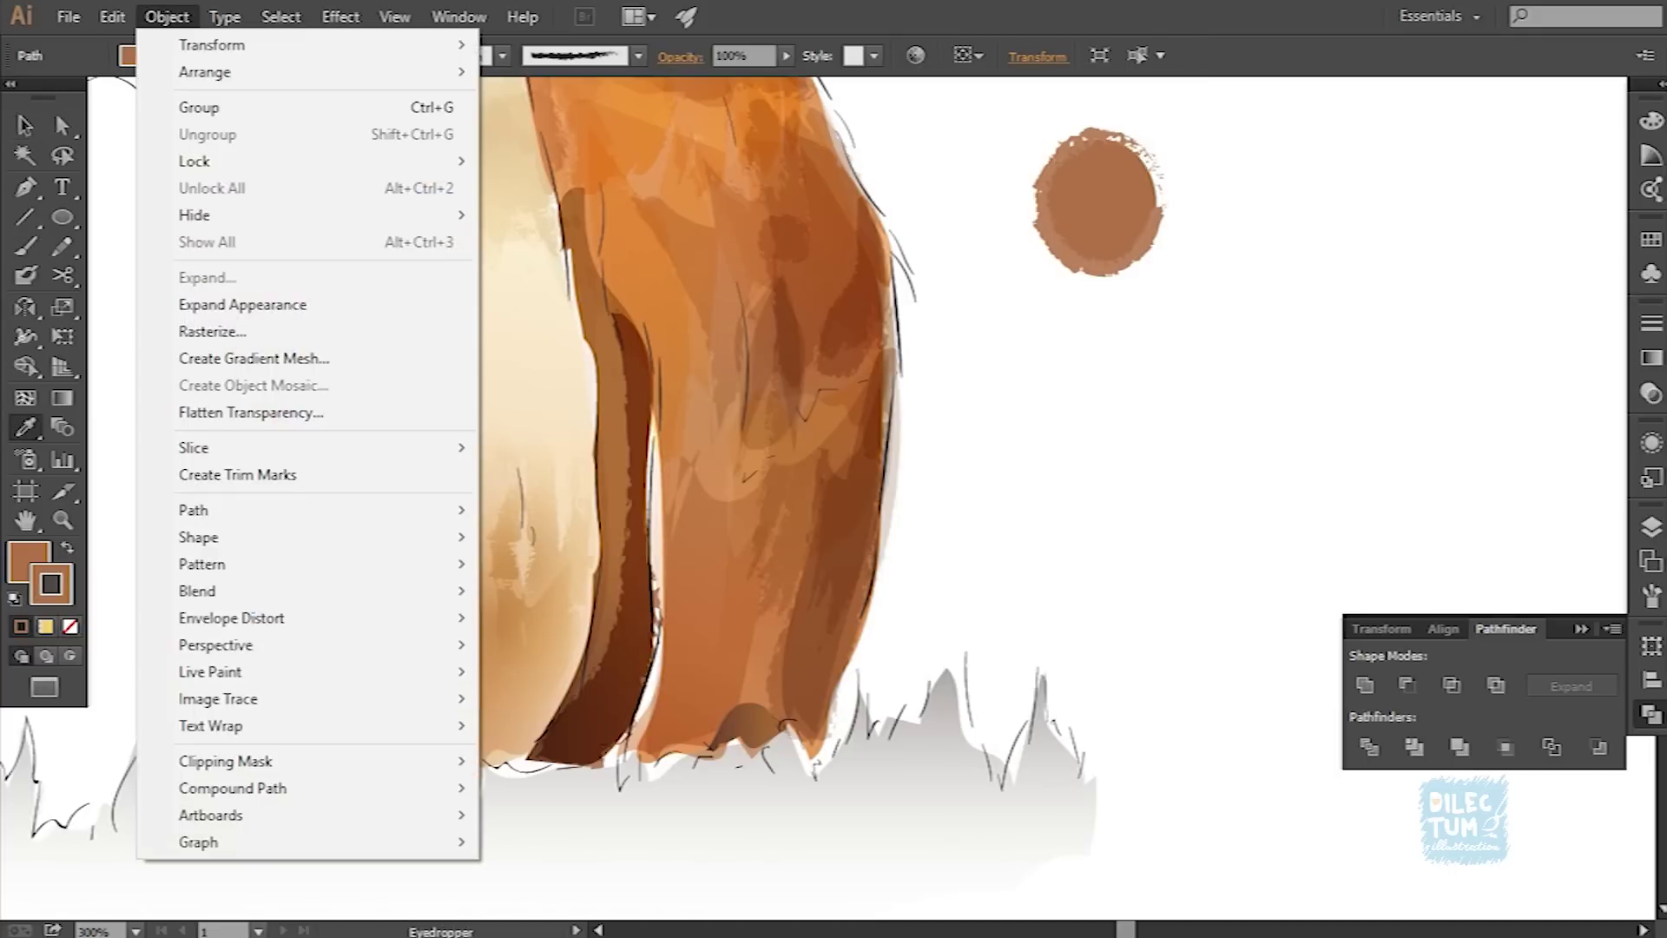
left_click(217, 304)
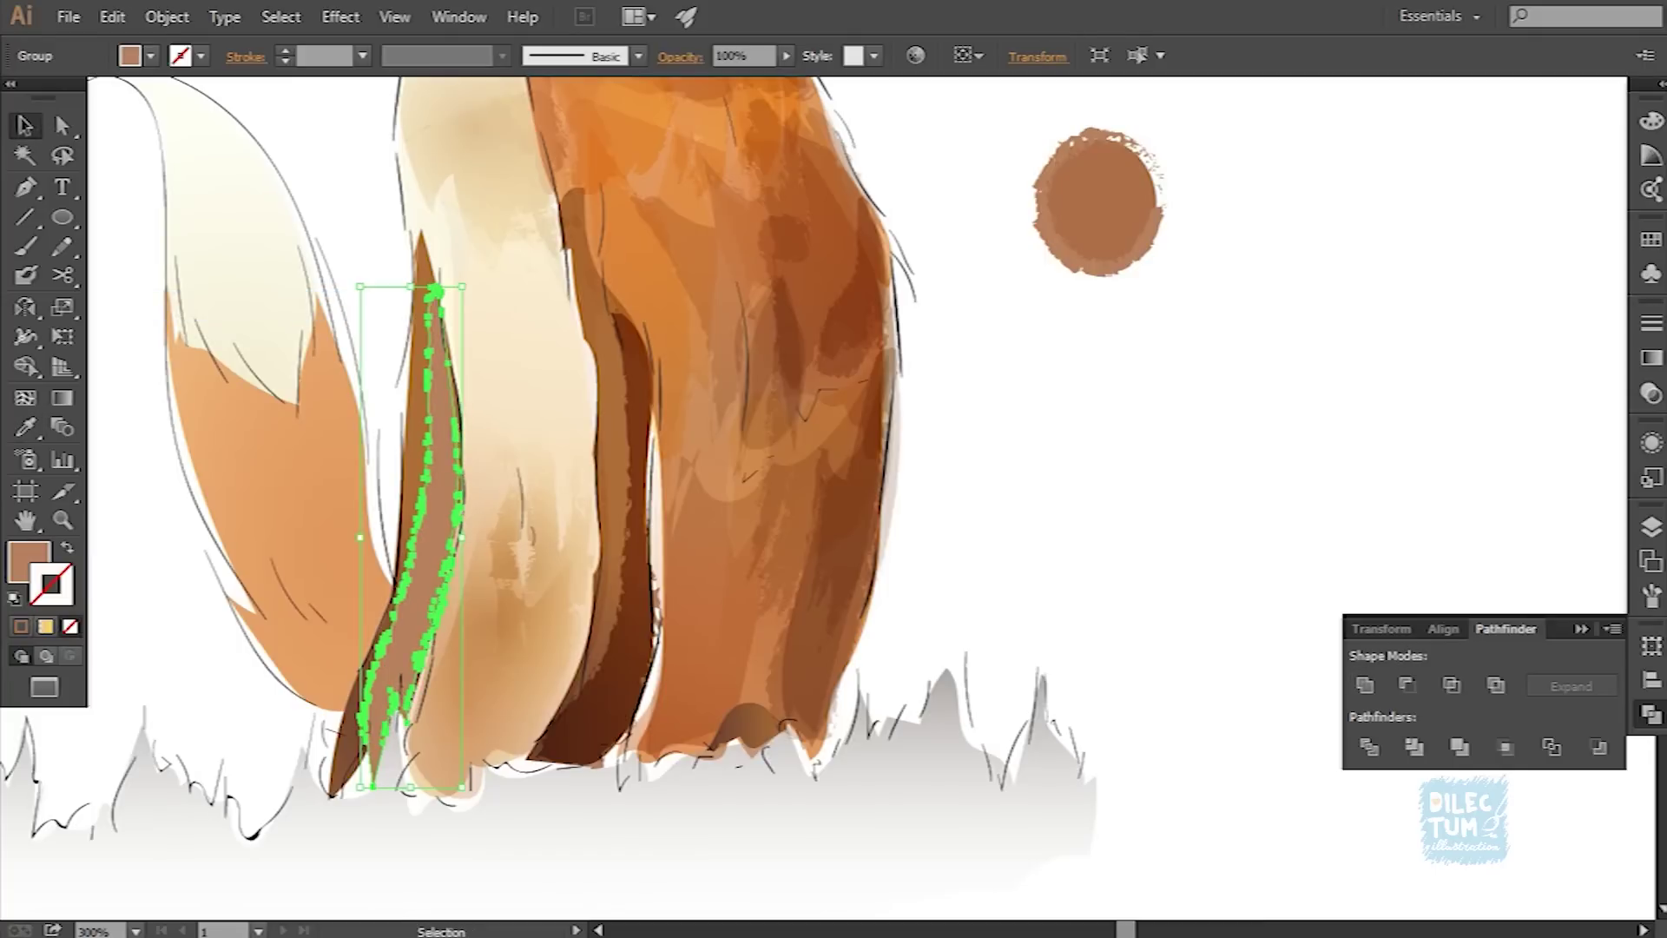
left_click(638, 57)
left_click(465, 165)
key("ctrl+shift+a")
key("ctrl+minus")
key("ctrl+minus")
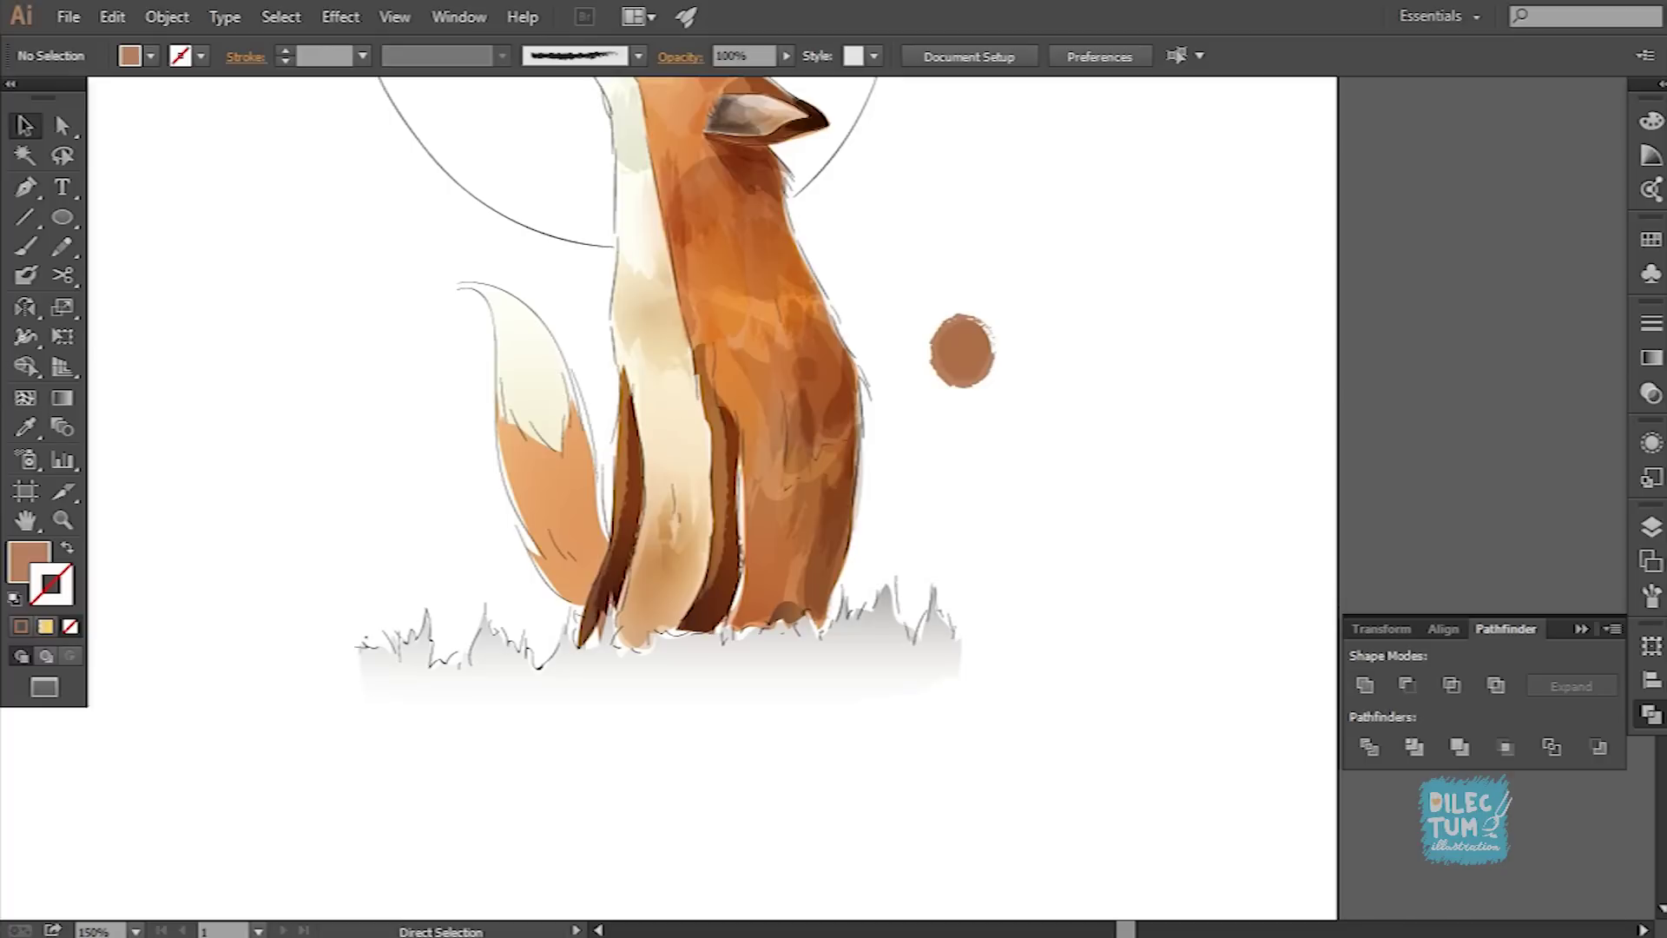
key("ctrl+plus")
Step: Paint a mark on the lower chest, expanded and filled with a lighter tan
key("b")
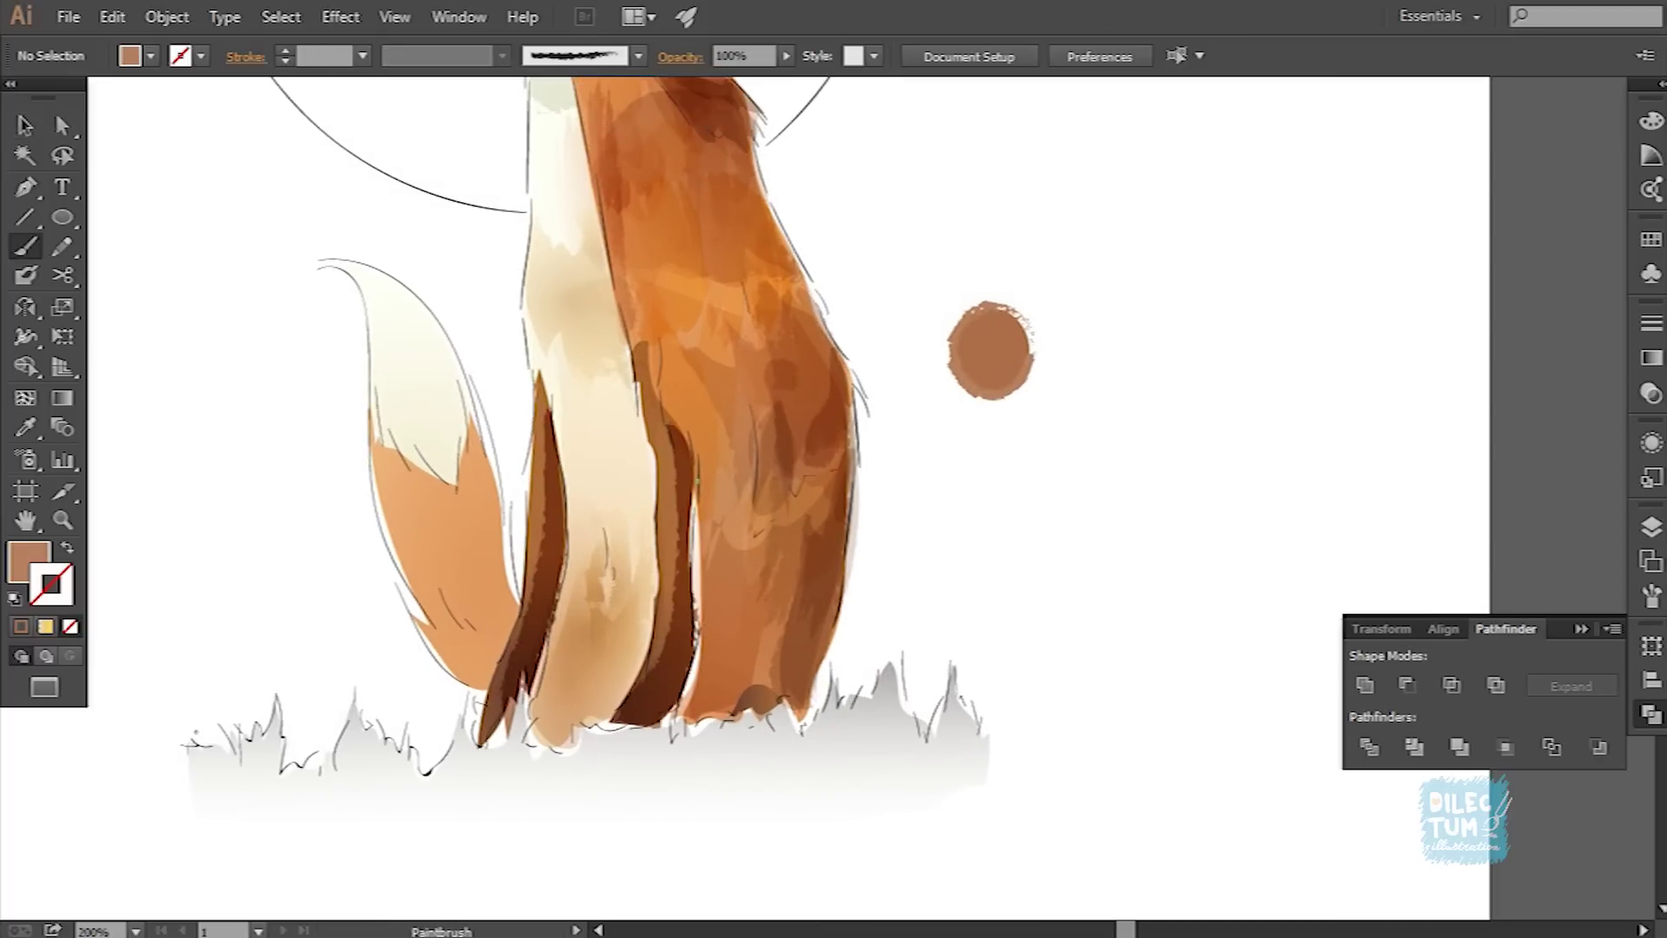
left_click_drag(748, 437, 748, 434)
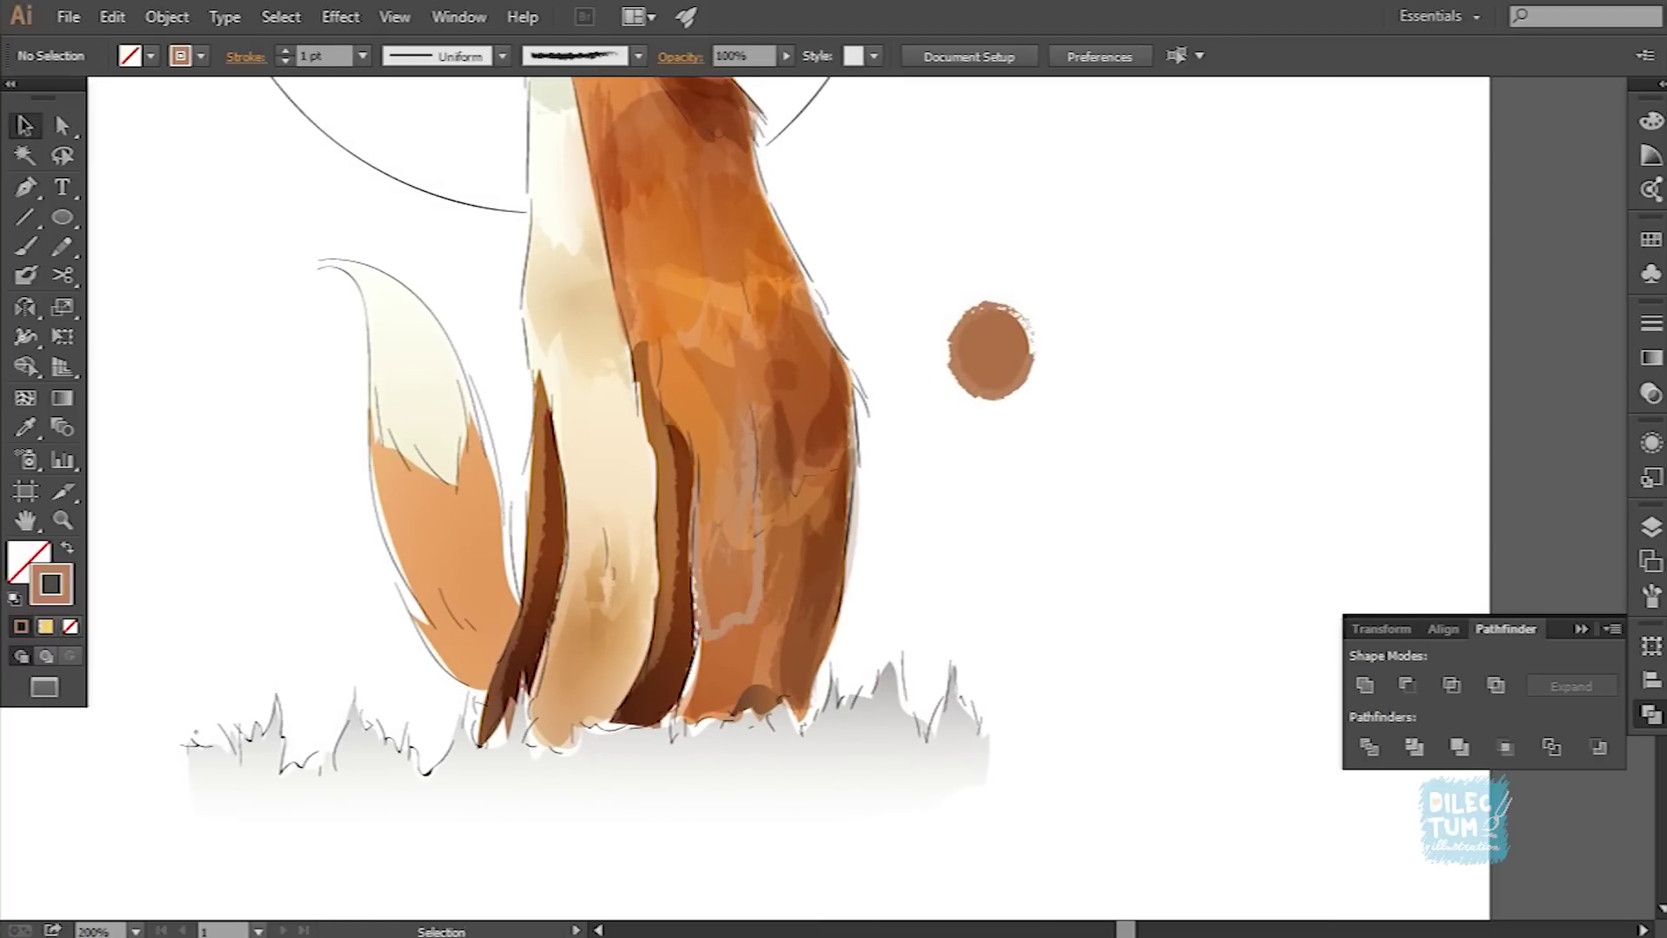
key("v")
left_click(167, 17)
left_click(243, 304)
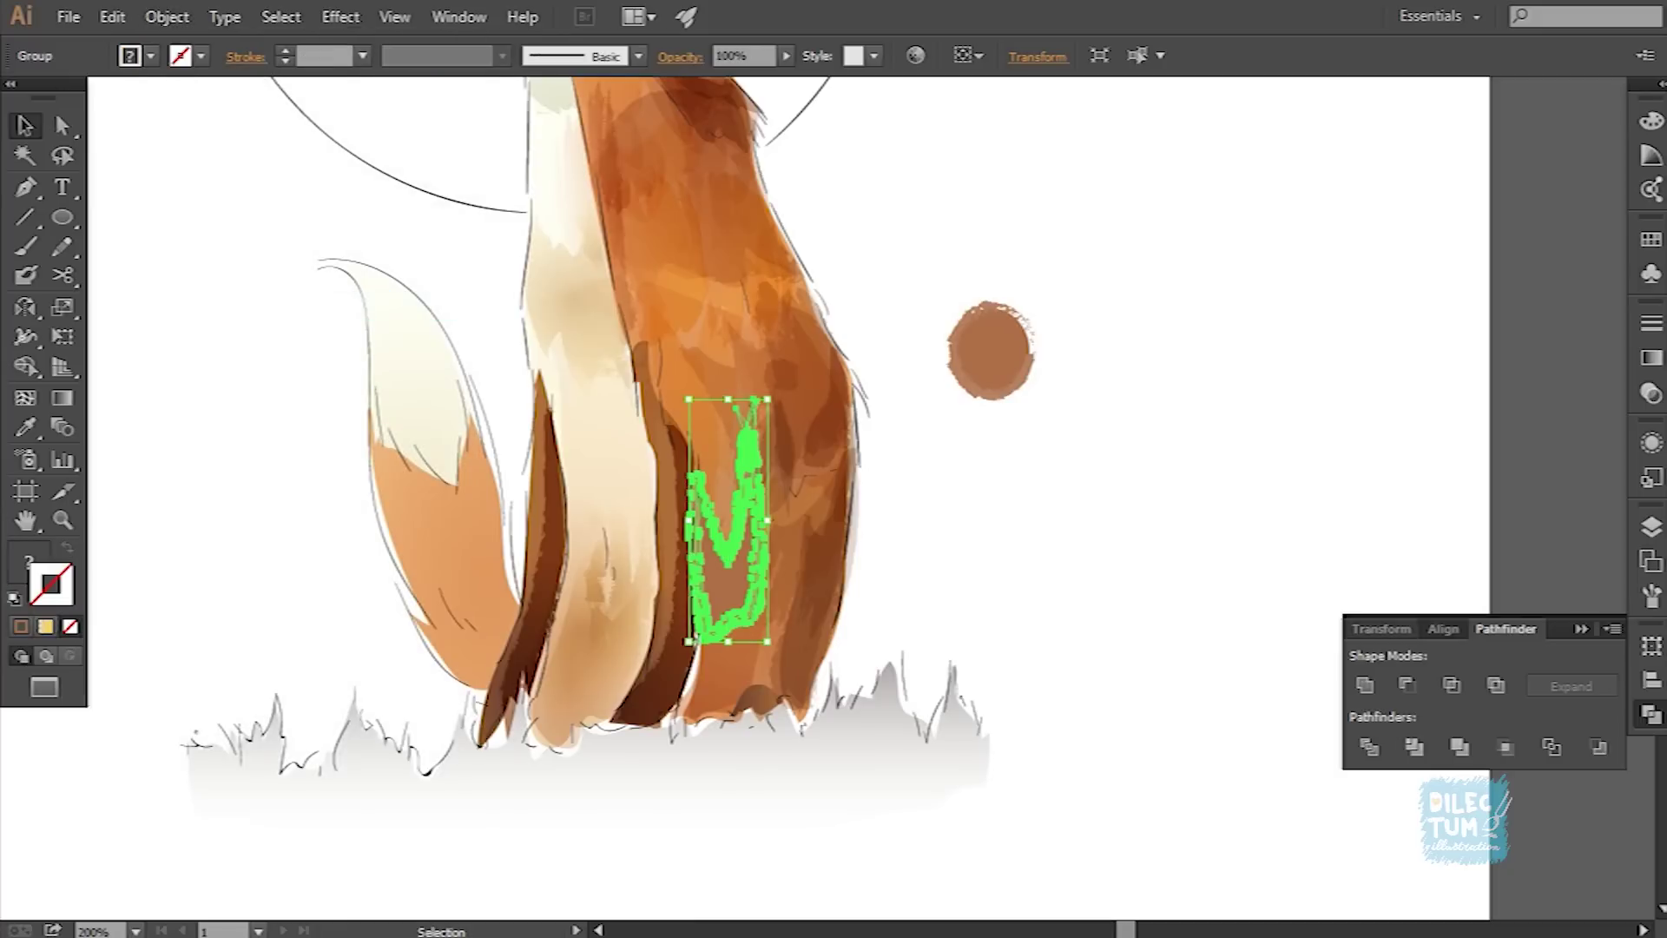
double_click(29, 562)
type("DDB07F")
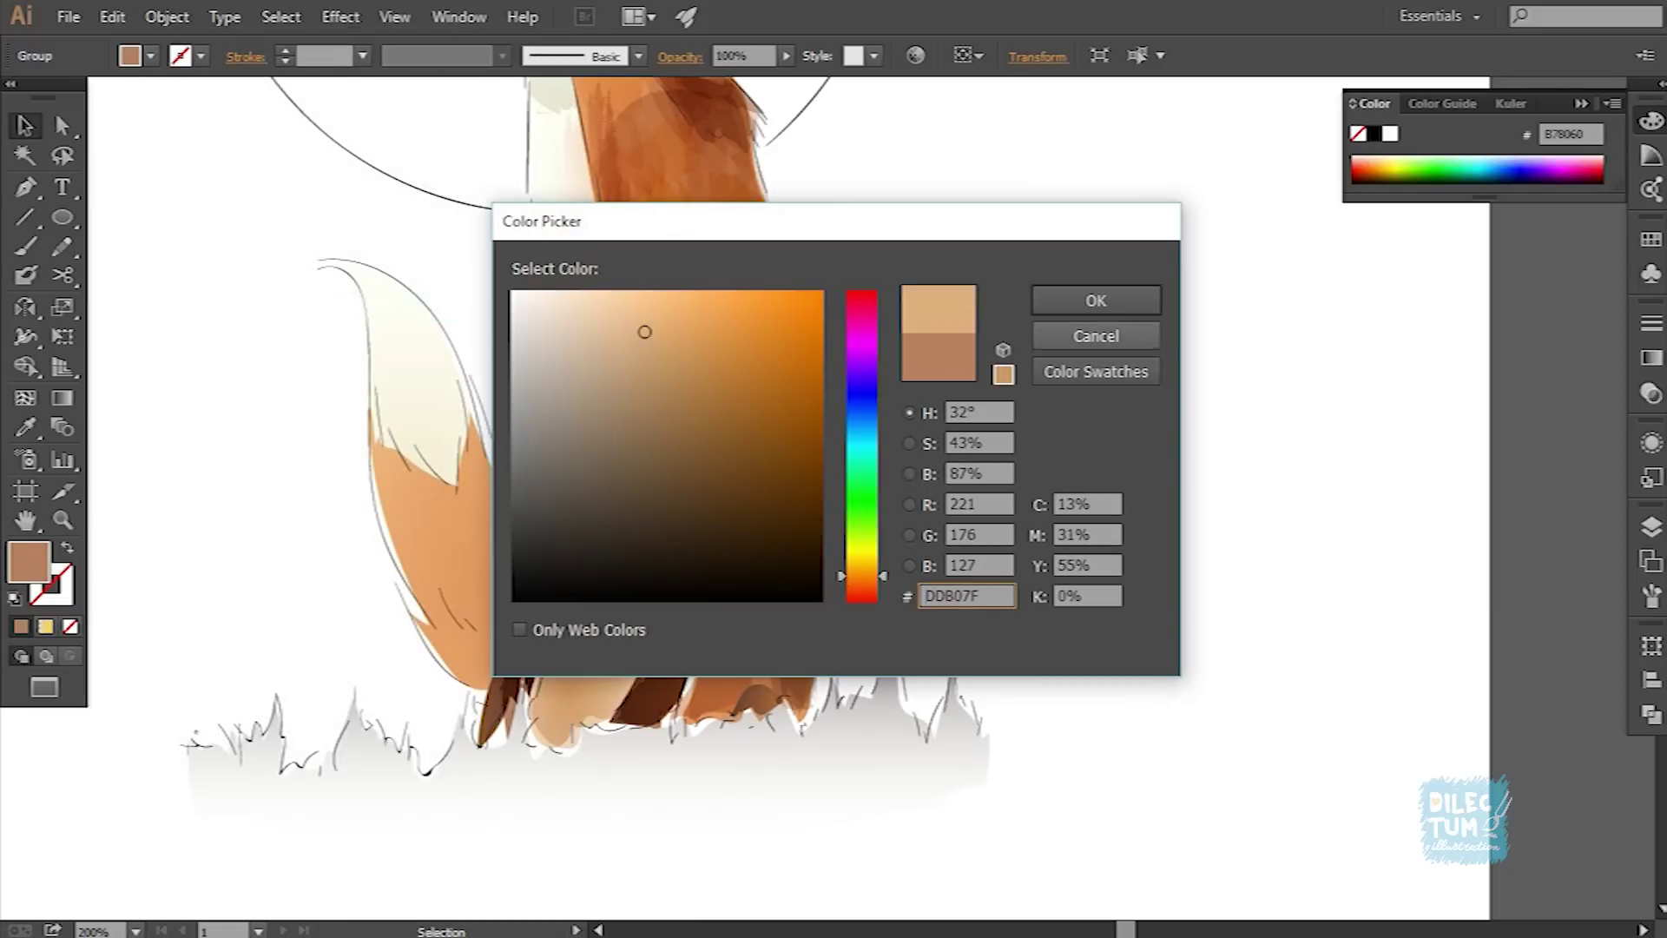
key("Return")
key("ctrl+plus")
scroll(555, 500, "down", 2)
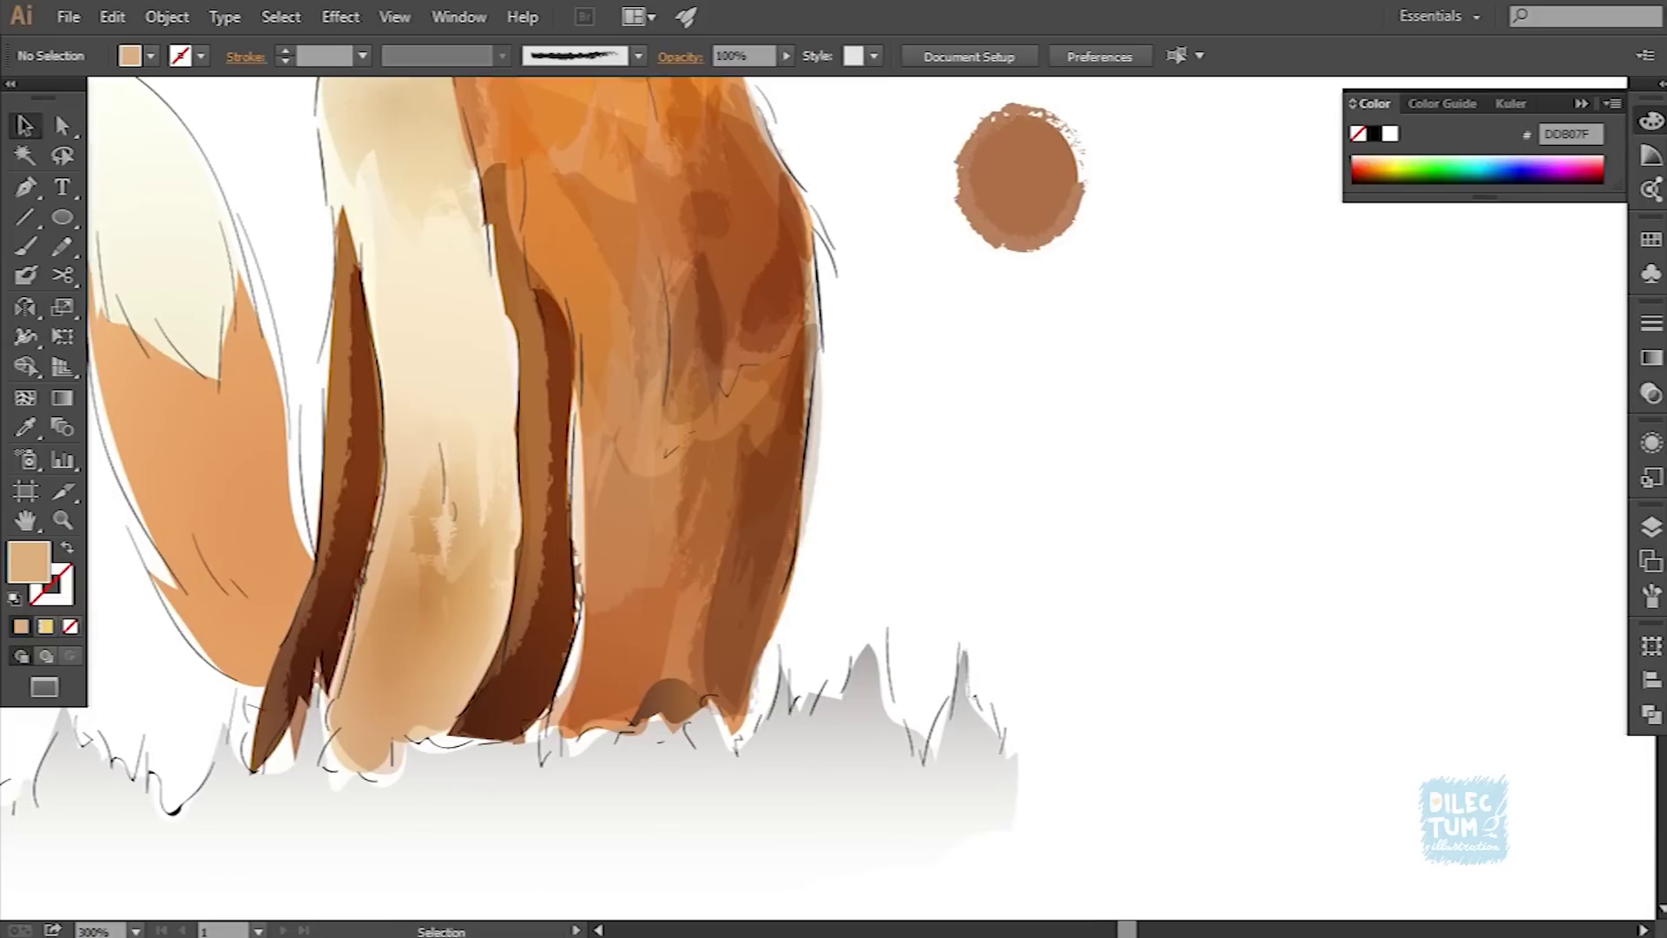
Step: Paint another patch, expand it, and fill it with pale peach EDD3AE
left_click_drag(673, 510, 584, 546)
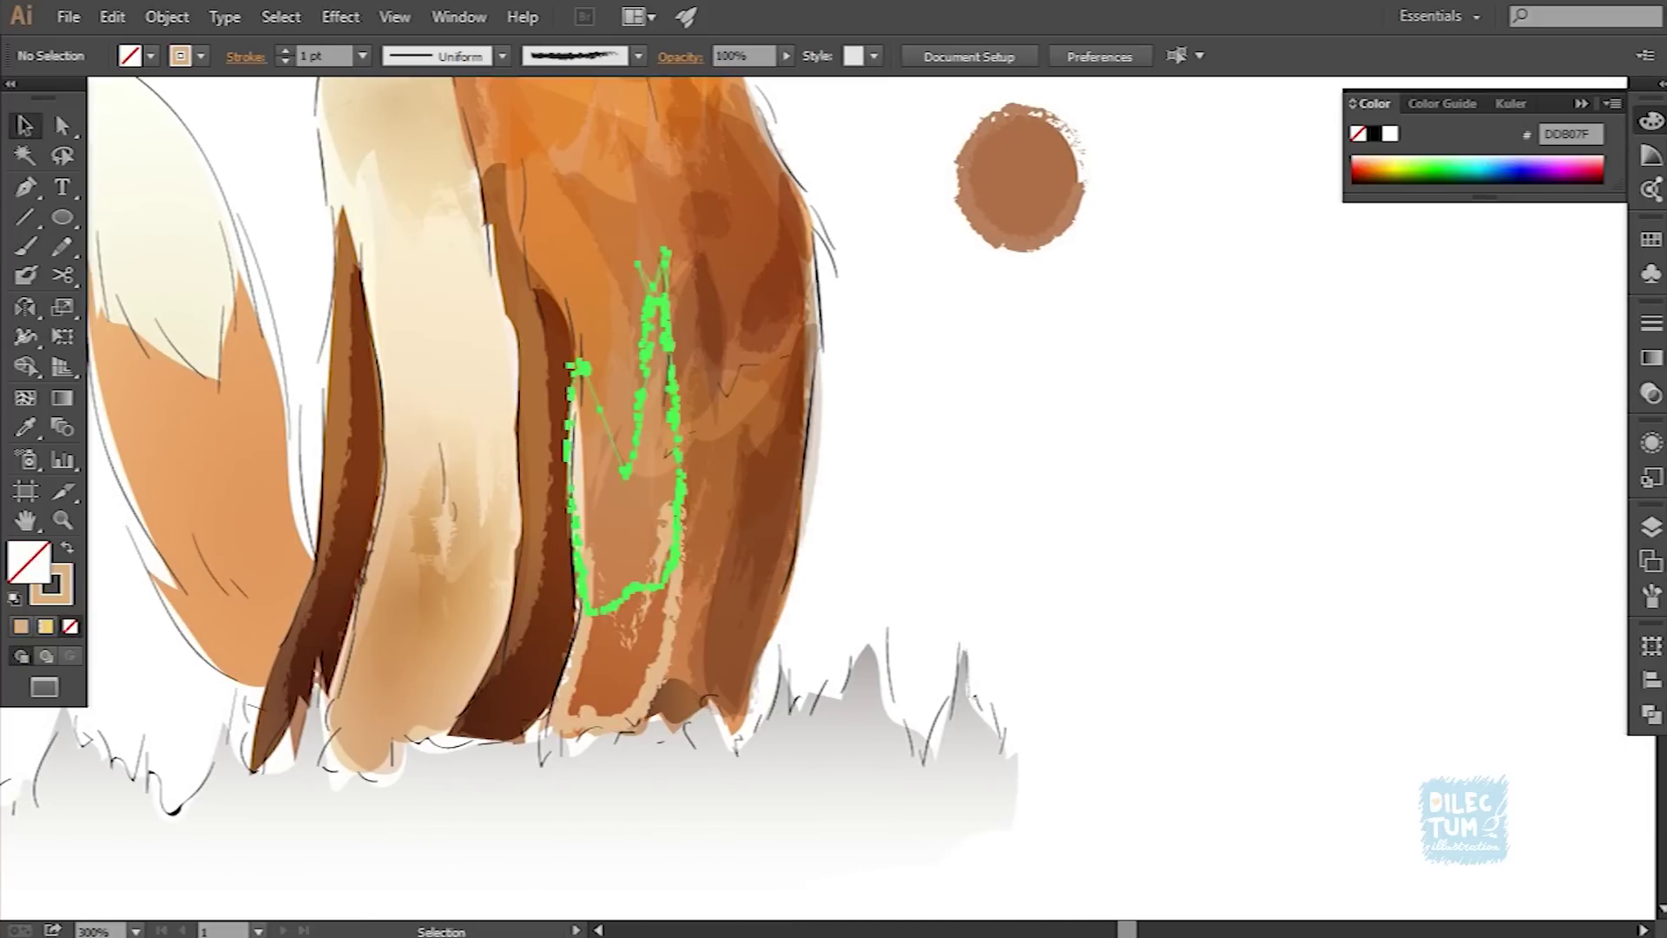
key("v")
left_click(167, 17)
left_click(243, 304)
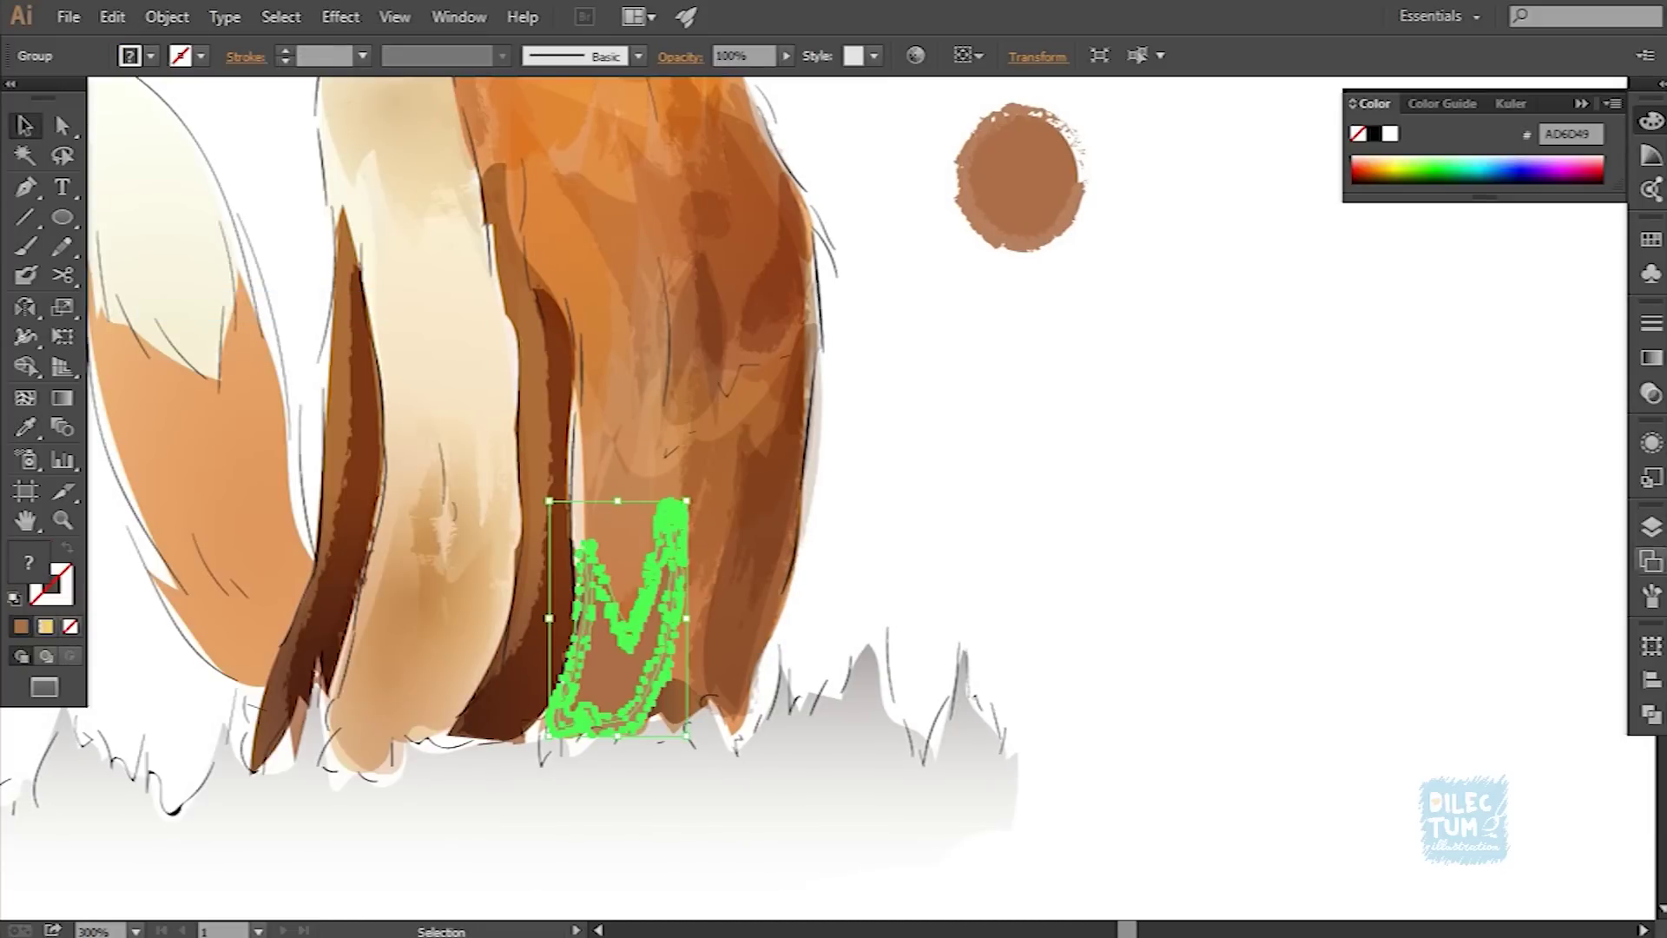
left_click(1652, 713)
scroll(556, 500, "up", 2)
double_click(29, 562)
type("EDC1AB")
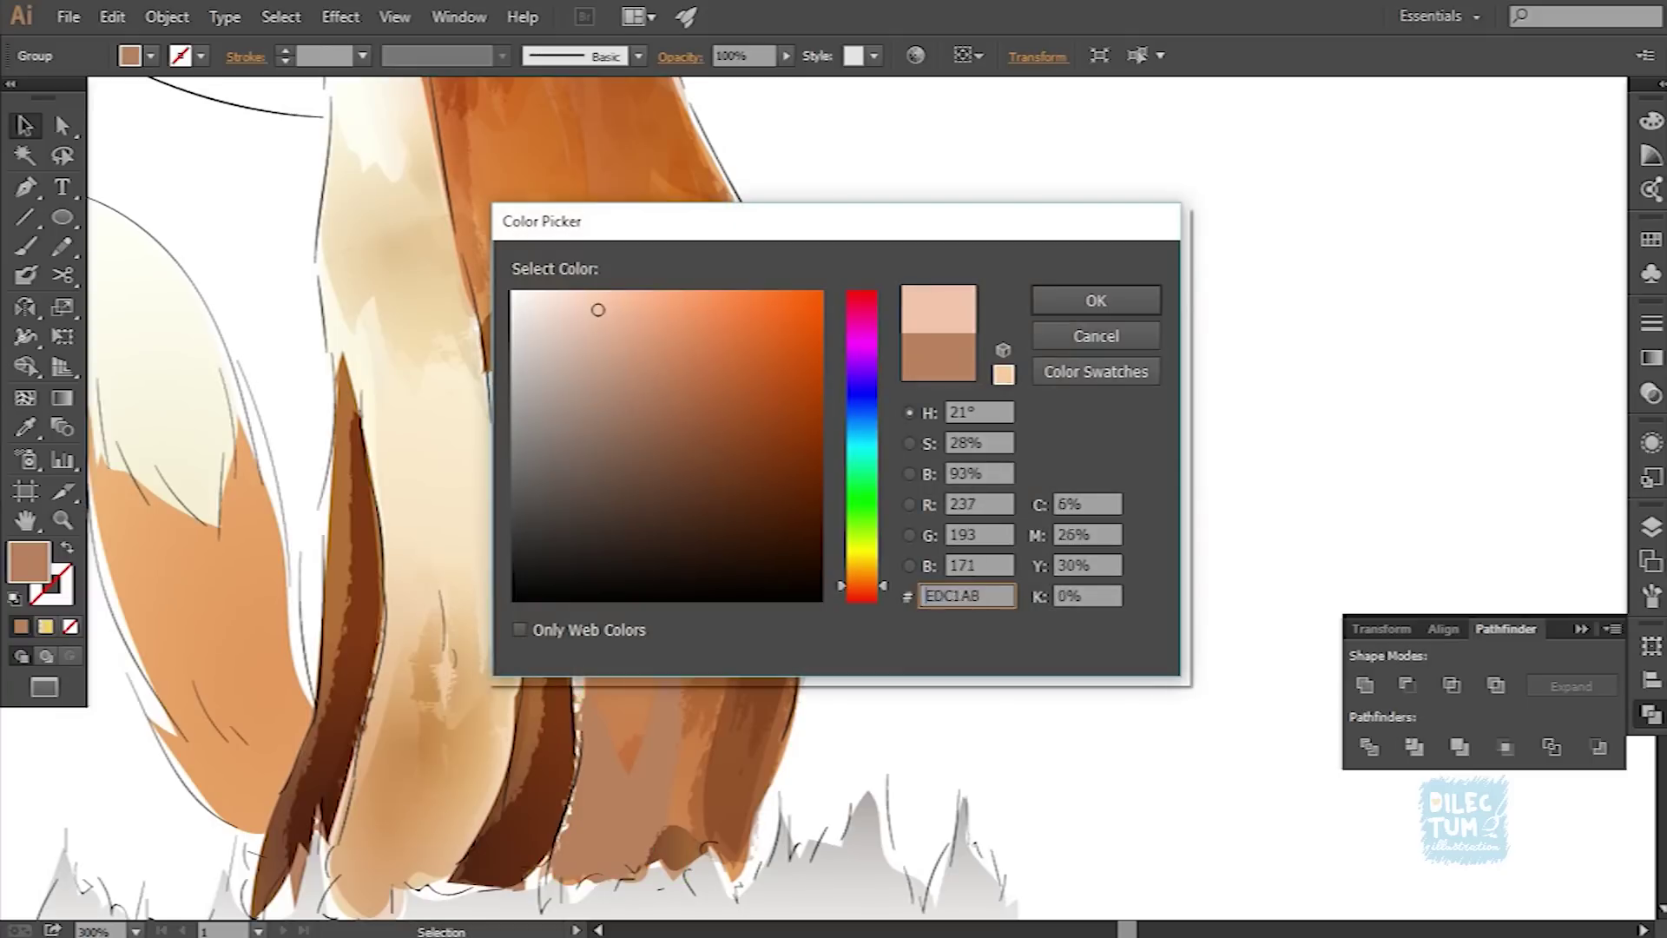
key("Return")
double_click(29, 563)
type("EDD3AE")
key("Return")
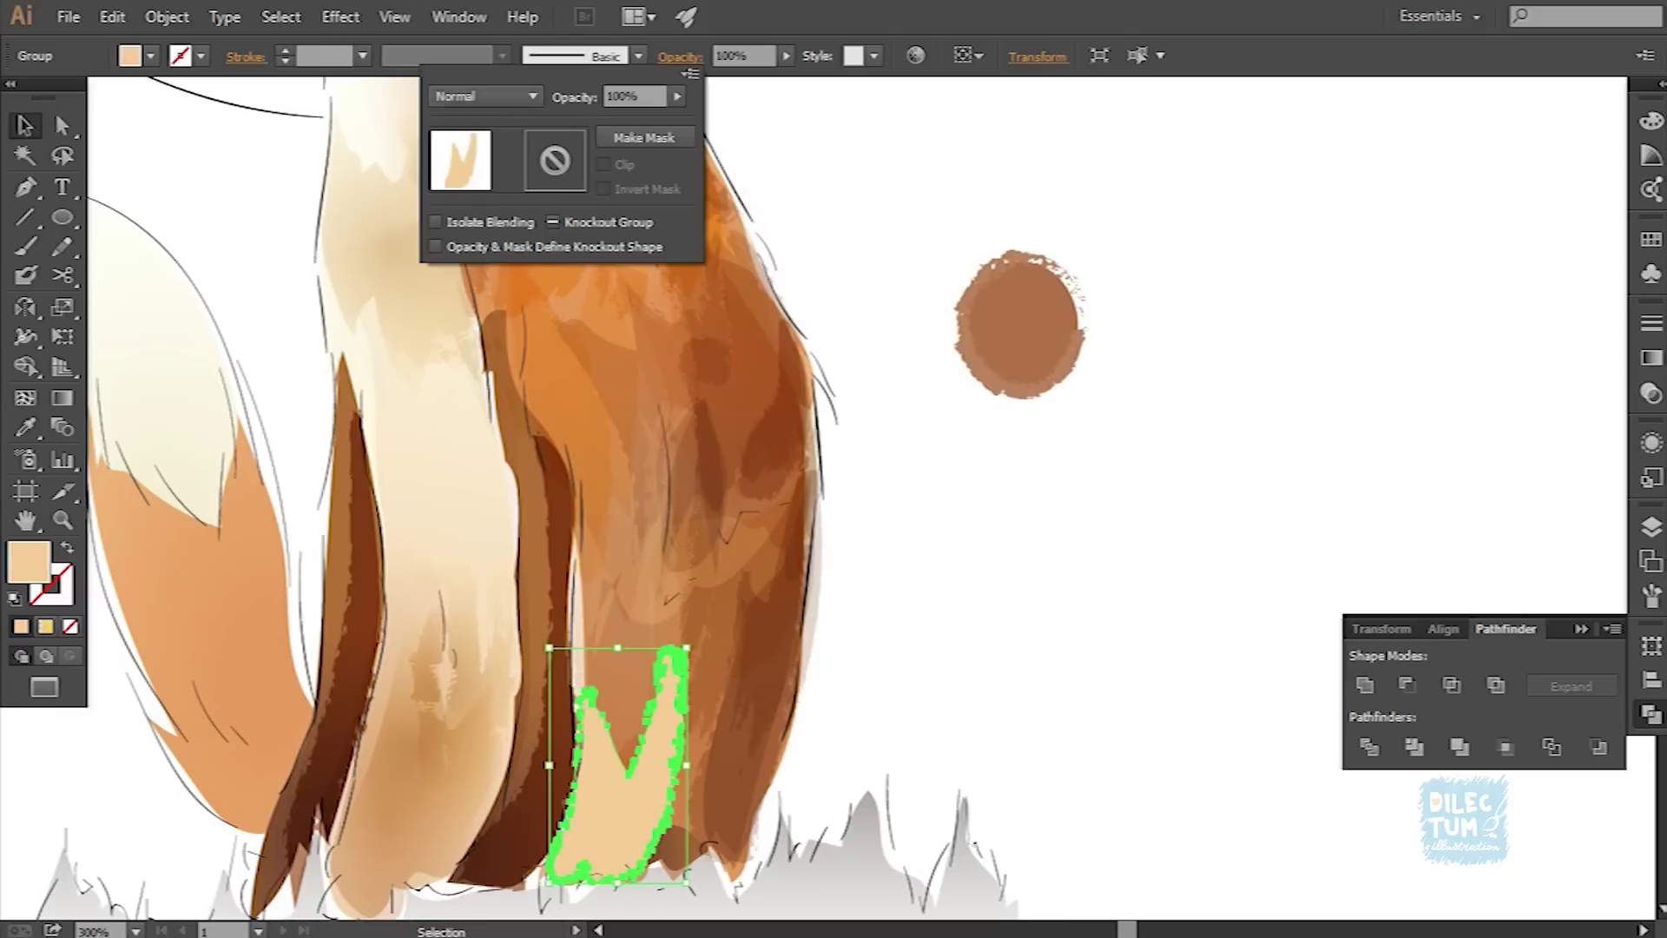
key("ctrl+shift+a")
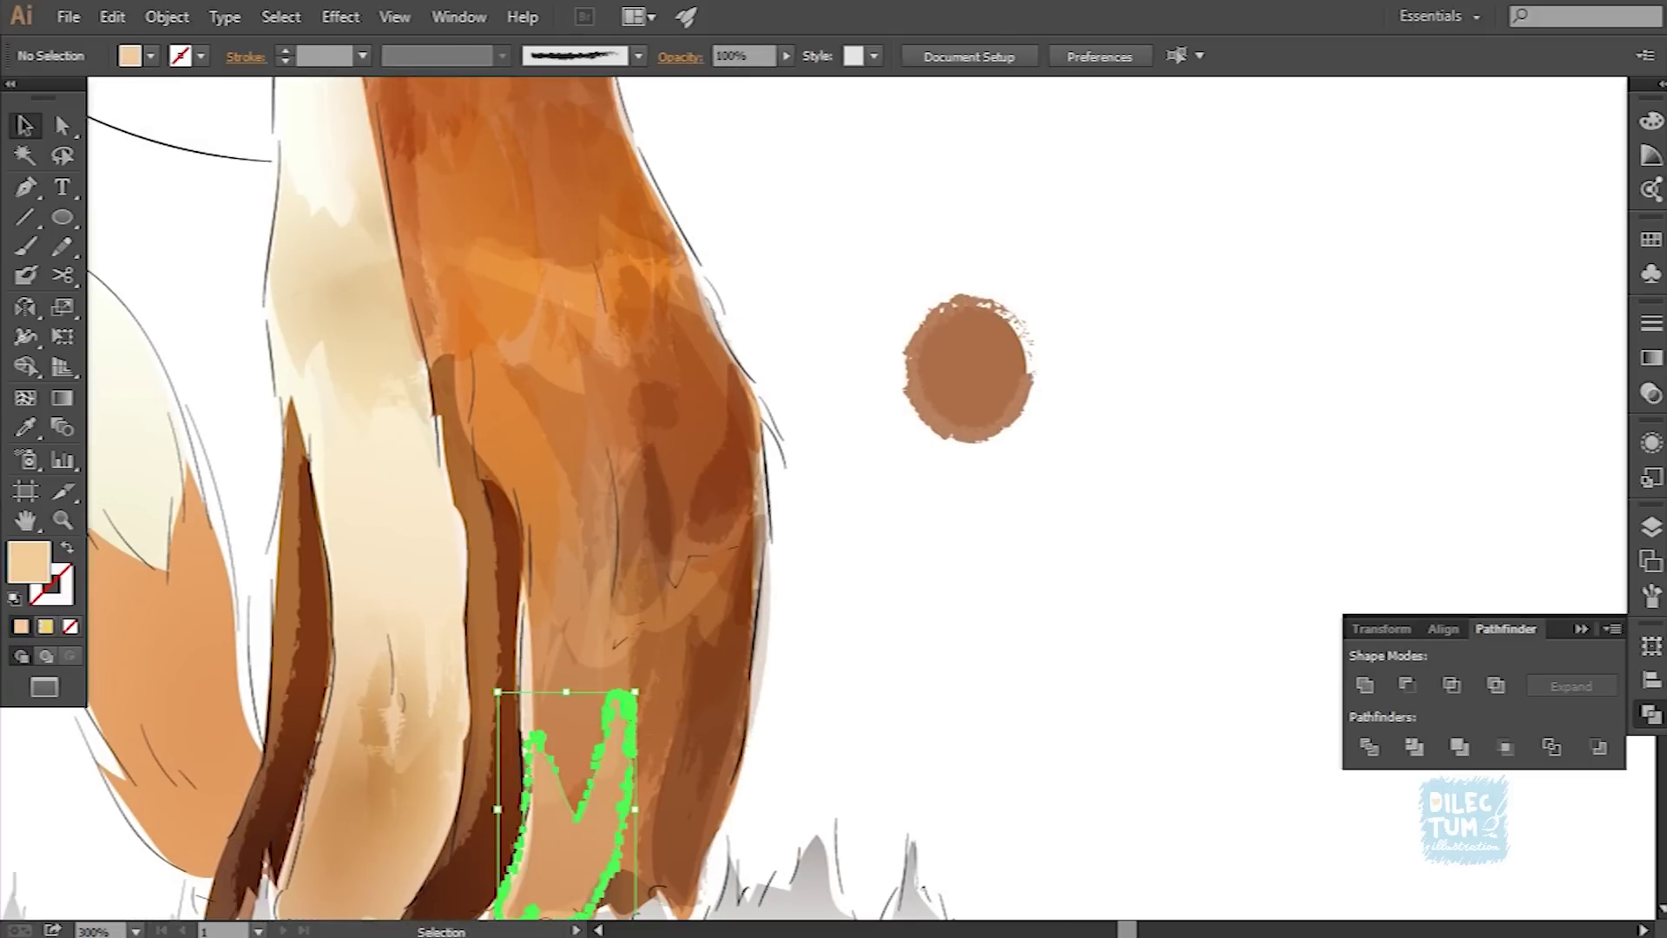
scroll(734, 584, "down", 3)
scroll(734, 584, "down", 3)
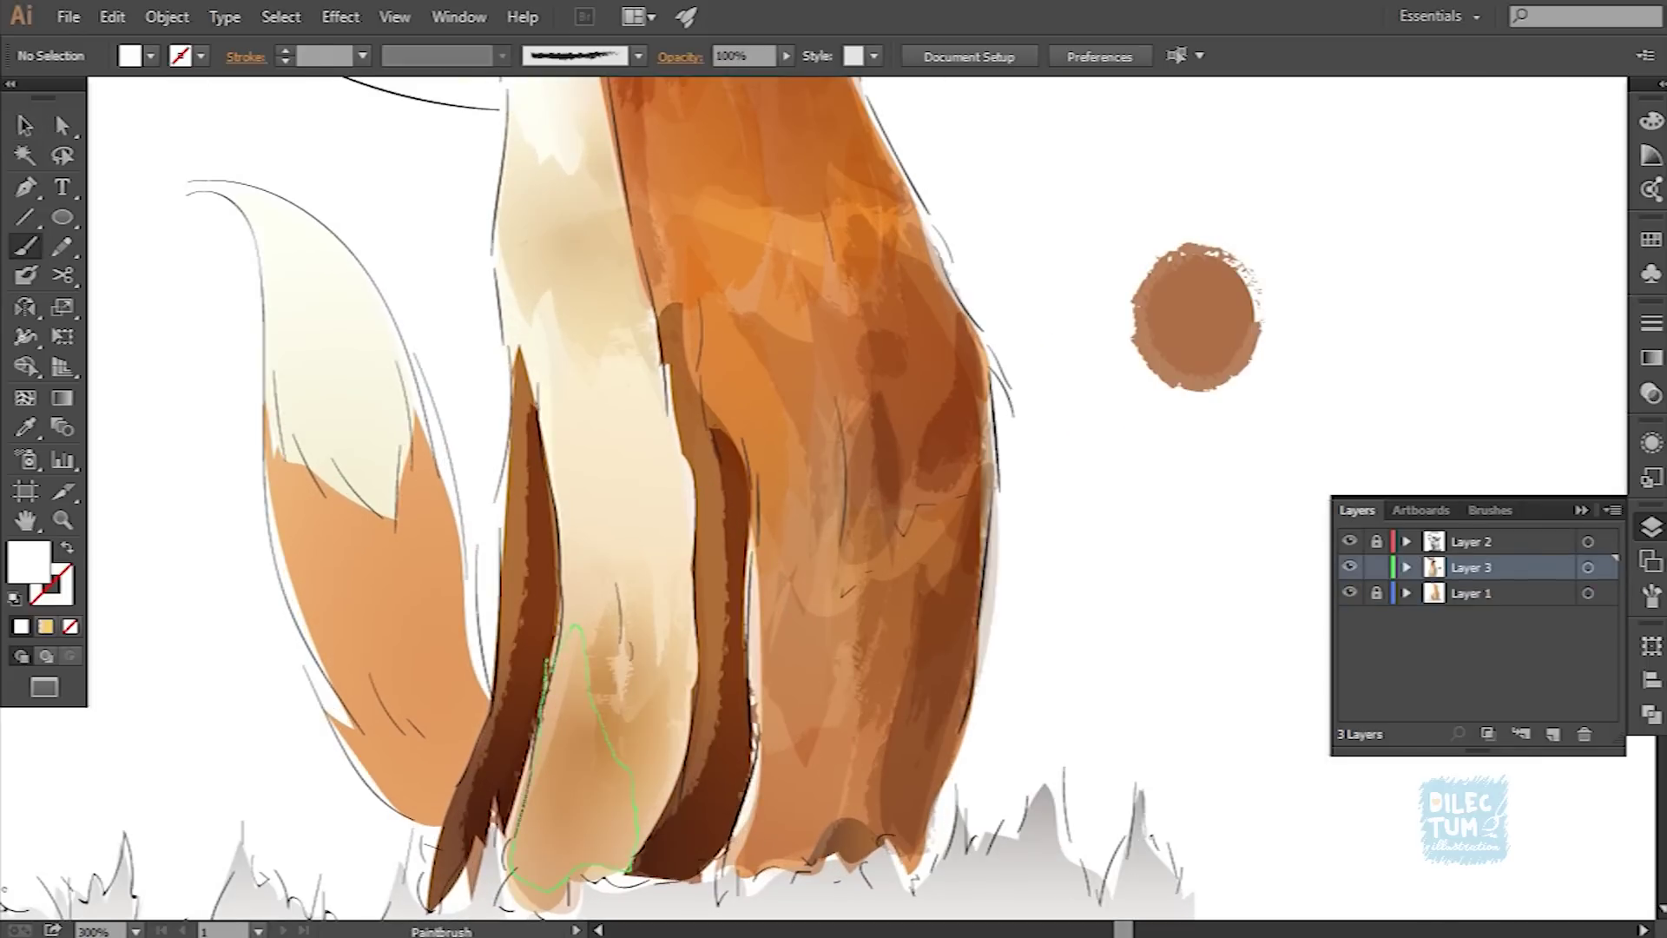
Step: Fill the foreleg patch with sampled brown, expand it, and set Multiply blending
key("i")
left_click(1196, 317)
left_click(167, 16)
left_click(260, 304)
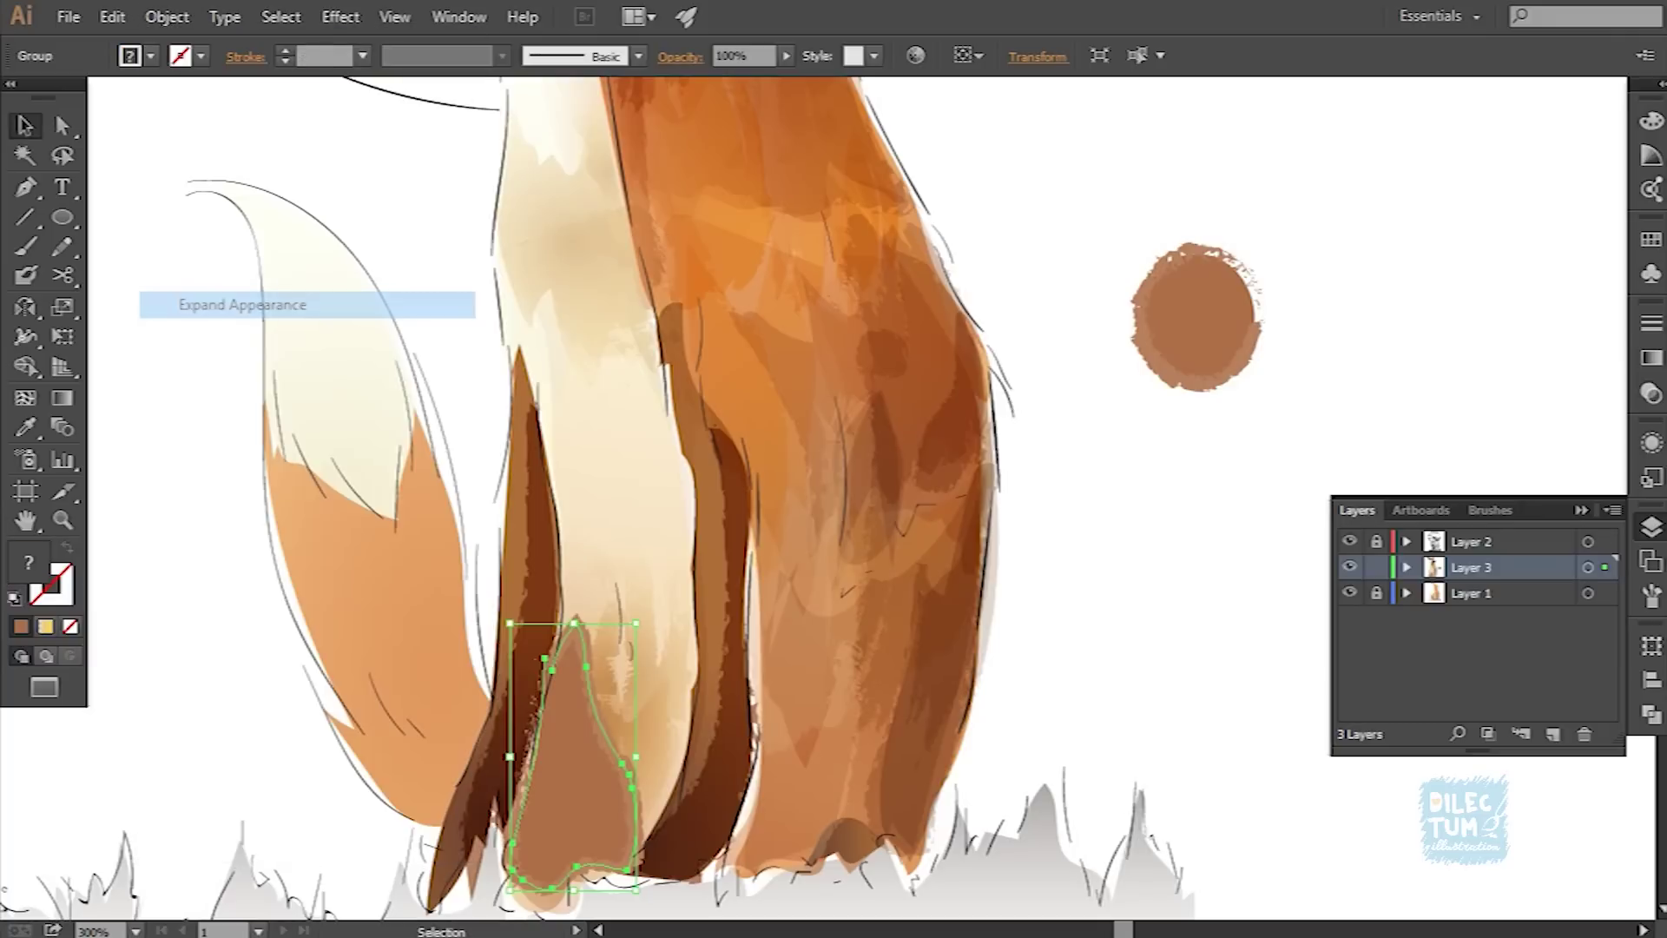
key("v")
key("shift+ctrl+F9")
key("ctrl+shift+a")
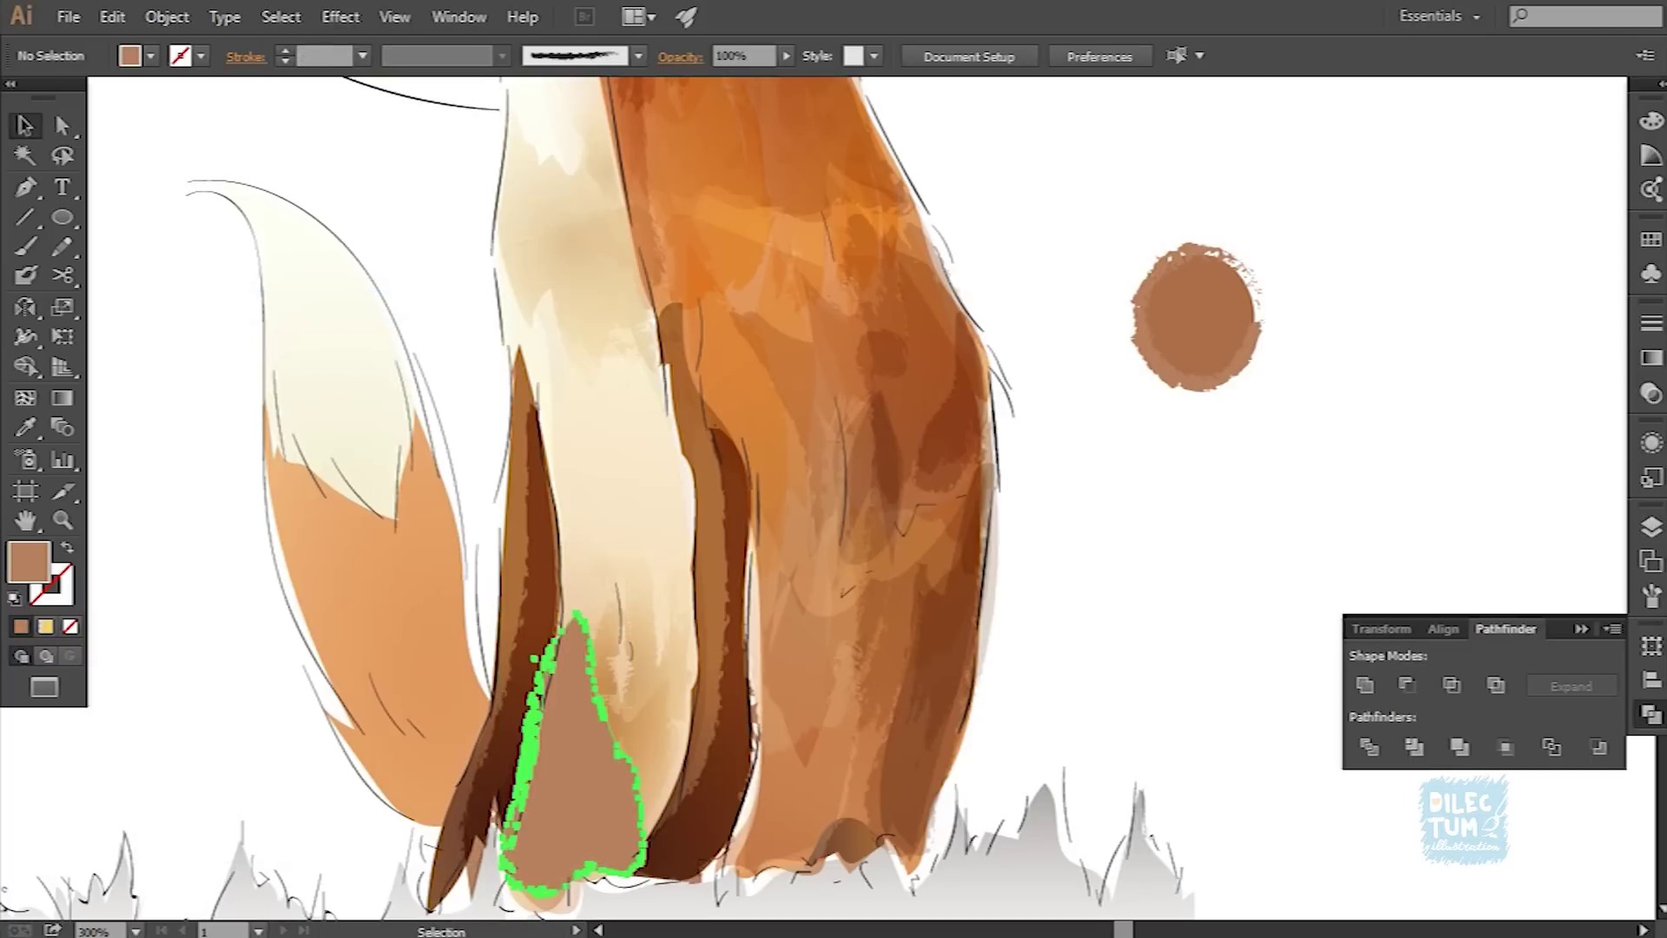
left_click(680, 57)
left_click(486, 174)
Step: Review the brown foreleg patch against the whole fox at several zoom levels
key("ctrl+shift+a")
key("ctrl+minus")
key("ctrl+minus")
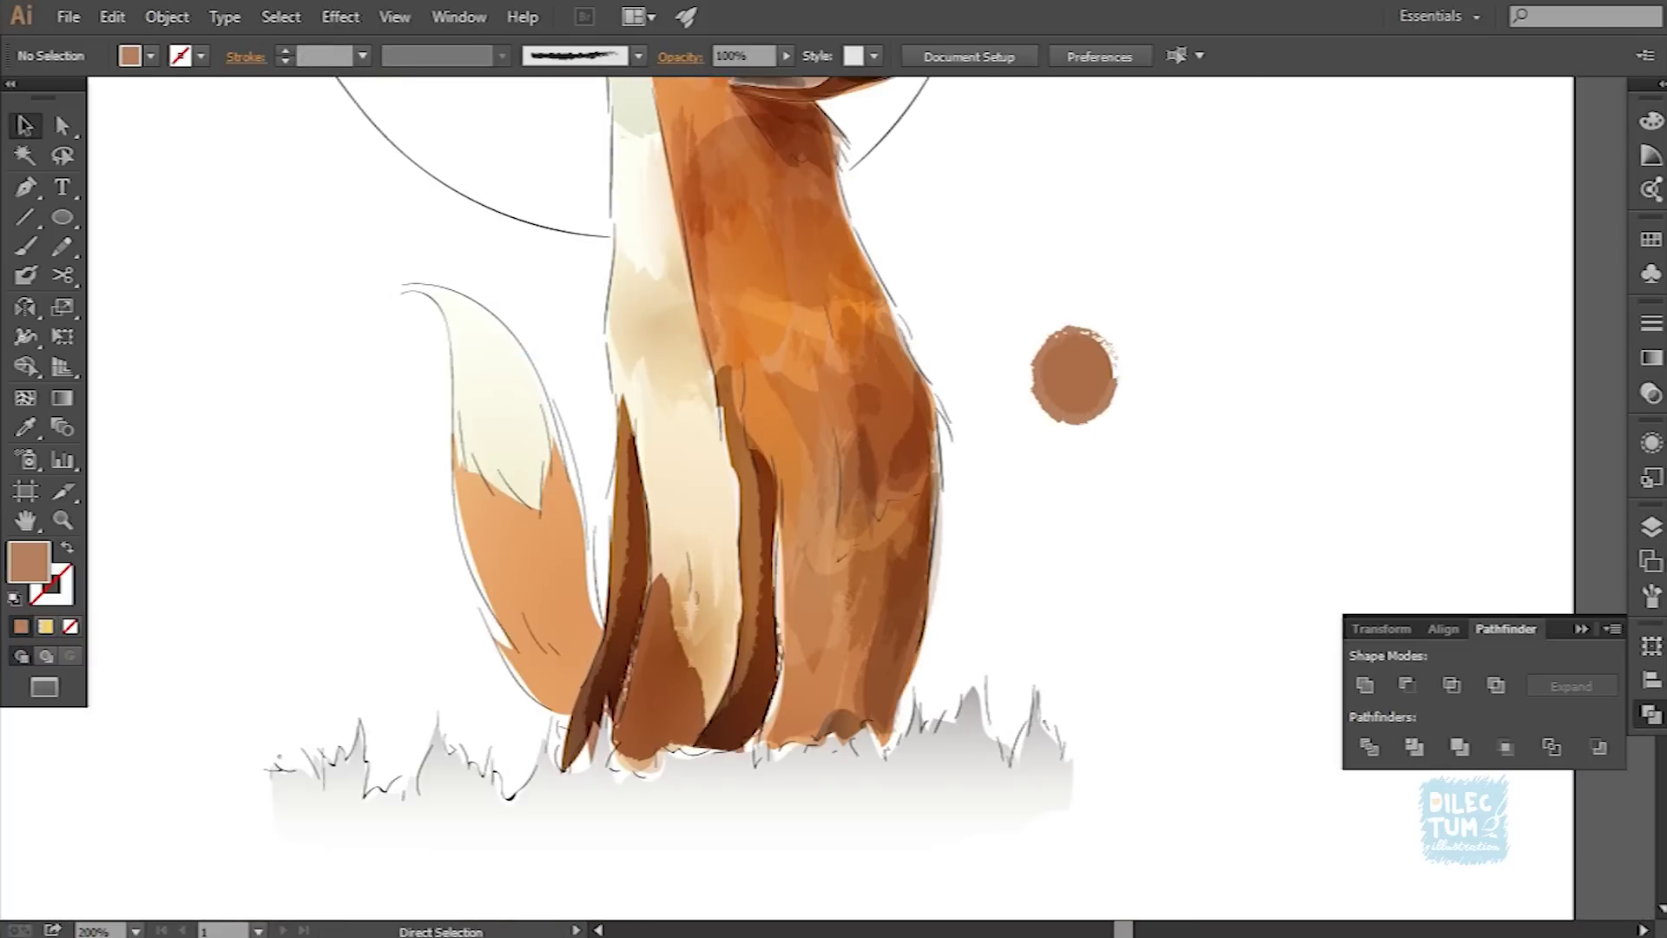
key("ctrl+minus")
key("ctrl+plus")
left_click(660, 669)
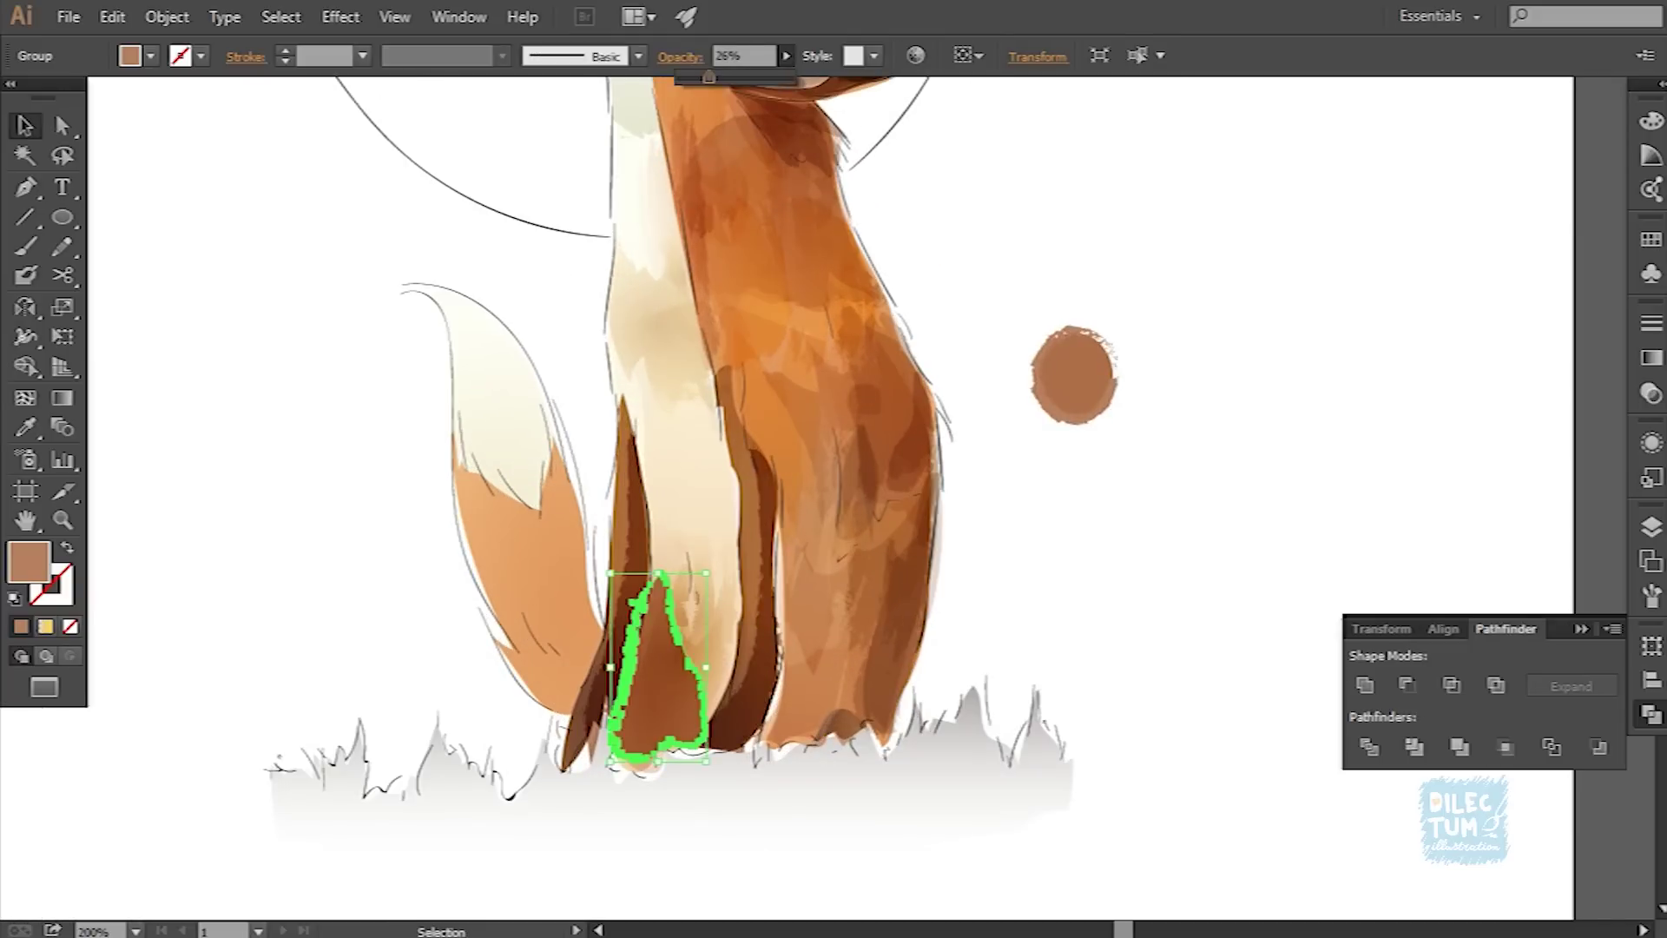
key("ctrl+shift+a")
key("ctrl+minus")
key("ctrl+minus")
key("ctrl+minus")
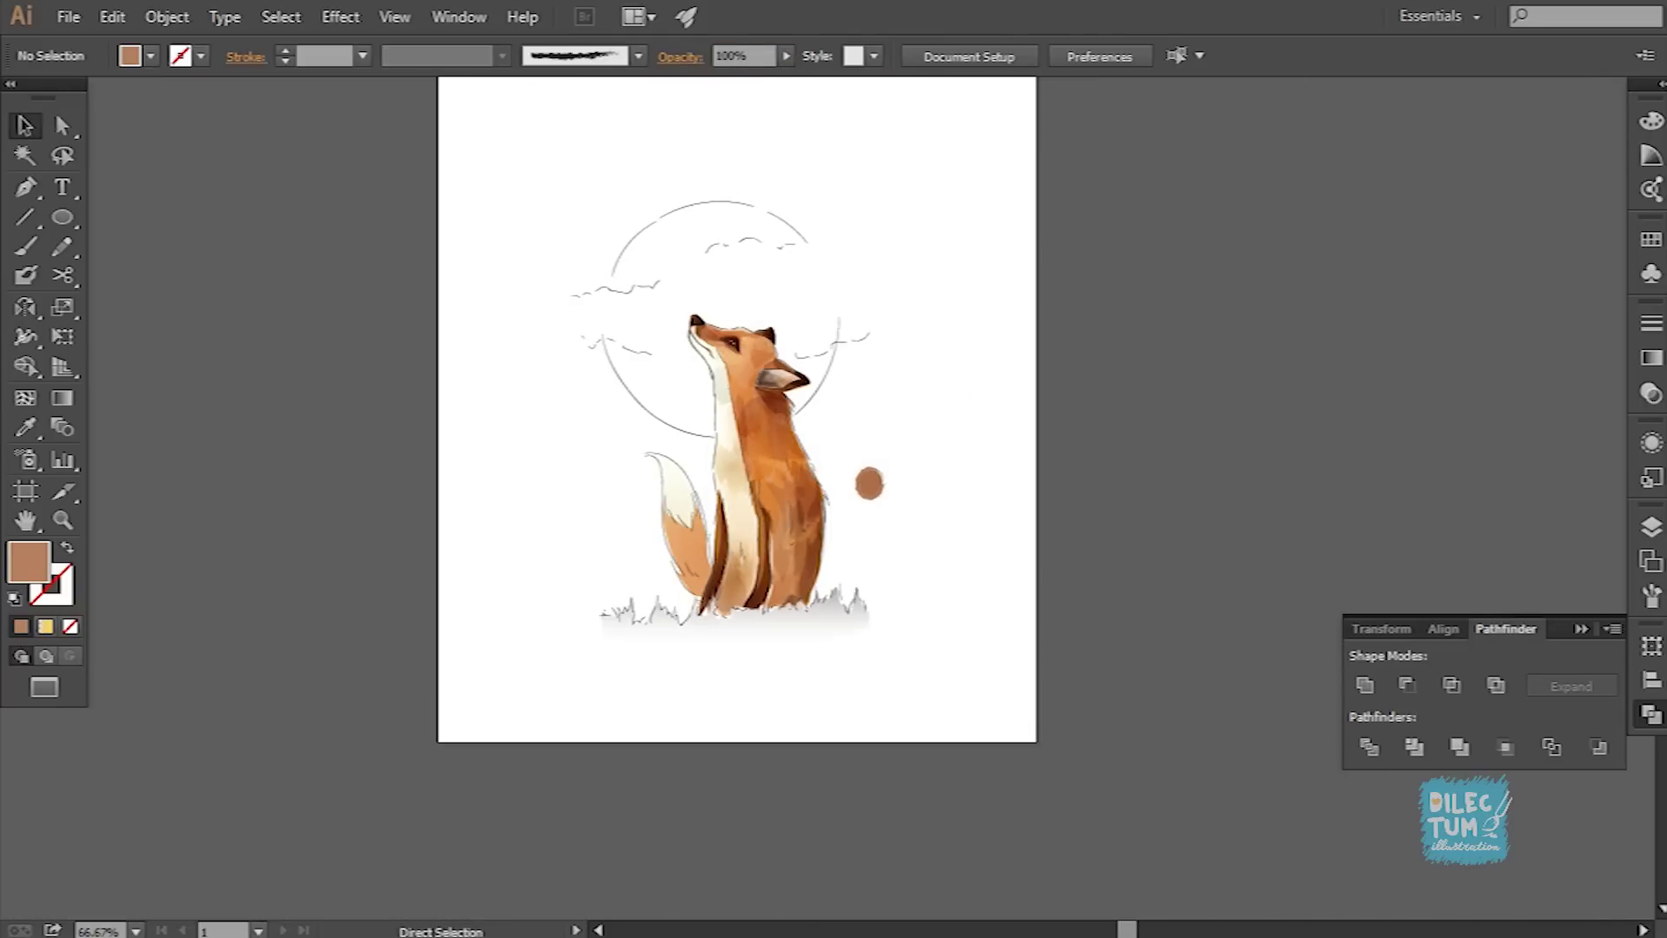
key("ctrl+plus")
key("ctrl+plus")
Step: Paint a new patch outline on the cream leg and try several textured brushes on it
key("b")
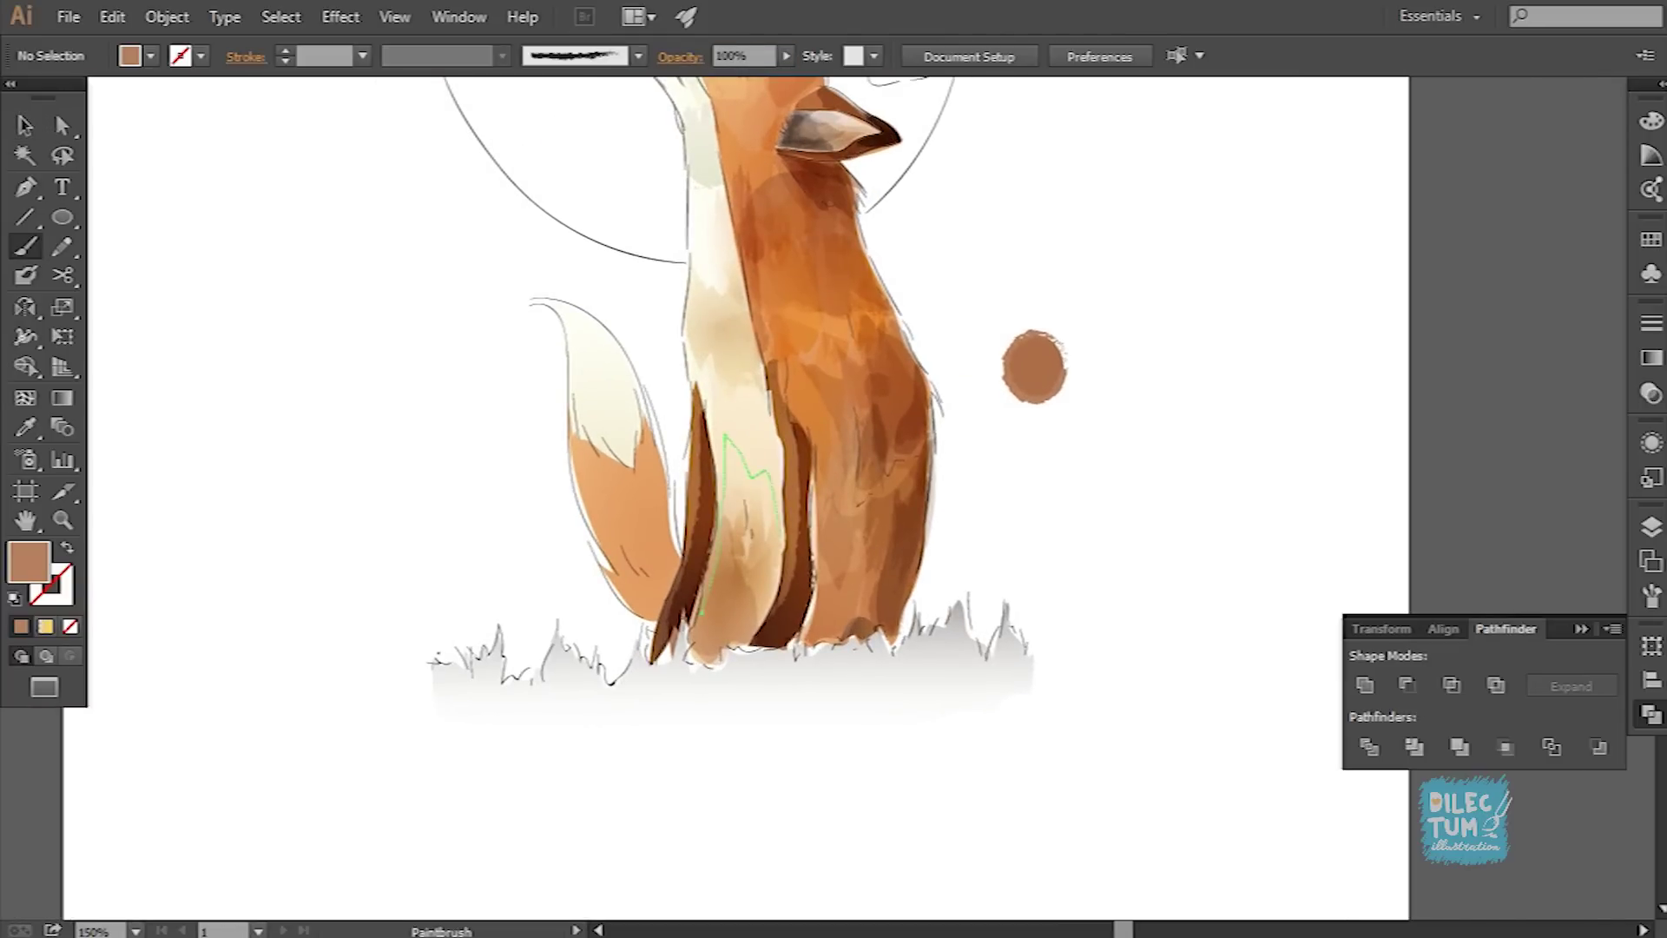
left_click_drag(780, 538, 747, 647)
key("ctrl+plus")
key("F5")
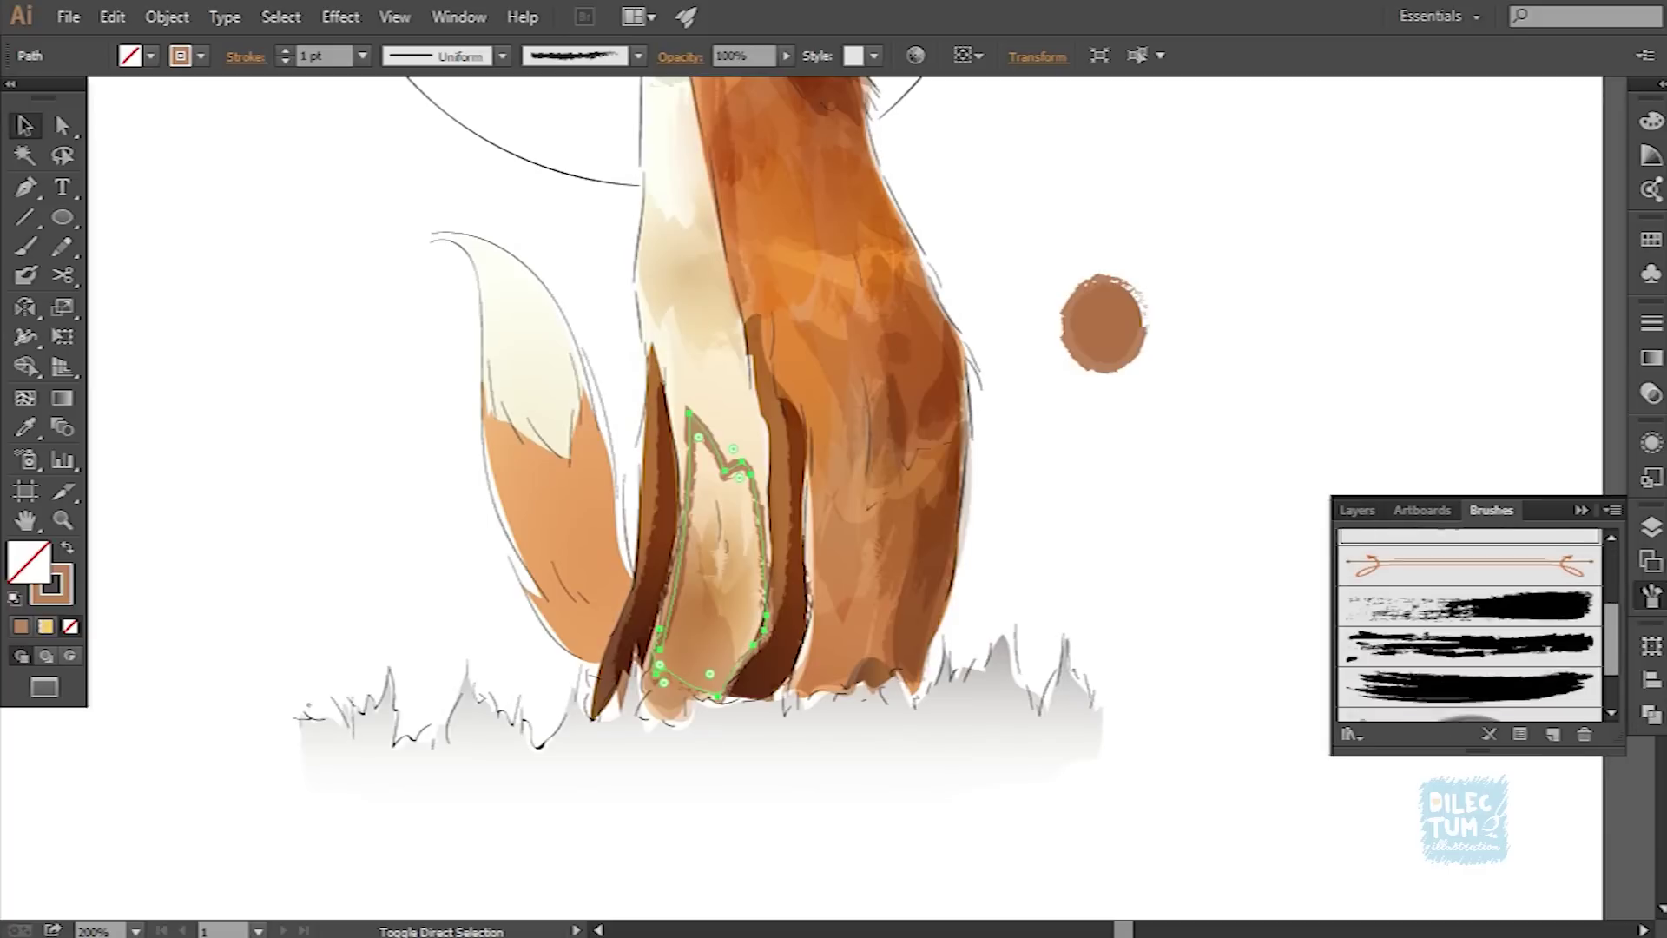
left_click(1468, 643)
left_click(1468, 687)
left_click(1467, 660)
scroll(1467, 625, "up", 3)
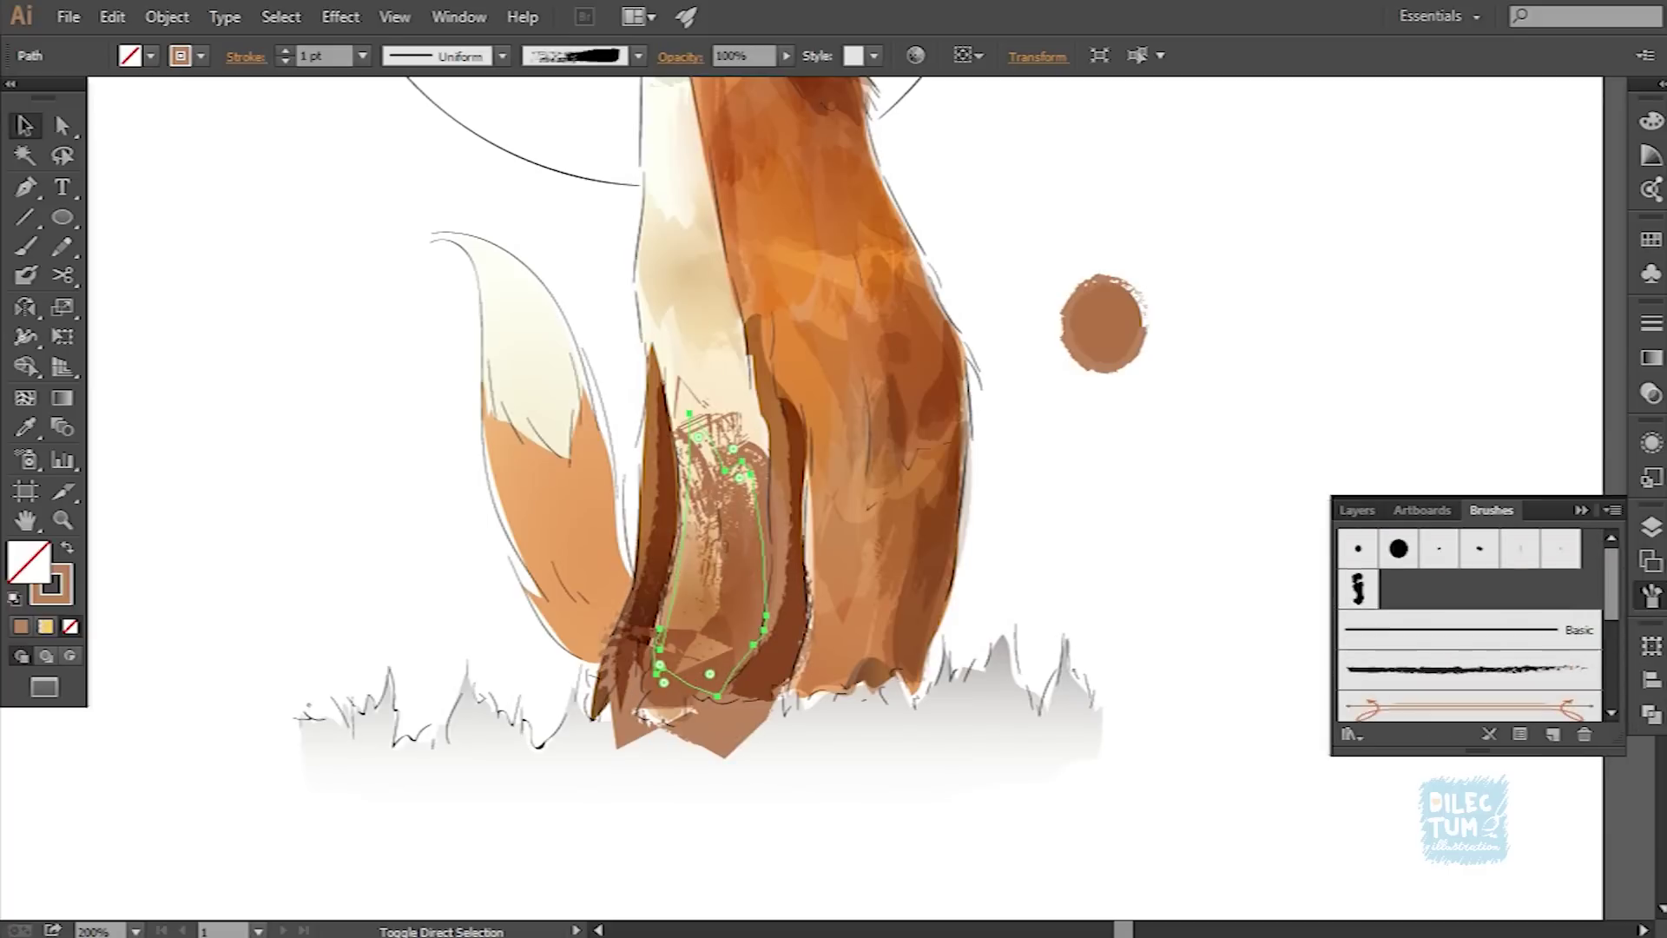
Step: Browse the Artistic_Calligraphic, Bristle and Grunge libraries and apply a grunge brush to the leg path
left_click(1353, 734)
left_click(1155, 475)
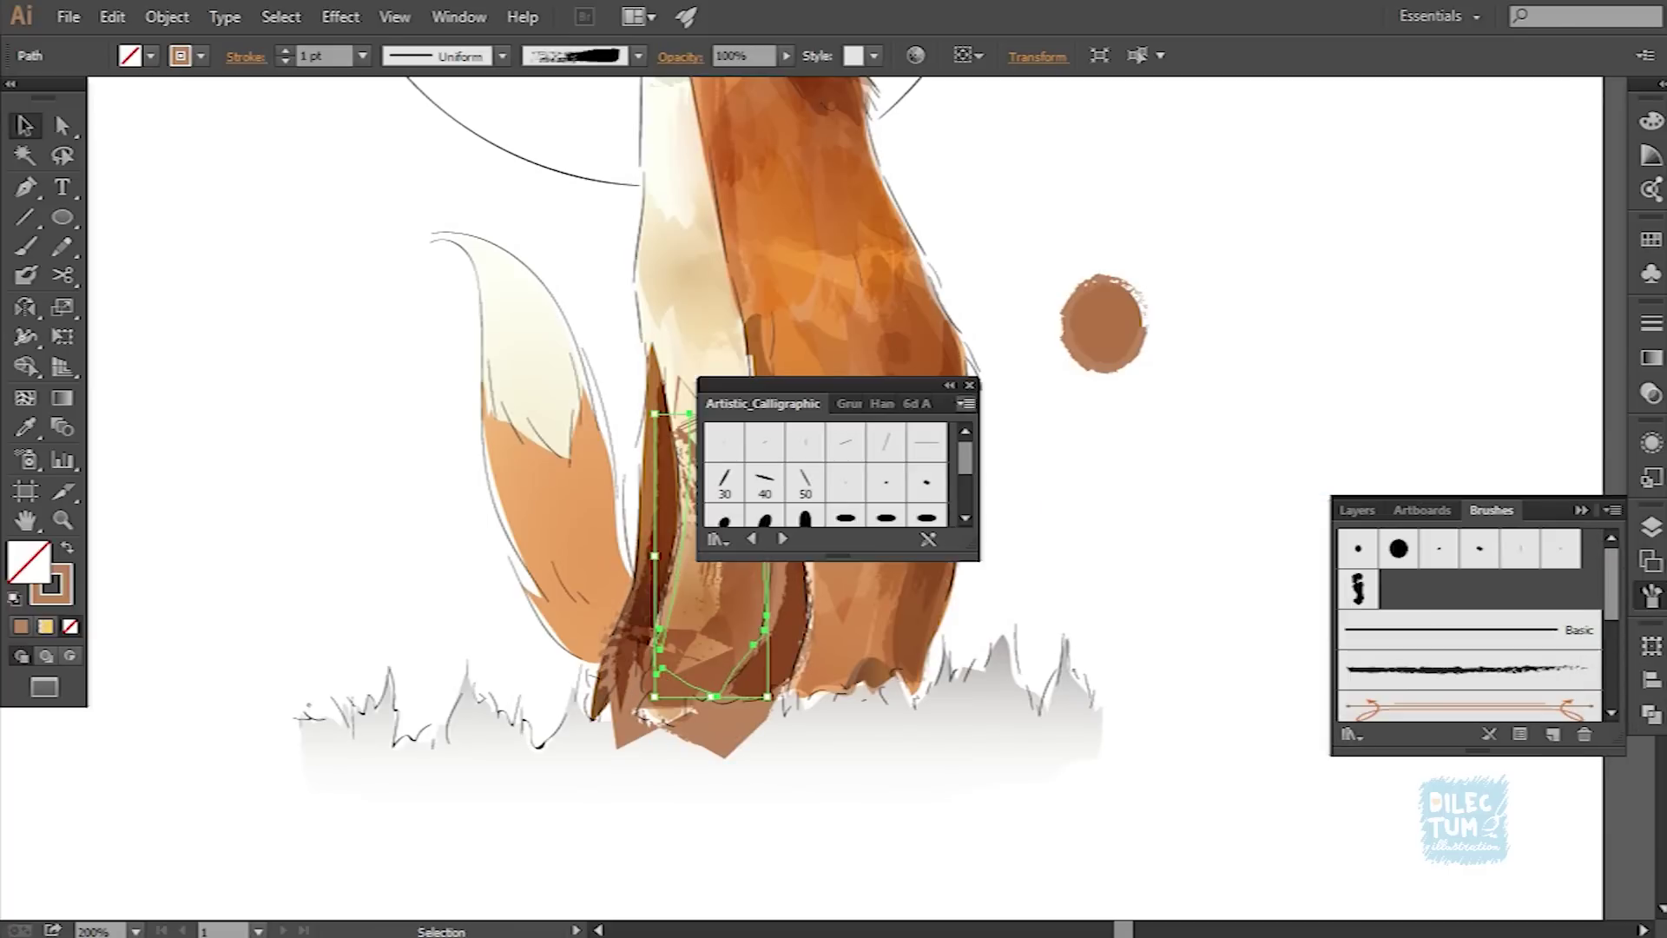
left_click(1352, 733)
left_click(1155, 532)
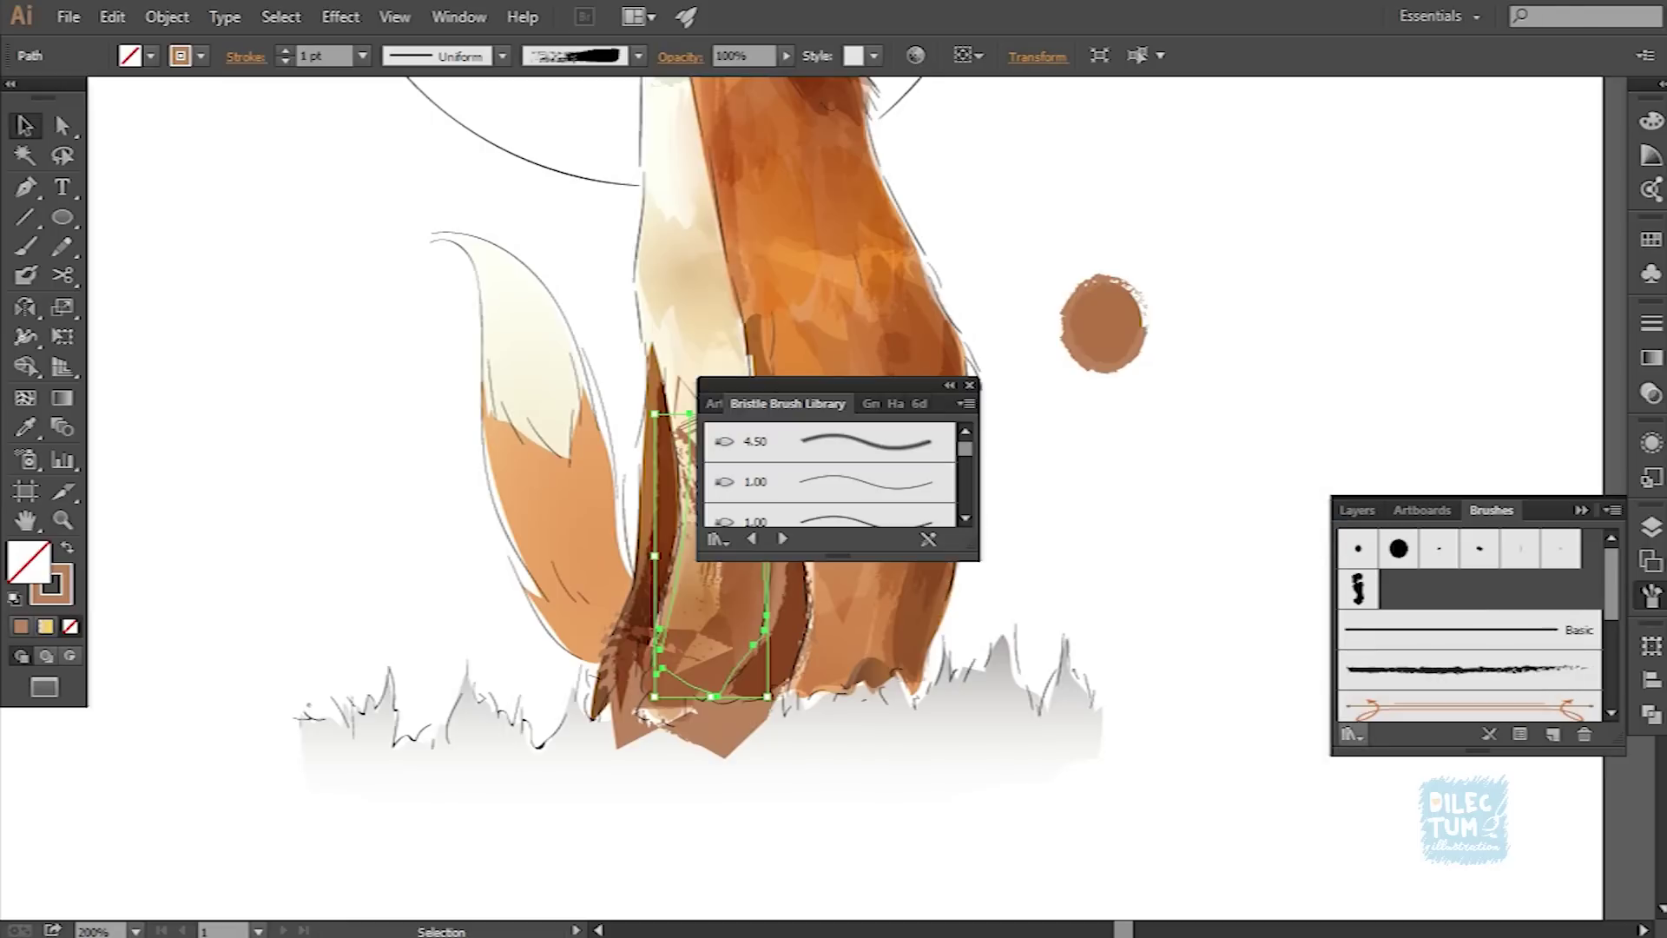
left_click(1352, 734)
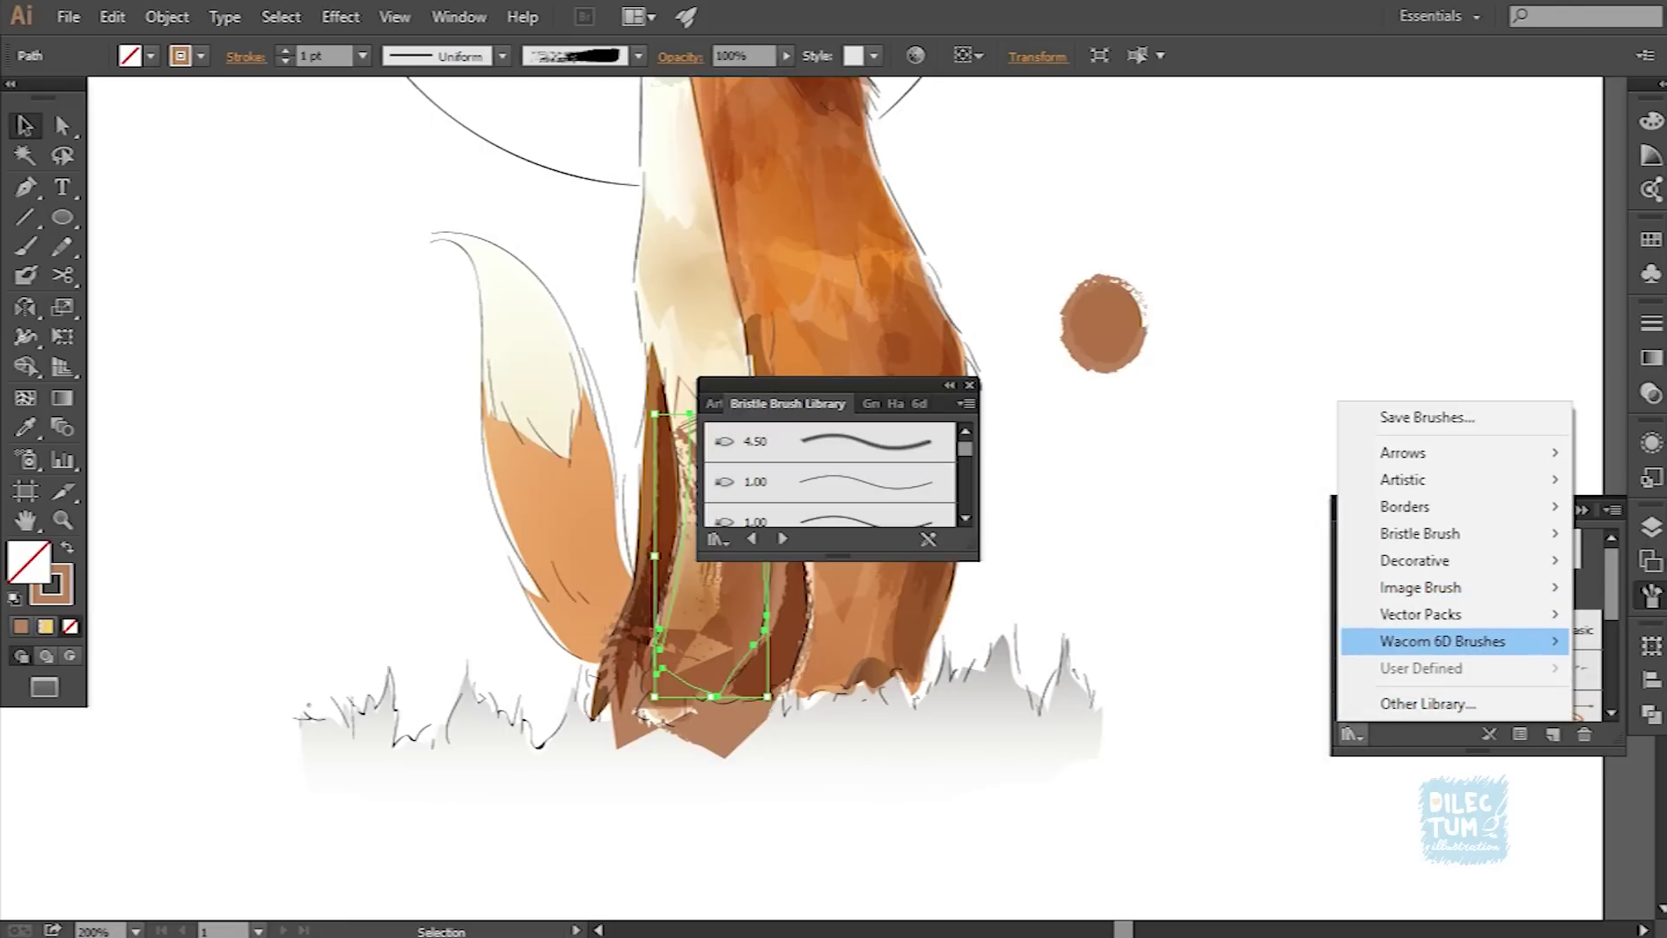
left_click(1129, 614)
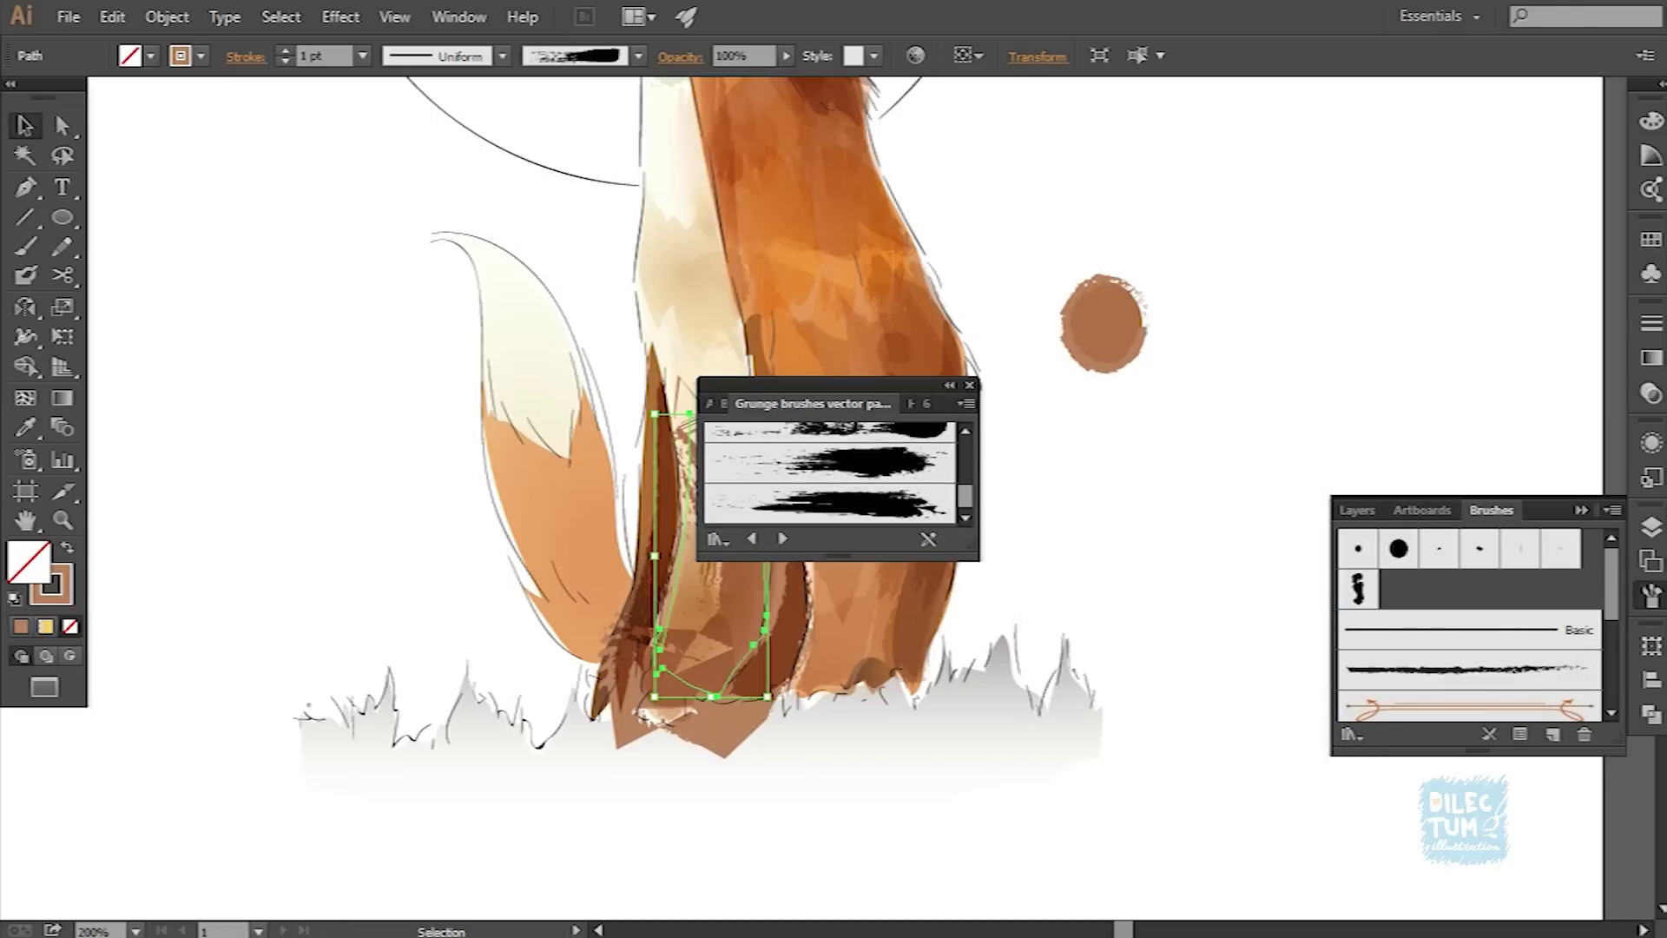
left_click(829, 504)
left_click(970, 384)
scroll(1476, 625, "up", 5)
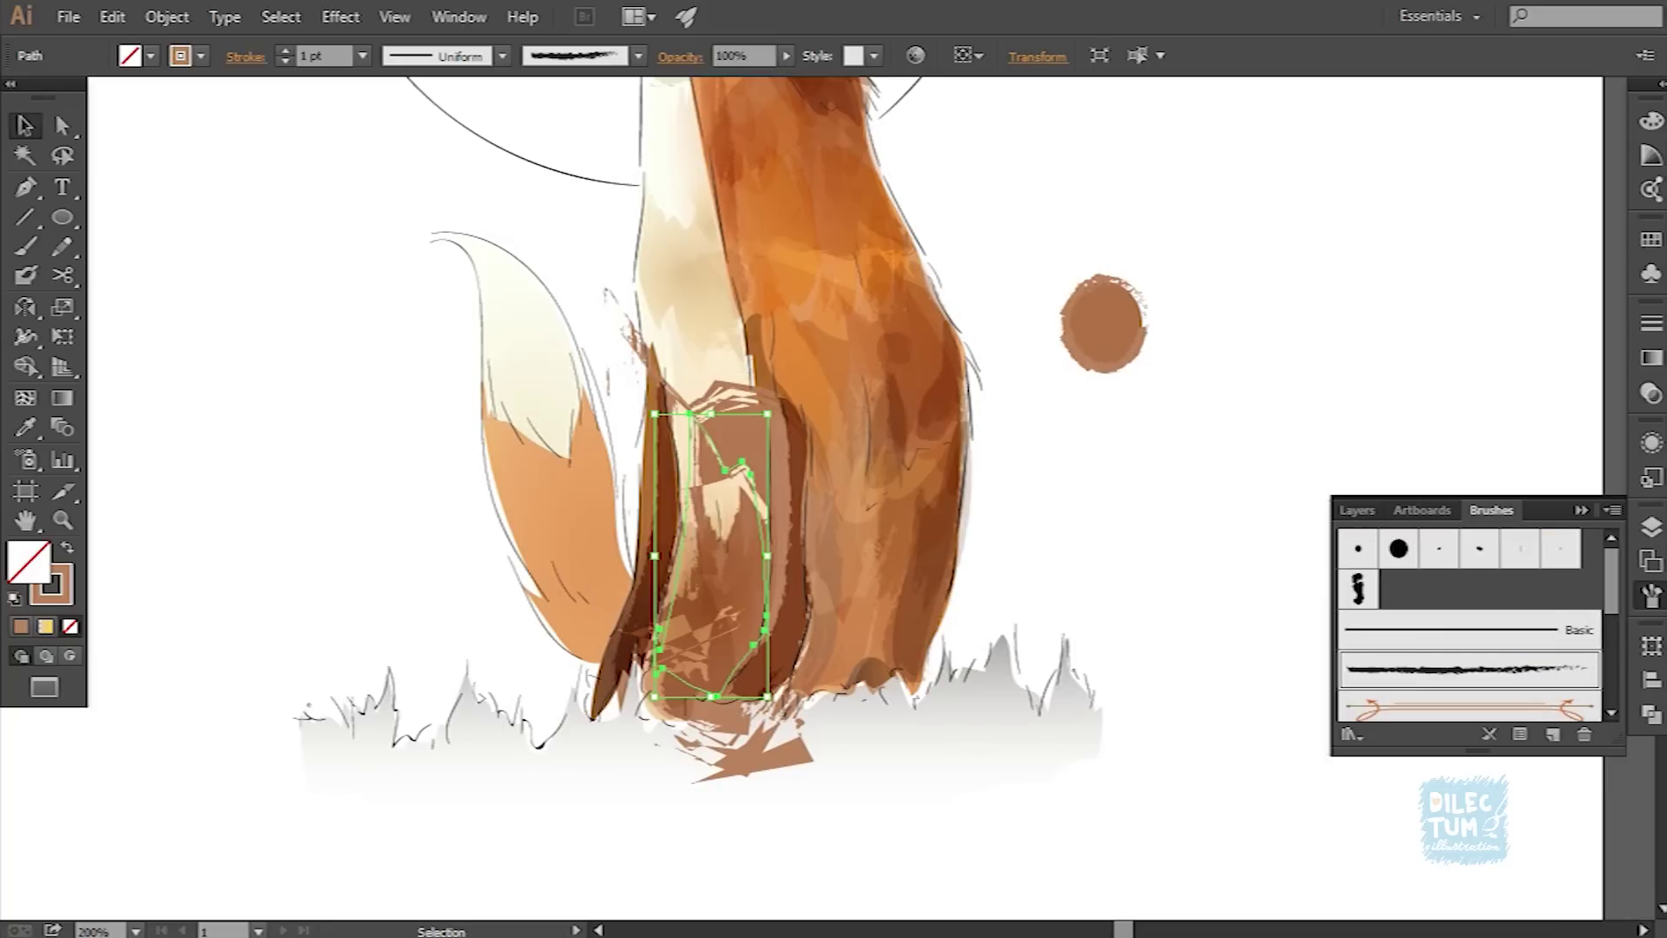
left_click(1467, 633)
left_click(1352, 733)
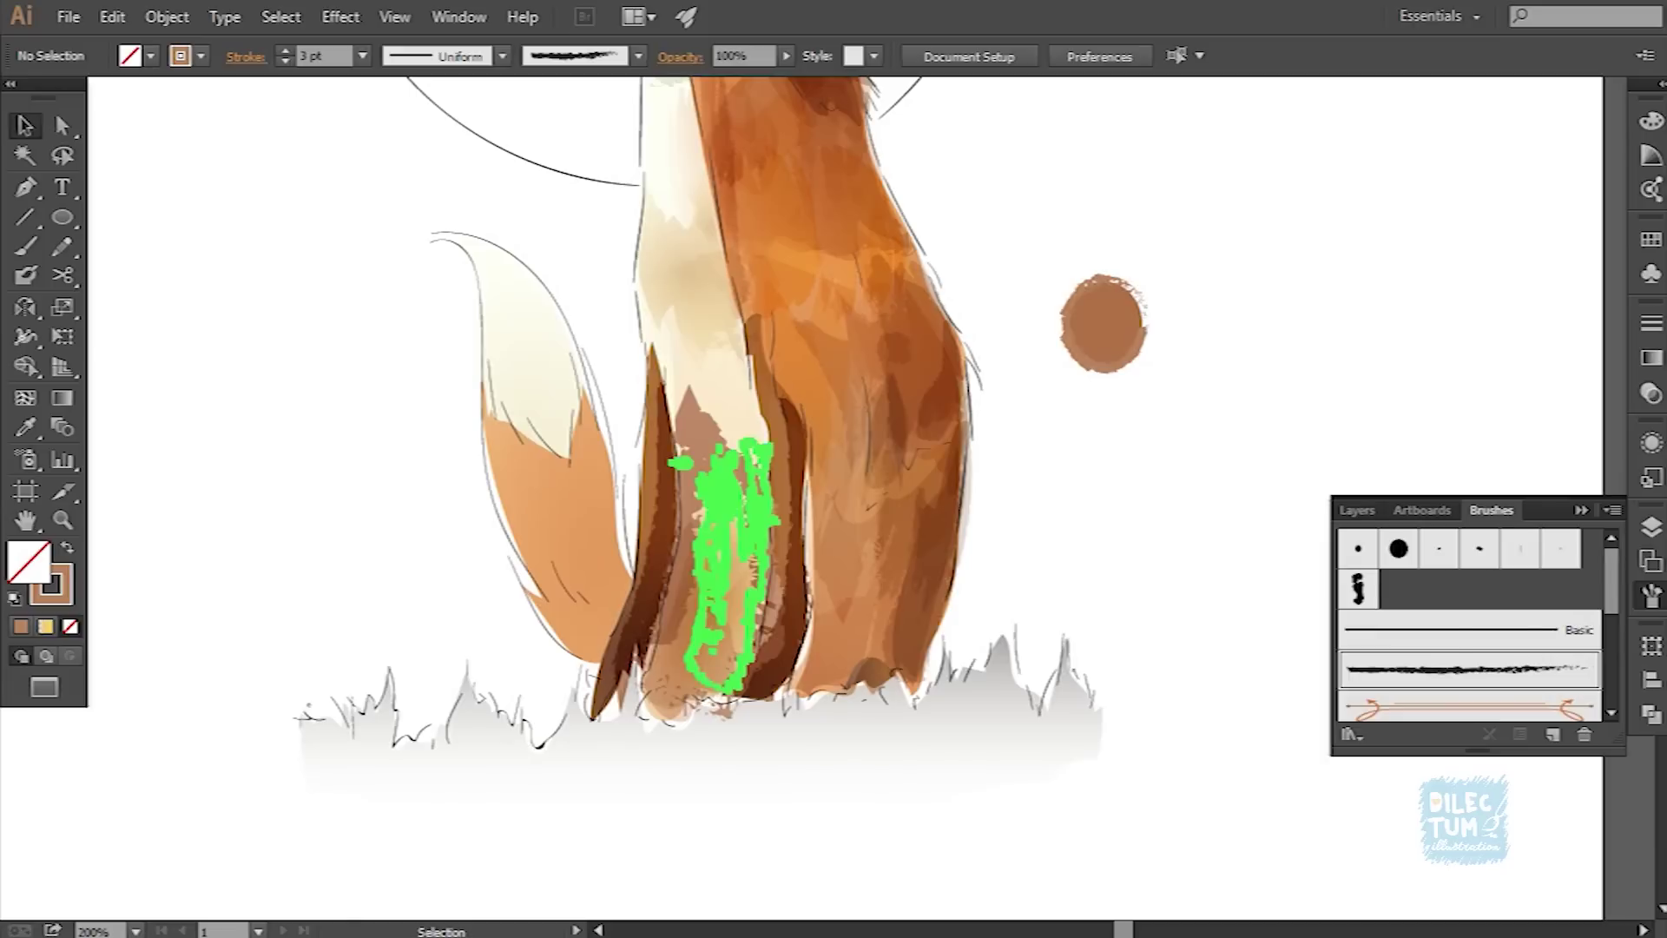
Step: Undo the last two brush strokes to get back to the plain leg outline path
key("ctrl+plus")
key("ctrl+plus")
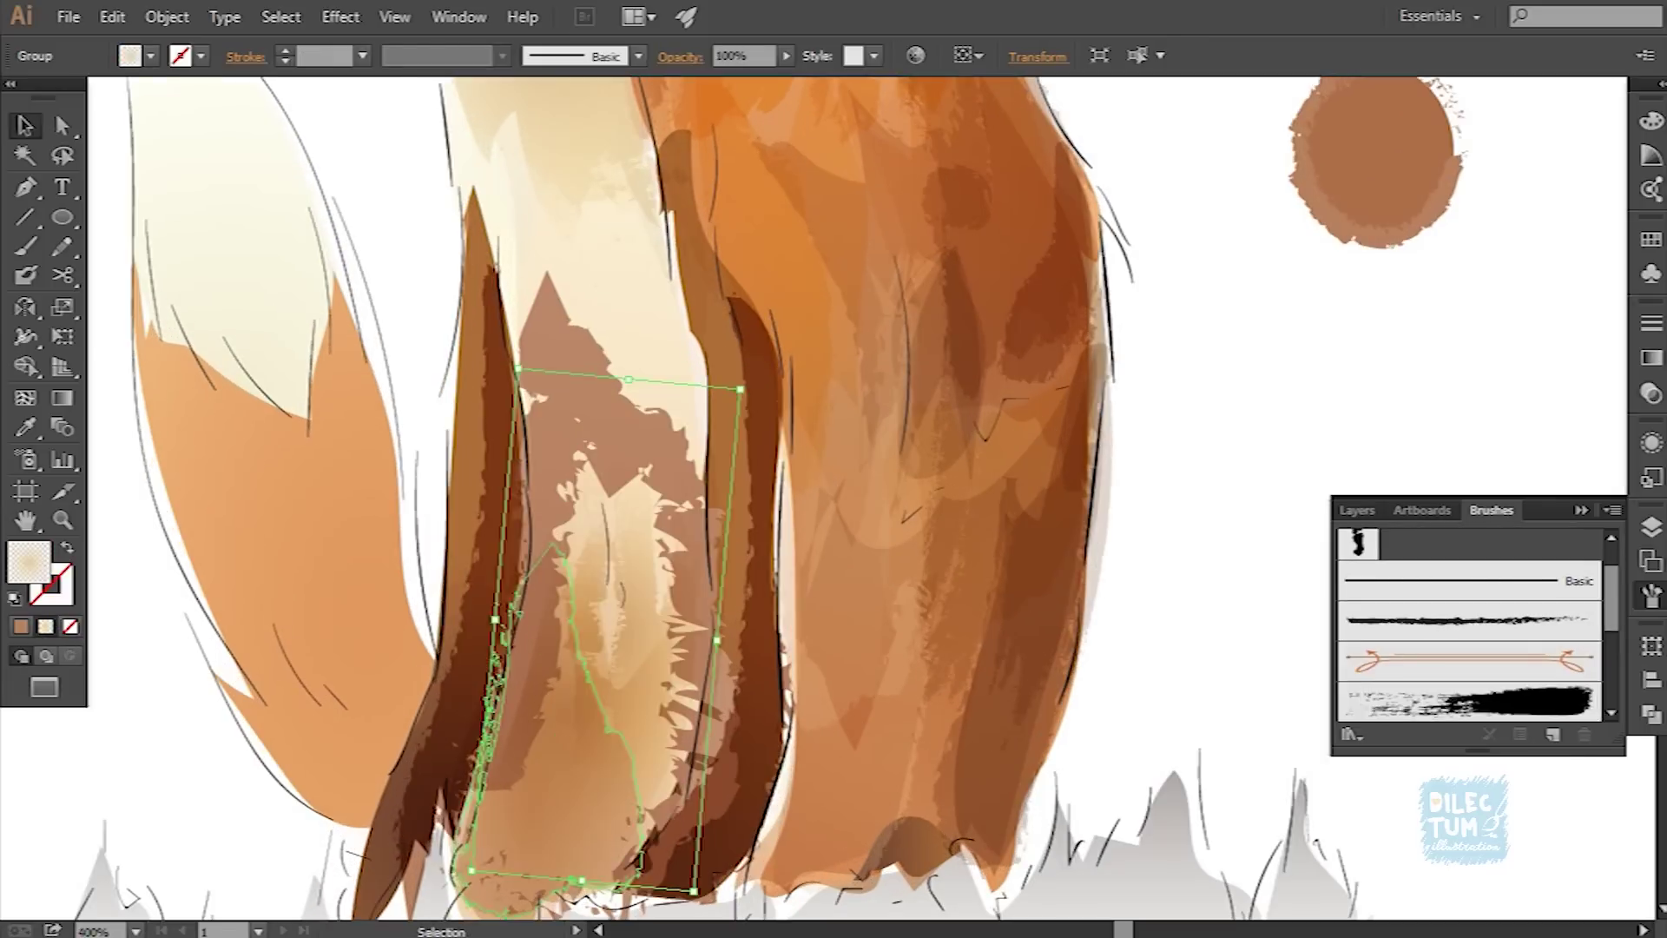
key("ctrl+z")
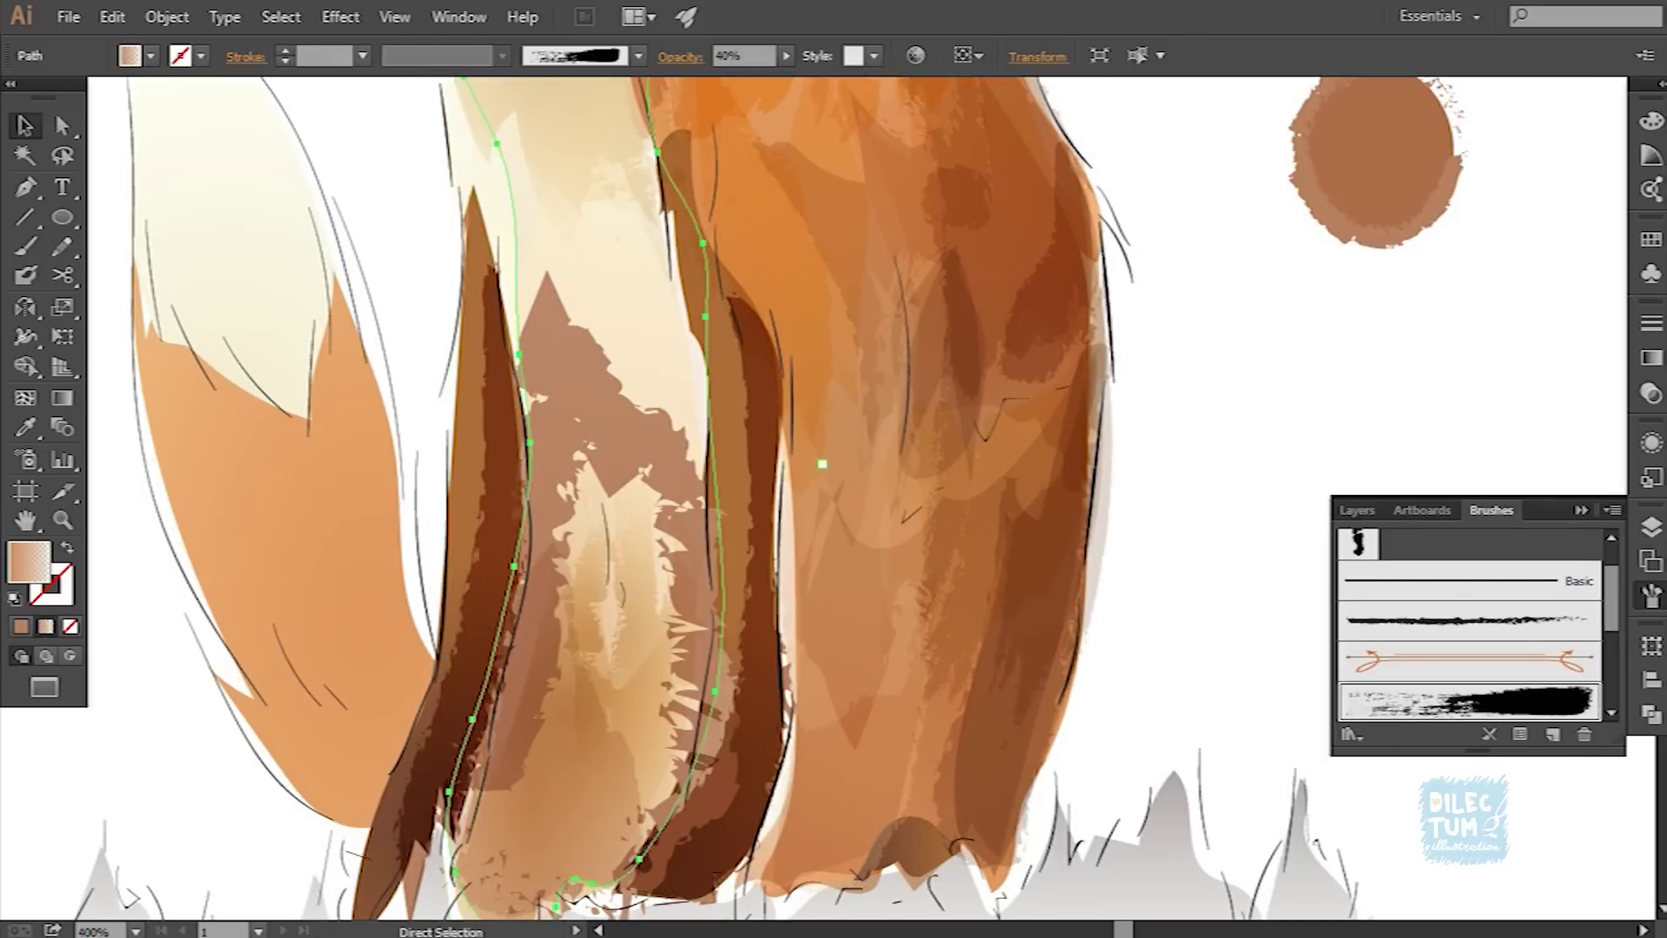
key("ctrl+z")
key("ctrl+minus")
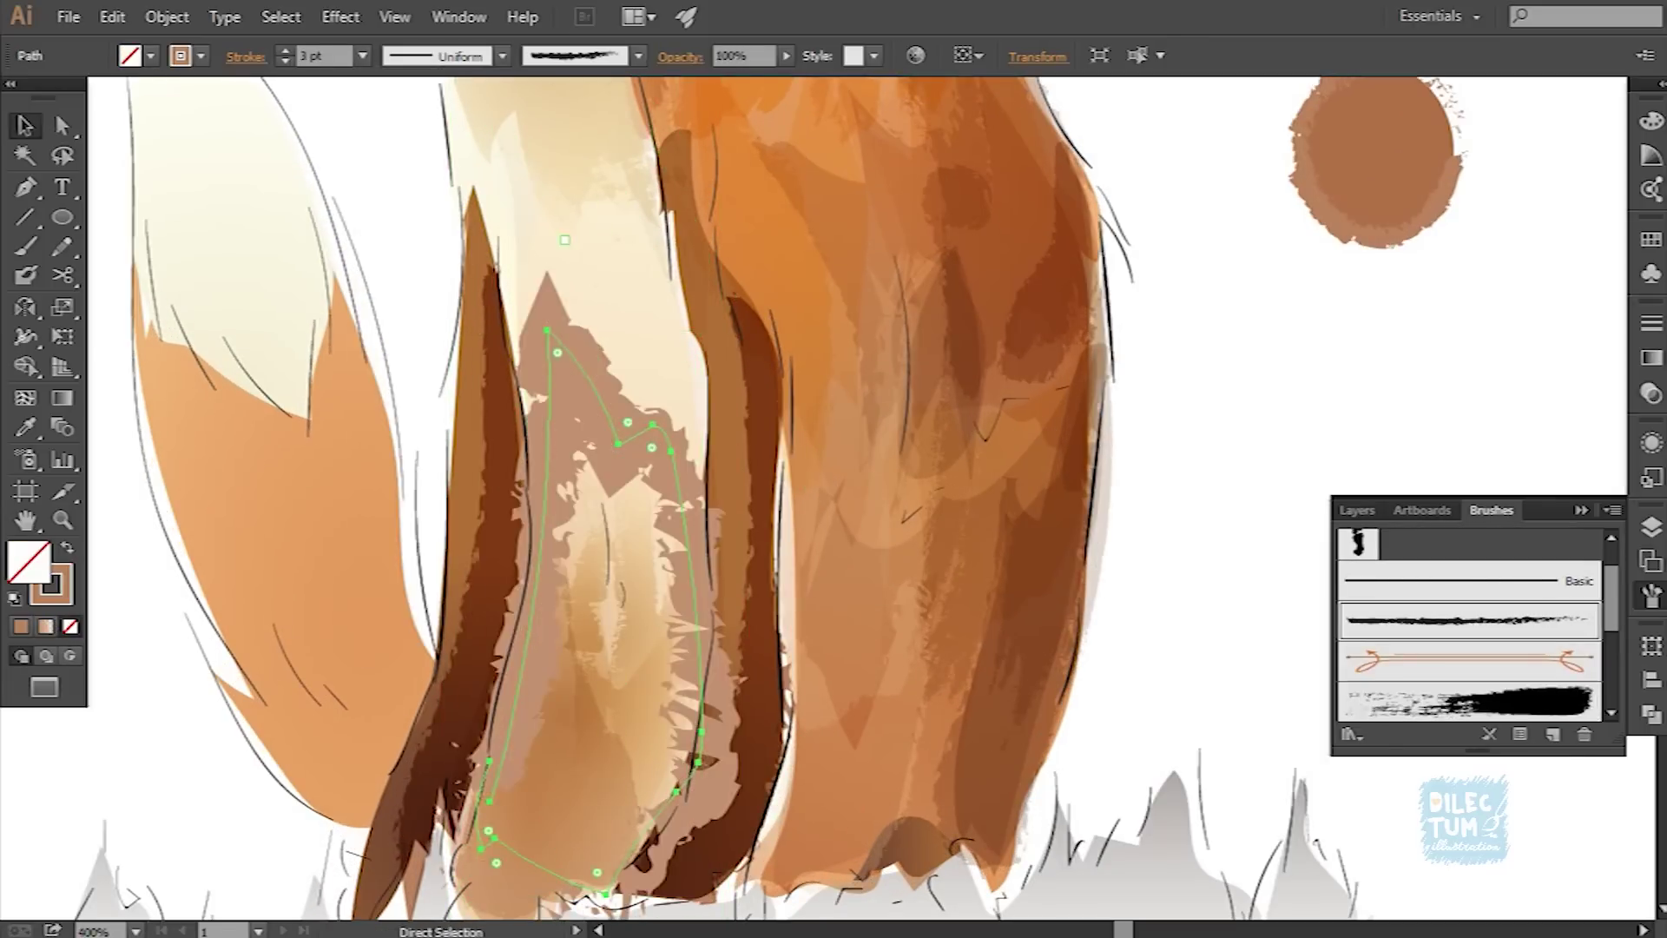
Step: Try several Artistic_Paintbrush textures, including a dry paintbrush, on the leg outline
left_click(1352, 734)
mouse_move(1456, 479)
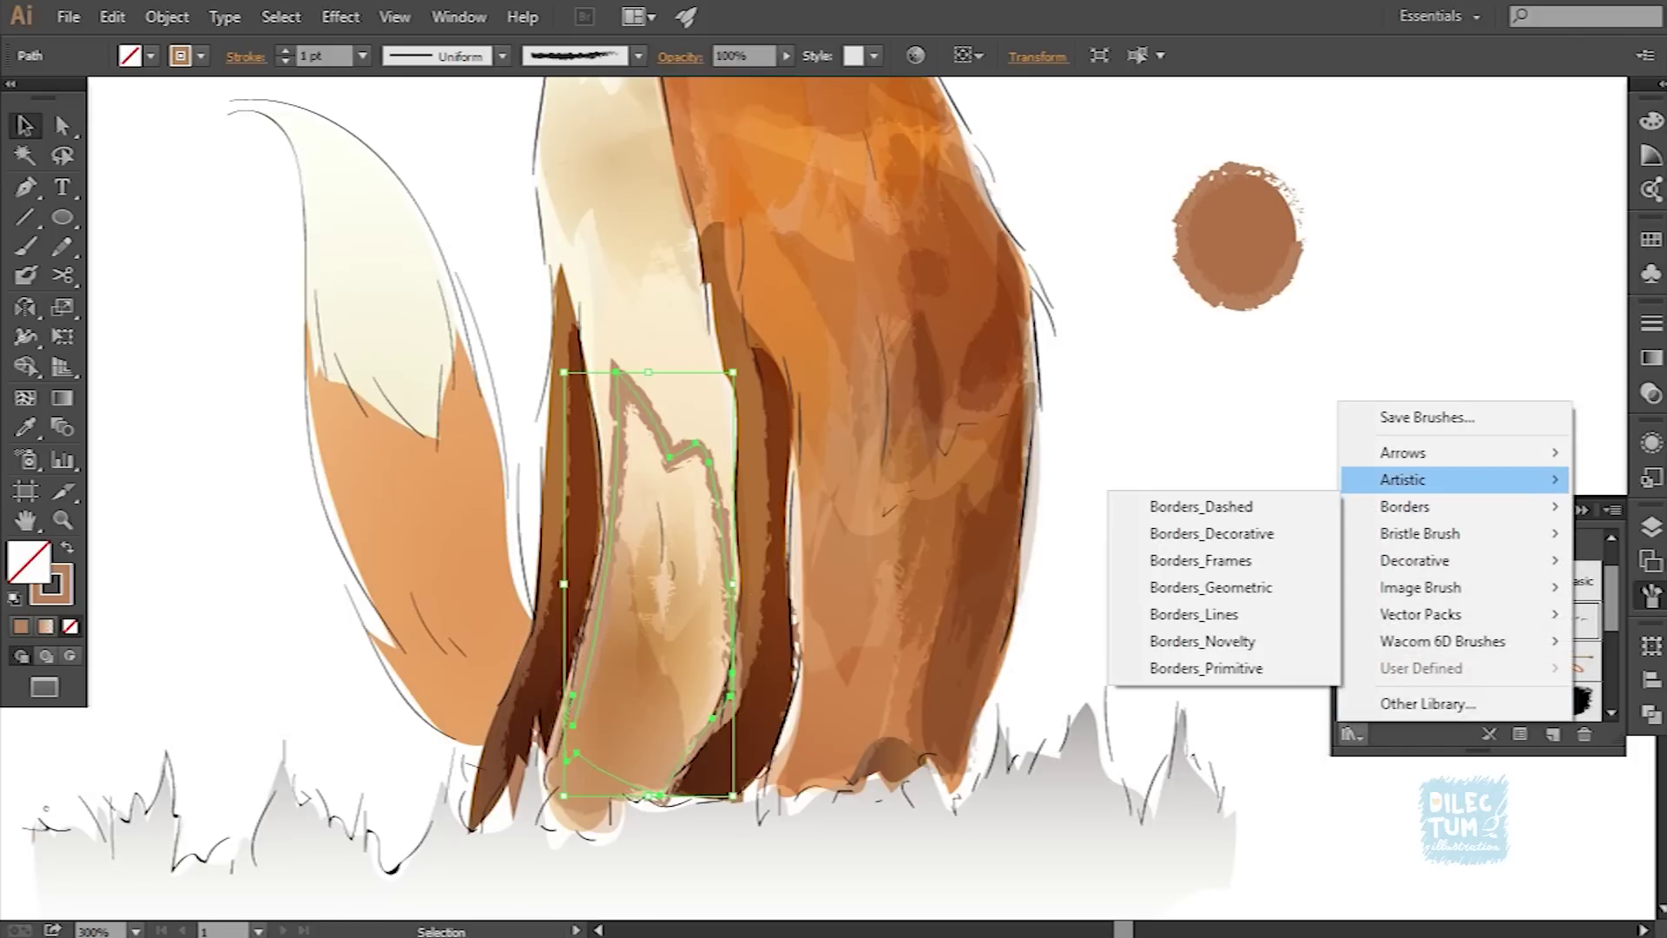
left_click(1149, 561)
left_click(830, 456)
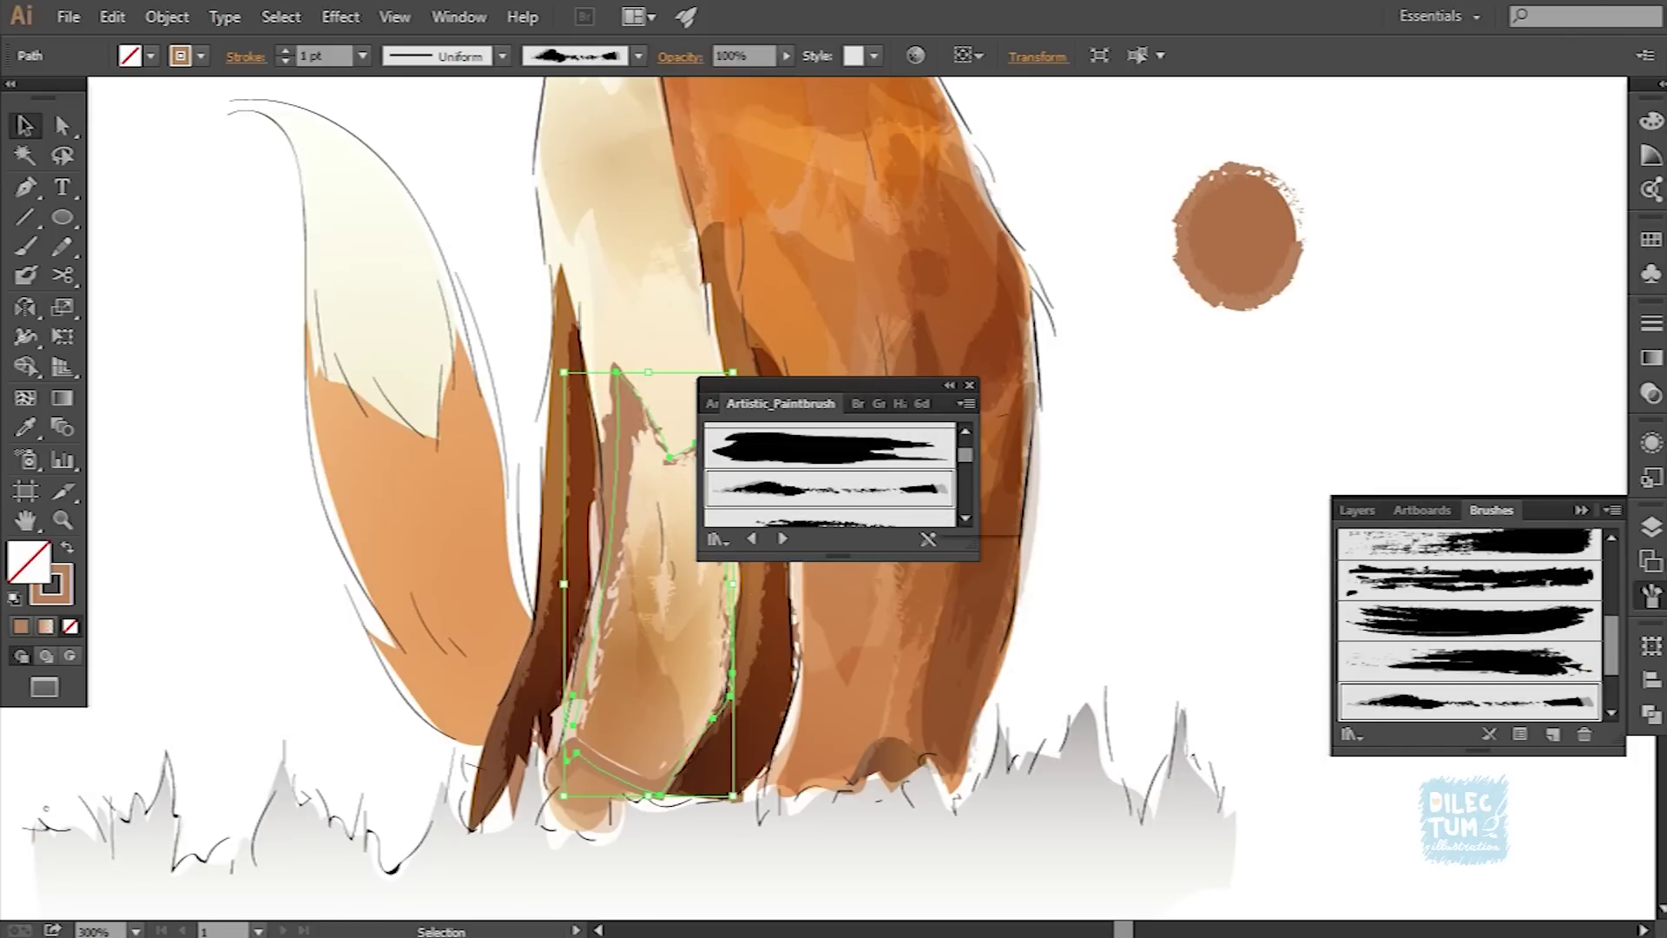
scroll(829, 474, "down", 1)
left_click(830, 499)
scroll(829, 473, "down", 1)
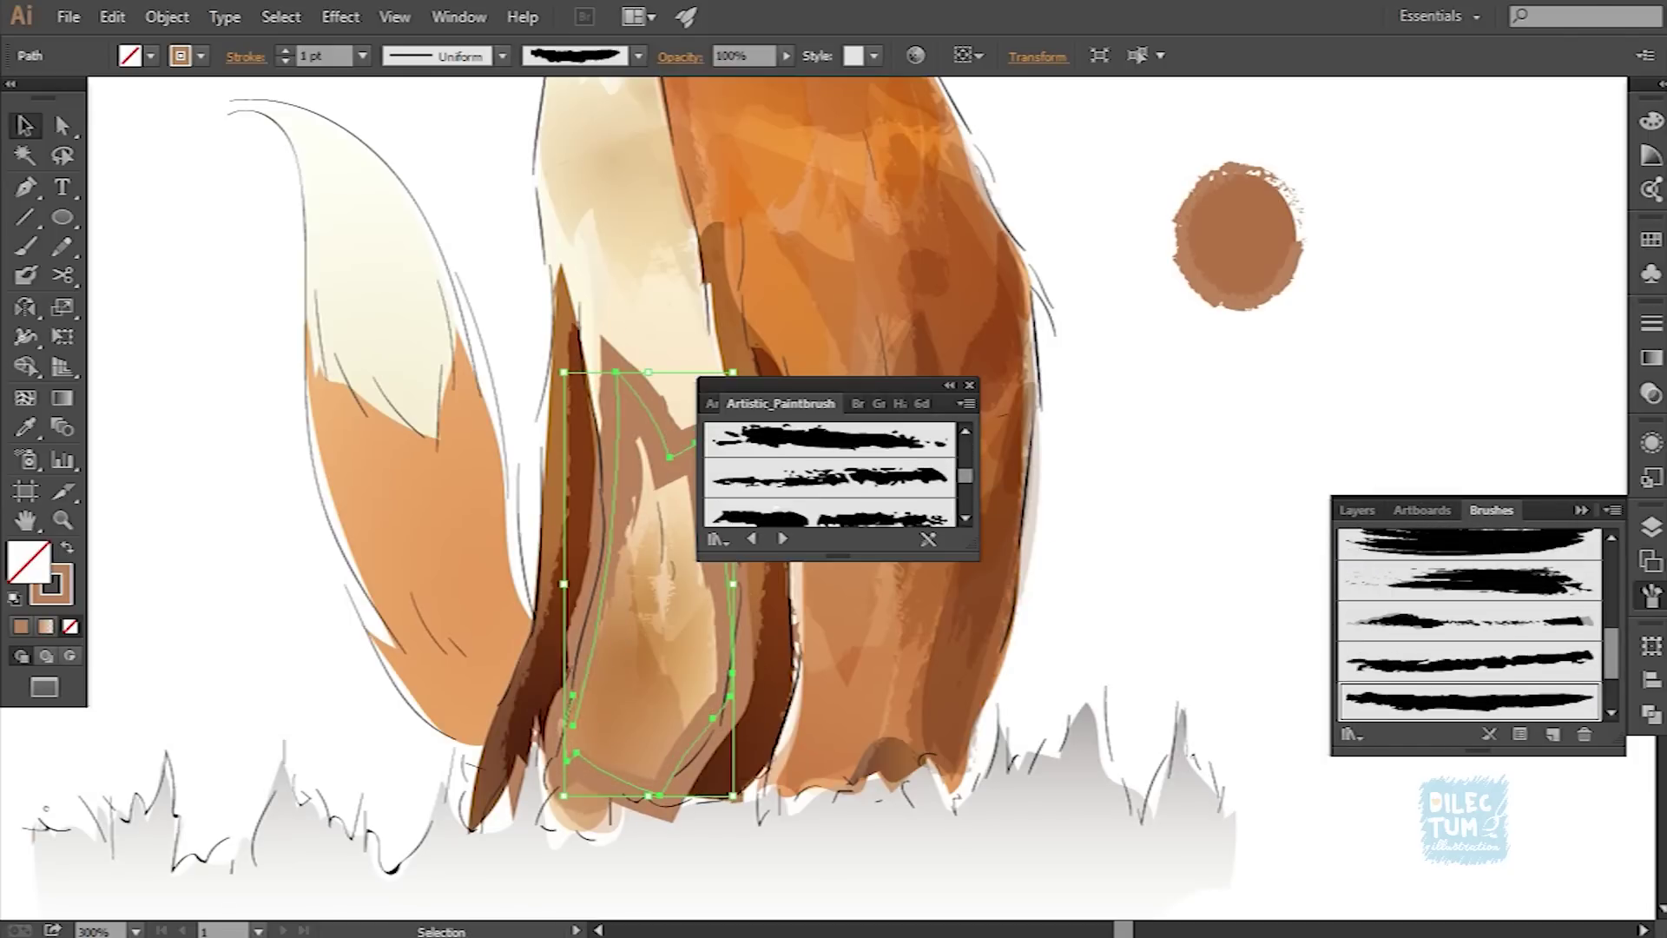
scroll(829, 473, "down", 1)
scroll(829, 473, "down", 1)
left_click(829, 473)
scroll(830, 473, "down", 1)
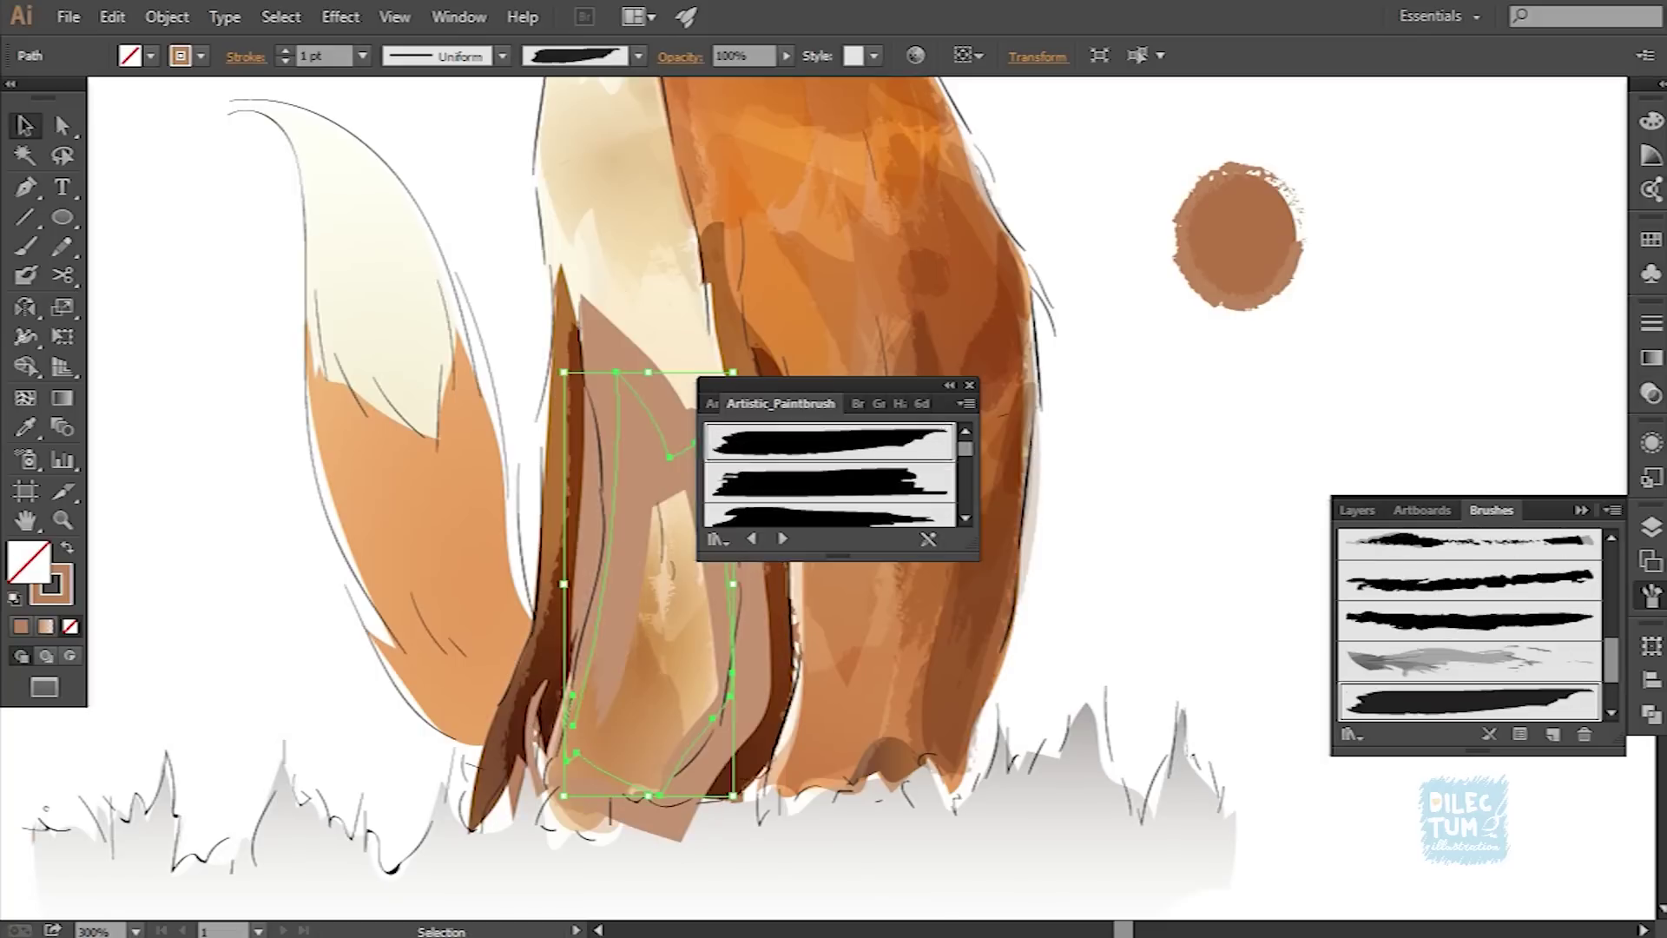
scroll(830, 474, "down", 1)
left_click(829, 474)
scroll(829, 473, "down", 1)
left_click(829, 473)
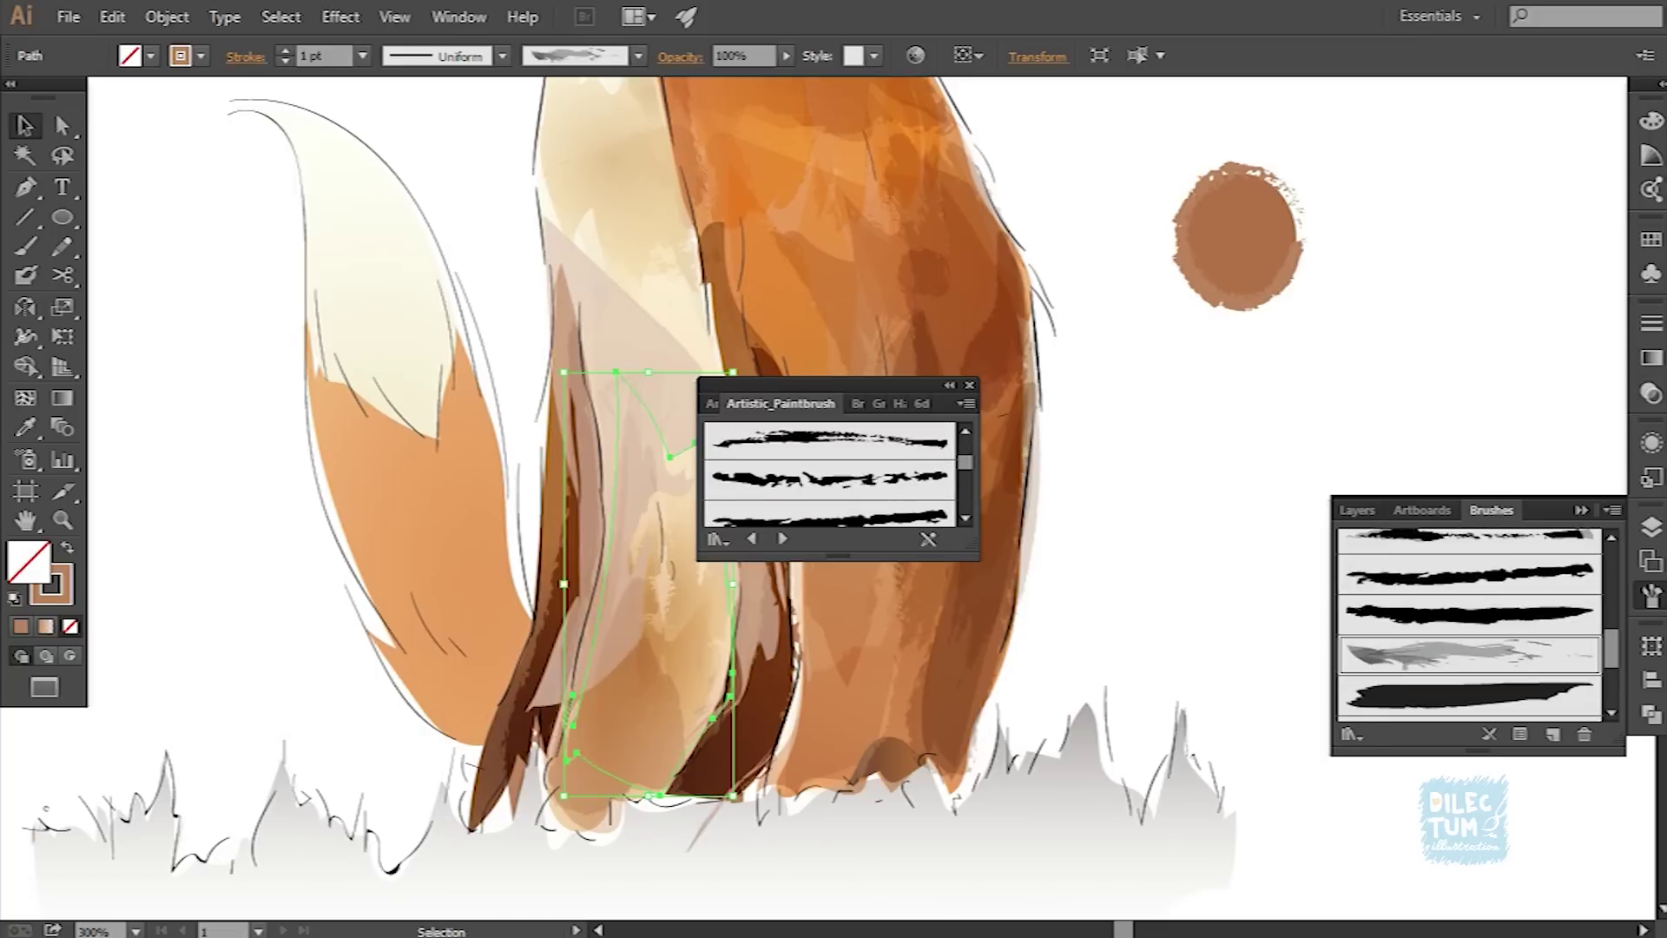
Step: Move through Hand Drawn to the 6d Art Pen library and settle on the first scatter brush
left_click(858, 402)
left_click(899, 403)
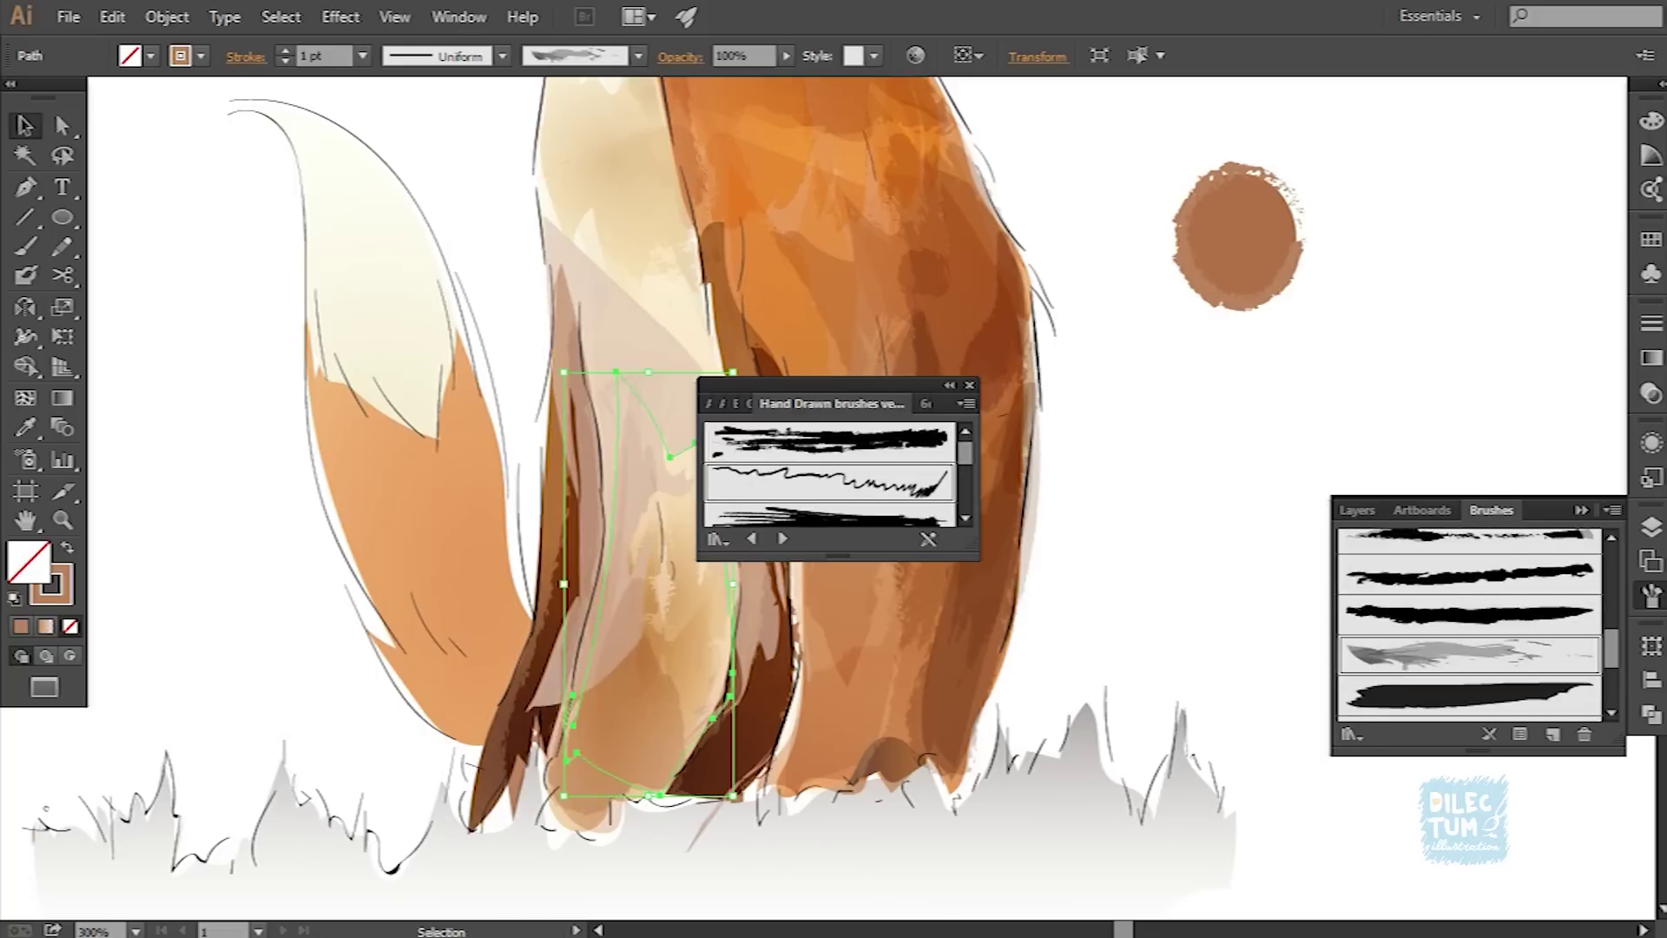
left_click(782, 538)
left_click(783, 539)
left_click(845, 502)
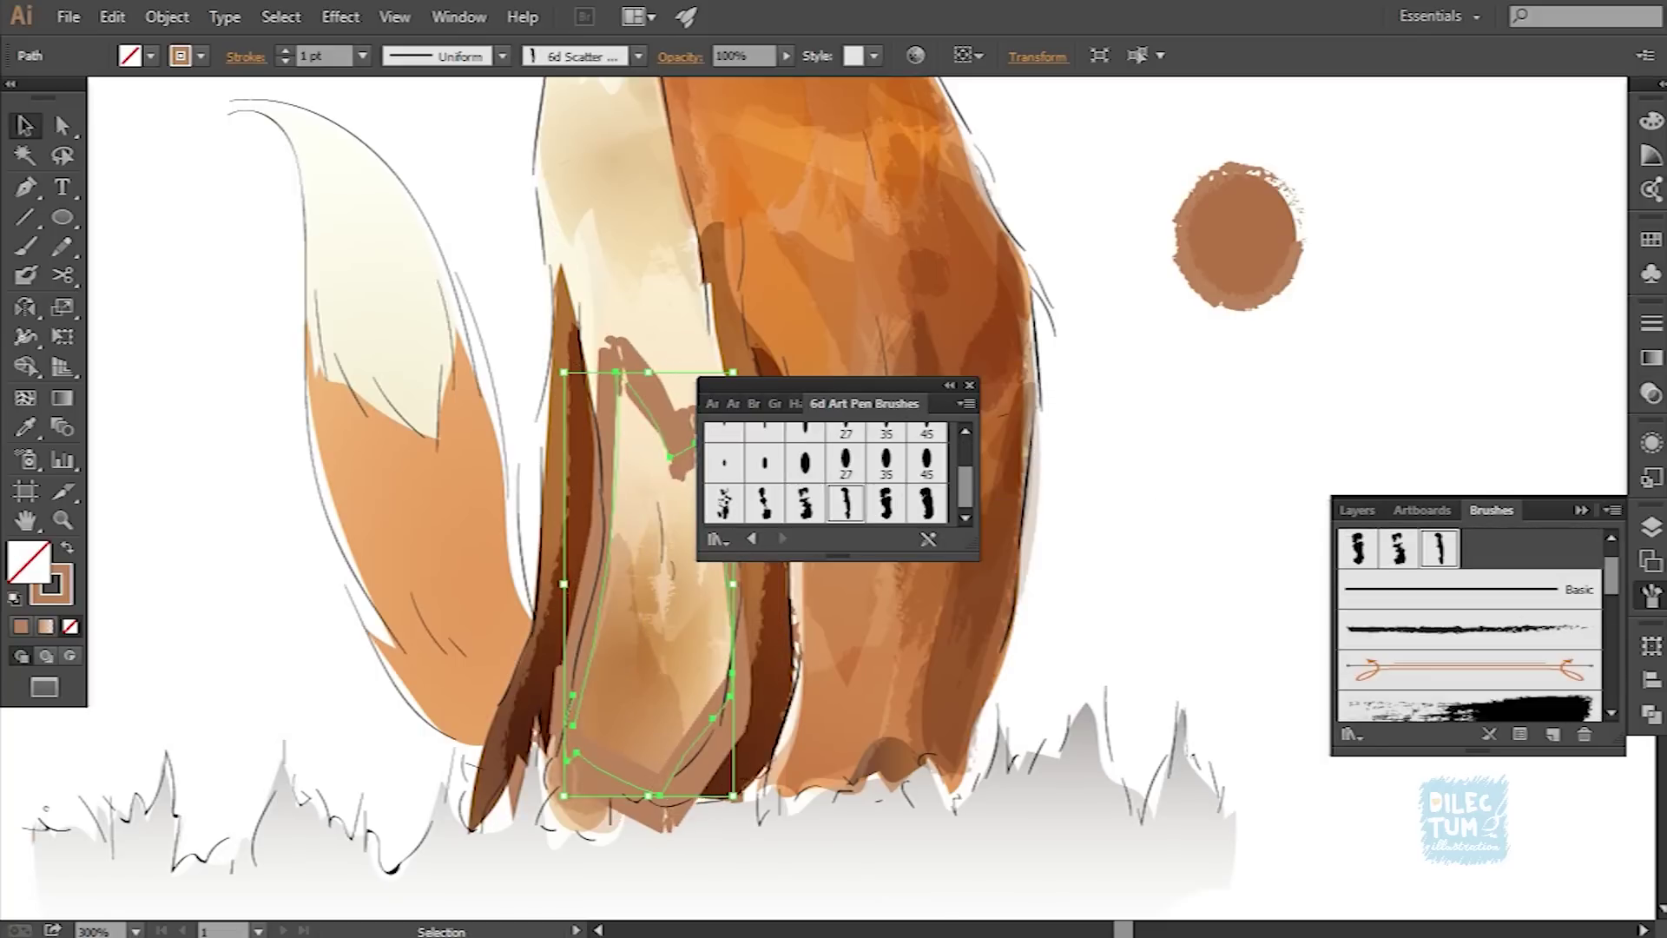
left_click(926, 502)
left_click(765, 502)
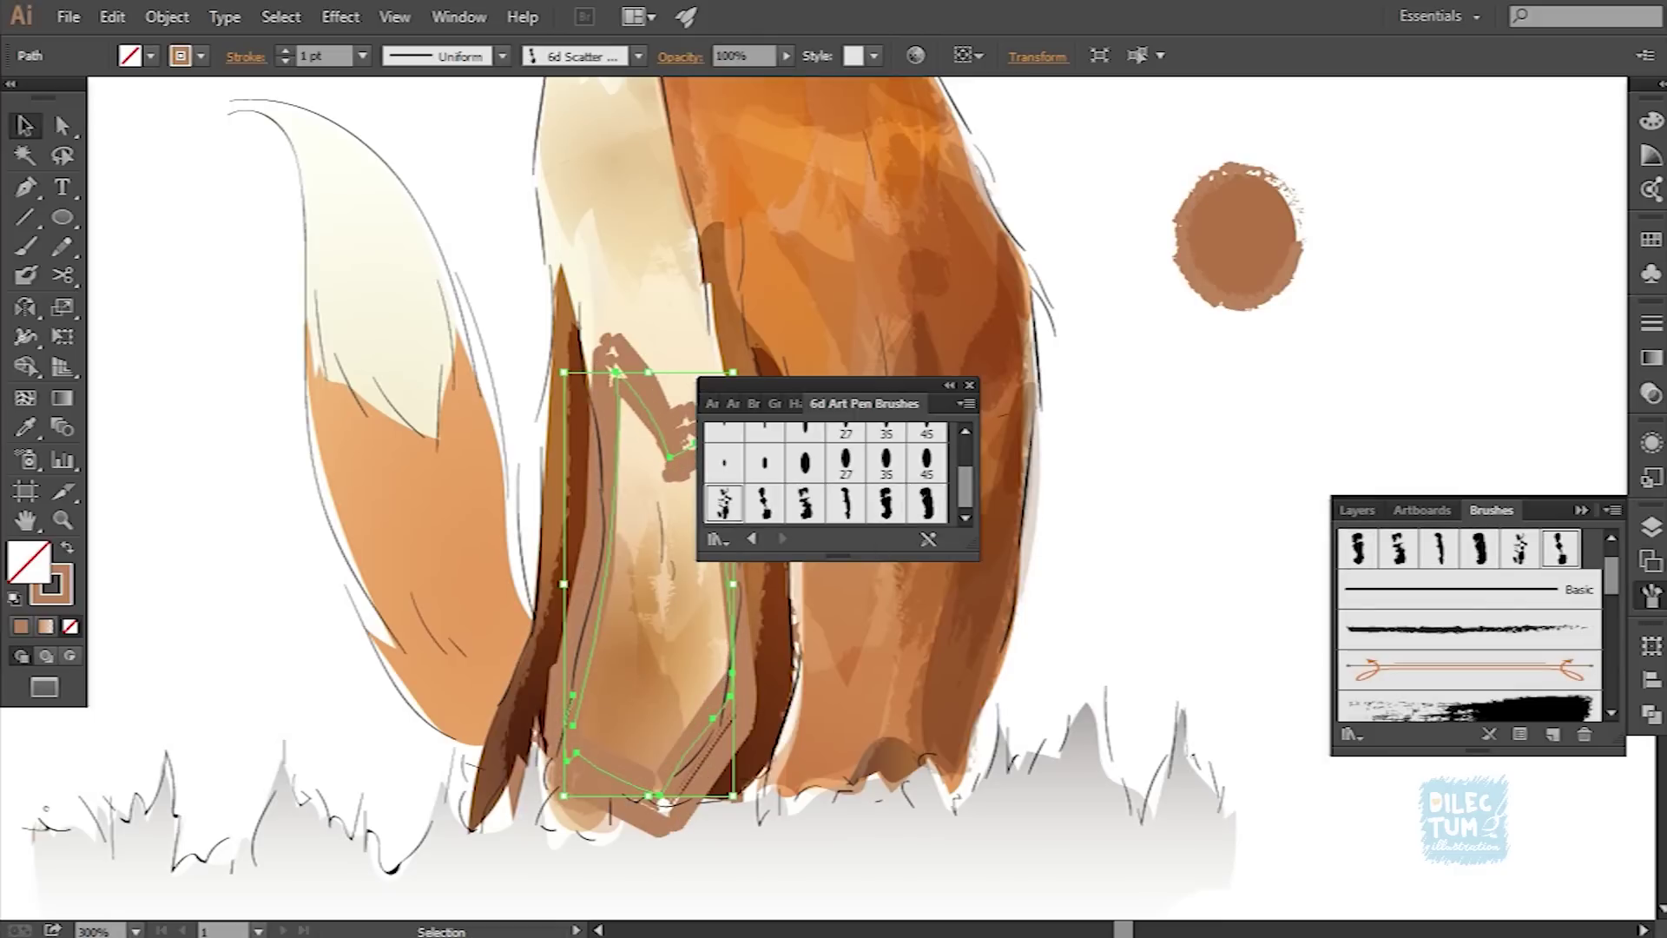
left_click(724, 502)
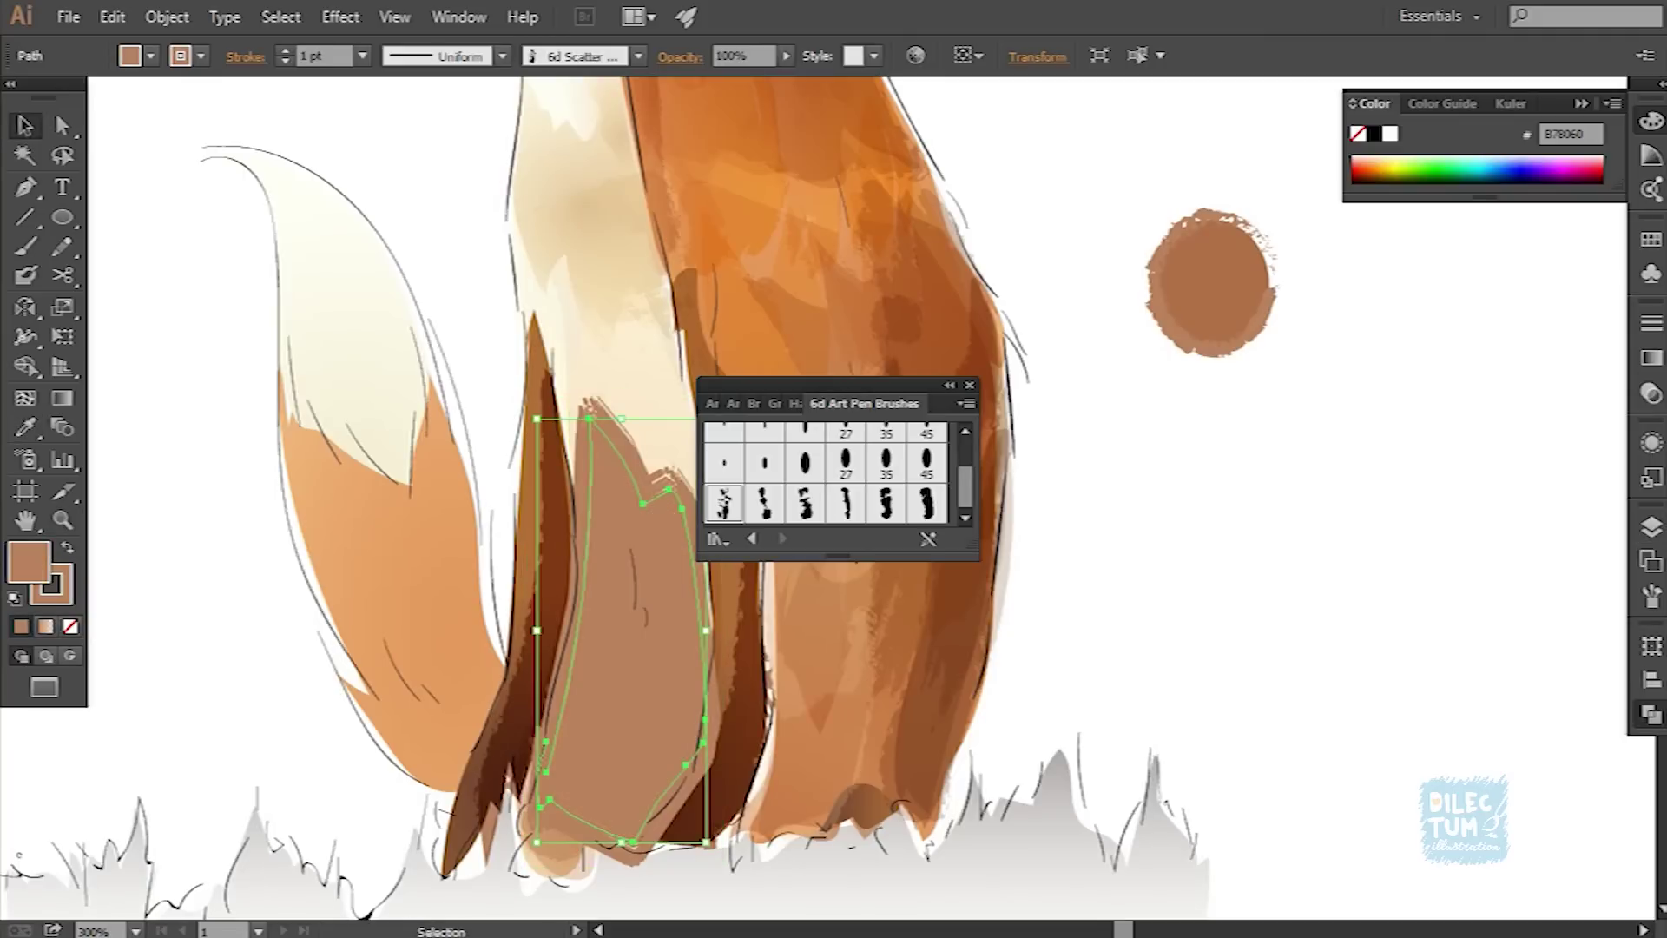
Step: Merge the selected front-leg shapes into one shape with Pathfinder Unite
key("ctrl+shift+F9")
left_click(969, 384)
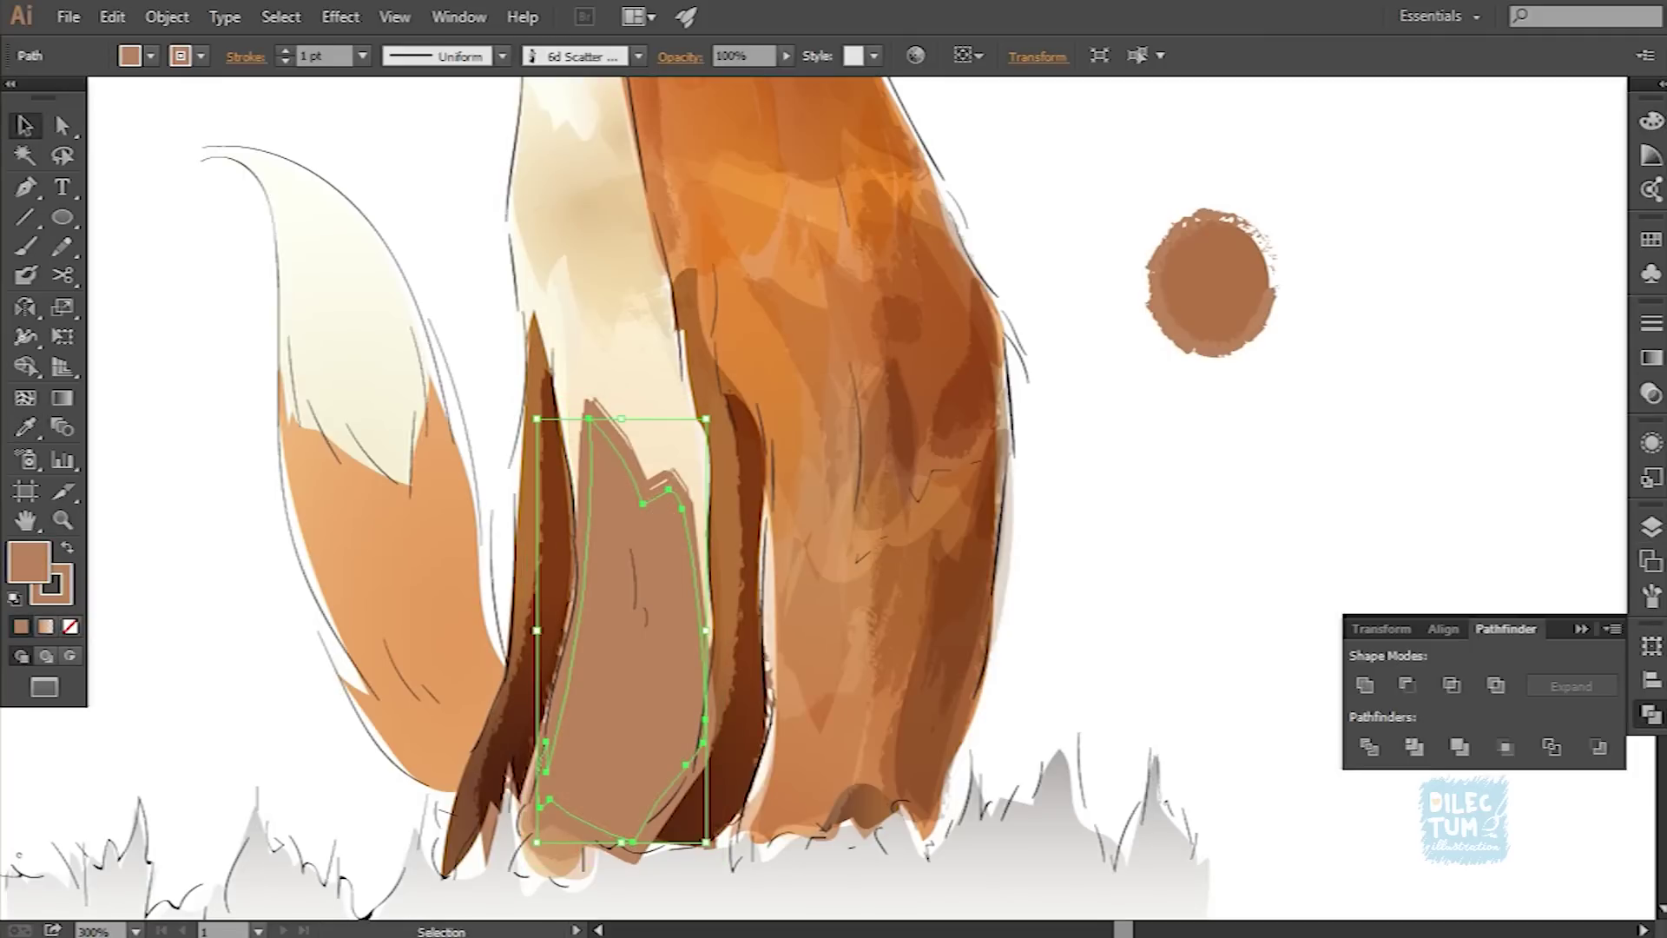
left_click(1365, 685)
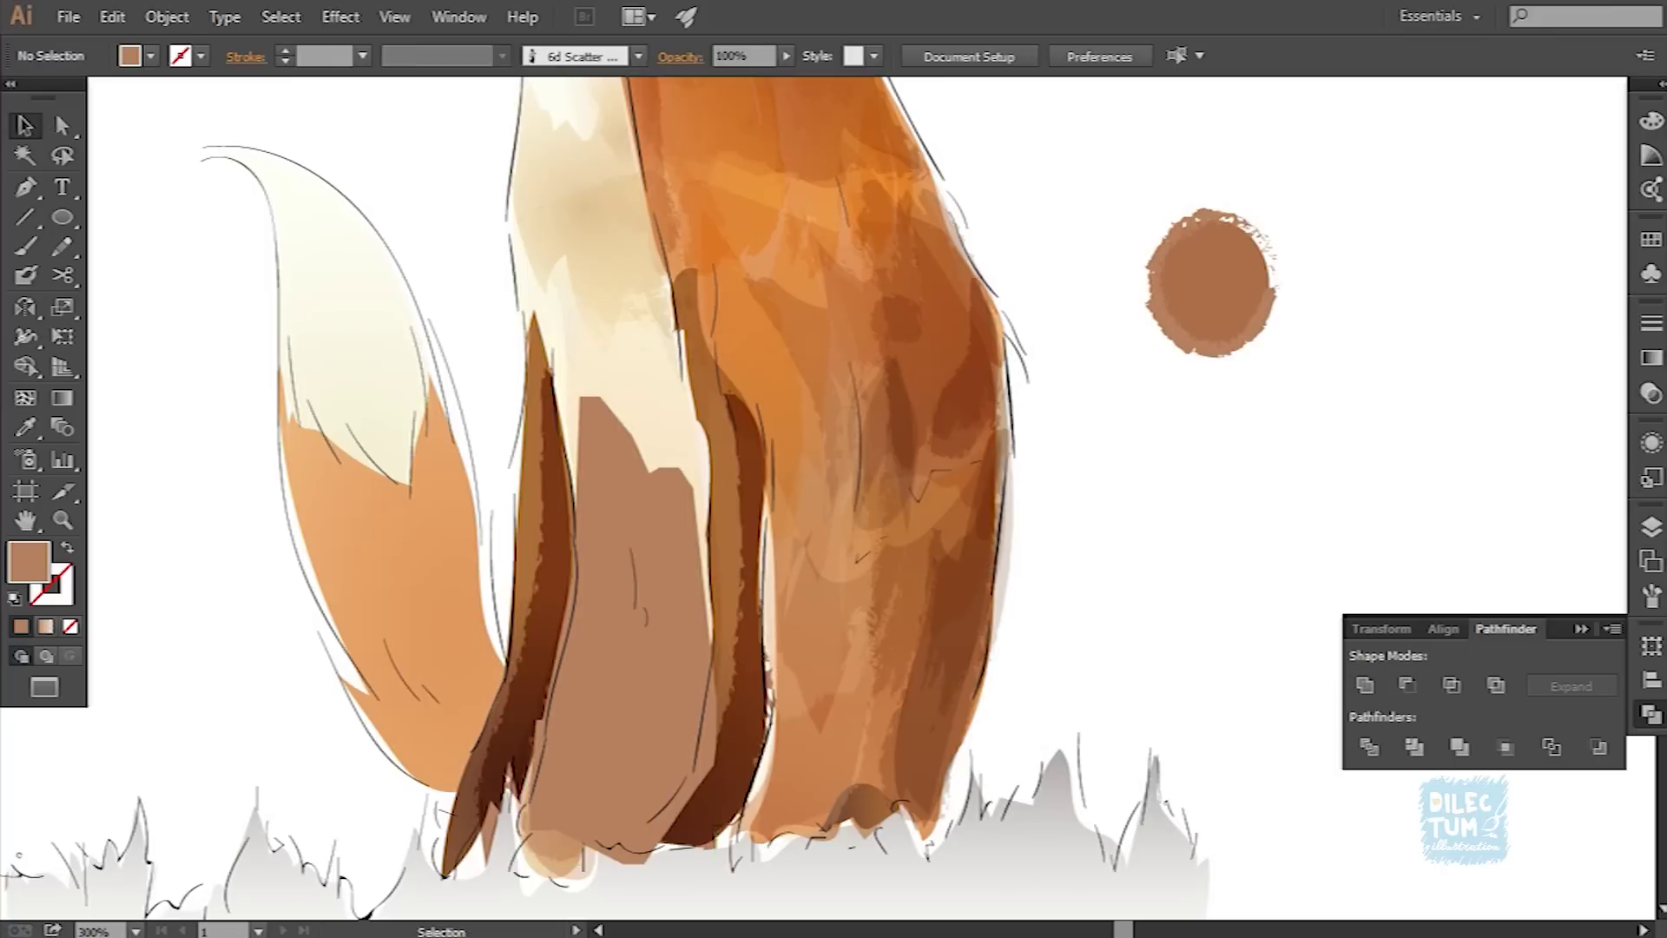
key("ctrl+minus")
Step: Load the ChalkCharcoalPencil brush library and paint a charcoal stroke down the front leg
left_click(1652, 596)
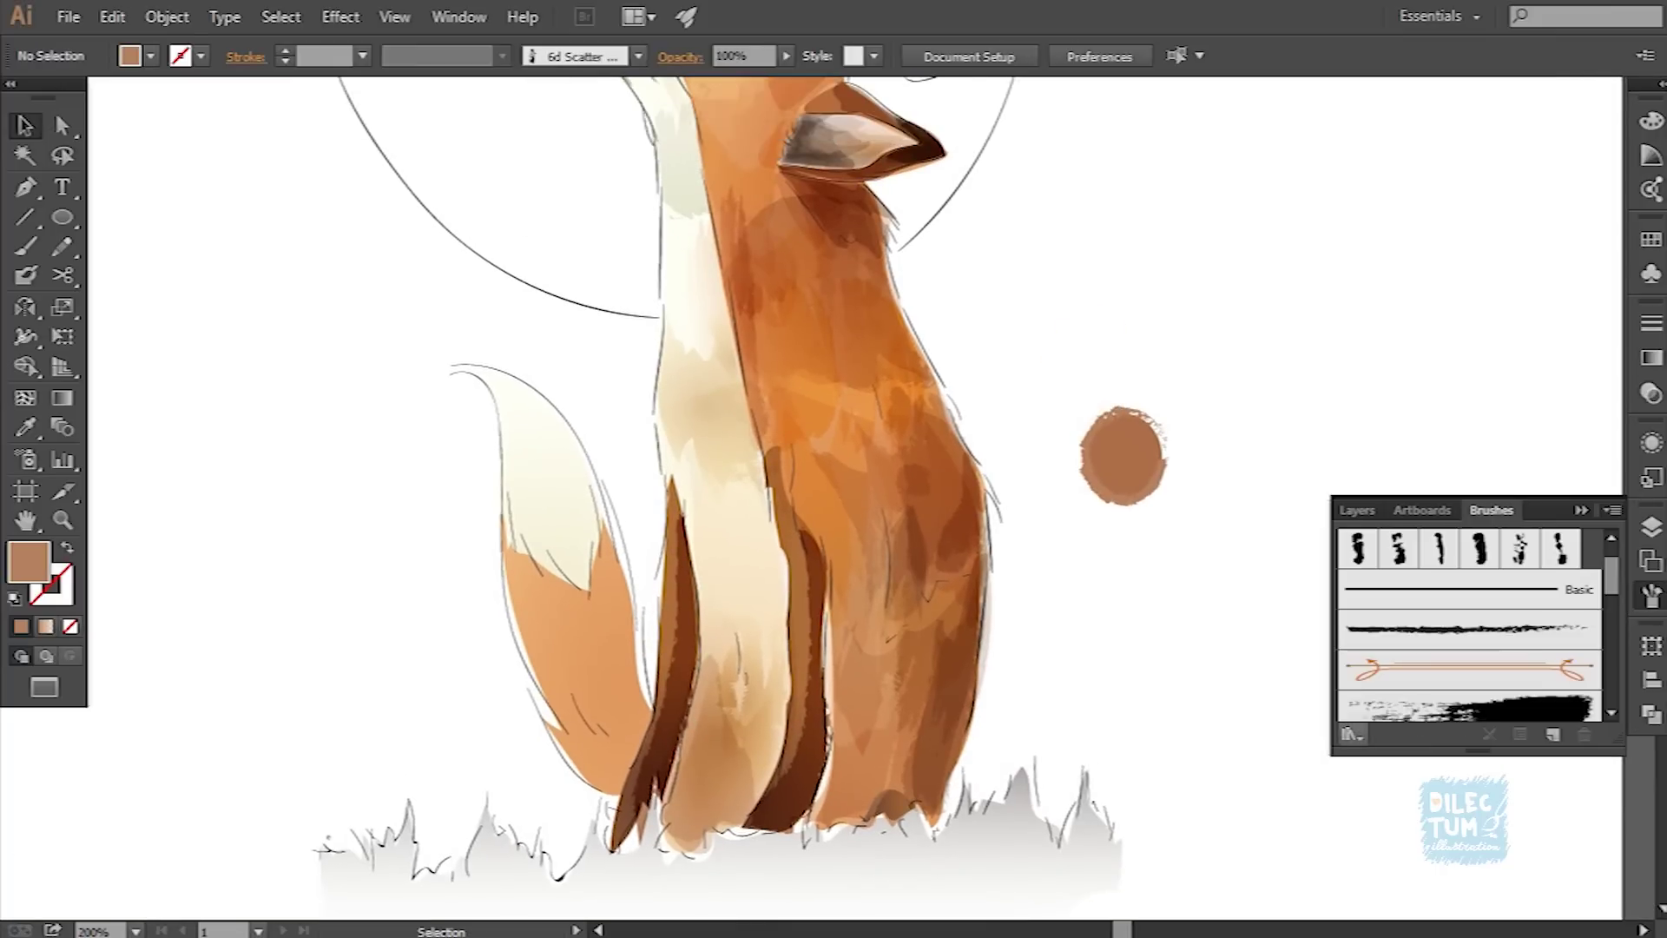
left_click(1351, 734)
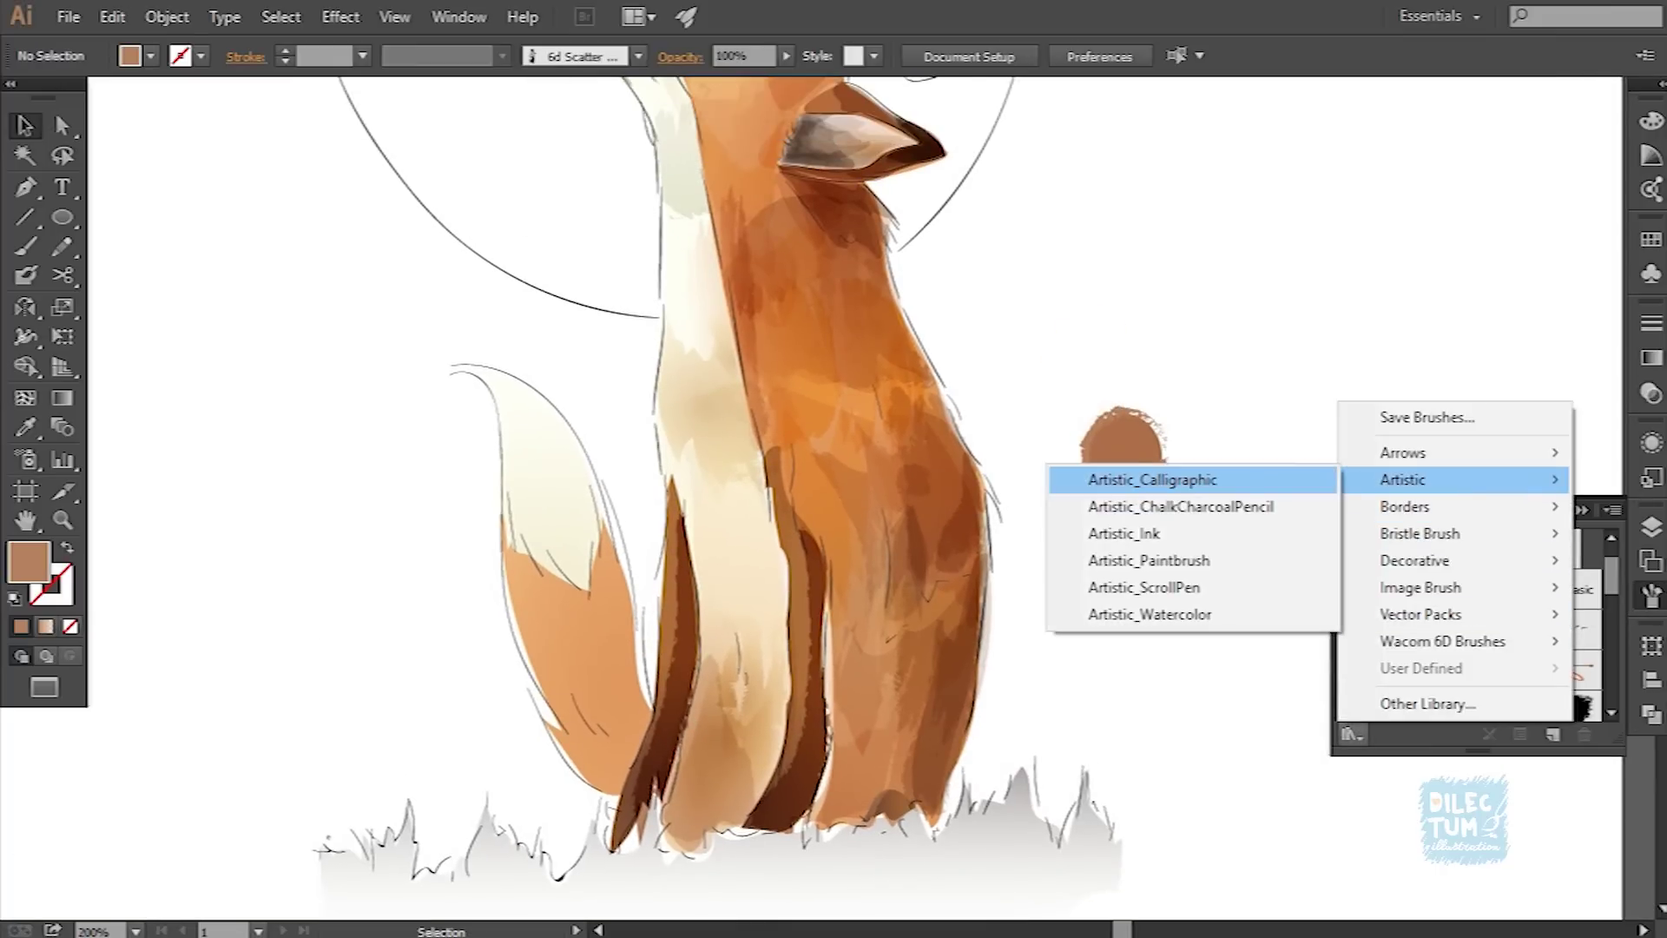
left_click(1155, 508)
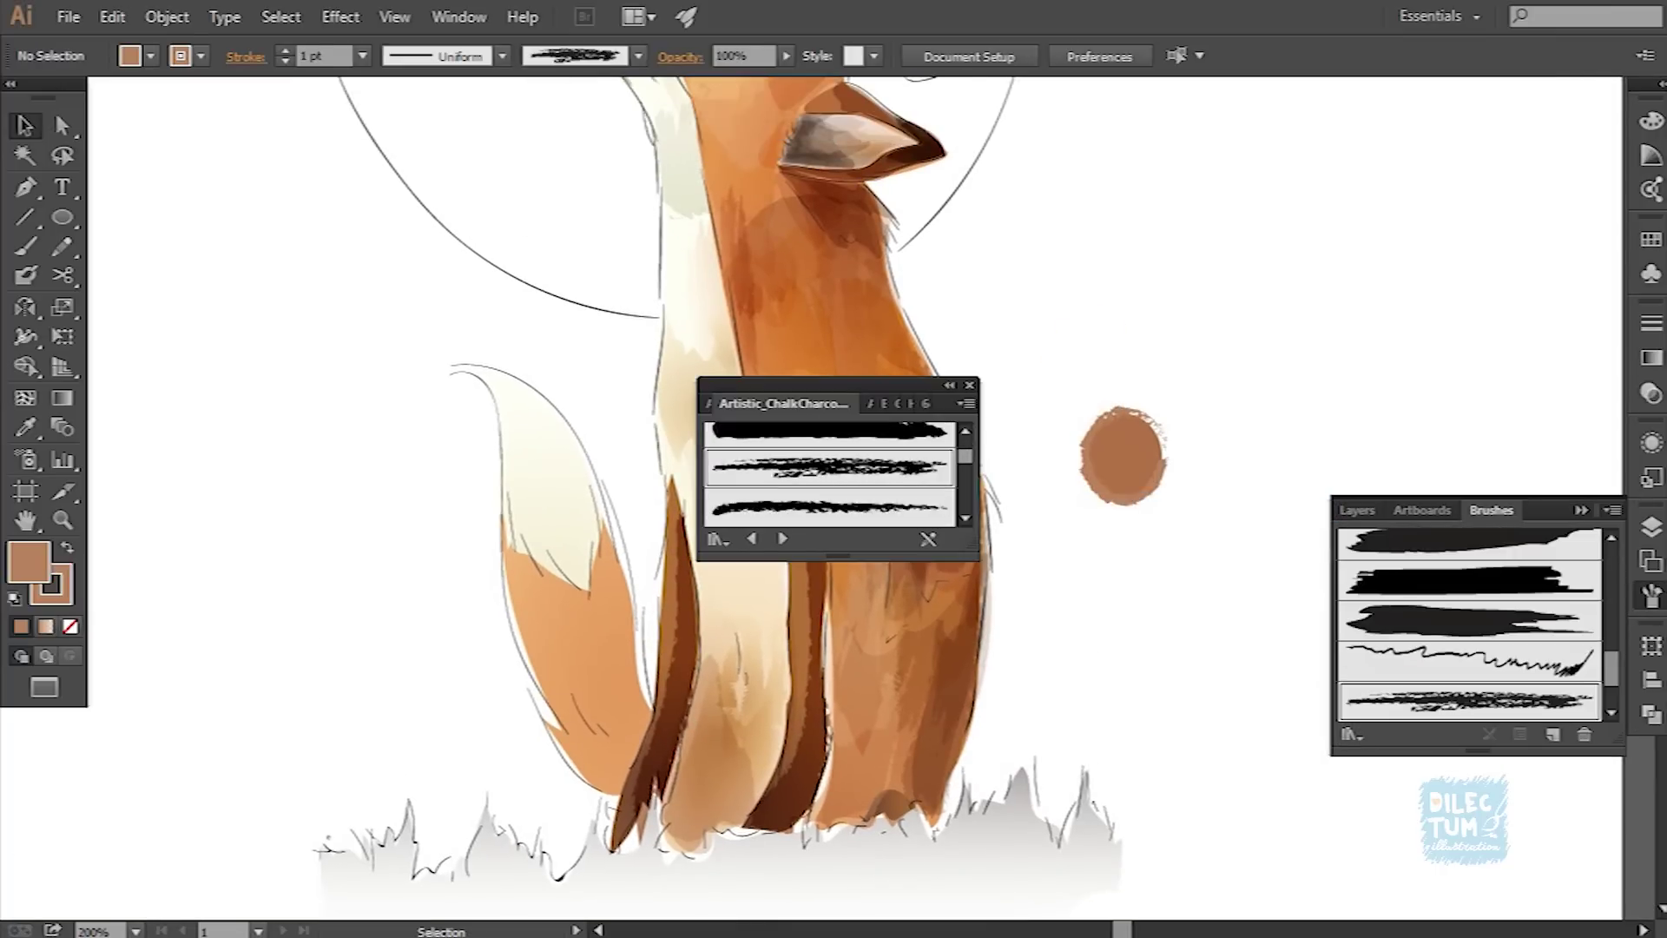
left_click(970, 385)
left_click_drag(752, 570, 781, 833)
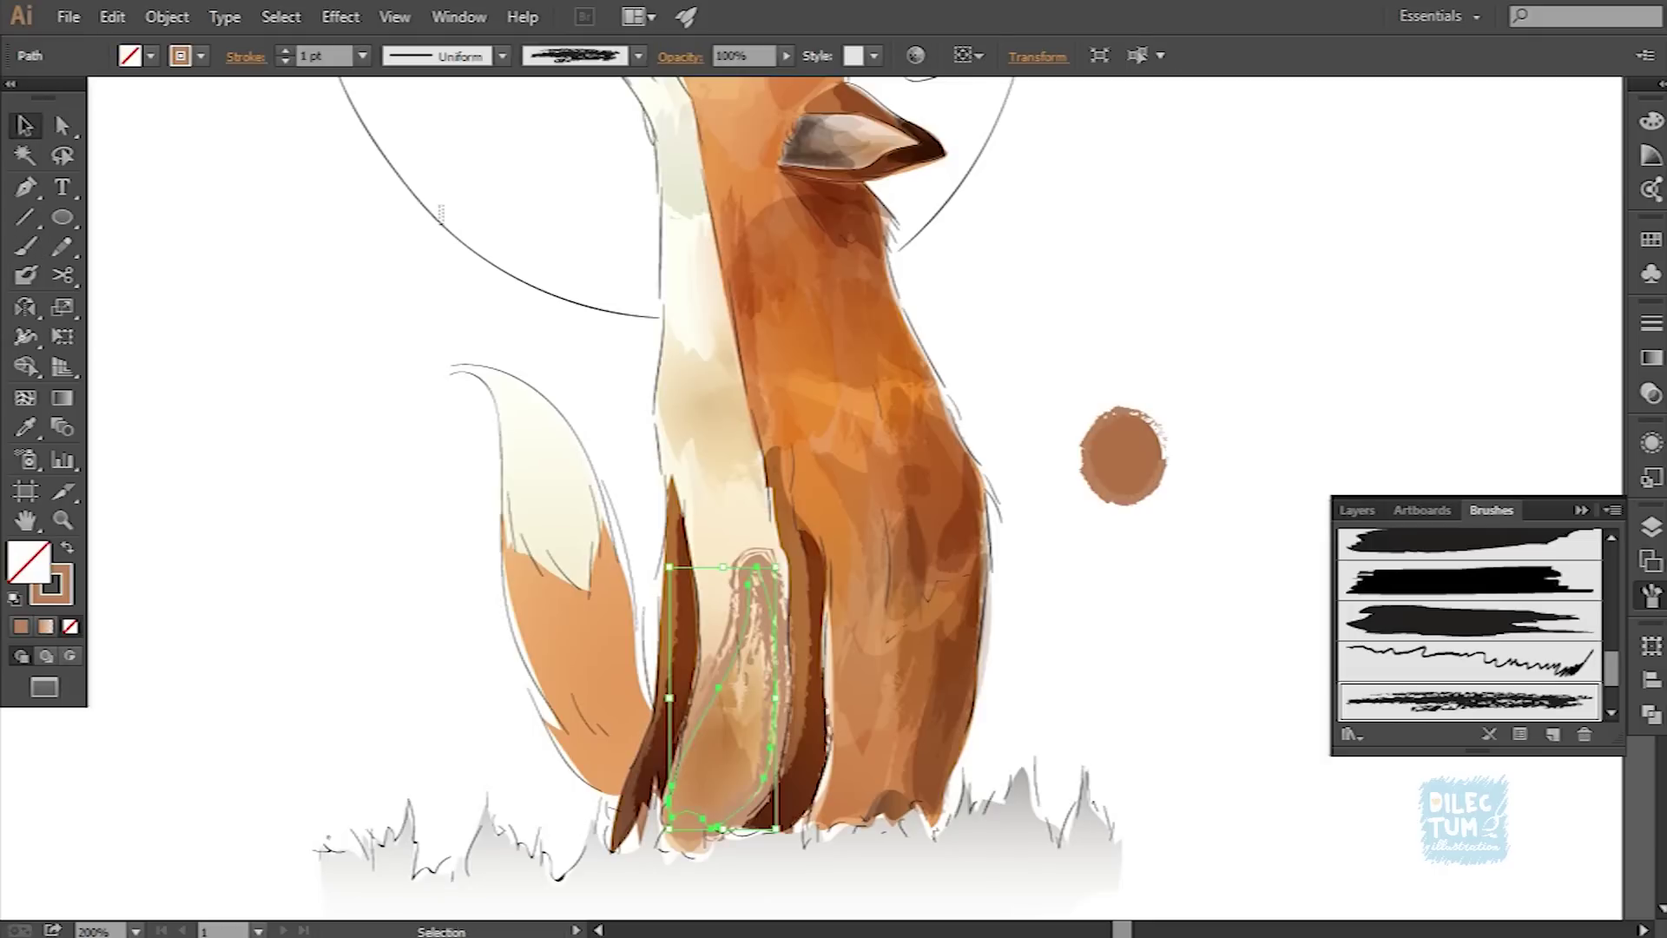
key("ctrl+plus")
key("ctrl+minus")
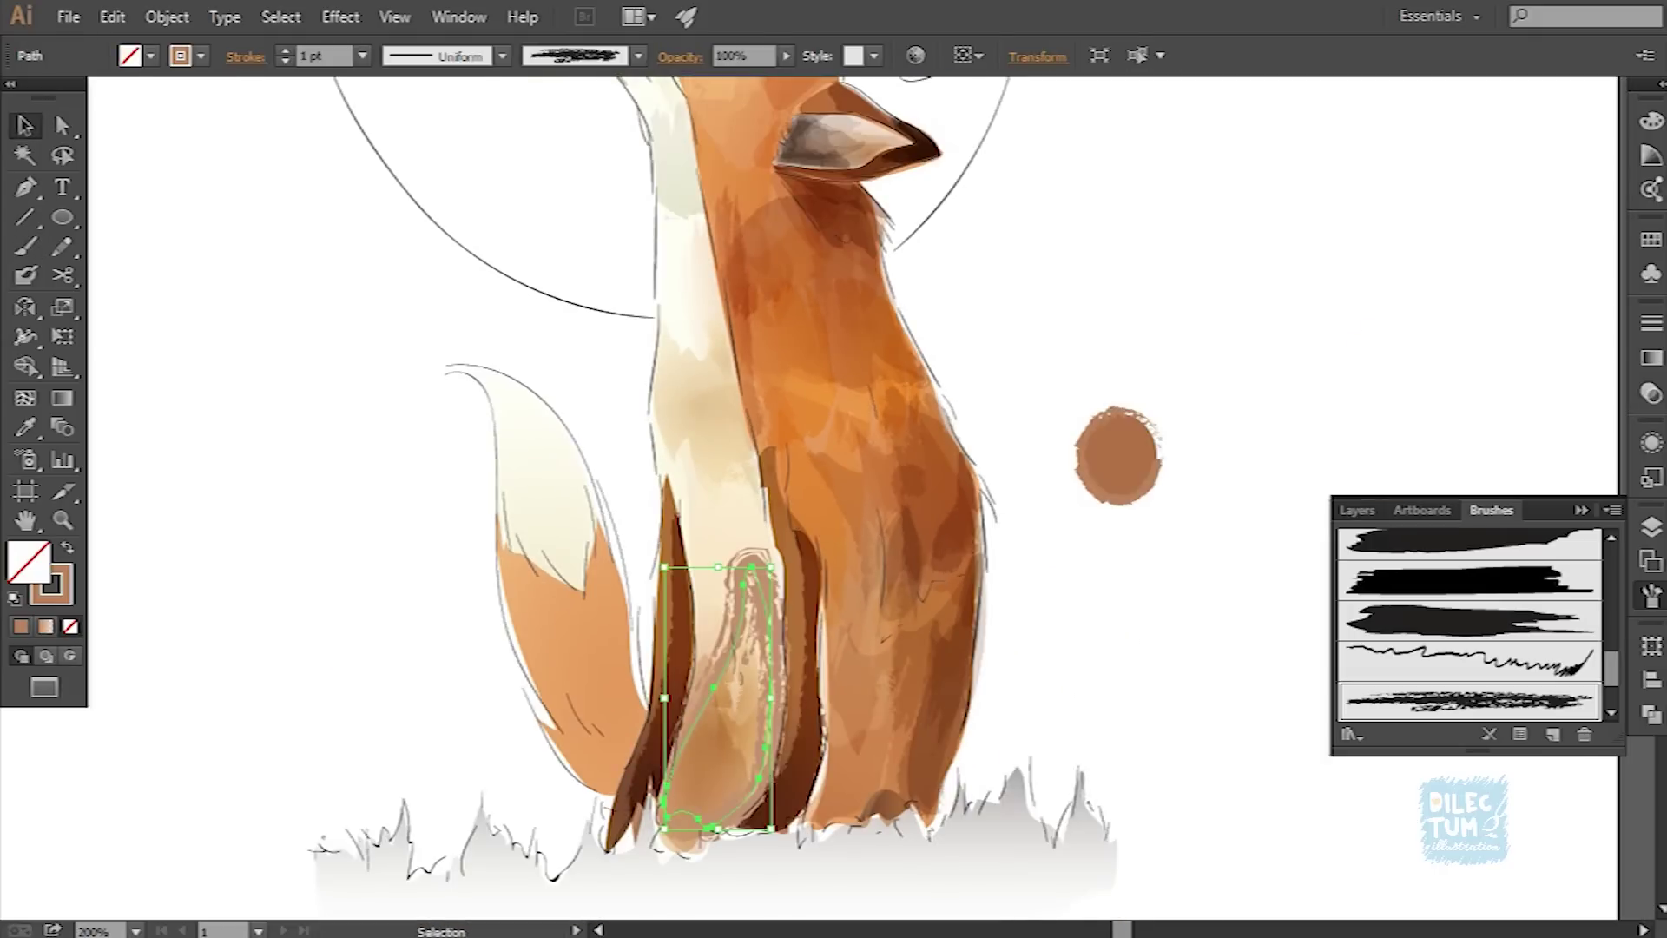
Step: Turn the new circle's brown fill into an outline and expand the leg stroke's appearance
key("l")
key("v")
key("shift+x")
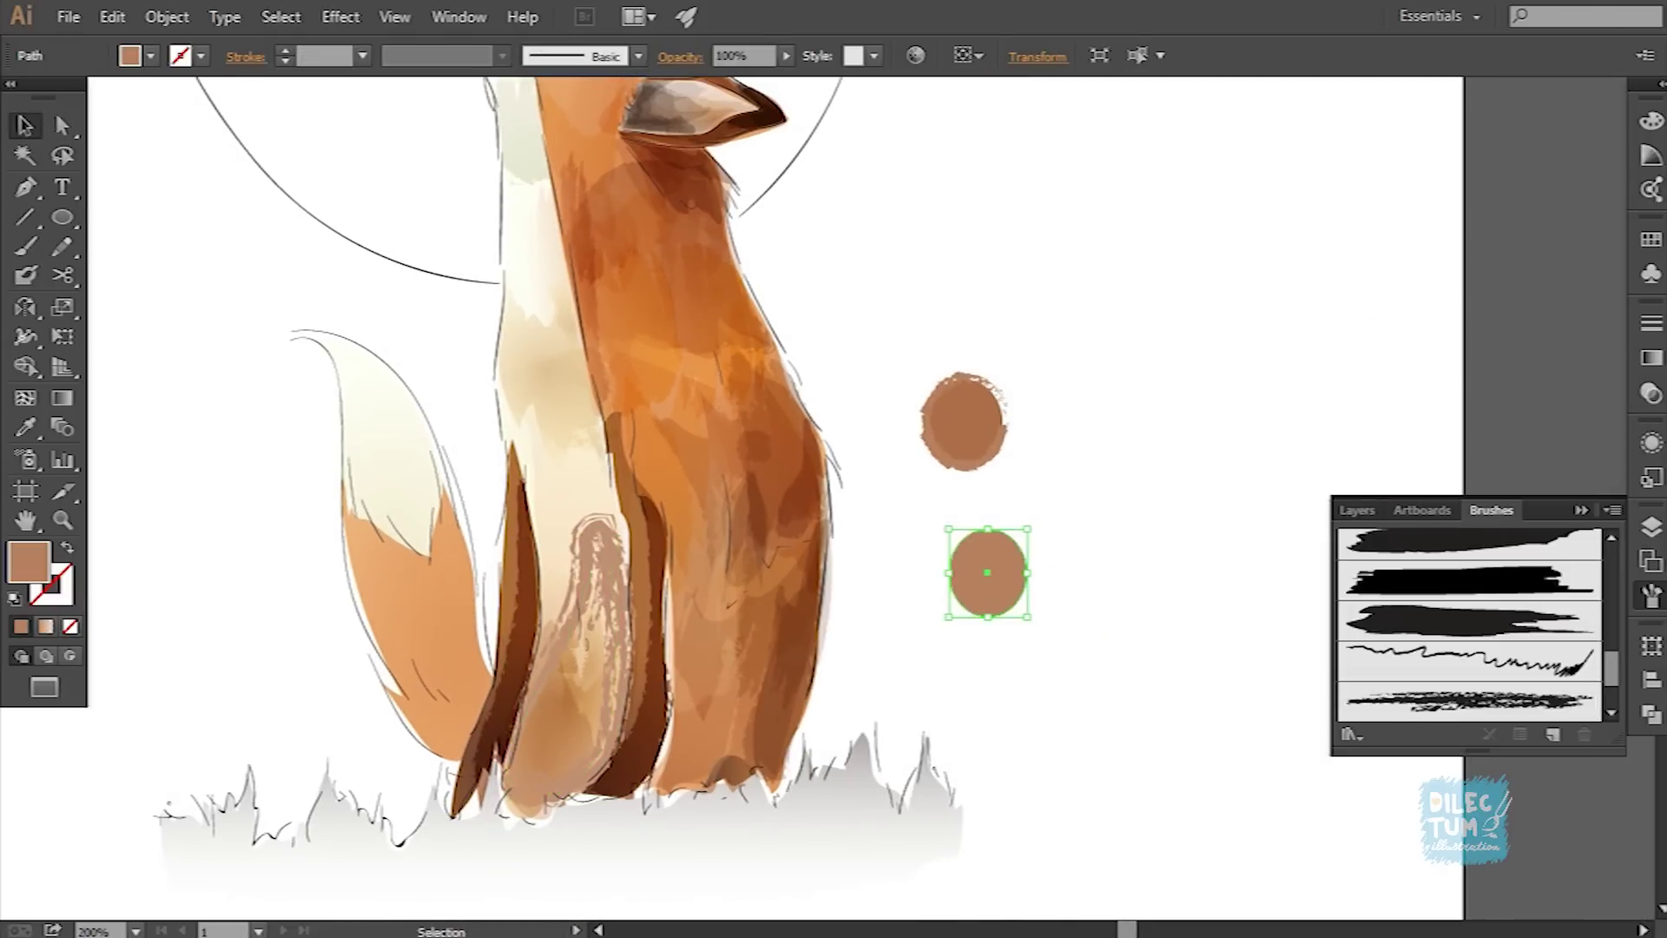
key("shift+x")
key("ctrl+equal")
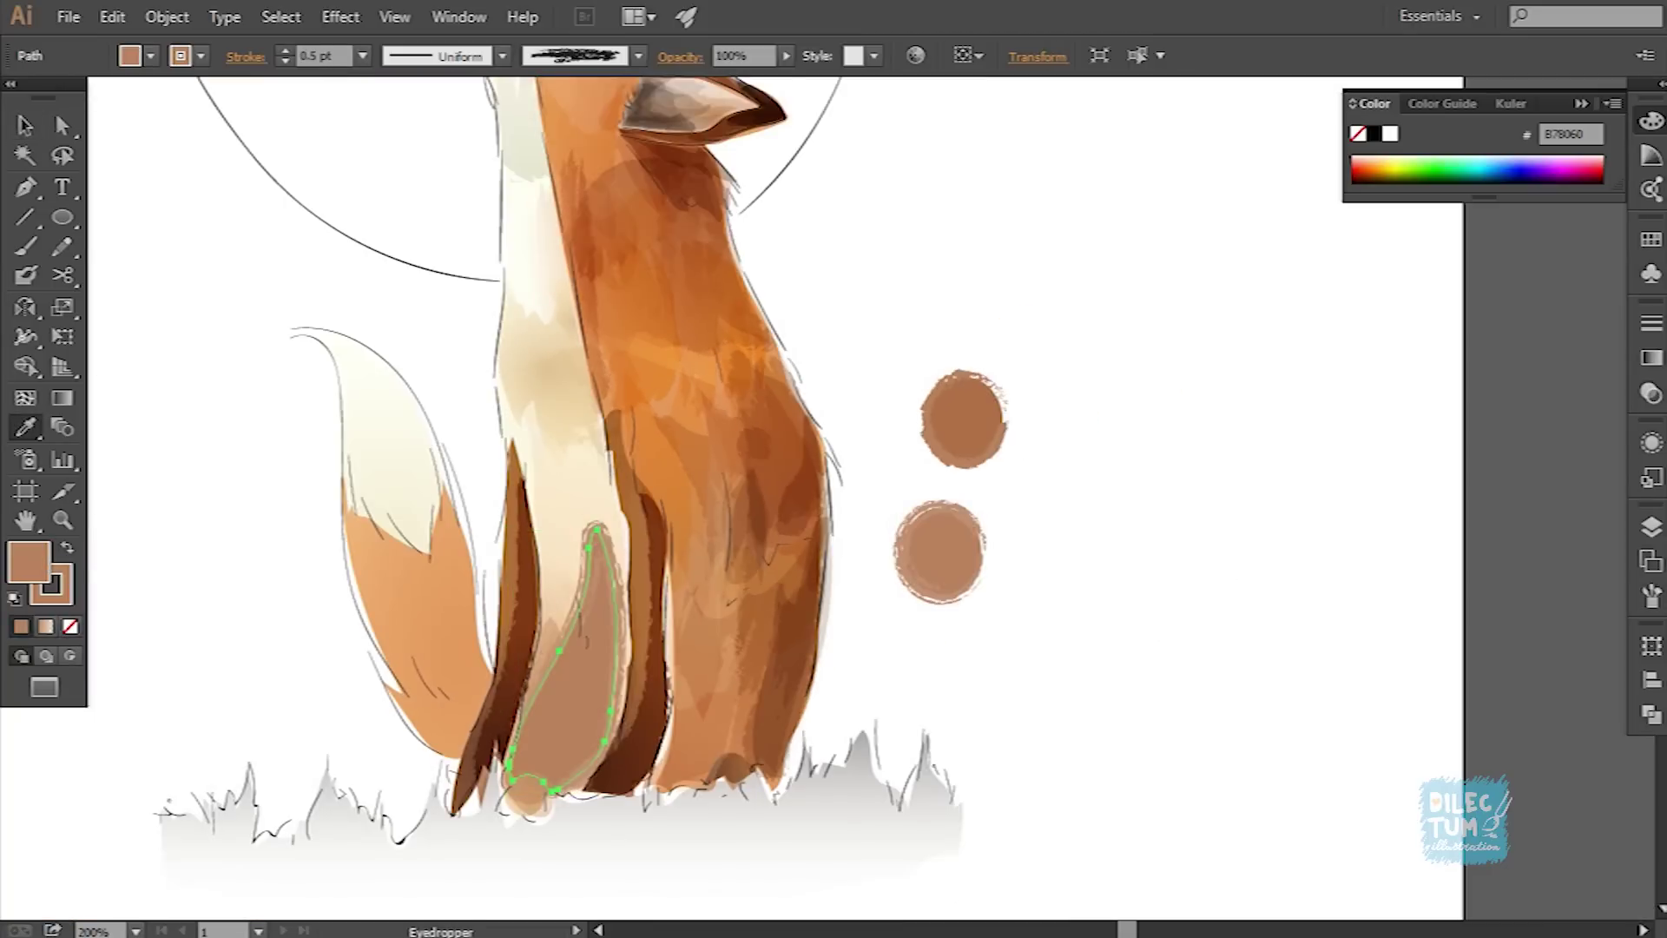
left_click(166, 17)
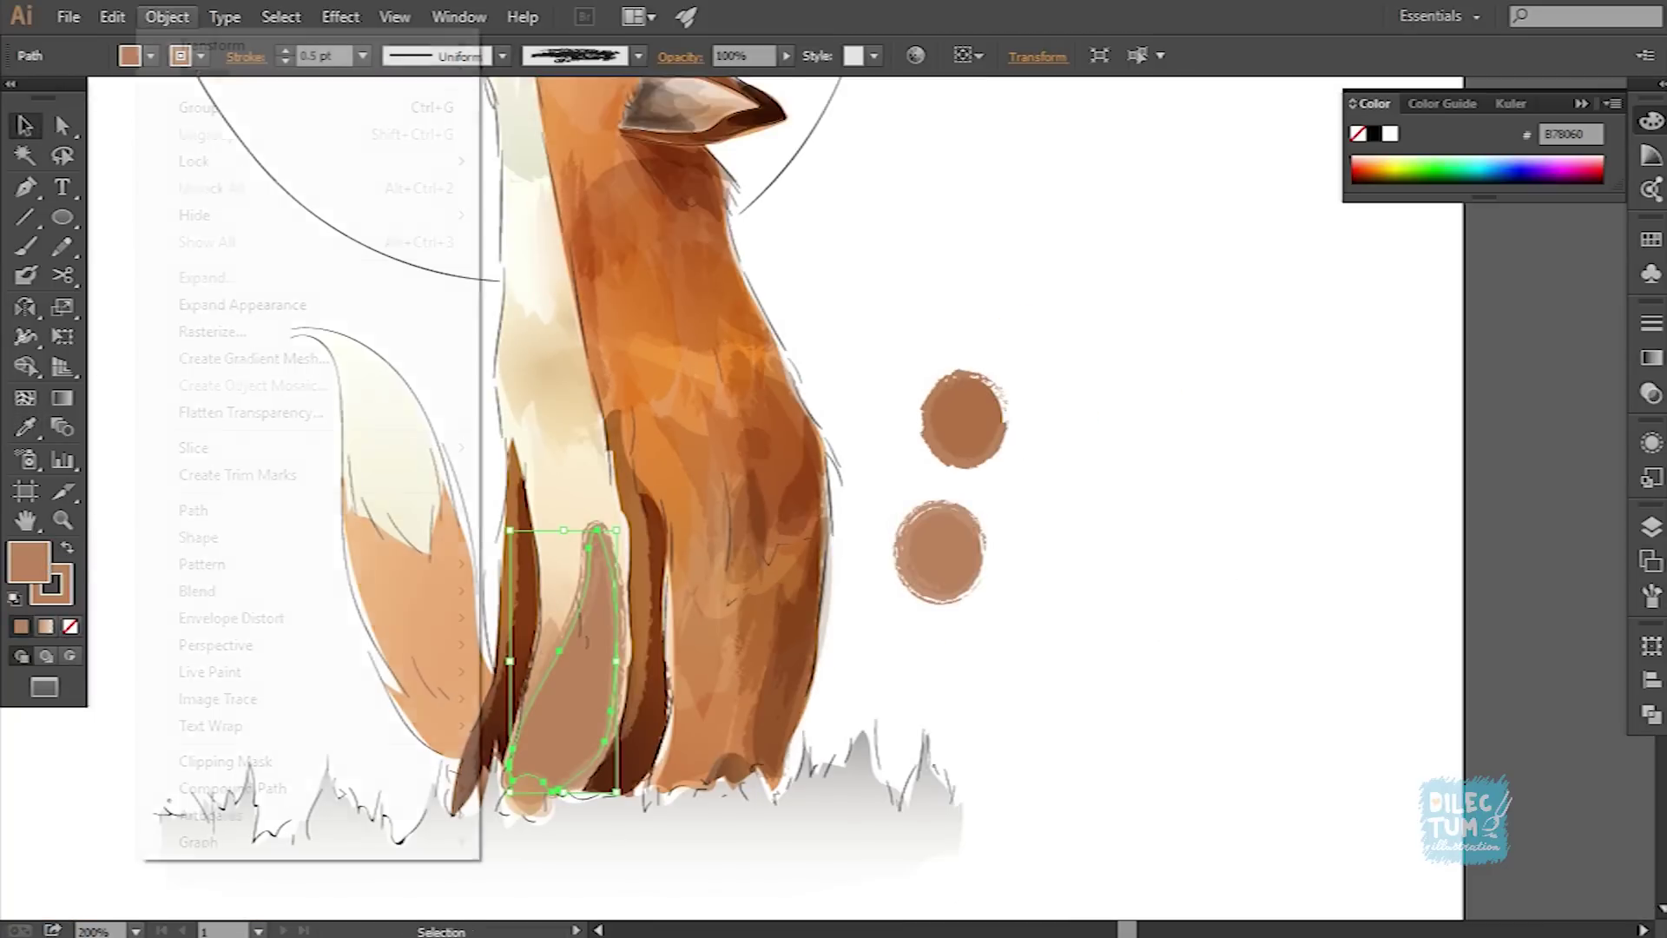
left_click(217, 304)
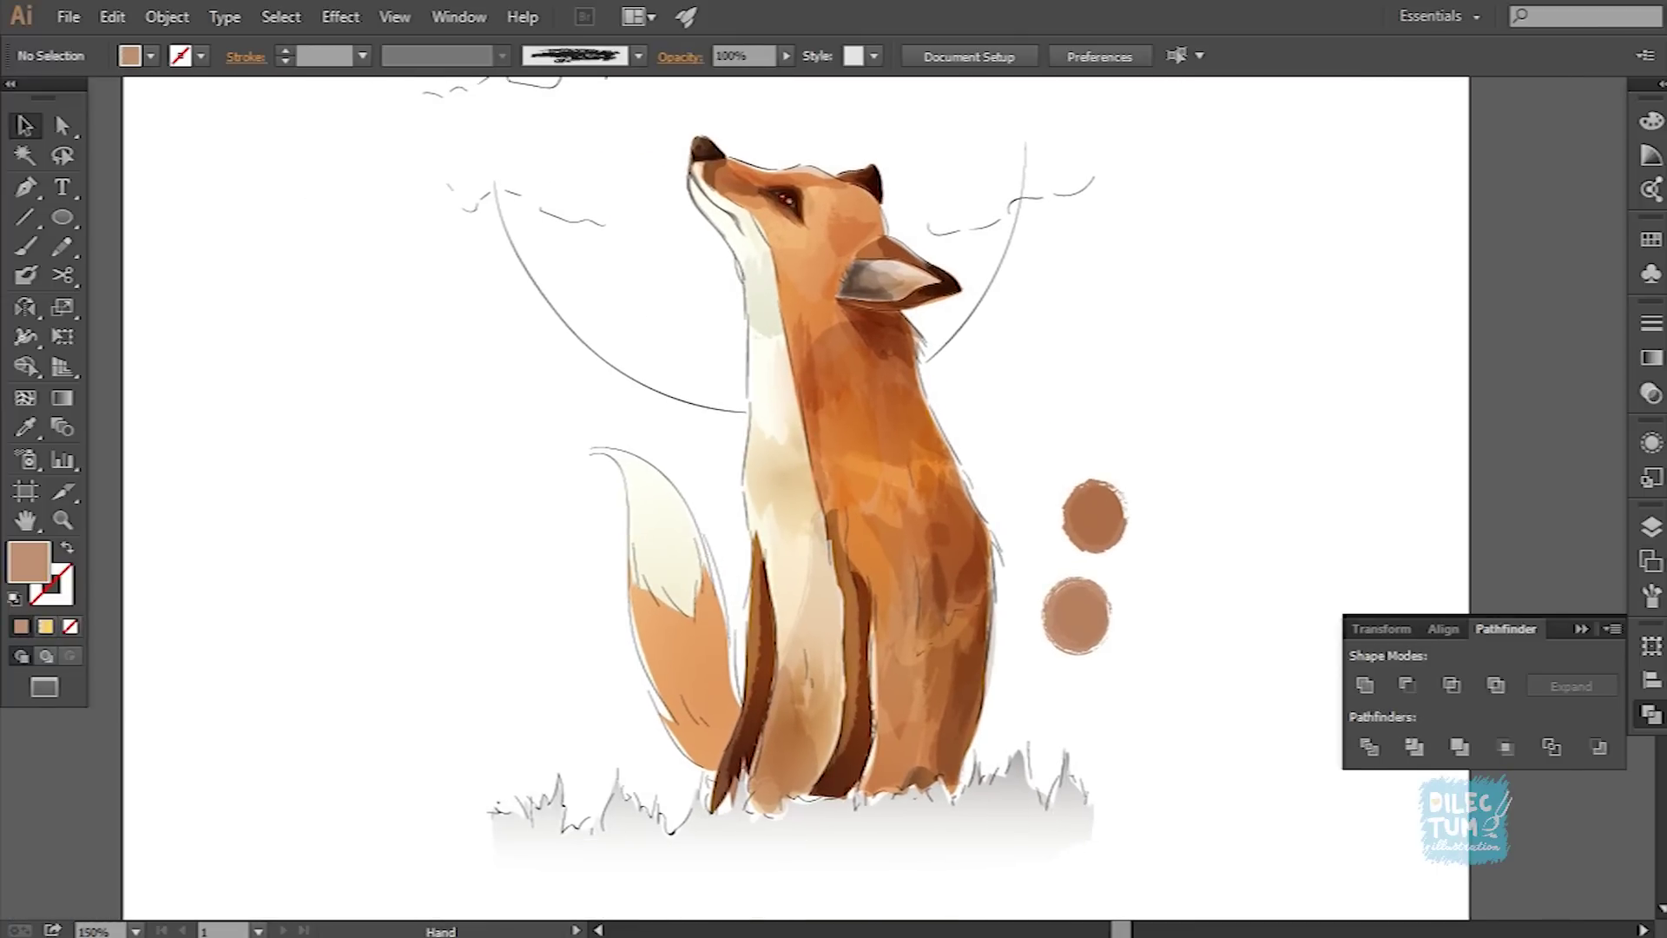
Step: Paint a stroke along the leg's light side, expand it, and lower its opacity to about a third
key("ctrl+equal")
key("b")
left_click_drag(786, 547, 728, 491)
key("v")
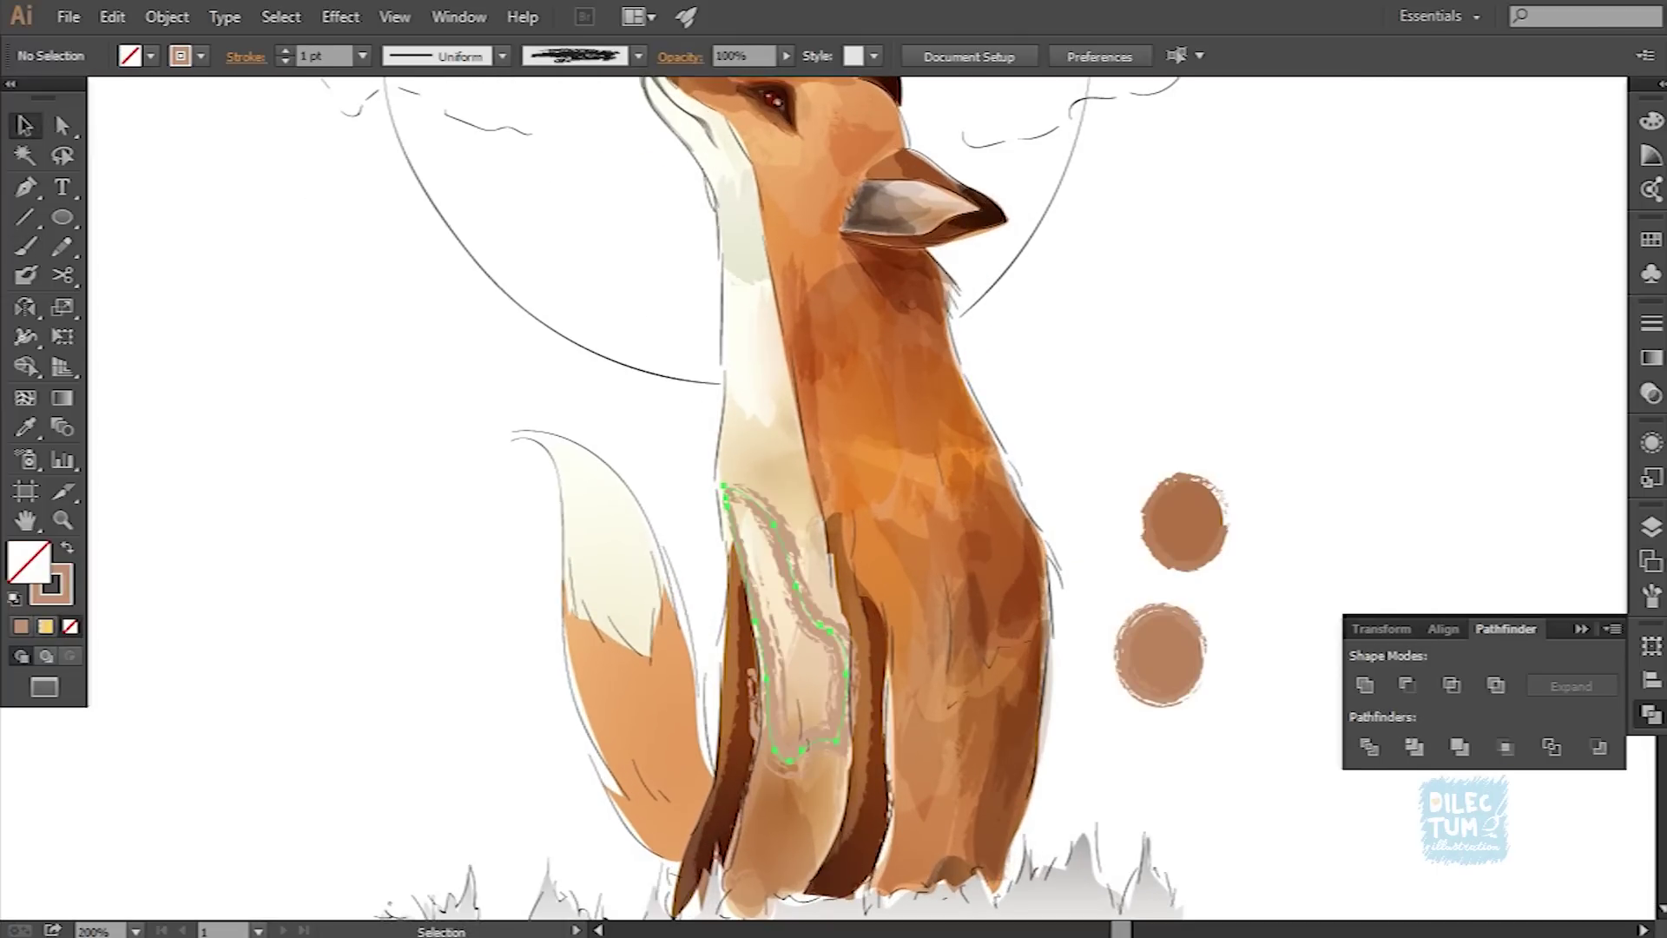
left_click(167, 16)
left_click(217, 304)
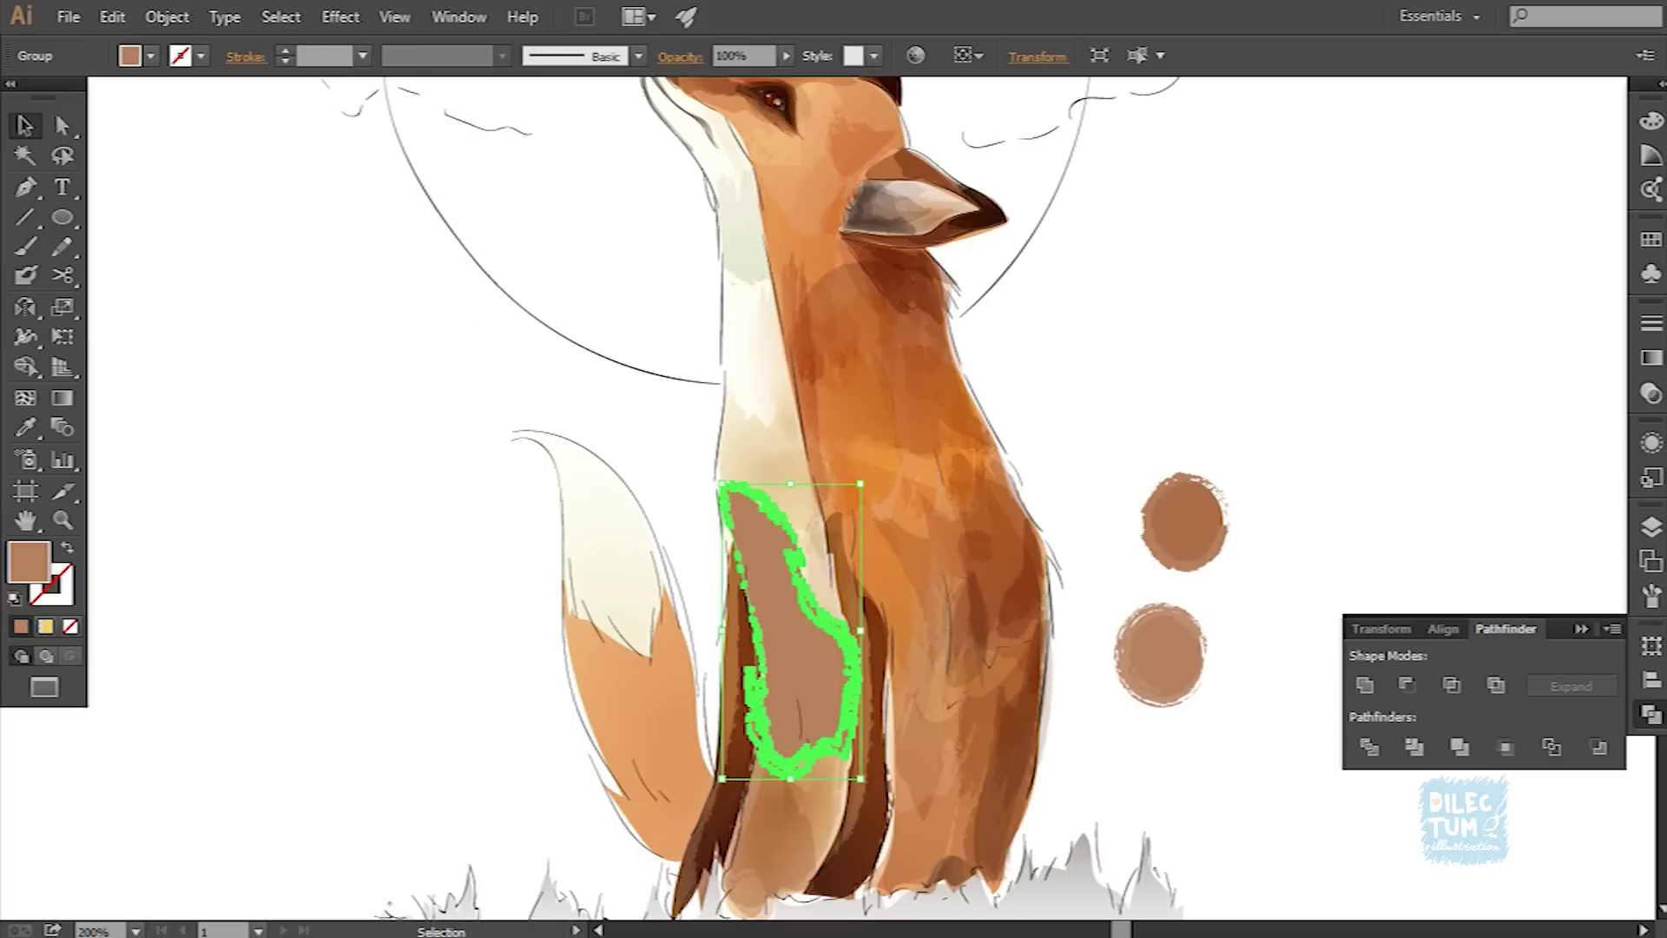
left_click(786, 56)
left_click_drag(781, 77, 716, 77)
left_click(679, 57)
Step: Paint a lower leg stroke at 25% opacity and fill it with a gradient ending in orange
key("b")
left_click_drag(816, 521, 842, 608)
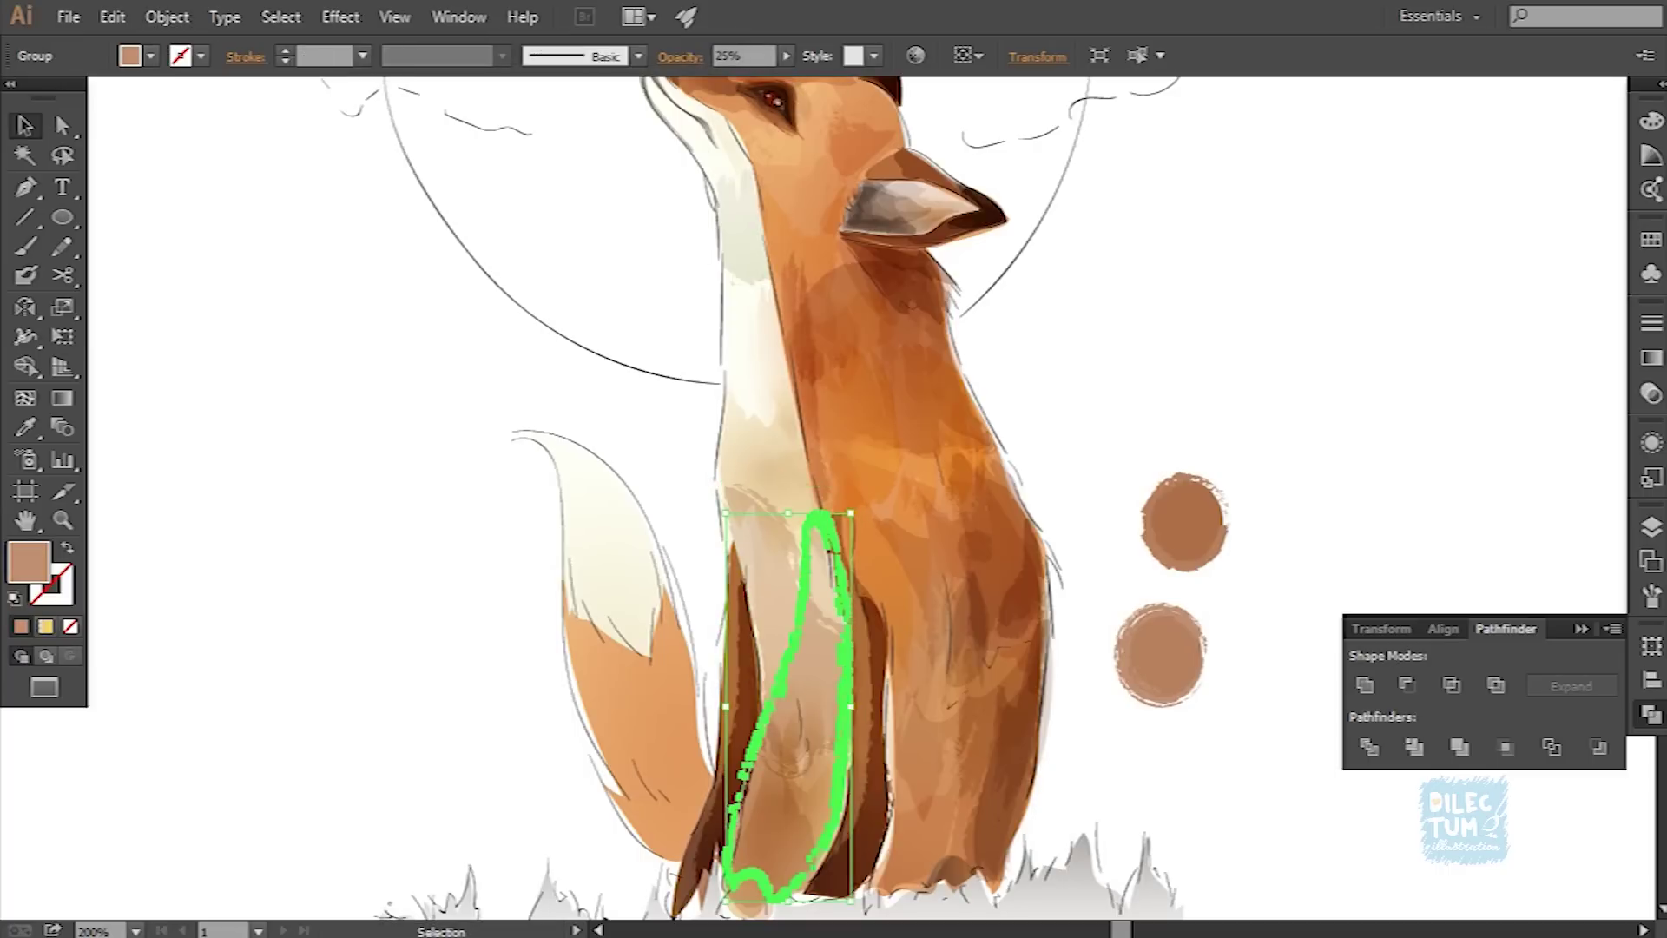
key("v")
left_click(680, 57)
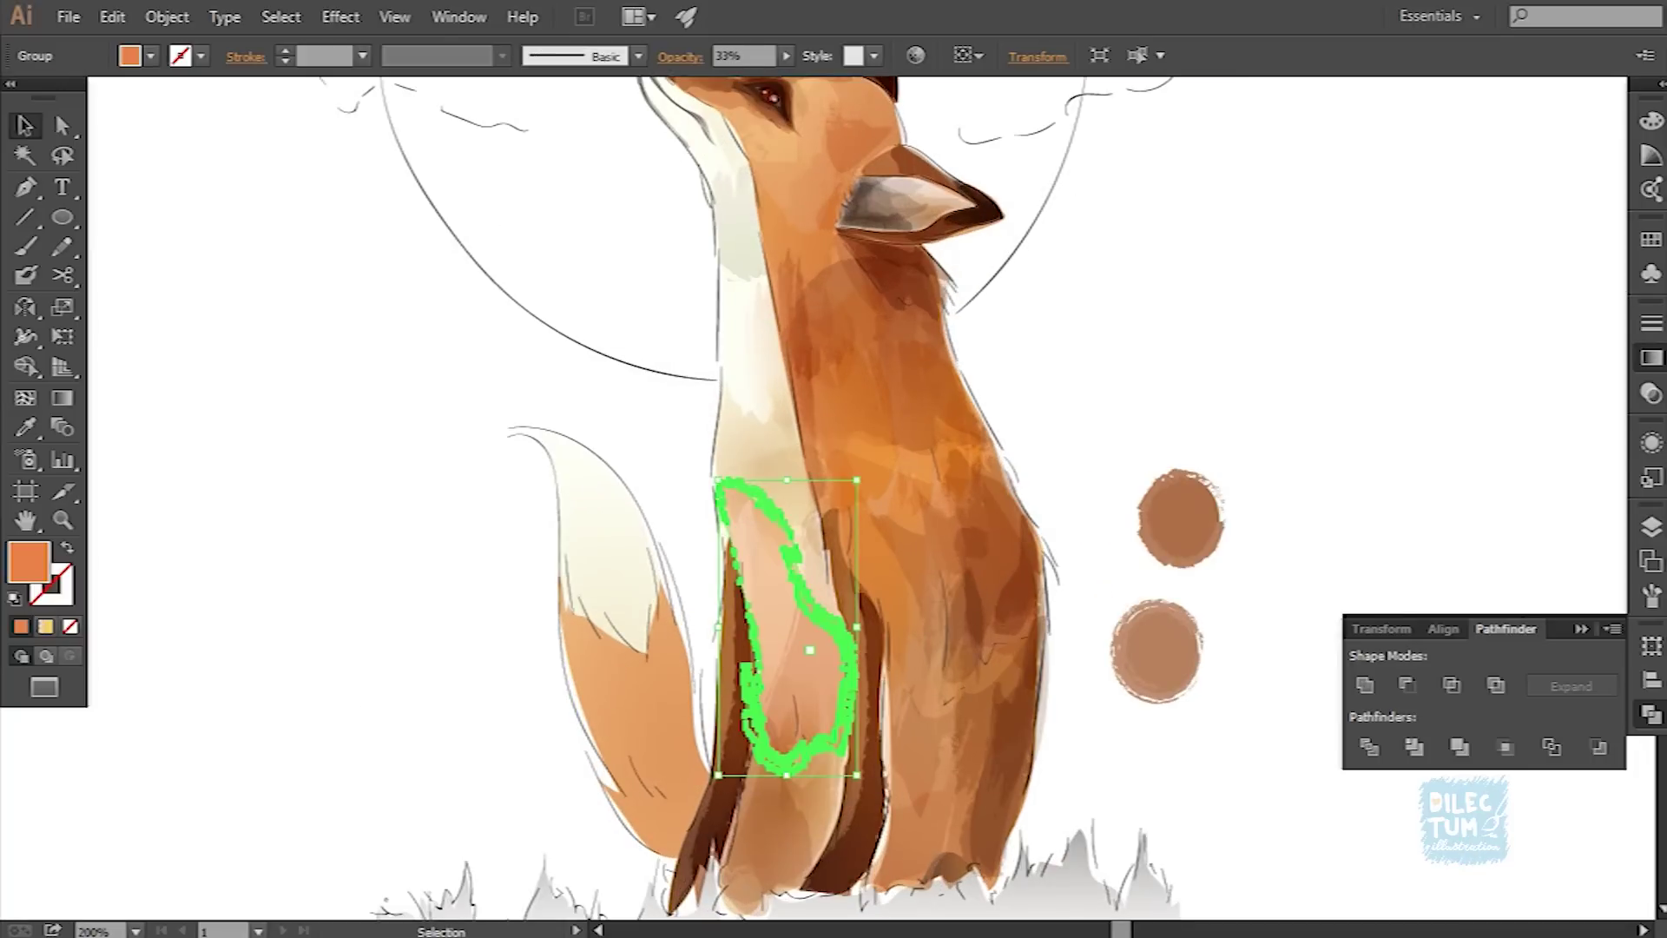
key("period")
key("g")
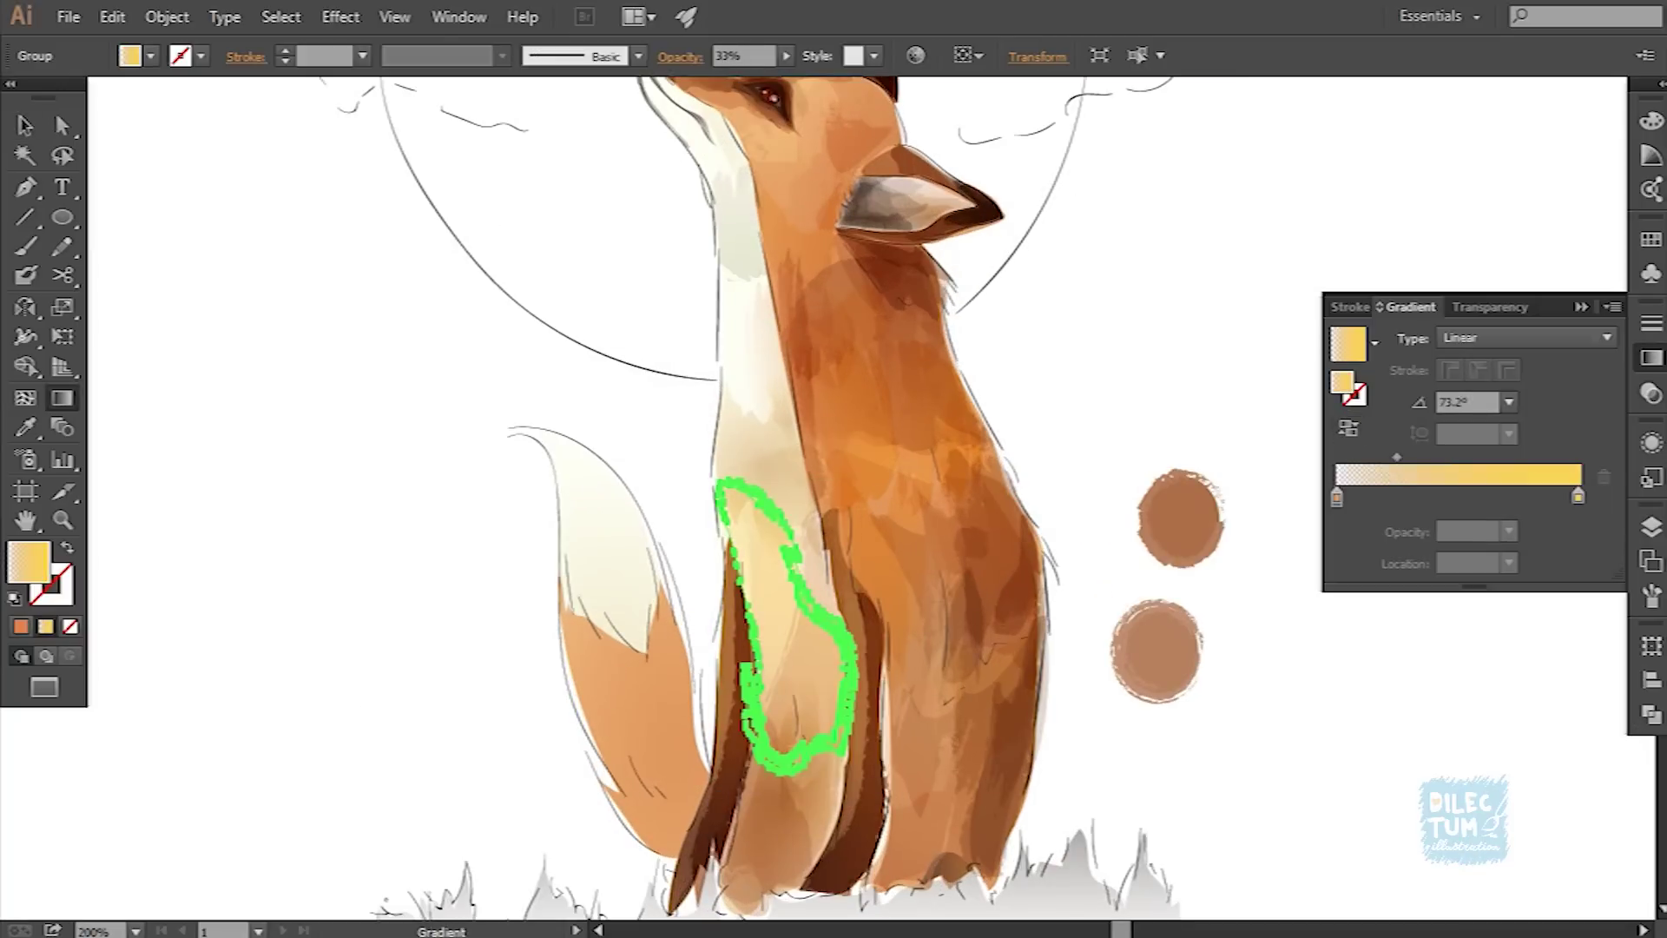
double_click(1578, 496)
key("v")
key("ctrl+shift+a")
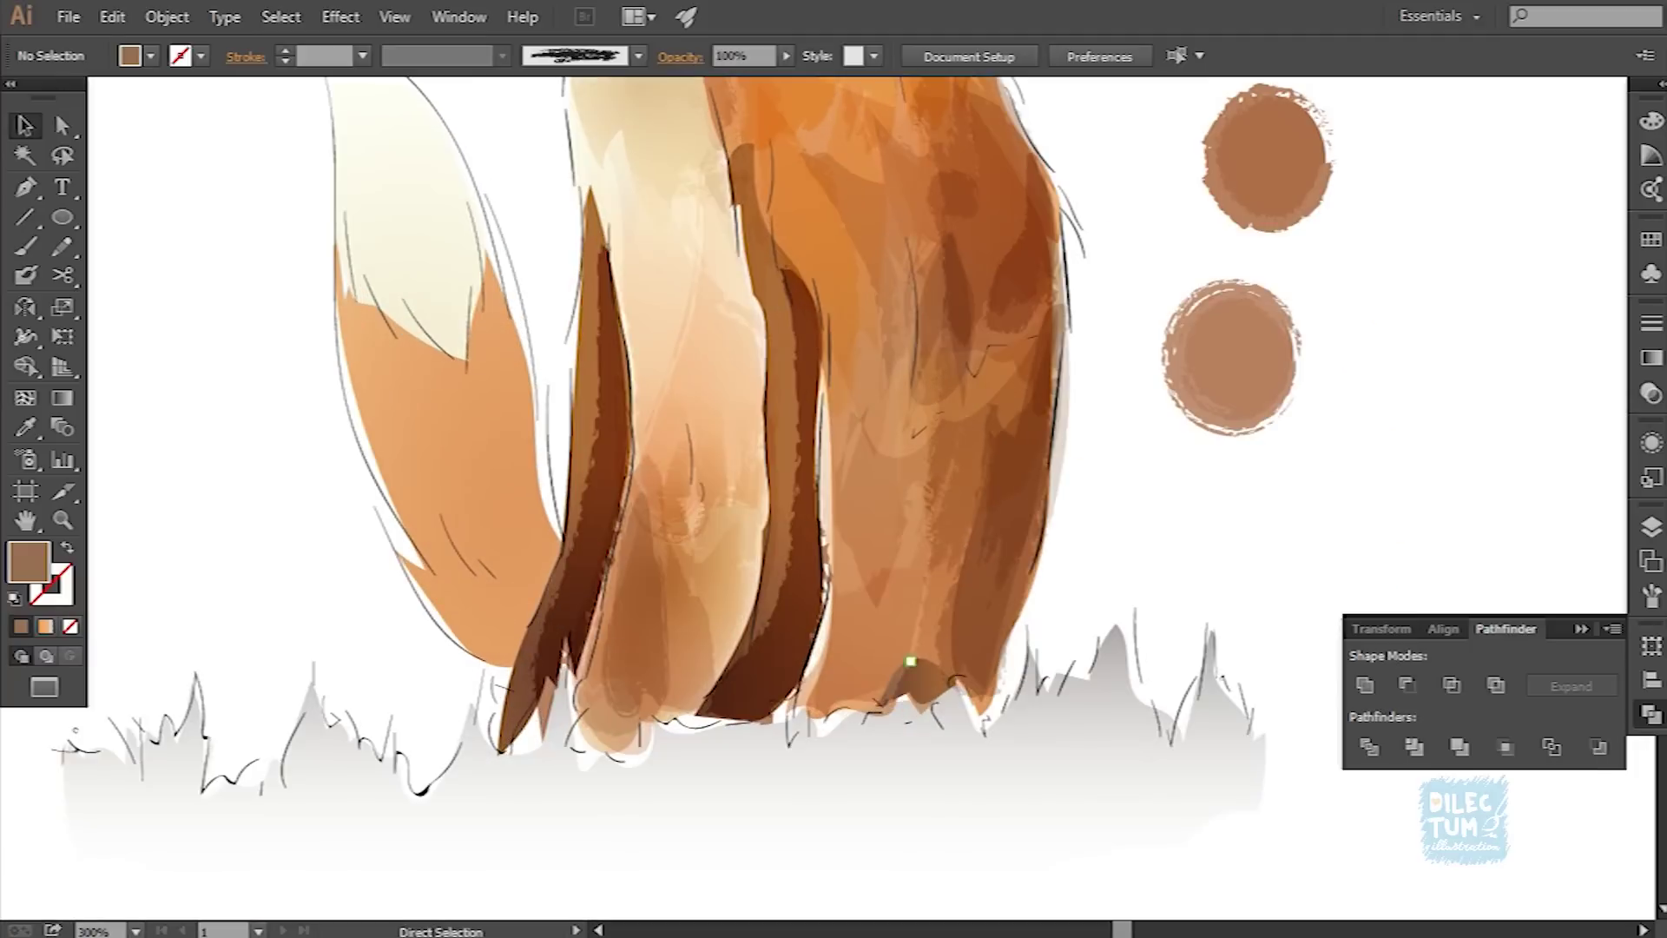
Step: Paint a small brown brushed shape on the paw
left_click_drag(923, 667, 938, 695)
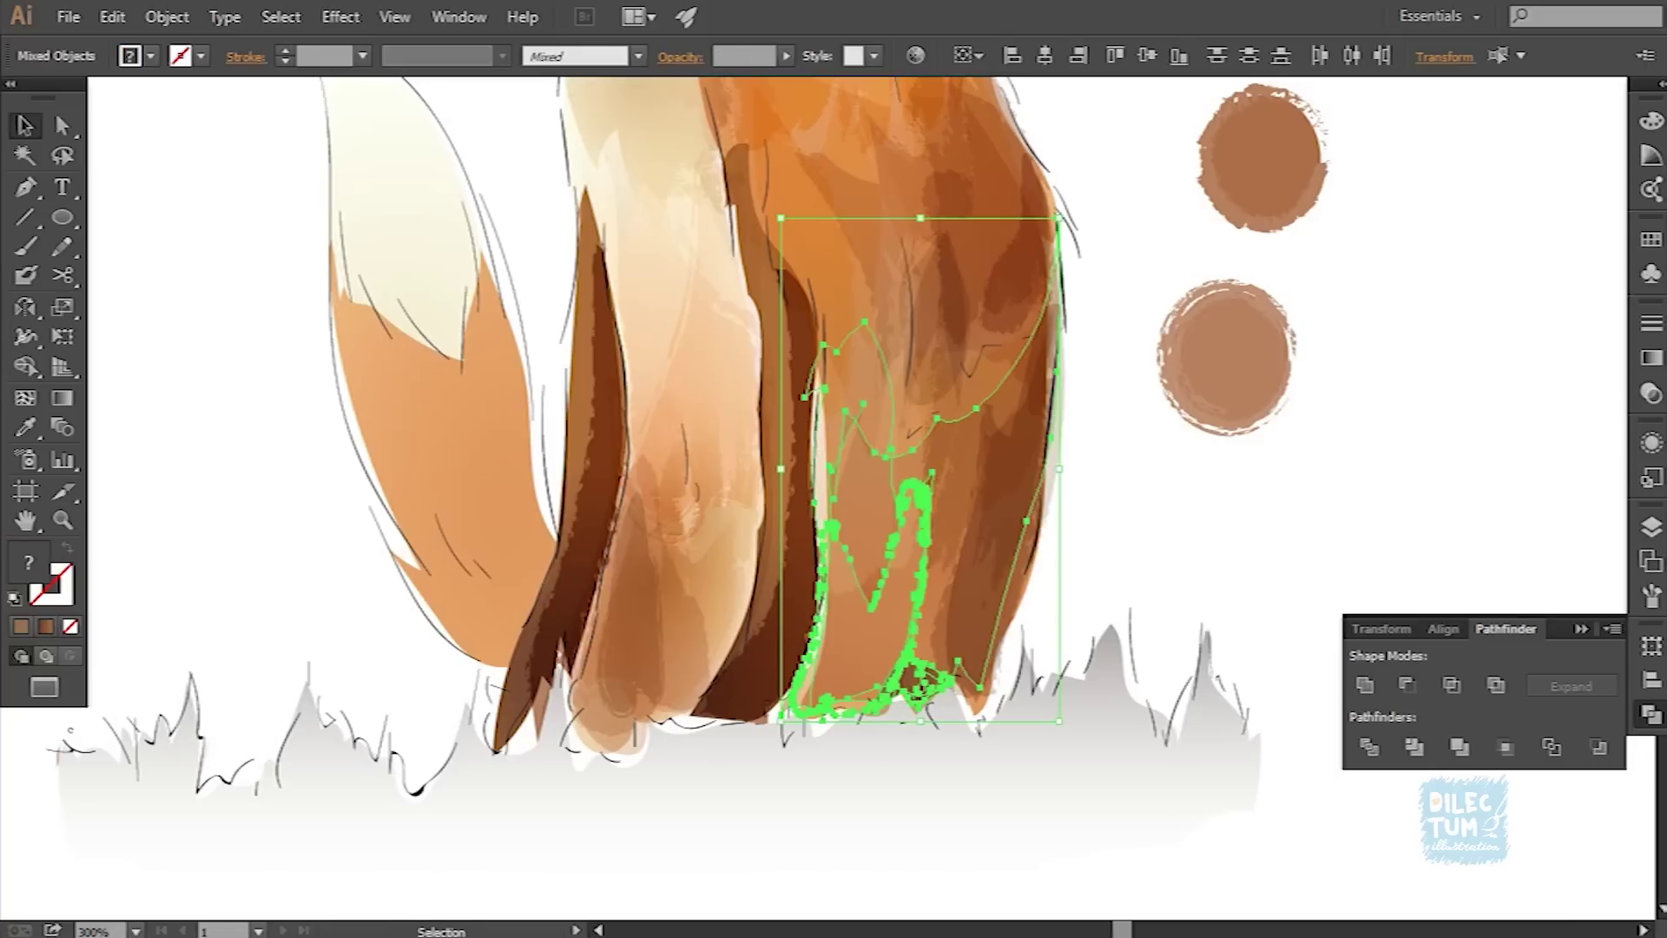
left_click(999, 521, "shift")
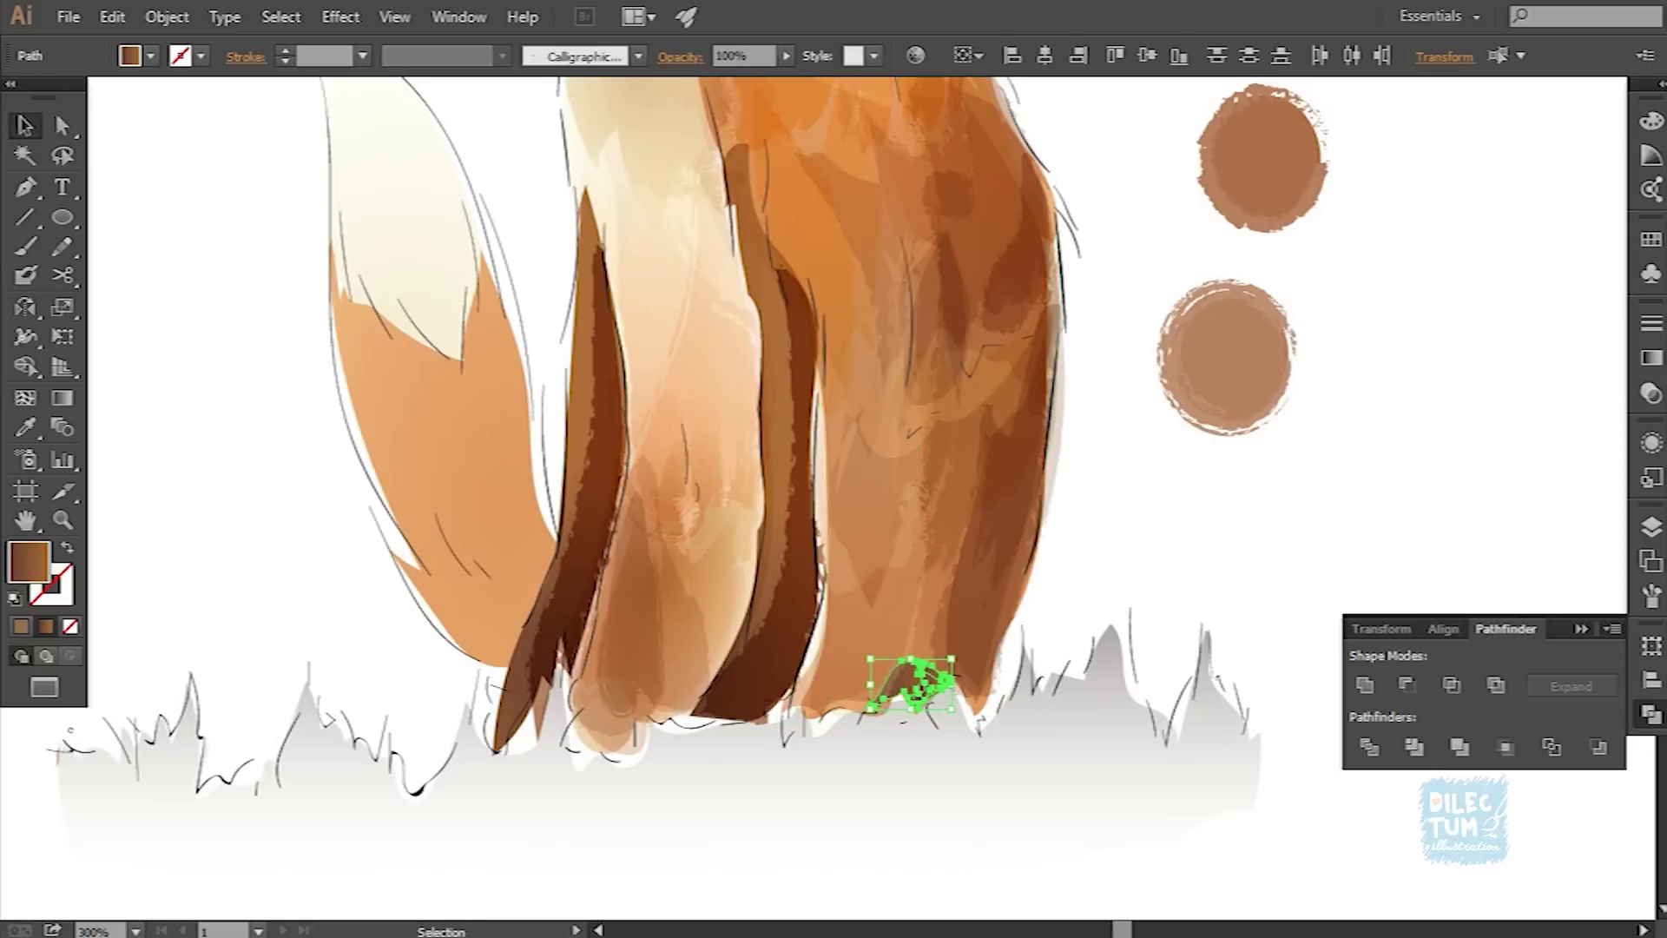
key("ctrl+shift+a")
scroll(660, 477, "up", 1)
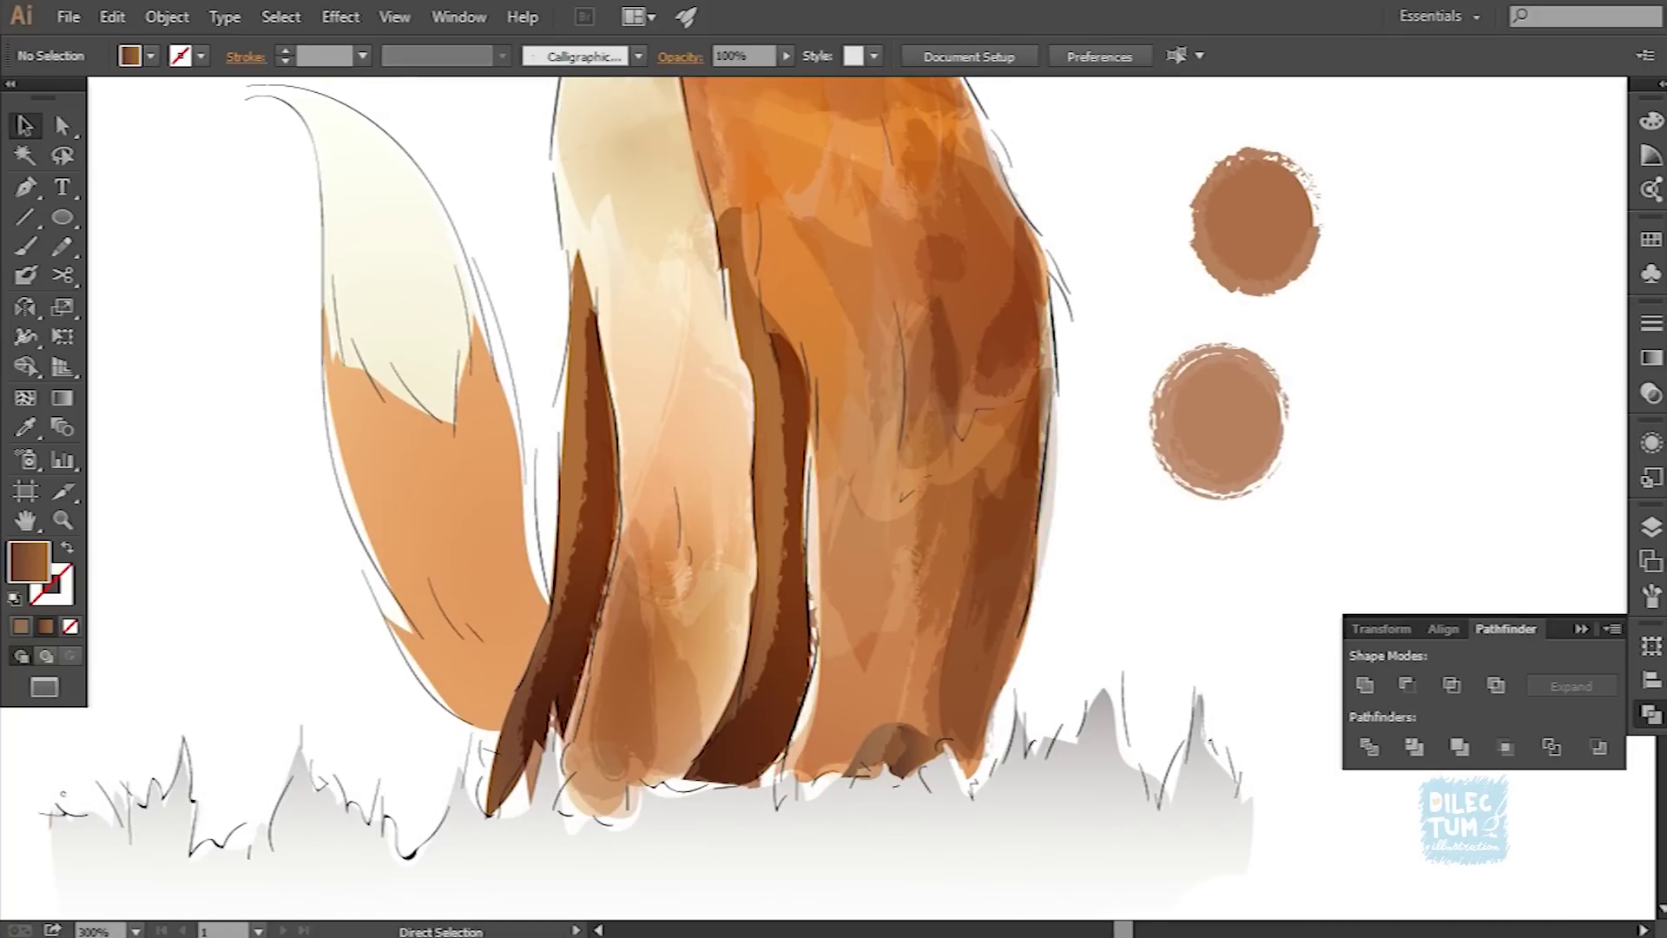
scroll(660, 478, "down", 1)
key("b")
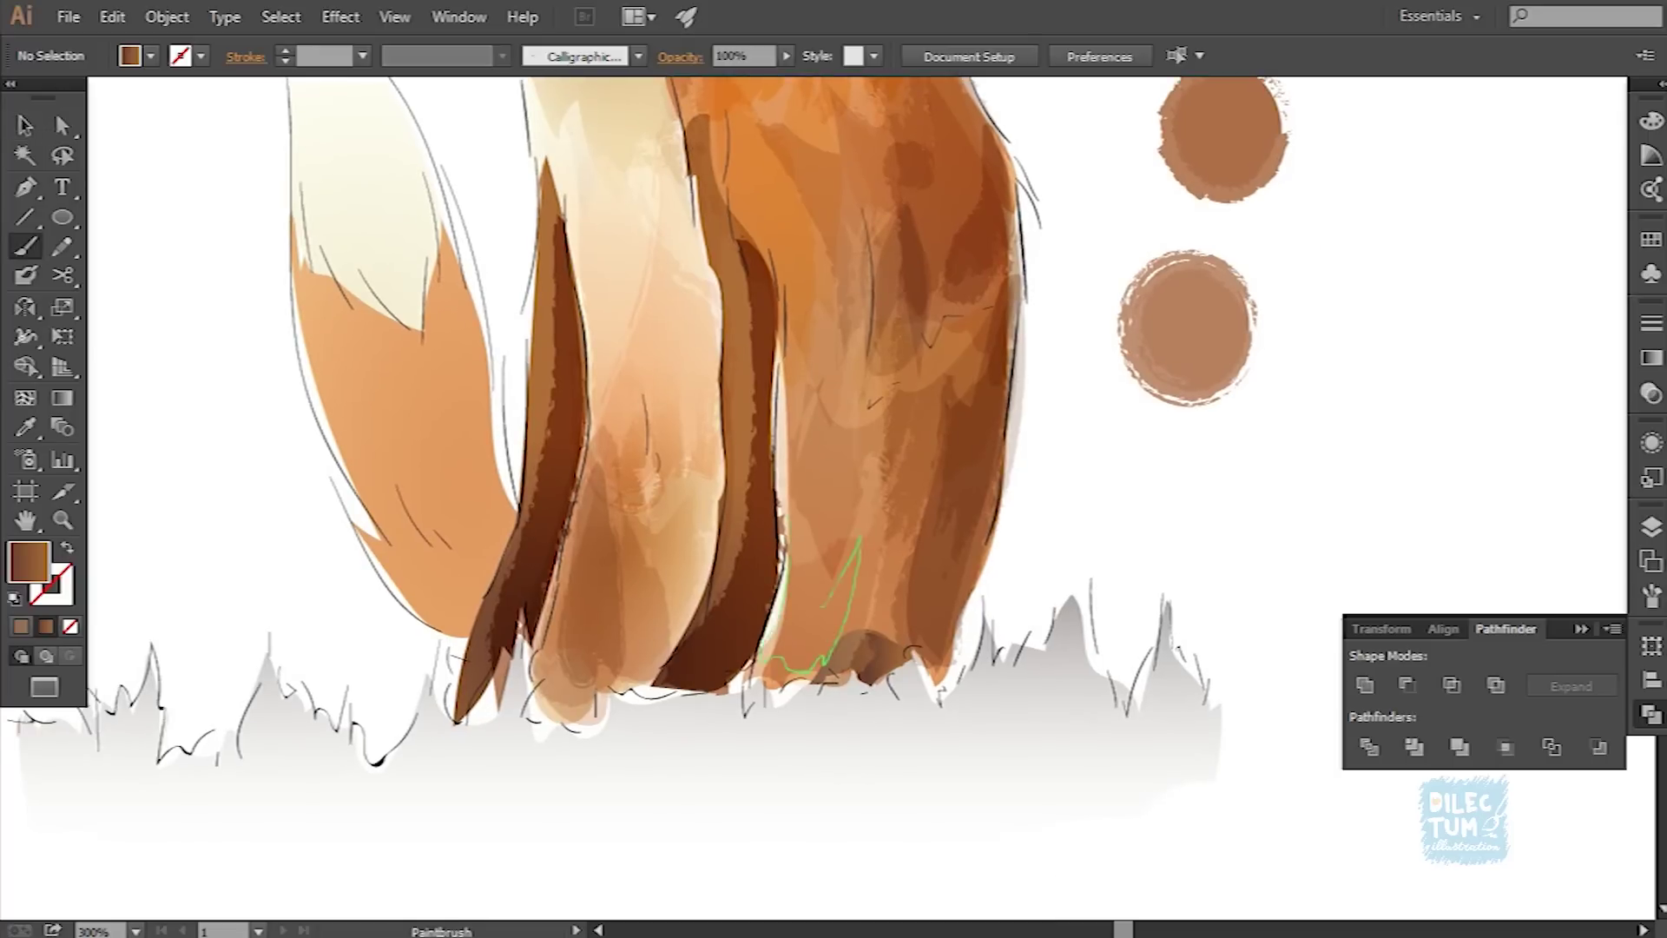
key("v")
Step: Paint a brown-filled shape at the bottom of the body and give its outline a charcoal brush
mouse_move(786, 521)
left_mouse_down()
mouse_move(821, 606)
mouse_move(817, 565)
left_mouse_up()
key("shift+x")
key("o")
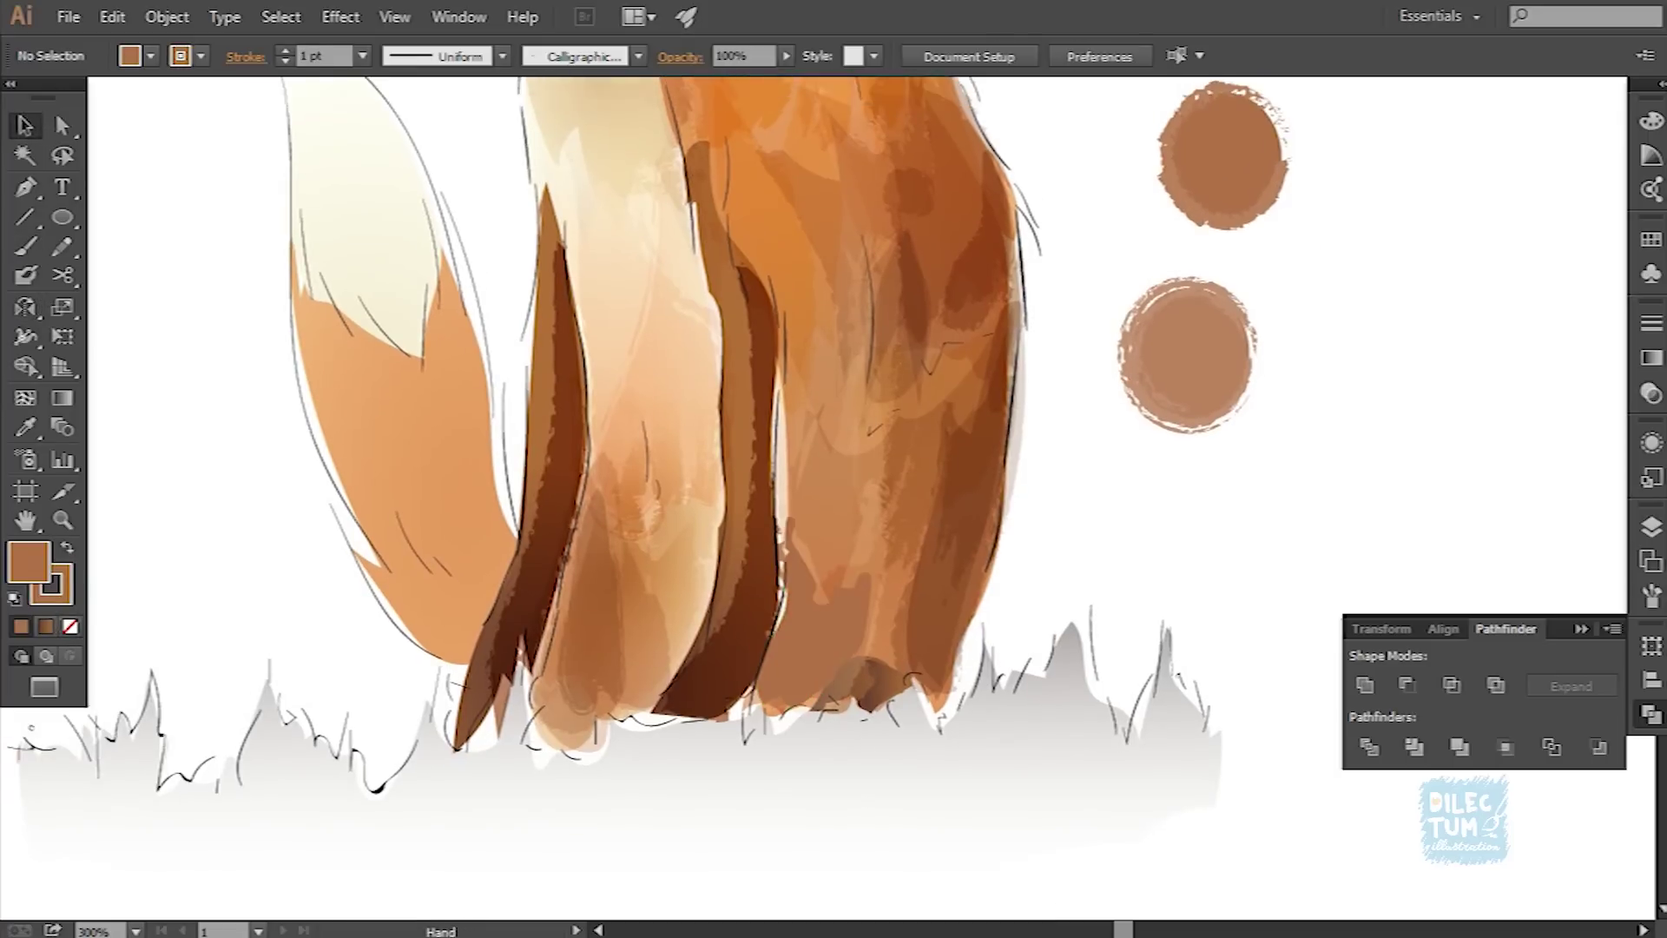
key("ctrl+plus")
key("ctrl+plus")
key("F5")
scroll(1468, 625, "down", 3)
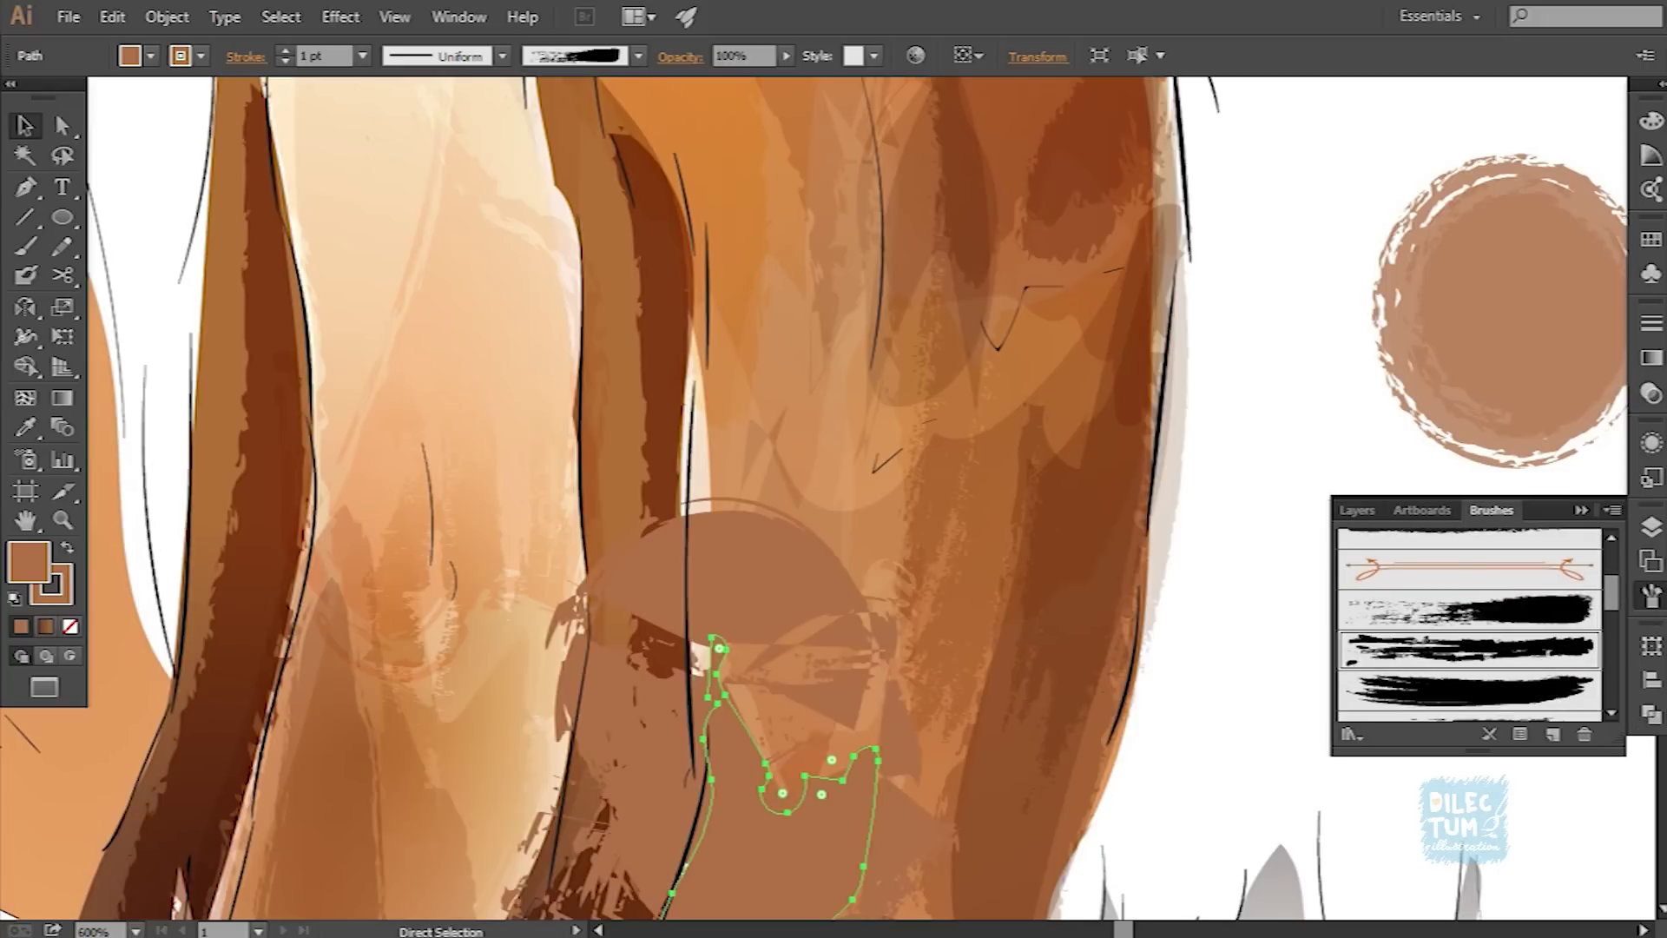
scroll(1467, 626, "down", 3)
left_click(1468, 617)
key("ctrl+shift+a")
key("ctrl+minus")
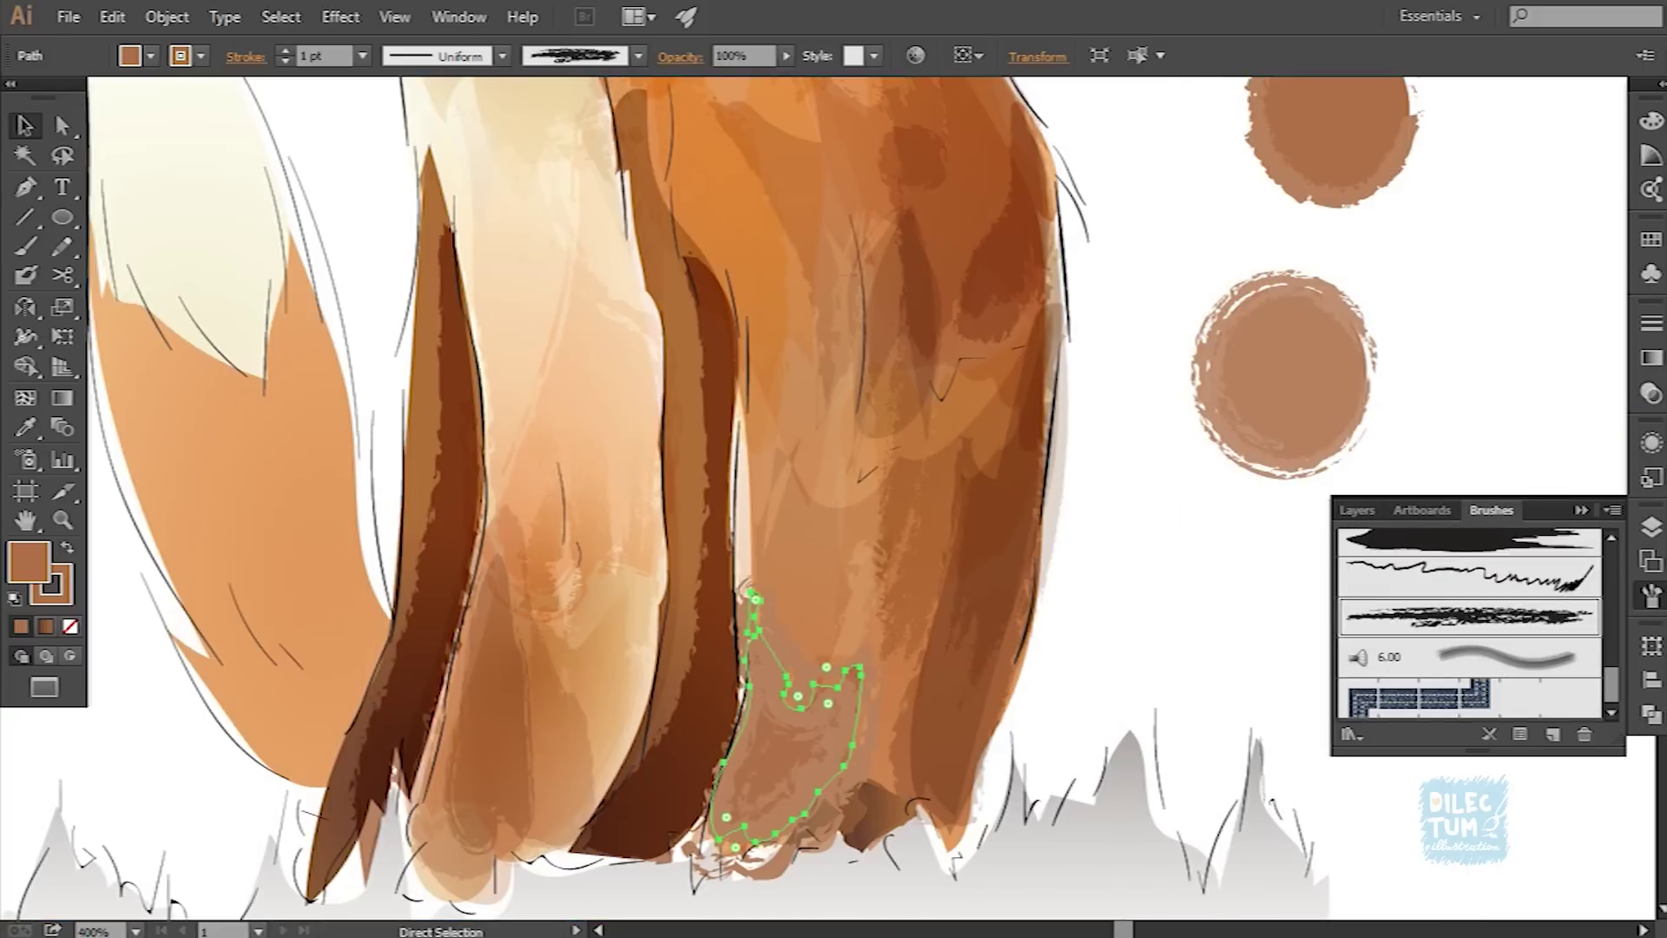
key("ctrl+minus")
Step: Expand the brushed shape's appearance and recolour the bottom-body group's fill to EFC88E
left_click(166, 17)
left_click(298, 305)
key("ctrl+shift+F9")
key("ctrl+shift+a")
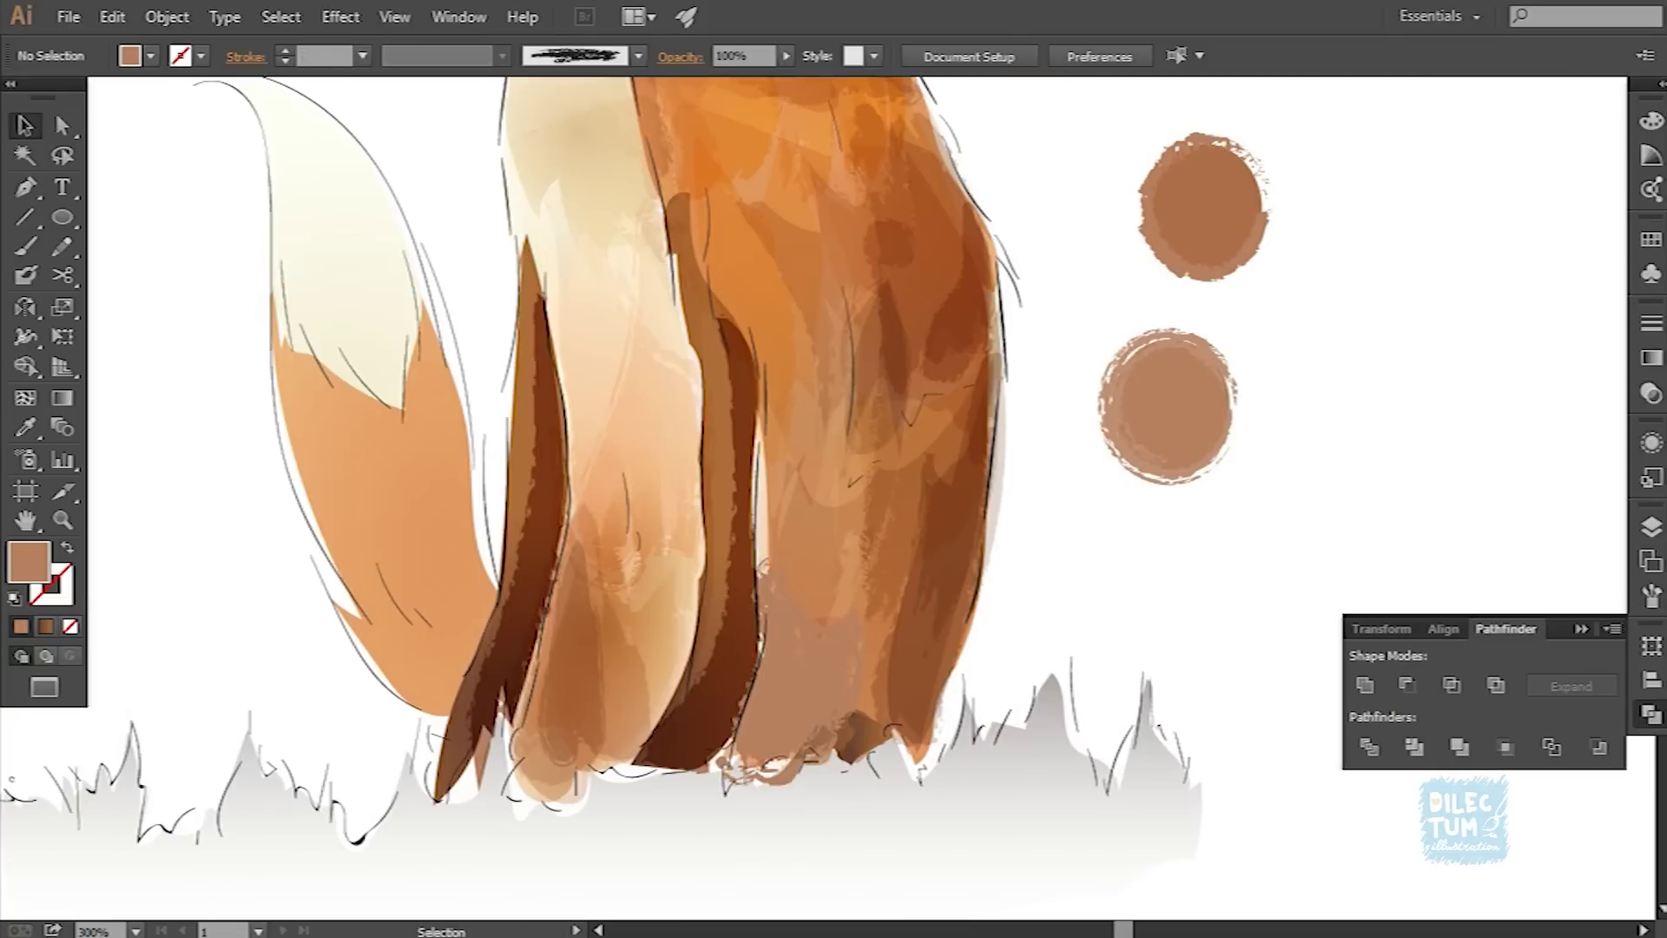
left_click(803, 695)
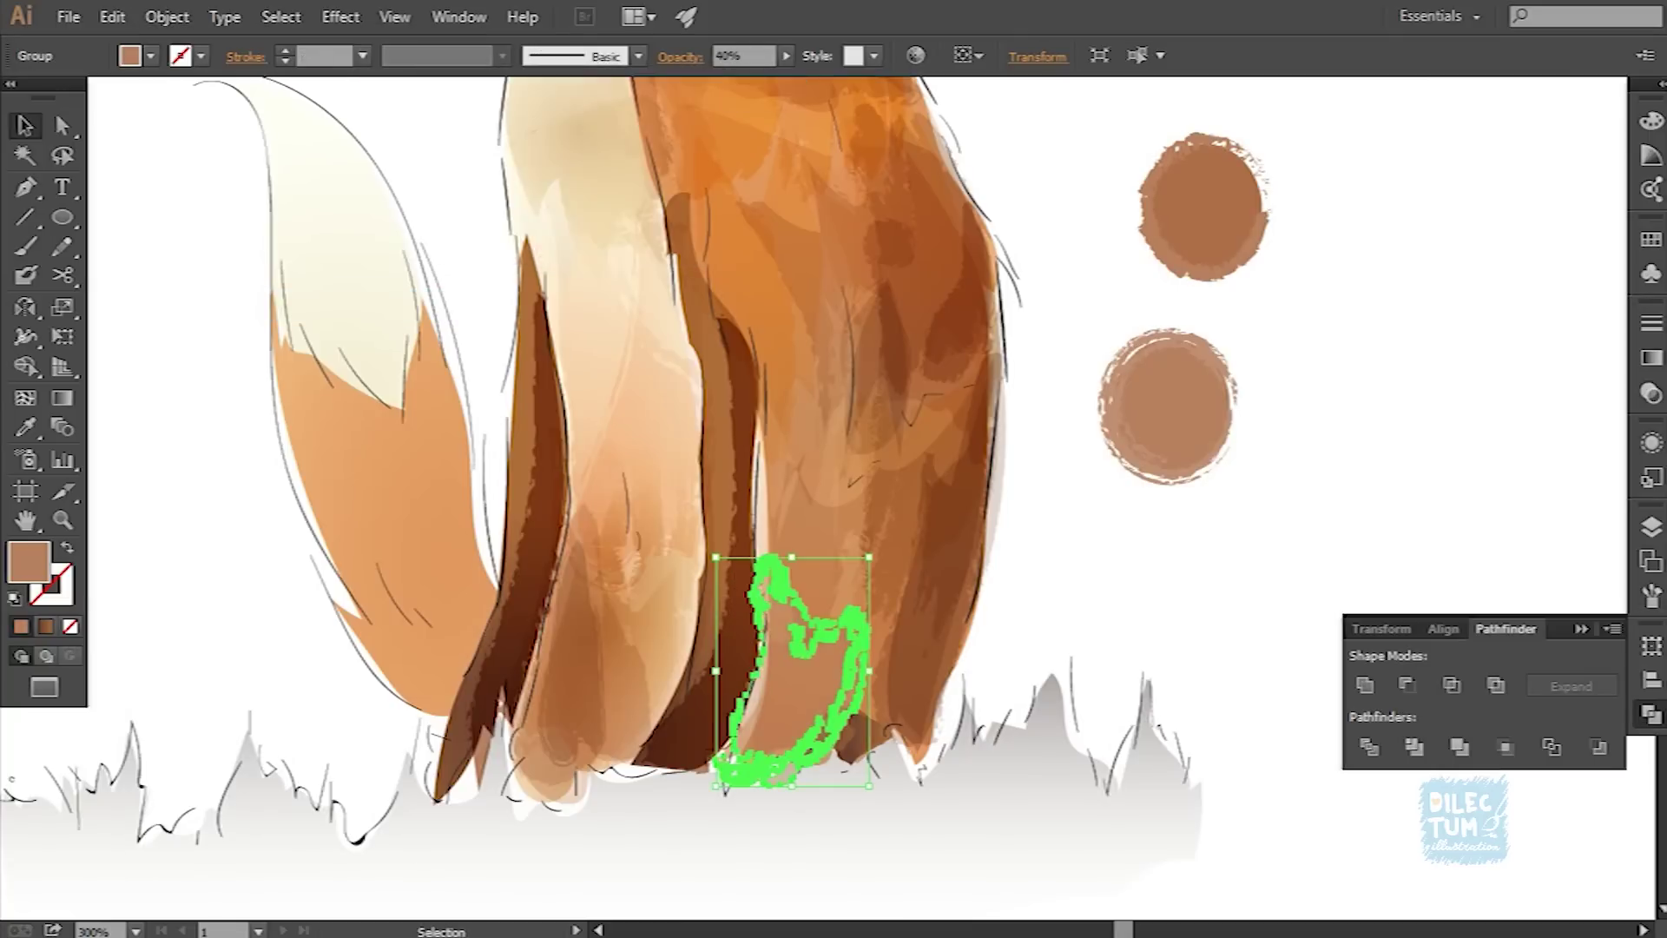
double_click(29, 562)
type("EFC88E")
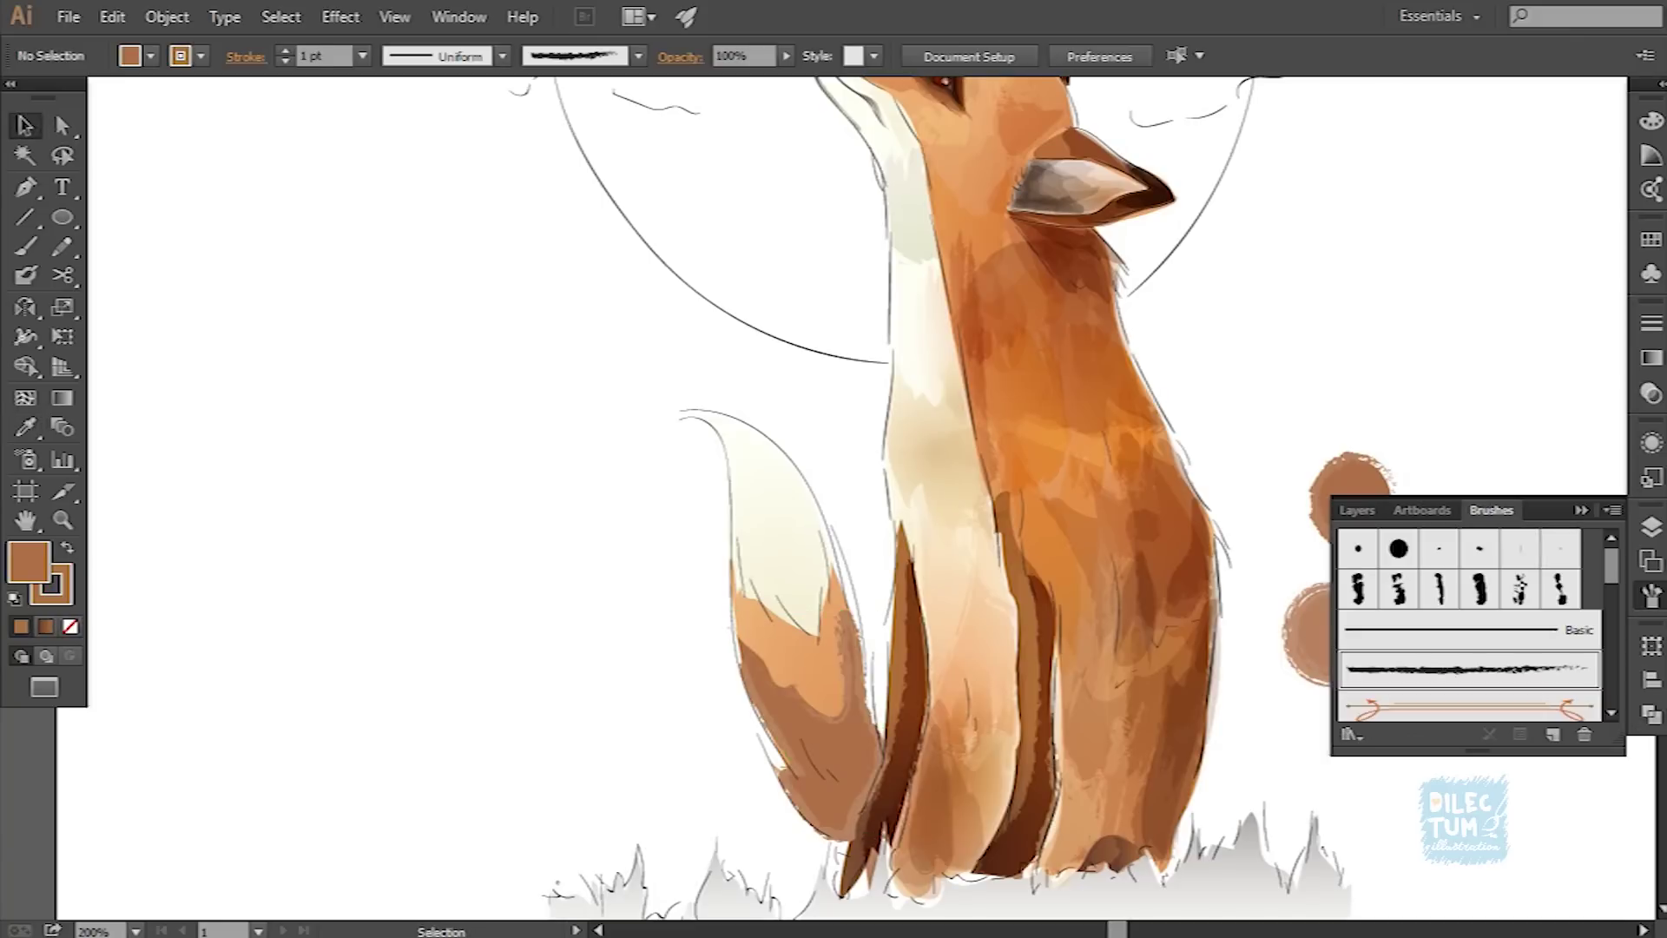
Step: Expand the first brushed tail stroke, set its opacity to 39%, and turn its colour into a fill
left_click(167, 16)
left_click(223, 327)
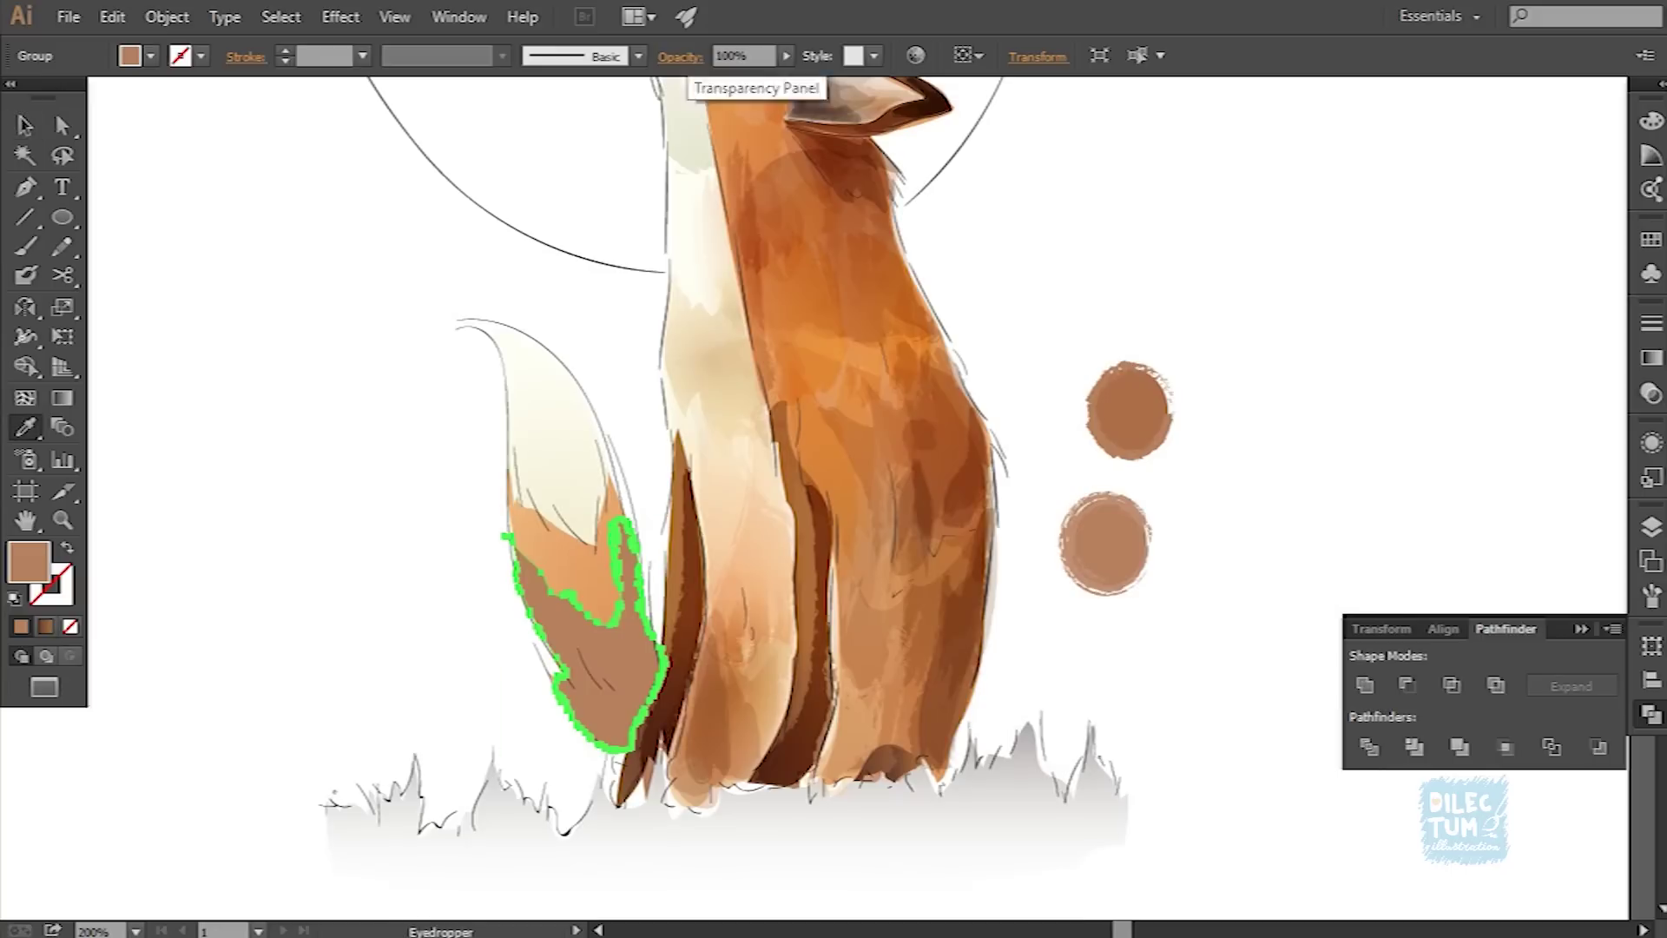
left_click(680, 57)
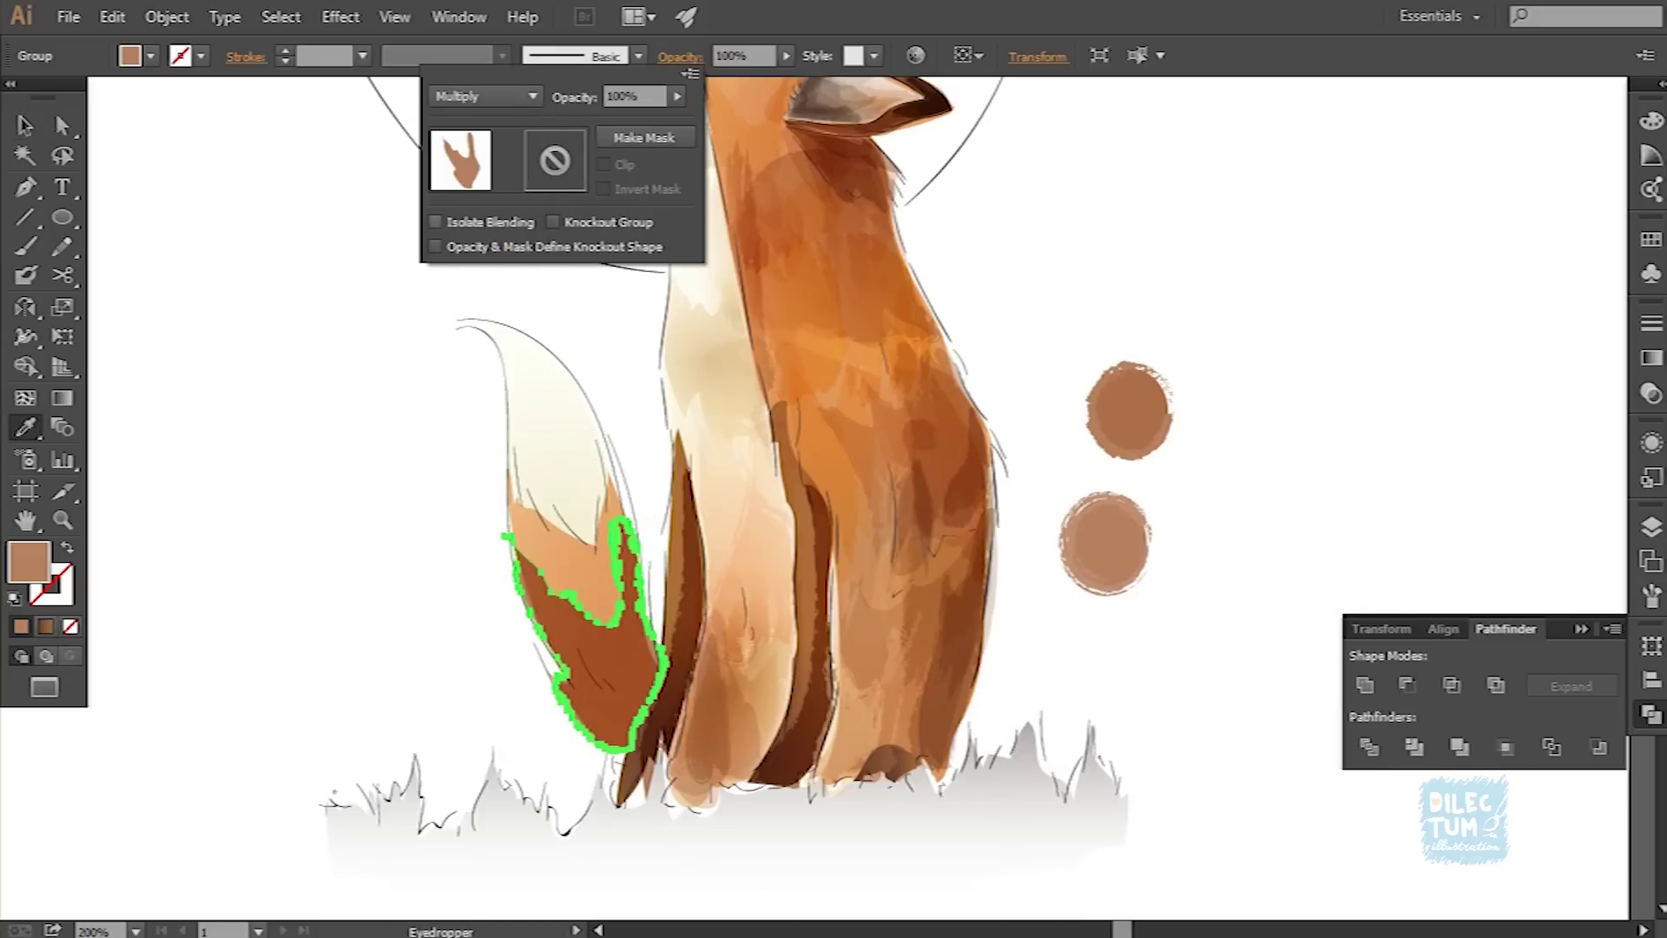
type("39")
key("Return")
double_click(25, 124)
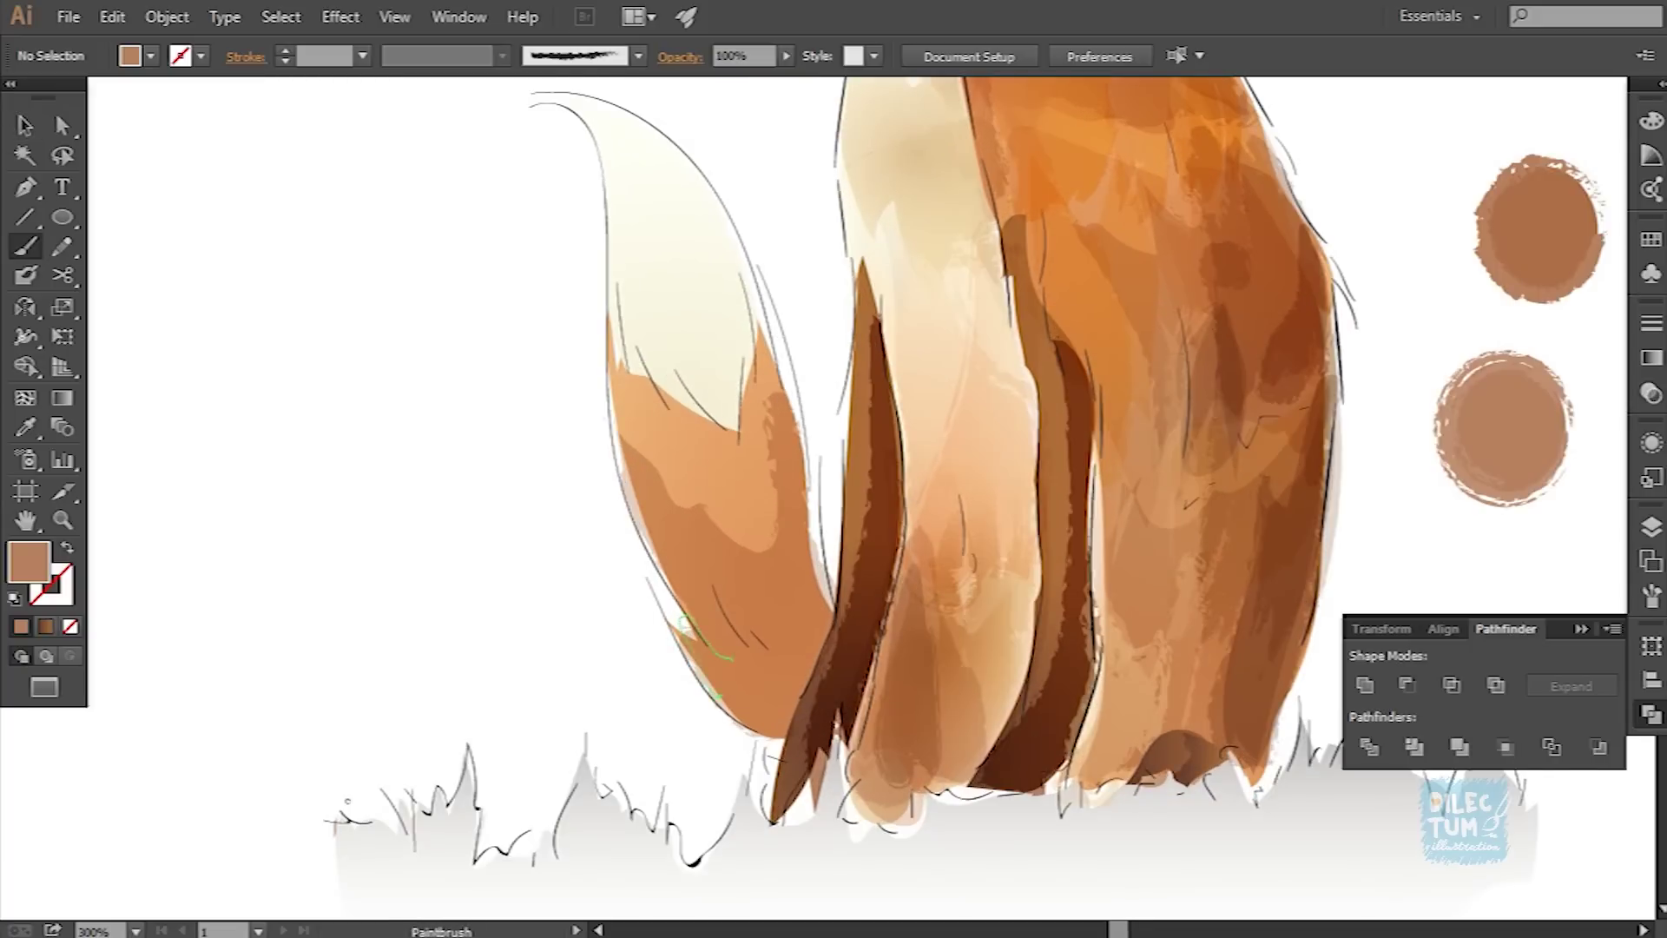
key("shift+x")
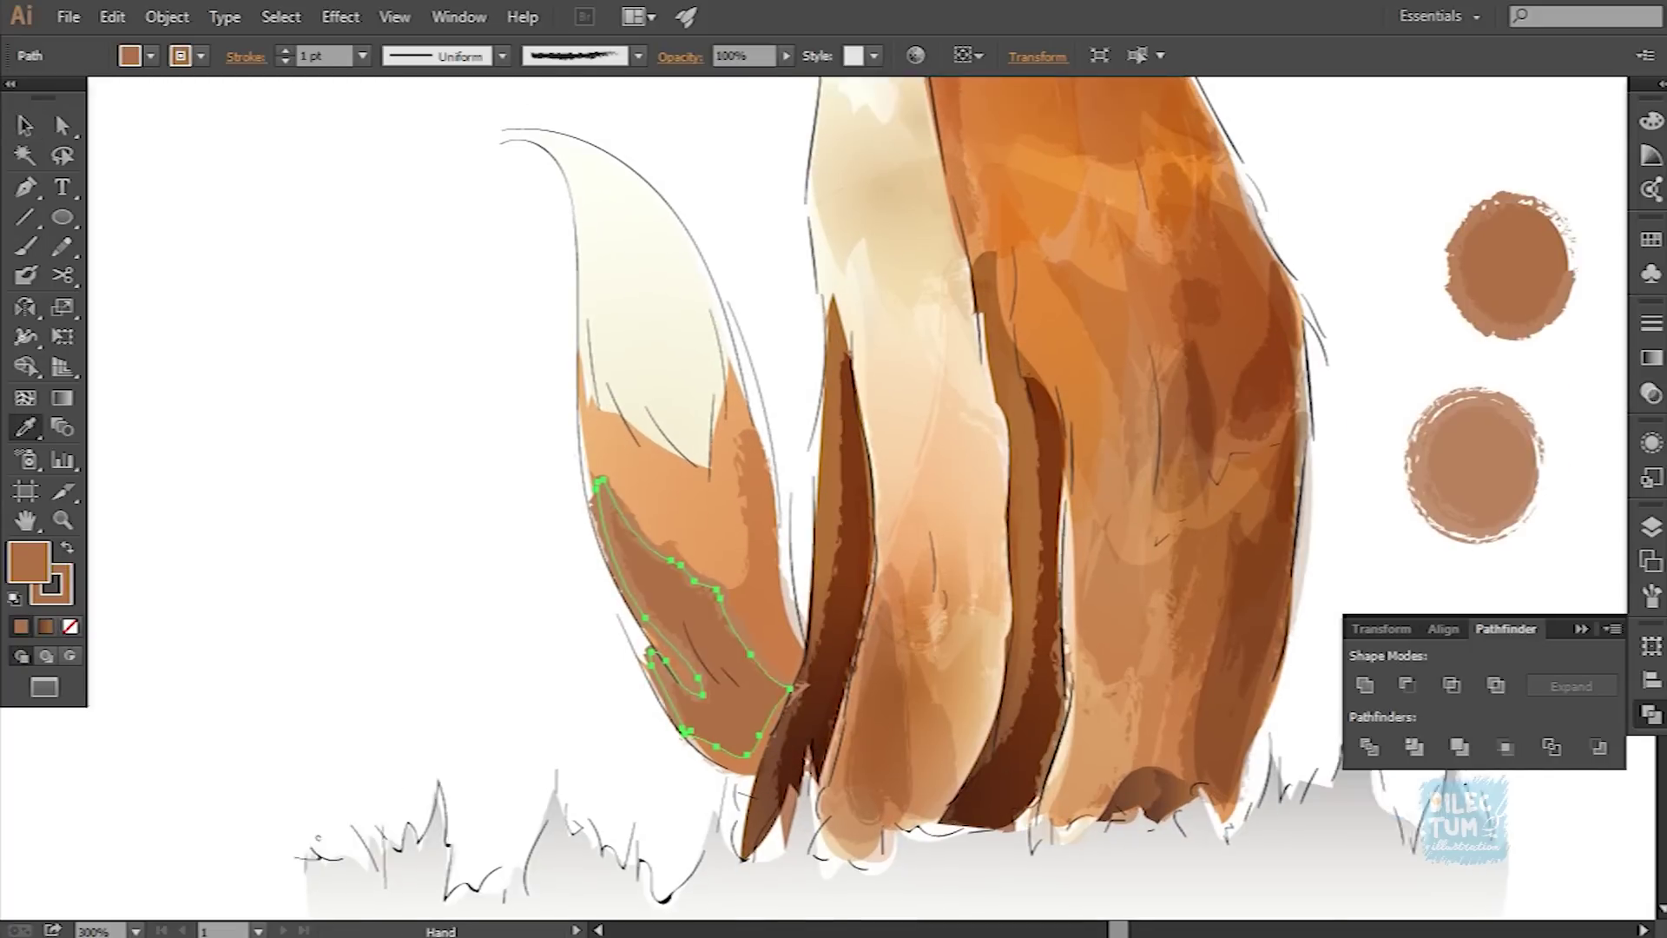
Step: Expand the lower tail stroke, fill it with light brown and set it to Multiply
left_click(166, 16)
left_click(205, 305)
left_click_drag(660, 695, 640, 680)
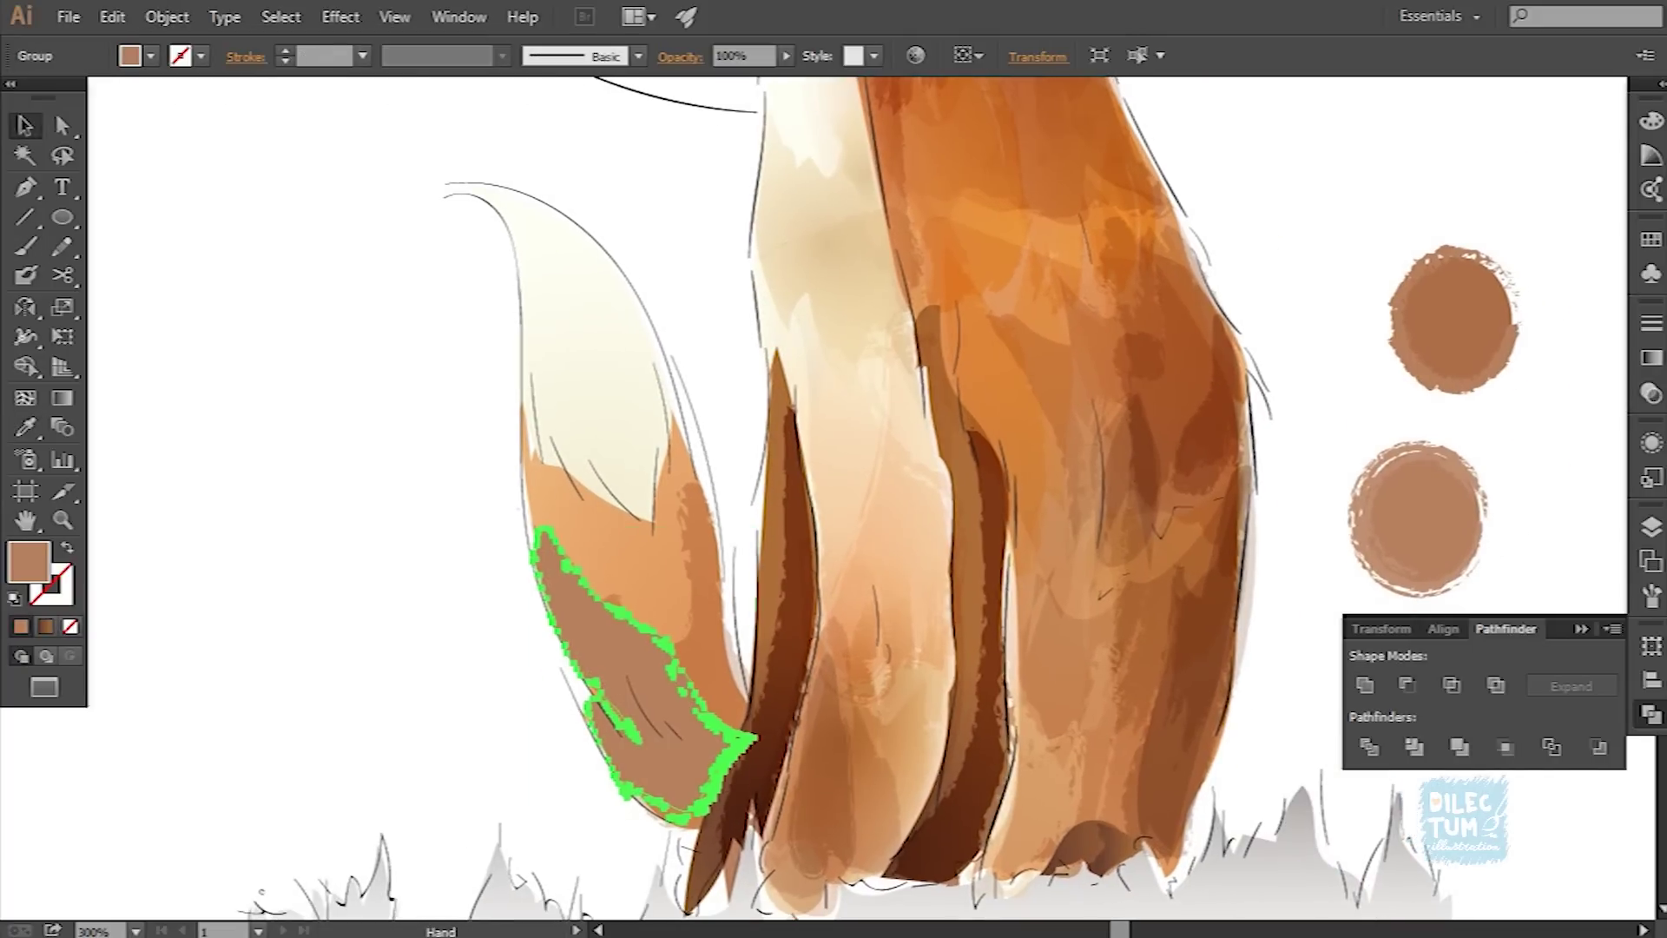
left_click_drag(660, 608, 658, 713)
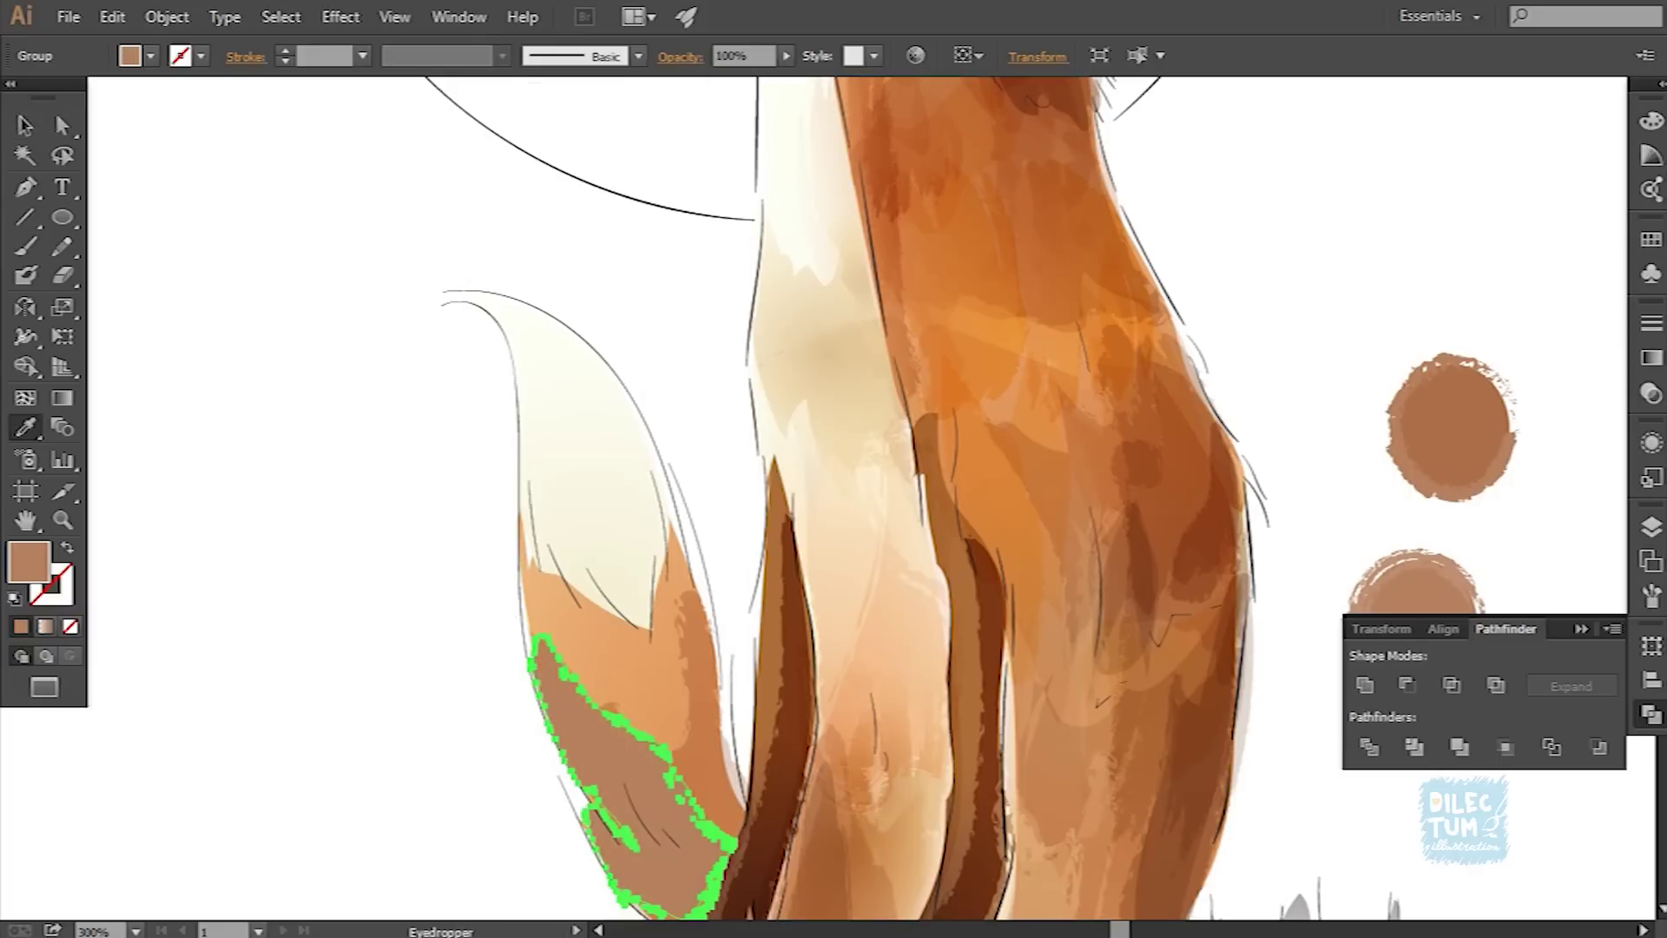
left_click(680, 56)
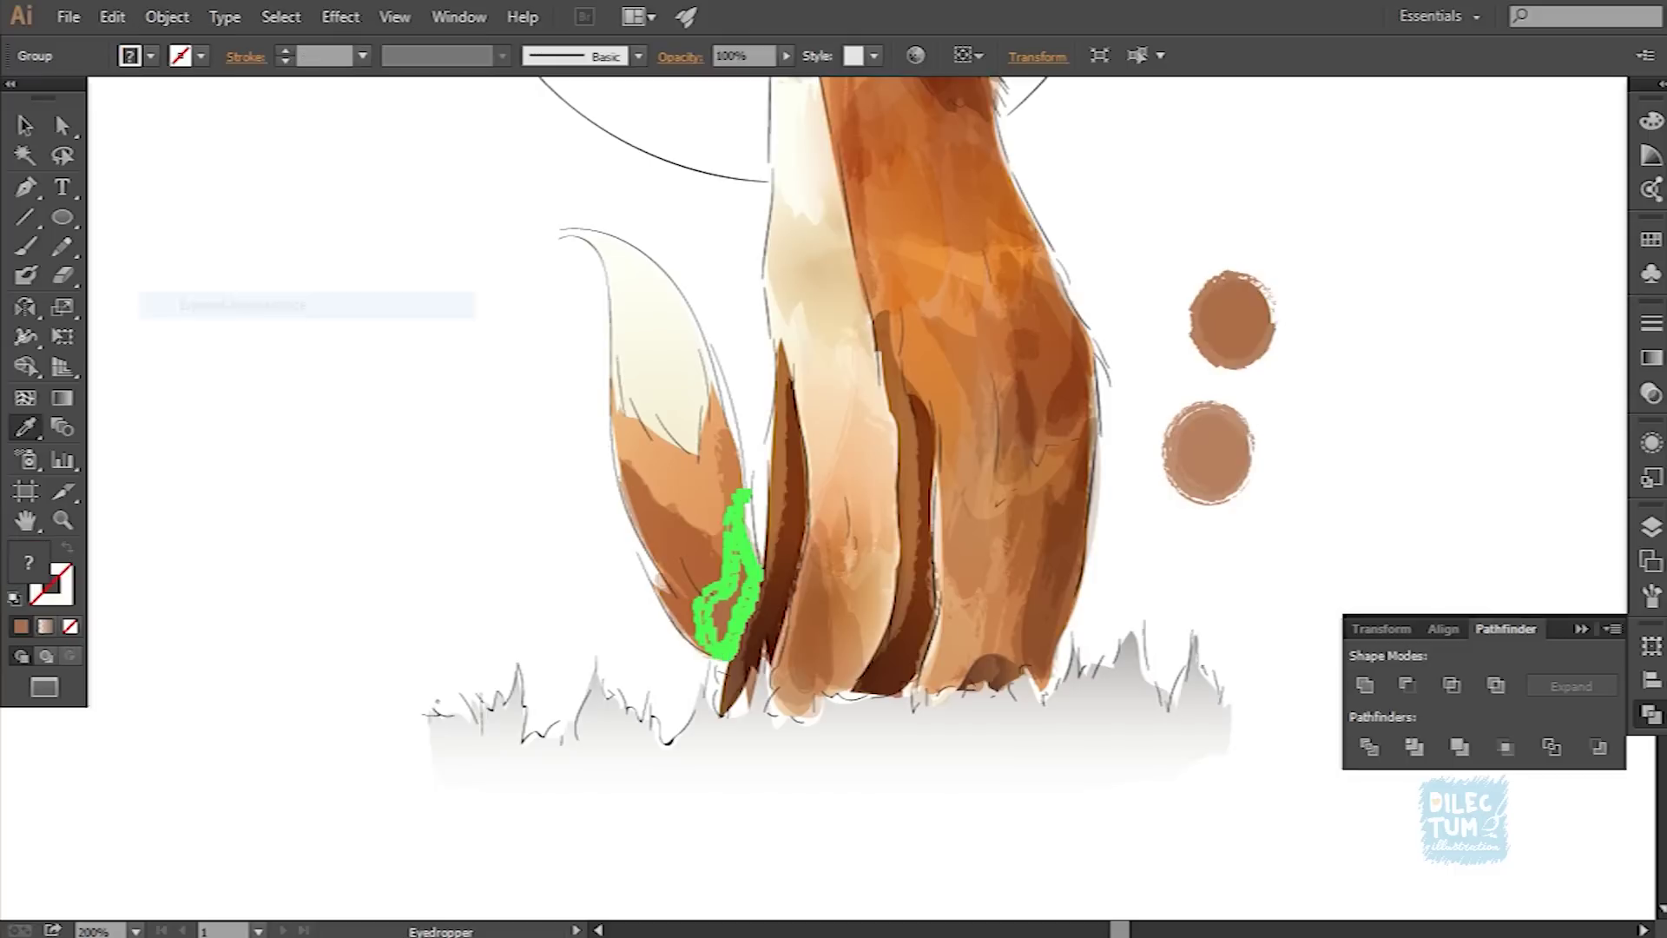
left_click(1207, 452)
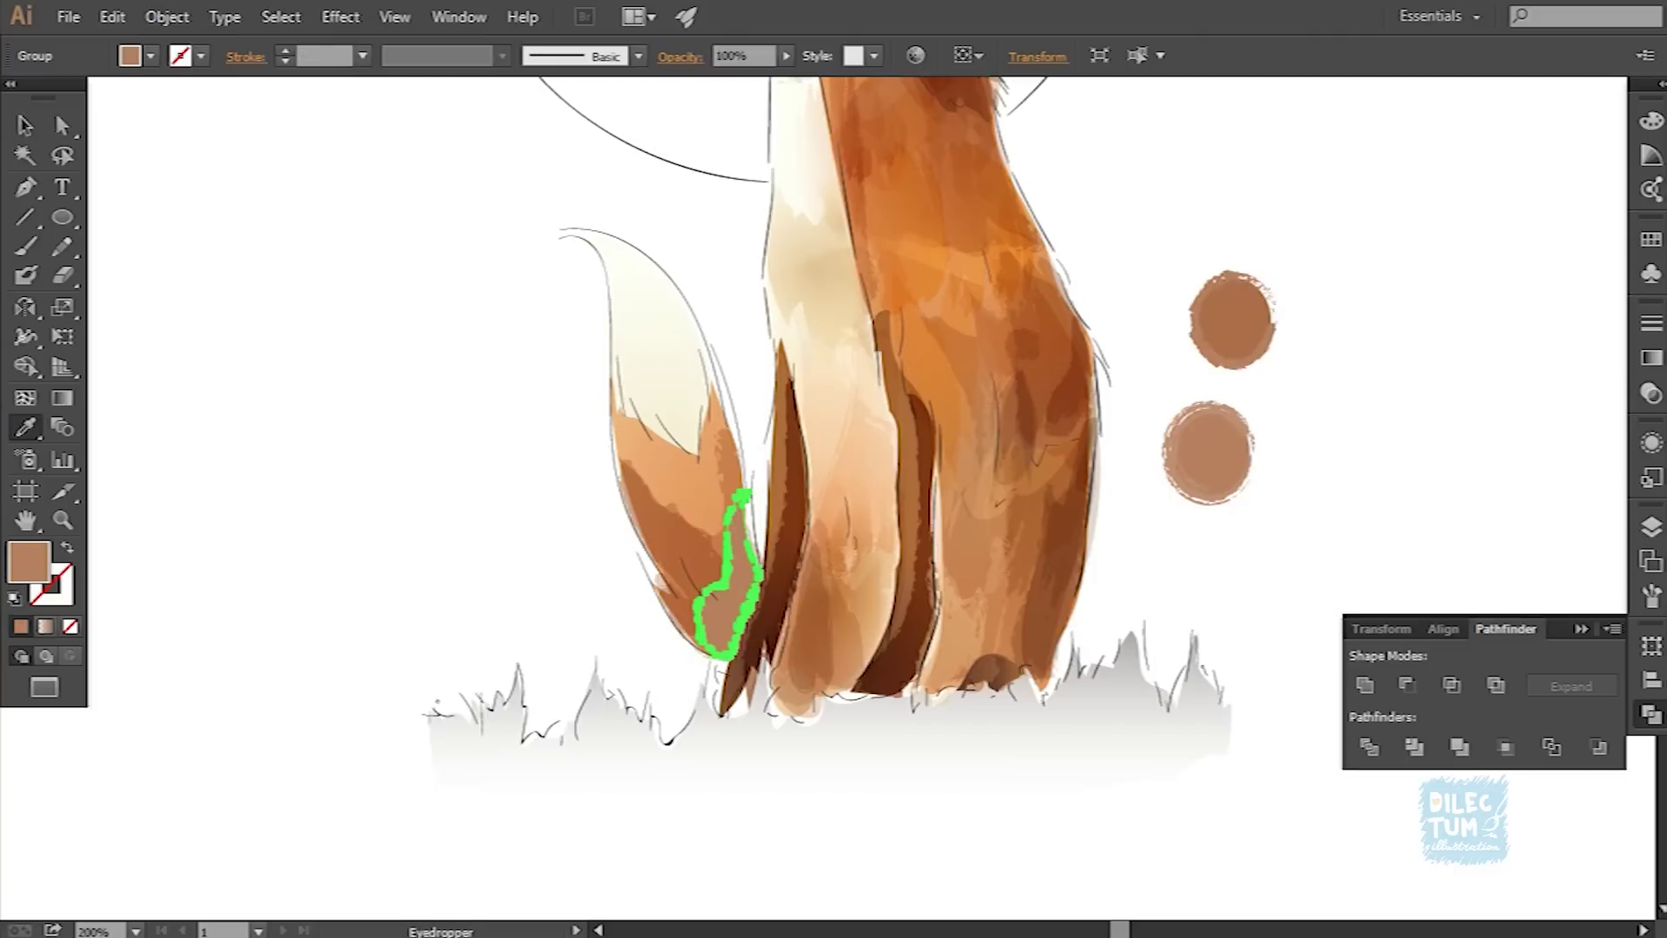
left_click(680, 57)
key("Escape")
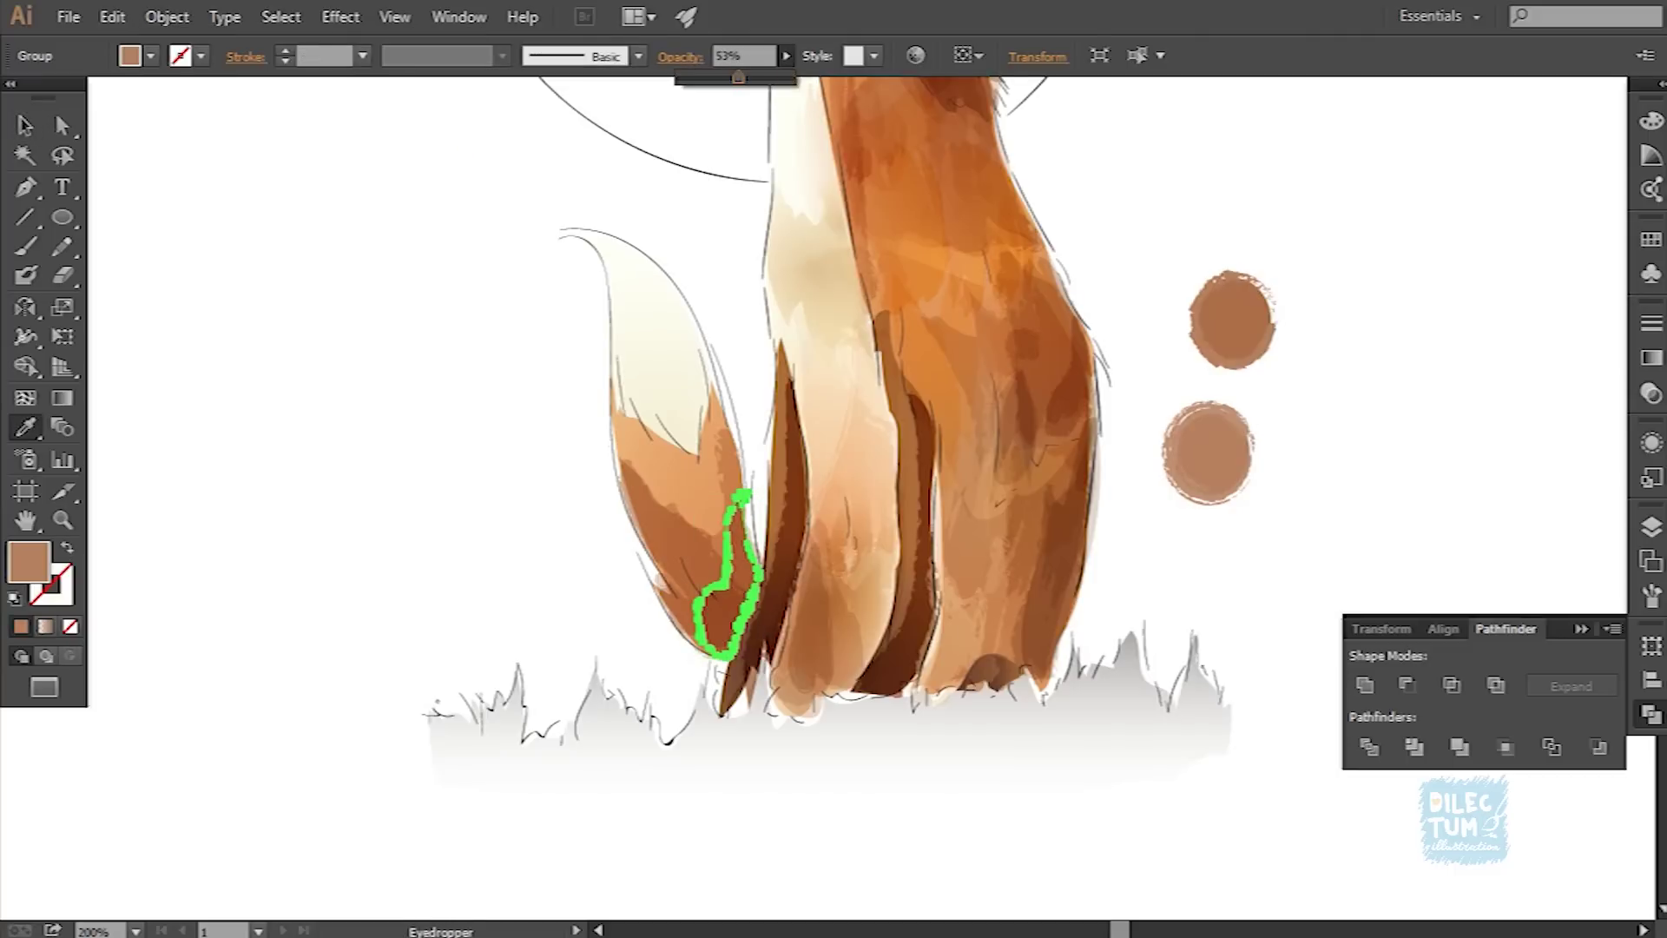
Step: Paint and expand a shading stroke where the tail's orange meets the cream
key("v")
key("ctrl+shift+a")
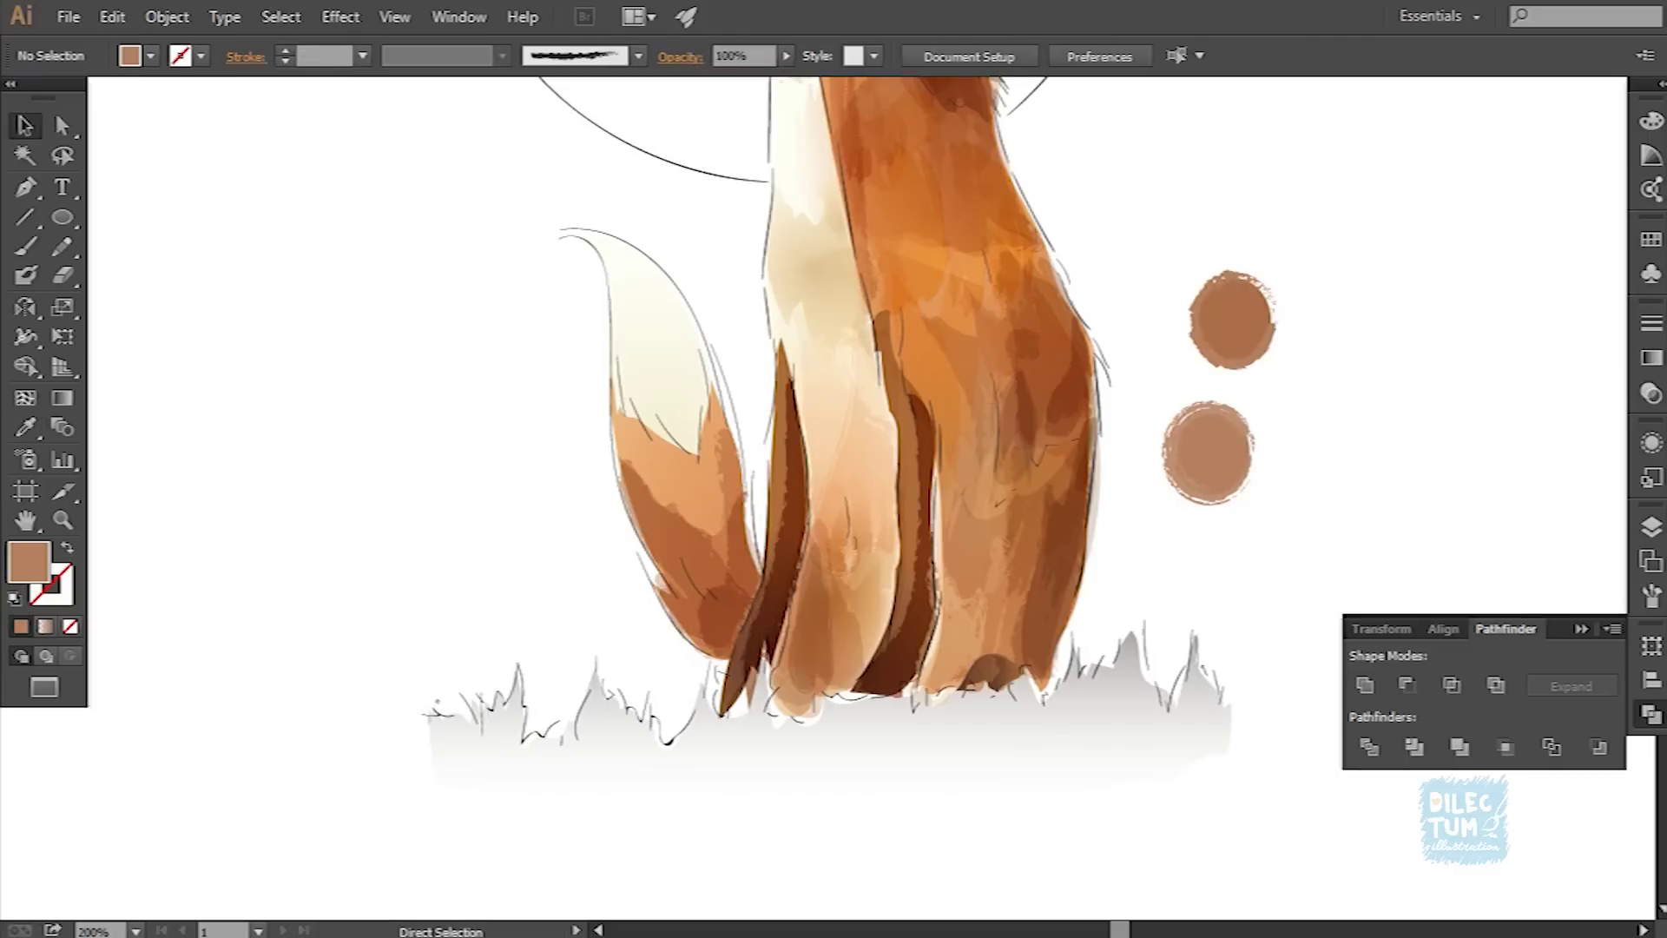
key("ctrl+minus")
key("ctrl+minus")
key("ctrl+minus")
key("ctrl+plus")
key("ctrl+plus")
key("ctrl+plus")
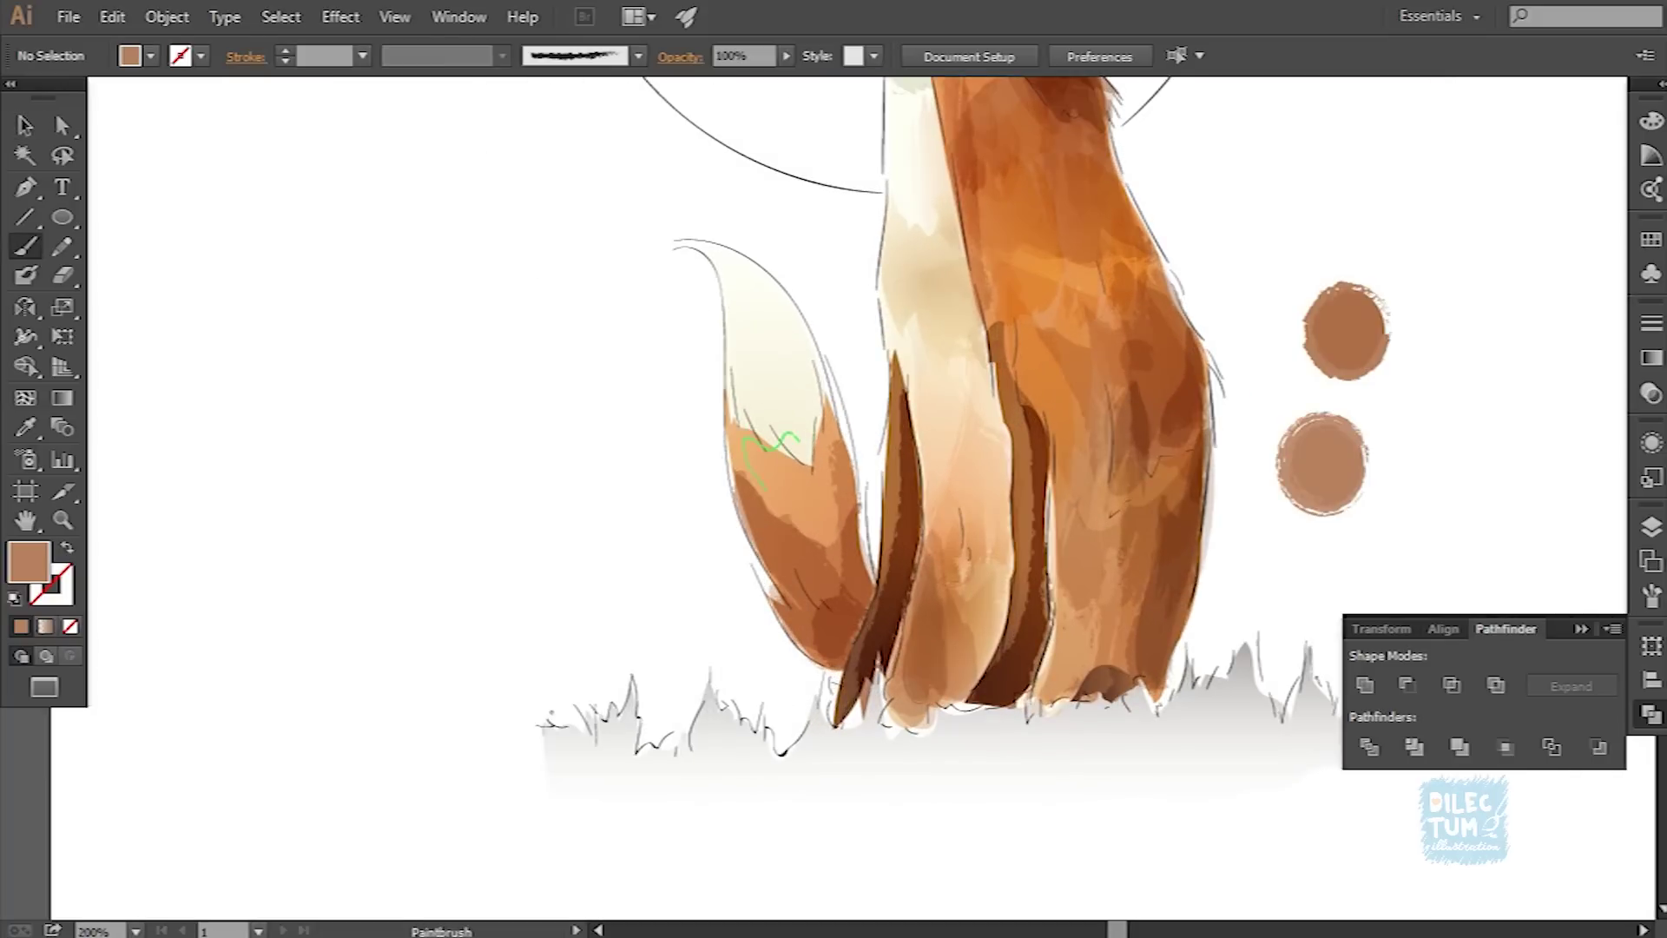
left_click_drag(873, 590, 859, 617)
key("v")
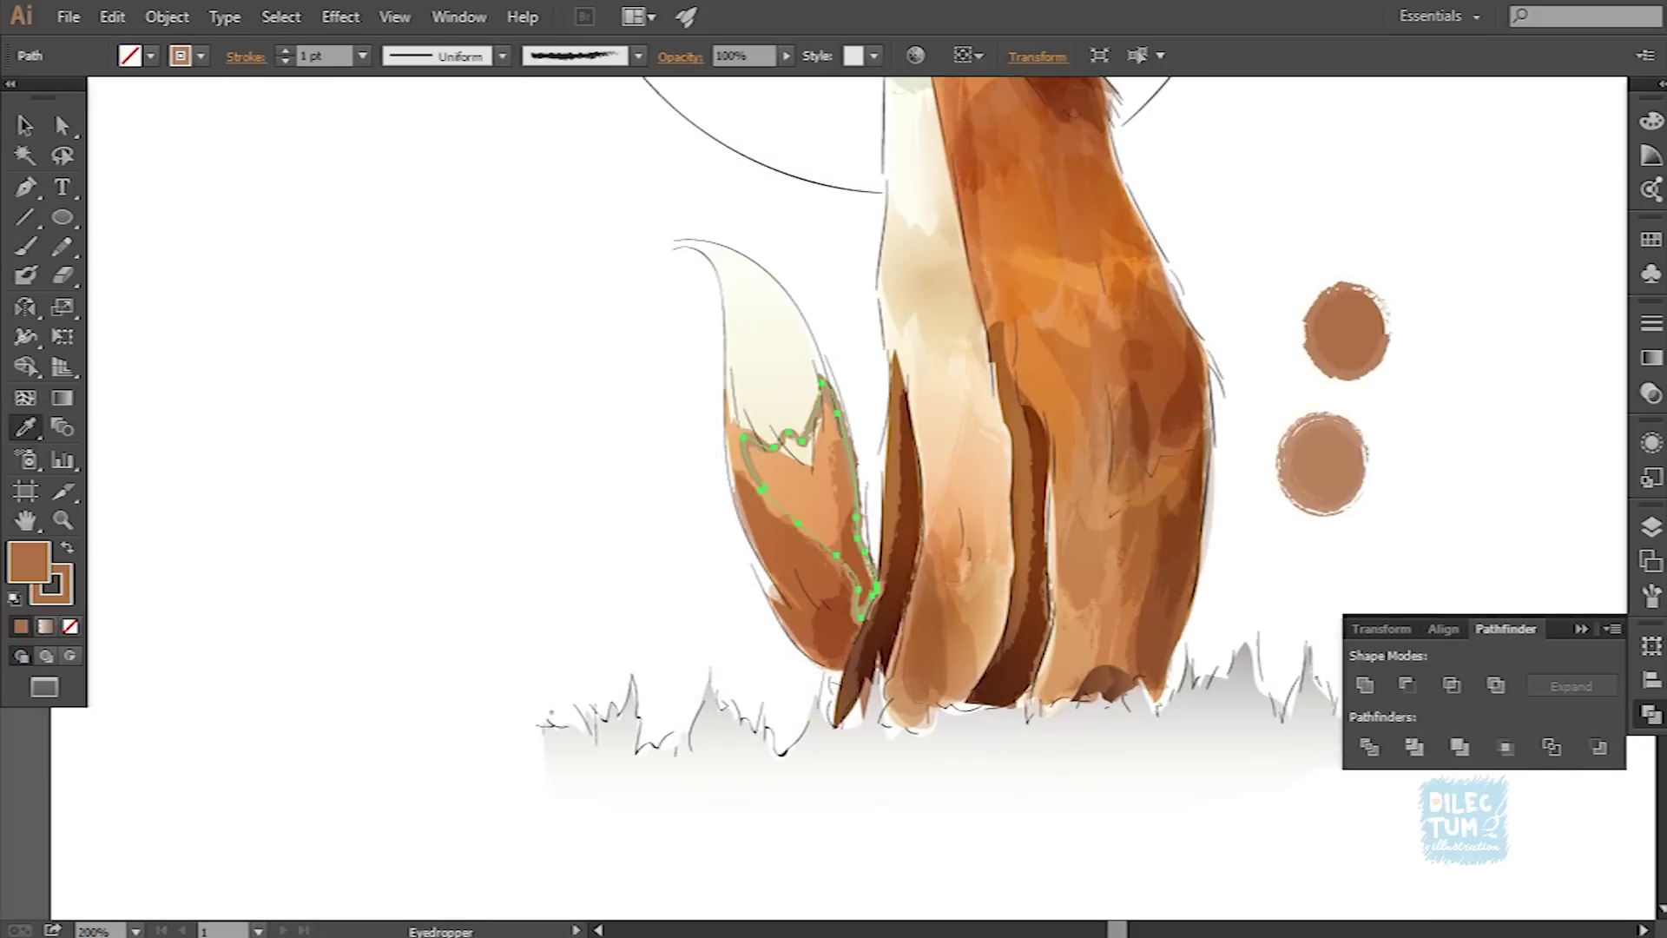
left_click(167, 16)
left_click(243, 304)
Step: Fill the new tail patch with the darker tail brown as a gradient
key("i")
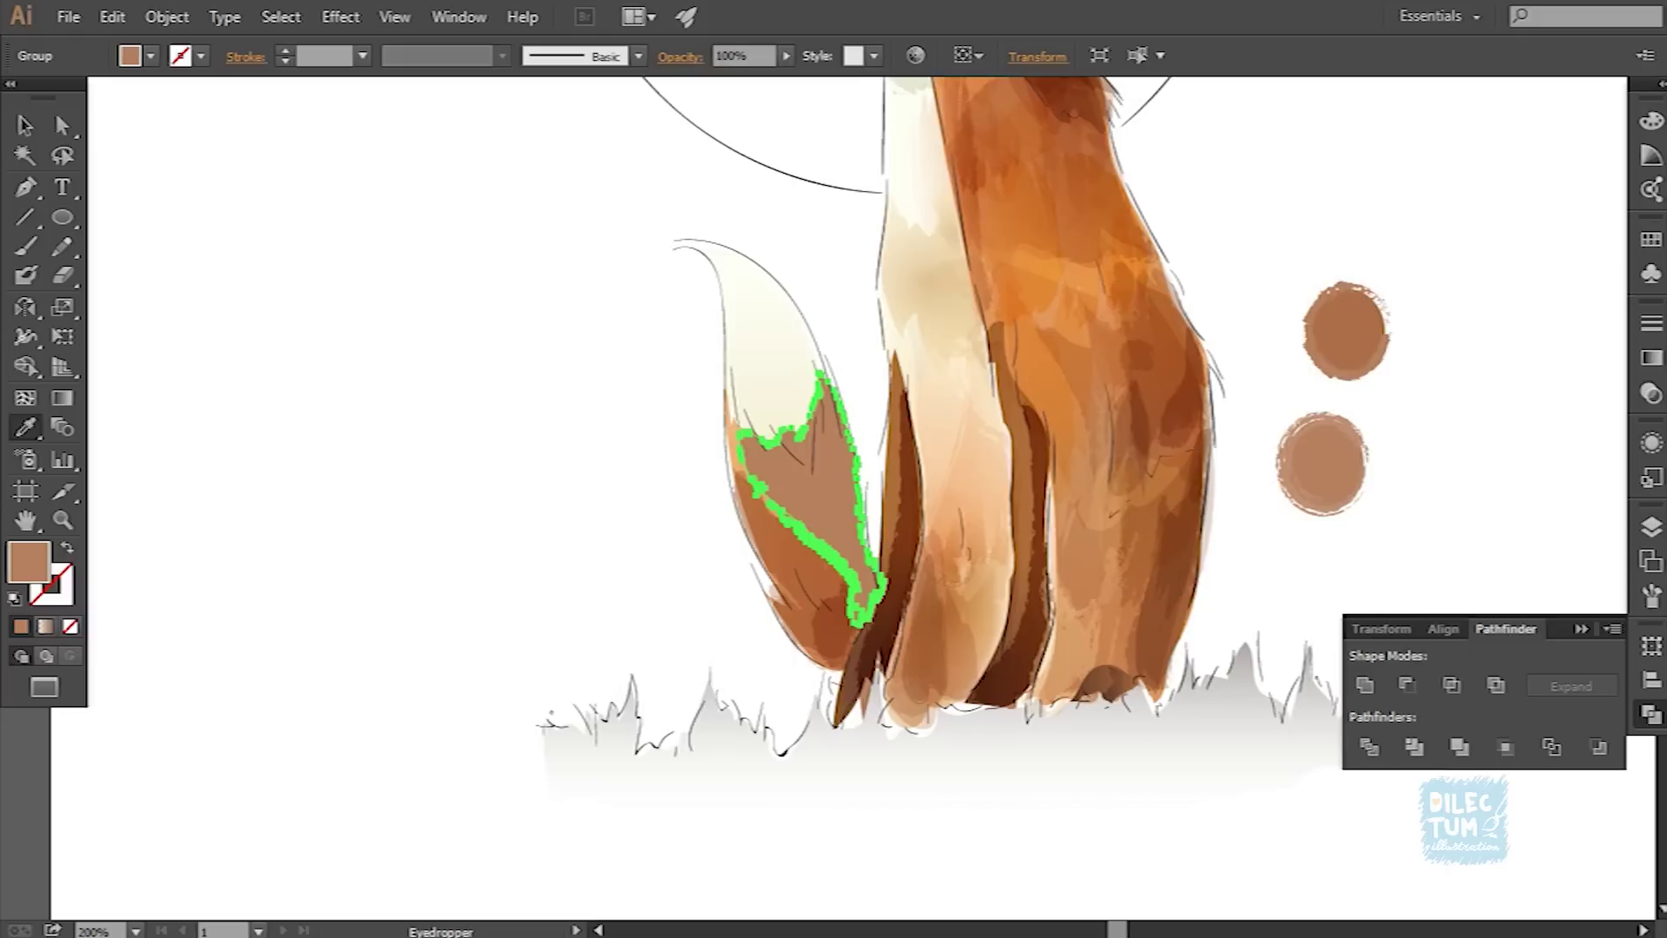
left_click(680, 57)
key("v")
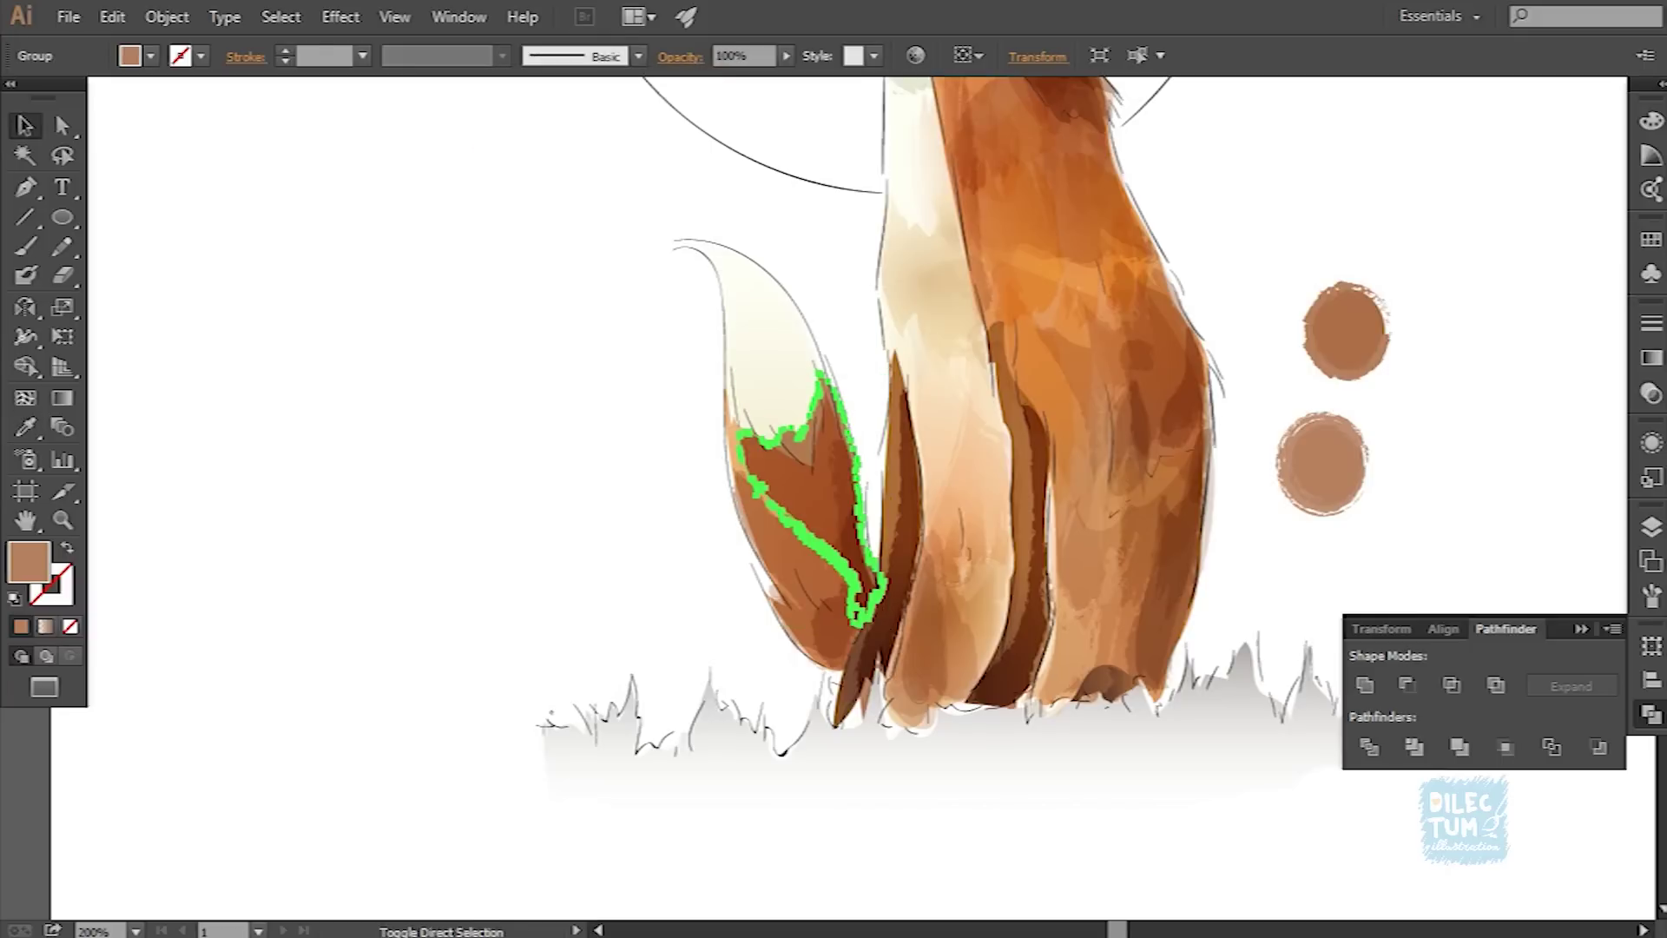
left_click(1652, 358)
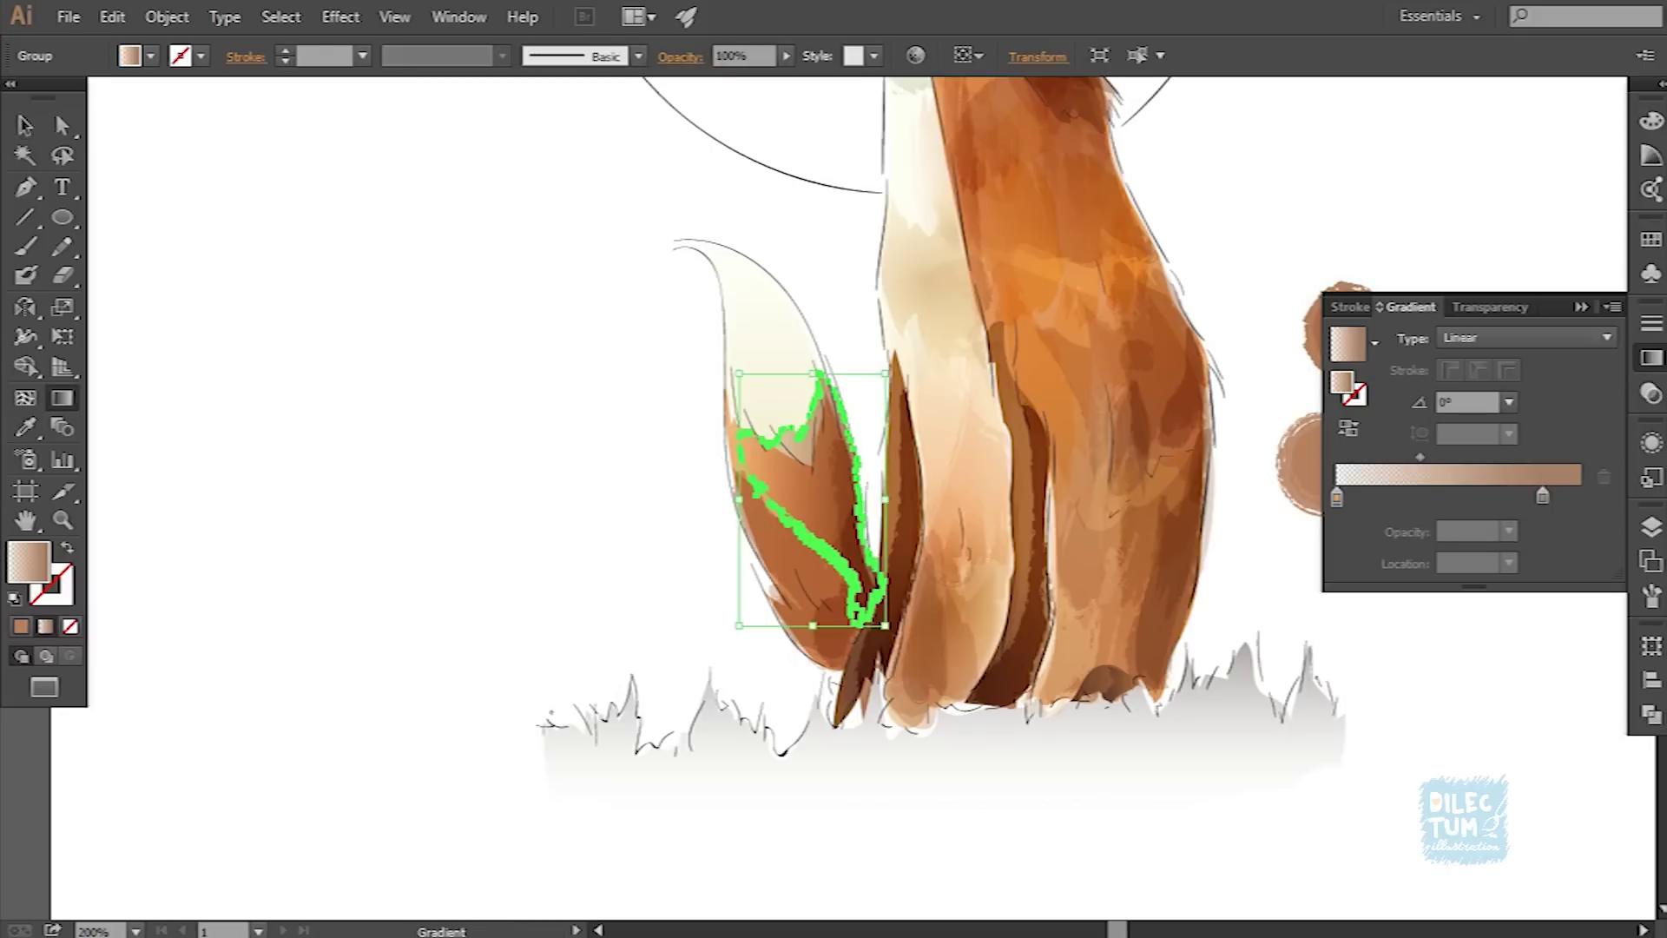
key("g")
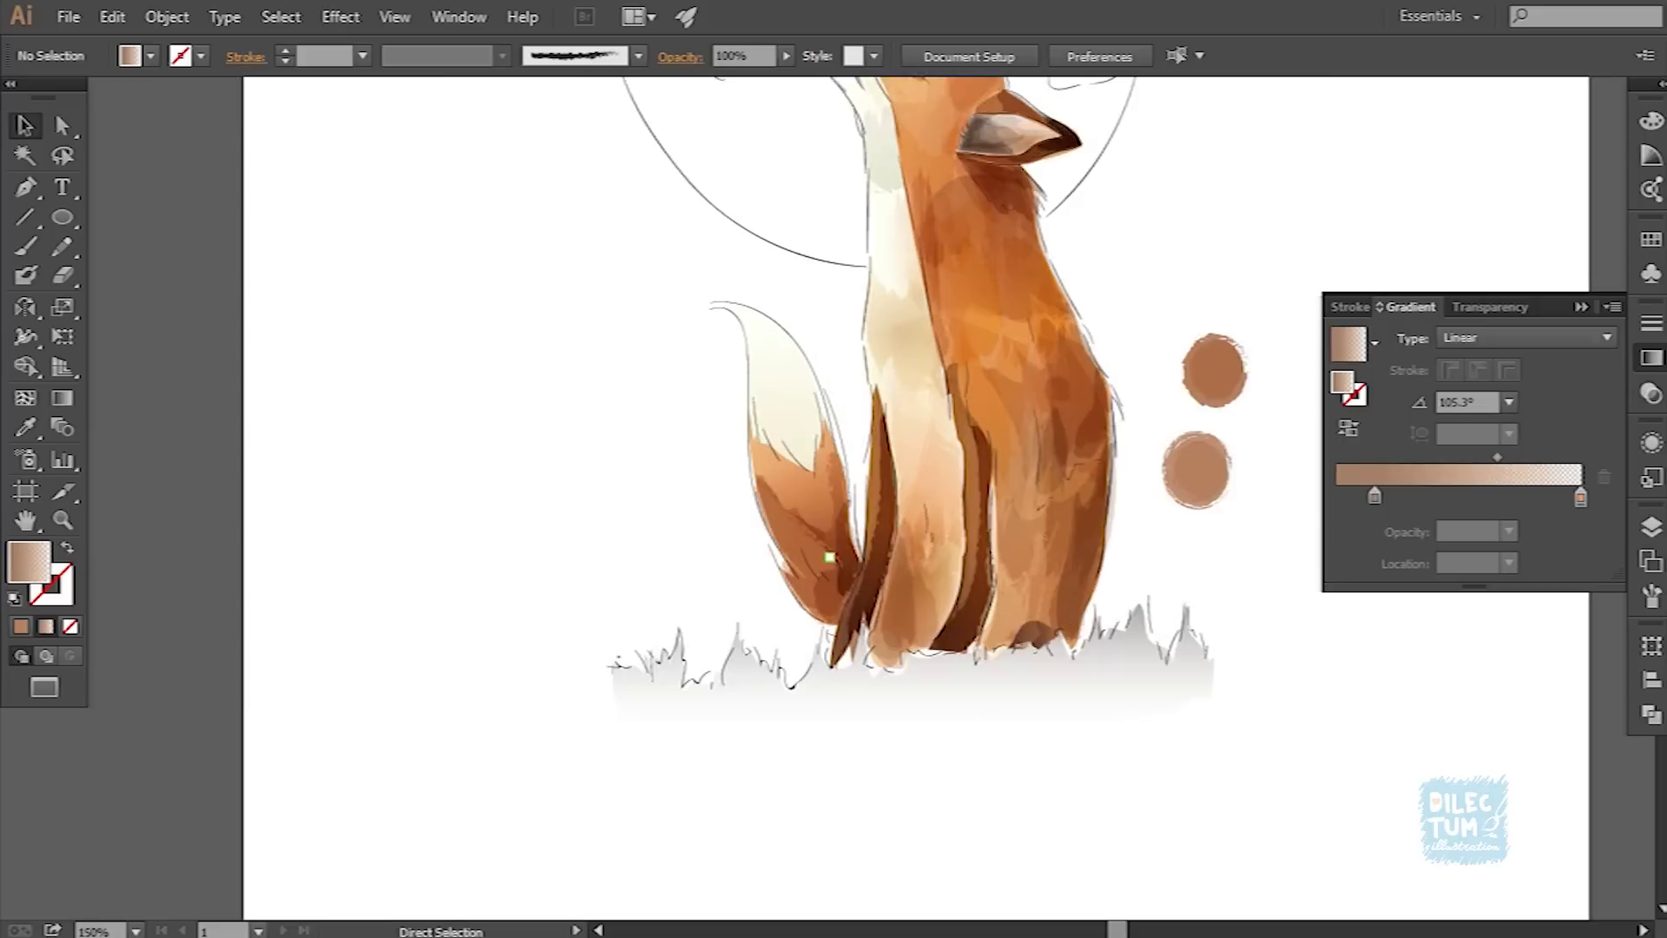
left_click(841, 600)
Step: Paint and expand a tail-tip shading stroke and set it to Multiply
key("b")
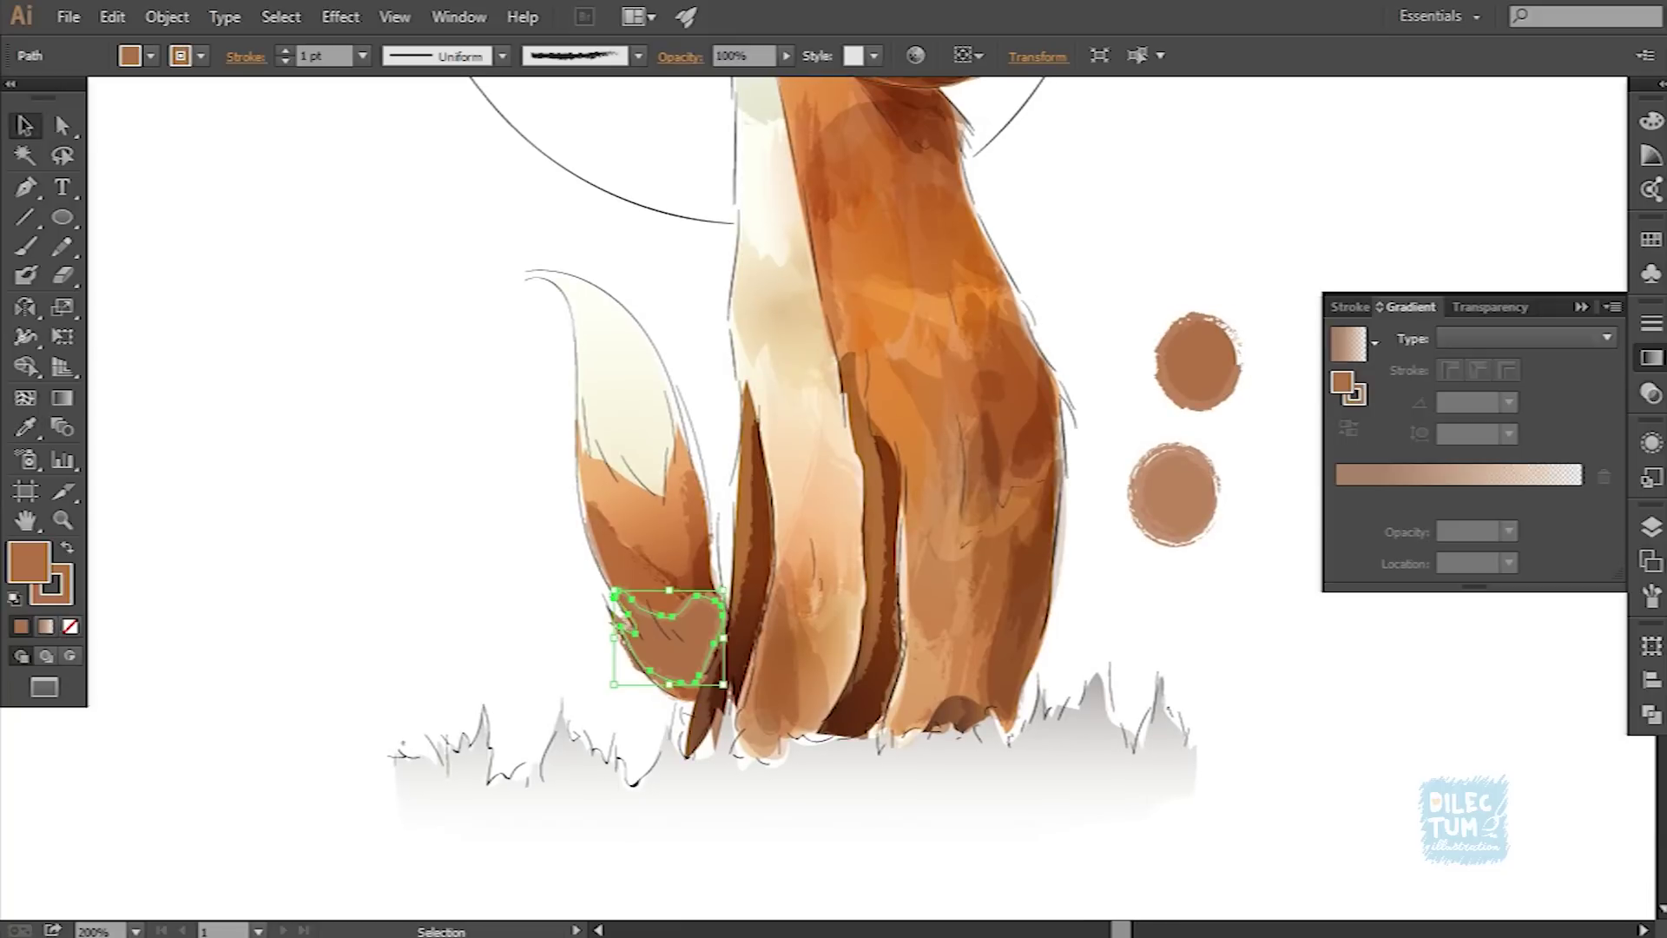
left_click(242, 305)
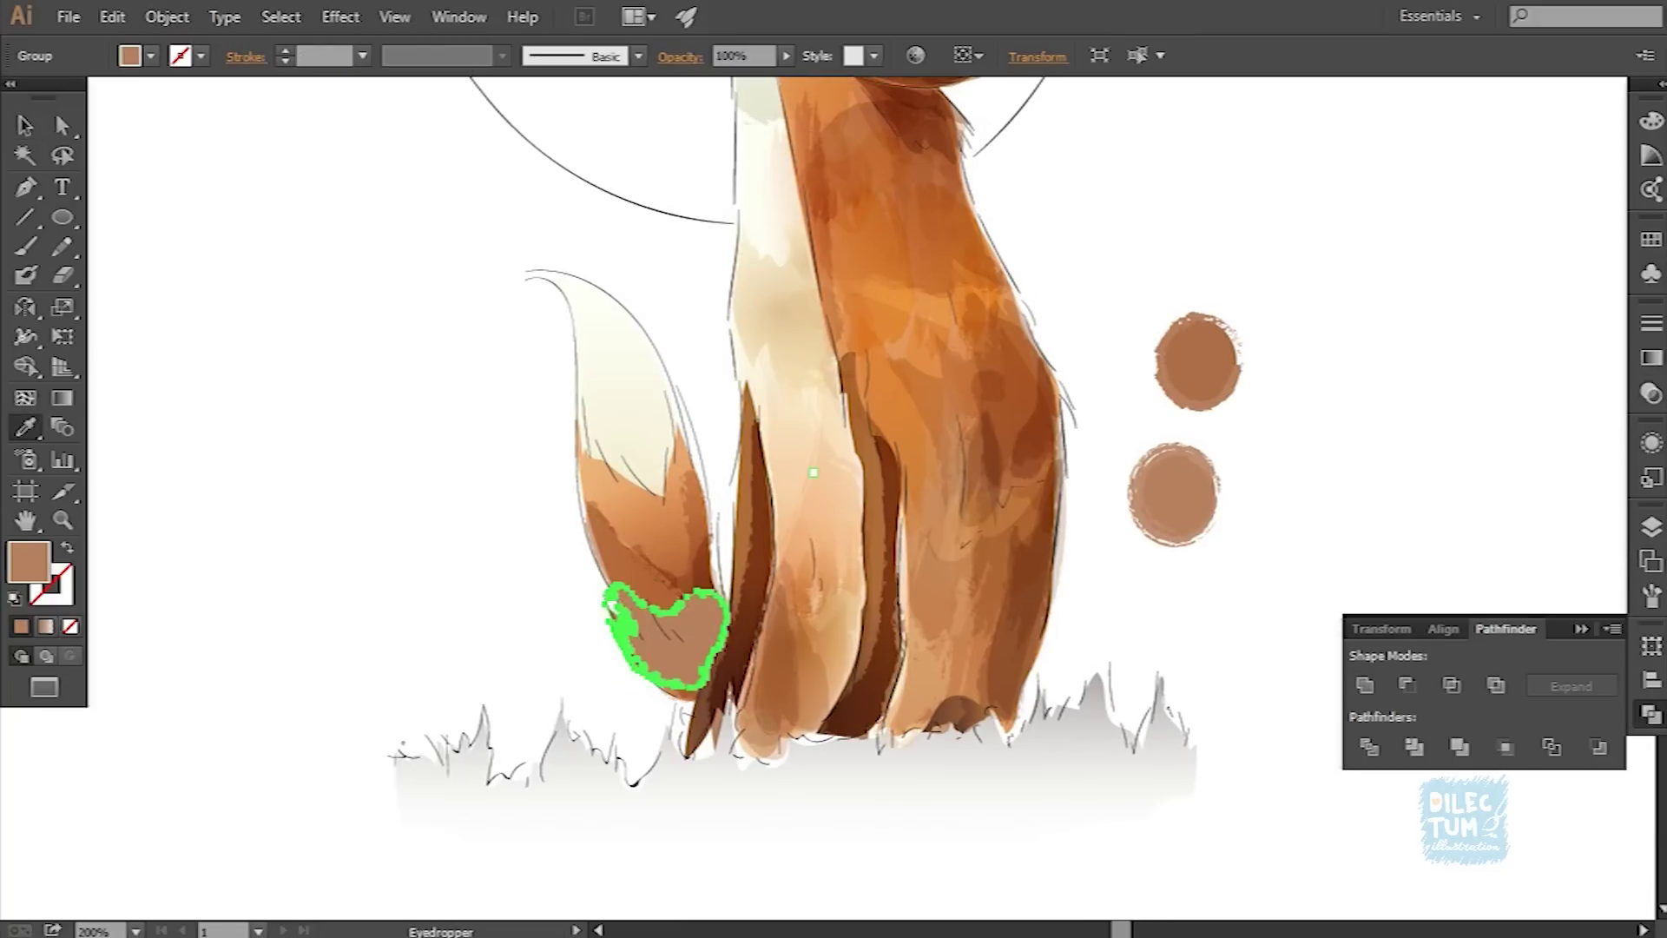
left_click(680, 56)
left_click(486, 96)
left_click(473, 171)
key("ctrl+shift+a")
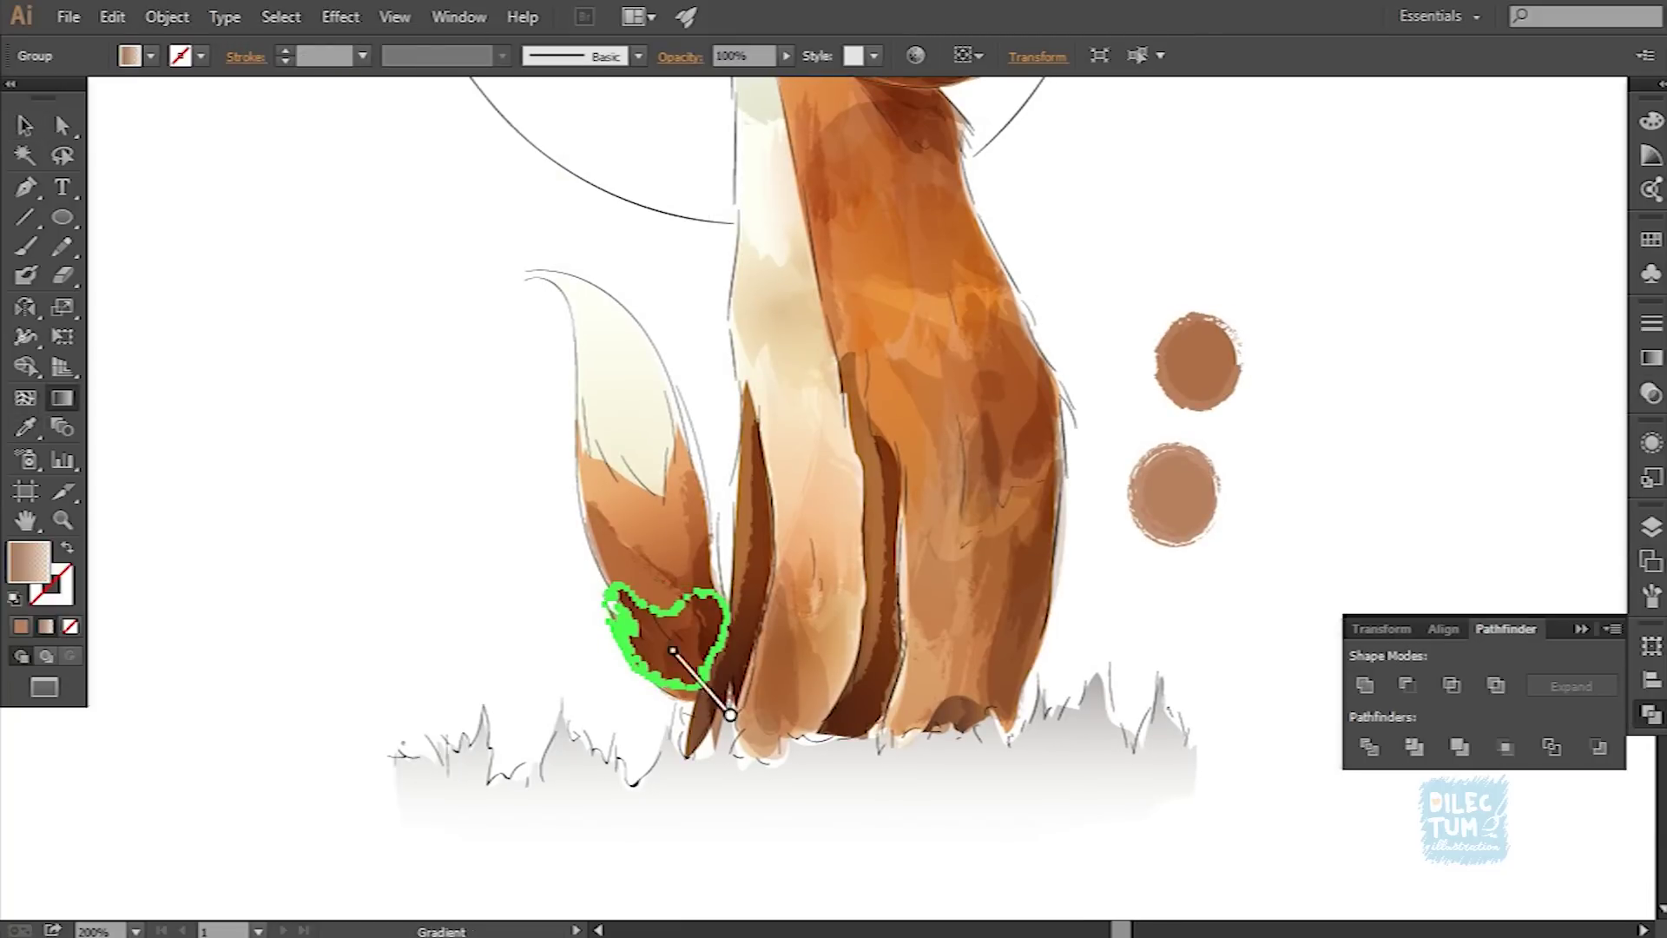
Step: Reselect the tail-tip patch and zoom out to review the shaded tail
key("ctrl+minus")
key("ctrl+minus")
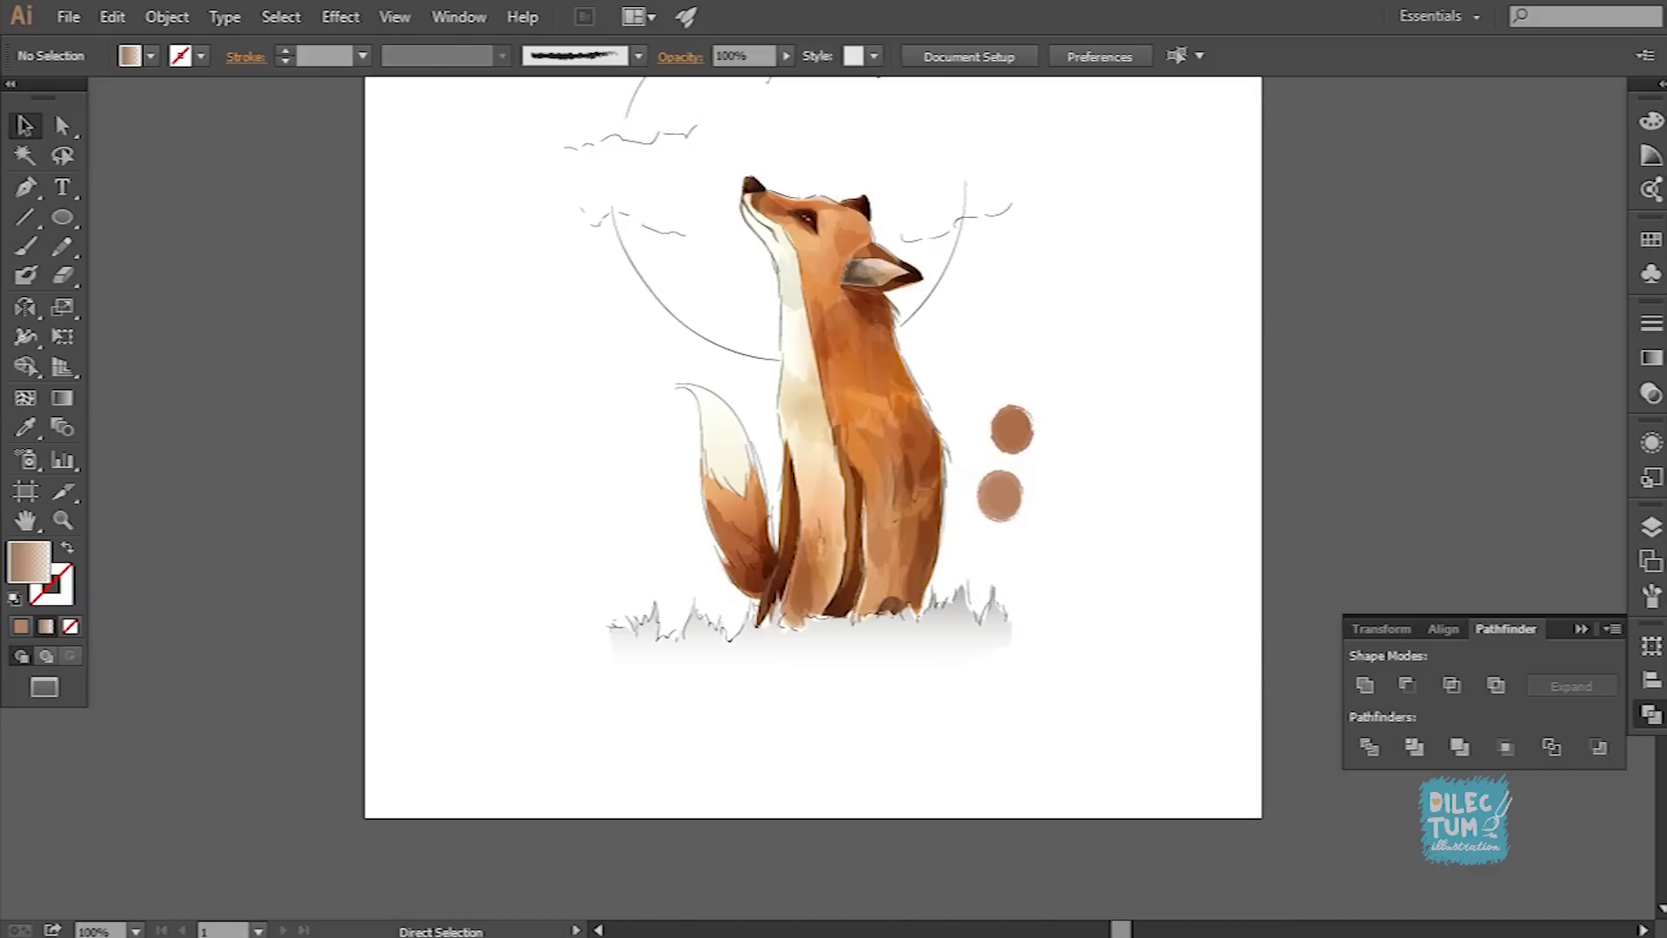
key("ctrl+plus")
key("ctrl+plus")
key("ctrl+plus")
left_click(564, 712)
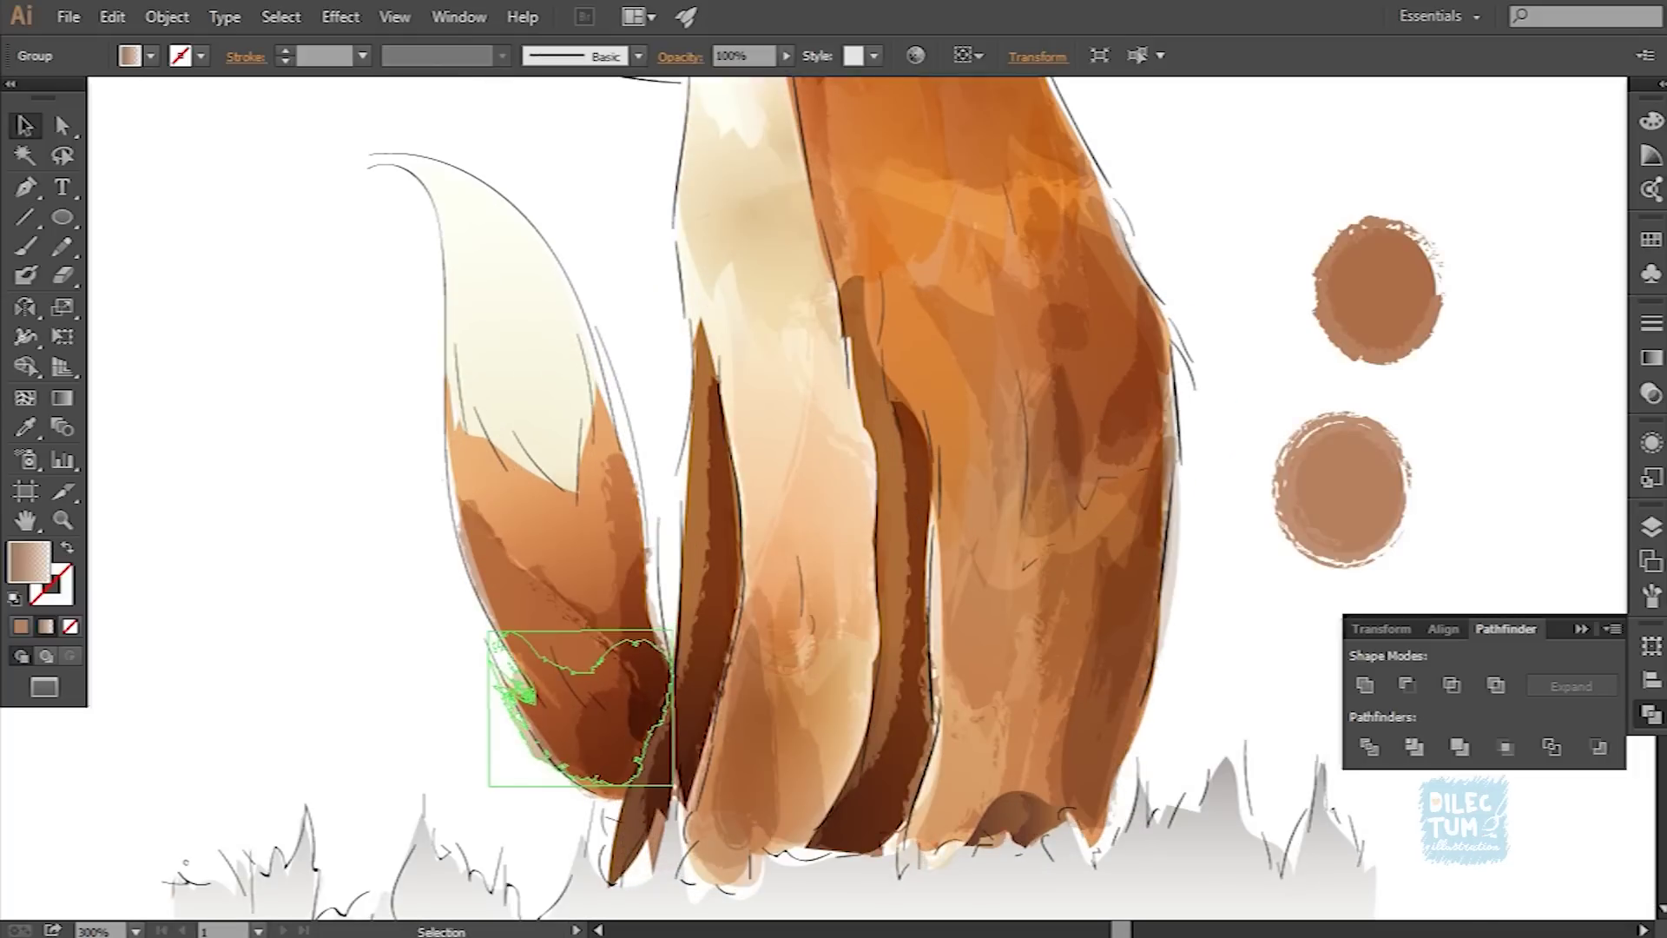
key("ctrl+shift+a")
left_click(564, 712)
scroll(811, 499, "up", 2)
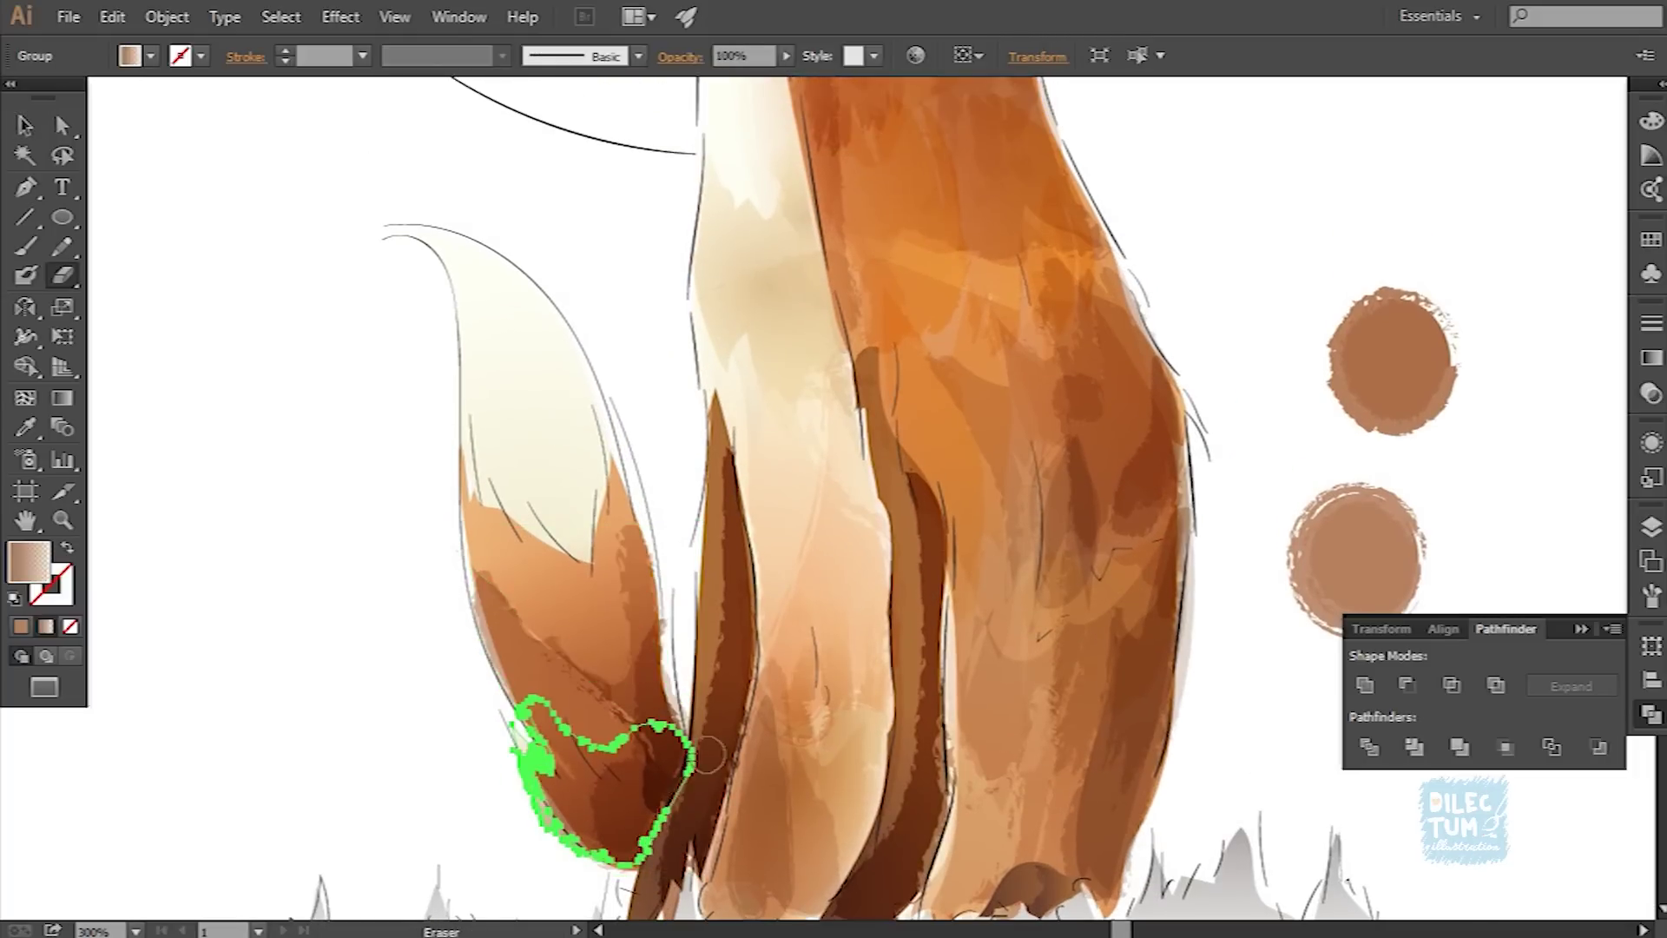
key("ctrl+shift+a")
key("v")
key("ctrl+minus")
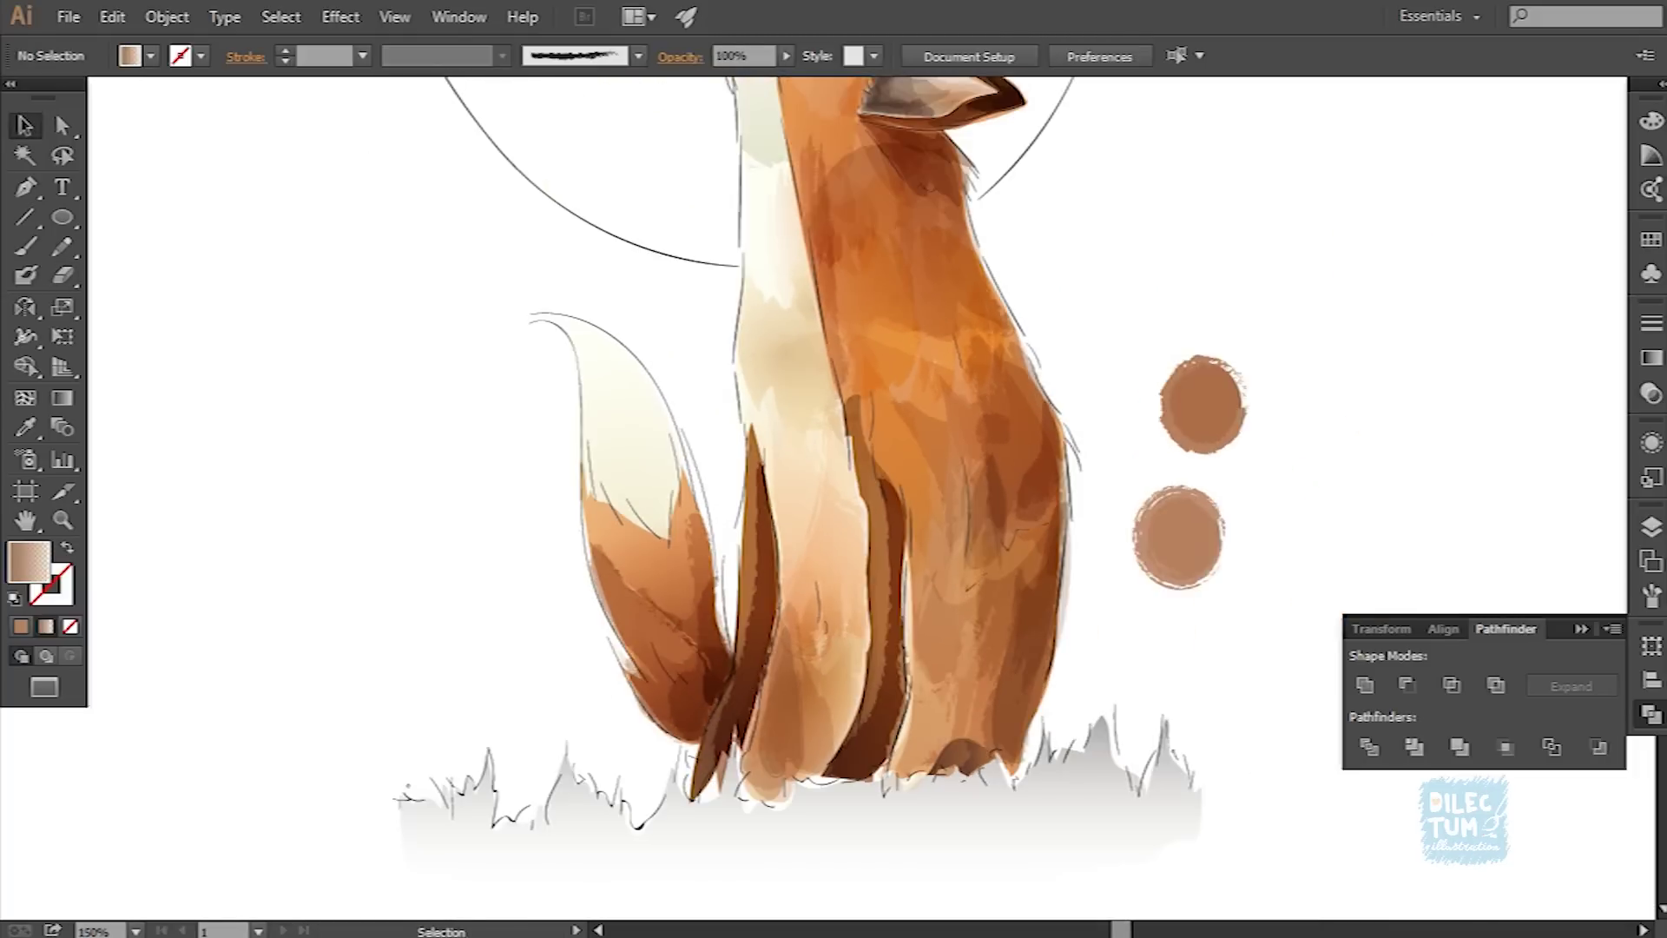
key("ctrl+minus")
Step: Paint a shading stroke down the fox's neck in the swatch brown
key("ctrl+plus")
left_click(739, 373)
key("ctrl+shift+a")
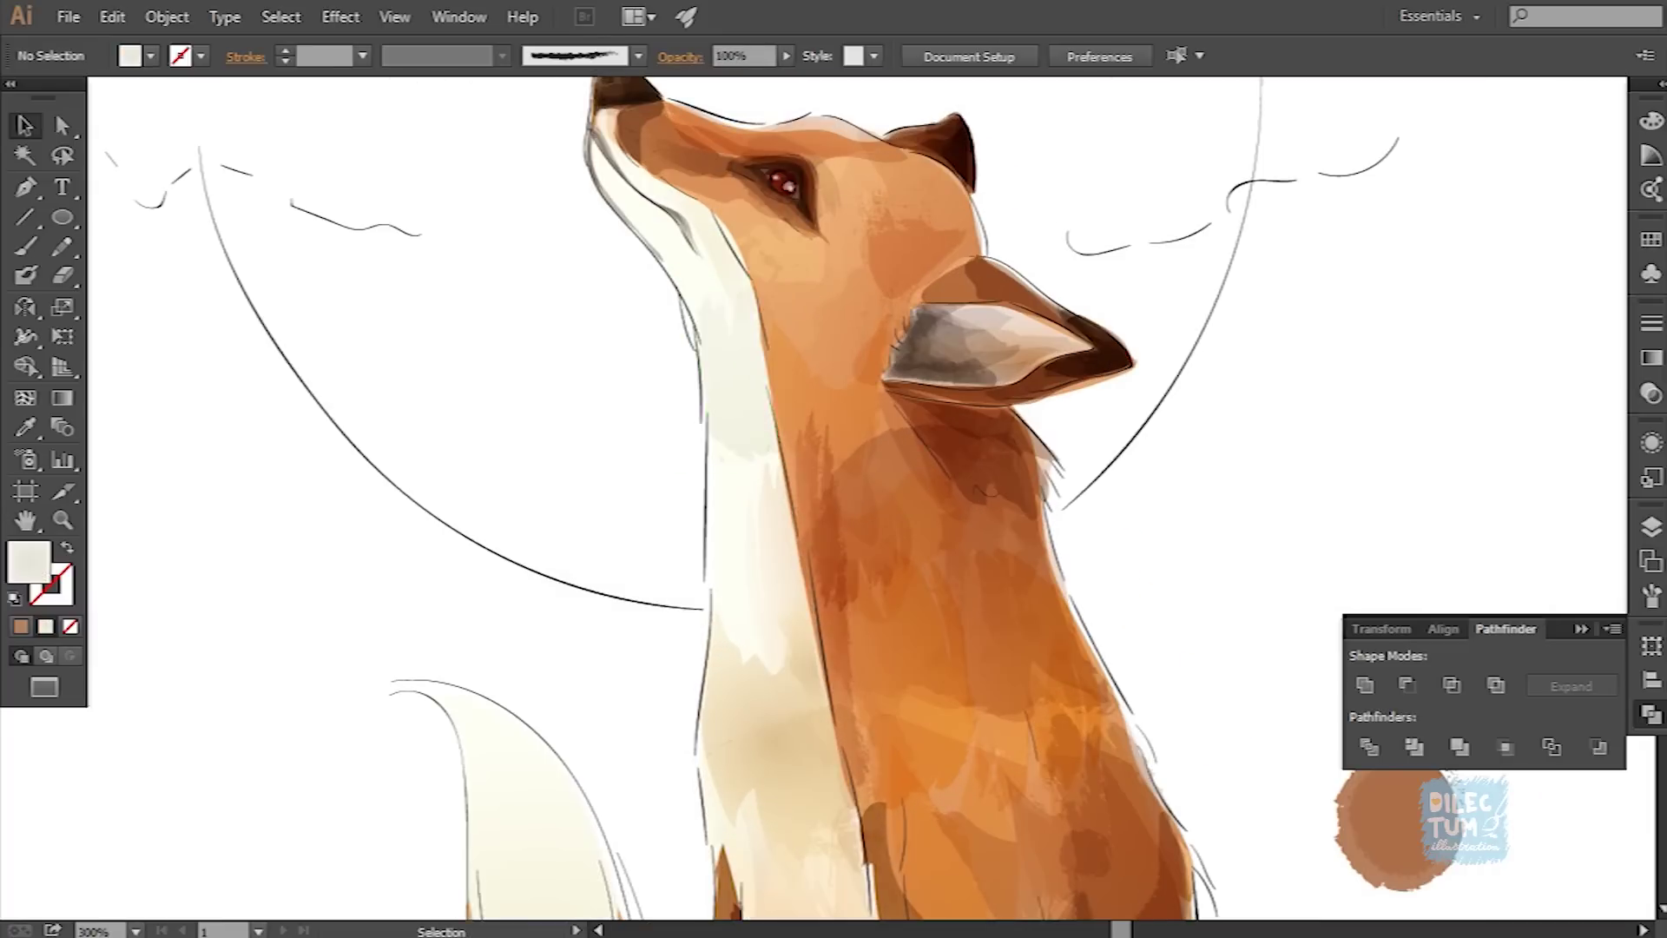
key("b")
left_click_drag(781, 521, 761, 372)
key("i")
left_click(1398, 833)
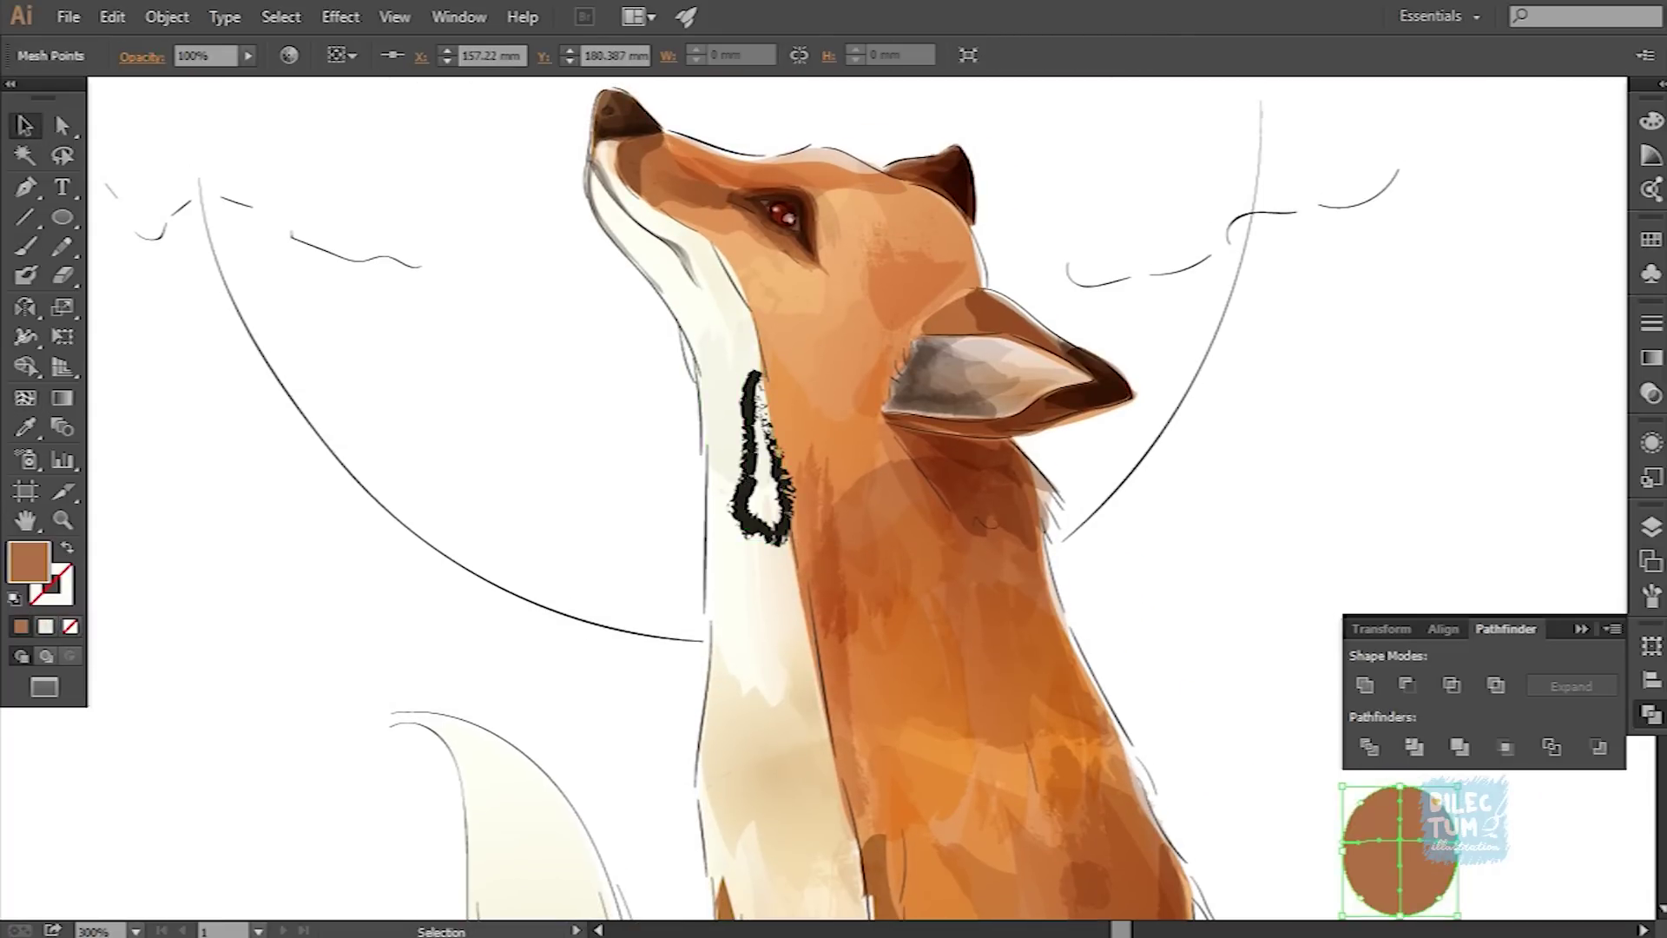
left_click(1398, 842)
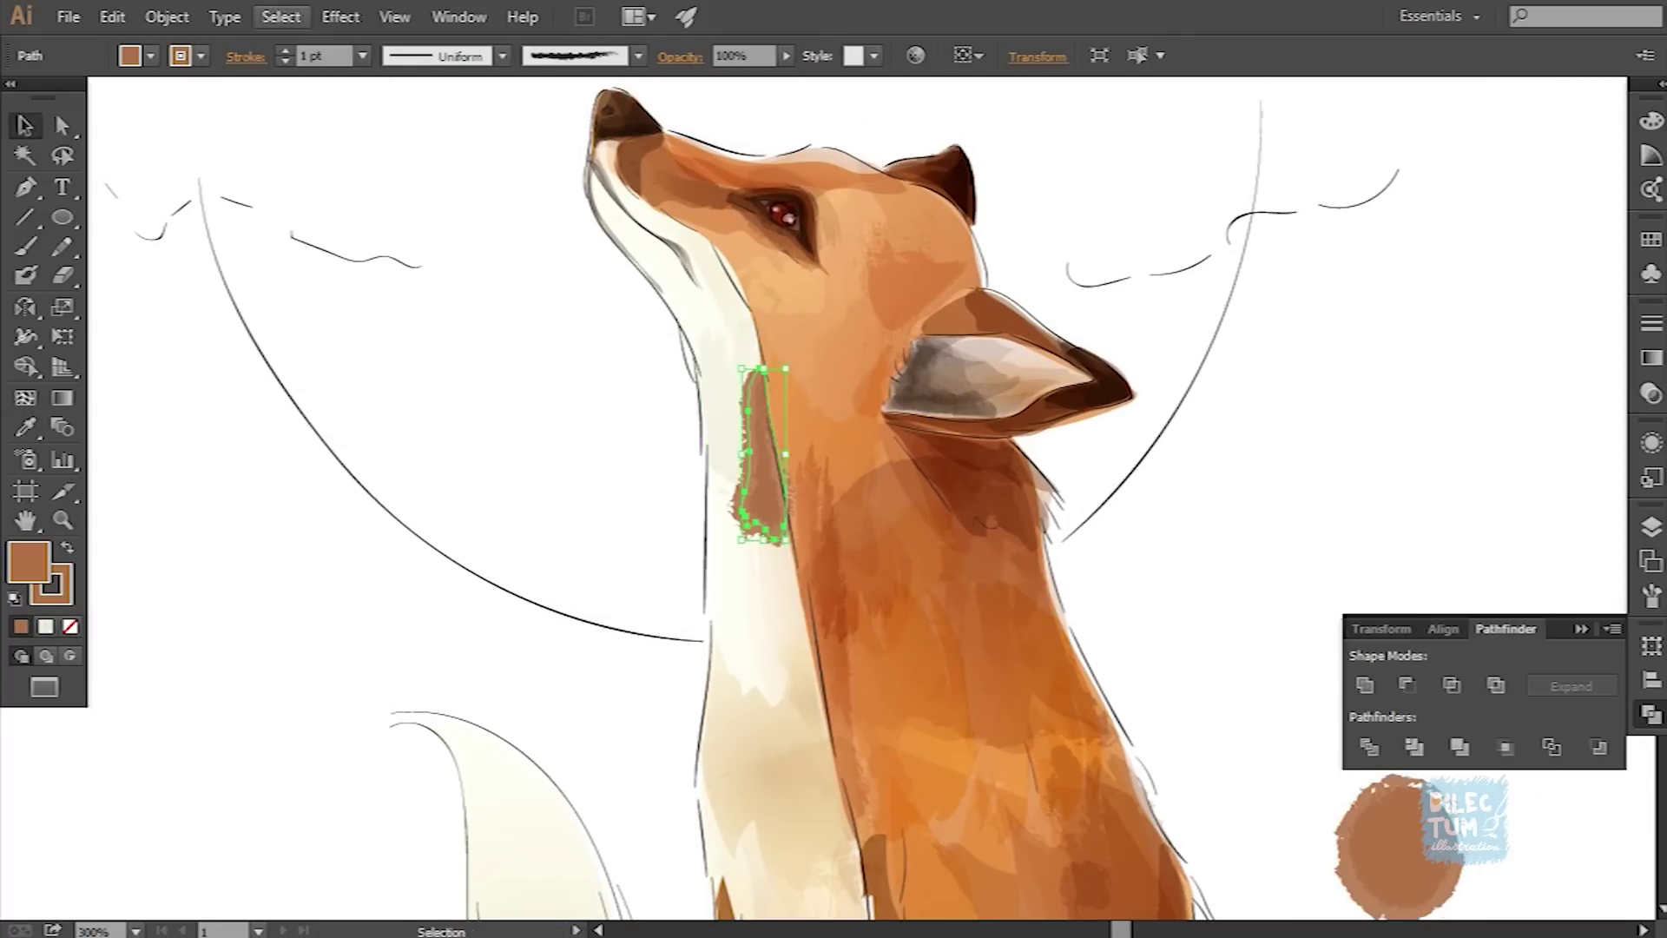
Step: Expand the neck stroke into a patch filled with the sampled brown
left_click(167, 16)
left_click(297, 357)
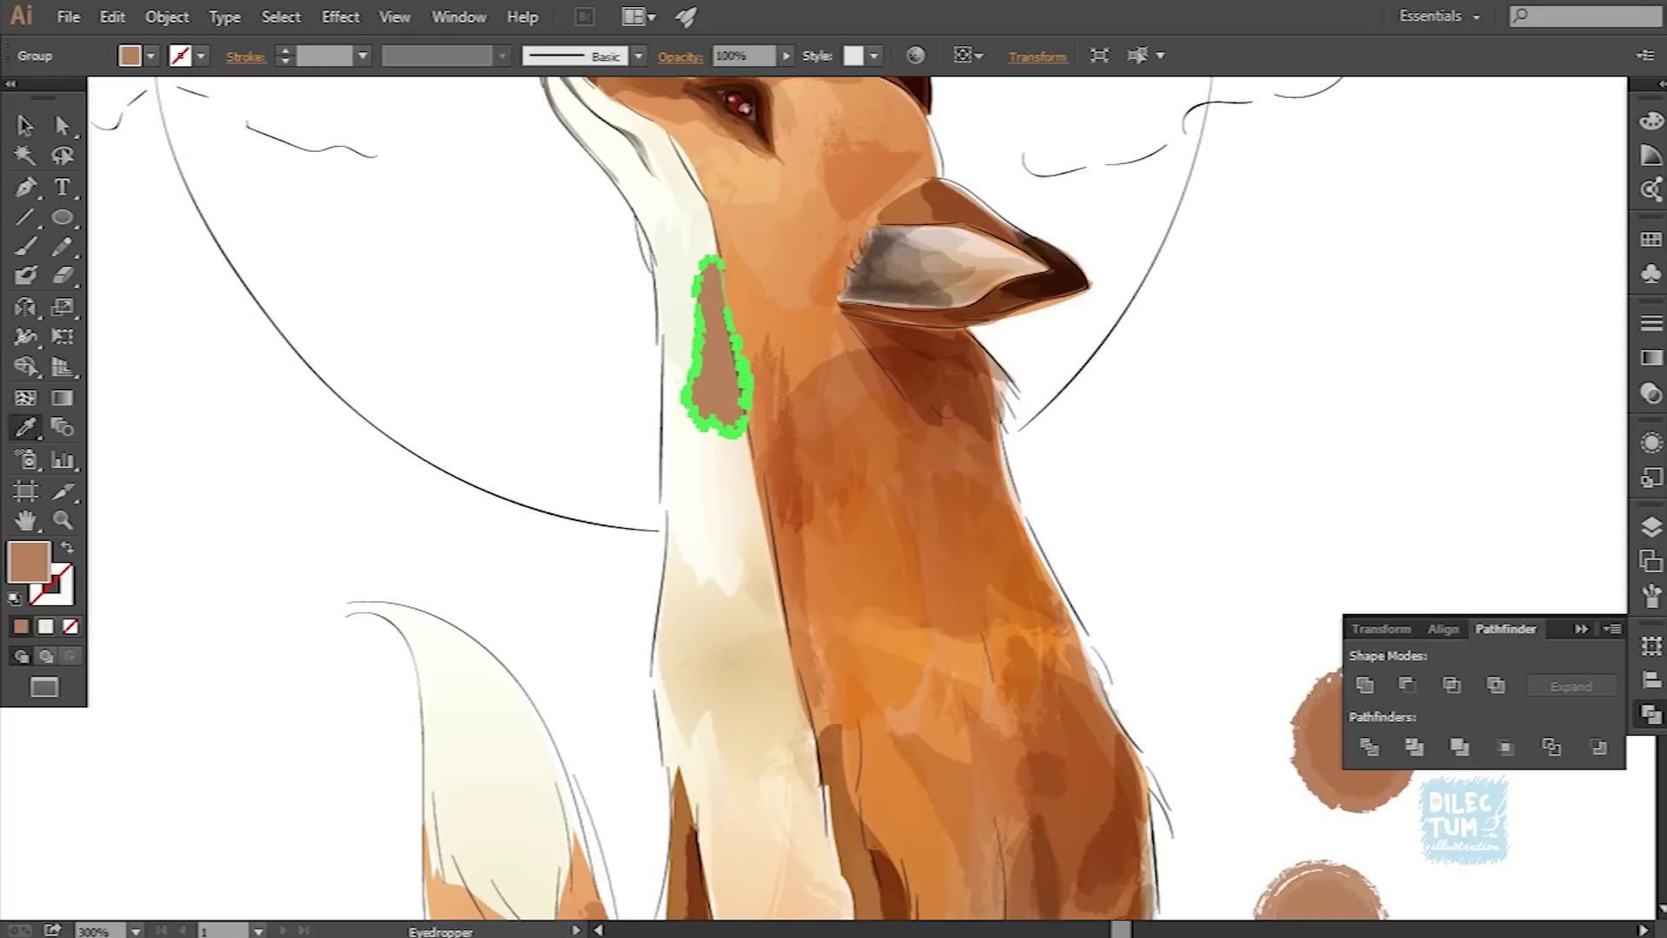
left_click(730, 452)
key("ctrl+shift+a")
key("ctrl+minus")
key("g")
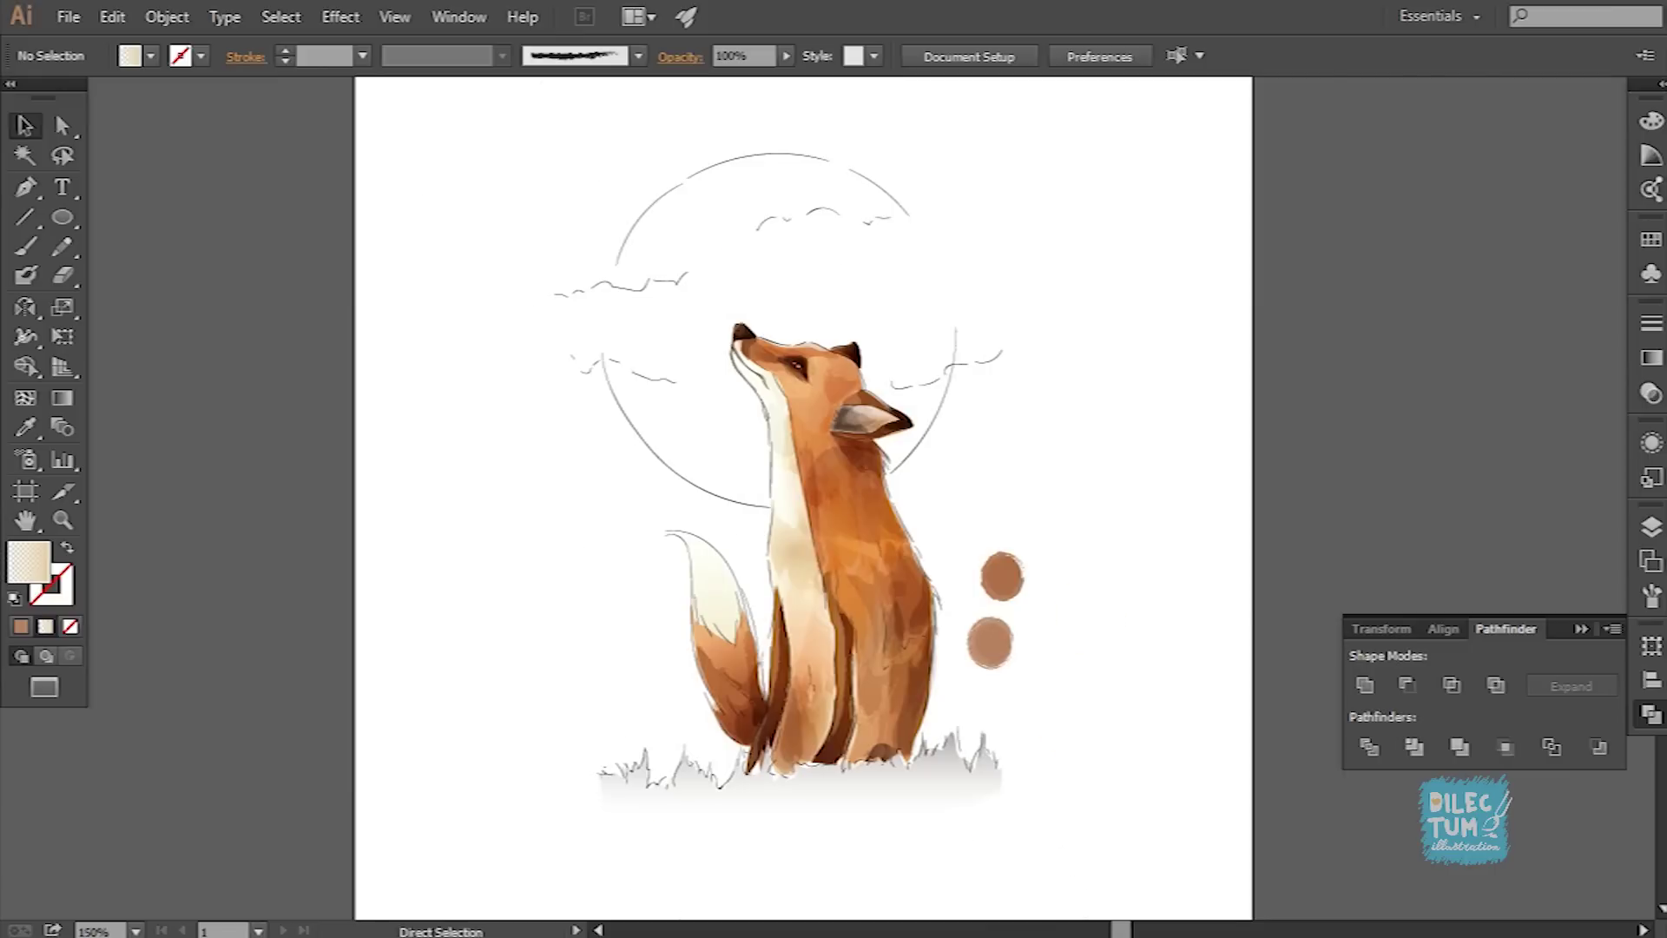
key("ctrl+plus")
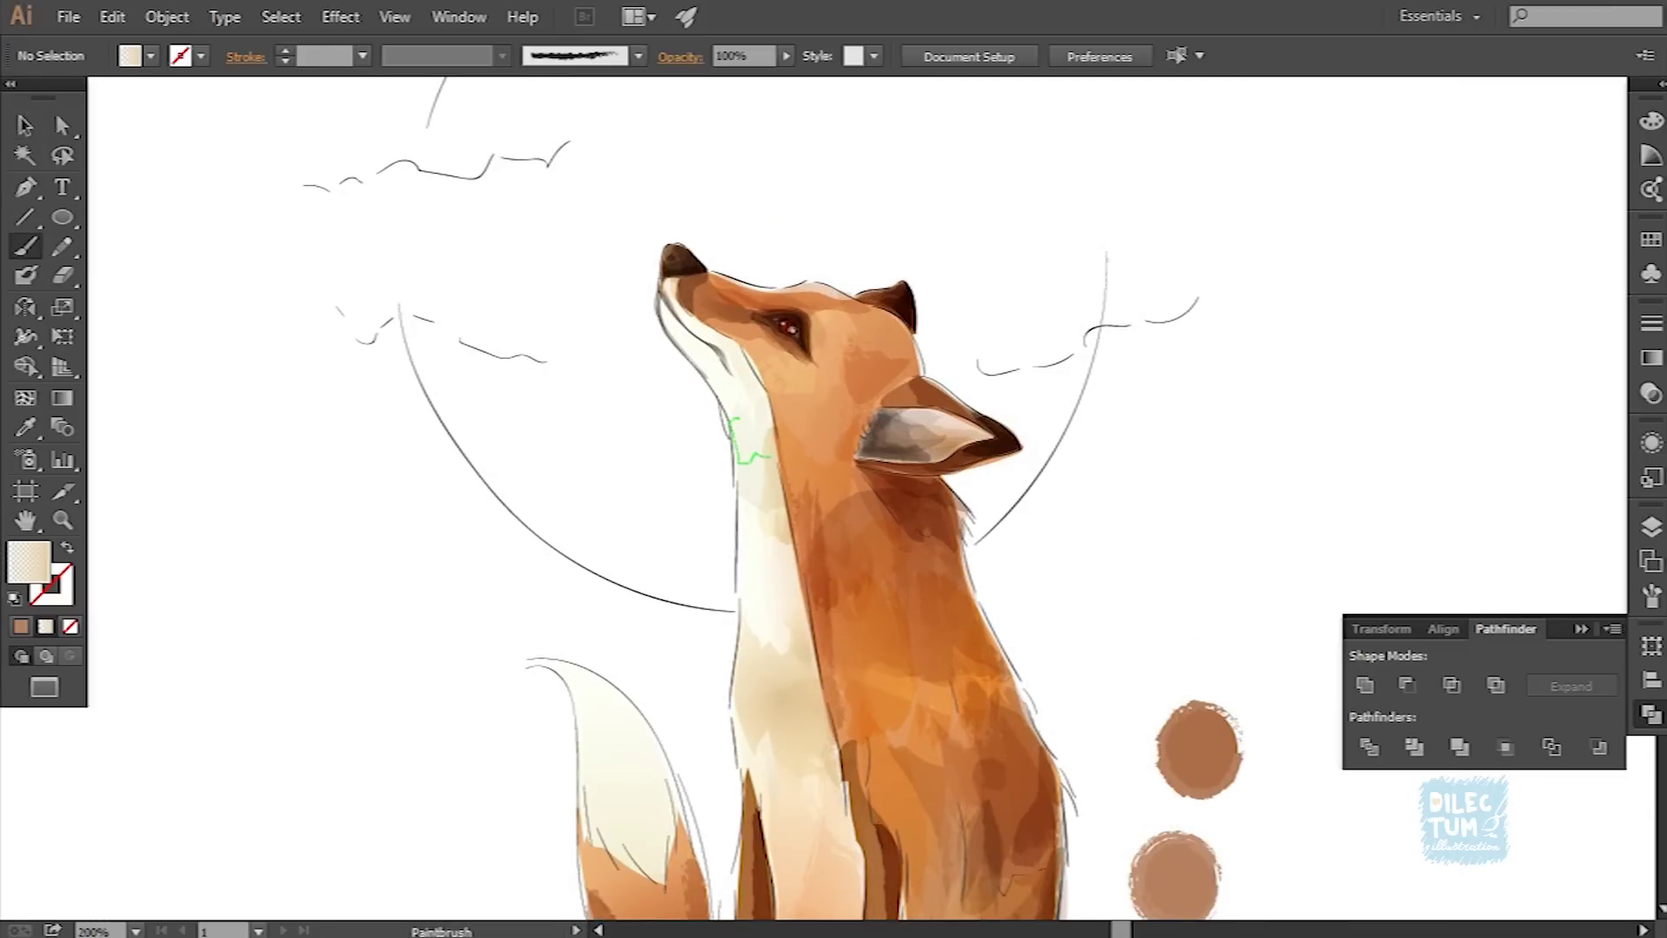
Step: Paint a shading stroke under the chin, expand it and set it to Multiply
left_click_drag(768, 453, 764, 407)
key("v")
left_click(166, 16)
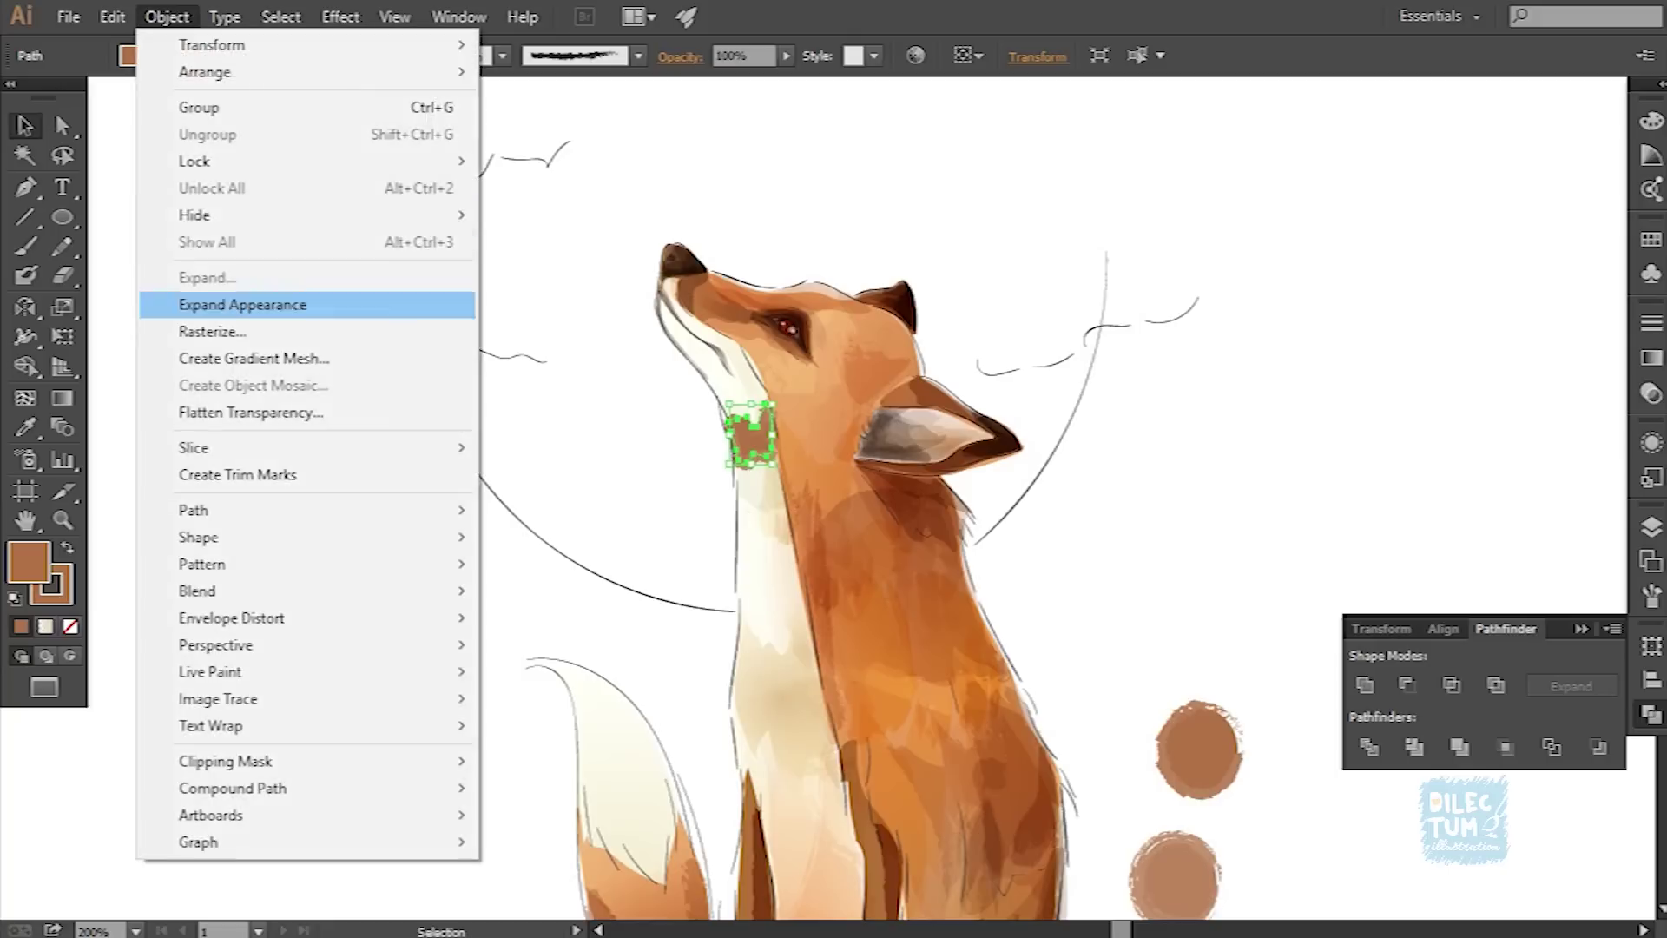
left_click(298, 301)
left_click(680, 56)
left_click(478, 178)
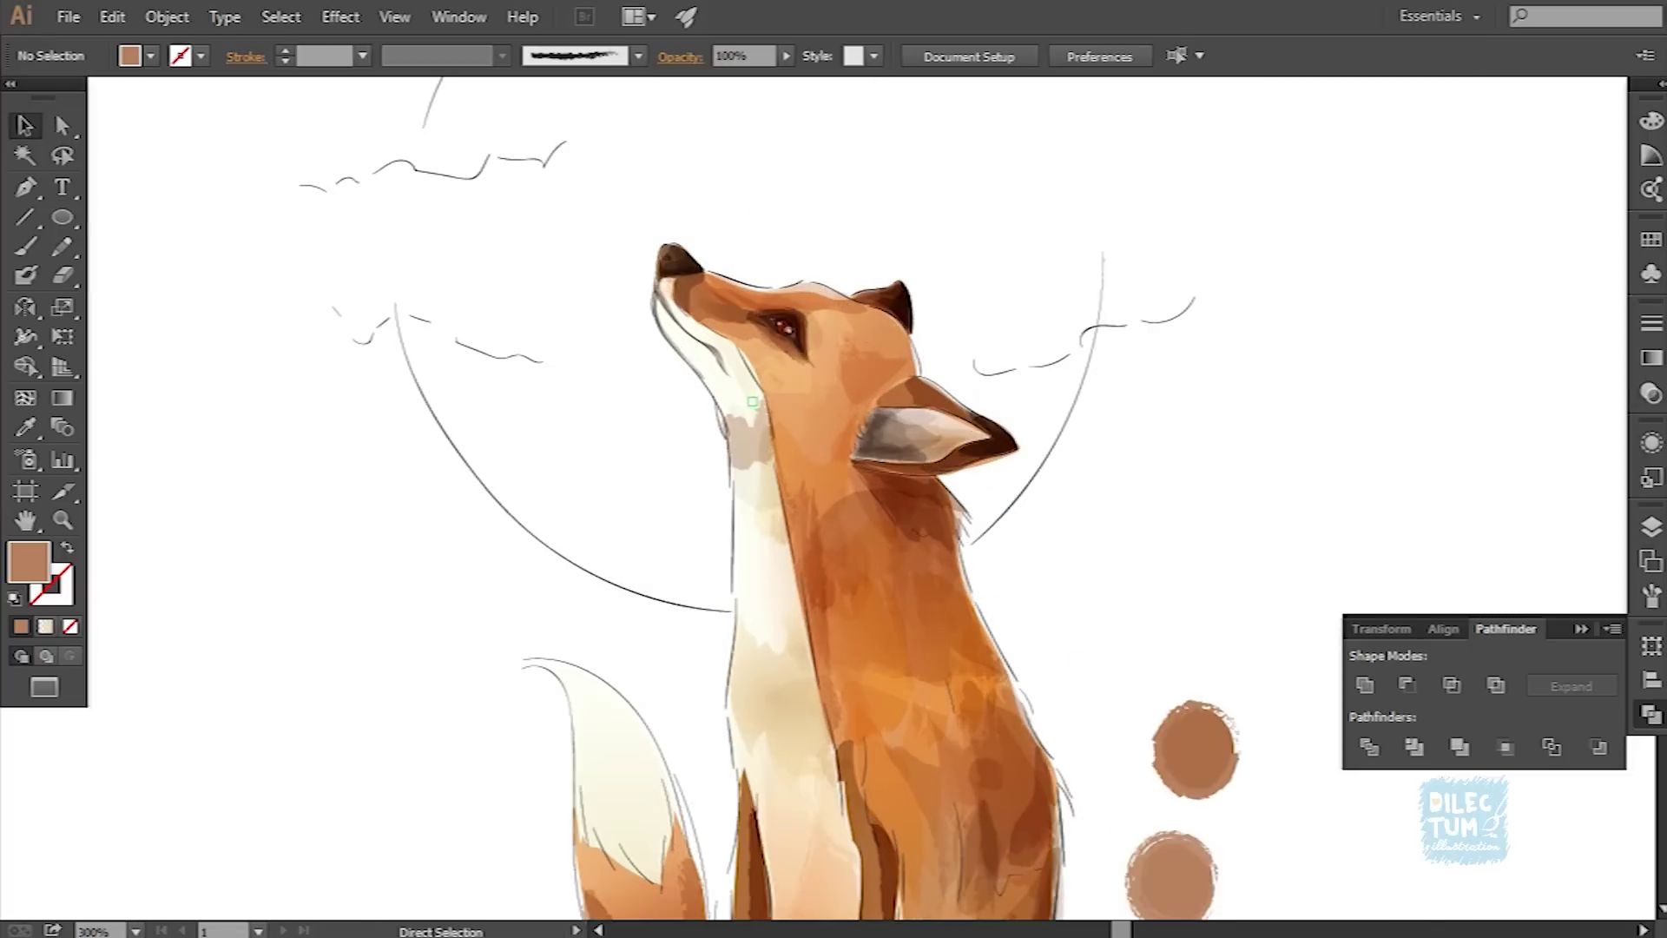
Step: Recolour the chin patch light beige and nudge it slightly right and down
left_click(752, 402)
double_click(28, 562)
left_click(1068, 301)
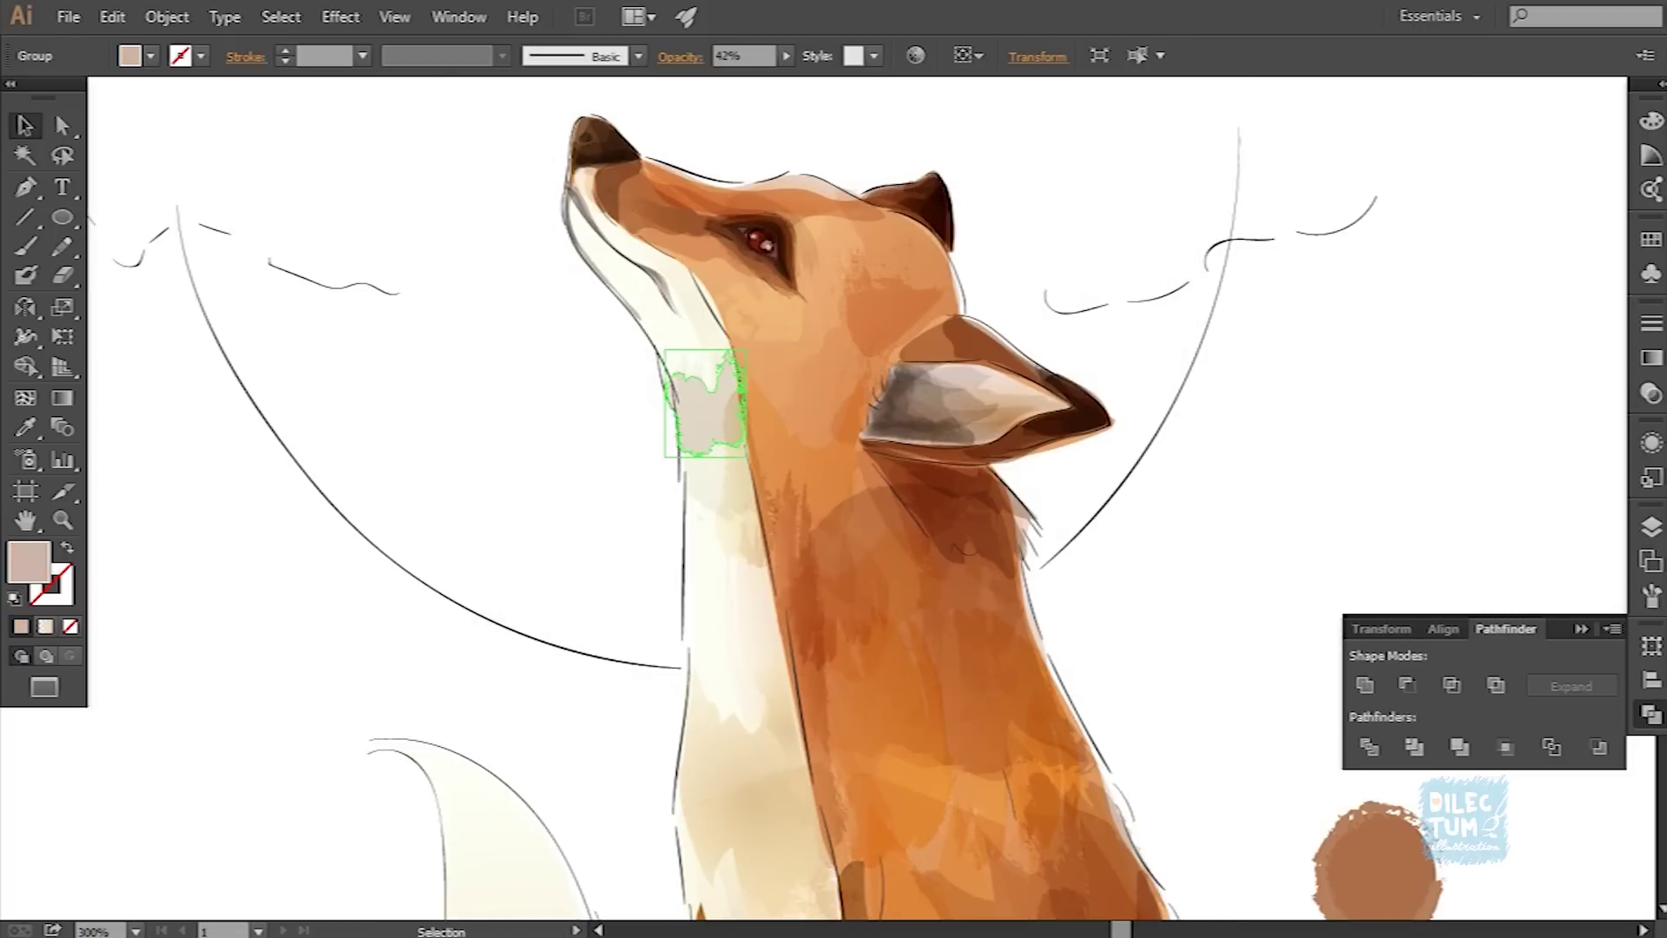
left_click_drag(699, 404, 709, 410)
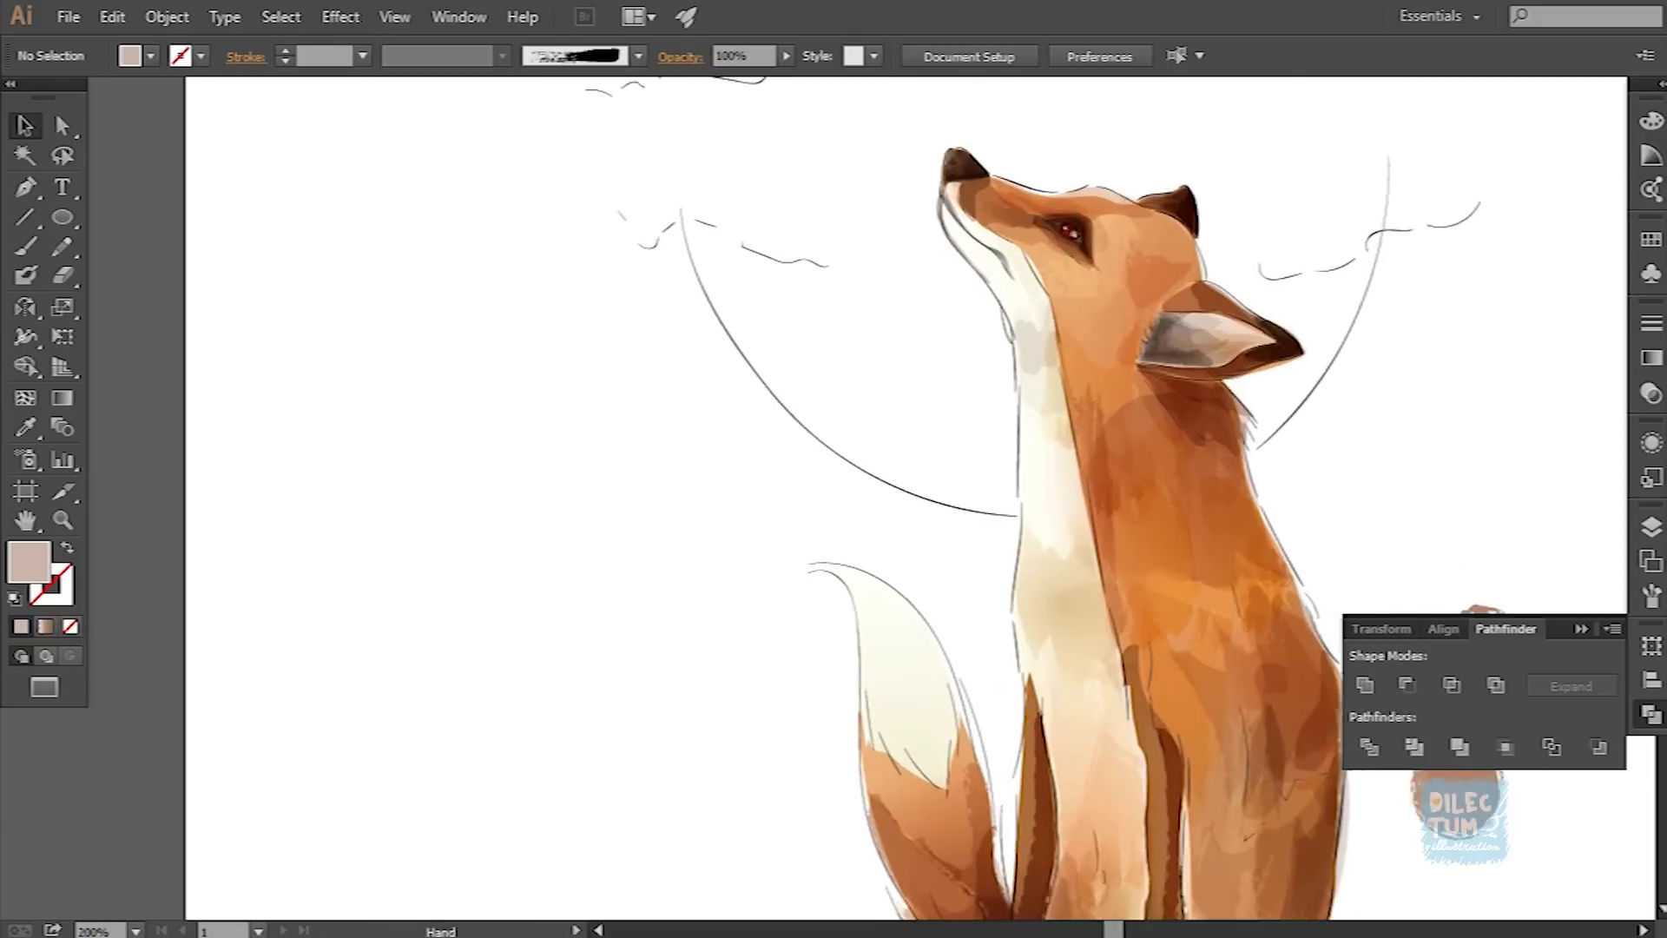
Step: Give the painted tail-tip stroke the brown fur colour and a rough brush
key("ctrl+plus")
key("b")
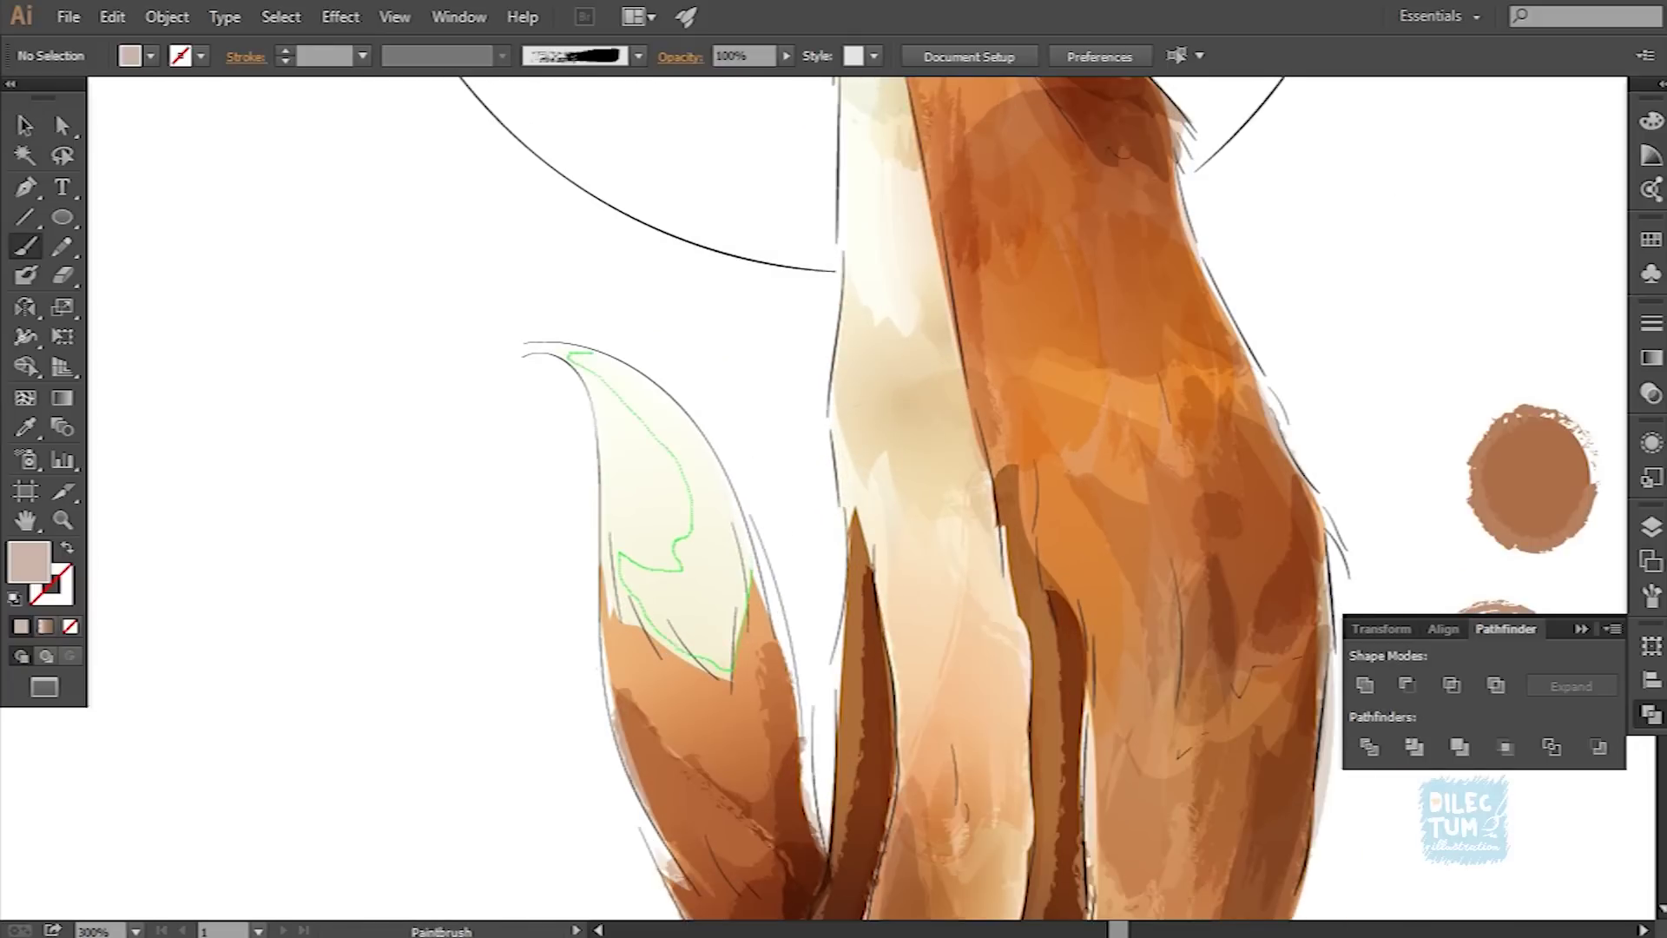
left_click(660, 478, "ctrl")
key("i")
left_click(1531, 478)
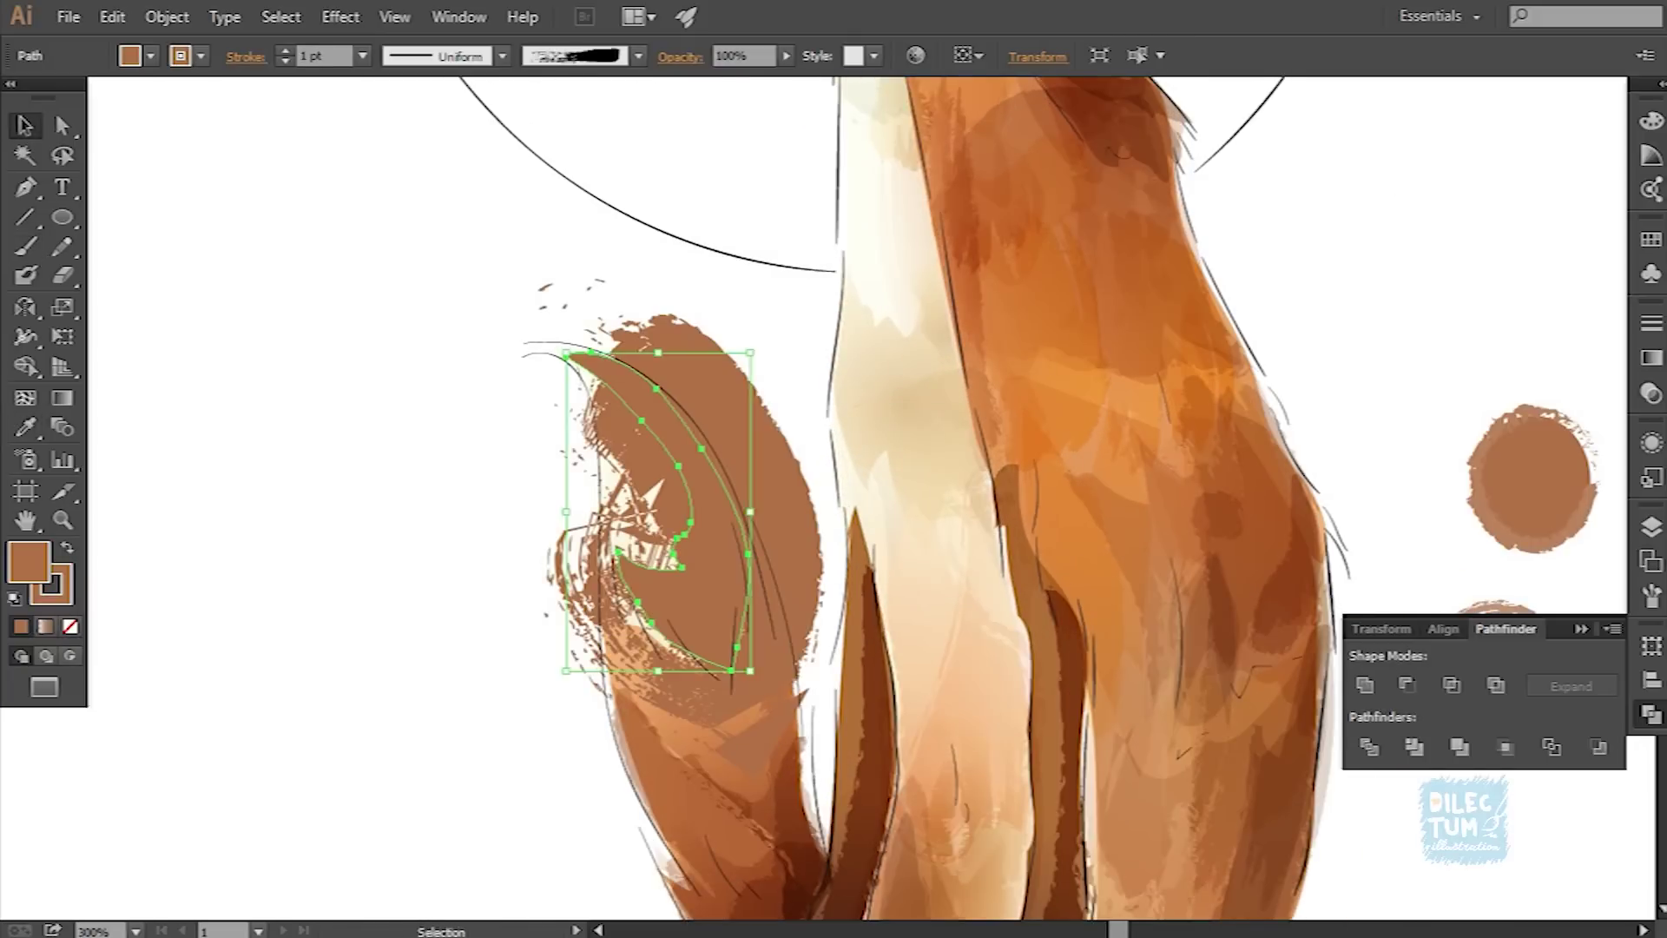
scroll(833, 504, "down", 3)
scroll(833, 503, "right", 5)
key("F5")
left_click(1469, 627)
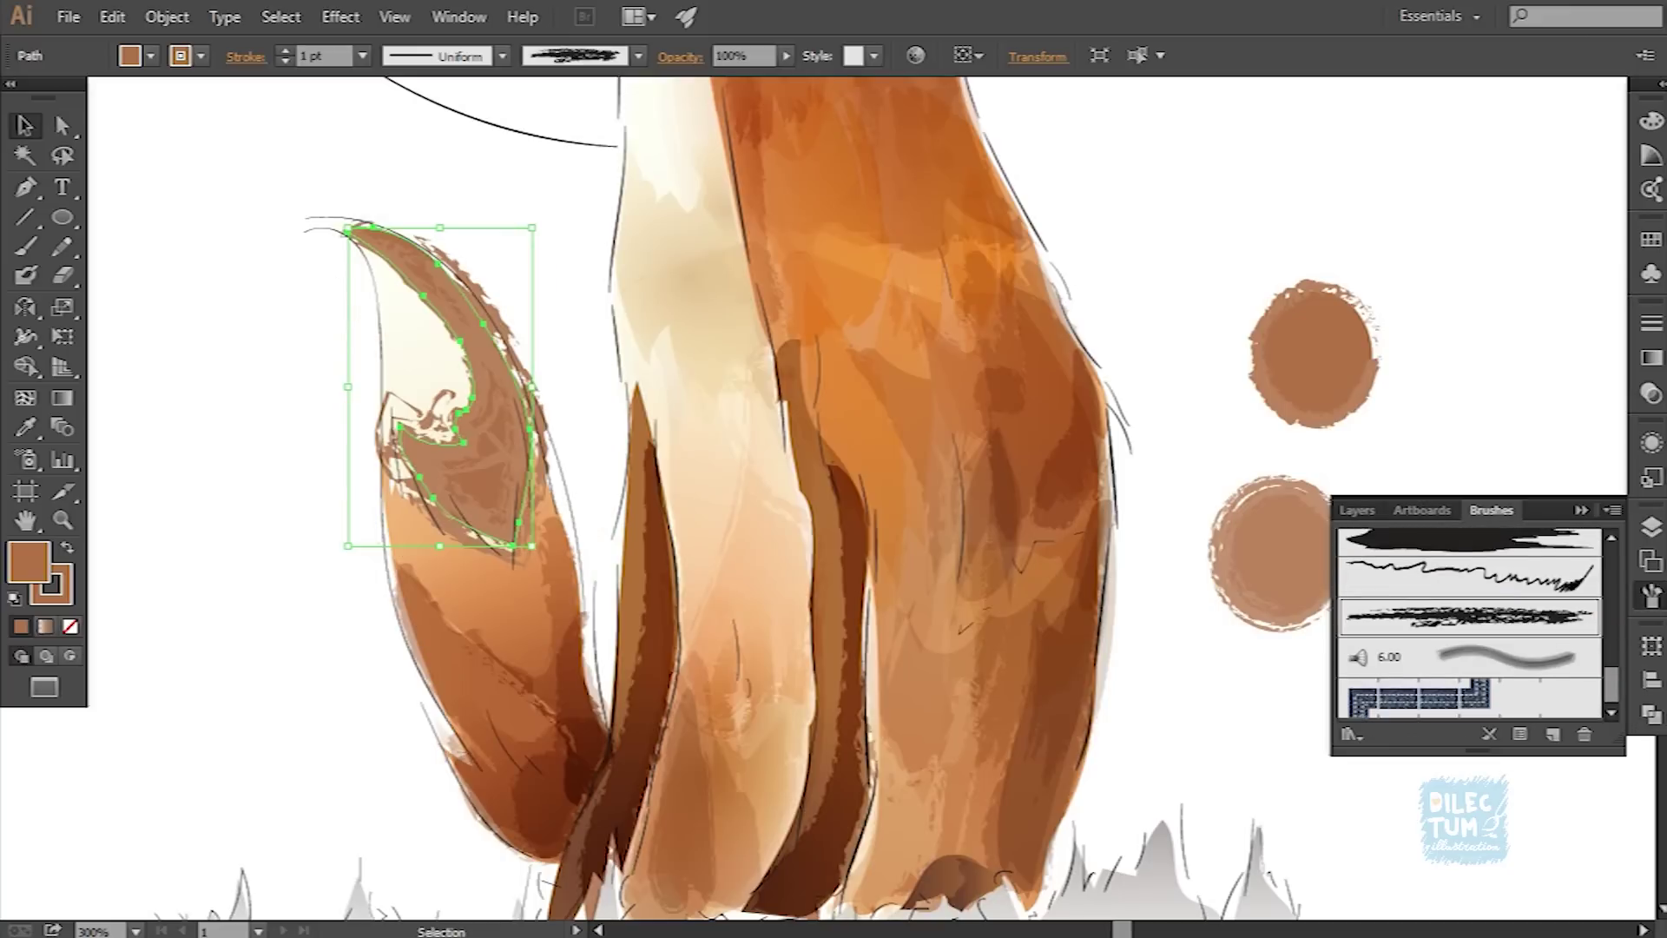
Step: Expand the brown tail stroke's appearance and send it behind the cream fill
key("ctrl+shift+a")
scroll(833, 504, "up", 4)
scroll(834, 504, "left", 2)
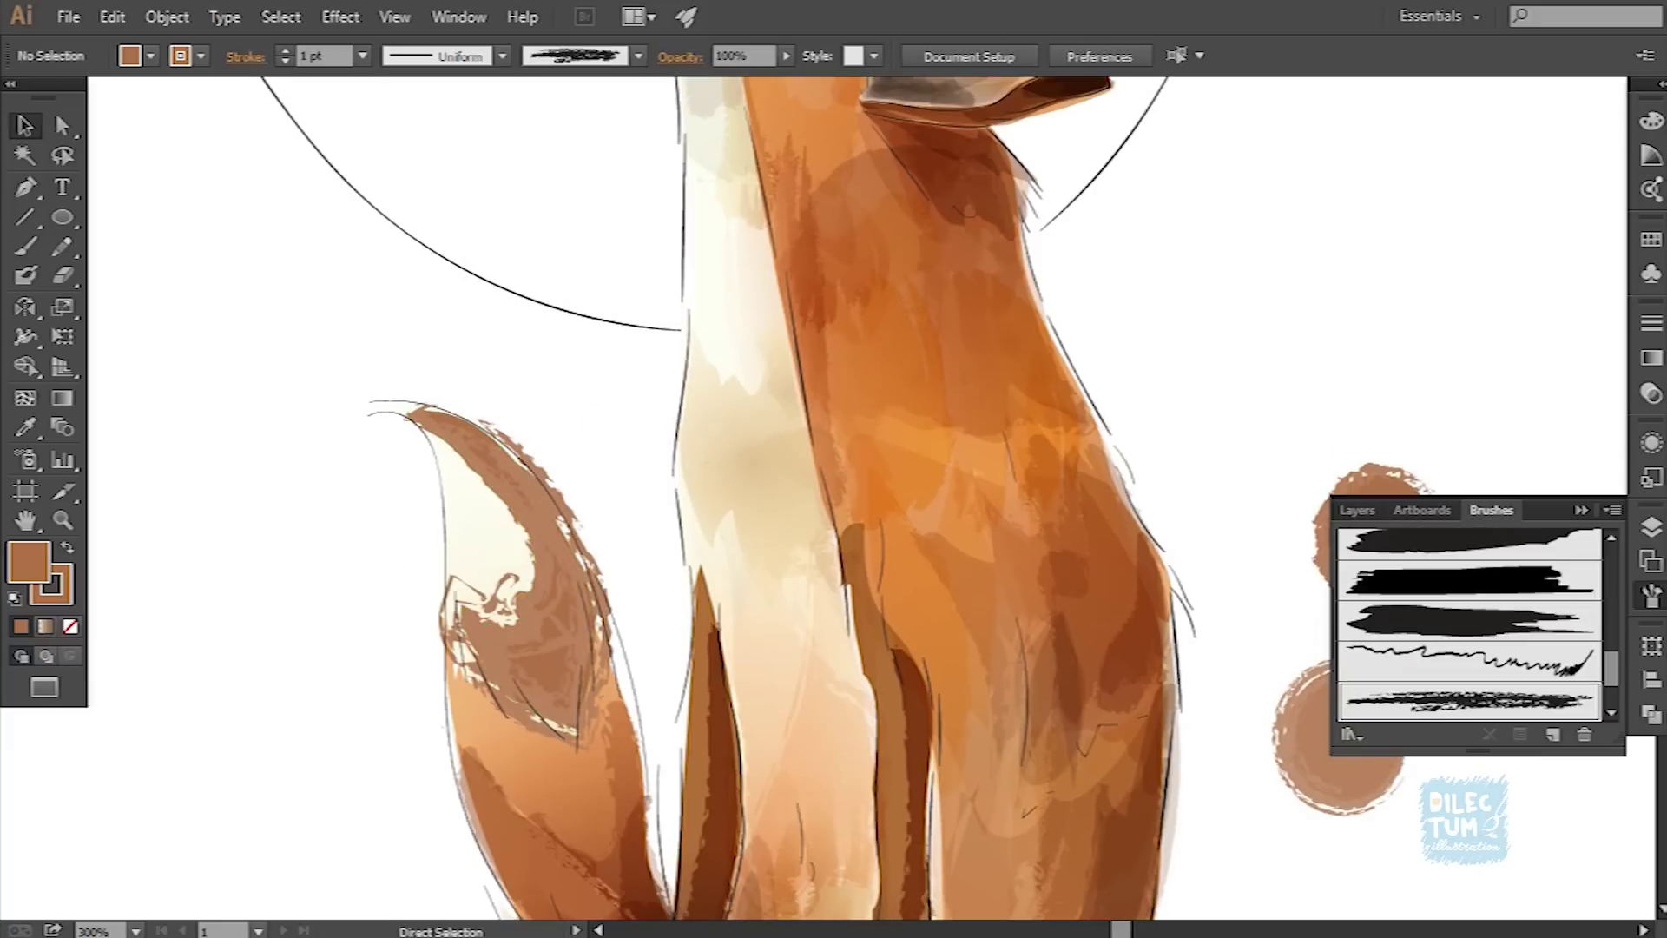
left_click(556, 660)
left_click(167, 17)
left_click(298, 304)
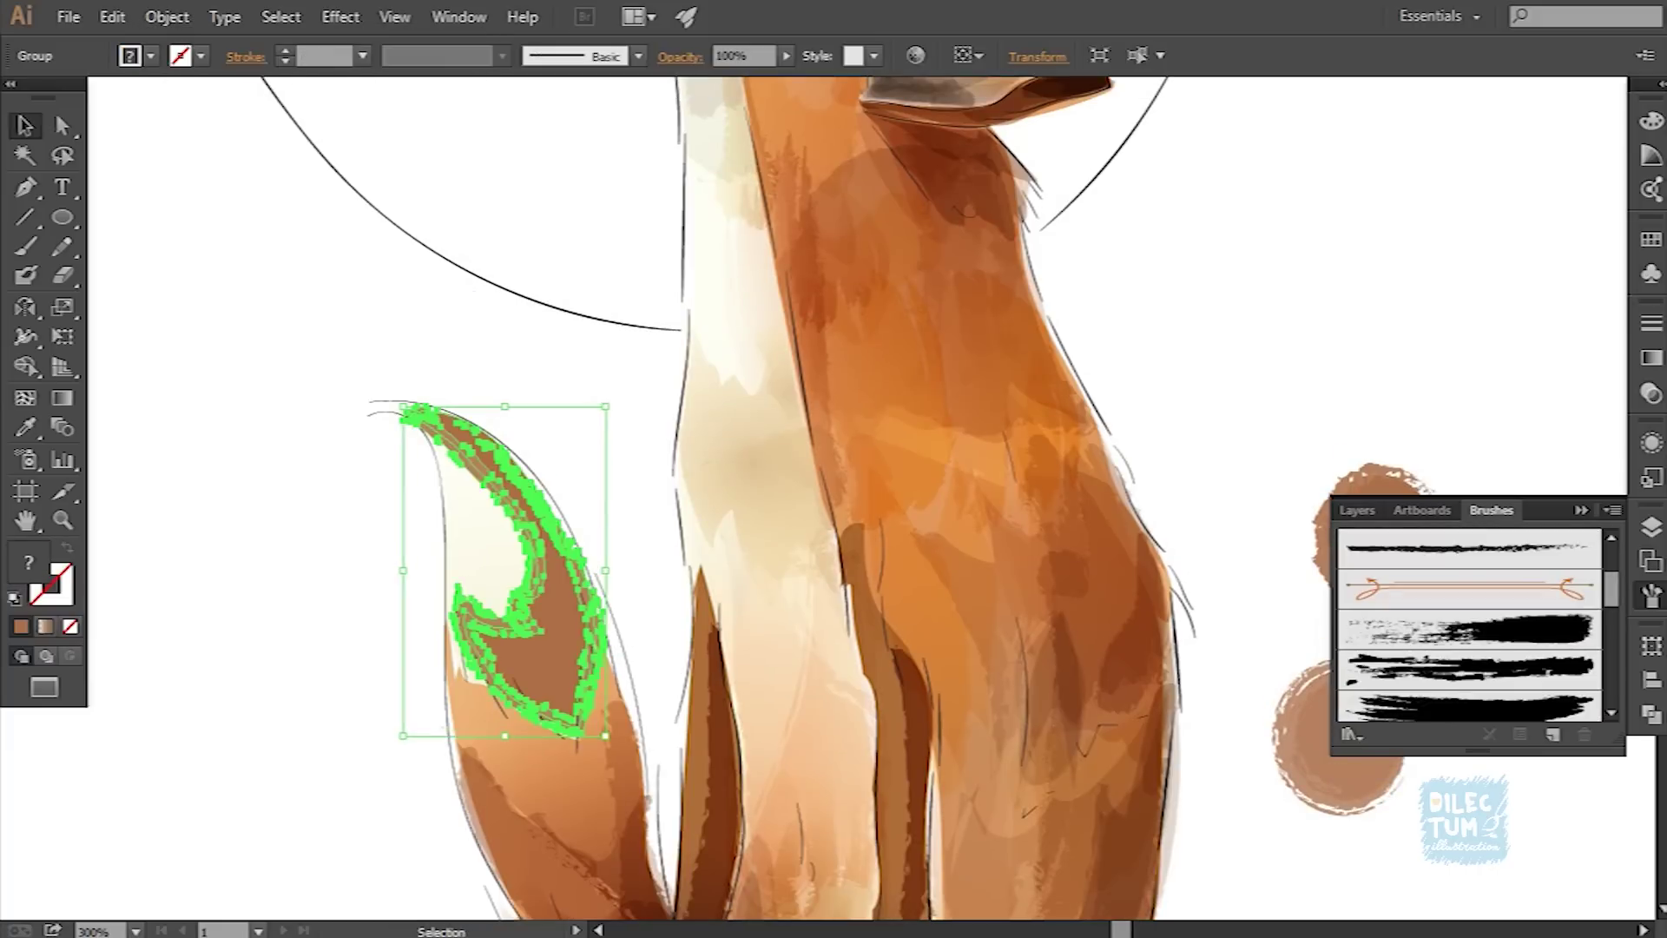
left_click(1651, 714)
key("ctrl+shift+a")
left_click(538, 608)
key("ctrl+shift+bracketleft")
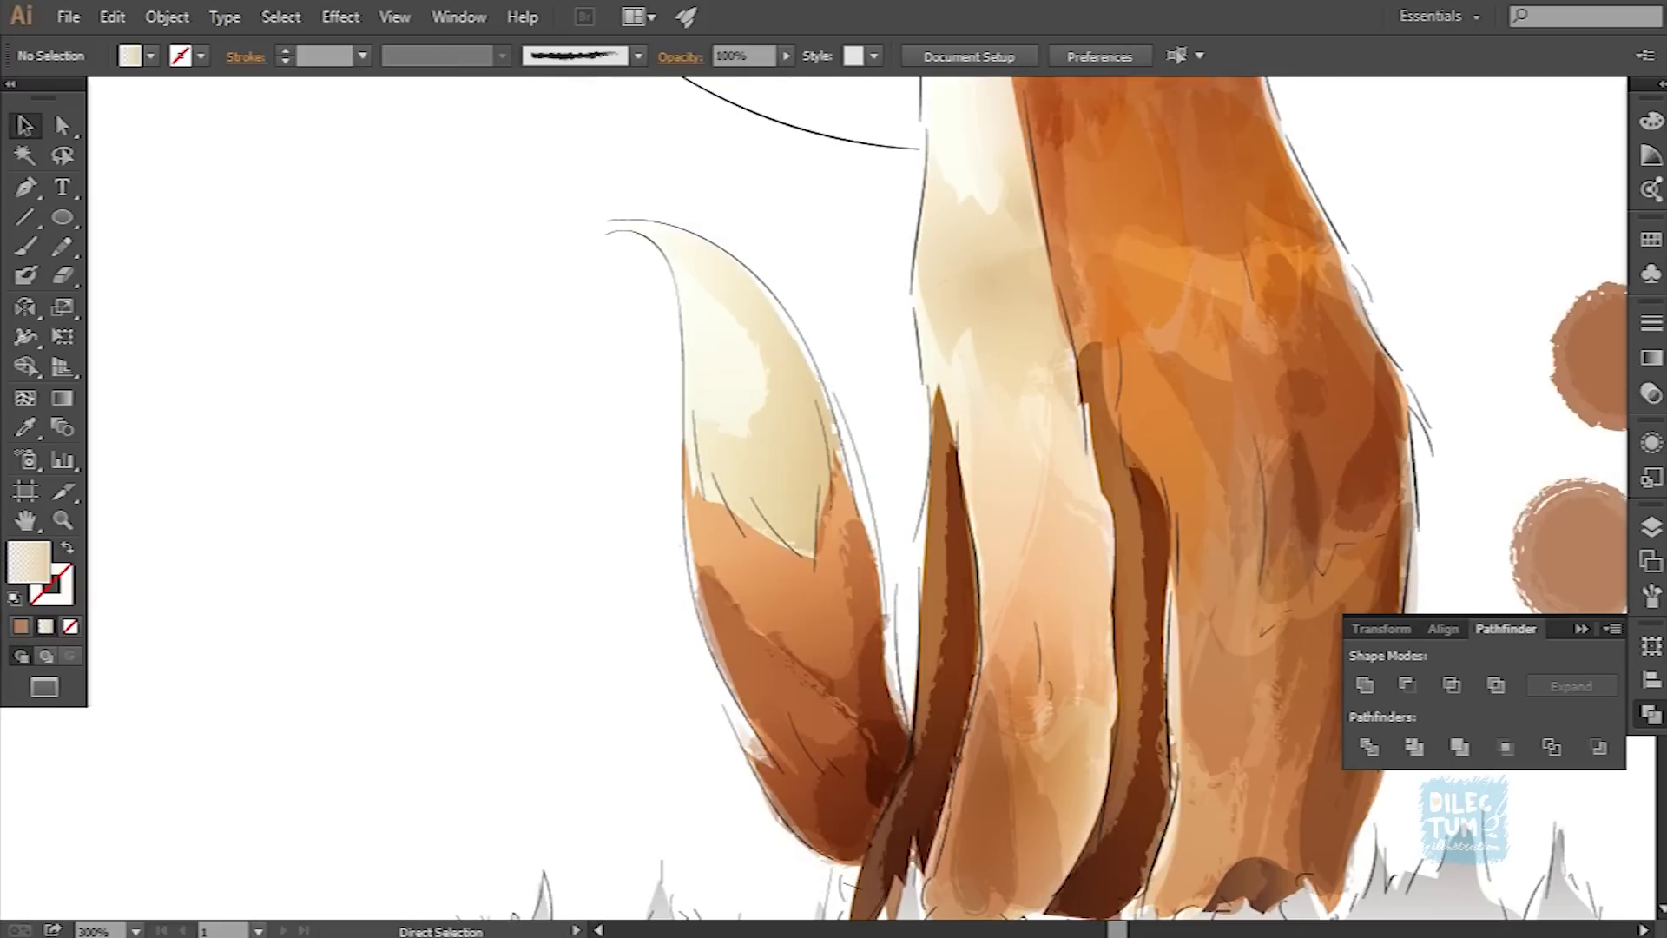
Step: Paint a fur stroke along the tail's edge and expand it into shapes
left_click(747, 391)
key("ctrl+shift+a")
scroll(869, 495, "up", 3)
key("b")
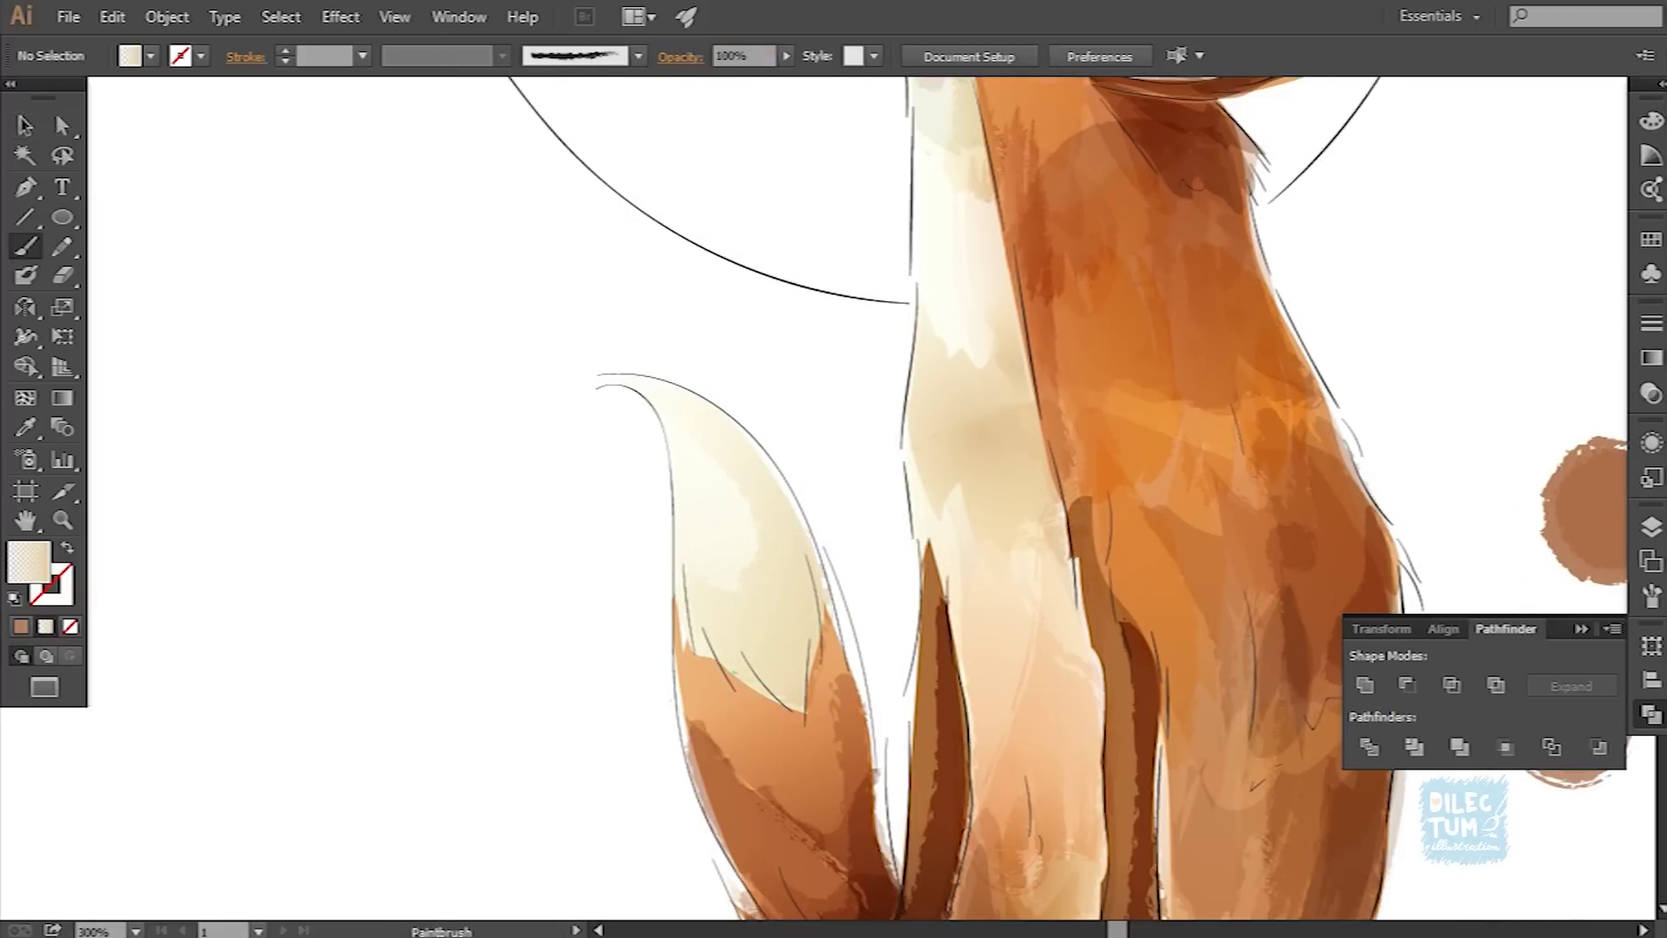
left_click_drag(798, 713, 797, 718)
key("v")
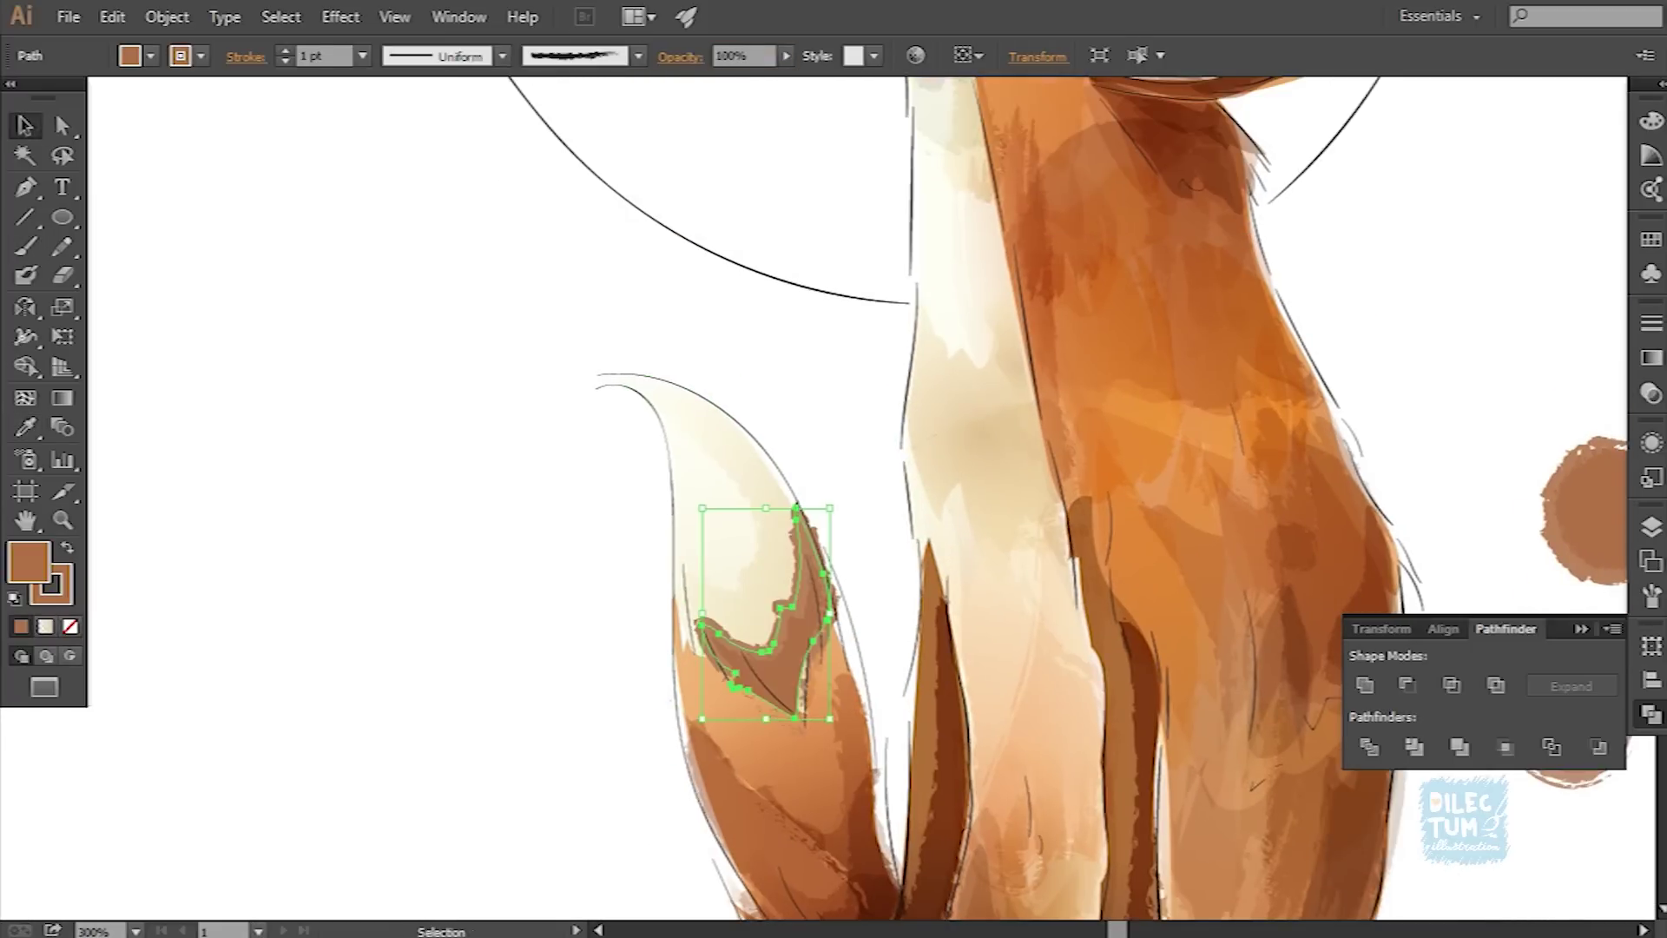
left_click(217, 304)
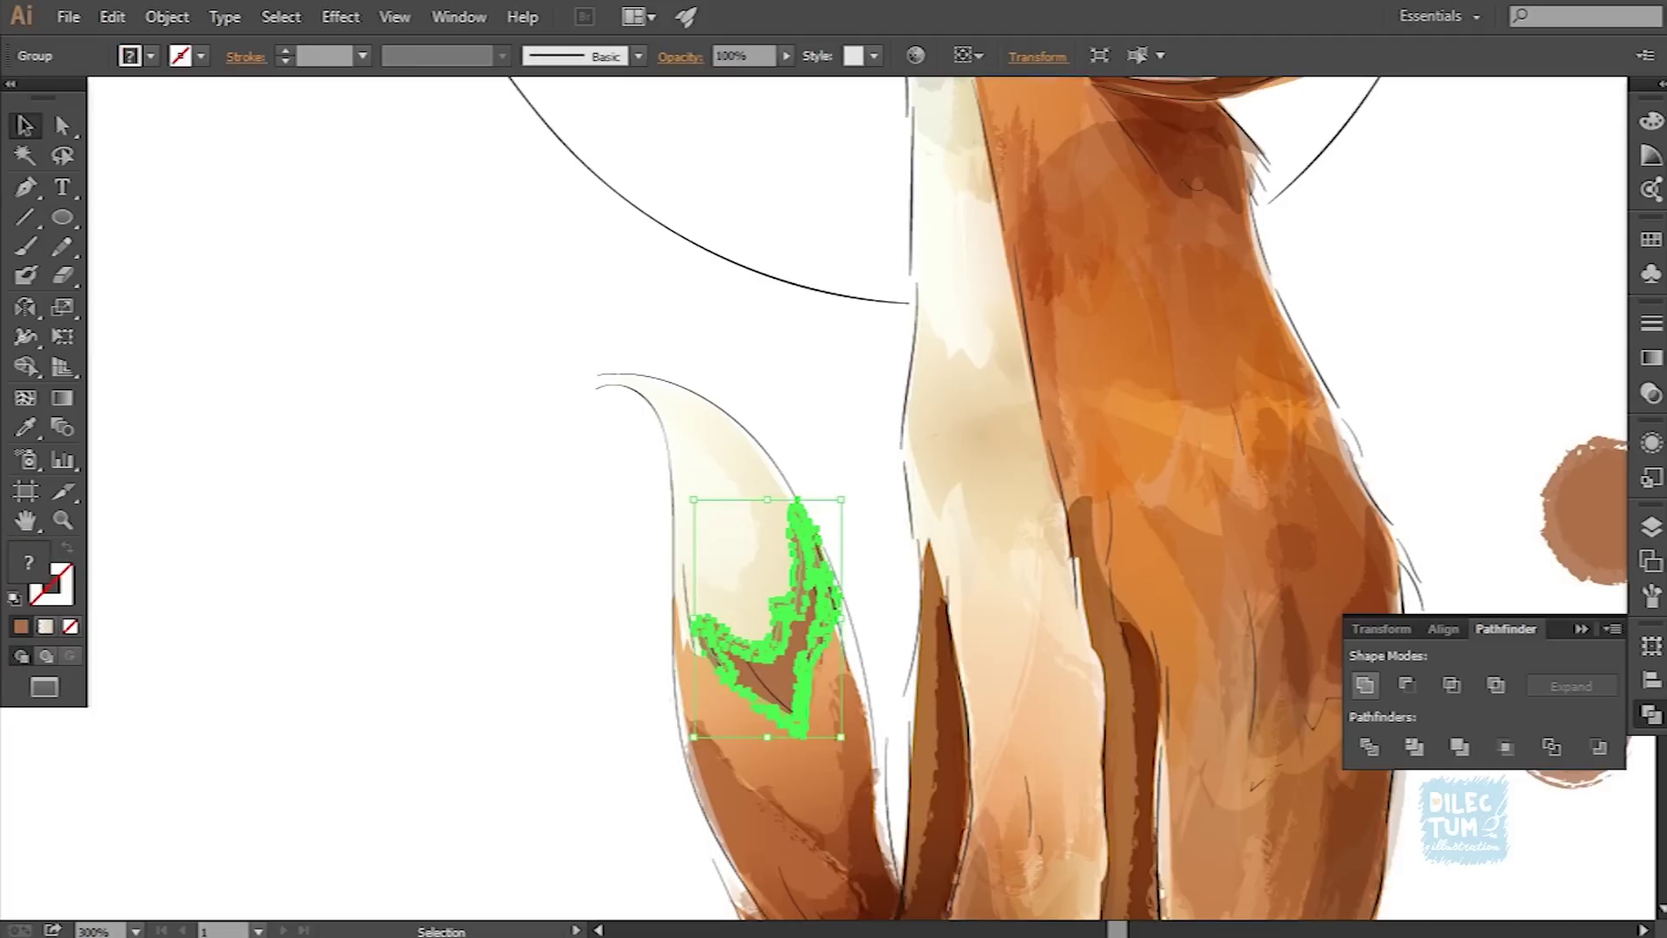
Step: Fill the new tail shape with the cream sampled from the artwork
key("i")
left_click(721, 521)
left_click(680, 56)
left_click(434, 91)
left_click(434, 156)
key("ctrl+shift+a")
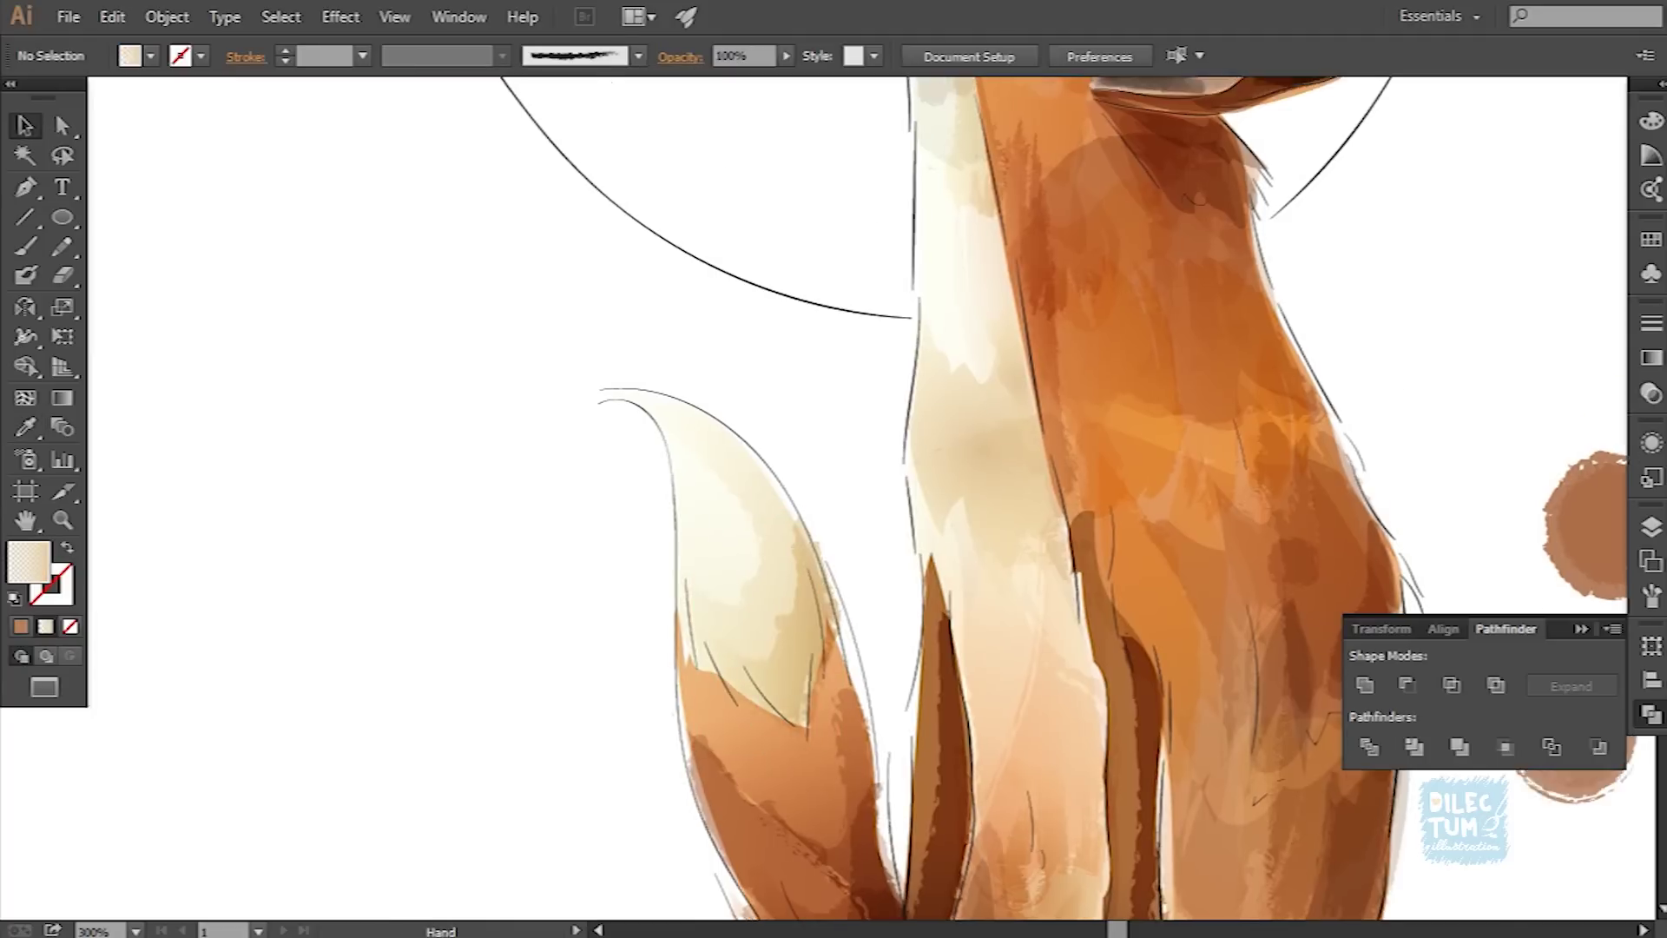
scroll(868, 521, "down", 2)
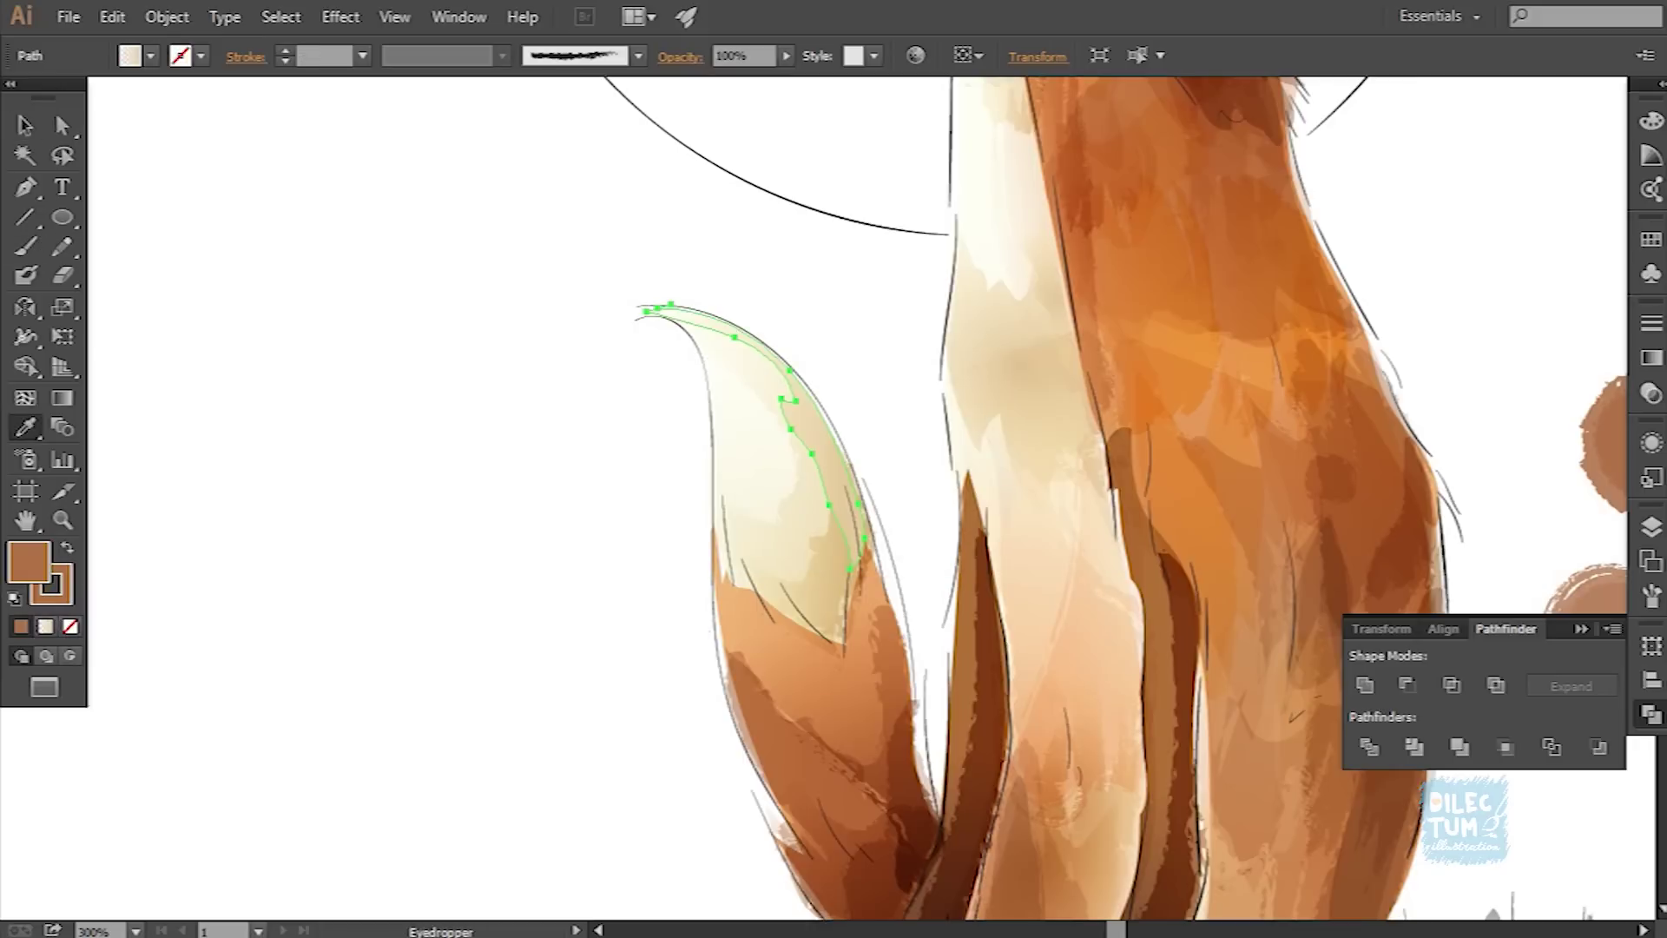
Step: Expand the newest tail stroke into cream shapes and set them to Multiply
key("v")
left_click(167, 17)
left_click(243, 304)
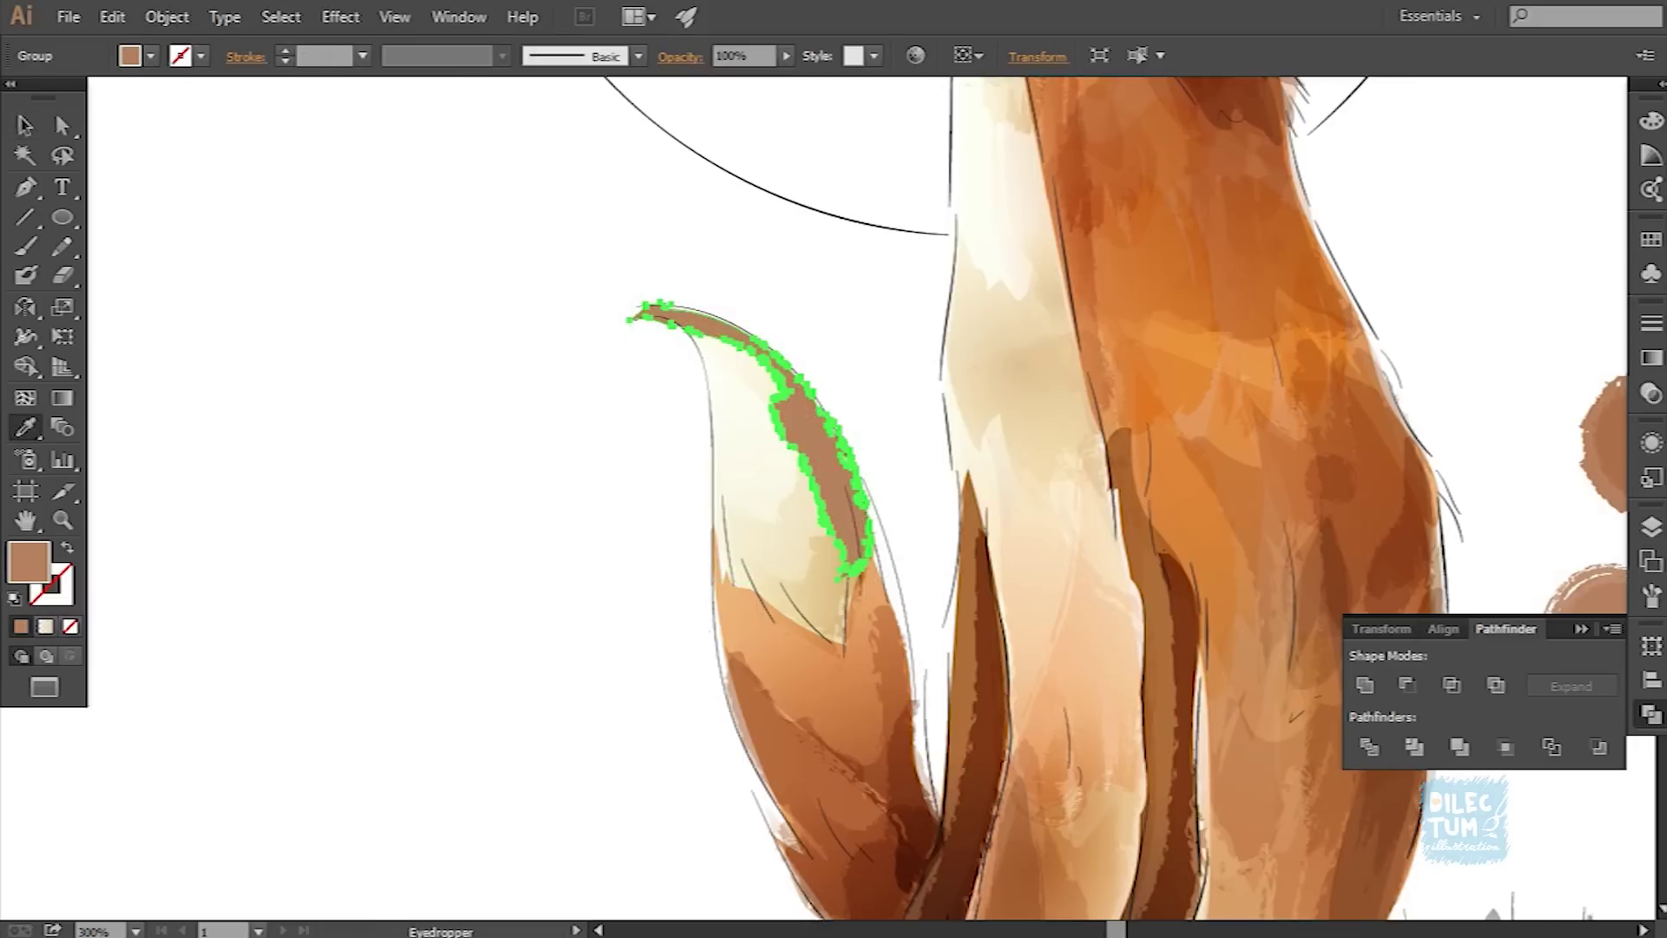
left_click(680, 56)
left_click(452, 93)
left_click(466, 165)
key("ctrl+shift+a")
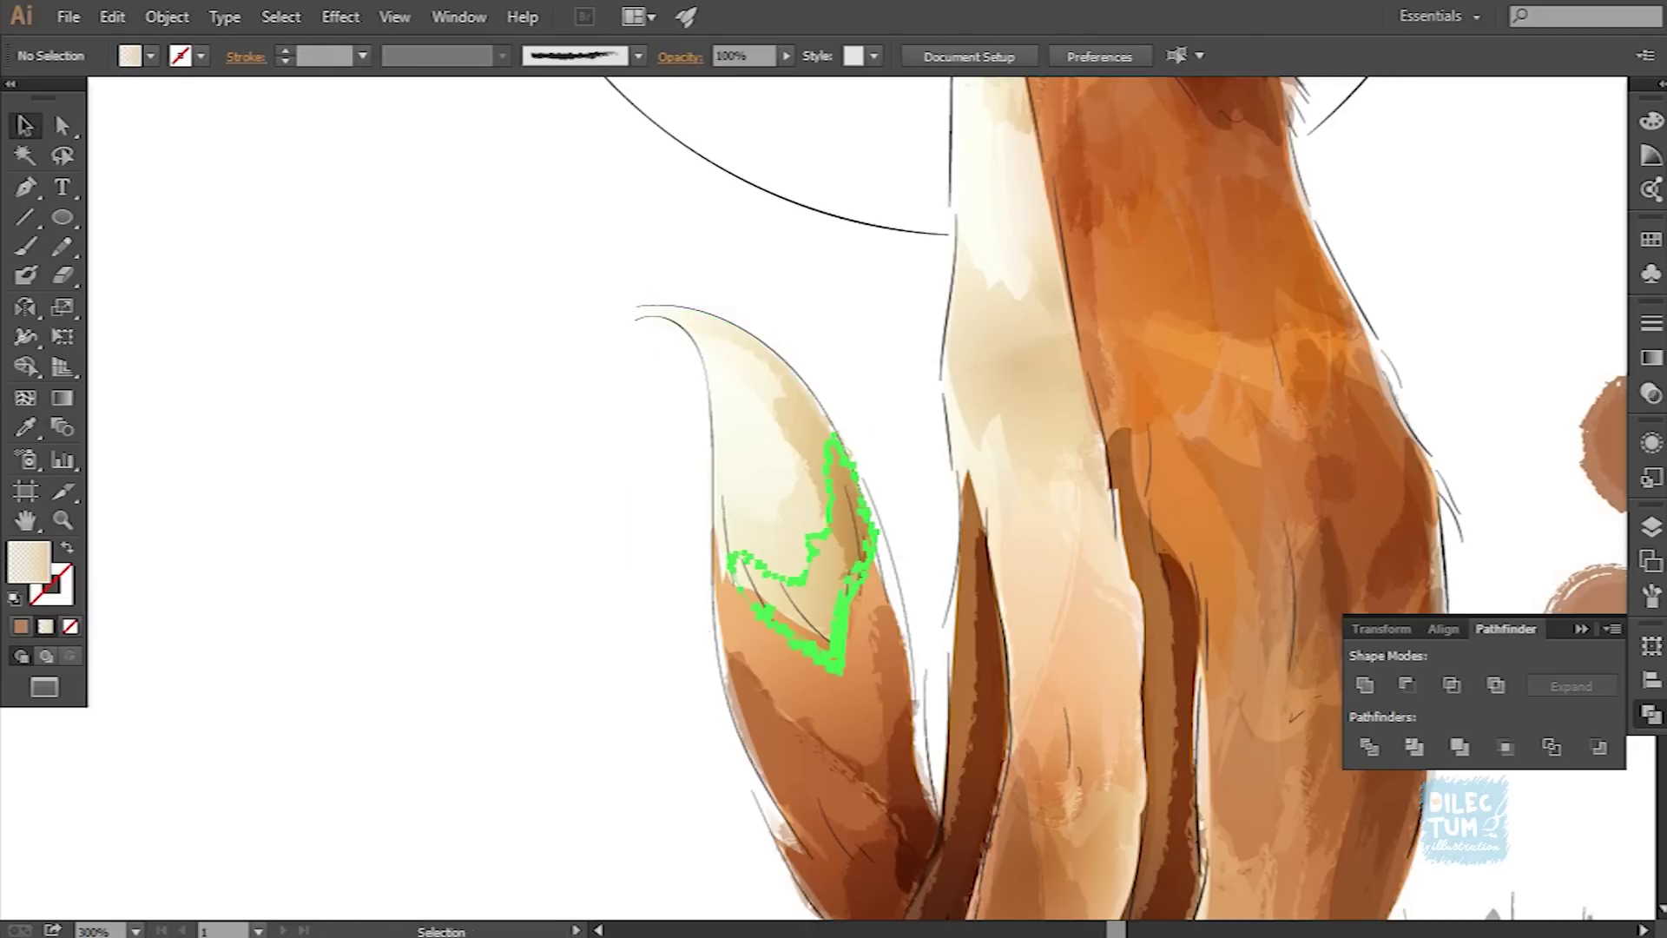
left_click(680, 56)
key("Escape")
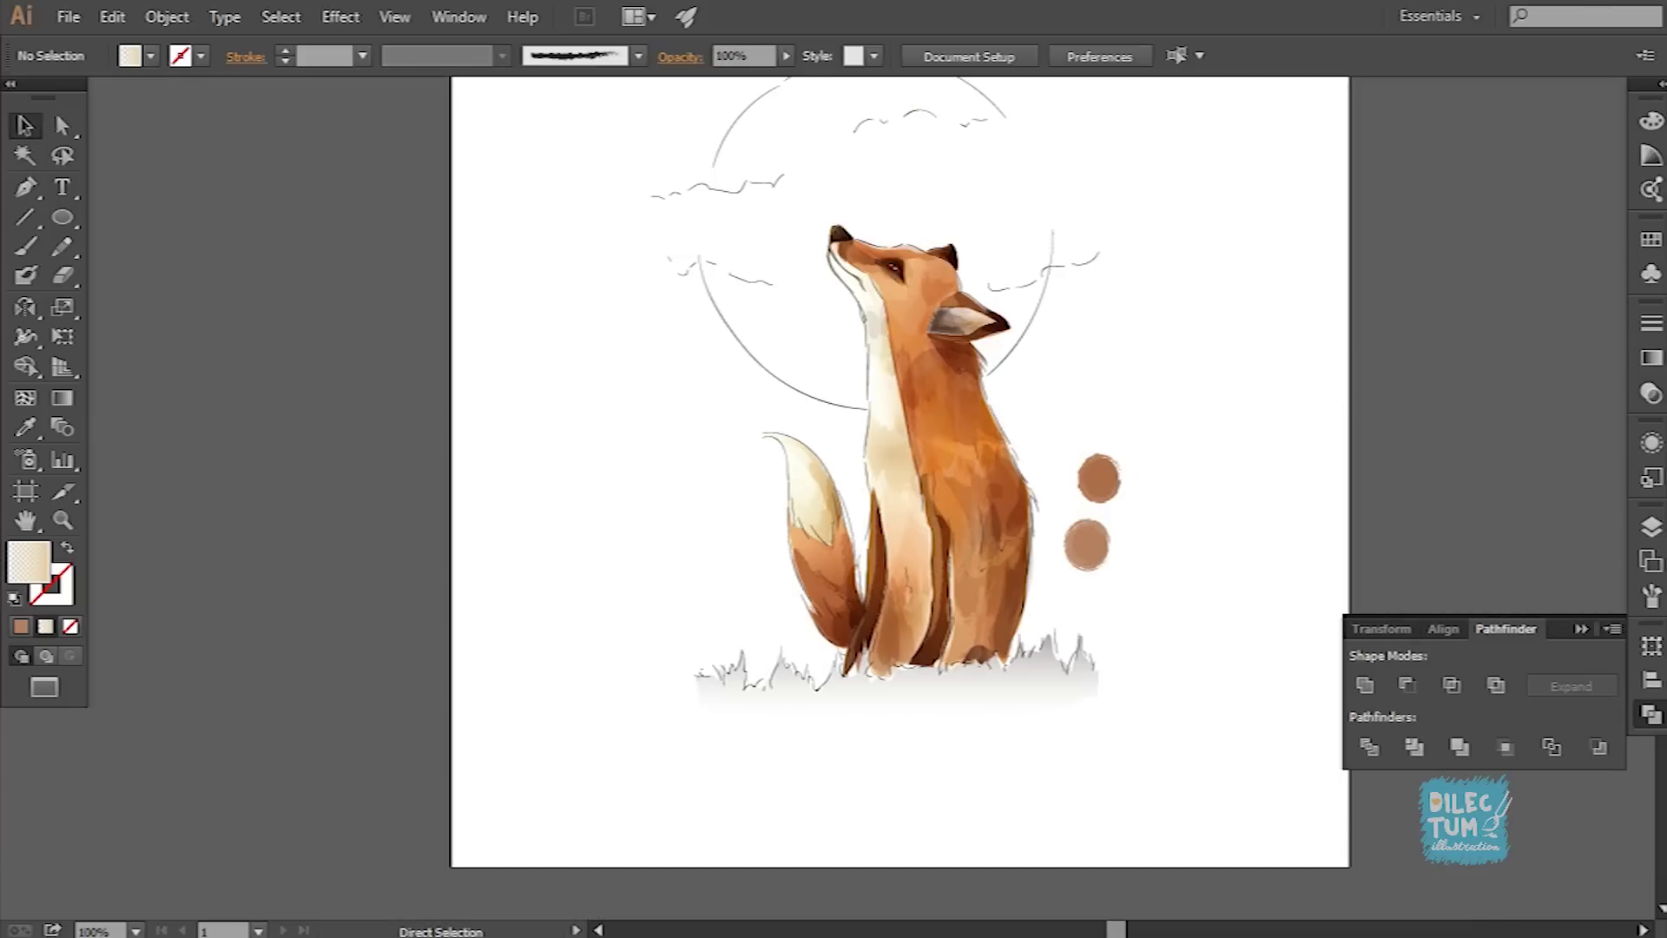
Step: Adjust the transparent-to-tan gradient over the tail tip and check the whole fox
key("g")
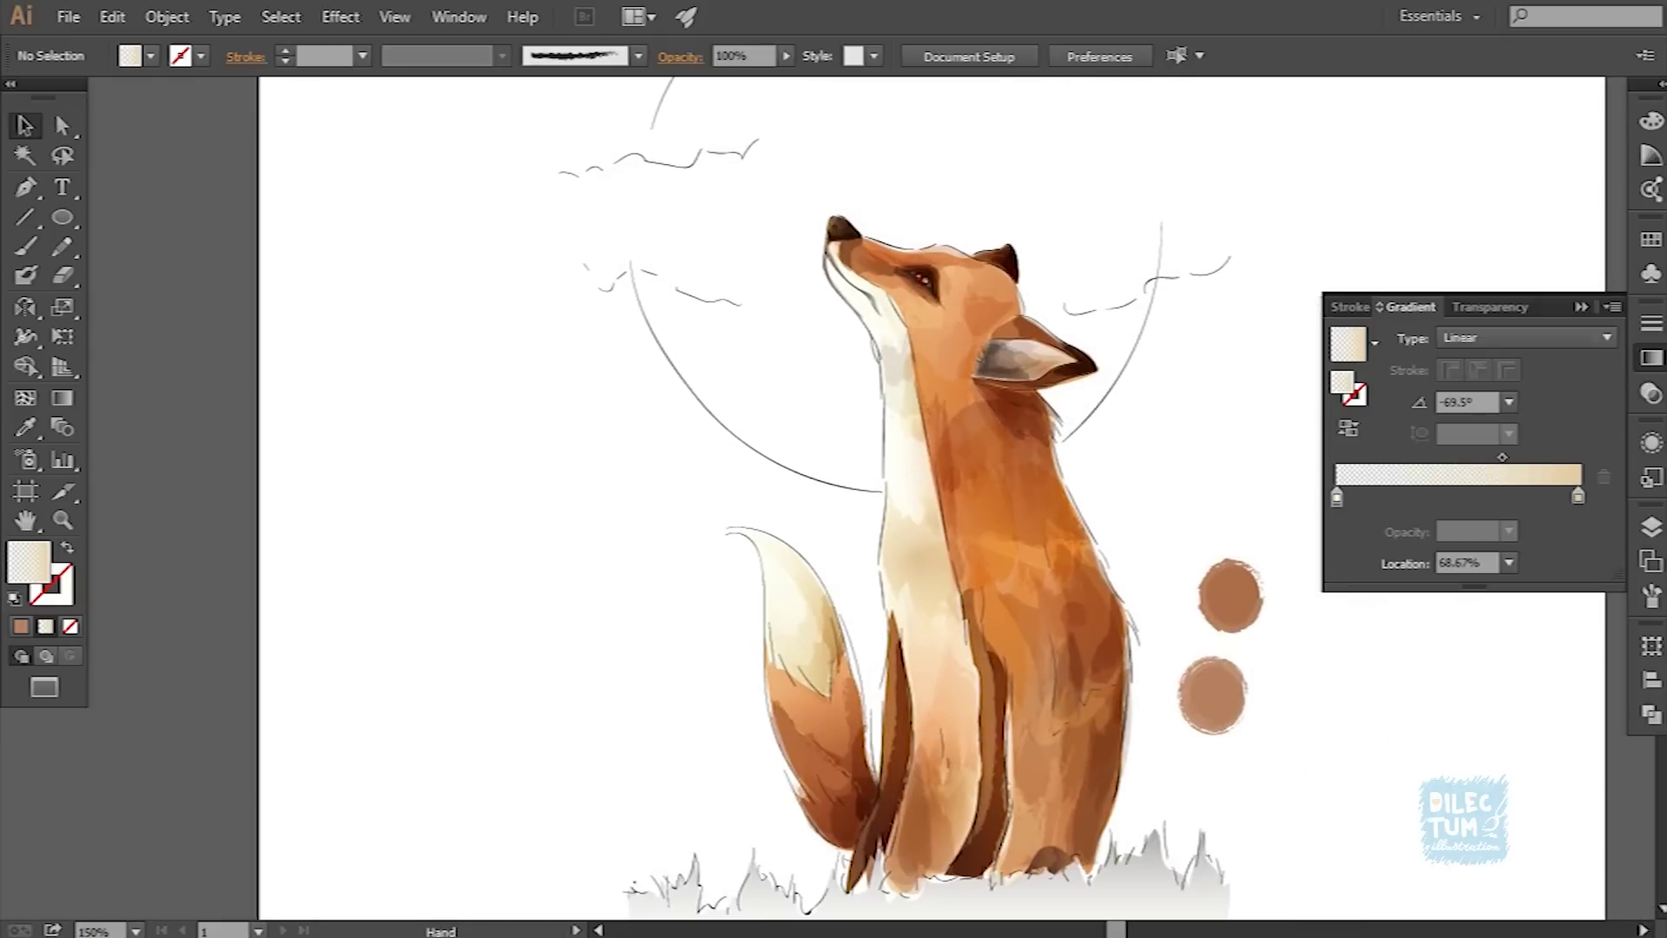
left_click(847, 408)
key("ctrl+shift+a")
key("ctrl+minus")
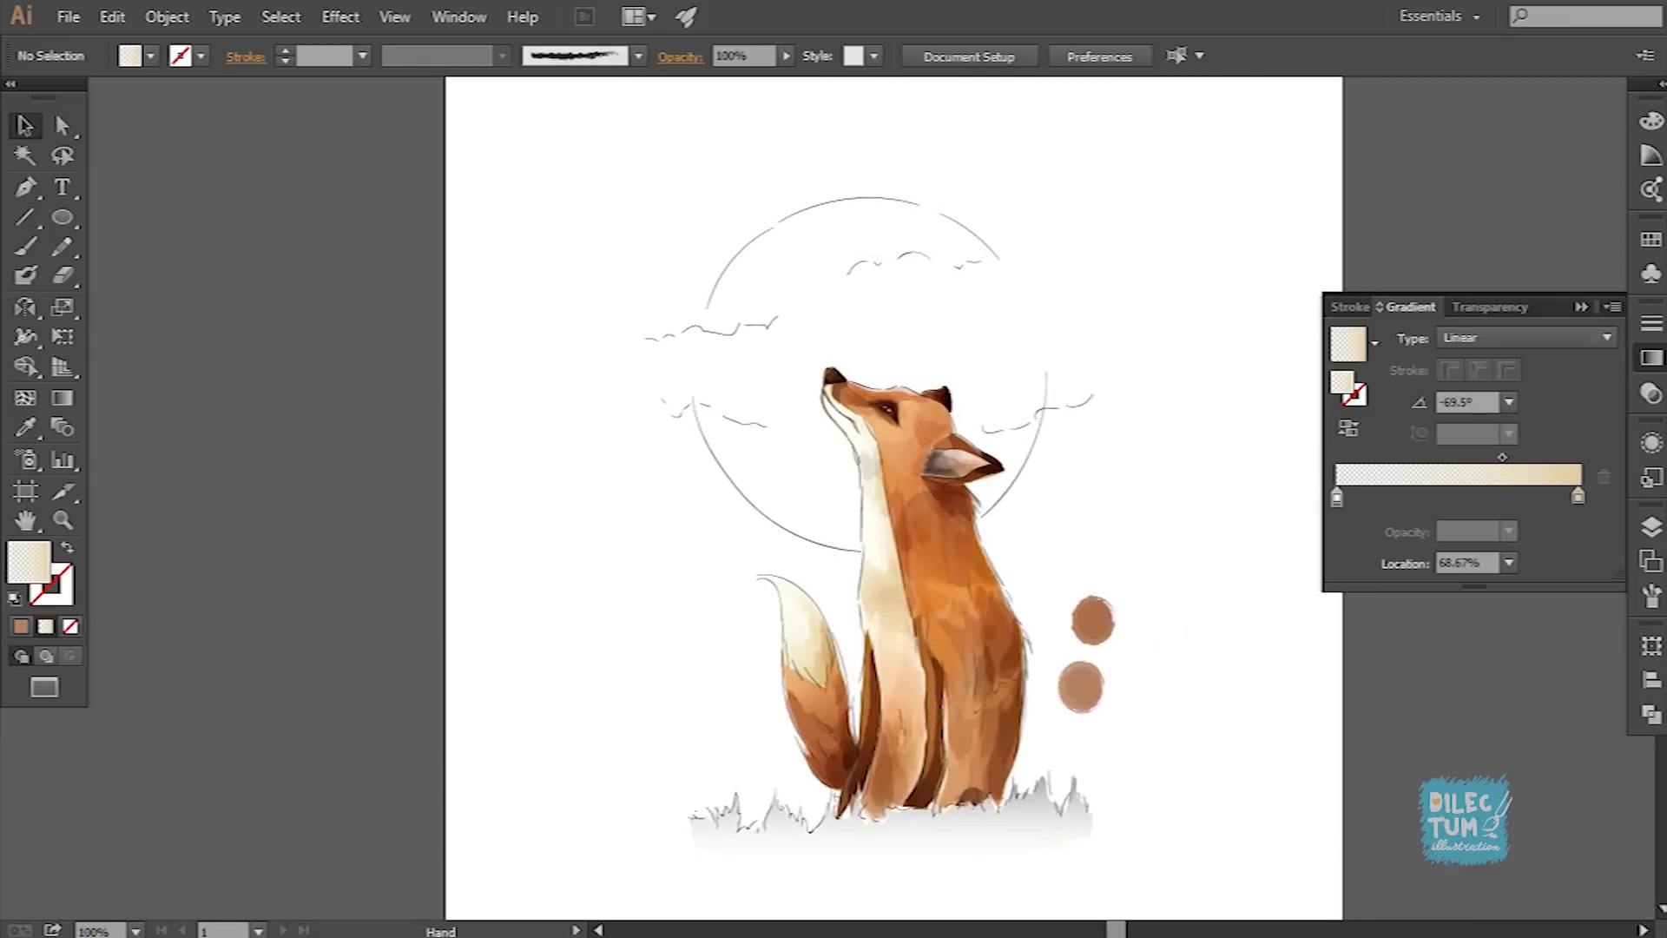
scroll(824, 484, "up", 2)
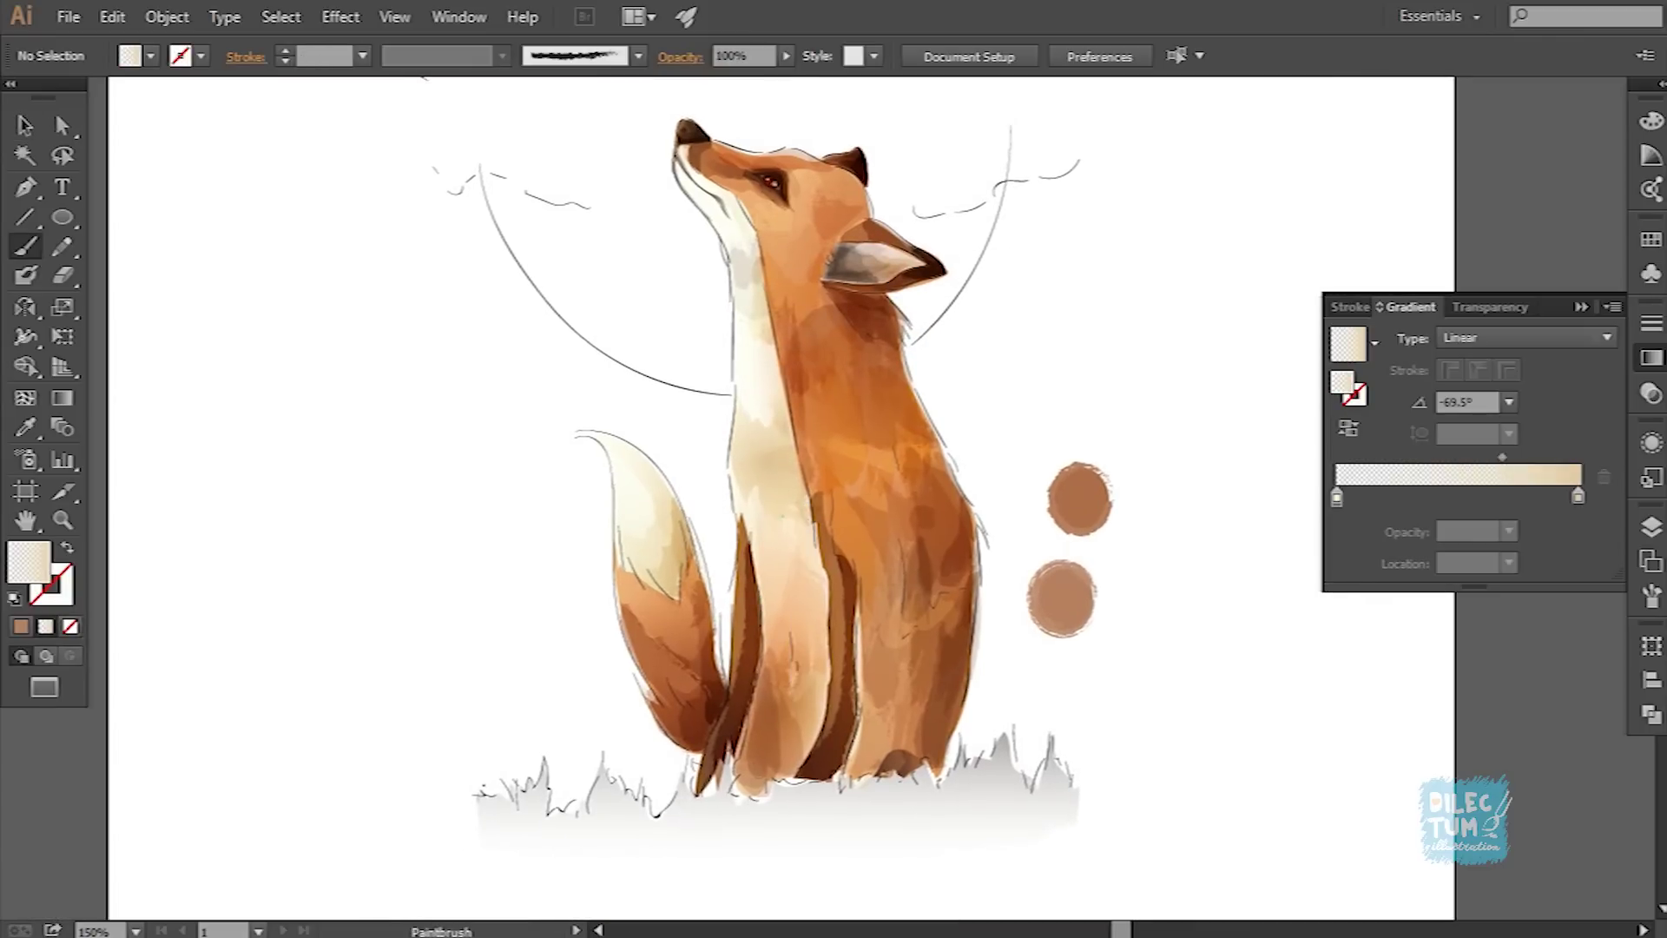
Step: Undo a trial chest stroke, then enter and leave the fur-speckle group
left_click_drag(782, 518, 792, 580)
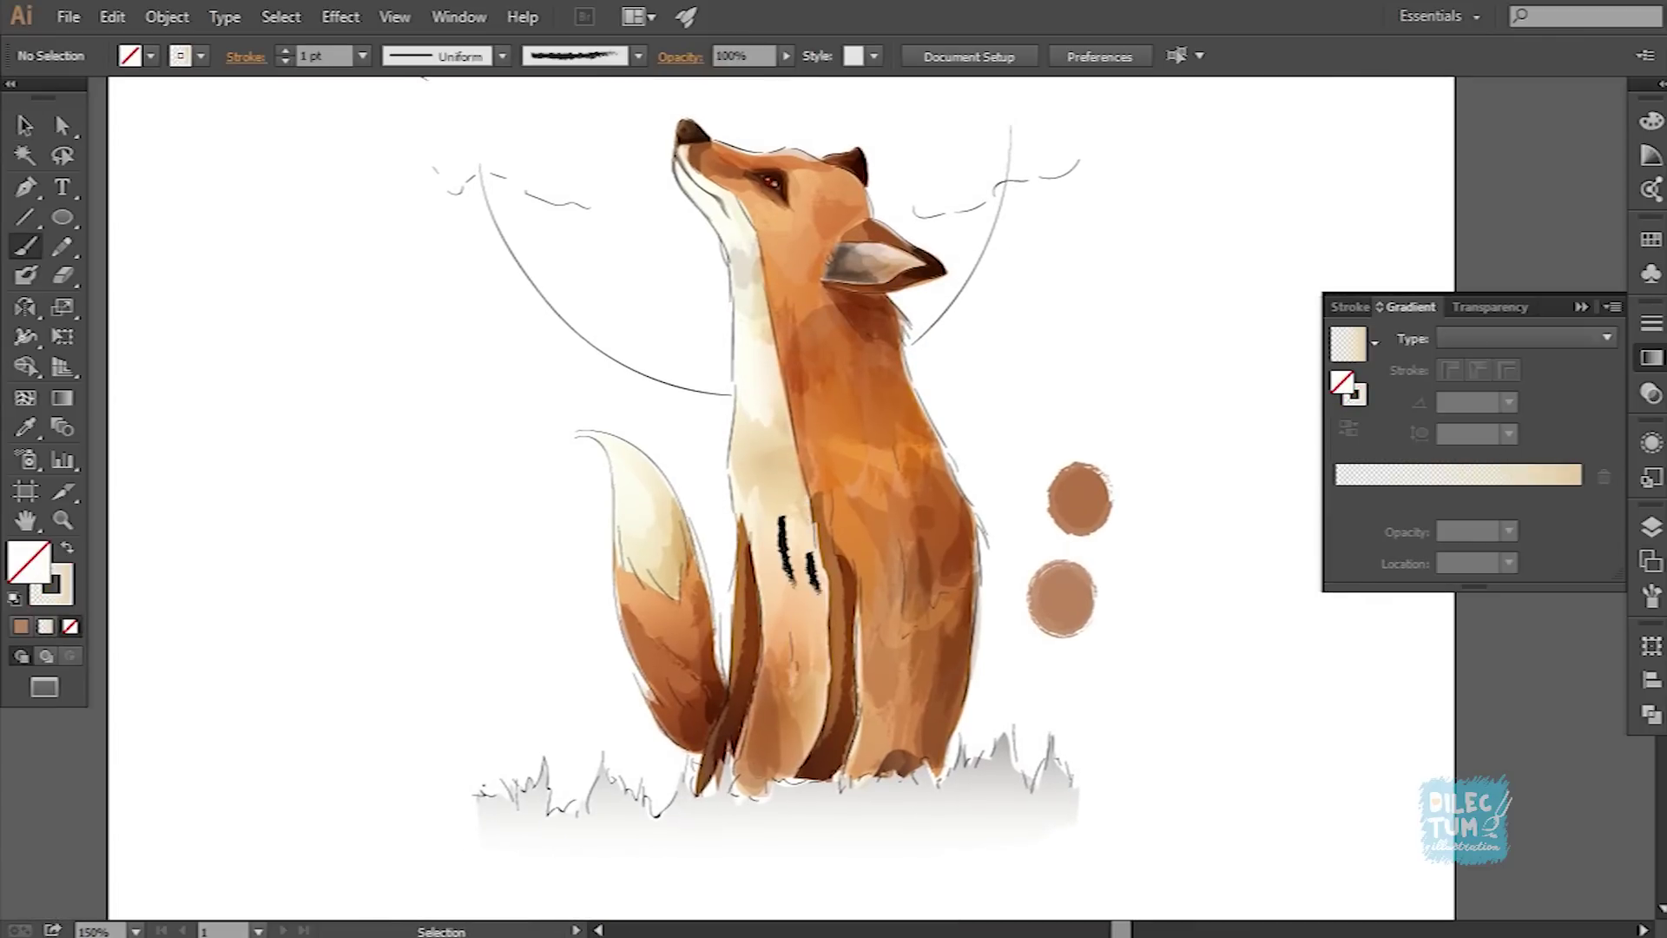
key("ctrl+z")
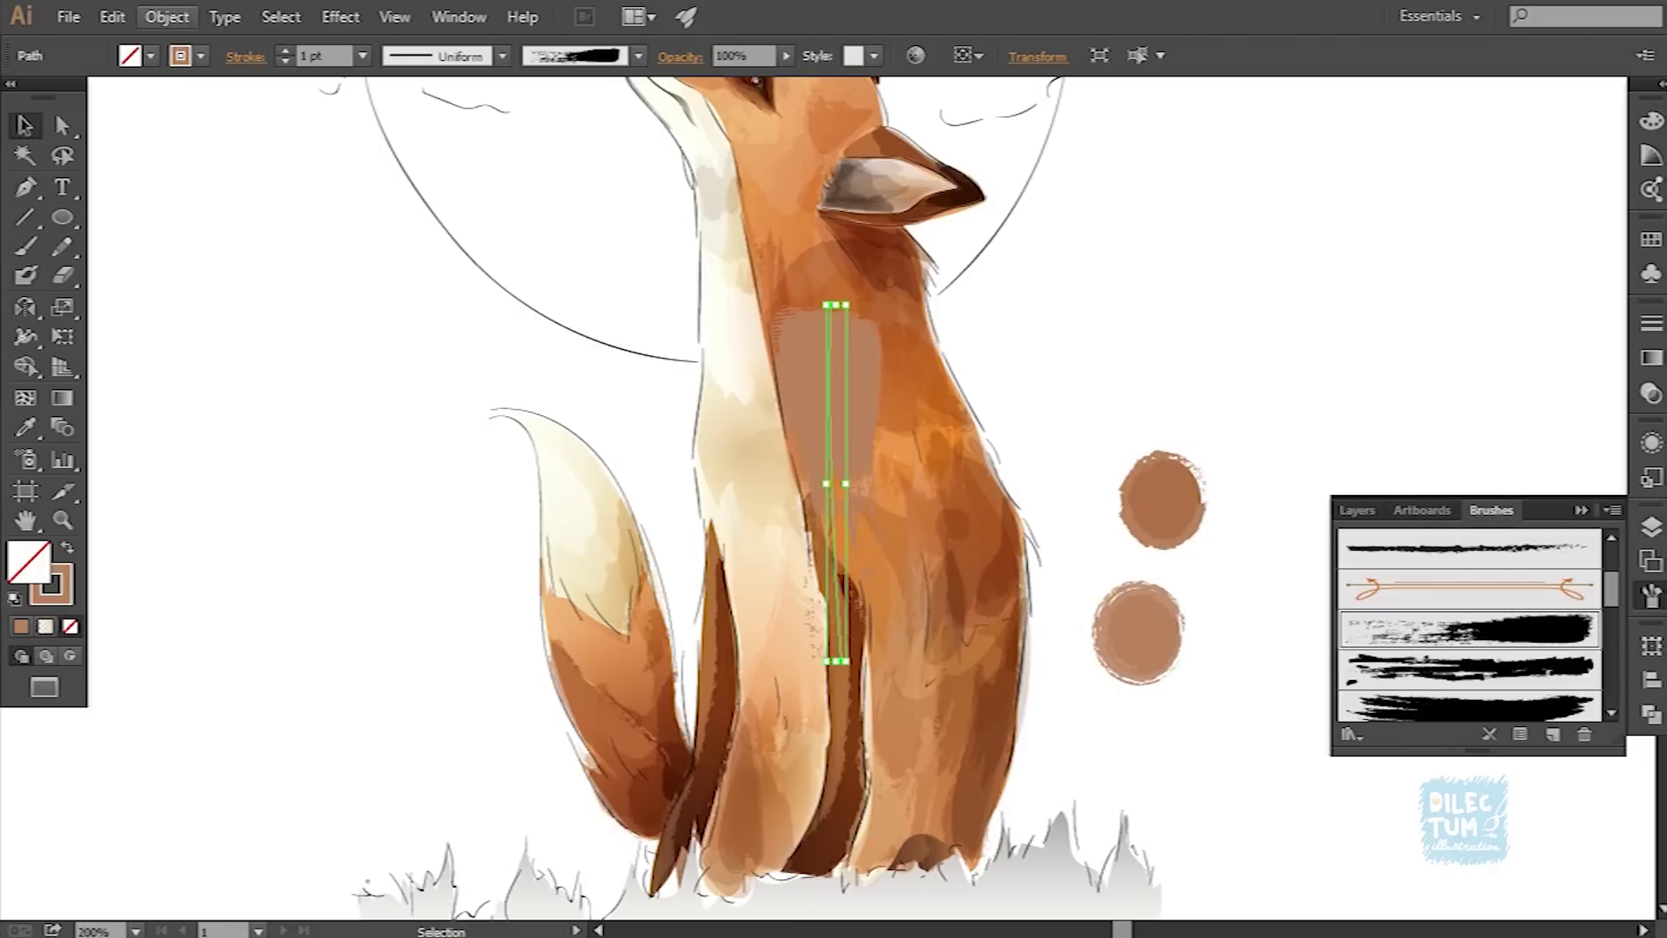
left_click(167, 17)
left_click(209, 237)
double_click(819, 404)
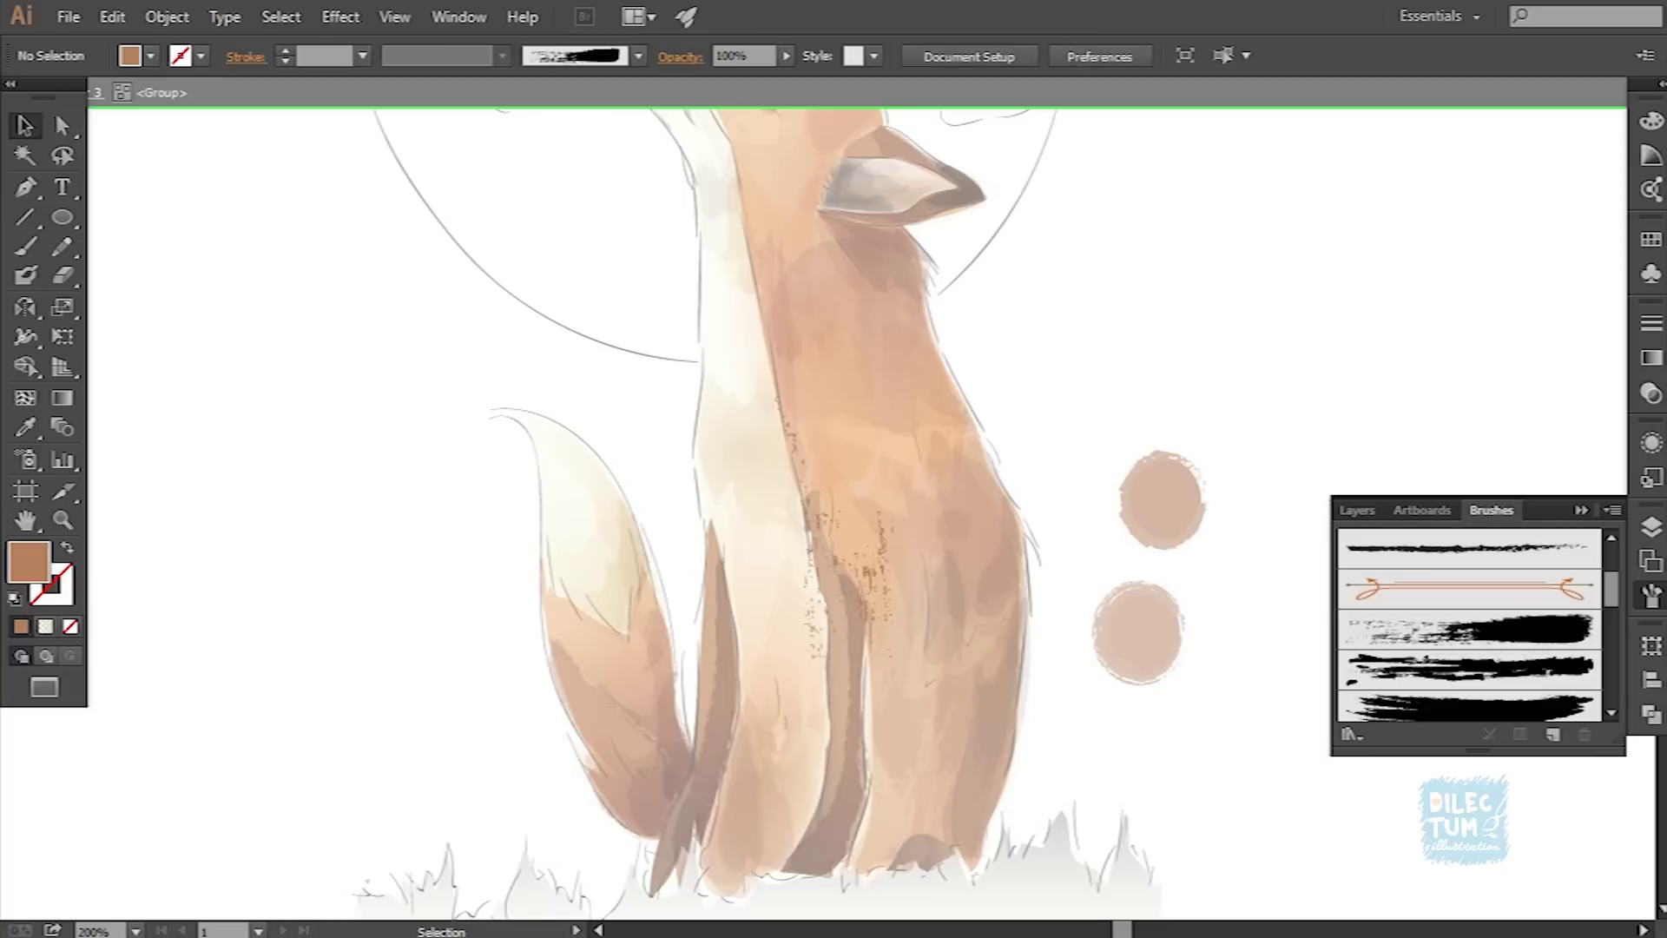
key("Escape")
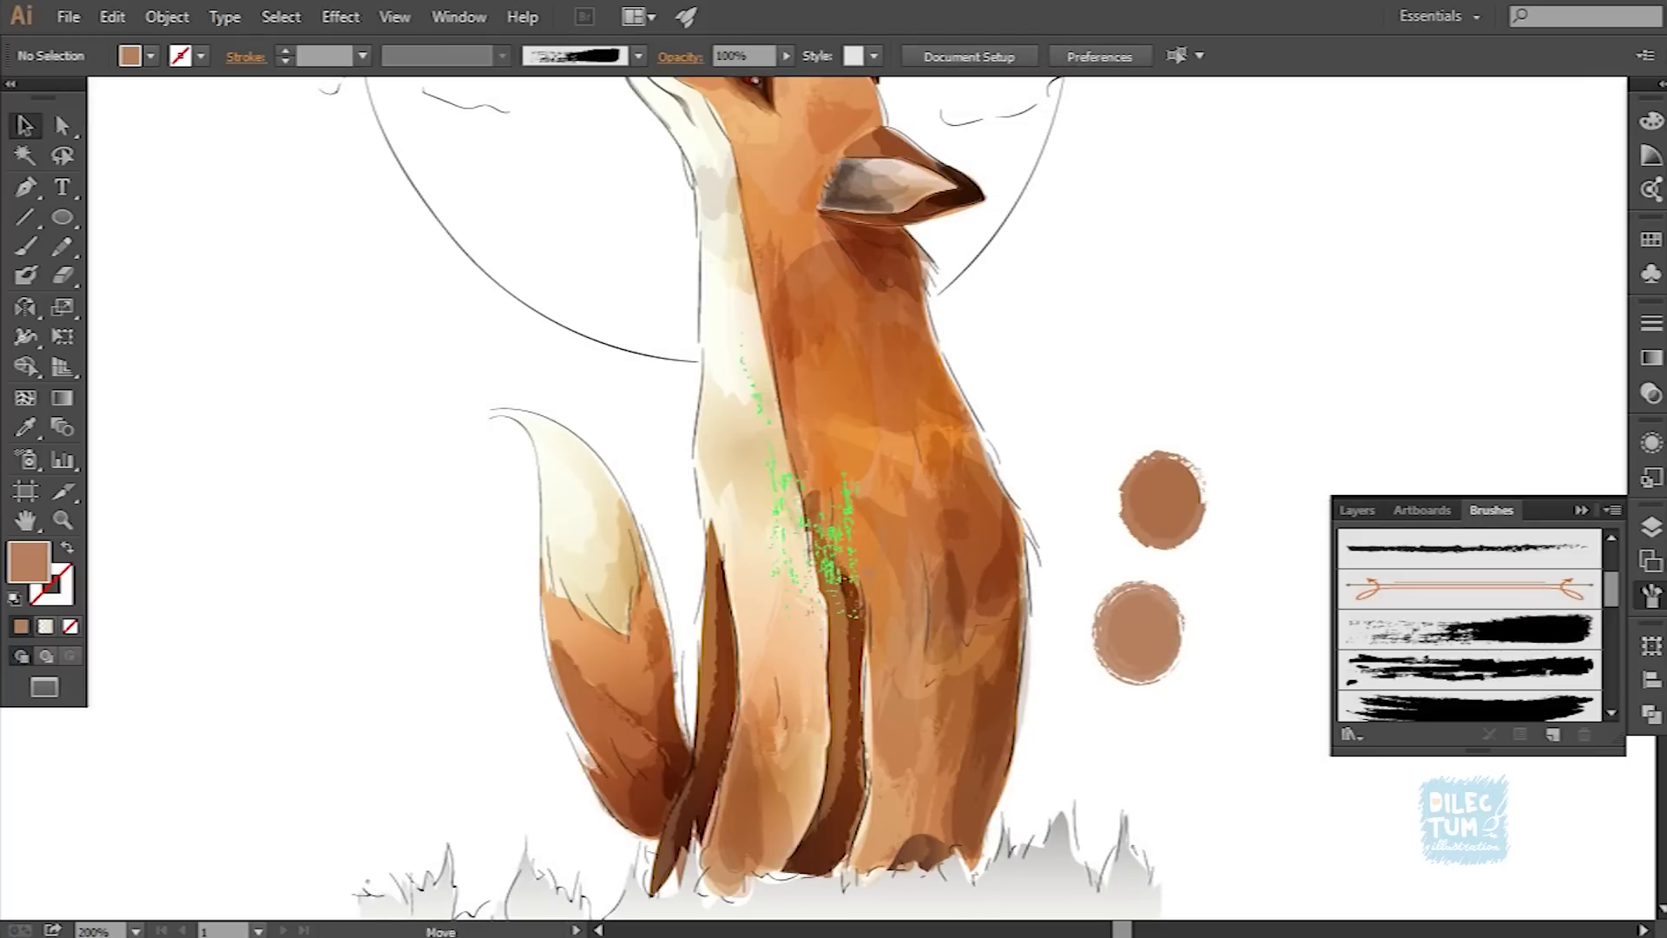
Step: Move the fur-speckle texture onto the chest and position its small marks
left_click_drag(829, 556, 799, 522)
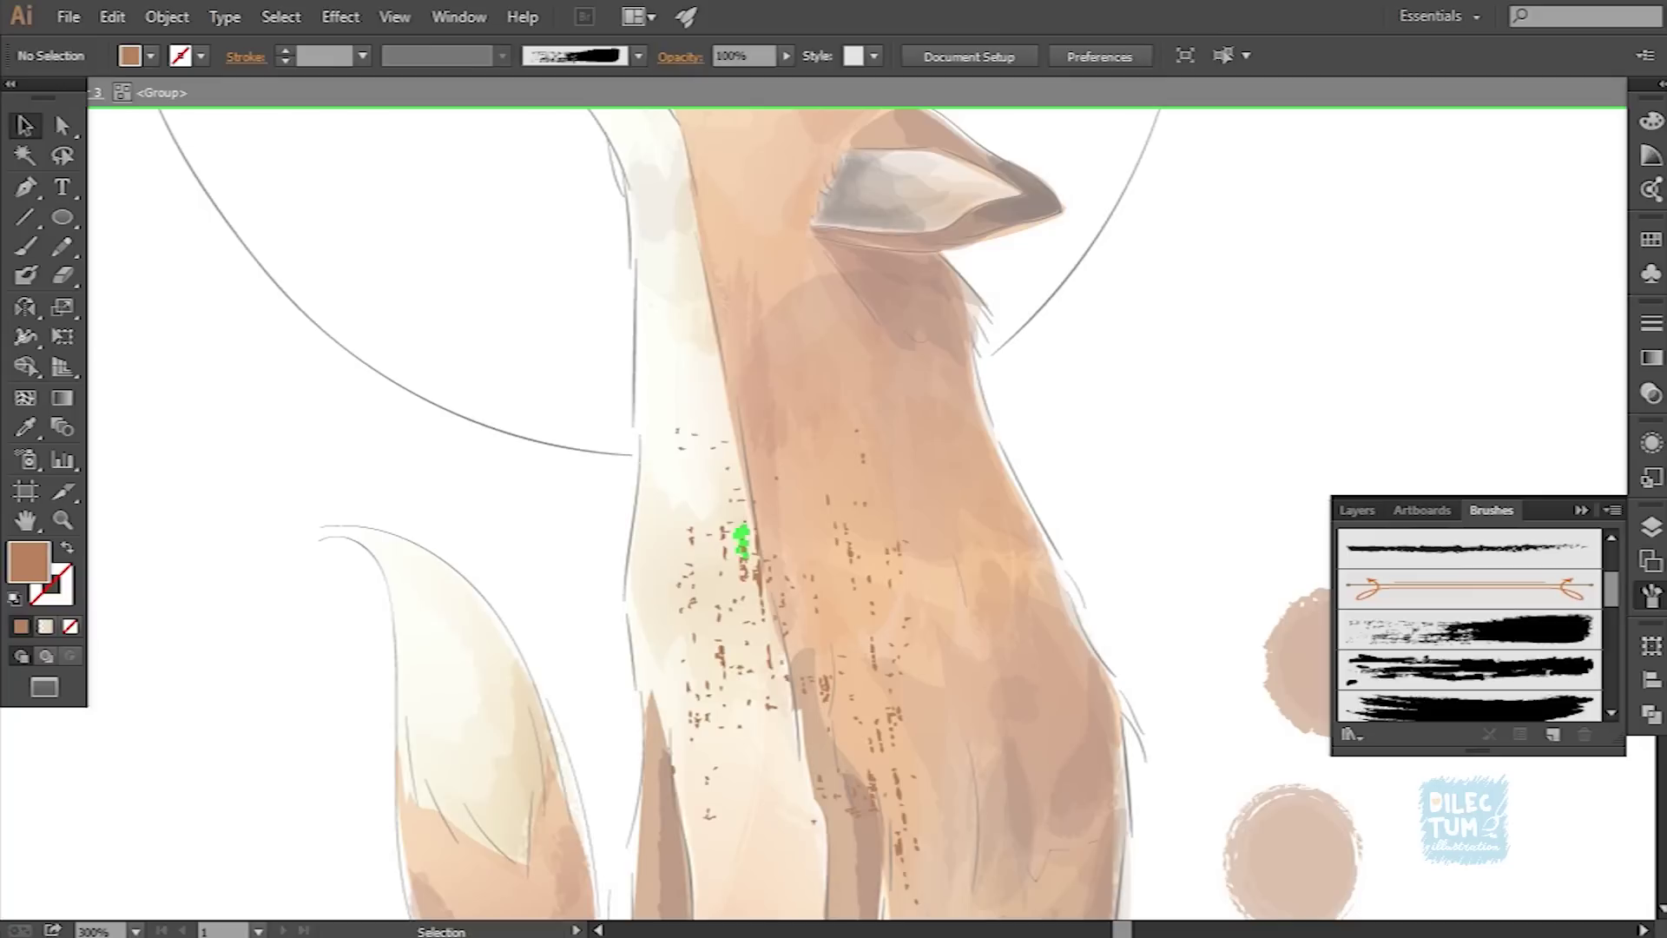
left_click_drag(735, 553, 747, 517)
left_click_drag(683, 566, 671, 611)
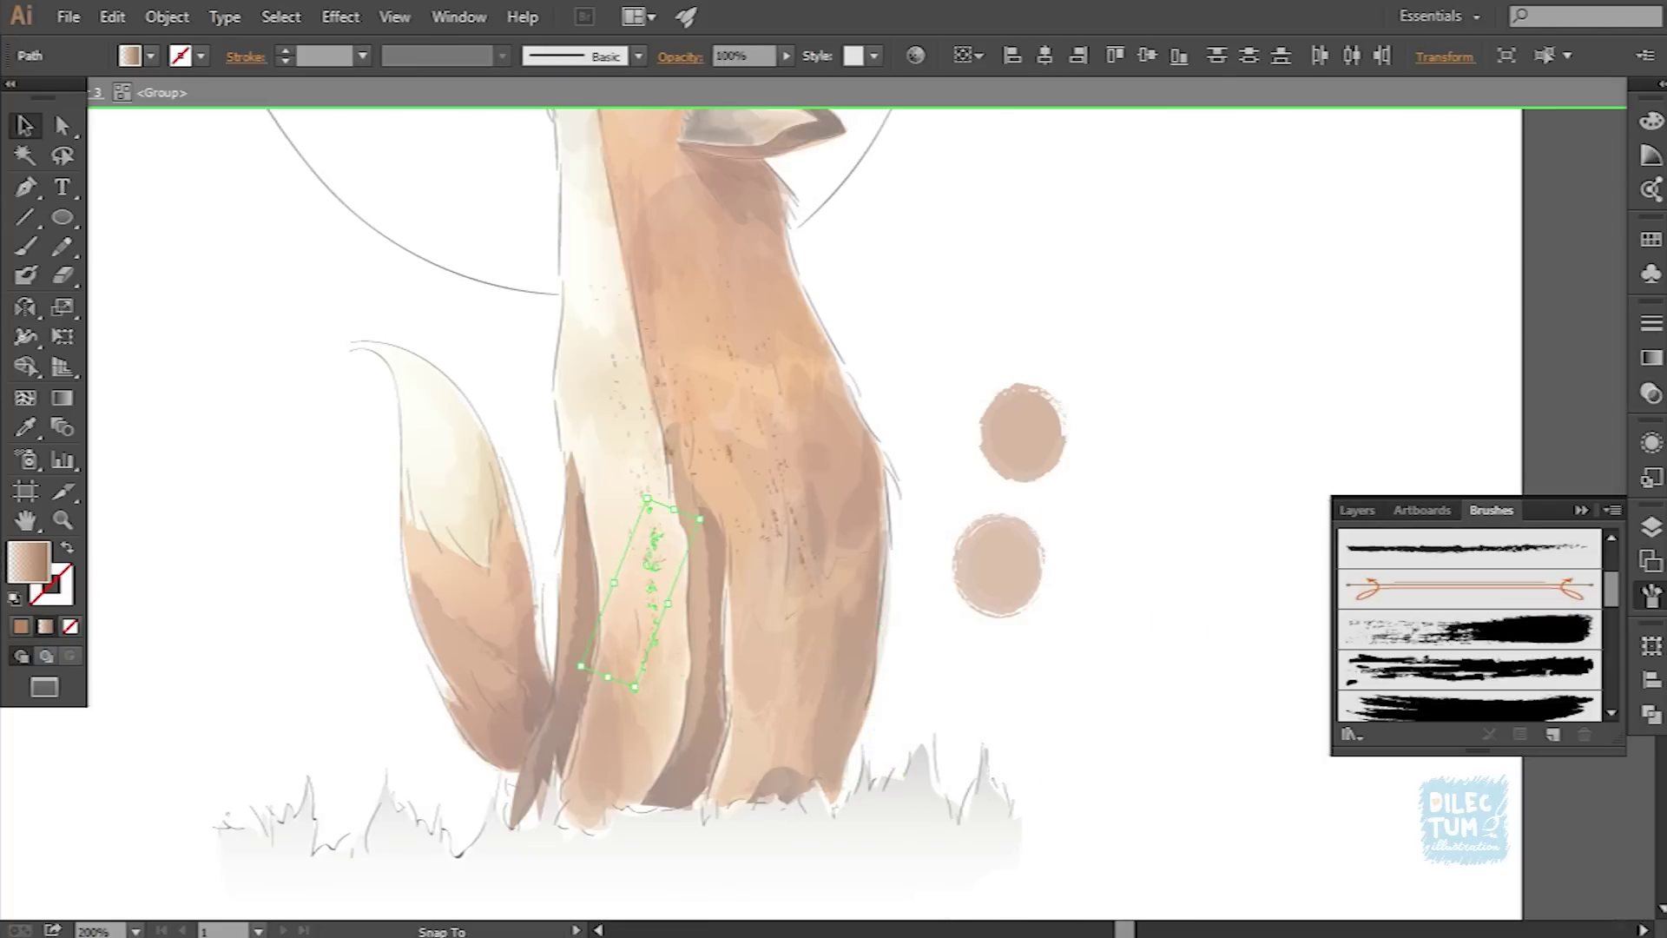
key("ctrl+shift+a")
key("Escape")
key("ctrl+minus")
key("ctrl+minus")
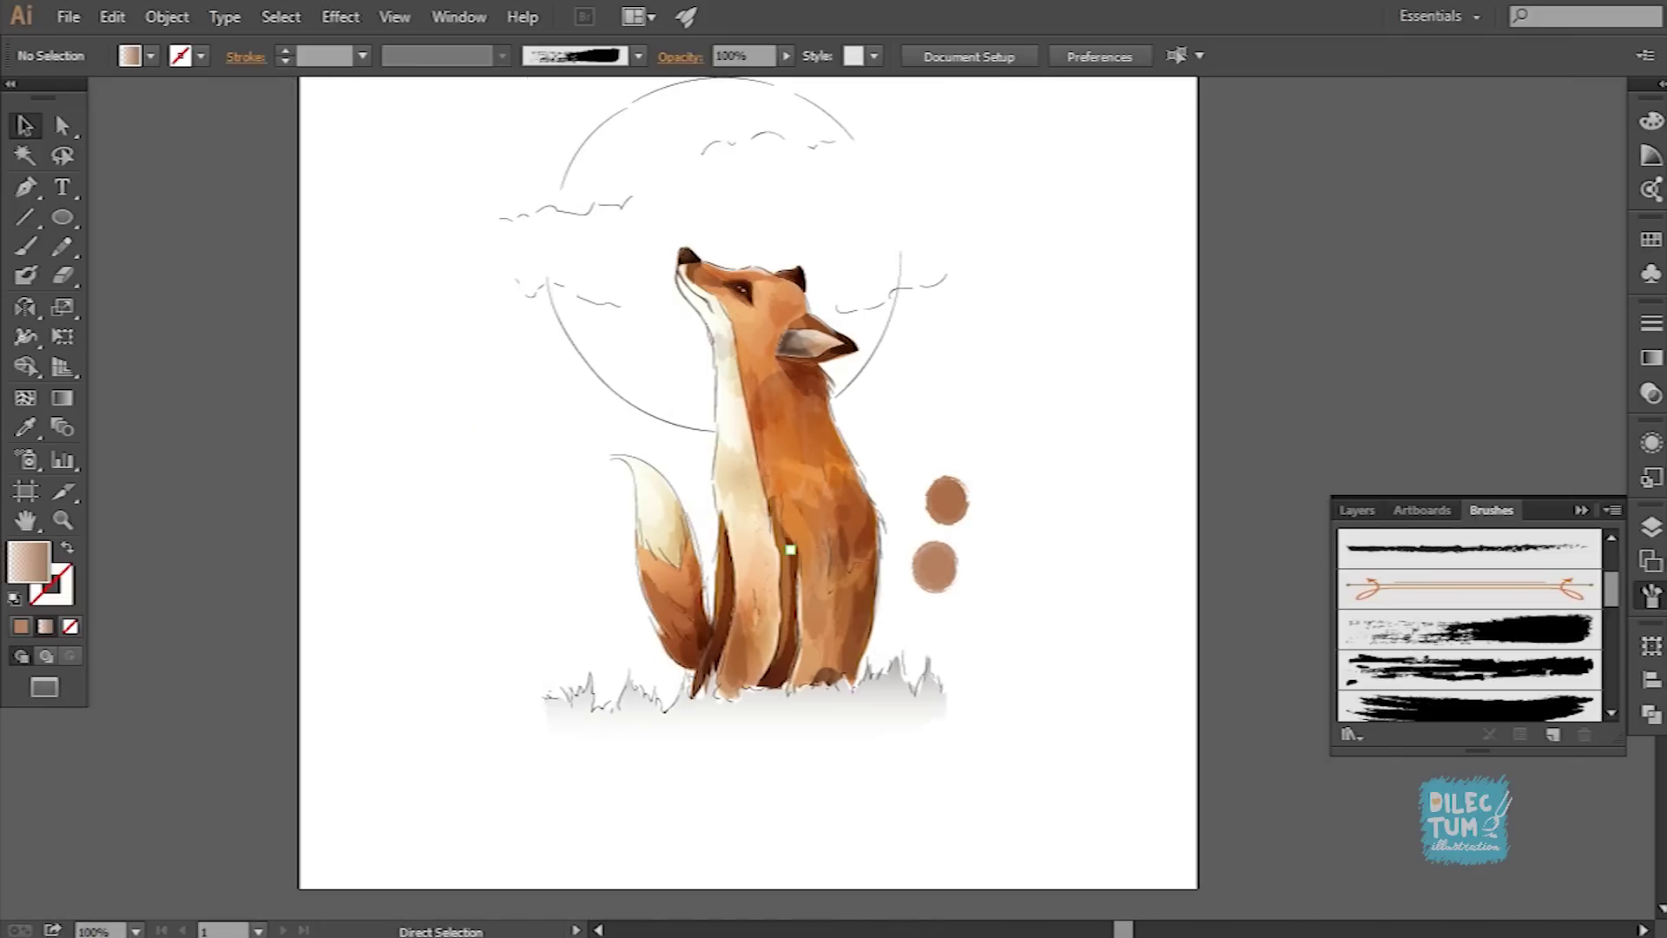
Step: Switch the chest speckles from a gradient to a solid fill and open the fill's Color Picker
key("ctrl+plus")
left_click(849, 549)
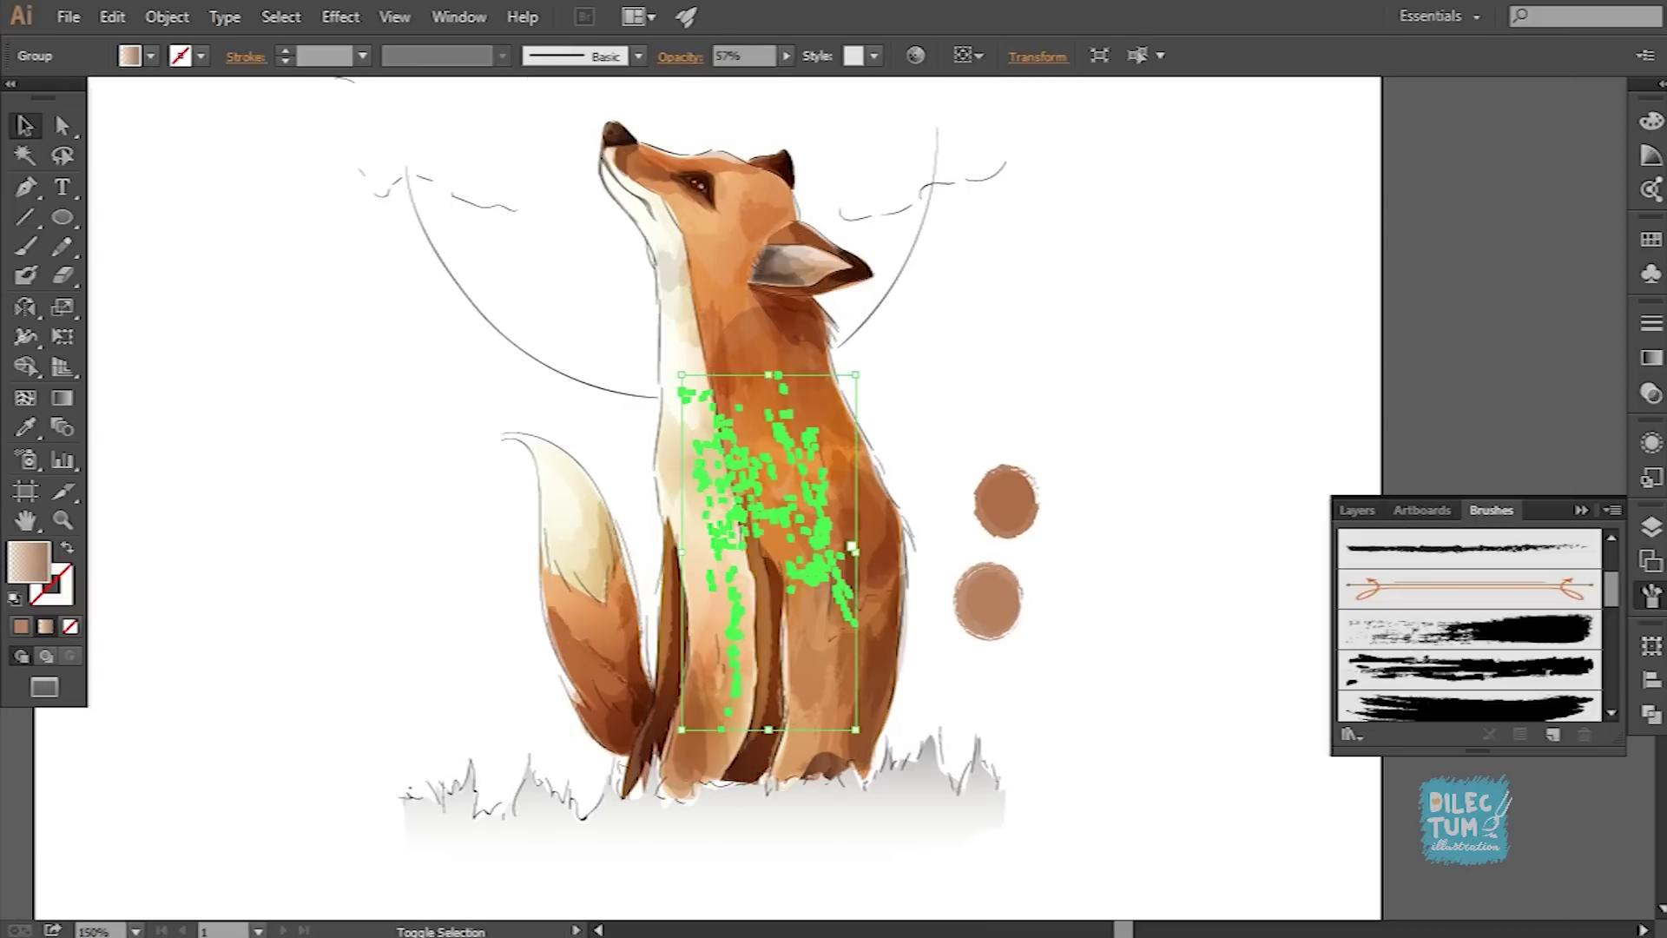
key("ctrl+shift+a")
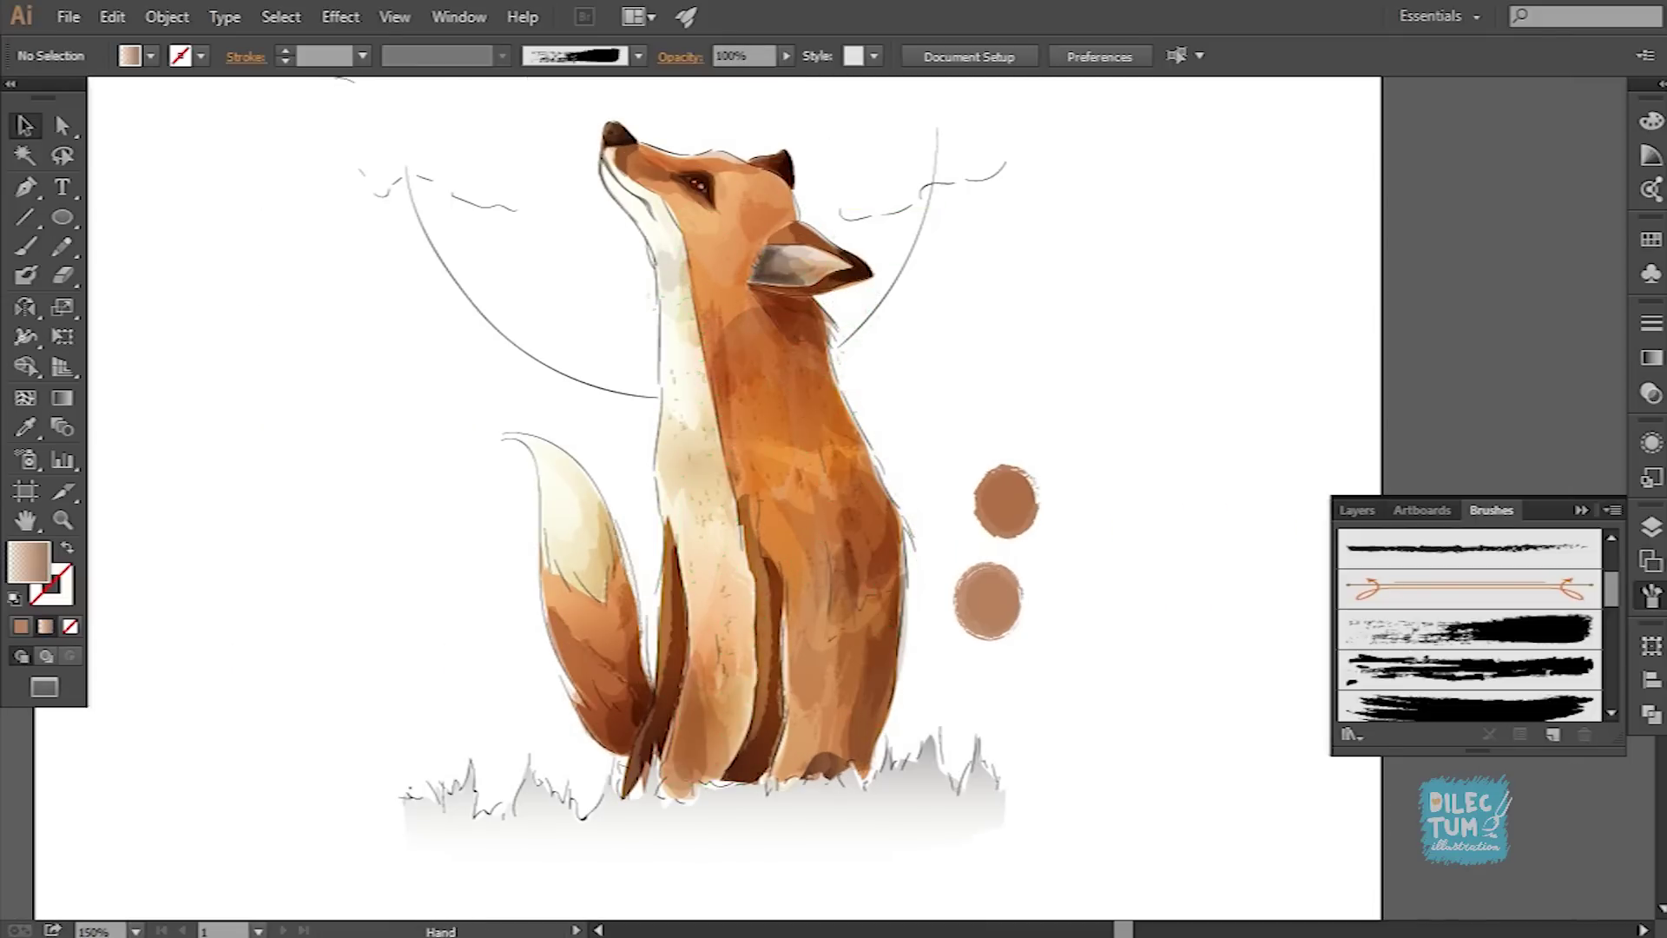
key("ctrl+z")
key("ctrl+plus")
key("ctrl+plus")
key("ctrl+F9")
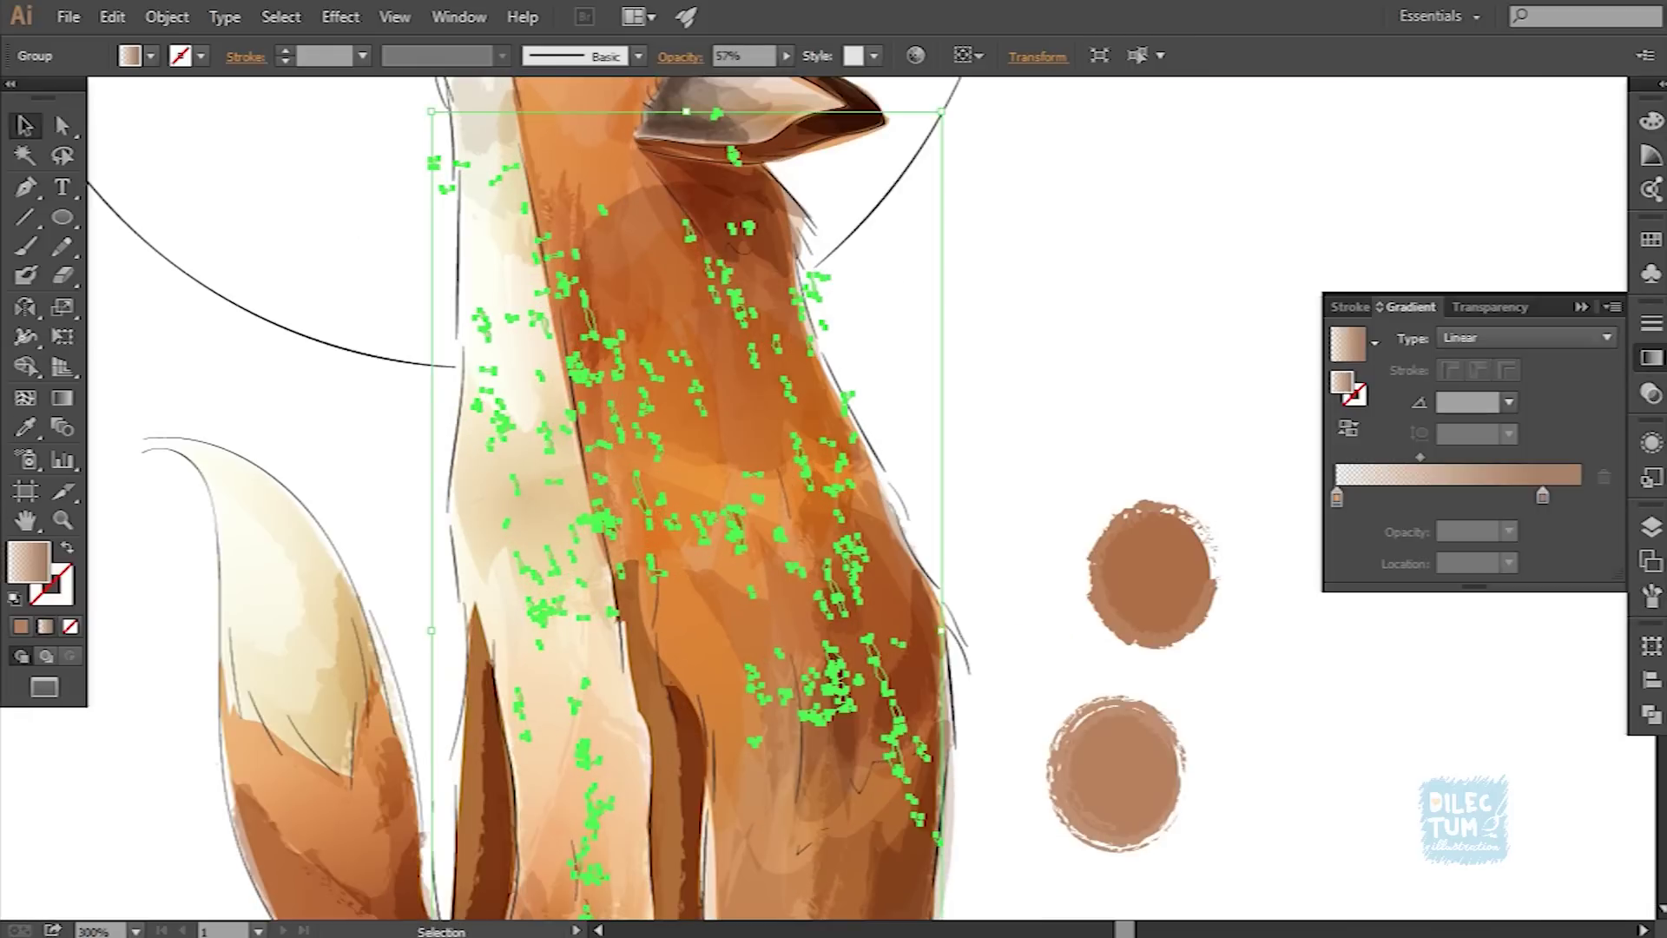
left_click(20, 626)
double_click(28, 563)
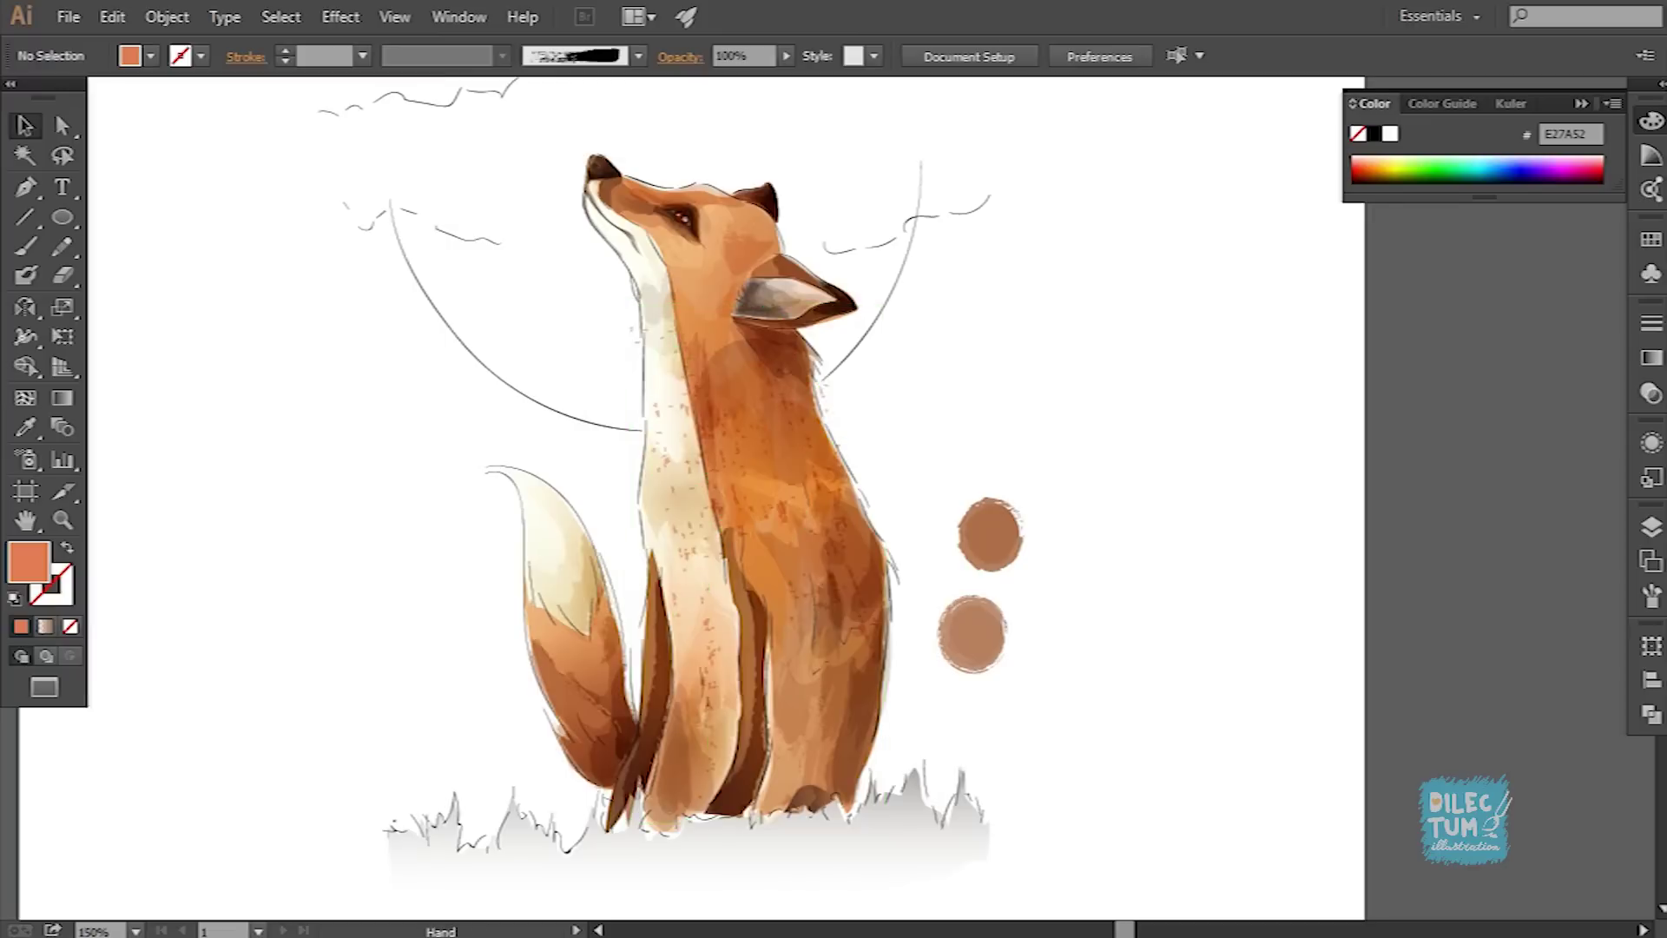
left_click_drag(694, 434, 783, 486)
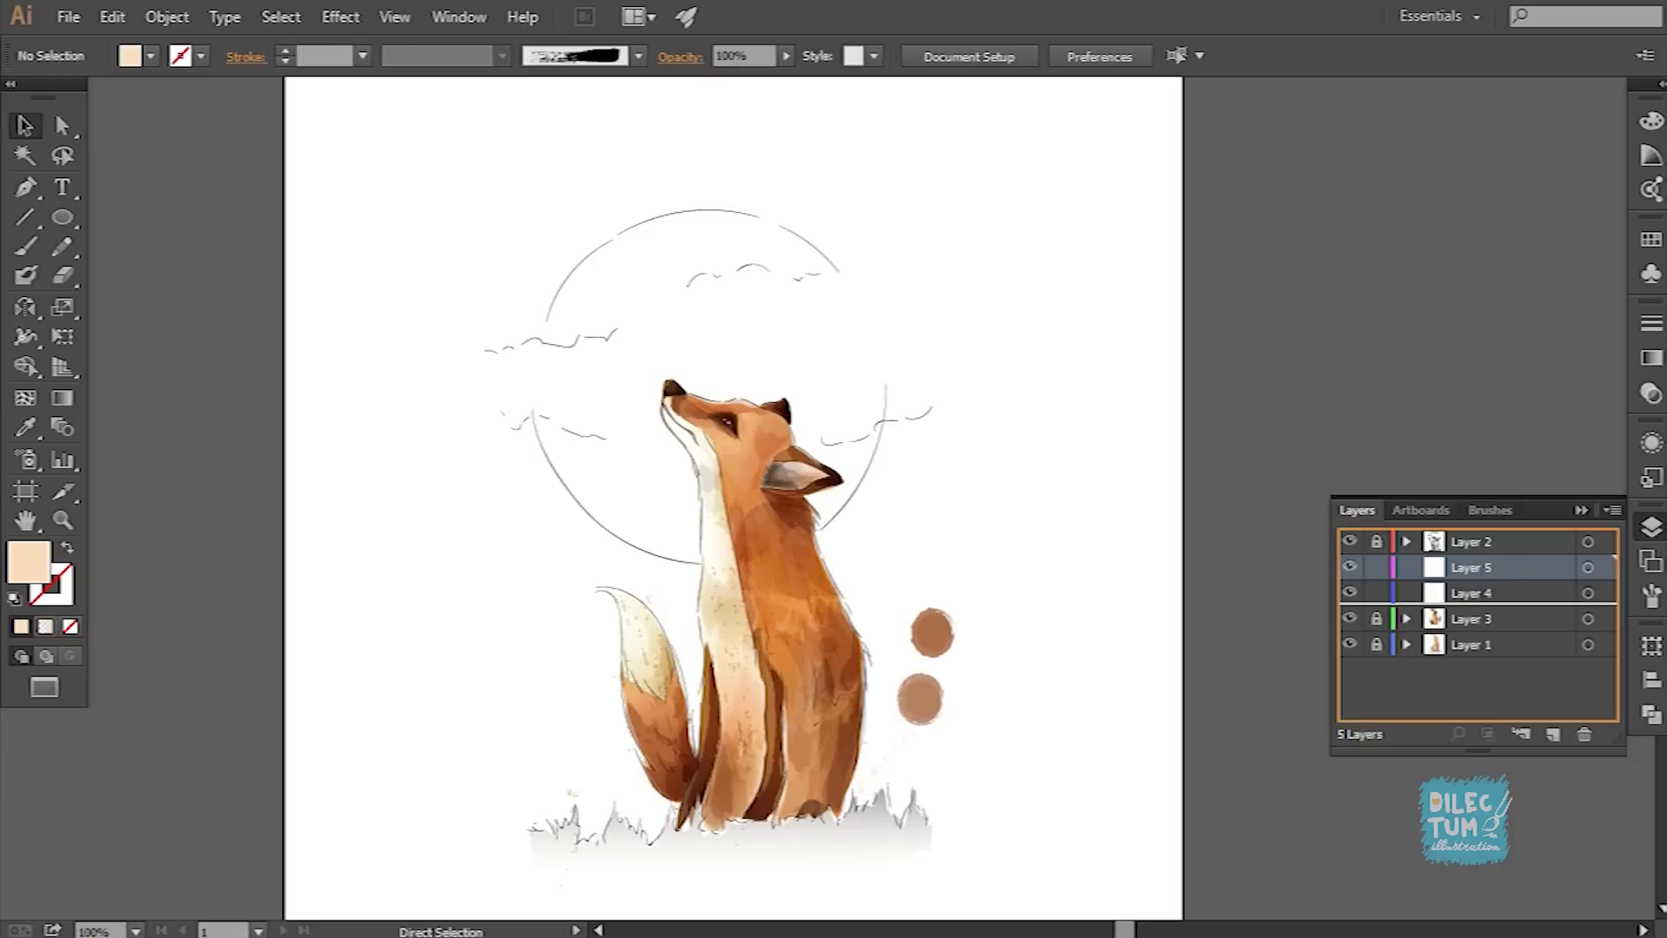
Step: Move a layer to the bottom and give the moon a pale cream FFEEBD fill
left_click_drag(1471, 603, 1471, 660)
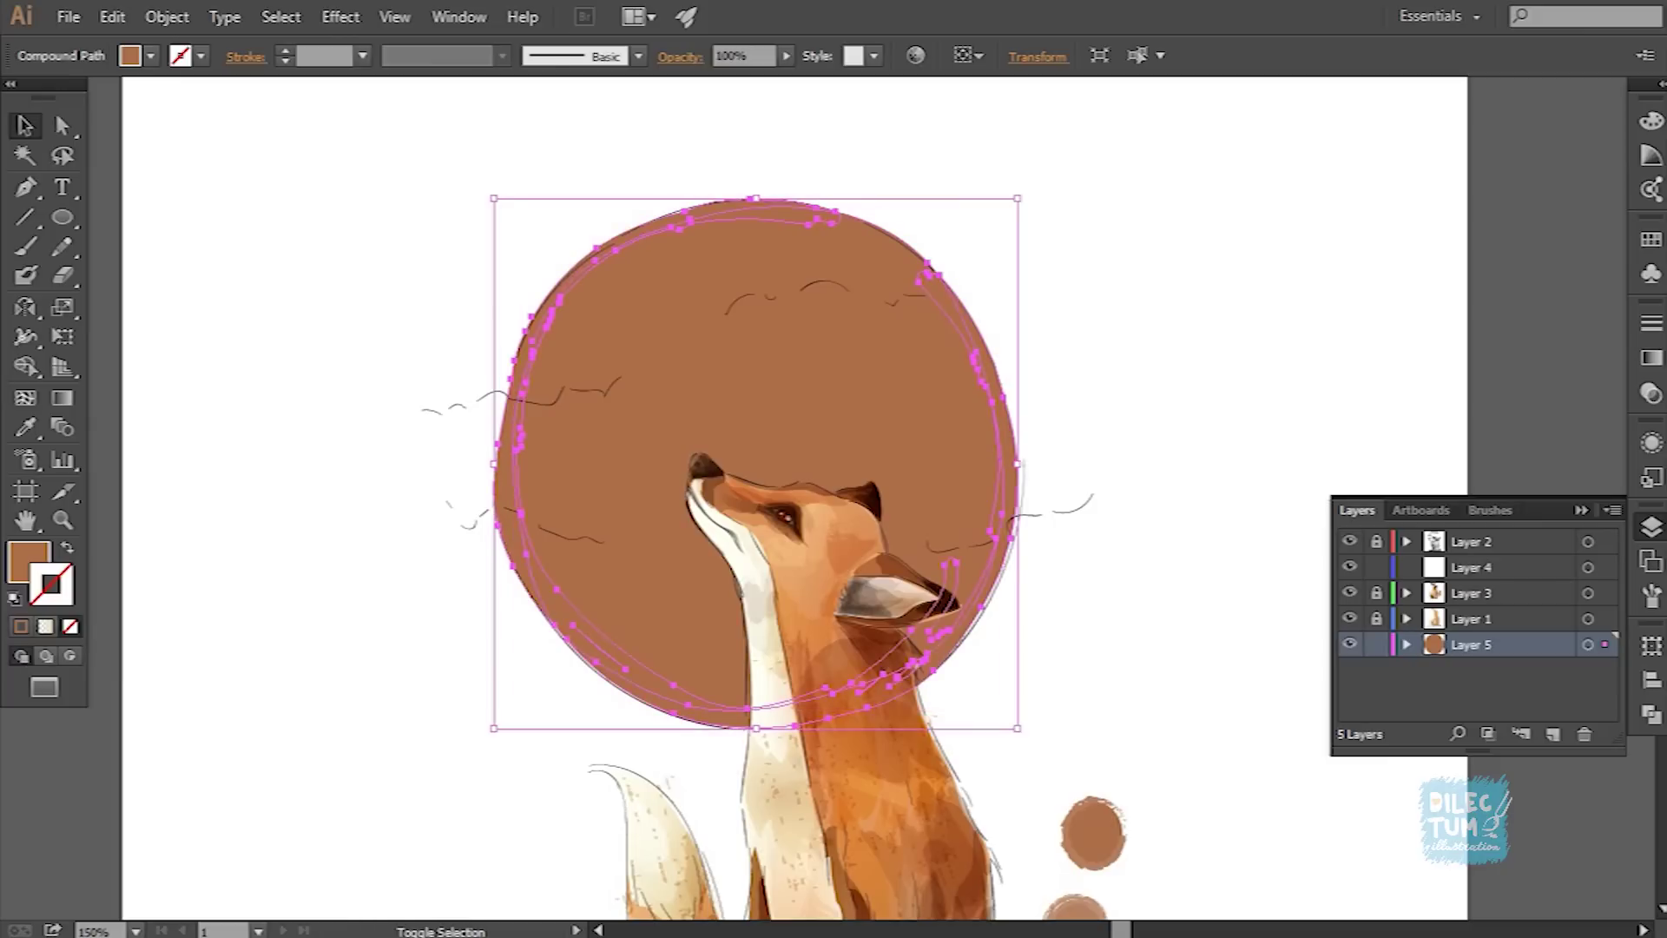
type("FFEEBD")
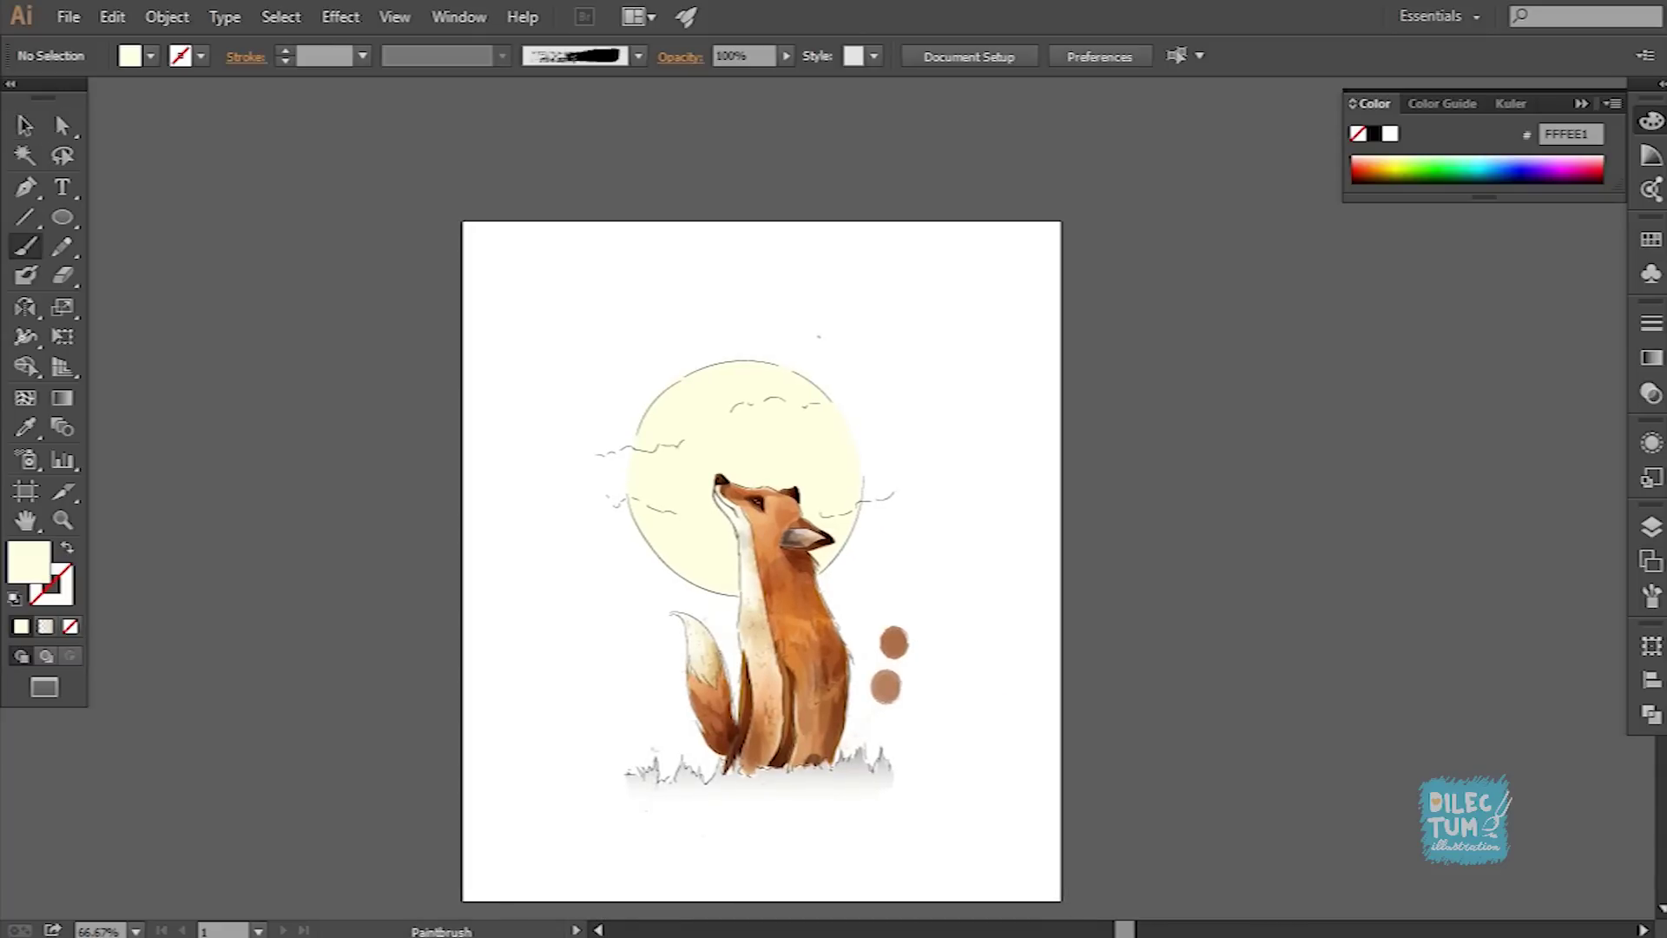
Step: Paint a tall shape right of the moon, sample the brown dots' colour, and set a 0.25 pt stroke
left_click_drag(906, 738, 904, 740)
key("v")
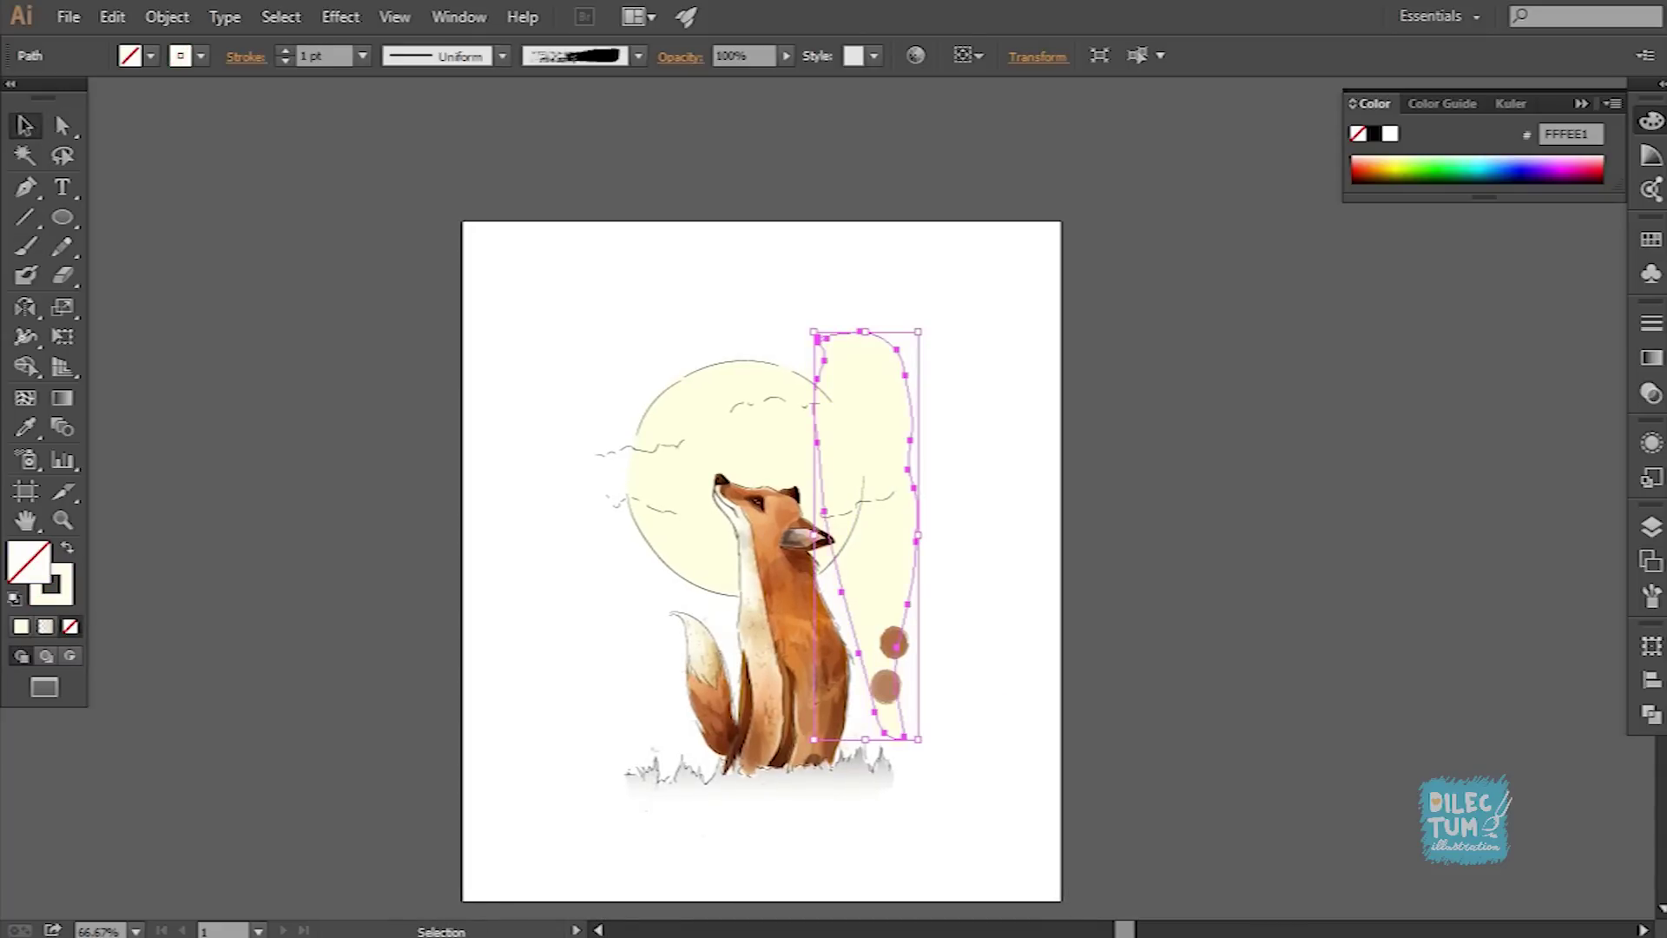
key("i")
left_click(894, 643)
key("ctrl+1")
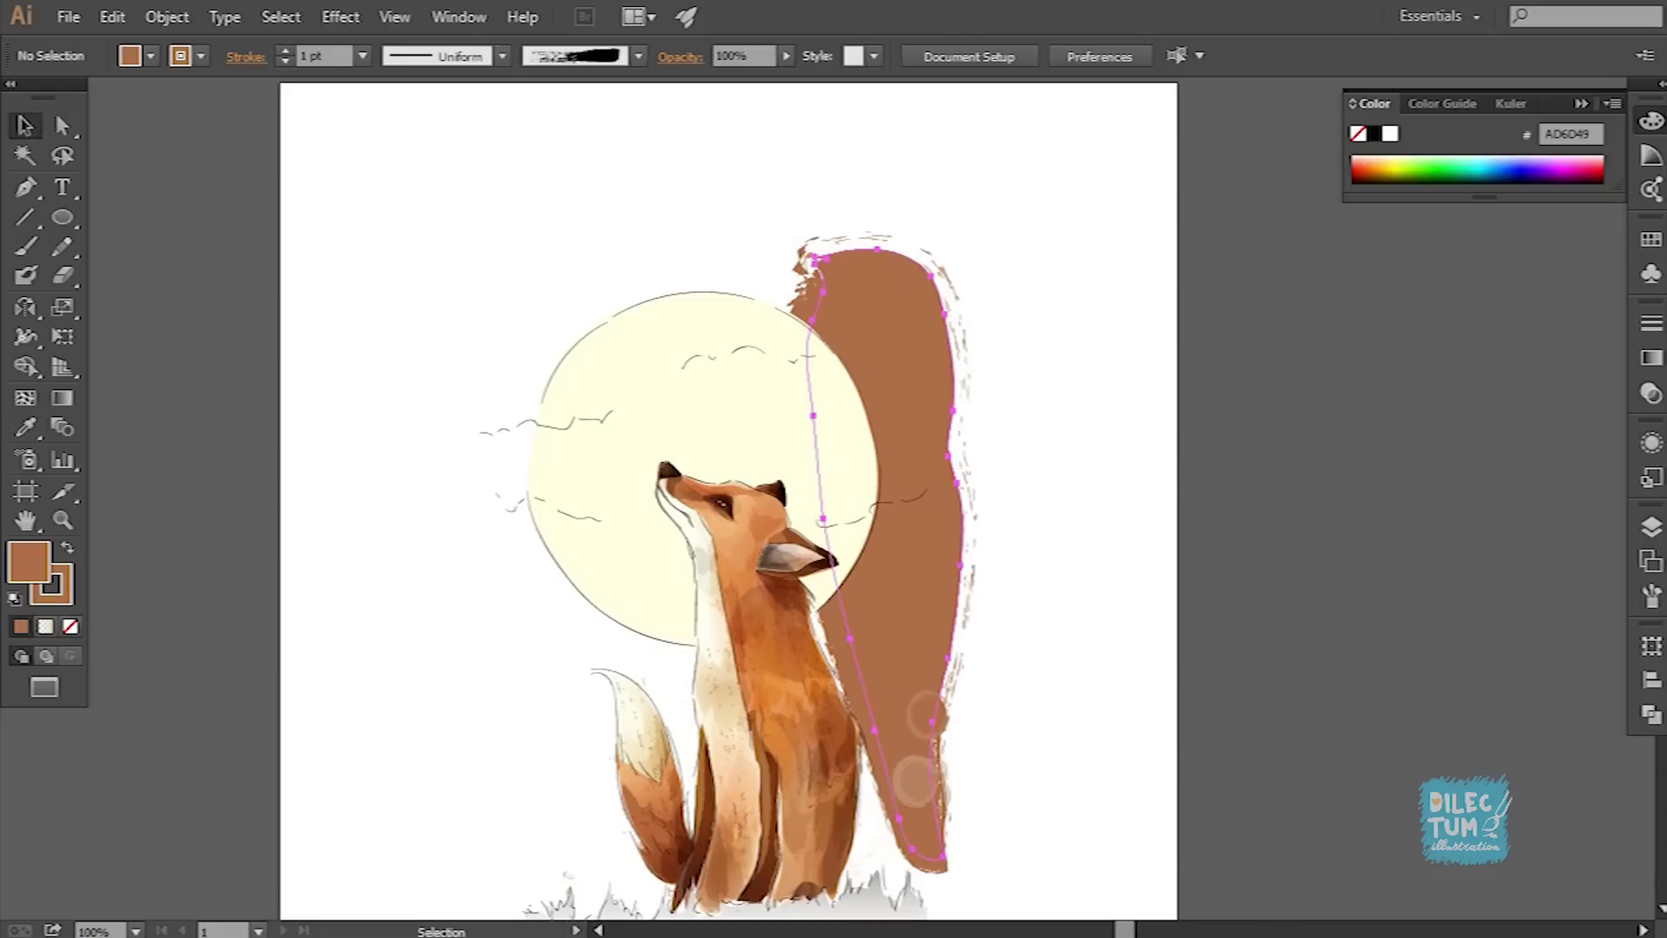
left_click(363, 56)
left_click(391, 70)
left_click_drag(608, 521, 500, 325)
Step: Apply a rough brush, expand its appearance, fill it #54727F, and paint an outline over the moon's top
left_click(1652, 596)
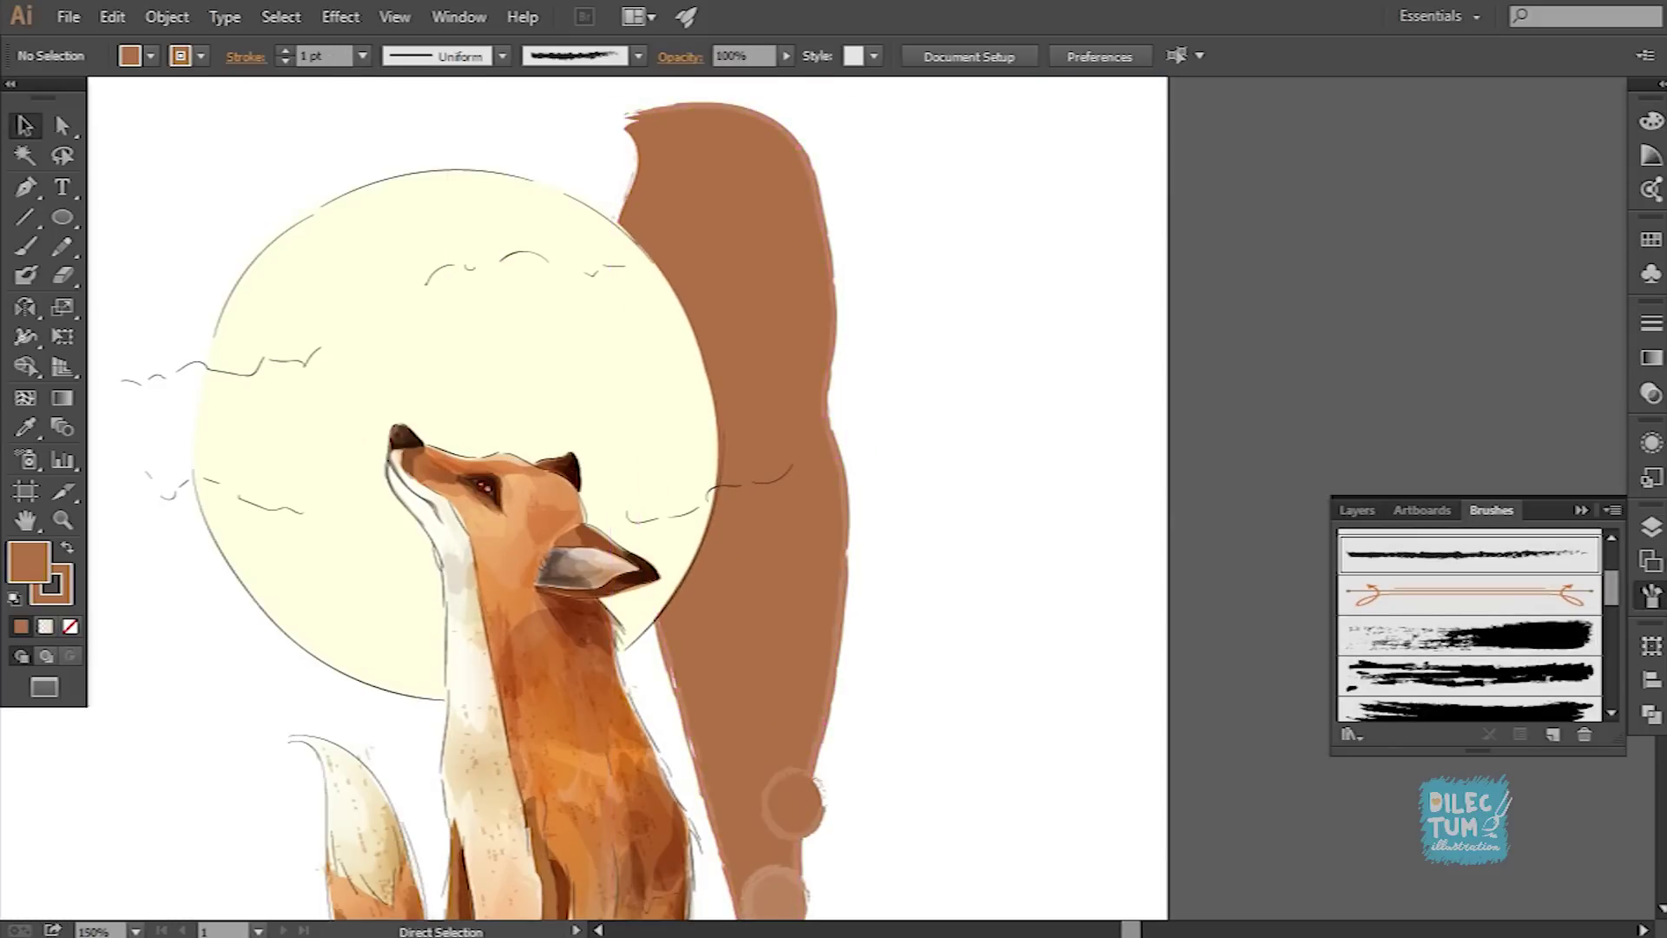
left_click(167, 16)
left_click(260, 305)
left_click(1651, 526)
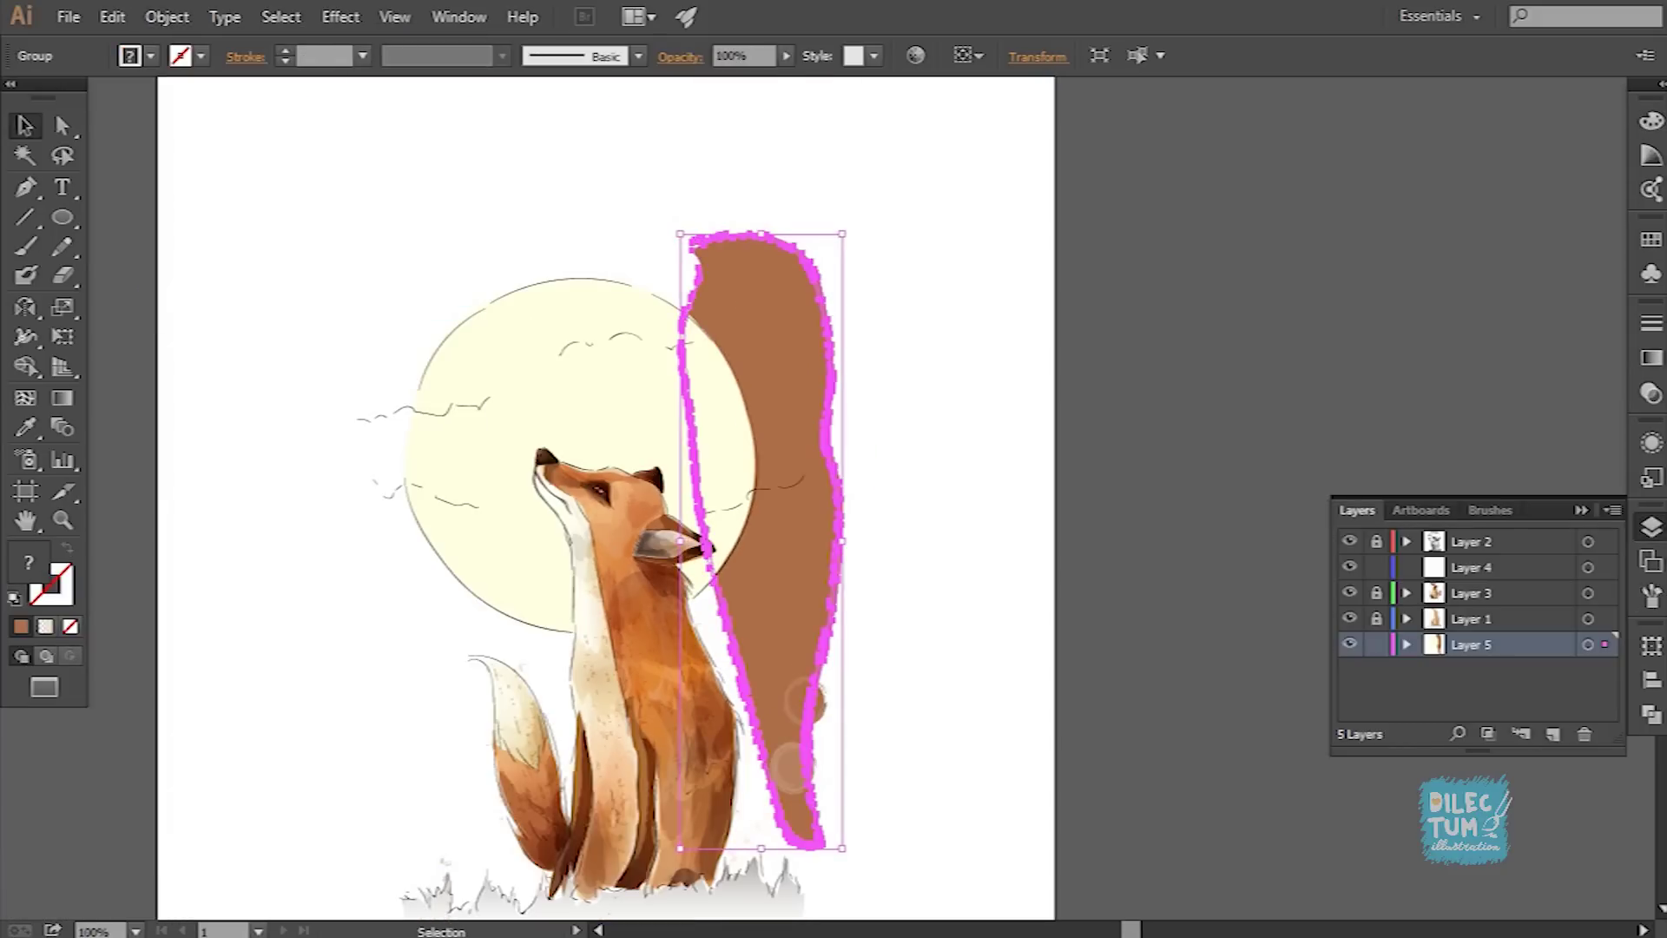
left_click(1652, 394)
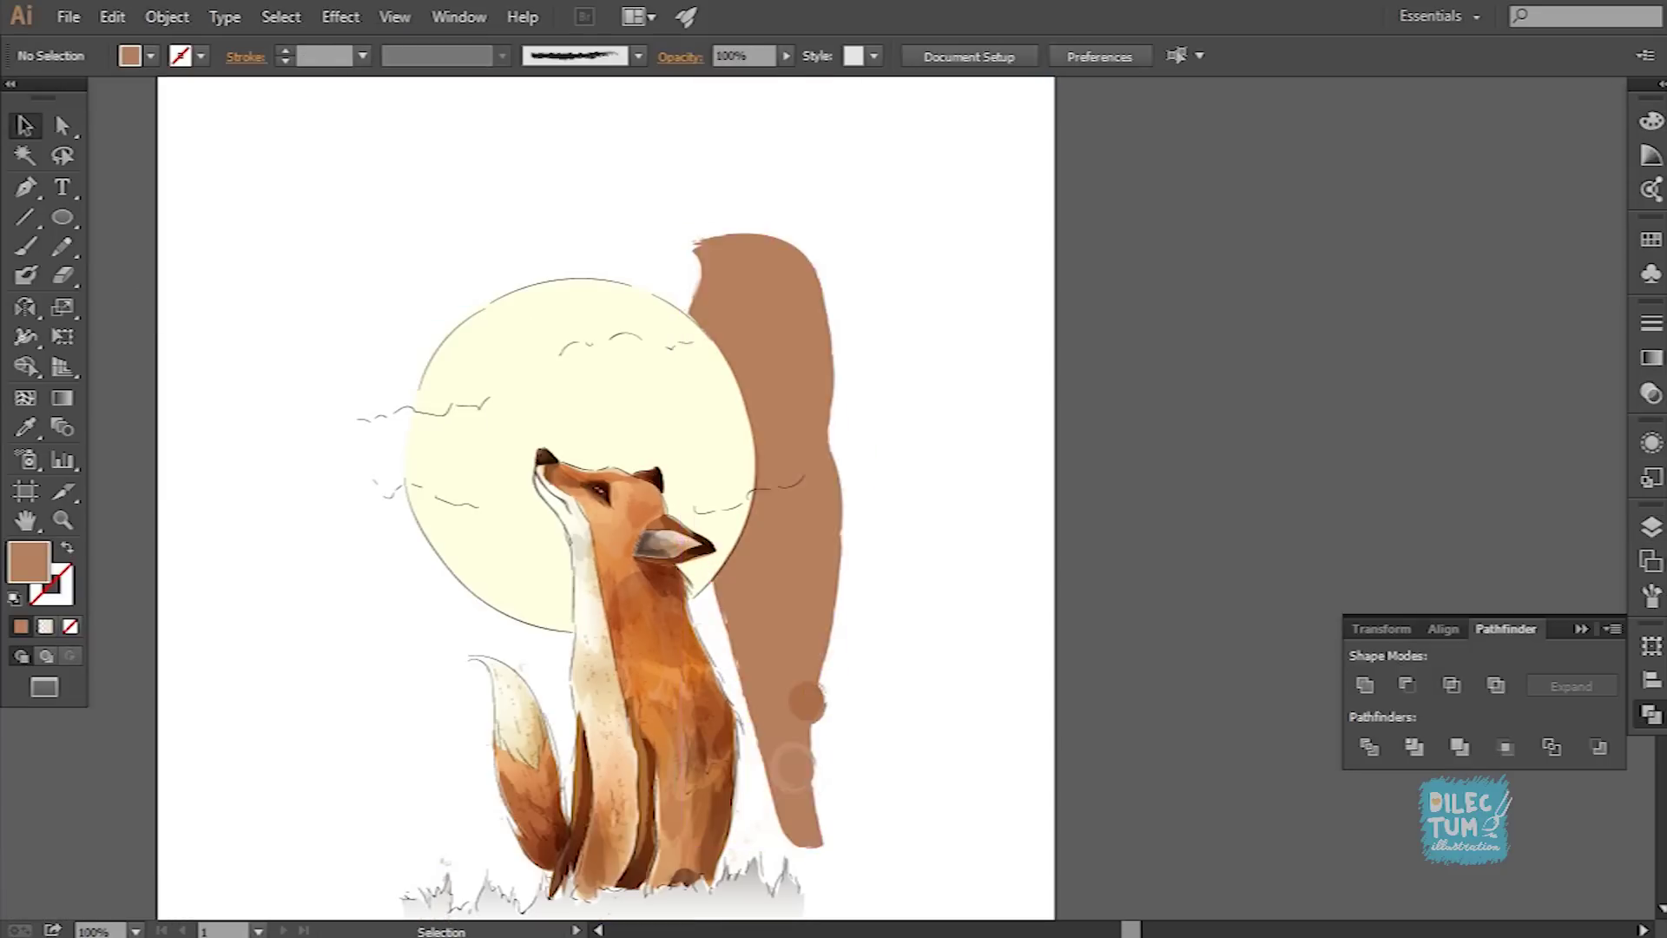
double_click(29, 562)
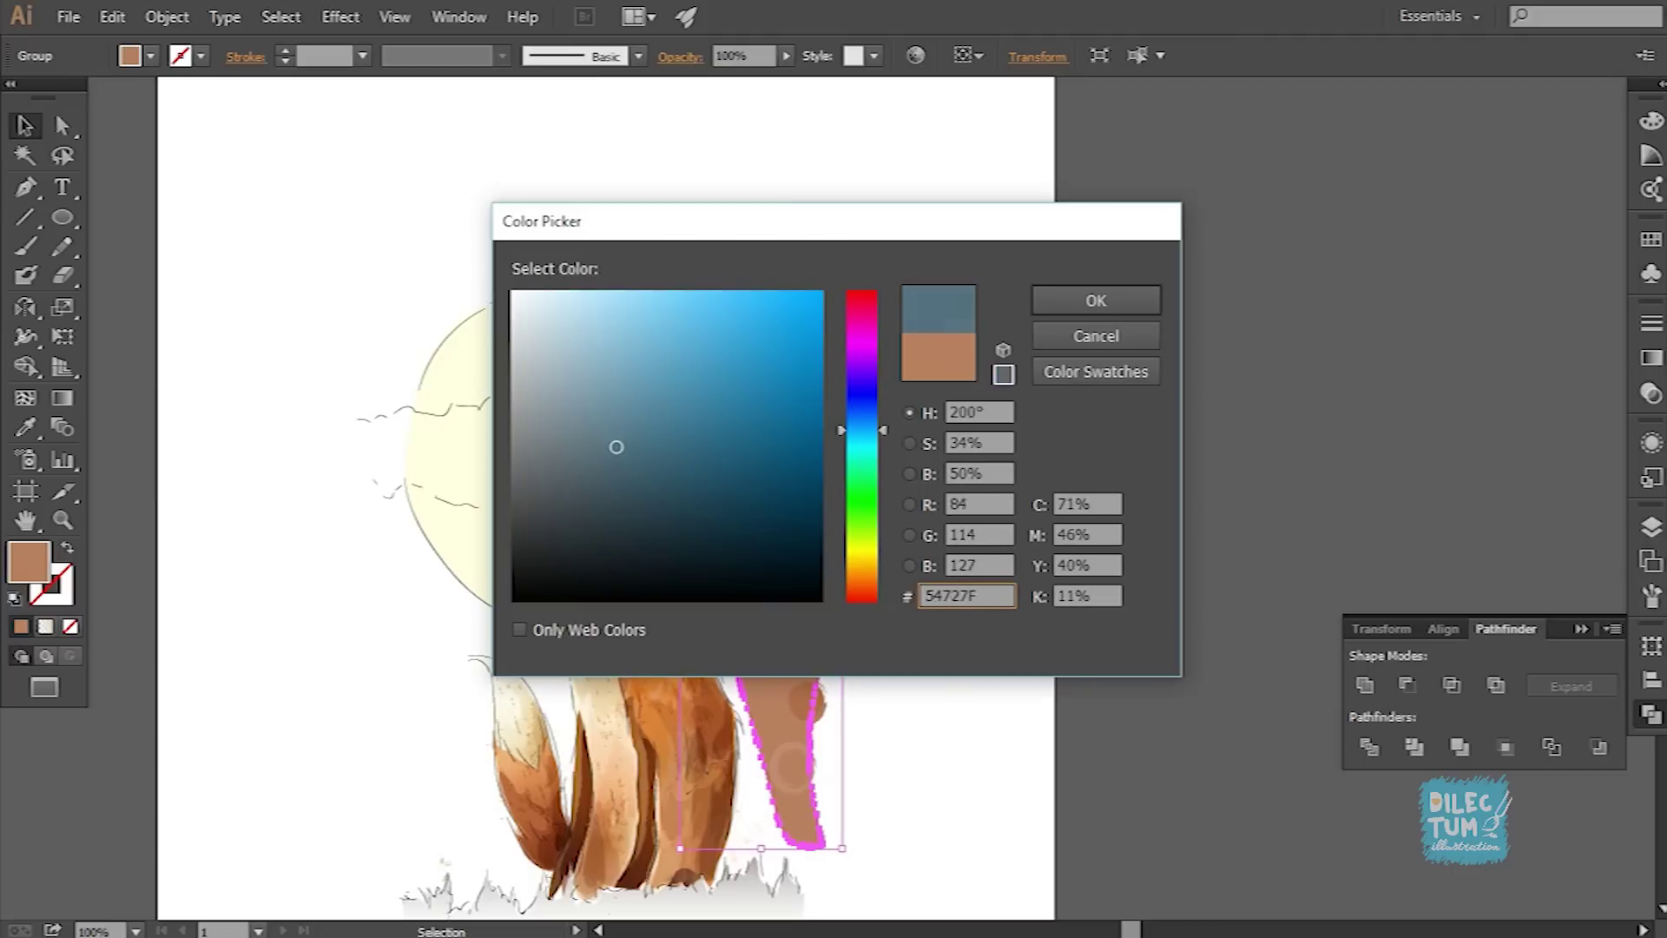
key("Return")
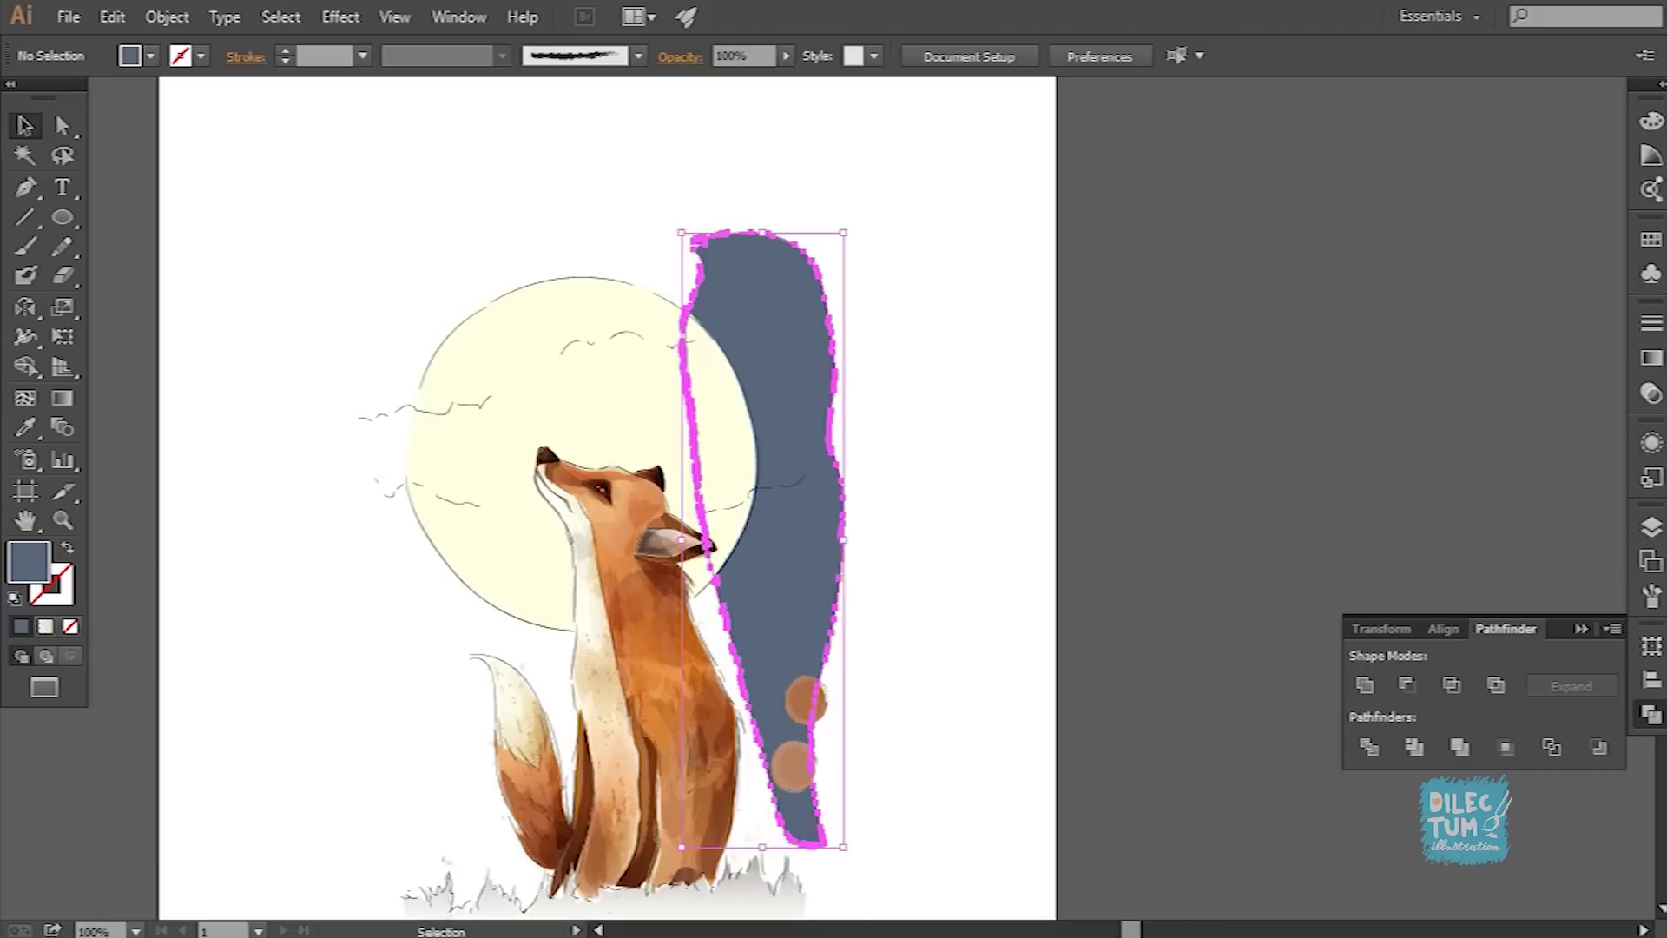
left_click_drag(655, 391, 654, 388)
Step: Fill the left sky shape with the blue-grey colour, expand it, and fade it to 23% opacity
key("v")
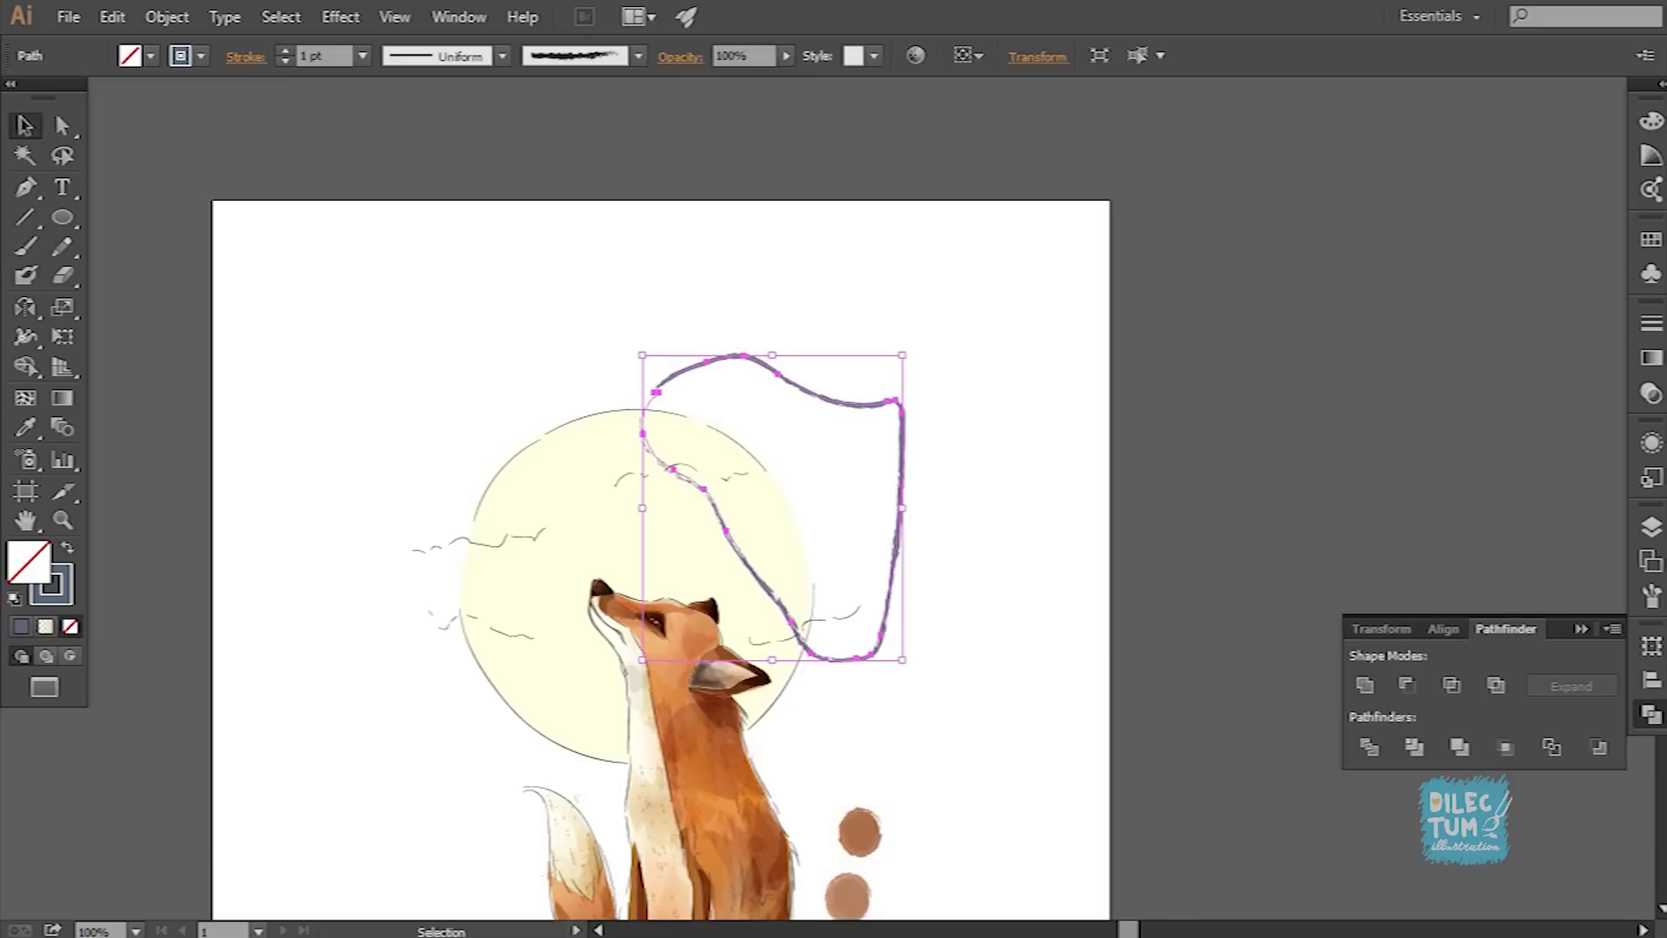
key("ctrl+shift+a")
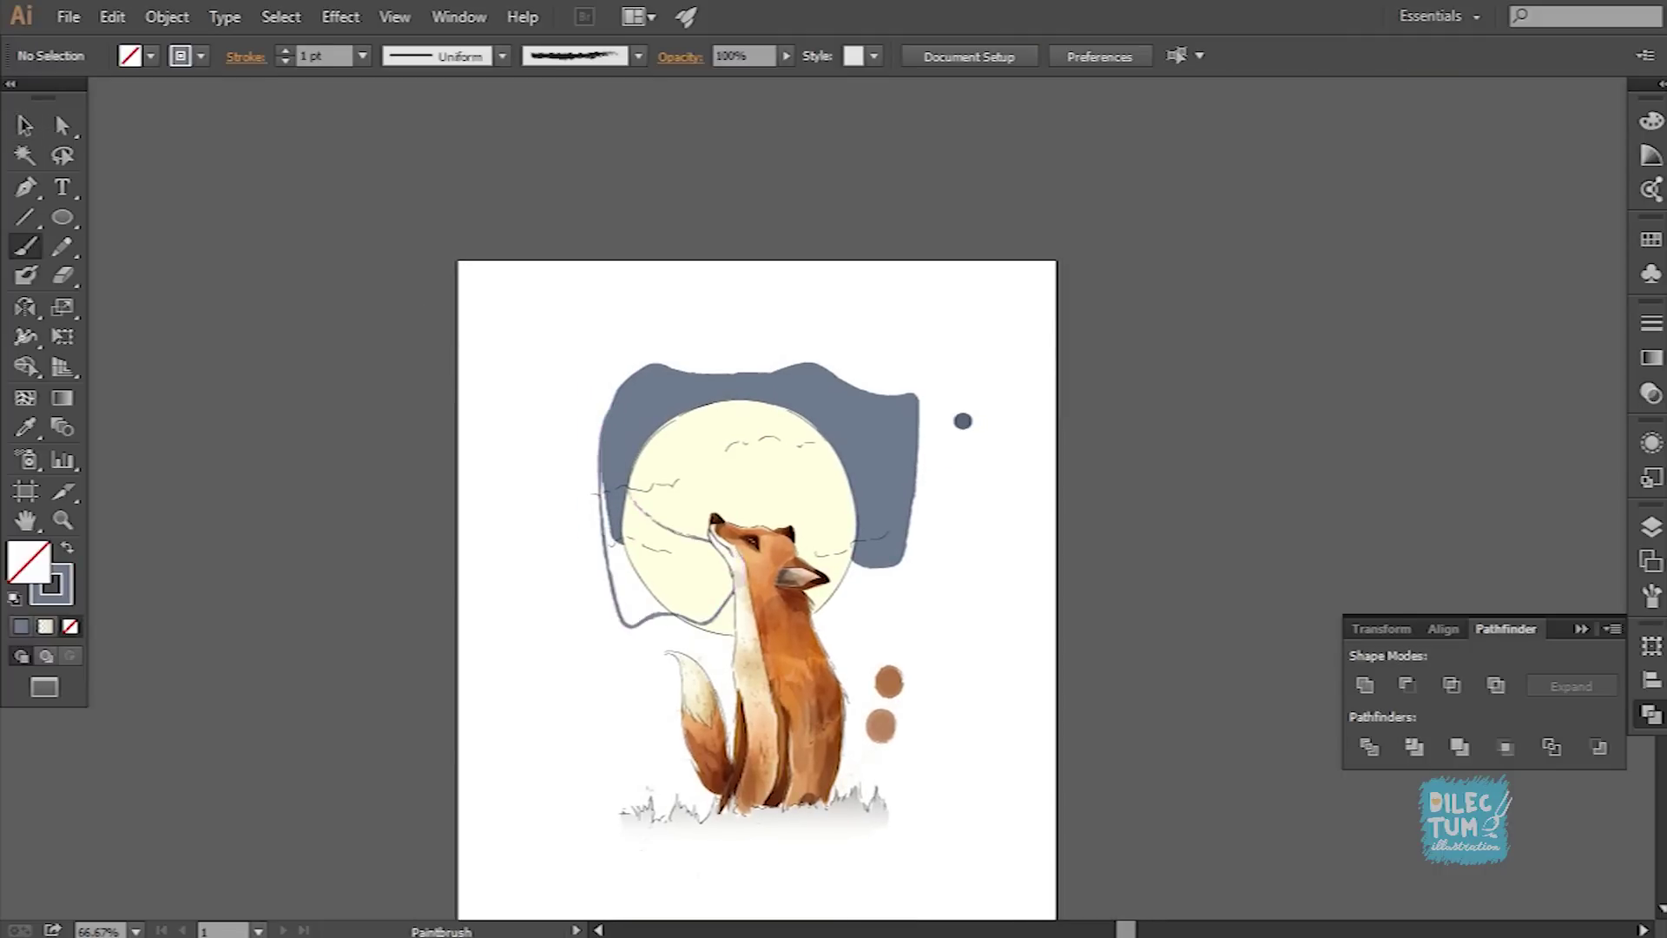
key("v")
left_click(167, 17)
key("Escape")
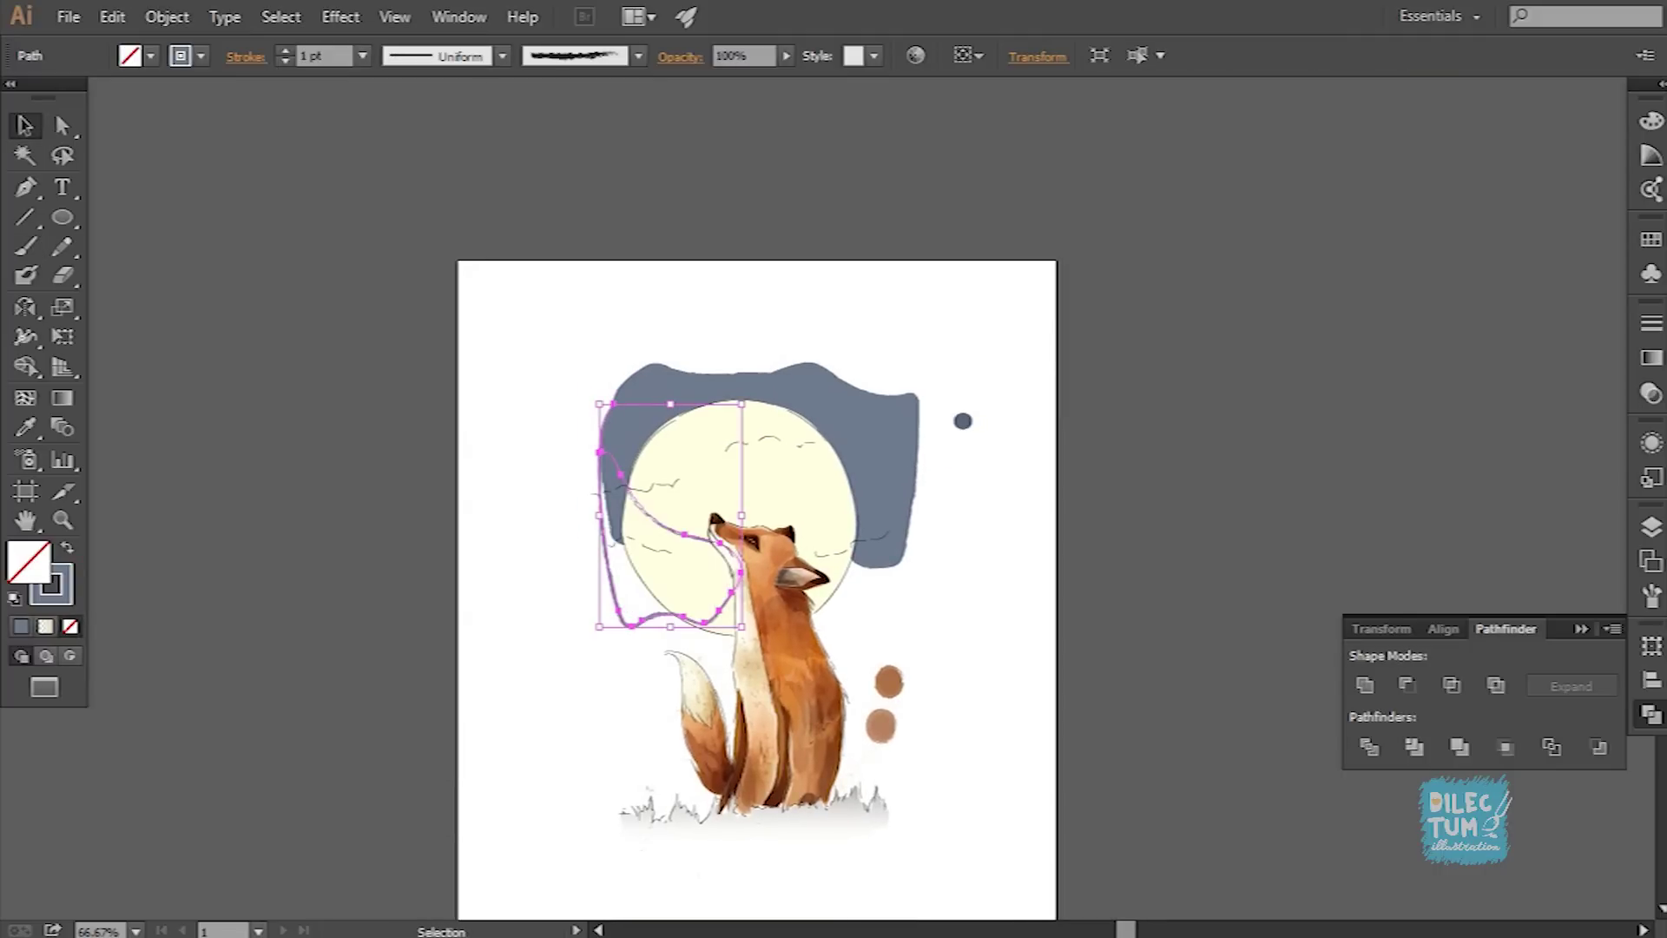
key("i")
left_click(877, 486)
key("ctrl+1")
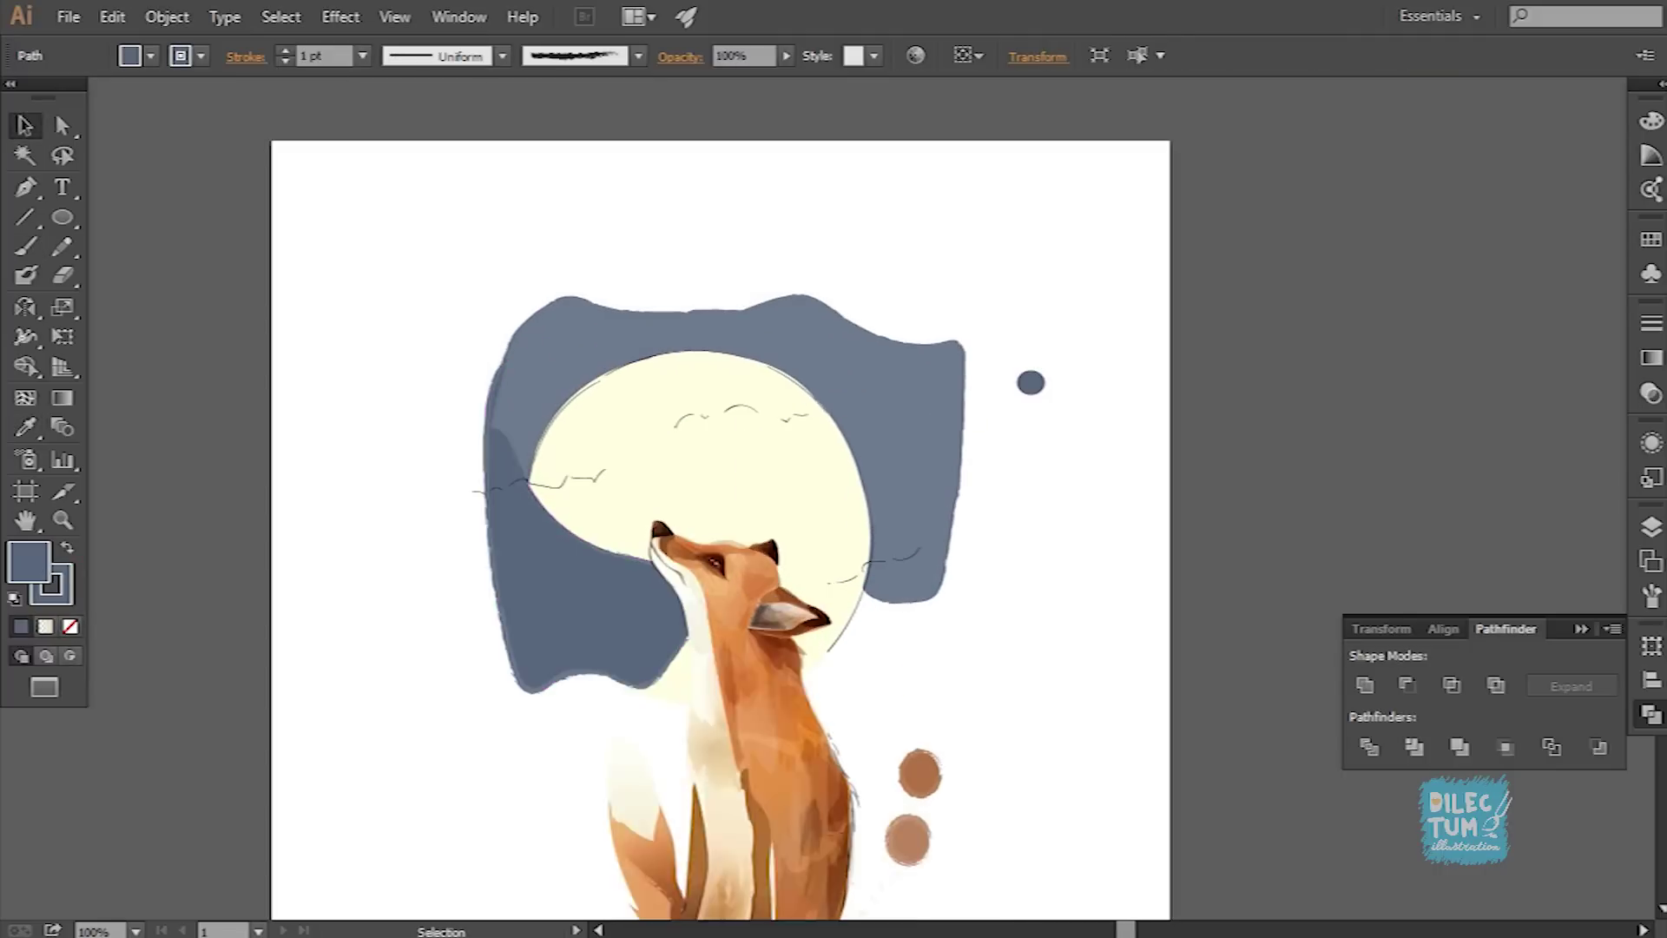
key("v")
left_click(167, 16)
left_click(200, 246)
left_click_drag(786, 56, 705, 76)
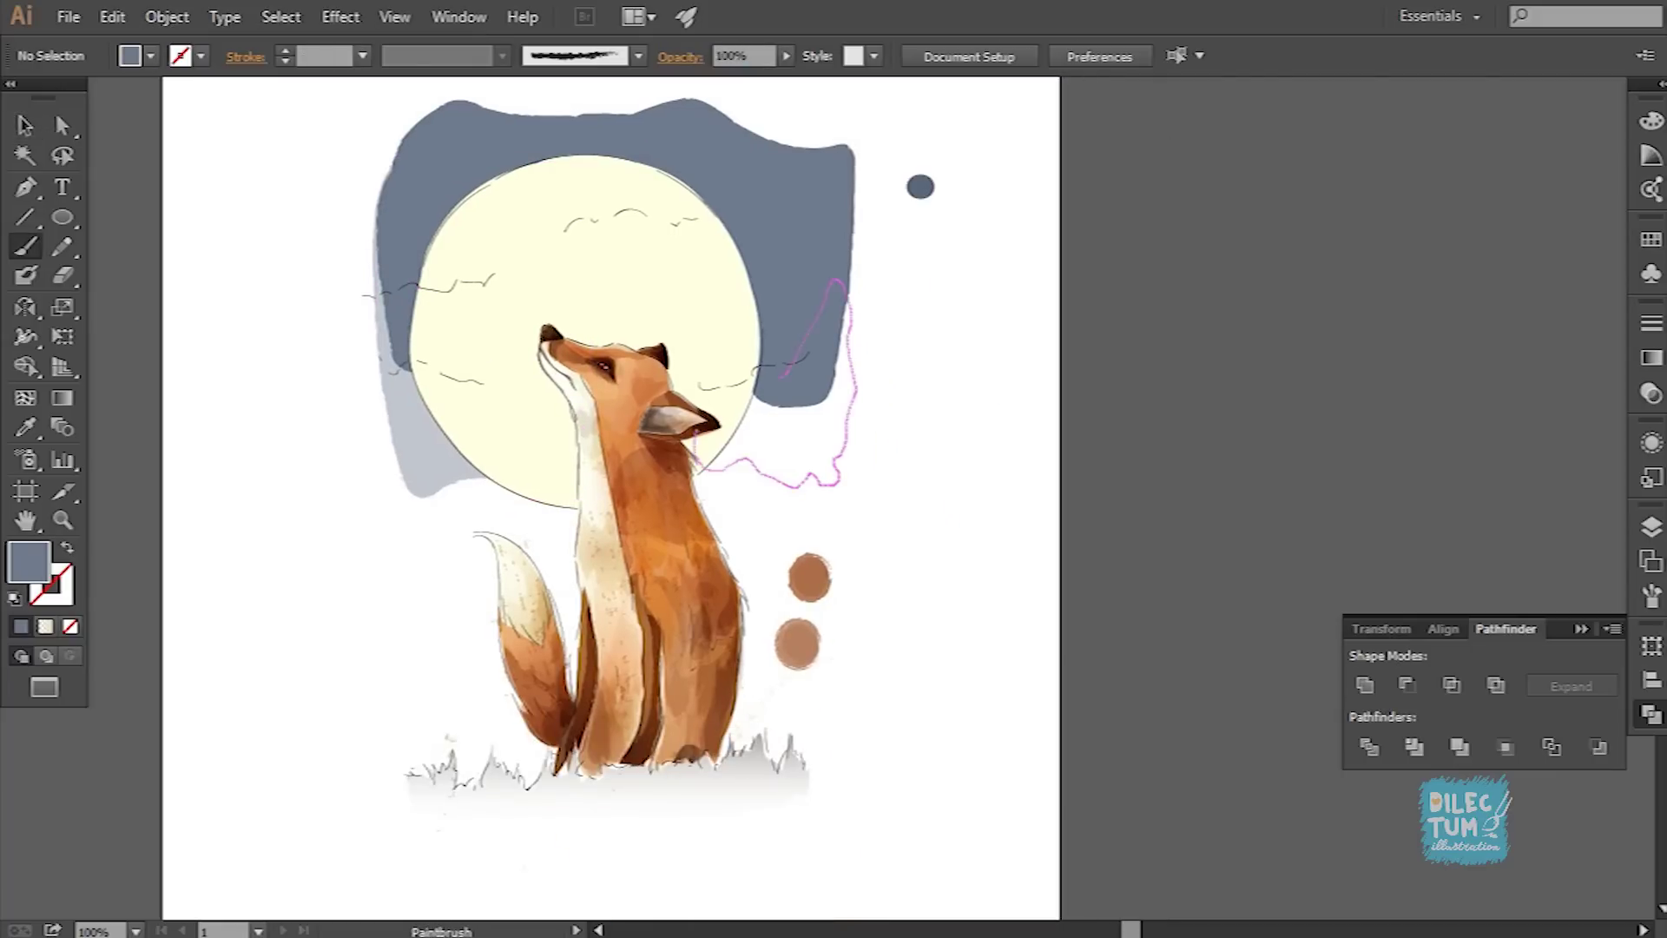
Step: Paint a new shape beside the fox's head, expand it, and make it half transparent
left_click_drag(700, 447, 755, 370)
key("v")
left_click(167, 16)
left_click(217, 304)
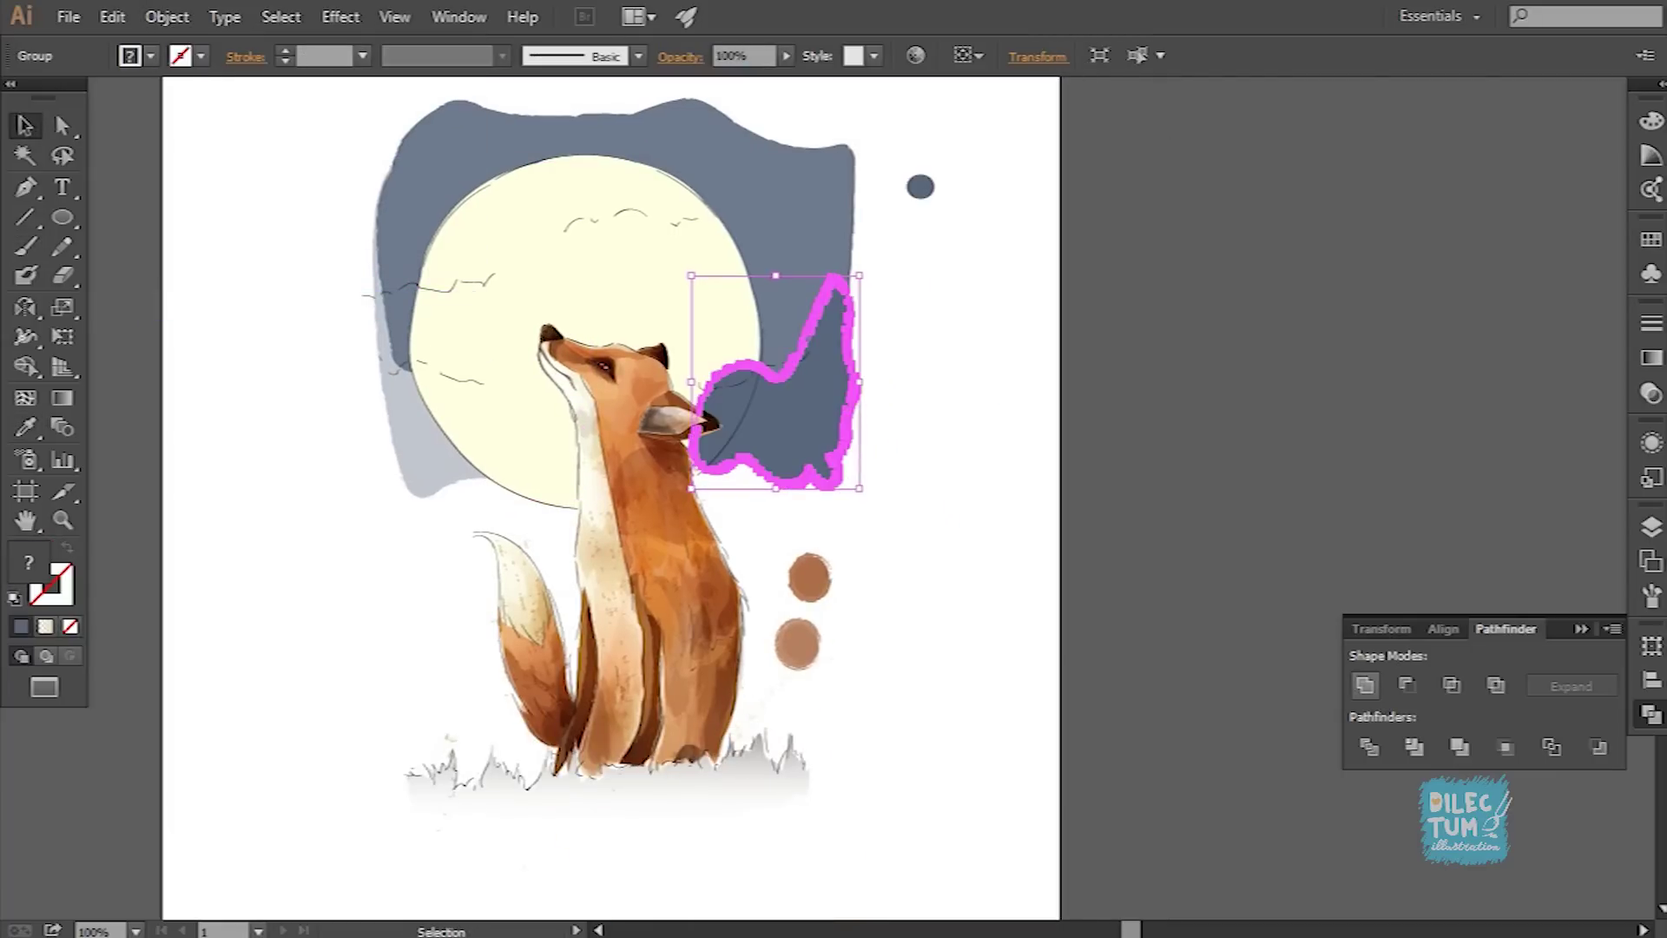
key("o")
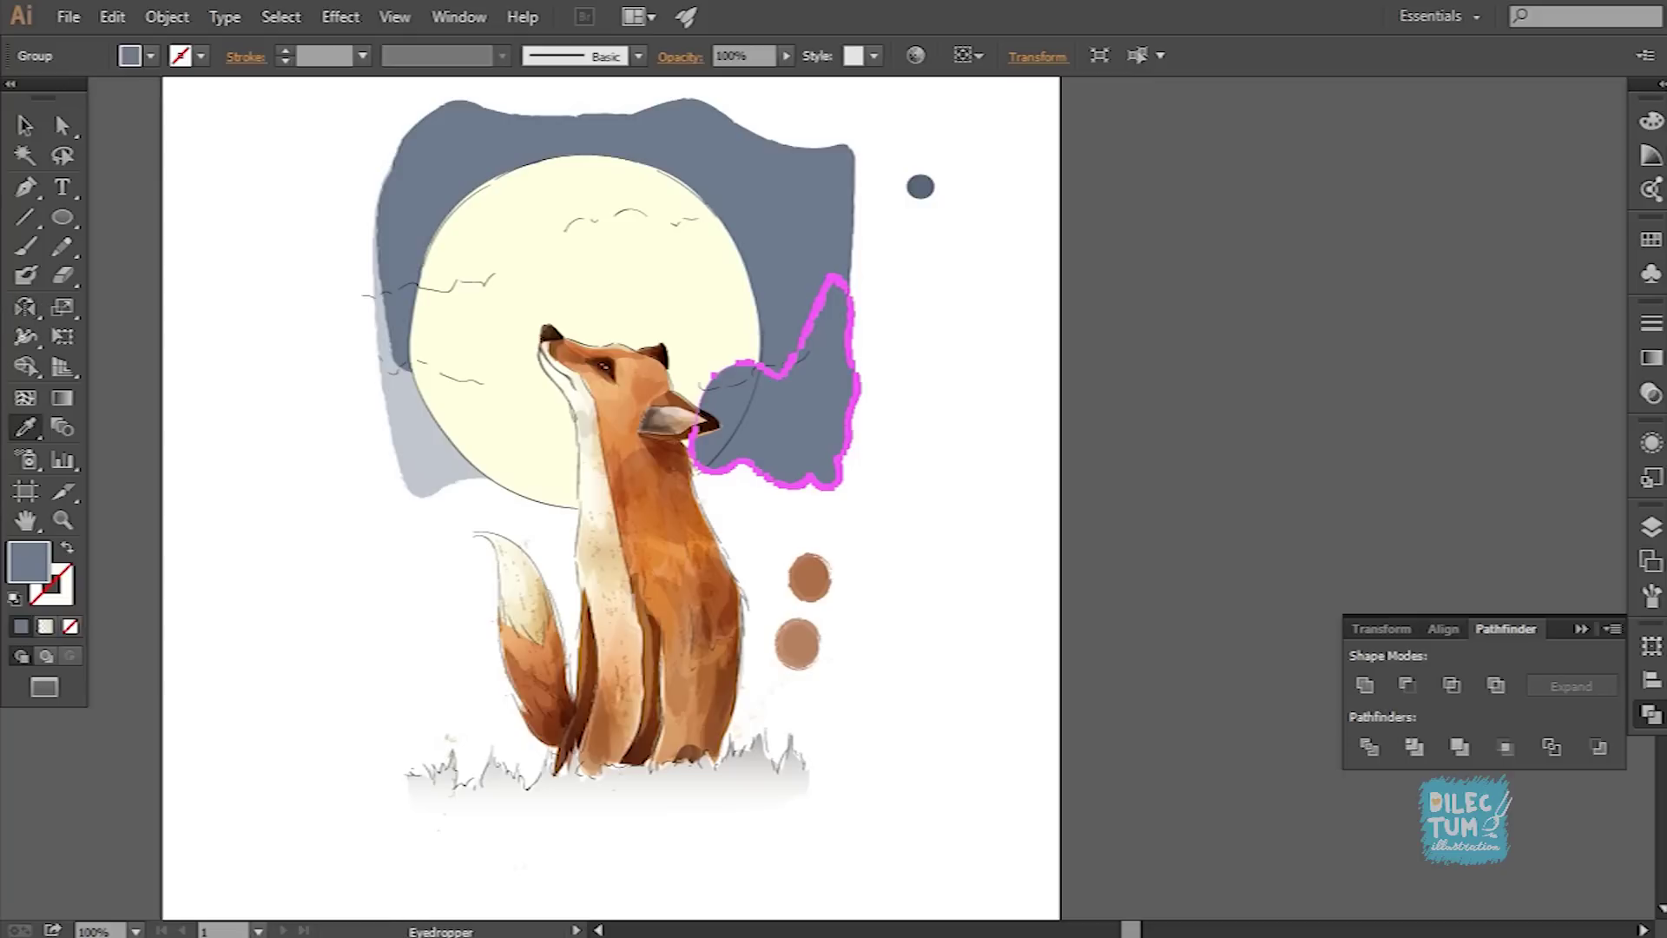
left_click_drag(789, 78, 736, 77)
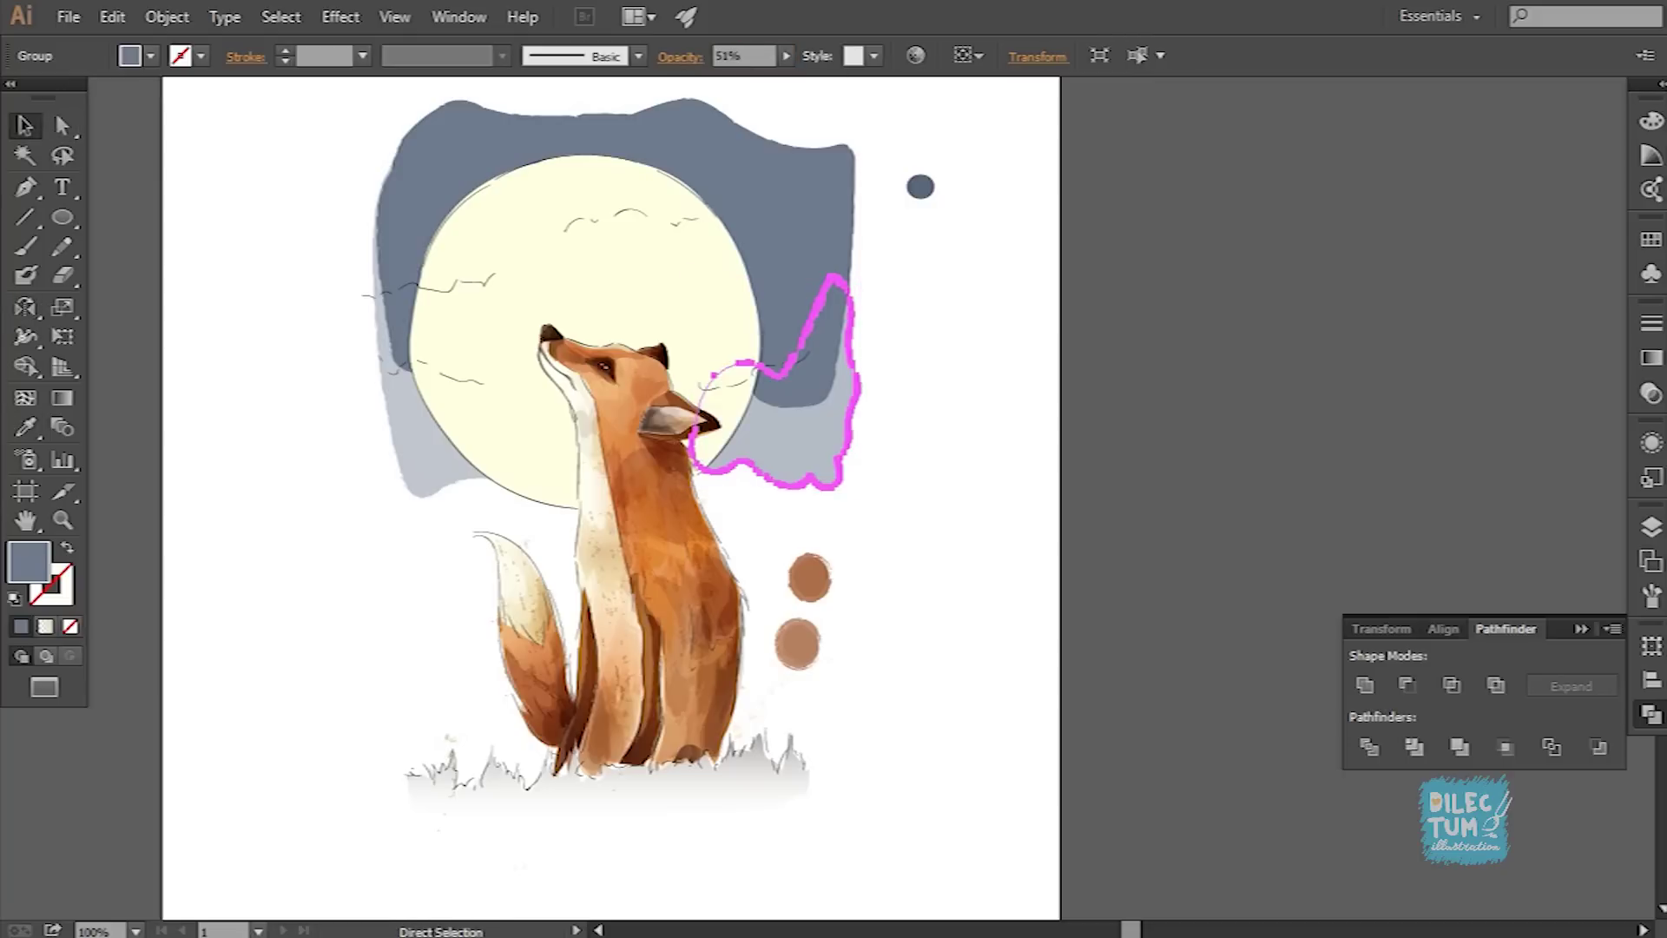
Step: Paint a tall drip shape below the right sky and turn it into a filled shape
key("ctrl+shift+a")
key("ctrl+minus")
key("ctrl+minus")
key("ctrl+plus")
key("ctrl+plus")
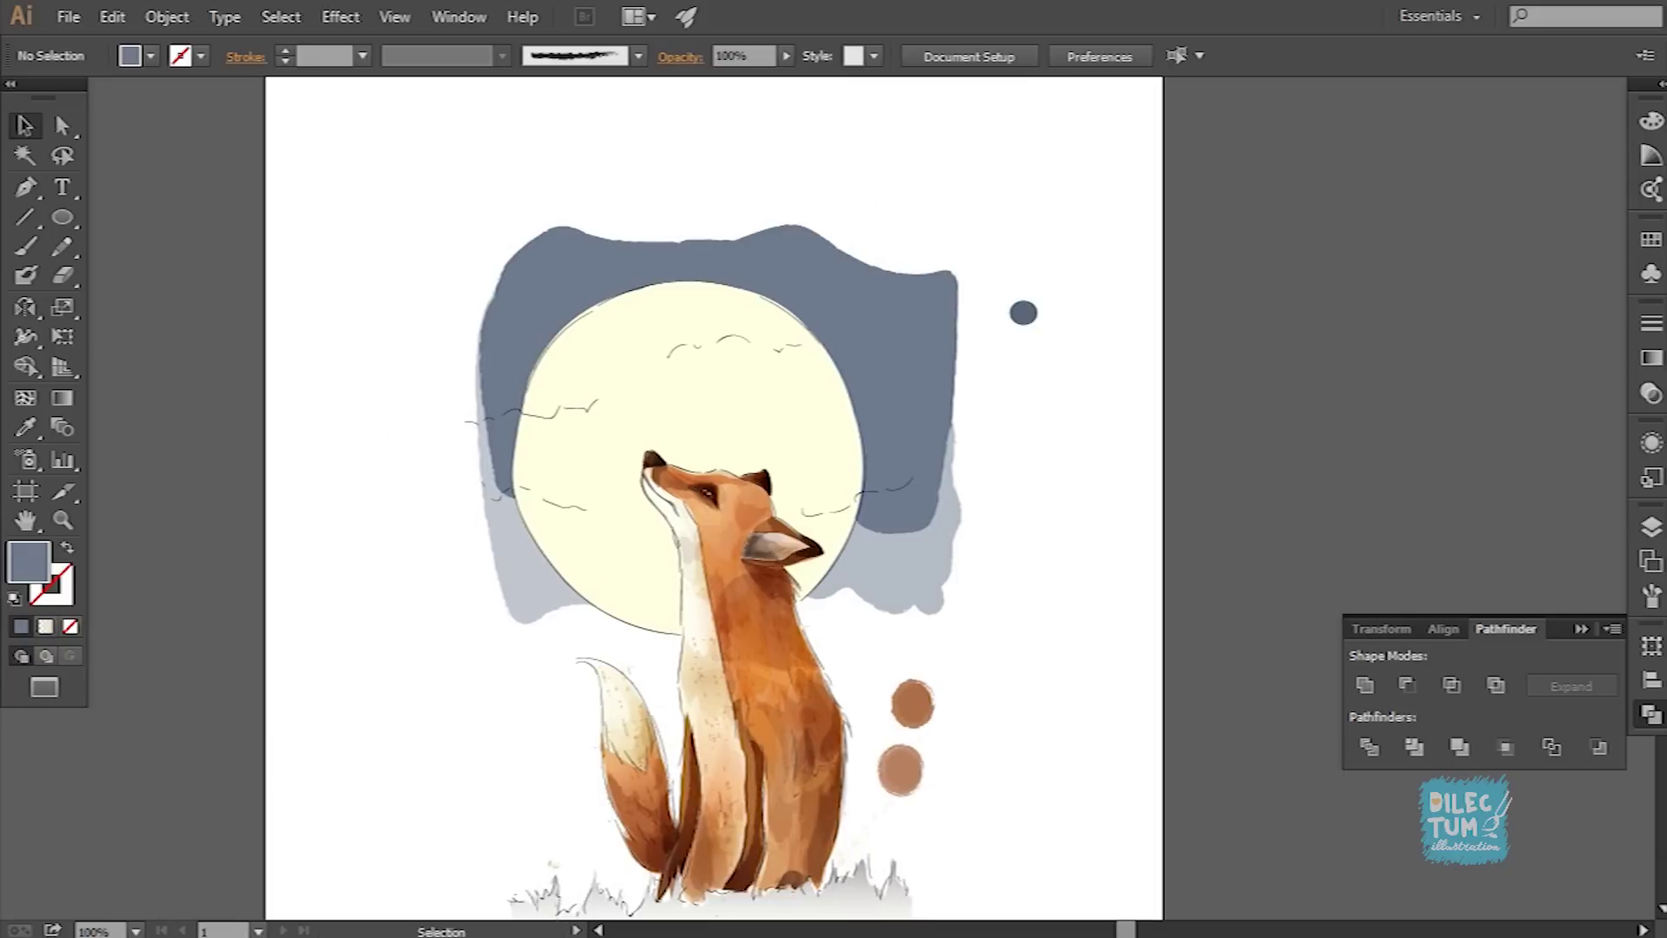
left_click_drag(945, 582, 861, 517)
key("i")
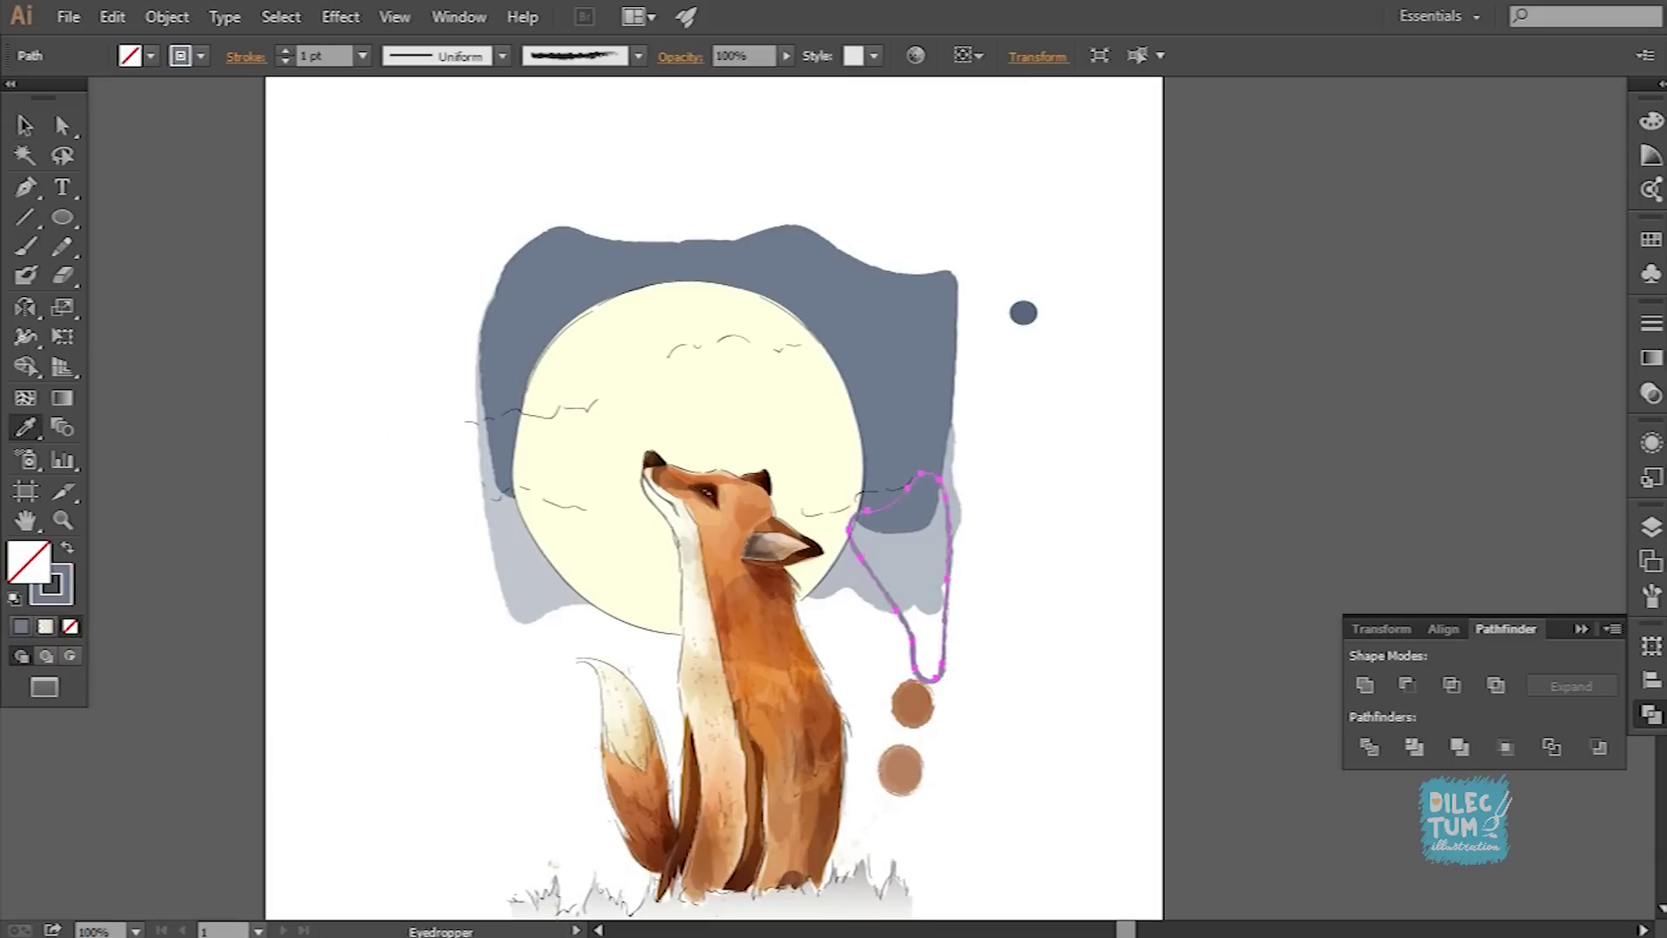
left_click(903, 347)
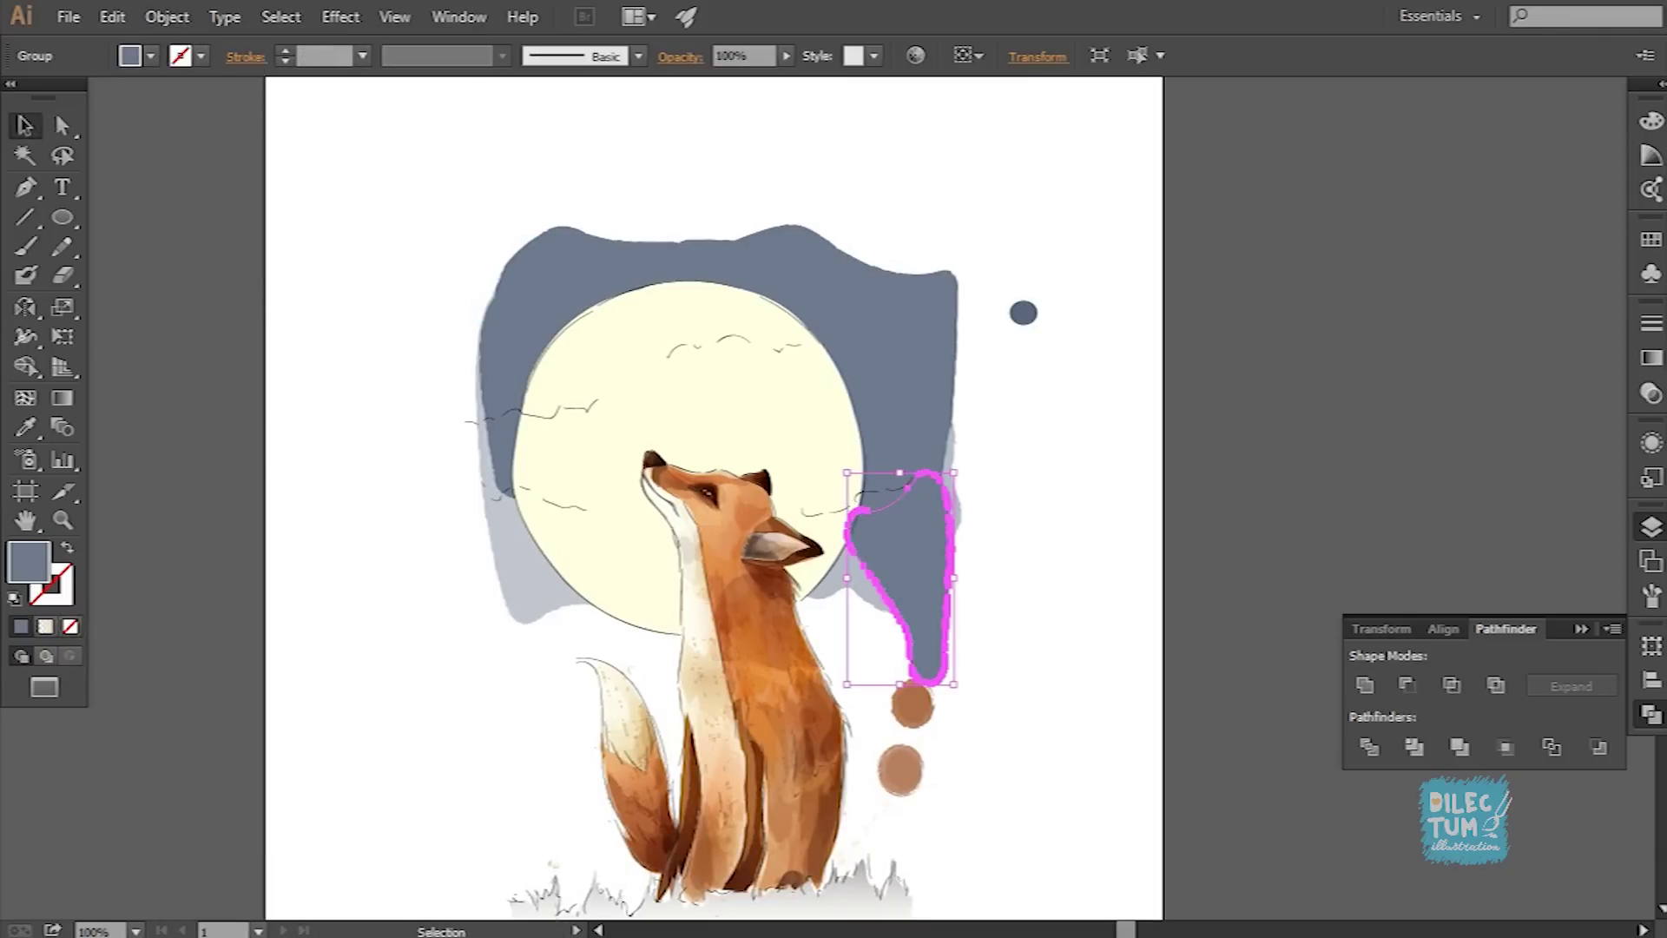
Step: Move the two brown dots further right, then select and deselect the moon on the sky layer
key("F7")
key("ctrl+shift+a")
left_click_drag(903, 768, 920, 754)
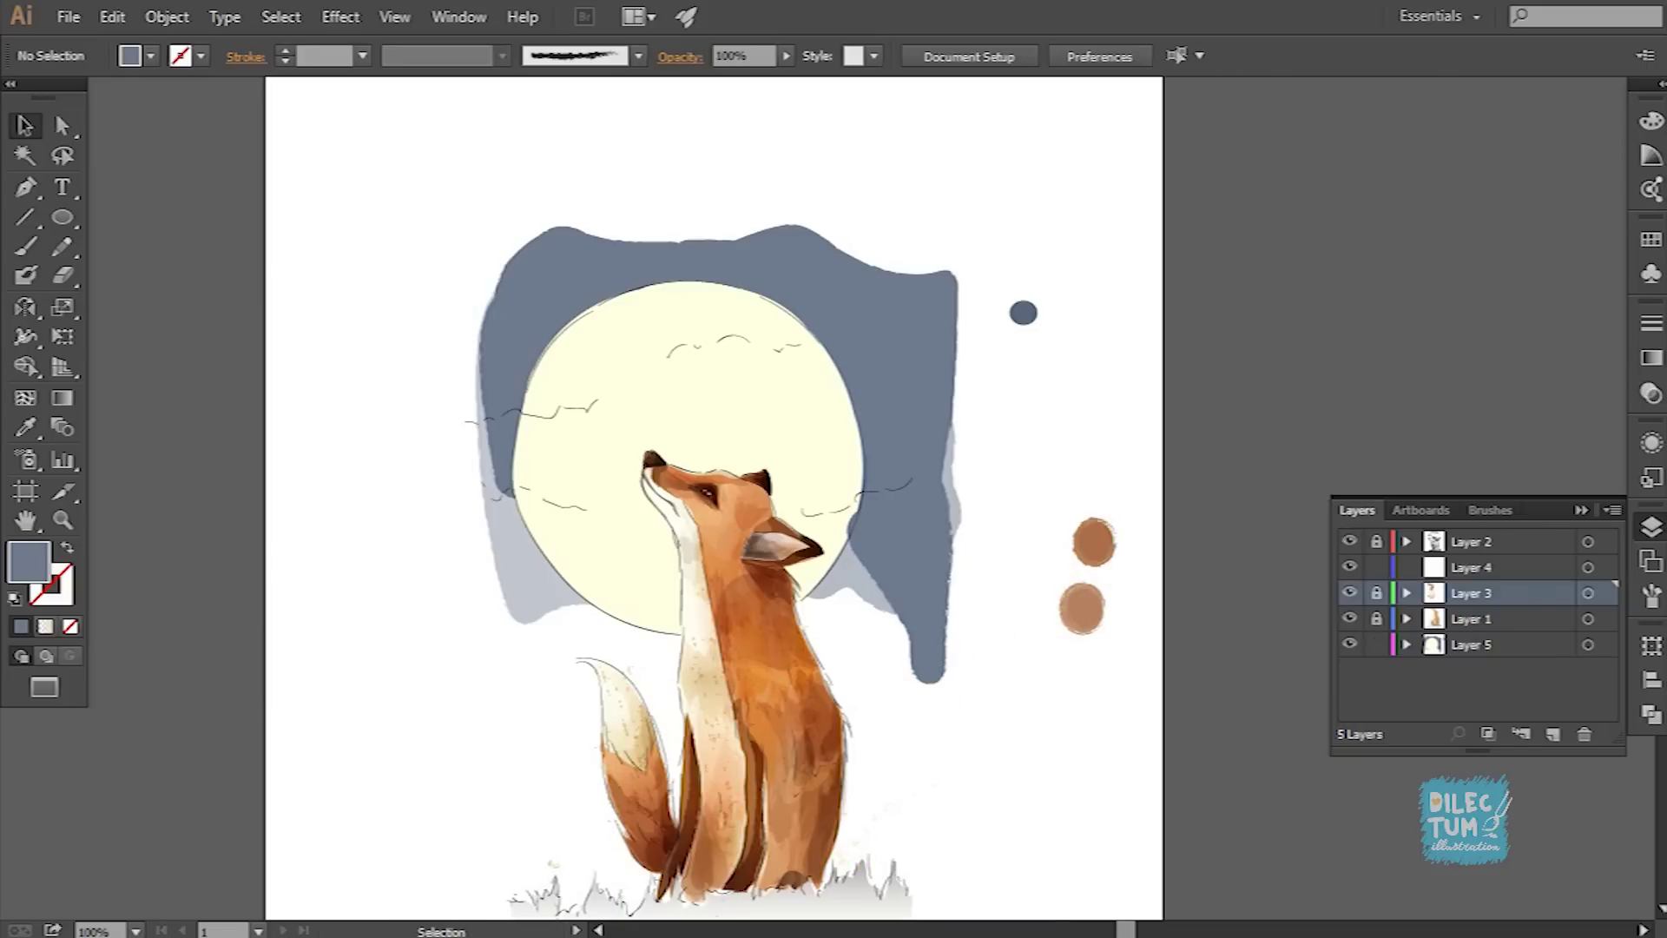
left_click(864, 547)
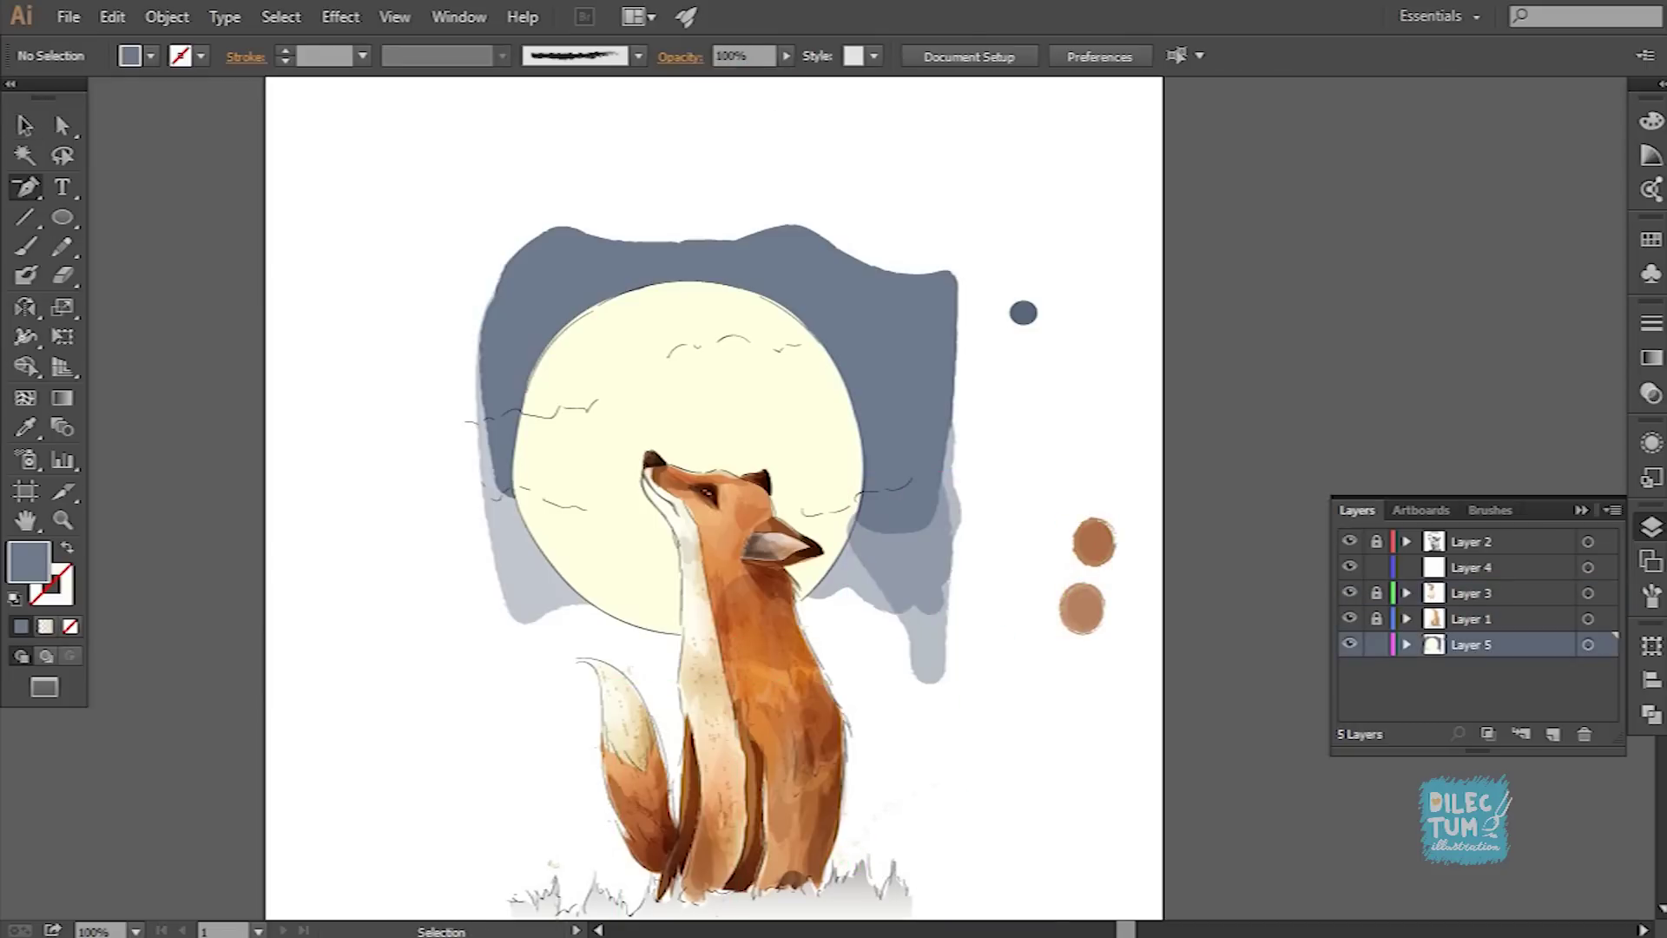
key("v")
left_click(855, 506)
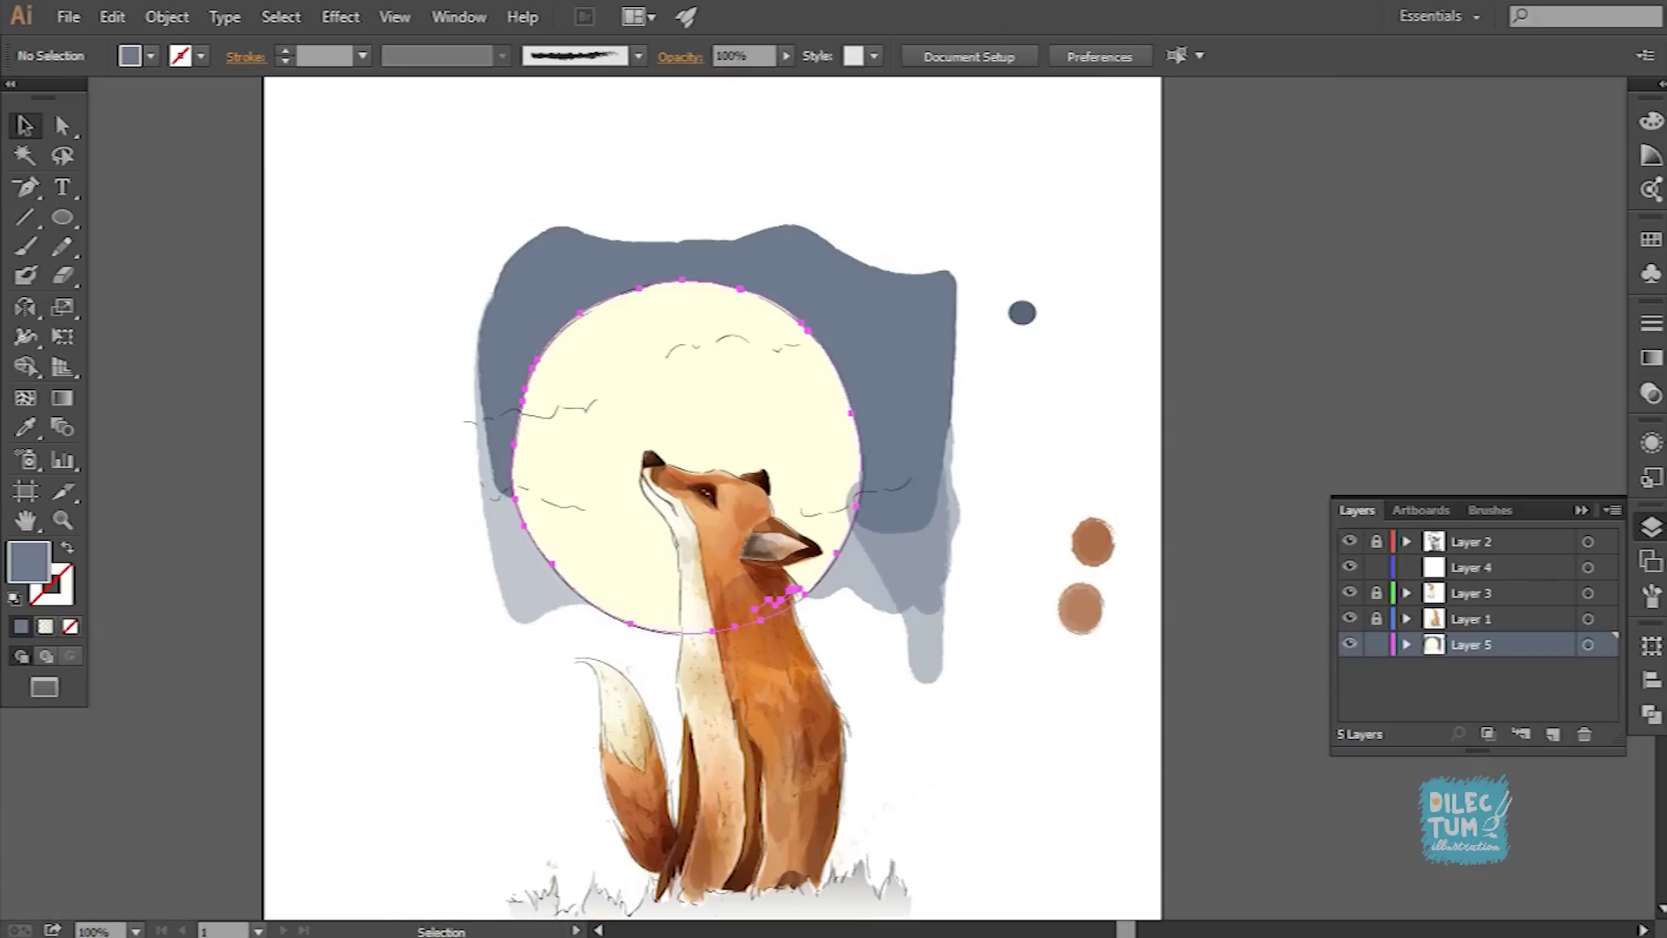
key("ctrl+shift+a")
Step: Give the vertical stroke a rougher brush, expand it, colour it blue-grey, and fade it to 31% opacity
key("ctrl+minus")
key("ctrl+plus")
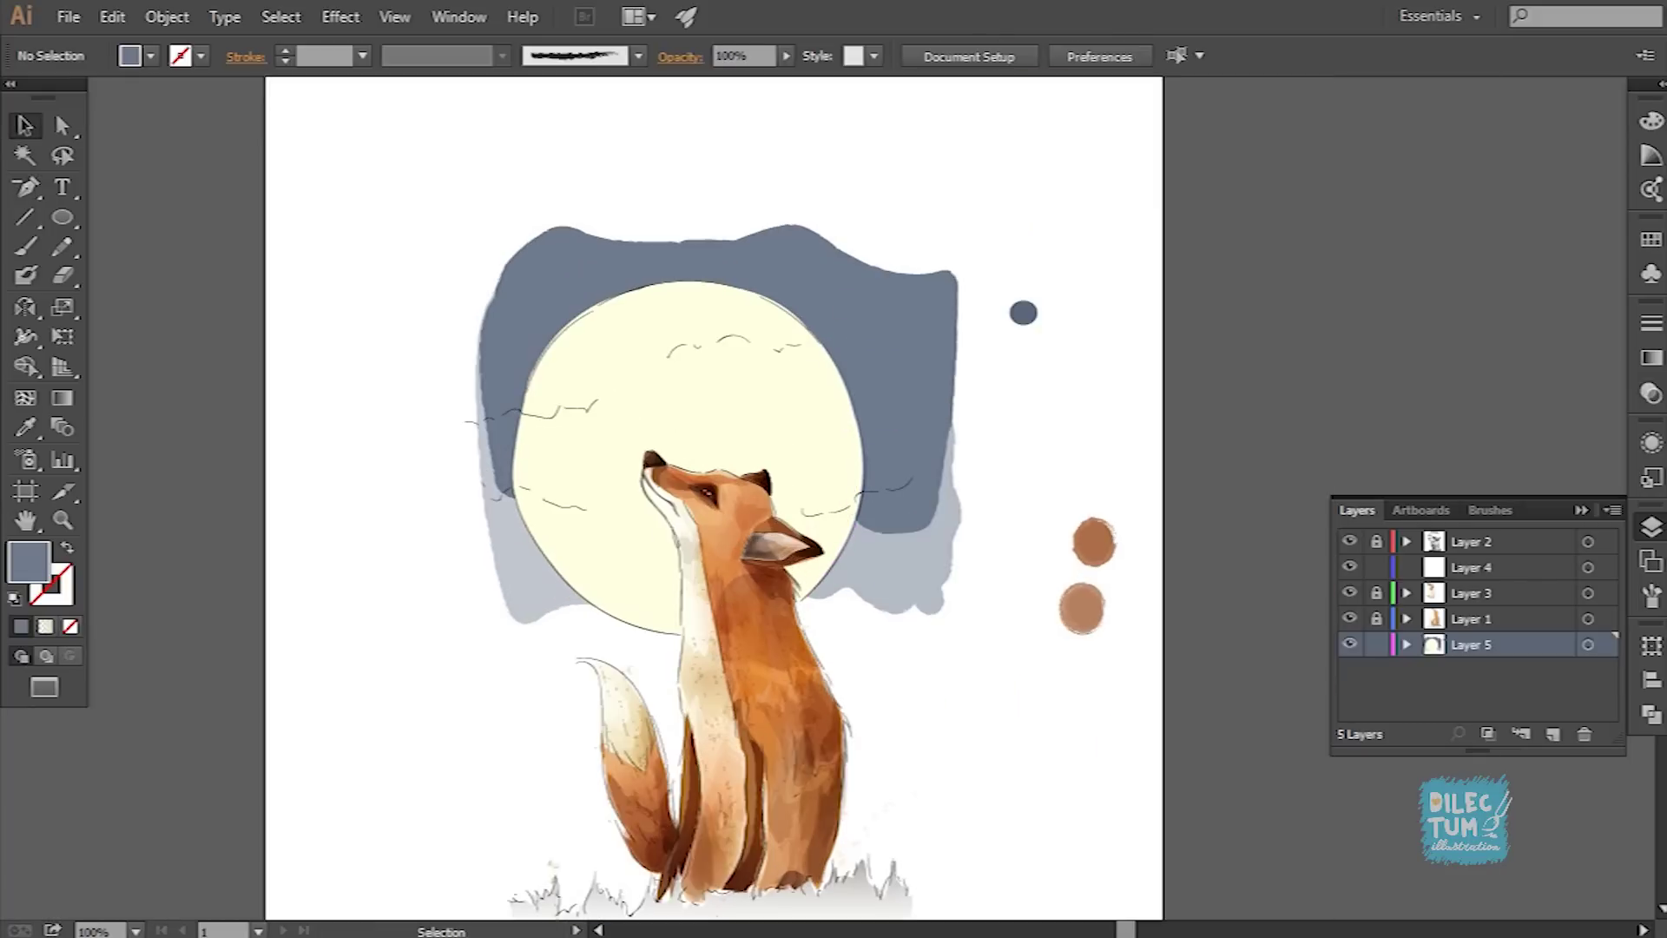
key("F5")
key("b")
left_click(1467, 667)
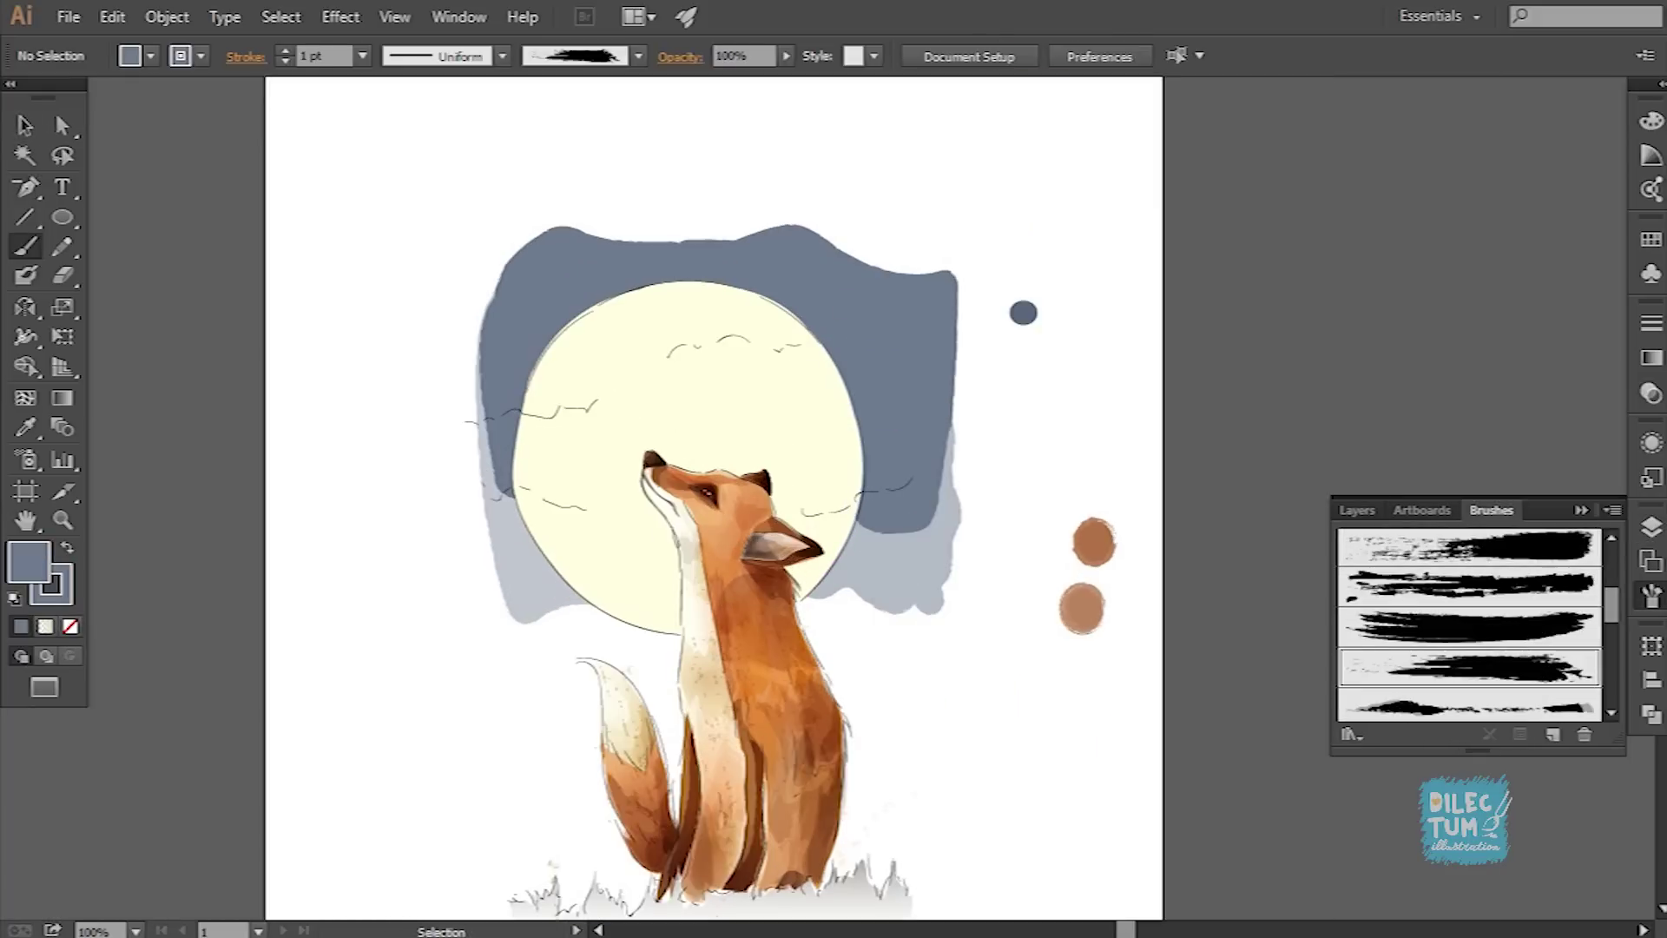
left_click(166, 17)
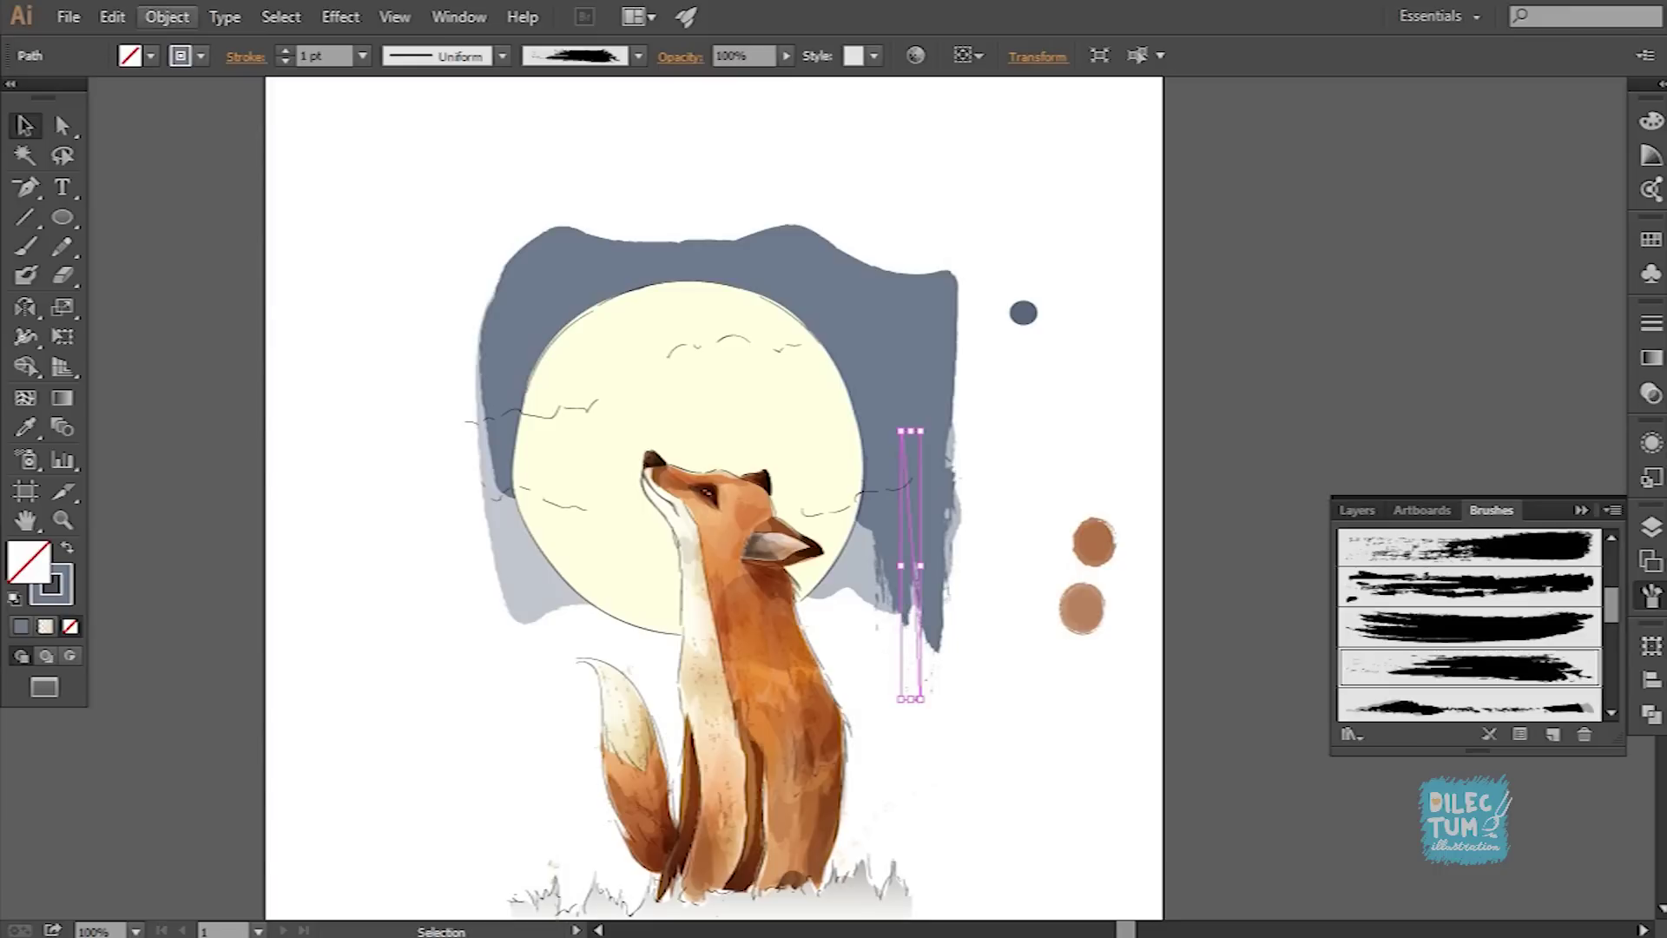
left_click(217, 298)
double_click(912, 564)
key("Escape")
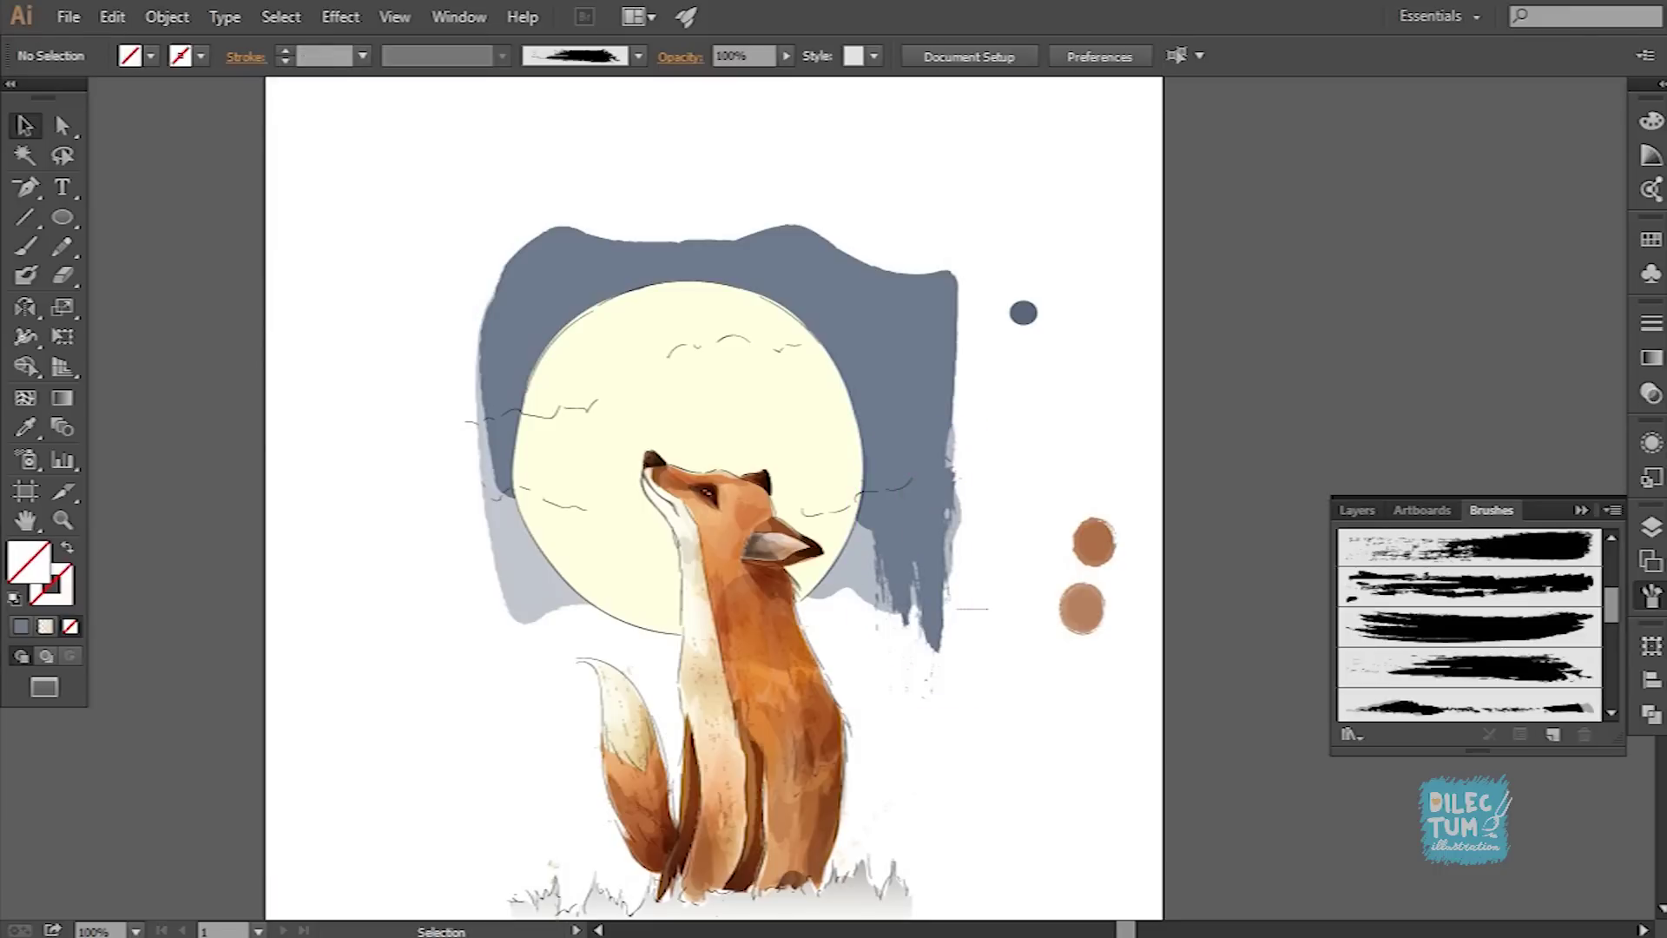
key("i")
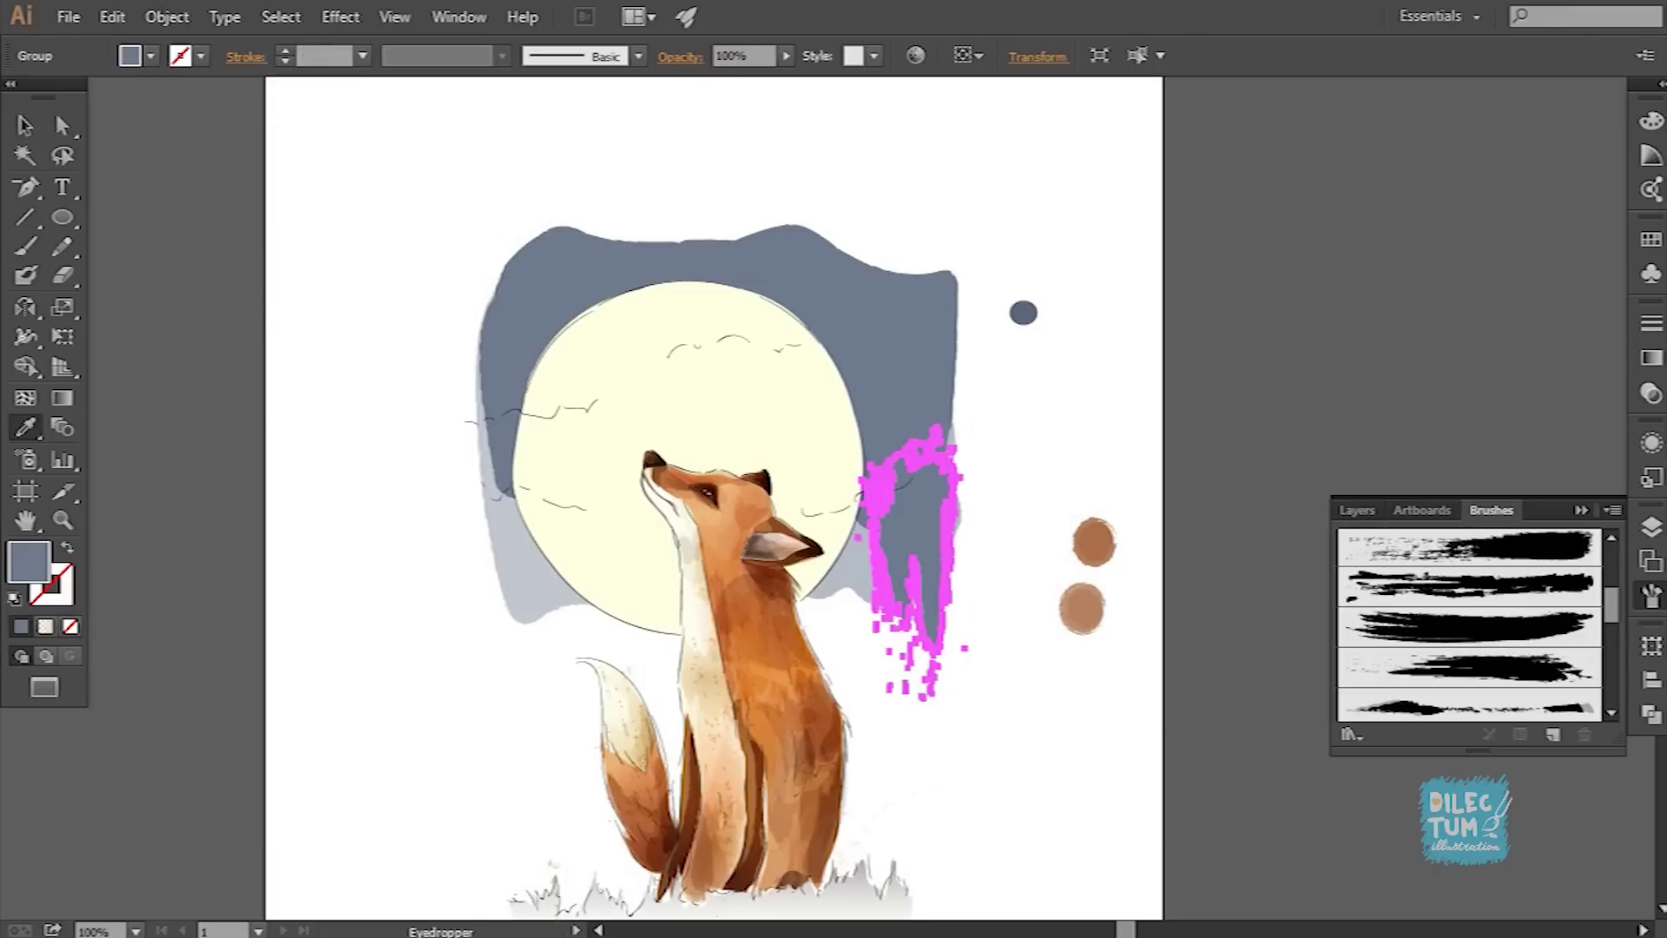
left_click_drag(790, 77, 711, 76)
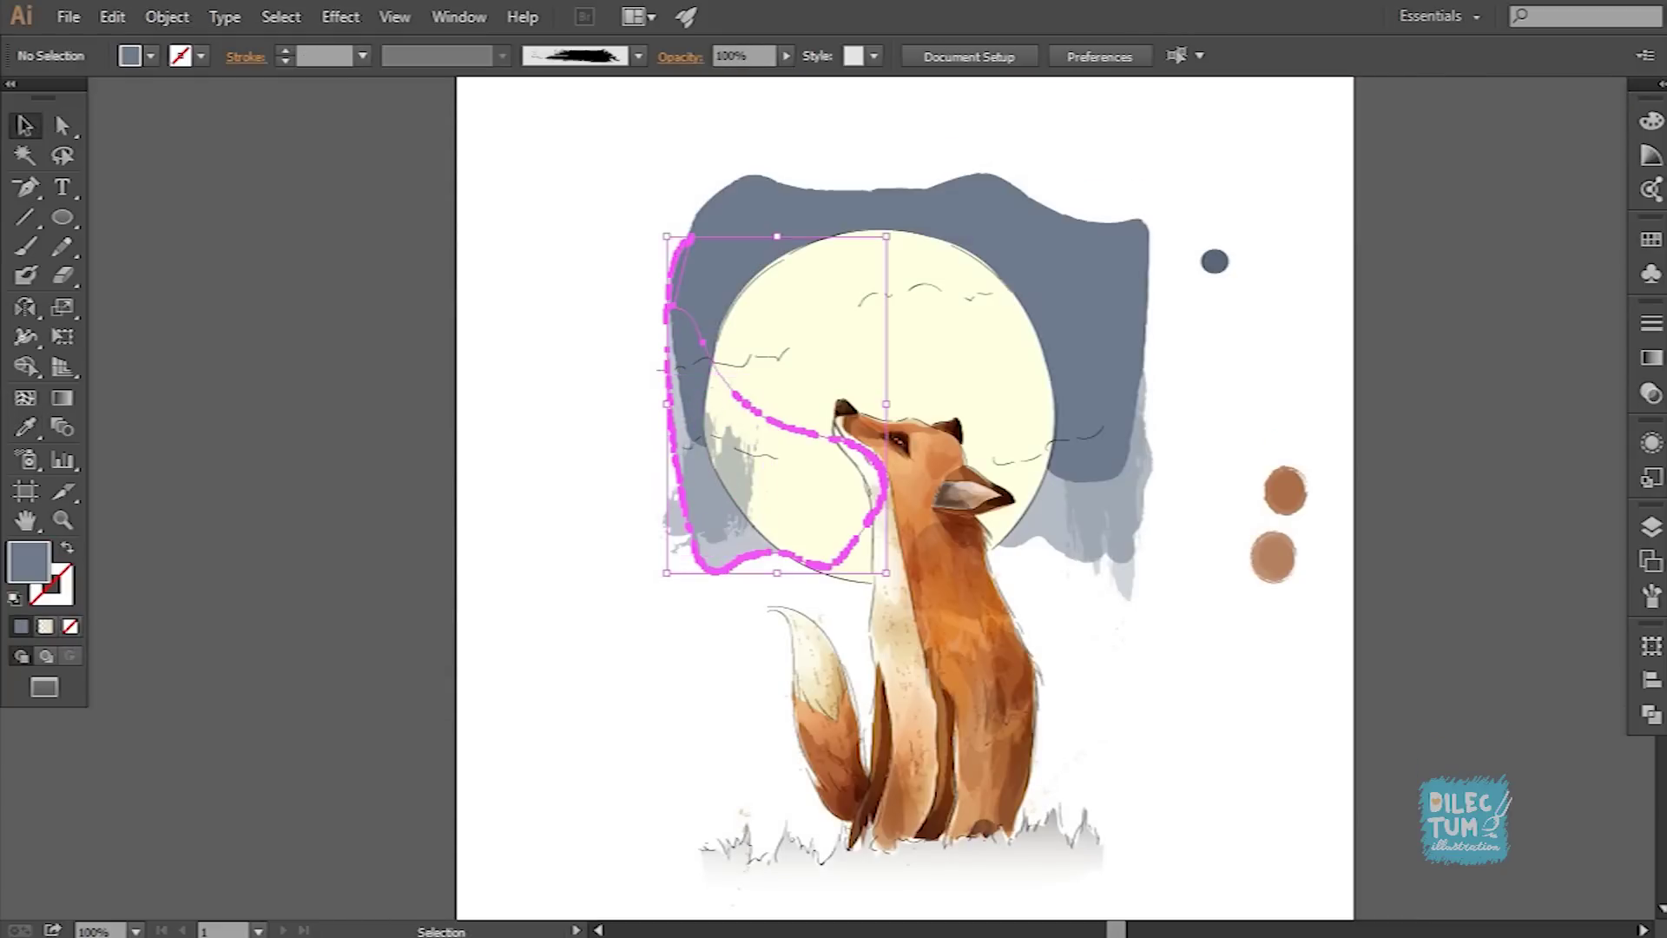
Step: Delete the grey strokes behind the fox and paint a dark blue stroke below the moon's left edge
key("ctrl+minus")
key("ctrl+plus")
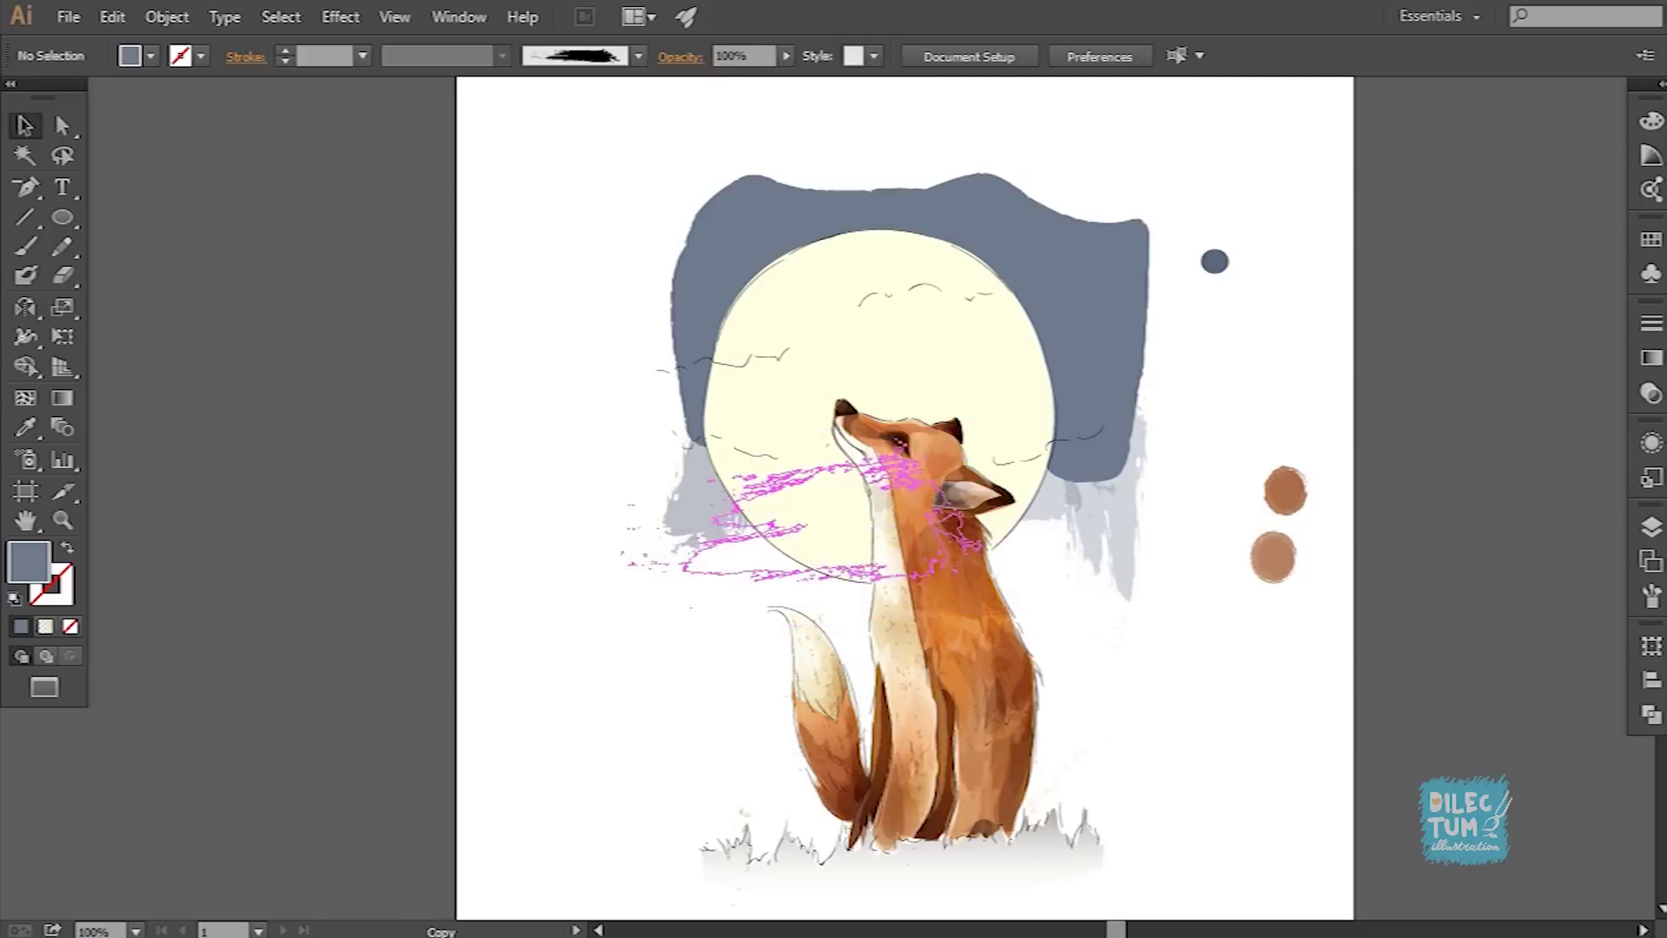
key("Delete")
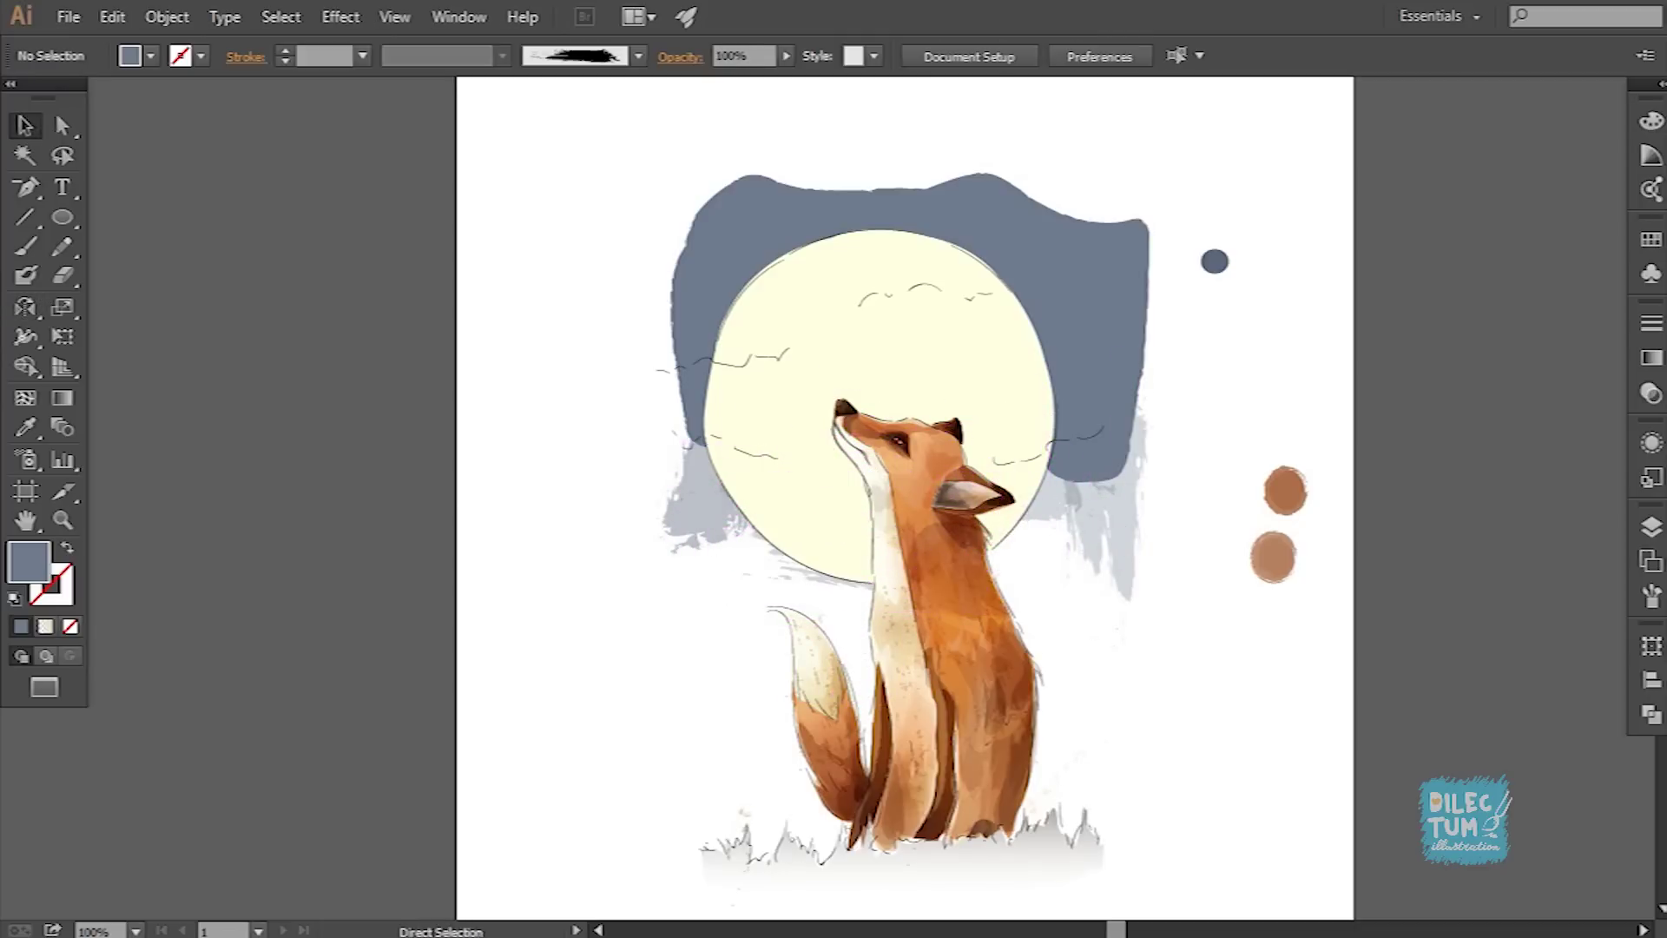
key("ctrl+minus")
key("ctrl+plus")
key("b")
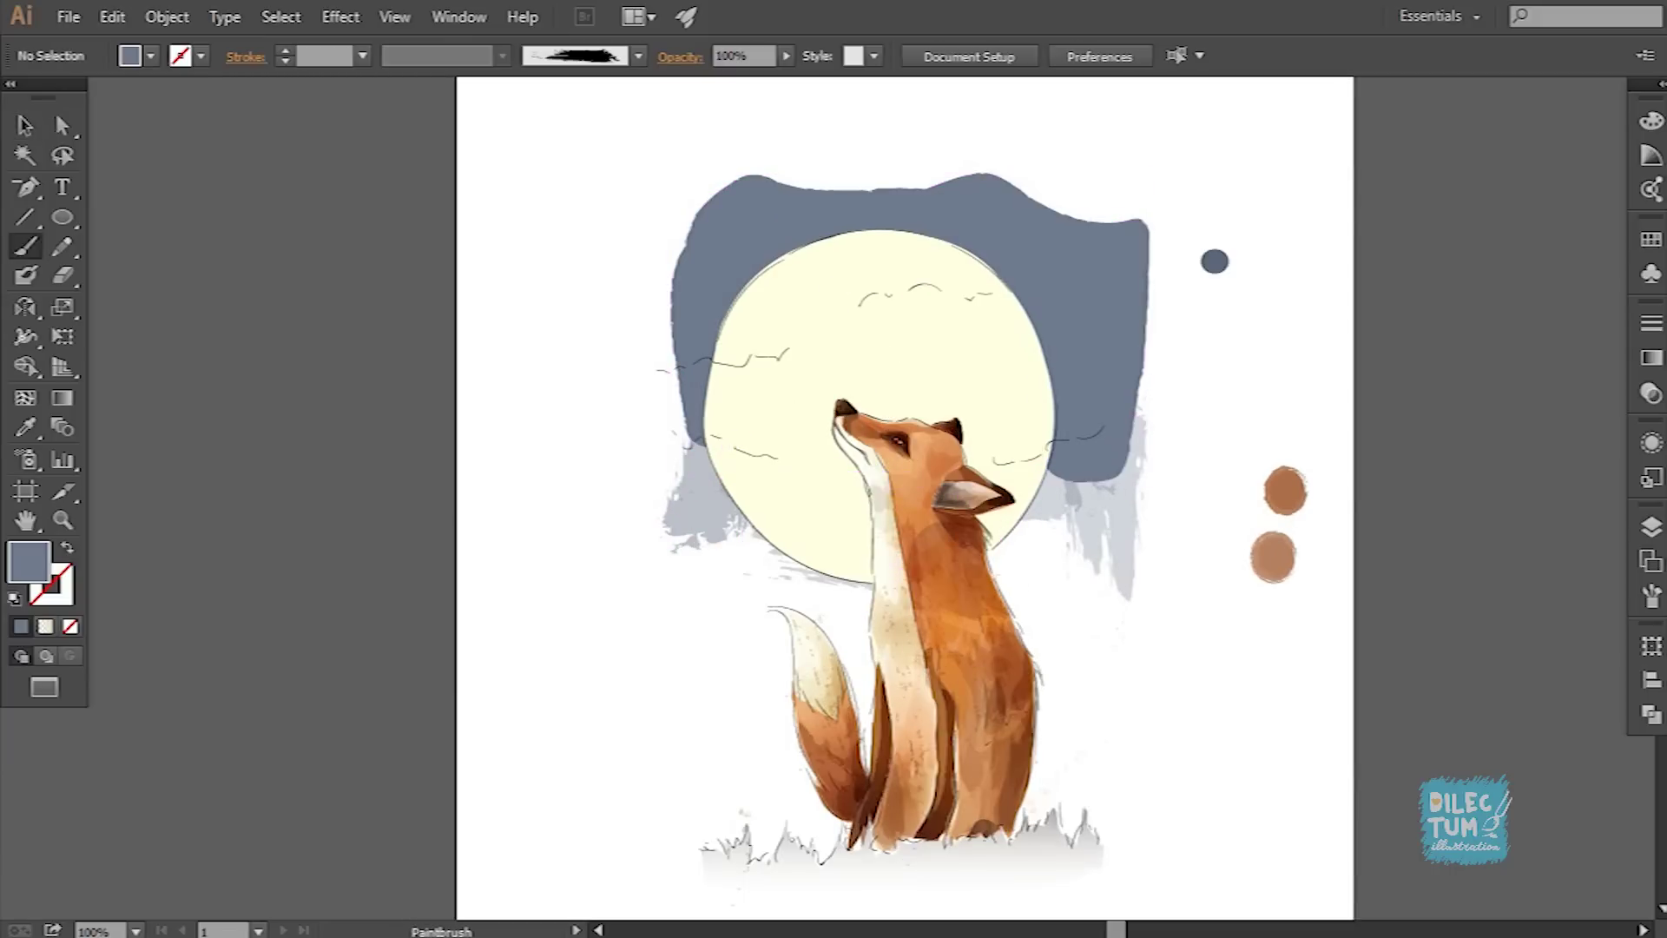
left_click_drag(721, 538, 864, 600)
left_click_drag(669, 469, 849, 574)
Step: Expand the new brush stroke into filled shapes and check the expanded group
key("v")
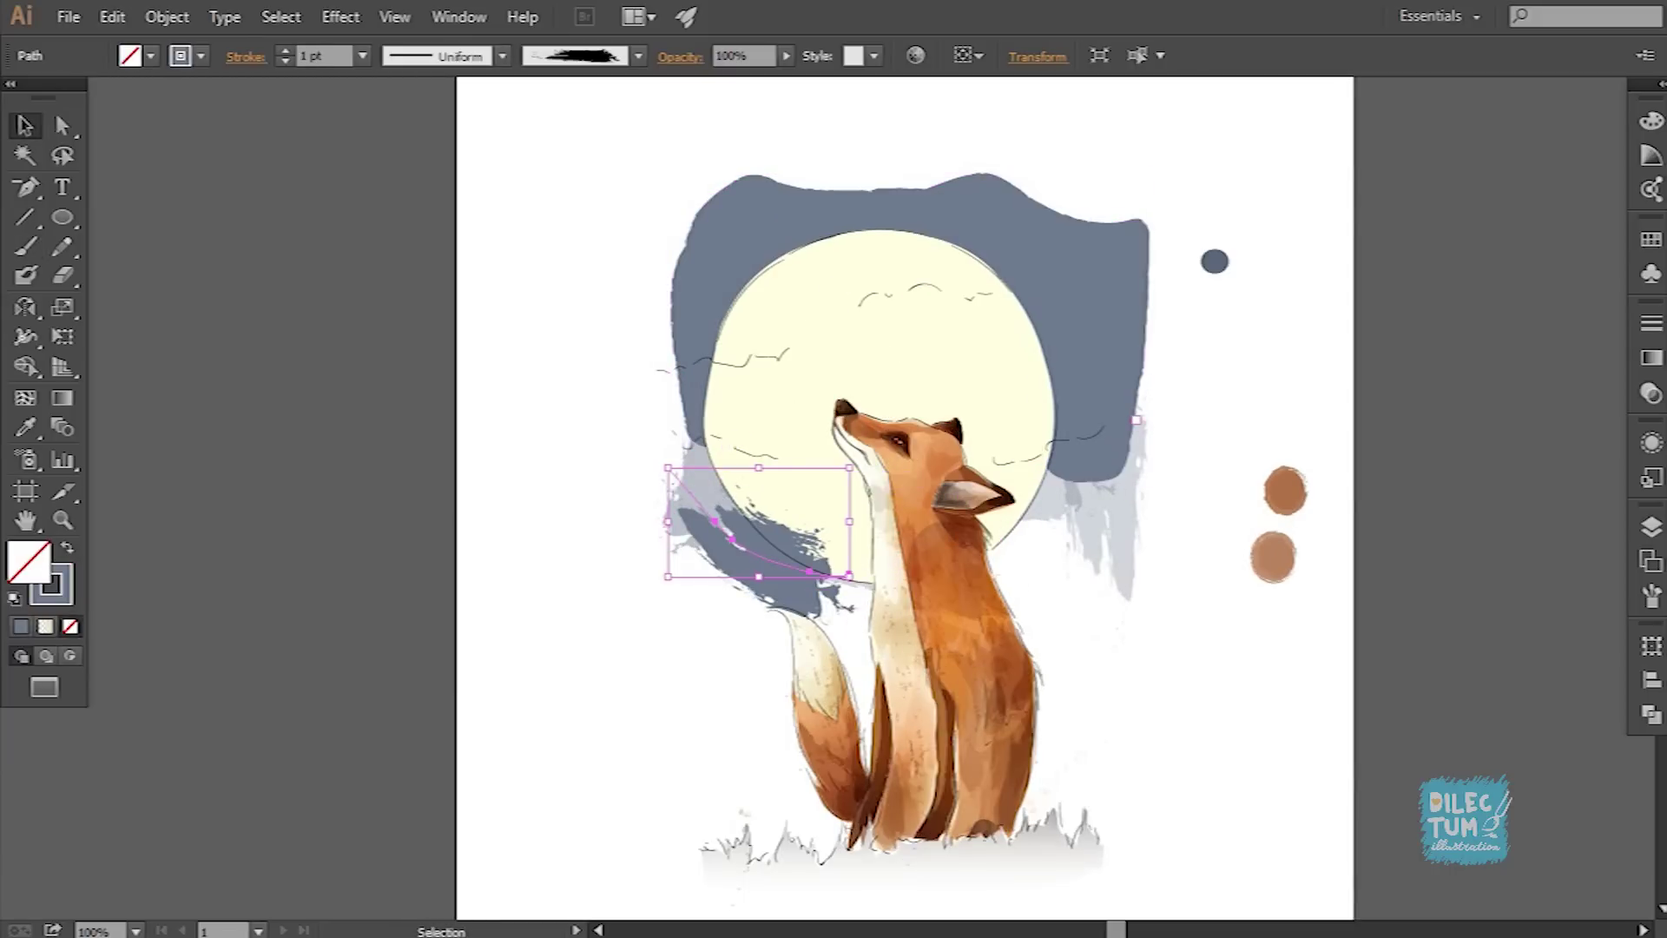
left_click(167, 16)
left_click(252, 304)
double_click(755, 556)
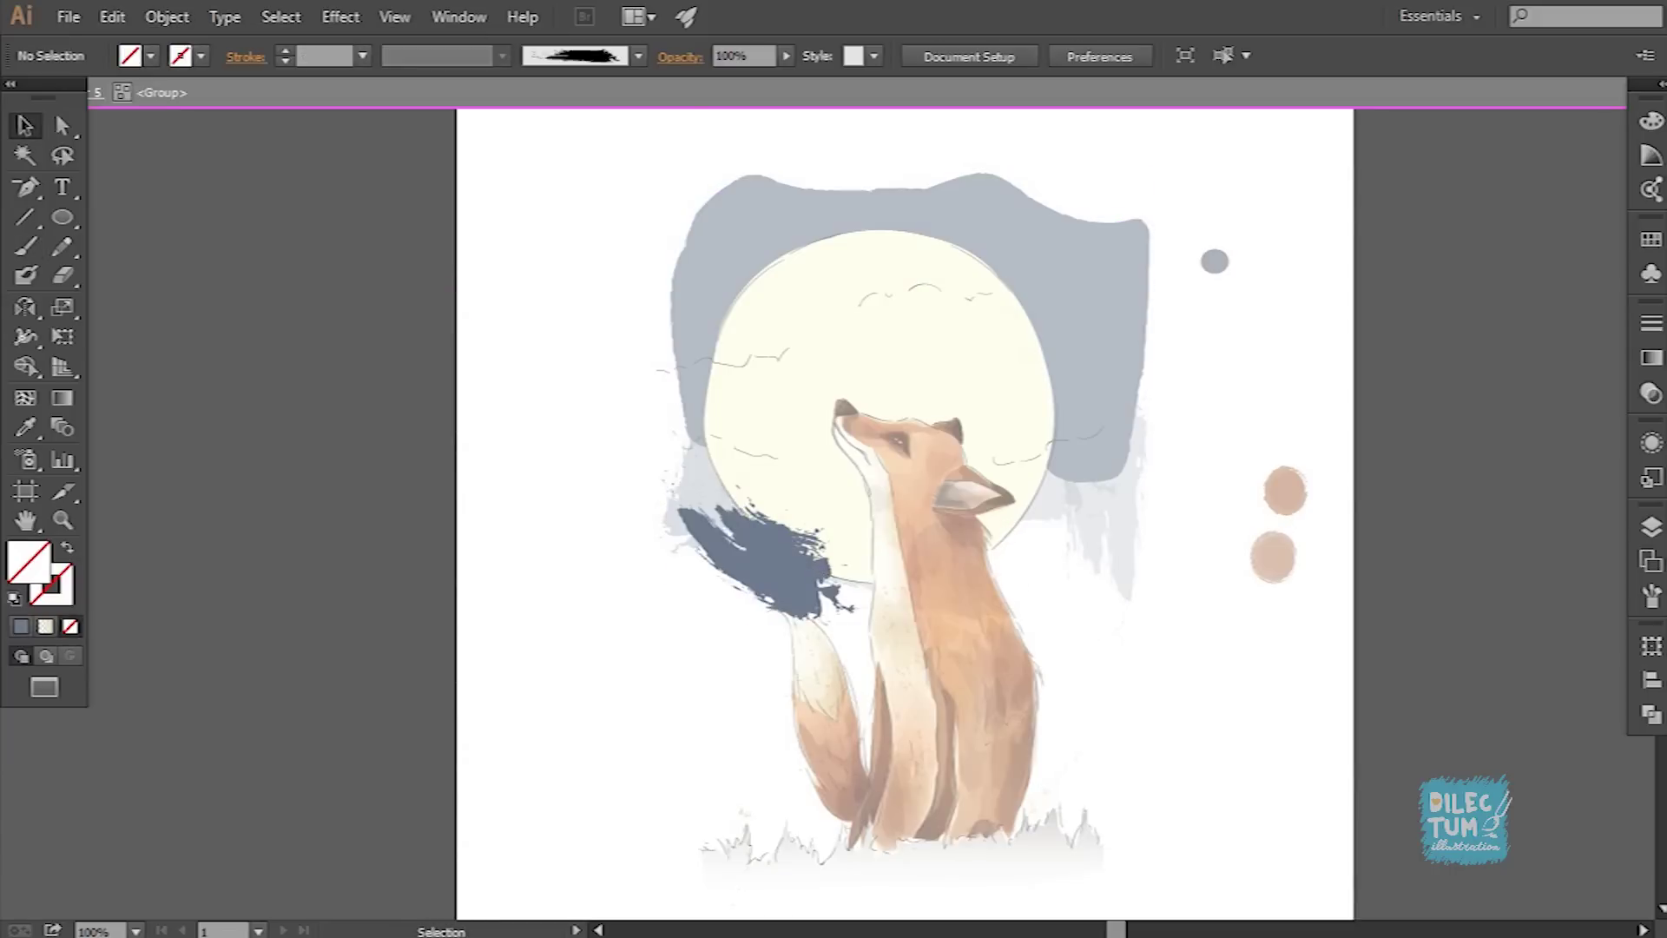
key("Escape")
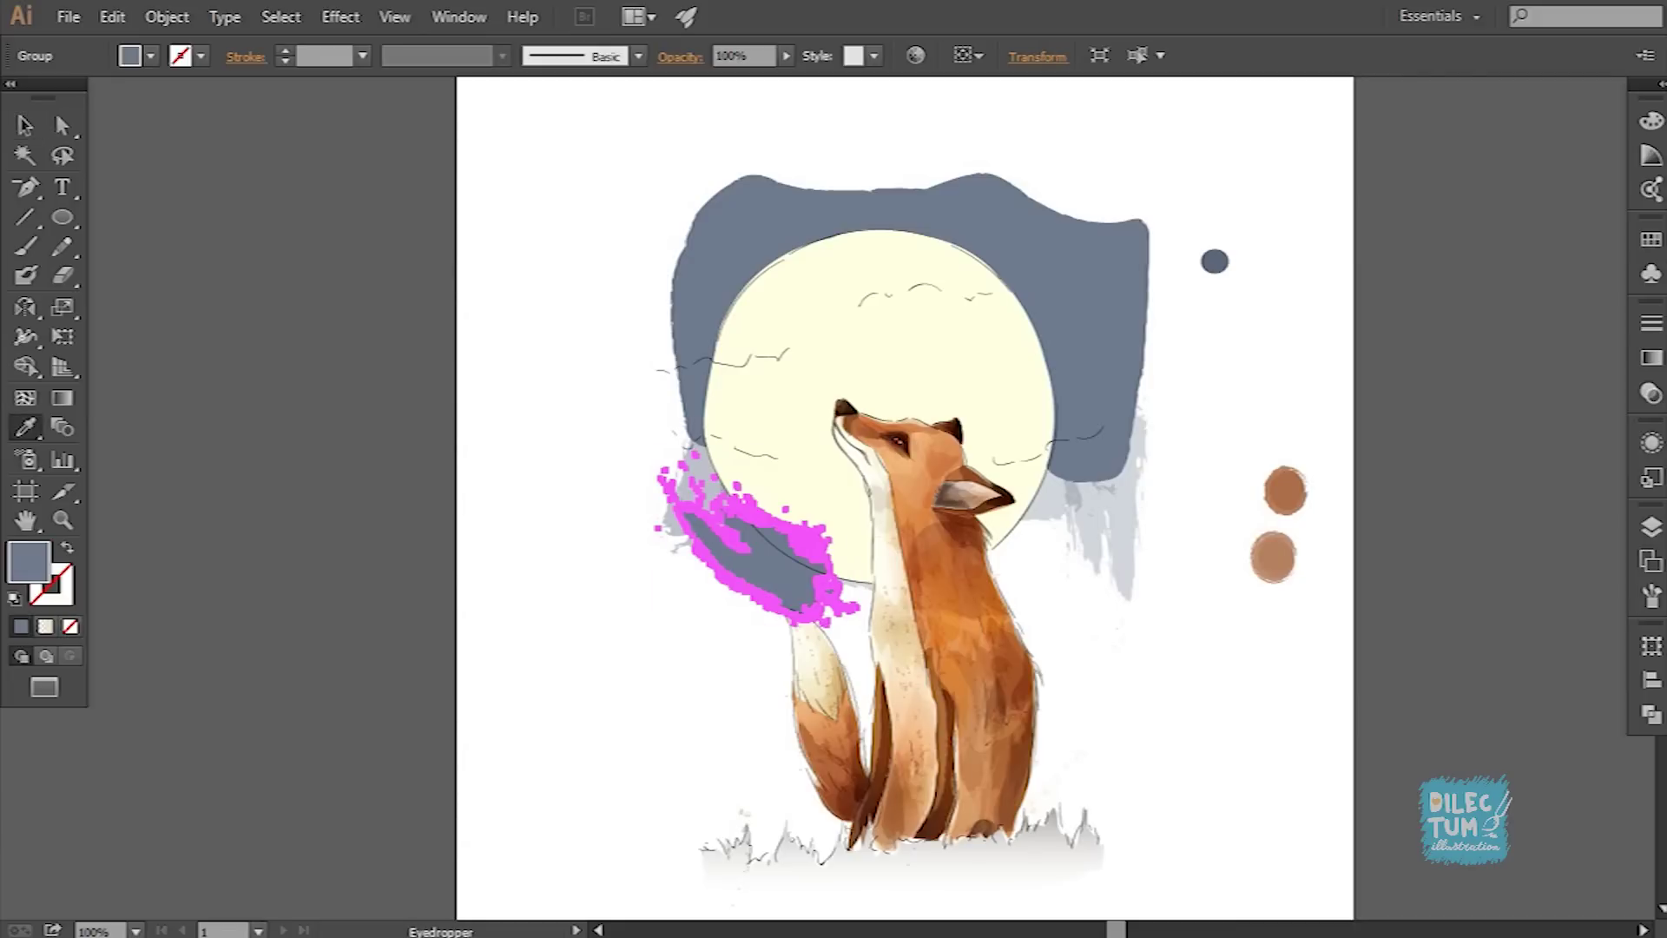
key("ctrl+shift+a")
Step: Select the grey brush group behind the fox and bring up the Pathfinder options
key("a")
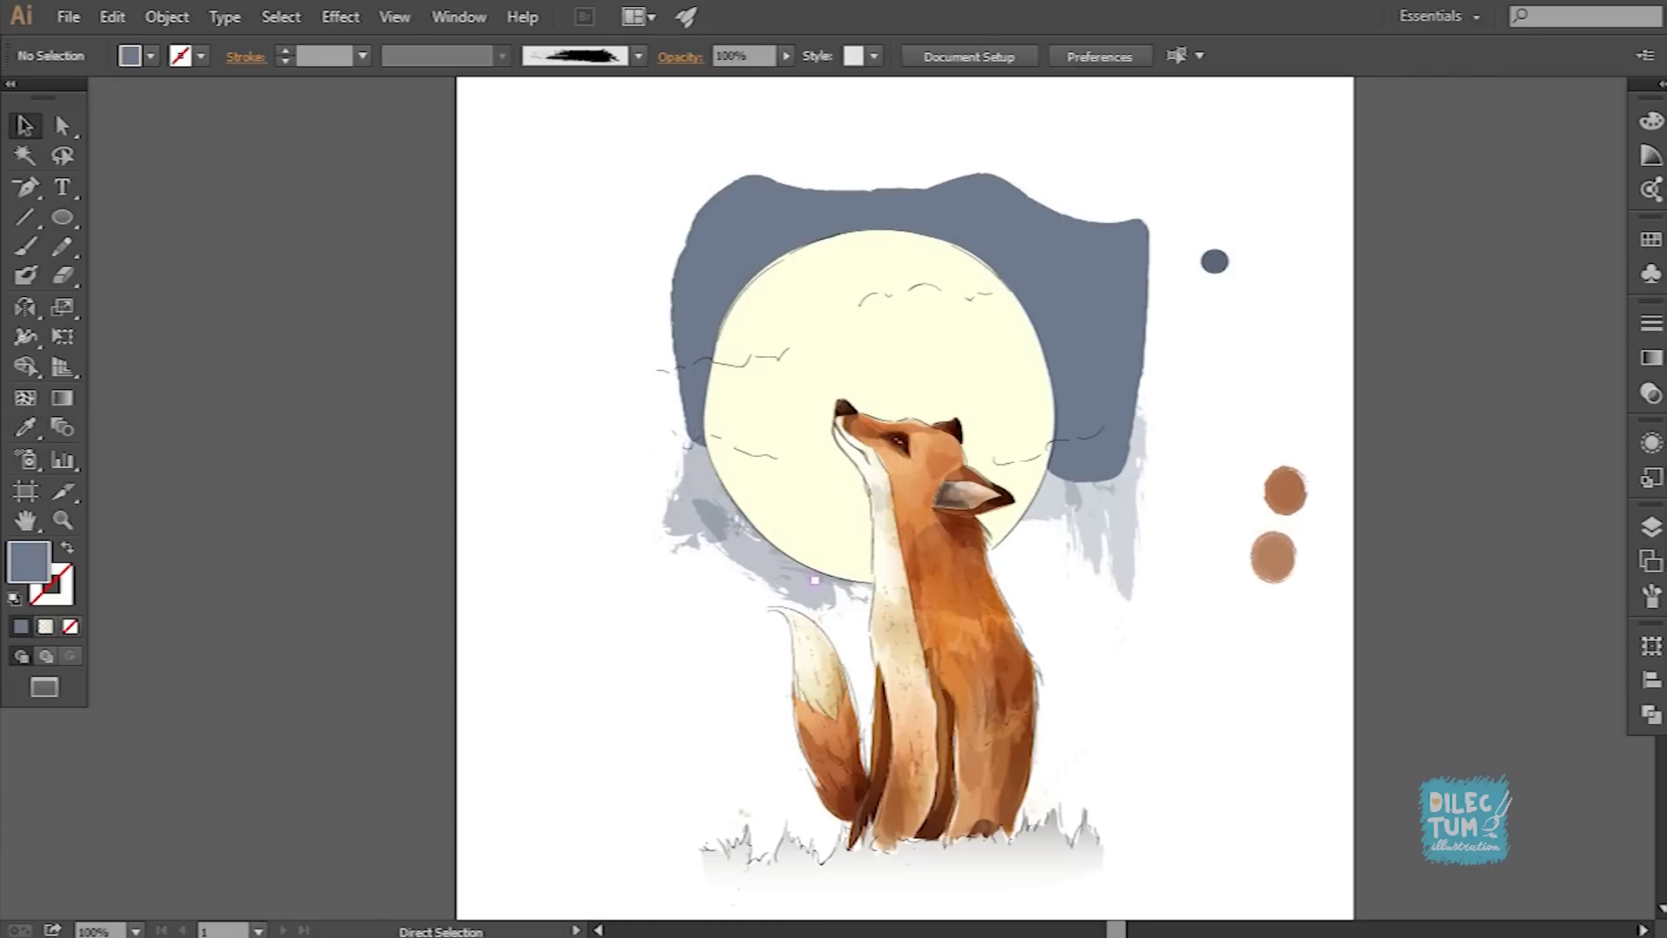
key("ctrl+=")
key("v")
left_click(815, 579)
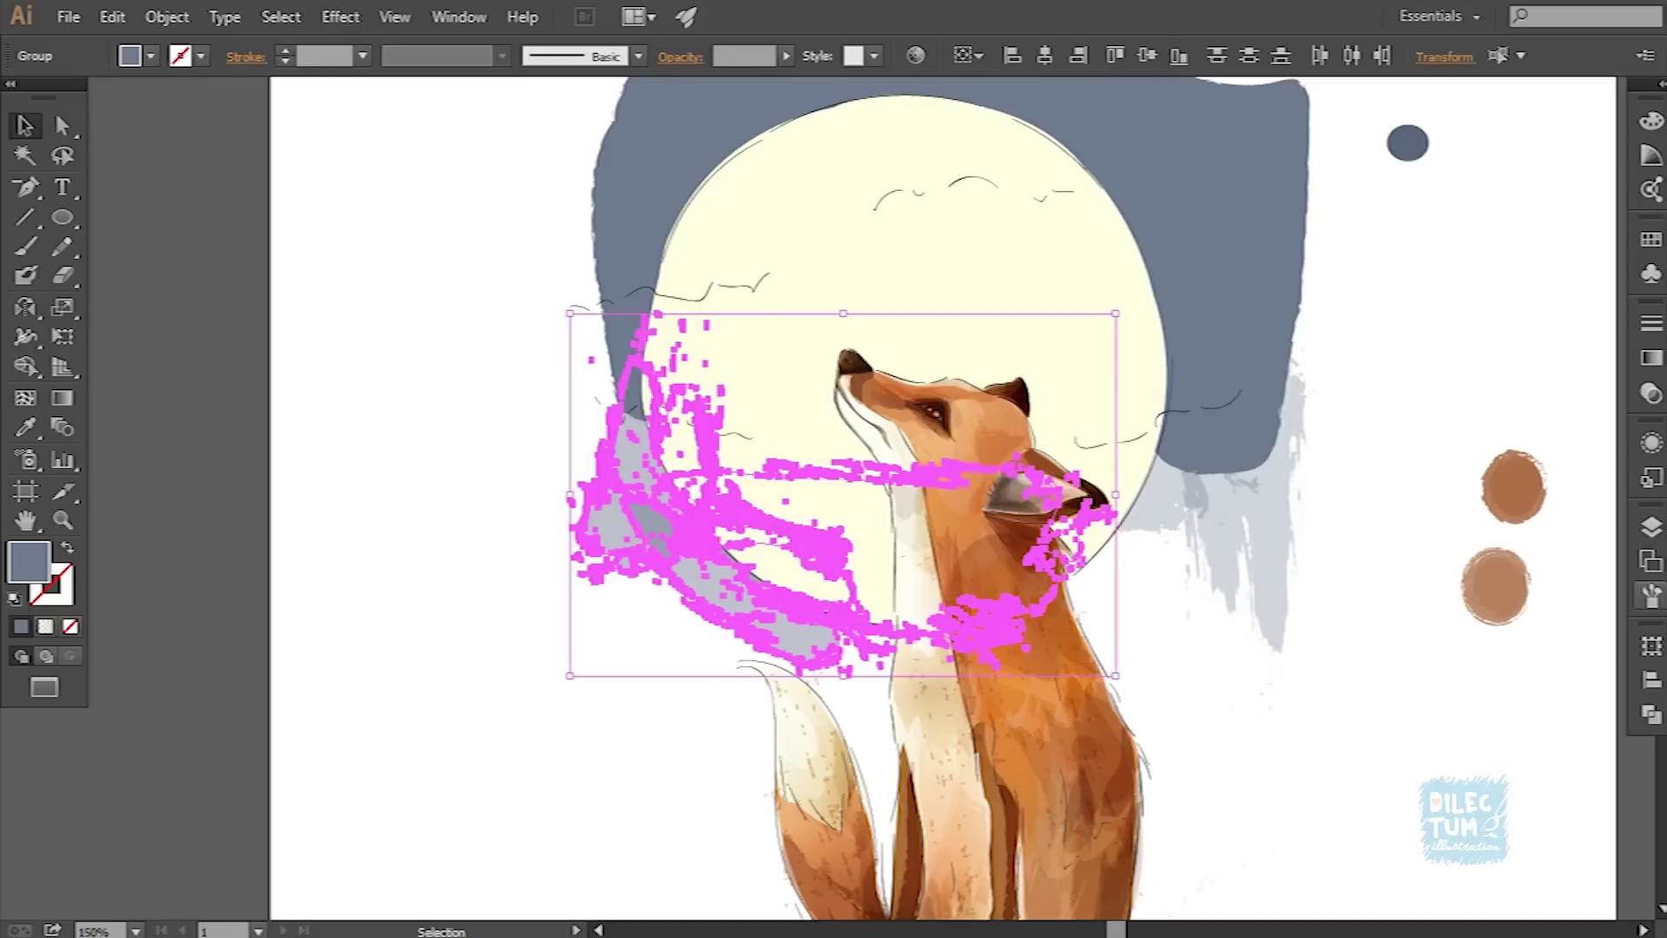
key("ctrl+shift+F9")
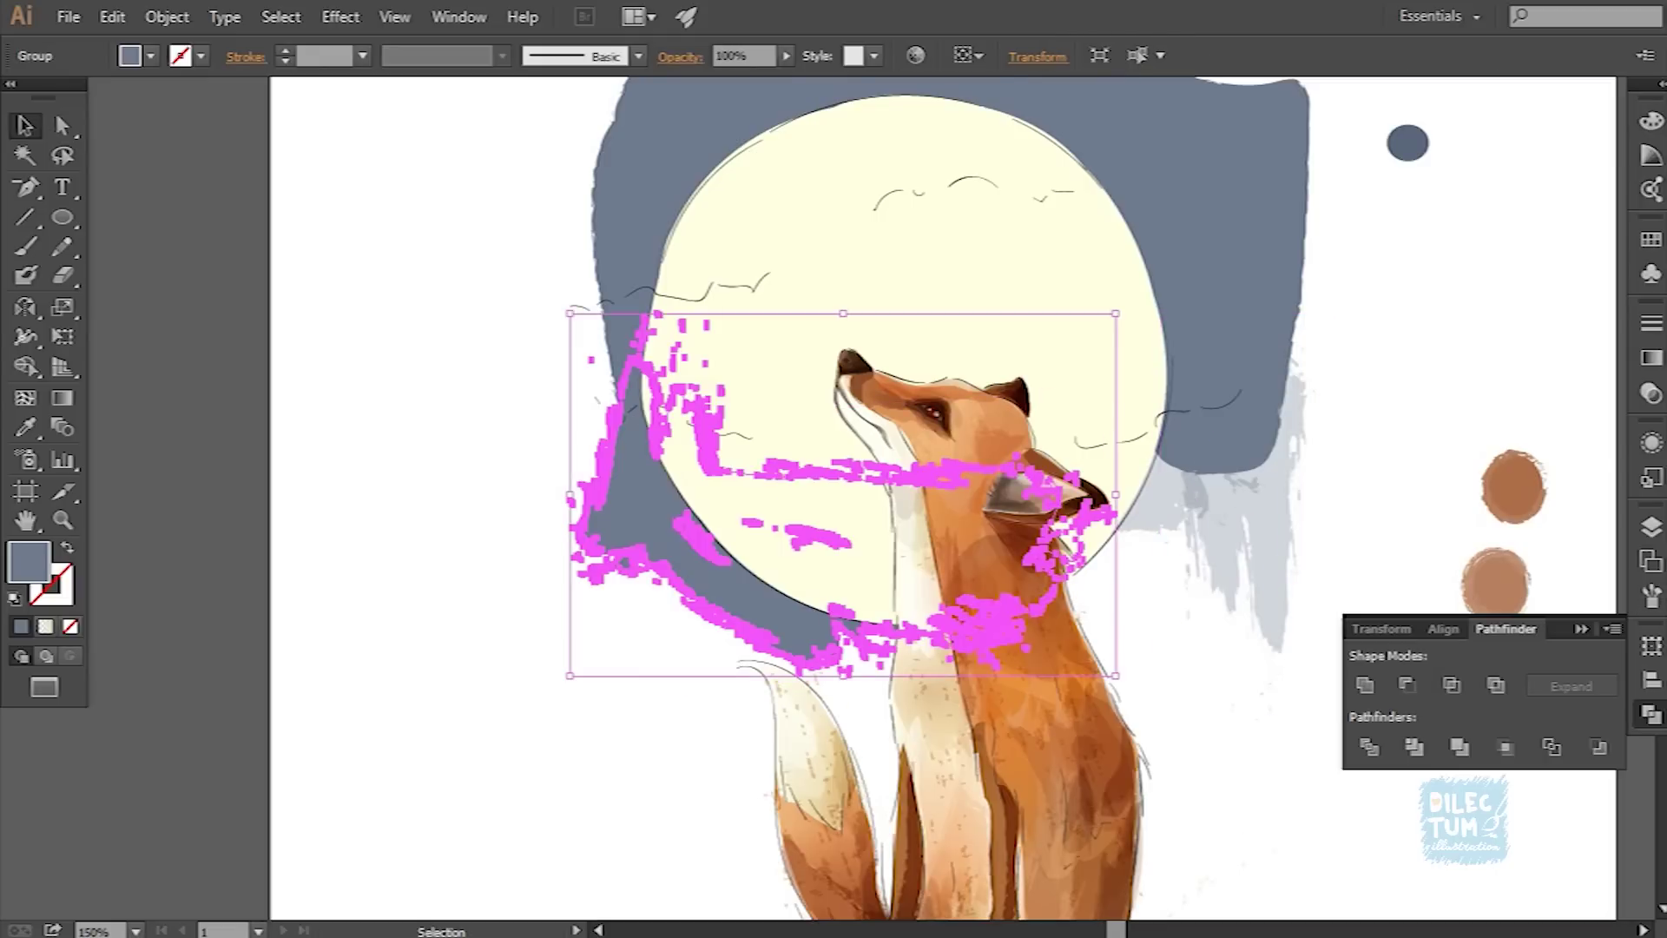
key("ctrl+shift+a")
key("ctrl+1")
Step: Paint a curved stroke across the fox's neck, delete the dark stroke, and move the moon to its own layer
key("b")
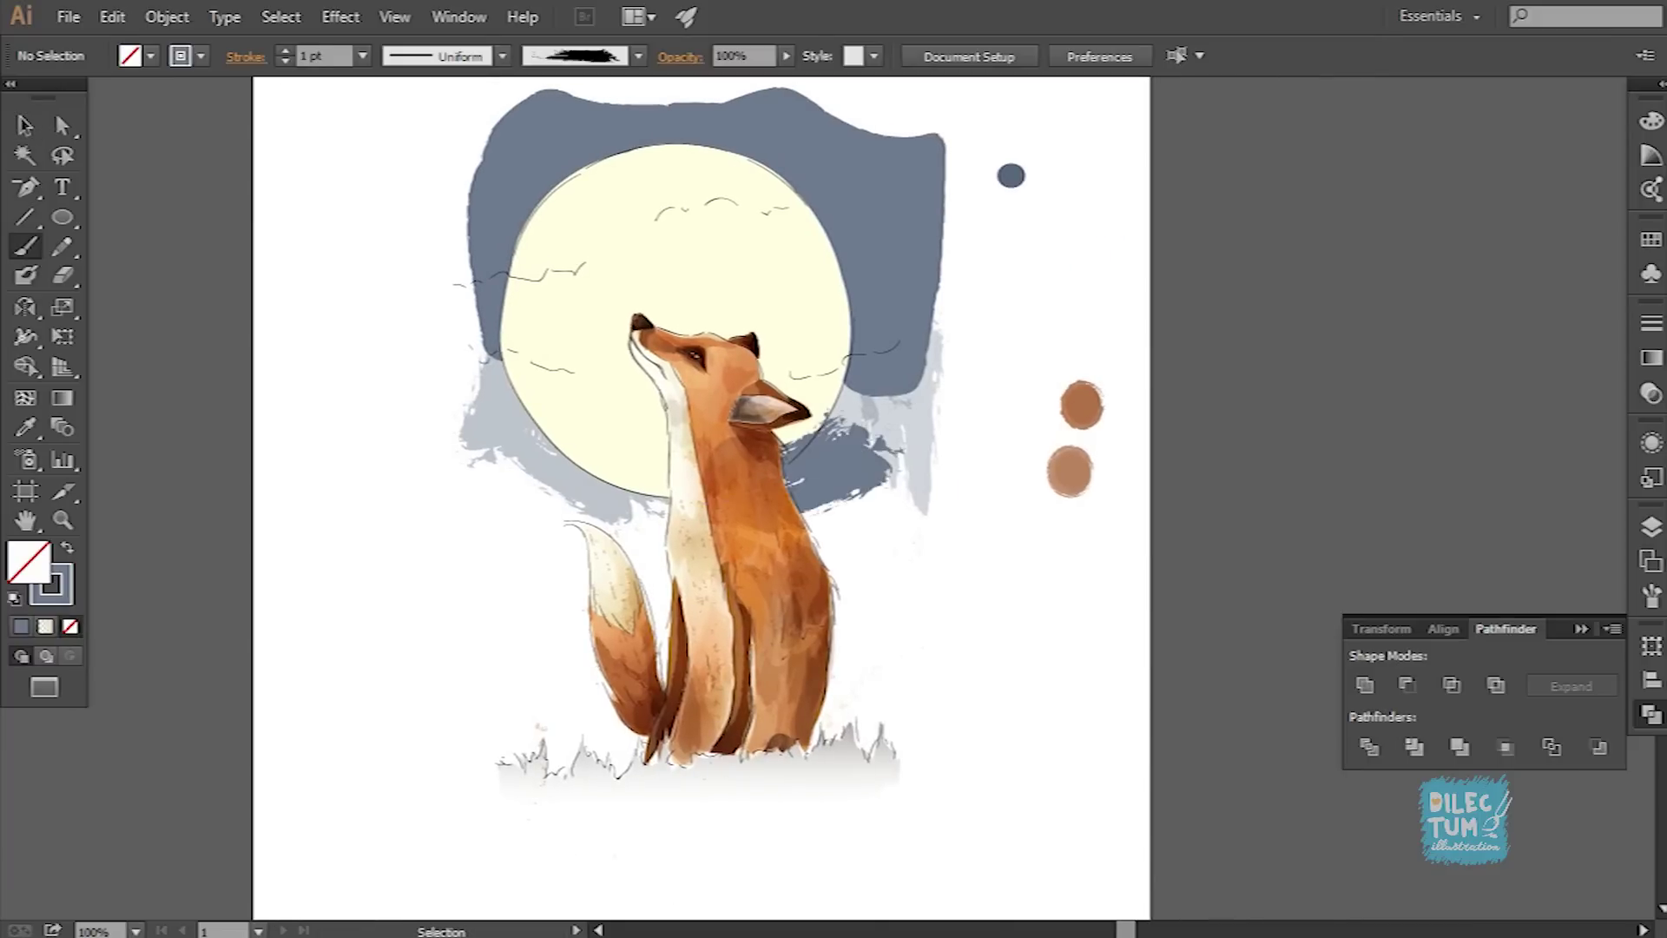
left_click_drag(675, 487, 870, 430)
key("i")
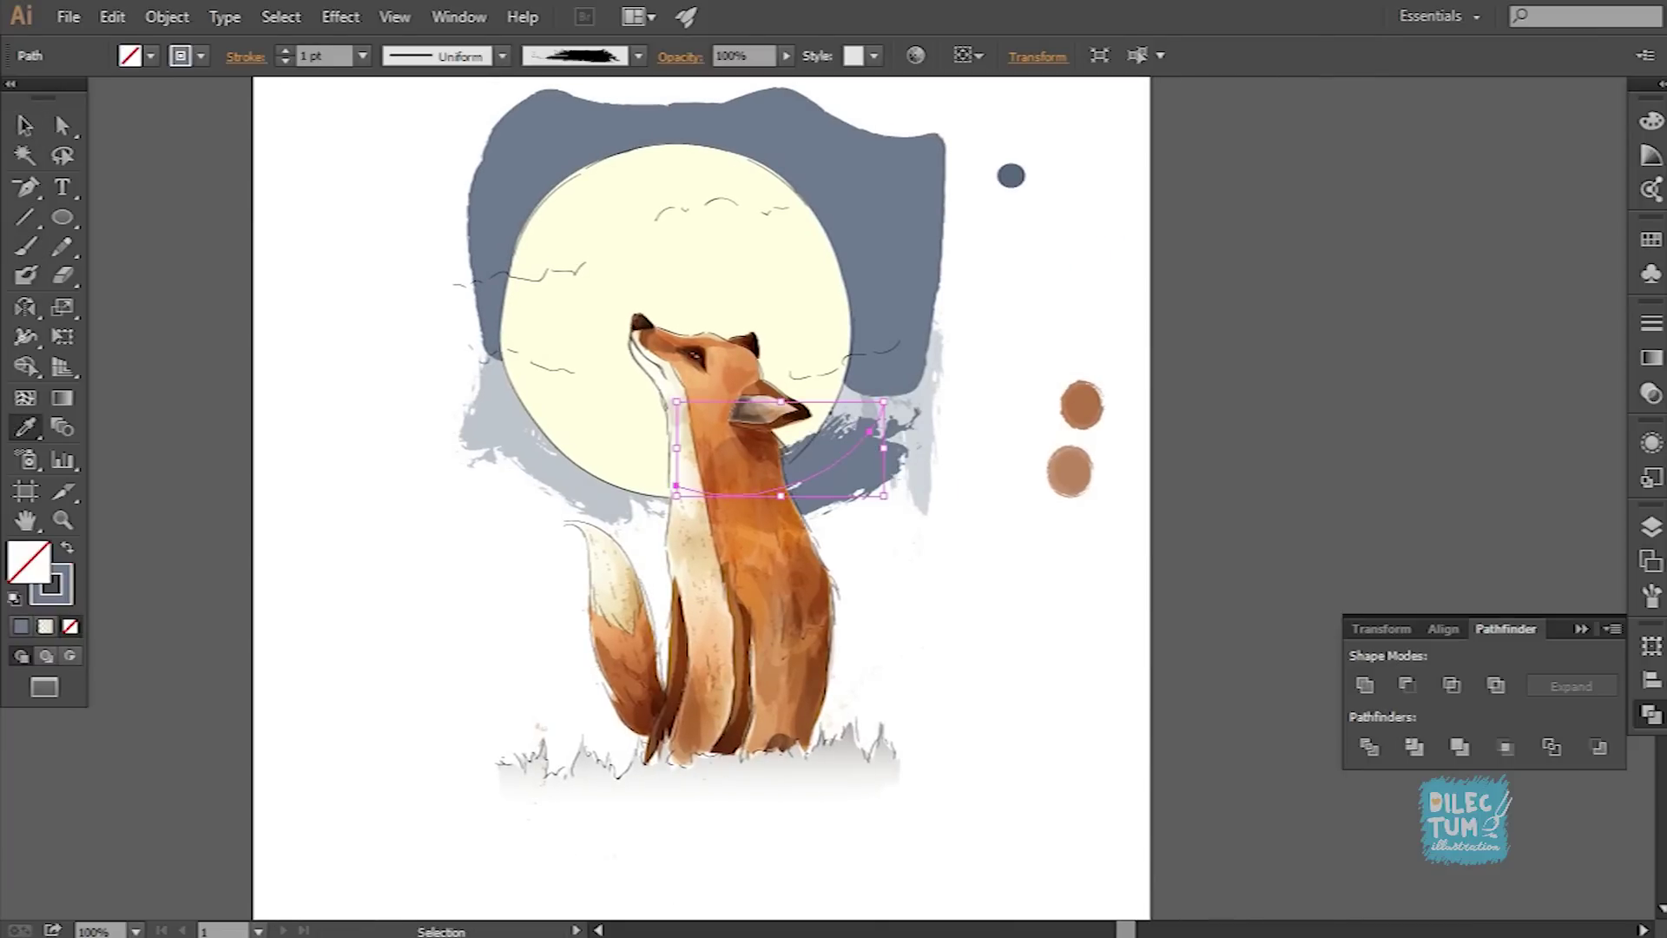
key("v")
double_click(825, 469)
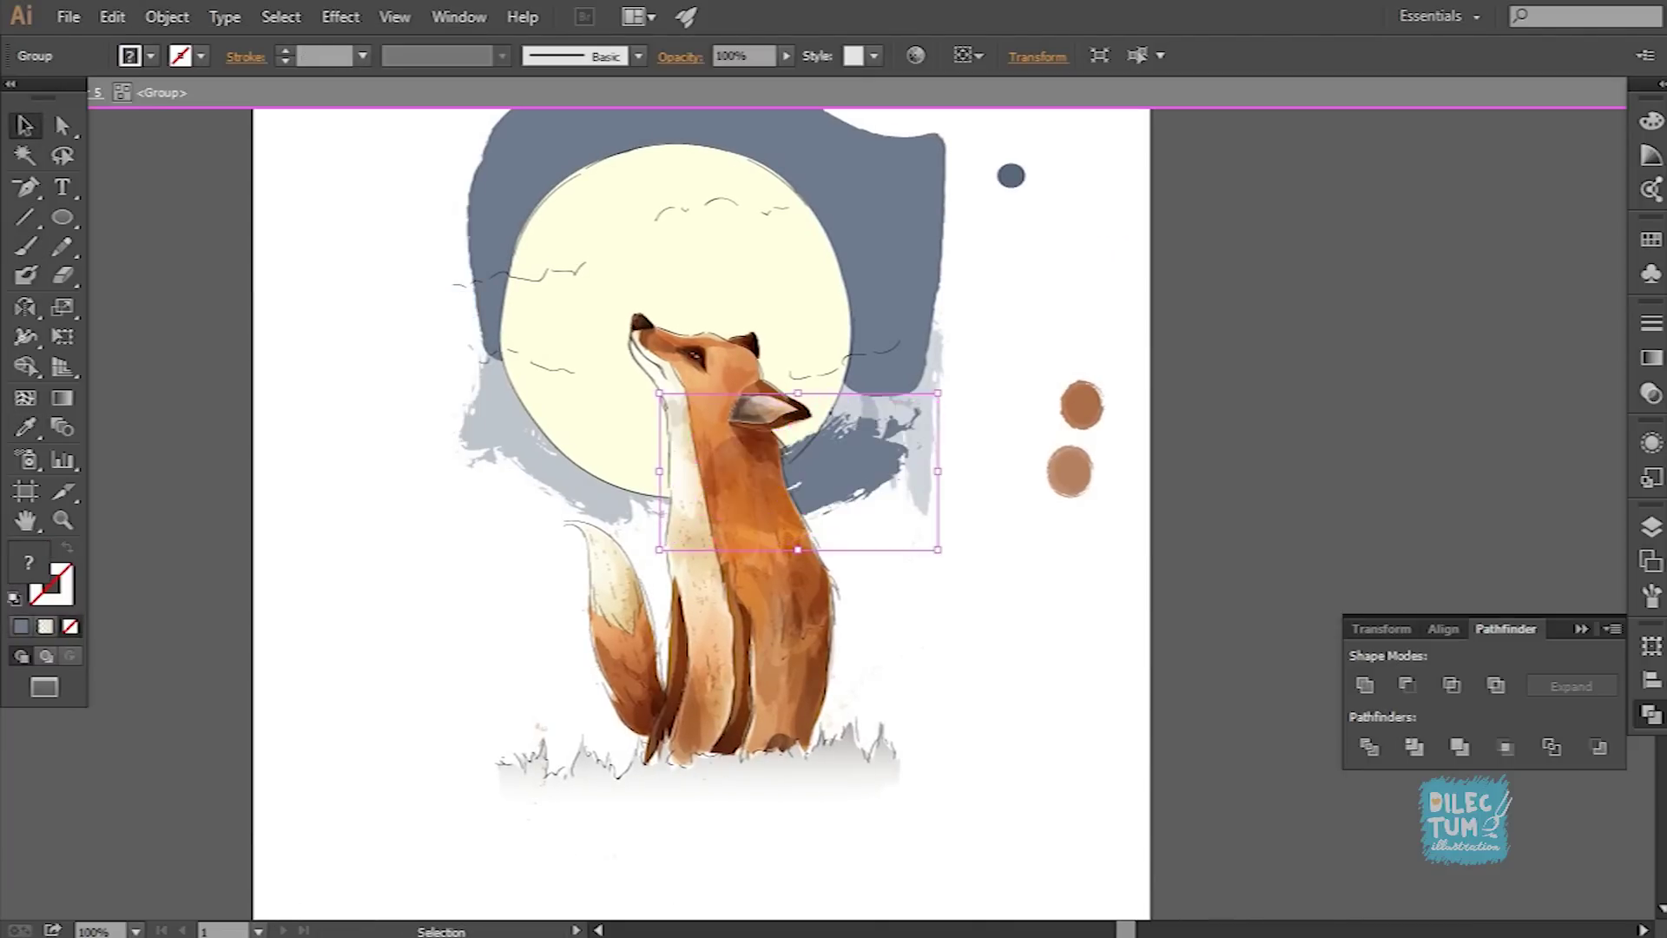
key("Escape")
key("Delete")
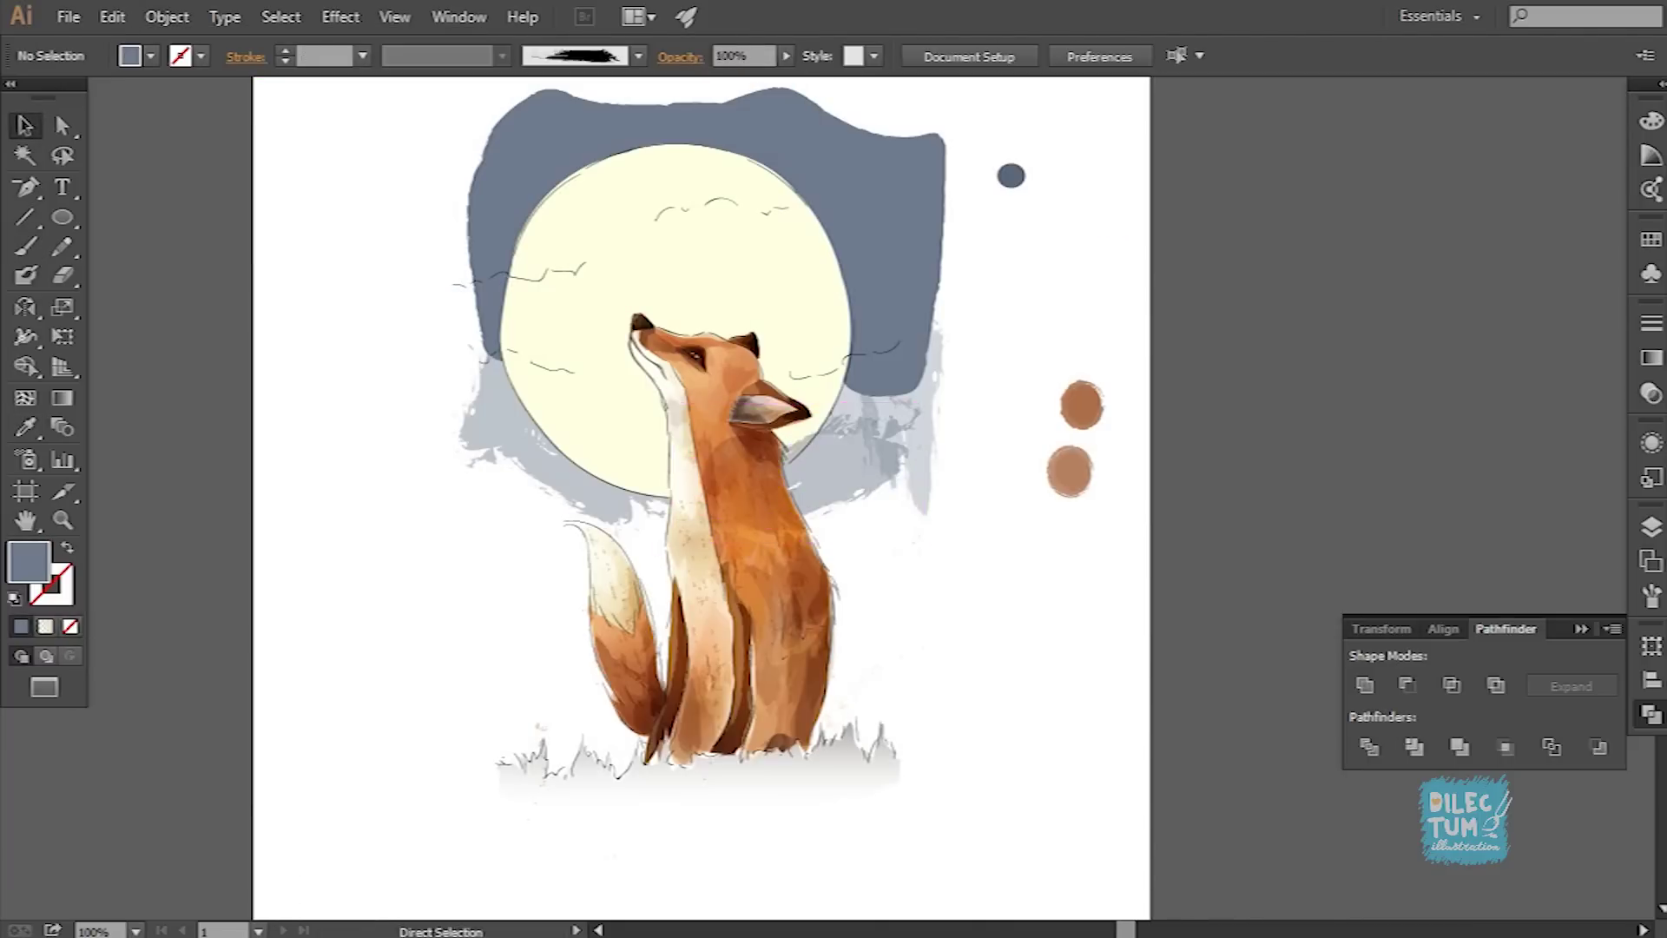
left_click_drag(858, 501, 747, 521)
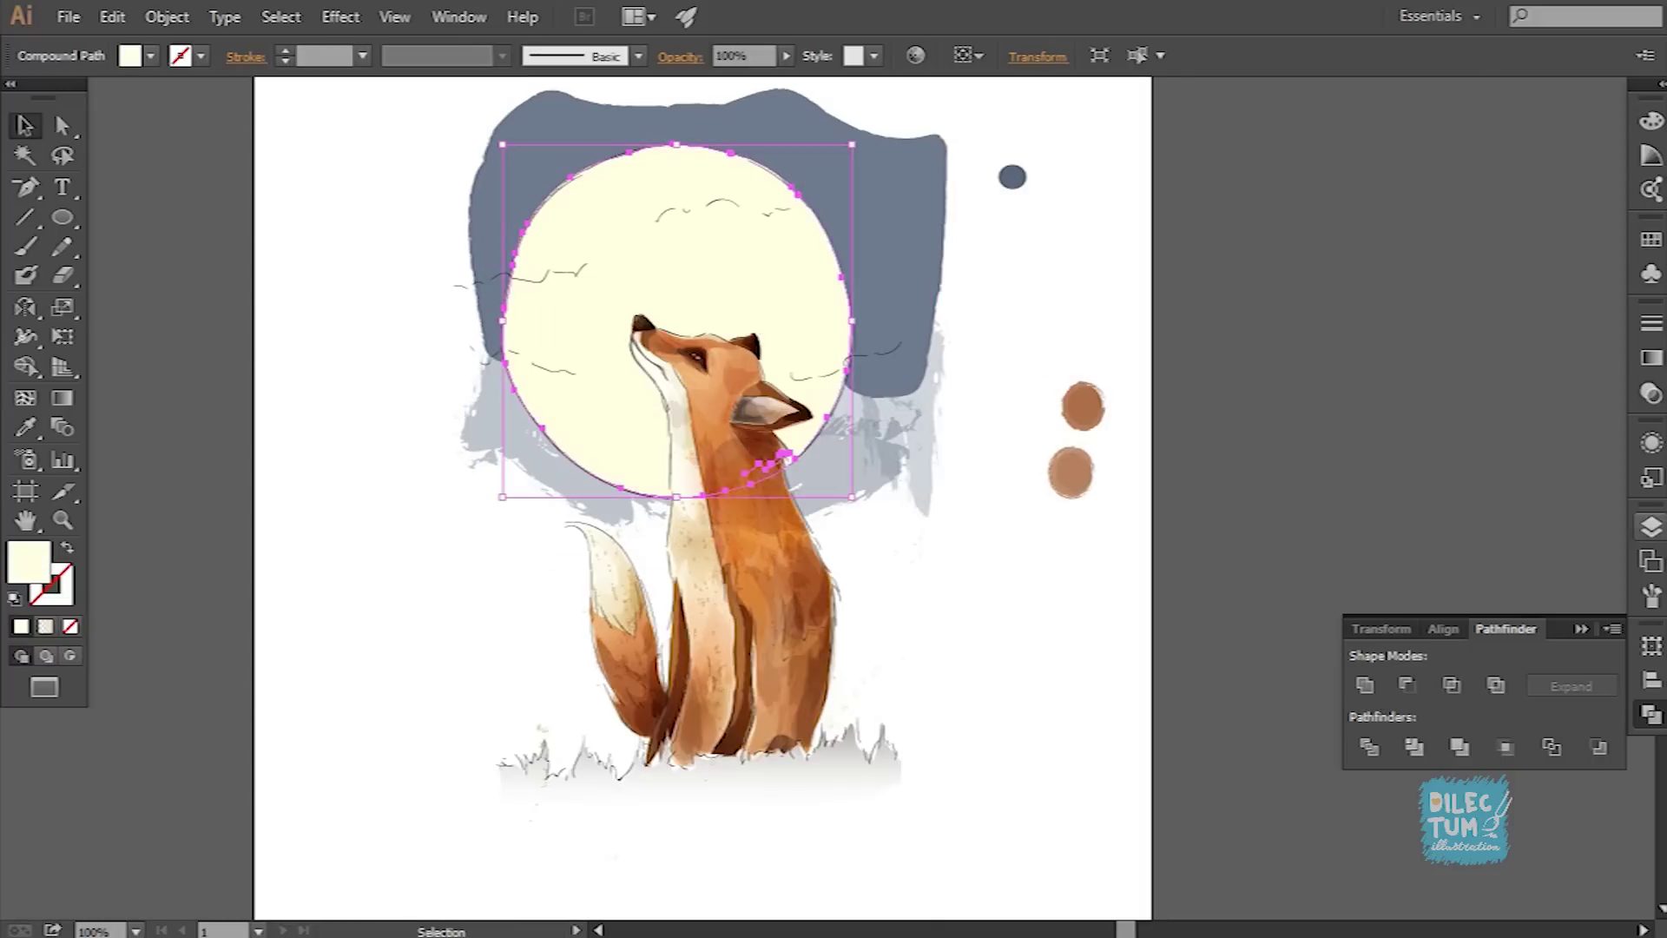
key("F7")
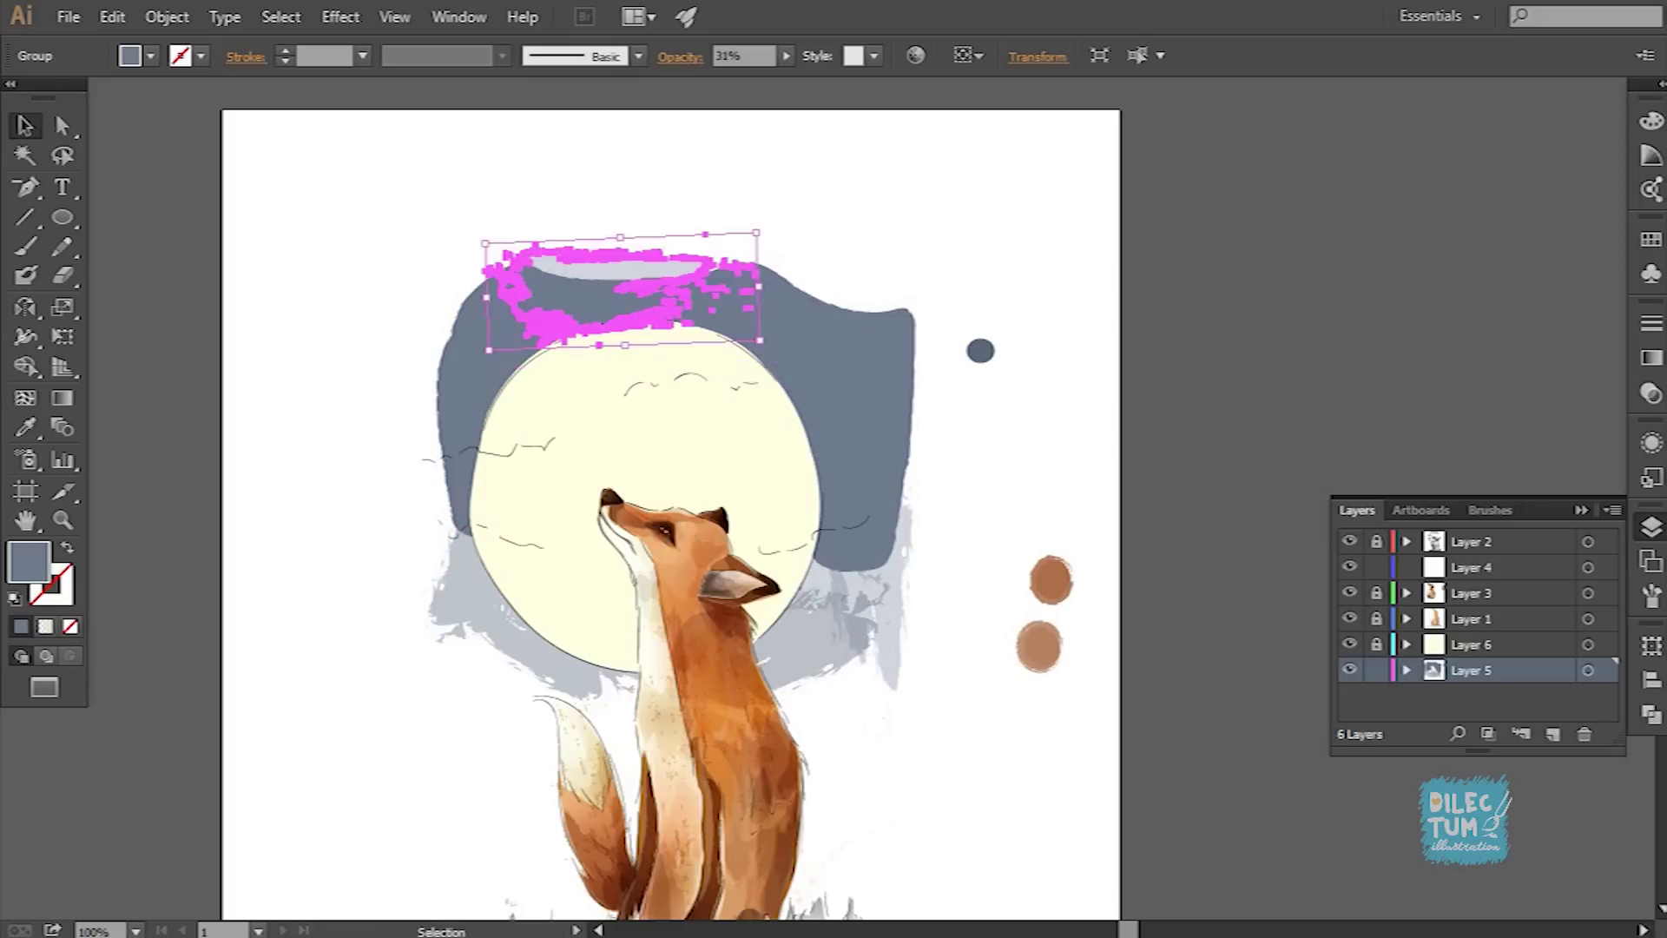
Step: Adjust the strokes' opacity and select the brushed strokes at the sky's left and the moon's right
left_click(786, 55)
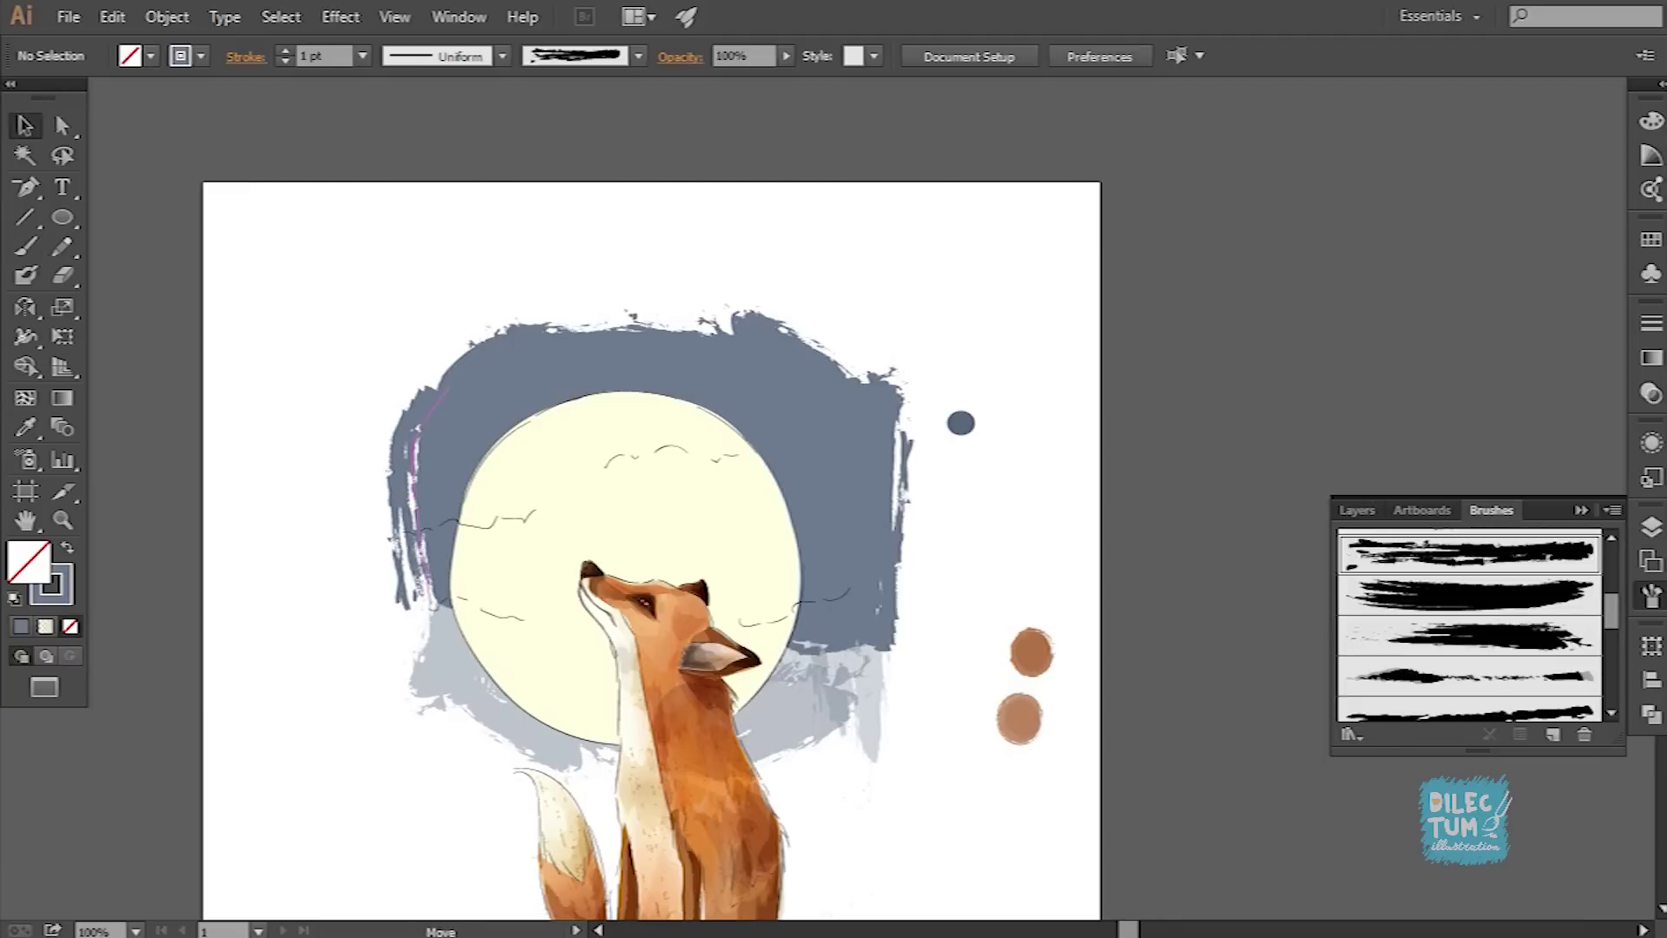
scroll(647, 499, "down", 3)
left_click(608, 495)
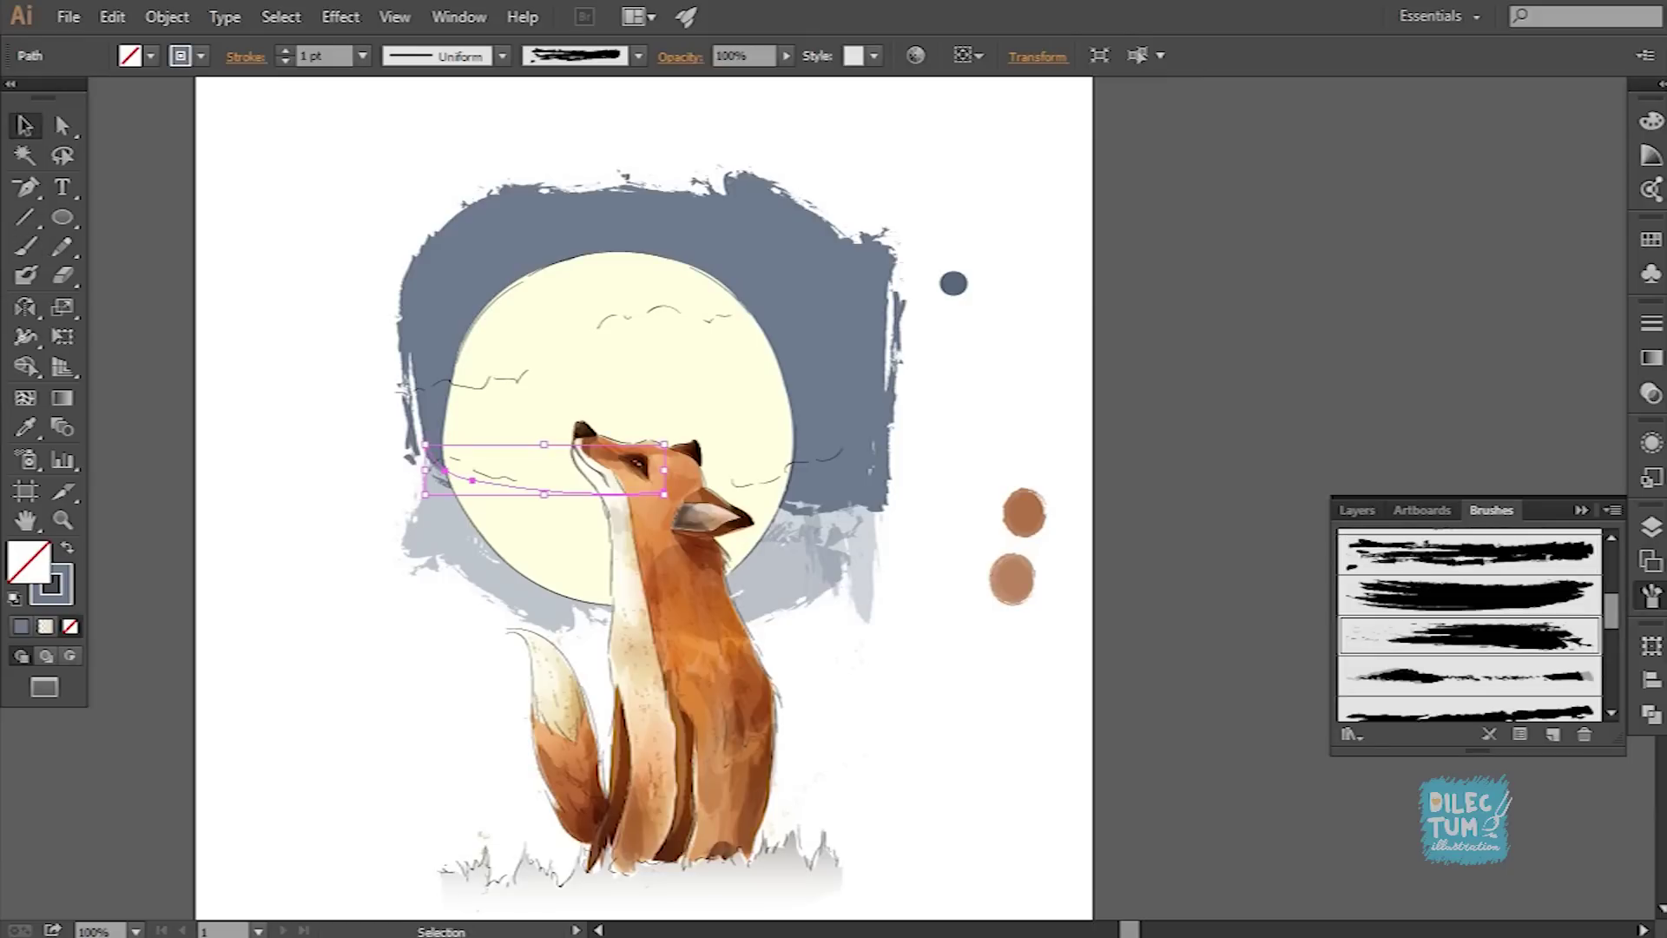
left_click(838, 500, "shift")
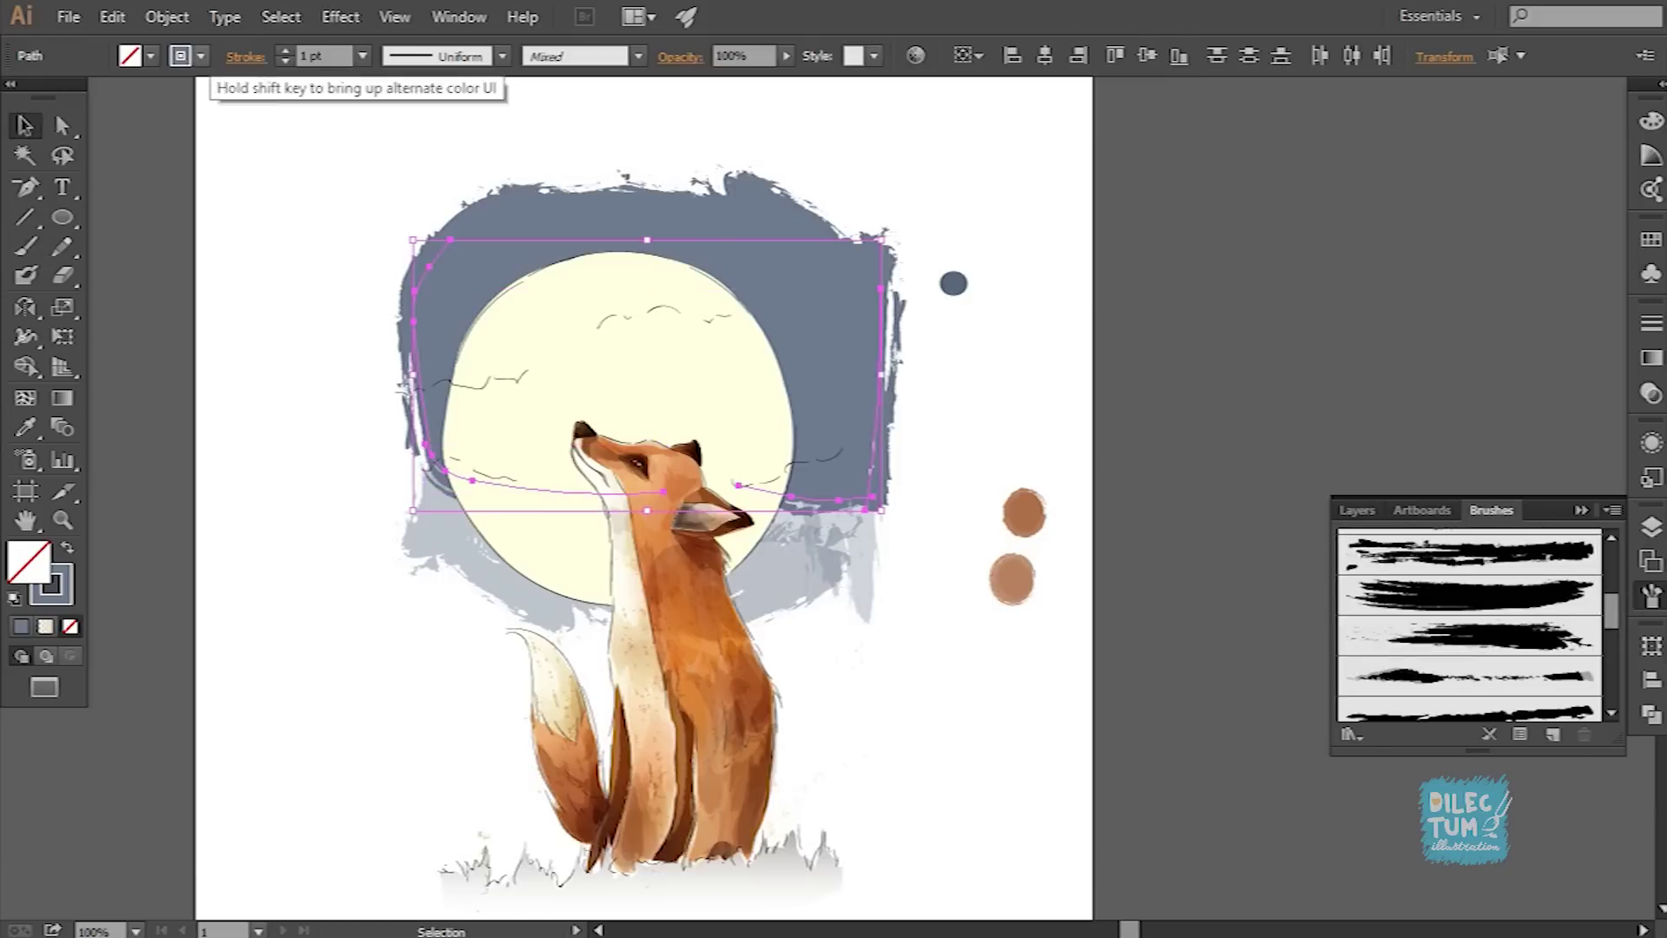
Step: Group the selected brushed strokes and merge them into one shape with Pathfinder
left_click(261, 294)
left_click(1358, 510)
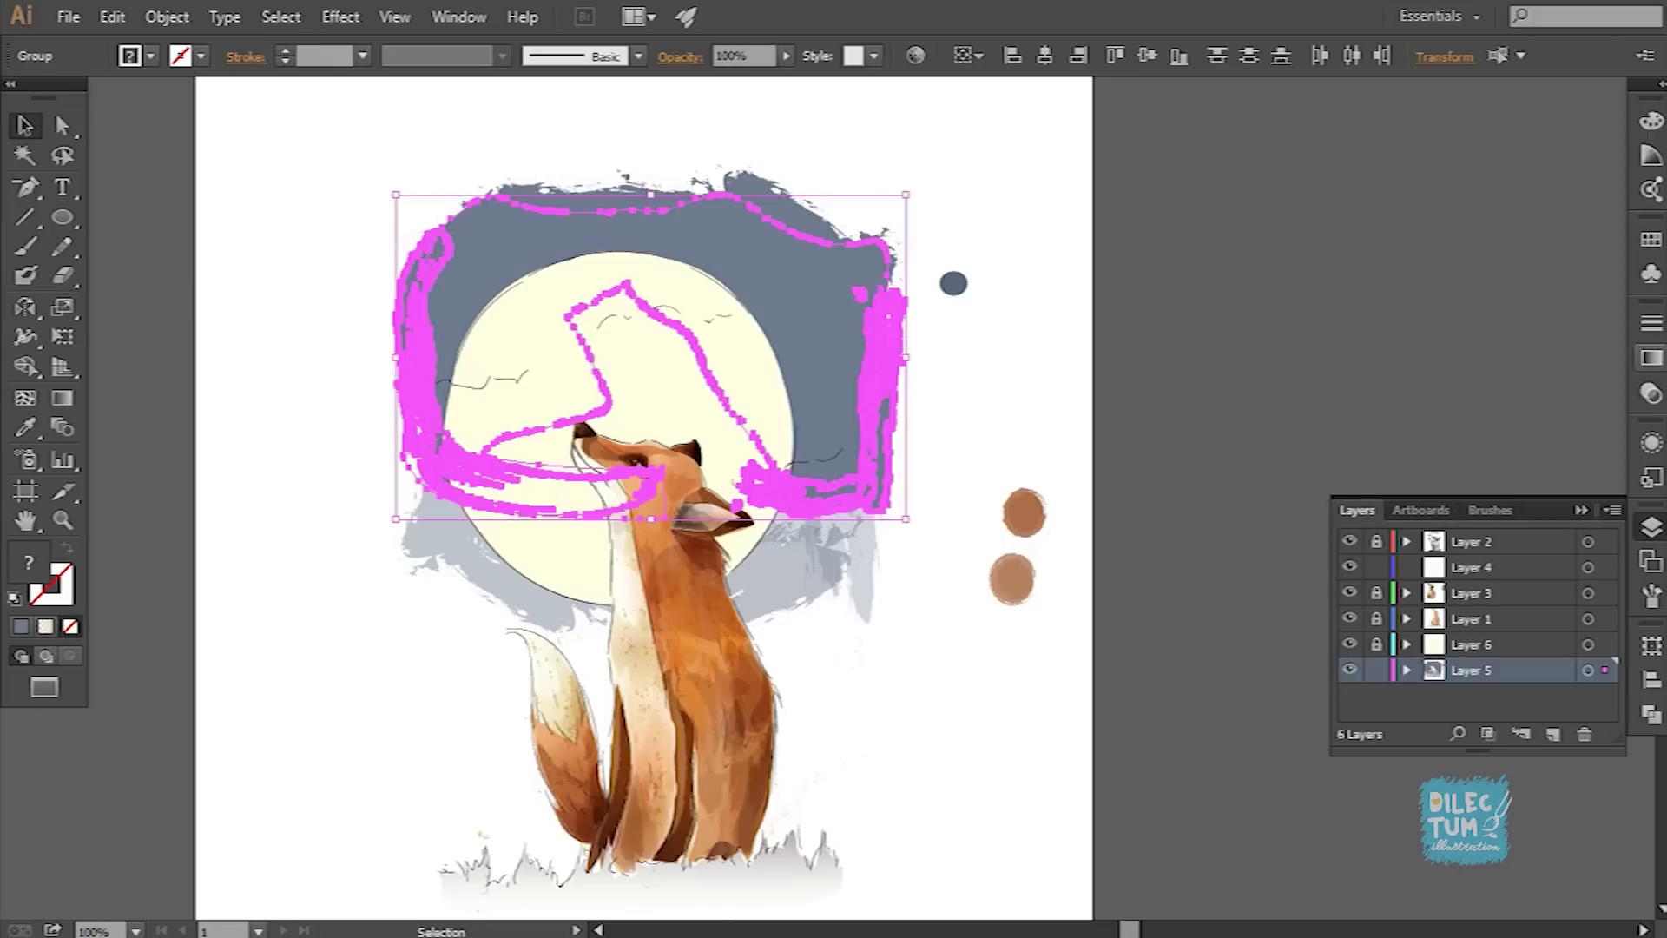
left_click(1651, 713)
key("ctrl+shift+a")
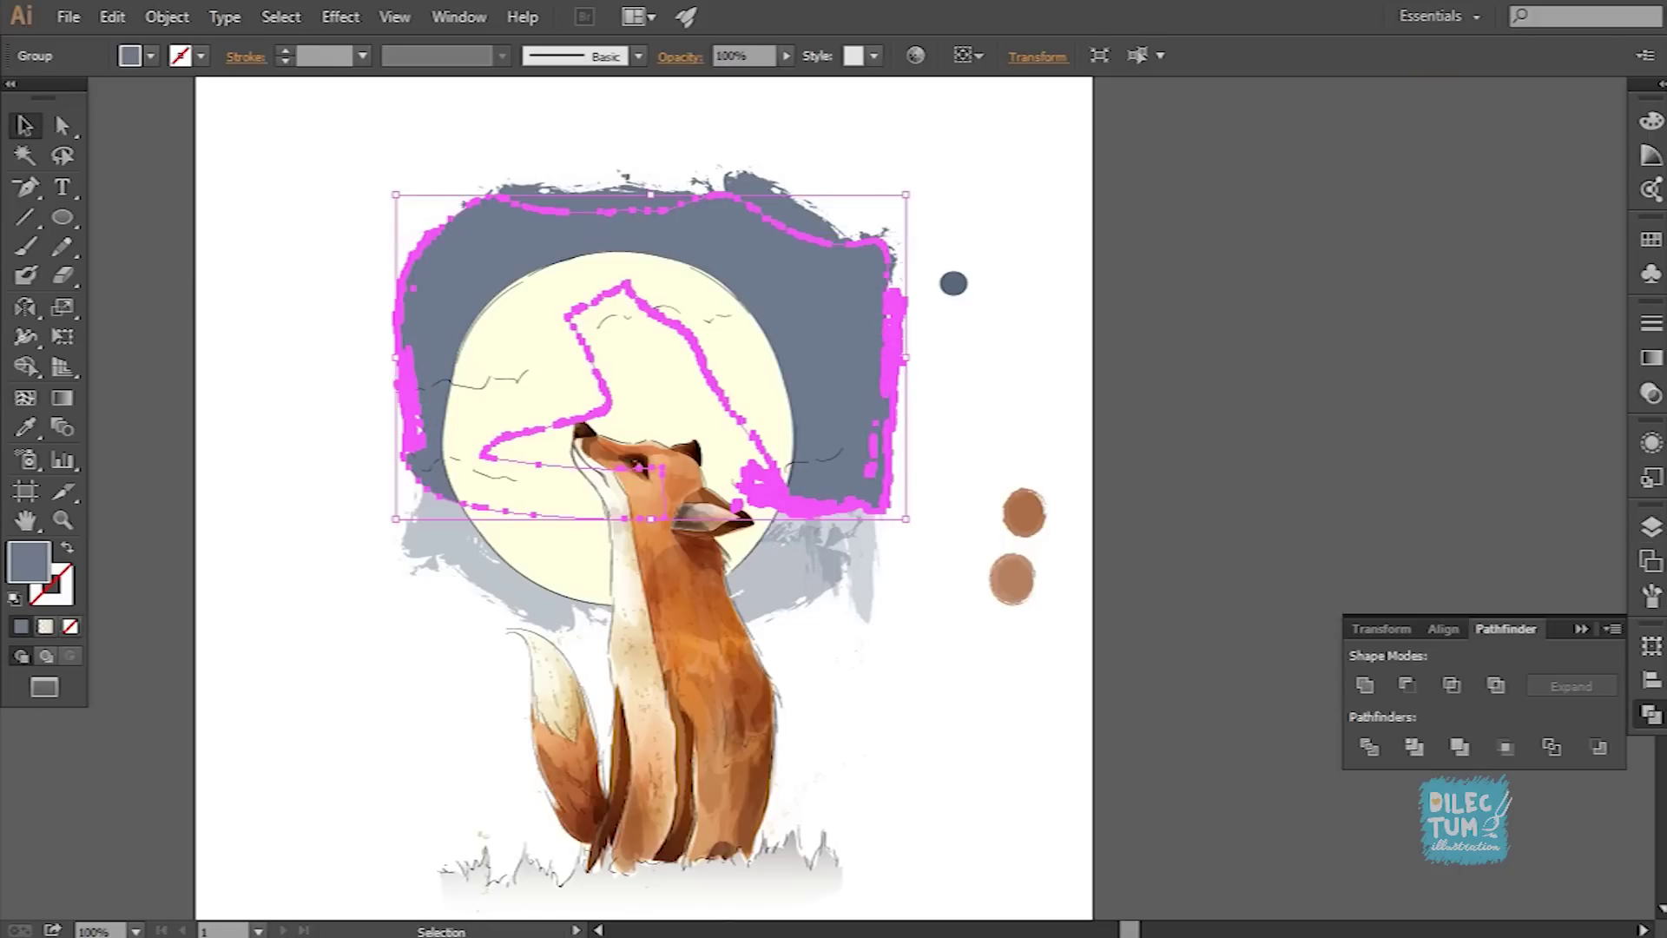
key("ctrl+z")
key("ctrl+equal")
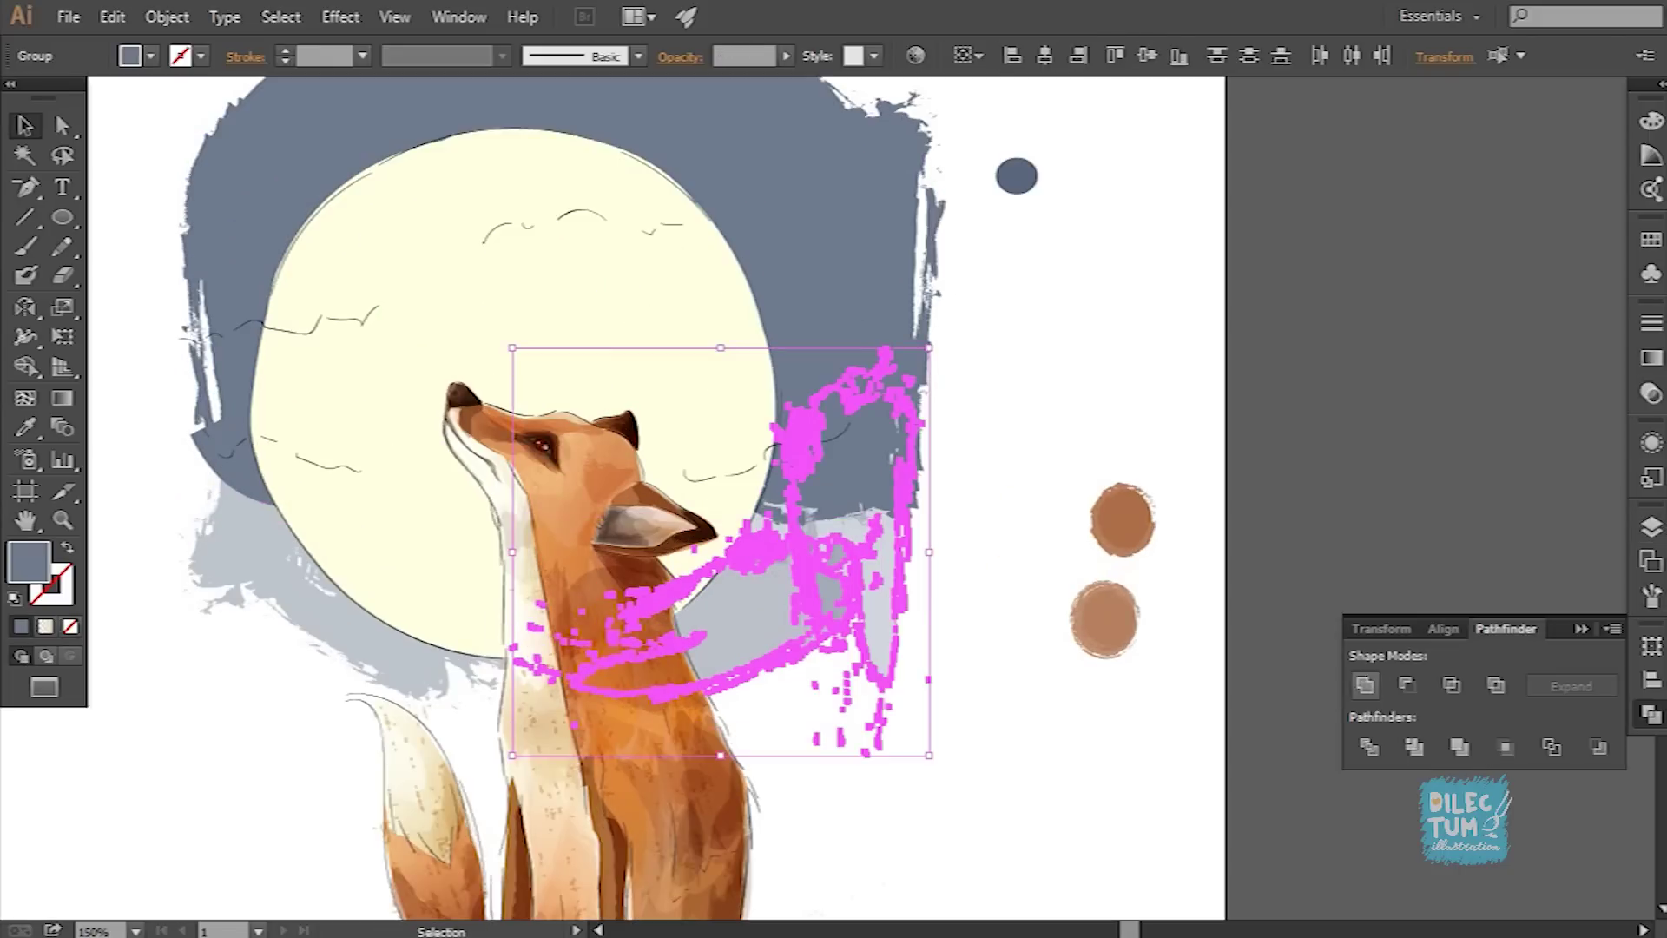
key("ctrl+z")
key("ctrl+shift+z")
key("ctrl+1")
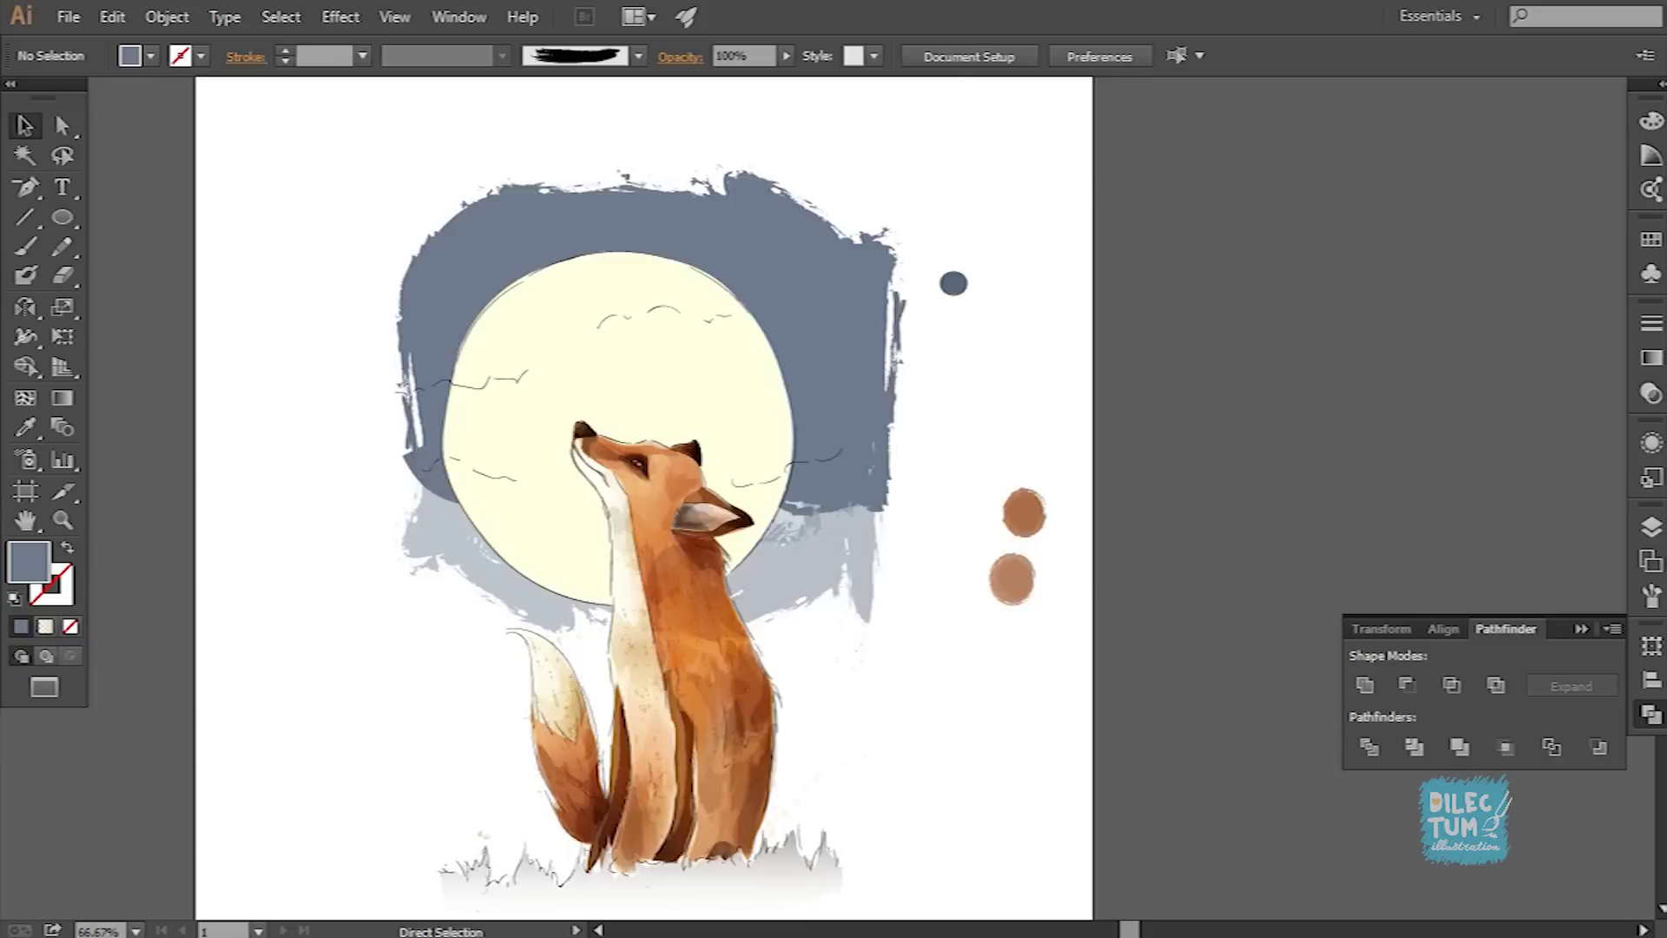
Step: Undo and redo the recent stroke changes, then move the brushed patch left and down over the moon
key("ctrl+z")
key("ctrl+z")
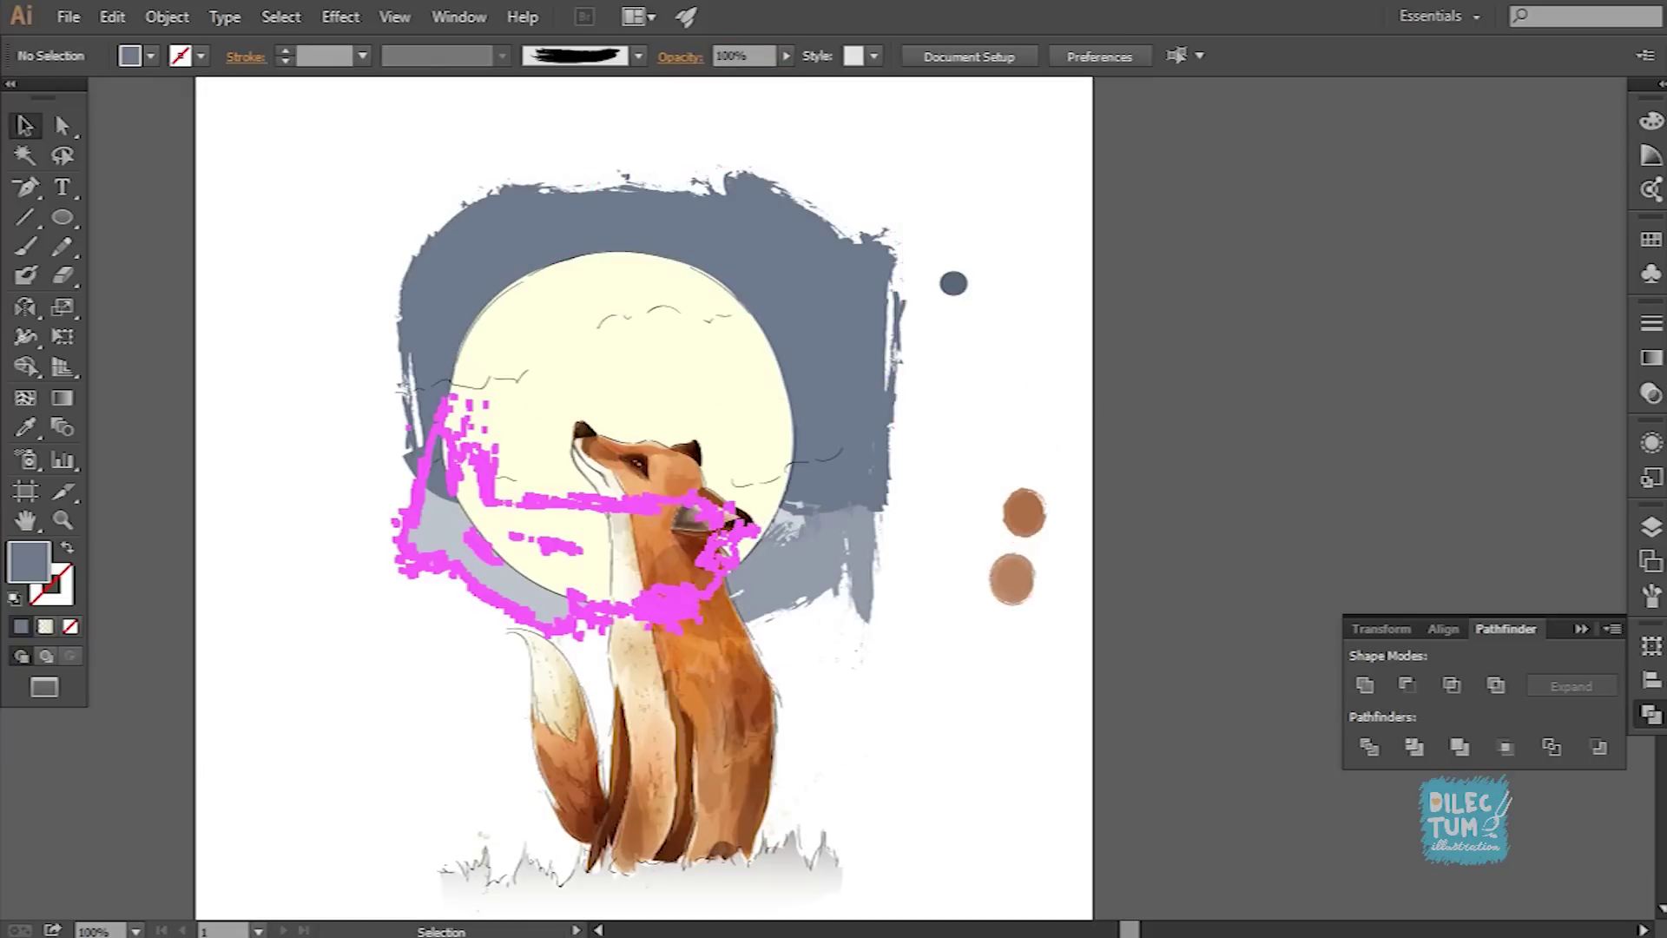
key("ctrl+z")
key("ctrl+z")
key("ctrl+z")
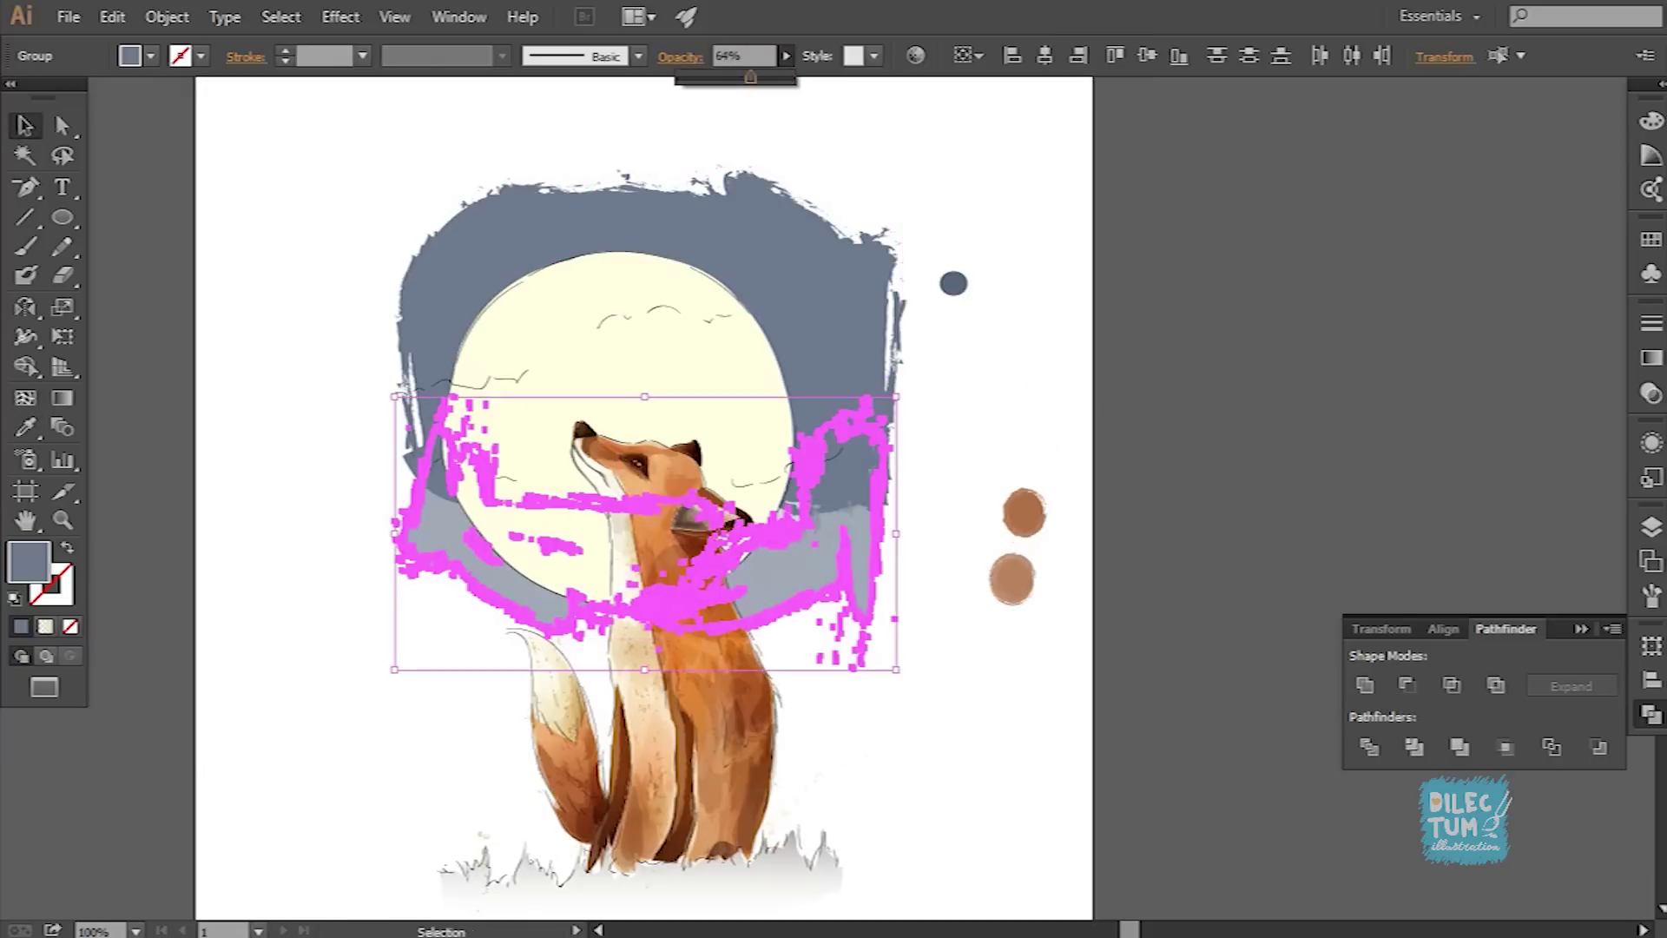
key("ctrl+z")
key("ctrl+minus")
key("ctrl+minus")
key("ctrl+plus")
key("ctrl+plus")
key("n")
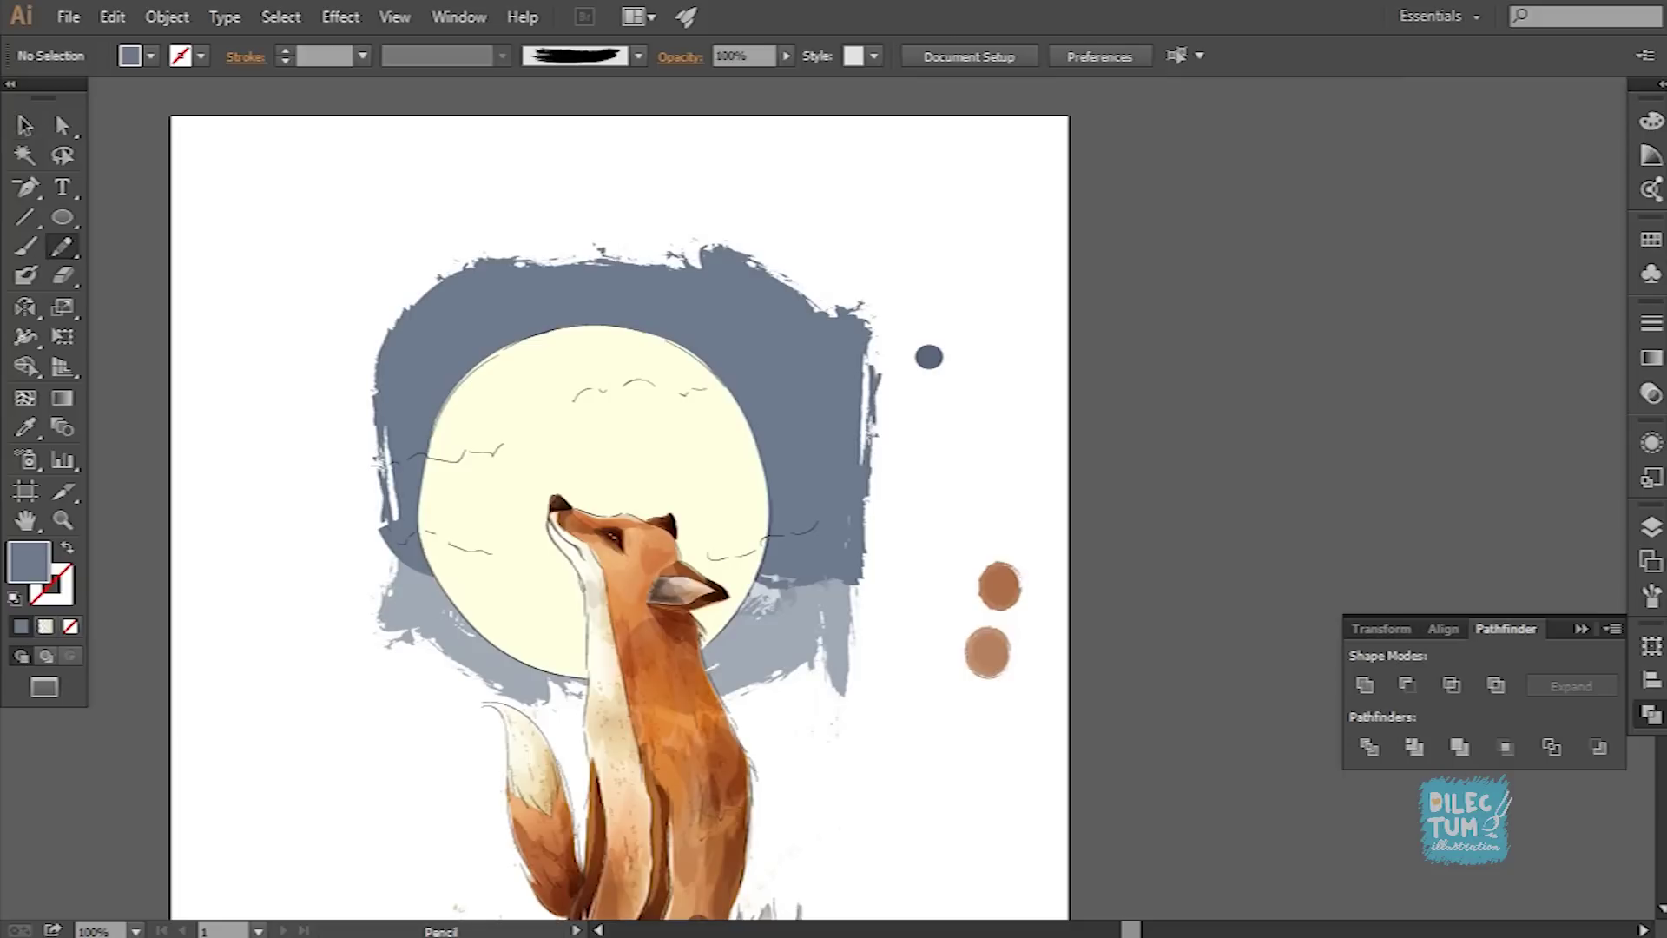
key("ctrl+shift+z")
key("ctrl+shift+z")
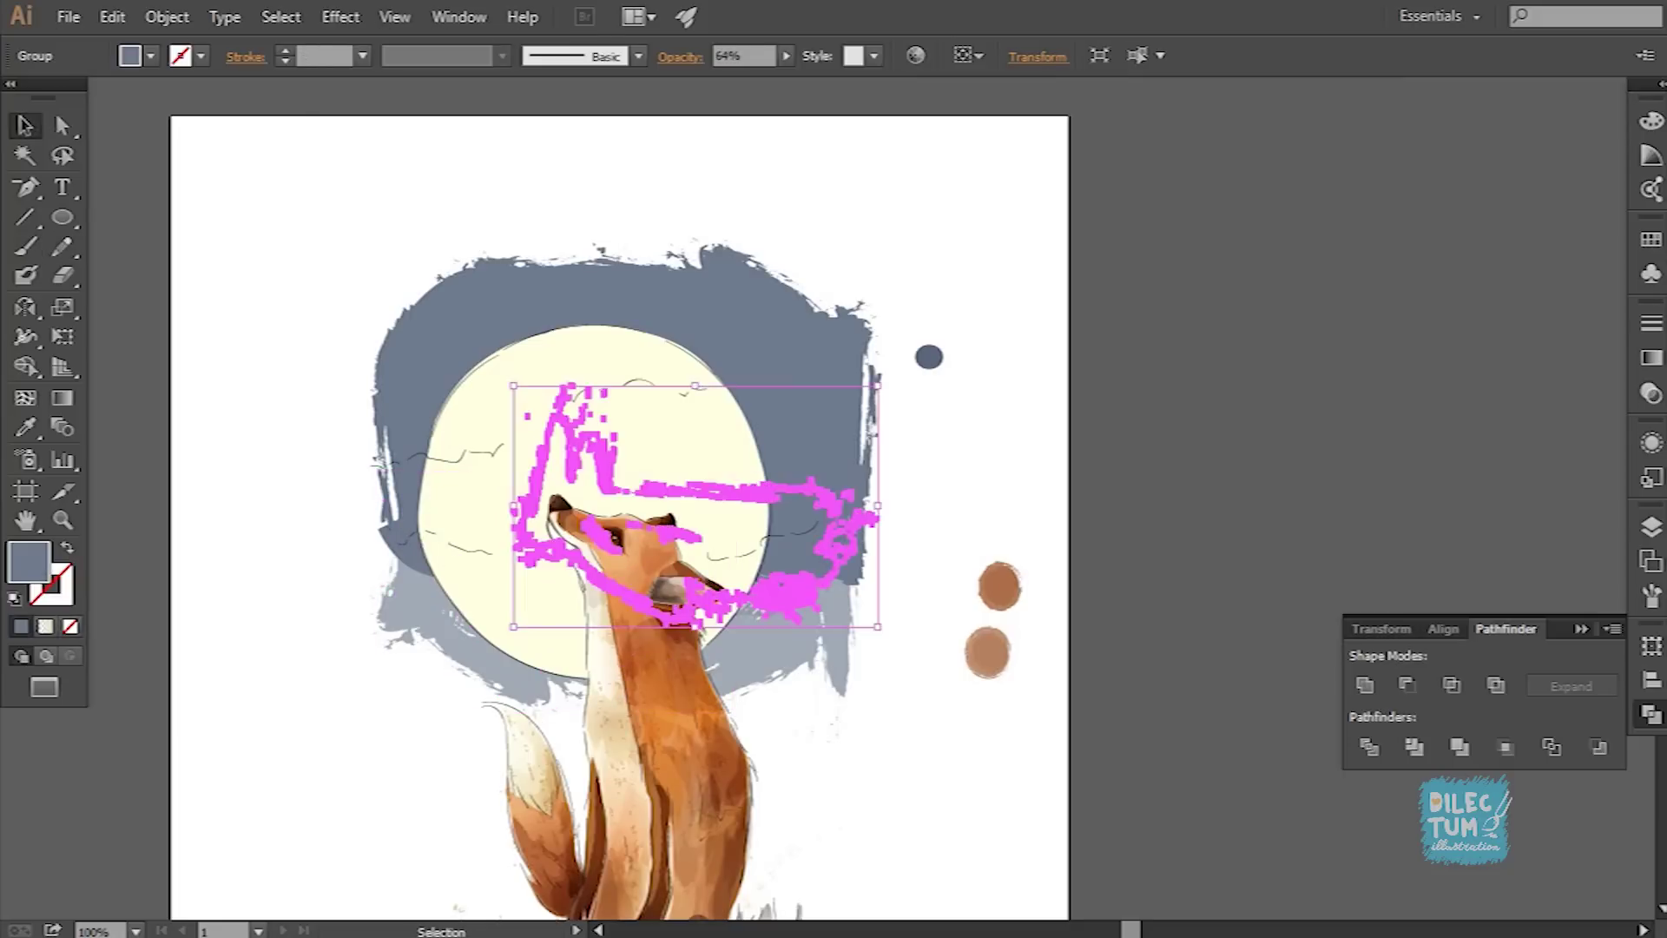
key("ctrl+shift+z")
key("ctrl+shift+z")
left_click_drag(695, 506, 667, 550)
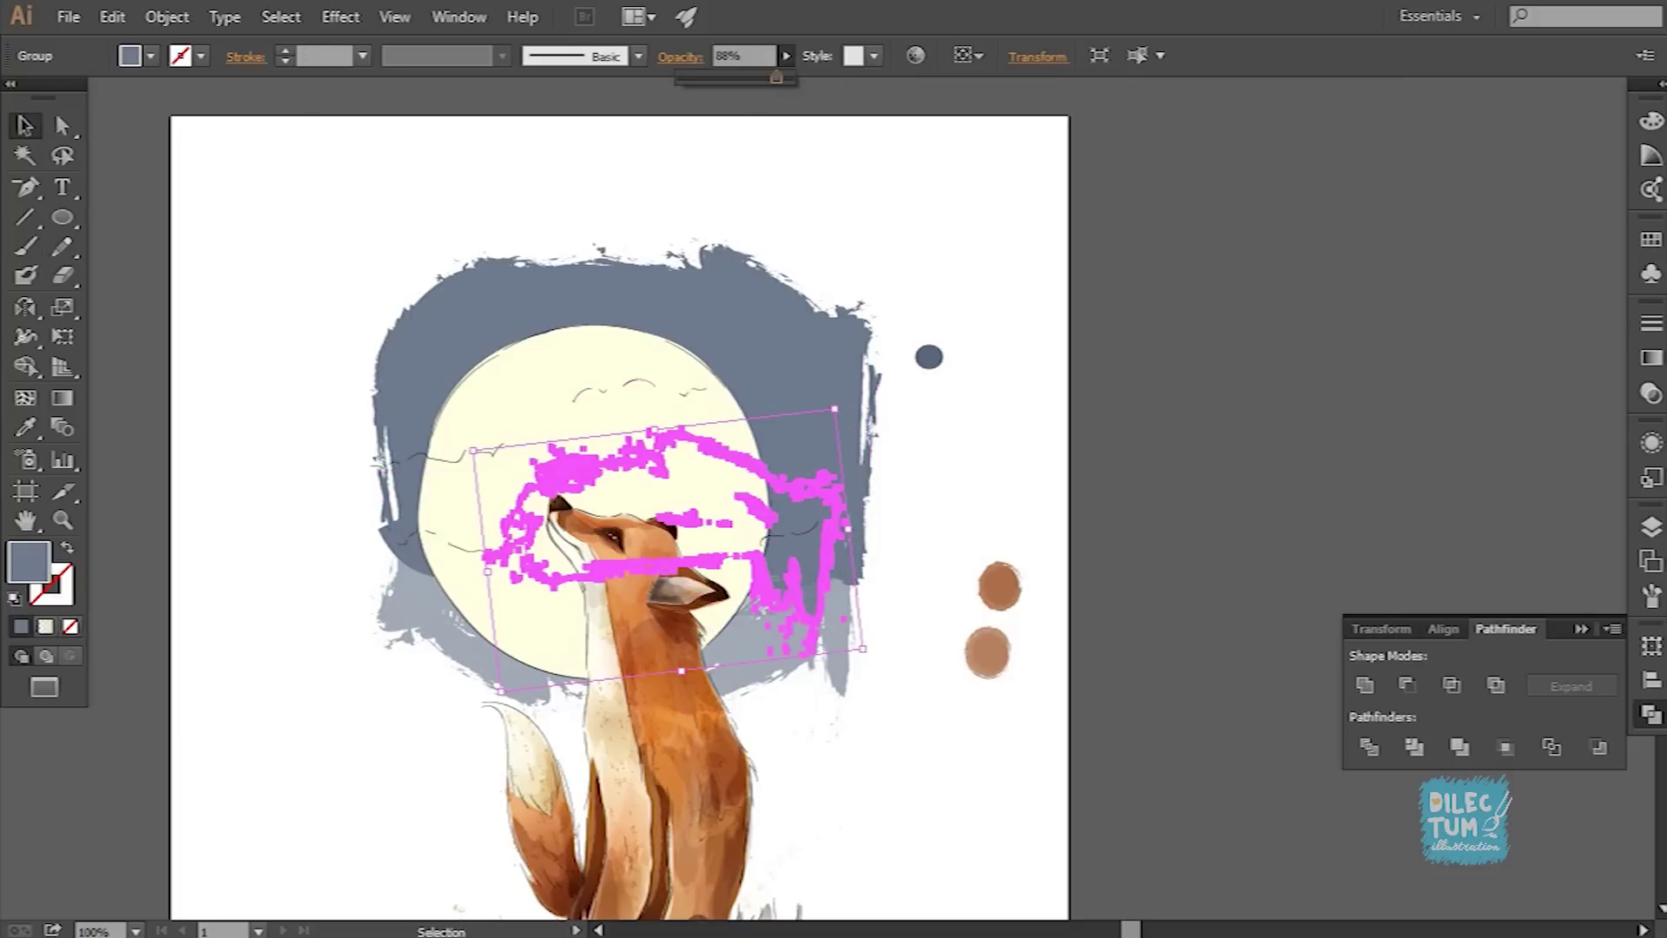
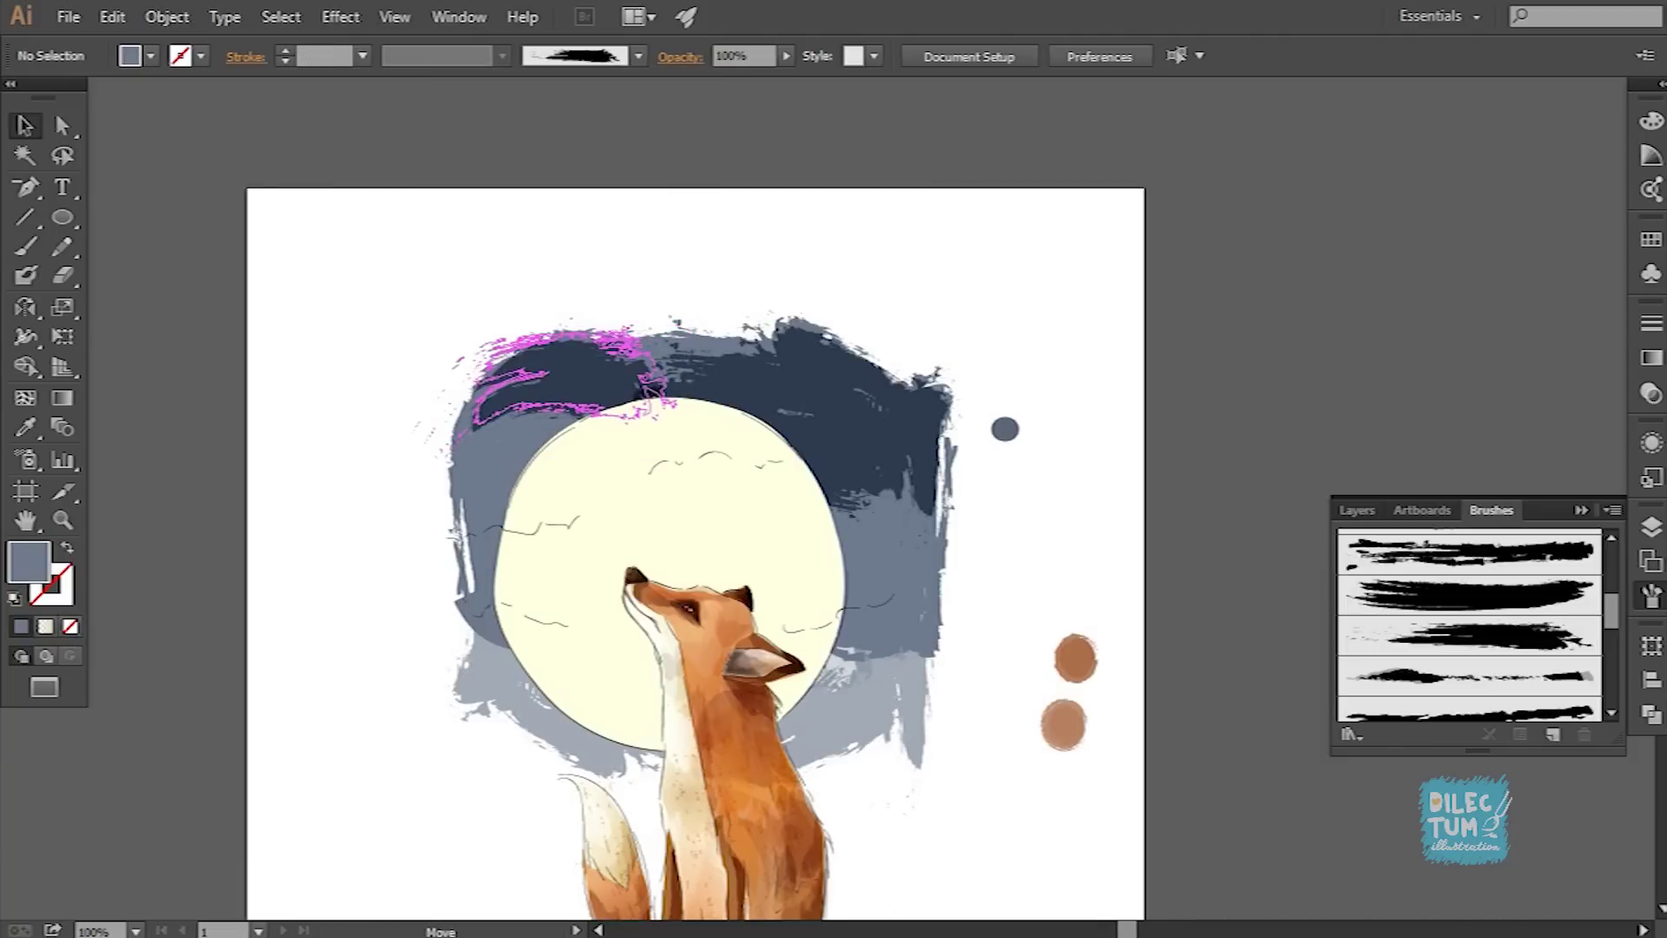
Step: Nudge the sky stroke group and give it a linear gradient starting at 0% opacity
left_click_drag(647, 391, 621, 417)
key("ctrl+shift+a")
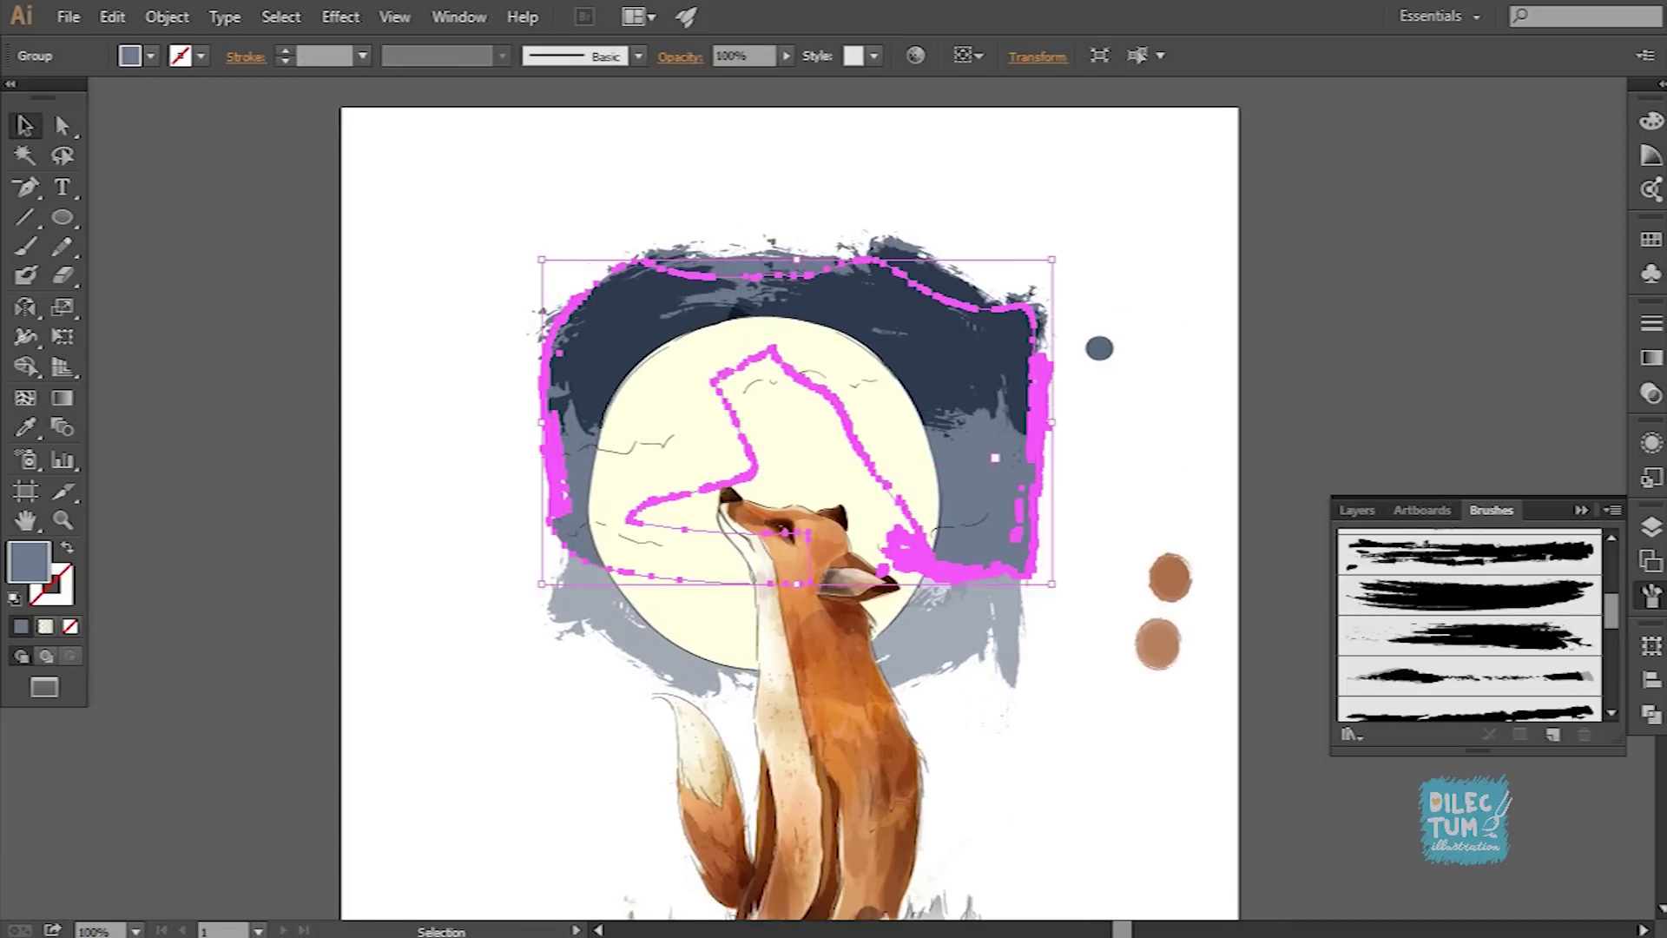
key("ctrl+F9")
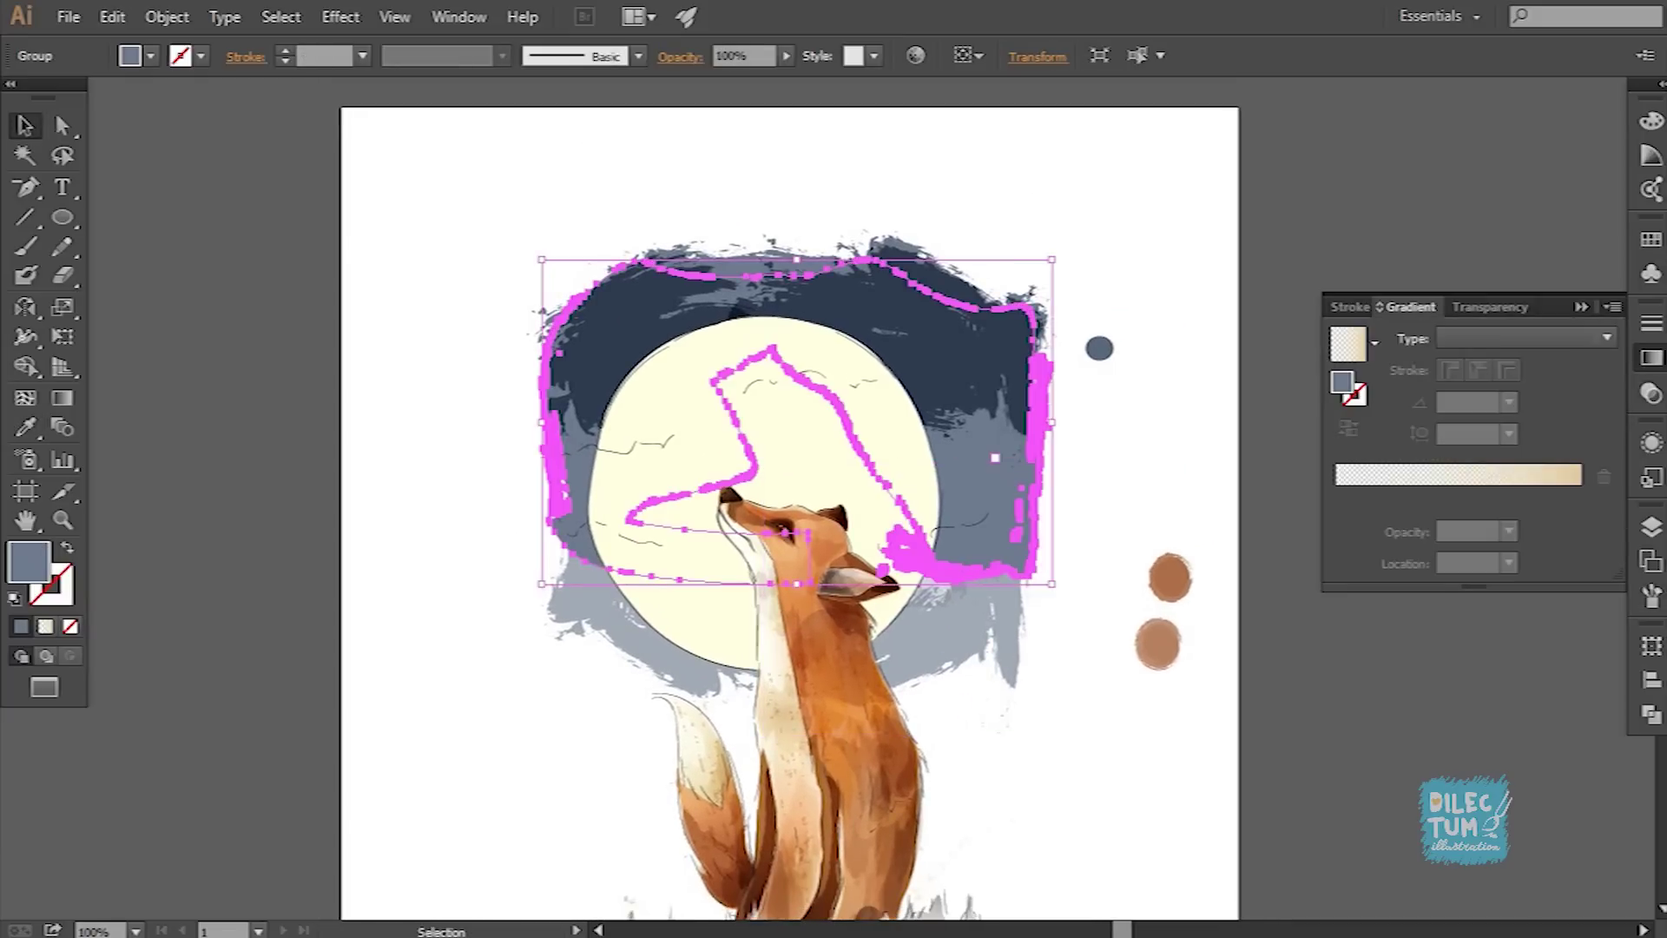
left_click(1459, 474)
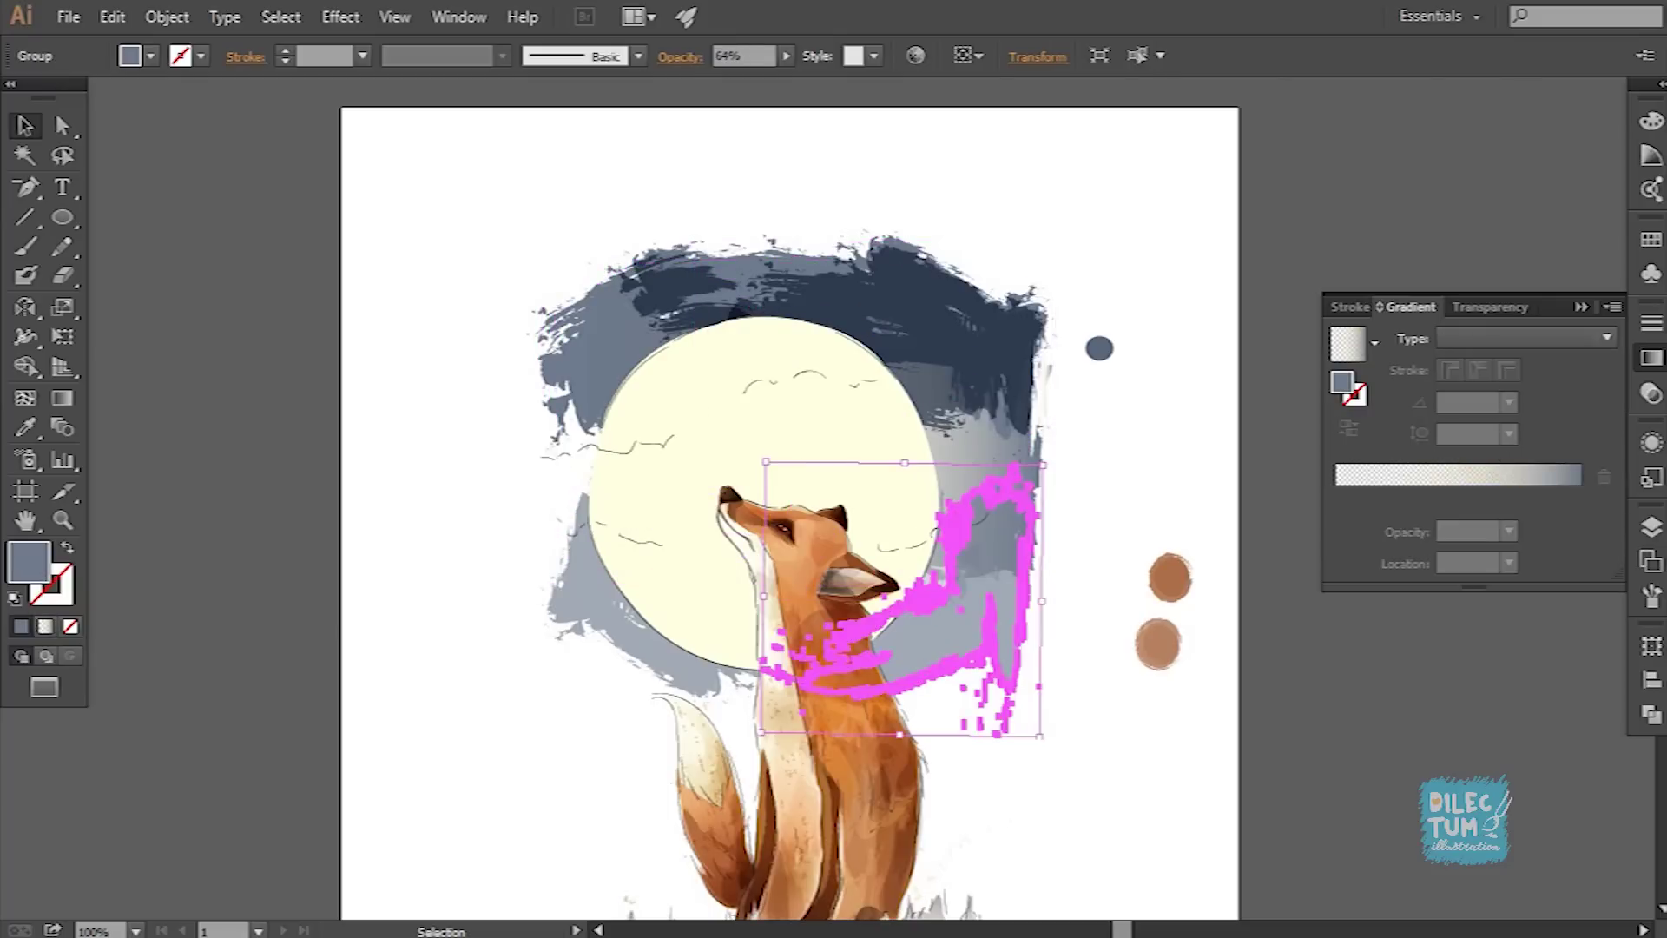
left_click_drag(1502, 457, 1417, 456)
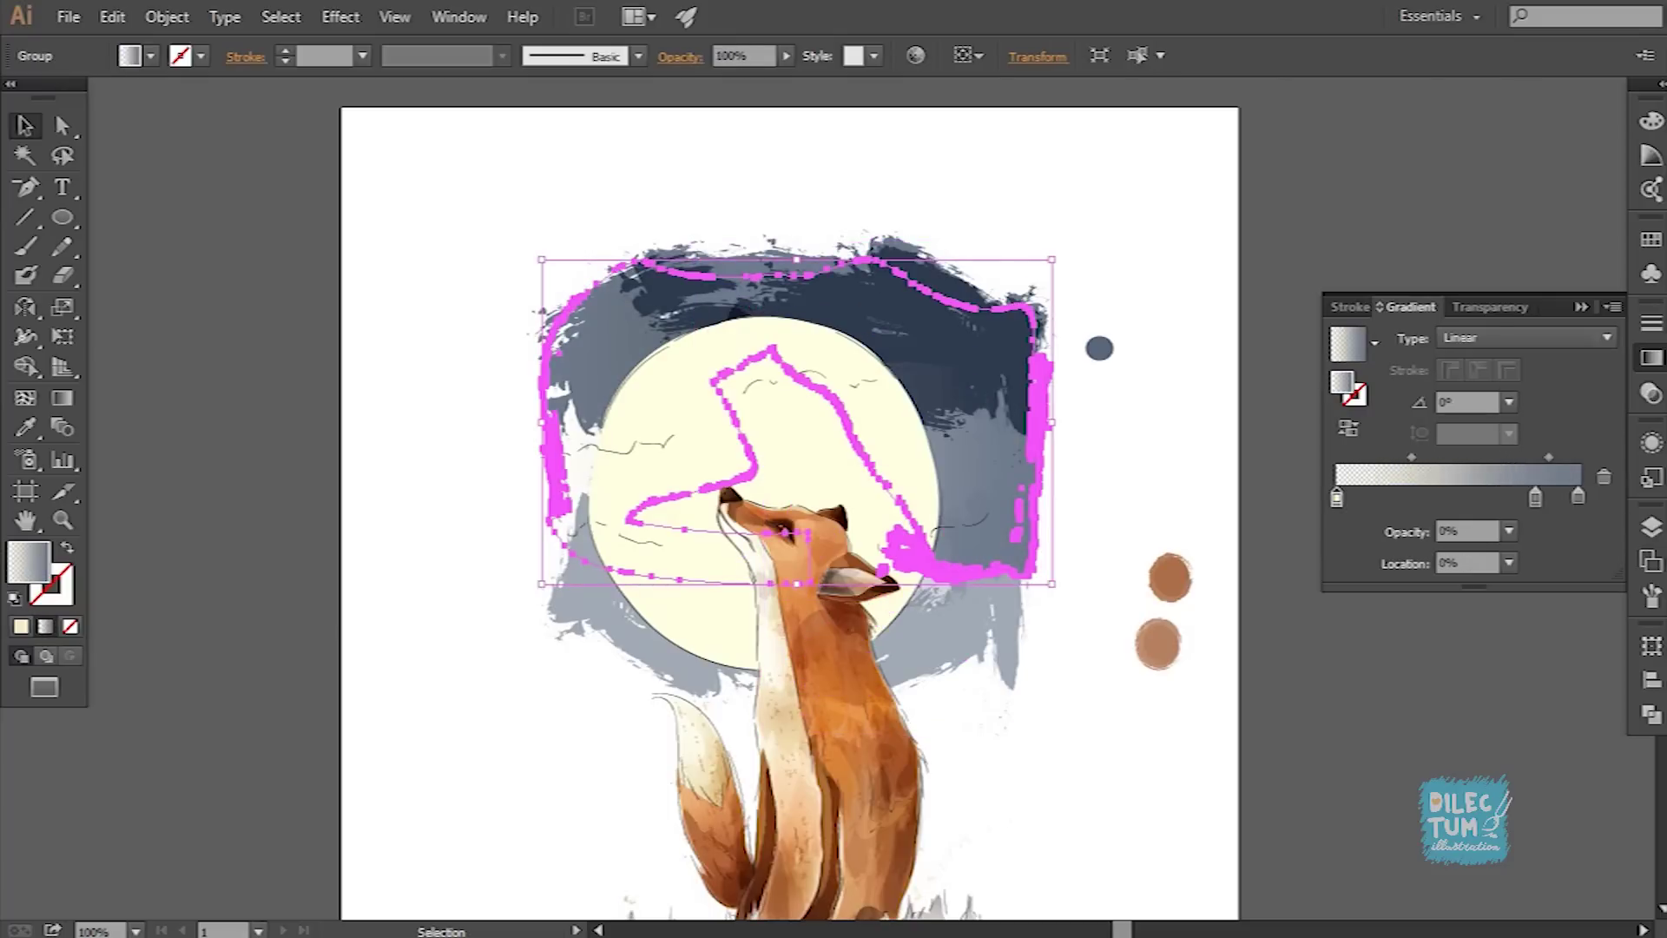
left_click_drag(1337, 497, 1503, 497)
type("0")
key("Return")
key("g")
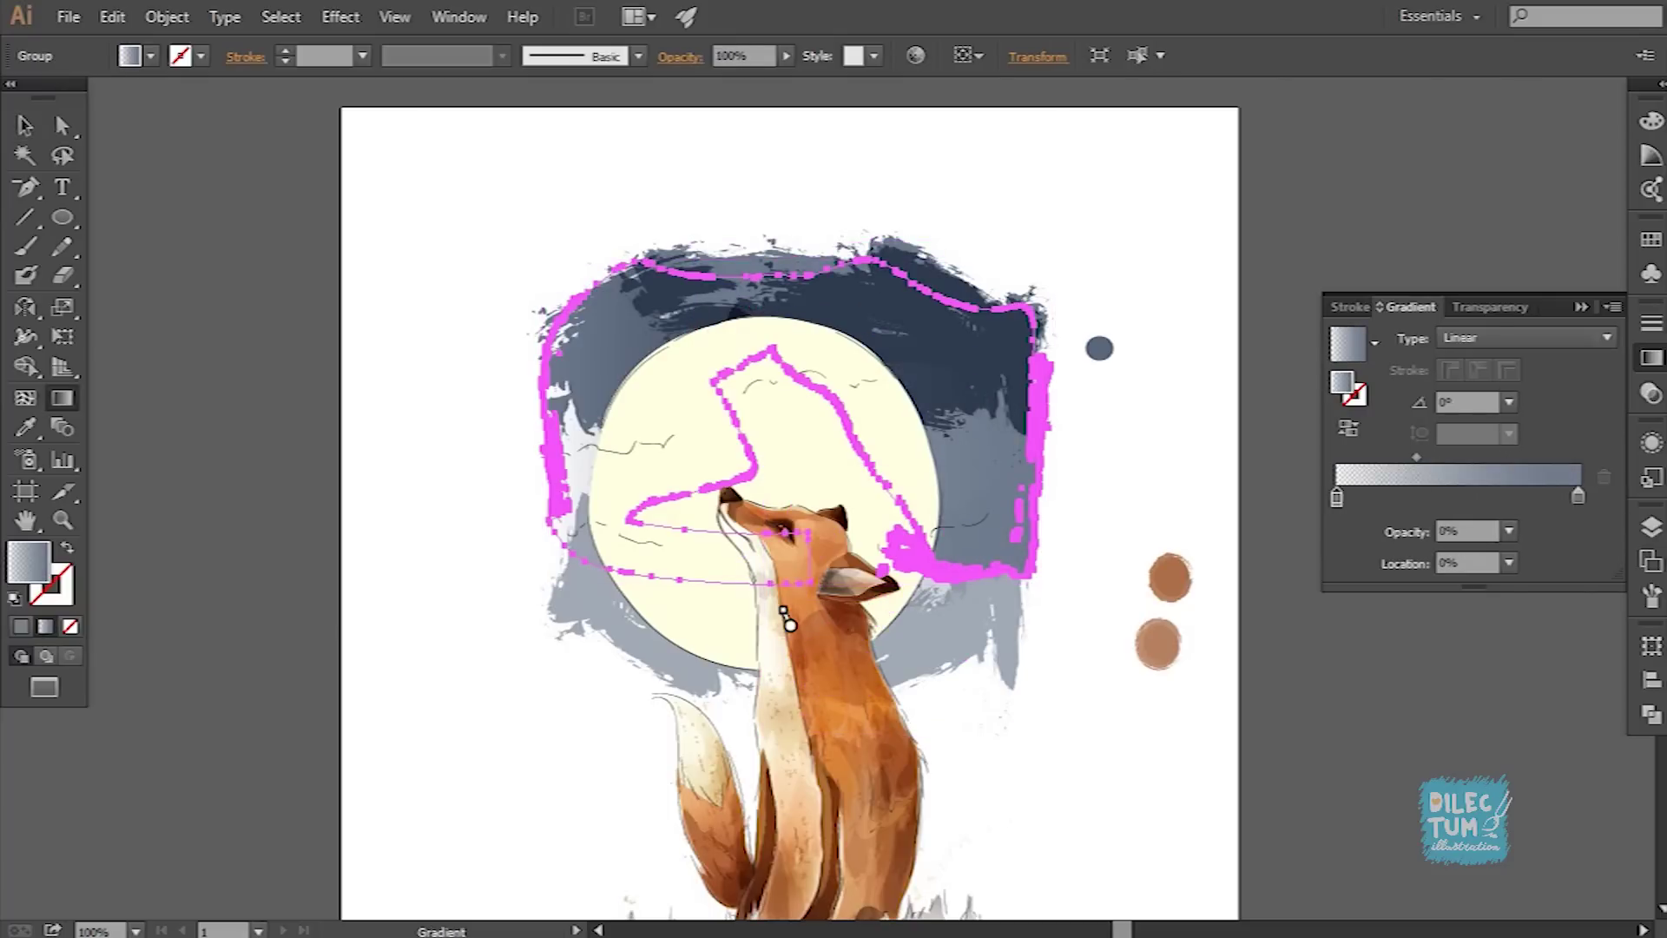
Step: Give the lighter lower sky strokes a vertical linear gradient
key("v")
left_click(869, 608)
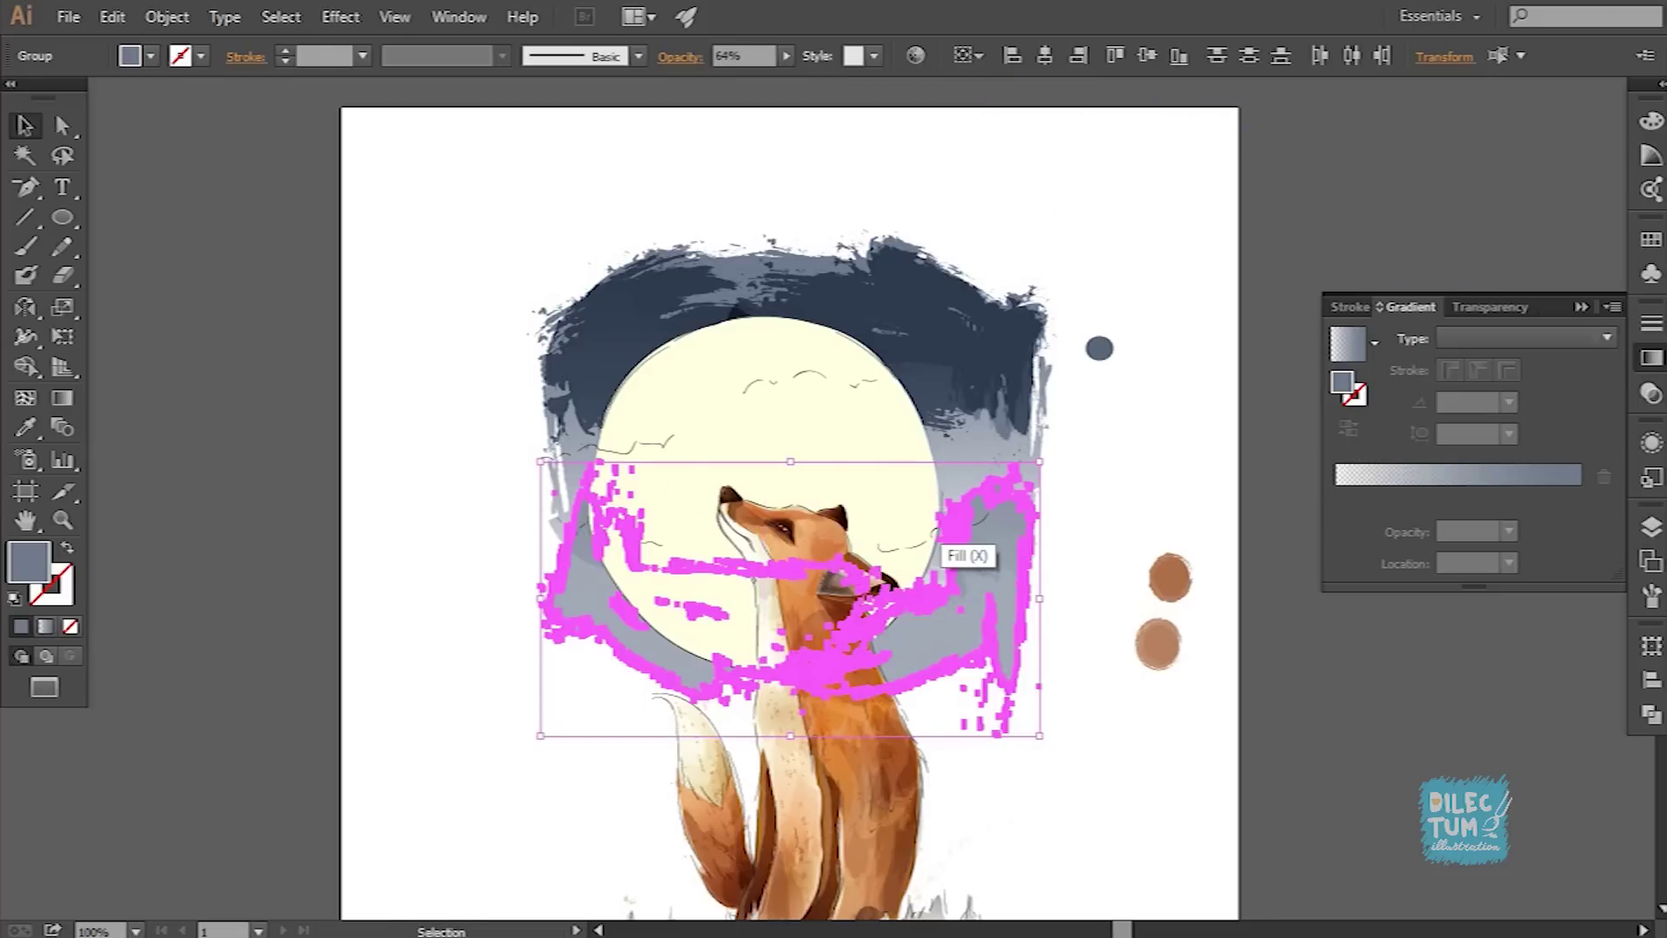
left_click(660, 608, "shift")
left_click_drag(777, 724, 765, 445)
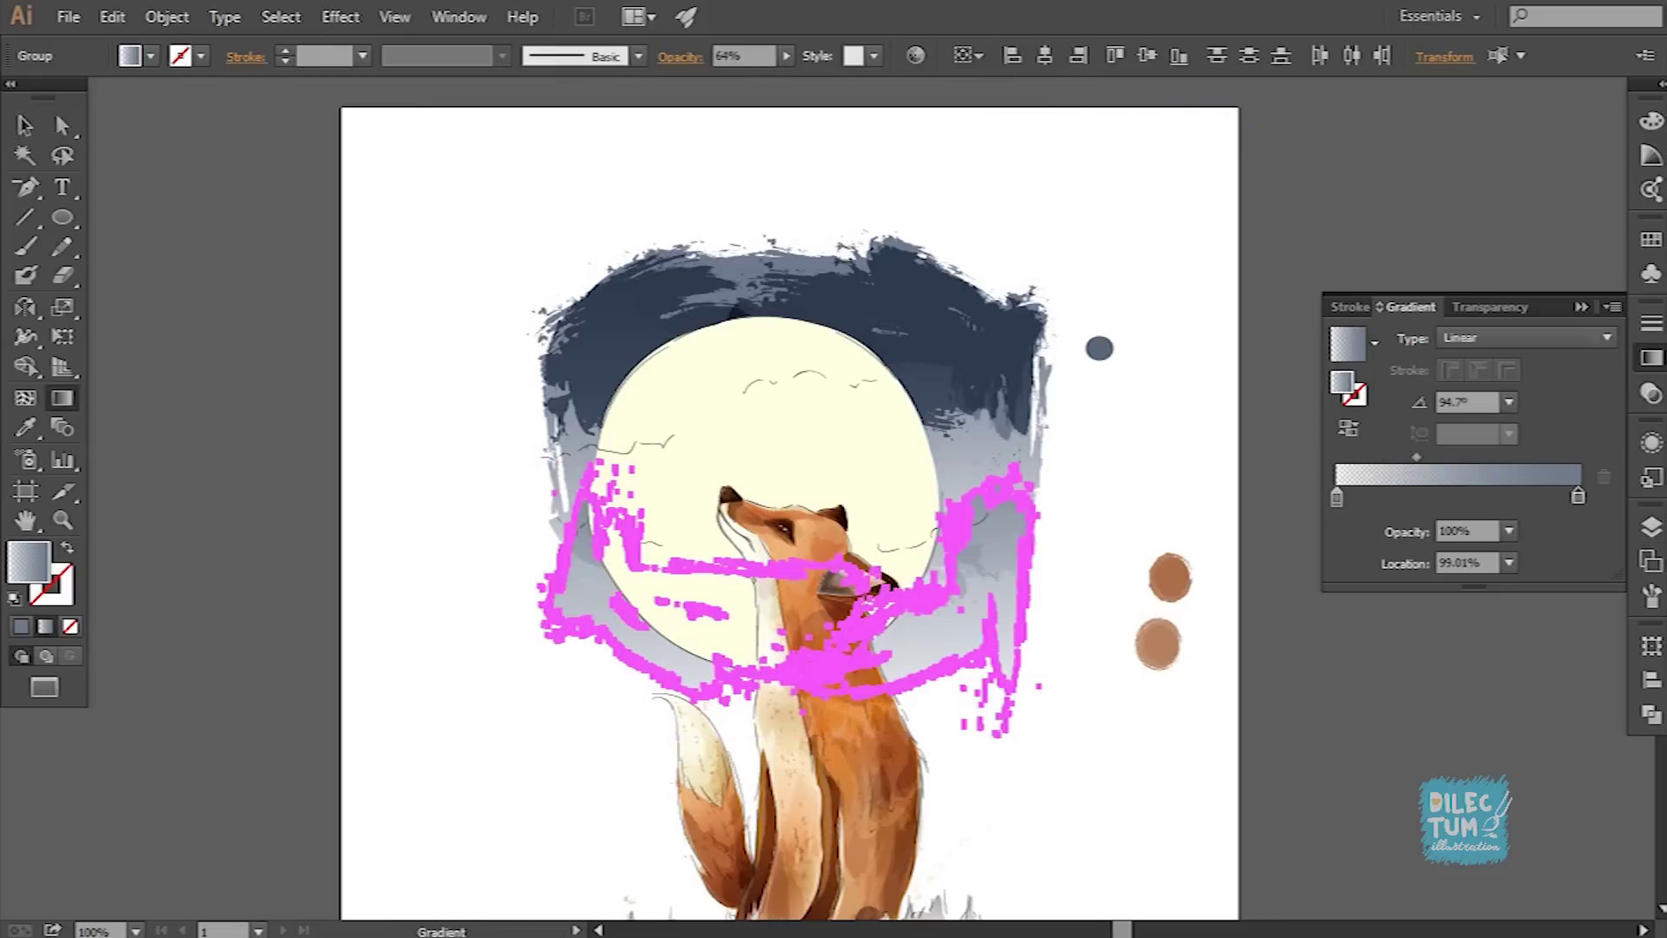
key("v")
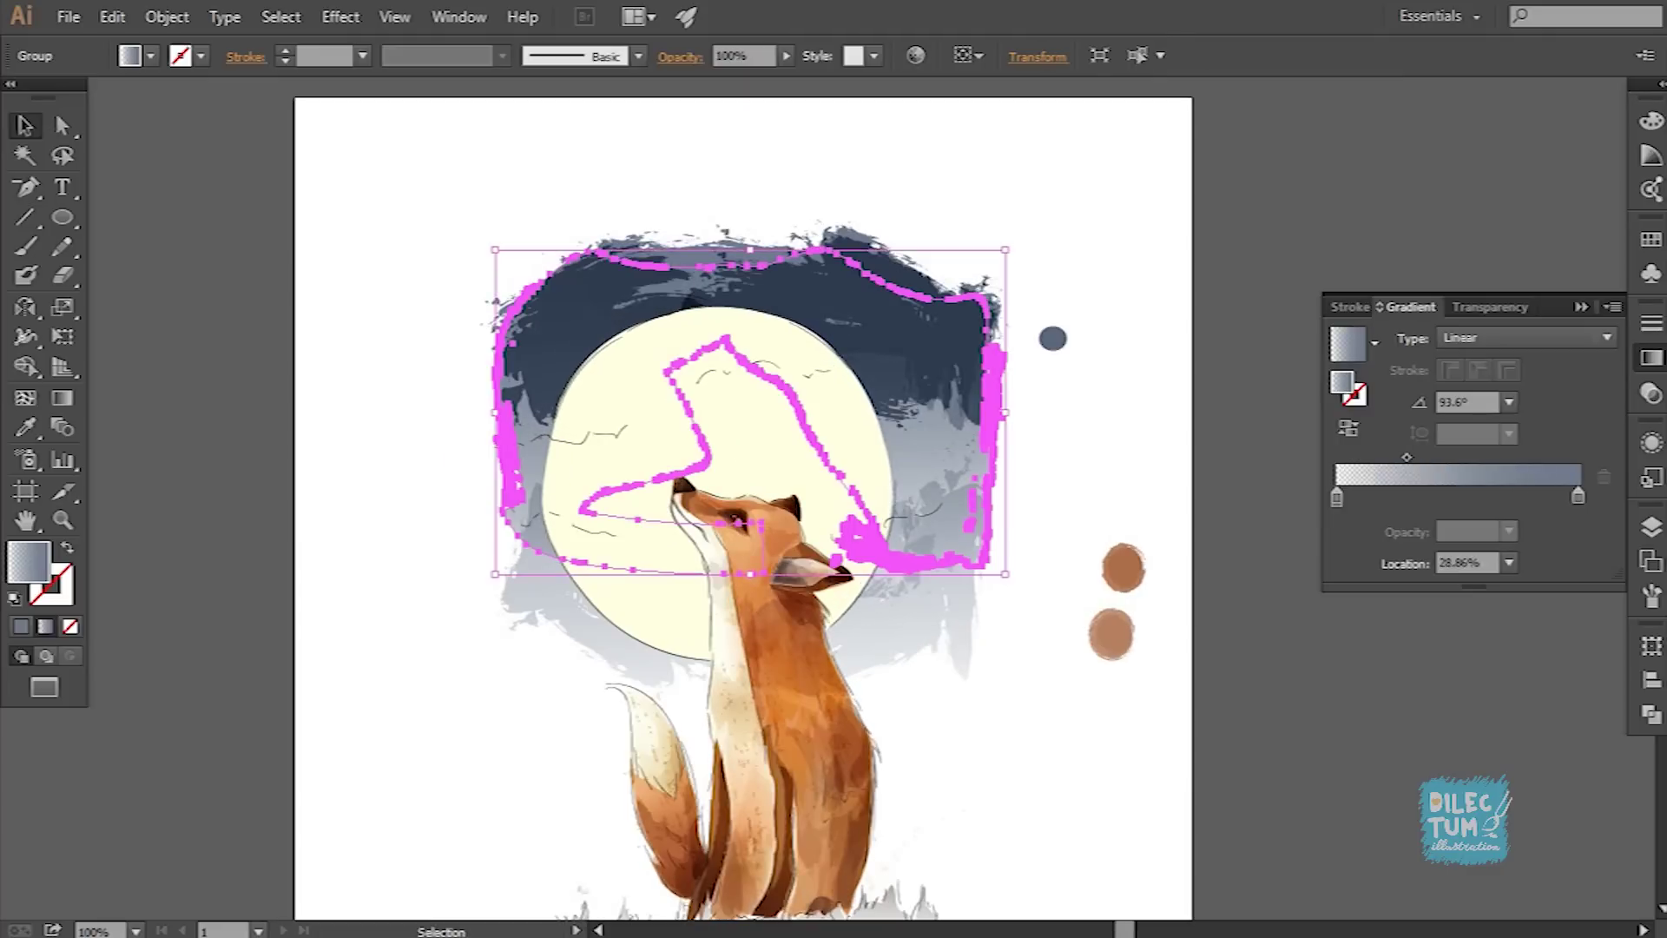
Step: Extend the dark gradient on the top sky strokes and delete the extra middle stop
left_click_drag(1578, 496, 1492, 495)
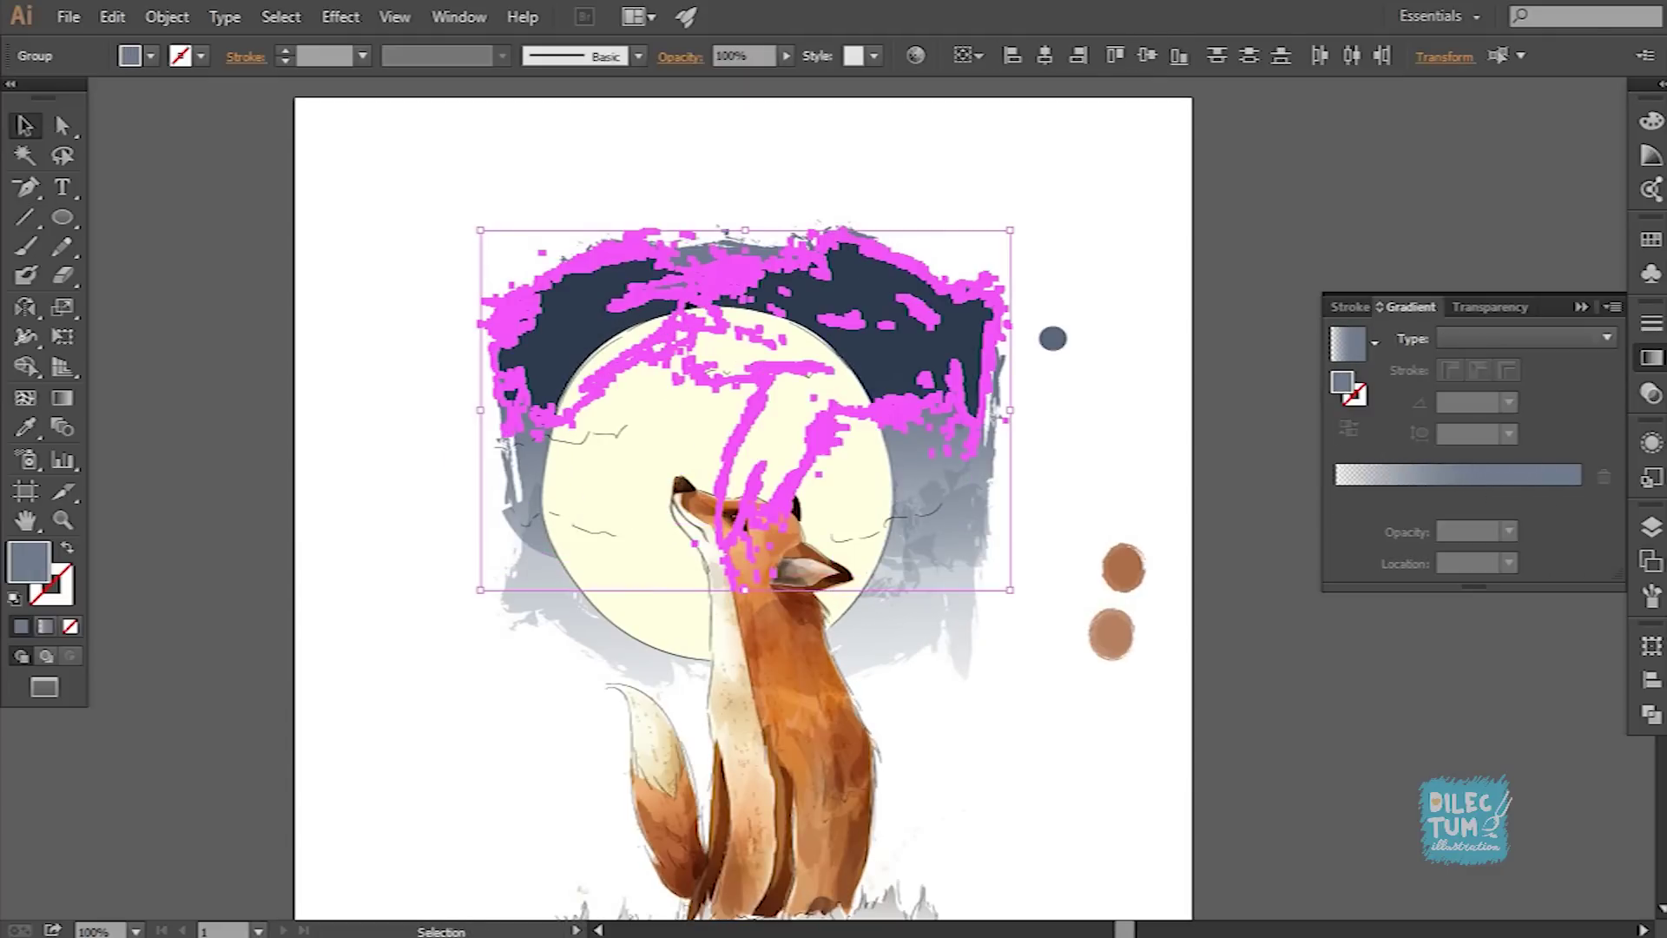
left_click(1477, 474)
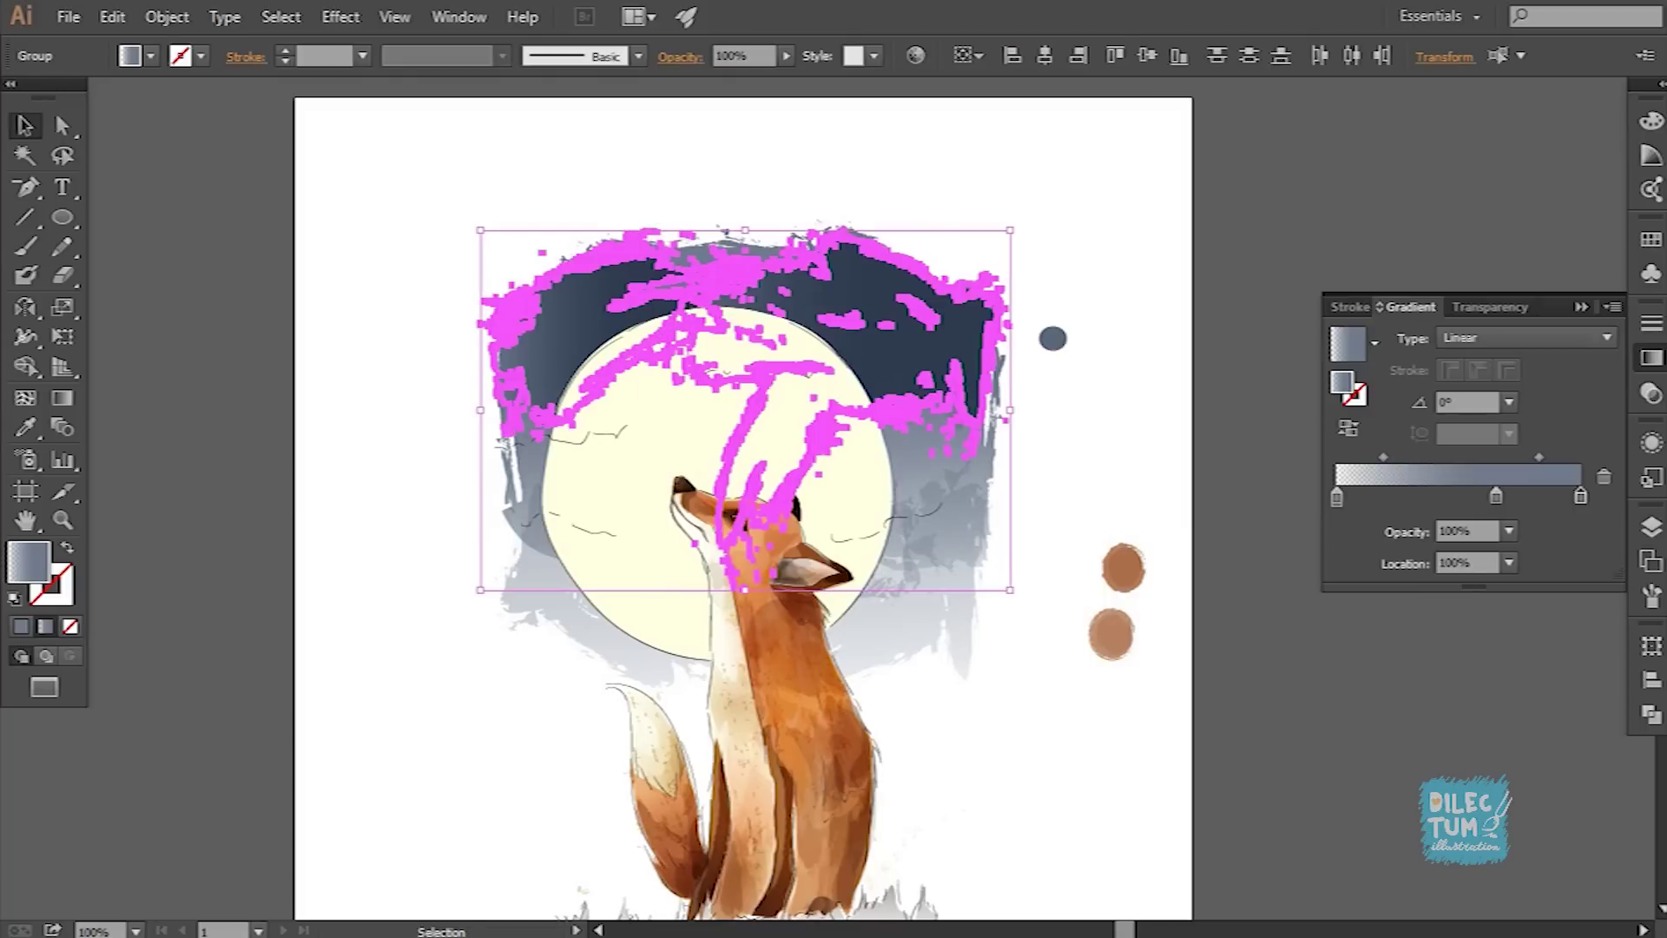
left_click(1604, 477)
key("g")
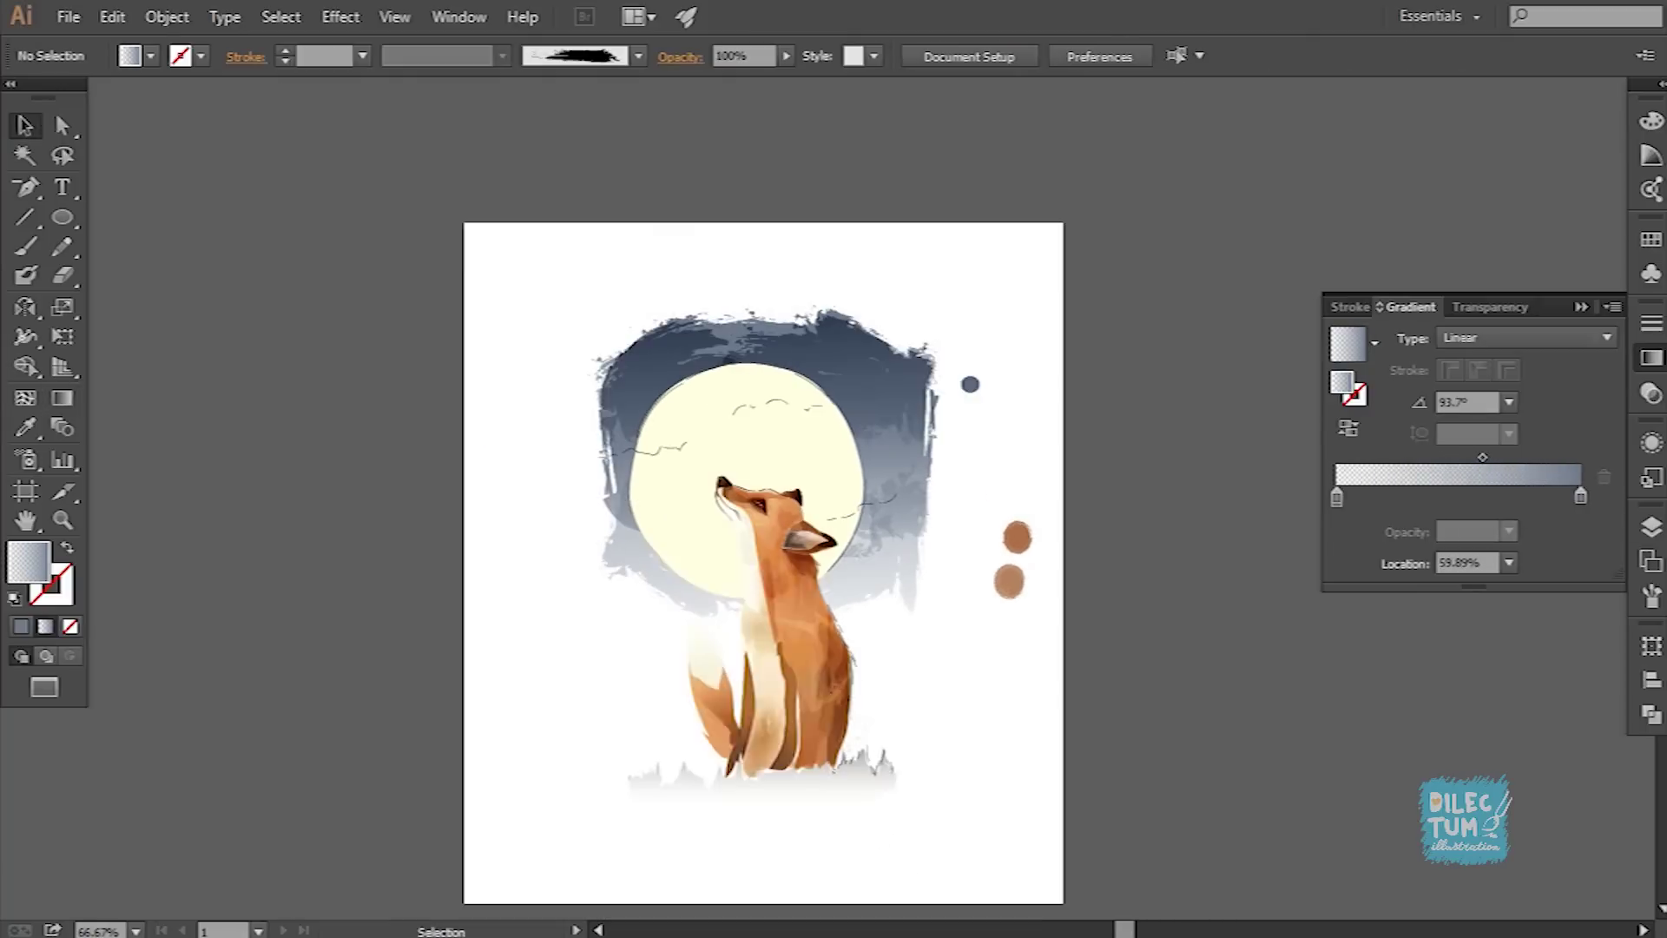
key("ctrl+minus")
key("ctrl+plus")
key("ctrl+plus")
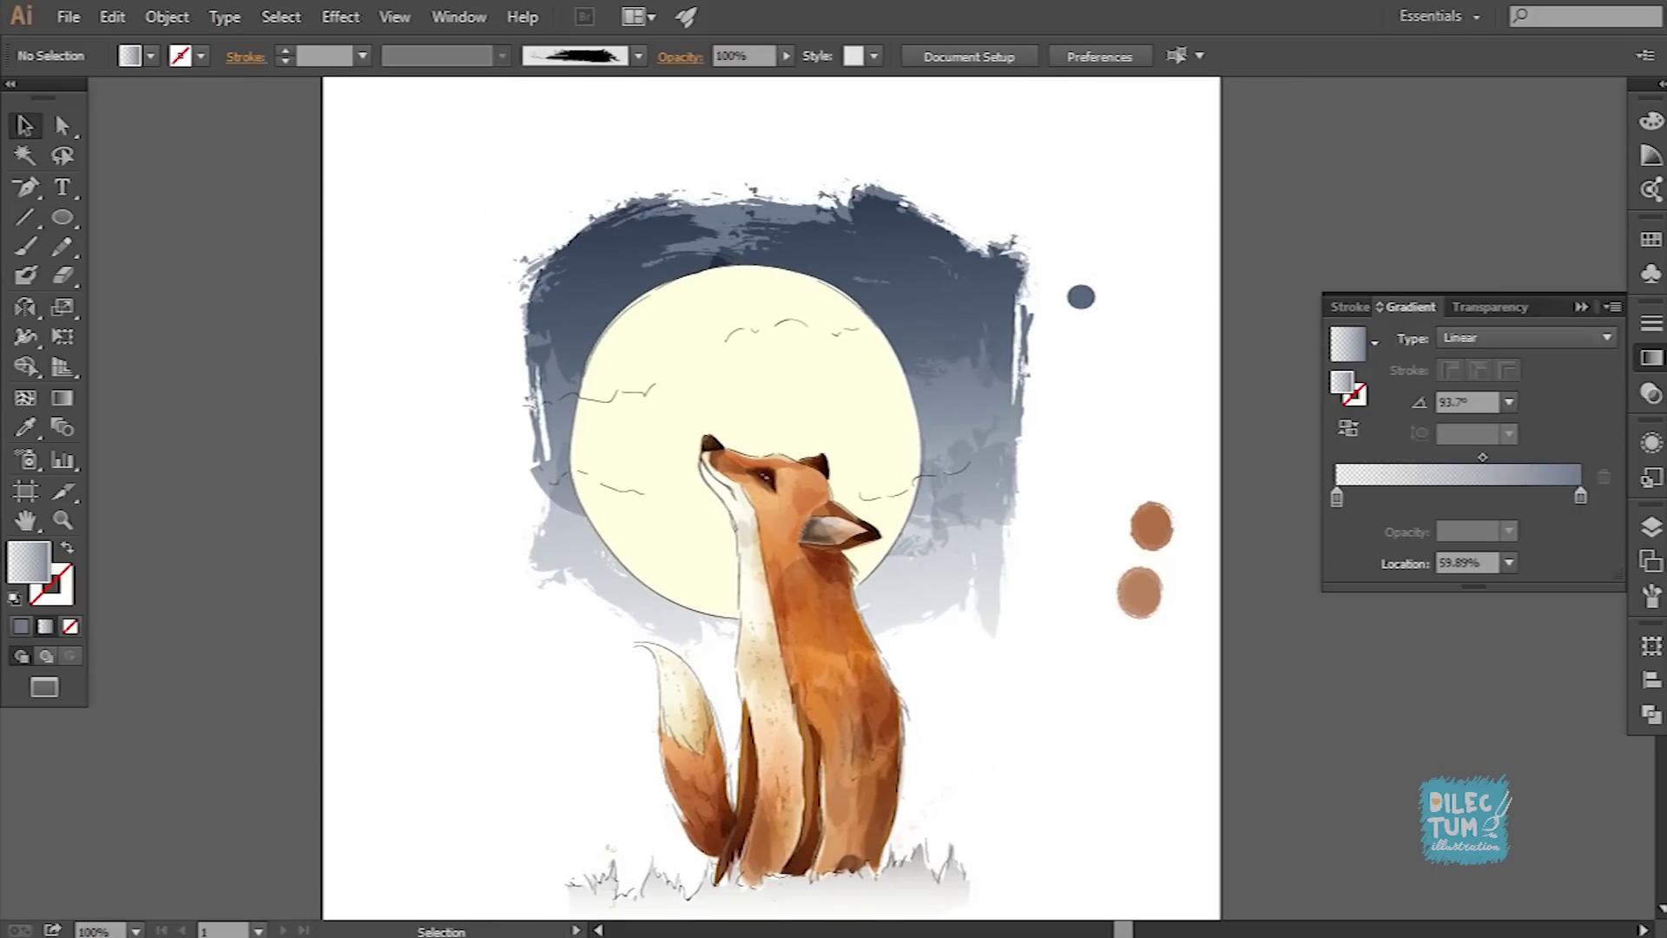
key("ctrl+plus")
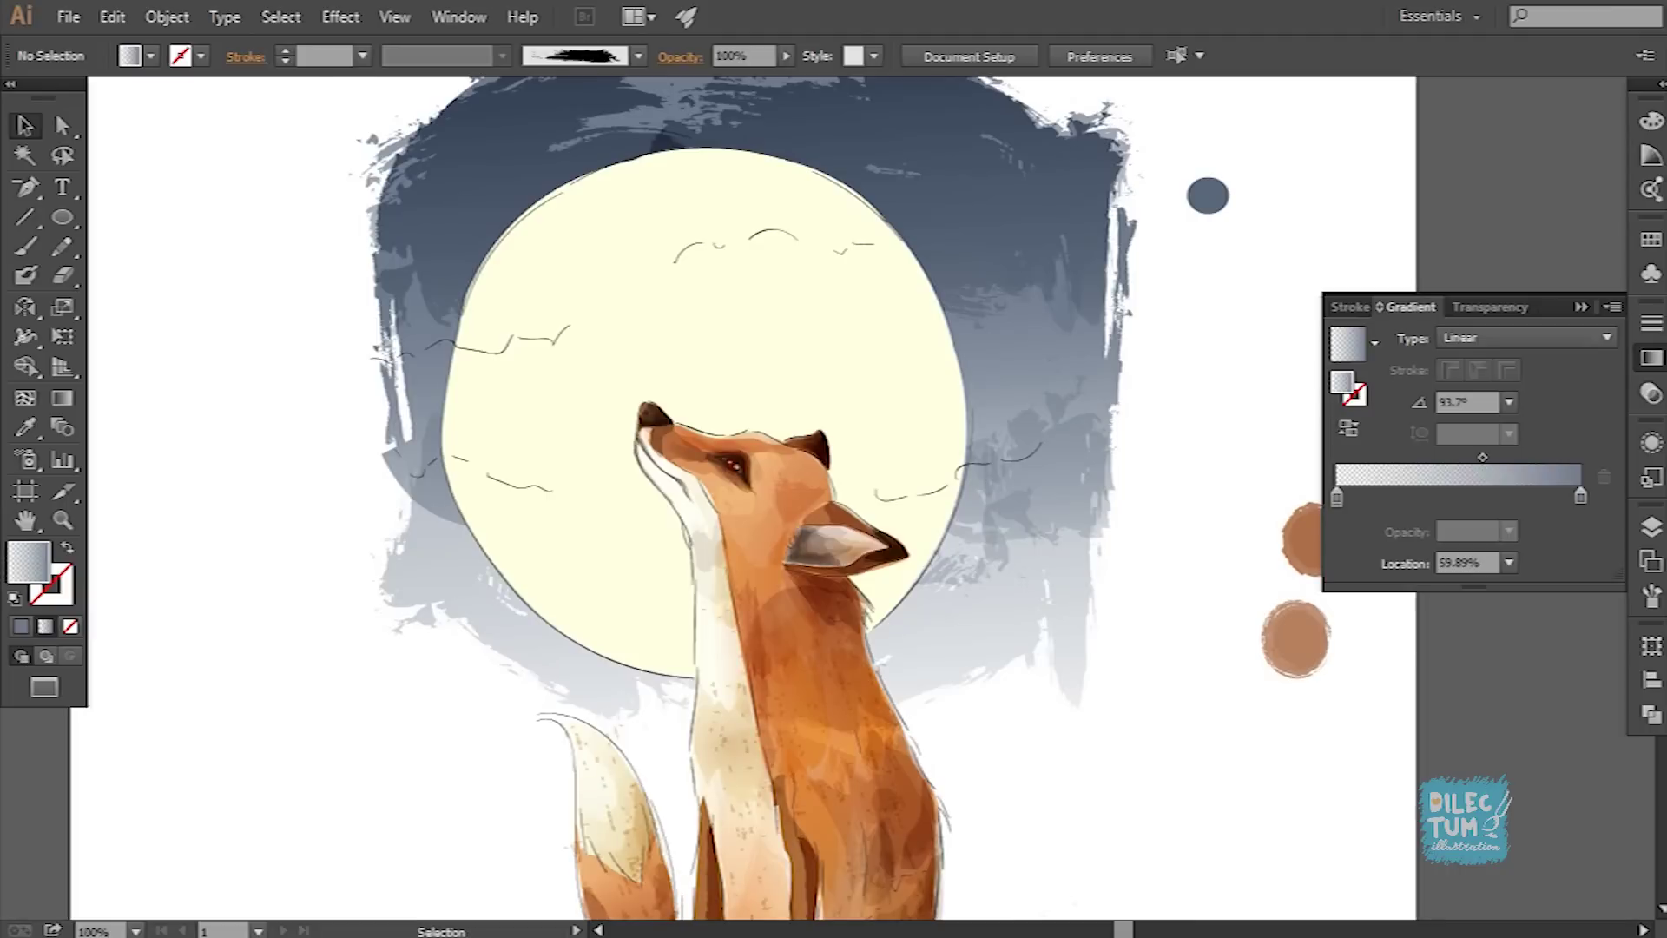
key("ctrl+minus")
left_click_drag(771, 434, 774, 452)
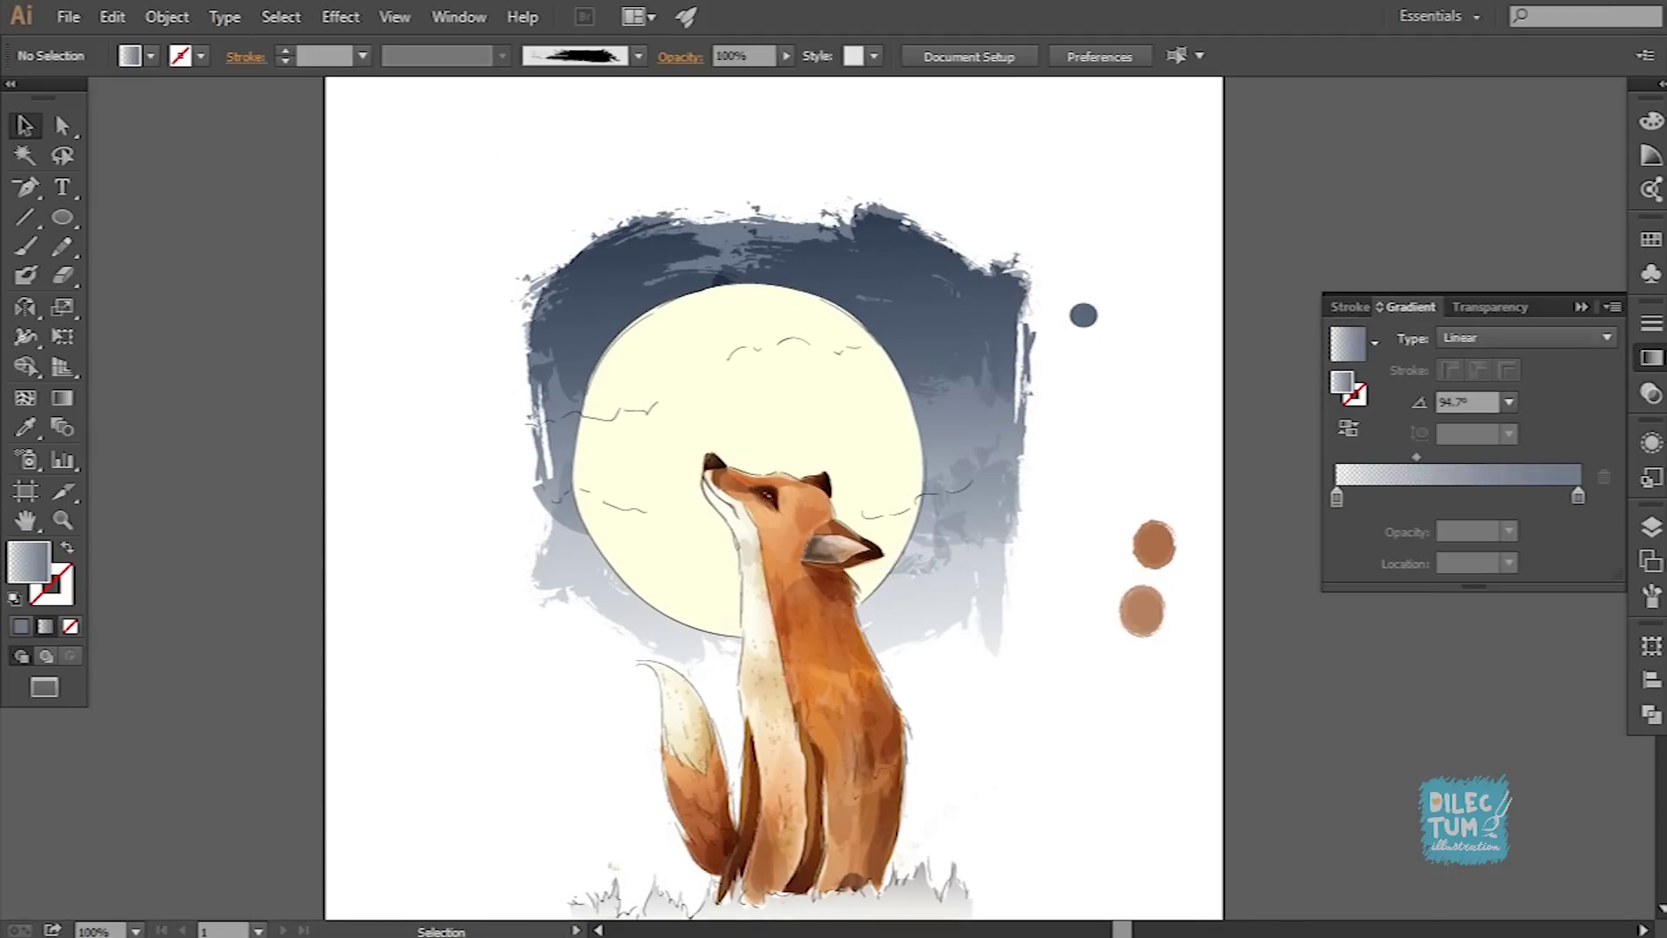
Step: Paint a black brush stroke right of the moon and expand its appearance into shapes
left_click_drag(925, 478, 1042, 364)
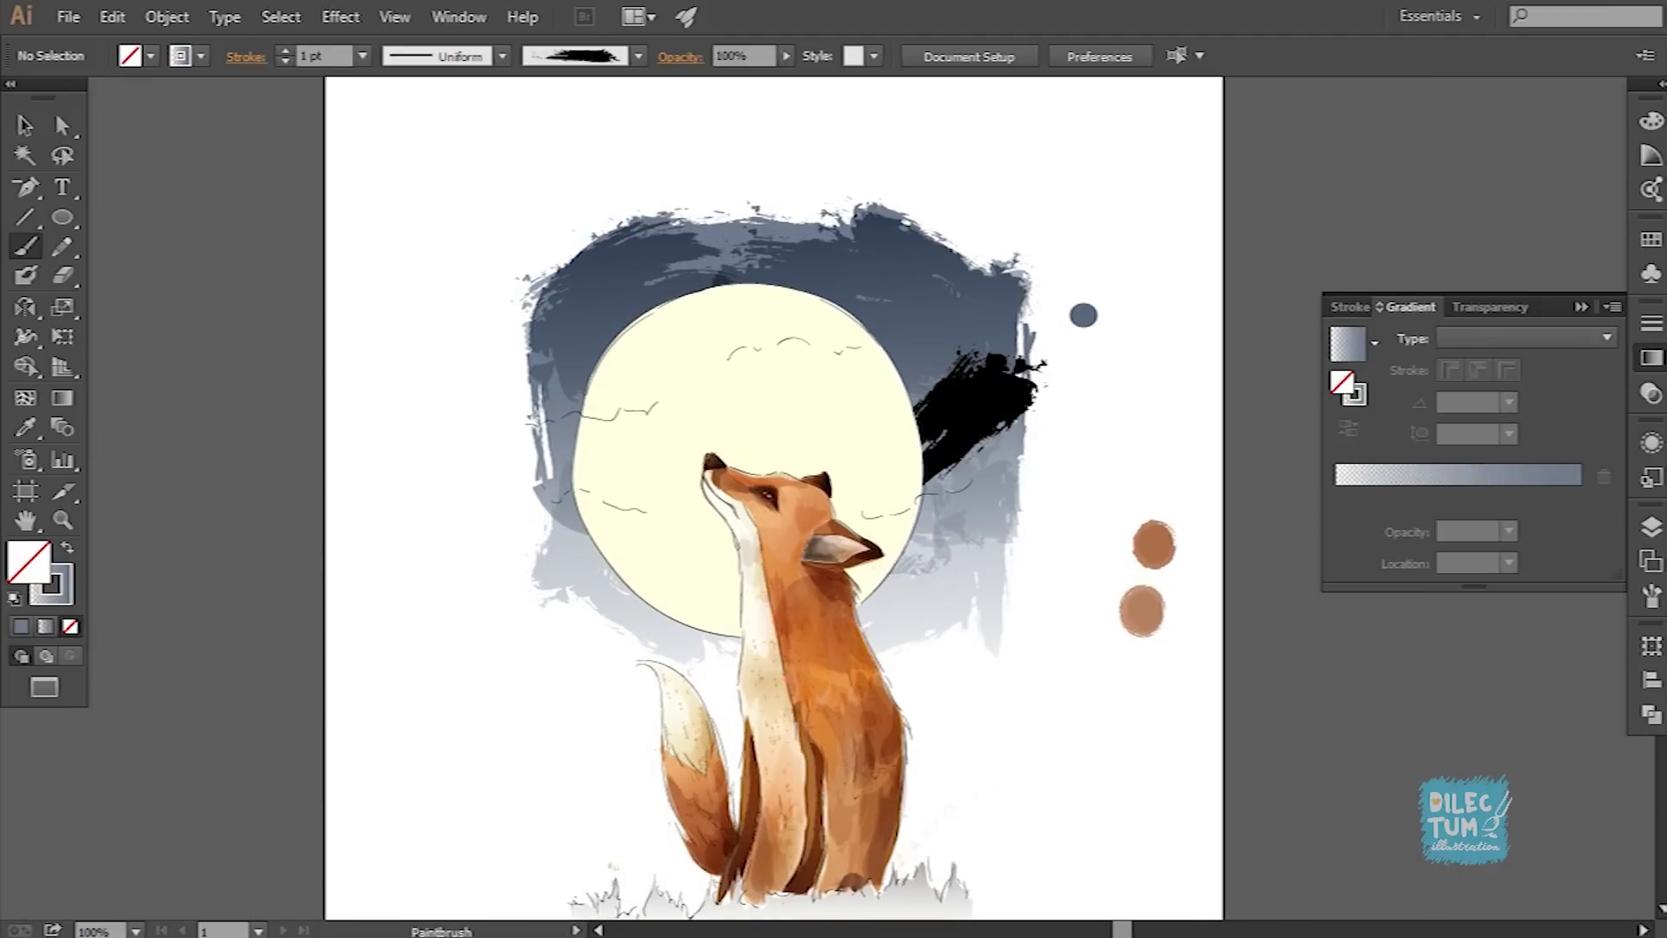
left_click(167, 16)
left_click(209, 304)
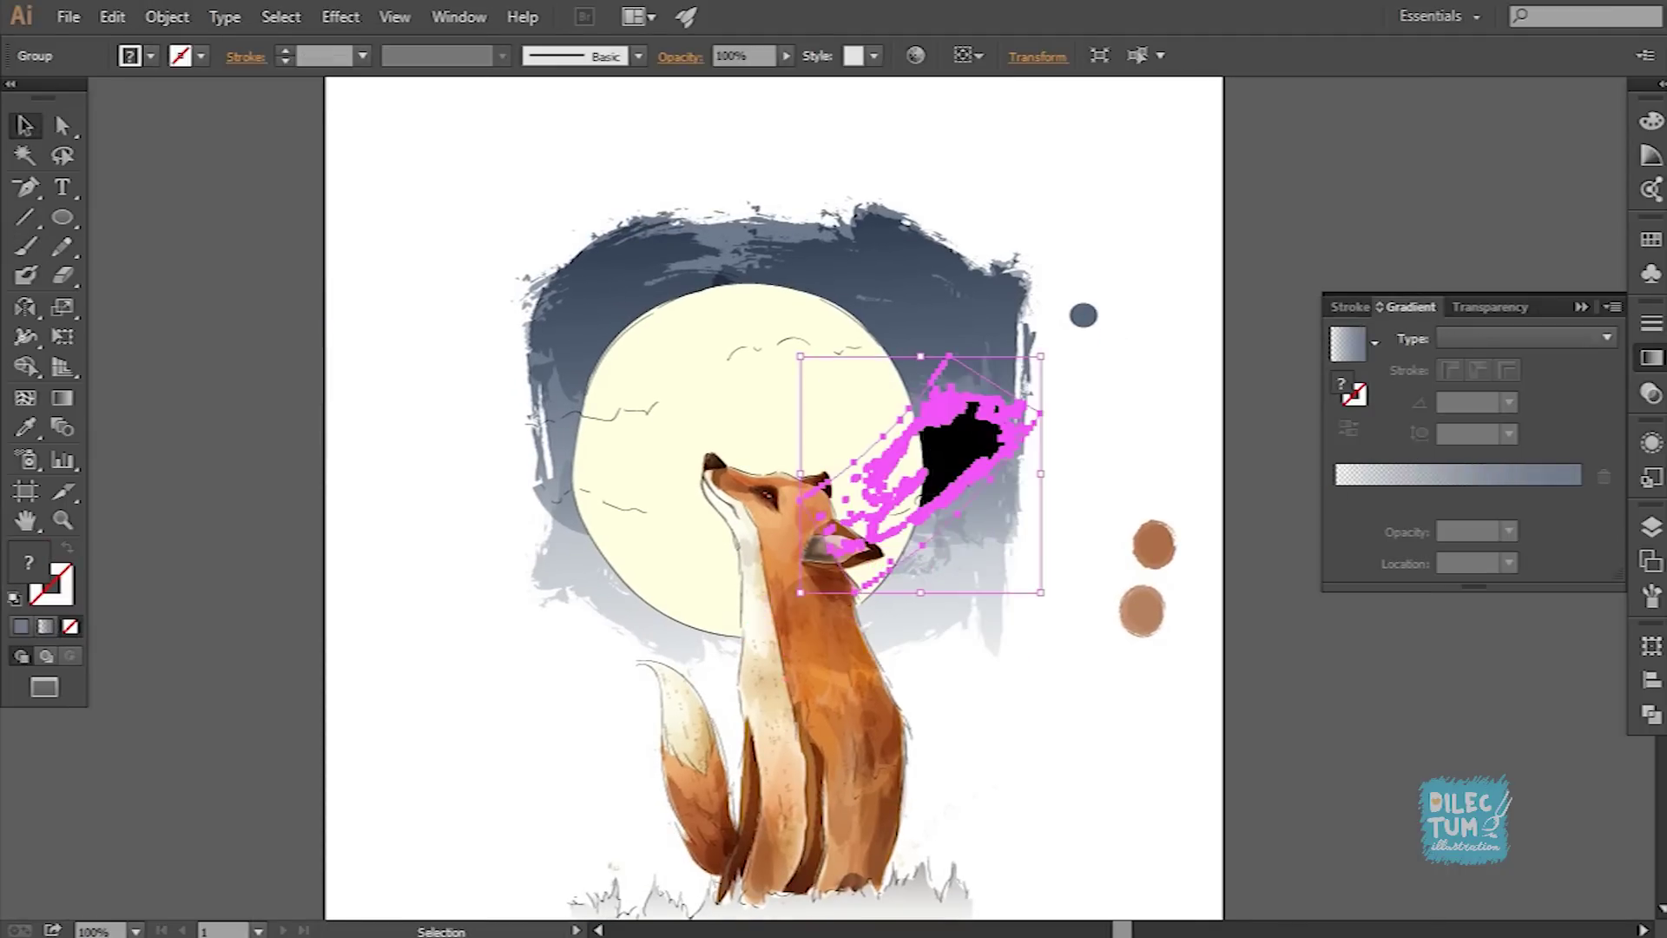
double_click(947, 460)
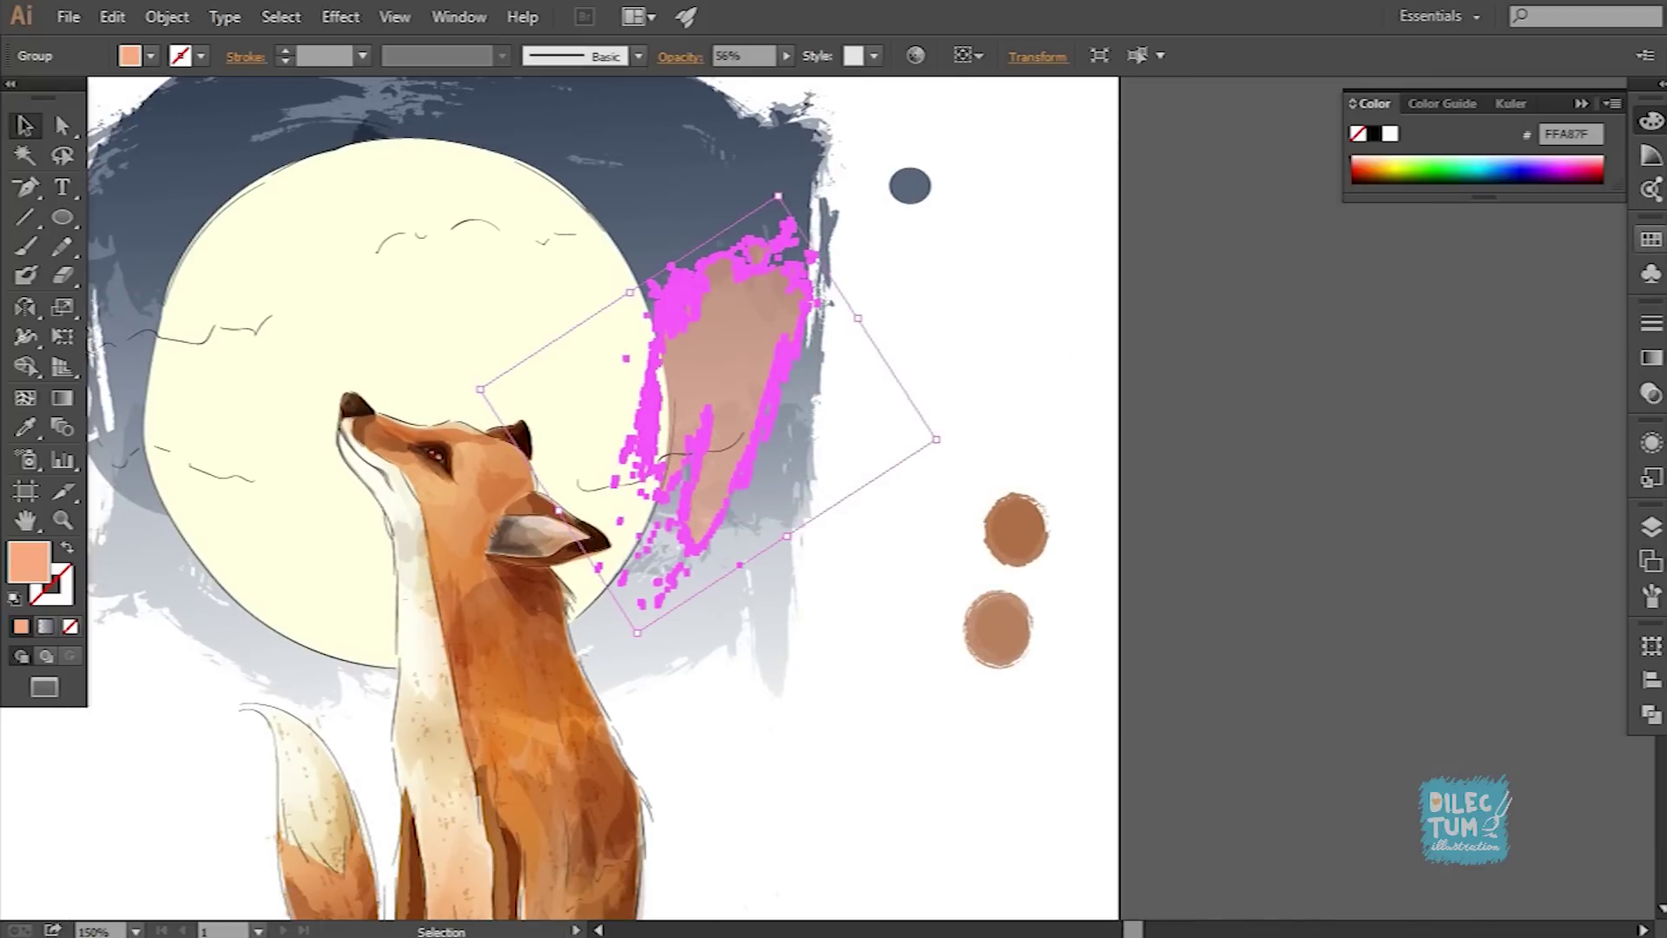
Step: Give the right stroke a deeper RGB fill fading to transparent in an angled linear gradient
left_click(1651, 238)
left_click(1652, 119)
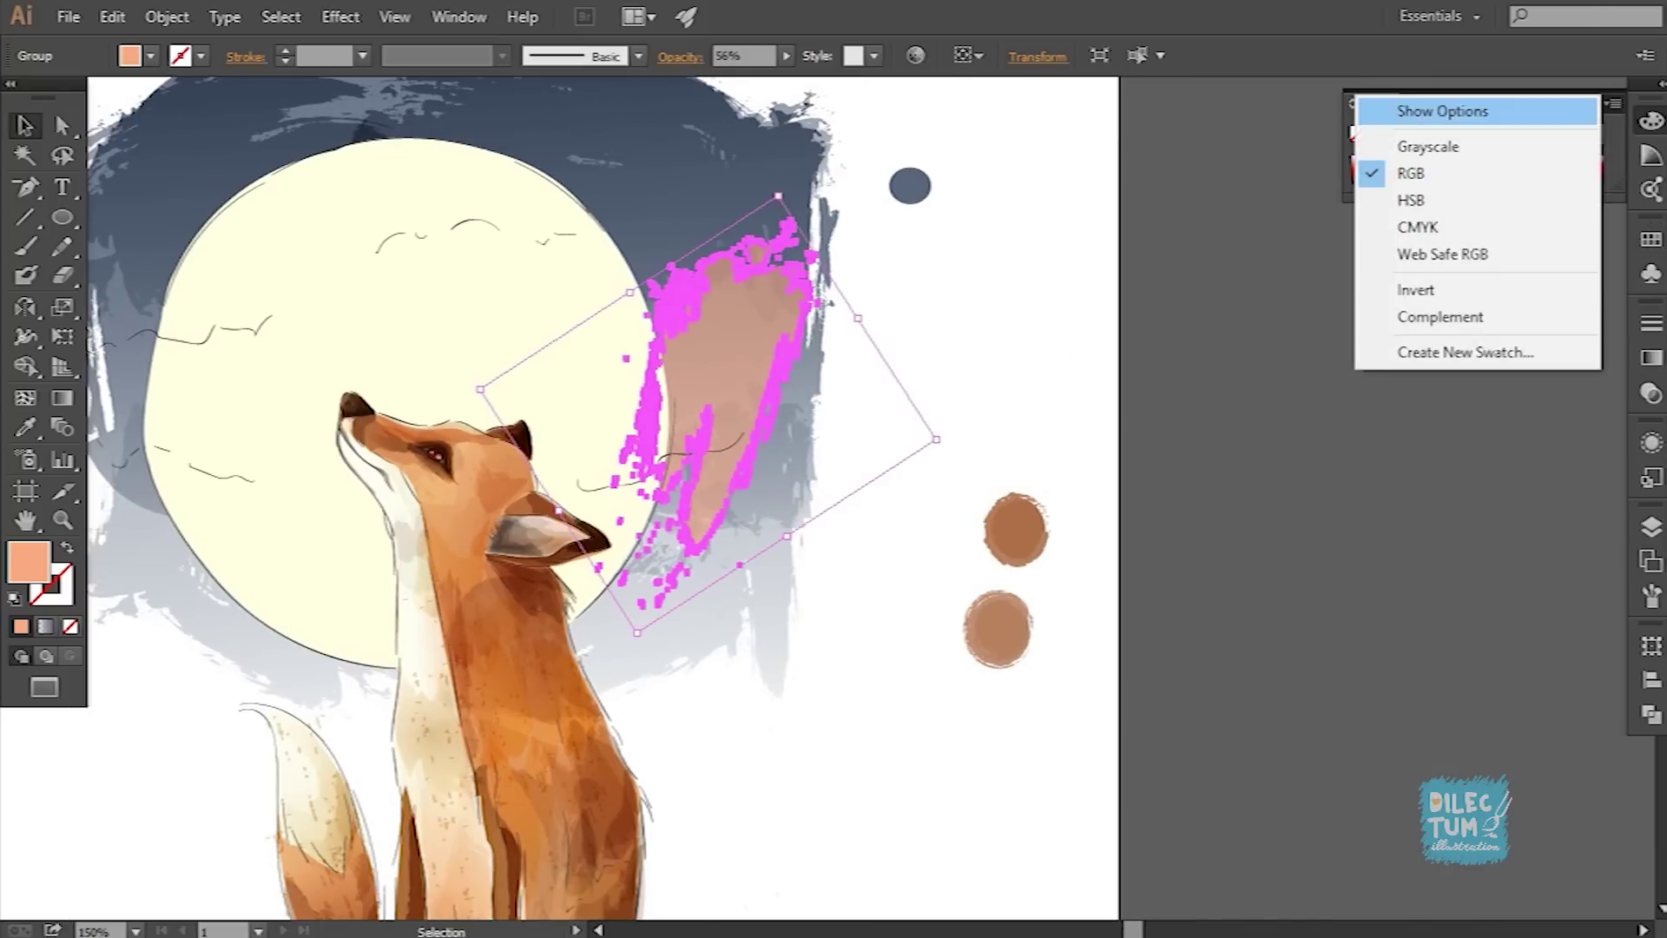
left_click(1433, 108)
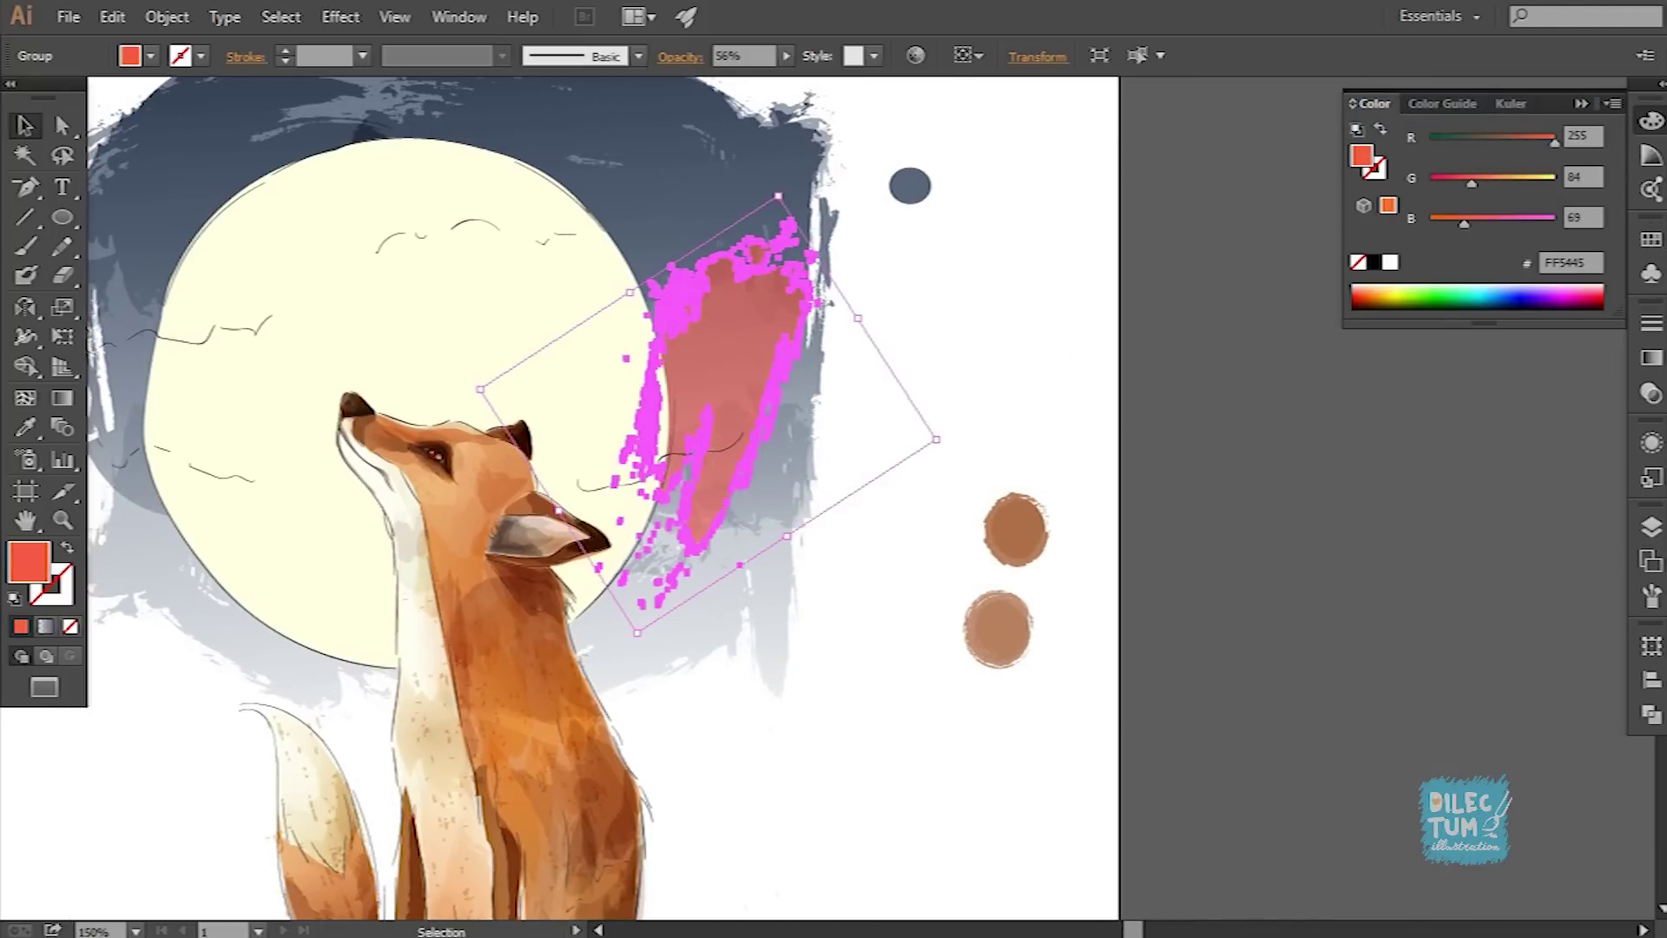
key("g")
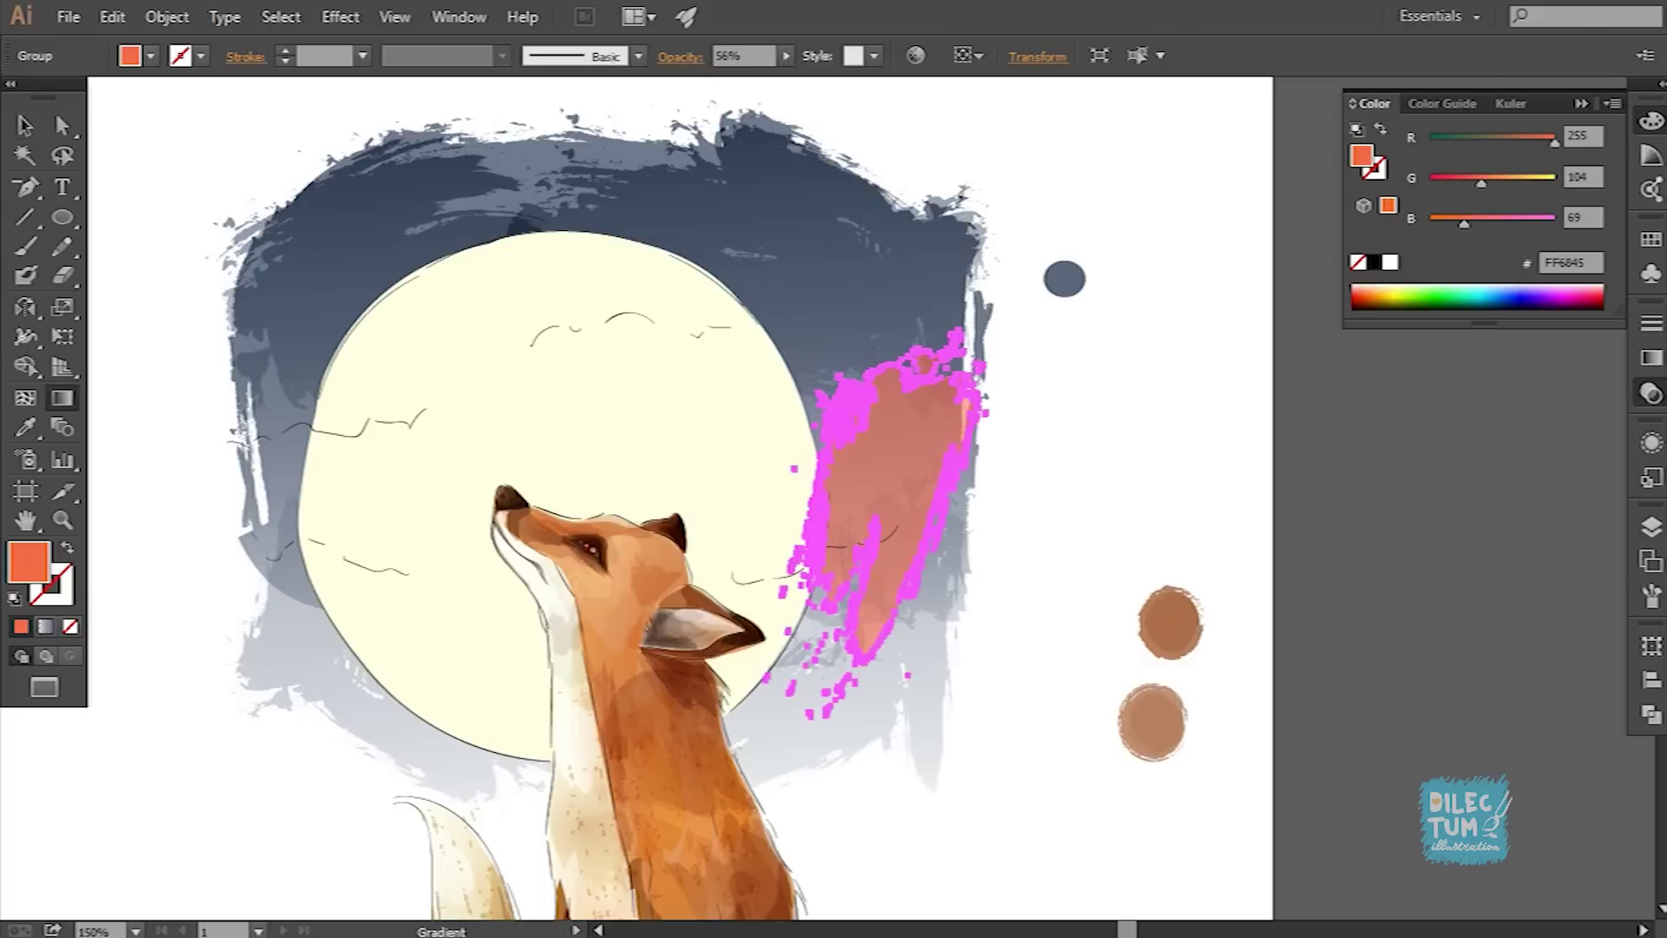
key("ctrl+F9")
left_click(1459, 473)
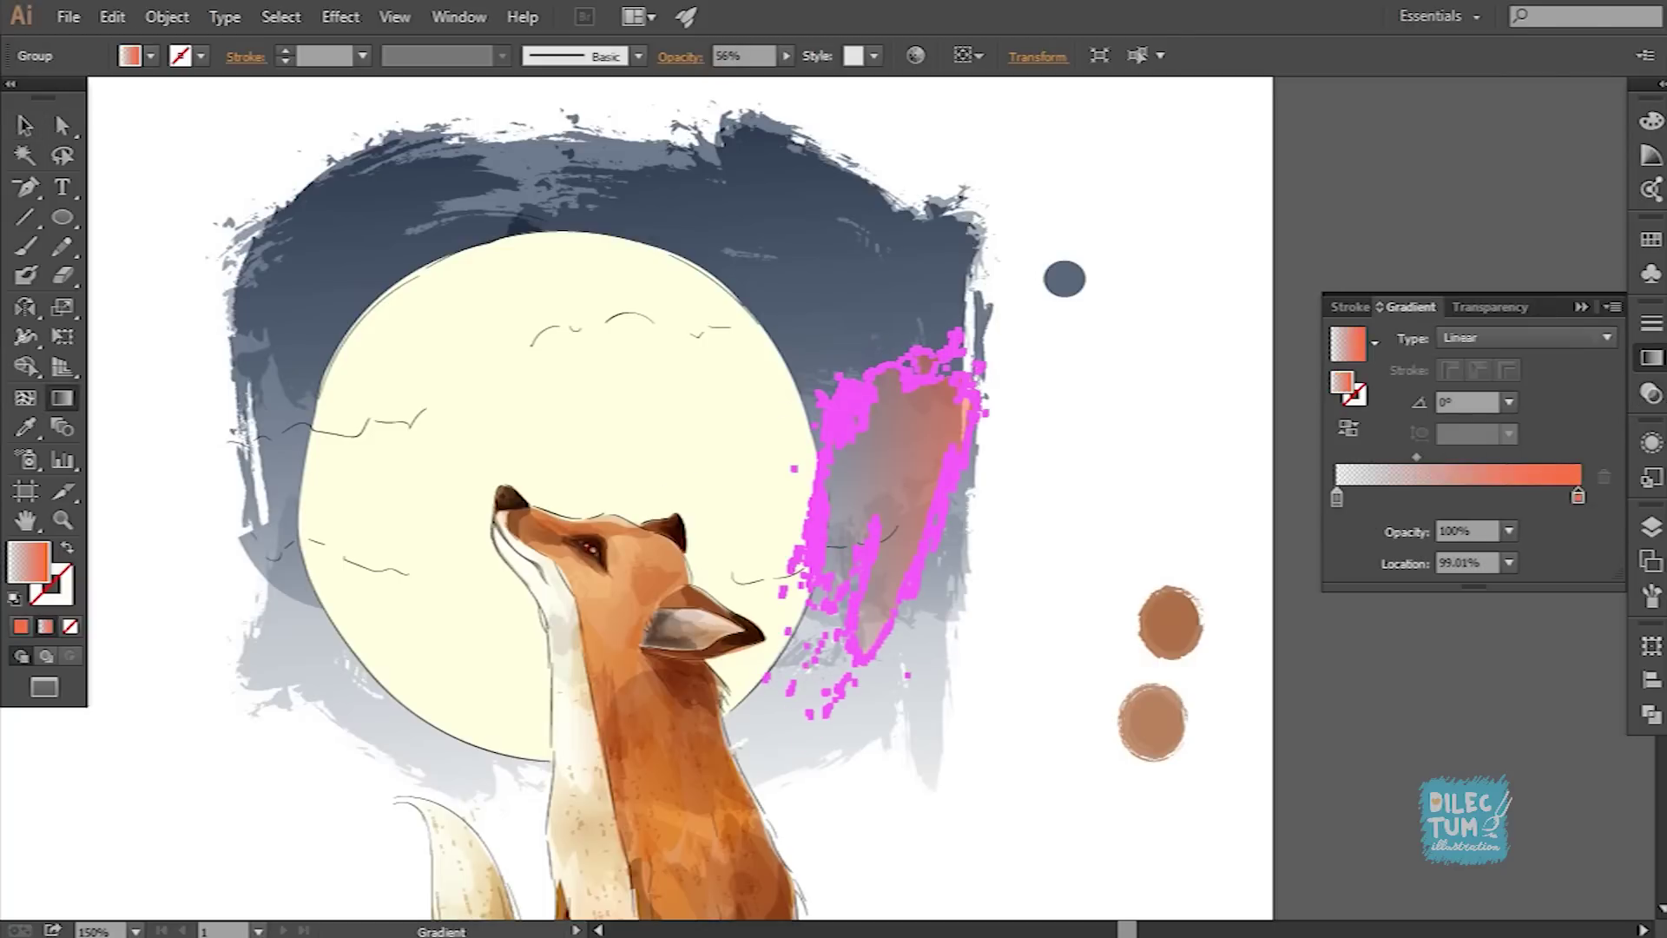
left_click_drag(955, 348, 860, 565)
key("v")
key("ctrl+shift+a")
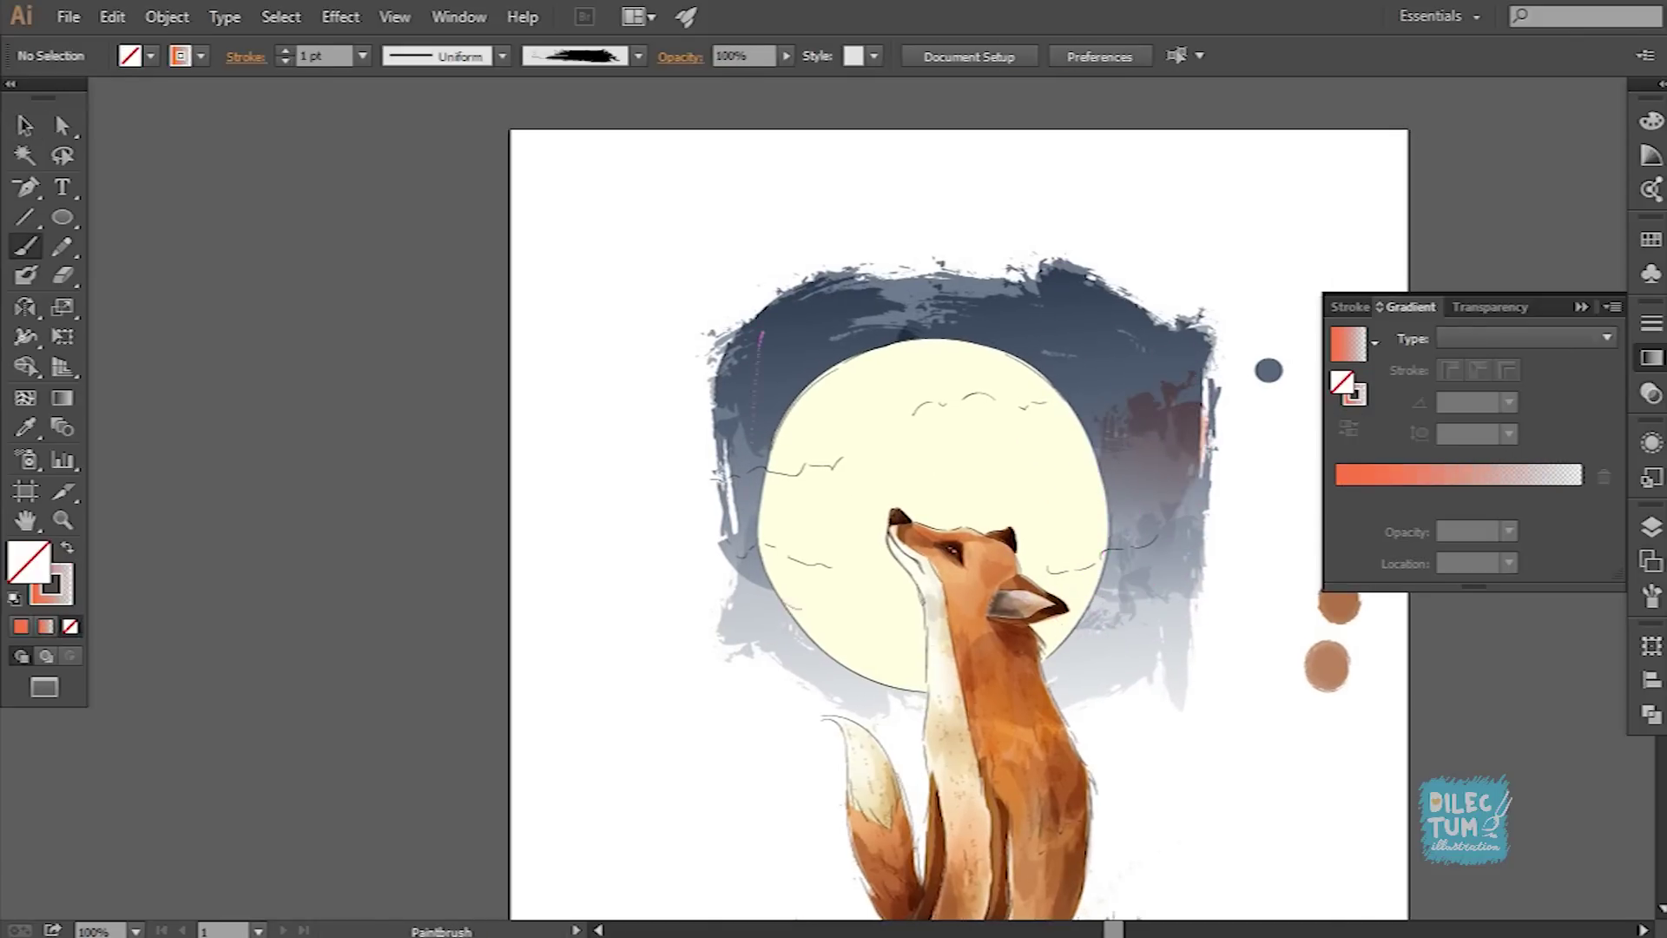
Step: Expand the left stroke, apply the gradient in mauve purple and lower its opacity
left_click(168, 16)
left_click(304, 304)
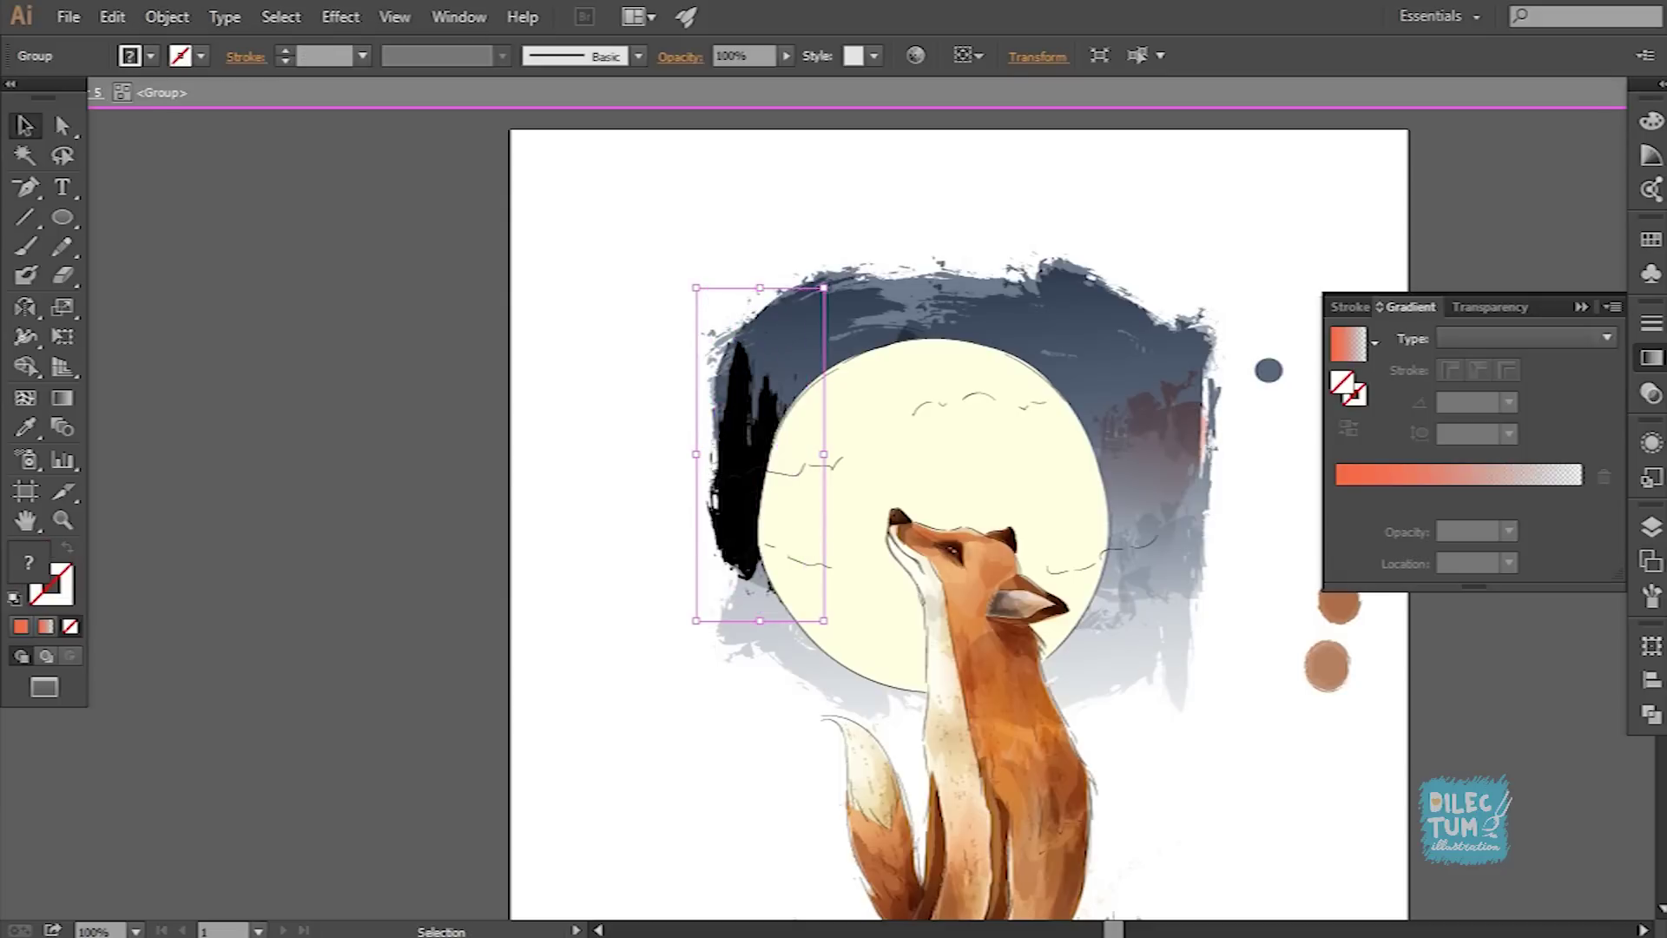
key("ctrl+shift+a")
key("period")
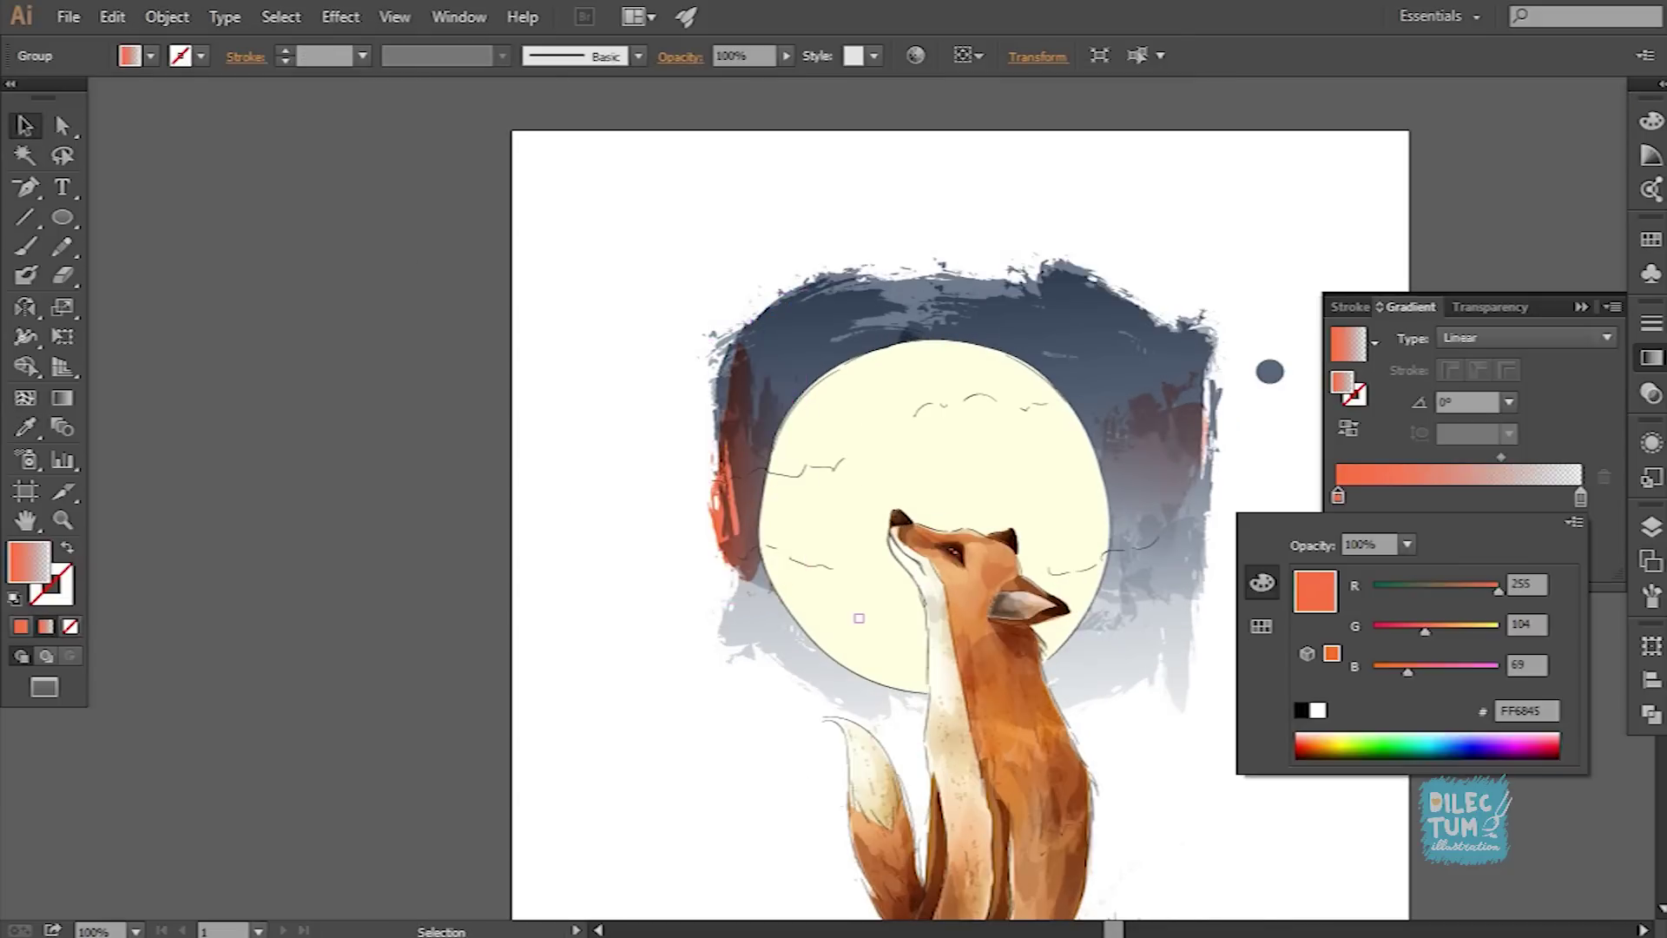
left_click_drag(1498, 590, 1449, 591)
left_click_drag(1408, 671, 1436, 671)
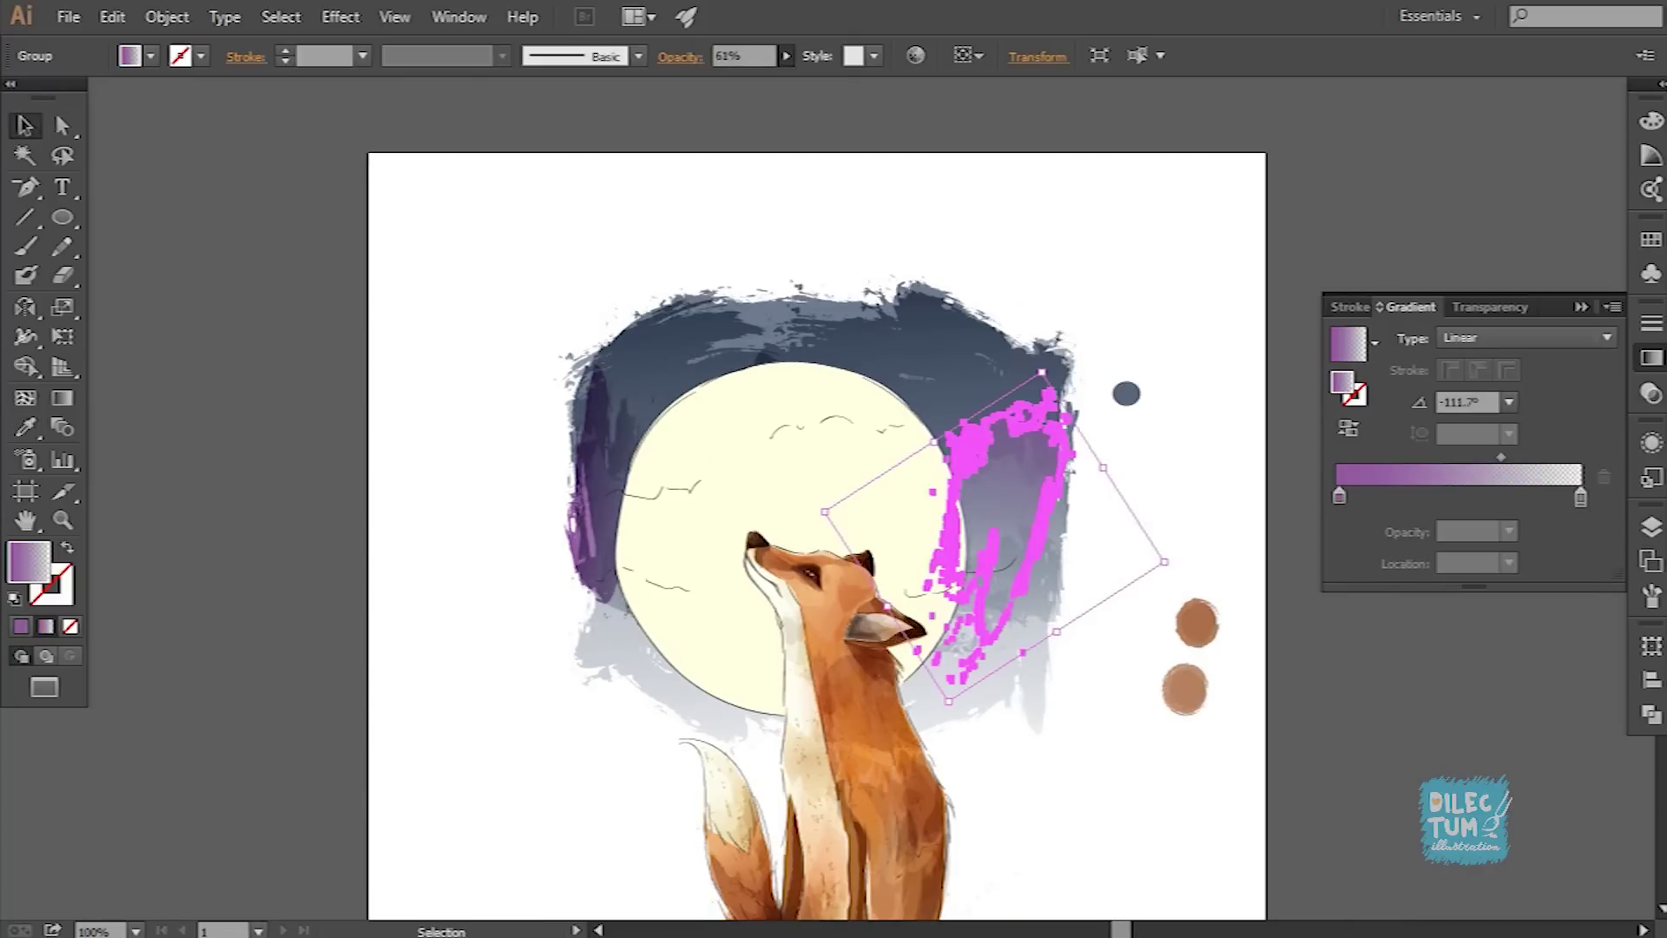
left_click(680, 57)
key("ctrl+shift+a")
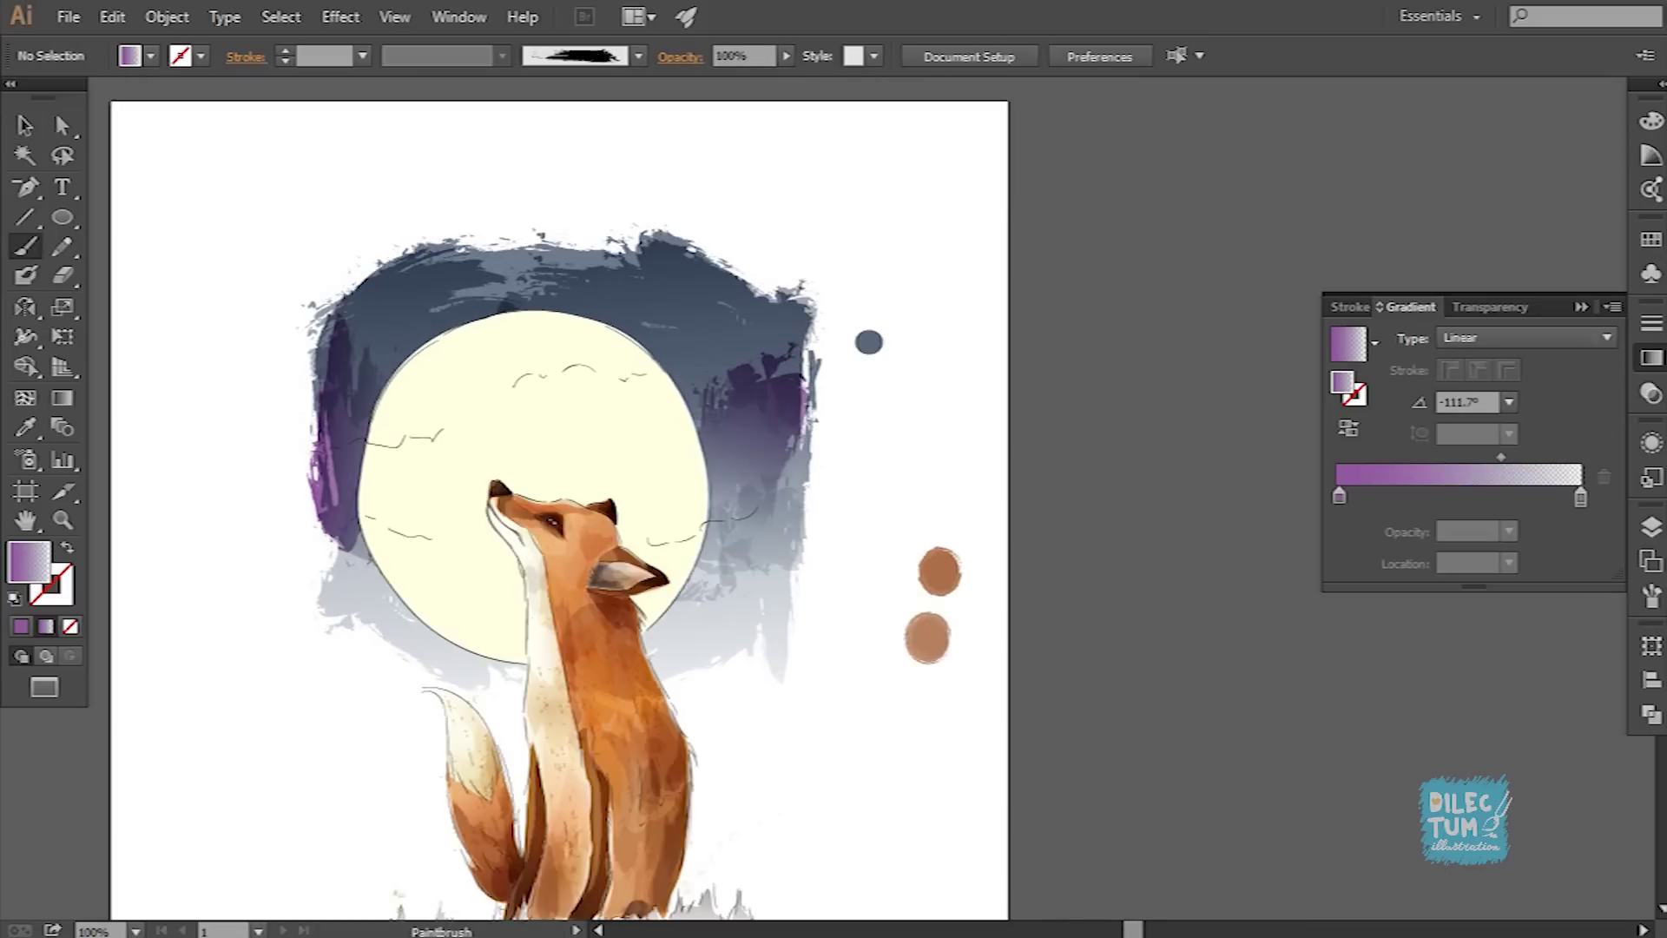
Step: Step back and forth through the undo history to restore the purple sky stroke
key("F5")
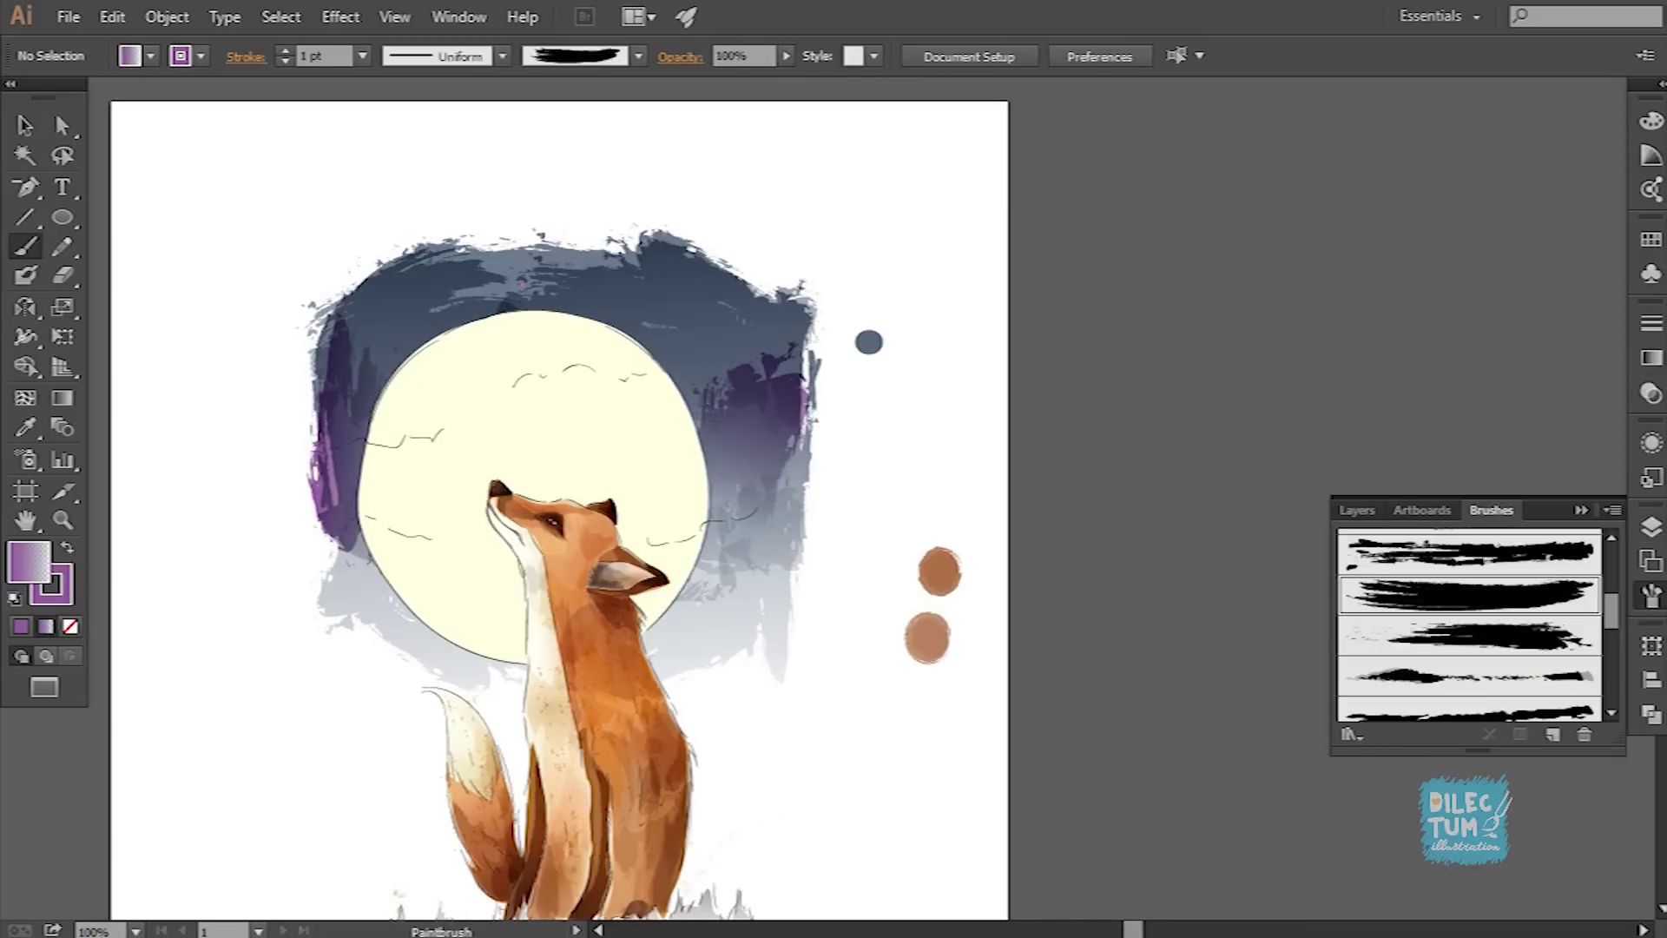
key("ctrl+shift+z")
key("ctrl+z")
key("ctrl+shift+z")
key("ctrl+z")
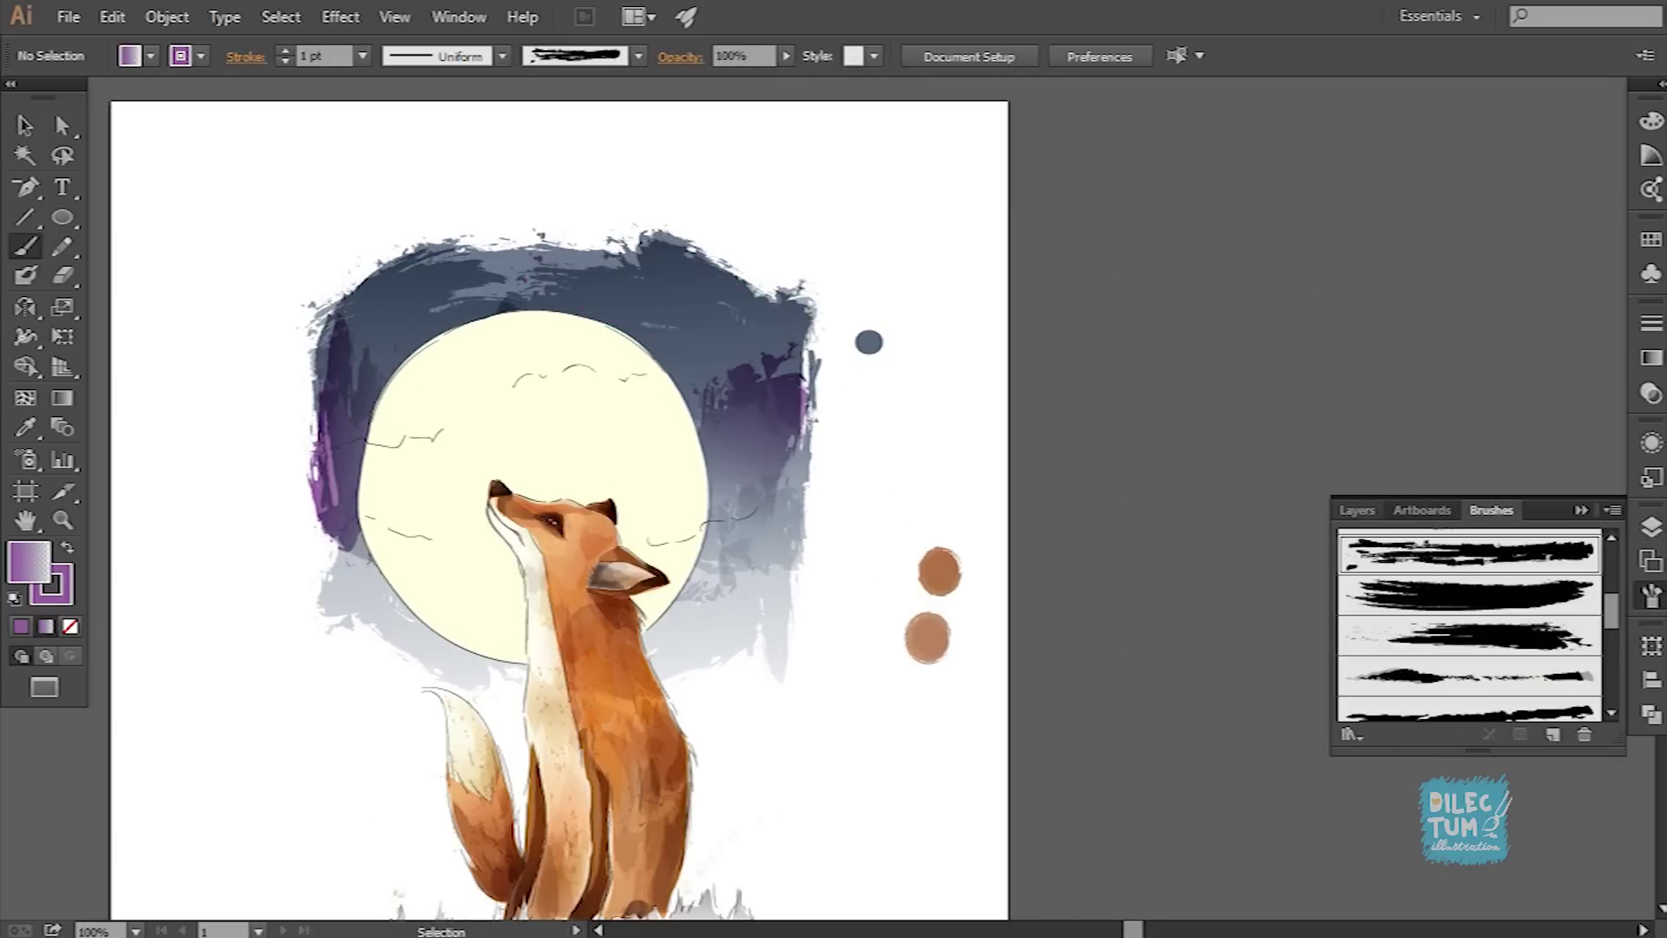
key("ctrl+shift+z")
key("ctrl+z")
key("ctrl+z")
key("ctrl+shift+z")
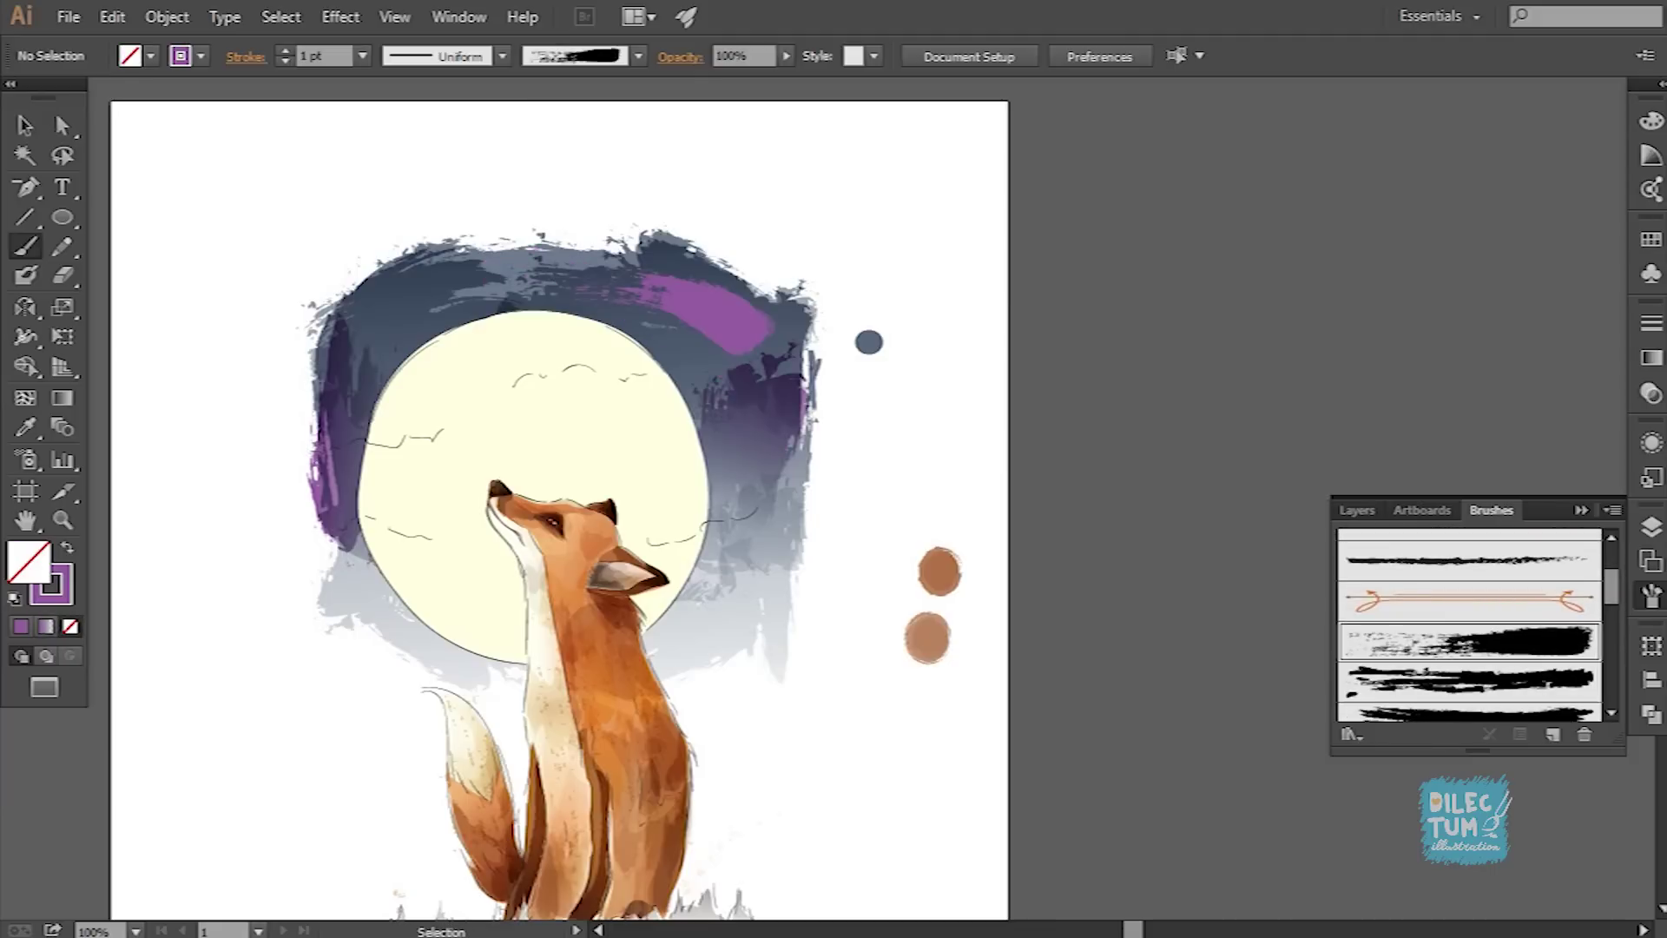
key("ctrl+z")
key("ctrl+shift+z")
key("ctrl+z")
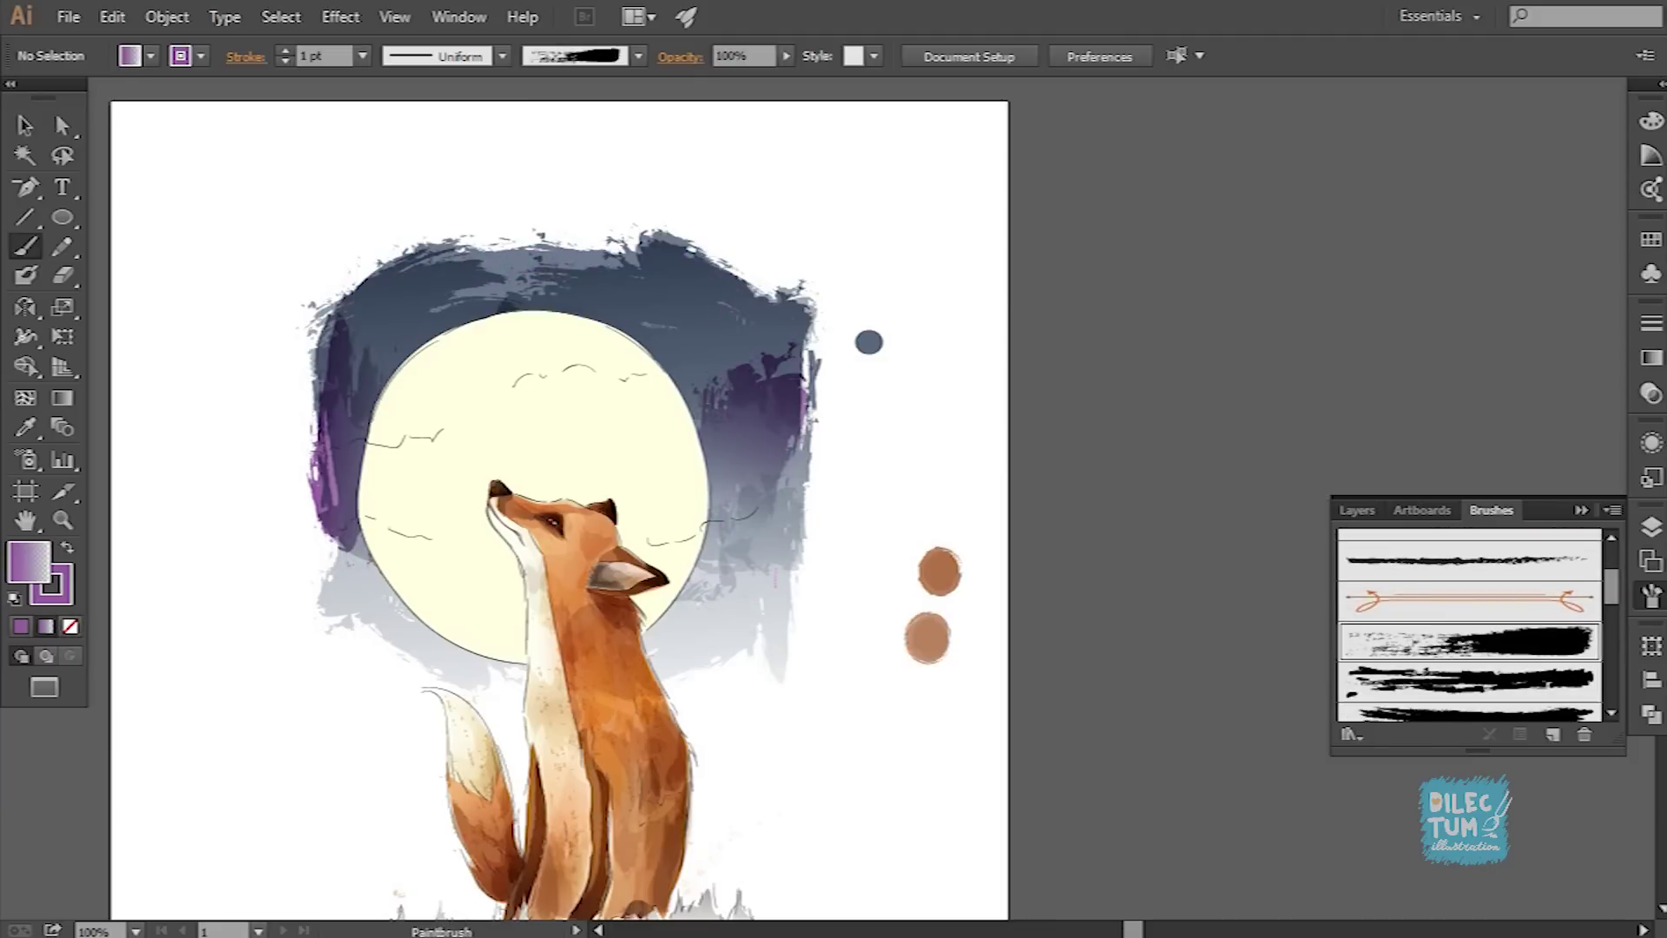
key("ctrl+shift+z")
key("ctrl+minus")
scroll(549, 328, "up", 1)
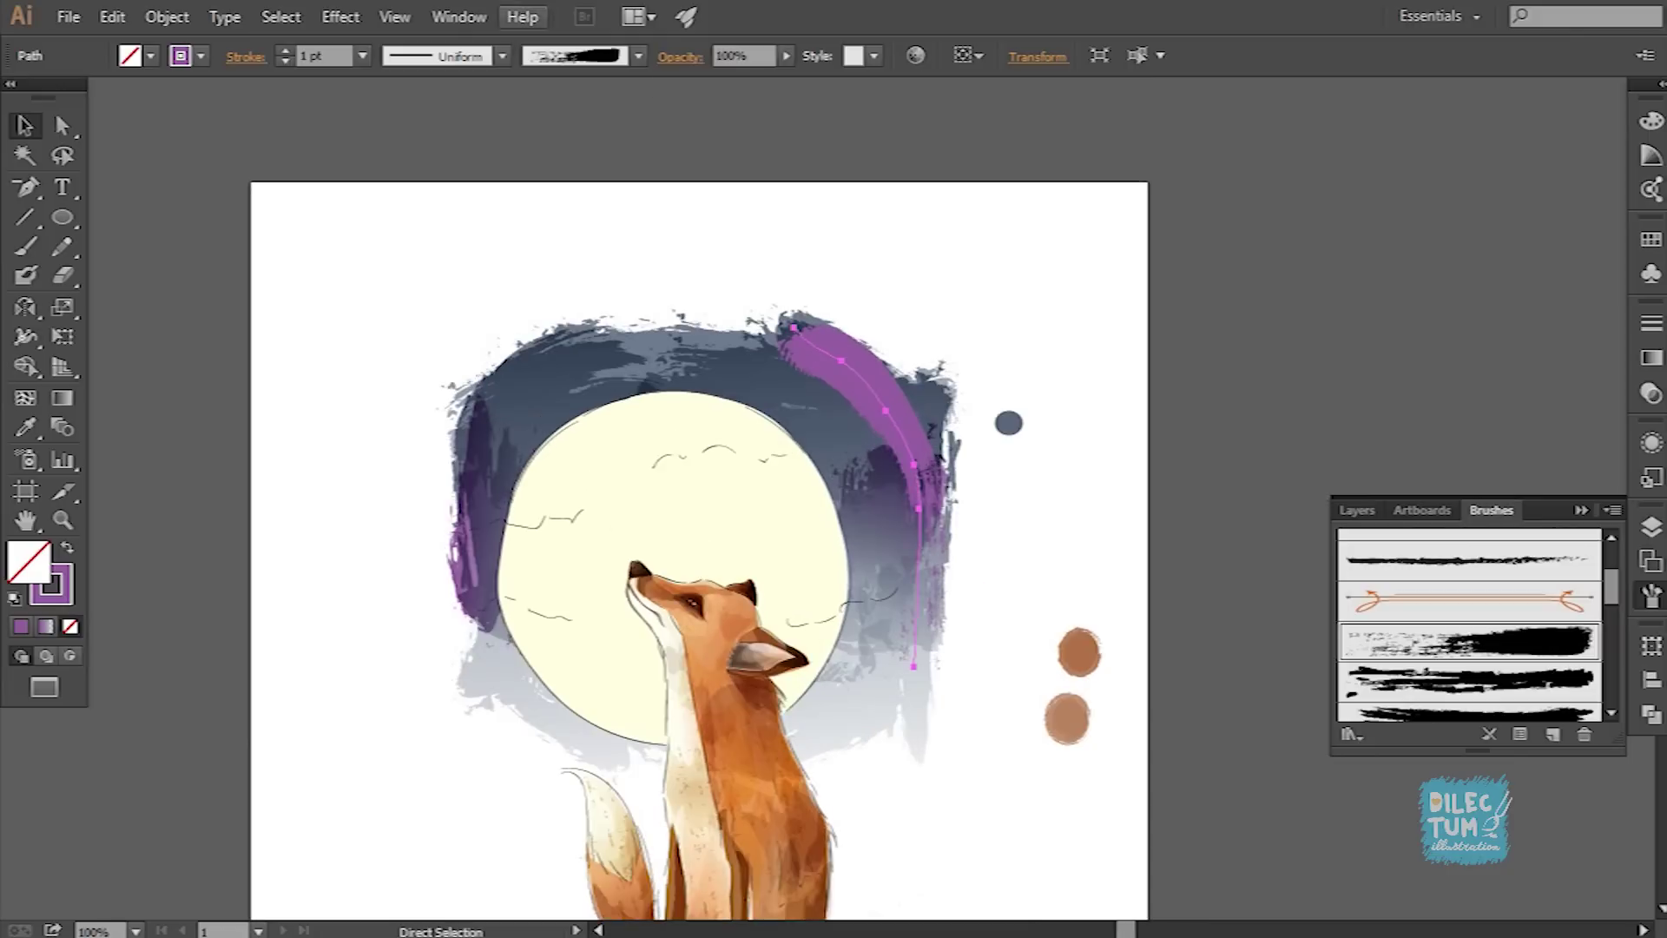
Step: Expand the purple stroke into outlined shapes and set its blend mode to Darken
left_click(167, 16)
left_click(243, 304)
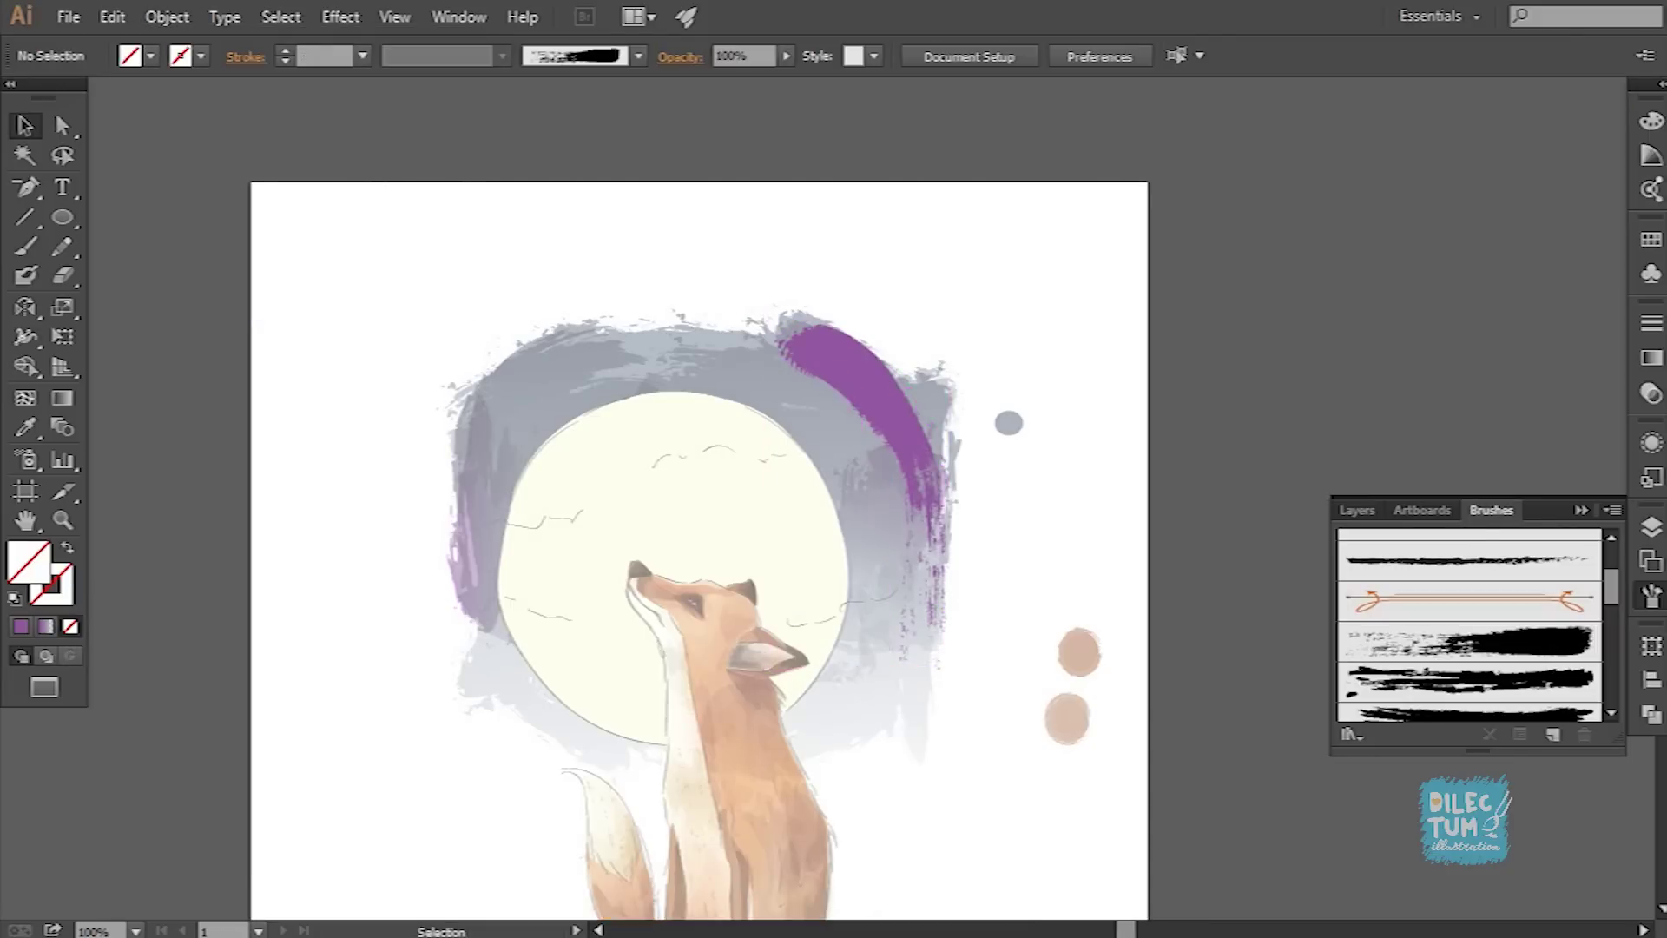
key("i")
left_click(680, 56)
left_click(461, 94)
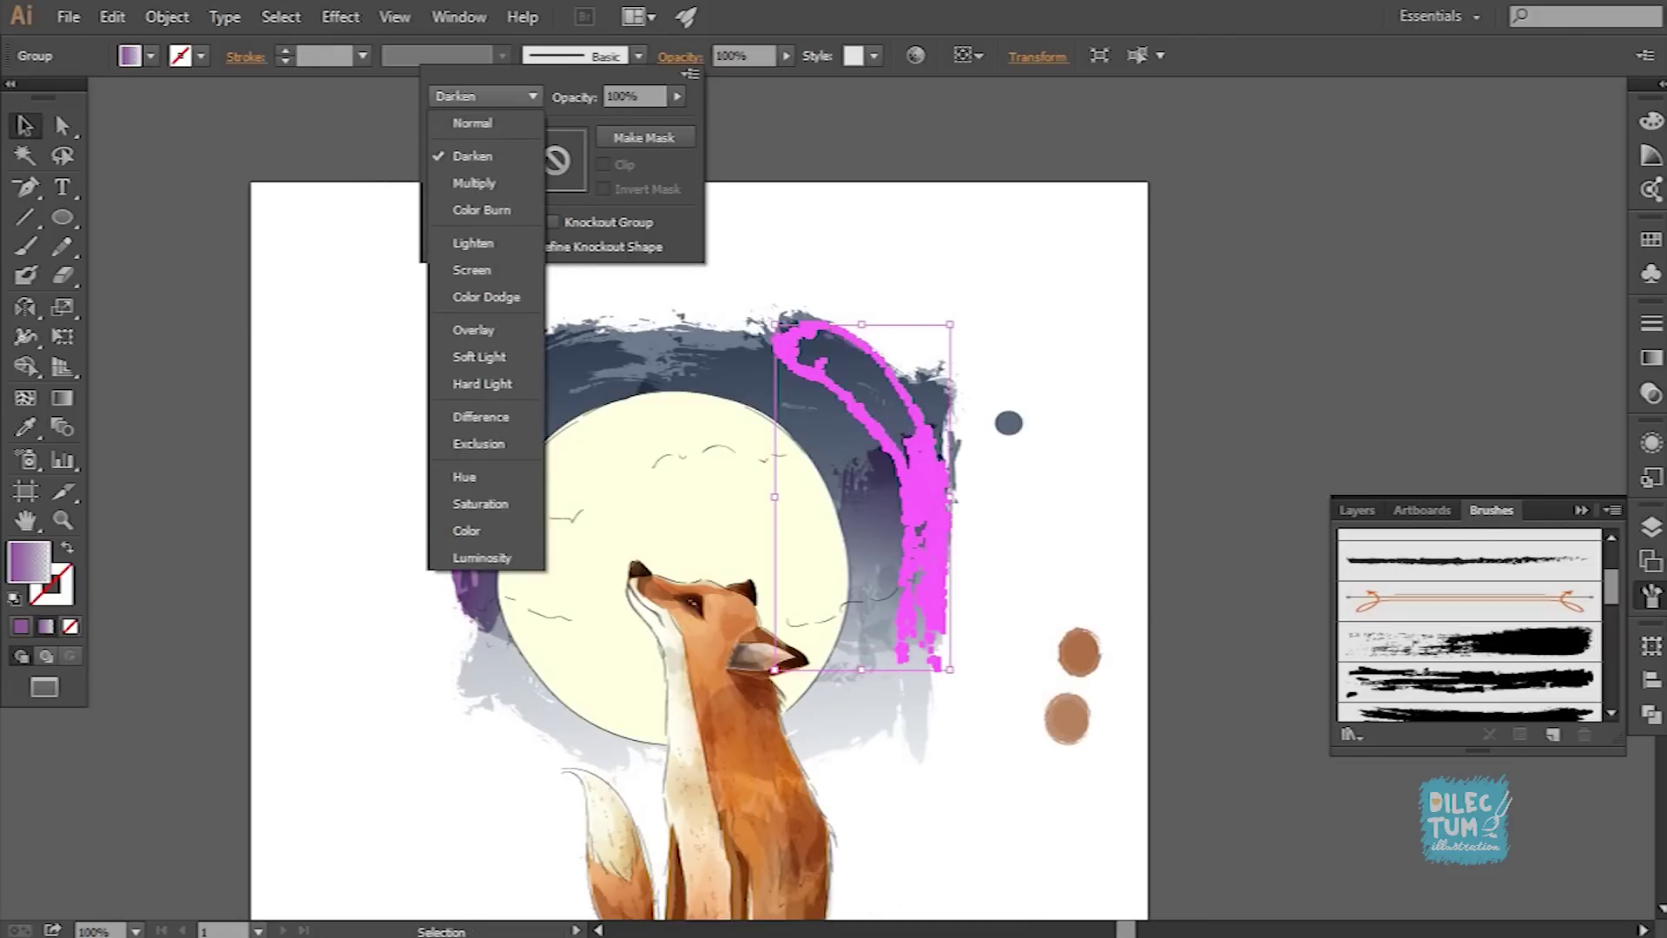
left_click(473, 156)
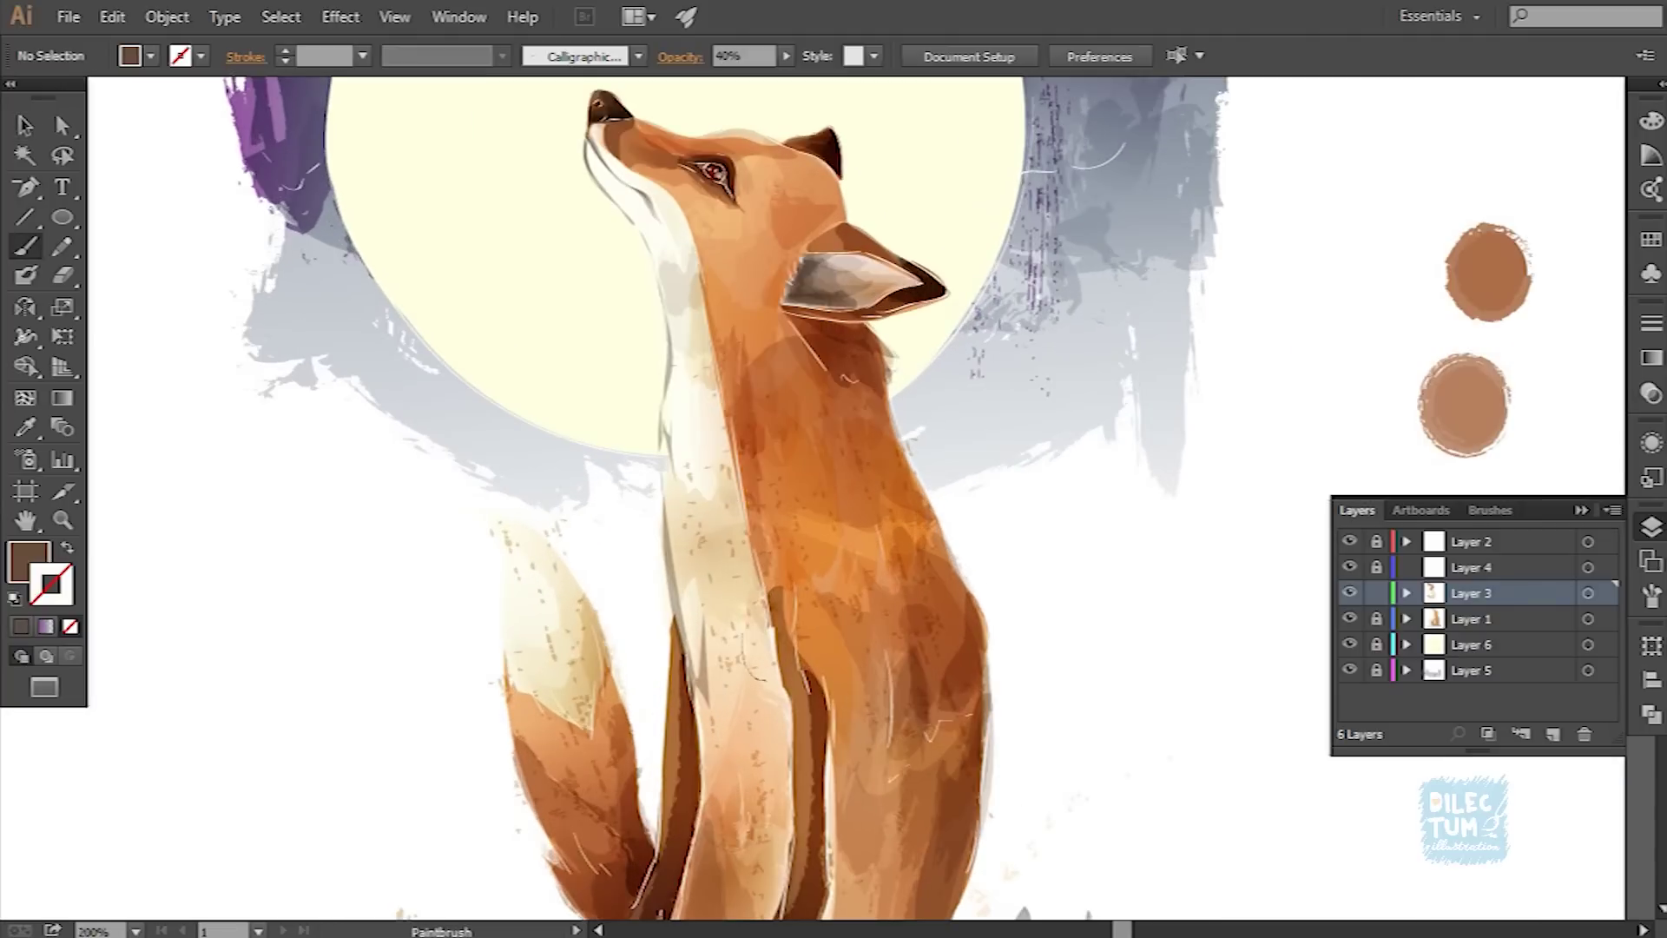
Step: Select and inspect the fur paths on the fox's body and tail
key("v")
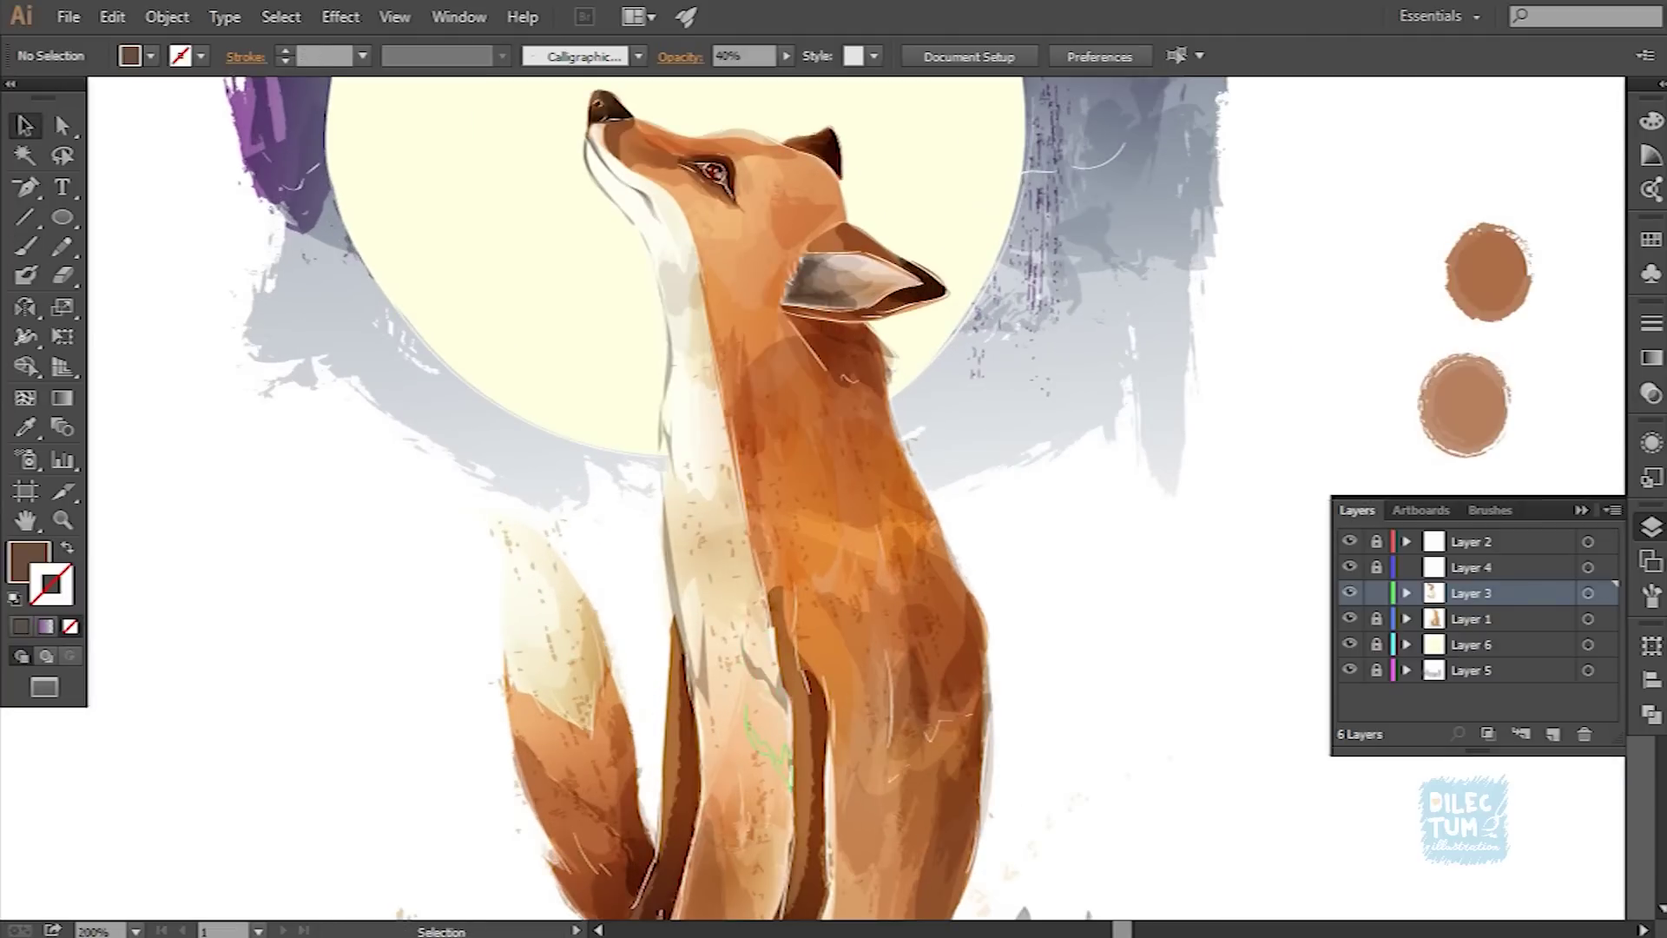
left_click(702, 611)
key("shift+e")
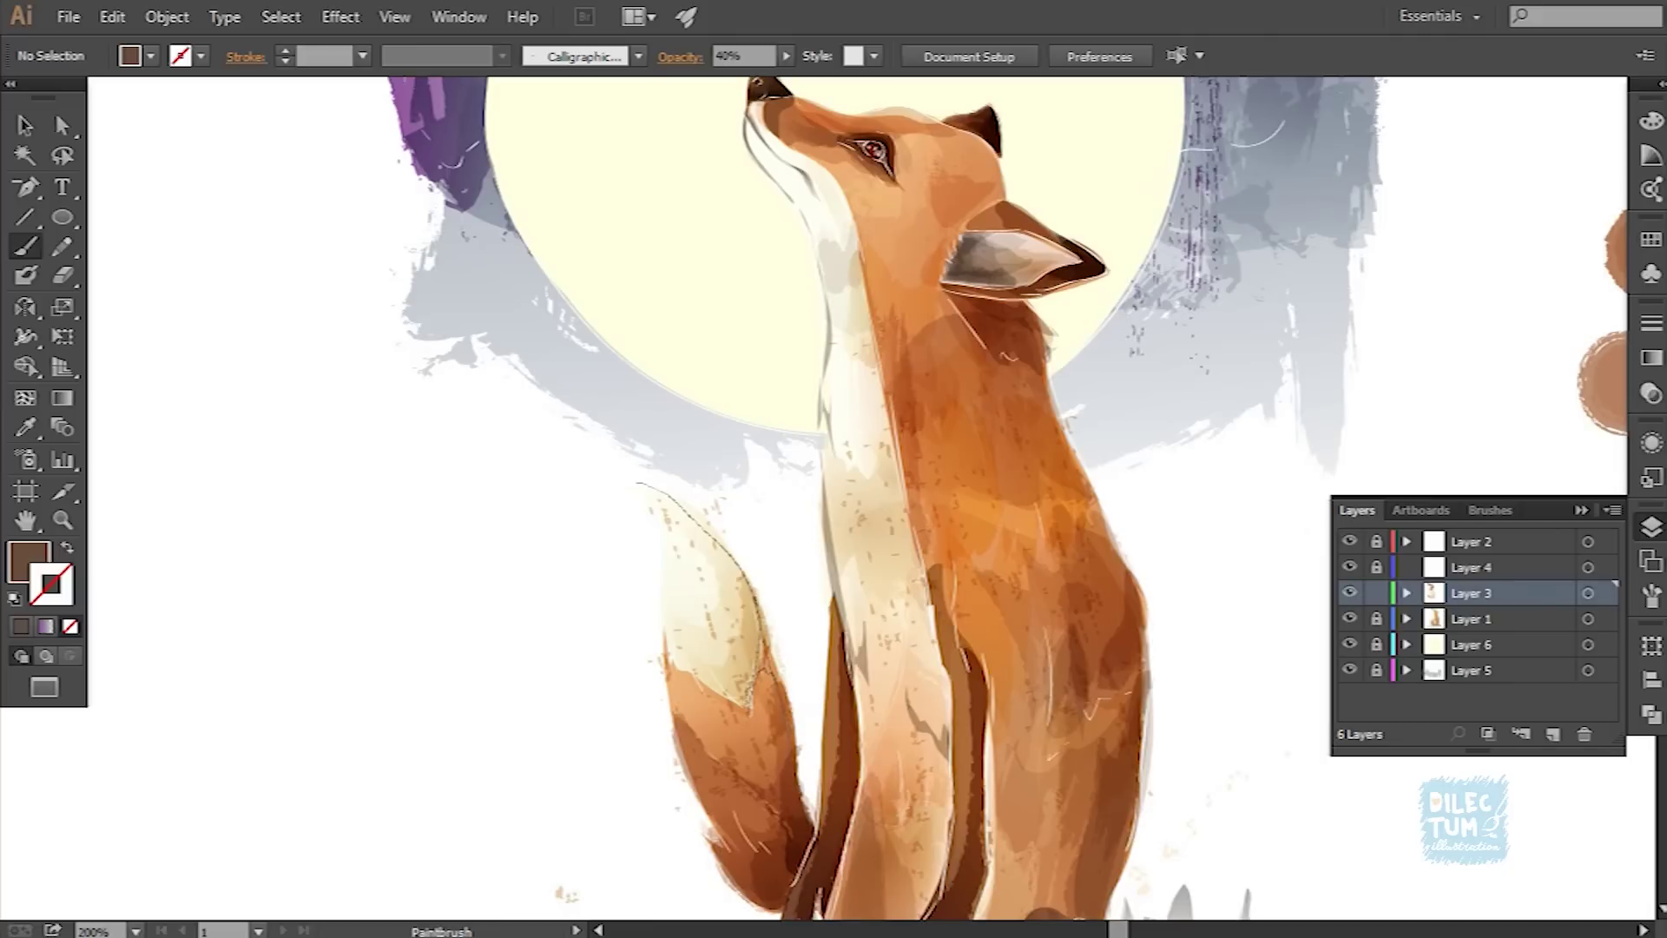
key("v")
left_click(695, 564)
key("ctrl+minus")
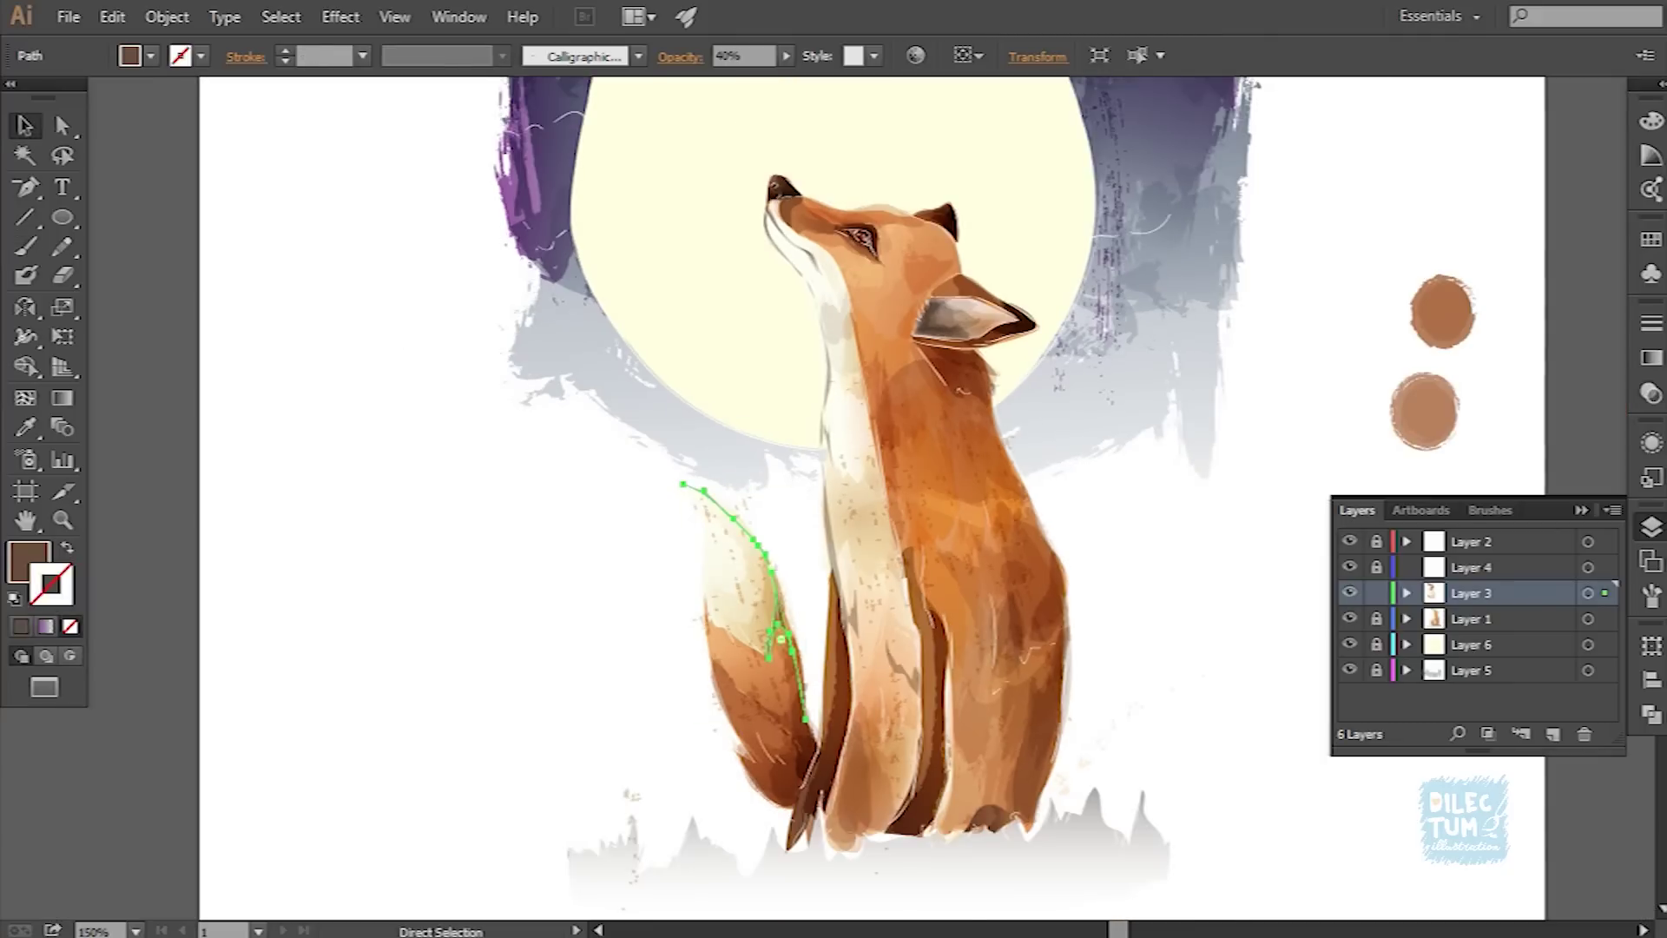
key("ctrl+plus")
Step: Inspect the fur strokes along the fox's neck, briefly switching to the Paintbrush
key("ctrl+shift+a")
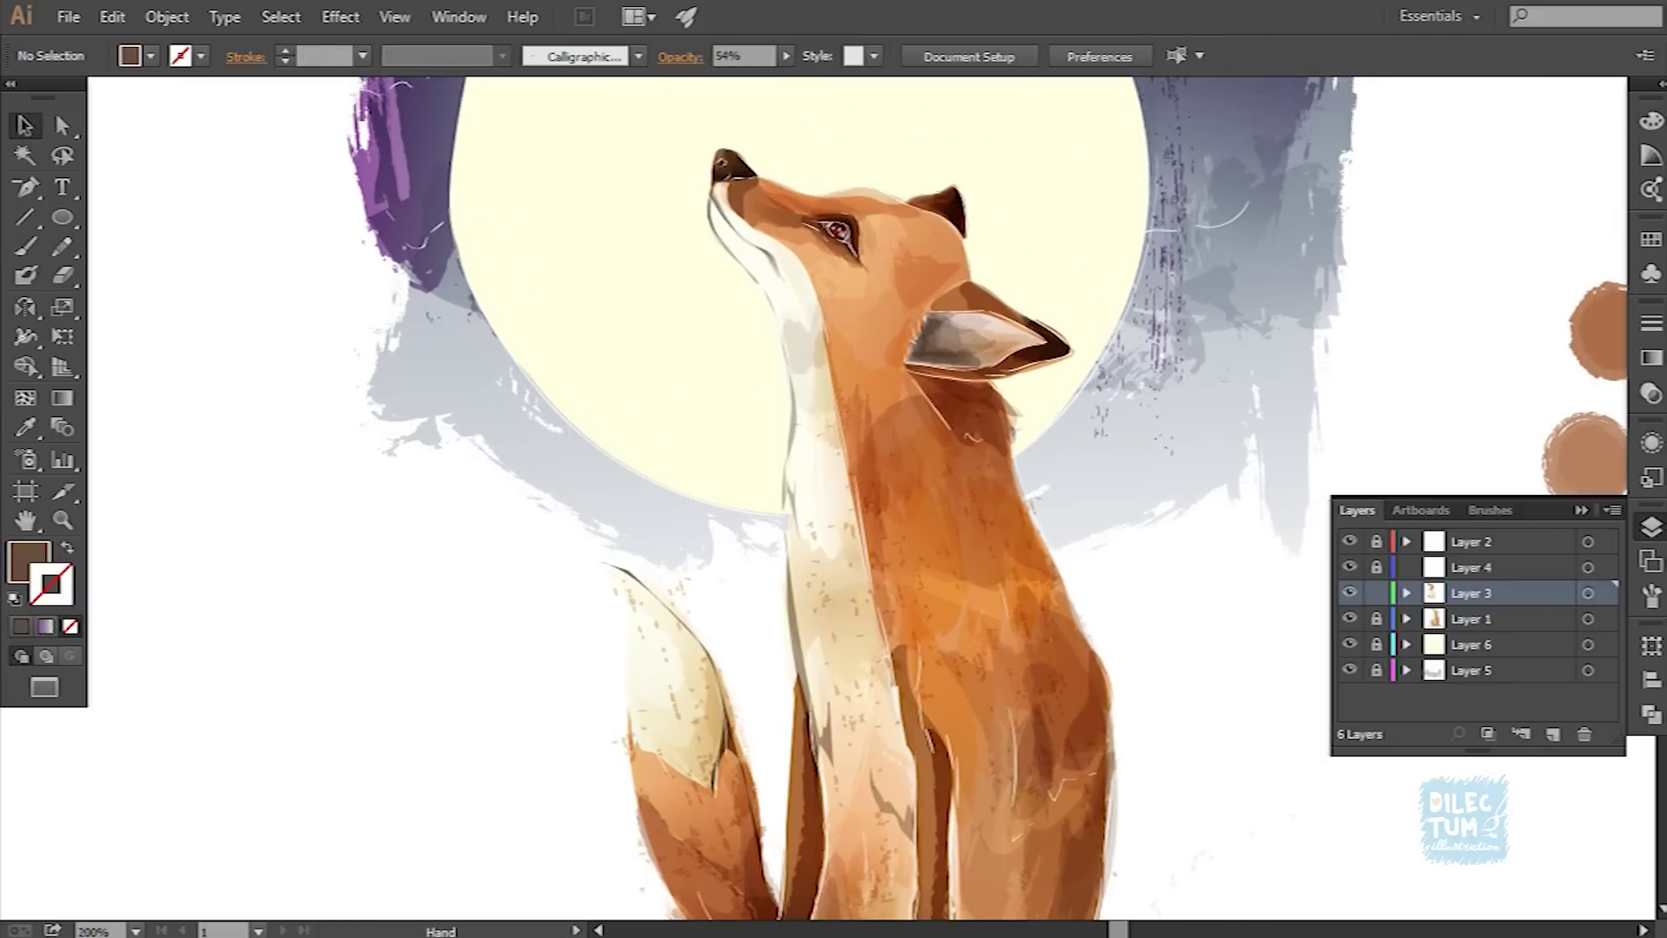
left_click(788, 409)
key("ctrl+shift+a")
key("ctrl+minus")
key("ctrl+minus")
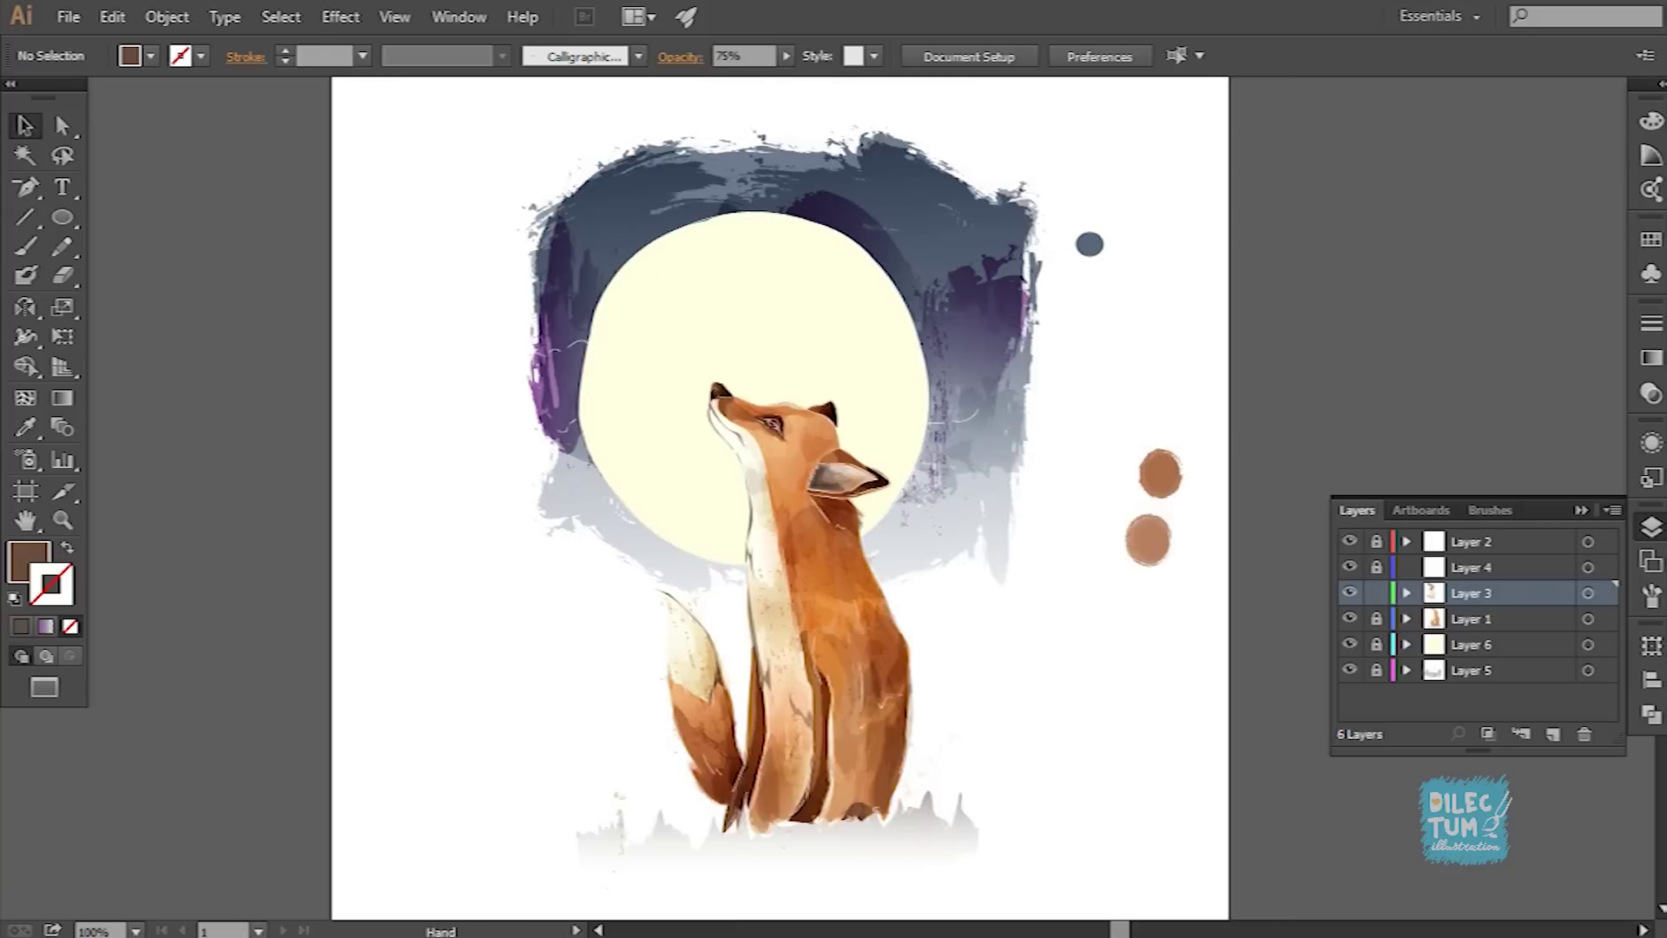
key("ctrl+plus")
key("b")
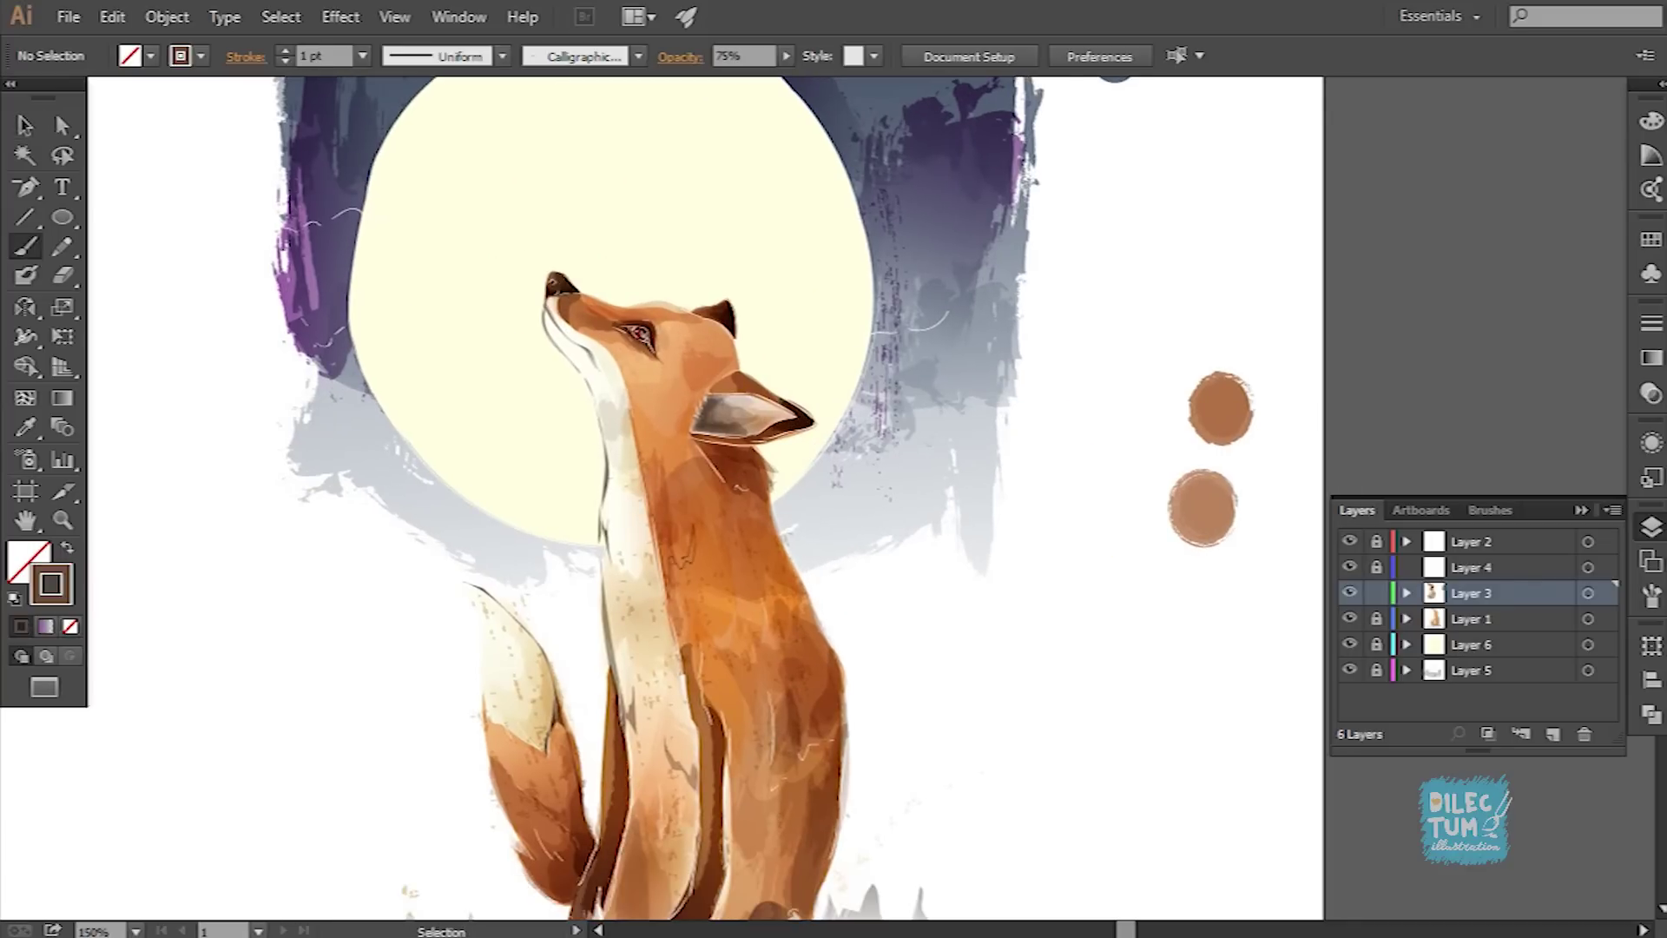
key("v")
left_click(599, 473)
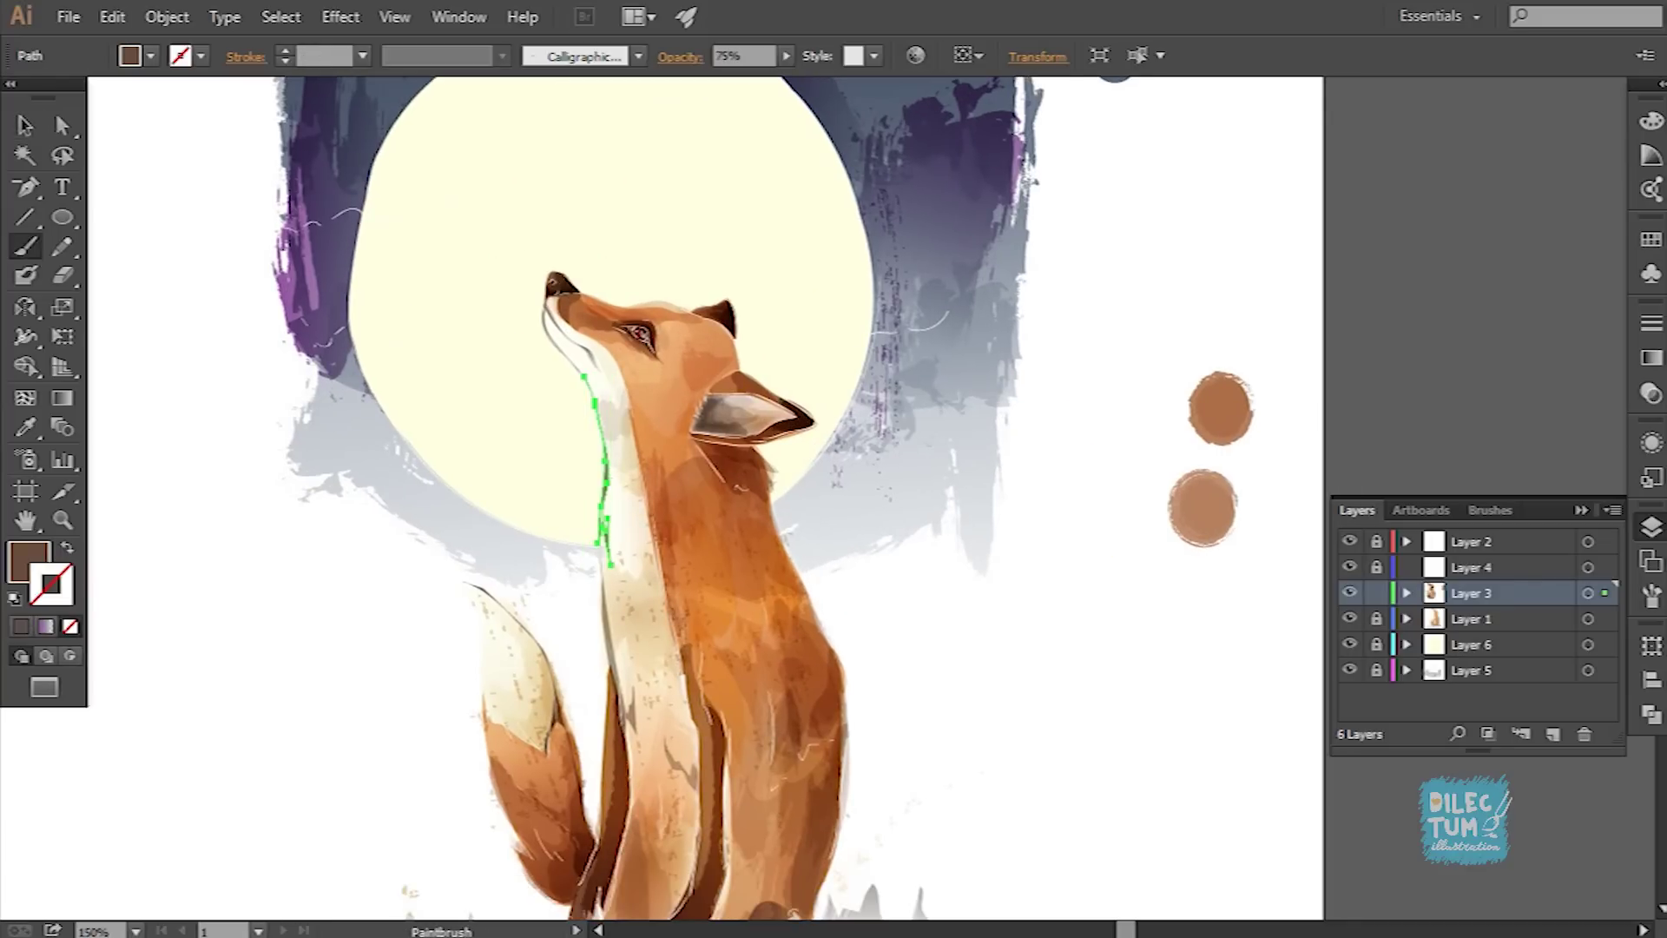
Step: Paint a dark shading stroke down the fox's body
key("ctrl+shift+a")
left_click(664, 564)
key("ctrl+shift+a")
key("ctrl+minus")
key("ctrl+plus")
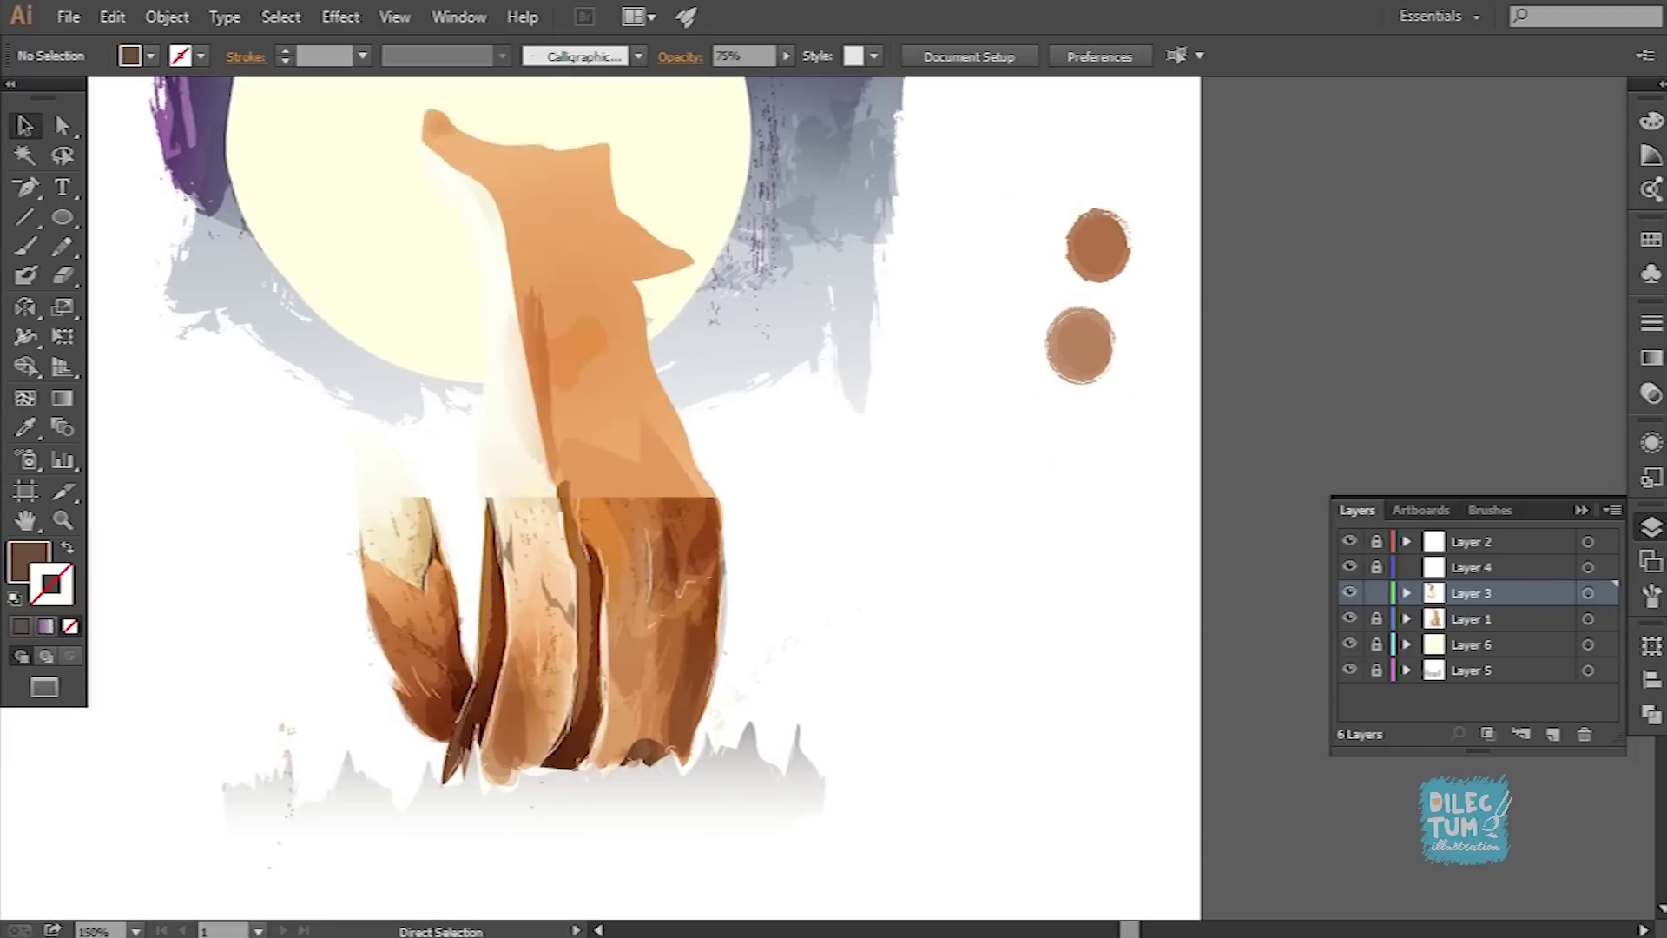
key("ctrl+plus")
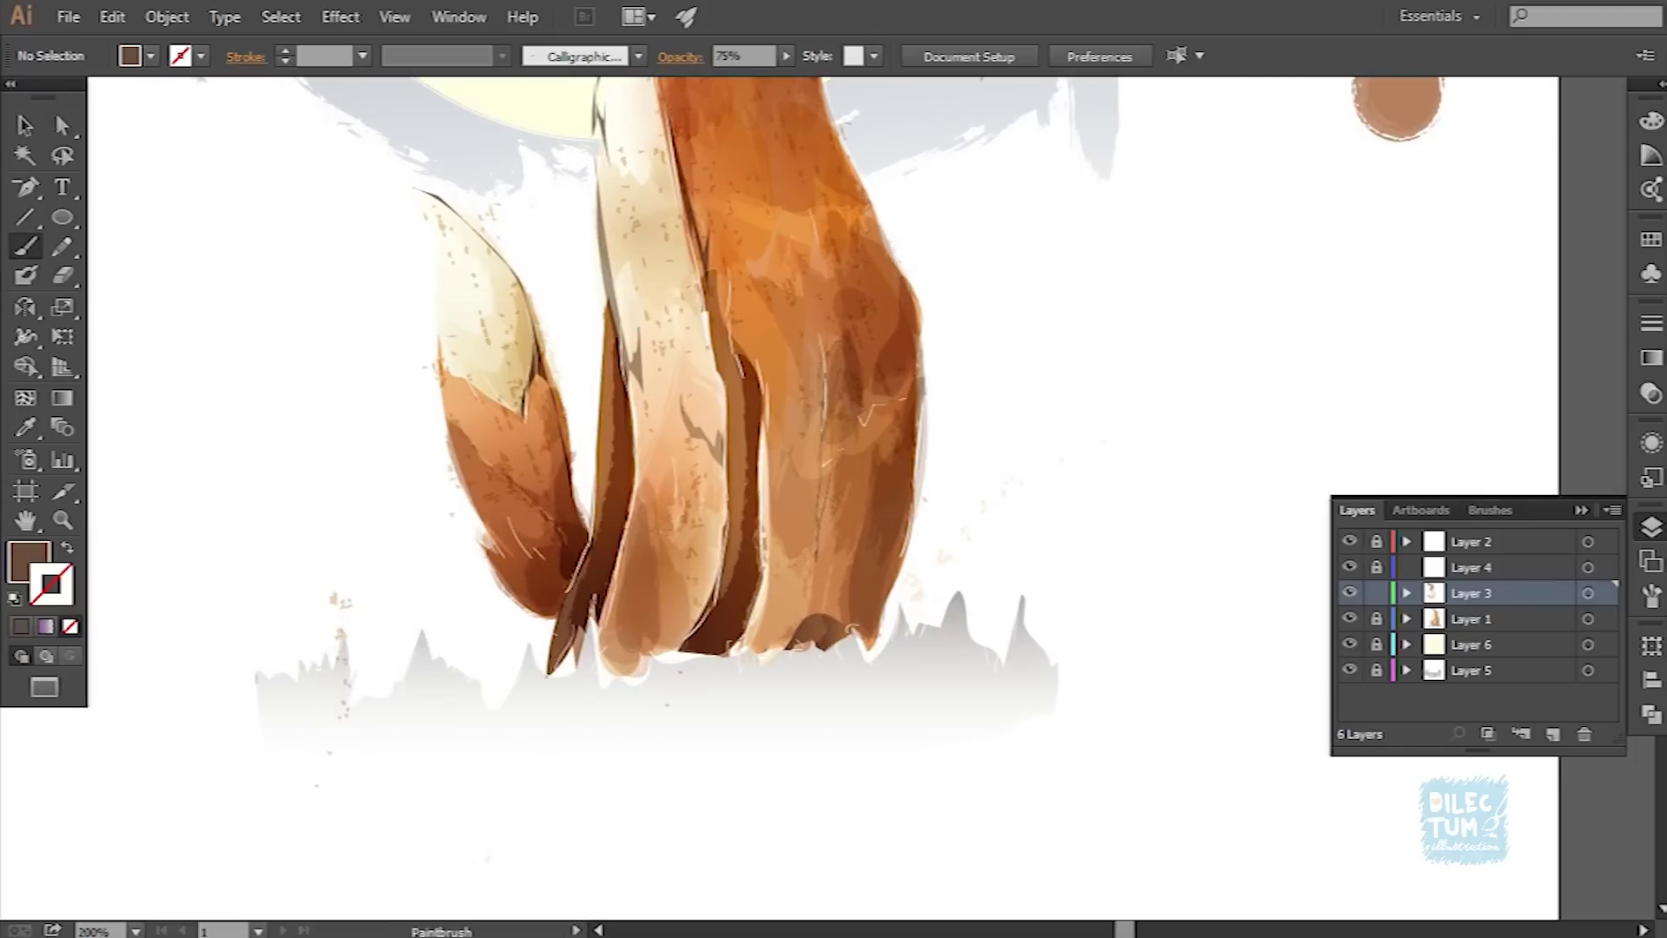
left_click_drag(855, 339, 816, 560)
Step: Paint two more shading strokes down the fox's chest
key("v")
key("ctrl+0")
key("ctrl+plus")
key("ctrl+plus")
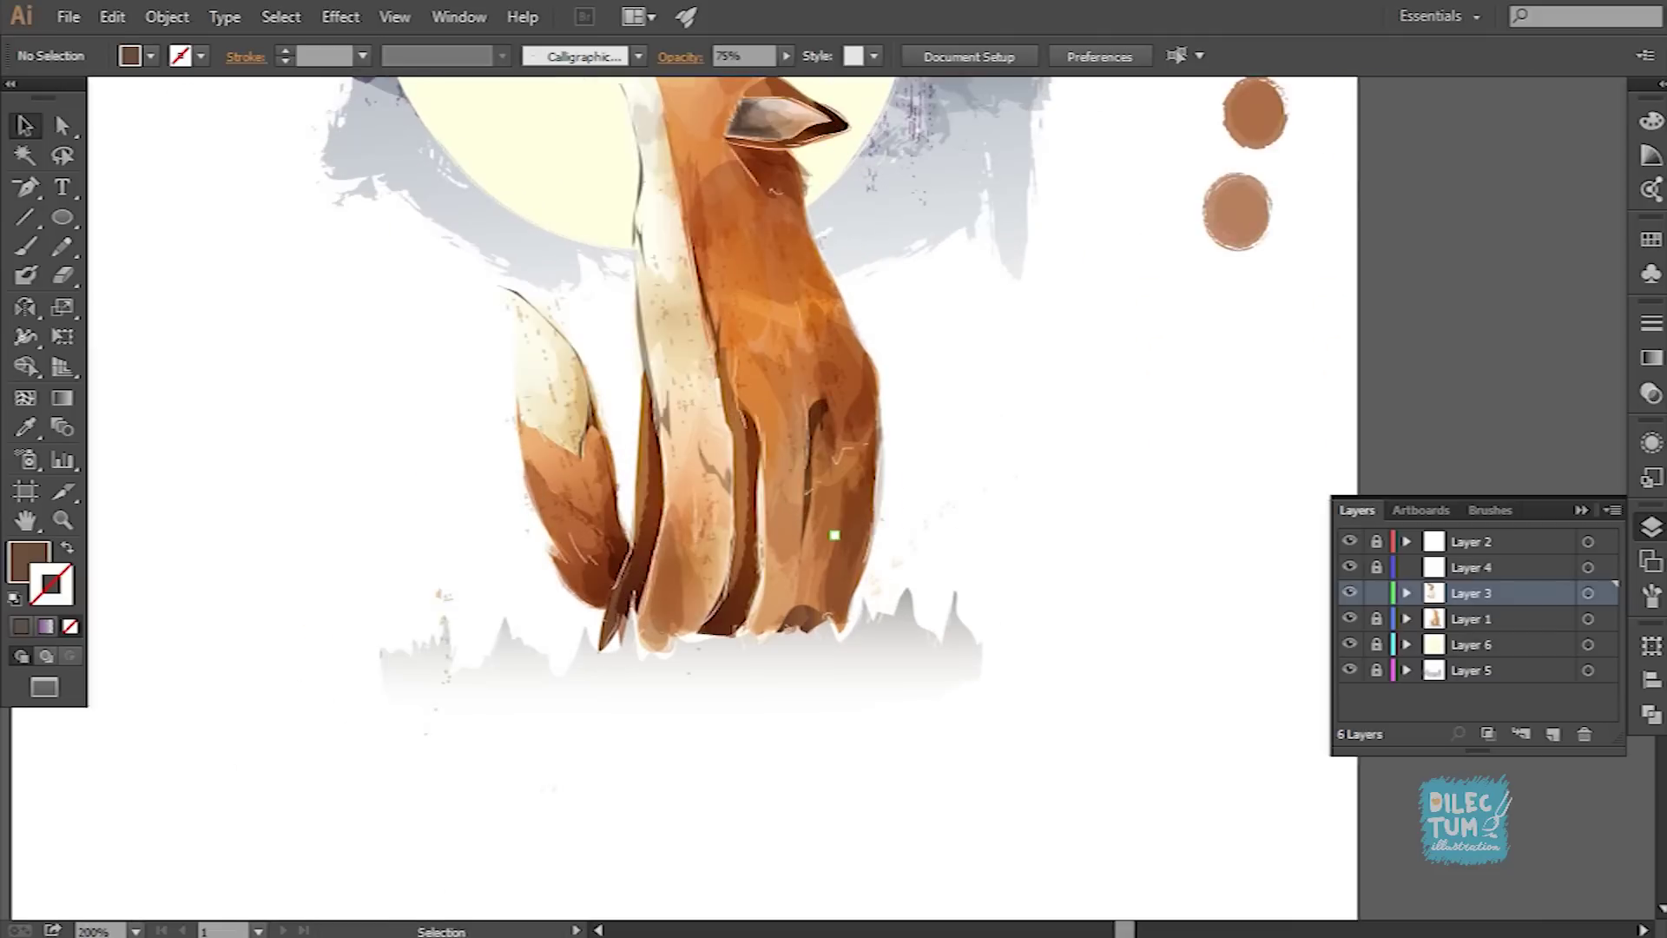
key("b")
left_click_drag(804, 556, 784, 664)
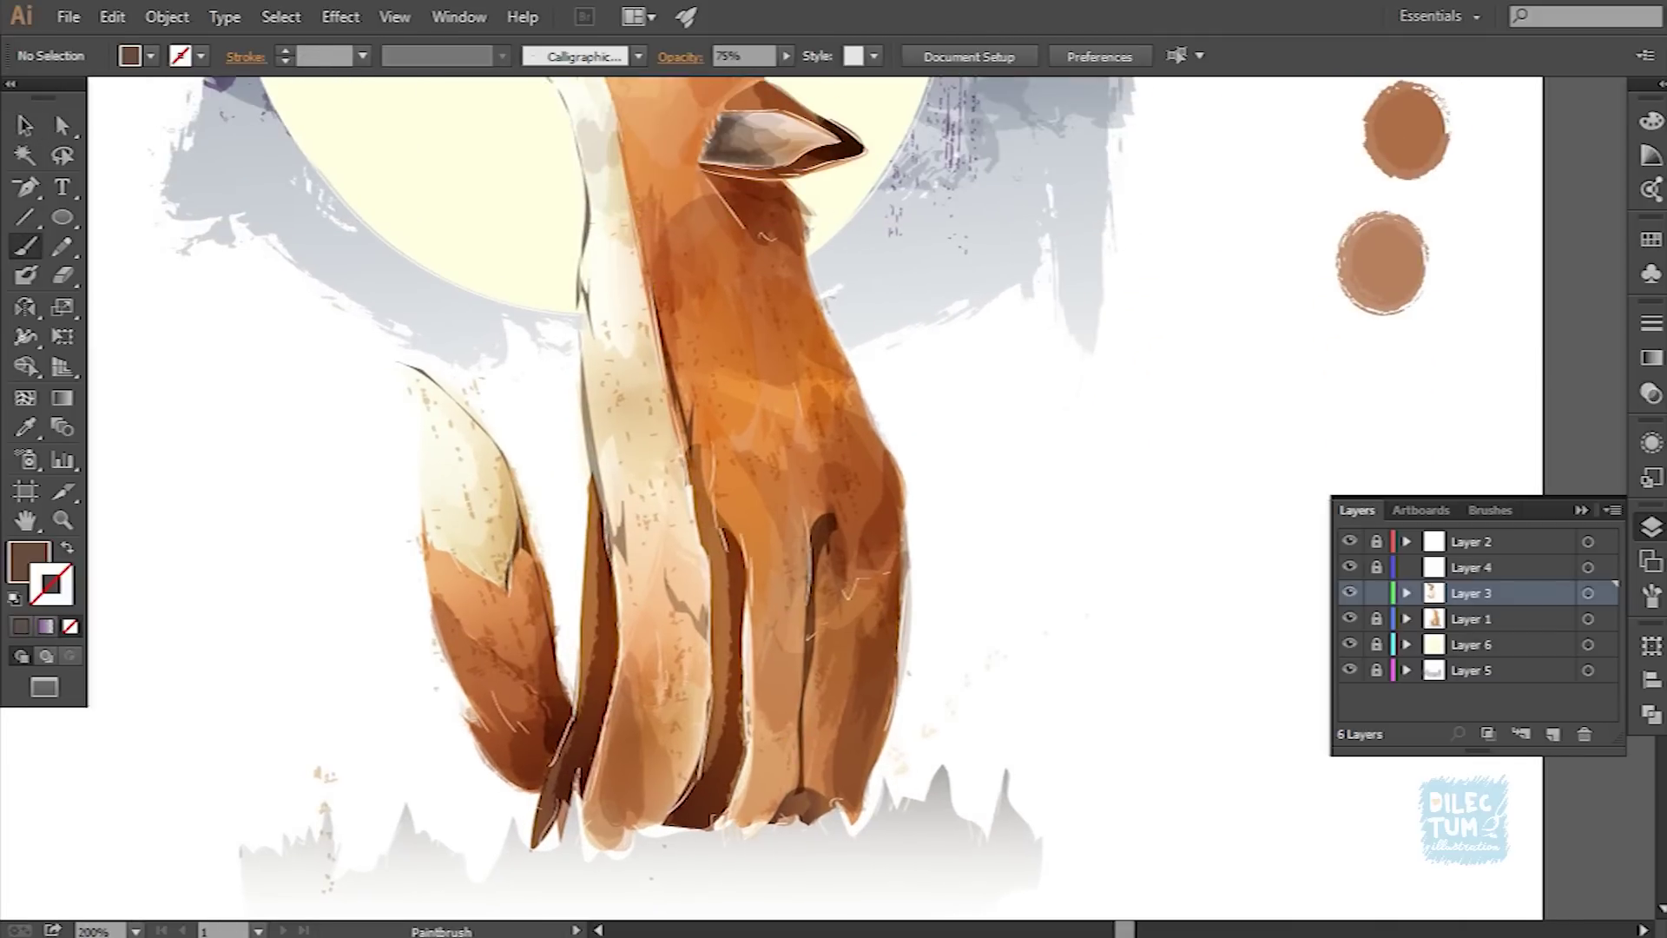
key("v")
key("ctrl+minus")
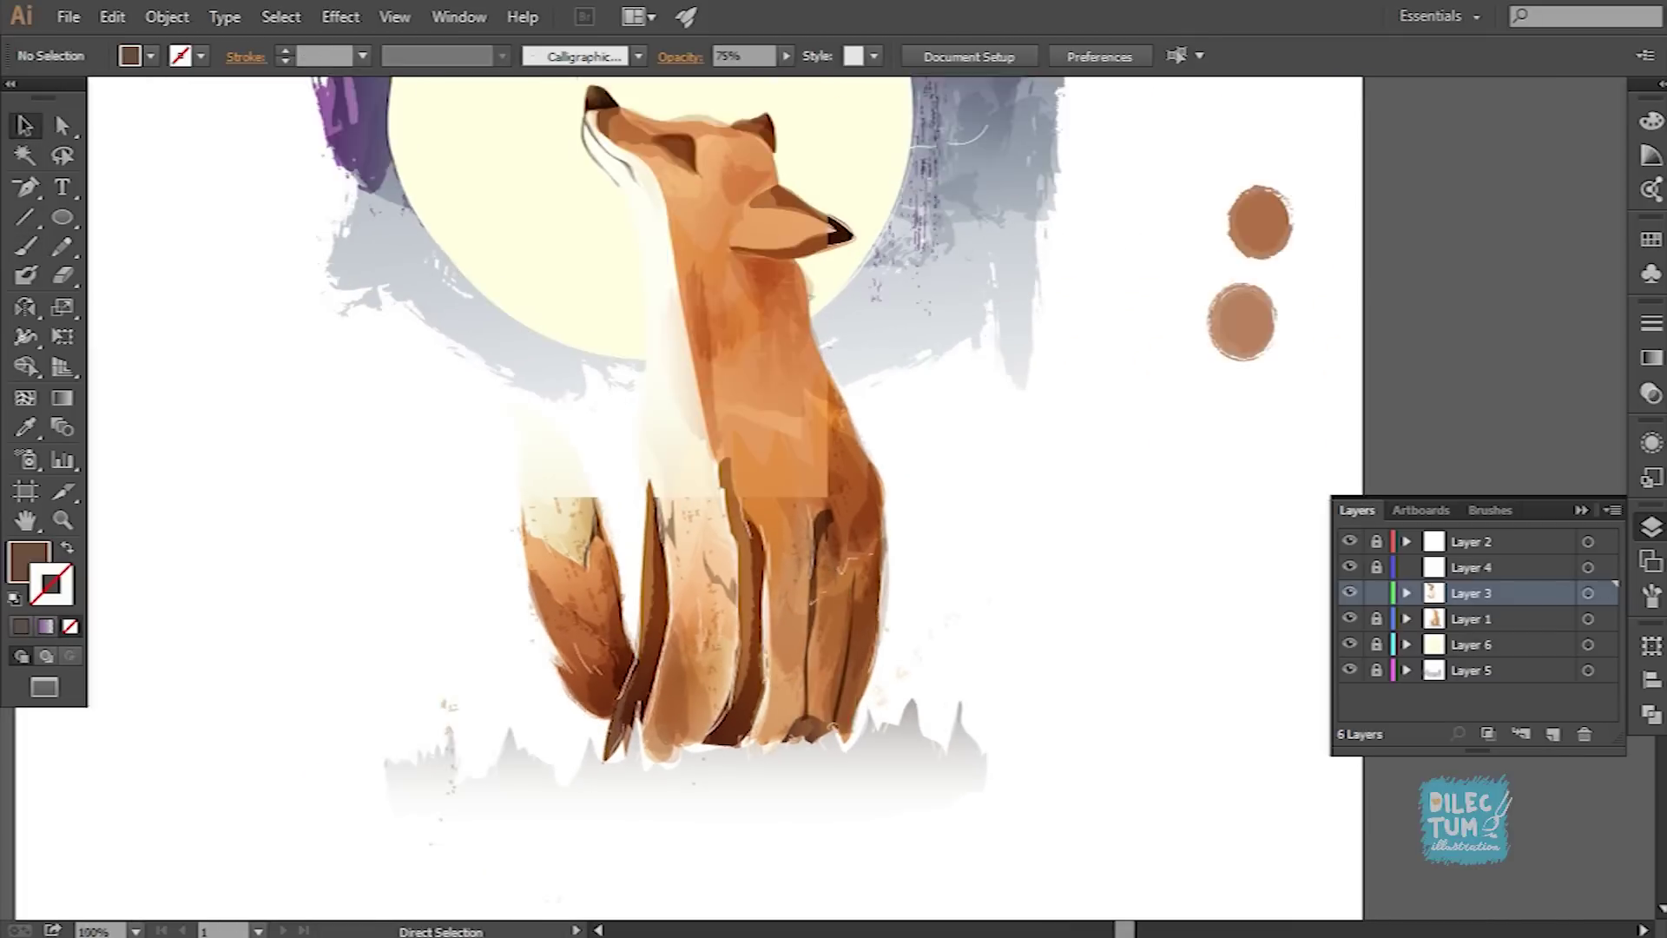
key("ctrl+minus")
key("ctrl+plus")
key("ctrl+plus")
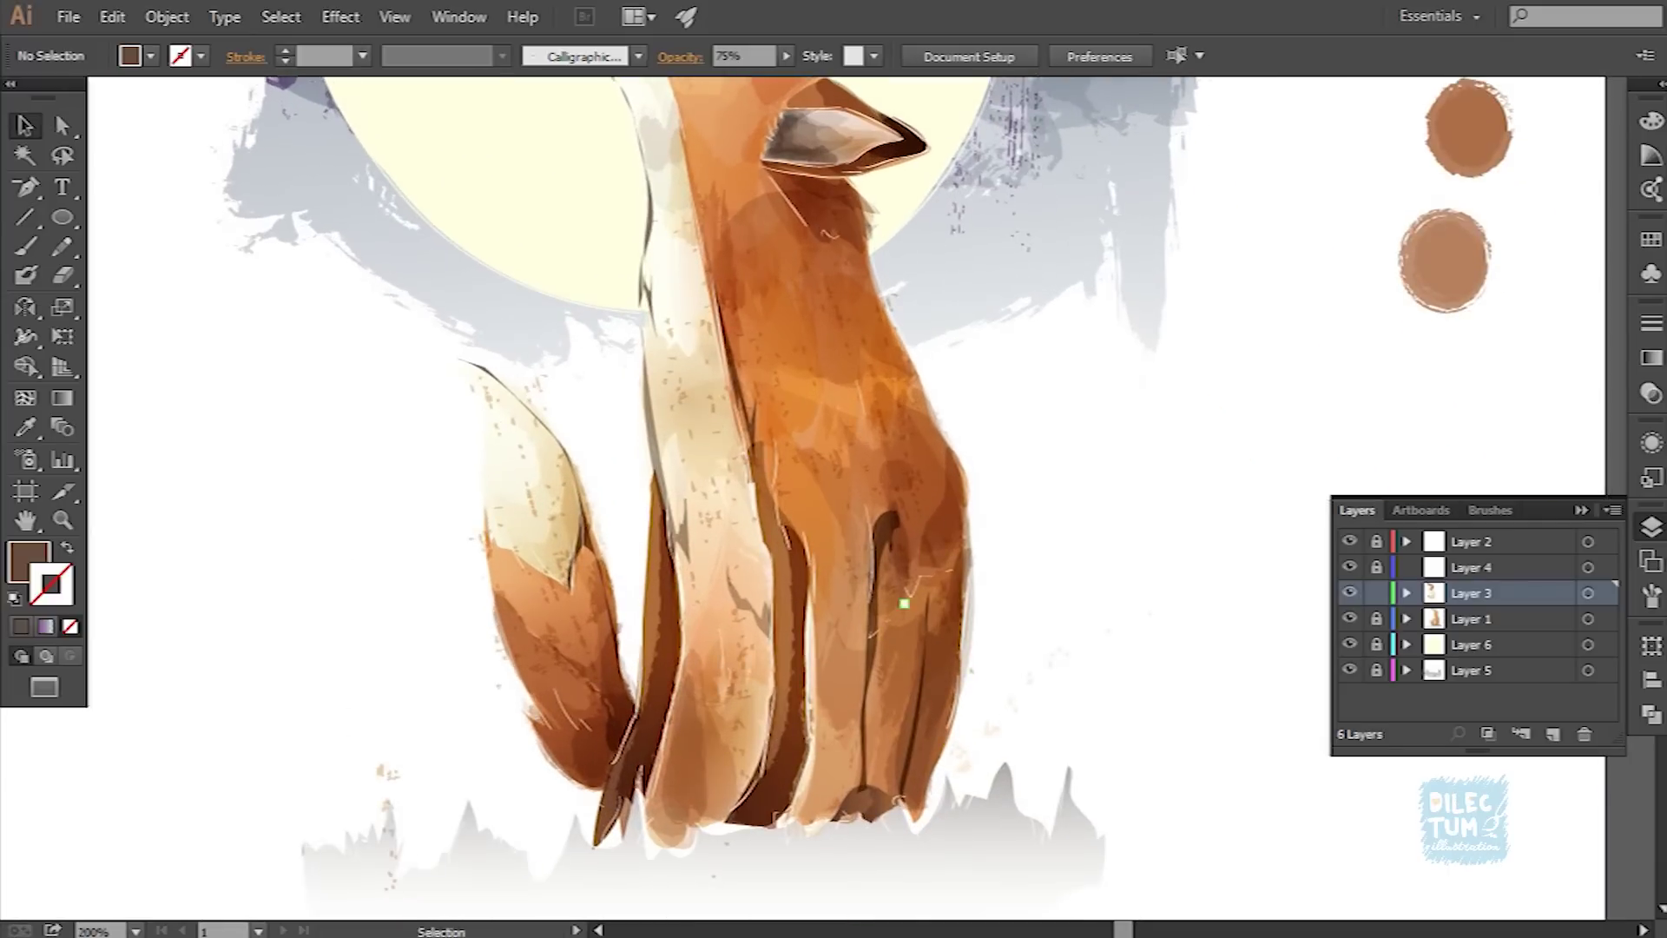
left_click_drag(892, 525, 898, 790)
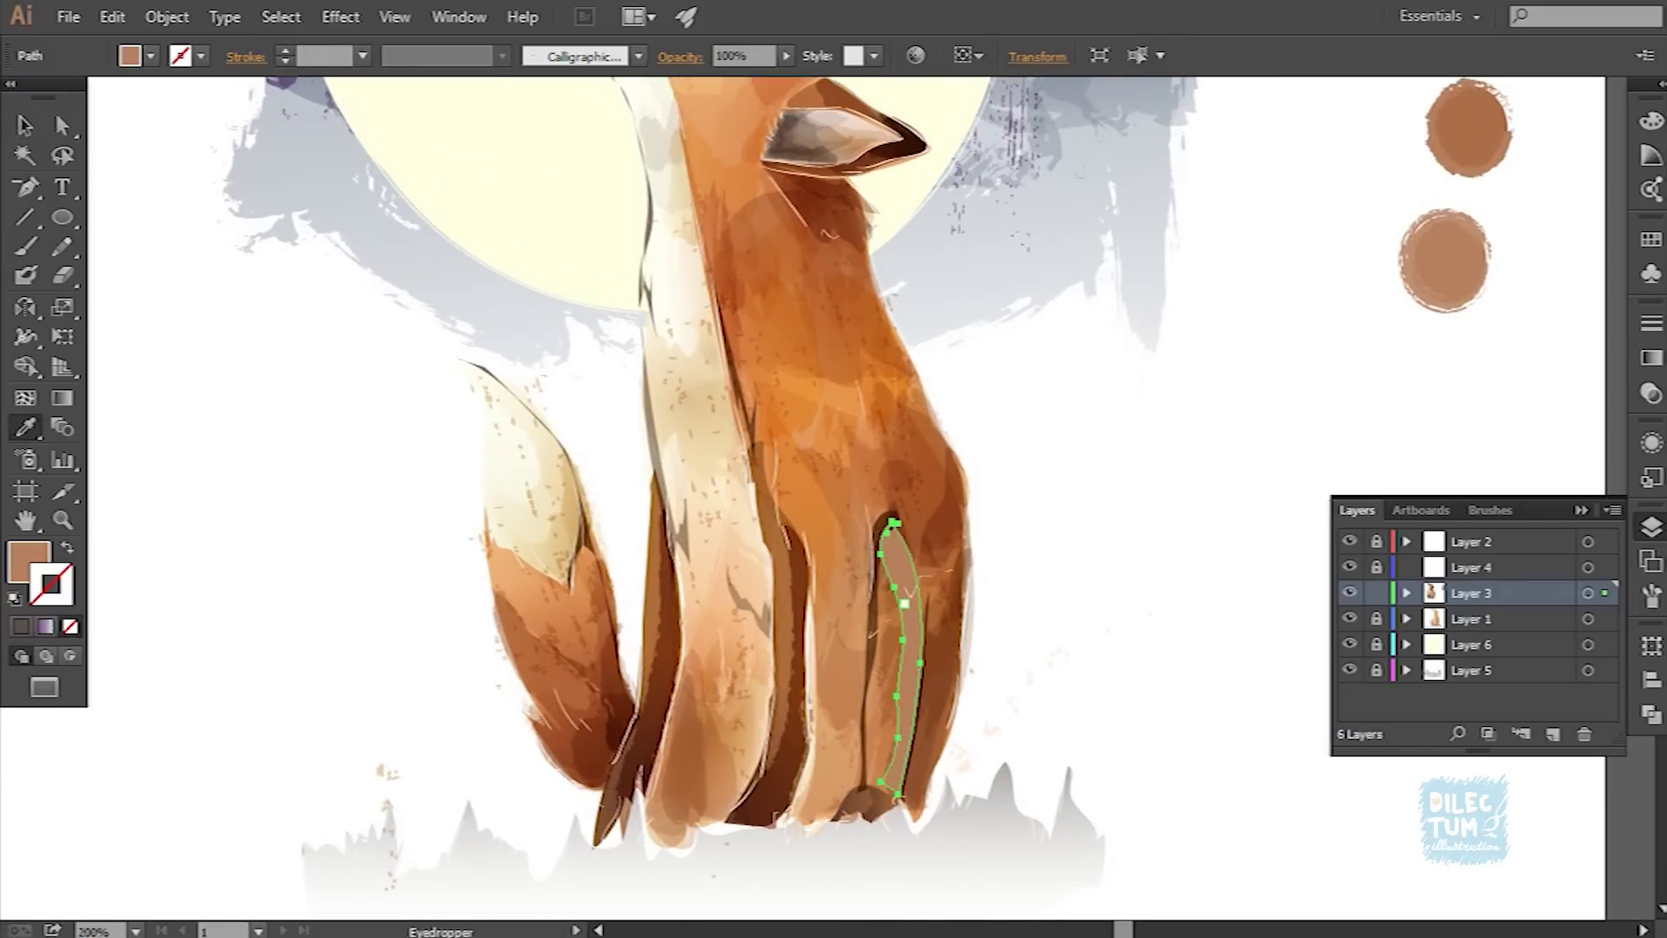
Step: Adjust the new stroke's transparency and paint another shading stroke on the body
key("v")
left_click(680, 57)
key("ctrl+shift+a")
key("ctrl+minus")
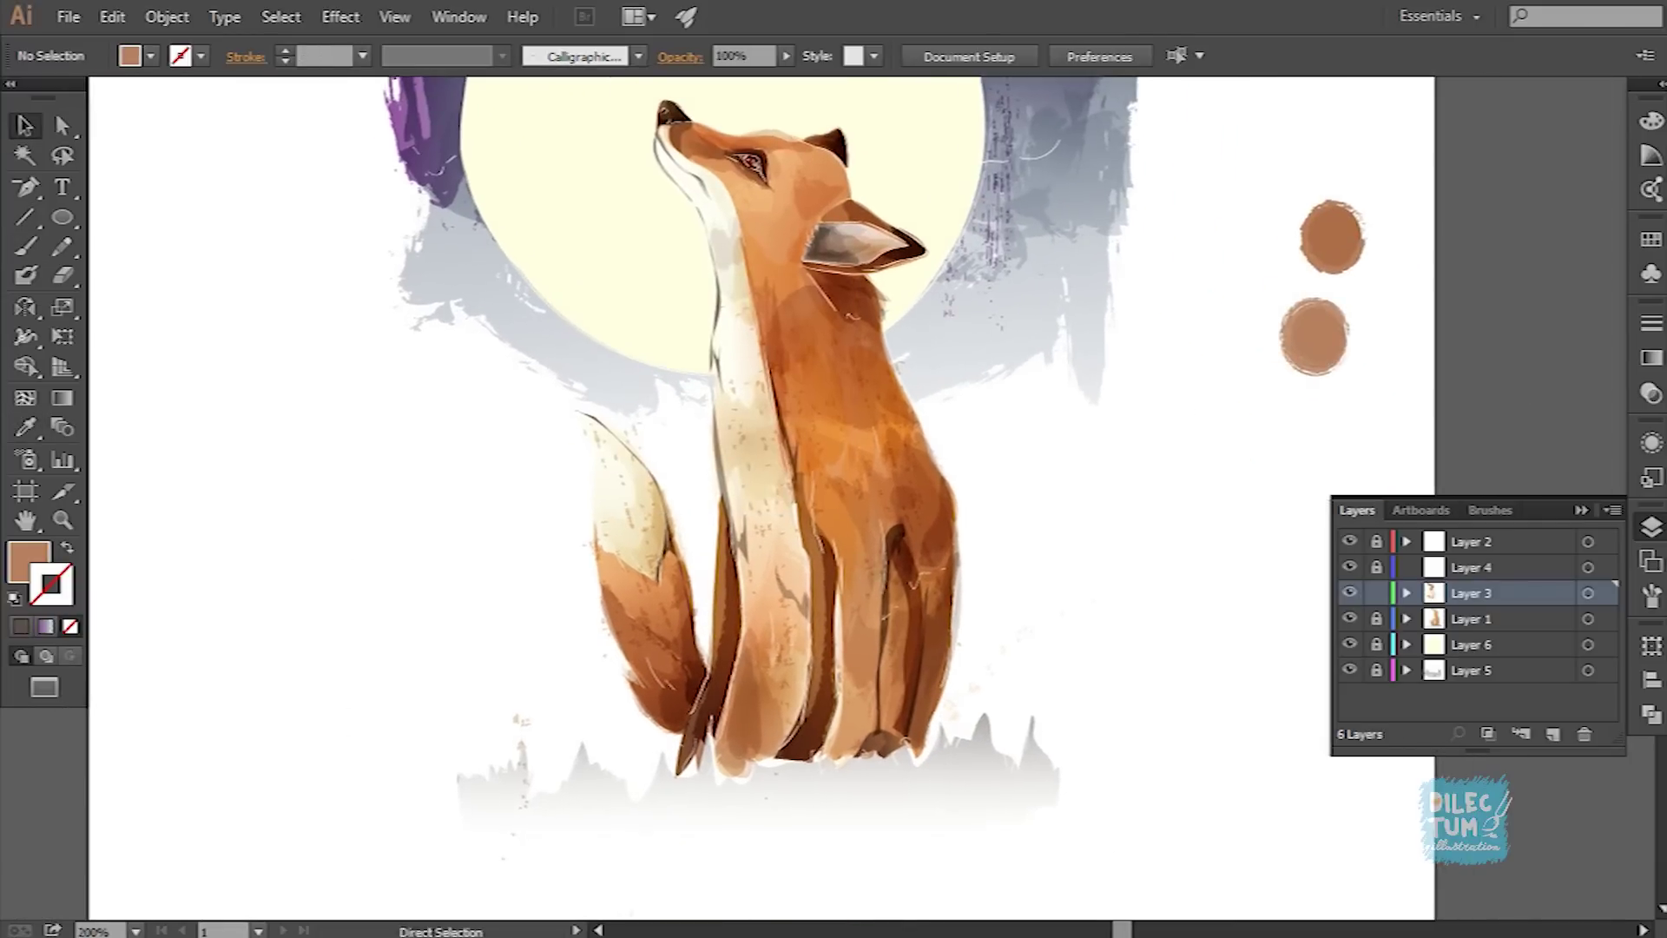
key("ctrl+plus")
key("b")
left_click_drag(786, 542, 803, 680)
Step: Check a leg path and paint a rounded stroke at the bottom of the leg
key("v")
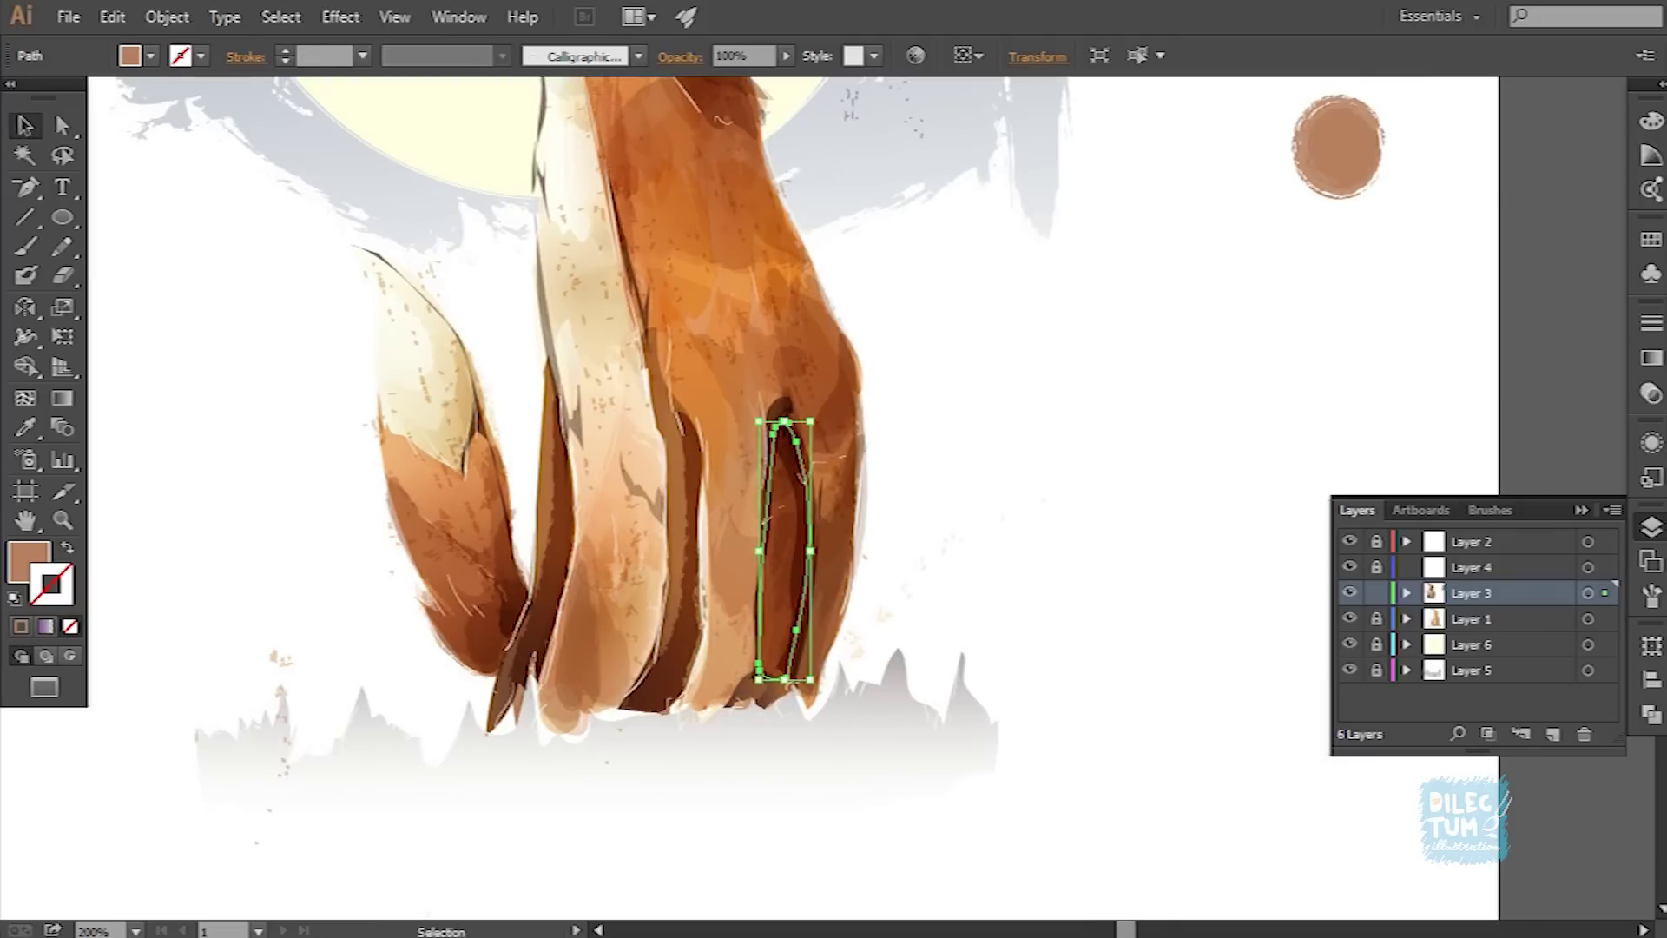
key("ctrl+shift+a")
key("ctrl+1")
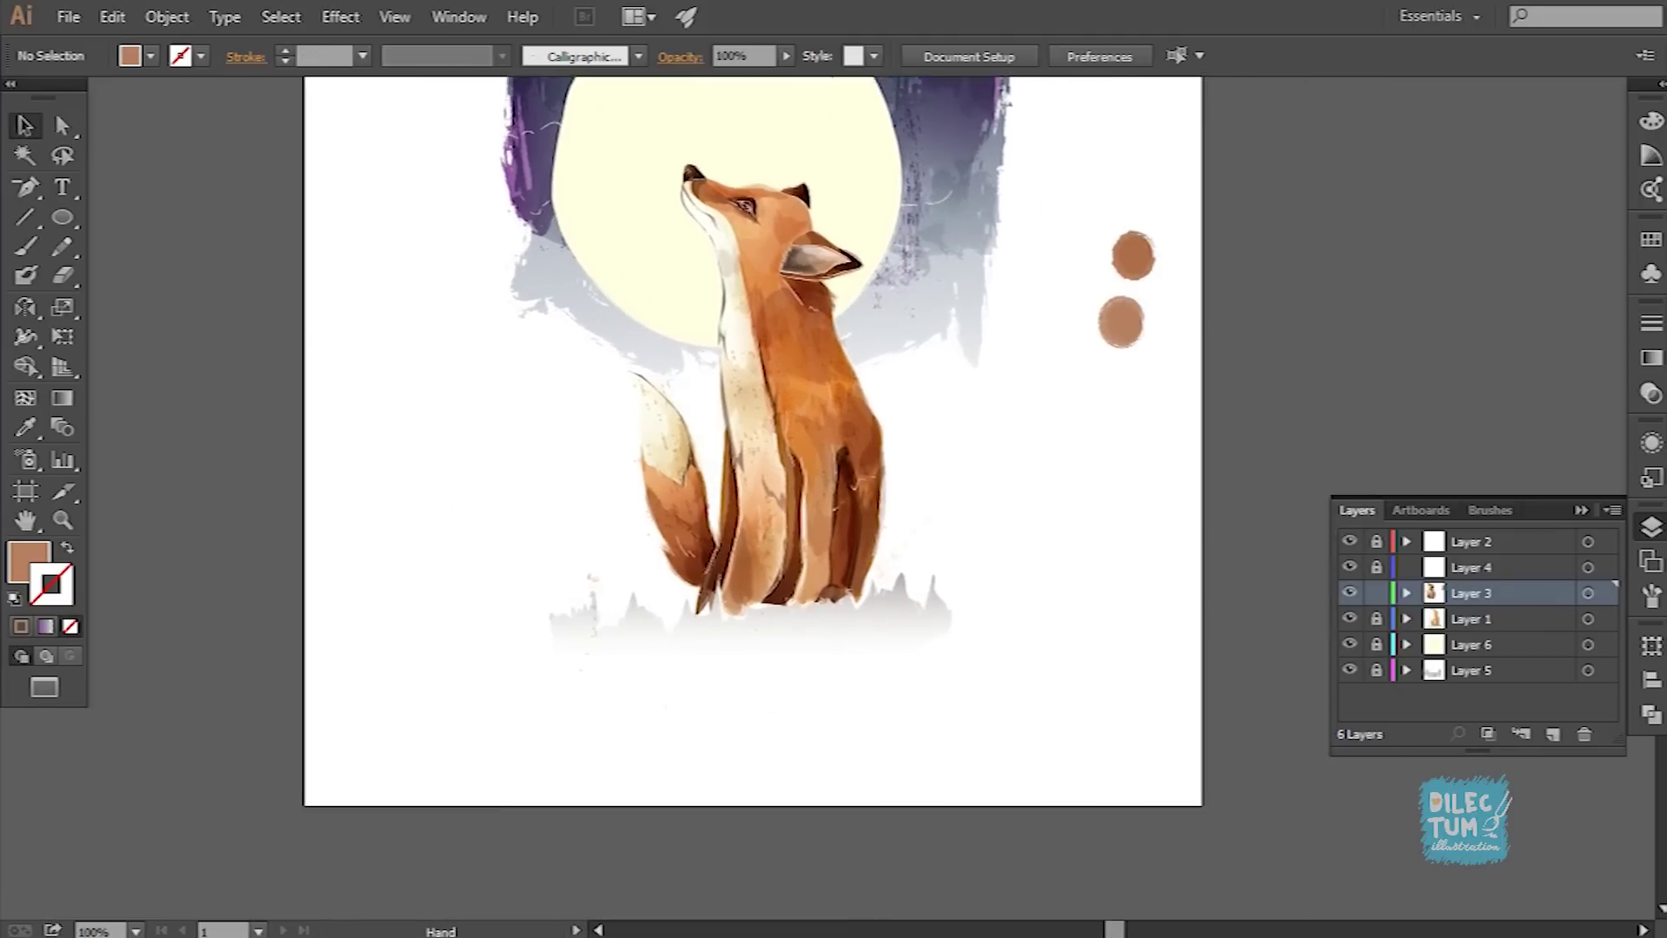
key("ctrl+plus")
left_click(860, 538)
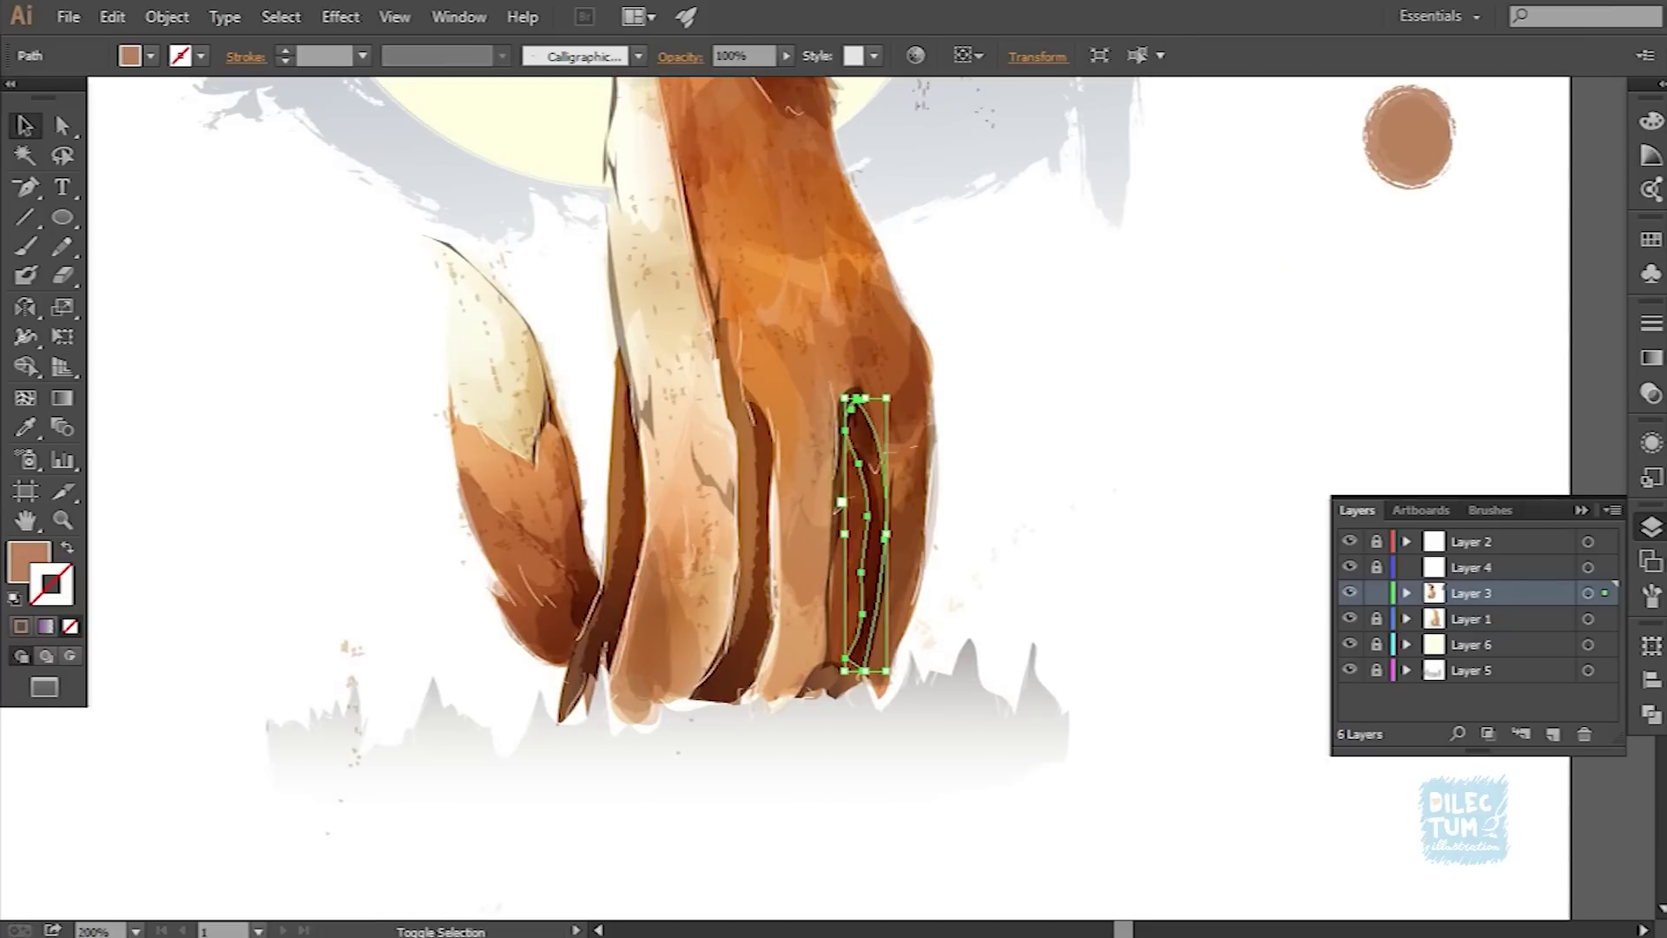
key("ctrl+shift+a")
key("ctrl+0")
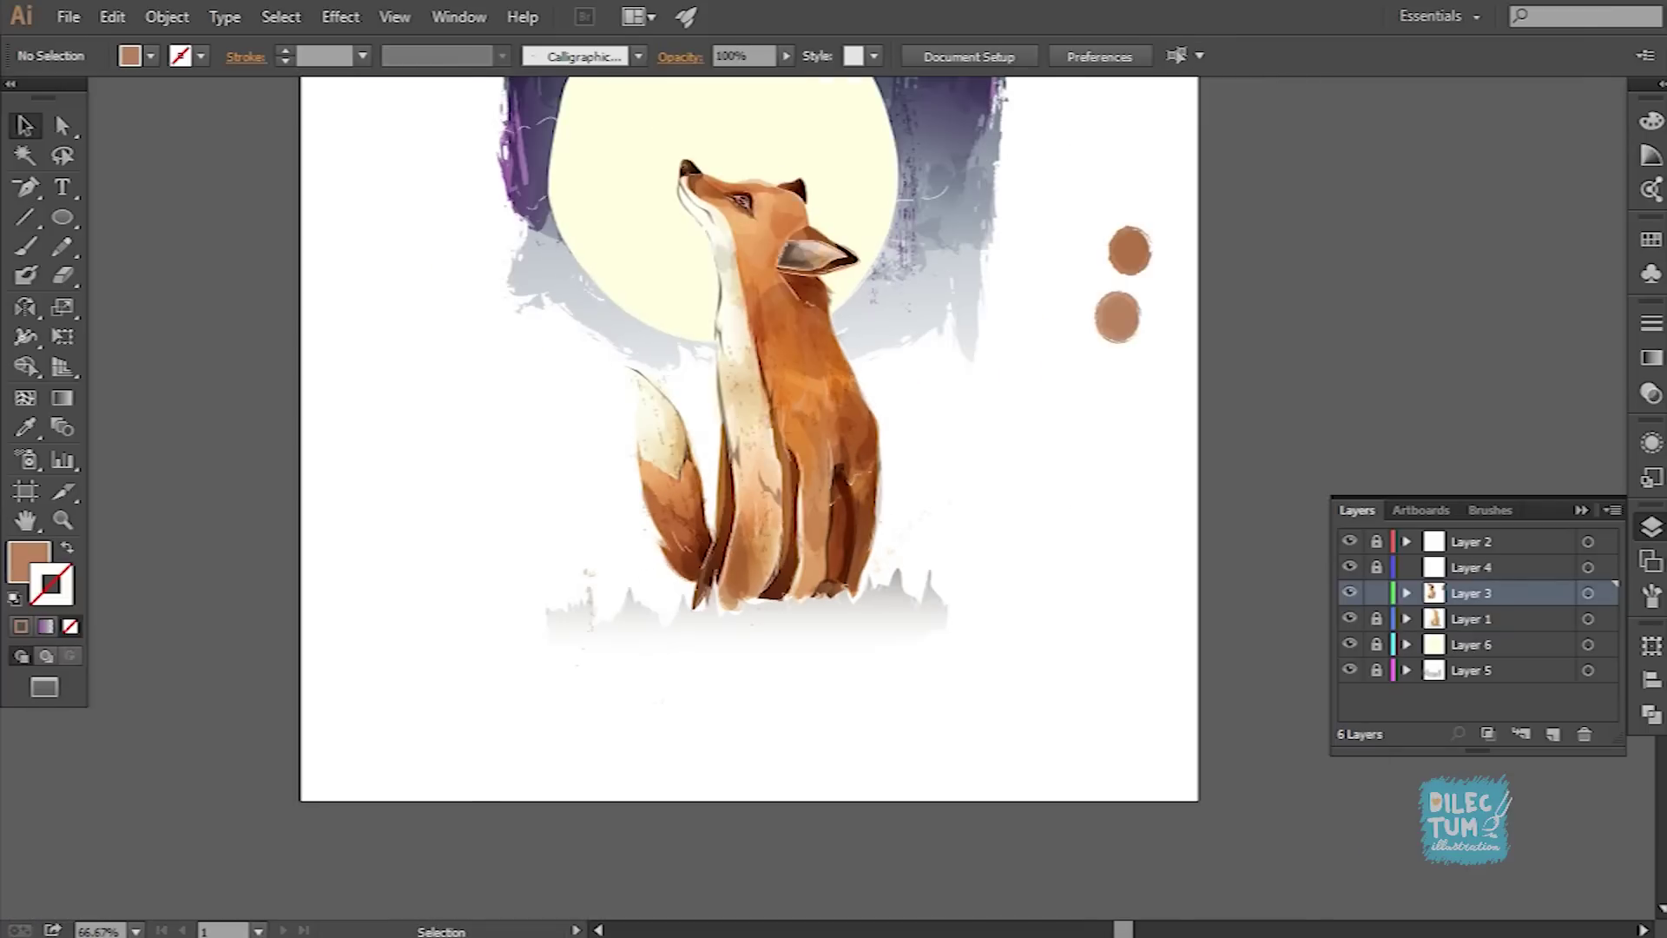
key("ctrl+plus")
key("ctrl+plus")
key("ctrl+plus")
key("b")
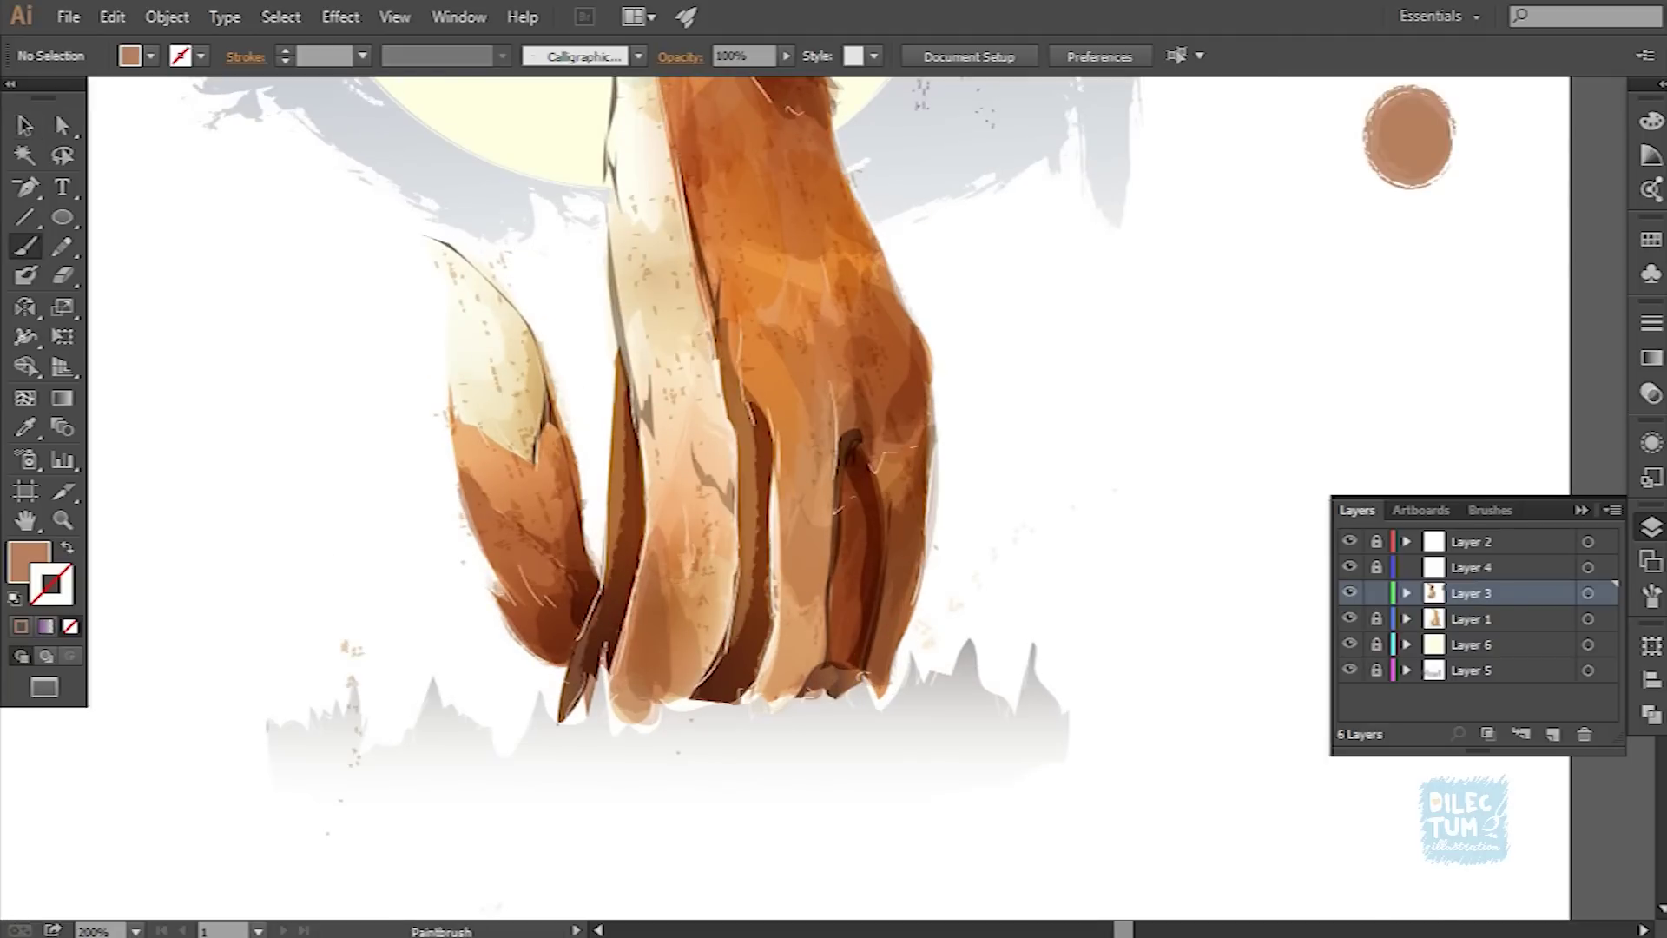
left_click_drag(668, 686, 634, 690)
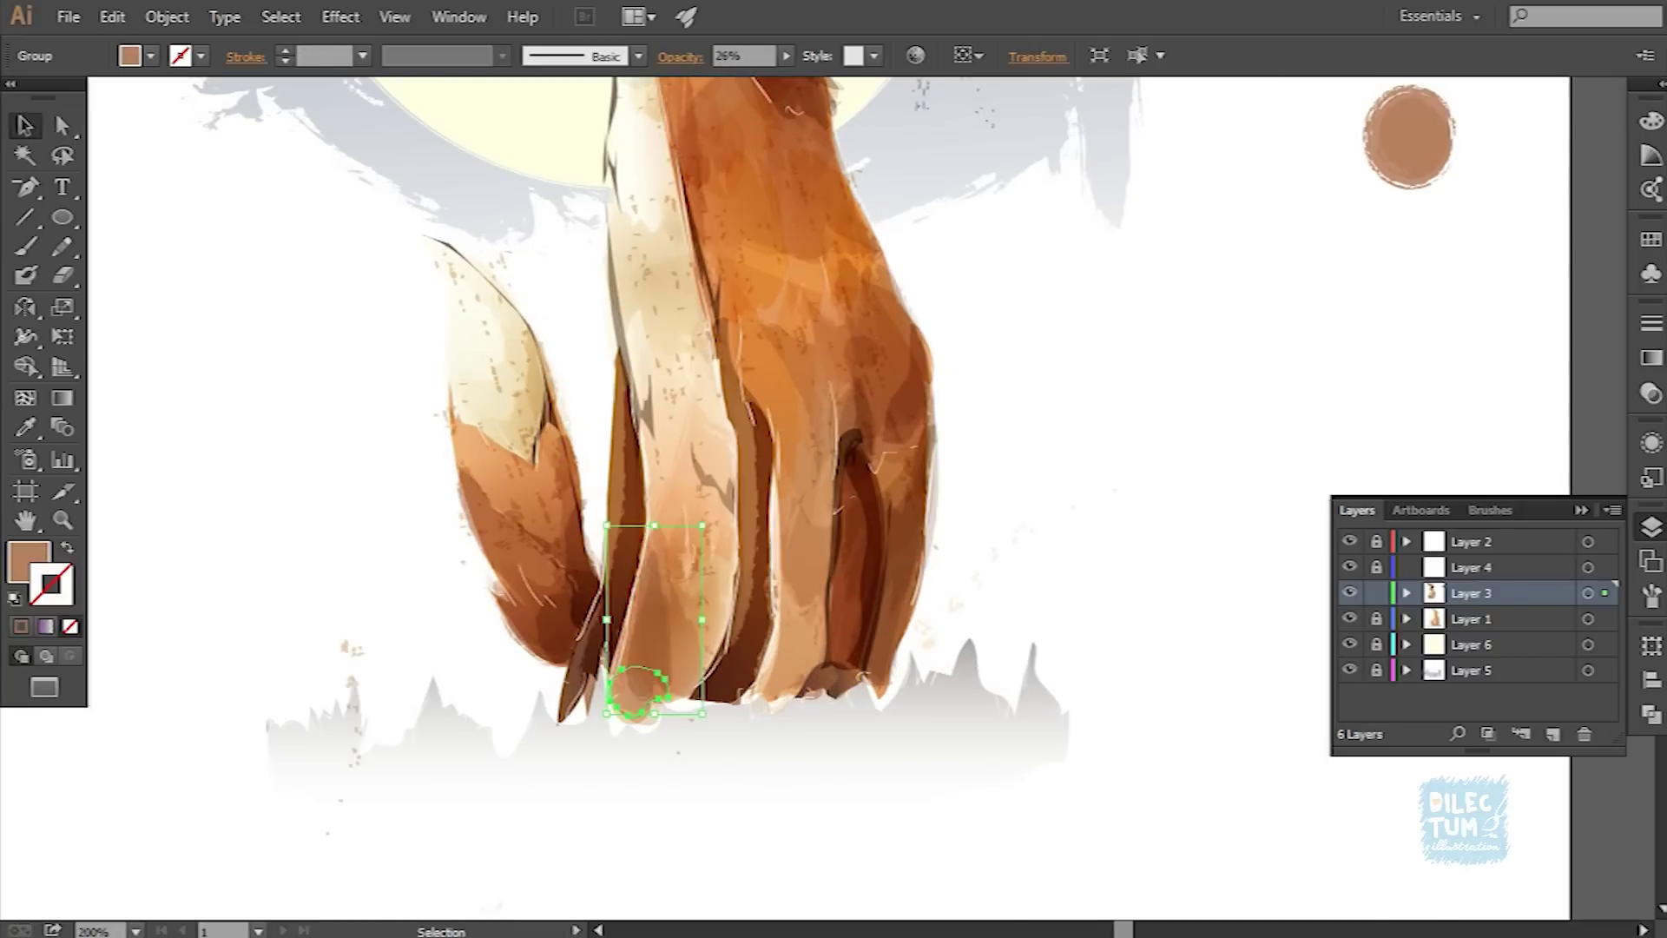
Step: Select the small dark leg path together with the larger leg path
key("shift+c")
key("v")
key("ctrl+shift+a")
key("ctrl+minus")
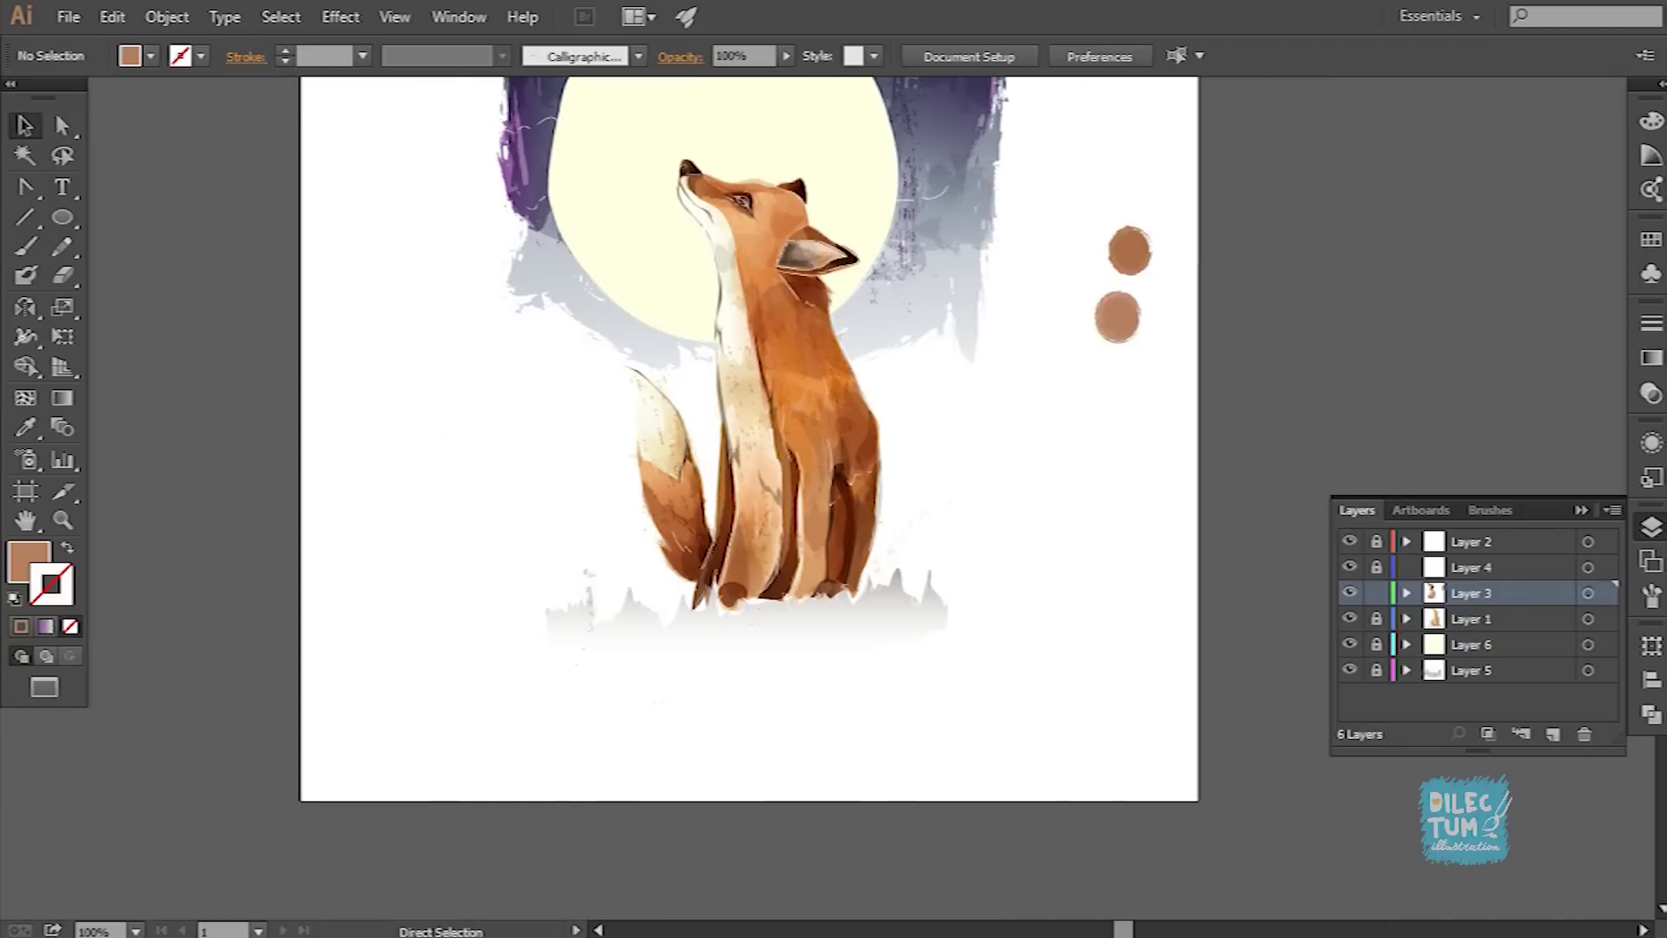
key("ctrl+minus")
key("ctrl+plus")
key("ctrl+plus")
scroll(857, 497, "up", 3)
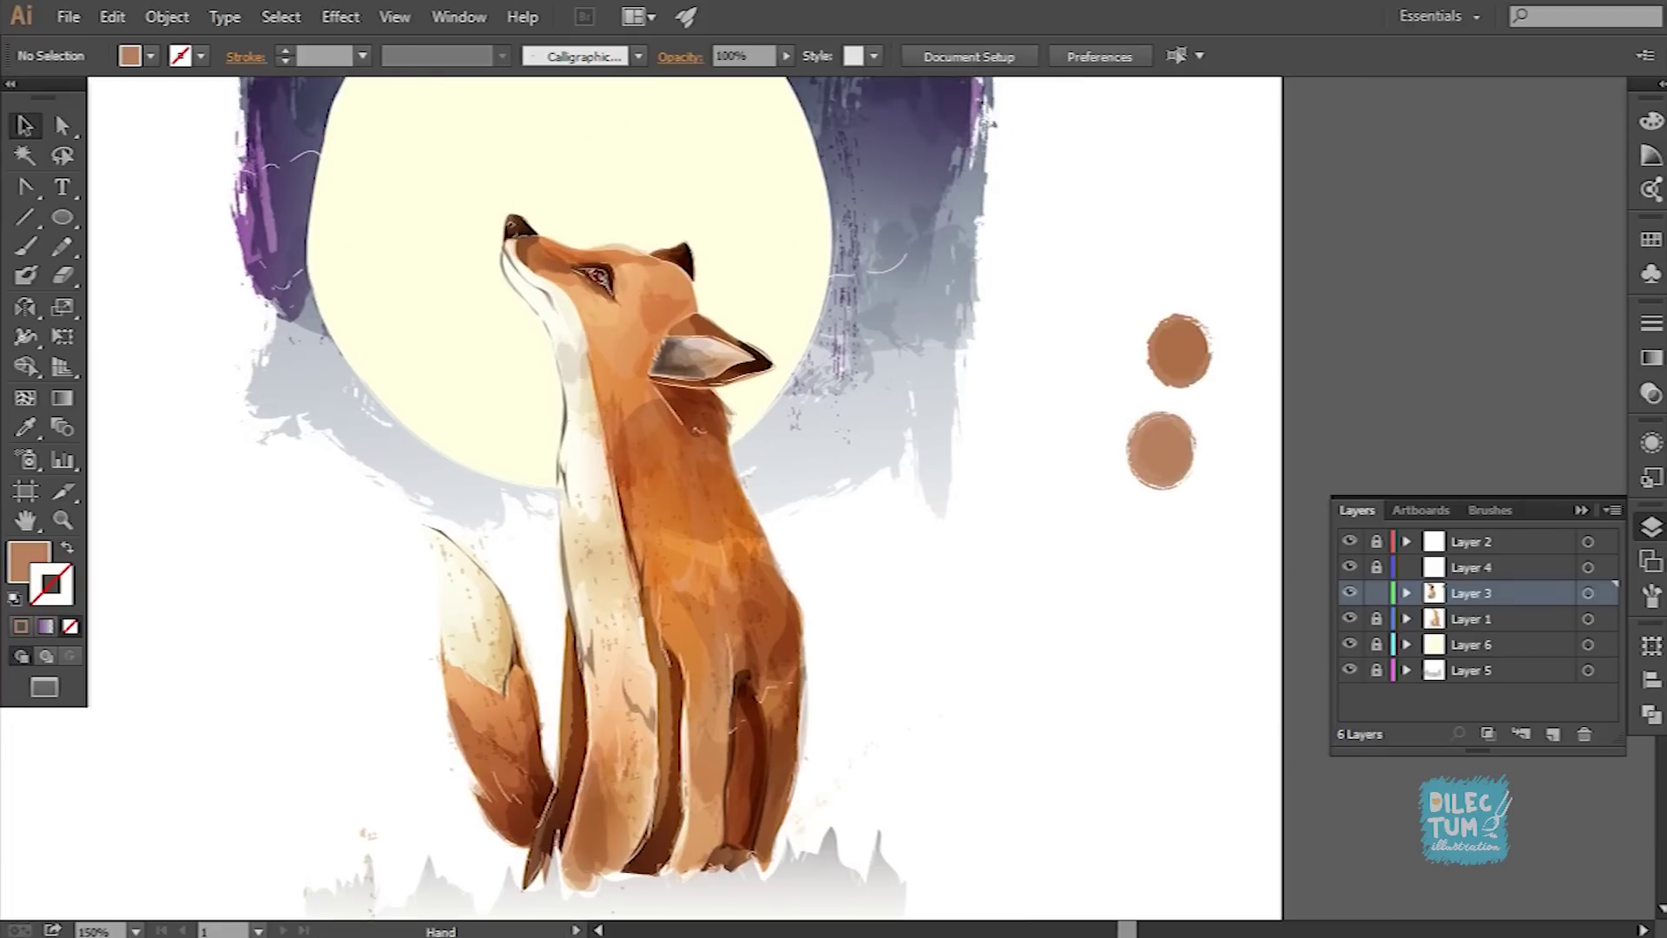
key("ctrl+minus")
key("ctrl+plus")
left_click(718, 535)
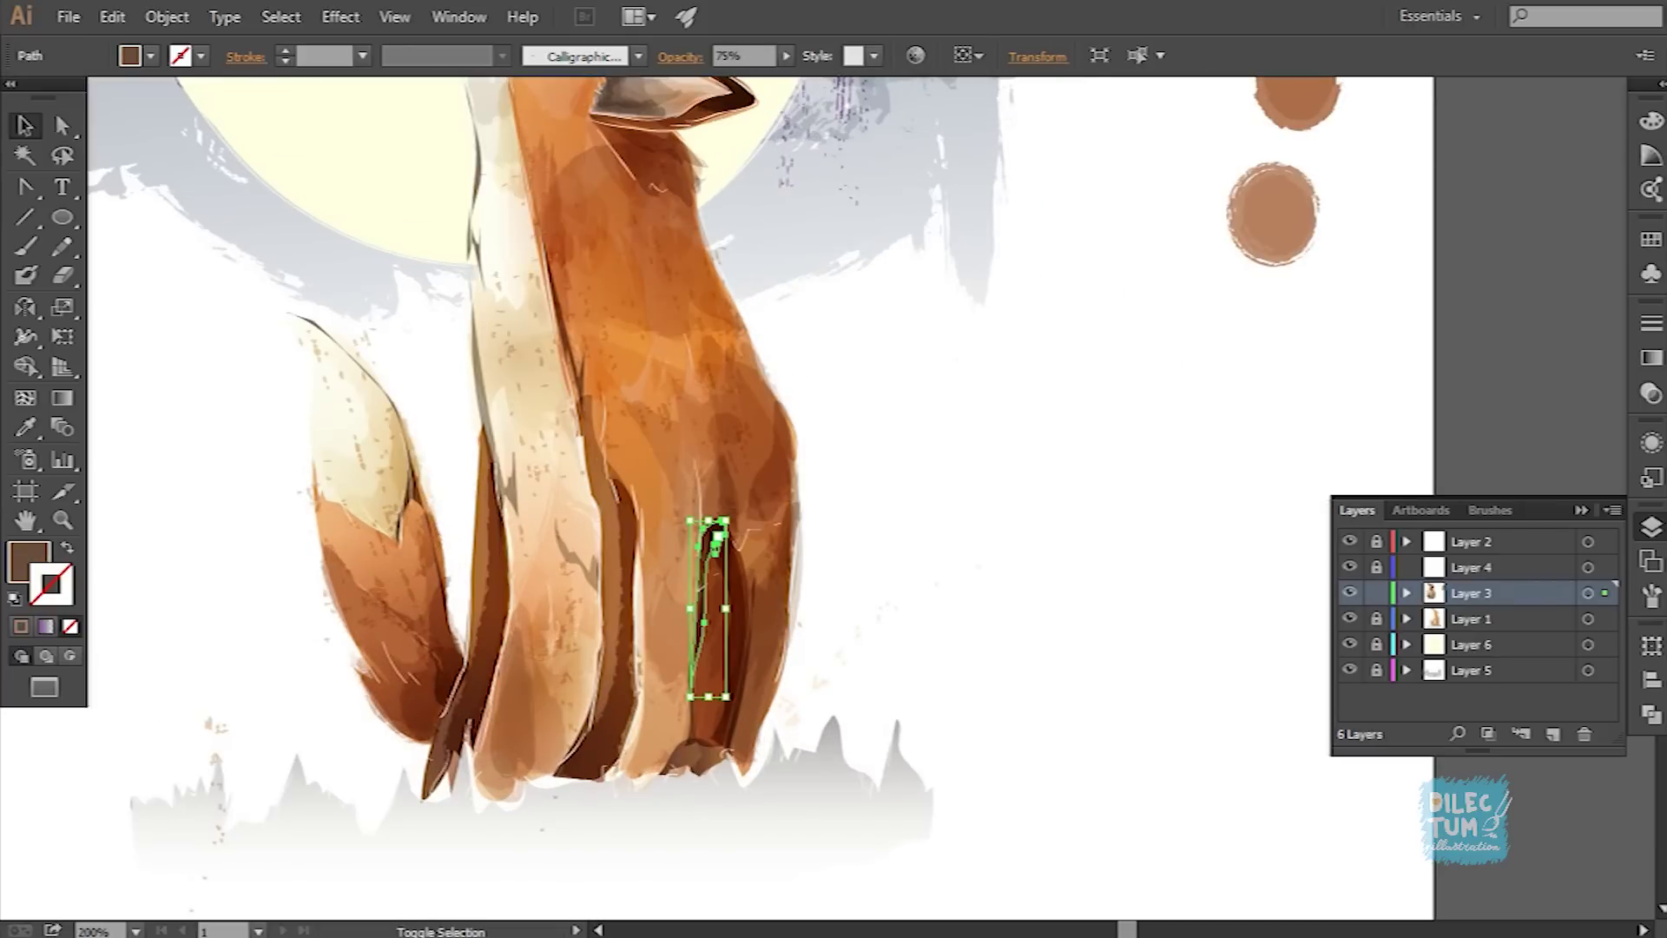
left_click(718, 535, "shift")
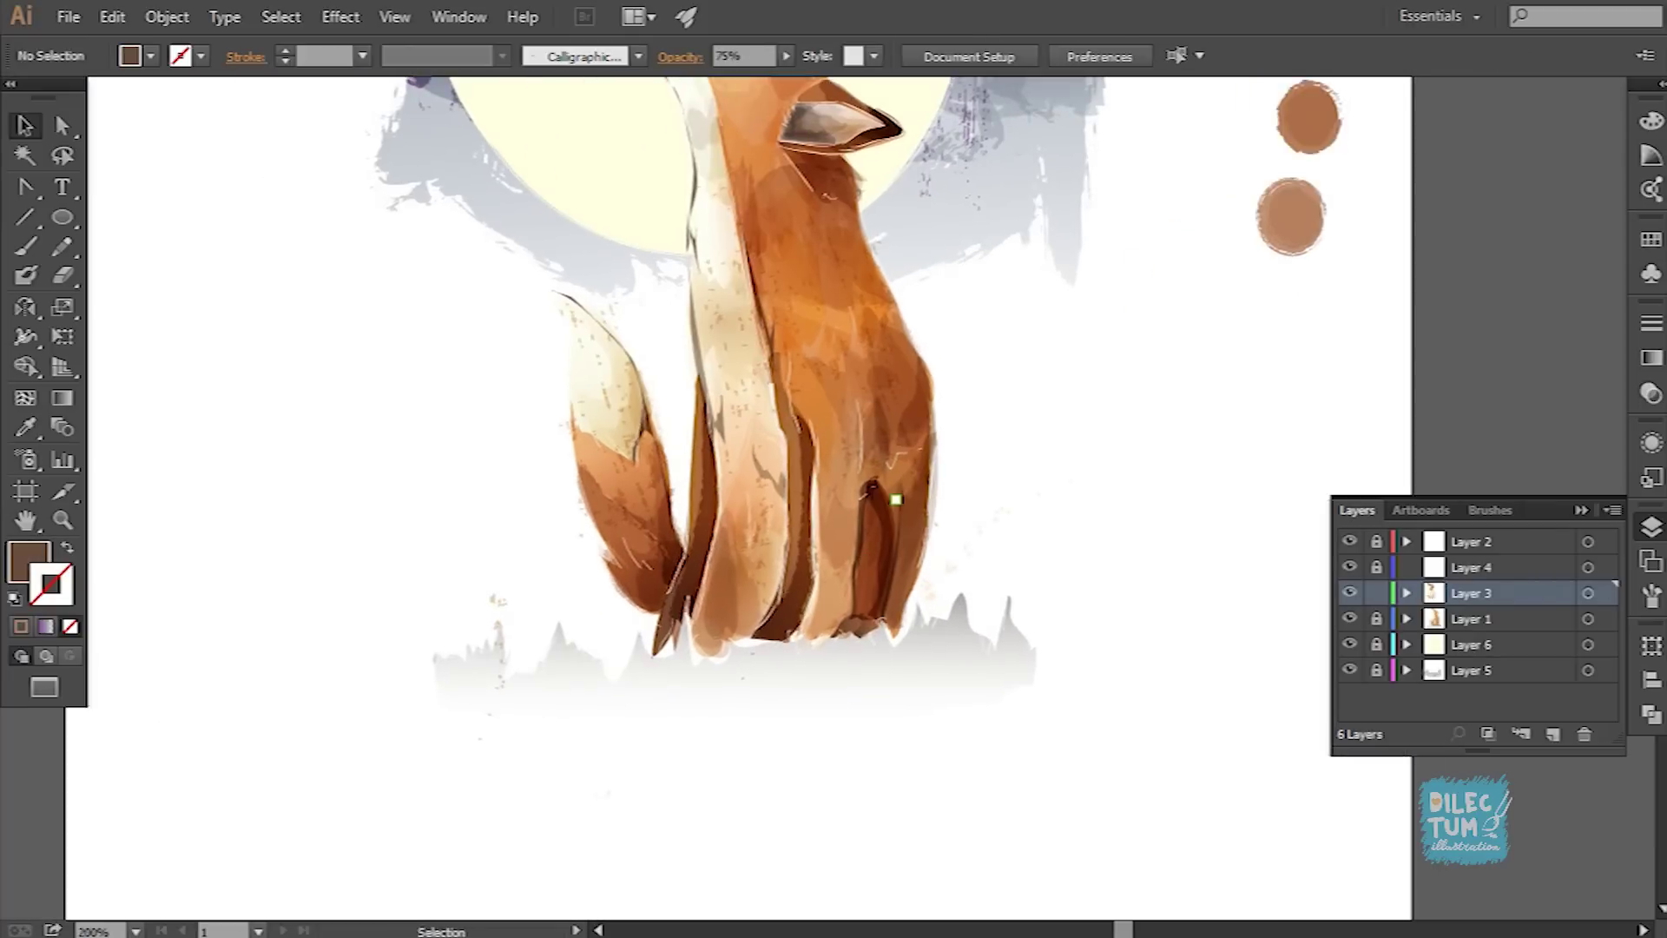
Step: Paint a small fur loop on the fox's neck and fill it with brown
left_click(894, 495)
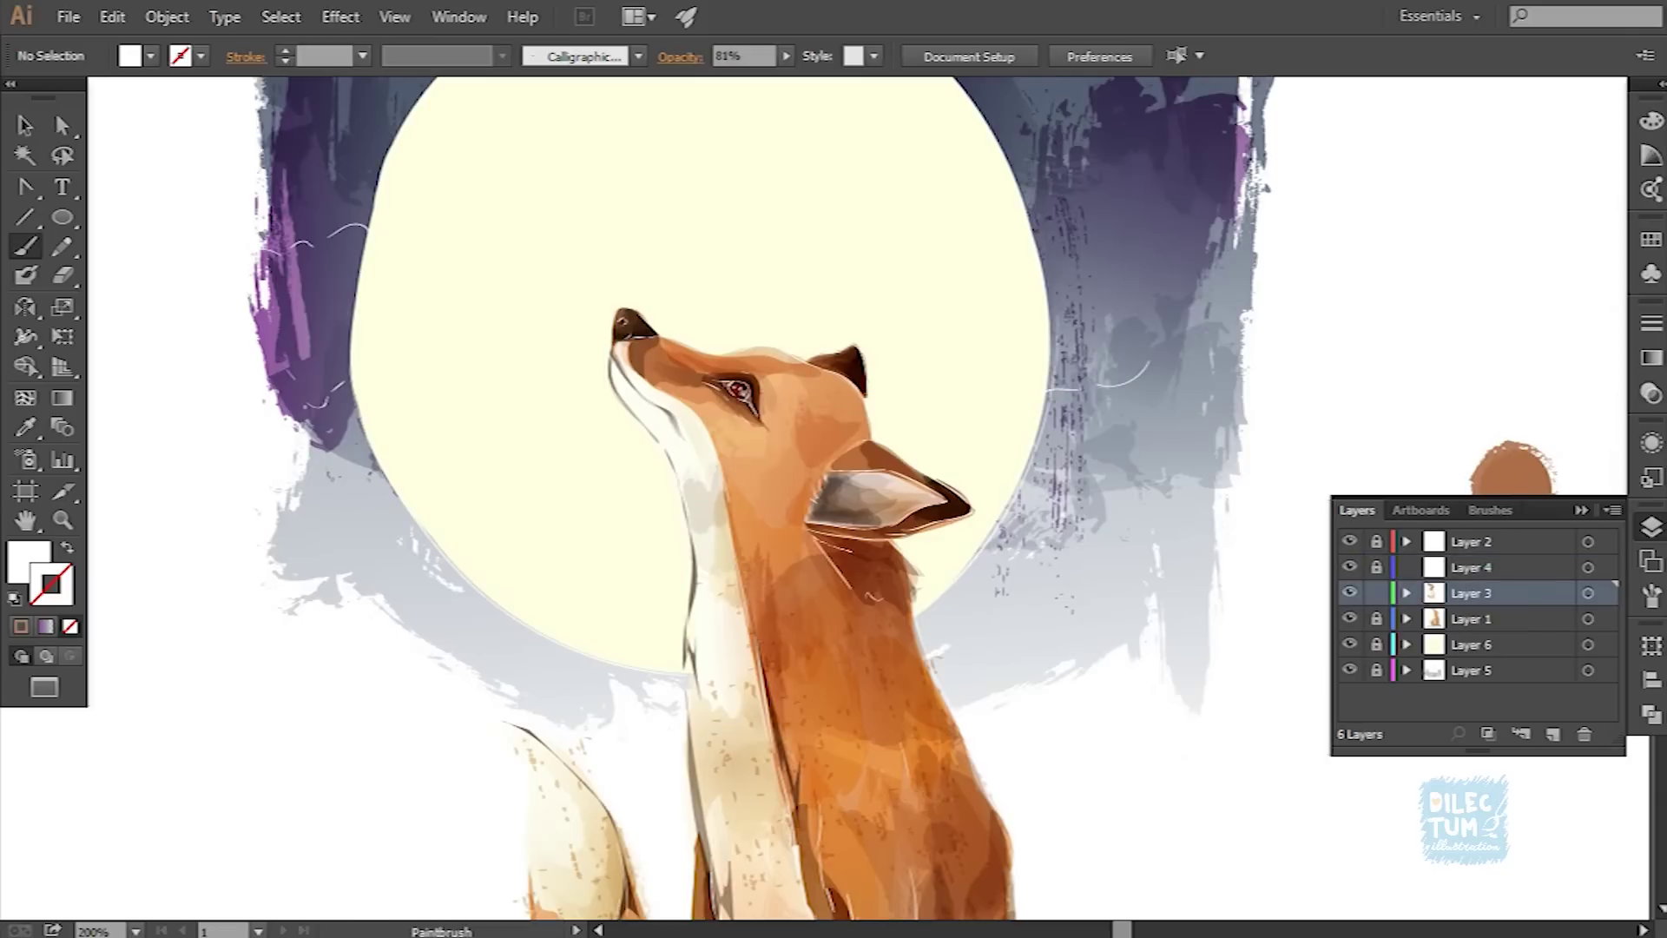
left_click_drag(764, 551, 768, 561)
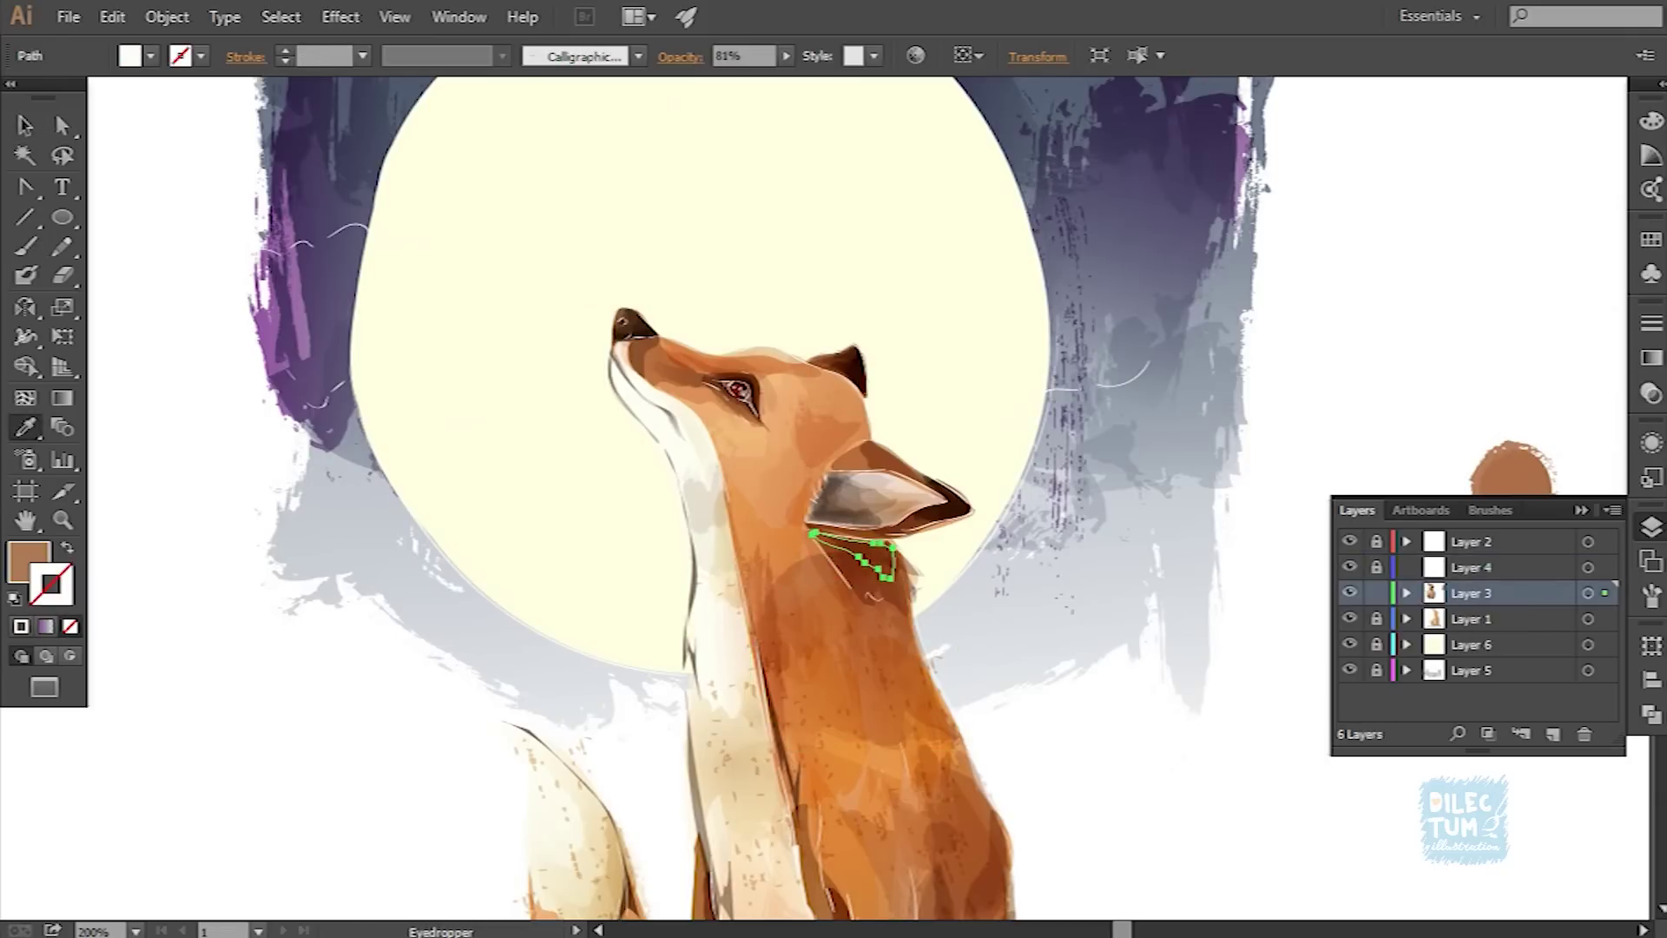
left_click(1511, 469)
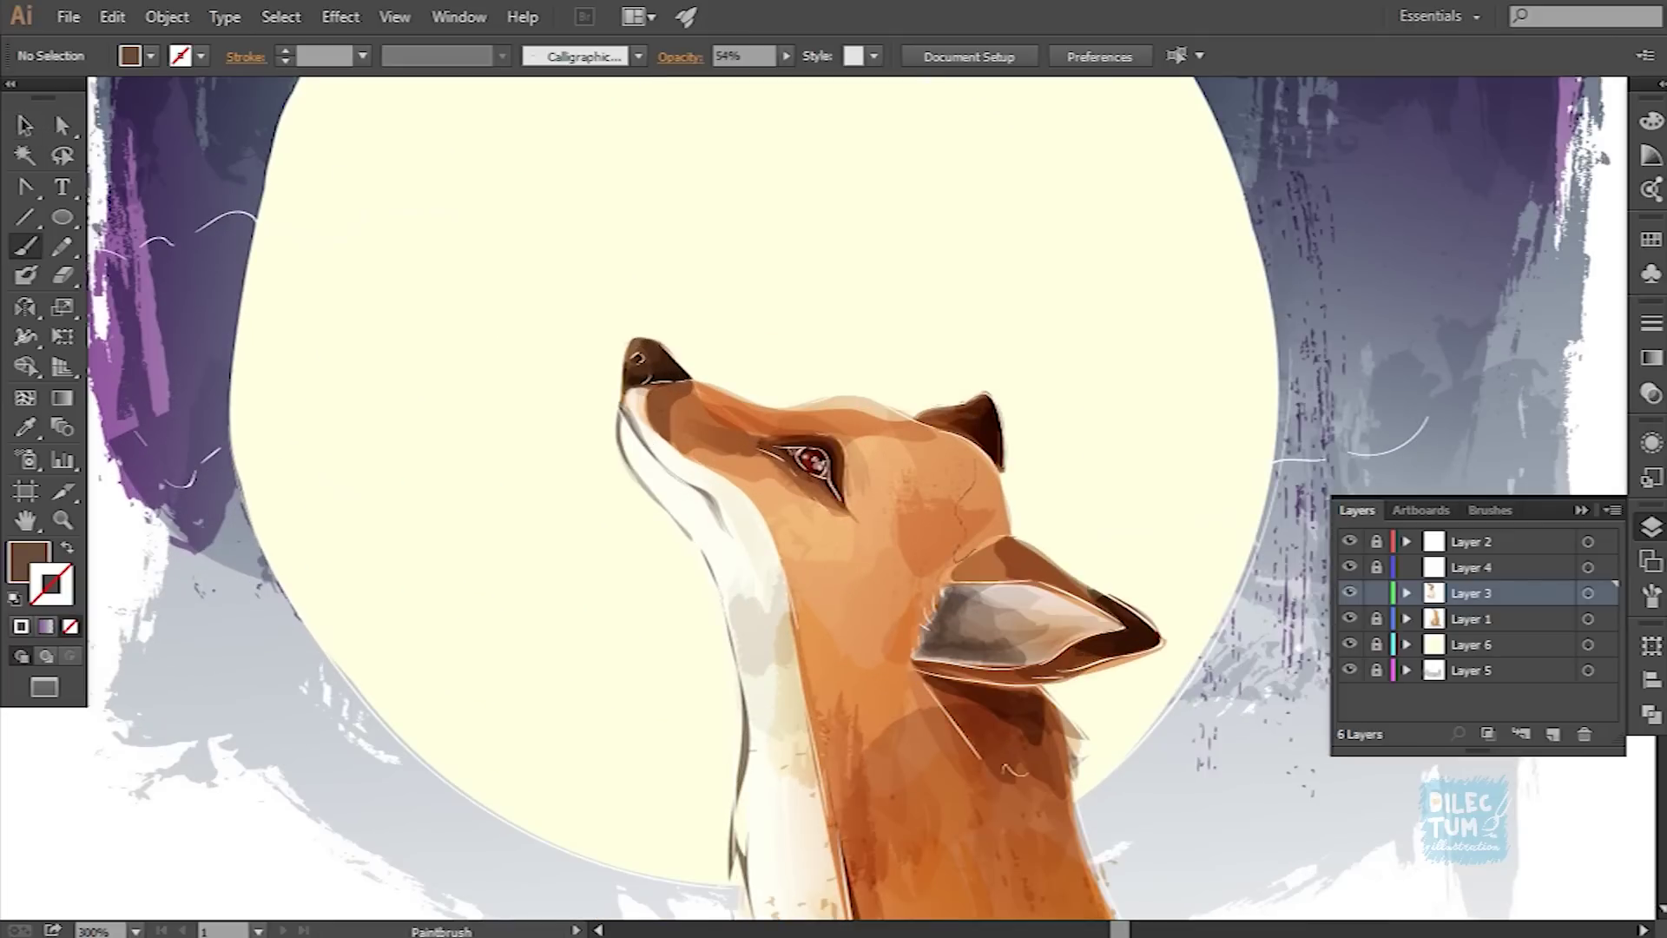
Step: Sample the orange fur colour onto the ear stroke and set its blend mode to Multiply
key("i")
left_click(936, 484)
left_click(680, 56)
left_click(485, 96)
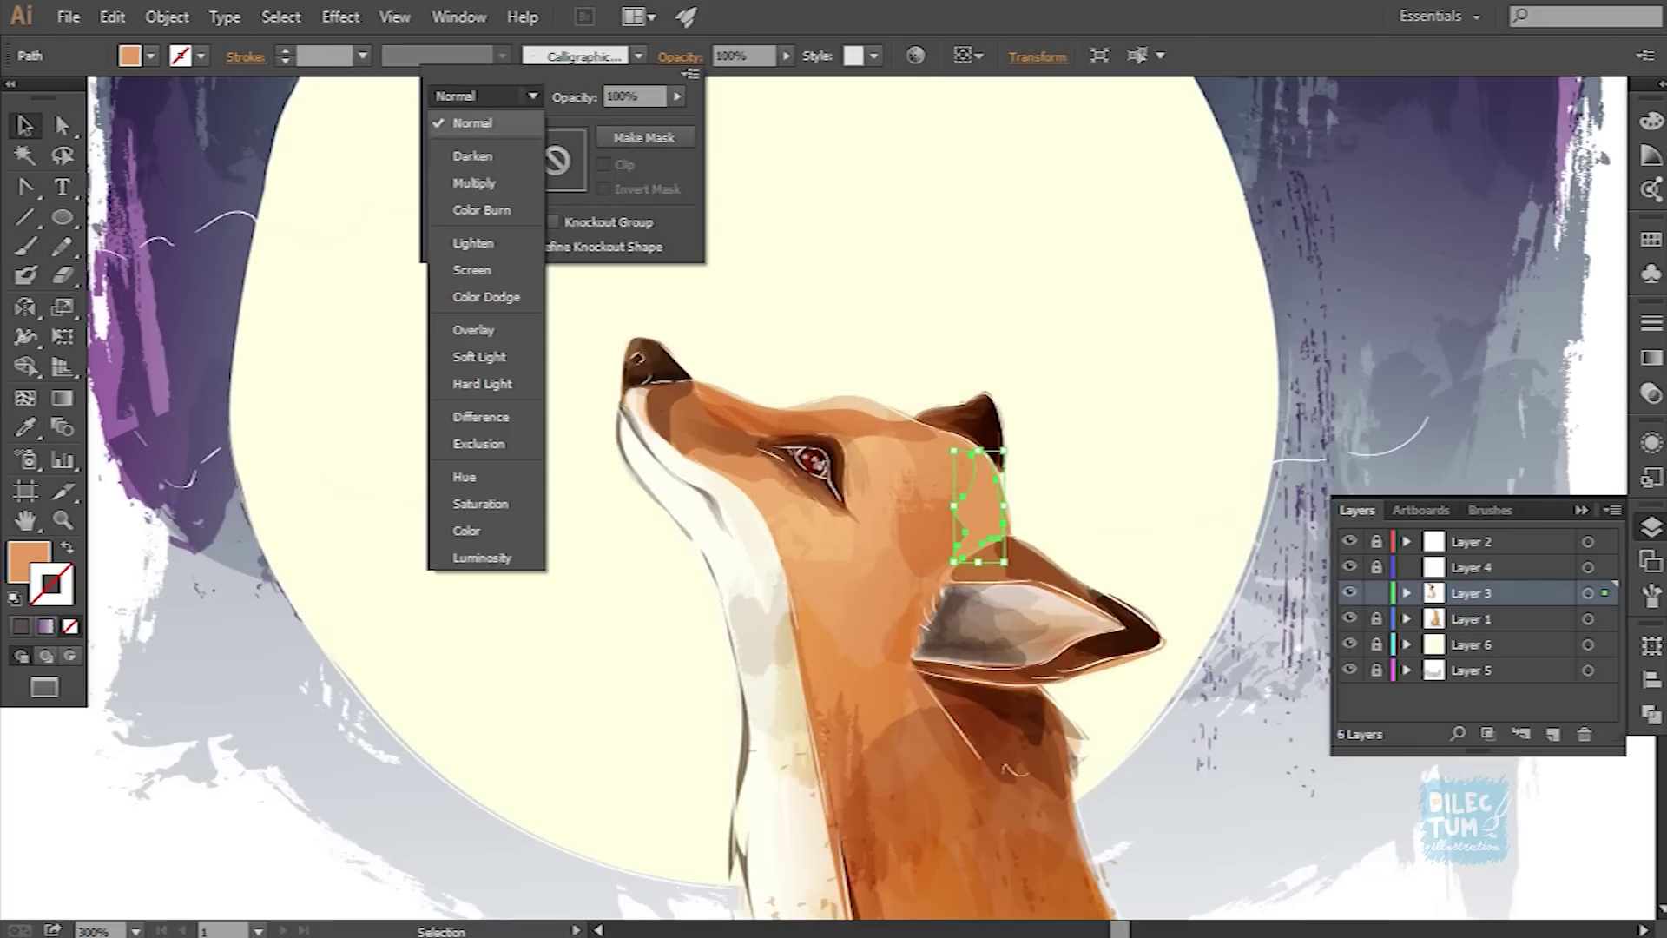
left_click(460, 179)
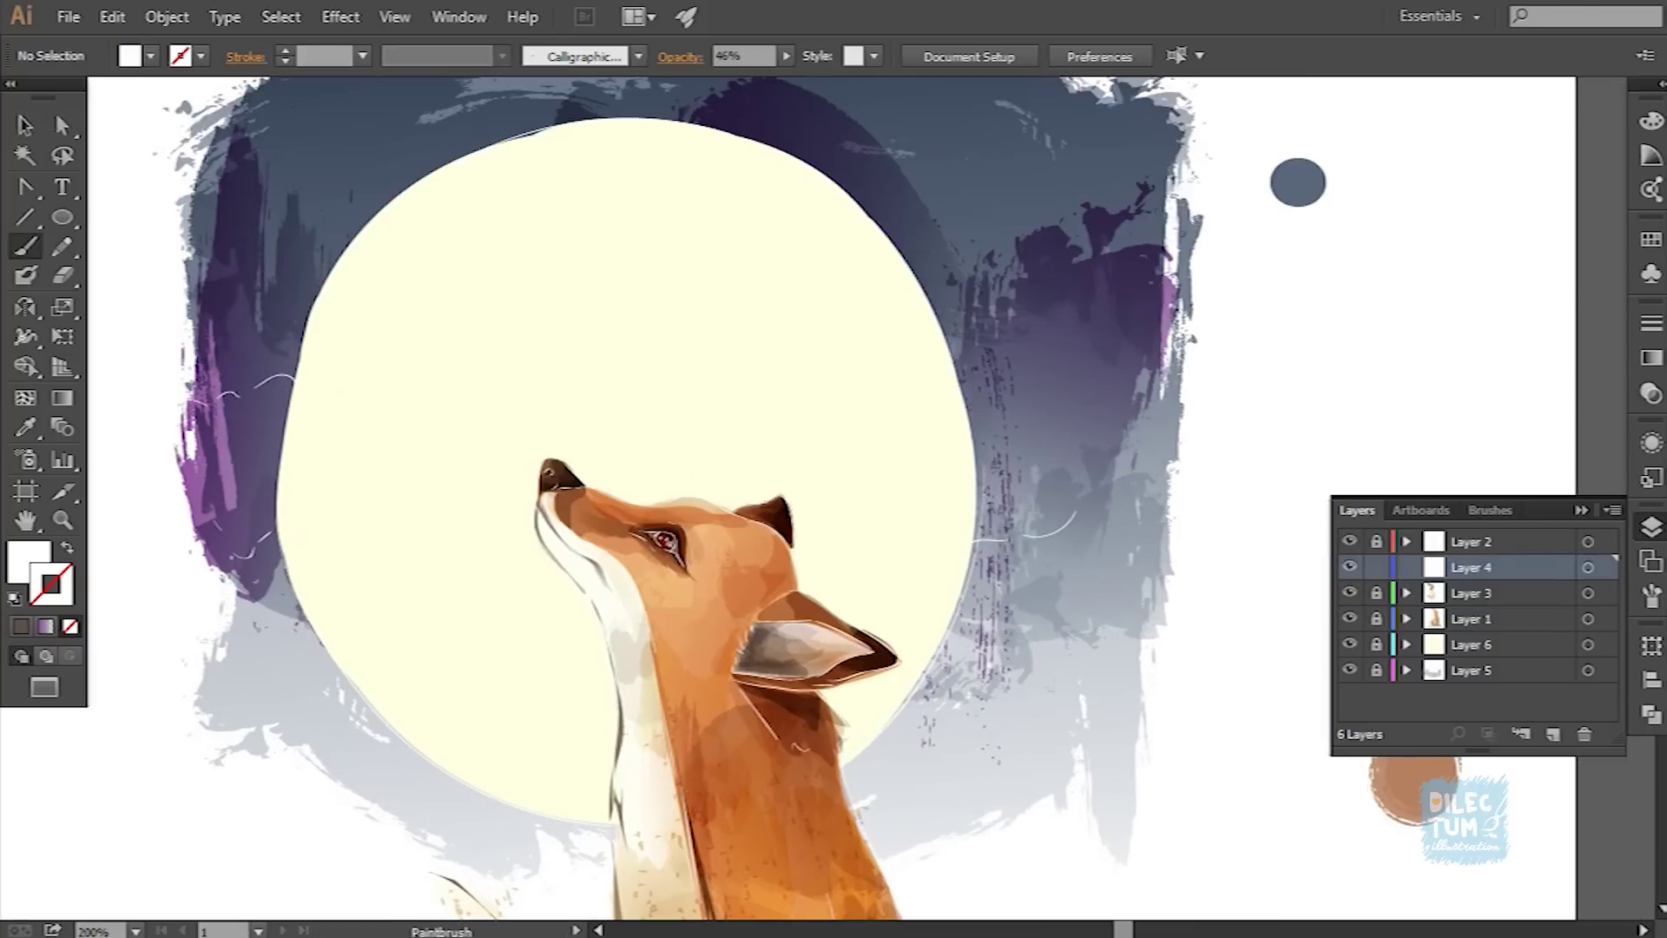
Step: Lower the opacity of the fox's inner ear shading path
key("v")
left_click(816, 634)
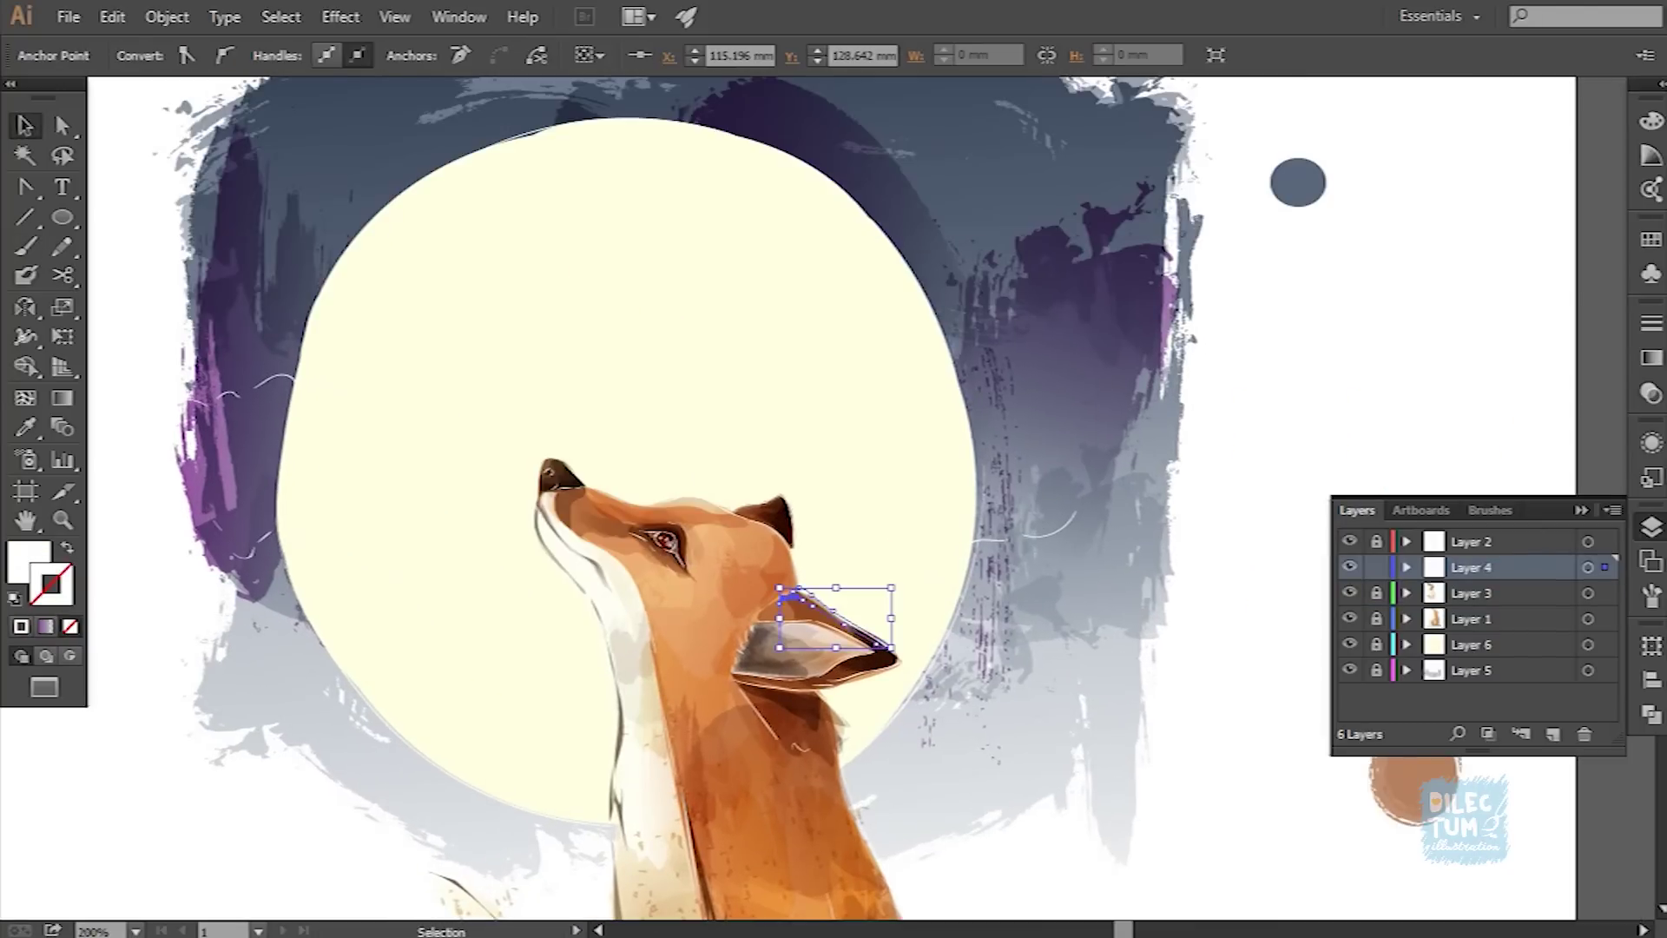
scroll(1009, 825, "up", 2)
left_click(738, 517)
left_click(786, 55)
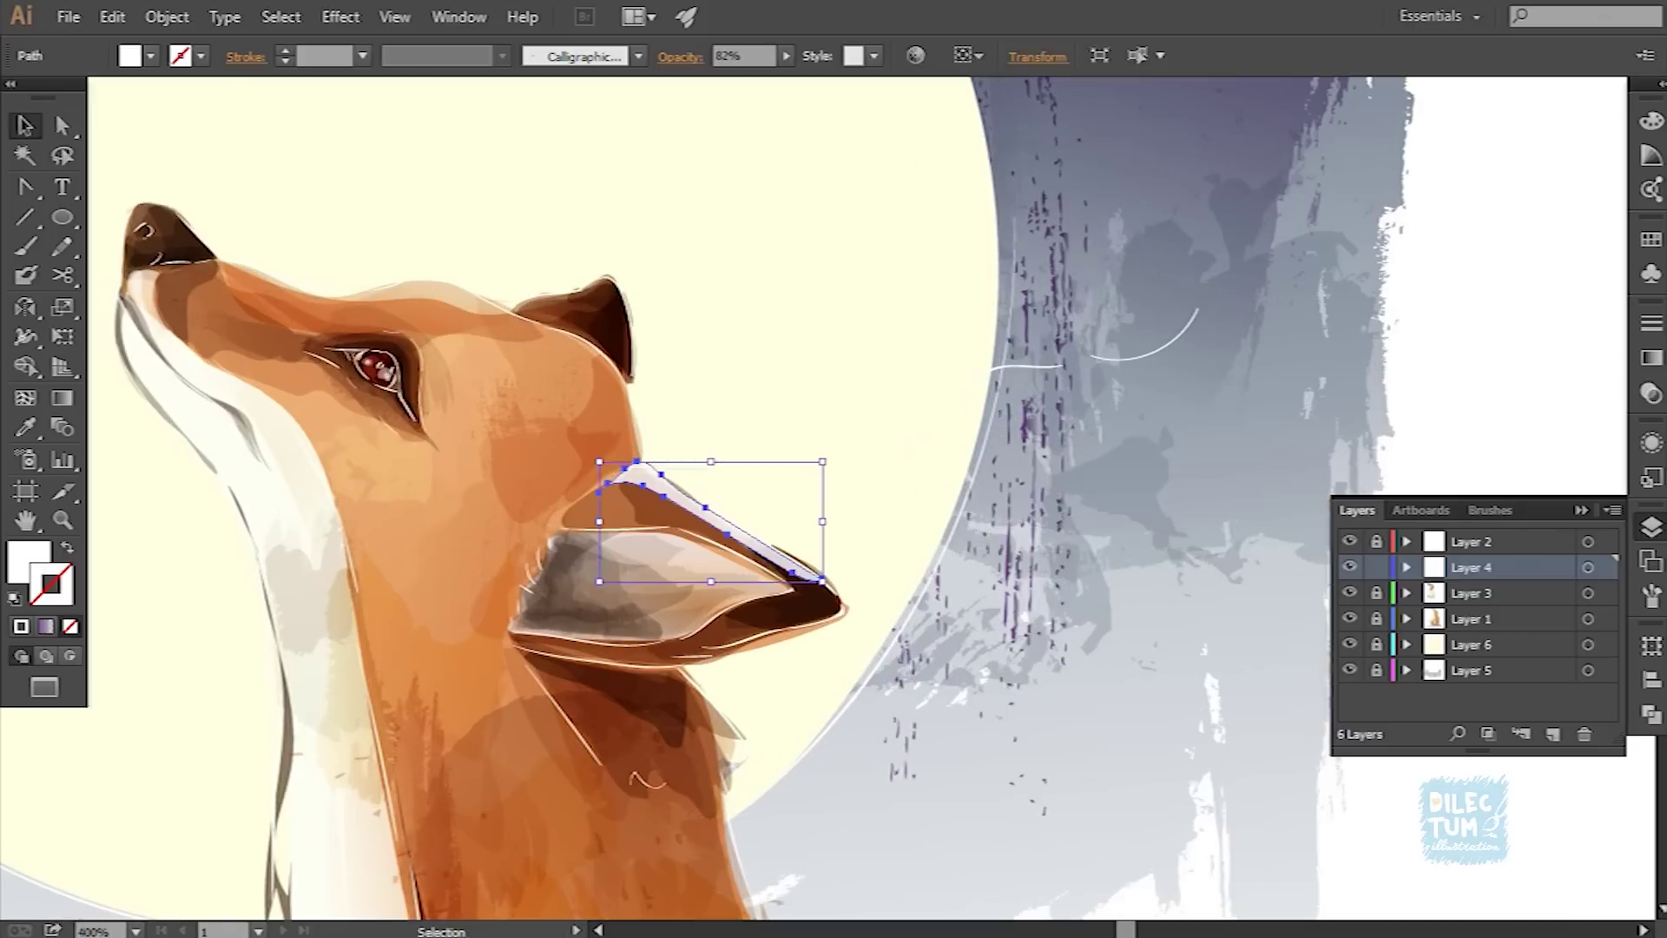
key("ctrl+shift+a")
Step: Frame the fox's head and neck and check the white neck sketch stroke
key("b")
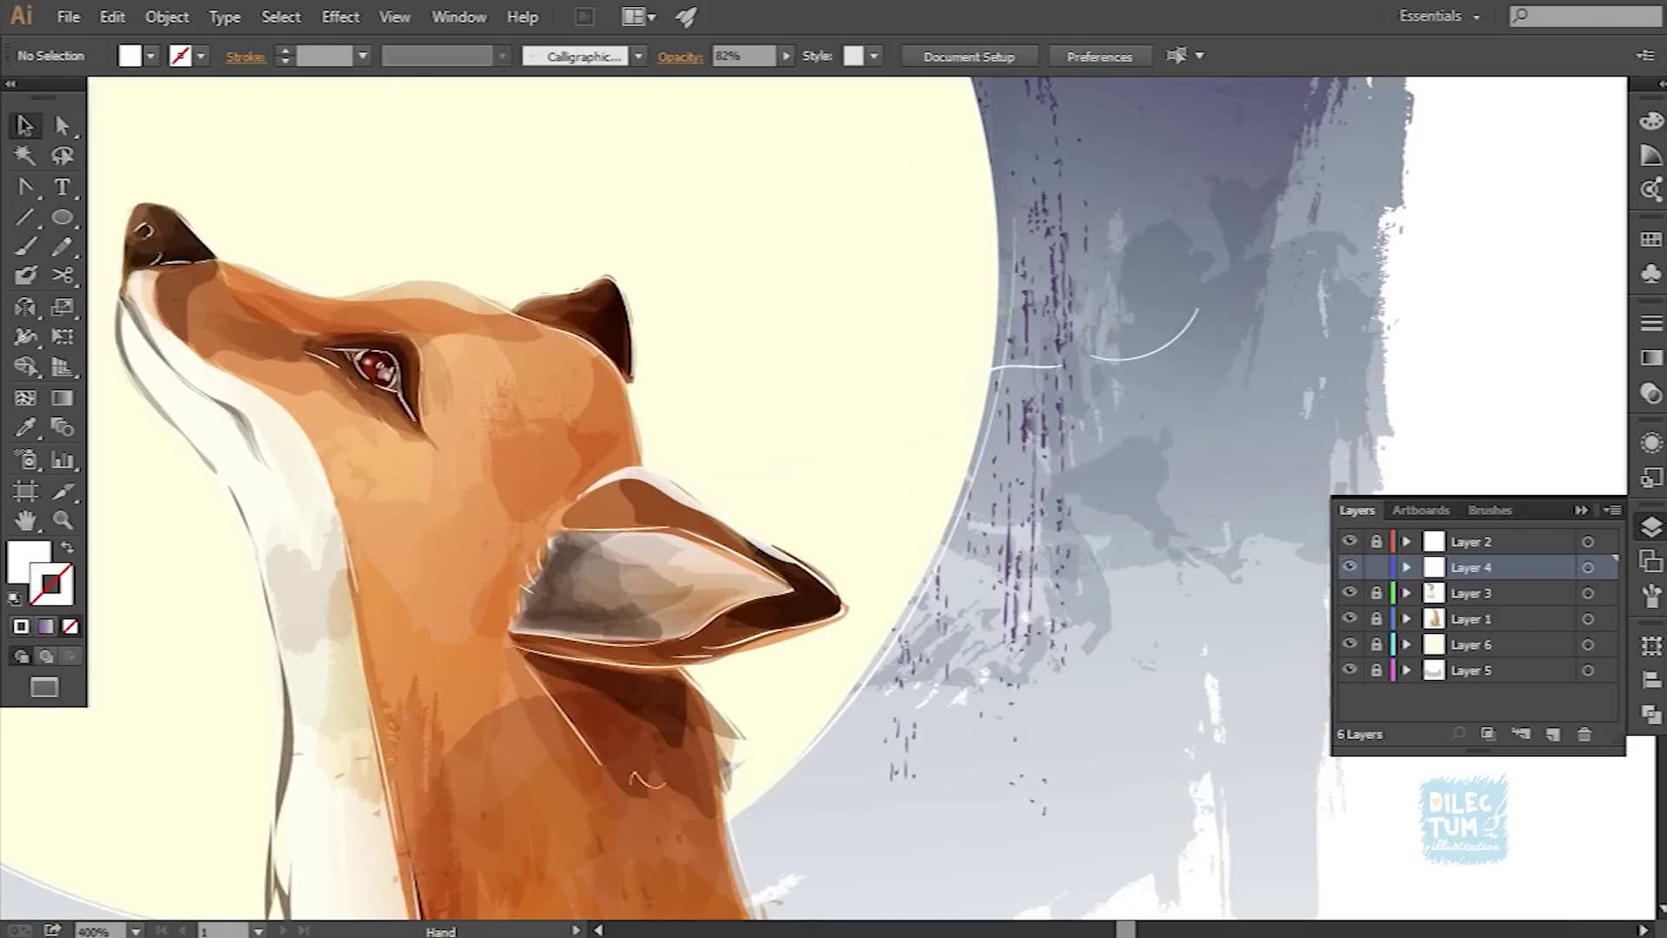
mouse_move(527, 305)
left_mouse_down()
mouse_move(615, 420)
mouse_move(847, 471)
left_mouse_up()
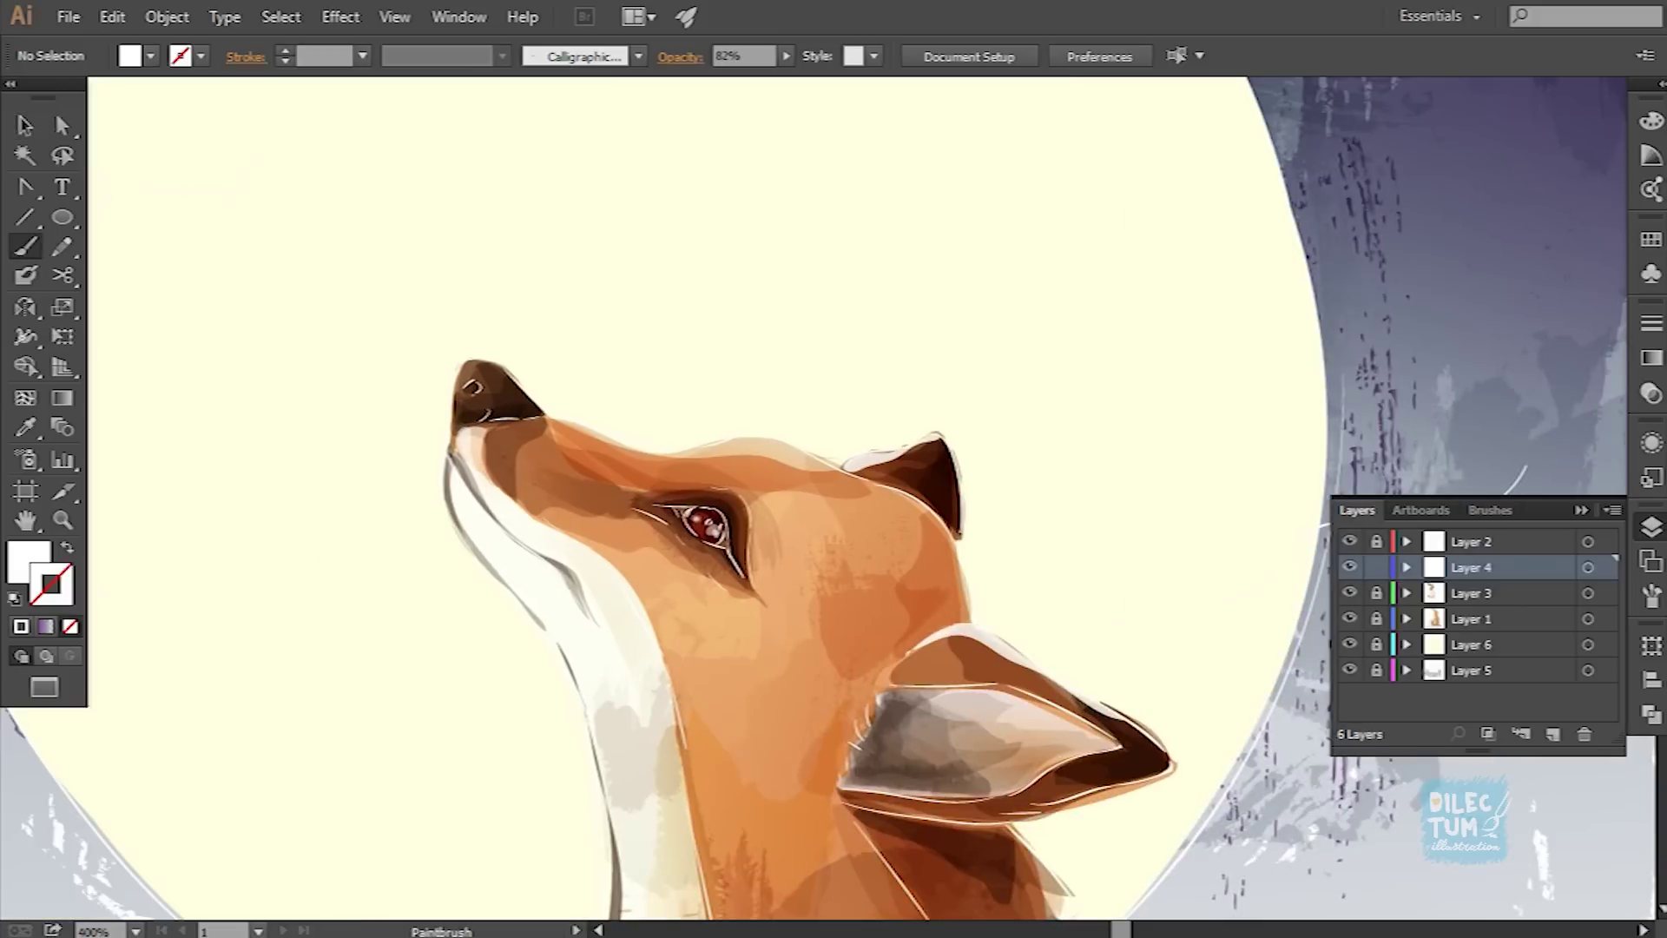
left_click_drag(694, 451, 848, 493)
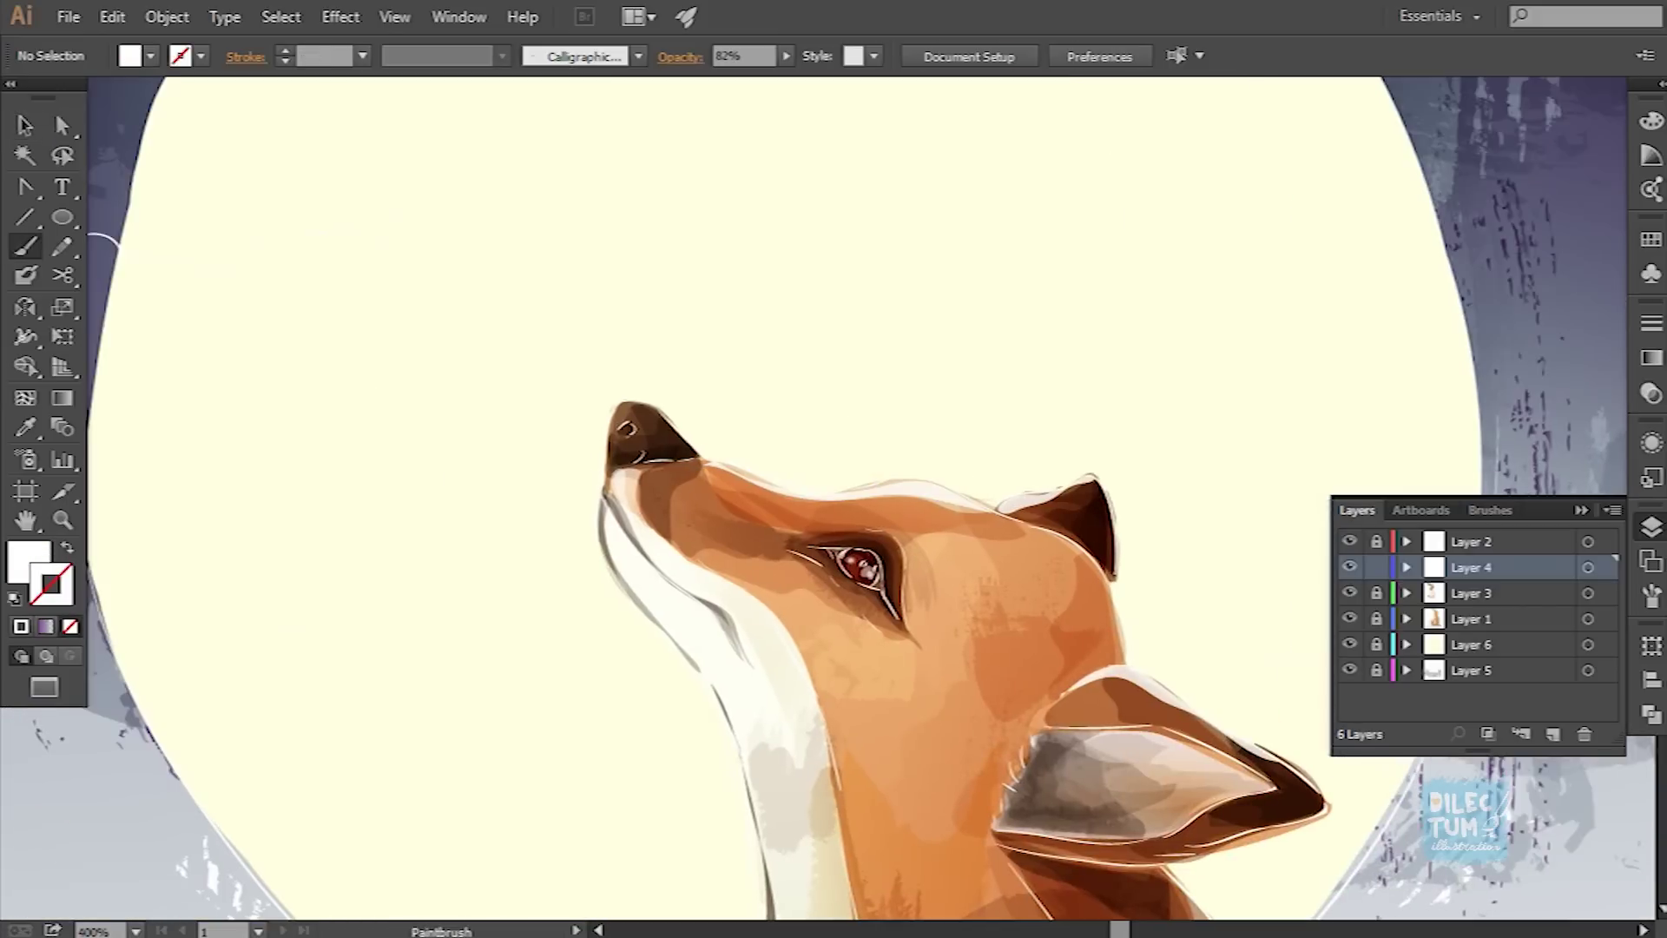
left_click_drag(660, 426, 469, 139)
key("ctrl+minus")
key("ctrl+minus")
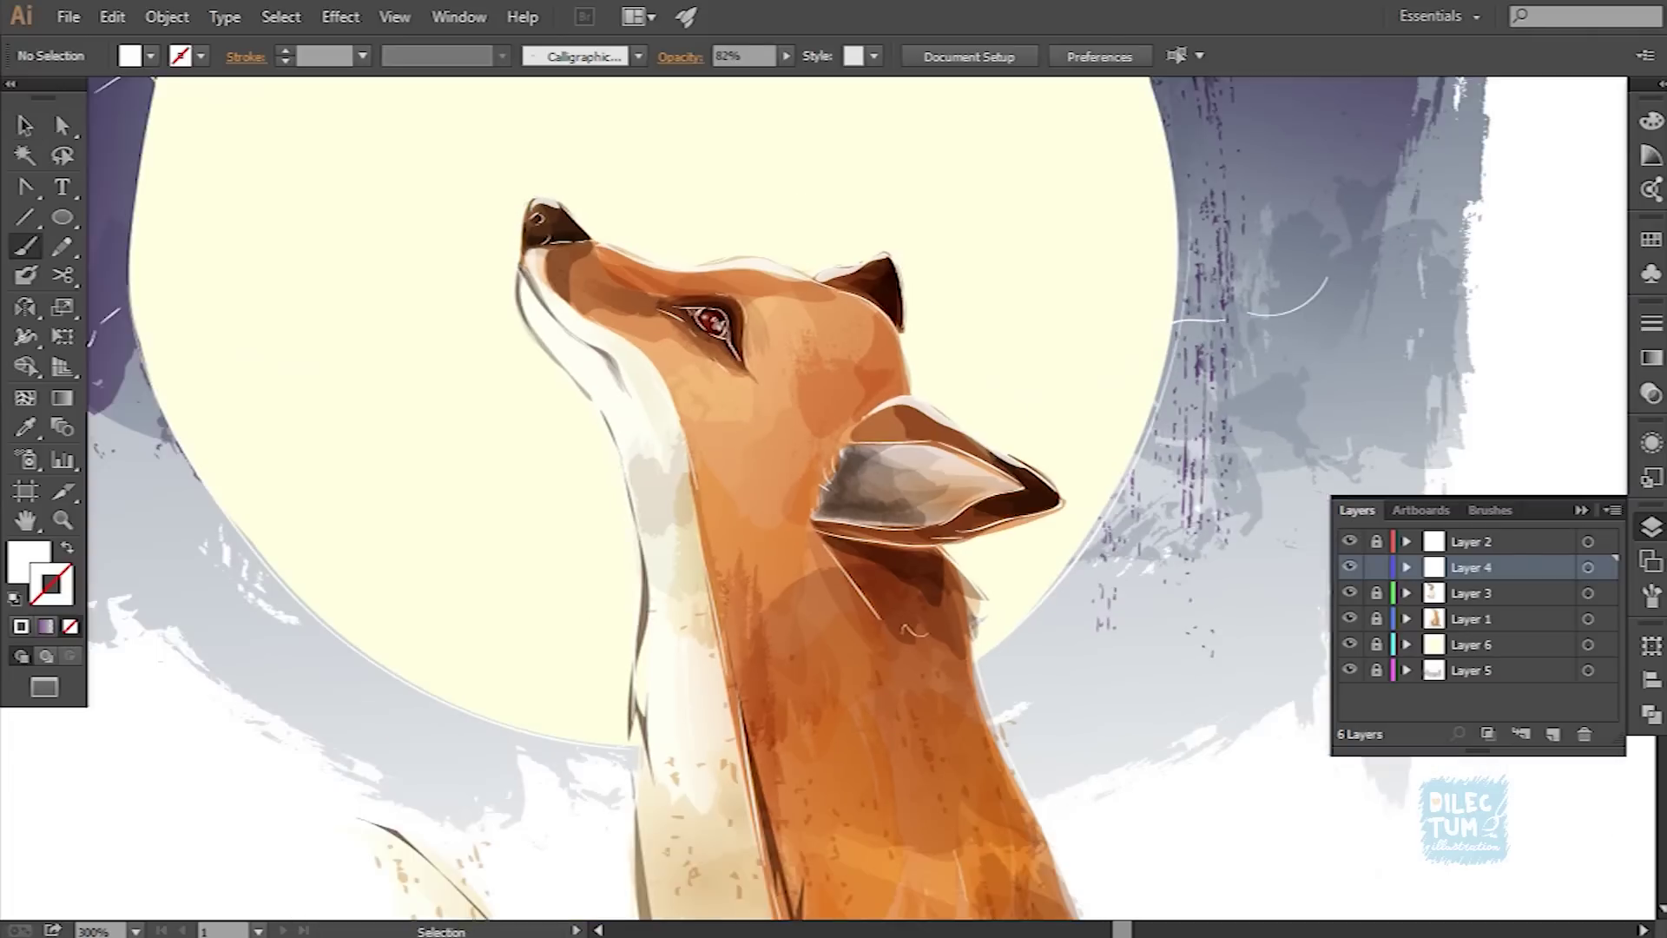
key("ctrl+minus")
left_click(814, 521, "ctrl")
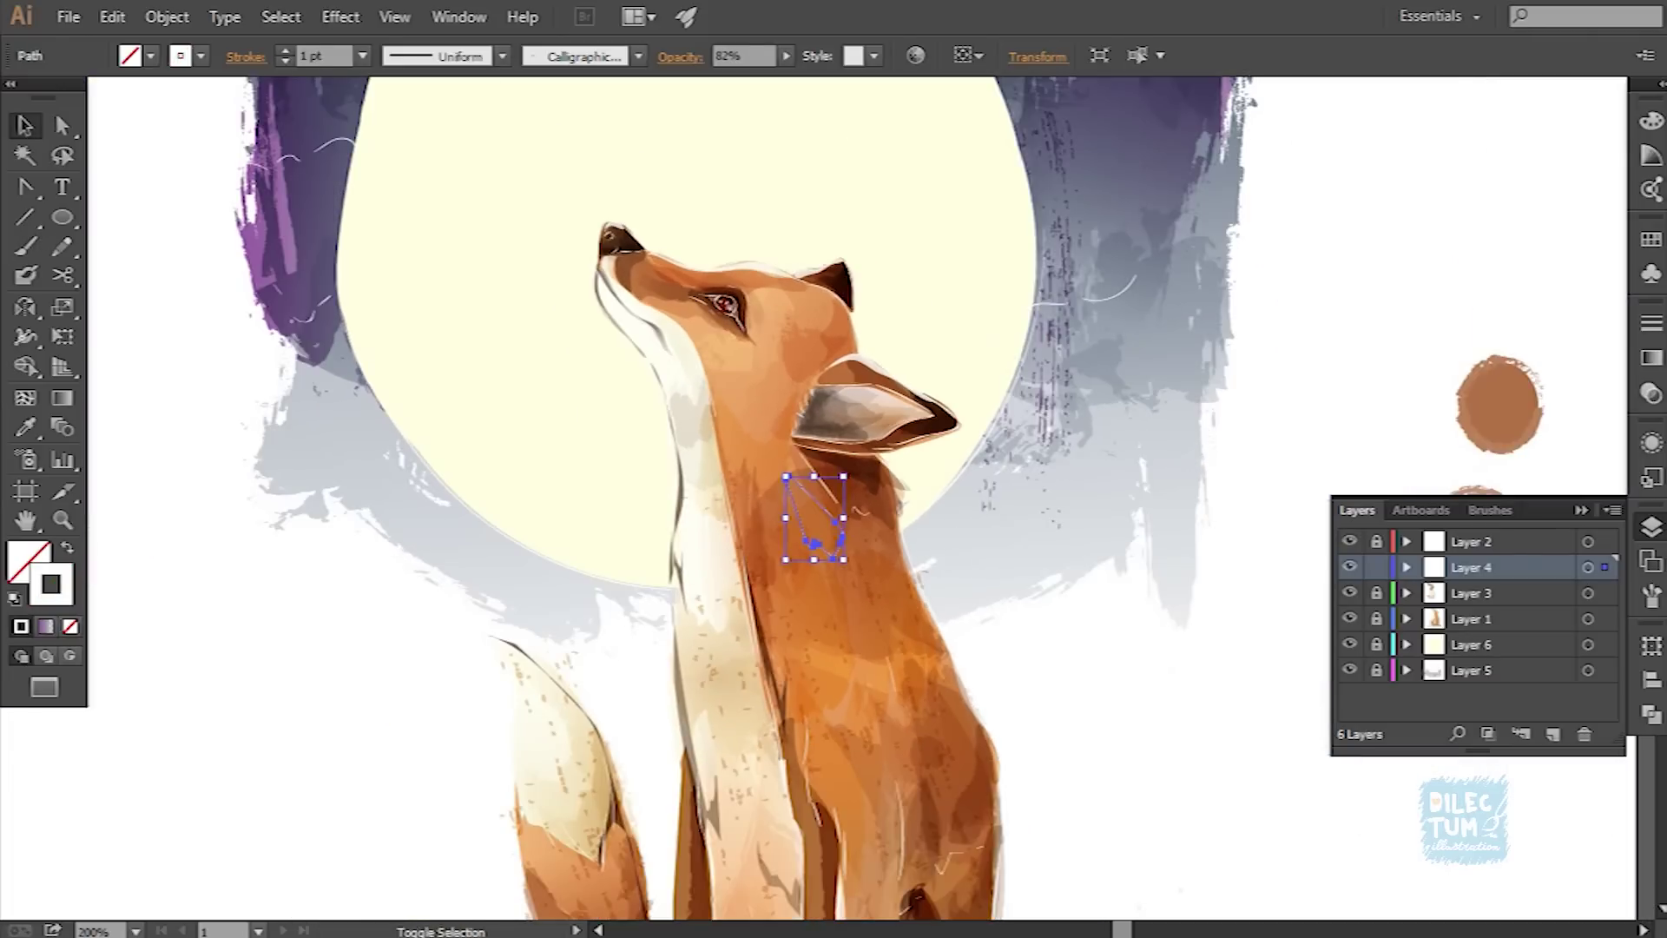
key("ctrl+shift+a")
key("ctrl+minus")
key("ctrl+minus")
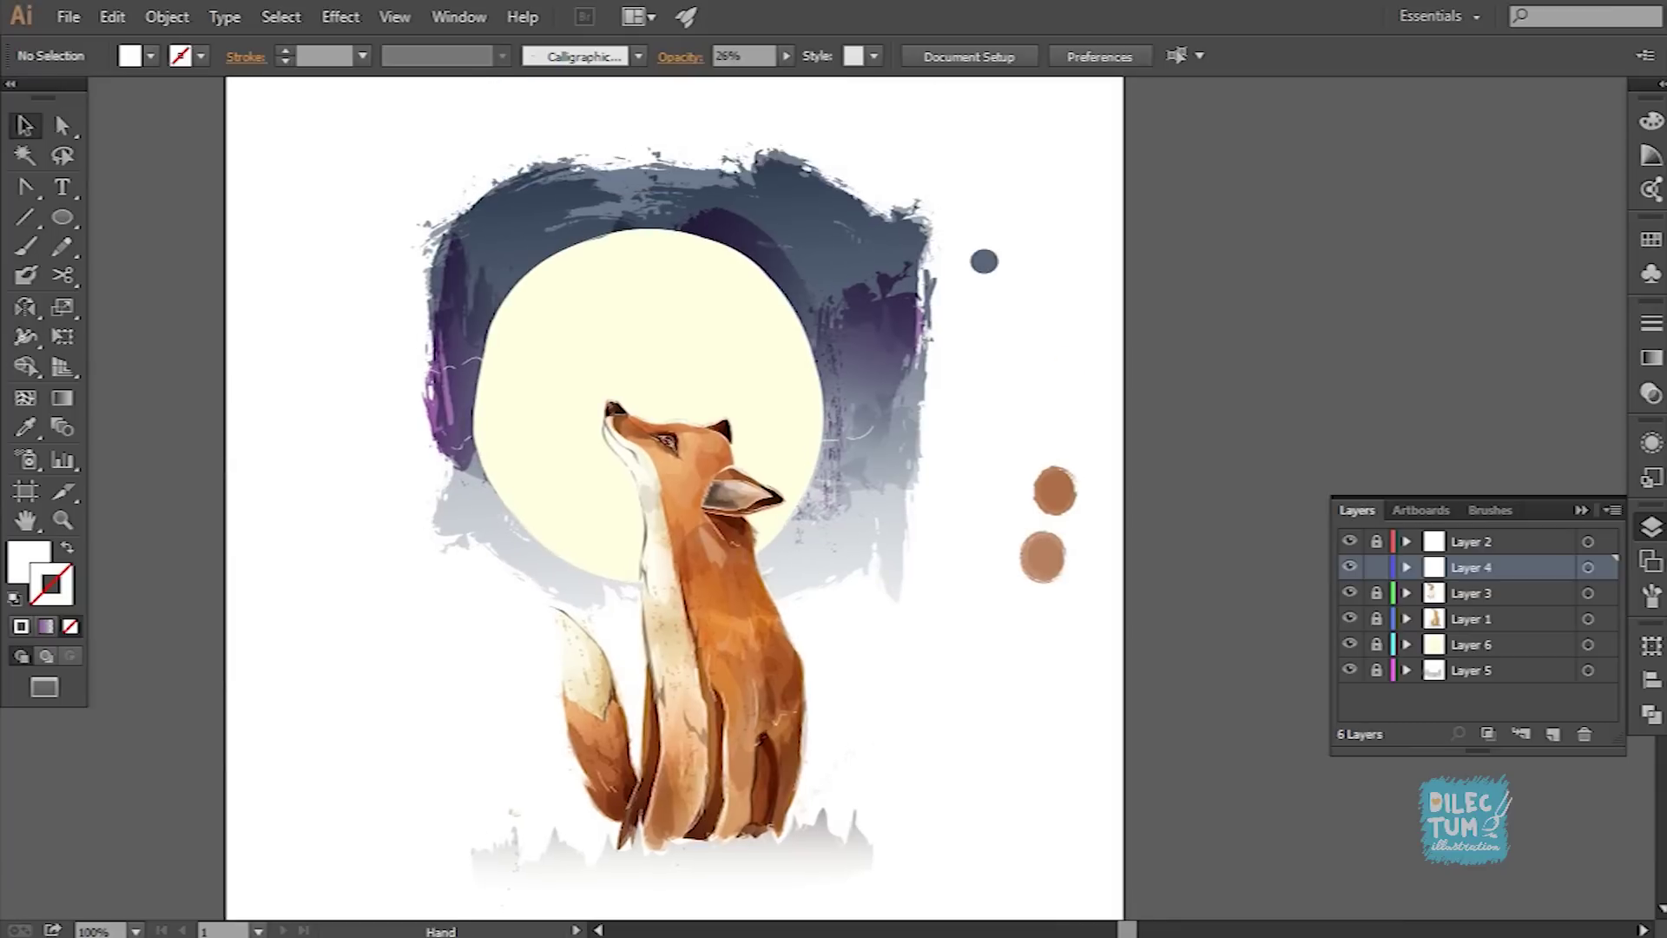
Step: Paint a white highlight stroke down the first leg of the fox
key("ctrl+equal")
scroll(678, 495, "down", 5)
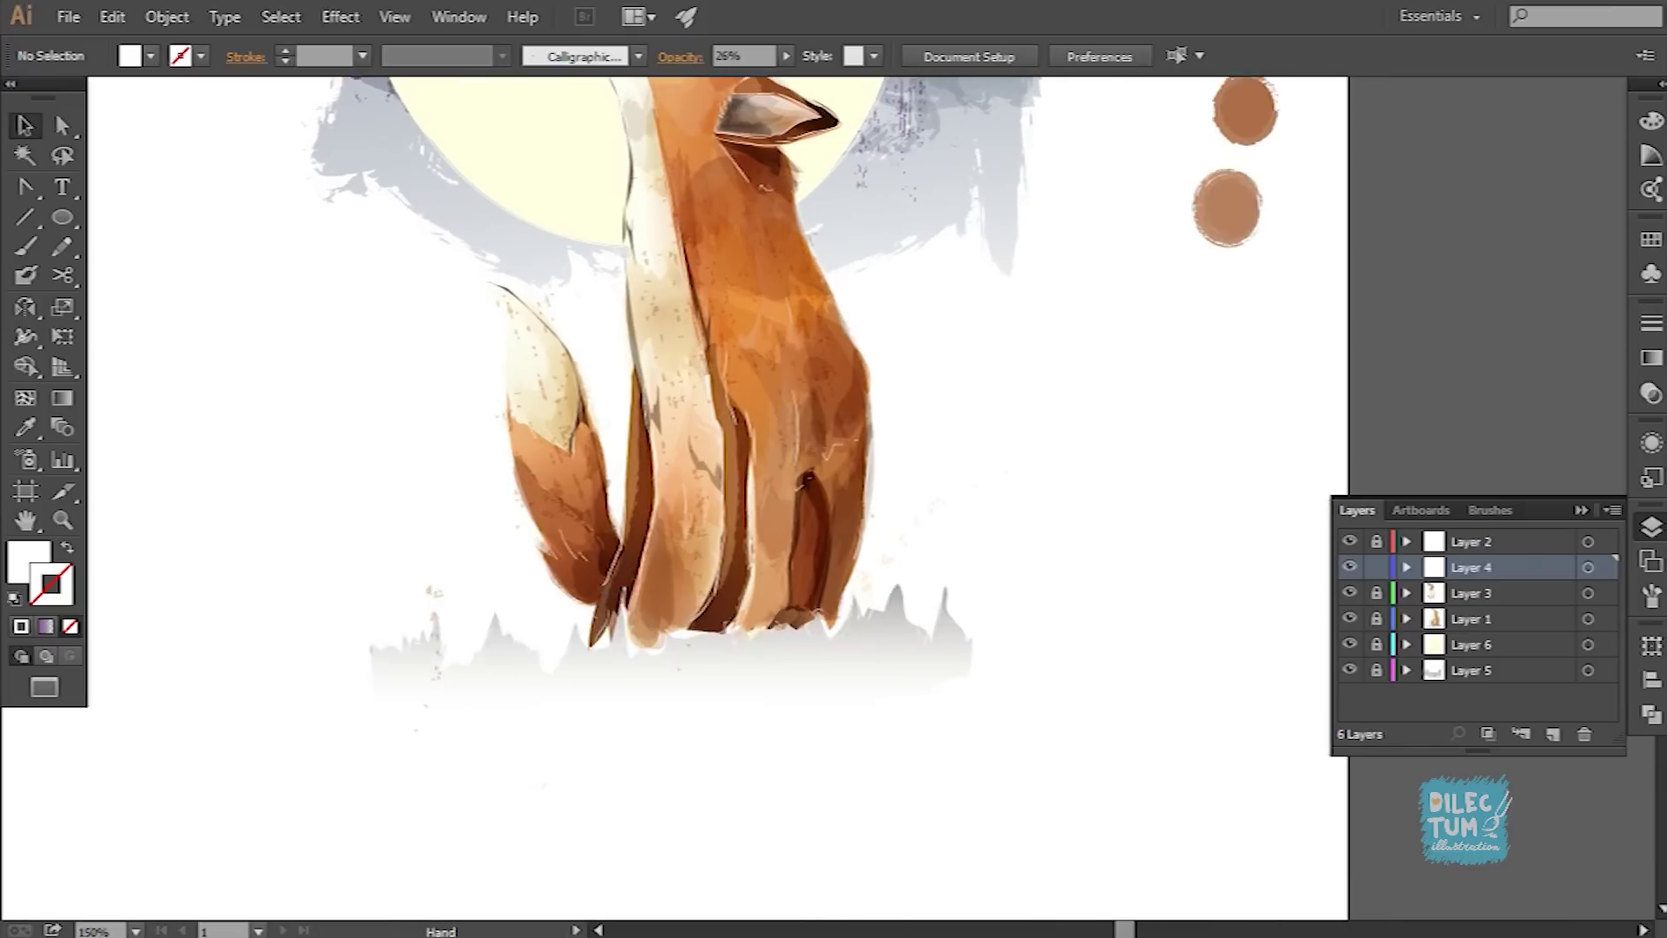
key("ctrl+equal")
key("b")
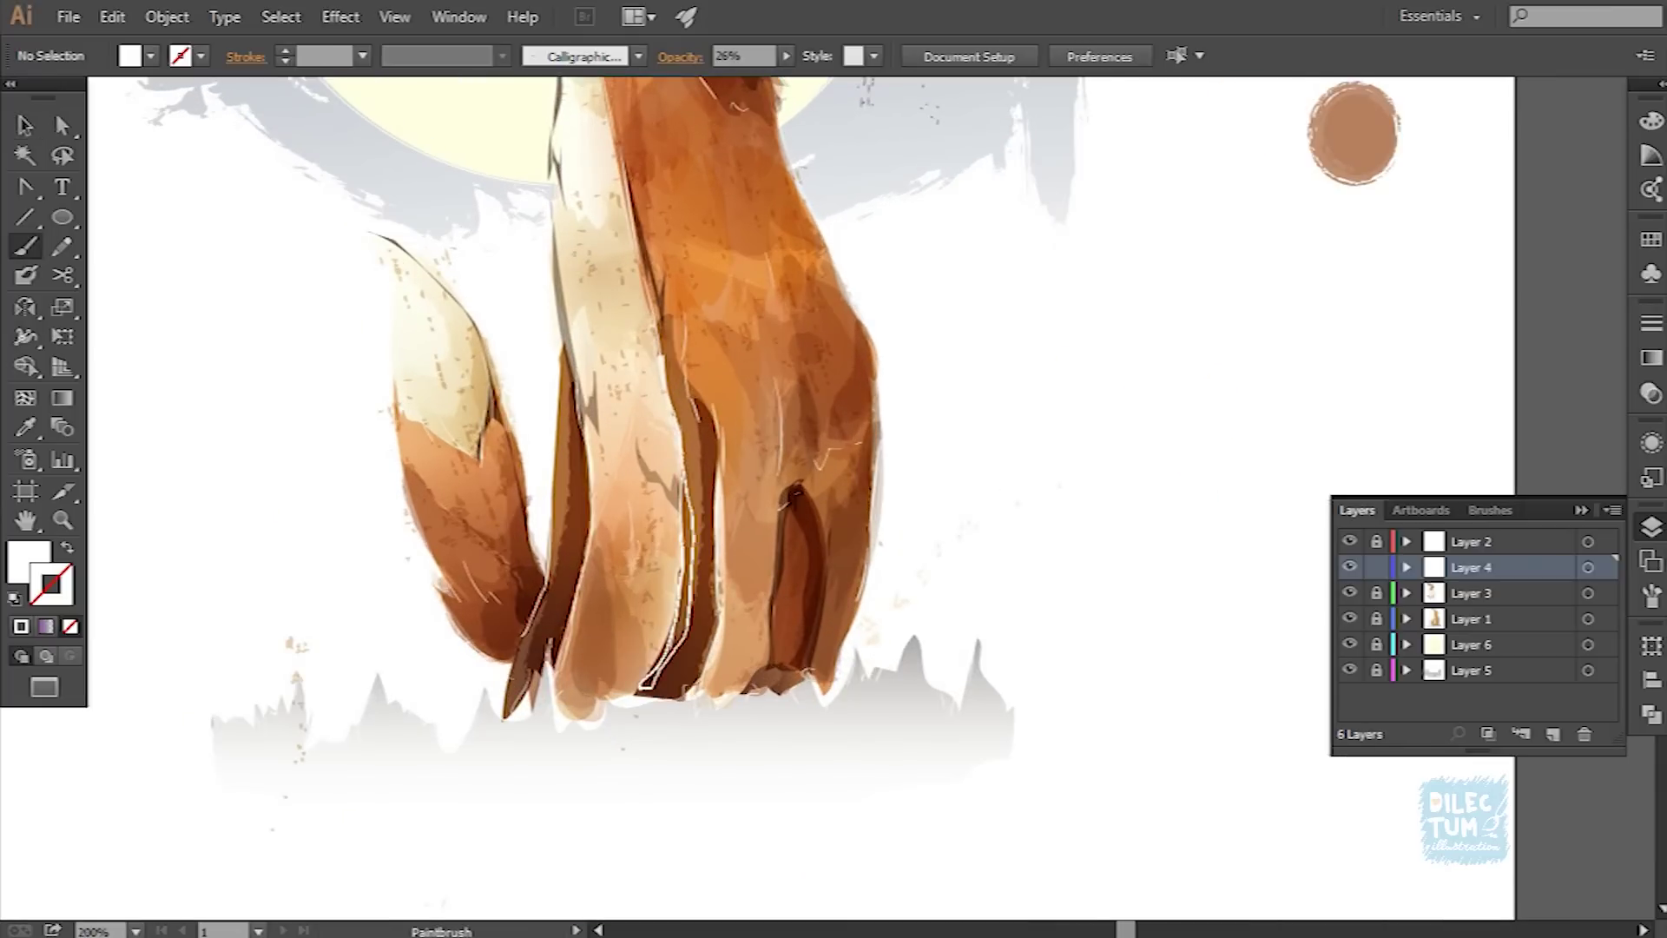
left_click_drag(668, 356, 643, 688)
key("ctrl+shift+a")
key("b")
Step: Add two more white highlight strokes along the fox's middle leg
scroll(834, 495, "down", 5)
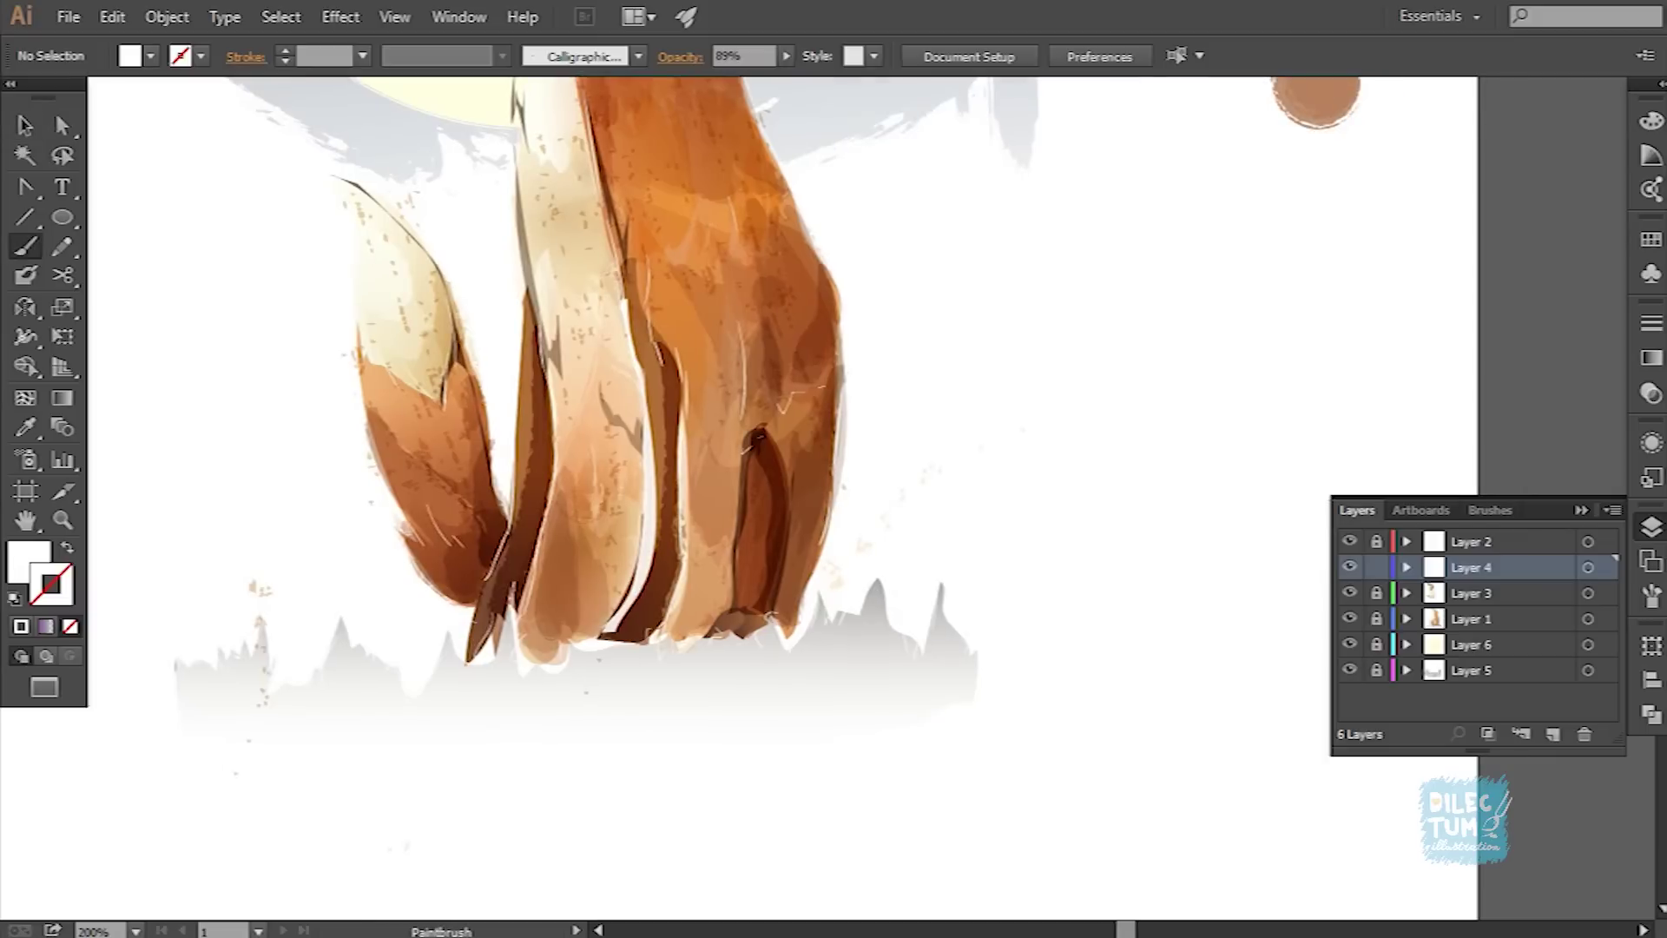
left_click_drag(627, 302, 613, 629)
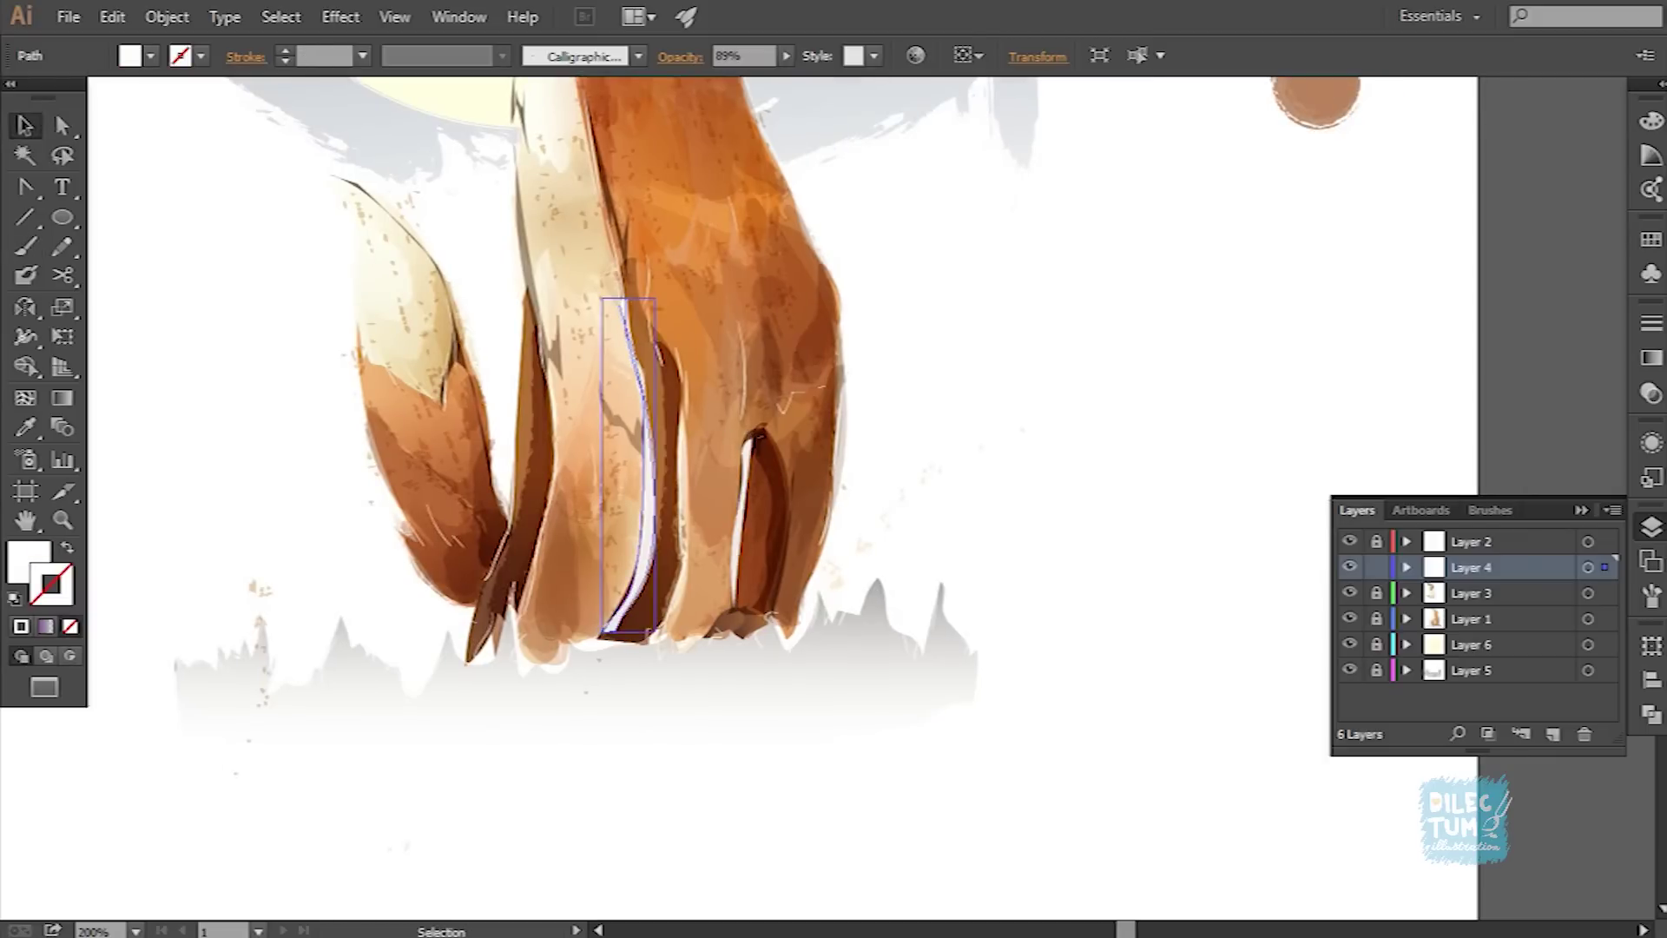
key("ctrl+shift+a")
key("b")
key("ctrl+0")
scroll(834, 495, "up", 5)
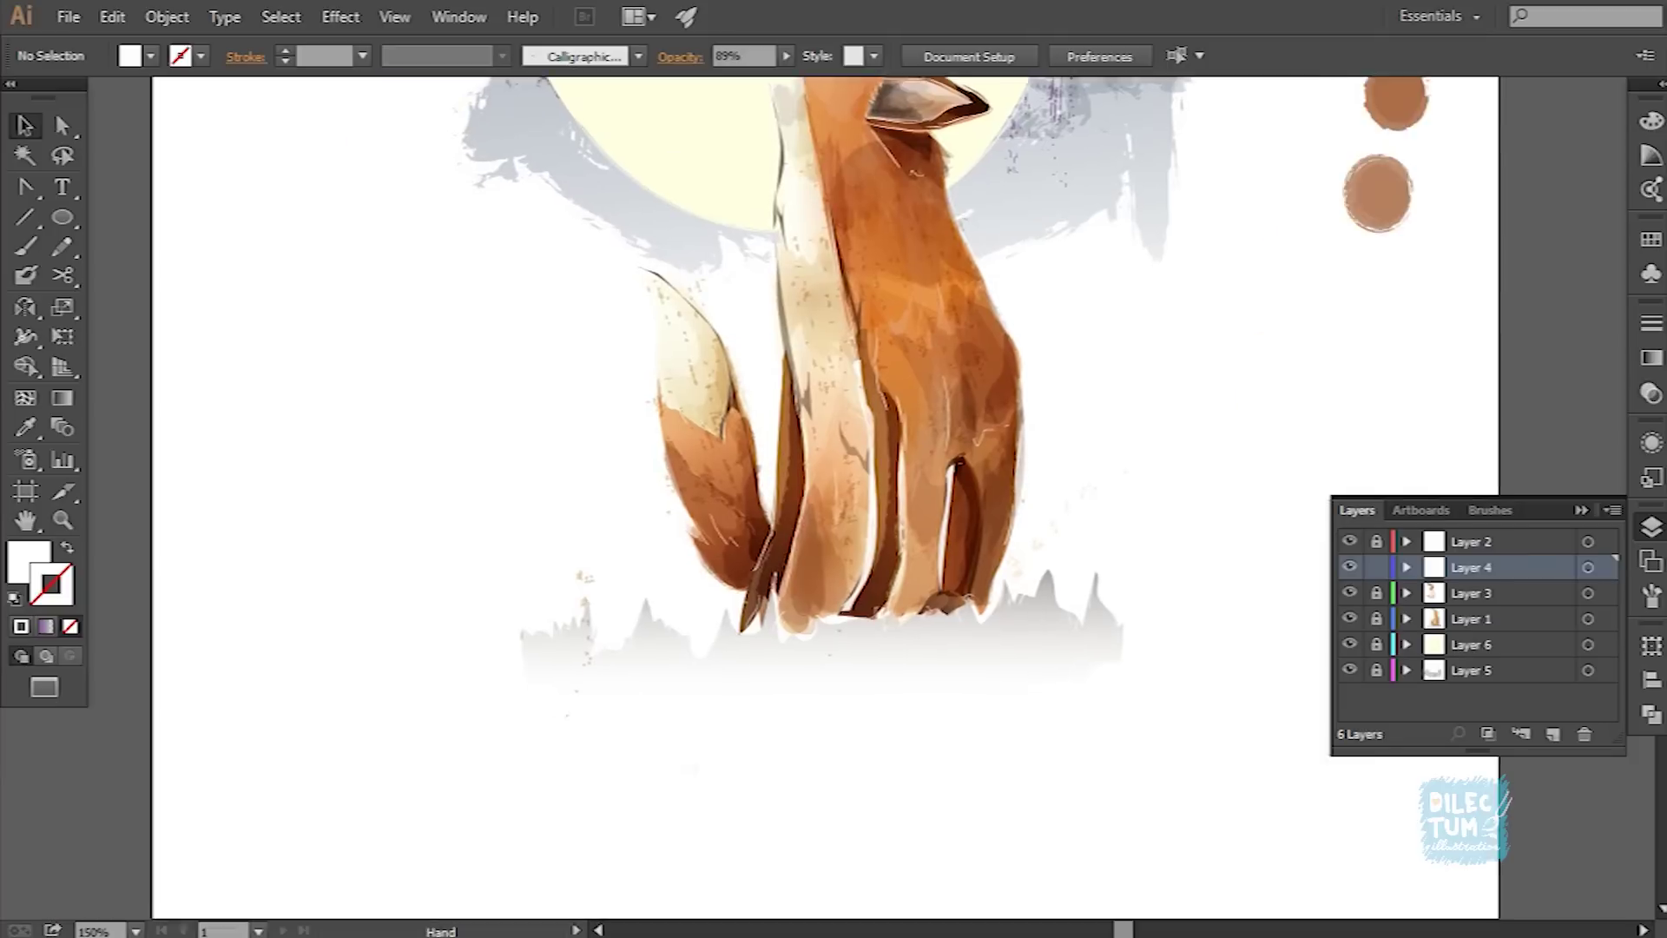
left_click_drag(782, 344, 771, 645)
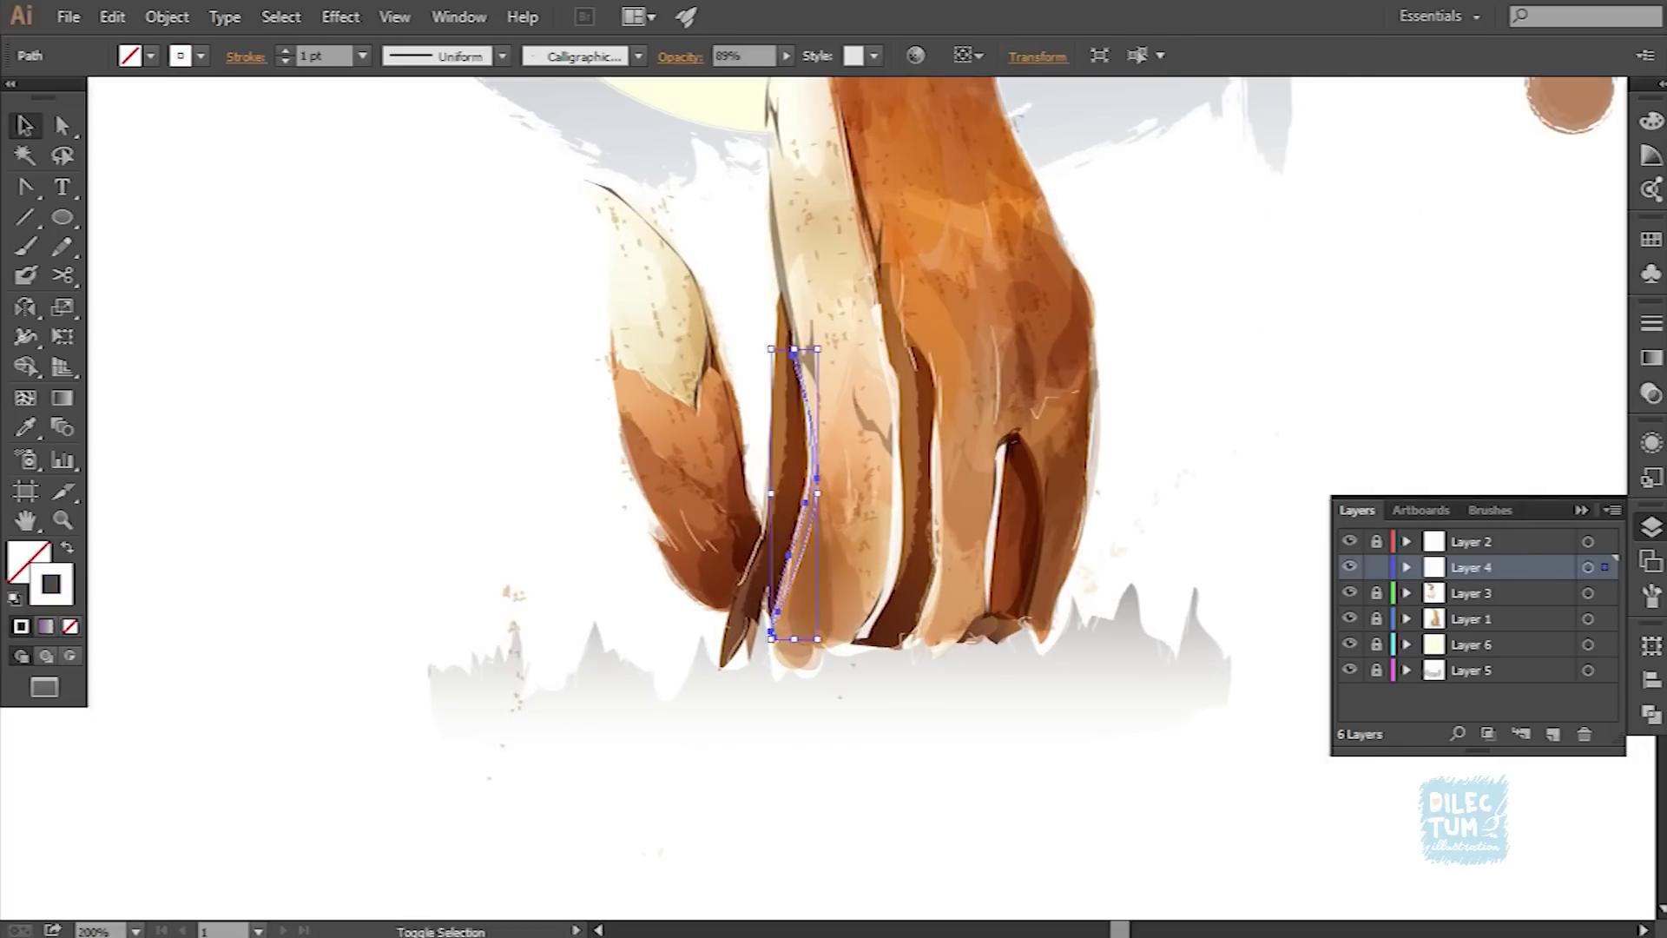
key("ctrl+shift+a")
Step: Paint a faint purple stroke beside the fox's eye
key("v")
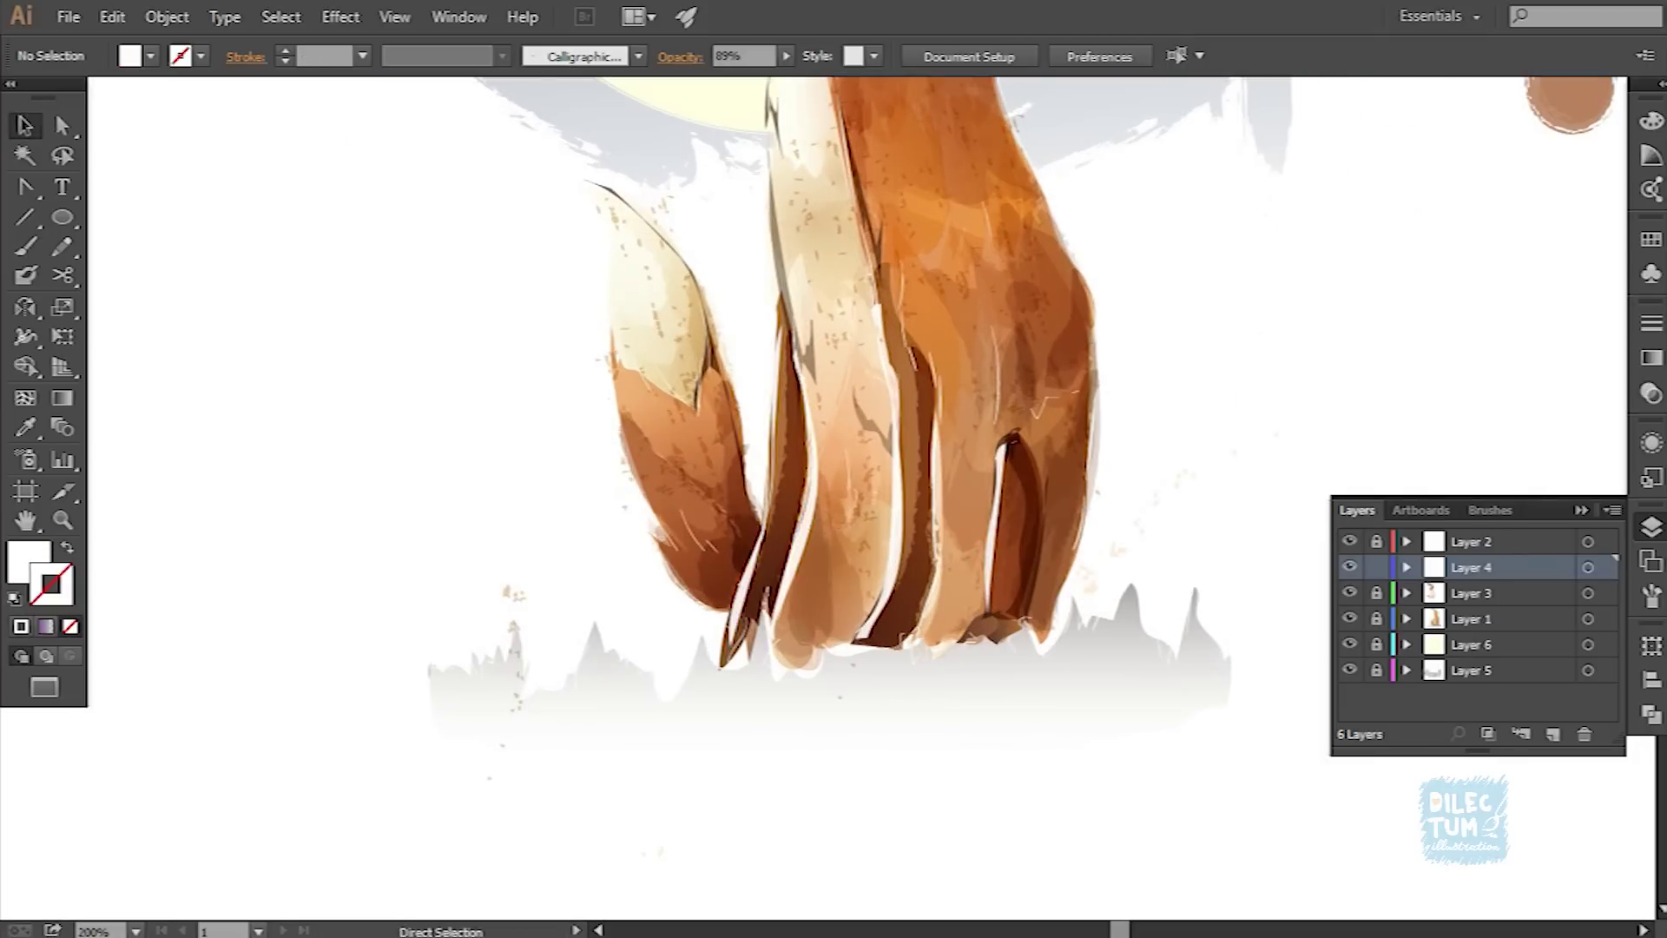
key("ctrl+minus")
key("ctrl+minus")
key("ctrl+plus")
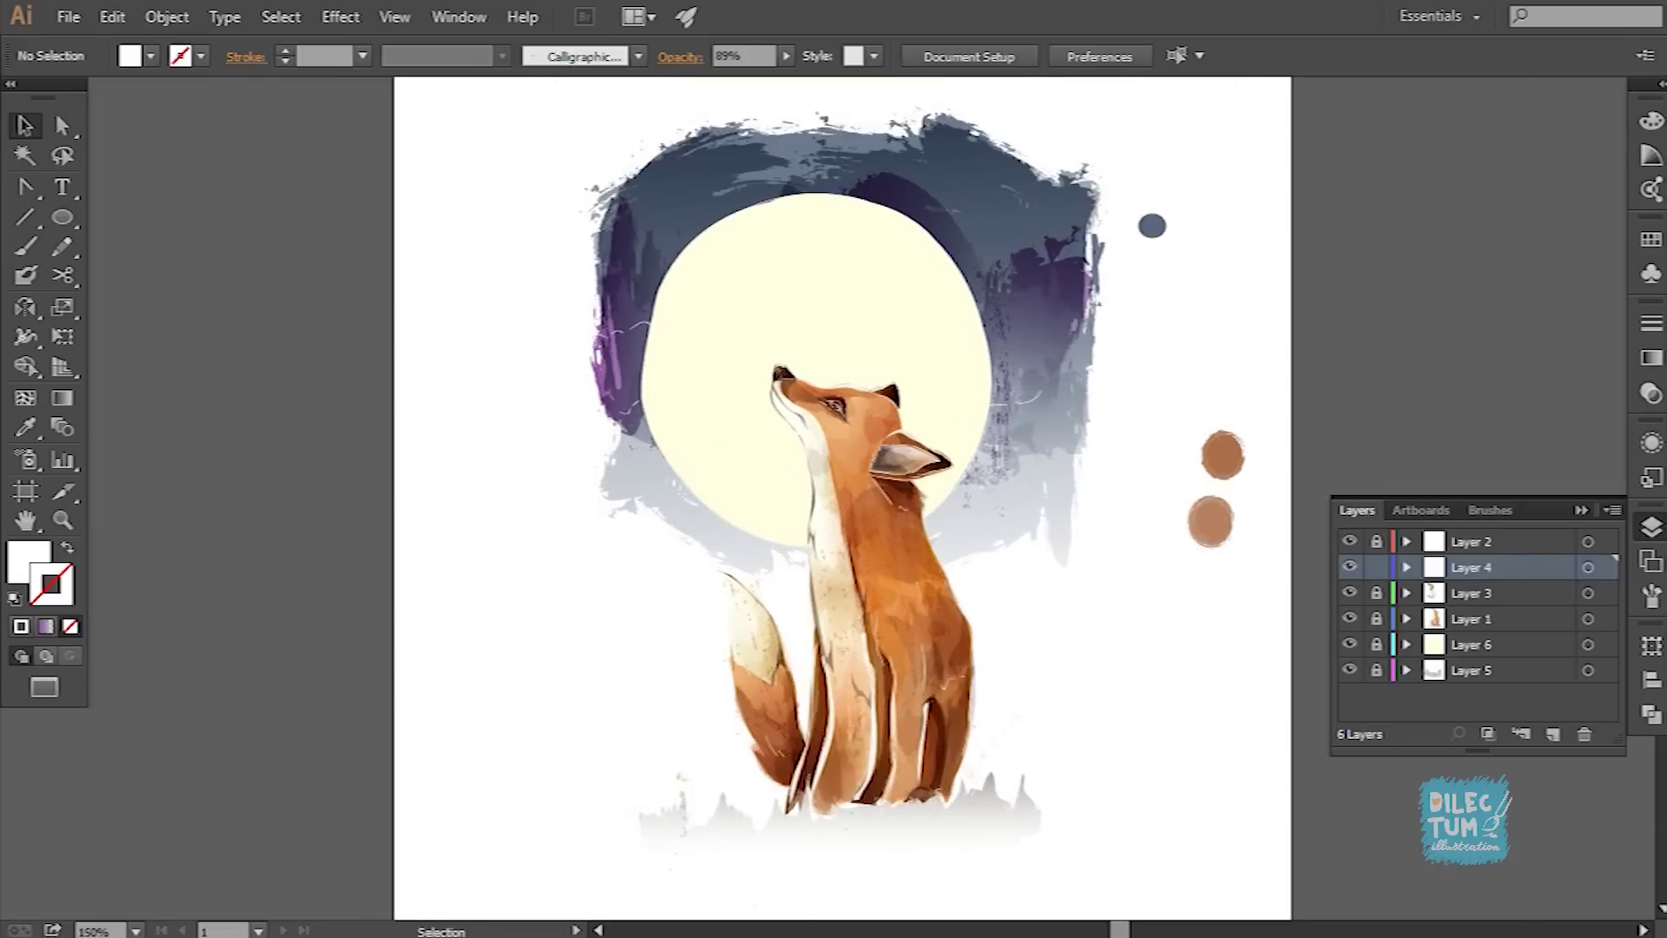
key("ctrl+plus")
key("b")
left_click_drag(820, 416, 824, 421)
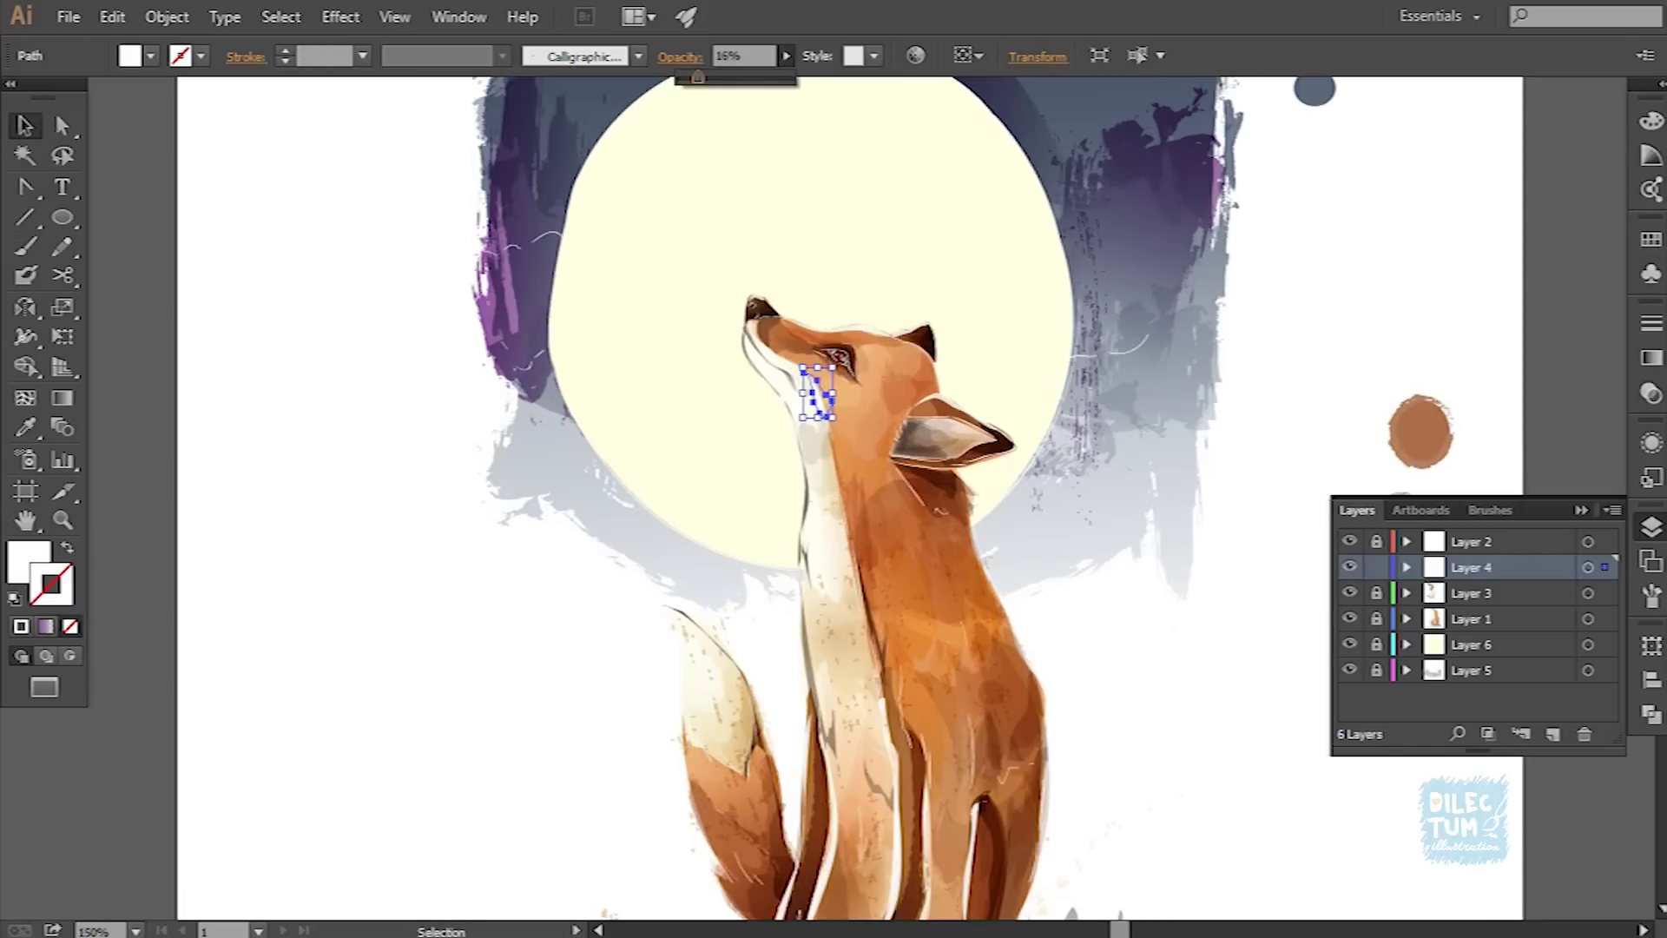
key("ctrl+plus")
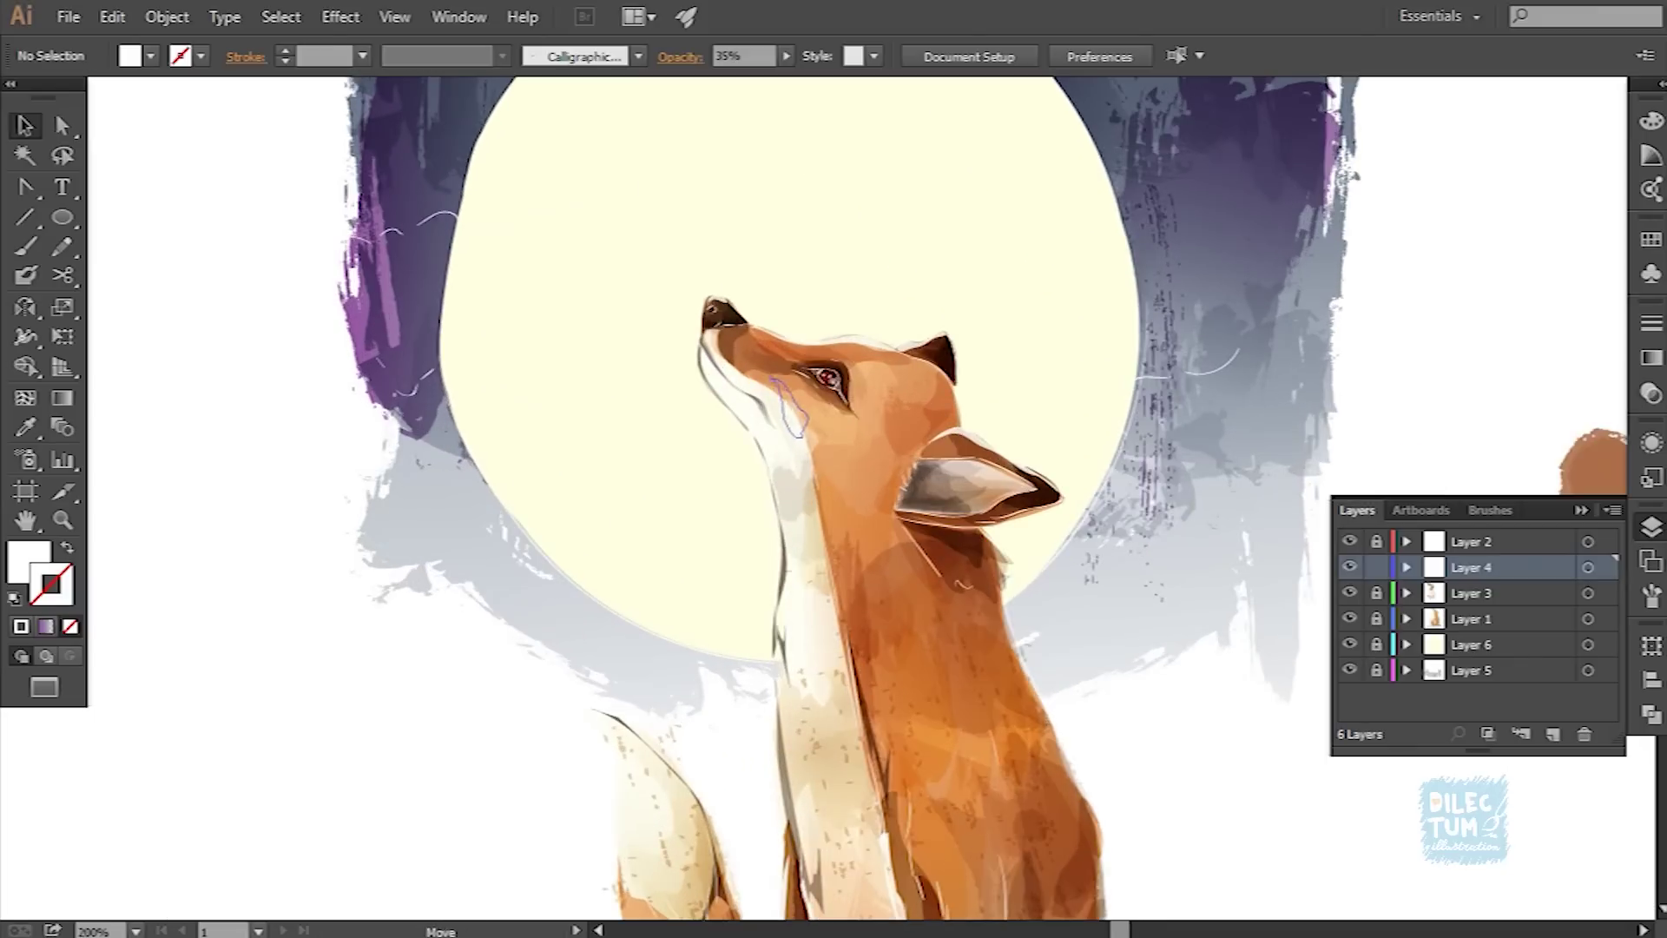
key("ctrl+shift+a")
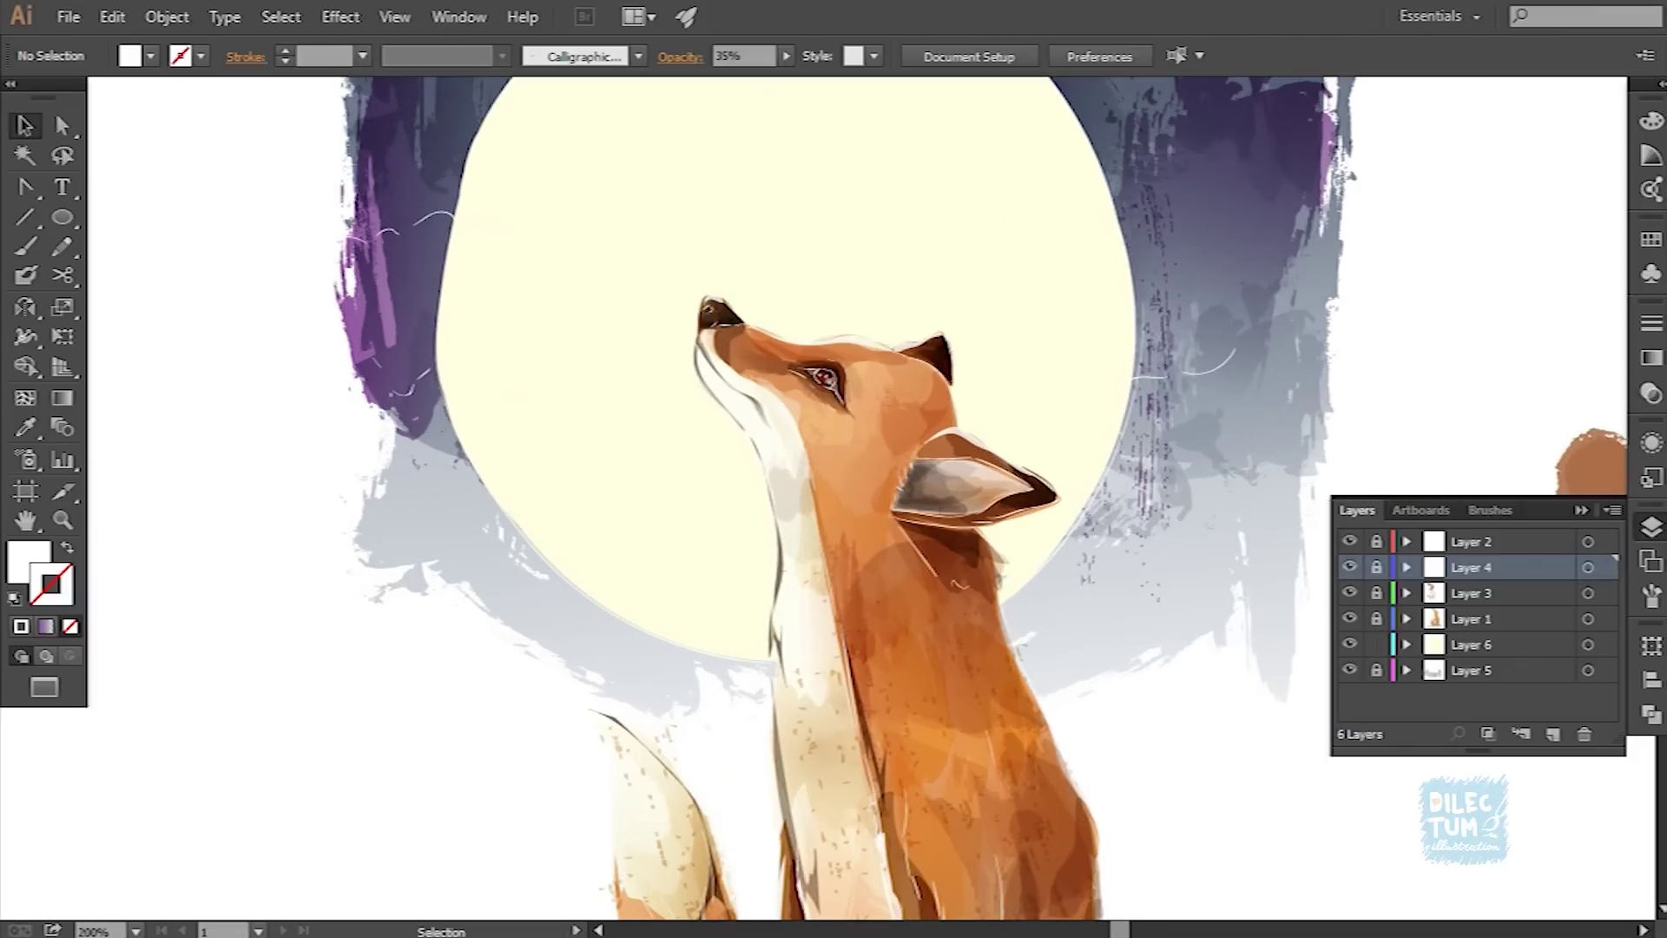
Step: Make Layer 6 active and toggle Layer 5's visibility
left_click(1476, 645)
key("ctrl+1")
left_click(1349, 671)
Step: Delete the stray pink stroke group on Layer 5
key("ctrl+alt+2")
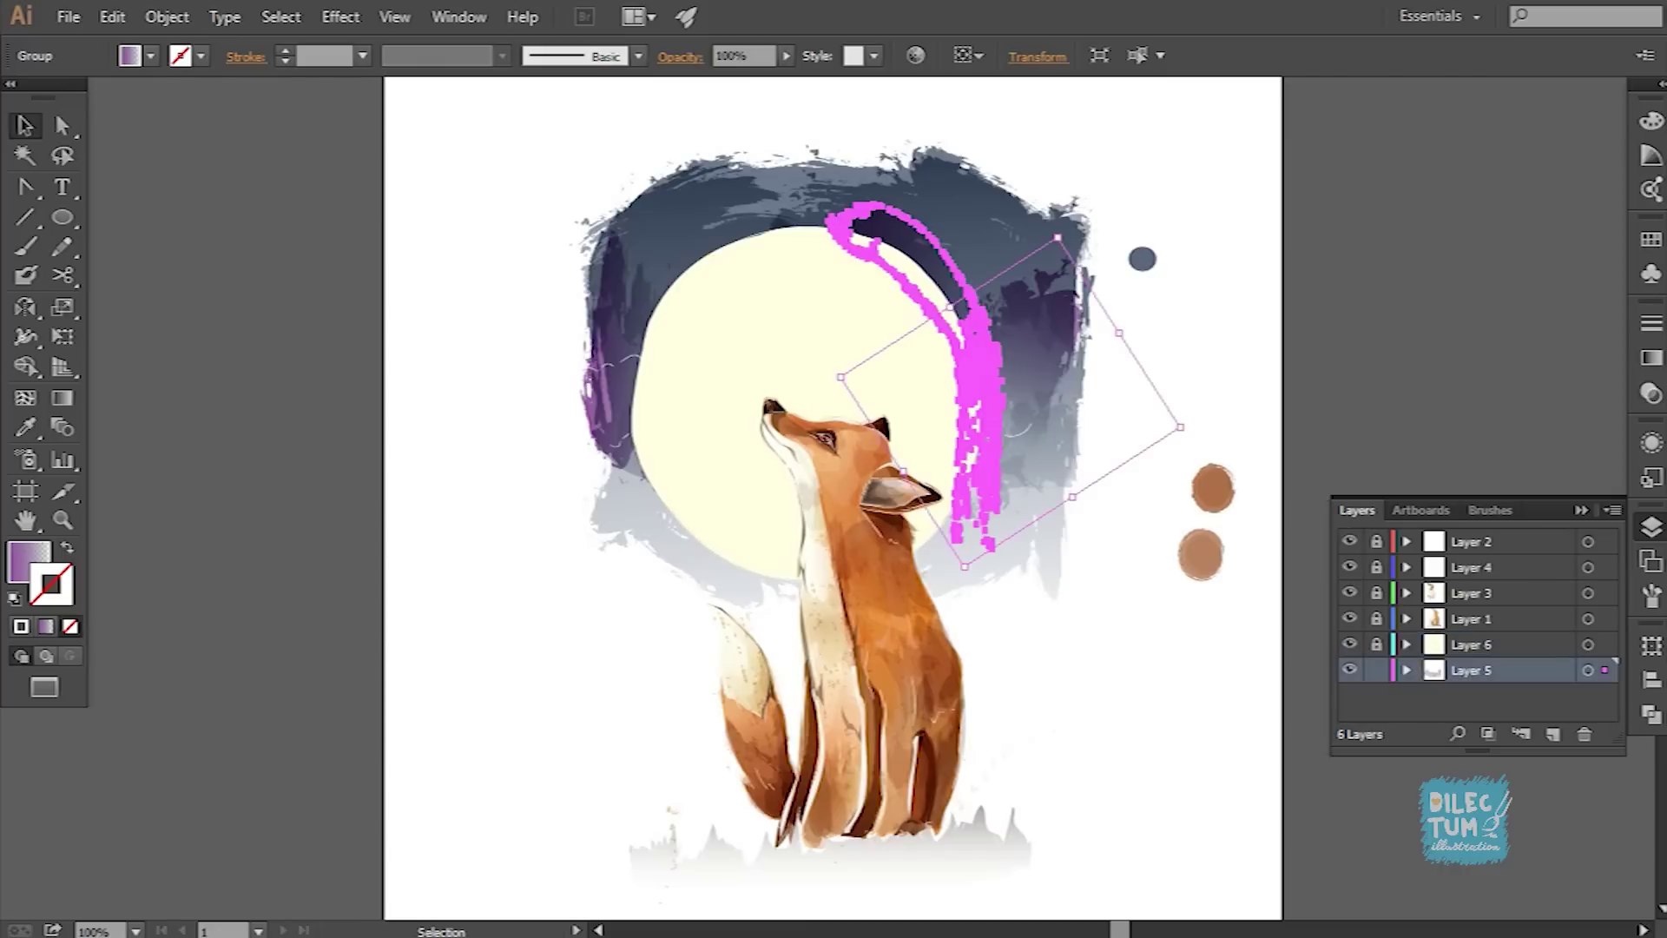
key("Delete")
key("ctrl+minus")
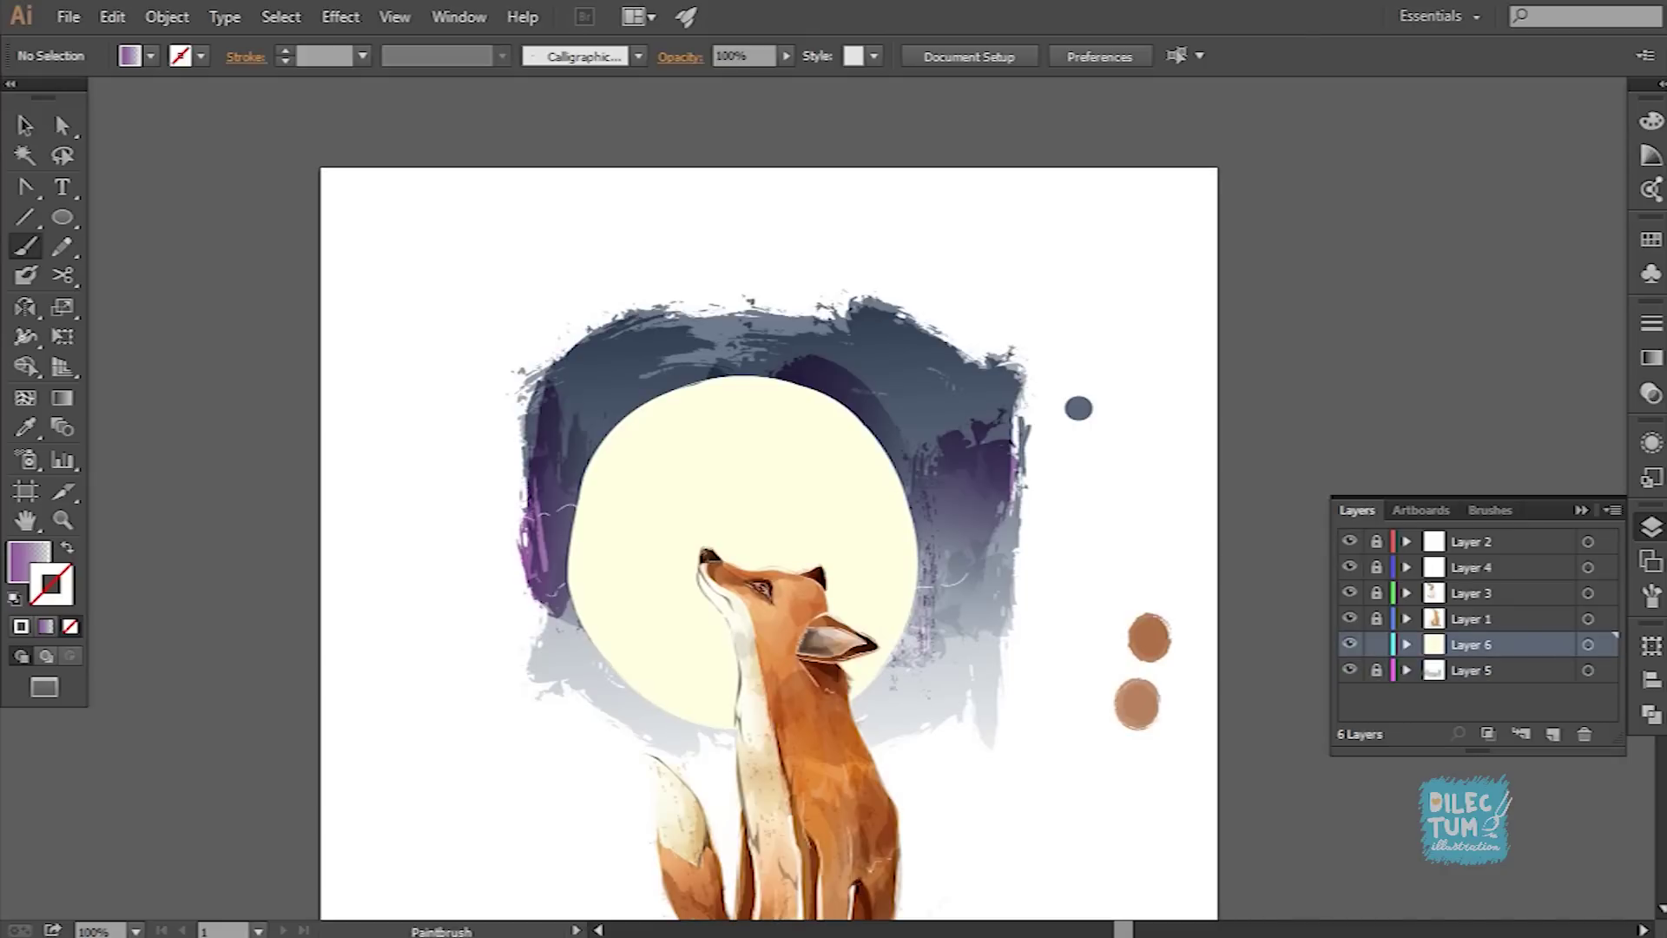
key("shift+x")
key("v")
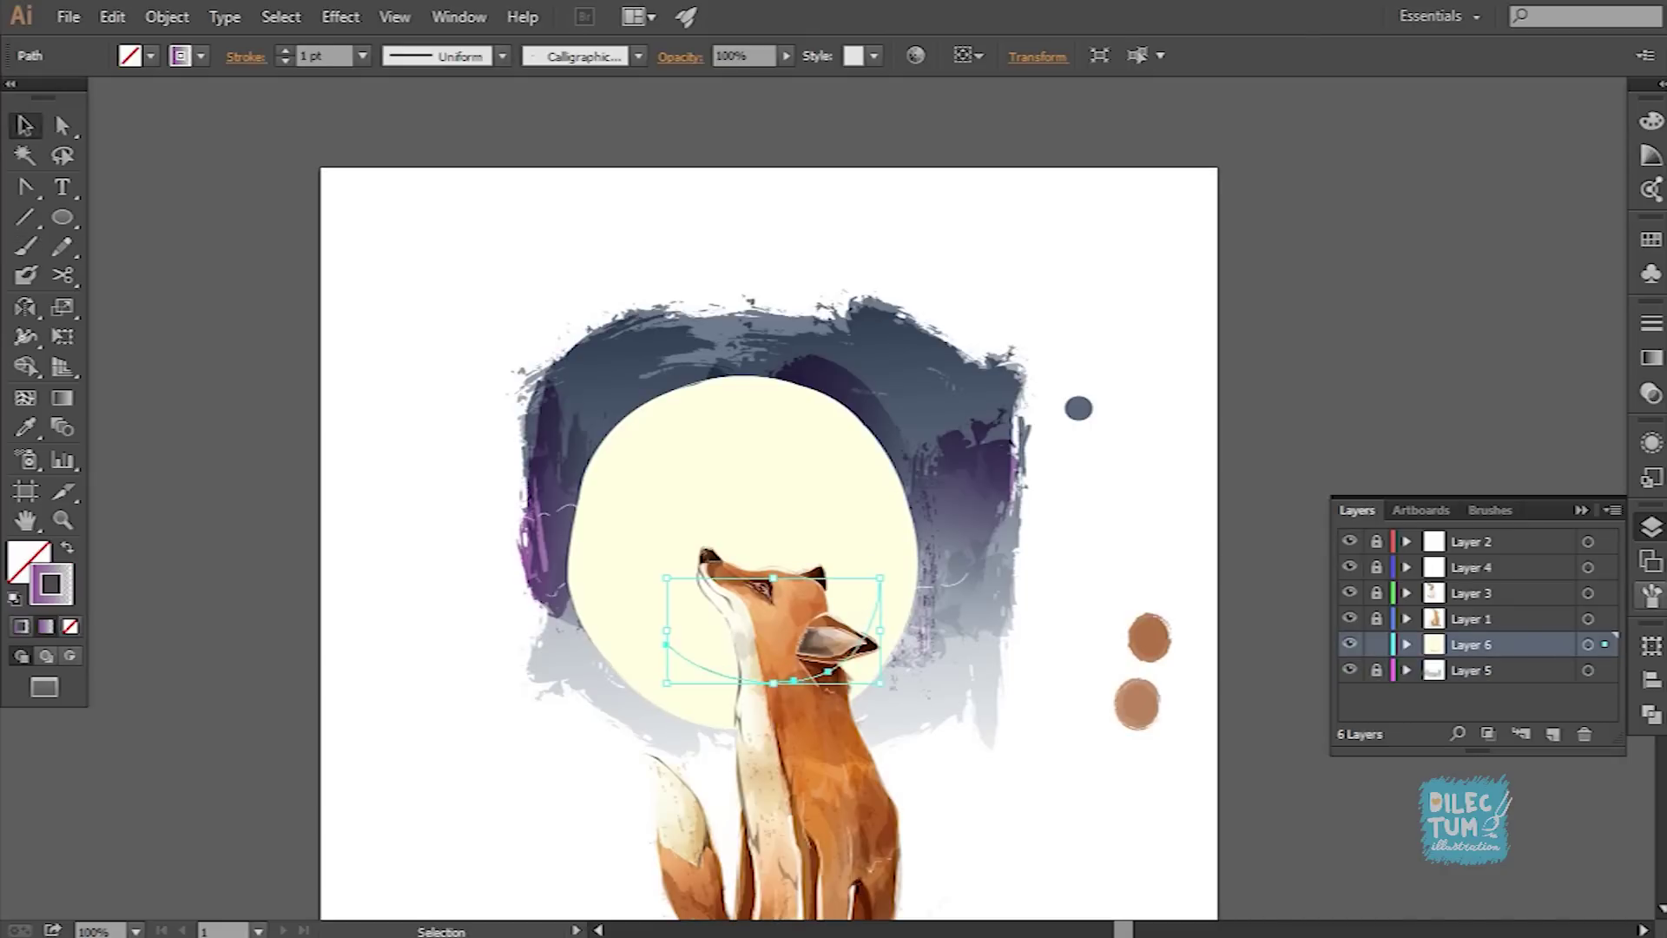
key("F5")
key("ctrl+shift+a")
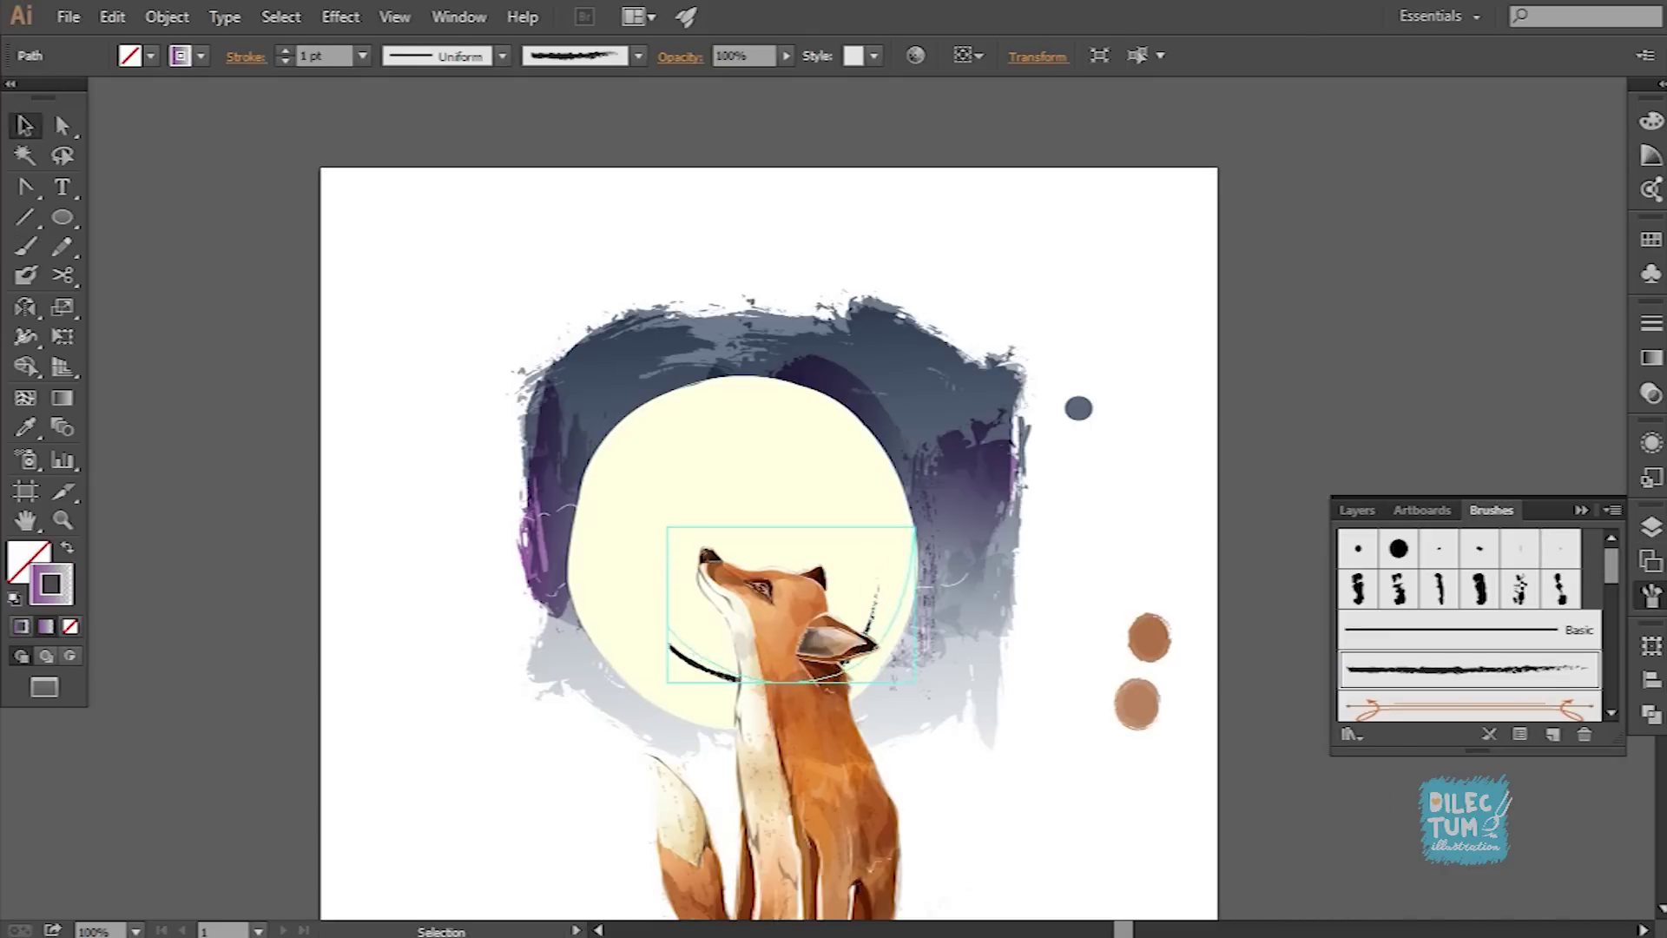
left_click_drag(781, 521, 847, 430)
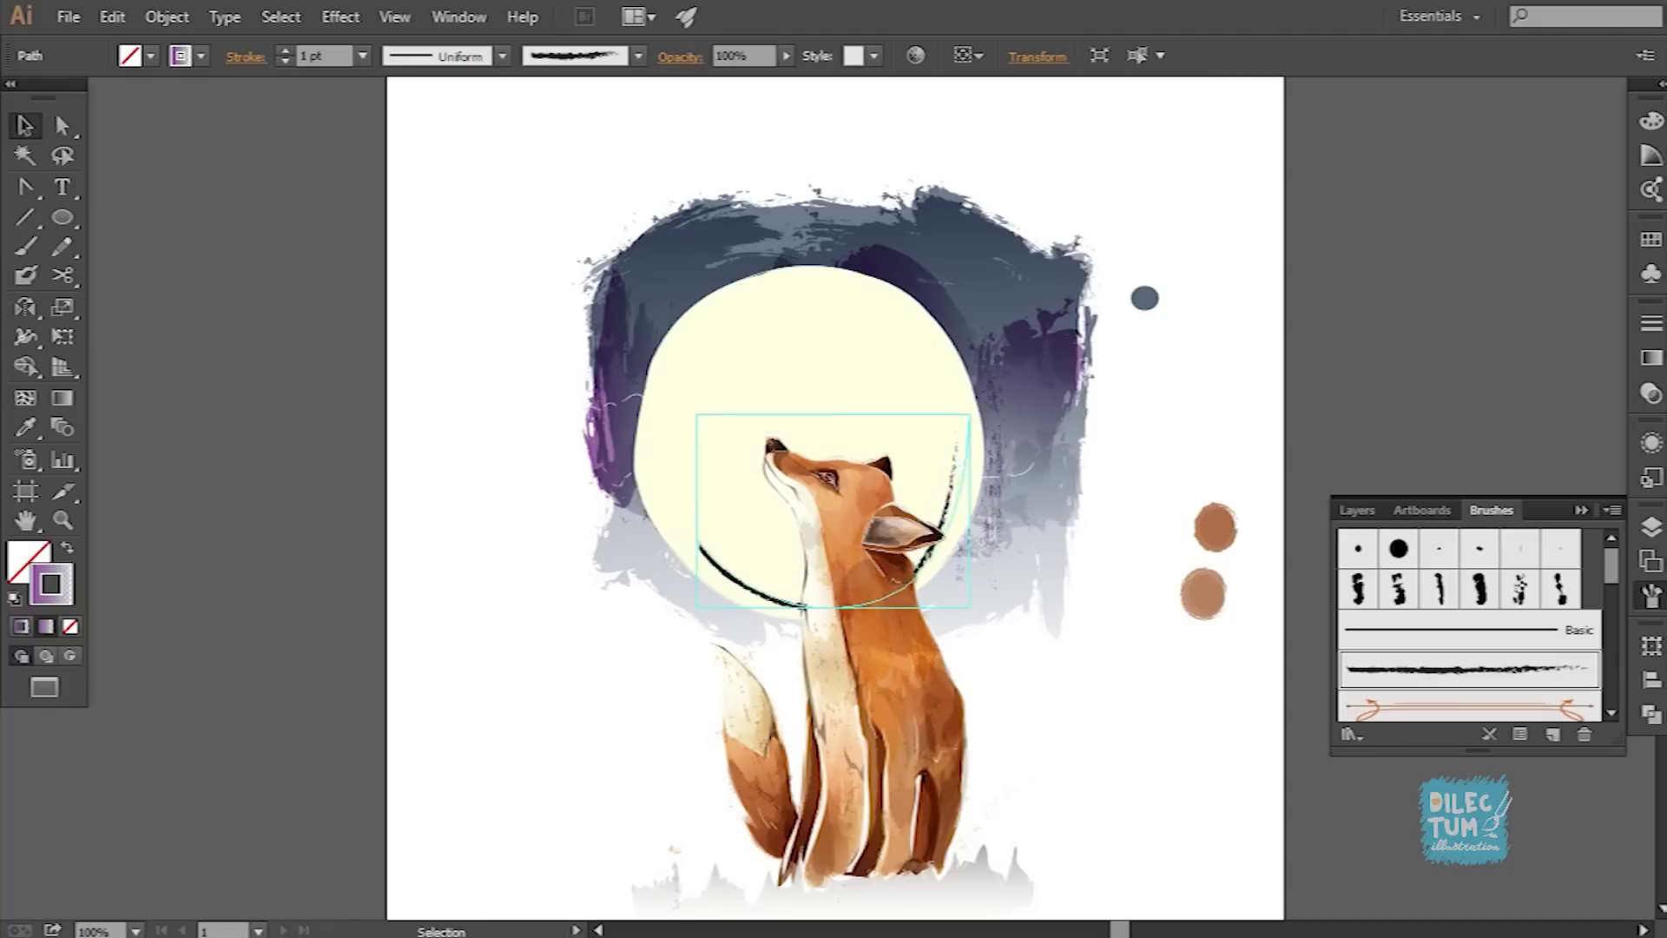
key("ctrl+shift+a")
Step: Fill the moon with a linear cream-to-beige gradient running vertically
left_click(807, 347)
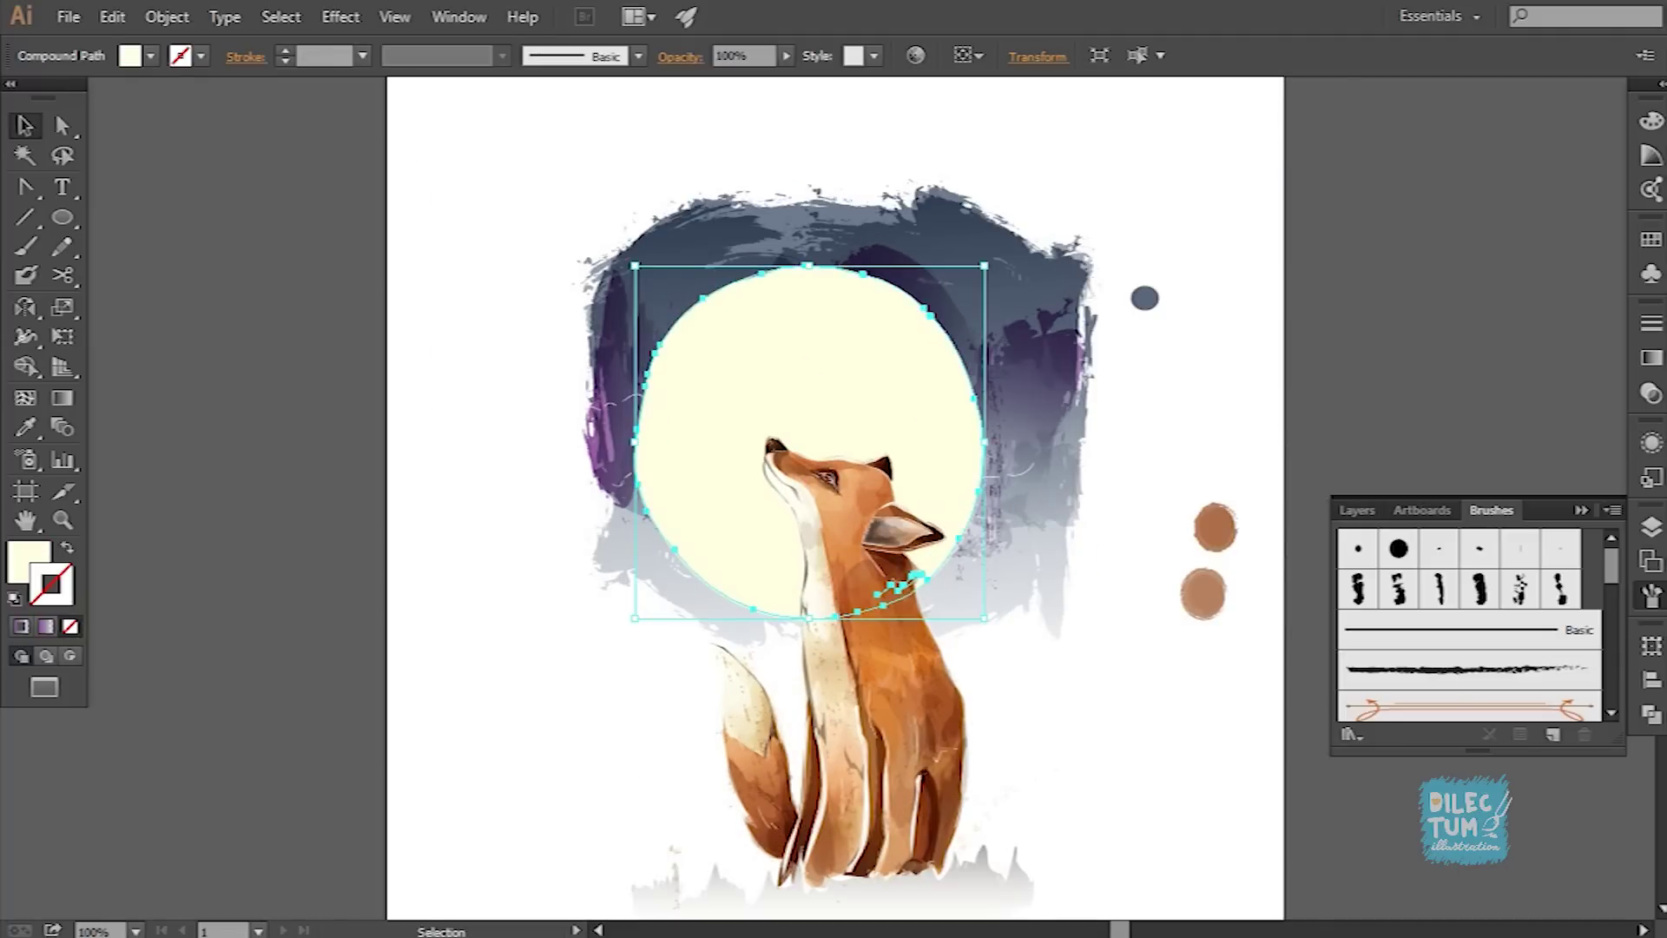
key("ctrl+F9")
left_click(1348, 344)
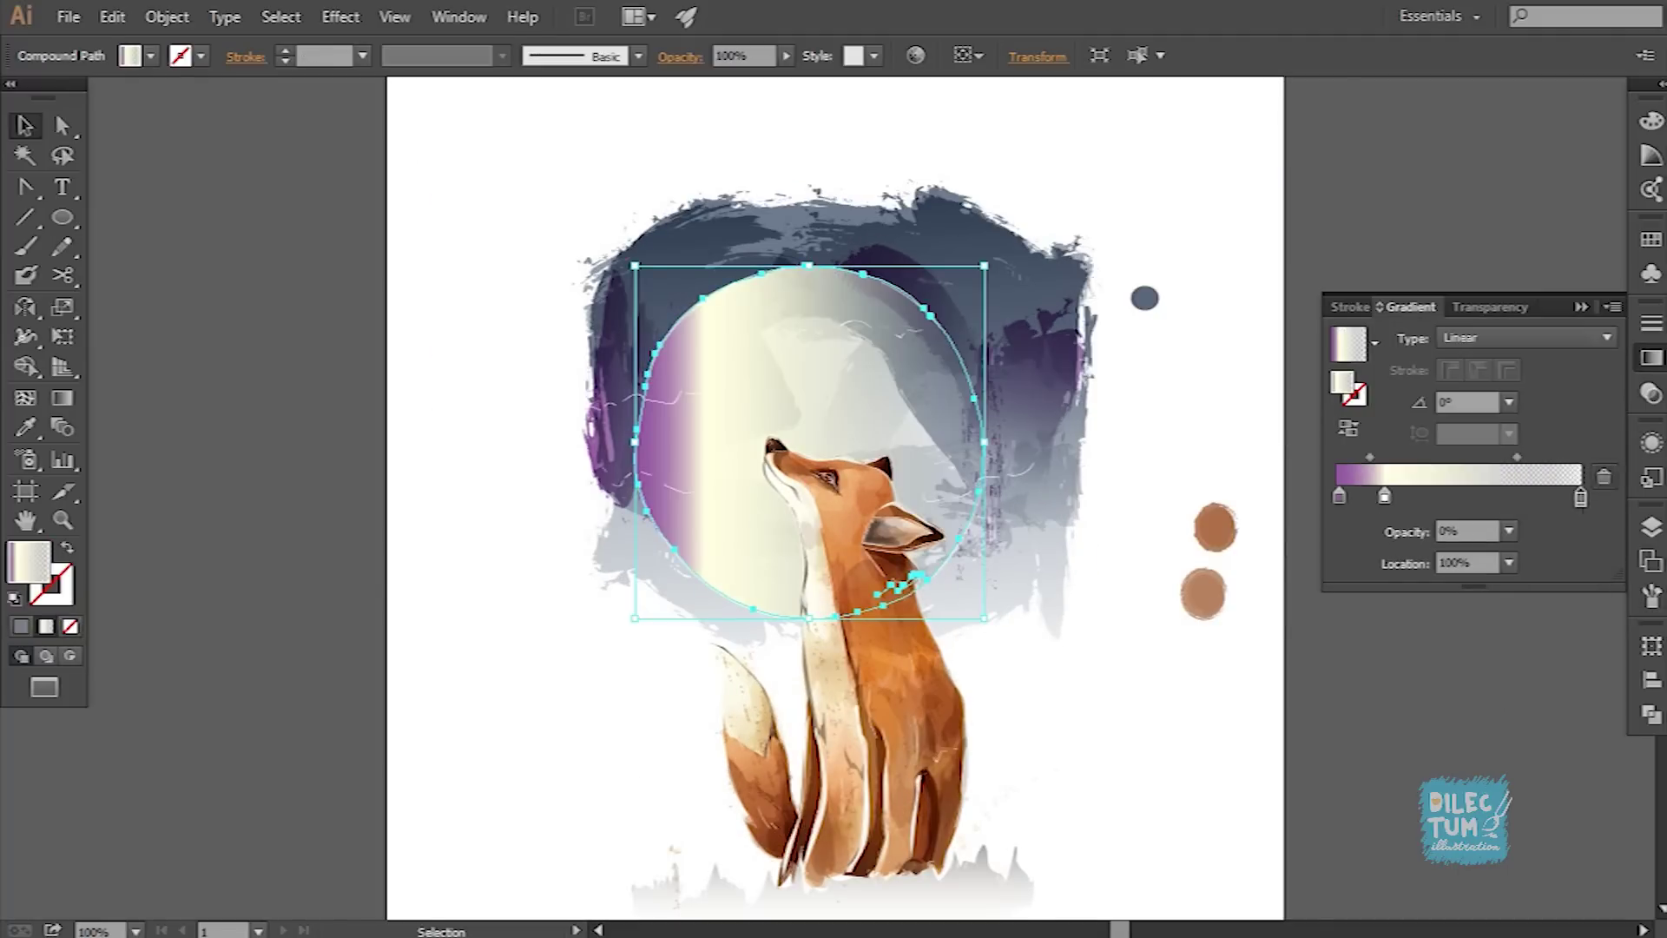
double_click(1340, 495)
left_click_drag(1428, 738, 1315, 735)
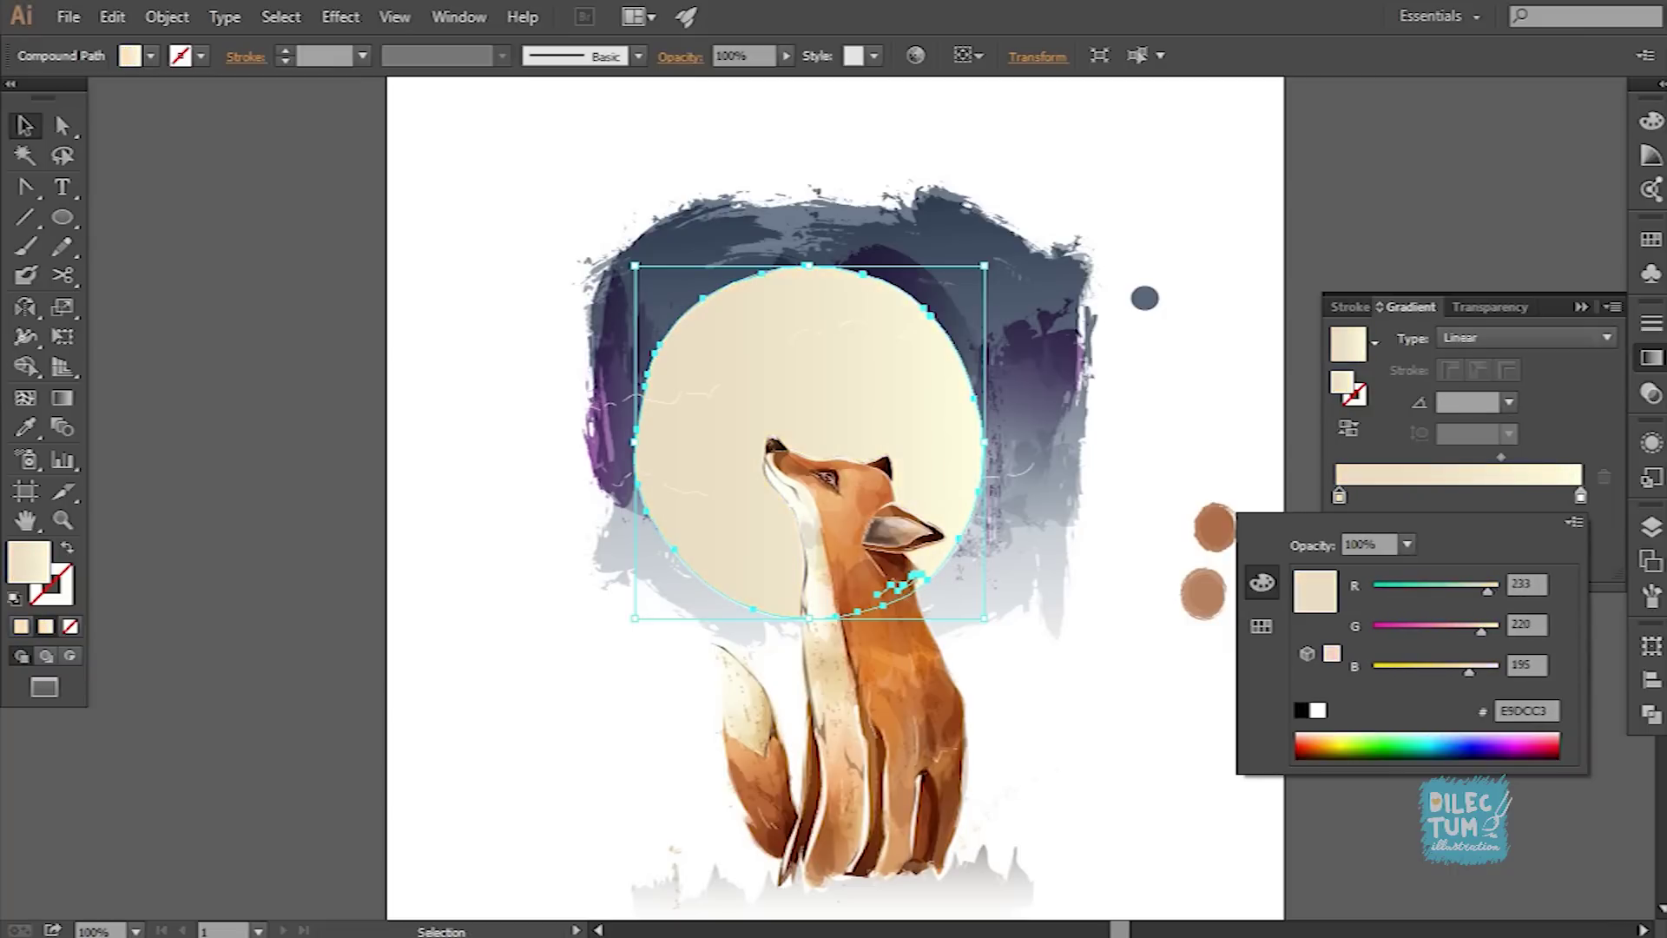
left_click_drag(794, 669, 788, 276)
key("ctrl+shift+a")
key("ctrl+minus")
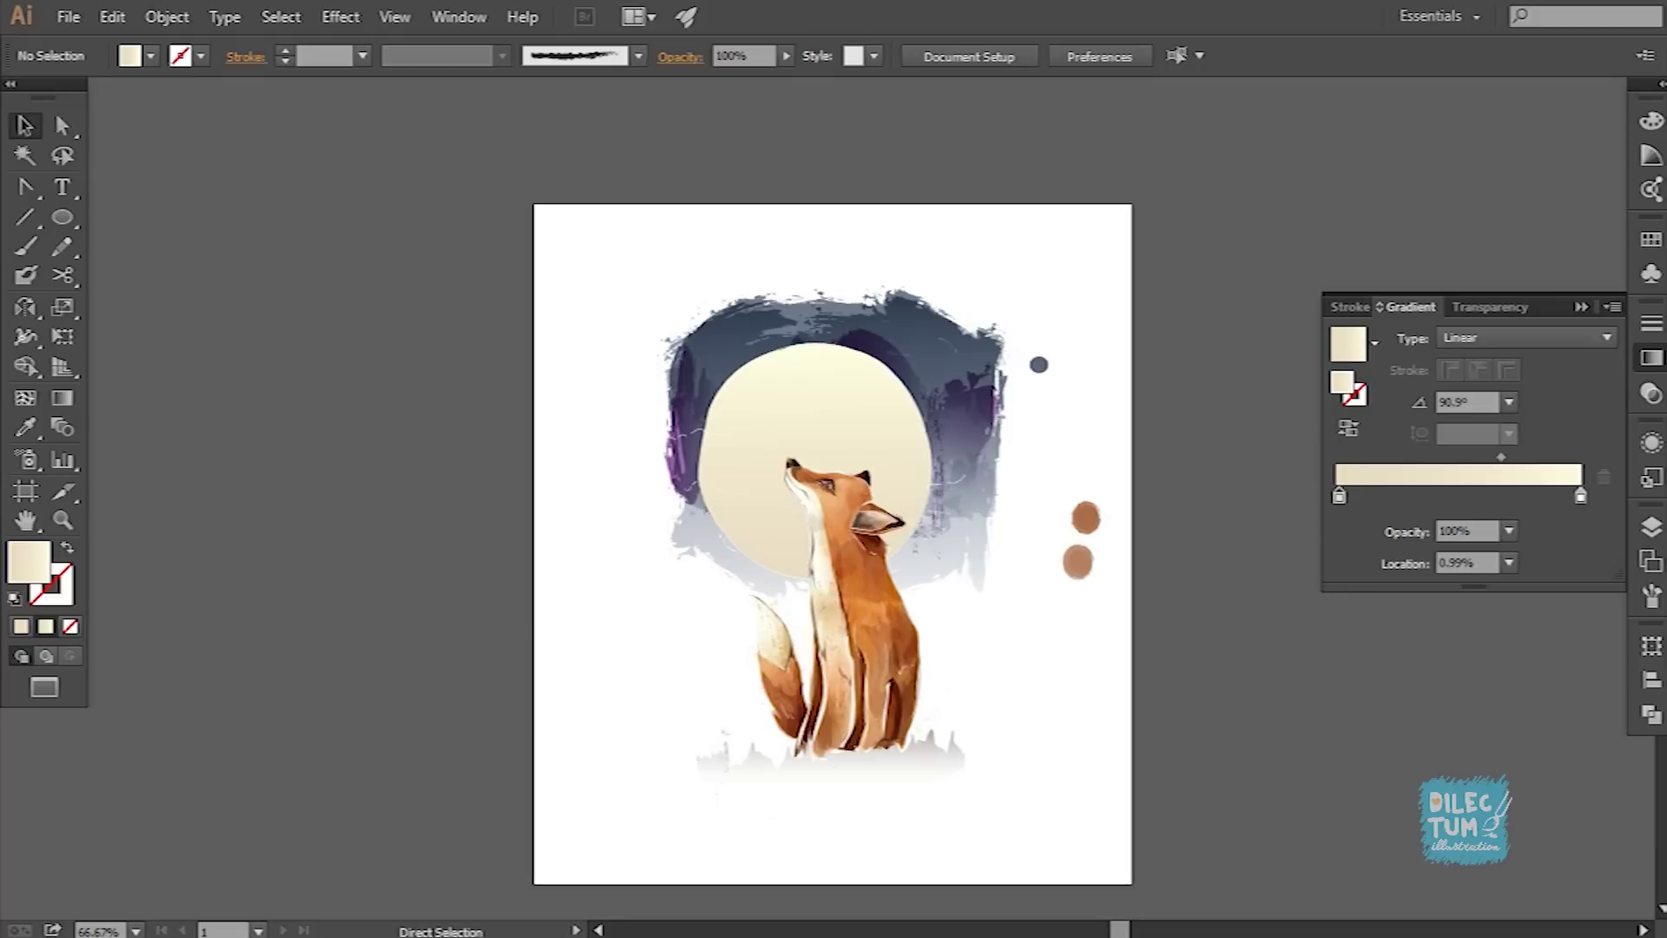
key("ctrl+plus")
Step: Unlock Layer 6, make it the active layer, and zoom in on the moon
left_click(1651, 526)
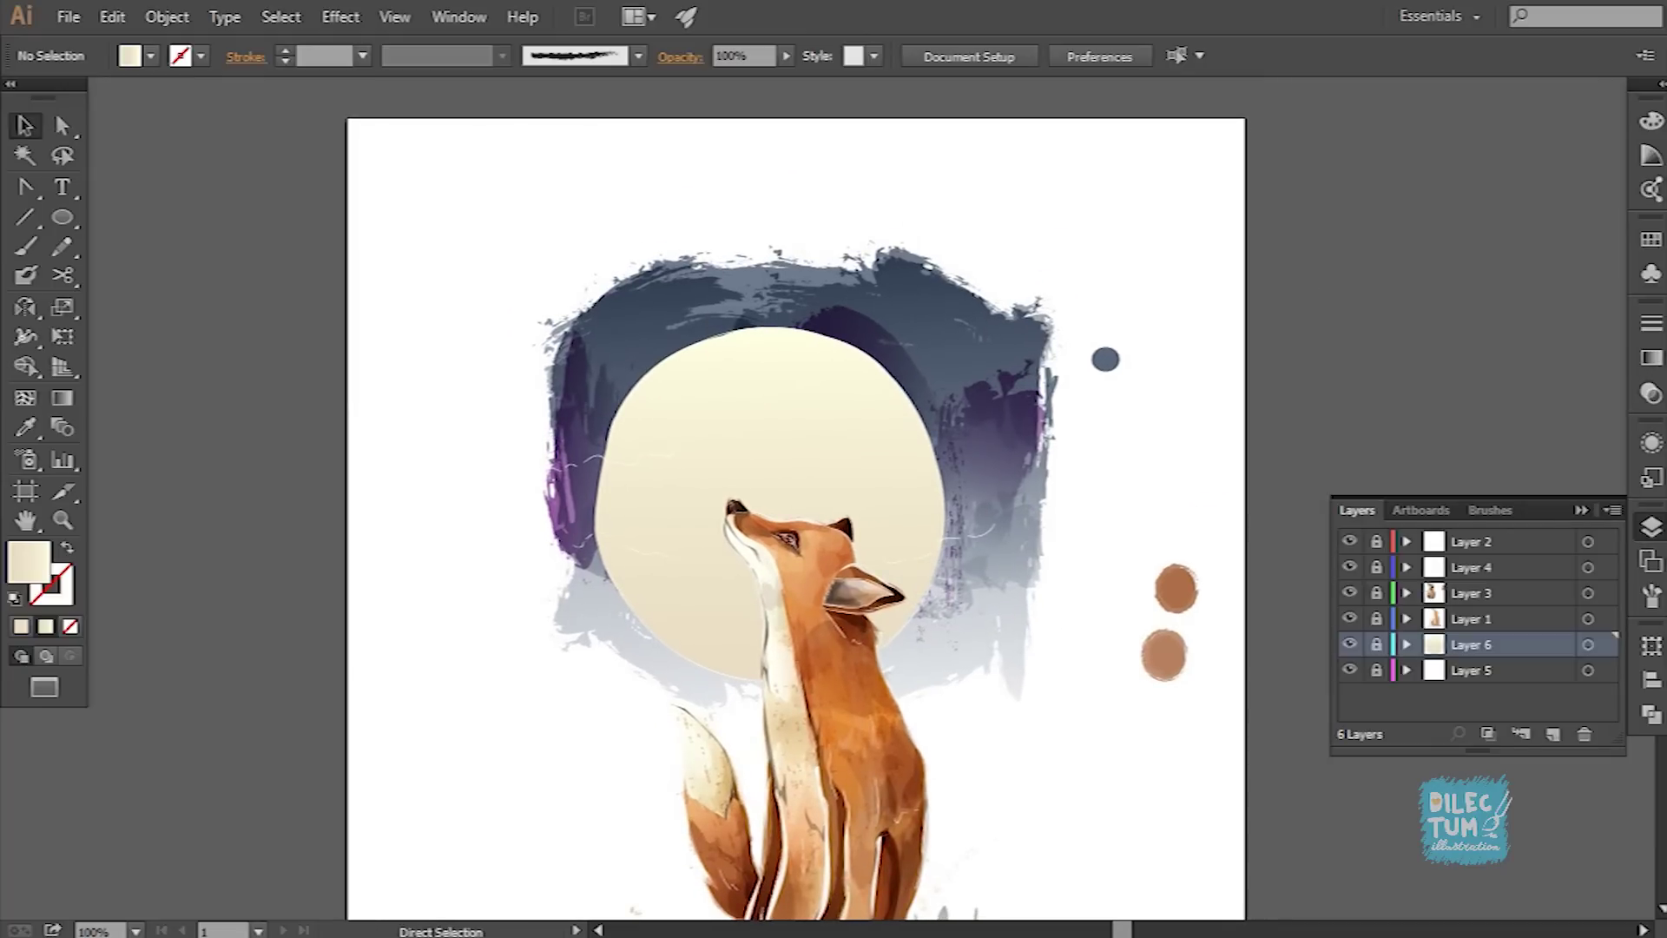
left_click(1588, 670)
key("ctrl+shift+a")
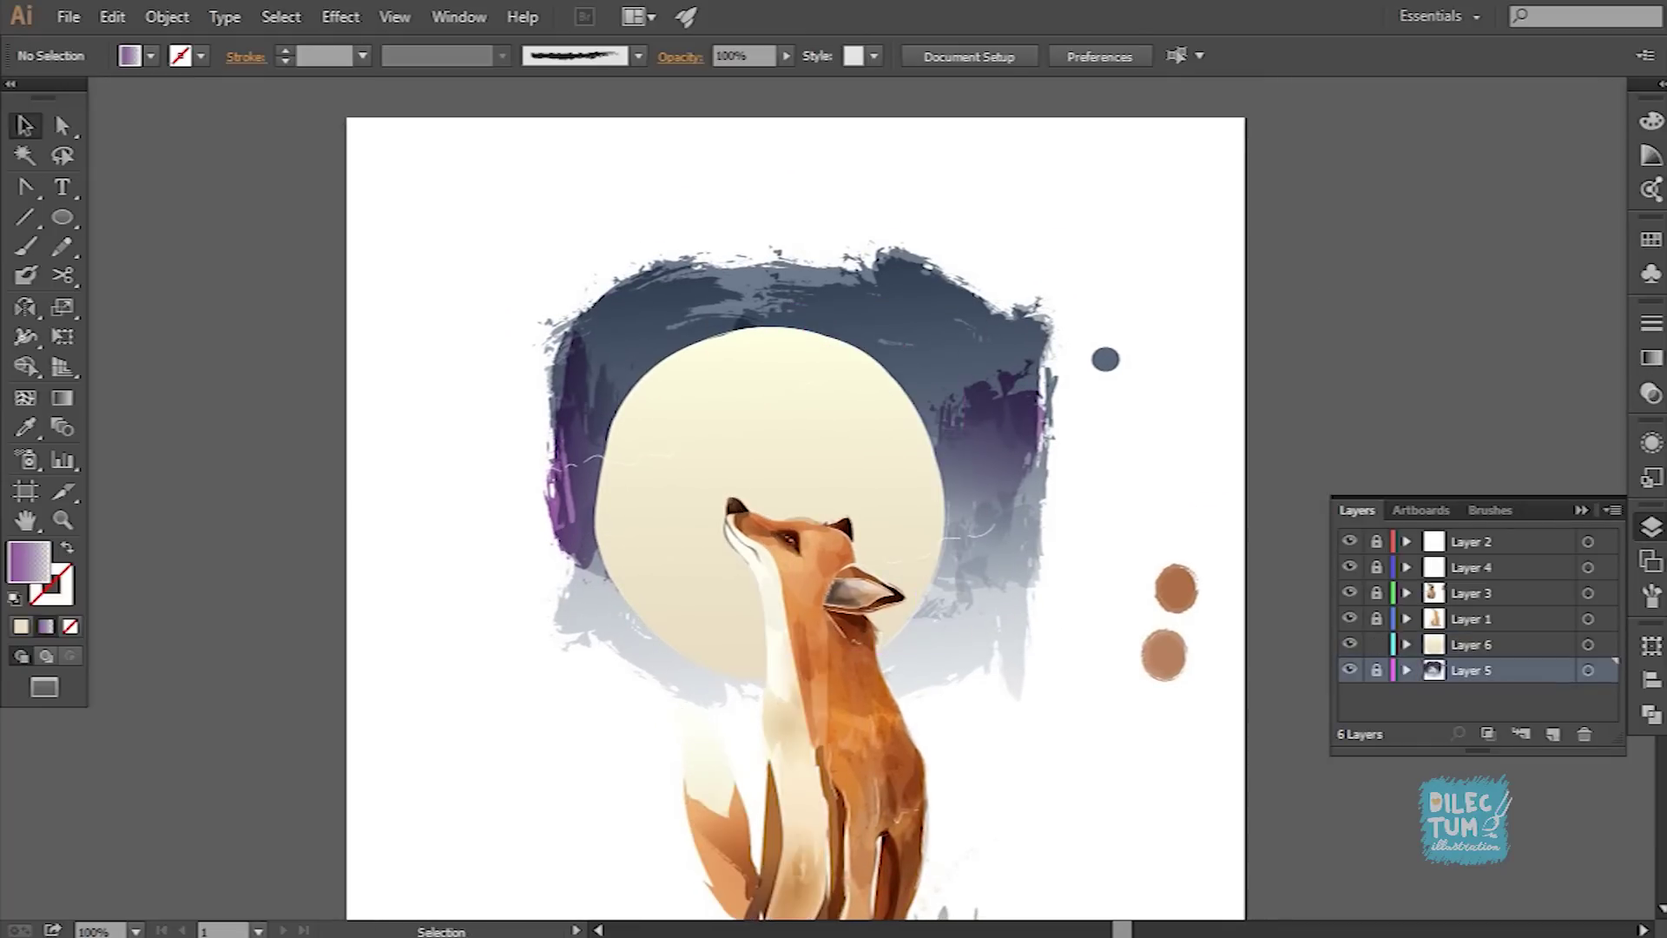
left_click(1376, 645)
left_click(1471, 644)
key("ctrl+plus")
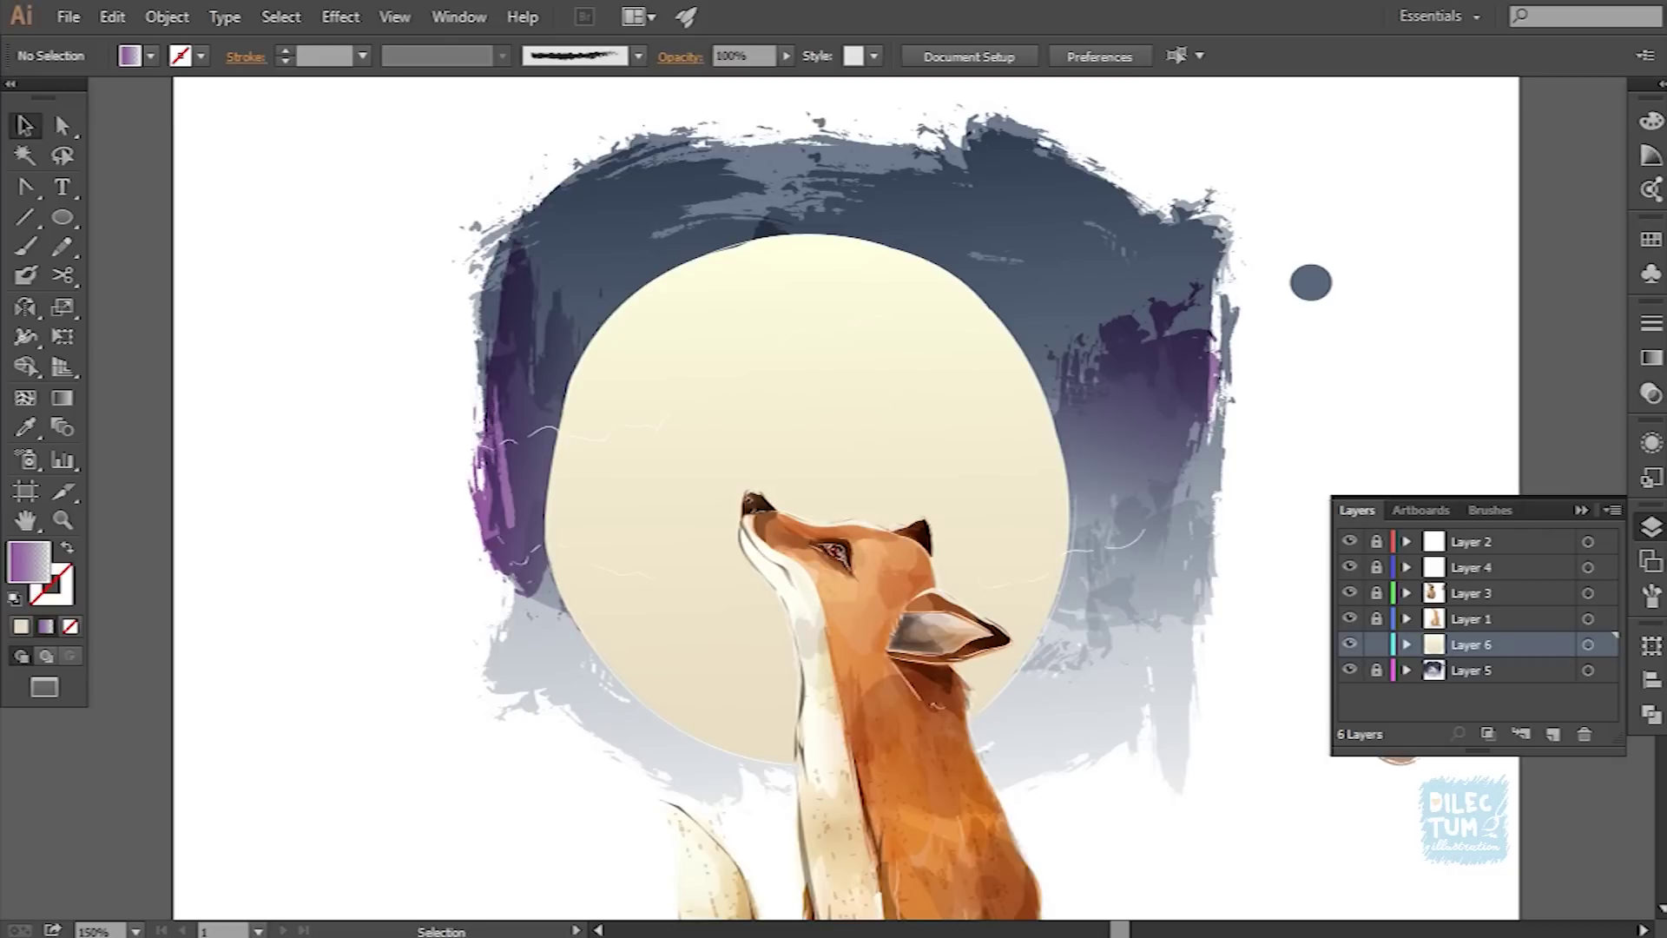
scroll(782, 495, "right", 3)
scroll(782, 495, "right", 3)
Step: Paint a cloud stroke across the moon's right side and fill it blue-gray
key("b")
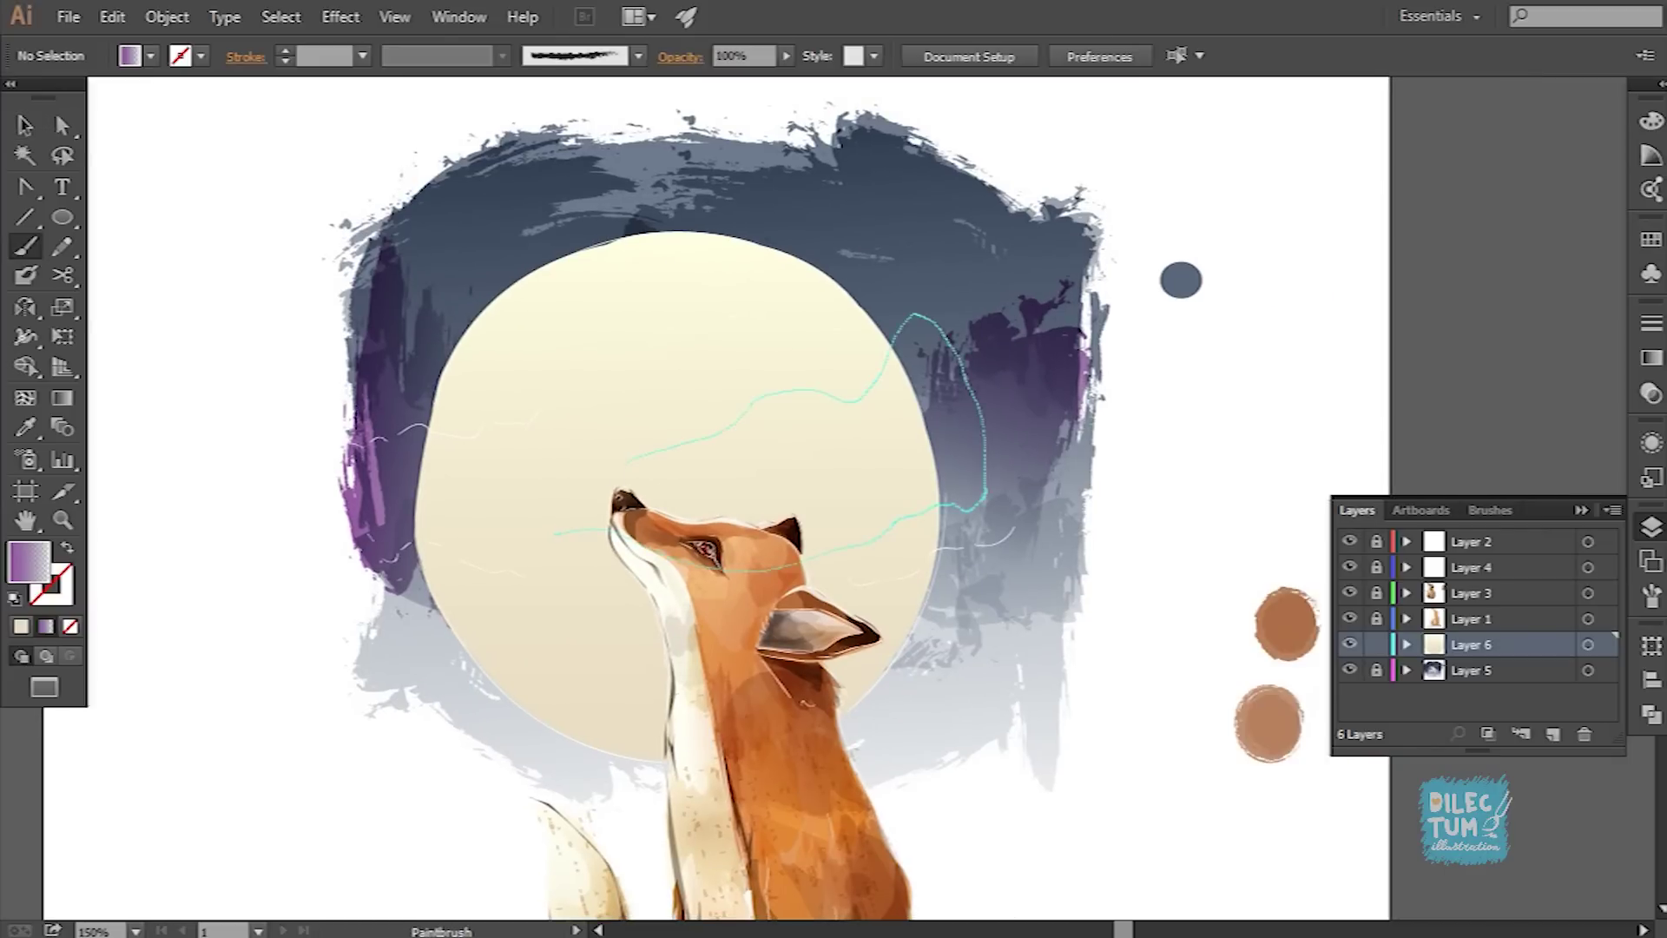
left_click_drag(726, 569, 721, 569)
key("v")
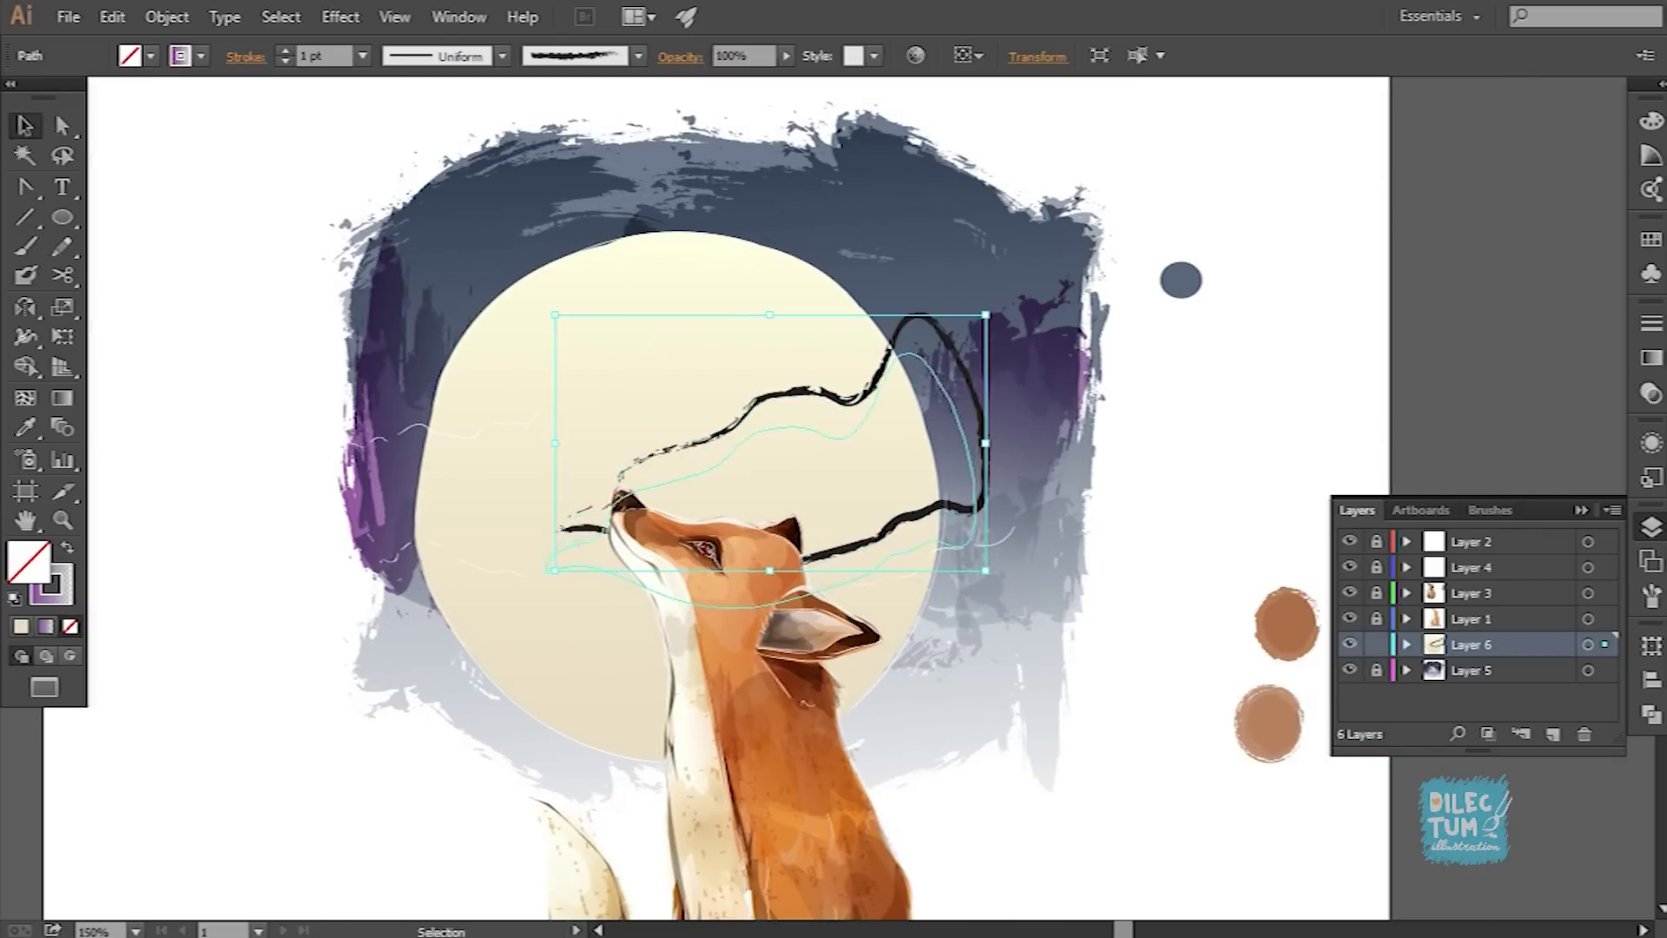
key("i")
left_click(1181, 280)
key("ctrl+shift+a")
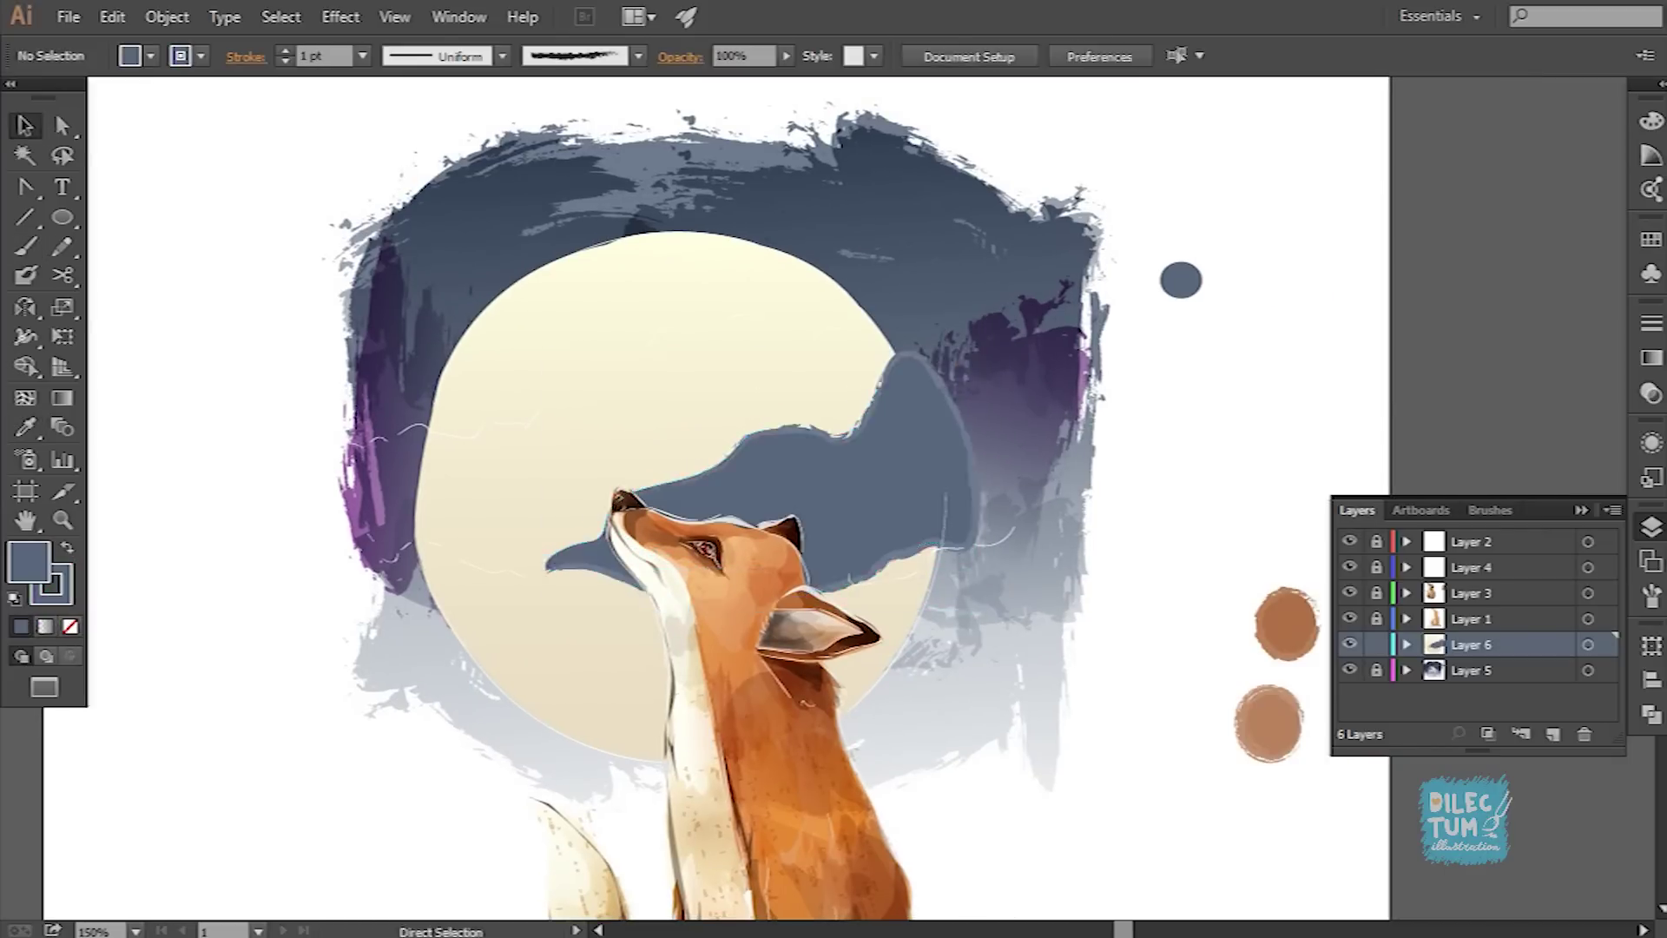
key("ctrl+shift+a")
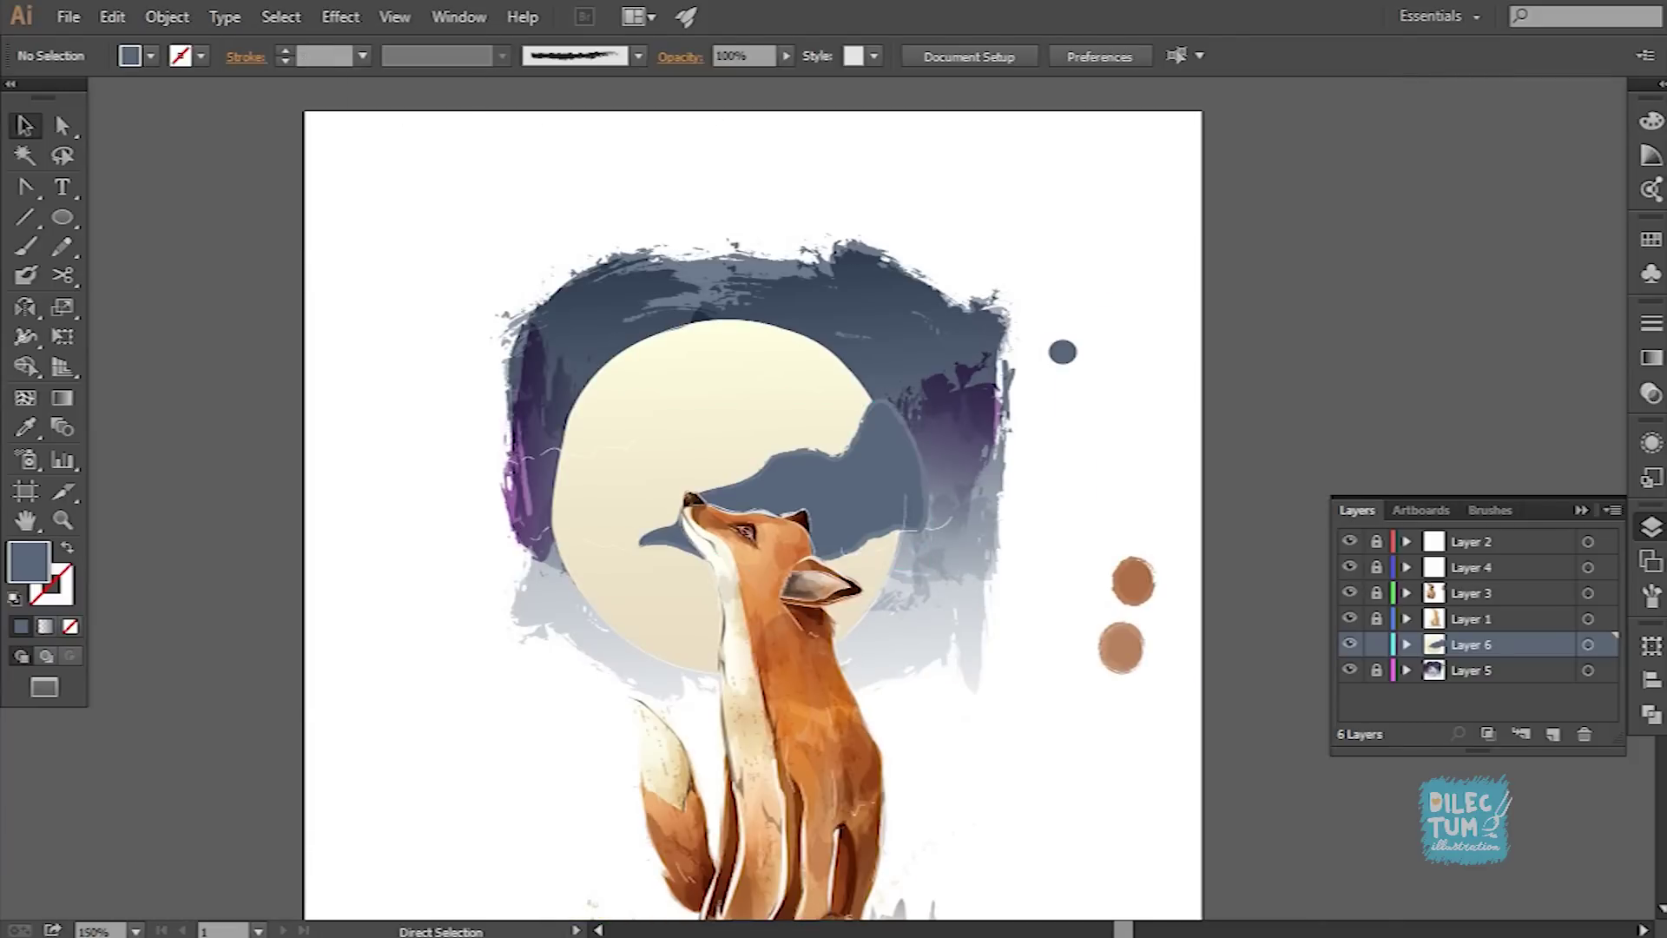
key("ctrl+plus")
key("ctrl+plus")
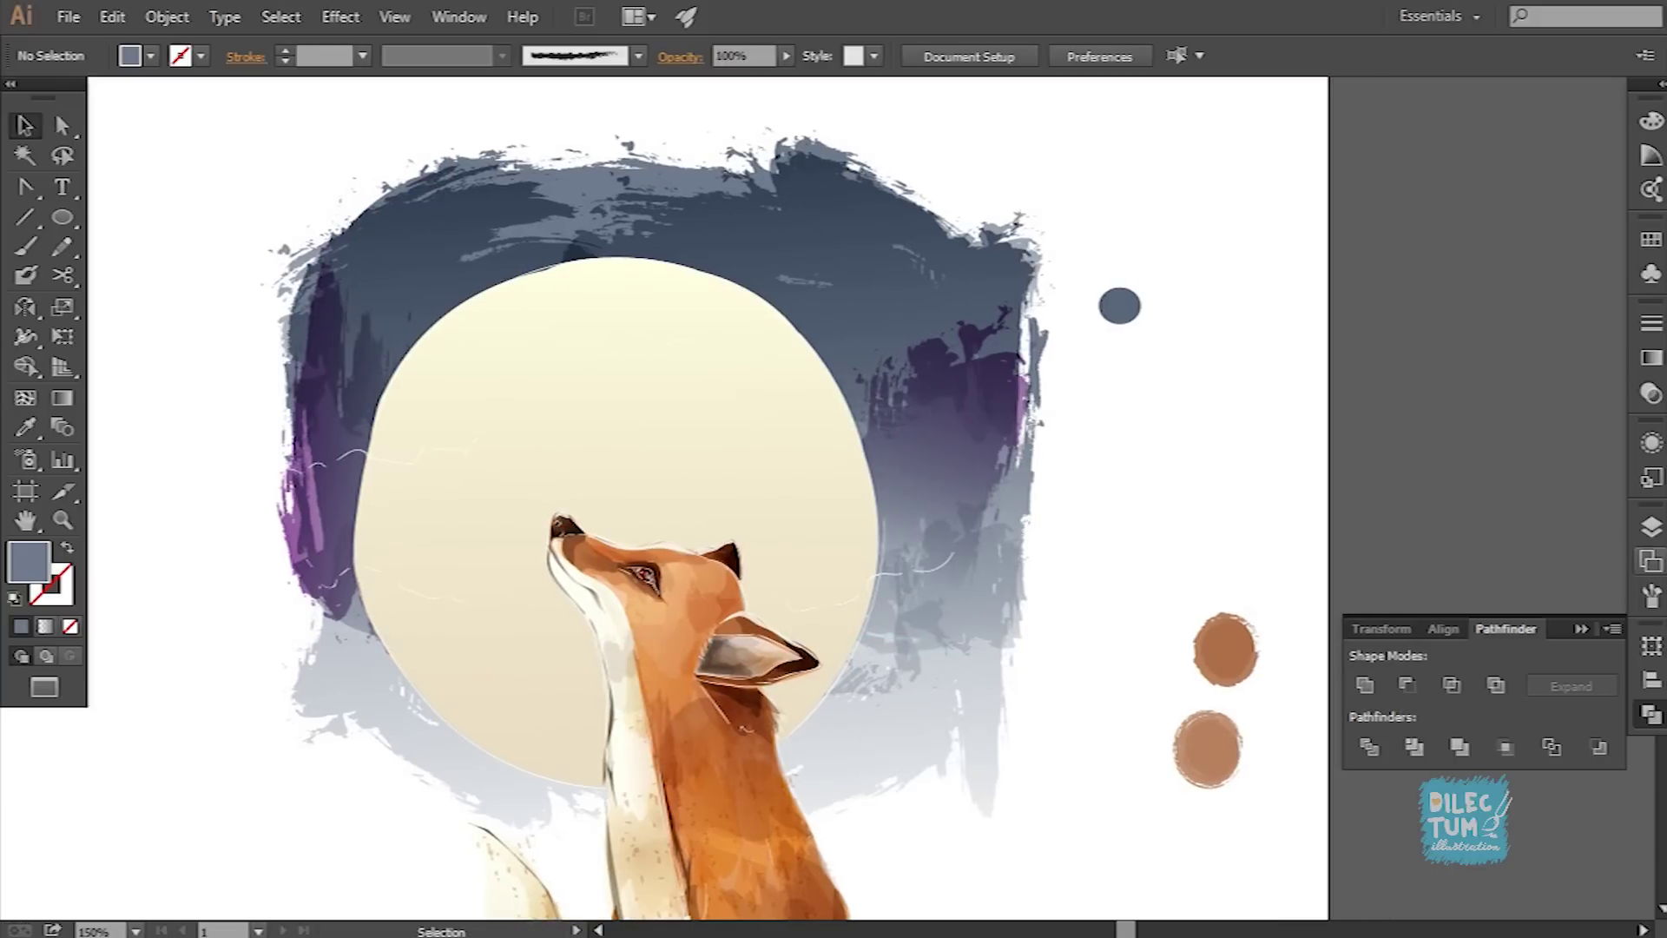
Step: Undo a trial brush stroke and choose a rough charcoal brush
left_click(1652, 594)
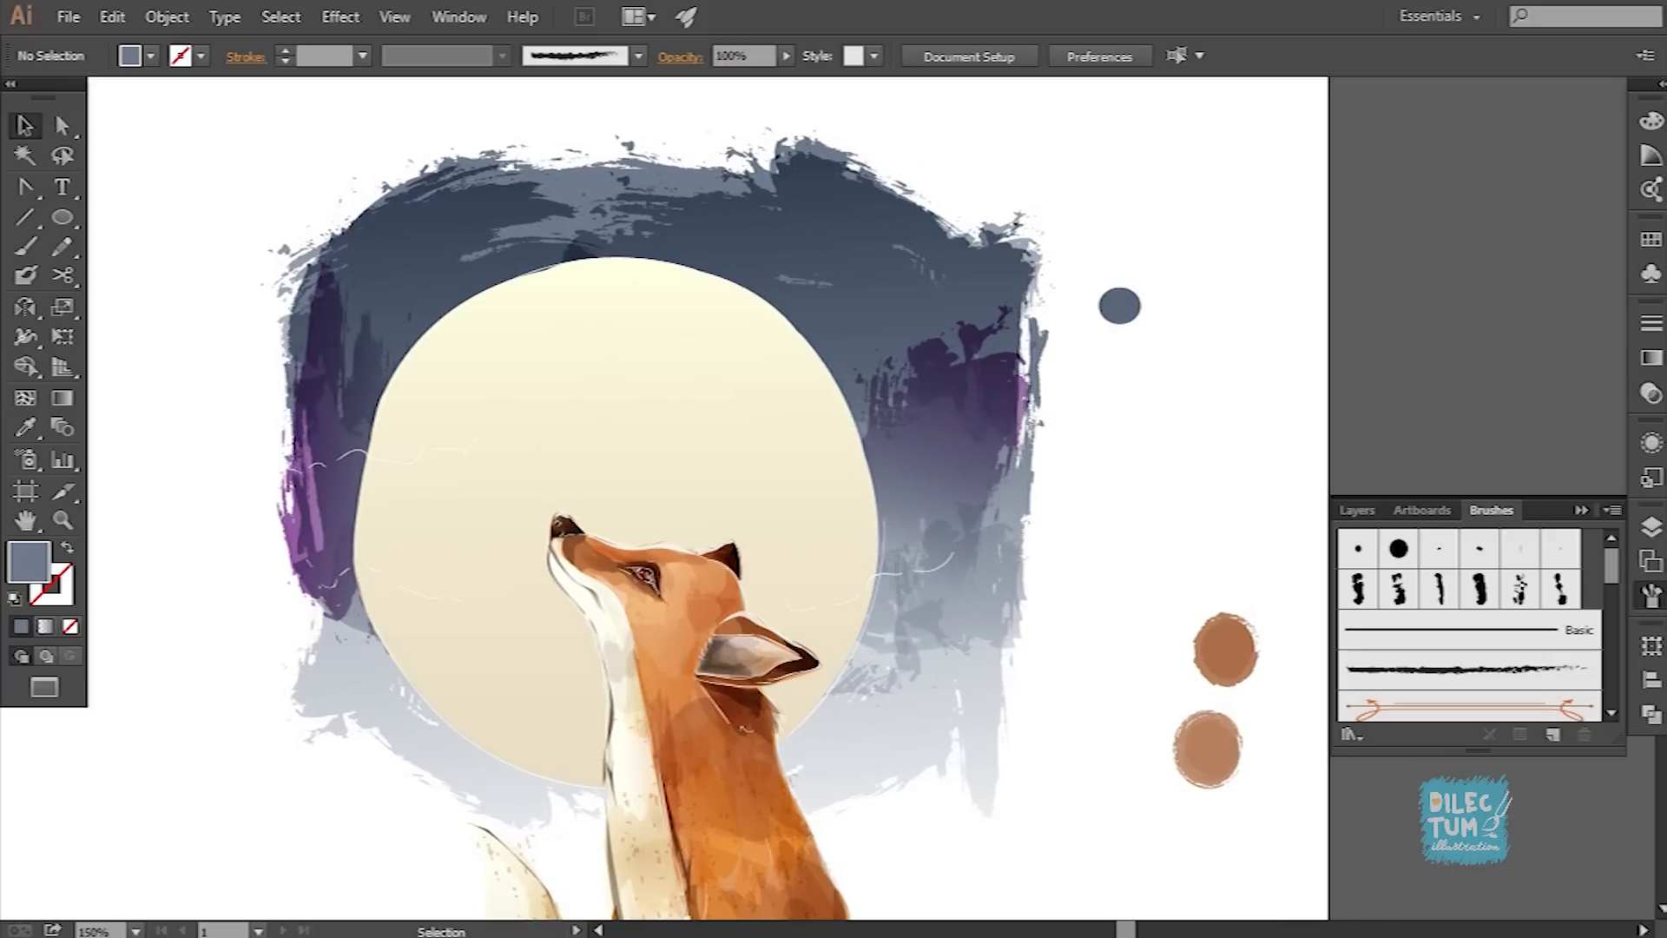
scroll(1467, 625, "down", 3)
key("b")
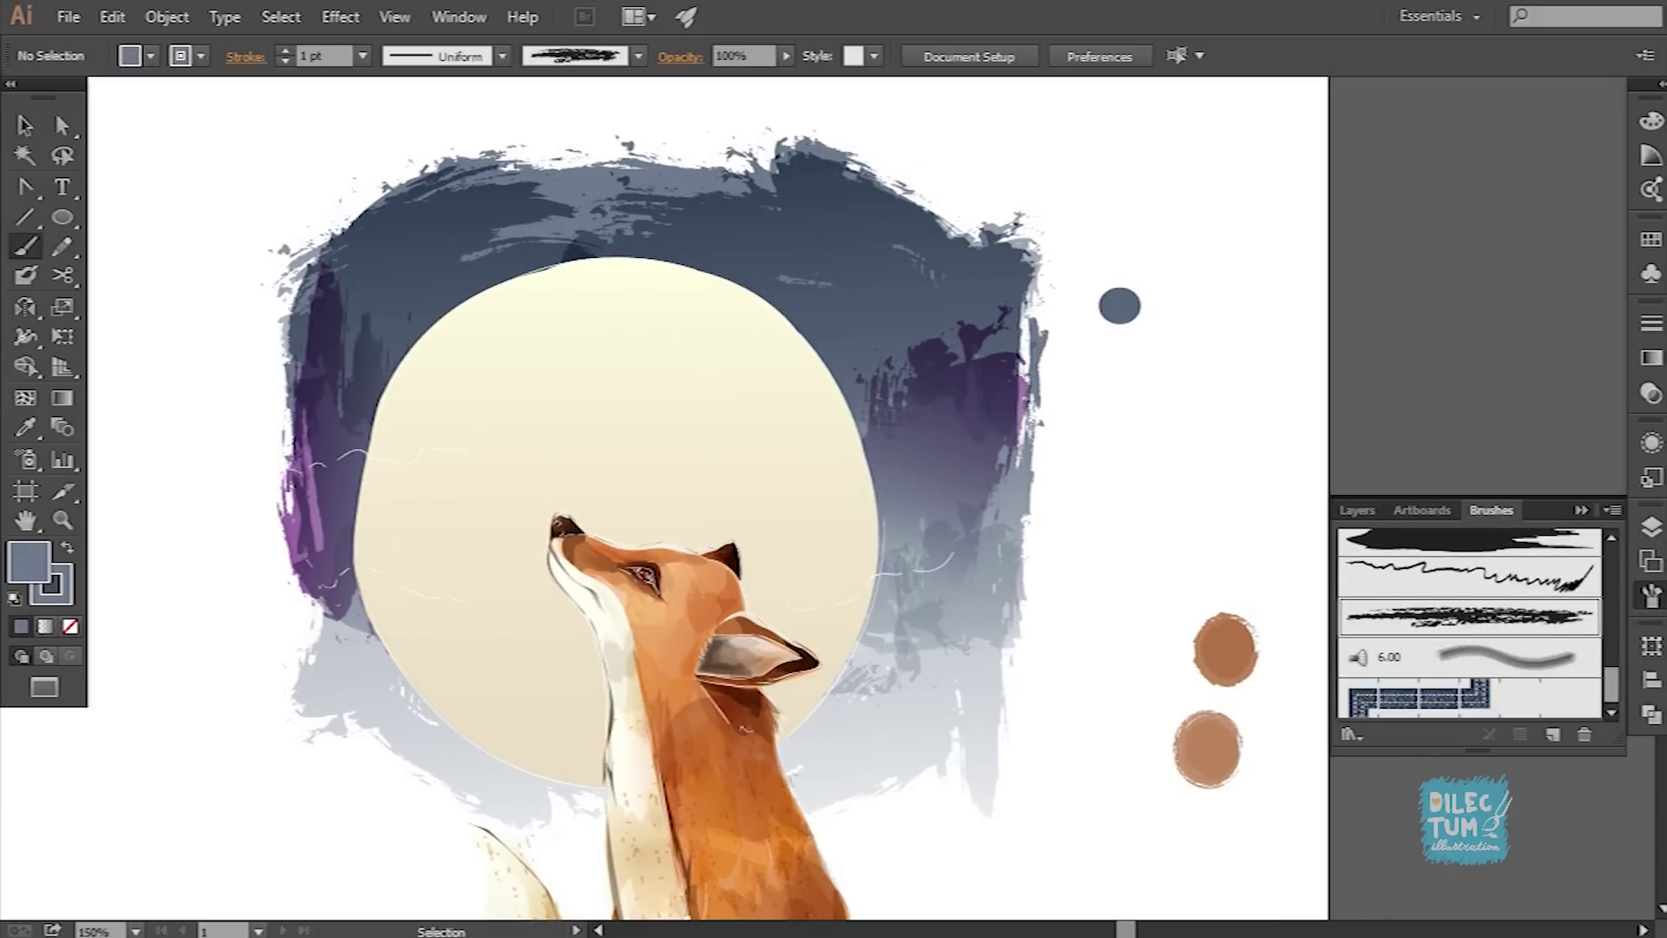
scroll(1468, 626, "up", 3)
scroll(1468, 625, "up", 3)
mouse_move(577, 539)
left_mouse_down()
mouse_move(767, 519)
mouse_move(860, 434)
left_mouse_up()
key("ctrl+z")
left_click(1468, 598)
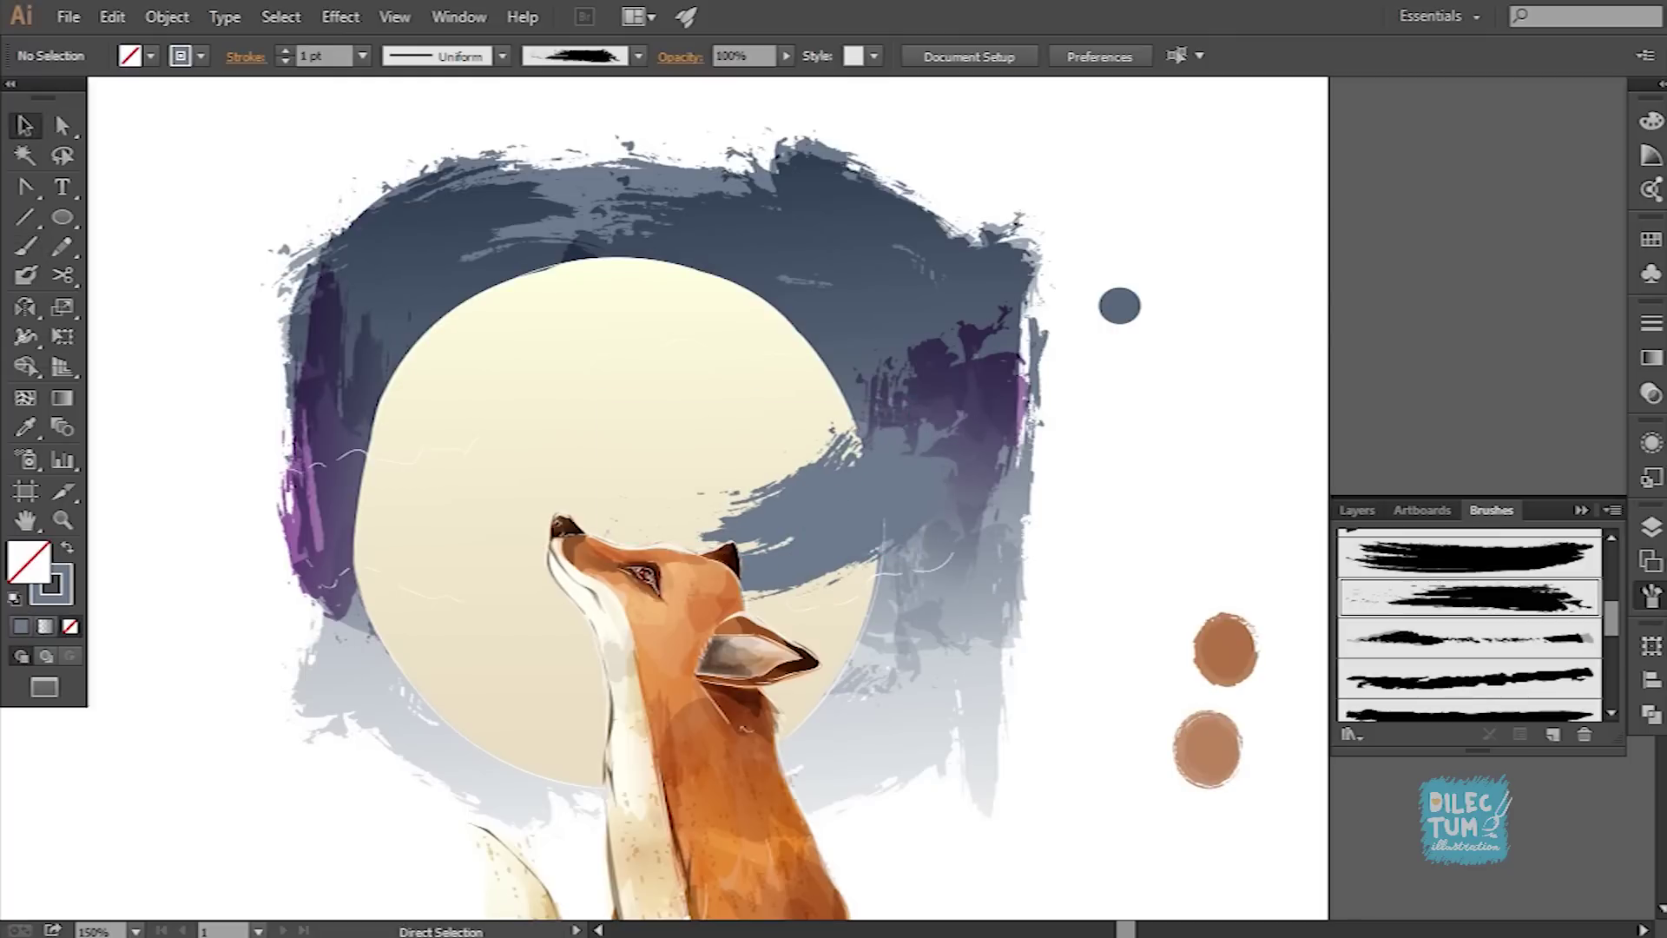
key("ctrl+1")
key("ctrl+plus")
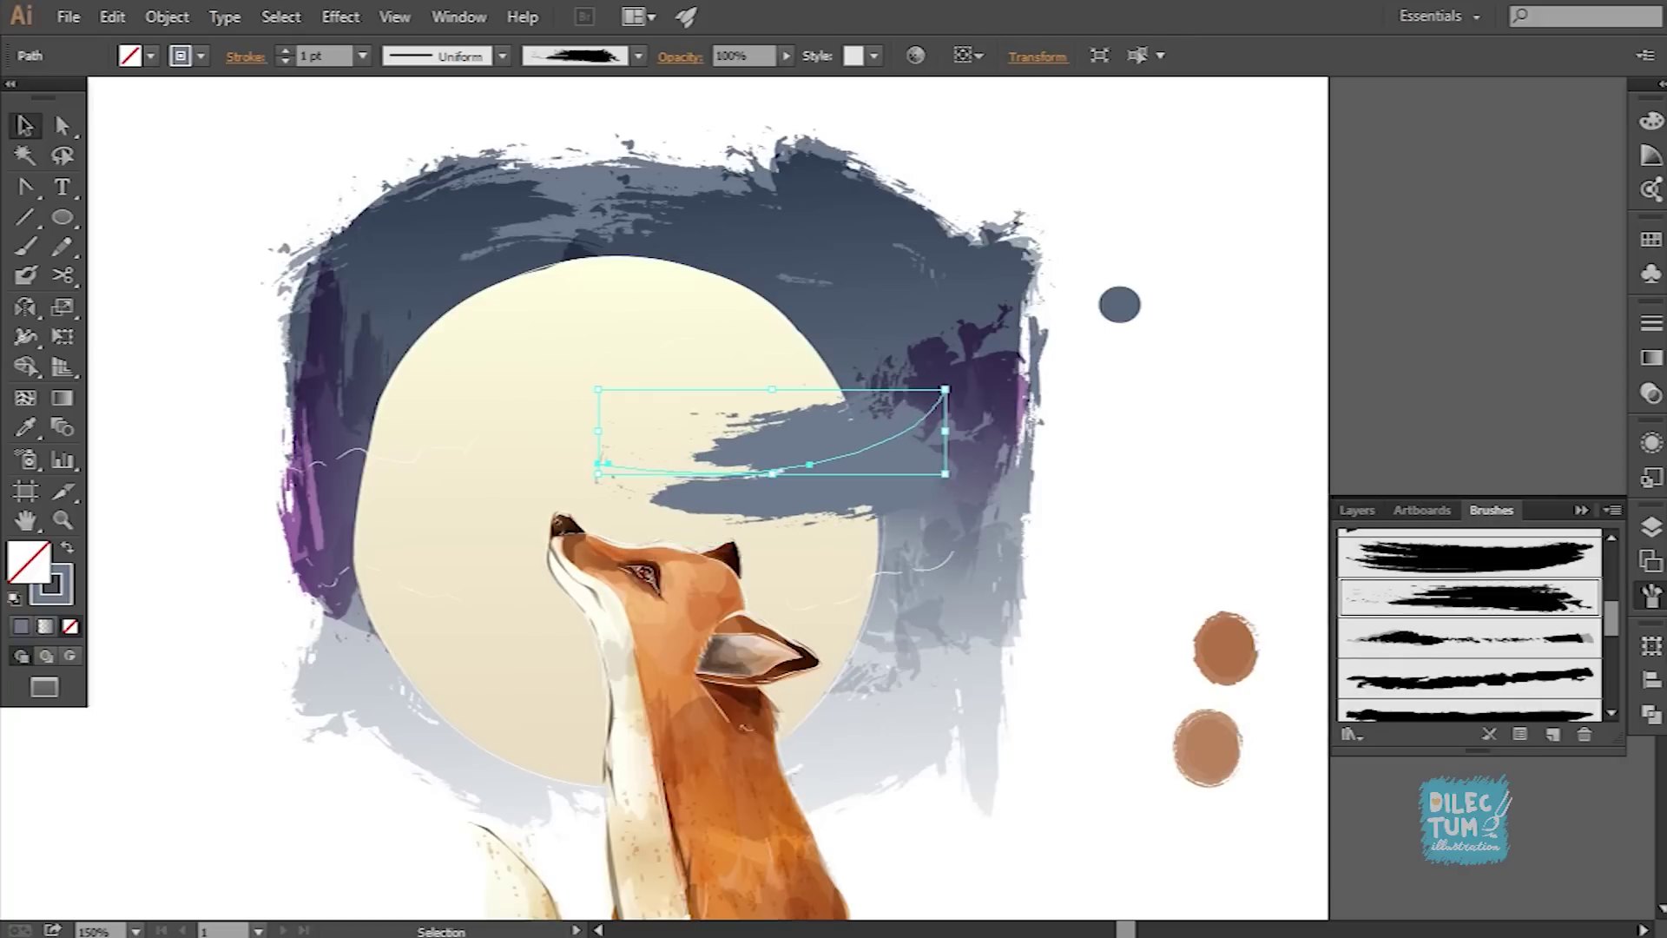
Step: Expand the charcoal cloud stroke into a filled shape
left_click(167, 17)
left_click(199, 297)
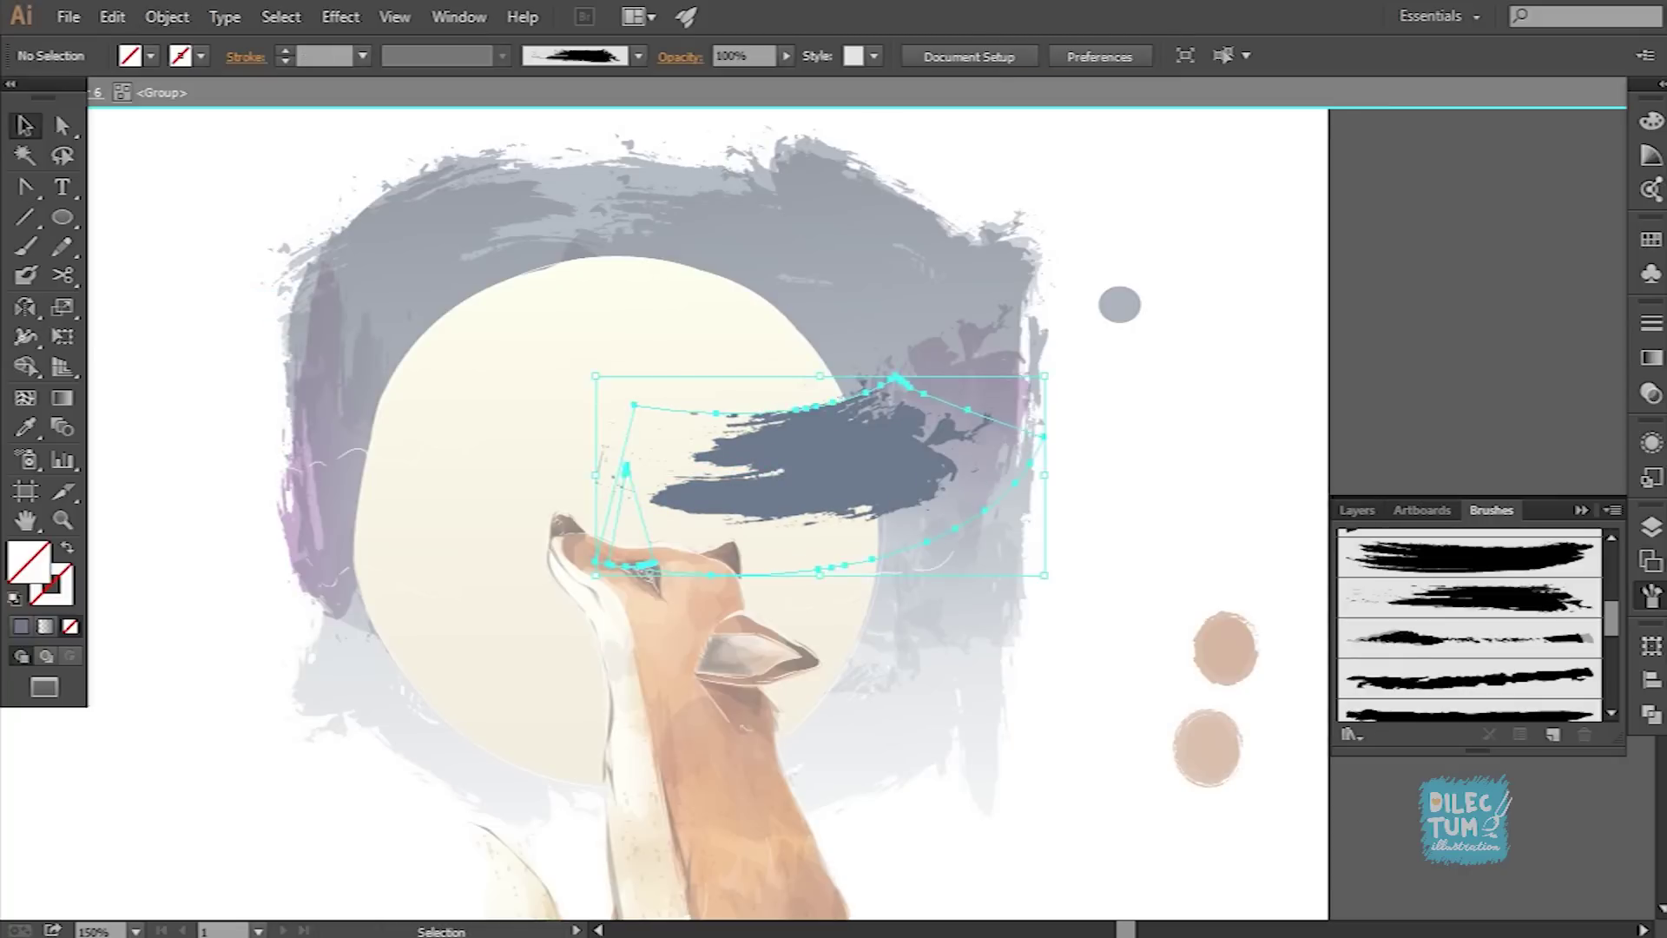
key("ctrl+1")
key("ctrl+plus")
Step: Erase part of the charcoal cloud and check its Multiply transparency setting
key("shift+e")
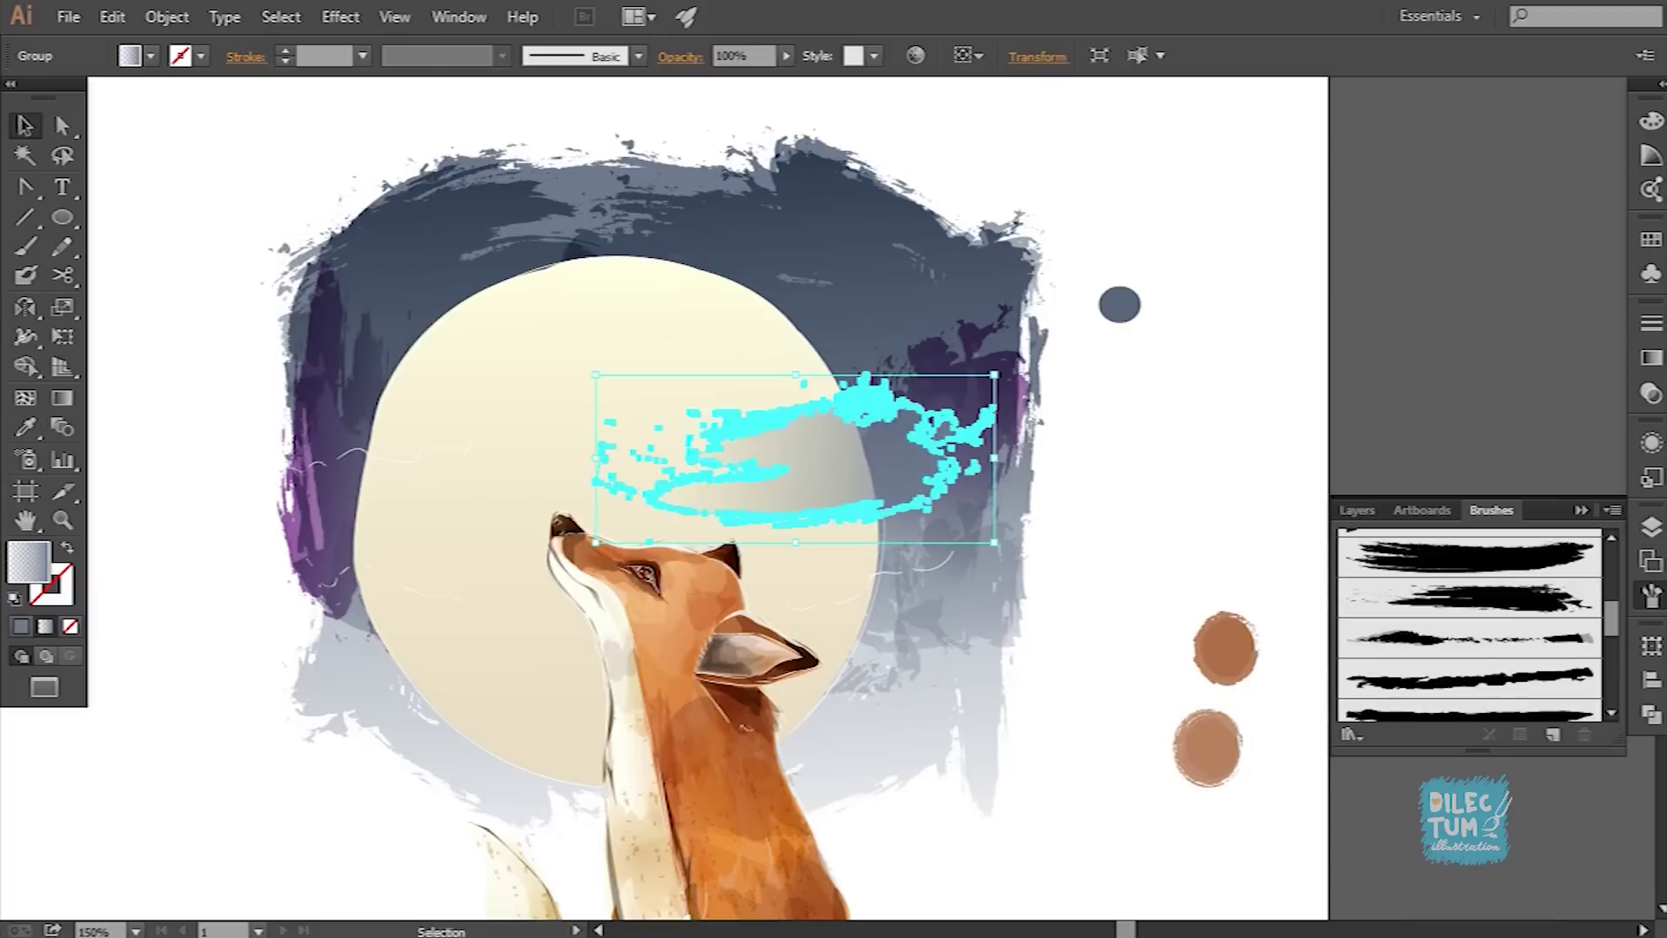
left_click_drag(829, 364, 875, 499)
key("v")
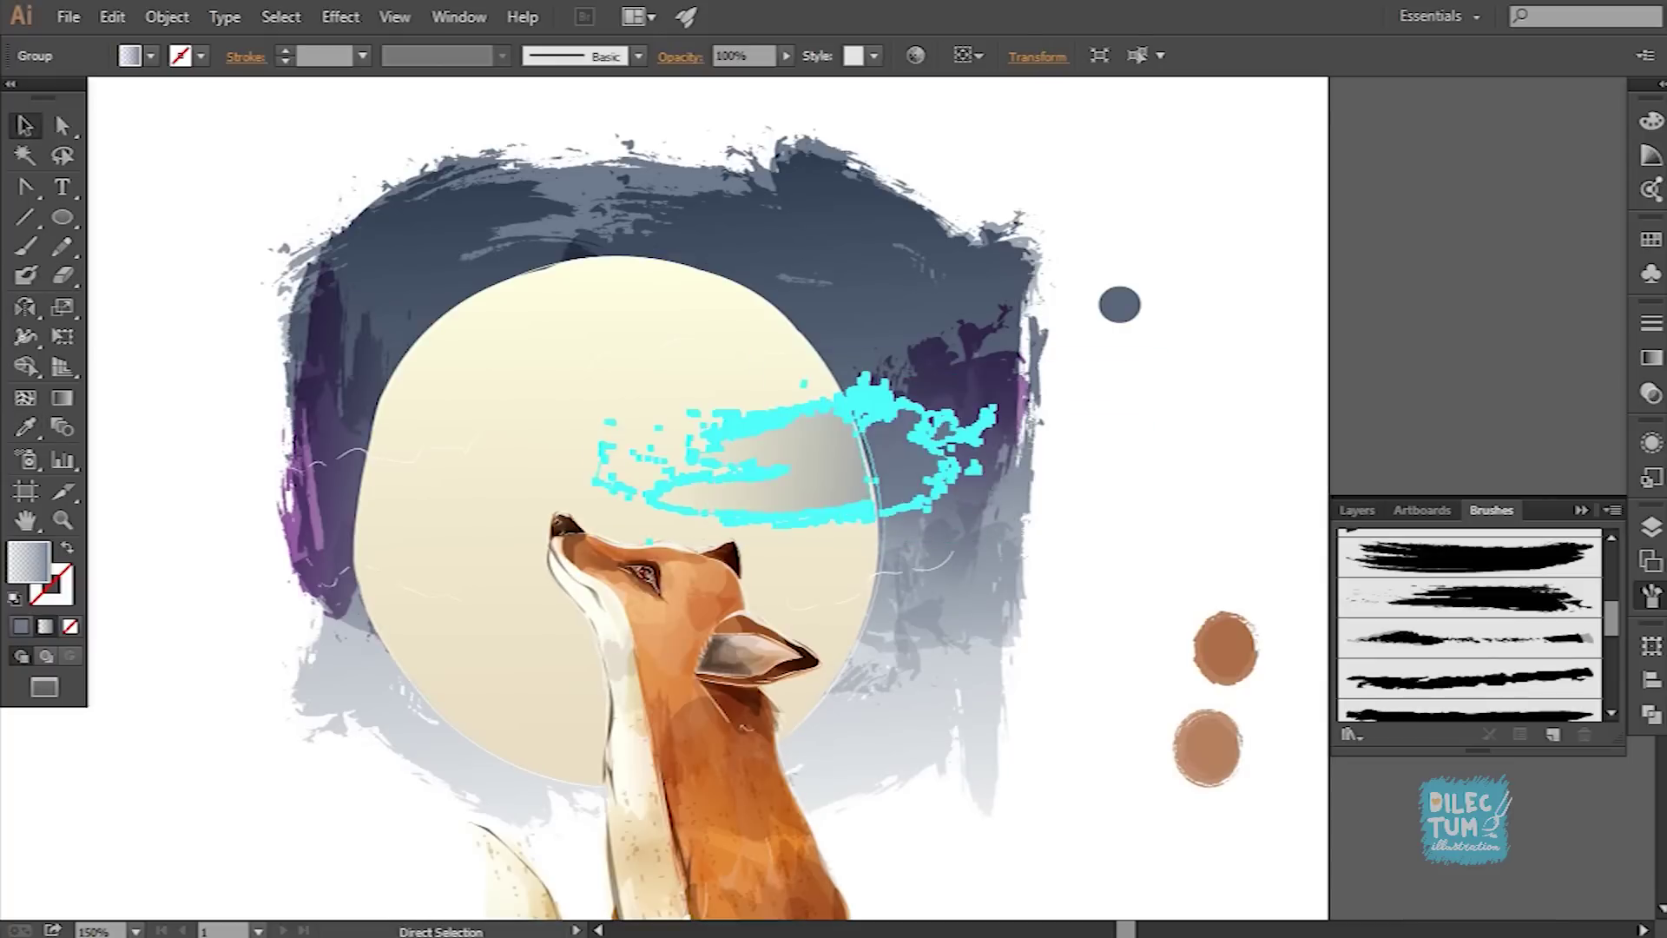
double_click(895, 495)
key("Escape")
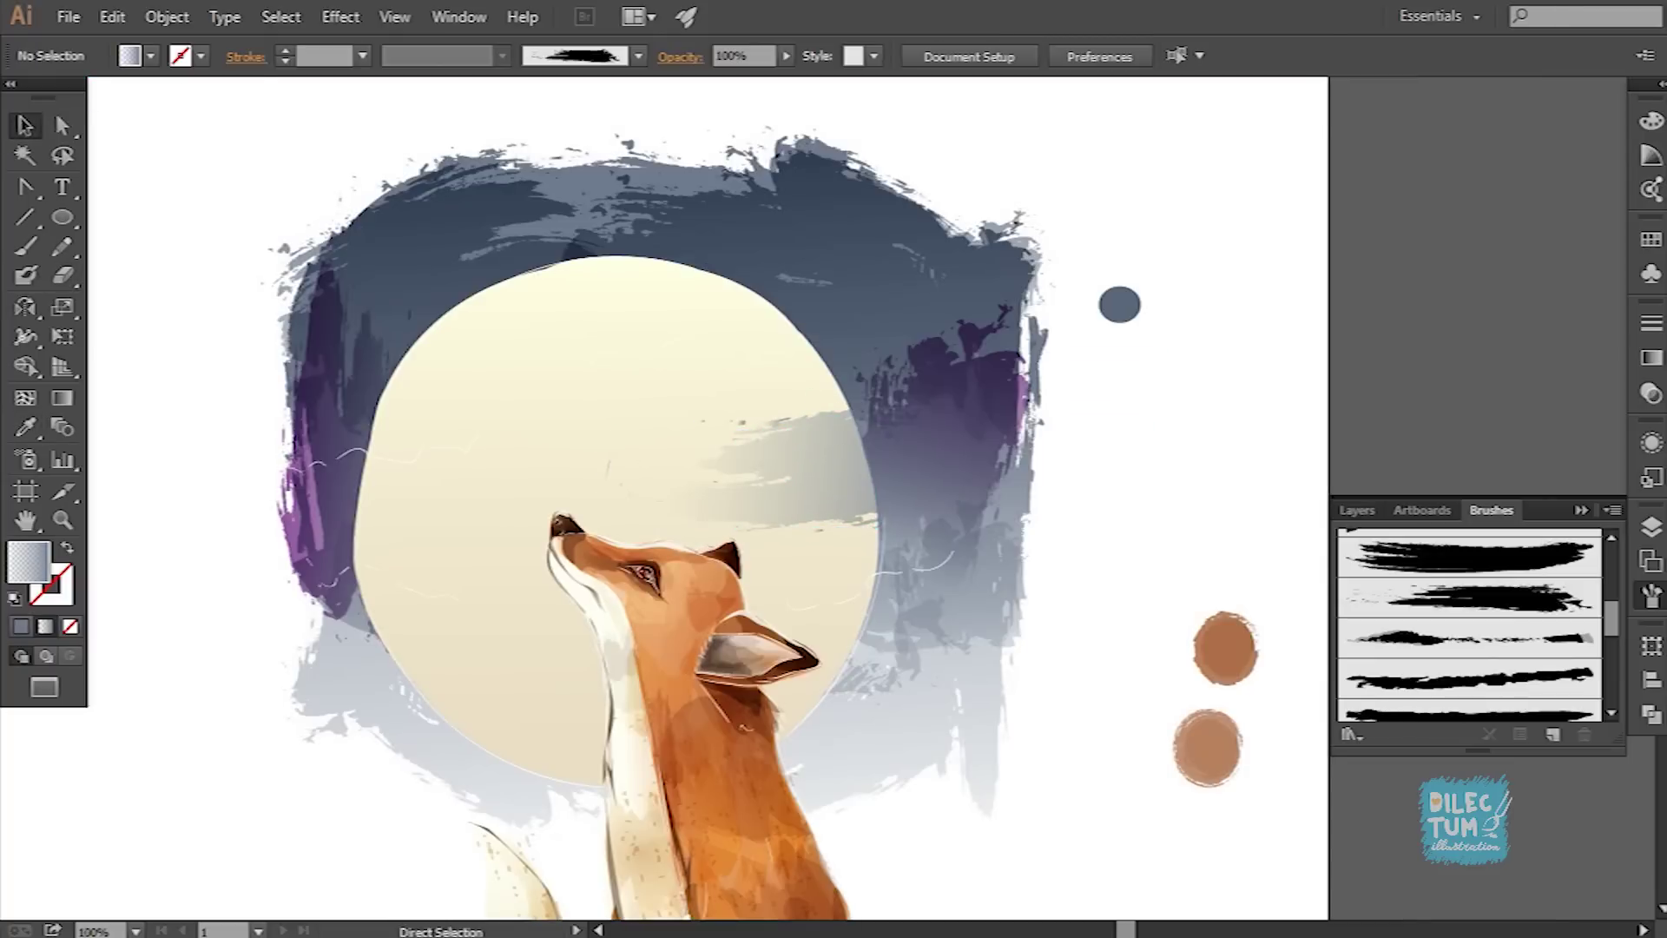
key("ctrl+1")
left_click(680, 56)
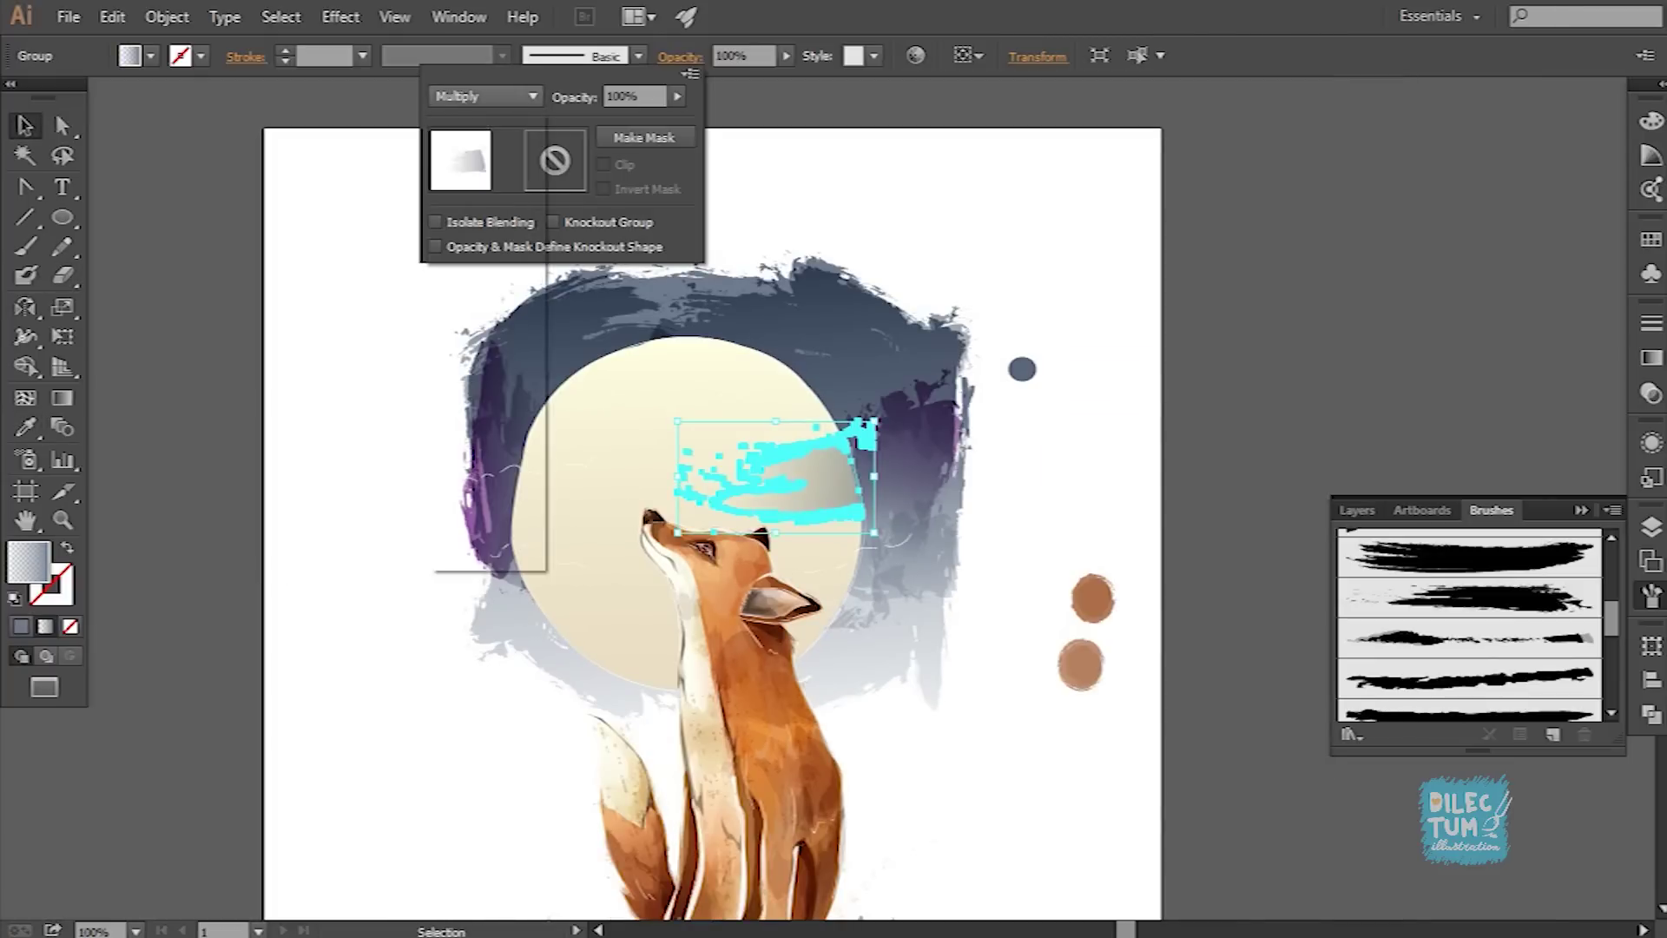
key("Escape")
Step: Recolour the cloud with the dark dot's blue-grey using the Eyedropper
key("ctrl+equal")
key("g")
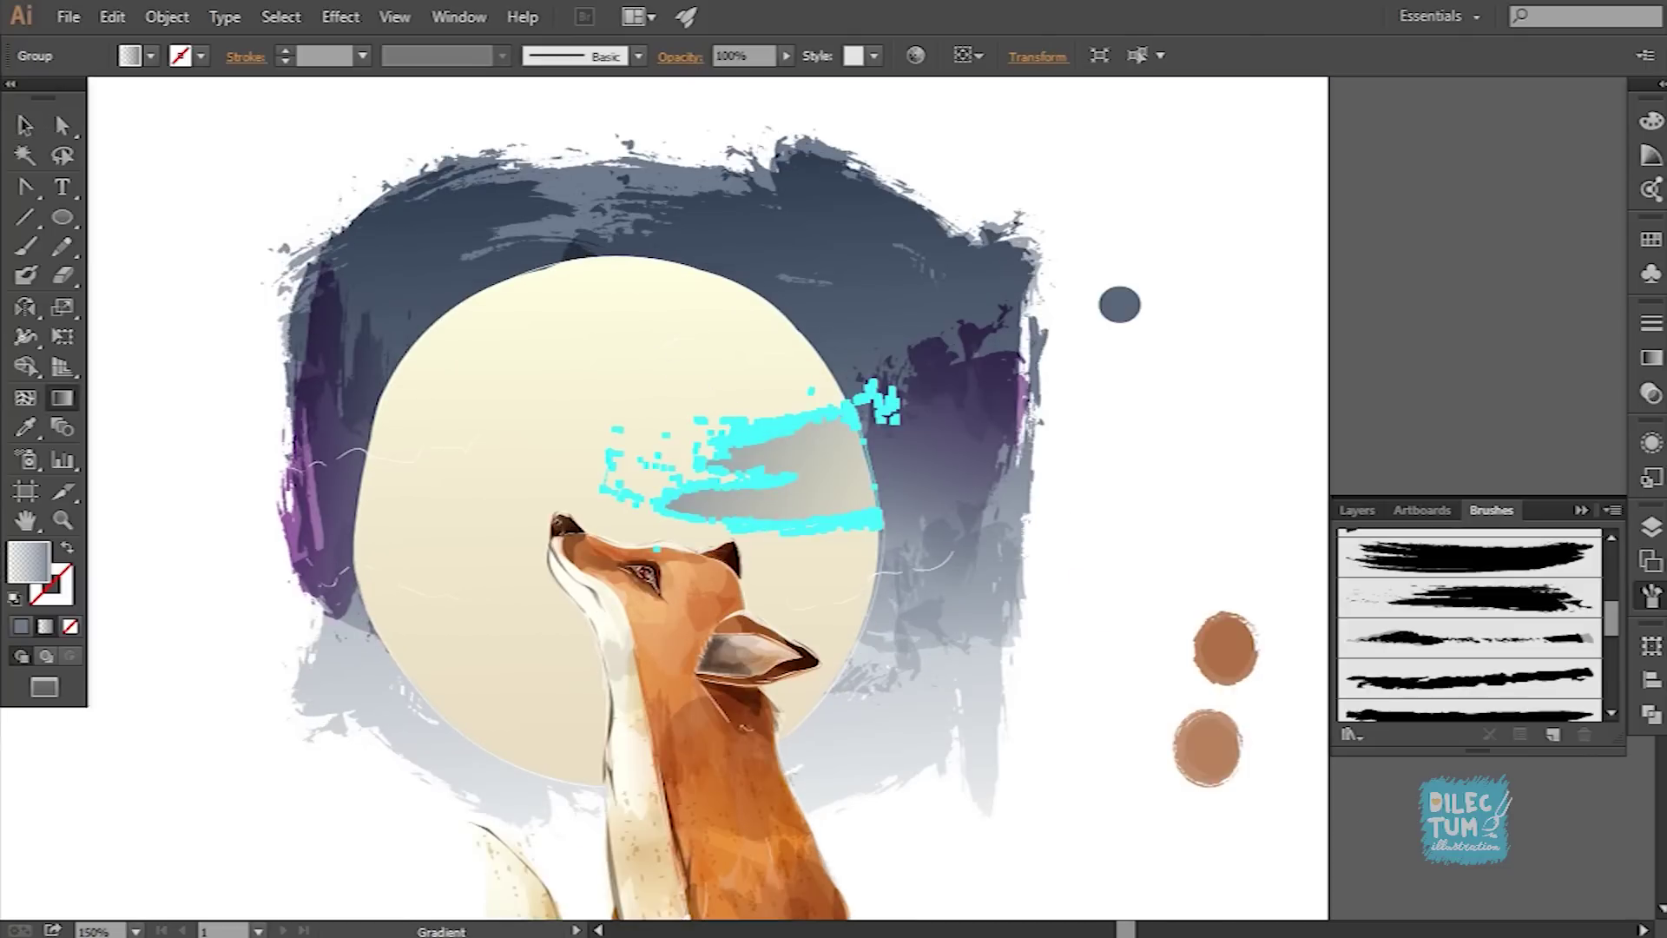
key("v")
left_click(1120, 304)
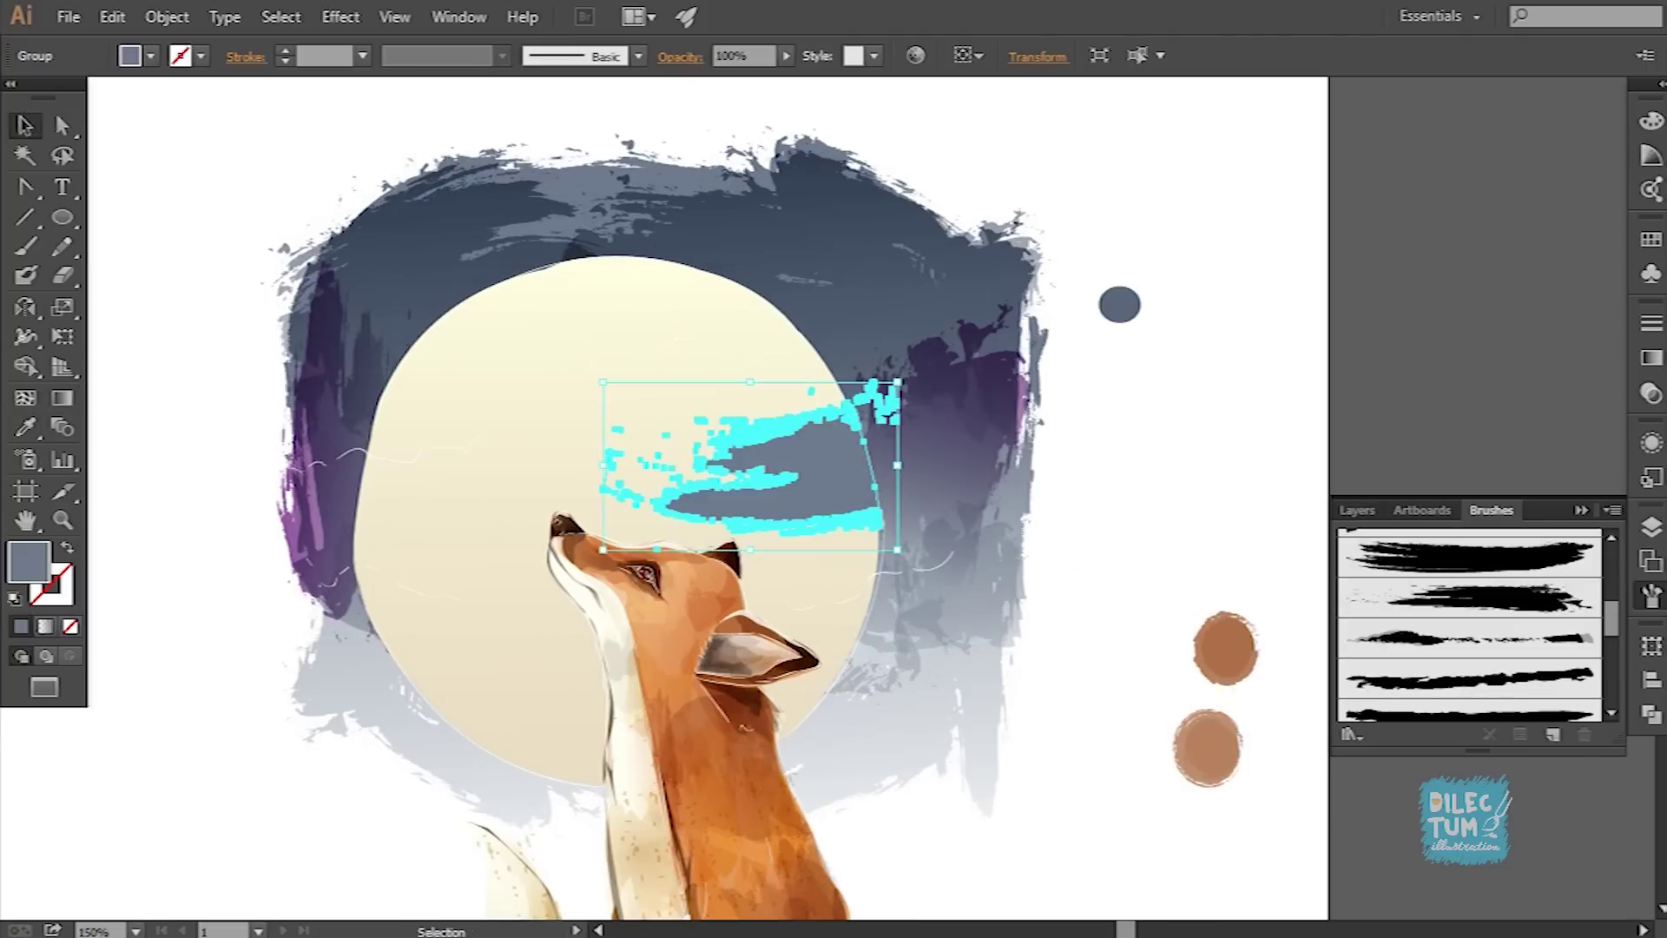
key("g")
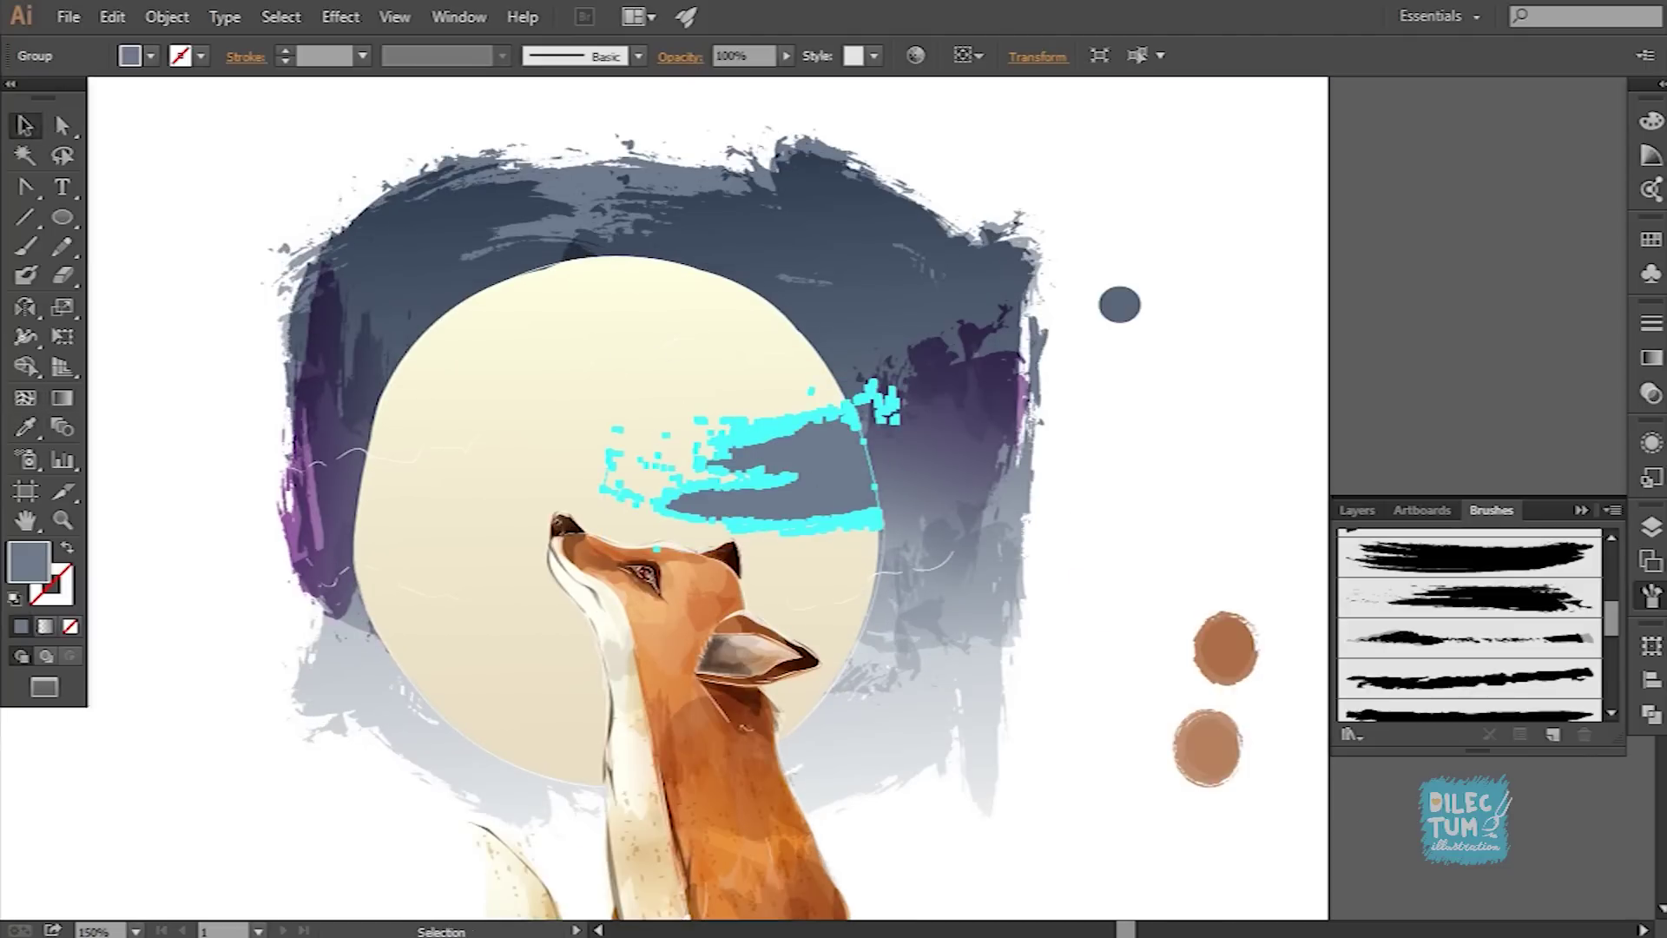
key("ctrl+shift+a")
Step: Isolate the moon group, then exit isolation and deselect it
key("ctrl+0")
key("ctrl+equal")
key("ctrl+equal")
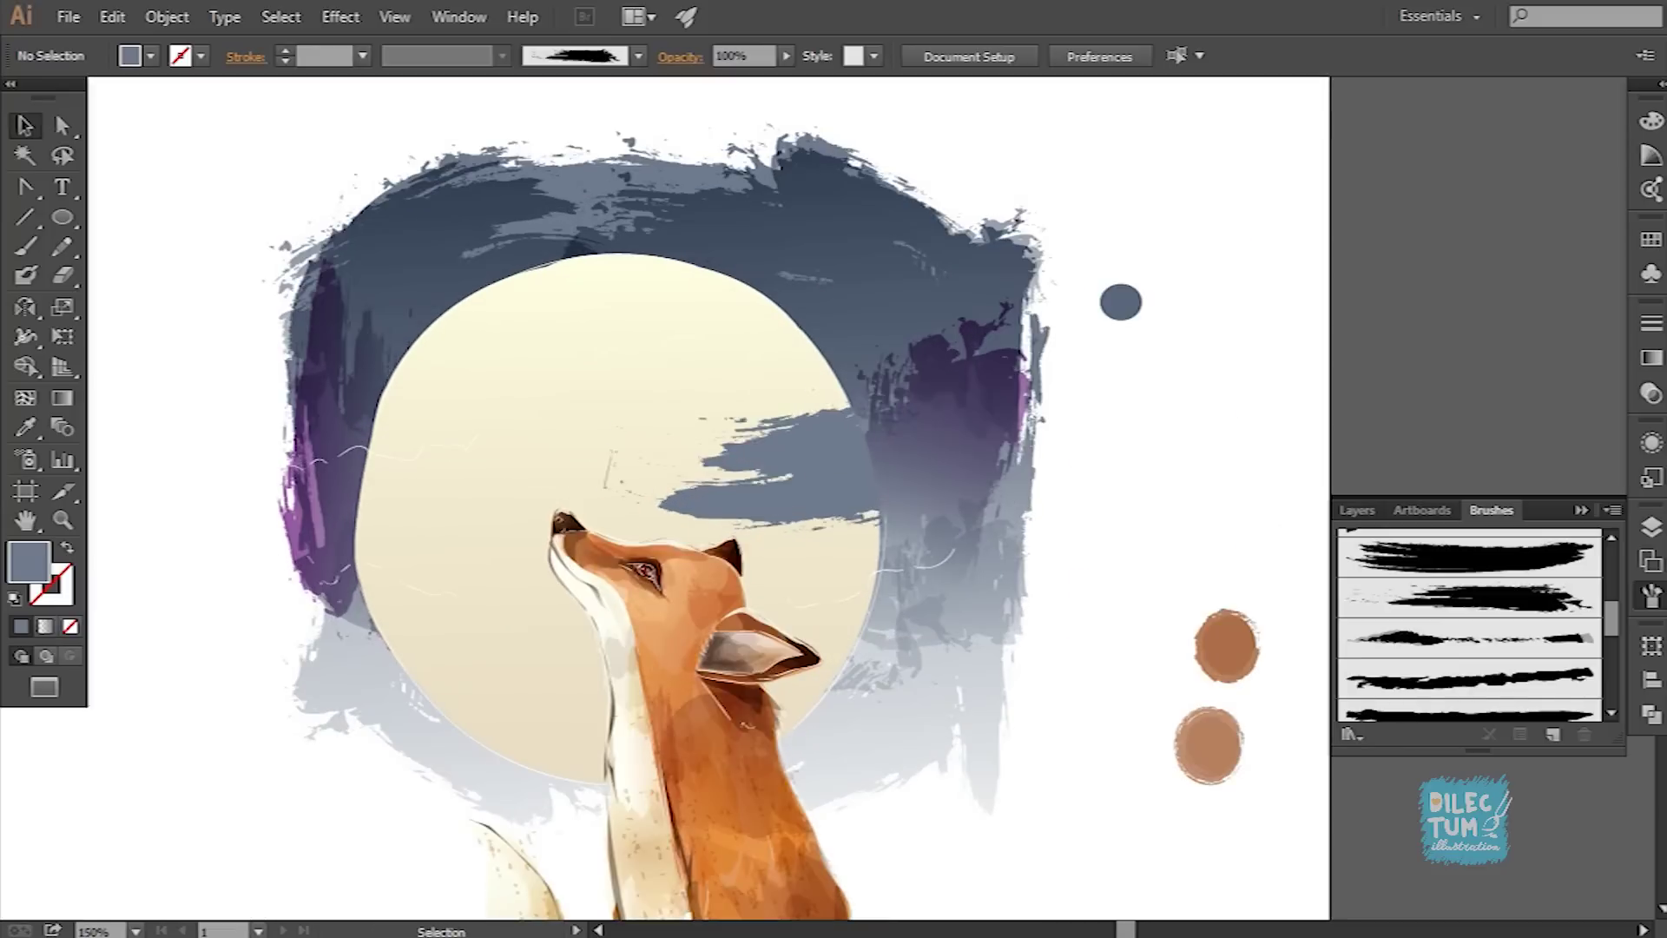
double_click(773, 469)
key("Escape")
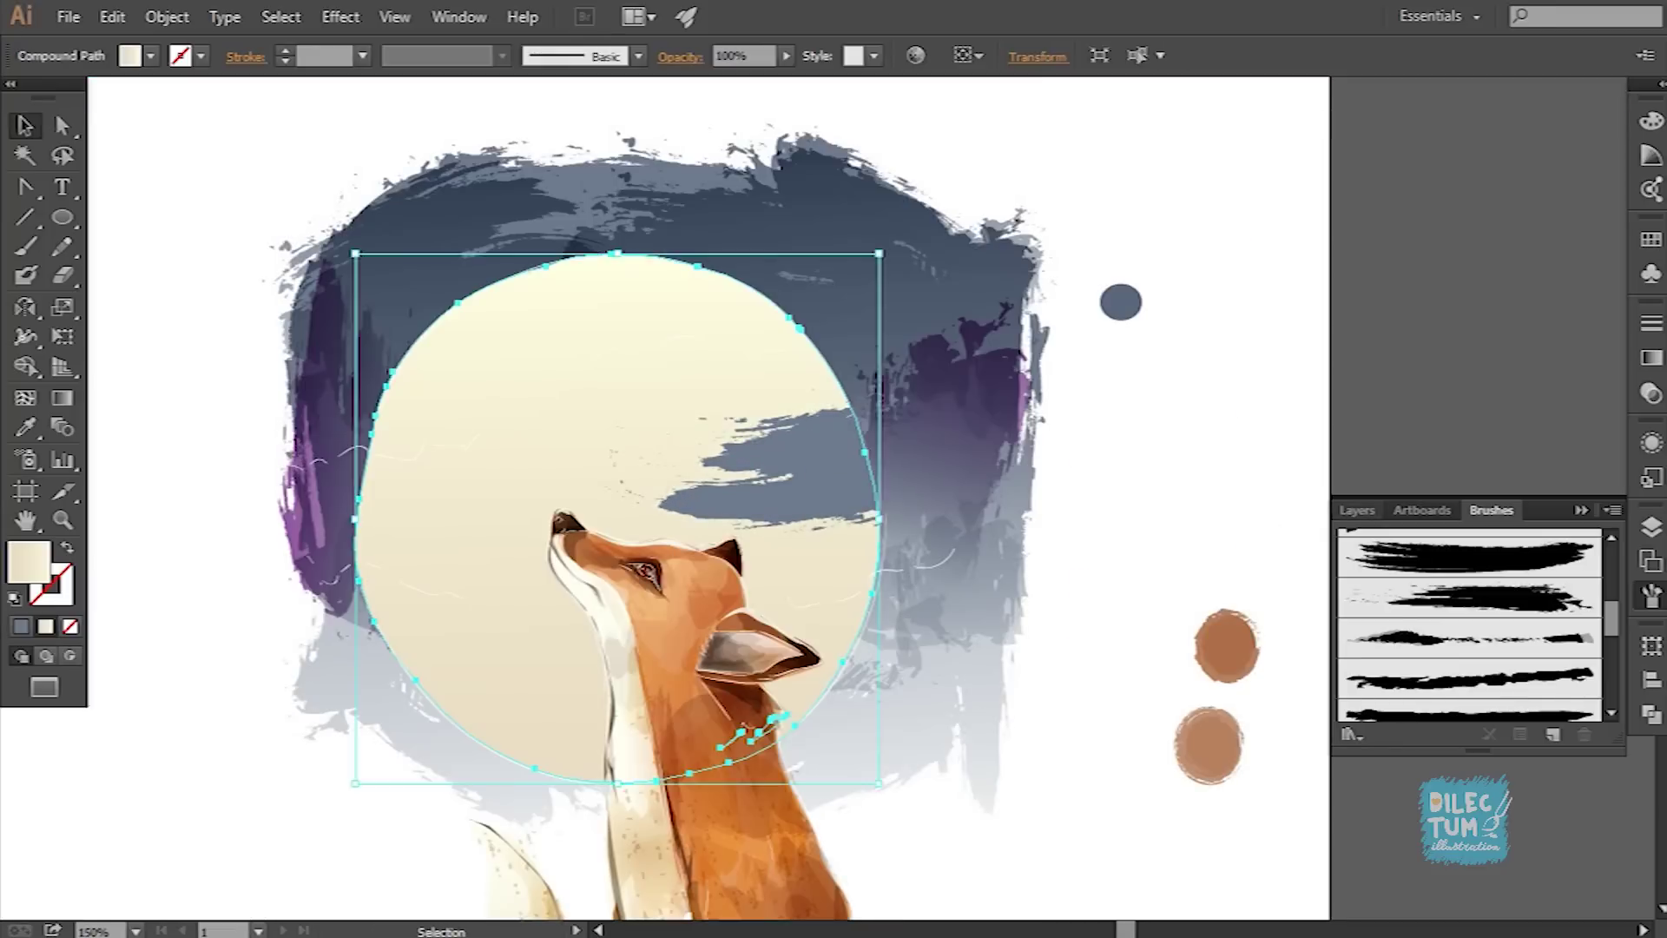
key("ctrl+shift+a")
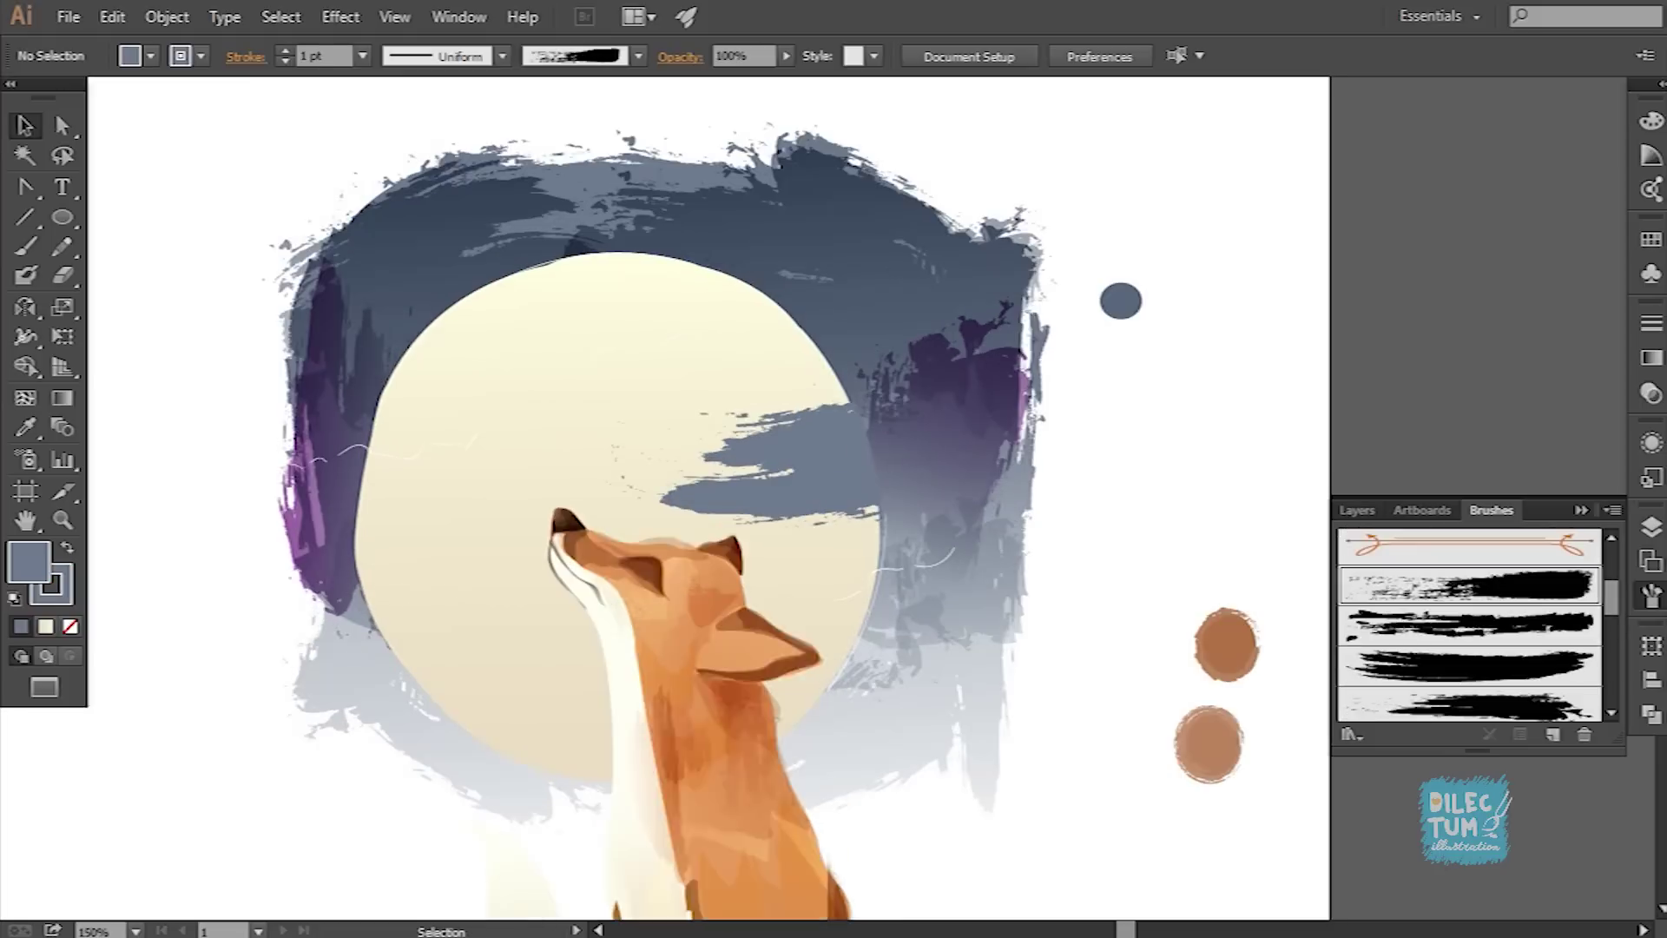
Step: Try painting grey brush strokes across the moon, then undo them
key("b")
key("shift+x")
mouse_move(325, 482)
left_mouse_down()
mouse_move(569, 599)
mouse_move(742, 612)
left_mouse_up()
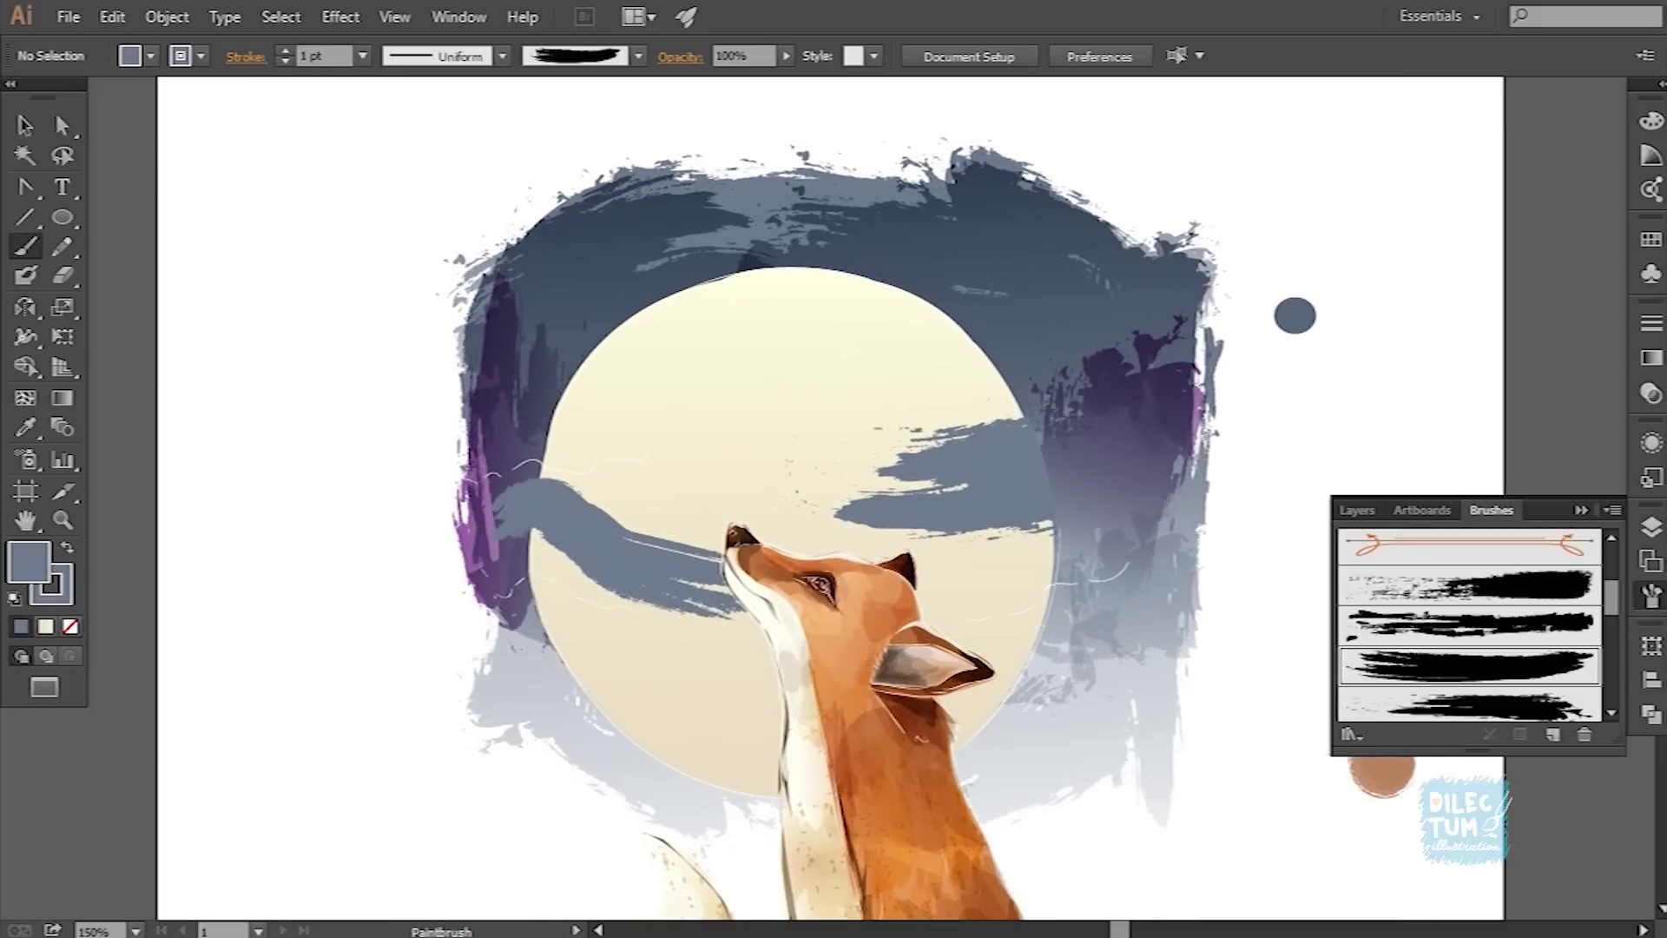
key("ctrl+z")
left_click_drag(821, 573, 821, 573)
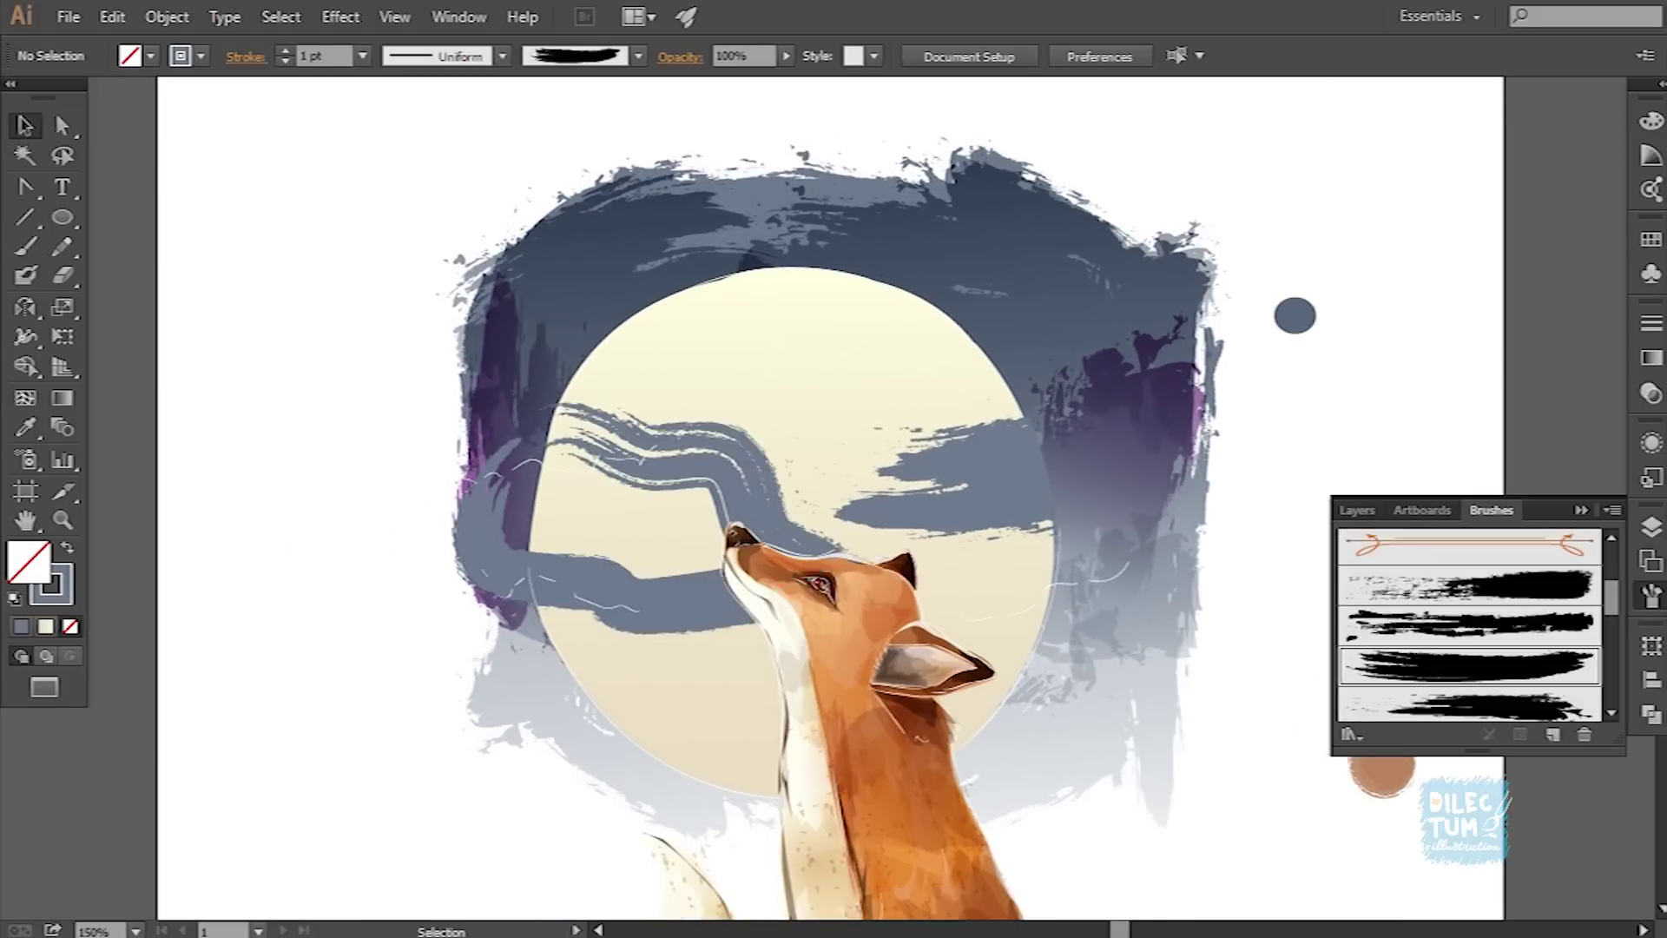
key("ctrl+z")
key("ctrl+z")
key("ctrl+z")
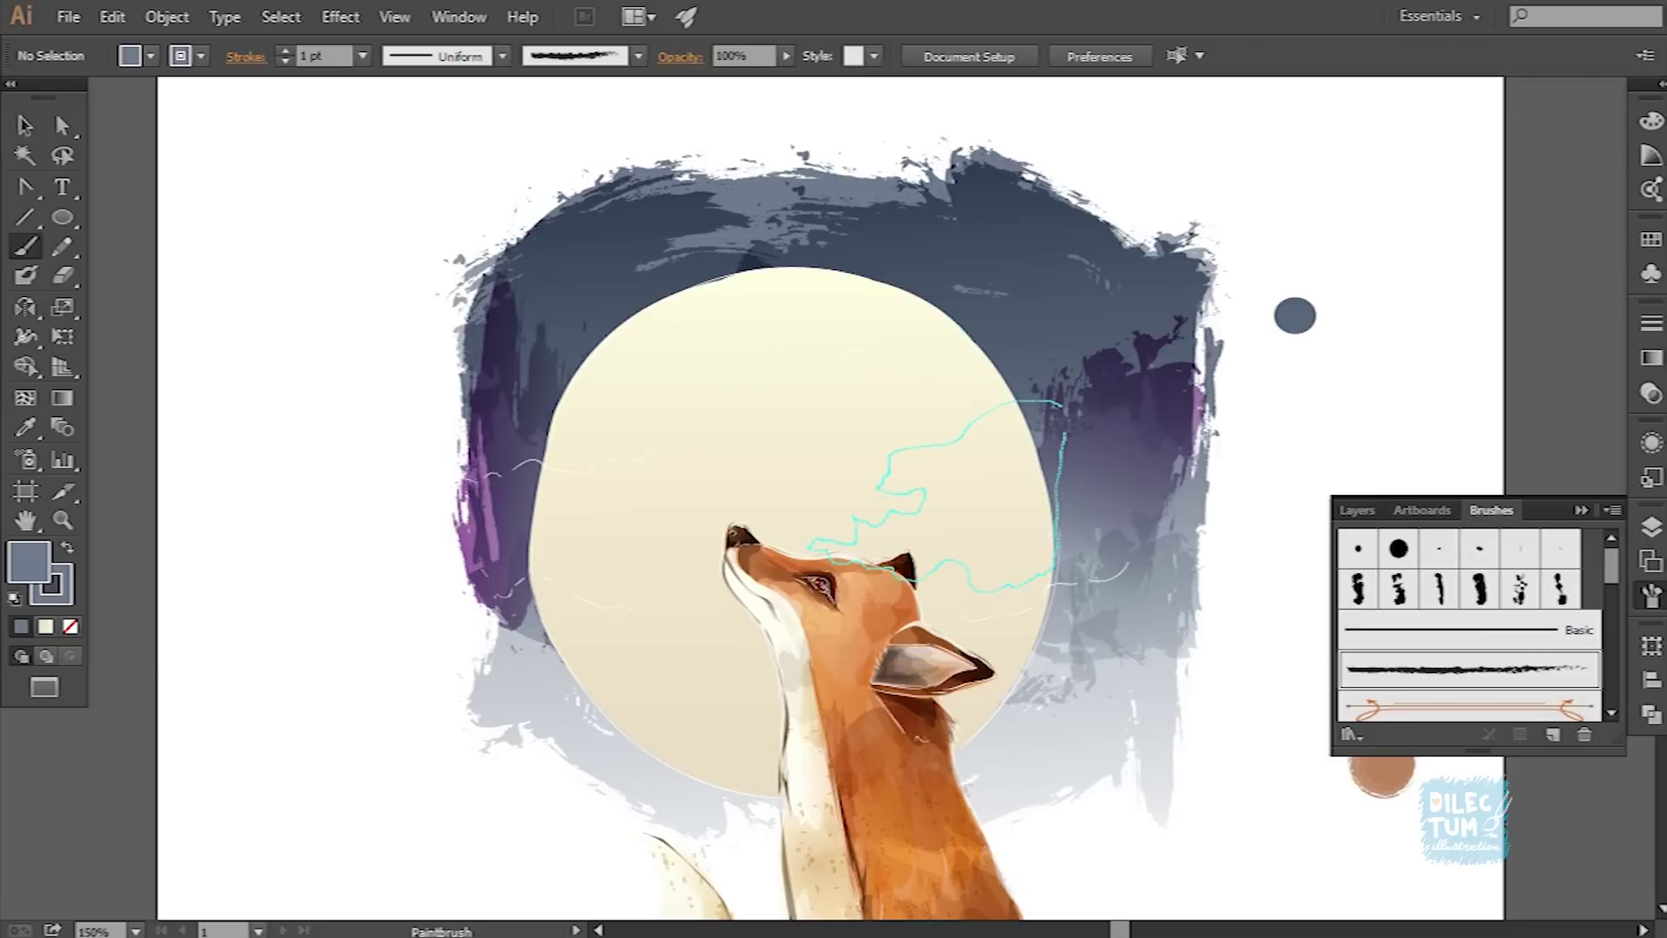
Step: Paint a closed cloud on the moon's right, expand it and erase a sliver from its right edge
left_click_drag(1055, 564, 1061, 401)
key("v")
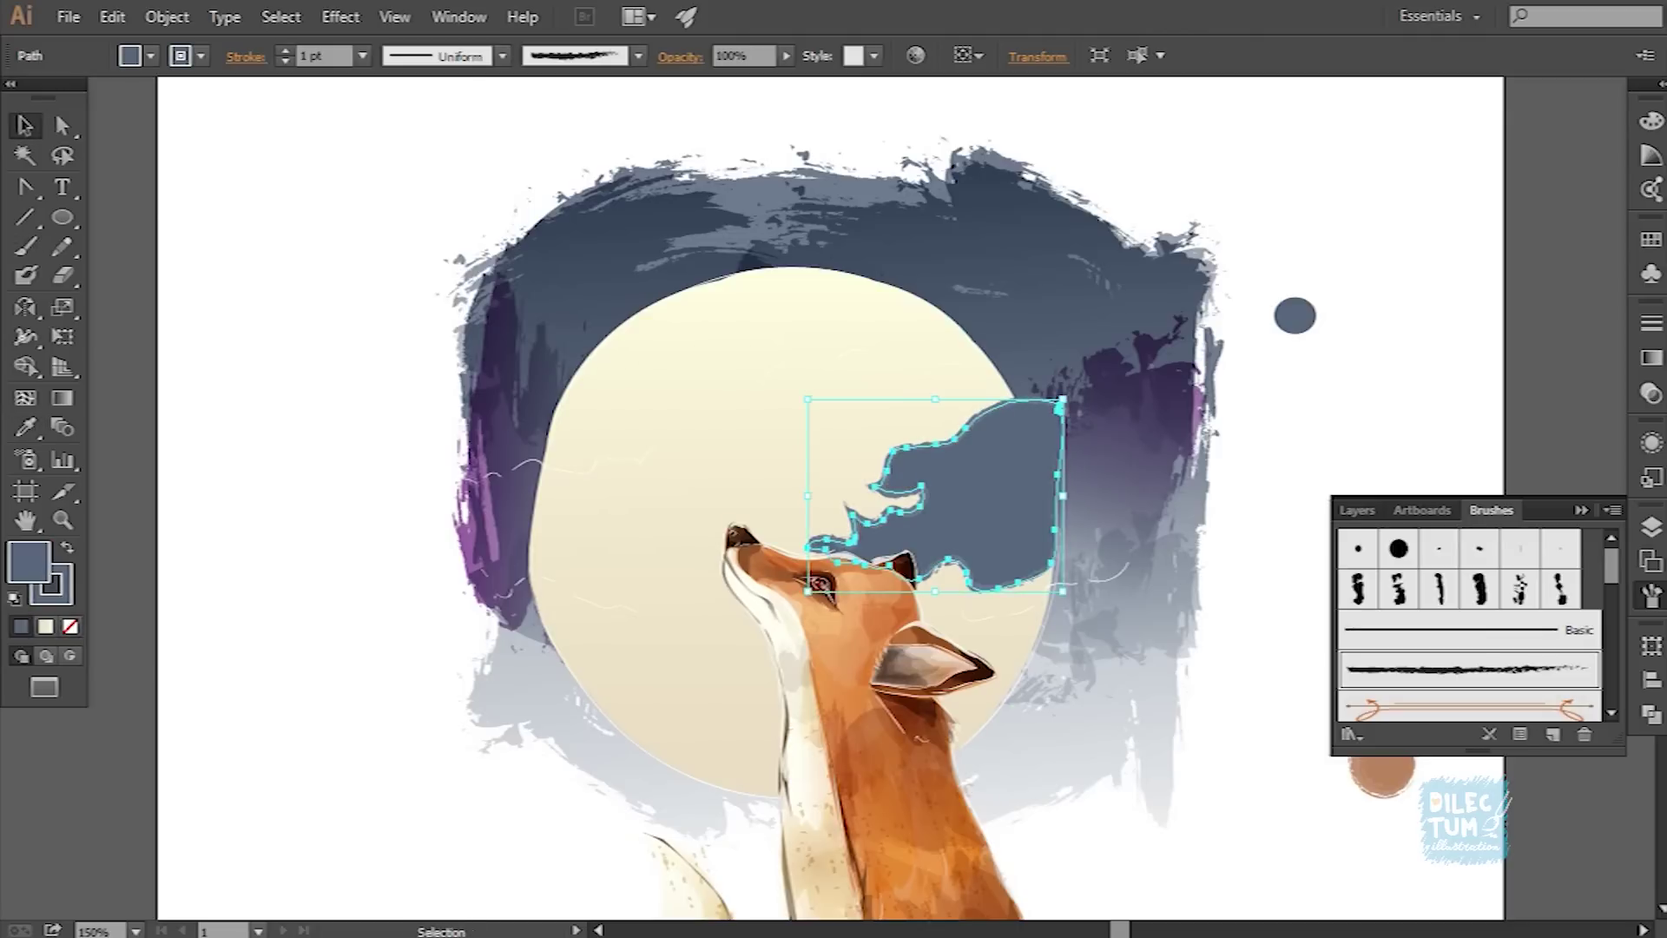
left_click(167, 17)
left_click(200, 305)
left_click(1650, 713)
key("shift+e")
left_click_drag(1003, 371, 1048, 460)
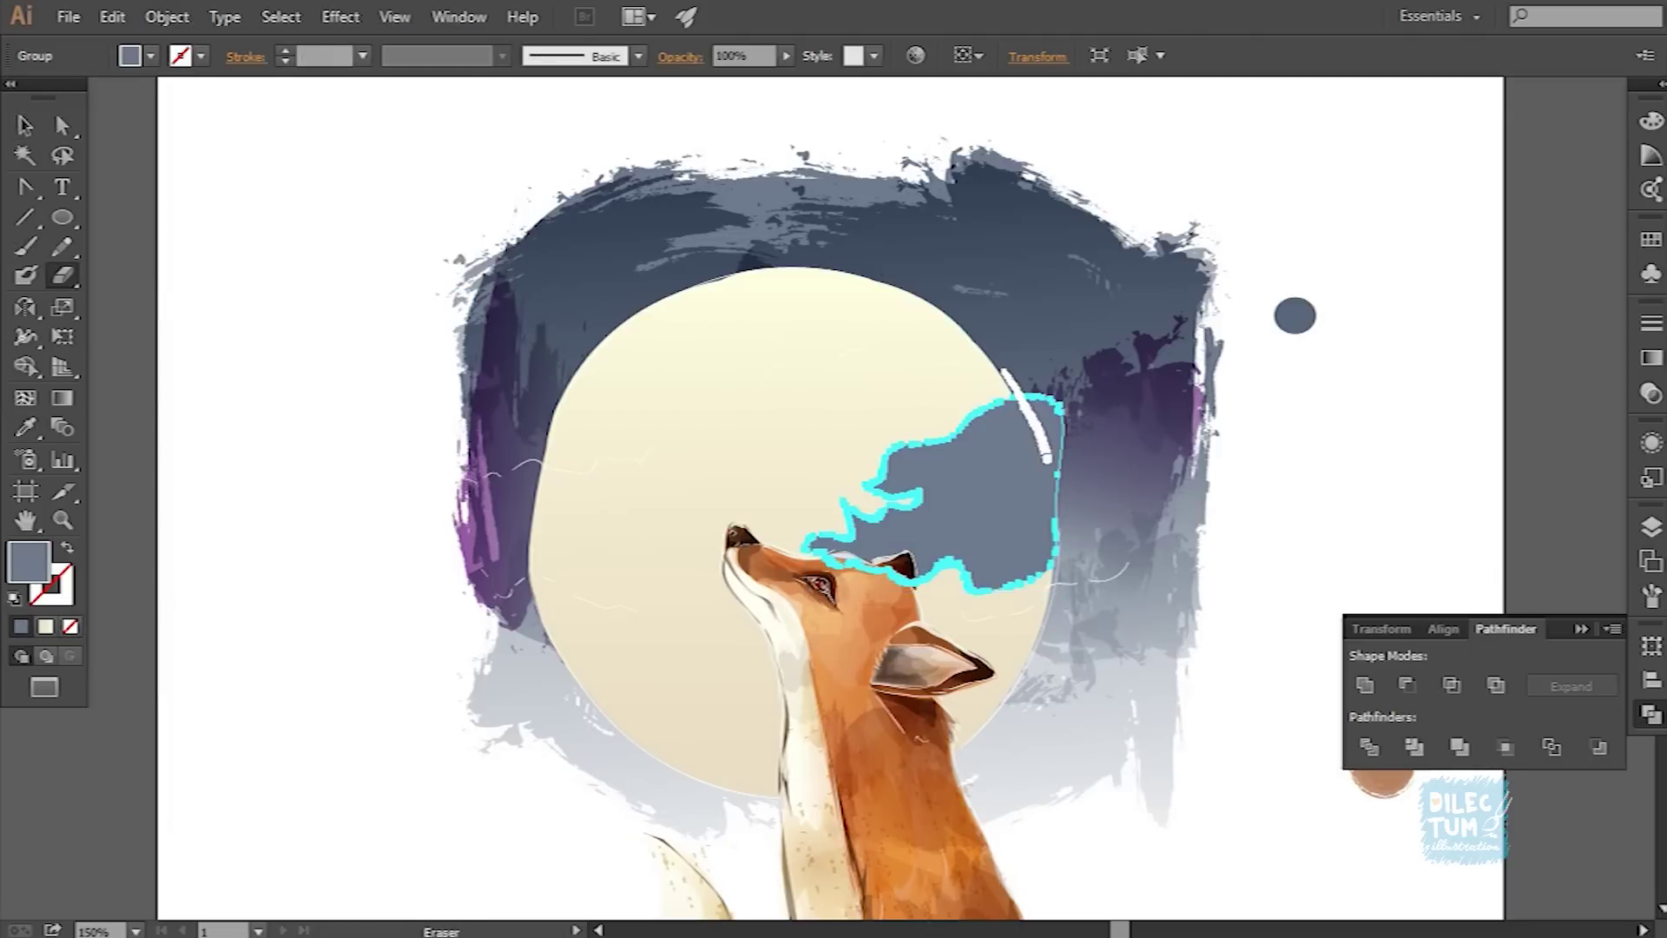
key("v")
double_click(1038, 486)
key("Escape")
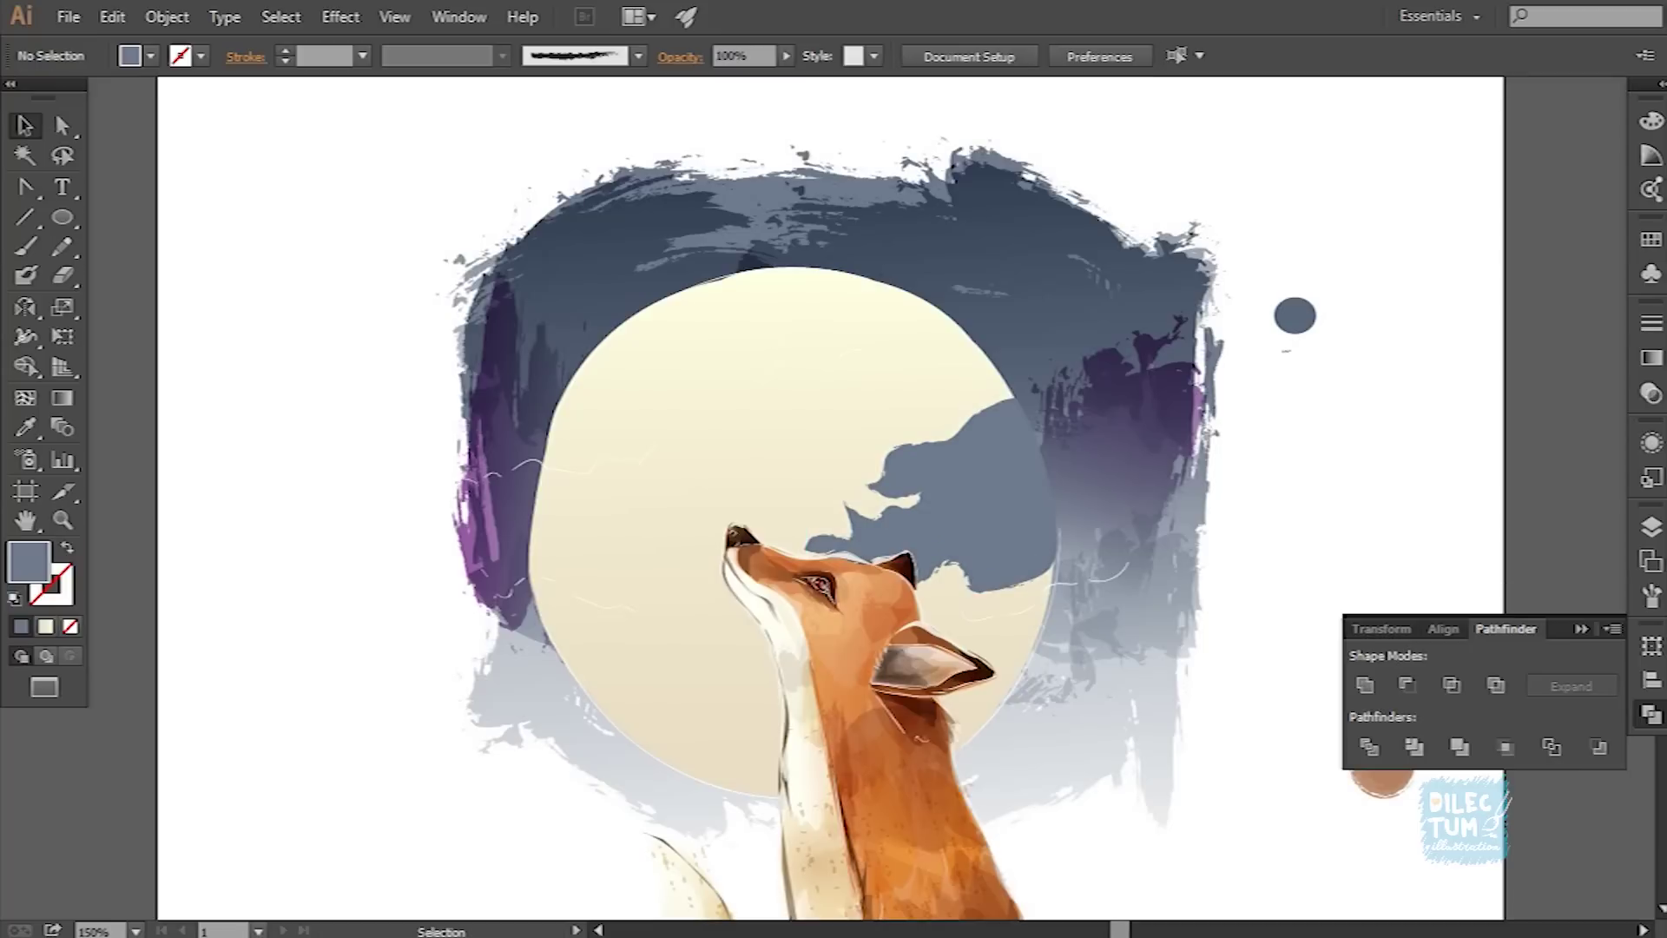
key("ctrl+1")
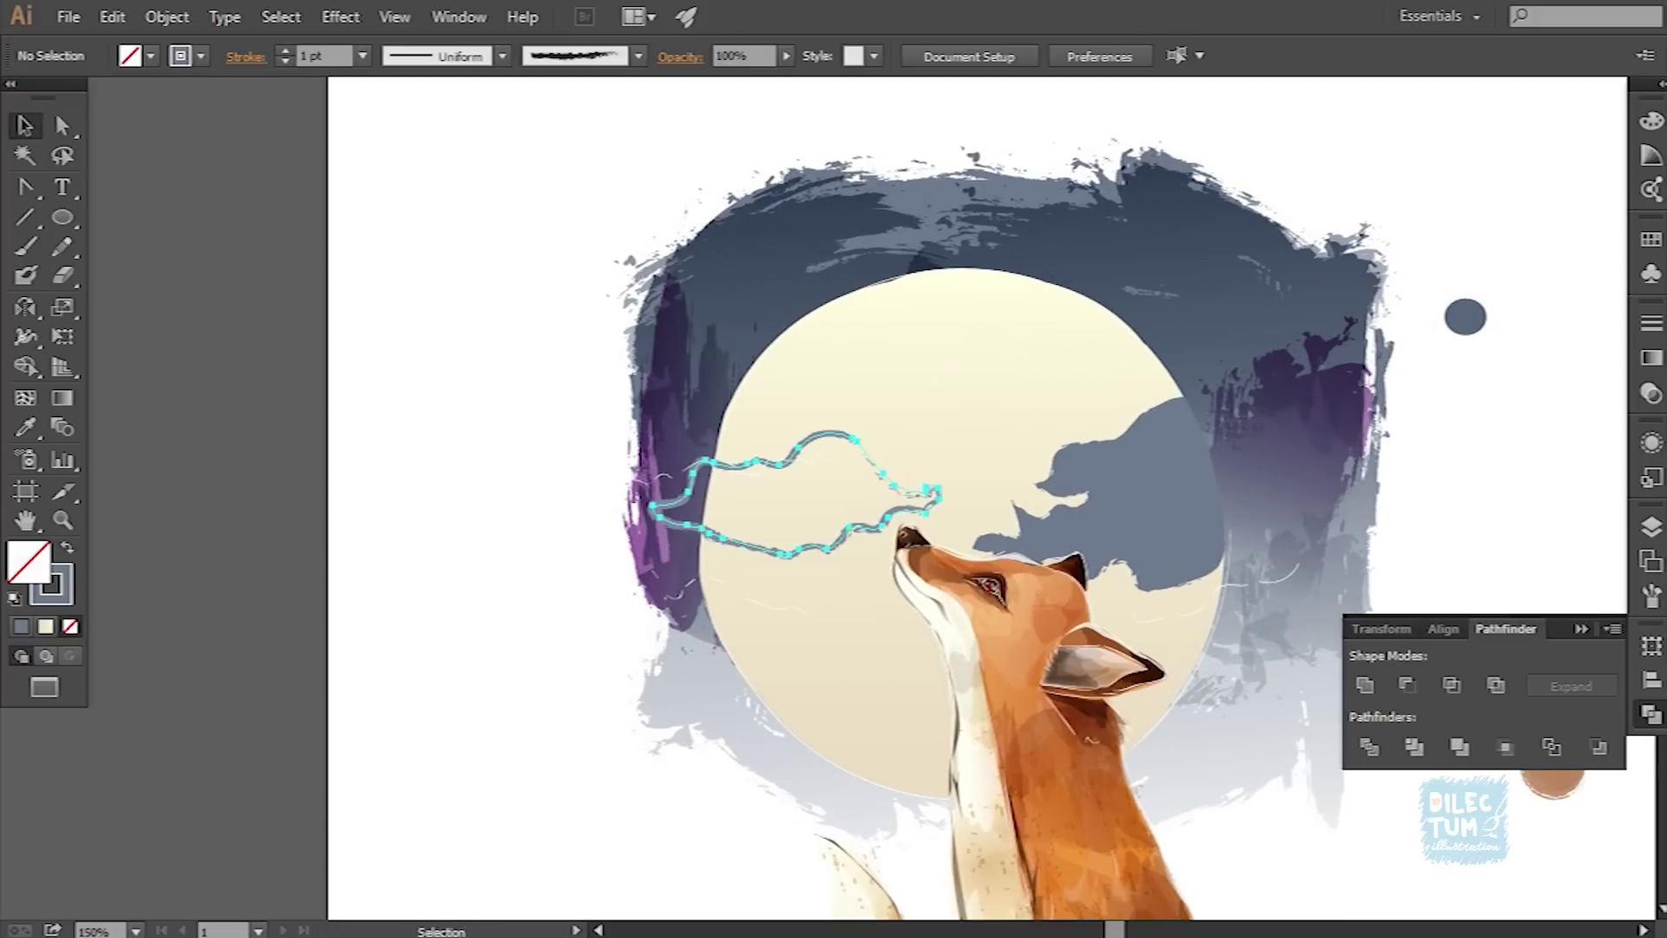
Step: Check the dark cloud shape in isolation and toggle its fill with undo and redo
key("v")
double_click(1129, 504)
key("Escape")
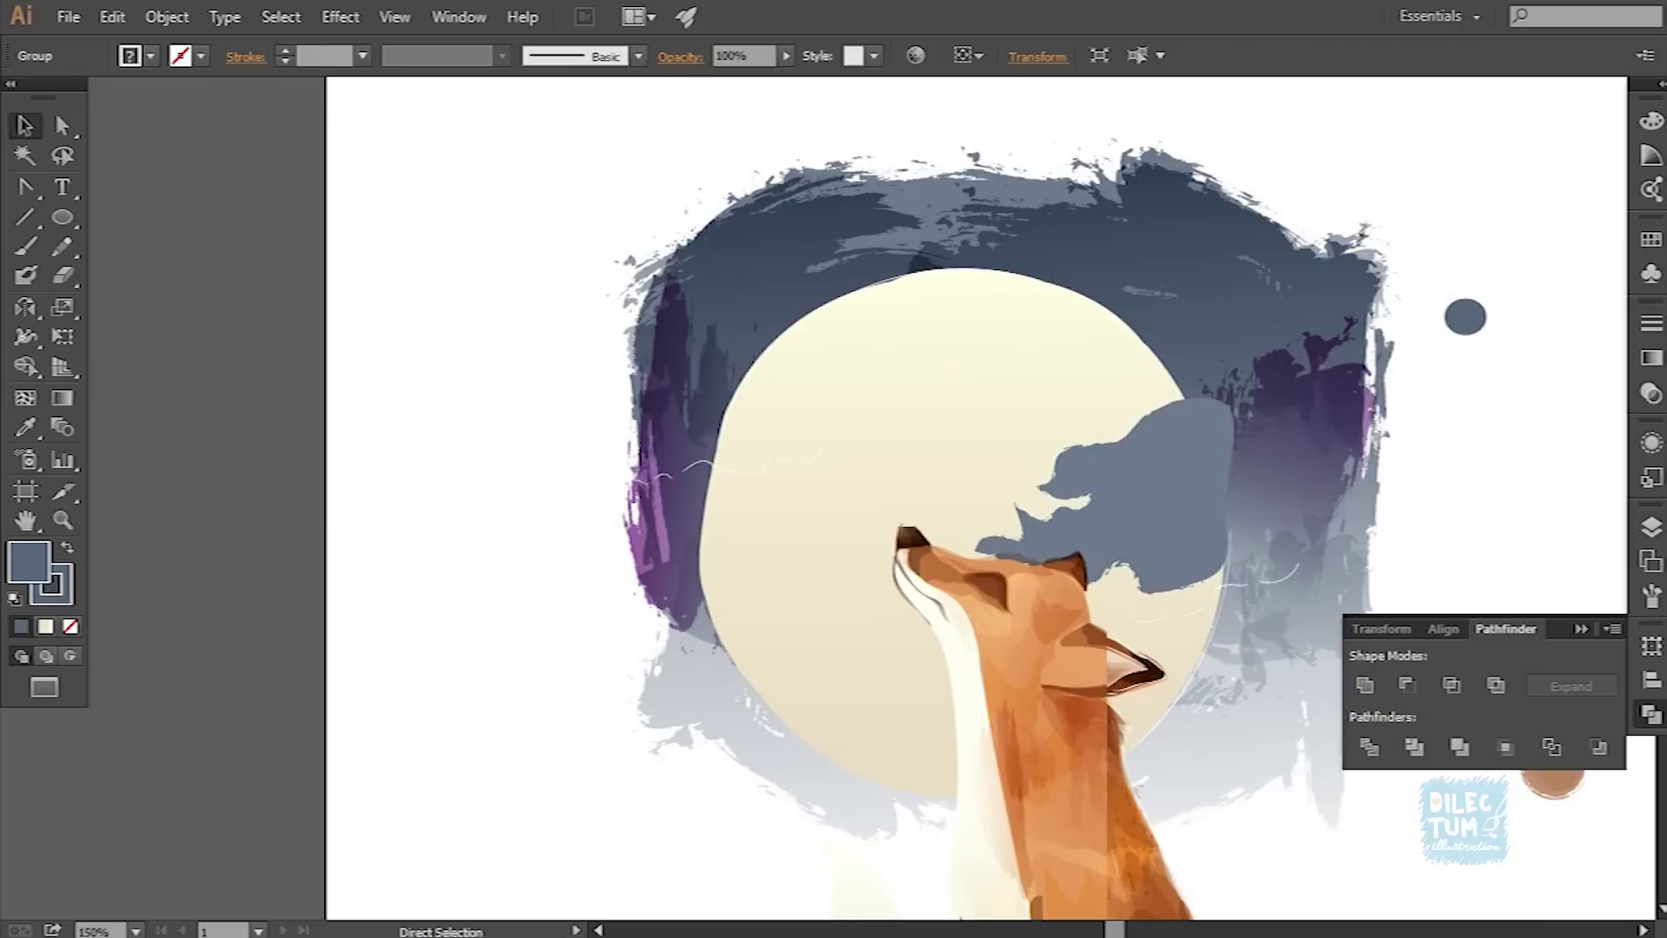
key("ctrl+z")
key("ctrl+shift+z")
key("ctrl+z")
Step: Paint a second dark blue-grey cloud across the moon's left side and select both clouds
key("b")
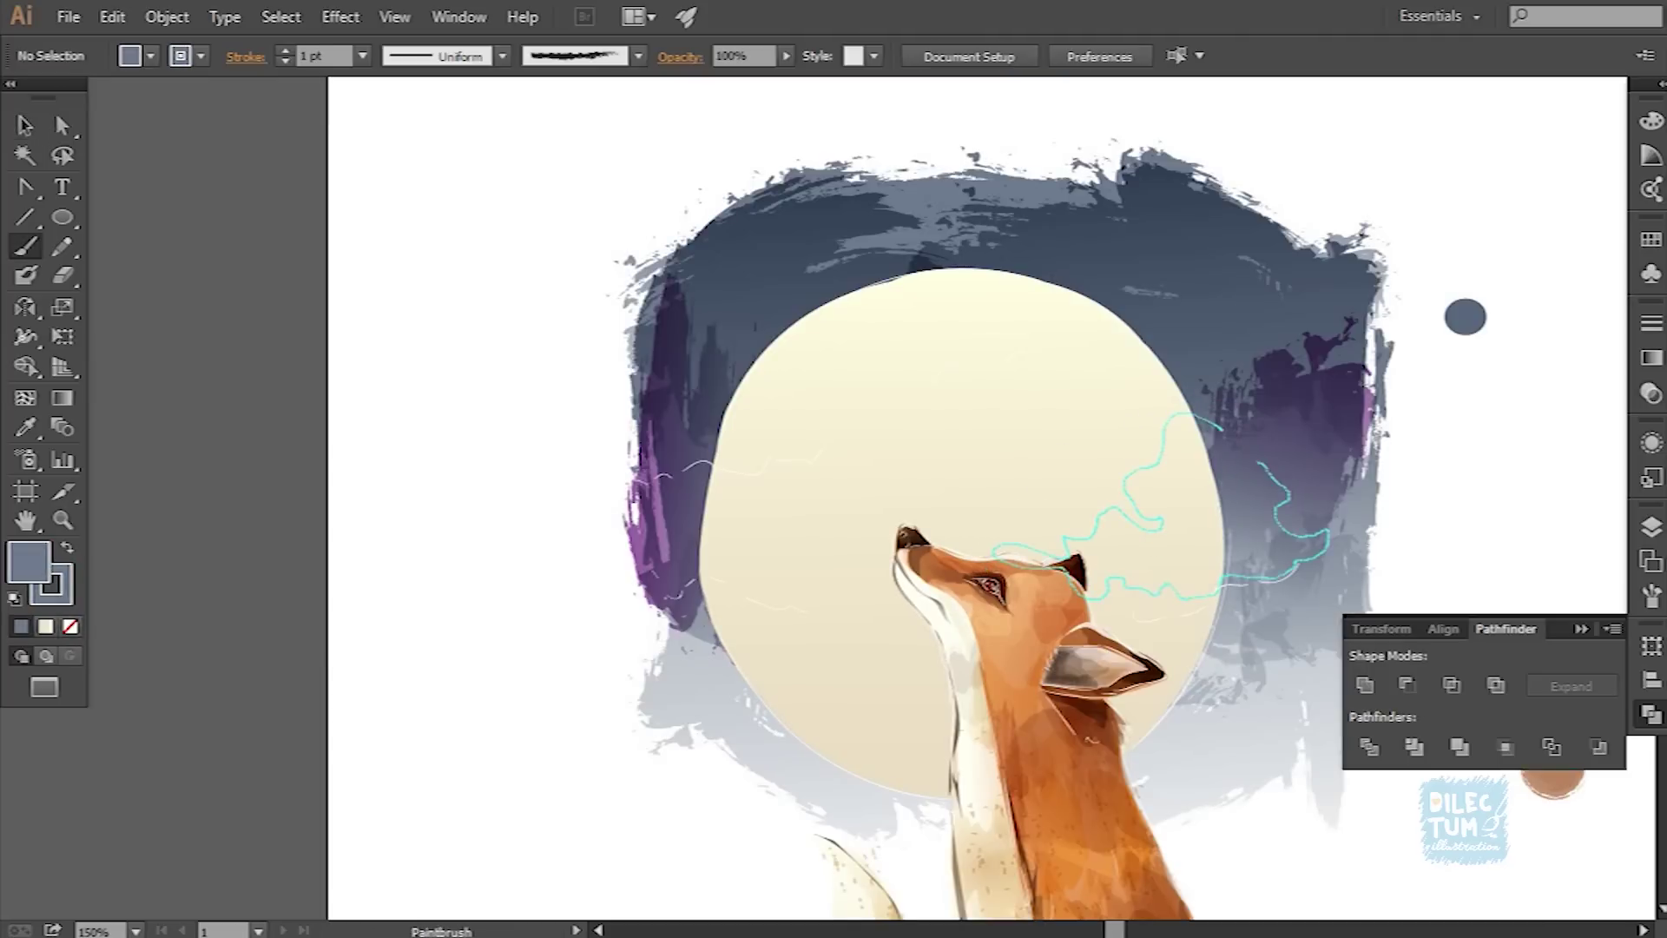
key("n")
key("ctrl+shift+z")
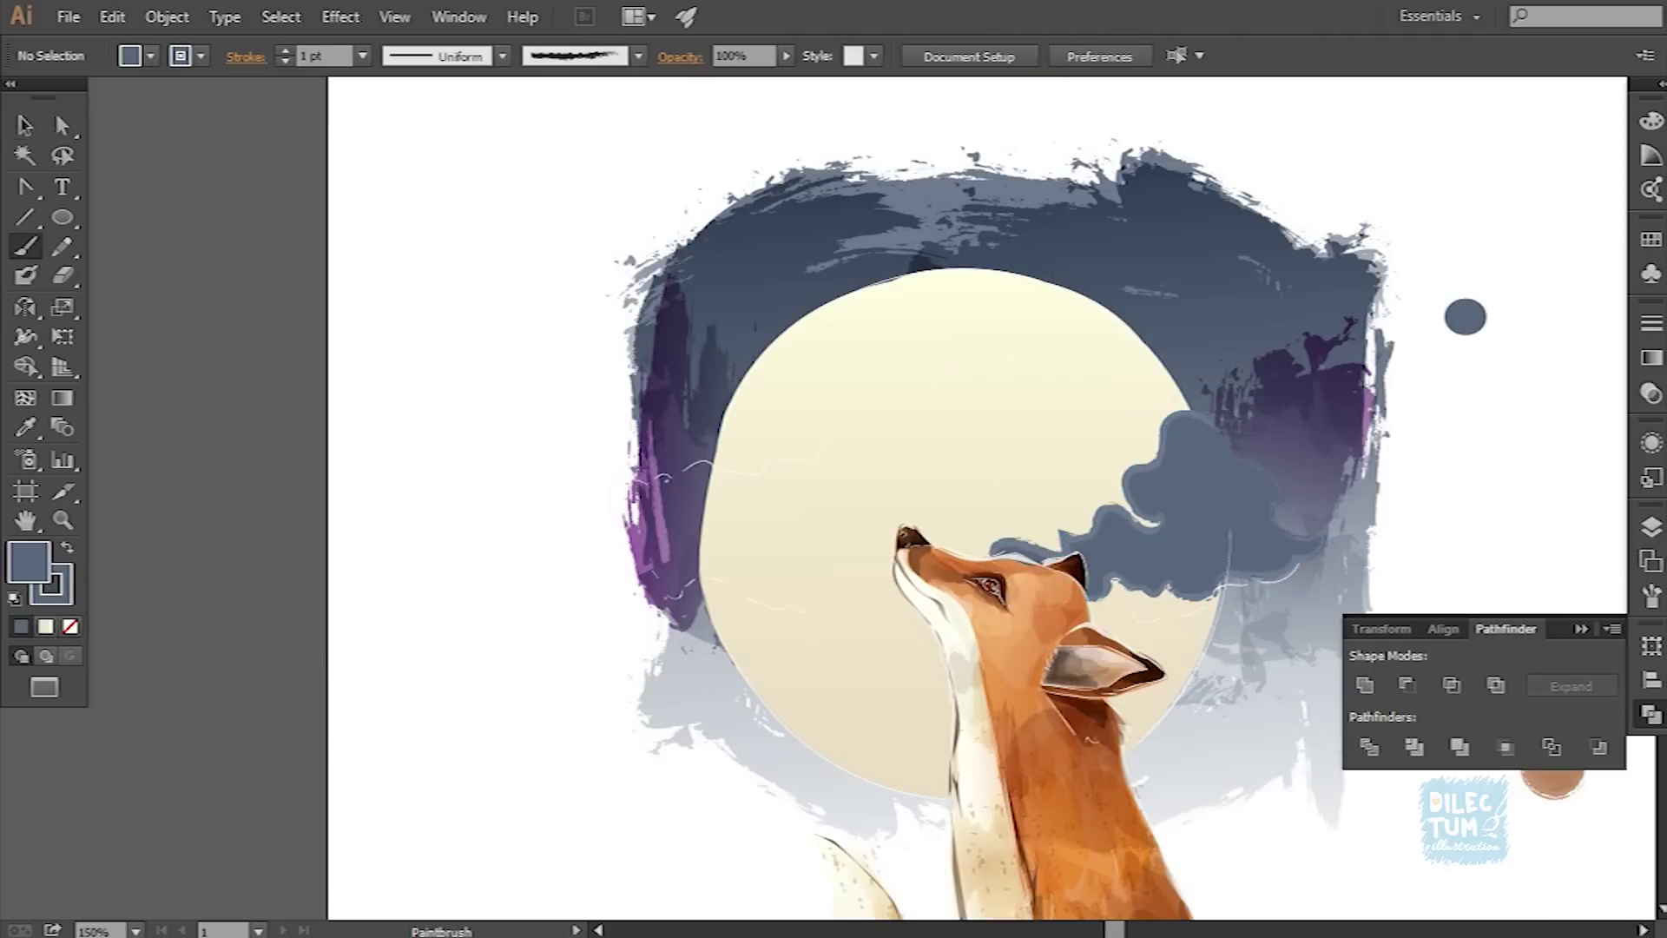
left_click_drag(725, 590, 662, 495)
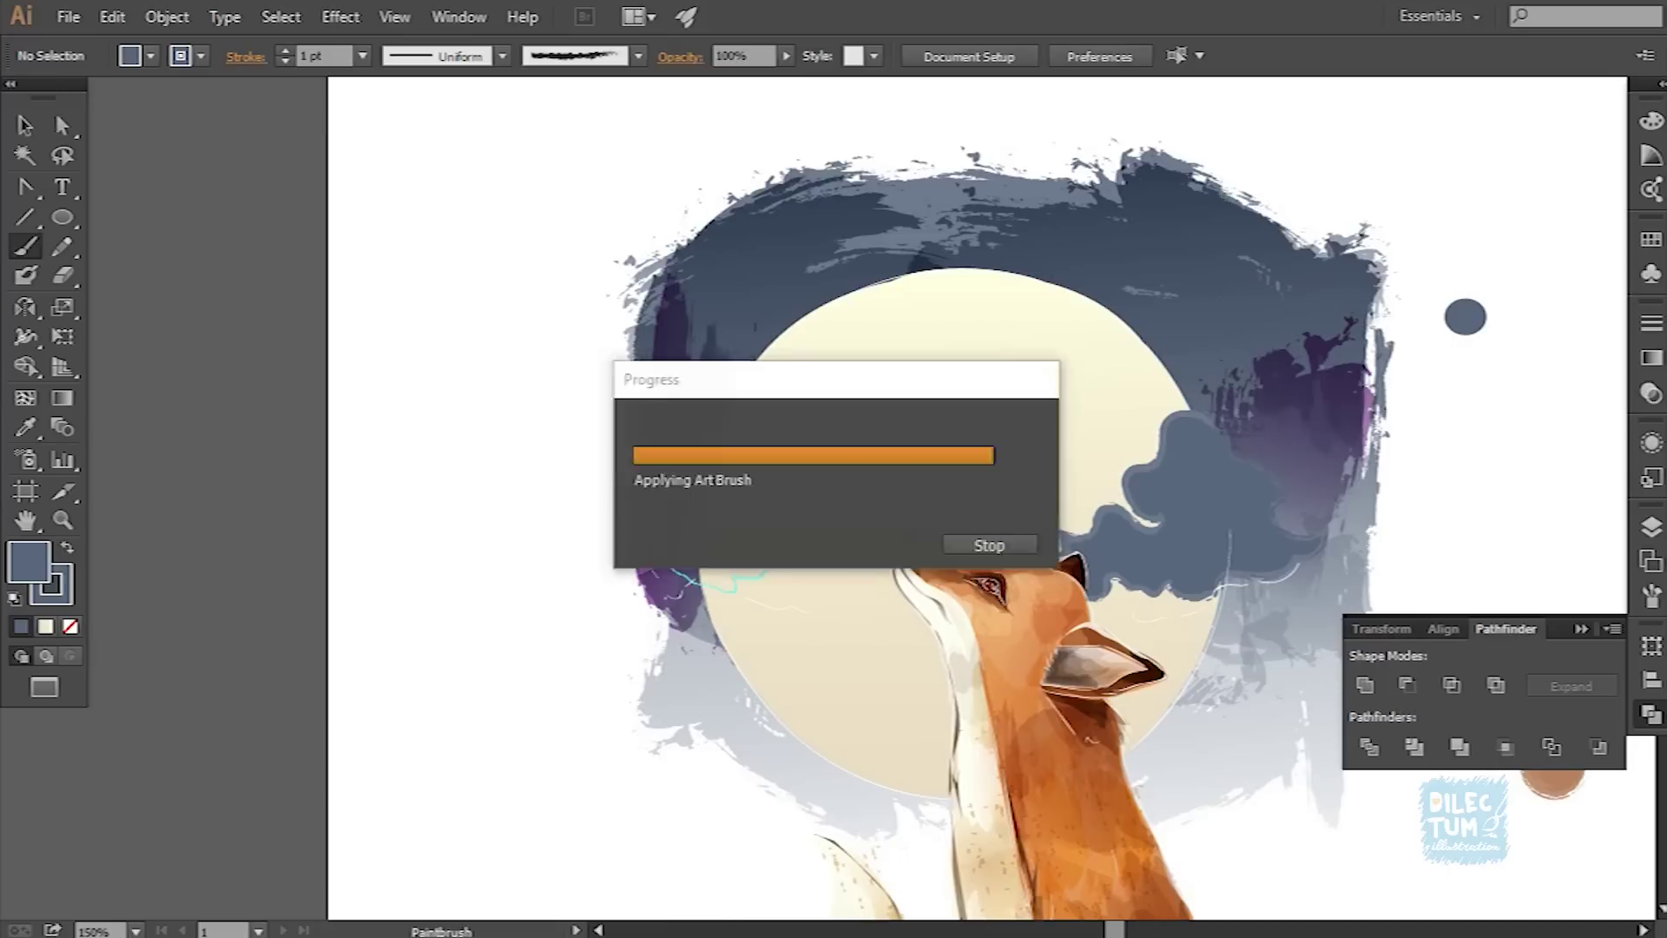
key("v")
left_click(1199, 504, "shift")
Step: Expand both cloud strokes into filled shapes and group them, framing the clouds and fox head
left_click(166, 17)
left_click(243, 304)
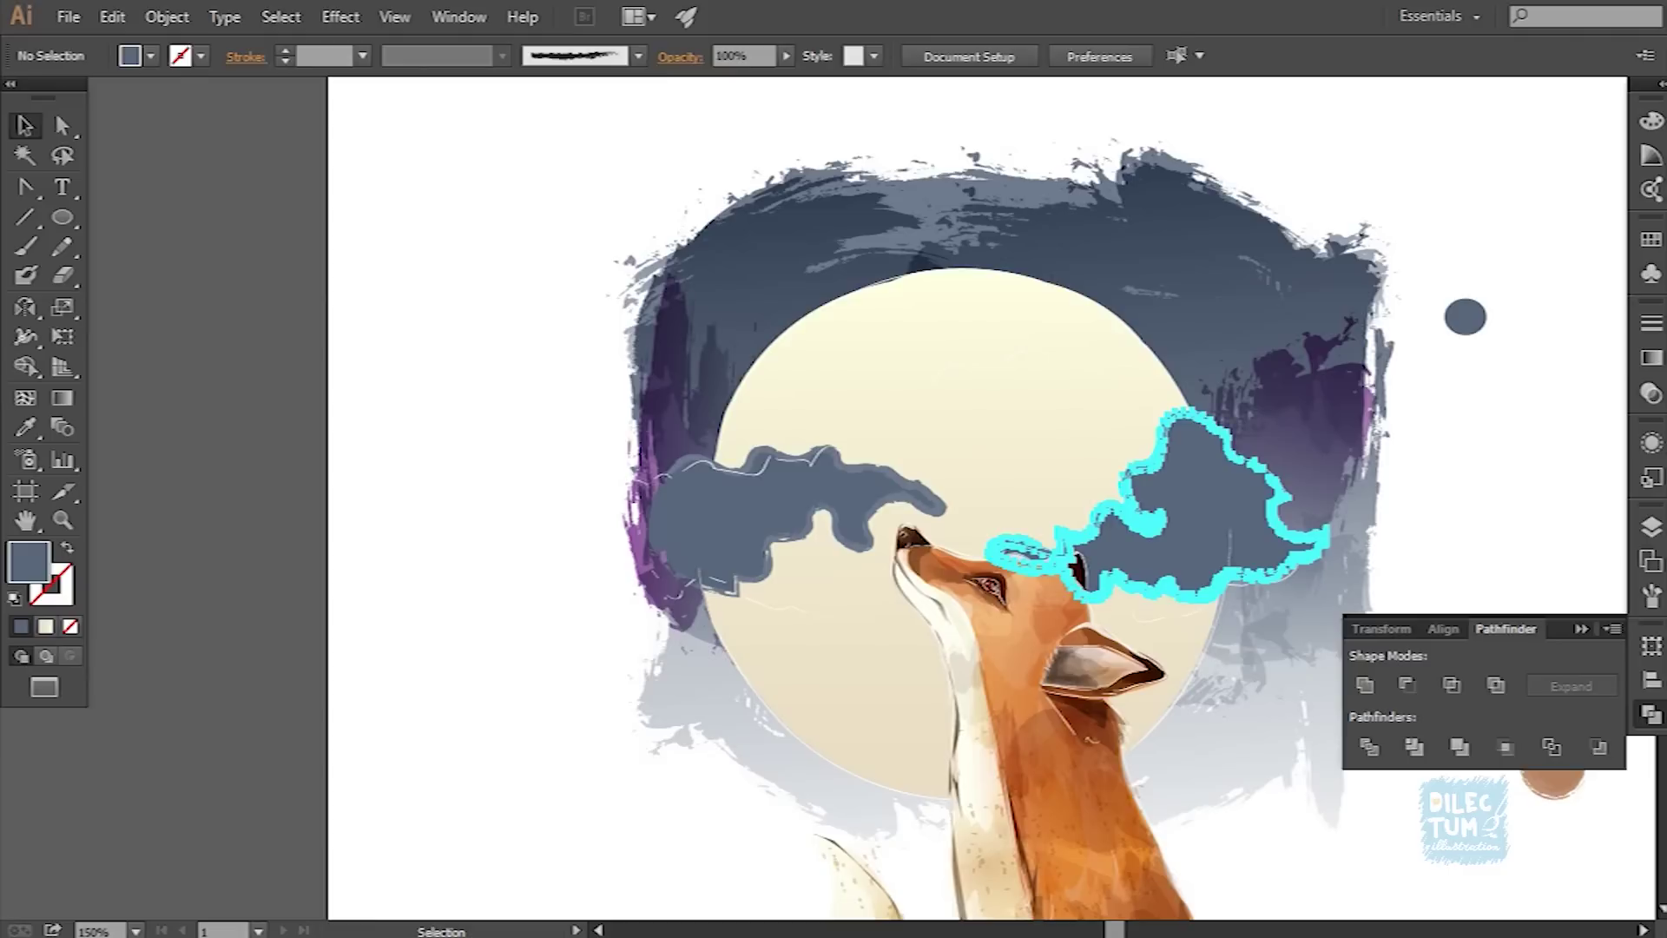
left_click(1198, 521)
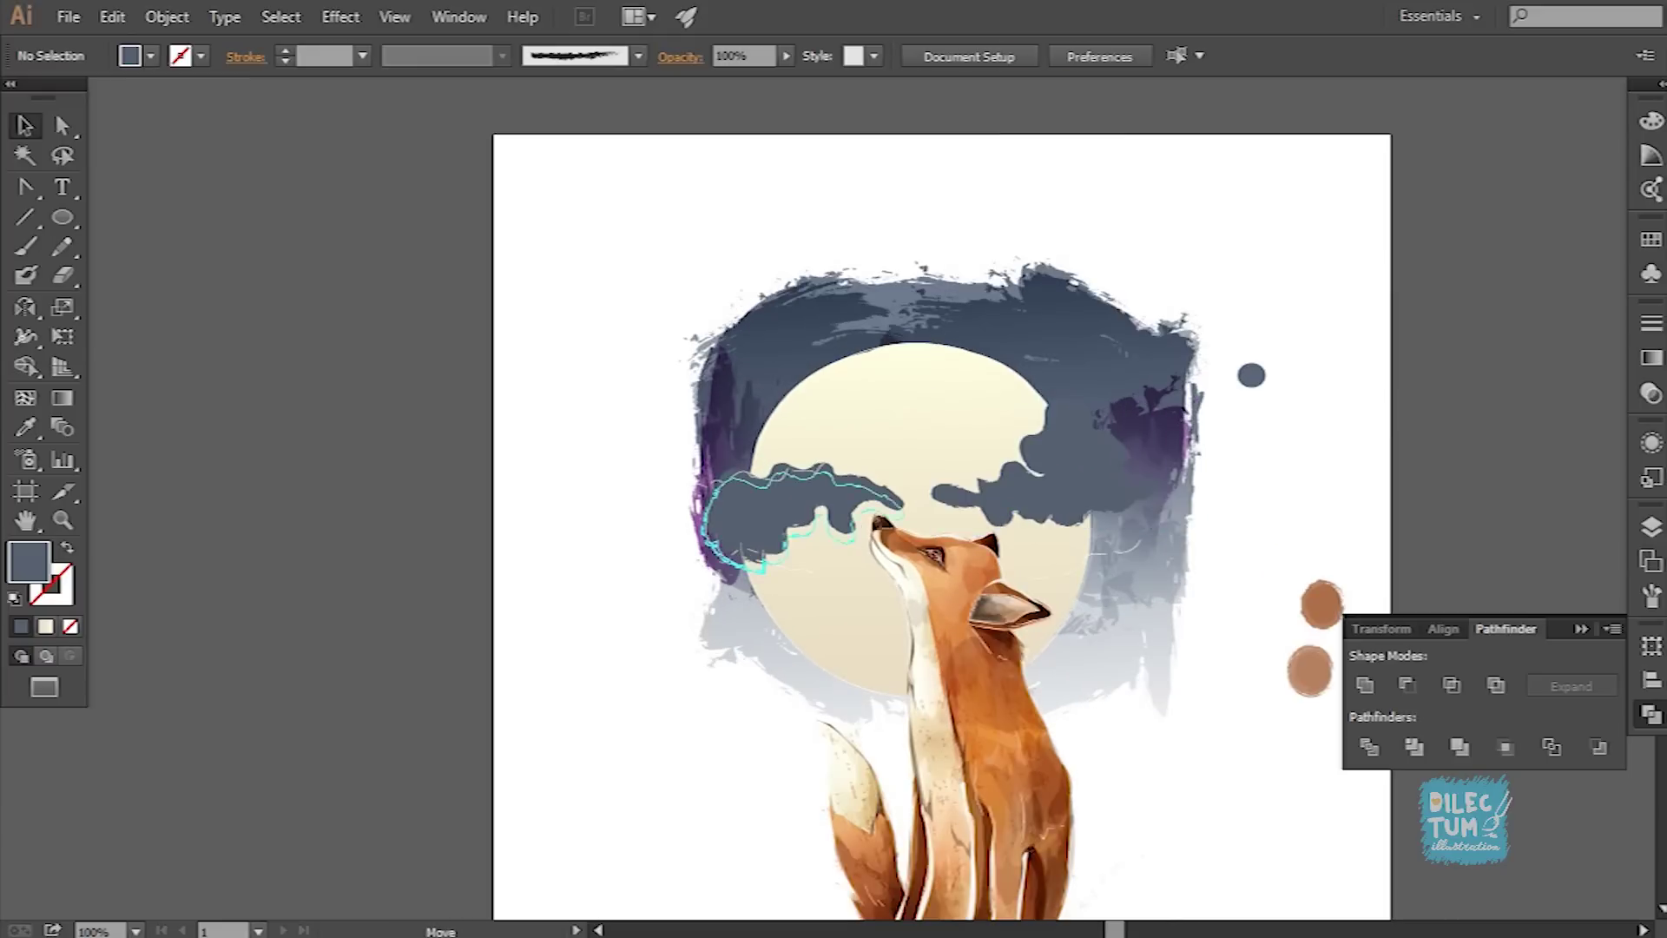
left_click_drag(781, 504, 775, 509)
key("ctrl+plus")
key("ctrl+plus")
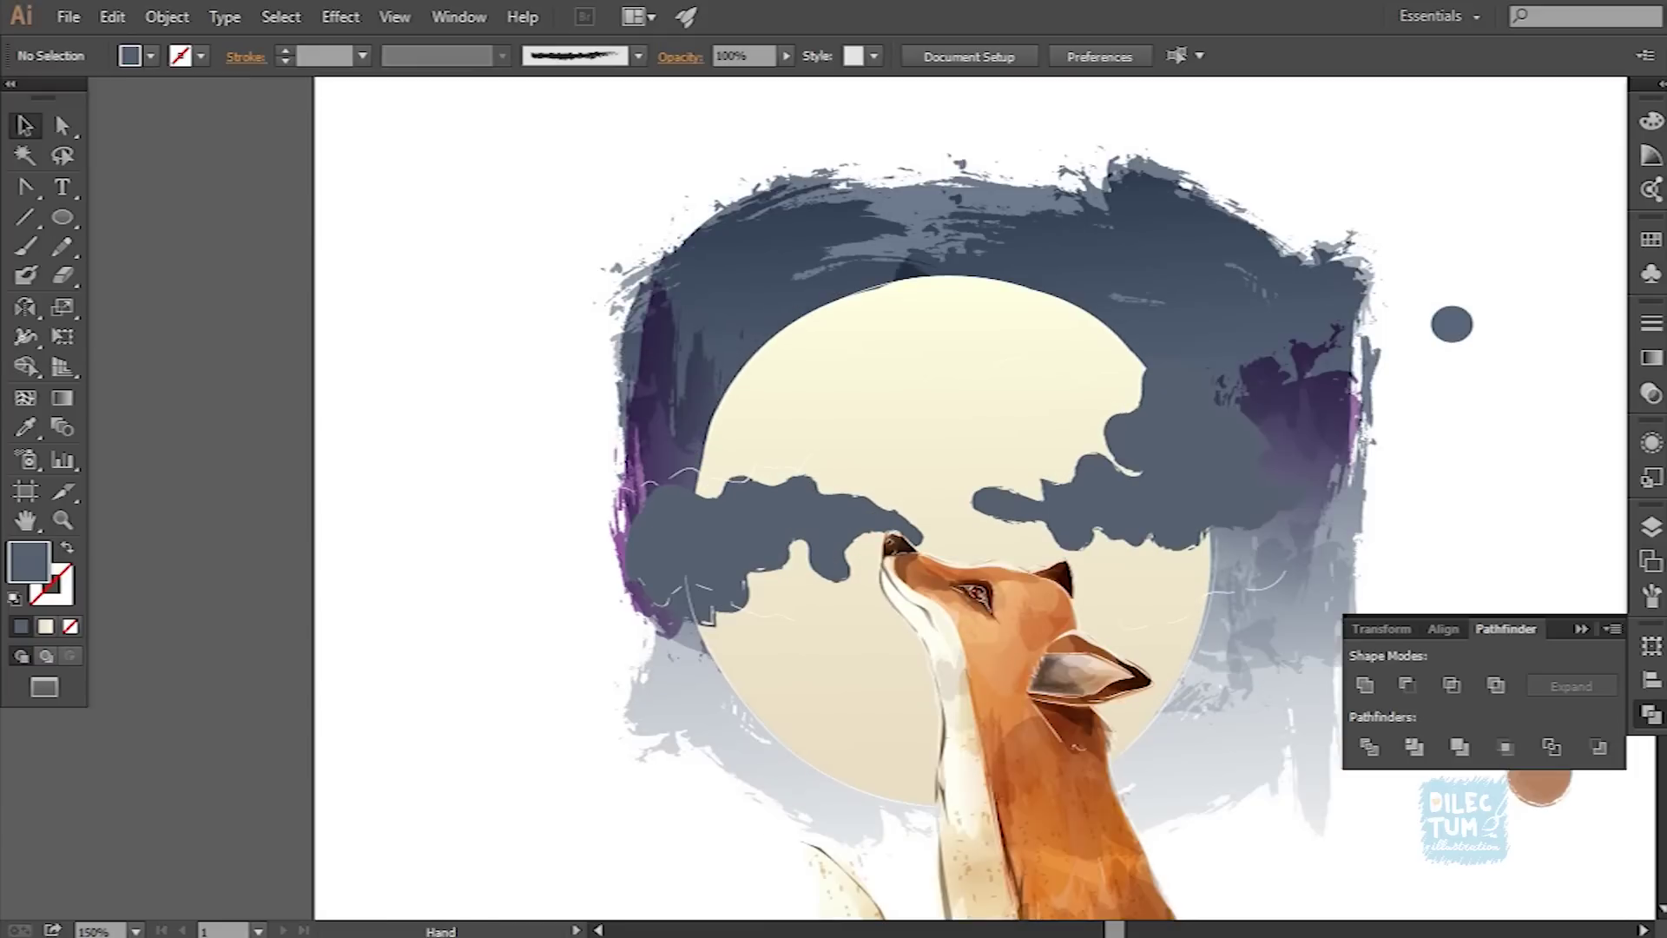
left_click_drag(955, 486, 832, 513)
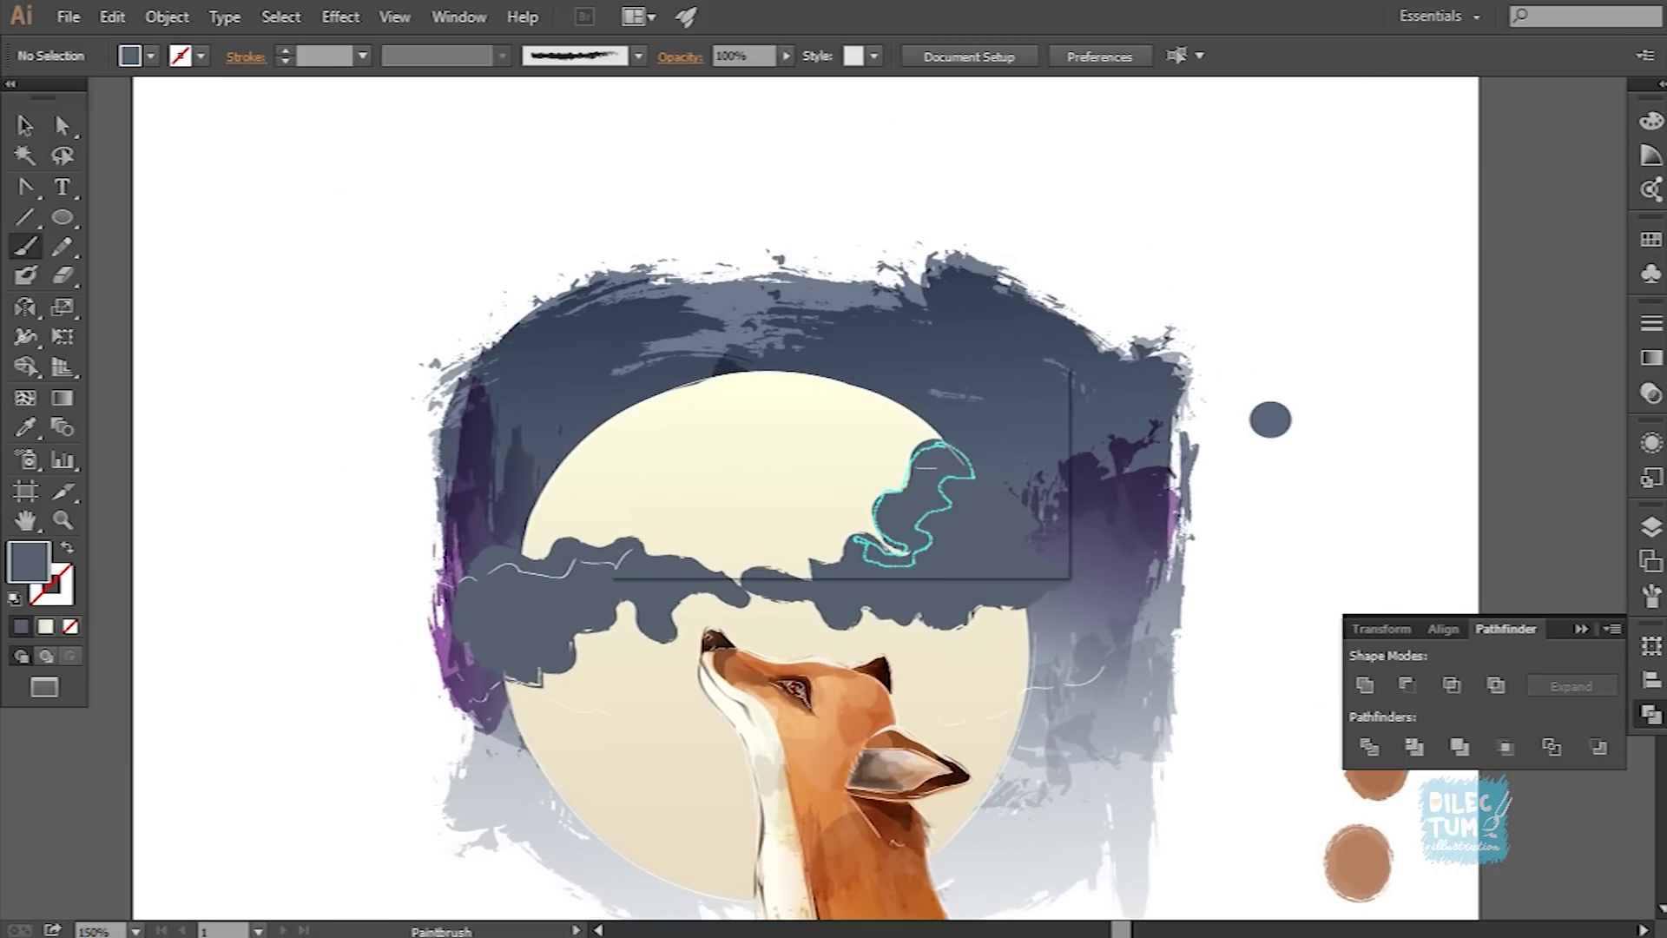
Step: Give the new cloud highlight shape a light fill colour from the Color Picker
key("ctrl+plus")
key("i")
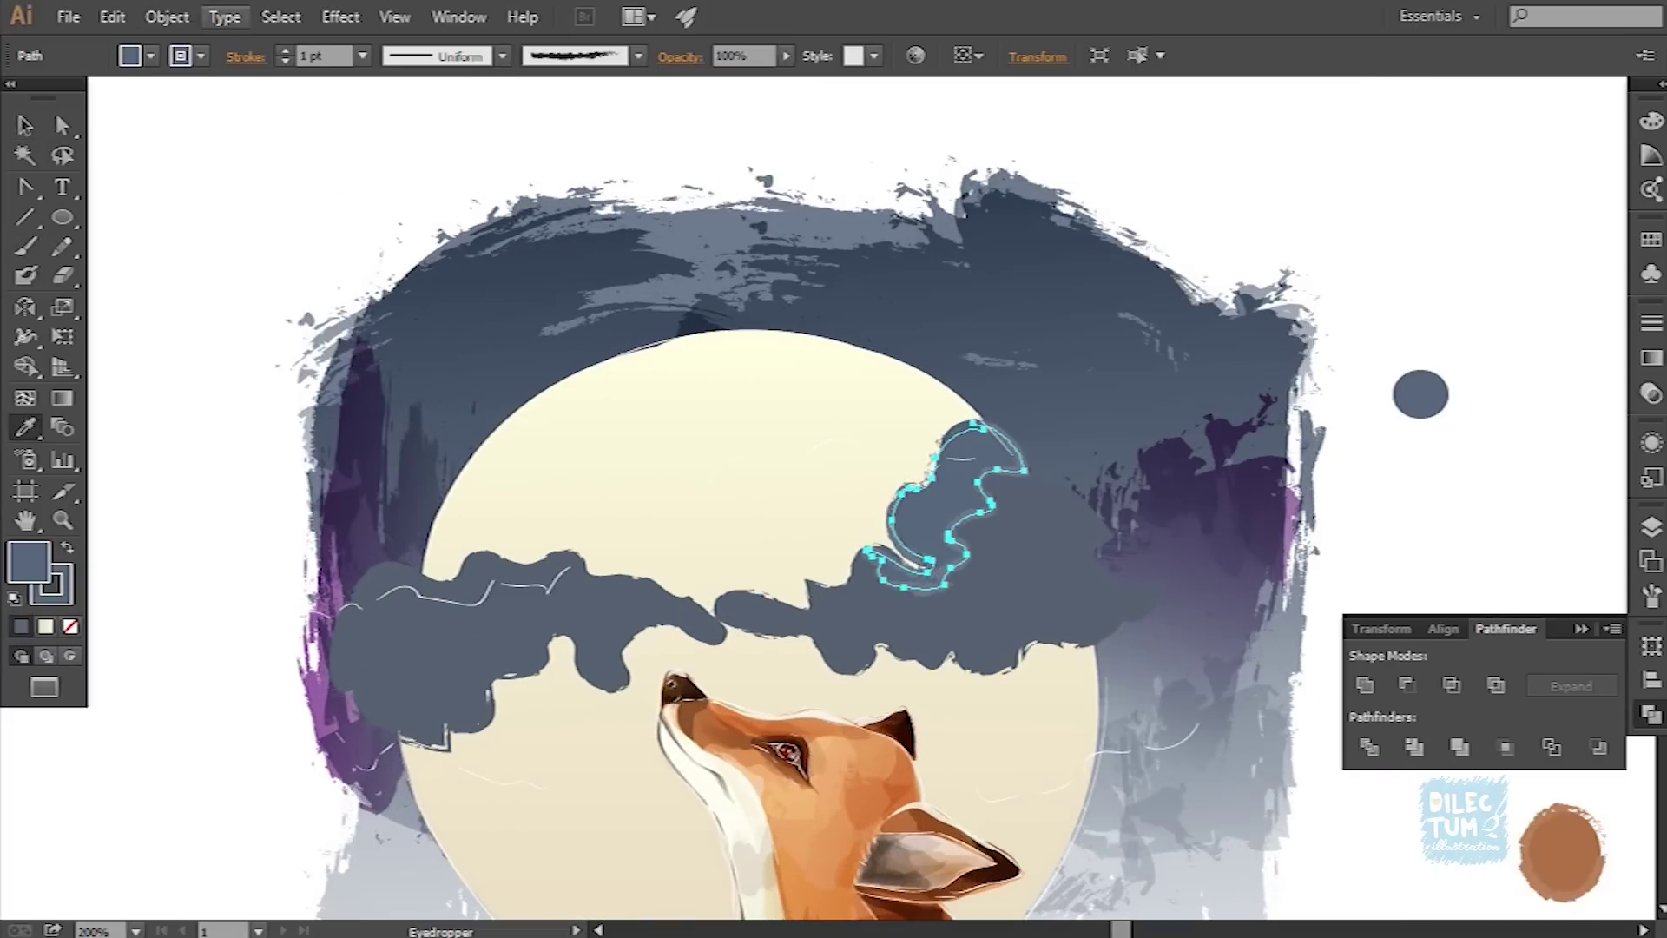
key("v")
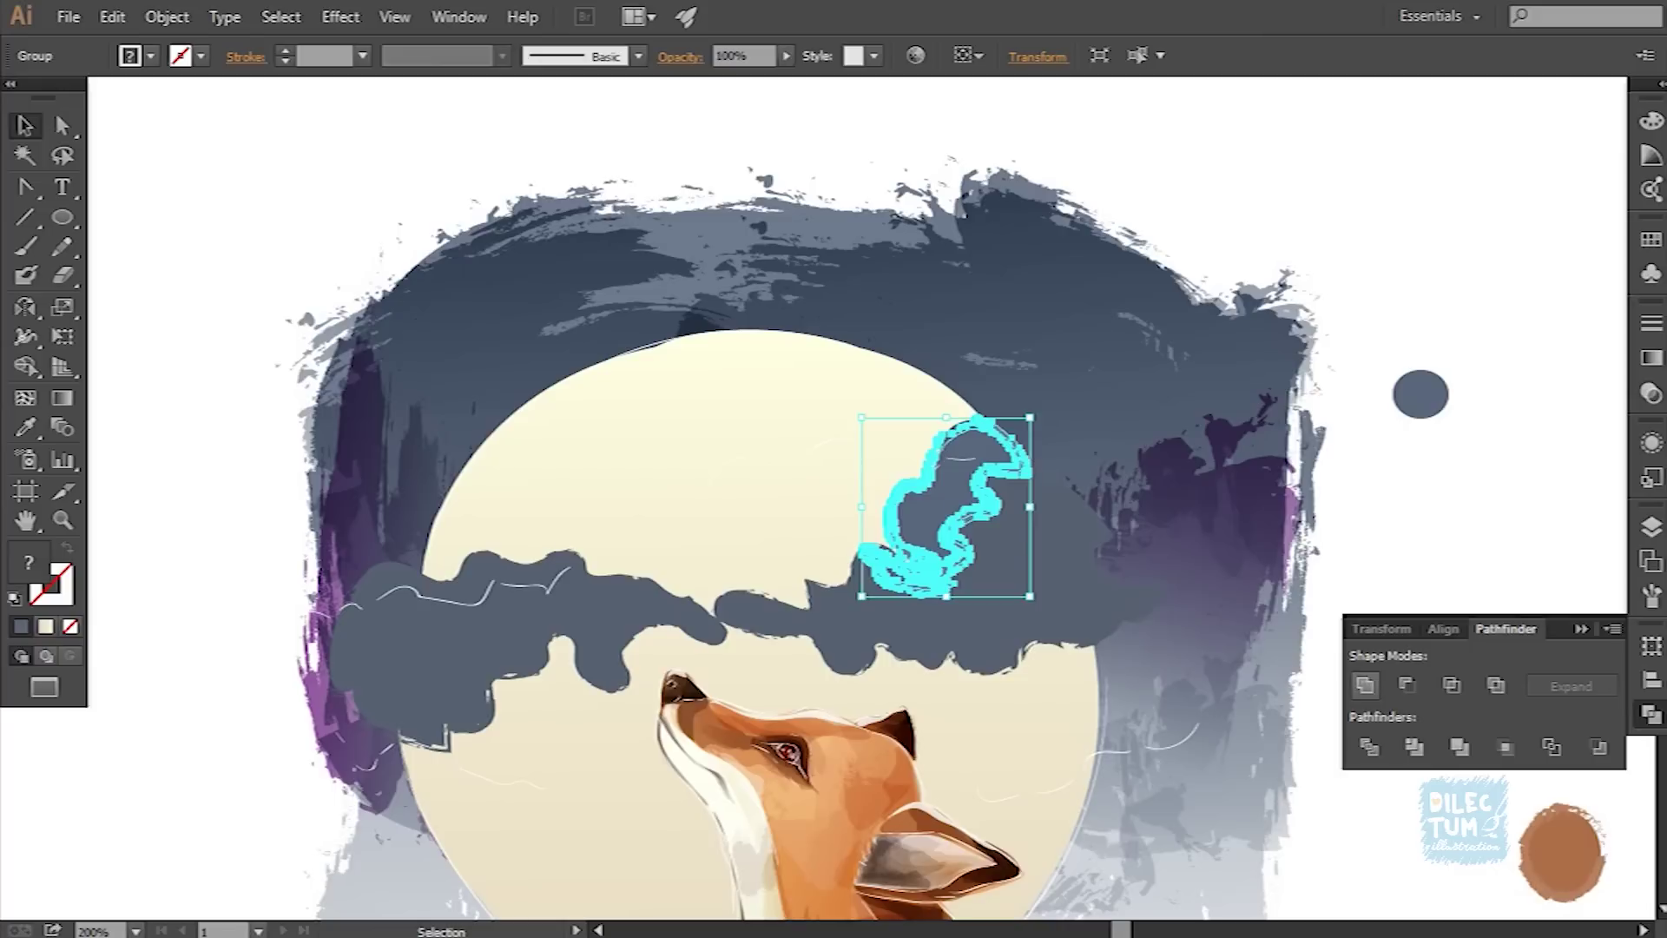
double_click(28, 562)
type("D7E2F2")
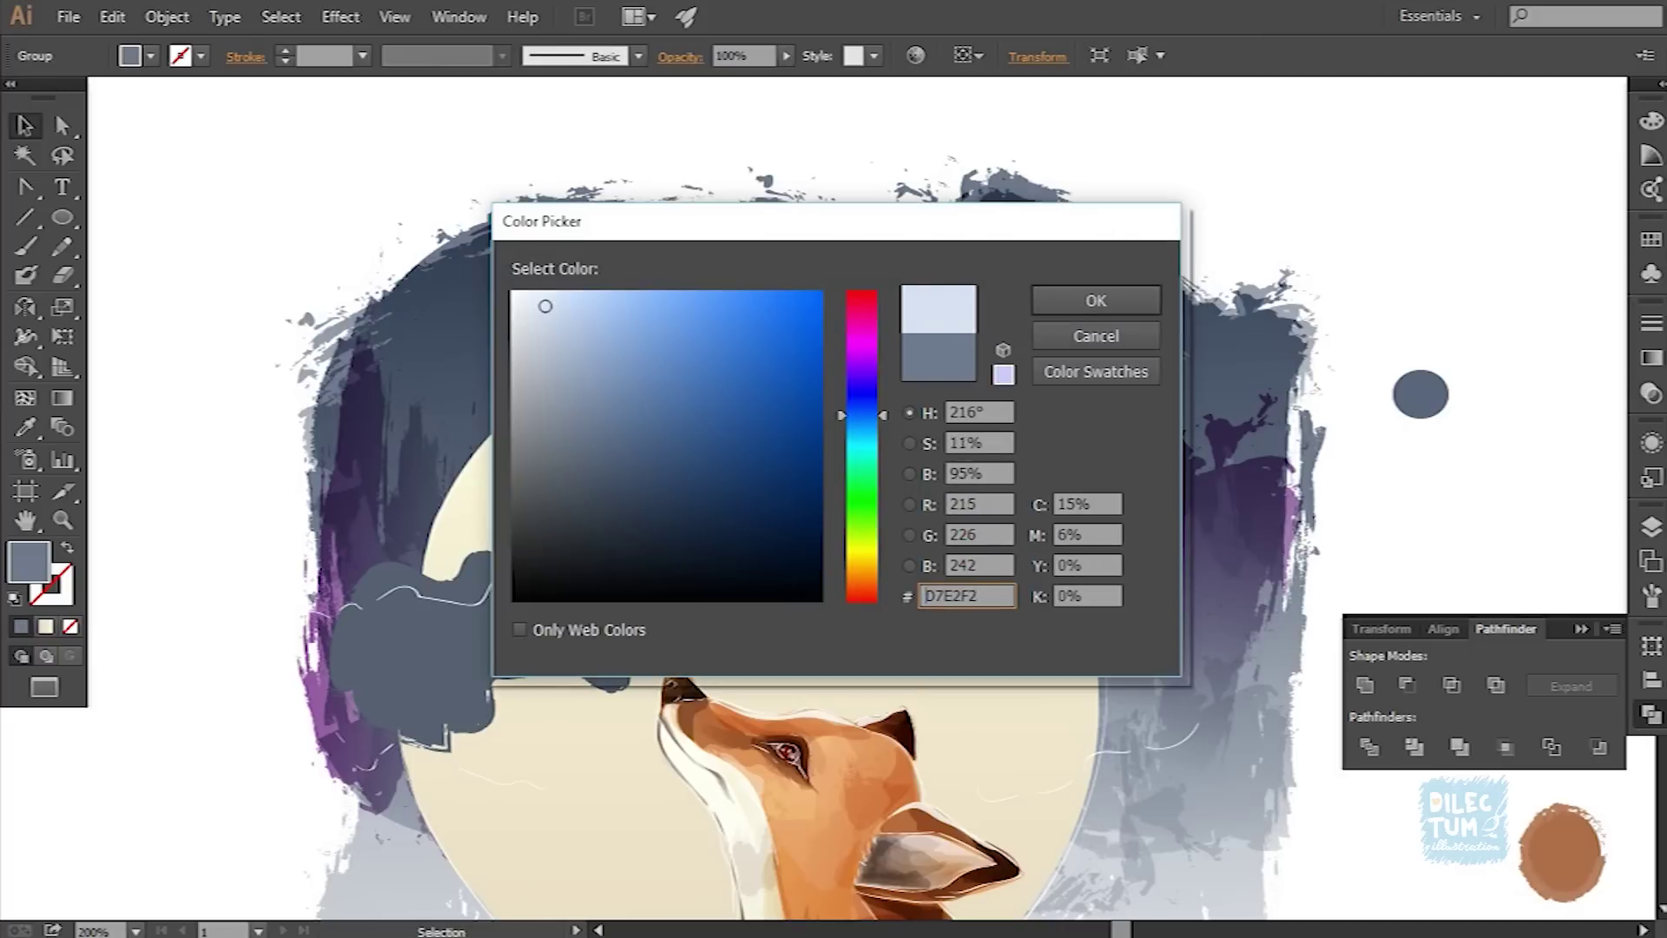
key("Return")
key("ctrl+shift+a")
key("ctrl+minus")
key("ctrl+minus")
key("ctrl+minus")
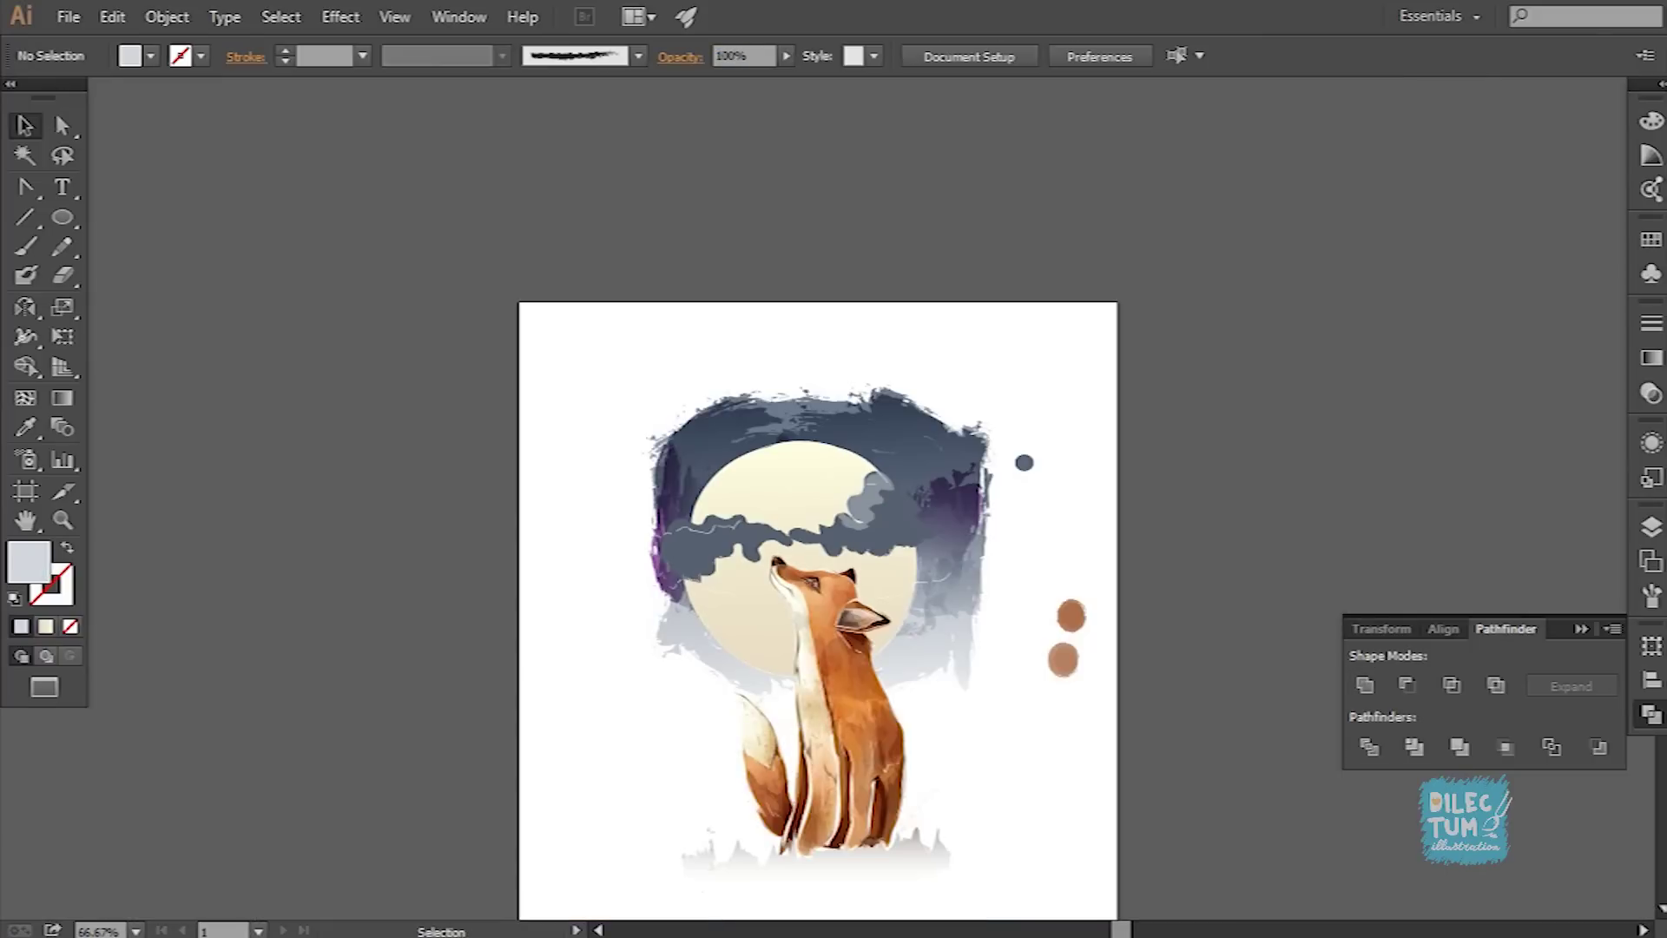
key("ctrl+plus")
key("ctrl+plus")
Step: Paint a light highlight stroke across the middle clouds and expand it into a filled shape
key("b")
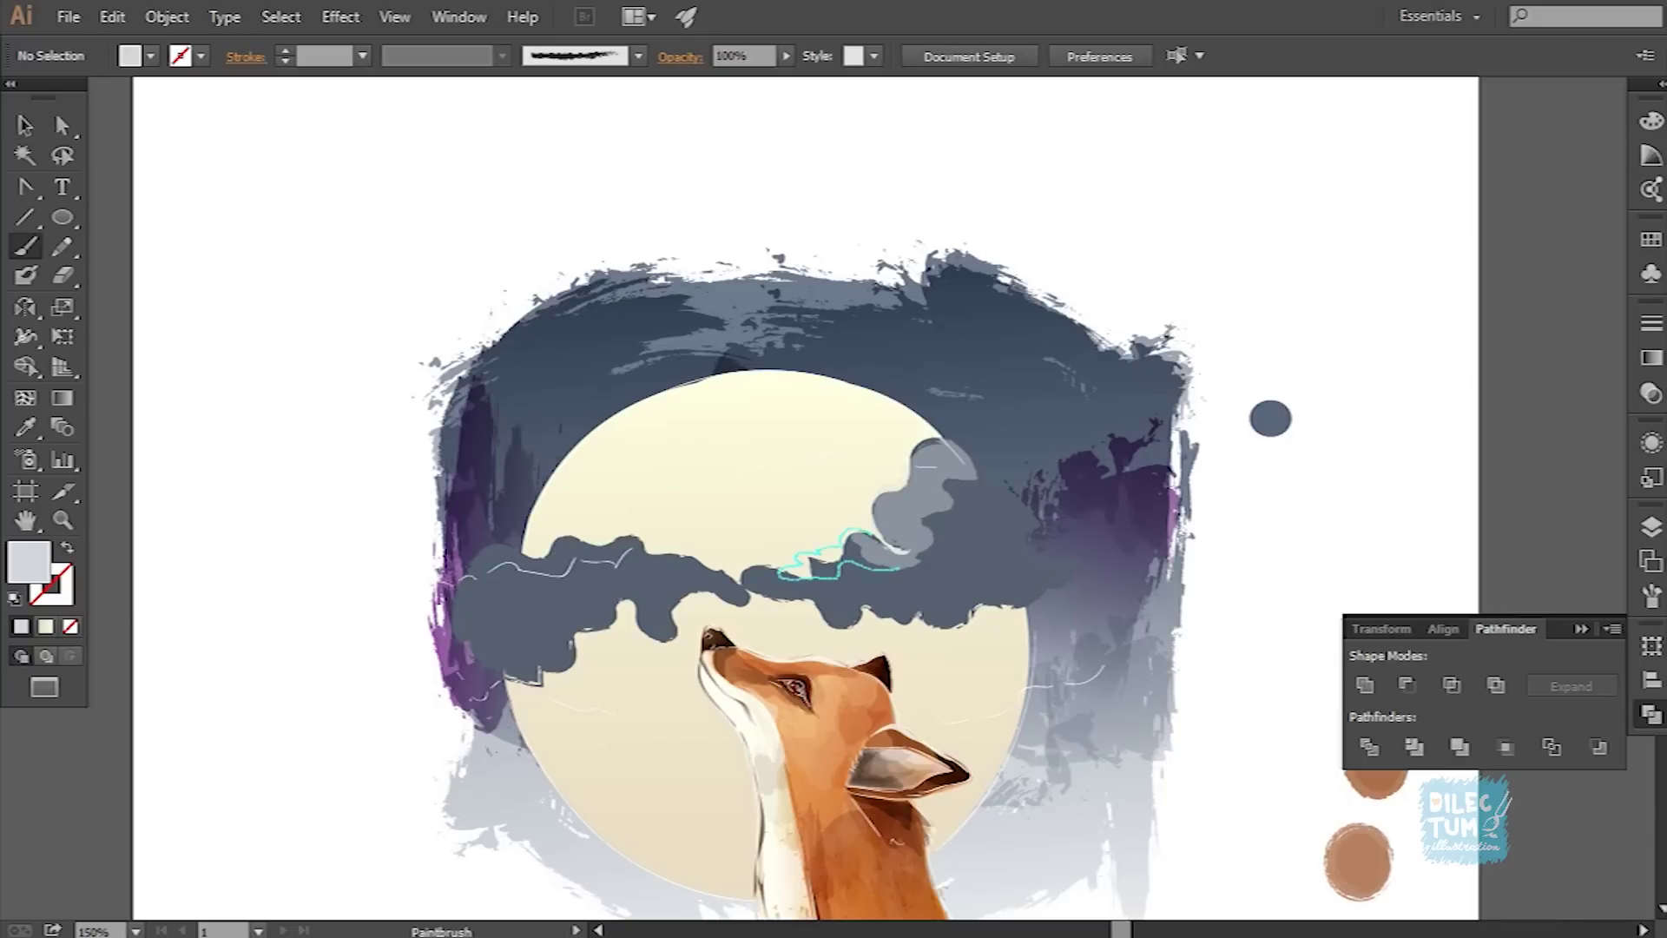
left_click_drag(899, 569, 933, 549)
key("v")
left_click(21, 626)
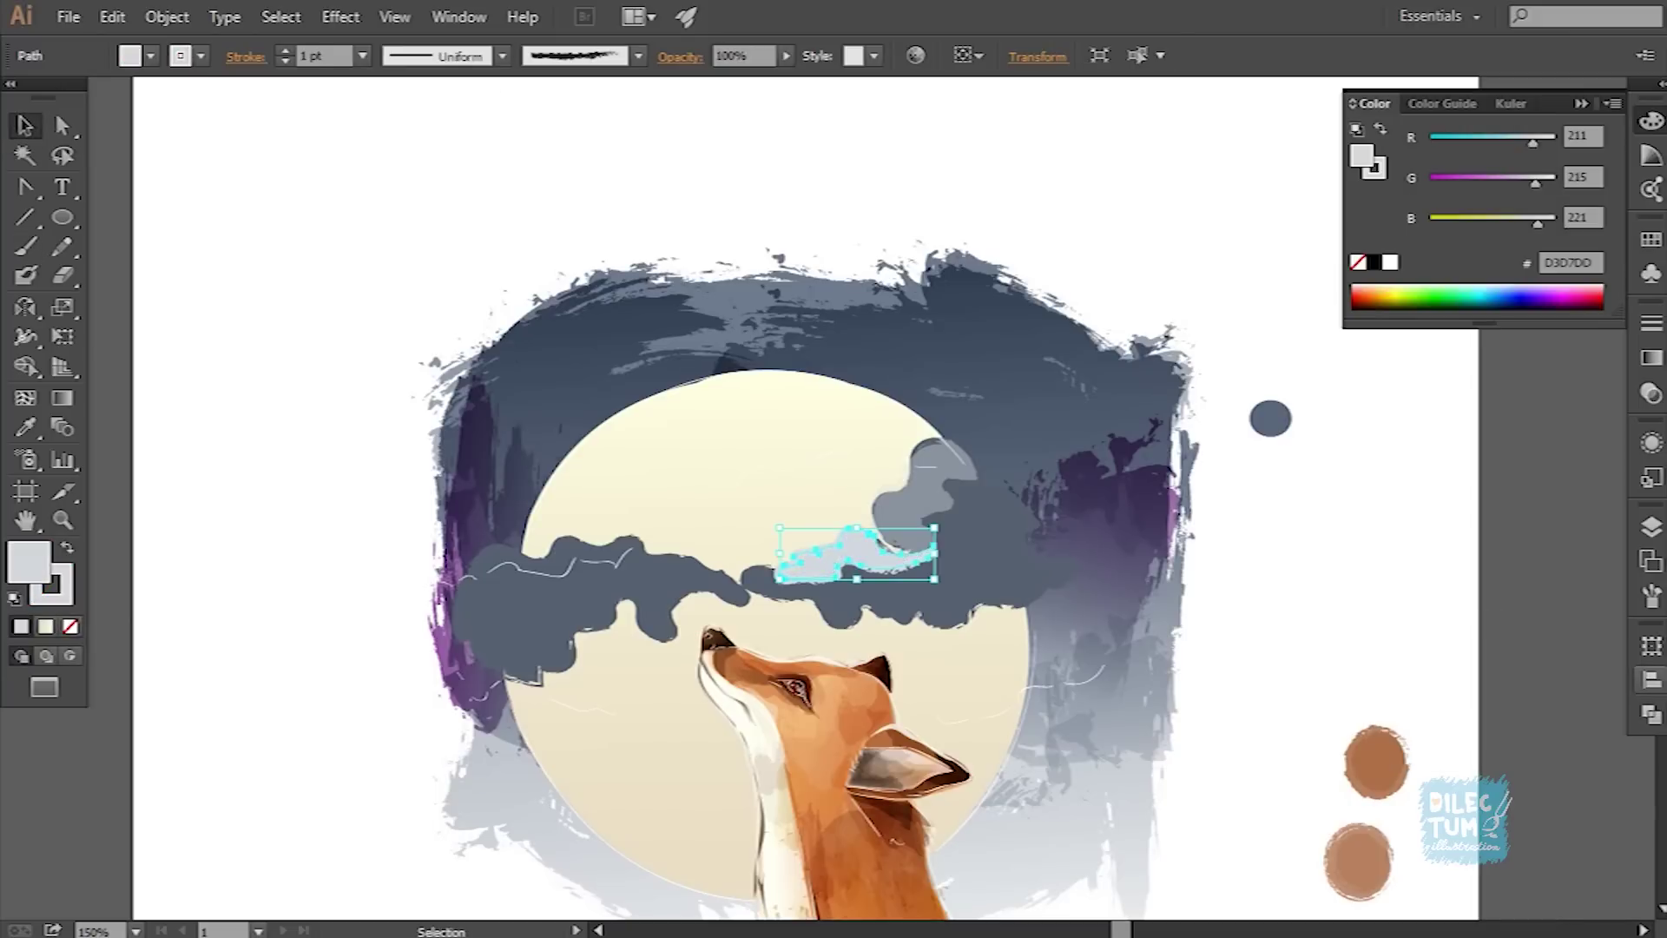
left_click(167, 16)
left_click(243, 304)
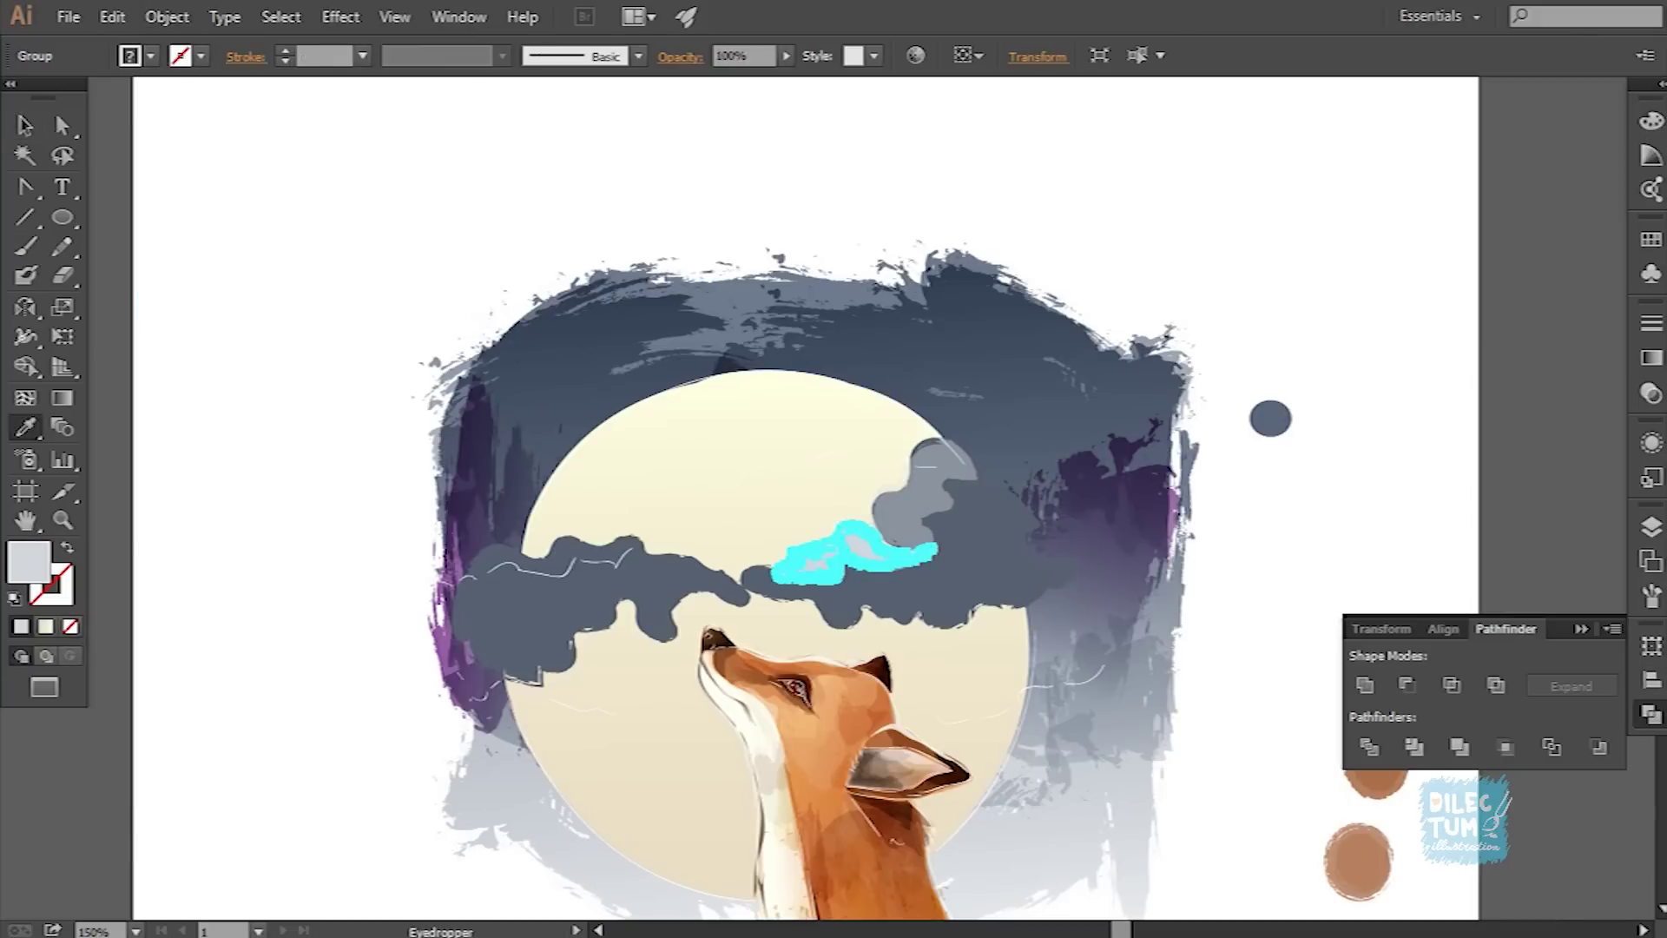
Step: Expand the left cloud's highlight into shapes and group the highlight shapes
key("ctrl+plus")
key("u")
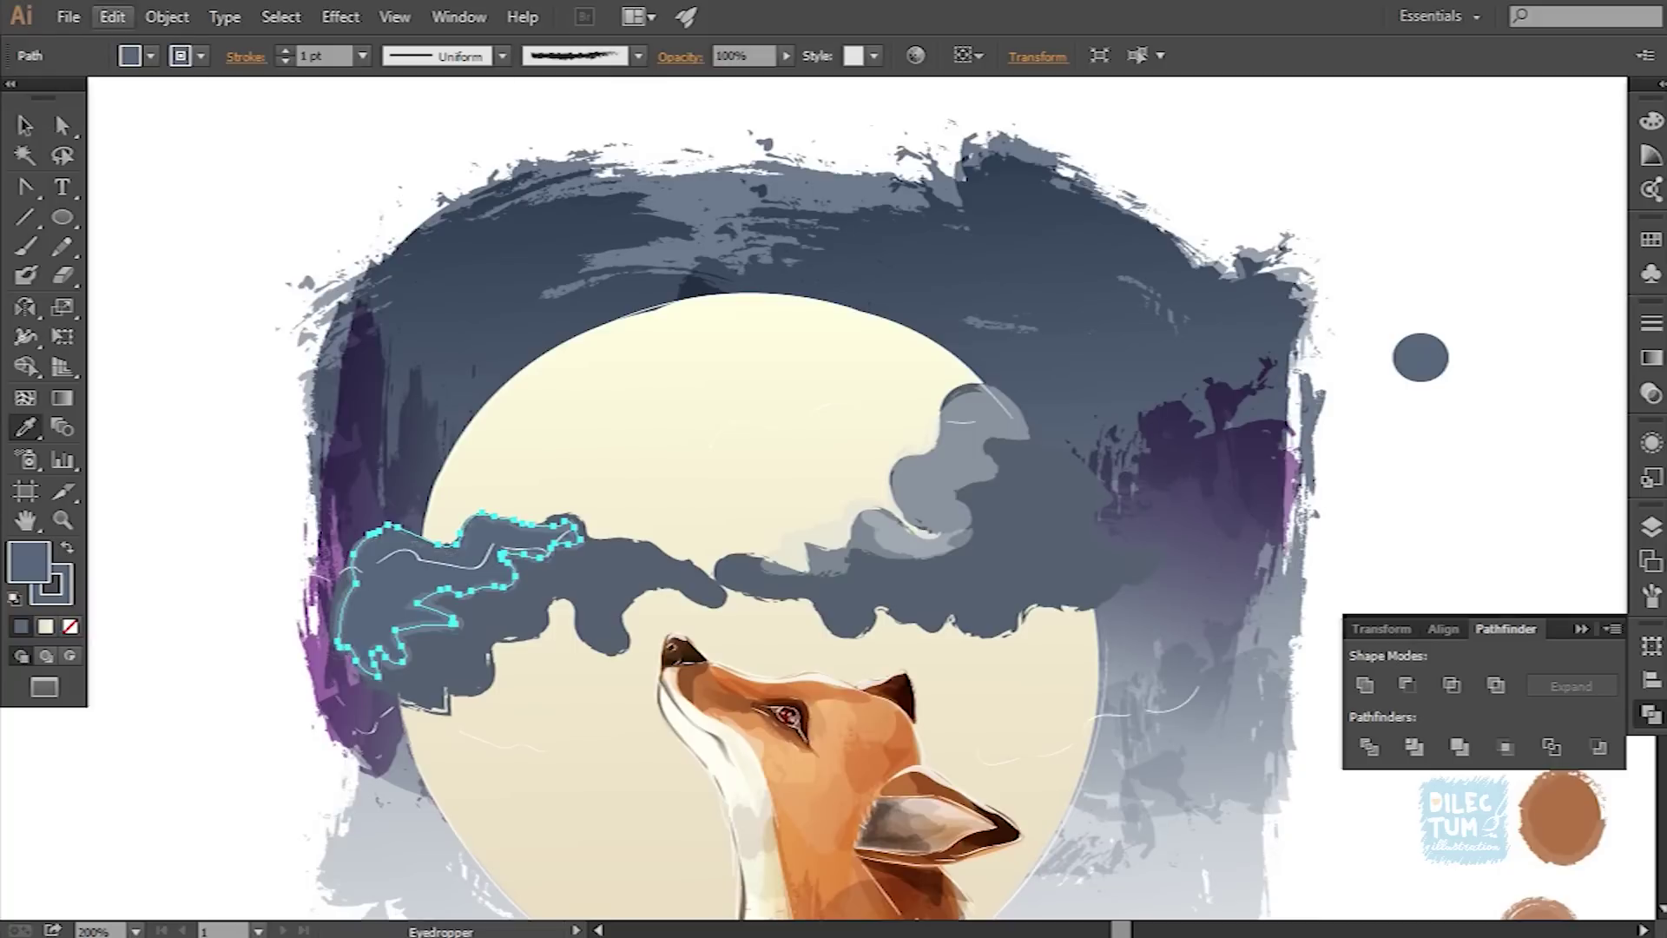
left_click(167, 17)
left_click(174, 105)
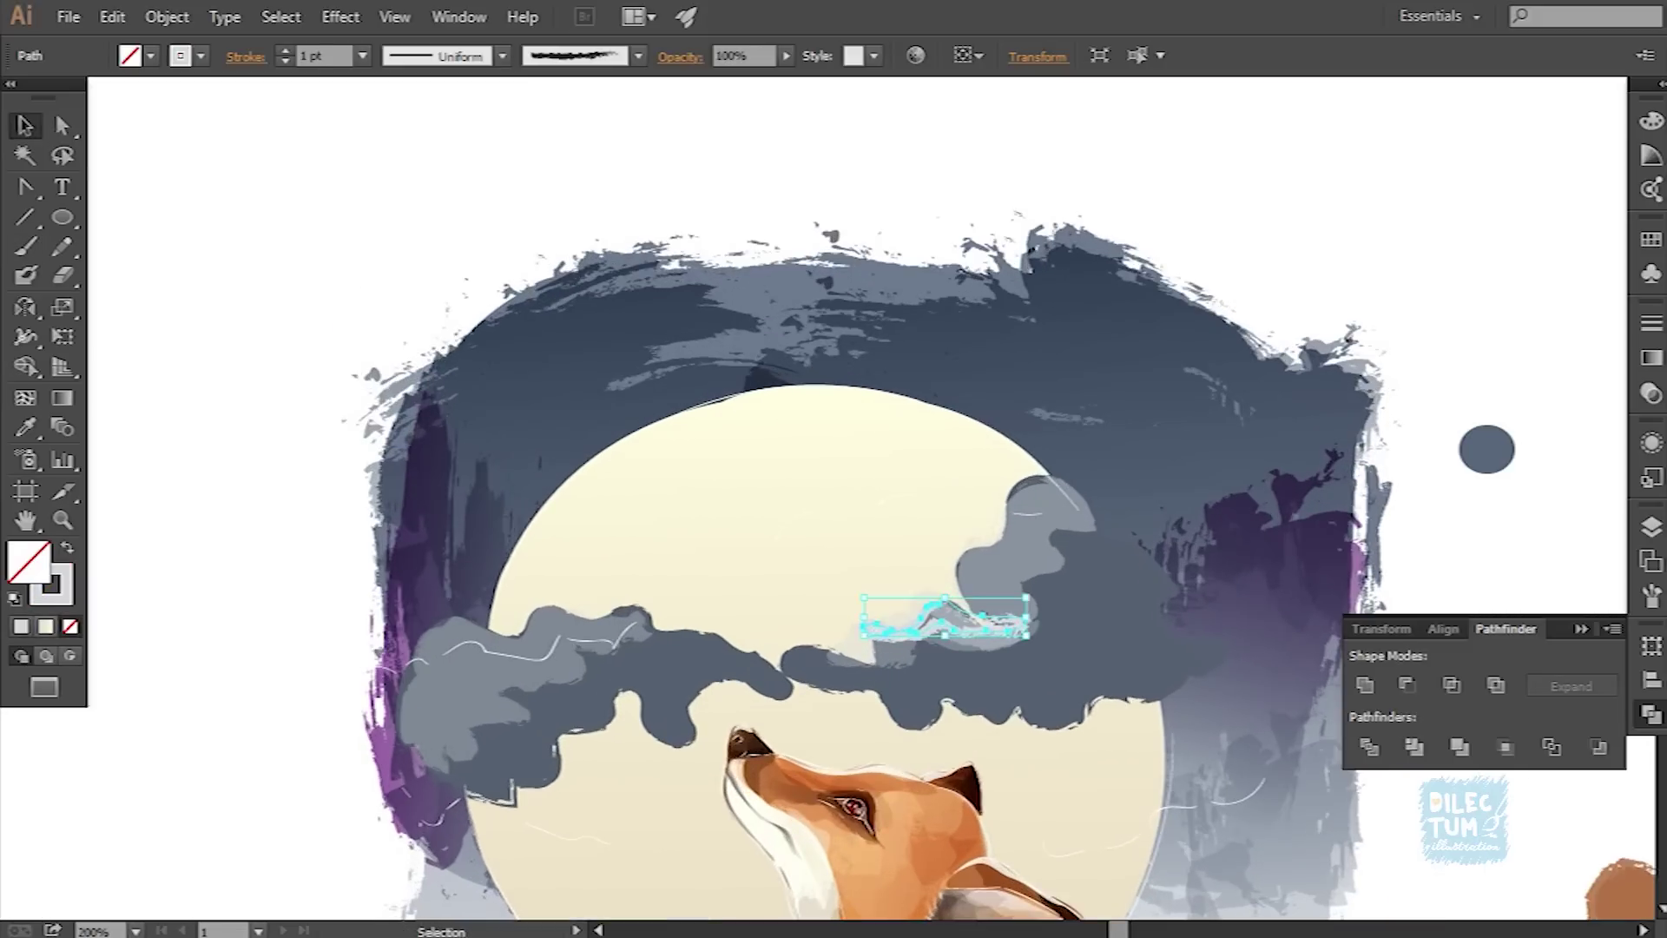
left_click(167, 16)
left_click(191, 109)
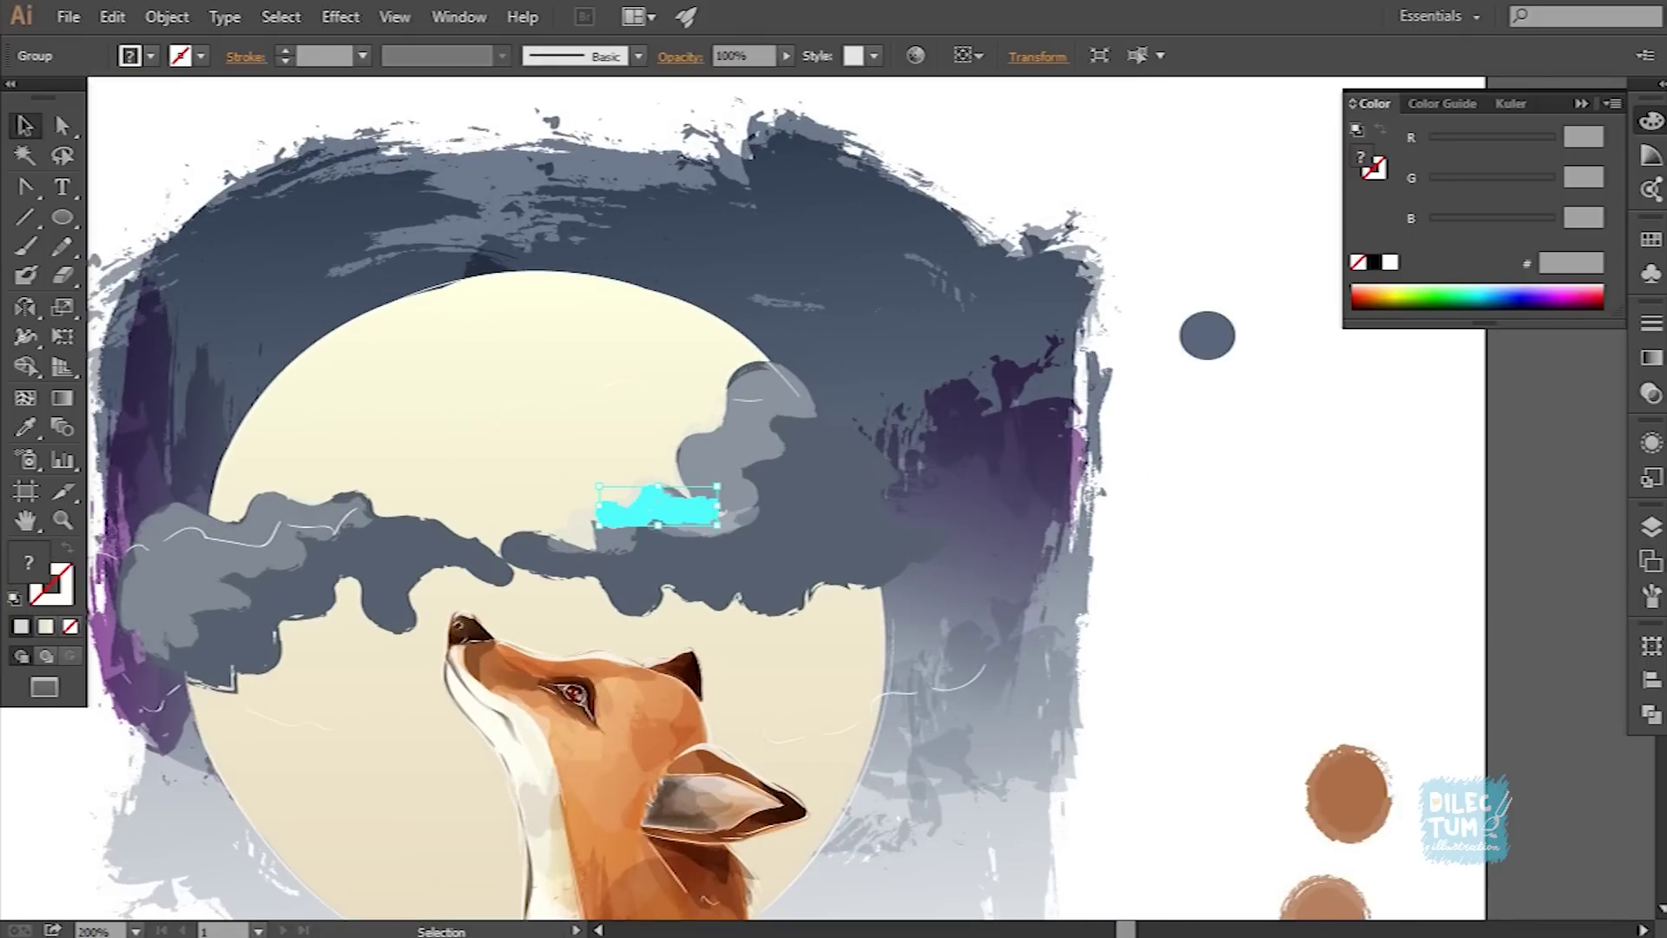
key("ctrl+shift+F9")
key("ctrl+shift+a")
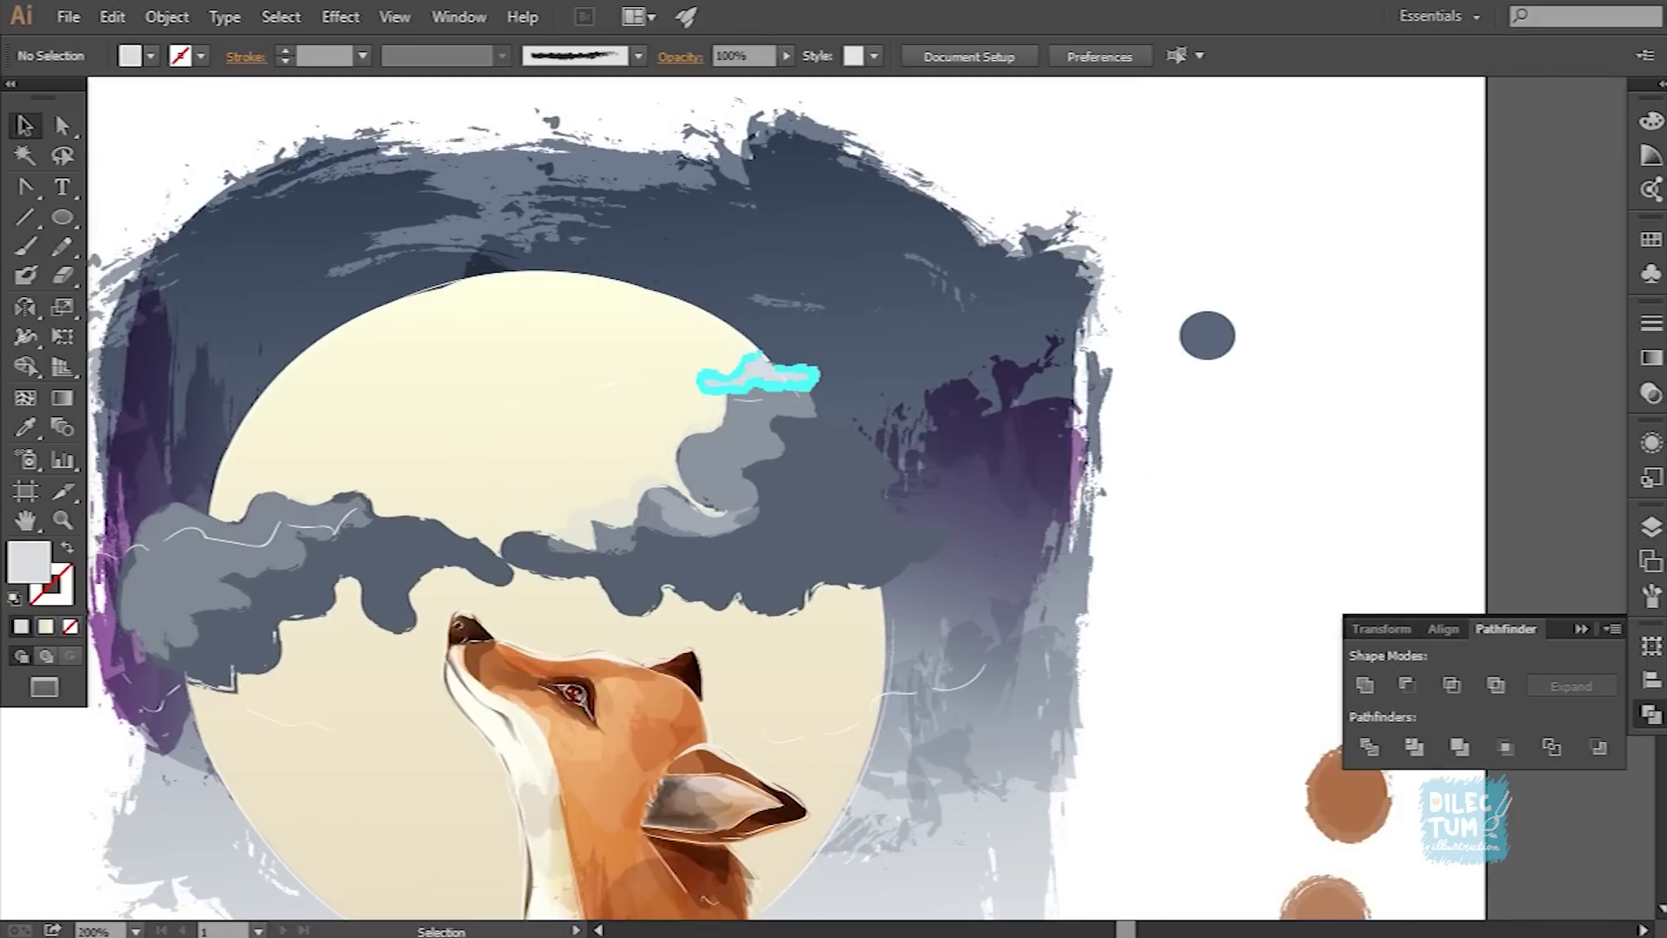
key("ctrl+minus")
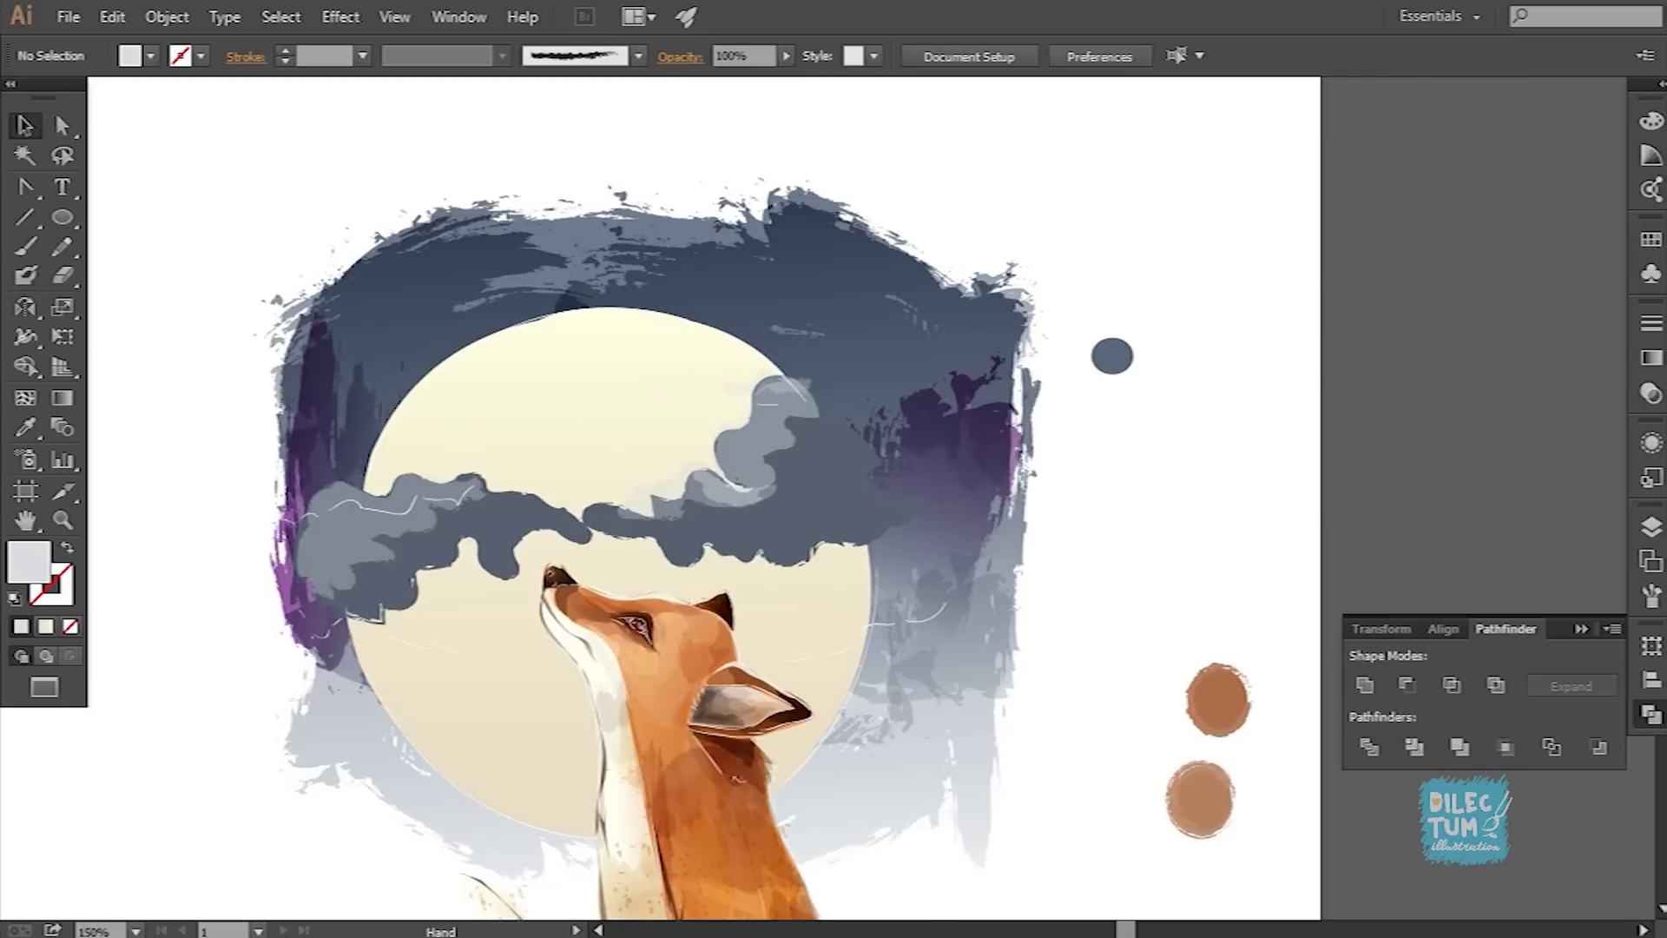
Step: Select the curved path at the fox's neck and move it lower across its chest
key("b")
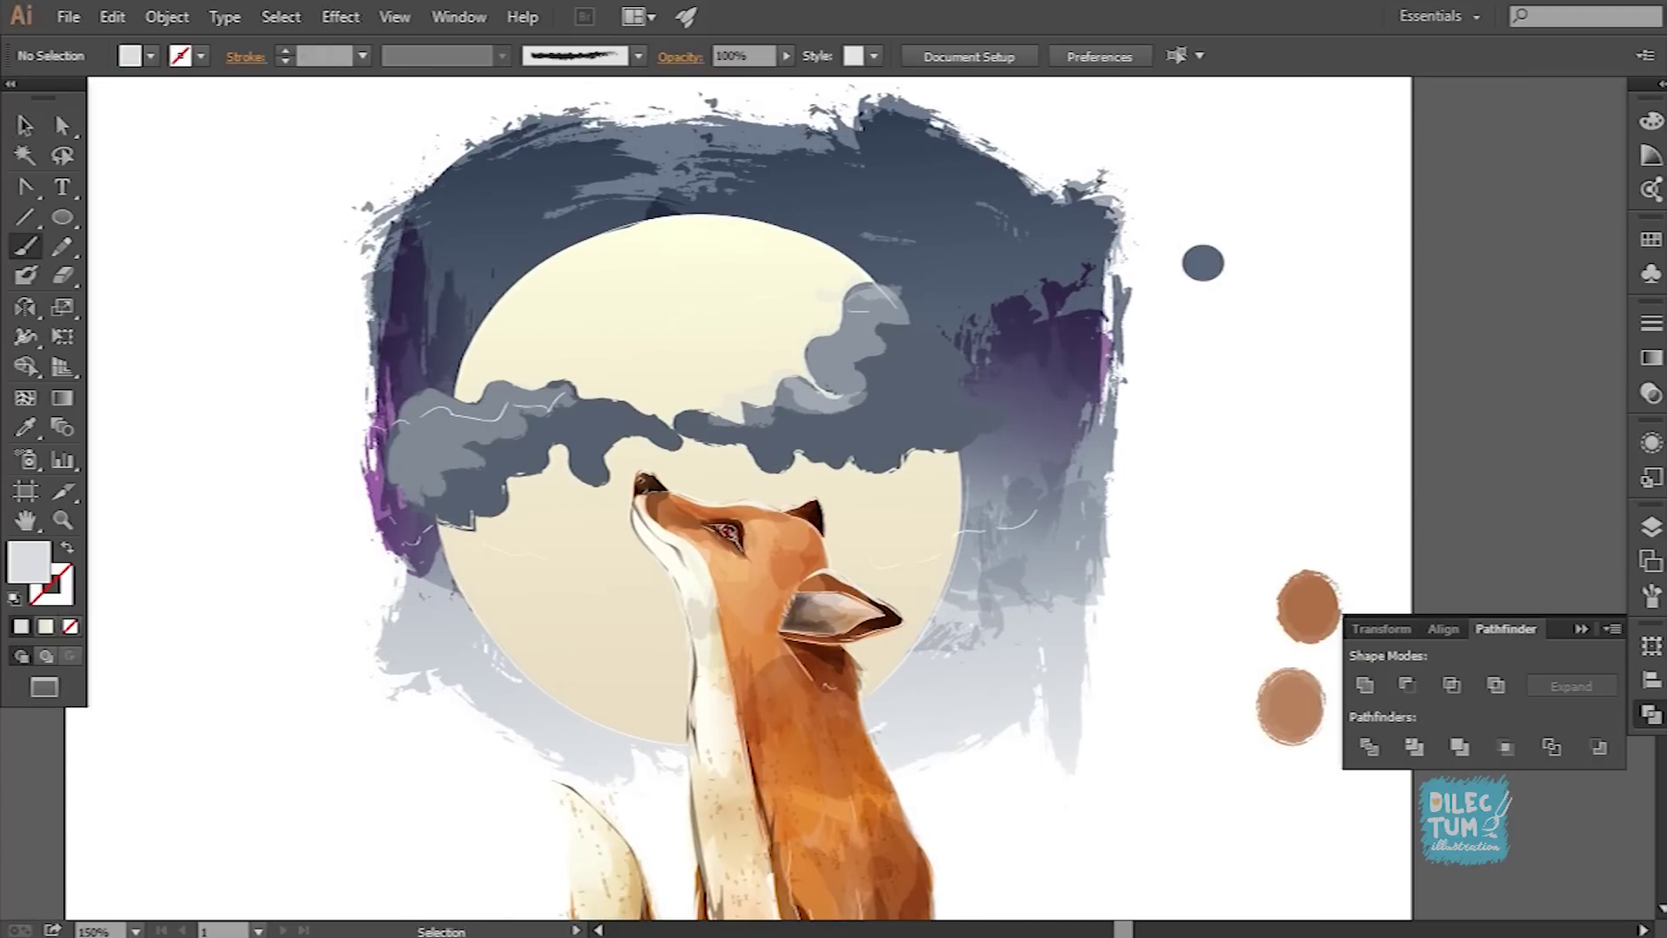
left_click_drag(833, 521, 929, 365)
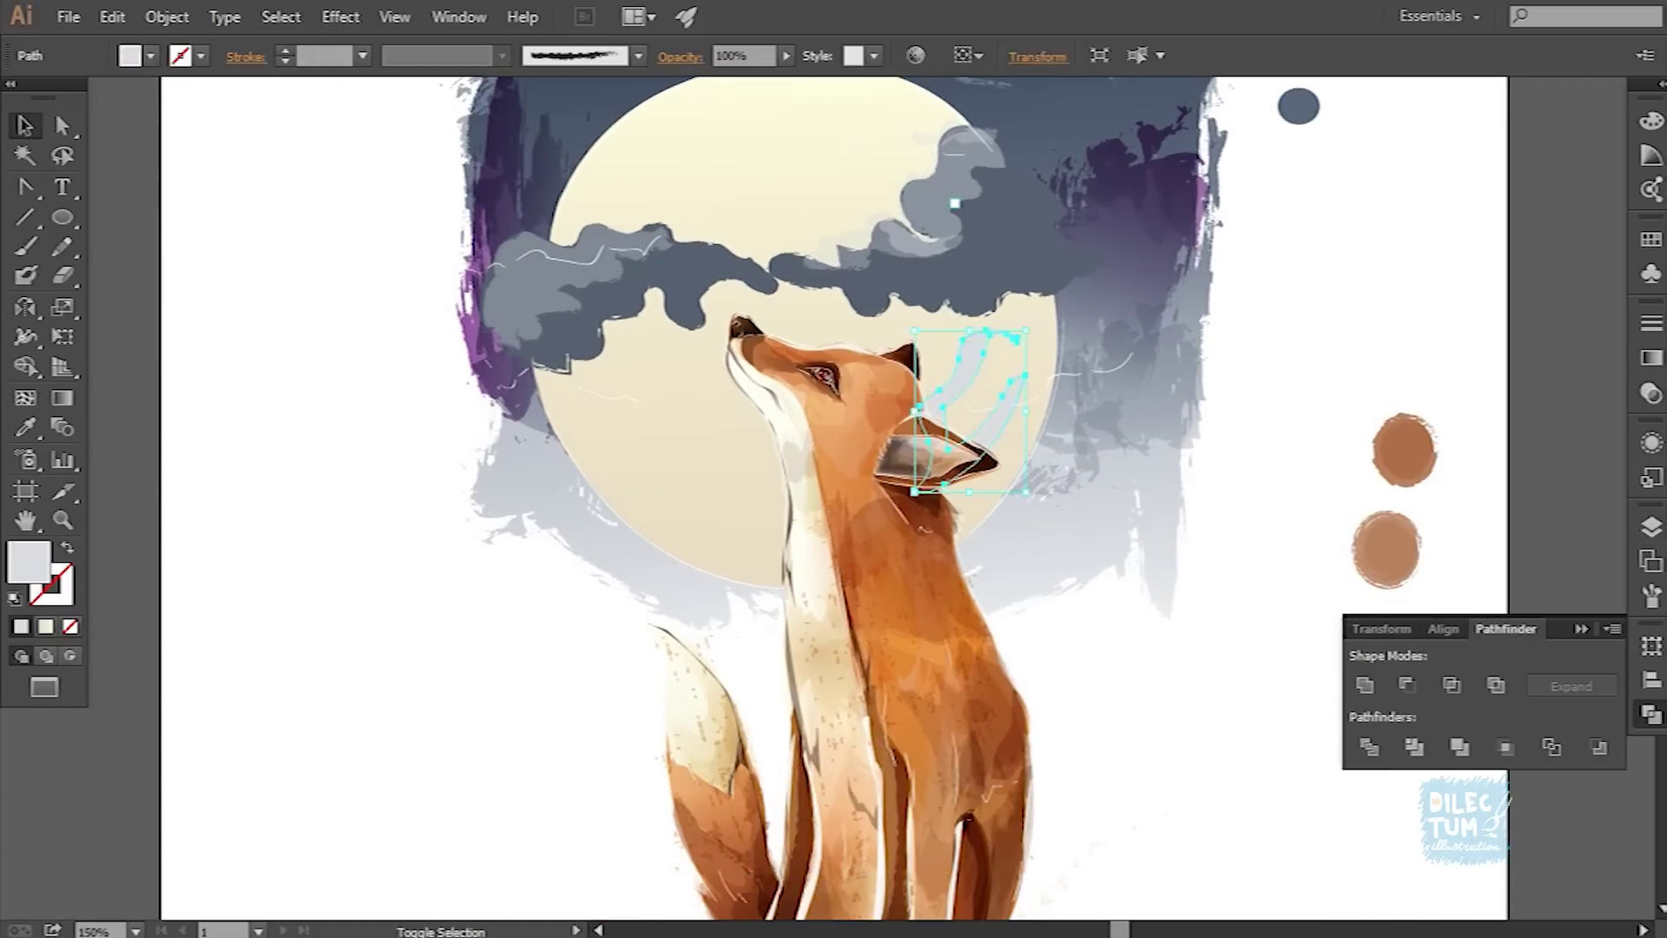
key("ctrl+minus")
key("v")
key("ctrl+0")
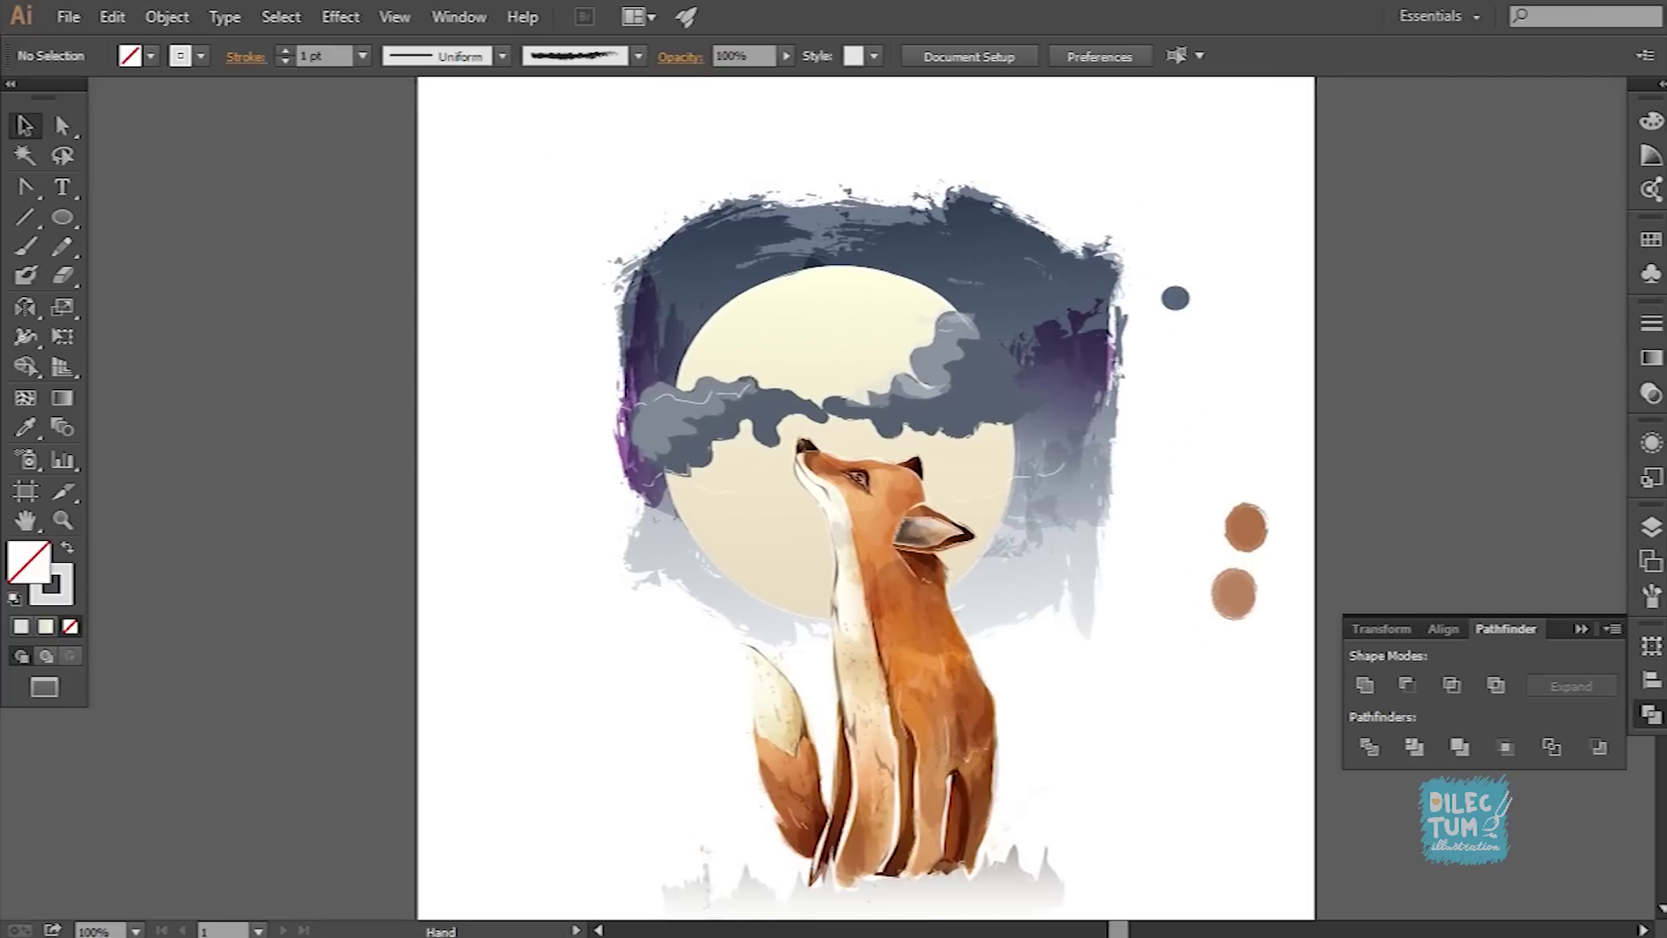
key("ctrl+minus")
key("ctrl+plus")
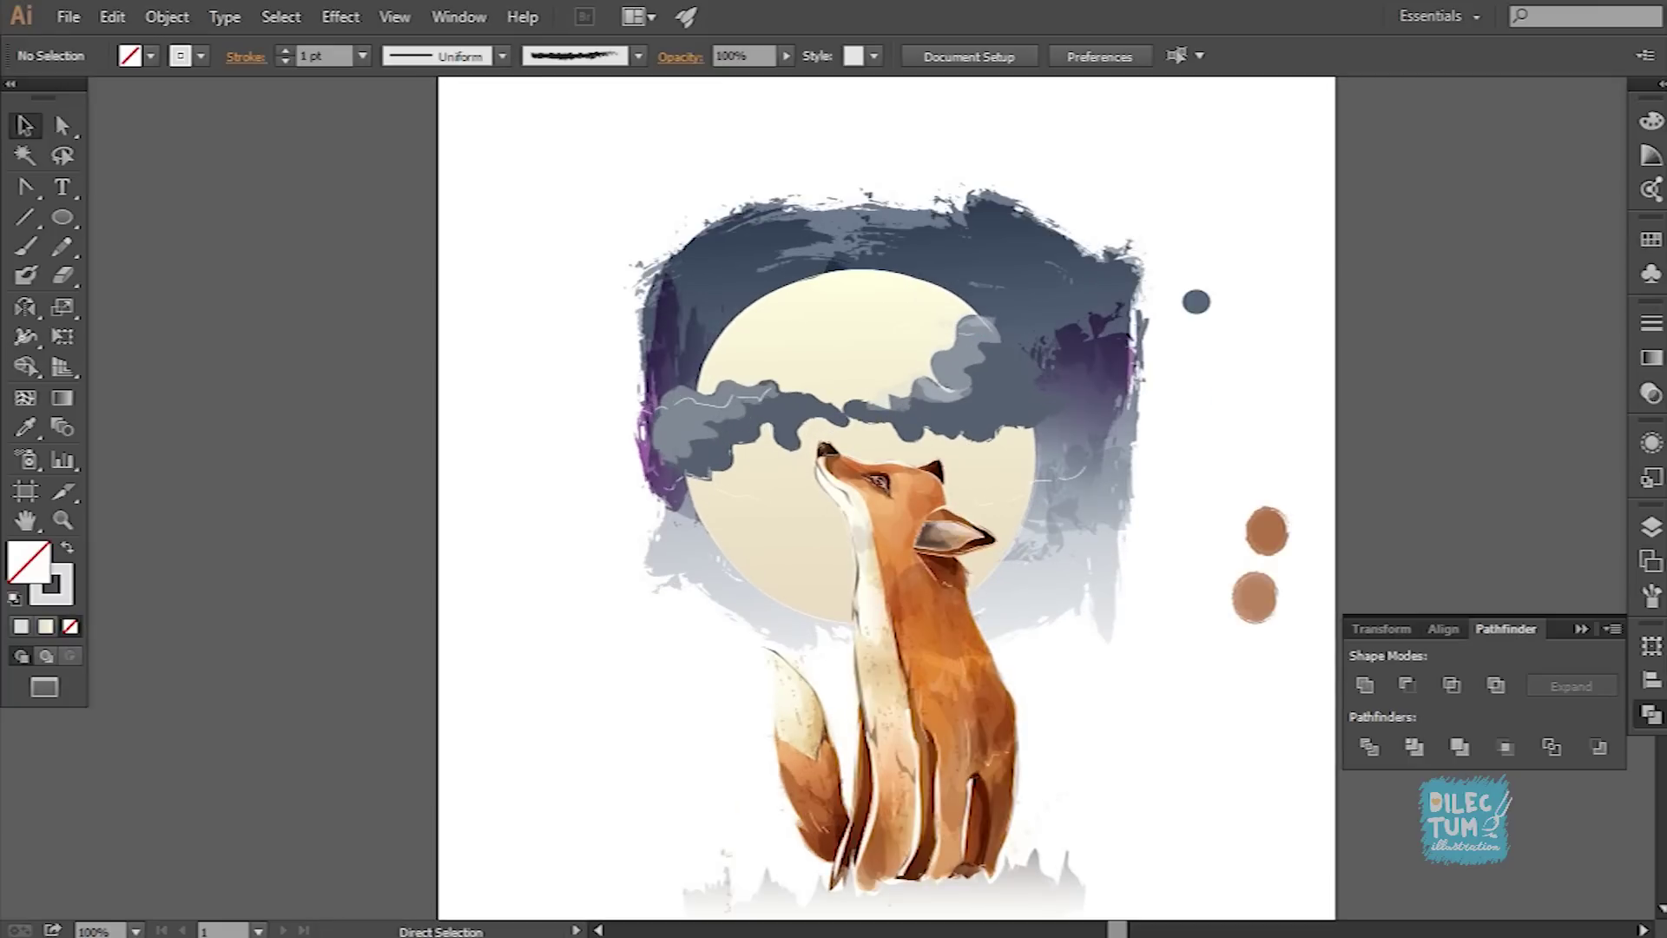
key("ctrl+plus")
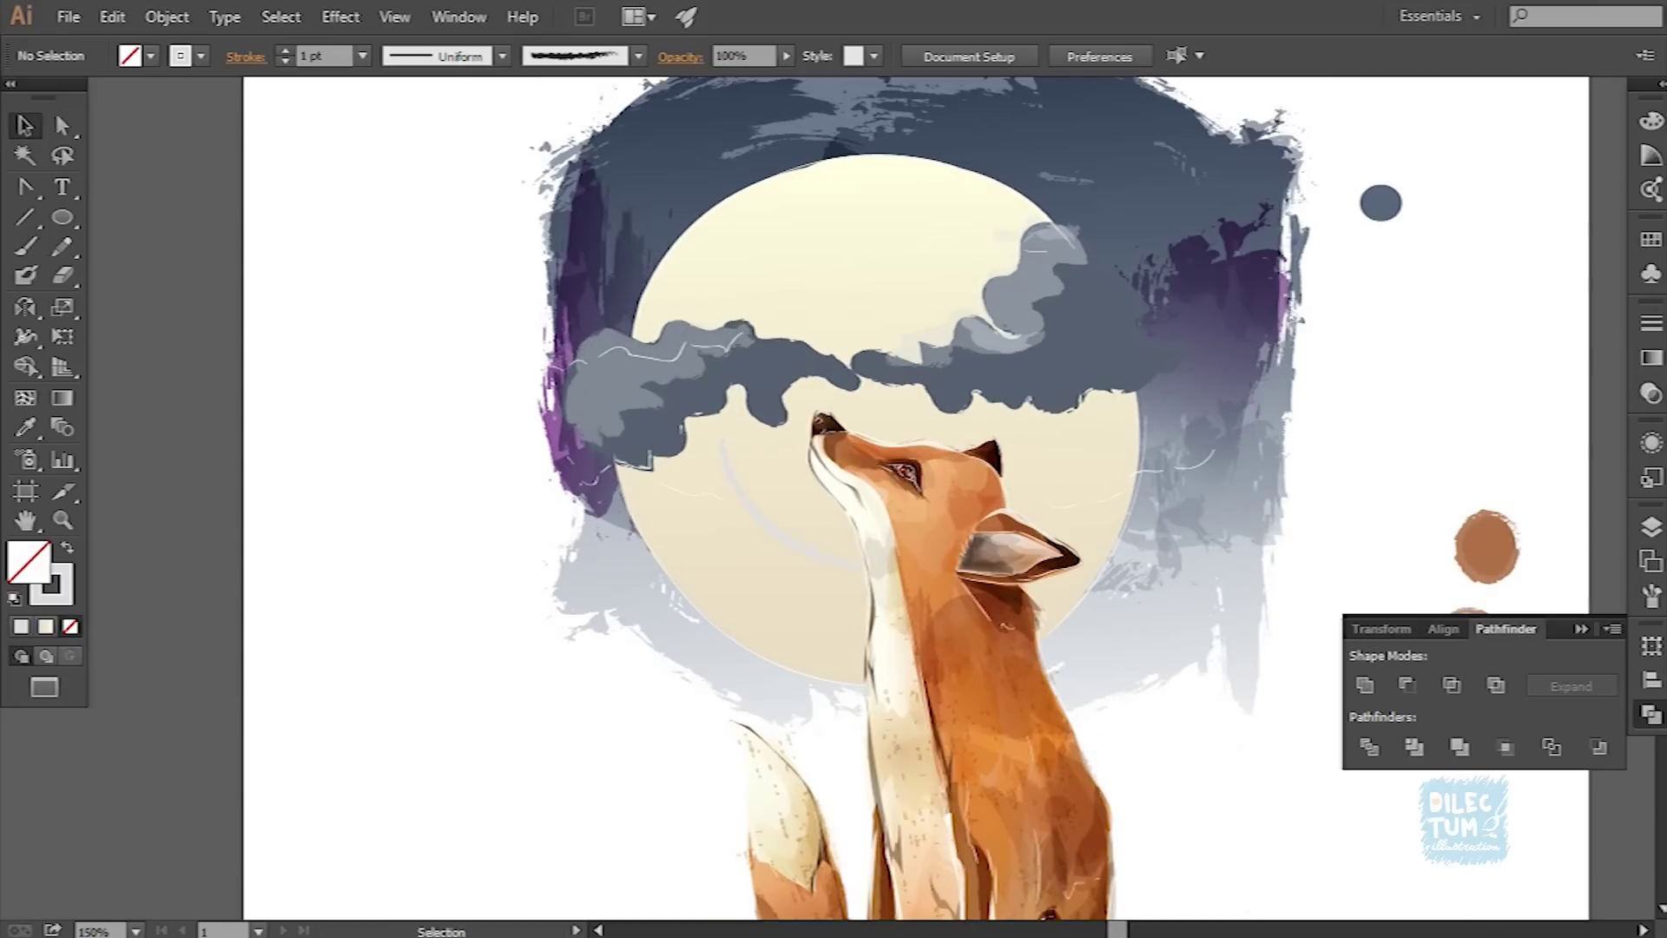
left_click(775, 529)
left_click(1651, 595)
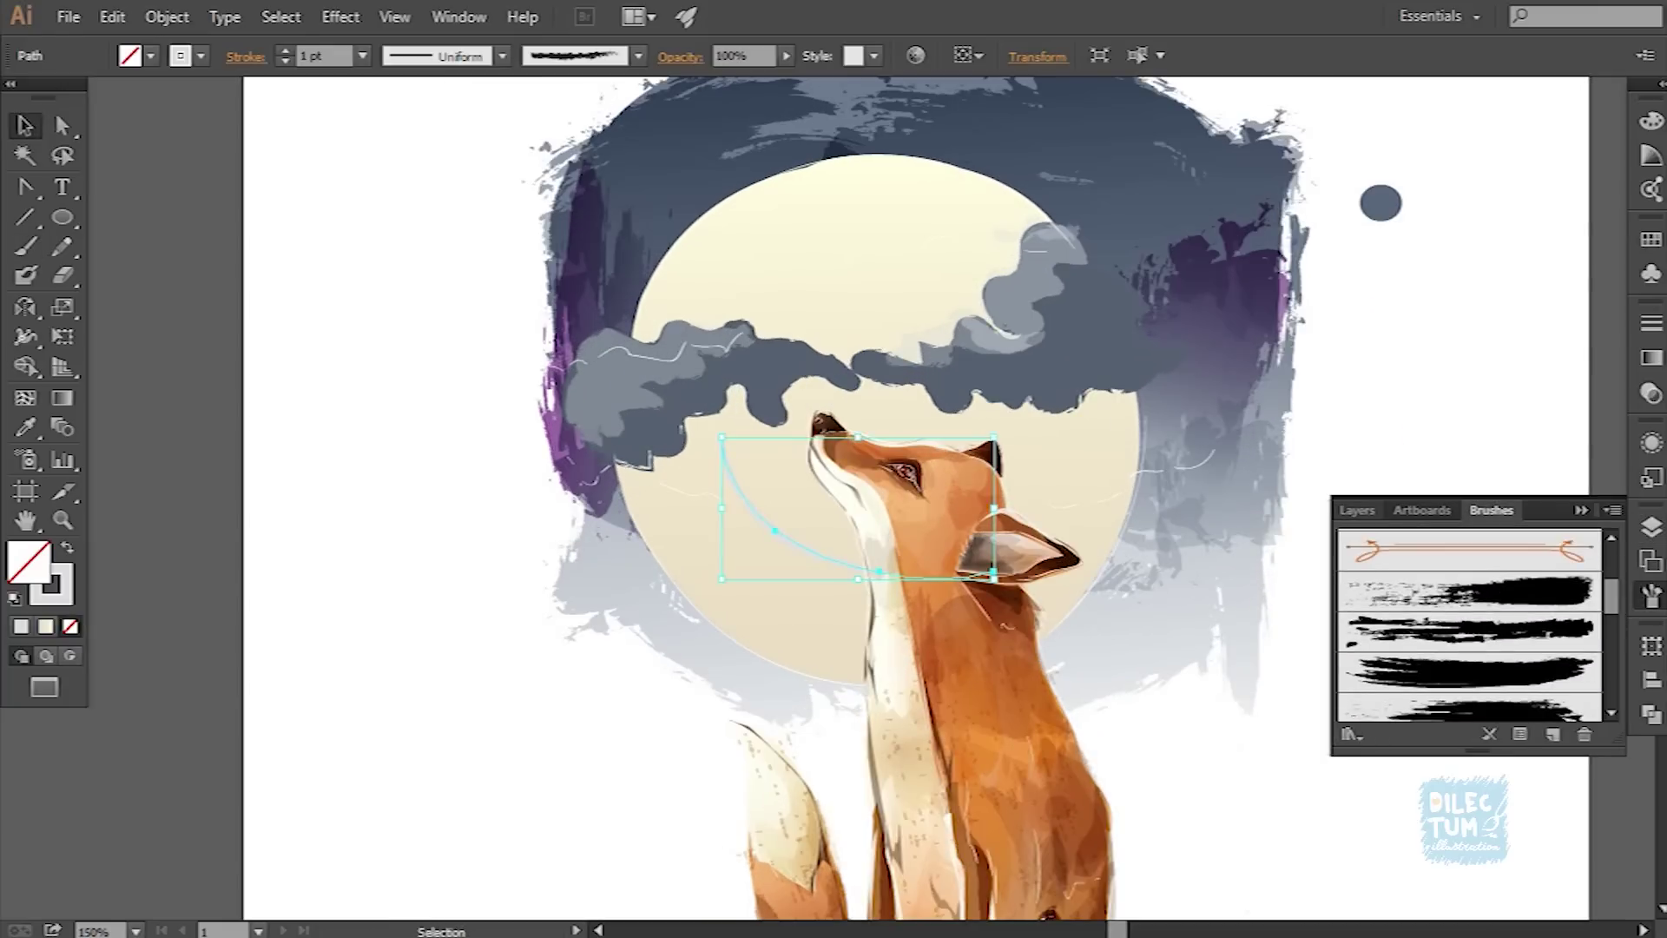
left_click_drag(995, 575, 1003, 617)
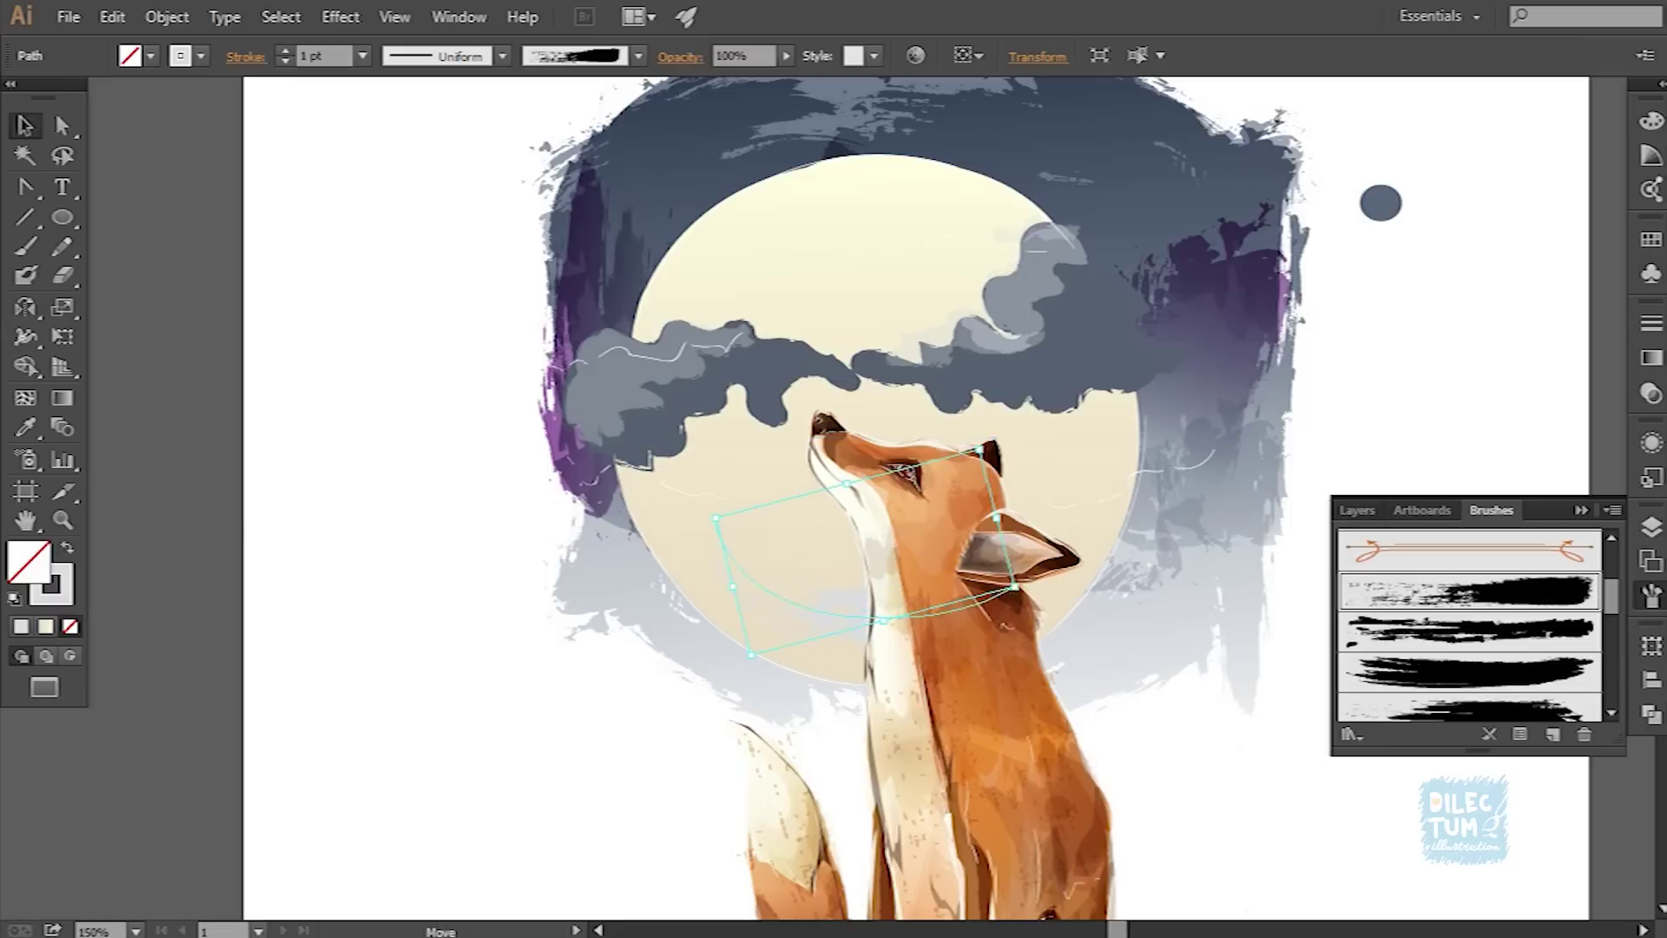
Step: Apply a grey brush stroke to the neck curve and open its transparency settings
left_click(167, 16)
double_click(849, 547)
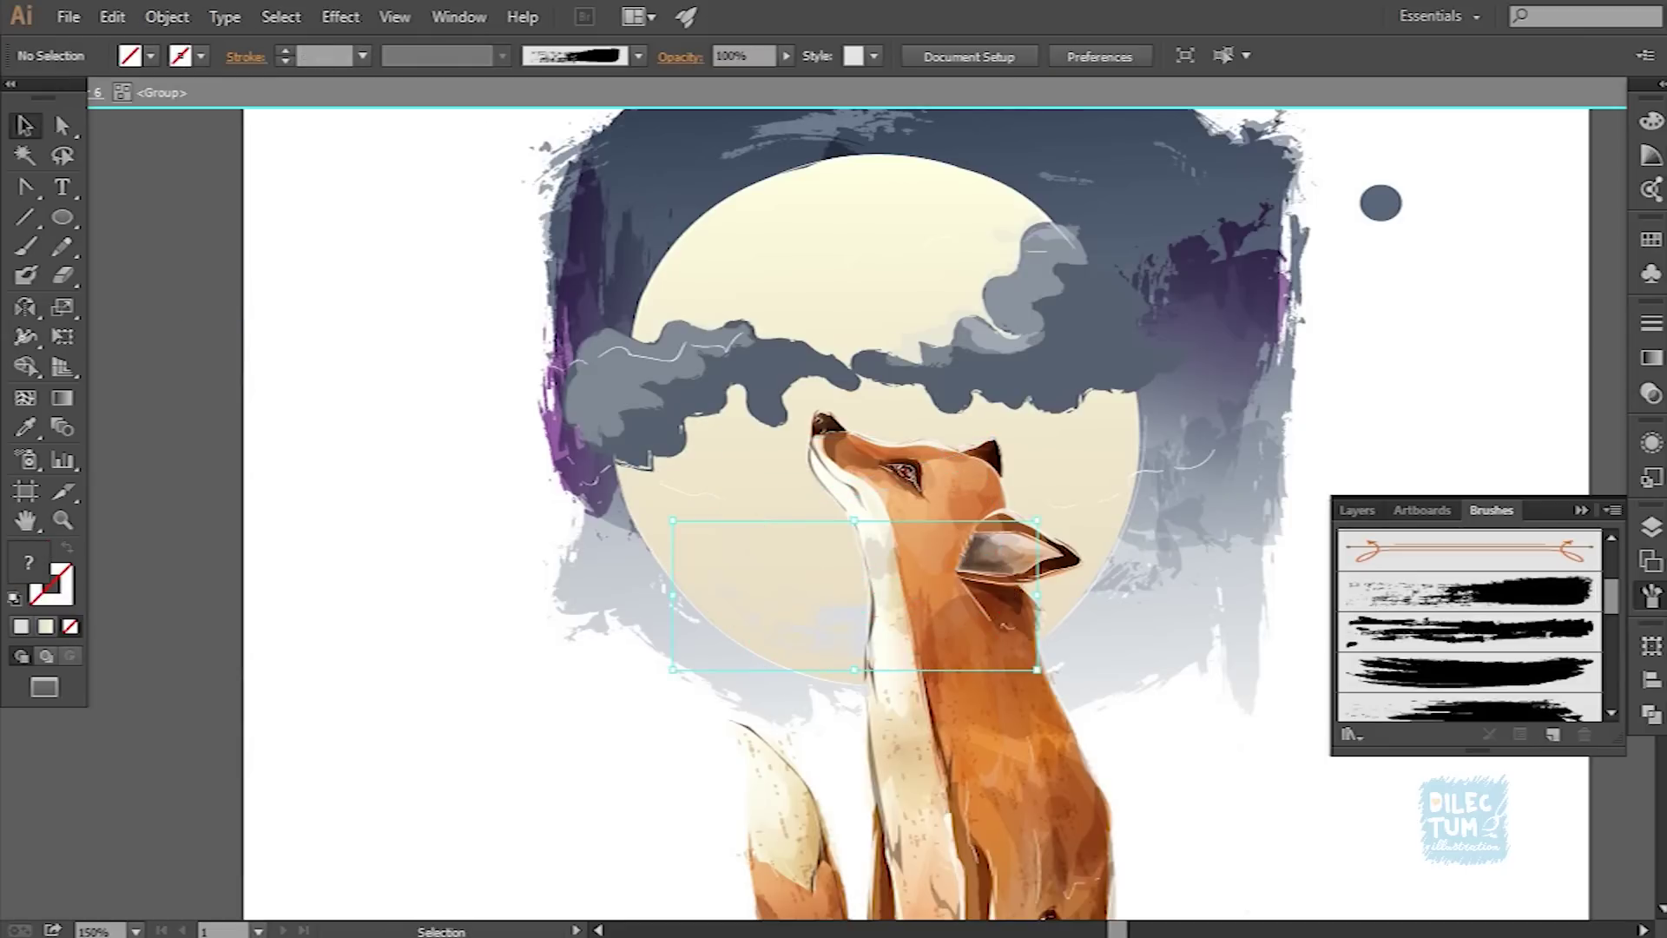
left_click_drag(872, 547, 673, 669)
key("Escape")
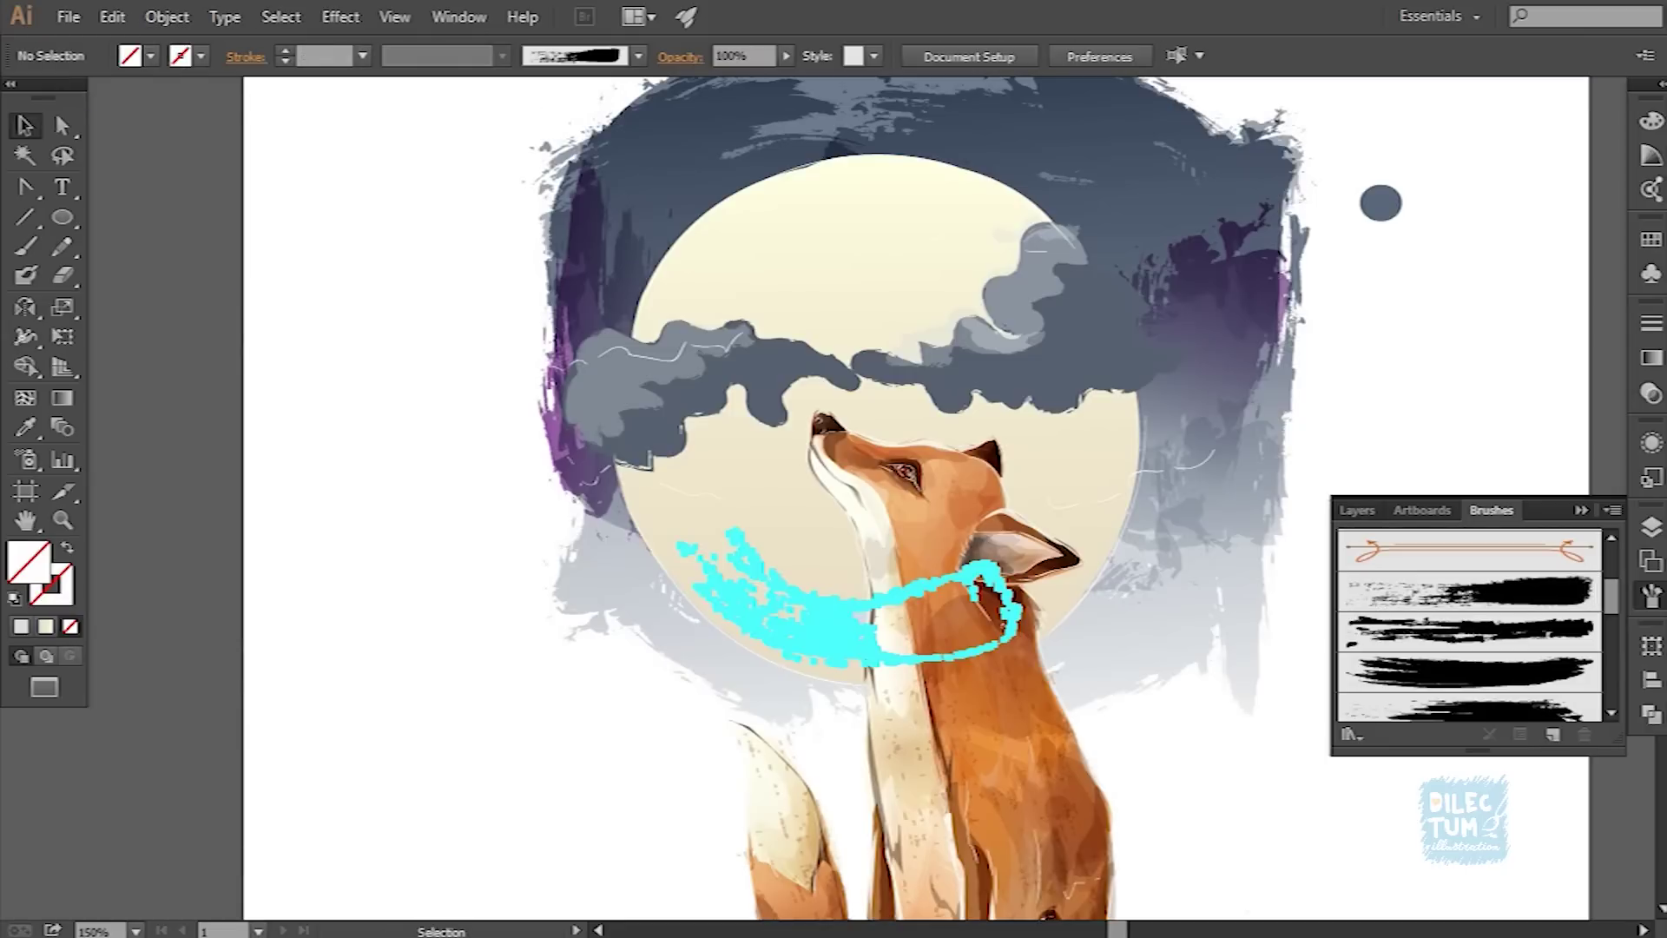
left_click(680, 57)
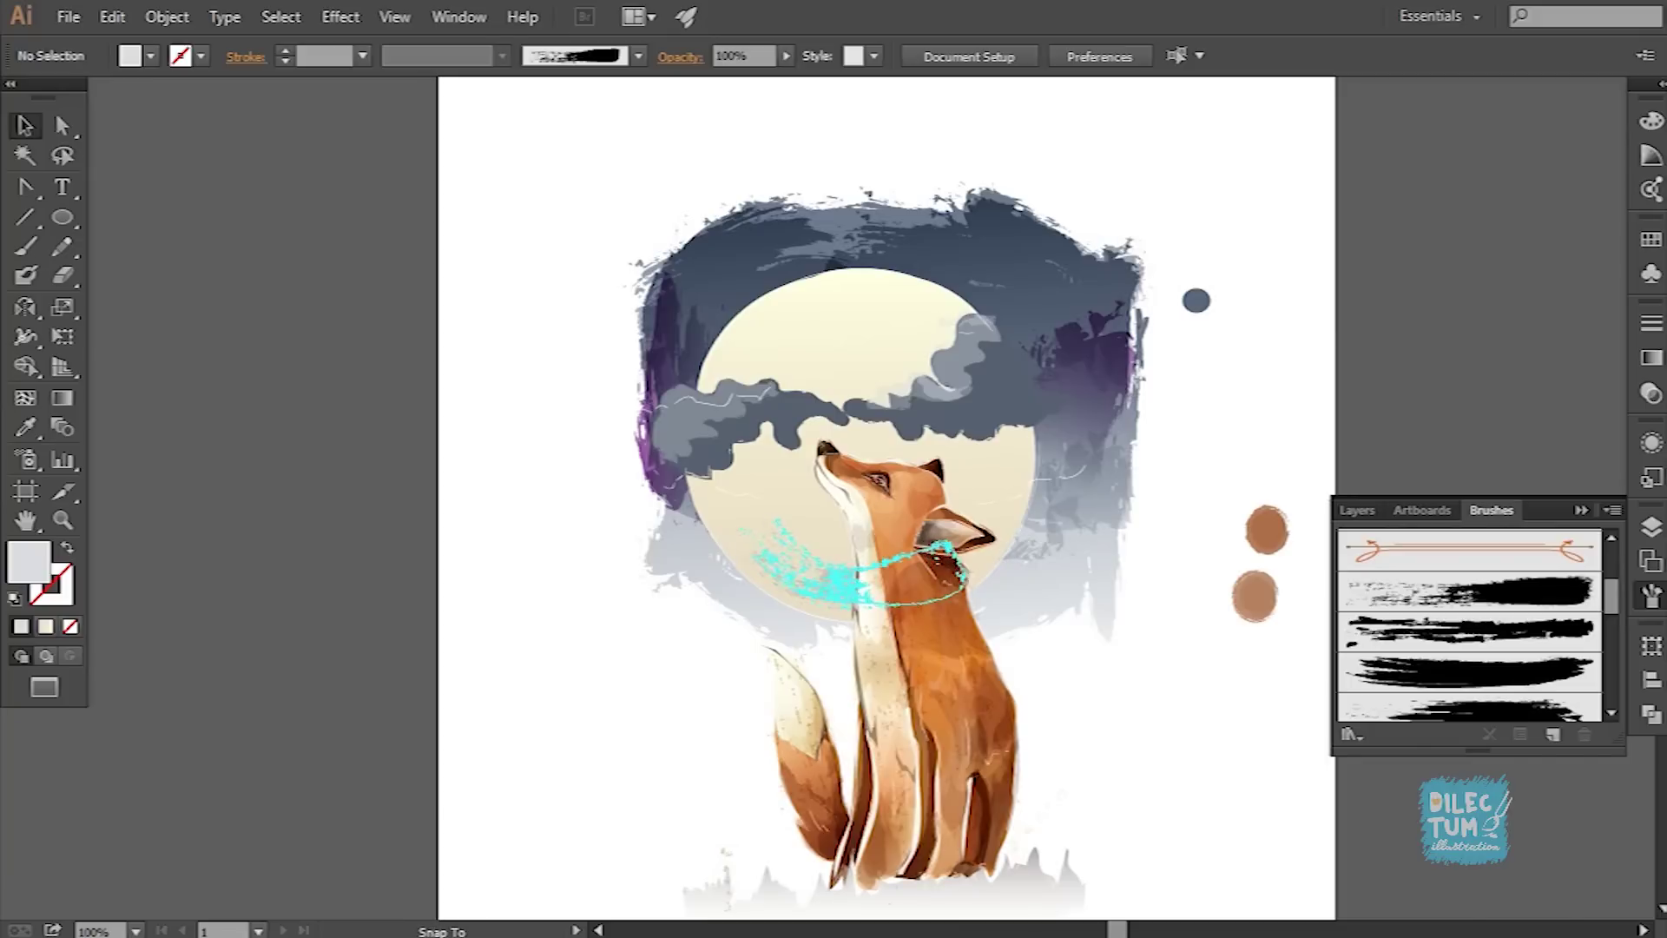
Step: Paint white highlight strokes on the left and right clouds
key("ctrl+plus")
key("ctrl+plus")
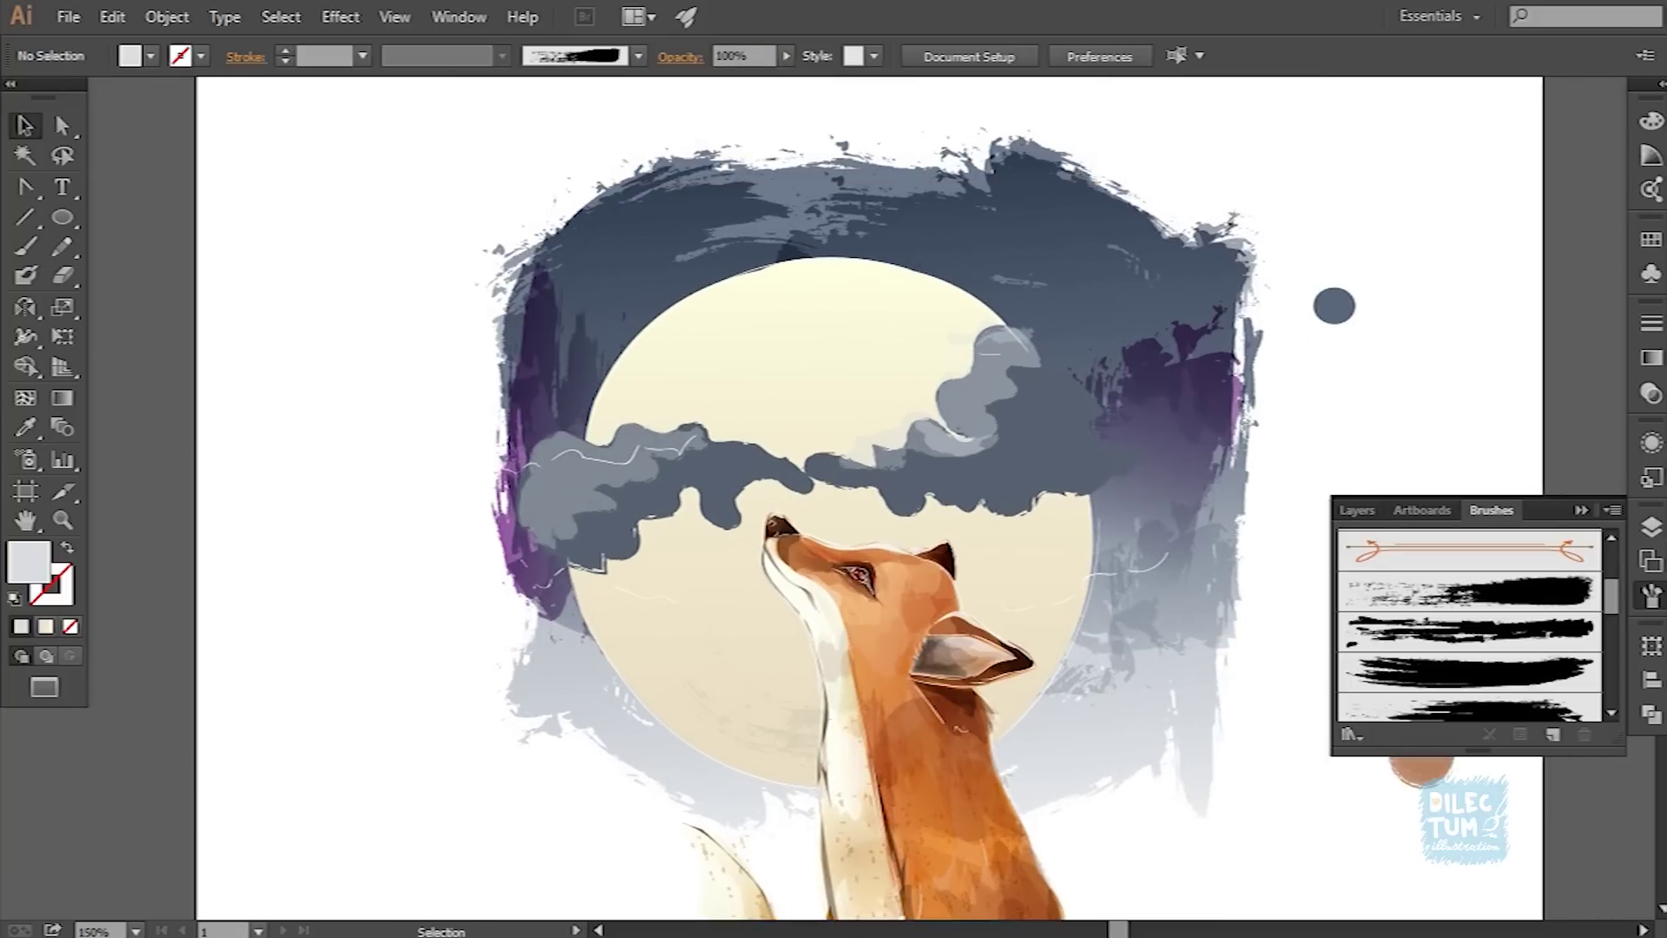
key("ctrl+plus")
key("b")
mouse_move(547, 453)
left_mouse_down()
mouse_move(625, 415)
mouse_move(404, 478)
left_mouse_up()
left_click_drag(871, 363, 871, 363)
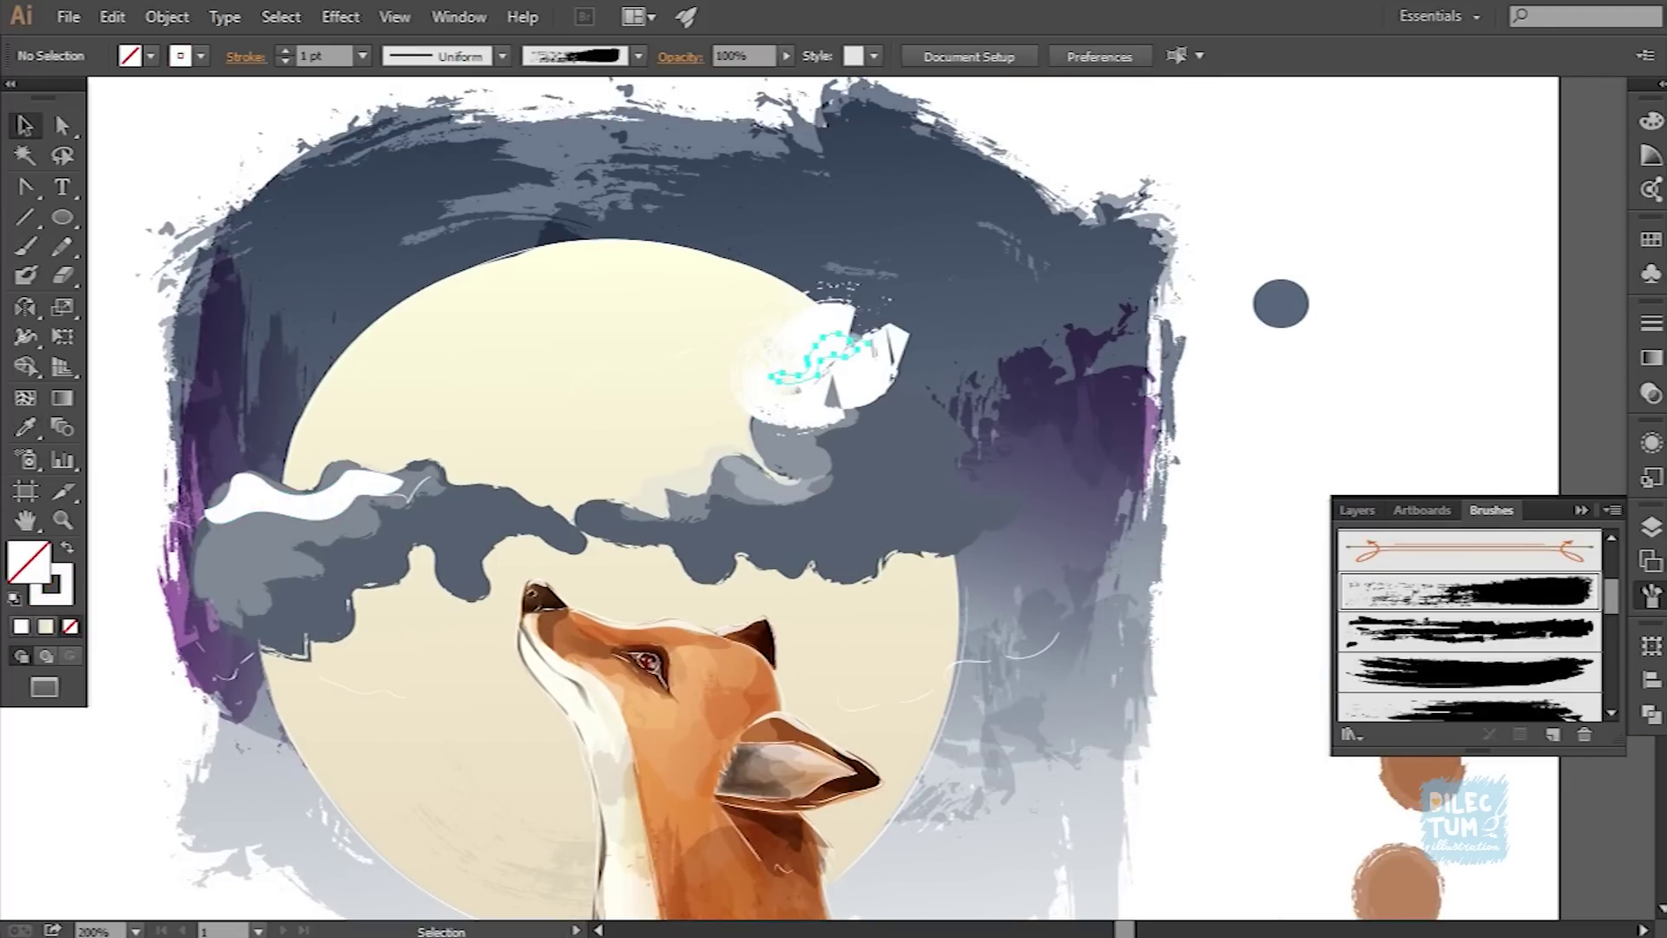
Step: Set both cloud highlight strokes to 38% opacity and deselect them
key("v")
left_click(286, 504, "shift")
type("38")
key("ctrl+shift+a")
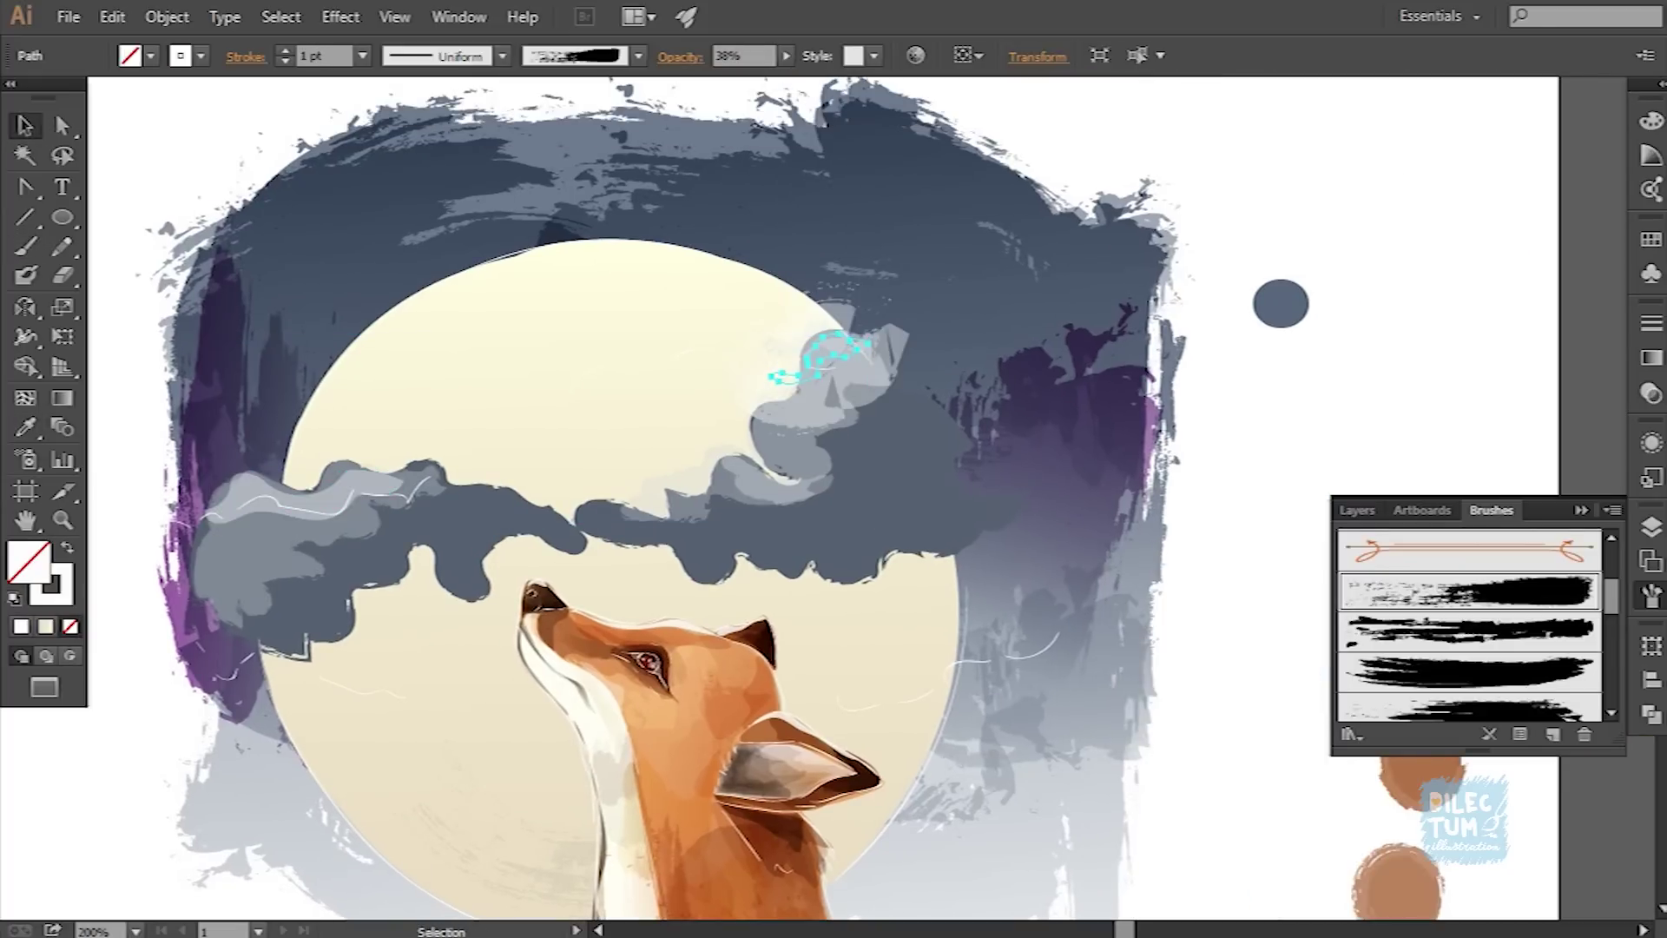
key("ctrl+minus")
key("ctrl+plus")
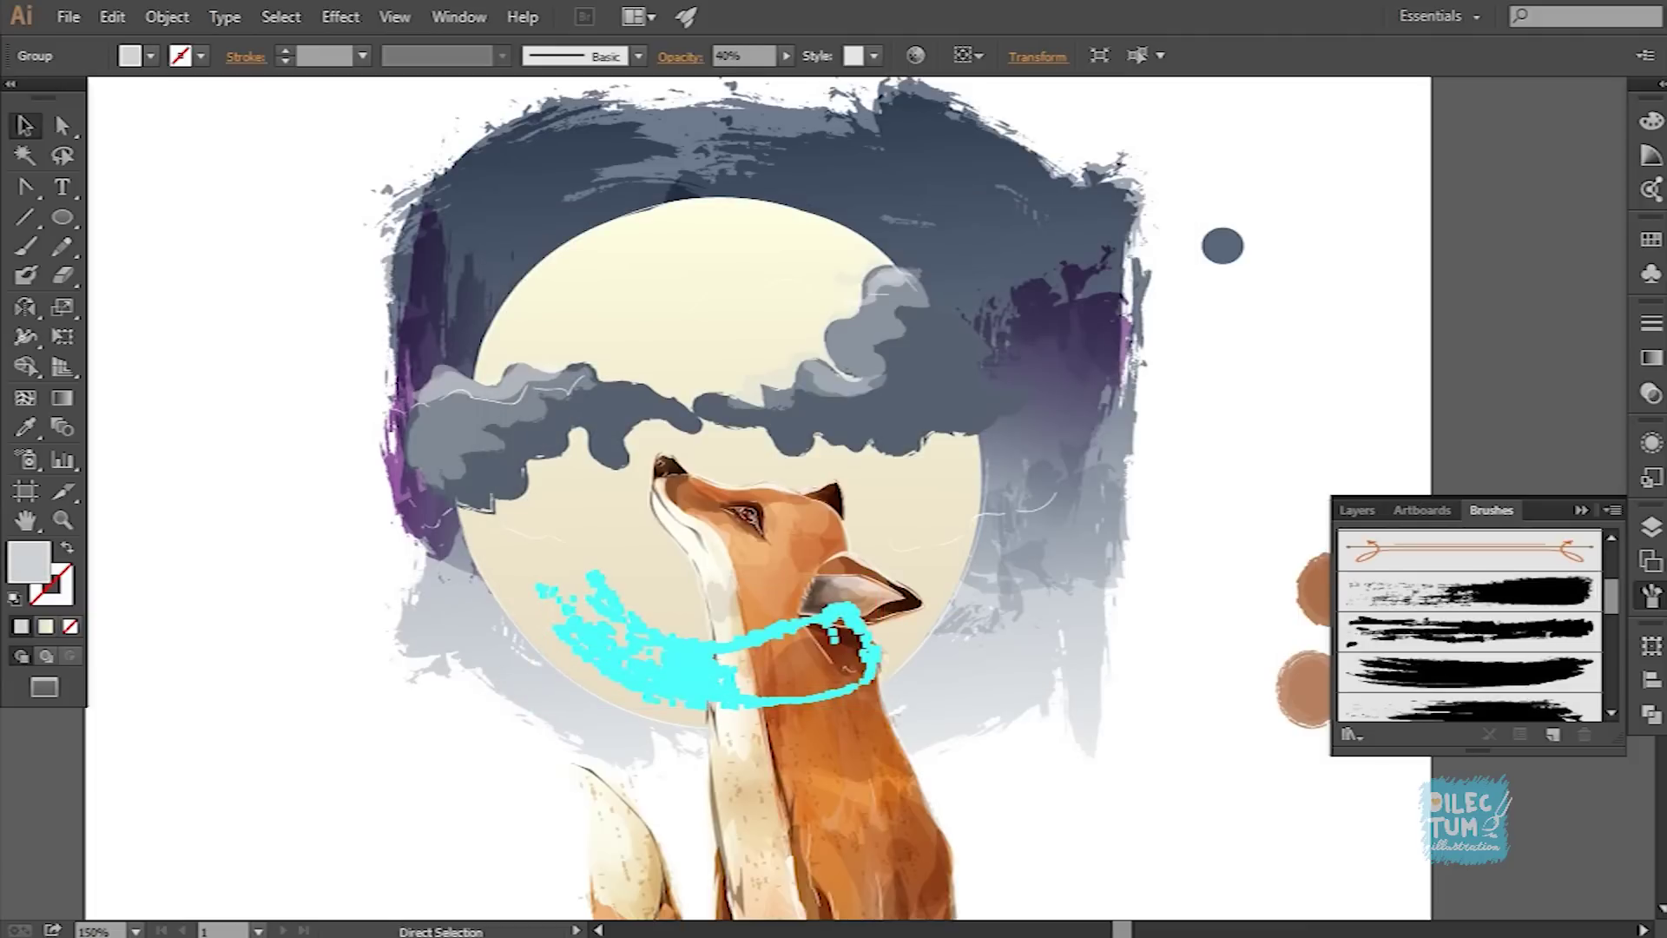
key("ctrl+shift+a")
key("b")
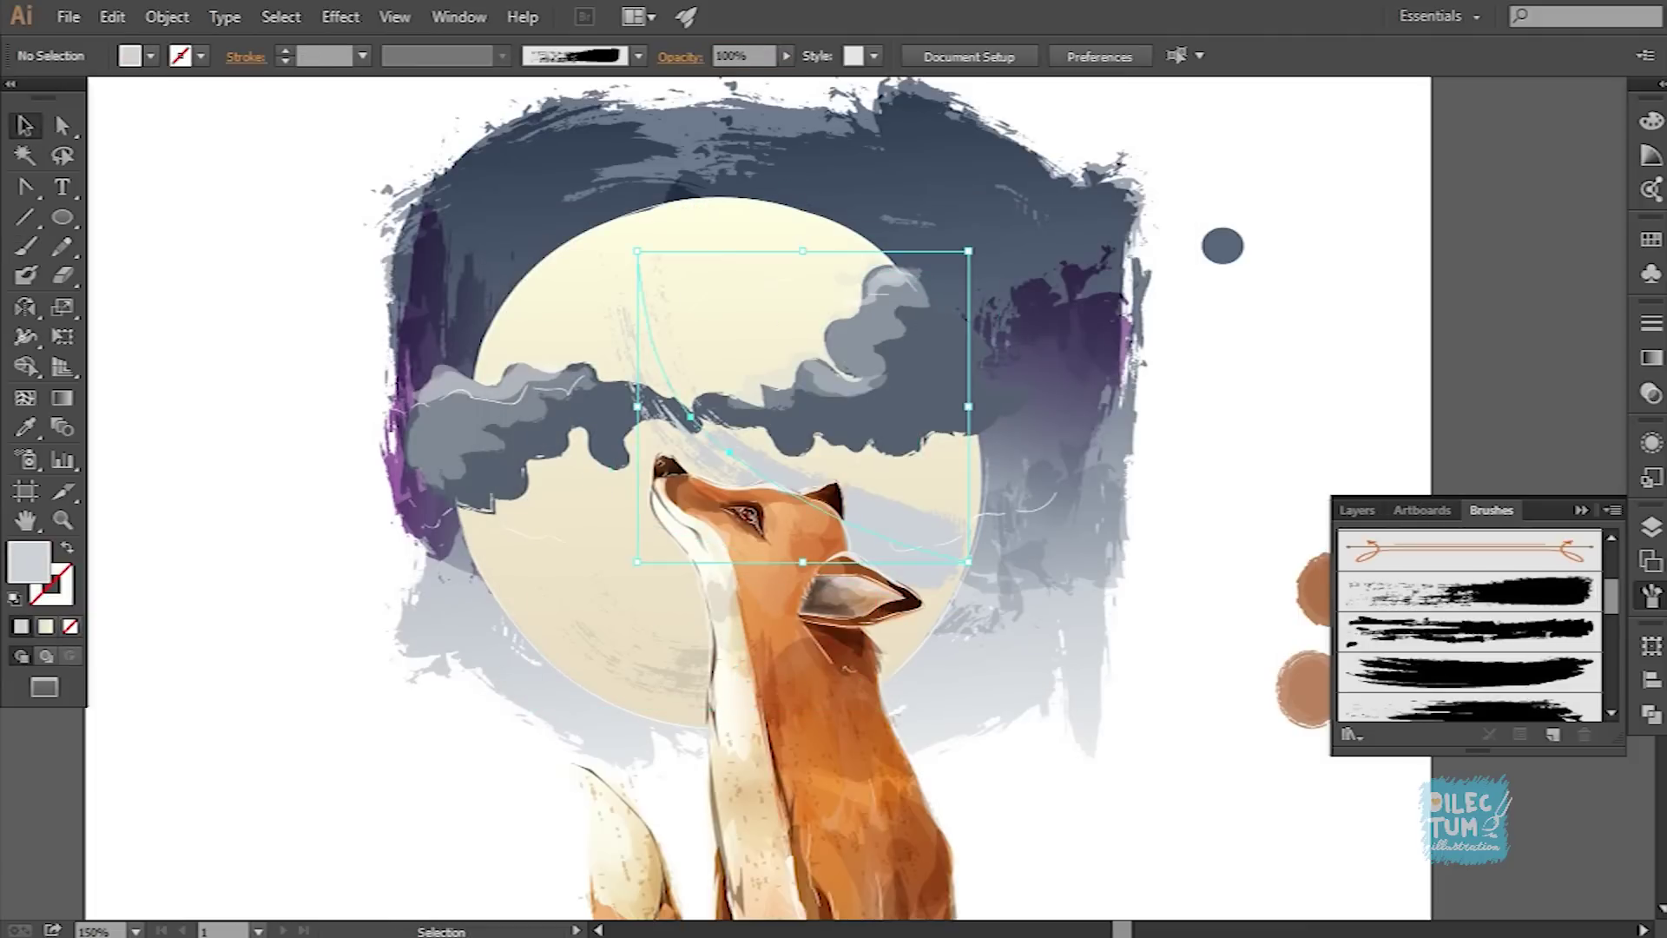
Step: Pick a rough brush texture, rotate a grey stroke across the clouds and expand it
left_click(1441, 708)
scroll(1468, 642, "down", 3)
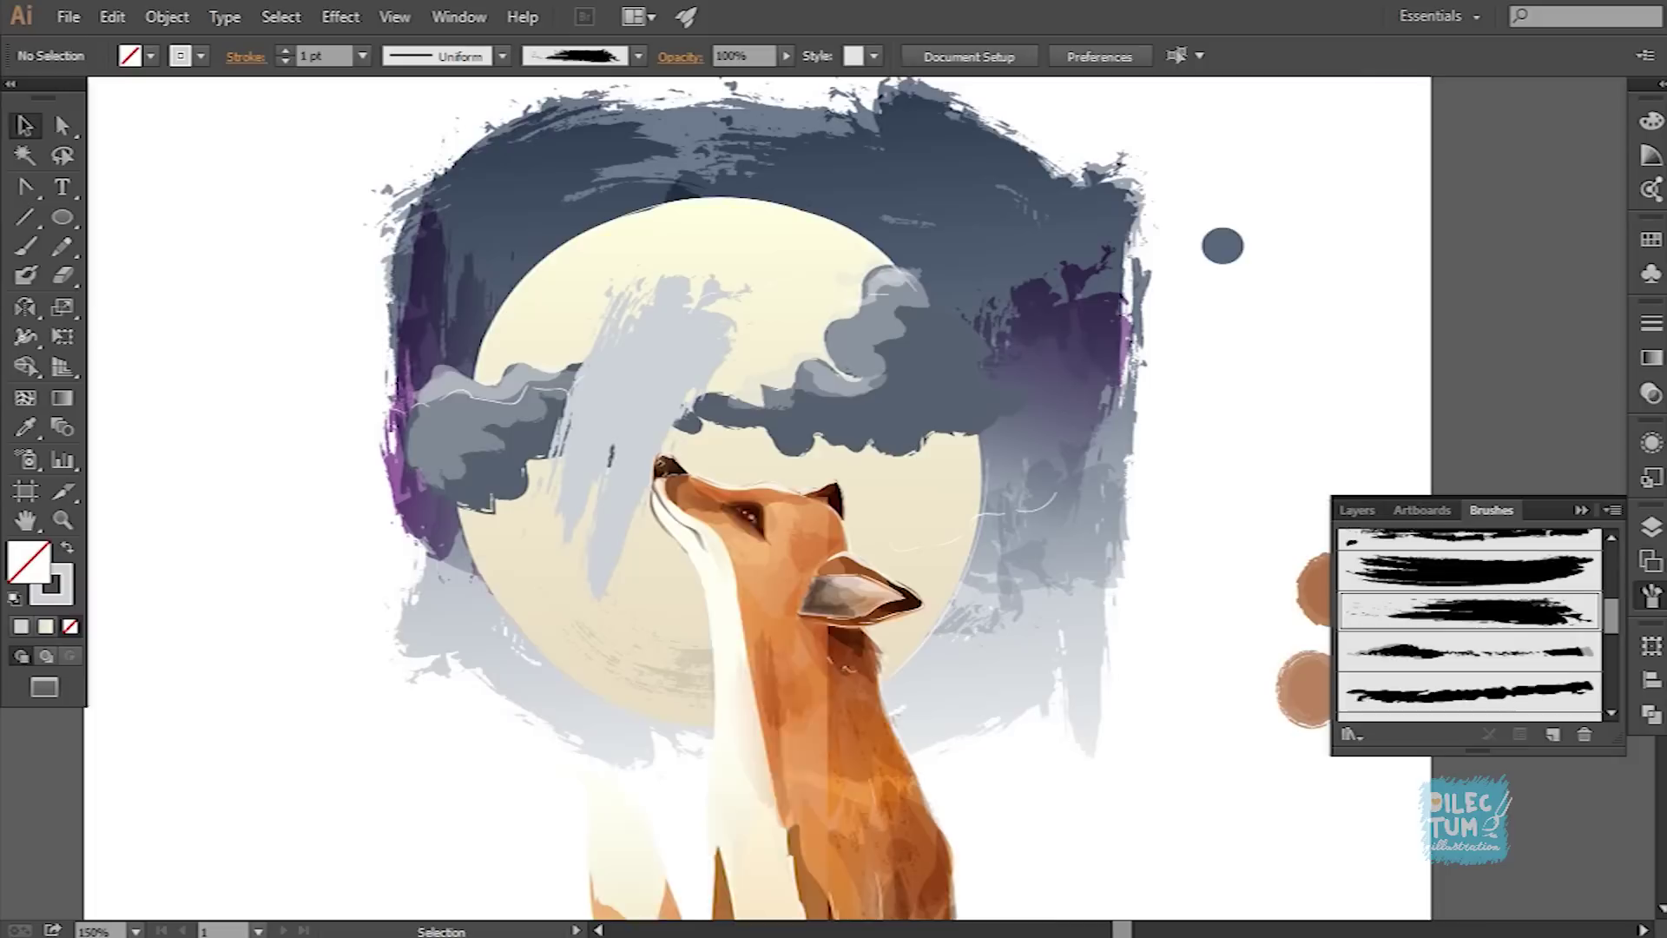
left_click(609, 454)
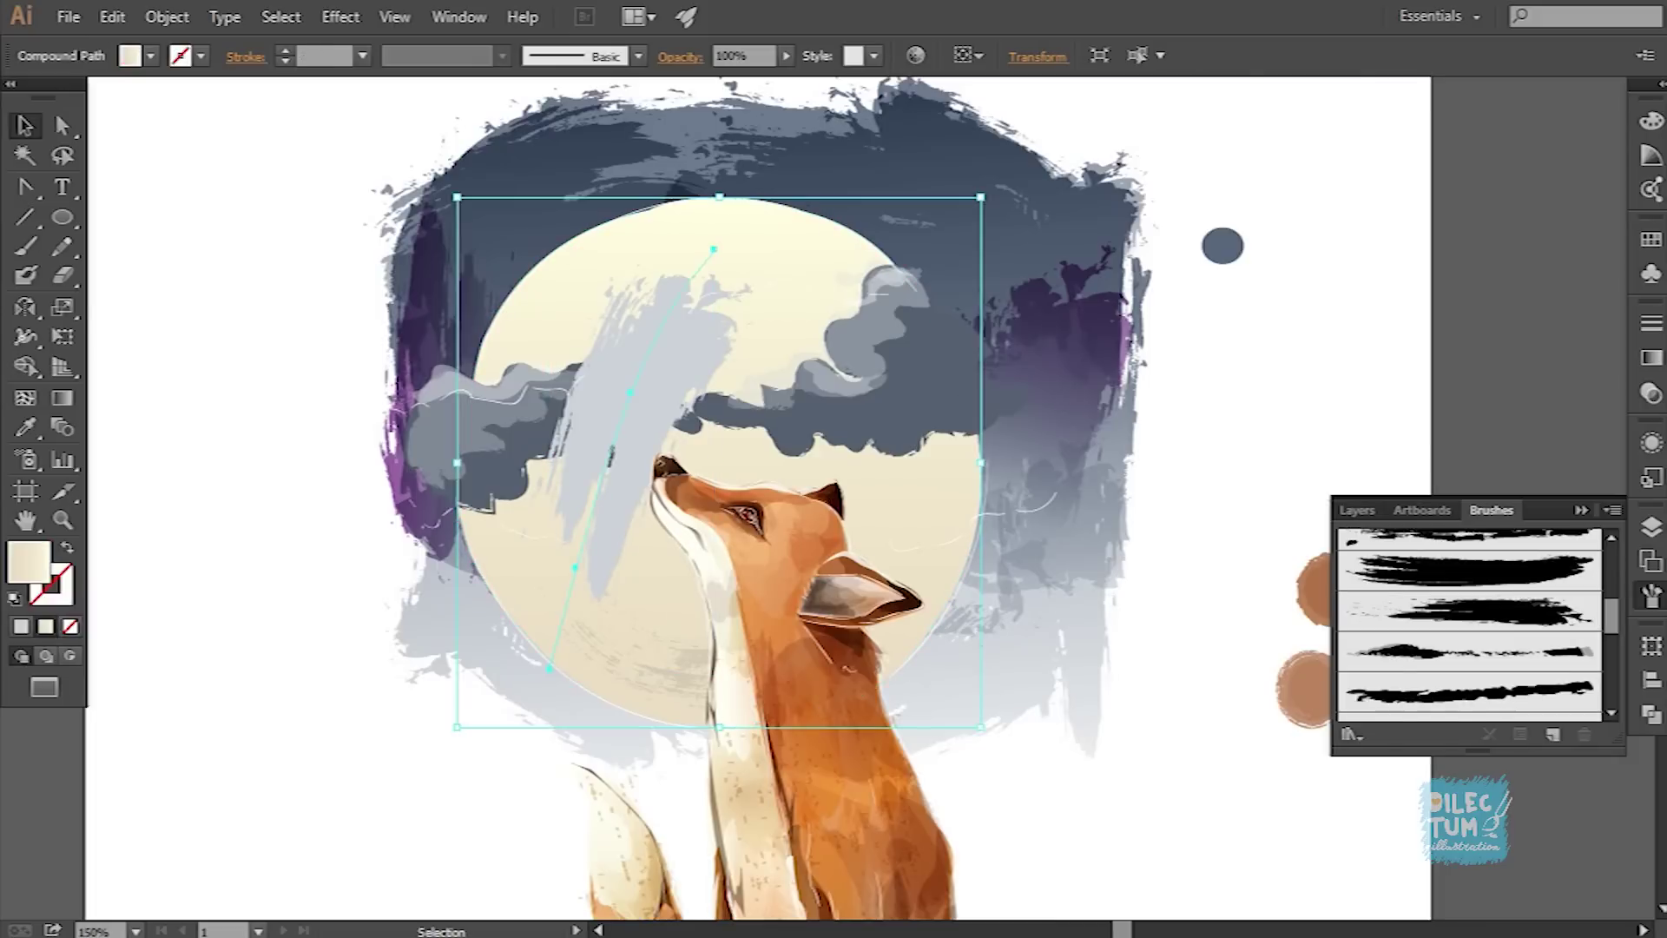
left_click(608, 391)
mouse_move(739, 245)
left_mouse_down()
mouse_move(949, 295)
mouse_move(949, 323)
left_mouse_up()
left_click(166, 16)
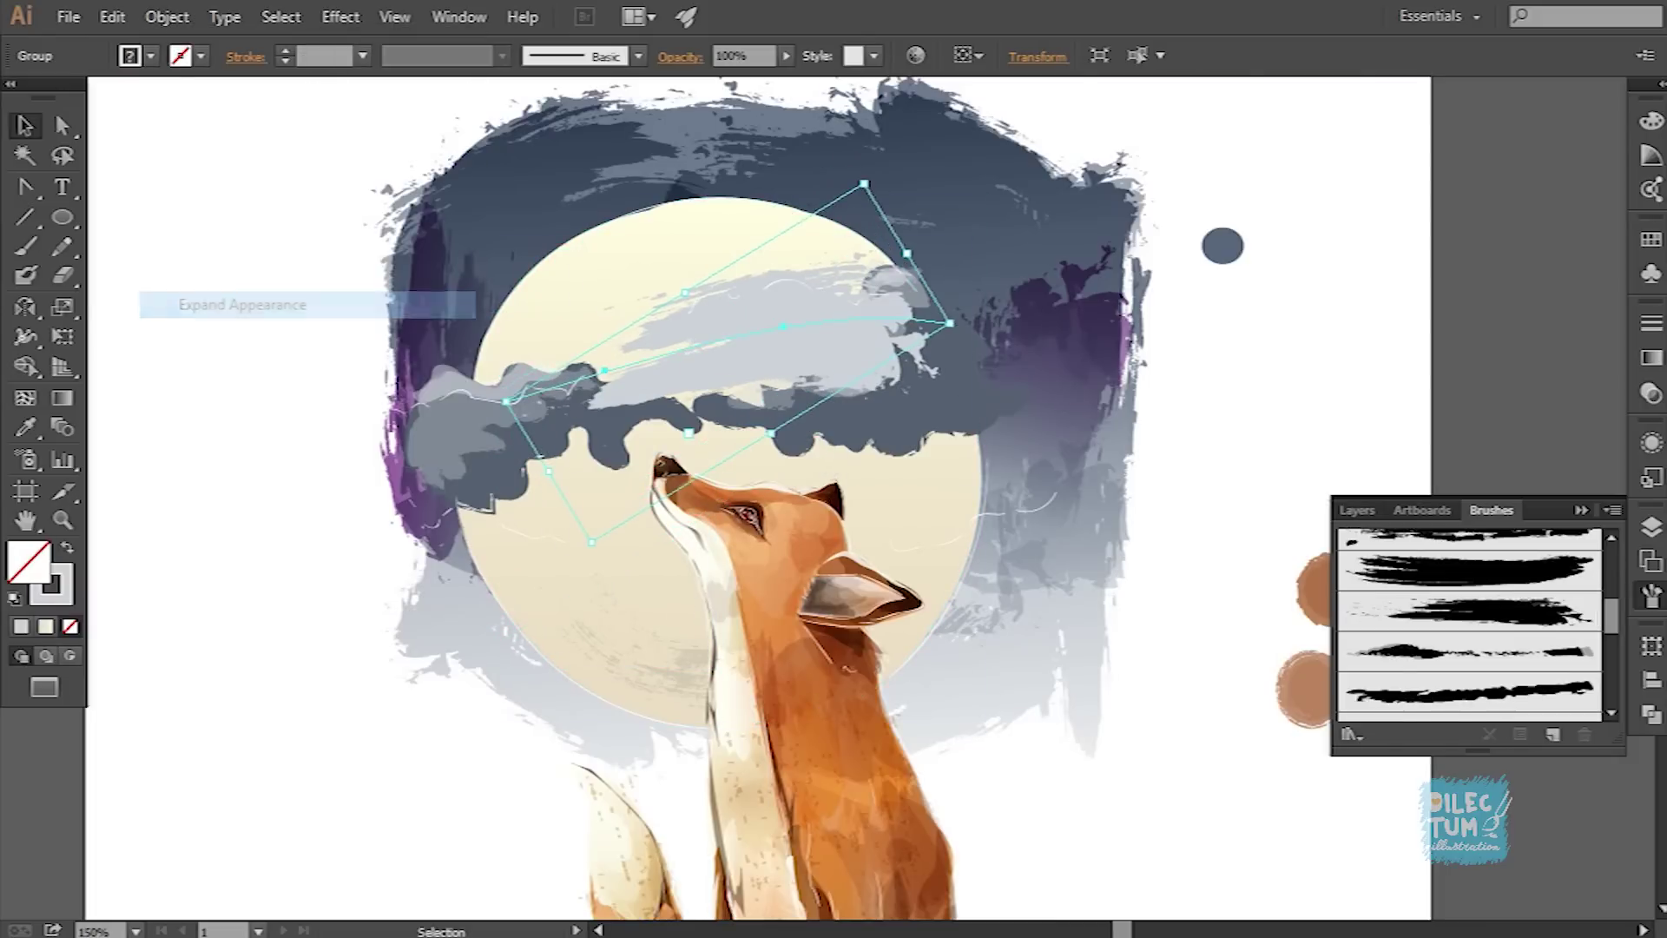
left_click(261, 297)
key("ctrl+shift+a")
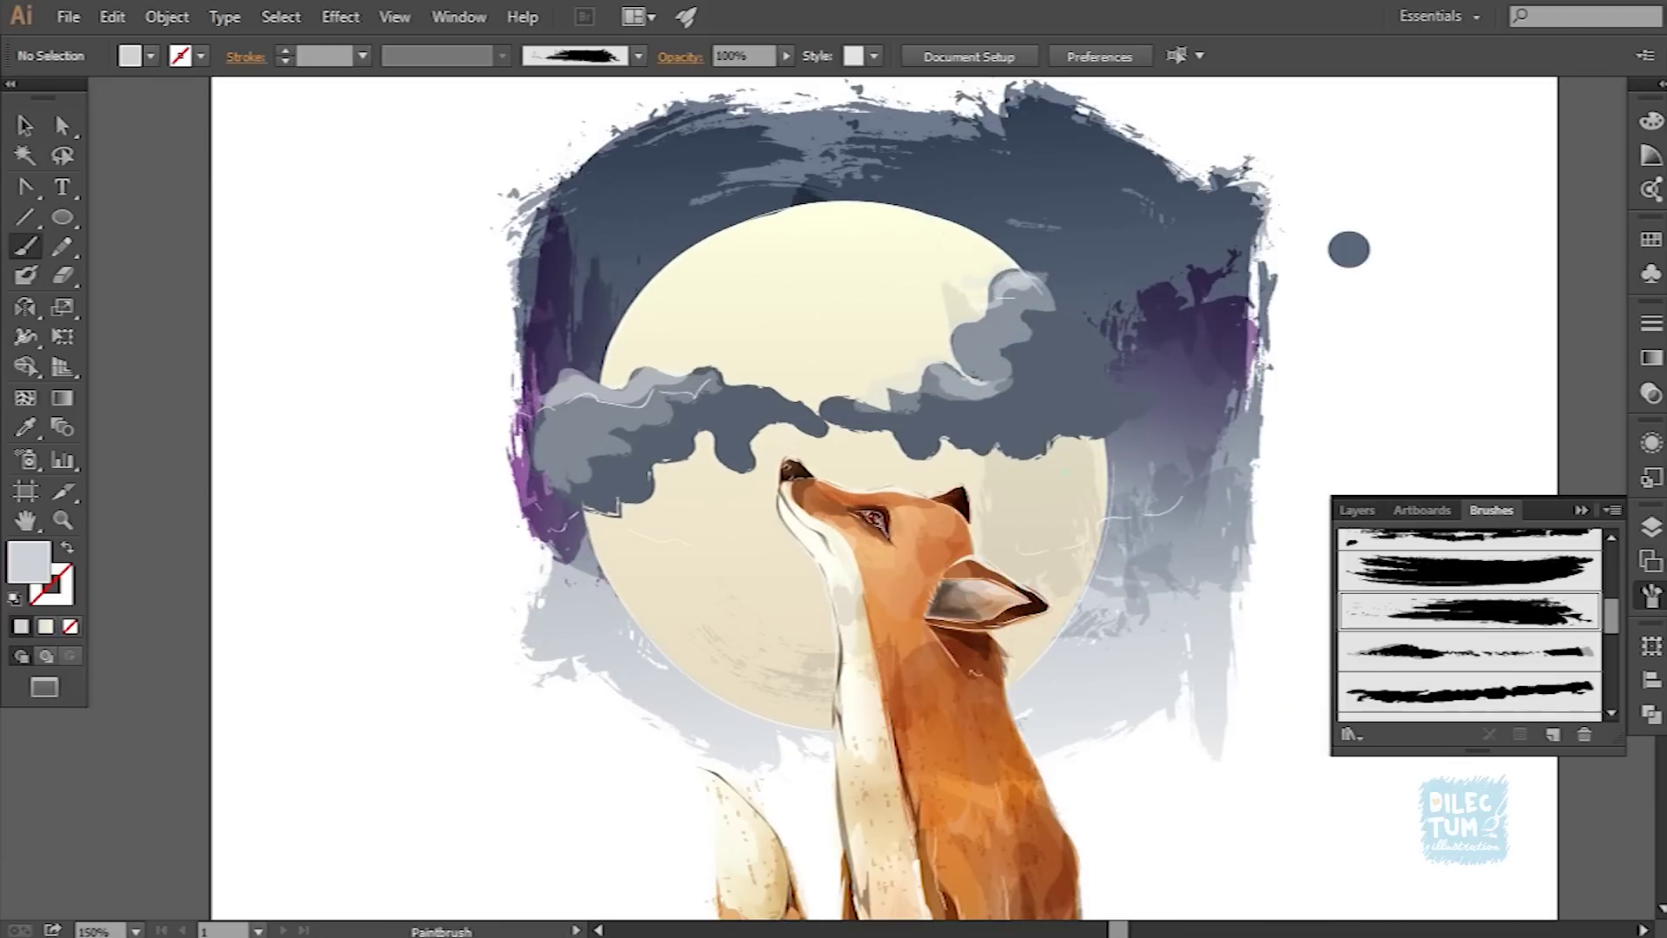
Step: Paint a curved stroke across the fox's ear, expand it and set Darken blend mode
left_click_drag(1075, 453, 891, 695)
key("v")
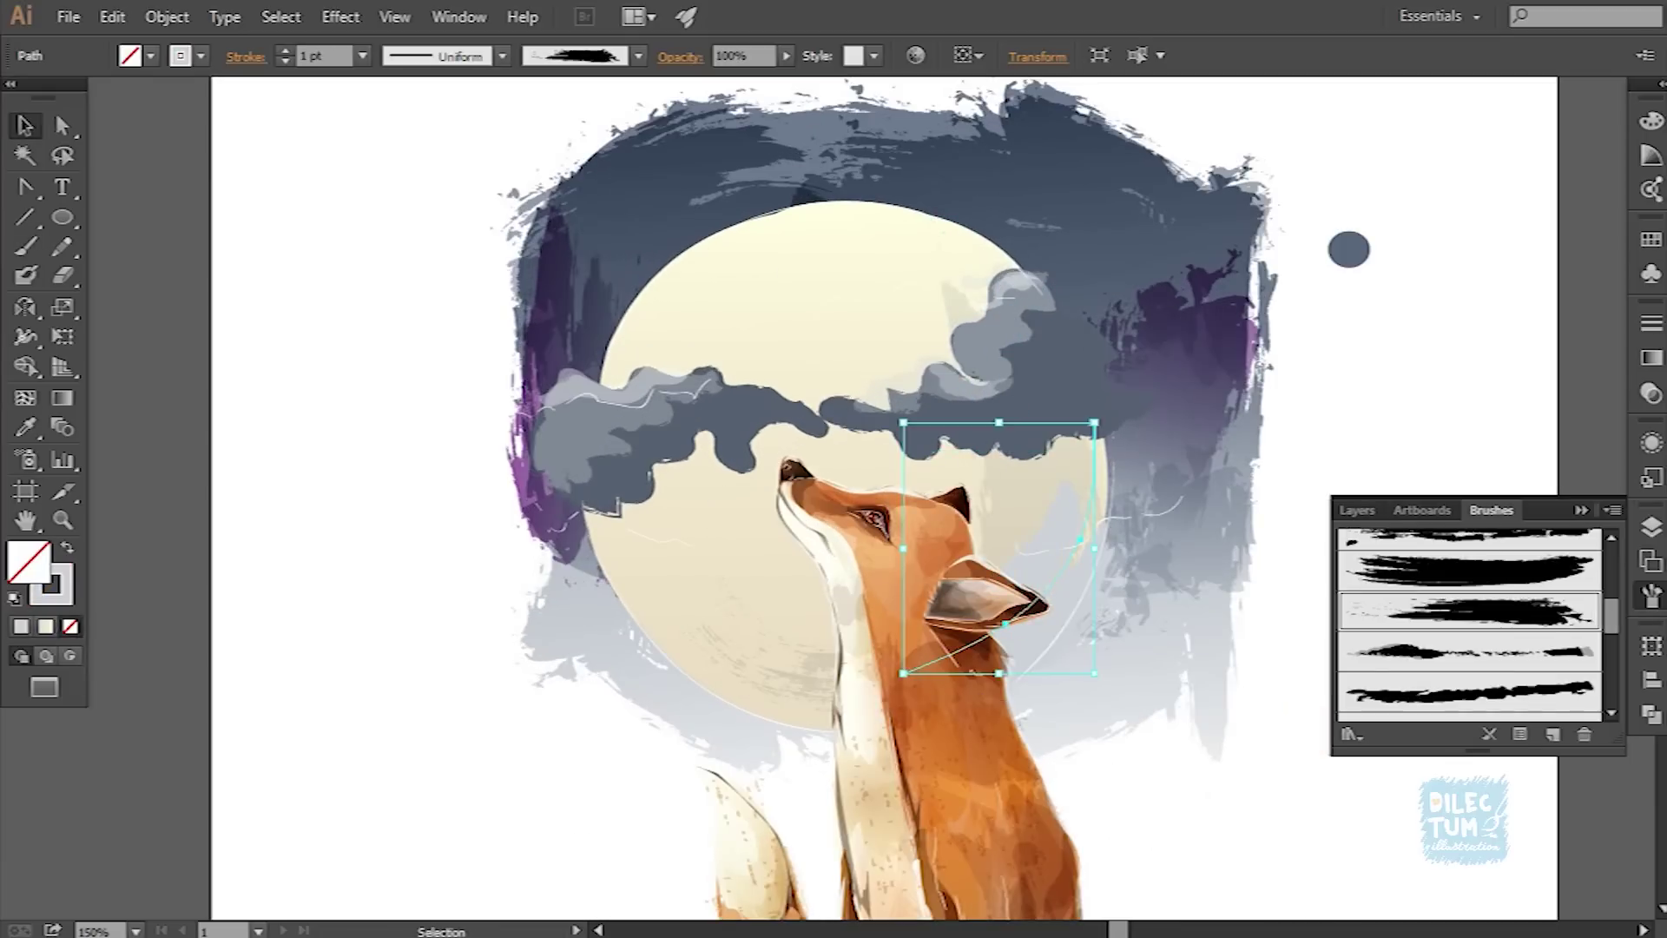
left_click(167, 17)
left_click(298, 318)
double_click(968, 691)
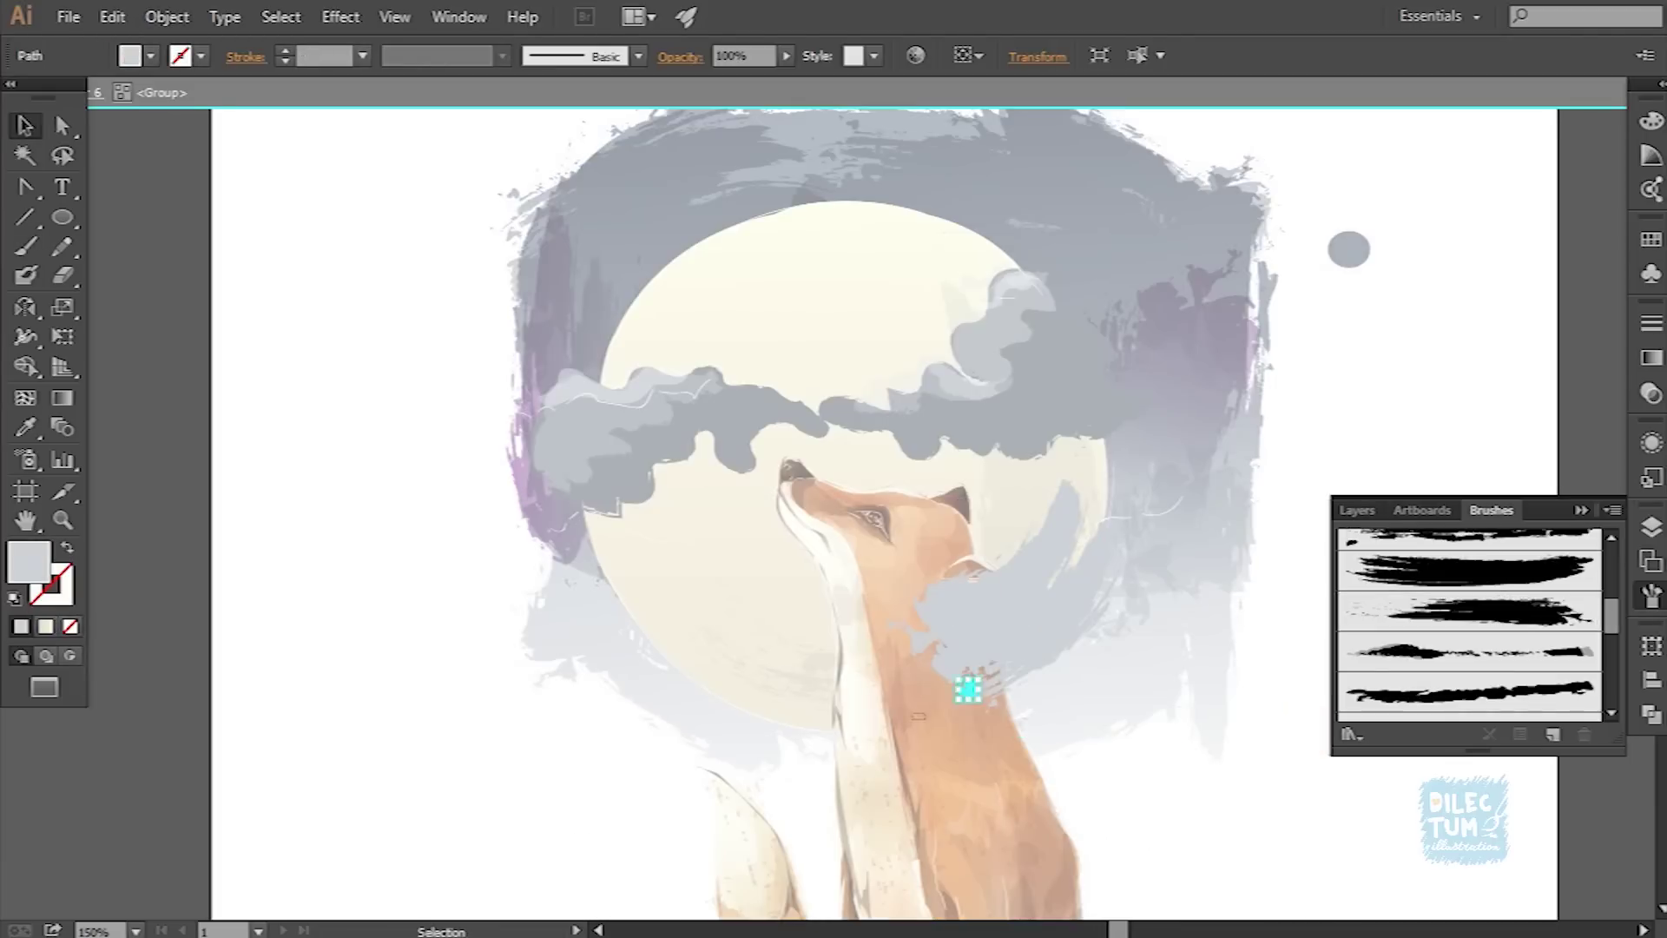
key("Escape")
key("i")
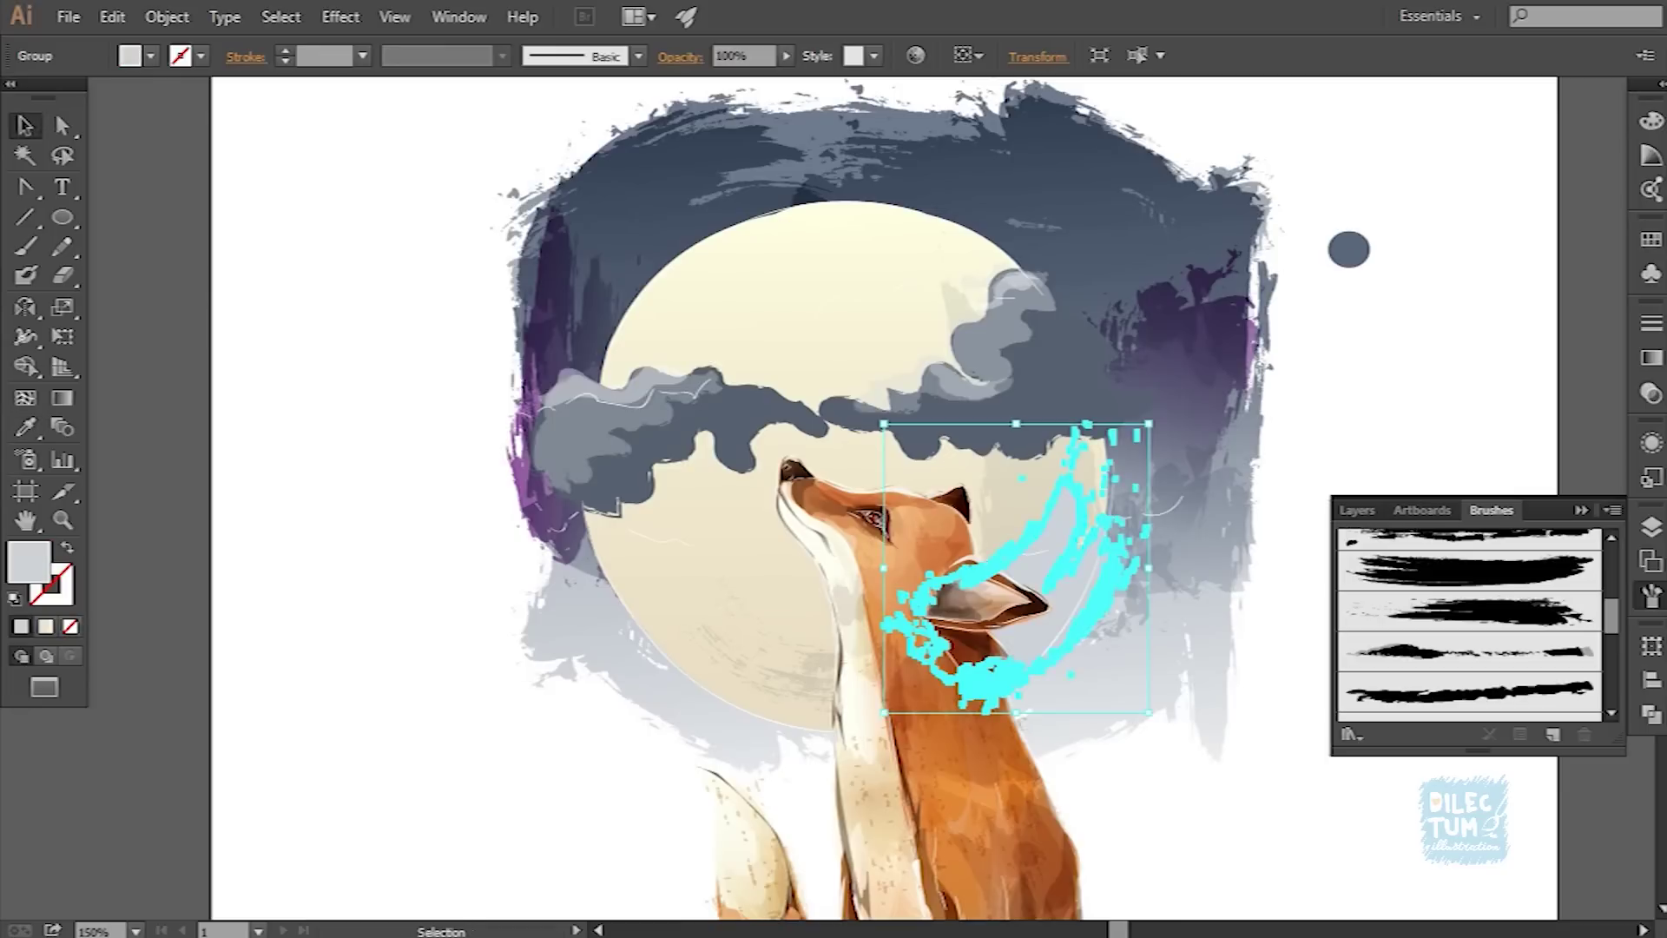
left_click(680, 55)
left_click(484, 96)
left_click(483, 383)
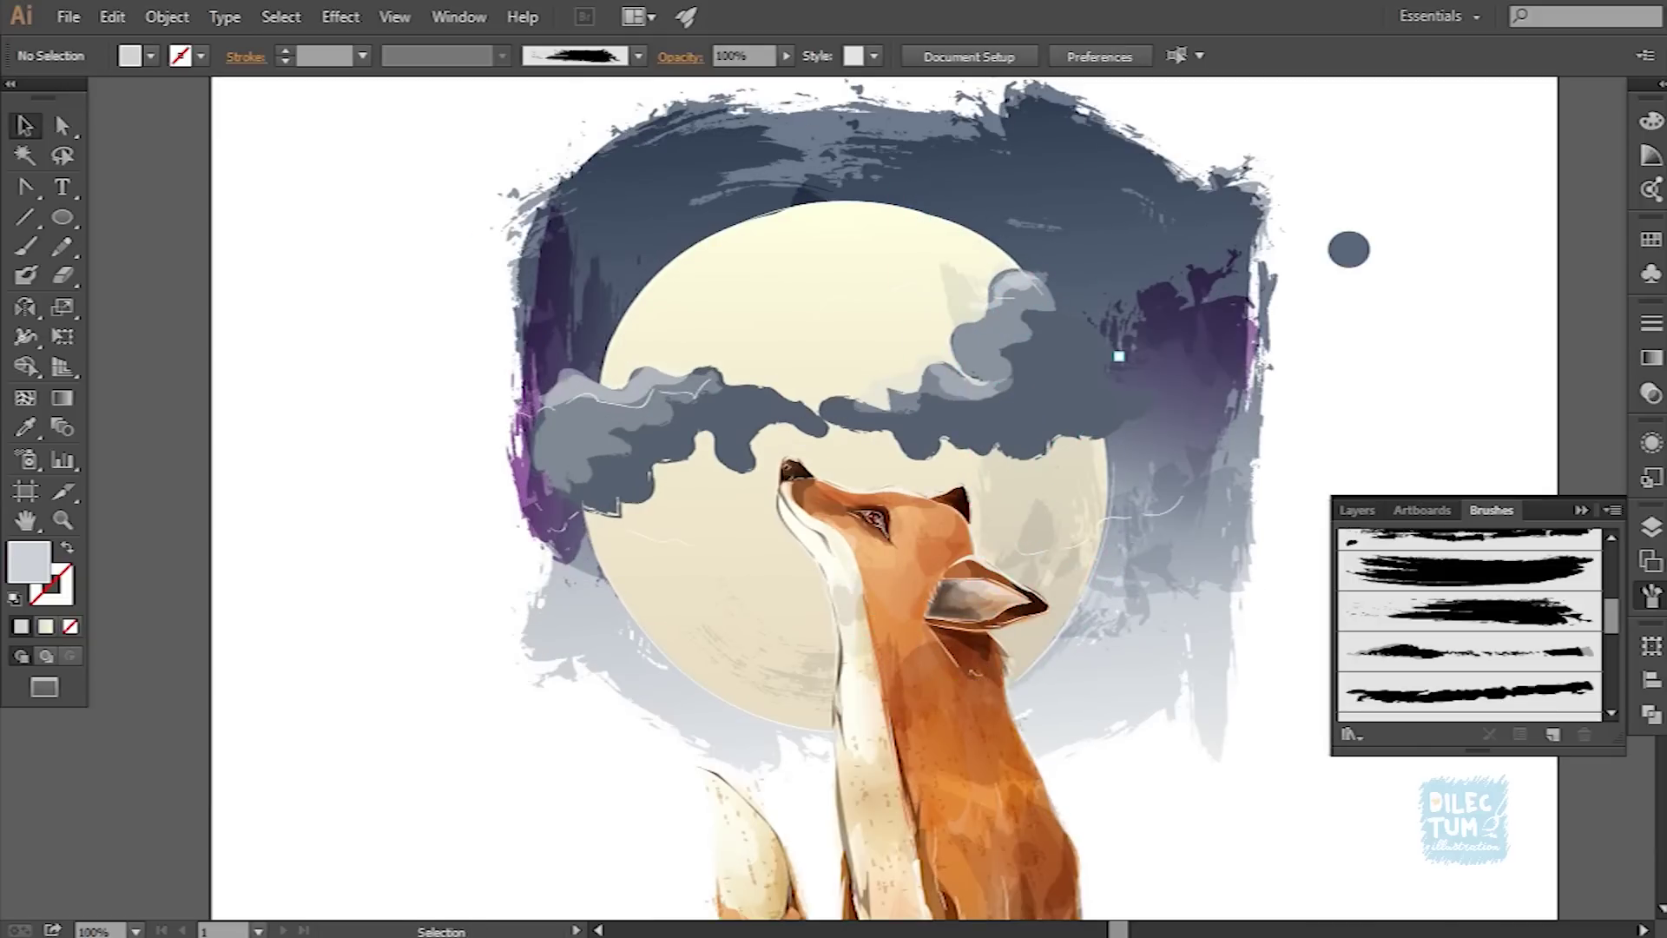
Step: Paint a large grey stroke over the lower-left moon and lower the group's opacity to 35%
key("ctrl+plus")
key("b")
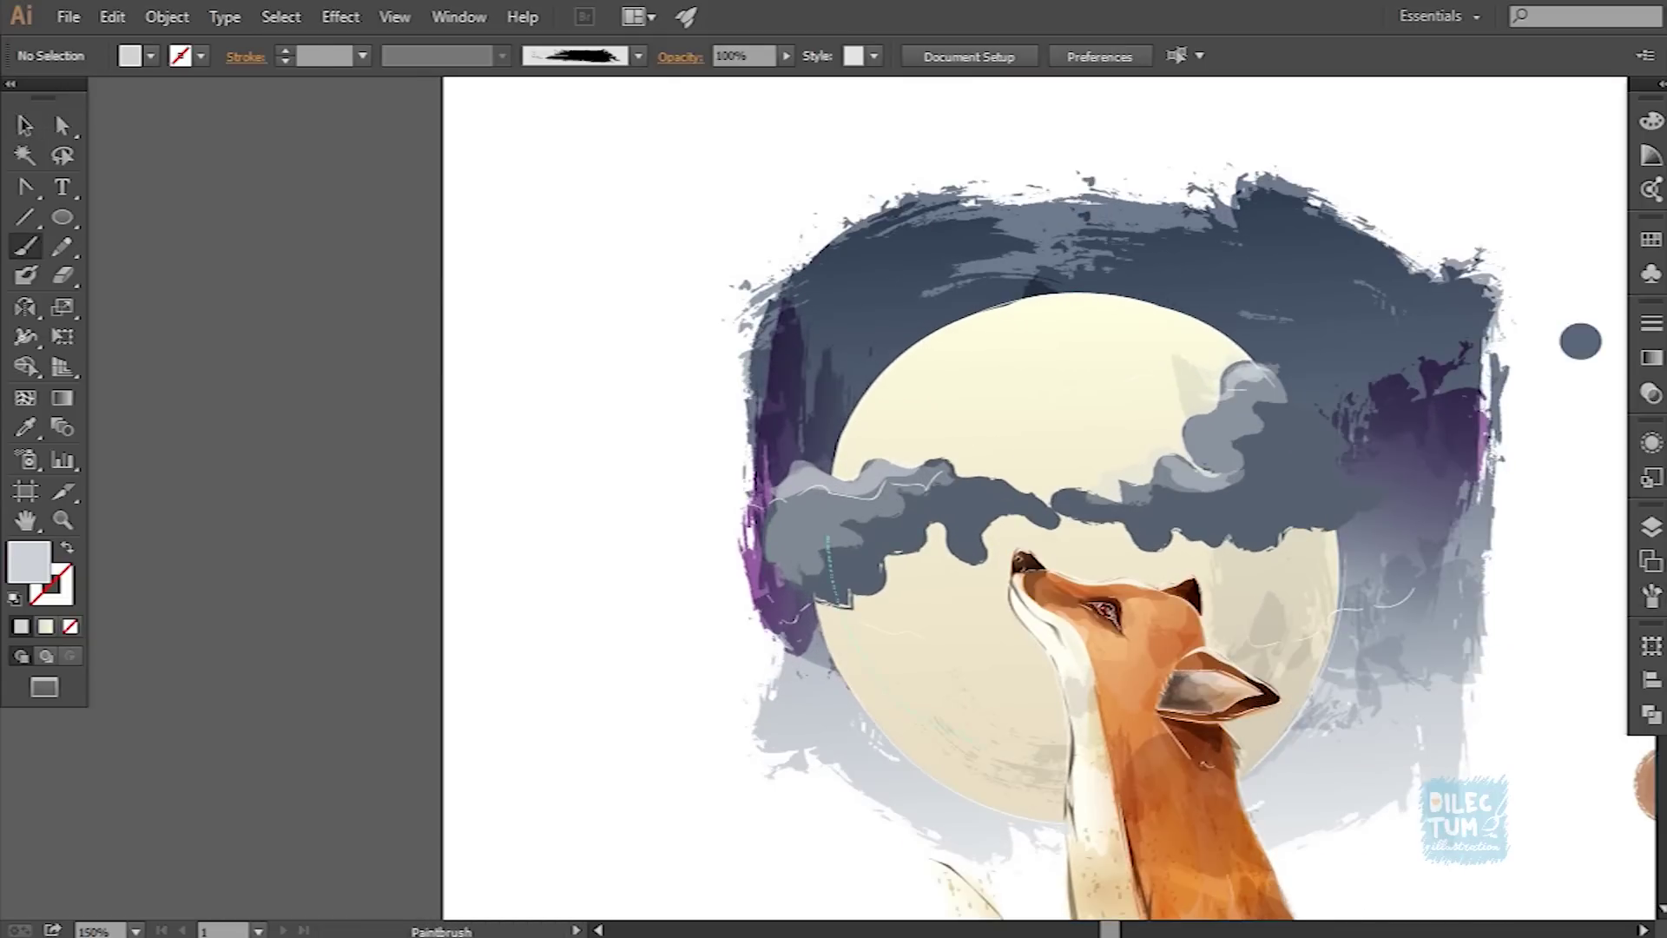
left_click_drag(1059, 660, 833, 782)
key("v")
key("ctrl+shift+a")
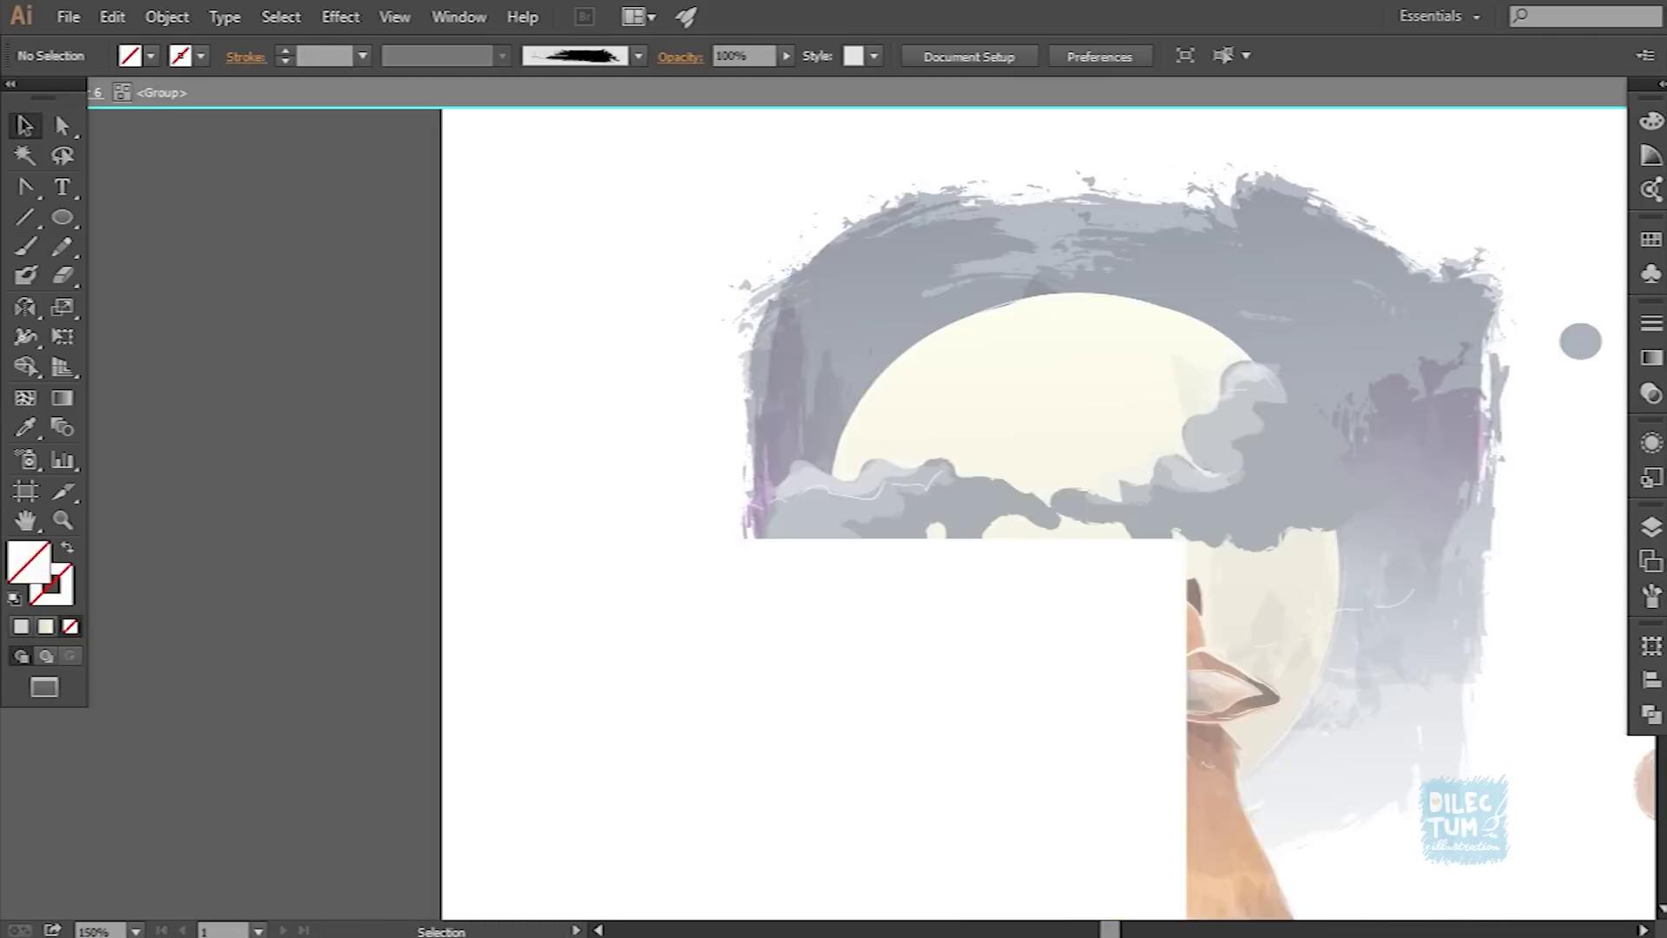
key("i")
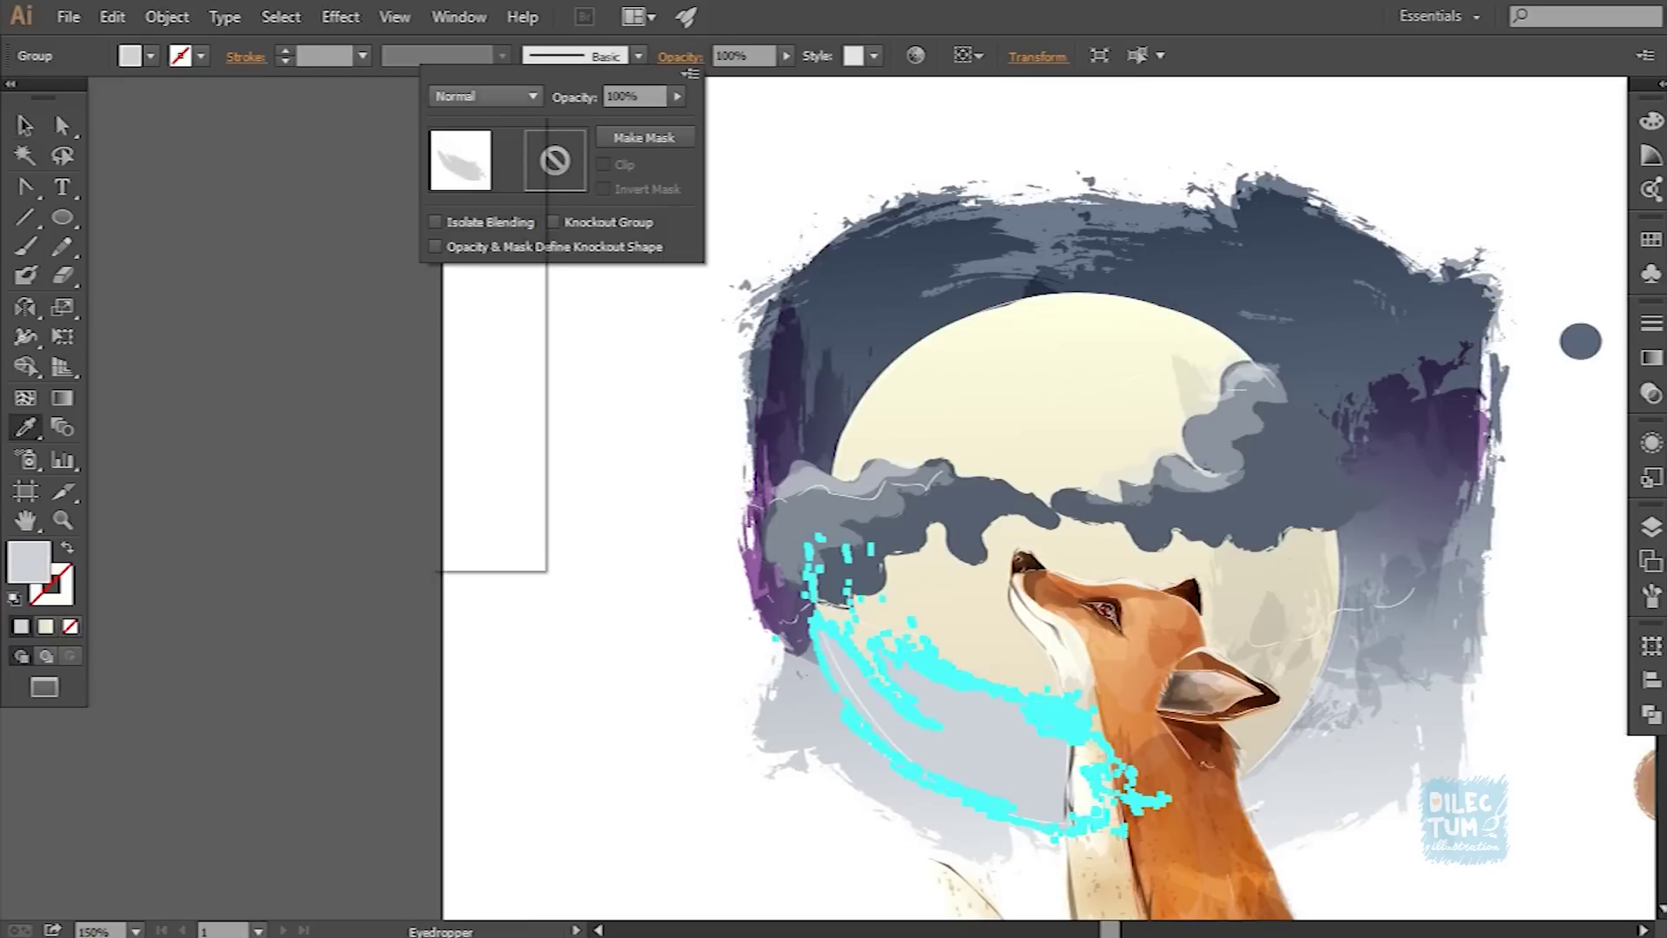
left_click_drag(617, 117, 608, 117)
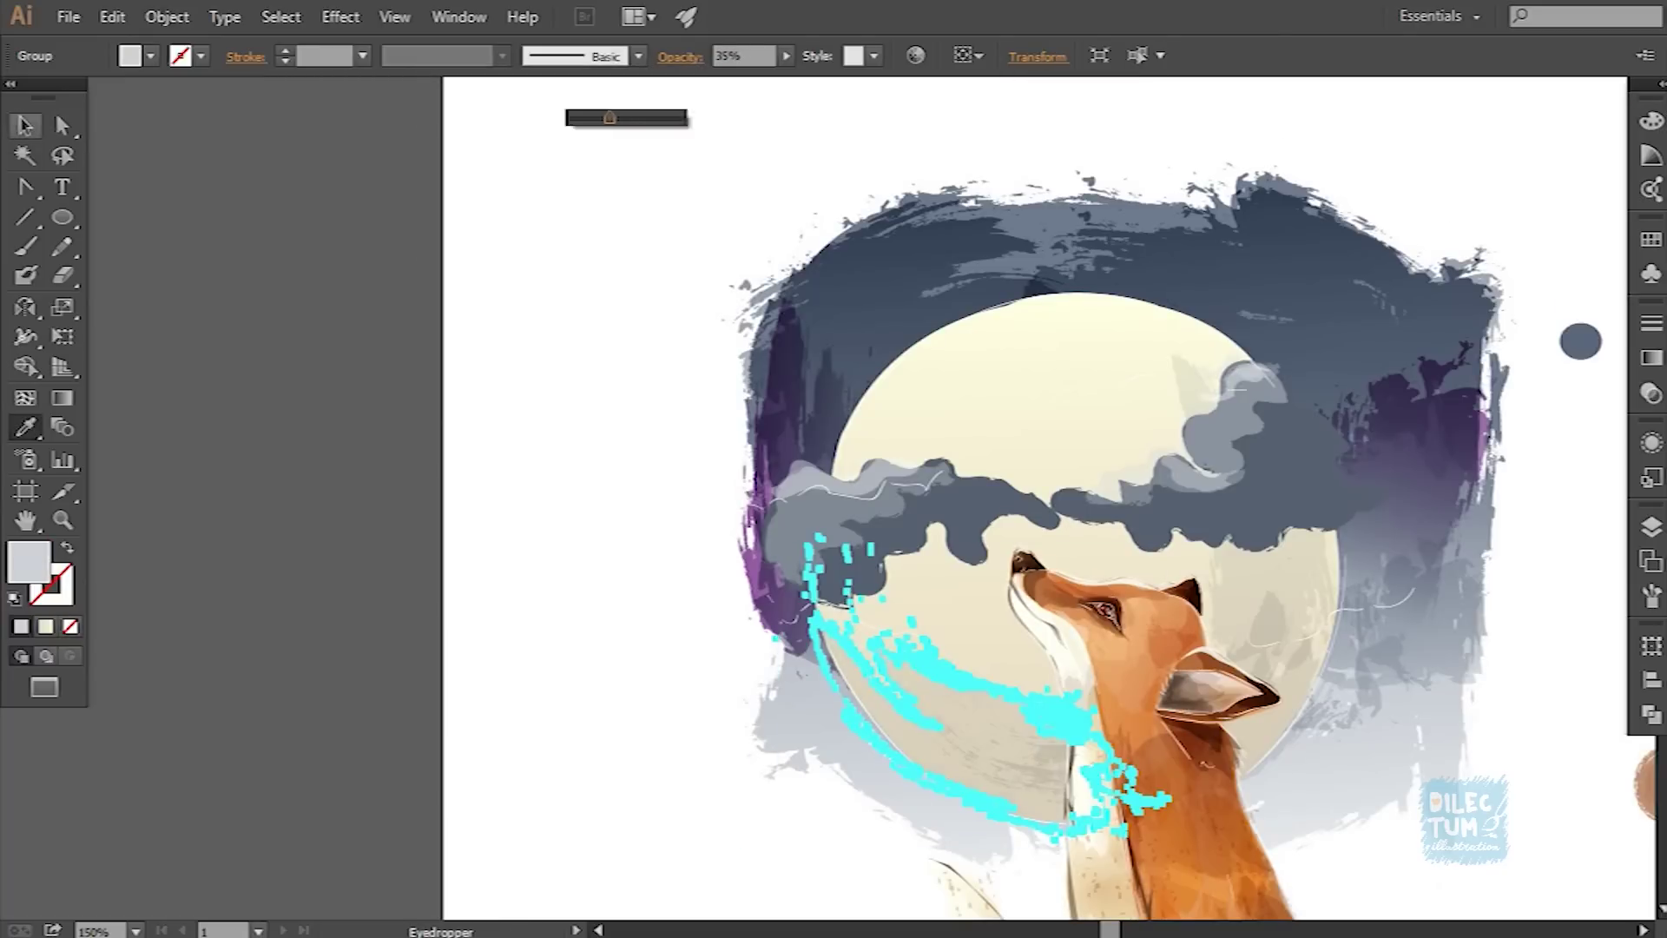
key("v")
key("Return")
Step: Deselect everything, zoom out to the whole artboard and show the Layers panel
key("Escape")
key("ctrl+shift+a")
key("ctrl+minus")
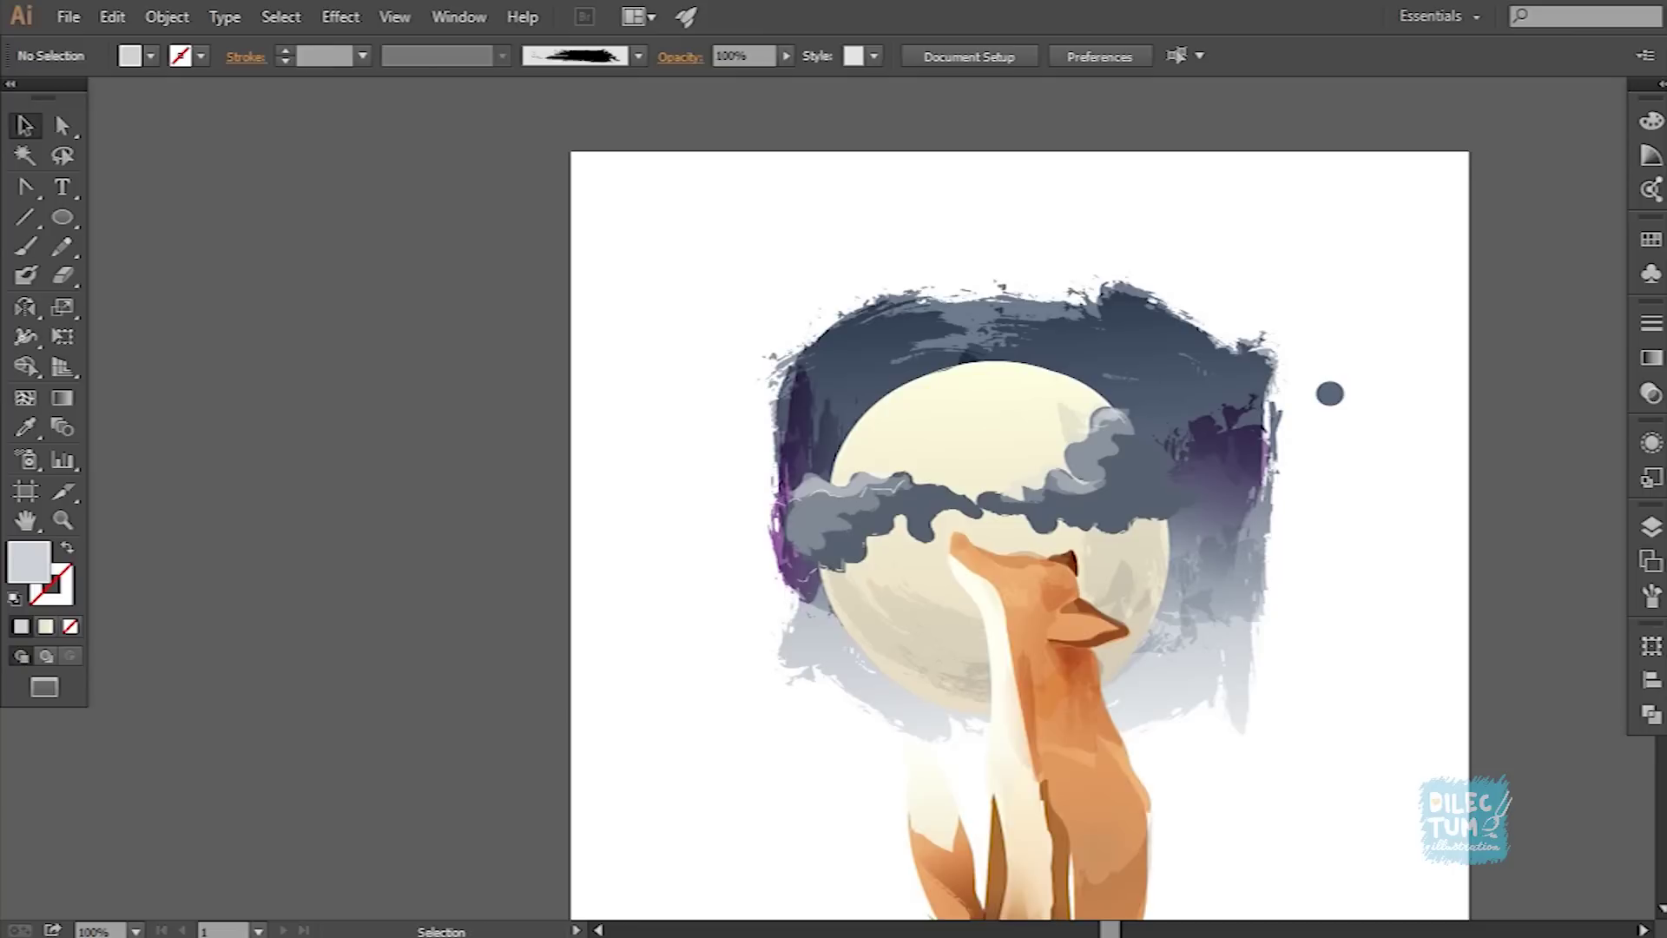
scroll(809, 504, "down", 1)
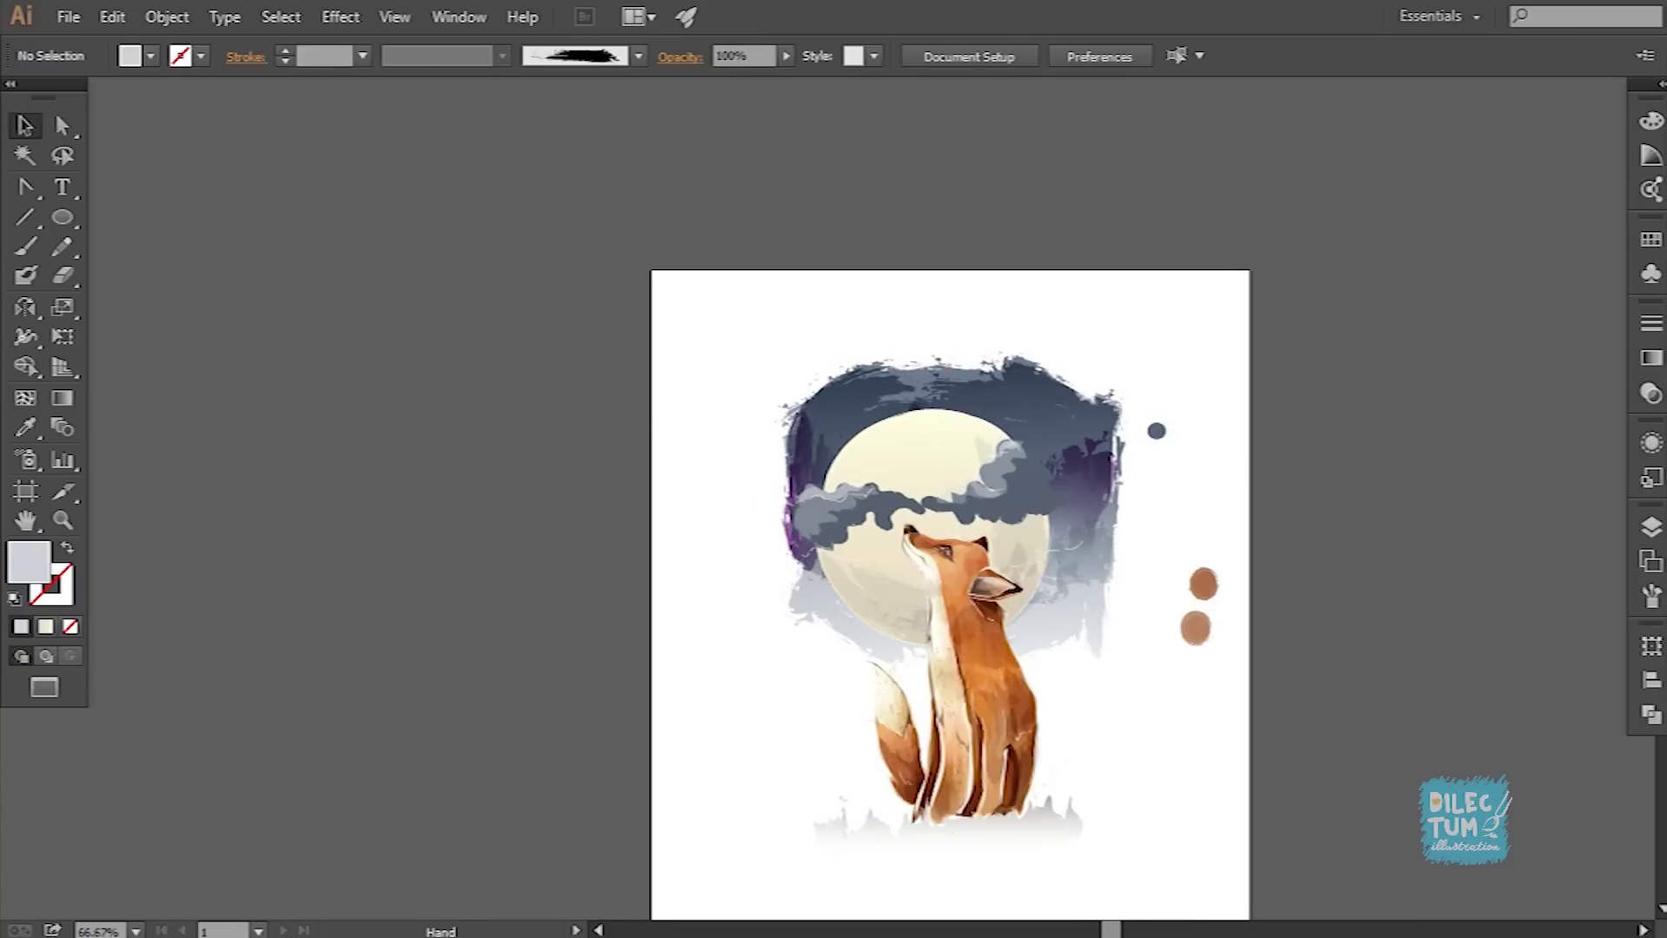
scroll(747, 500, "up", 1)
key("F7")
scroll(952, 473, "up", 1)
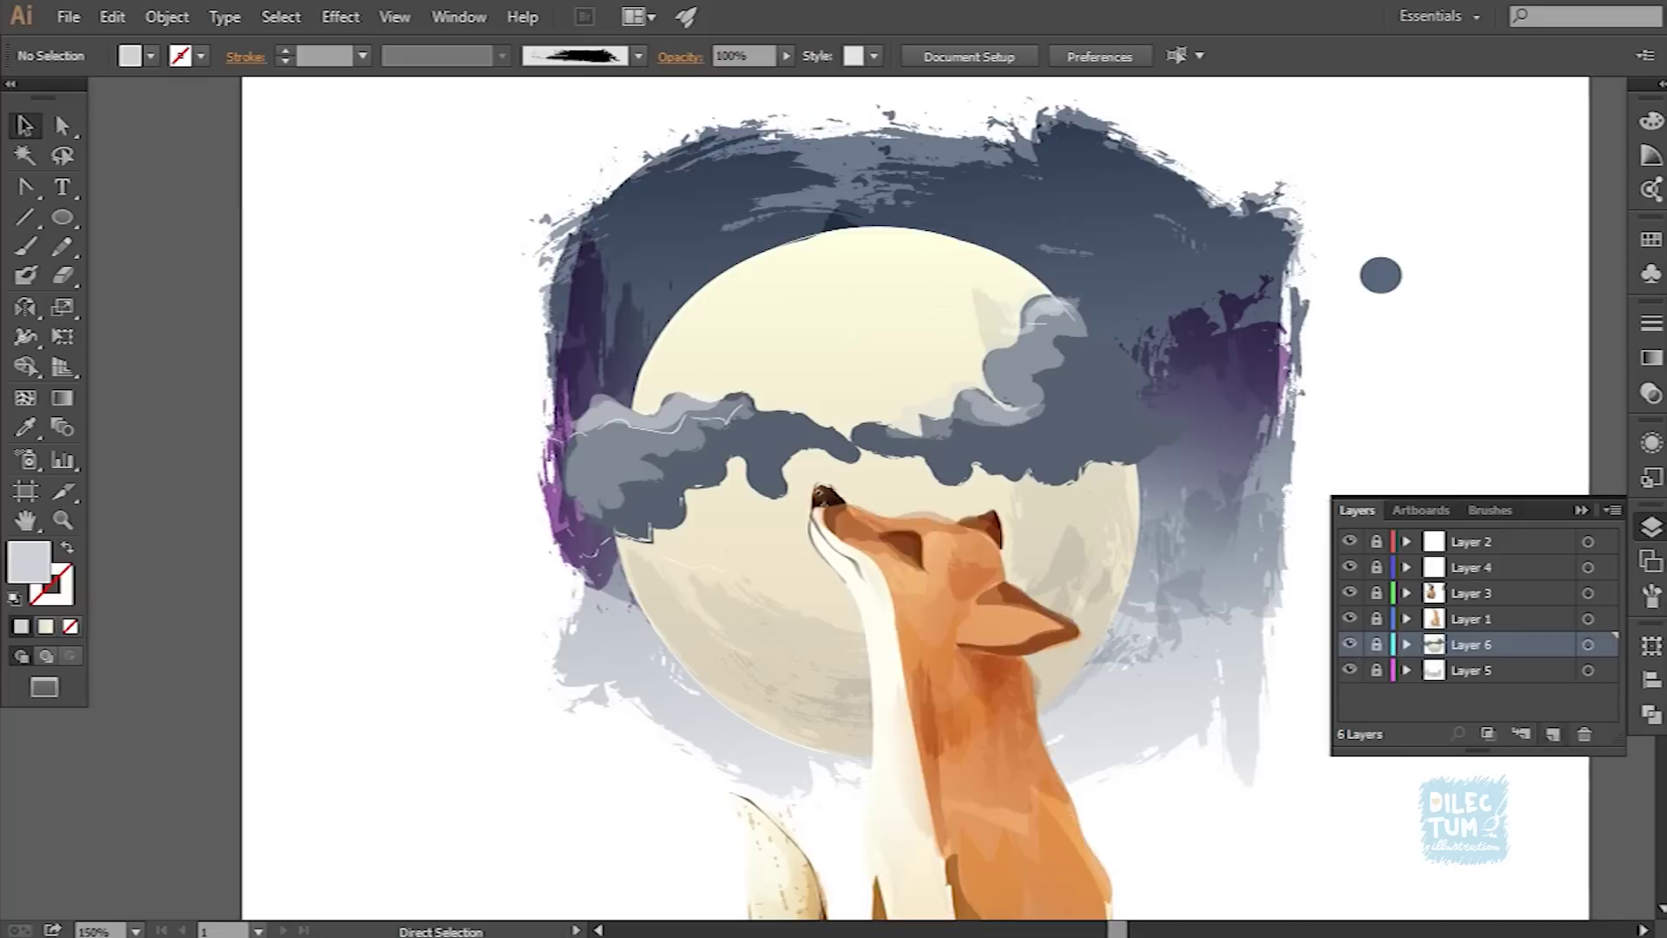
key("b")
scroll(952, 473, "up", 1)
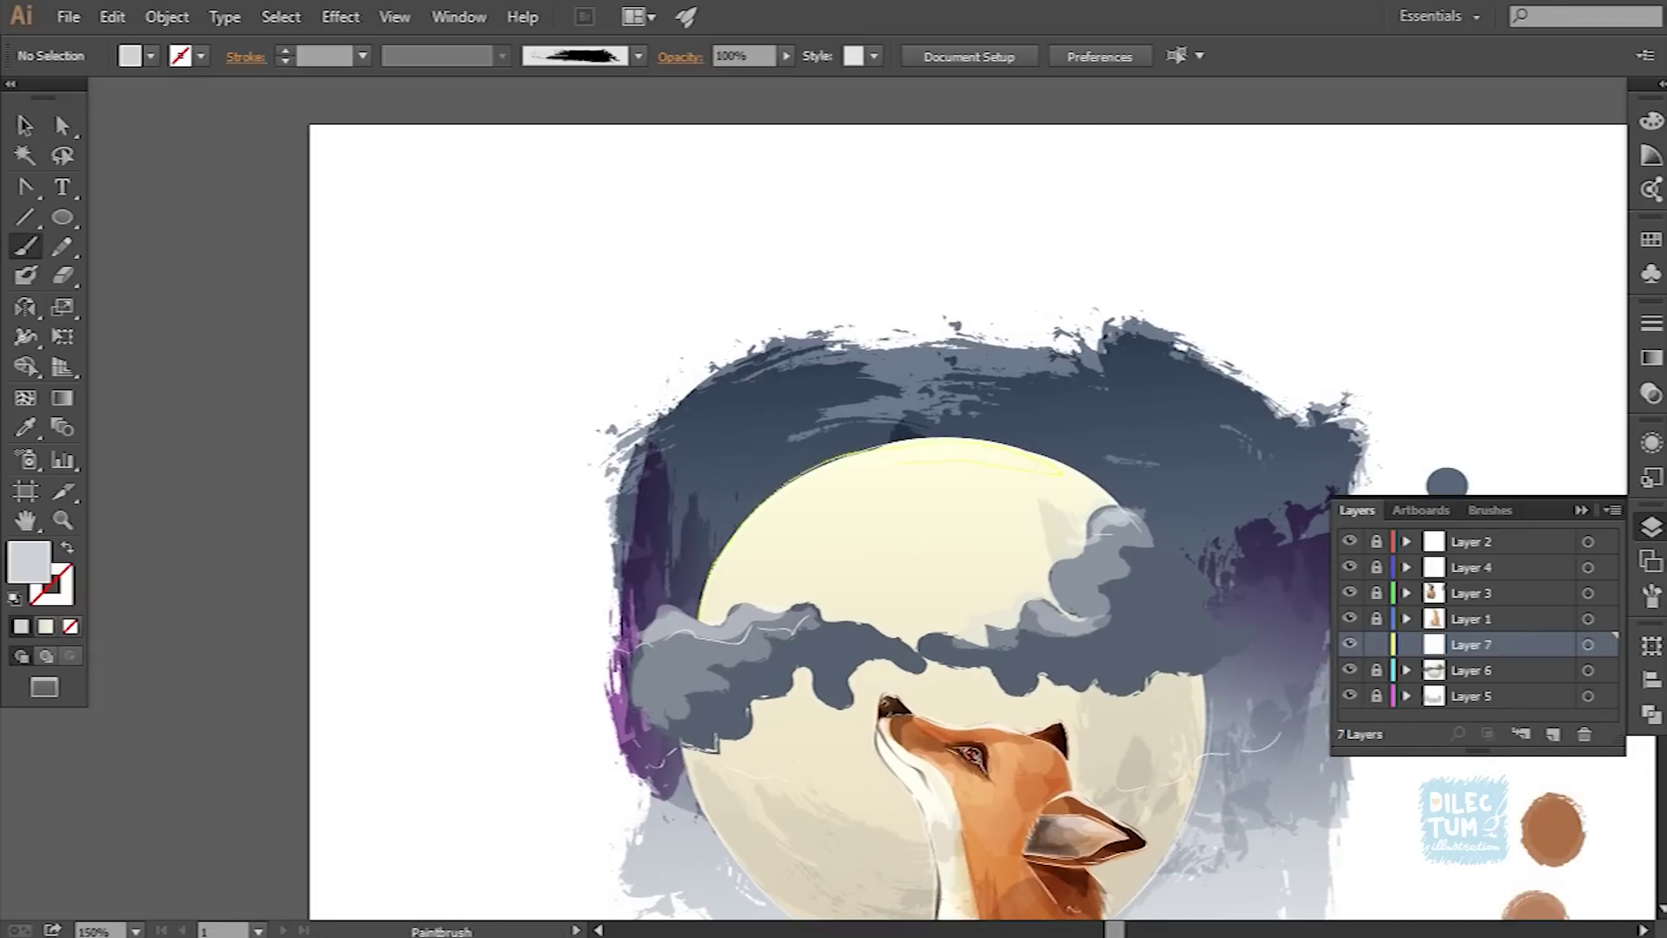
left_click_drag(1063, 473, 1064, 473)
left_click(869, 538)
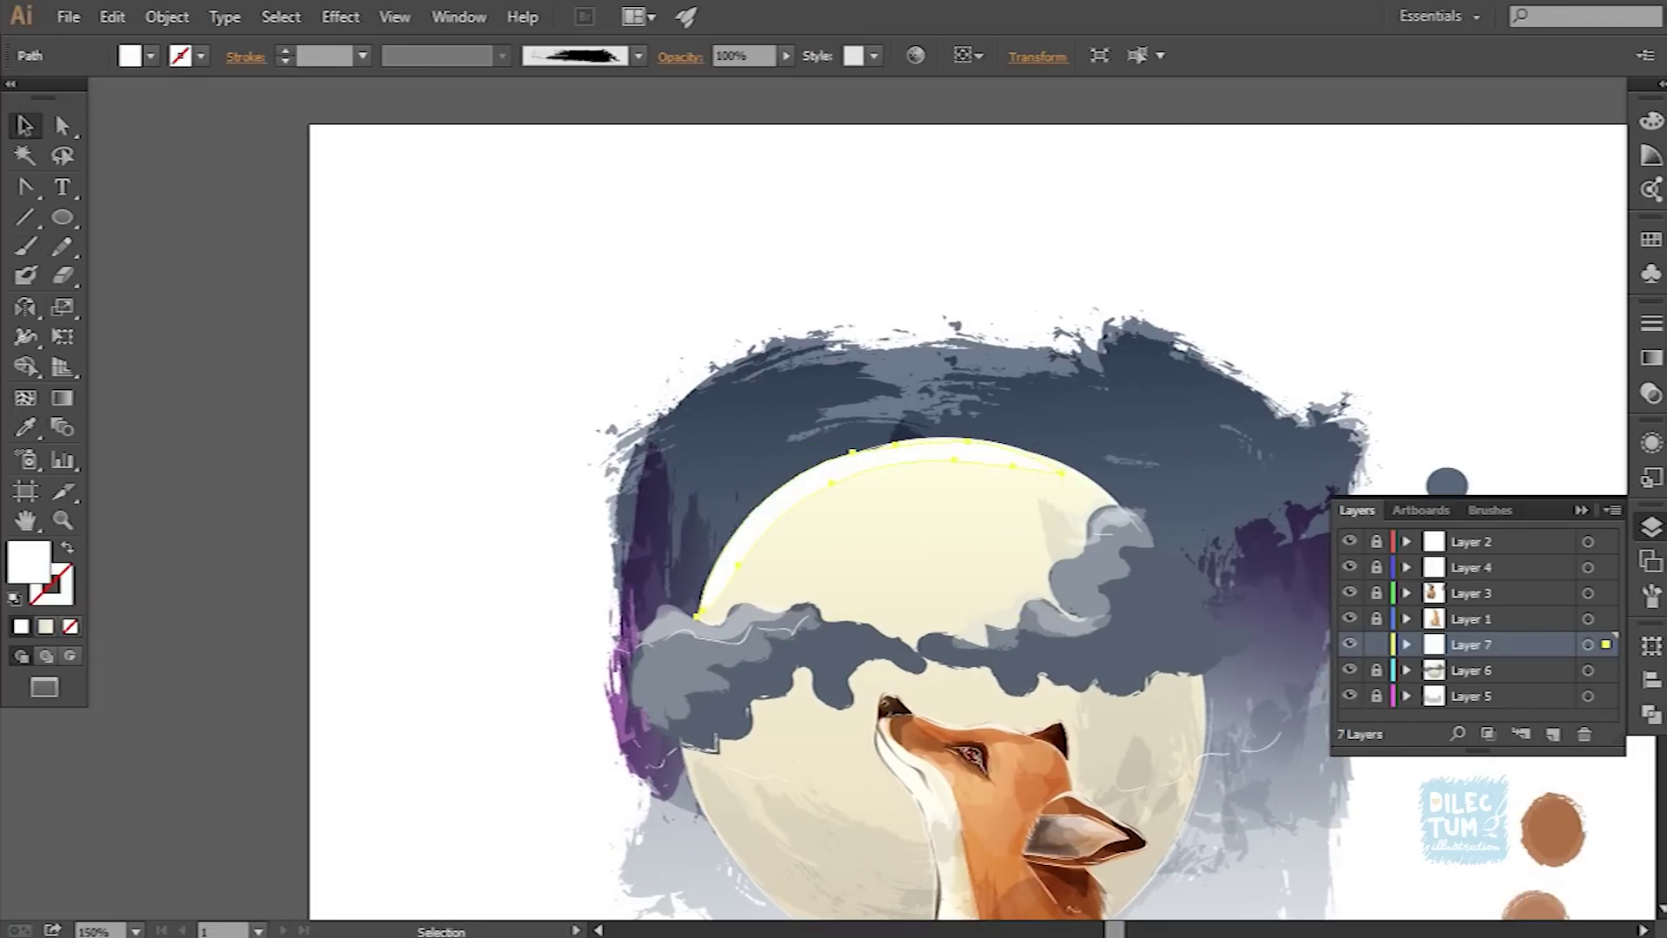
key("v")
scroll(834, 521, "down", 2)
scroll(834, 469, "up", 2)
left_click(868, 300)
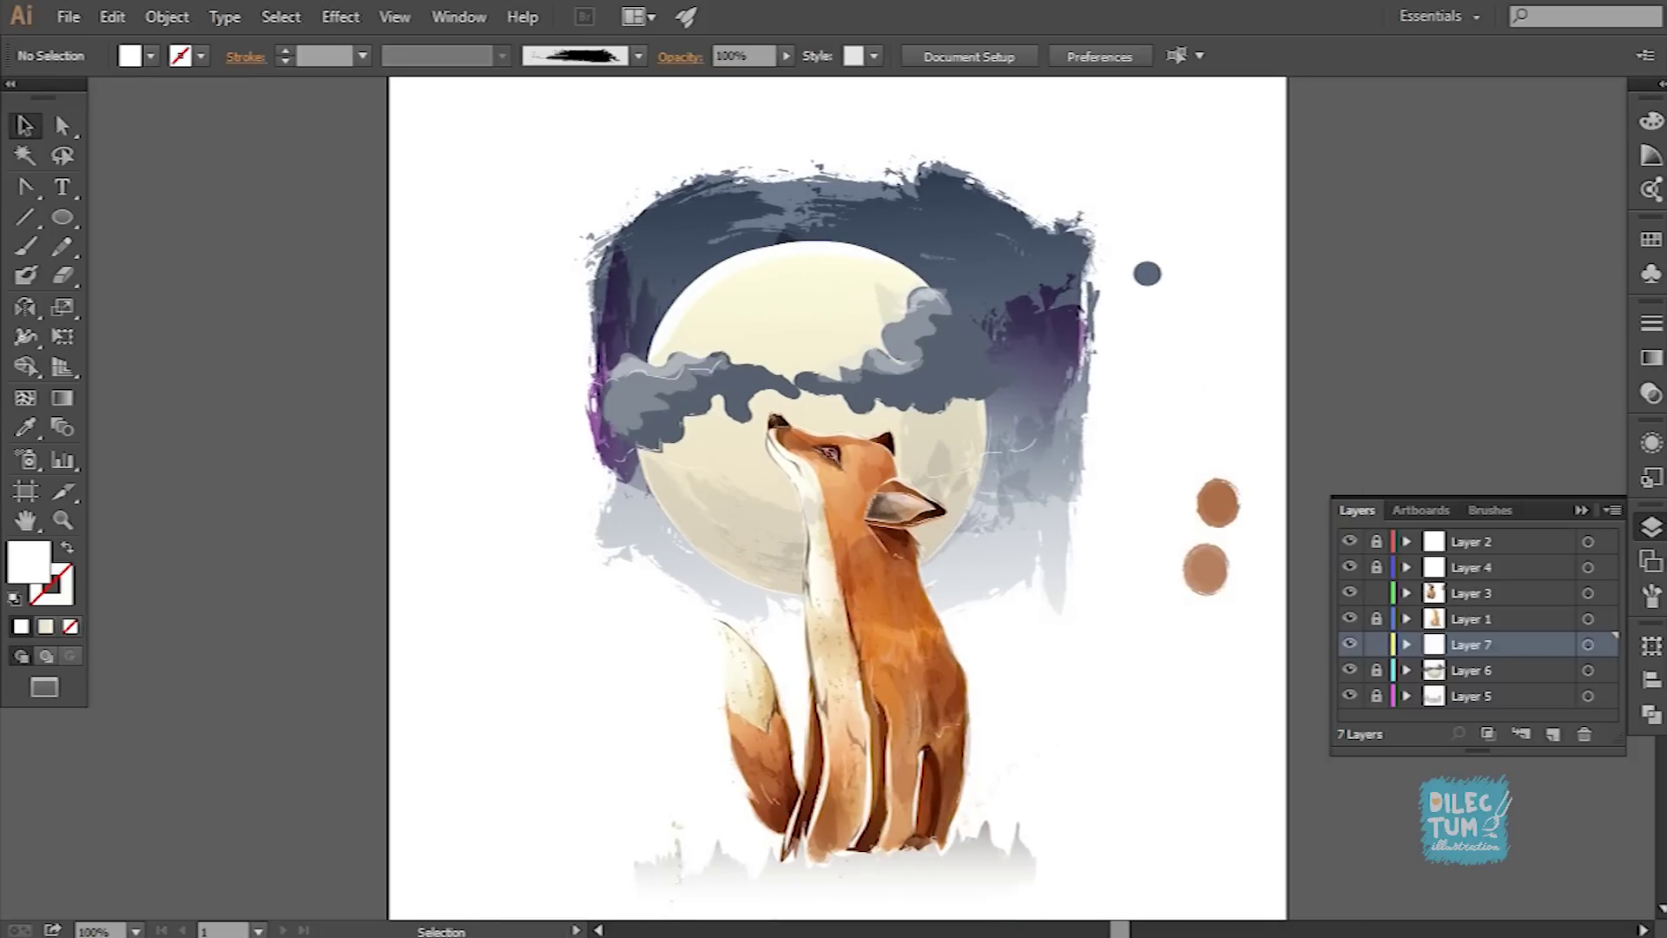
left_click(1471, 594)
left_click(1129, 521)
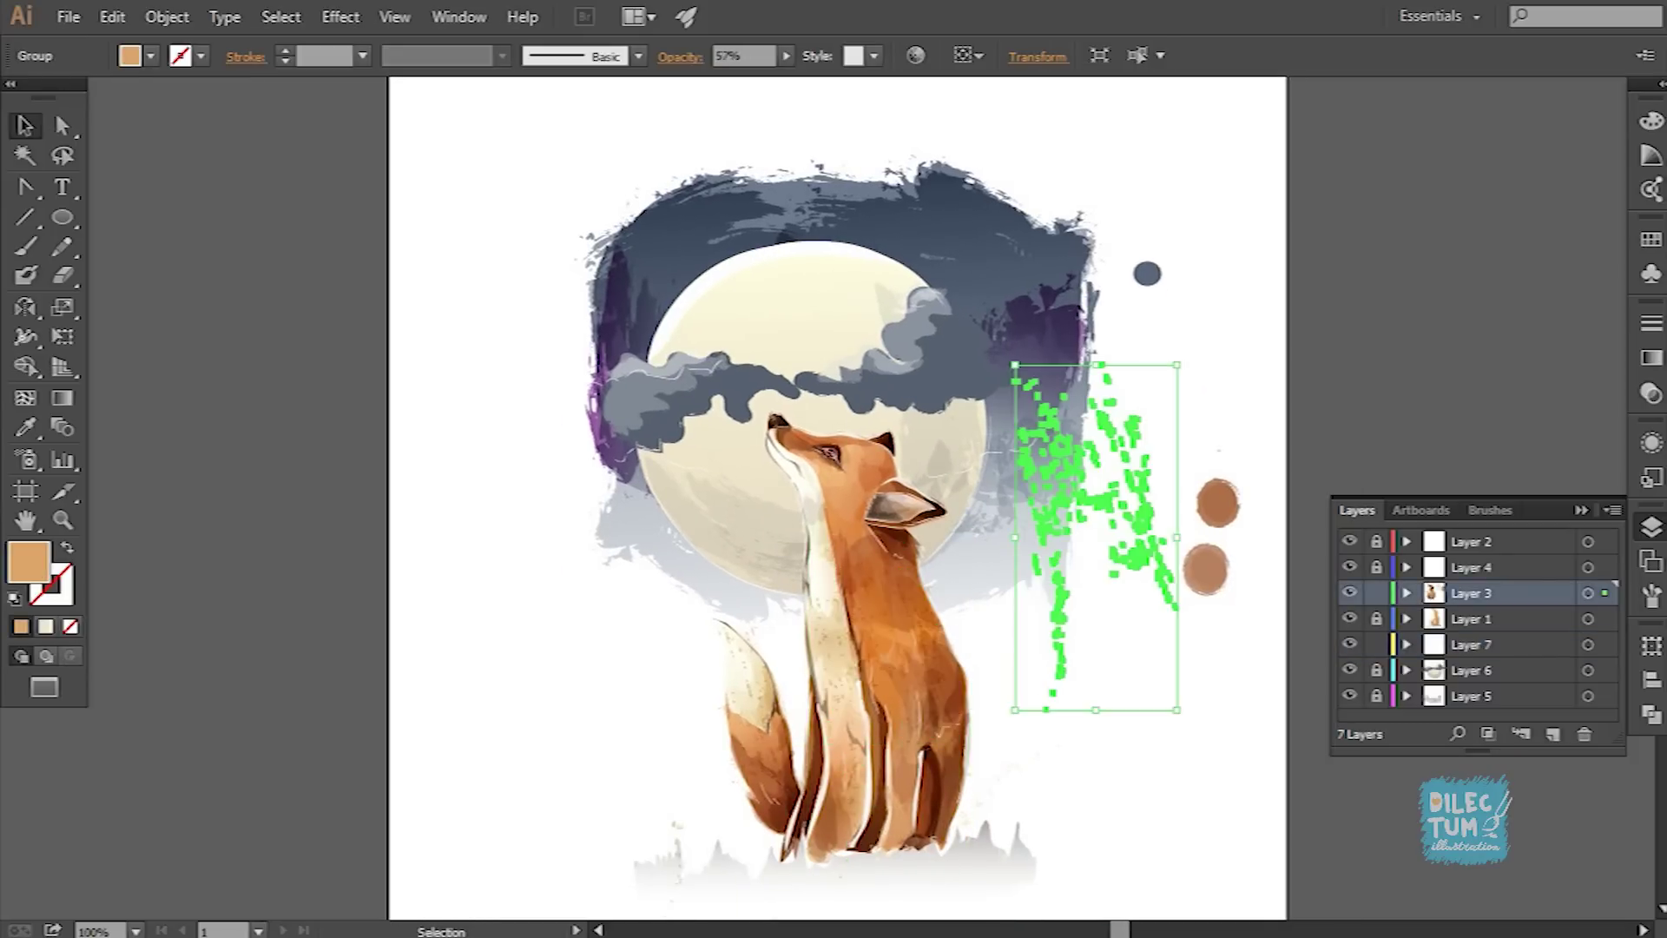
left_click_drag(1177, 365, 1242, 227)
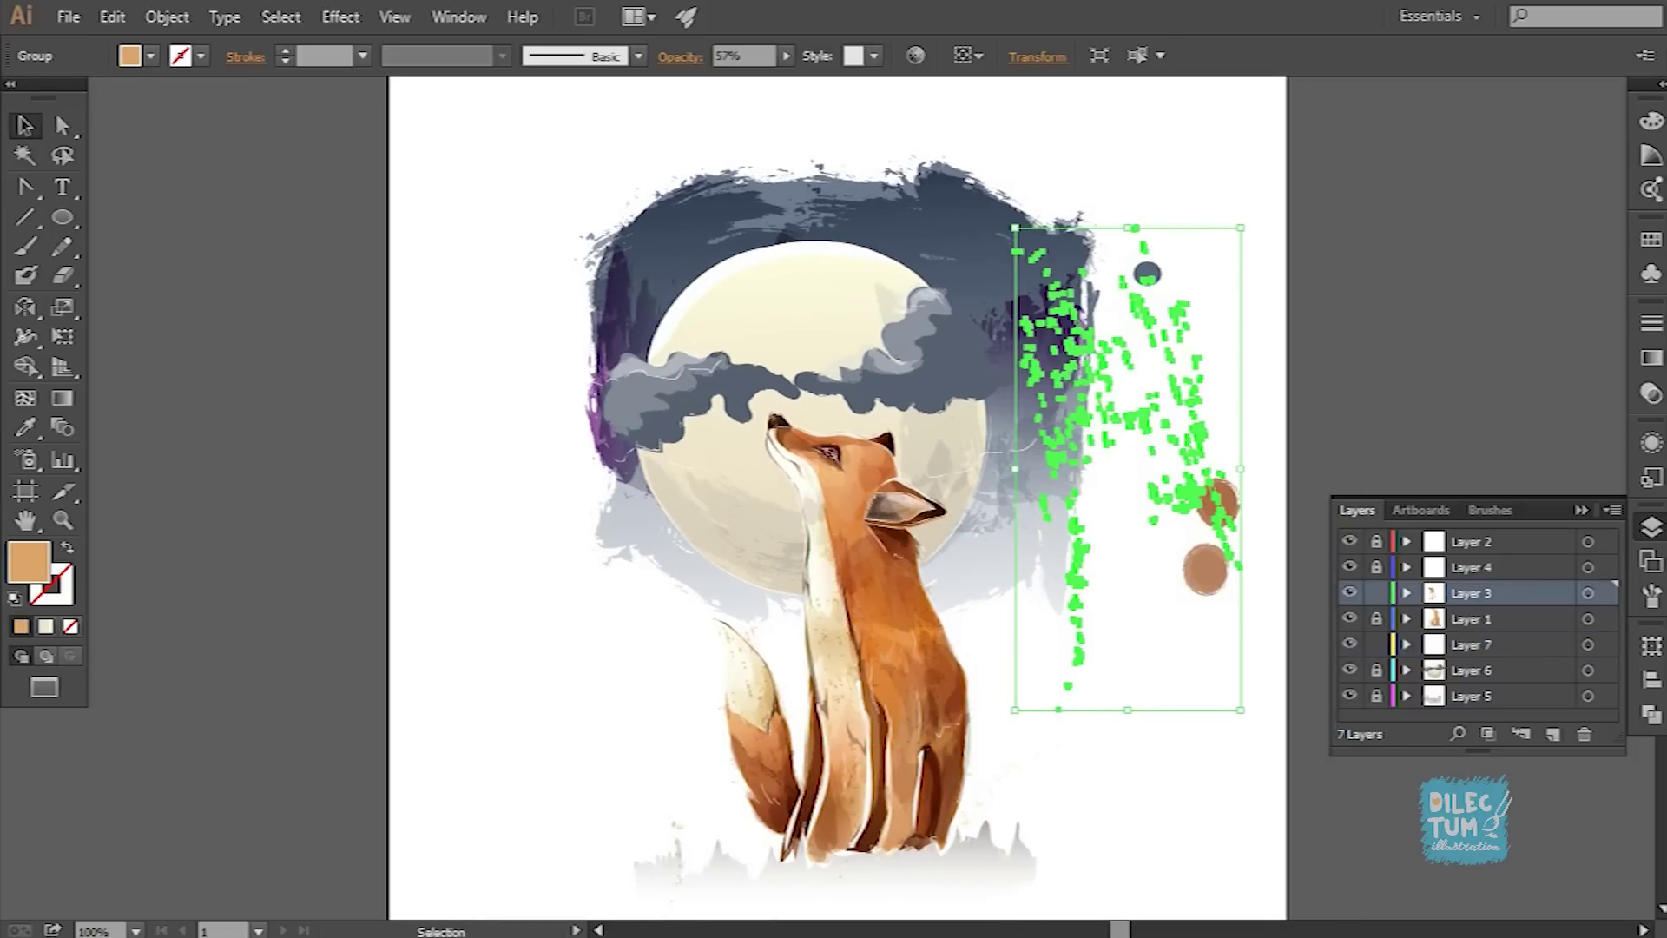
left_click_drag(1129, 469, 996, 475)
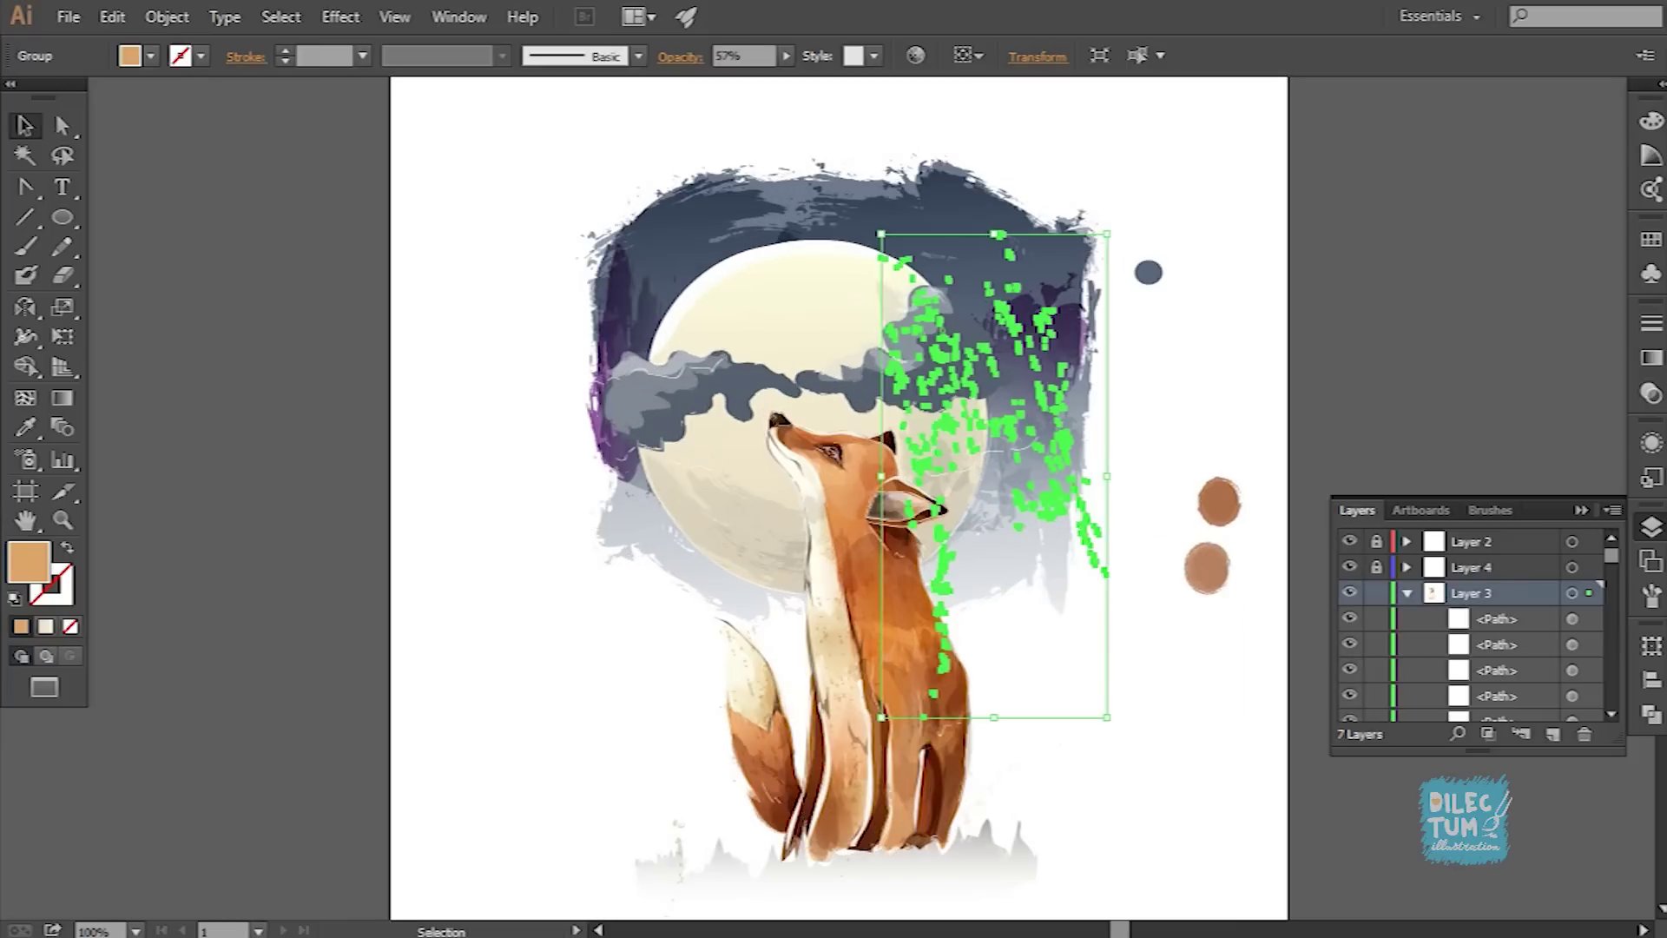
scroll(1476, 625, "down", 5)
left_click_drag(1494, 607, 1476, 657)
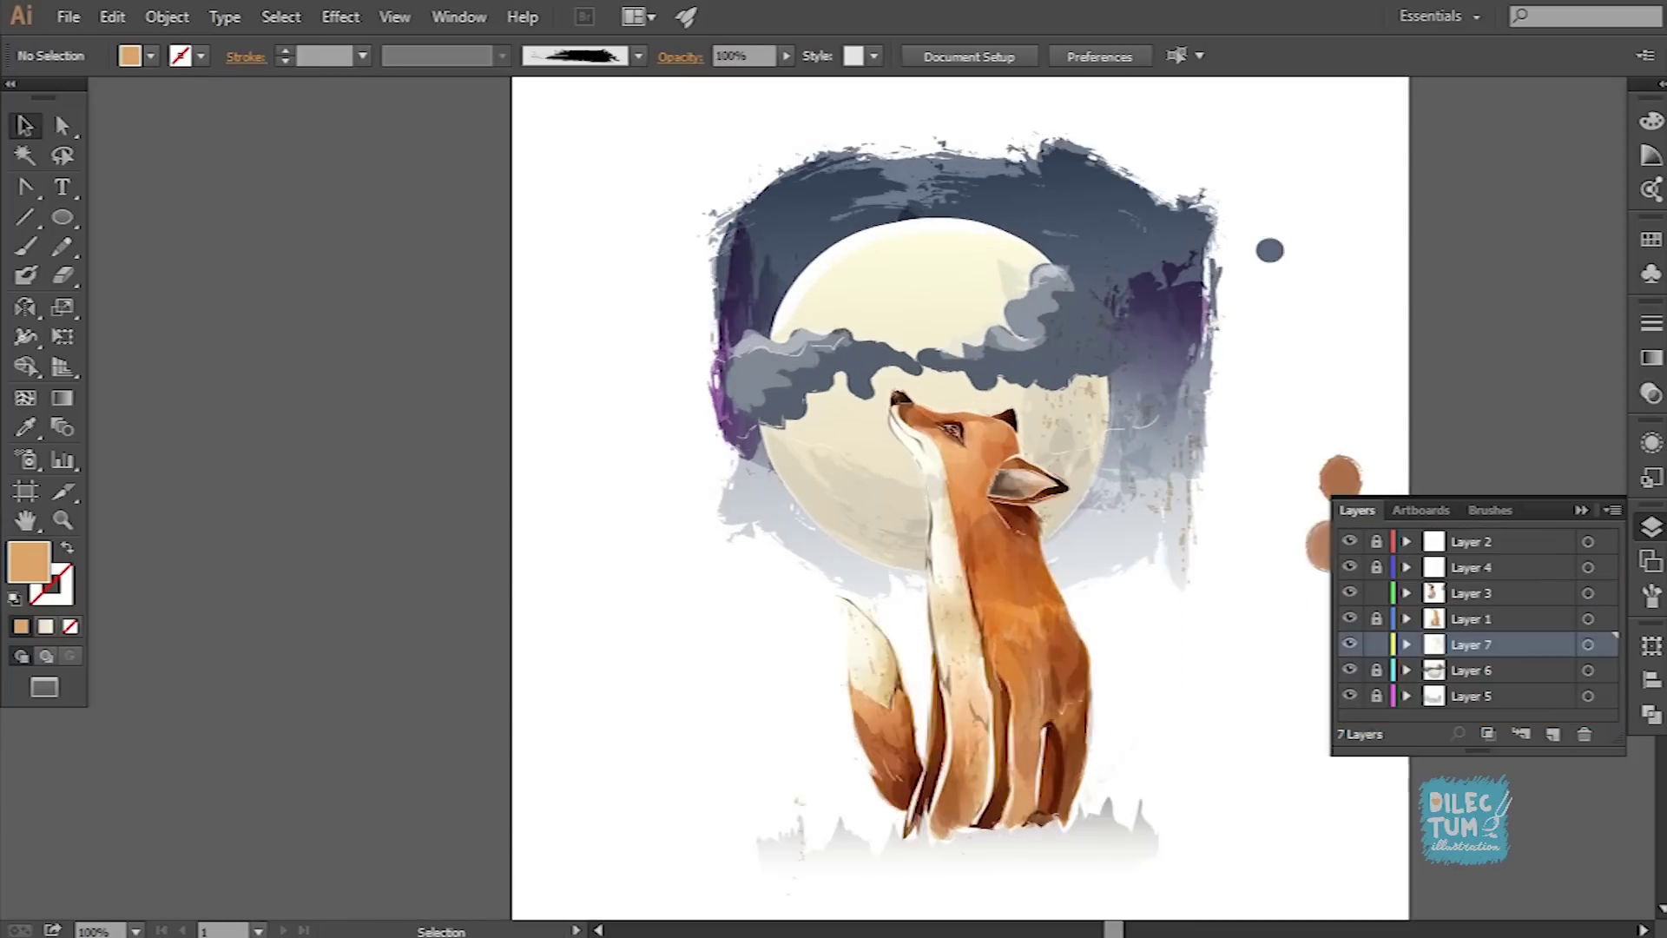
left_click(1588, 644)
double_click(29, 562)
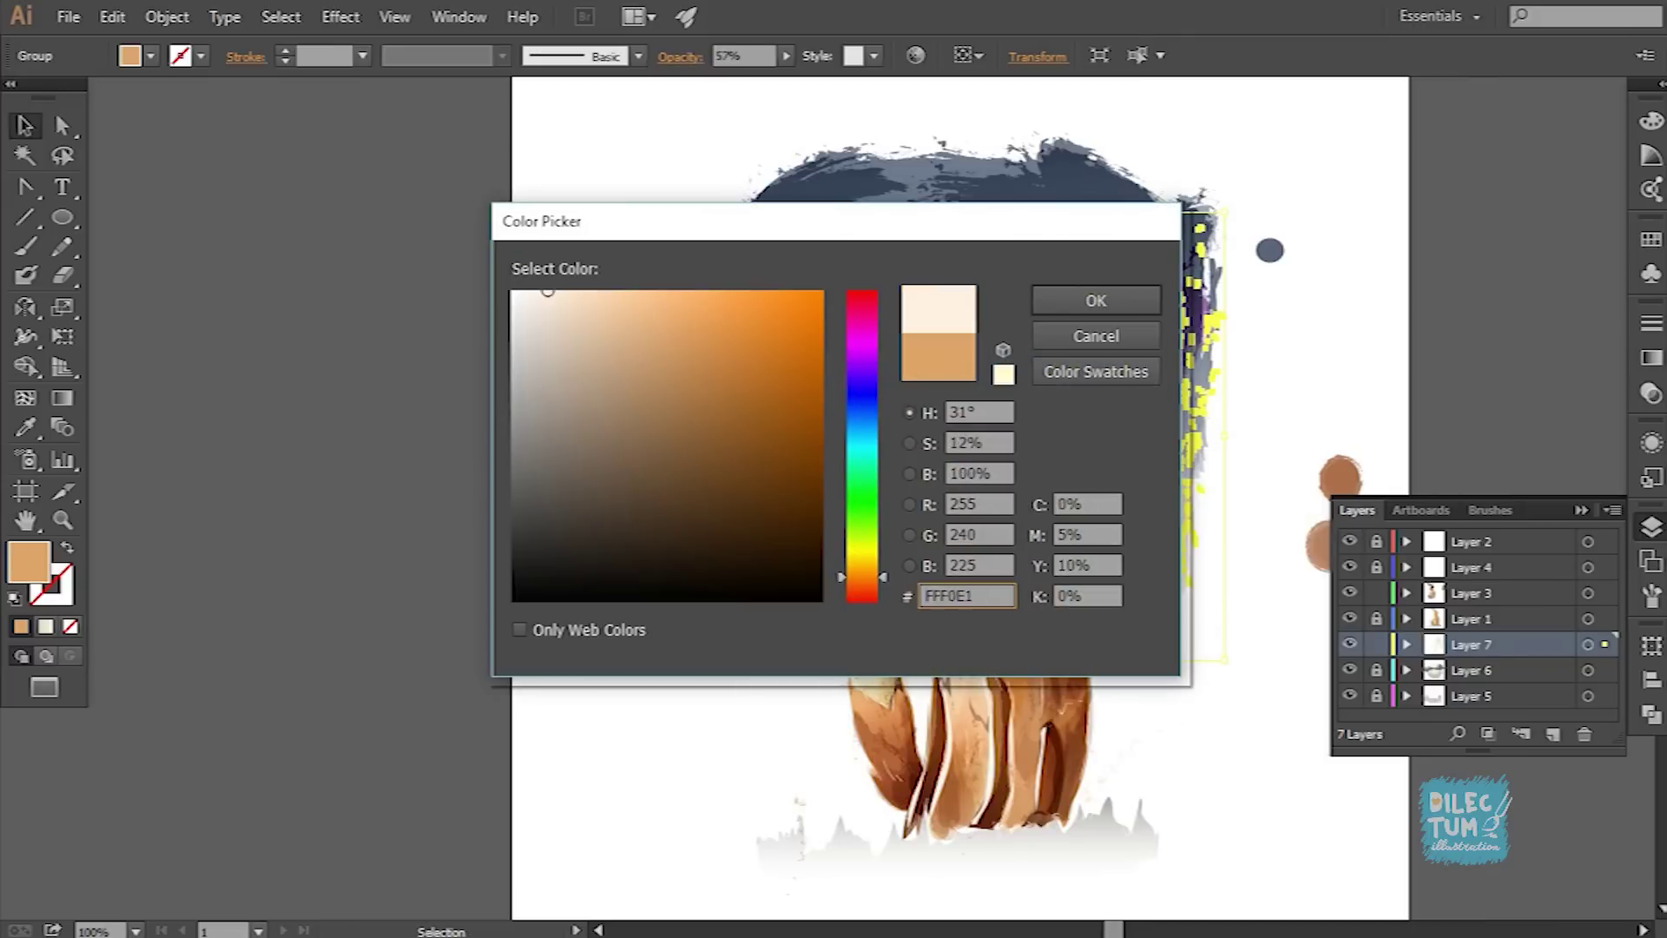
key("Return")
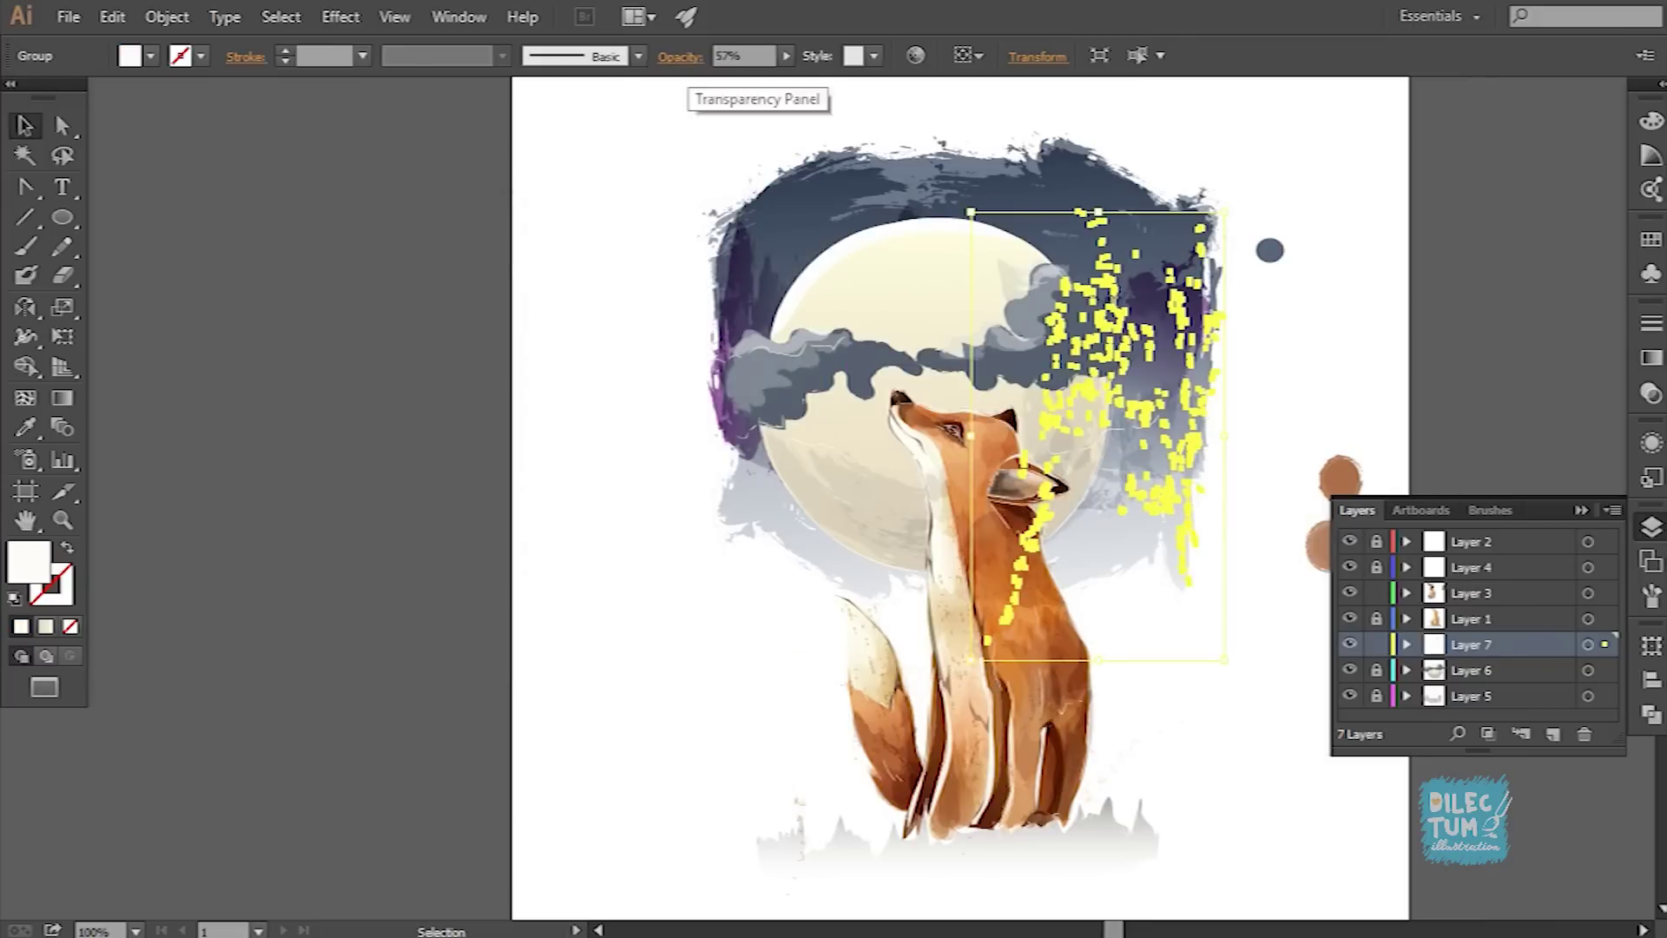
key("o")
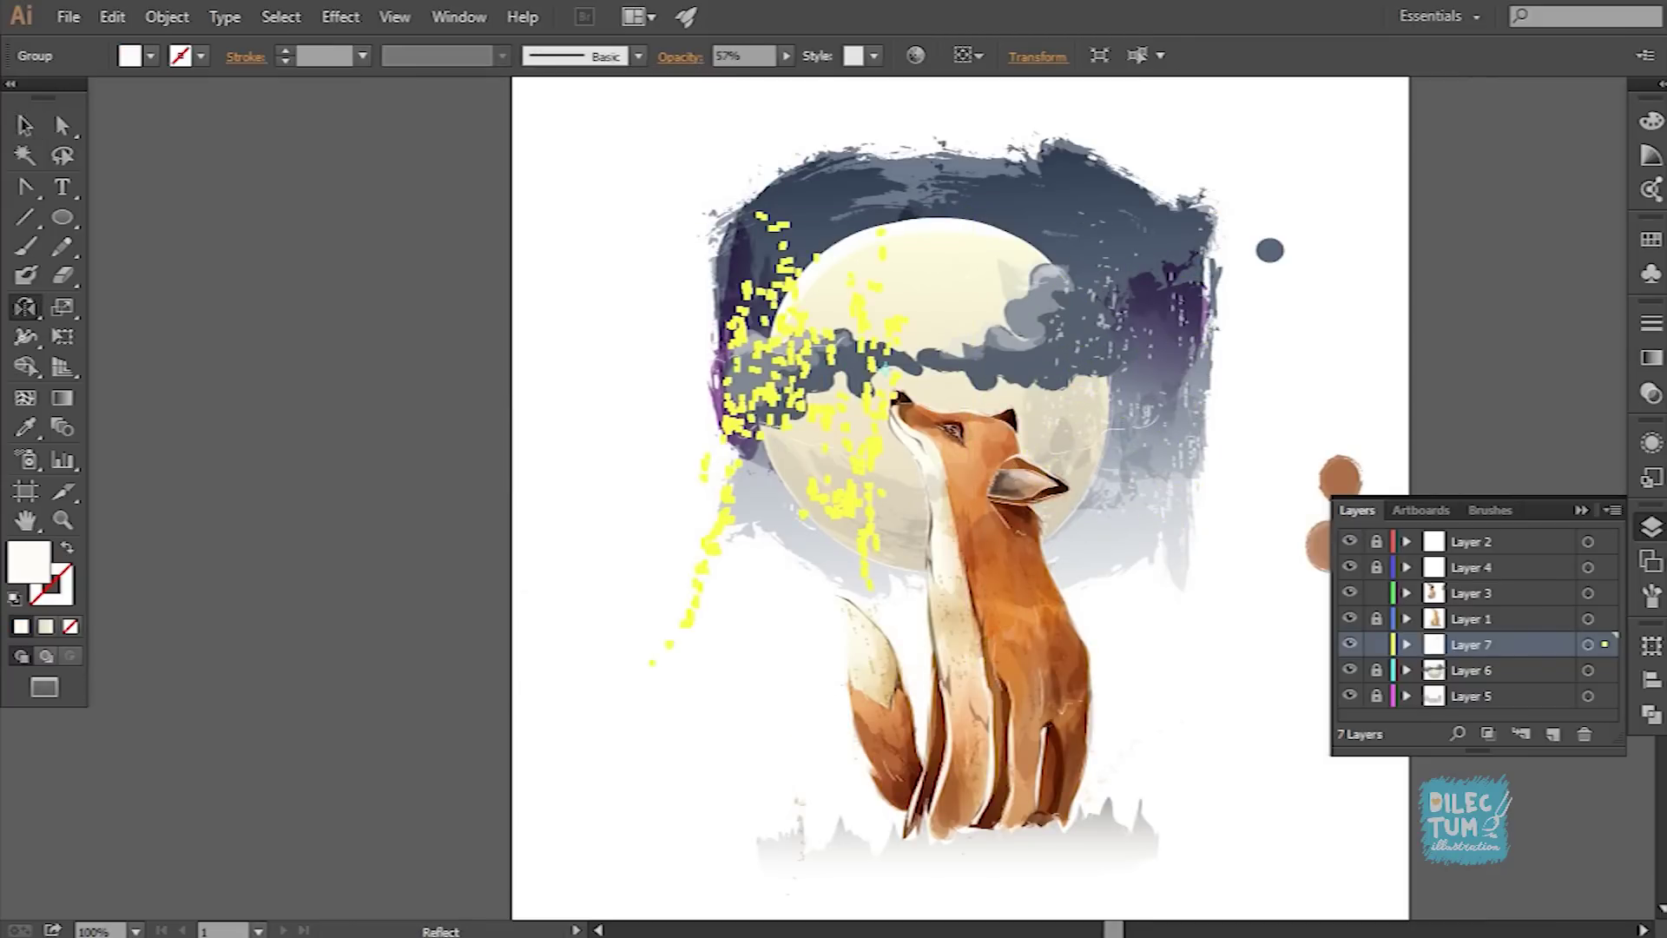
mouse_move(734, 365)
left_mouse_down()
mouse_move(736, 312)
mouse_move(686, 261)
left_mouse_up()
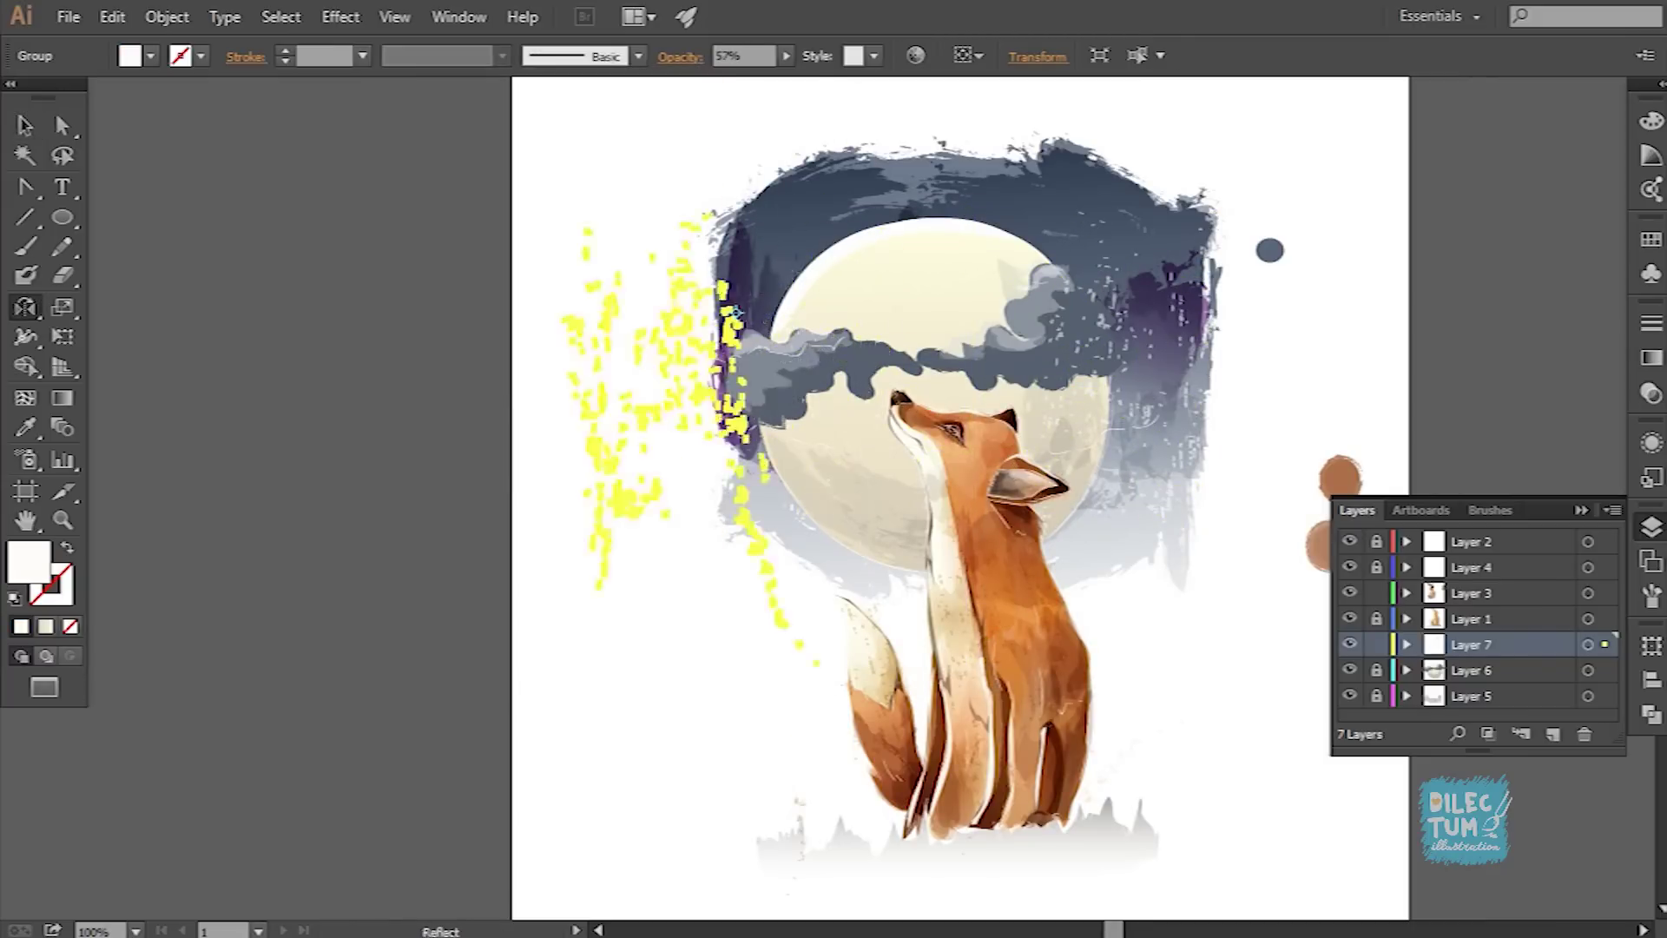
key("v")
left_click_drag(660, 416, 794, 399)
key("ctrl+shift+a")
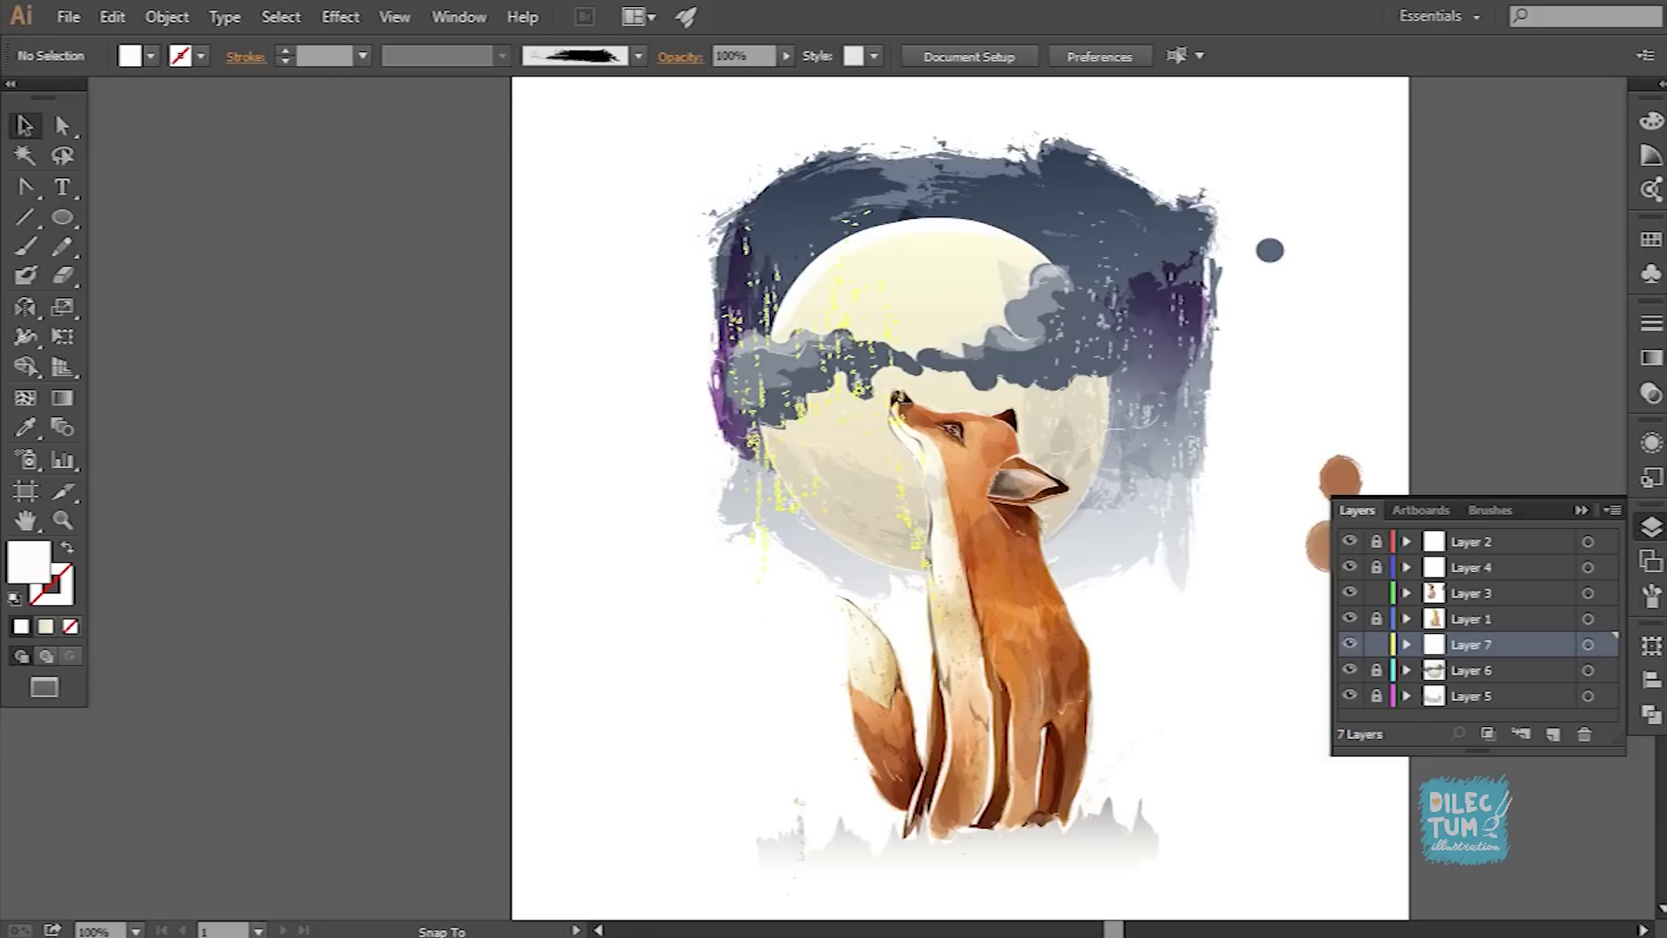
key("ctrl+minus")
key("ctrl+plus")
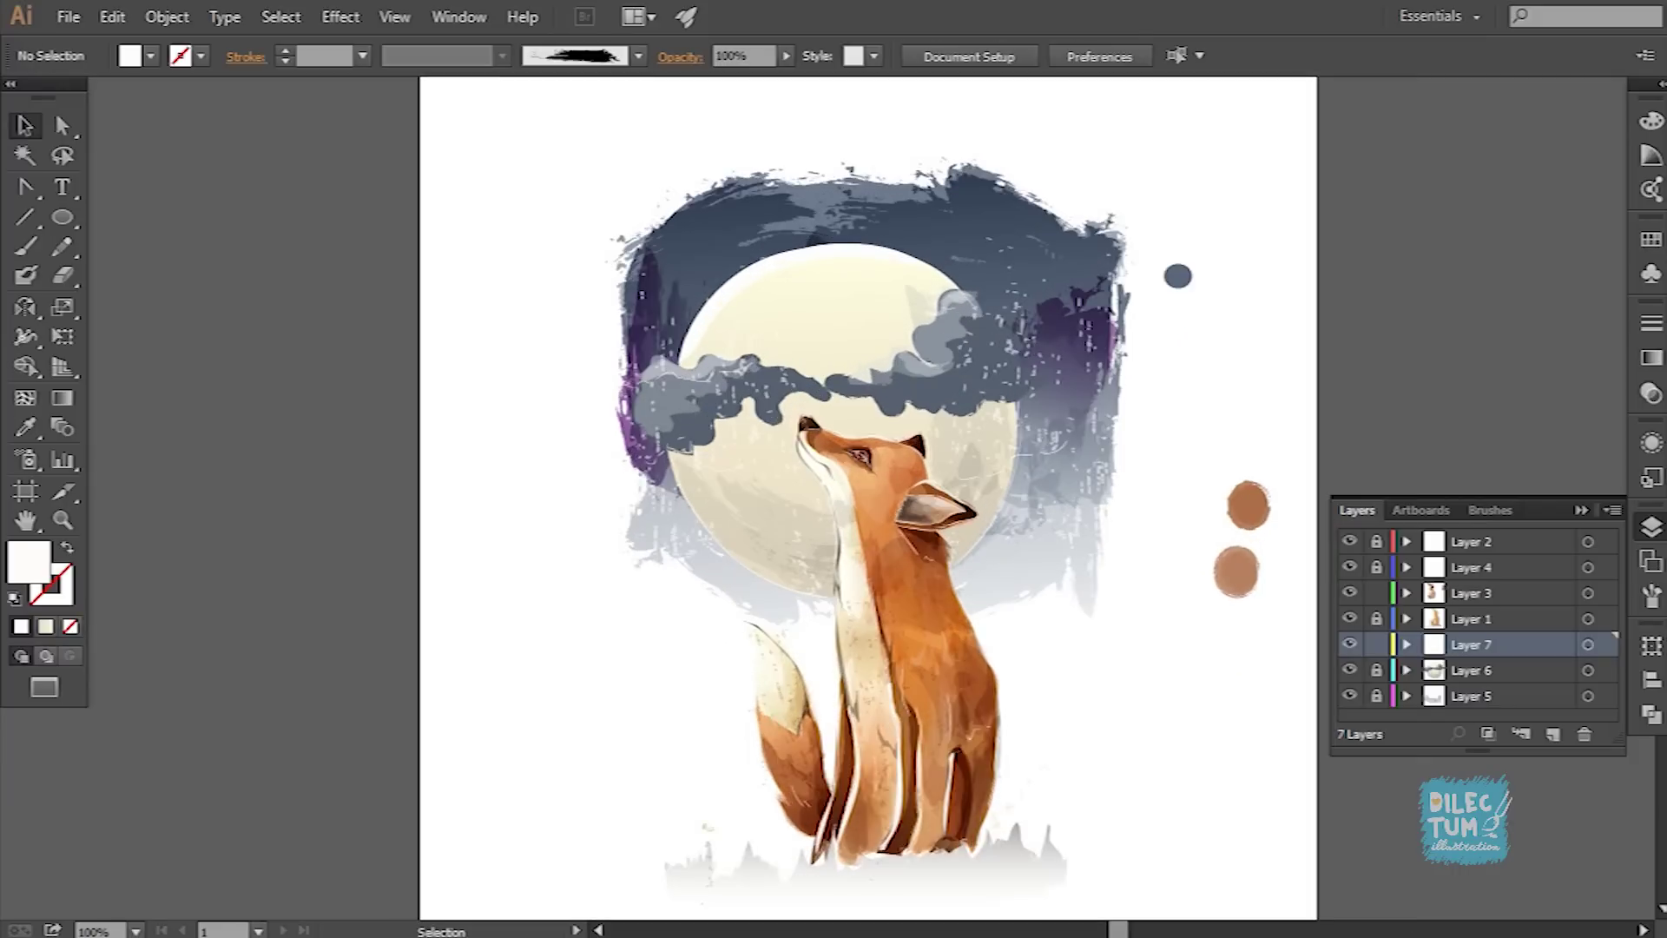
key("ctrl+z")
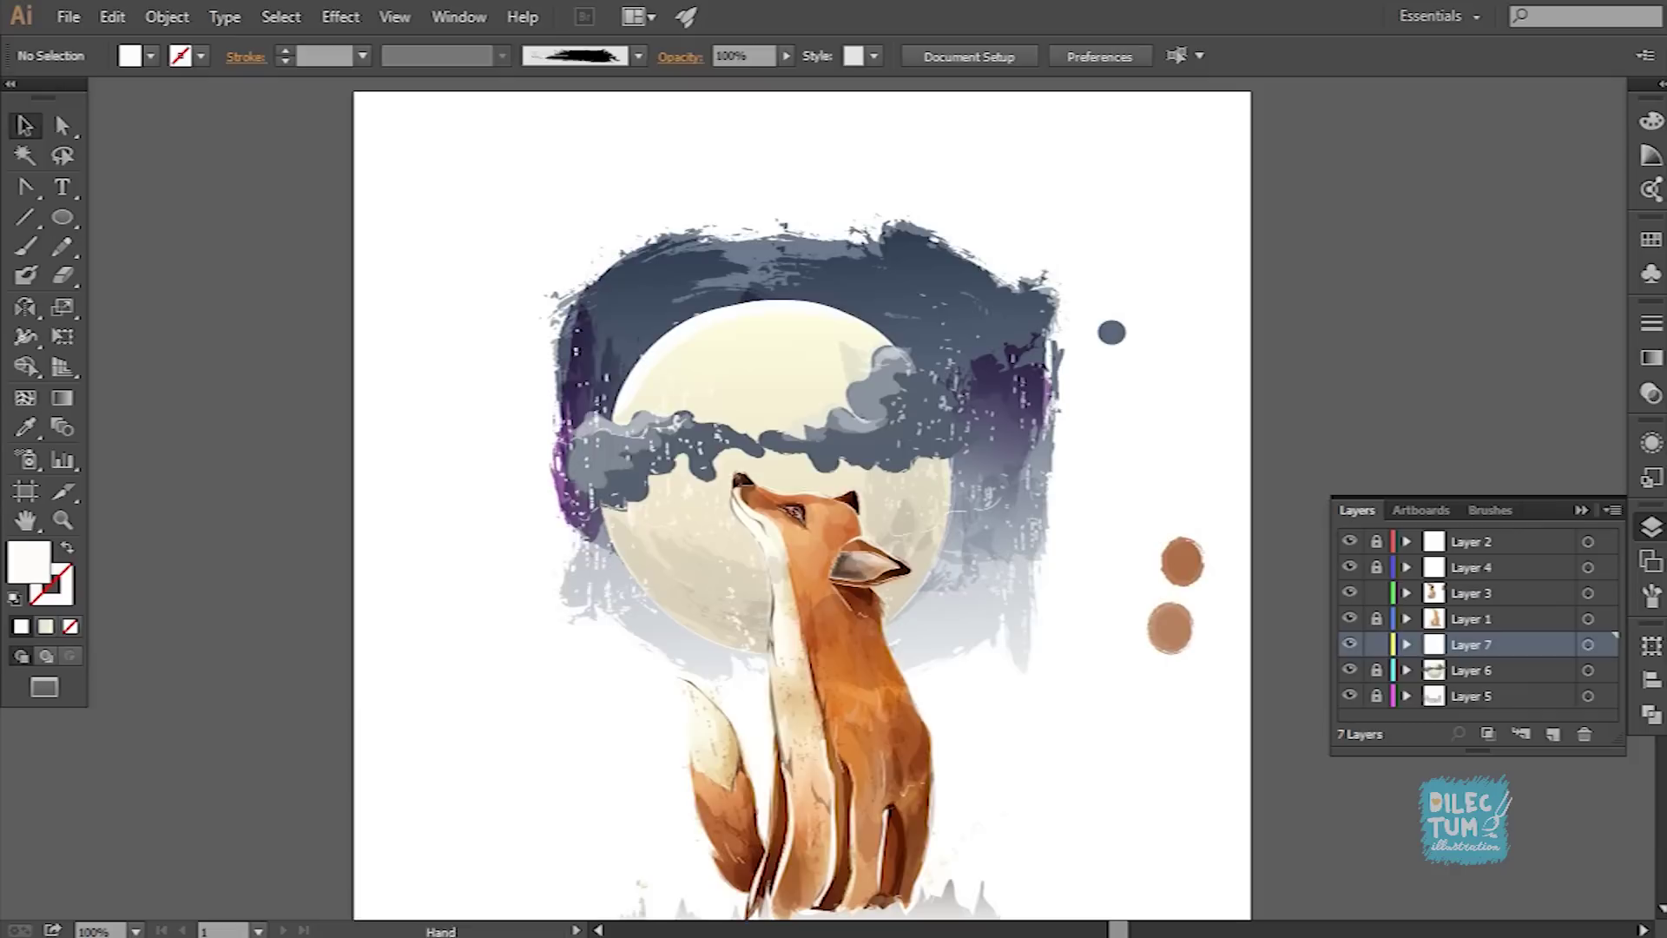
Step: Exit isolation mode, select the orange splatter specks by the fox's feet, and pick the Reflect tool
key("ctrl+z")
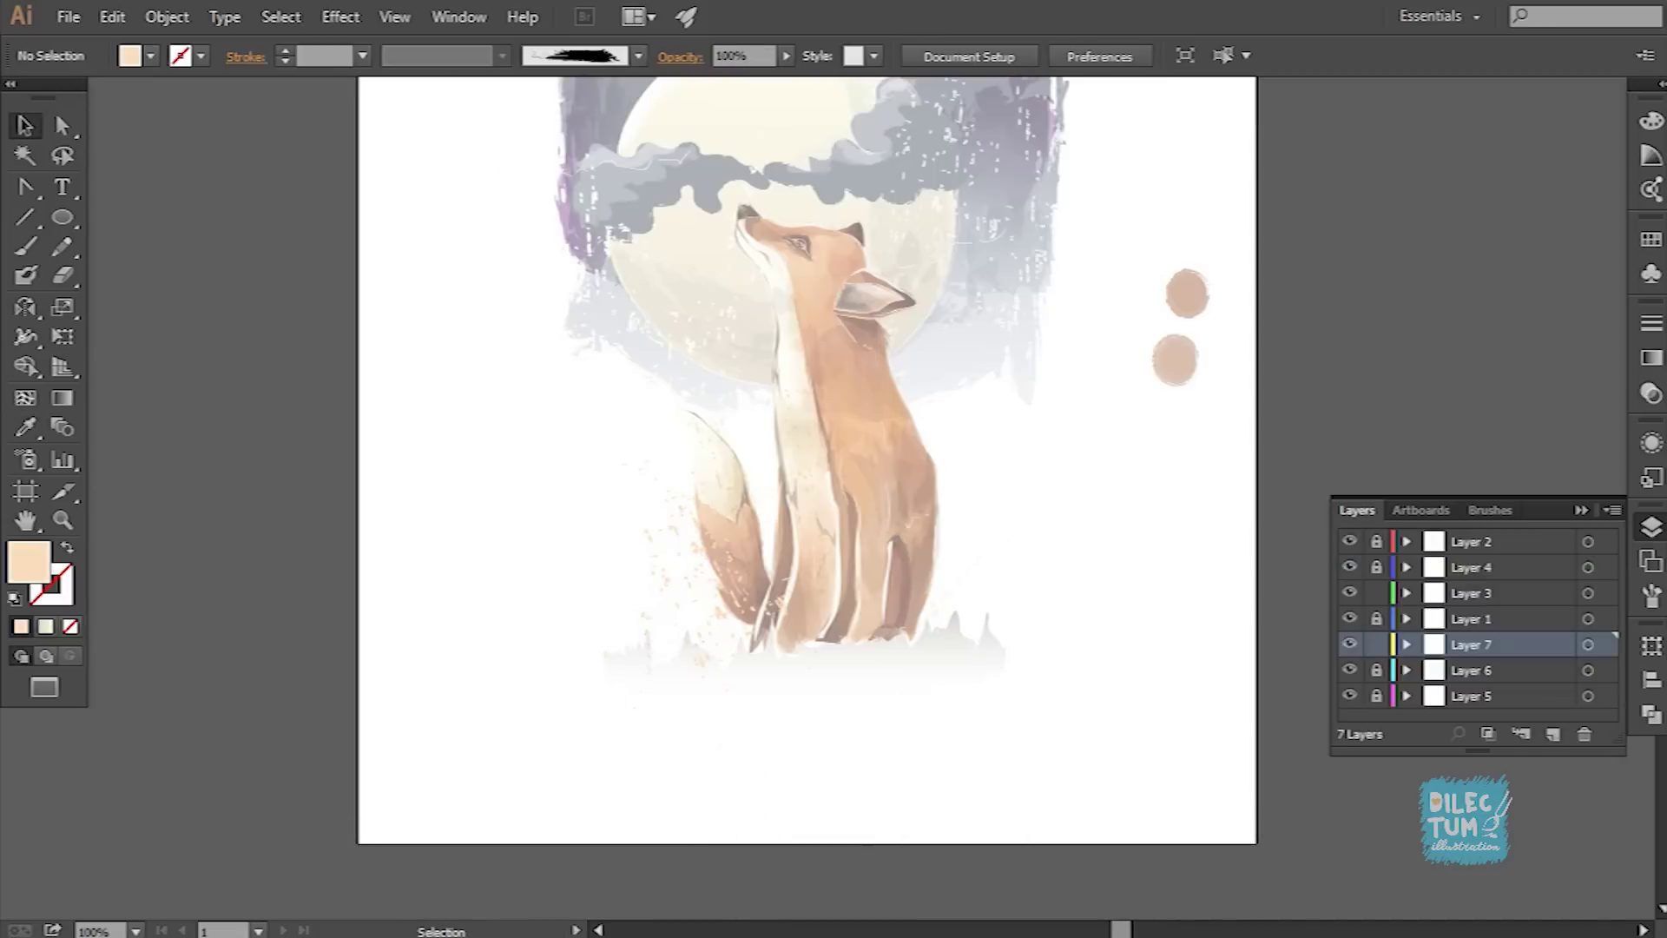
key("Escape")
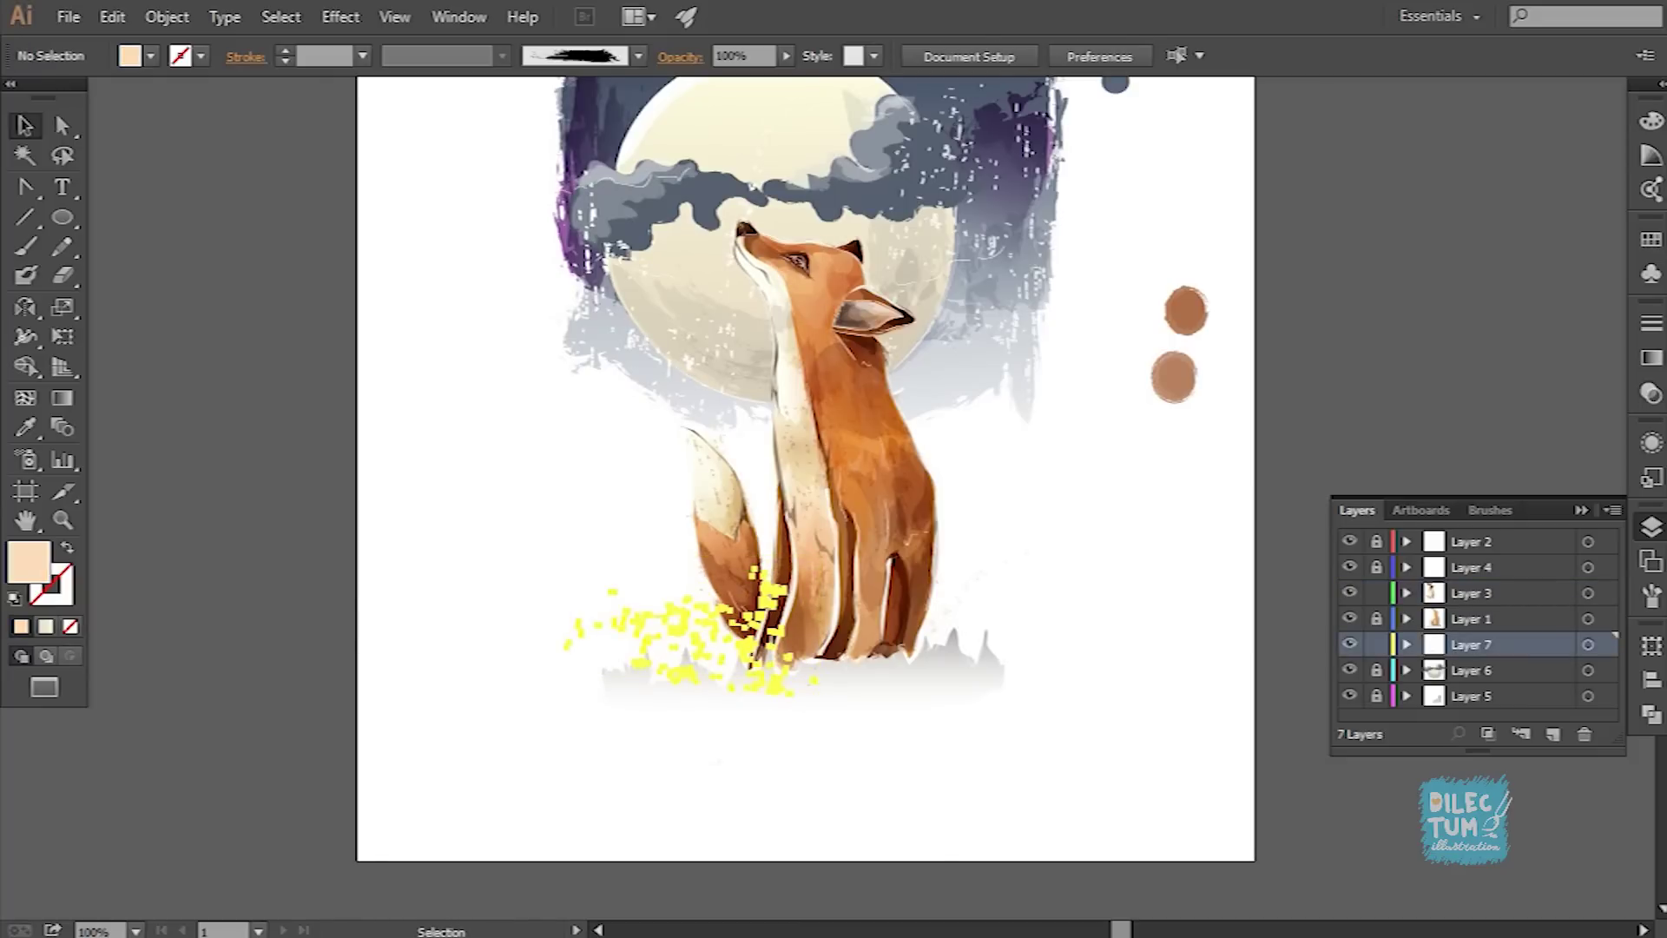
left_click(755, 599)
key("r")
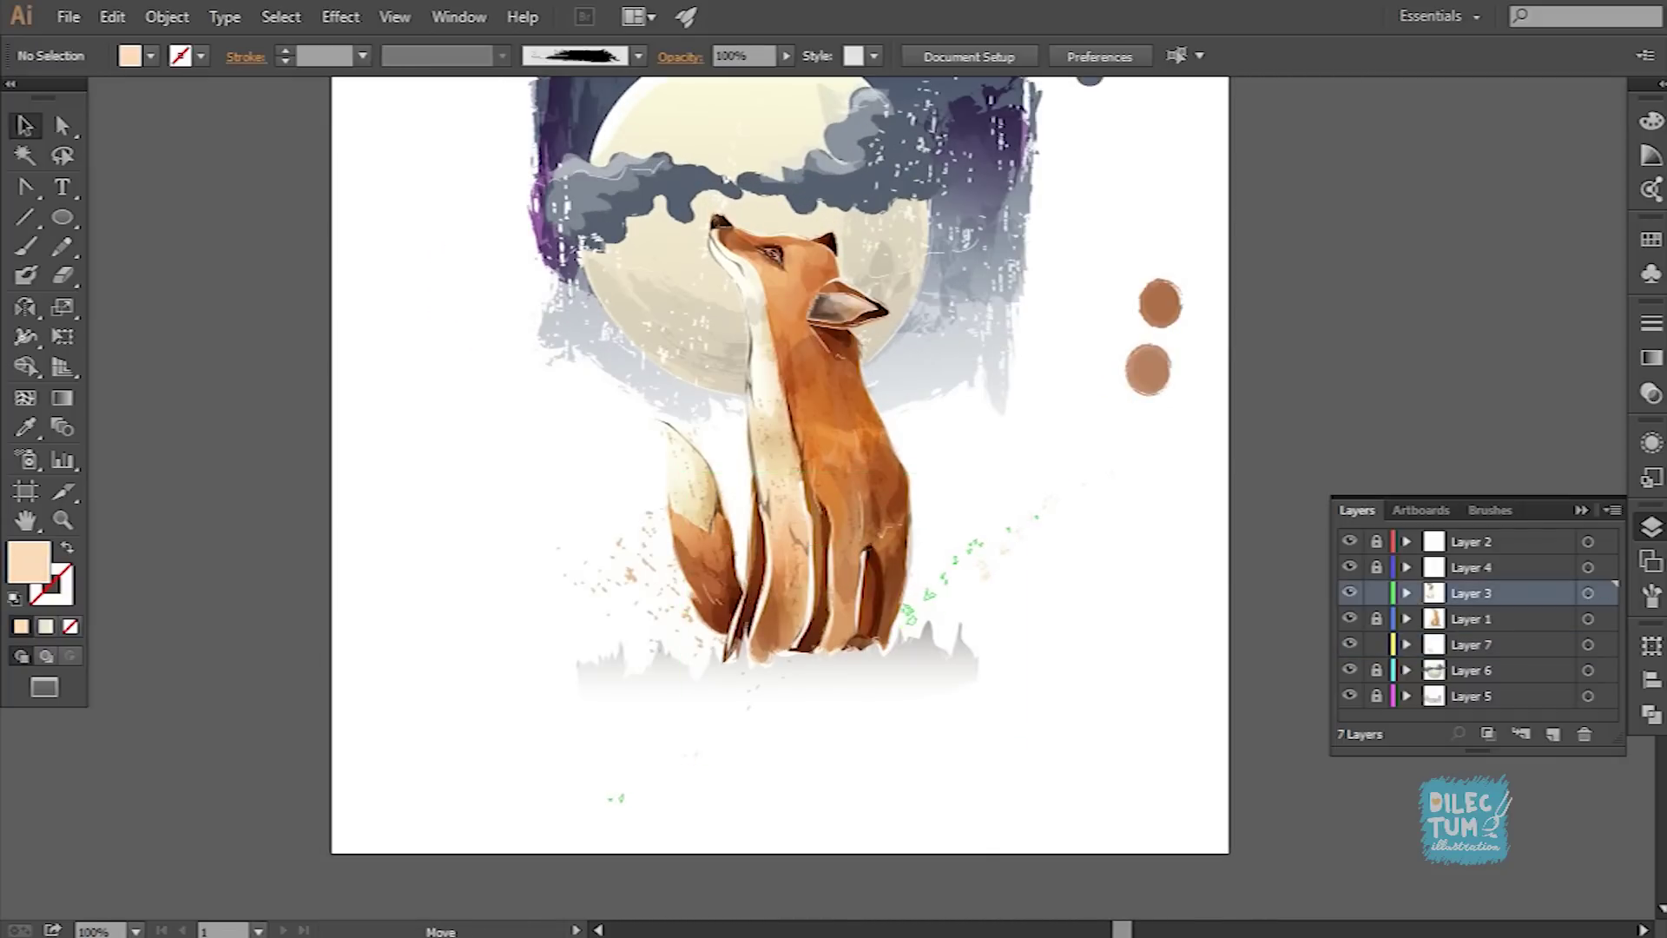
double_click(685, 782)
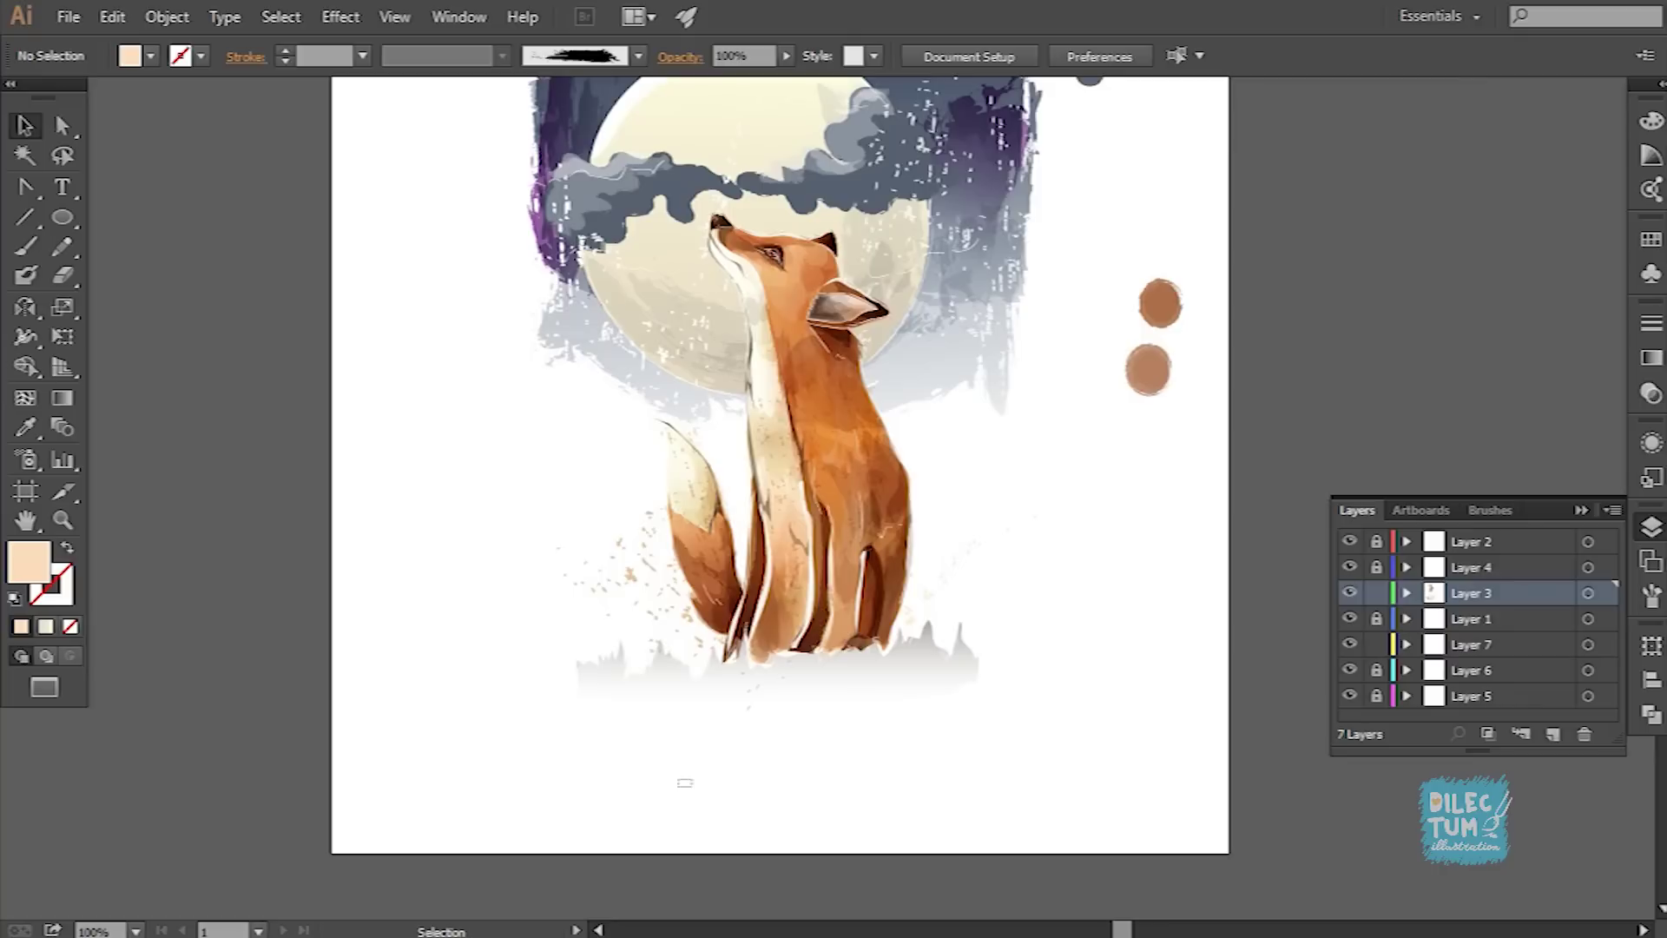
key("o")
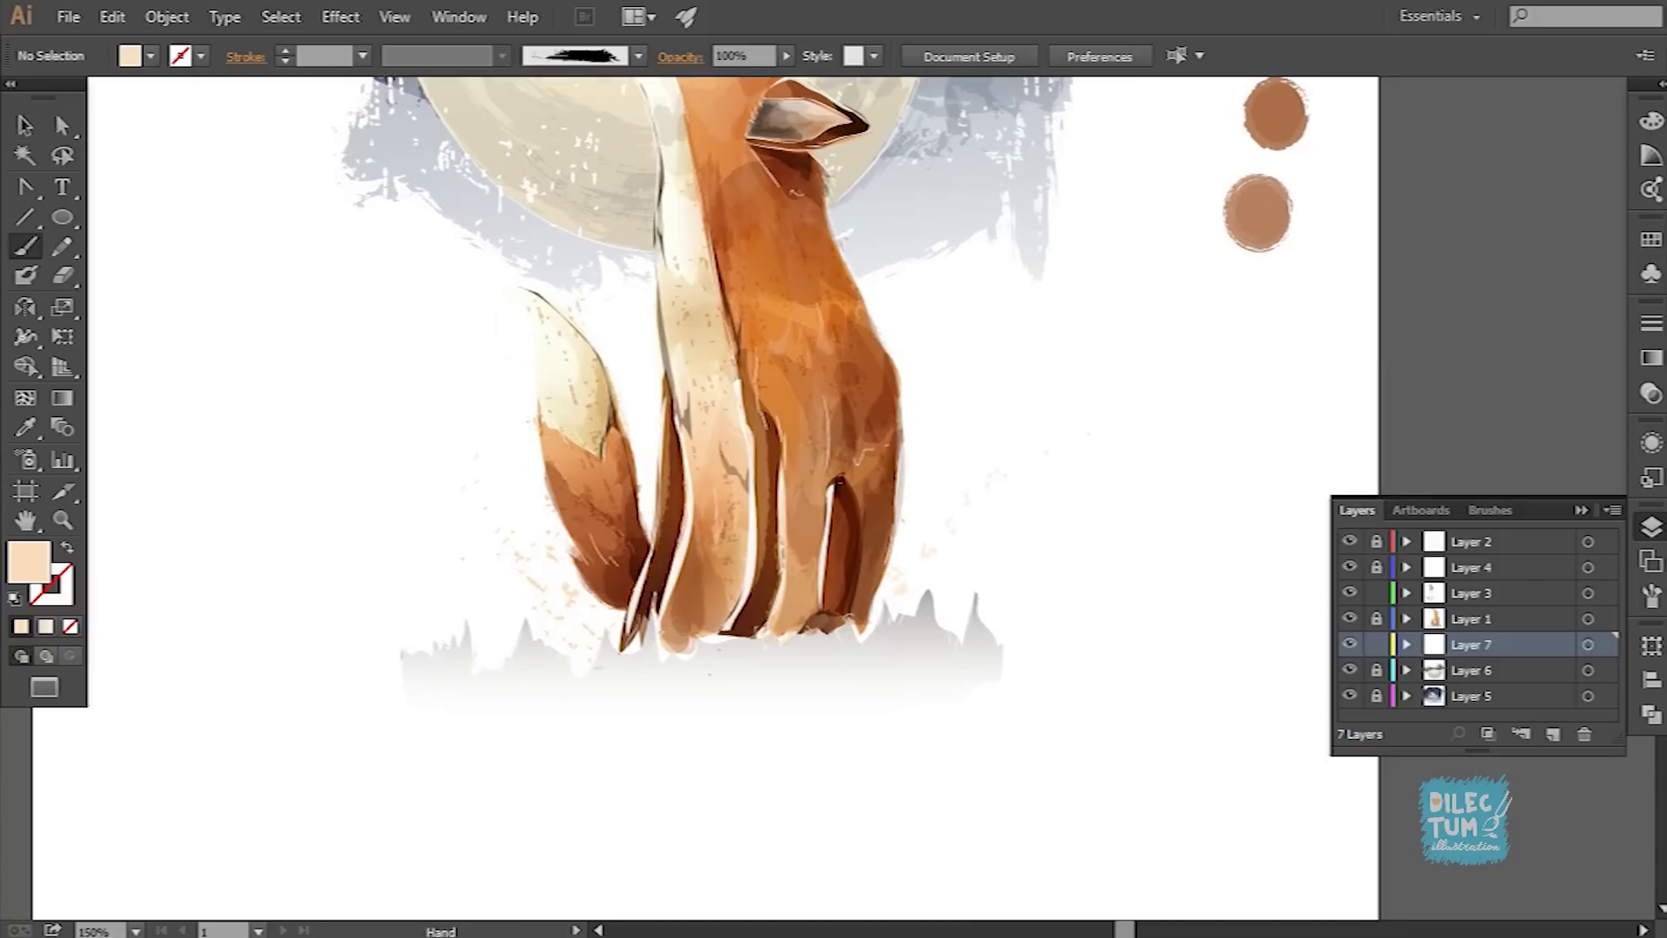
Step: Paint peach brush strokes to the right of the fox's feet
left_click_drag(897, 665, 906, 769)
left_click_drag(899, 599, 1065, 710)
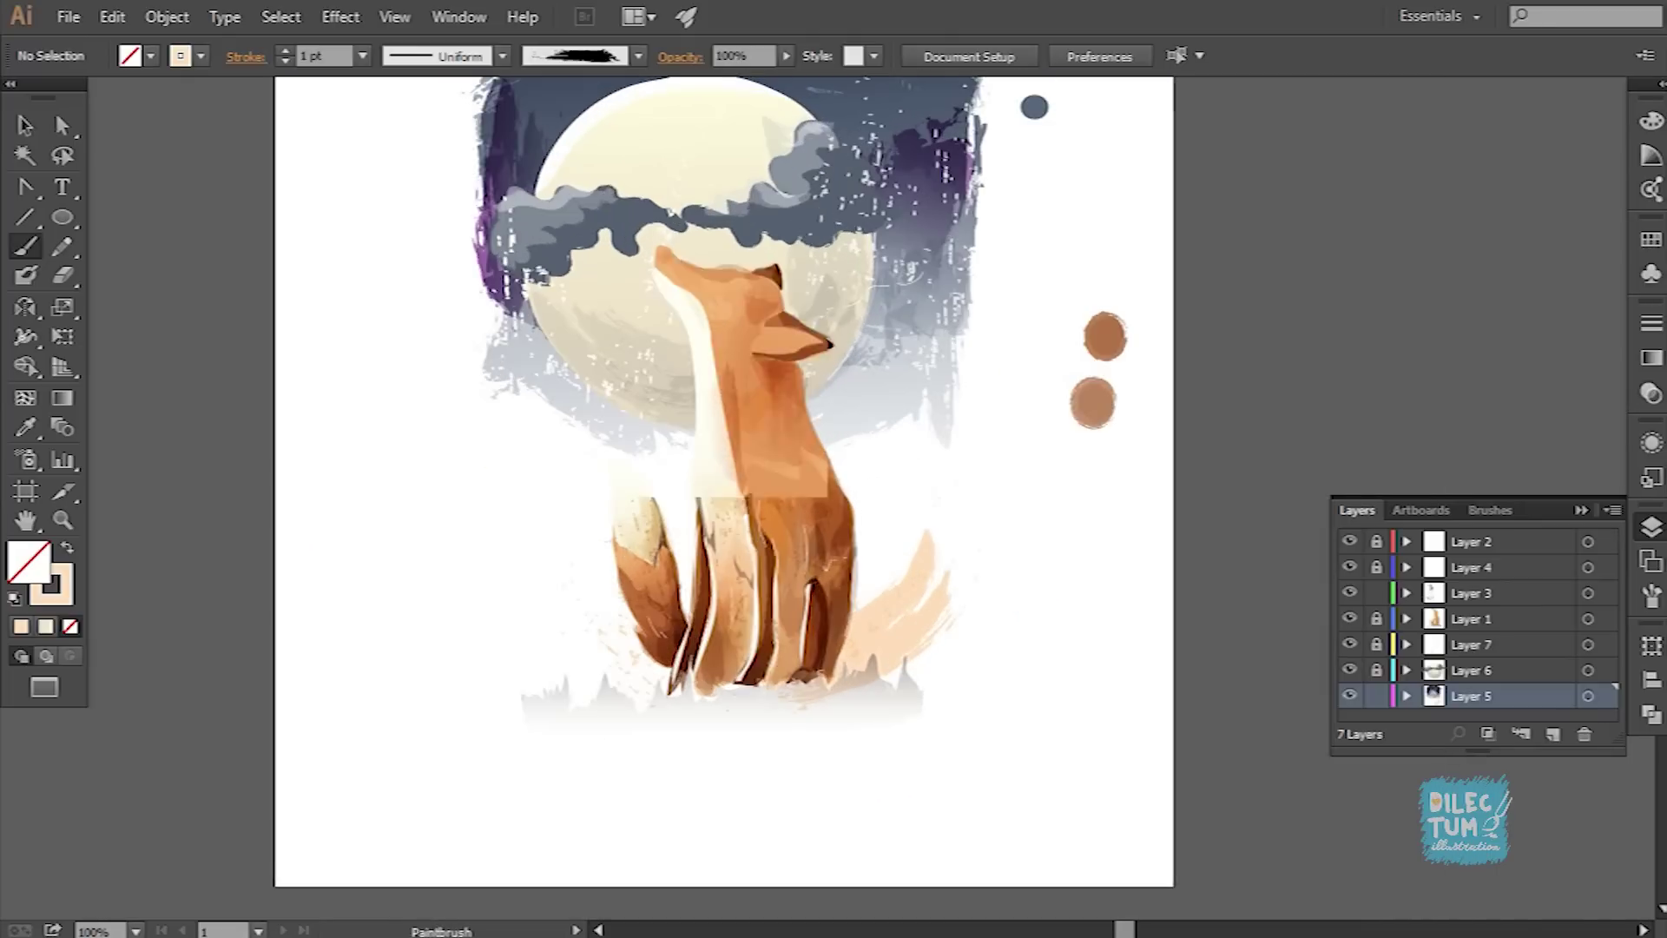
key("F5")
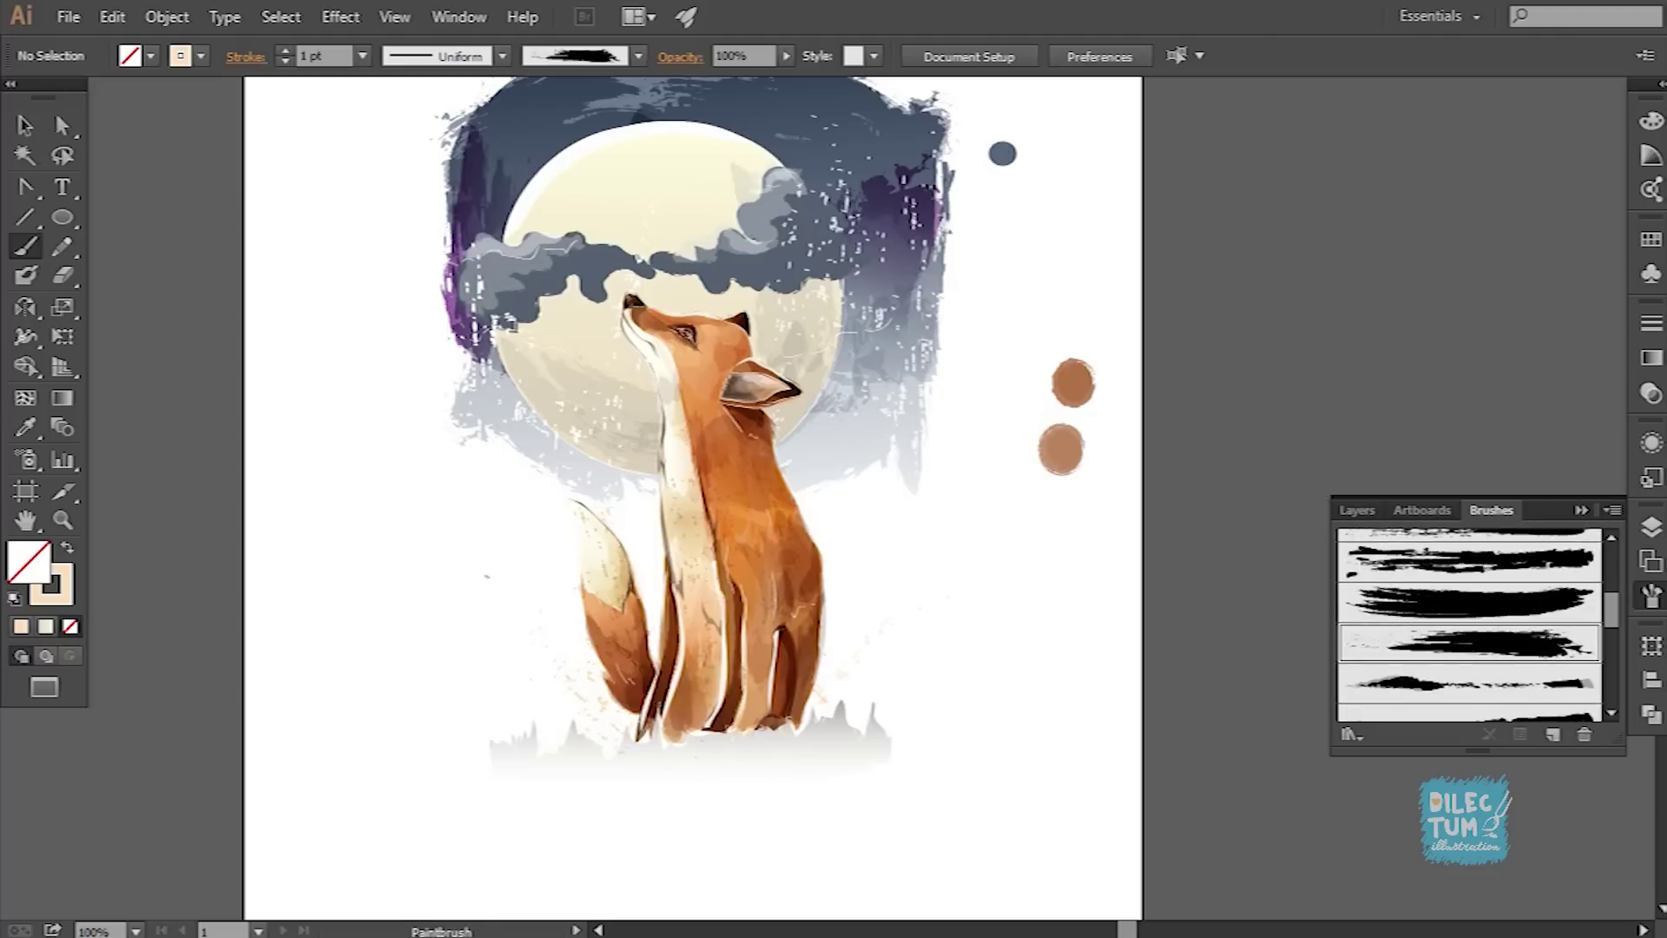
key("v")
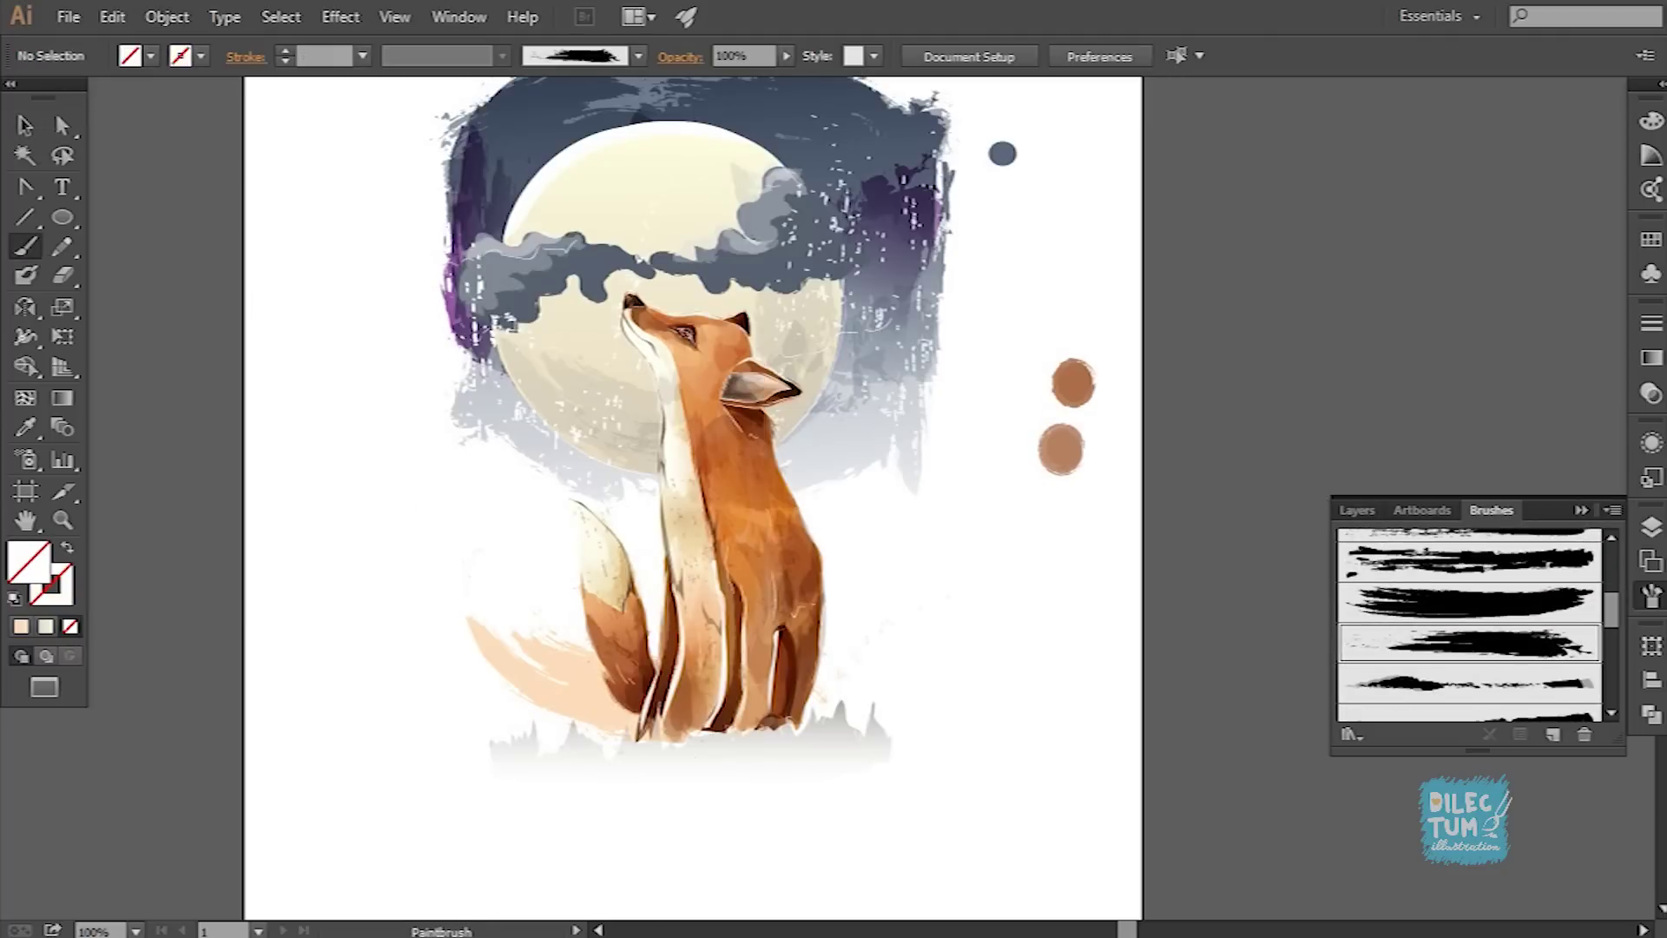
key("ctrl+z")
key("ctrl+shift+z")
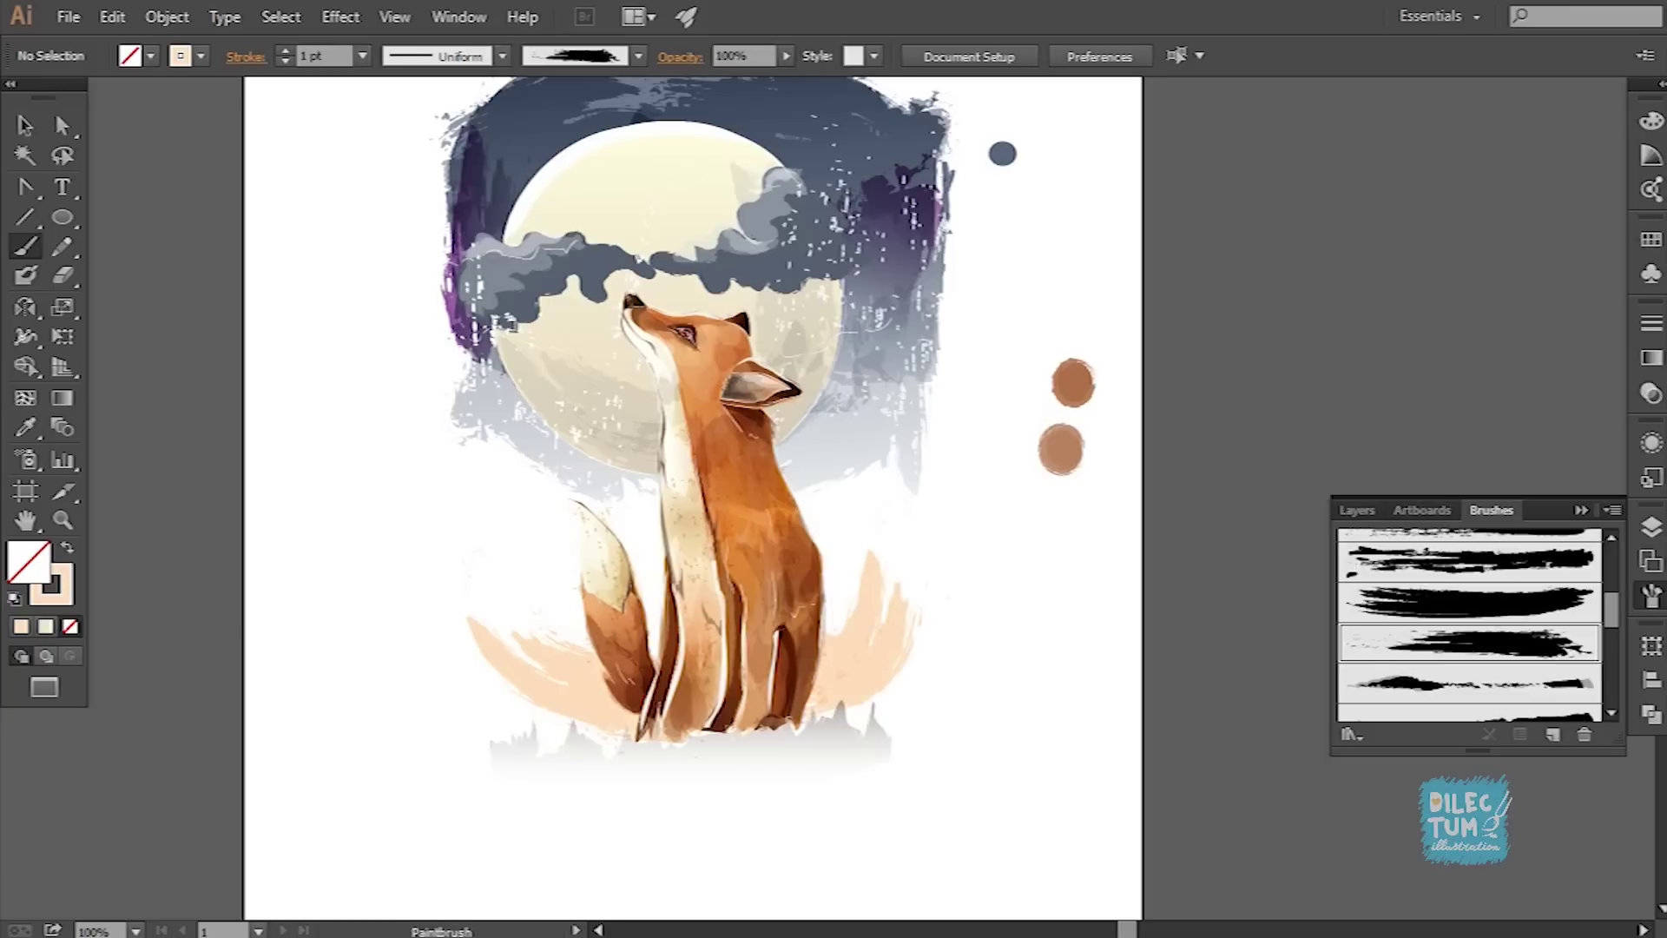
key("ctrl+z")
Step: Paint peach strokes across the fox's base and curling up its left side
left_click_drag(513, 702, 906, 669)
left_click_drag(691, 681, 465, 538)
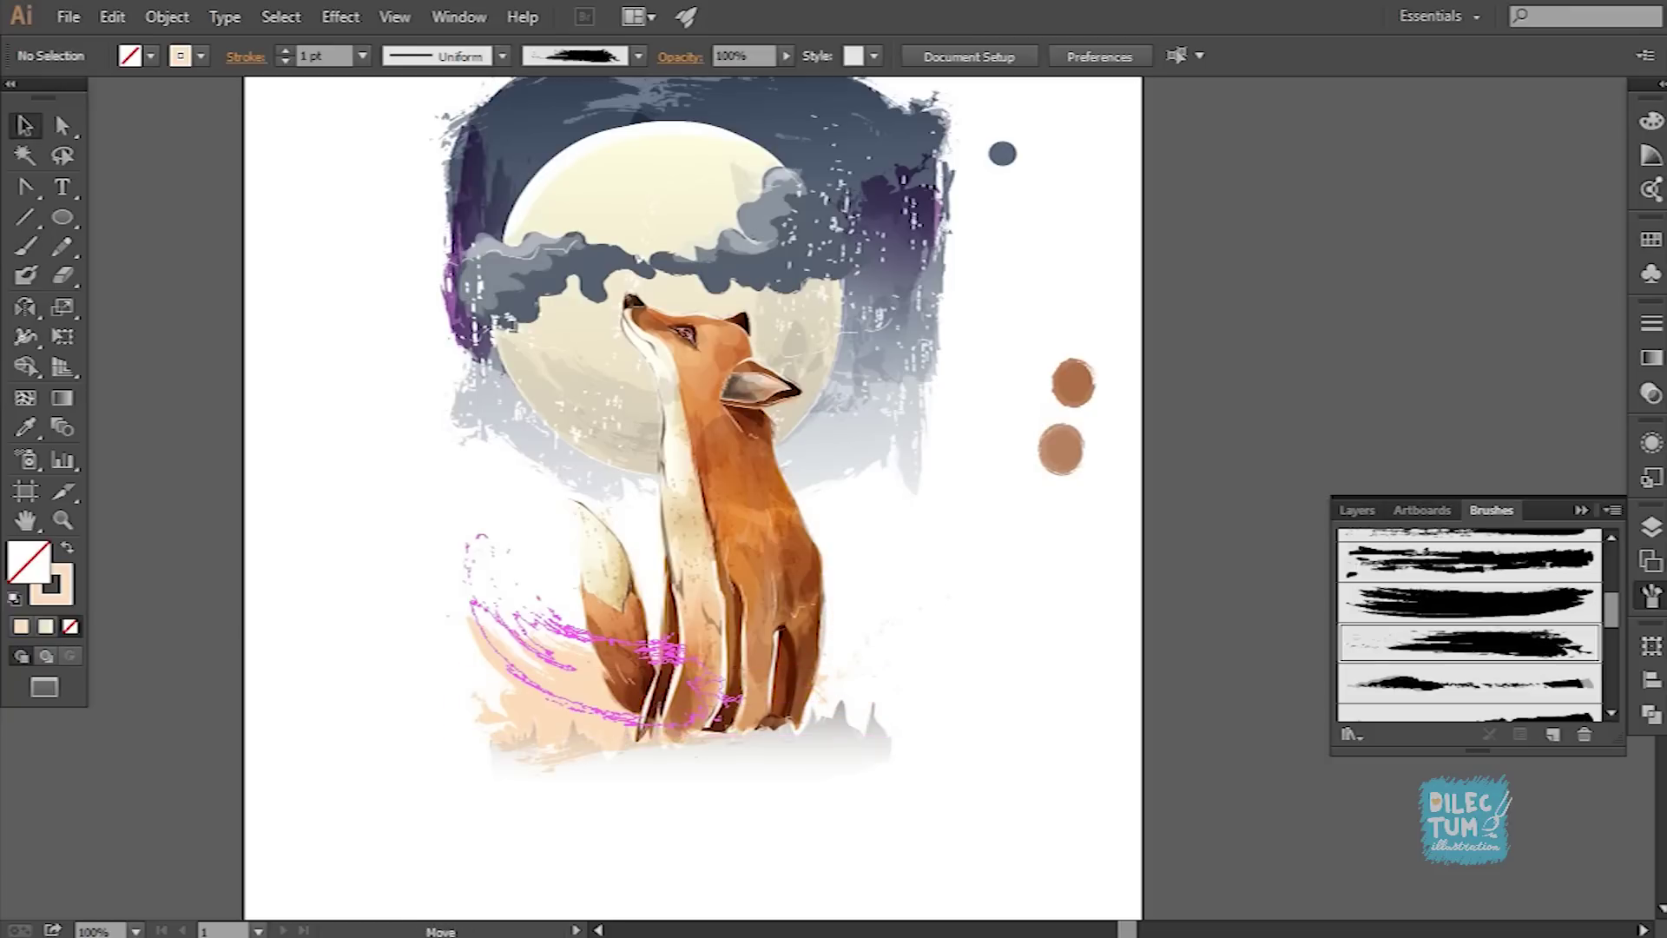
key("ctrl+z")
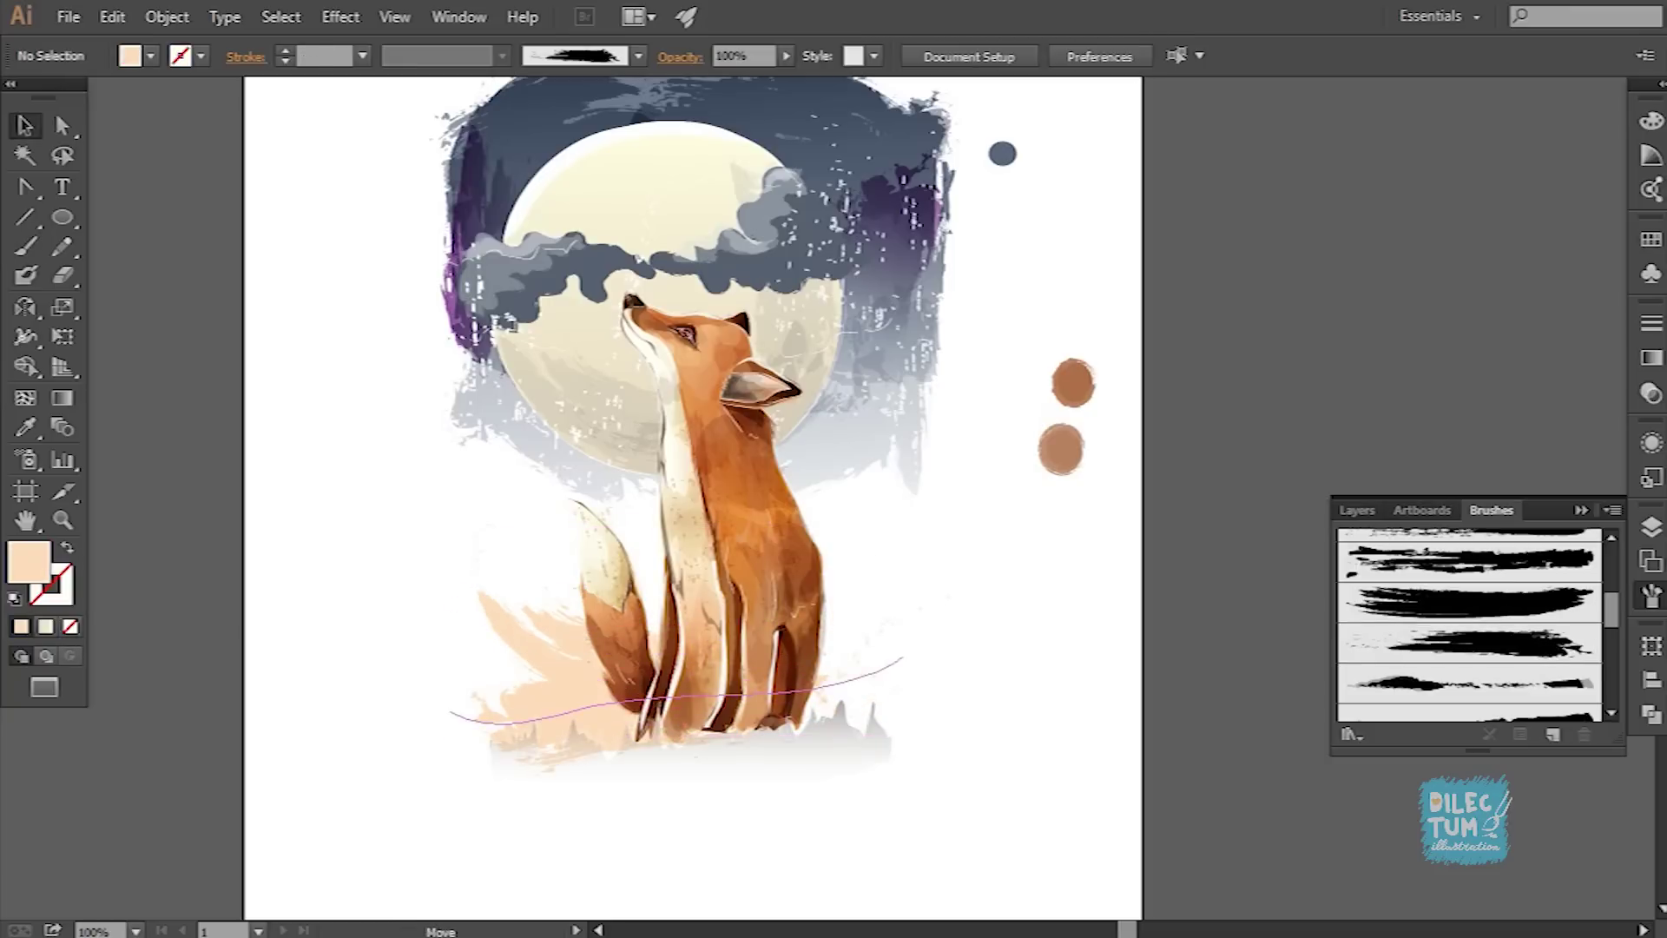
key("ctrl+z")
key("ctrl+shift+z")
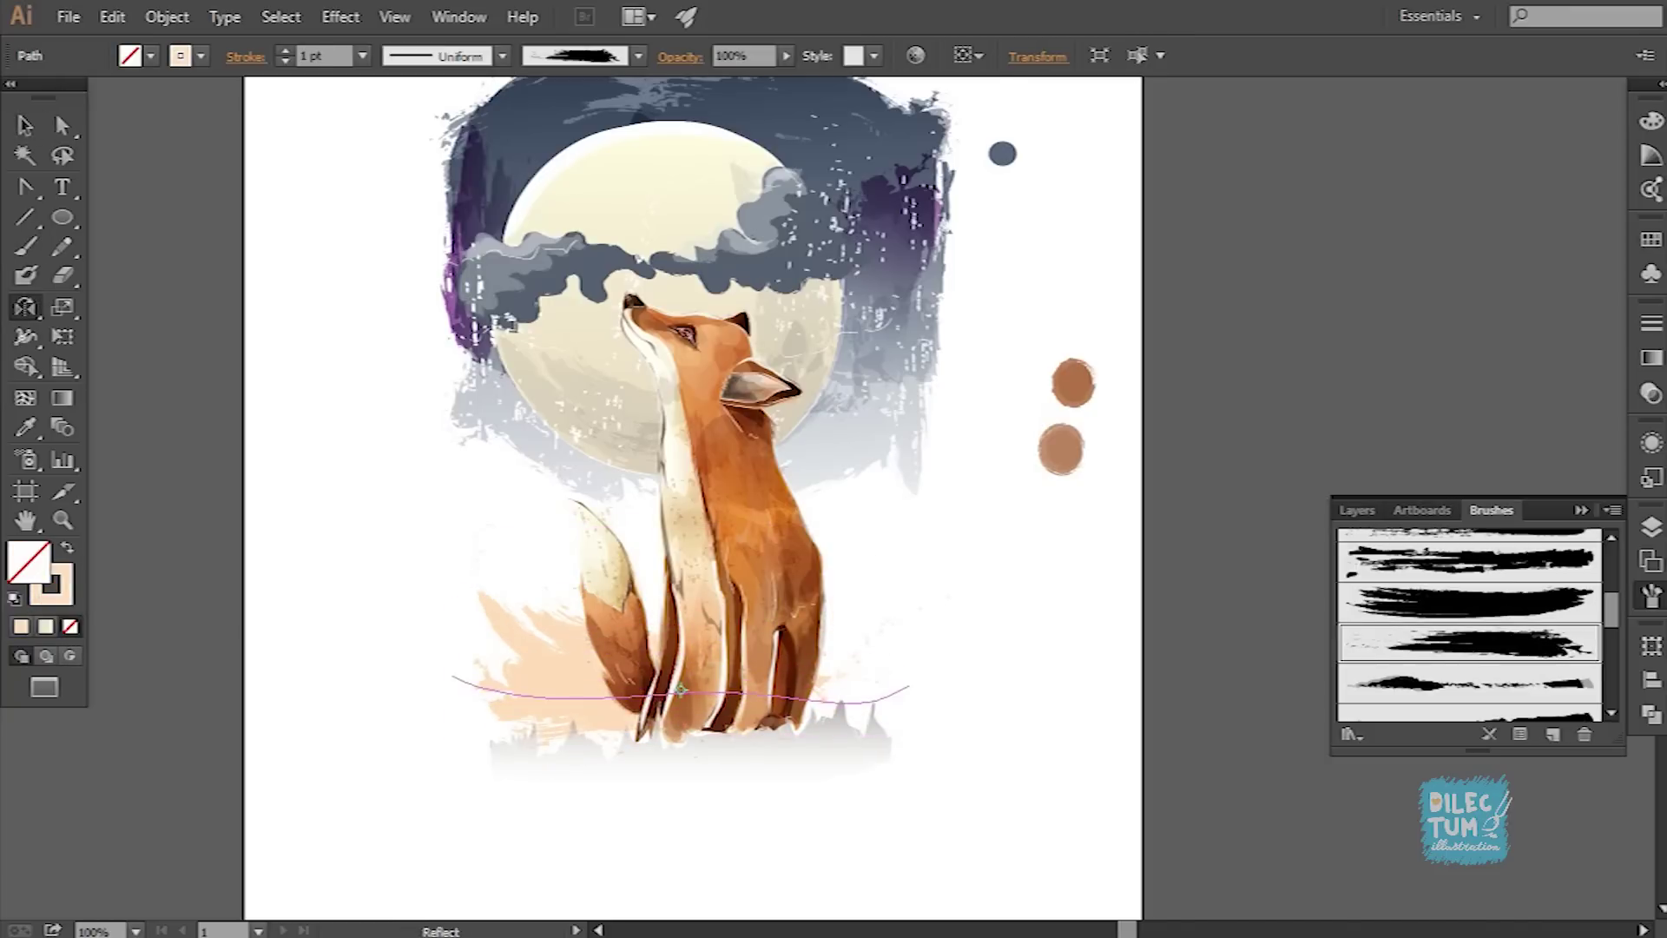
key("ctrl+z")
key("ctrl+0")
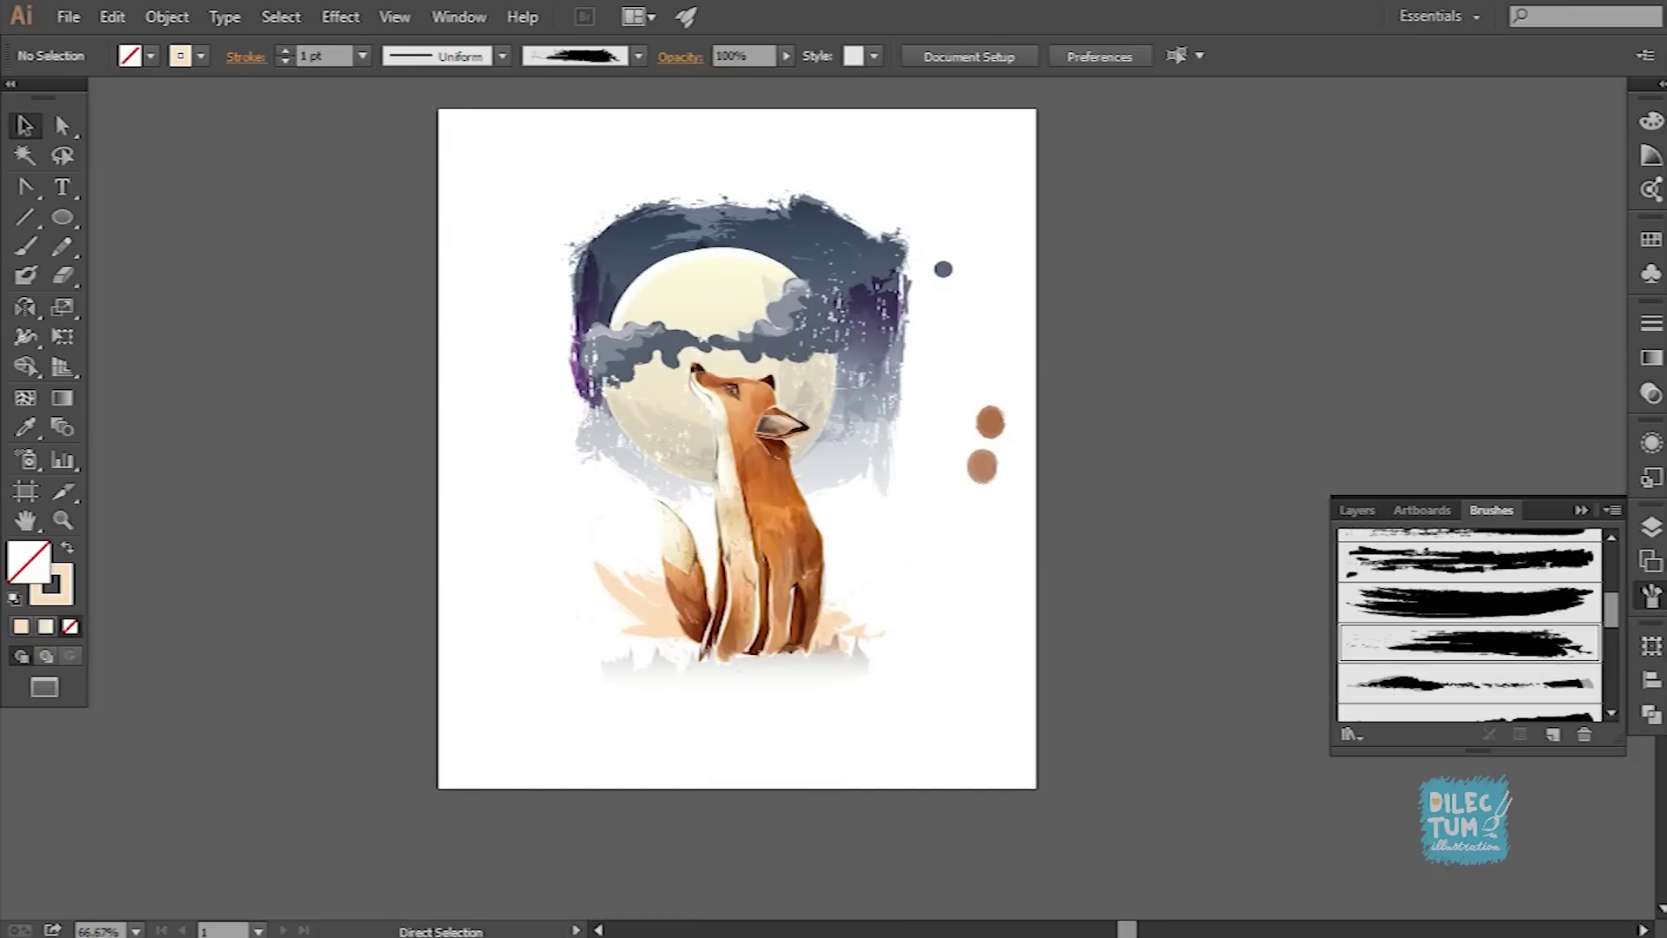
key("ctrl+1")
Step: Switch the peach strokes to a grungy rough art brush
left_click(1470, 601)
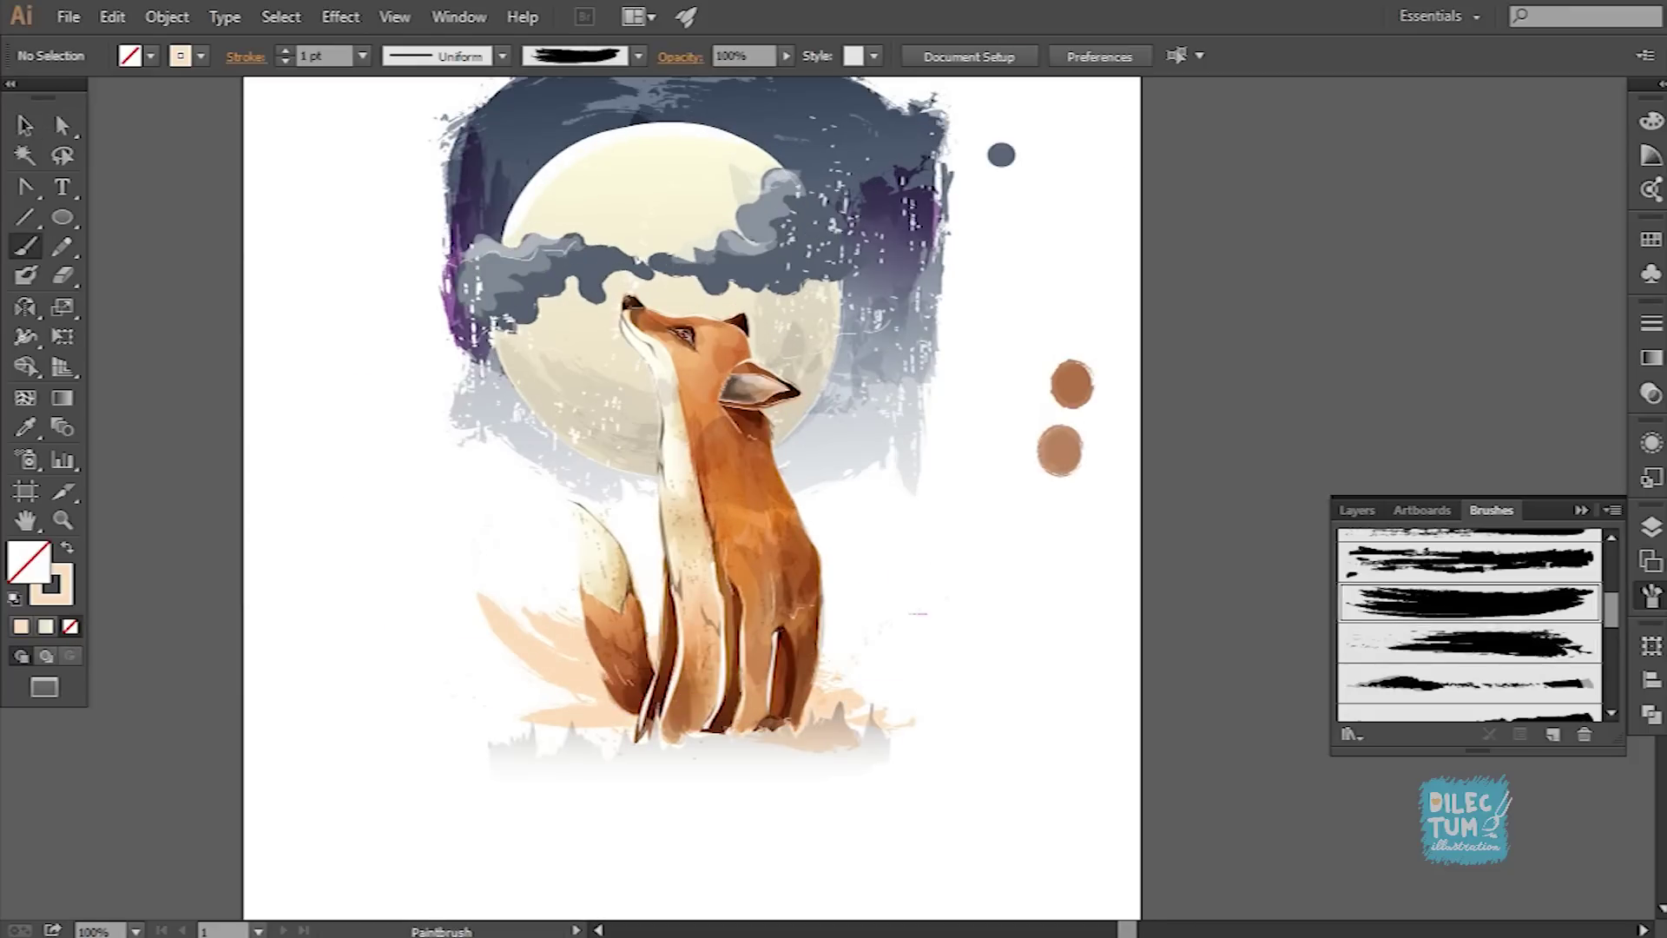
scroll(1470, 625, "up", 2)
left_click(1470, 591)
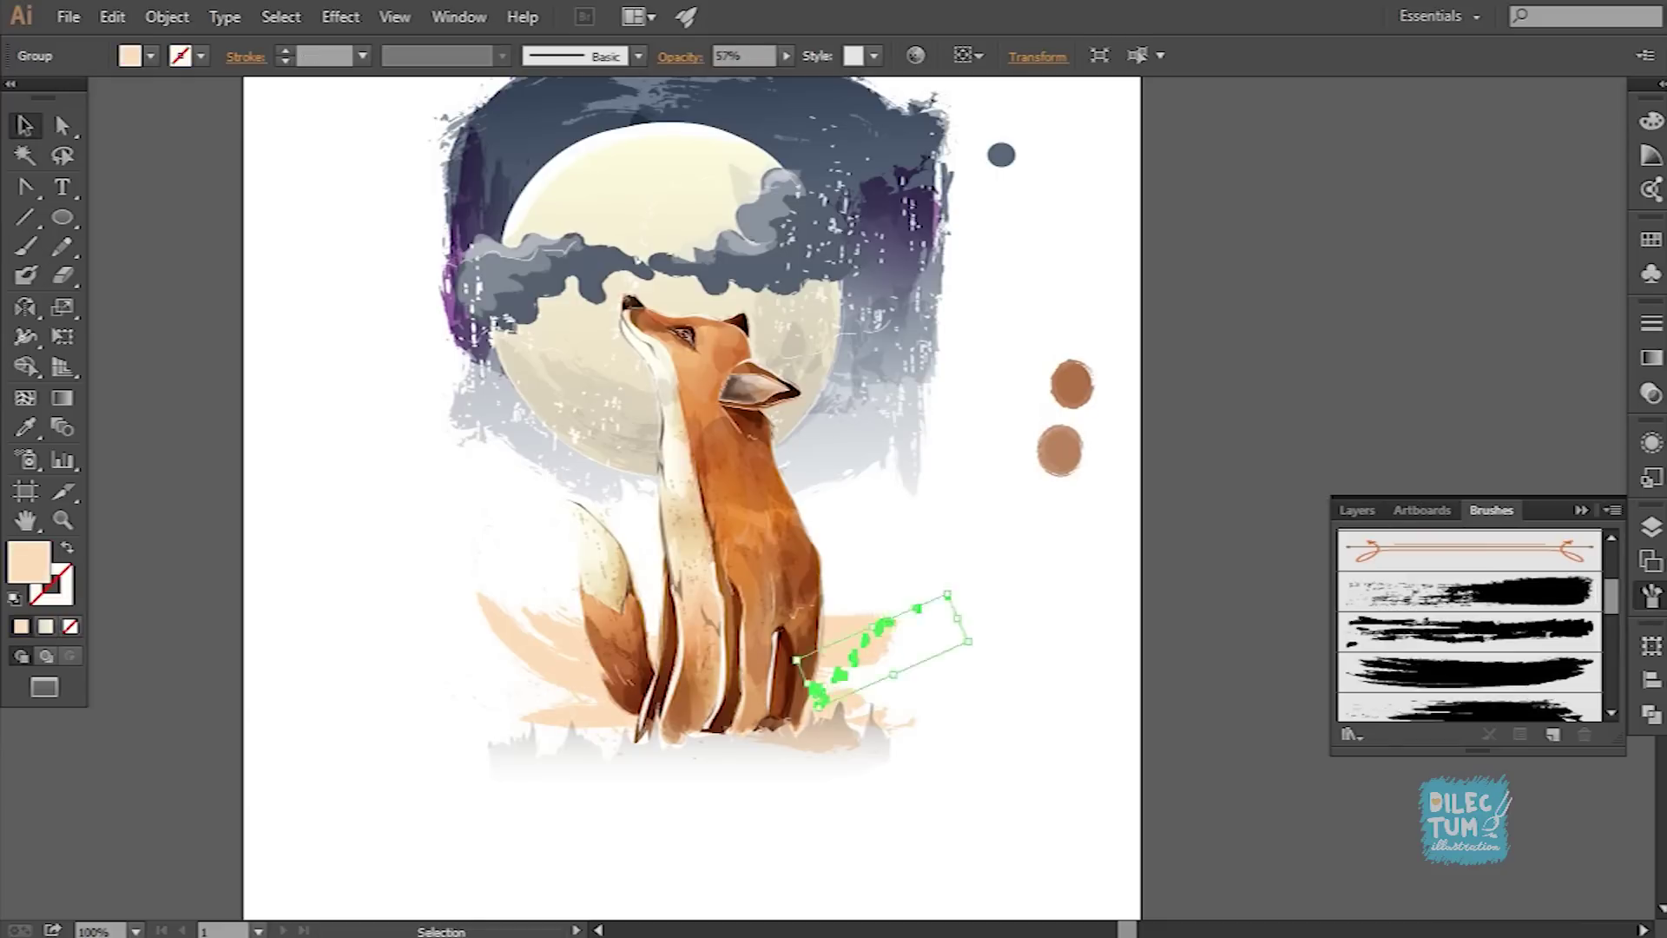
scroll(1470, 625, "down", 2)
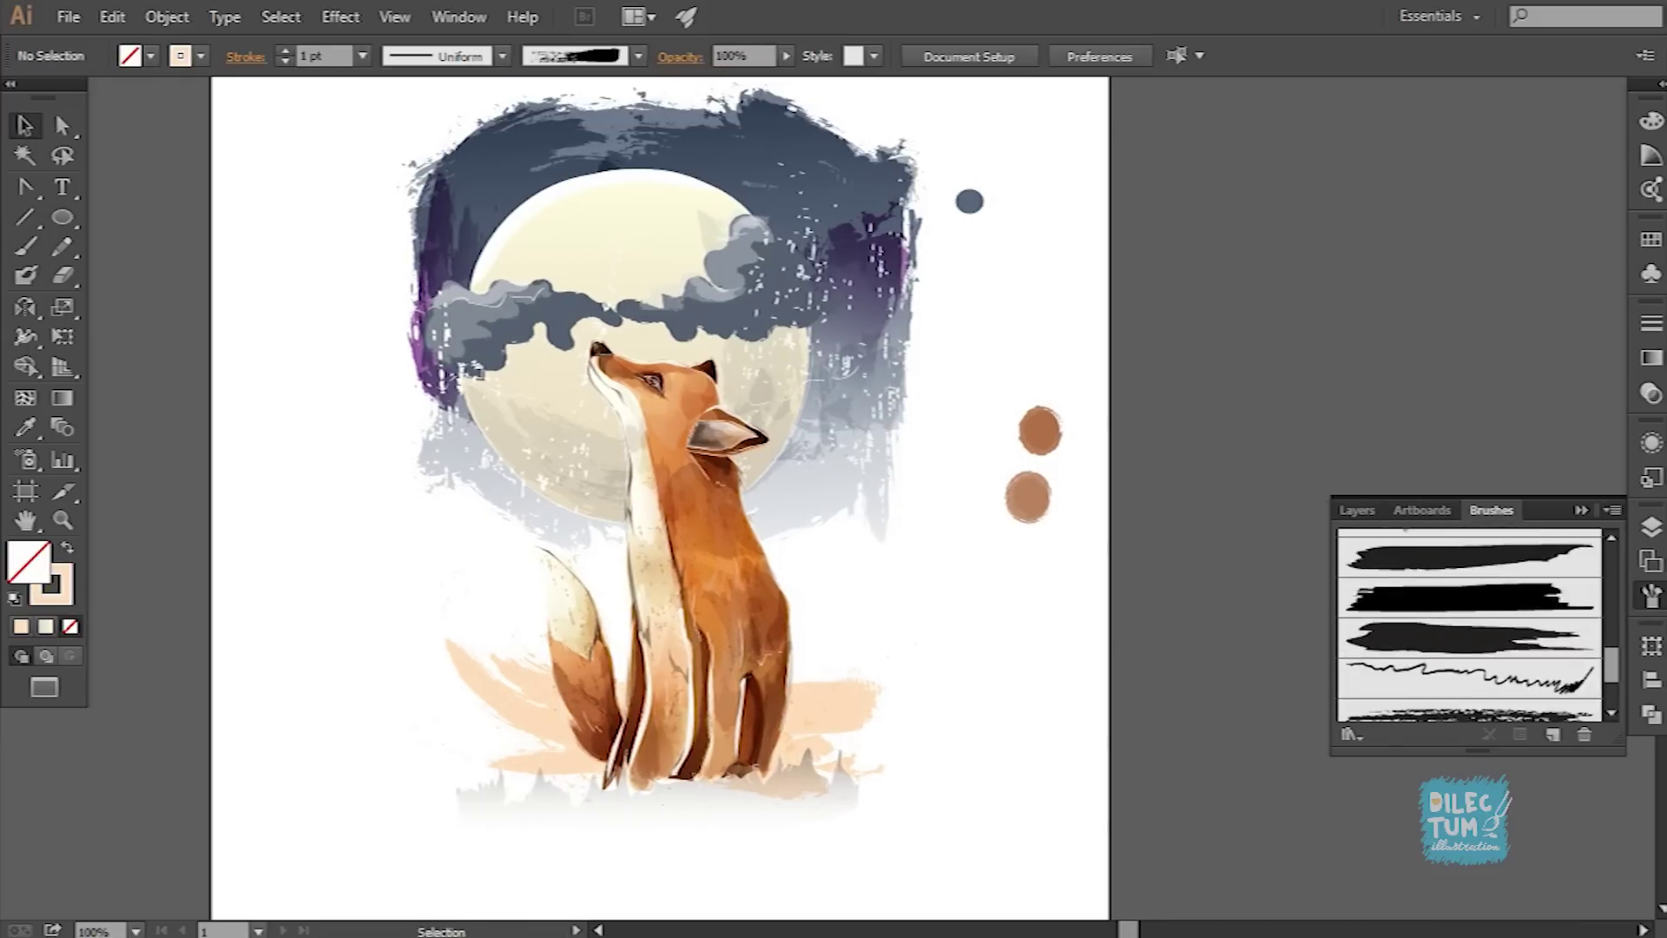
scroll(1470, 625, "down", 2)
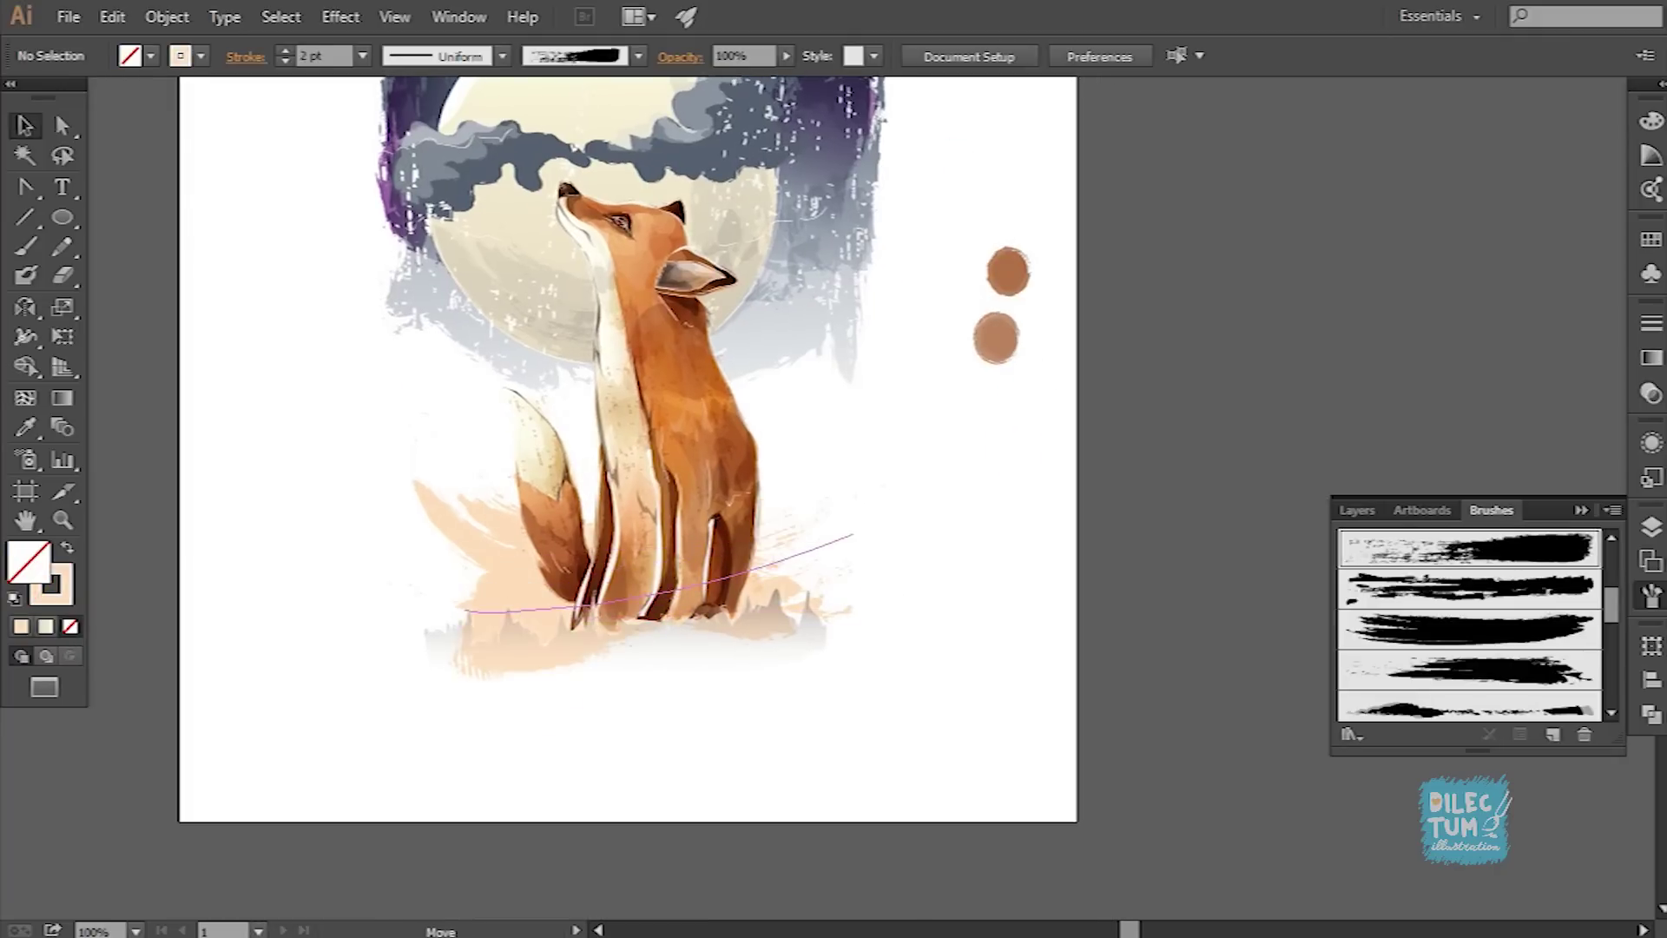
Step: Reflect a peach stroke to face the other way and brush the thin path beside the fox
key("o")
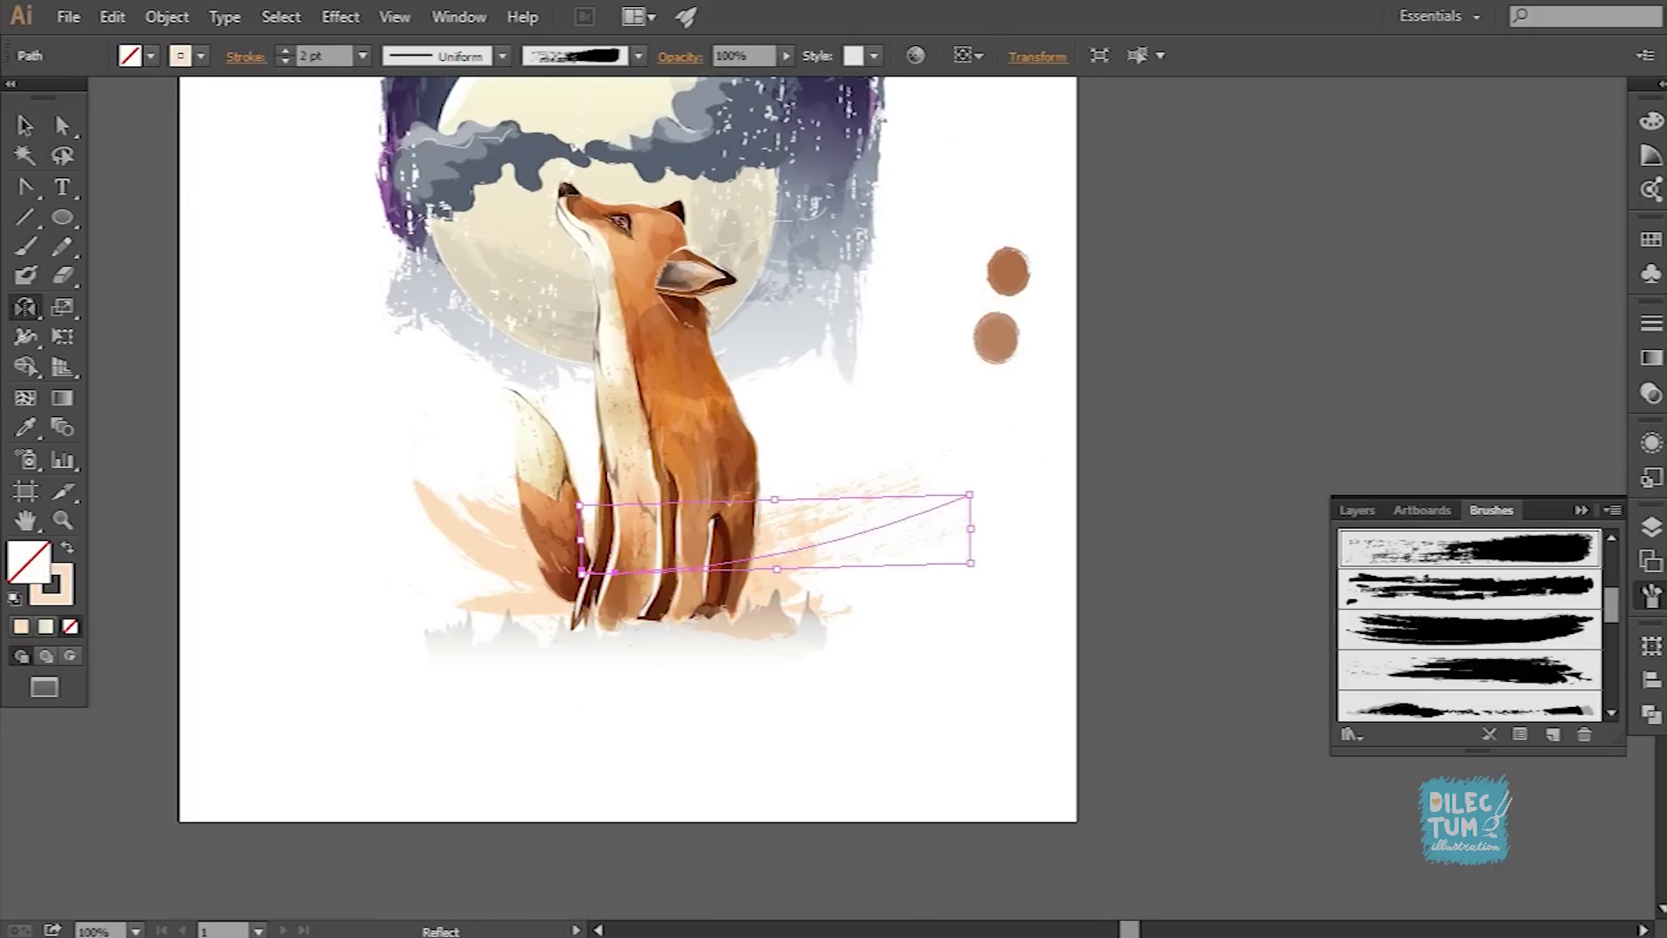
key("v")
key("ctrl+shift+a")
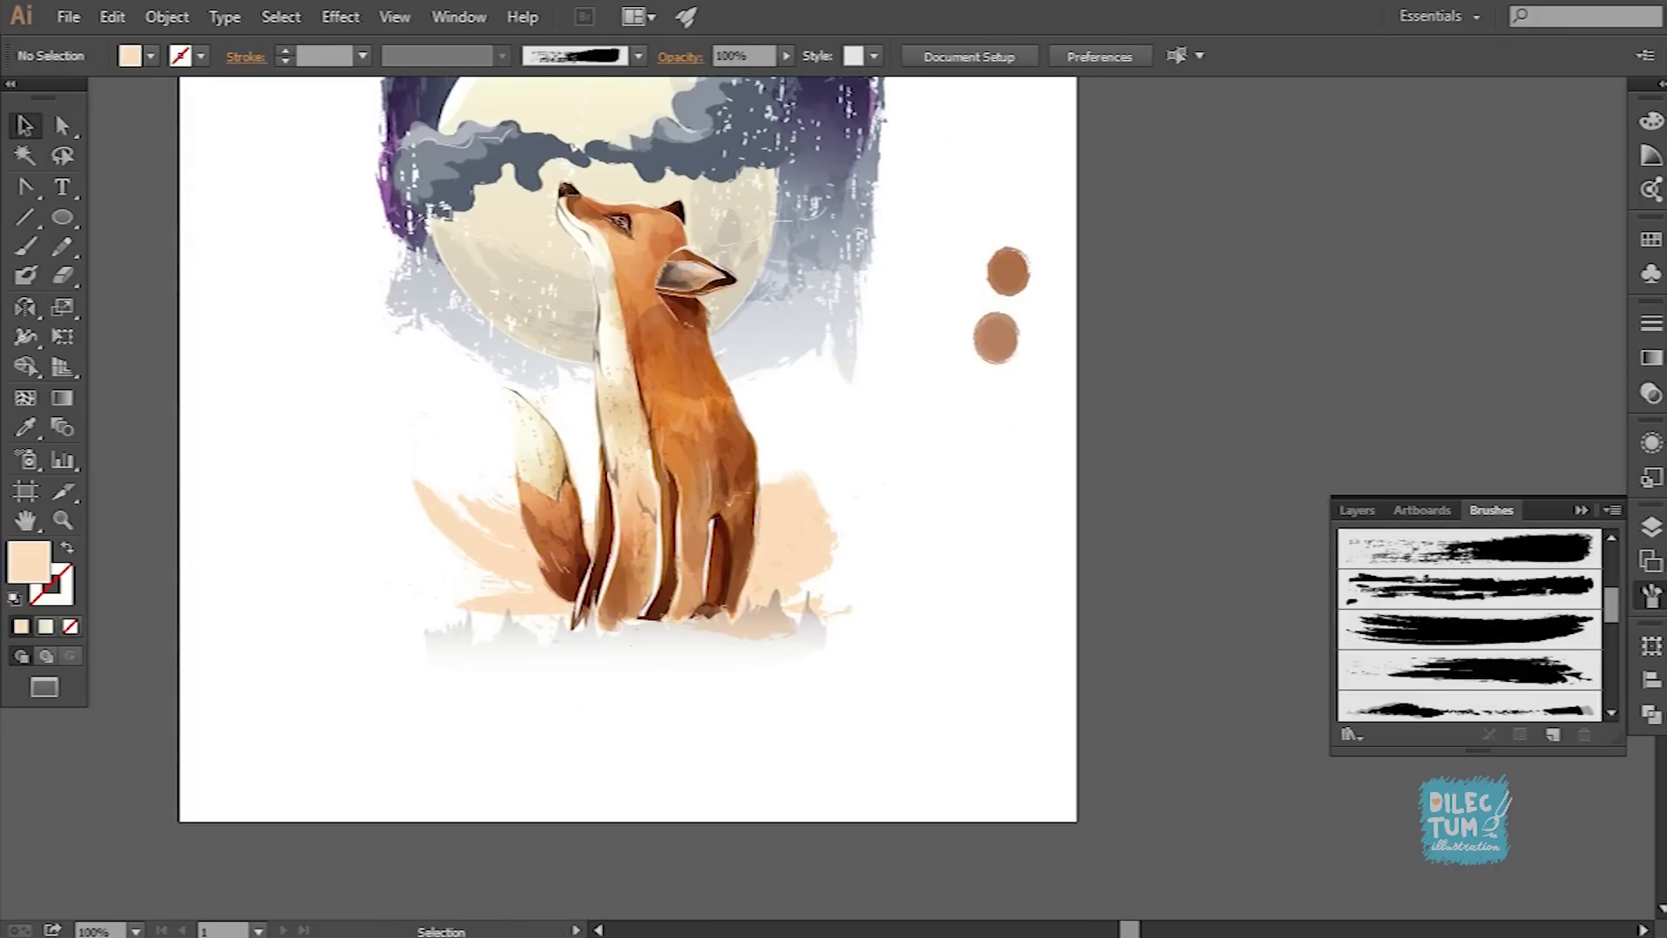
key("ctrl+z")
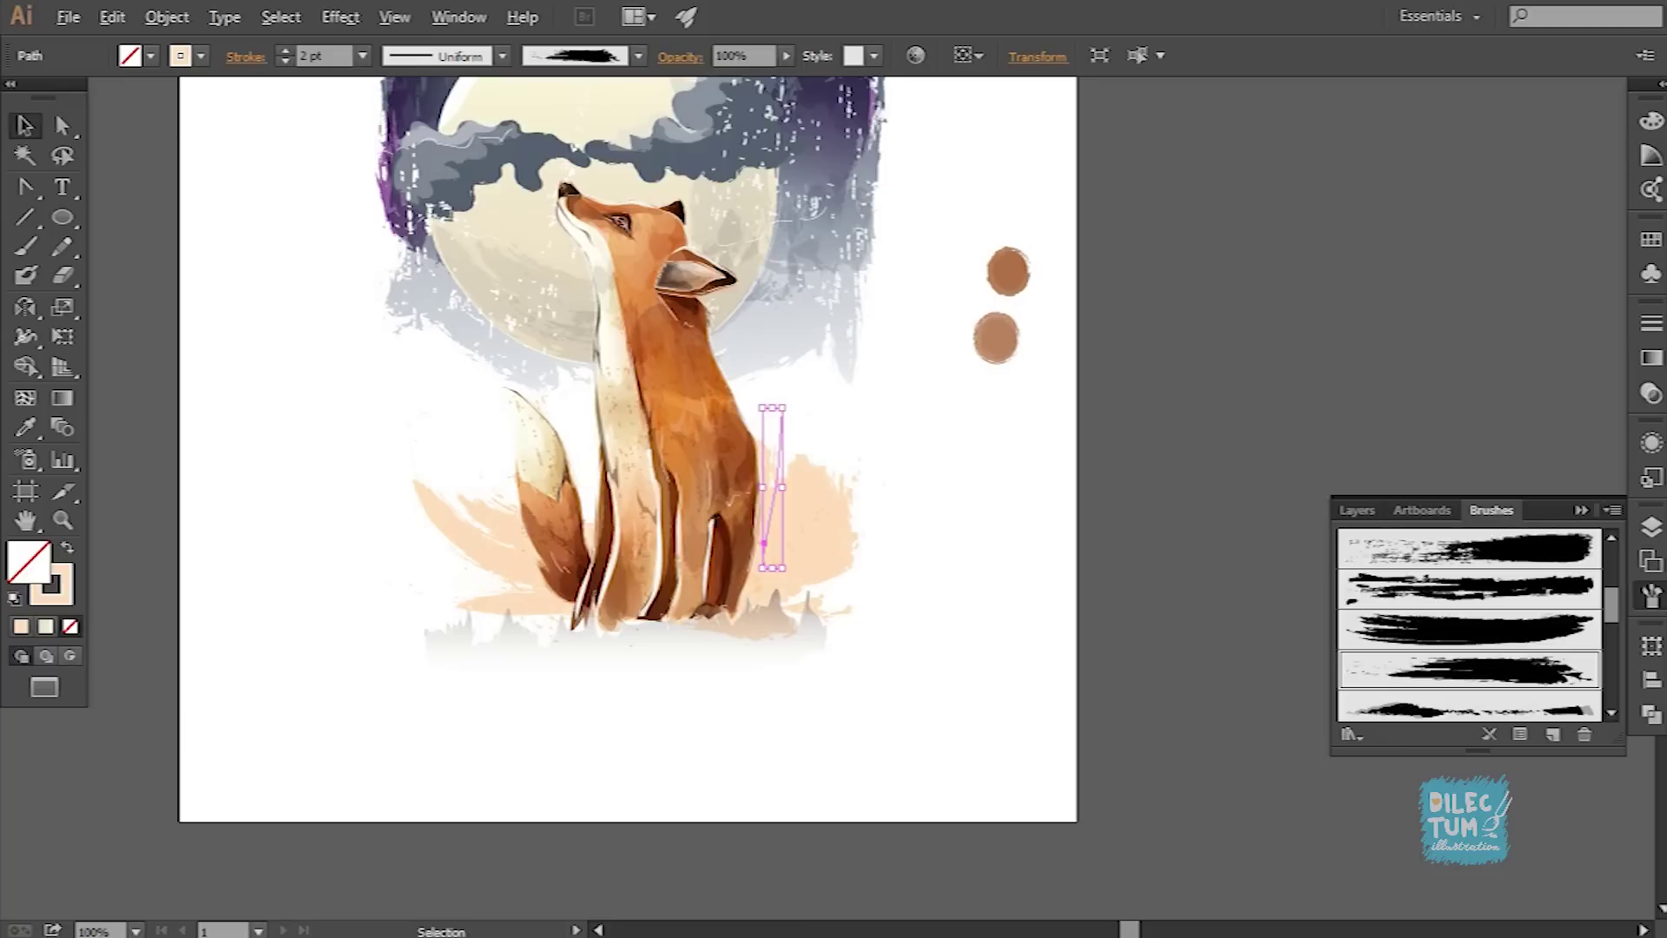
key("ctrl+shift+z")
key("ctrl+shift+a")
scroll(625, 435, "up", 2)
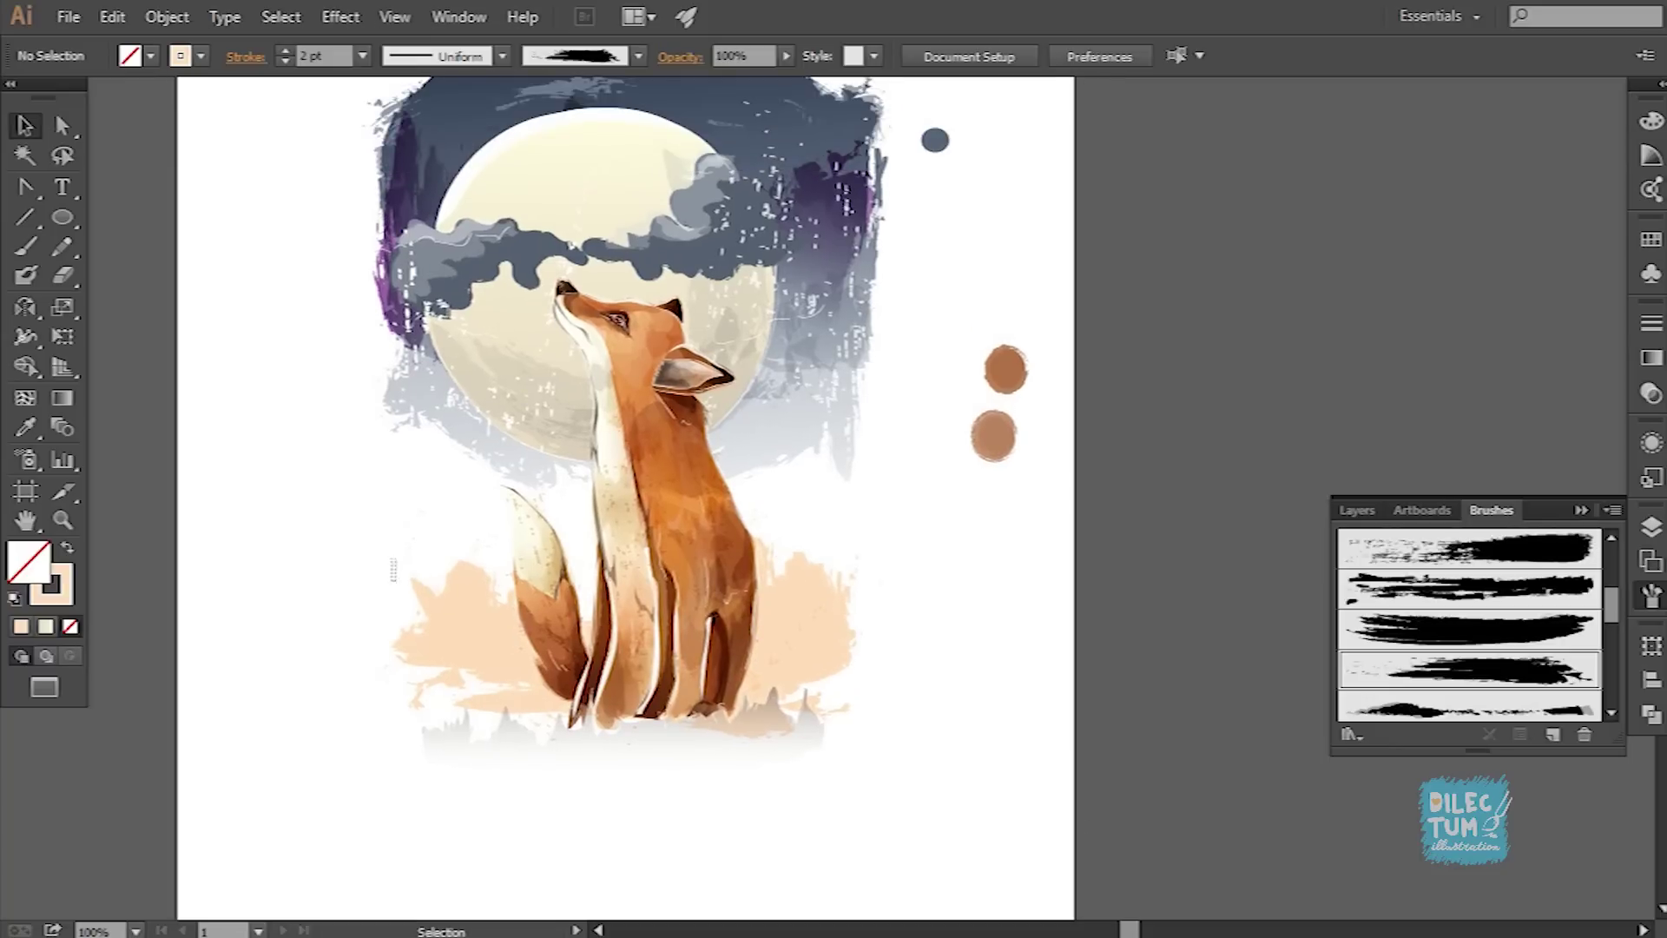
Step: Adjust the thin stroke near the tail and check the peach strokes around the feet
key("F7")
left_click(519, 634)
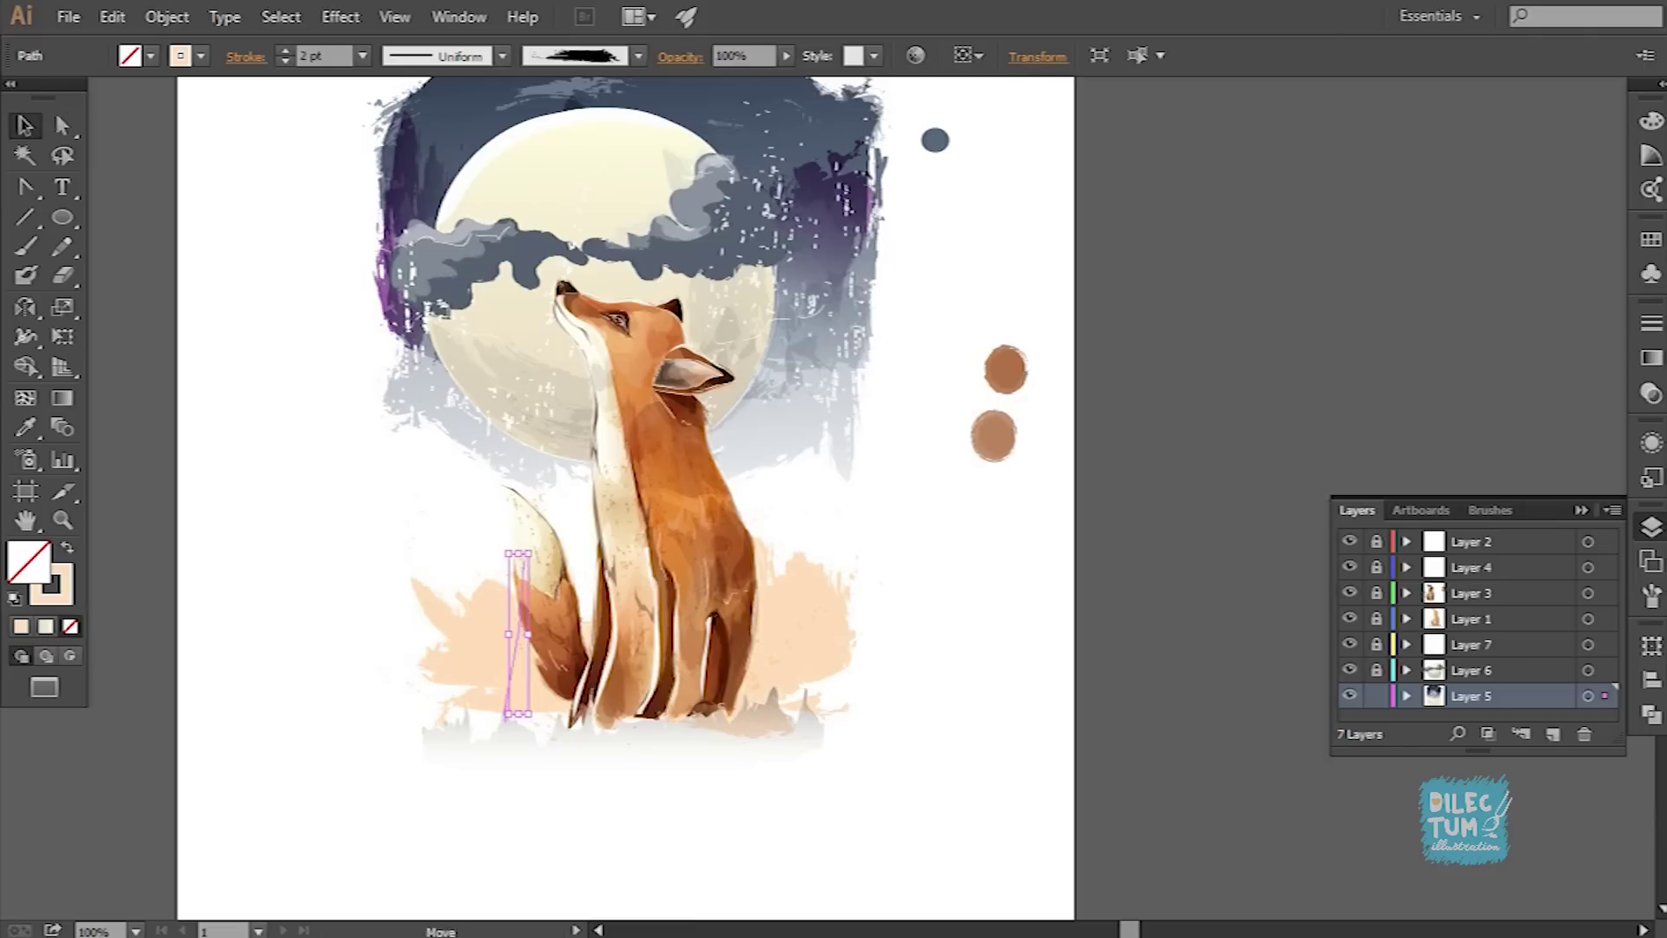
key("ctrl+z")
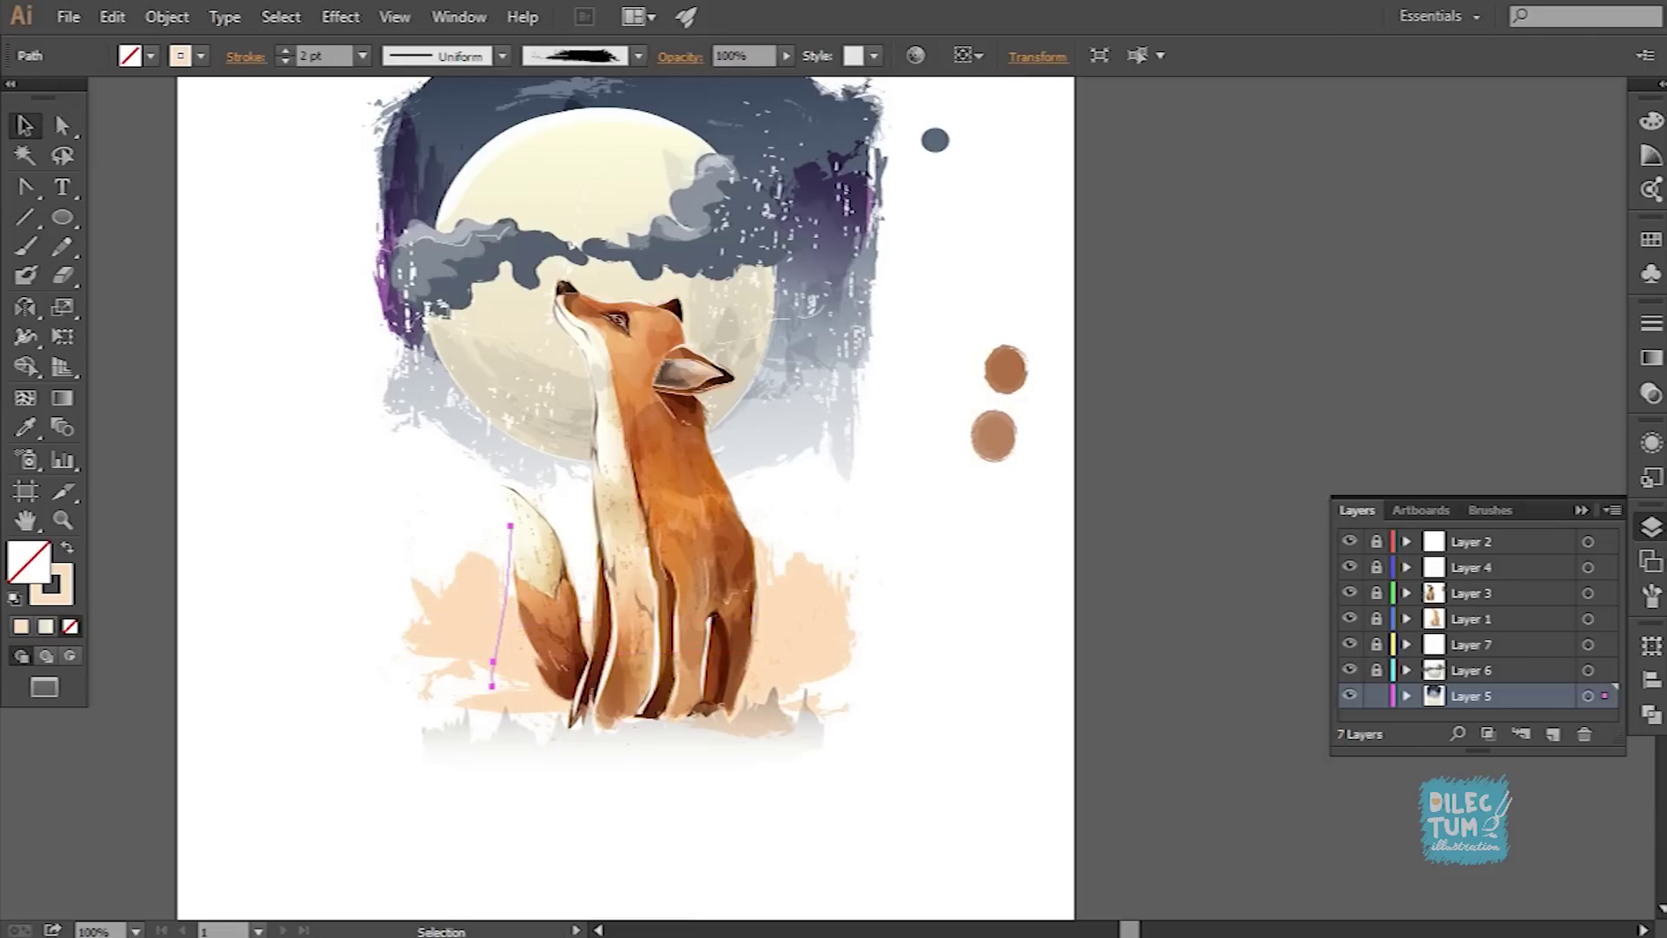
left_click_drag(390, 530, 935, 714)
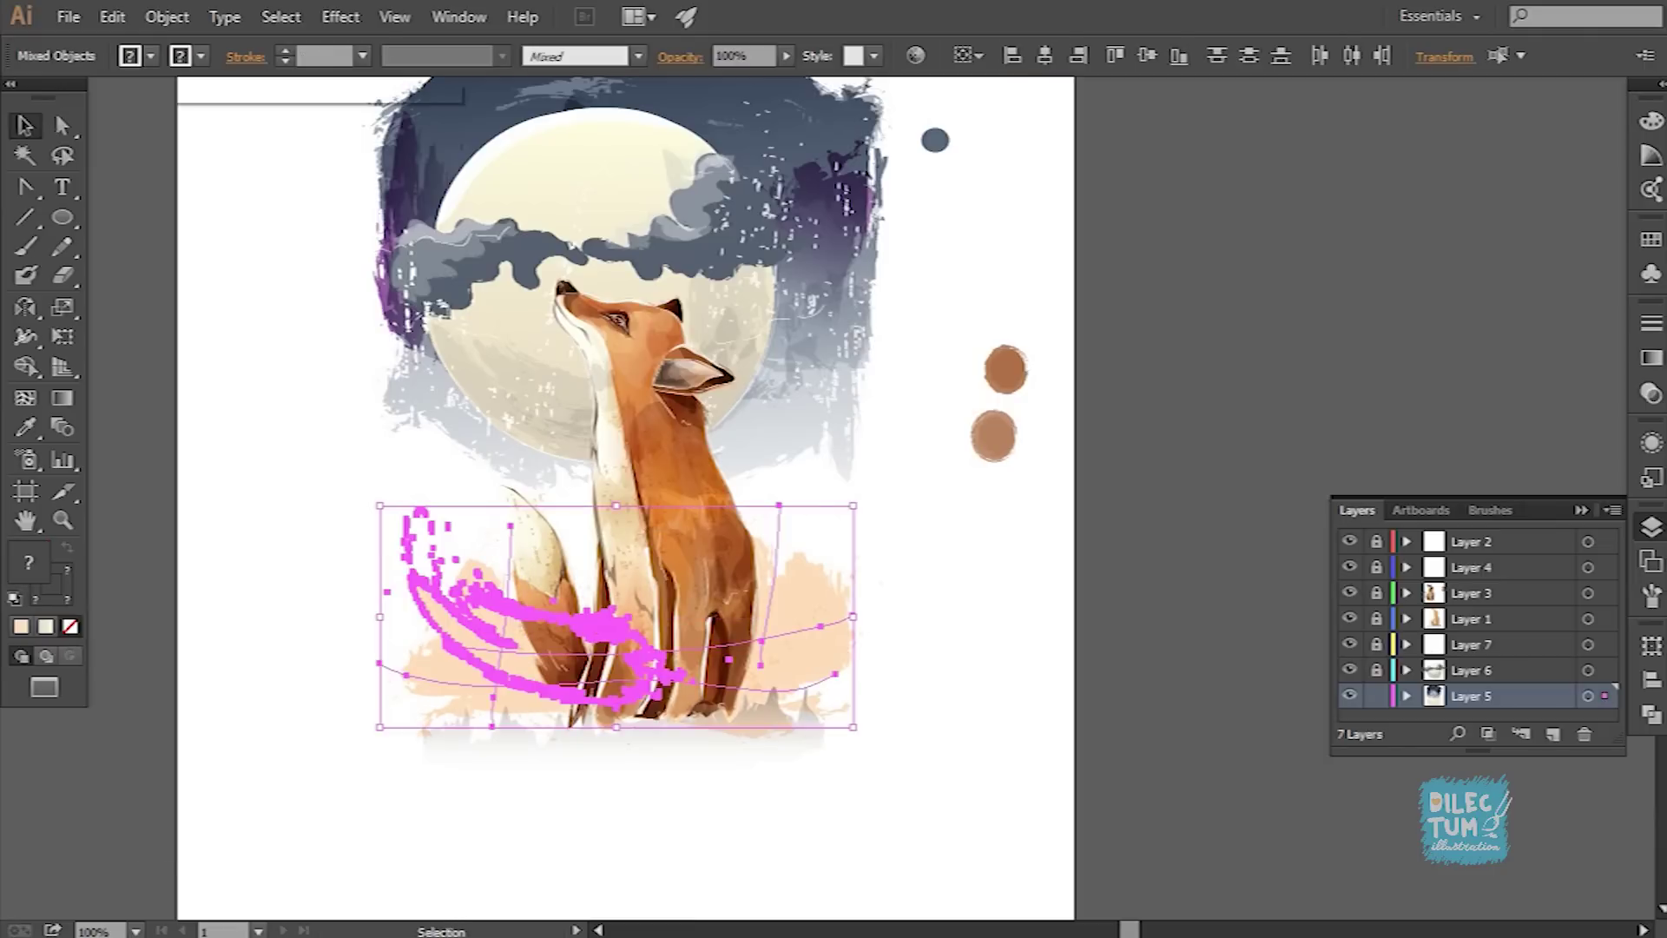
double_click(782, 600)
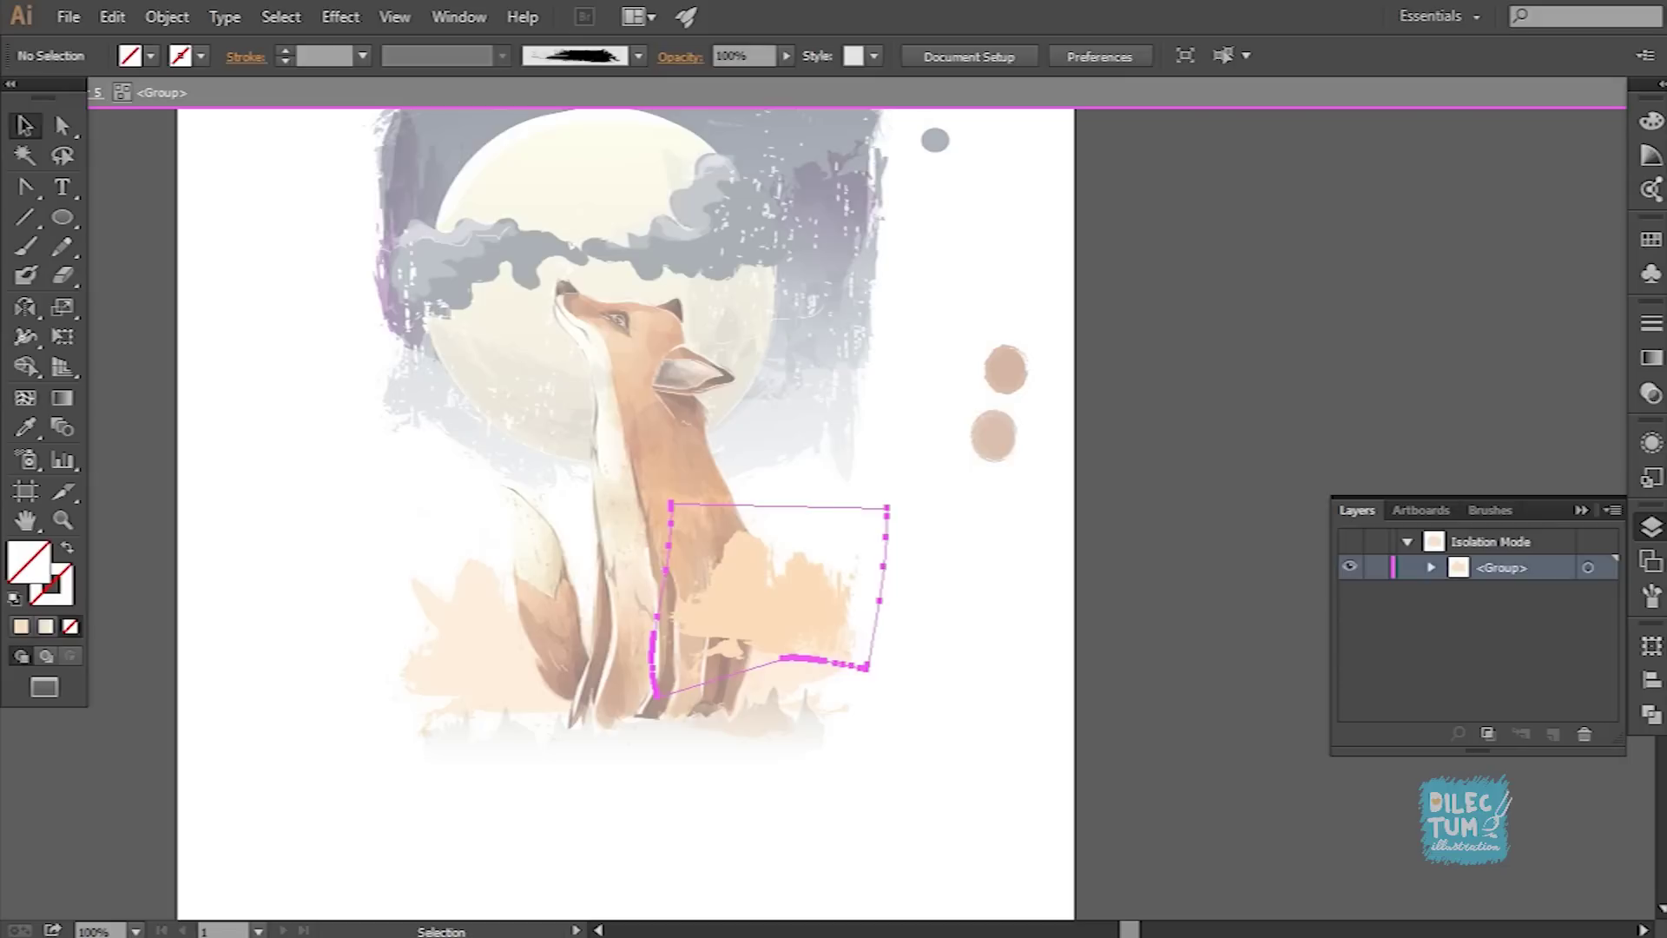
key("Escape")
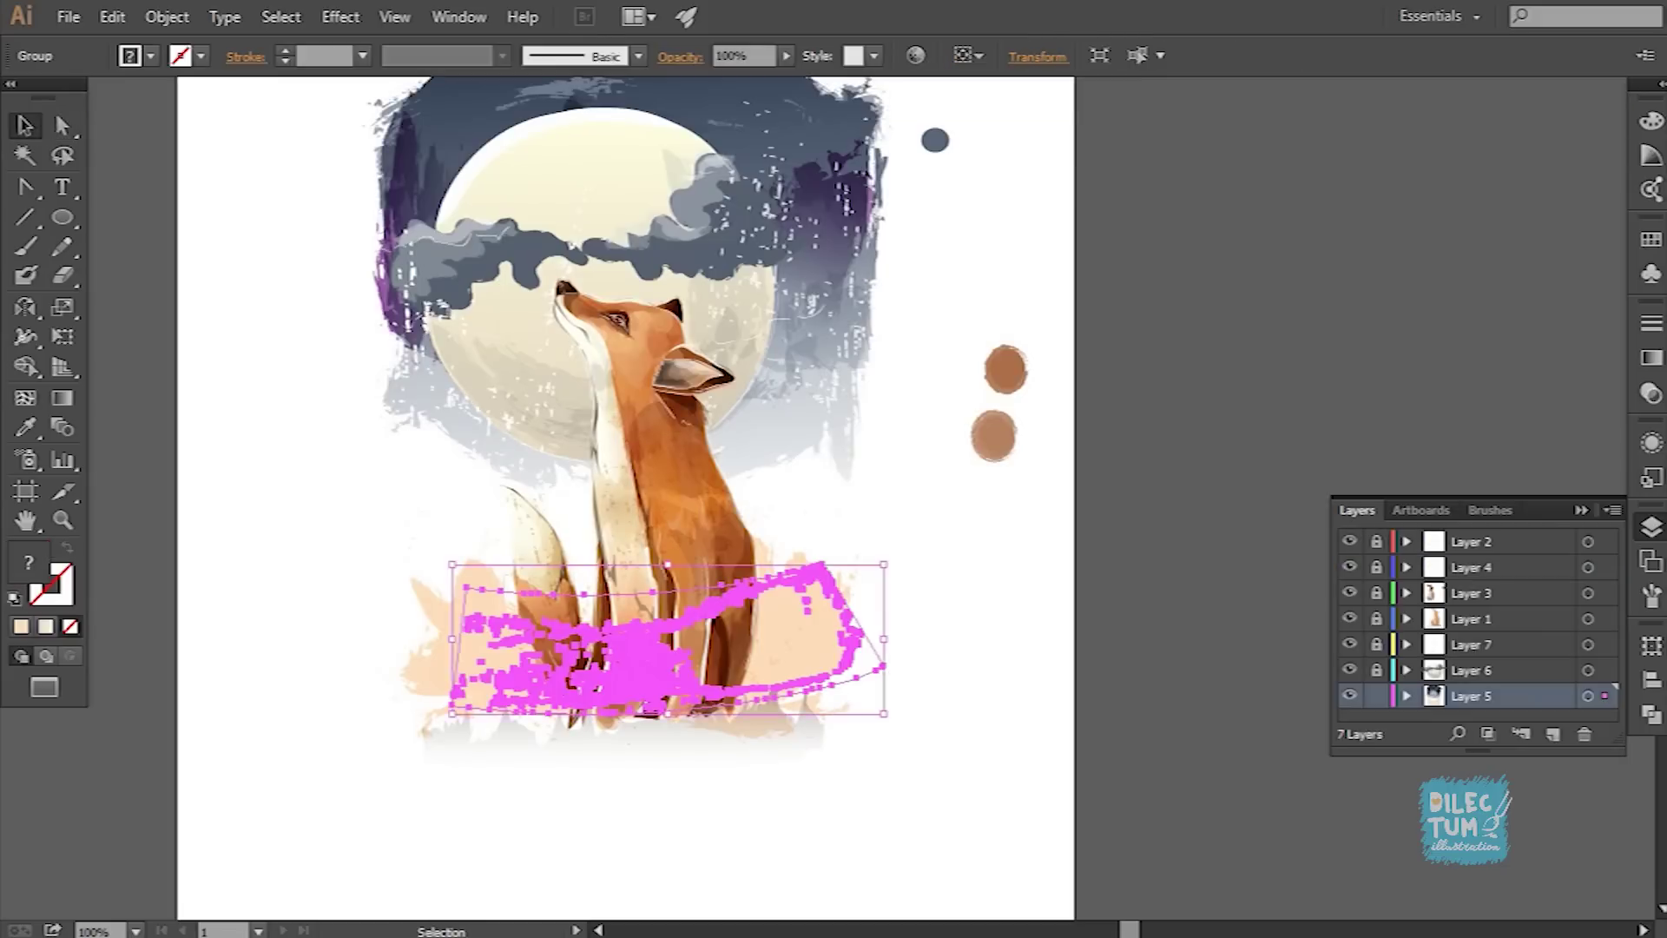
key("Escape")
key("ctrl+0")
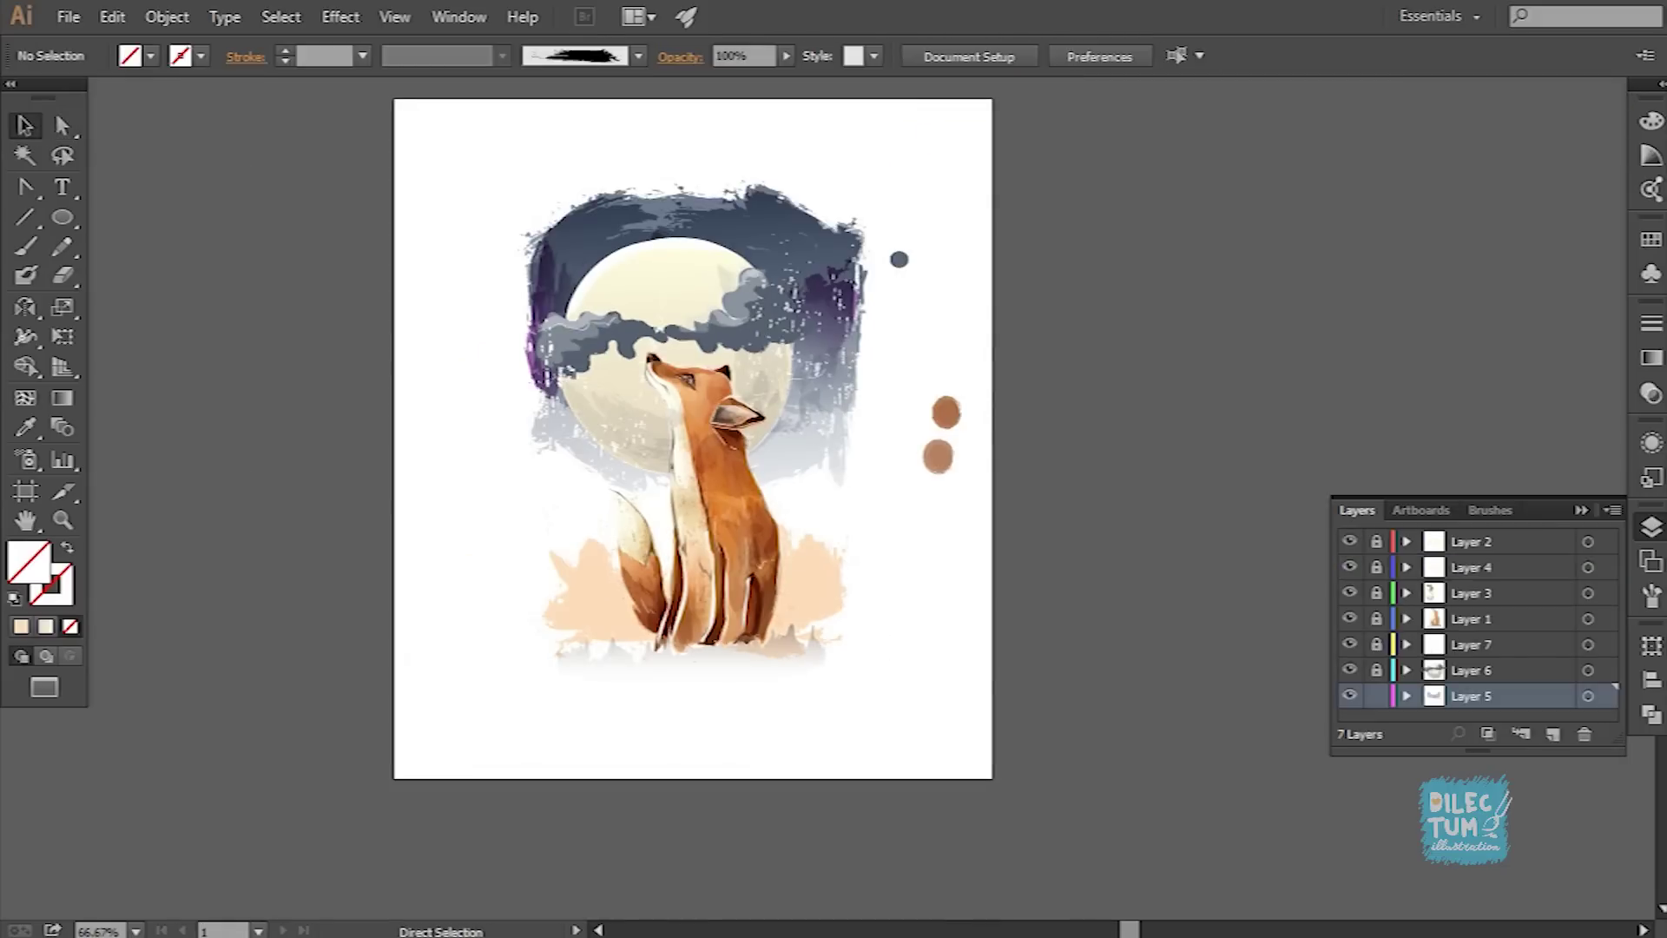
key("ctrl+plus")
key("ctrl+plus")
Step: Marquee-select the whole peach ground group around the fox's feet
double_click(192, 510)
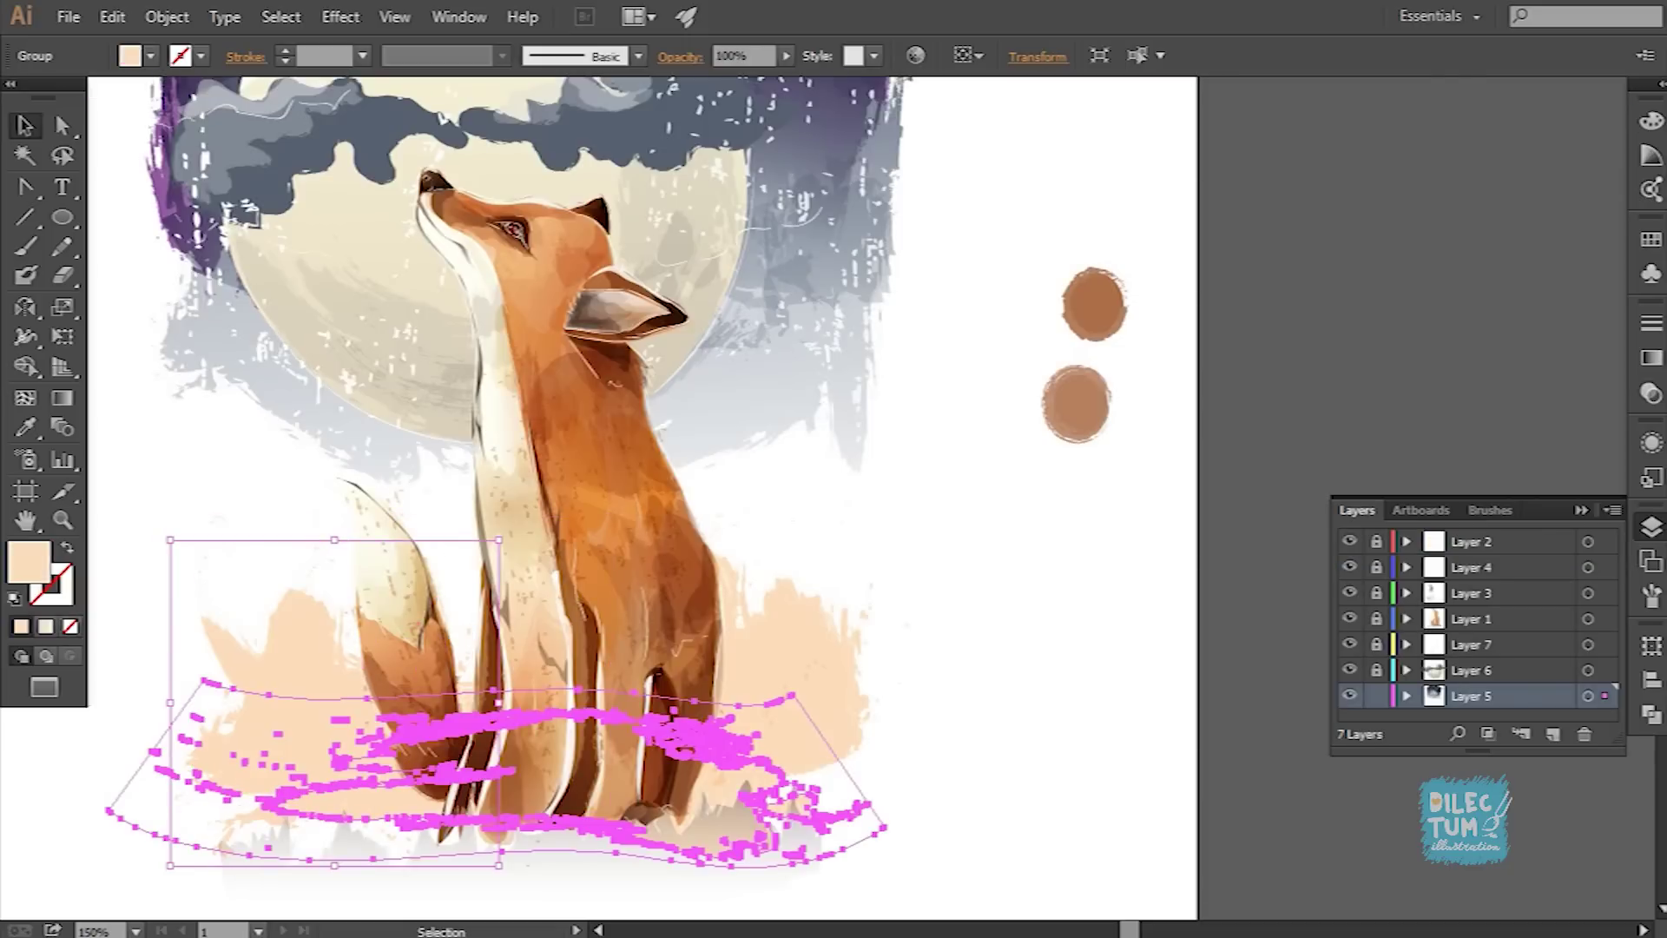
left_click(473, 720)
key("Escape")
key("Escape")
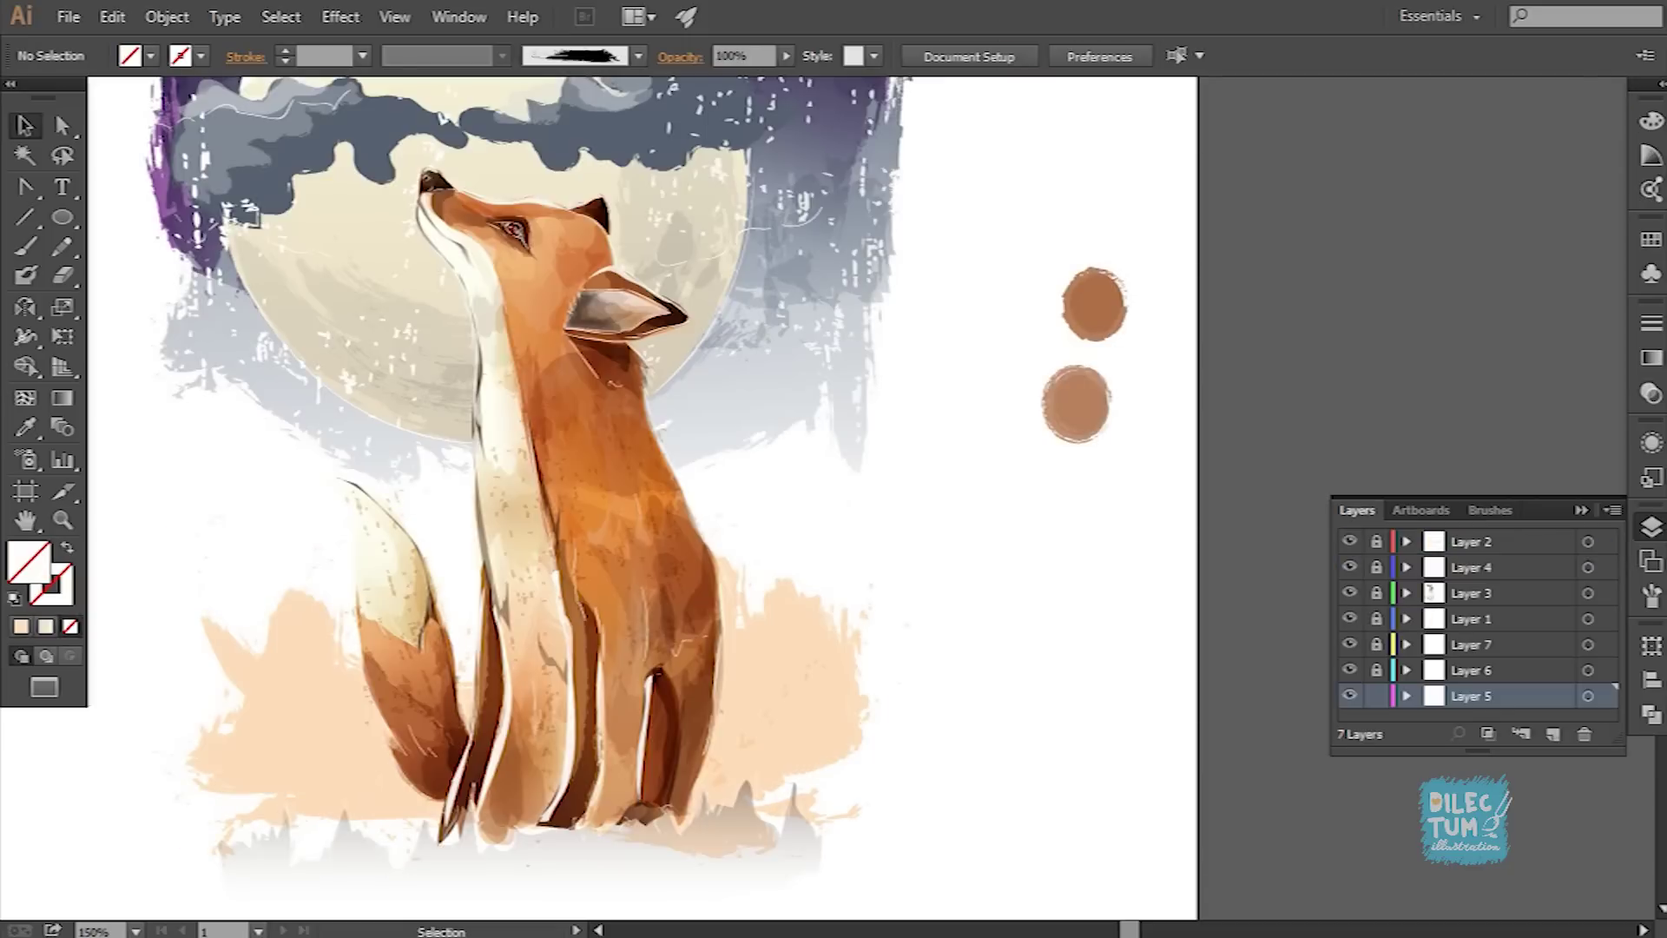
key("ctrl+1")
left_click_drag(318, 530, 764, 684)
key("ctrl+shift+F9")
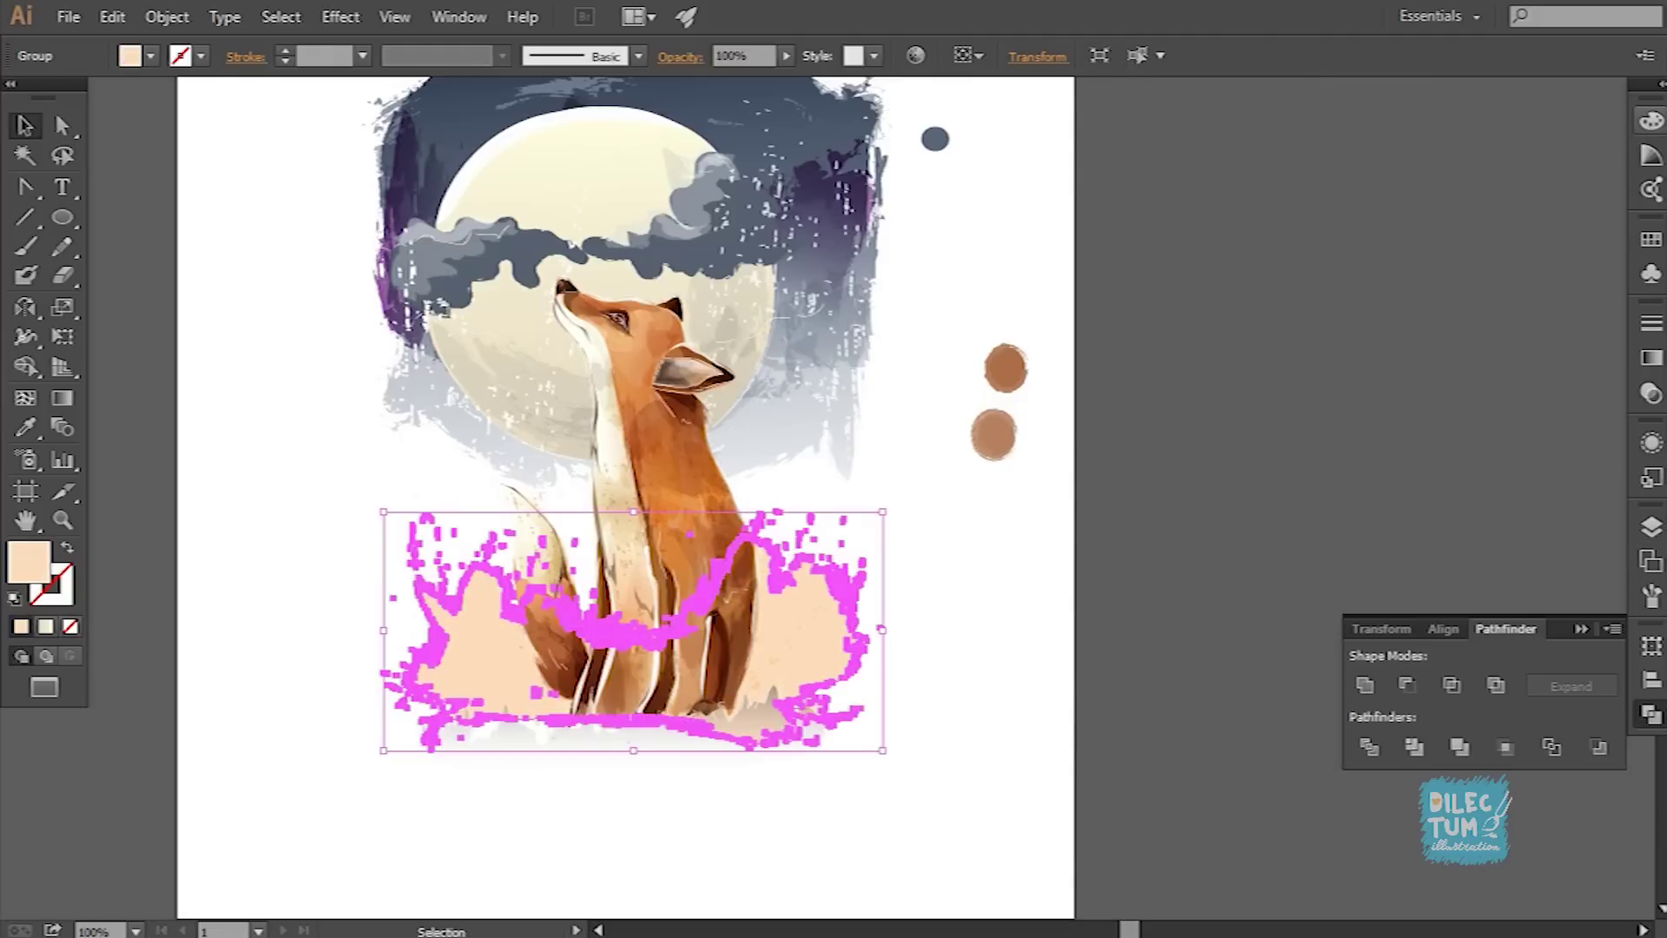
Step: Lighten the ground colour to pale cream and ready the Paintbrush for grass strokes
key("F6")
key("ctrl+shift+a")
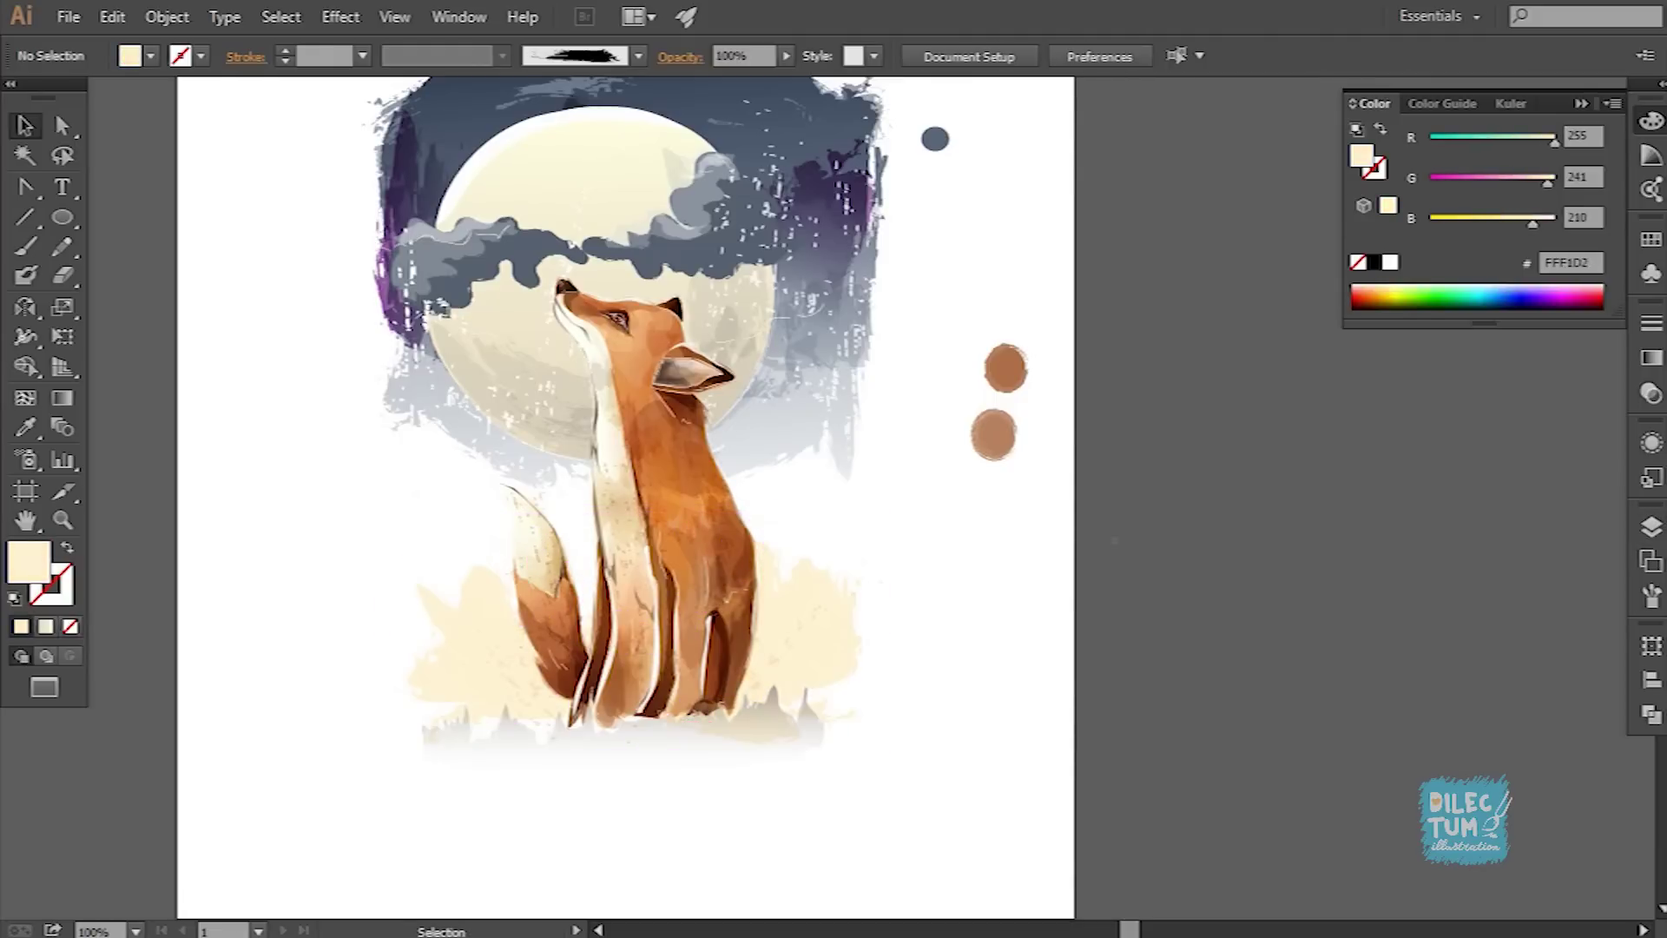
key("ctrl+minus")
key("ctrl+1")
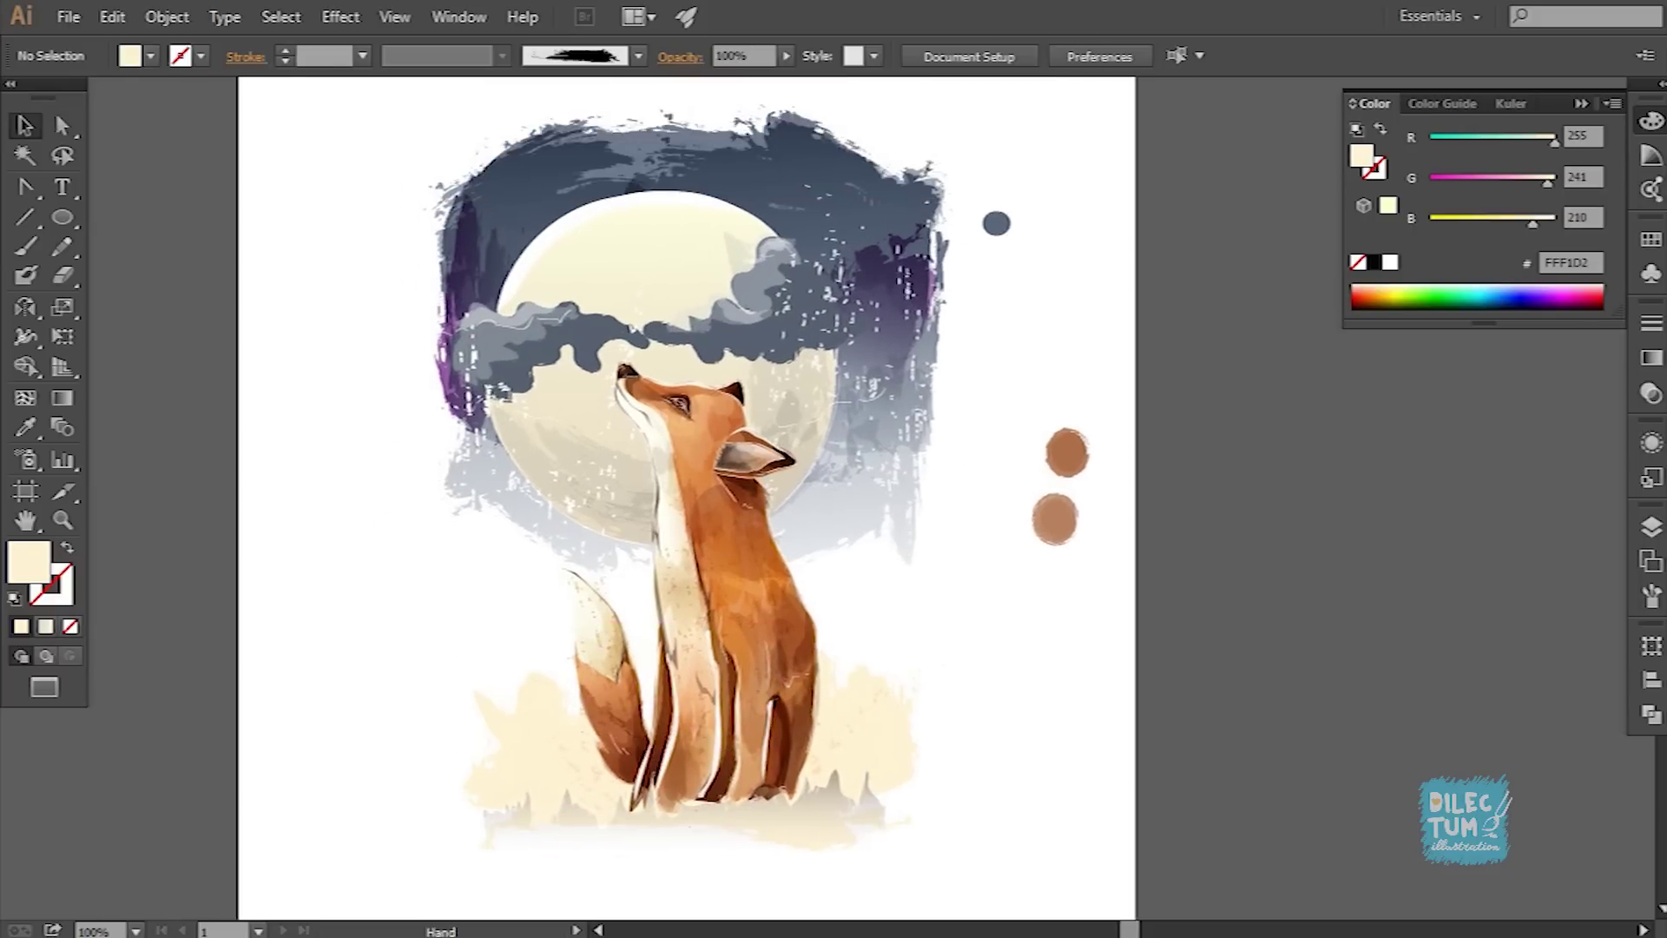
key("F7")
key("ctrl+plus")
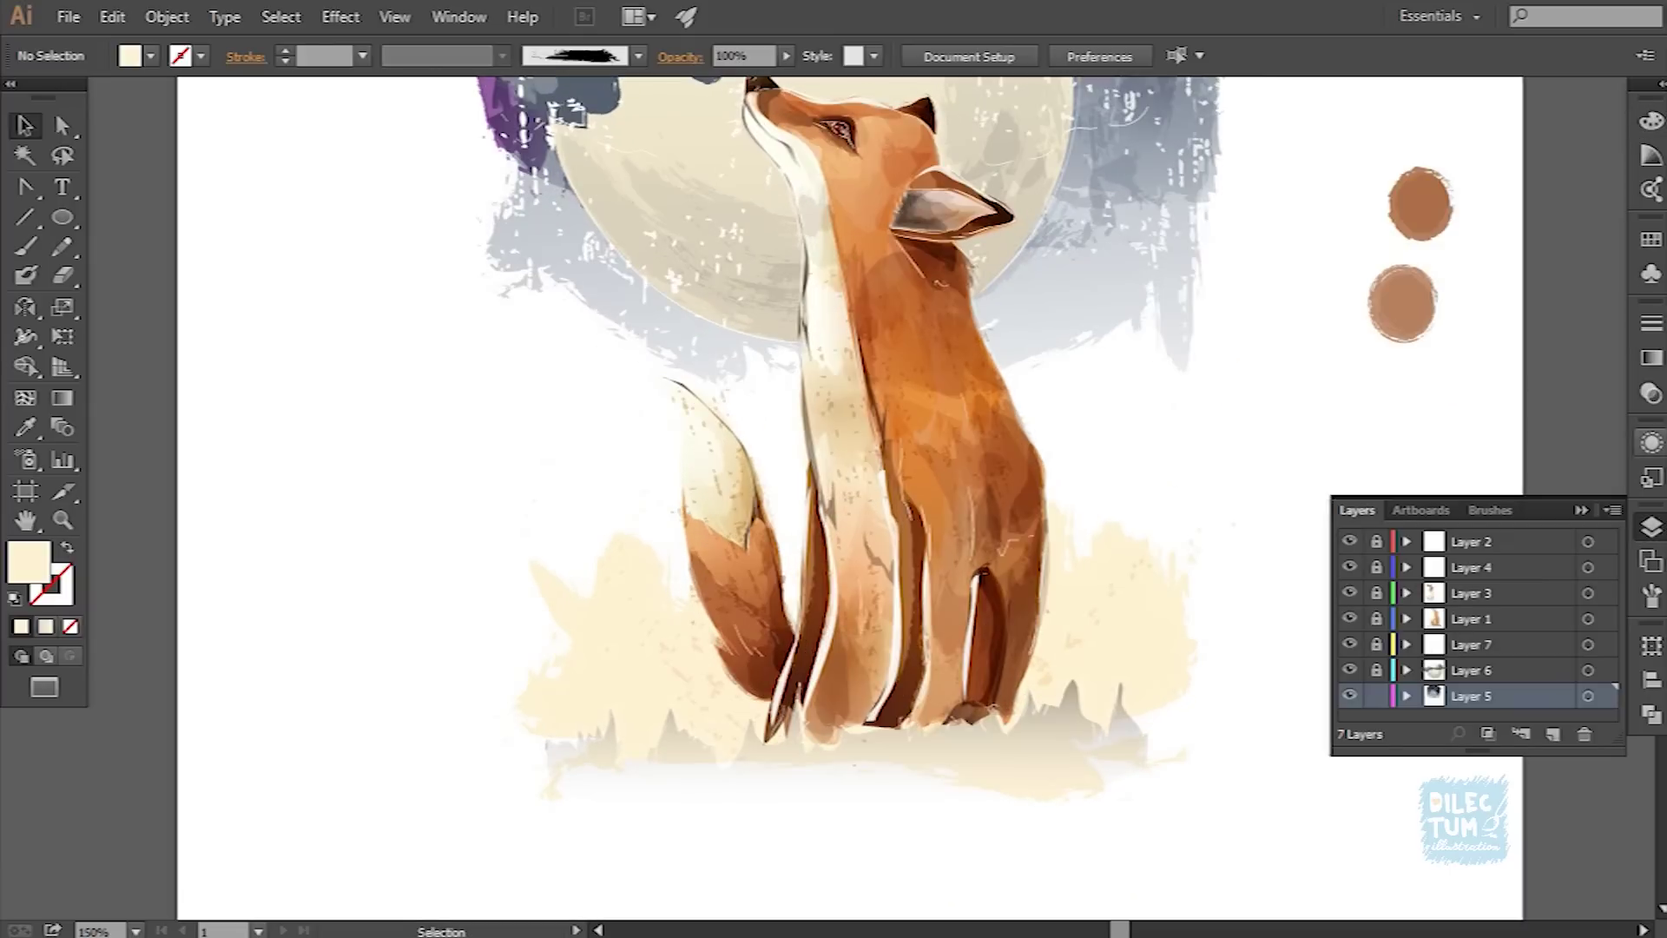
key("F5")
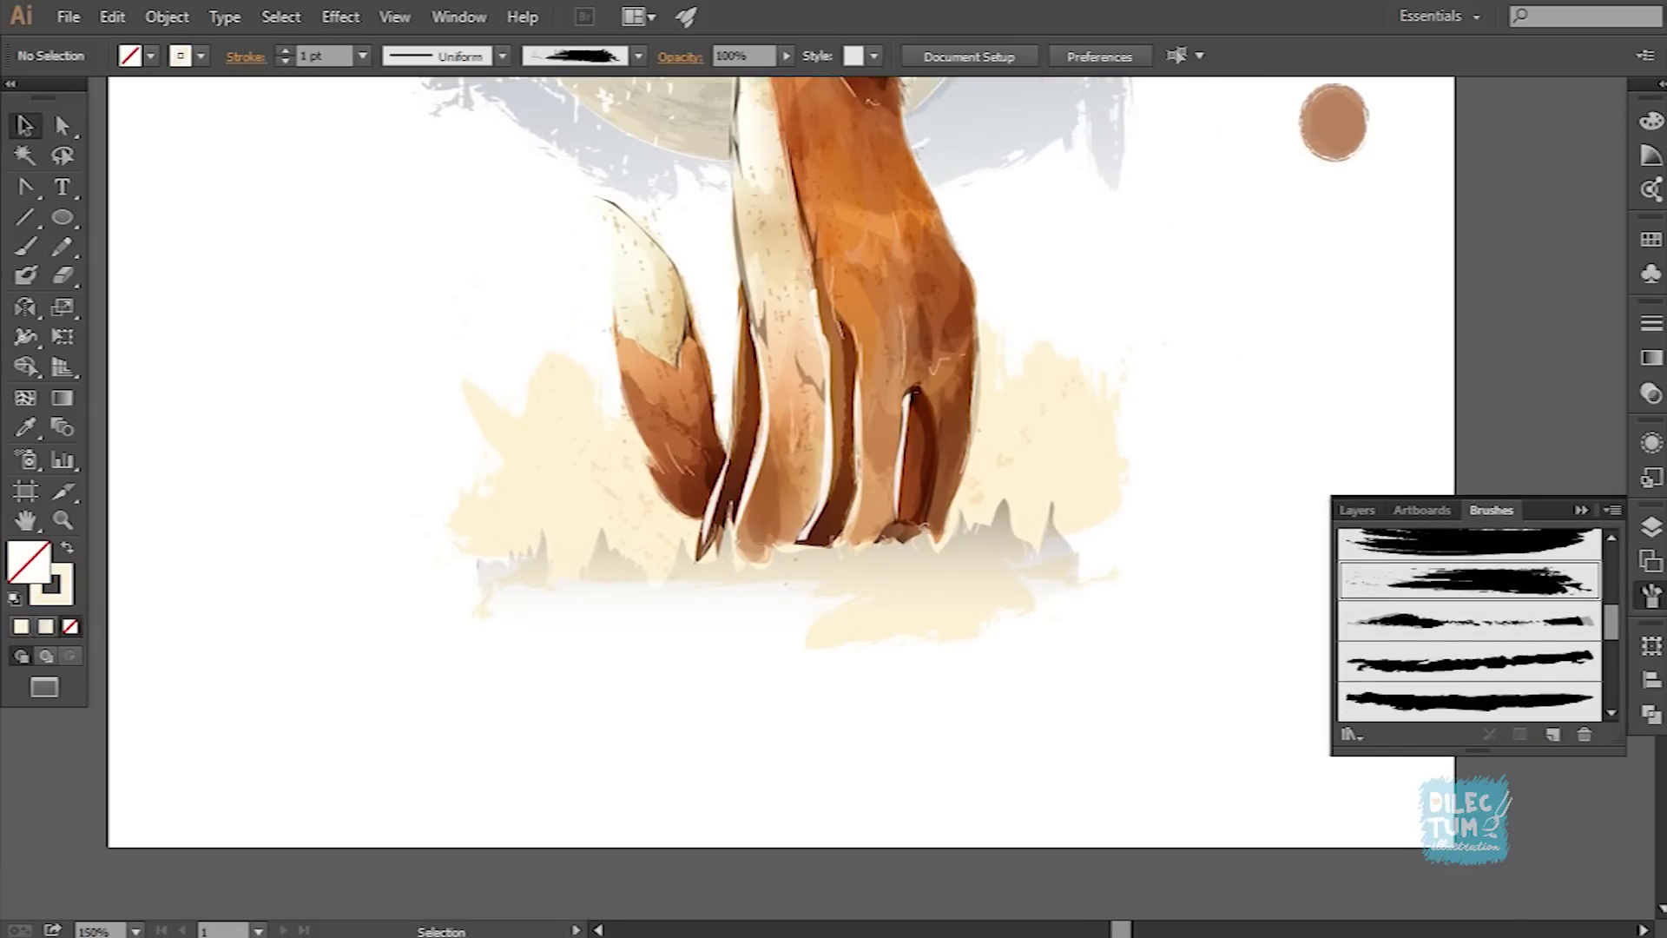
key("ctrl+shift+a")
key("b")
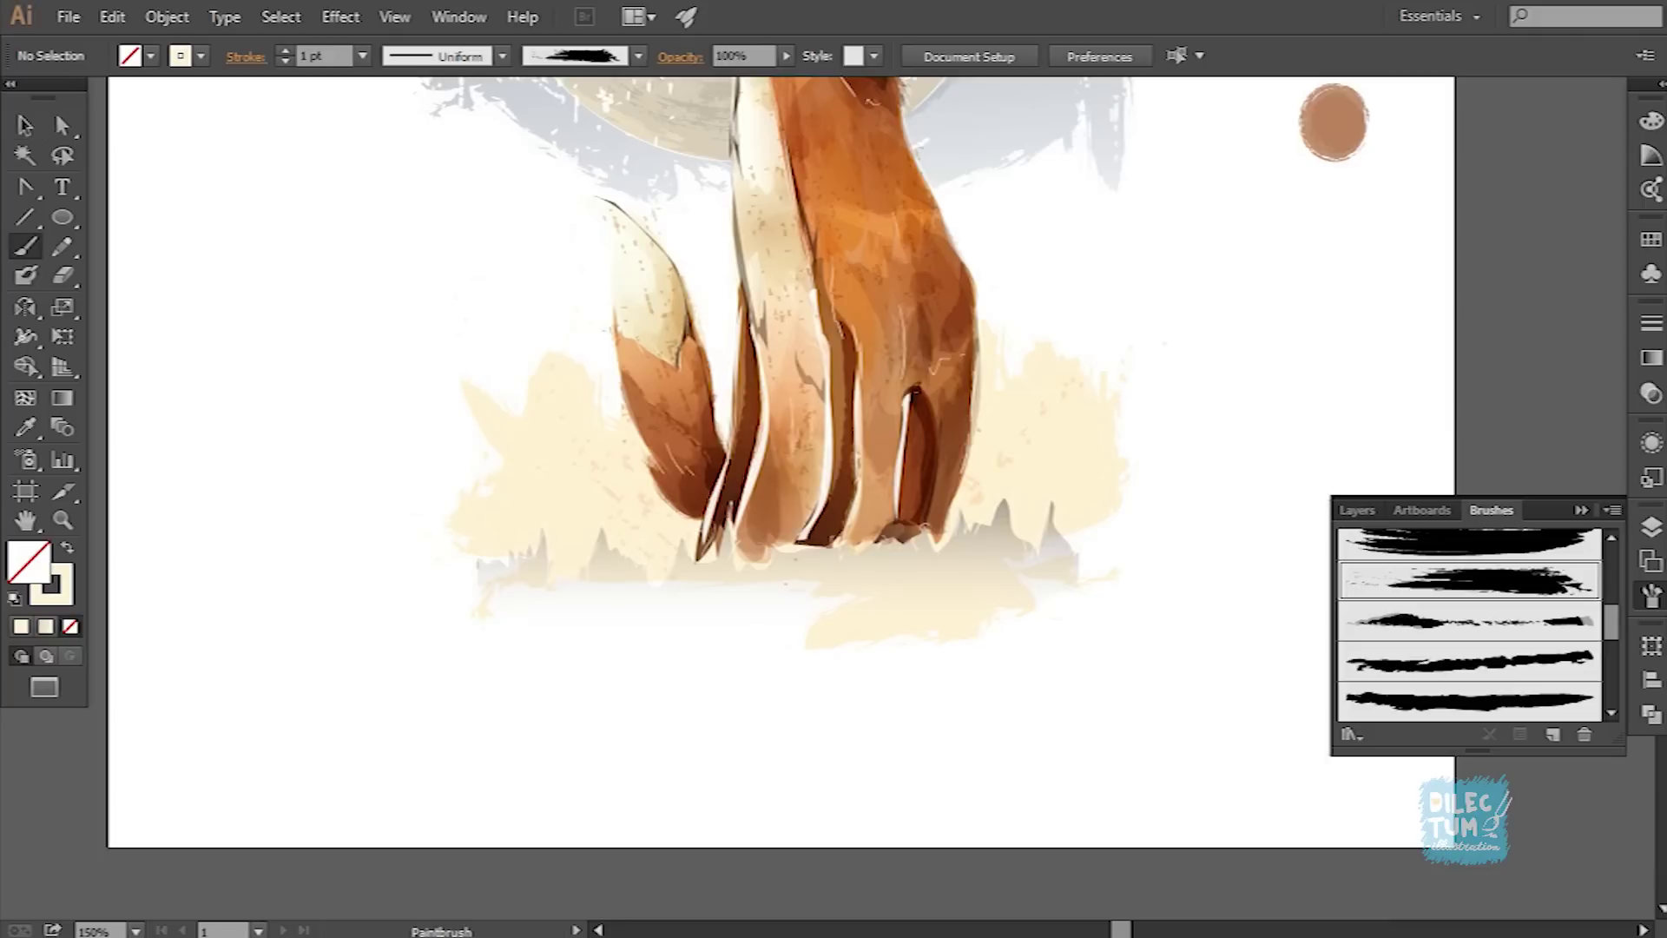
Step: Paint two cream grass strokes along the ground below the fox and select them
left_click_drag(556, 647, 833, 621)
left_click_drag(430, 578, 812, 599)
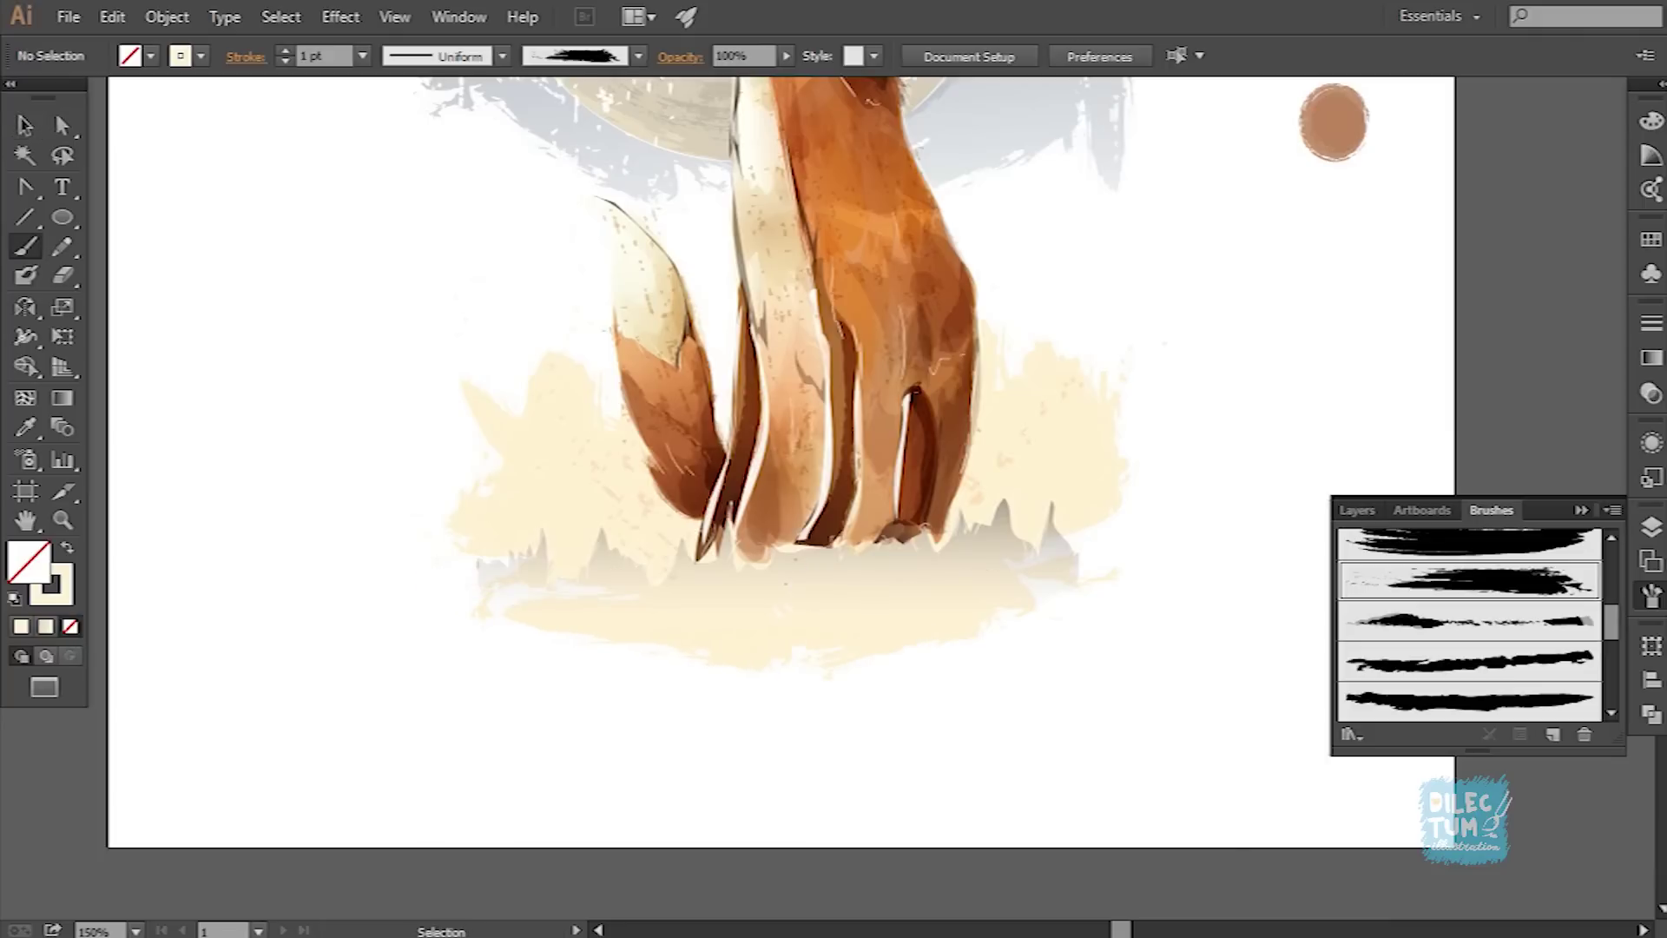
key("v")
key("ctrl+shift+a")
scroll(1470, 625, "up", 1)
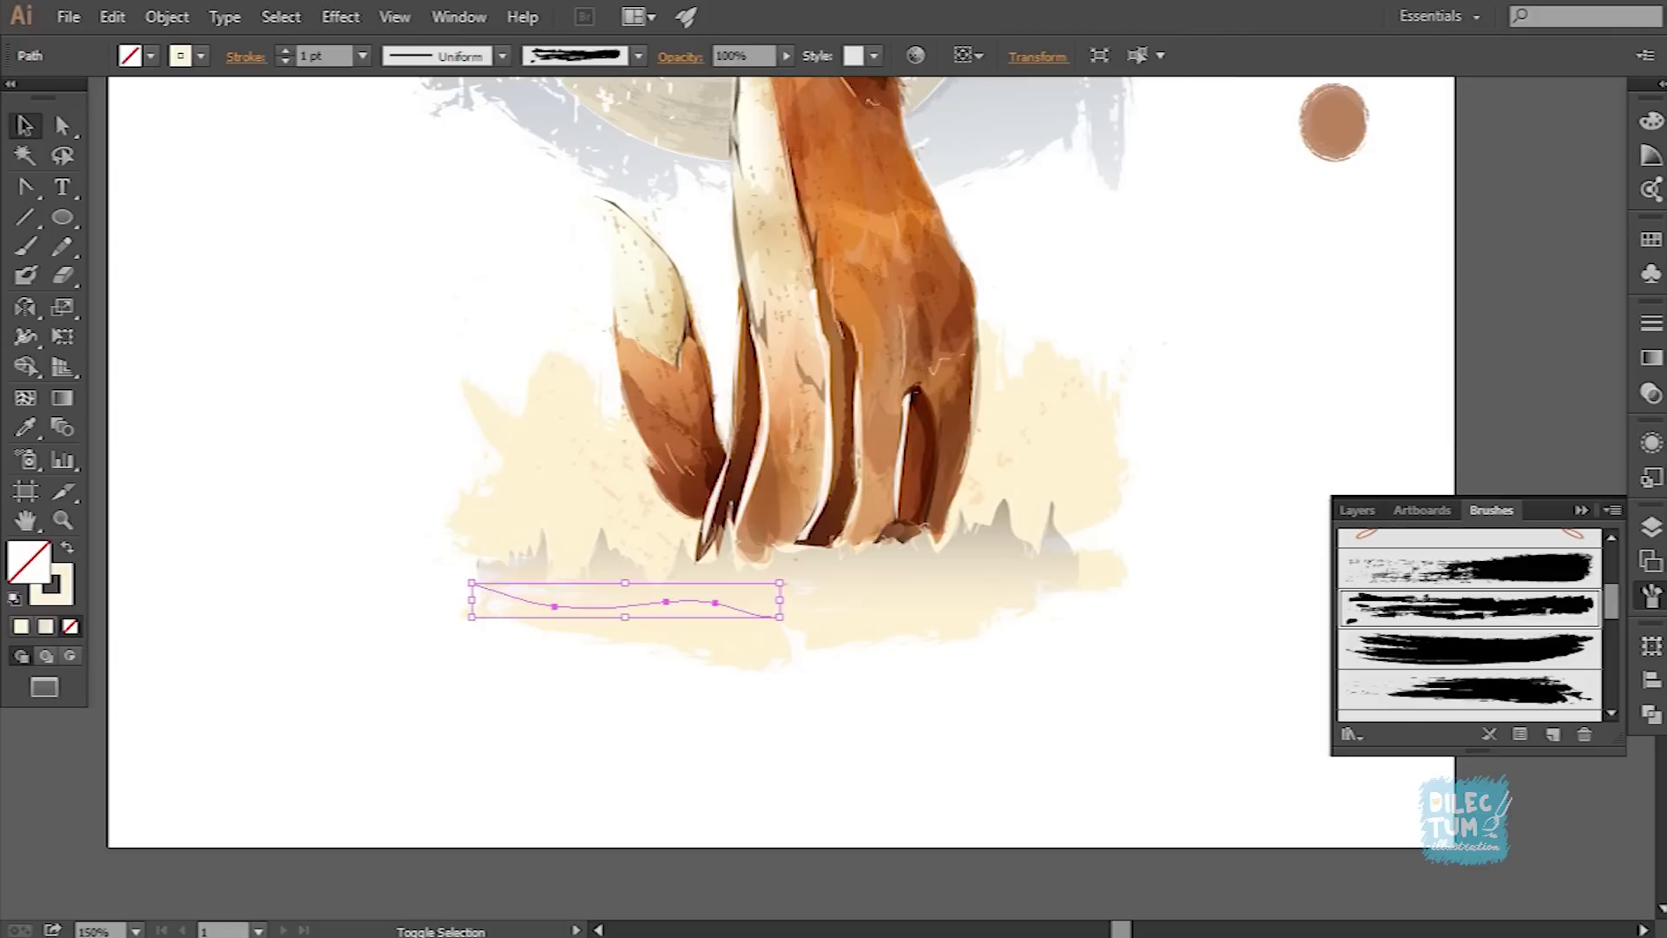
left_click(1037, 579, "shift")
left_click(929, 573, "shift")
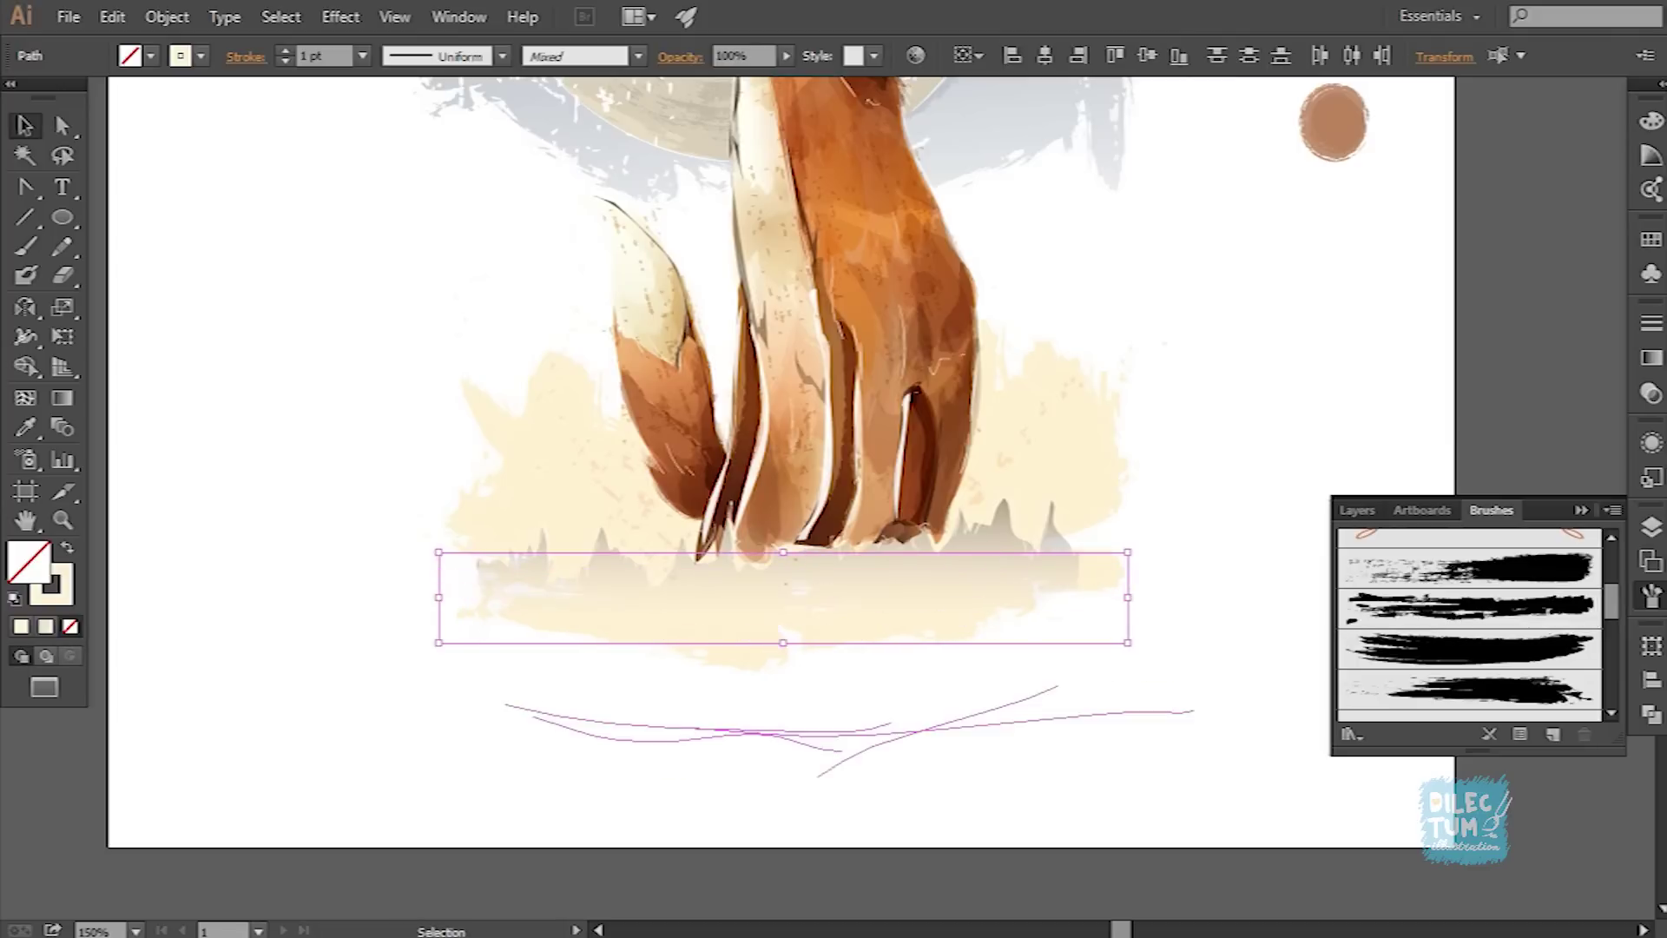
Step: Expand the grass strokes into filled shapes and select the resulting grass groups
left_click(167, 16)
left_click(261, 305)
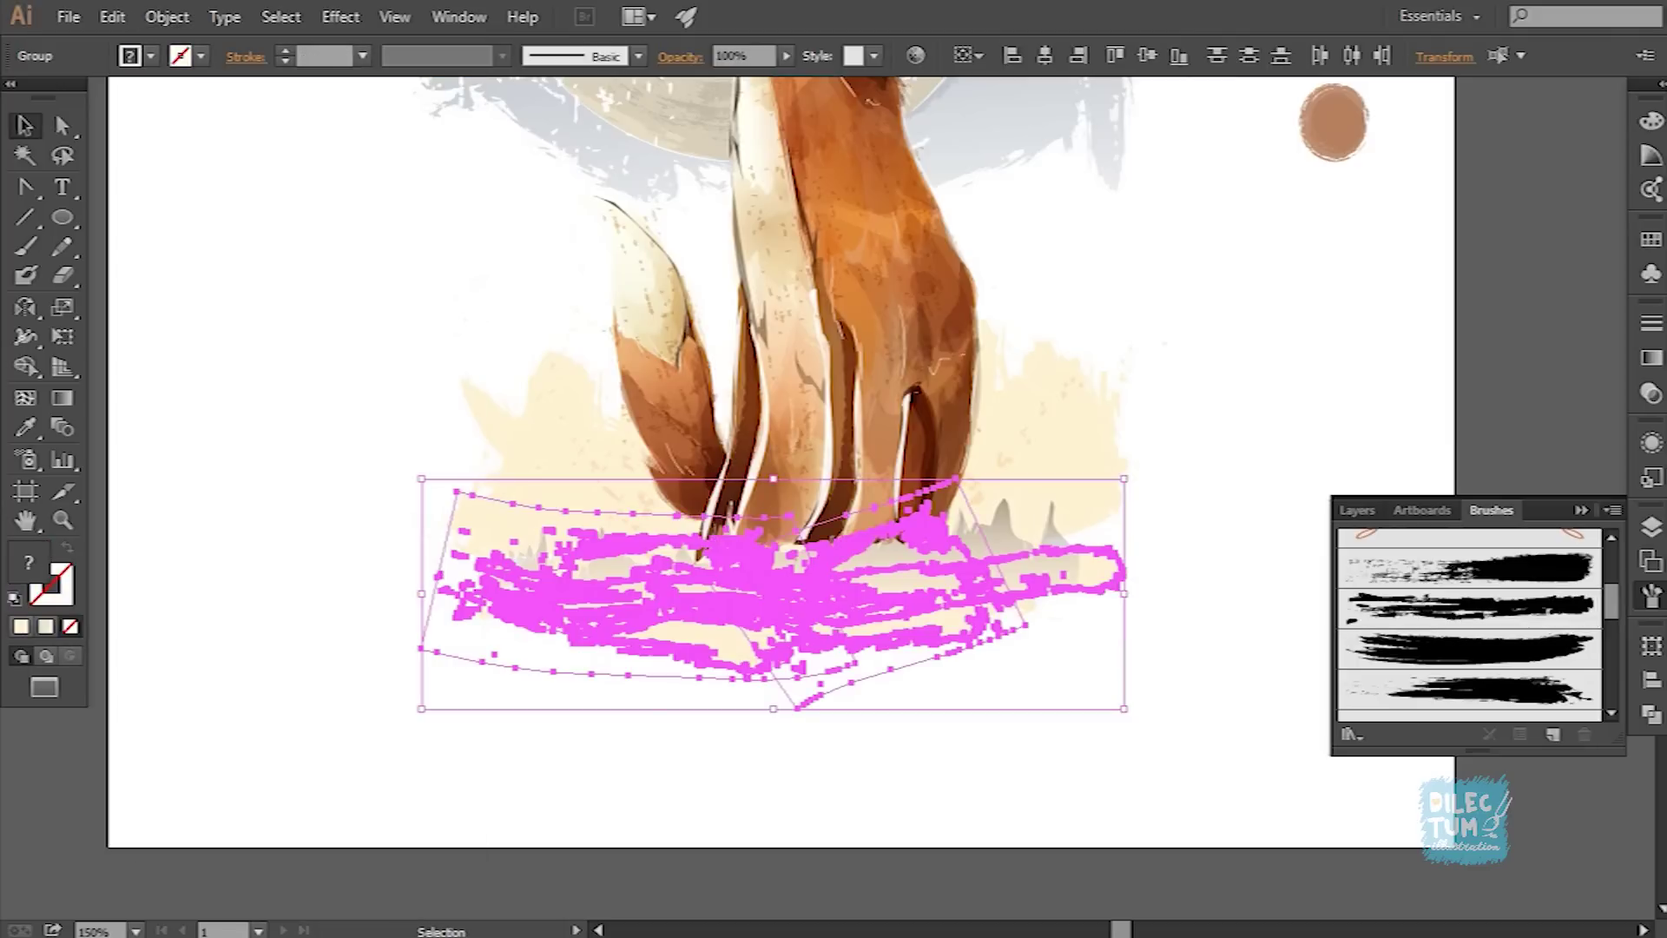
left_click(1652, 121)
double_click(504, 618)
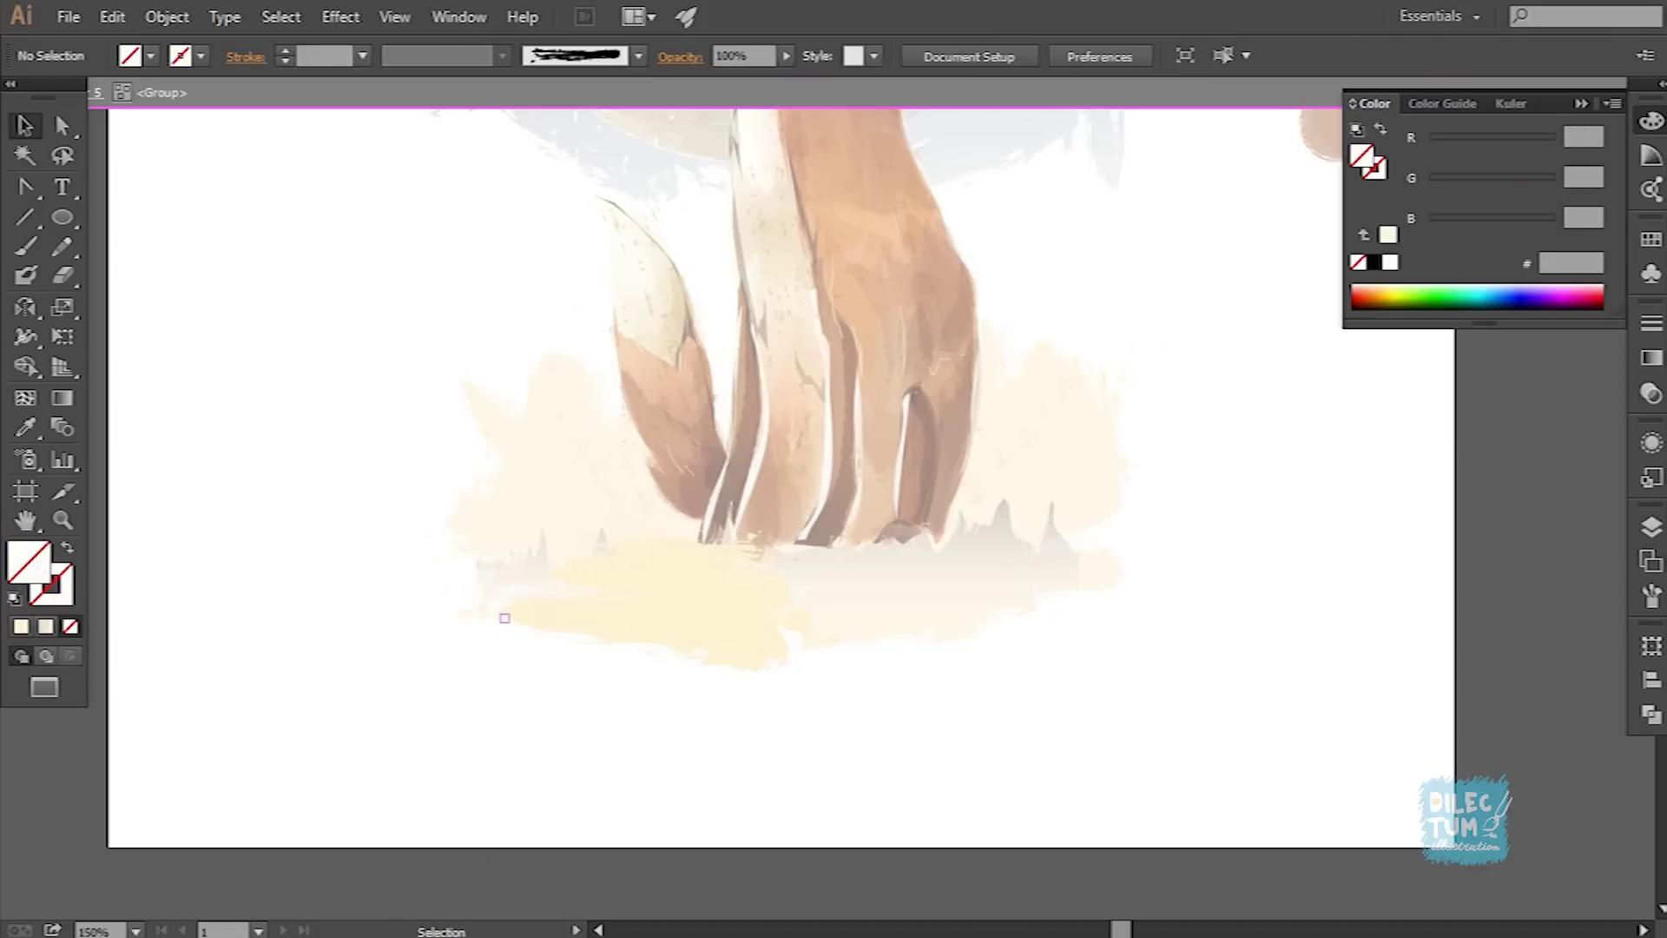
key("Escape")
left_click(504, 618)
left_click_drag(505, 618, 799, 660)
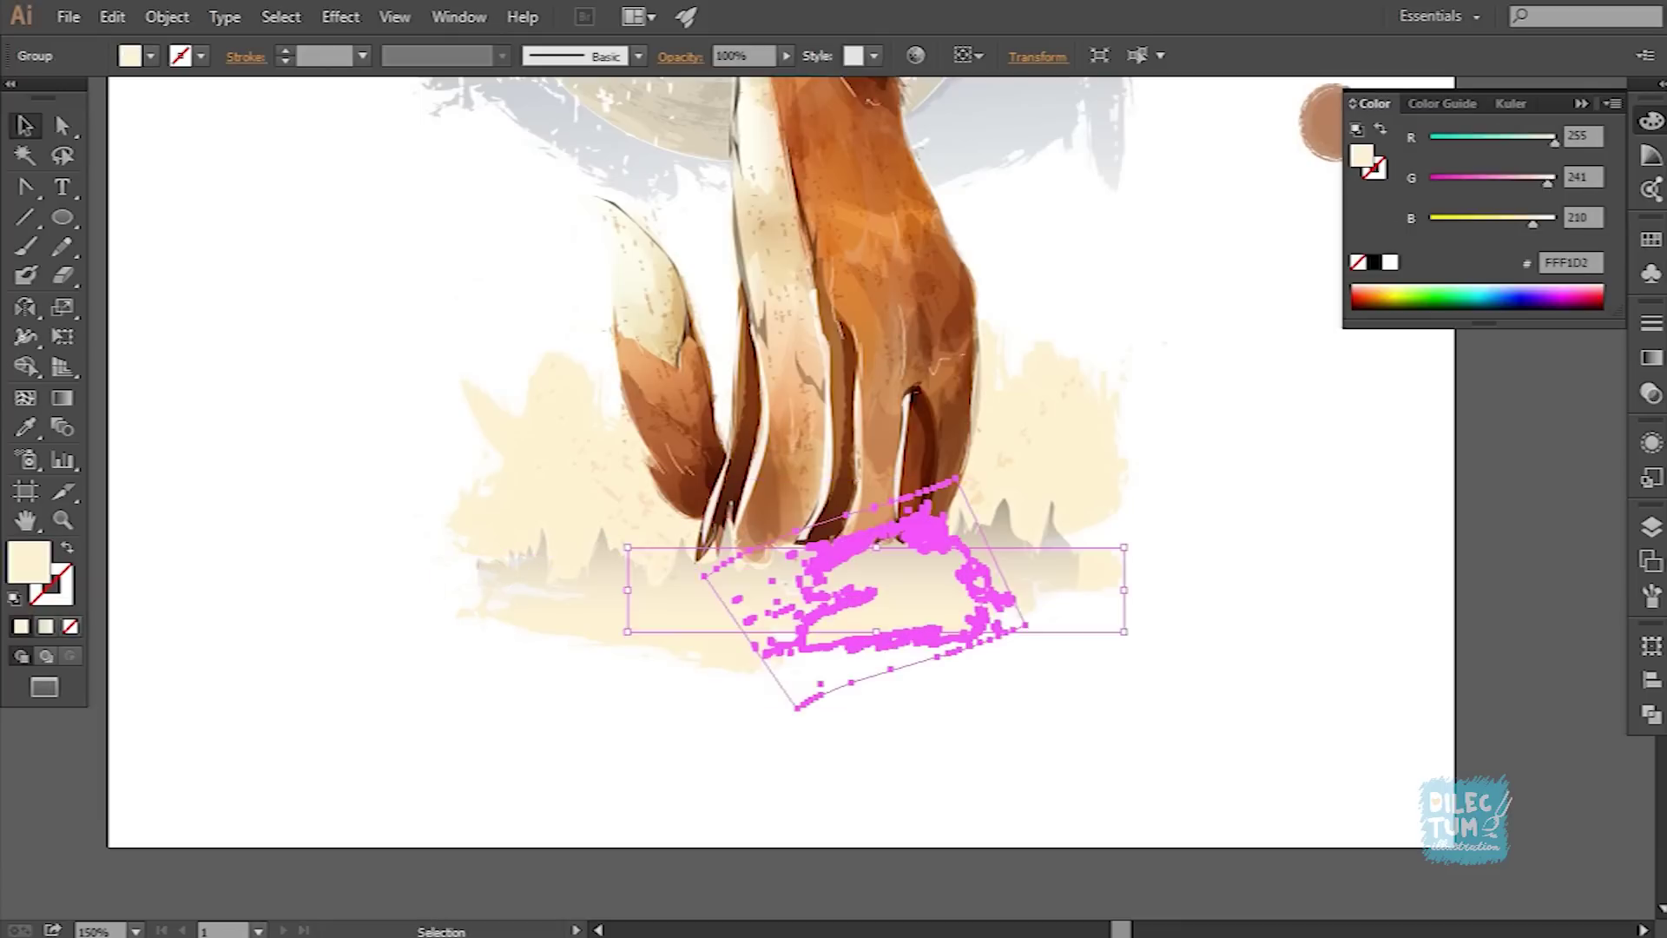
key("ctrl+z")
key("ctrl+z")
key("ctrl+z")
key("ctrl+z")
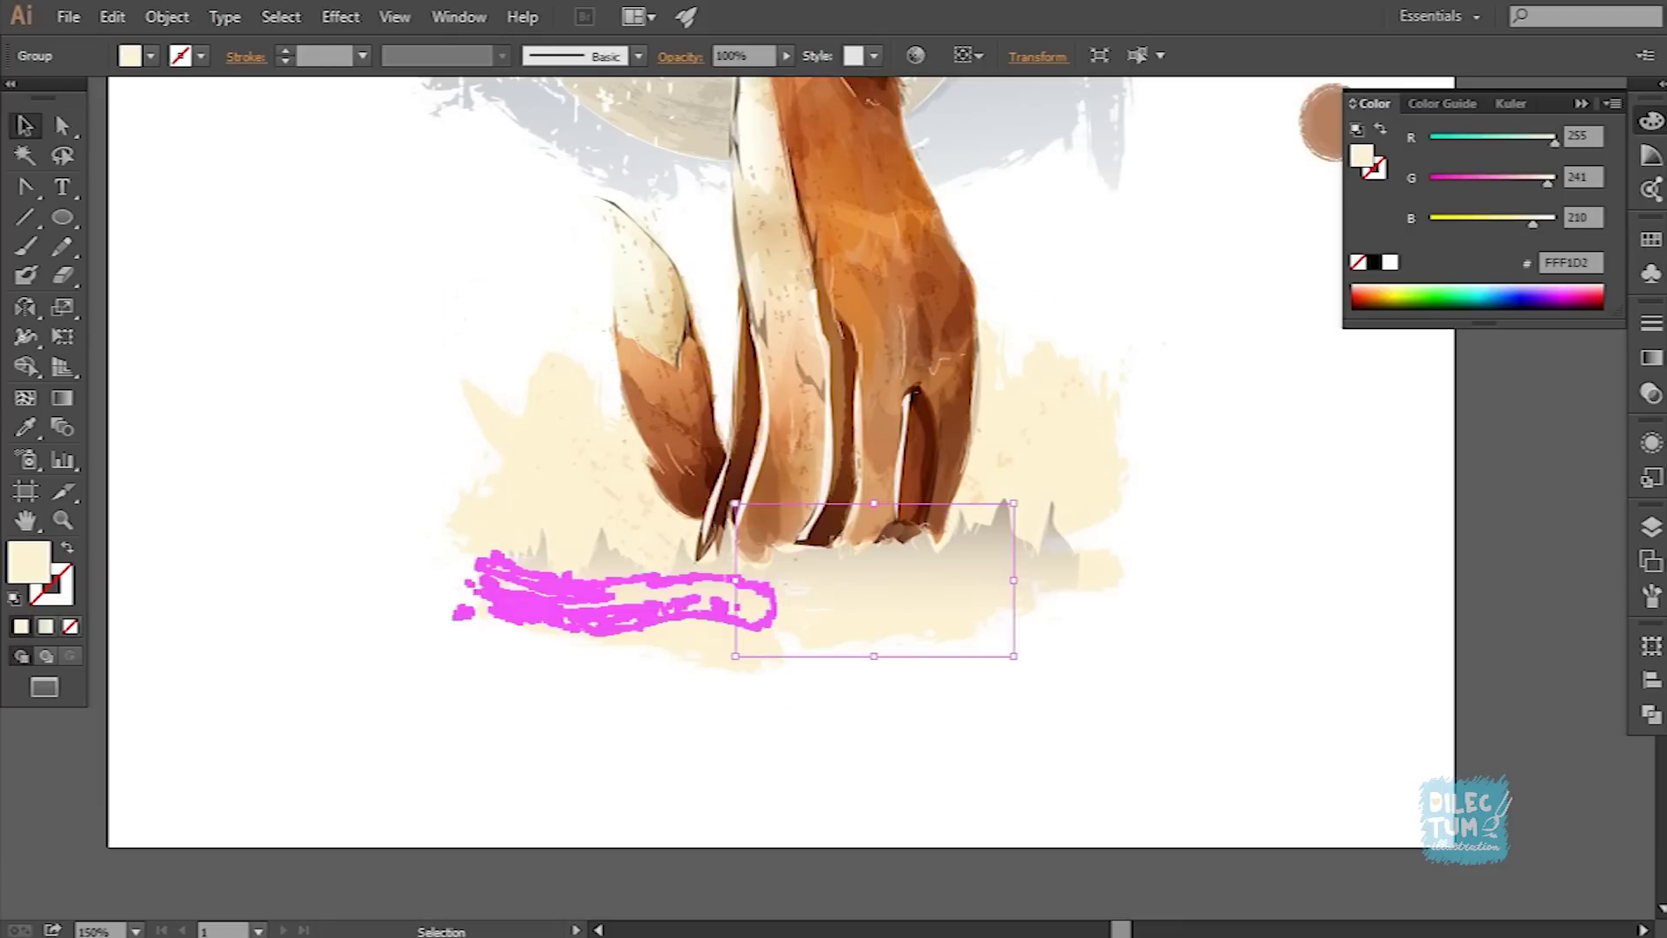
left_click(792, 604, "shift")
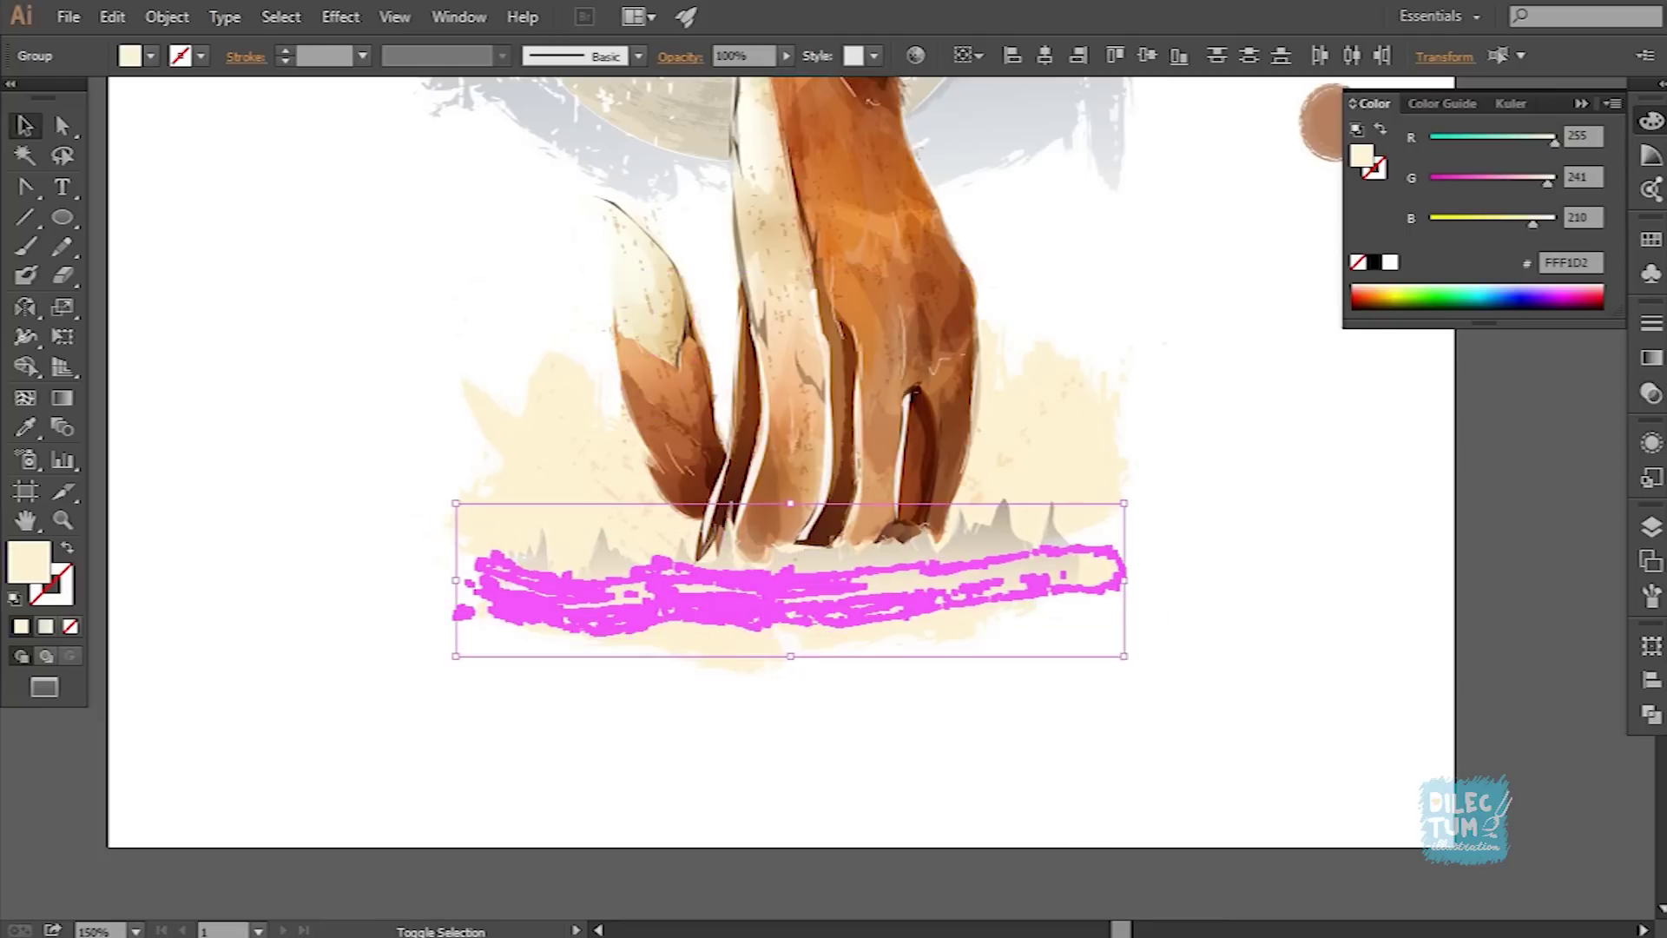
left_click(786, 608, "shift")
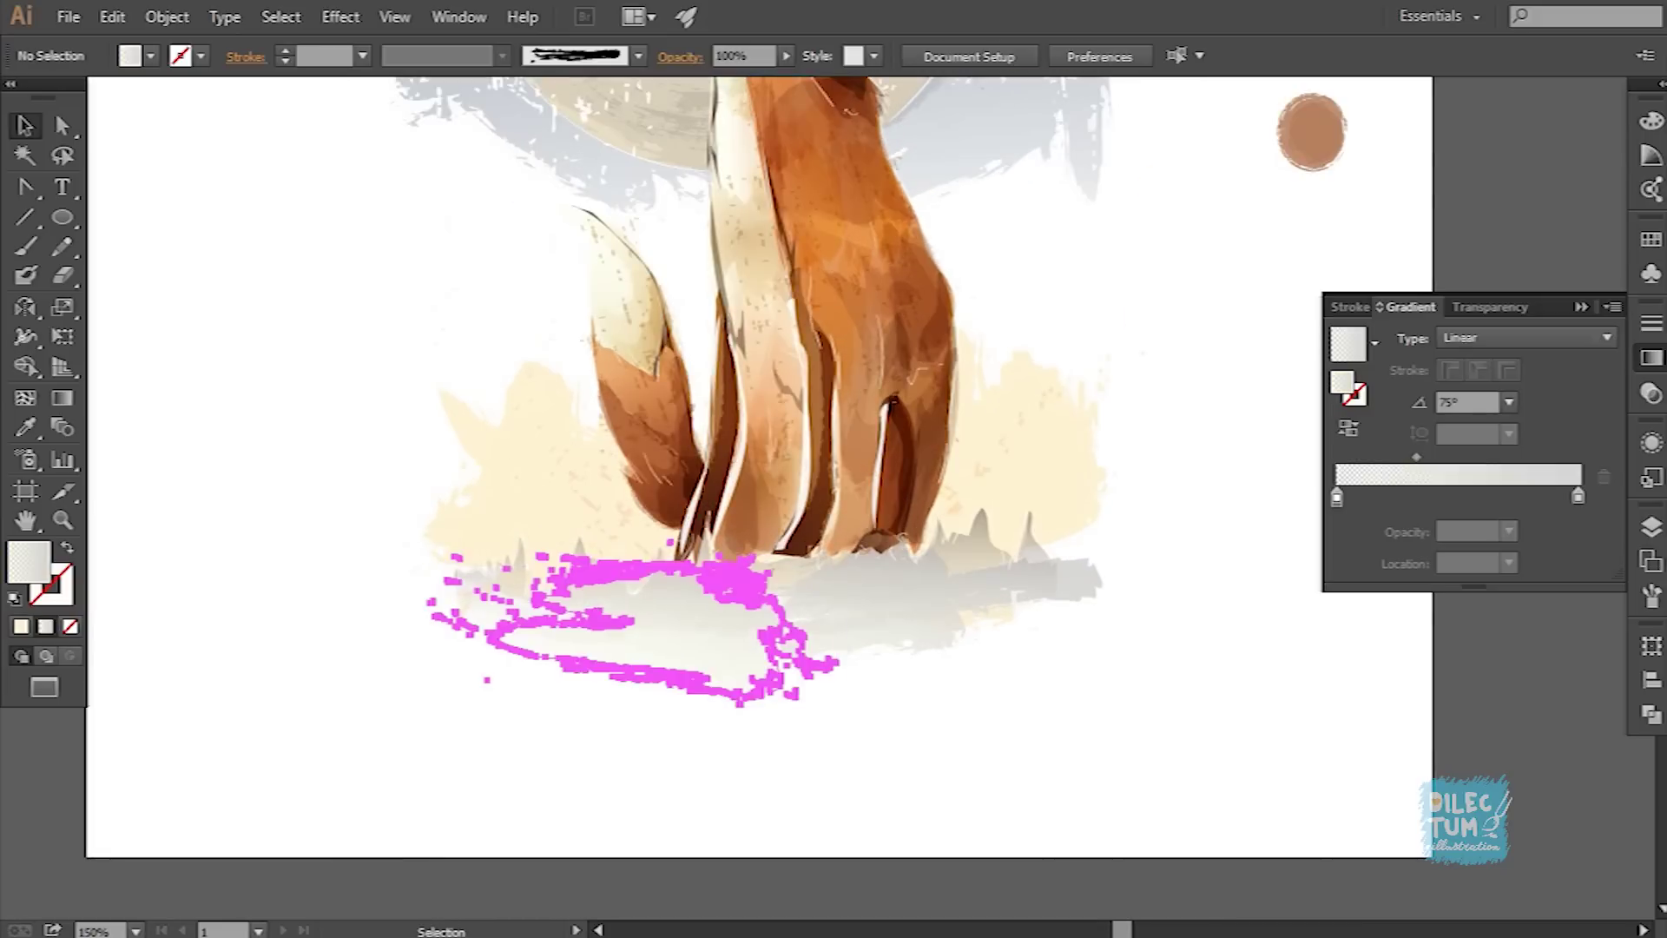
Step: Select the three ground shapes under the fox and bring up their gradient settings
left_click(608, 621)
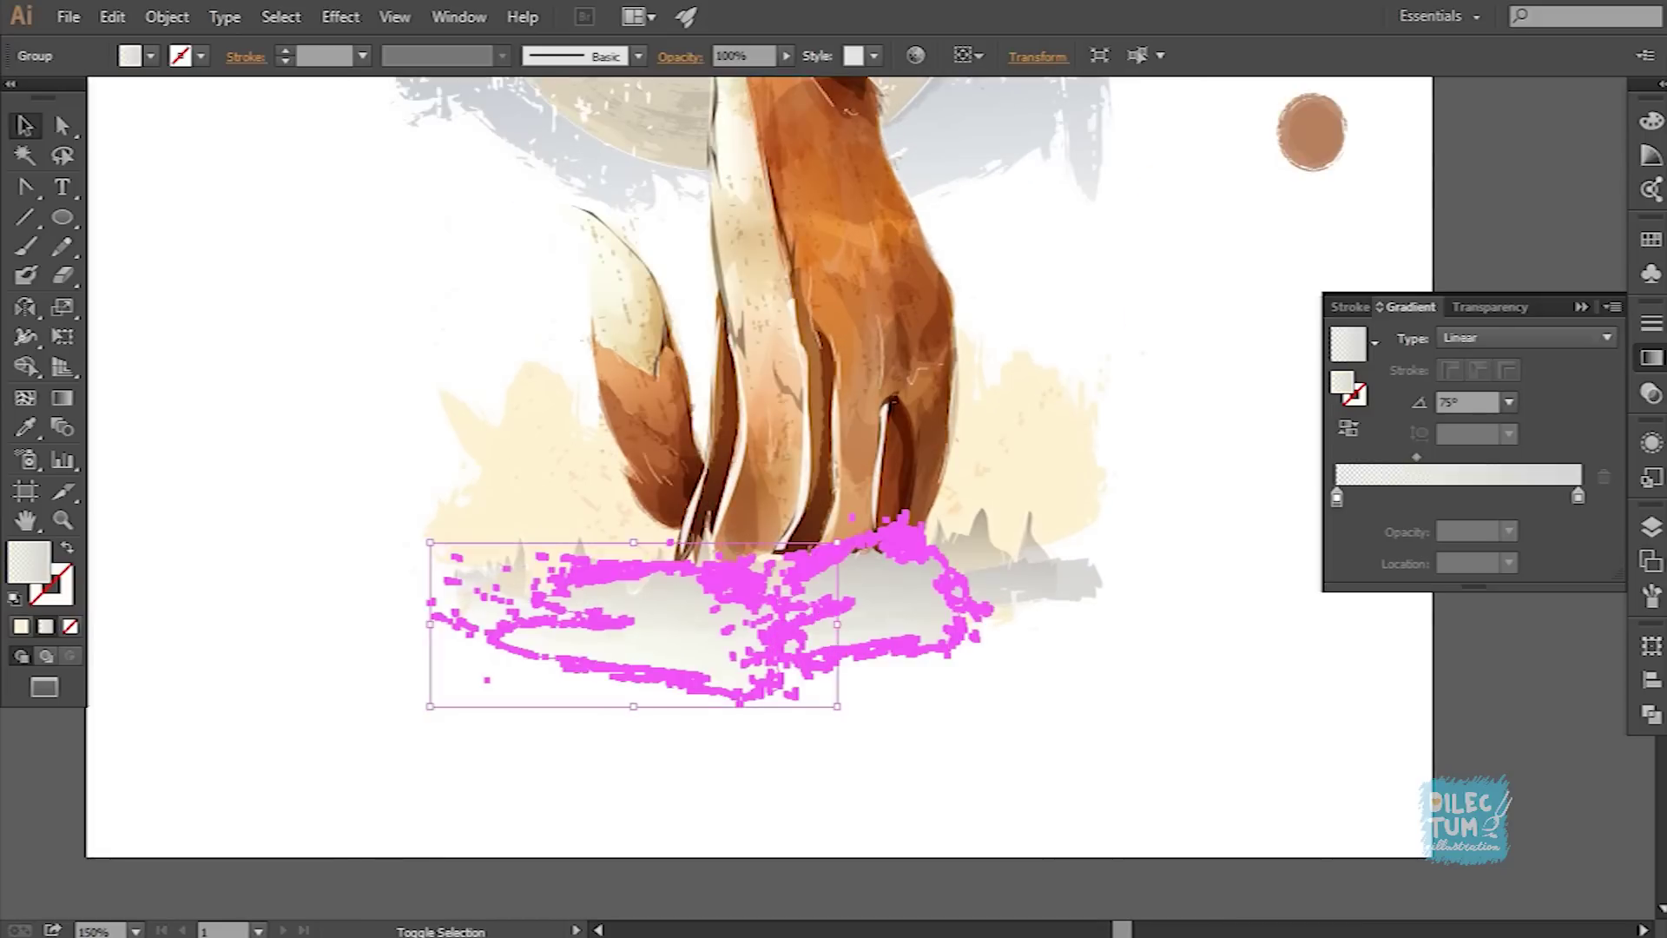
left_click(912, 608, "shift")
left_click(851, 599)
left_click(1129, 738)
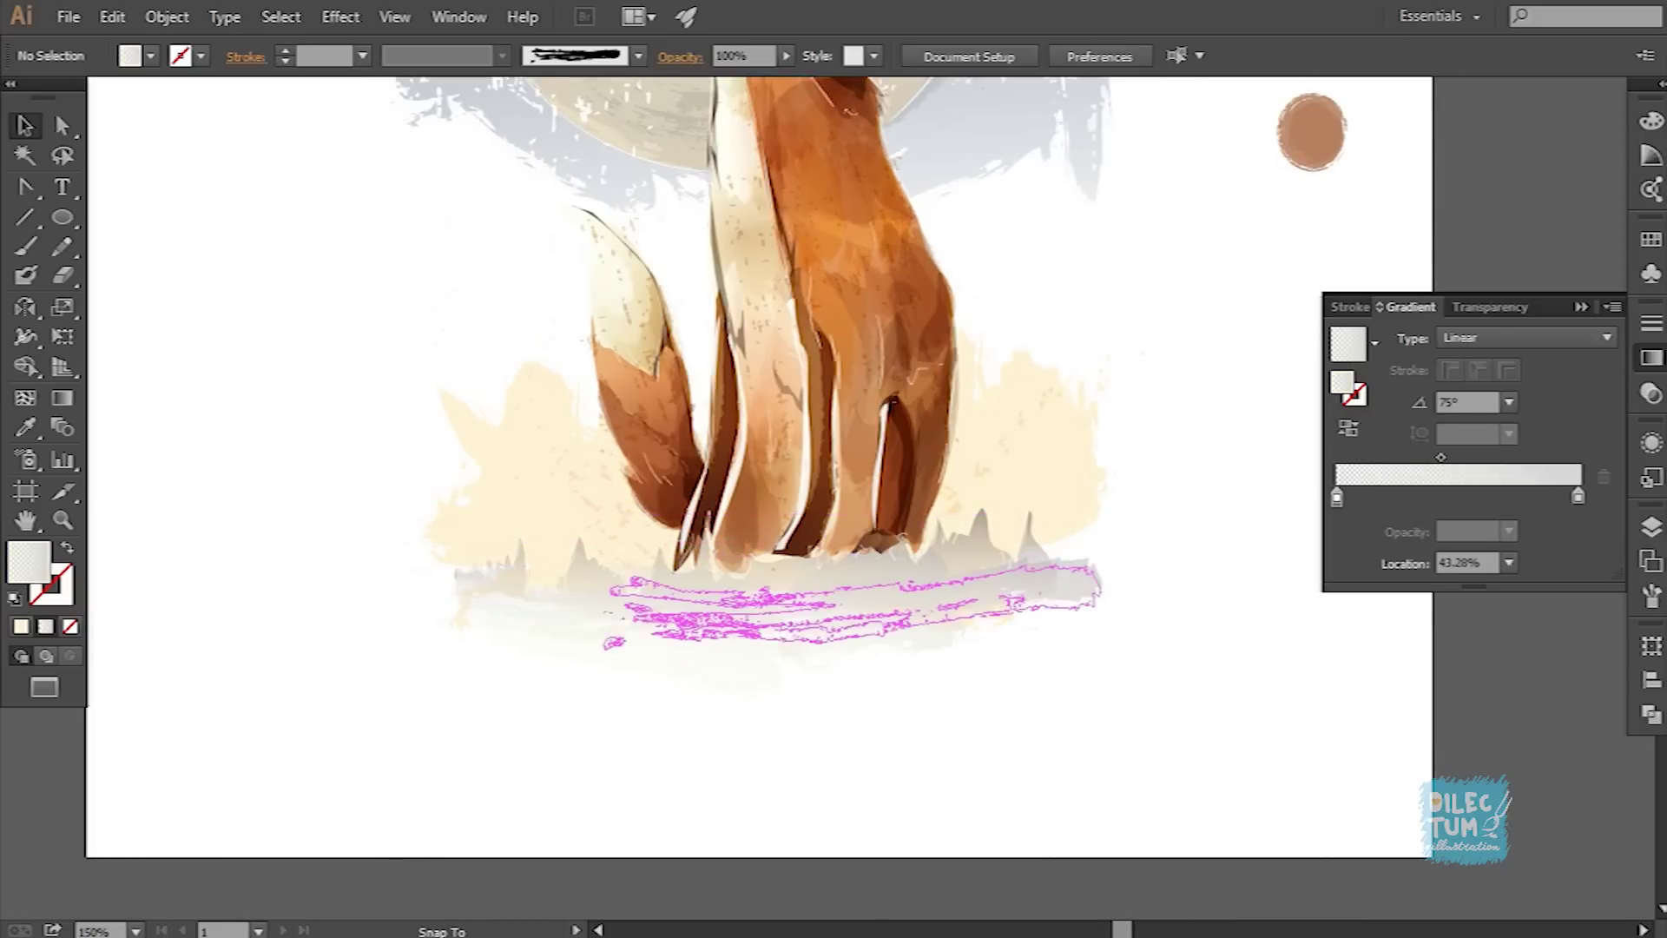
left_click(590, 608)
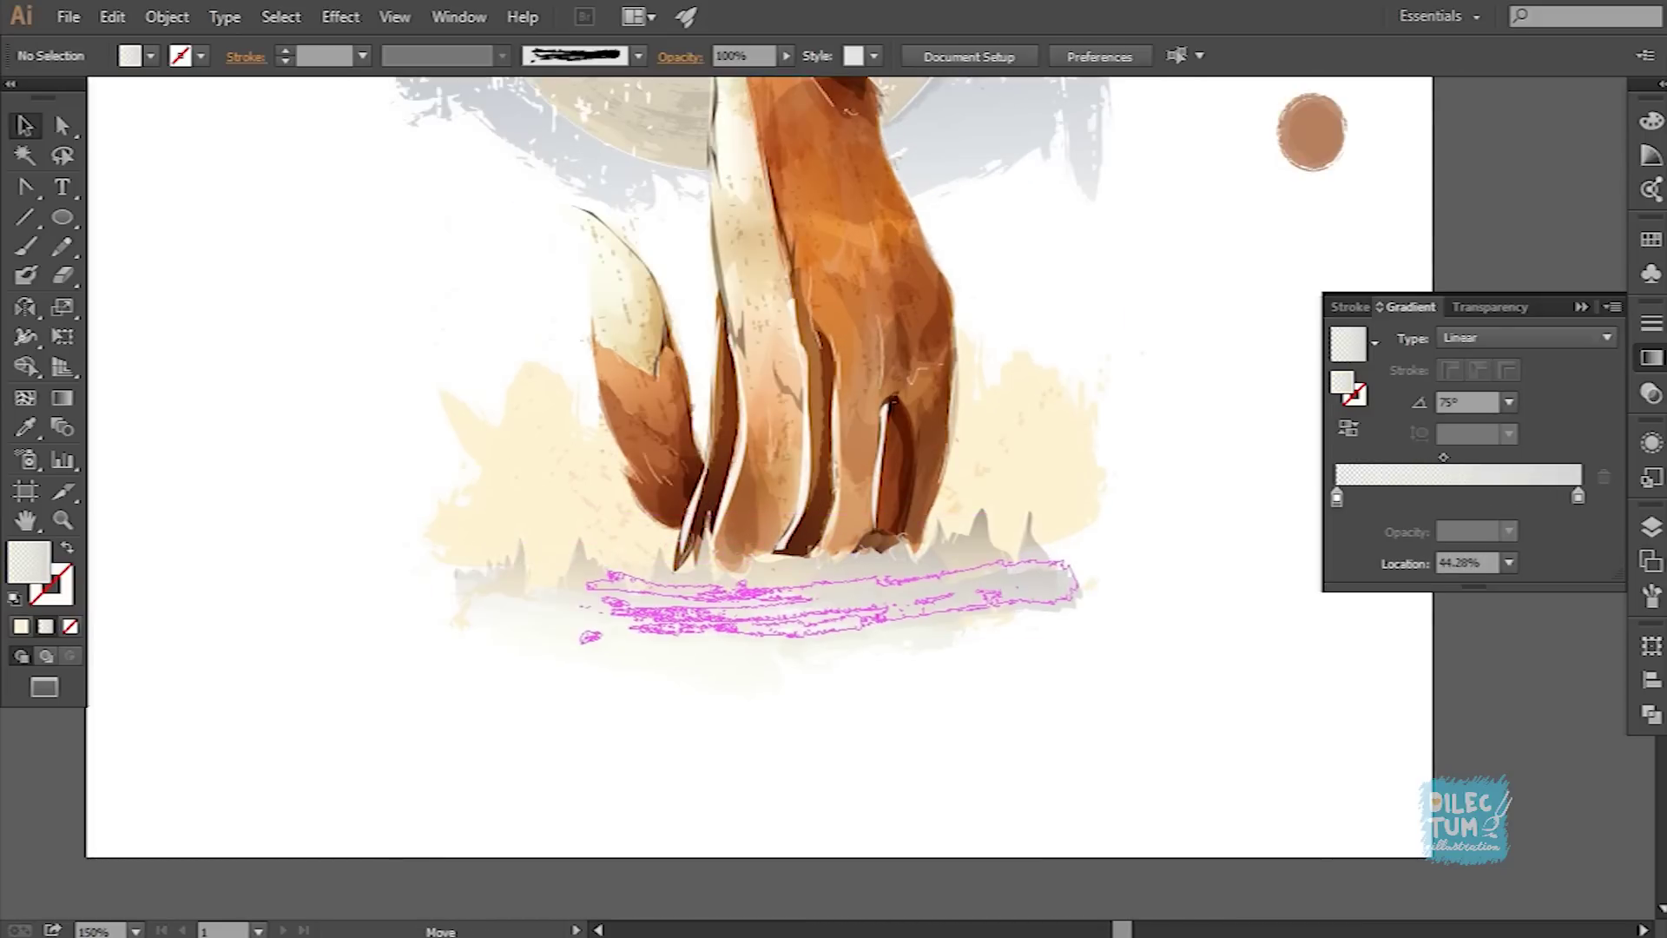
left_click(825, 599)
left_click(556, 608, "shift")
left_click(1652, 715)
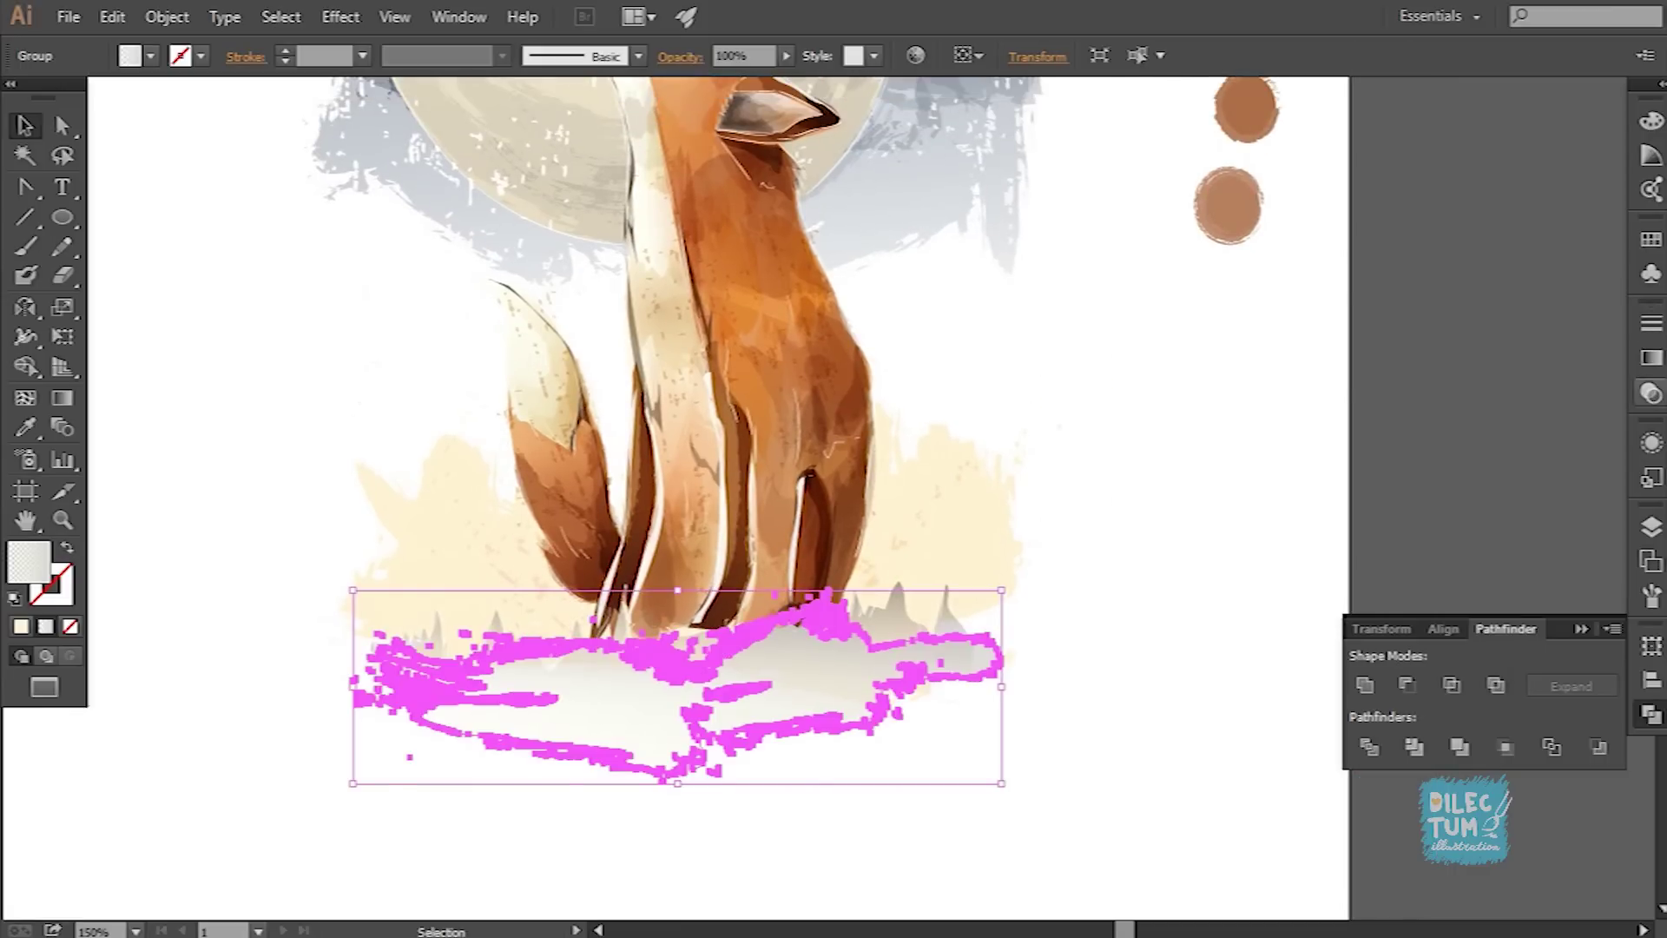
left_click(1652, 358)
Step: Set the ground gradient's right stop to a light gray so it fades from white
double_click(1579, 495)
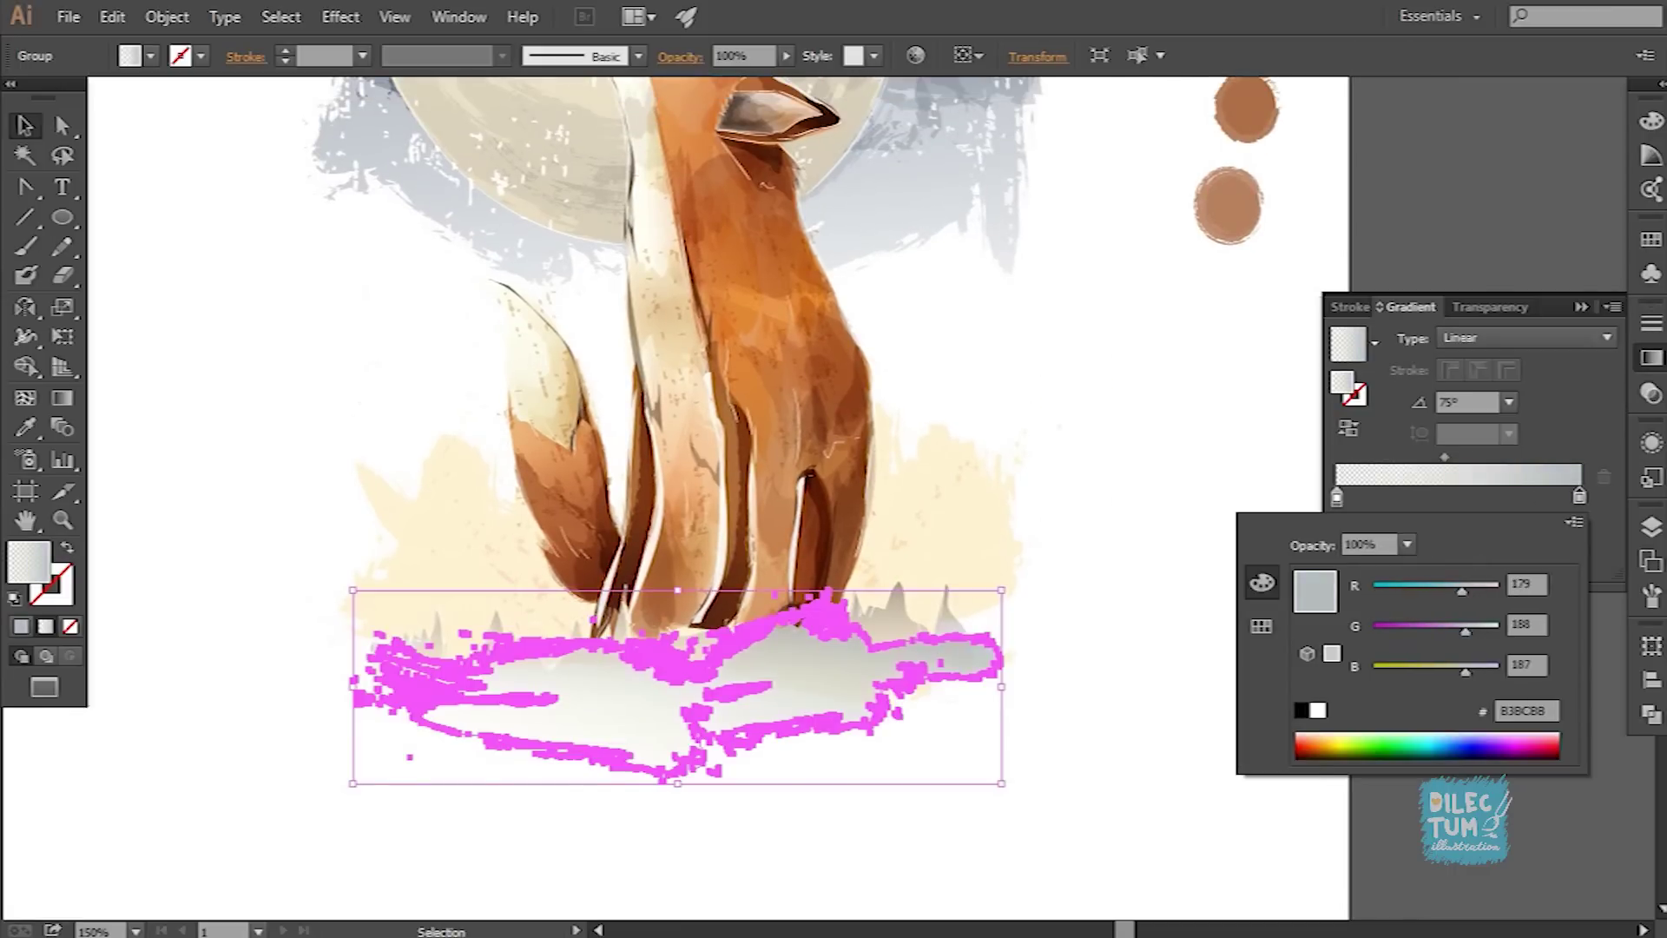
key("ctrl+shift+a")
key("ctrl+0")
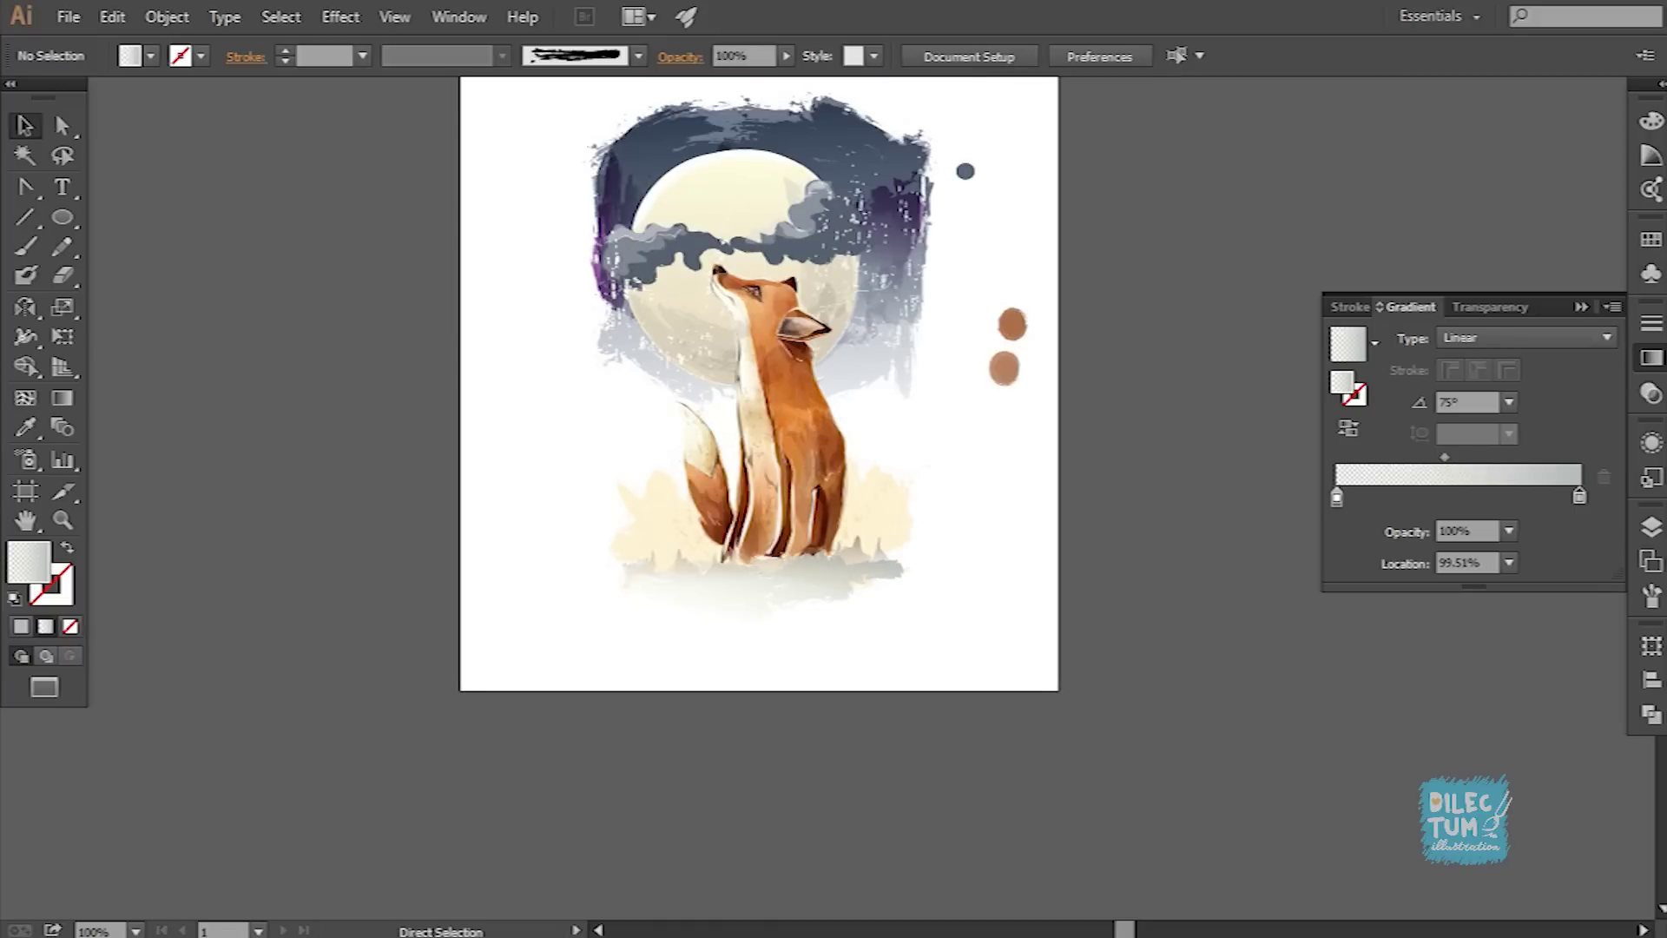
key("ctrl+plus")
left_click(607, 626)
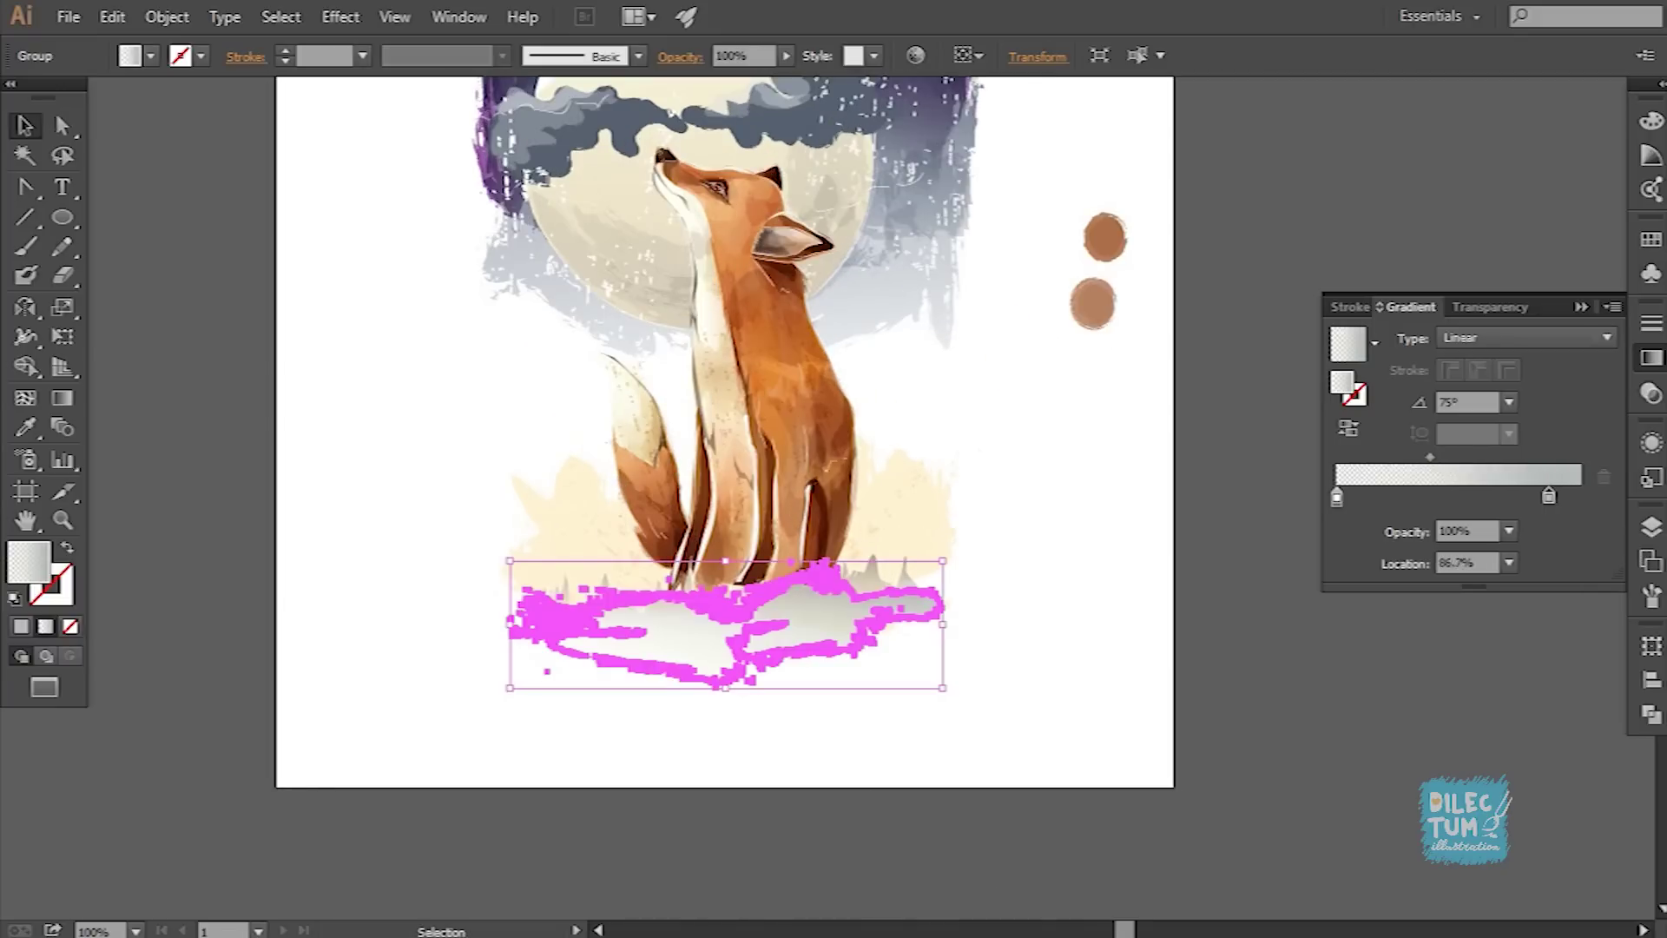
double_click(1569, 495)
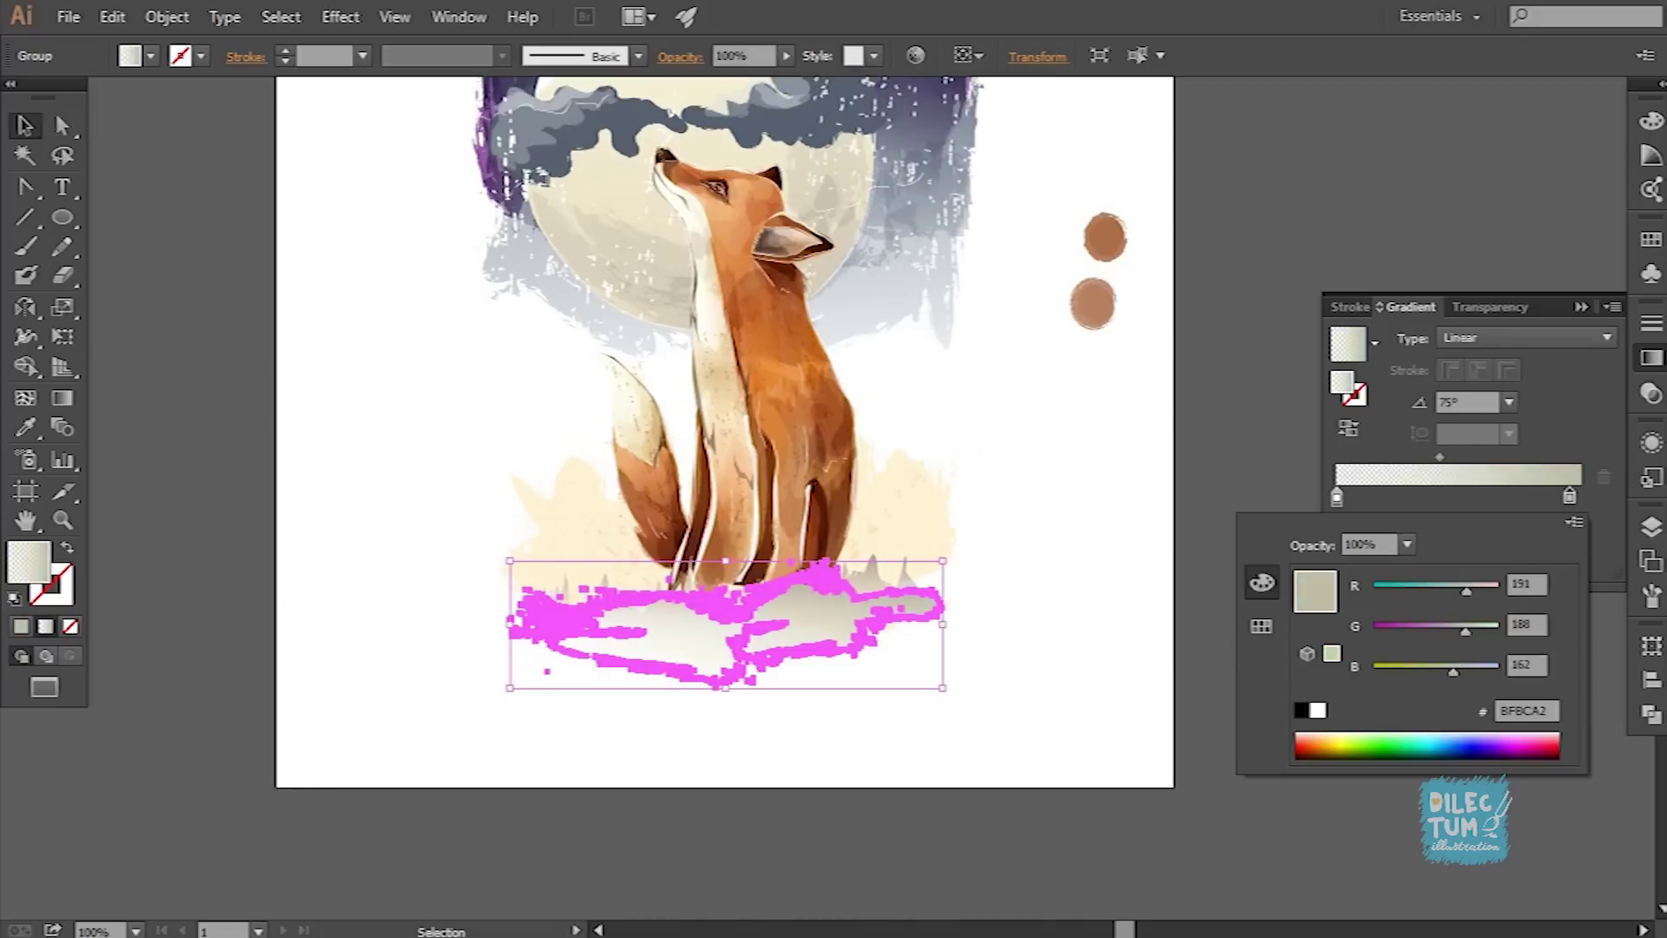
key("Escape")
key("ctrl+shift+a")
key("ctrl+minus")
key("ctrl+minus")
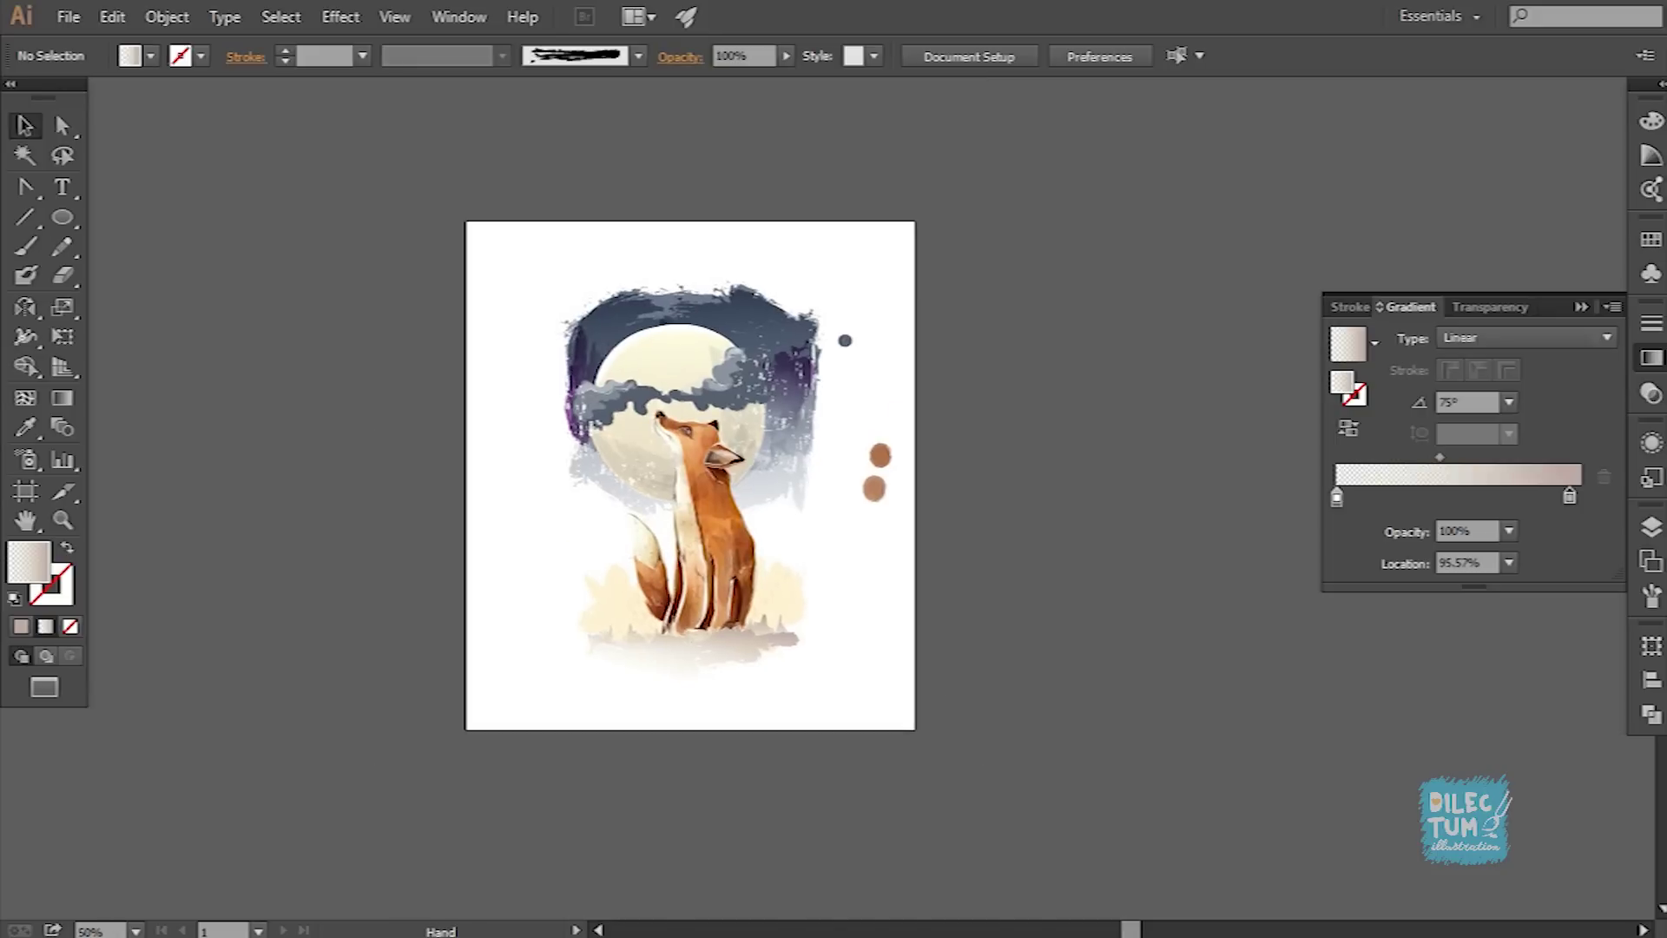
left_click_drag(690, 476, 710, 435)
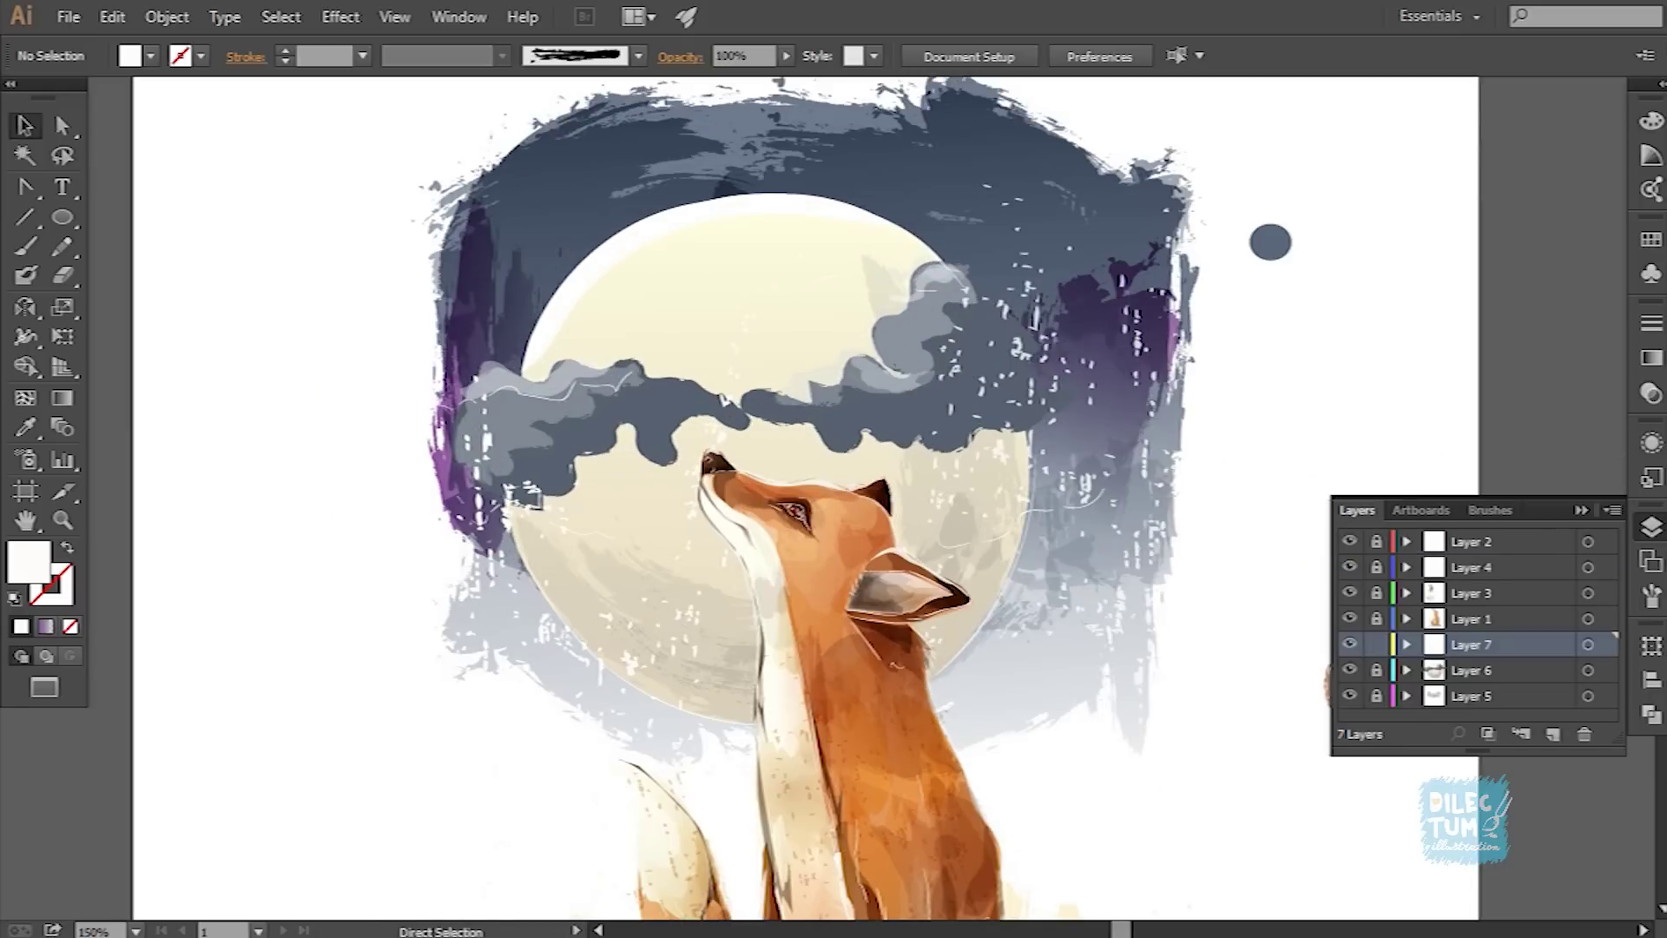
Step: Inspect the fox's eye up close, then switch to the Artboard tool to trim the artboard
key("ctrl+plus")
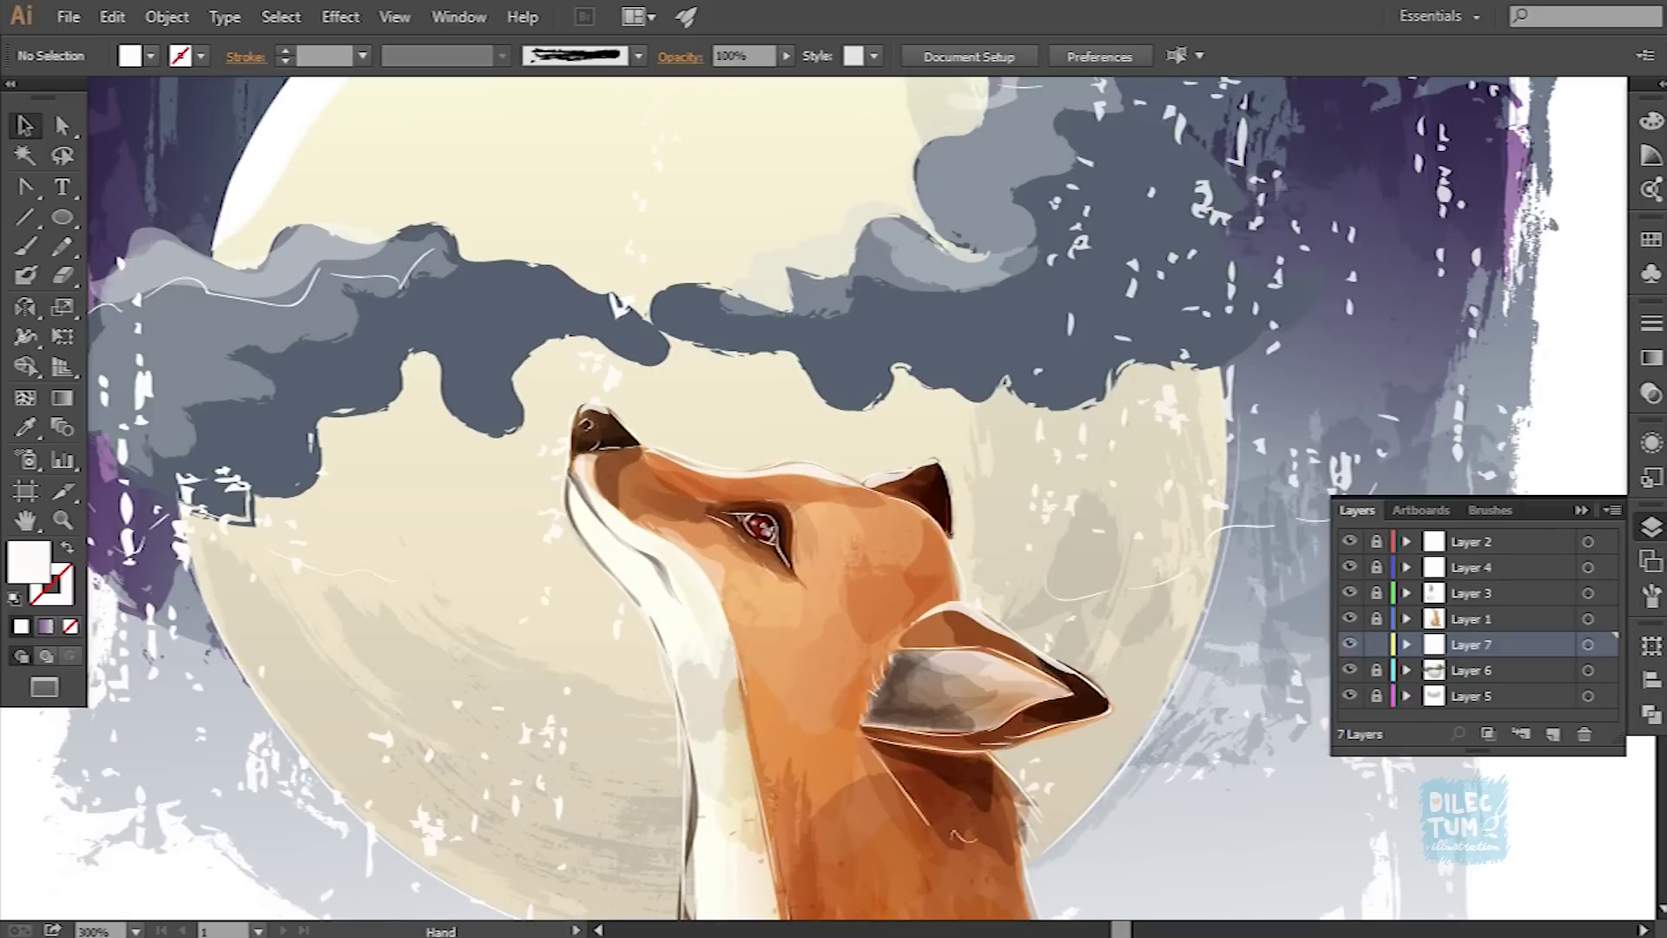
key("ctrl+plus")
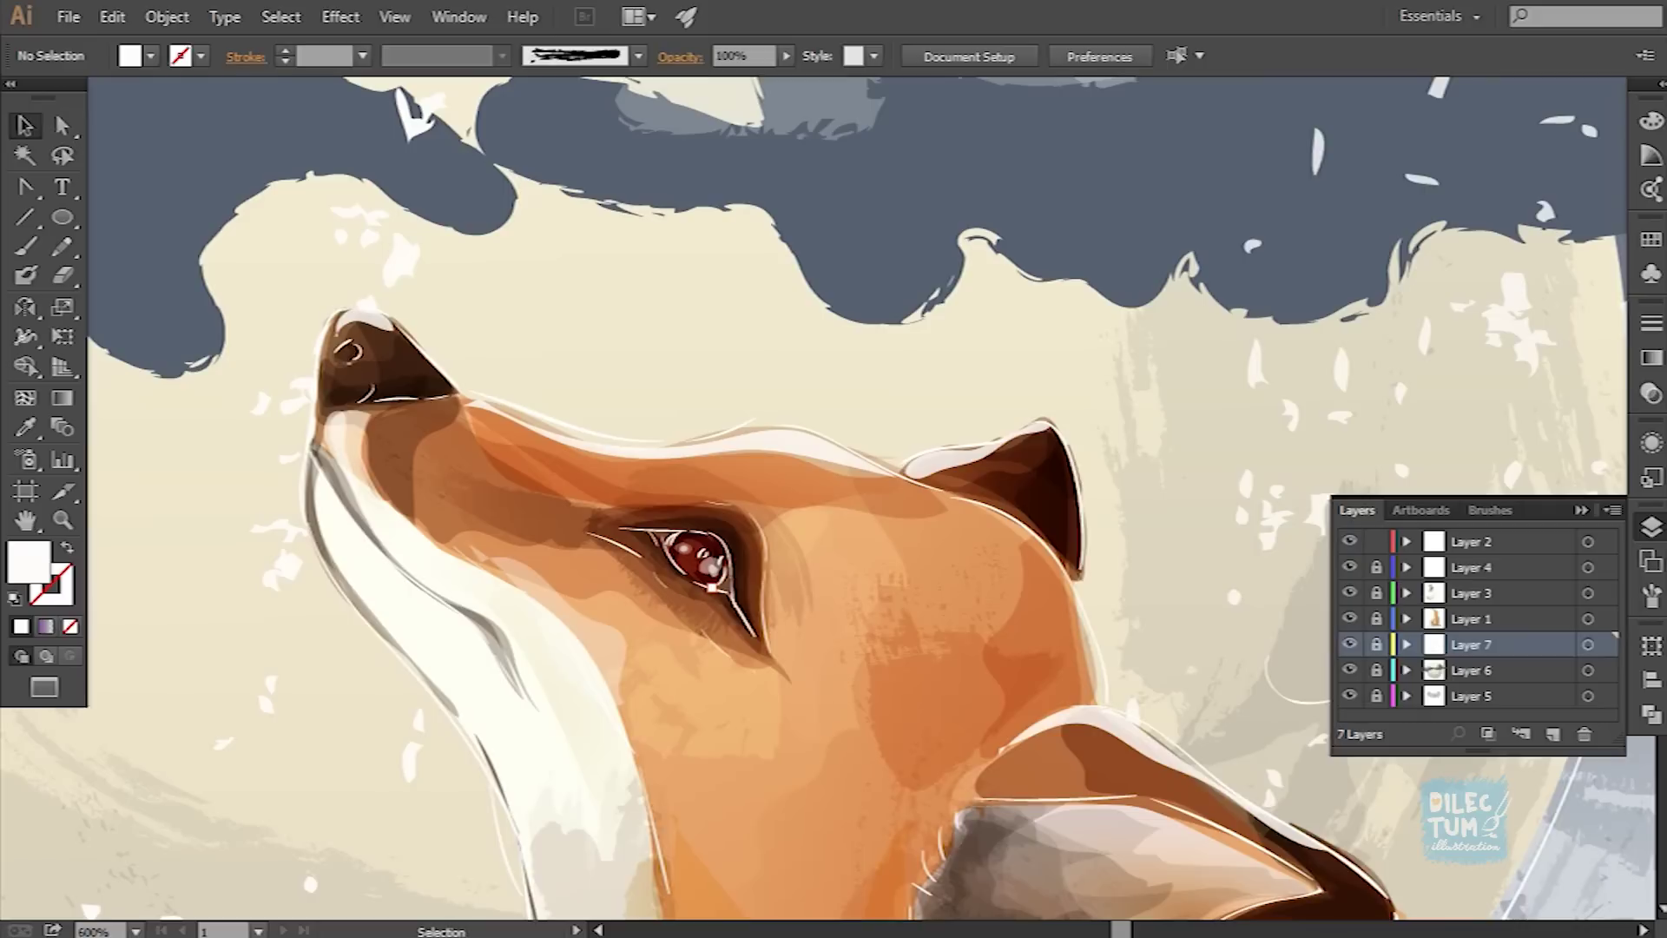
left_click(717, 555)
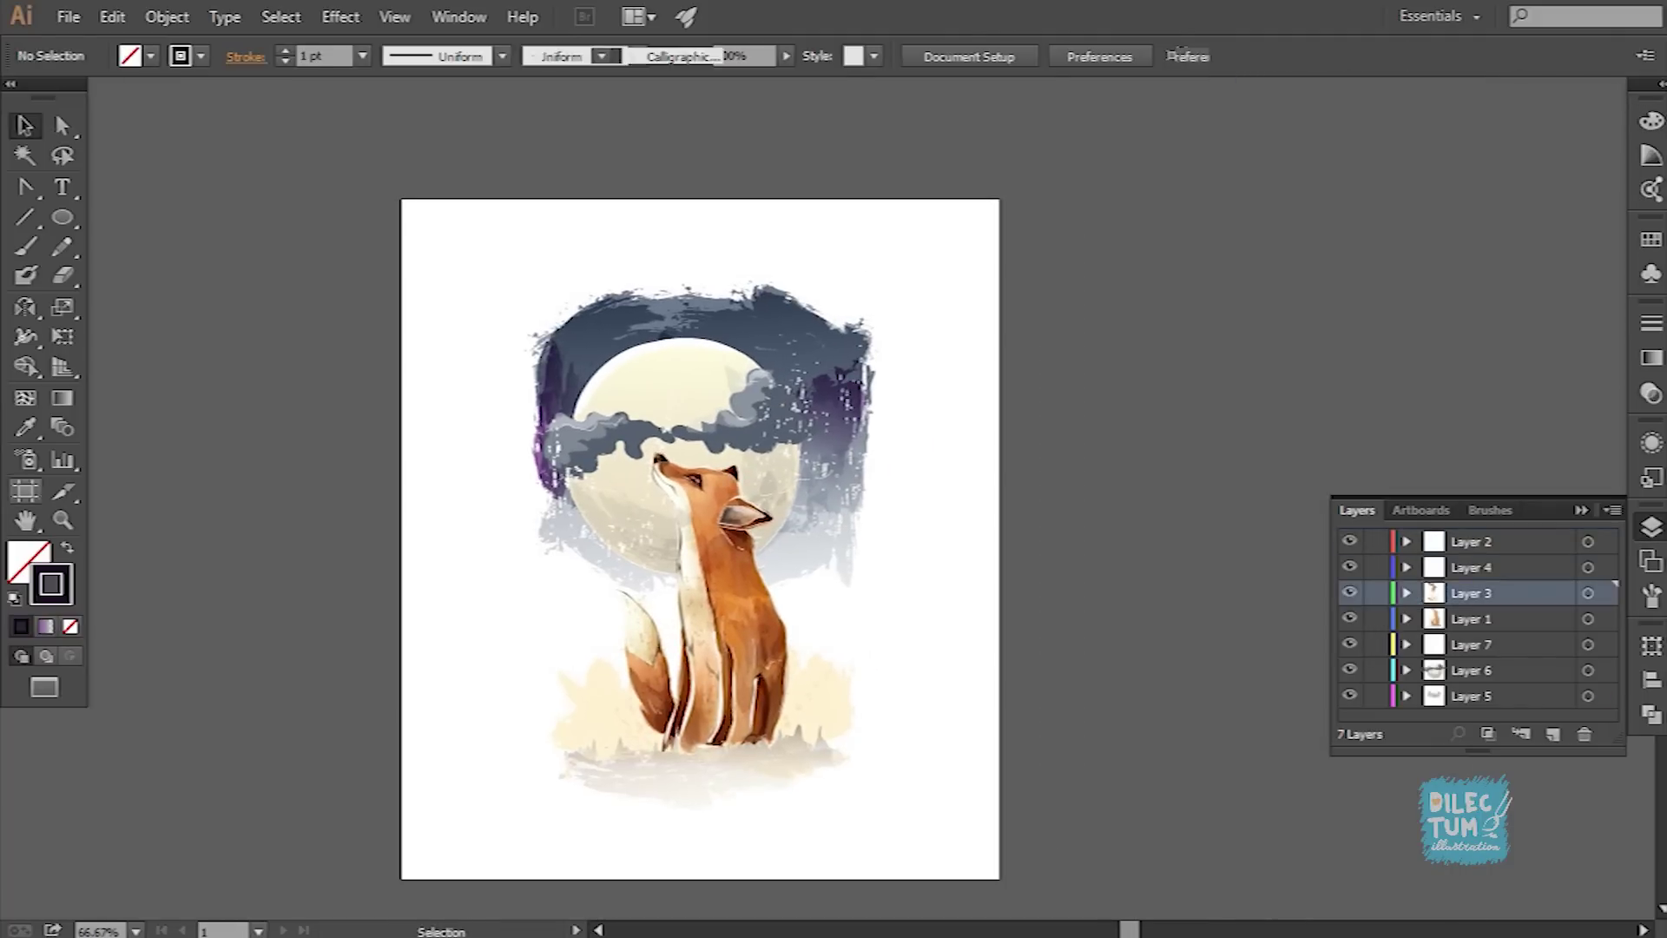
key("shift+o")
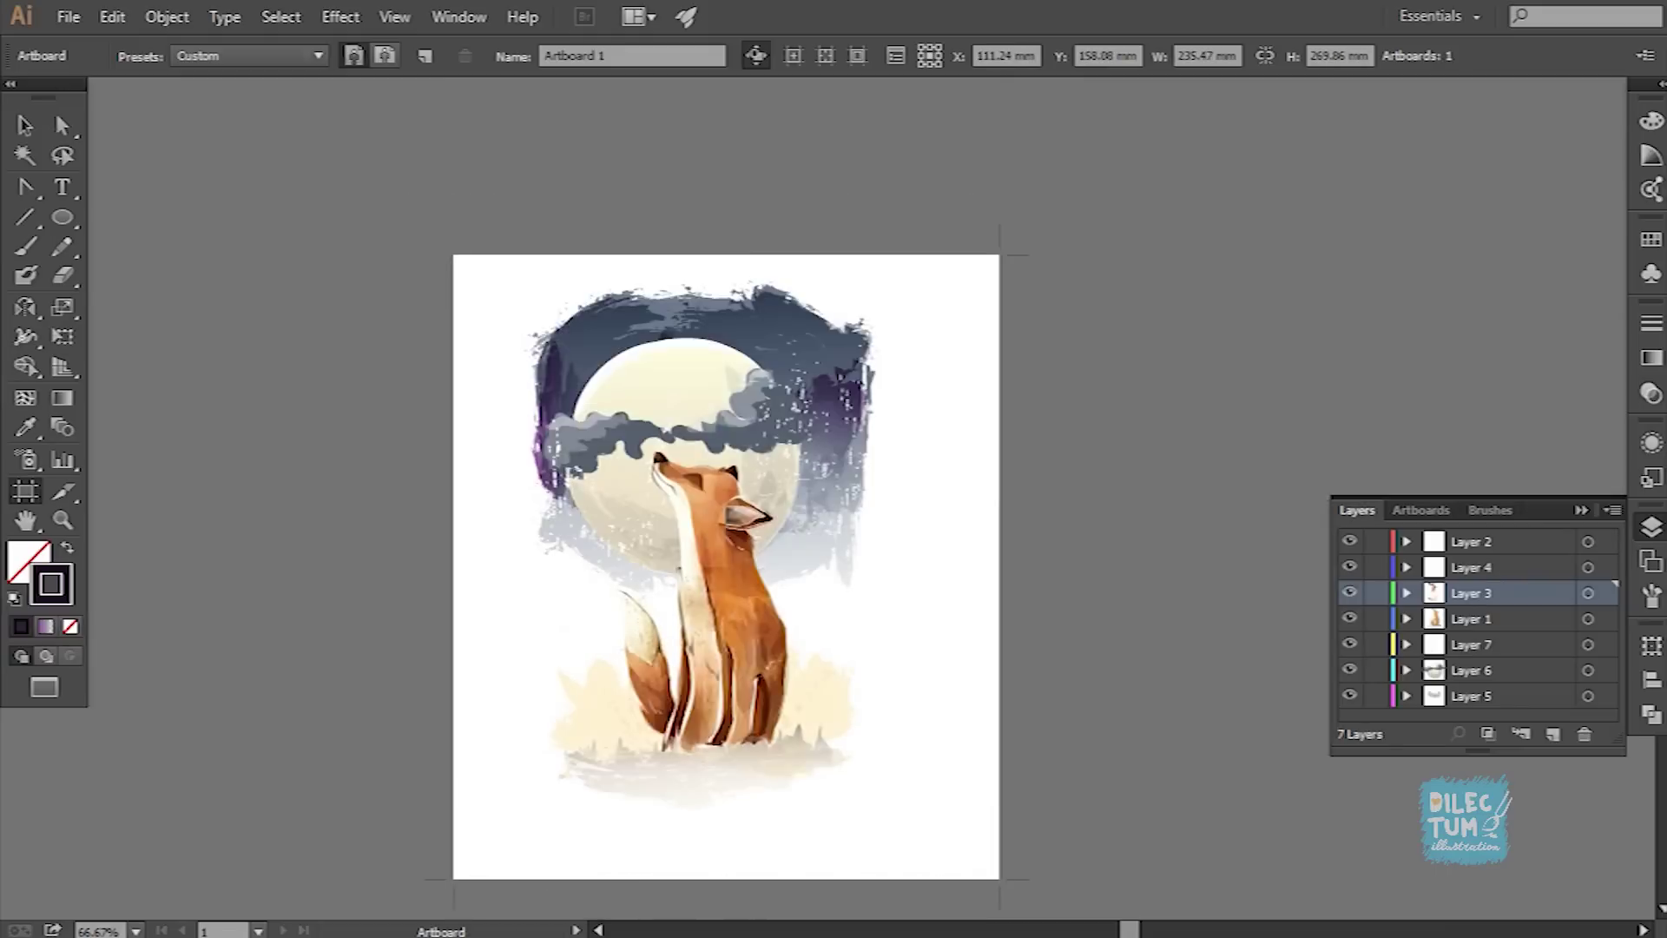